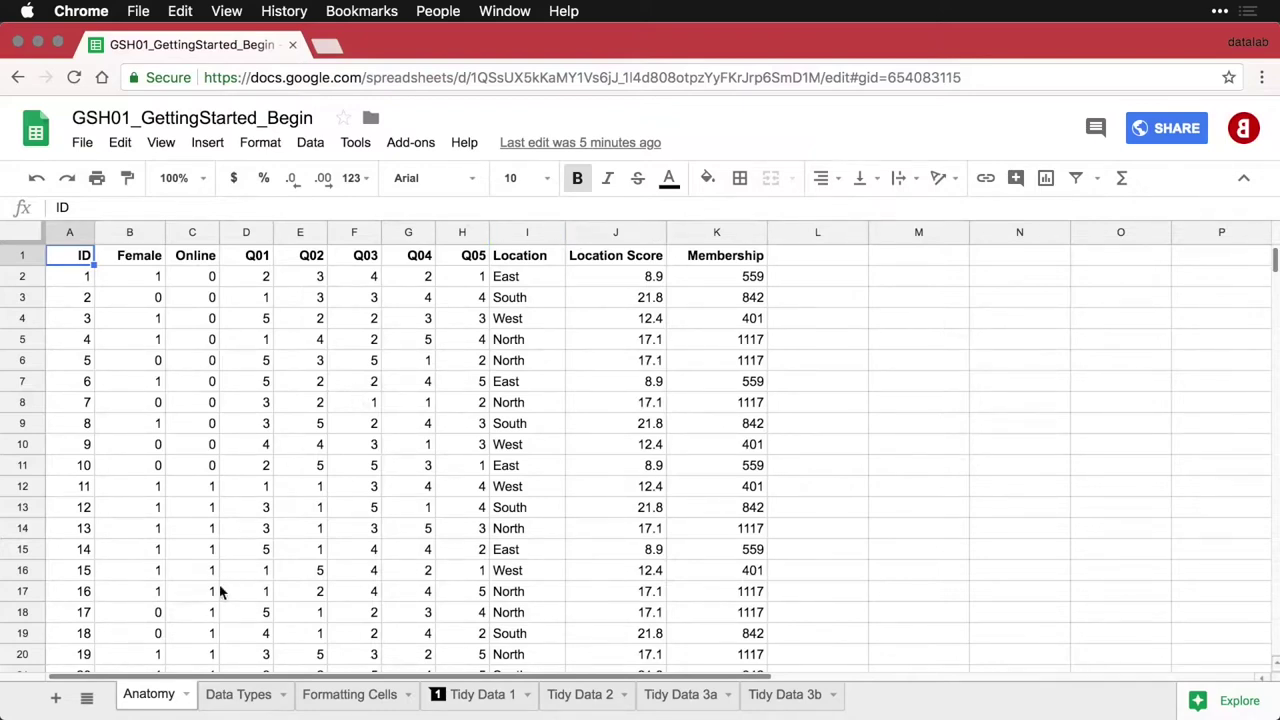
Look through the Data Types, Formatting Cells and Tidy Data 1 sheets, then return to Anatomy
{"action": "left_click", "coordinate": [239, 700]}
{"action": "left_click", "coordinate": [343, 700]}
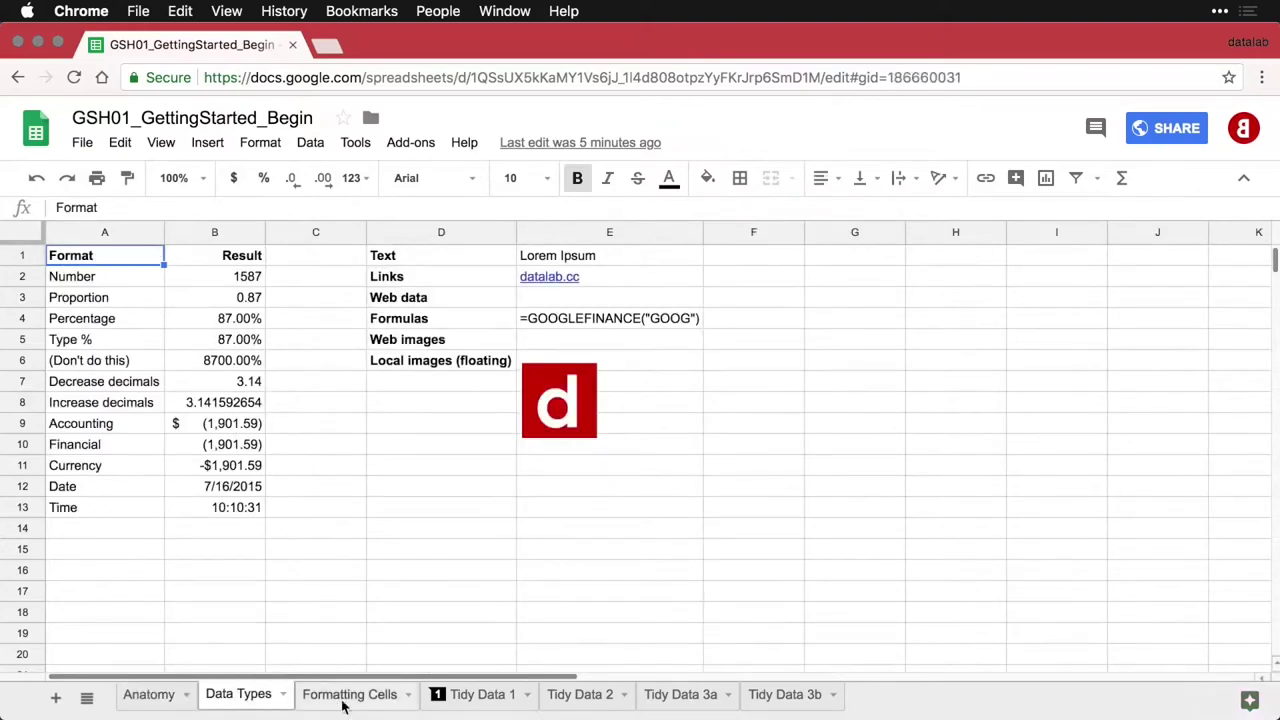
{"action": "left_click", "coordinate": [480, 697]}
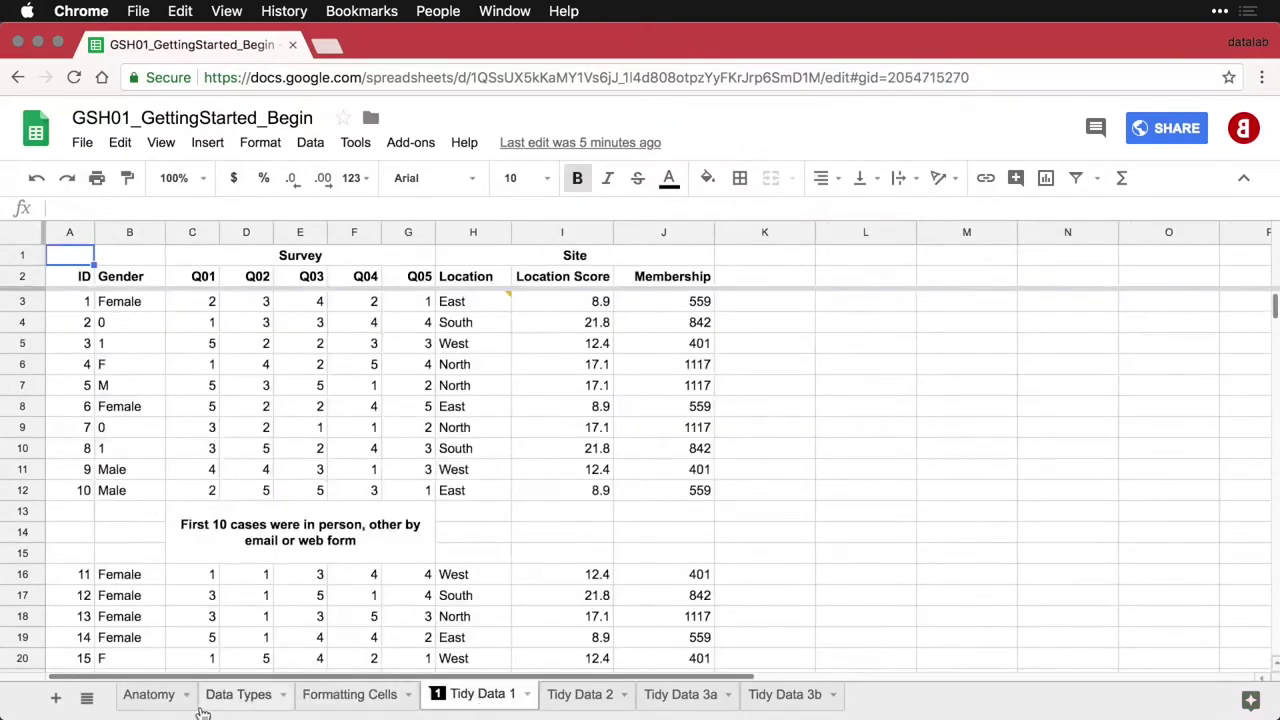
{"action": "left_click", "coordinate": [155, 704]}
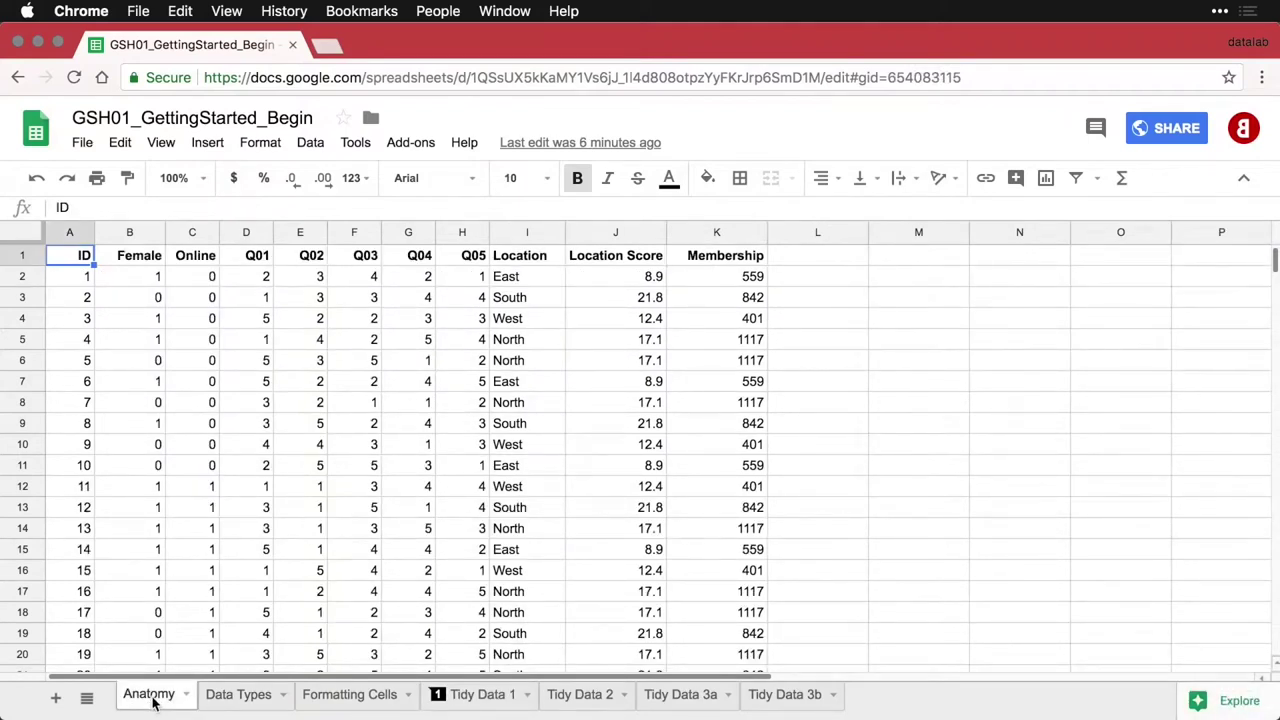
Select columns A, C and D and rows 1 and 2, leaving row 2 unmoved
{"action": "left_click", "coordinate": [67, 236]}
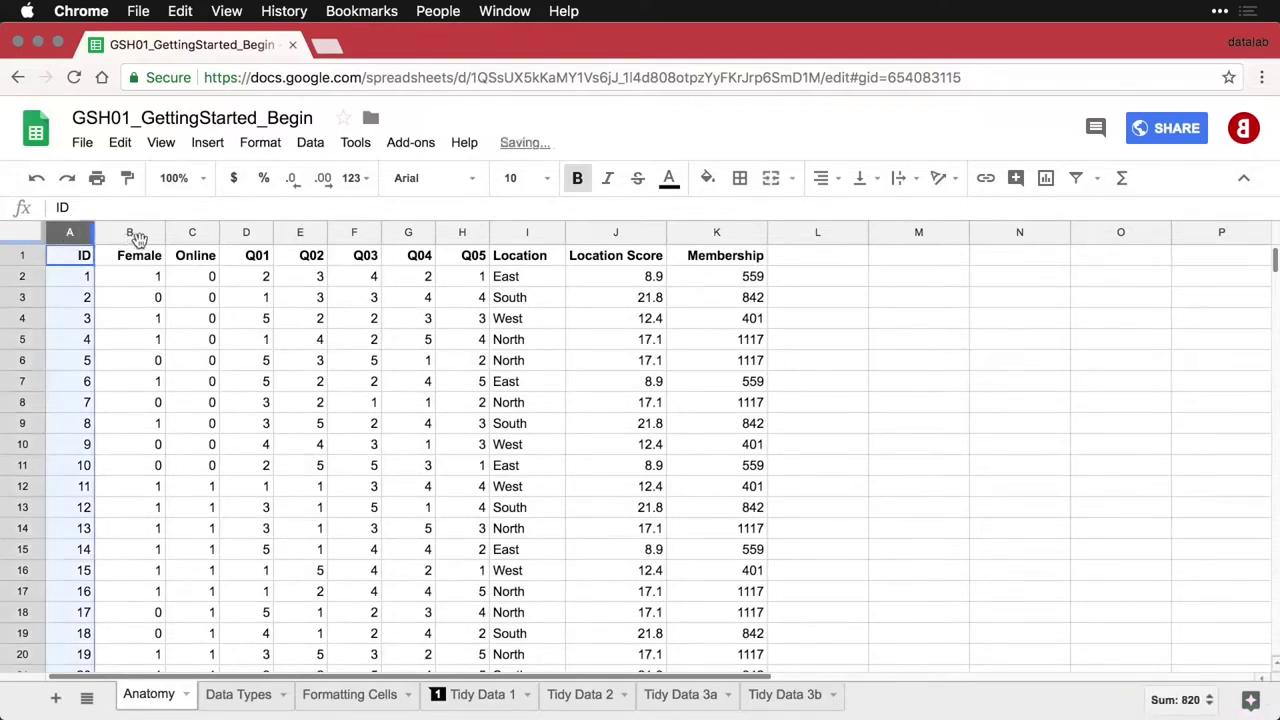
{"action": "left_click", "coordinate": [190, 234]}
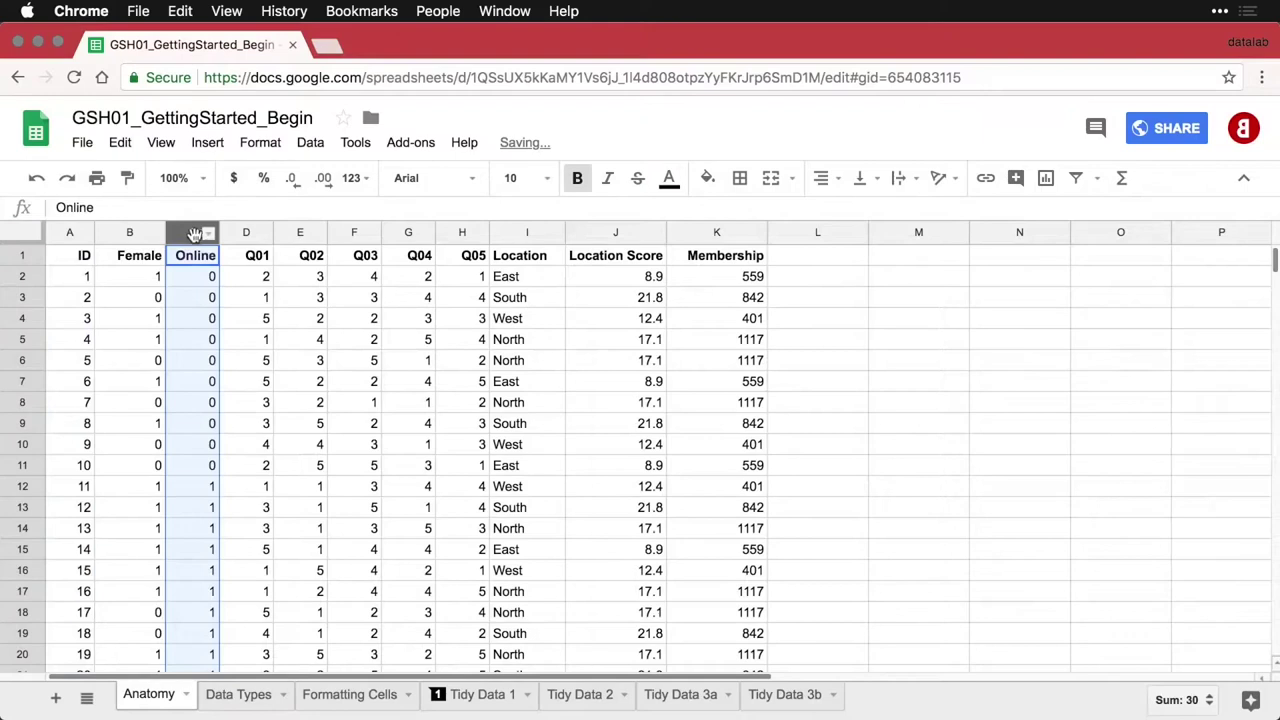
{"action": "left_click", "coordinate": [248, 232]}
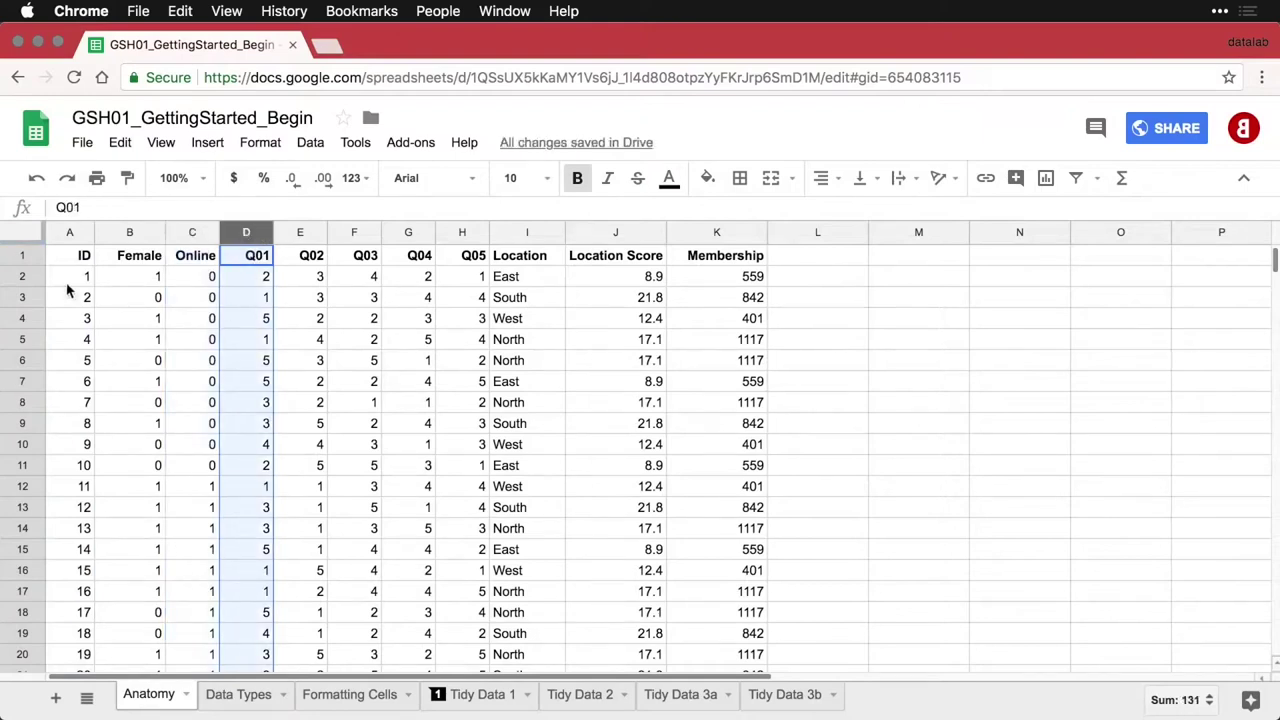
{"action": "left_click", "coordinate": [22, 257]}
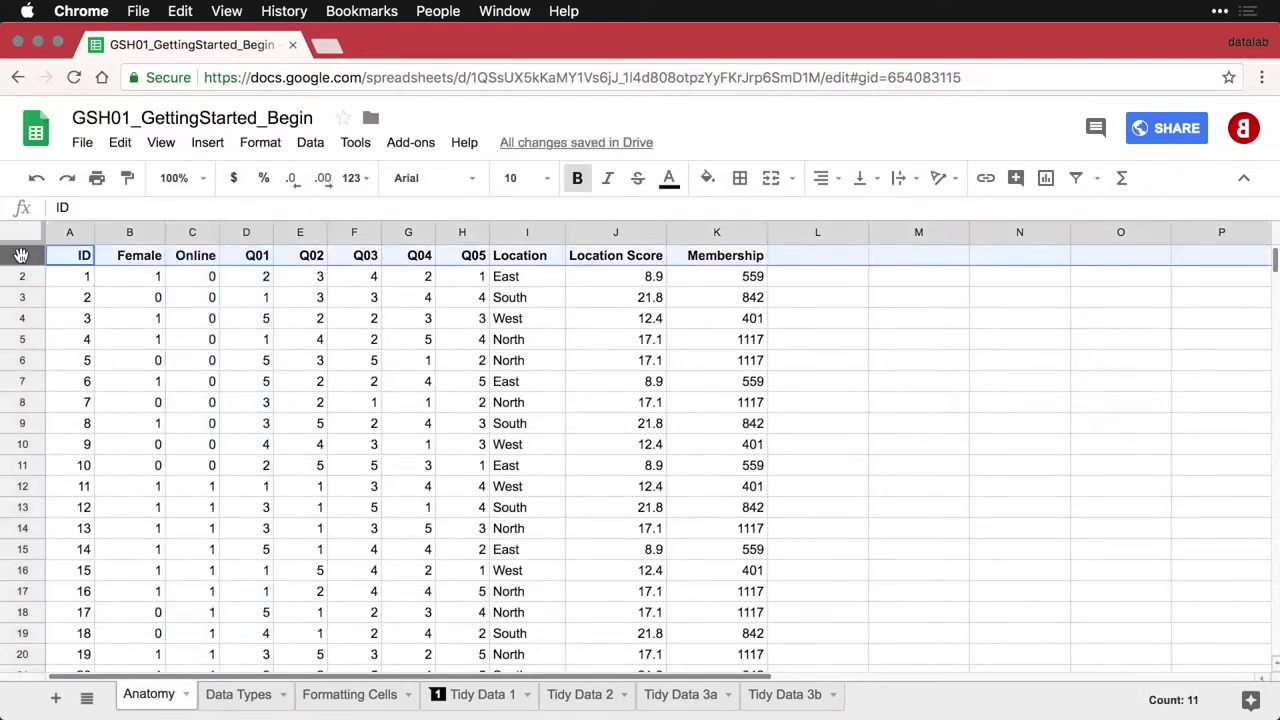
{"action": "left_click", "coordinate": [24, 280]}
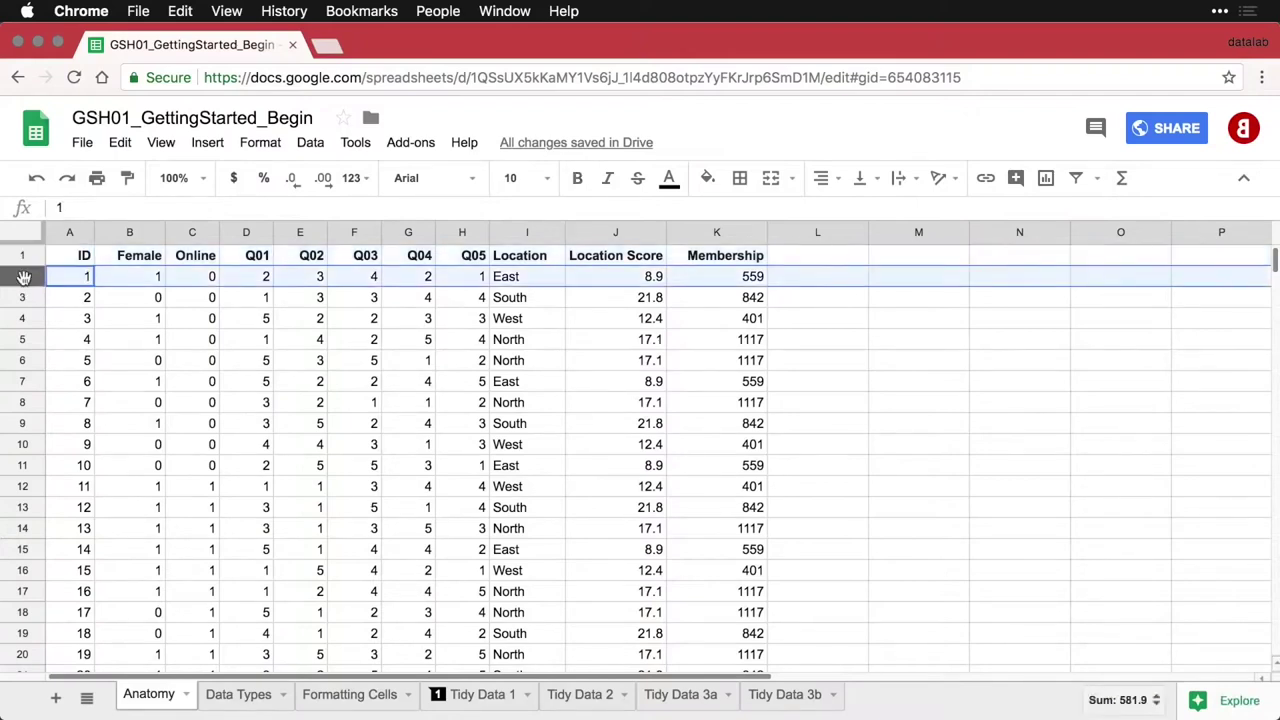
{"action": "left_click_drag", "start_coordinate": [24, 280], "coordinate": [40, 318]}
{"action": "left_click_drag", "start_coordinate": [40, 318], "coordinate": [137, 306]}
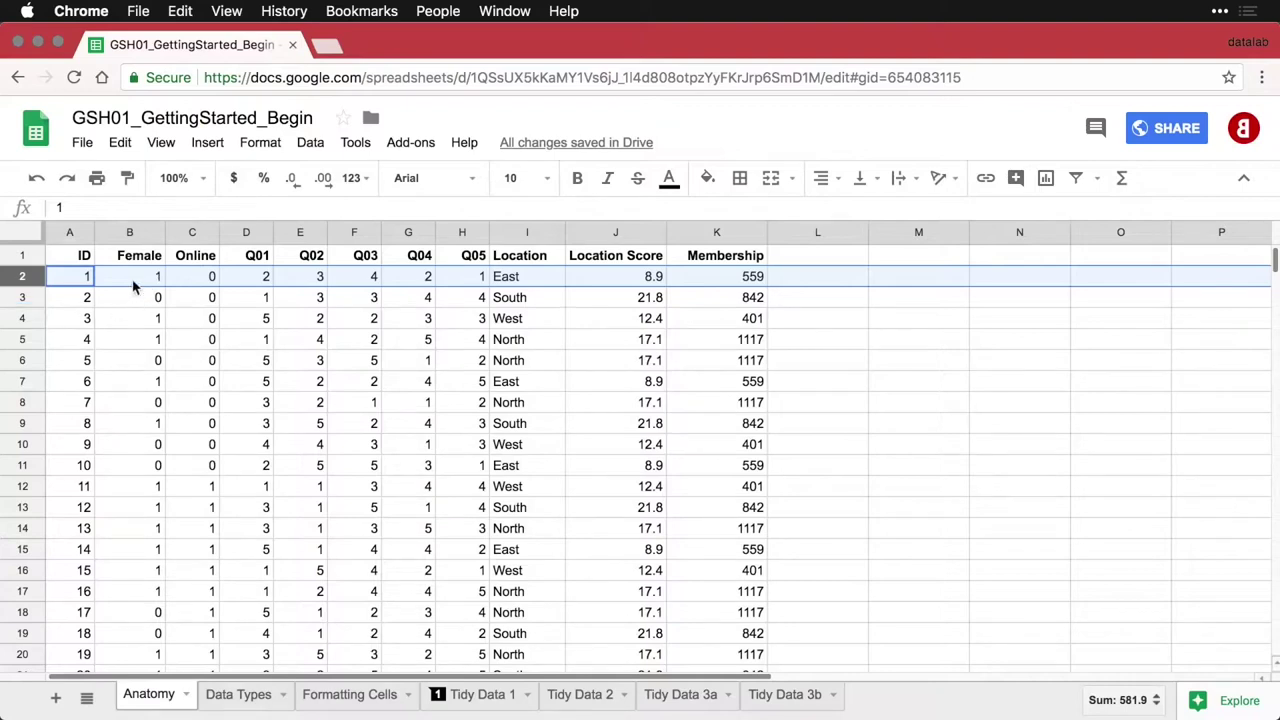
Select cells B2, C3, B6 and A4 on the Anatomy sheet
{"action": "left_click", "coordinate": [131, 283]}
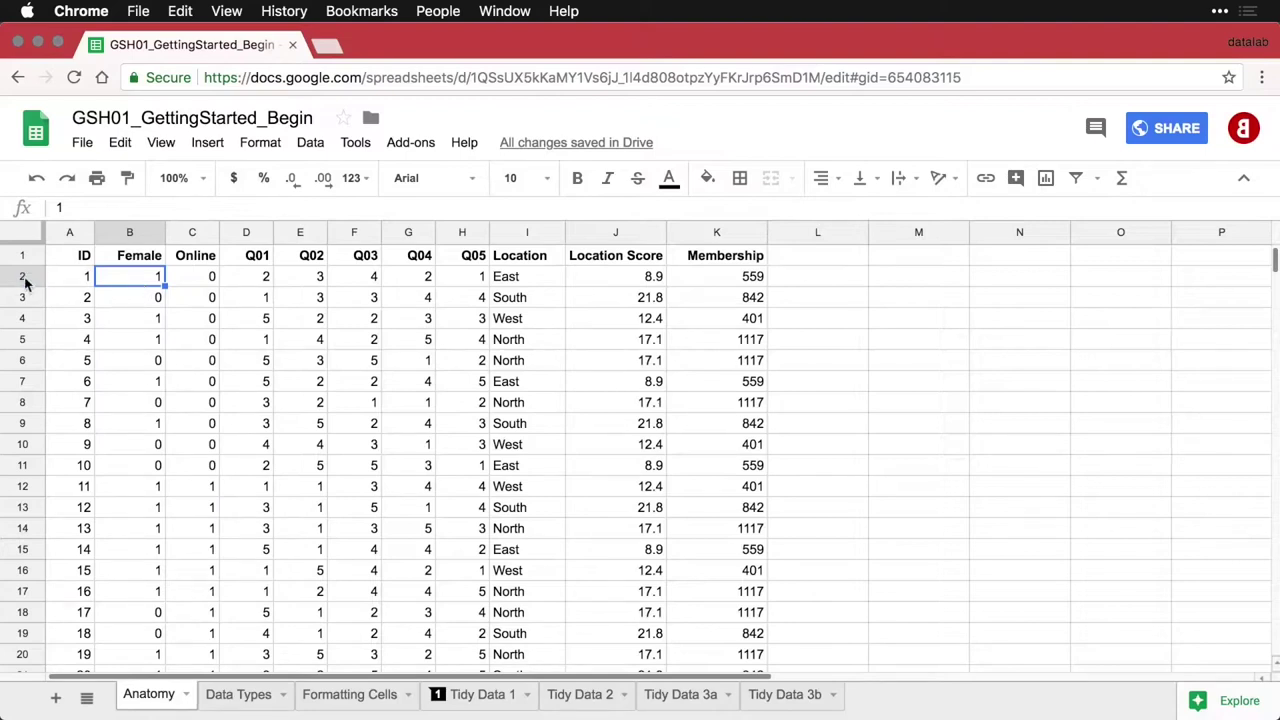
{"action": "left_click", "coordinate": [197, 303]}
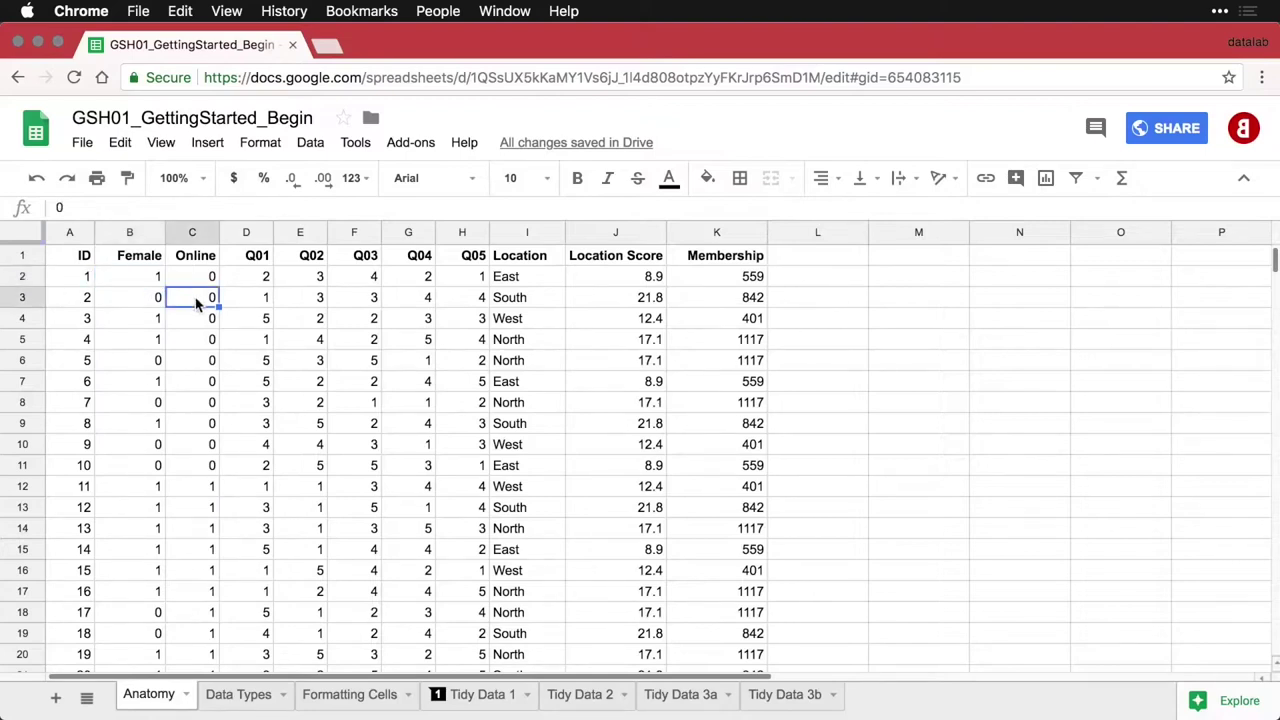
{"action": "left_click", "coordinate": [148, 364]}
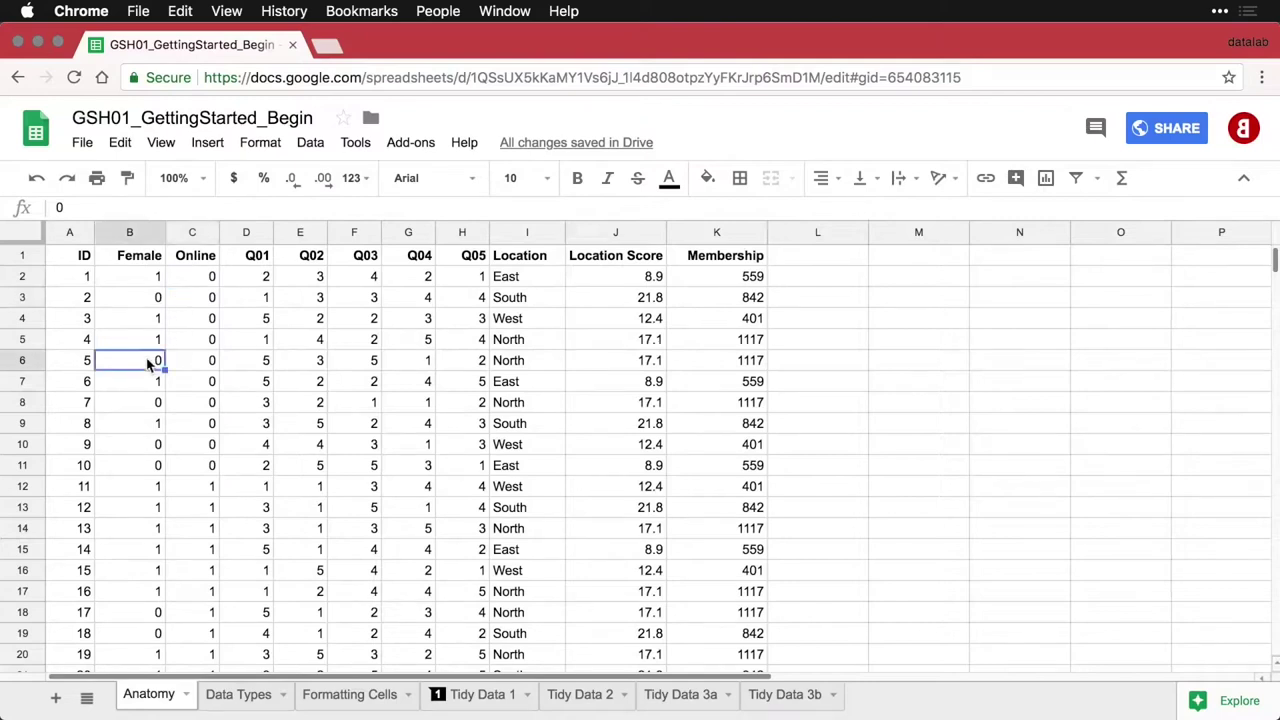
{"action": "left_click", "coordinate": [87, 322]}
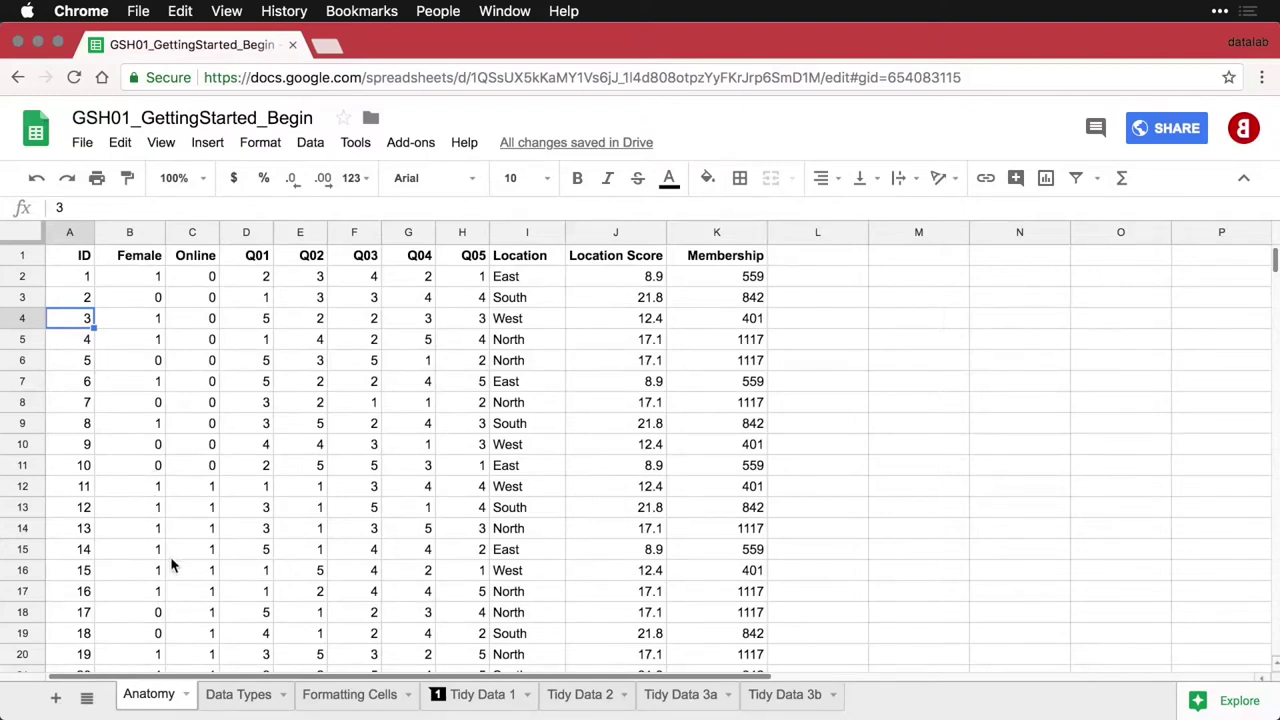
Switch to the Data Types and Formatting Cells sheets and back to Anatomy
{"action": "left_click", "coordinate": [231, 700]}
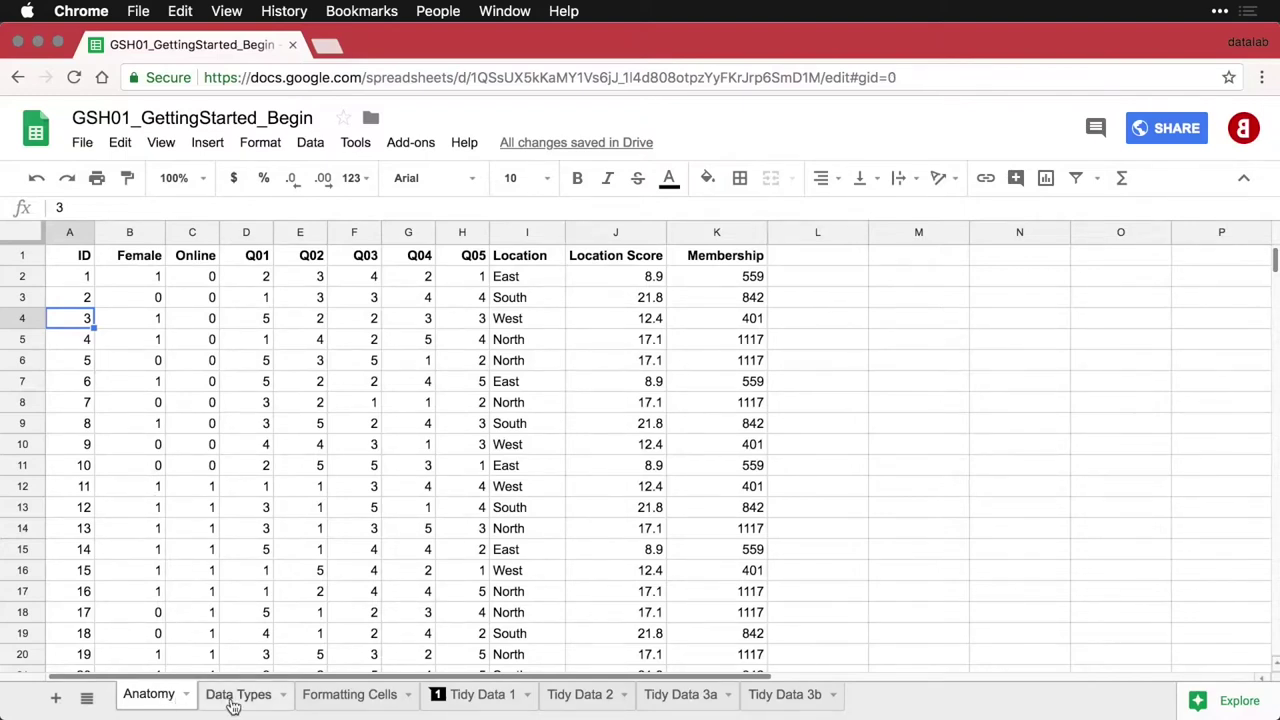
{"action": "left_click", "coordinate": [328, 700]}
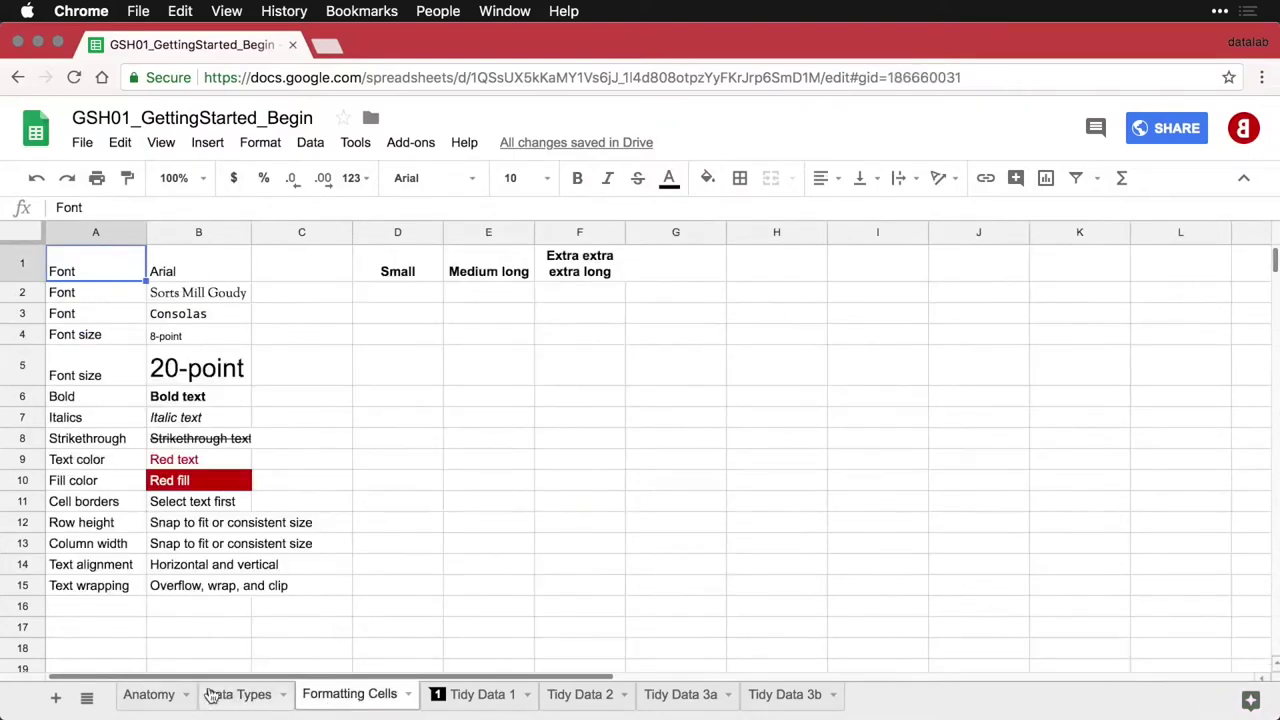
{"action": "left_click", "coordinate": [166, 705]}
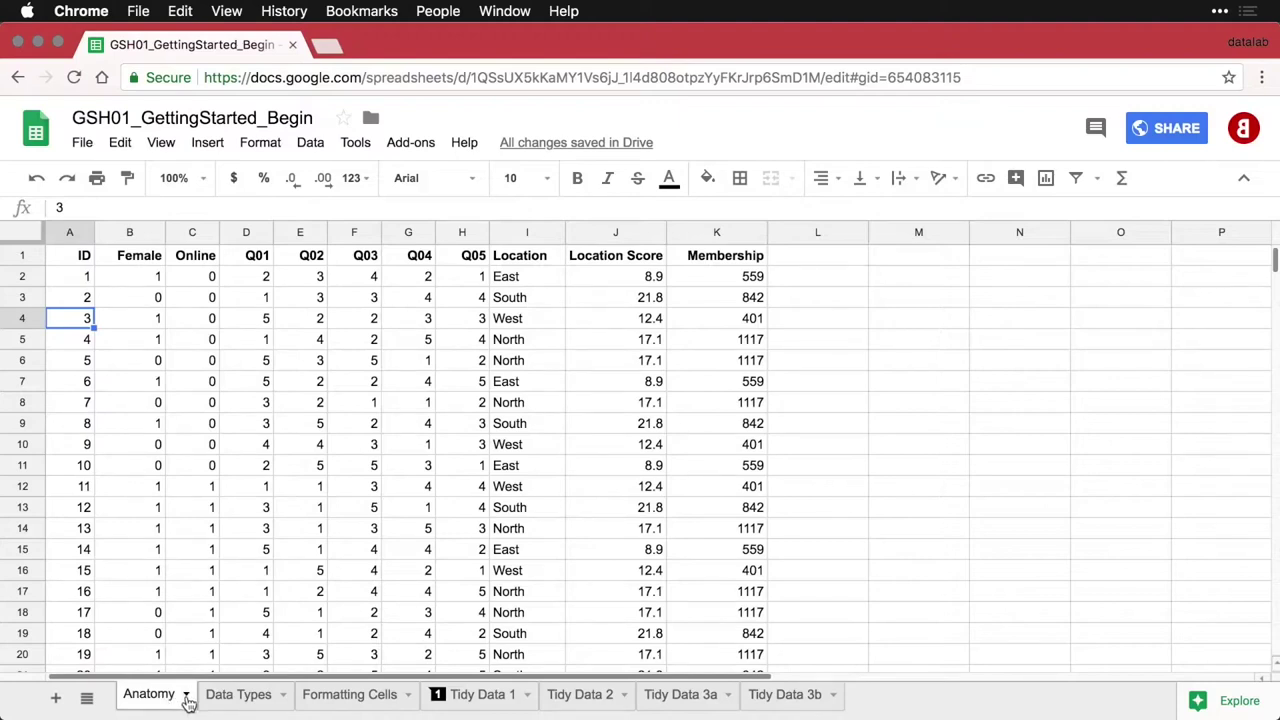
Colour the Anatomy tab red, remove the colour again, and view the list of all sheets
{"action": "left_click", "coordinate": [186, 698]}
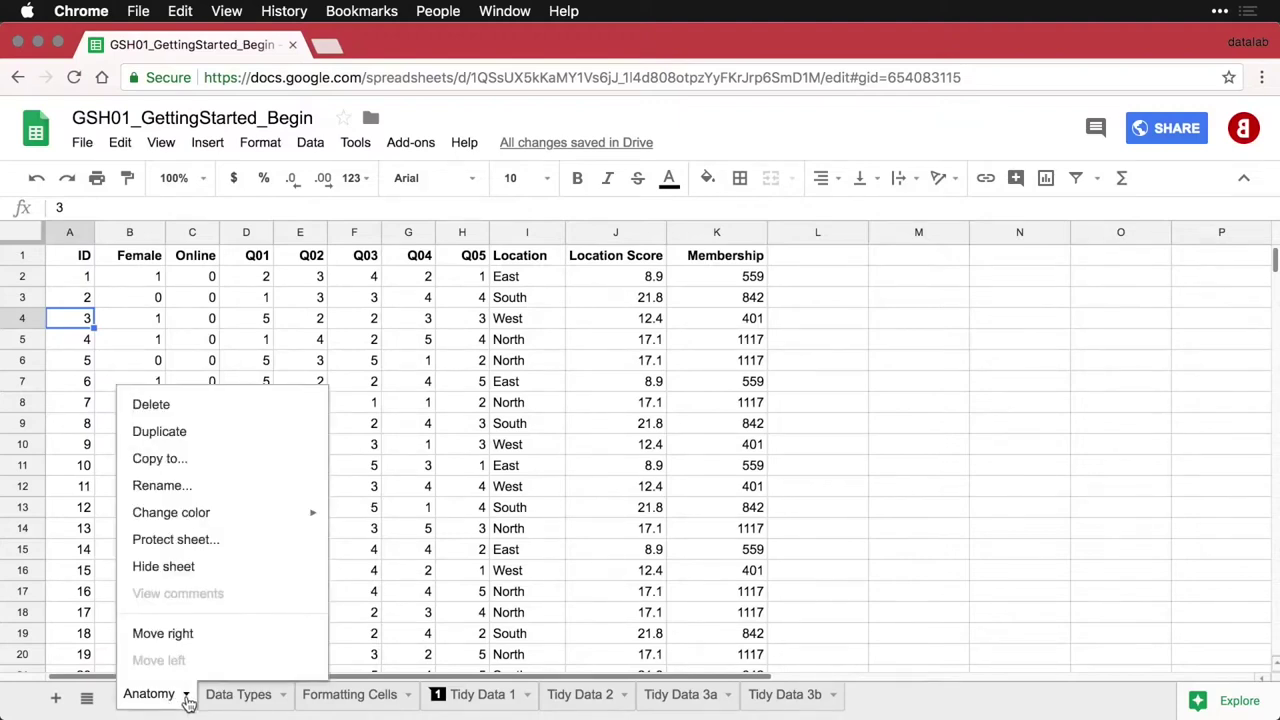
{"action": "mouse_move", "coordinate": [249, 521]}
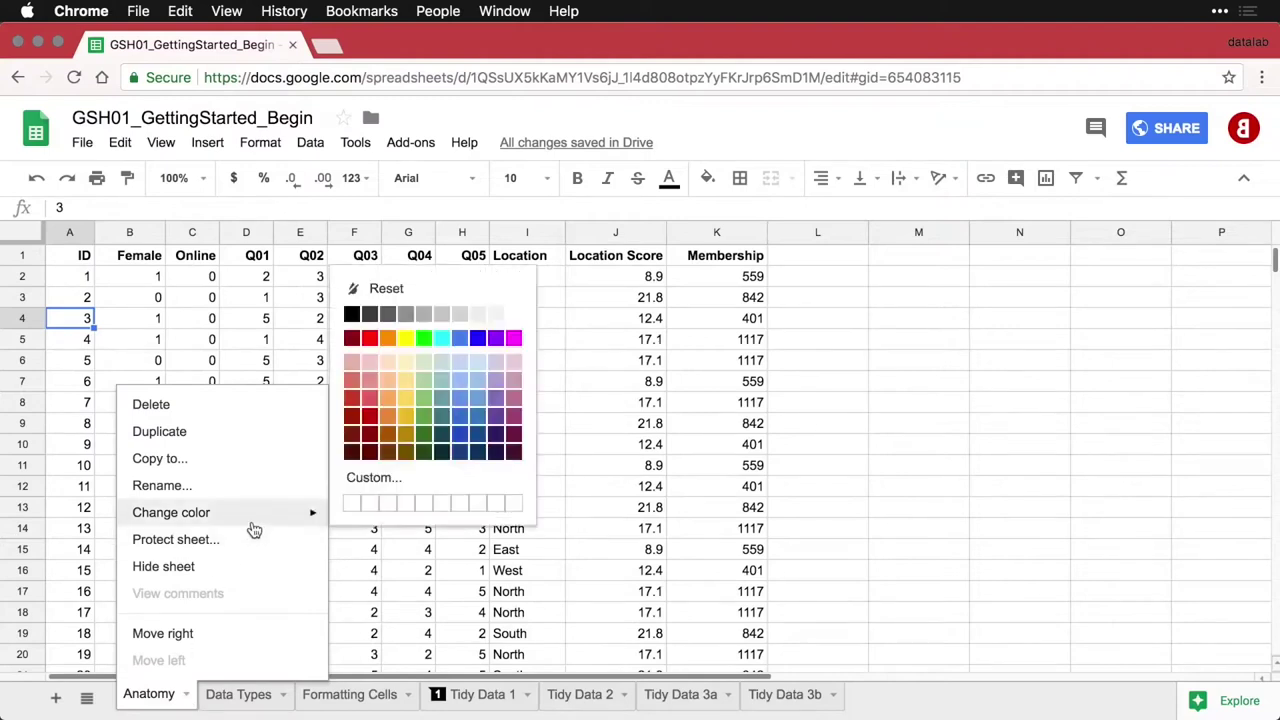
{"action": "left_click", "coordinate": [370, 338]}
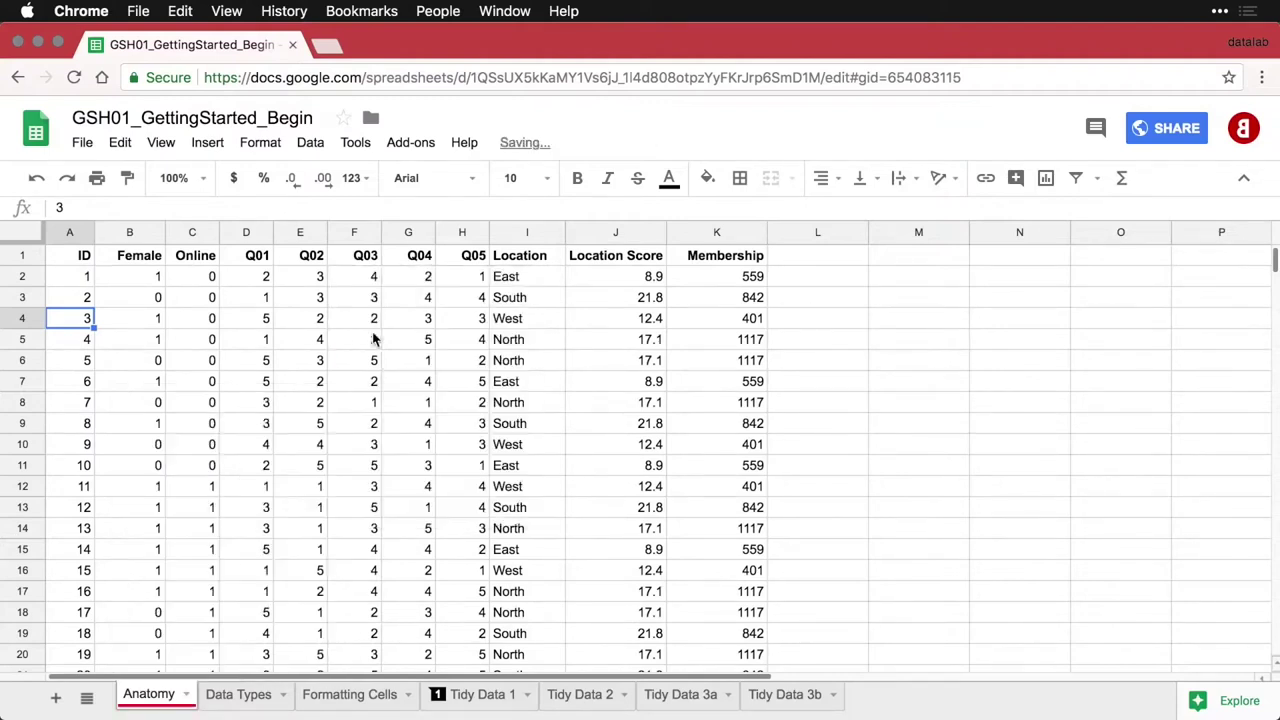
{"action": "left_click", "coordinate": [190, 698]}
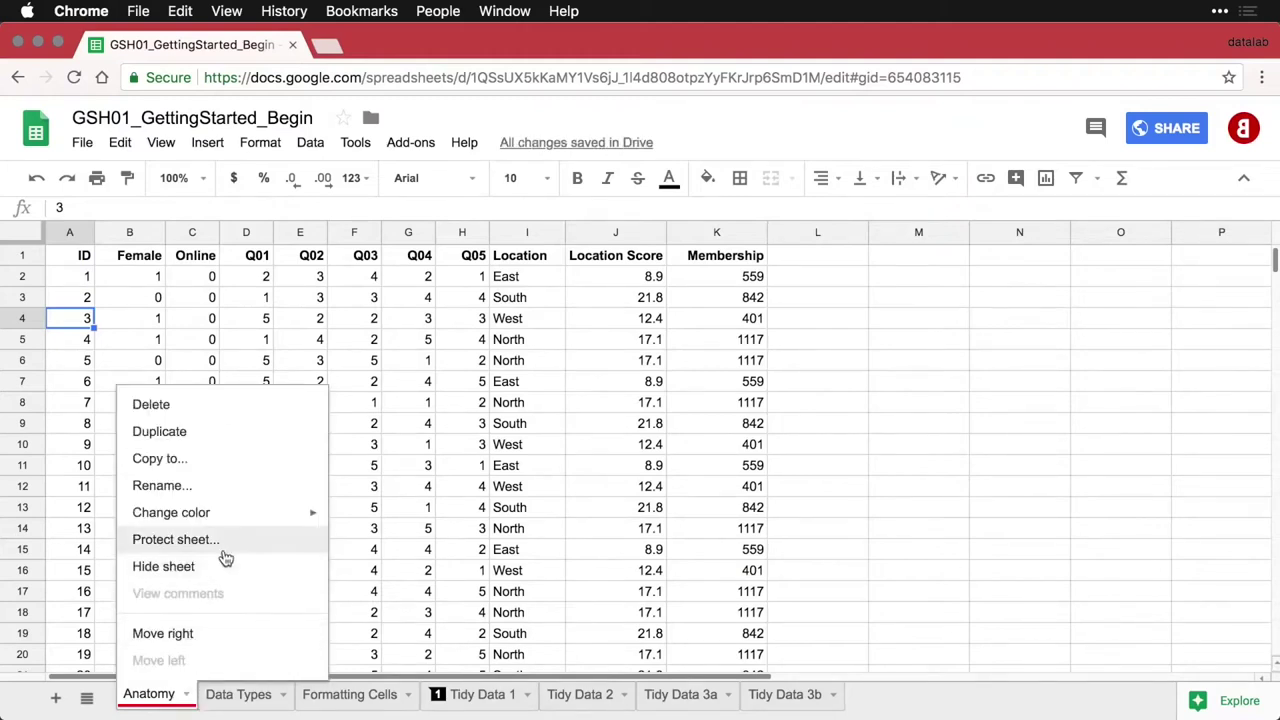
{"action": "mouse_move", "coordinate": [241, 516]}
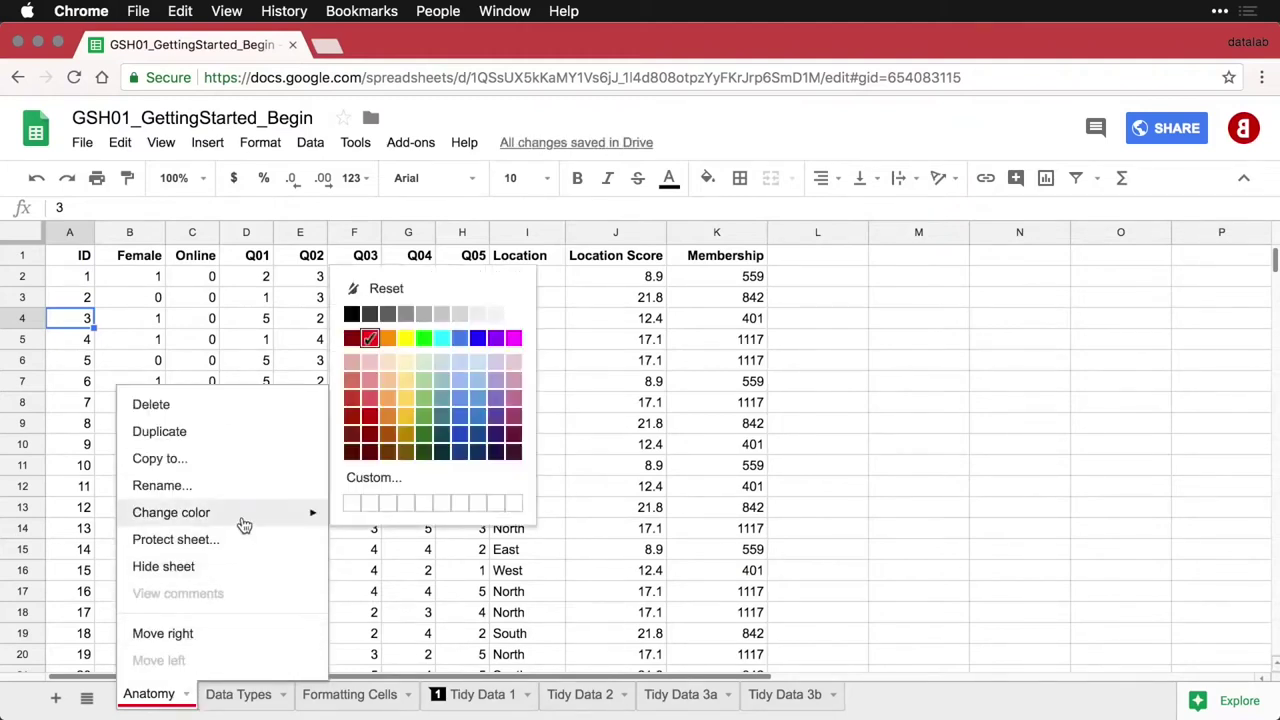
{"action": "left_click", "coordinate": [396, 291]}
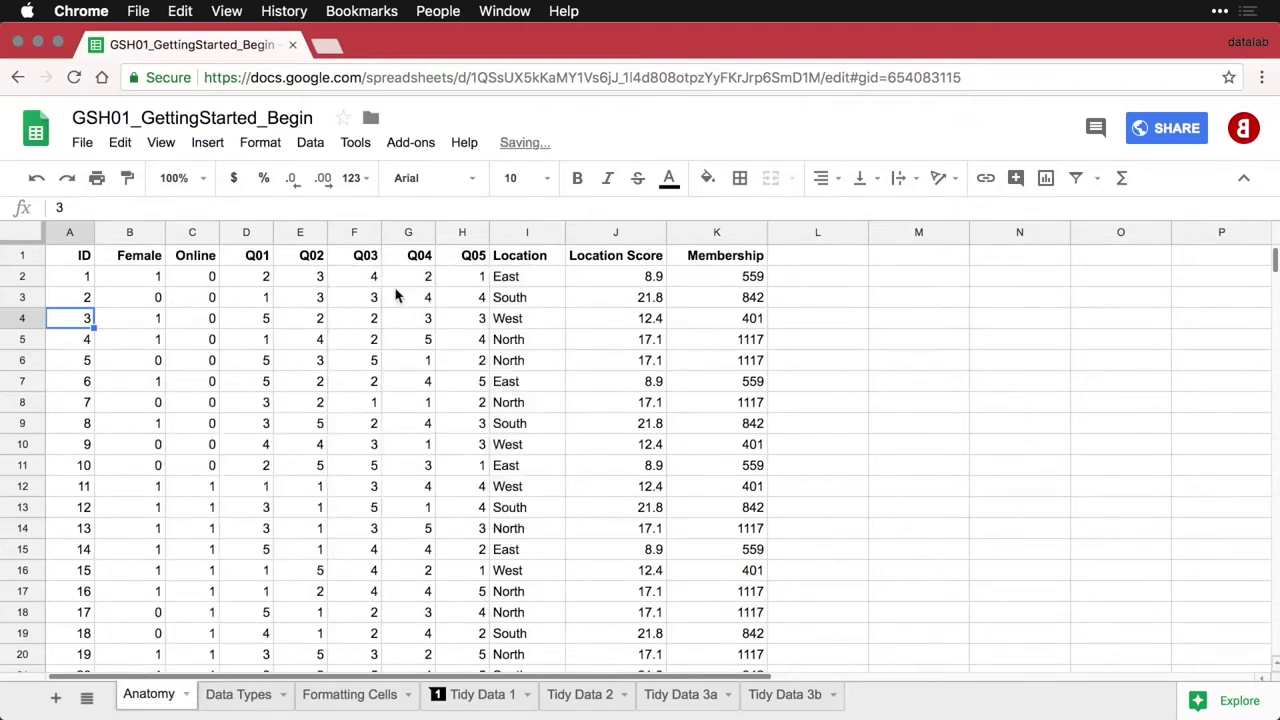
{"action": "left_click", "coordinate": [87, 700]}
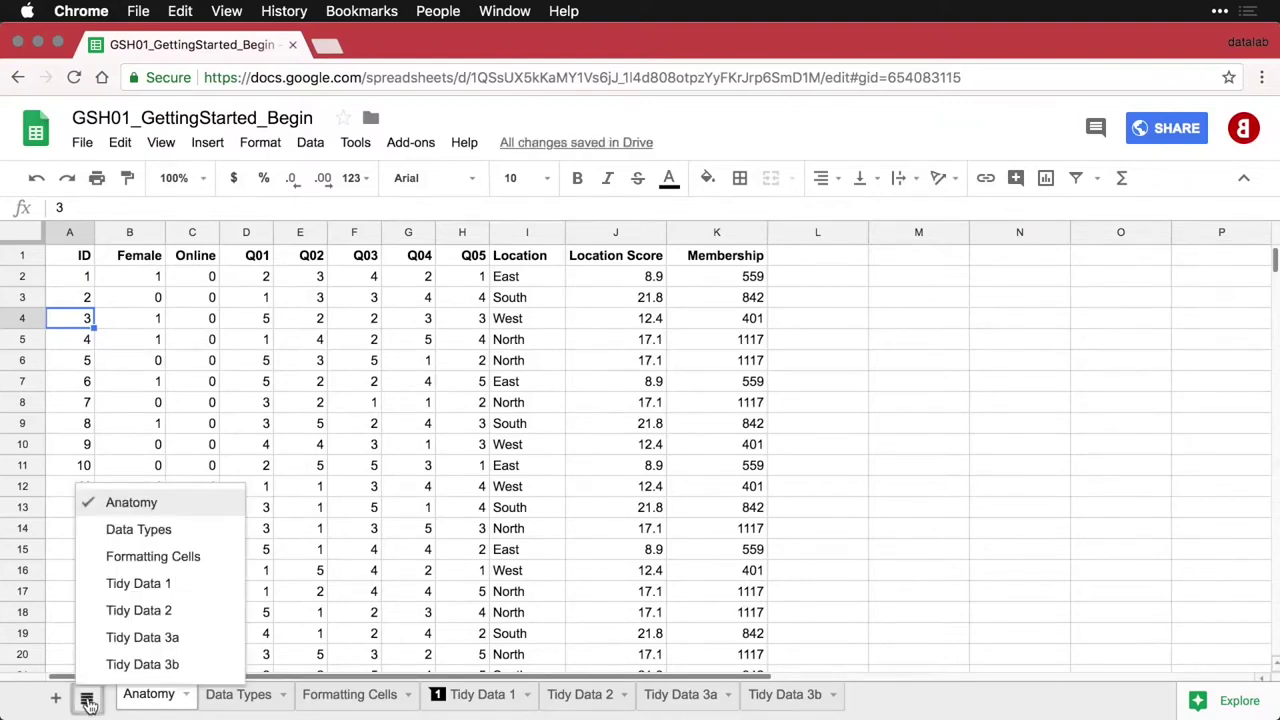
{"action": "left_click", "coordinate": [87, 700]}
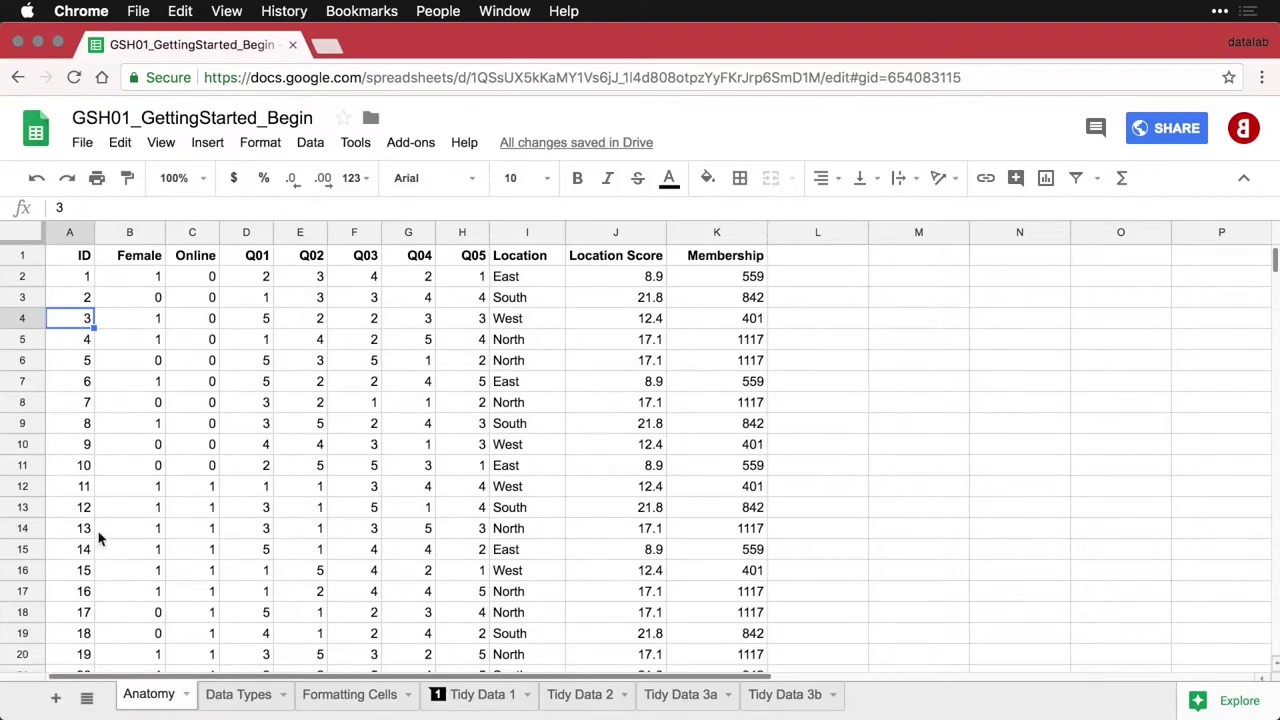
Select the header row and view the freeze options without freezing anything
{"action": "left_click", "coordinate": [74, 258]}
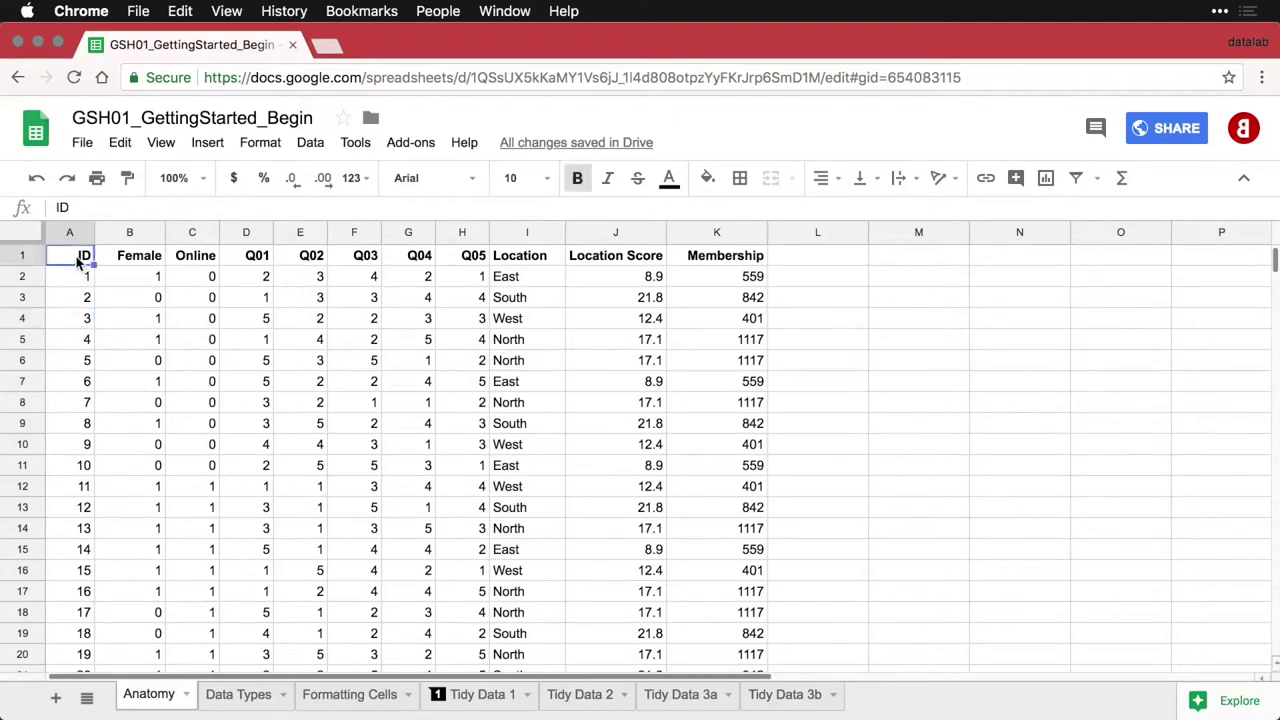
{"action": "left_click", "coordinate": [22, 256]}
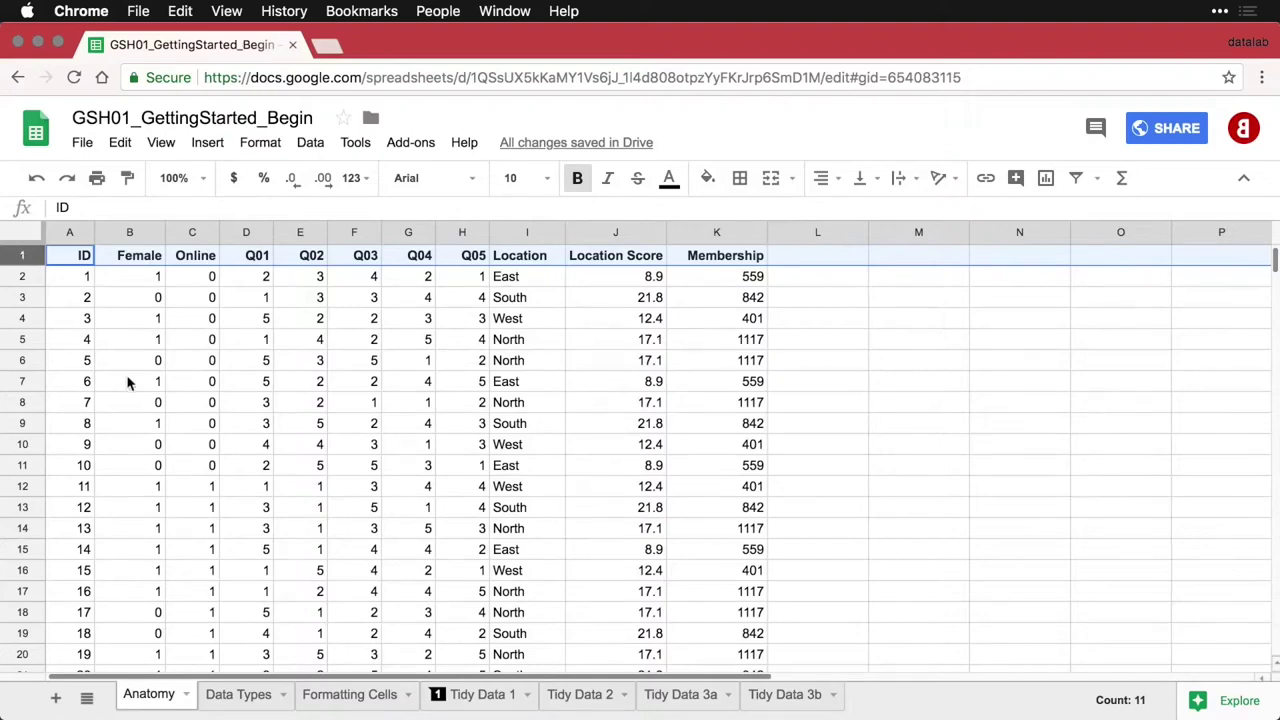
{"action": "scroll", "coordinate": [127, 383], "scroll_direction": "down", "scroll_amount": 2}
{"action": "scroll", "coordinate": [127, 383], "scroll_direction": "up", "scroll_amount": 2}
{"action": "left_click", "coordinate": [163, 143]}
{"action": "mouse_move", "coordinate": [171, 177]}
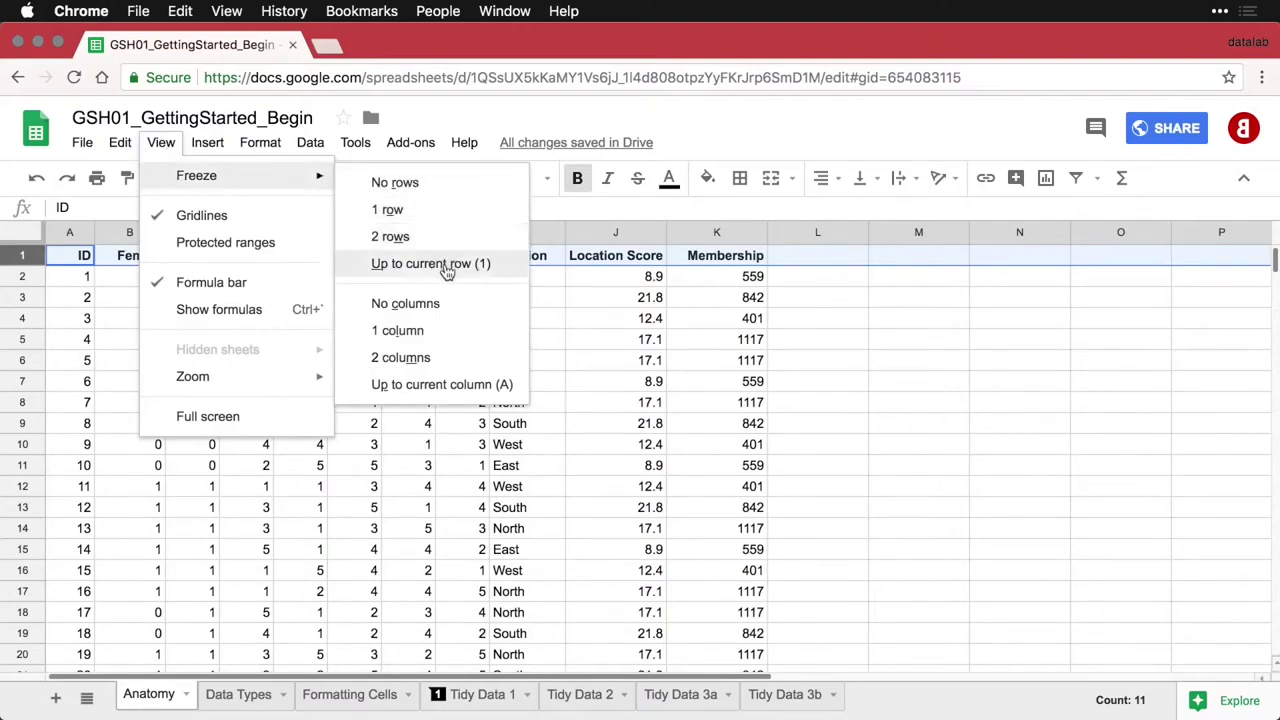
{"action": "left_click", "coordinate": [408, 444]}
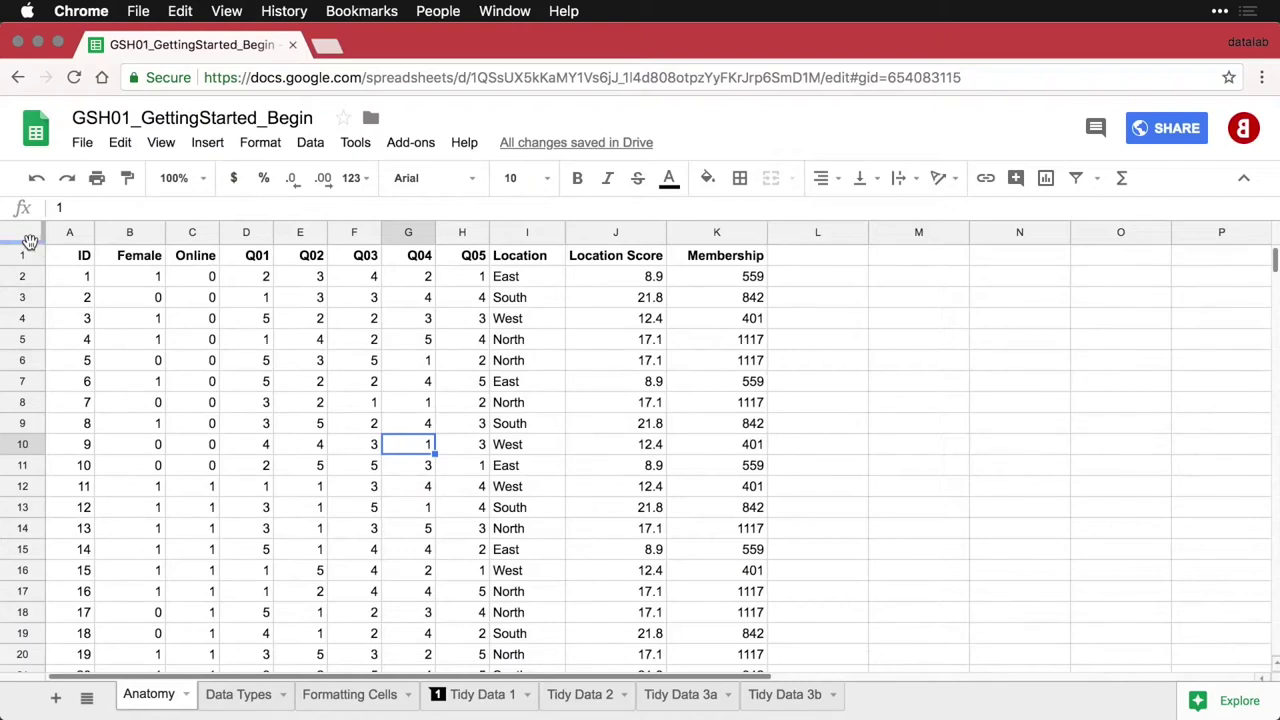
Freeze header row 1 so it stays visible while scrolling
{"action": "left_click_drag", "start_coordinate": [30, 242], "coordinate": [30, 270]}
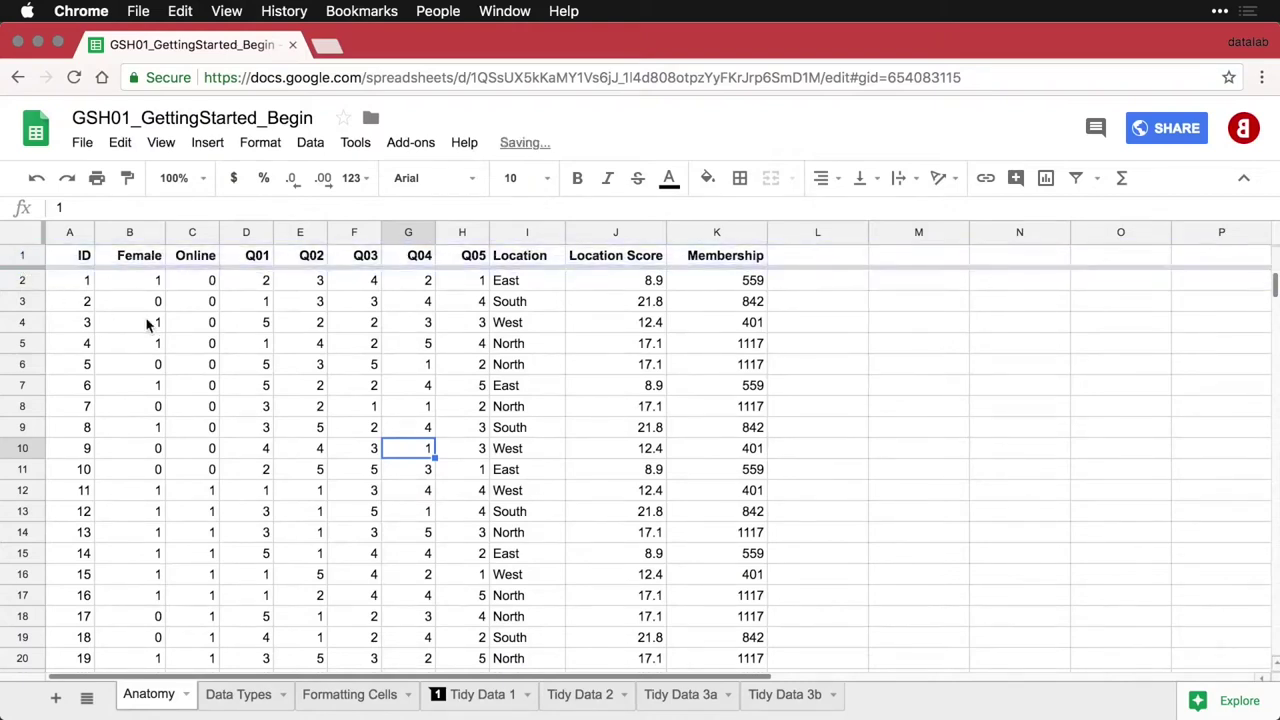
{"action": "scroll", "coordinate": [160, 325], "scroll_direction": "down", "scroll_amount": 5}
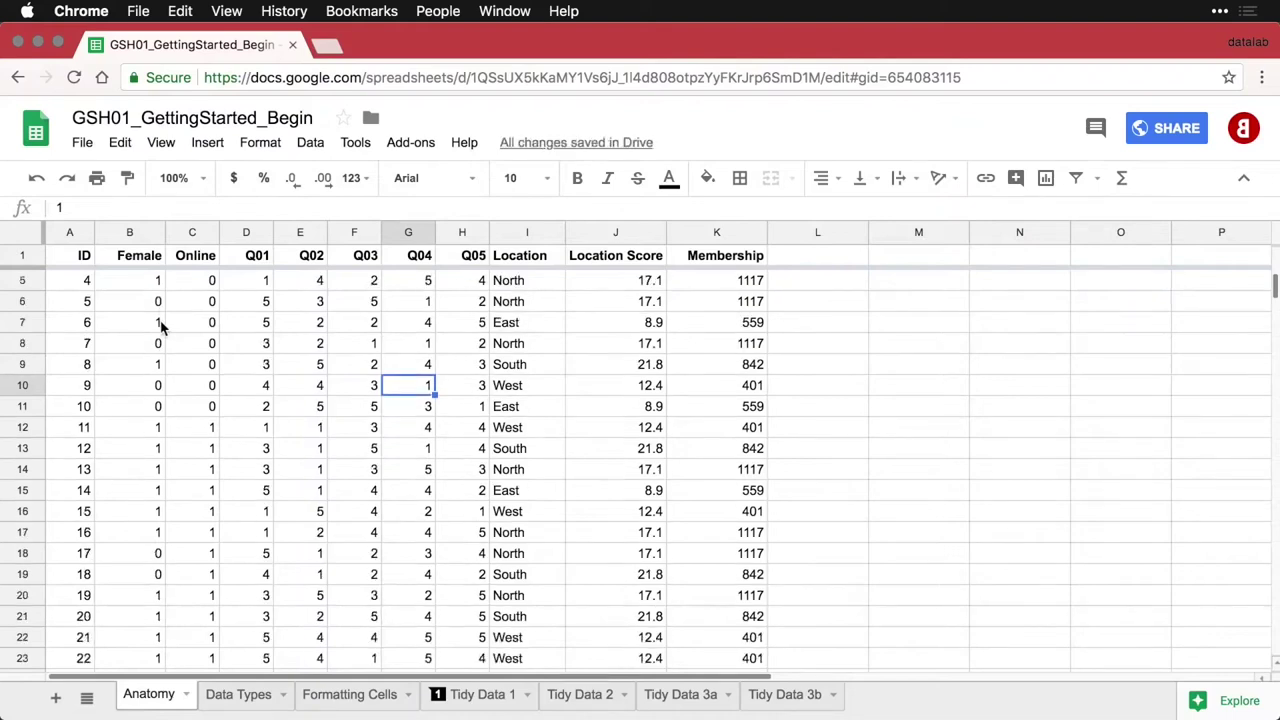
{"action": "scroll", "coordinate": [160, 325], "scroll_direction": "up", "scroll_amount": 3}
{"action": "scroll", "coordinate": [160, 325], "scroll_direction": "up", "scroll_amount": 2}
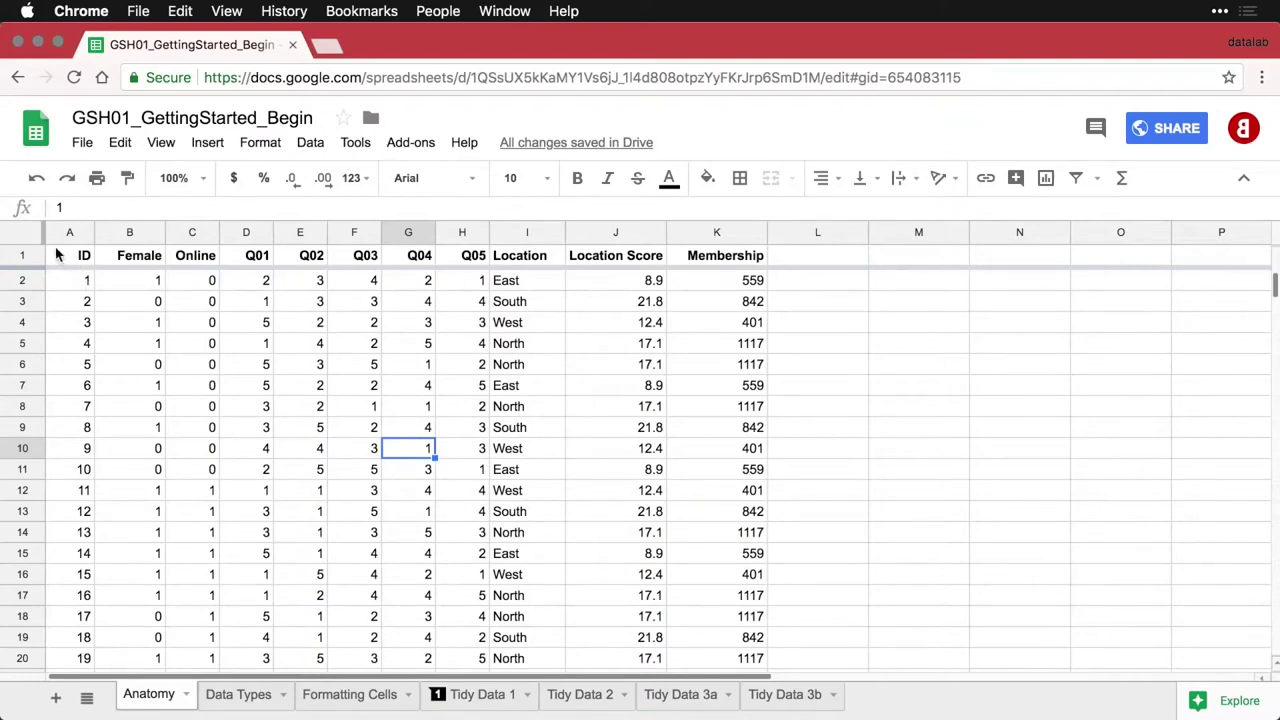
Freeze column A (ID) and check it stays in place when scrolling sideways
{"action": "left_click", "coordinate": [74, 287]}
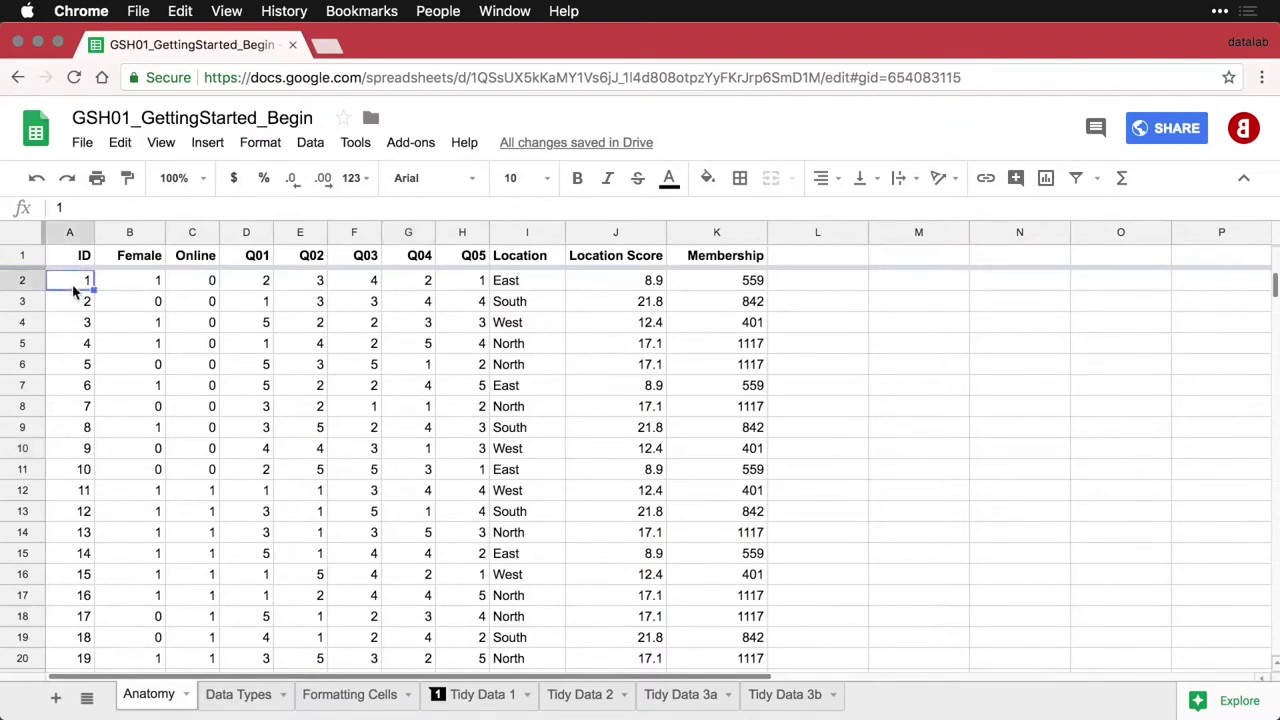
{"action": "left_click", "coordinate": [60, 232]}
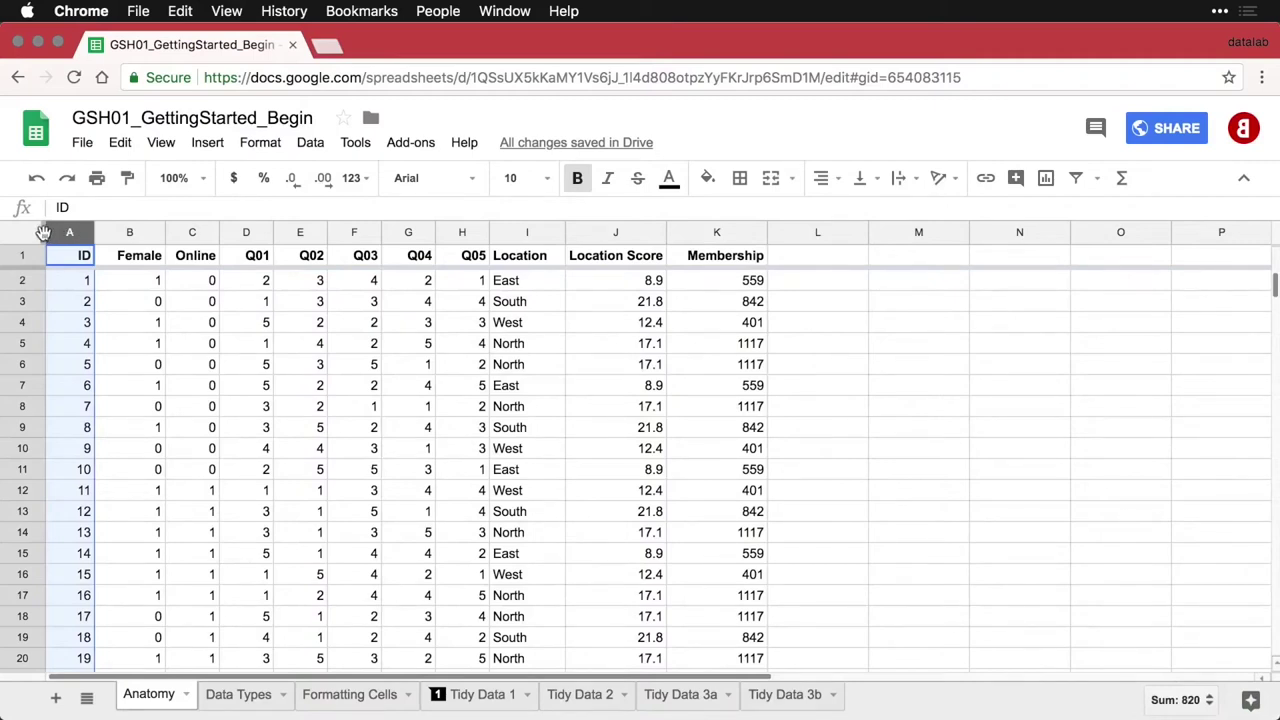
{"action": "left_click_drag", "start_coordinate": [43, 232], "coordinate": [90, 234]}
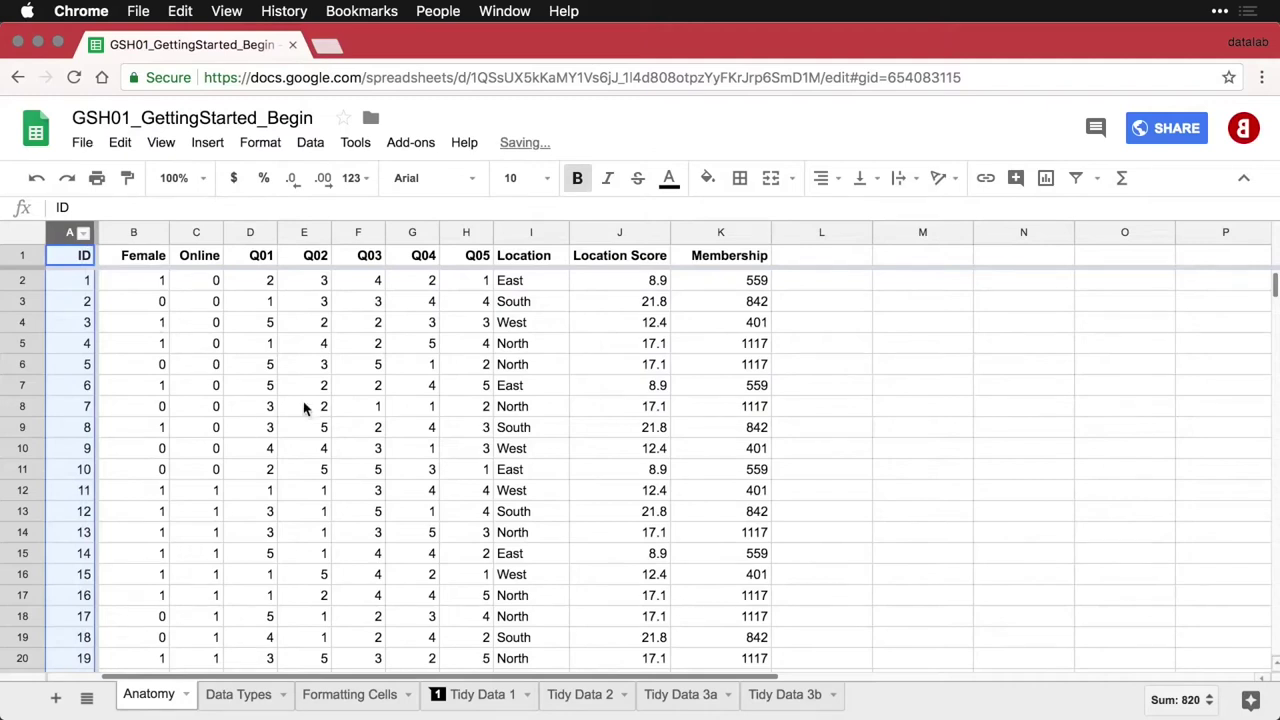
{"action": "scroll", "coordinate": [303, 409], "scroll_direction": "right", "scroll_amount": 5}
{"action": "scroll", "coordinate": [303, 409], "scroll_direction": "left", "scroll_amount": 5}
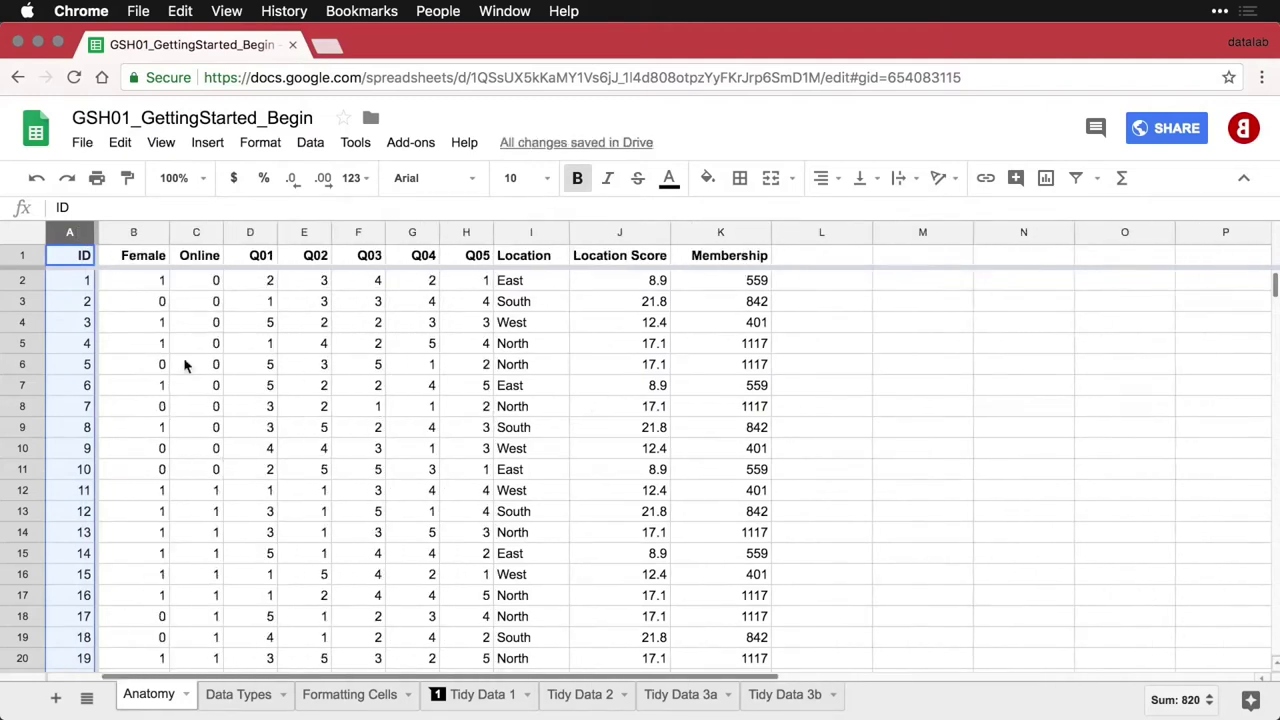
{"action": "left_click", "coordinate": [72, 260]}
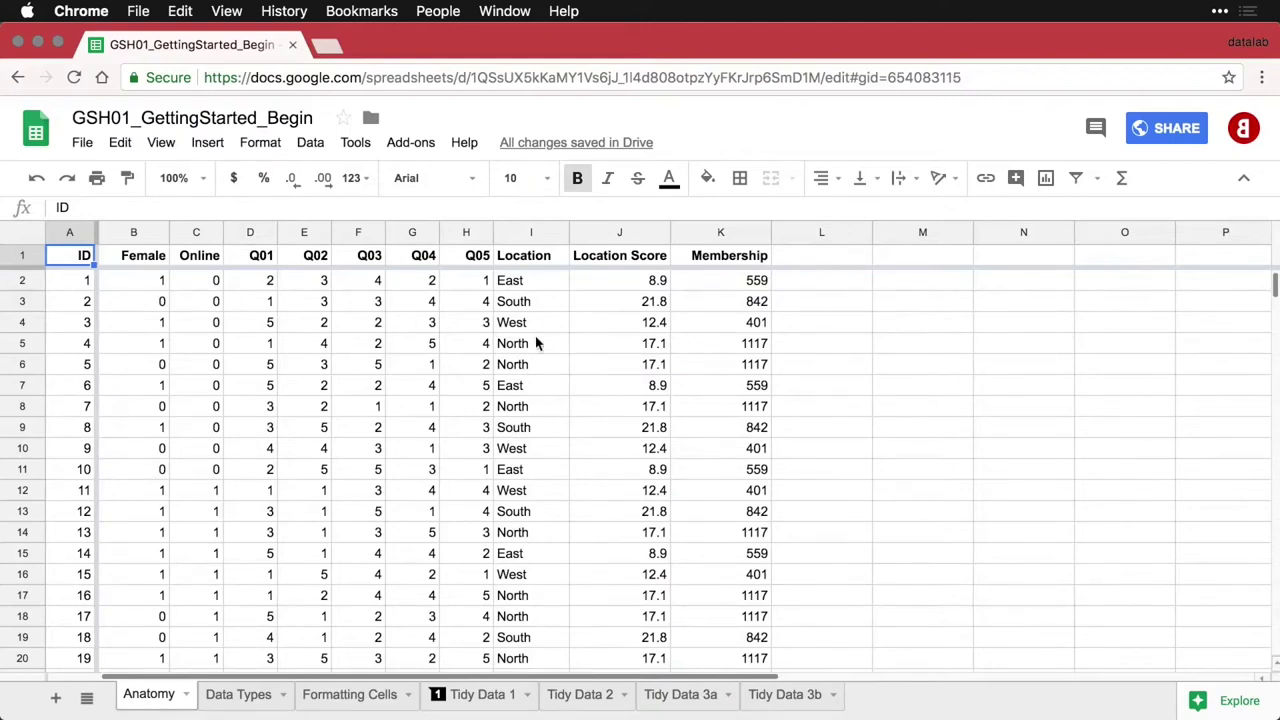
Sort the sheet A → Z by column J, Location Score, putting East 8.9 first
{"action": "left_click", "coordinate": [660, 236]}
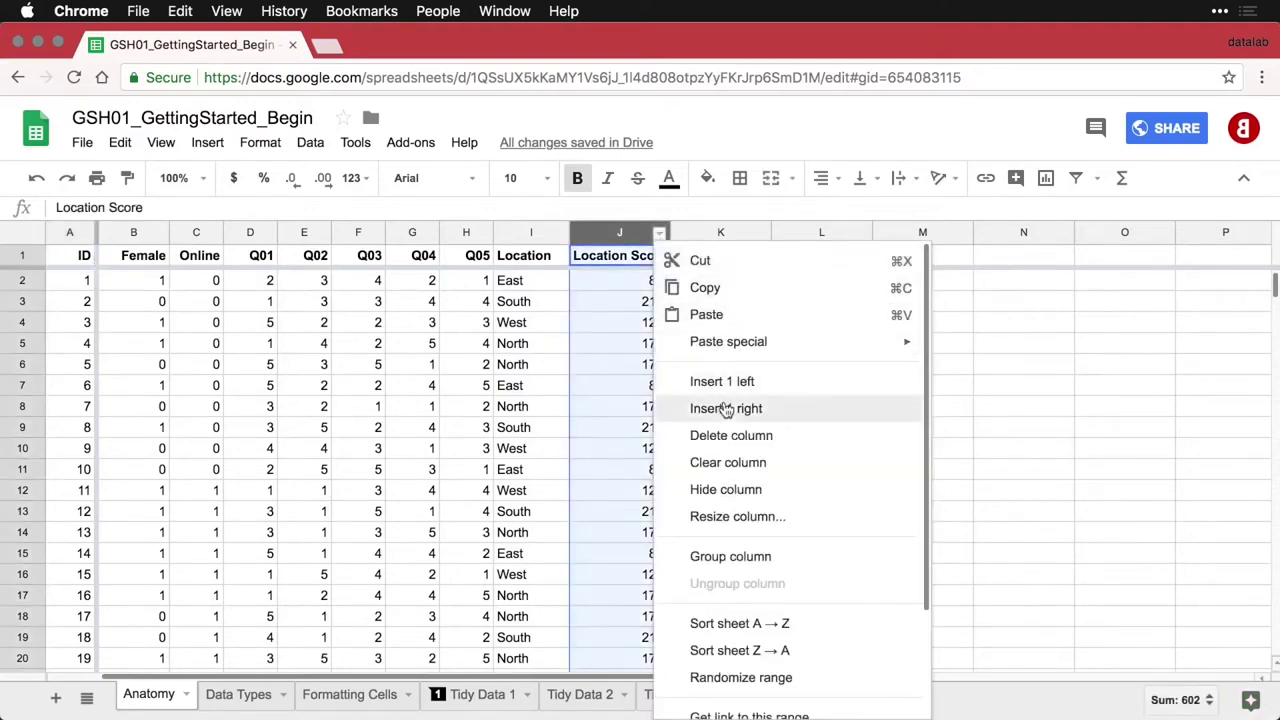
{"action": "scroll", "coordinate": [726, 408], "scroll_direction": "down", "scroll_amount": 3}
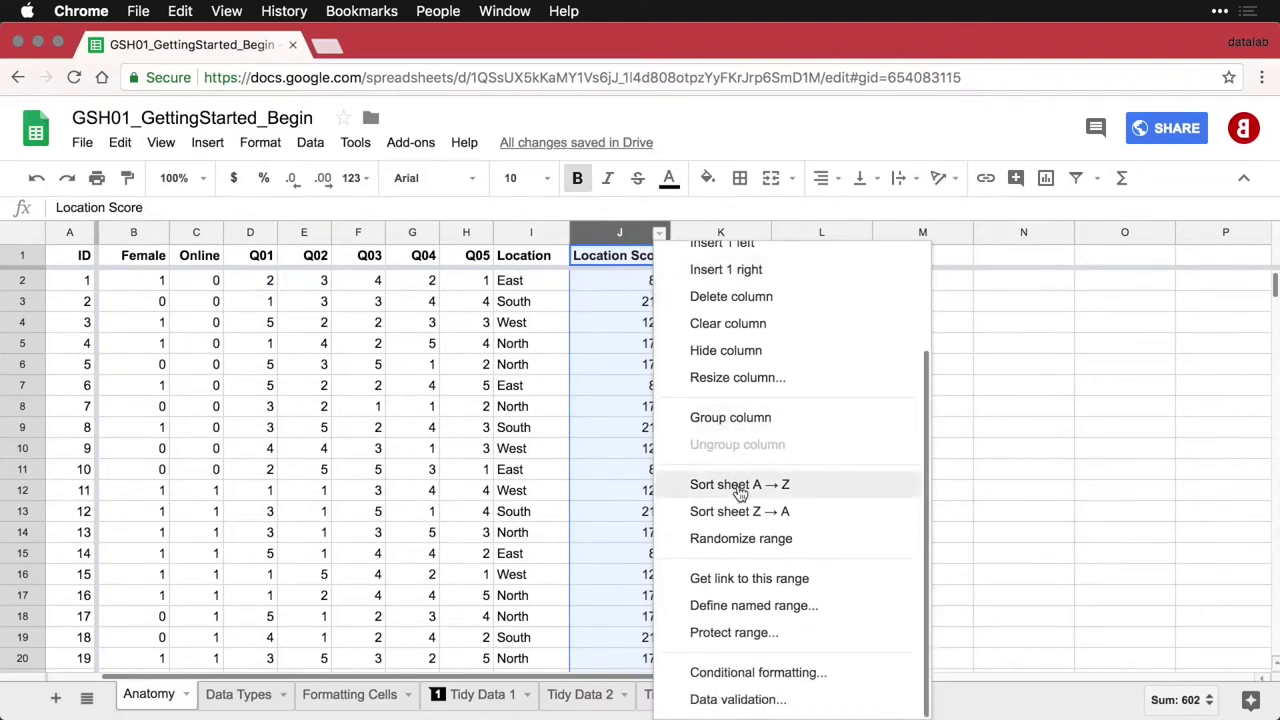
{"action": "left_click", "coordinate": [739, 486]}
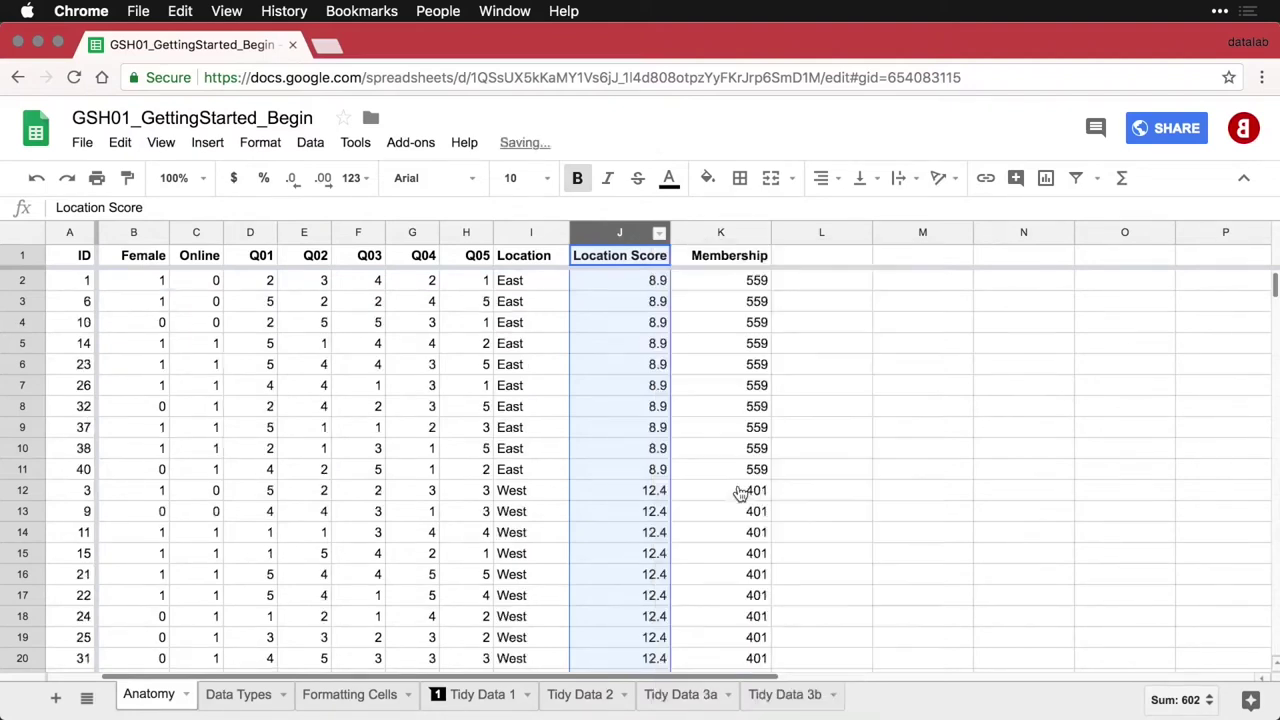
{"action": "left_click", "coordinate": [562, 511]}
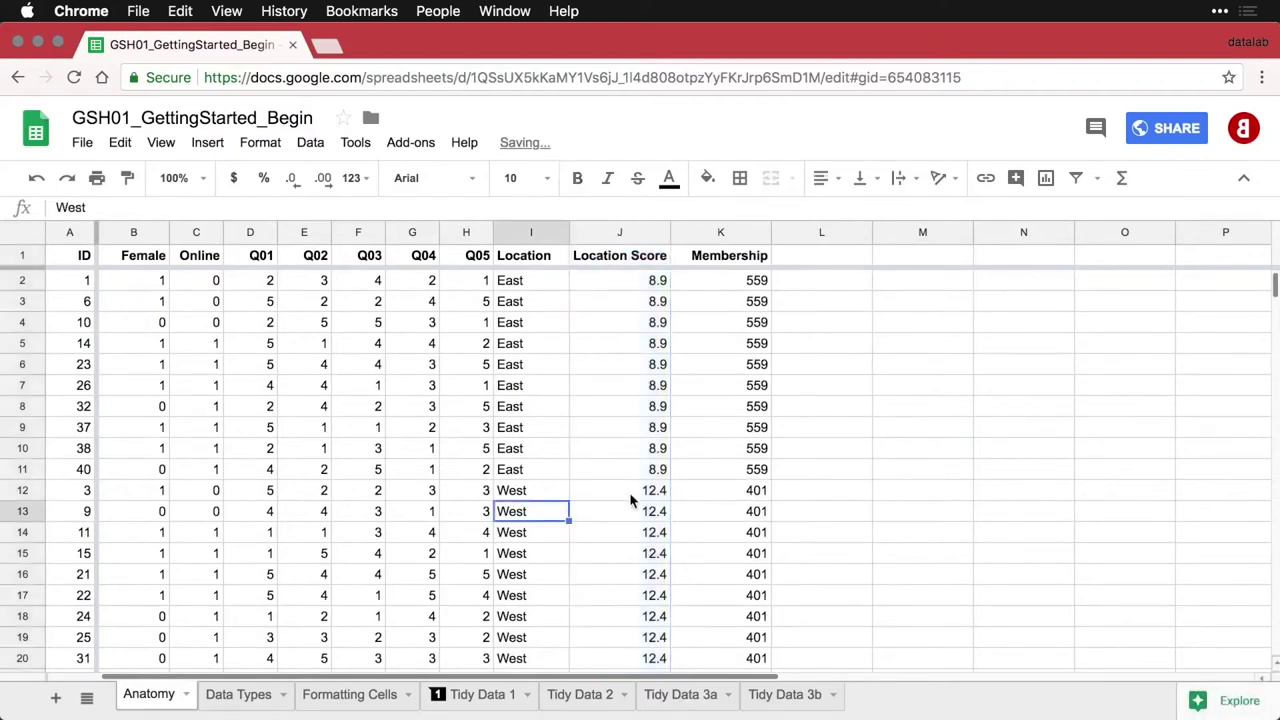
{"action": "scroll", "coordinate": [630, 500], "scroll_direction": "down", "scroll_amount": 5}
{"action": "scroll", "coordinate": [630, 500], "scroll_direction": "down", "scroll_amount": 1}
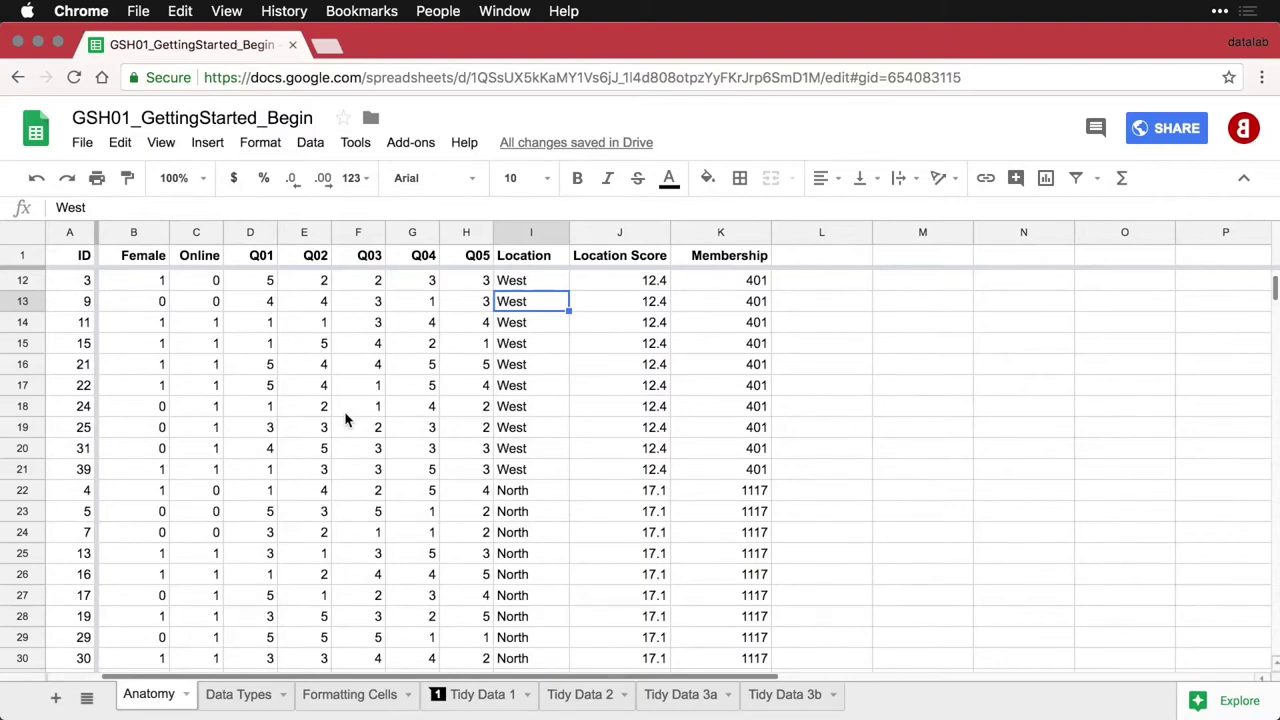
Sort the sheet A → Z by the ID column, then select Membership values K12:K20
{"action": "left_click", "coordinate": [84, 233]}
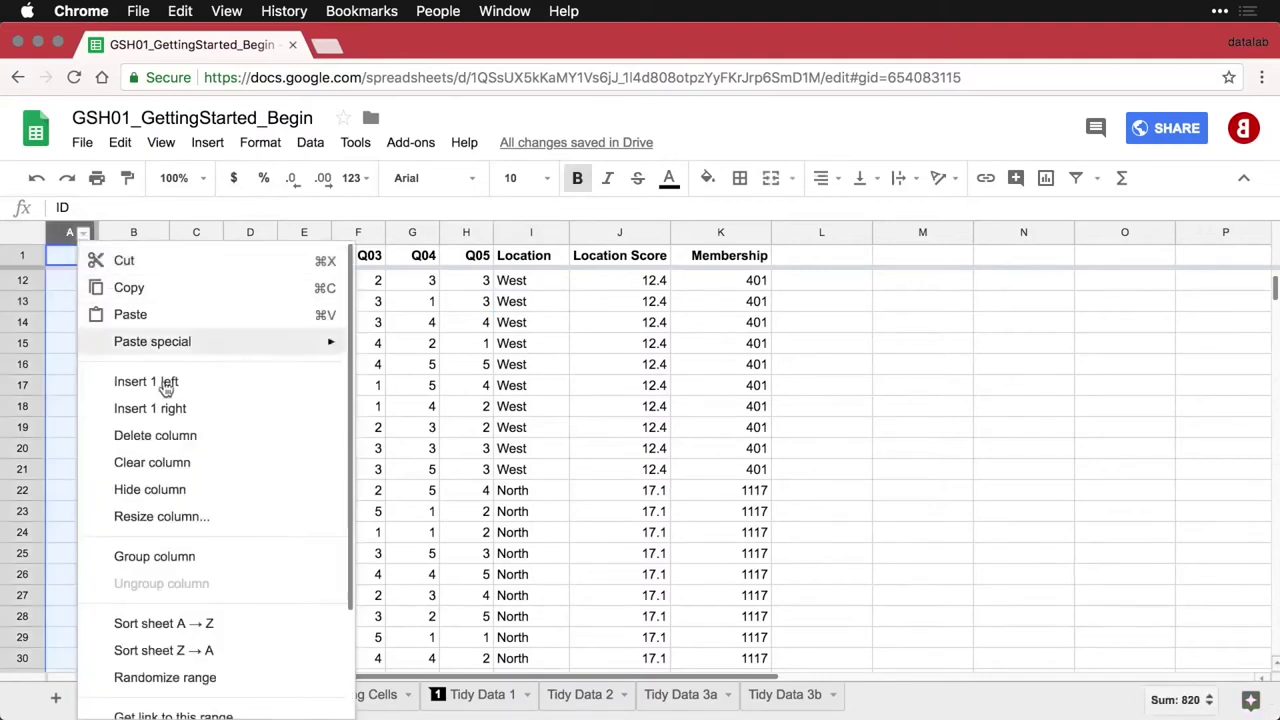
{"action": "left_click", "coordinate": [150, 623]}
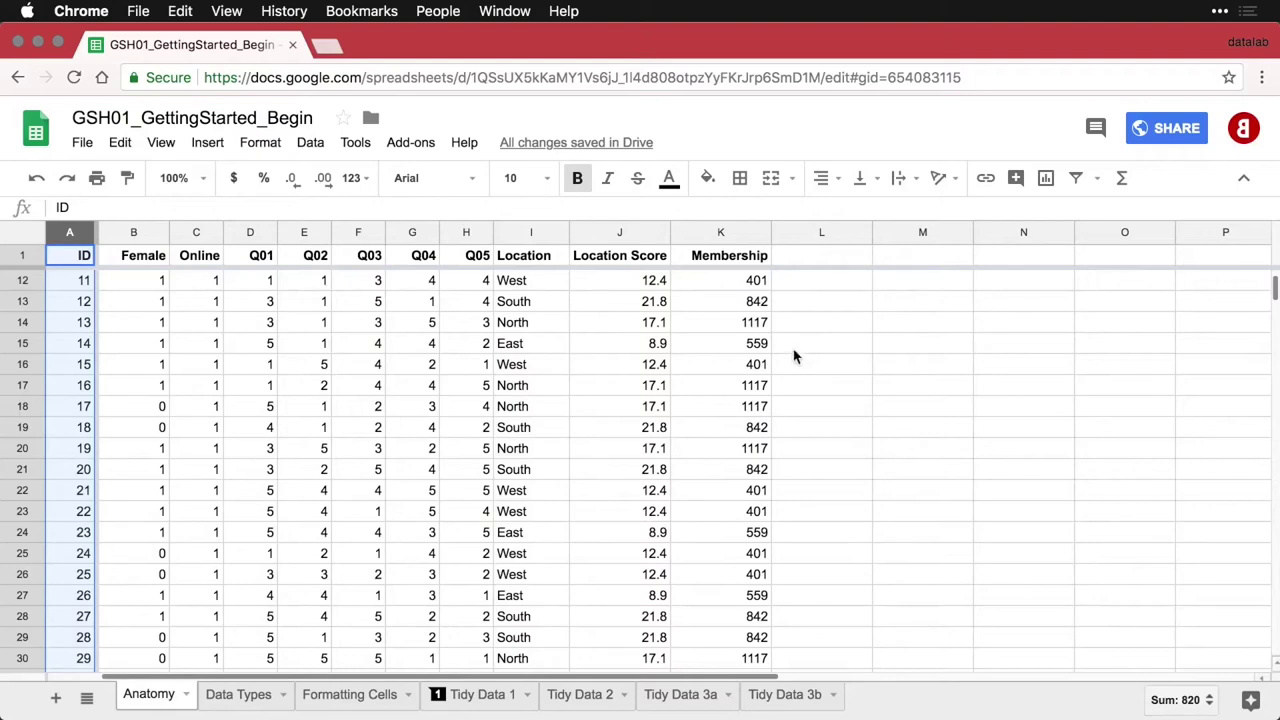
{"action": "left_click_drag", "start_coordinate": [735, 282], "coordinate": [729, 456]}
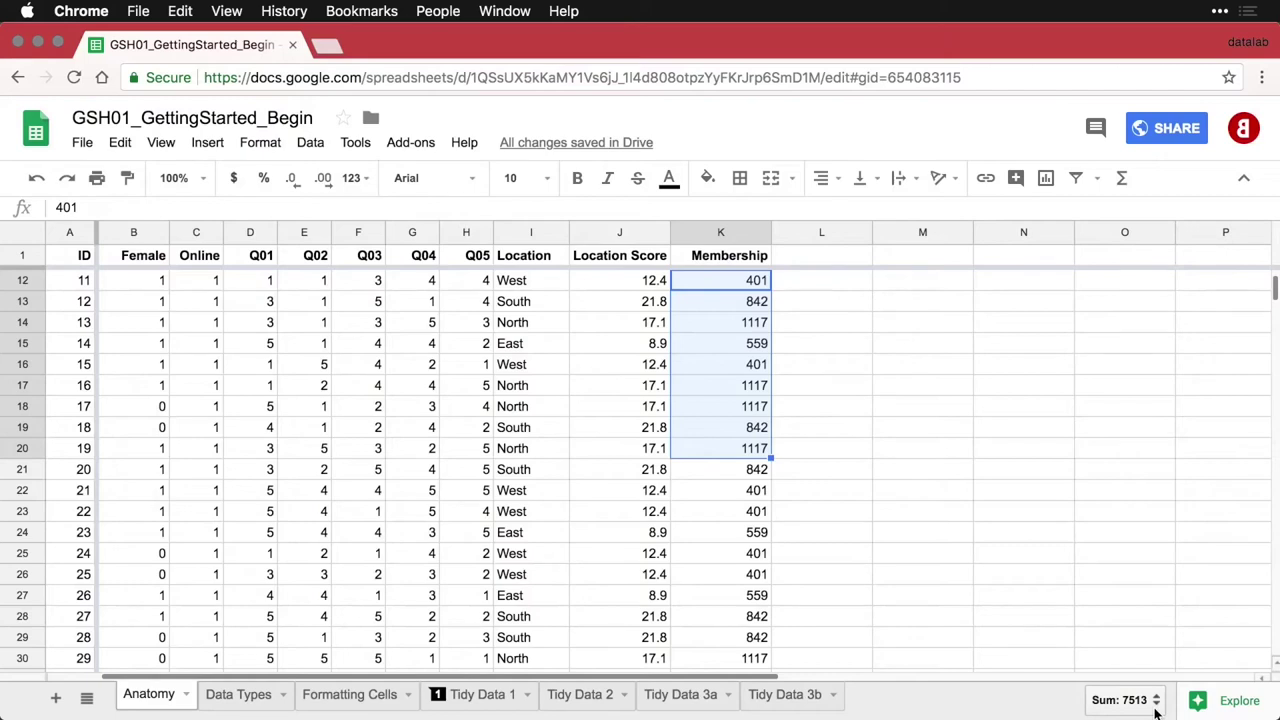
Expand the bottom-bar Sum to see Avg, Min, Max and Count for the selection
{"action": "left_click", "coordinate": [1155, 705]}
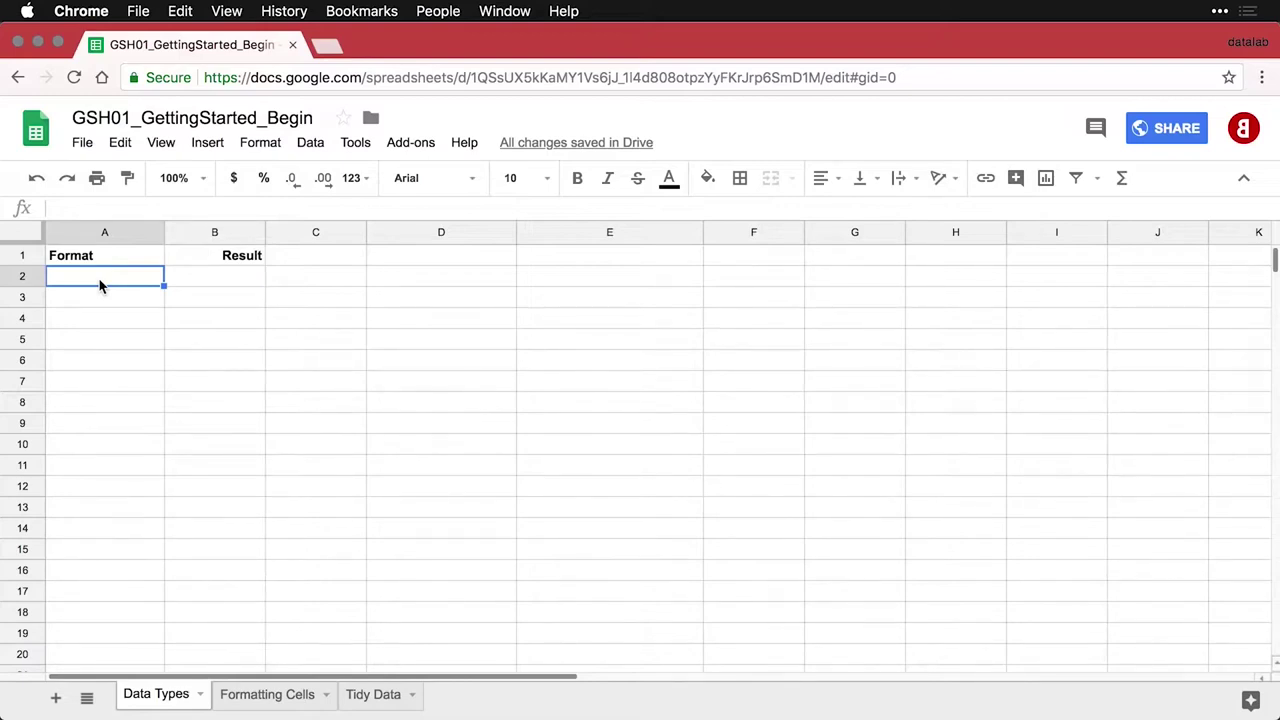
Paste the Number (1587) and Proportion (0.87) example rows into rows 2 and 3
{"action": "type", "text": "Number\t1587"}
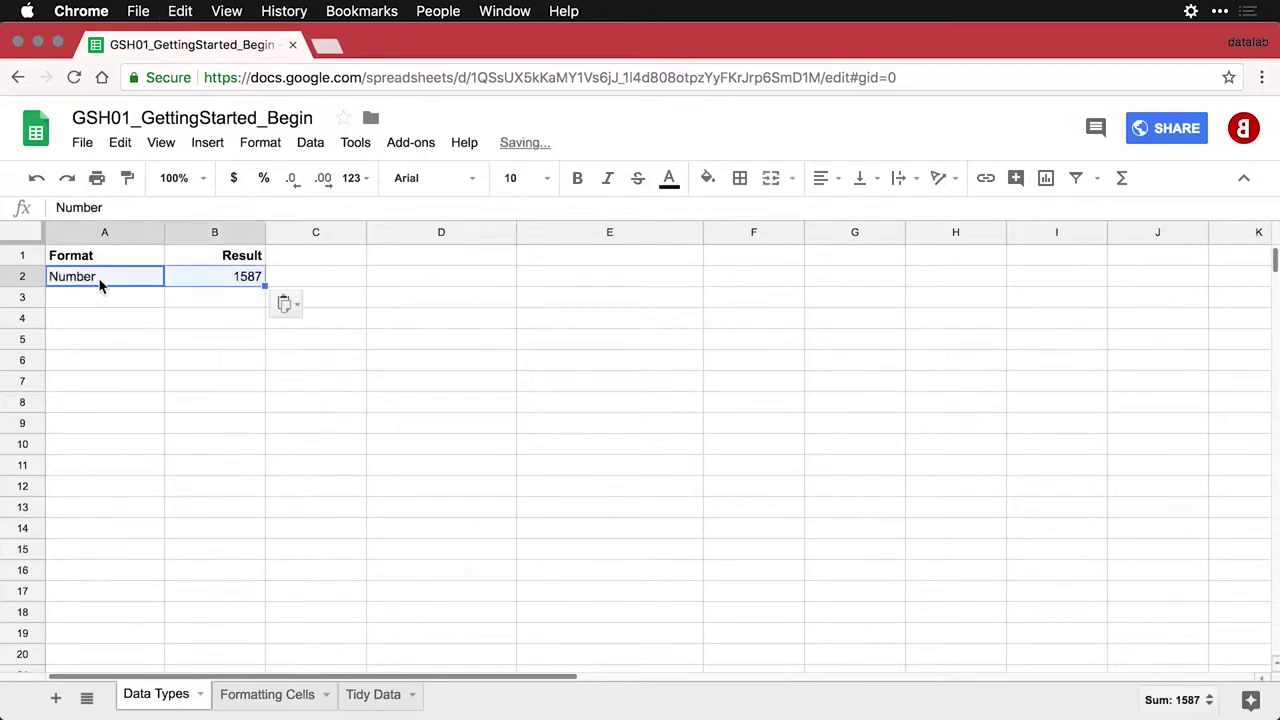
{"action": "left_click", "coordinate": [210, 274]}
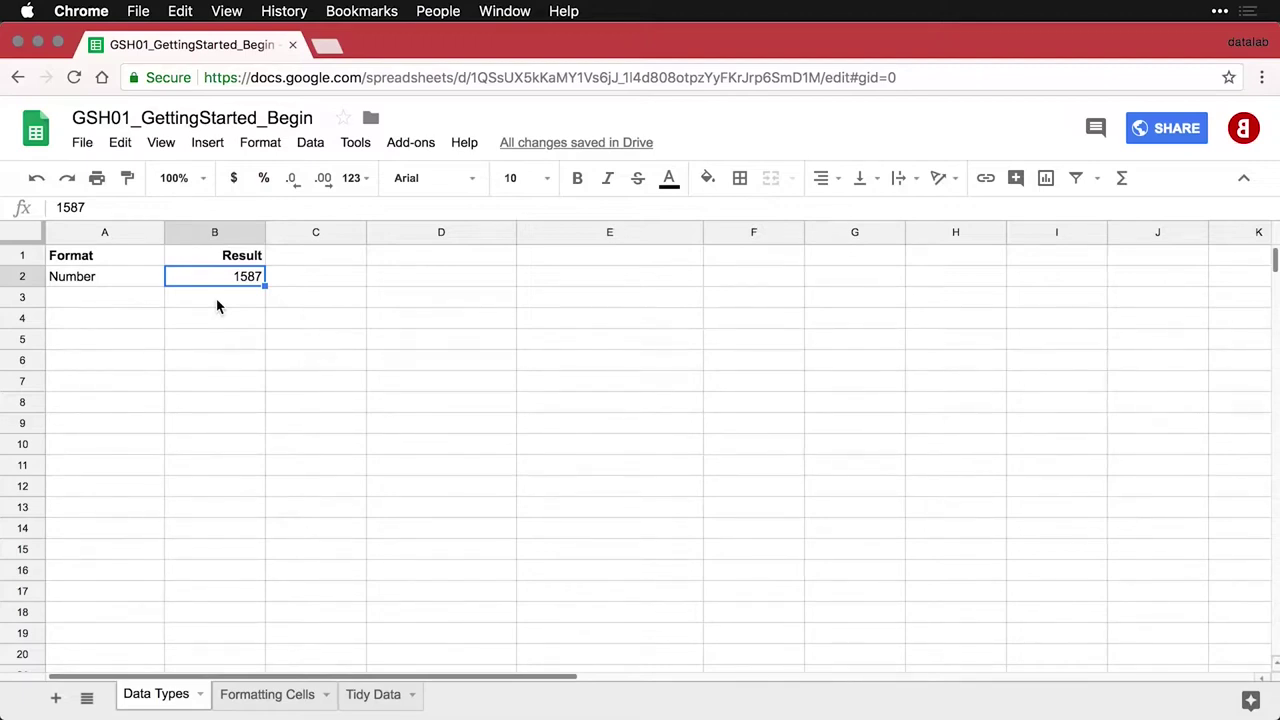
{"action": "left_click", "coordinate": [124, 302]}
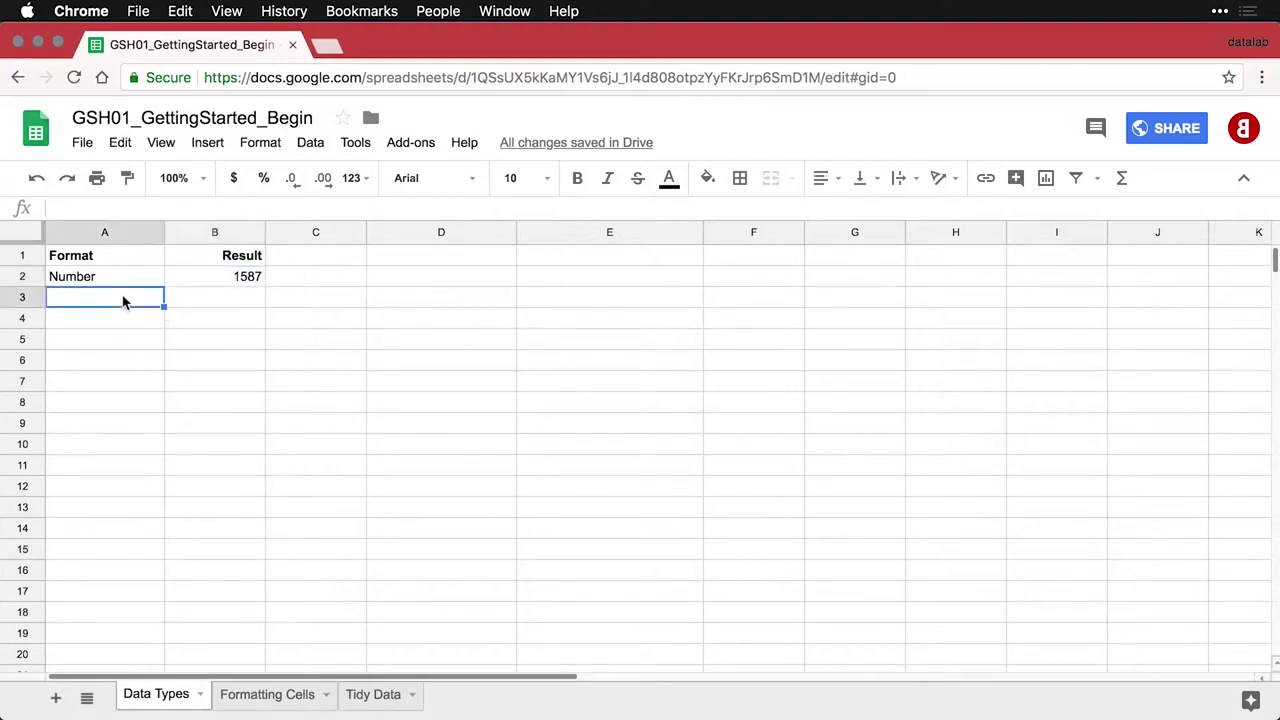
{"action": "type", "text": "Proportion\t0.87"}
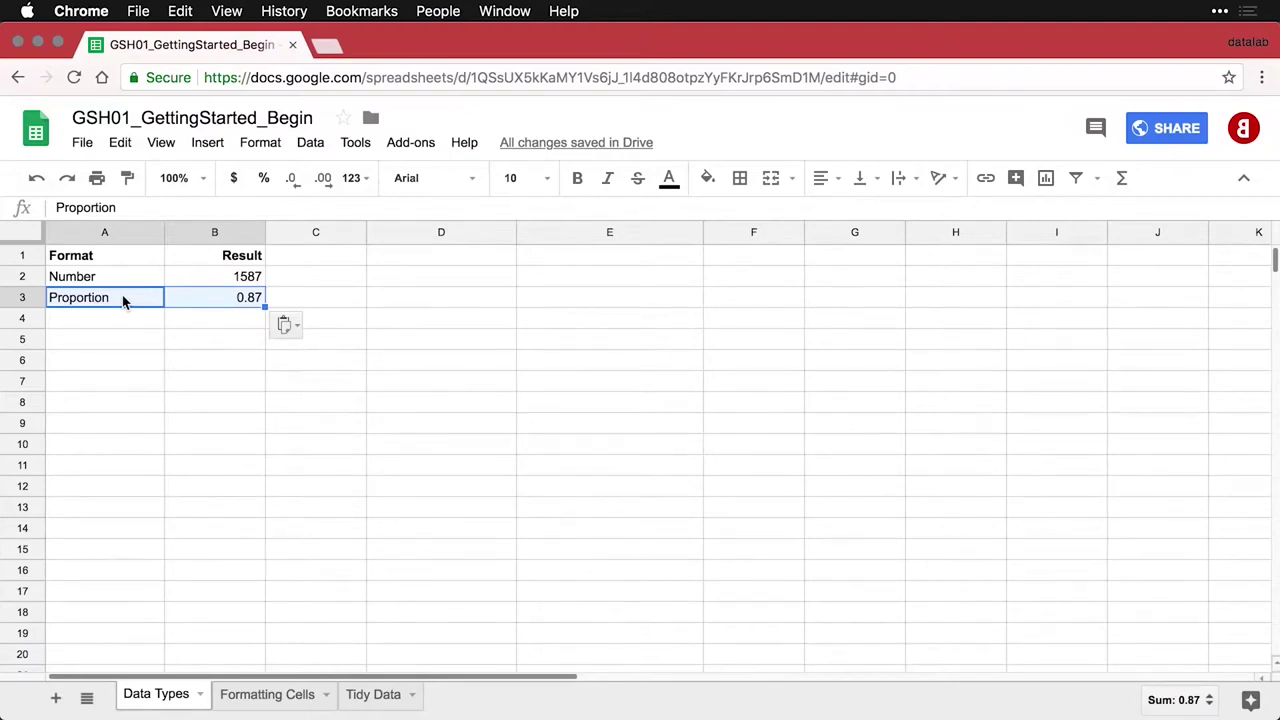
Paste the Percentage row into row 4 and format B4's 0.87 as 87.00%
{"action": "left_click", "coordinate": [120, 318]}
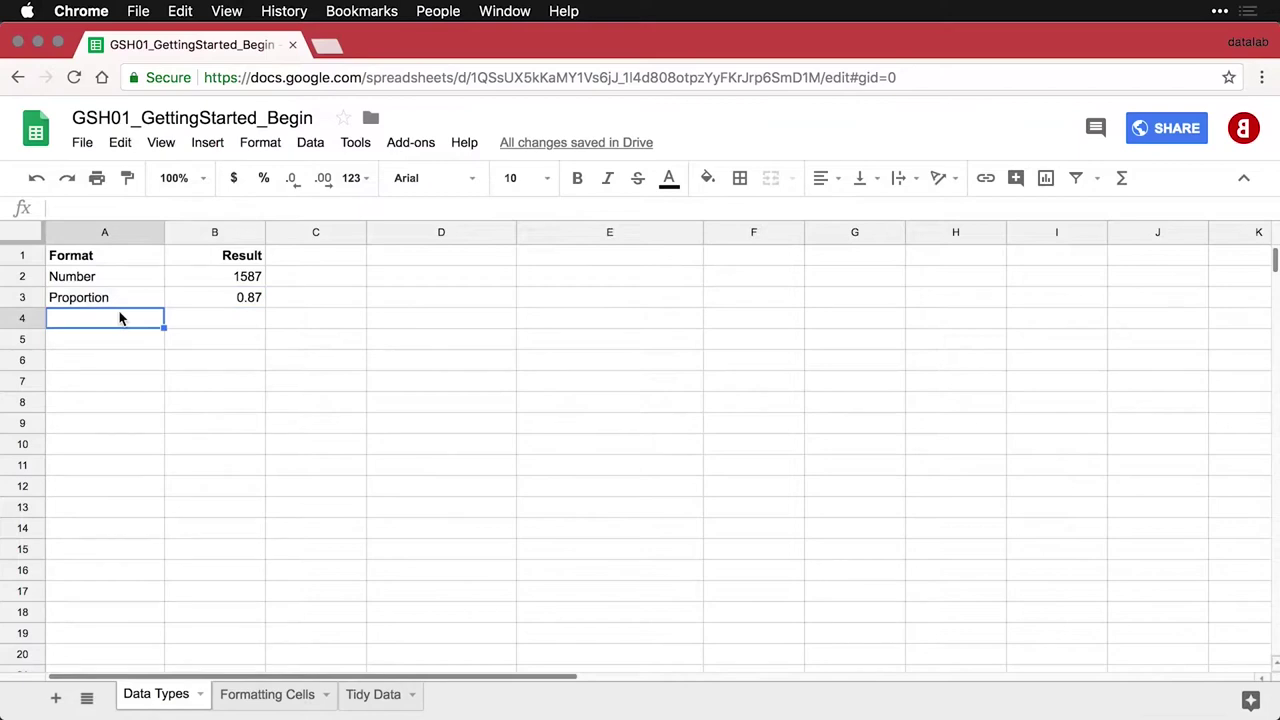
{"action": "type", "text": "Percentage\t0.87"}
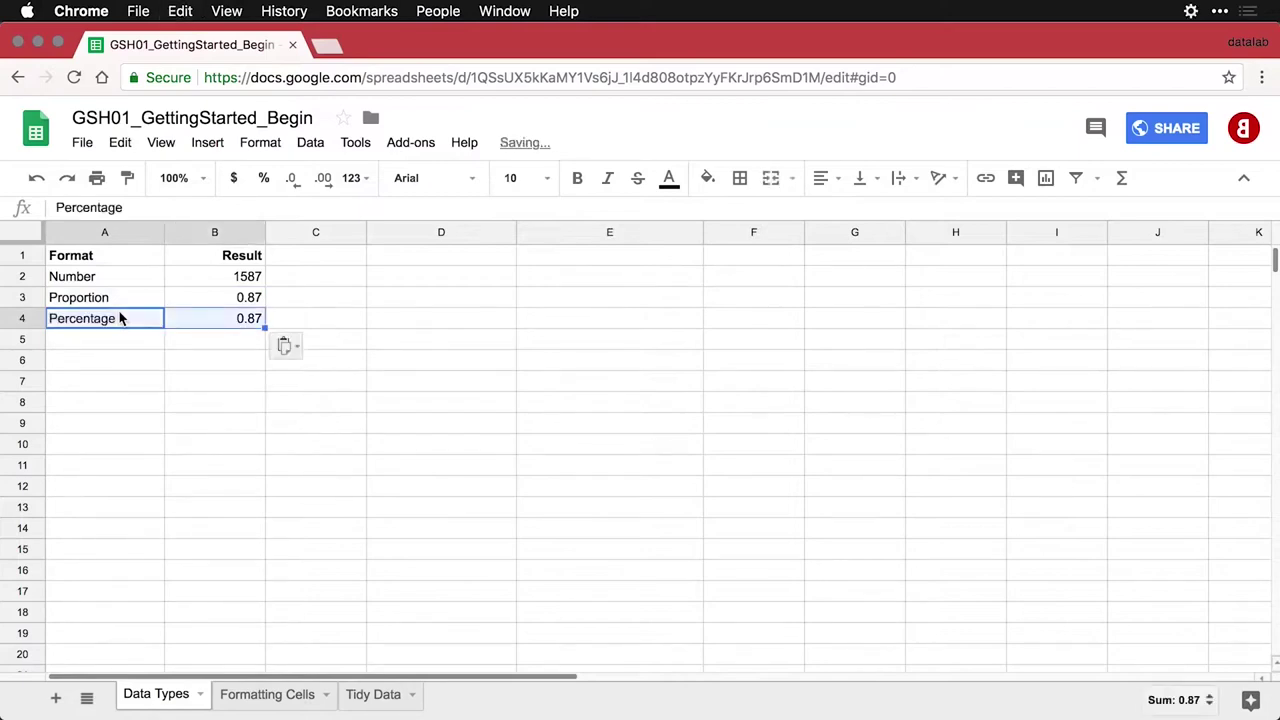
{"action": "left_click", "coordinate": [238, 322]}
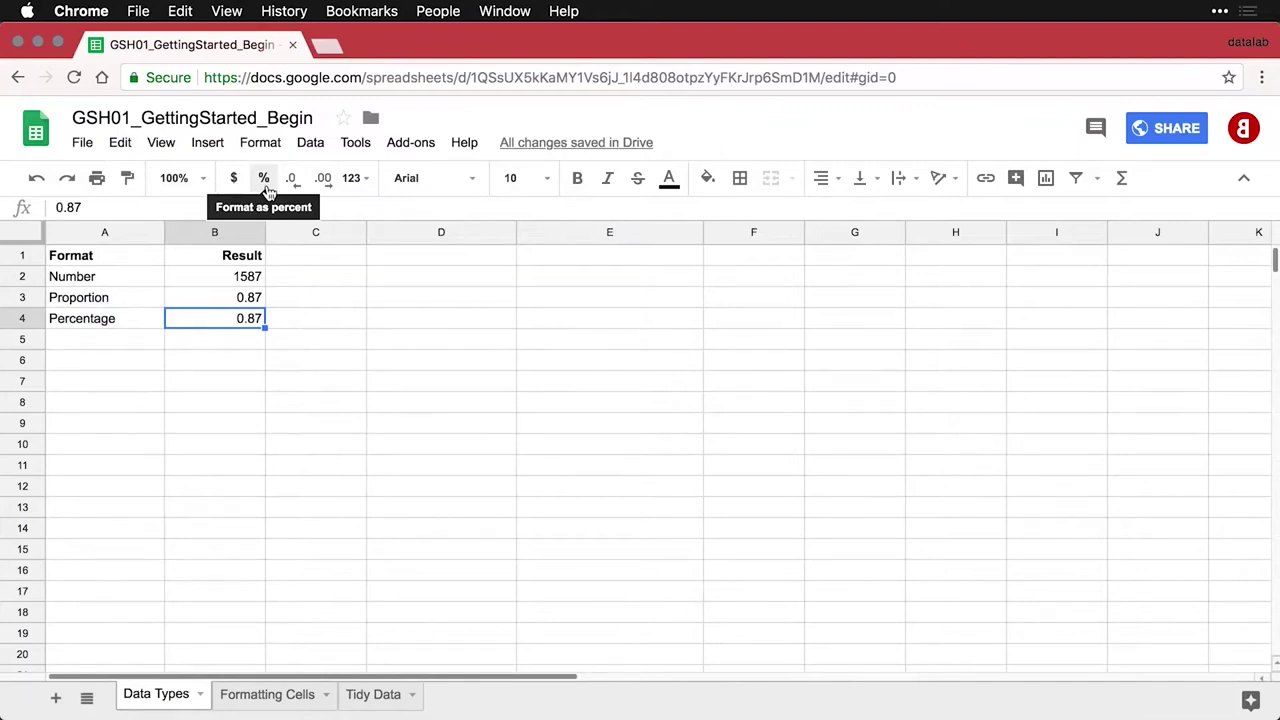
{"action": "left_click", "coordinate": [264, 180]}
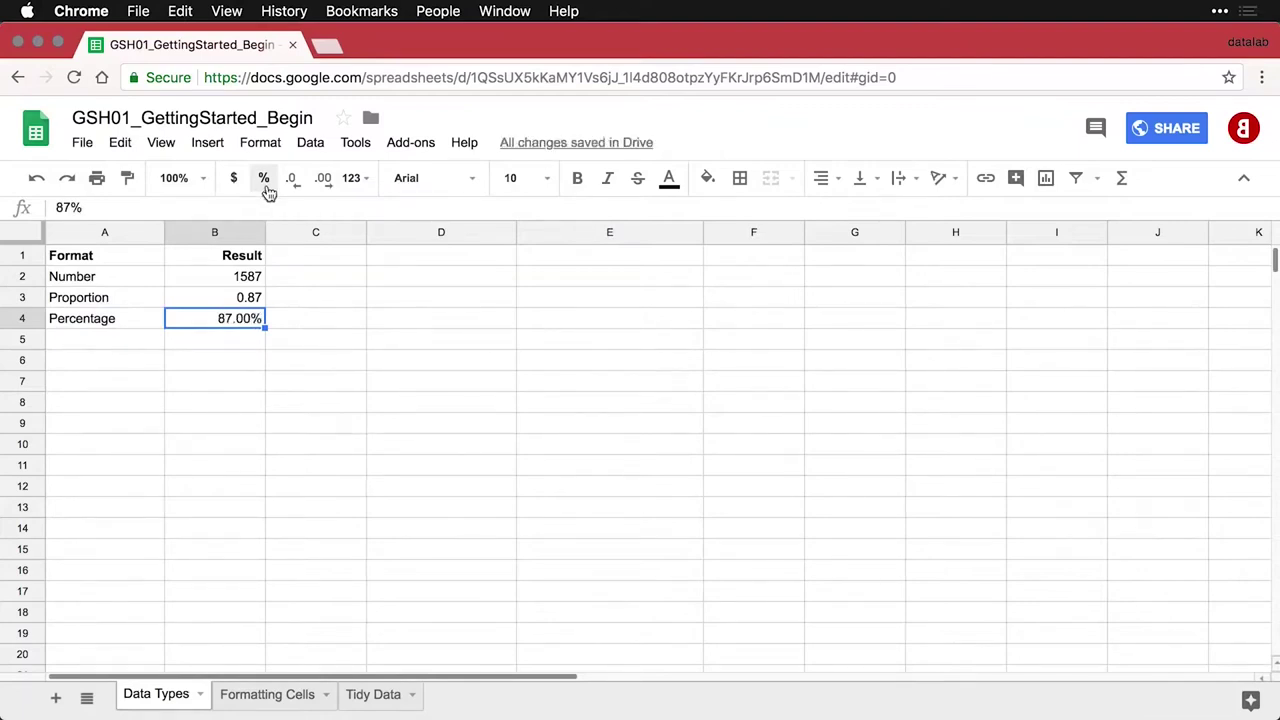
{"action": "left_click", "coordinate": [125, 349]}
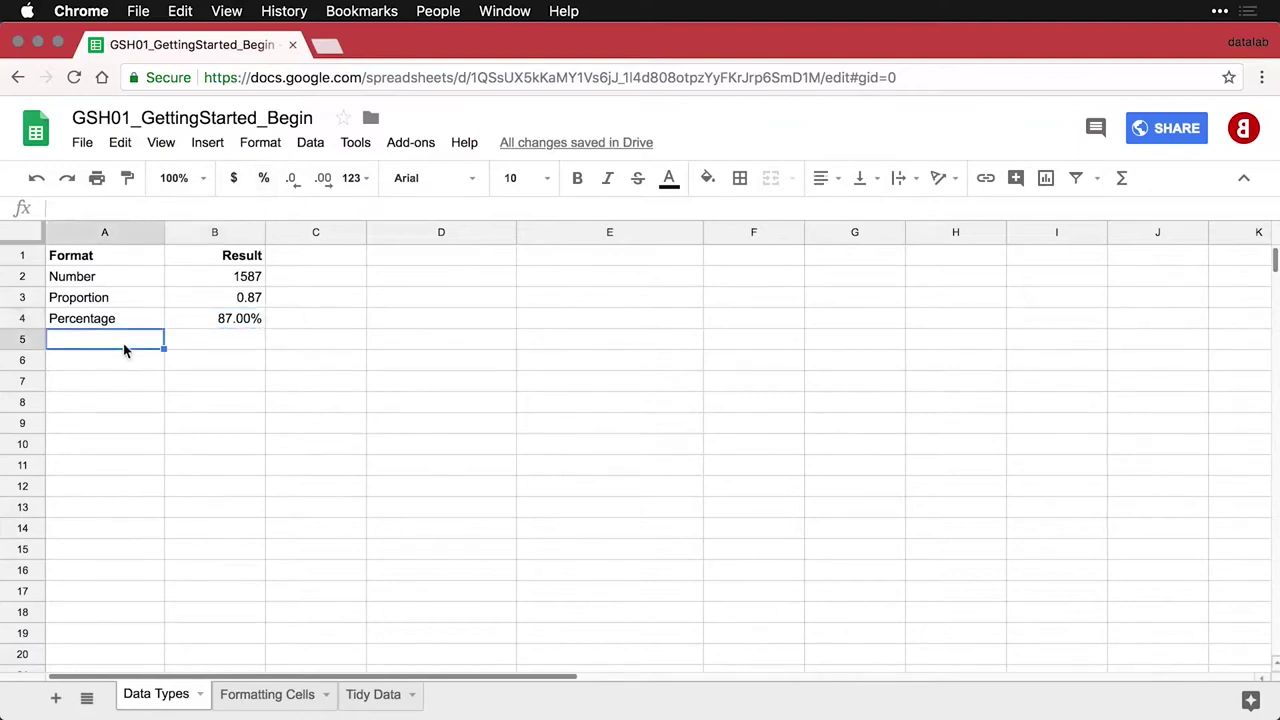
Paste the Type % row and enter 87% in B5 with percent formatting
{"action": "type", "text": "Type %\t0.87"}
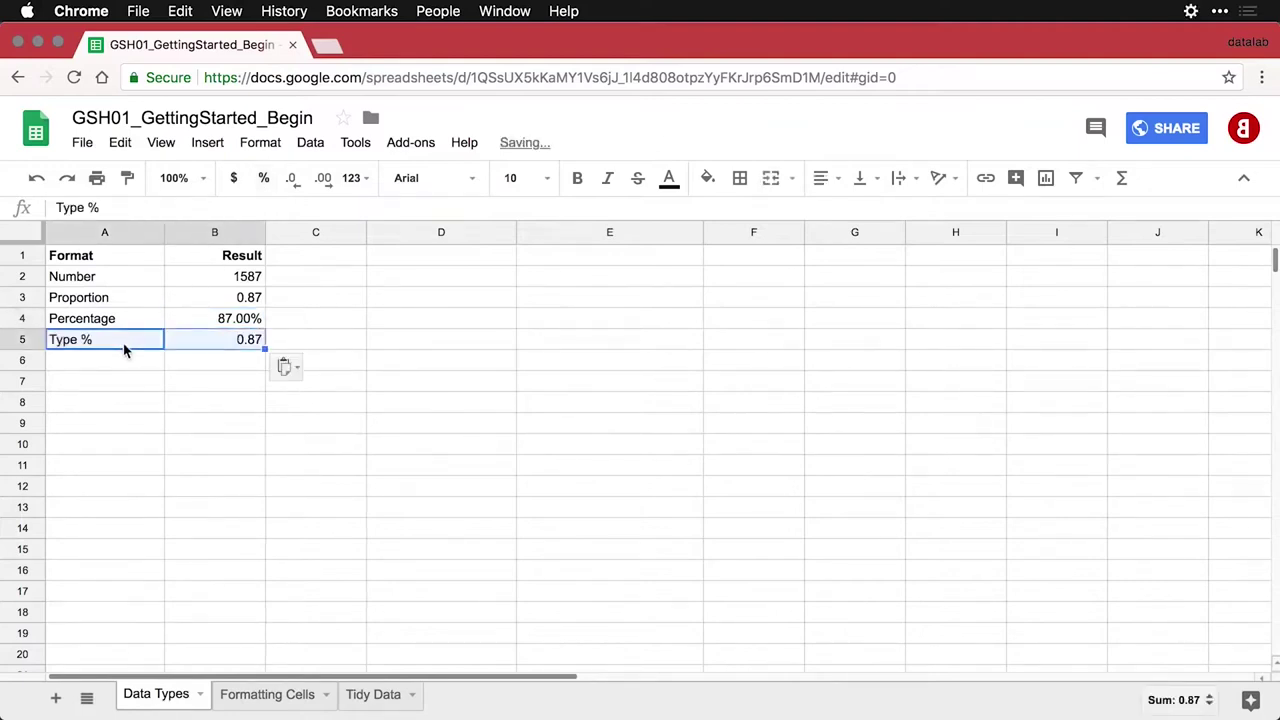
{"action": "left_click", "coordinate": [214, 347]}
{"action": "type", "text": "87/"}
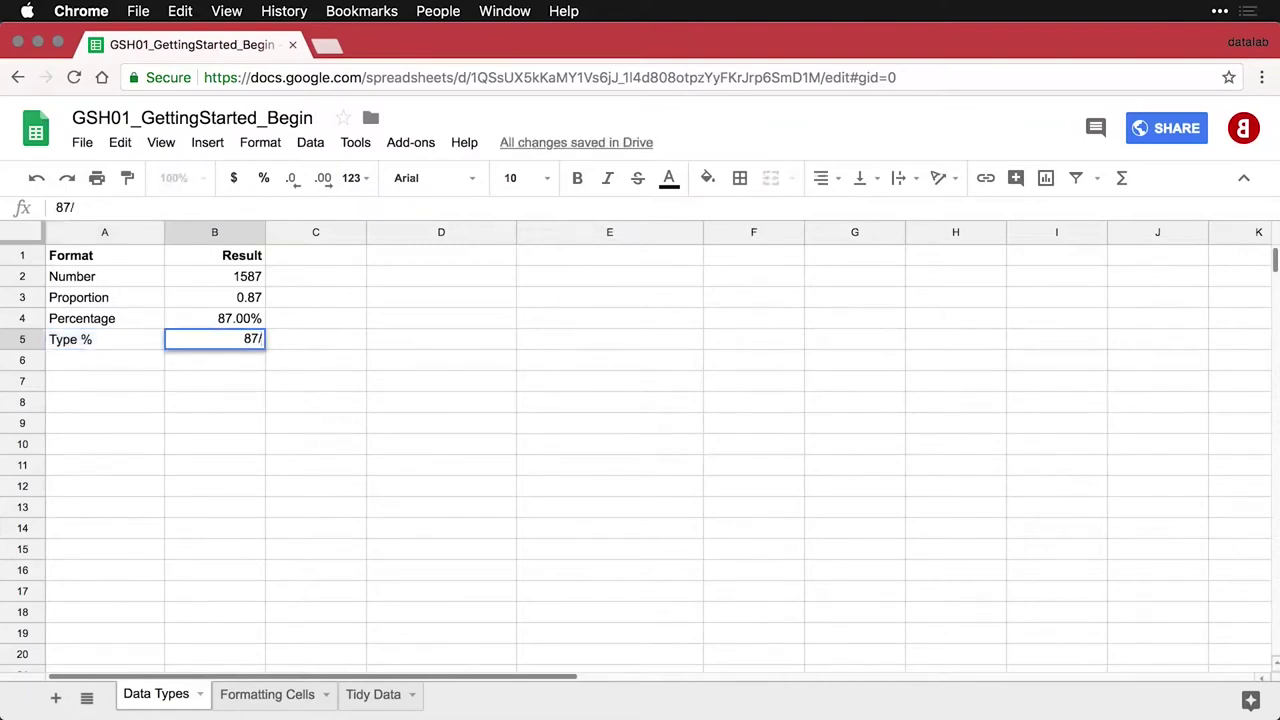
{"action": "key", "text": "BackSpace"}
{"action": "type", "text": "%"}
{"action": "key", "text": "Return"}
{"action": "key", "text": "Up"}
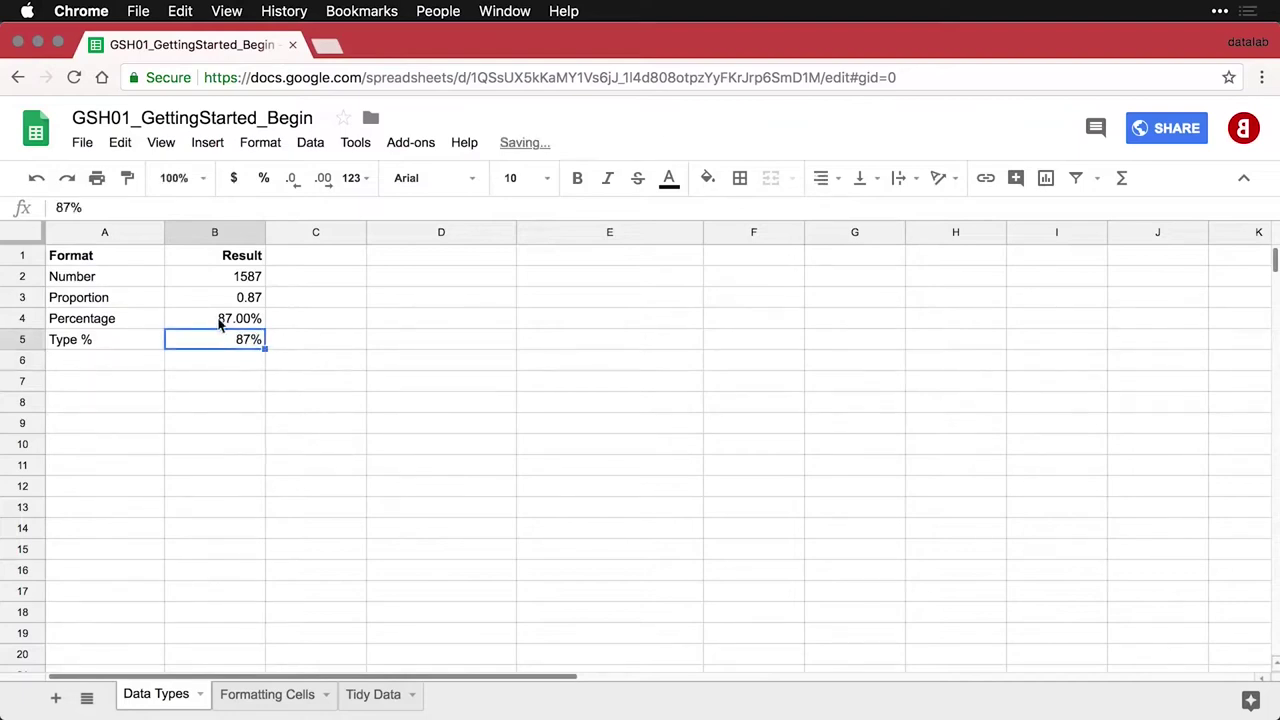
{"action": "left_click", "coordinate": [265, 180]}
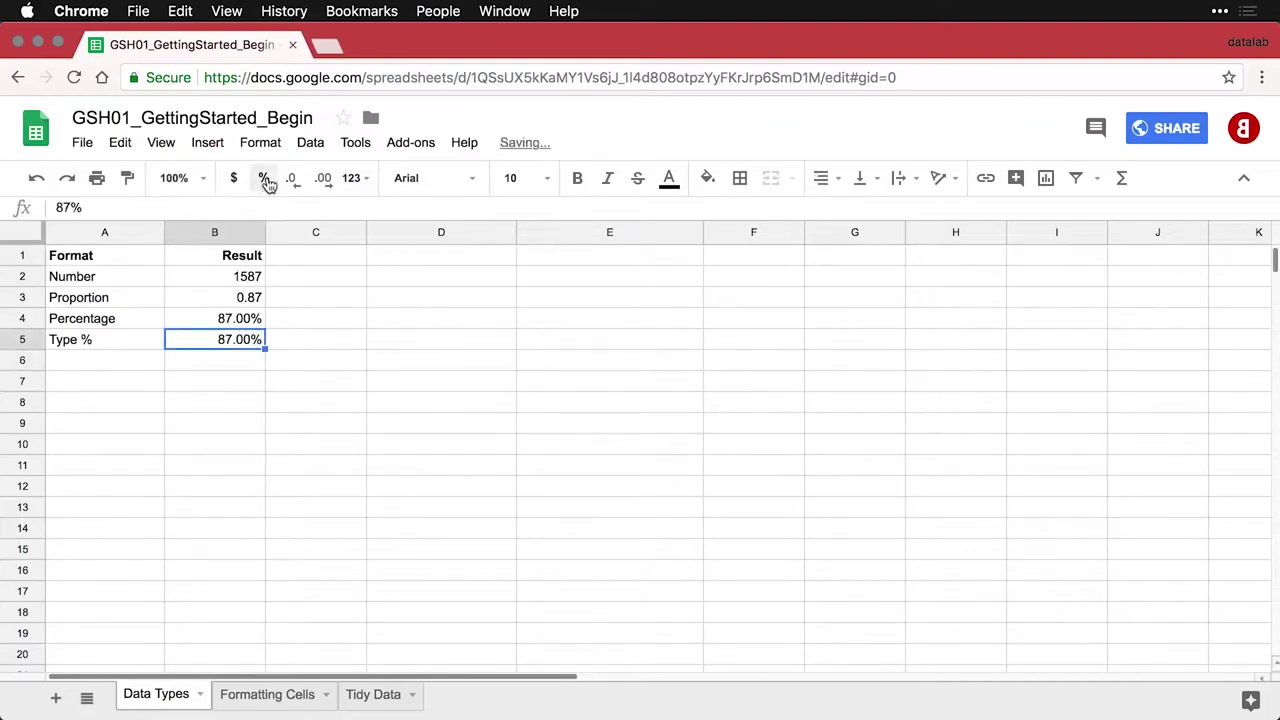
Paste the (Don't do this) row and percent-format B6's 87, showing 8700.00%
{"action": "left_click", "coordinate": [112, 372]}
{"action": "type", "text": "(Don't do this)\t87"}
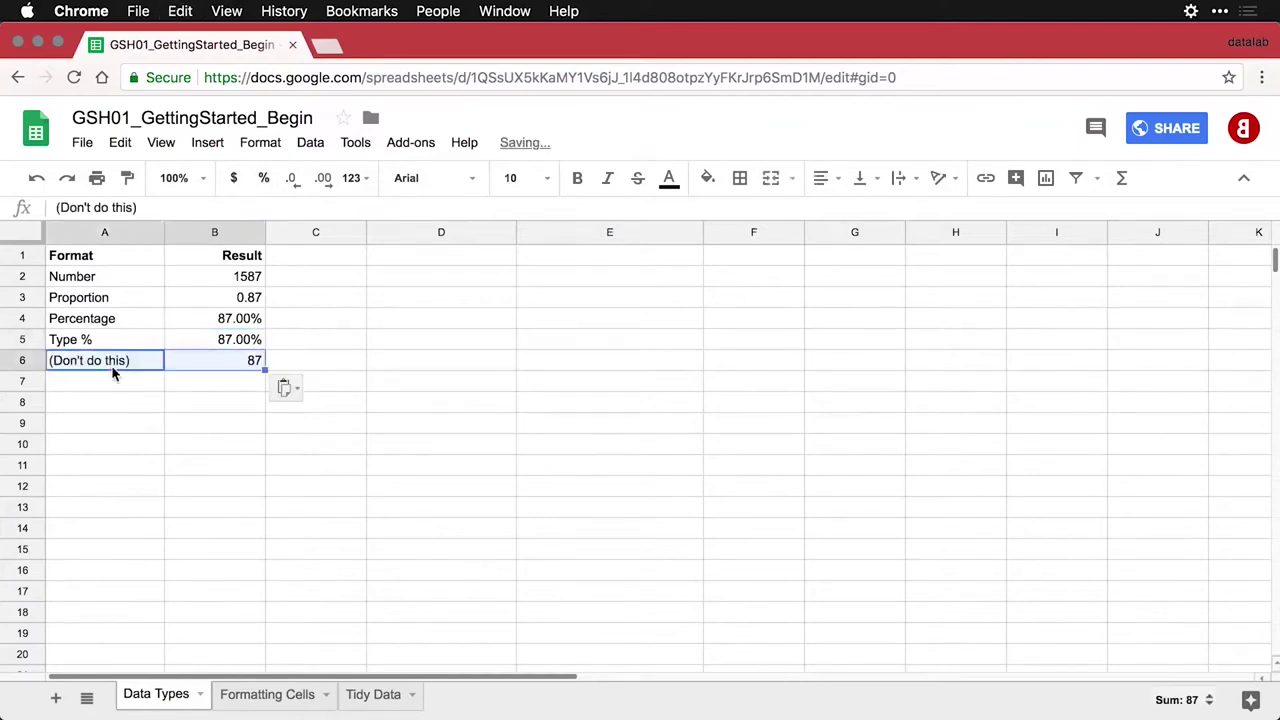
{"action": "left_click", "coordinate": [232, 360]}
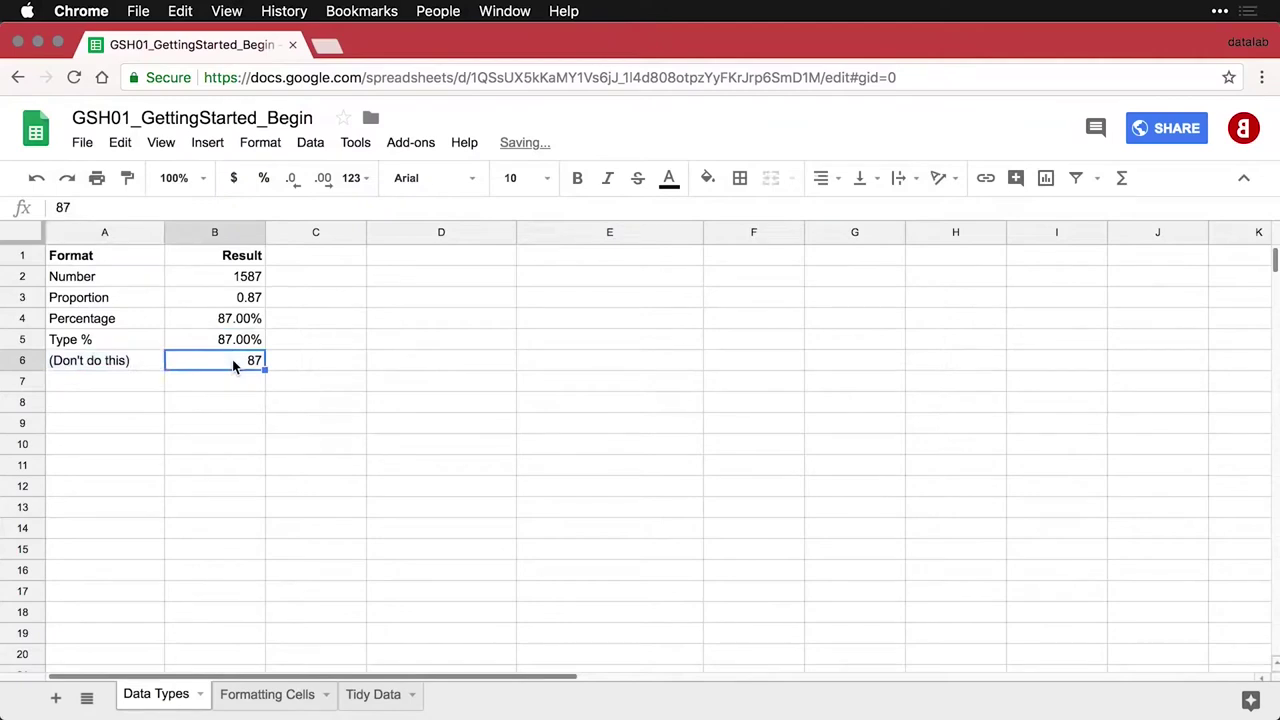
{"action": "left_click", "coordinate": [264, 179]}
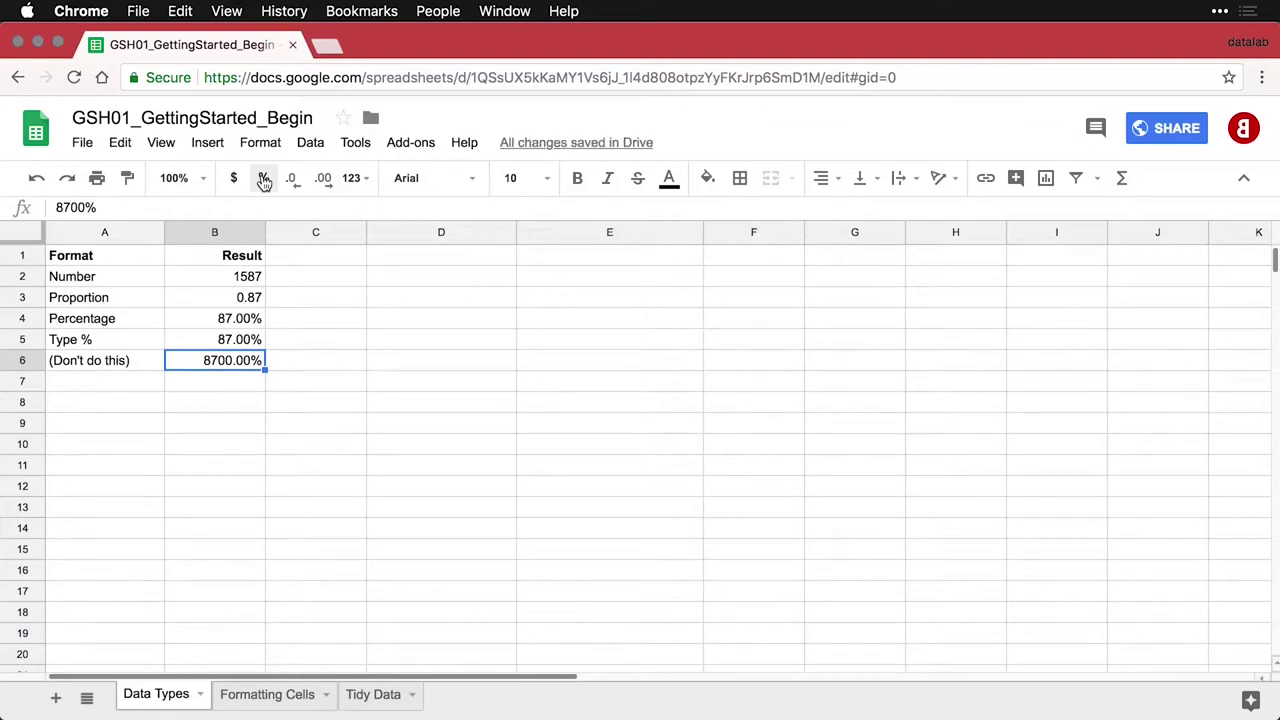
{"action": "left_click", "coordinate": [144, 386]}
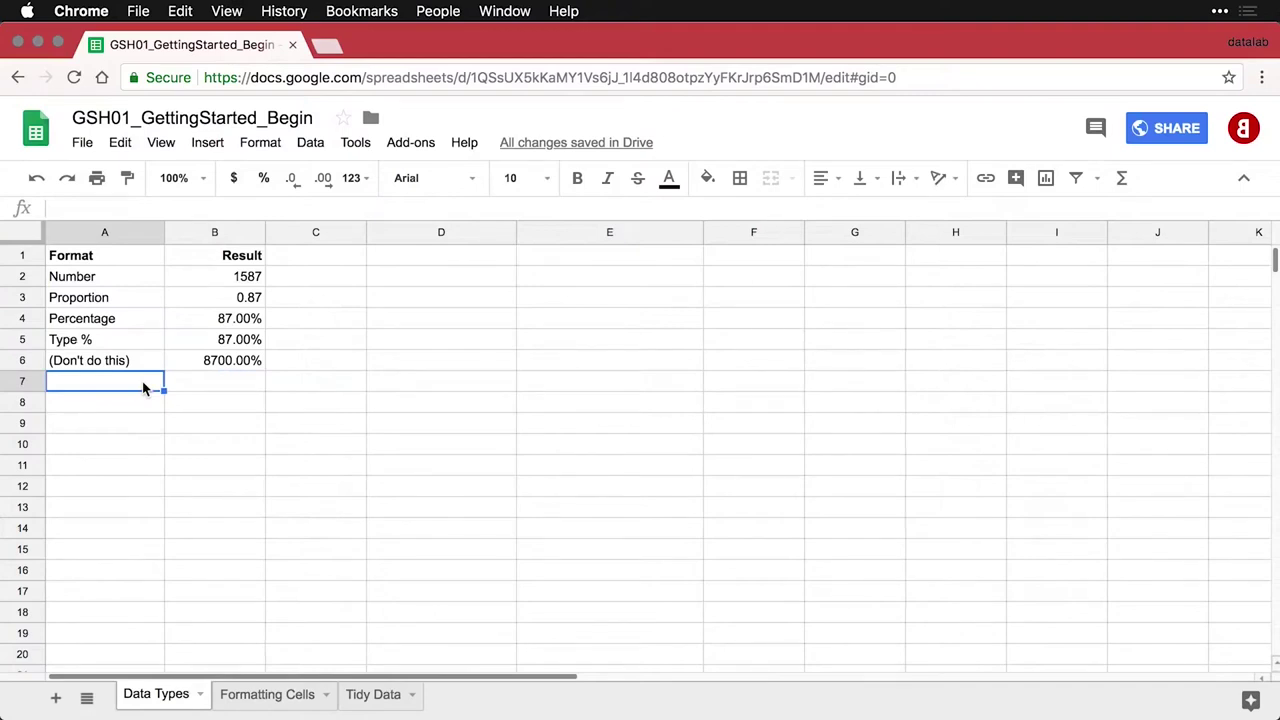
Paste the Decrease decimals row and reduce B7's pi value to 3.14
{"action": "type", "text": "Decrease decimals\t3.14159"}
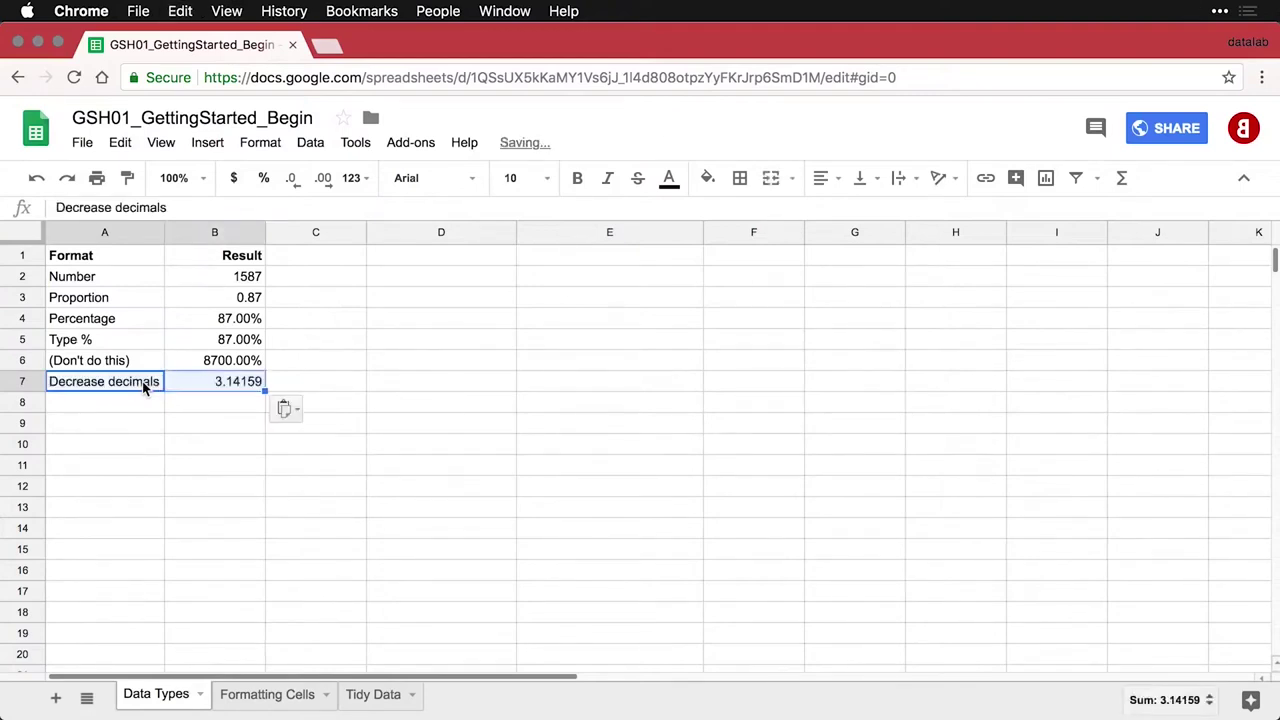
{"action": "left_click", "coordinate": [228, 388]}
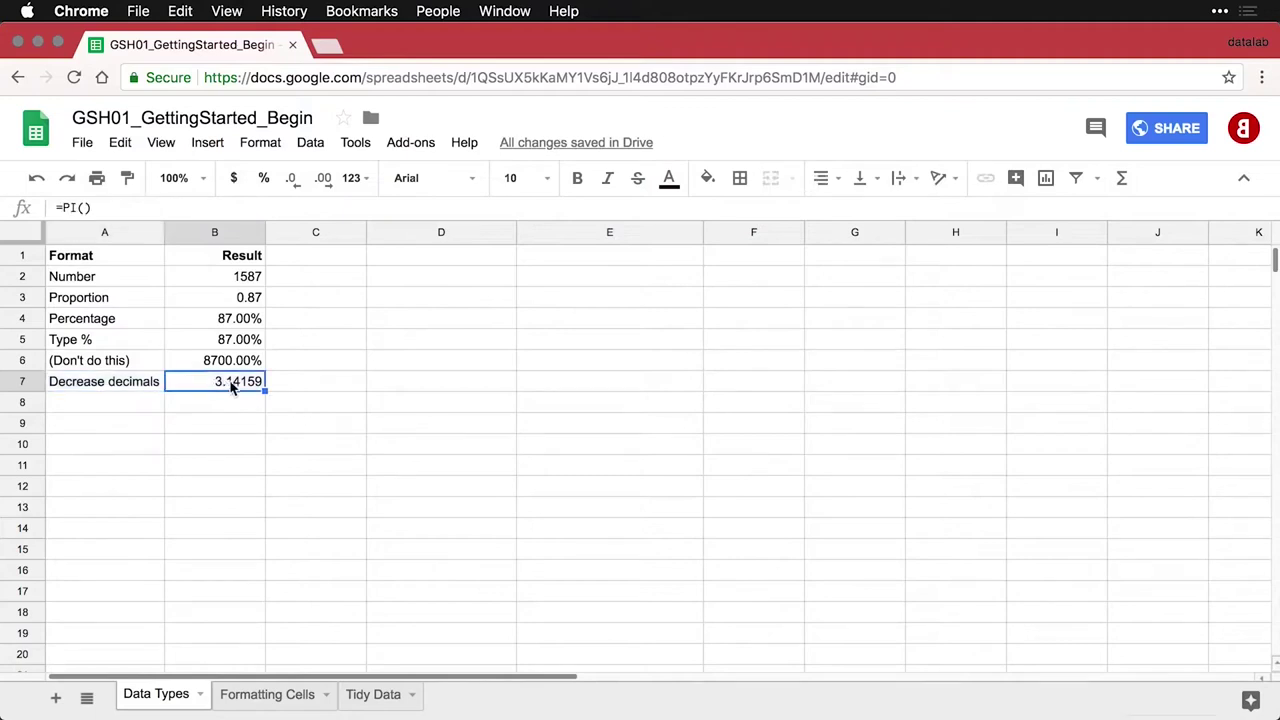
{"action": "left_click", "coordinate": [295, 182]}
{"action": "left_click", "coordinate": [295, 182]}
{"action": "left_click", "coordinate": [295, 182]}
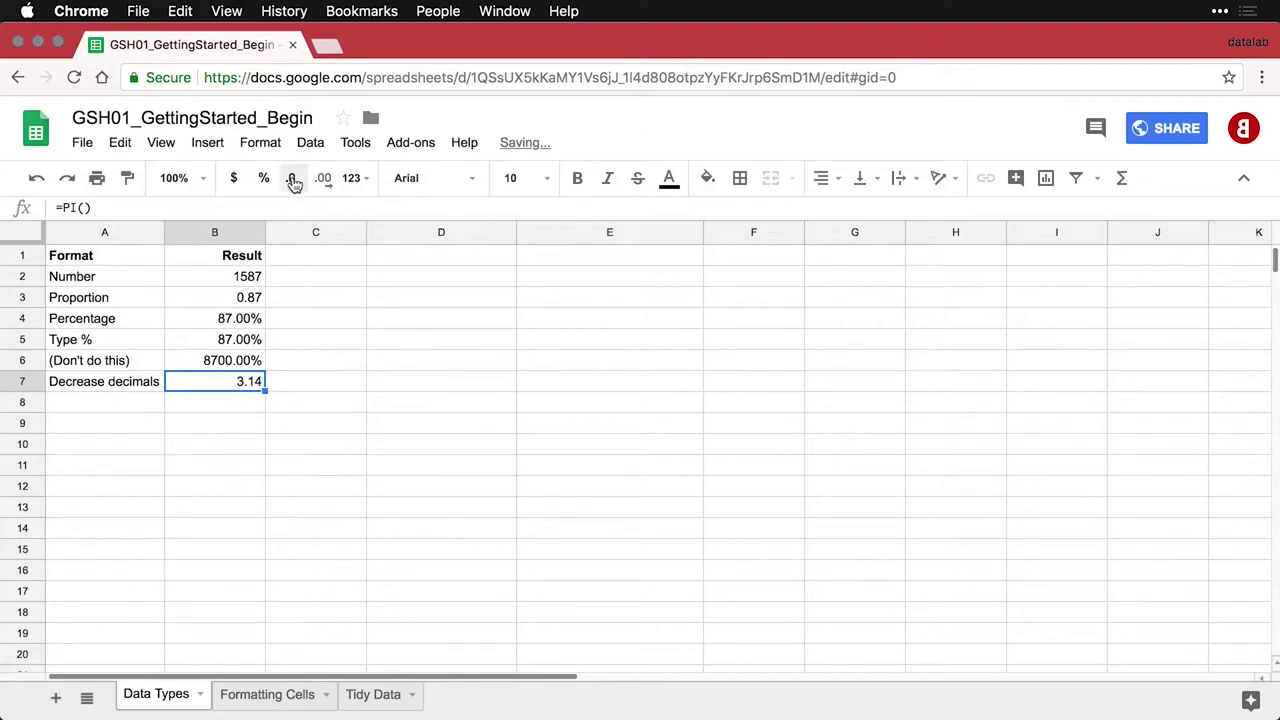
{"action": "left_click", "coordinate": [145, 401]}
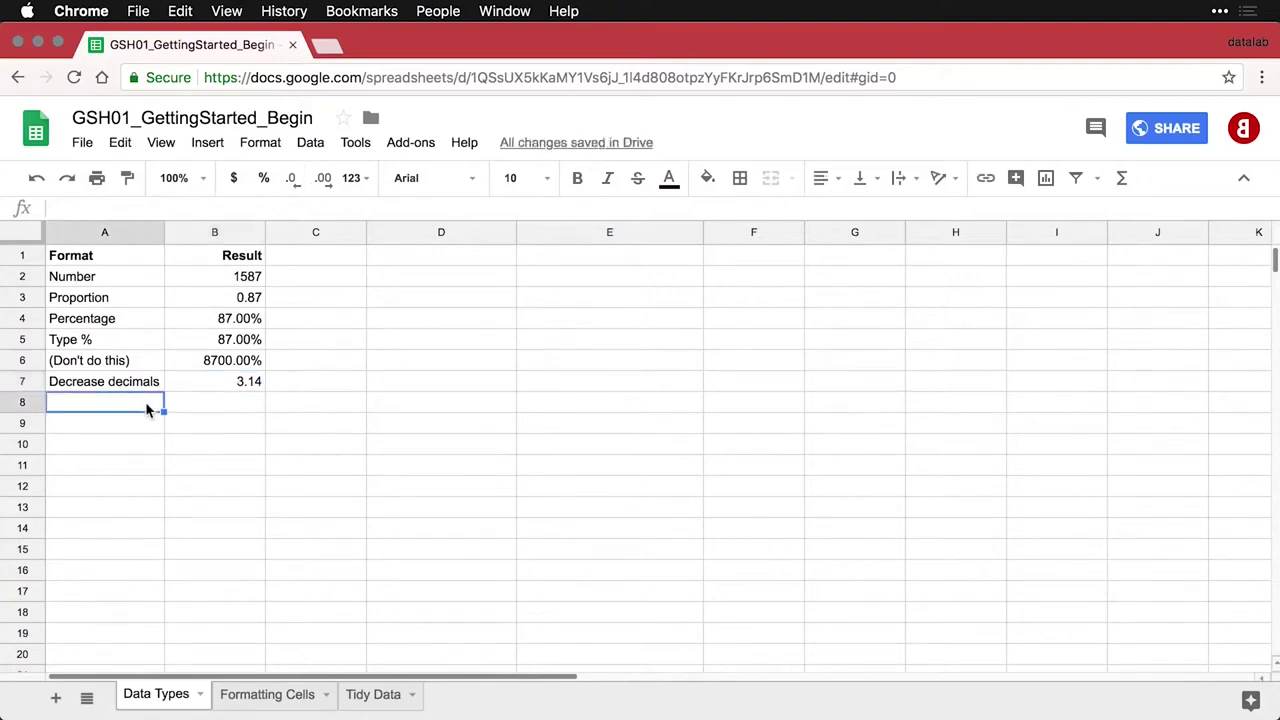
Paste the Increase decimals row, extend B8's pi to 3.141592654, and paste the Accounting row
{"action": "type", "text": "Increase decimals\t3.141593"}
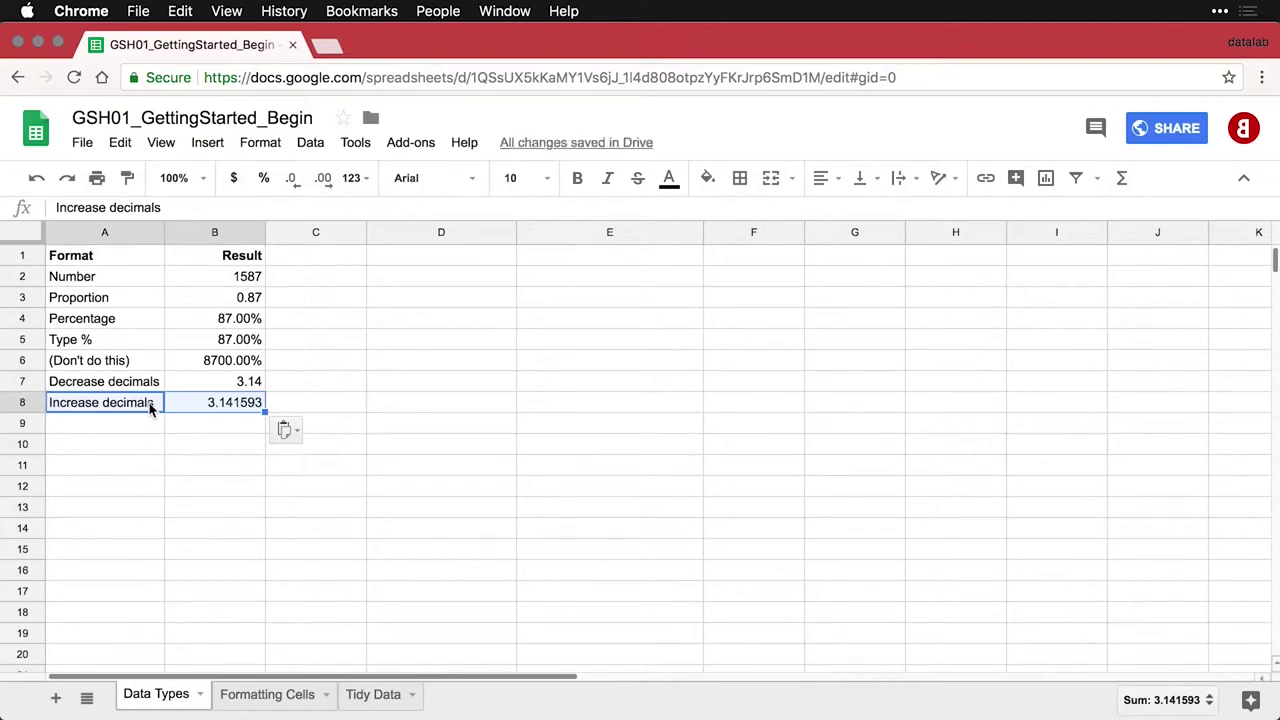
{"action": "left_click", "coordinate": [222, 404]}
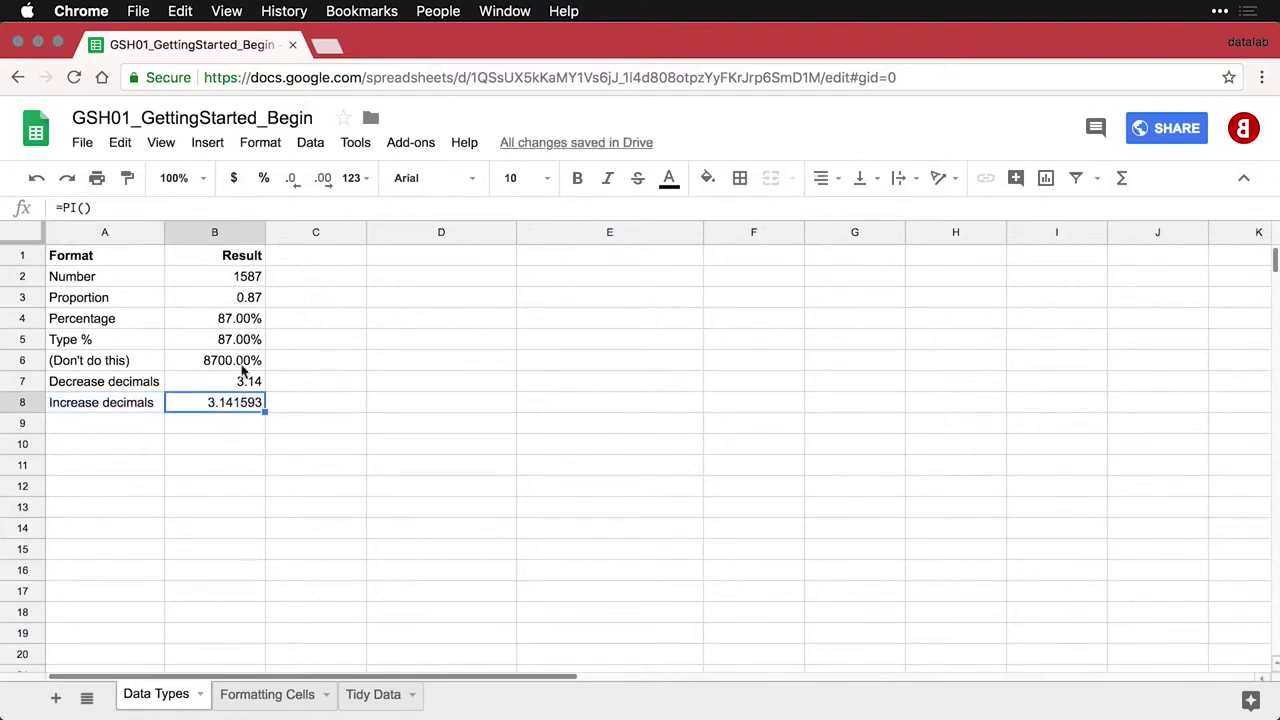
{"action": "left_click", "coordinate": [324, 180]}
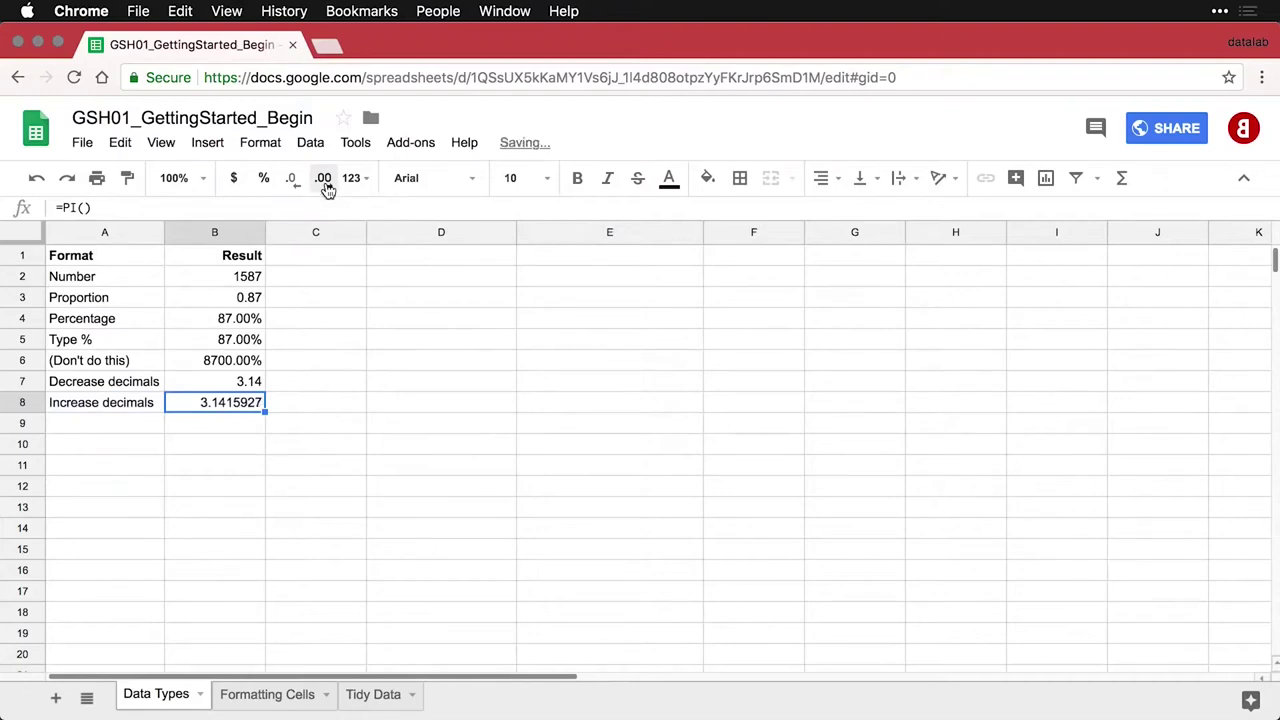
{"action": "left_click", "coordinate": [324, 180]}
{"action": "left_click", "coordinate": [324, 180]}
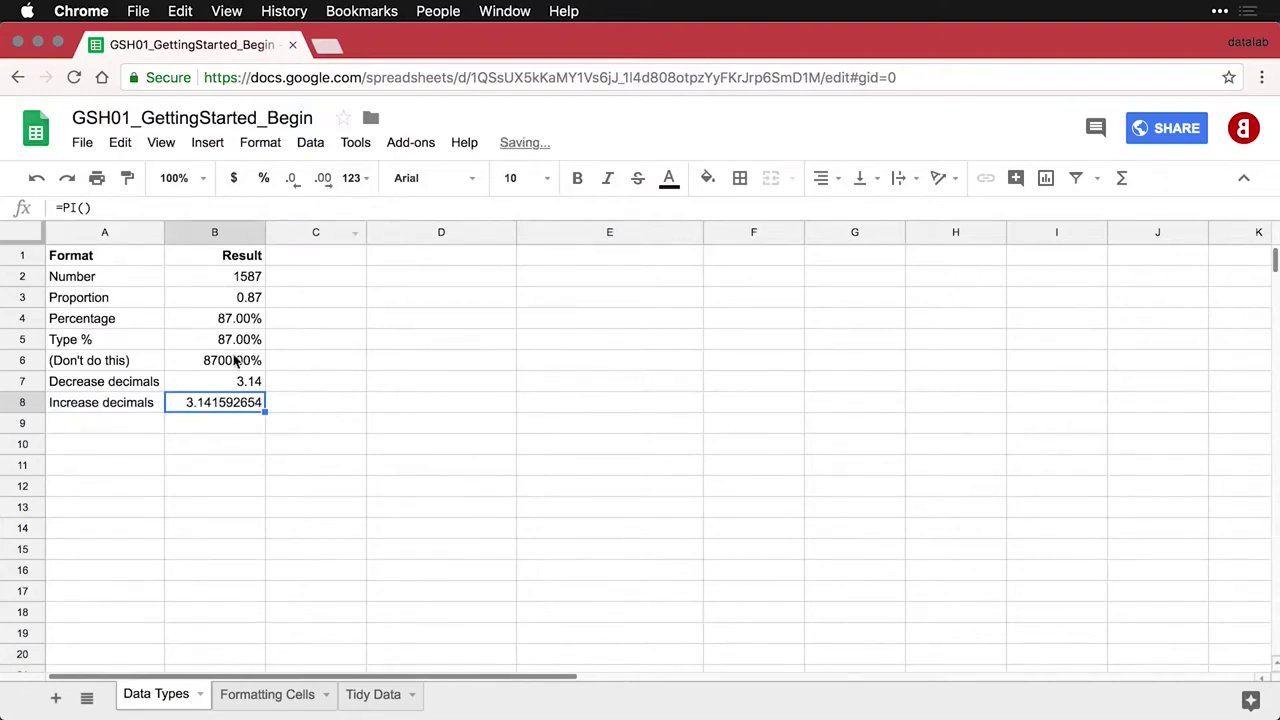
{"action": "left_click", "coordinate": [153, 428]}
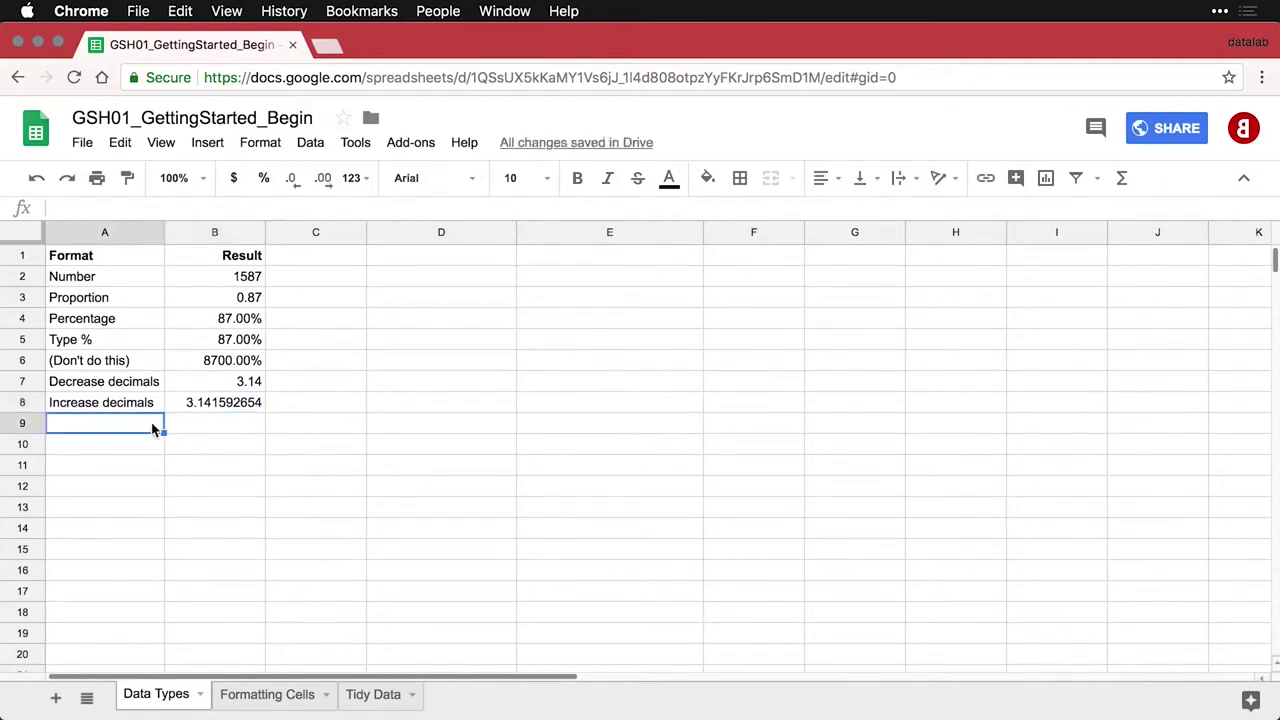
{"action": "type", "text": "Accounting\t1901.59"}
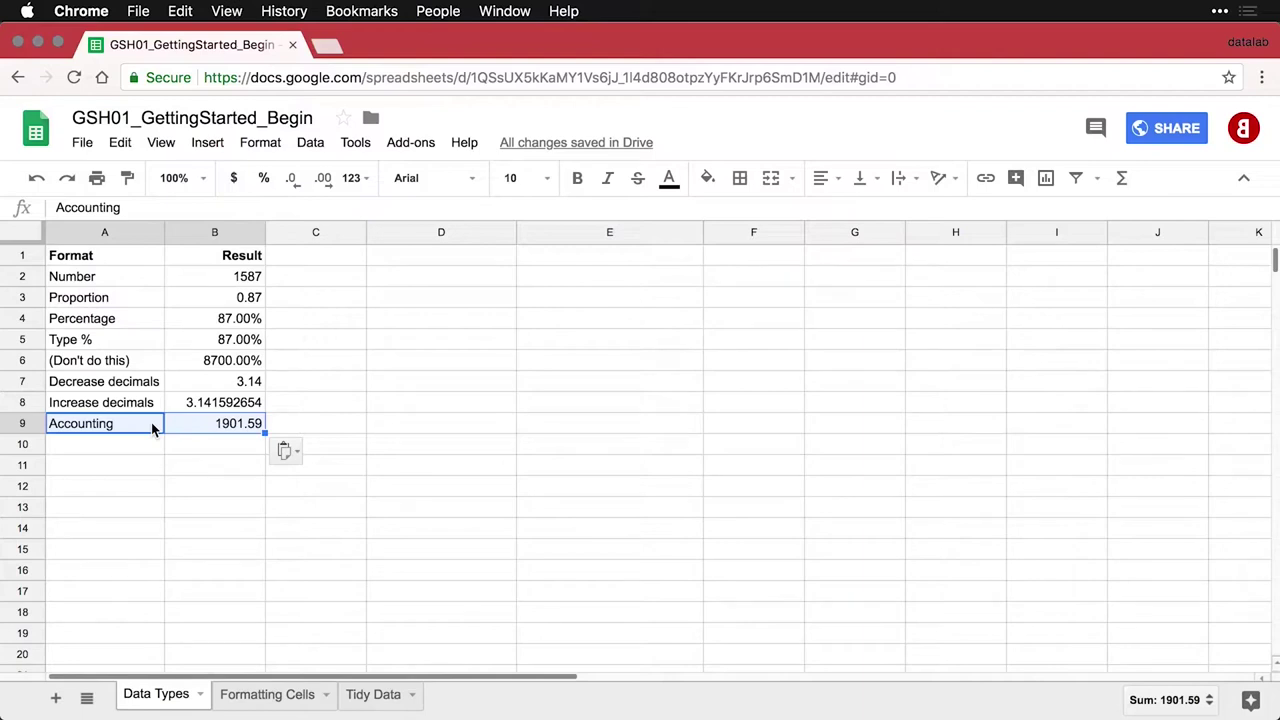
Apply Format > Number > Accounting to B9 so 1901.59 shows as $ 1,901.59
{"action": "left_click", "coordinate": [222, 428]}
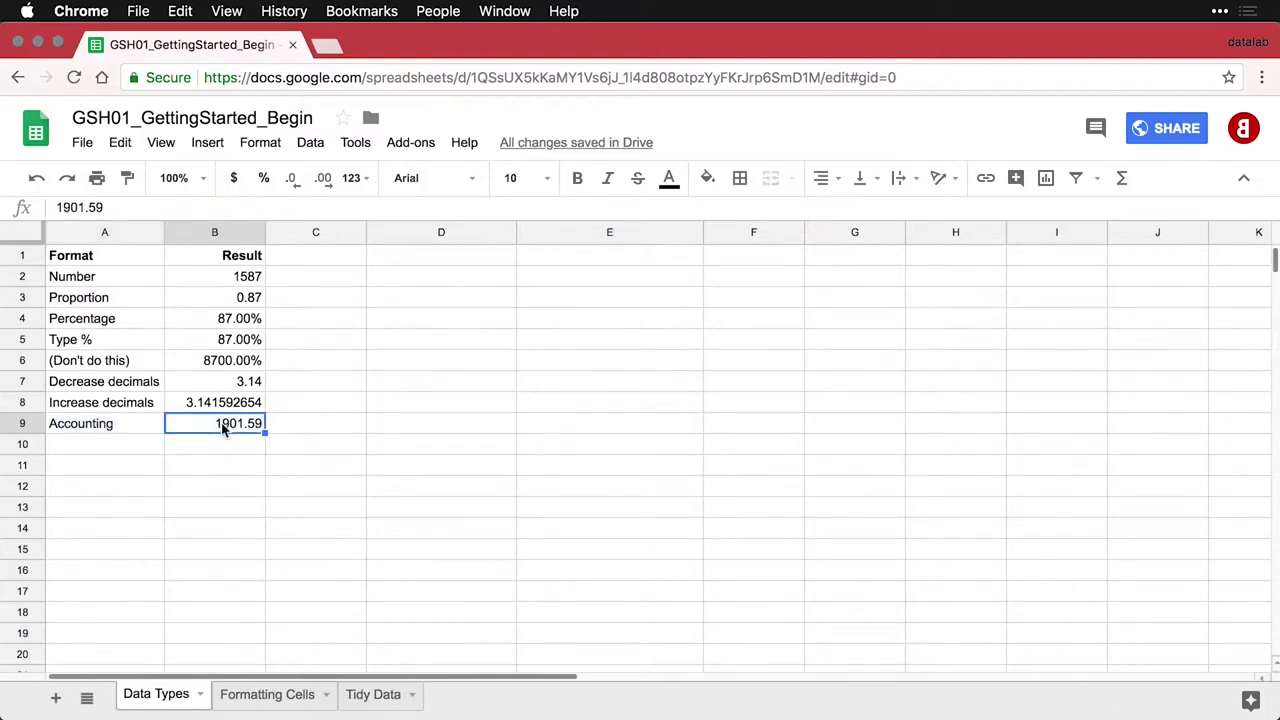
{"action": "left_click", "coordinate": [262, 143]}
{"action": "mouse_move", "coordinate": [271, 178]}
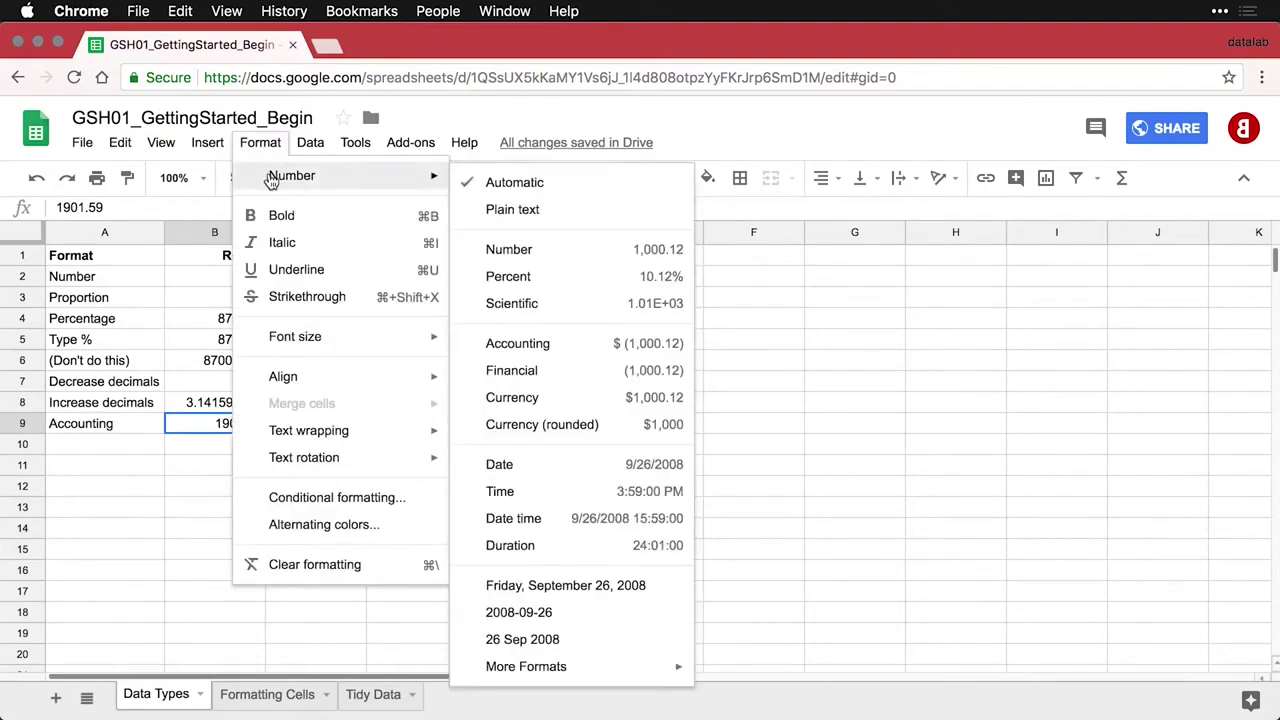
{"action": "left_click", "coordinate": [547, 345]}
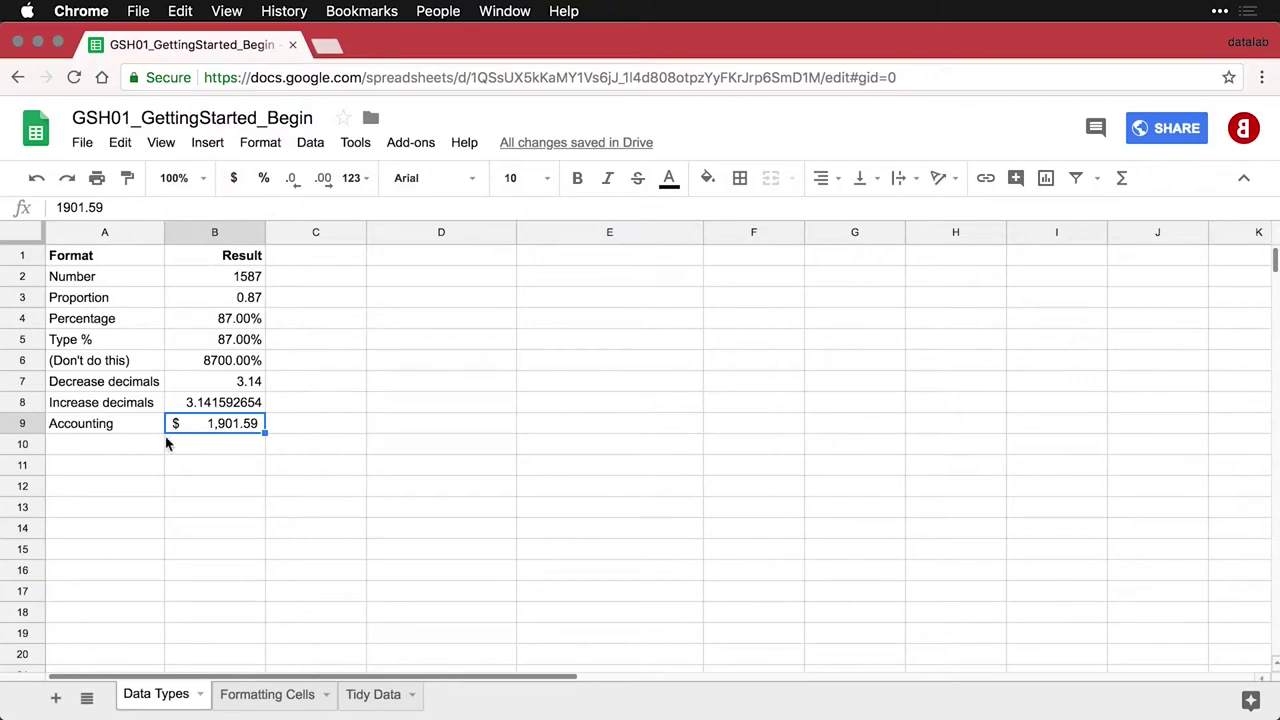
{"action": "left_click", "coordinate": [139, 451]}
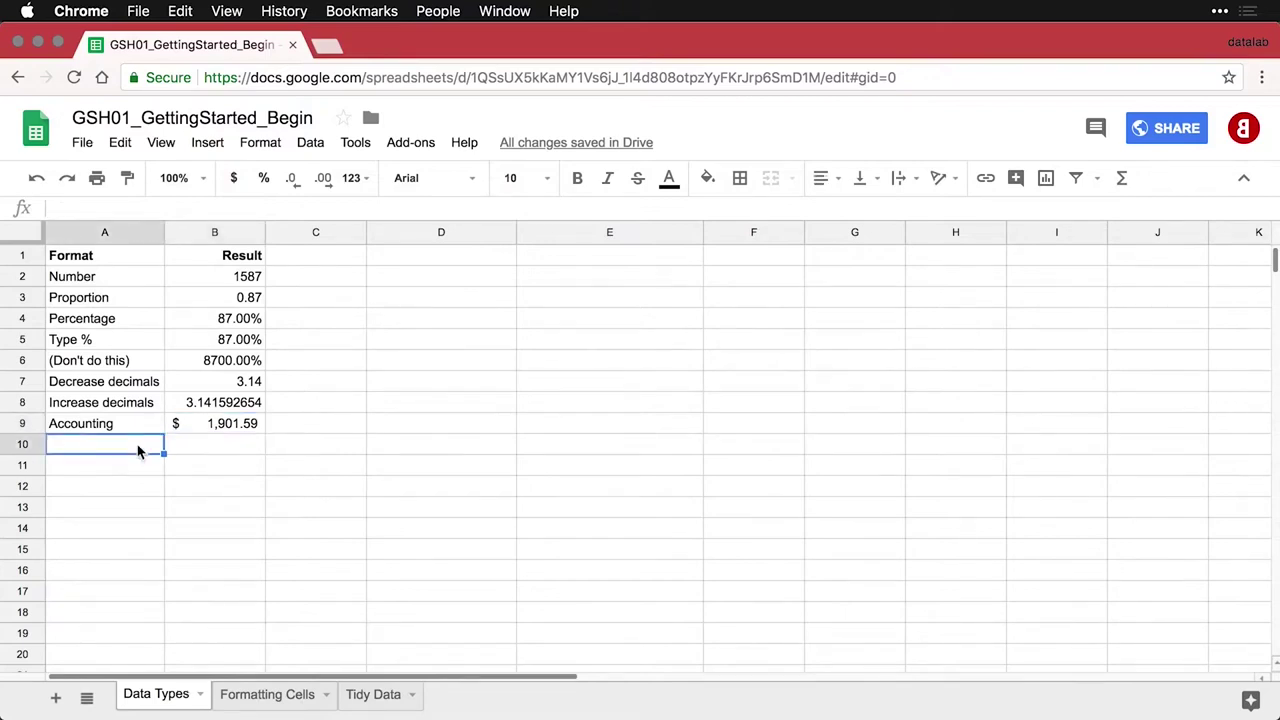
Paste the Financial row and apply the Financial format to B10, showing 1,901.59
{"action": "type", "text": "Financial\t1901.59"}
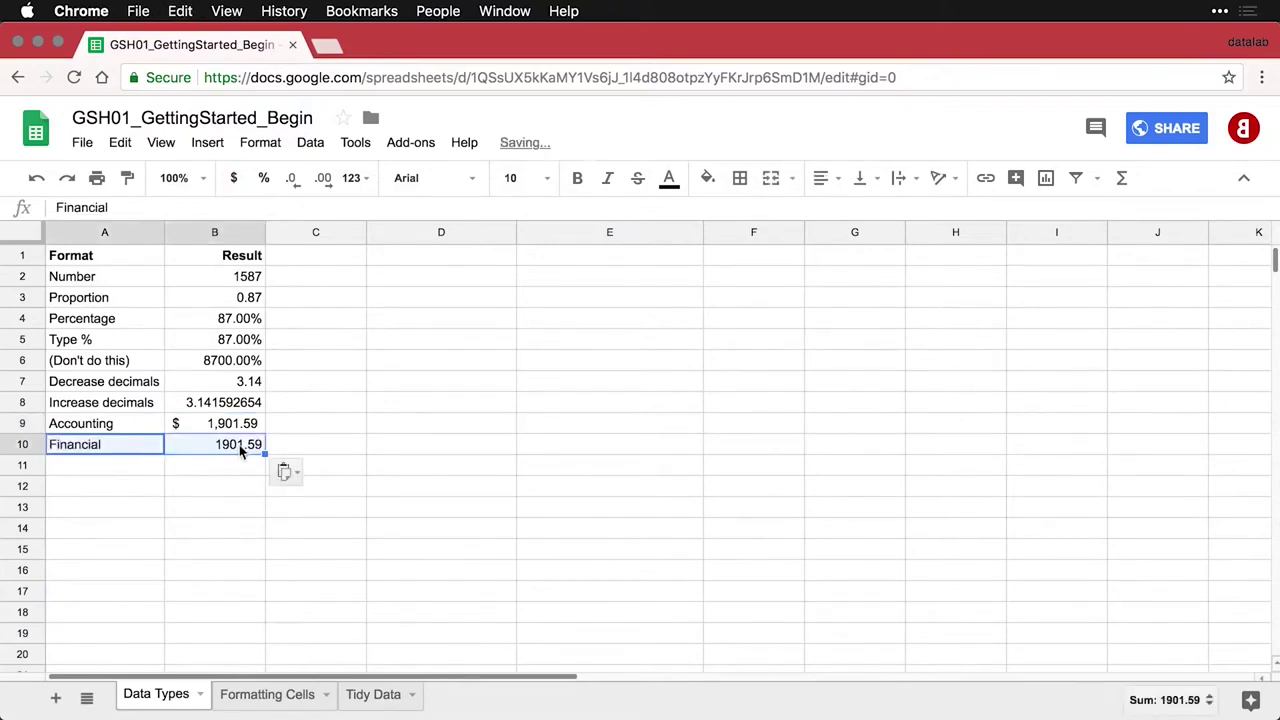
{"action": "left_click", "coordinate": [241, 446]}
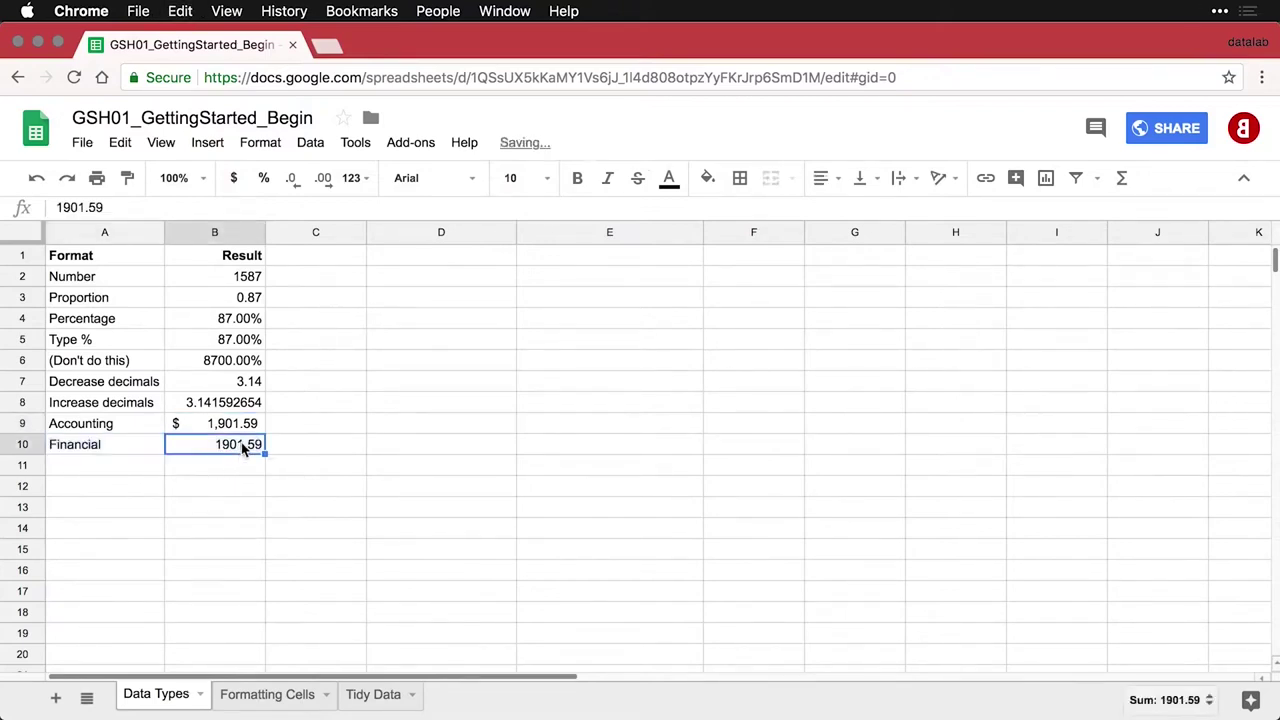
{"action": "left_click", "coordinate": [268, 147]}
{"action": "mouse_move", "coordinate": [272, 176]}
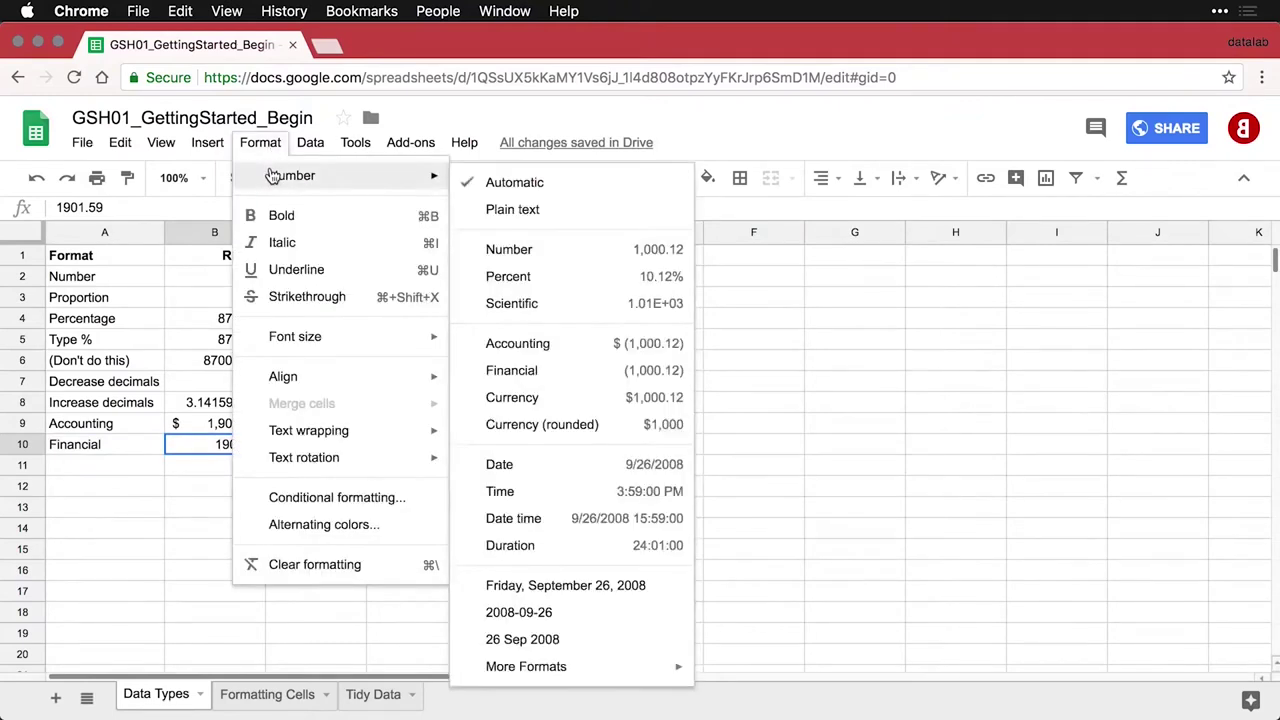
{"action": "left_click", "coordinate": [573, 376]}
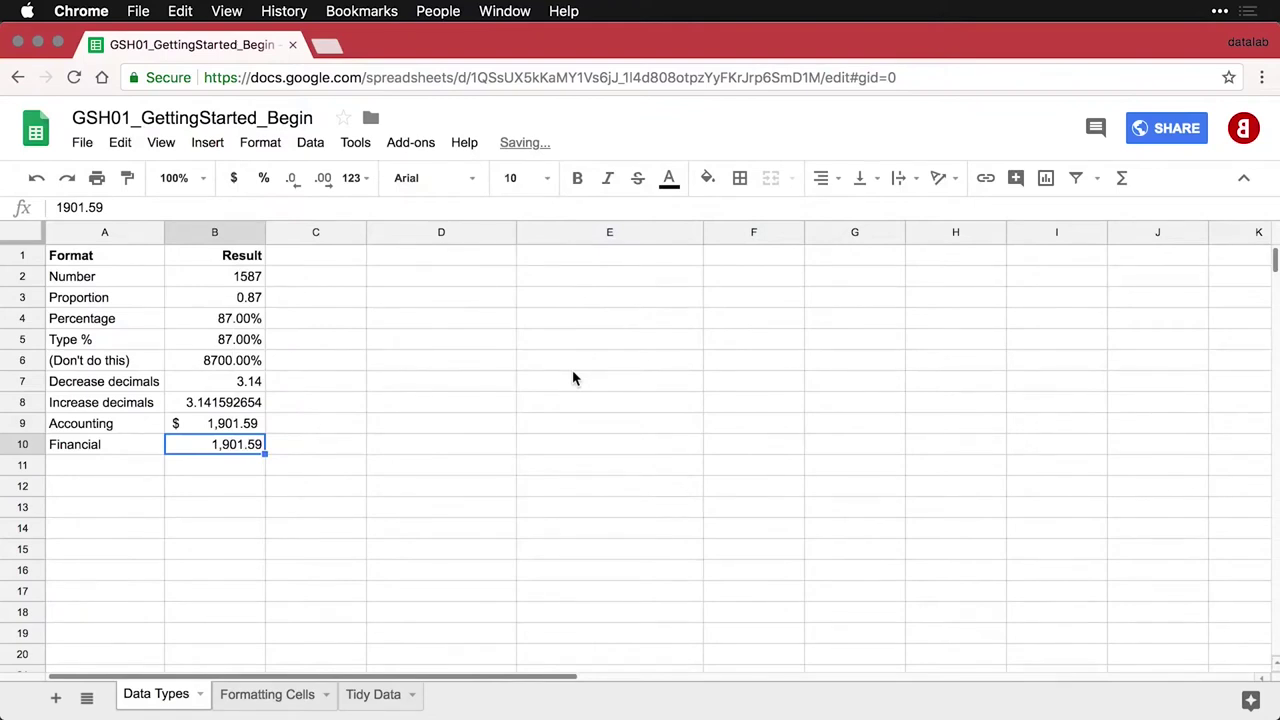
{"action": "left_click", "coordinate": [138, 466]}
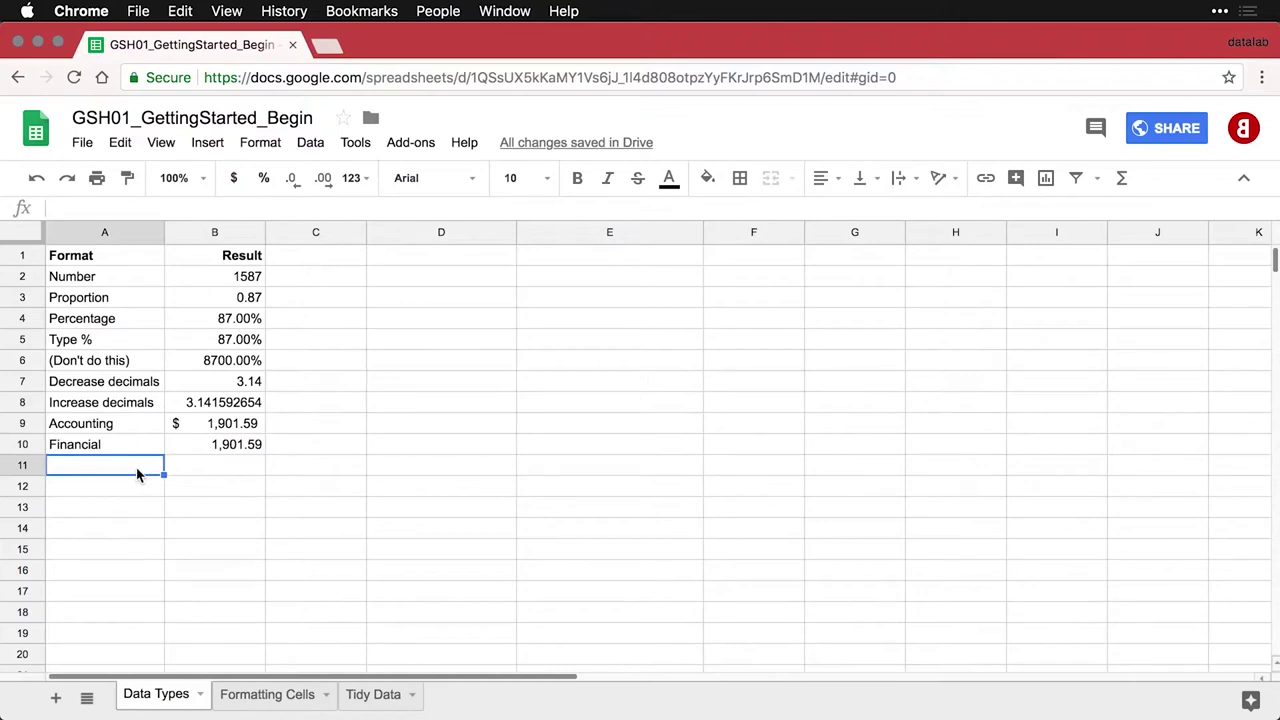
Paste the Currency row, format B11 as Currency ($1,901.59), and compare B9:B11
{"action": "type", "text": "Currency\t1901.59"}
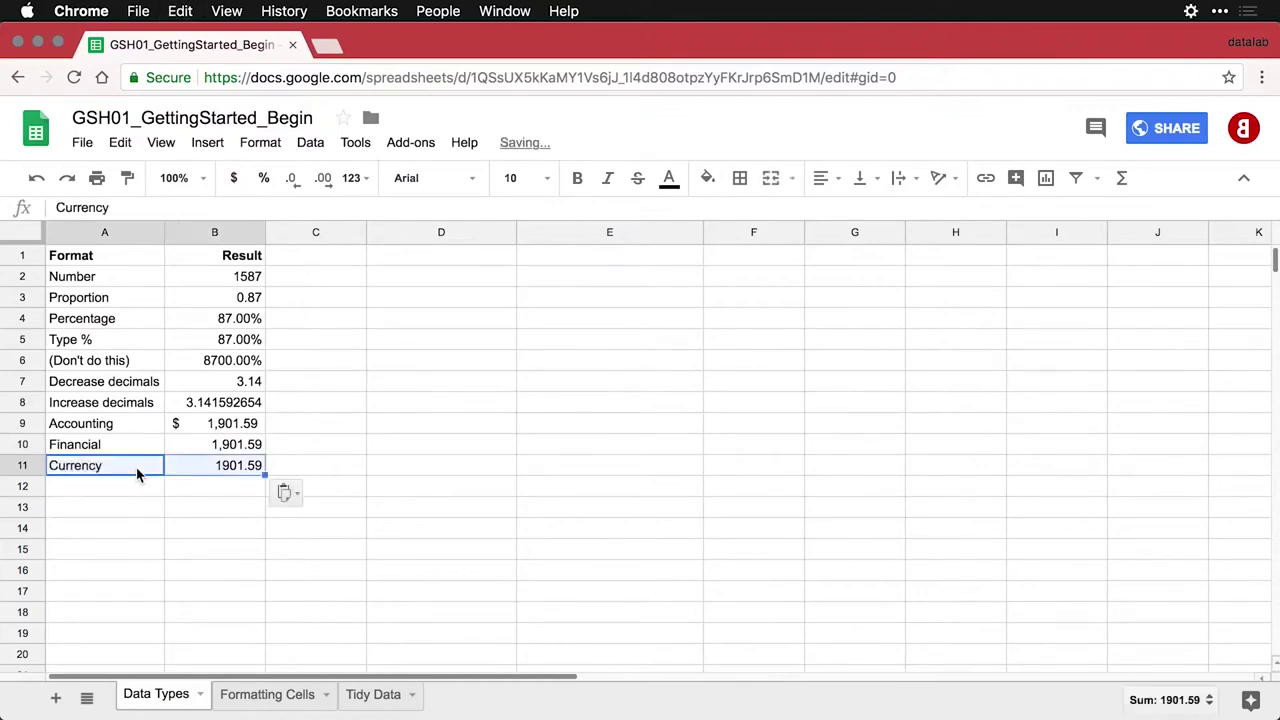
{"action": "left_click", "coordinate": [200, 476]}
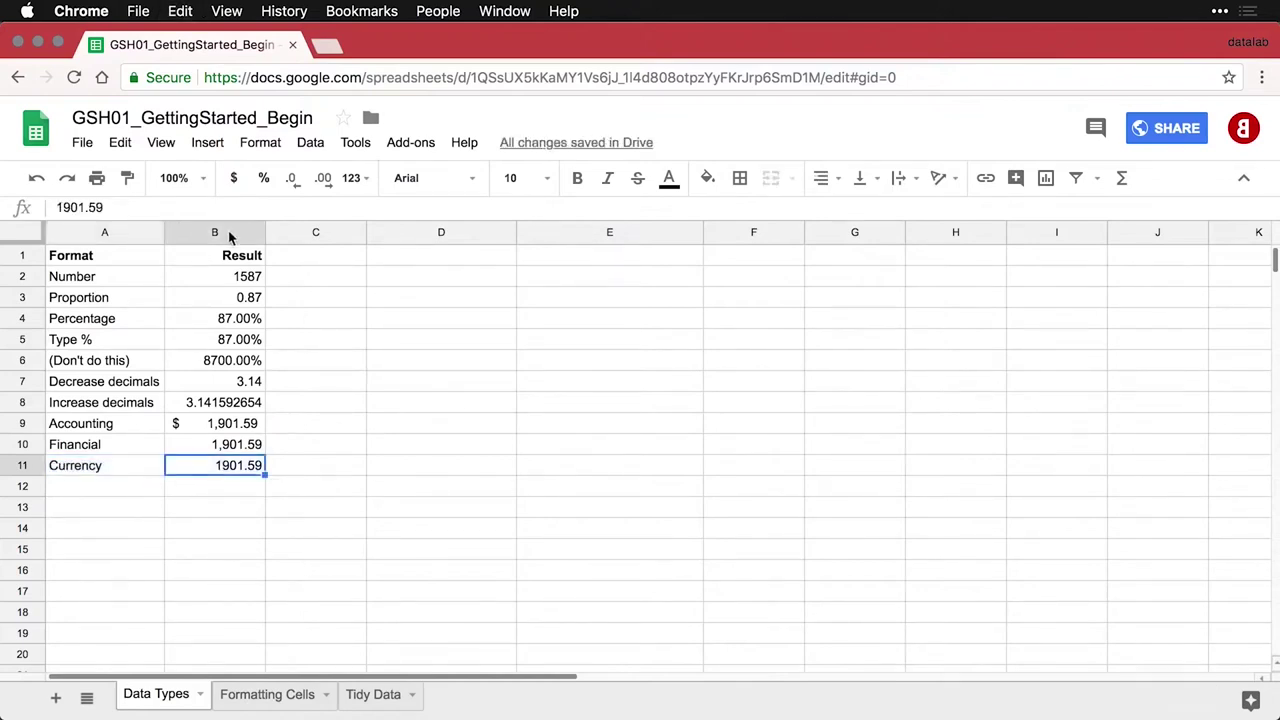
{"action": "left_click", "coordinate": [262, 143]}
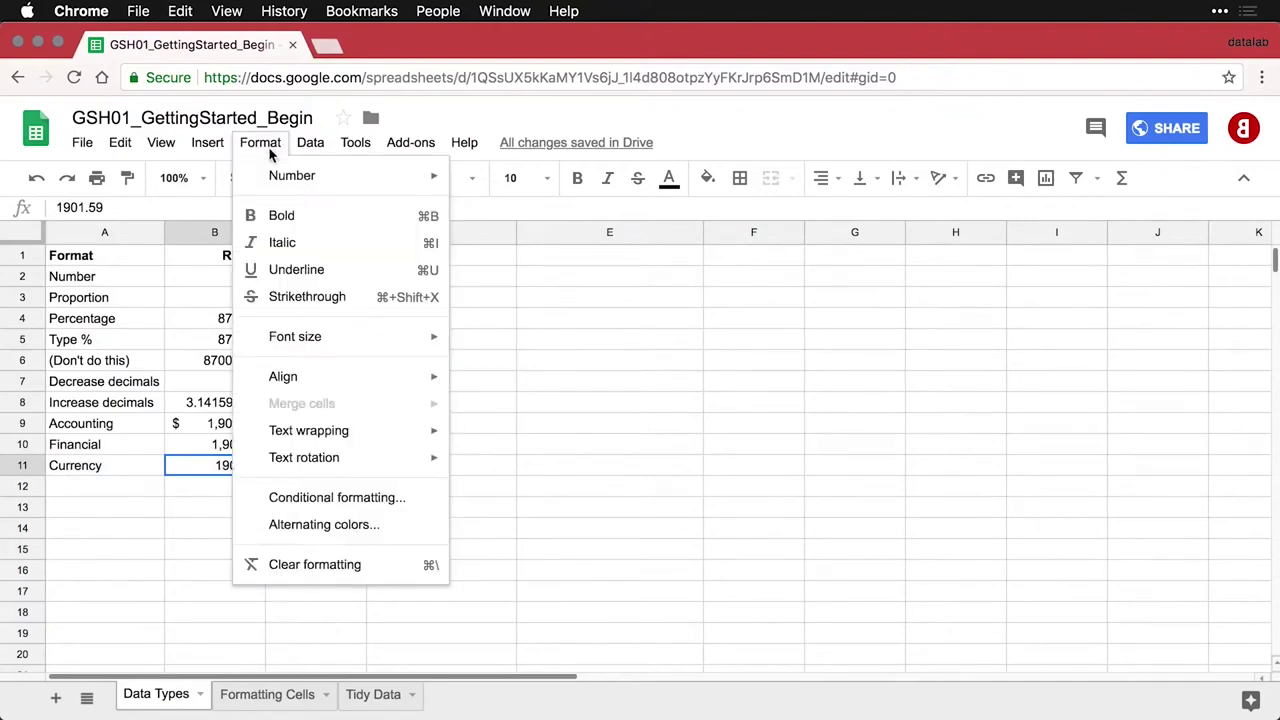
{"action": "mouse_move", "coordinate": [271, 173]}
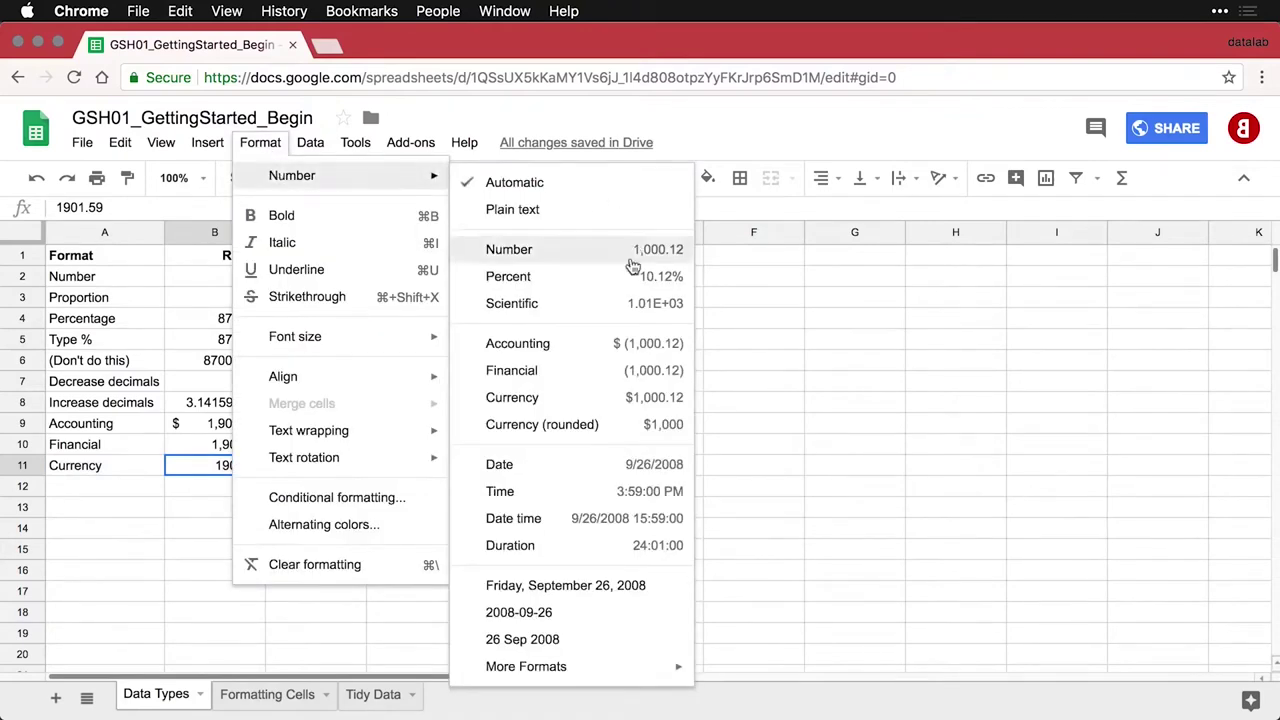
{"action": "left_click", "coordinate": [586, 404]}
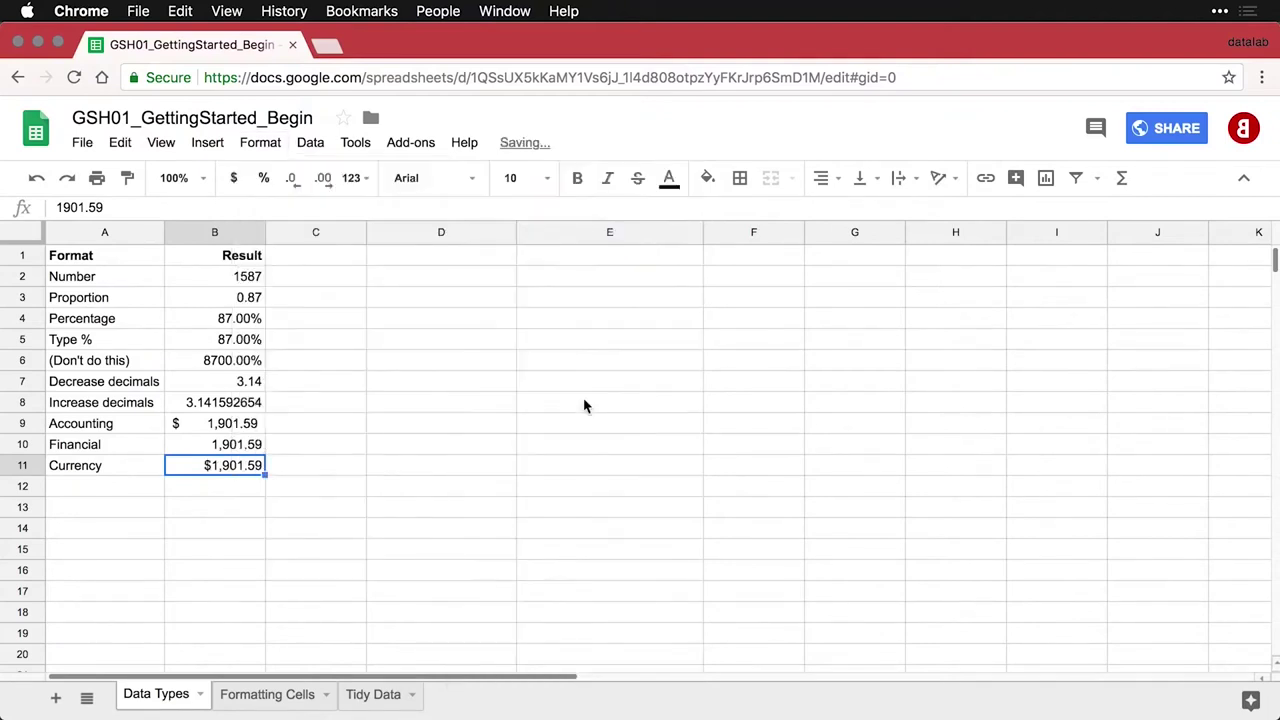
{"action": "left_click", "coordinate": [233, 489]}
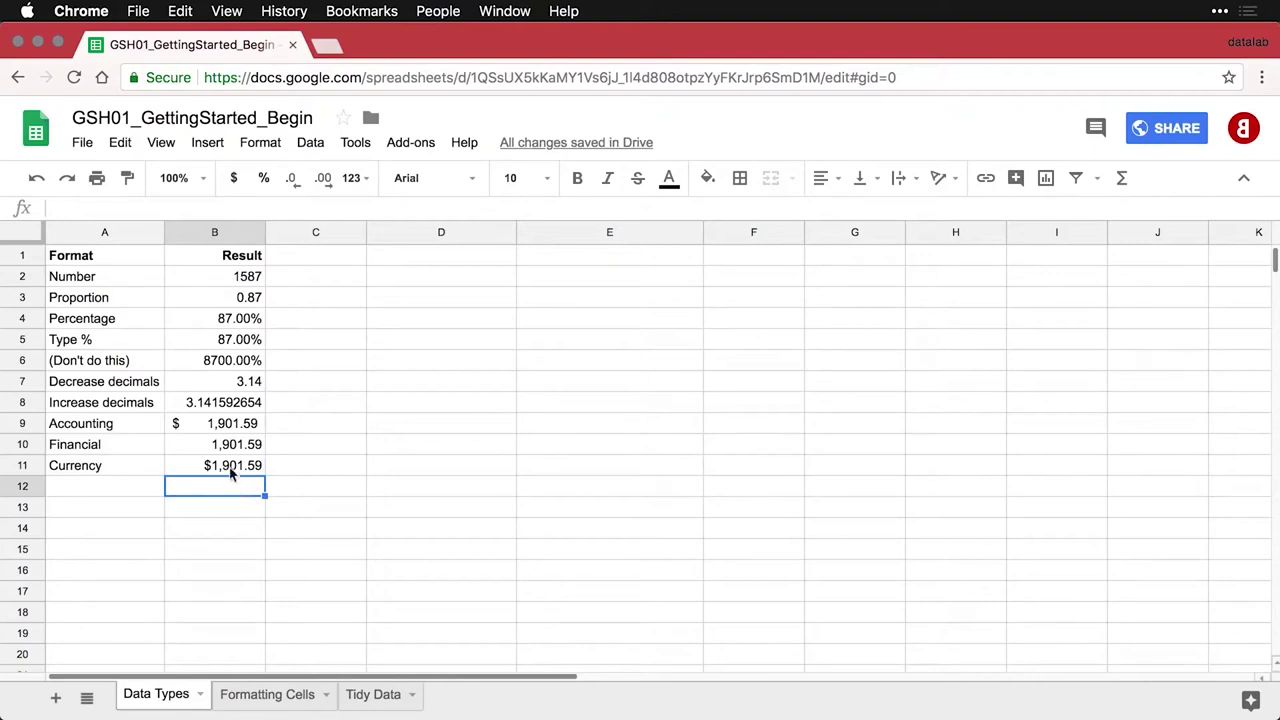
{"action": "left_click_drag", "start_coordinate": [250, 424], "coordinate": [243, 472]}
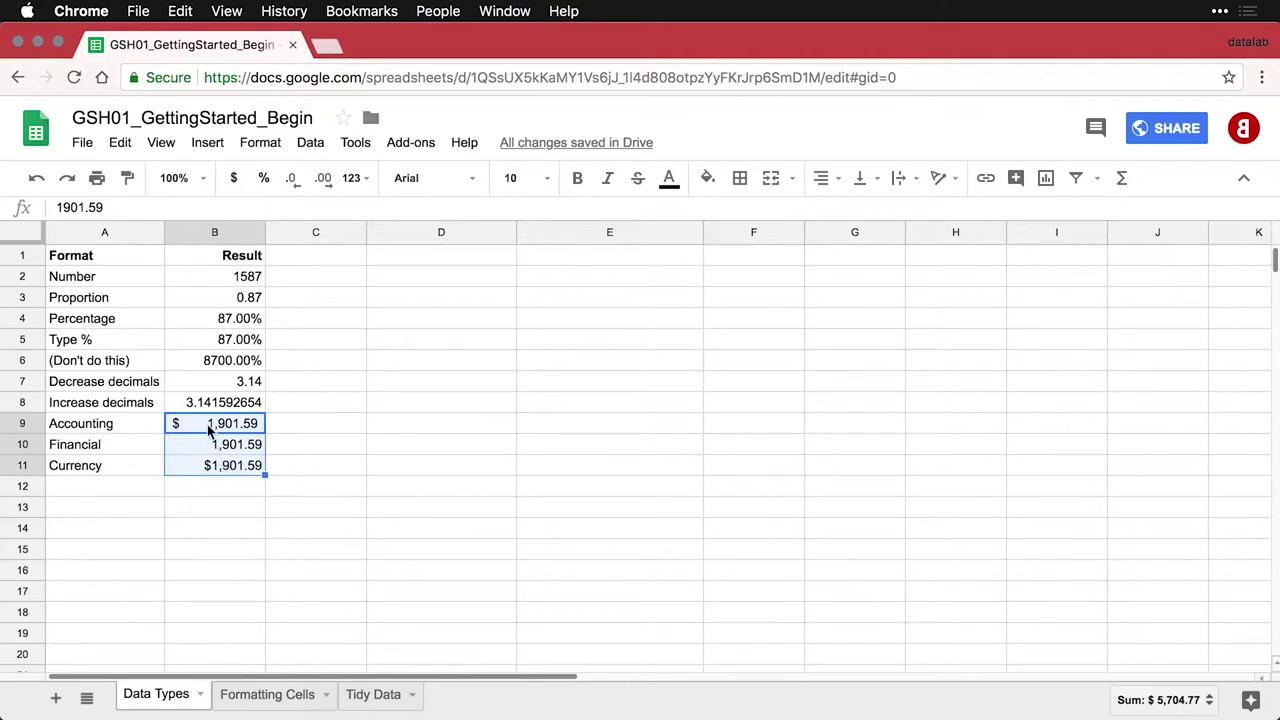
{"action": "left_click", "coordinate": [209, 428]}
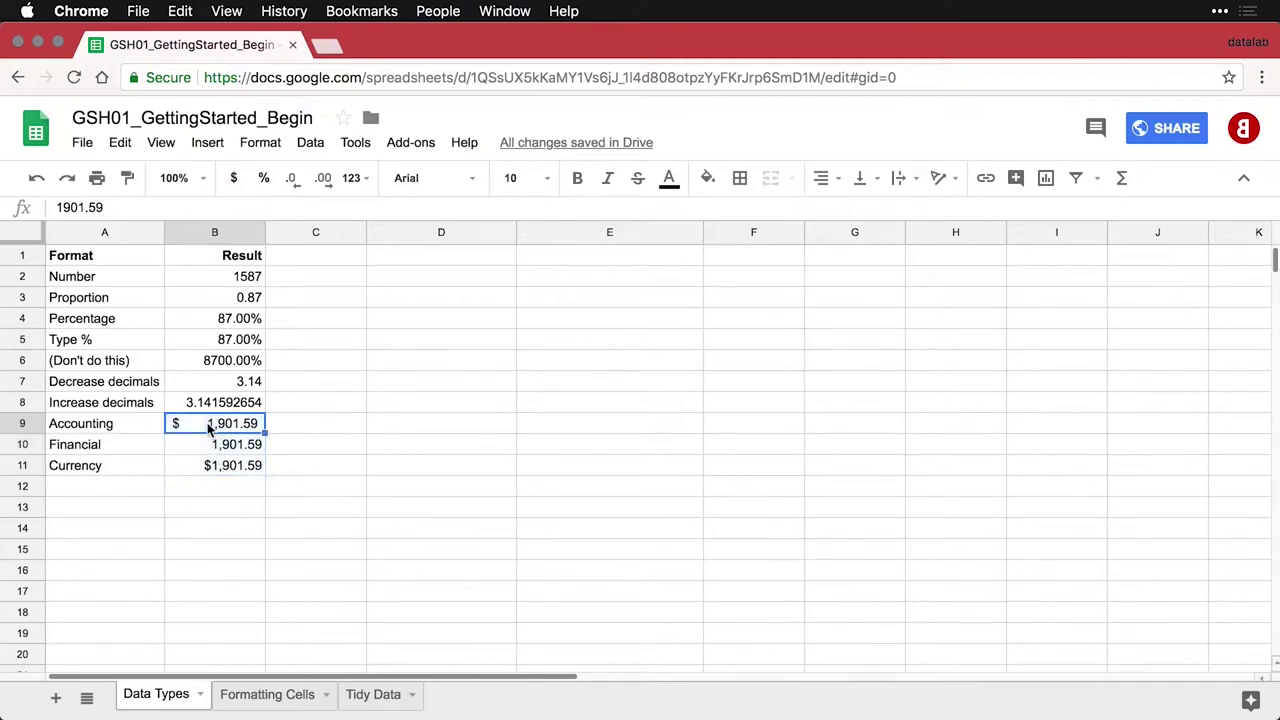
Change B9, B10 and B11 to -1901.59, shown as $ (1,901.59), (1,901.59) and -$1,901.59
{"action": "double_click", "coordinate": [209, 425]}
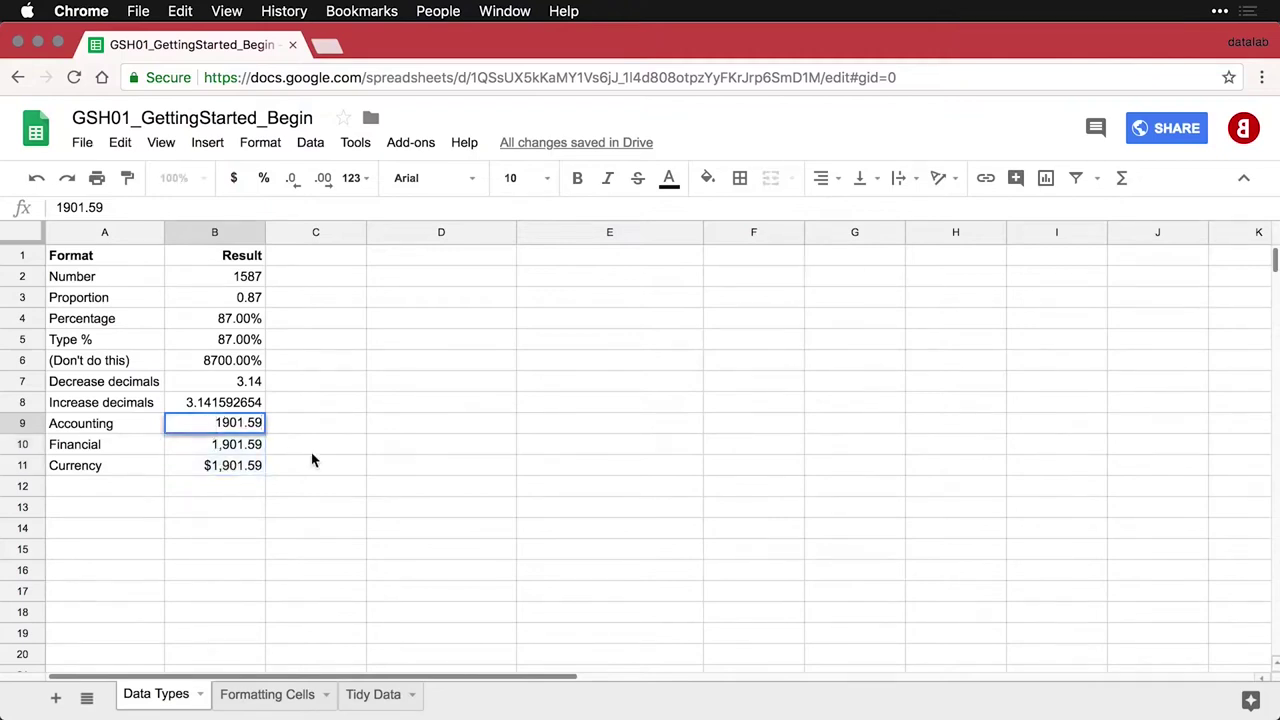
{"action": "type", "text": "-"}
{"action": "key", "text": "Return"}
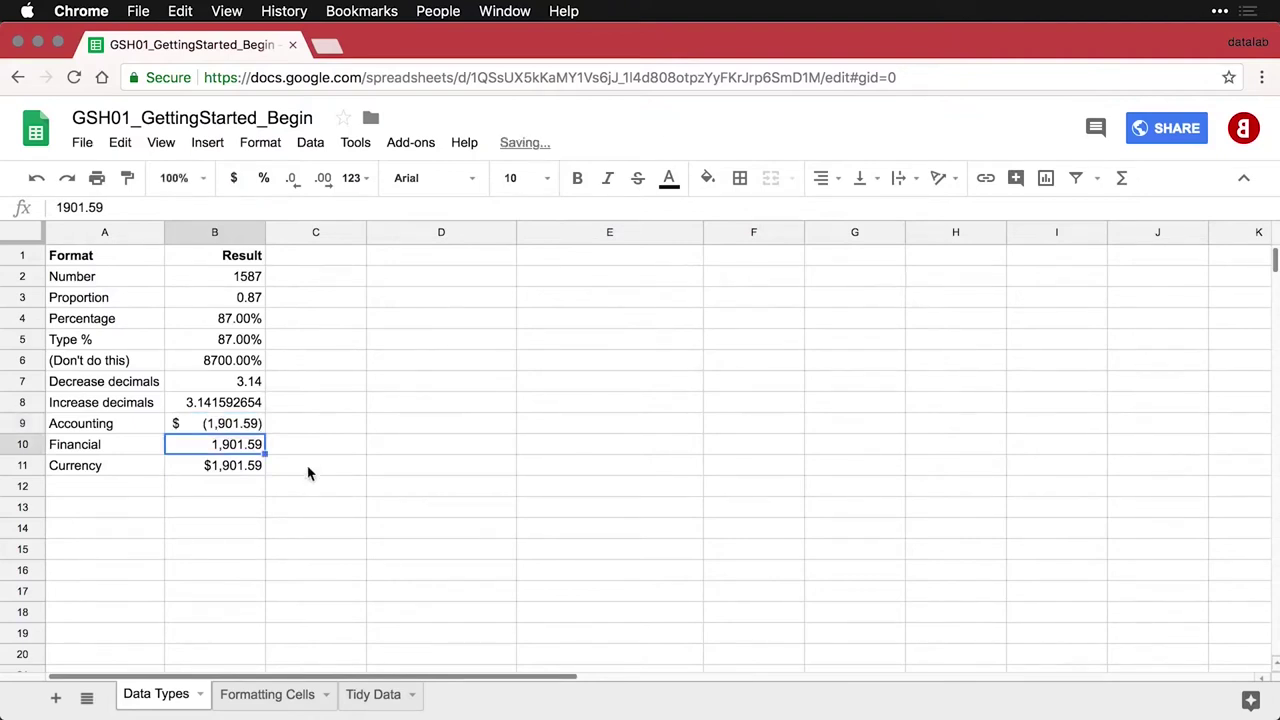
{"action": "double_click", "coordinate": [216, 447]}
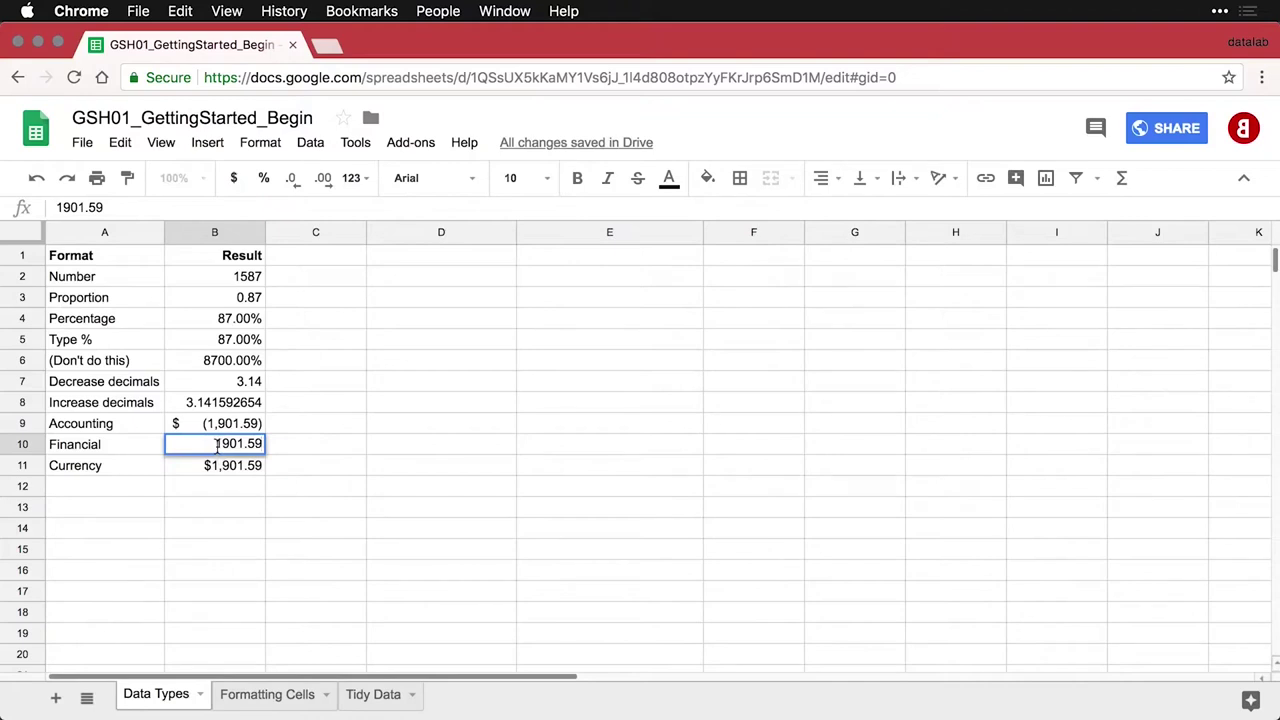
{"action": "type", "text": "-"}
{"action": "key", "text": "Return"}
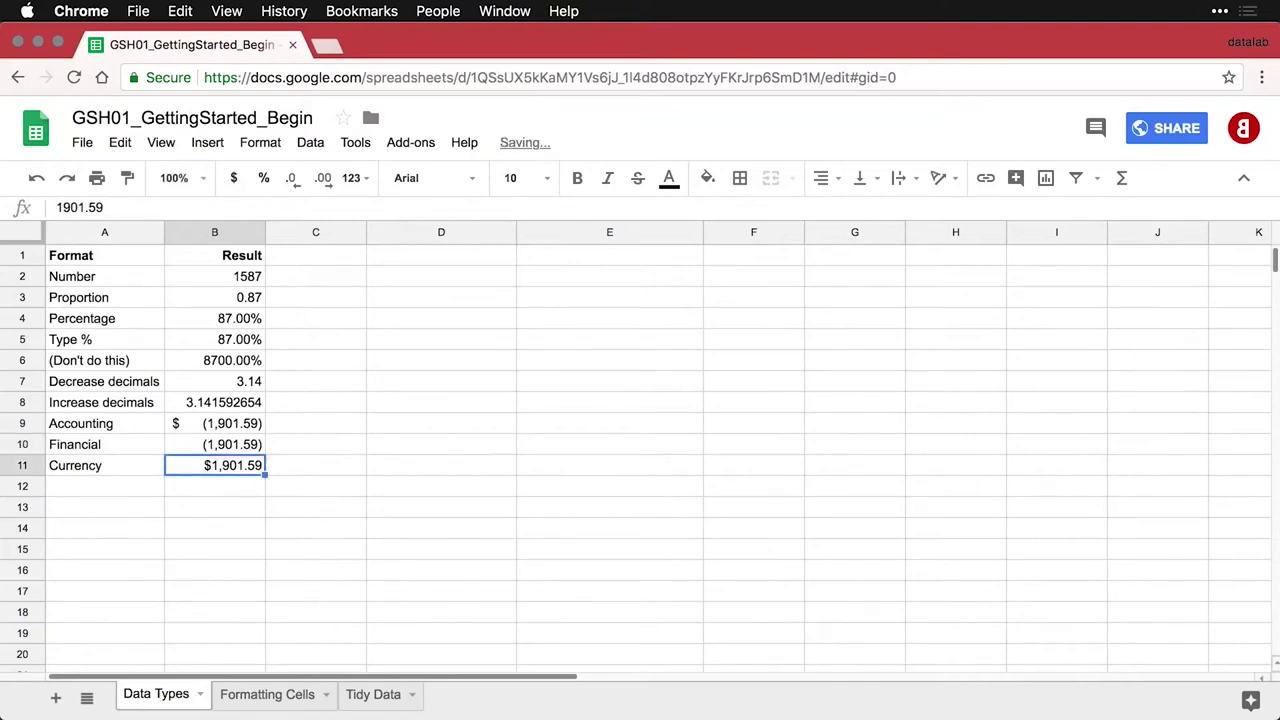
{"action": "double_click", "coordinate": [212, 466]}
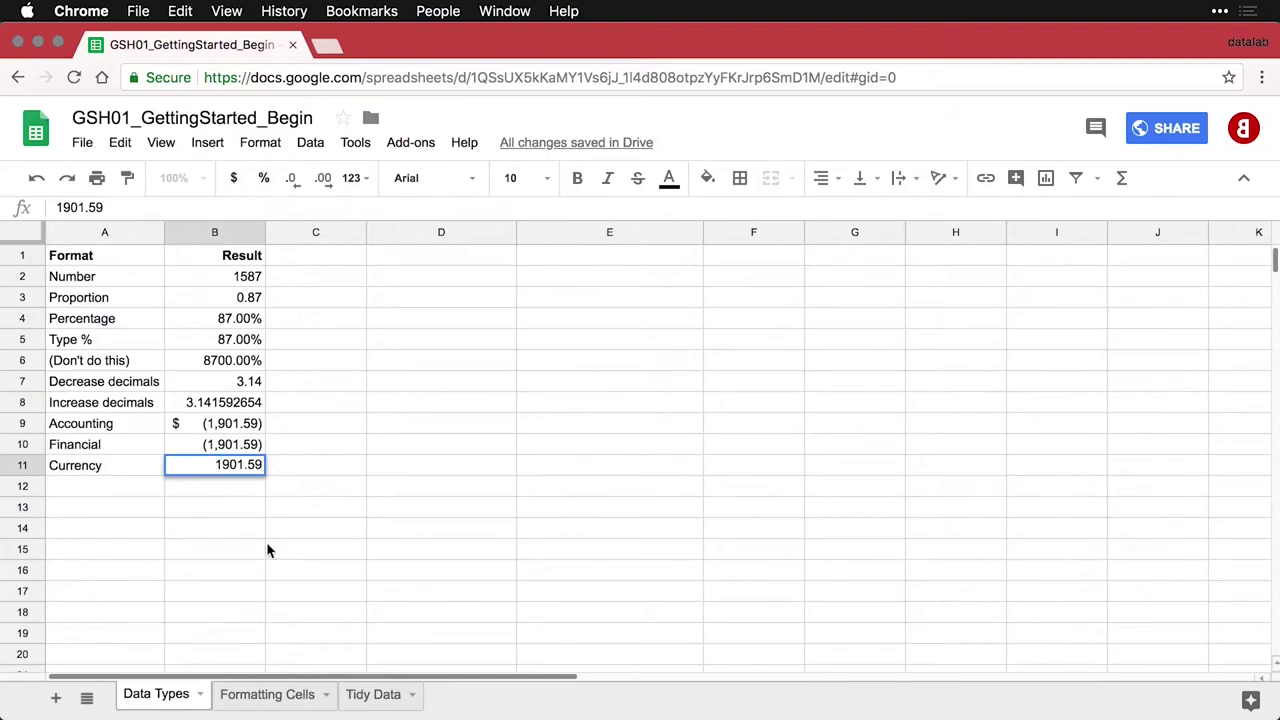
{"action": "type", "text": "-"}
{"action": "key", "text": "Return"}
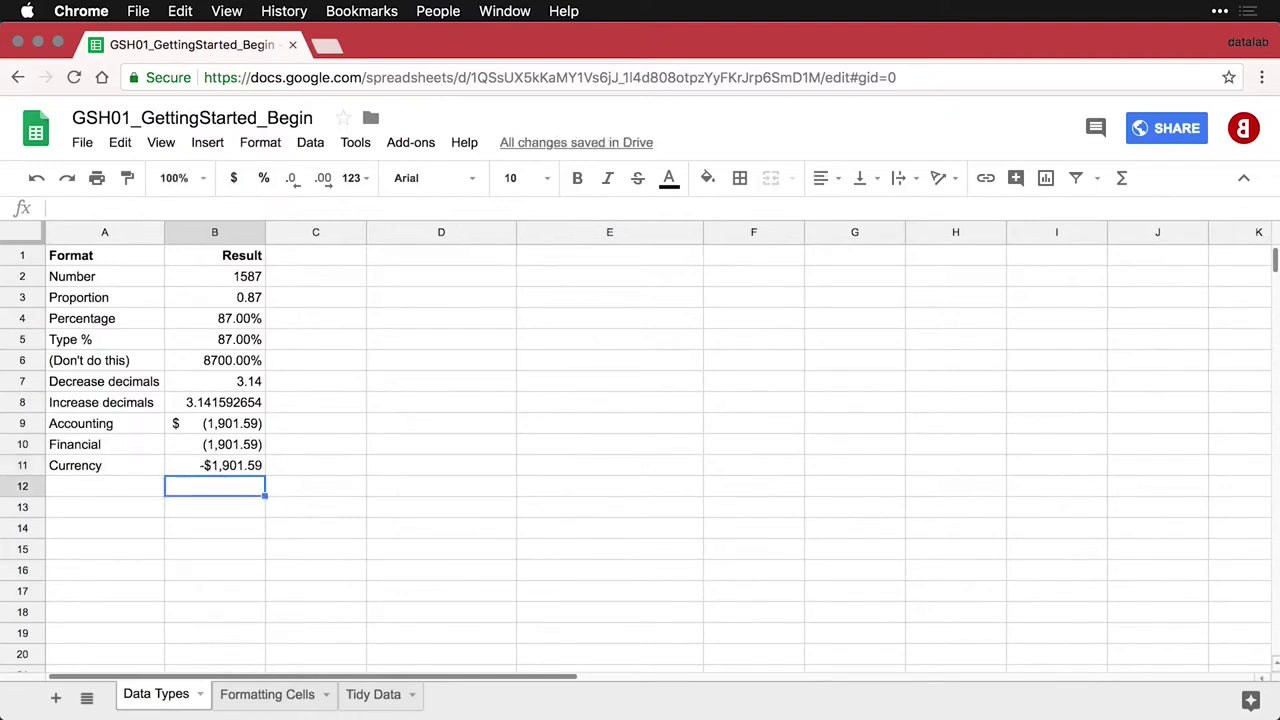
Paste the Date (7/16/2015) and Time (10:10:31) example rows into rows 12 and 13
{"action": "left_click", "coordinate": [104, 486]}
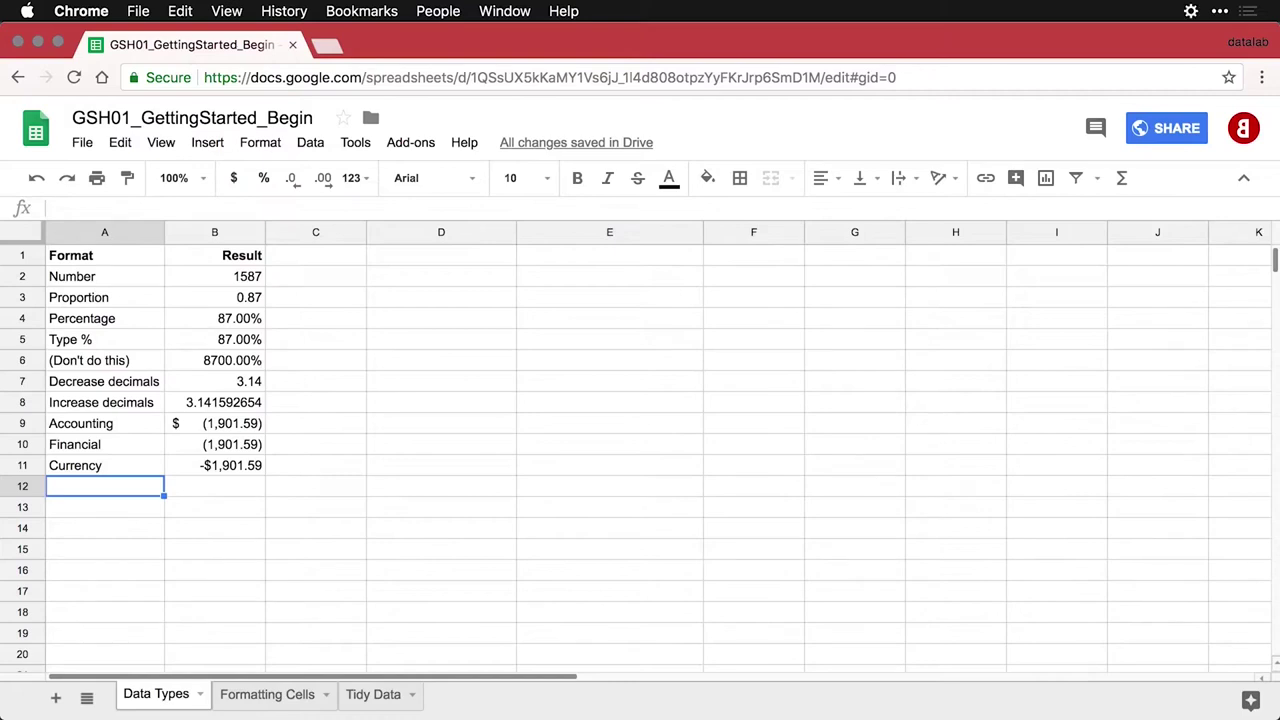
{"action": "type", "text": "Date\t7/16/2015"}
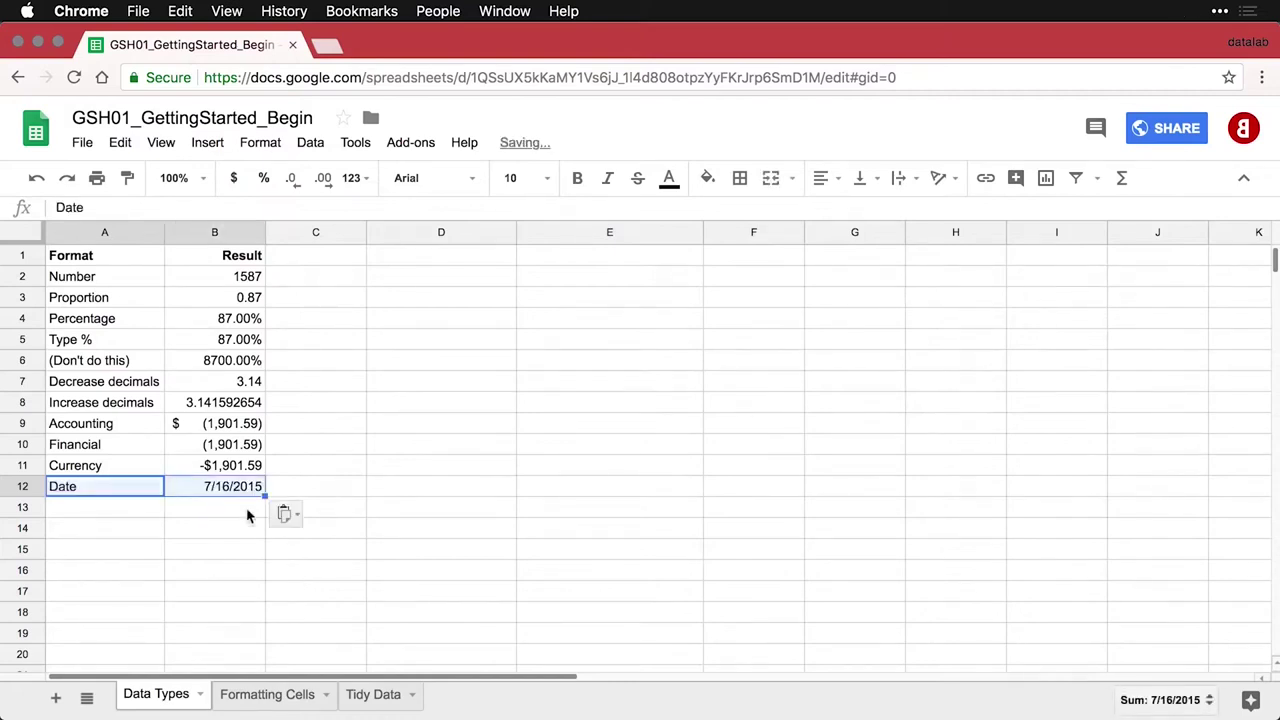
{"action": "left_click", "coordinate": [228, 486]}
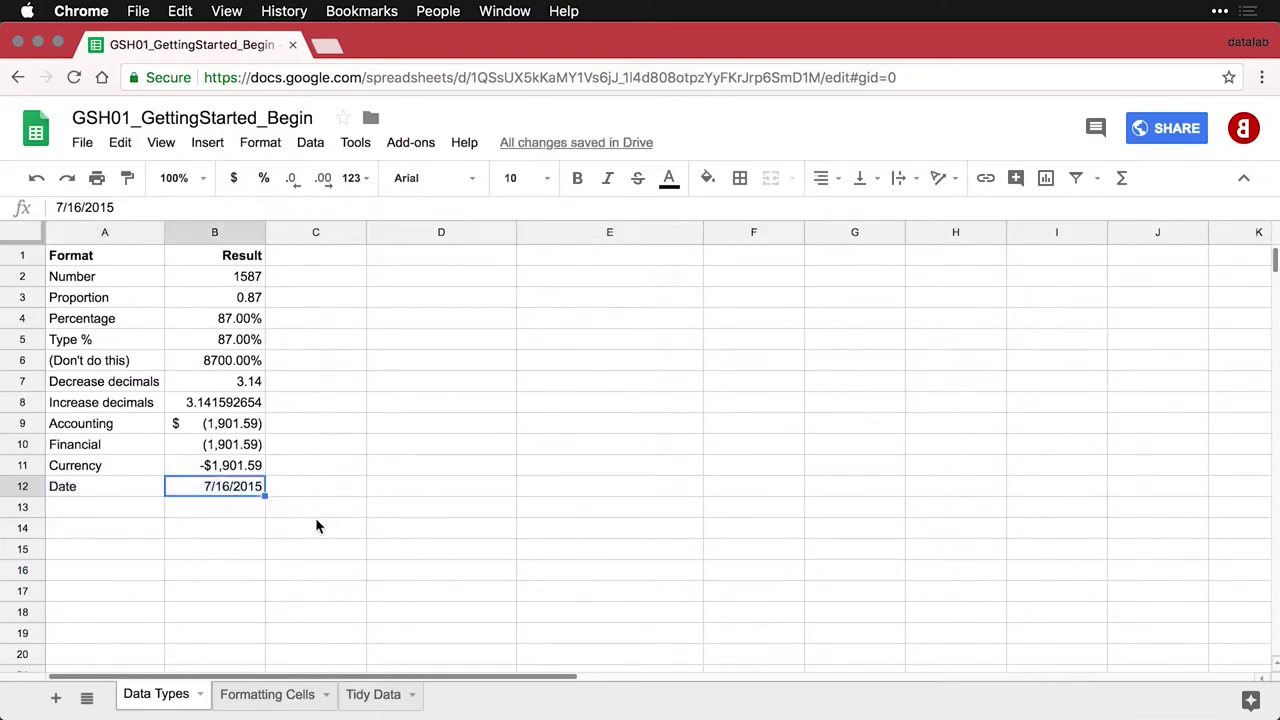
{"action": "left_click", "coordinate": [140, 508]}
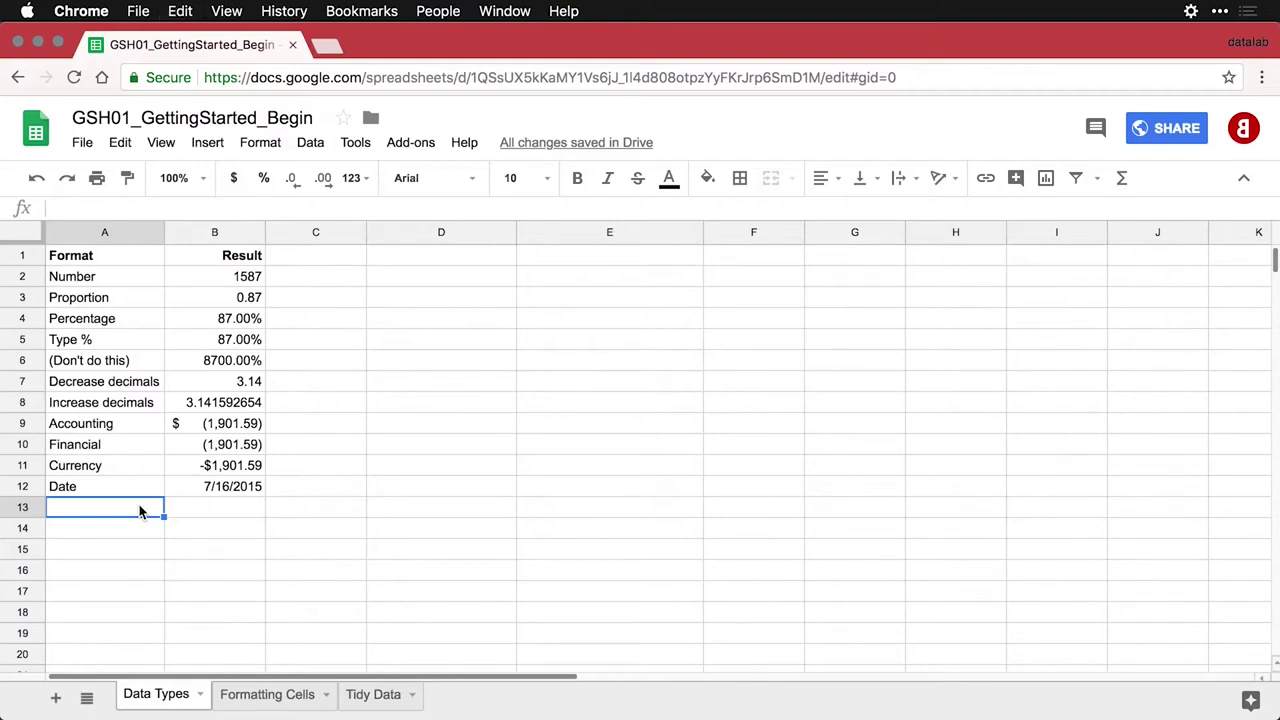
{"action": "type", "text": "Time\t10:10:31"}
{"action": "left_click", "coordinate": [200, 513]}
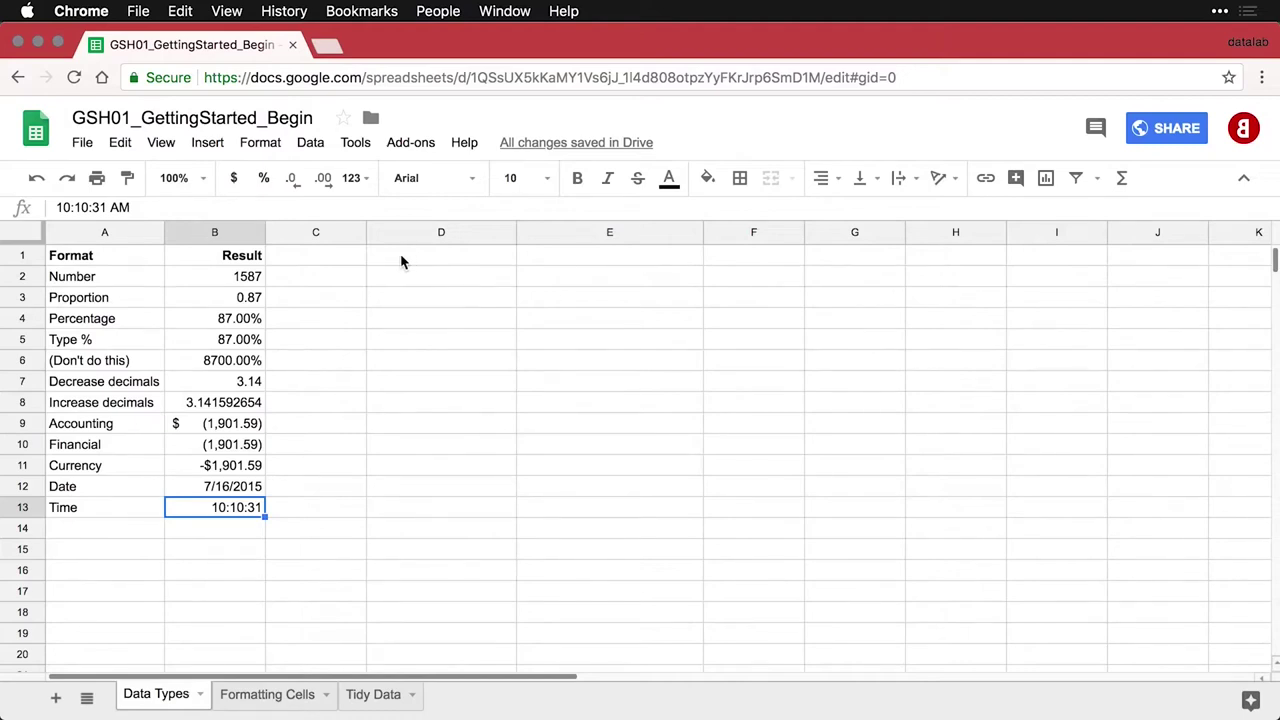
Paste the Text (Lorem Ipsum) and Links (datalab.cc) example rows into D1:E2
{"action": "left_click", "coordinate": [398, 260]}
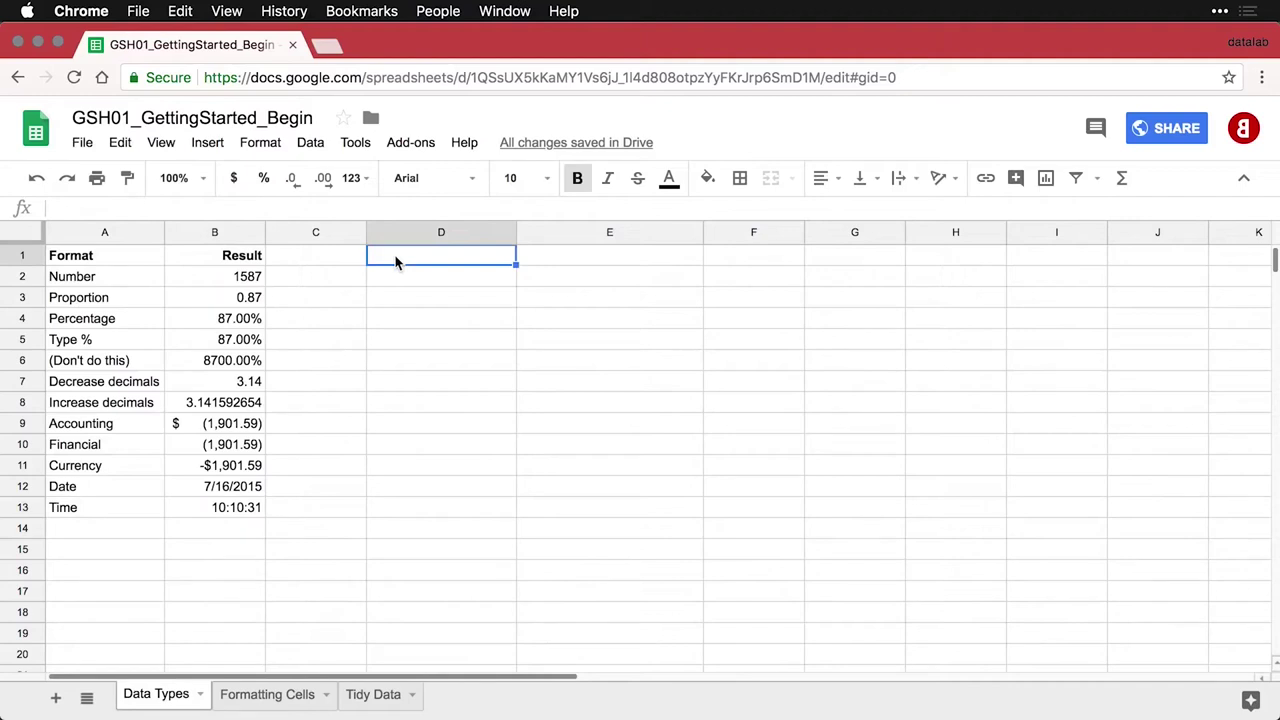
{"action": "type", "text": "Text\tLorem Ipsum"}
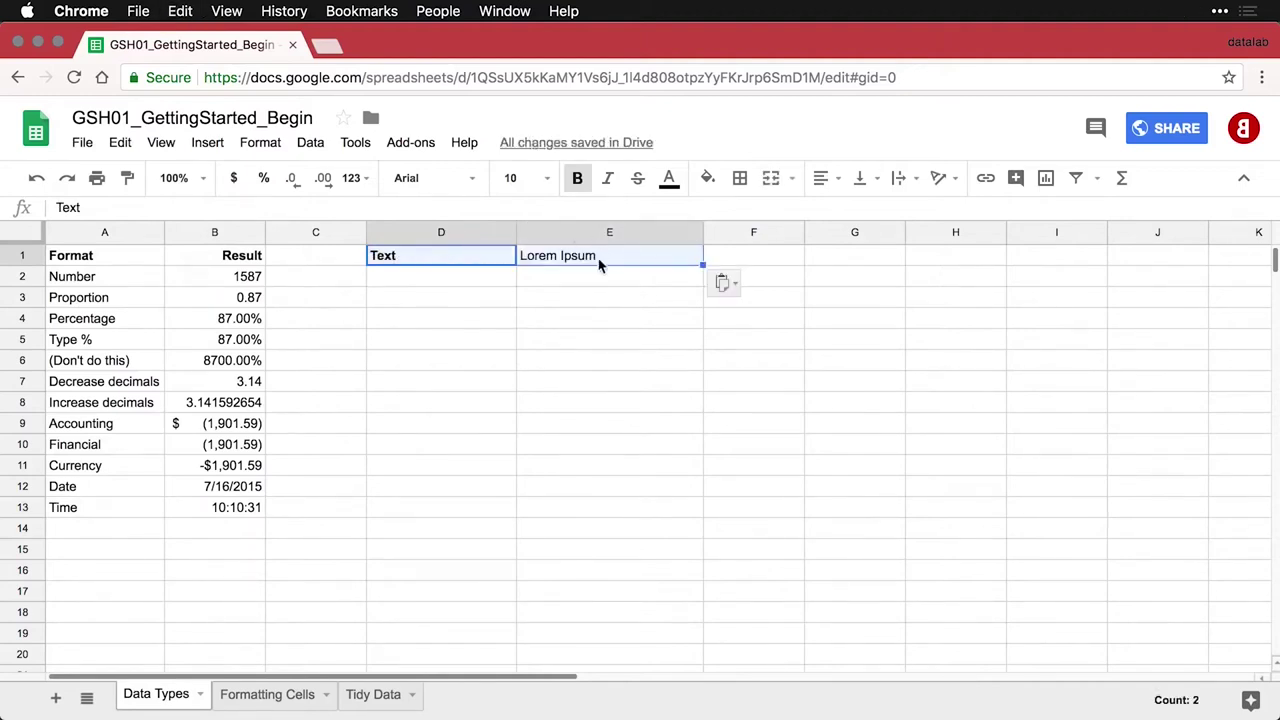
{"action": "left_click", "coordinate": [598, 258]}
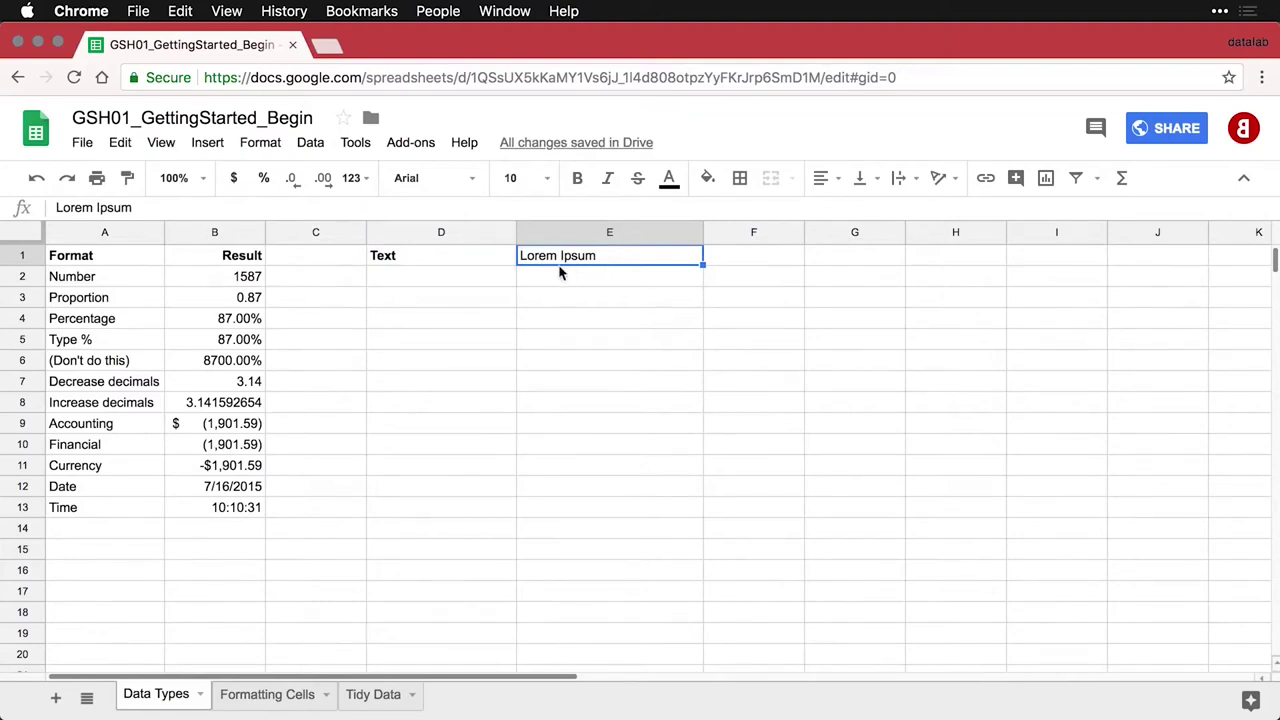
{"action": "left_click", "coordinate": [463, 288]}
{"action": "type", "text": "Links\tdatalab.cc"}
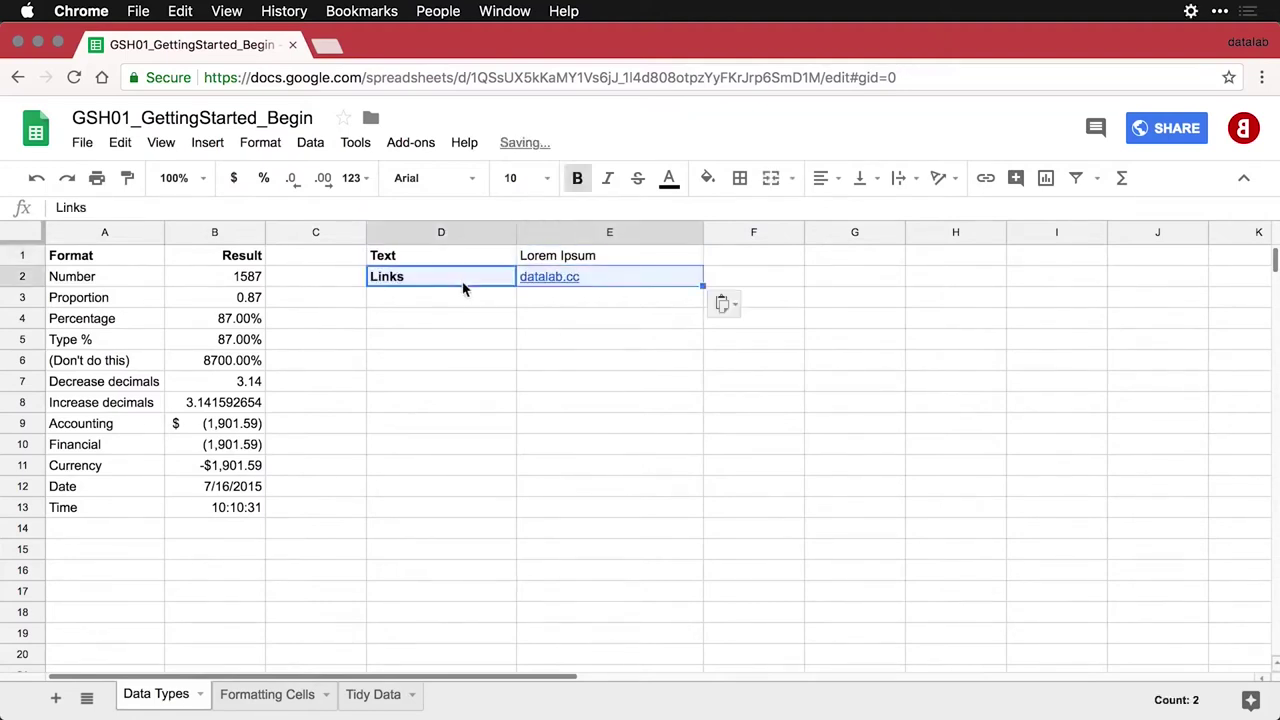
{"action": "left_click", "coordinate": [463, 288]}
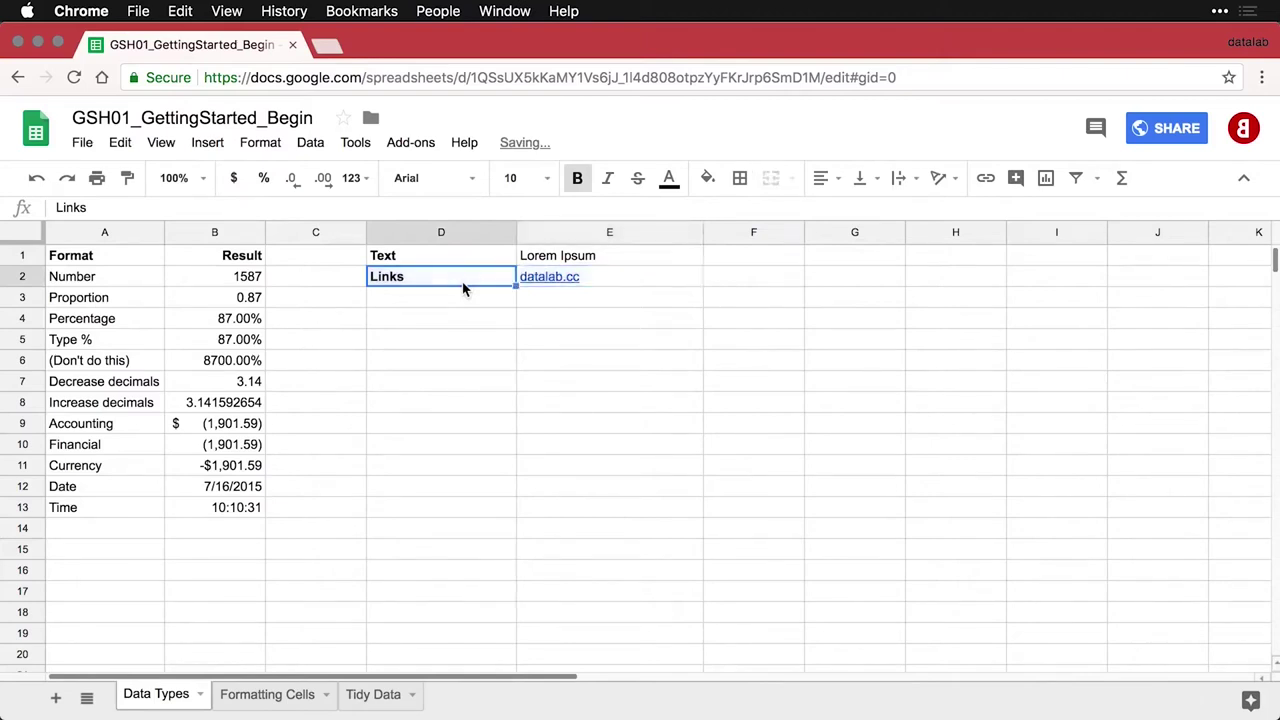
Test the datalab.cc link by opening the website in a new tab, then closing it
{"action": "mouse_move", "coordinate": [572, 286]}
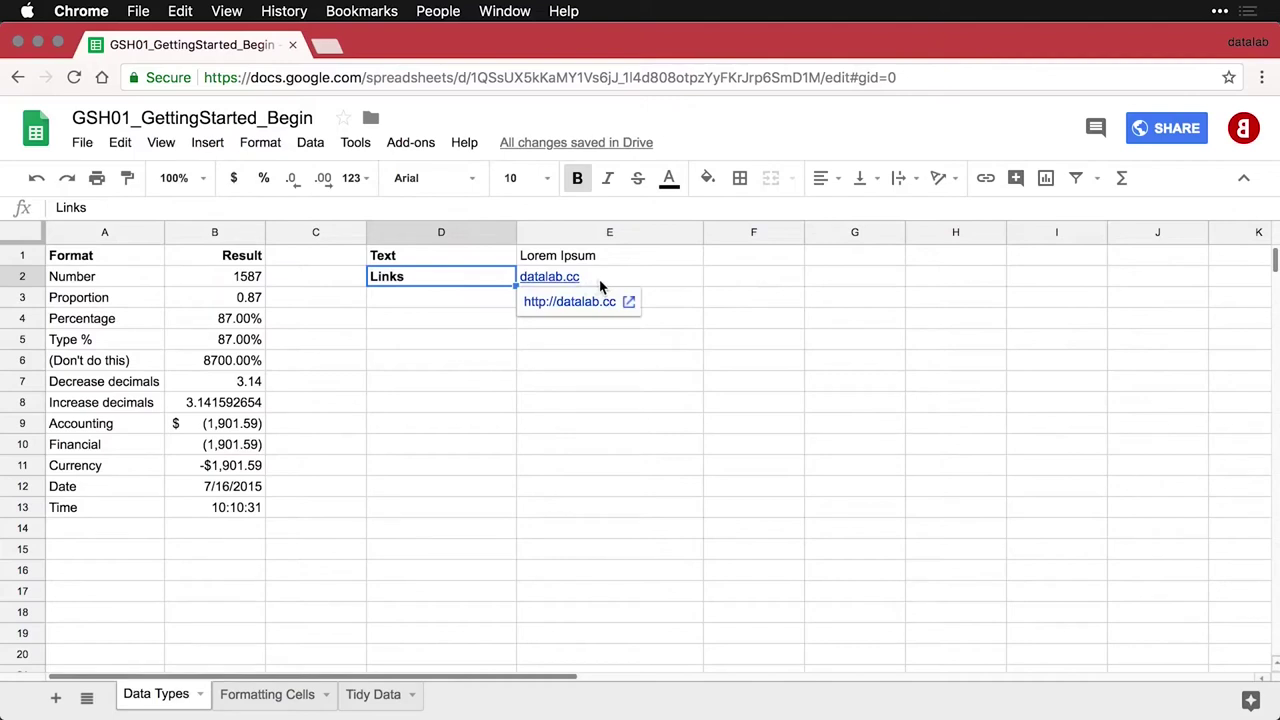
{"action": "left_click", "coordinate": [600, 284]}
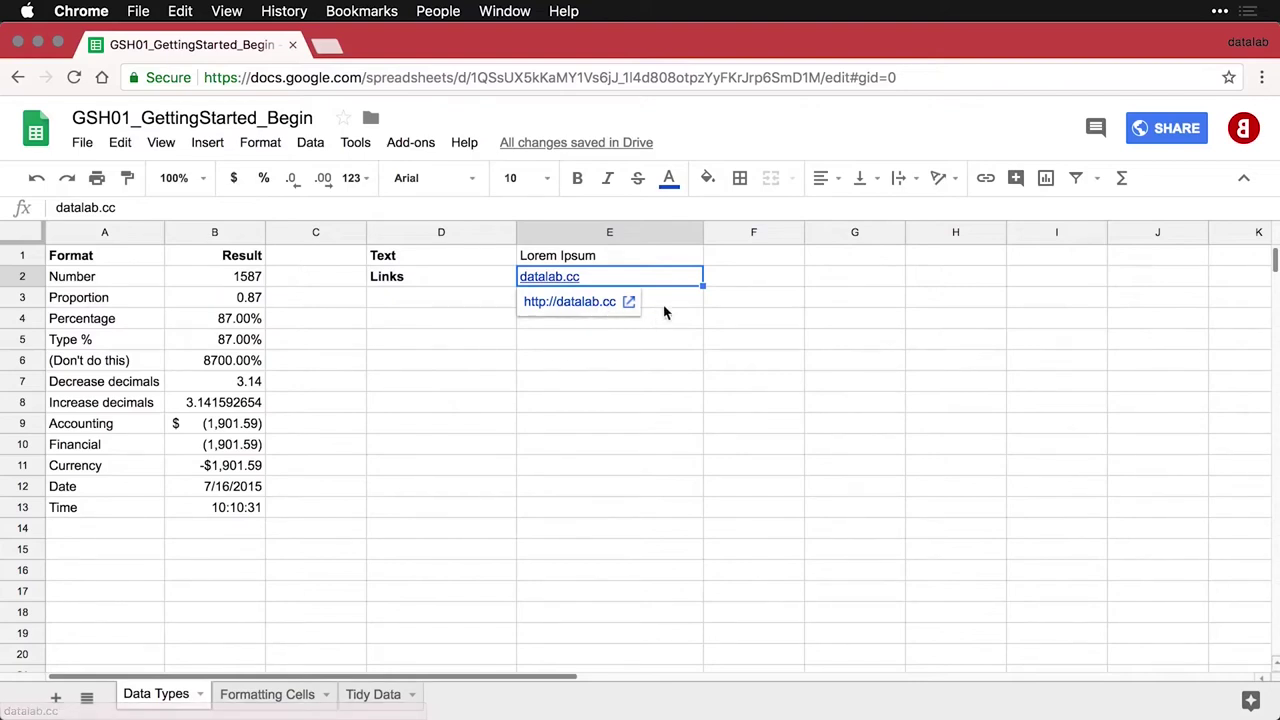
{"action": "left_click", "coordinate": [674, 305]}
{"action": "left_click", "coordinate": [575, 286]}
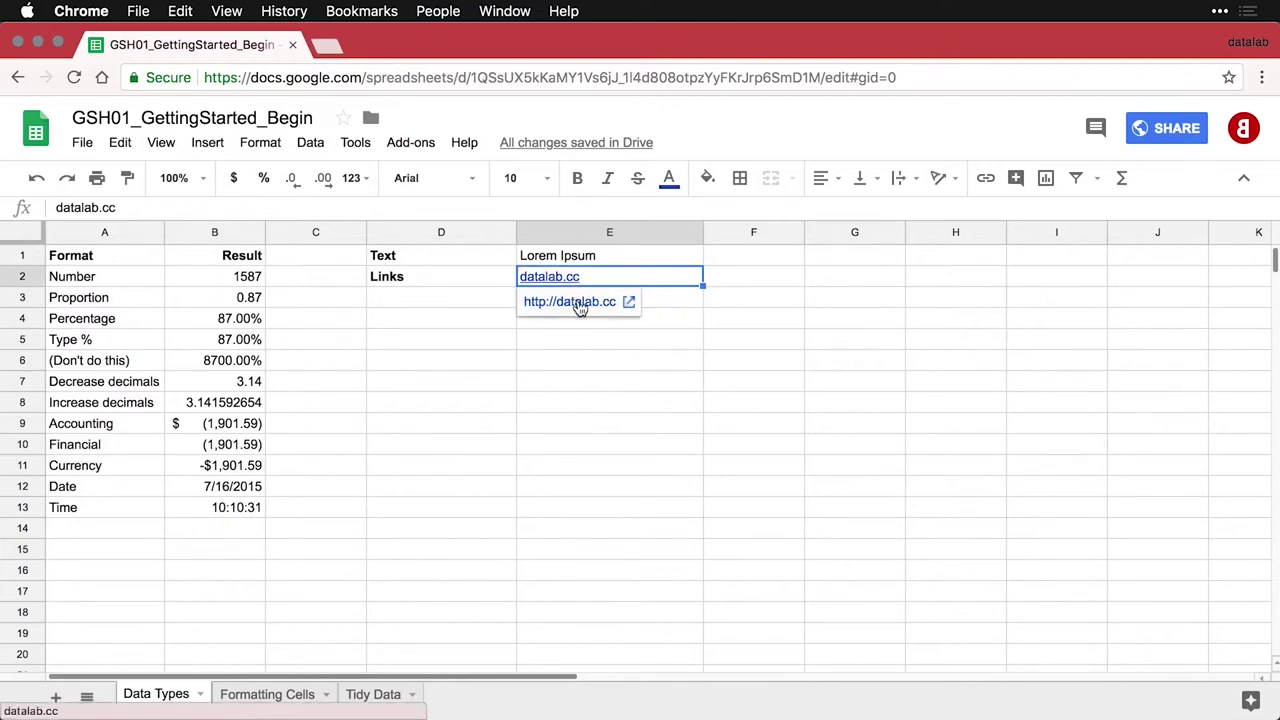
{"action": "left_click", "coordinate": [580, 304]}
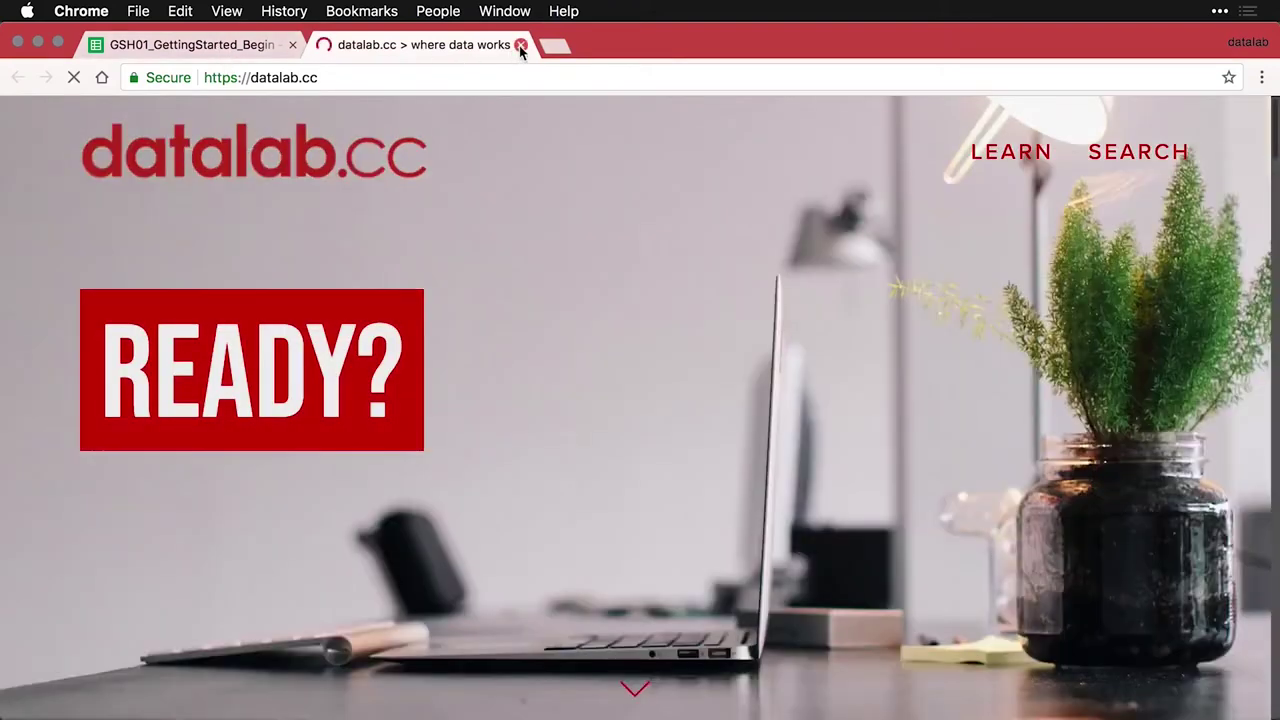
{"action": "left_click", "coordinate": [520, 46]}
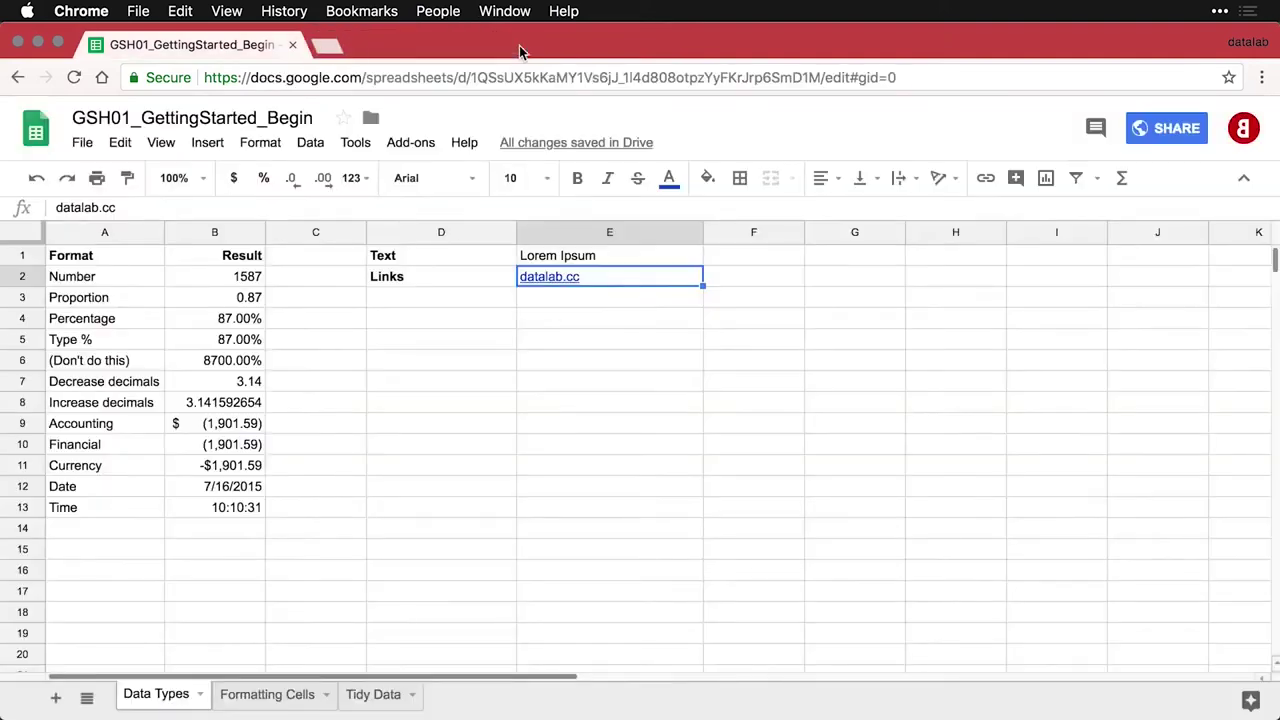
Paste the Web data row into D3:E3, showing 1066.36 from =GOOGLEFINANCE("GOOG")
{"action": "left_click", "coordinate": [422, 292]}
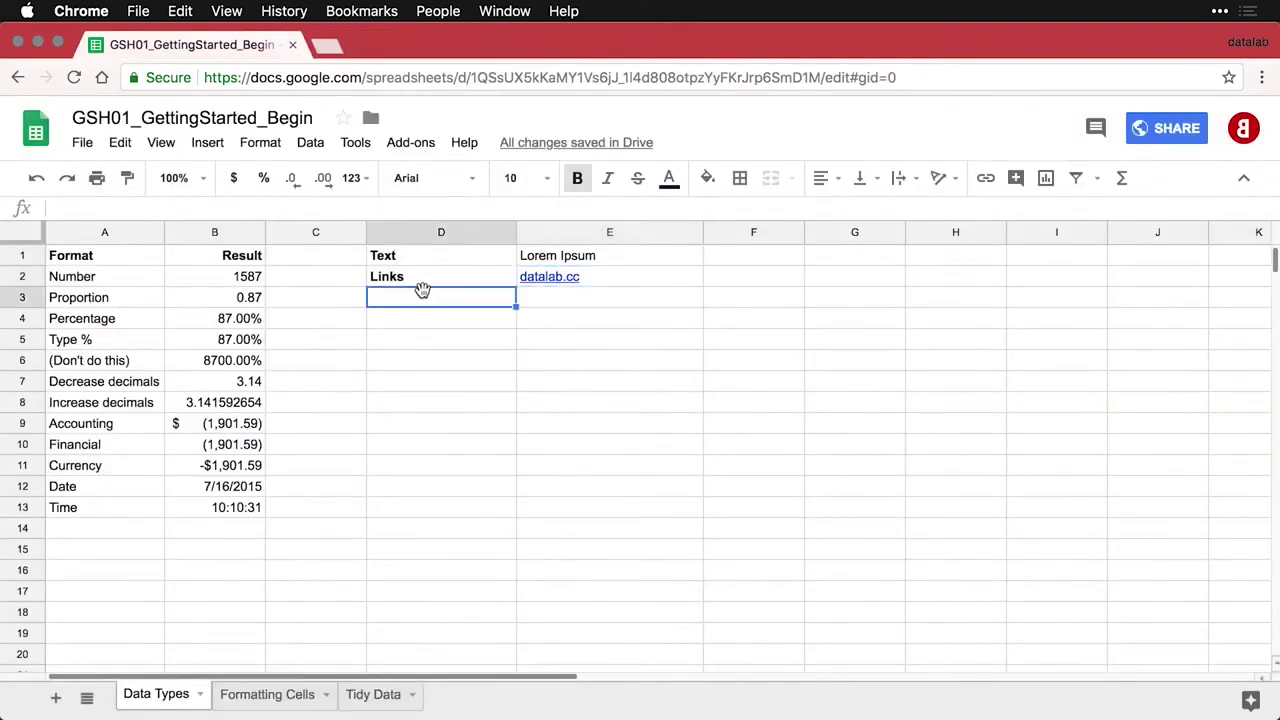
{"action": "type", "text": "Web data\t1066.36"}
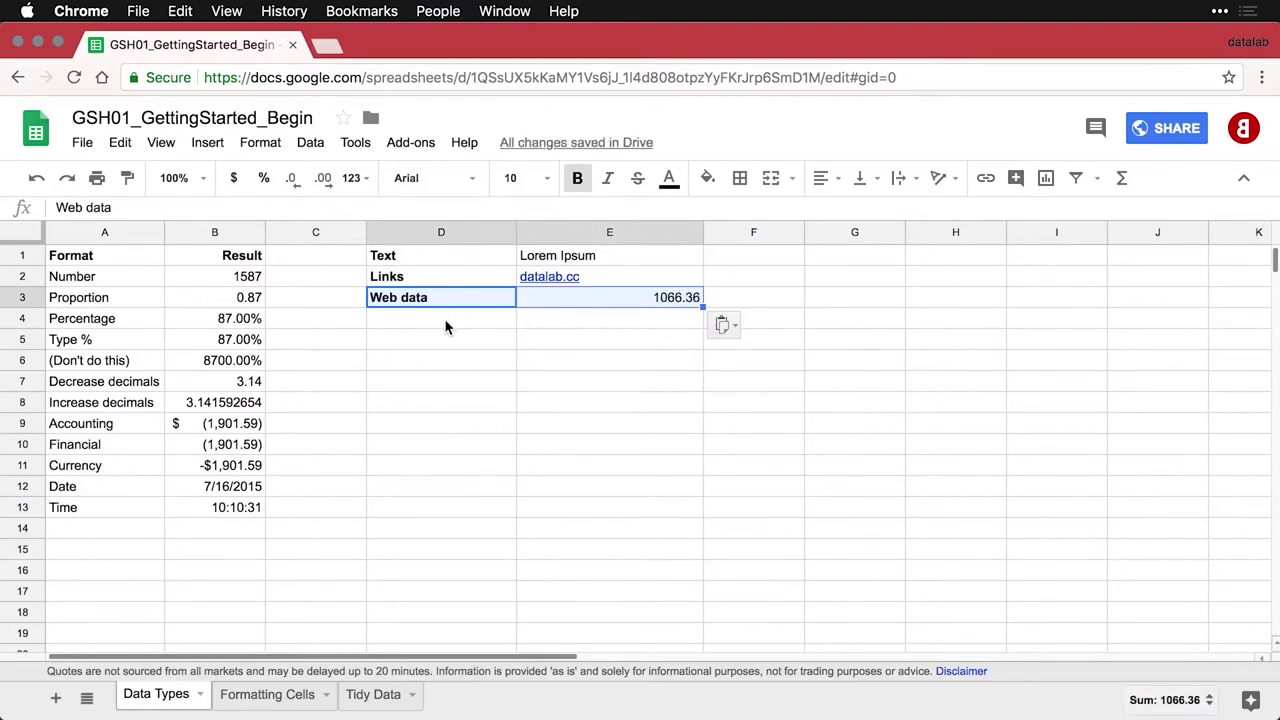
{"action": "left_click", "coordinate": [634, 302]}
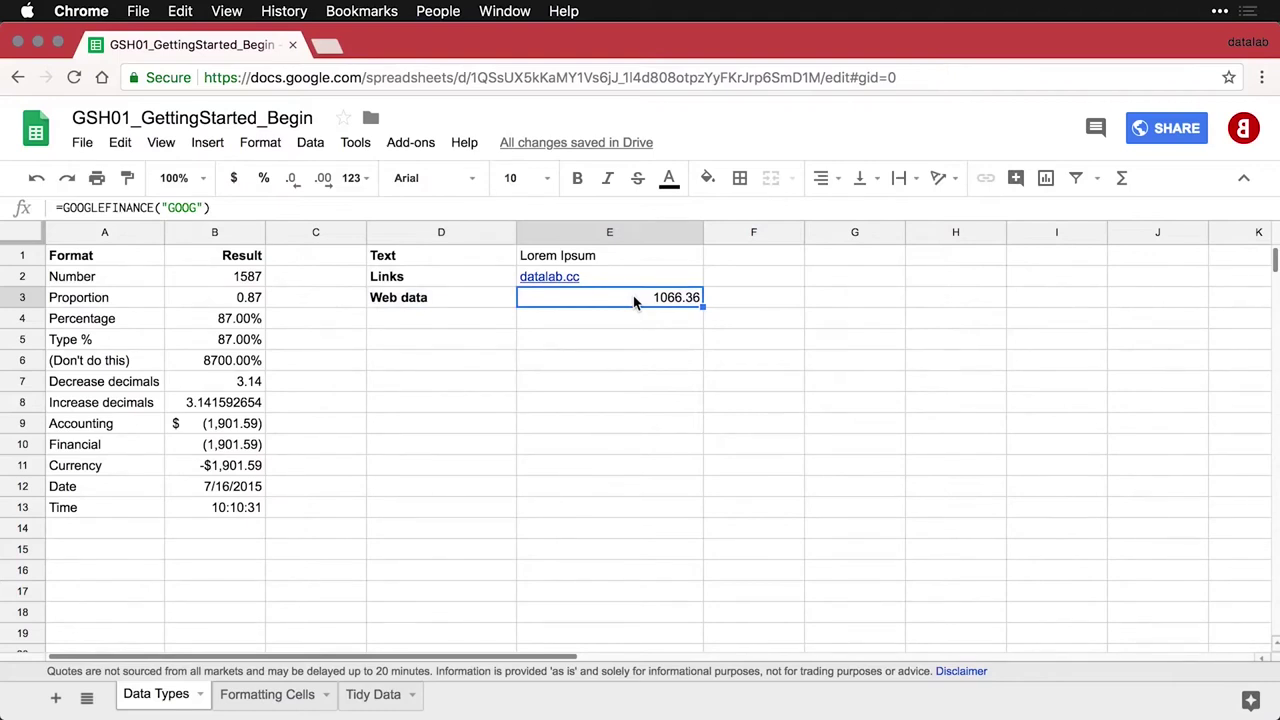
{"action": "double_click", "coordinate": [633, 297]}
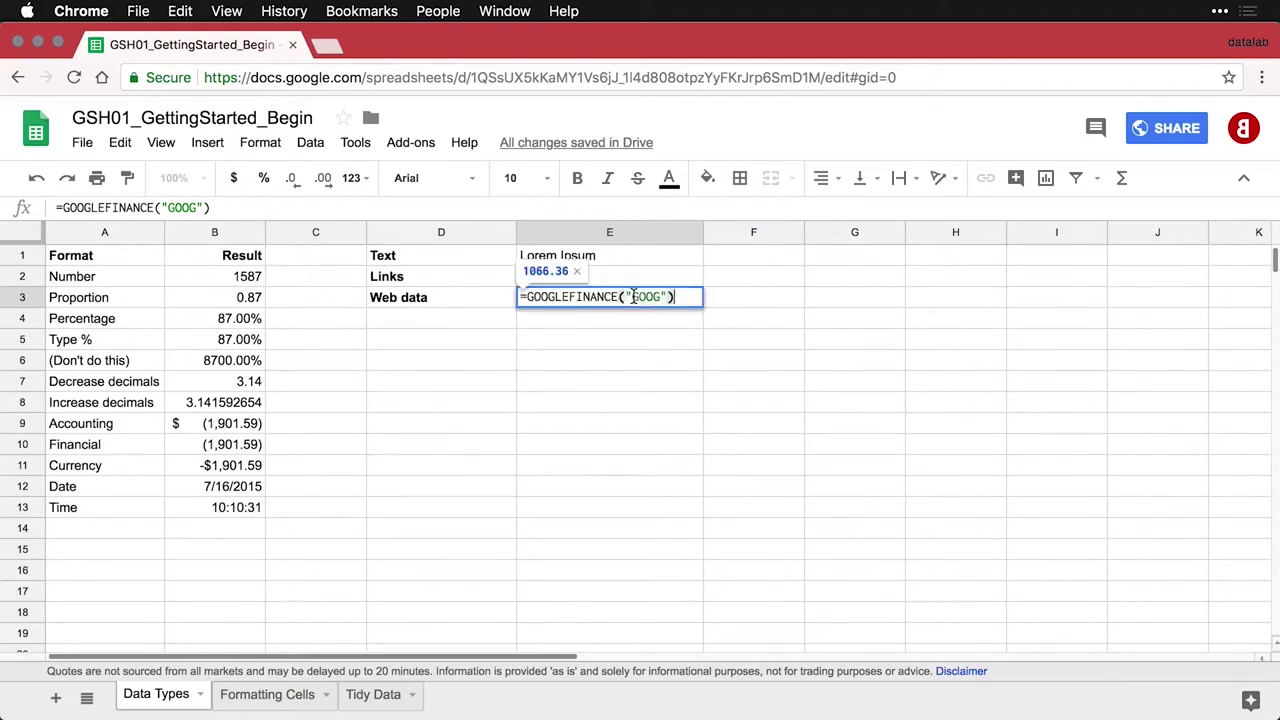
{"action": "key", "text": "Return"}
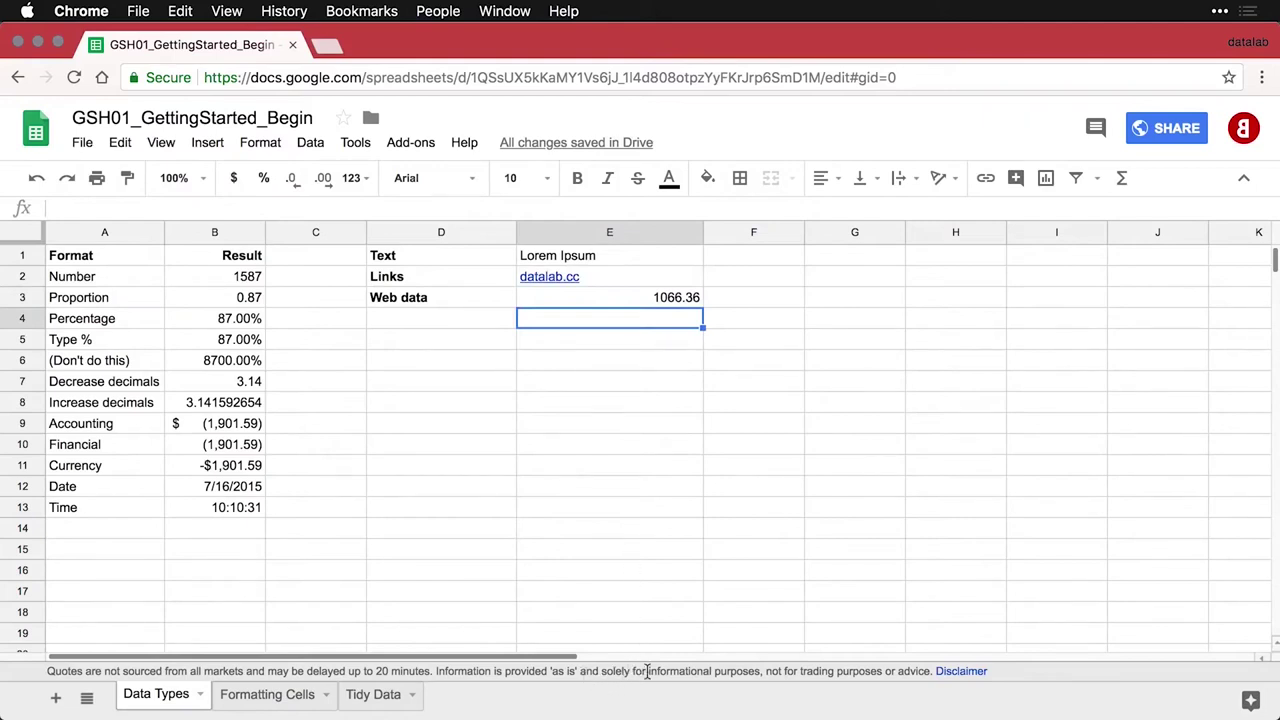
{"action": "left_click", "coordinate": [647, 306]}
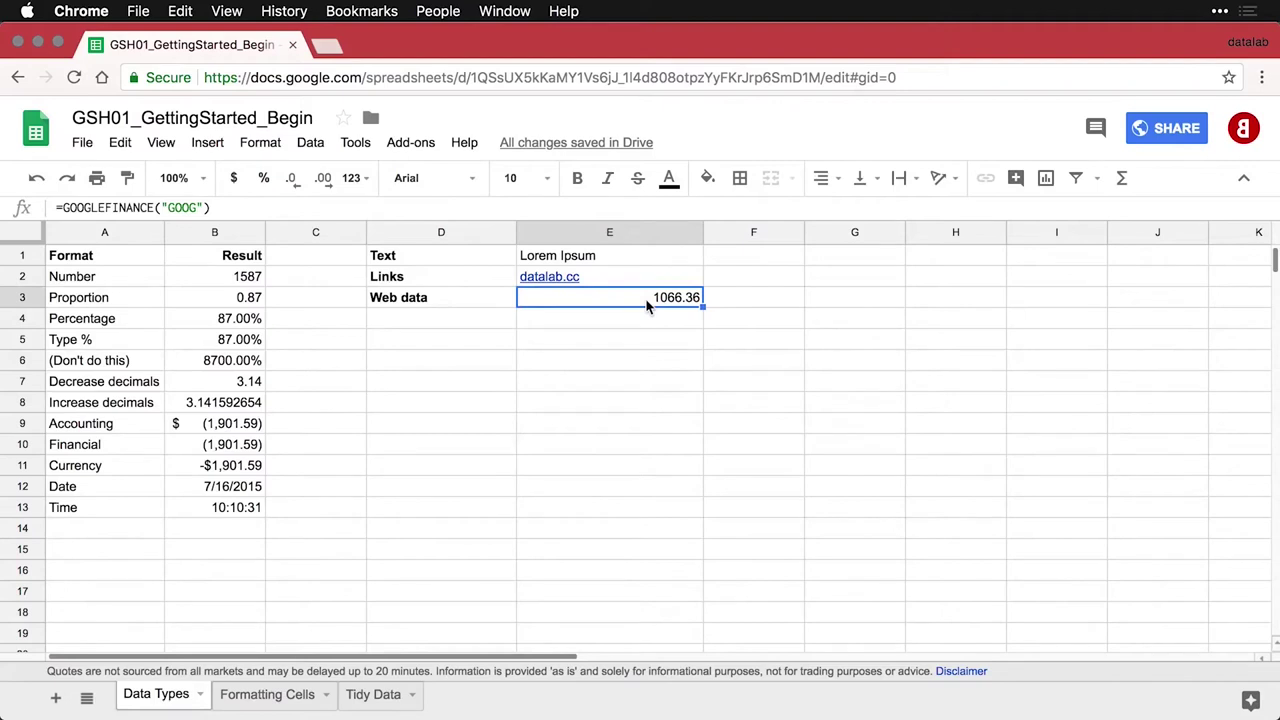
Paste the Formulas row into D4:E4, displaying the GOOGLEFINANCE formula as text
{"action": "left_click", "coordinate": [486, 322]}
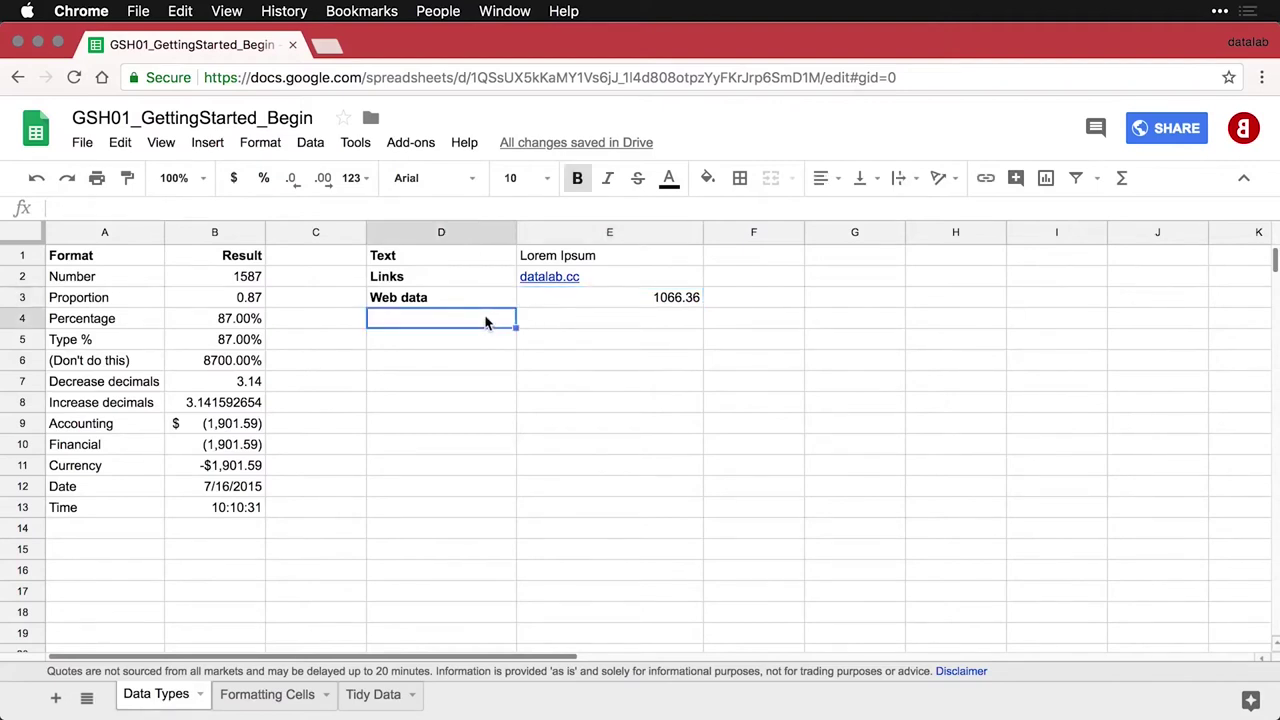
{"action": "type", "text": "Formulas\t=GOOGLEFINANCE(\"GOOG\")"}
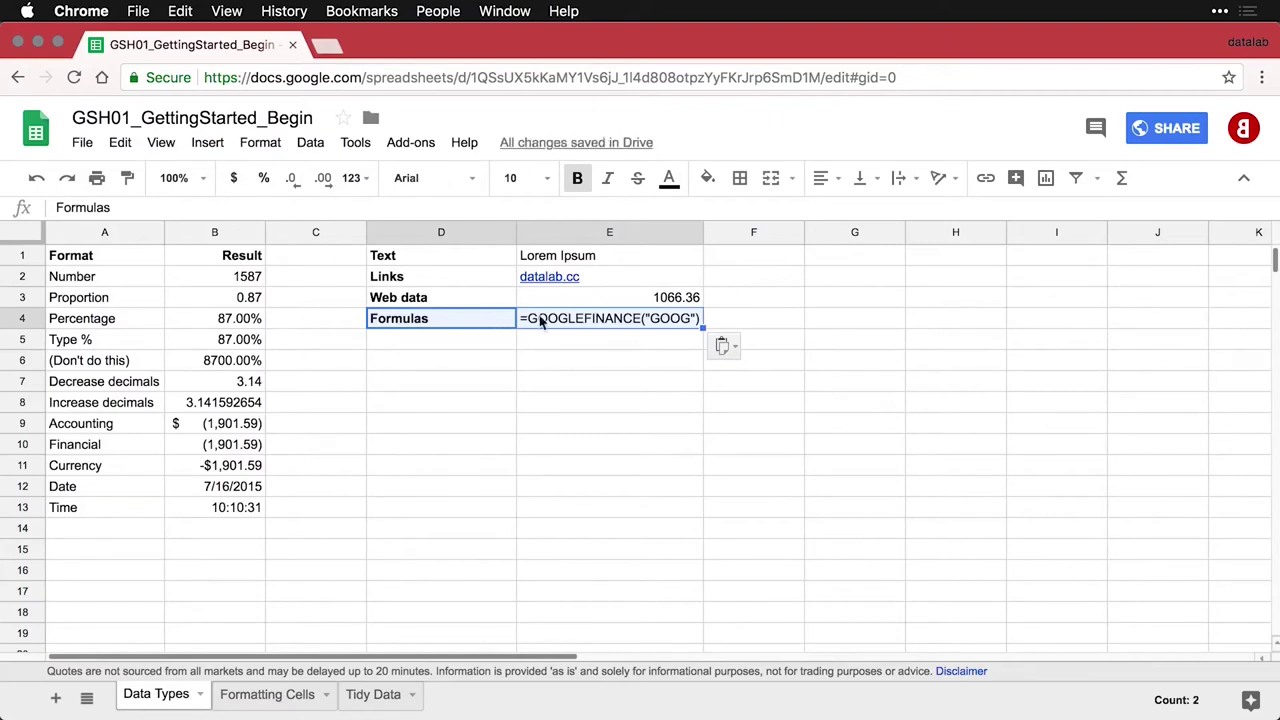
{"action": "left_click", "coordinate": [638, 299]}
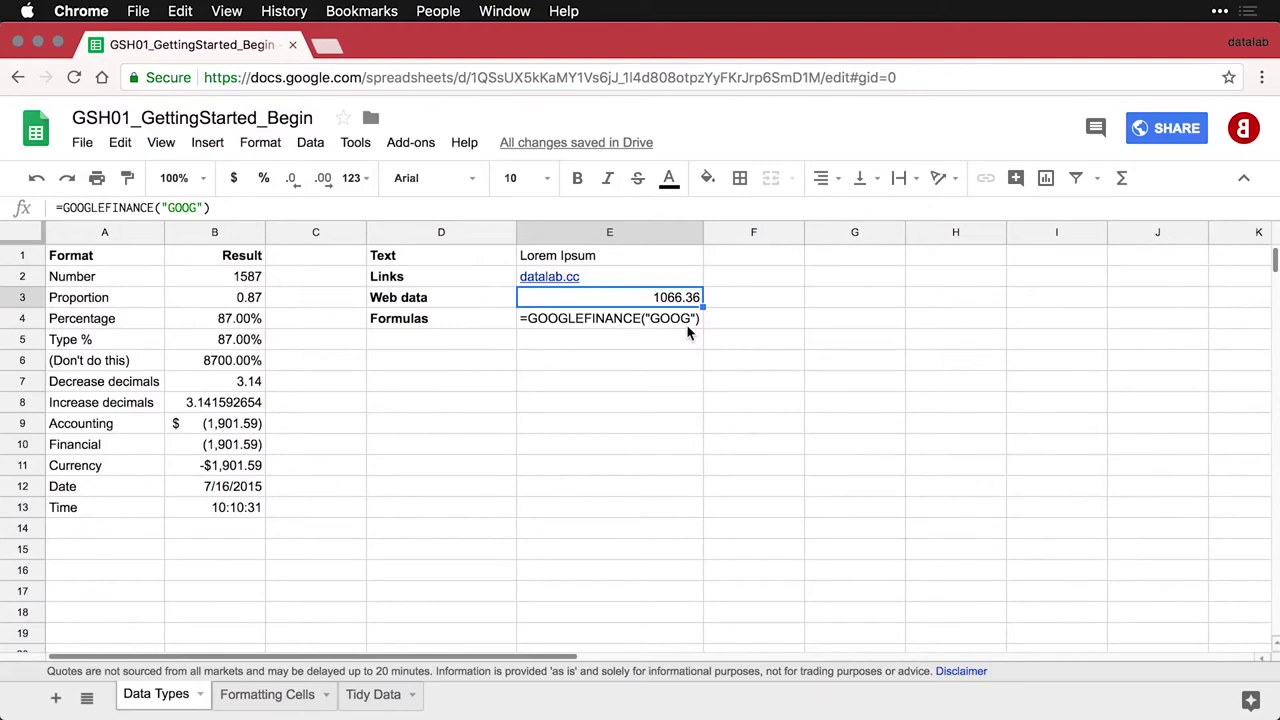
{"action": "left_click", "coordinate": [458, 345]}
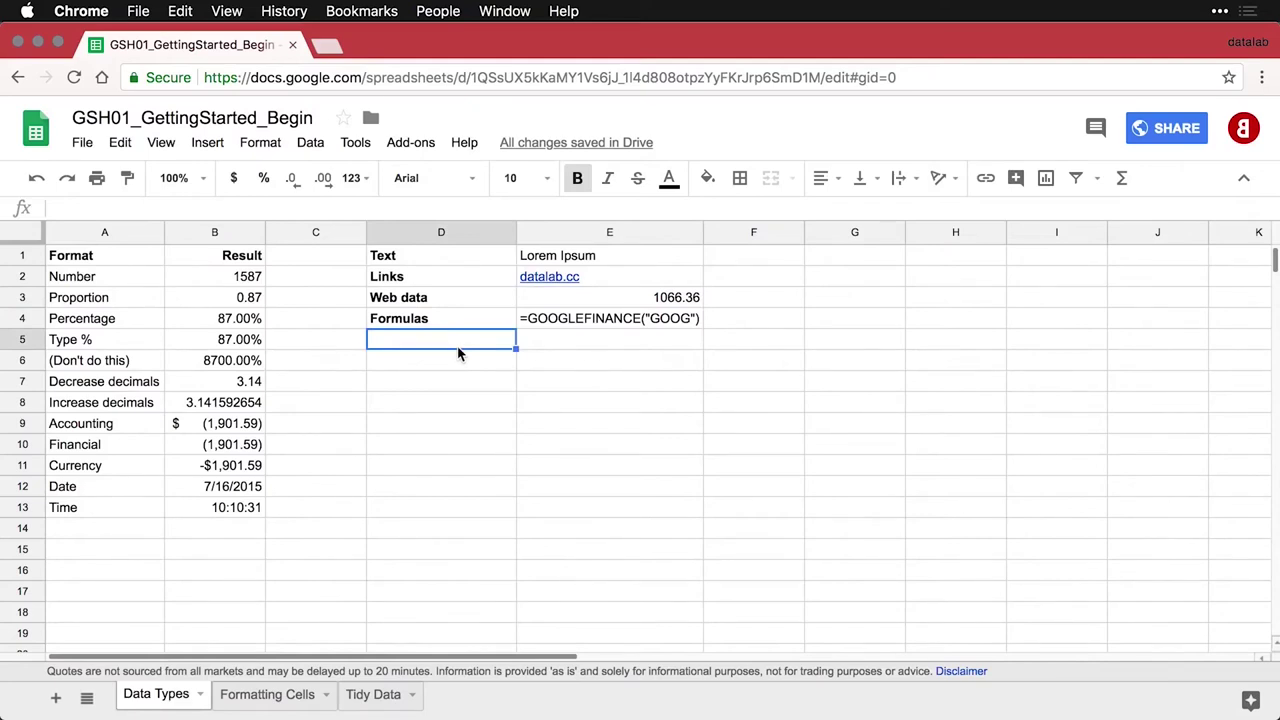
Paste the Web images row with the datalab.cc logo into row 5
{"action": "type", "text": "Web images"}
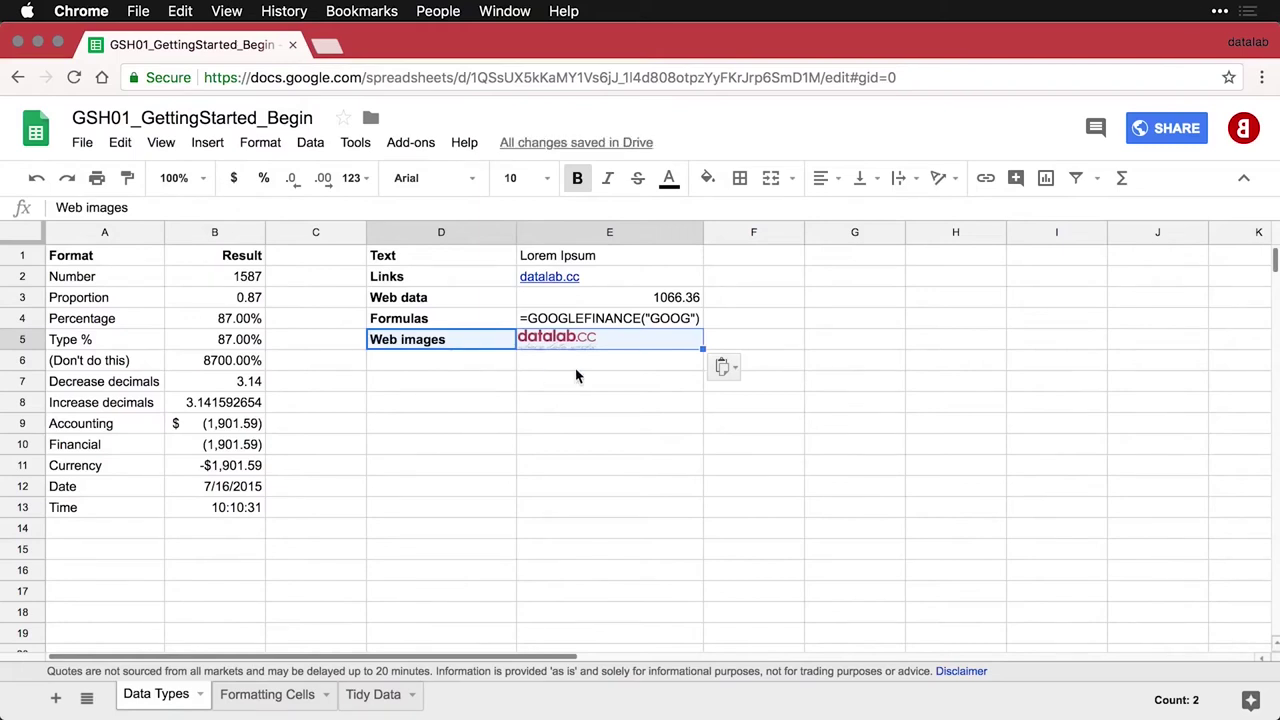
{"action": "left_click", "coordinate": [657, 364]}
{"action": "left_click", "coordinate": [675, 347]}
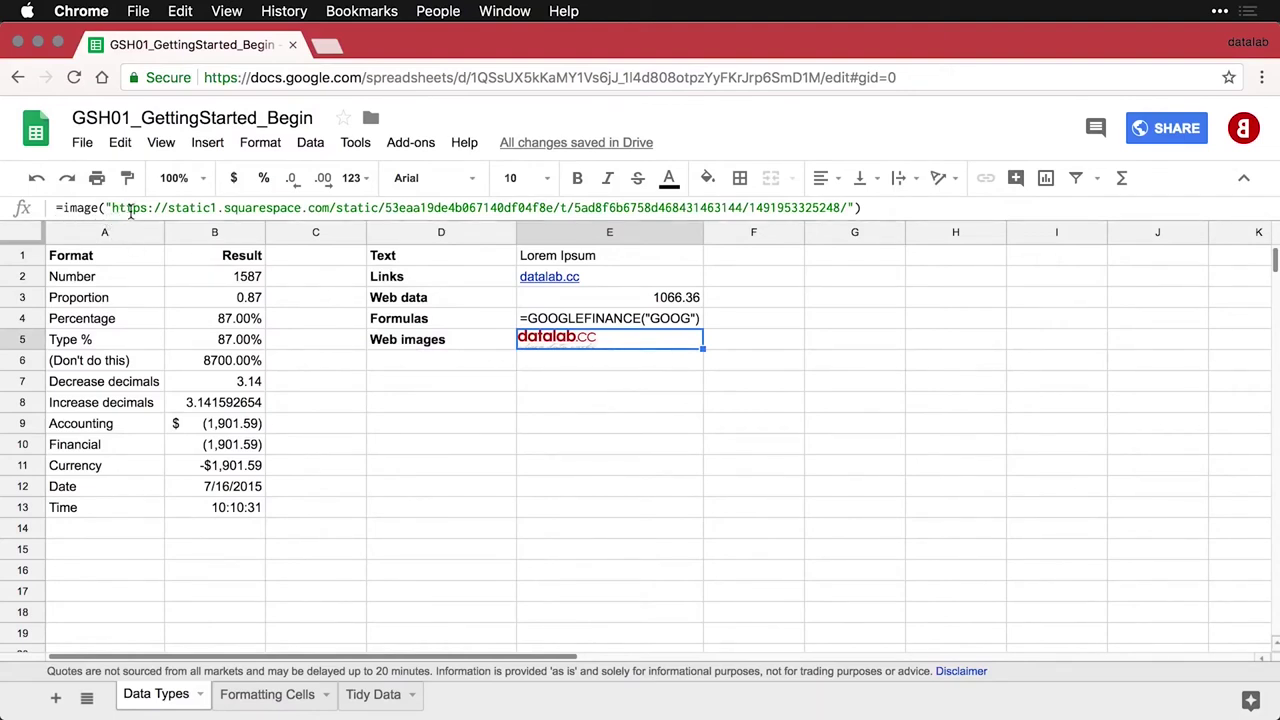
Try a taller row 5, undo it, and add the bold 'Local images (floating)' label in D6
{"action": "left_click", "coordinate": [22, 340]}
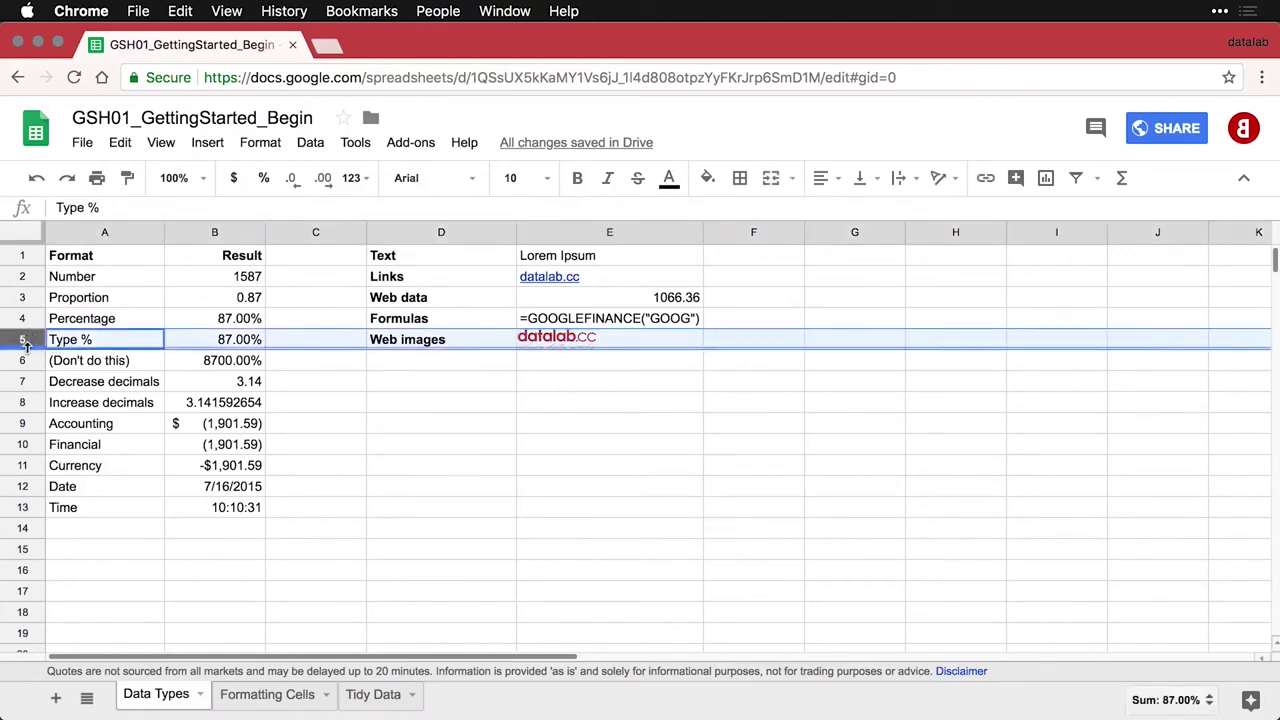
{"action": "left_click_drag", "start_coordinate": [26, 348], "coordinate": [25, 375]}
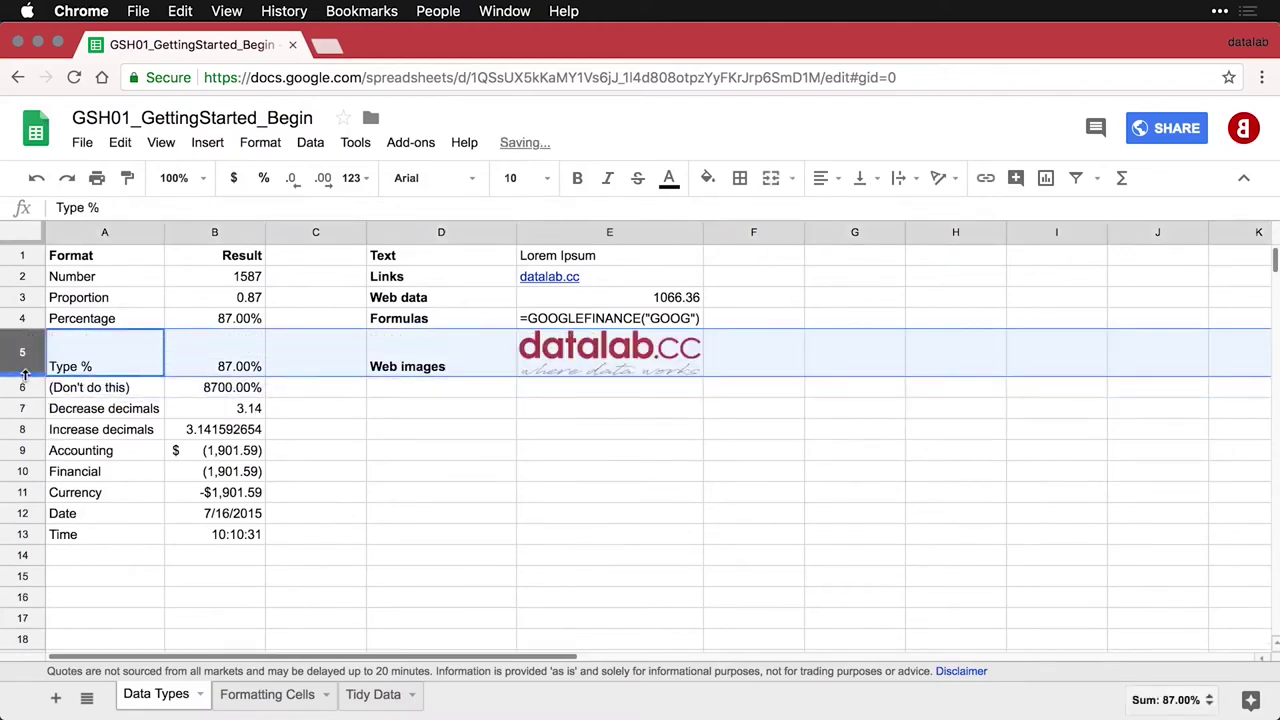
{"action": "left_click", "coordinate": [555, 423]}
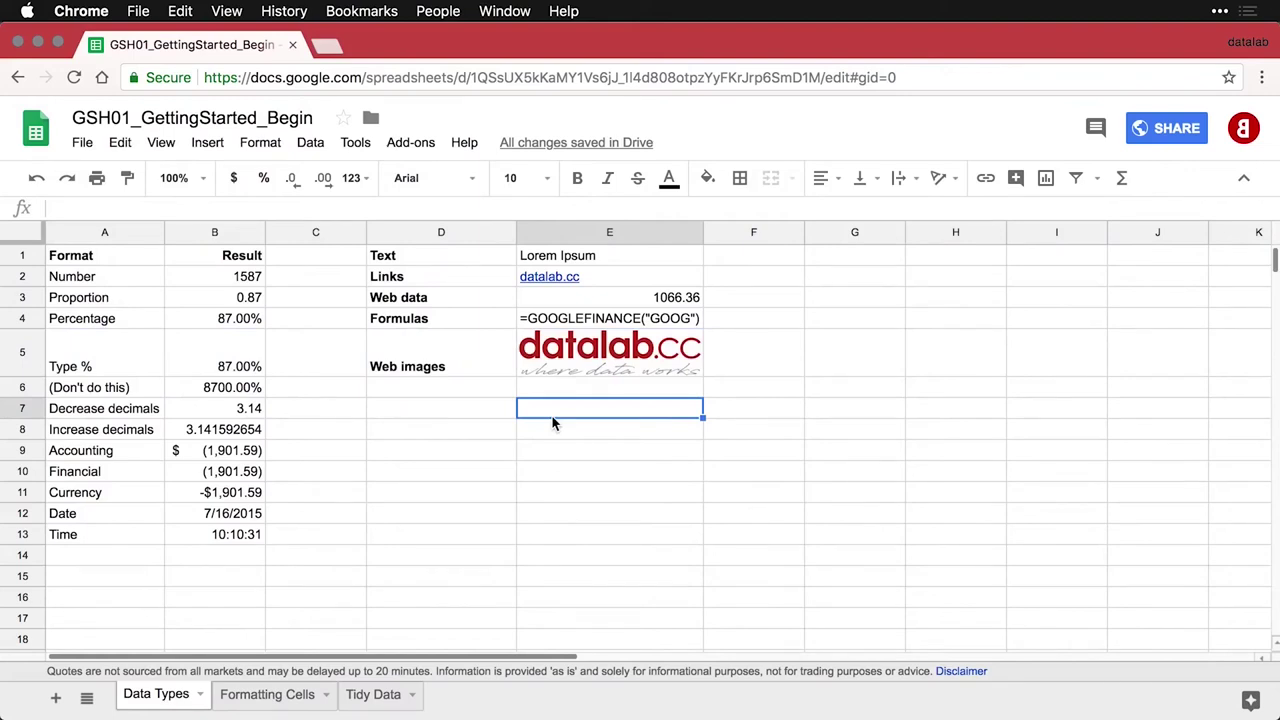
{"action": "key", "text": "super+z"}
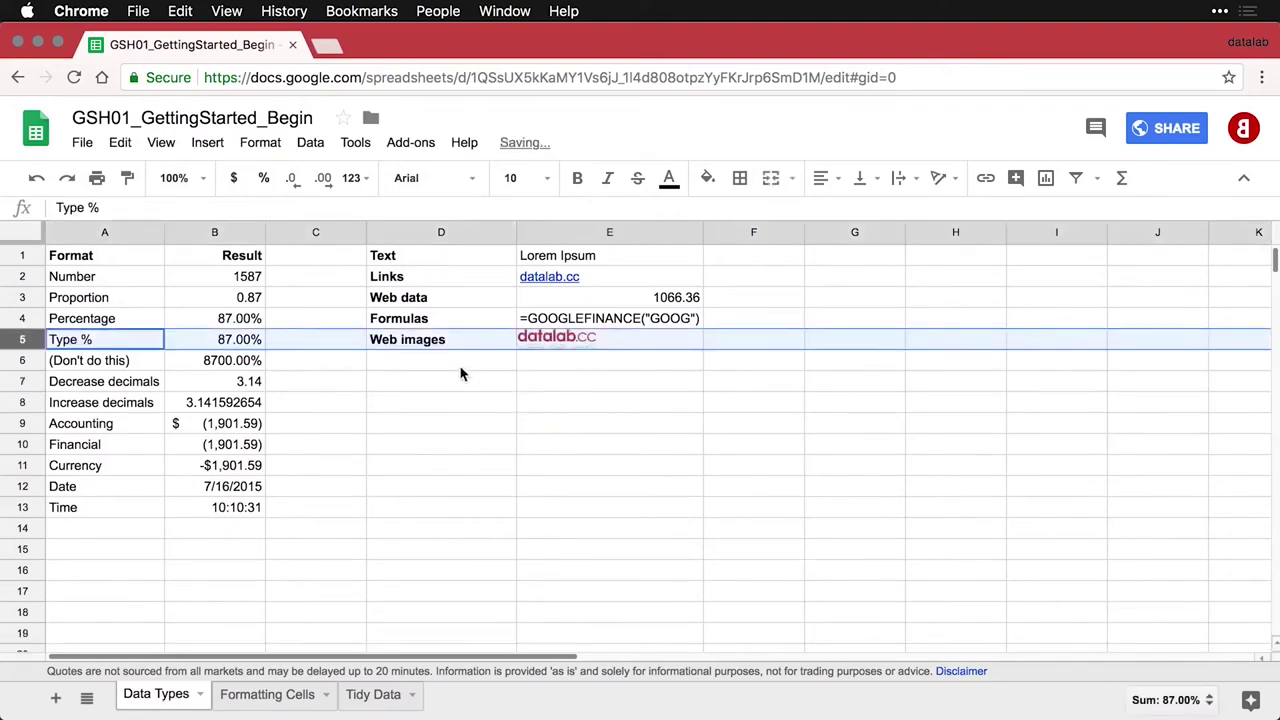
{"action": "left_click", "coordinate": [447, 365]}
{"action": "type", "text": "Local images (floating)"}
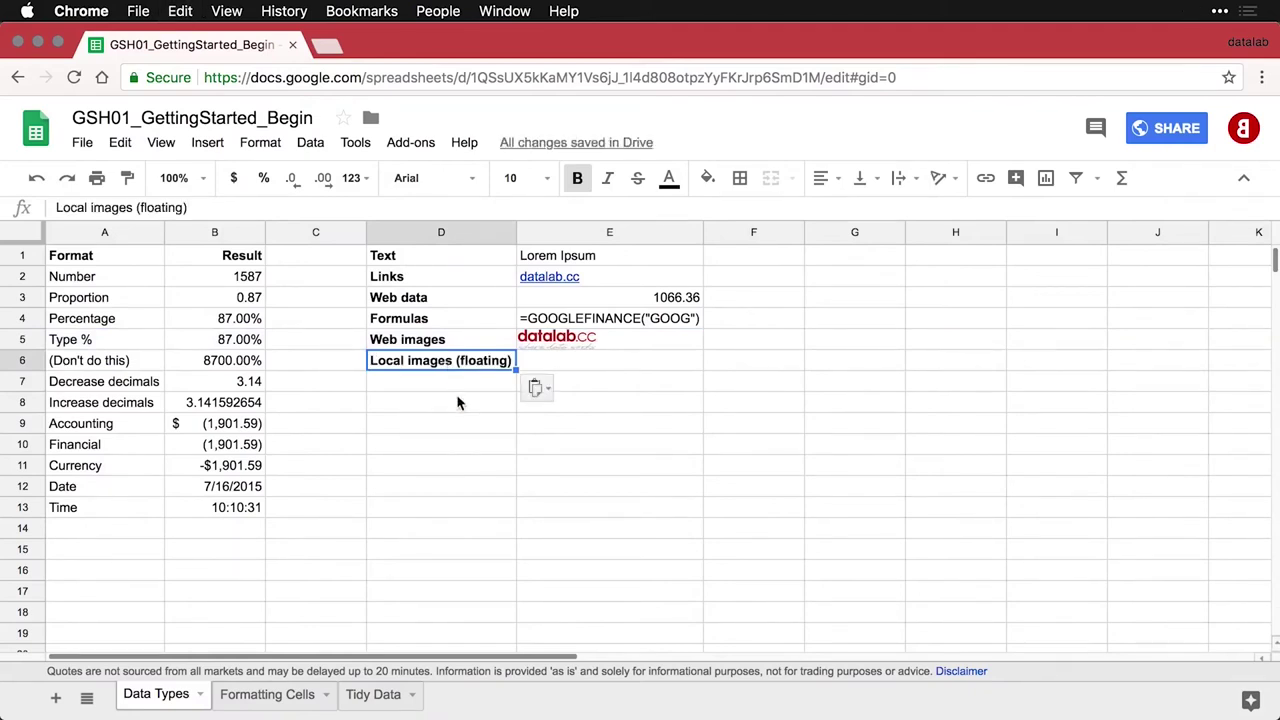
Insert the red datalab 'd' logo PNG from the Desktop as a floating image
{"action": "left_click", "coordinate": [583, 366]}
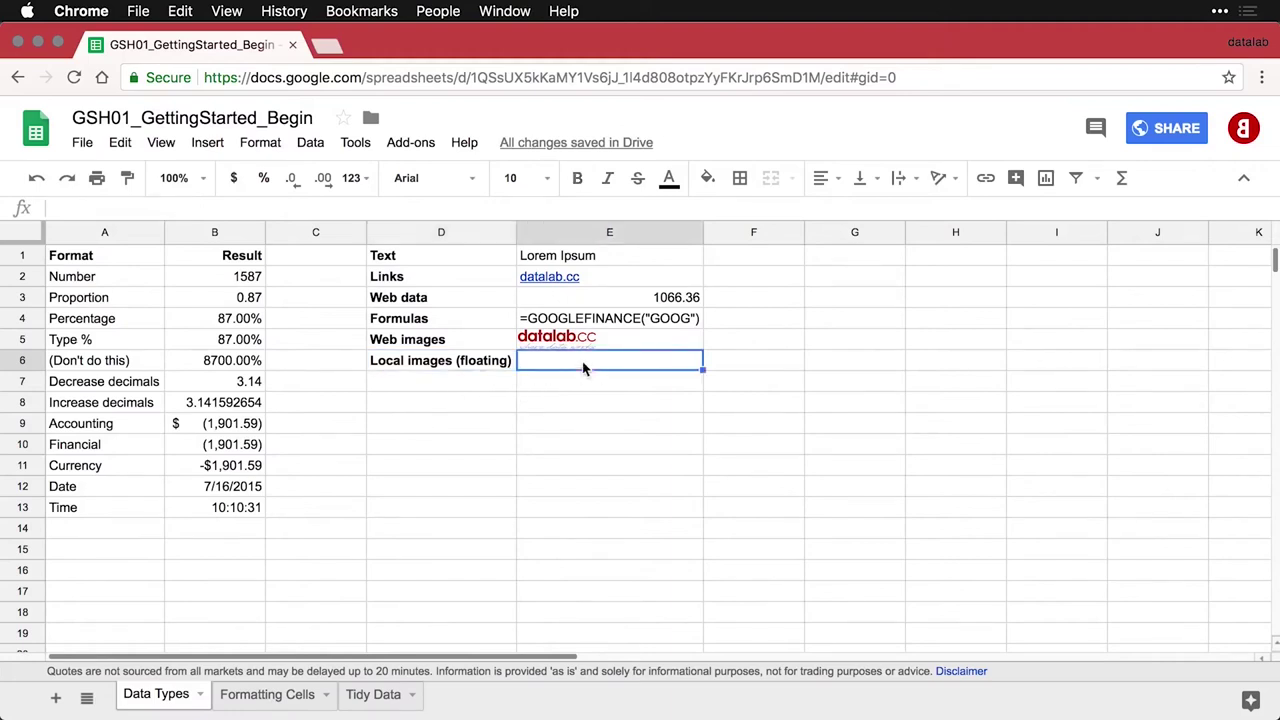
{"action": "left_click", "coordinate": [210, 143]}
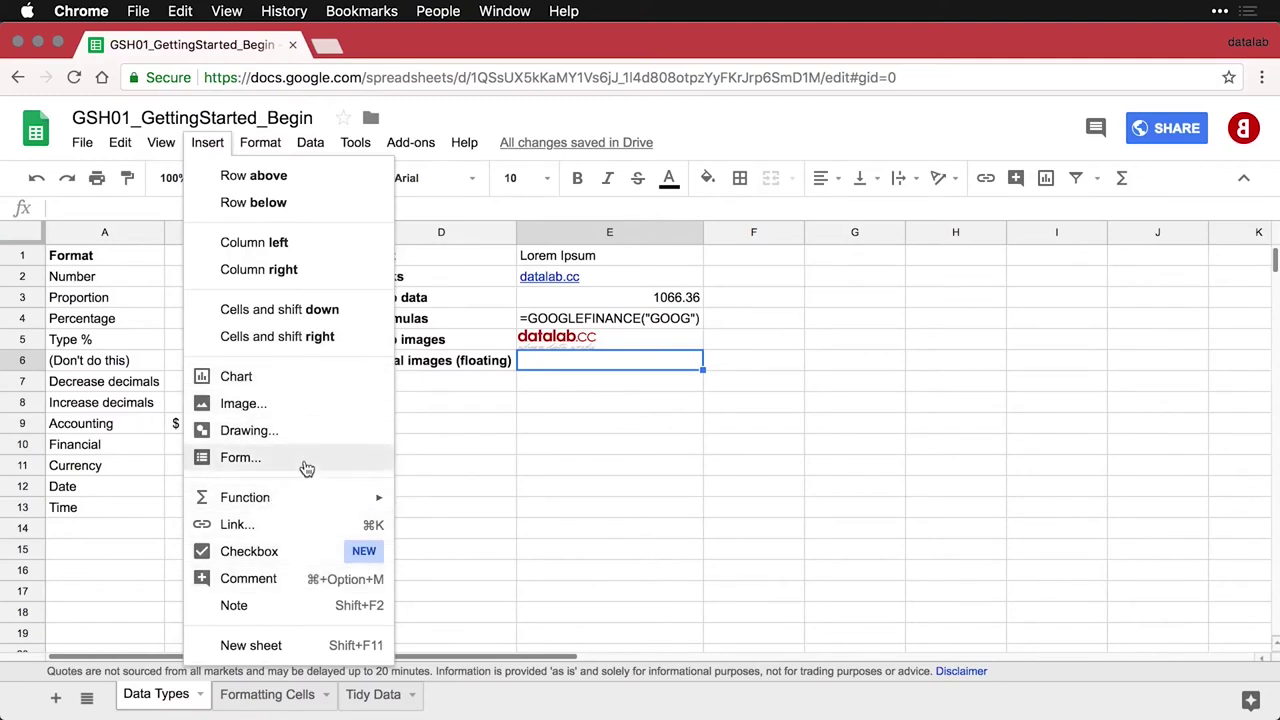
{"action": "left_click", "coordinate": [311, 407]}
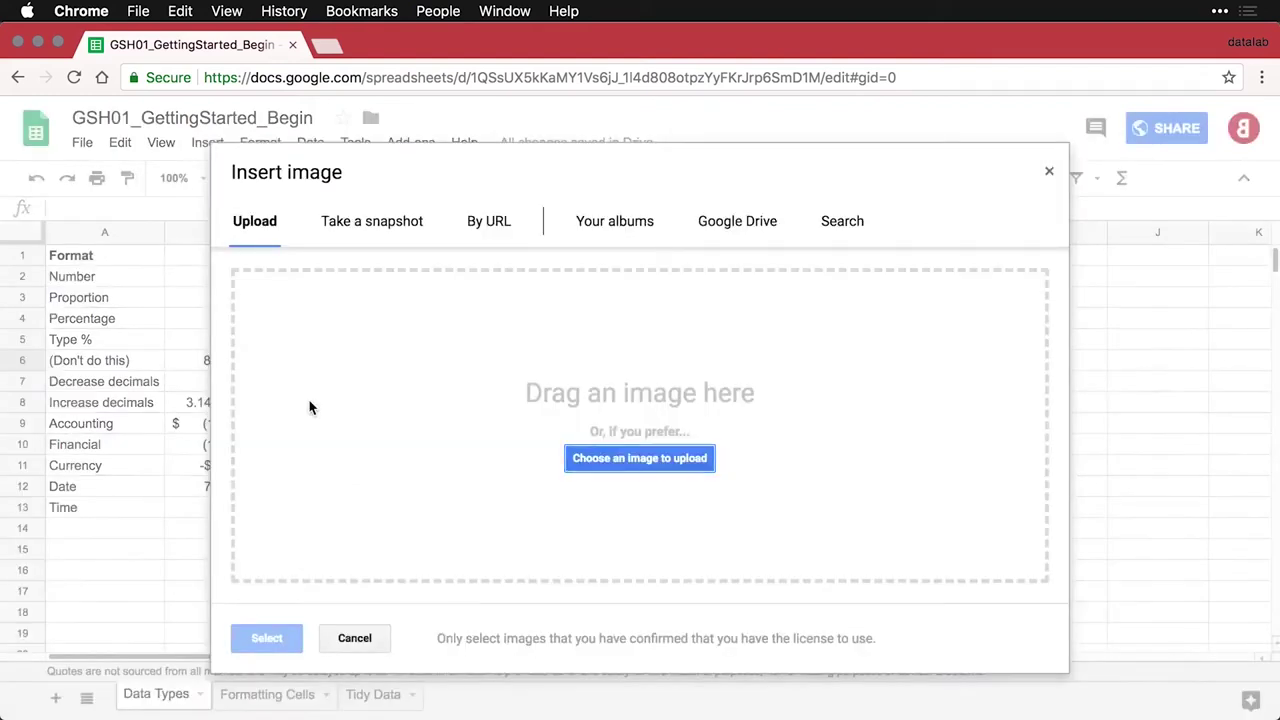
{"action": "left_click", "coordinate": [636, 461]}
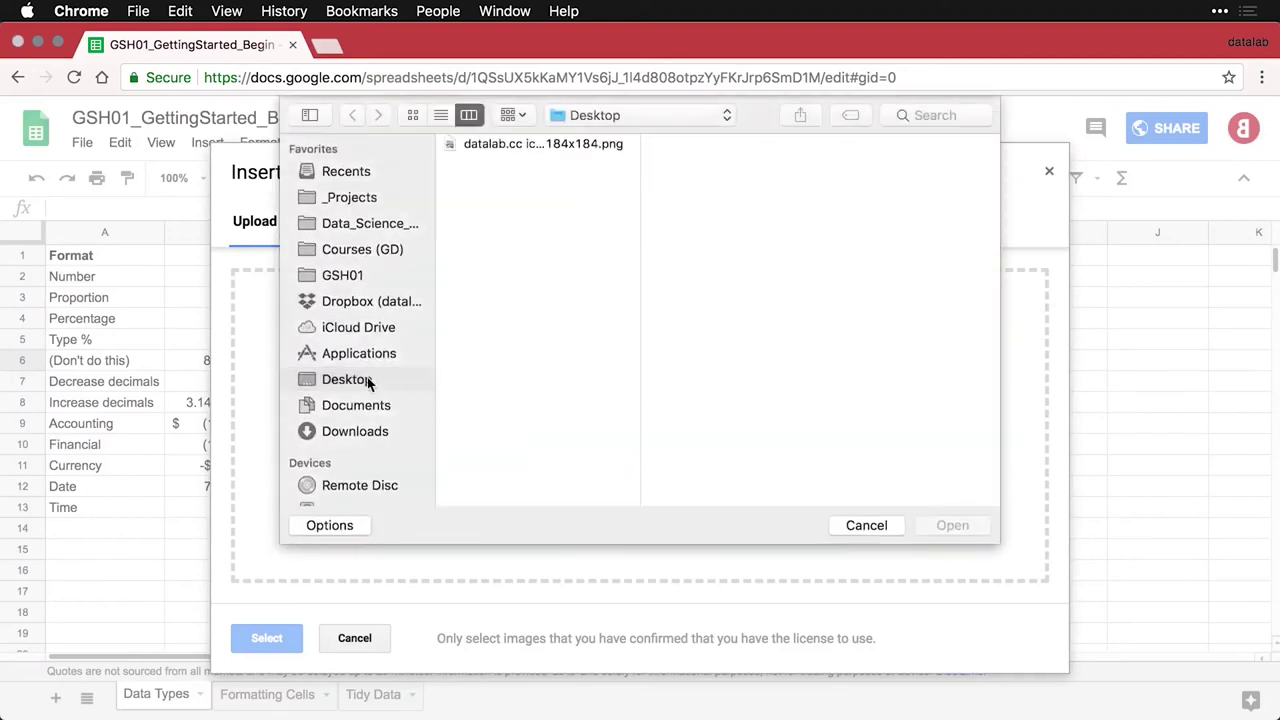
{"action": "double_click", "coordinate": [503, 144]}
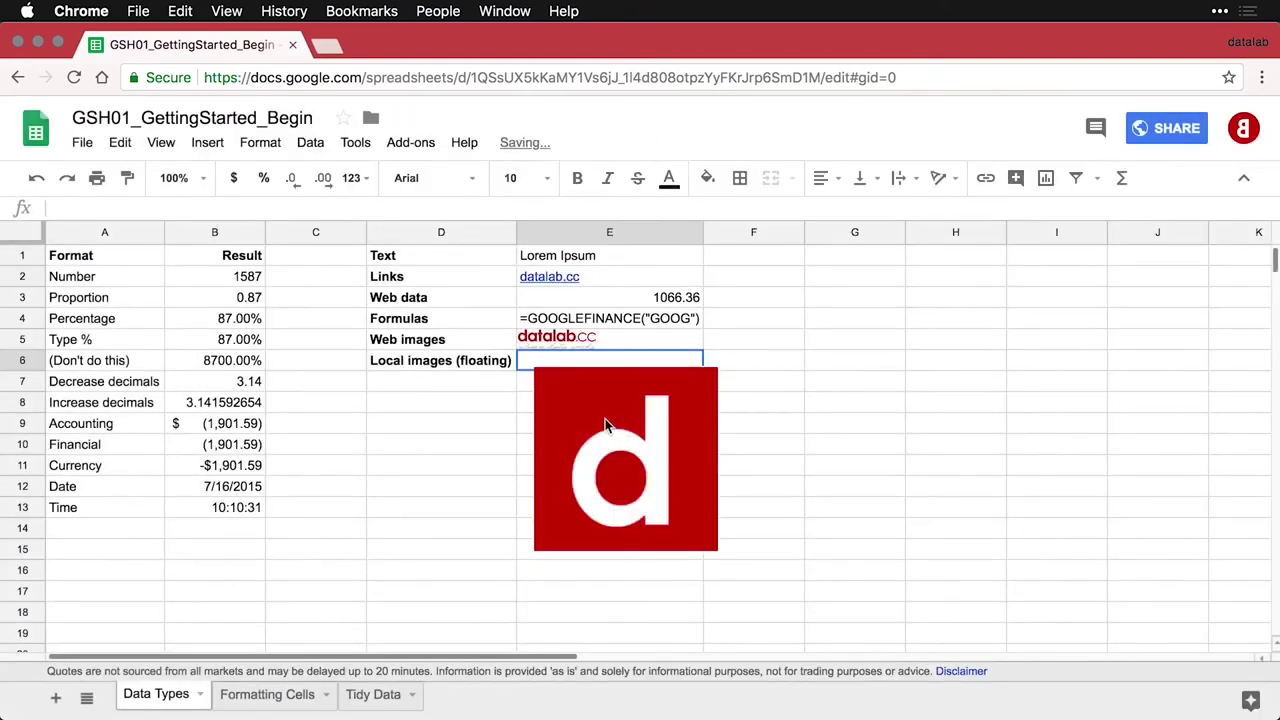
Move the logo beside the label and shrink it to about two-thirds size
{"action": "left_click", "coordinate": [613, 395]}
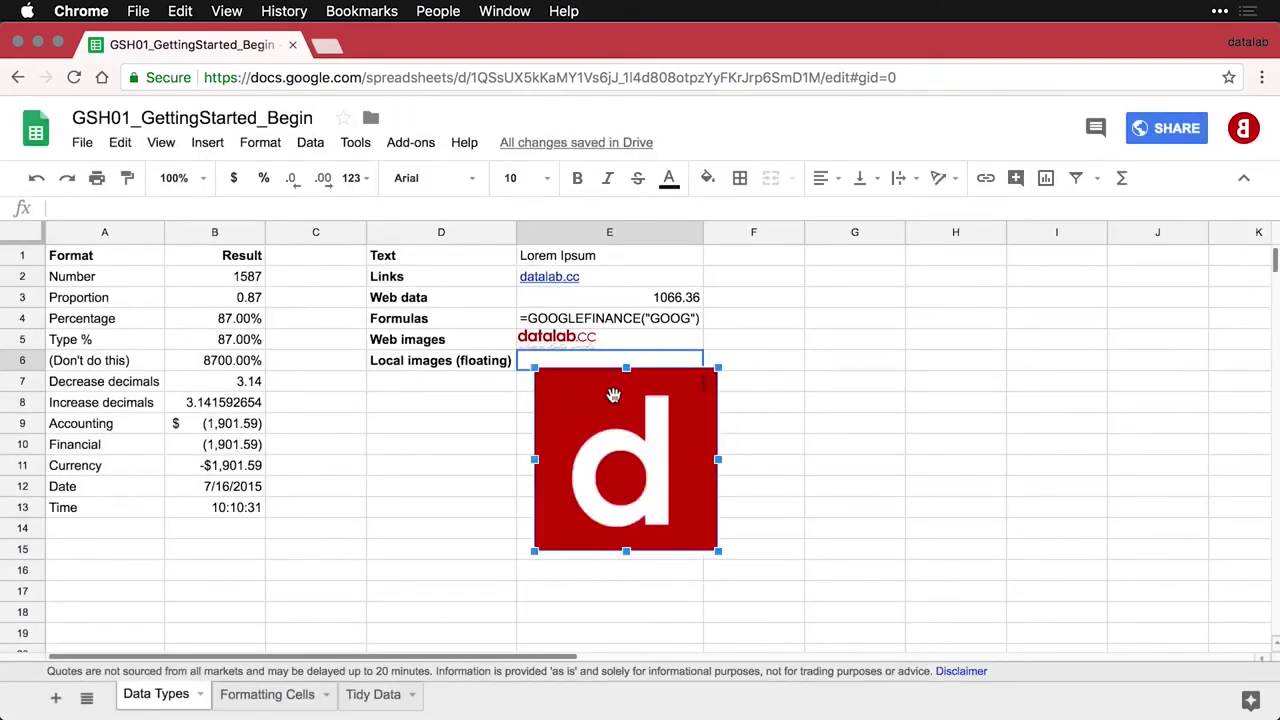
{"action": "left_click_drag", "start_coordinate": [613, 395], "coordinate": [601, 391]}
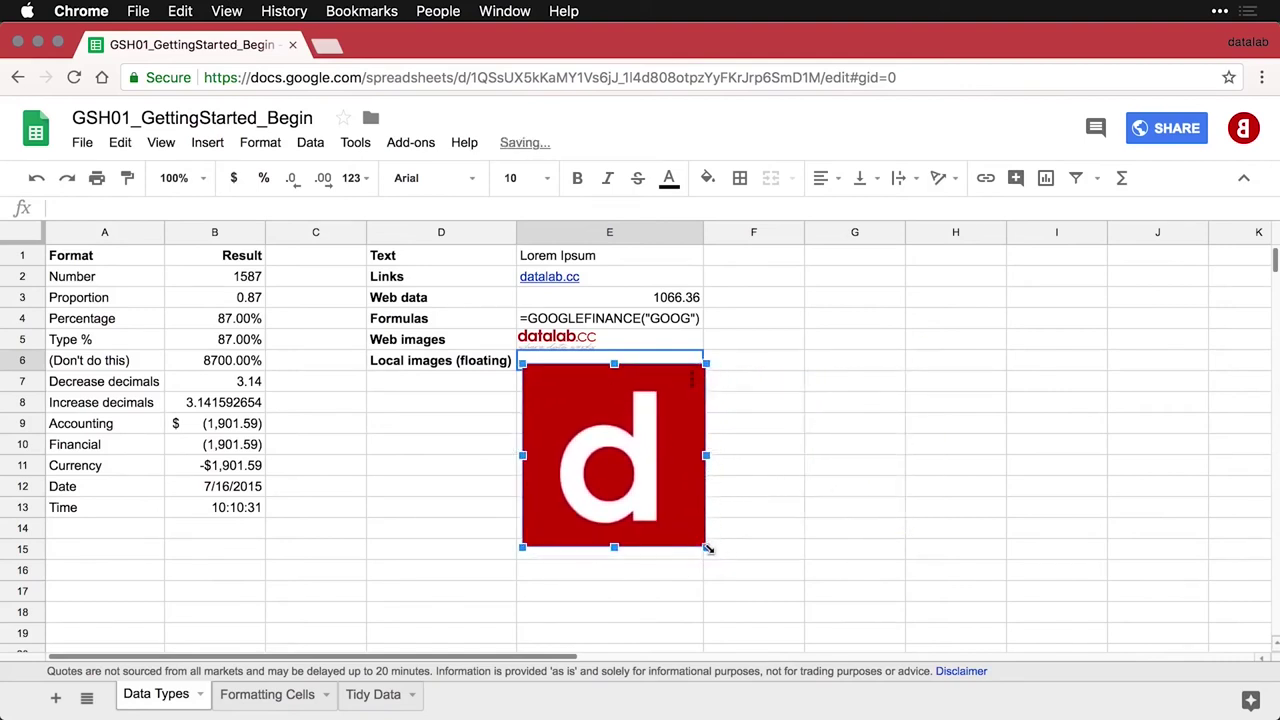
{"action": "left_click_drag", "start_coordinate": [706, 547], "coordinate": [598, 438]}
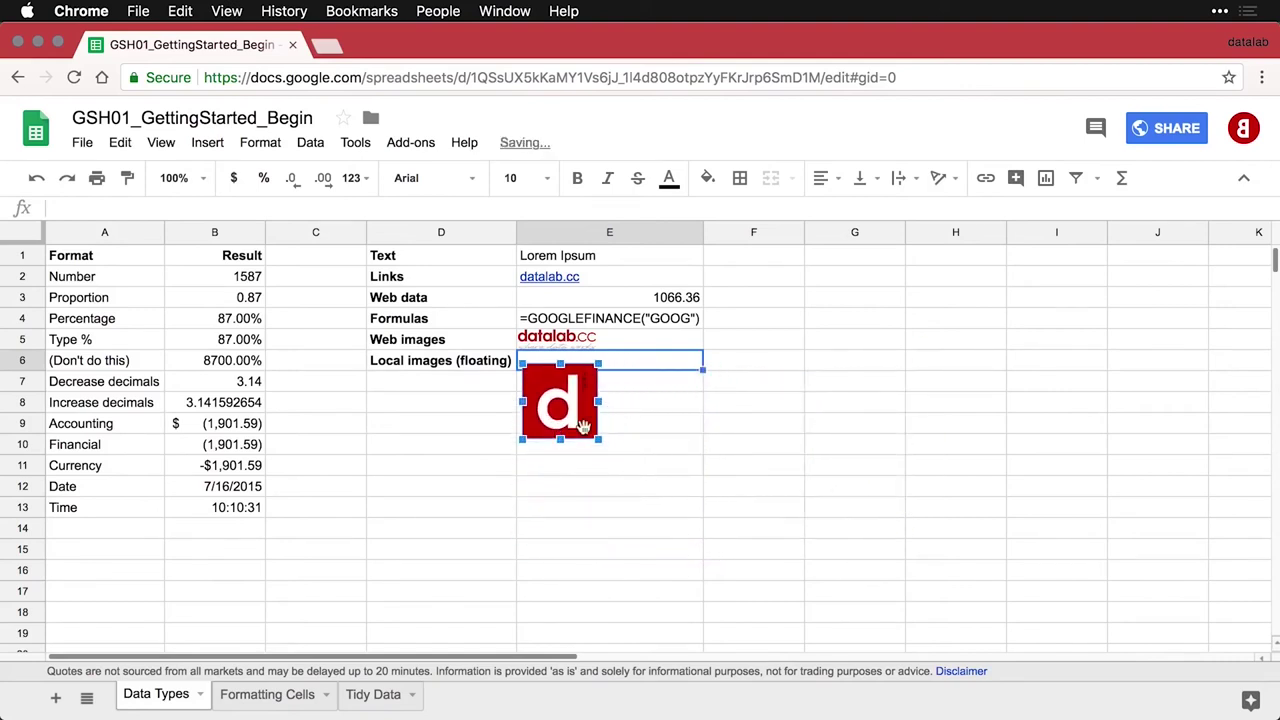
{"action": "left_click", "coordinate": [632, 412]}
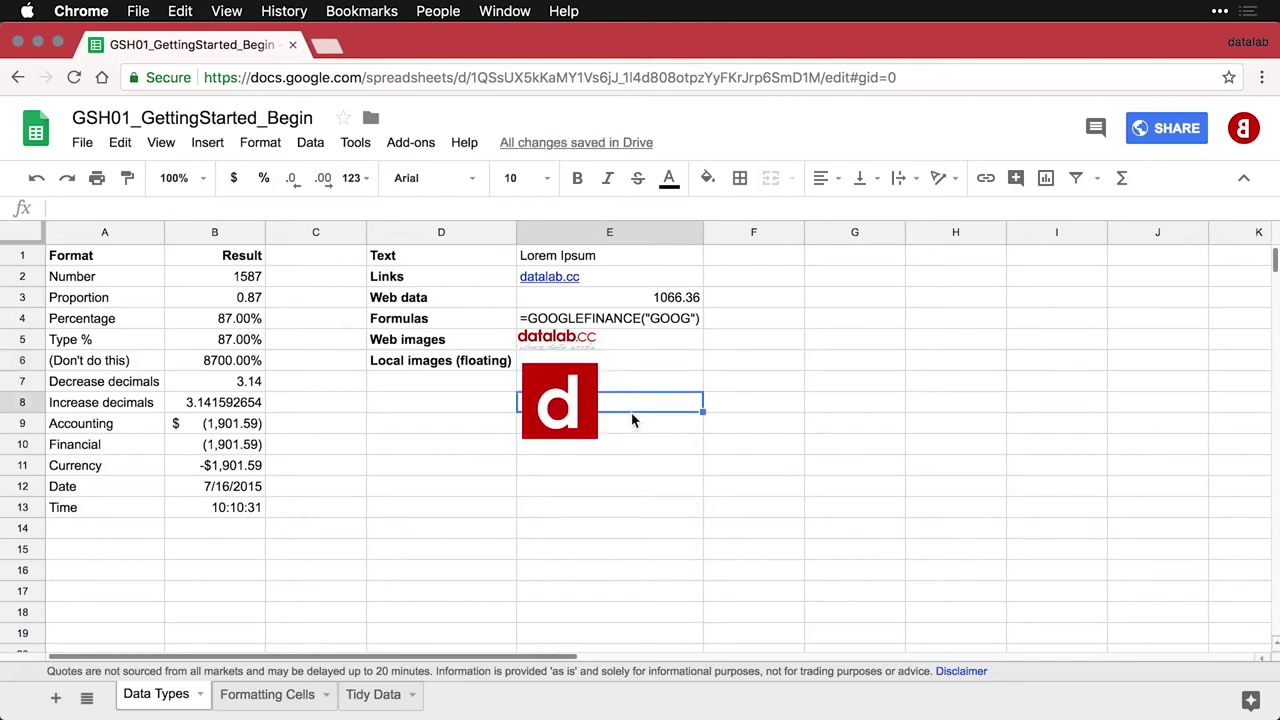
{"action": "left_click", "coordinate": [626, 343]}
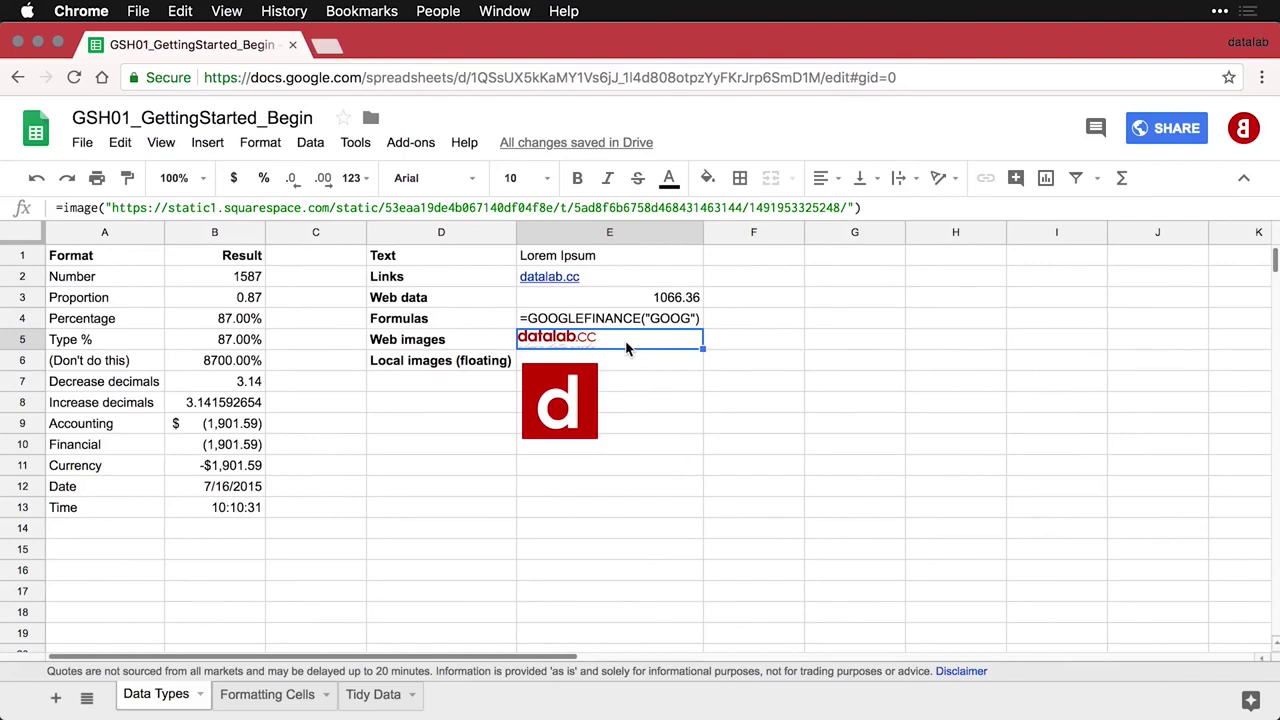
Move to the next sheet, Formatting Cells, with Alt+Down
{"action": "key", "text": "alt+Down"}
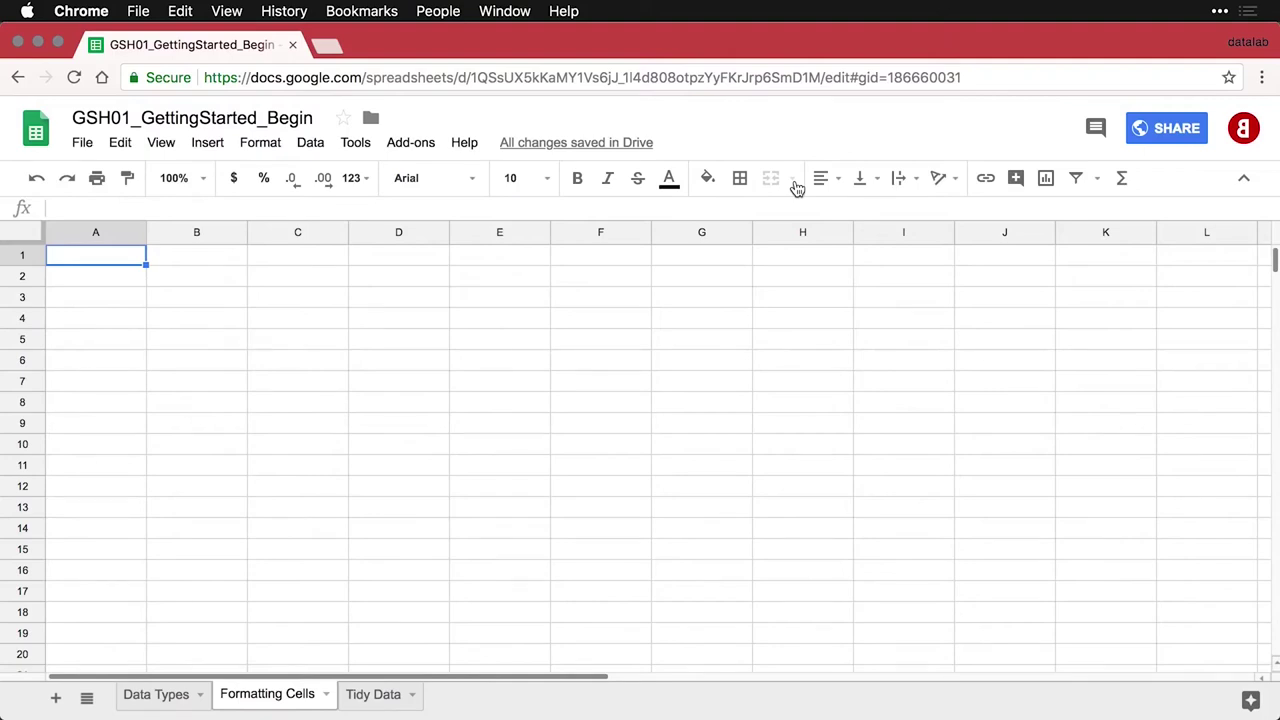
Add the Font / Arial and Font / Sorts Mill Goudy rows, with B2 set to Sorts Mill Goudy
{"action": "type", "text": "Font\tArial"}
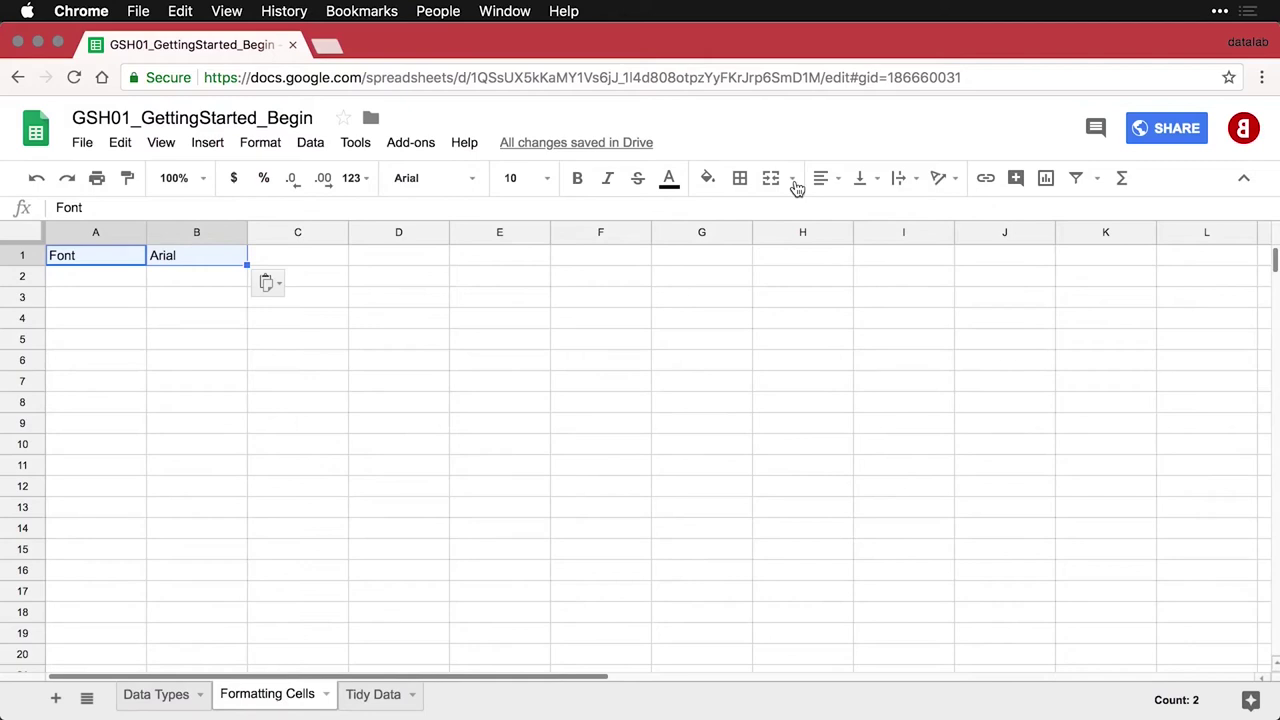
{"action": "left_click", "coordinate": [121, 274]}
{"action": "type", "text": "Font\tSorts Mill Goudy"}
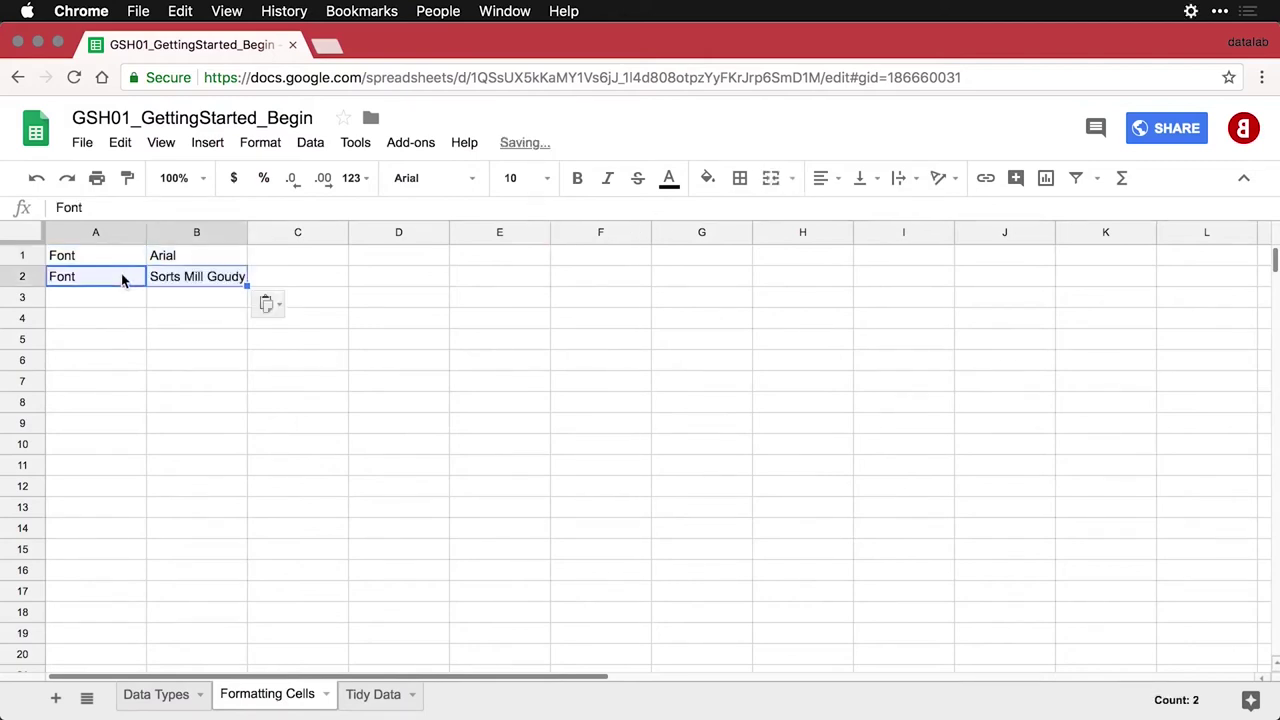
{"action": "left_click", "coordinate": [194, 277]}
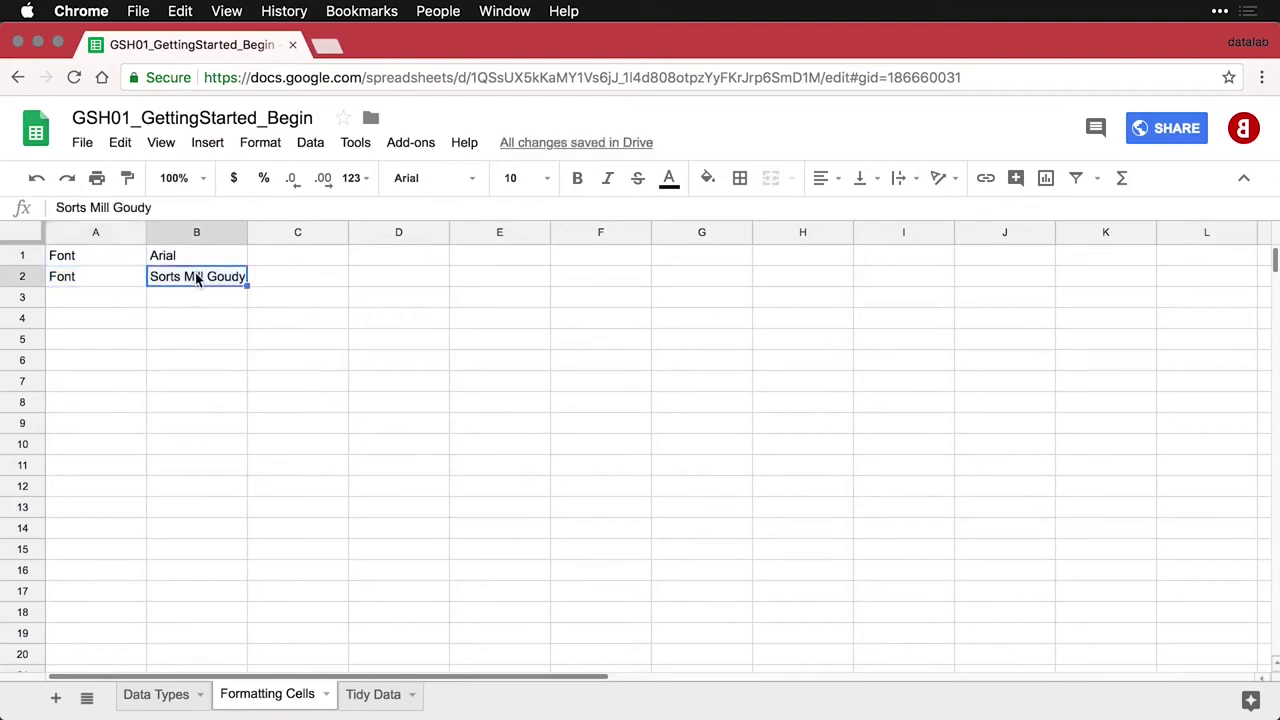
{"action": "left_click", "coordinate": [475, 180]}
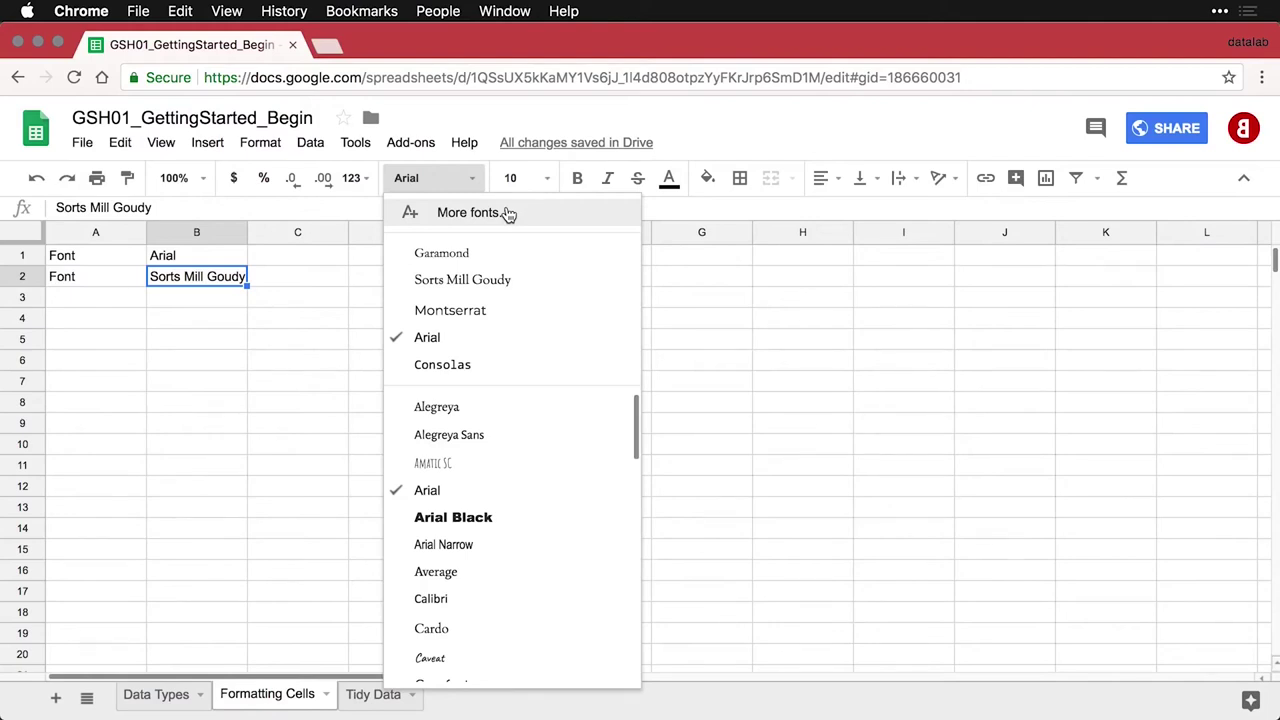
{"action": "left_click", "coordinate": [520, 282]}
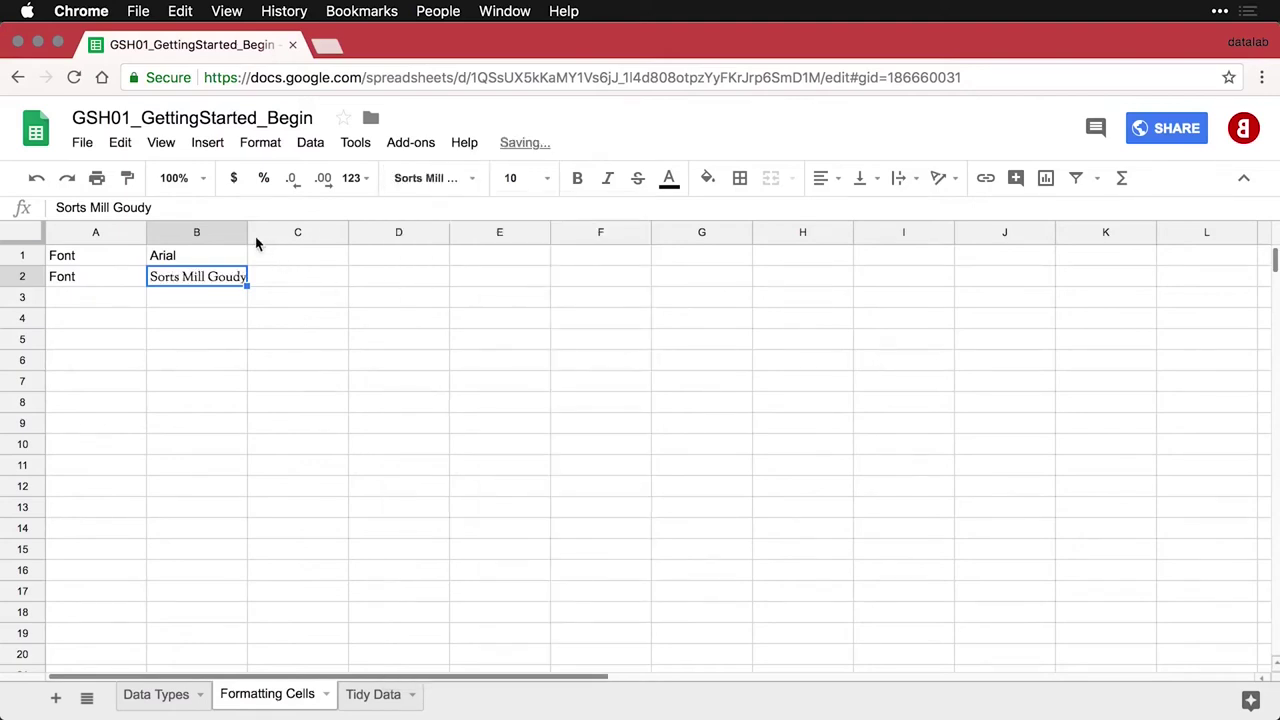
{"action": "left_click_drag", "start_coordinate": [247, 232], "coordinate": [247, 232]}
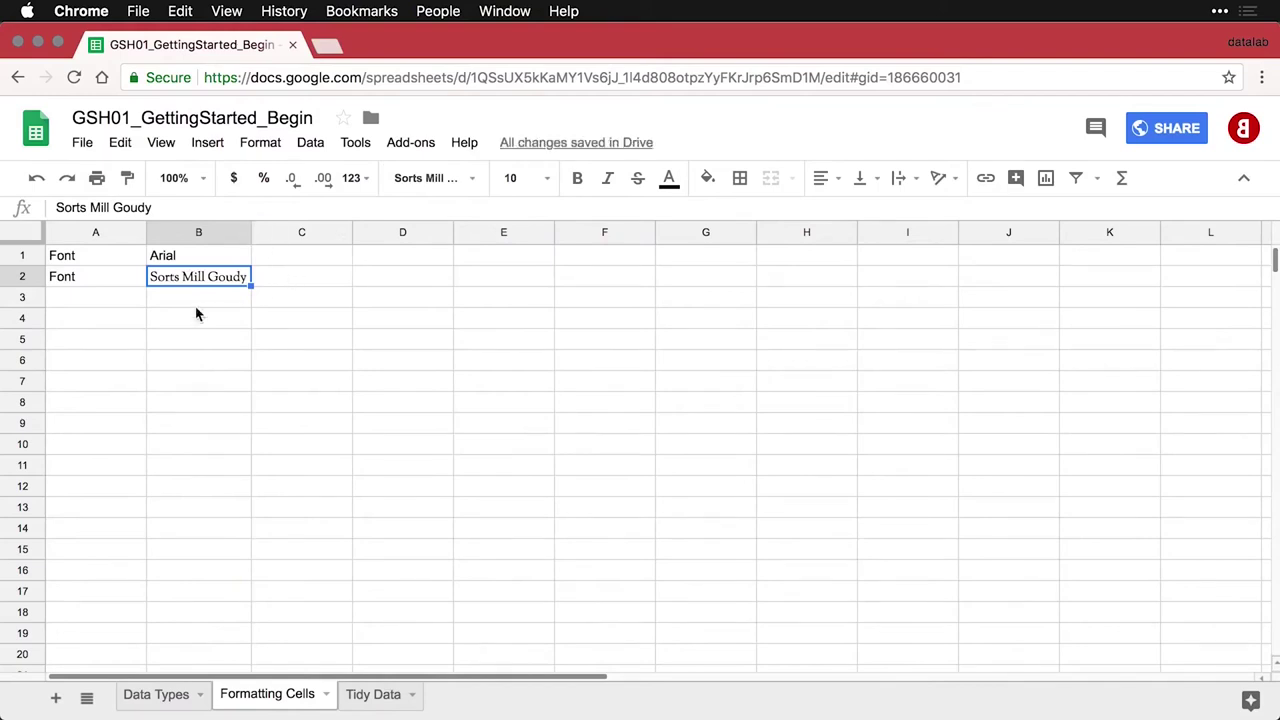
Add the Font / Consolas row in row 3, setting B3 to Consolas
{"action": "left_click", "coordinate": [101, 300]}
{"action": "type", "text": "Font\tConsolas"}
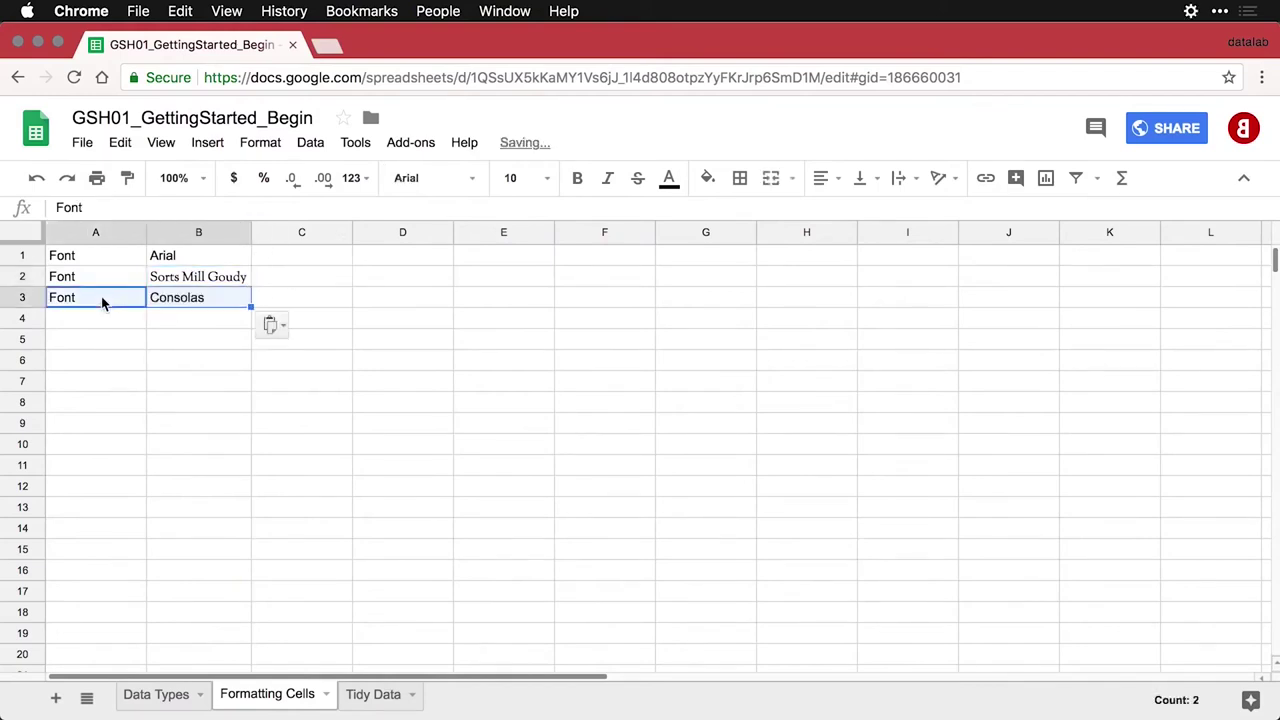
{"action": "left_click", "coordinate": [193, 303]}
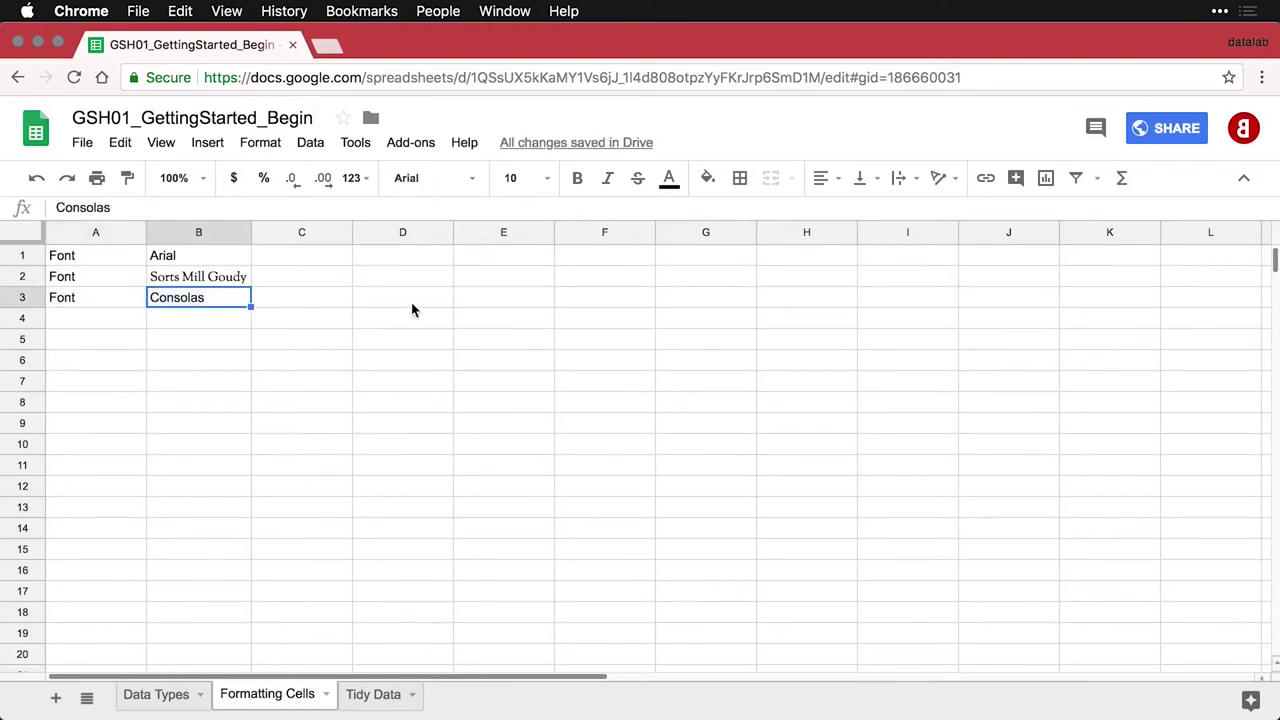
{"action": "left_click", "coordinate": [474, 179]}
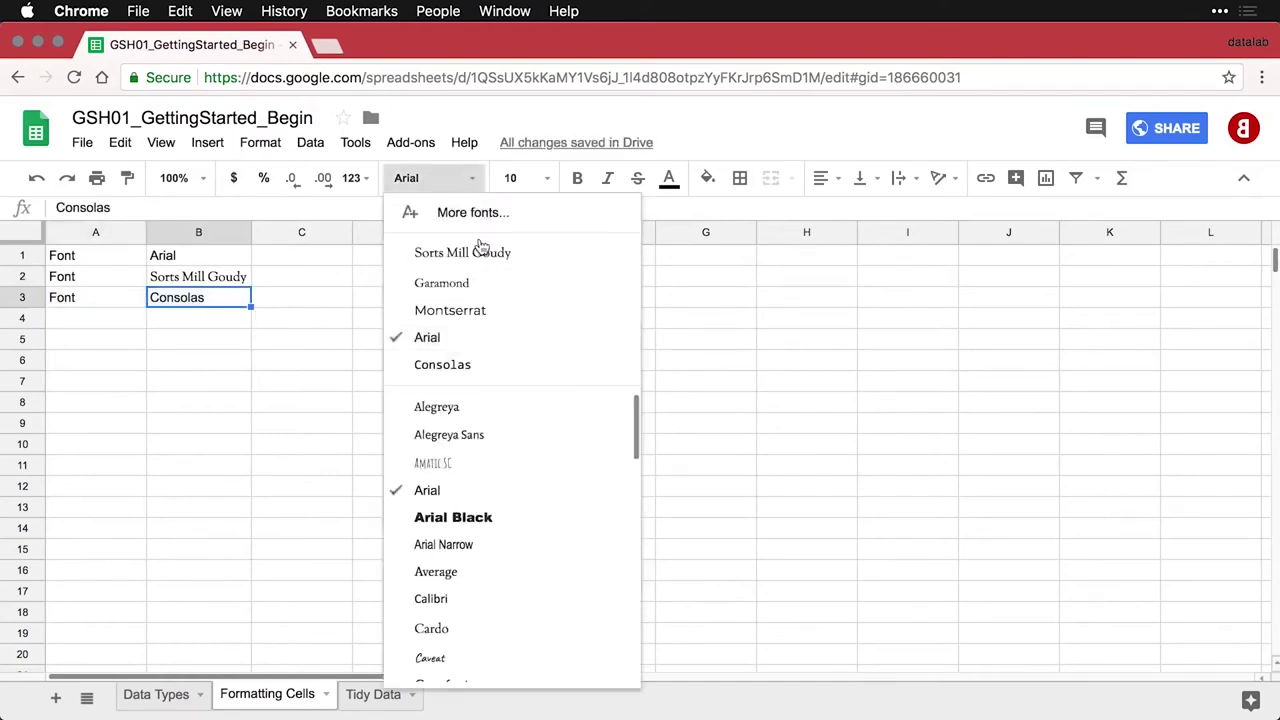
{"action": "left_click", "coordinate": [478, 365]}
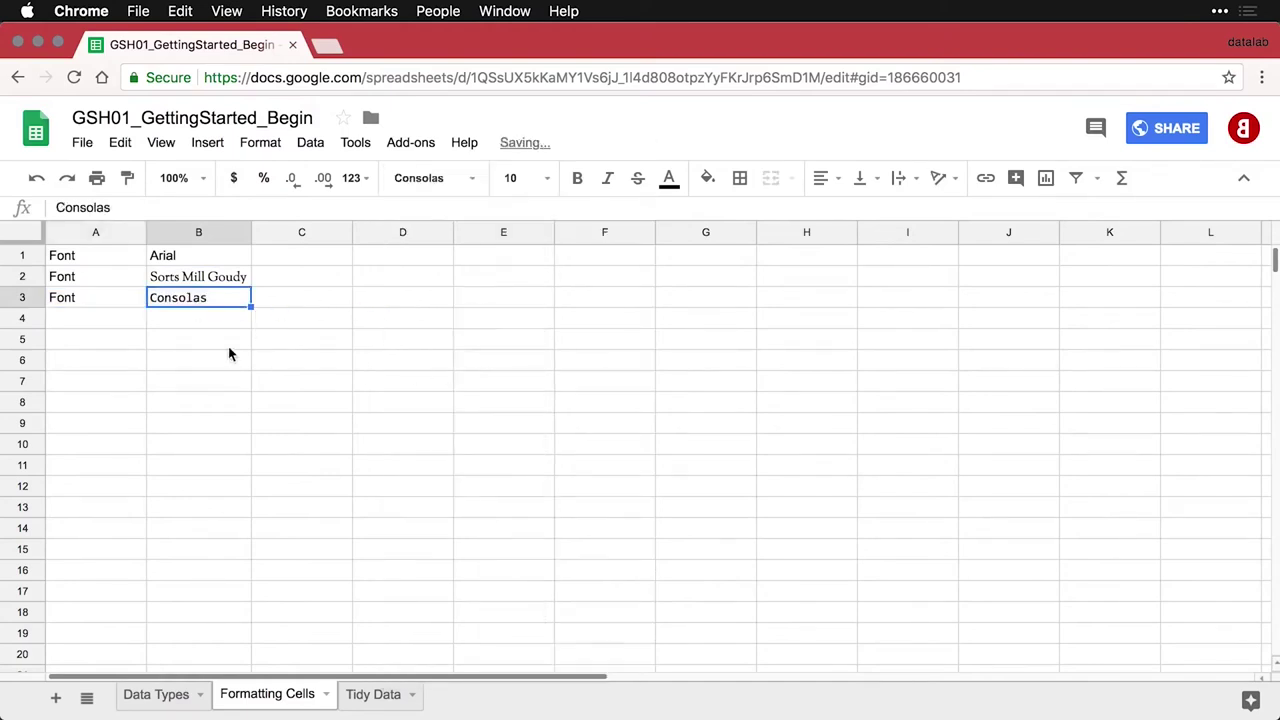
{"action": "left_click", "coordinate": [118, 318]}
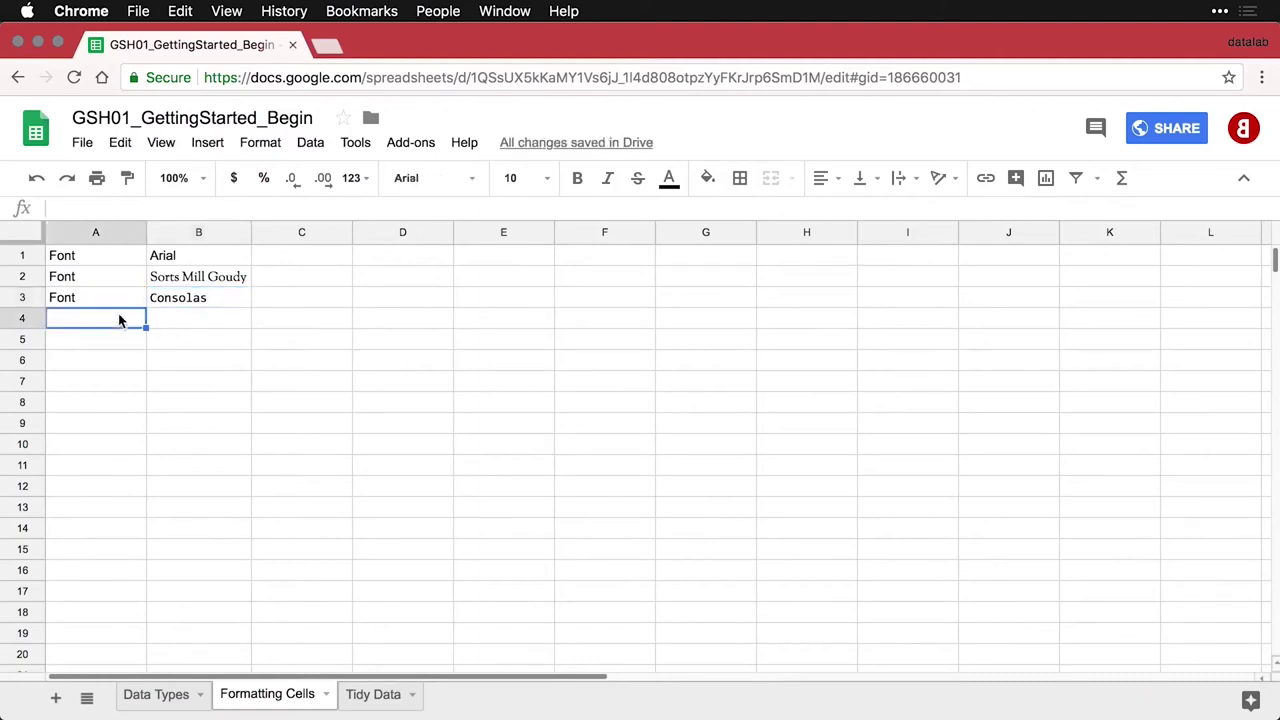
Paste the Font size / 8-point row and set its sample B4 to size 8
{"action": "type", "text": "Font size\t8-point"}
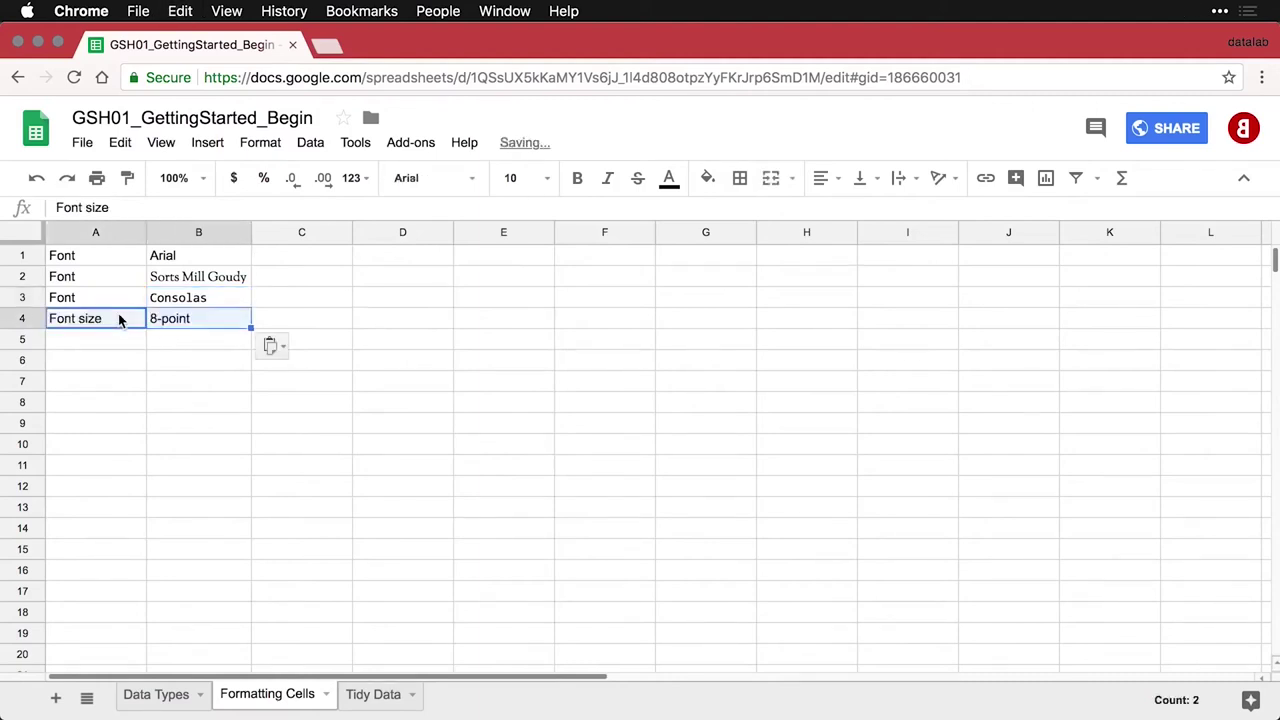
{"action": "left_click", "coordinate": [183, 320]}
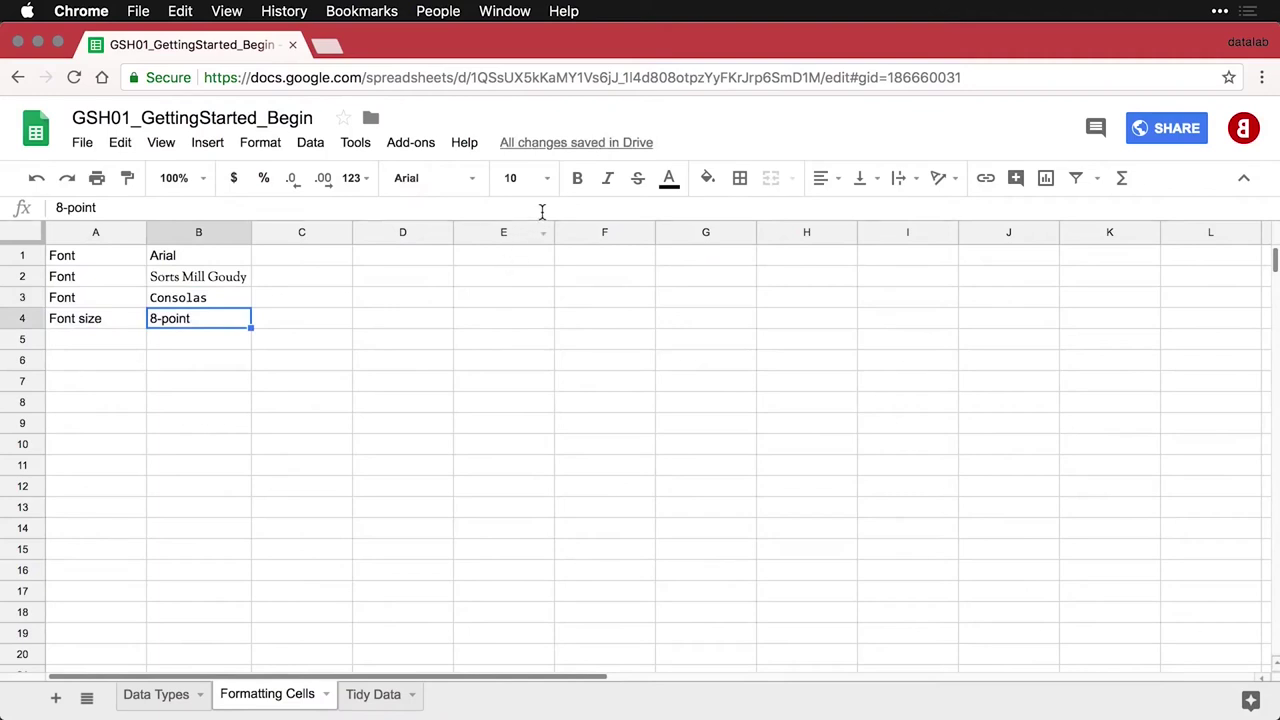
{"action": "left_click", "coordinate": [548, 180]}
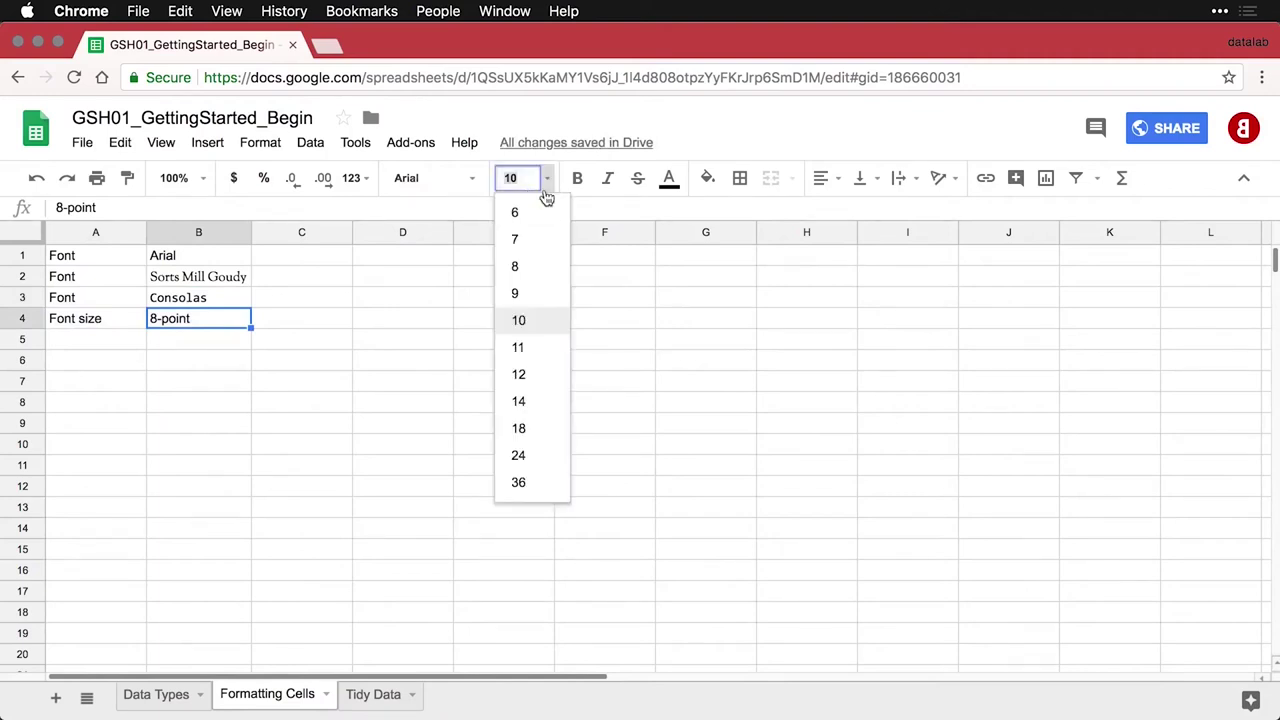
{"action": "left_click", "coordinate": [517, 265]}
Paste the Font size / 20-point row and set its sample B5 to size 20
{"action": "left_click", "coordinate": [122, 343]}
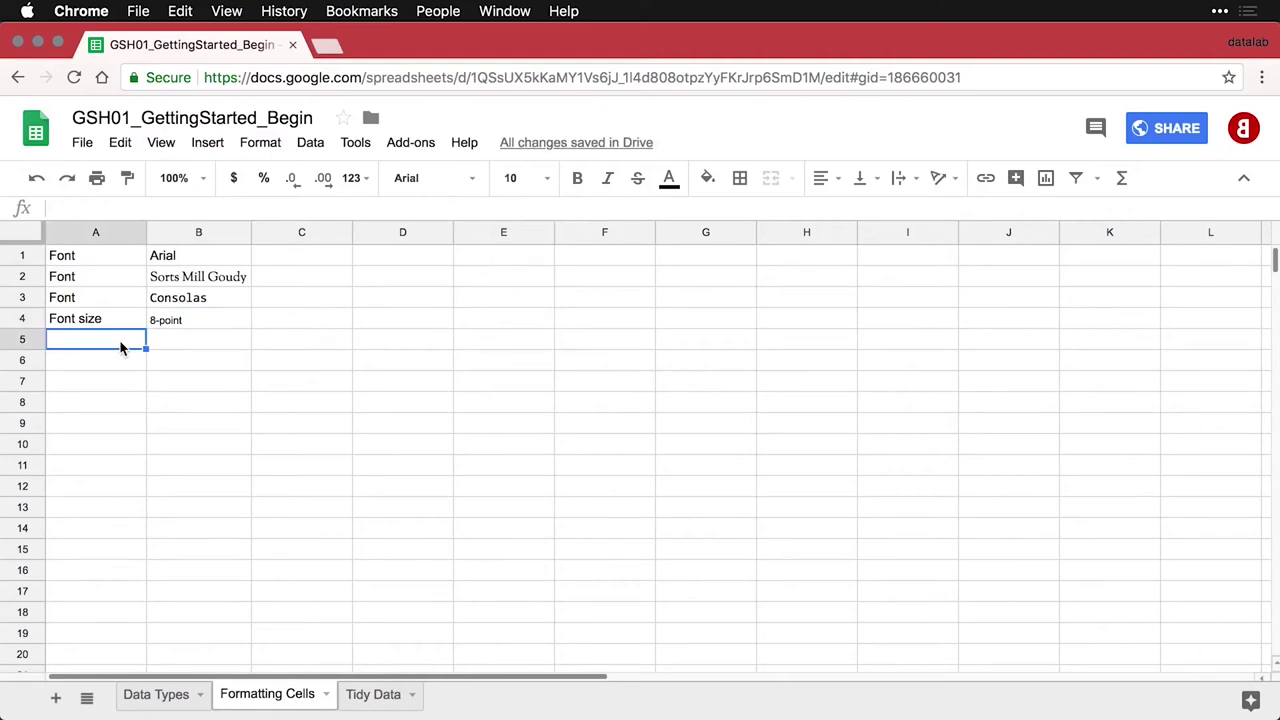
{"action": "type", "text": "Font size\t20-point"}
{"action": "left_click", "coordinate": [180, 346]}
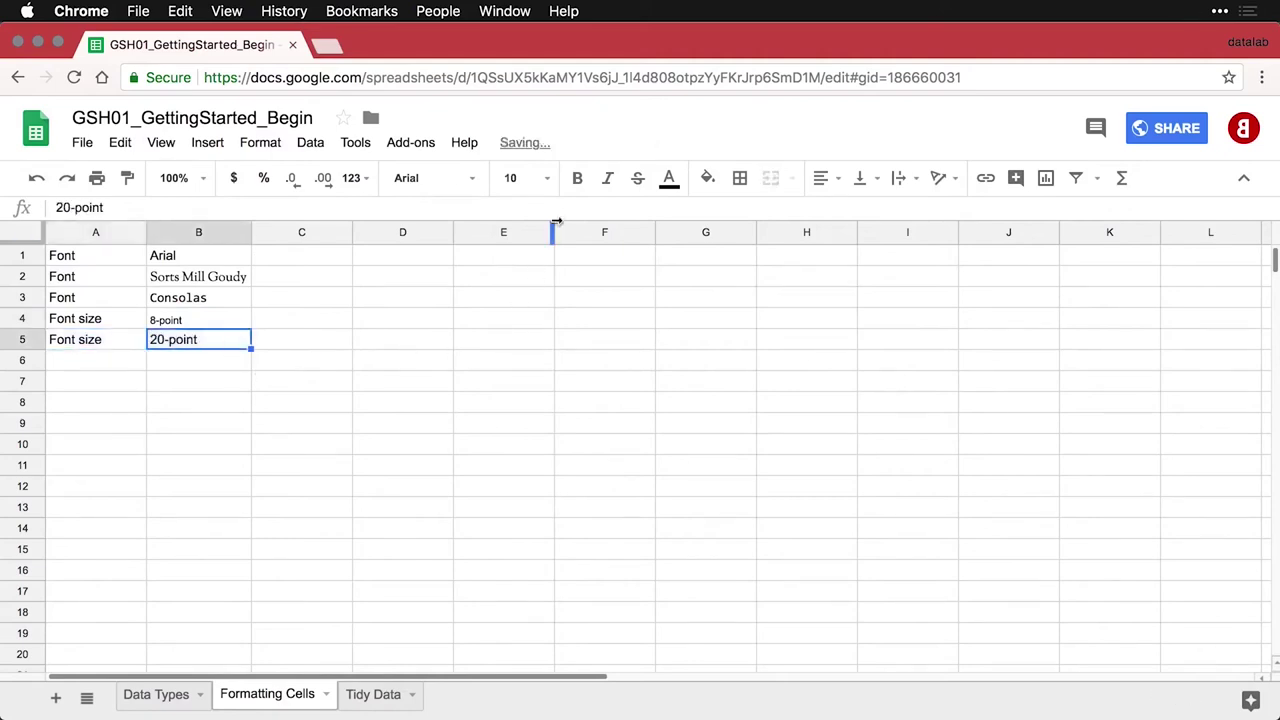
{"action": "left_click", "coordinate": [548, 179]}
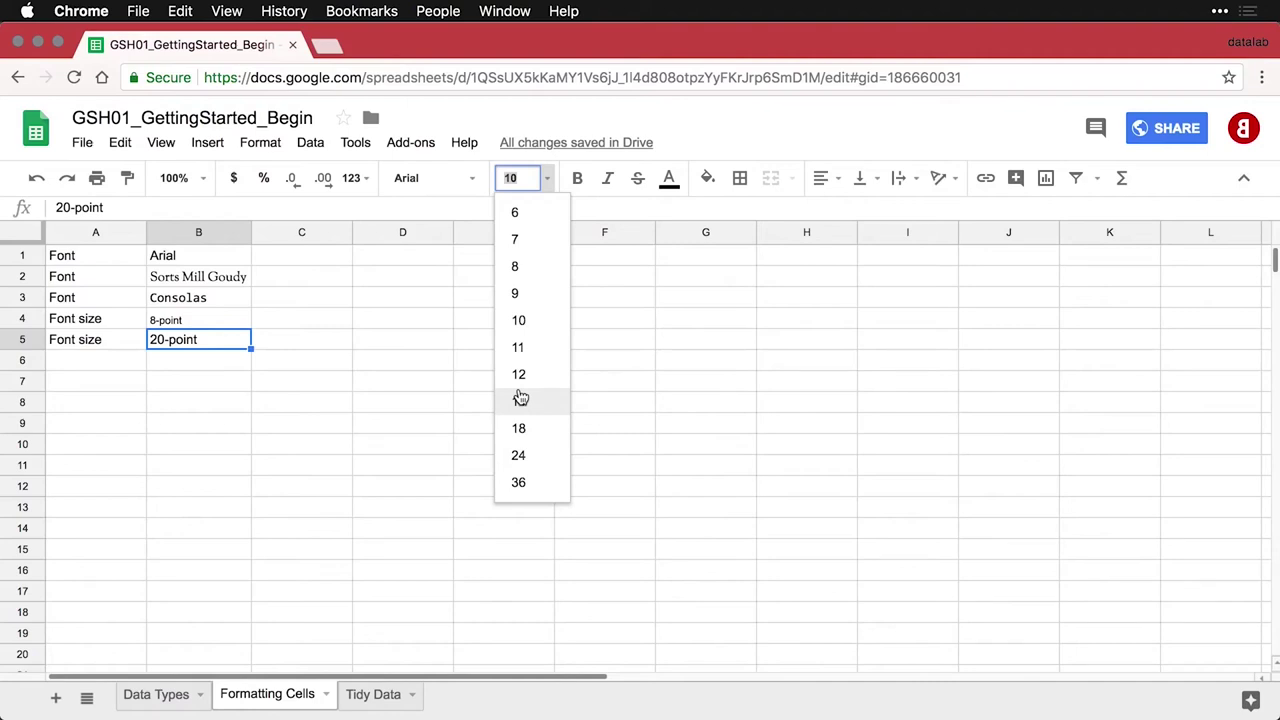
{"action": "left_click", "coordinate": [524, 456]}
{"action": "left_click", "coordinate": [516, 178]}
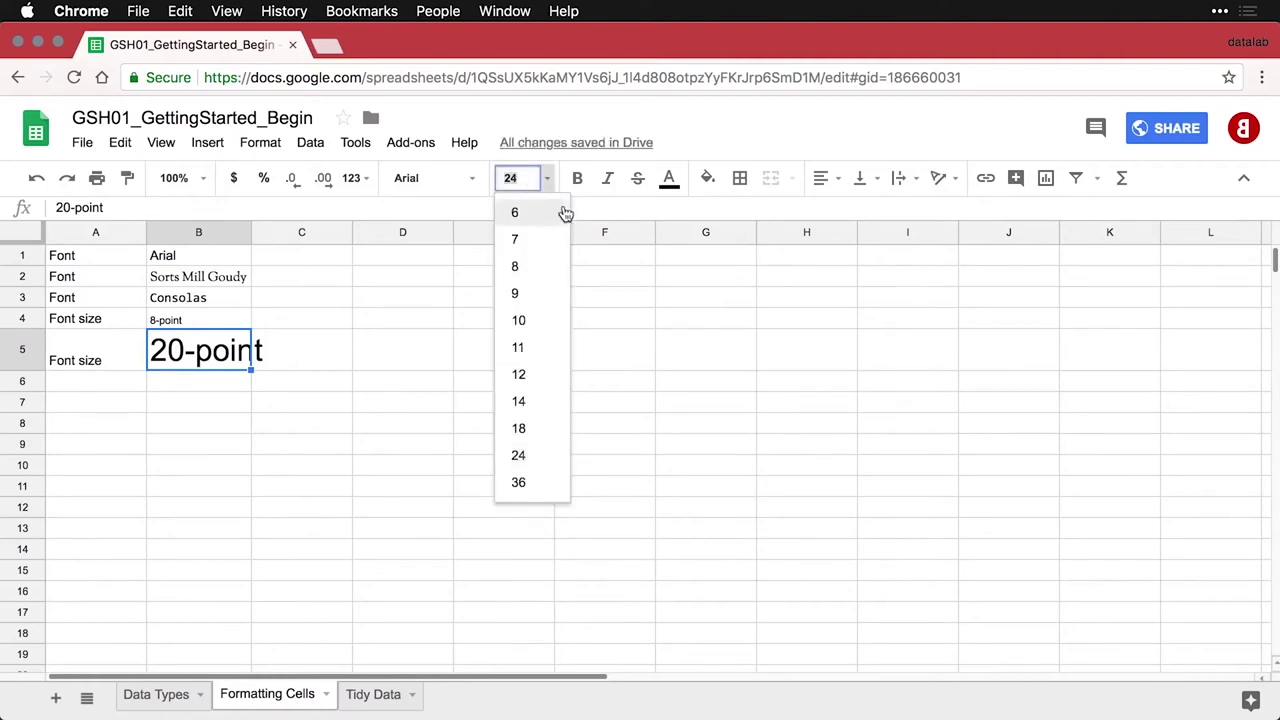
{"action": "type", "text": "20"}
{"action": "key", "text": "Return"}
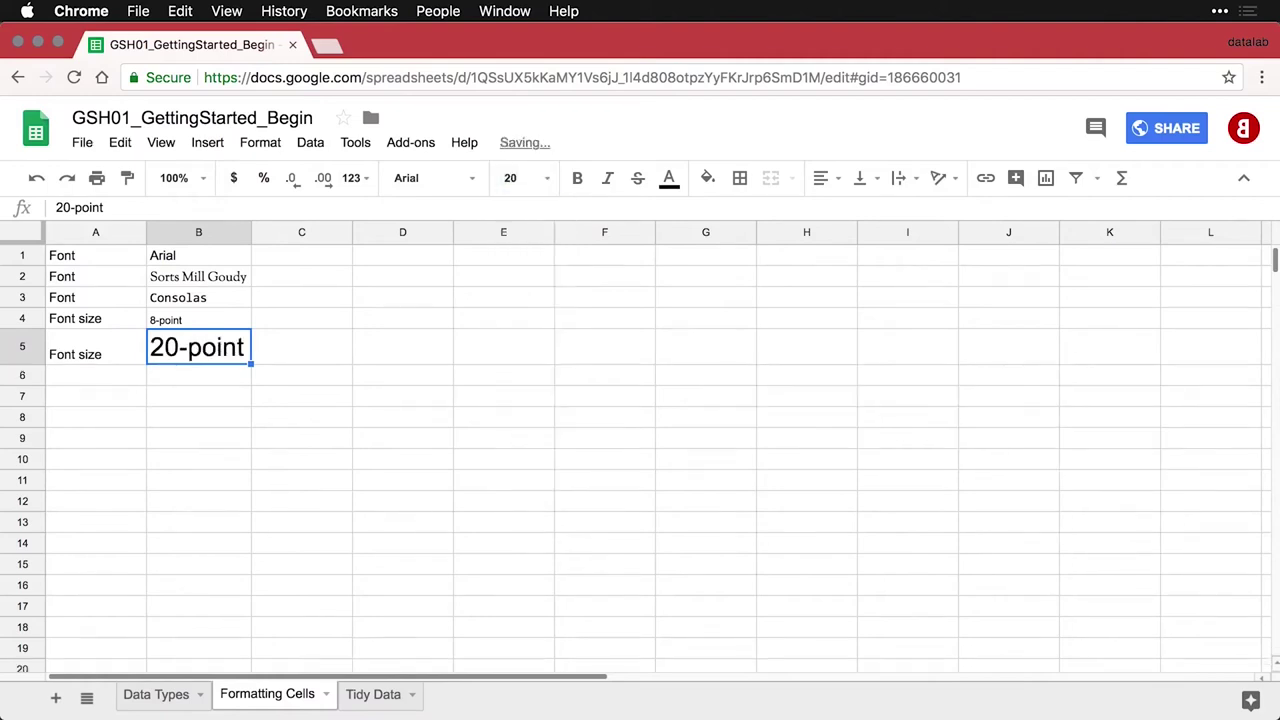
{"action": "left_click", "coordinate": [117, 376]}
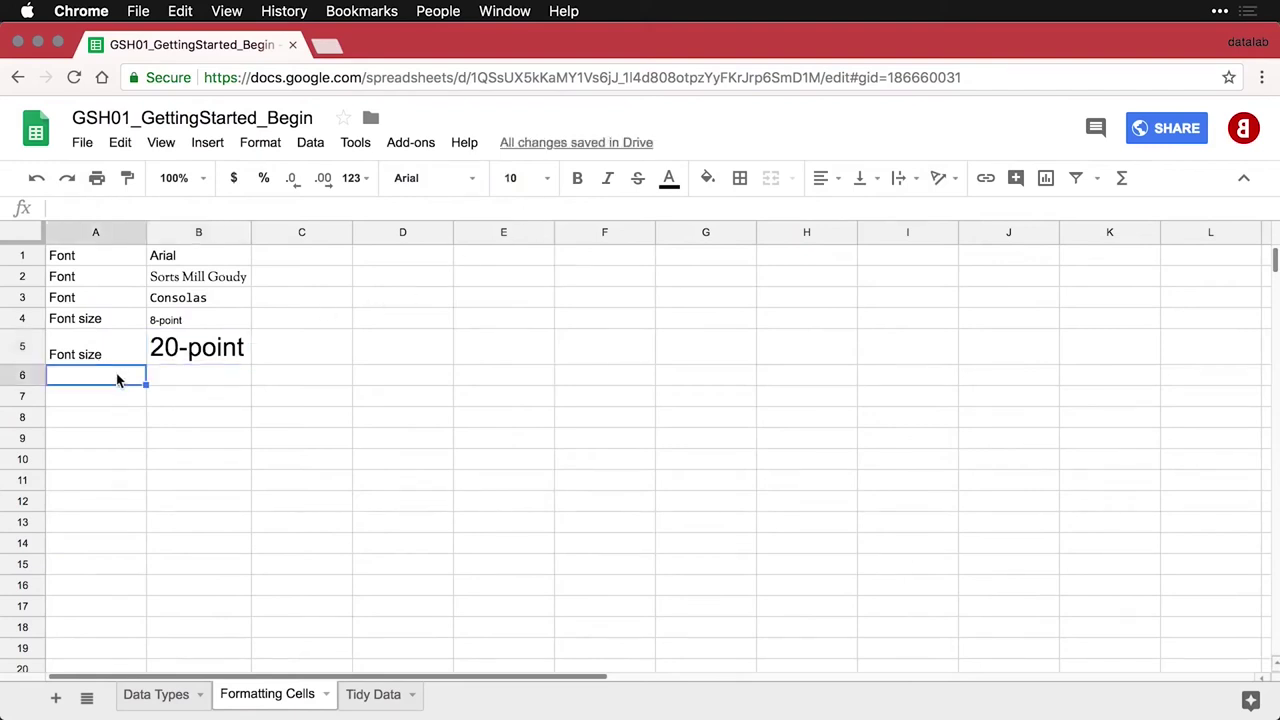
Paste the Bold, Italics and Strikethrough rows, styling B6 bold, B7 italic and B8 struck through
{"action": "type", "text": "Bold\tBold text"}
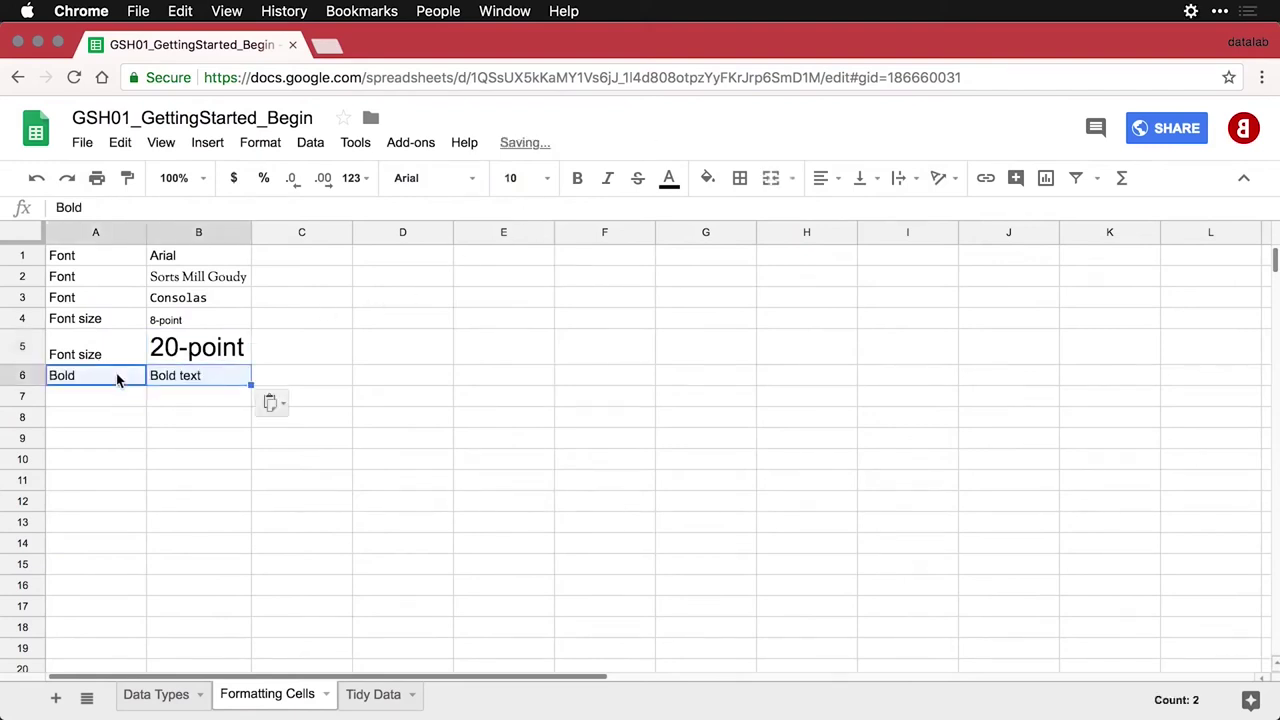
{"action": "left_click", "coordinate": [178, 383]}
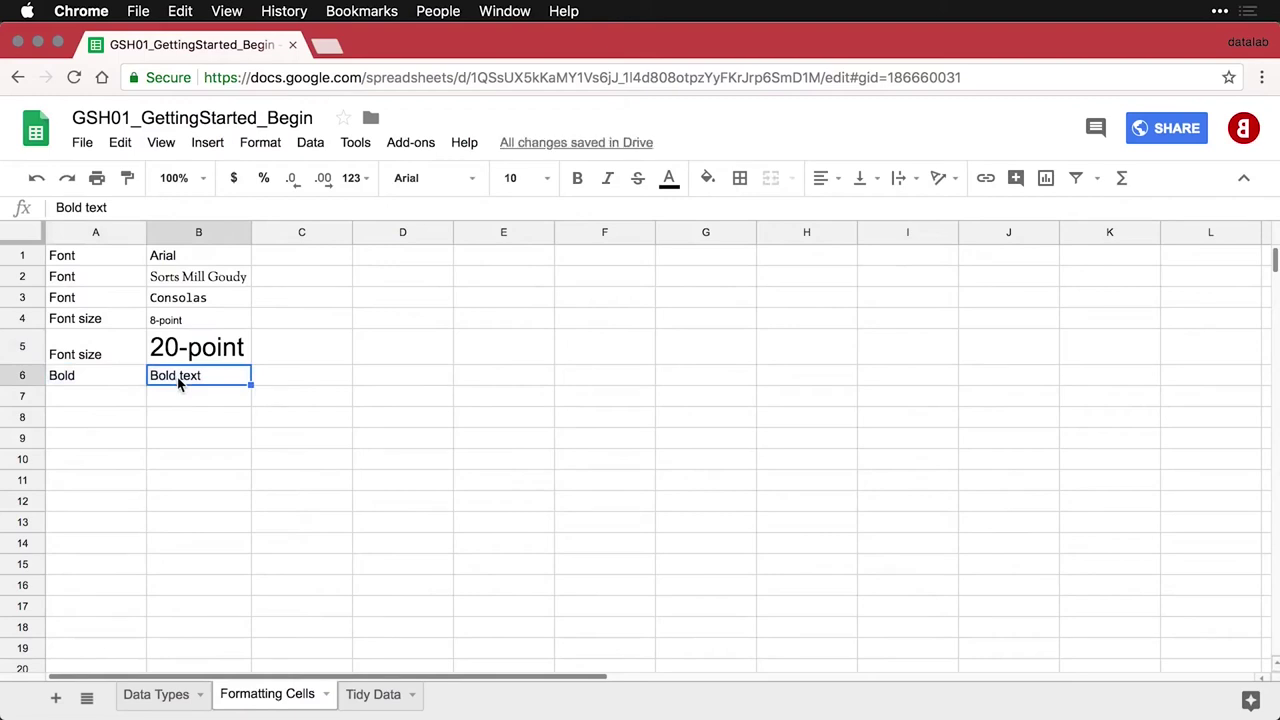
{"action": "key", "text": "ctrl+b"}
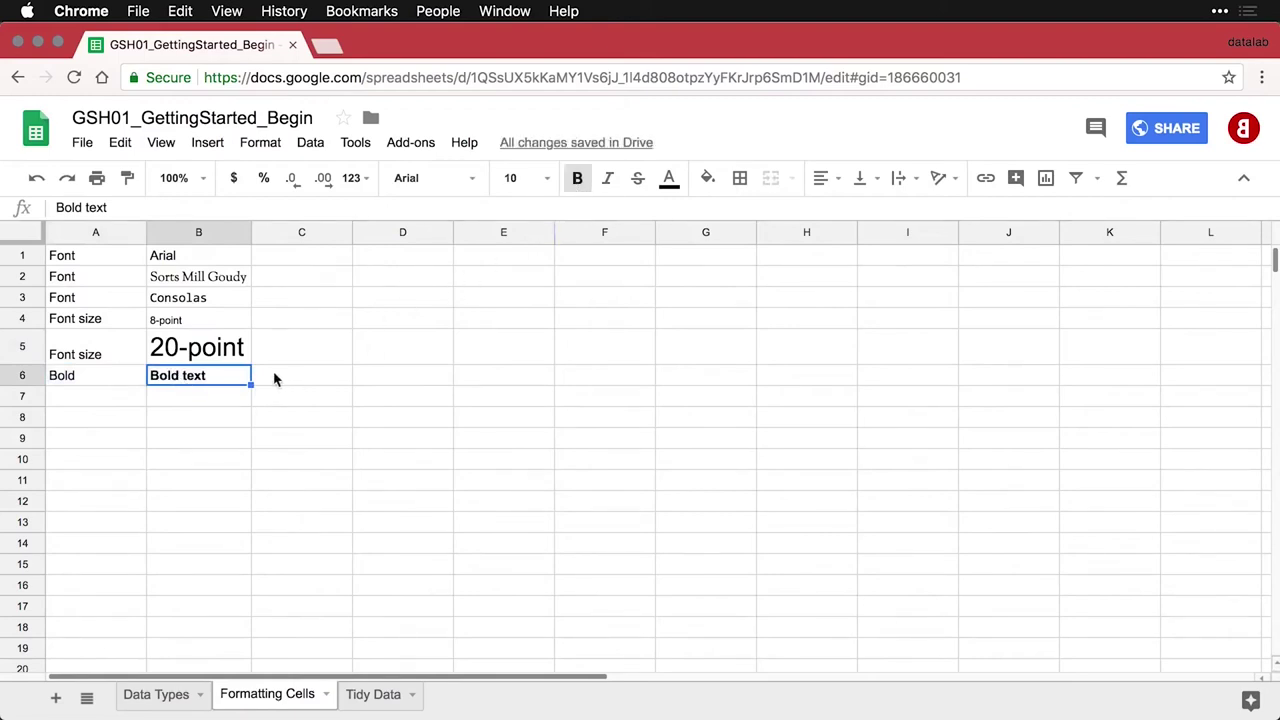
{"action": "left_click", "coordinate": [115, 400]}
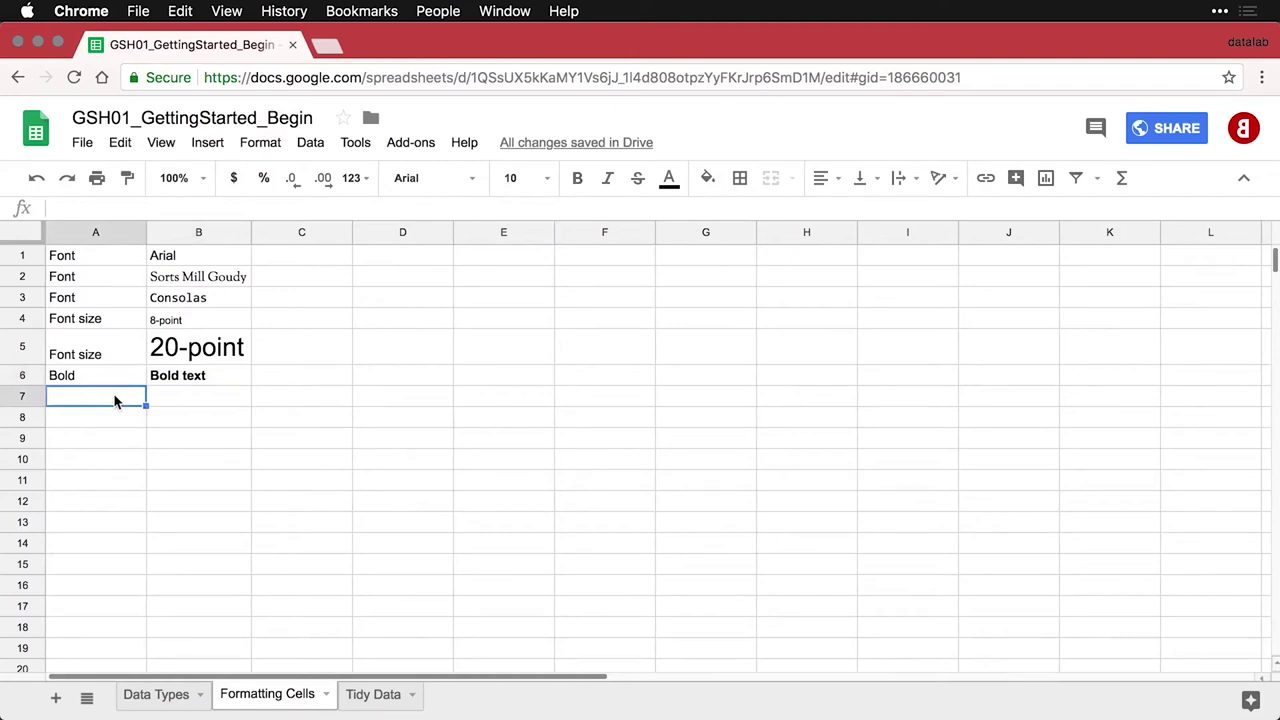
{"action": "type", "text": "Italics\tItalic text"}
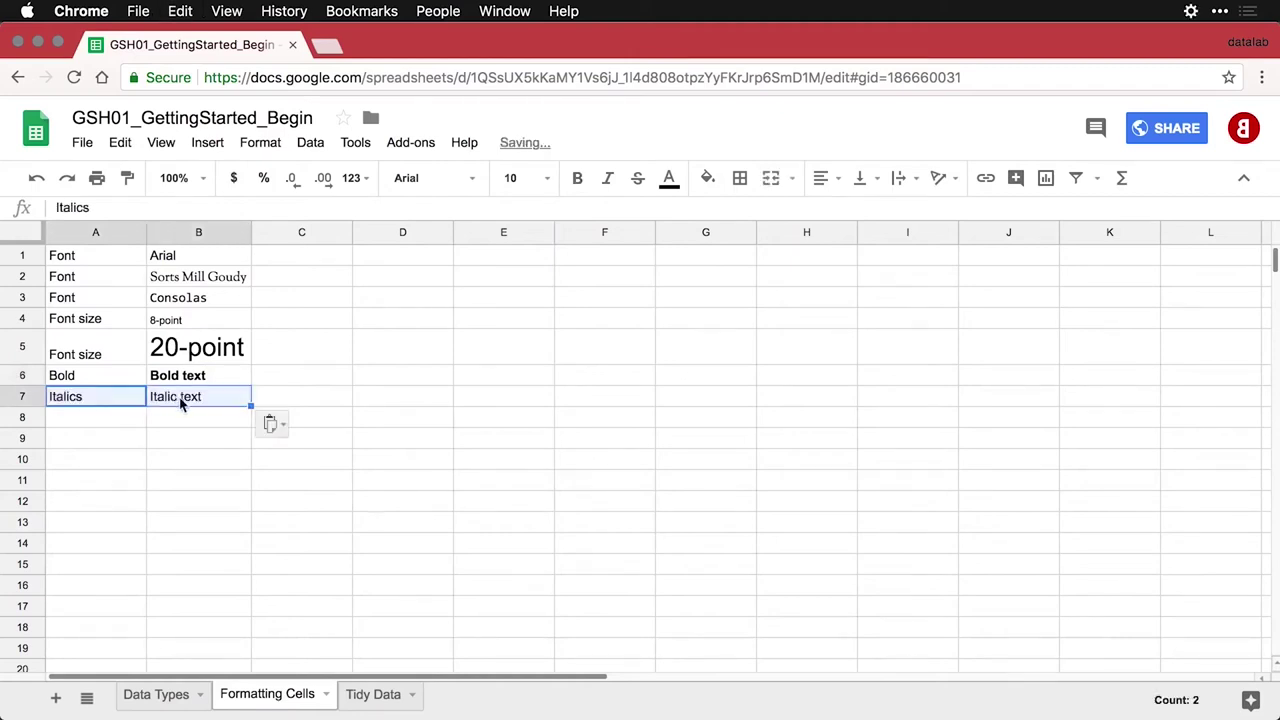
{"action": "left_click", "coordinate": [185, 400]}
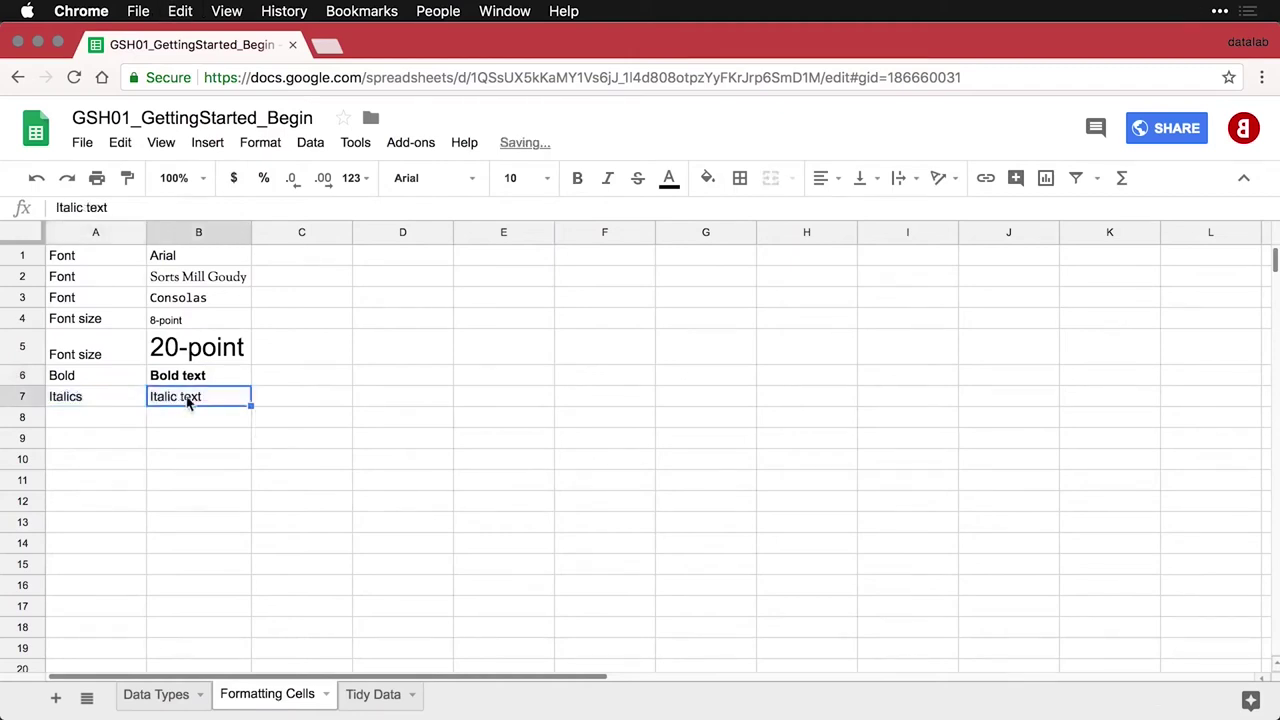
{"action": "left_click", "coordinate": [607, 178]}
{"action": "left_click", "coordinate": [114, 423]}
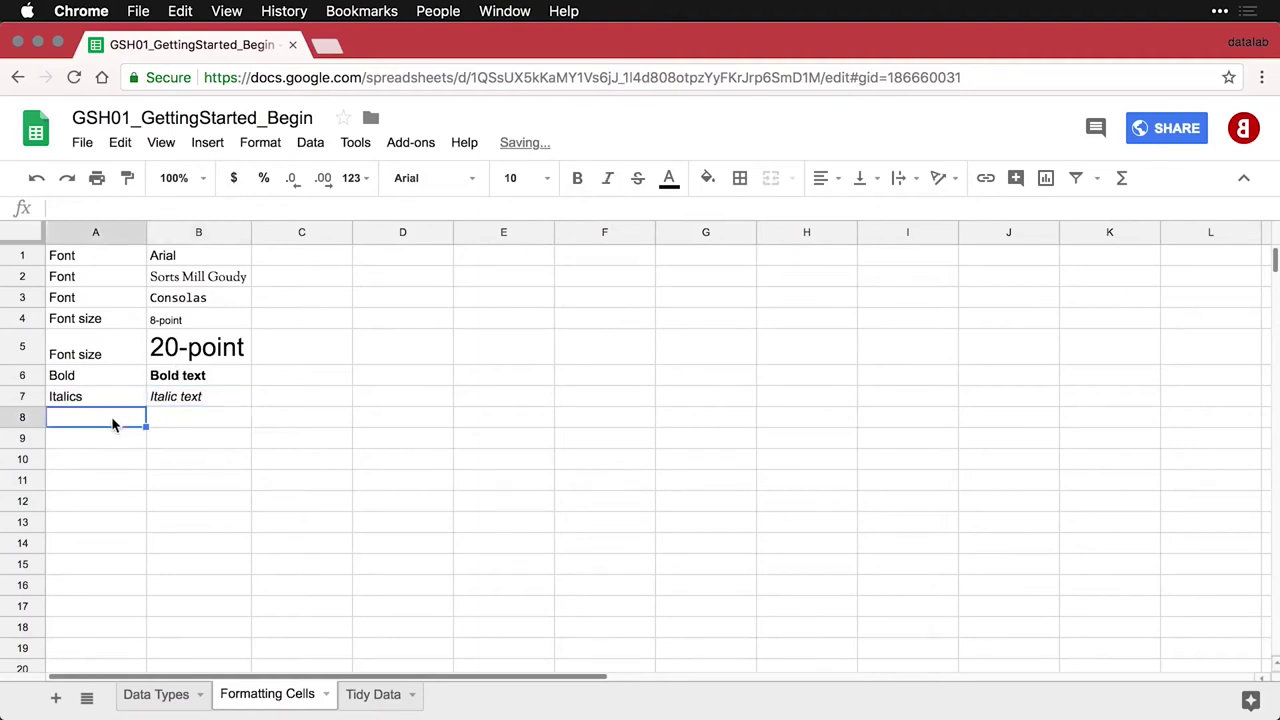
{"action": "type", "text": "Strikethrough\tStrikethrough text"}
{"action": "left_click", "coordinate": [195, 416]}
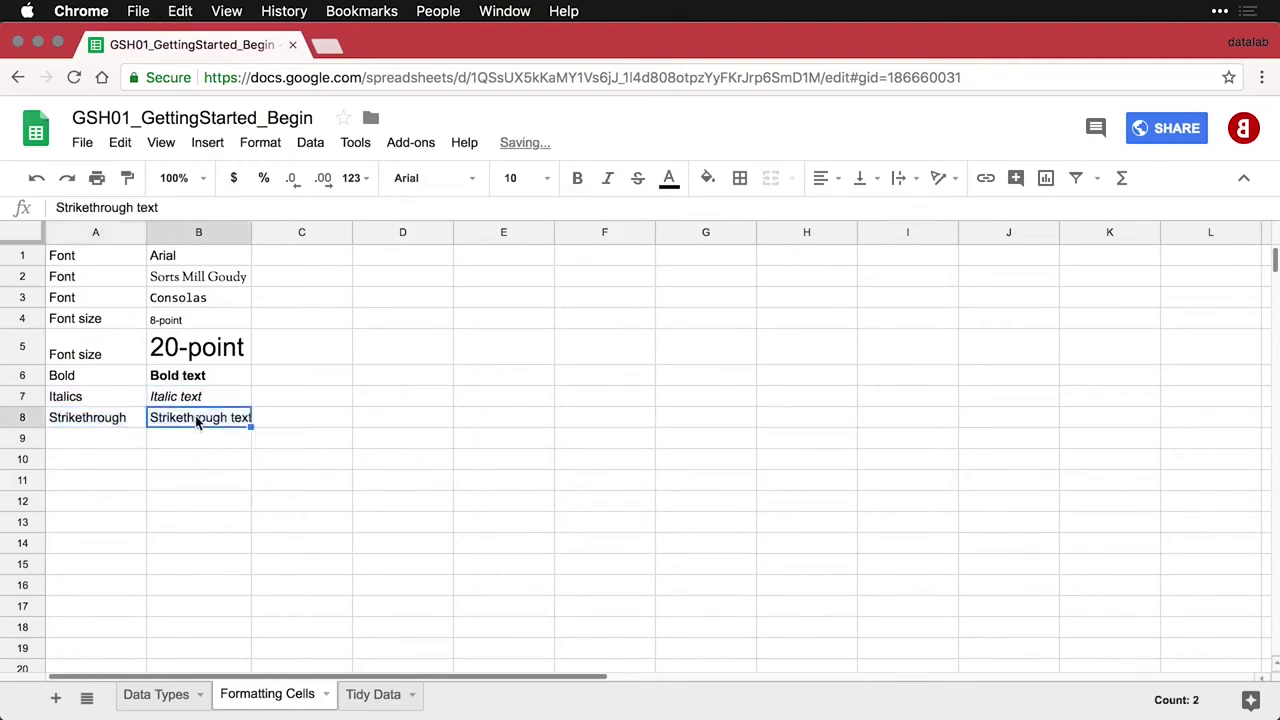
{"action": "left_click", "coordinate": [639, 180]}
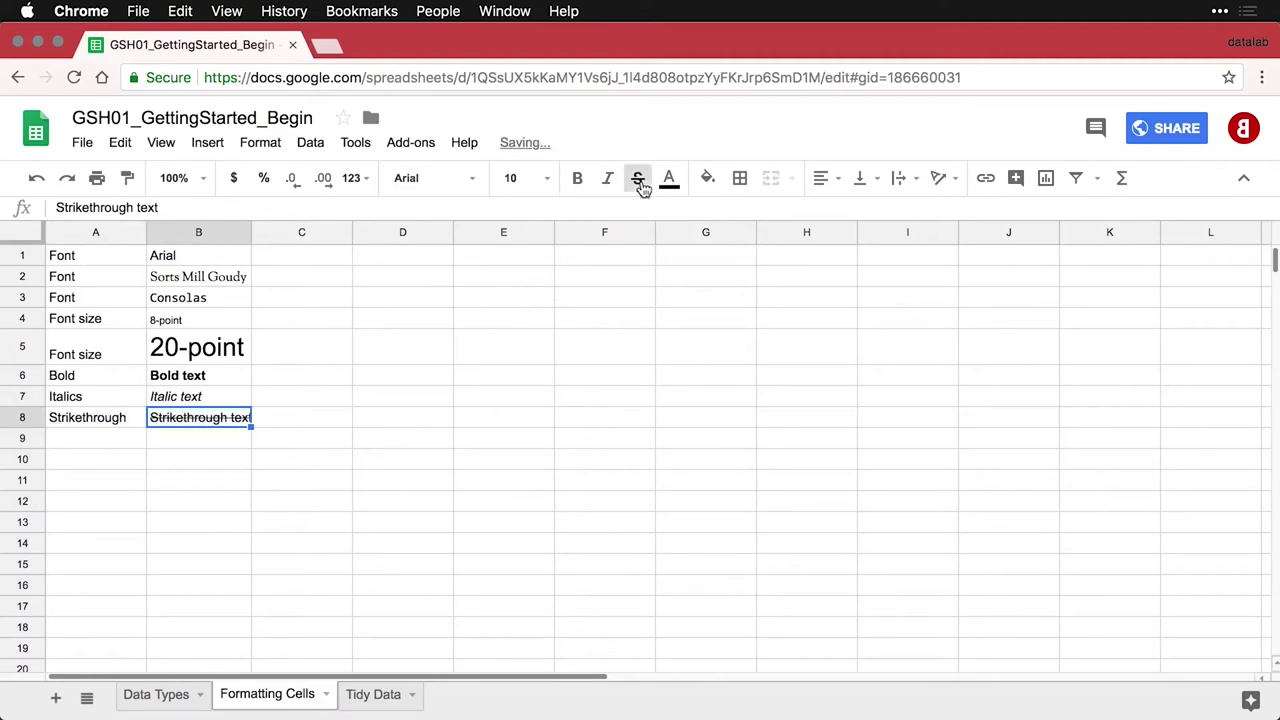
{"action": "left_click", "coordinate": [113, 446]}
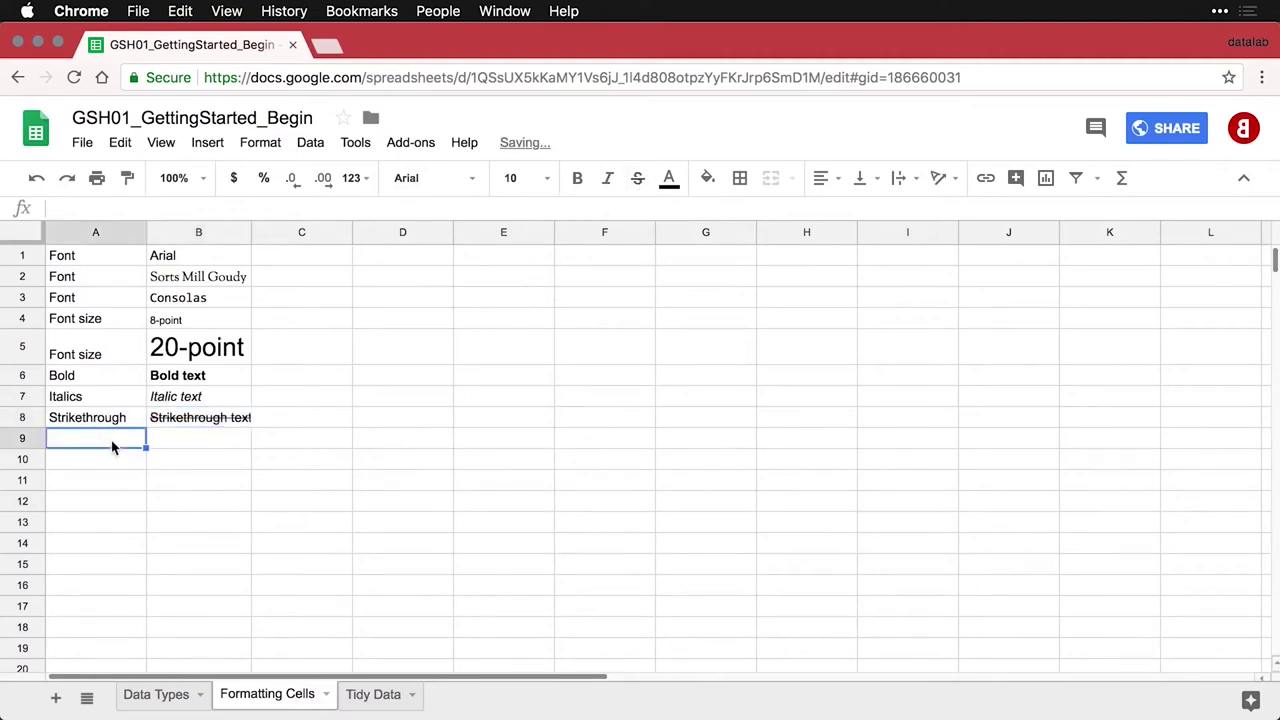
Paste the Text color / Red text row and make its sample in B9 red
{"action": "type", "text": "Text color\tRed text"}
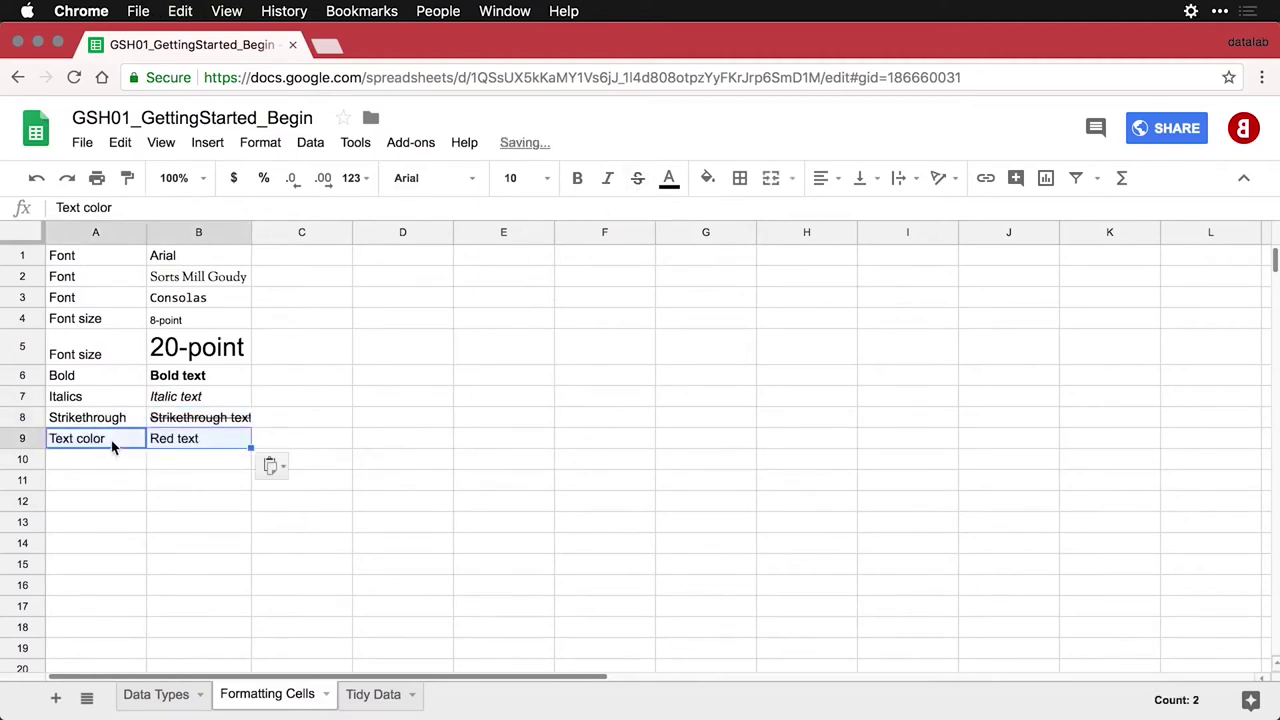
{"action": "left_click", "coordinate": [182, 443]}
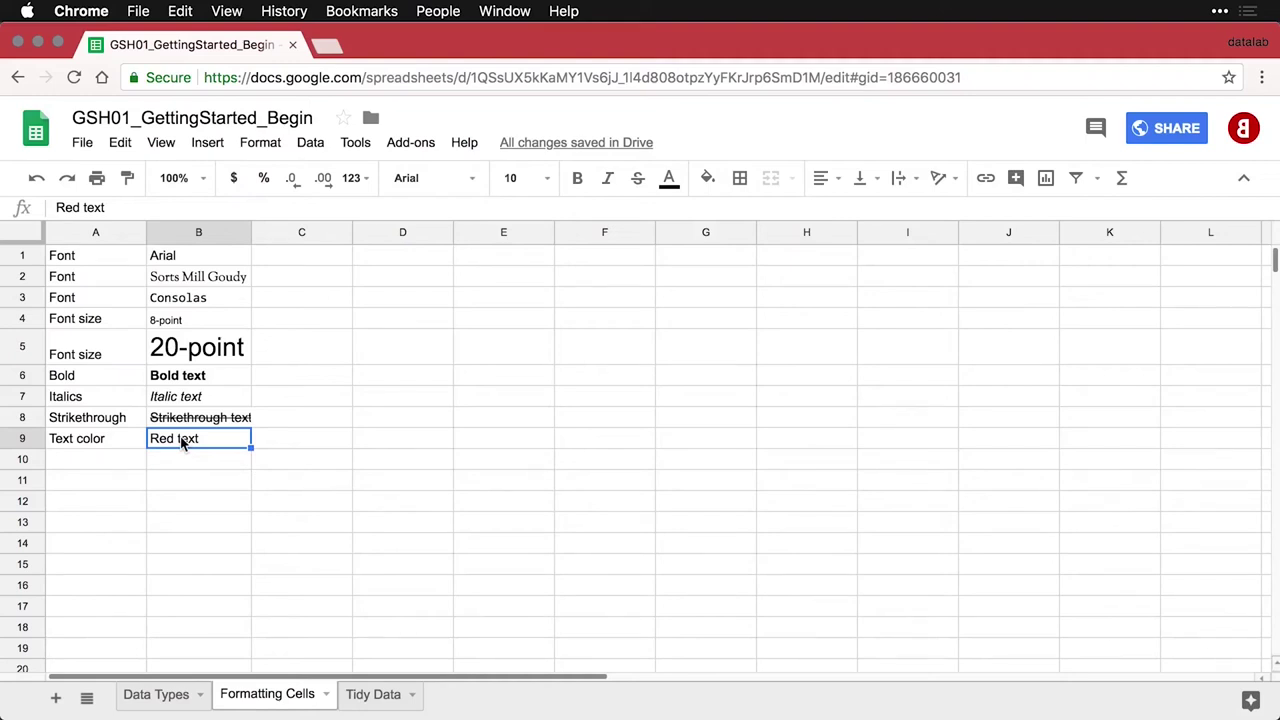
{"action": "left_click", "coordinate": [684, 186]}
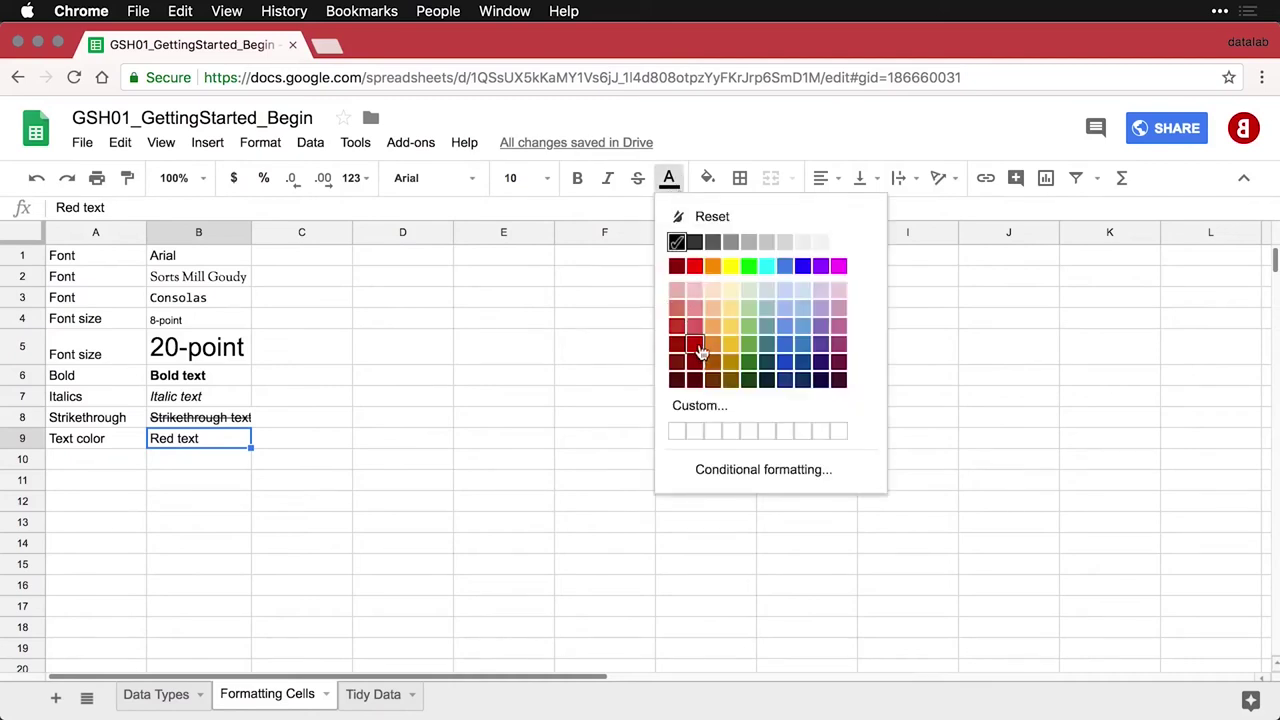
{"action": "left_click", "coordinate": [700, 349]}
{"action": "left_click", "coordinate": [105, 460]}
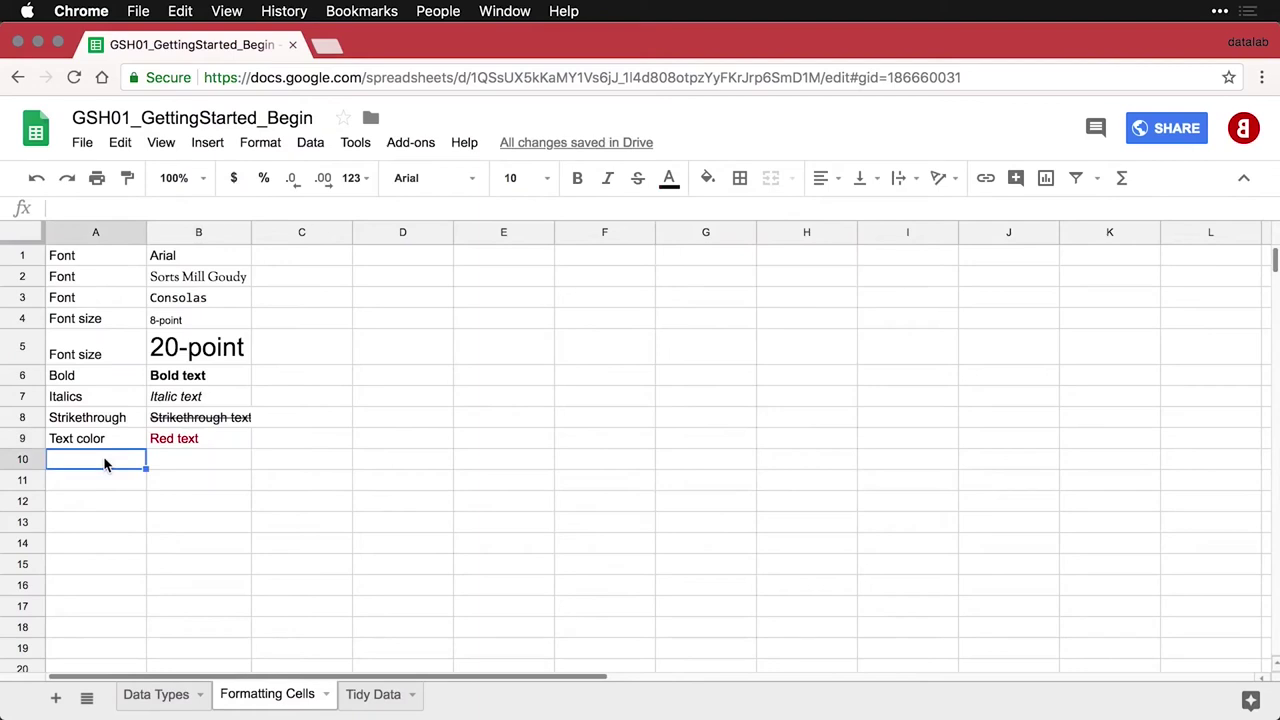
Paste the Fill color / Red fill row and give B10 a red fill with white text
{"action": "type", "text": "Fill color\tRed fill"}
{"action": "left_click", "coordinate": [205, 459]}
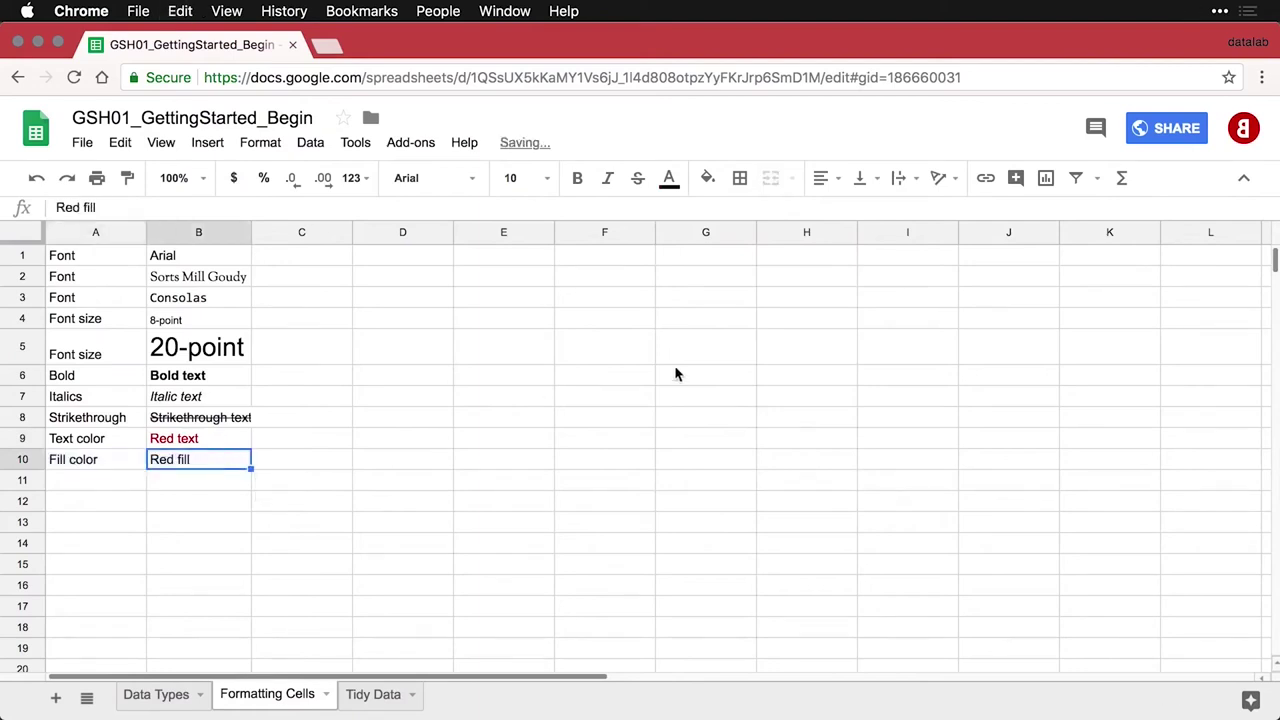
{"action": "left_click", "coordinate": [722, 180]}
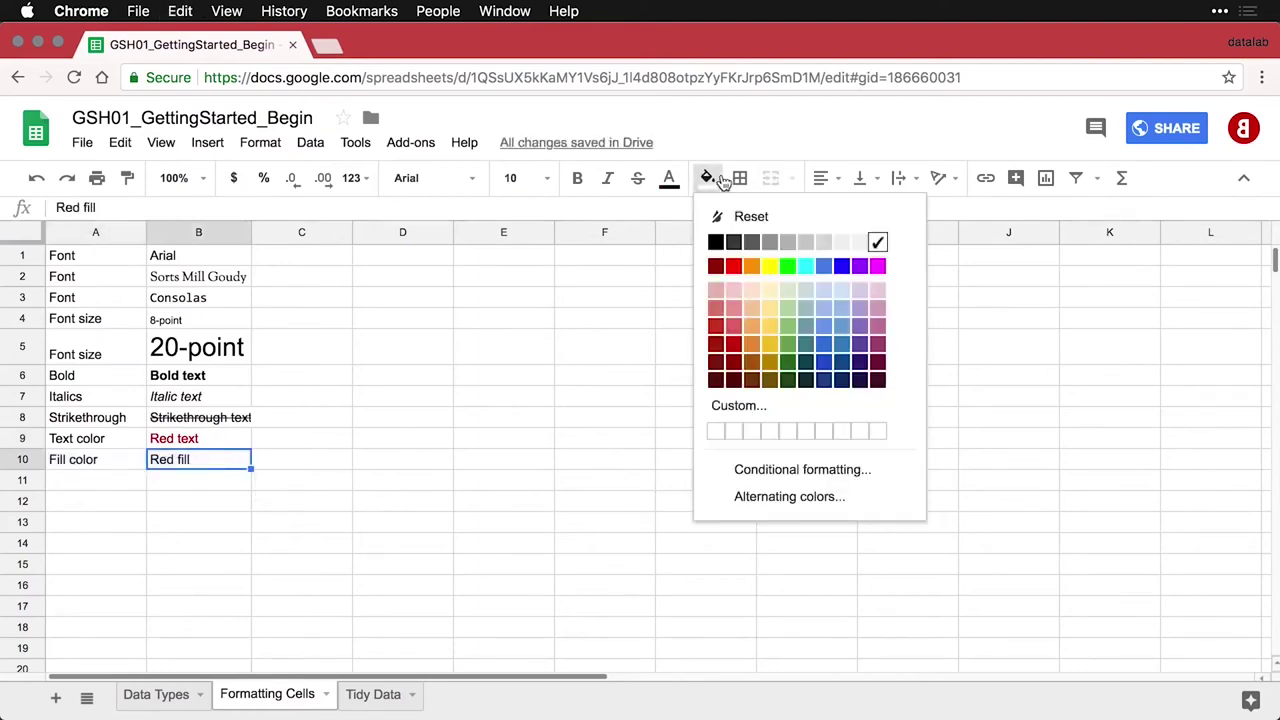
{"action": "left_click", "coordinate": [733, 343]}
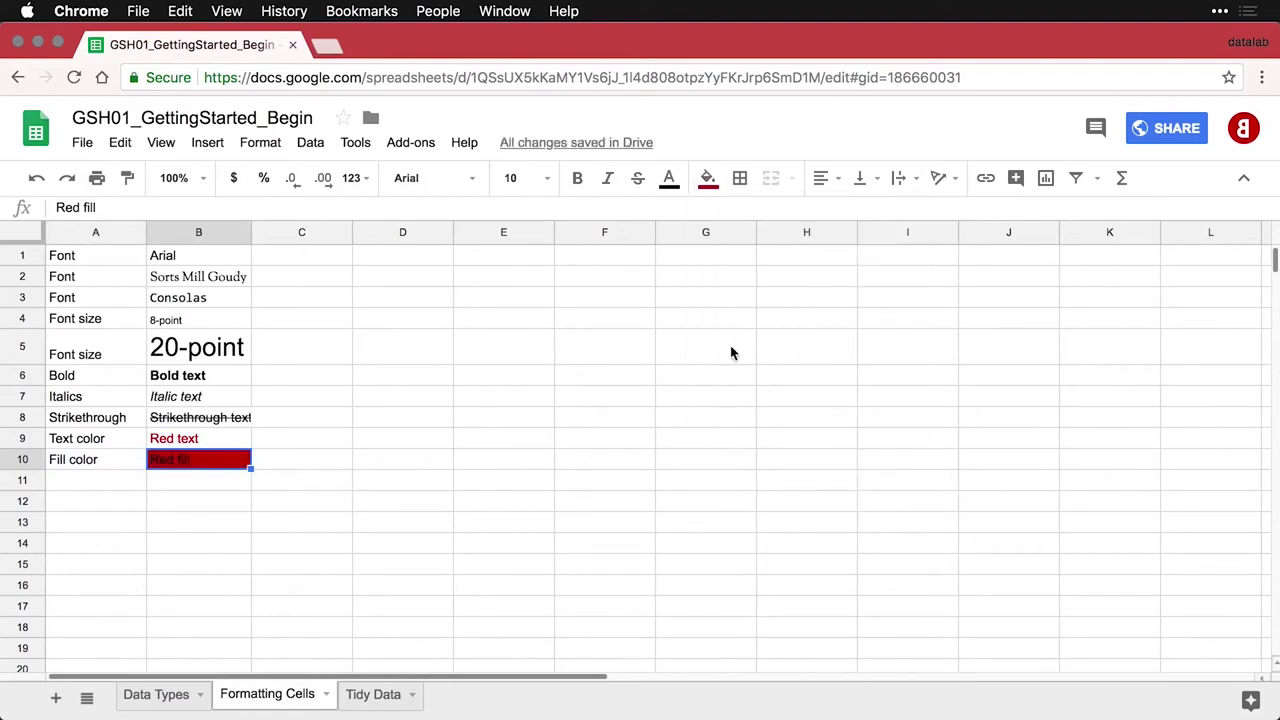
{"action": "left_click", "coordinate": [670, 180]}
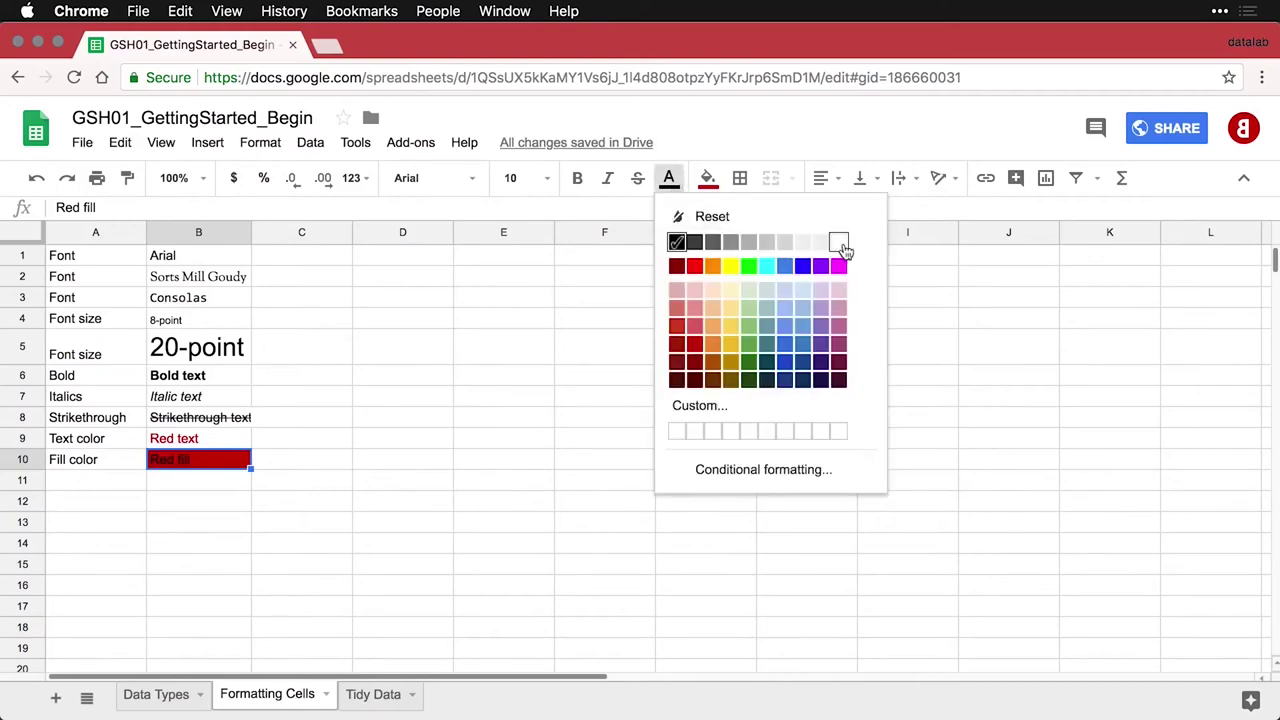
{"action": "left_click", "coordinate": [824, 248]}
{"action": "left_click", "coordinate": [122, 489]}
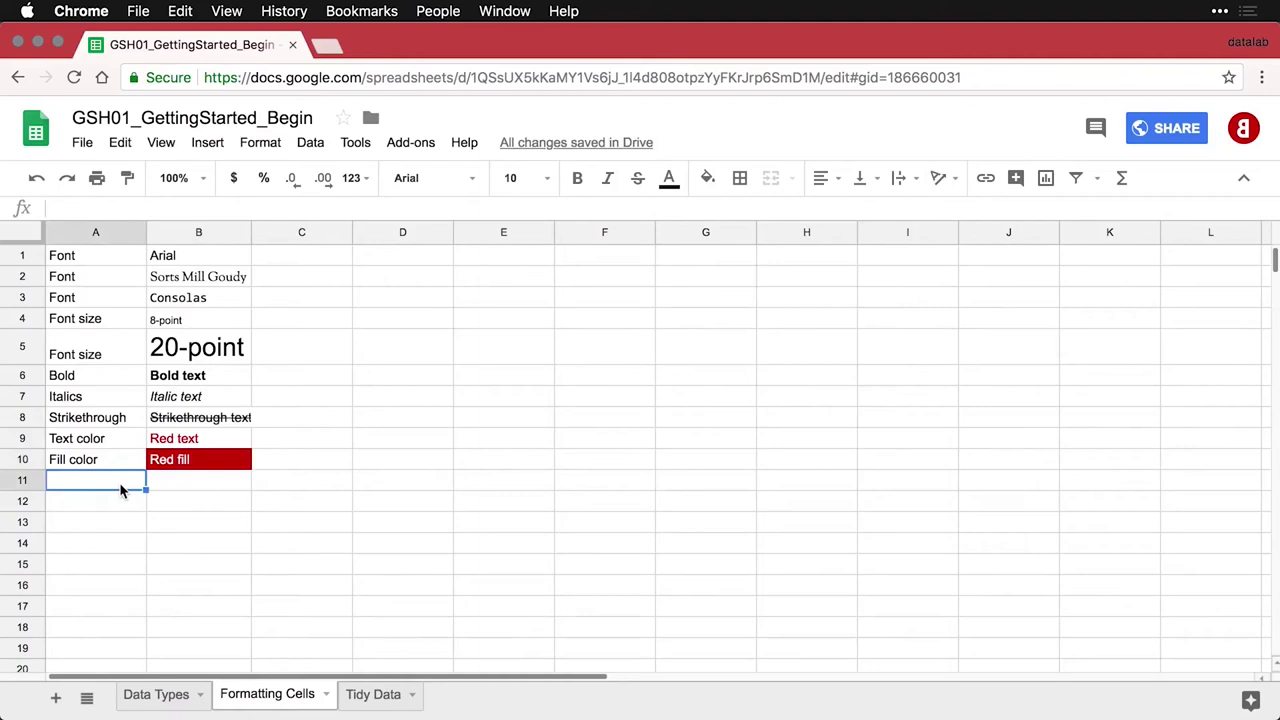
{"action": "type", "text": "Cell borders\tSelect text first"}
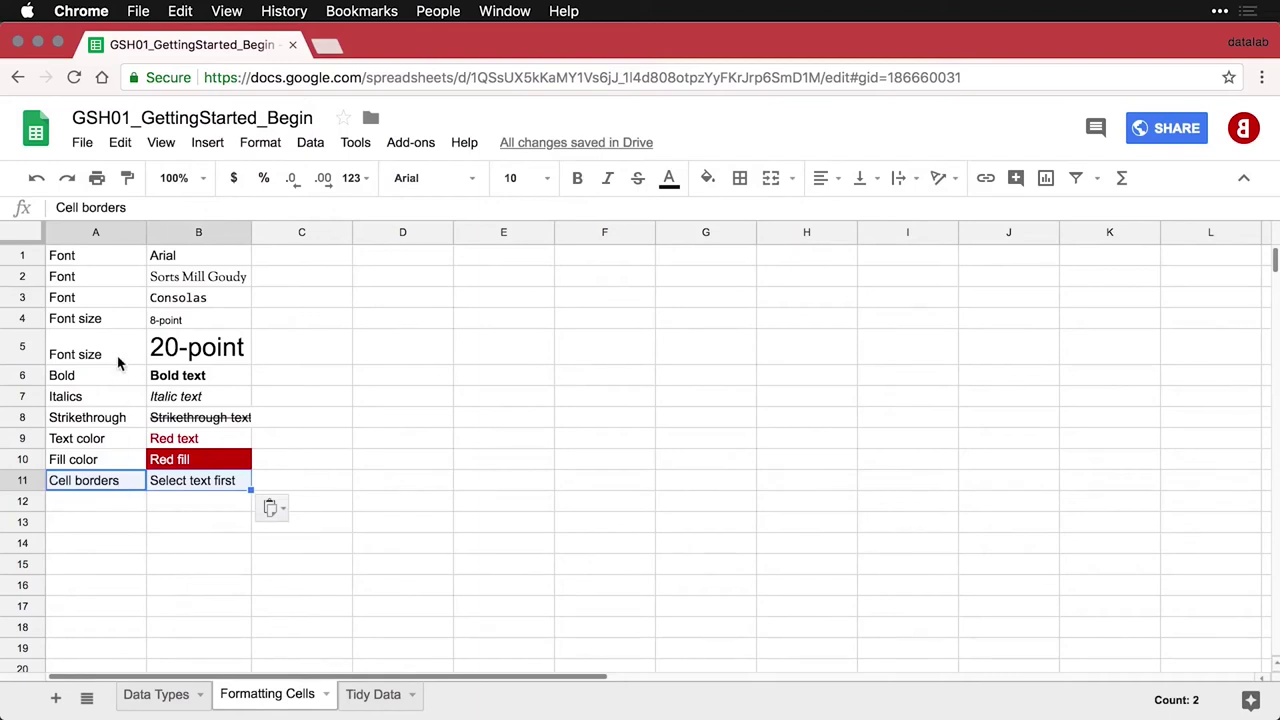
{"action": "left_click", "coordinate": [80, 258]}
{"action": "left_click_drag", "start_coordinate": [84, 274], "coordinate": [210, 483]}
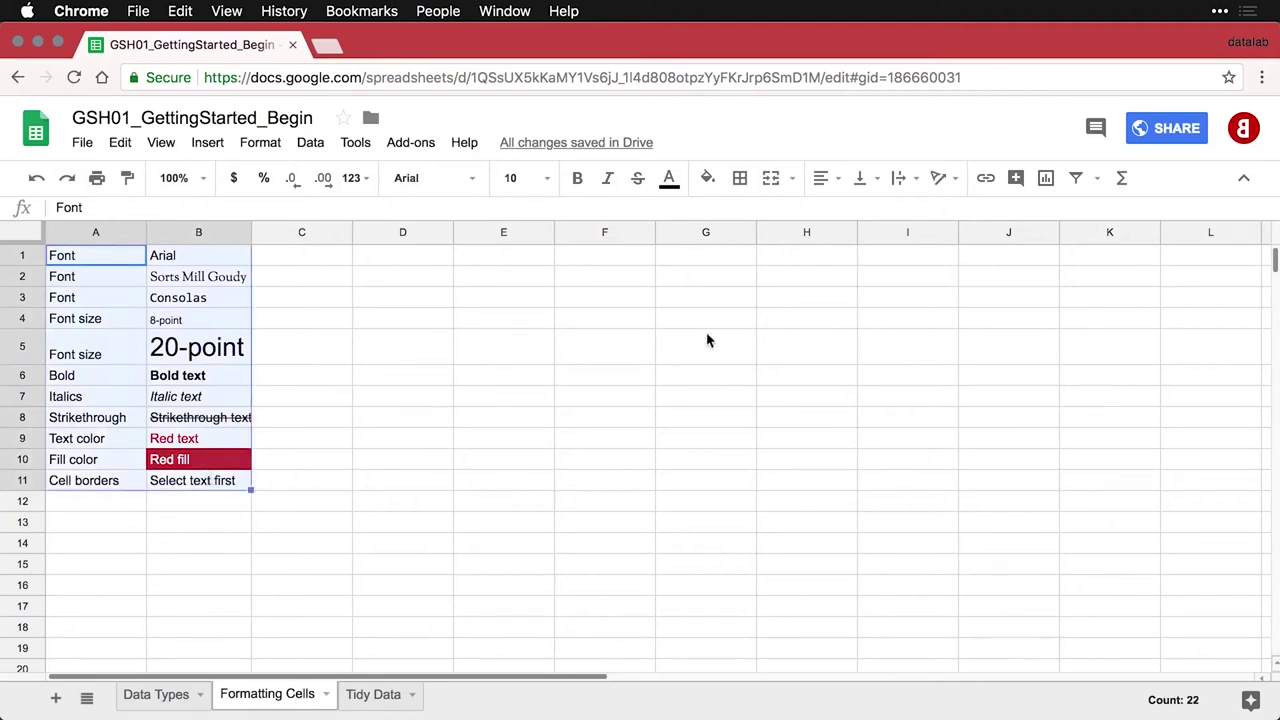
{"action": "left_click", "coordinate": [748, 188]}
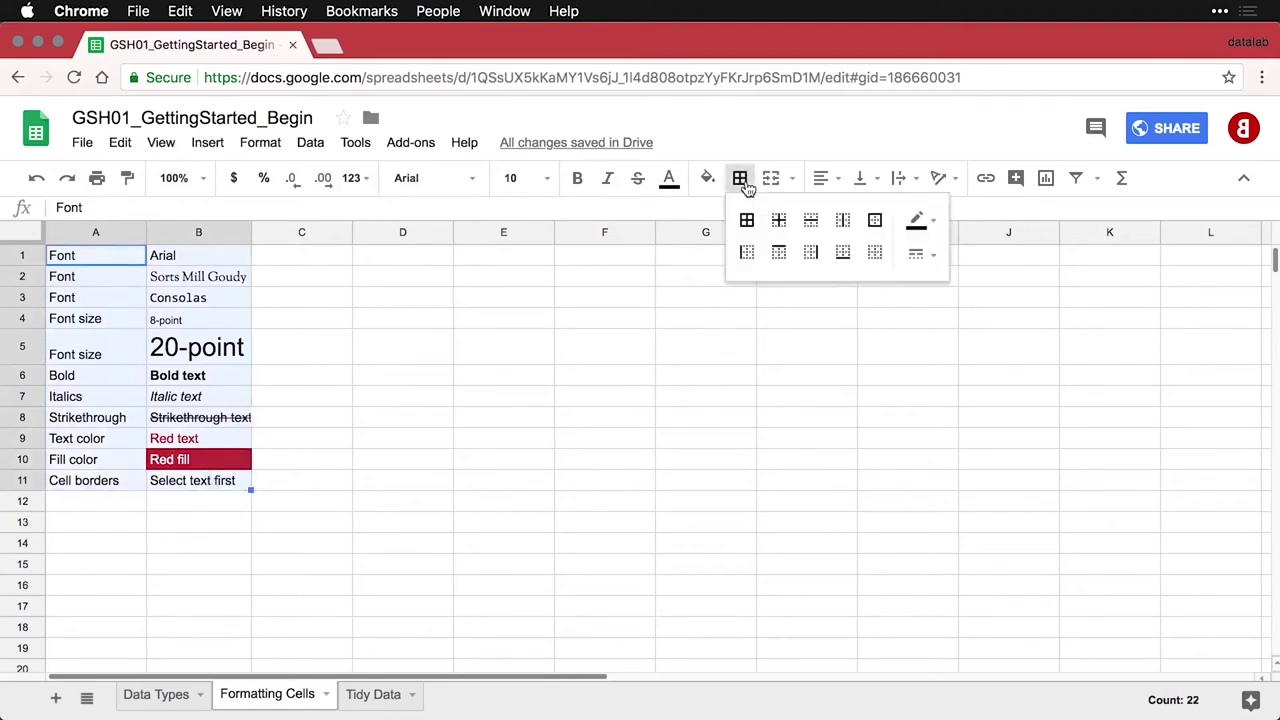
{"action": "left_click", "coordinate": [747, 222]}
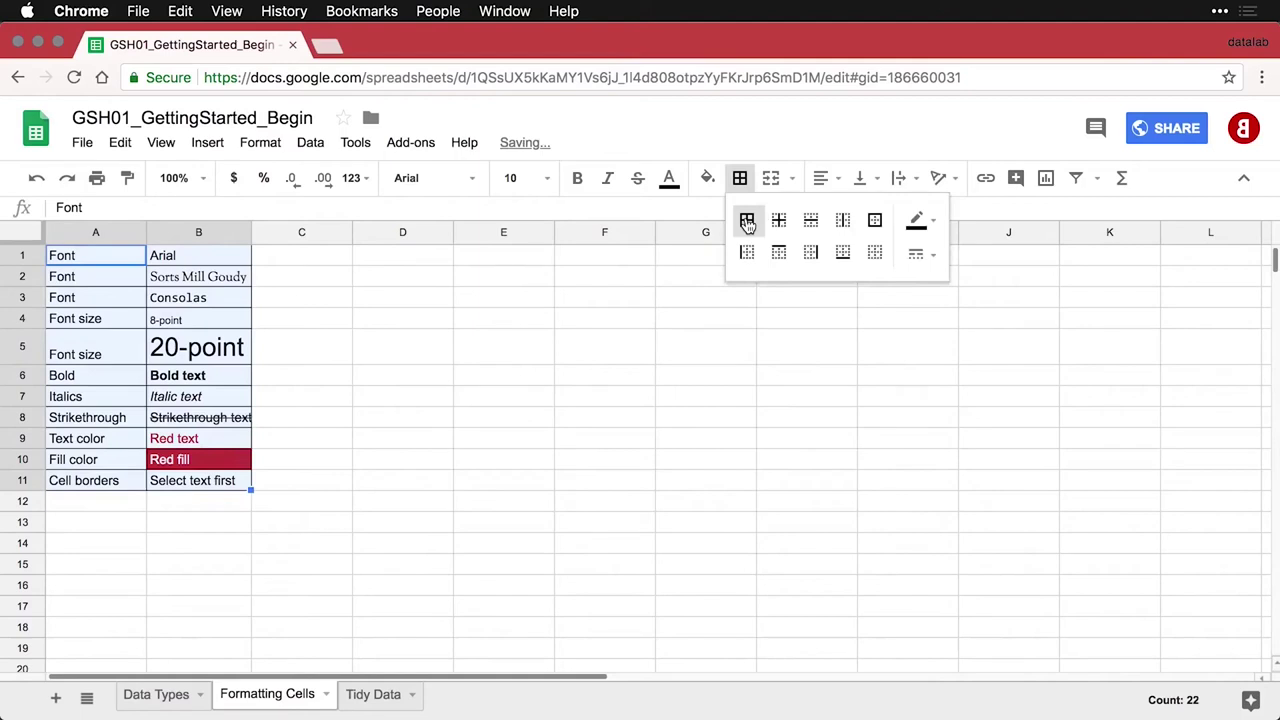
{"action": "left_click", "coordinate": [505, 469]}
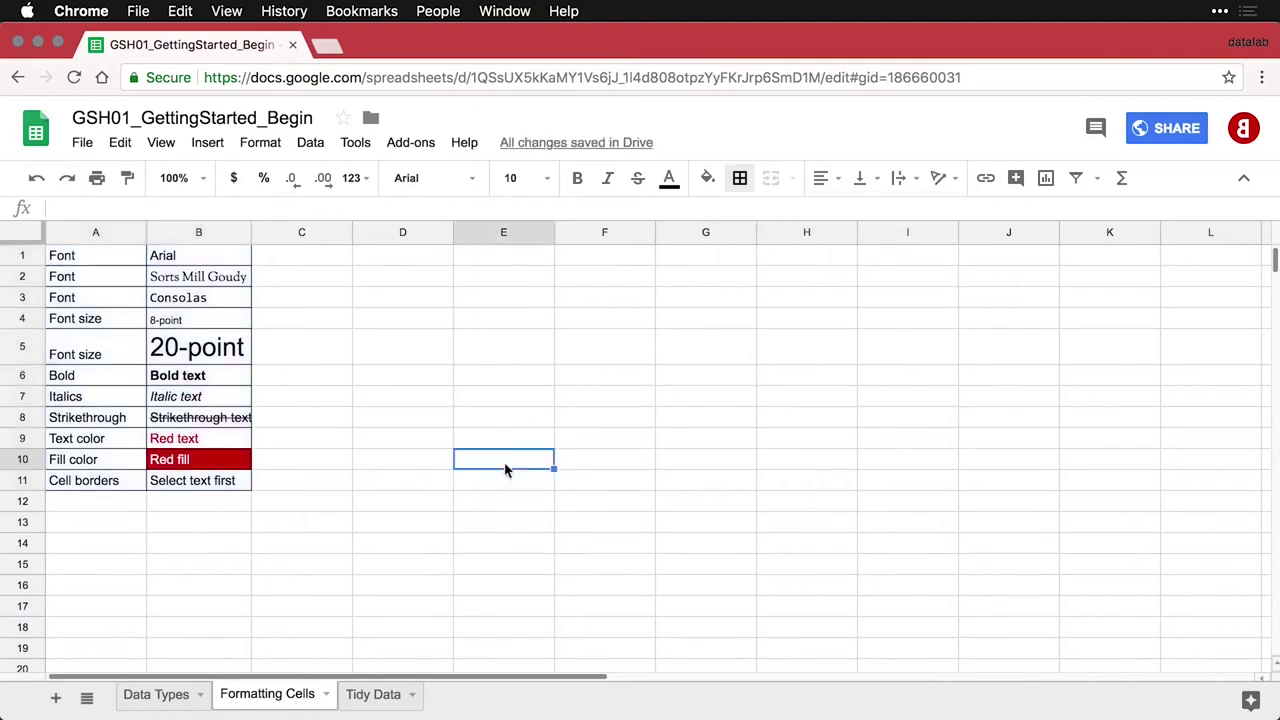
{"action": "key", "text": "super+z"}
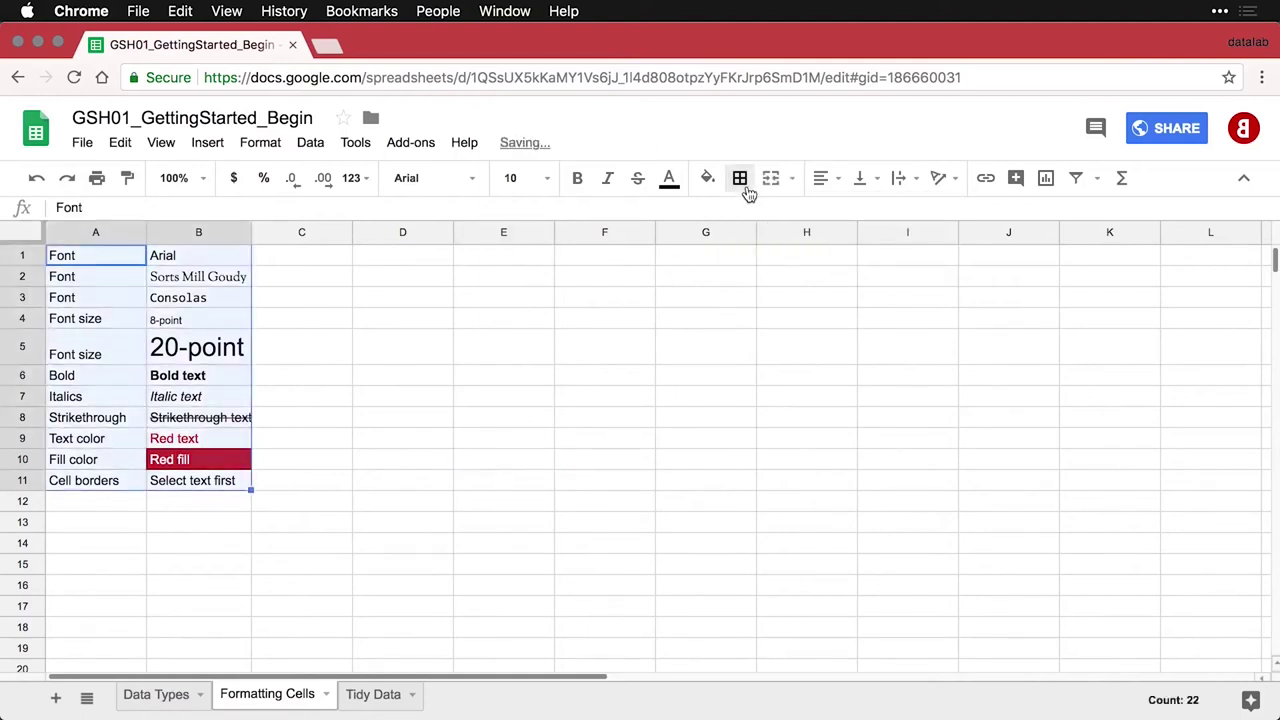
{"action": "left_click", "coordinate": [748, 190]}
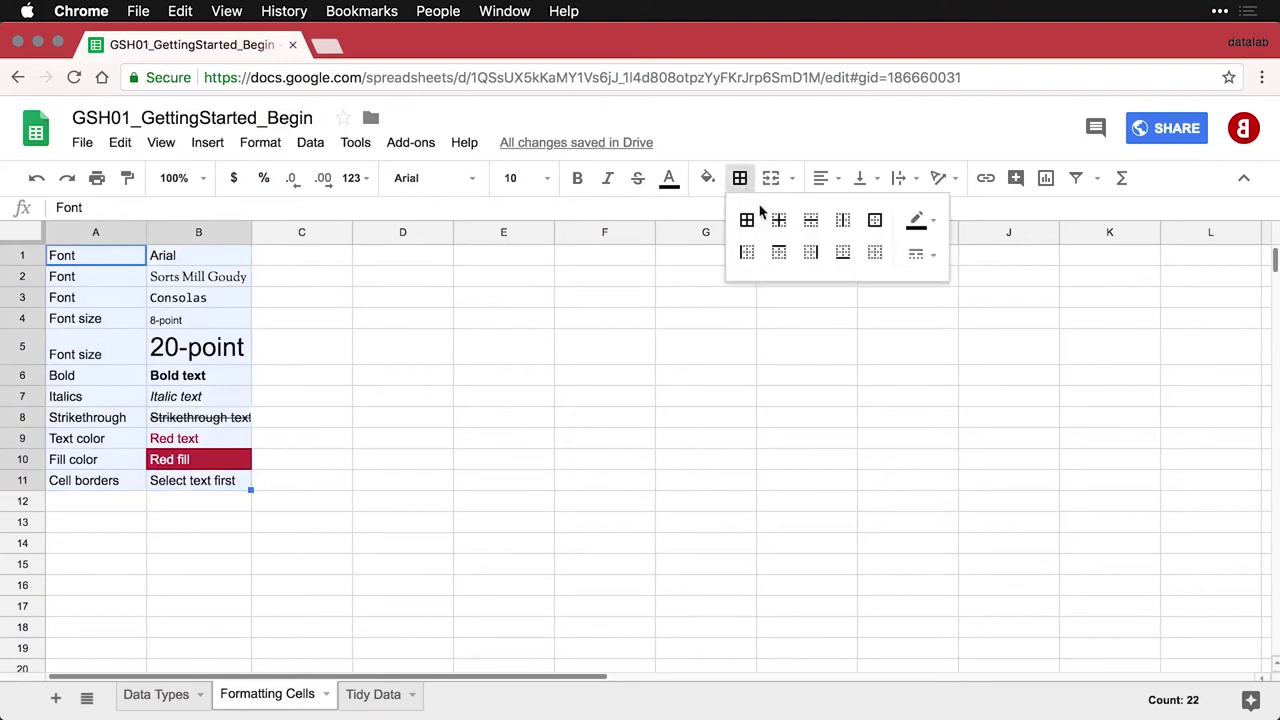
{"action": "left_click", "coordinate": [810, 222]}
{"action": "left_click", "coordinate": [345, 467]}
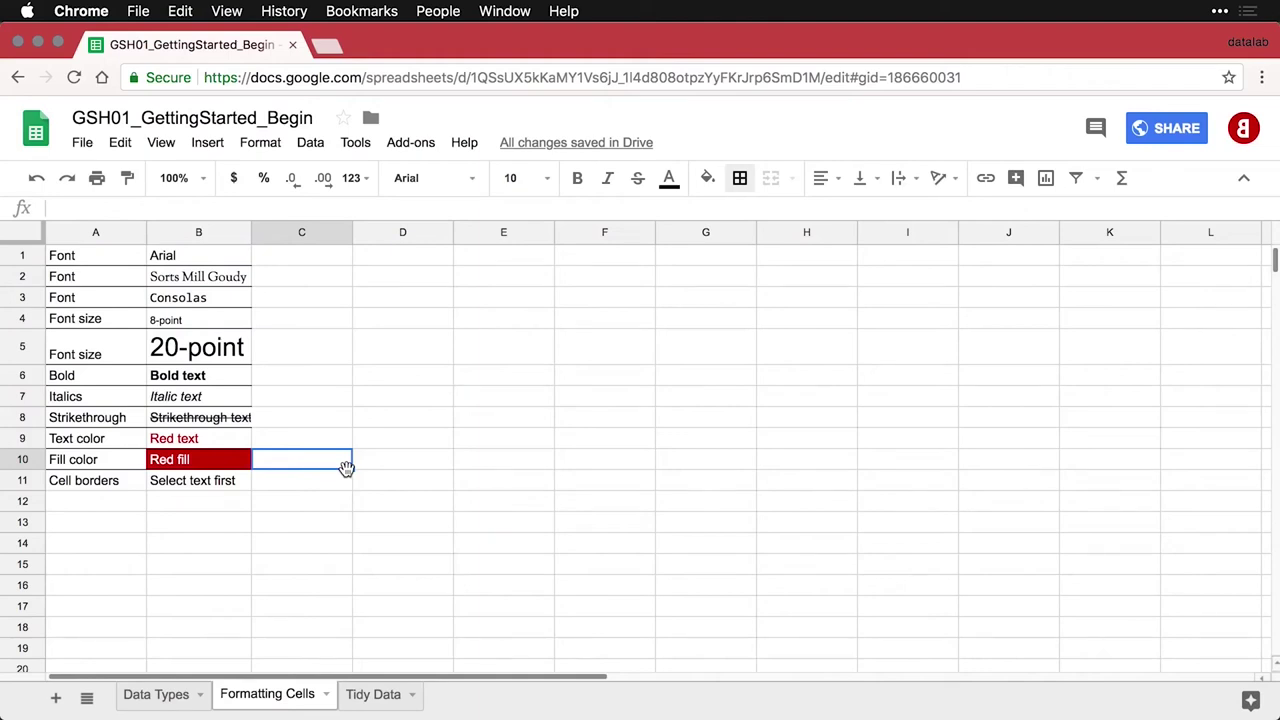
{"action": "key", "text": "super+z"}
Paste the 'Snap to fit or consistent size' Row height entry into row 12 and make row 5 taller
{"action": "left_click", "coordinate": [96, 504]}
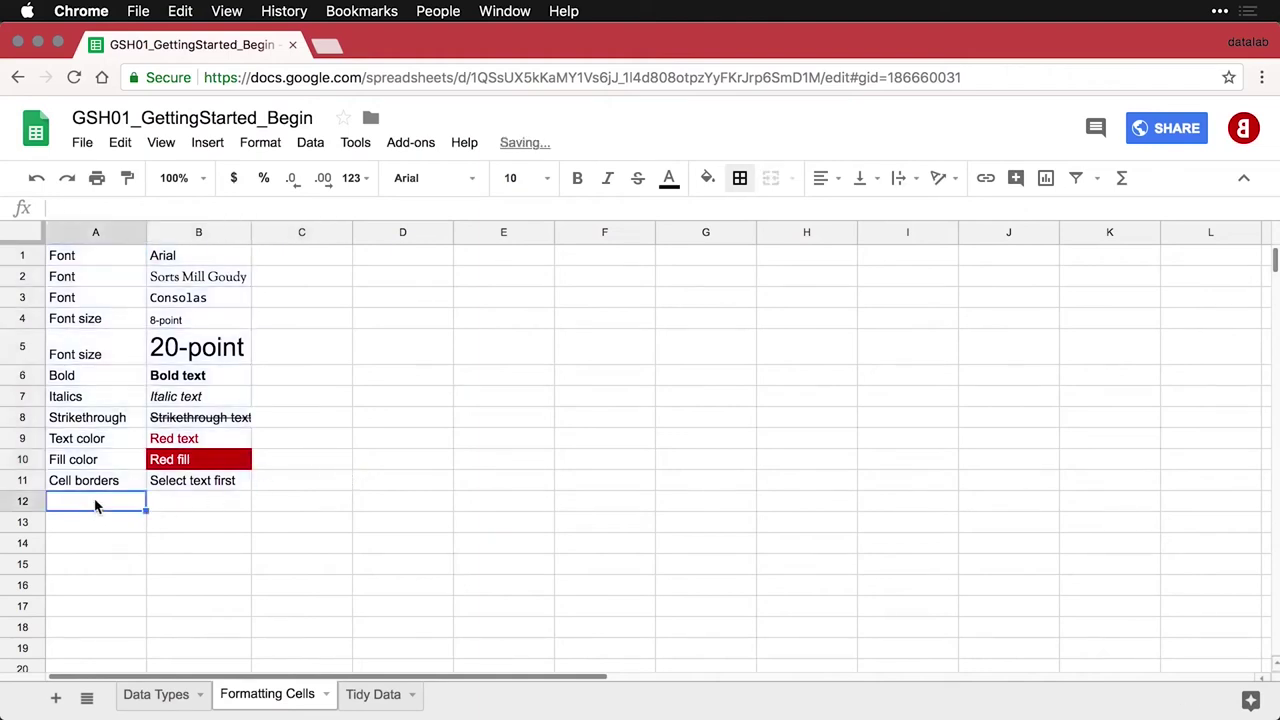
{"action": "type", "text": "Row height\tSnap to fit or consistent size"}
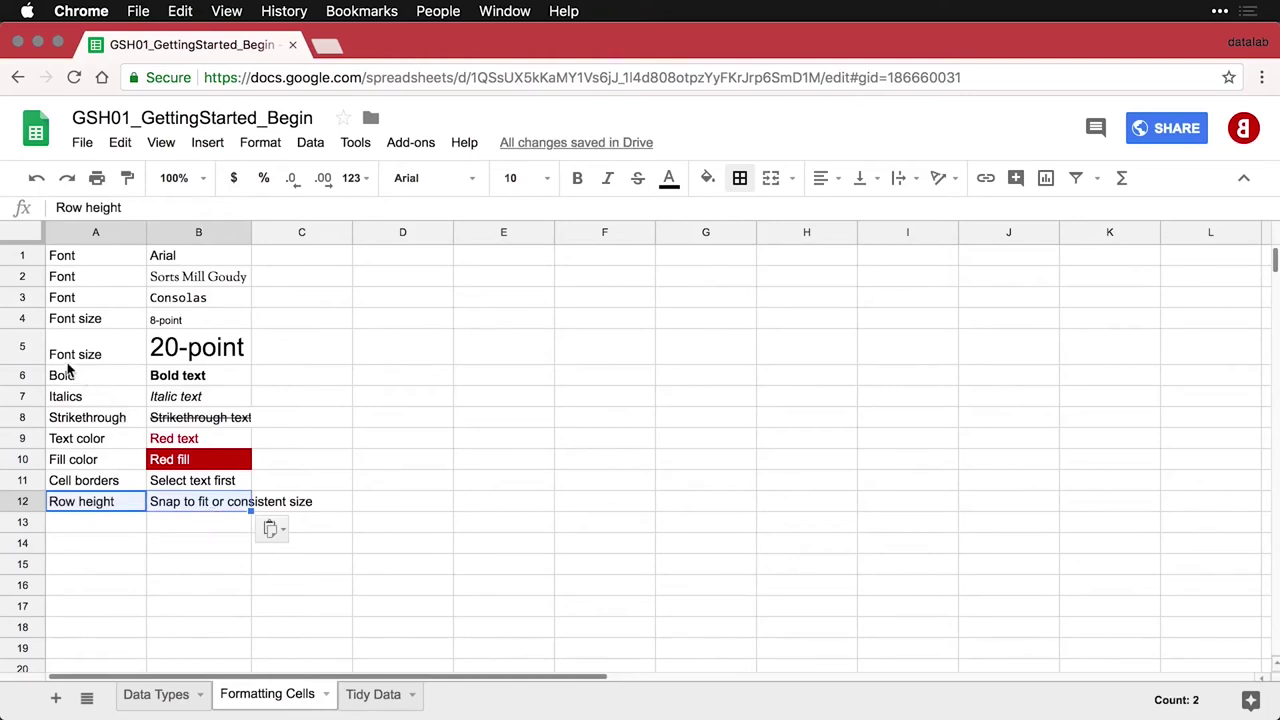
{"action": "left_click", "coordinate": [23, 345]}
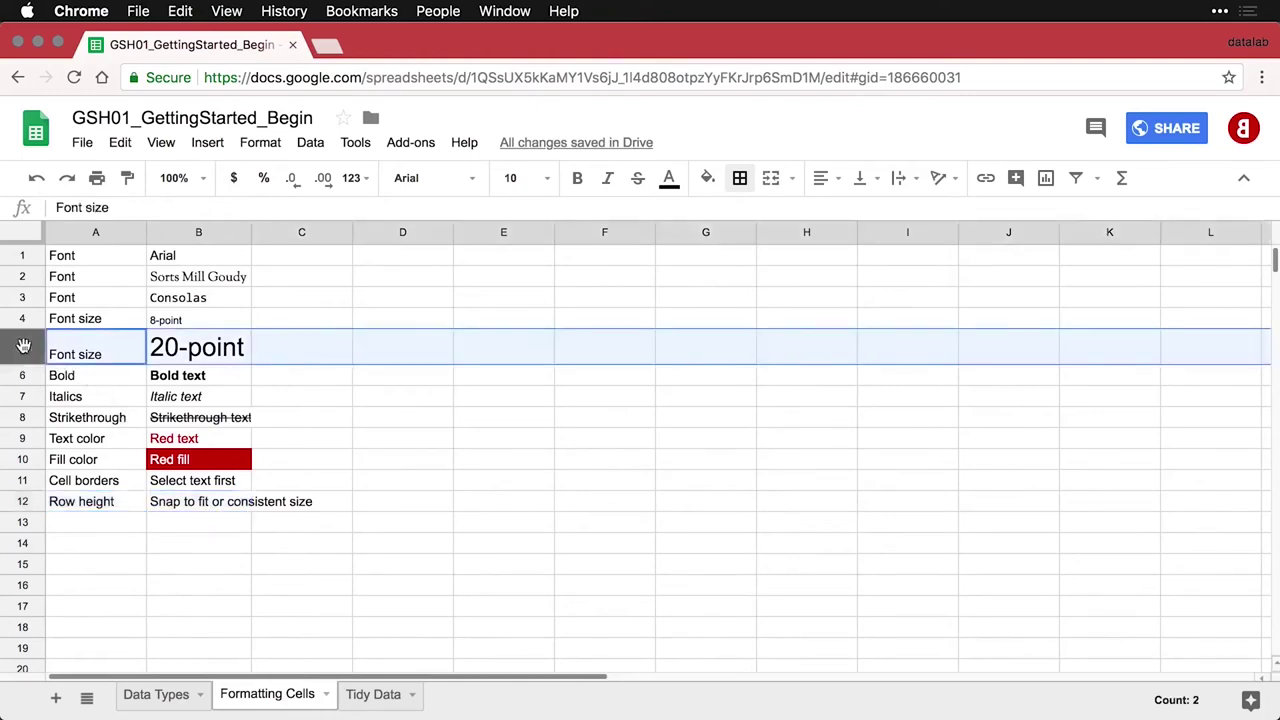
{"action": "left_click_drag", "start_coordinate": [24, 364], "coordinate": [25, 365]}
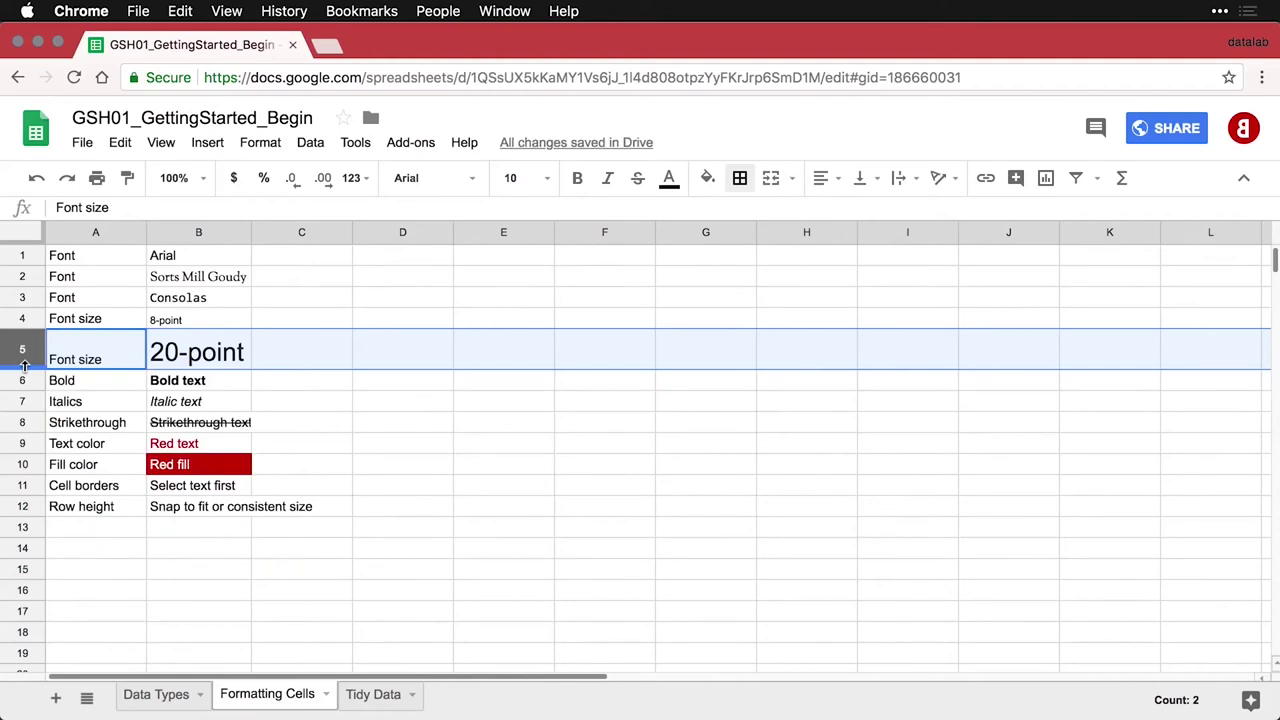
Paste the Column width entry into row 13 and the Small, Medium long, Extra-extra-extra long headings into D1:F1
{"action": "left_click", "coordinate": [100, 536]}
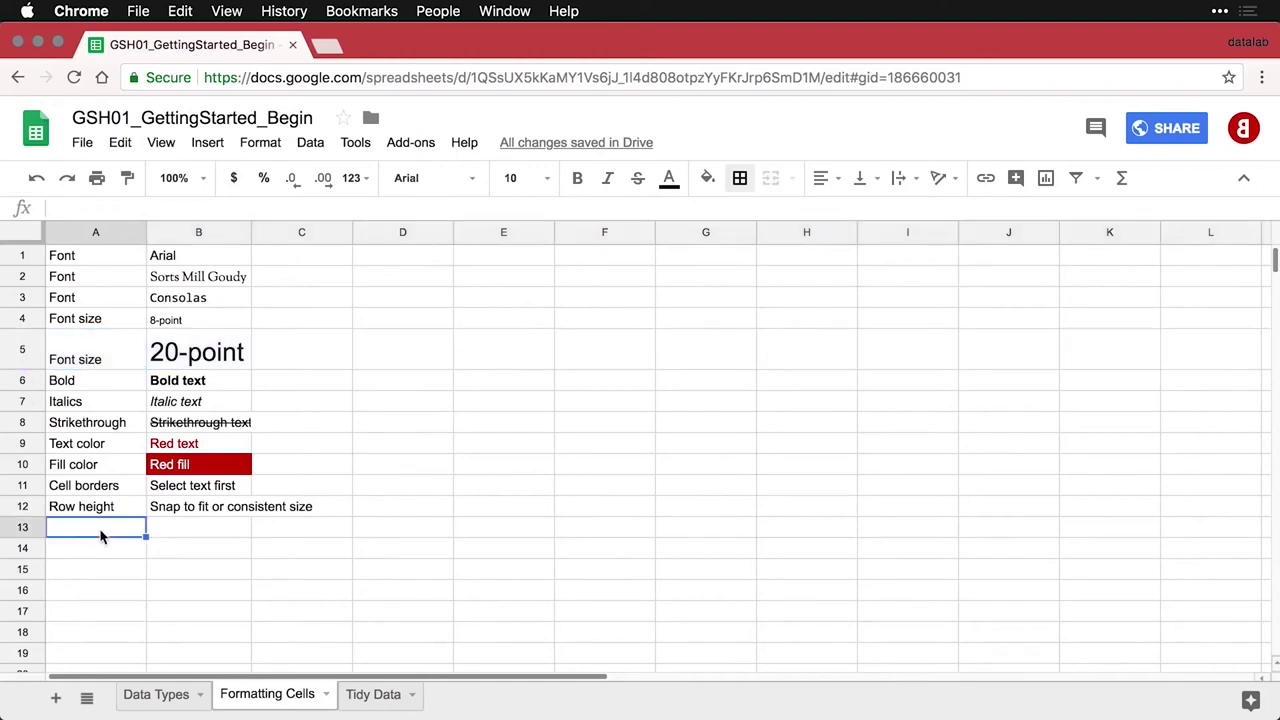
{"action": "type", "text": "Column width\tSnap to fit or consistent size"}
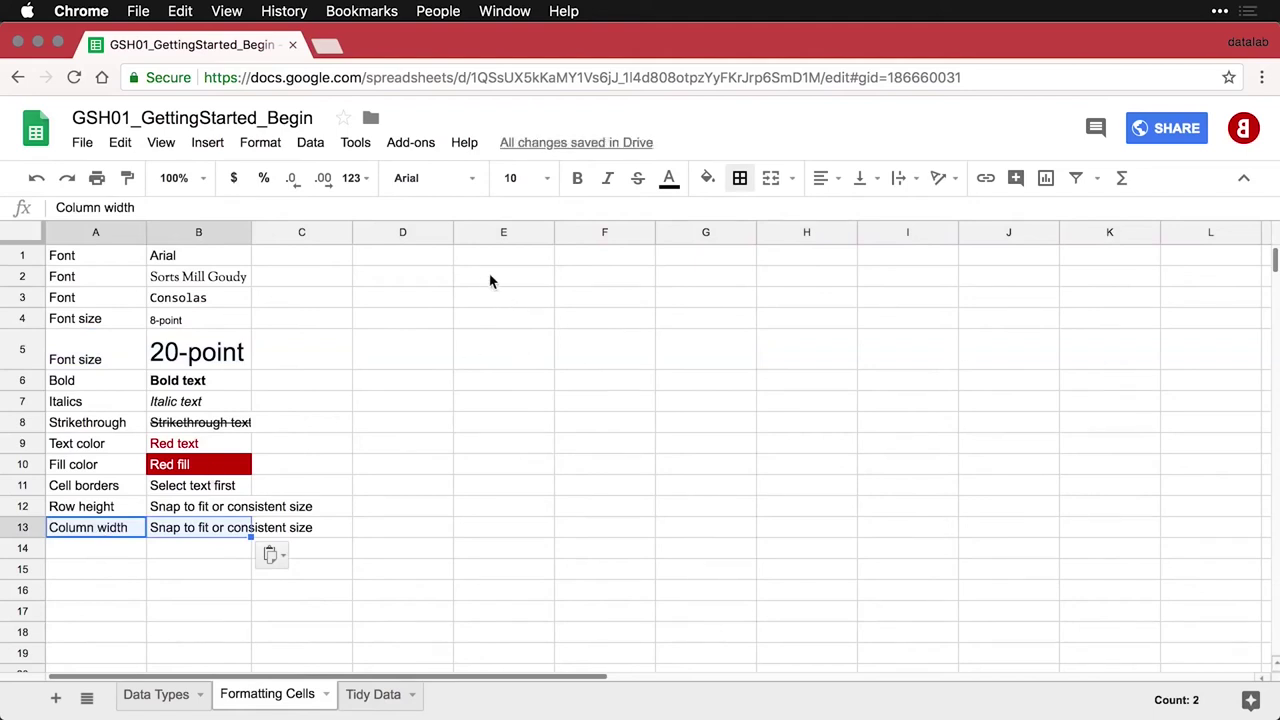
{"action": "left_click", "coordinate": [423, 260]}
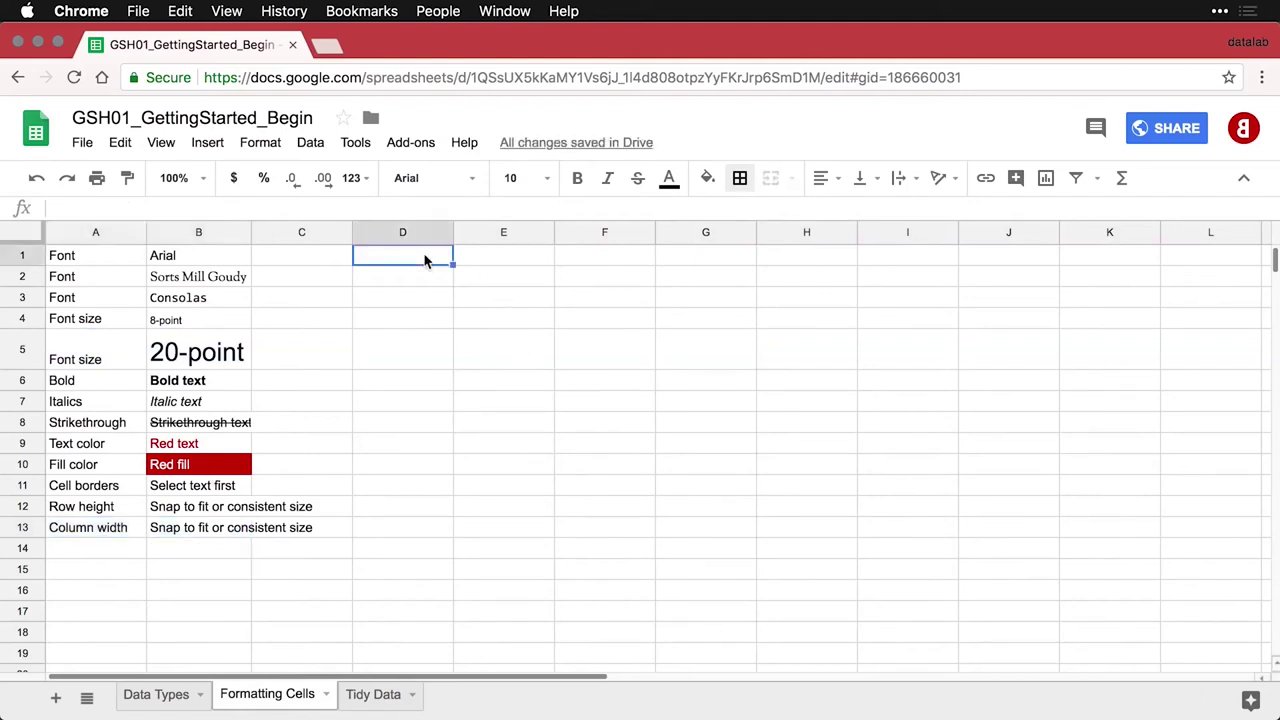
{"action": "type", "text": "Small\tMedium long\tExtra-extra-extra long"}
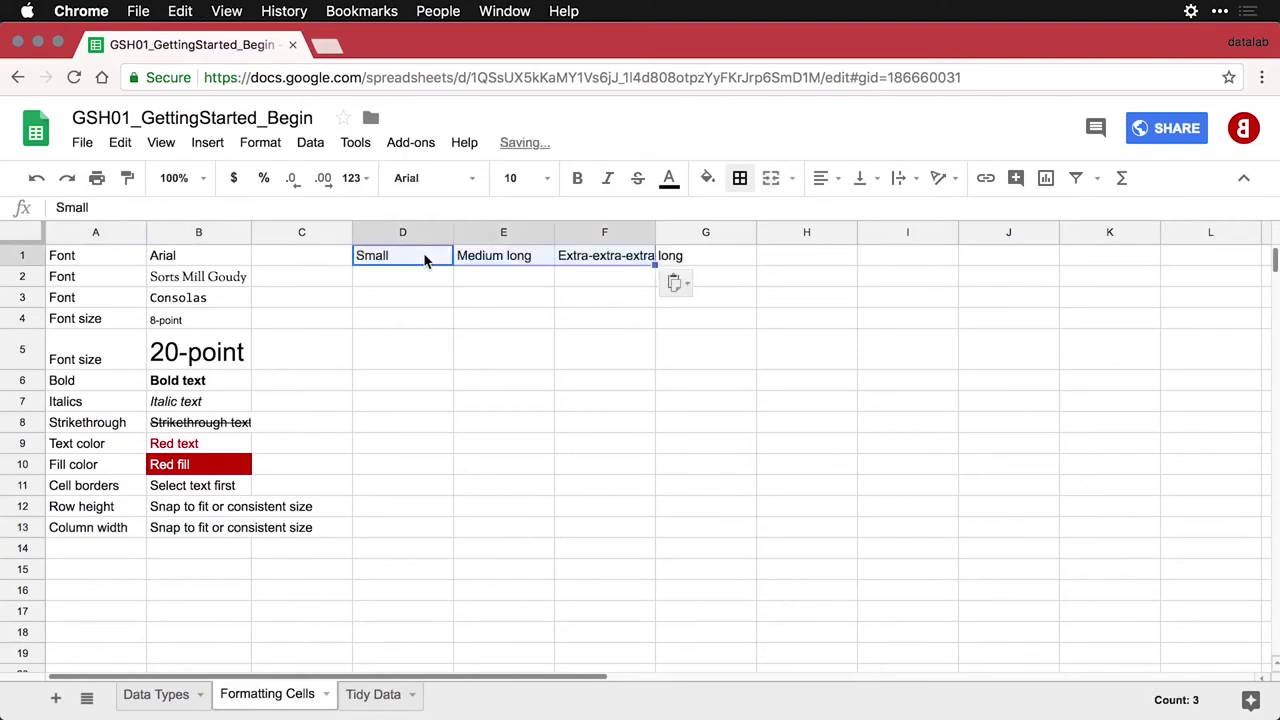
Make the three headings in D1:F1 bold
{"action": "left_click", "coordinate": [423, 297]}
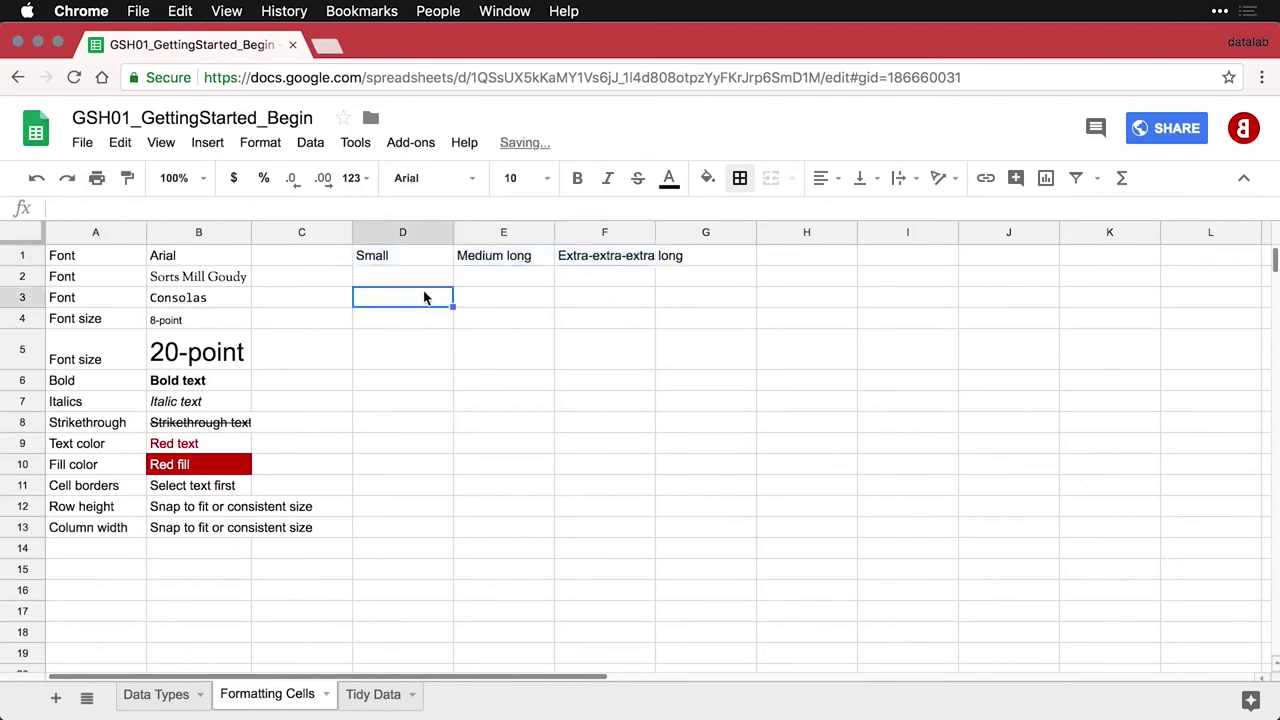
{"action": "left_click", "coordinate": [408, 257]}
{"action": "left_click", "coordinate": [565, 260], "text": "shift"}
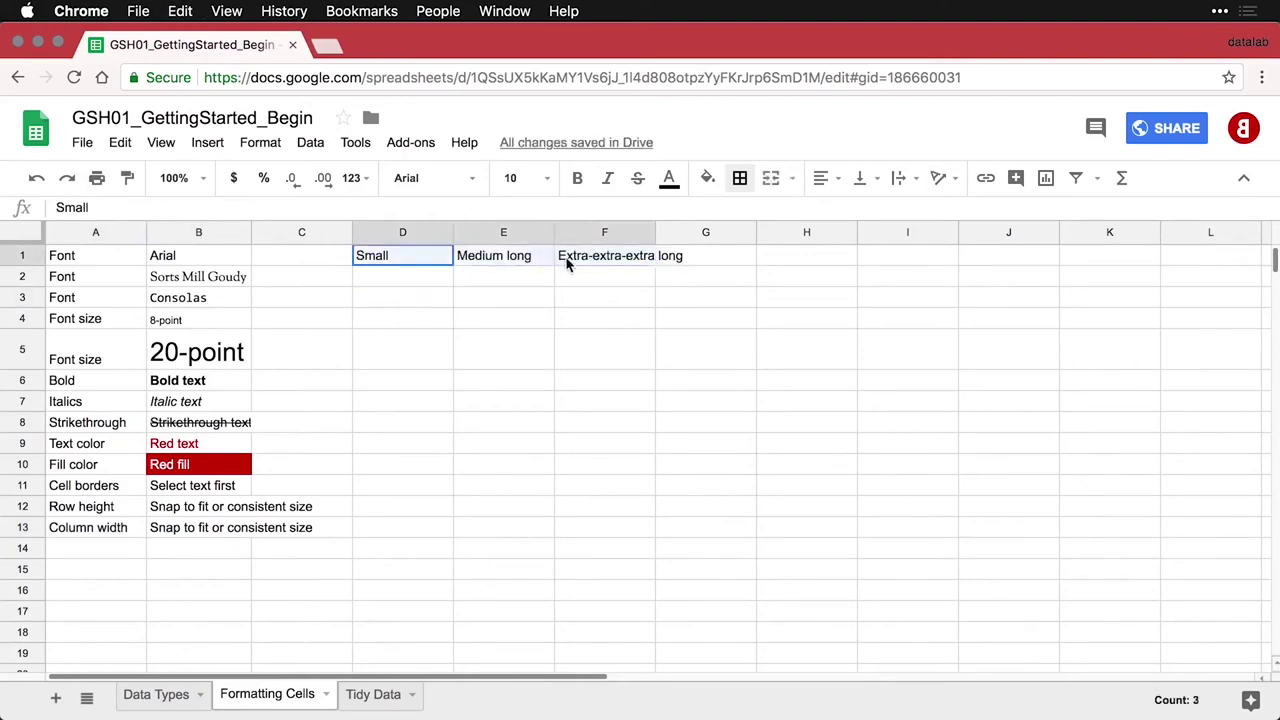
{"action": "key", "text": "super+b"}
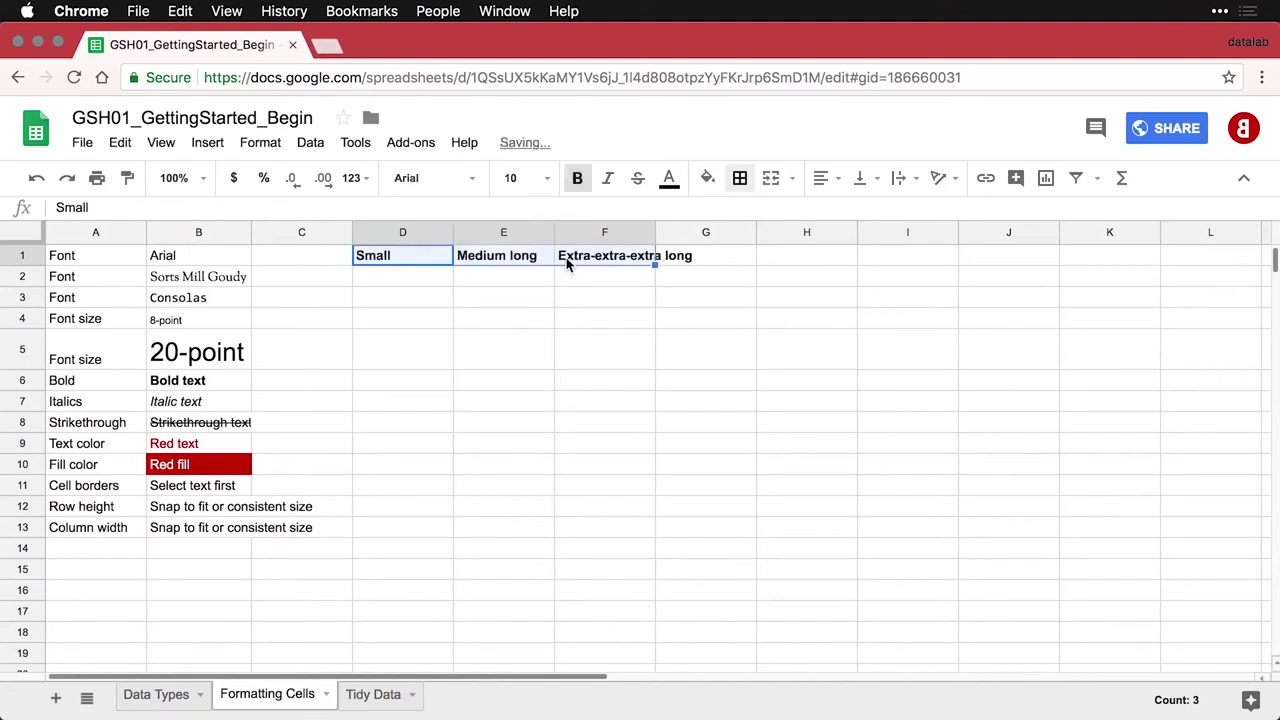
{"action": "left_click", "coordinate": [510, 285]}
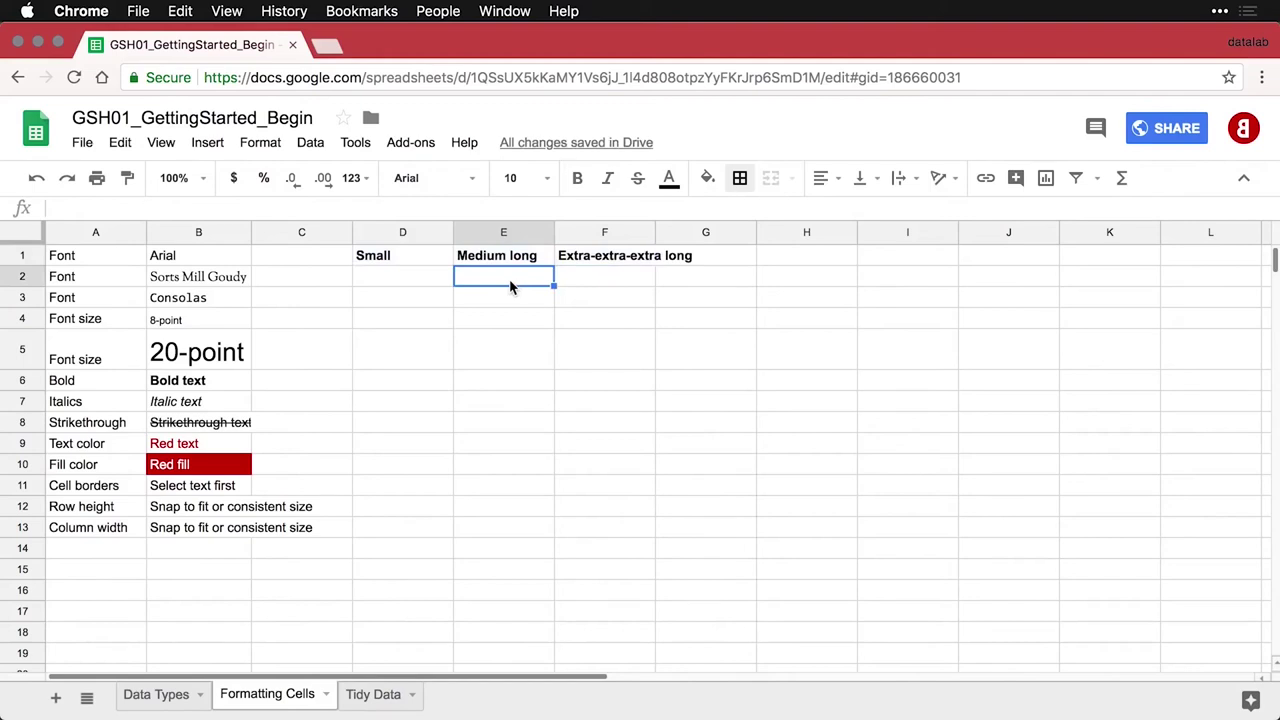
Resize columns D–F to one equal width and paste the Text alignment entry into row 14
{"action": "left_click", "coordinate": [405, 232]}
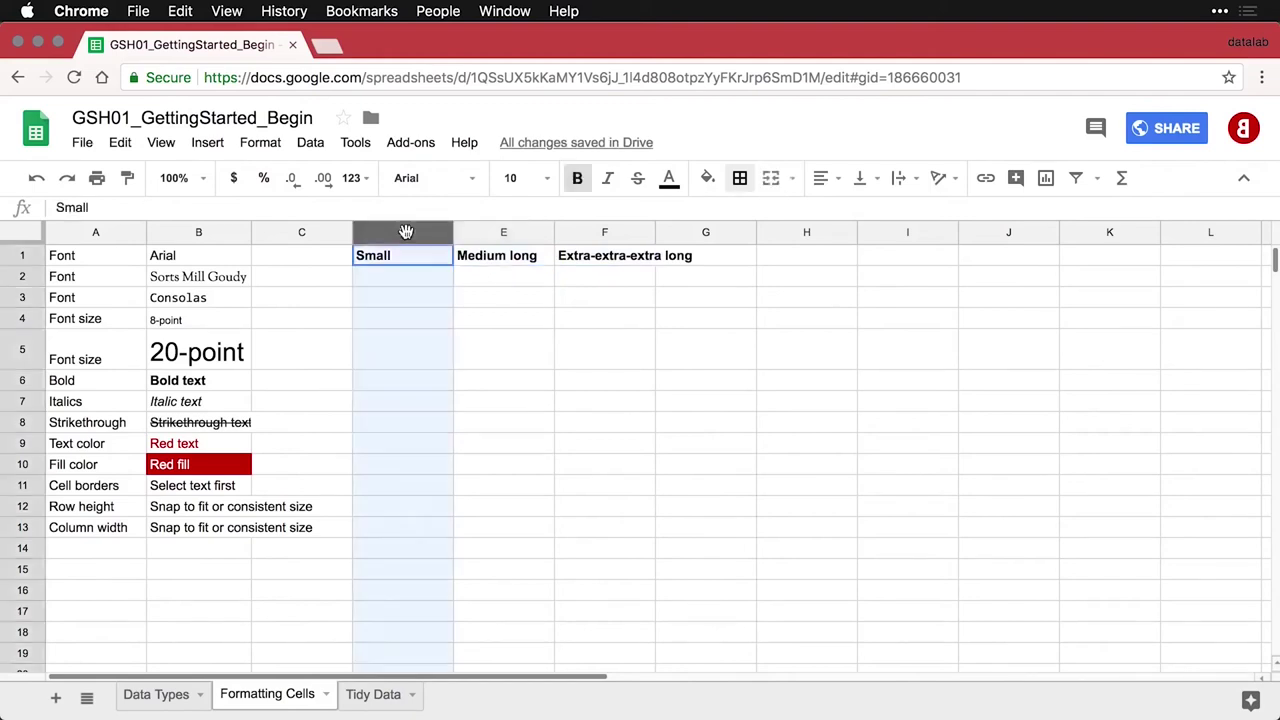
{"action": "left_click_drag", "start_coordinate": [405, 232], "coordinate": [580, 240]}
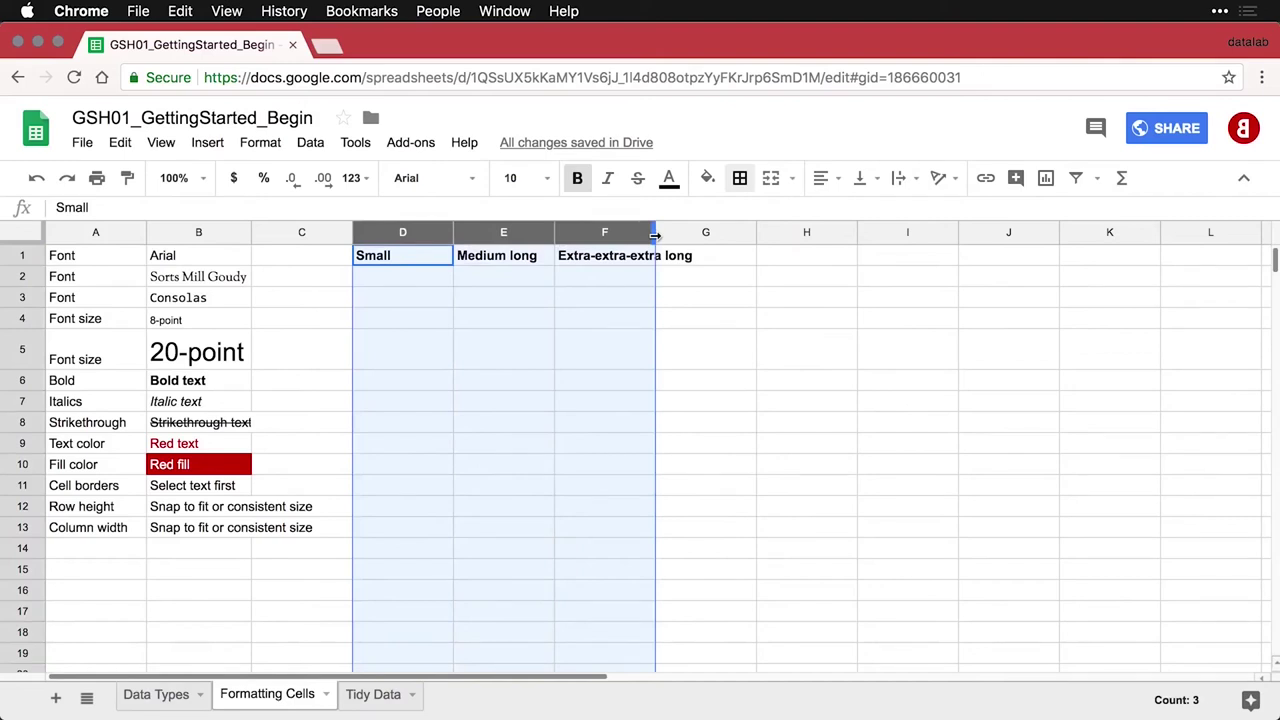
{"action": "left_click_drag", "start_coordinate": [655, 235], "coordinate": [655, 235]}
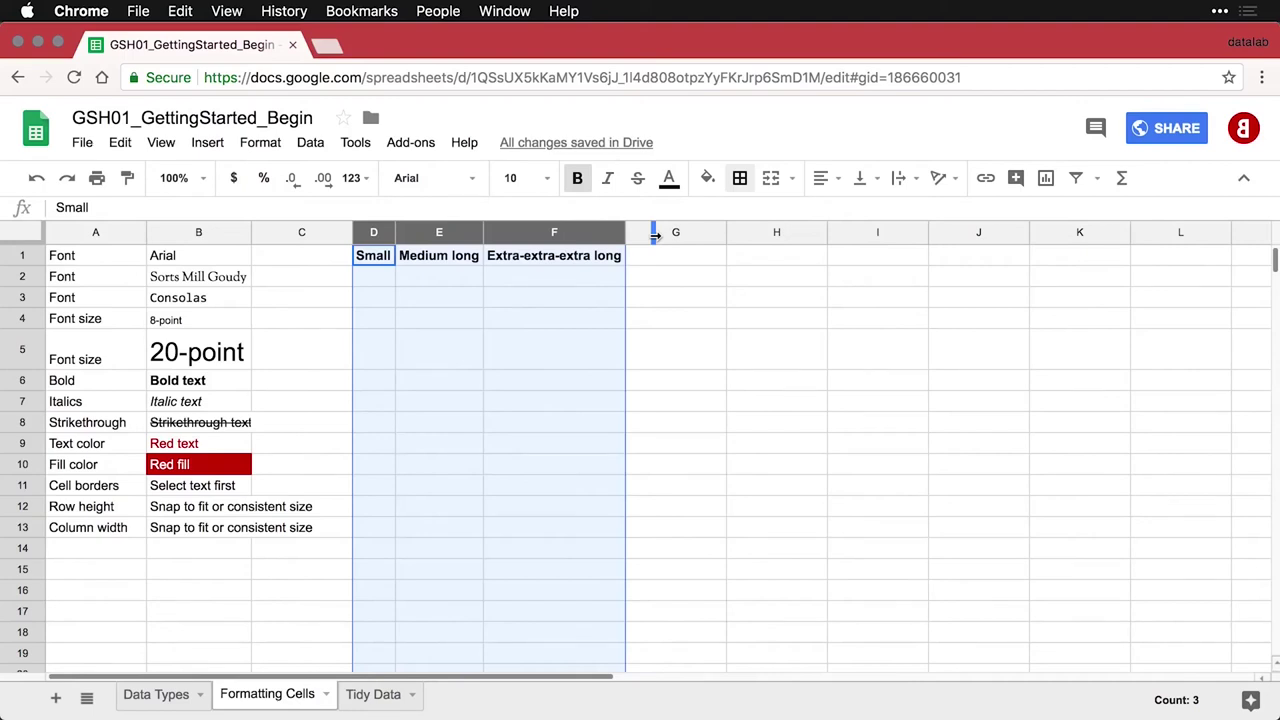
{"action": "left_click", "coordinate": [437, 282]}
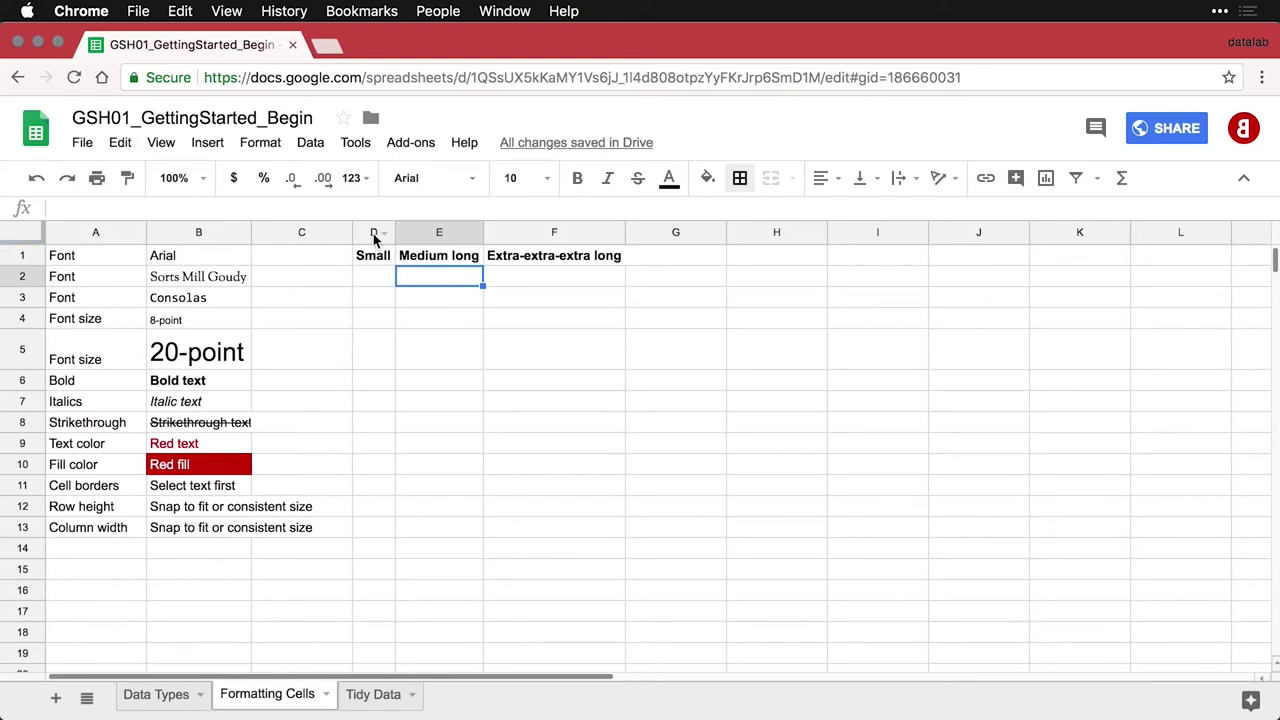
{"action": "left_click_drag", "start_coordinate": [374, 238], "coordinate": [506, 237]}
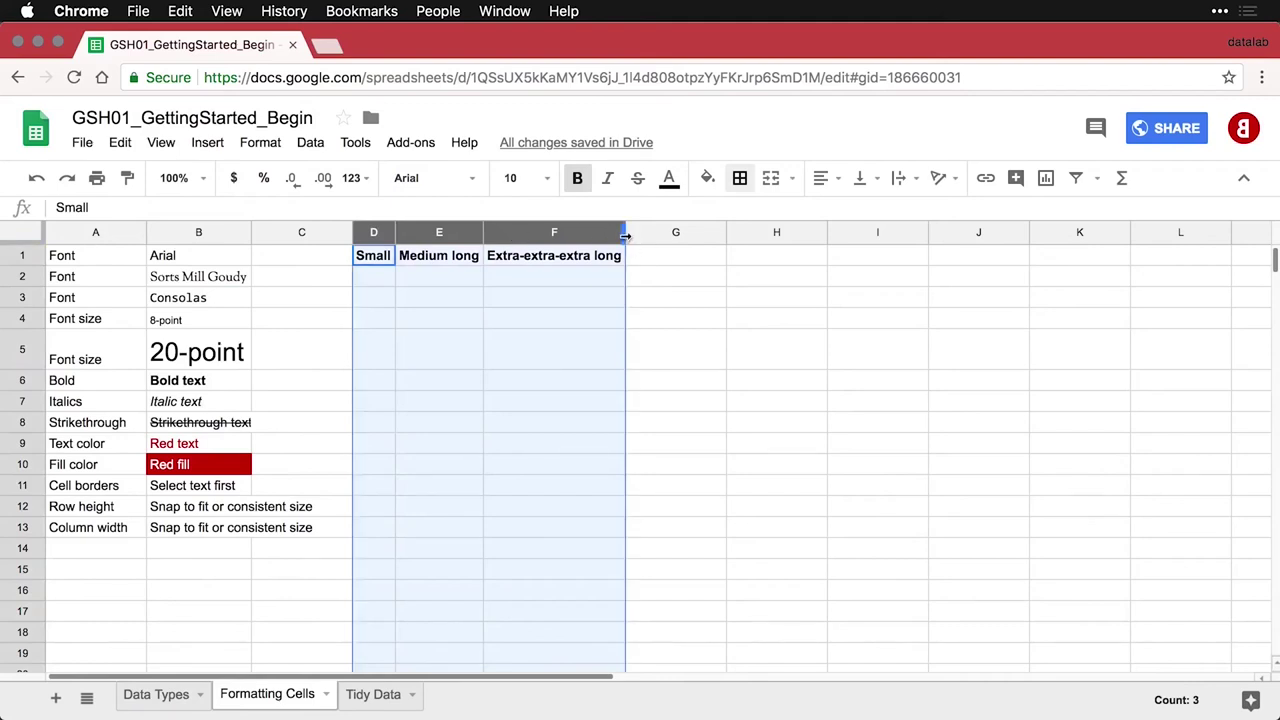
{"action": "left_click_drag", "start_coordinate": [626, 236], "coordinate": [627, 239]}
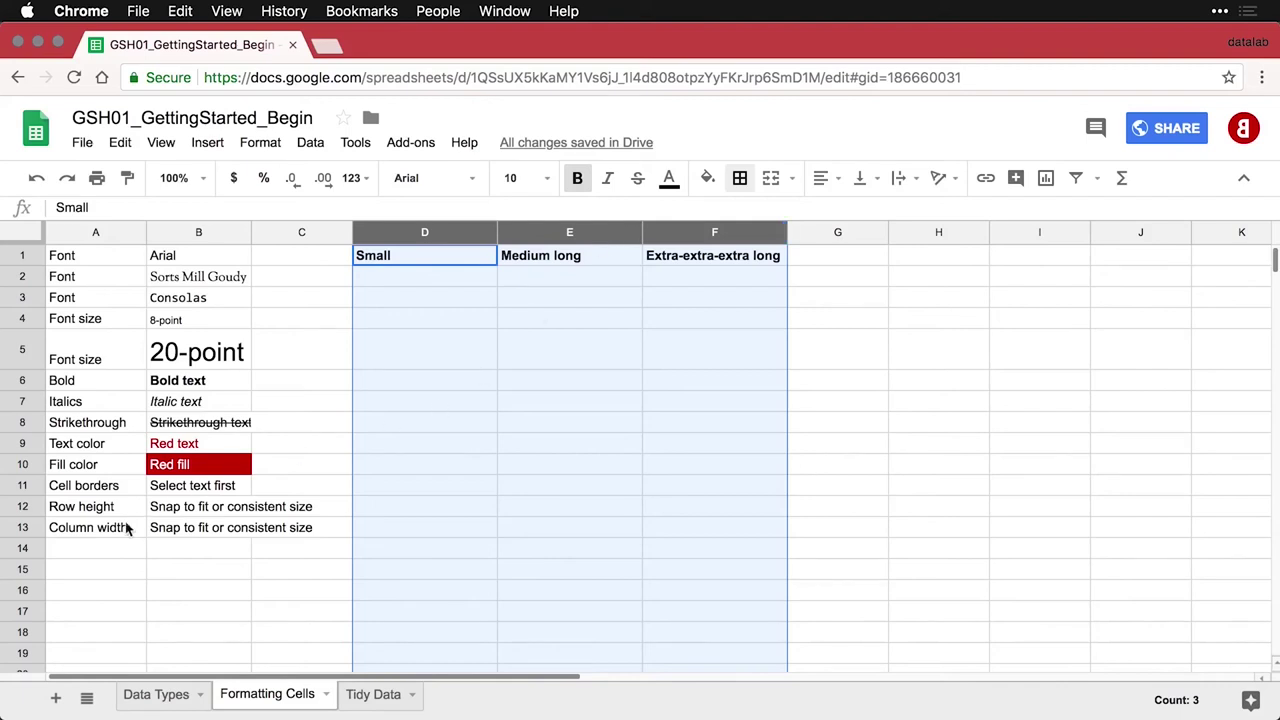
{"action": "left_click", "coordinate": [96, 553]}
{"action": "type", "text": "Text alignment\tHorizontal and vertical"}
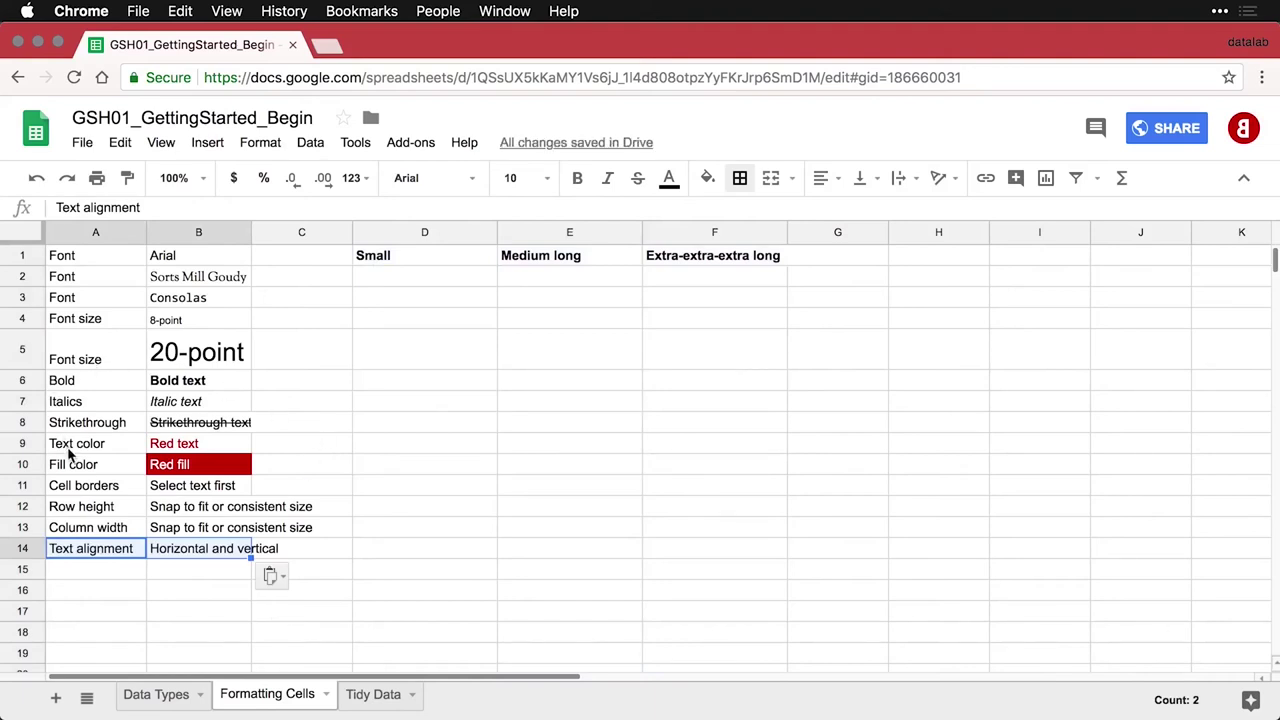
Try centre and right alignment on column A, then return it to left alignment
{"action": "left_click", "coordinate": [100, 232]}
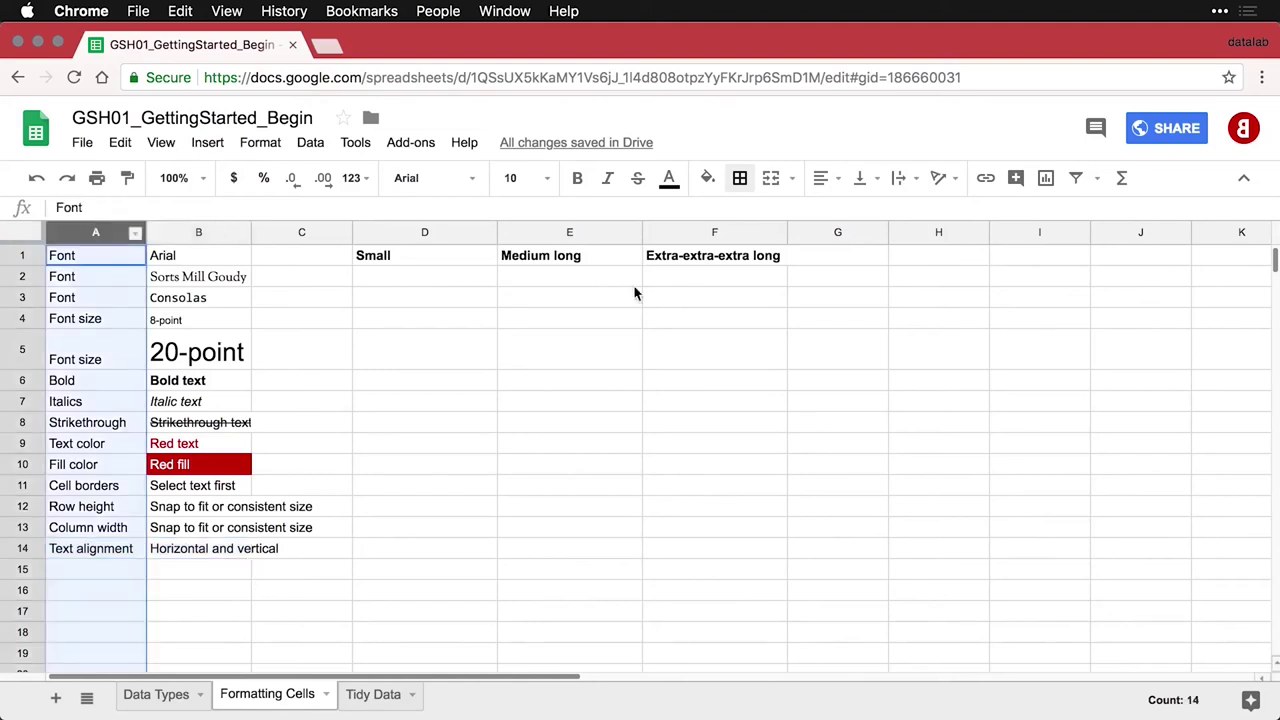
{"action": "left_click", "coordinate": [826, 182]}
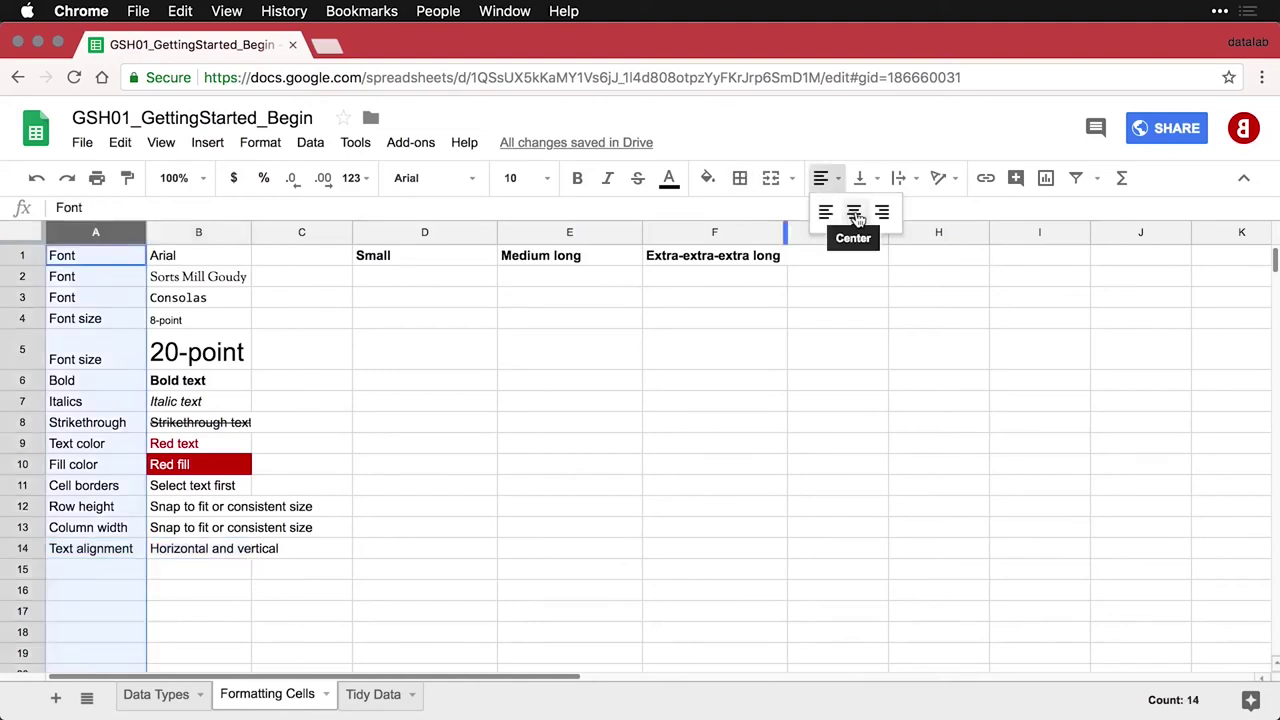
{"action": "left_click", "coordinate": [855, 214]}
{"action": "left_click", "coordinate": [822, 179]}
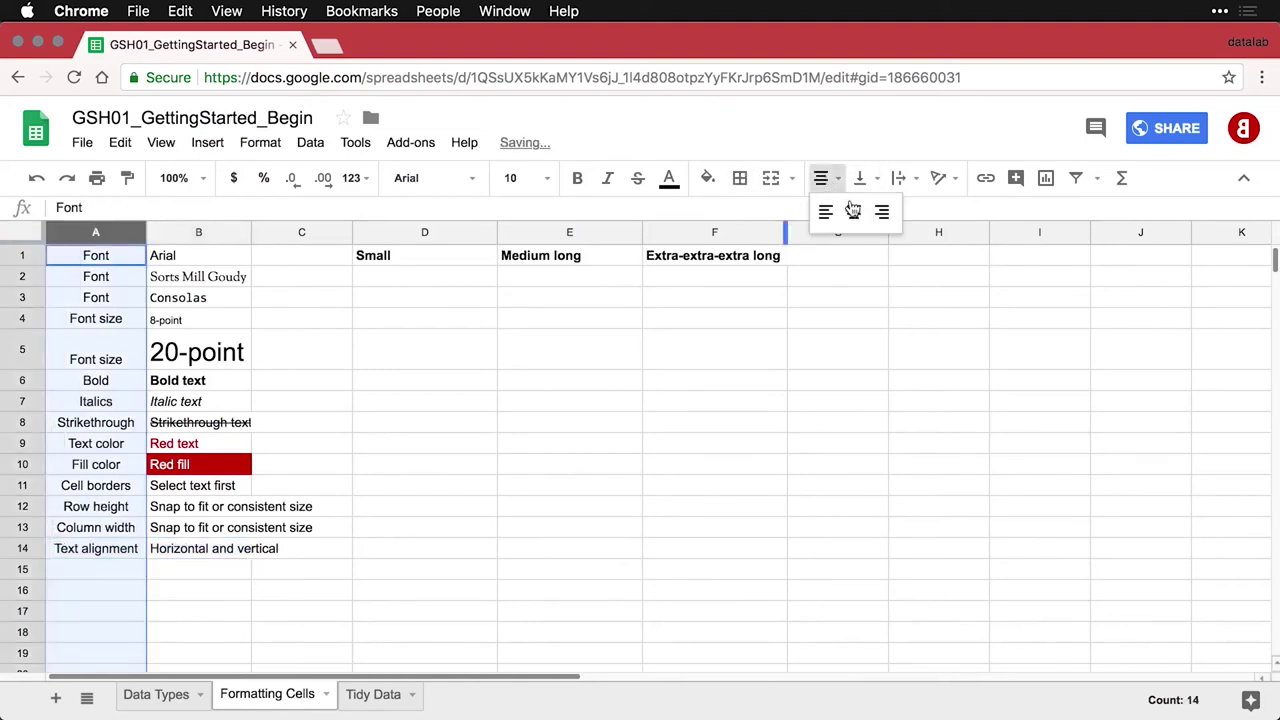
{"action": "left_click", "coordinate": [881, 211]}
{"action": "left_click", "coordinate": [822, 180]}
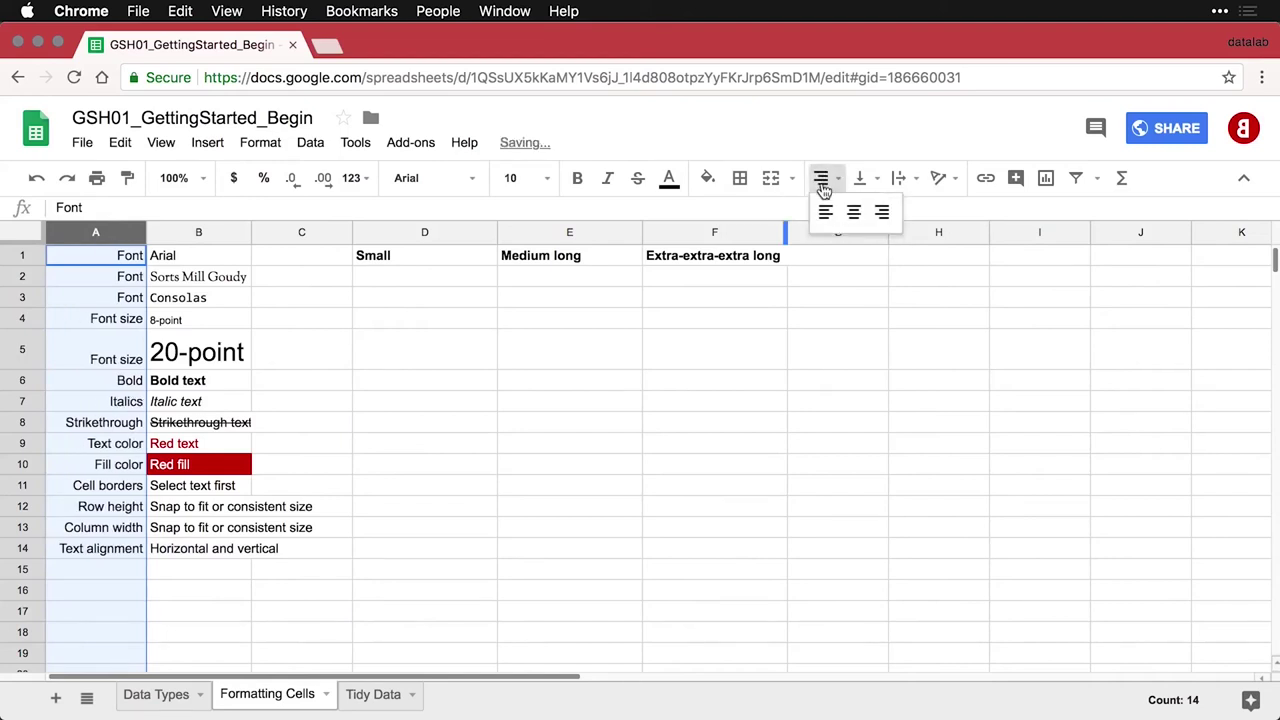
{"action": "left_click", "coordinate": [825, 212]}
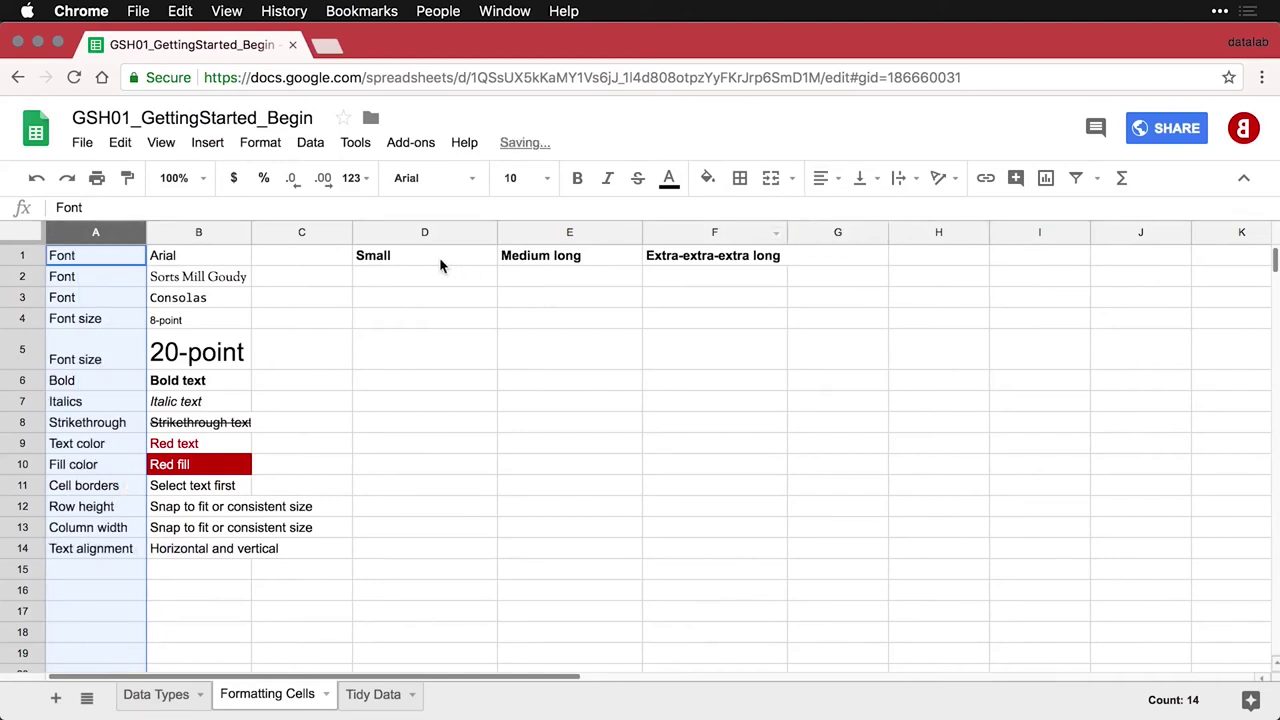
Centre the Small, Medium long and Extra-extra-extra long headings in columns D–F
{"action": "left_click_drag", "start_coordinate": [406, 235], "coordinate": [722, 240]}
{"action": "left_click", "coordinate": [822, 180]}
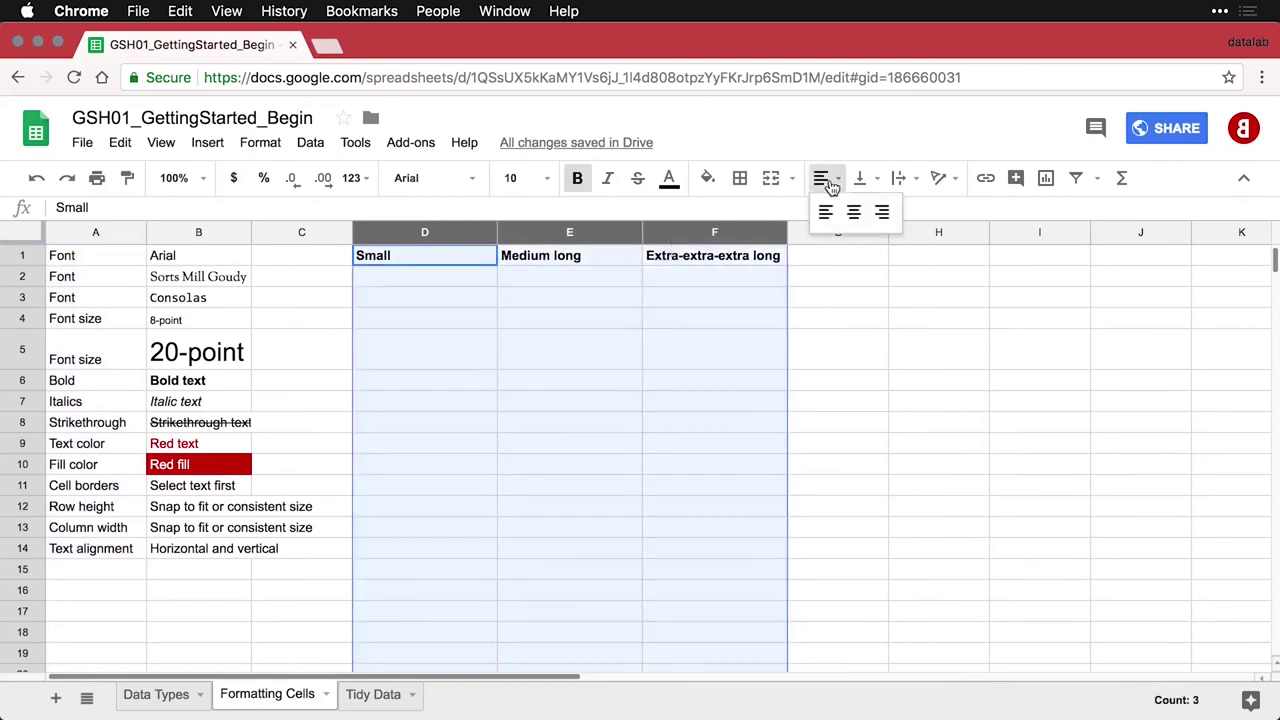
{"action": "left_click", "coordinate": [848, 212]}
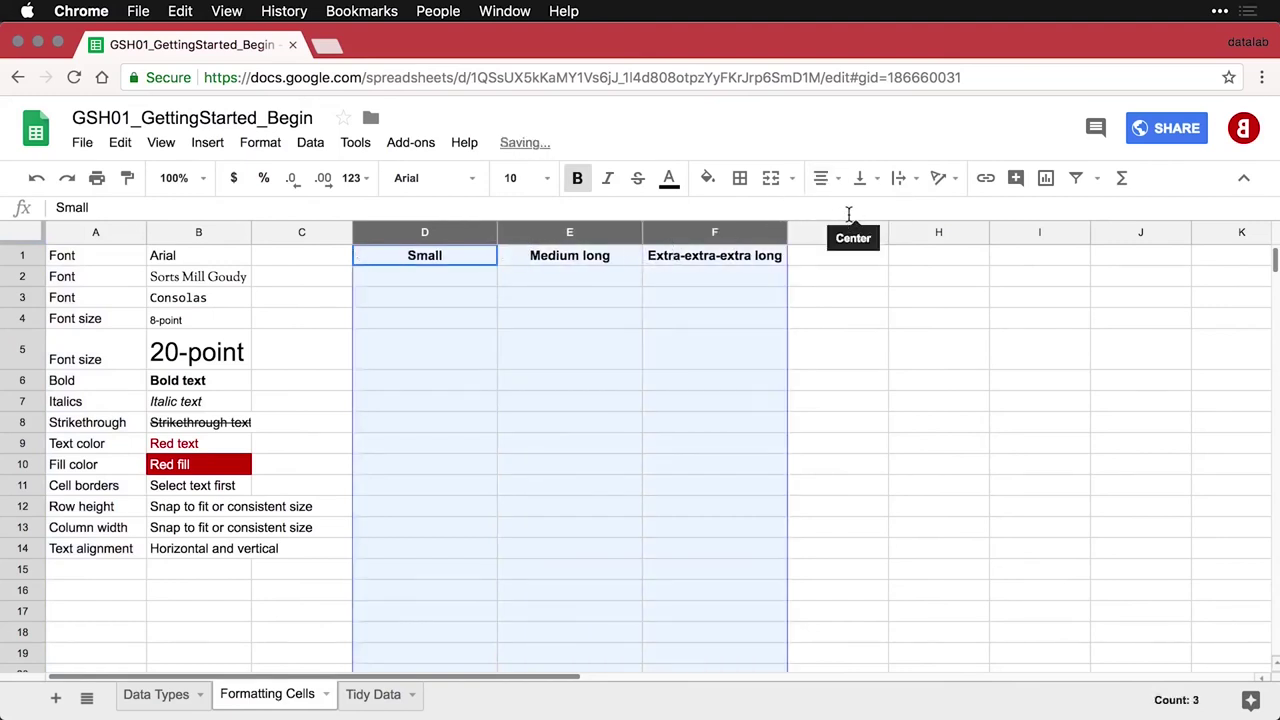
{"action": "left_click", "coordinate": [677, 311]}
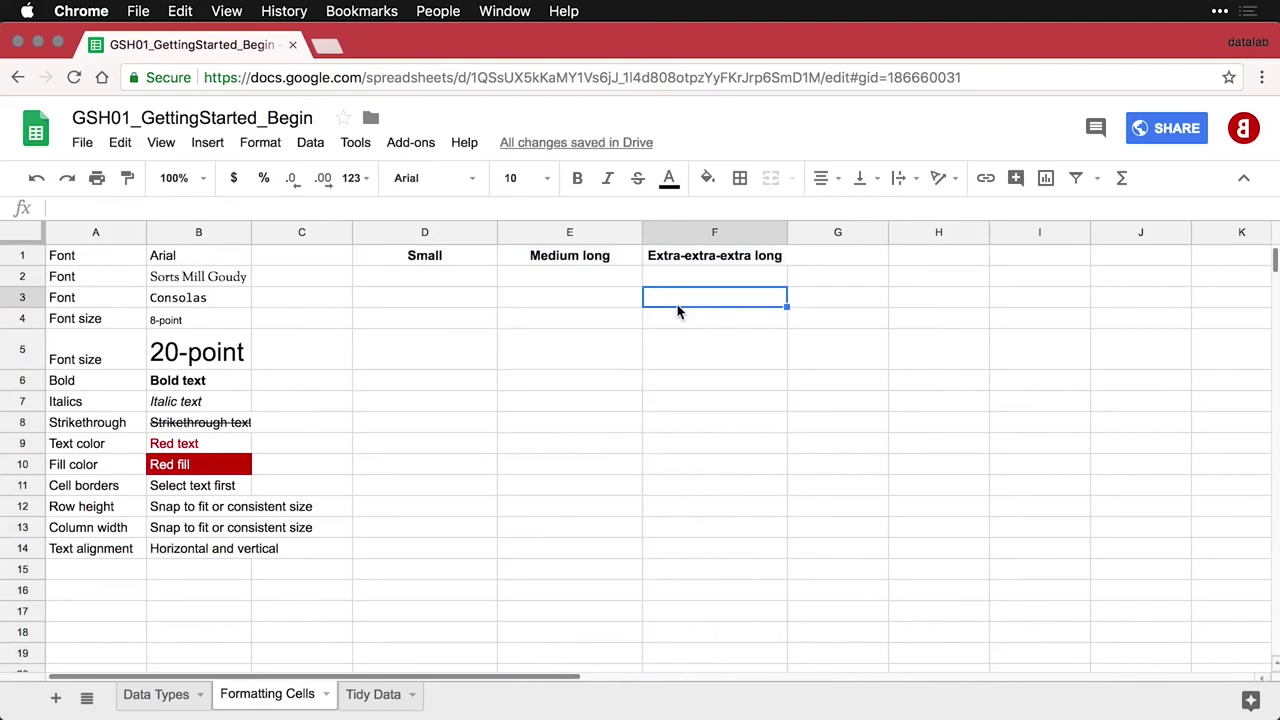
Paste the Text wrapping example into row 15 and make columns D–F narrower
{"action": "left_click", "coordinate": [117, 569]}
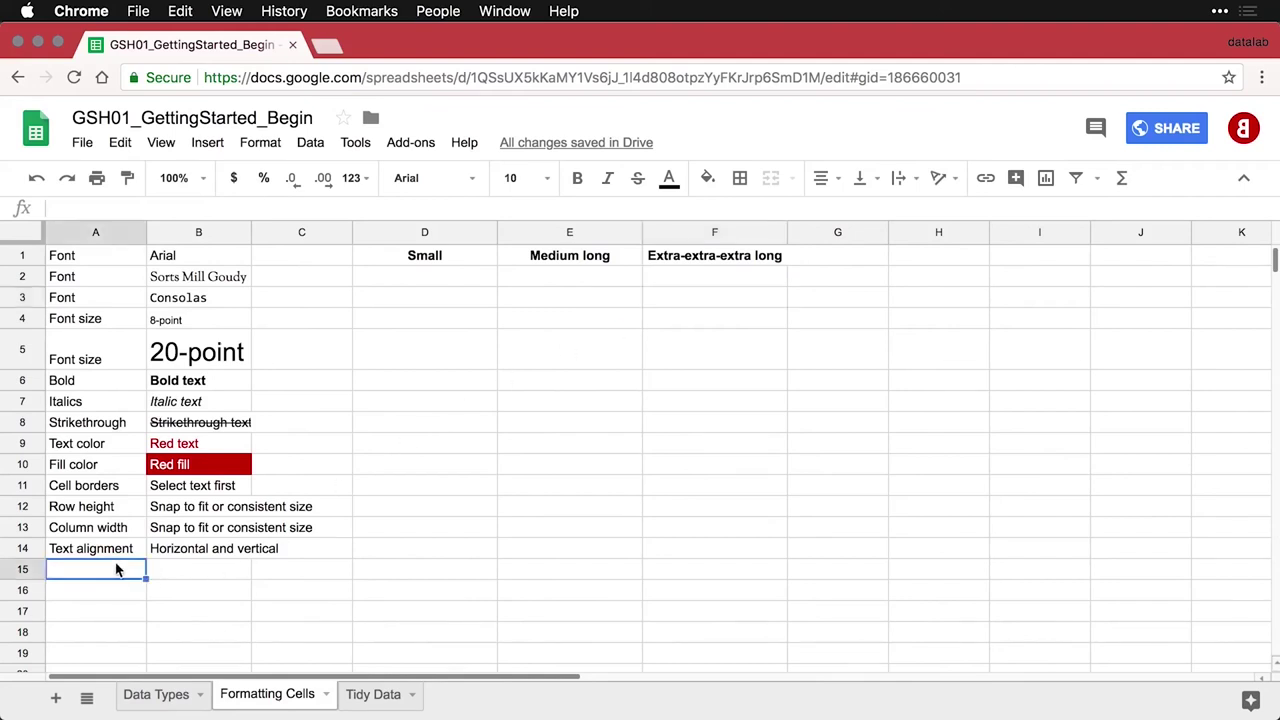
{"action": "type", "text": "Text wrapping\tOverflow, wrap, and clip"}
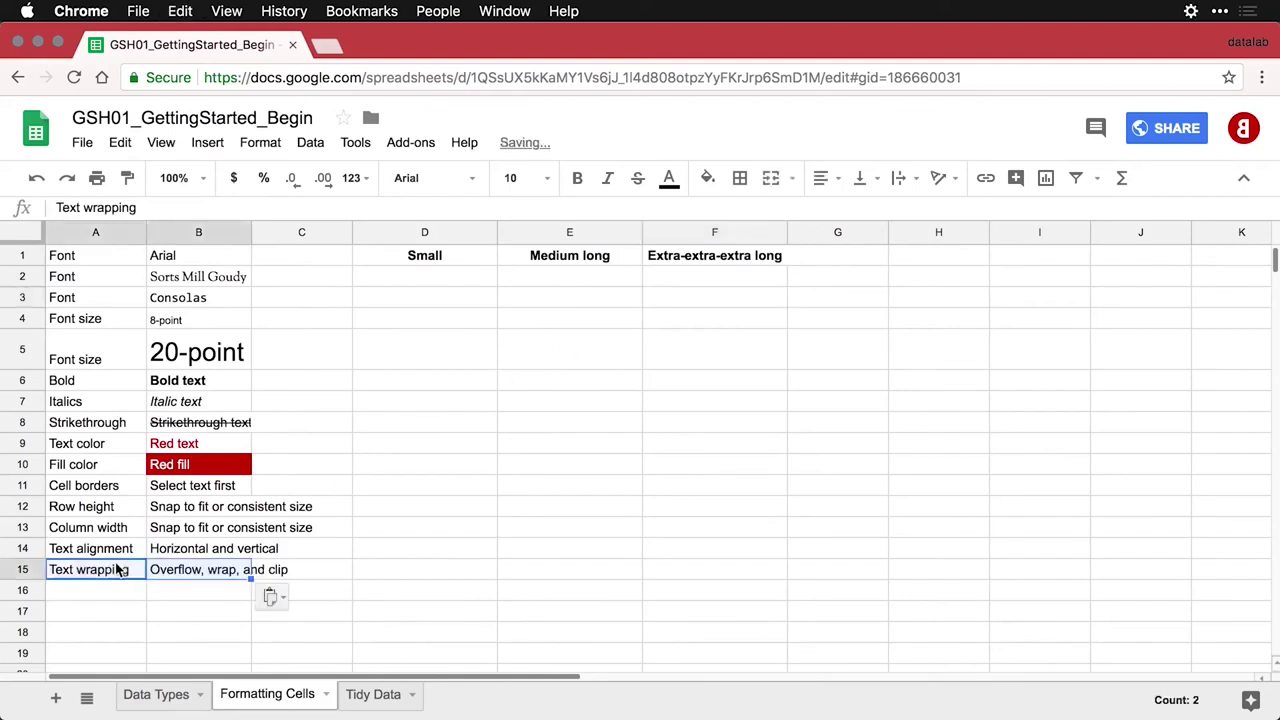
{"action": "left_click", "coordinate": [198, 579]}
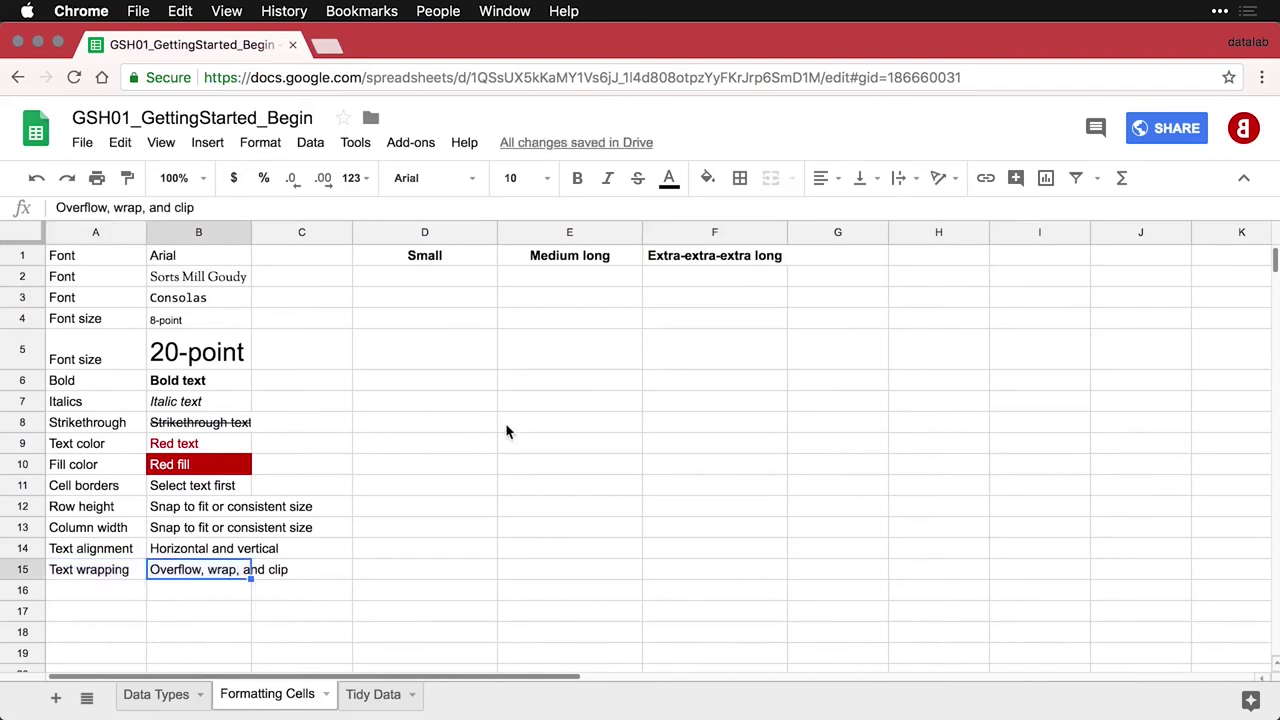
{"action": "left_click_drag", "start_coordinate": [425, 234], "coordinate": [668, 236]}
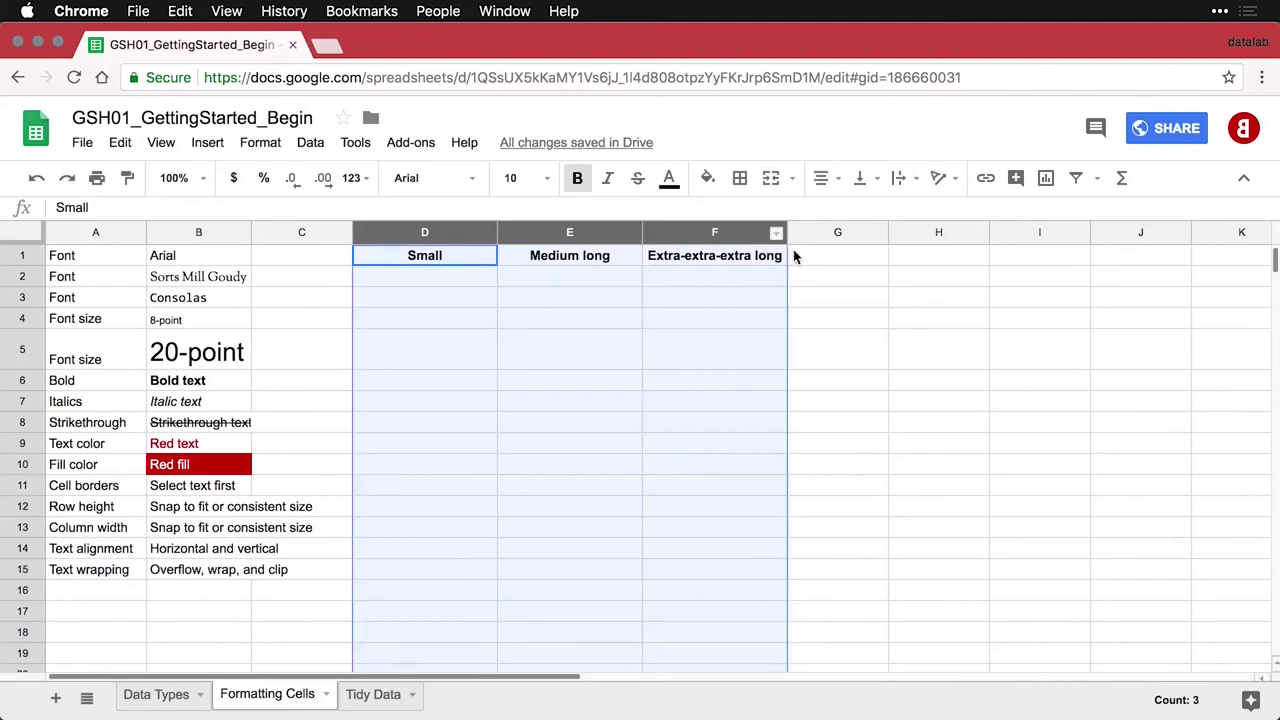
{"action": "left_click_drag", "start_coordinate": [788, 238], "coordinate": [731, 242]}
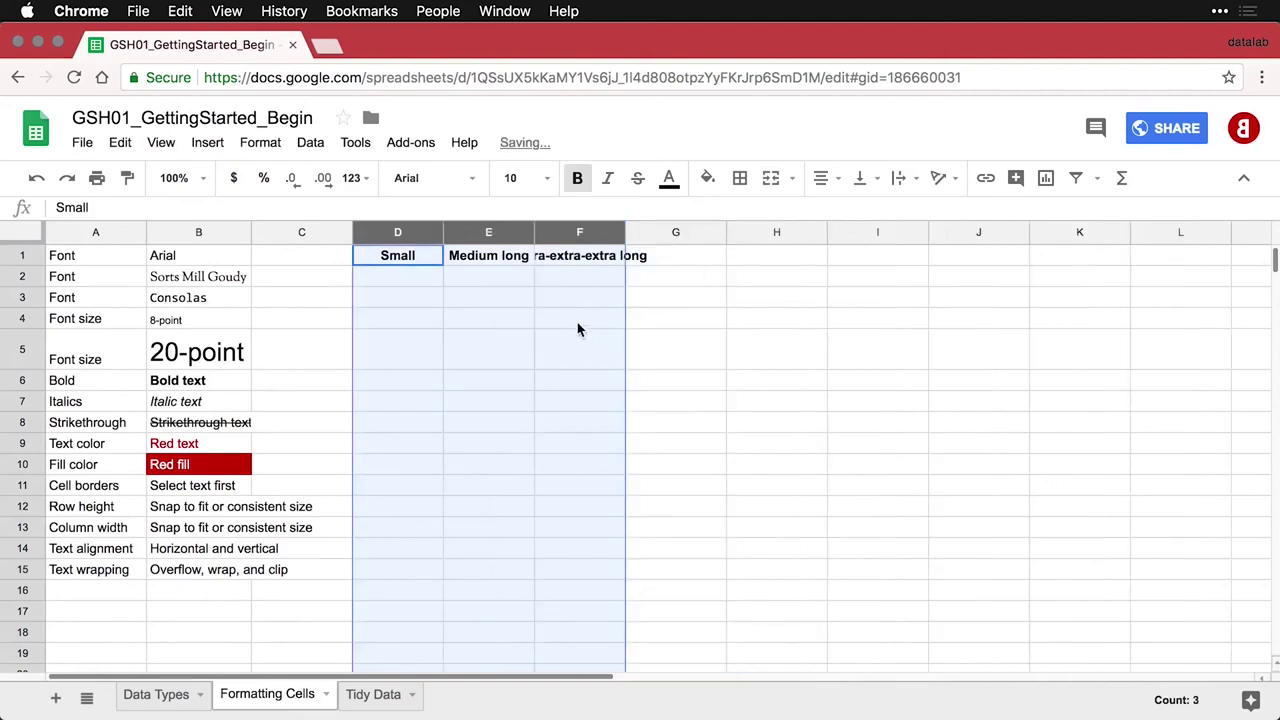
Set F1 to wrap and change its heading to 'Extra extra extra long'
{"action": "left_click", "coordinate": [586, 259]}
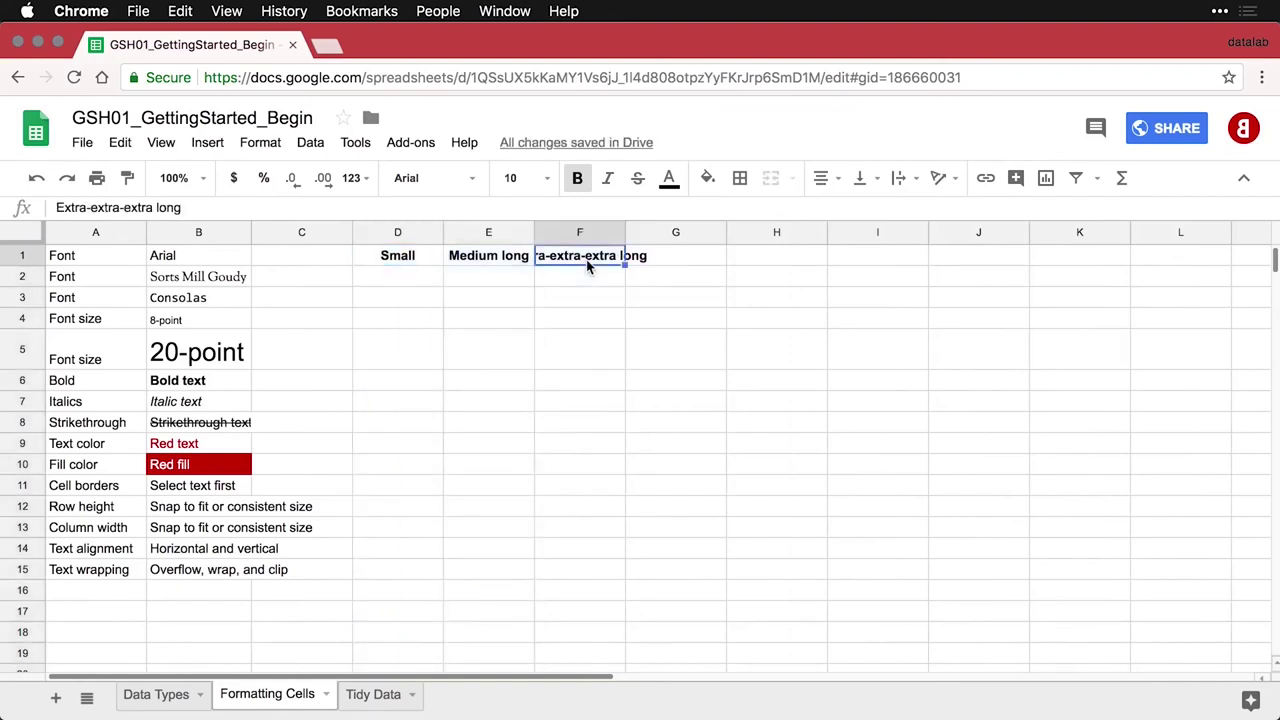
{"action": "left_click", "coordinate": [917, 181]}
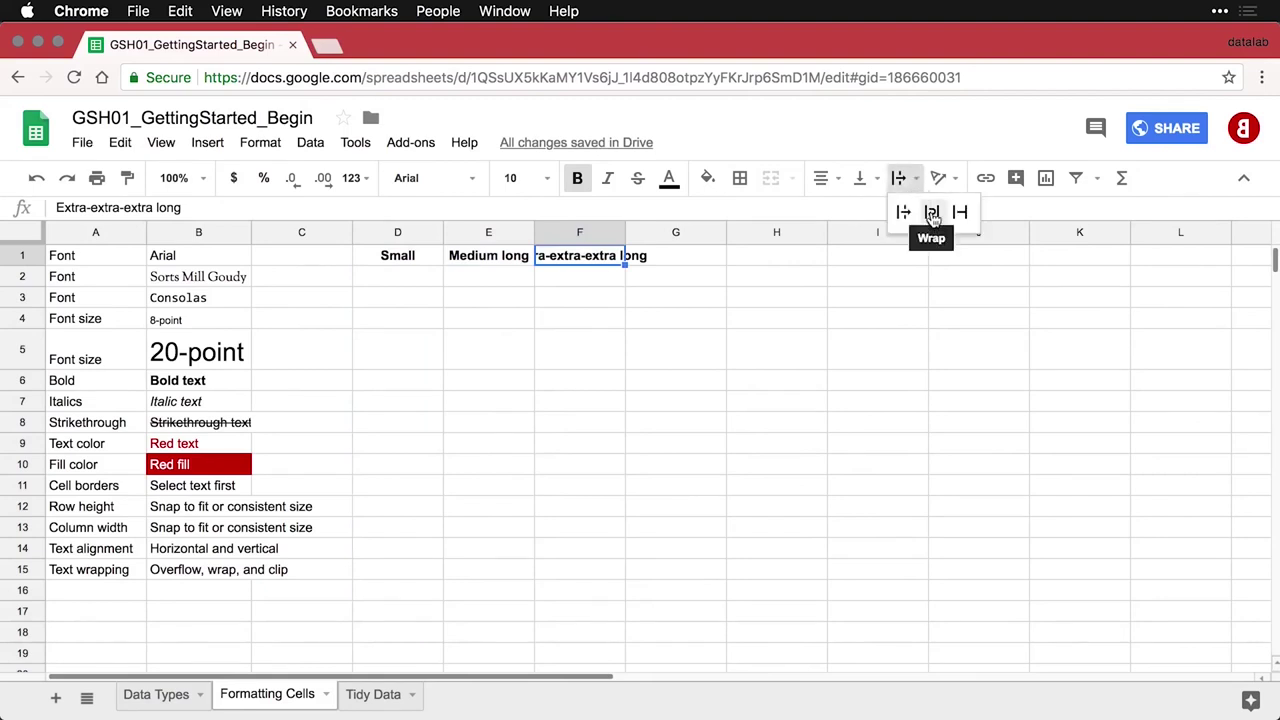
{"action": "left_click", "coordinate": [931, 214]}
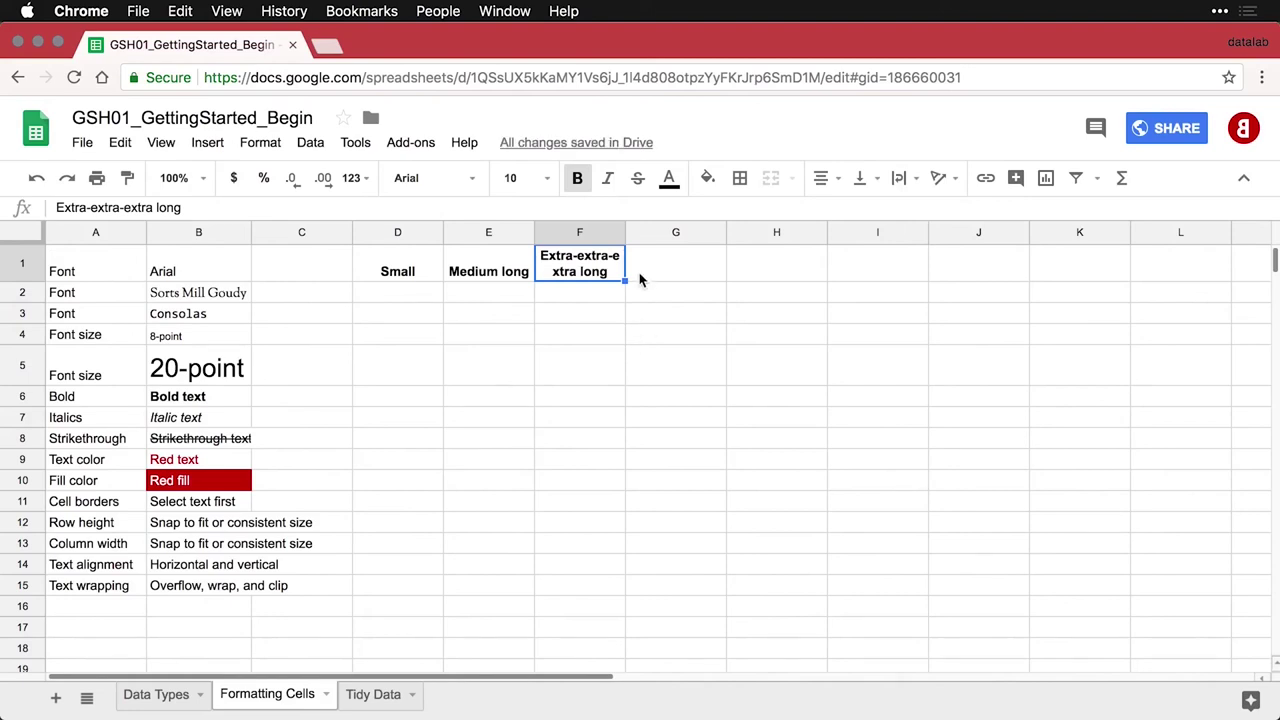
{"action": "double_click", "coordinate": [609, 258]}
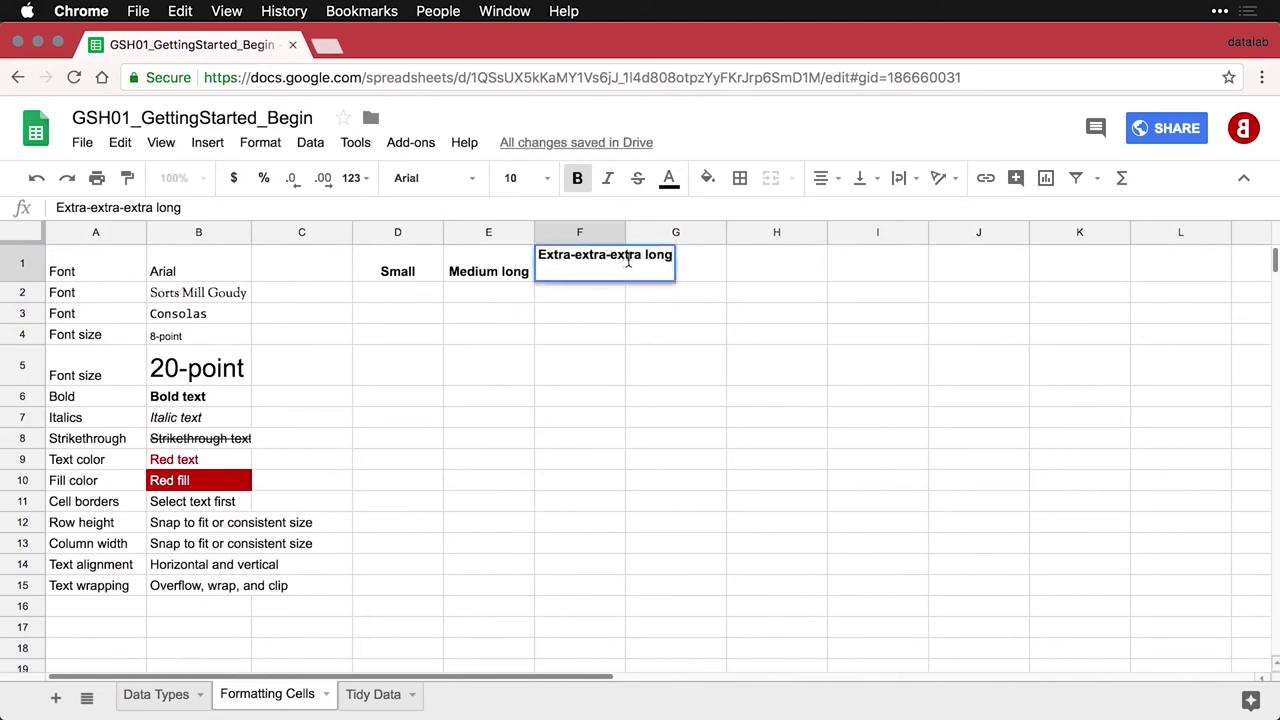
{"action": "key", "text": "BackSpace"}
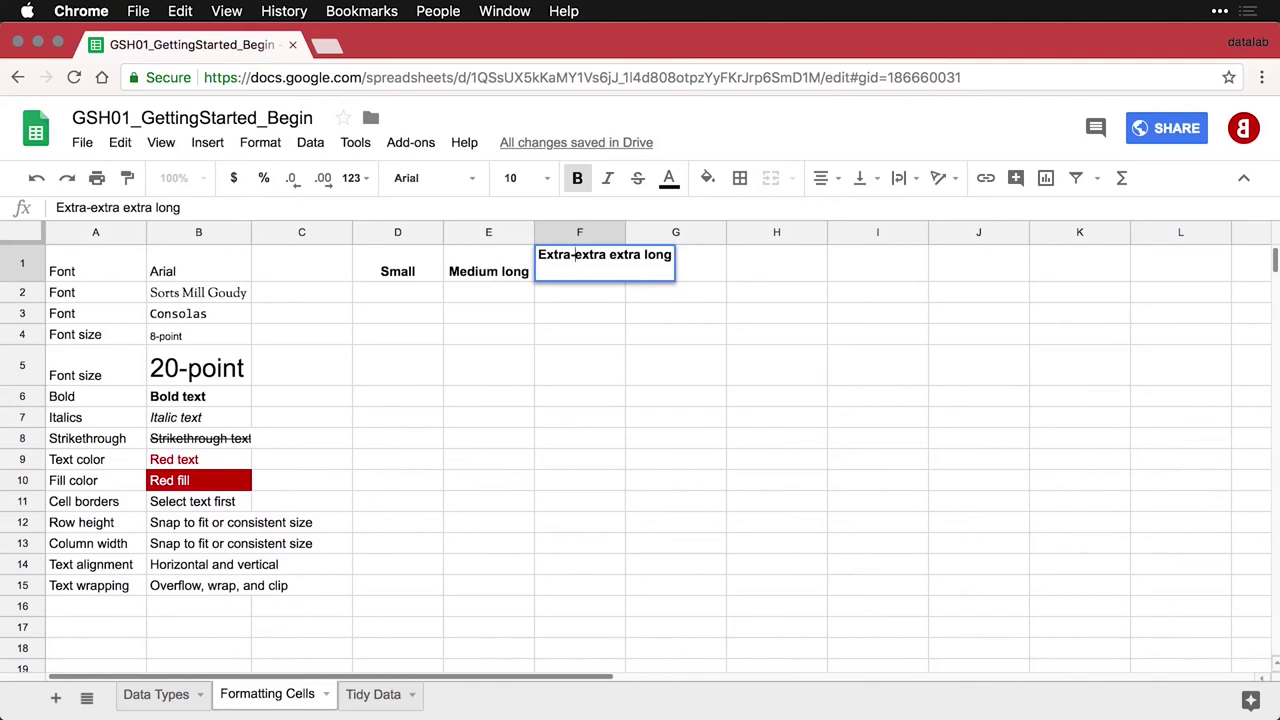
{"action": "key", "text": "BackSpace"}
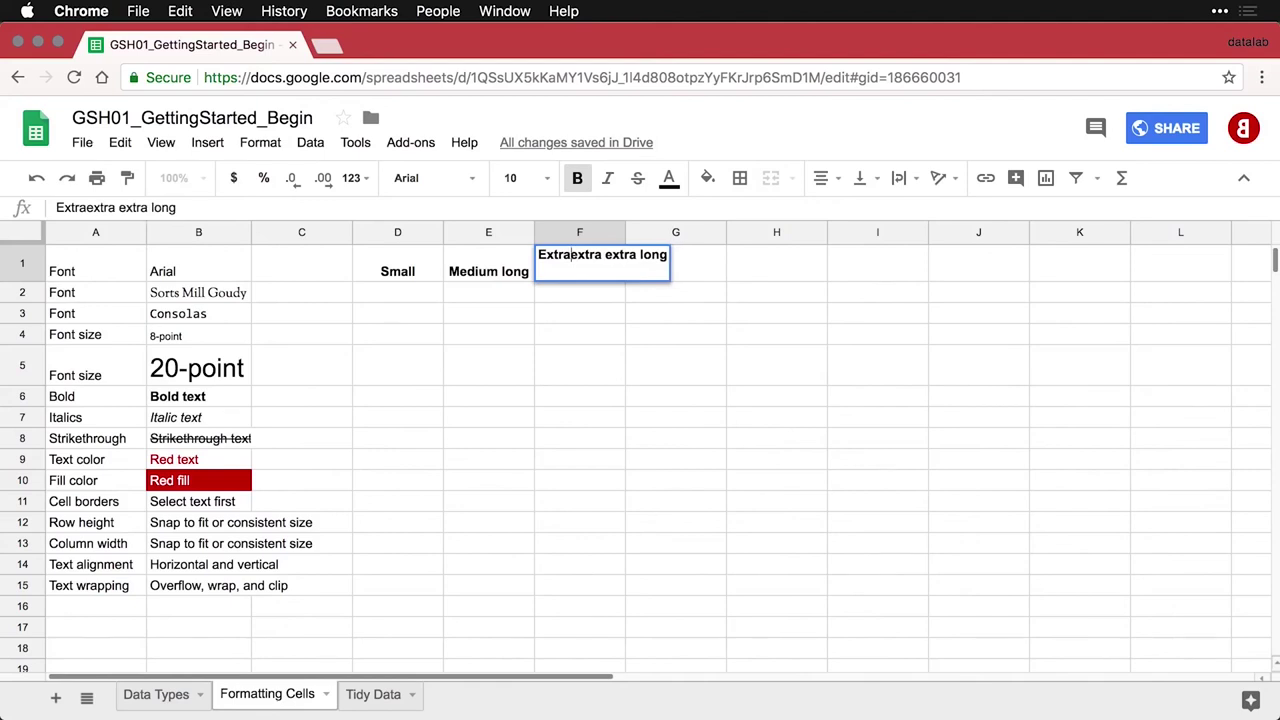
{"action": "key", "text": "Return"}
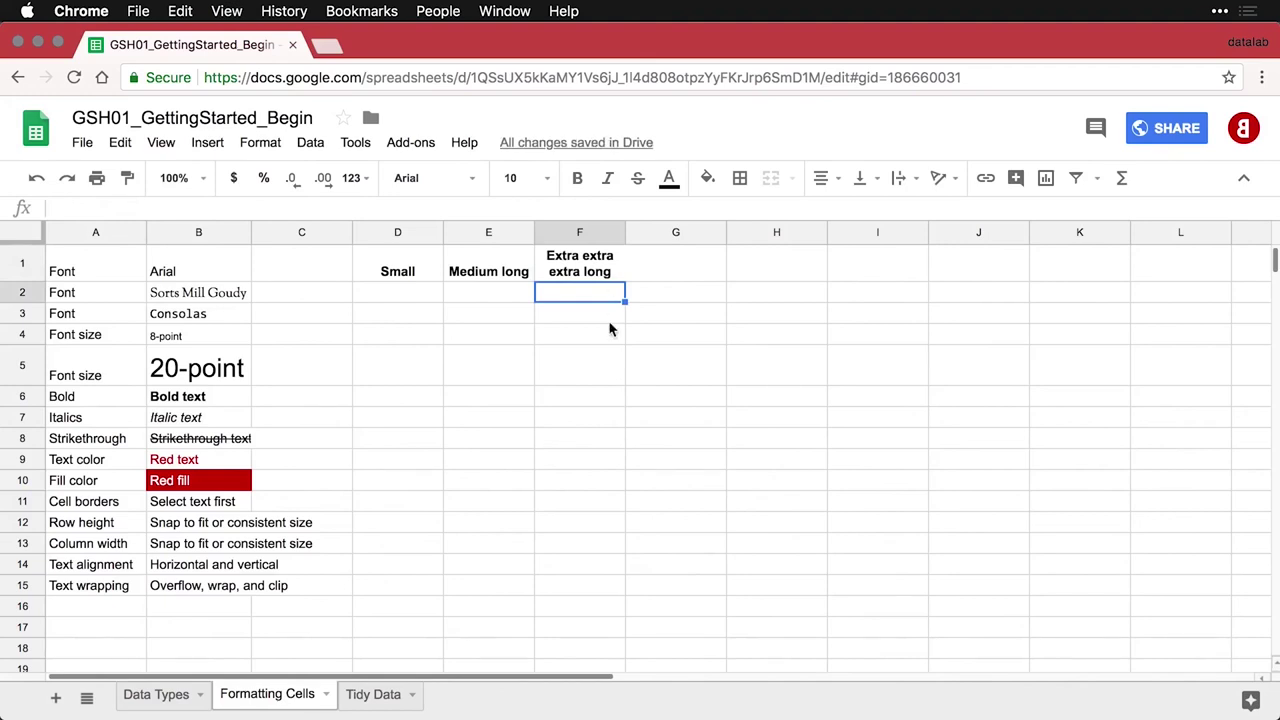
Try top, middle and bottom vertical alignment on the D1:E1 headings, ending bottom-aligned
{"action": "left_click_drag", "start_coordinate": [497, 276], "coordinate": [434, 272]}
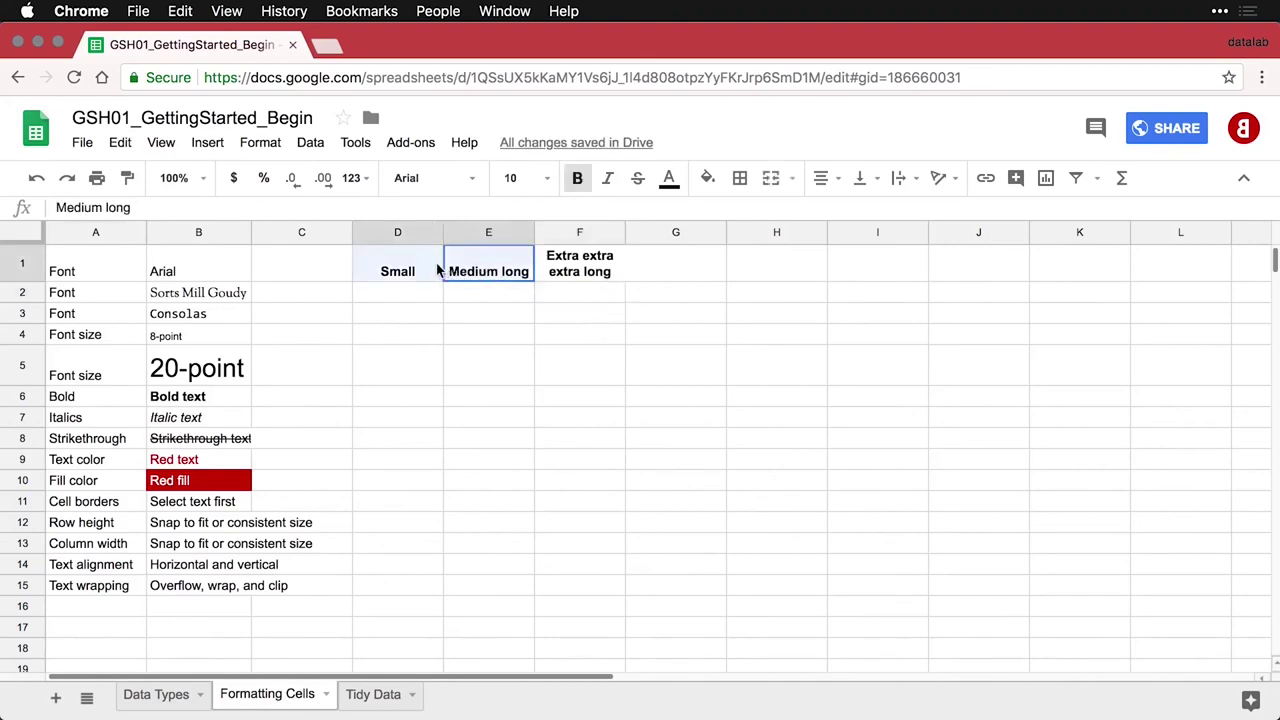
{"action": "left_click", "coordinate": [860, 178]}
{"action": "left_click", "coordinate": [865, 215]}
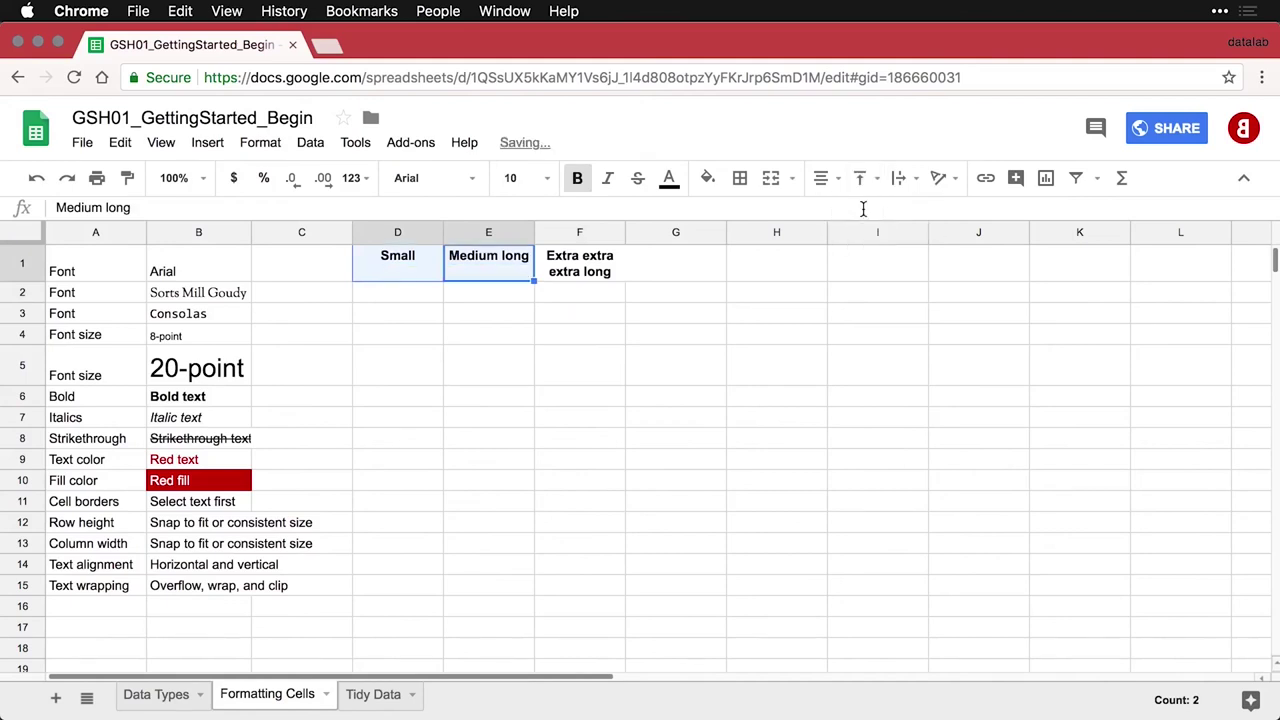
{"action": "left_click", "coordinate": [862, 178]}
{"action": "left_click", "coordinate": [889, 212]}
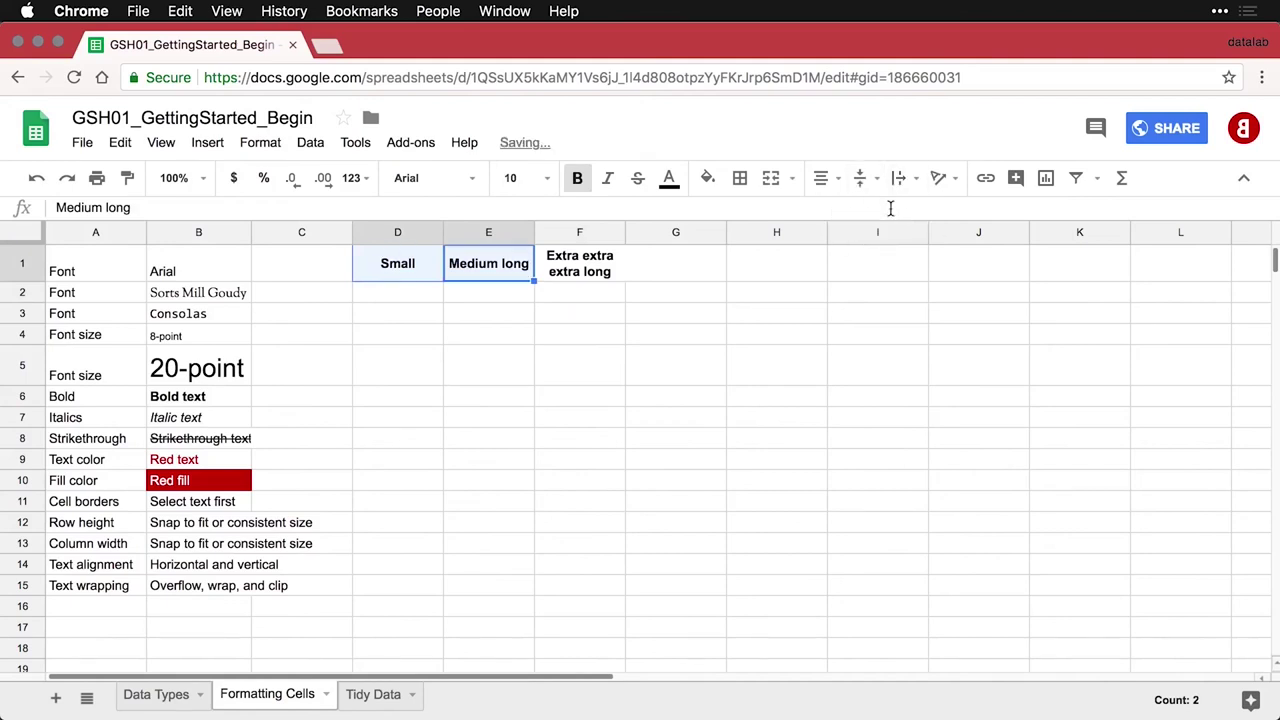
{"action": "left_click", "coordinate": [862, 178]}
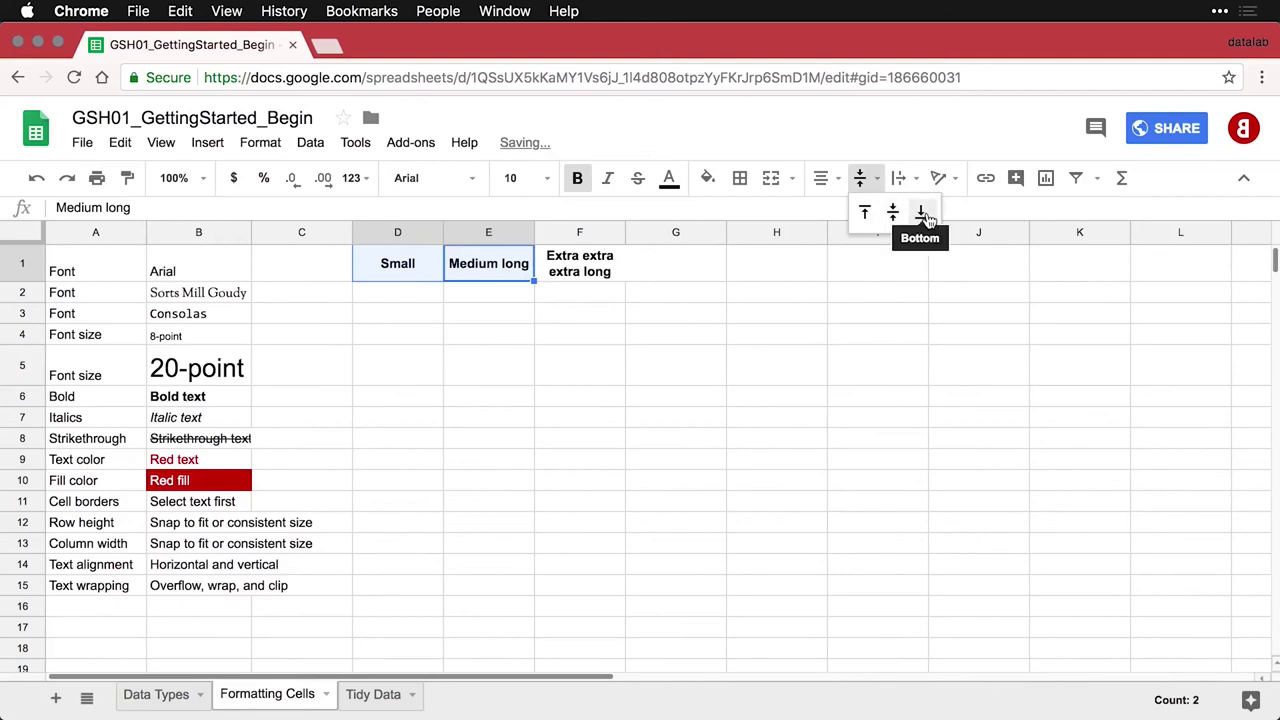
{"action": "left_click", "coordinate": [918, 213]}
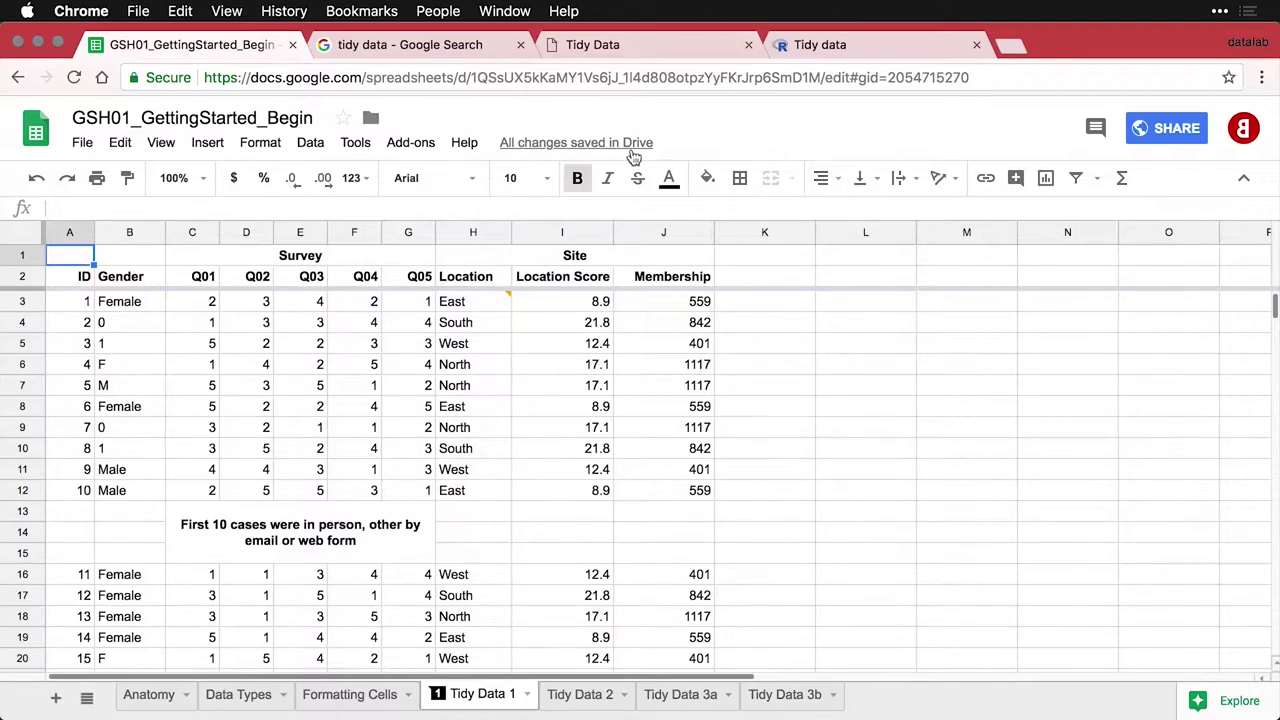
{"action": "left_click", "coordinate": [455, 54]}
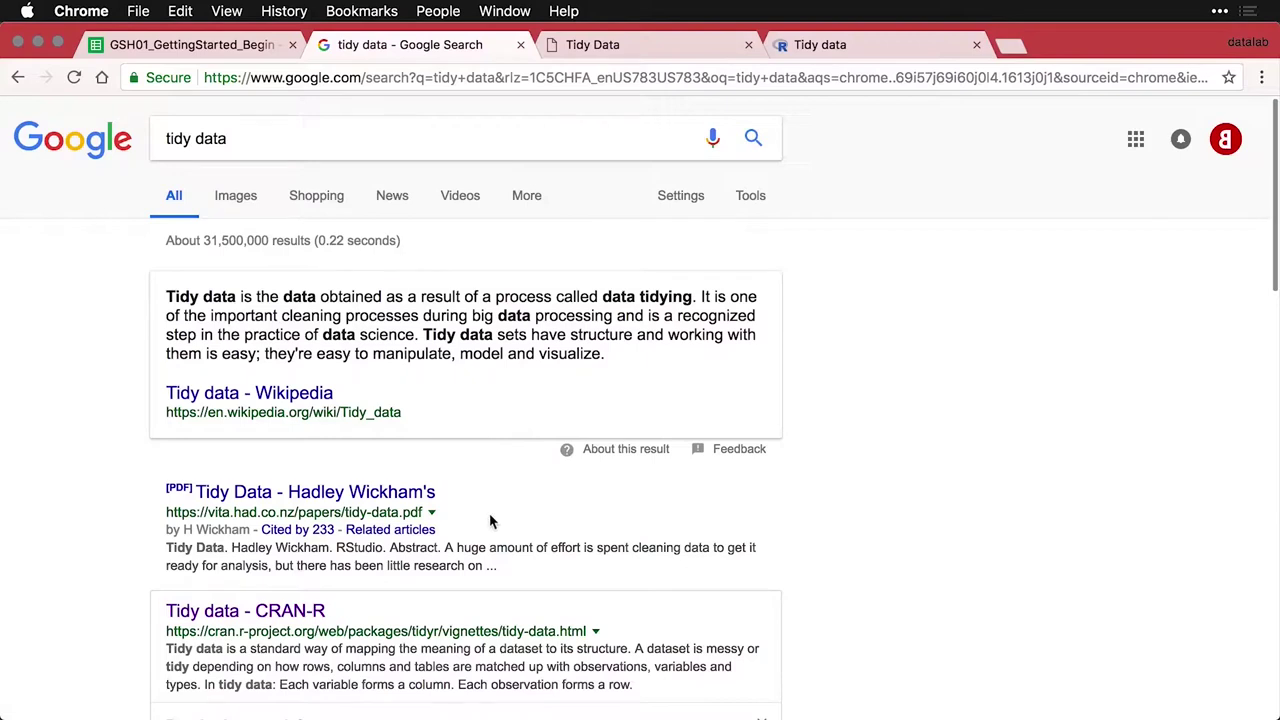
{"action": "left_click", "coordinate": [675, 53]}
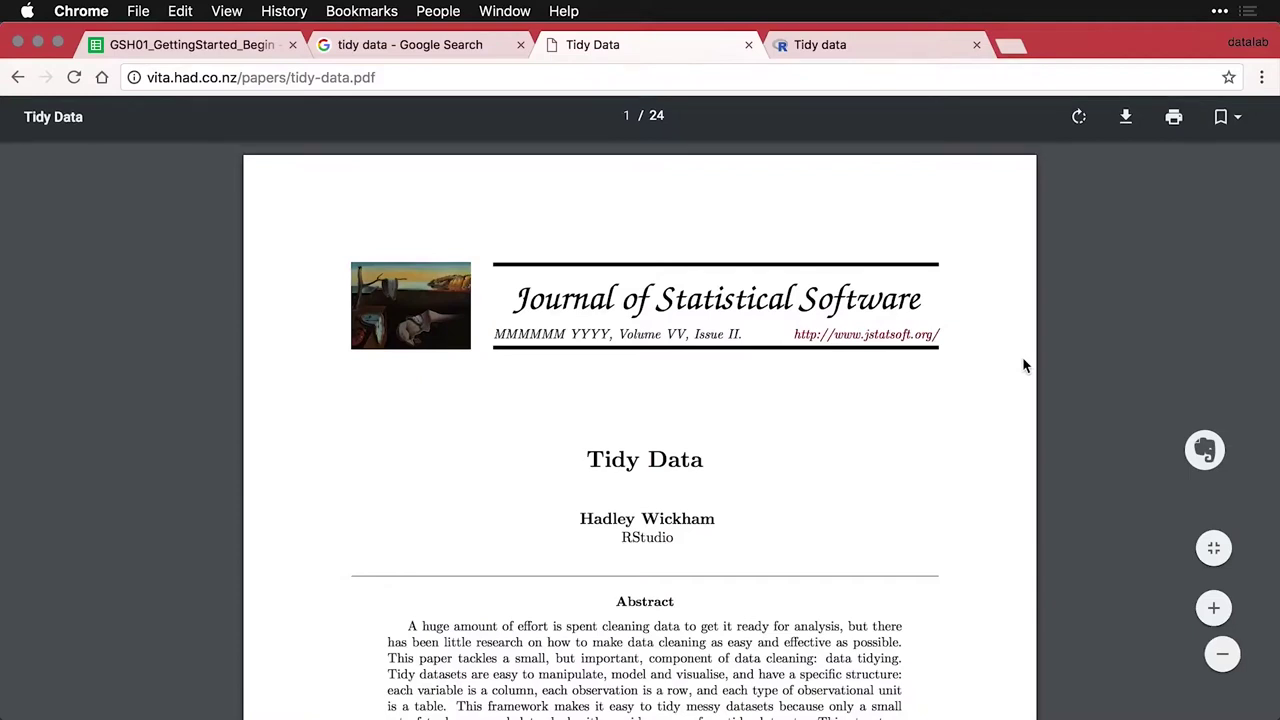
{"action": "scroll", "coordinate": [1023, 366], "scroll_direction": "down", "scroll_amount": 10}
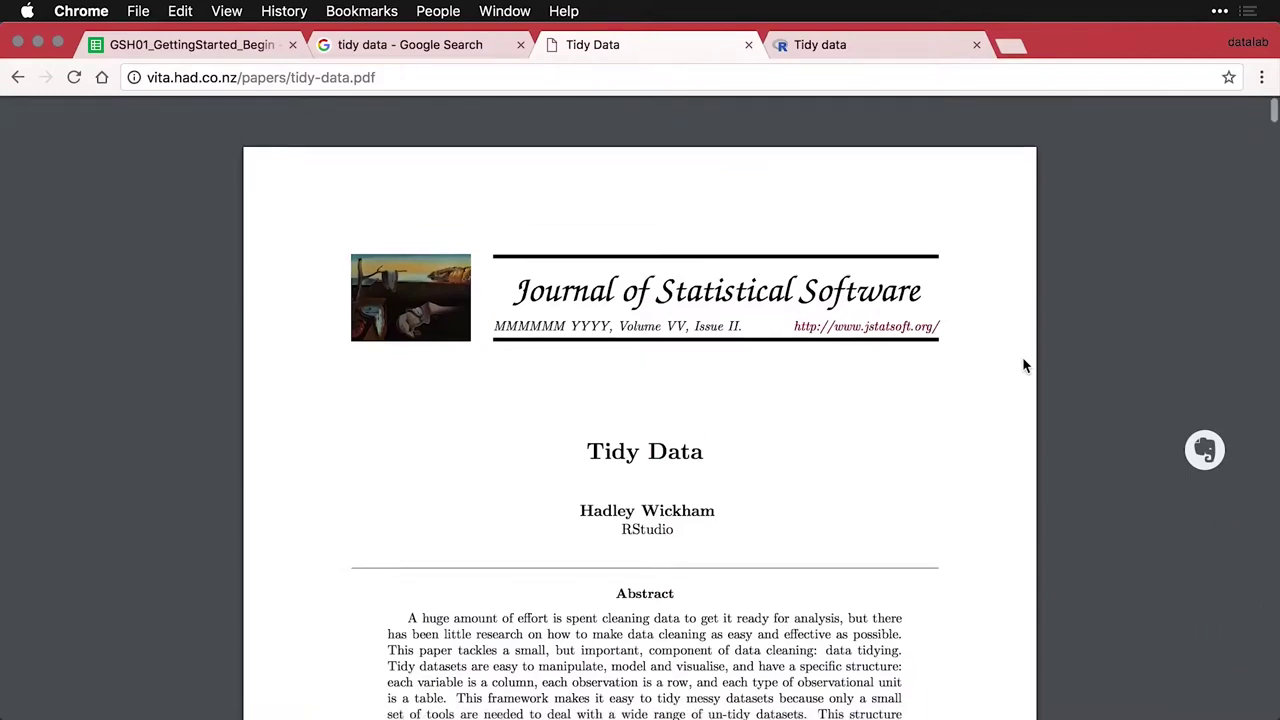
{"action": "scroll", "coordinate": [1023, 366], "scroll_direction": "down", "scroll_amount": 7}
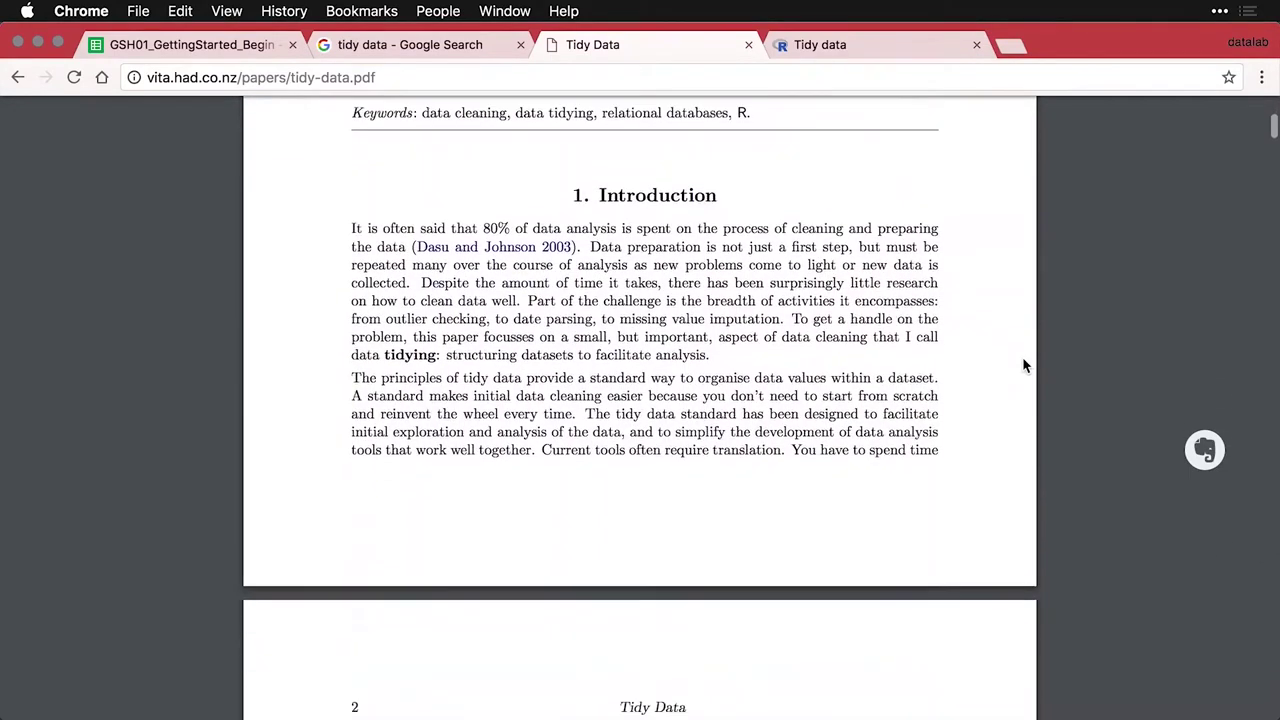
{"action": "left_click", "coordinate": [869, 52]}
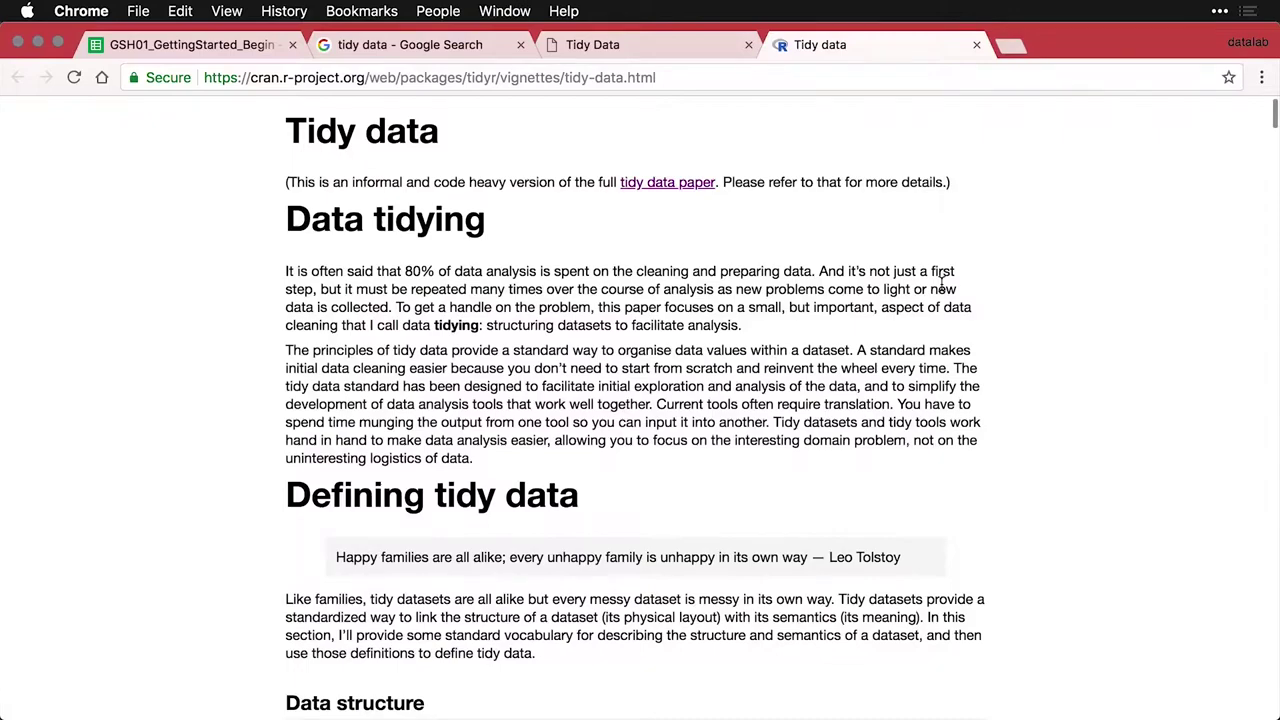
{"action": "scroll", "coordinate": [941, 283], "scroll_direction": "down", "scroll_amount": 20}
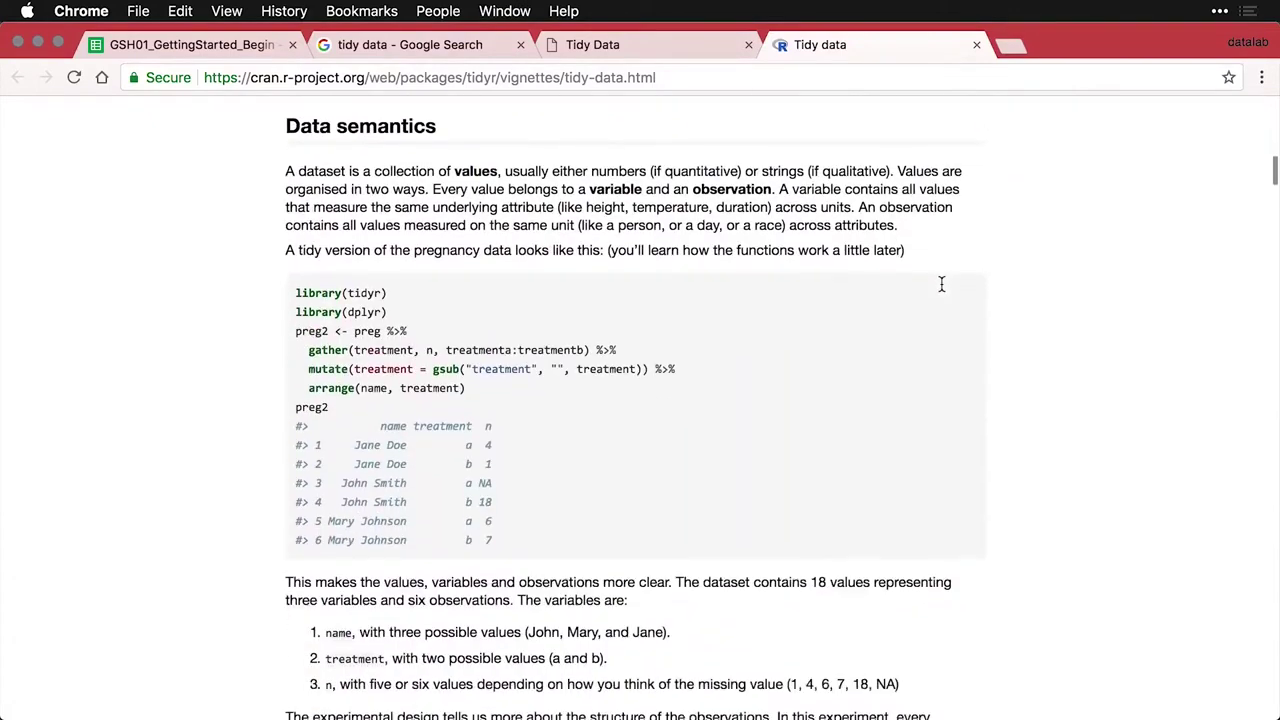
{"action": "scroll", "coordinate": [941, 284], "scroll_direction": "down", "scroll_amount": 11}
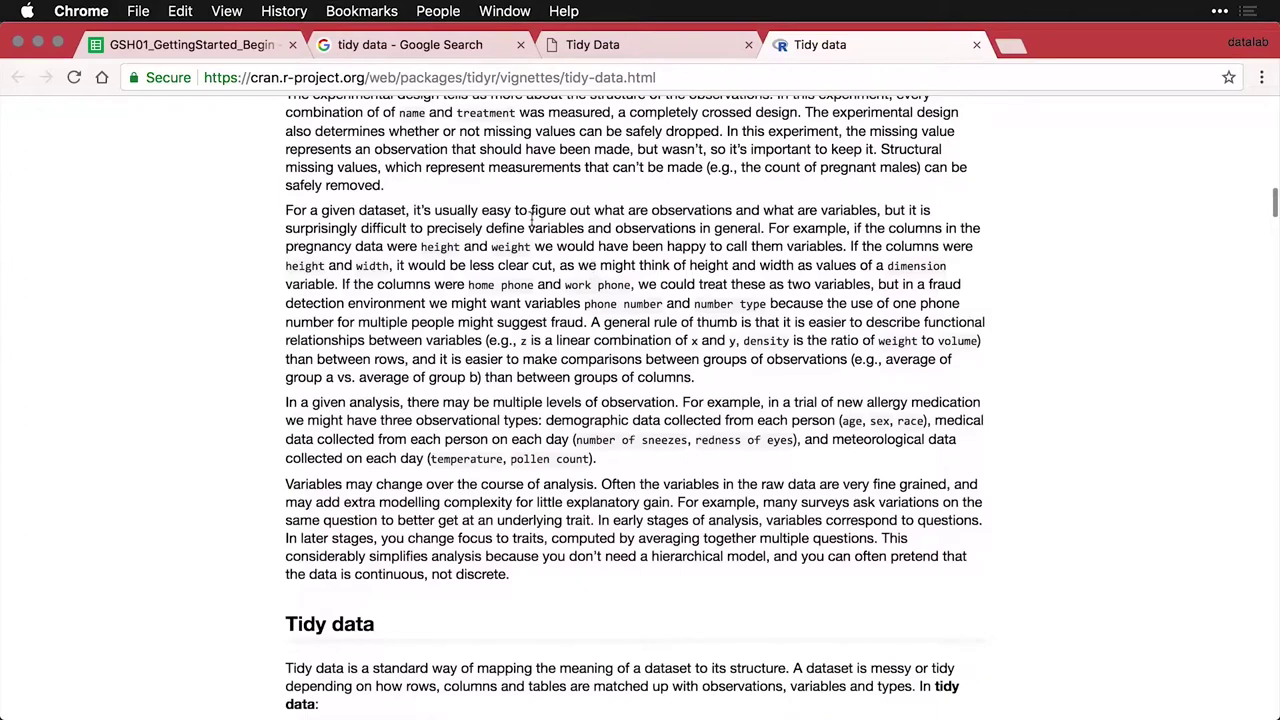
{"action": "left_click", "coordinate": [215, 55]}
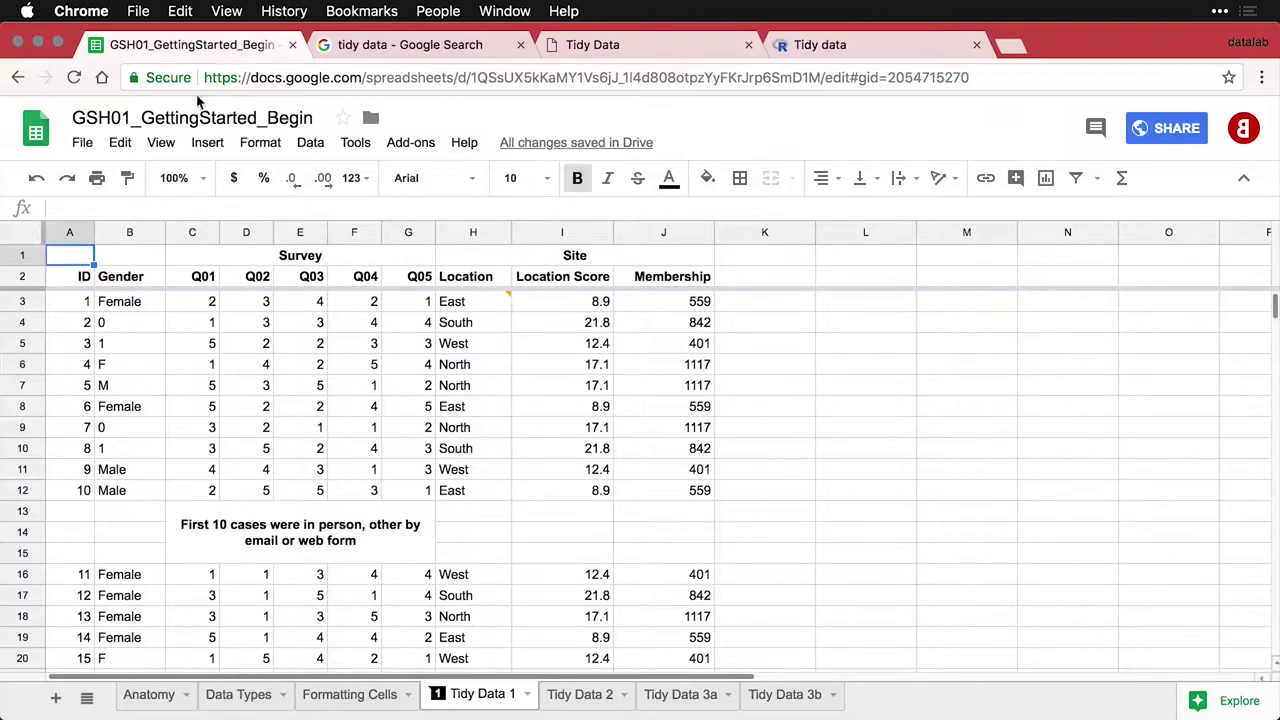
Point out the merged Survey, Site and first-10-cases note cells on Tidy Data 1
{"action": "left_click", "coordinate": [313, 261]}
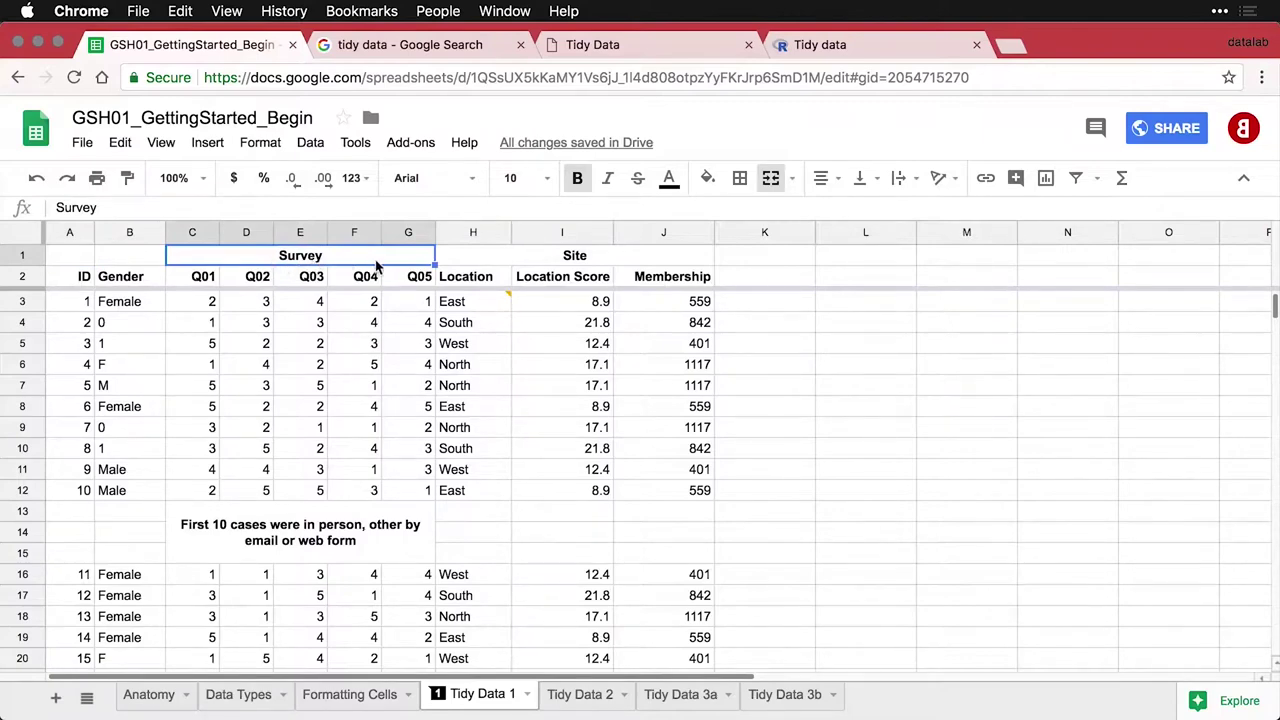
{"action": "left_click", "coordinate": [572, 261]}
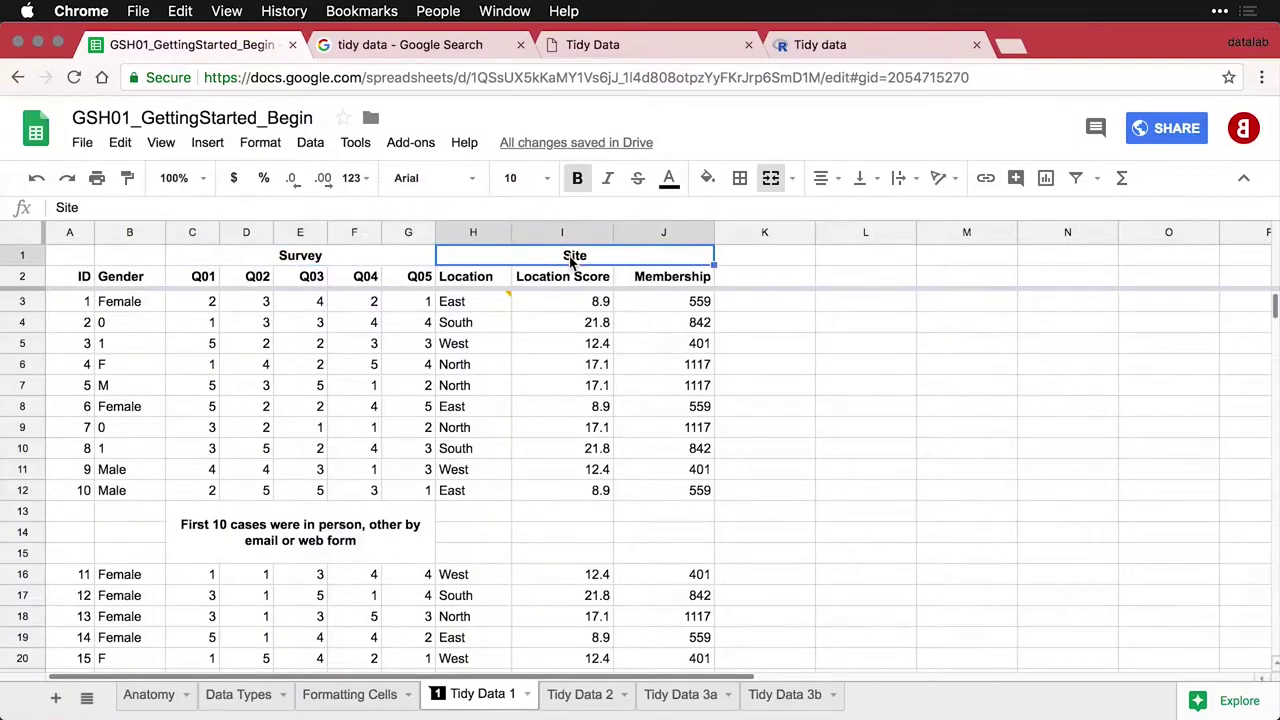
{"action": "left_click", "coordinate": [387, 540]}
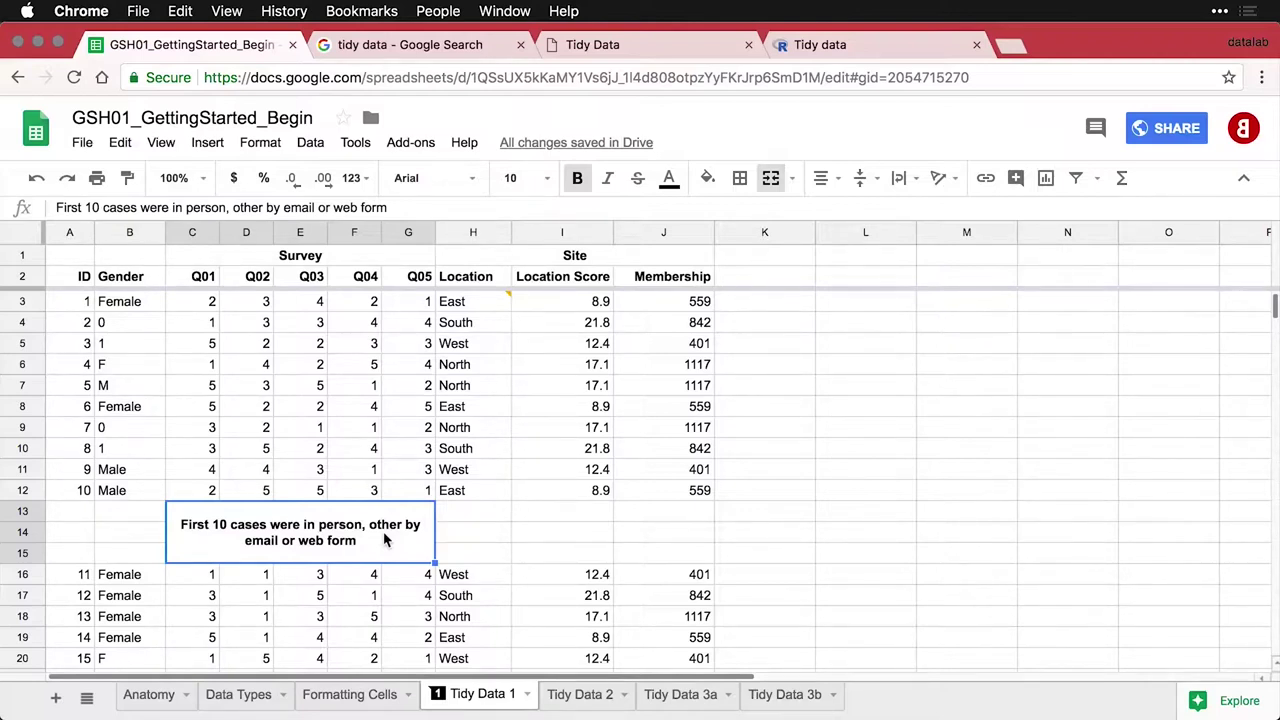
Toggle bold off on the column F Q04 header, then undo to make it bold again
{"action": "left_click", "coordinate": [354, 232]}
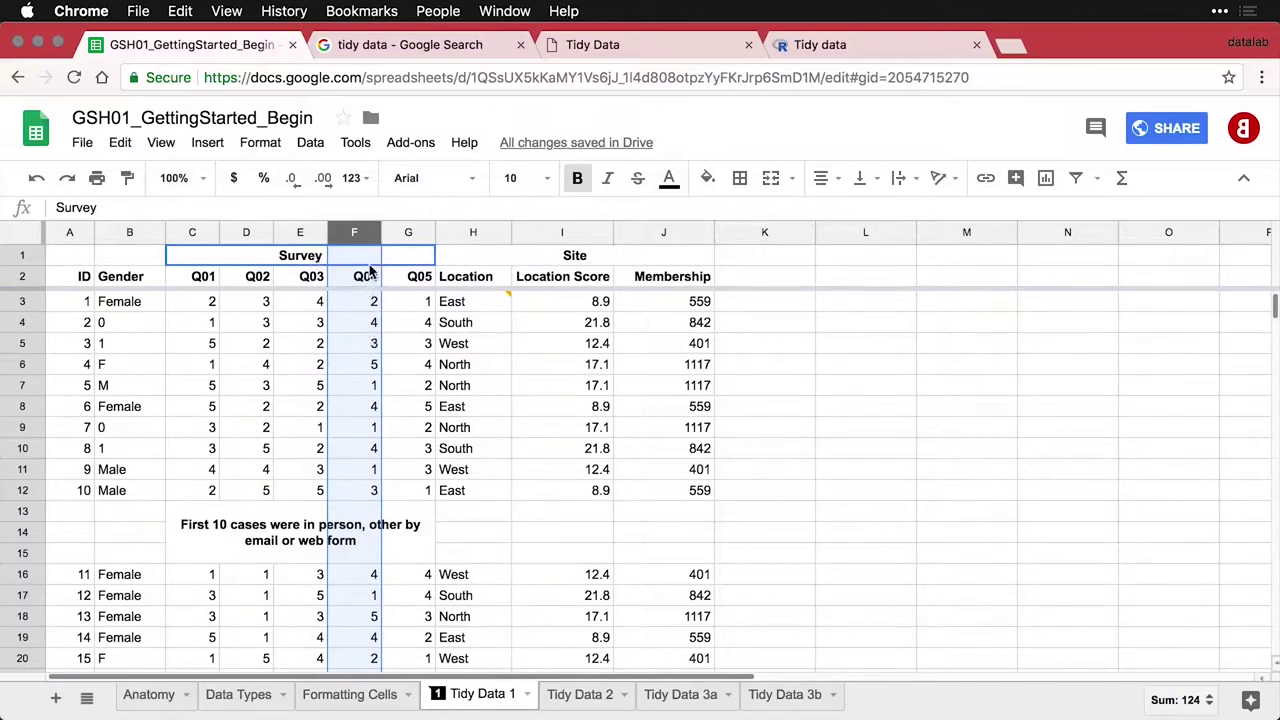
{"action": "left_click", "coordinate": [578, 181]}
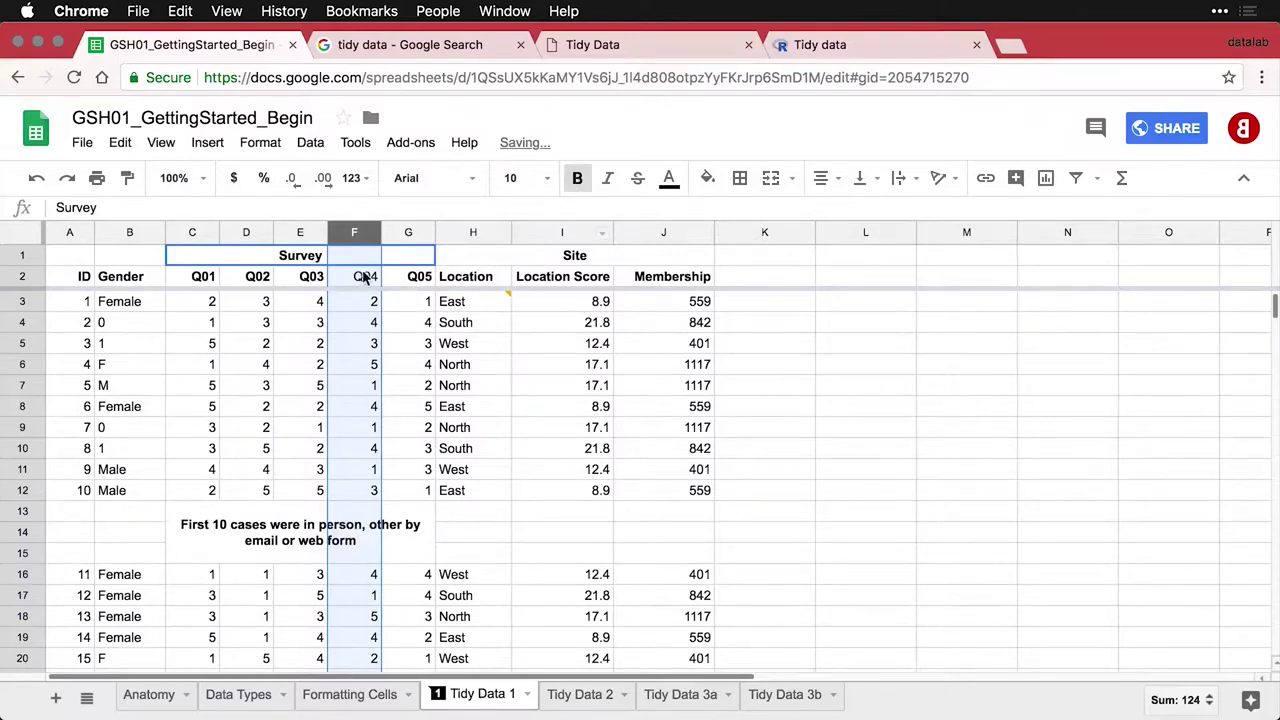
{"action": "left_click", "coordinate": [584, 184]}
{"action": "left_click", "coordinate": [387, 328]}
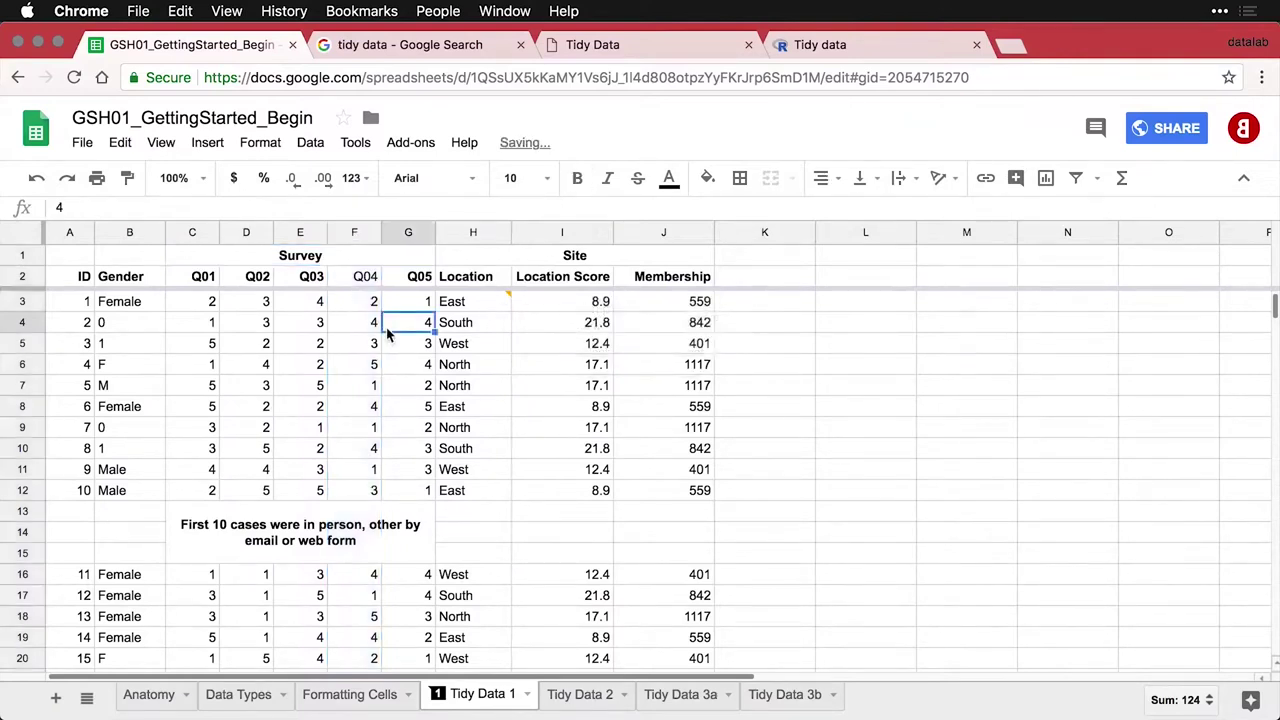
{"action": "key", "text": "super+z"}
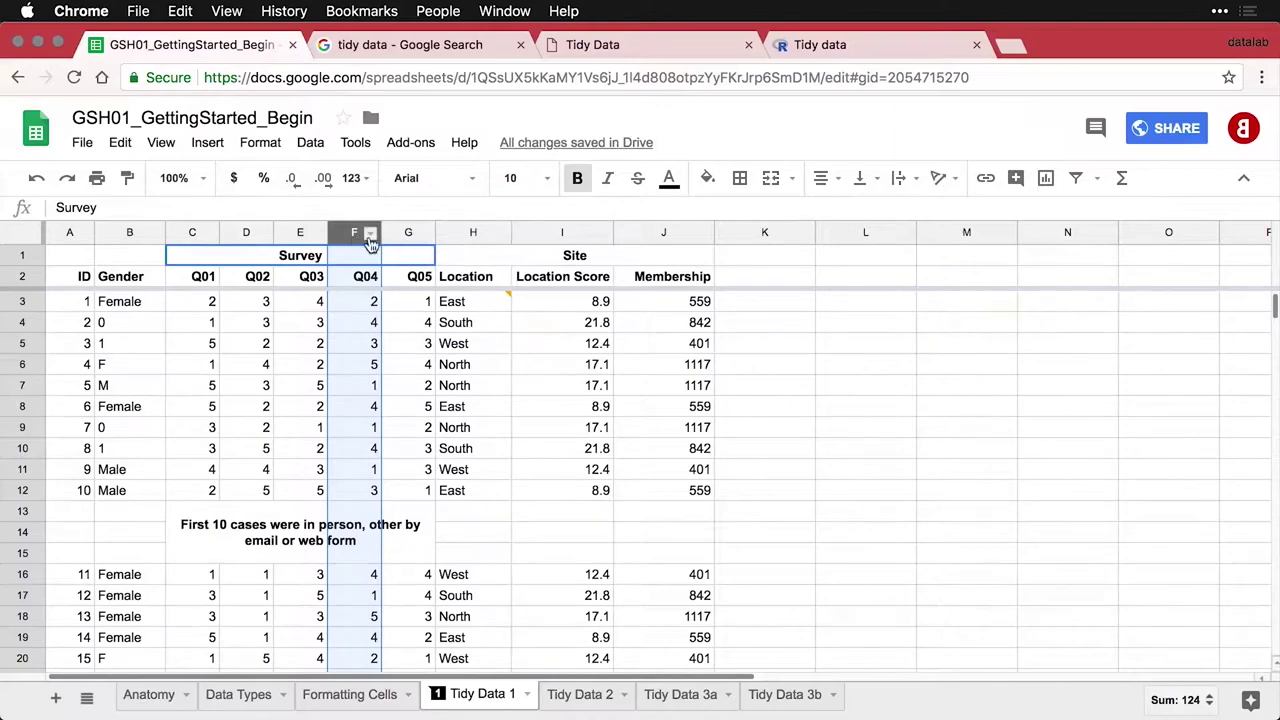
{"action": "left_click_drag", "start_coordinate": [354, 232], "coordinate": [449, 232]}
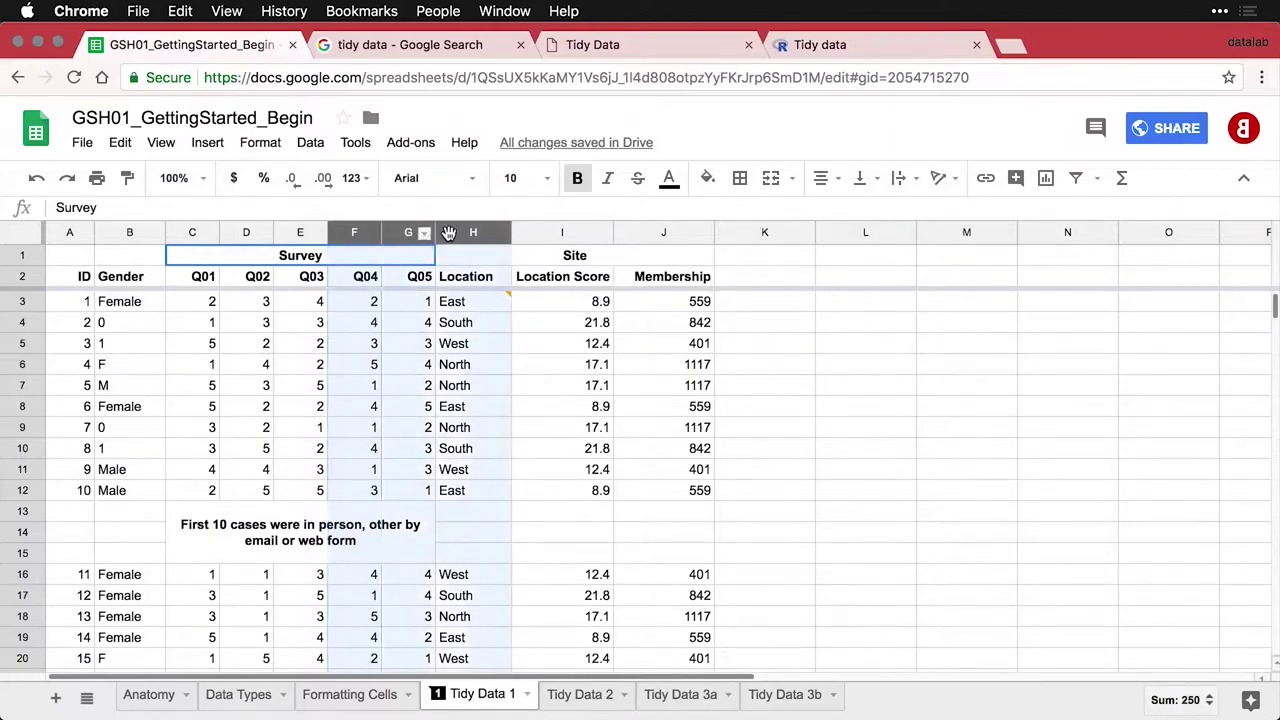
{"action": "left_click_drag", "start_coordinate": [346, 232], "coordinate": [680, 245]}
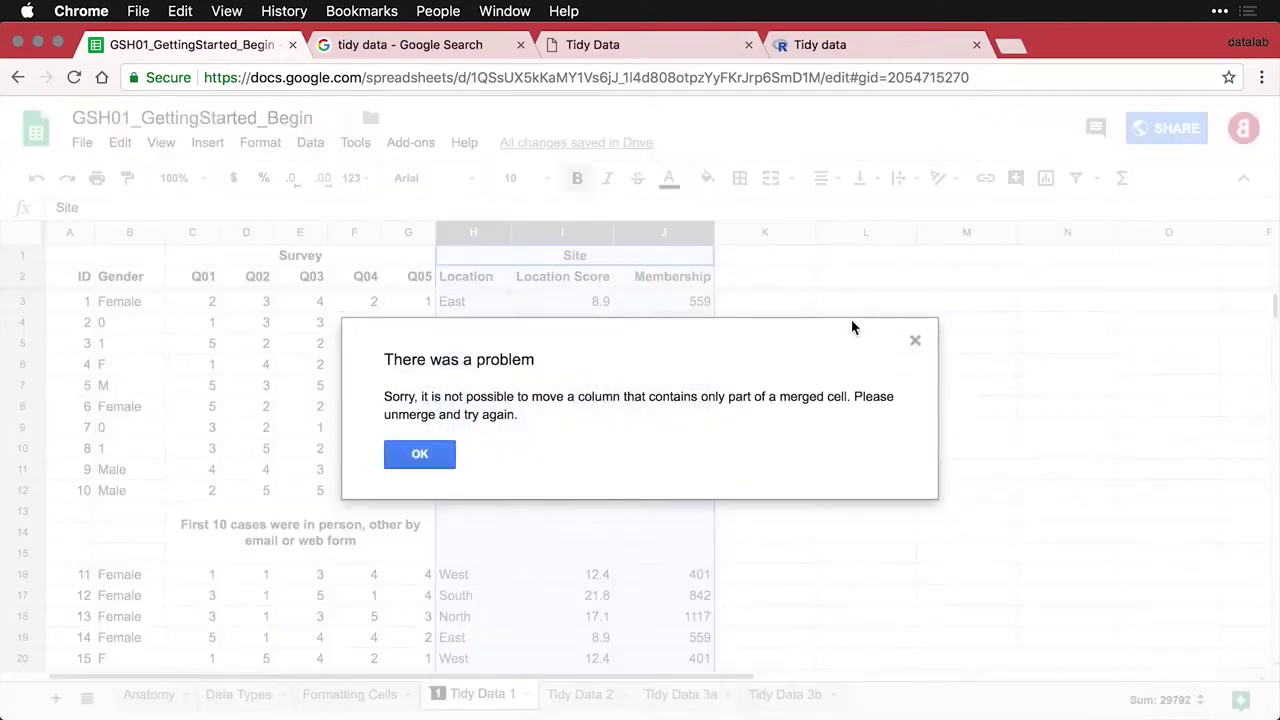
{"action": "left_click", "coordinate": [423, 458]}
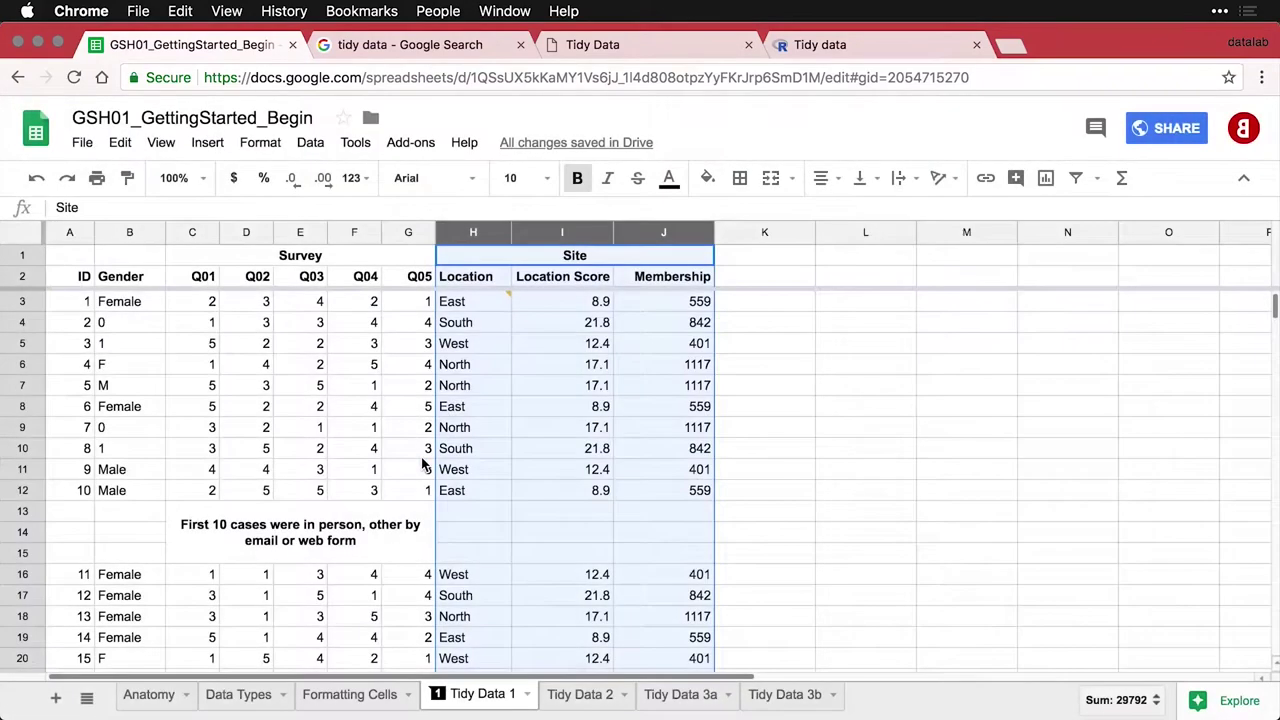
{"action": "left_click", "coordinate": [312, 258]}
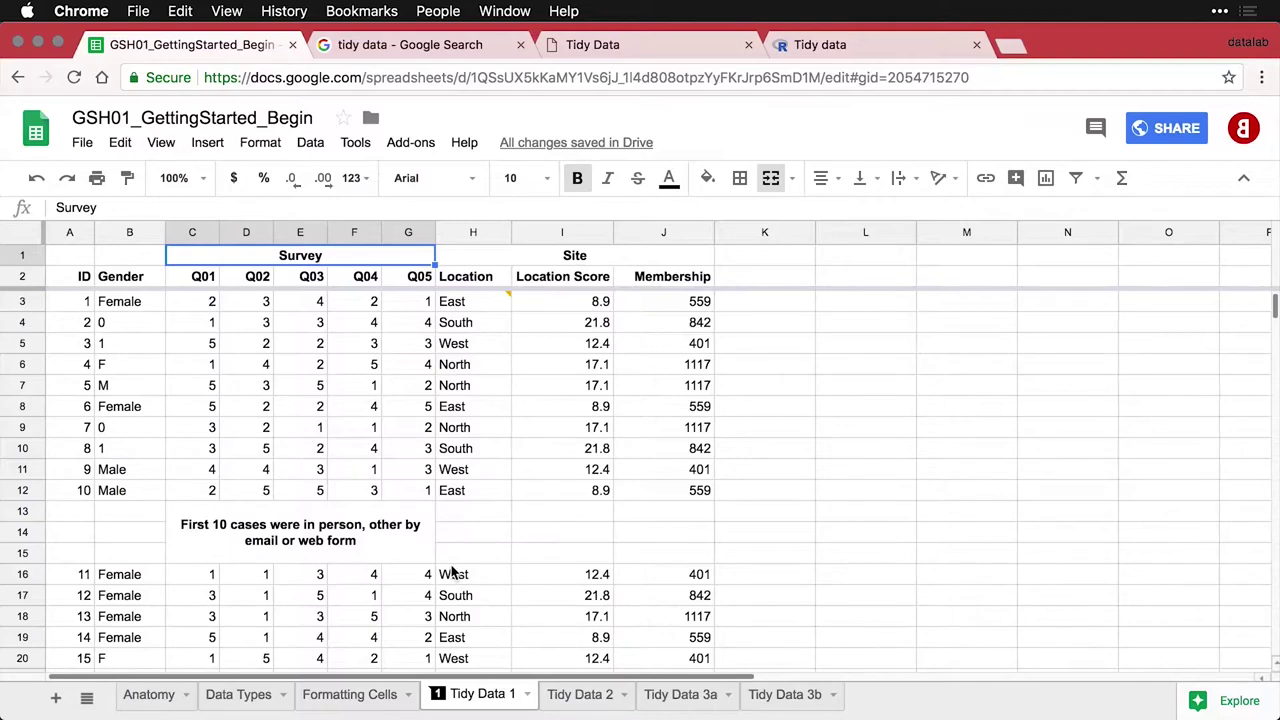
{"action": "left_click", "coordinate": [330, 545]}
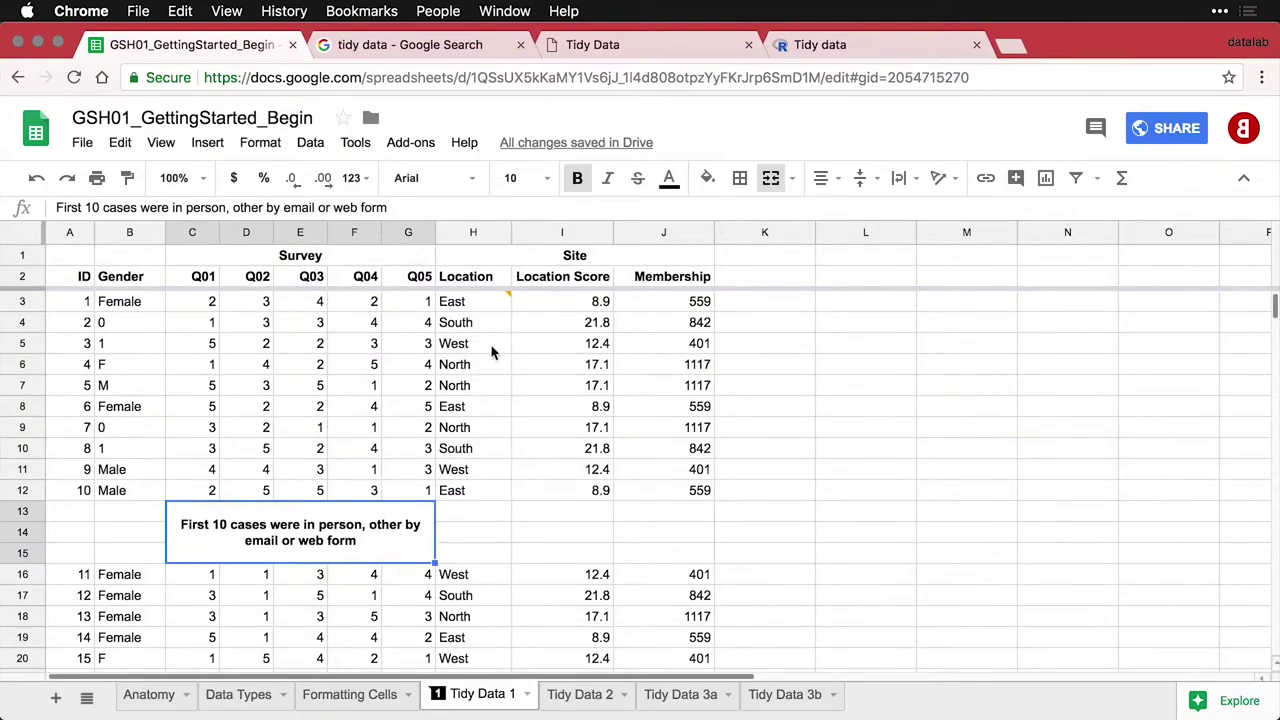
Open the Tidy Data 2 sheet and highlight the In person entries under Method
{"action": "mouse_move", "coordinate": [505, 311]}
{"action": "left_click", "coordinate": [594, 697]}
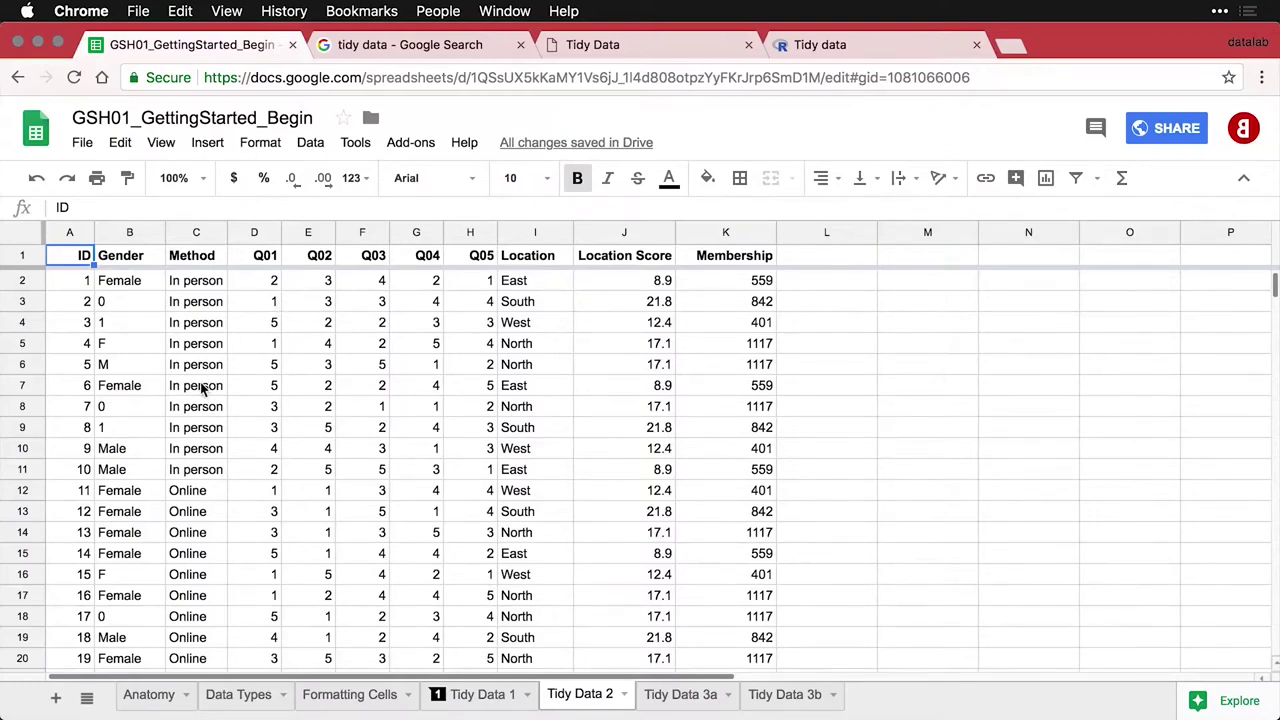
{"action": "left_click_drag", "start_coordinate": [188, 285], "coordinate": [210, 470]}
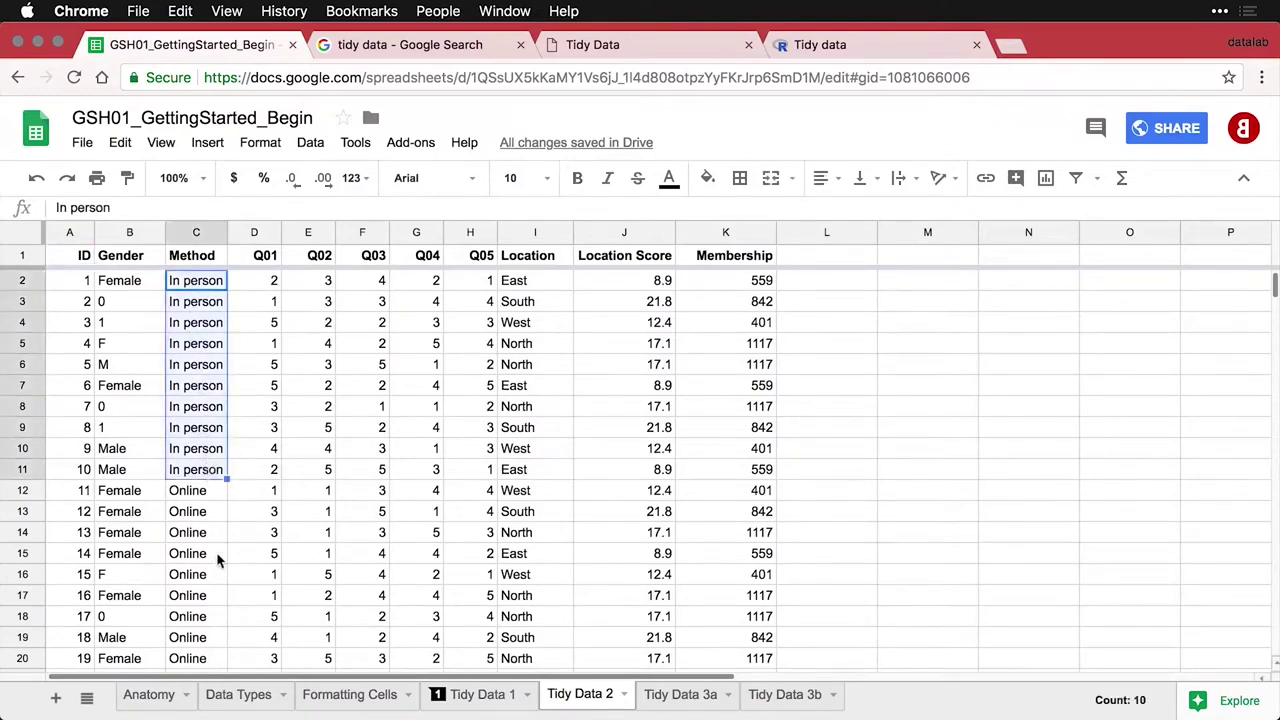
{"action": "scroll", "coordinate": [215, 567], "scroll_direction": "down", "scroll_amount": 3}
{"action": "scroll", "coordinate": [215, 567], "scroll_direction": "up", "scroll_amount": 3}
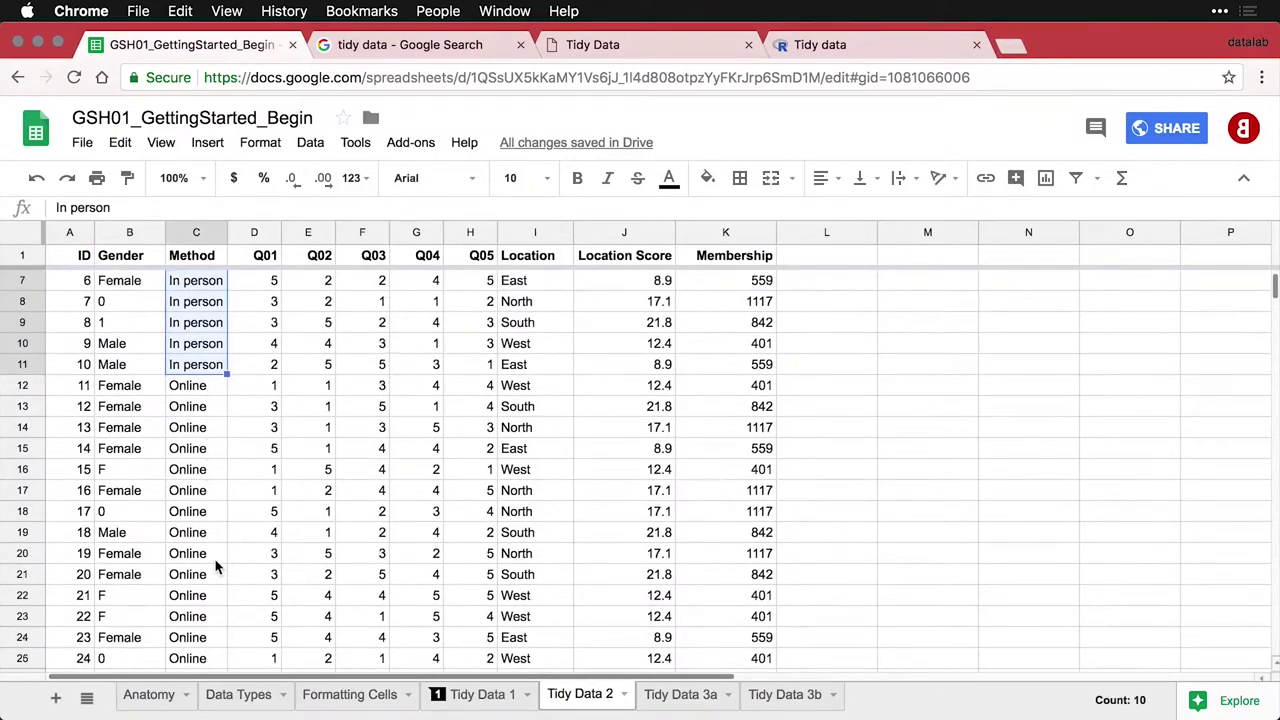
{"action": "scroll", "coordinate": [215, 567], "scroll_direction": "up", "scroll_amount": 1}
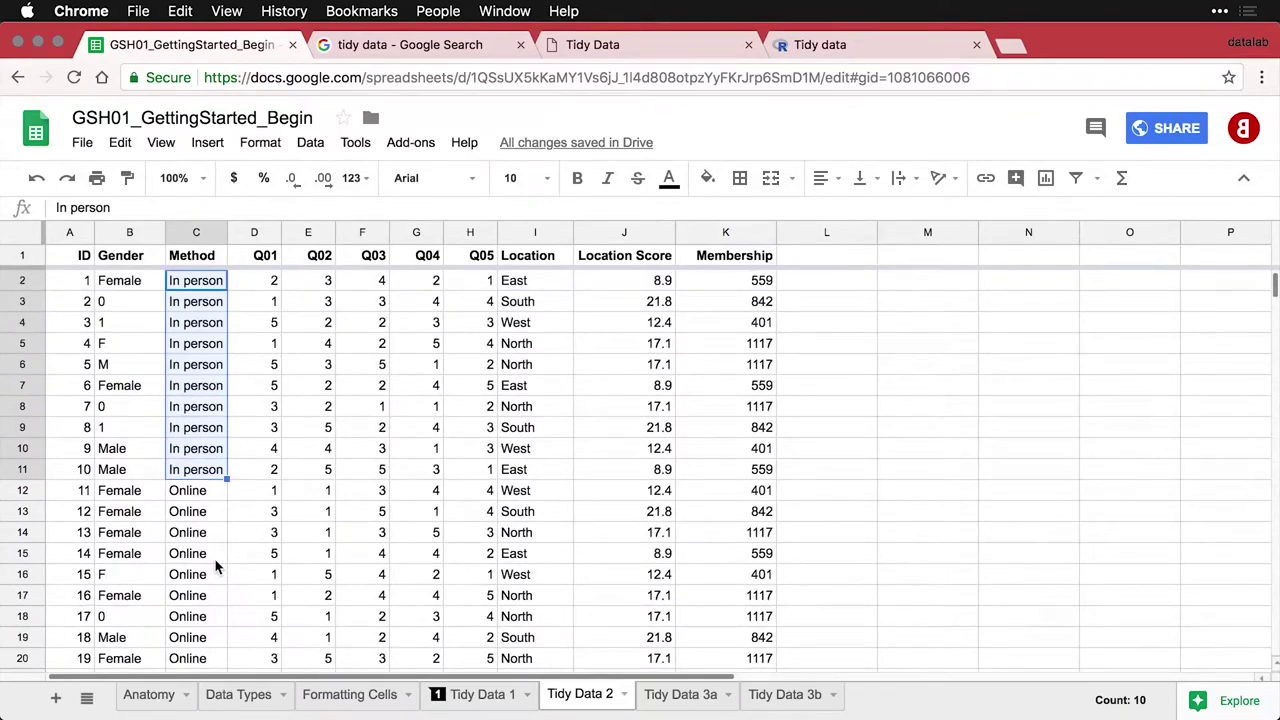
Highlight the East location cell I2 and the Gender column, then move to Tidy Data 3a
{"action": "left_click", "coordinate": [524, 280]}
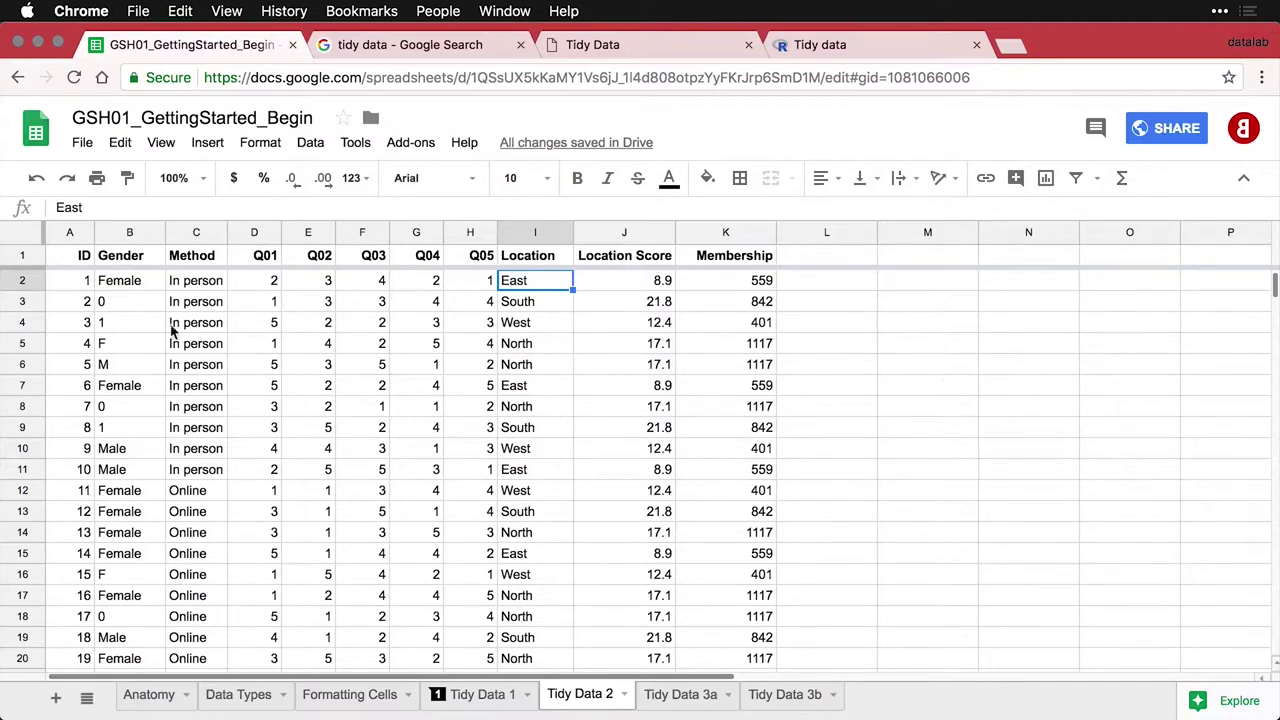
{"action": "left_click", "coordinate": [115, 233]}
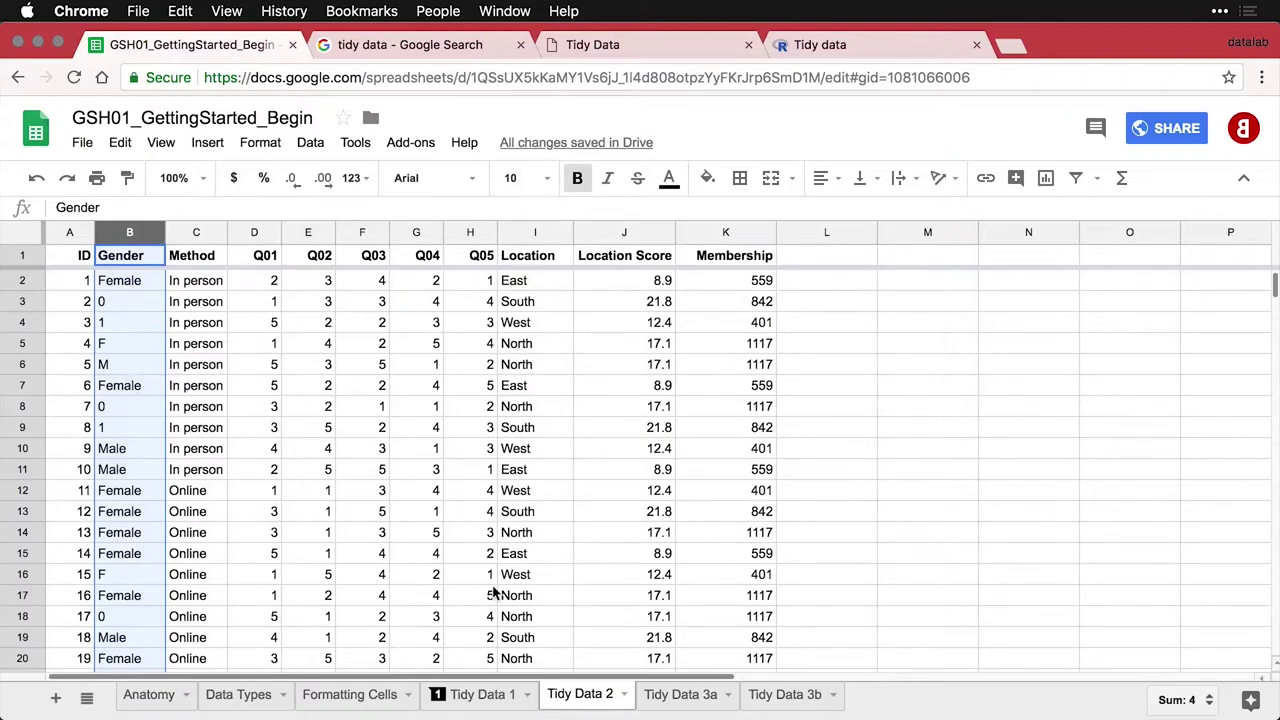
{"action": "left_click", "coordinate": [682, 694]}
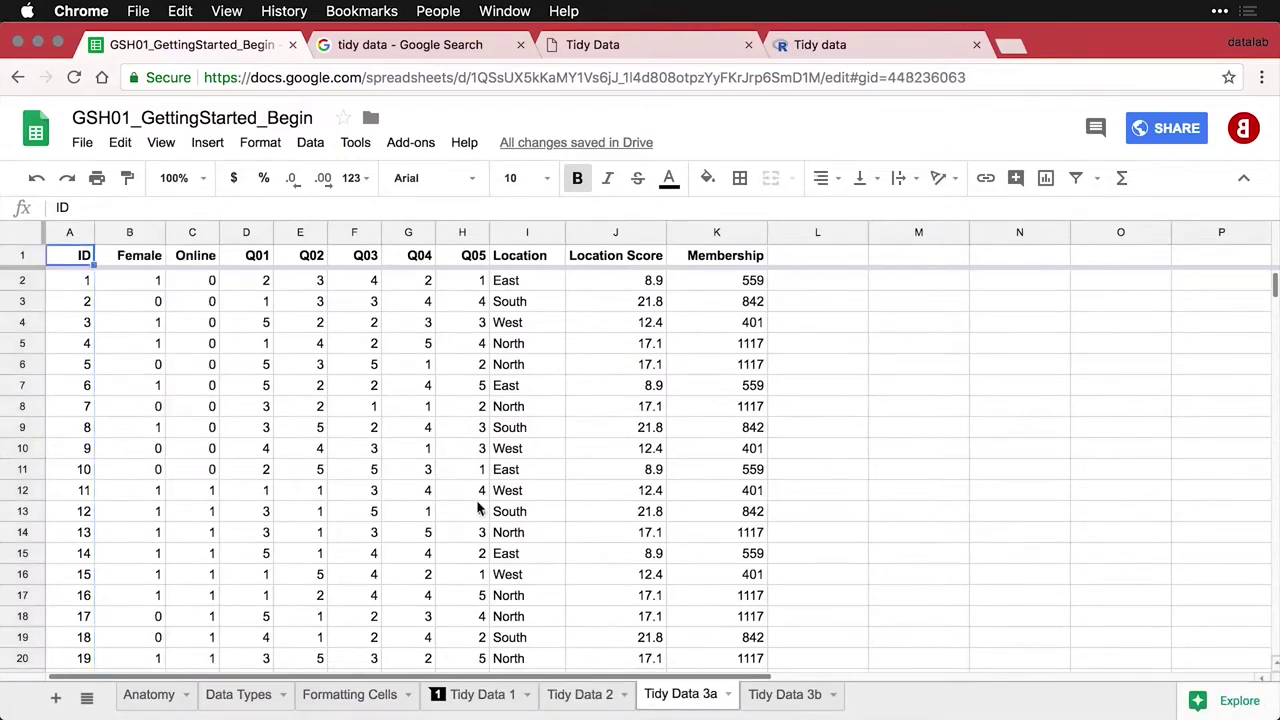
{"action": "left_click", "coordinate": [130, 234]}
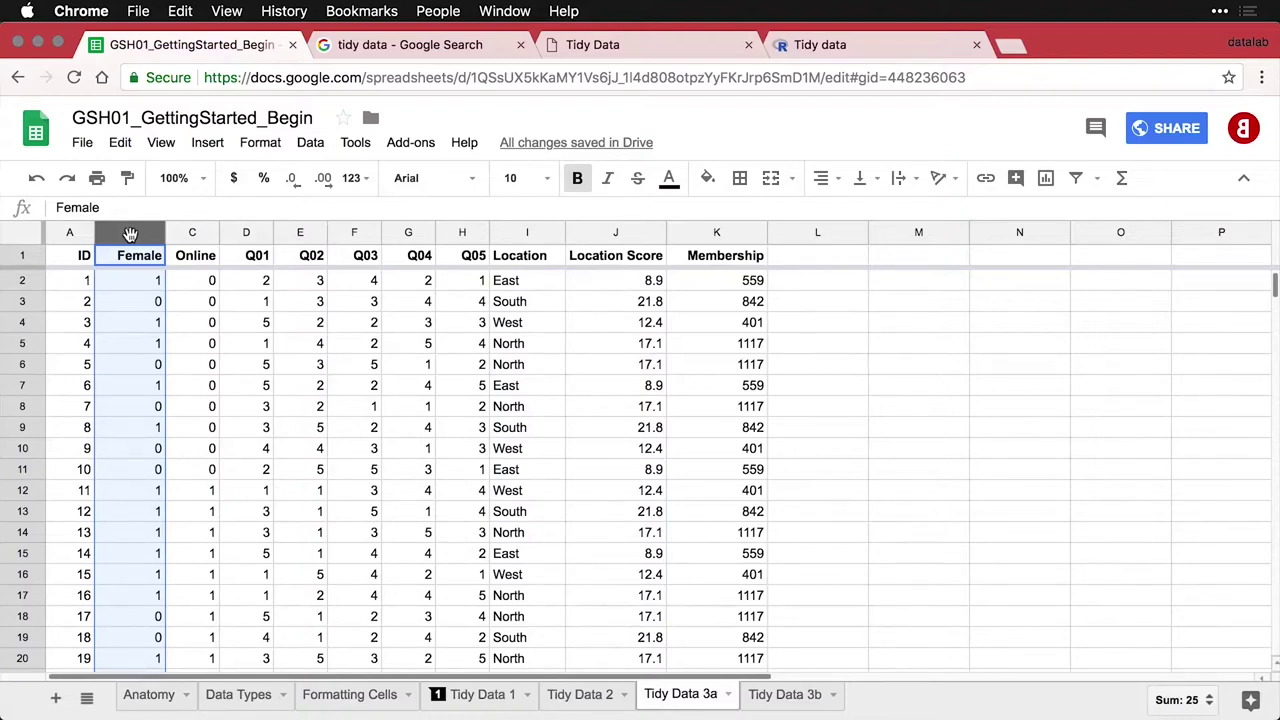
{"action": "left_click", "coordinate": [153, 288]}
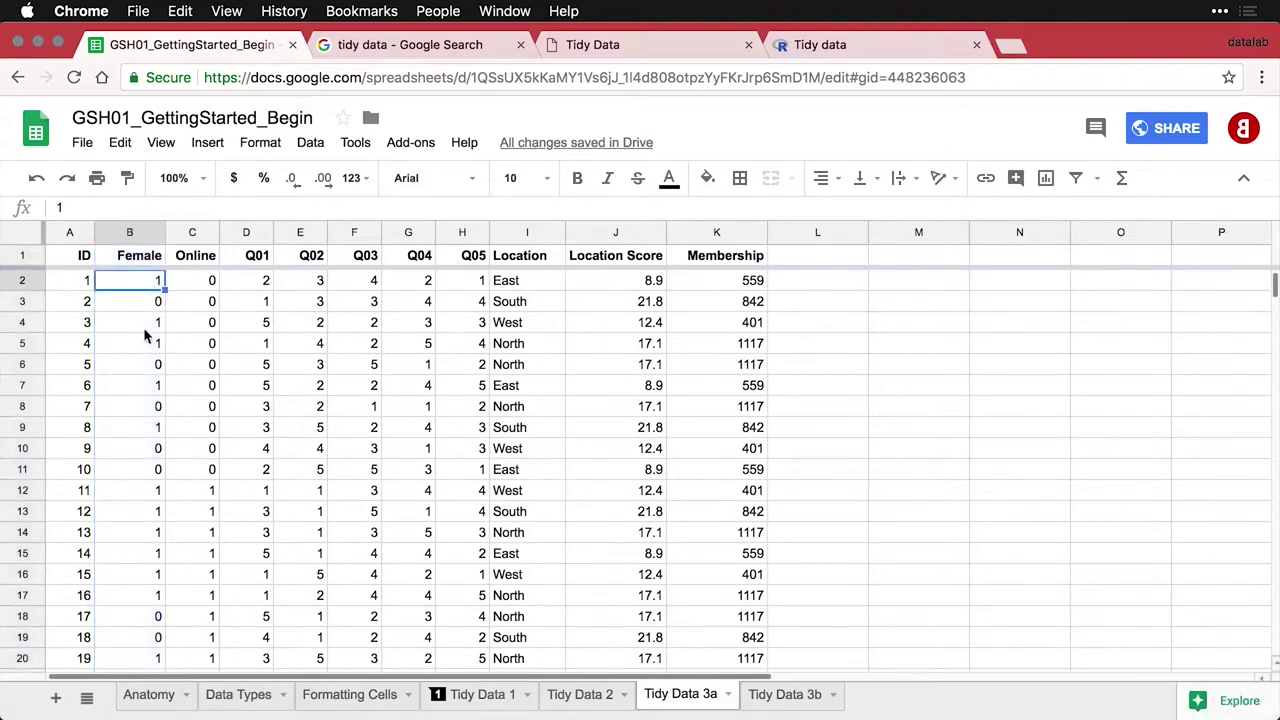
{"action": "left_click", "coordinate": [146, 309]}
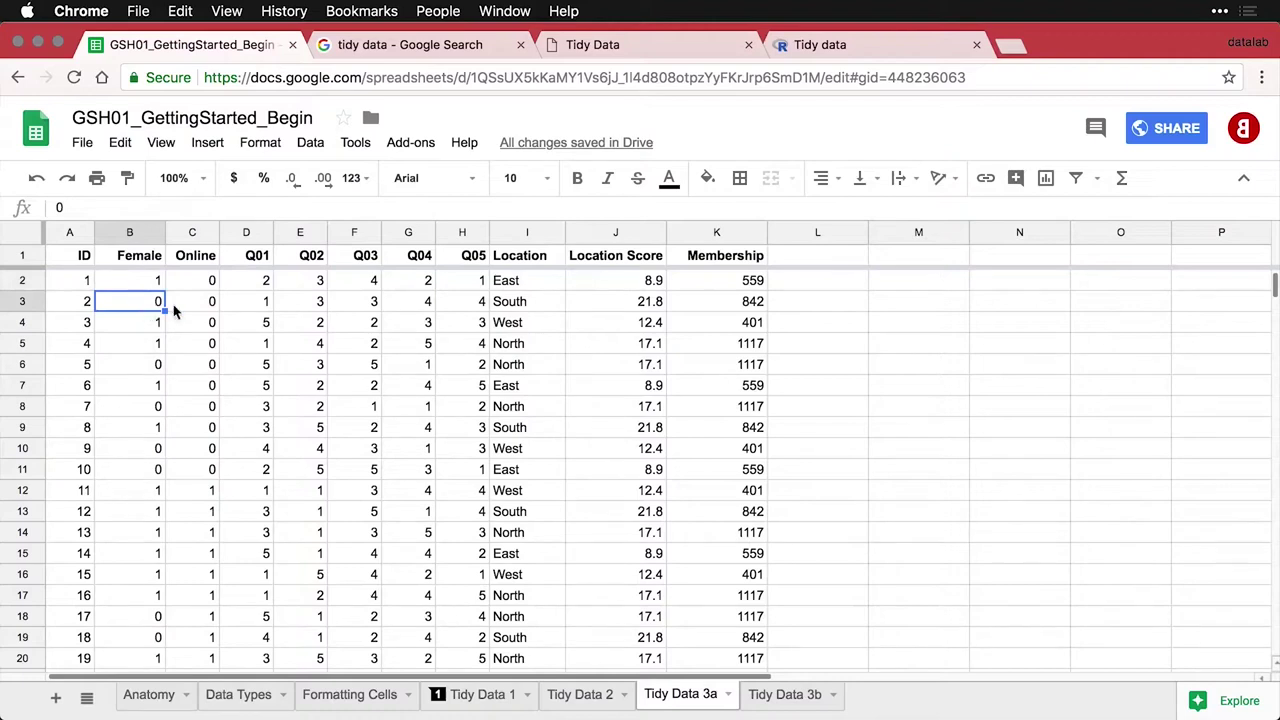
{"action": "left_click", "coordinate": [195, 232]}
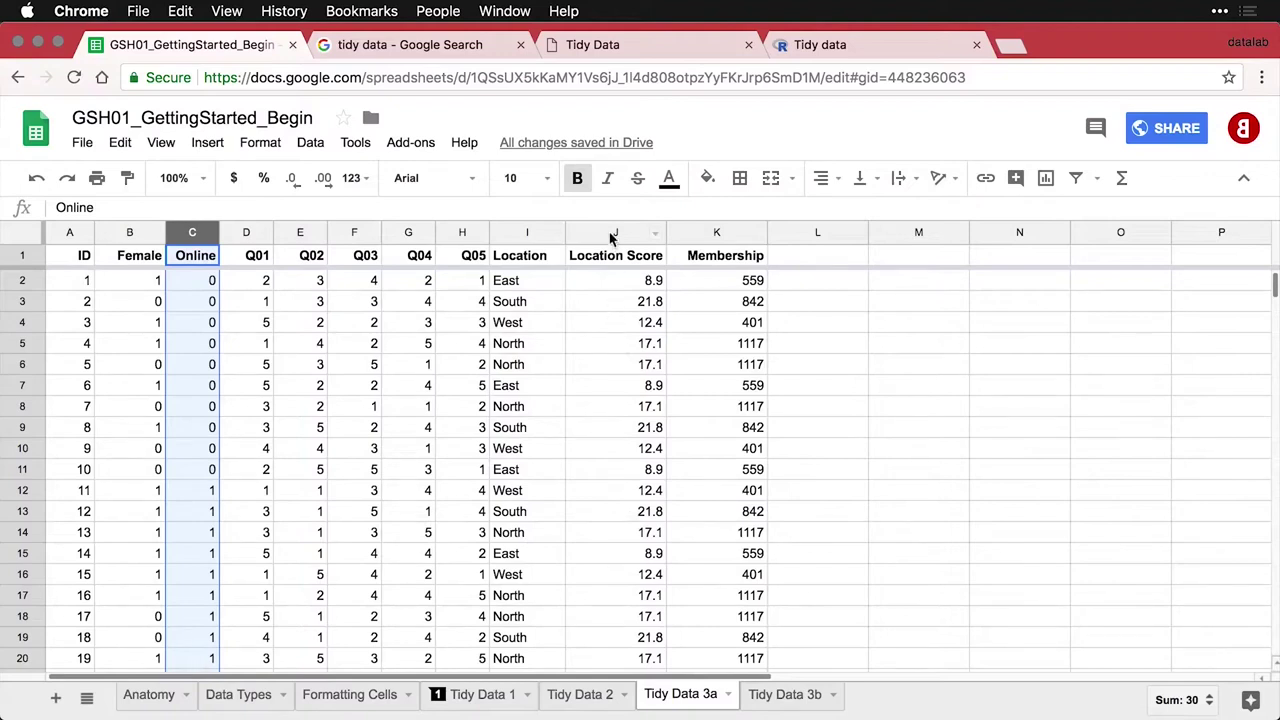
{"action": "left_click_drag", "start_coordinate": [612, 237], "coordinate": [695, 238]}
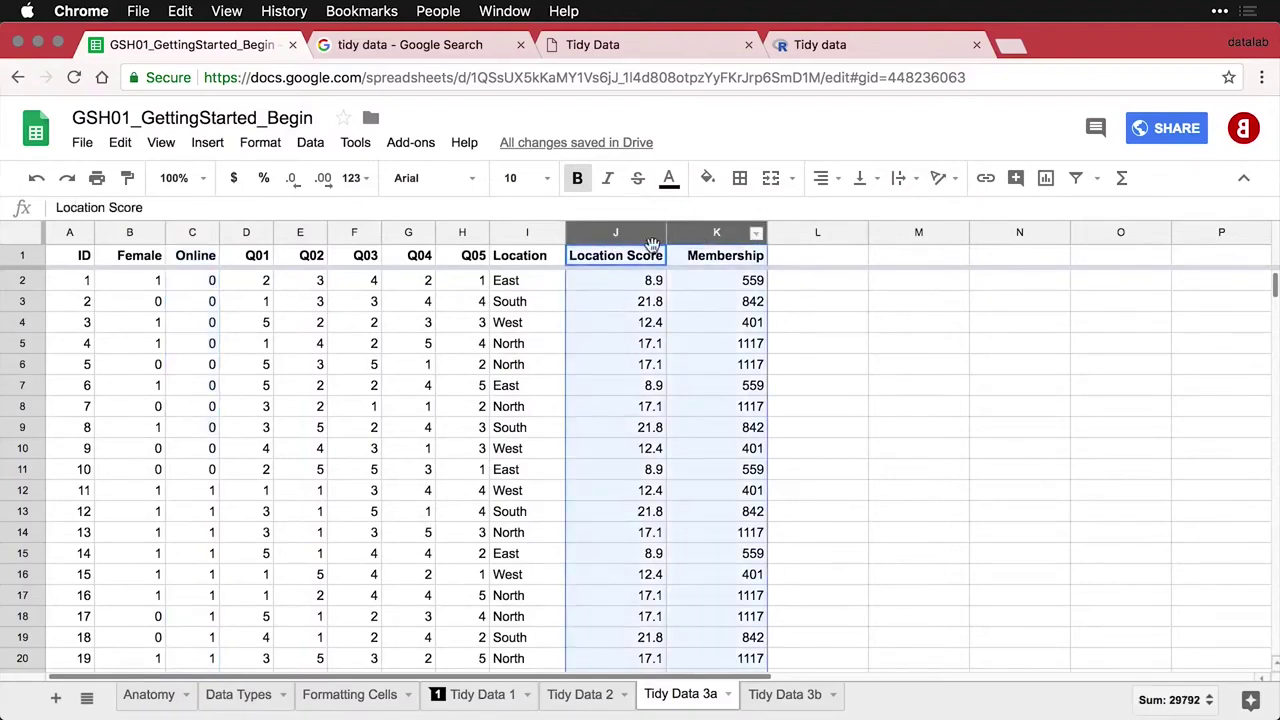
{"action": "left_click_drag", "start_coordinate": [520, 236], "coordinate": [675, 235]}
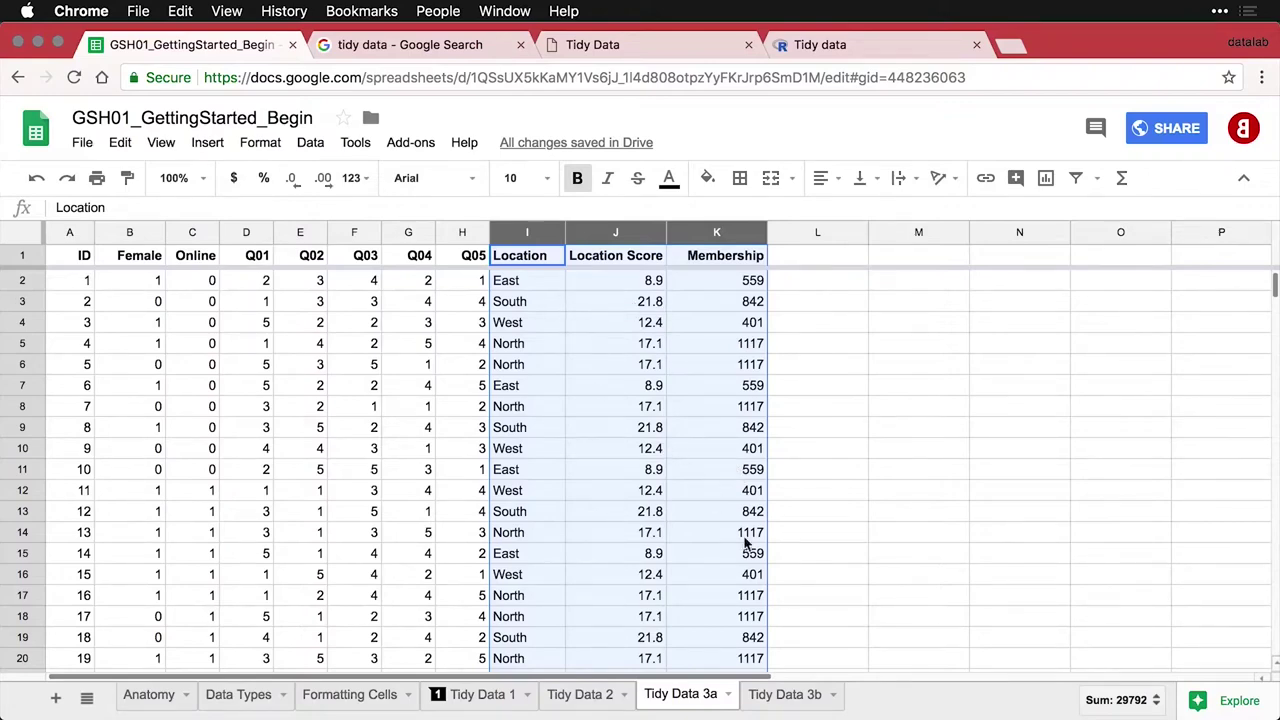
Open the Tidy Data 3b sheet and select the location lookup table A1:C5
{"action": "left_click", "coordinate": [786, 697]}
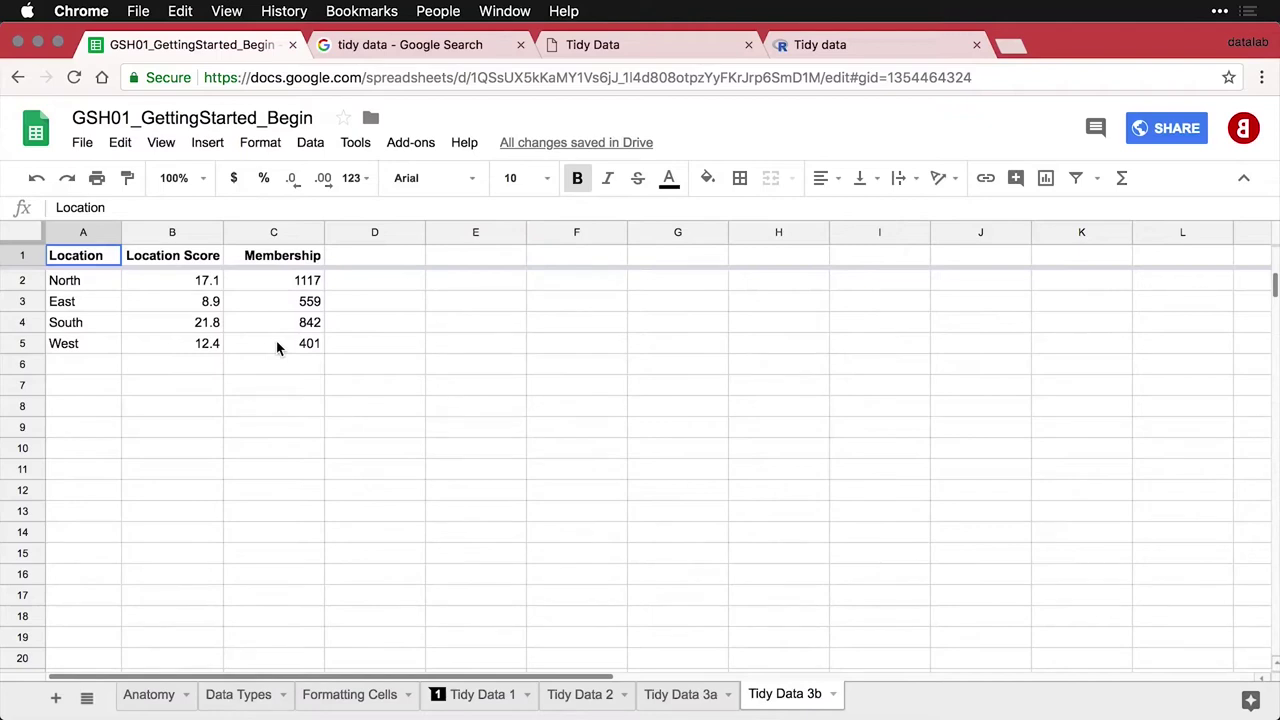
{"action": "left_click_drag", "start_coordinate": [276, 343], "coordinate": [112, 261]}
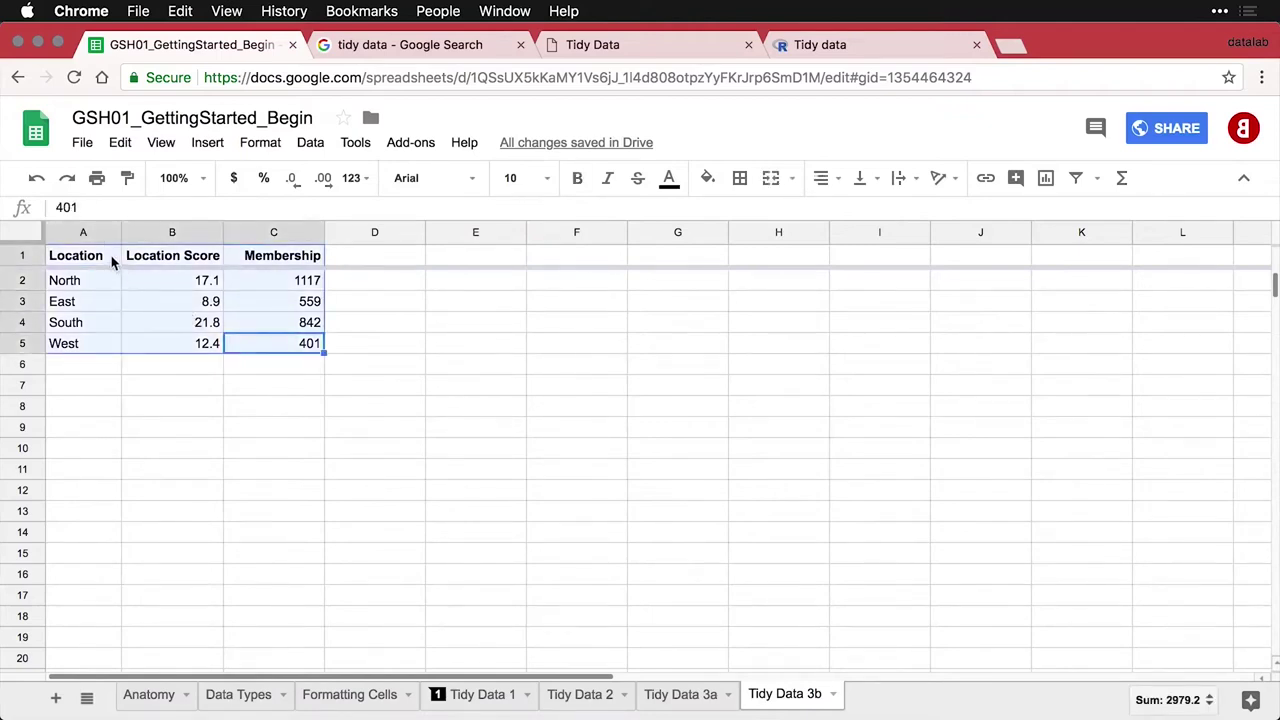
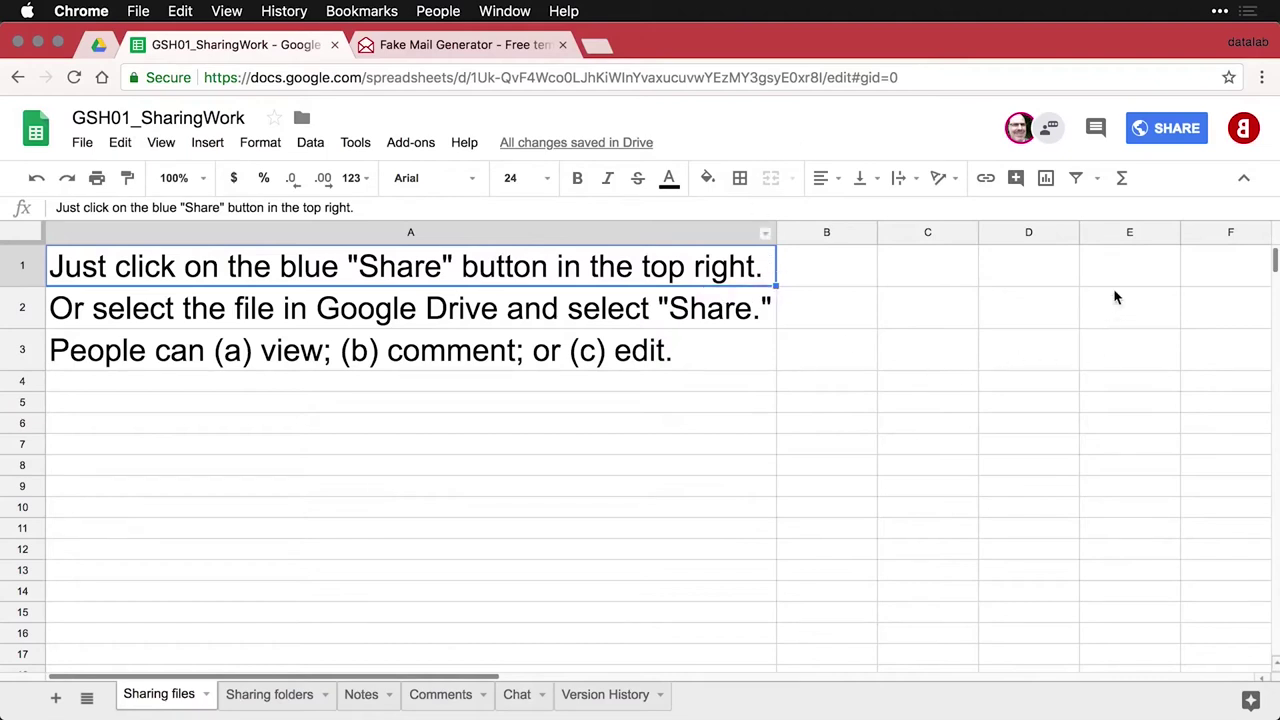
Add the recipient's e-mail address to the workbook's sharing with Can view access
{"action": "left_click", "coordinate": [1176, 133]}
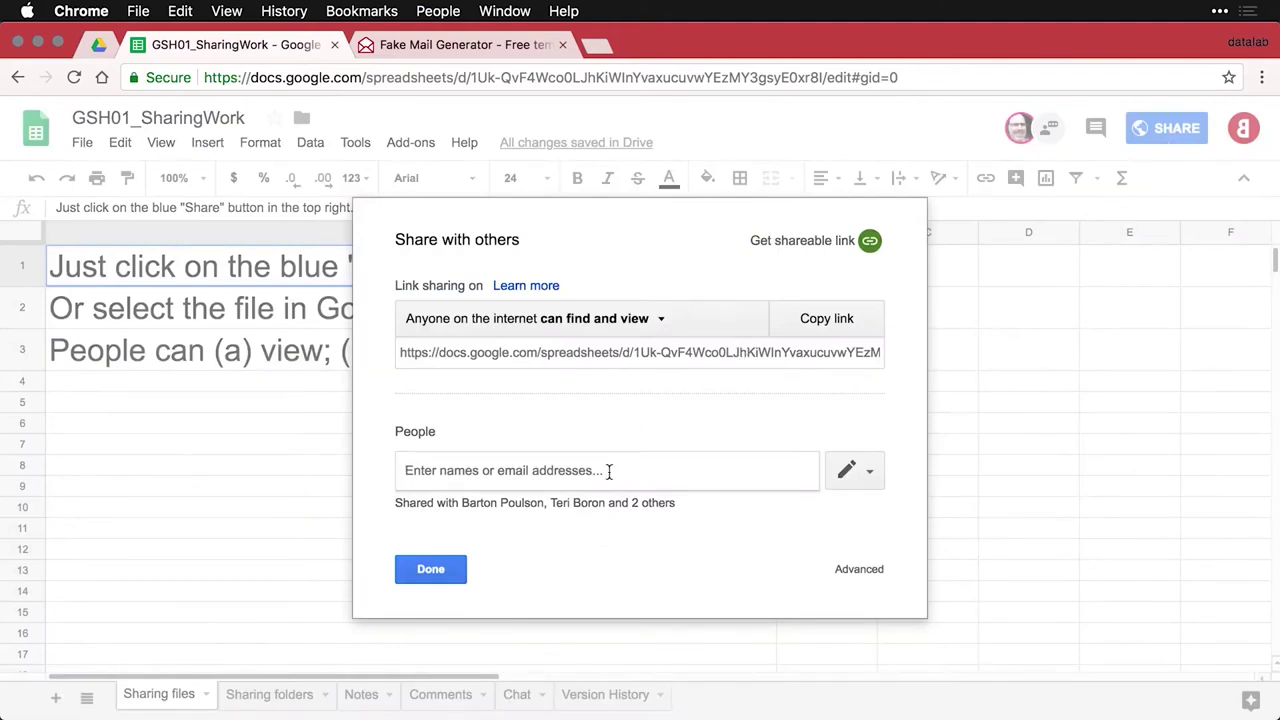
{"action": "key", "text": "super+v"}
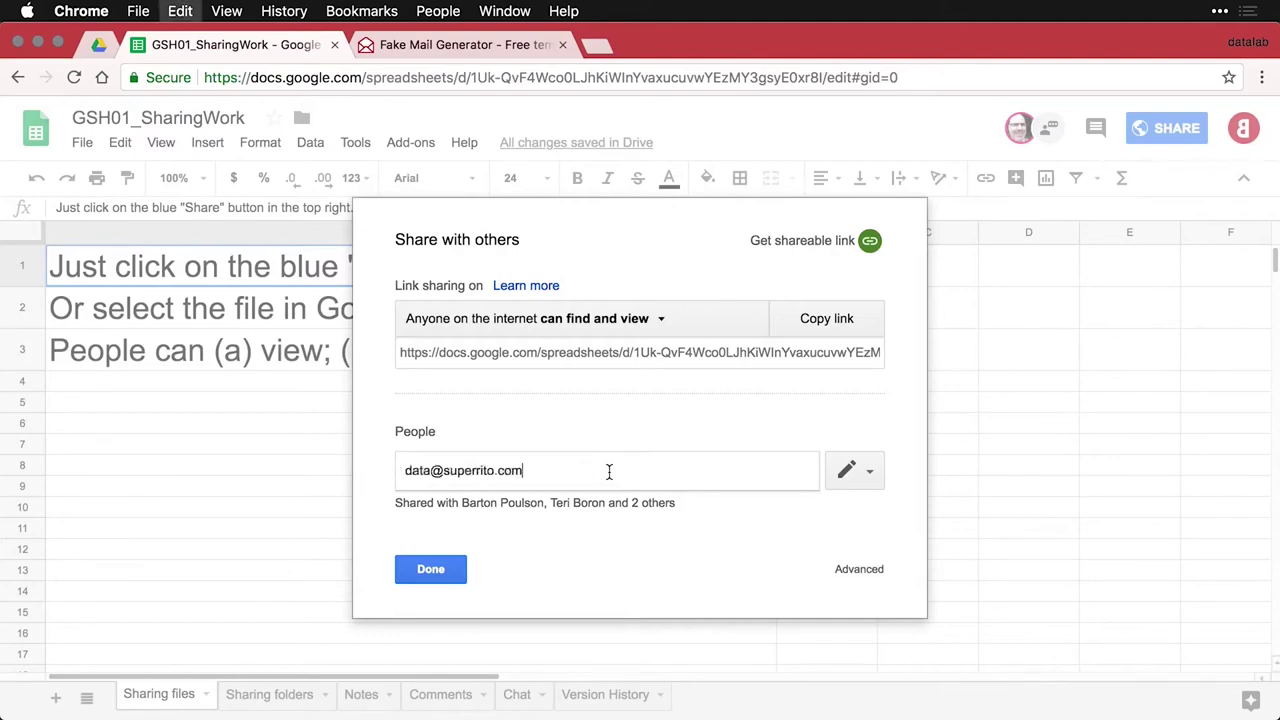
{"action": "key", "text": "Return"}
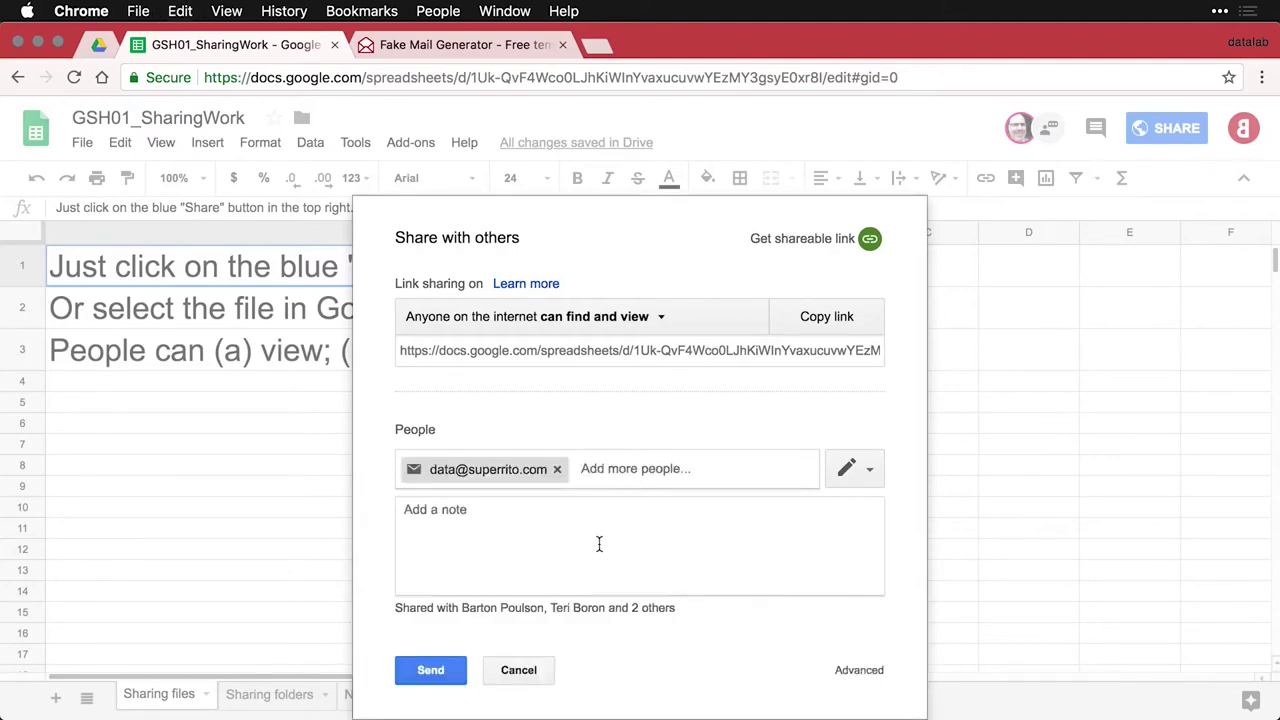
{"action": "left_click", "coordinate": [870, 472]}
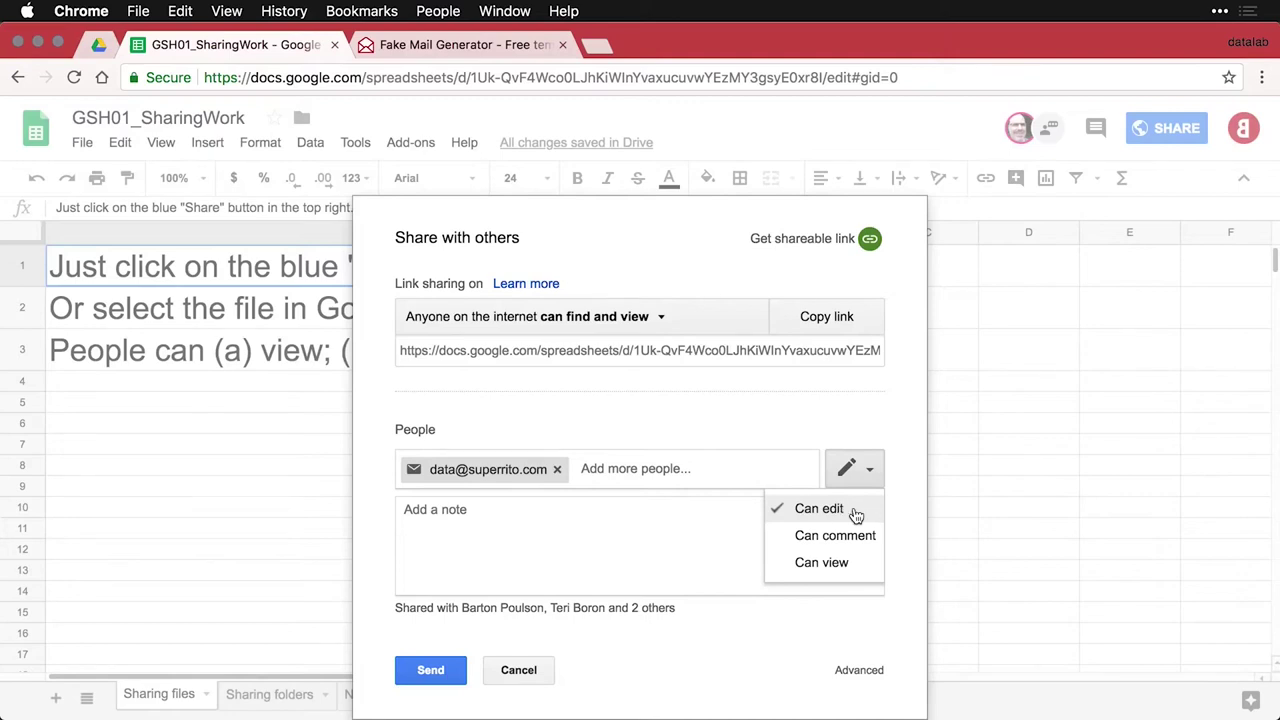
{"action": "left_click", "coordinate": [854, 566]}
Add the note 'Here is the document.' signed with the sender's name
{"action": "left_click", "coordinate": [722, 549]}
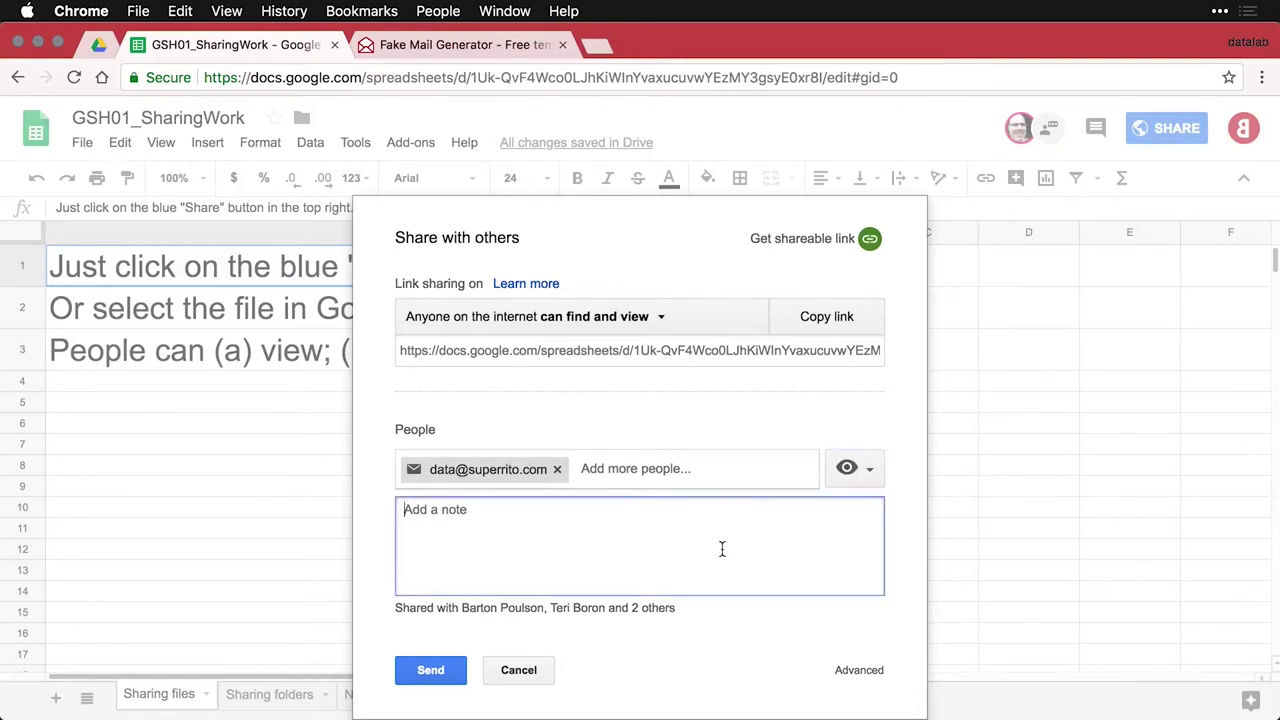
{"action": "type", "text": "Here is the document."}
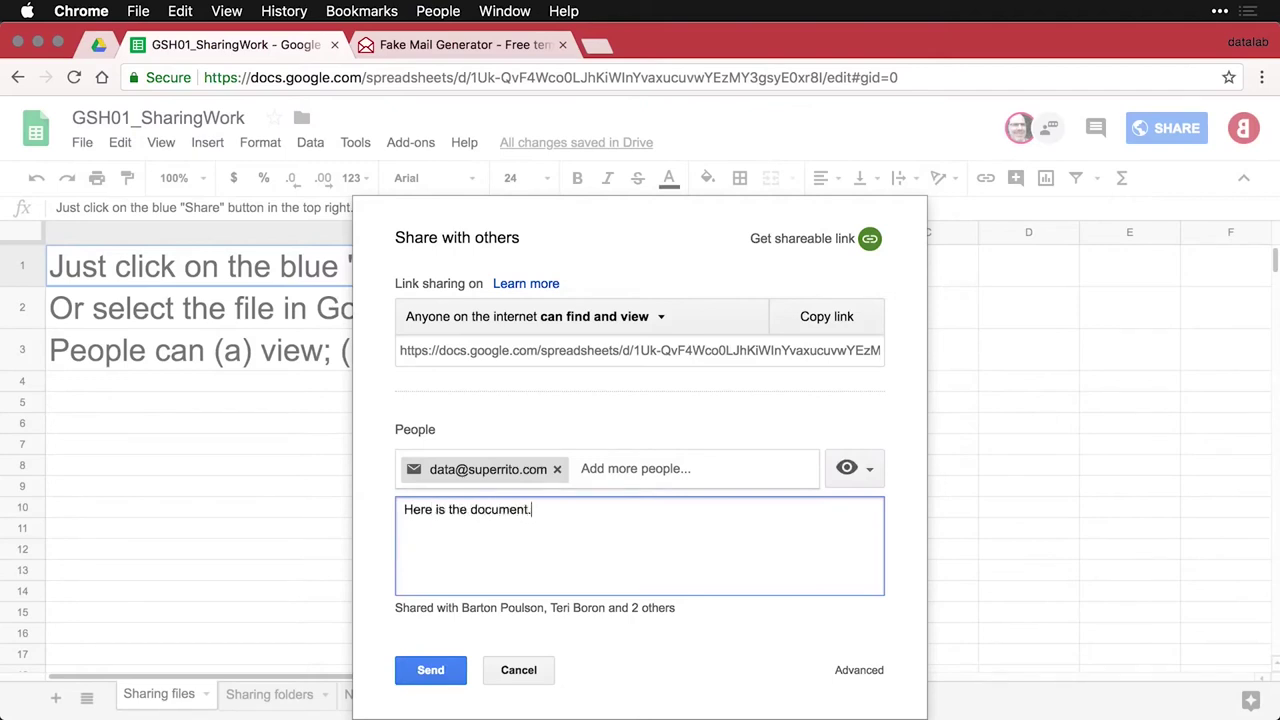
{"action": "type", "text": "Bart"}
{"action": "left_click", "coordinate": [648, 320]}
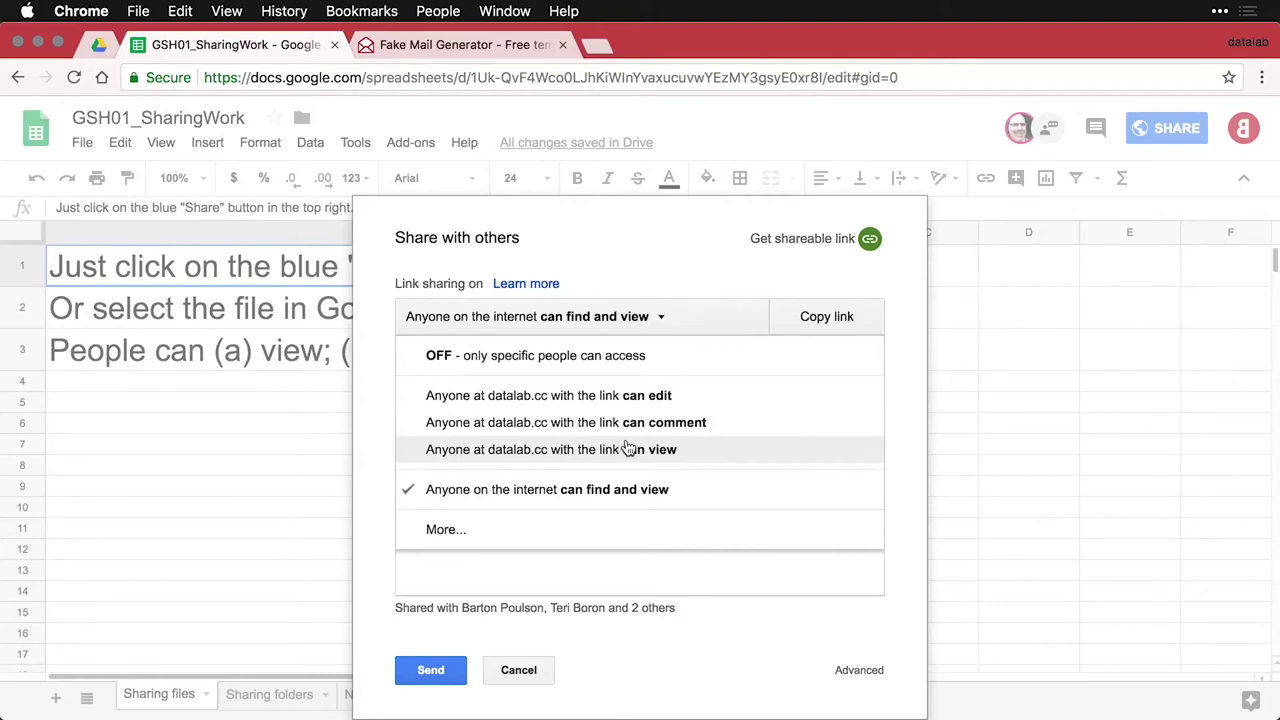
{"action": "left_click", "coordinate": [452, 530]}
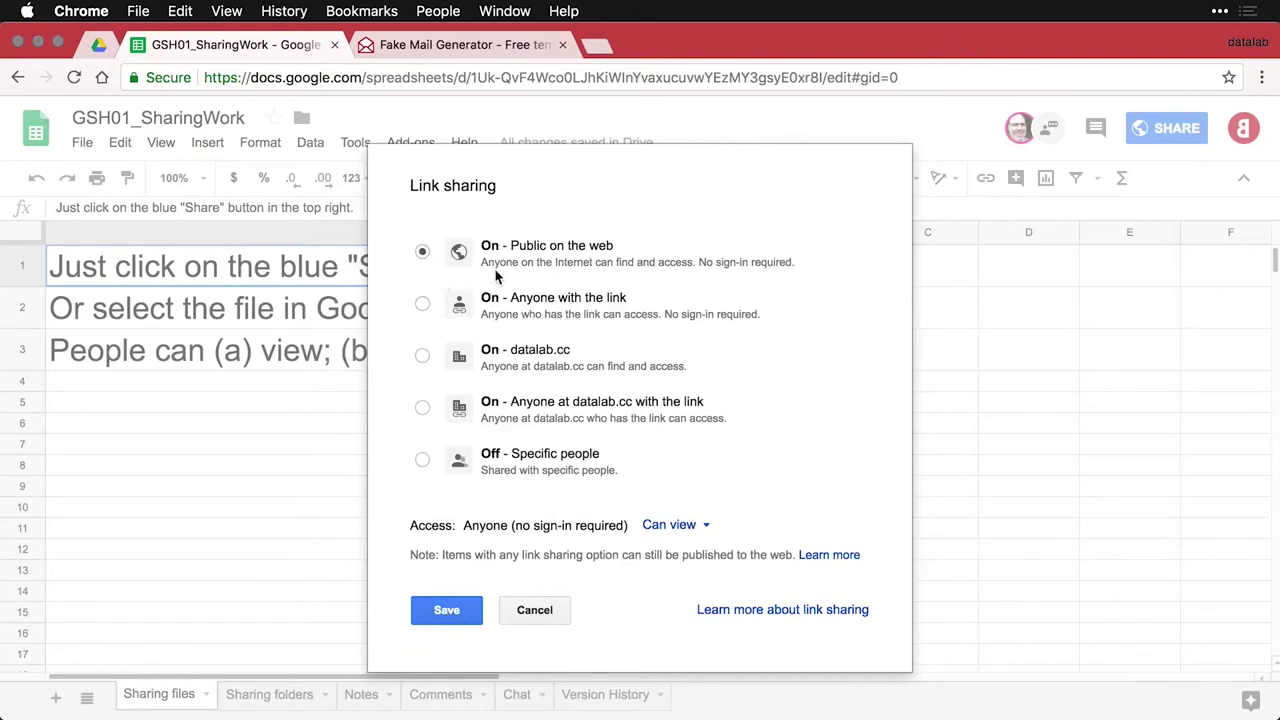
{"action": "left_click", "coordinate": [710, 530]}
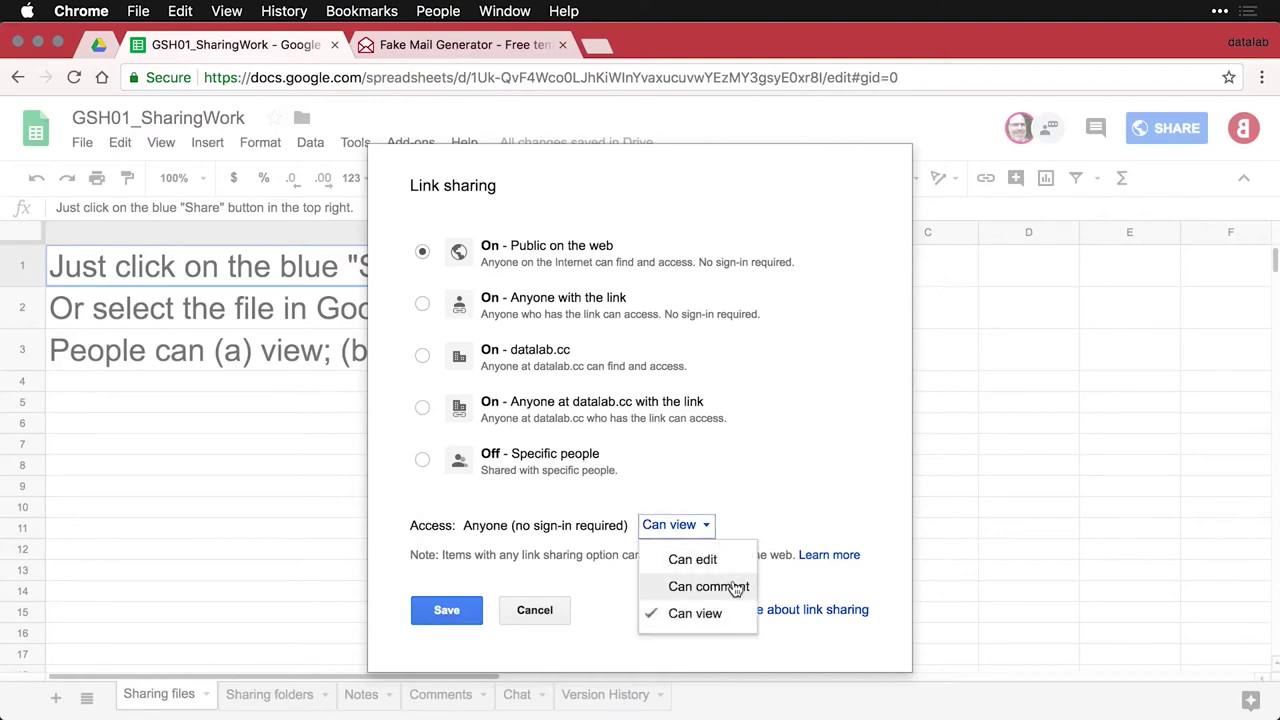
{"action": "left_click", "coordinate": [759, 519]}
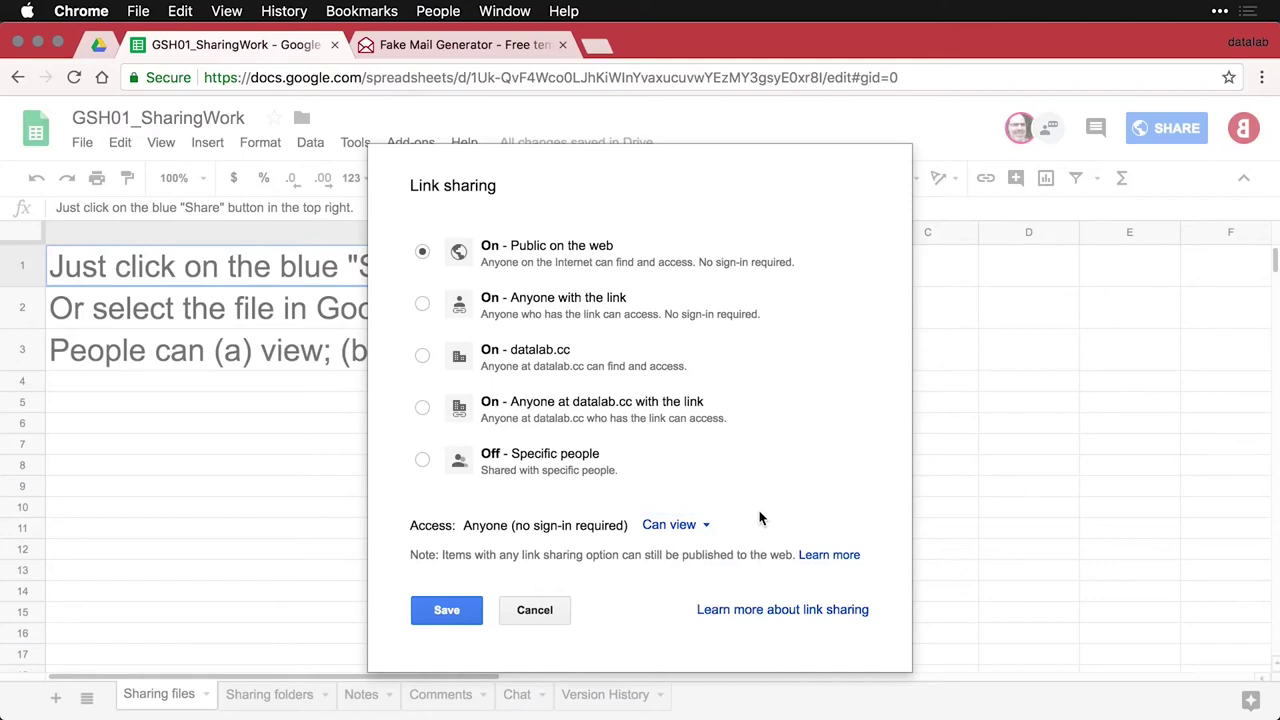
{"action": "left_click", "coordinate": [466, 609]}
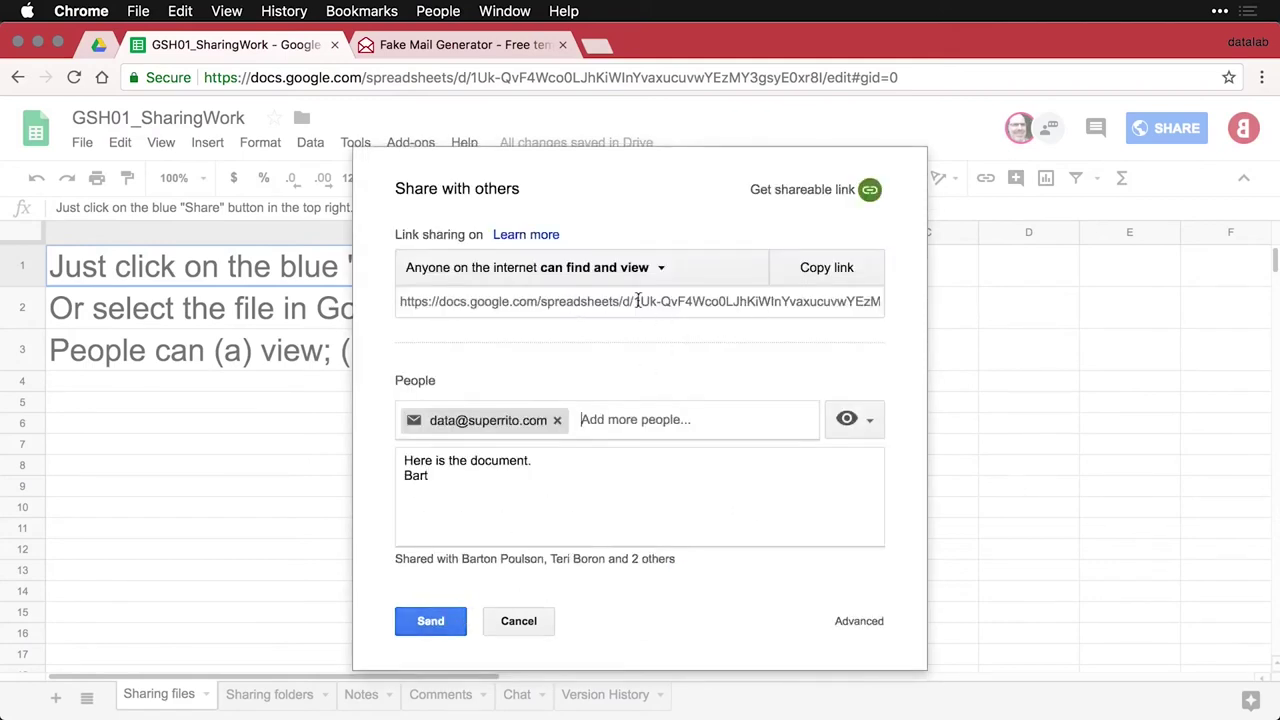
Copy the workbook's share link and load it in a new Chrome incognito window
{"action": "left_click", "coordinate": [842, 275]}
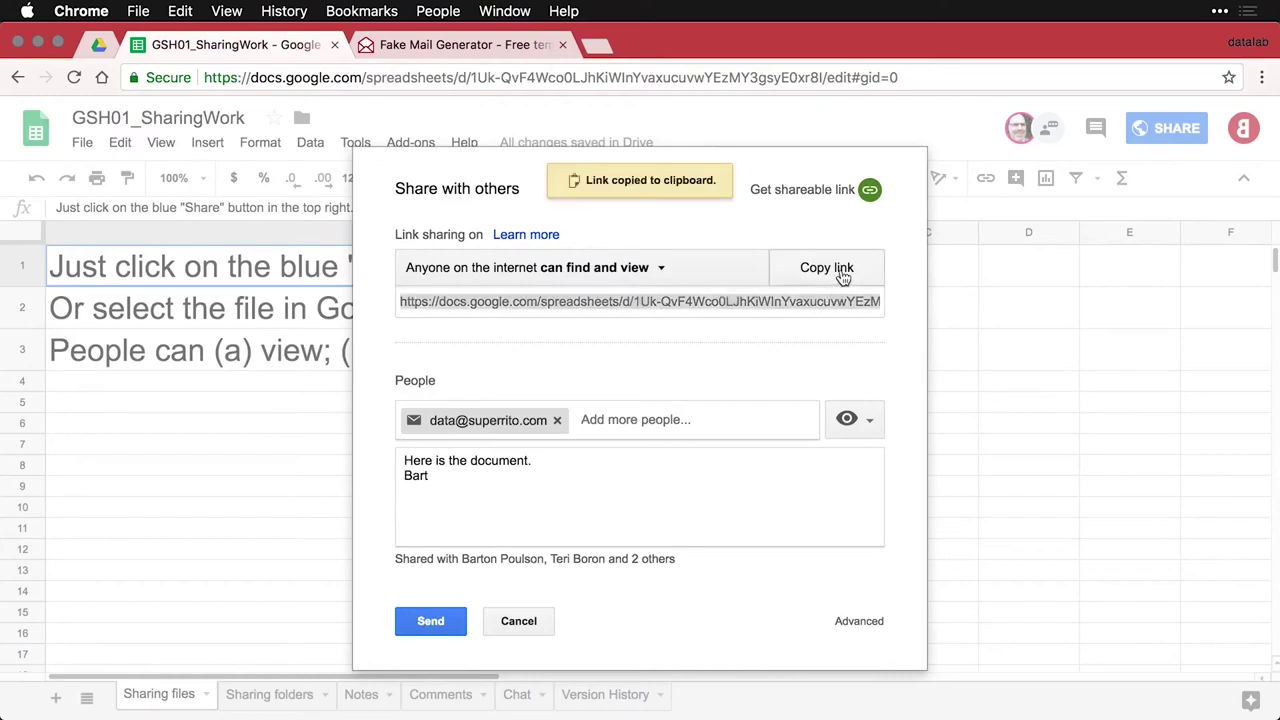
{"action": "key", "text": "super+shift+n"}
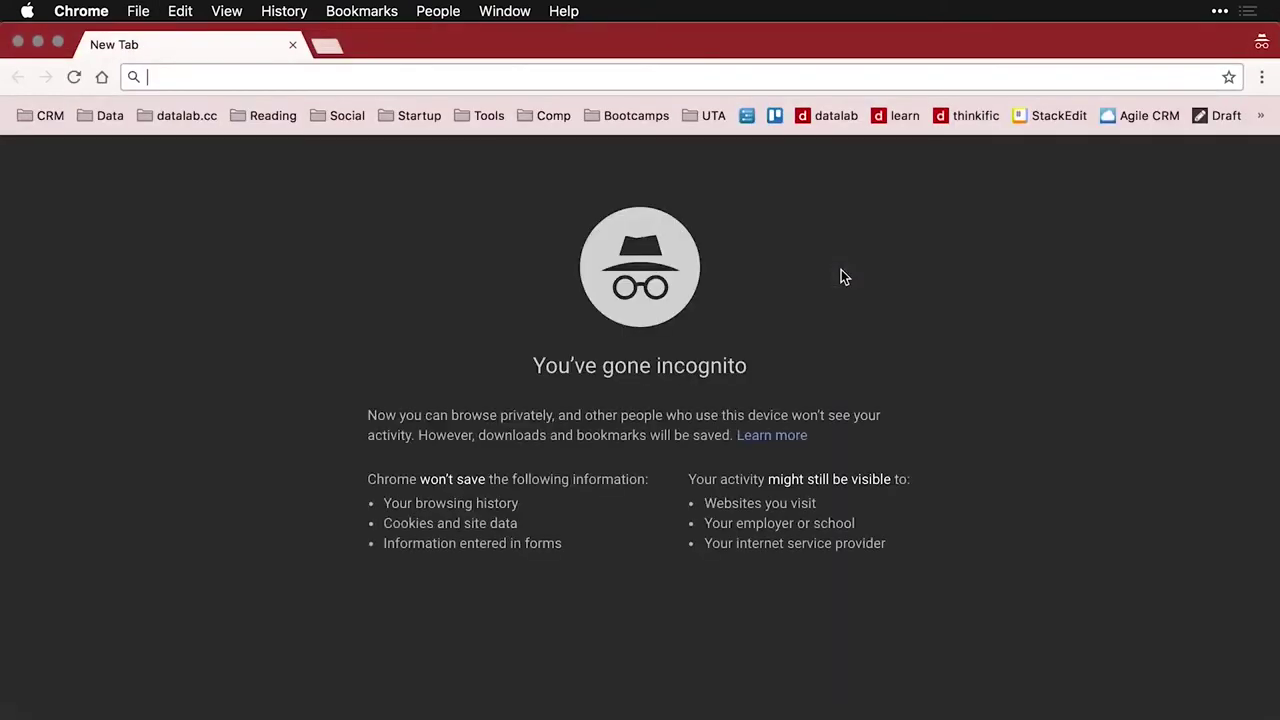
{"action": "key", "text": "super+v"}
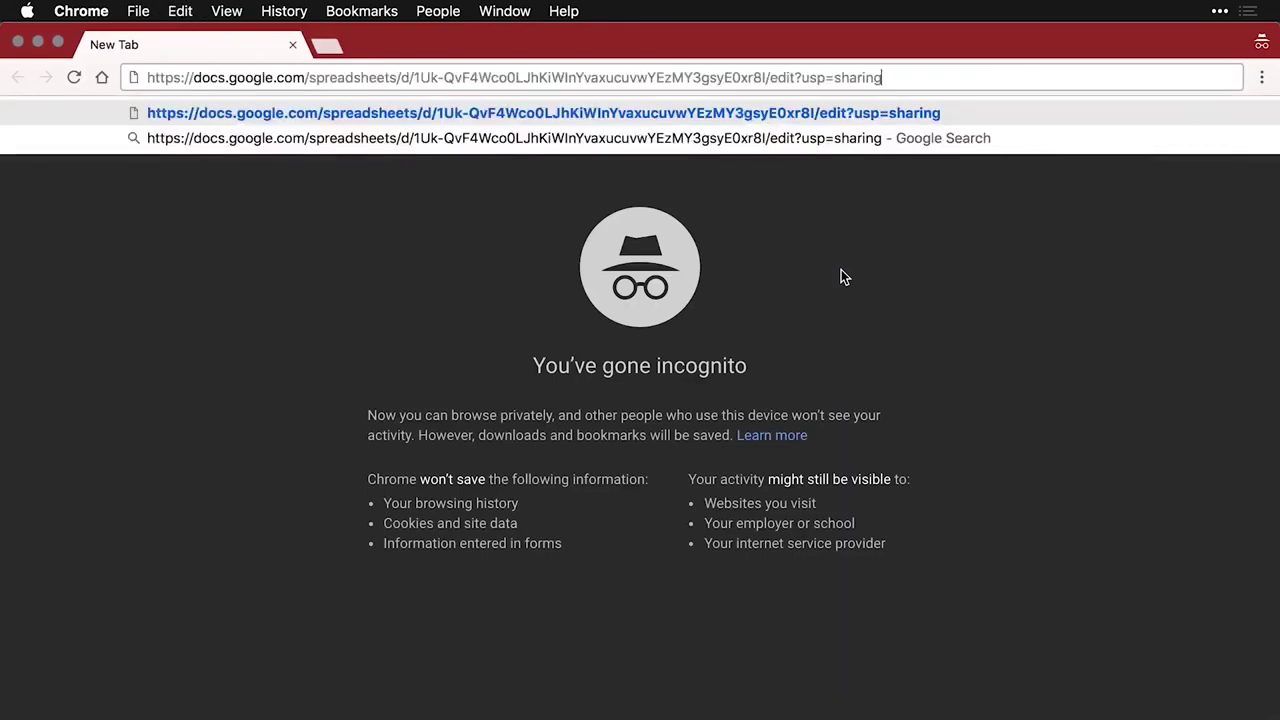
{"action": "key", "text": "Return"}
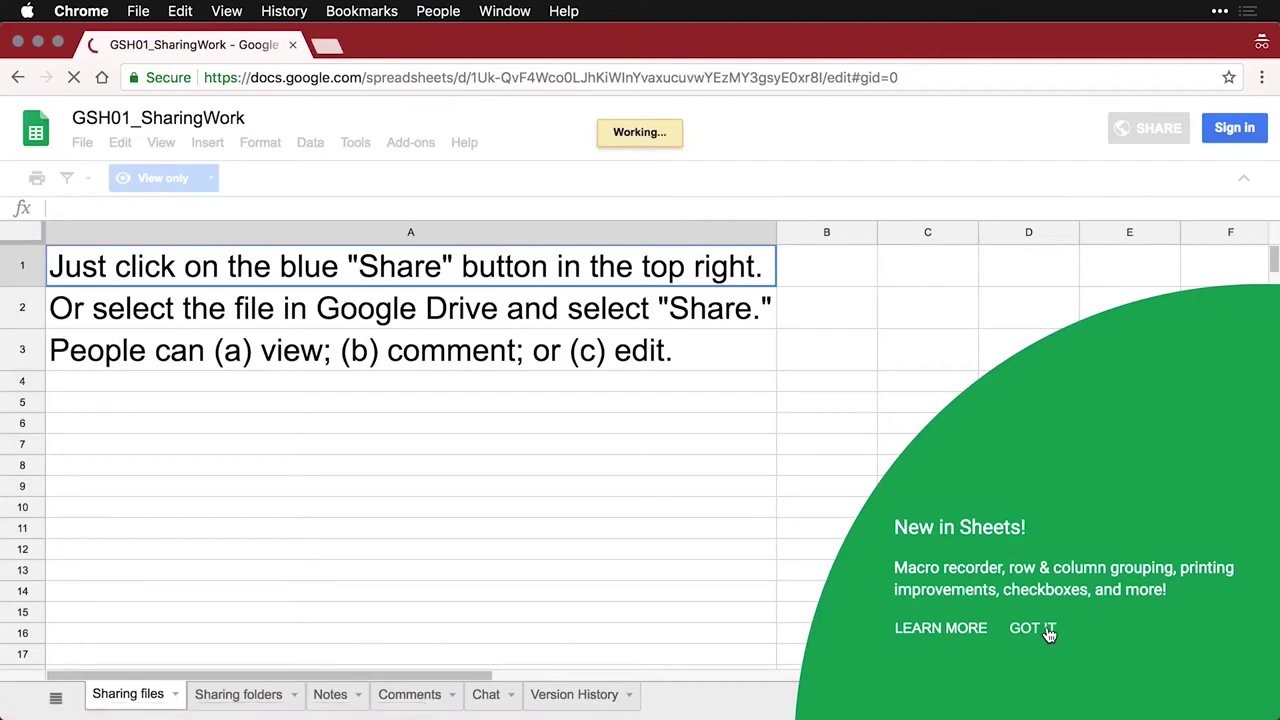
Inspect the view-only copy's View only and File > Download as options, then close the incognito window
{"action": "left_click", "coordinate": [1030, 628]}
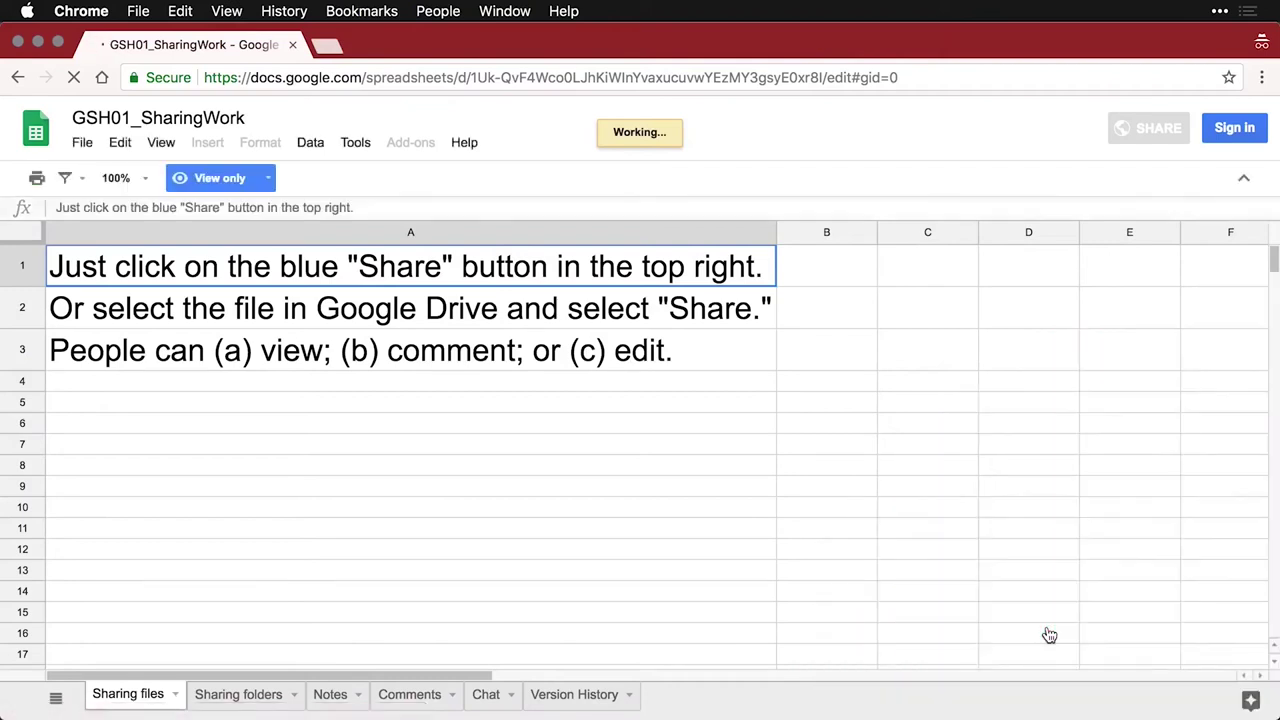
{"action": "left_click", "coordinate": [262, 180]}
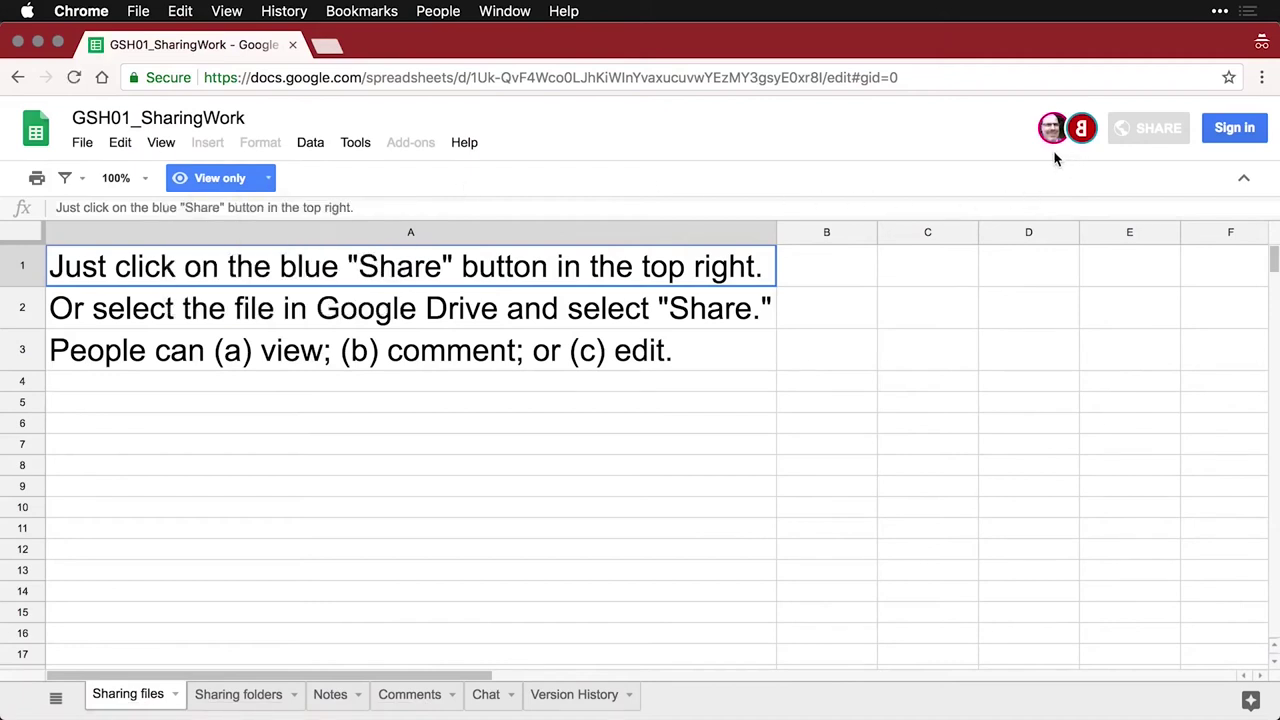
{"action": "mouse_move", "coordinate": [1082, 150]}
{"action": "left_click", "coordinate": [82, 146]}
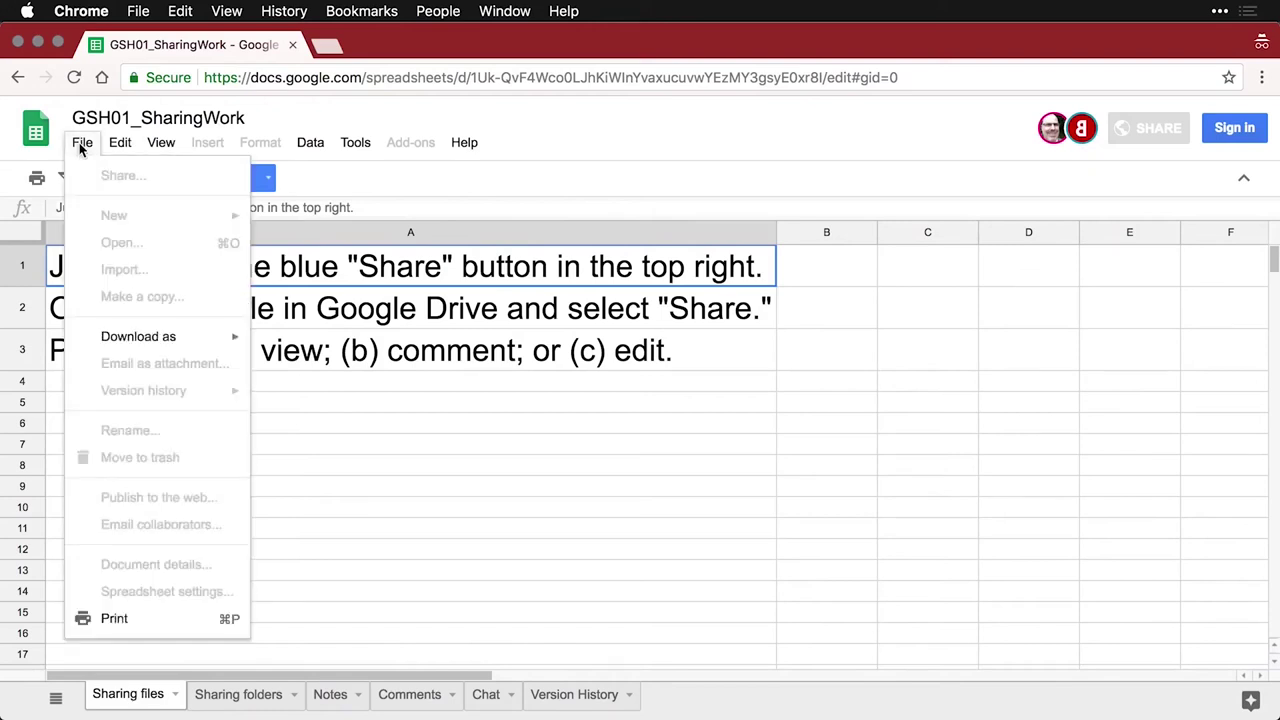
{"action": "mouse_move", "coordinate": [130, 340]}
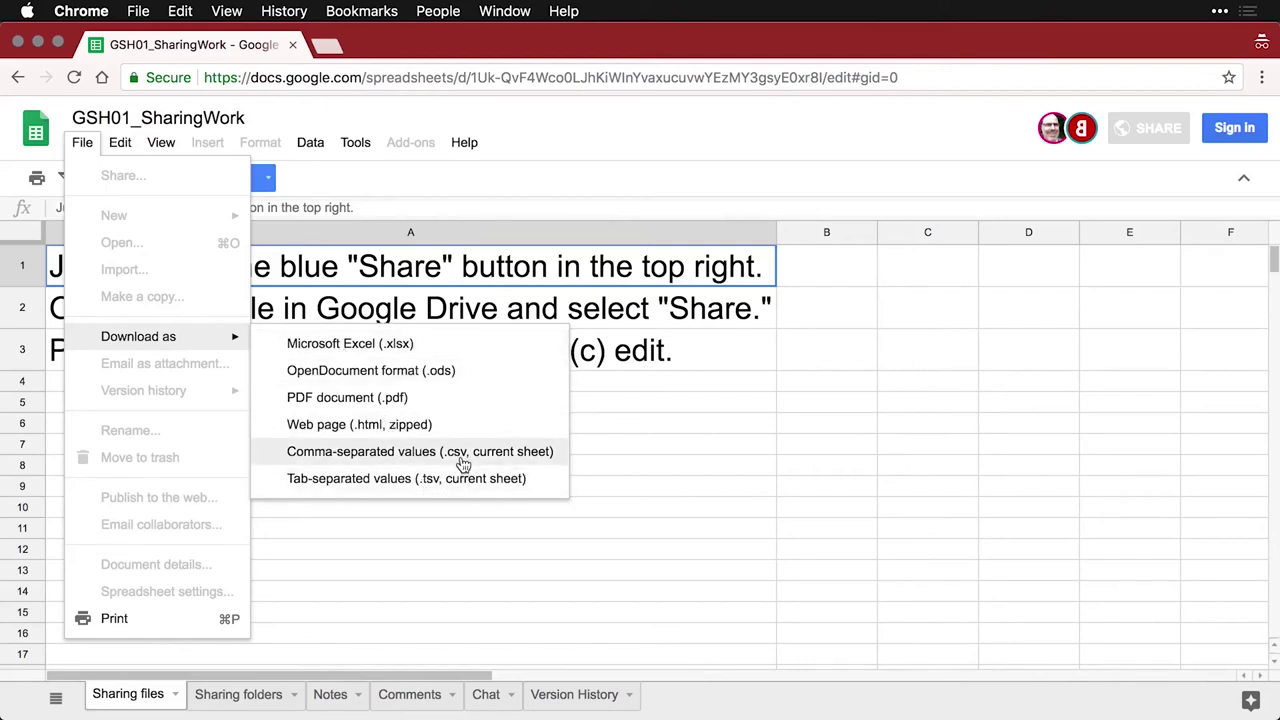
{"action": "left_click", "coordinate": [468, 579]}
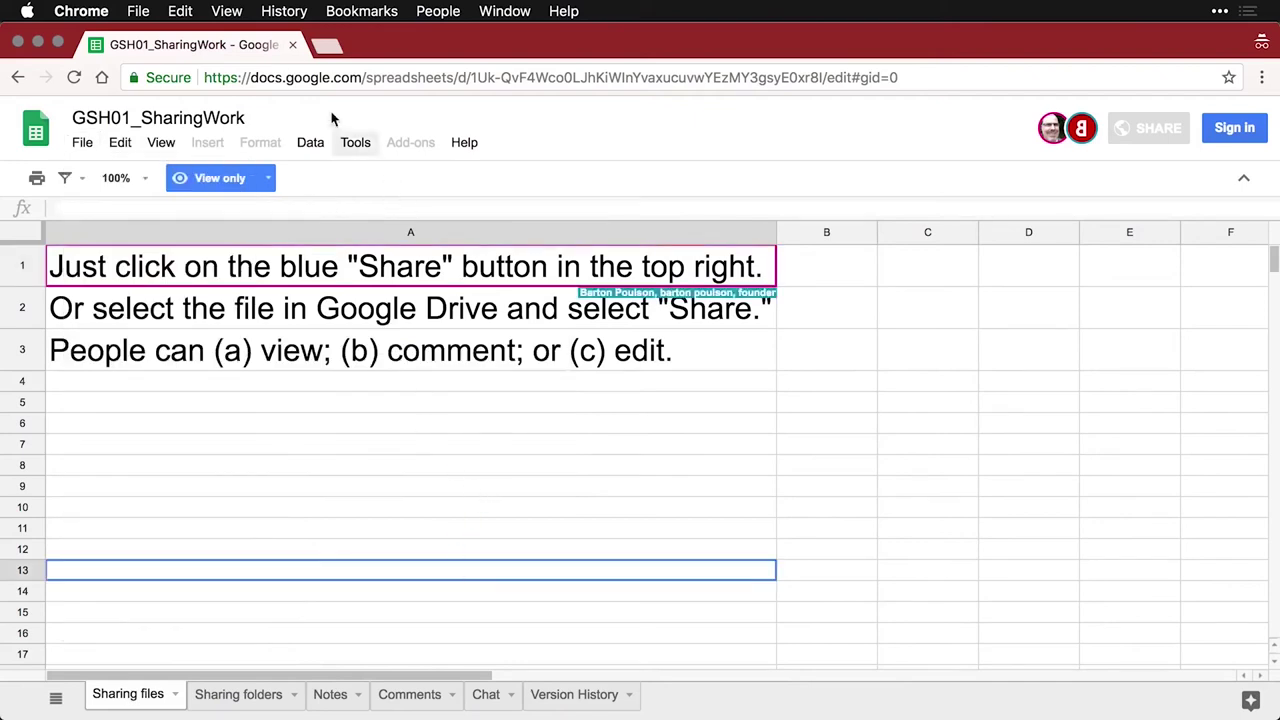
{"action": "left_click", "coordinate": [293, 45]}
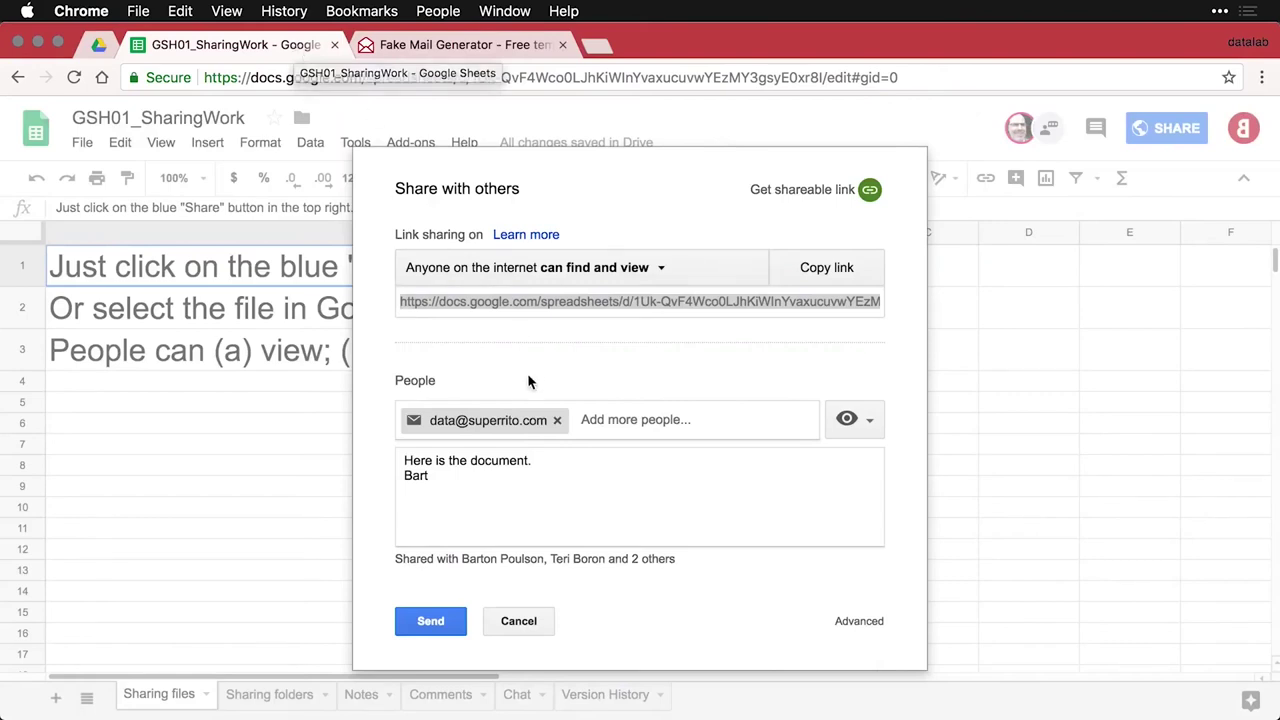
Remove the recipient and cancel the pending invitation, closing the share settings
{"action": "left_click", "coordinate": [557, 421]}
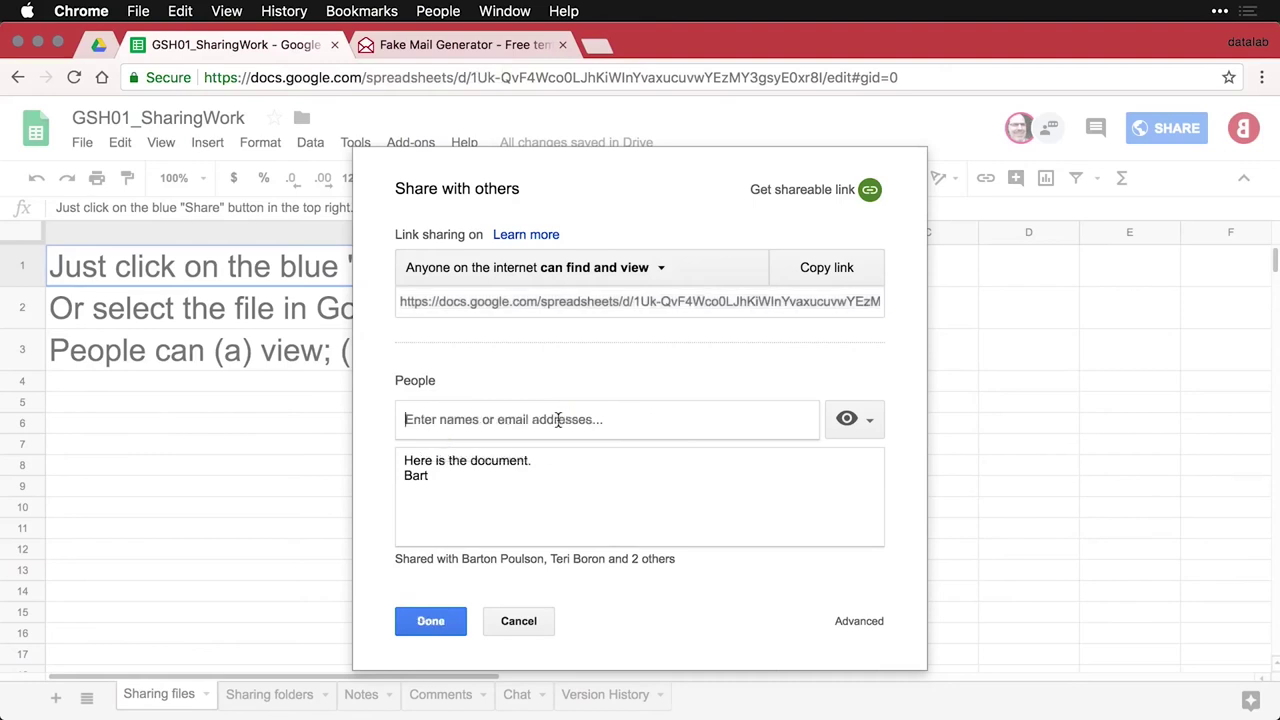
{"action": "left_click", "coordinate": [527, 621]}
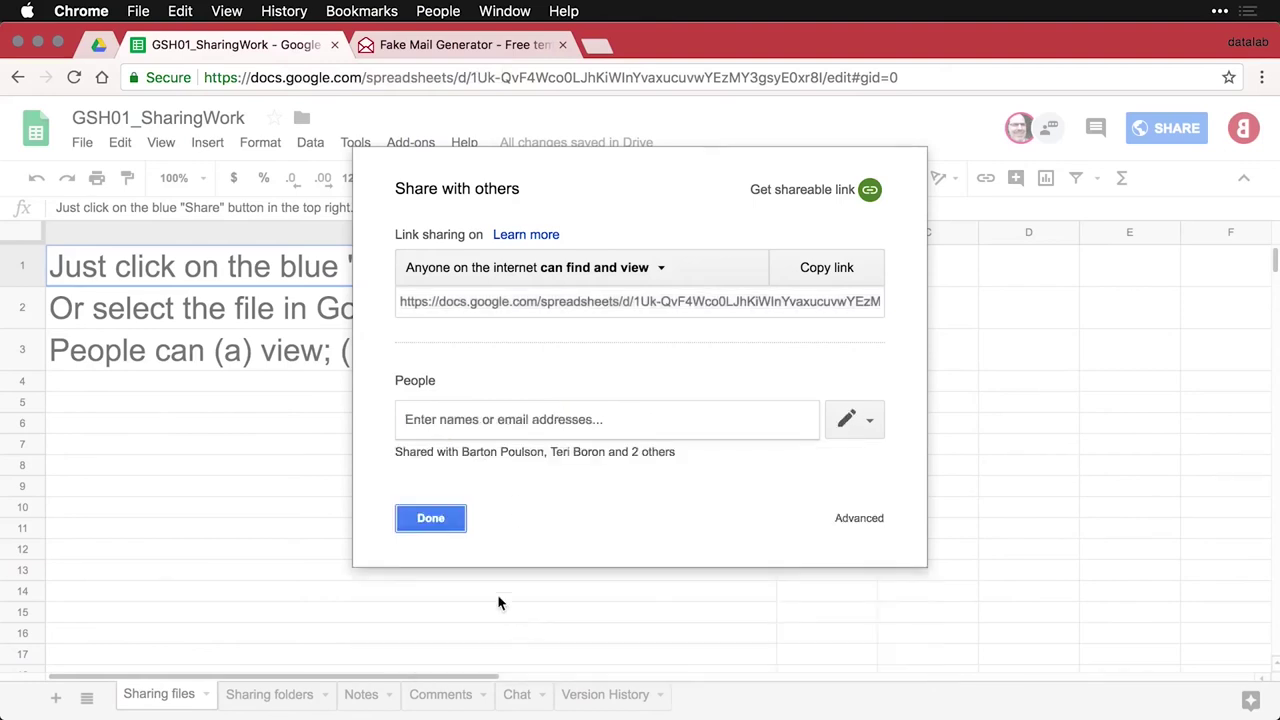
{"action": "left_click", "coordinate": [431, 519]}
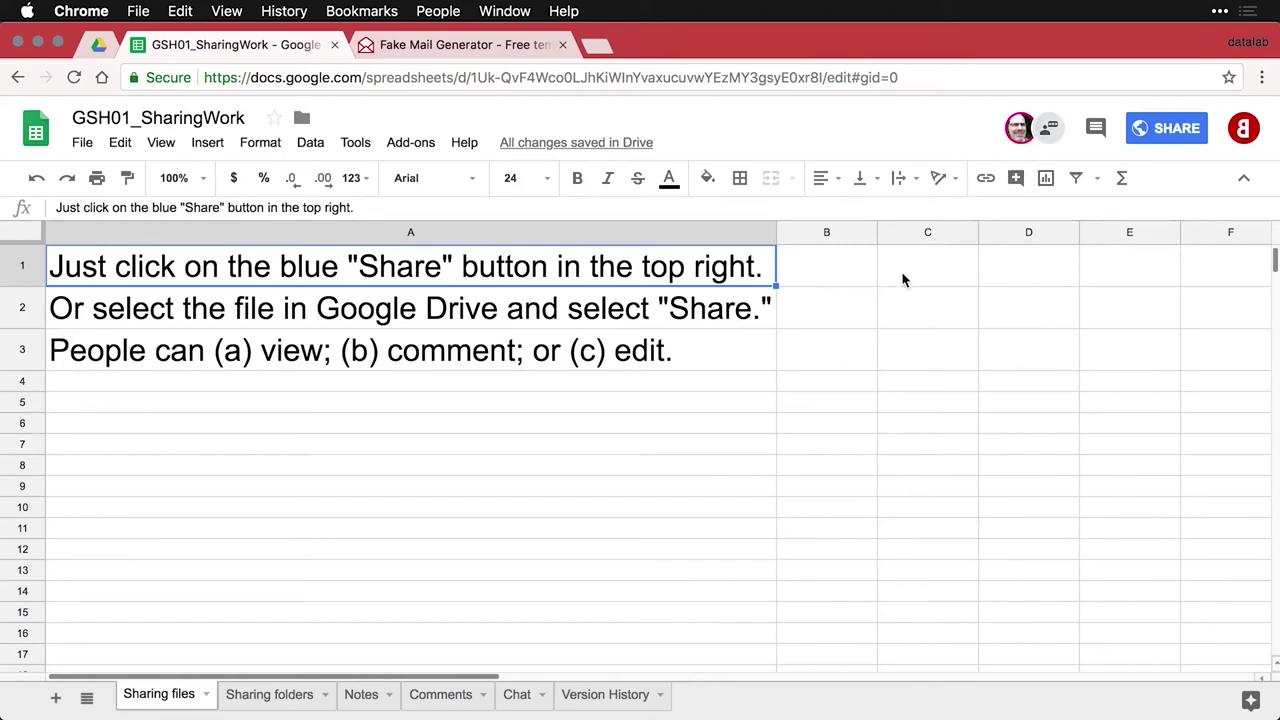
Select cell A3 and switch to the workbook's other window
{"action": "mouse_move", "coordinate": [730, 278]}
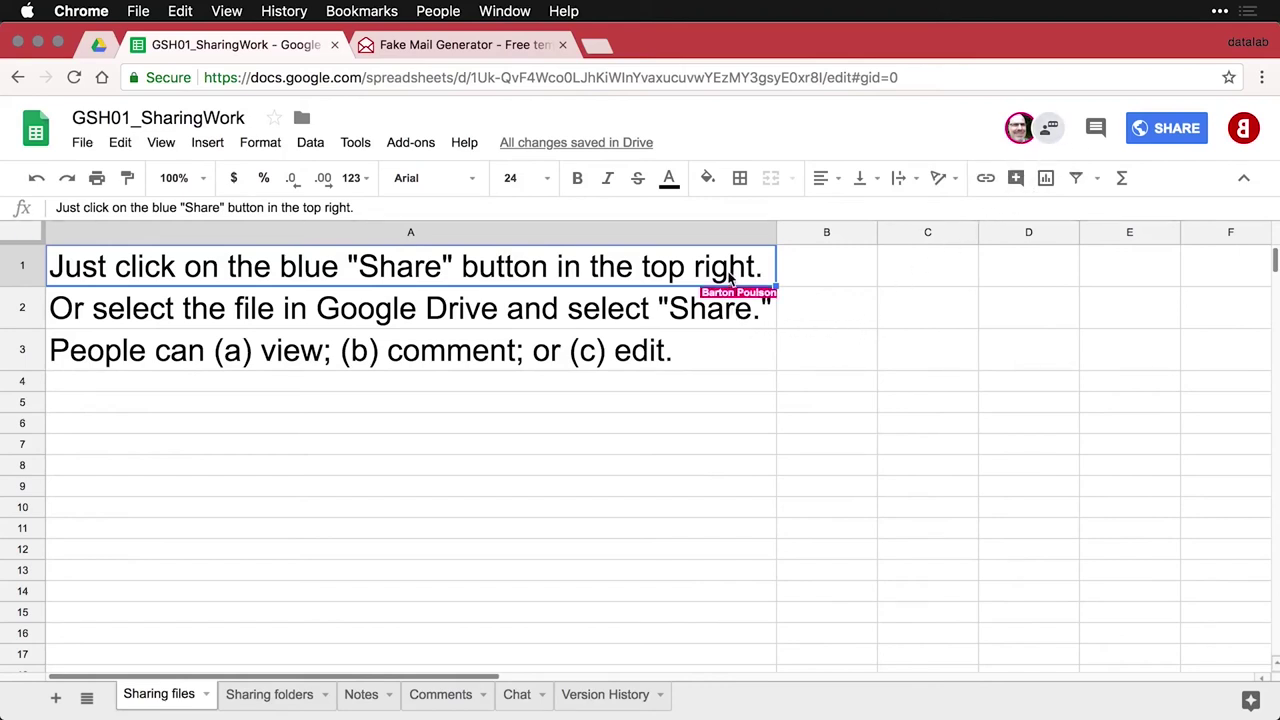
{"action": "left_click", "coordinate": [726, 360]}
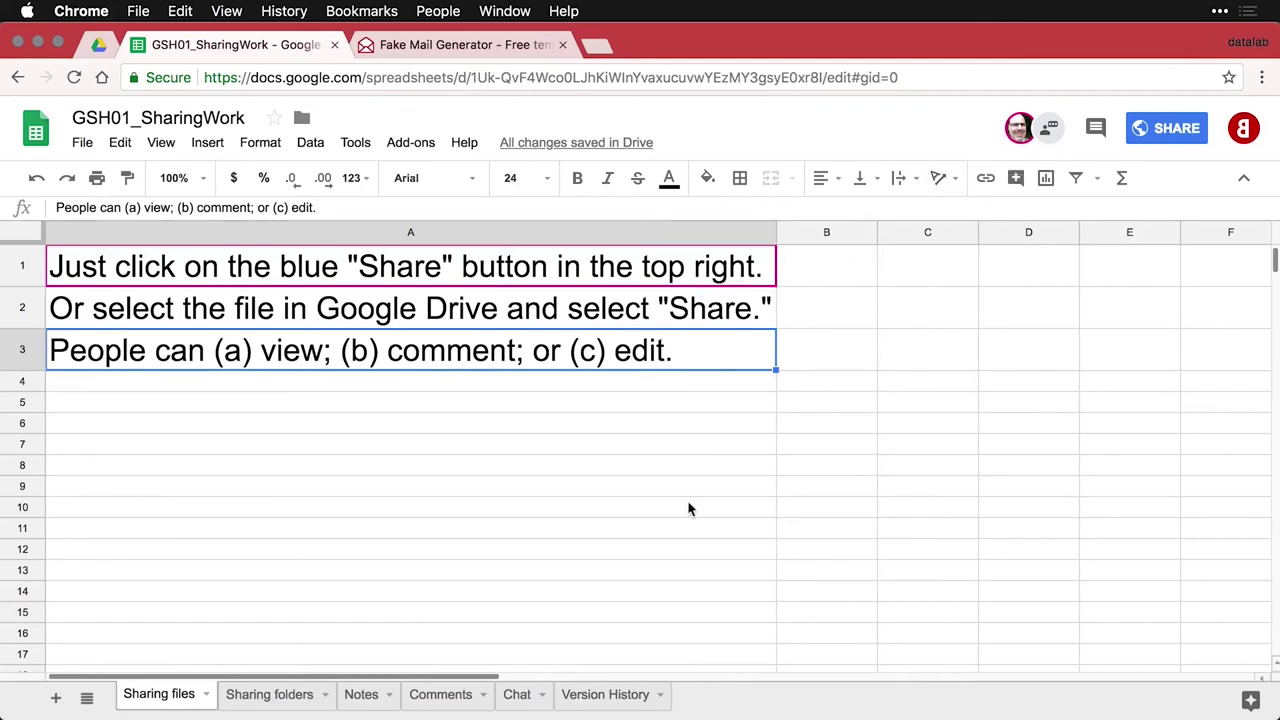
{"action": "key", "text": "super+grave"}
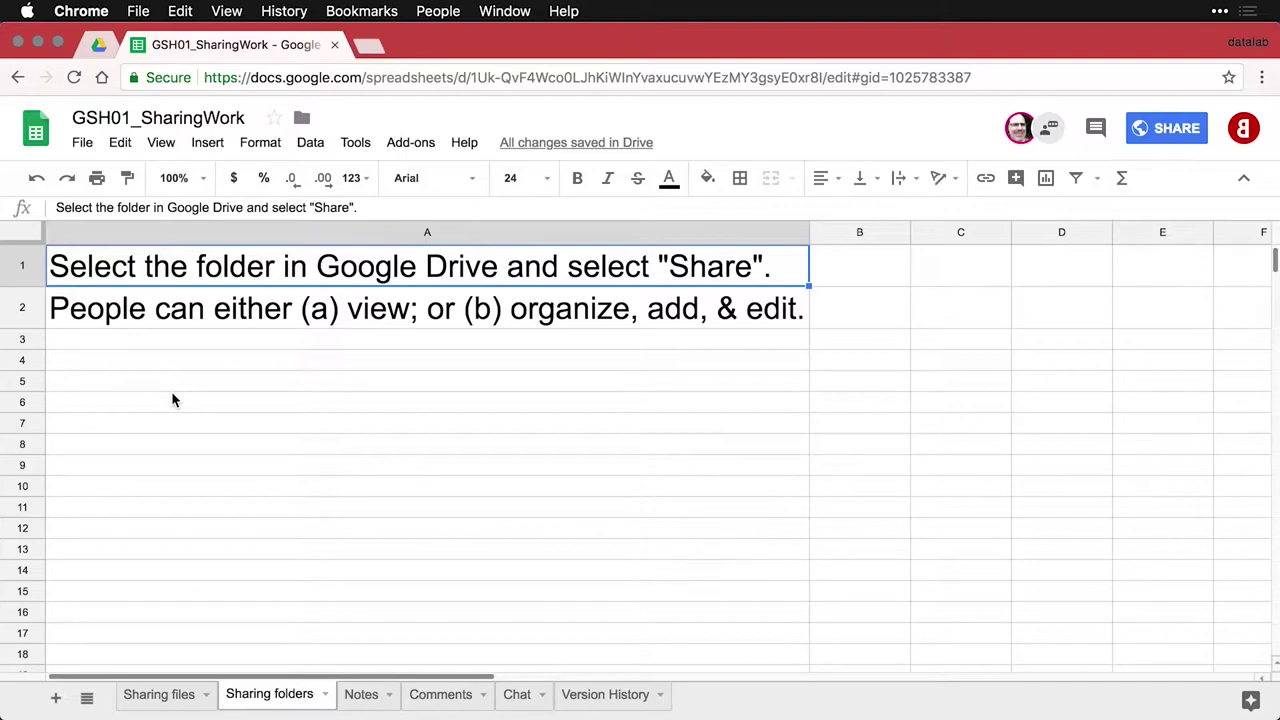
From the Drive folder list, choose Share… for the GSH01_SharingFolders folder
{"action": "left_click", "coordinate": [99, 48]}
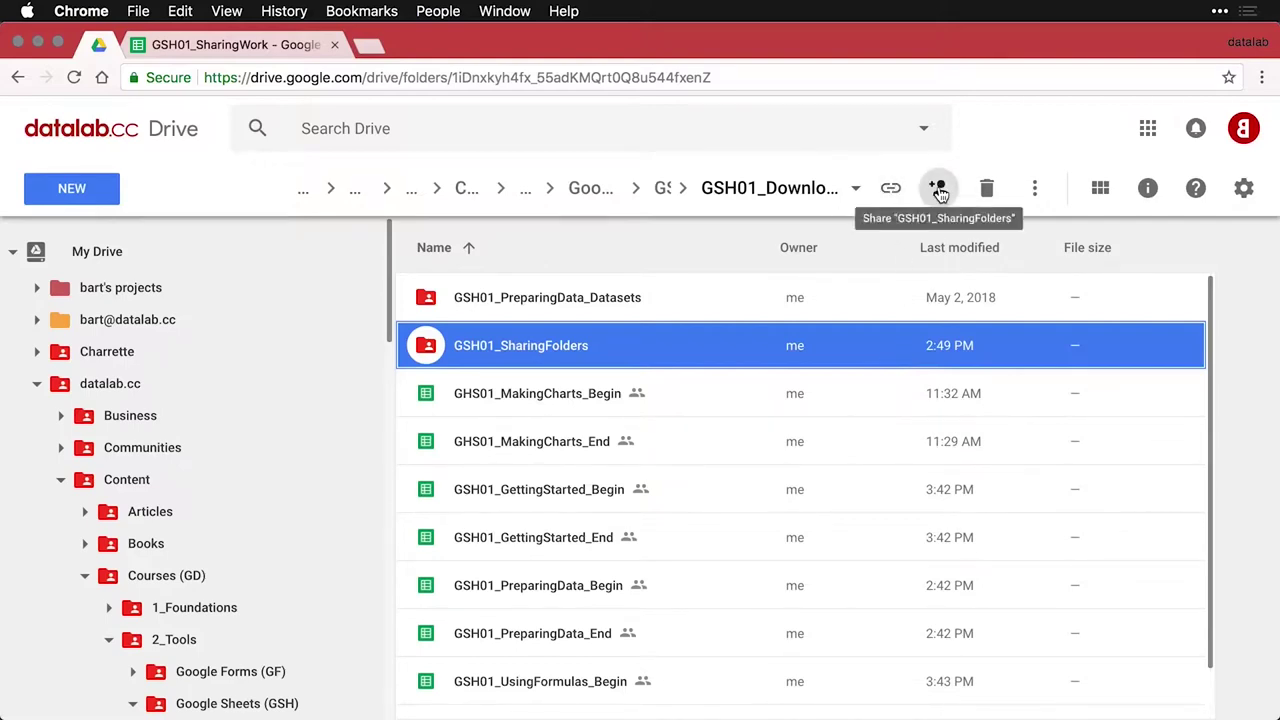
{"action": "right_click", "coordinate": [850, 345]}
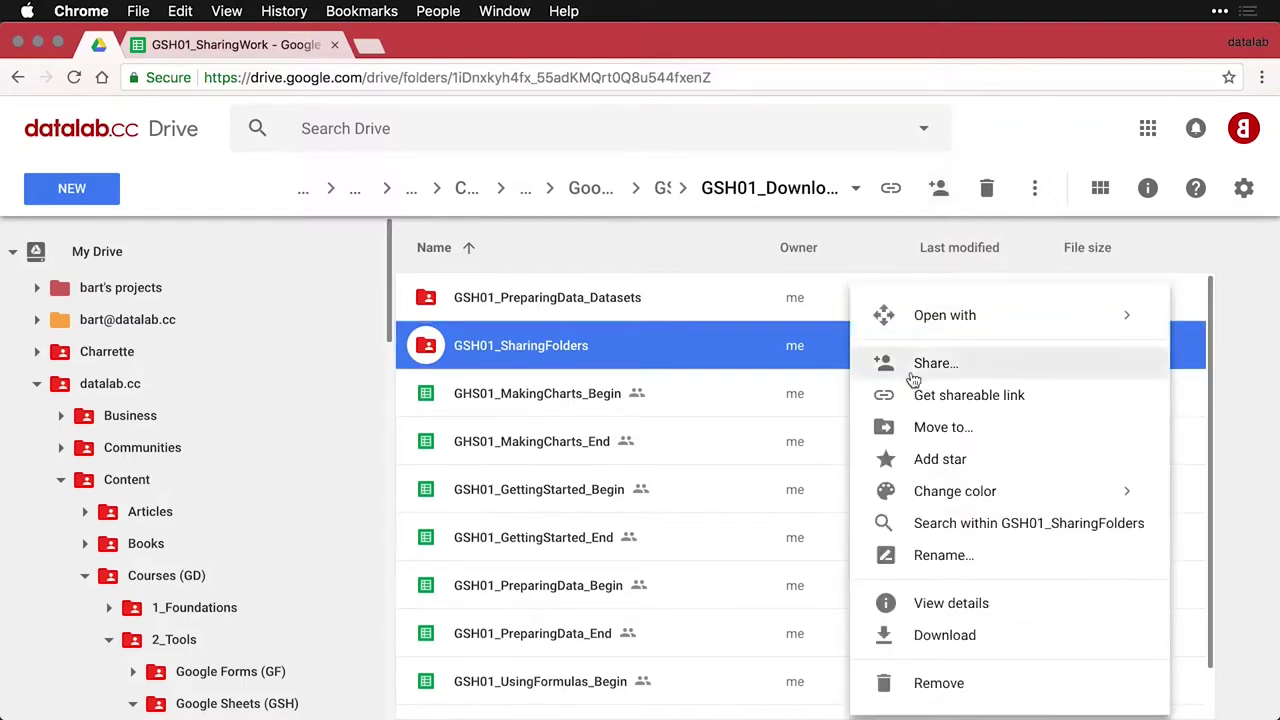
{"action": "left_click", "coordinate": [932, 366]}
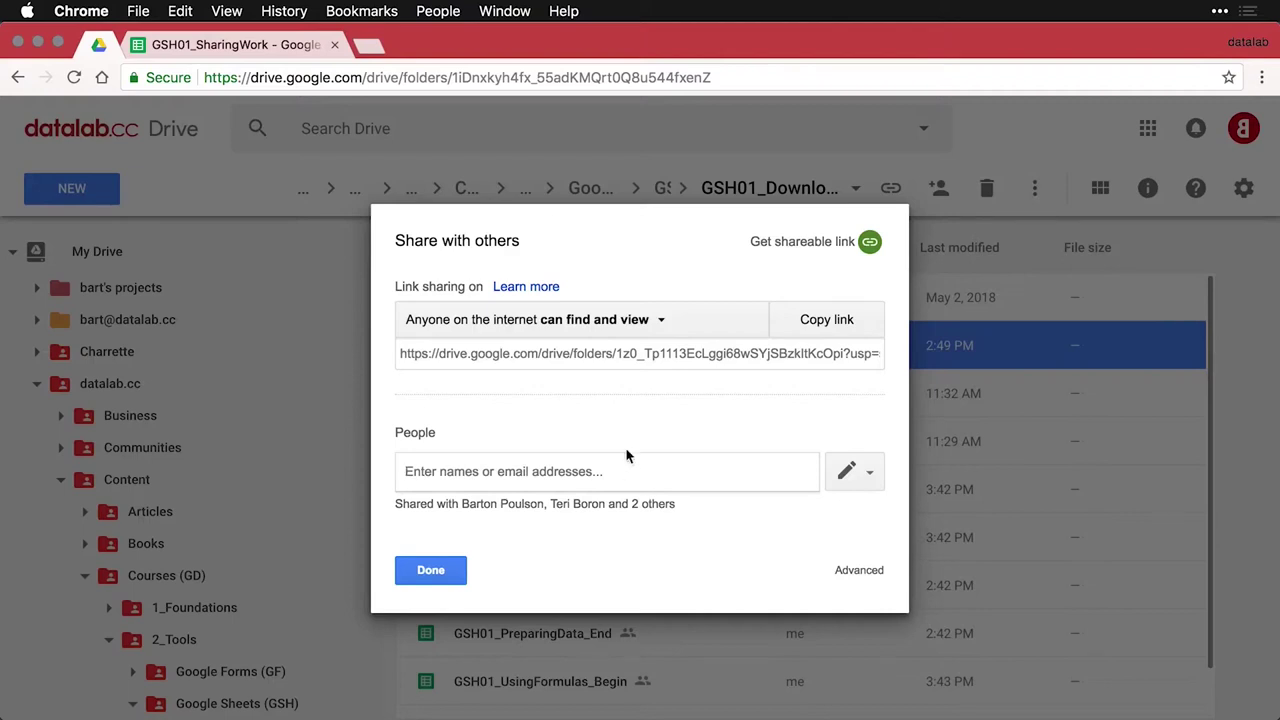
{"action": "left_click", "coordinate": [645, 324]}
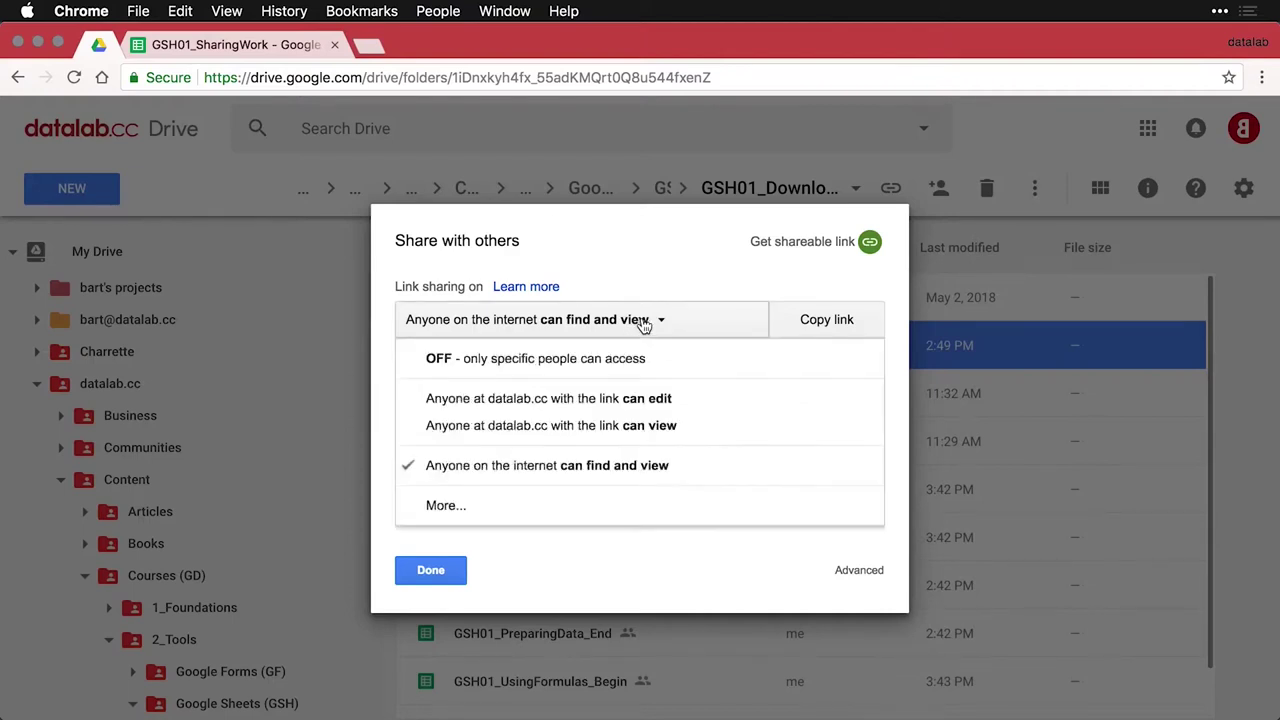
{"action": "left_click", "coordinate": [520, 512]}
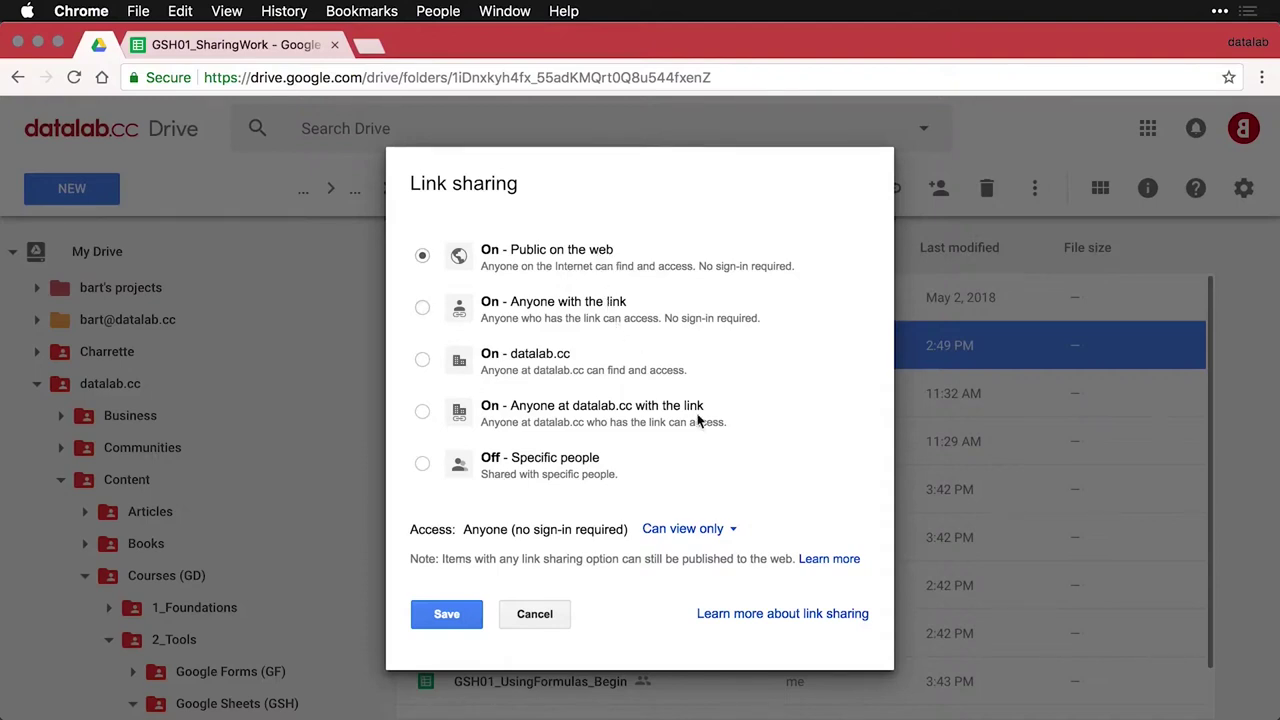
{"action": "left_click", "coordinate": [734, 535]}
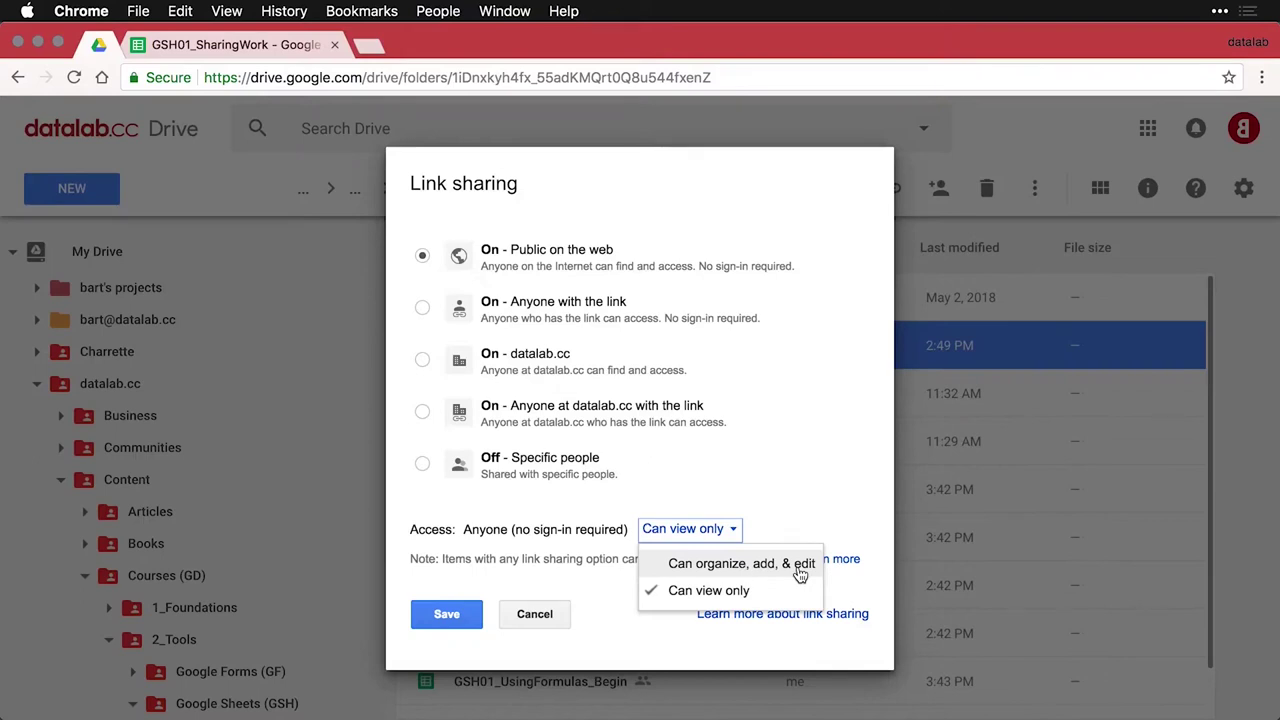
{"action": "left_click", "coordinate": [808, 484]}
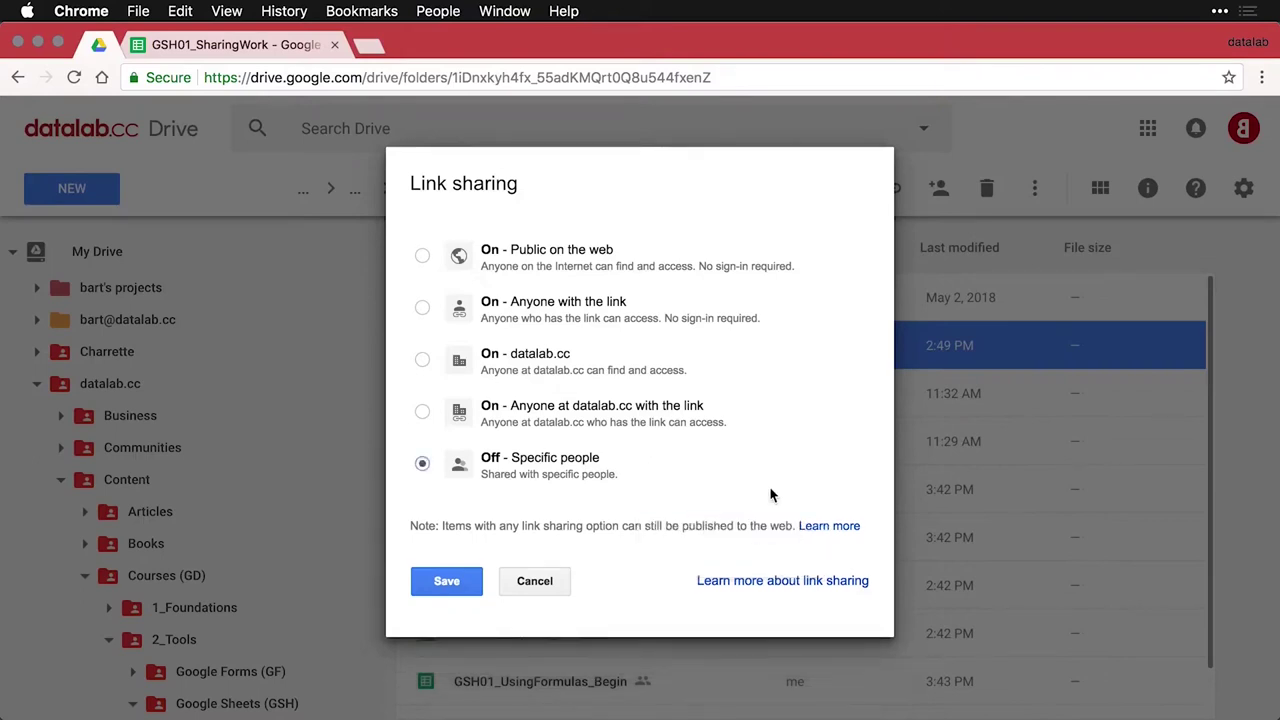
{"action": "left_click", "coordinate": [532, 580]}
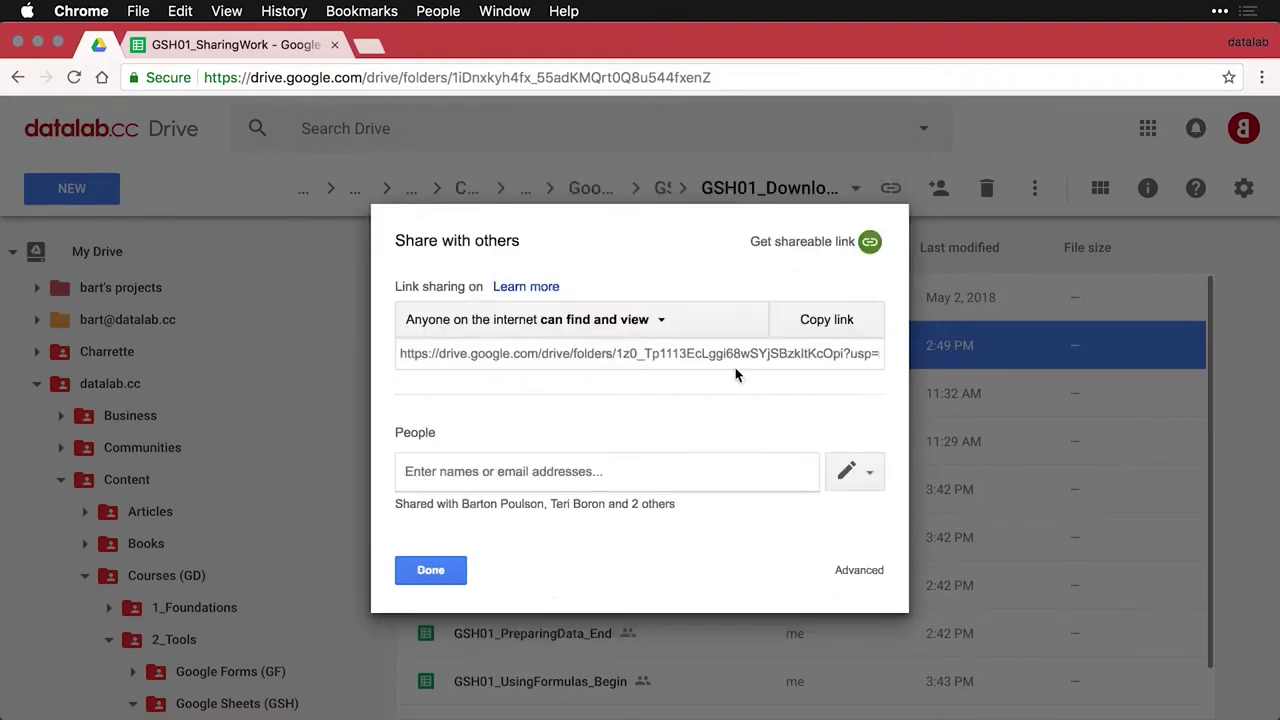
Copy the folder's share link and load it in a new incognito window
{"action": "left_click", "coordinate": [824, 326]}
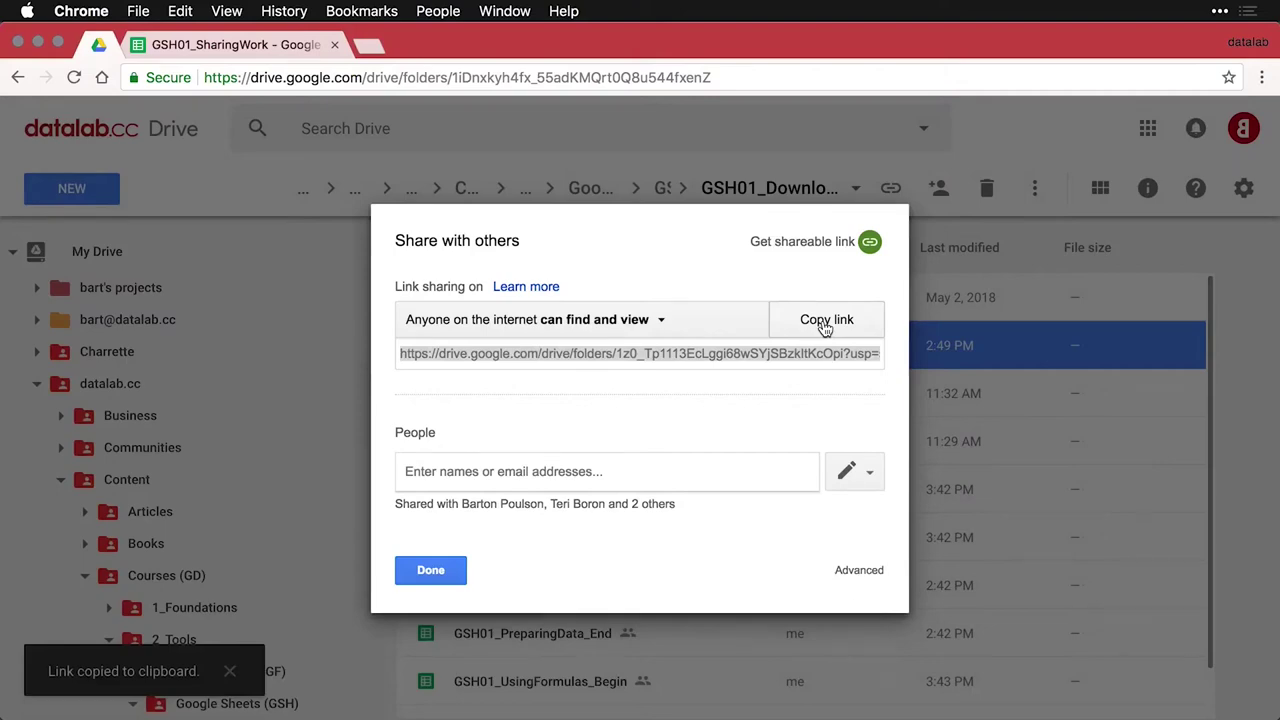
{"action": "key", "text": "super+shift+n"}
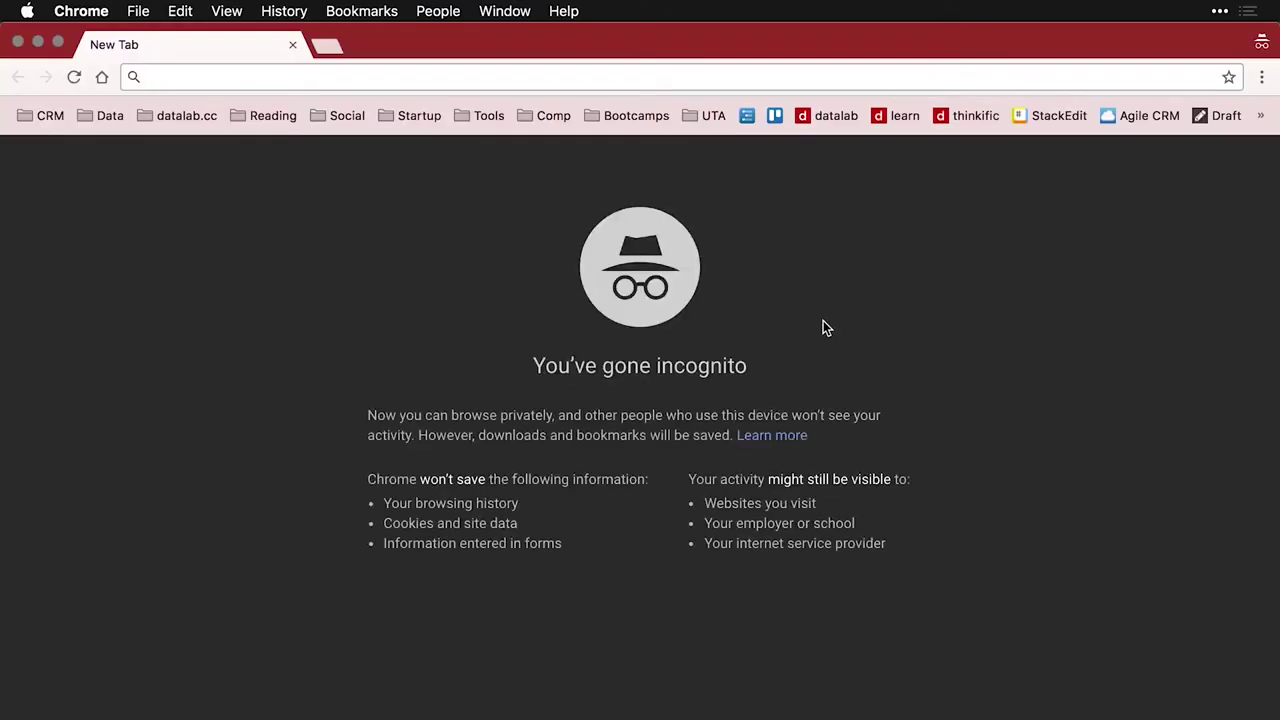
{"action": "key", "text": "super+v"}
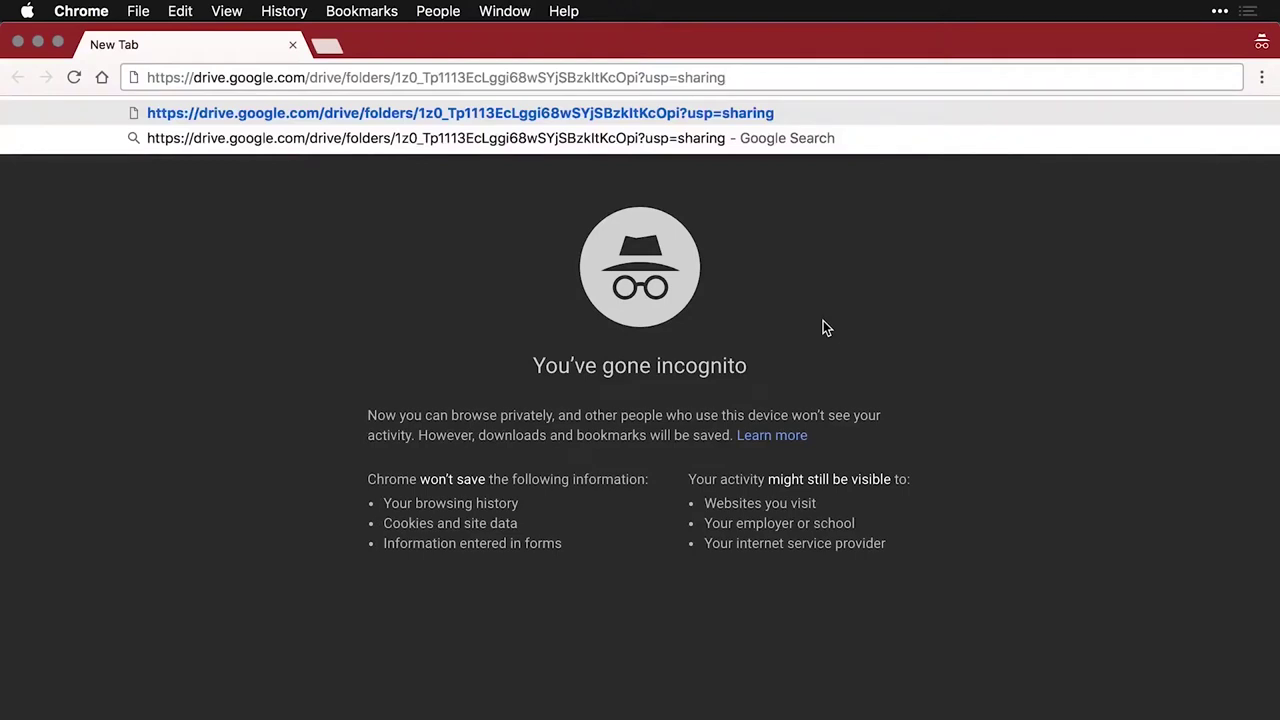
{"action": "key", "text": "Return"}
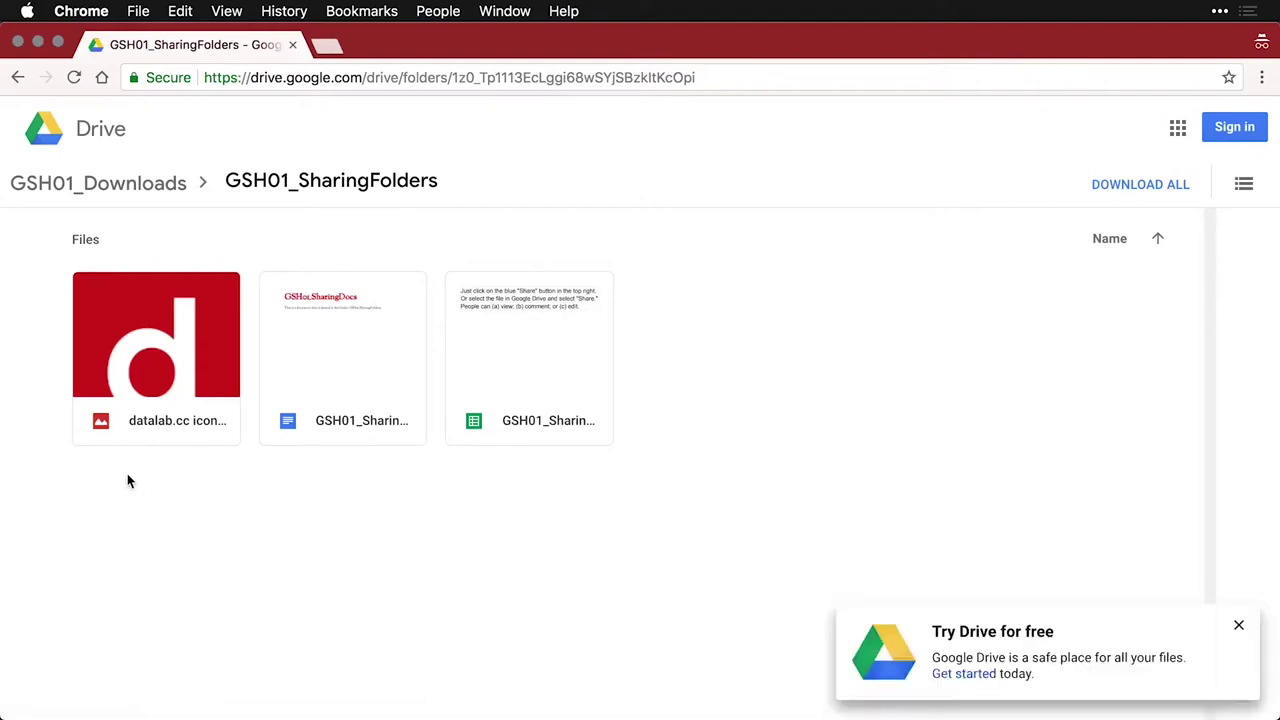
Preview the datalab.cc image and GSH01_SharingDocs, then open GSH01_SharingWork view-only
{"action": "left_click", "coordinate": [183, 373]}
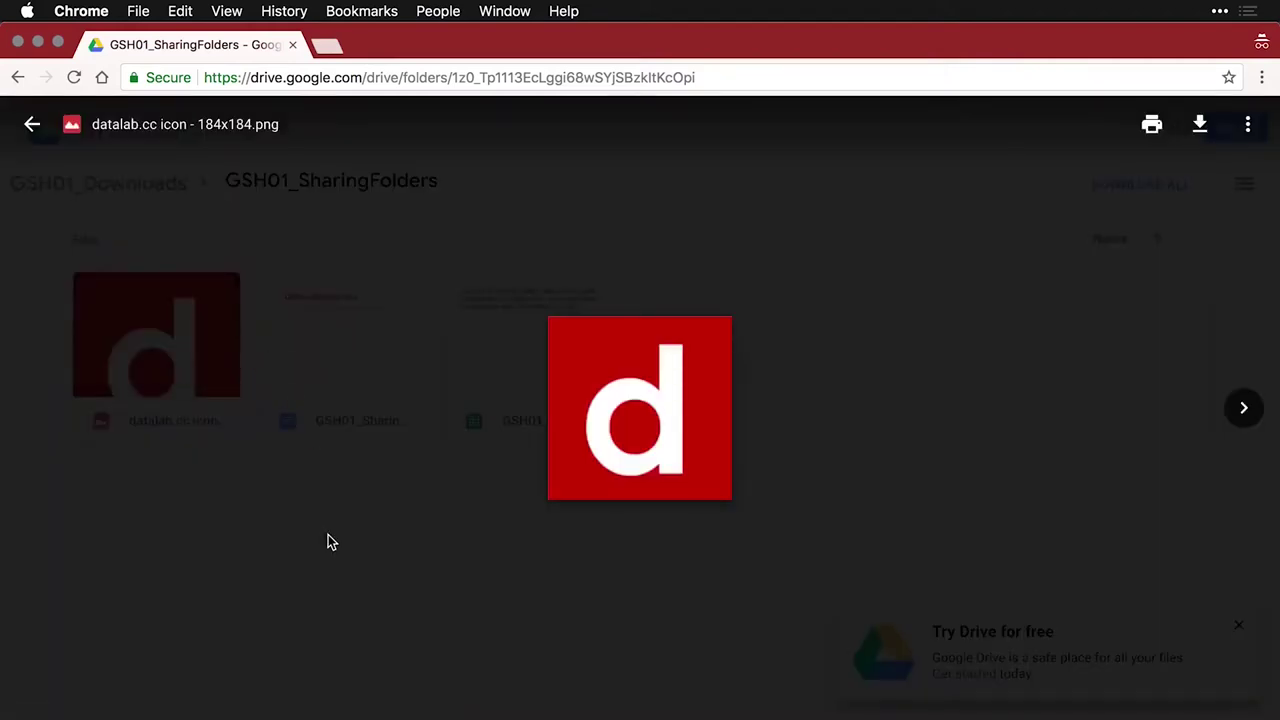
{"action": "left_click", "coordinate": [331, 541]}
{"action": "left_click", "coordinate": [357, 349]}
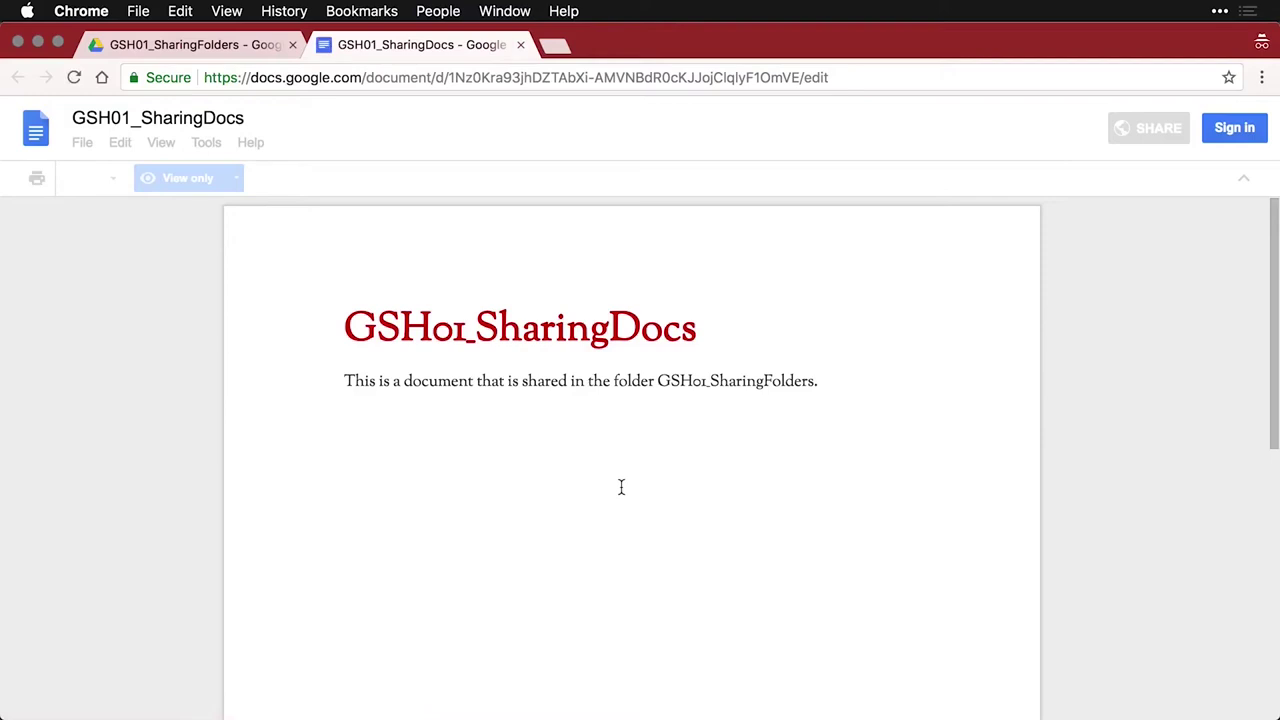
{"action": "key", "text": "super+w"}
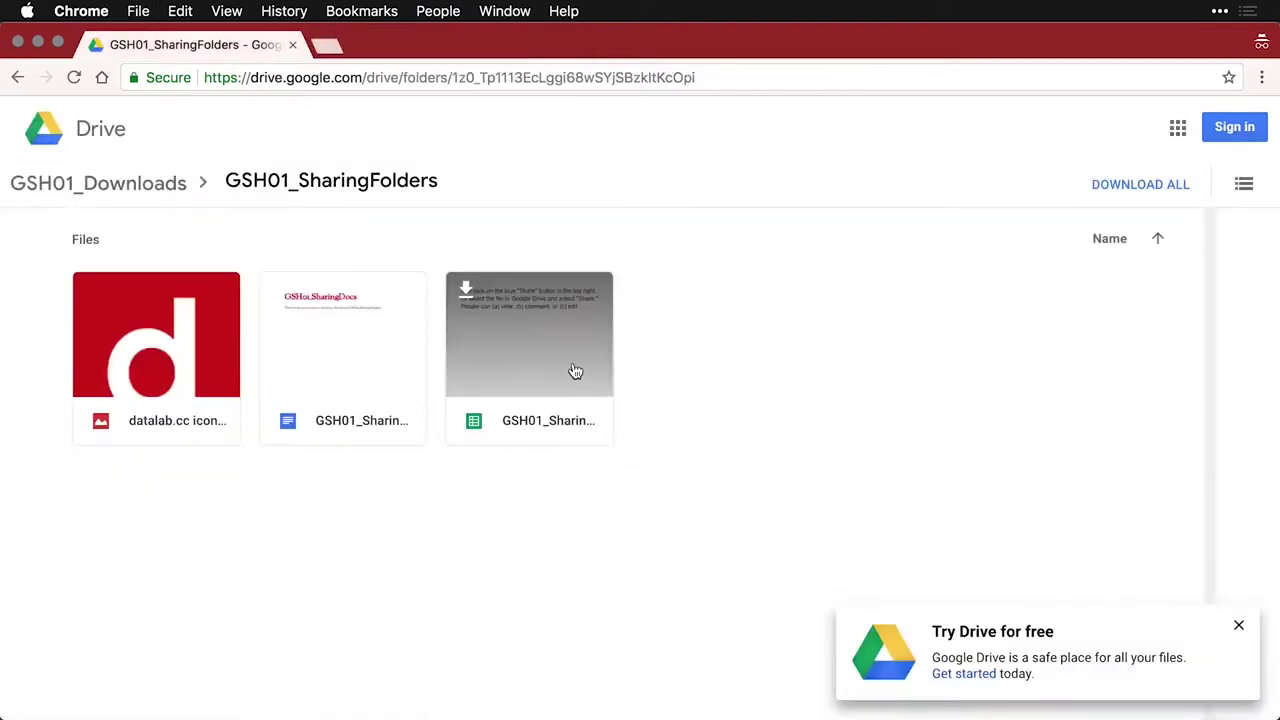
{"action": "double_click", "coordinate": [575, 371]}
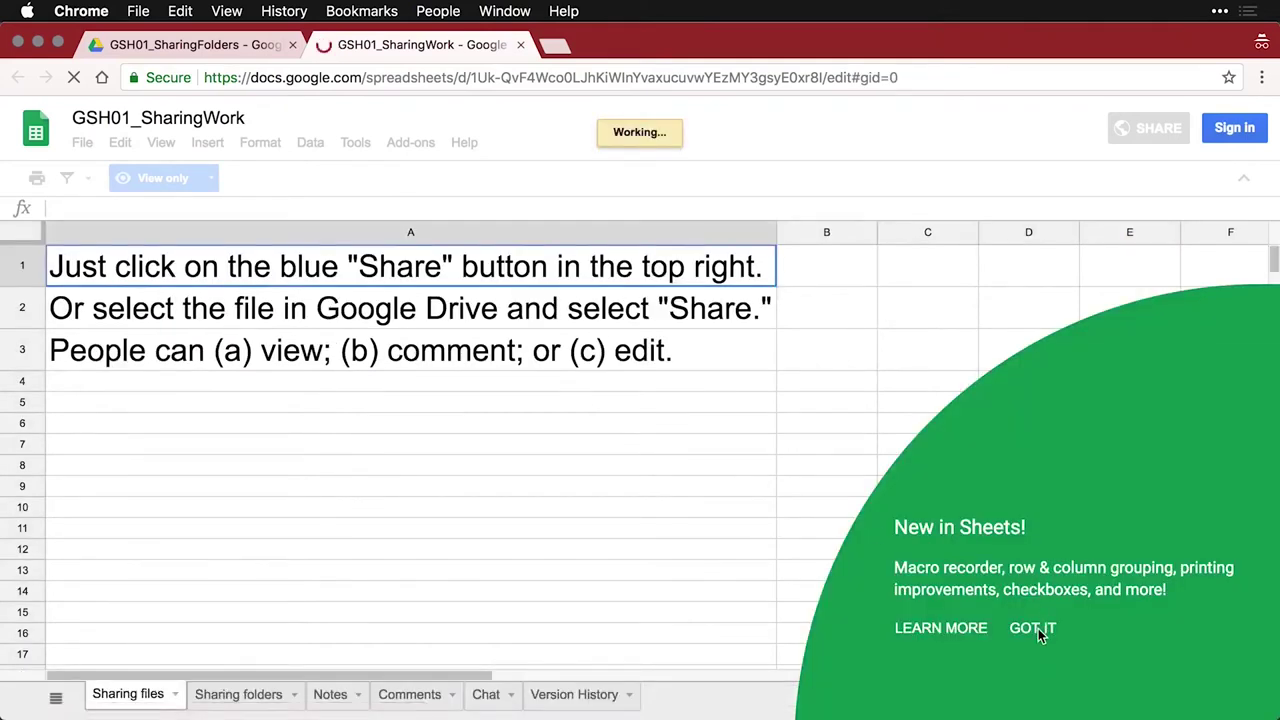
{"action": "left_click", "coordinate": [1032, 630]}
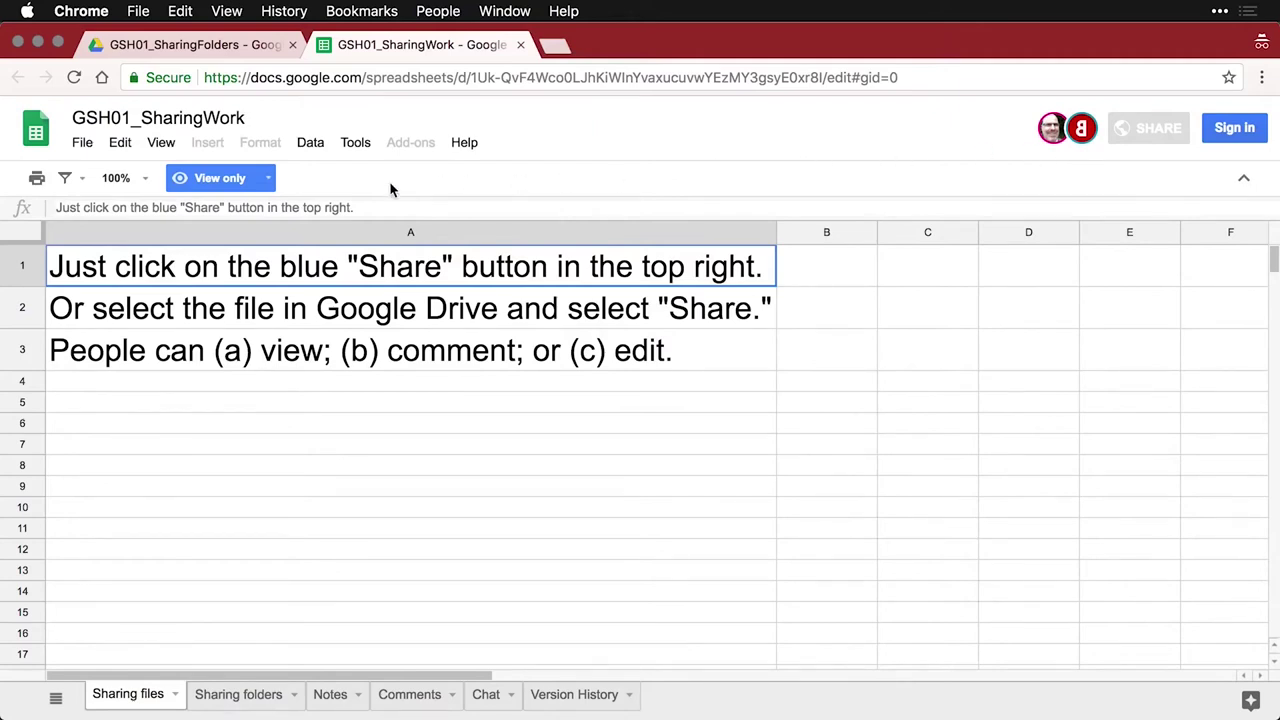
Check the viewer's File > Download as options, then close the GSH01_SharingWork tab
{"action": "left_click", "coordinate": [82, 143]}
{"action": "mouse_move", "coordinate": [168, 345]}
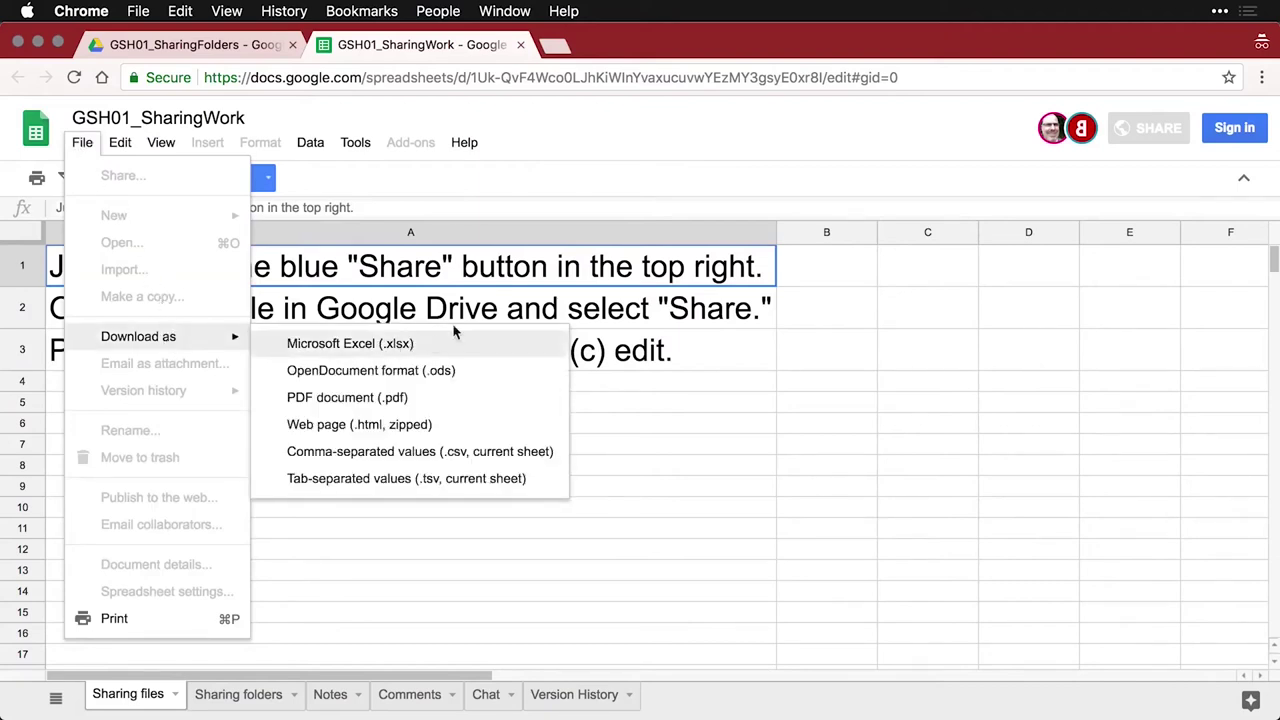
{"action": "left_click", "coordinate": [520, 45]}
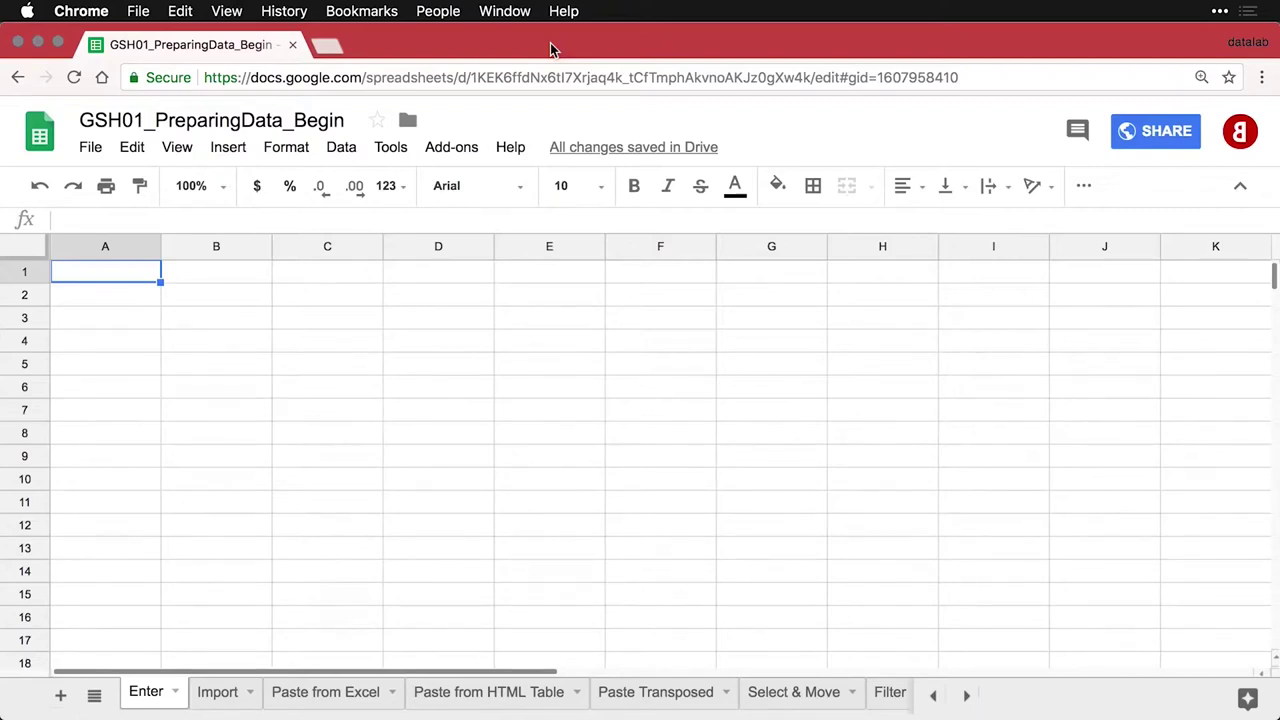
Enter ID, Q01, Q02 in A1:C1 and extend the series to Q08 in I1
{"action": "type", "text": "ID"}
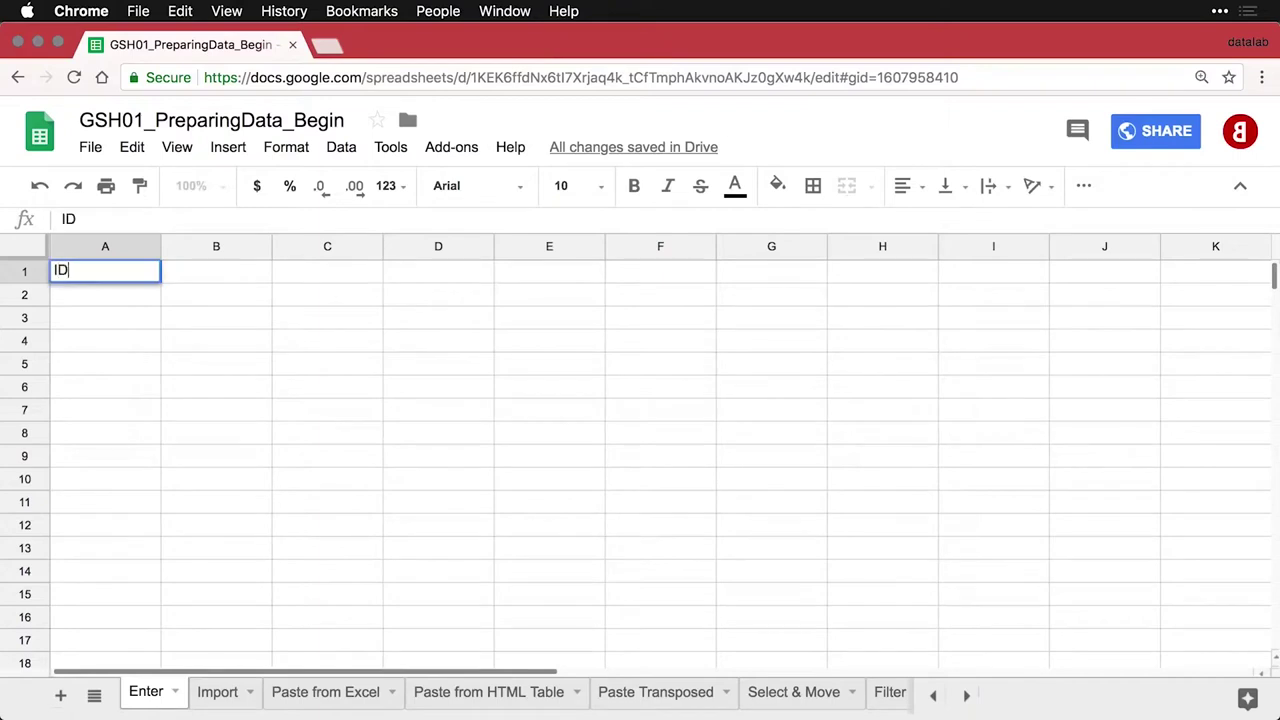
{"action": "key", "text": "Tab"}
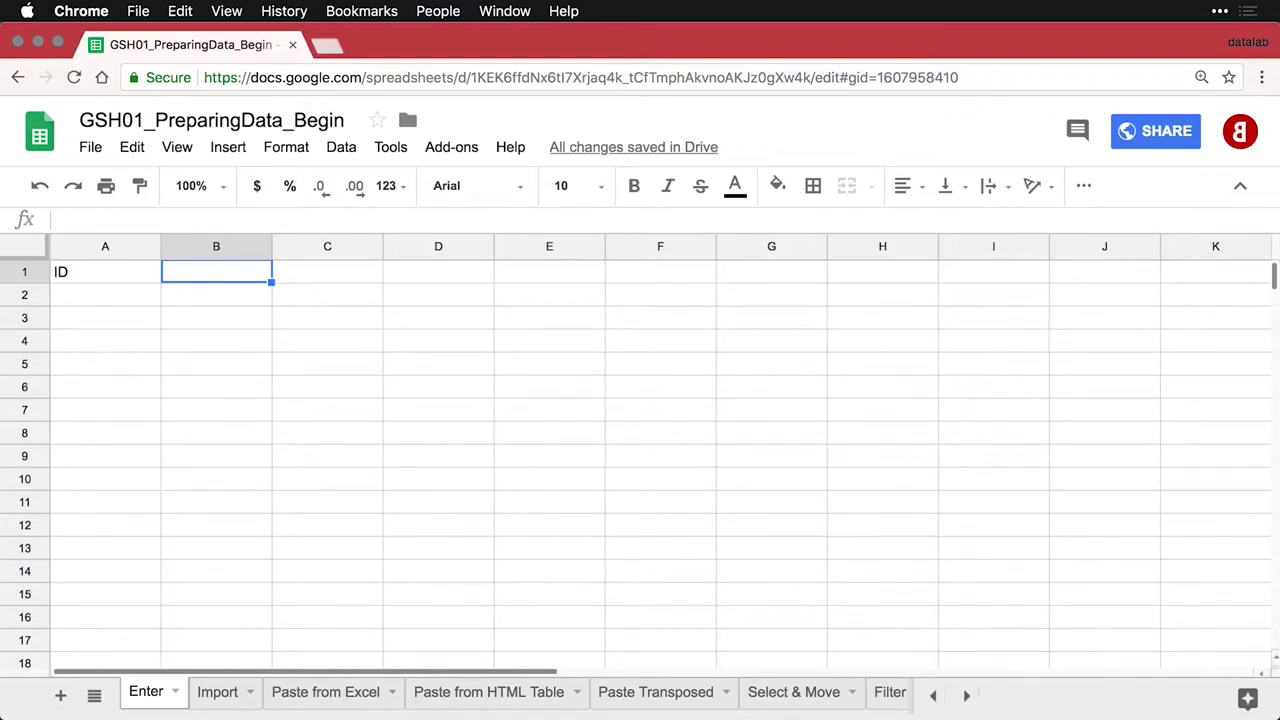
{"action": "type", "text": "Q01"}
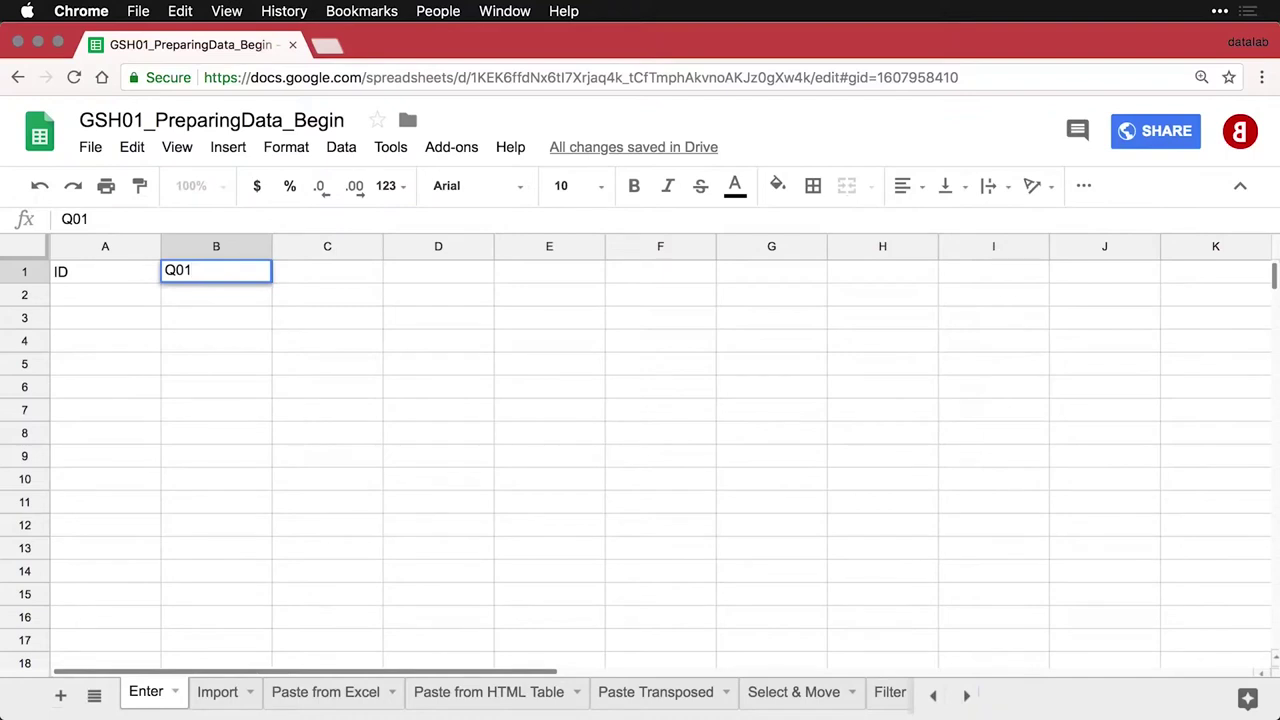
{"action": "key", "text": "Tab"}
{"action": "type", "text": "Q02"}
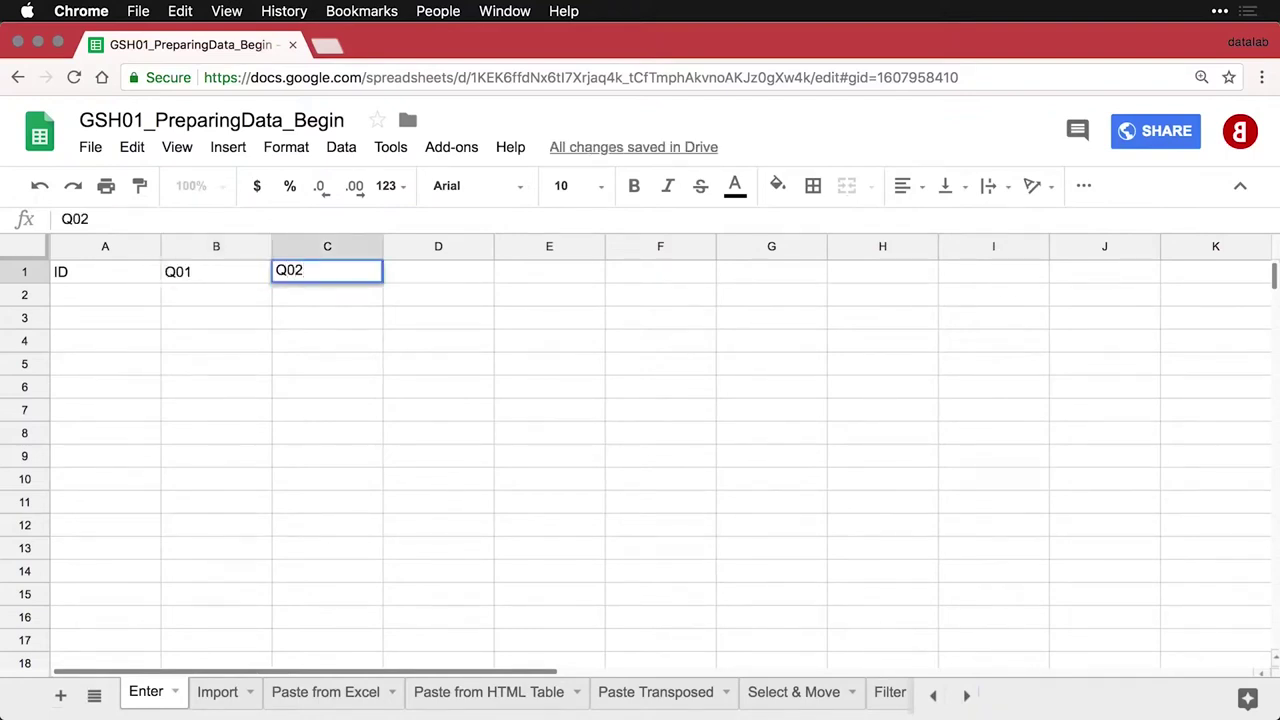
{"action": "key", "text": "Tab"}
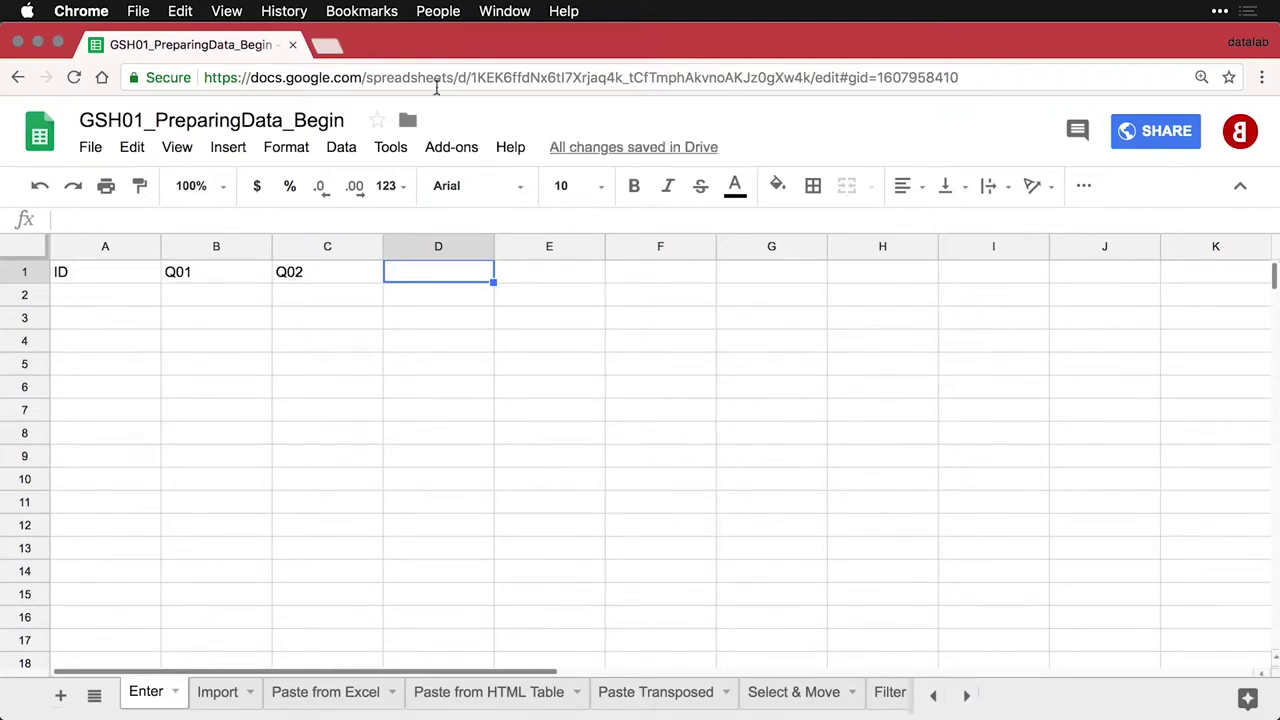
{"action": "left_click", "coordinate": [203, 279]}
{"action": "left_click_drag", "start_coordinate": [203, 279], "coordinate": [303, 281]}
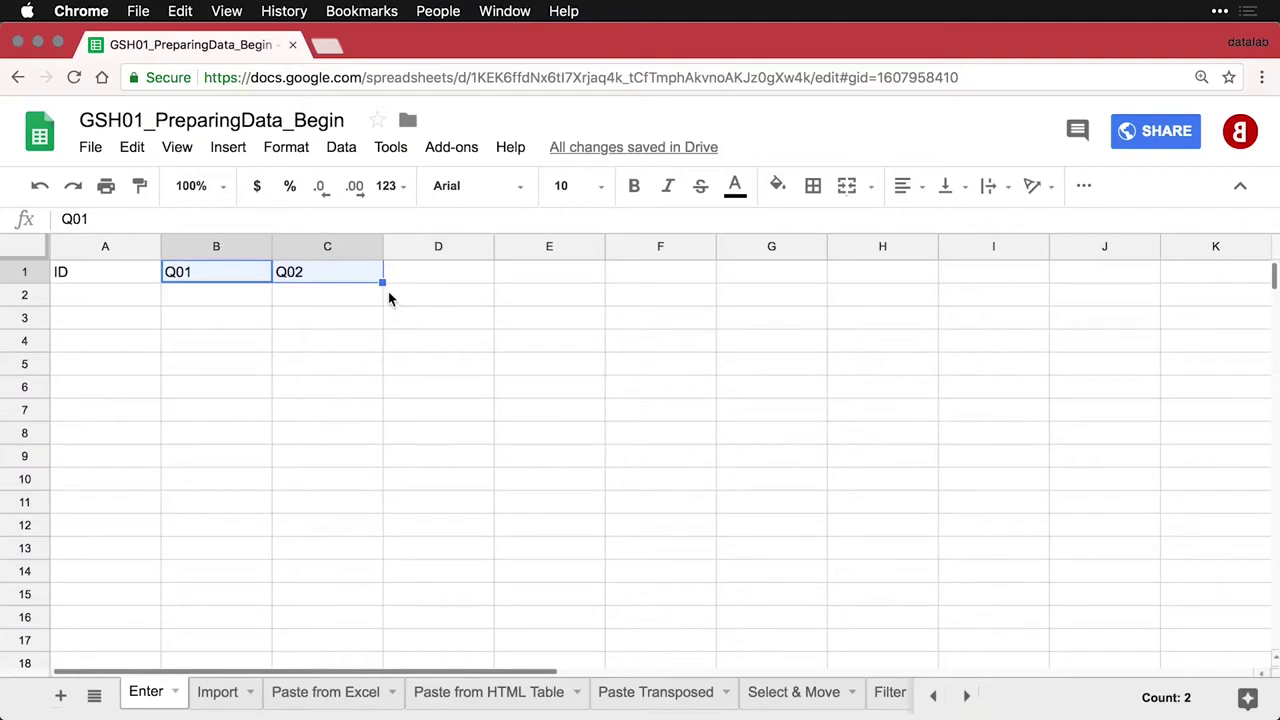
{"action": "left_click_drag", "start_coordinate": [382, 283], "coordinate": [1004, 284]}
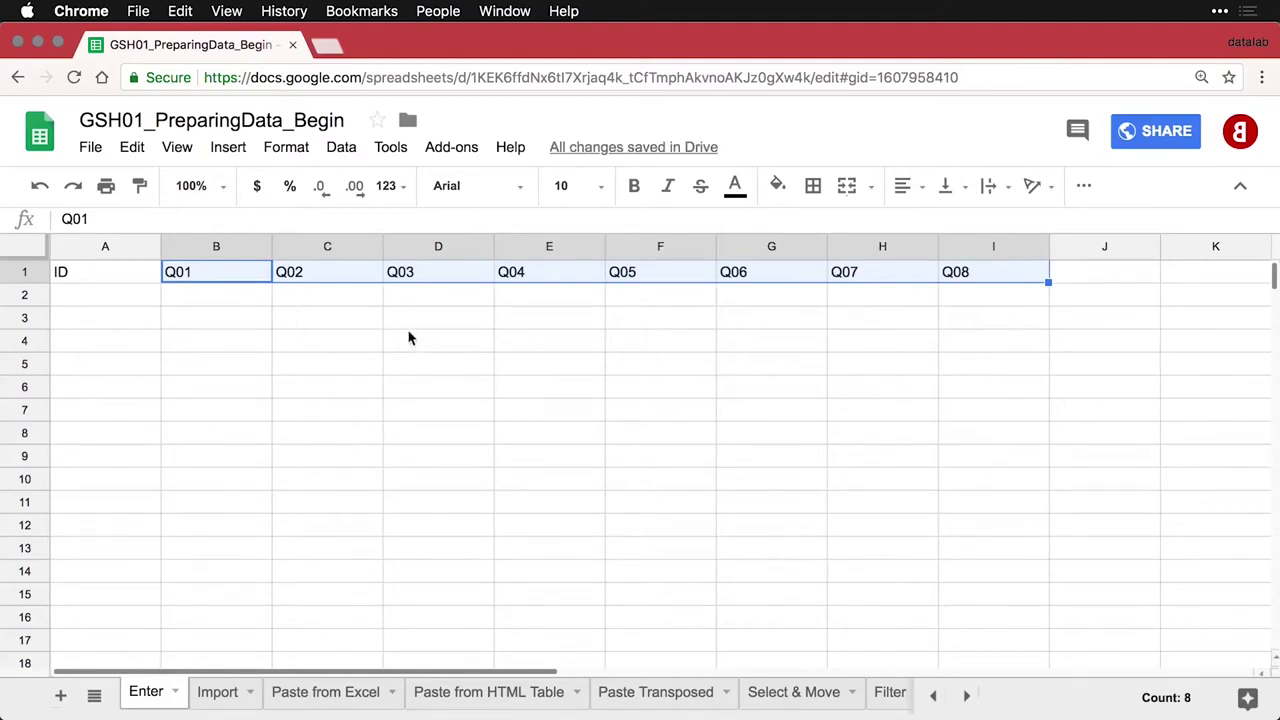
Make the header row bold and centre-align the whole sheet
{"action": "left_click", "coordinate": [23, 273]}
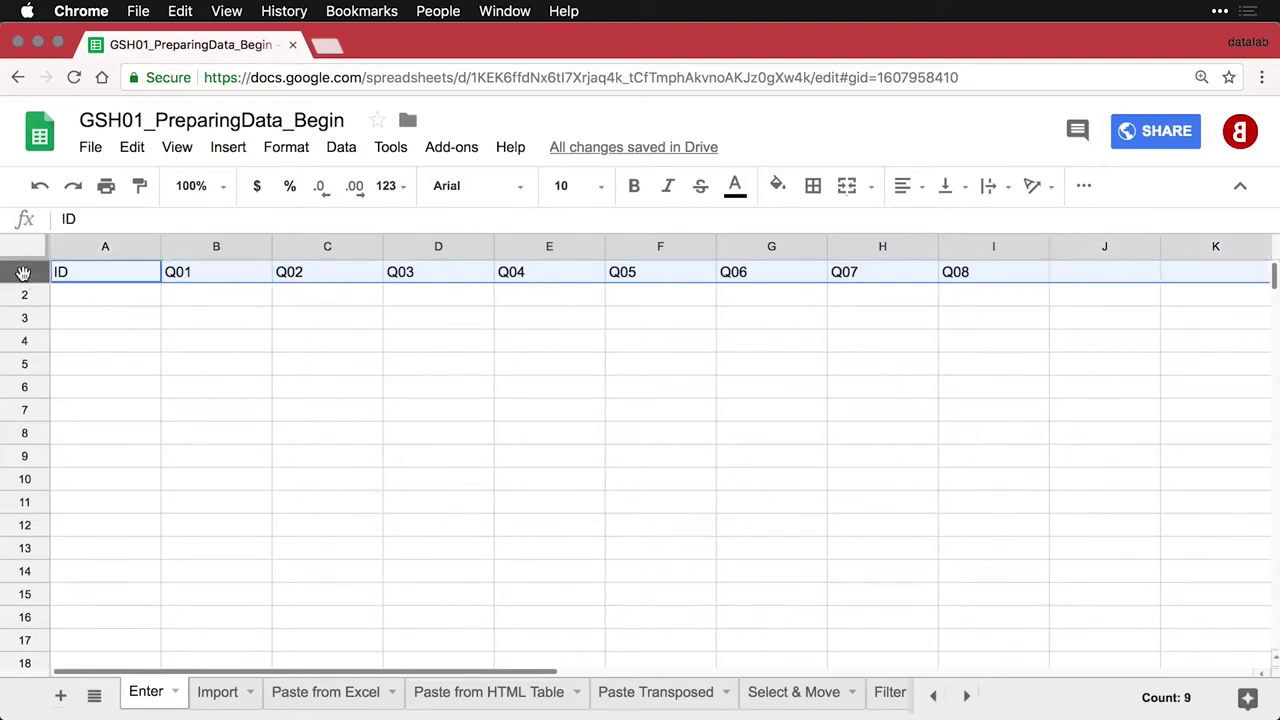
{"action": "key", "text": "cmd+b"}
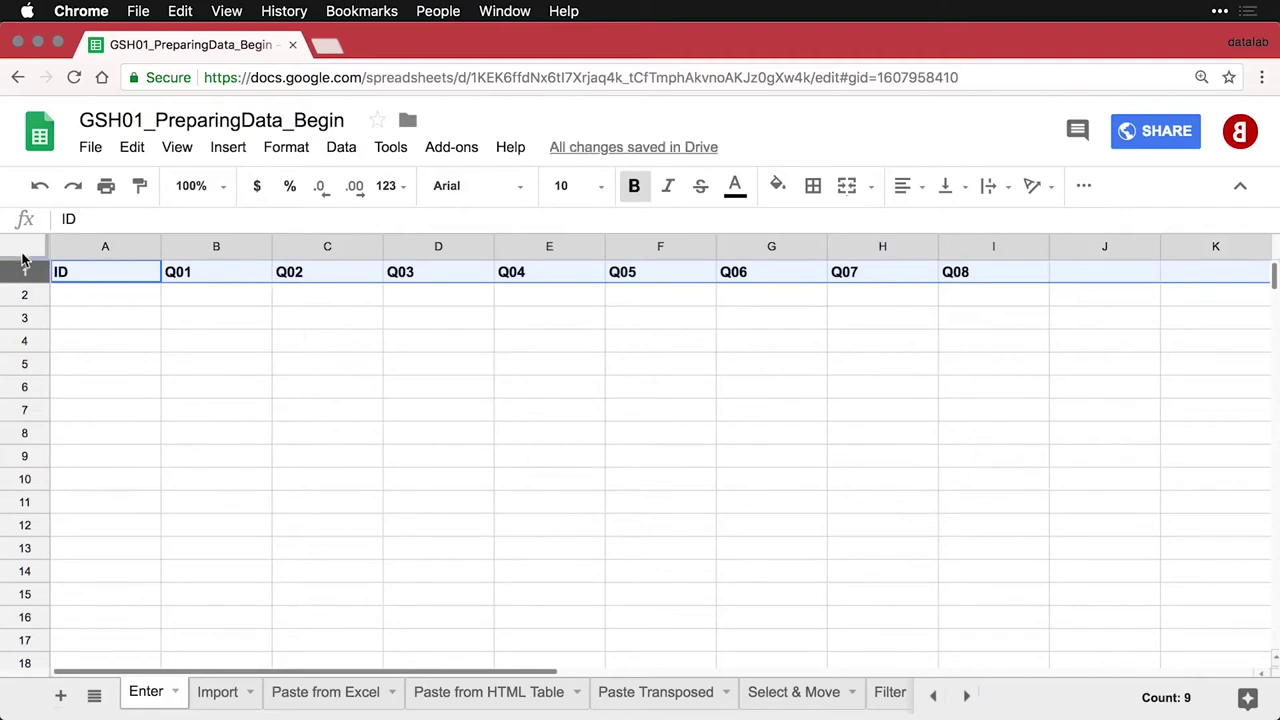
{"action": "left_click", "coordinate": [25, 250]}
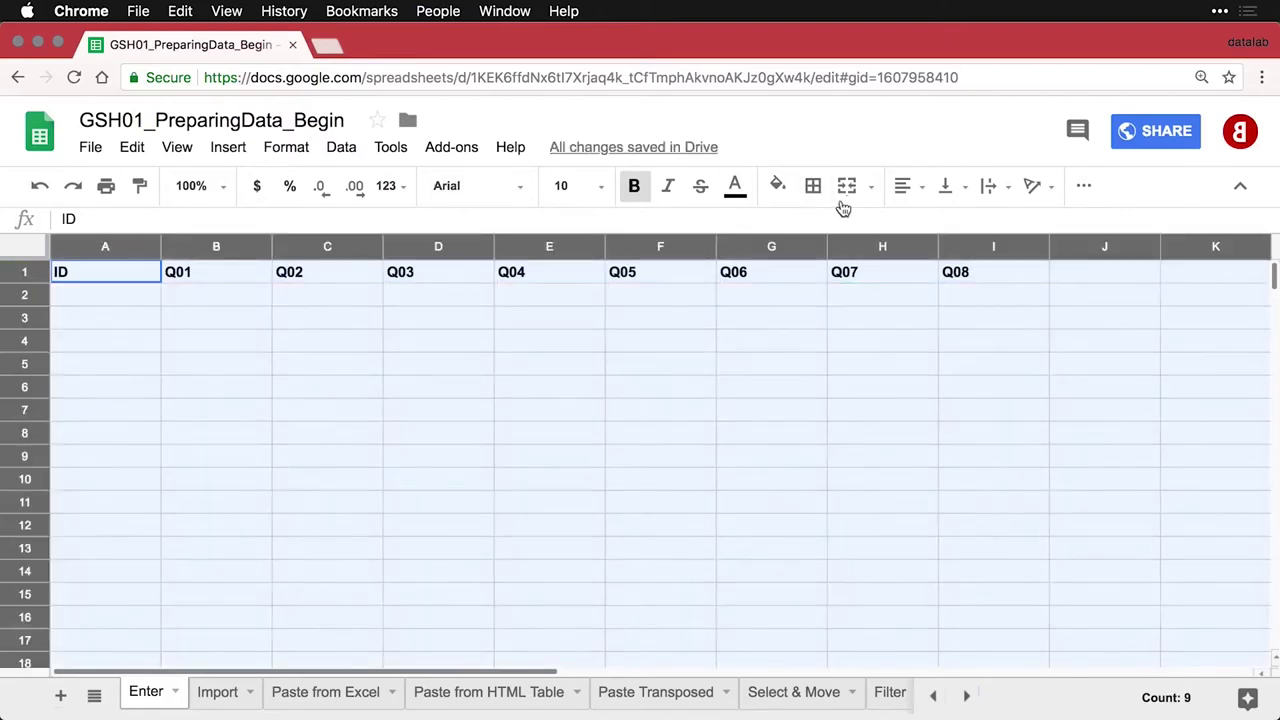
{"action": "left_click", "coordinate": [905, 186]}
{"action": "left_click", "coordinate": [940, 226]}
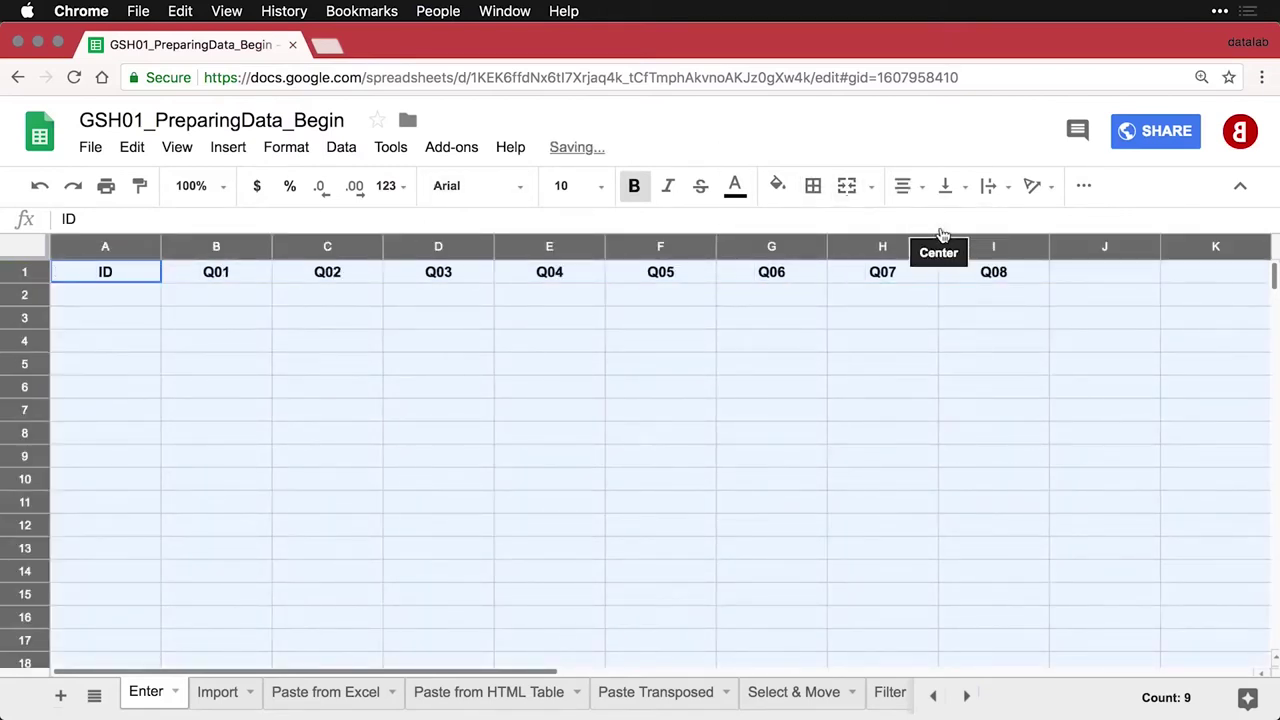
{"action": "left_click", "coordinate": [231, 350]}
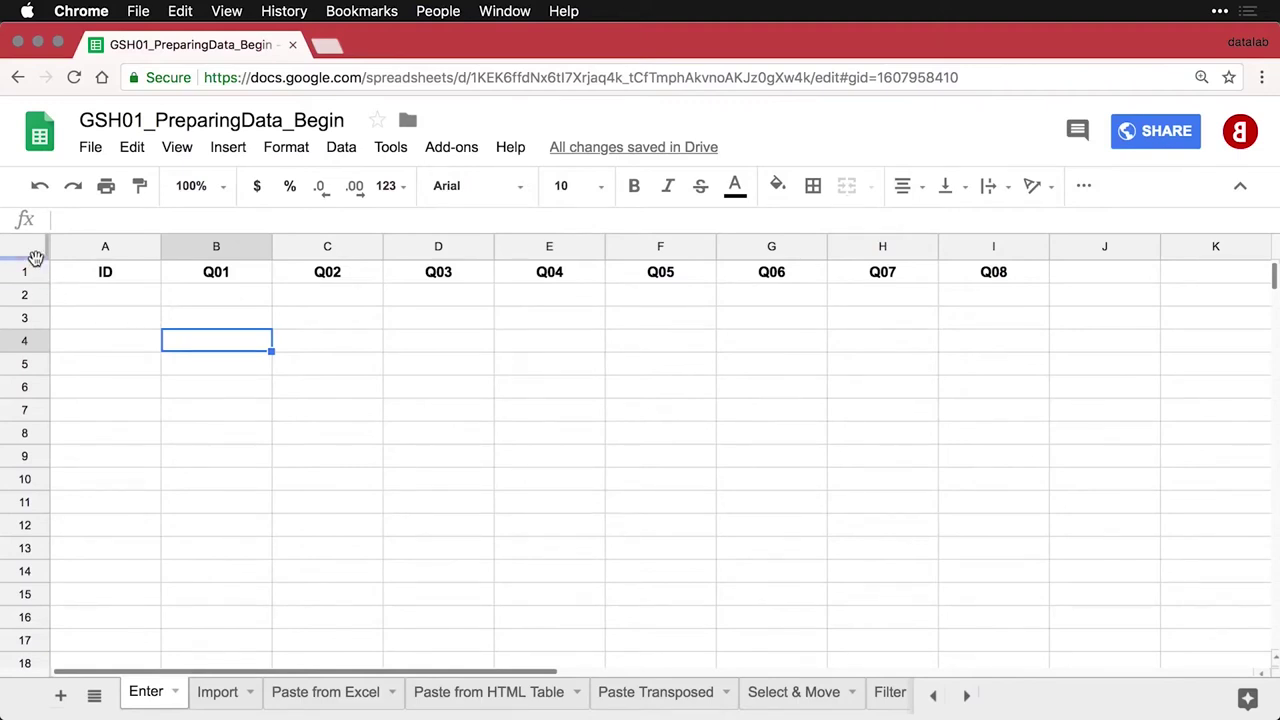
Freeze the header row of the Enter sheet
{"action": "left_click_drag", "start_coordinate": [35, 258], "coordinate": [30, 287]}
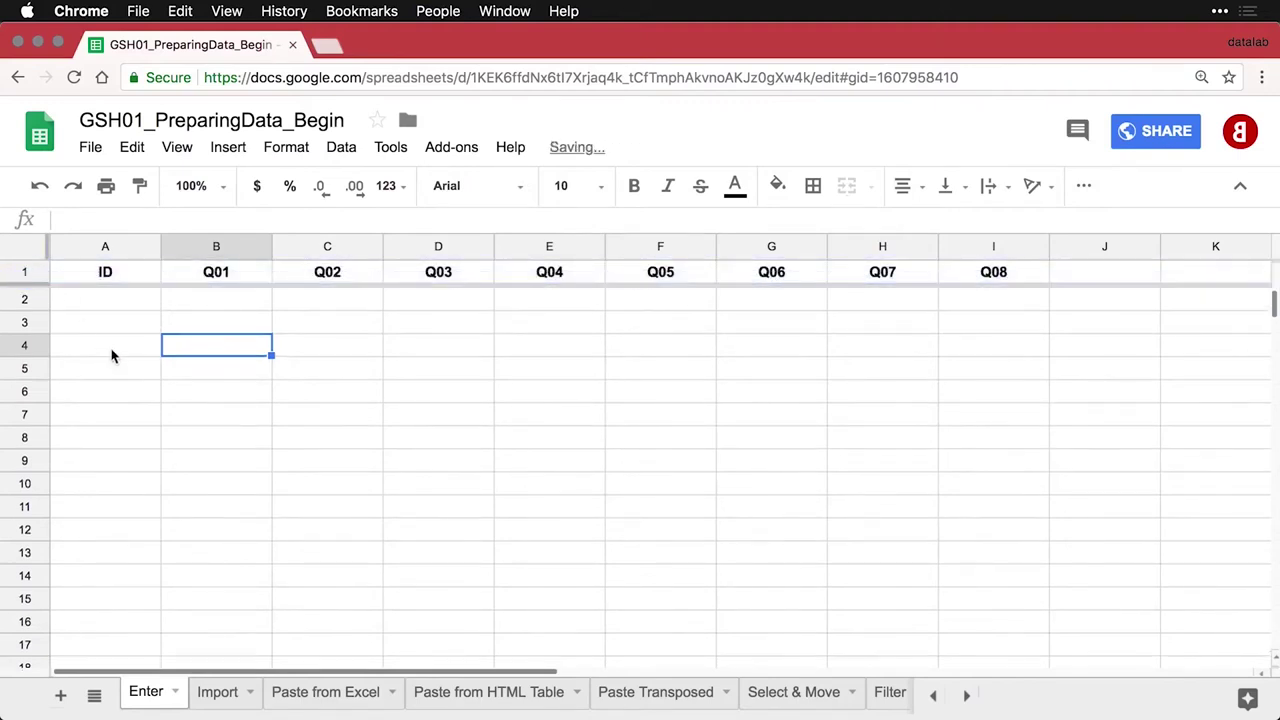
{"action": "scroll", "coordinate": [114, 358], "scroll_direction": "down", "scroll_amount": 4}
{"action": "scroll", "coordinate": [116, 361], "scroll_direction": "up", "scroll_amount": 4}
Enter 1, 2, 3 in A2:A4 and autofill the pattern down column A
{"action": "left_click", "coordinate": [123, 301]}
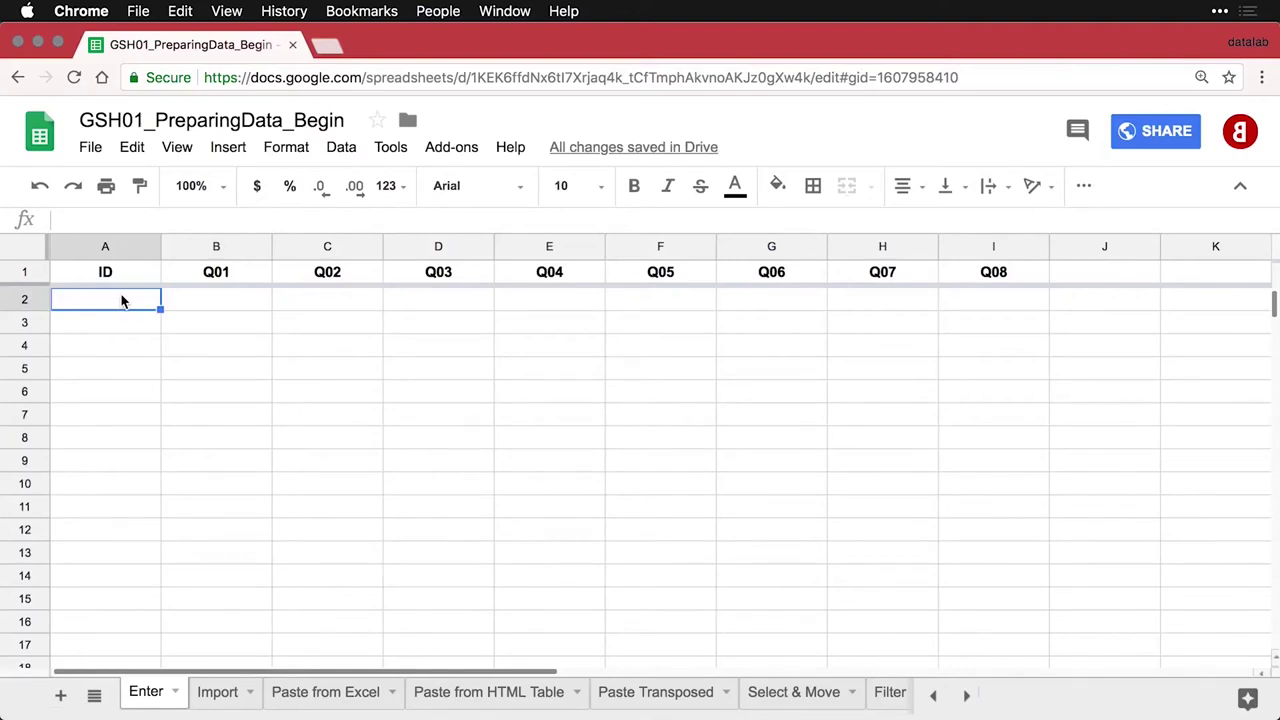
{"action": "type", "text": "1"}
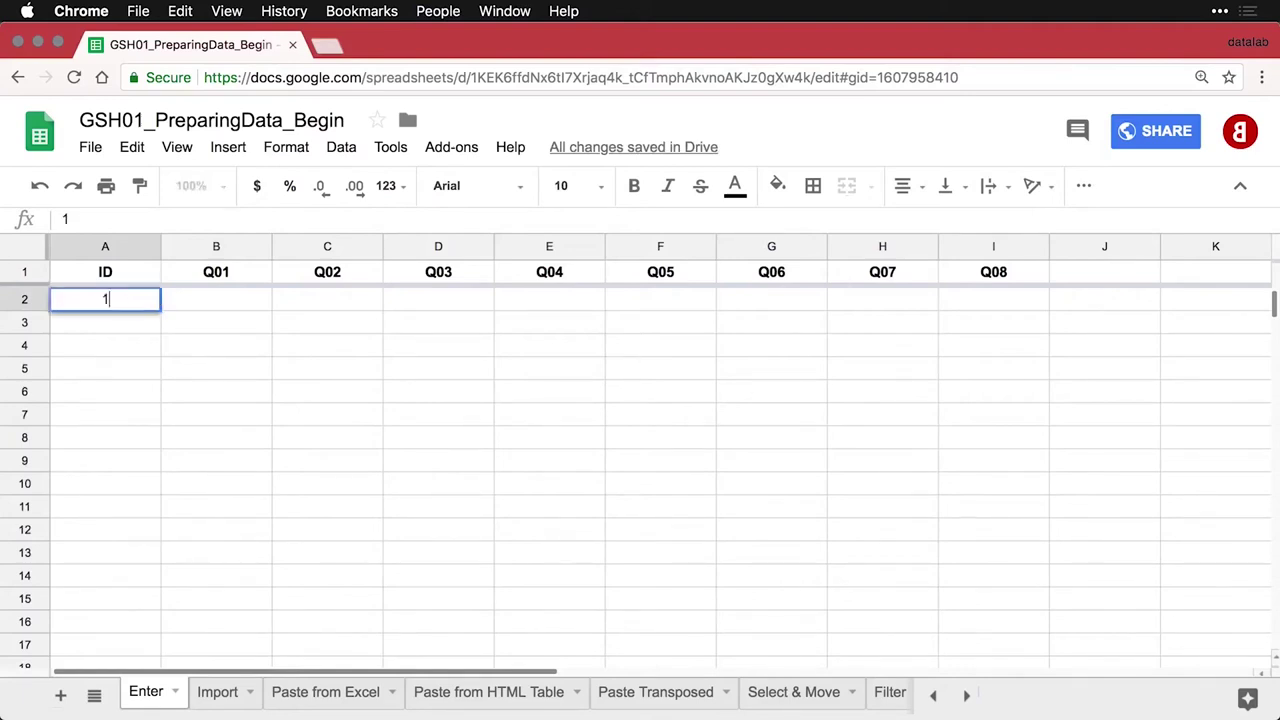
{"action": "key", "text": "Return"}
{"action": "type", "text": "2"}
{"action": "key", "text": "Return"}
{"action": "type", "text": "3"}
{"action": "key", "text": "Return"}
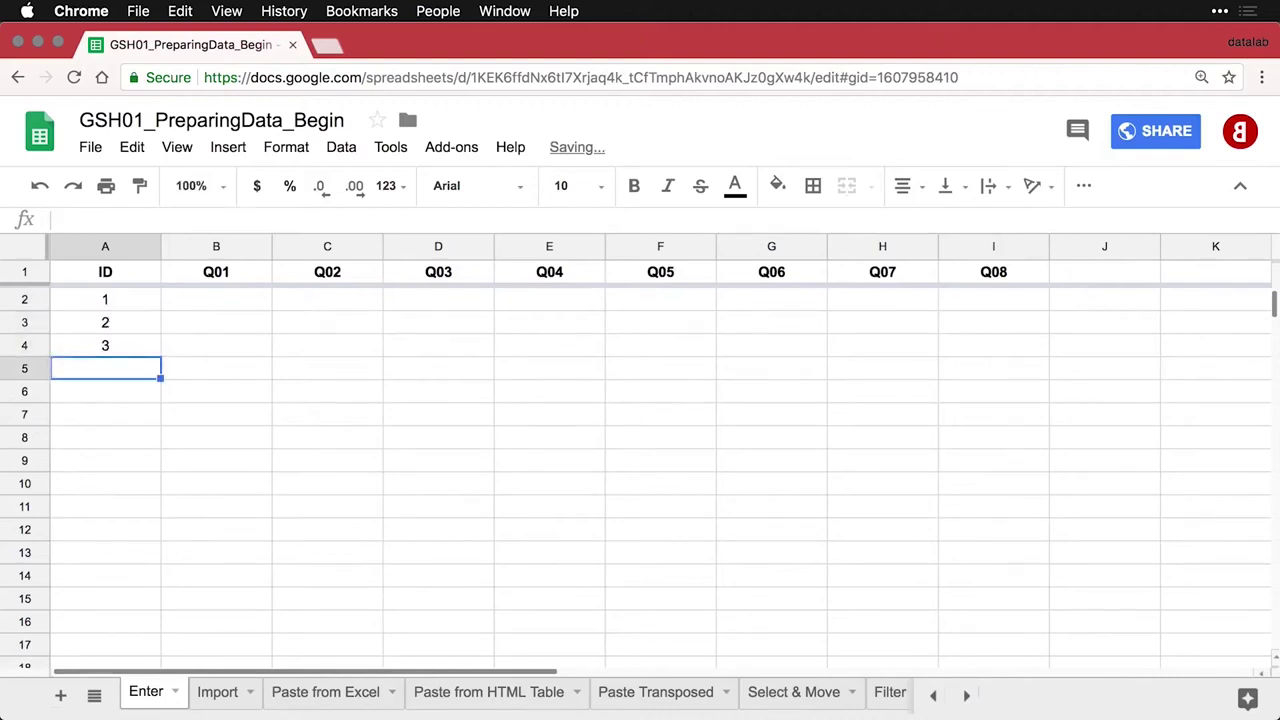
{"action": "left_click_drag", "start_coordinate": [119, 310], "coordinate": [143, 605]}
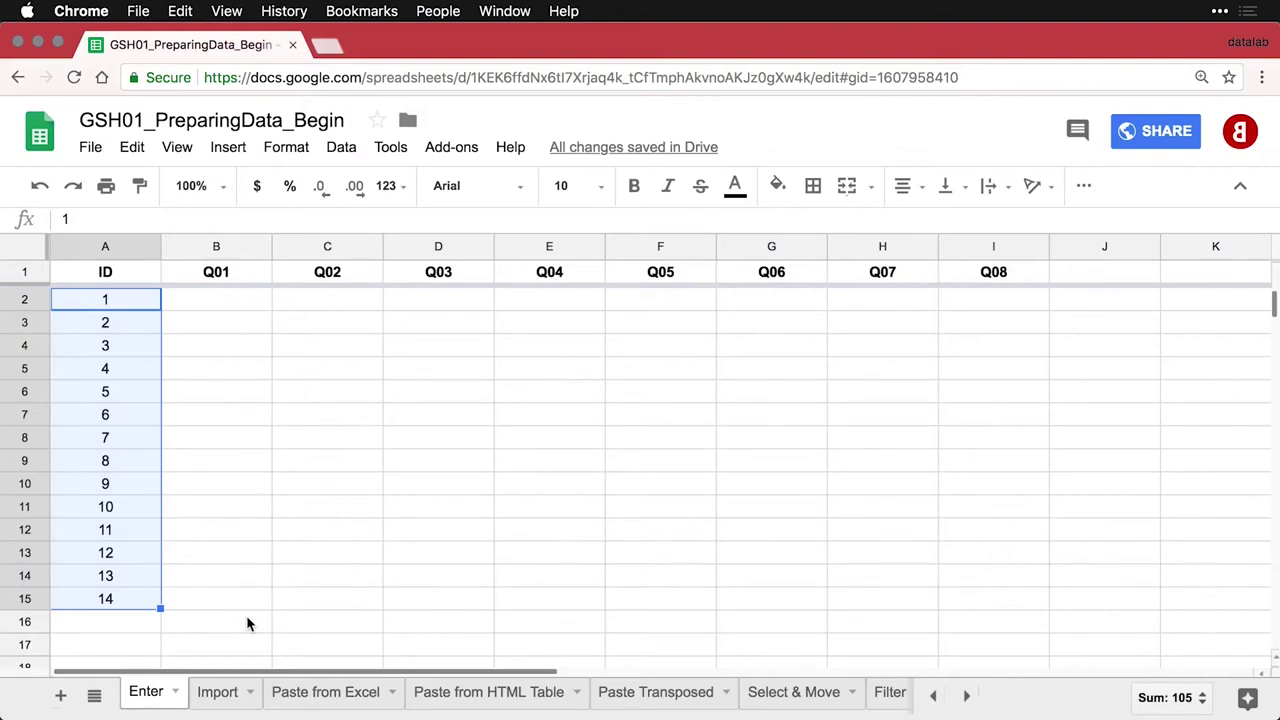
Overwrite A2:A3 with 101 and 102 and fill the series to 107 in A8
{"action": "left_click", "coordinate": [100, 305]}
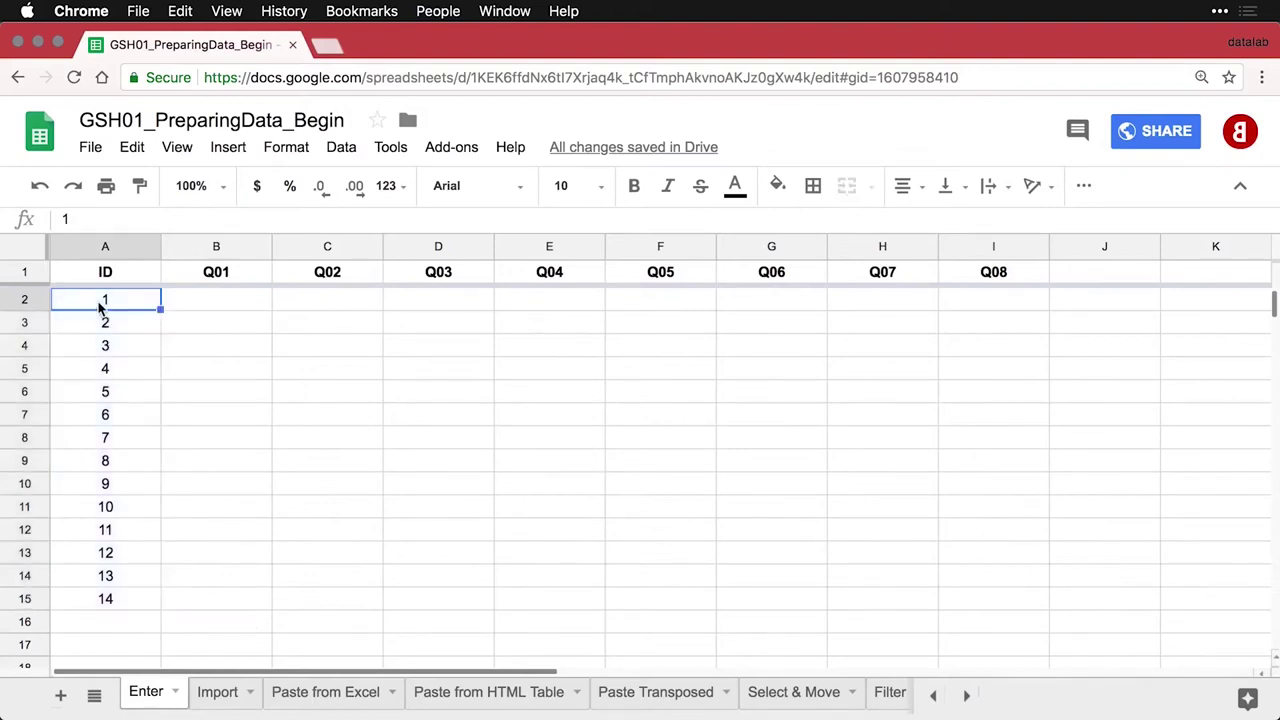
{"action": "type", "text": "101"}
{"action": "key", "text": "Return"}
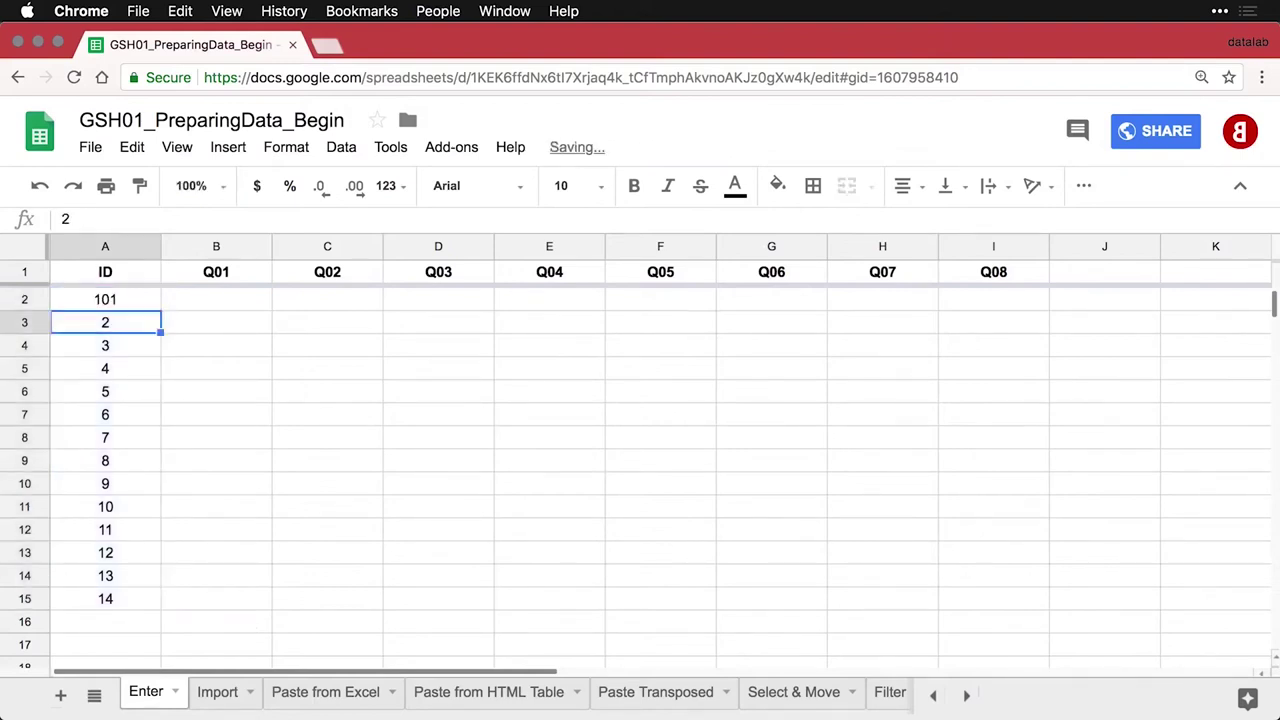
{"action": "type", "text": "102"}
{"action": "key", "text": "Return"}
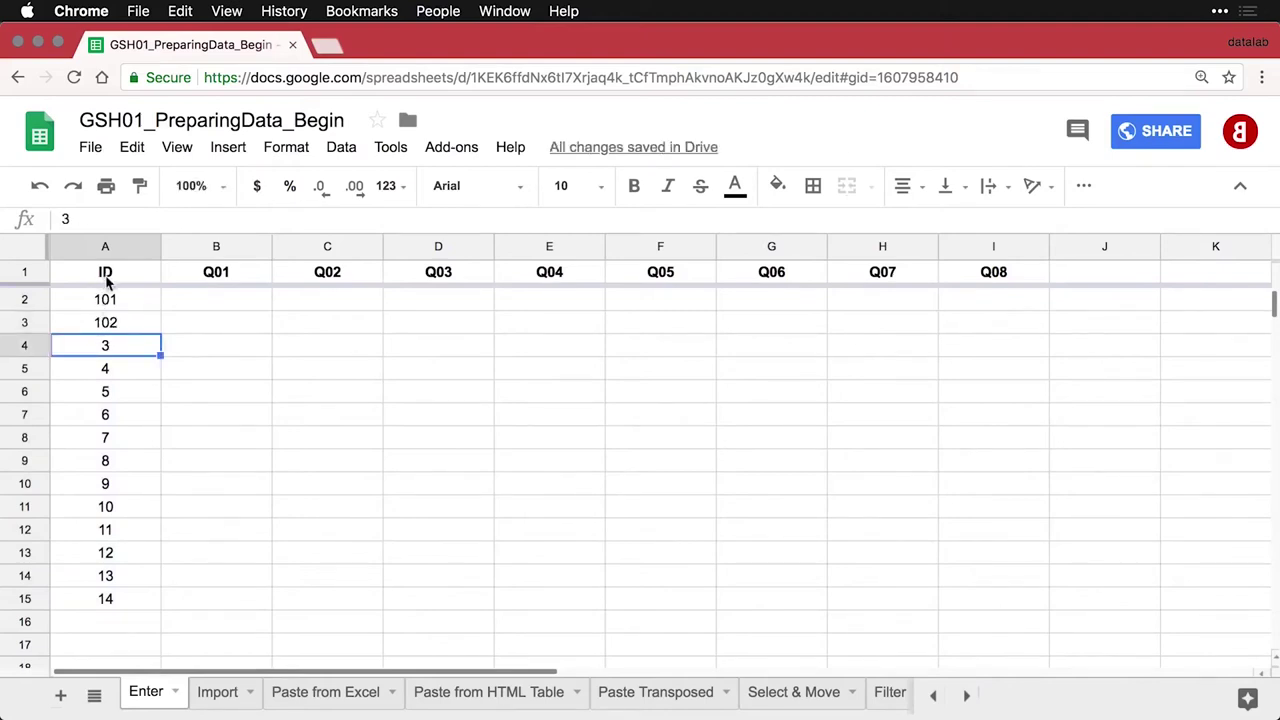
{"action": "left_click_drag", "start_coordinate": [114, 302], "coordinate": [156, 439]}
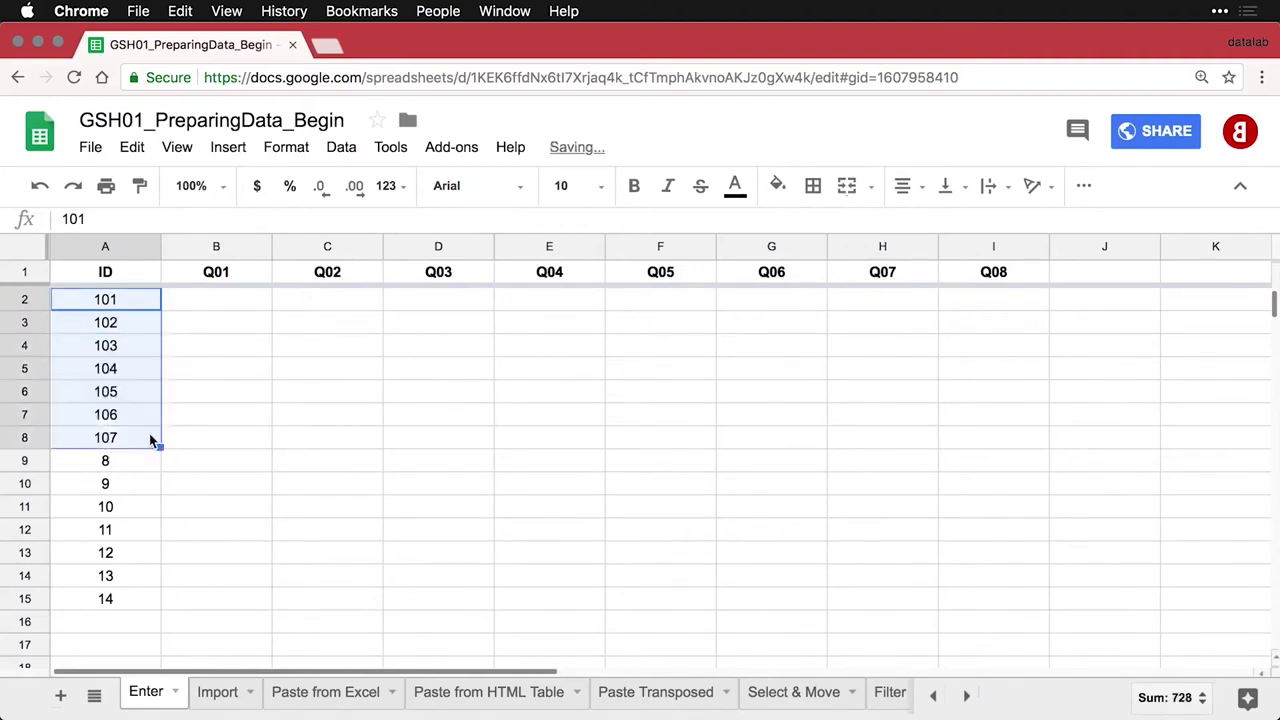
Enter 201 and 202 in A9:A10 and fill the series down to 207 in A15
{"action": "left_click", "coordinate": [130, 470]}
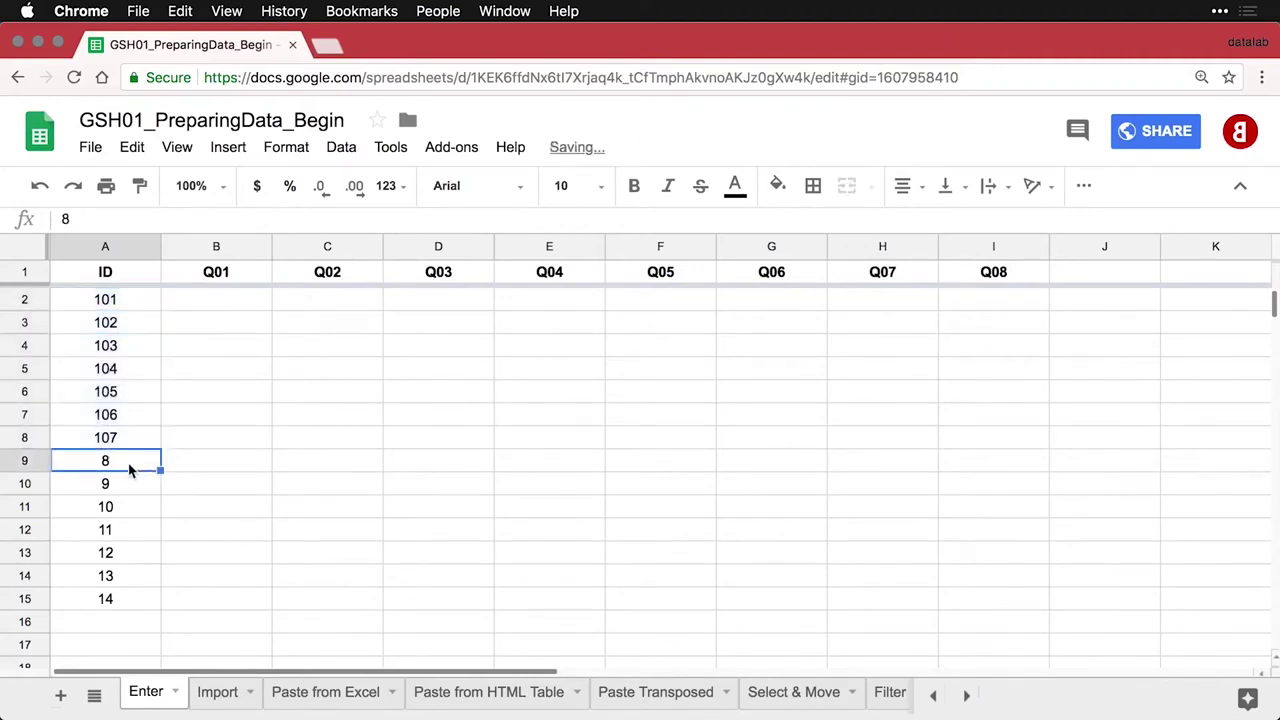
{"action": "type", "text": "201"}
{"action": "key", "text": "Return"}
{"action": "type", "text": "202"}
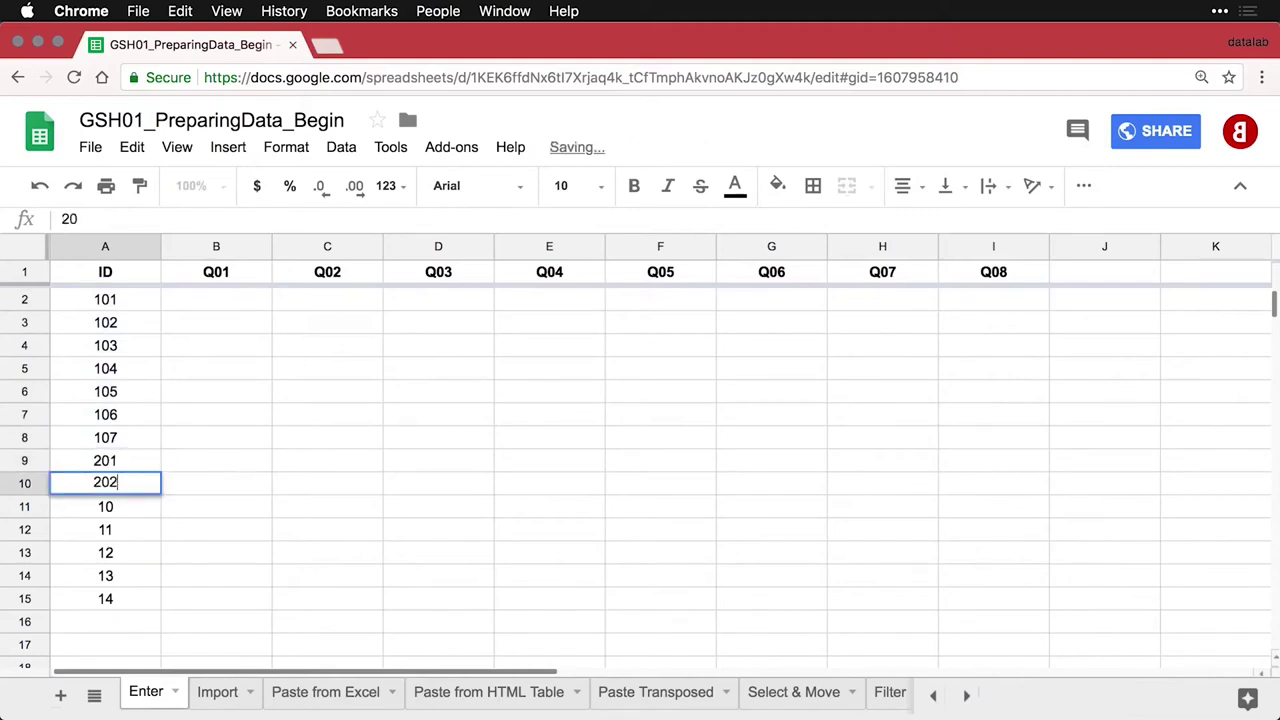
{"action": "key", "text": "Return"}
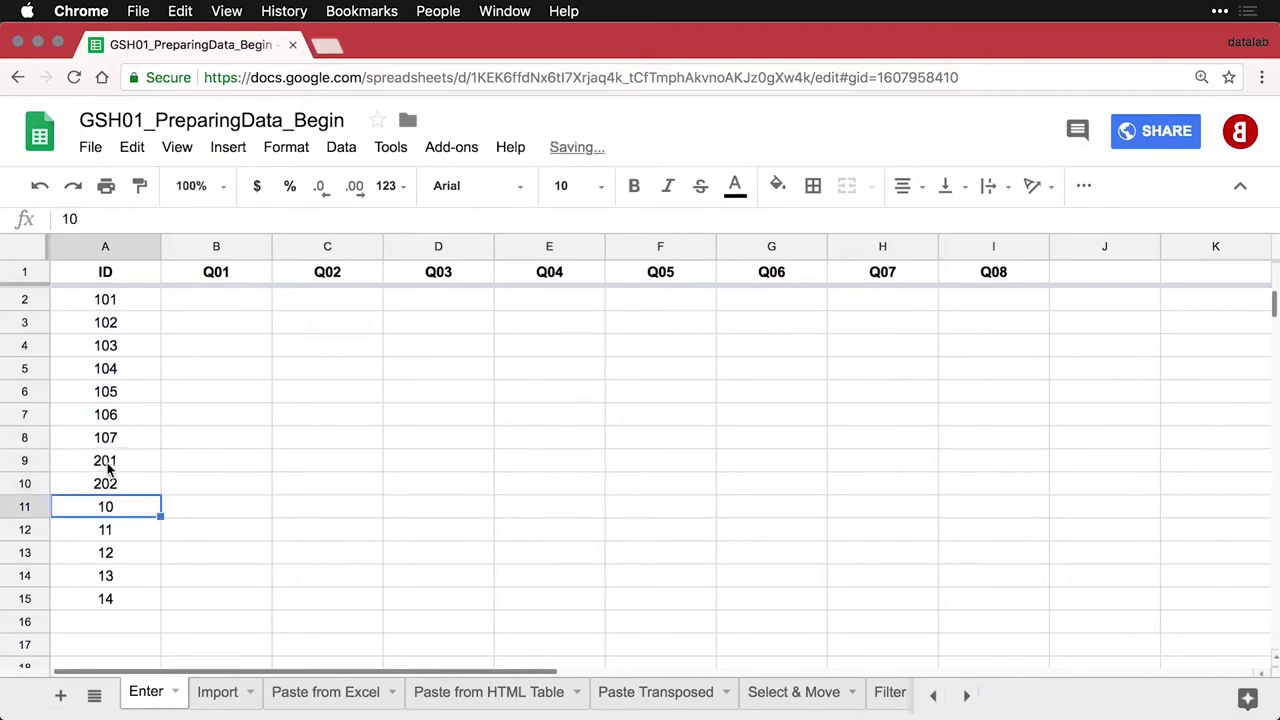
{"action": "left_click_drag", "start_coordinate": [108, 466], "coordinate": [156, 607]}
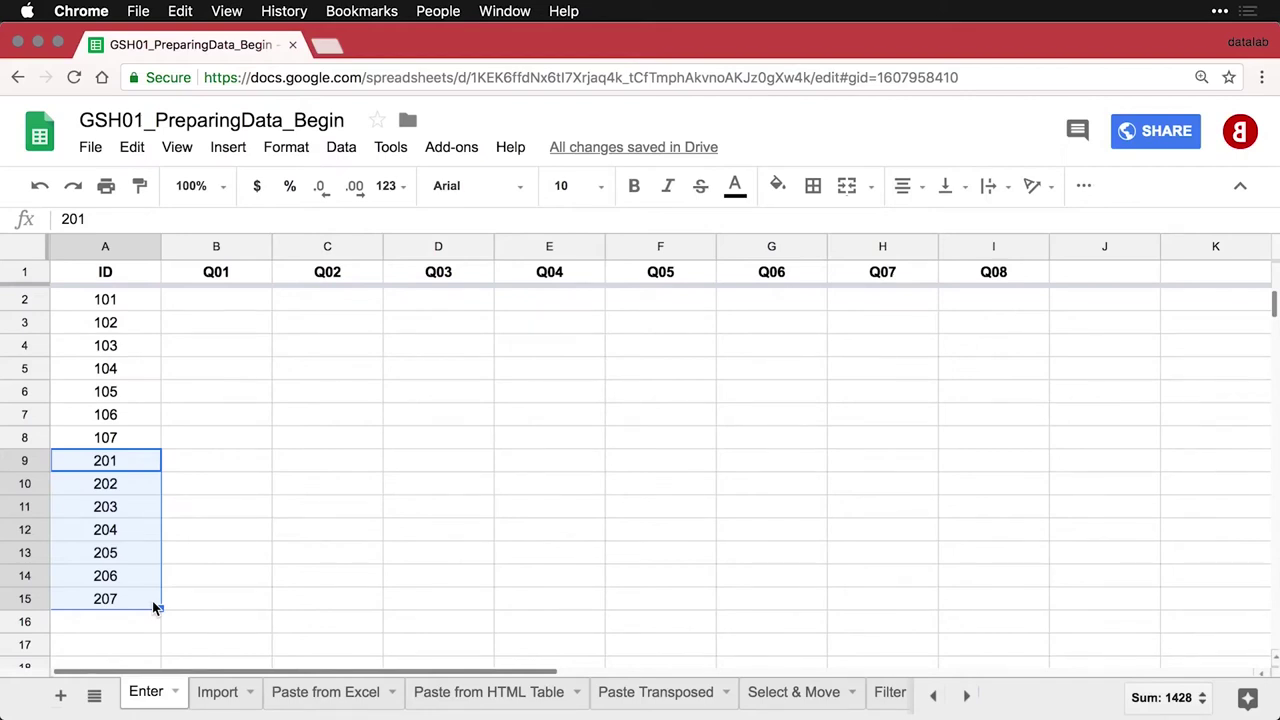
{"action": "left_click", "coordinate": [219, 308]}
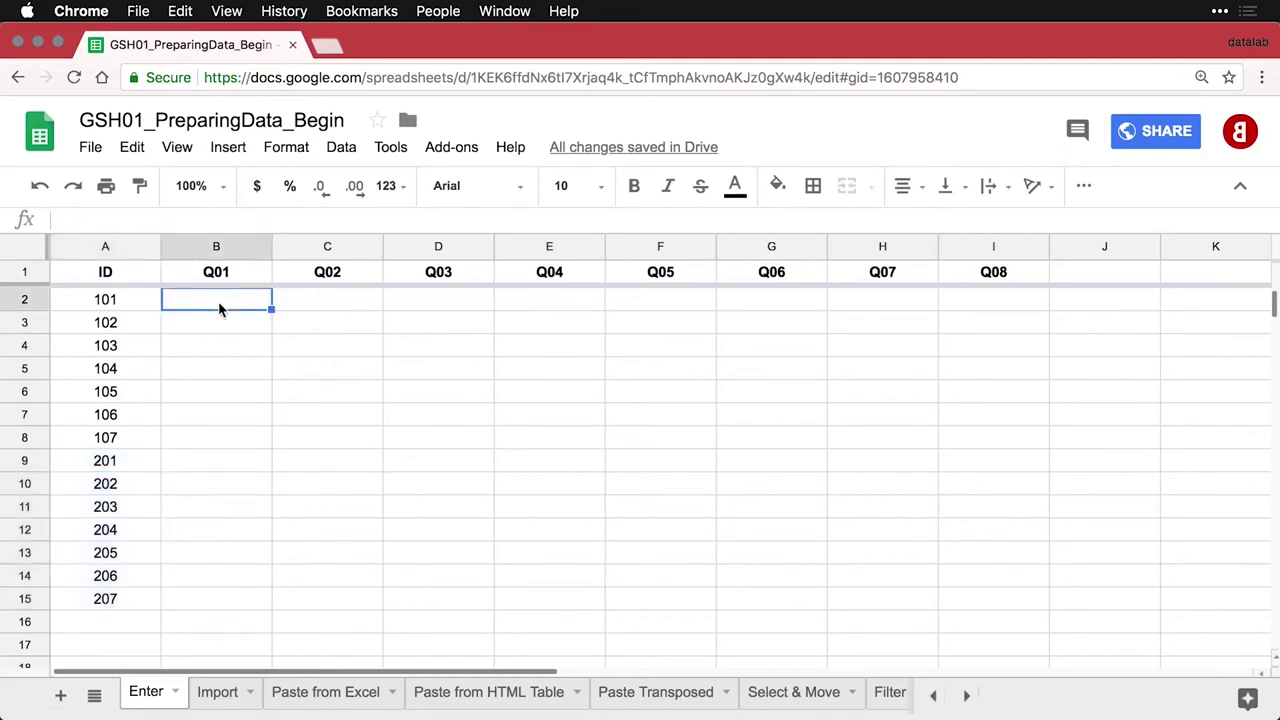
Enter the answers 7, 9, 4, 6, 7, 1, 2, 4 across B2:I2
{"action": "type", "text": "7"}
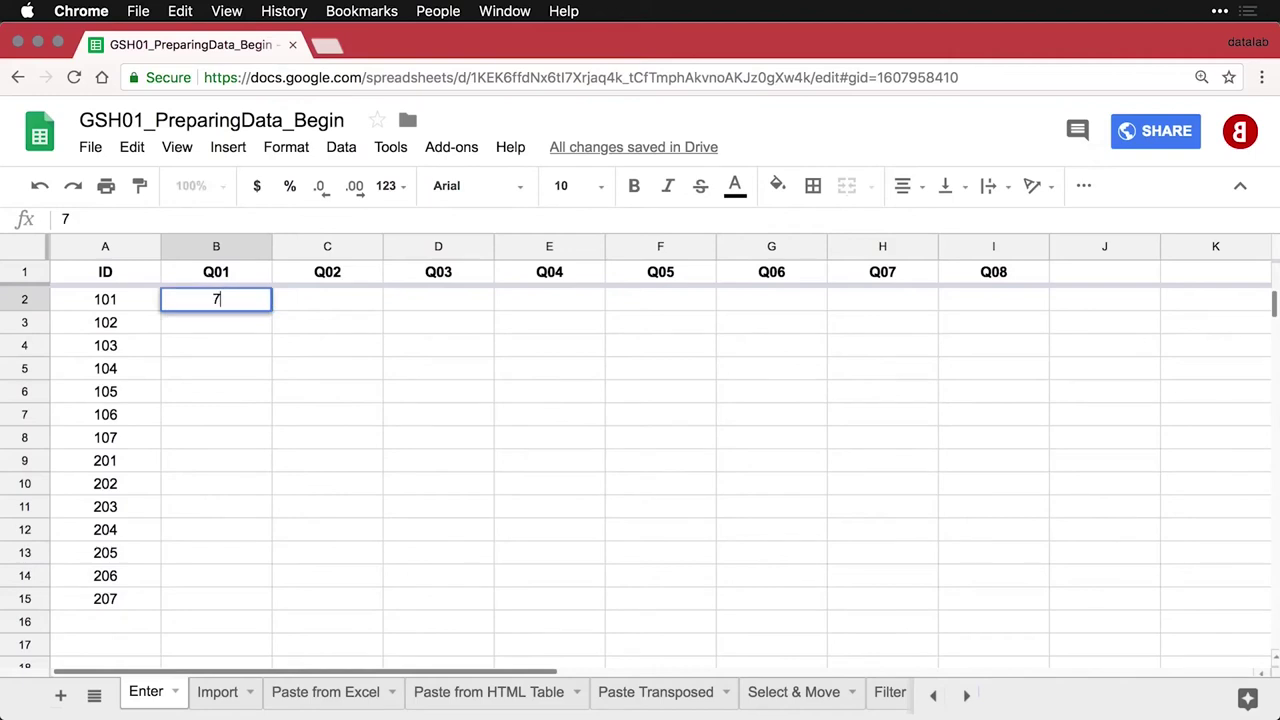
{"action": "key", "text": "Tab"}
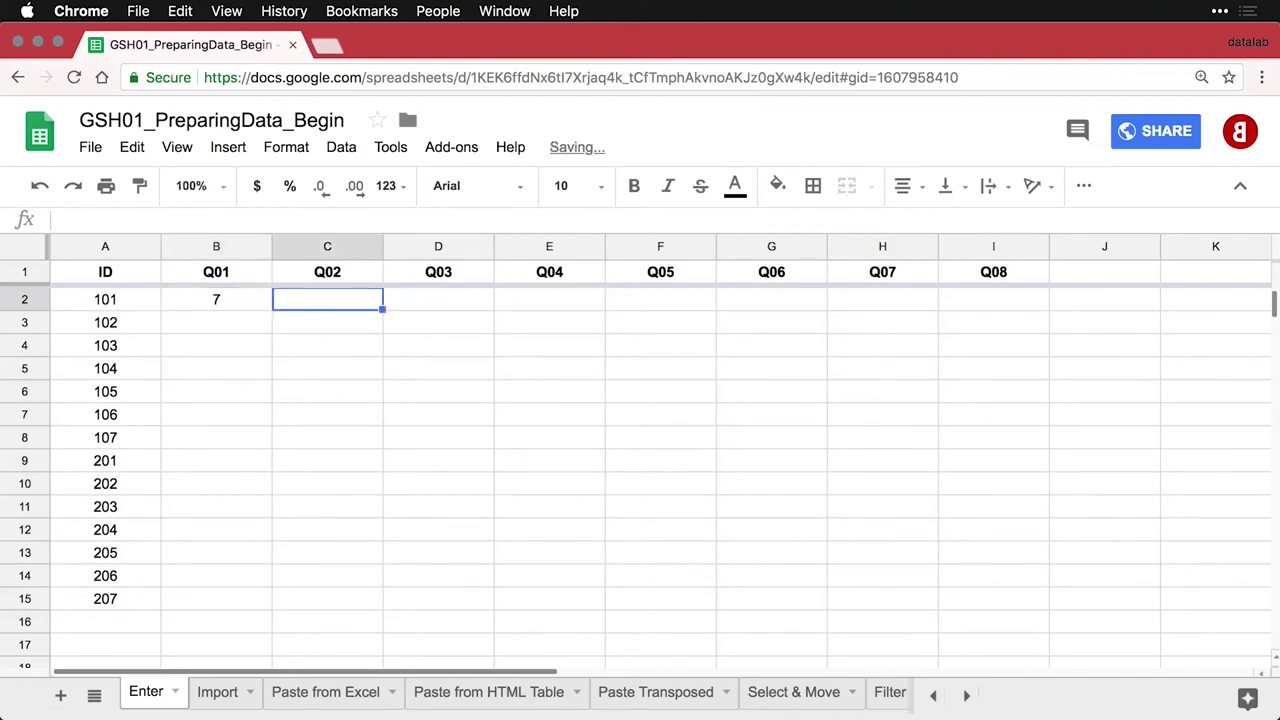
{"action": "type", "text": "9"}
{"action": "key", "text": "Tab"}
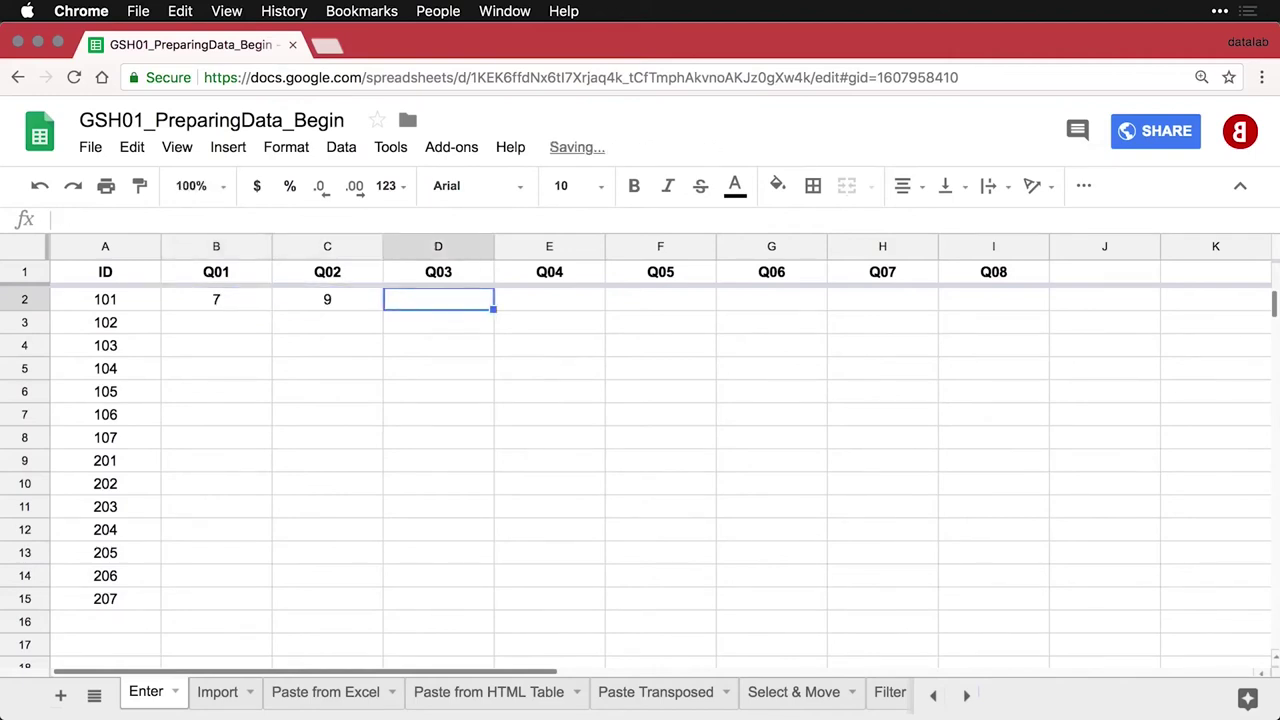
{"action": "type", "text": "4"}
{"action": "key", "text": "Tab"}
{"action": "type", "text": "6"}
{"action": "key", "text": "Tab"}
{"action": "type", "text": "7"}
{"action": "key", "text": "Tab"}
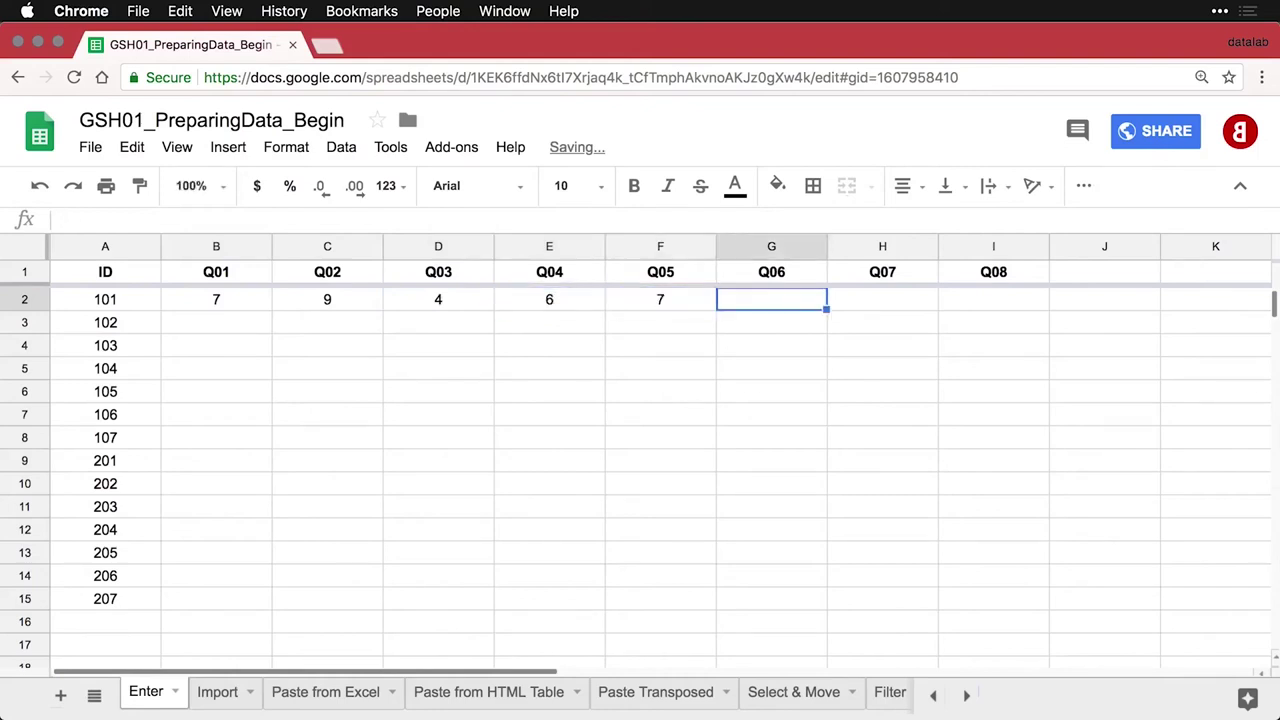
{"action": "type", "text": "1"}
{"action": "key", "text": "Tab"}
{"action": "type", "text": "2"}
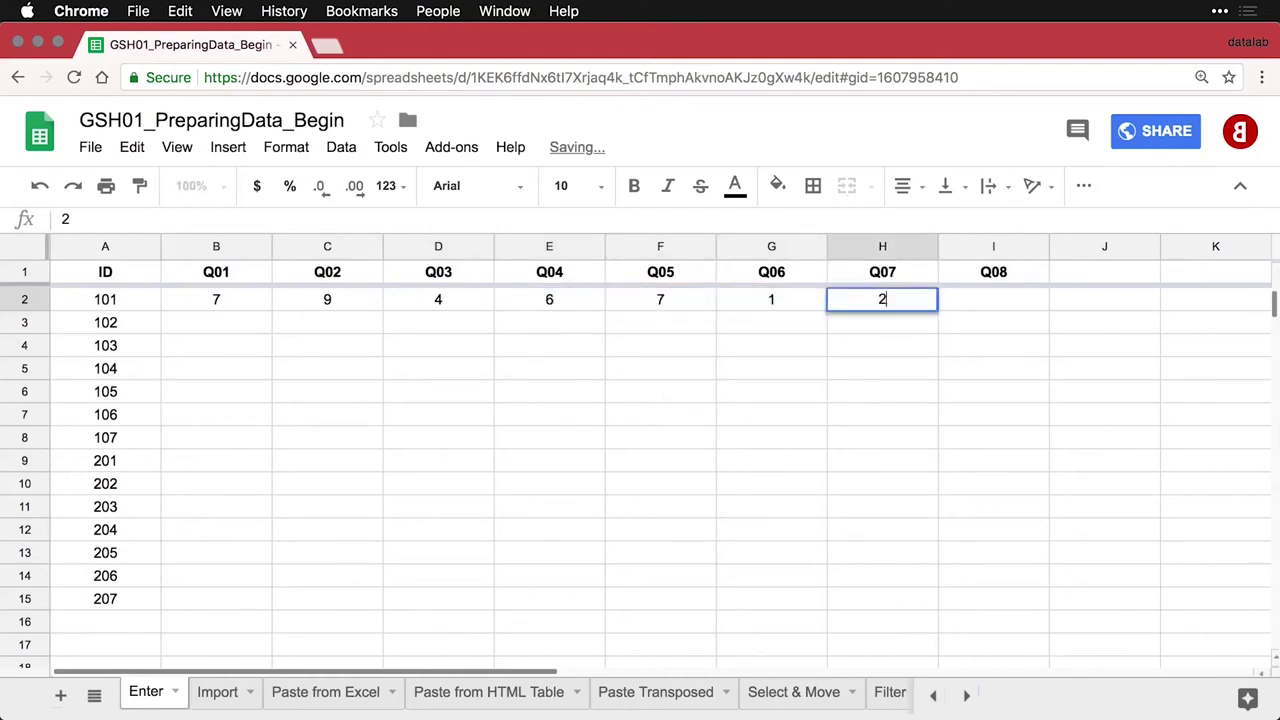
{"action": "key", "text": "Tab"}
{"action": "type", "text": "4"}
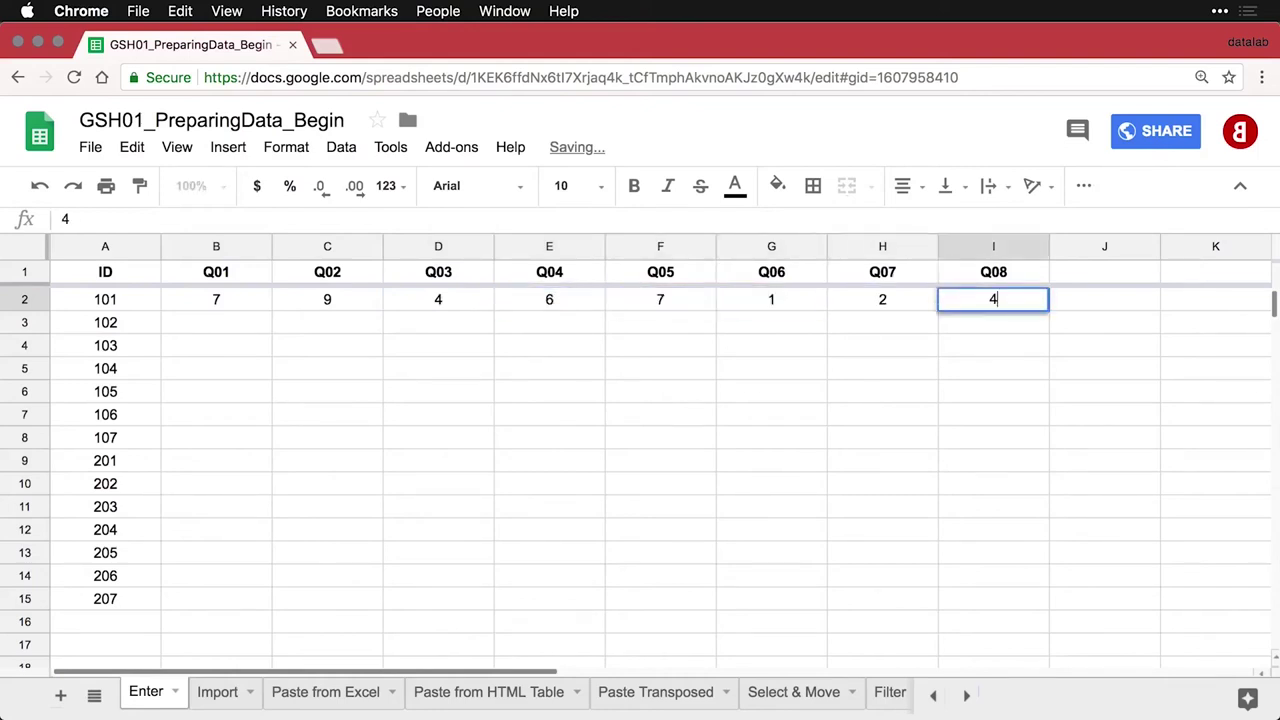
{"action": "key", "text": "Return"}
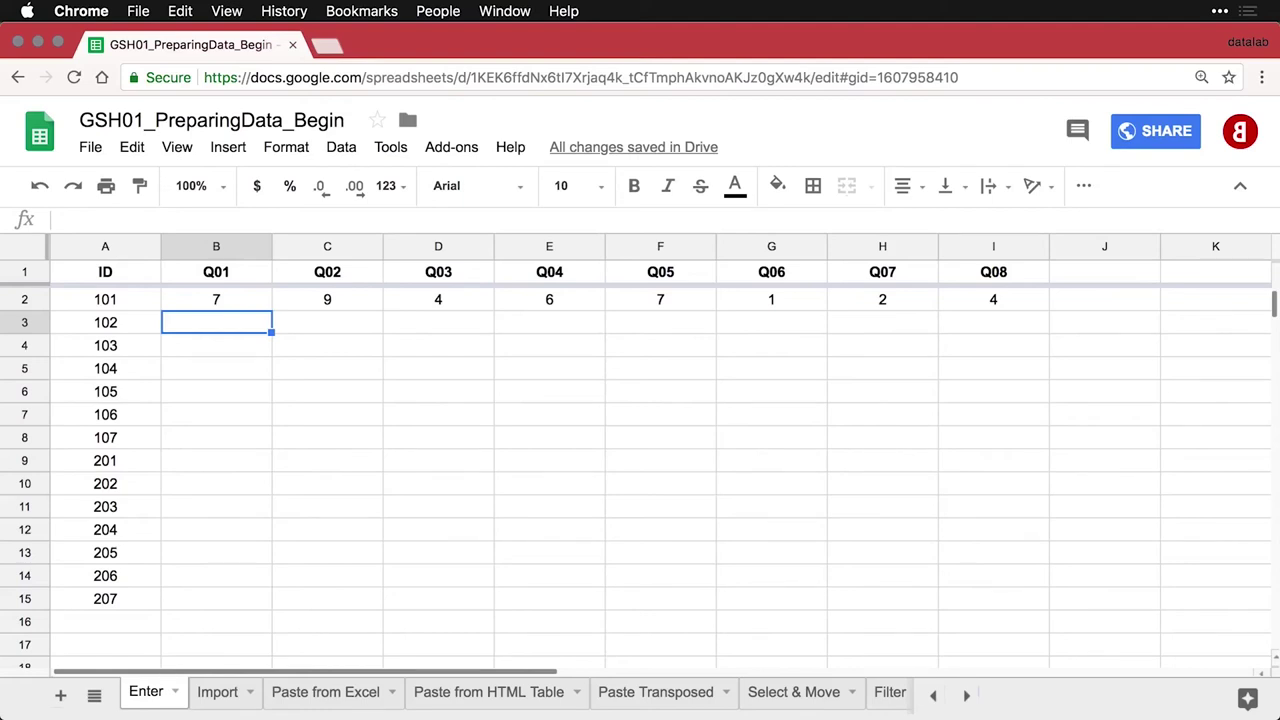
Type Eight in C3, then move to the Import sheet
{"action": "key", "text": "Right"}
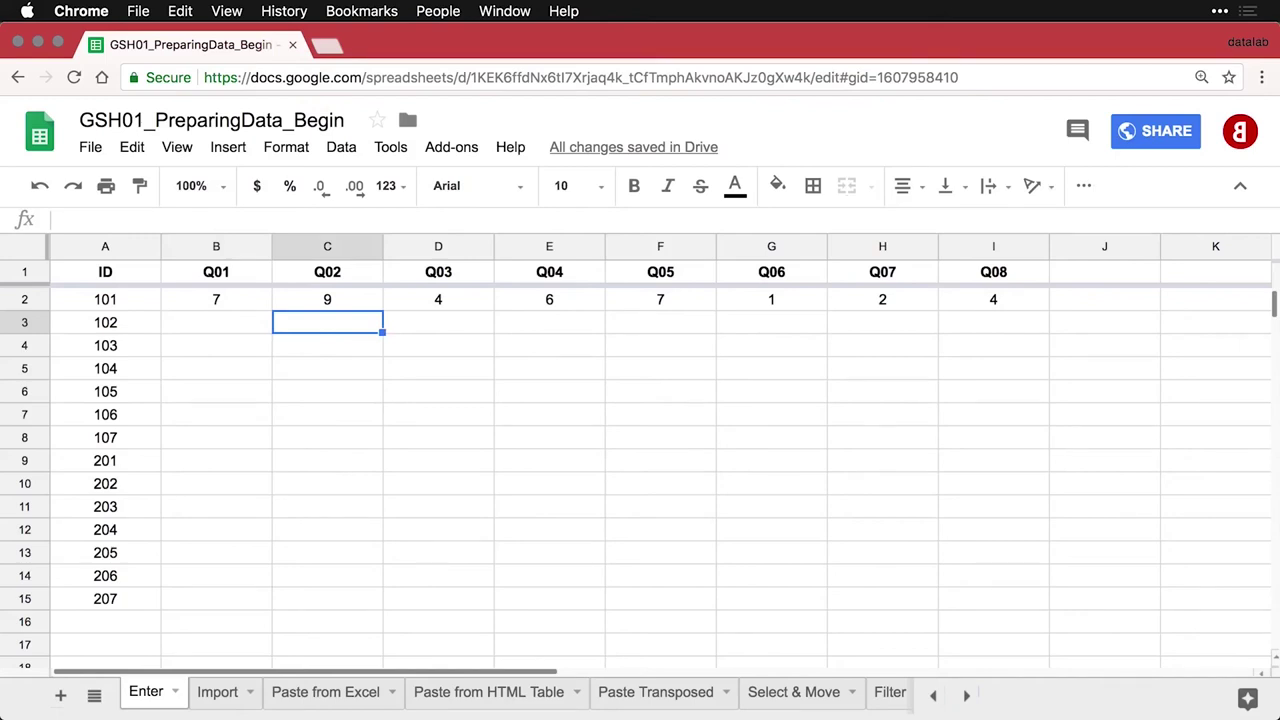
{"action": "type", "text": "Eight"}
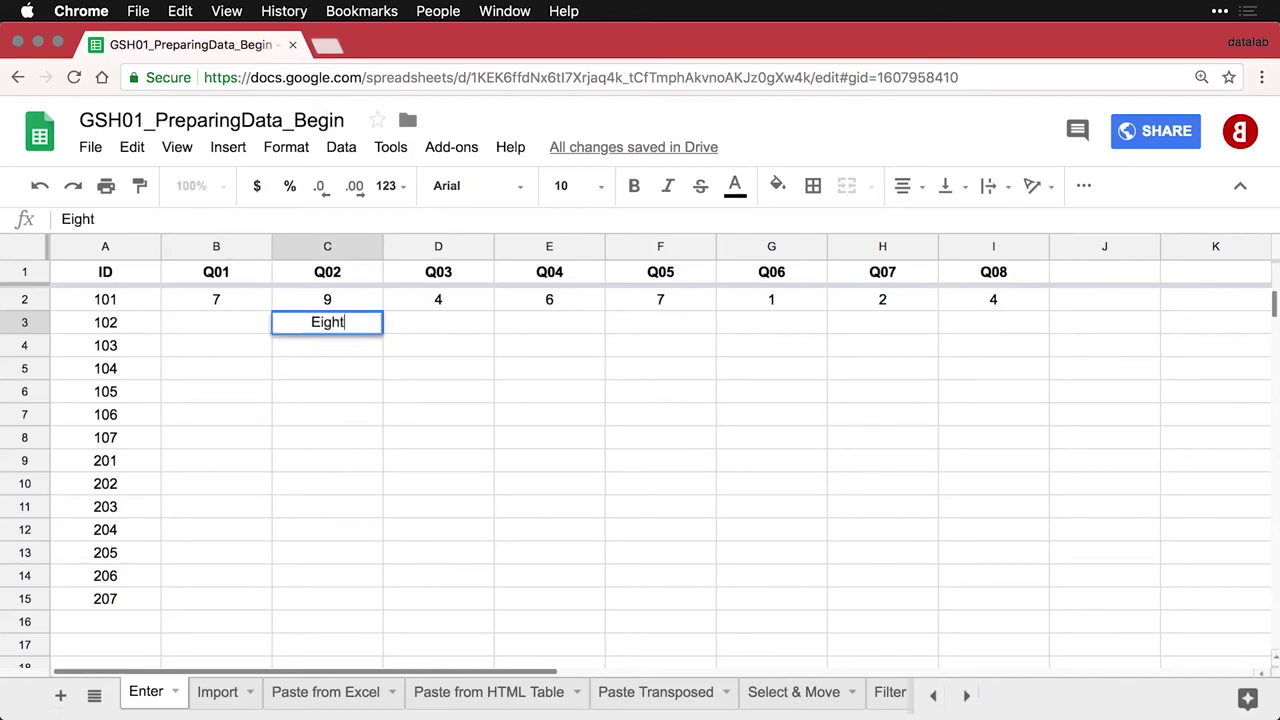
{"action": "key", "text": "Tab"}
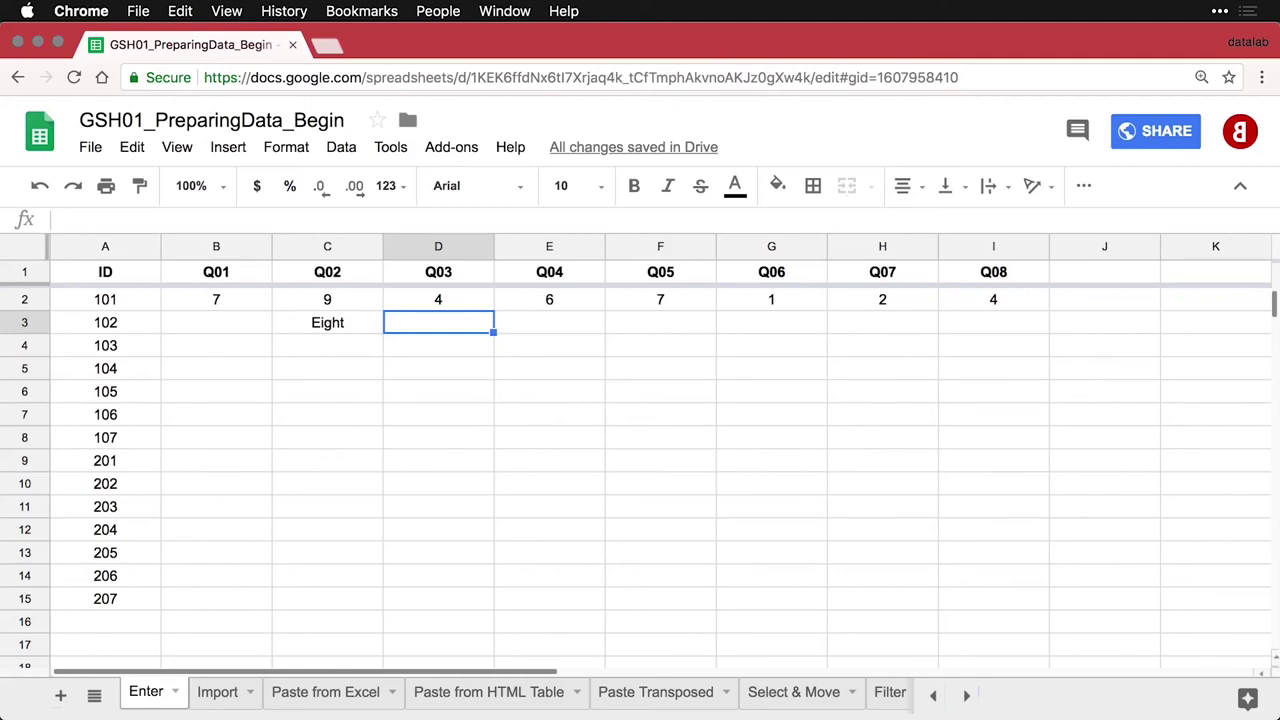
{"action": "key", "text": "alt+Down"}
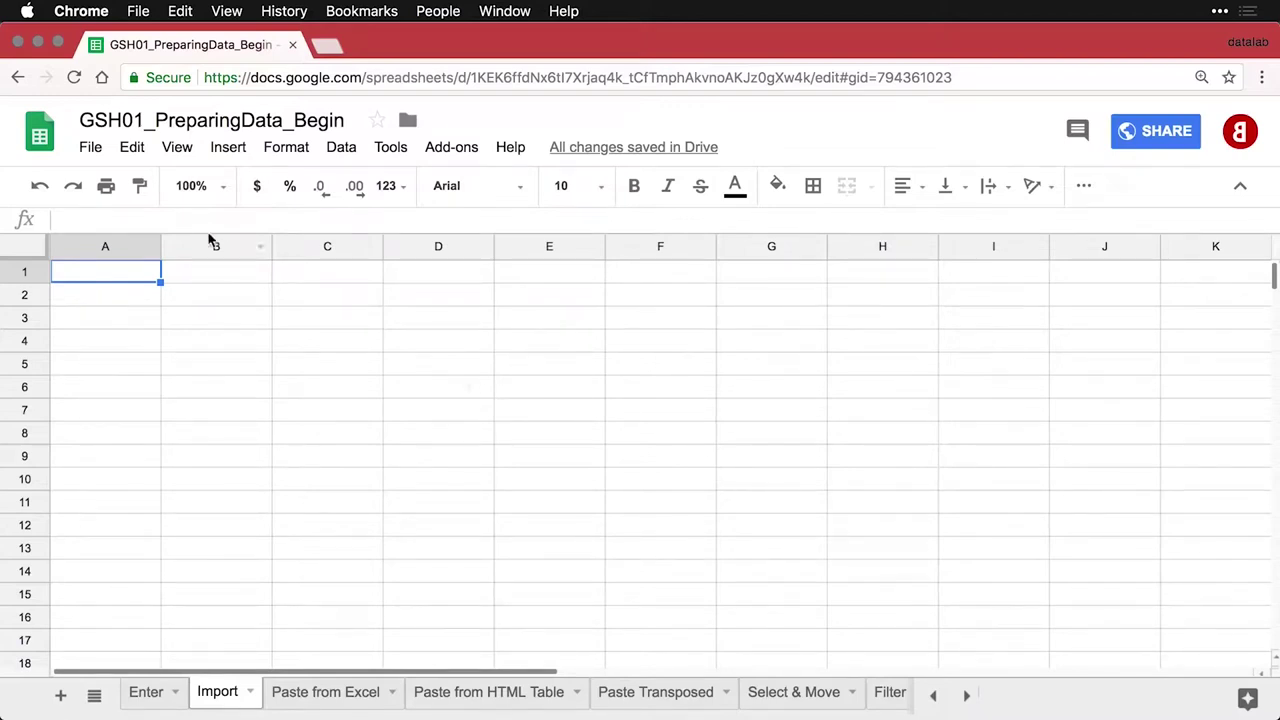
Start a File > Import on the Upload option, then switch to Path Finder
{"action": "left_click", "coordinate": [92, 148]}
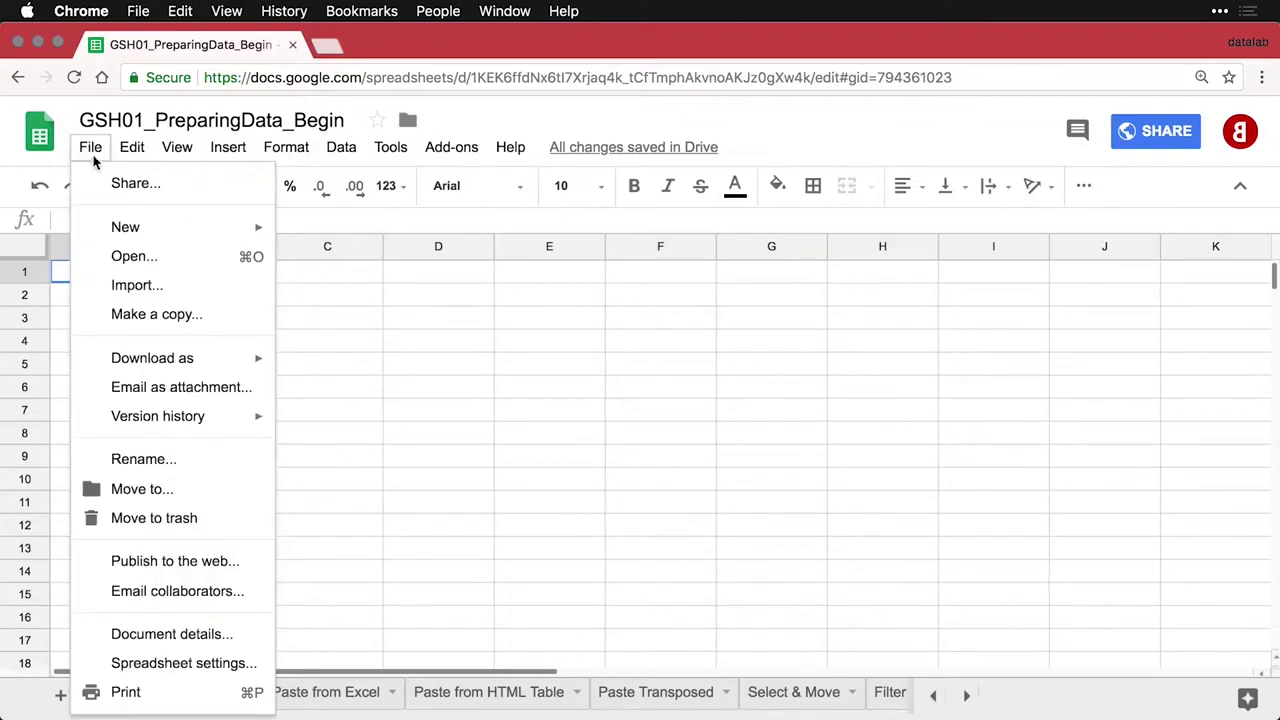
{"action": "left_click", "coordinate": [135, 288]}
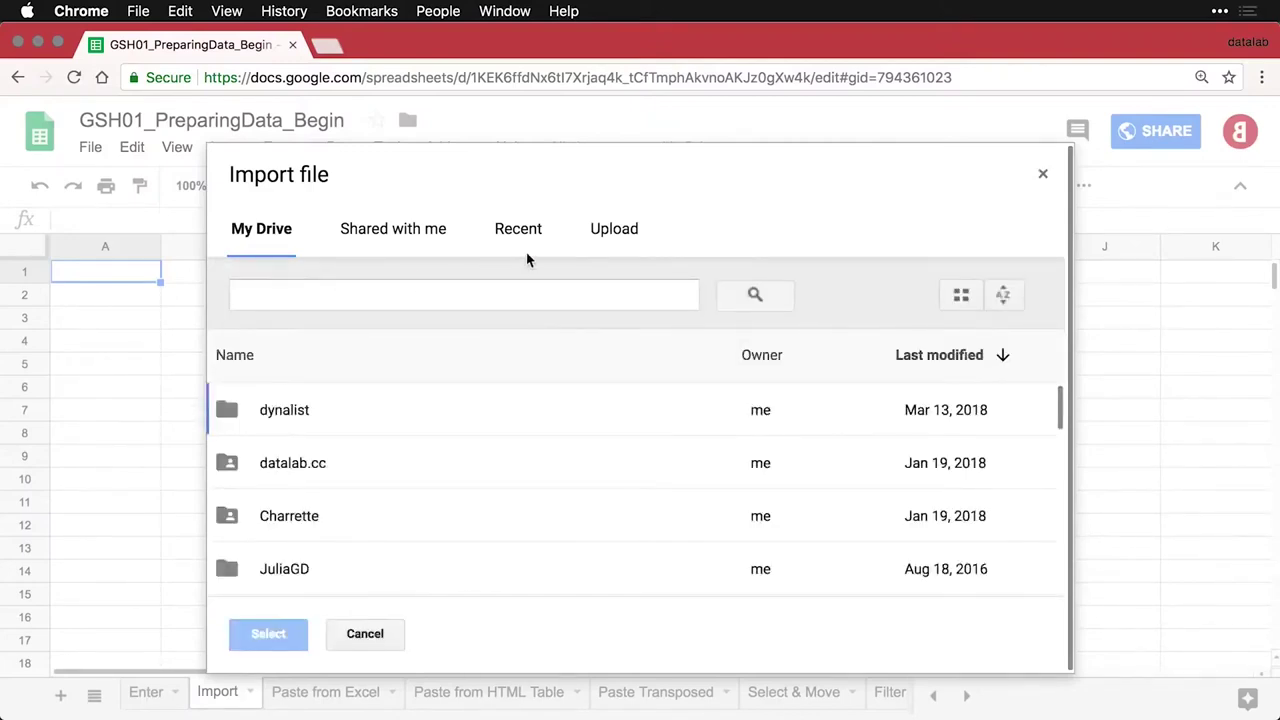
{"action": "left_click", "coordinate": [611, 238]}
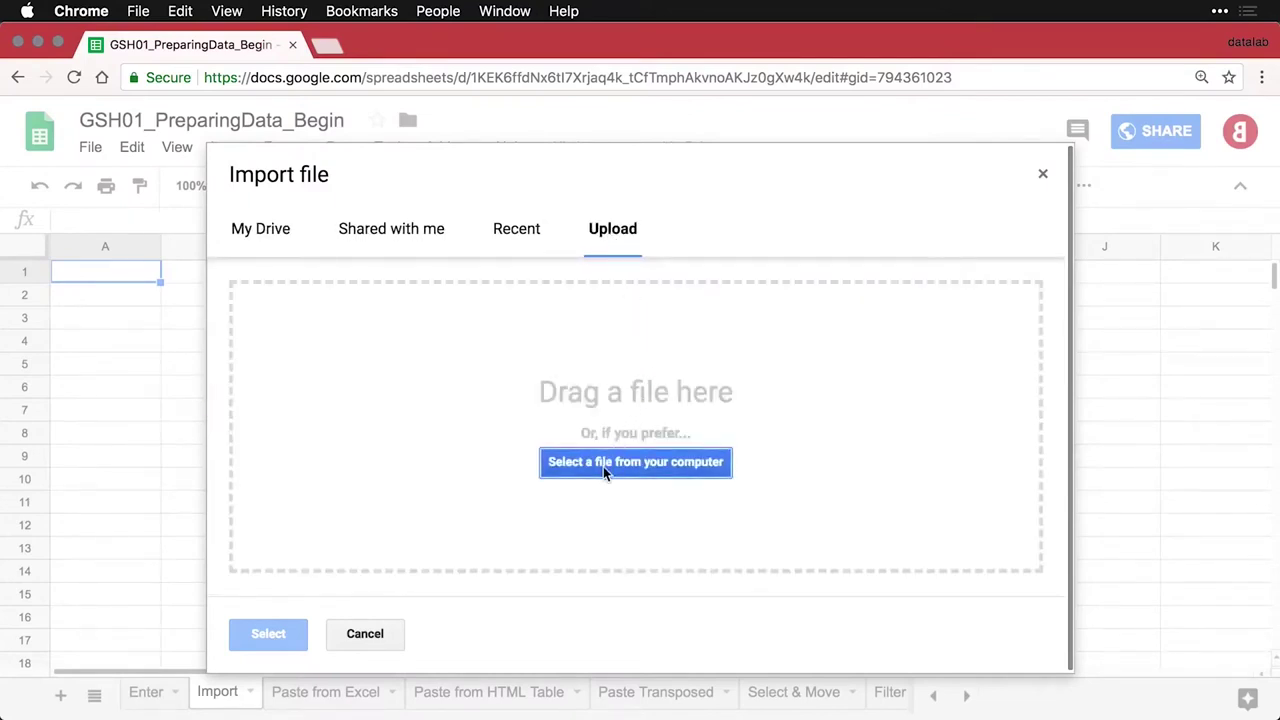
{"action": "key", "text": "super+Tab"}
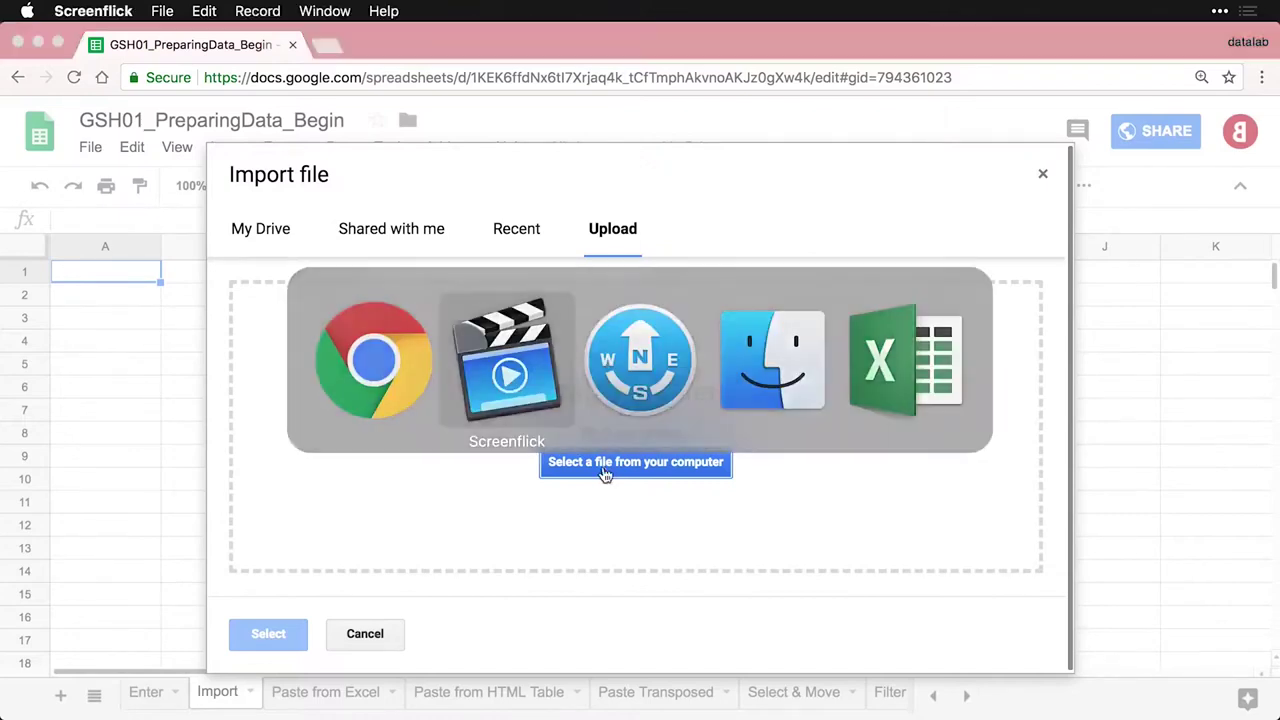
Quick Look import.xlsx, import.csv and import.txt in Path Finder, then return to Chrome's Import dialog
{"action": "key", "text": "super+Tab"}
{"action": "key", "text": "super+Tab"}
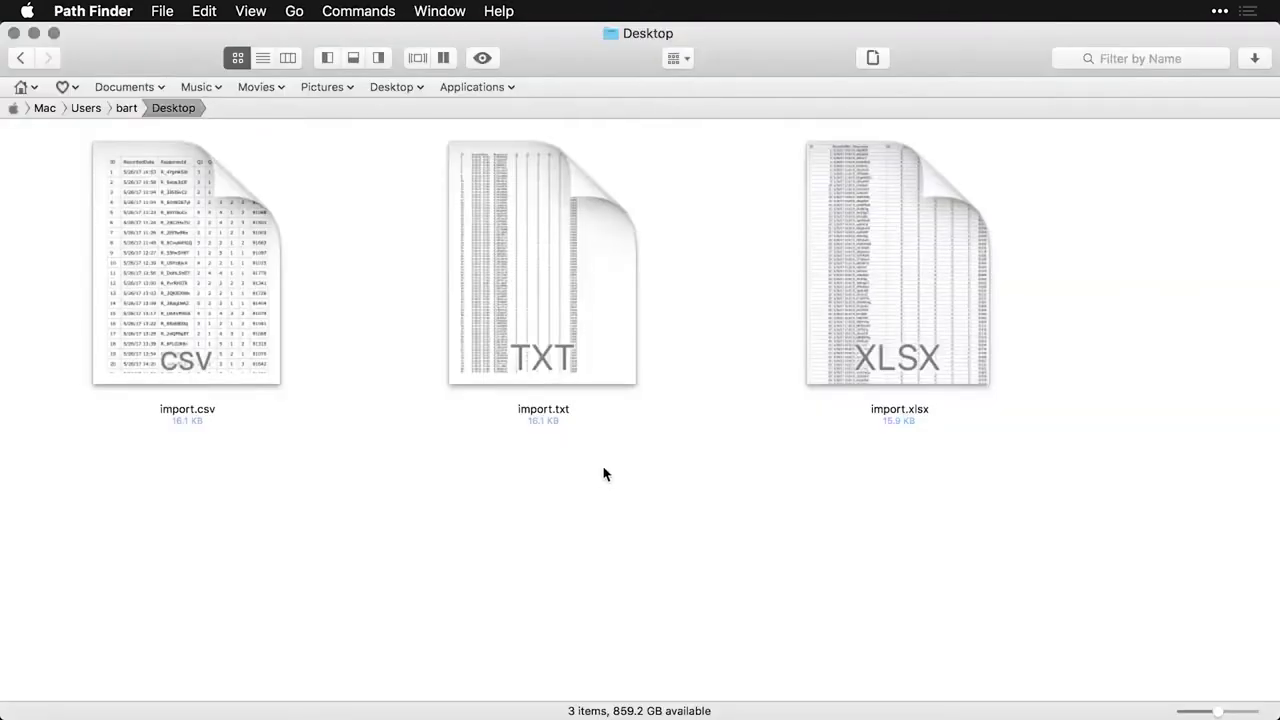
{"action": "left_click", "coordinate": [857, 285]}
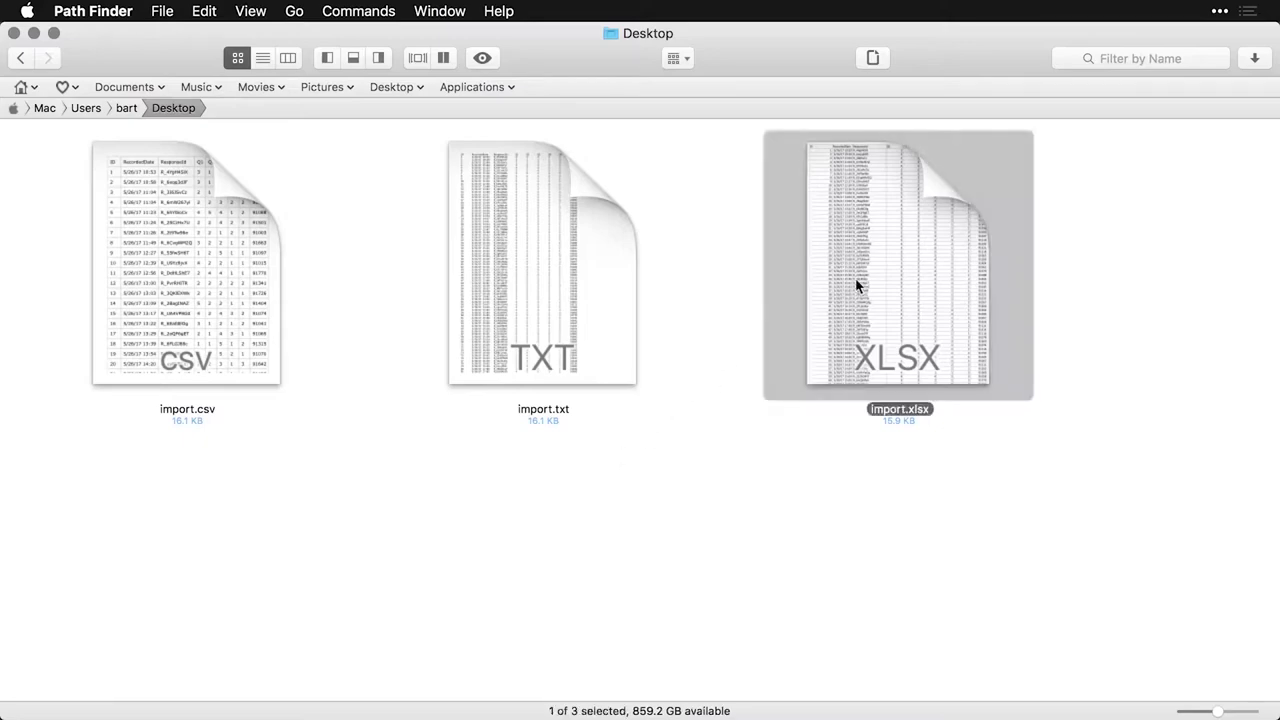
{"action": "key", "text": "space"}
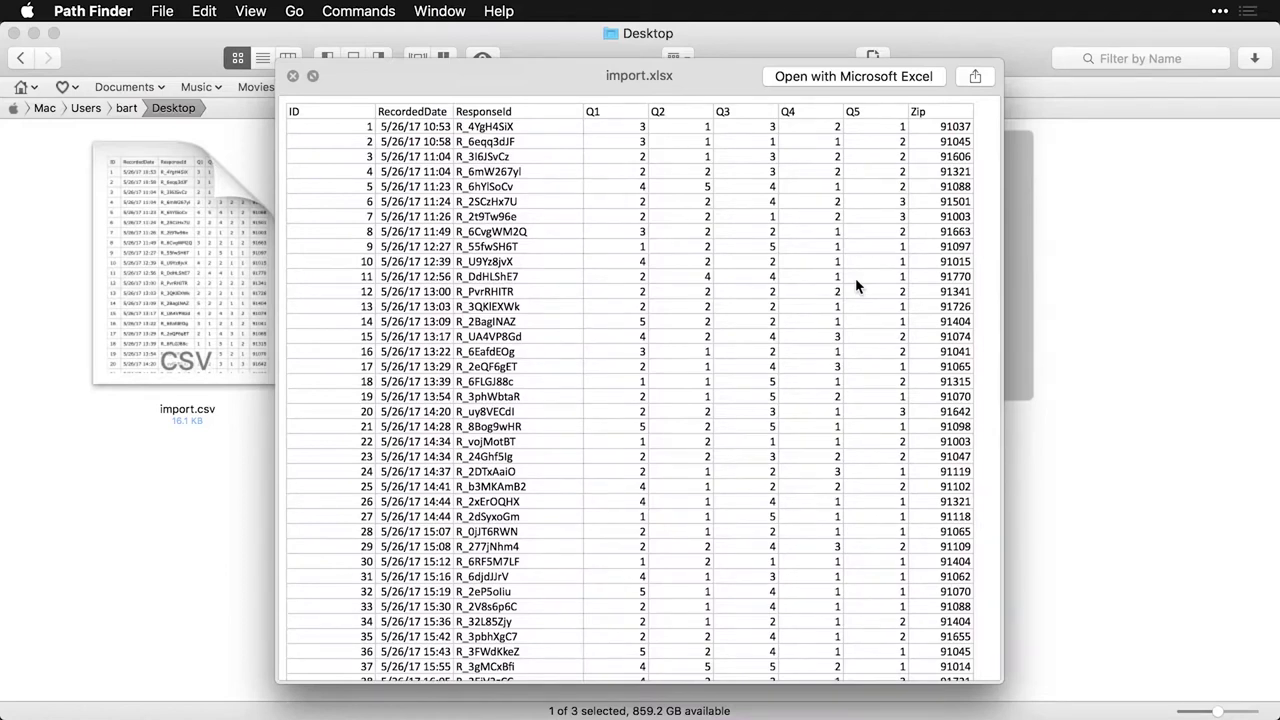
{"action": "key", "text": "space"}
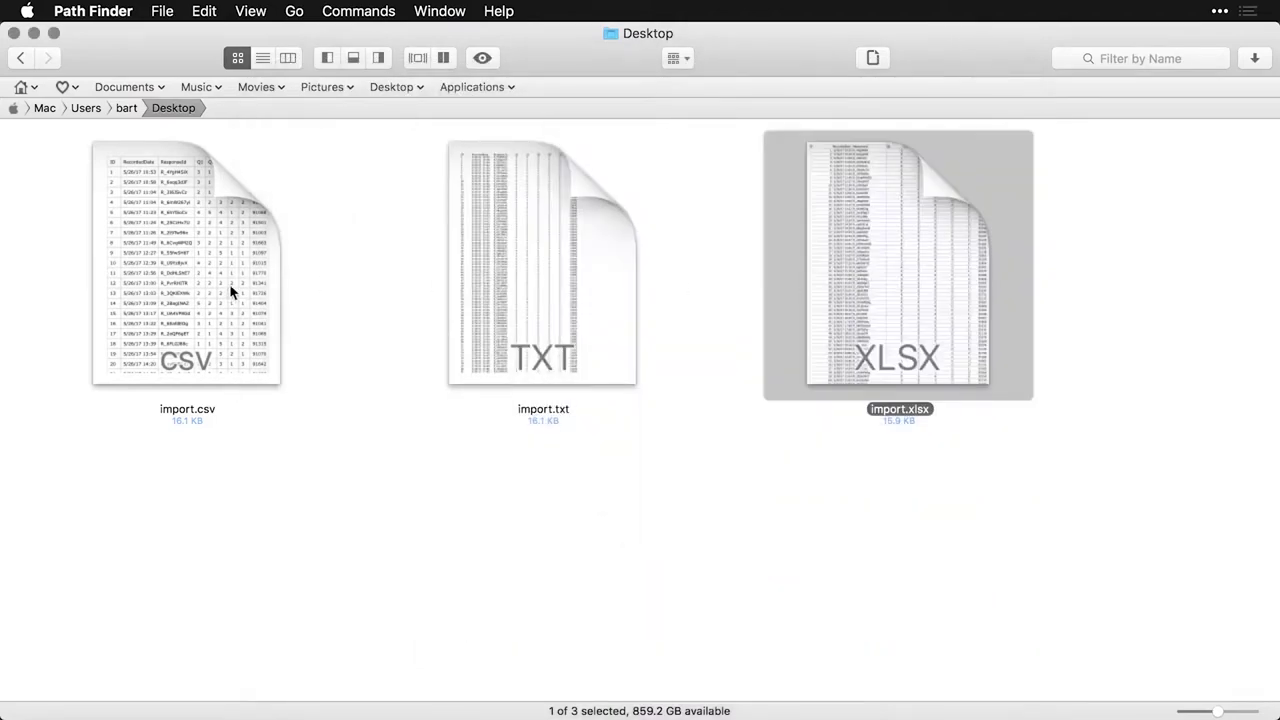
{"action": "left_click", "coordinate": [184, 293]}
{"action": "key", "text": "space"}
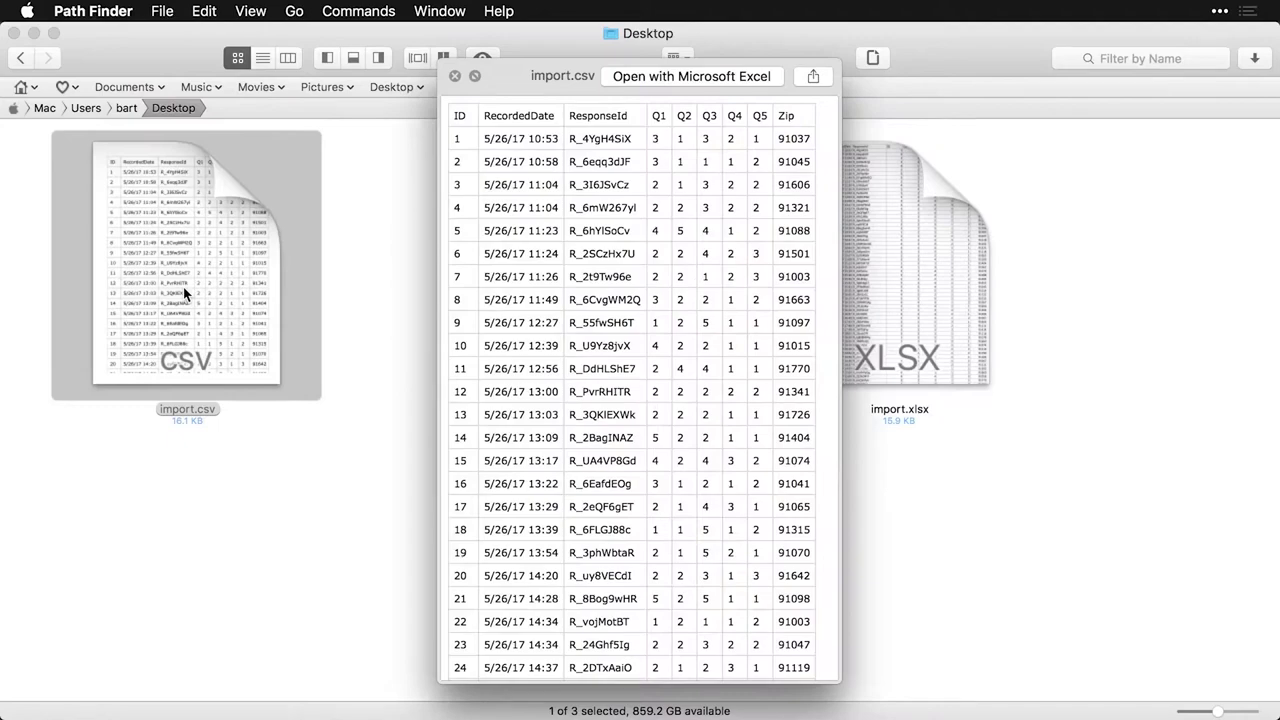
{"action": "key", "text": "space"}
{"action": "left_click", "coordinate": [527, 258]}
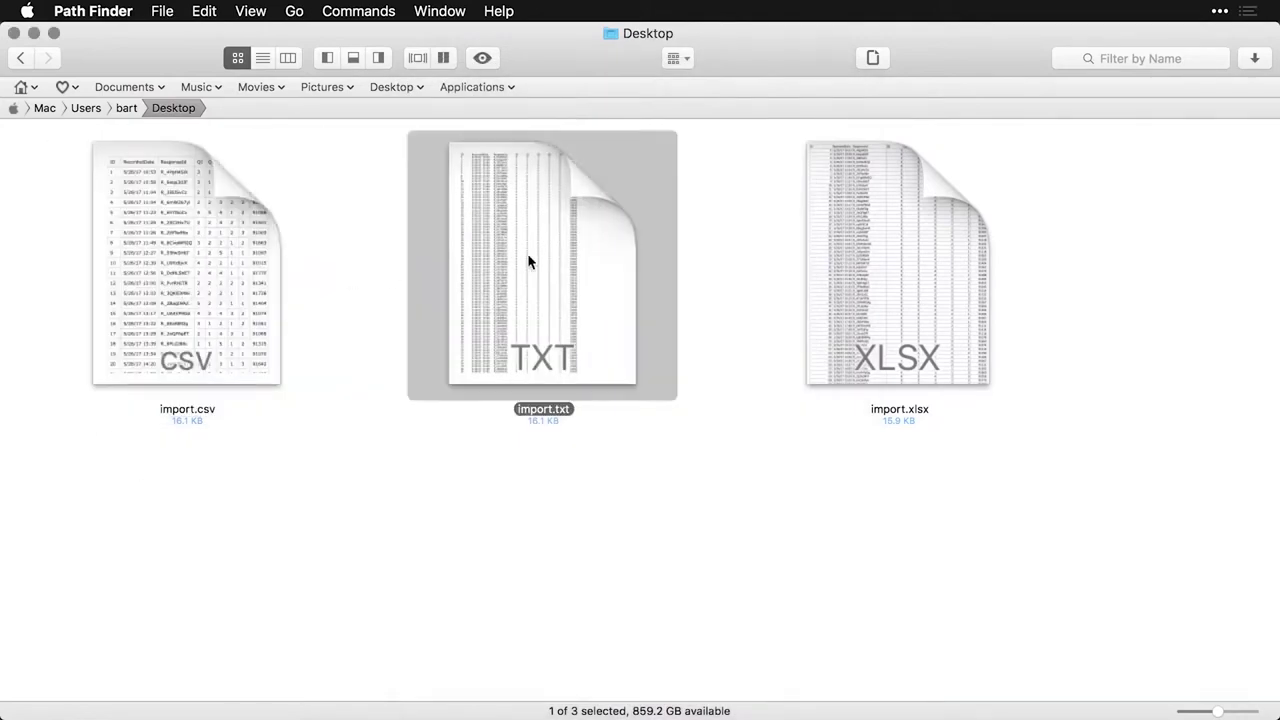
{"action": "key", "text": "space"}
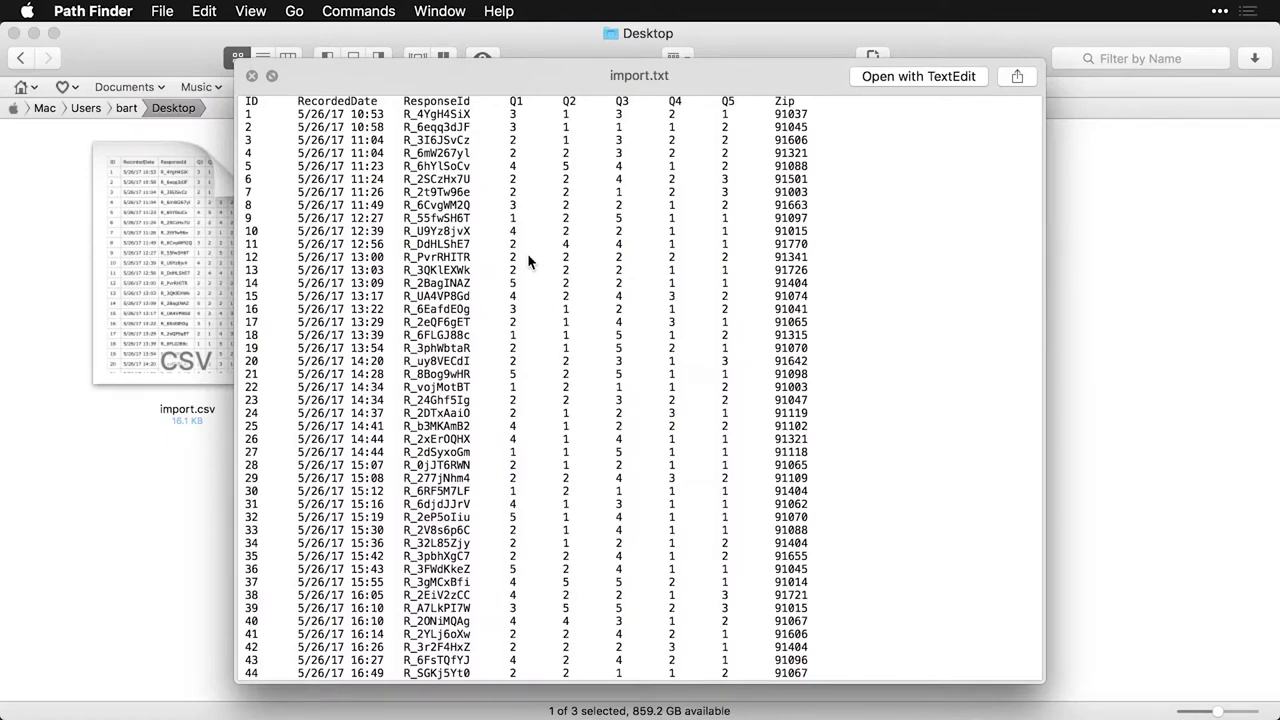
{"action": "key", "text": "space"}
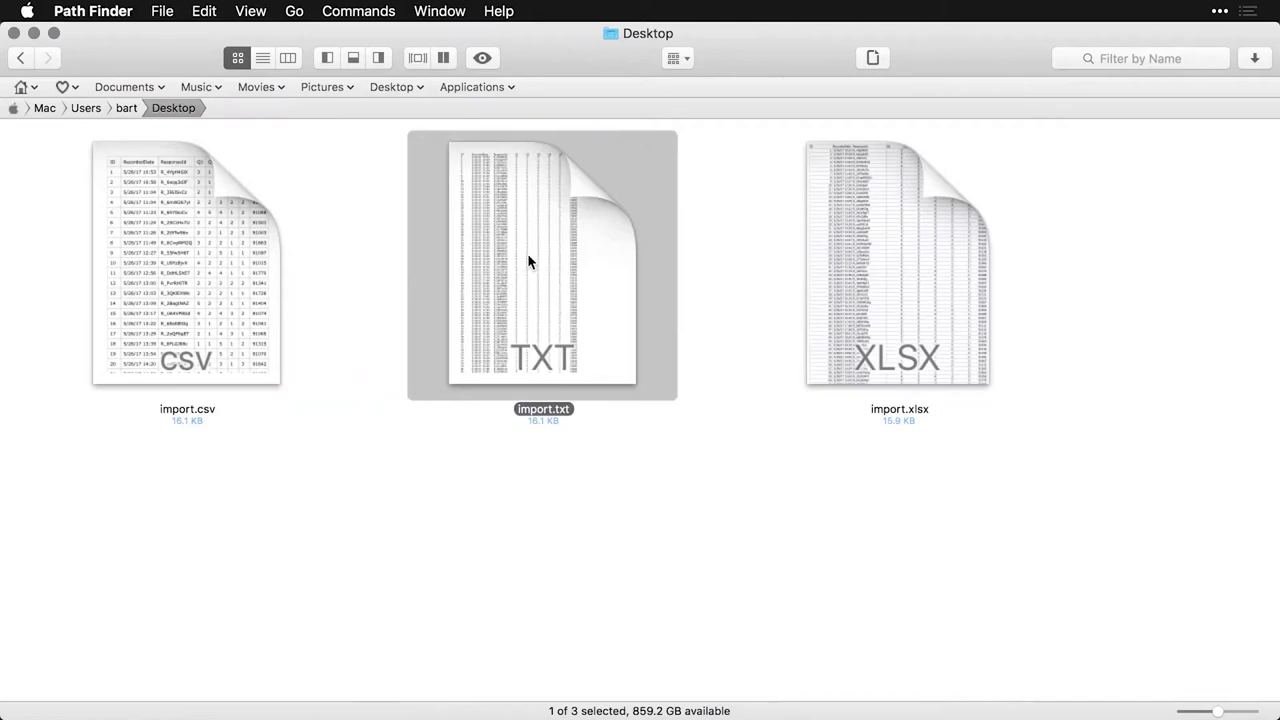
{"action": "key", "text": "super+Tab"}
{"action": "key", "text": "super+Tab"}
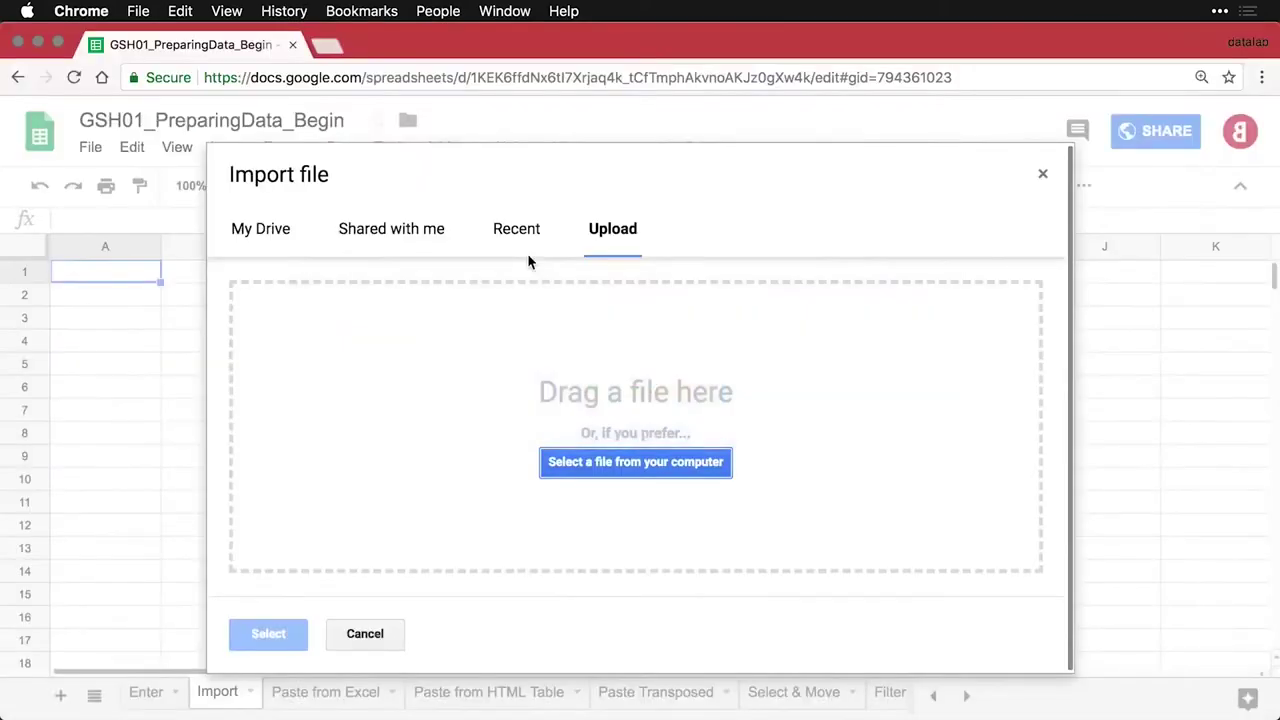
Upload import.csv from the Desktop with Replace current sheet and import the data
{"action": "left_click", "coordinate": [662, 466]}
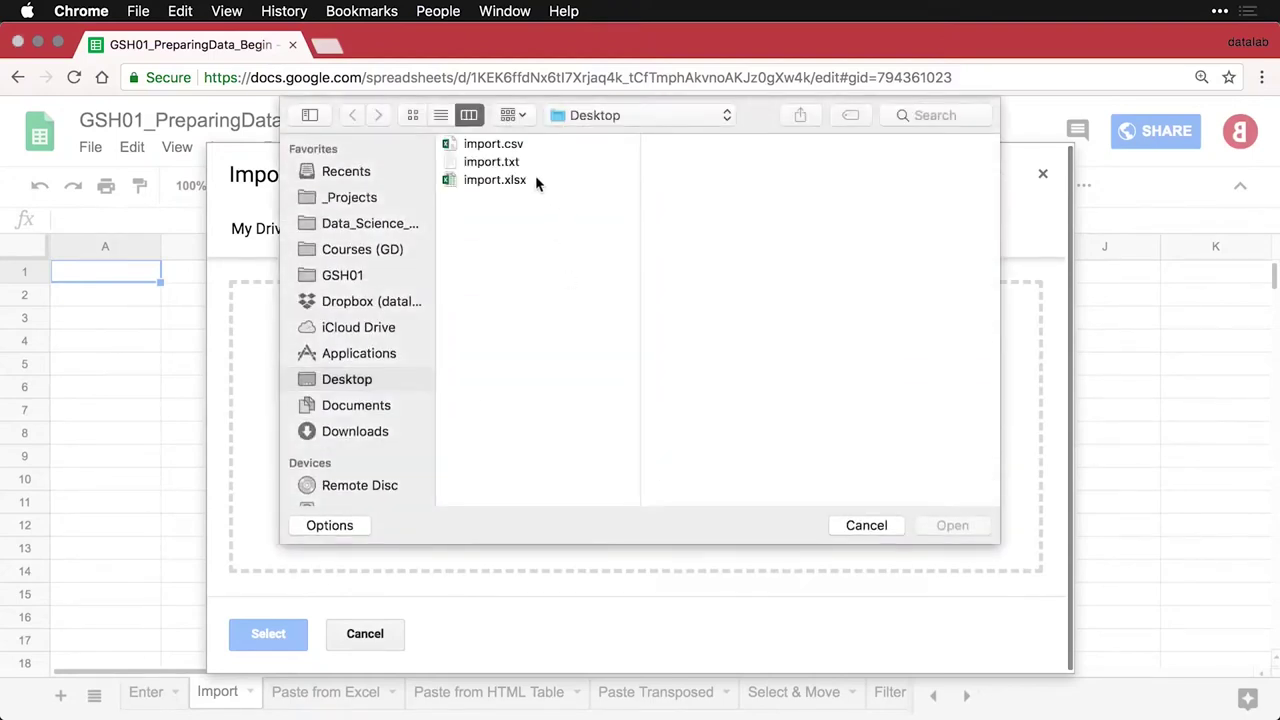
{"action": "left_click", "coordinate": [492, 148]}
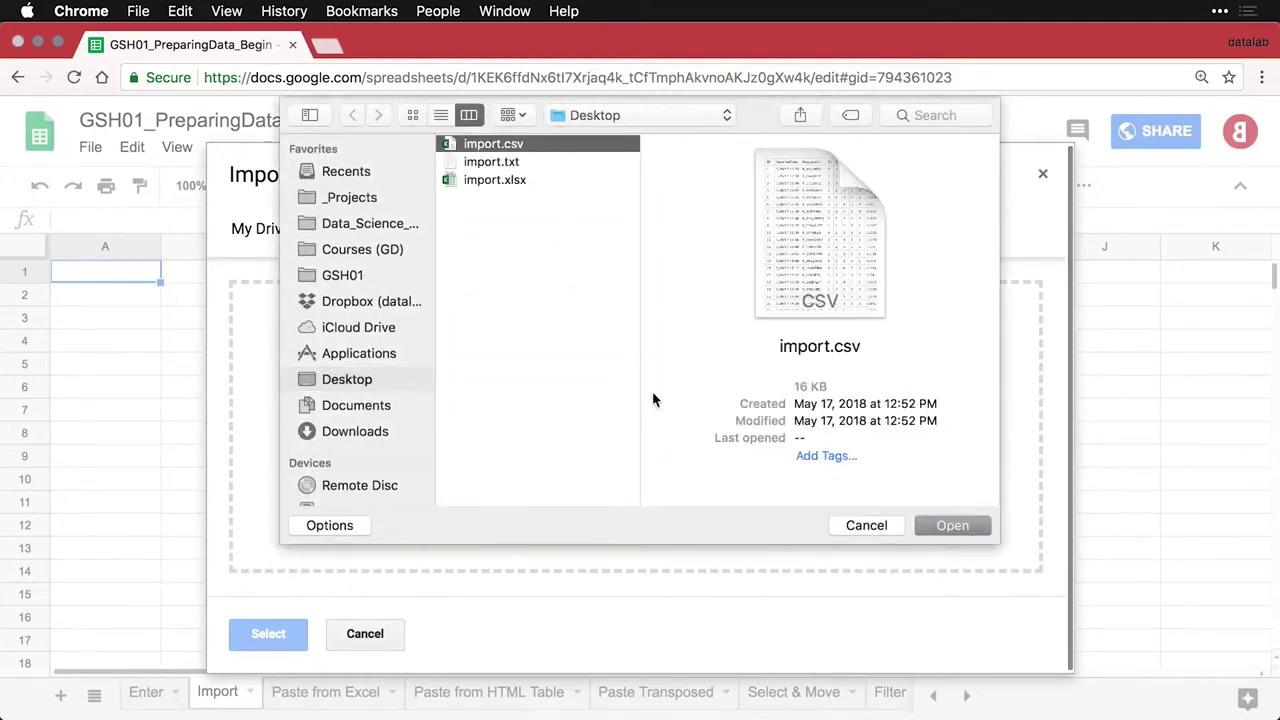
{"action": "left_click", "coordinate": [952, 525]}
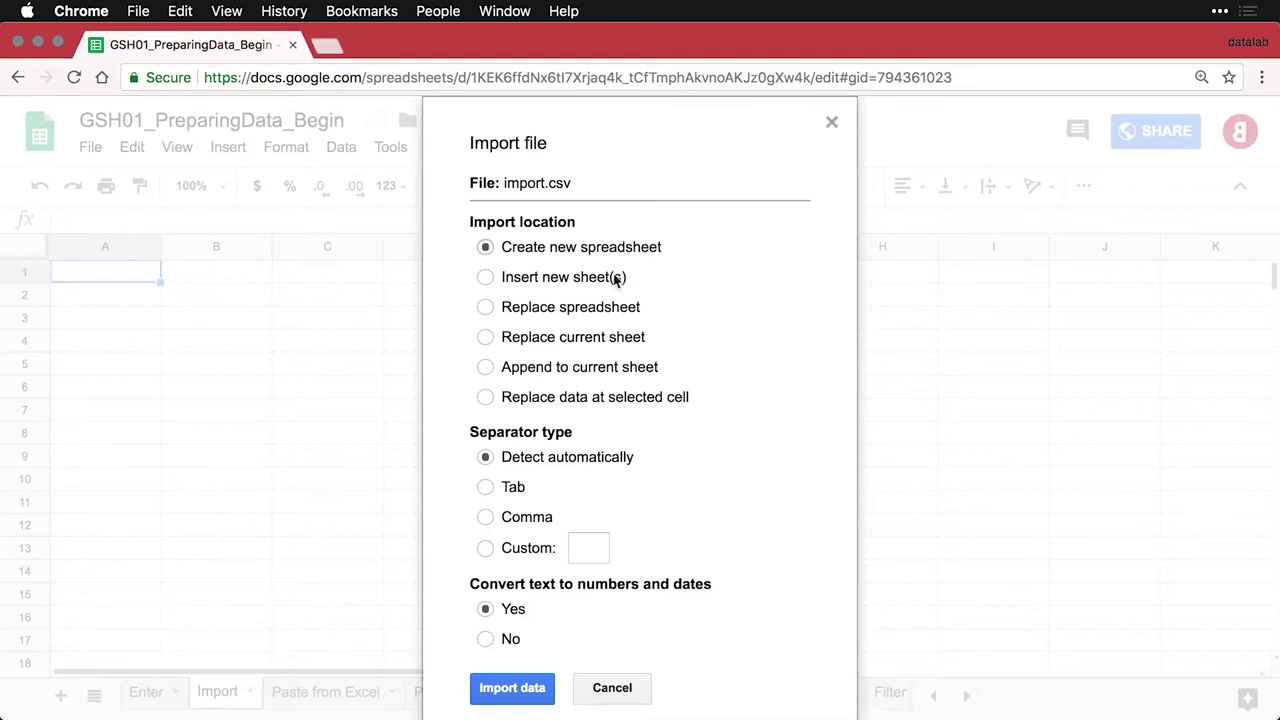
{"action": "left_click", "coordinate": [487, 339]}
{"action": "left_click", "coordinate": [511, 689]}
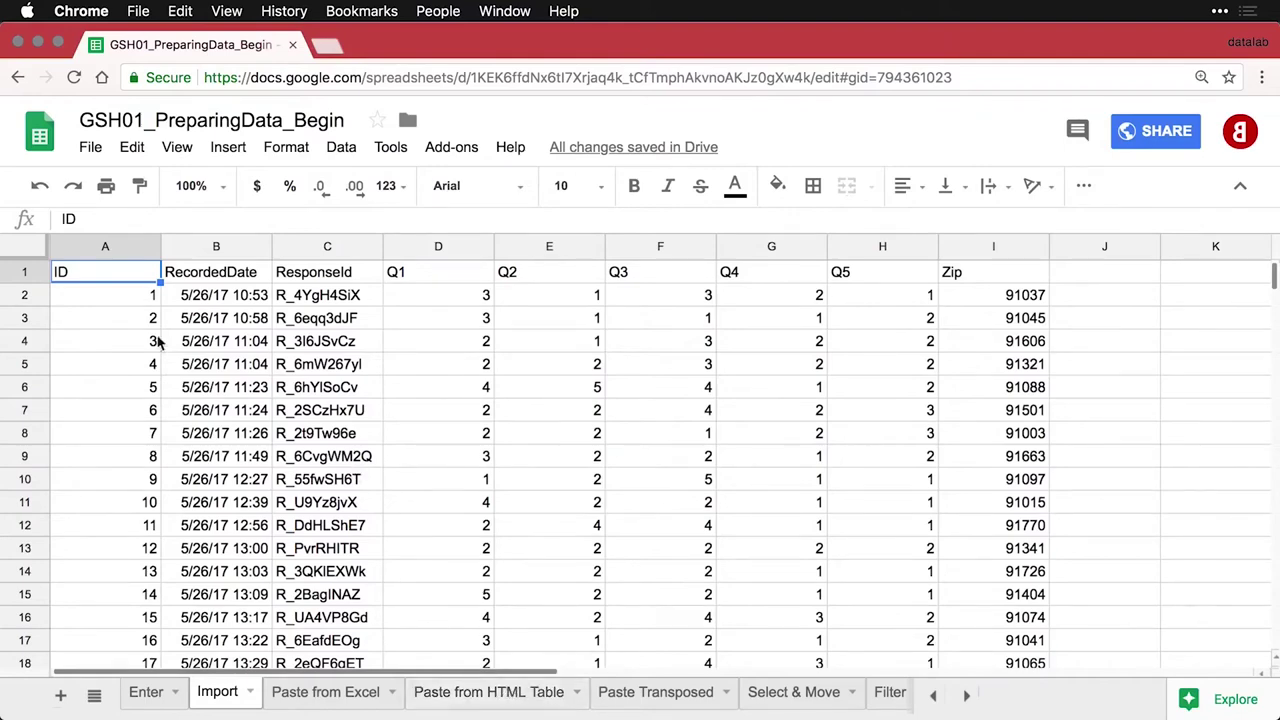
Freeze the header row of the imported data
{"action": "left_click", "coordinate": [112, 297]}
{"action": "scroll", "coordinate": [305, 369], "scroll_direction": "down", "scroll_amount": 7}
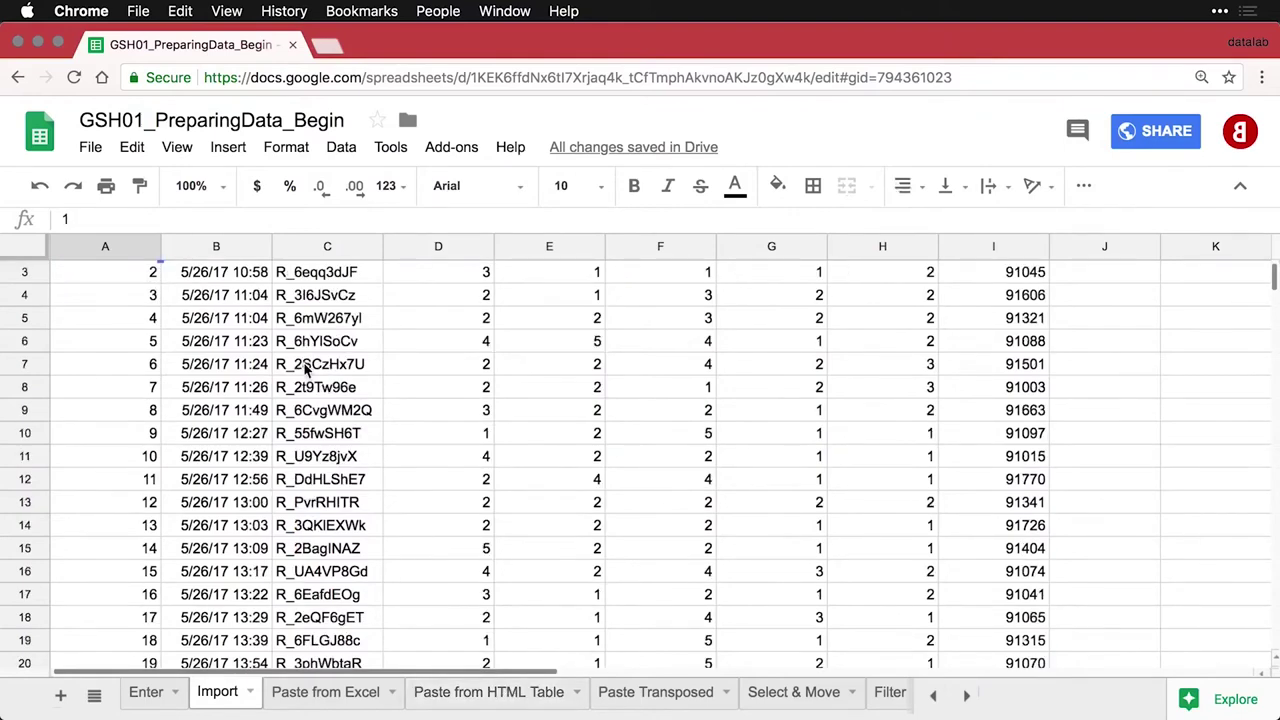
{"action": "scroll", "coordinate": [305, 369], "scroll_direction": "down", "scroll_amount": 3}
{"action": "scroll", "coordinate": [308, 363], "scroll_direction": "up", "scroll_amount": 10}
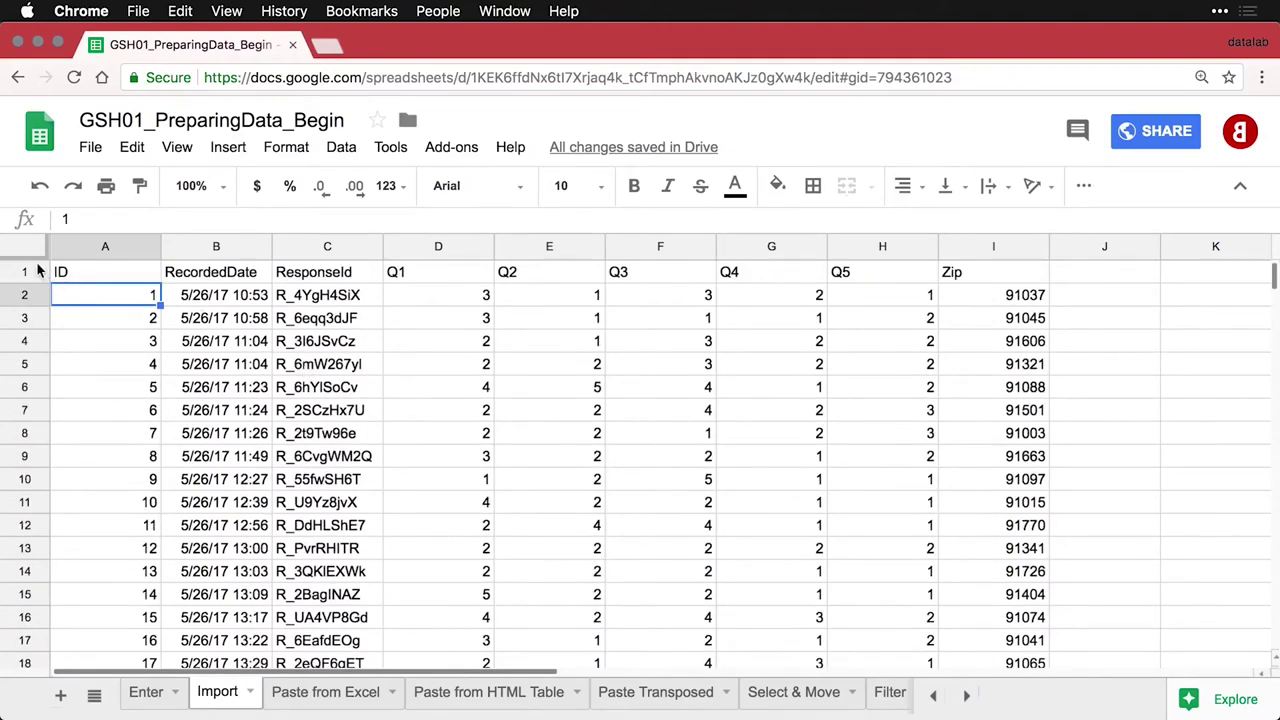
{"action": "left_click_drag", "start_coordinate": [34, 260], "coordinate": [36, 284]}
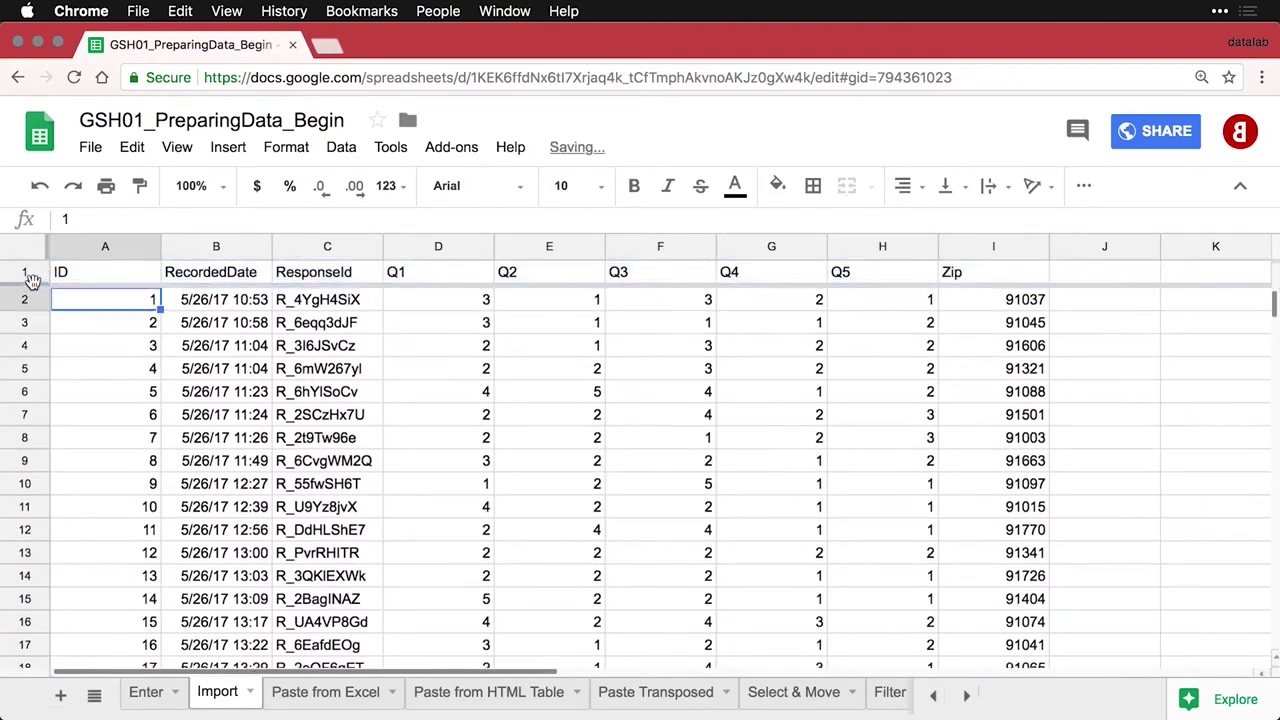
{"action": "scroll", "coordinate": [350, 370], "scroll_direction": "down", "scroll_amount": 5}
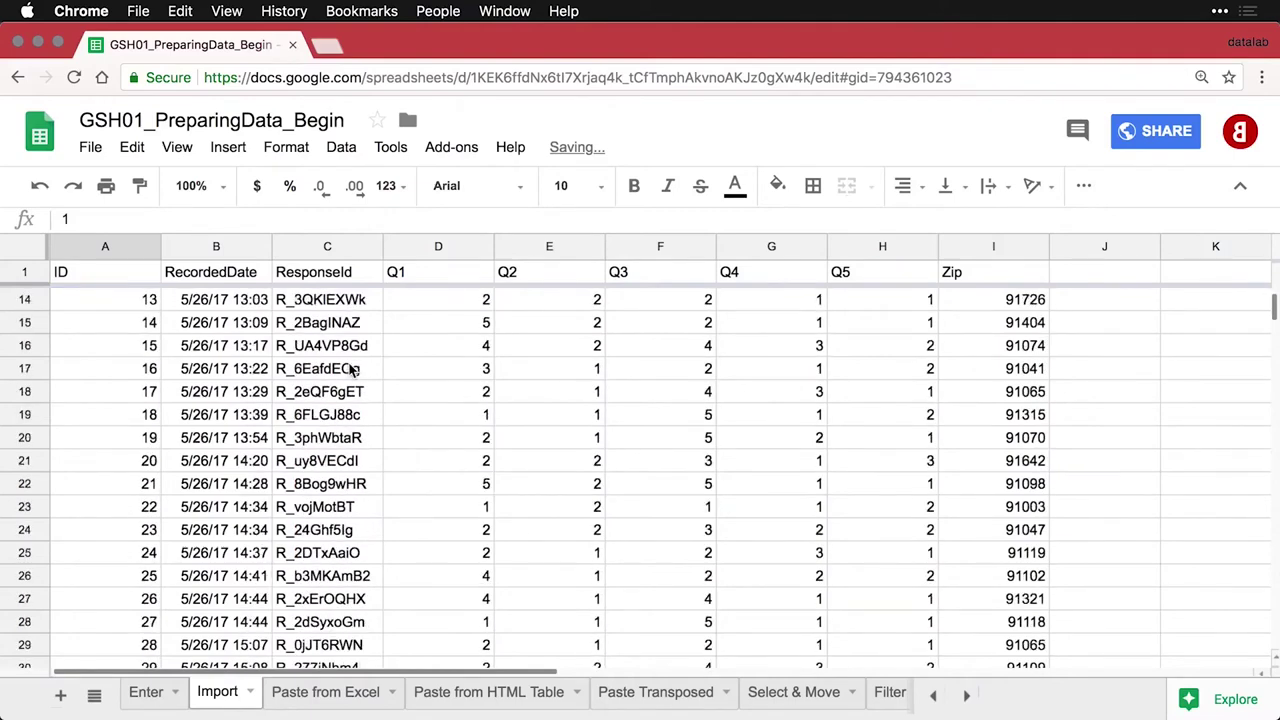
Right-align the whole sheet, then left-align the RecordedDate and ResponseId columns
{"action": "left_click", "coordinate": [435, 245]}
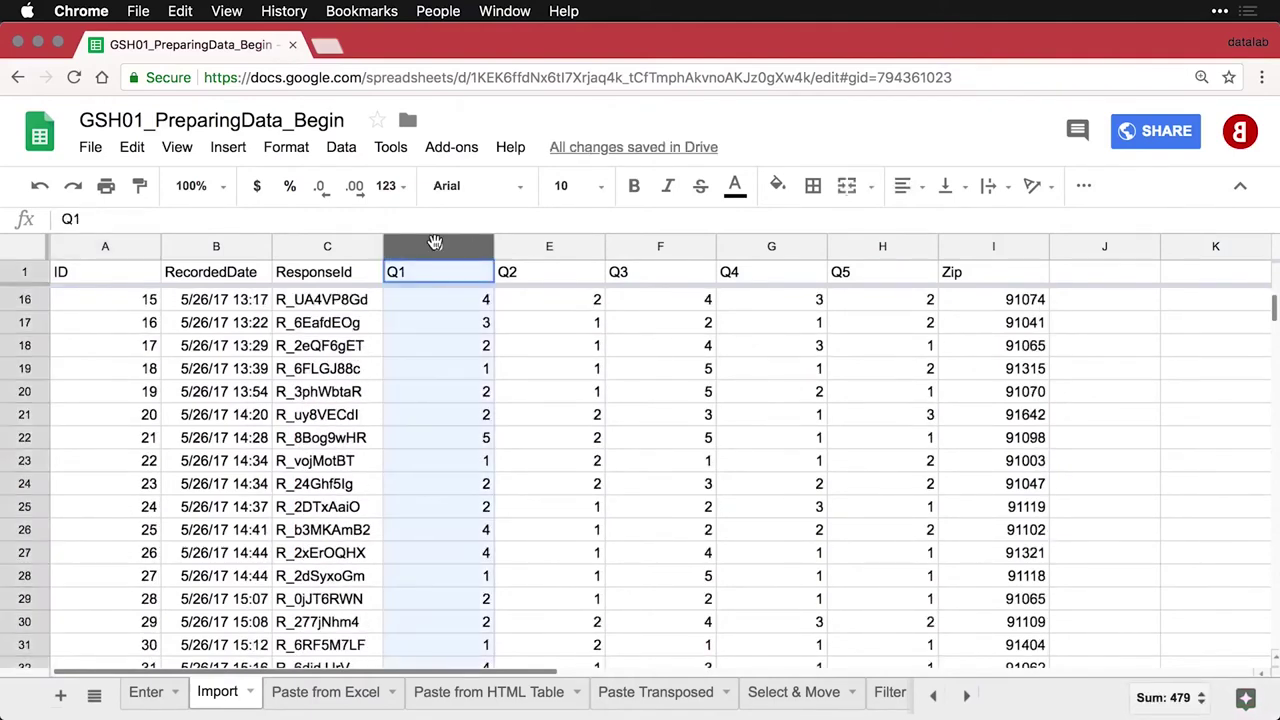
{"action": "left_click", "coordinate": [37, 249]}
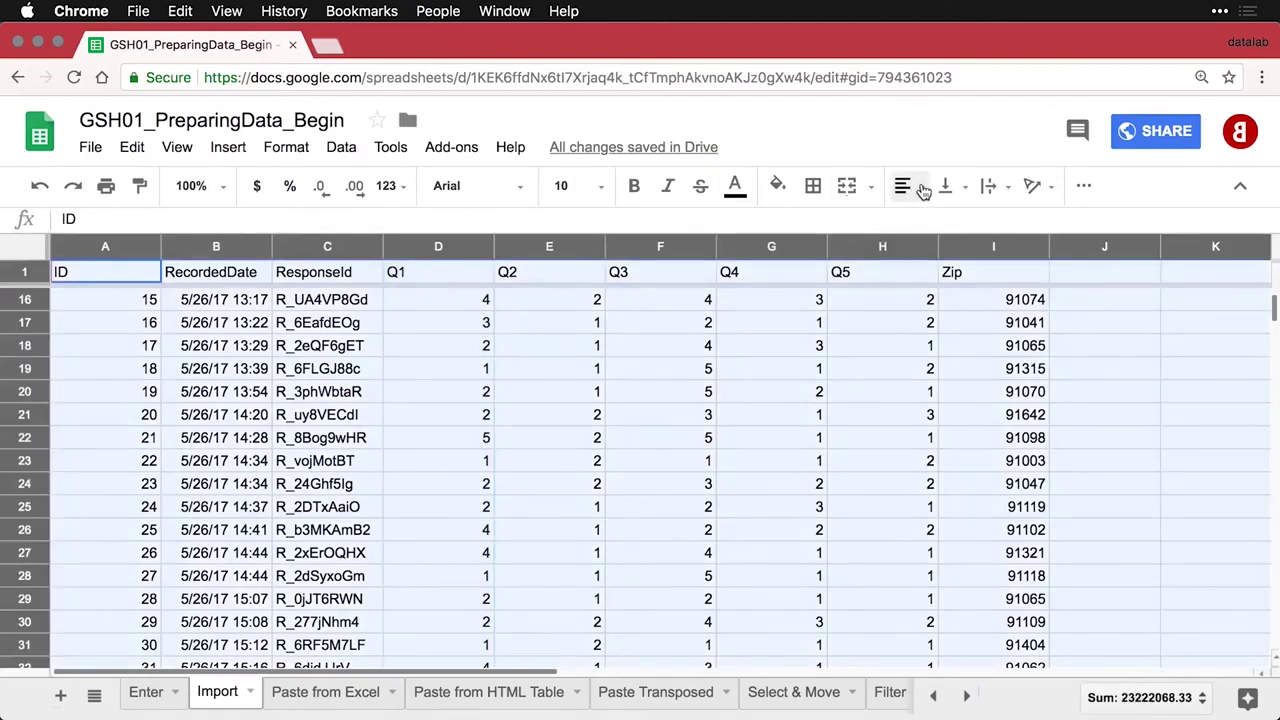
{"action": "left_click", "coordinate": [908, 186]}
{"action": "left_click", "coordinate": [969, 224]}
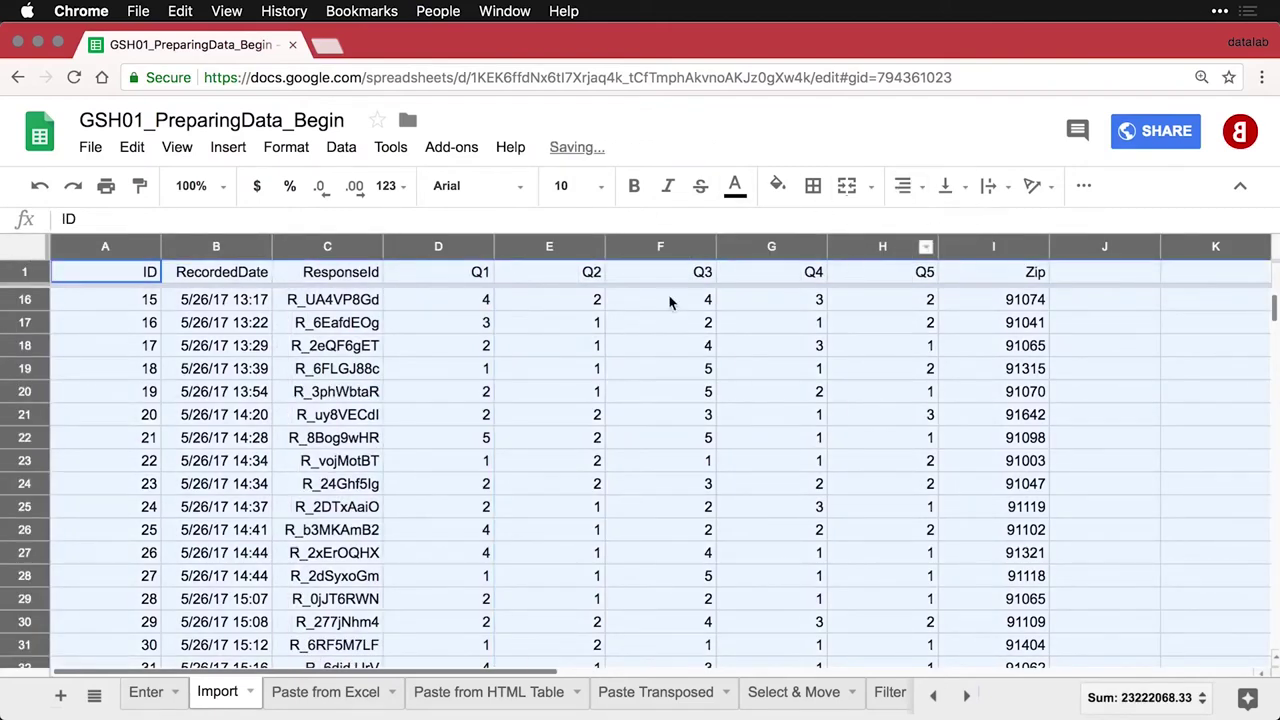
{"action": "left_click", "coordinate": [216, 248]}
{"action": "left_click", "coordinate": [330, 248], "text": "shift"}
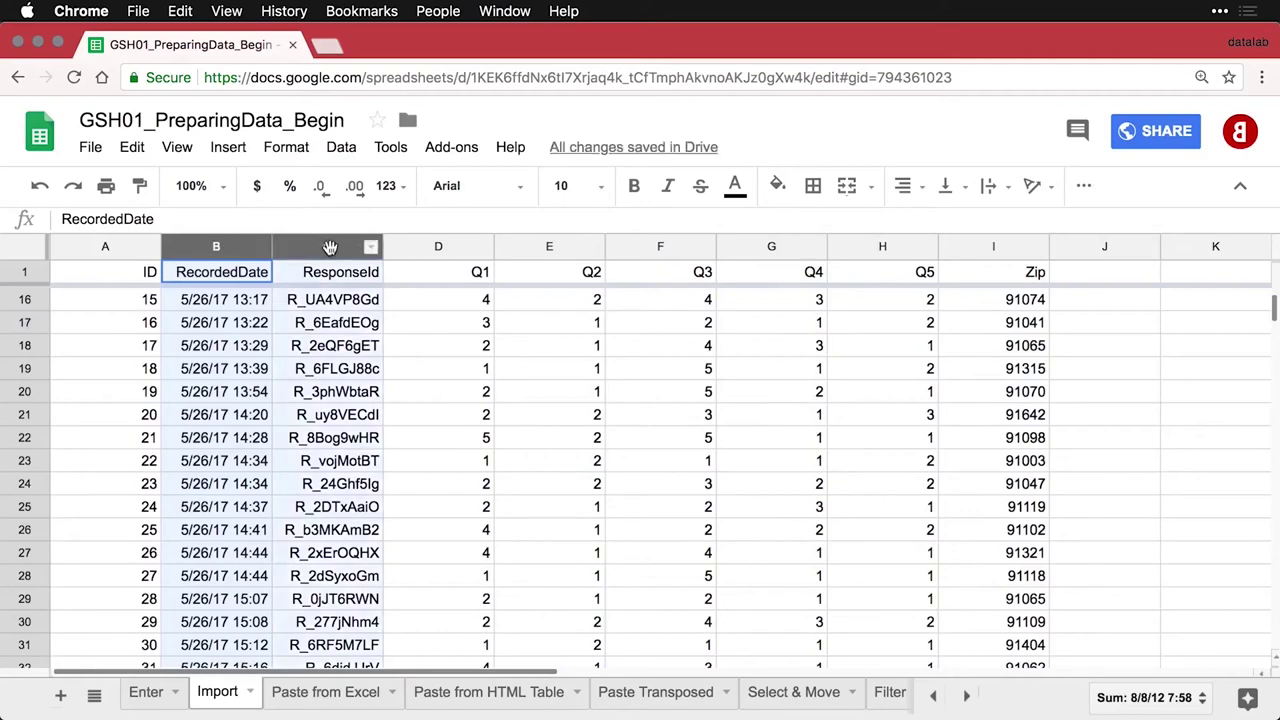
{"action": "left_click", "coordinate": [903, 186]}
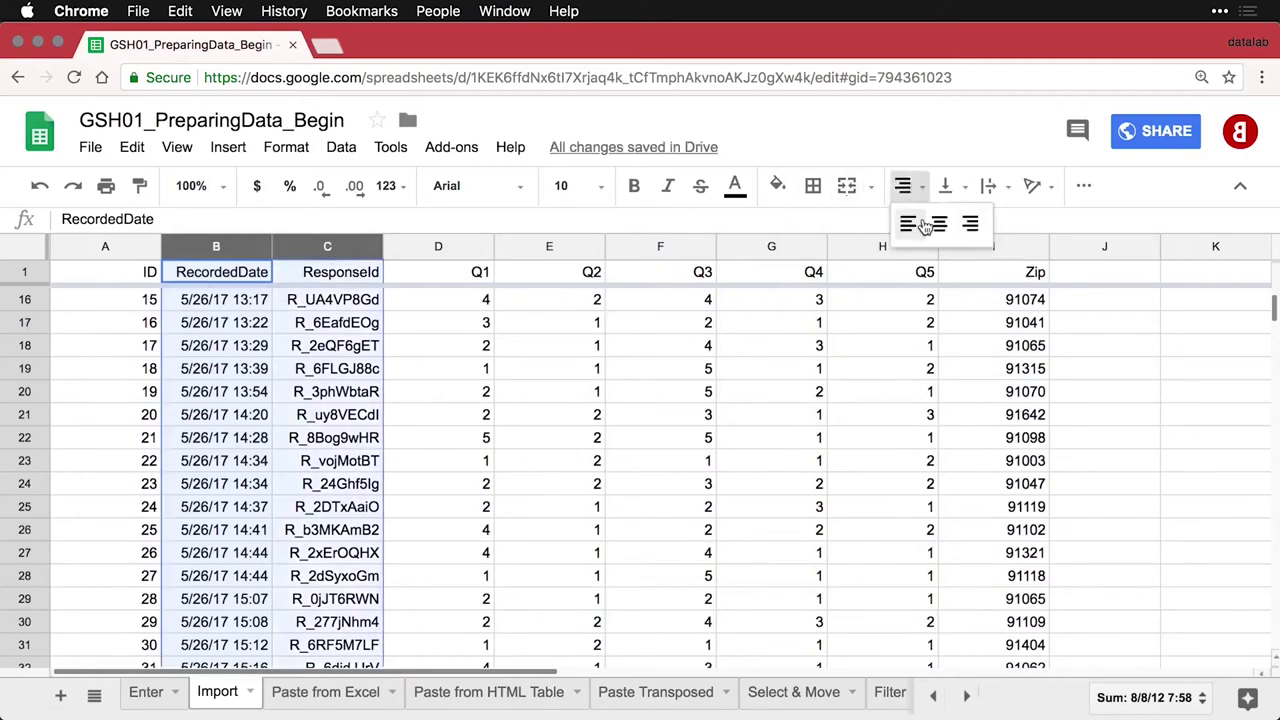
{"action": "left_click", "coordinate": [916, 226]}
{"action": "left_click", "coordinate": [738, 402]}
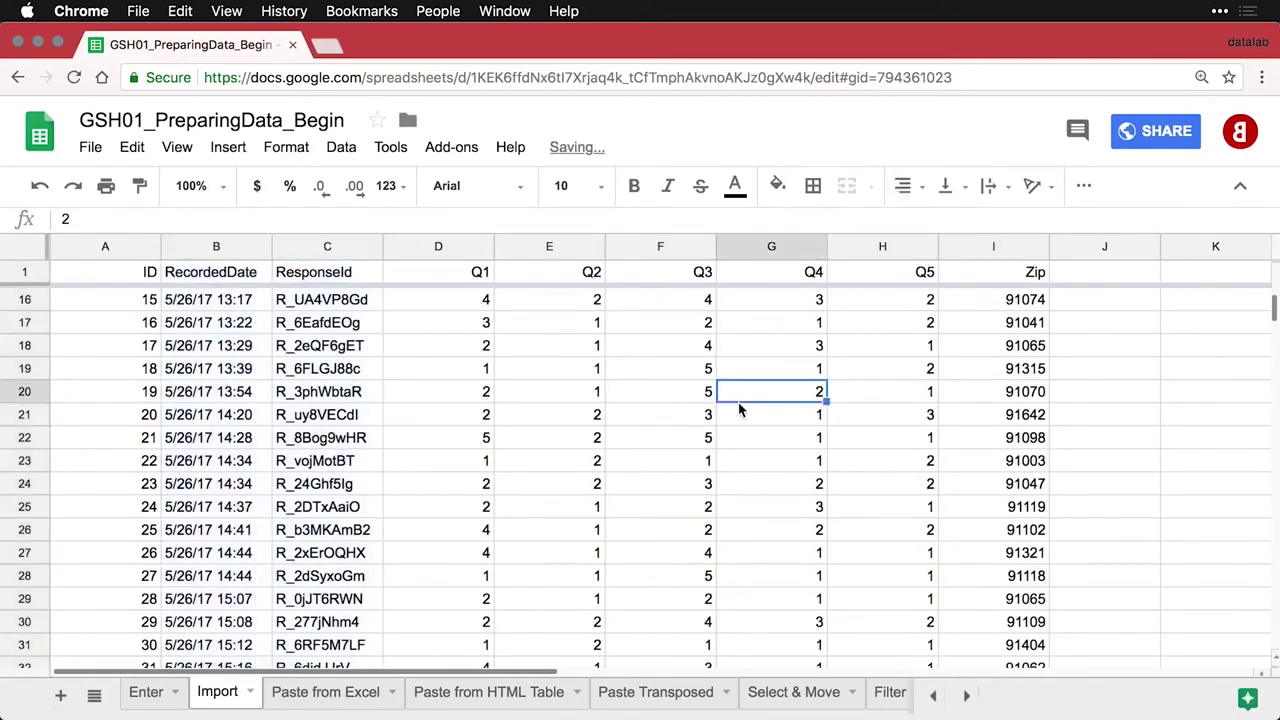
Scroll through the formatted data and go to the Paste from Excel sheet
{"action": "scroll", "coordinate": [738, 402], "scroll_direction": "down", "scroll_amount": 3}
{"action": "scroll", "coordinate": [740, 410], "scroll_direction": "down", "scroll_amount": 8}
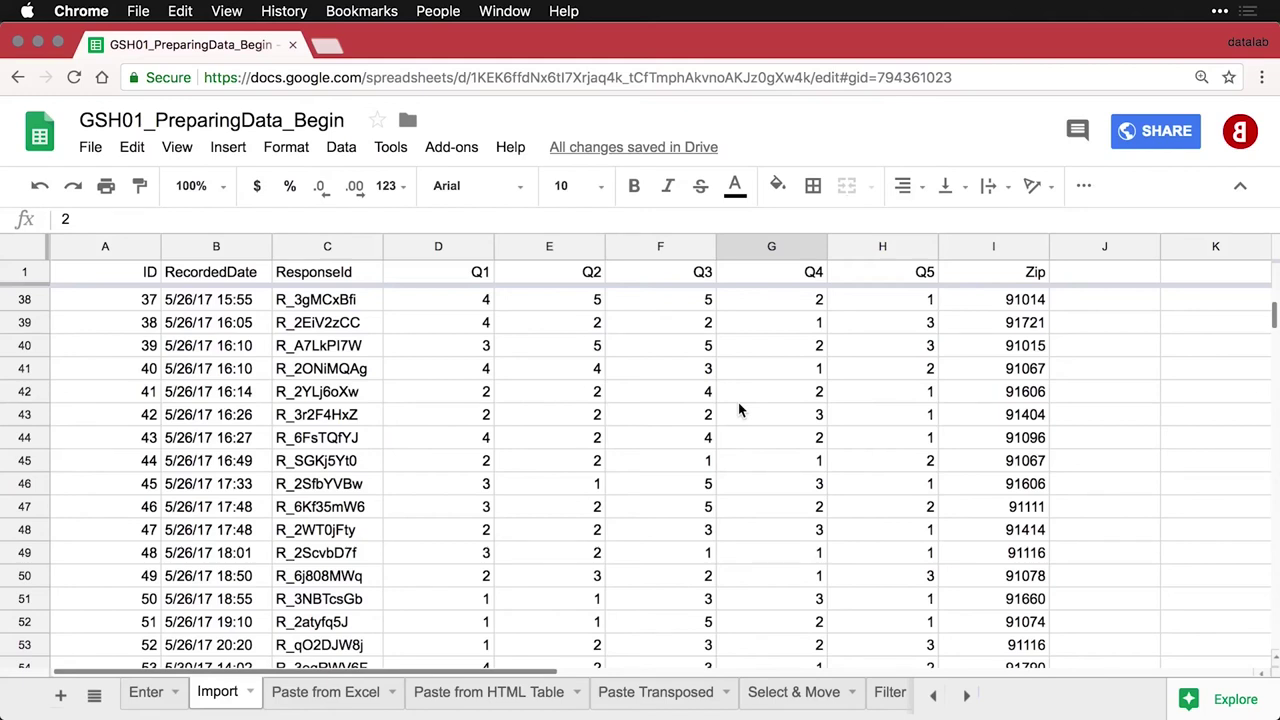
{"action": "left_click", "coordinate": [300, 692]}
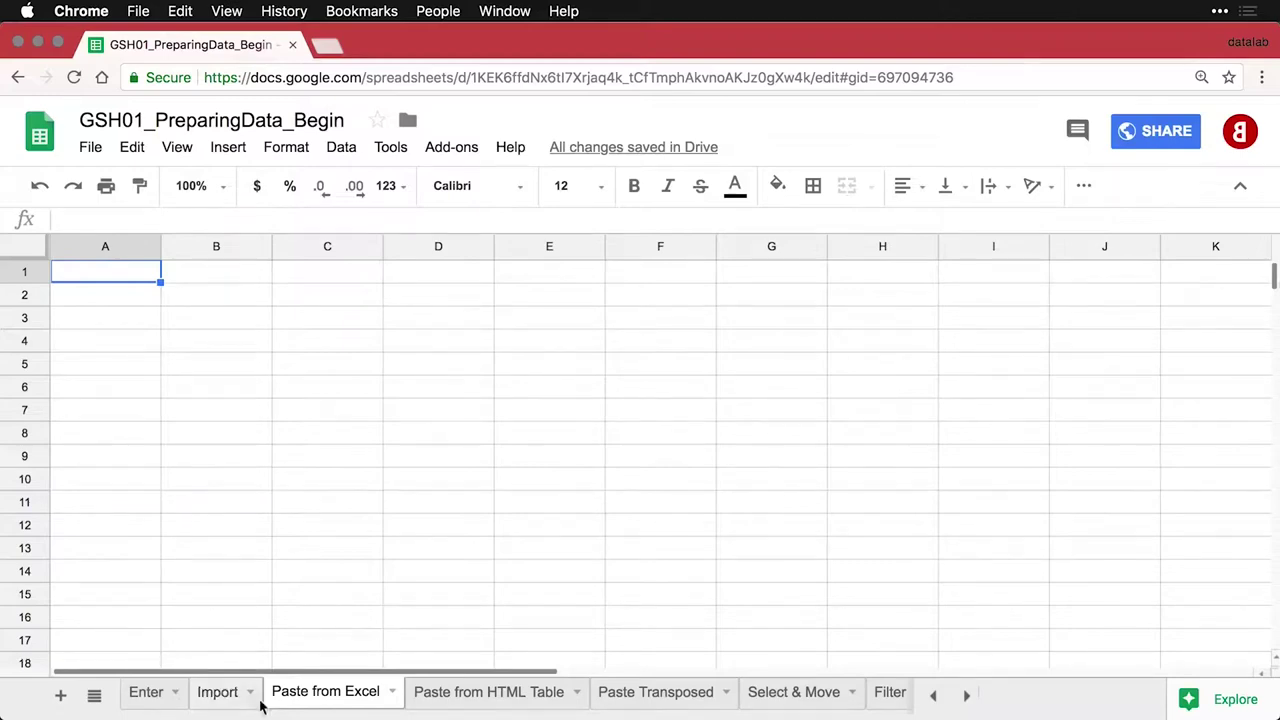
Copy the whole A1:I174 import data block in Excel and return to Google Sheets
{"action": "key", "text": "super+Tab"}
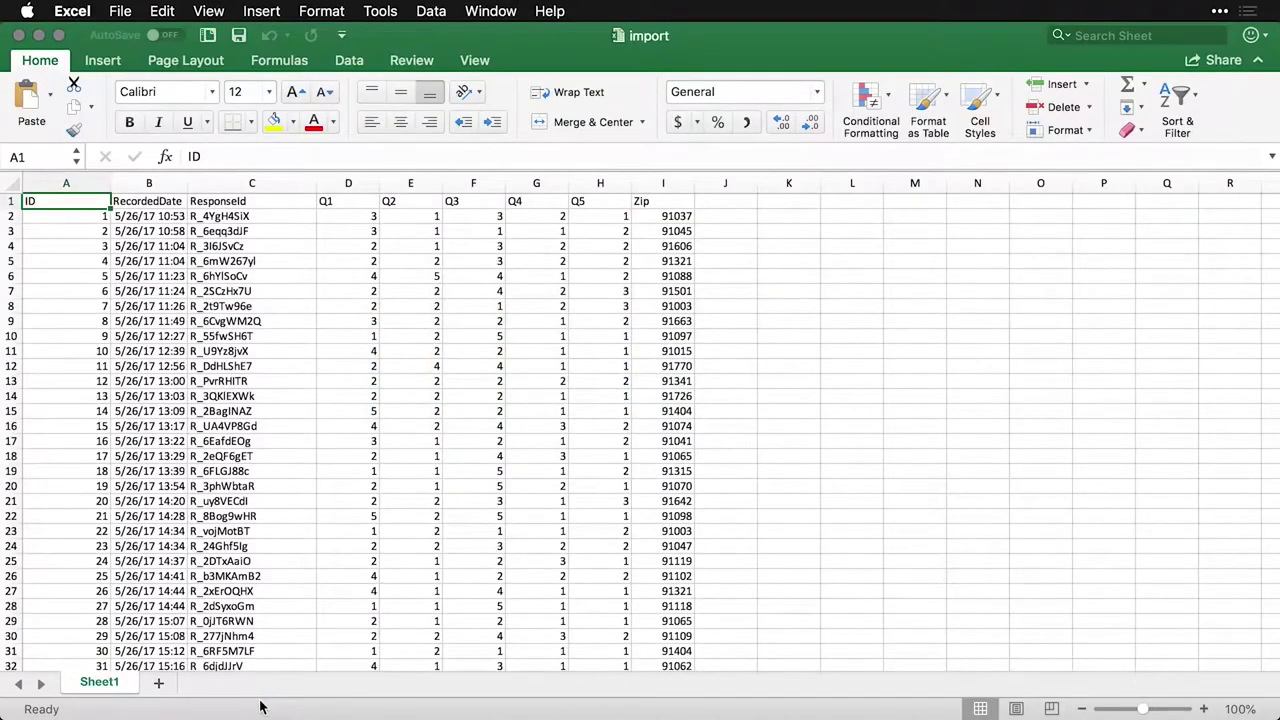
{"action": "scroll", "coordinate": [378, 553], "scroll_direction": "down", "scroll_amount": 11}
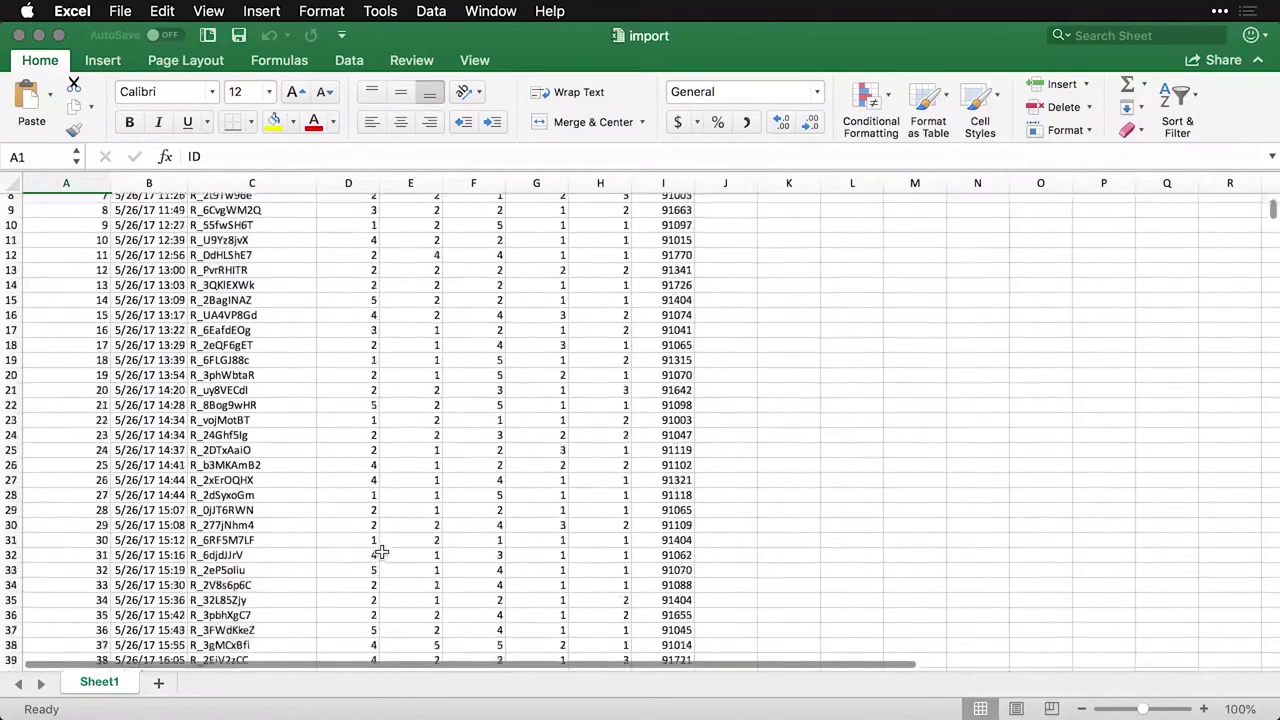
{"action": "scroll", "coordinate": [378, 553], "scroll_direction": "down", "scroll_amount": 8}
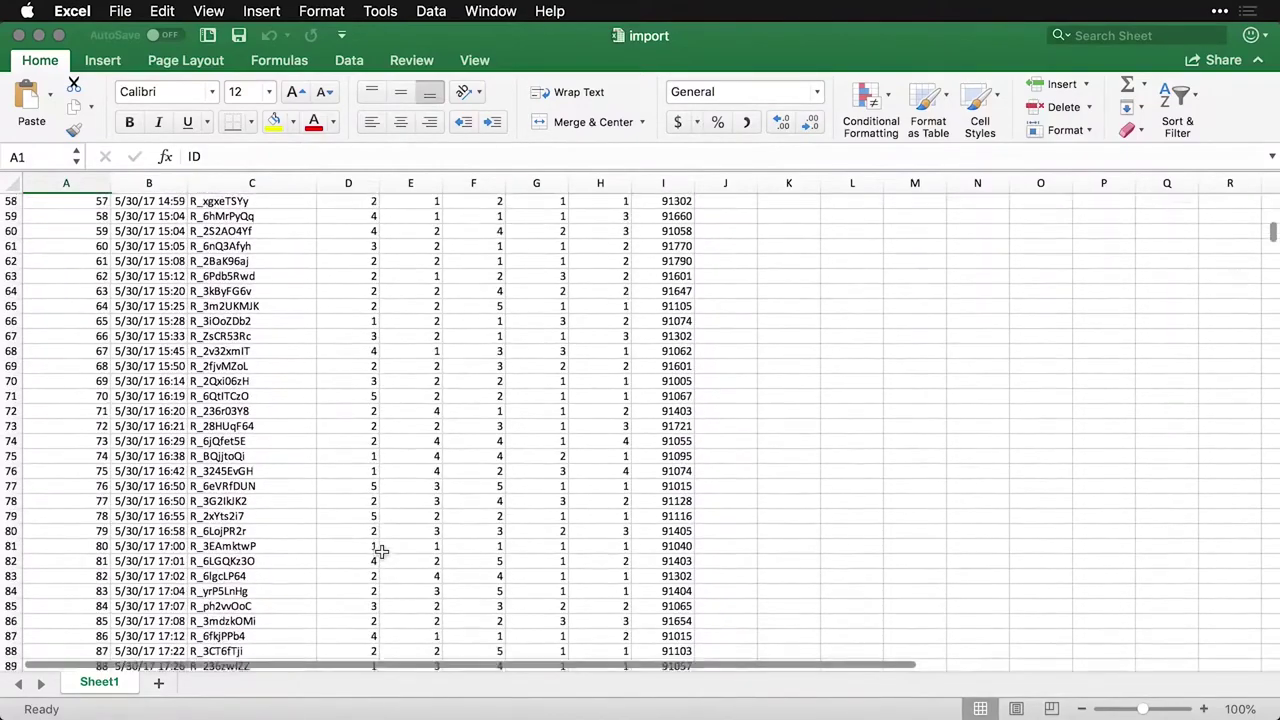
{"action": "scroll", "coordinate": [378, 553], "scroll_direction": "up", "scroll_amount": 19}
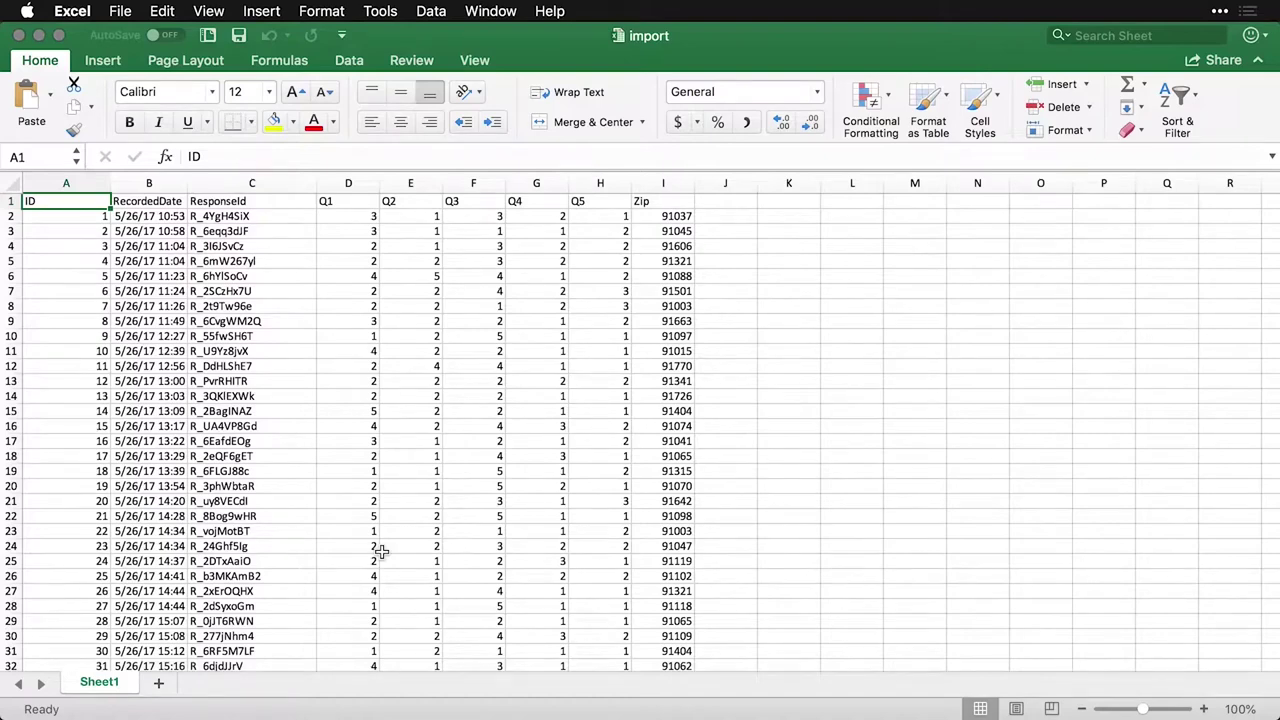
{"action": "key", "text": "super+a"}
{"action": "scroll", "coordinate": [378, 553], "scroll_direction": "down", "scroll_amount": 20}
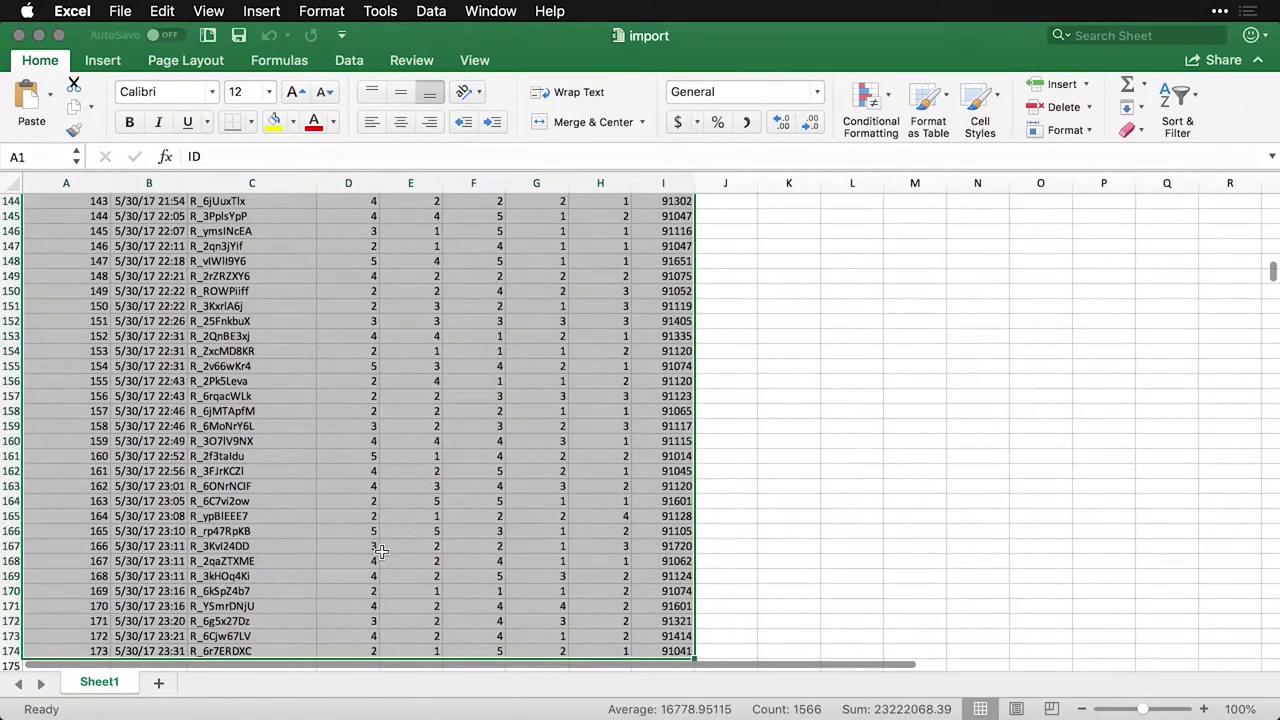
{"action": "key", "text": "super+c"}
{"action": "scroll", "coordinate": [380, 551], "scroll_direction": "up", "scroll_amount": 16}
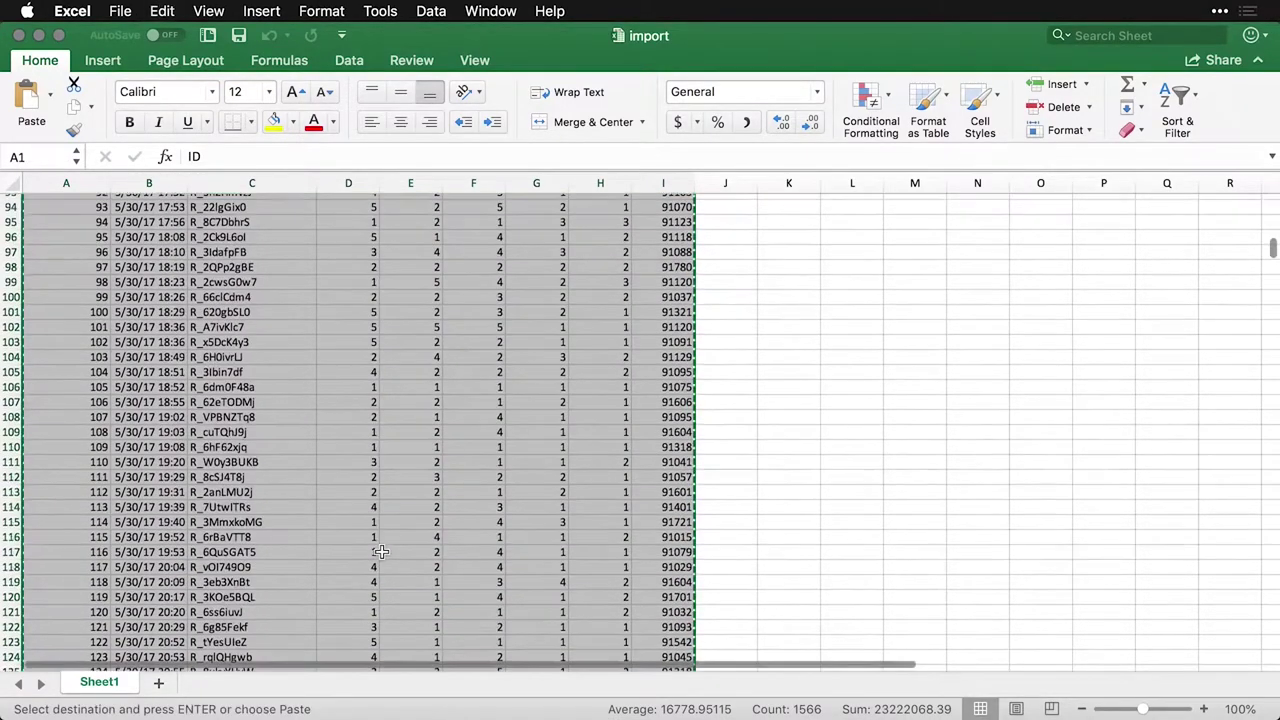
{"action": "key", "text": "Escape"}
{"action": "key", "text": "super+Tab"}
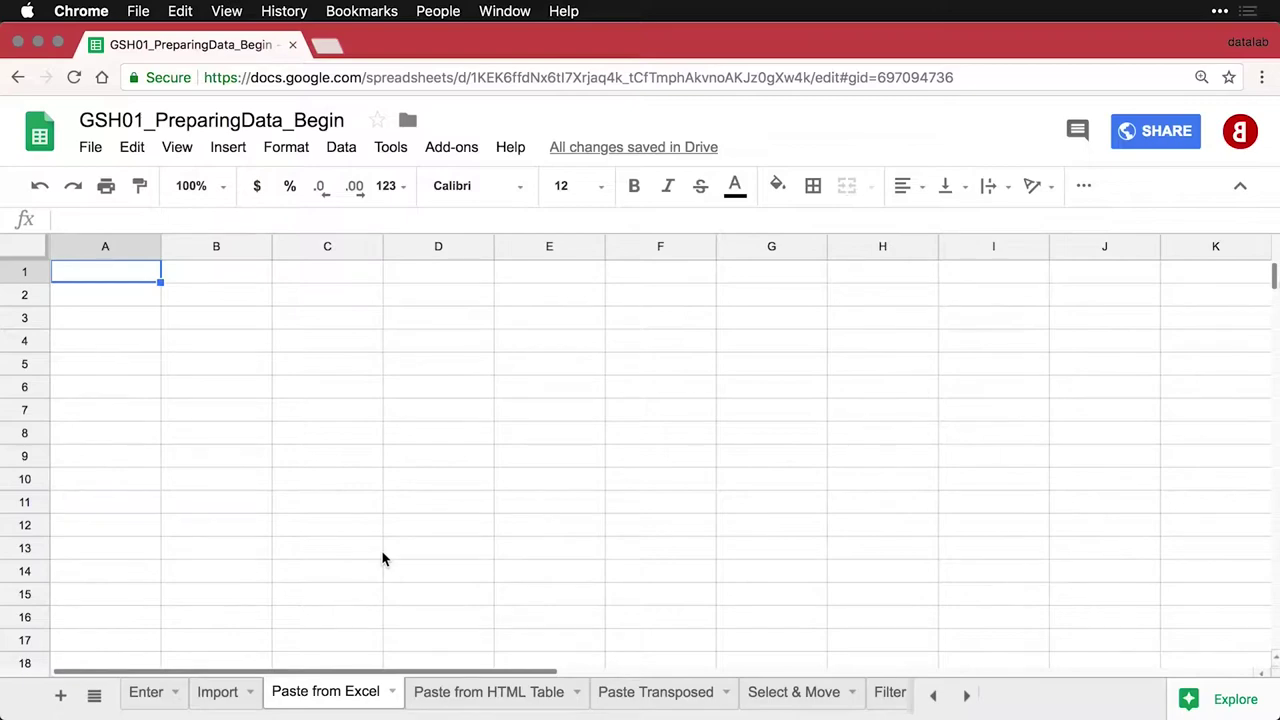
Paste the Excel survey data, then open the Nobel laureates link on Paste from HTML Table
{"action": "key", "text": "super+v"}
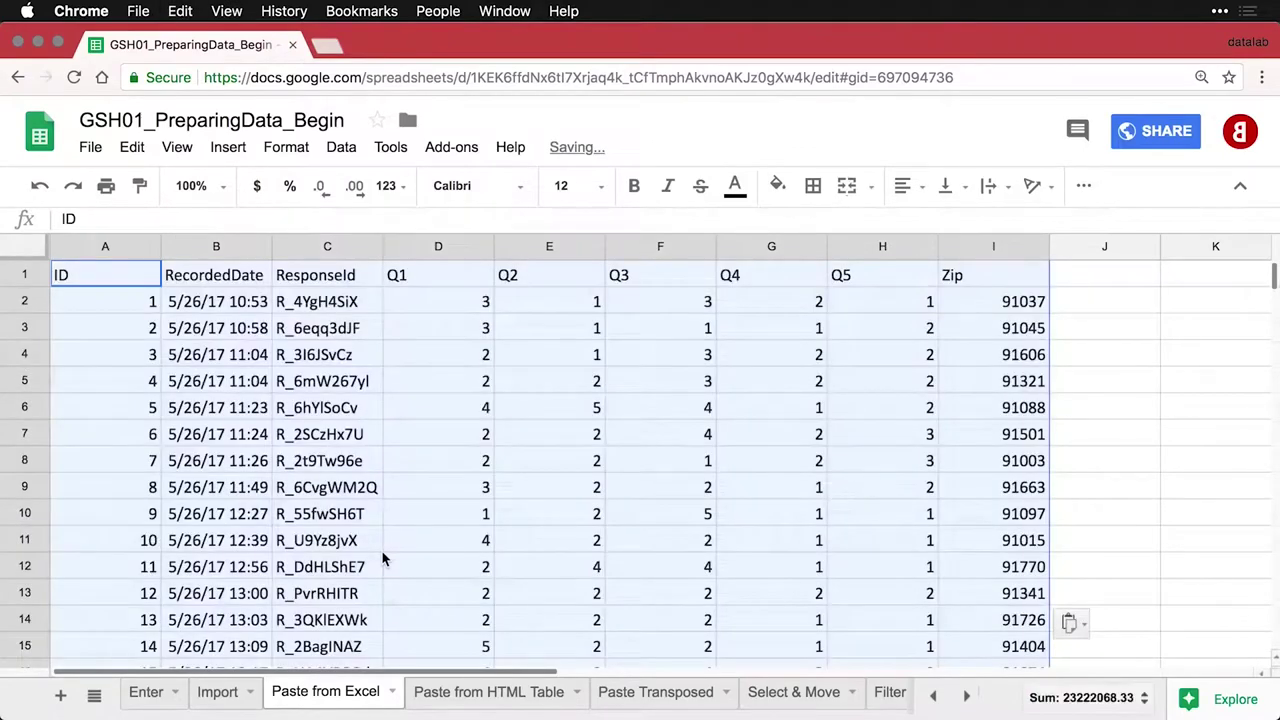
{"action": "left_click", "coordinate": [479, 431]}
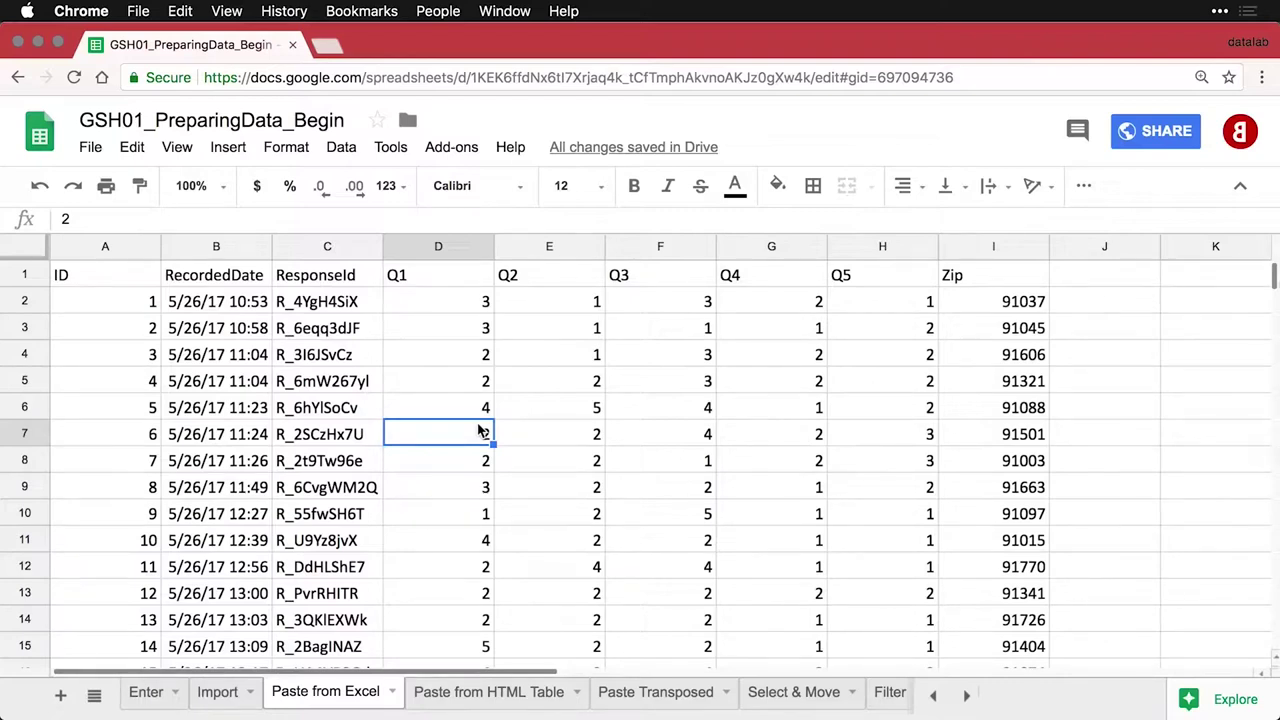
{"action": "left_click", "coordinate": [500, 692]}
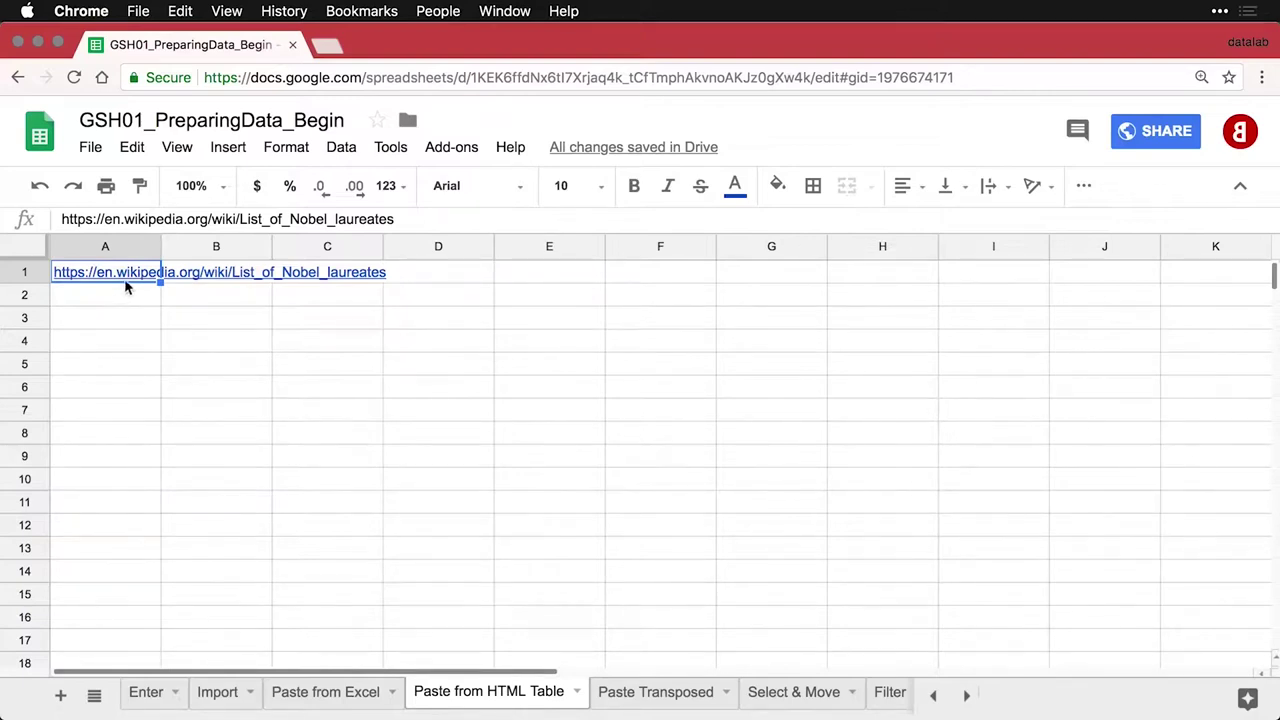
{"action": "mouse_move", "coordinate": [133, 279]}
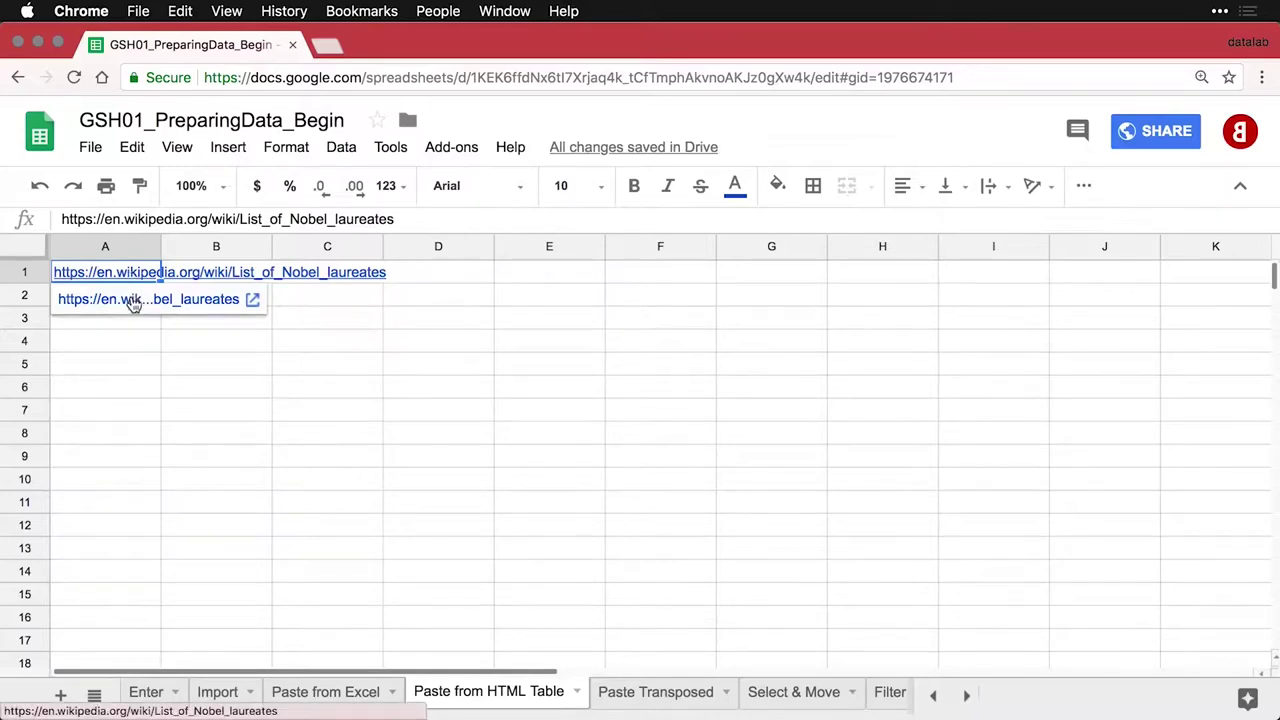
{"action": "left_click", "coordinate": [132, 300]}
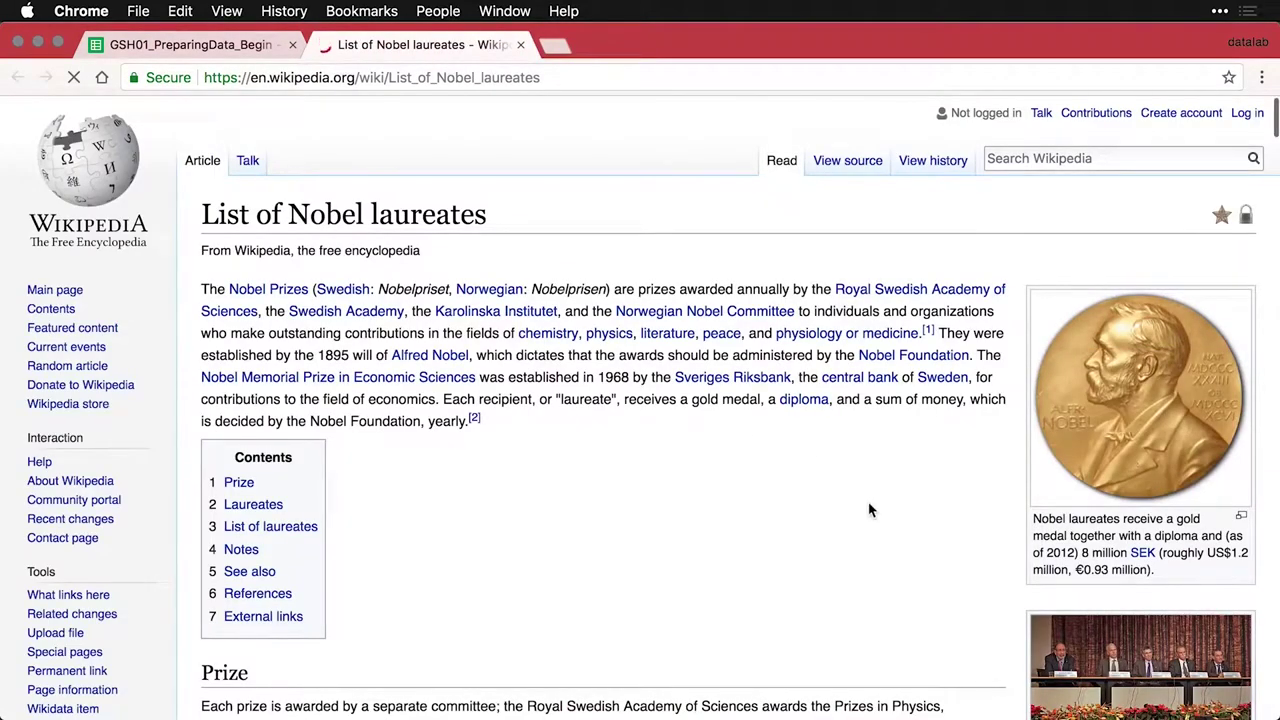
Select the List of laureates table from Year header to 2017, then return to the spreadsheet
{"action": "scroll", "coordinate": [868, 510], "scroll_direction": "down", "scroll_amount": 1}
{"action": "scroll", "coordinate": [868, 510], "scroll_direction": "down", "scroll_amount": 10}
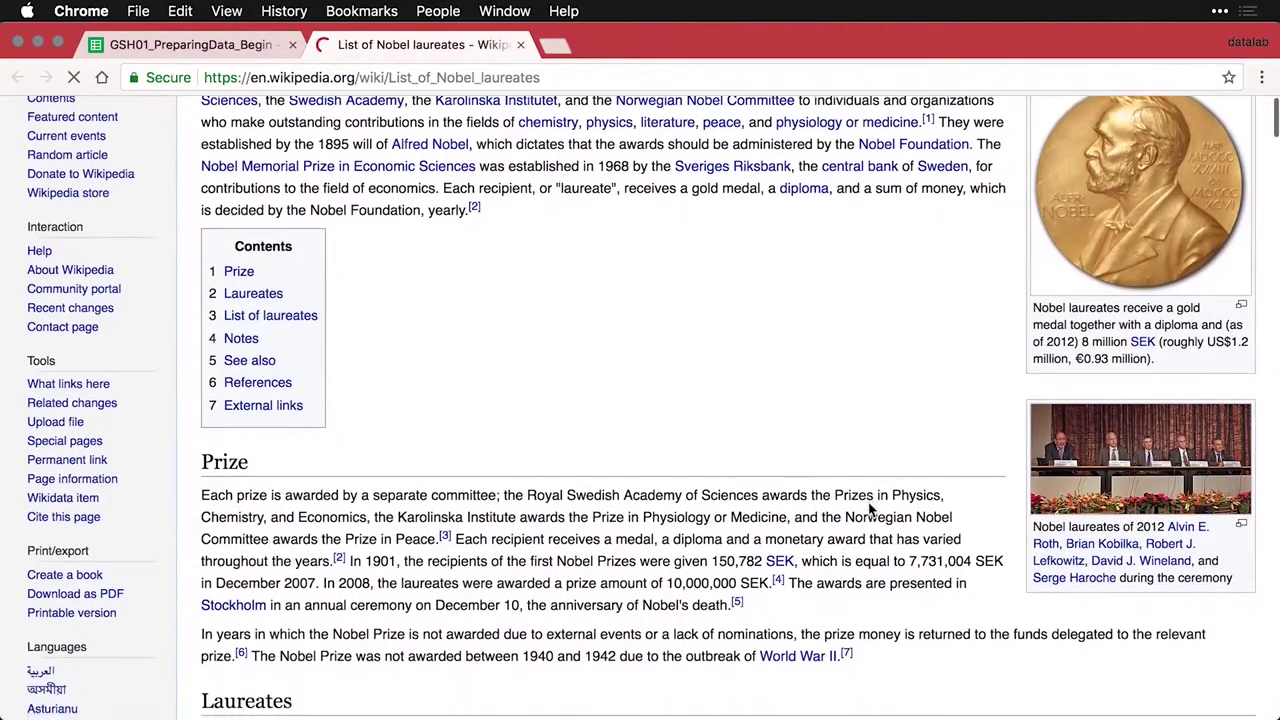
{"action": "scroll", "coordinate": [868, 510], "scroll_direction": "down", "scroll_amount": 9}
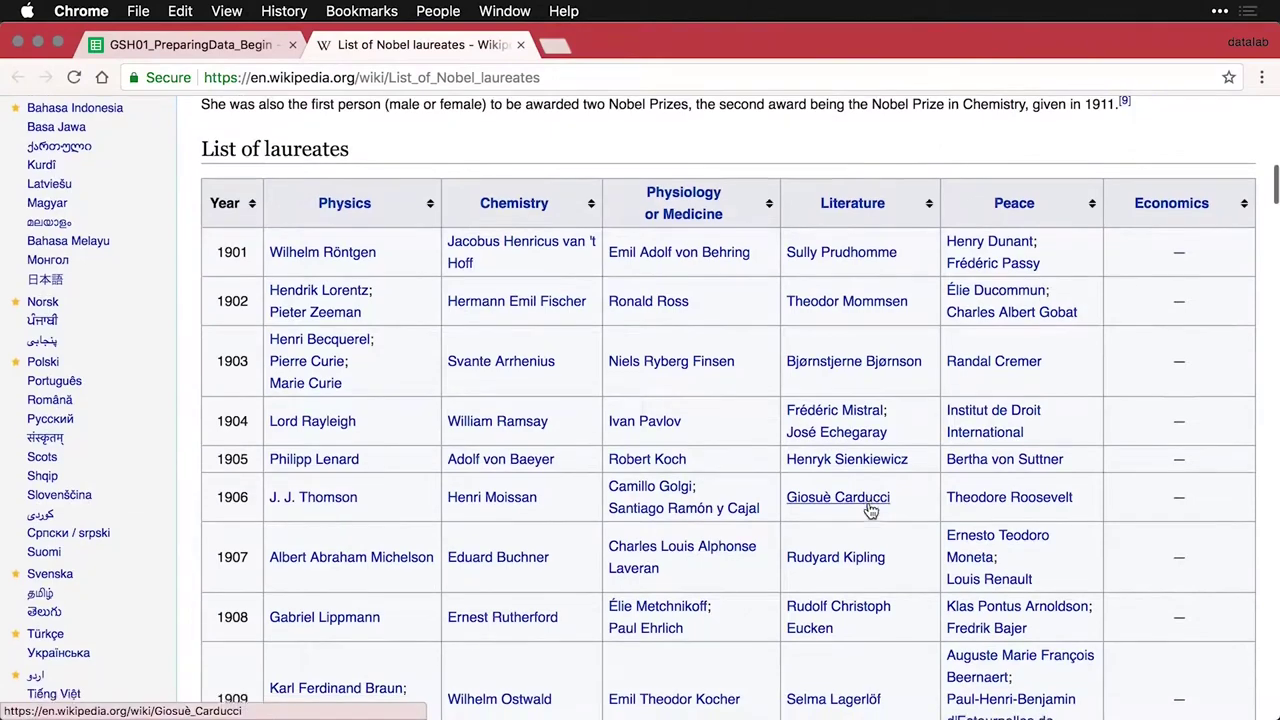
{"action": "scroll", "coordinate": [868, 508], "scroll_direction": "down", "scroll_amount": 1}
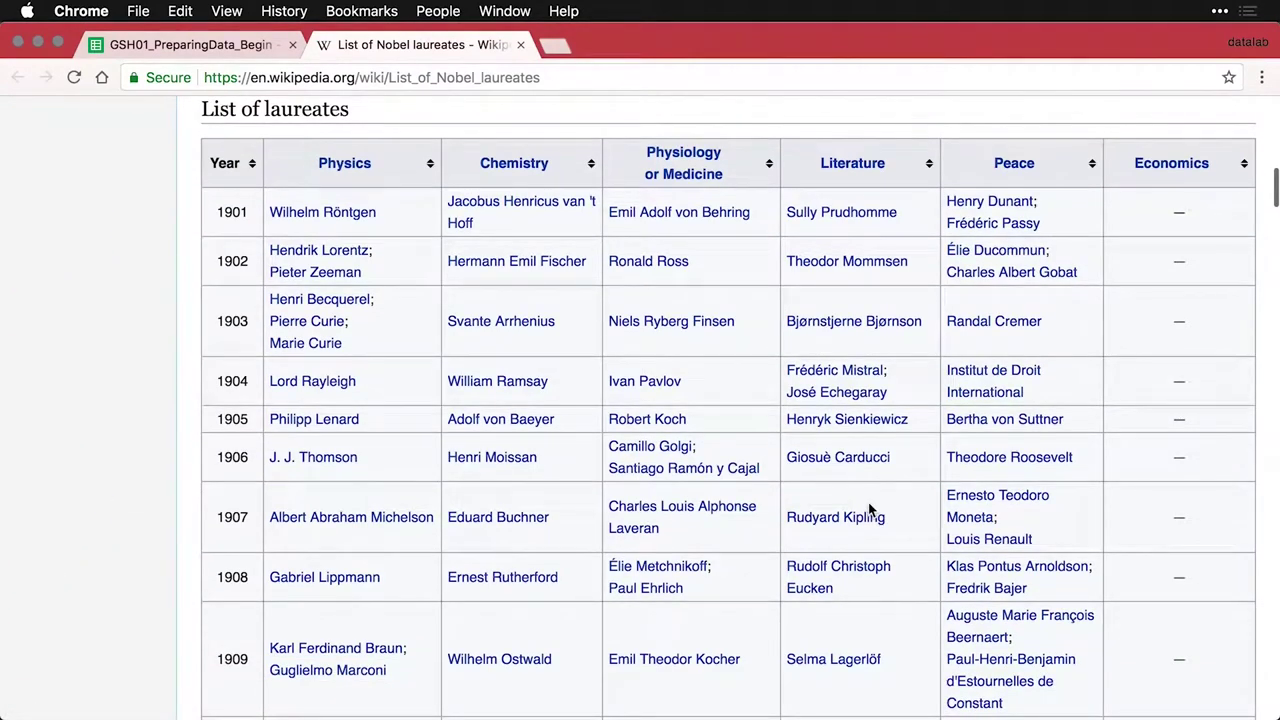
{"action": "scroll", "coordinate": [868, 508], "scroll_direction": "down", "scroll_amount": 10}
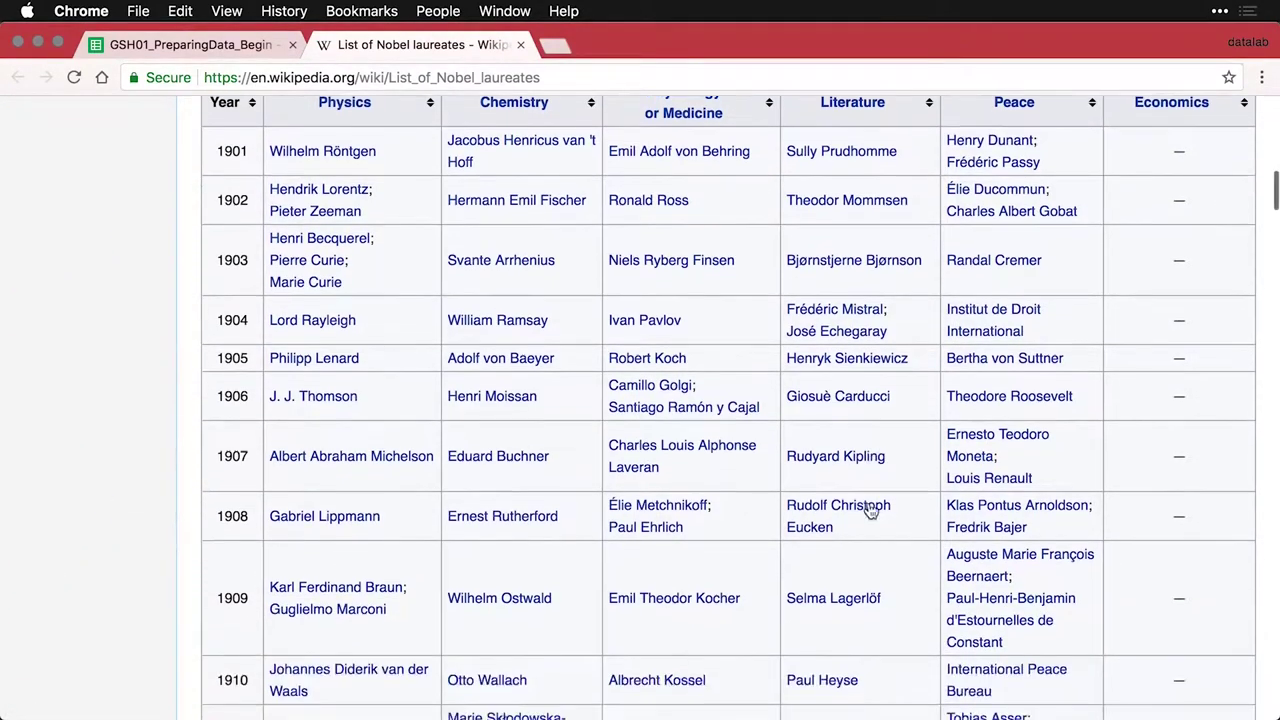
{"action": "scroll", "coordinate": [868, 510], "scroll_direction": "down", "scroll_amount": 10}
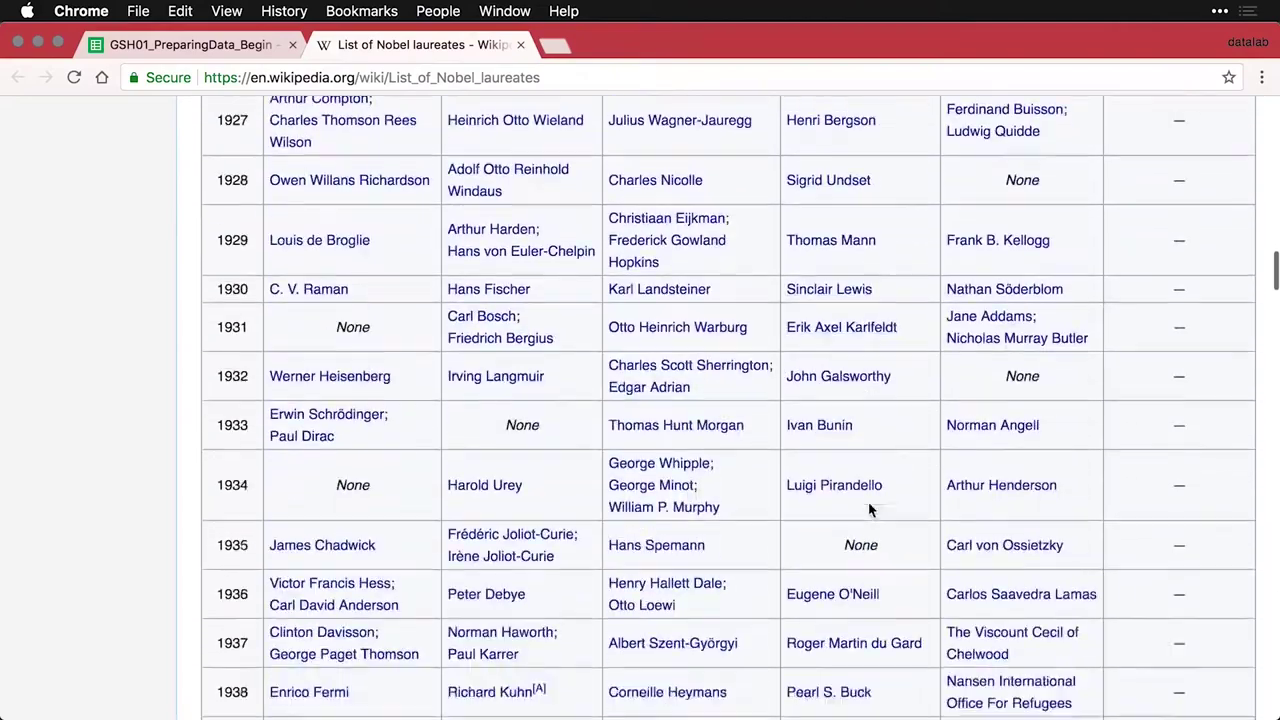
{"action": "scroll", "coordinate": [868, 510], "scroll_direction": "down", "scroll_amount": 10}
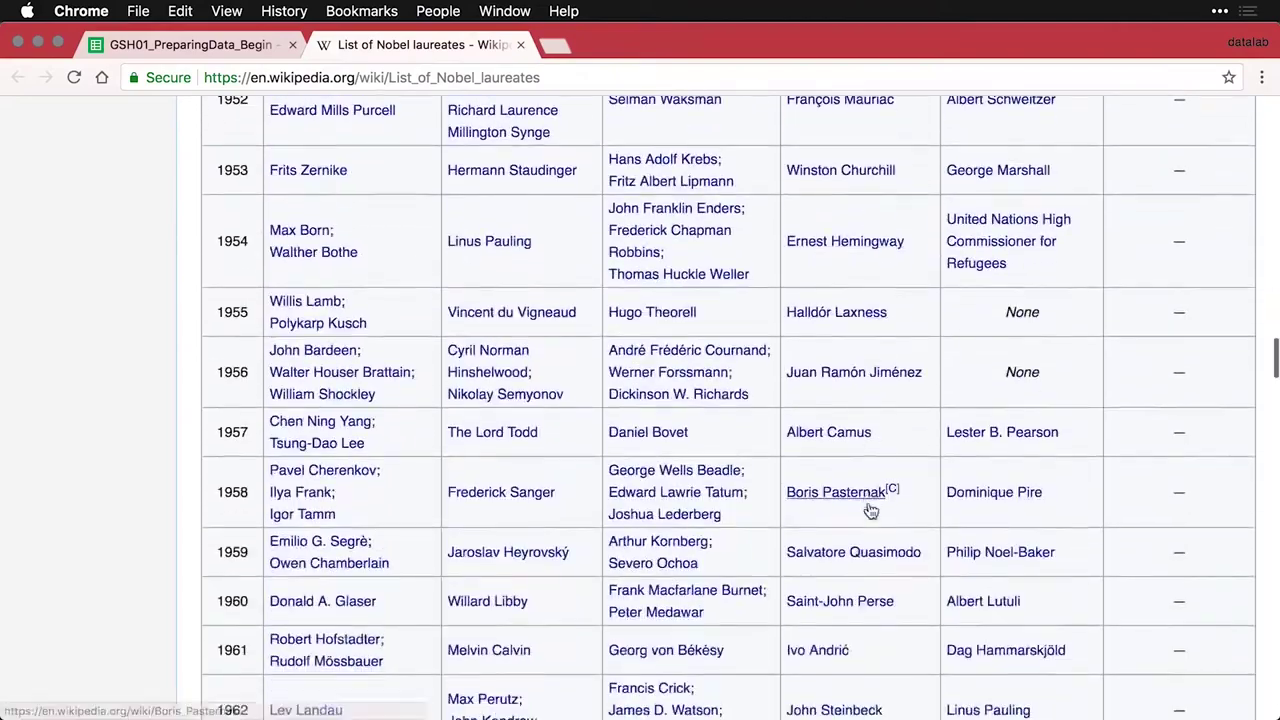
{"action": "scroll", "coordinate": [868, 510], "scroll_direction": "down", "scroll_amount": 10}
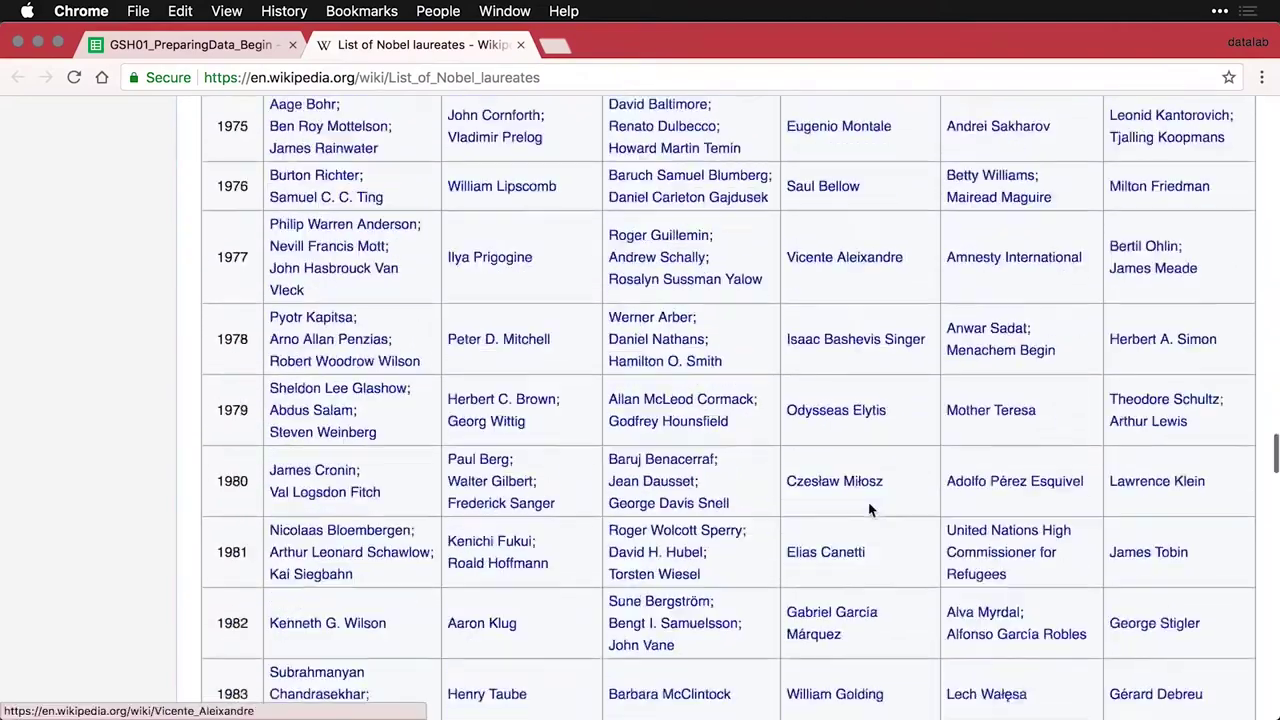
{"action": "scroll", "coordinate": [868, 510], "scroll_direction": "down", "scroll_amount": 10}
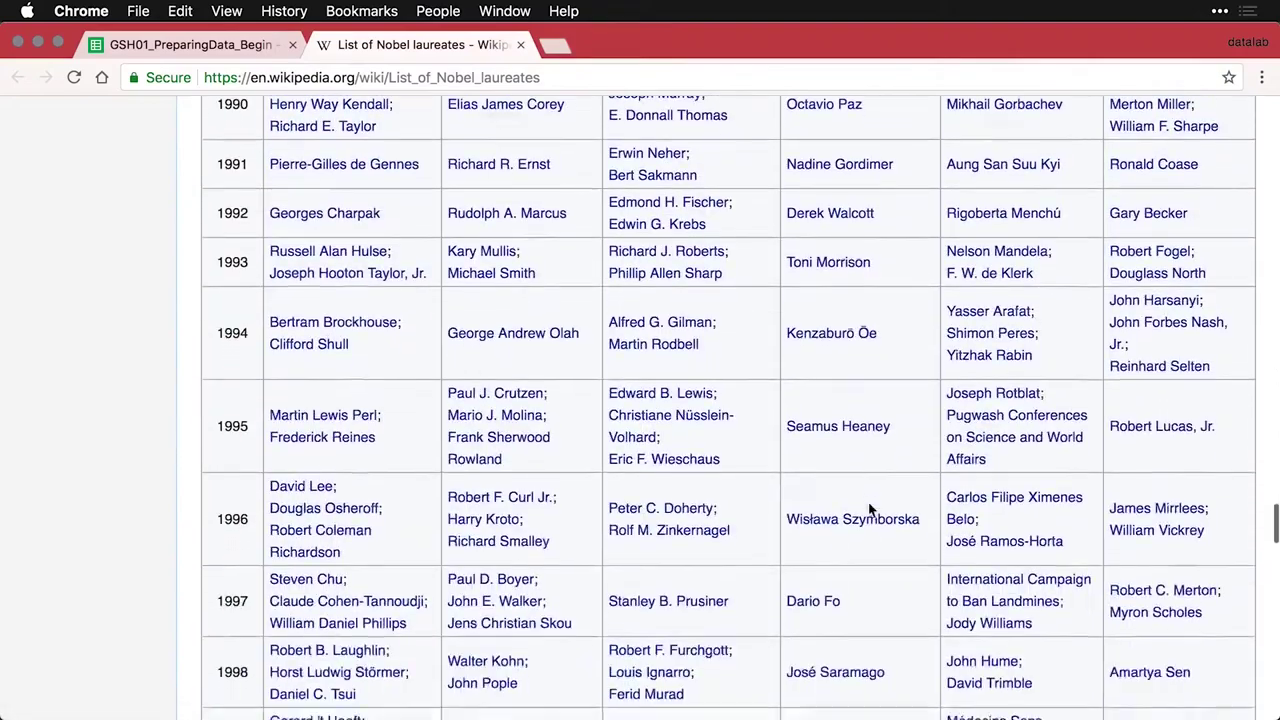
{"action": "scroll", "coordinate": [868, 510], "scroll_direction": "down", "scroll_amount": 10}
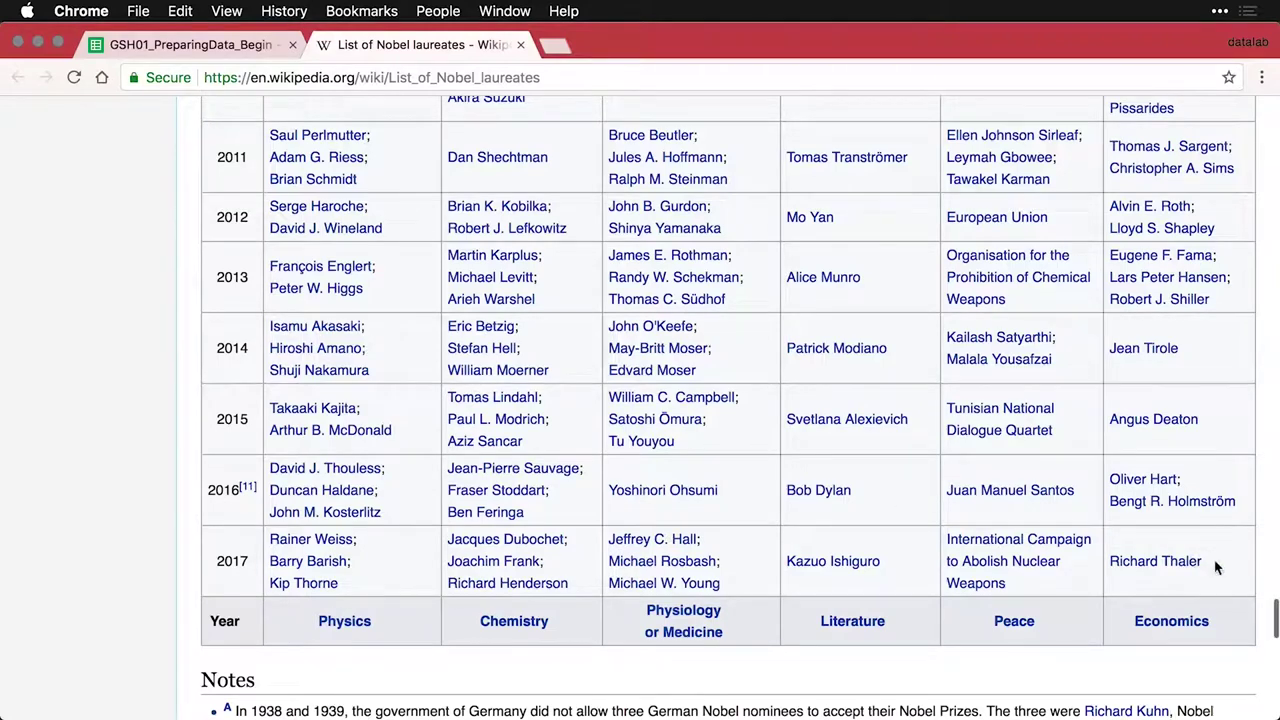
{"action": "left_click_drag", "start_coordinate": [1218, 572], "coordinate": [214, 148]}
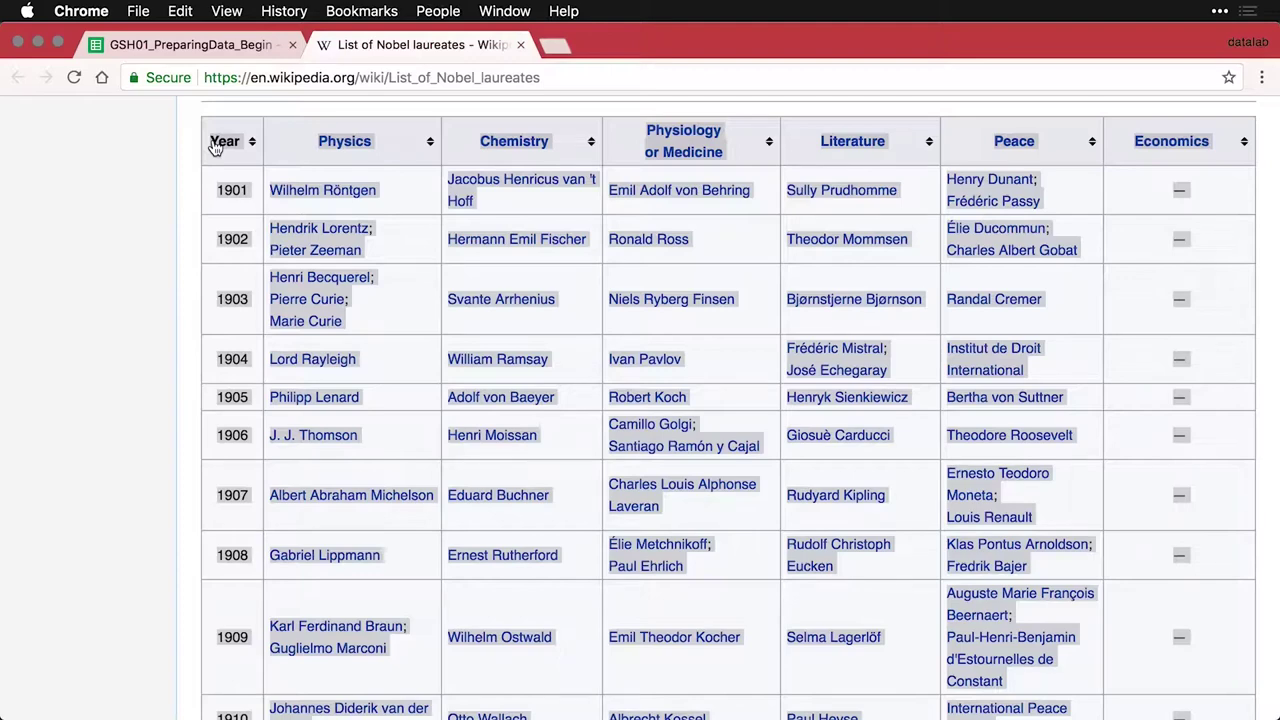
{"action": "left_click", "coordinate": [200, 48]}
Paste the Nobel table at A2 as values only, without links or bold
{"action": "left_click", "coordinate": [130, 300]}
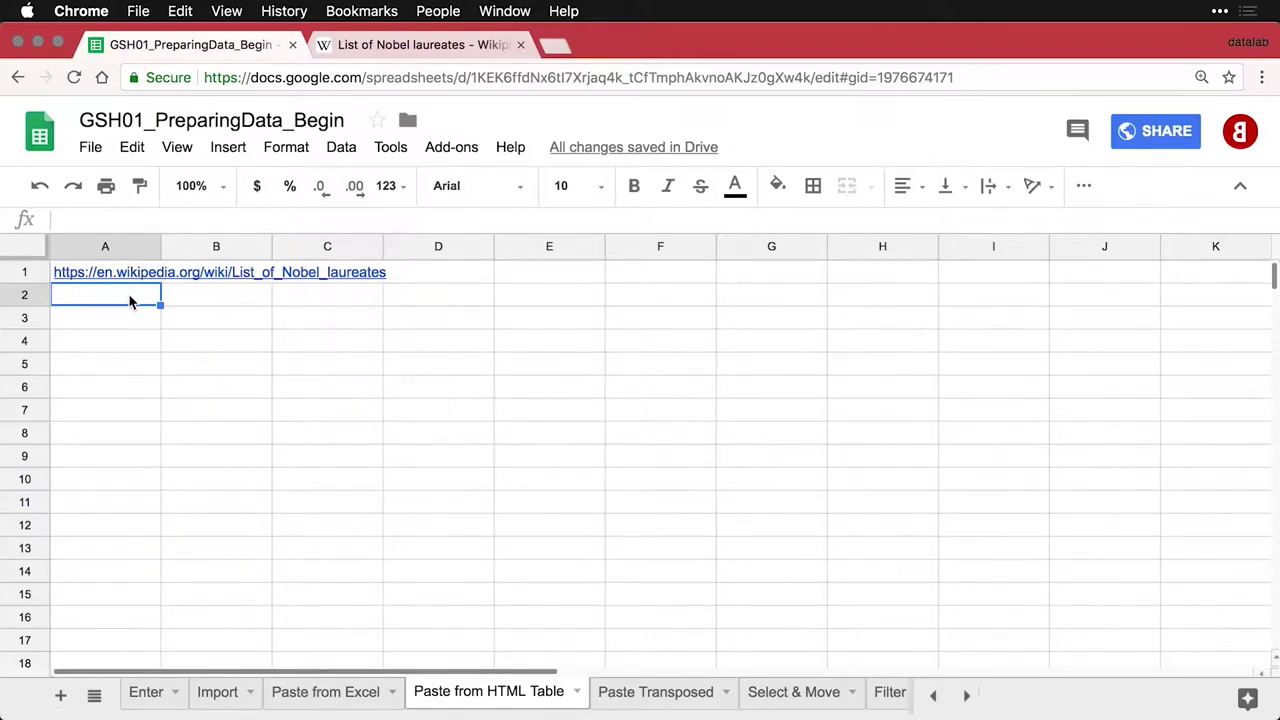
{"action": "key", "text": "super+v"}
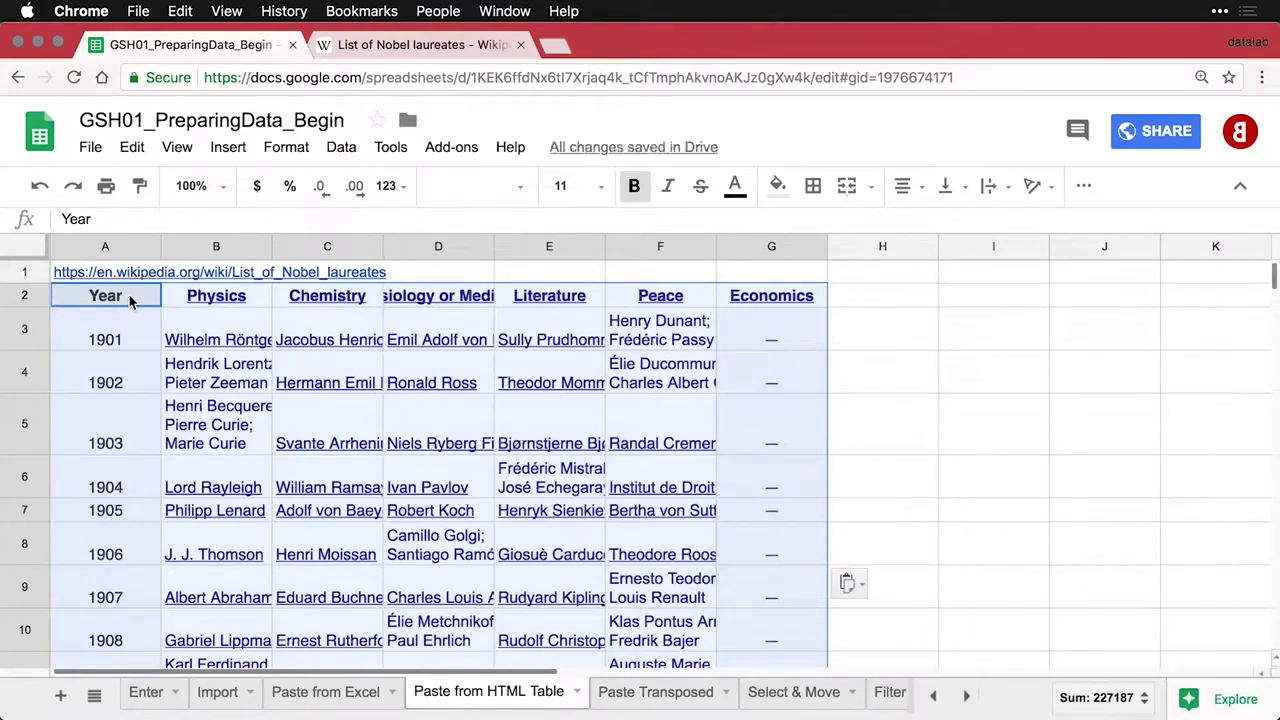
{"action": "mouse_move", "coordinate": [205, 347]}
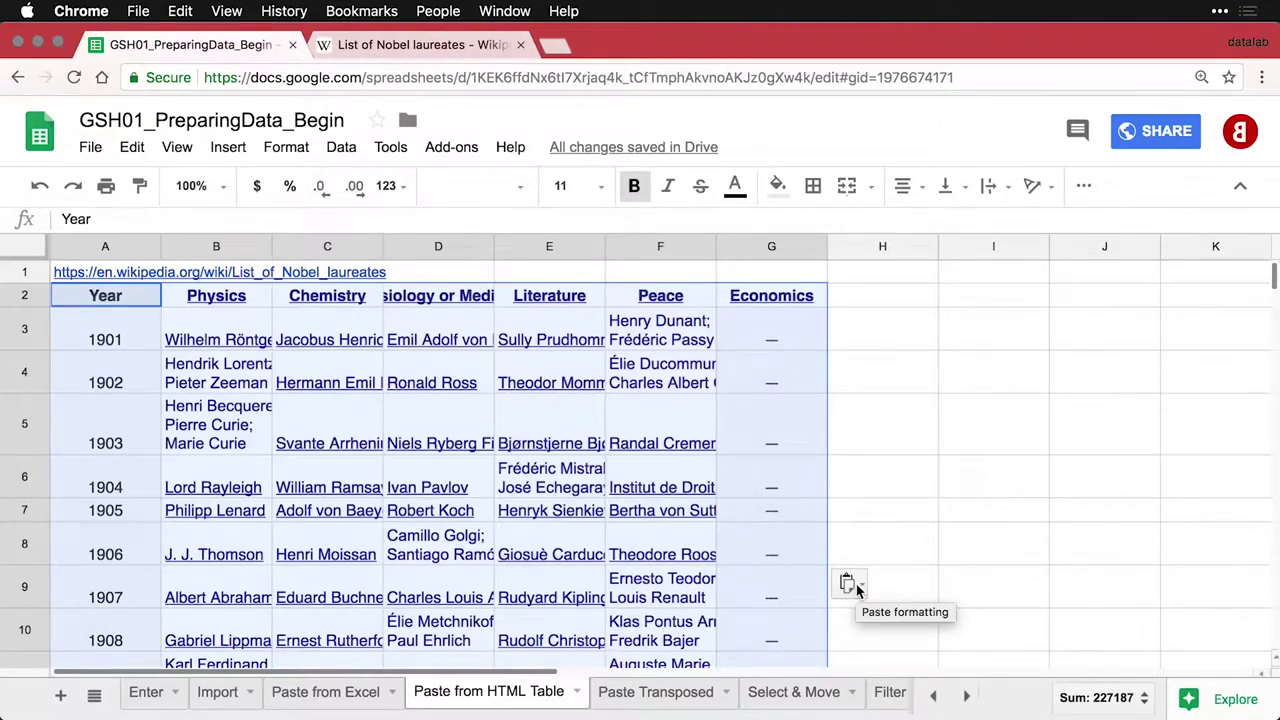
{"action": "left_click", "coordinate": [852, 586]}
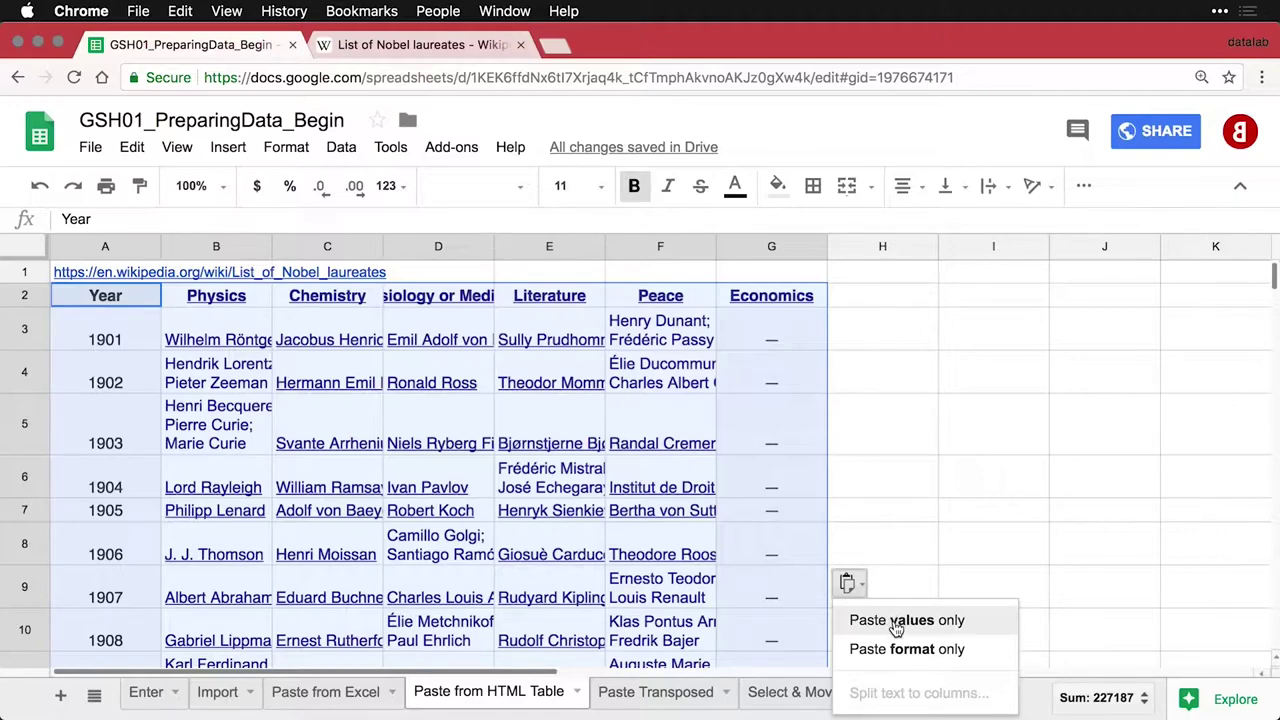
{"action": "left_click", "coordinate": [897, 621]}
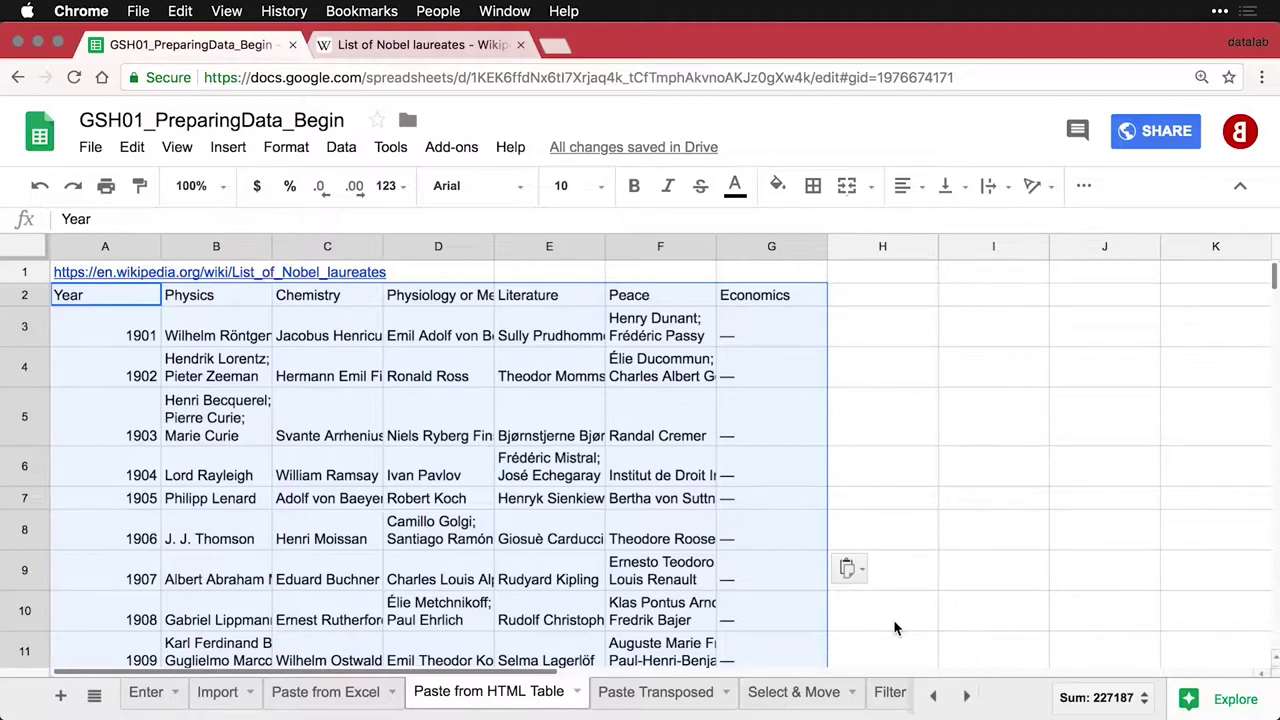
Delete the URL row 1, then freeze and bold the new header row
{"action": "left_click", "coordinate": [28, 271]}
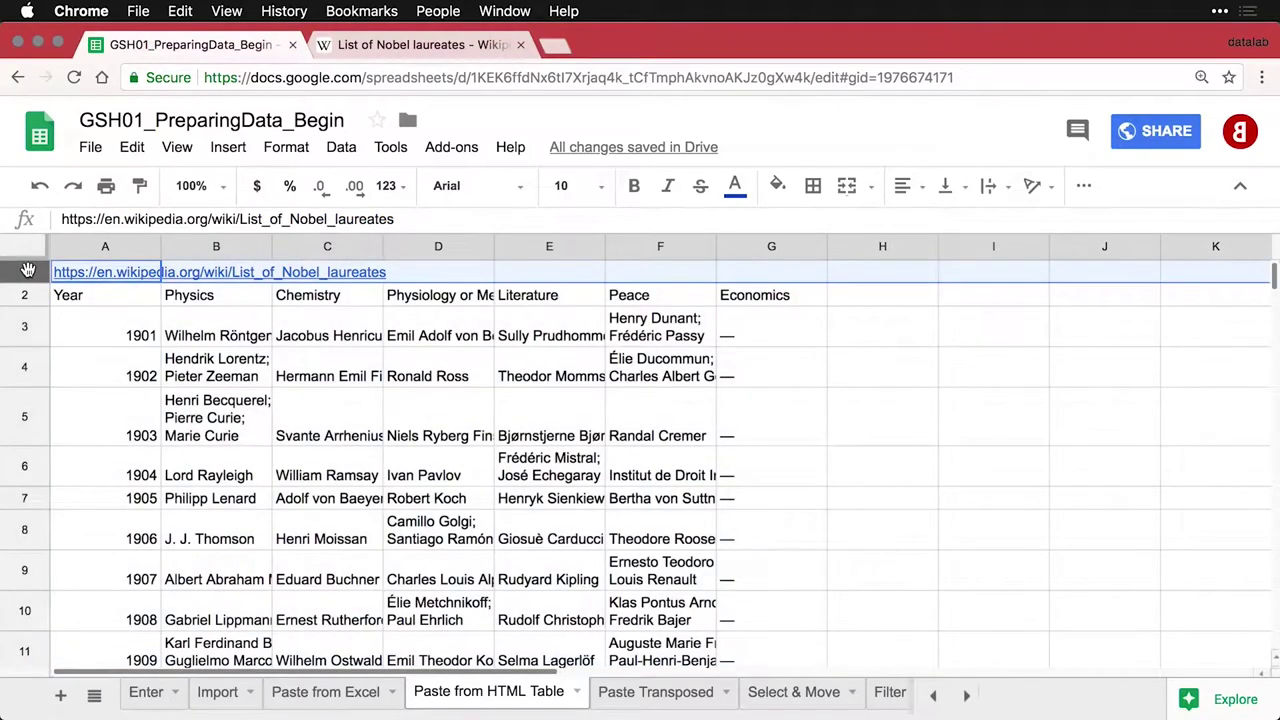
{"action": "right_click", "coordinate": [28, 270]}
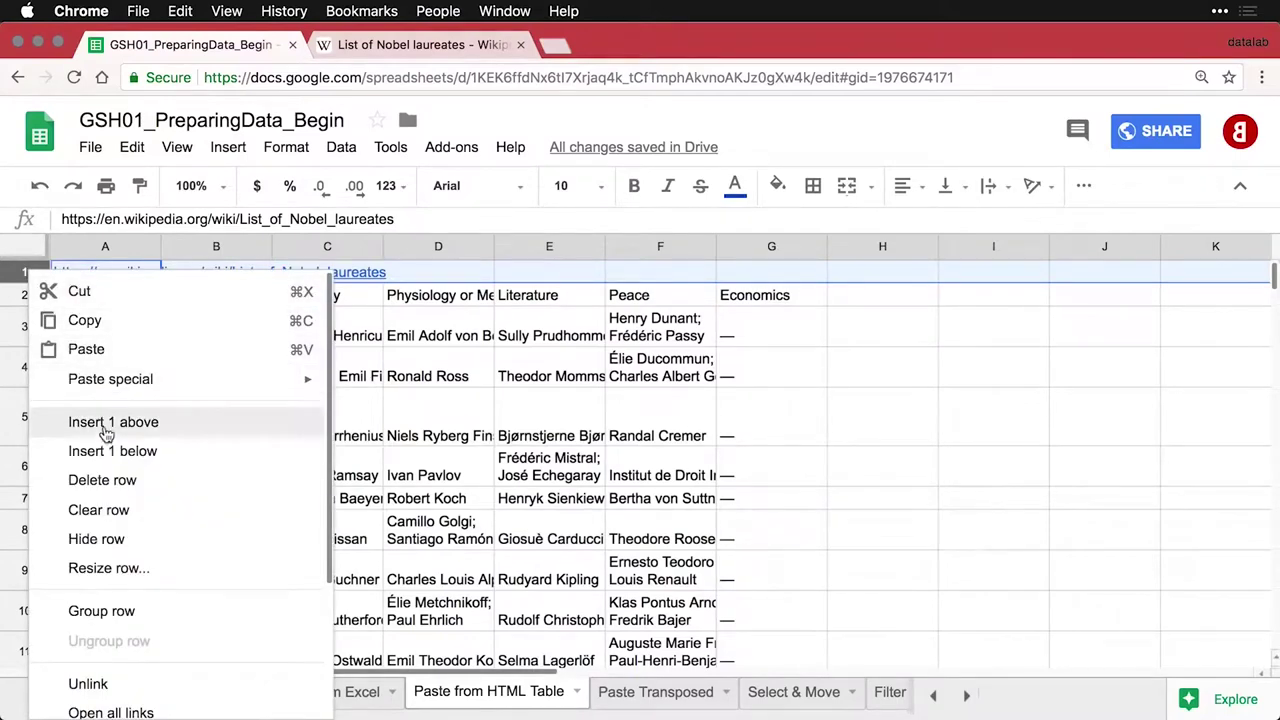
{"action": "left_click", "coordinate": [106, 481]}
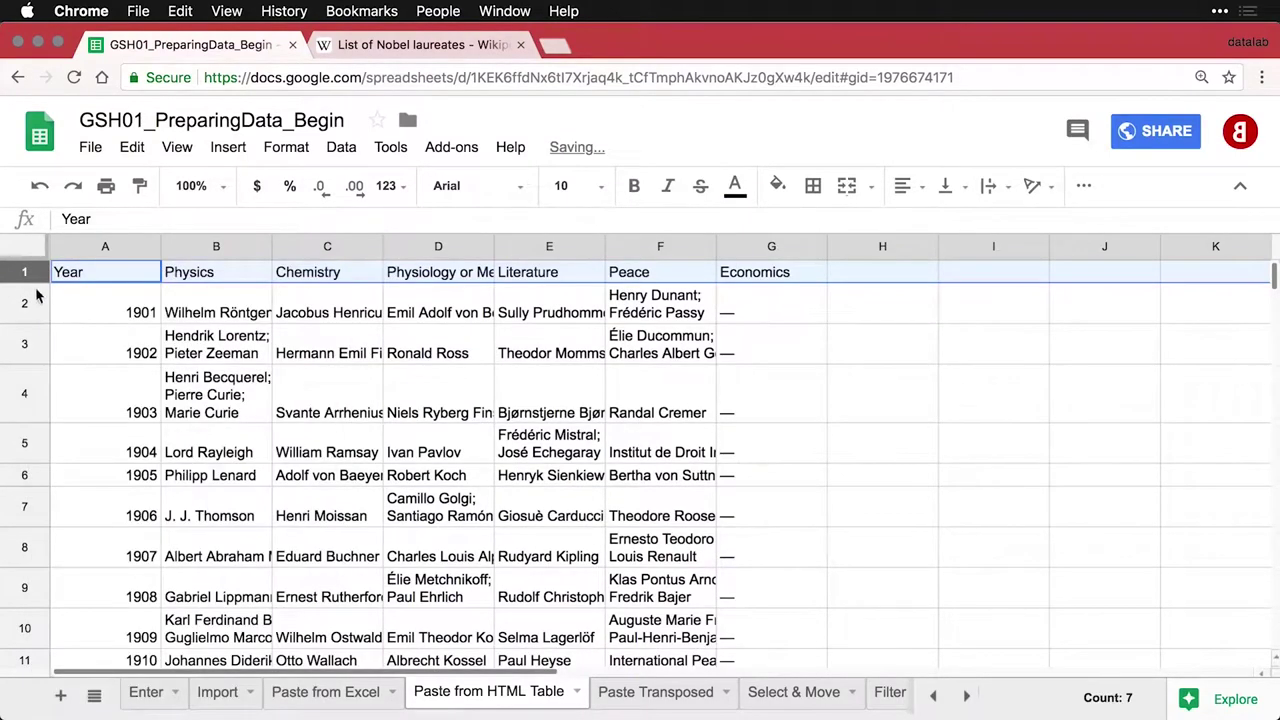
{"action": "left_click_drag", "start_coordinate": [24, 258], "coordinate": [25, 278]}
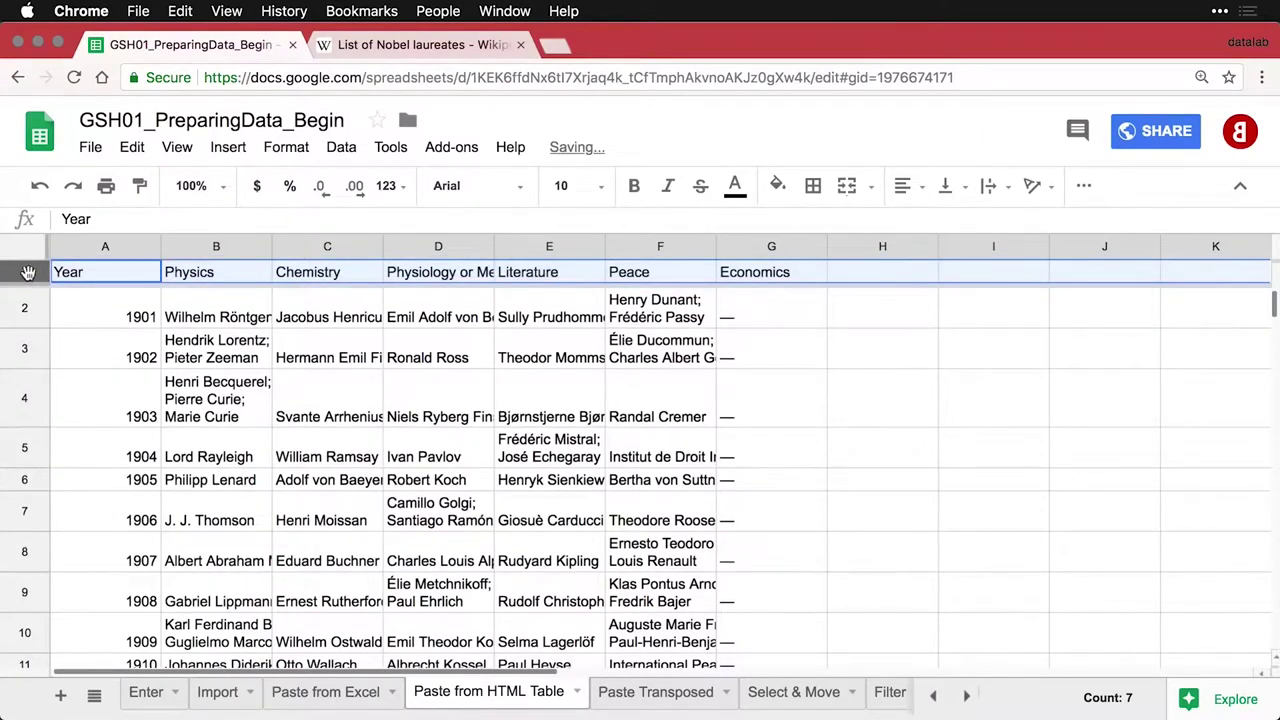
{"action": "key", "text": "ctrl+b"}
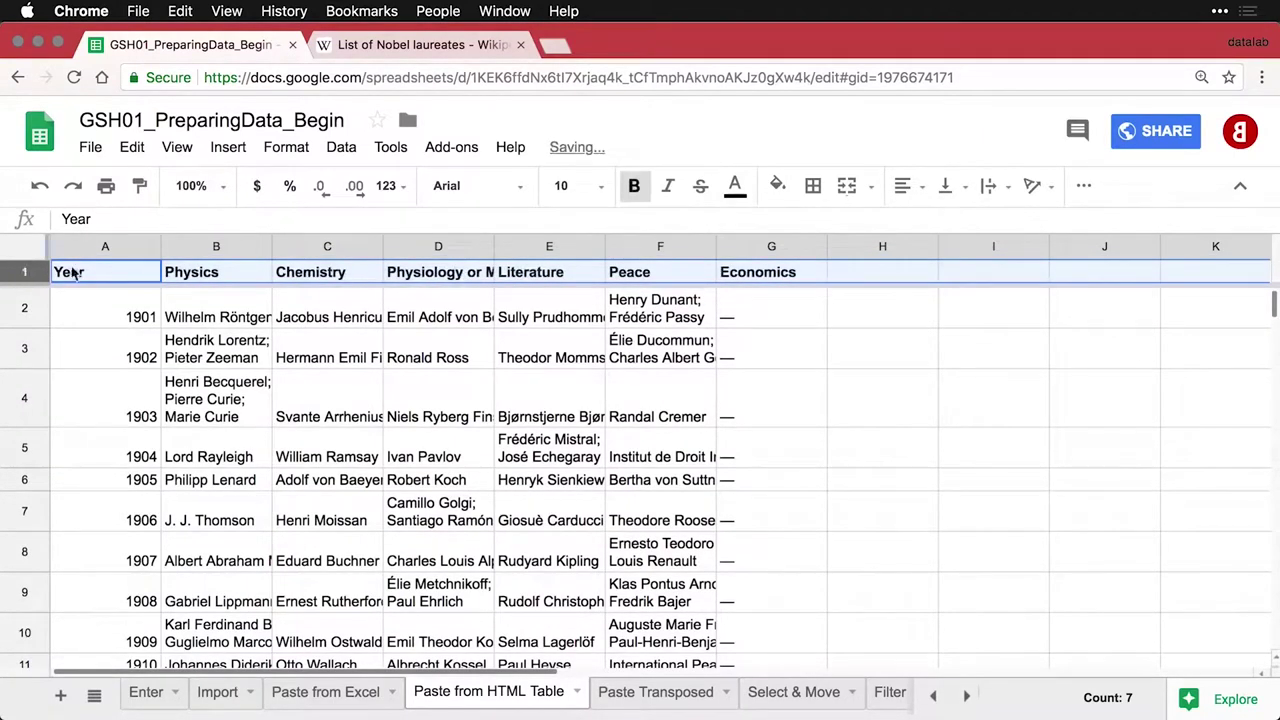
Autofit columns A–G of the Nobel table to their contents
{"action": "left_click_drag", "start_coordinate": [100, 246], "coordinate": [768, 256]}
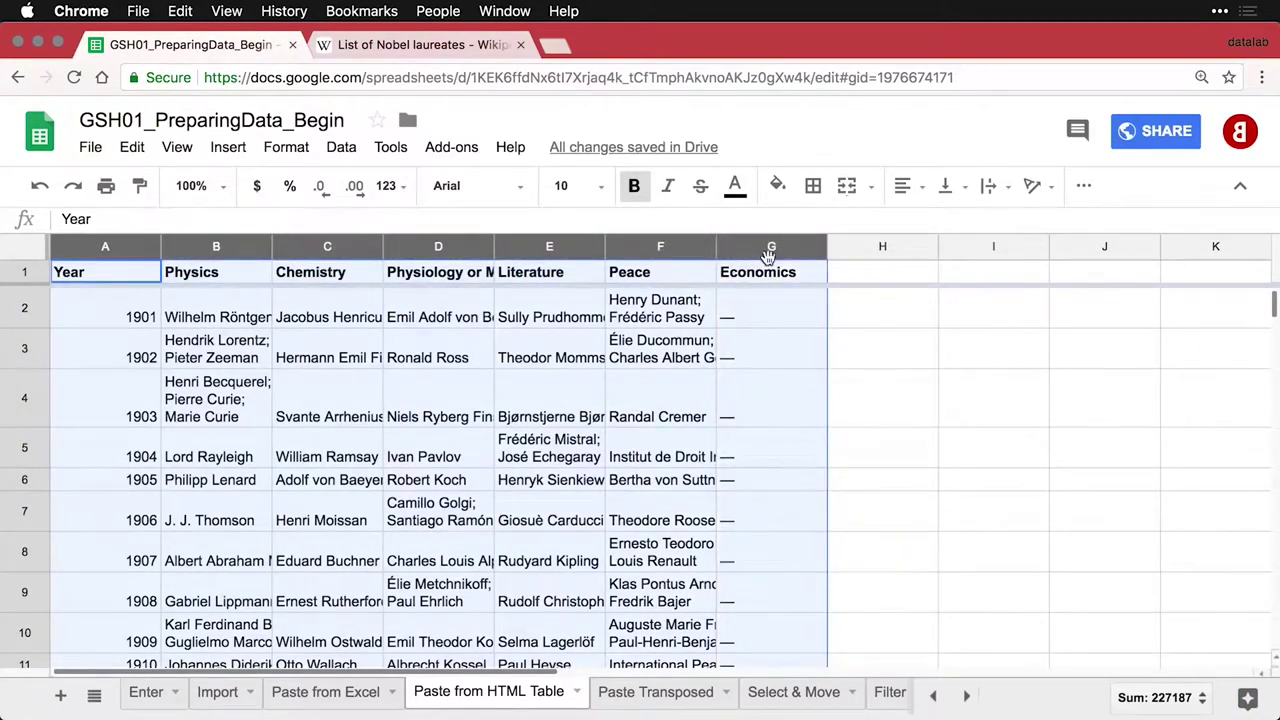
{"action": "double_click", "coordinate": [828, 246]}
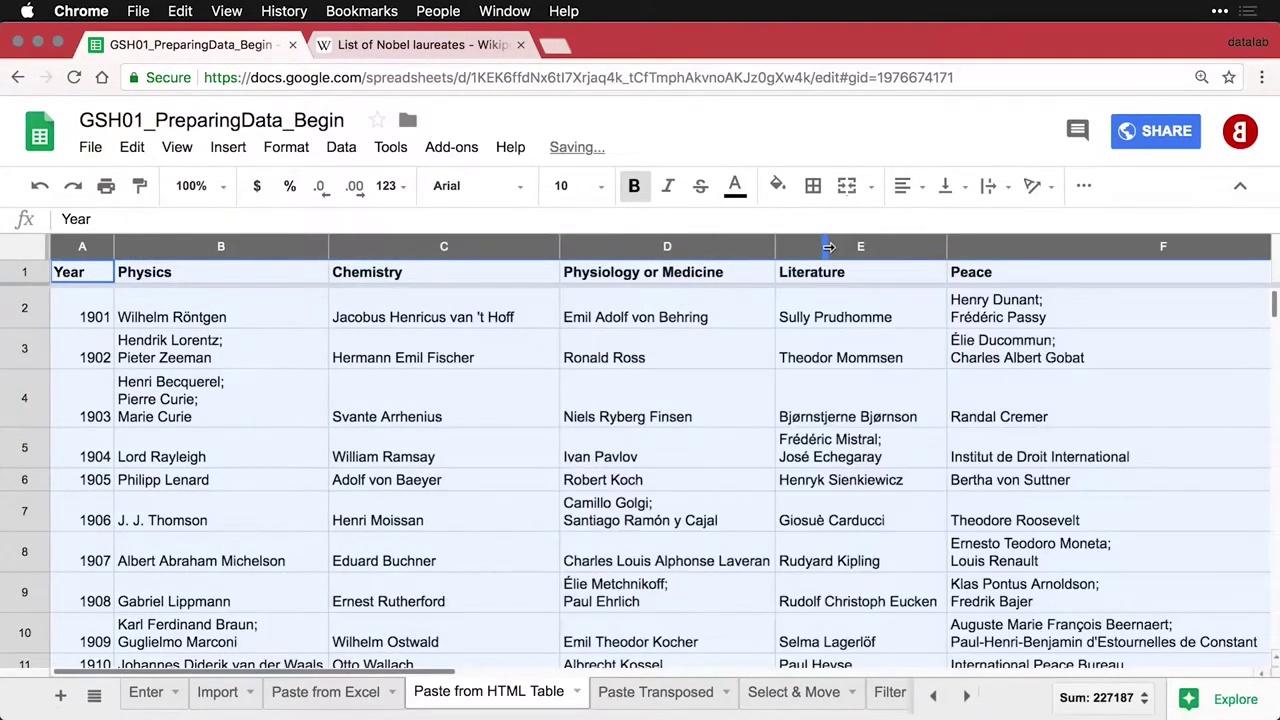
{"action": "left_click", "coordinate": [677, 457]}
{"action": "scroll", "coordinate": [675, 460], "scroll_direction": "right", "scroll_amount": 10}
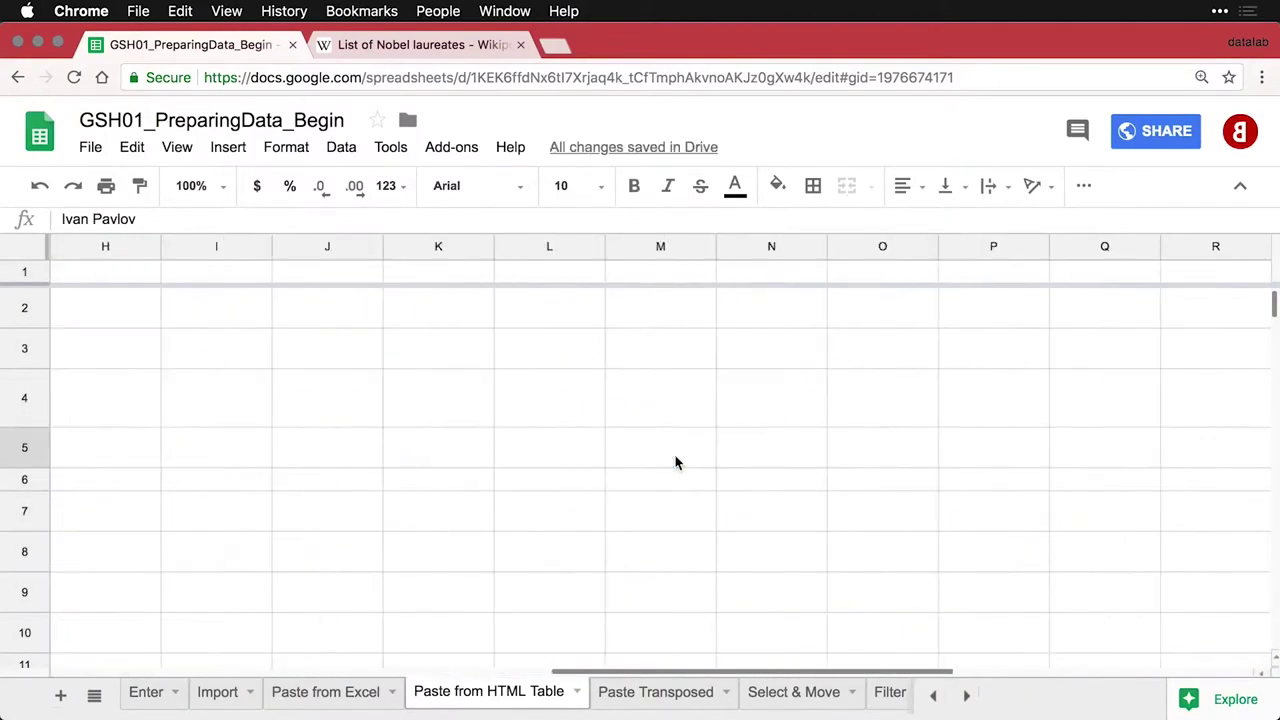
{"action": "scroll", "coordinate": [675, 462], "scroll_direction": "left", "scroll_amount": 10}
{"action": "scroll", "coordinate": [675, 462], "scroll_direction": "down", "scroll_amount": 5}
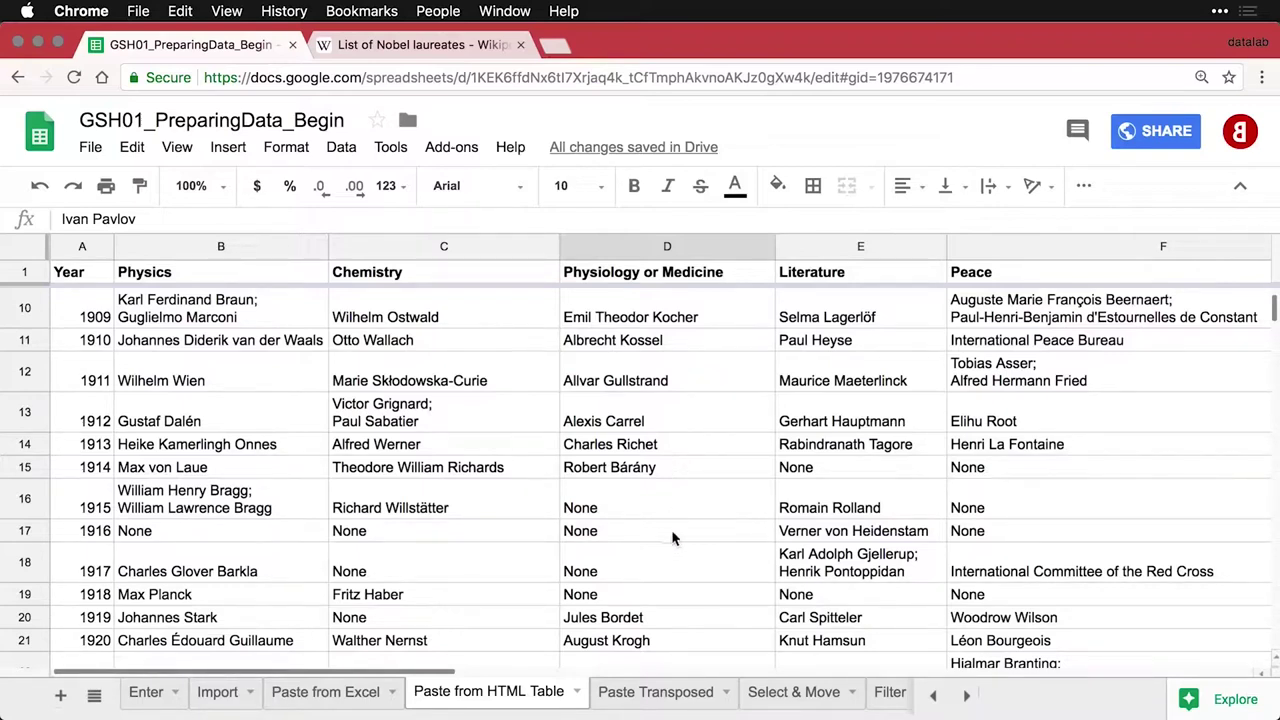
On the Paste Transposed sheet, enter Sunday and Monday in A1:A2 and fill down through Saturday in A7
{"action": "left_click", "coordinate": [658, 697]}
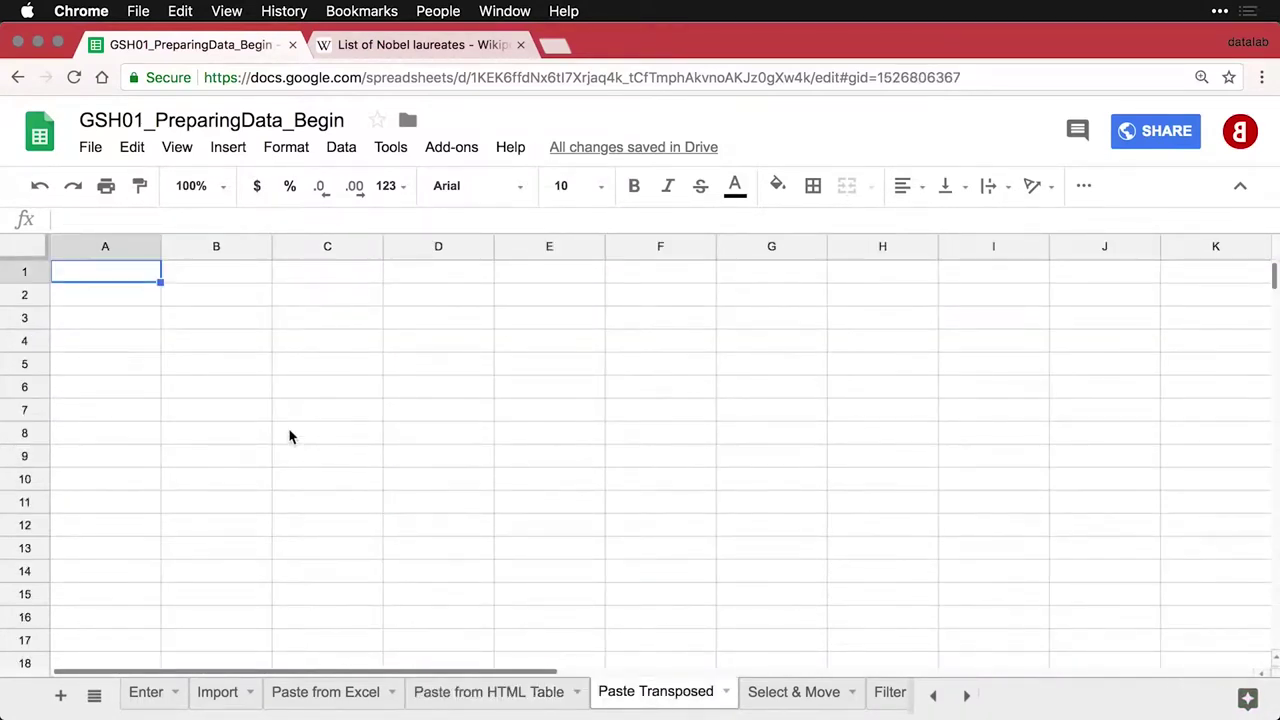
{"action": "type", "text": "Sunday"}
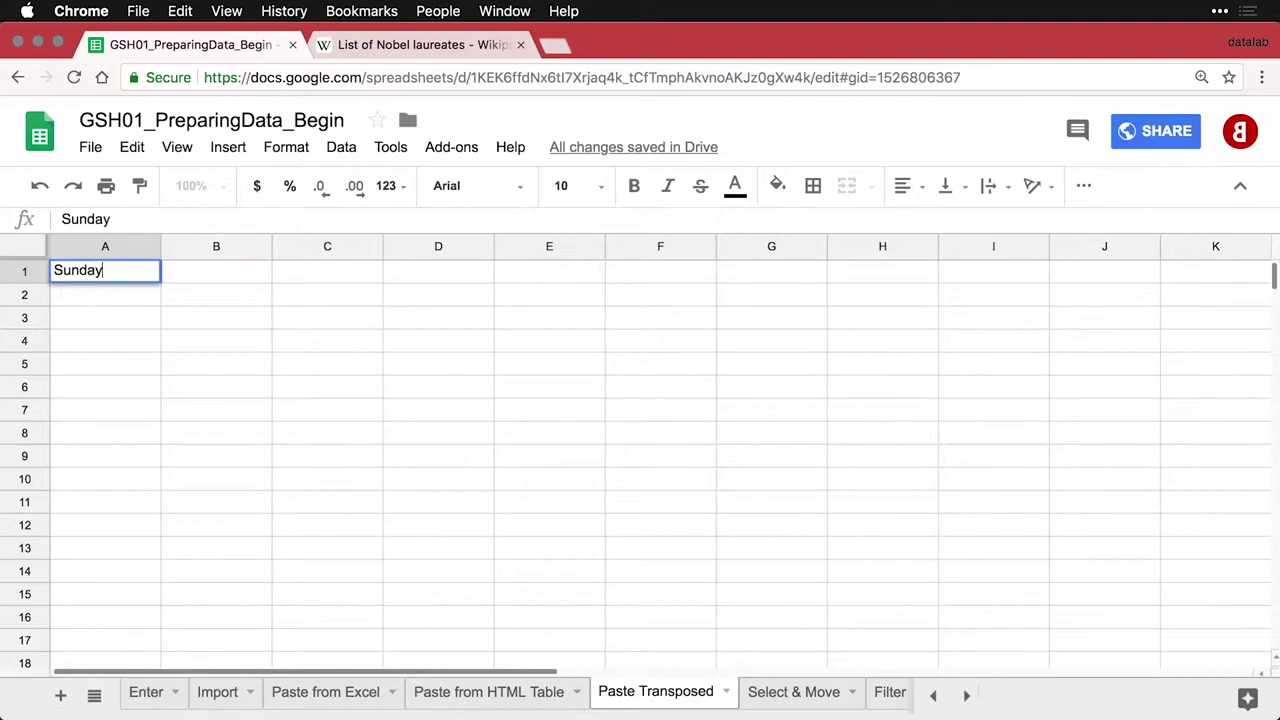
{"action": "key", "text": "Return"}
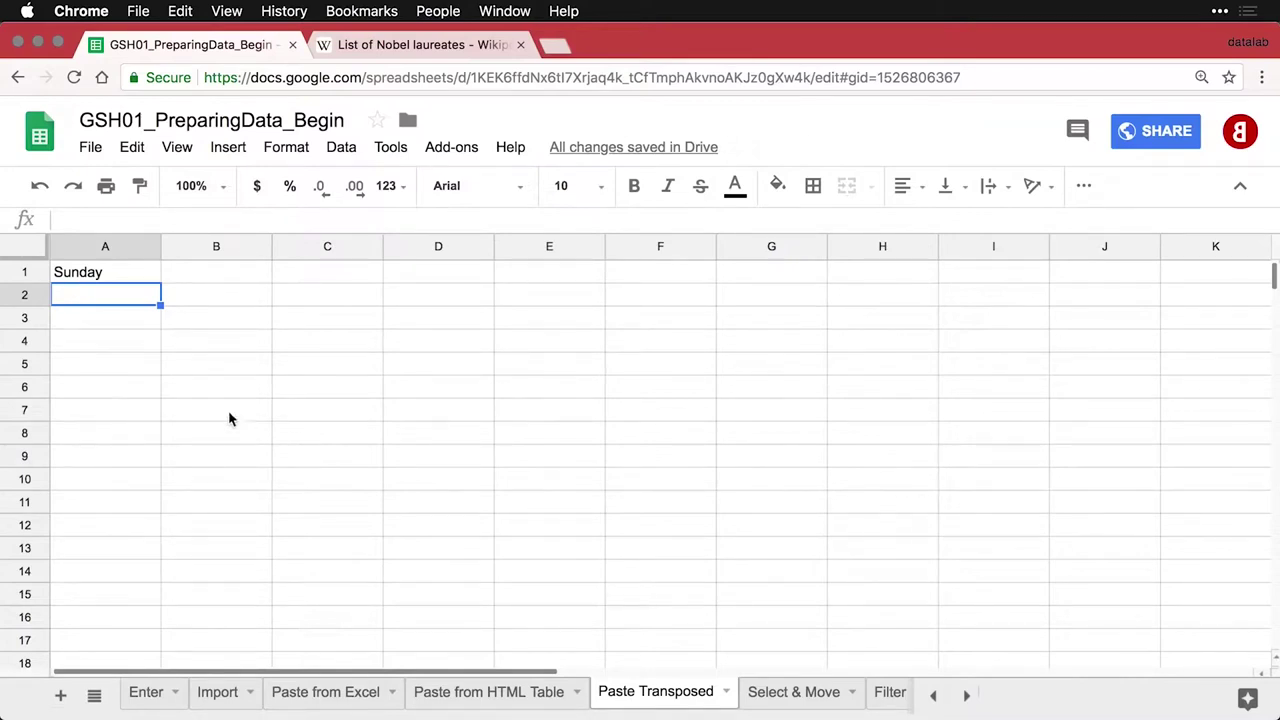
{"action": "type", "text": "Monday'"}
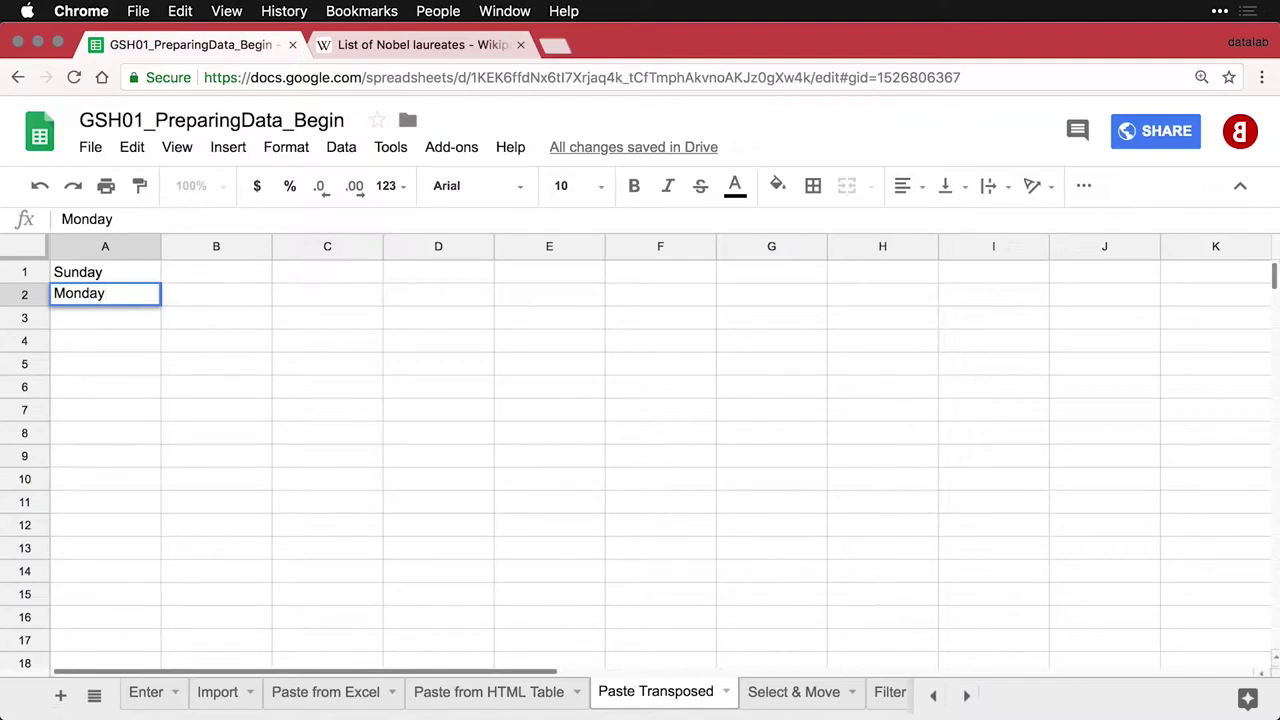
{"action": "key", "text": "Return"}
{"action": "left_click", "coordinate": [105, 272]}
{"action": "key", "text": "shift+Down"}
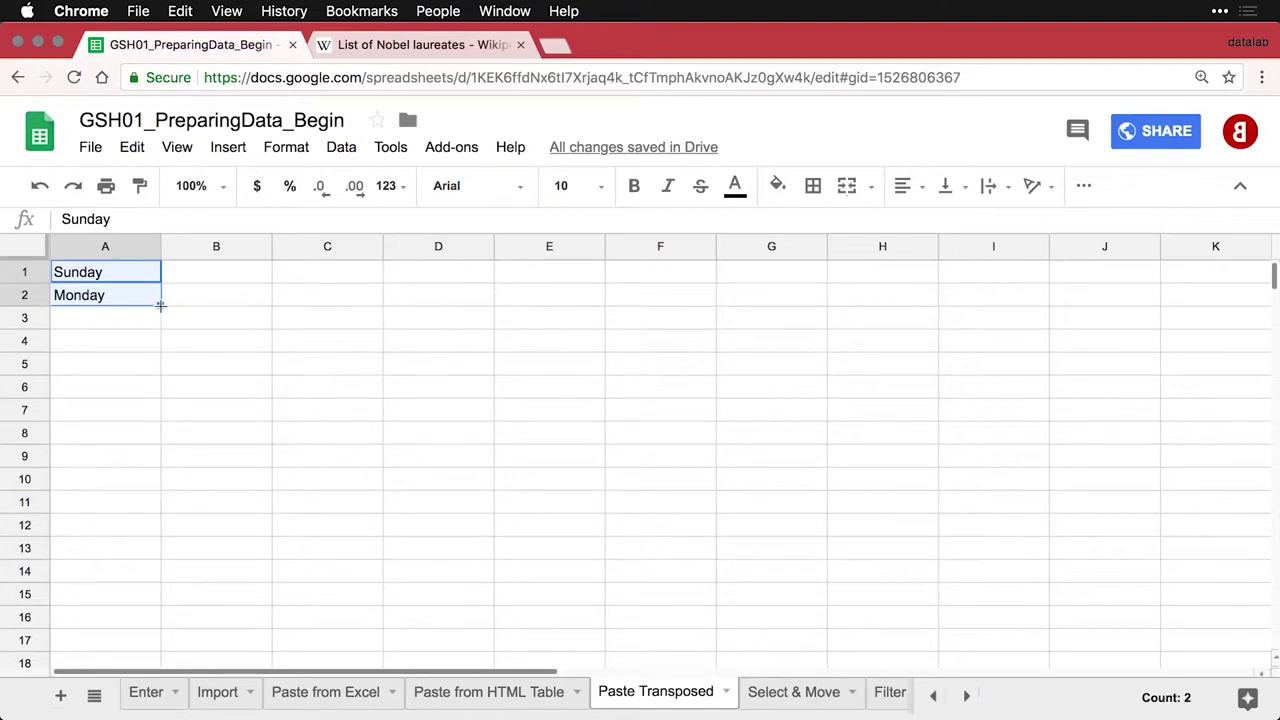
{"action": "left_click_drag", "start_coordinate": [162, 308], "coordinate": [152, 420]}
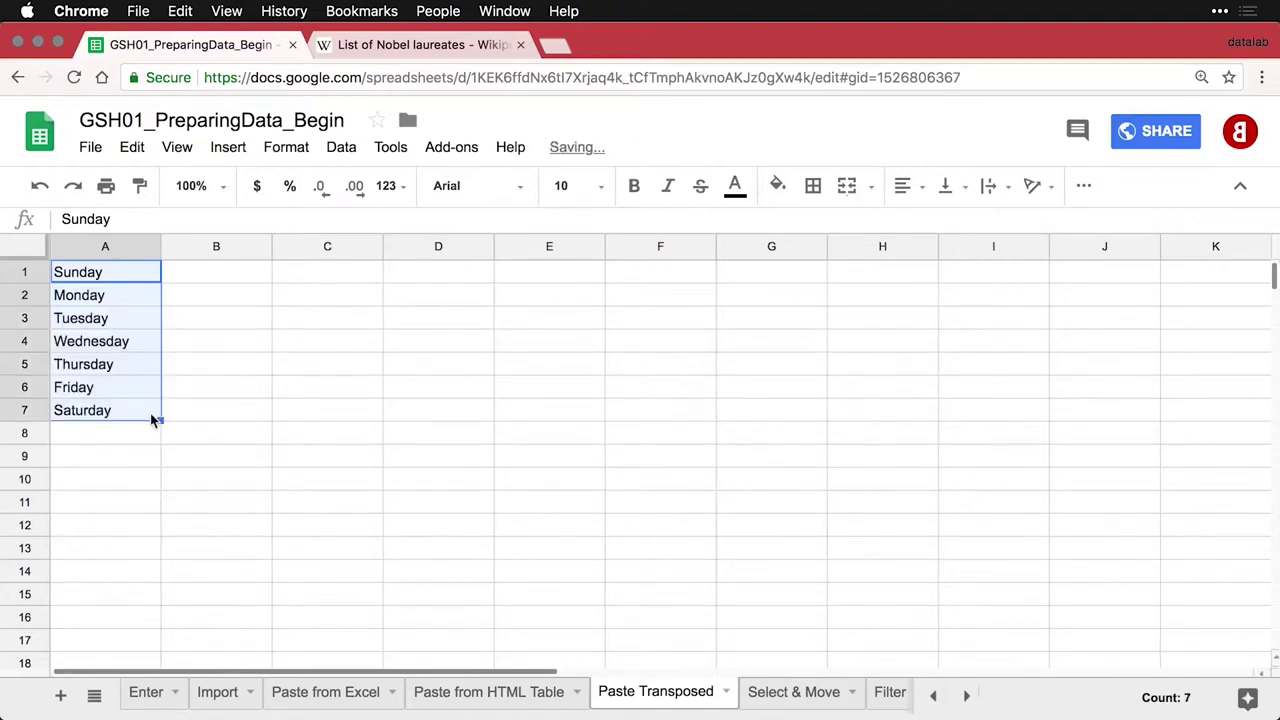
{"action": "left_click", "coordinate": [108, 441]}
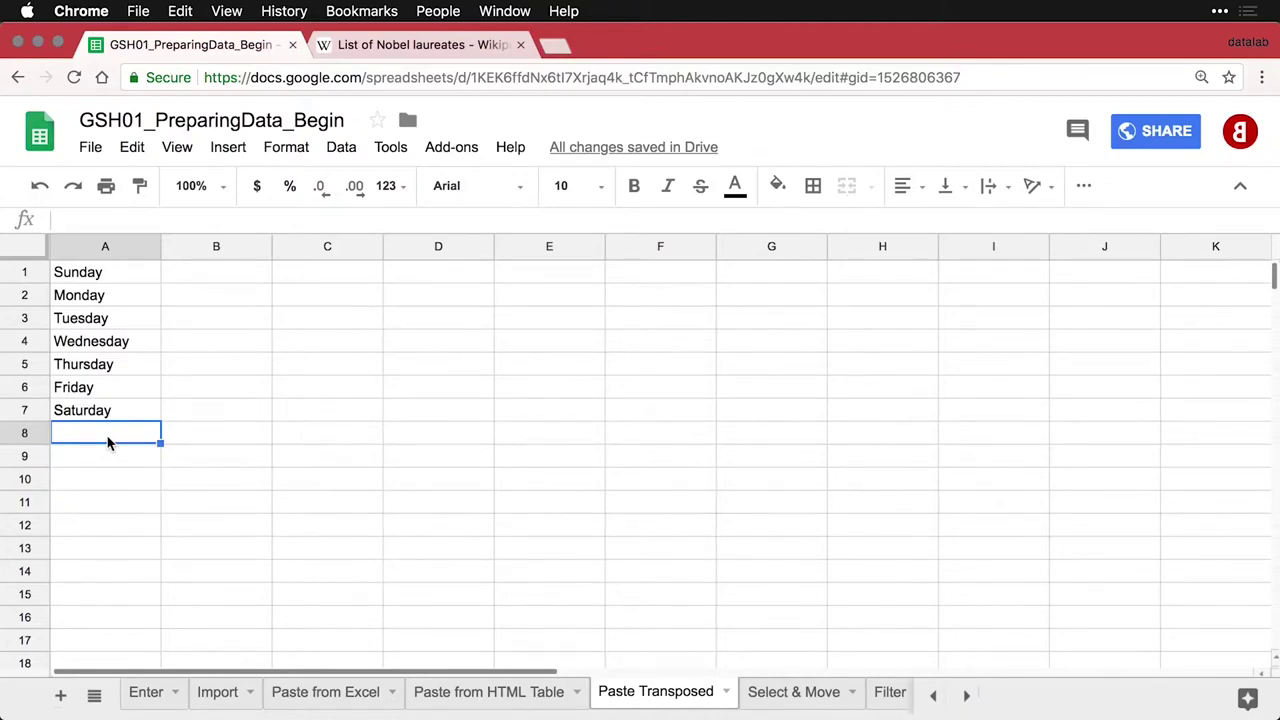
Copy the weekday list in A1:A7 and select C1 as the destination
{"action": "left_click_drag", "start_coordinate": [108, 275], "coordinate": [108, 414]}
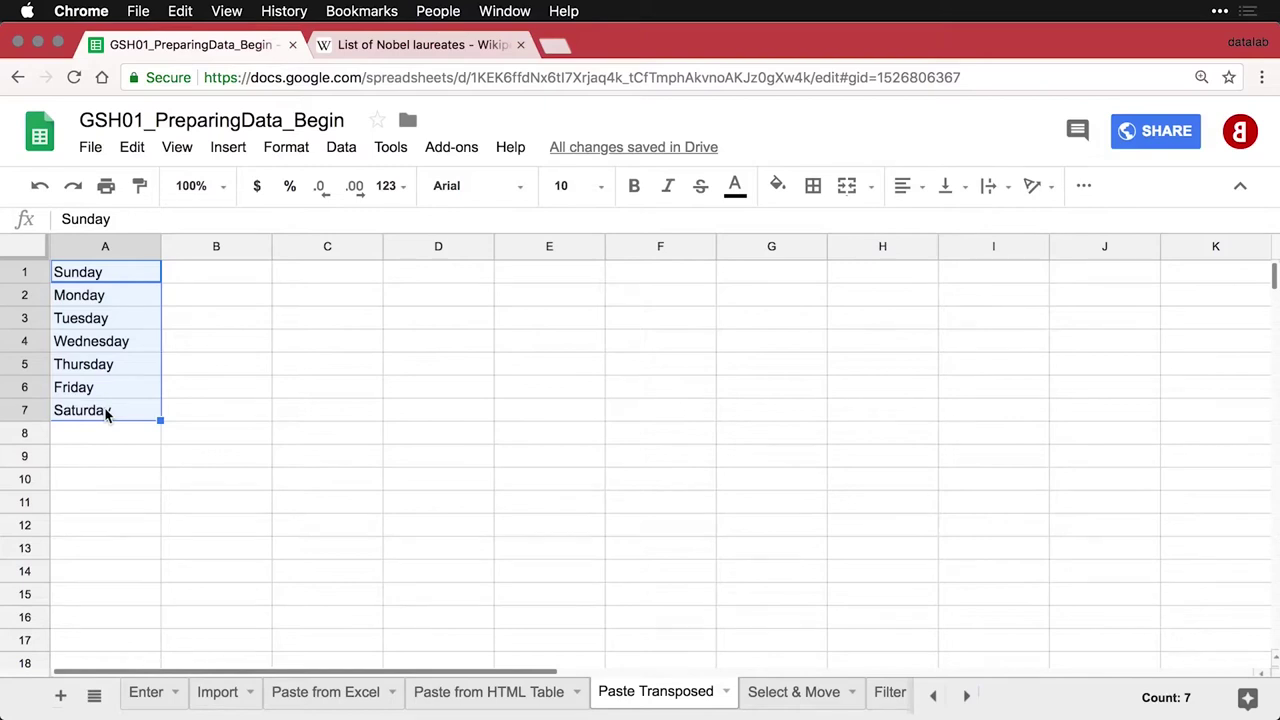
{"action": "key", "text": "super+c"}
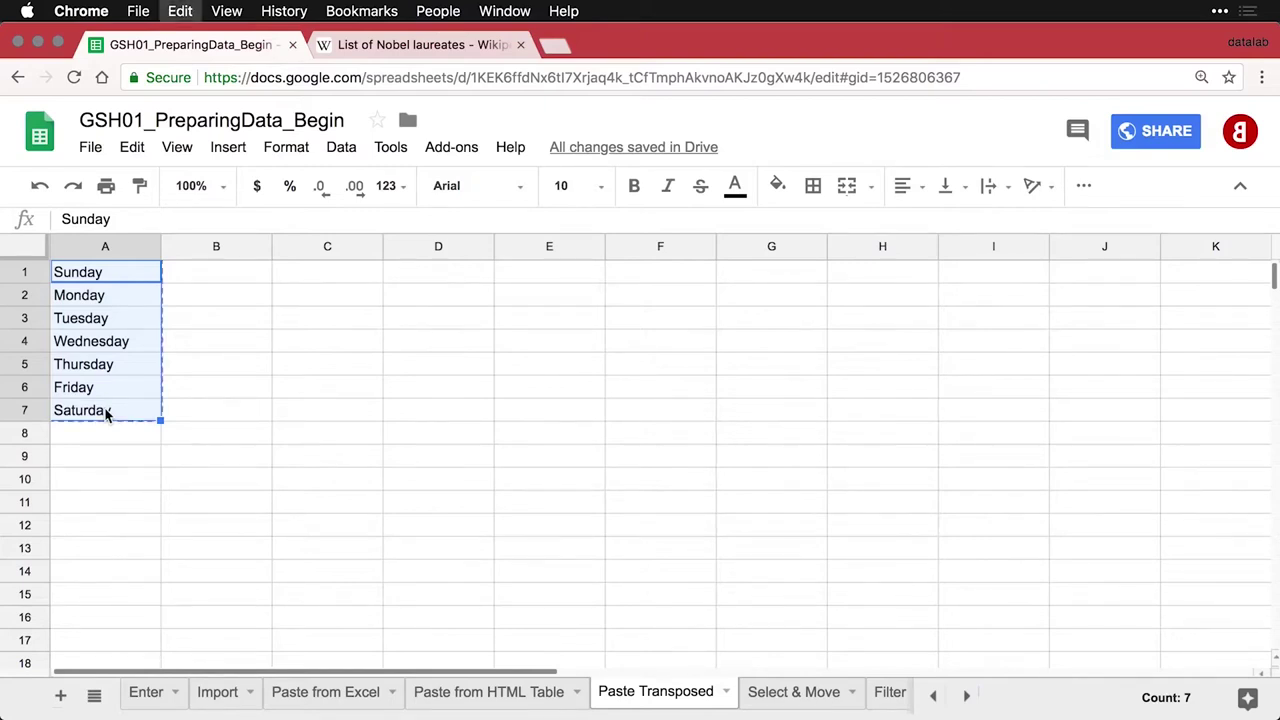
{"action": "left_click", "coordinate": [308, 280]}
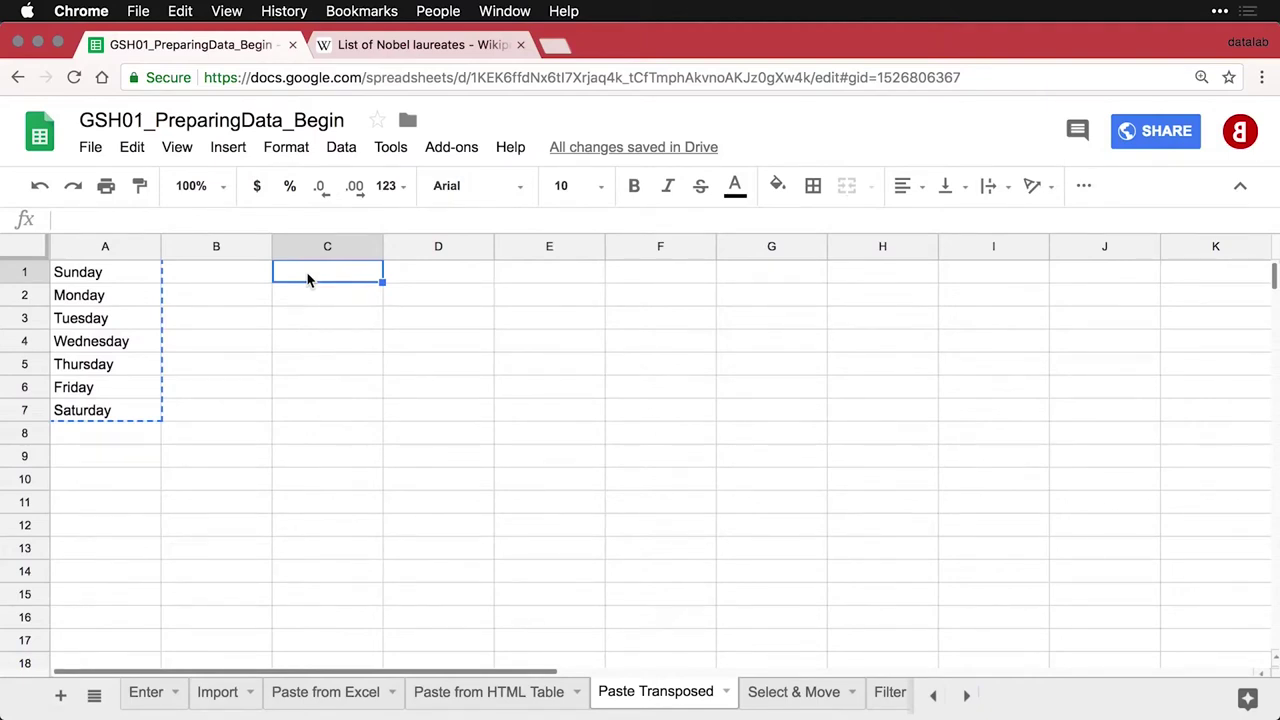
Paste the copied weekdays transposed across row 1 from C1 to I1 using Paste special
{"action": "right_click", "coordinate": [308, 280]}
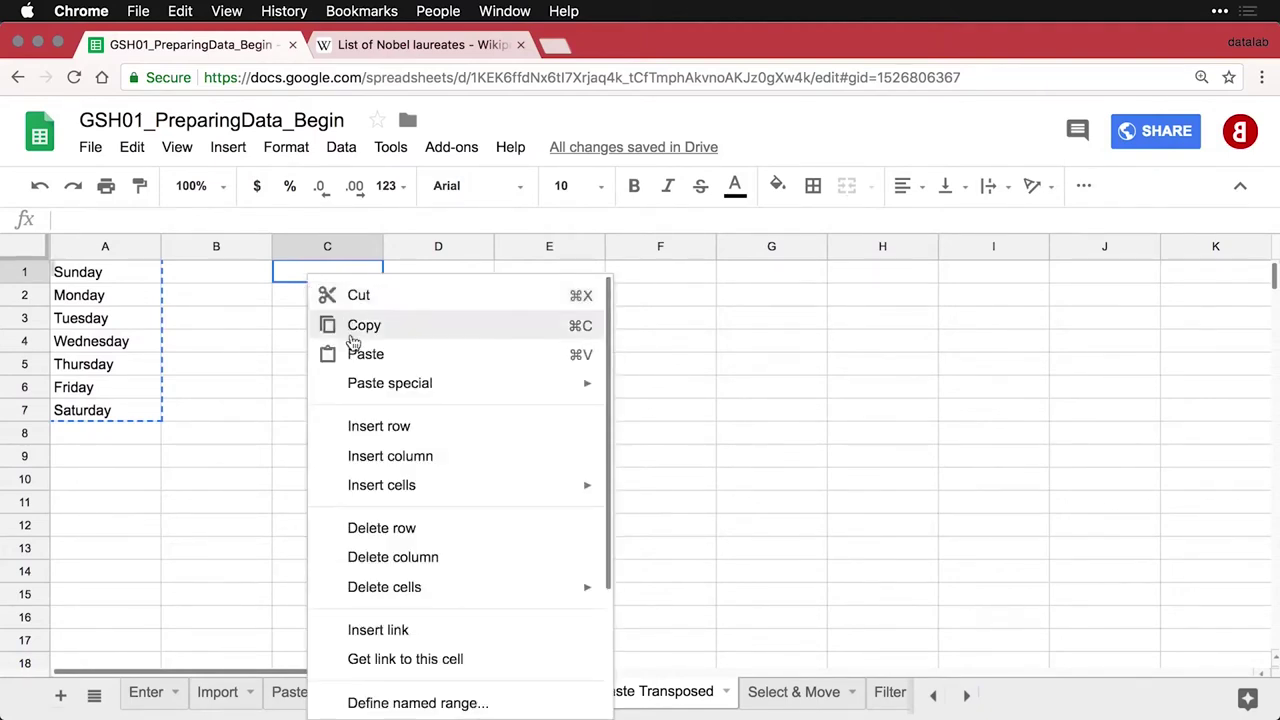
{"action": "mouse_move", "coordinate": [365, 383]}
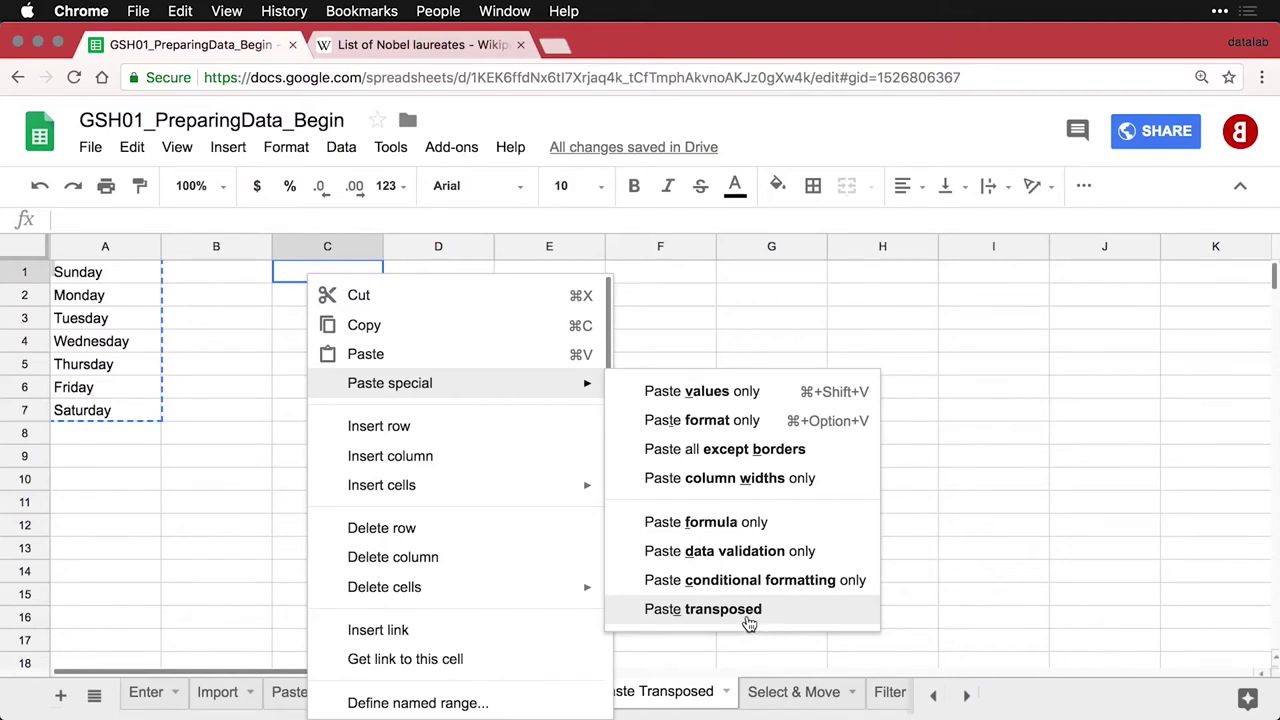
{"action": "left_click", "coordinate": [749, 622]}
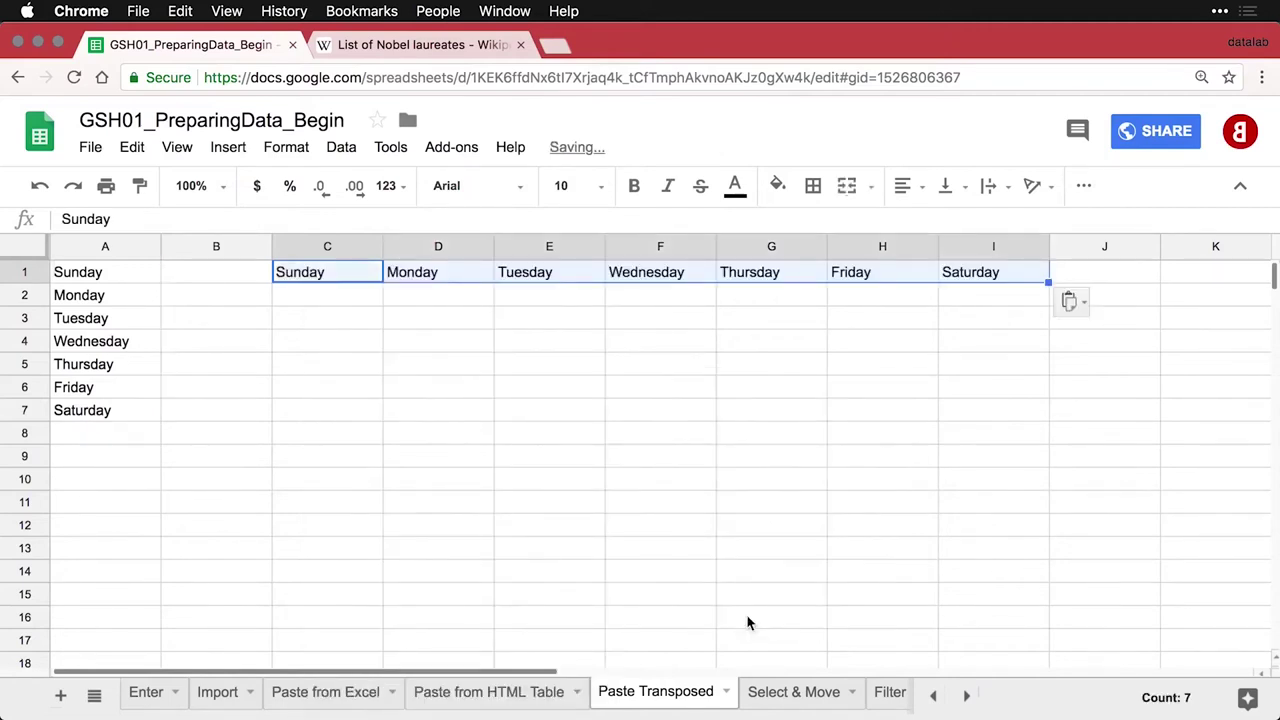
{"action": "left_click", "coordinate": [907, 323]}
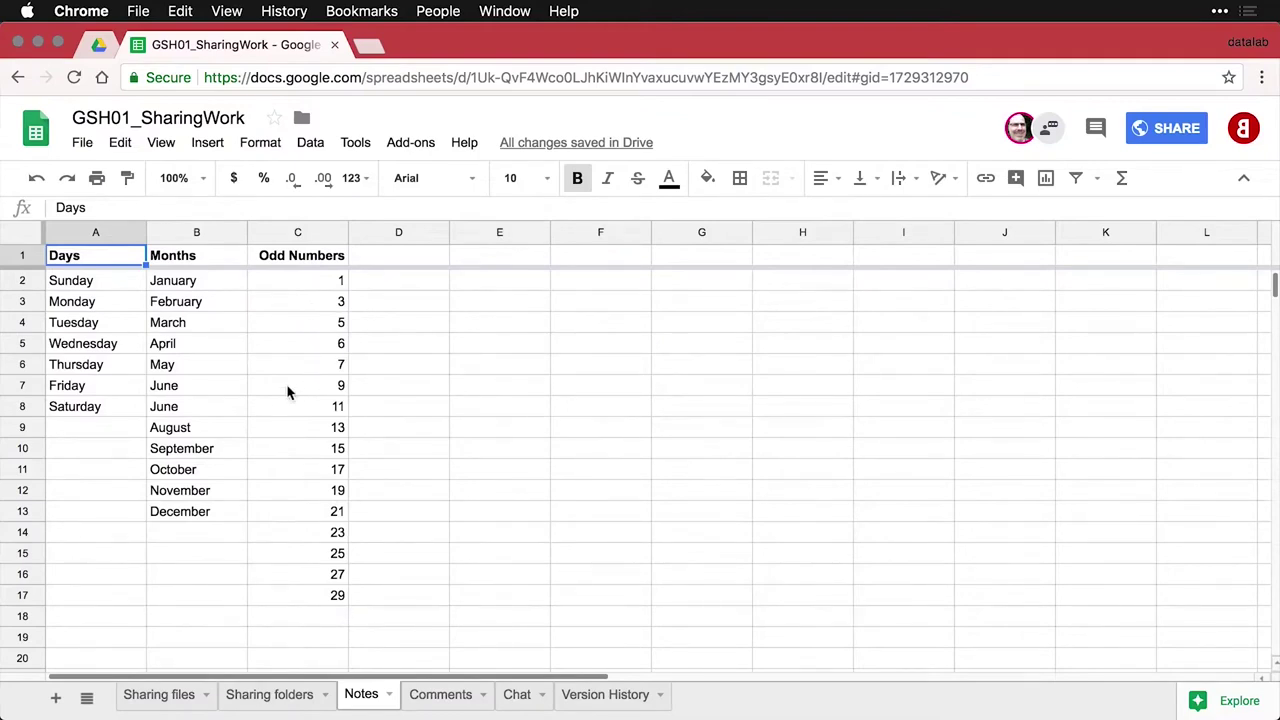
Insert a note reading 'June appears twice.' on the duplicate June in cell B8
{"action": "left_click", "coordinate": [209, 410]}
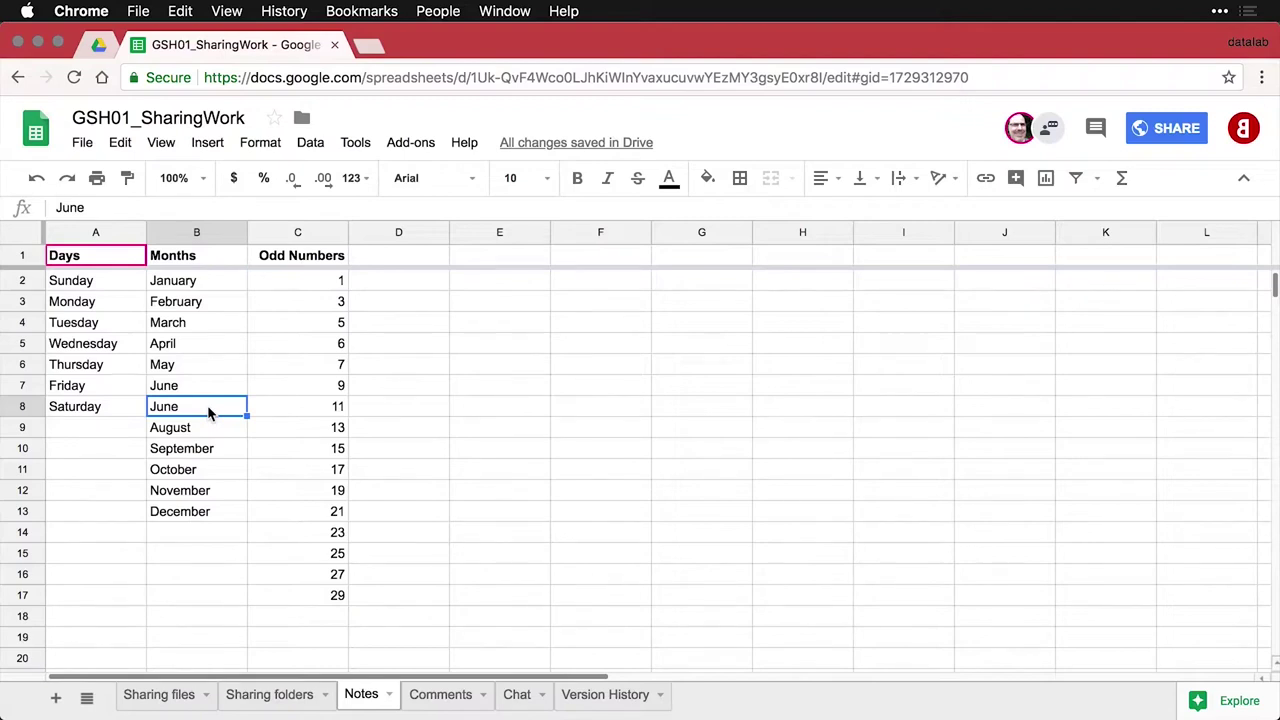
{"action": "right_click", "coordinate": [209, 410]}
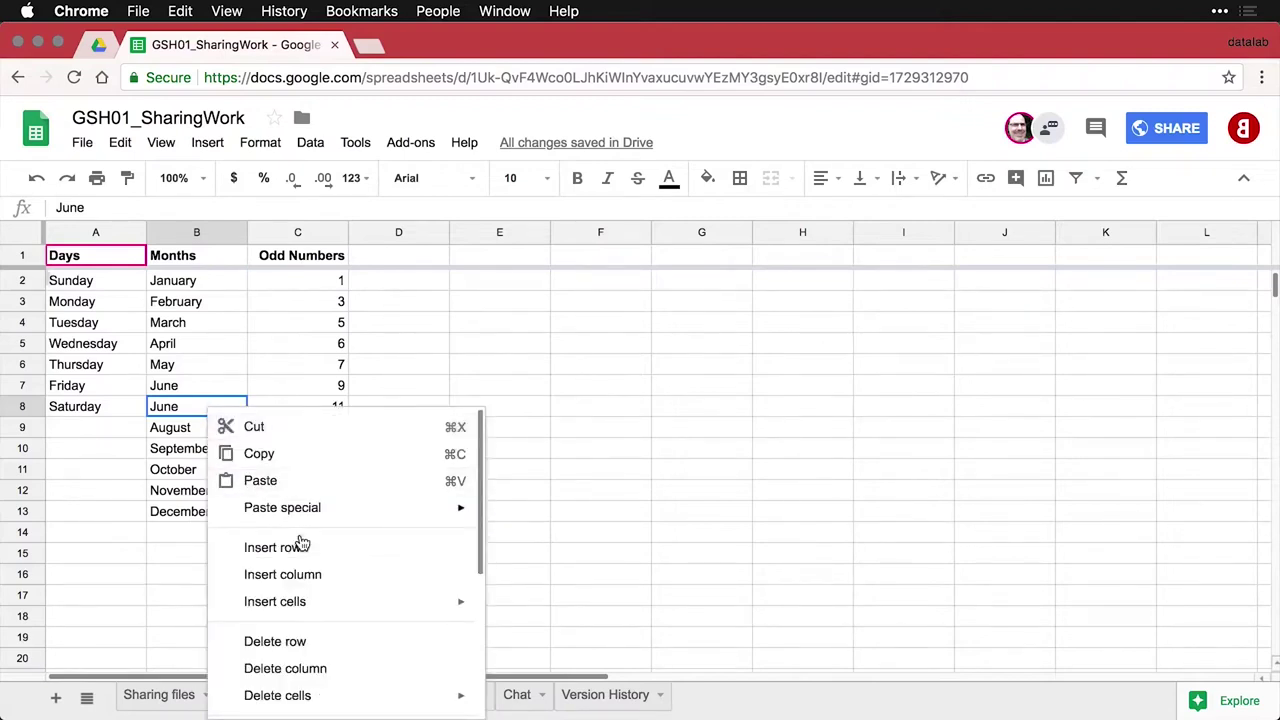
{"action": "scroll", "coordinate": [300, 545], "scroll_direction": "down", "scroll_amount": 4}
{"action": "scroll", "coordinate": [302, 540], "scroll_direction": "down", "scroll_amount": 3}
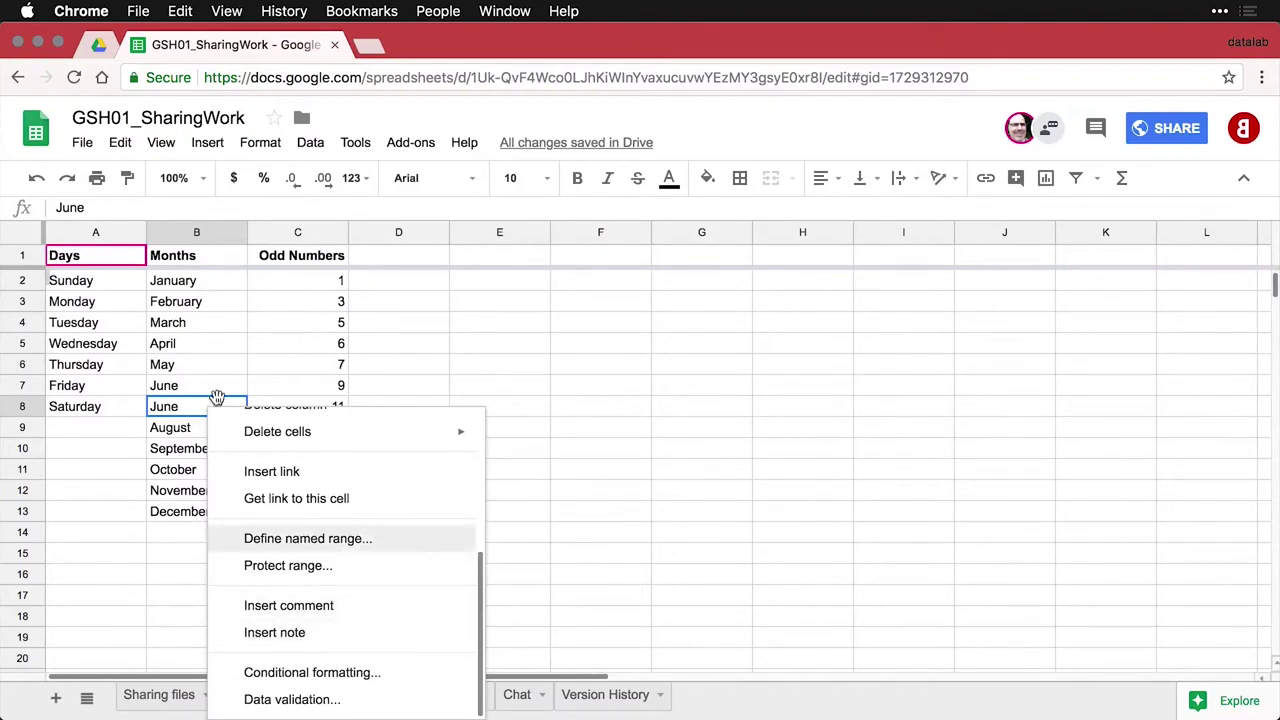
{"action": "left_click", "coordinate": [207, 143]}
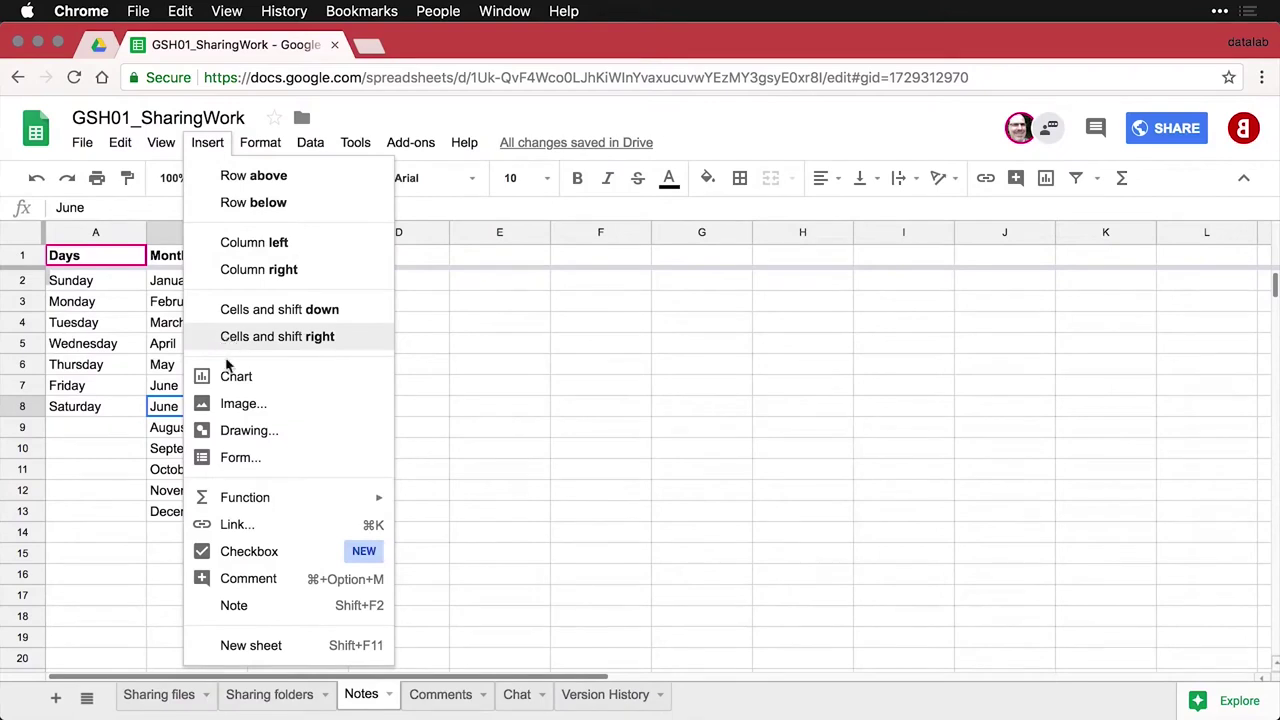
{"action": "left_click", "coordinate": [251, 605]}
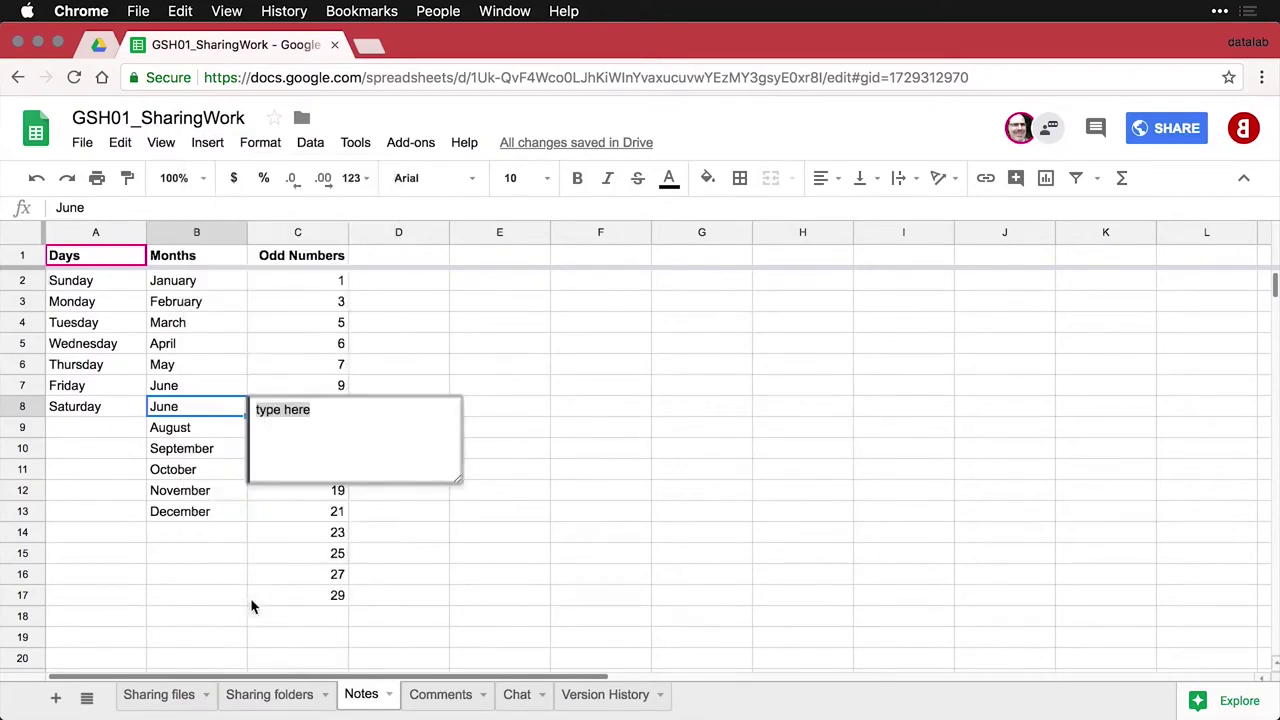
{"action": "type", "text": "Ju"}
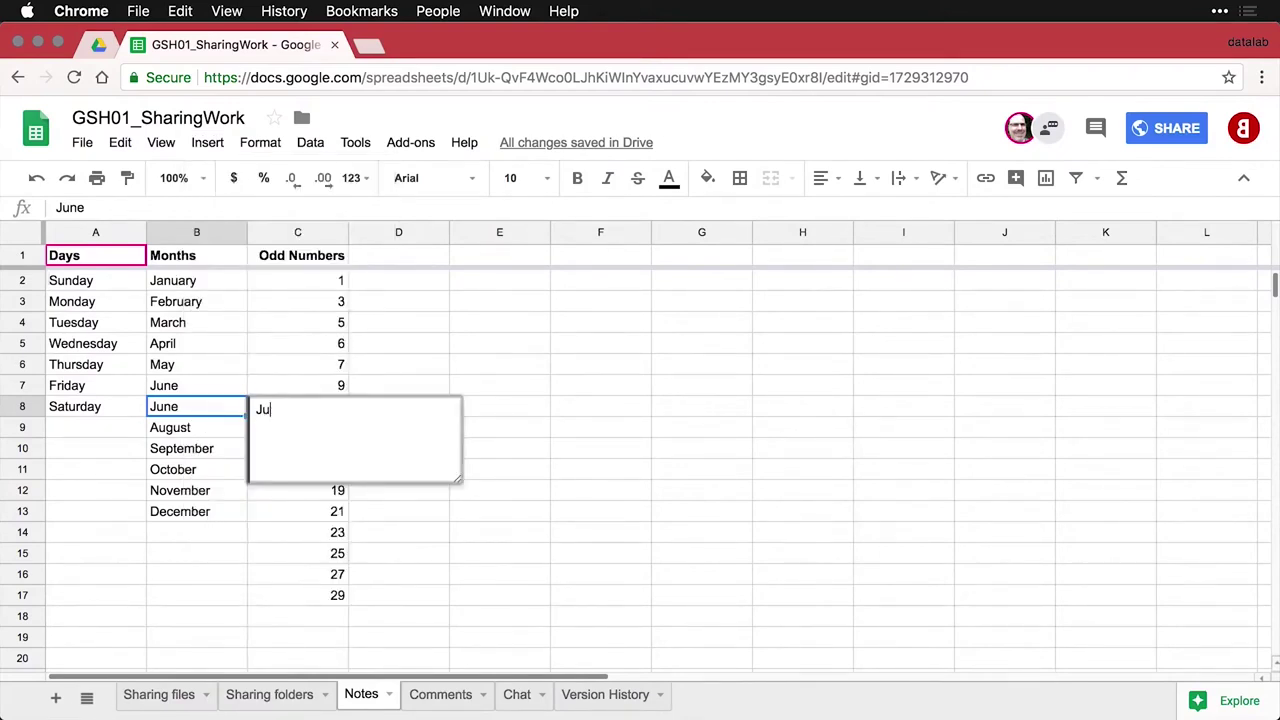
{"action": "type", "text": "ne appears twice."}
{"action": "left_click", "coordinate": [192, 392]}
{"action": "left_click", "coordinate": [210, 508]}
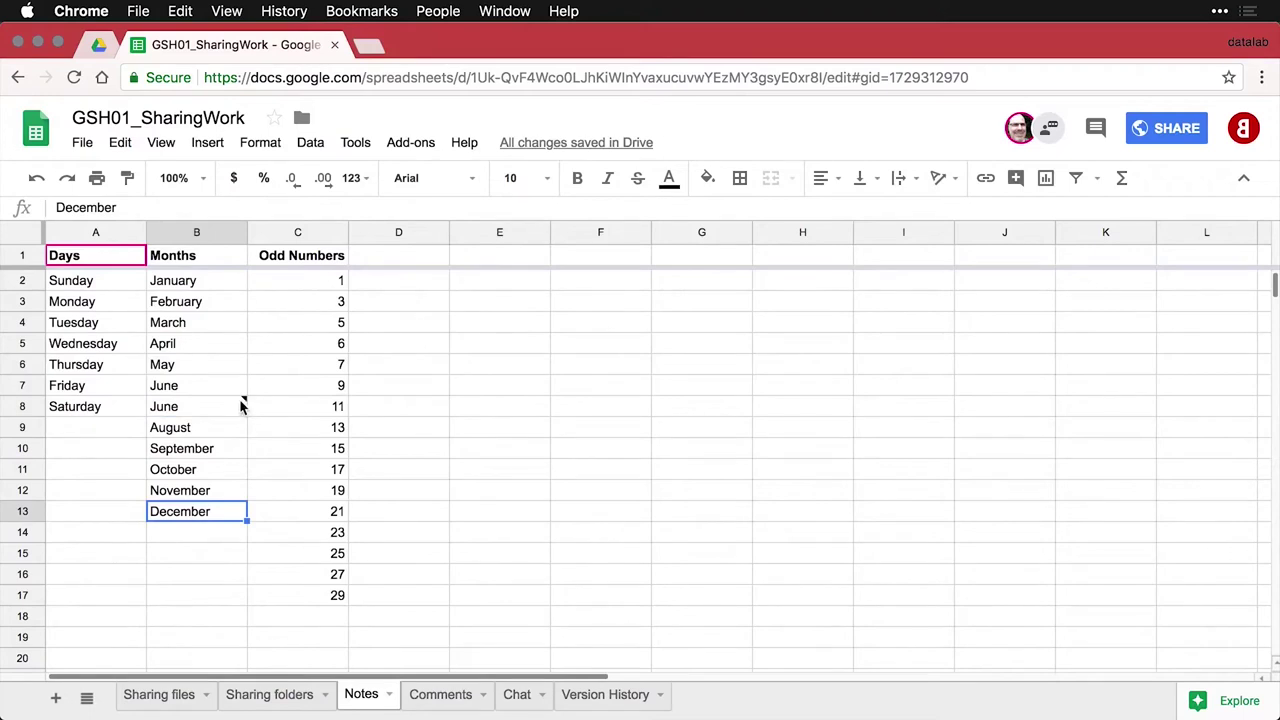
{"action": "mouse_move", "coordinate": [240, 406]}
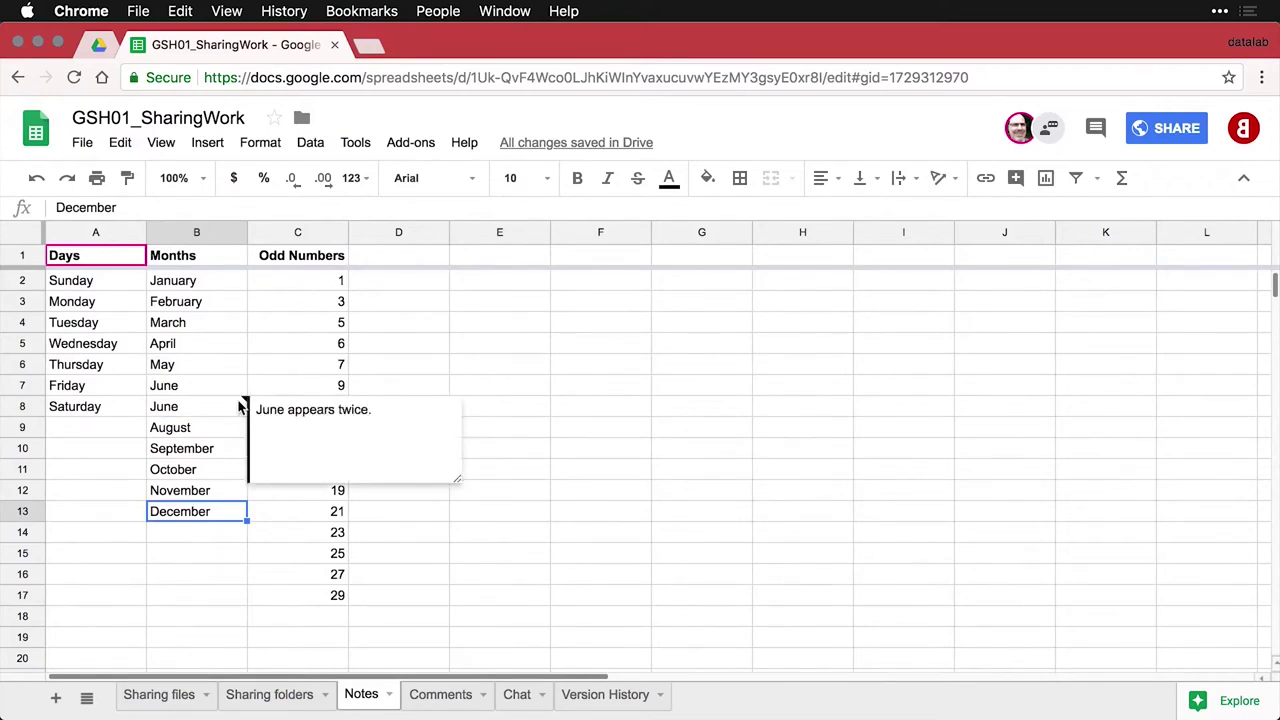
Check the B8 note in the collaborator's window, then return to that window's Comments sheet
{"action": "left_click", "coordinate": [258, 369]}
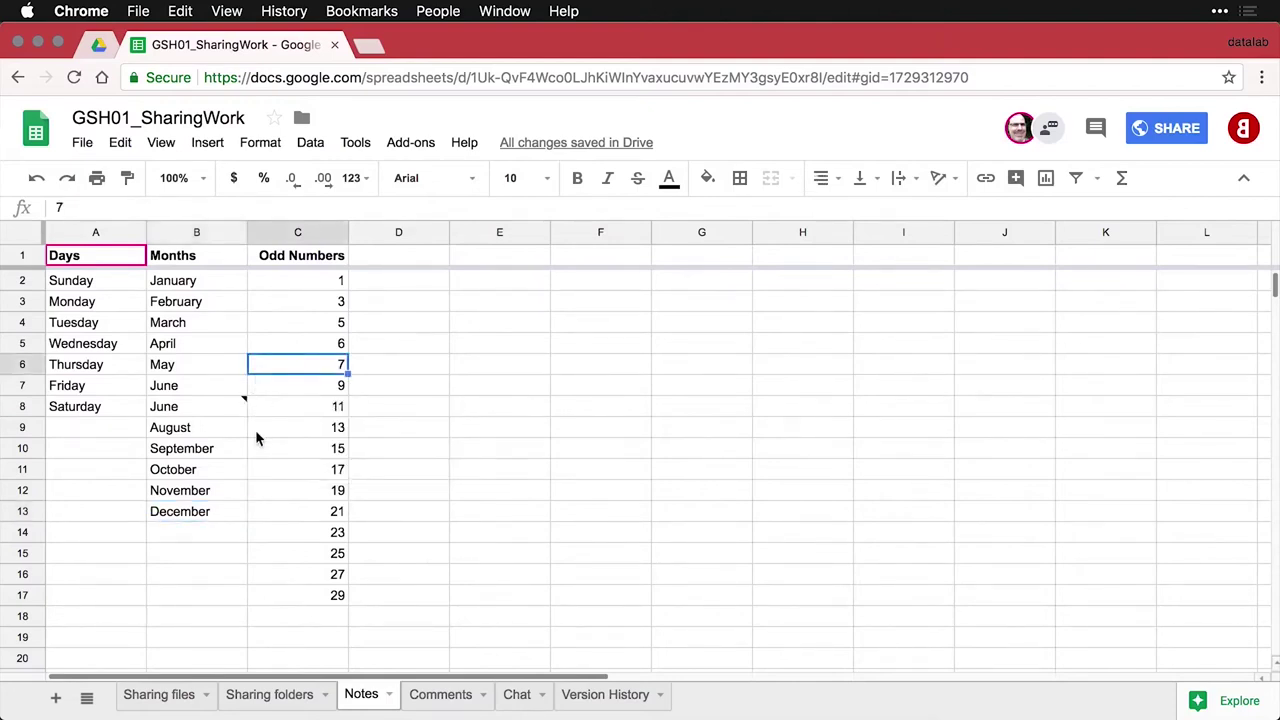
{"action": "key", "text": "super+grave"}
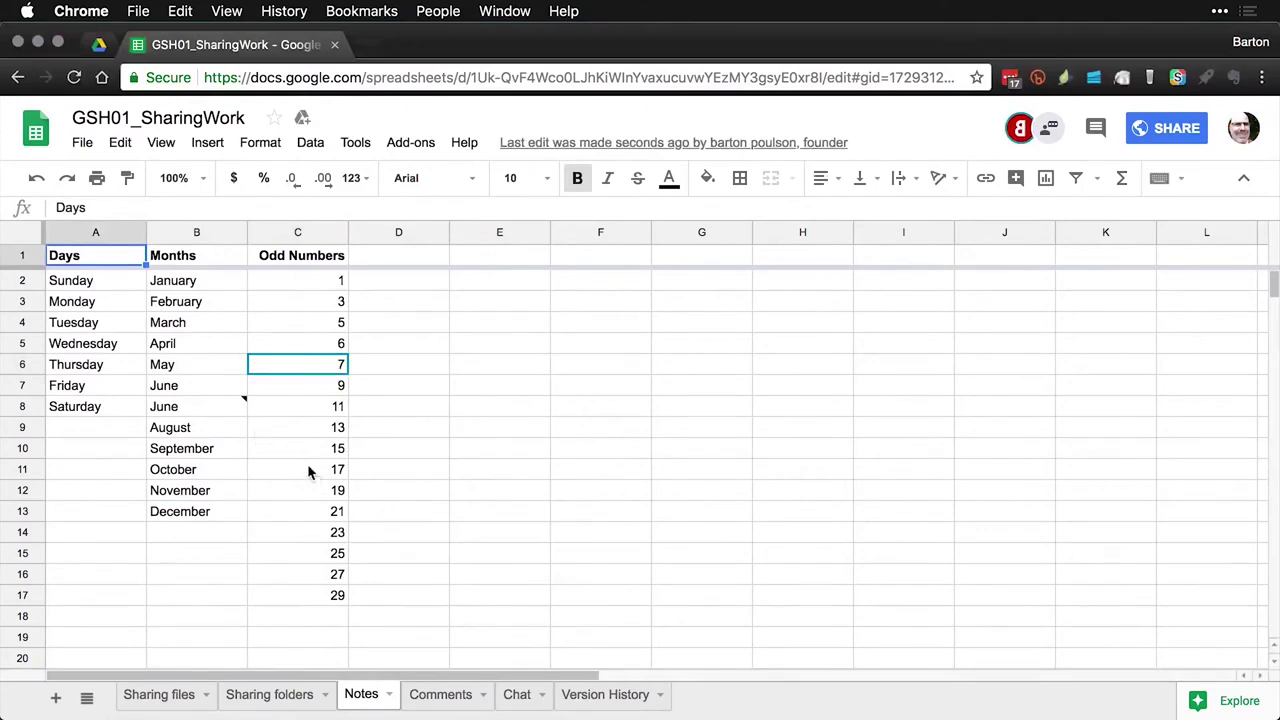
{"action": "mouse_move", "coordinate": [241, 404]}
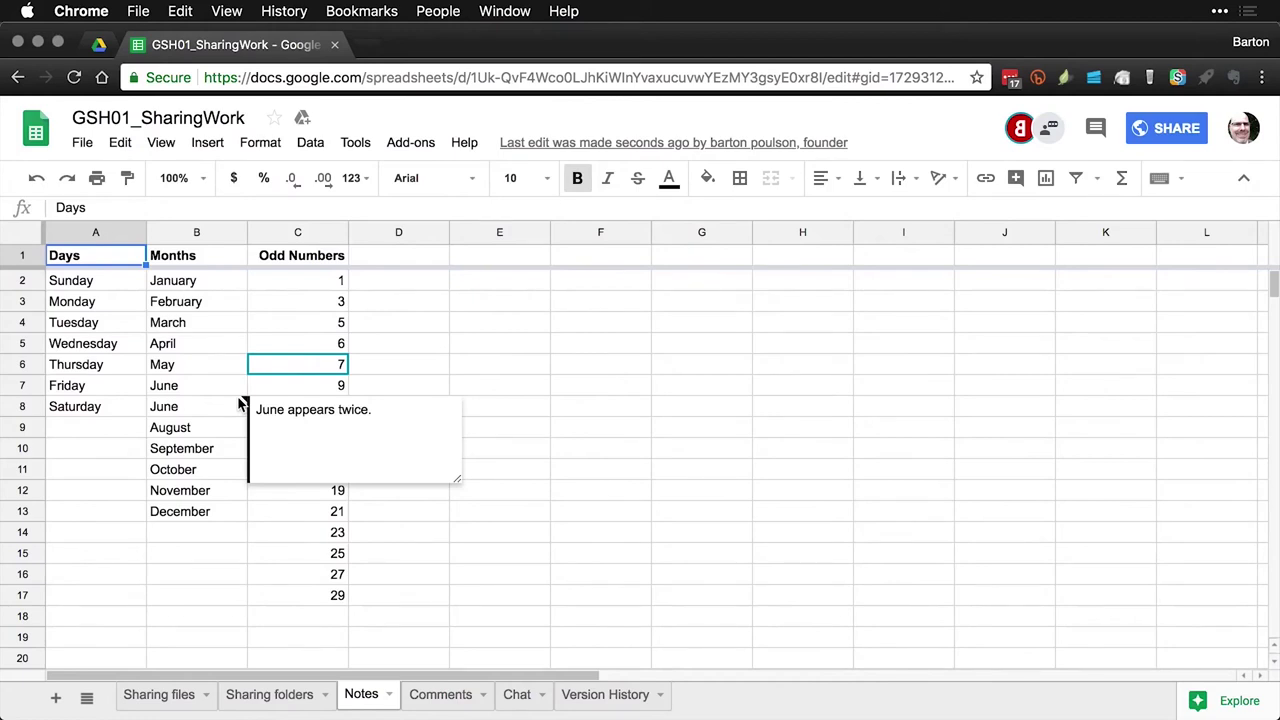
{"action": "key", "text": "super+grave"}
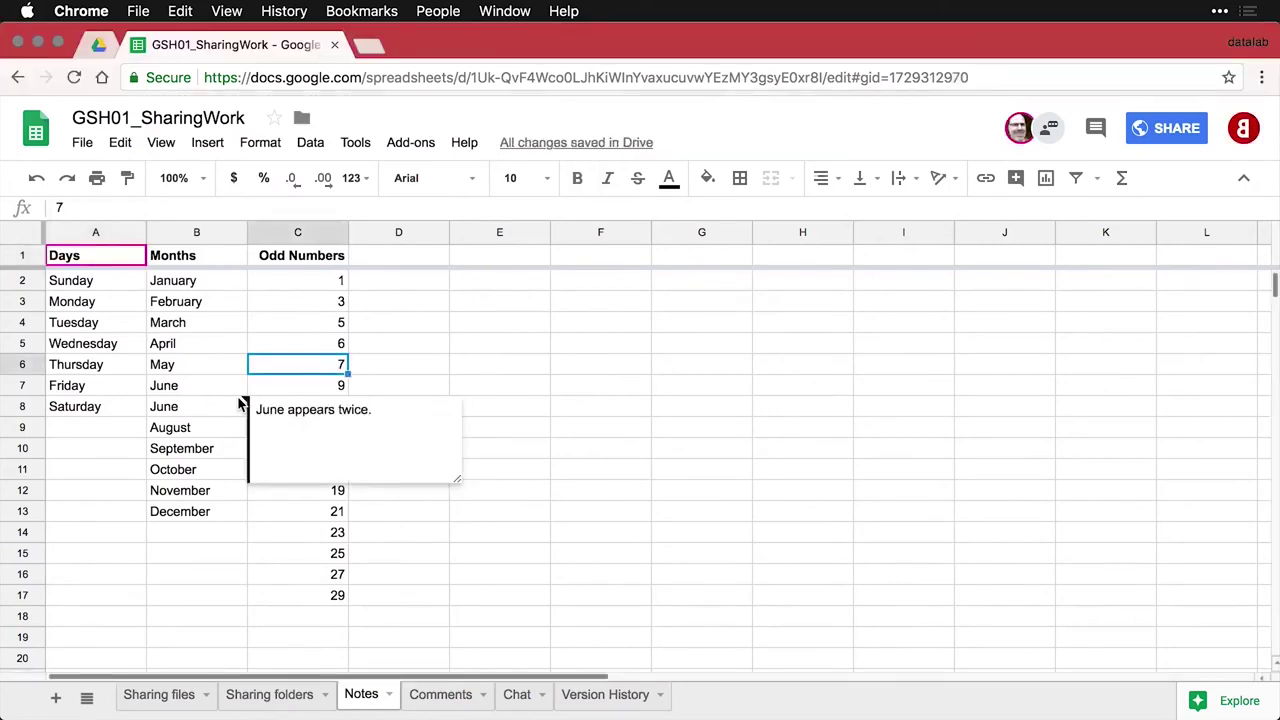
{"action": "left_click", "coordinate": [345, 338]}
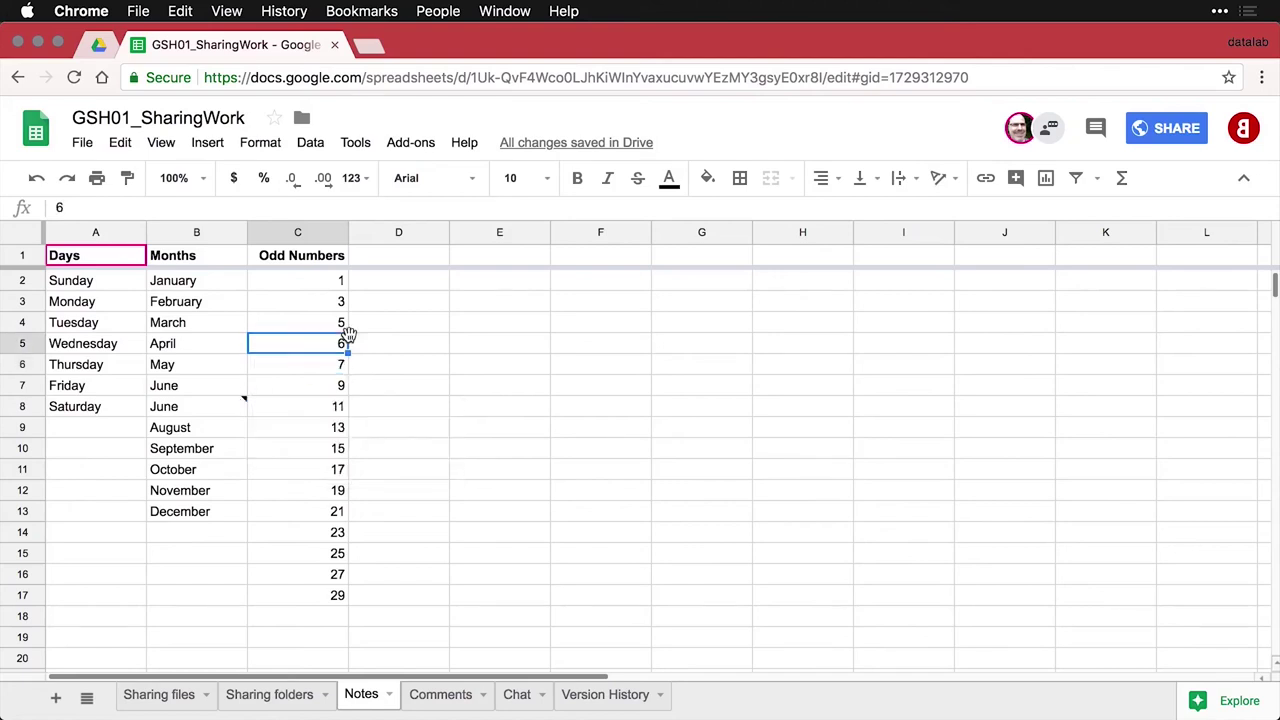
{"action": "key", "text": "super+grave"}
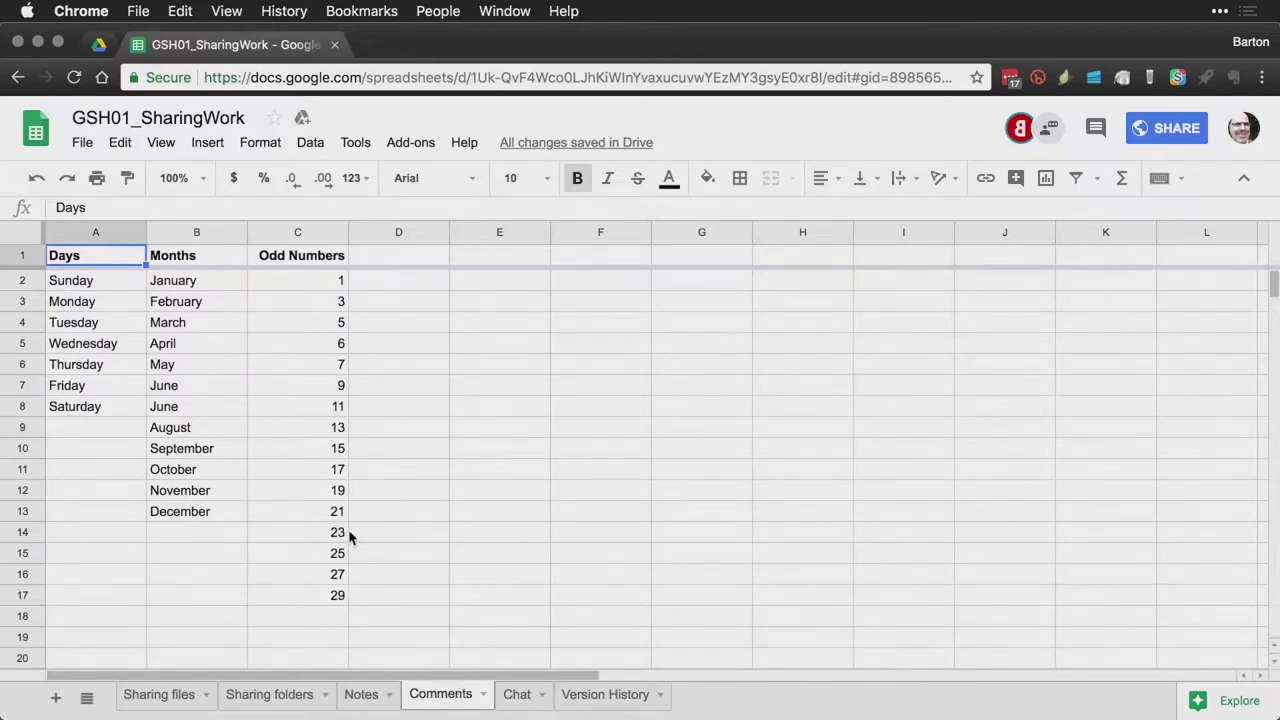
Post the comment 'Why is this repeated?' on the duplicate June in cell B8
{"action": "left_click", "coordinate": [206, 410]}
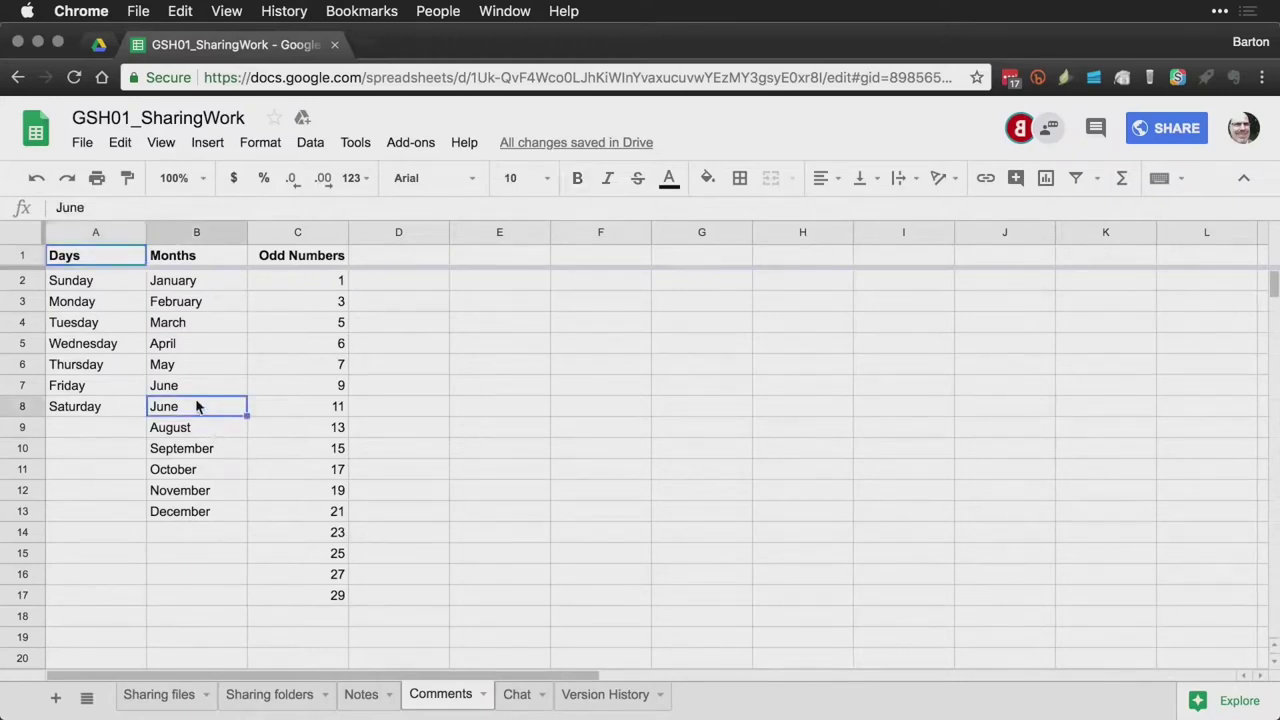
{"action": "left_click", "coordinate": [218, 146]}
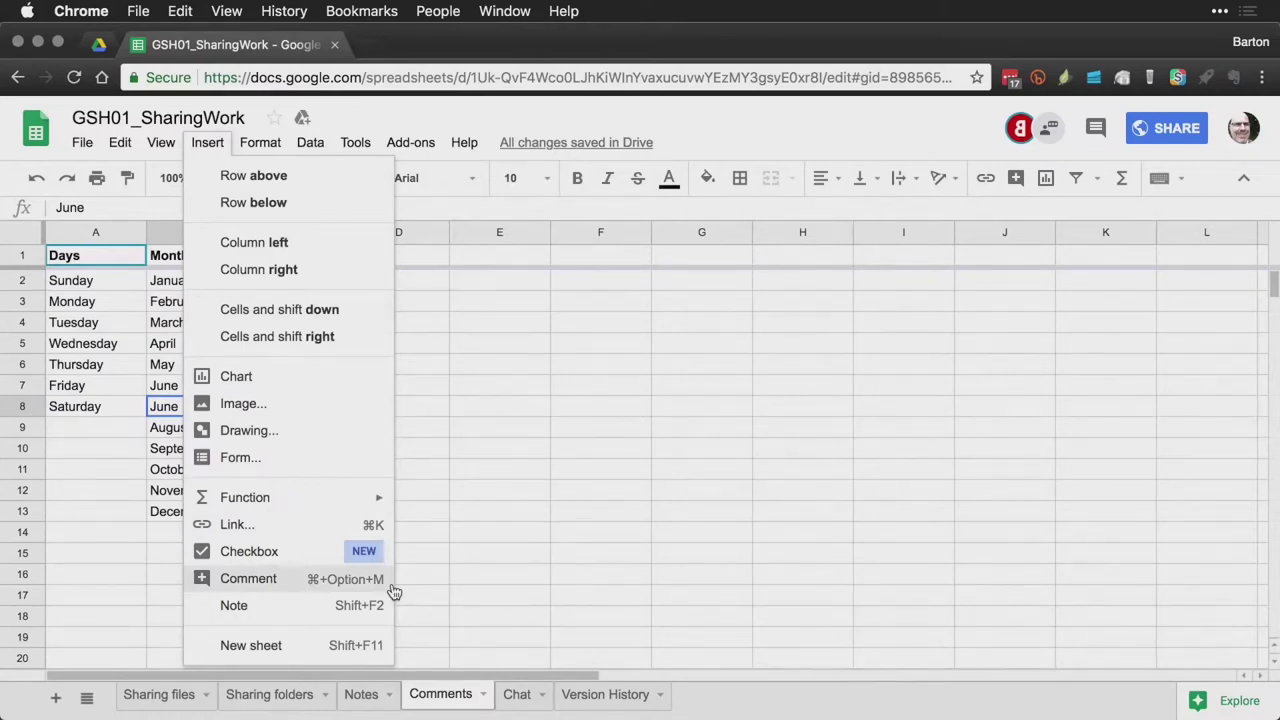
{"action": "left_click", "coordinate": [412, 578]}
{"action": "left_click", "coordinate": [197, 408]}
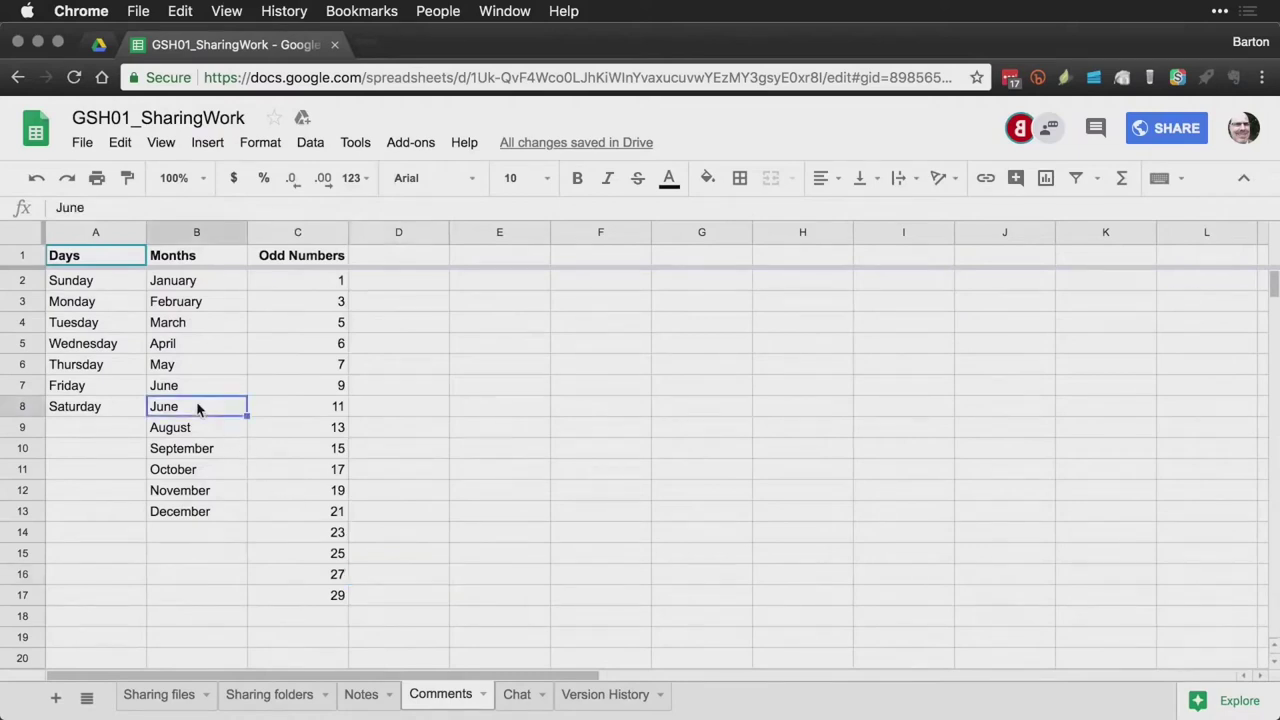
{"action": "right_click", "coordinate": [197, 408]}
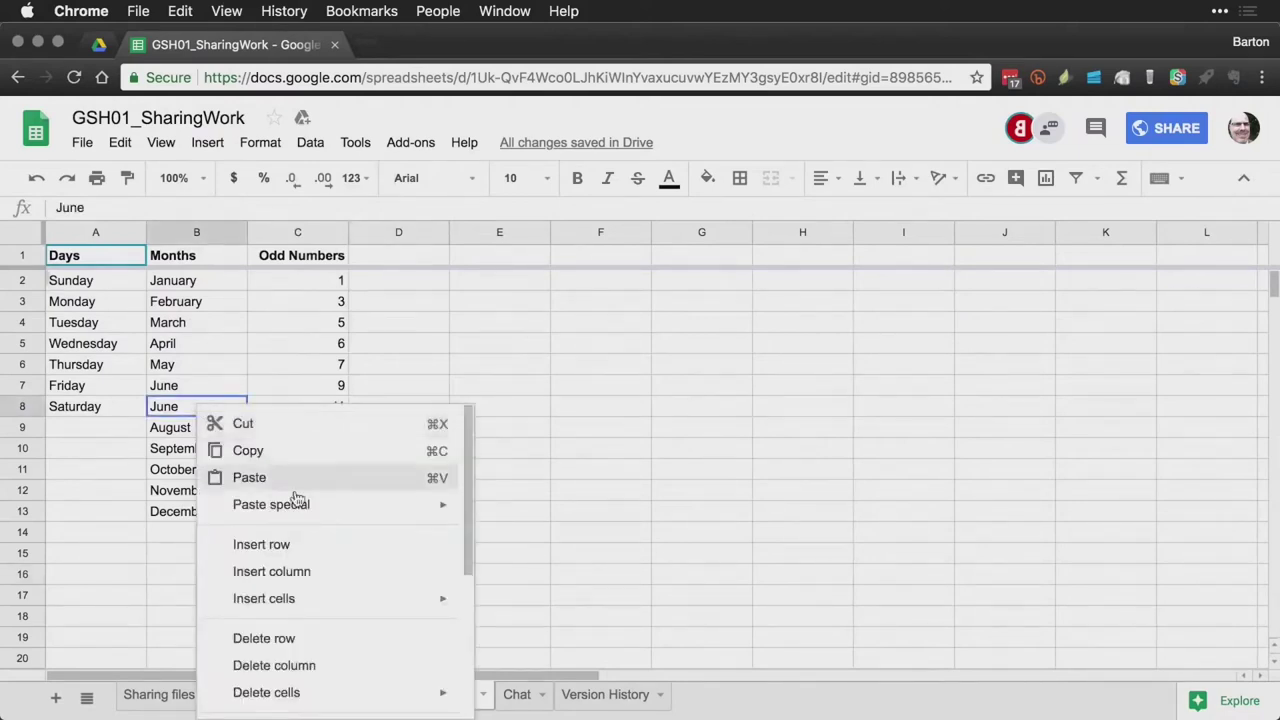
{"action": "scroll", "coordinate": [300, 491], "scroll_direction": "down", "scroll_amount": 5}
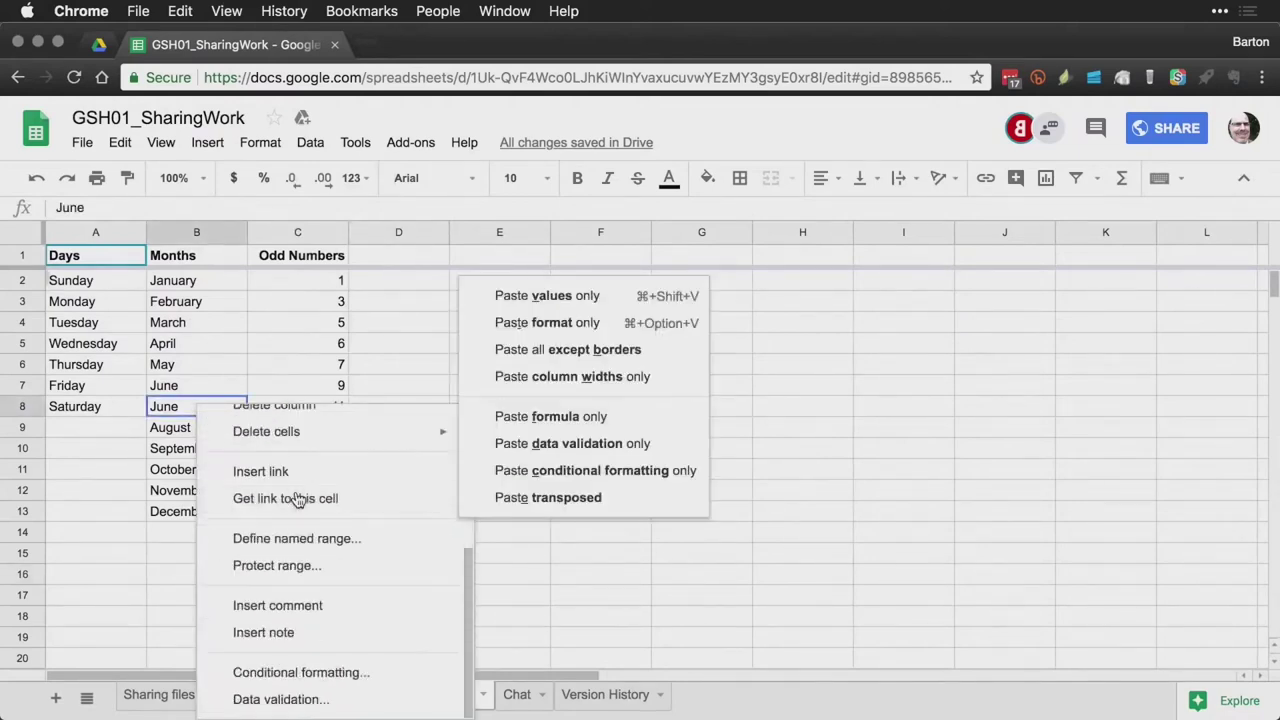
{"action": "left_click", "coordinate": [306, 606]}
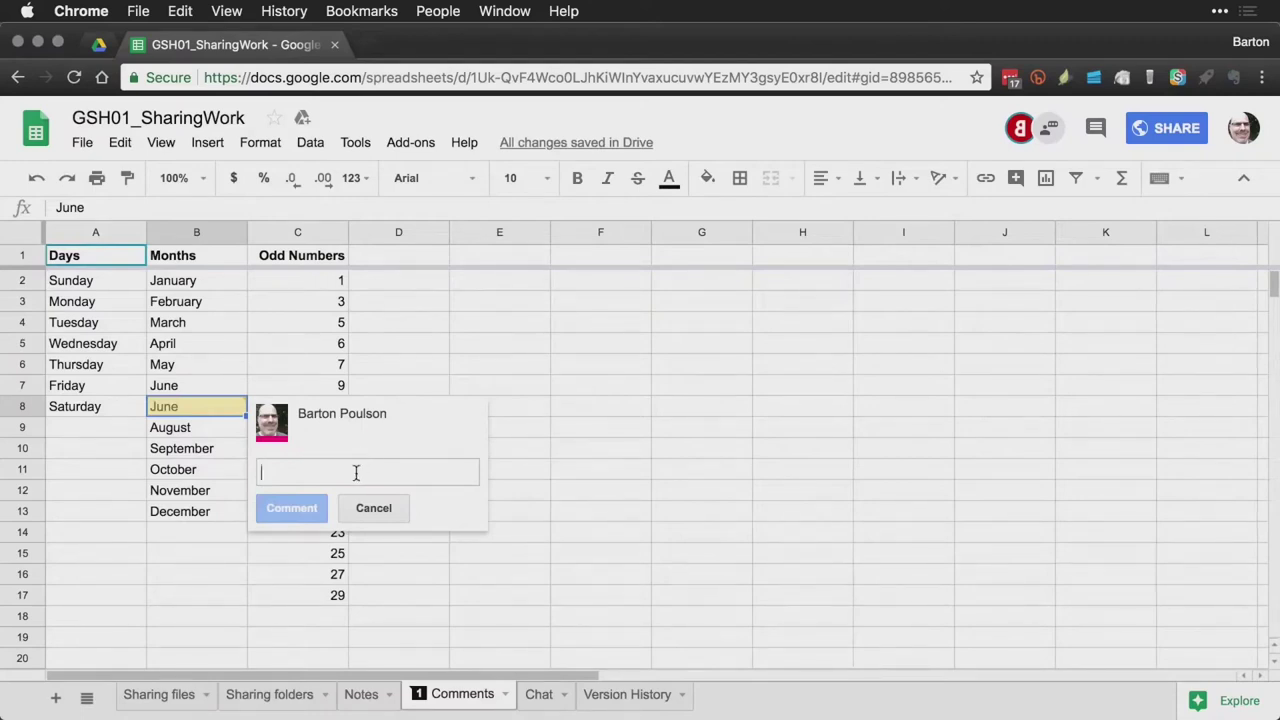
{"action": "type", "text": "Why is this r"}
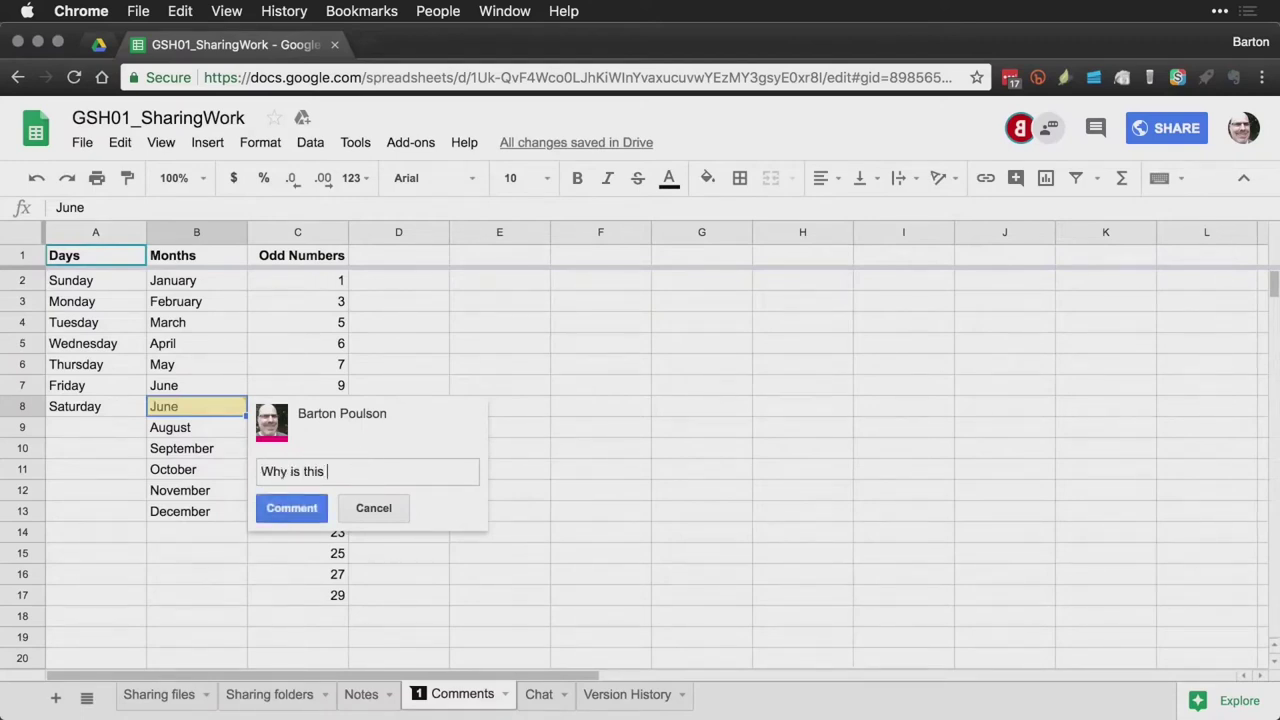
{"action": "type", "text": "epeated?"}
{"action": "key", "text": "ctrl+Return"}
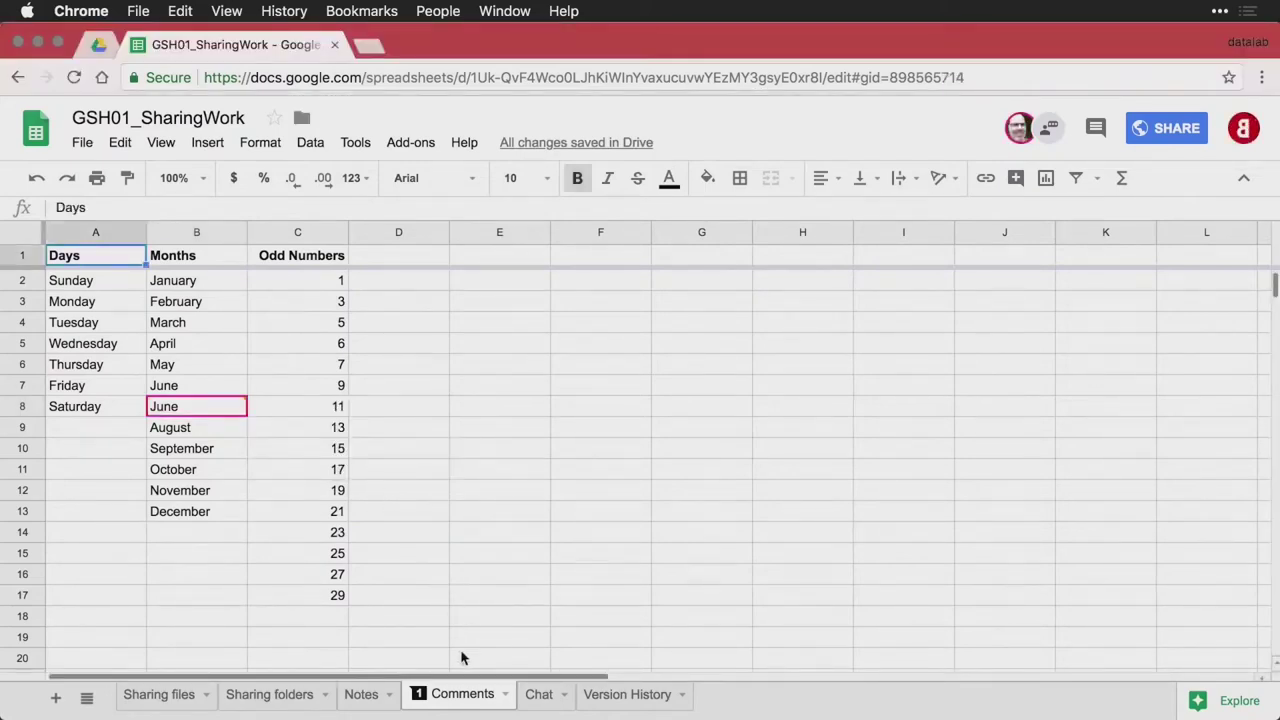
Answer the B8 comment with 'Because June was so good we wanted it twice.'
{"action": "left_click", "coordinate": [420, 695]}
{"action": "mouse_move", "coordinate": [240, 412]}
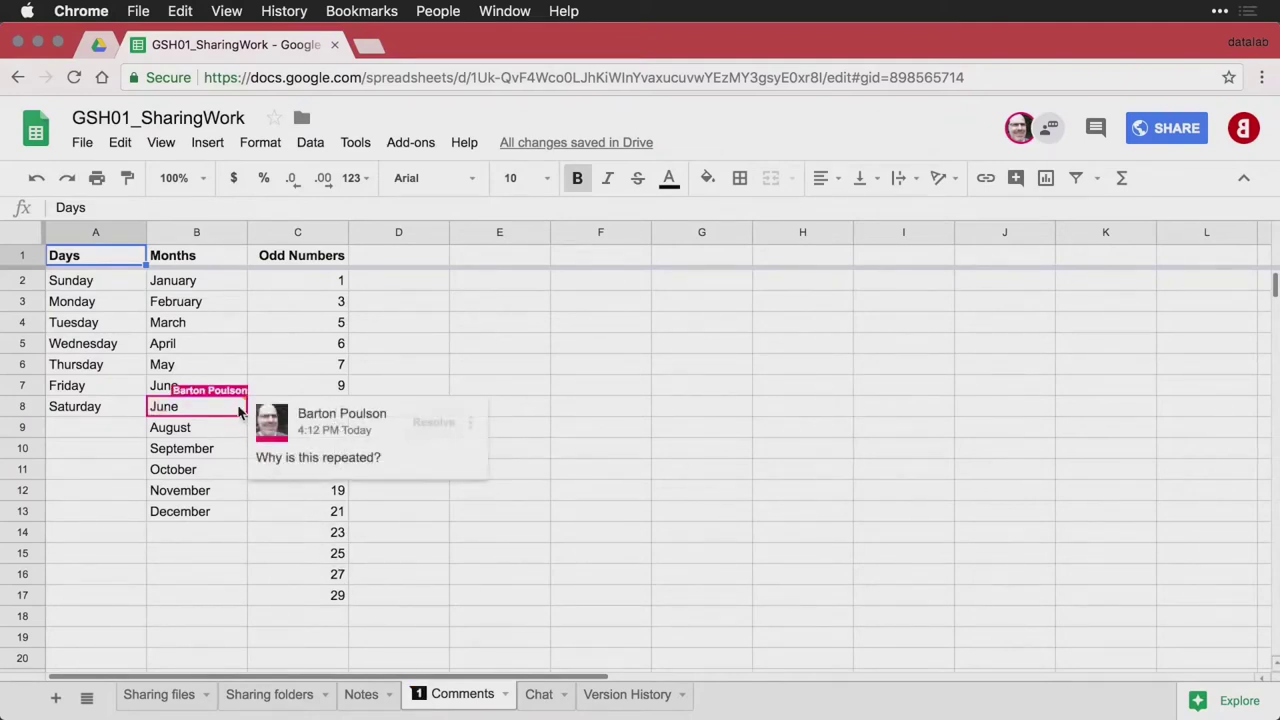
{"action": "left_click", "coordinate": [348, 465]}
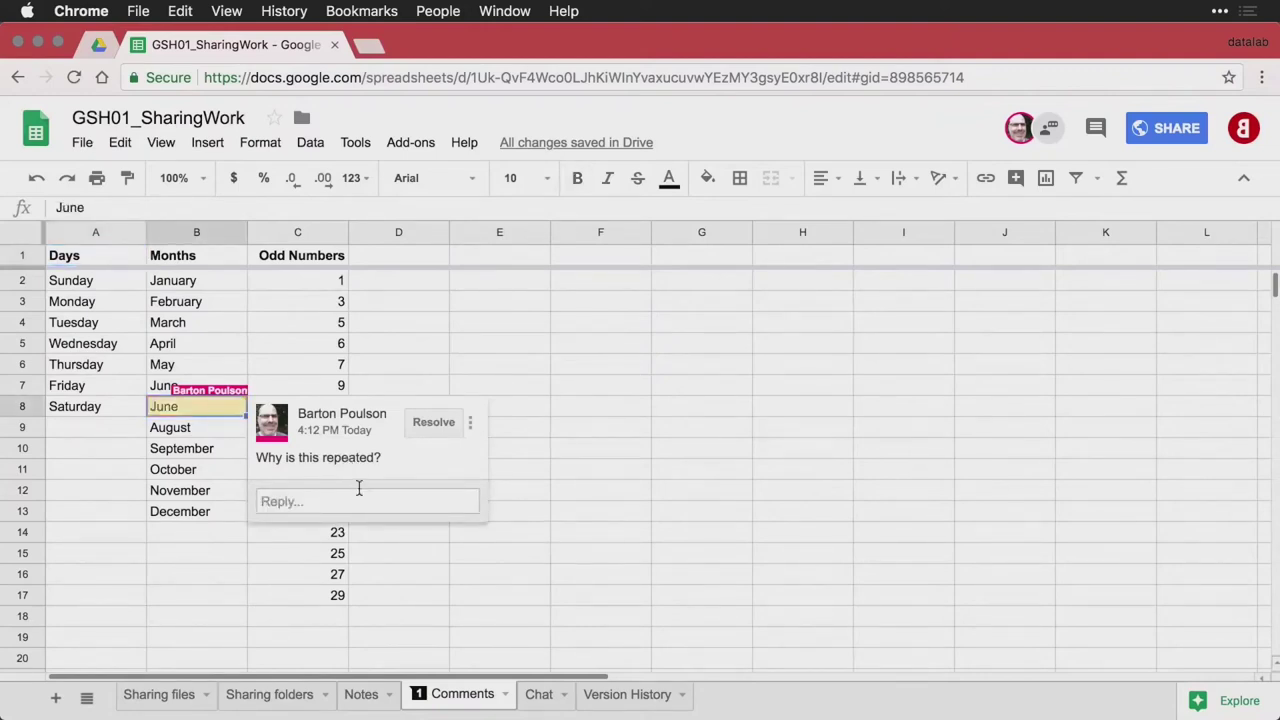
{"action": "left_click", "coordinate": [361, 505]}
{"action": "type", "text": "Be"}
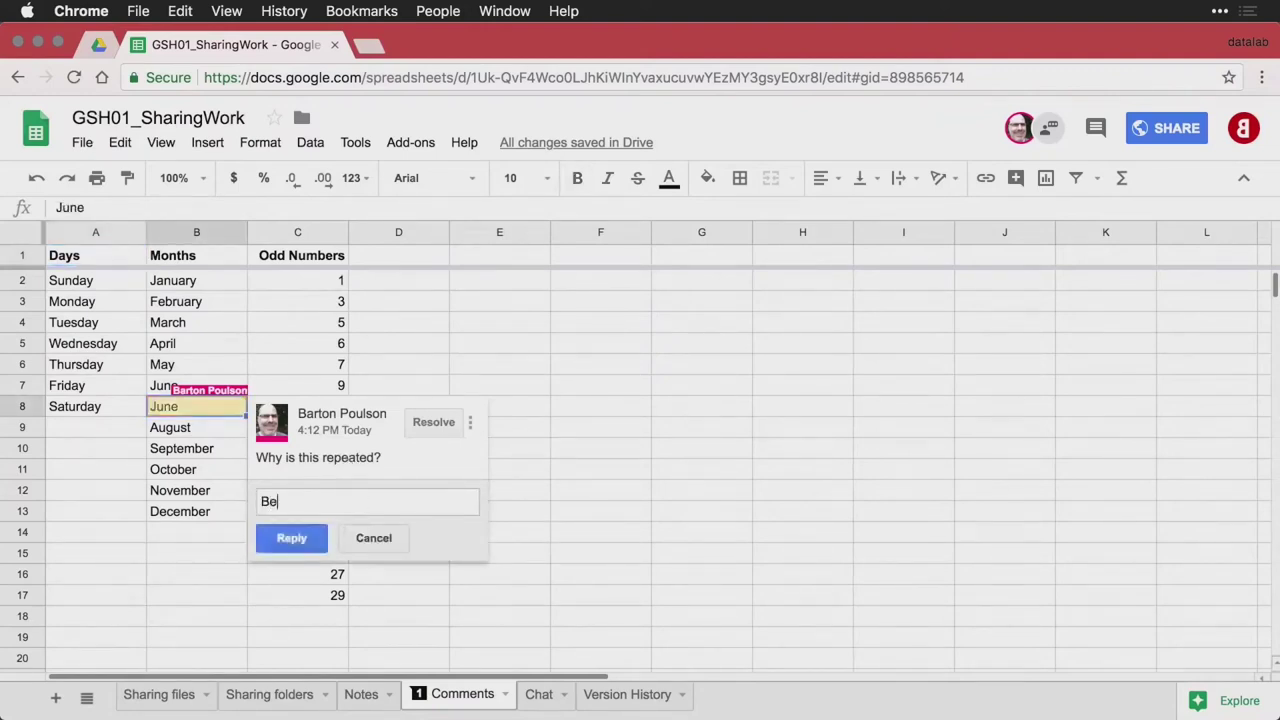
{"action": "type", "text": "cause June was so good we "}
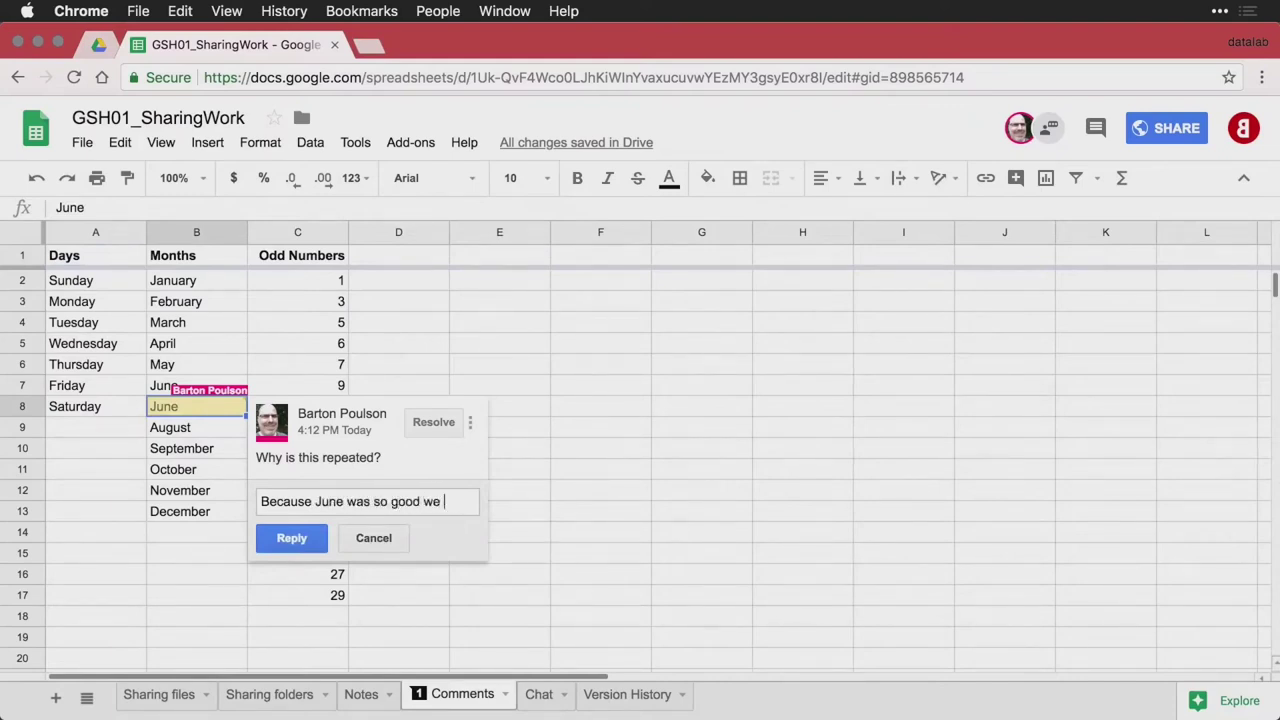
{"action": "type", "text": "wanted it twic"}
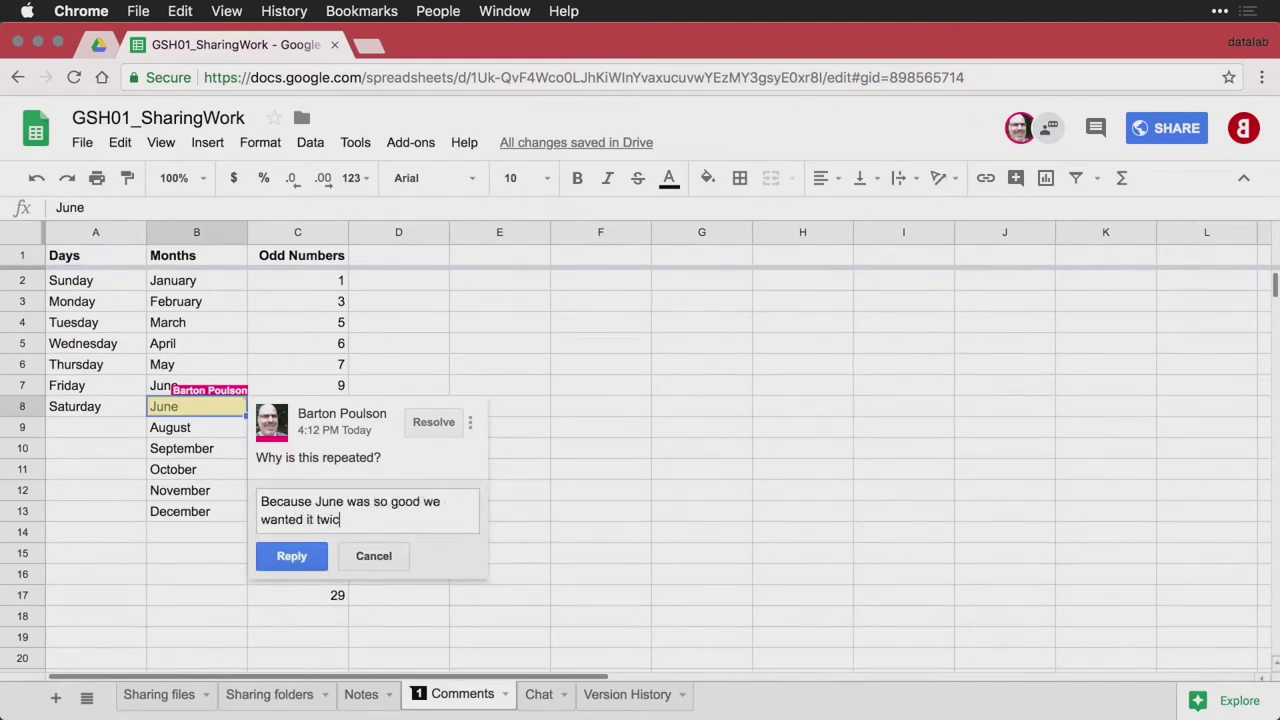
{"action": "type", "text": "e."}
{"action": "left_click", "coordinate": [302, 556]}
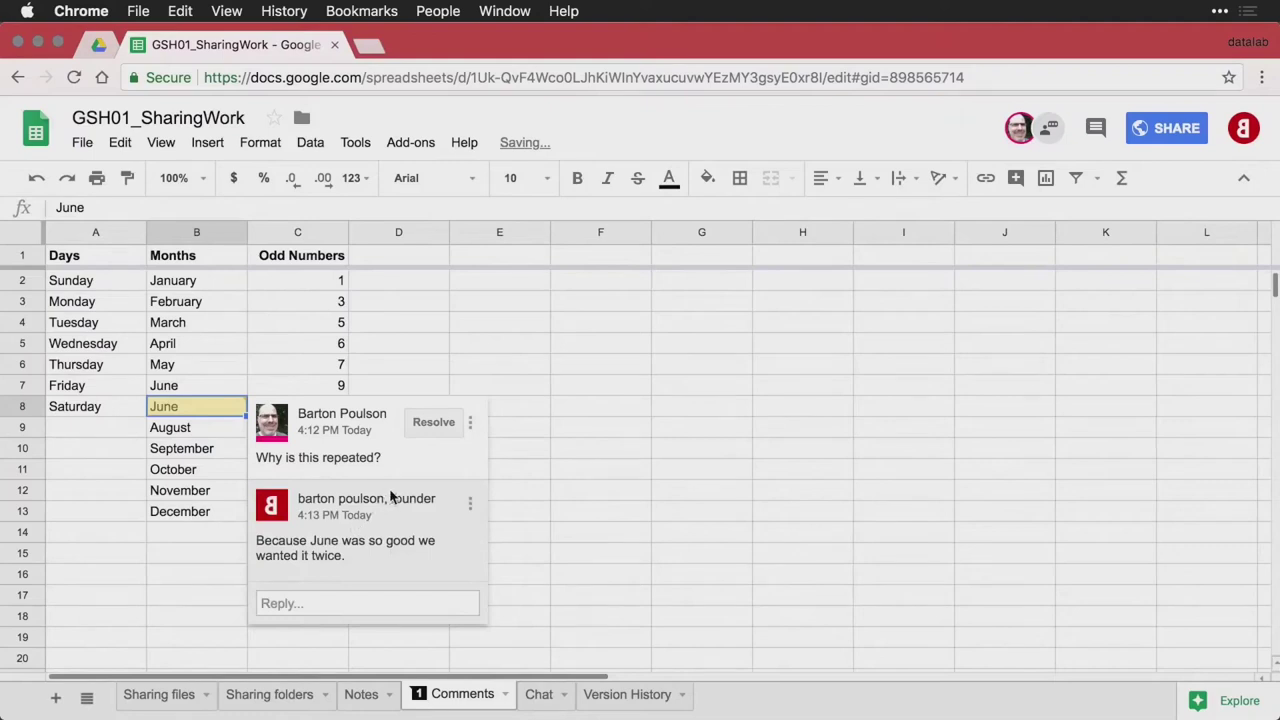
{"action": "mouse_move", "coordinate": [390, 498]}
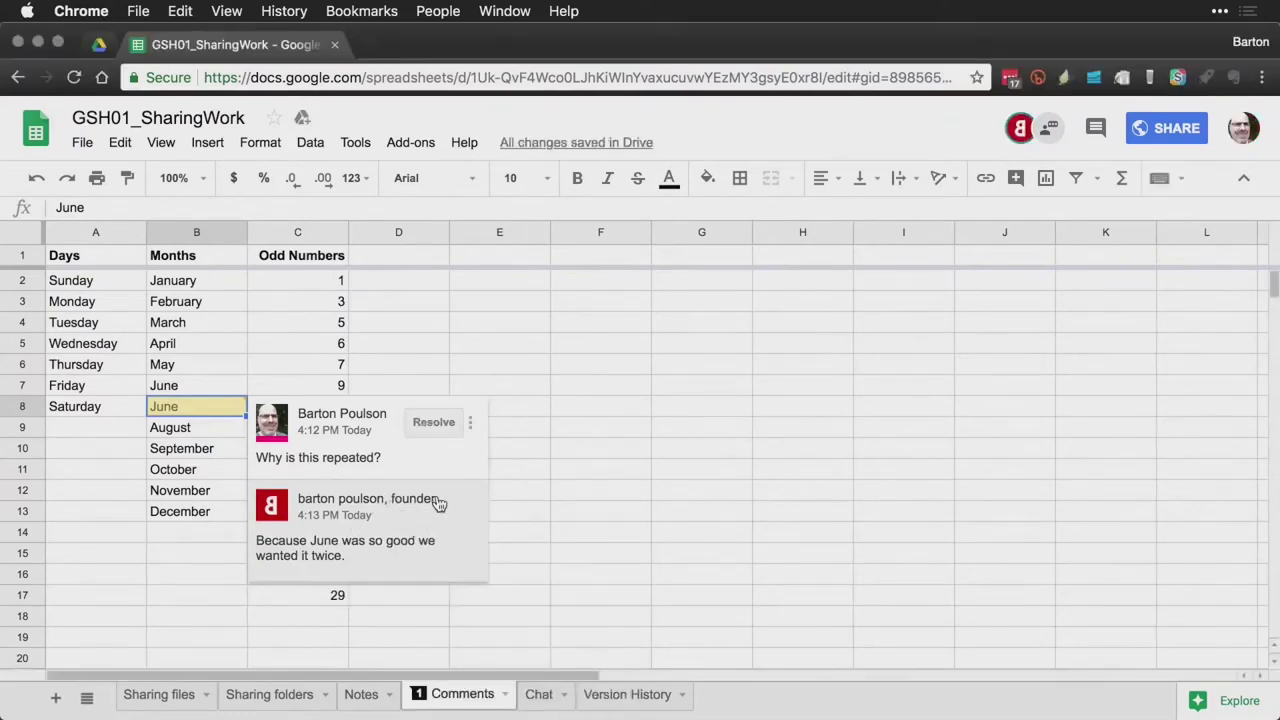
{"action": "mouse_move", "coordinate": [359, 505]}
{"action": "left_click", "coordinate": [383, 556]}
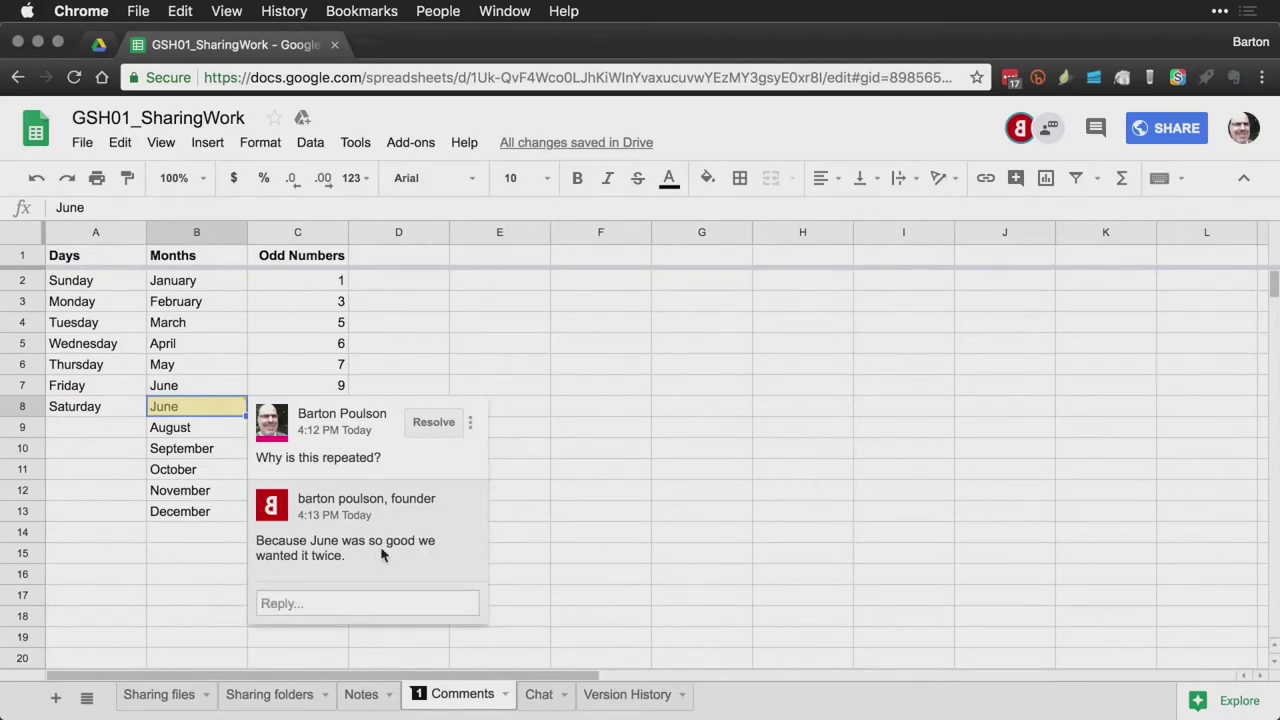
{"action": "left_click", "coordinate": [346, 603]}
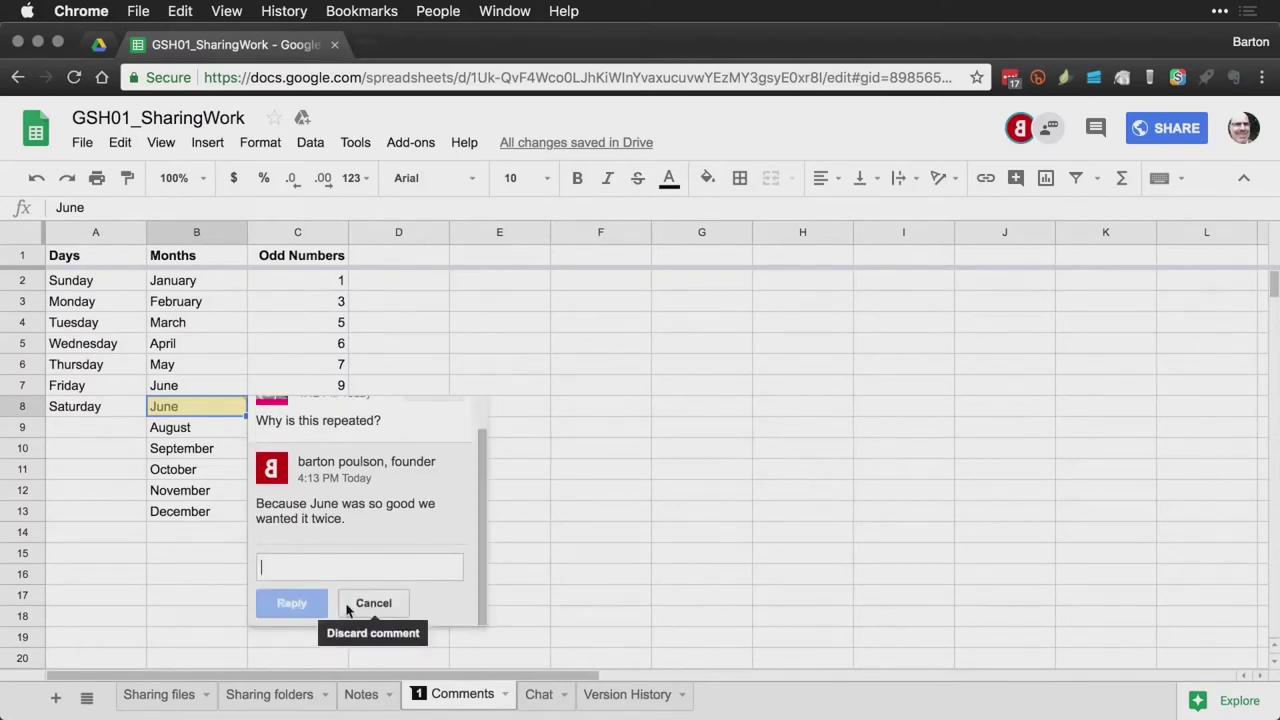
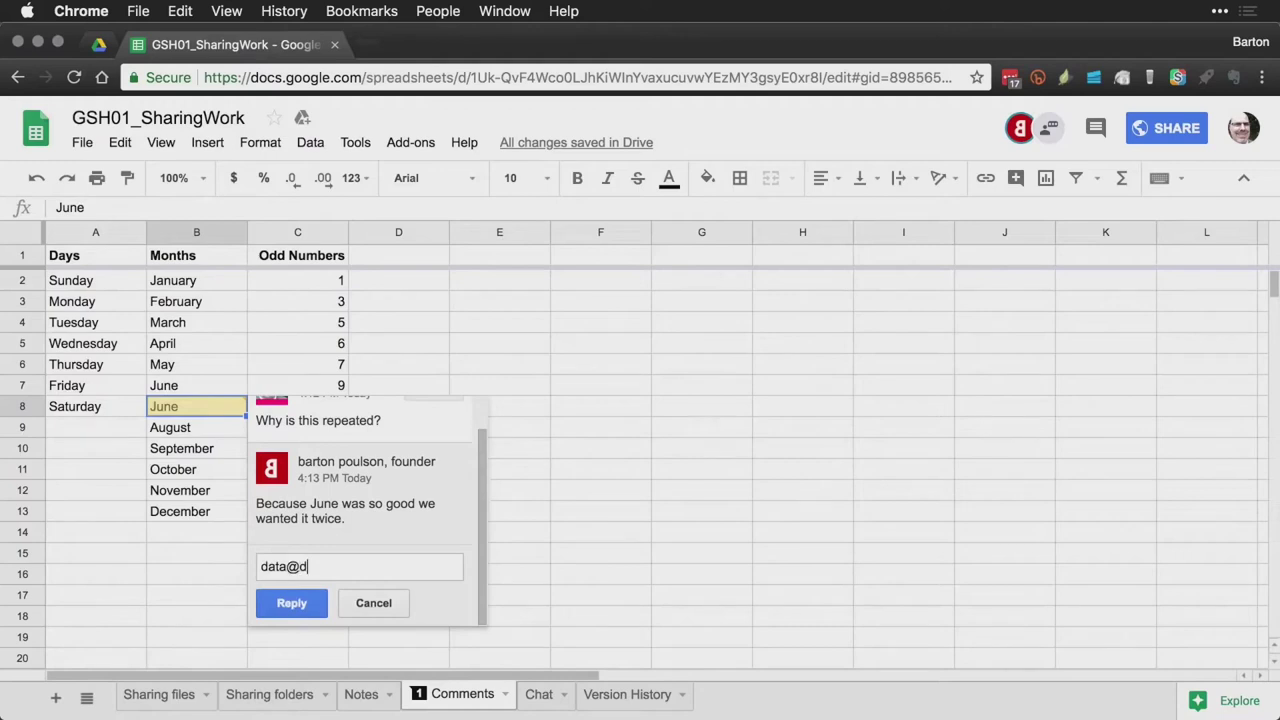
{"action": "key", "text": "BackSpace"}
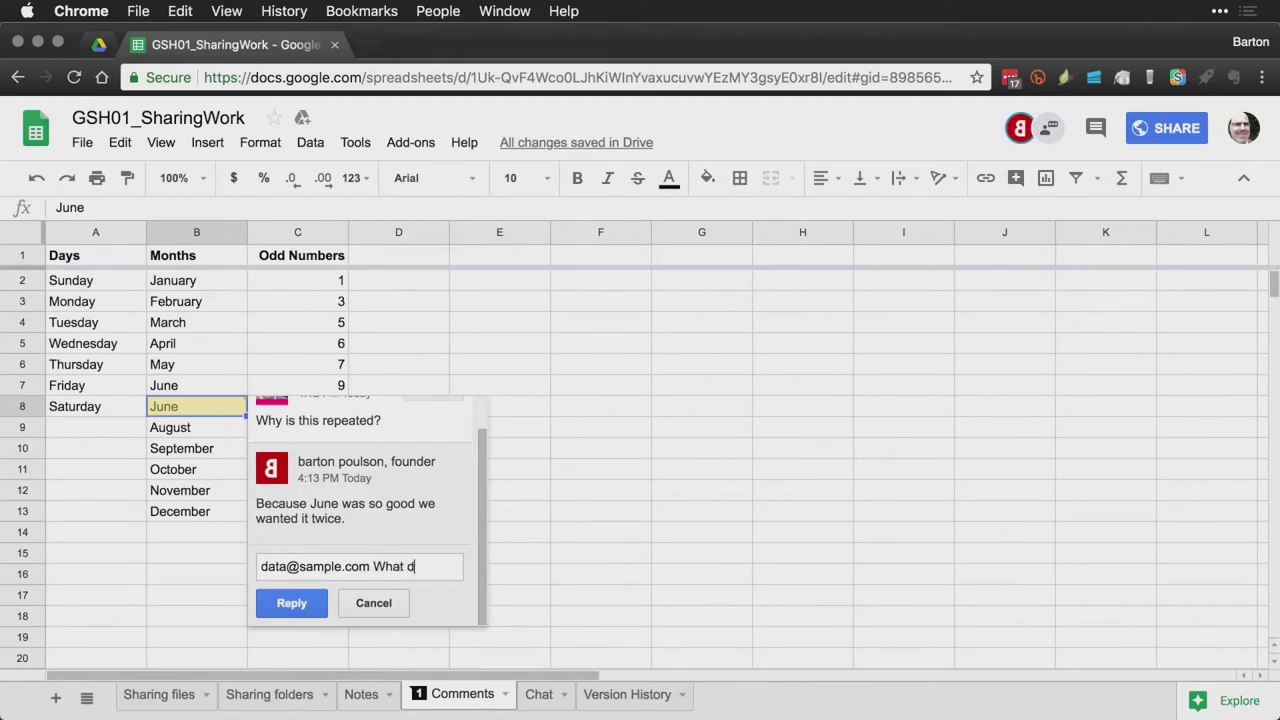
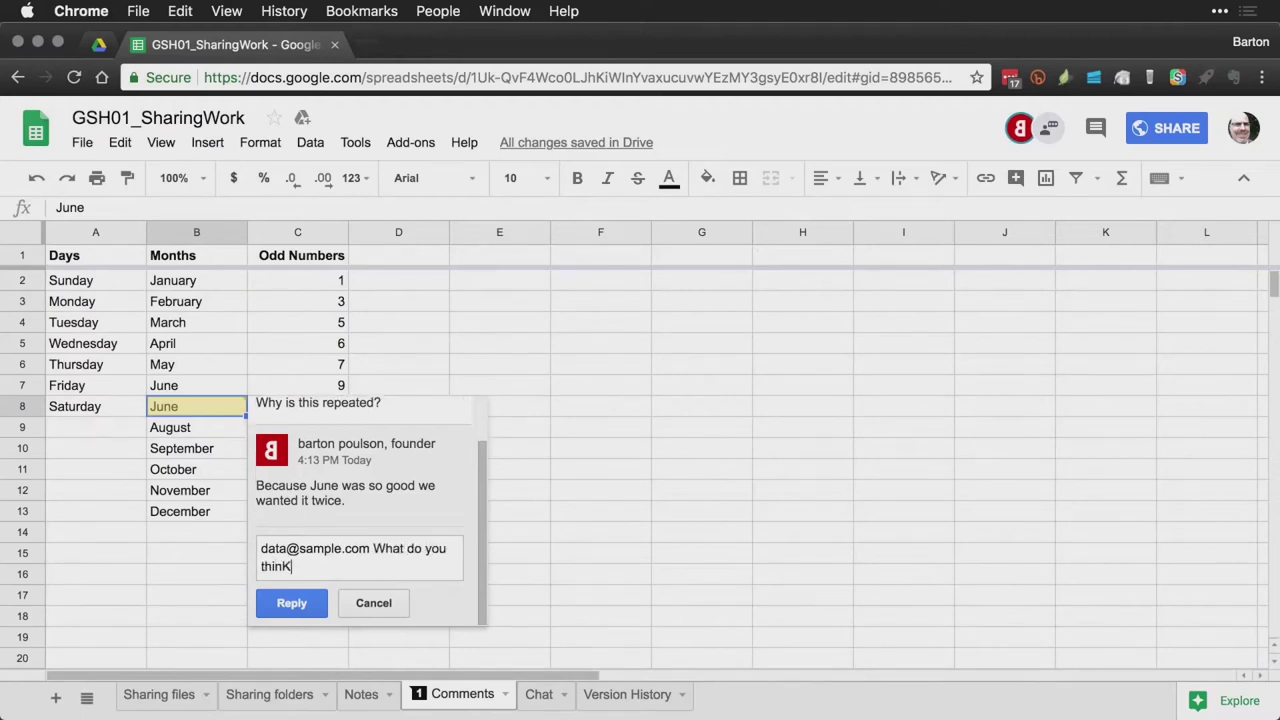
{"action": "key", "text": "BackSpace"}
{"action": "left_click", "coordinate": [373, 608]}
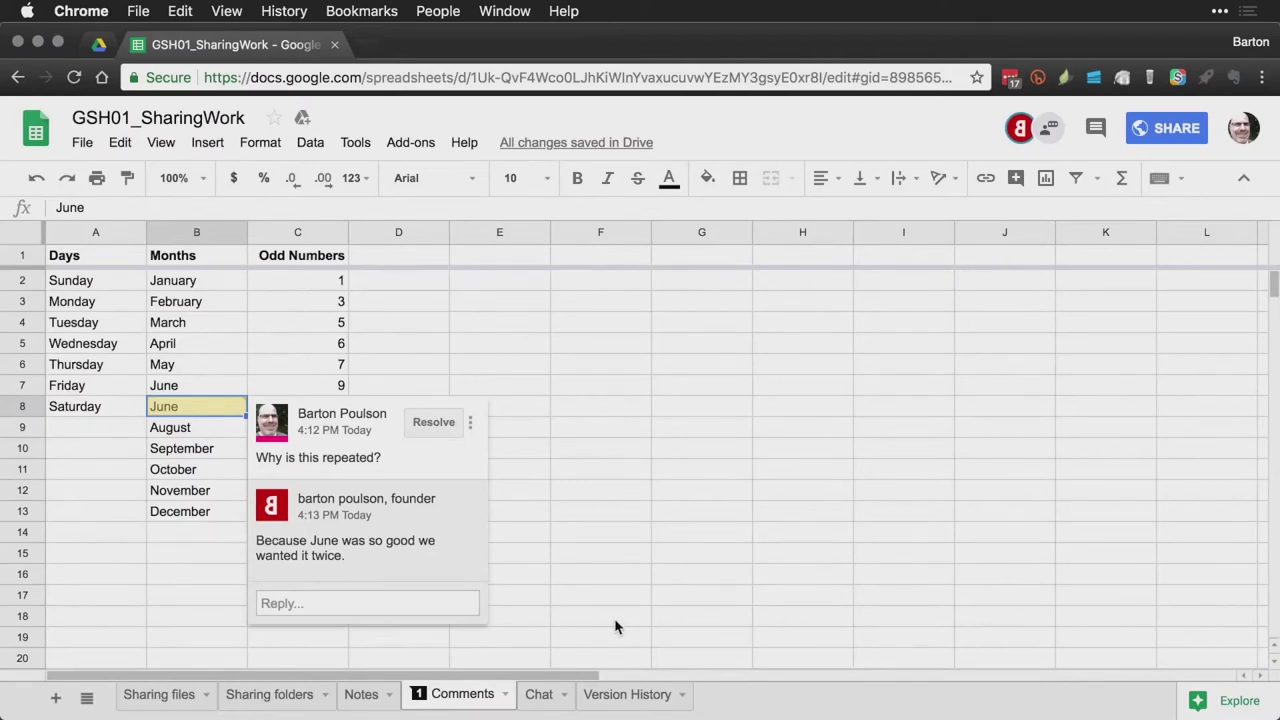
Replace the duplicate June in cell B8 with July
{"action": "left_click", "coordinate": [188, 414]}
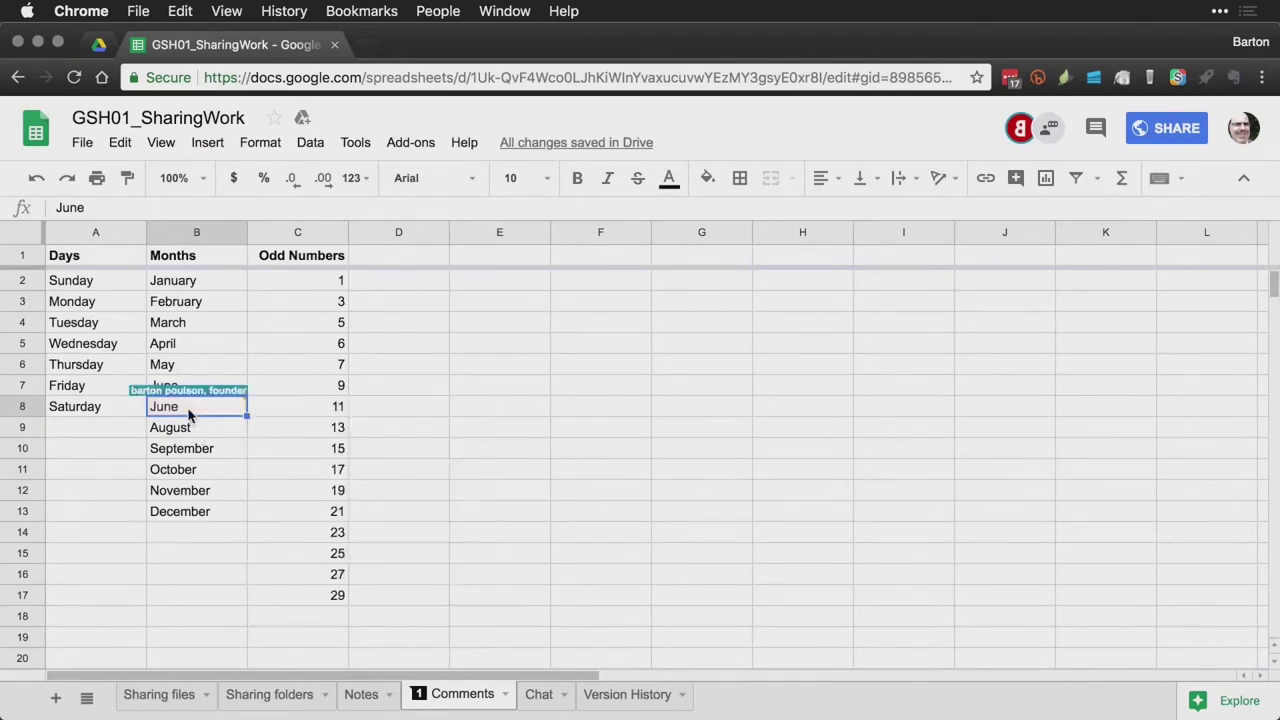
{"action": "type", "text": "July"}
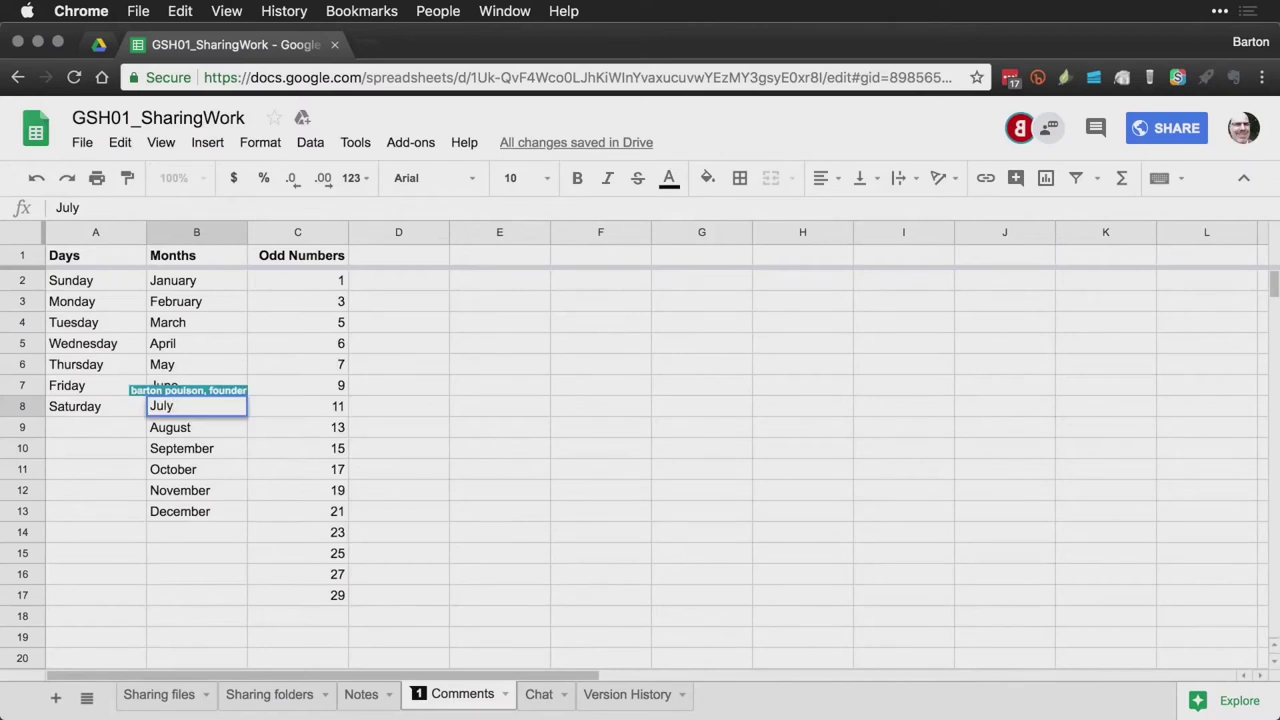
{"action": "key", "text": "Return"}
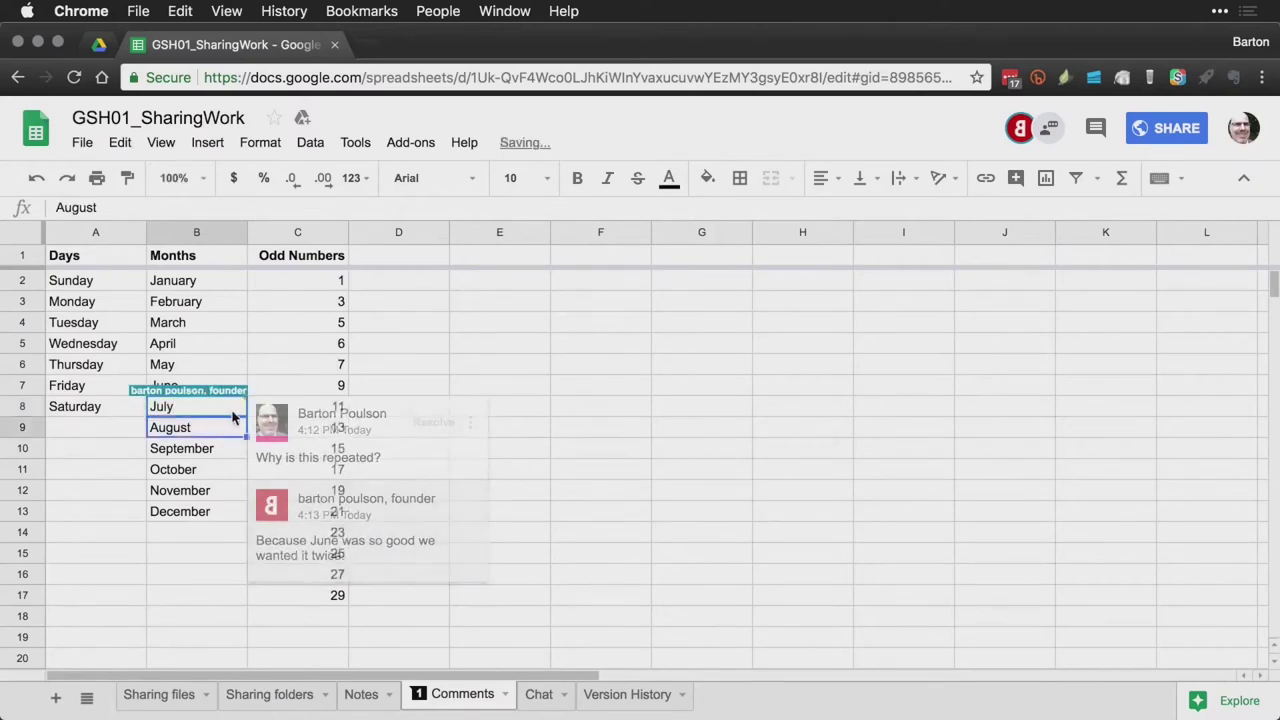
Resolve the B8 comment thread and switch to the other account's window
{"action": "left_click", "coordinate": [225, 407]}
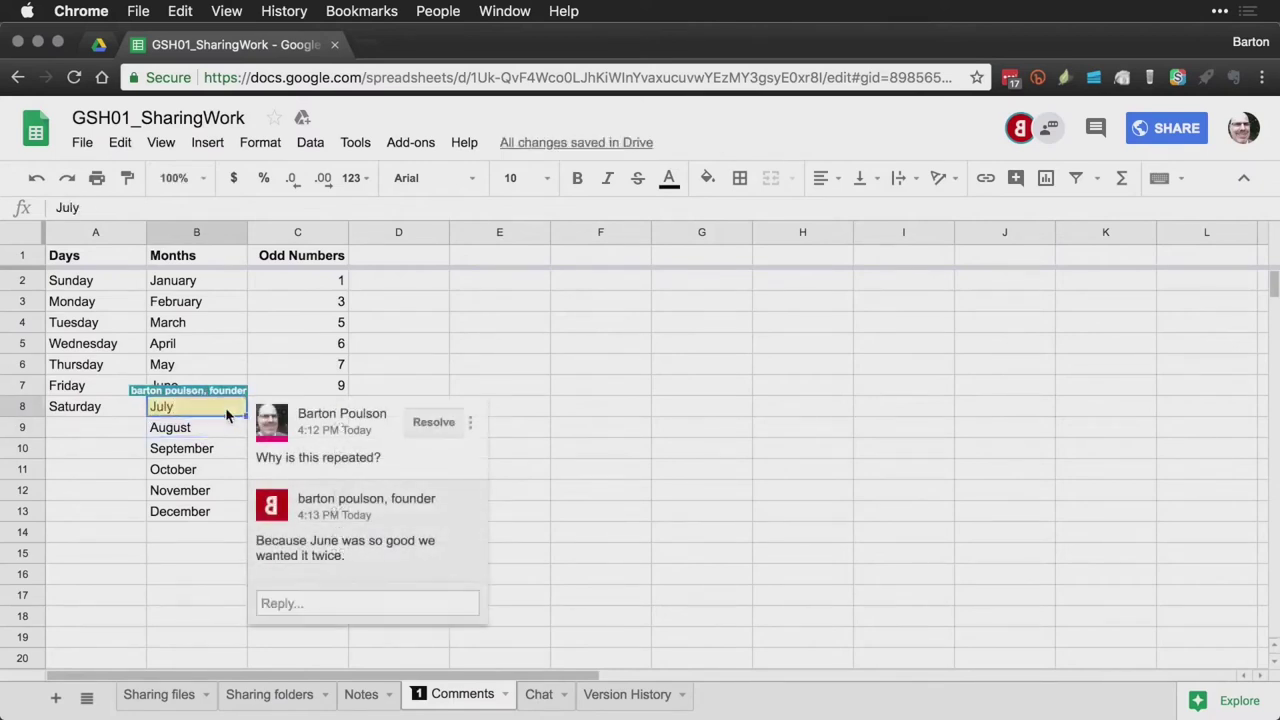
{"action": "left_click", "coordinate": [434, 422]}
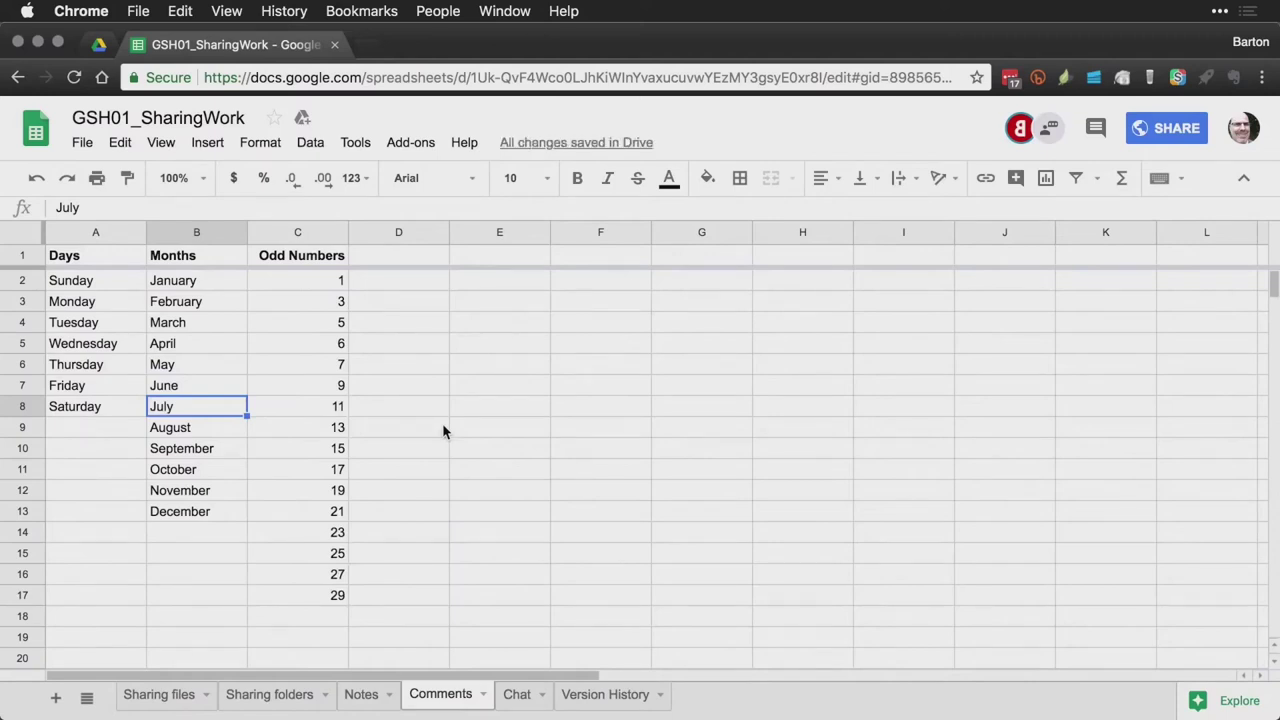
{"action": "key", "text": "super+grave"}
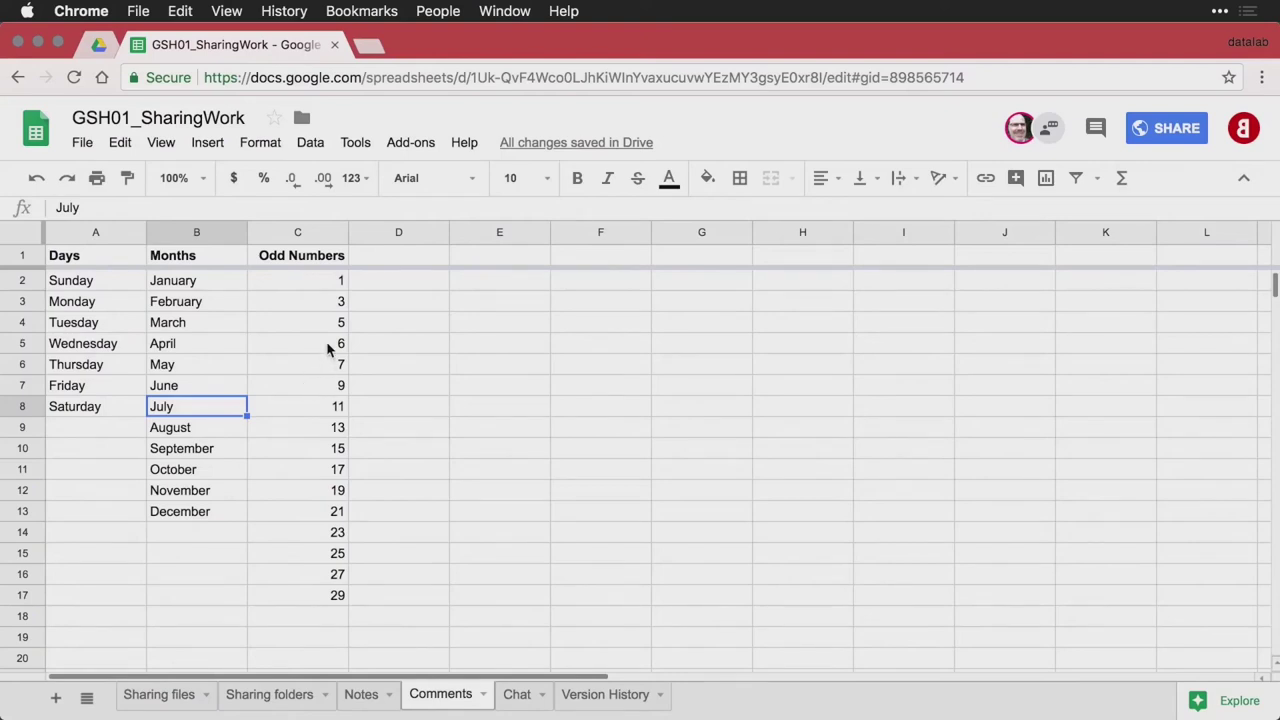
Comment 'This should not be here... it's not odd' on cell C5, which holds 6
{"action": "left_click", "coordinate": [328, 346]}
{"action": "right_click", "coordinate": [328, 346]}
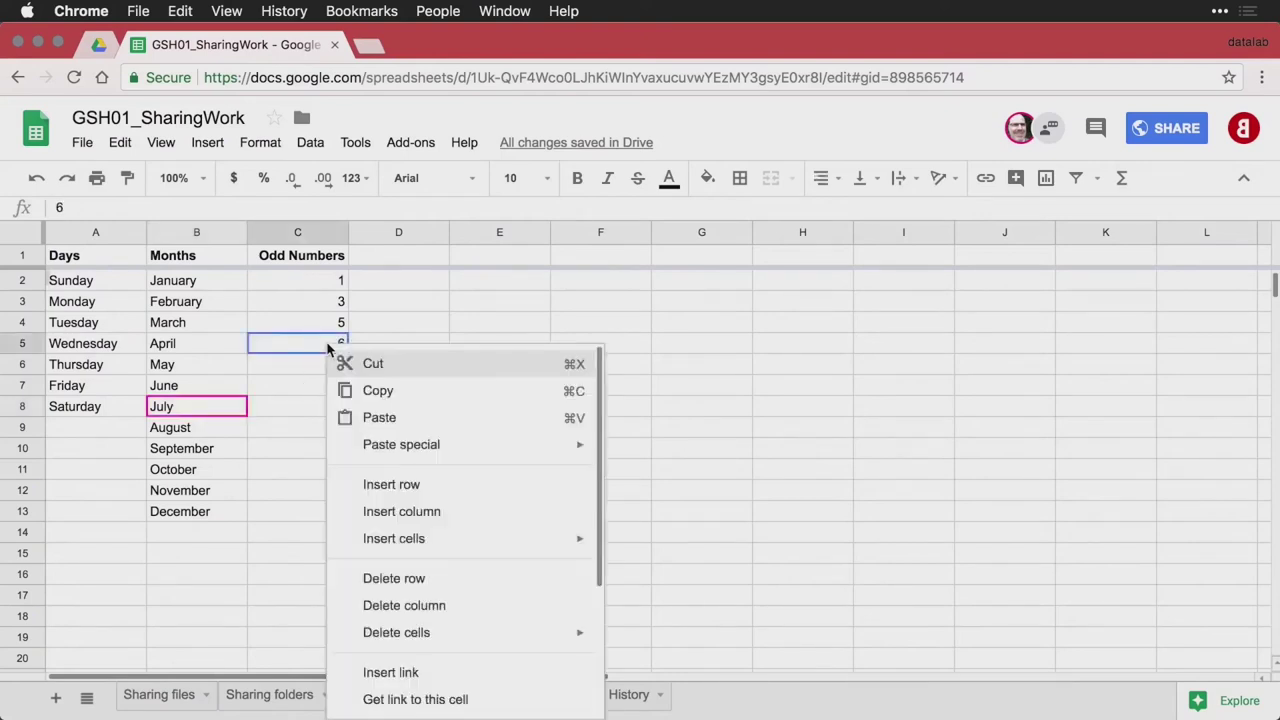
{"action": "scroll", "coordinate": [463, 511], "scroll_direction": "down", "scroll_amount": 3}
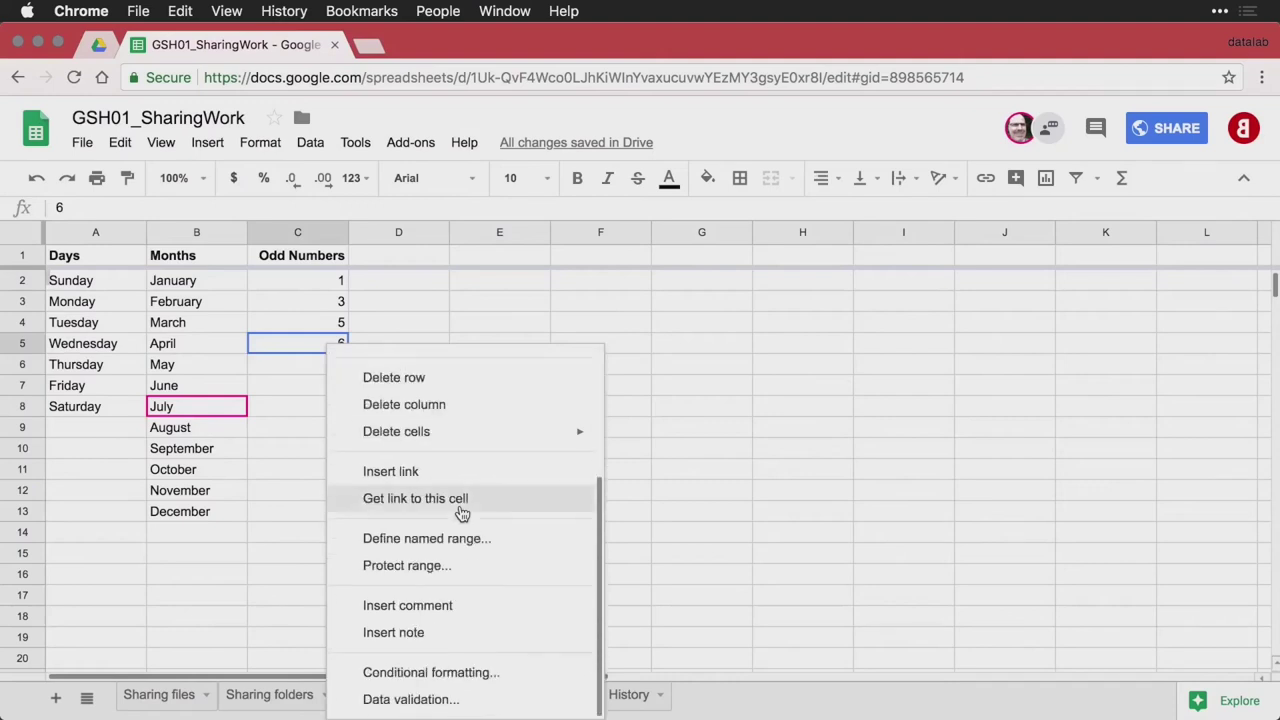
{"action": "left_click", "coordinate": [452, 603]}
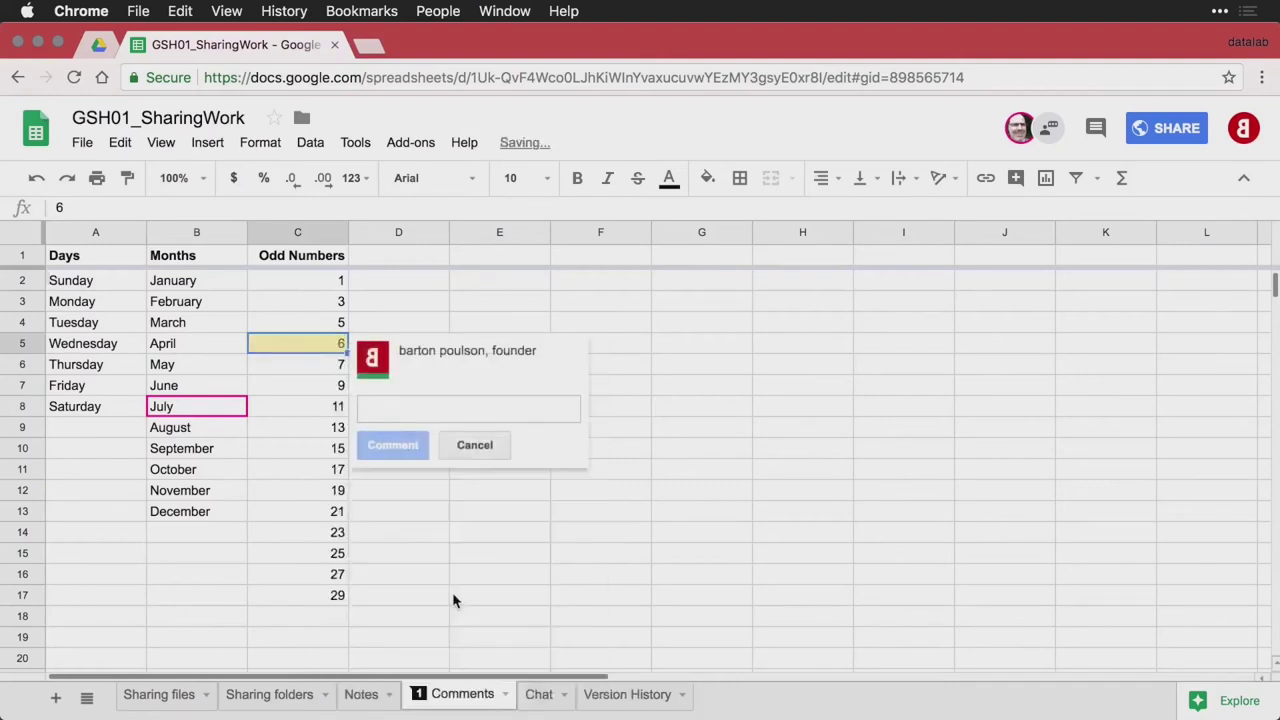
{"action": "type", "text": "This should "}
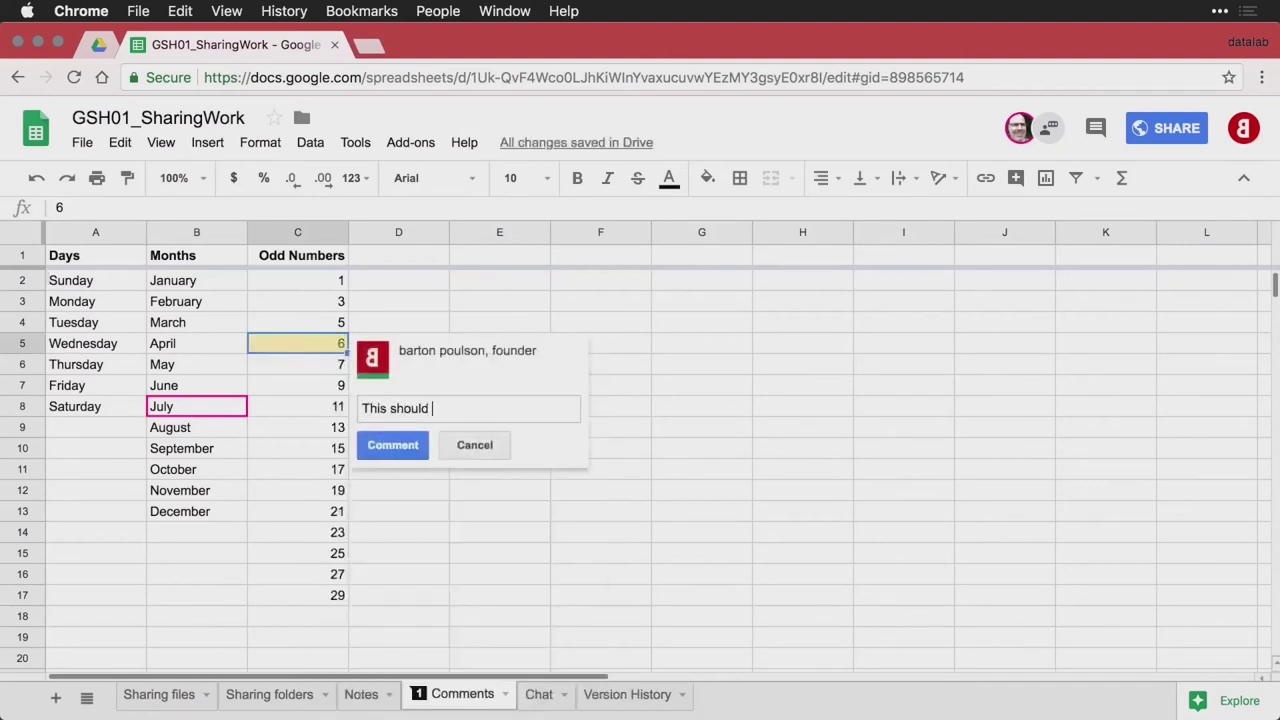
{"action": "type", "text": "not be here... it's not odd."}
{"action": "key", "text": "ctrl+Return"}
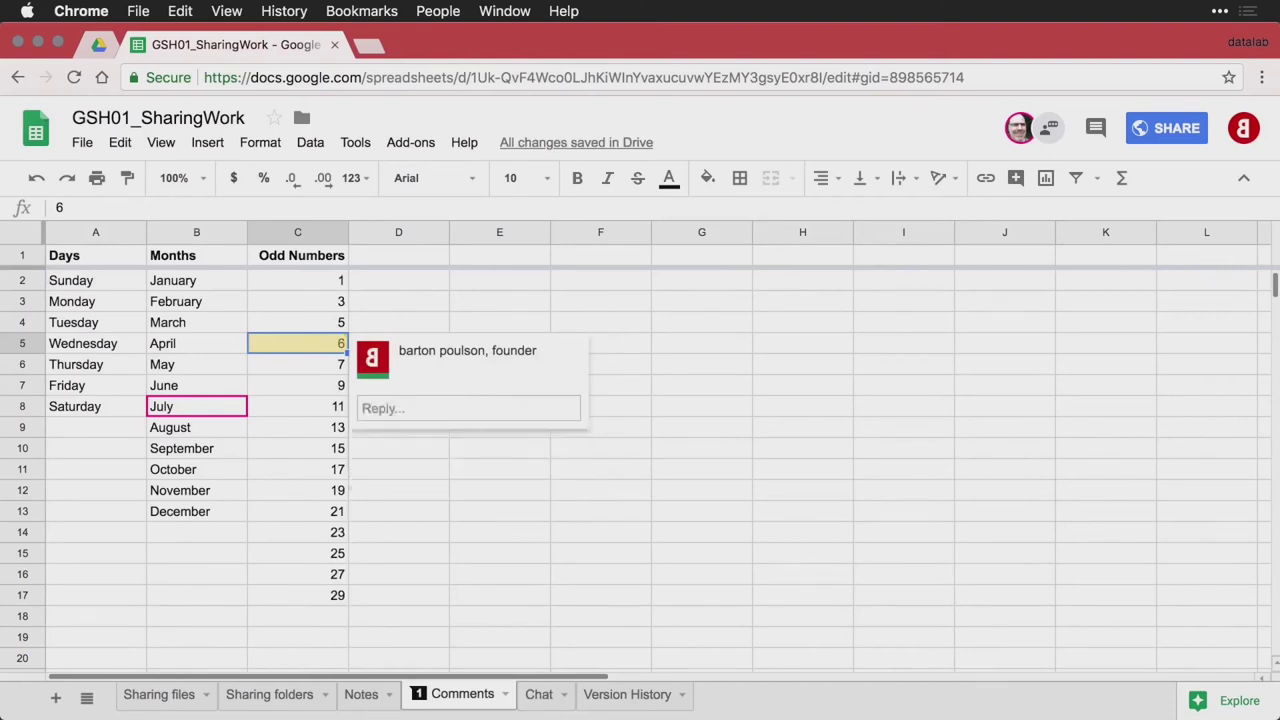
{"action": "left_click", "coordinate": [338, 468]}
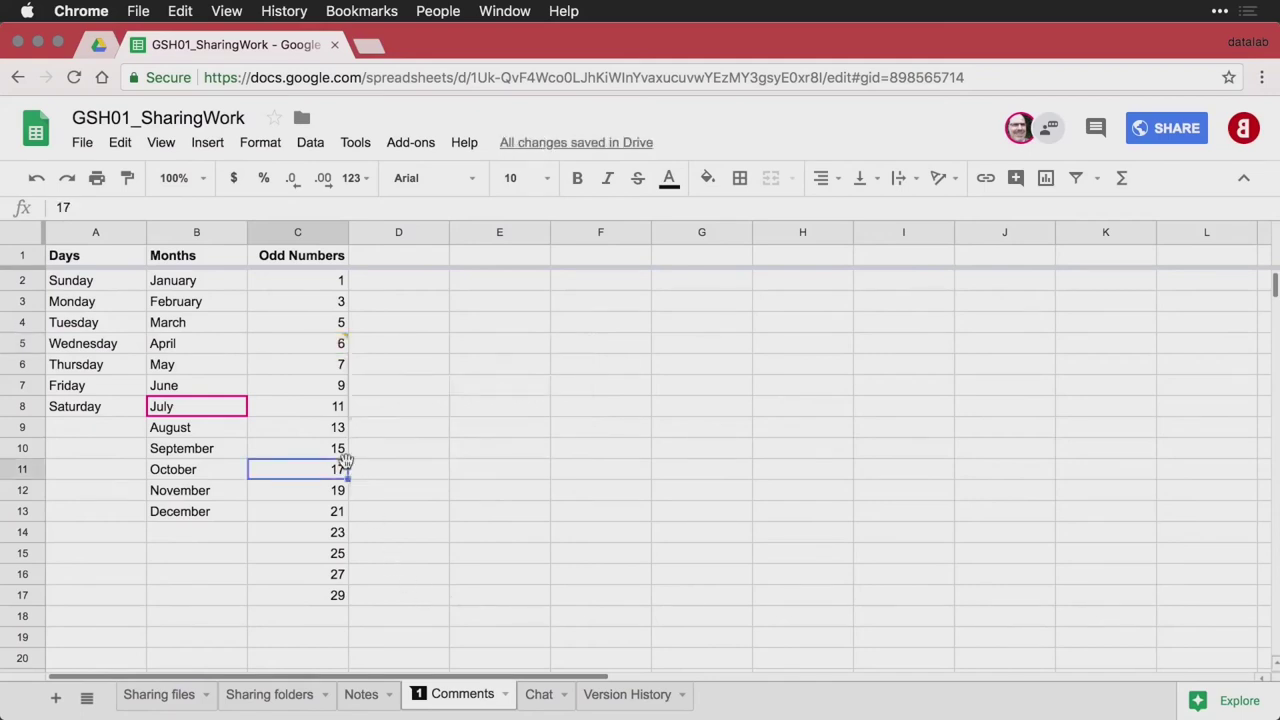
{"action": "mouse_move", "coordinate": [338, 345]}
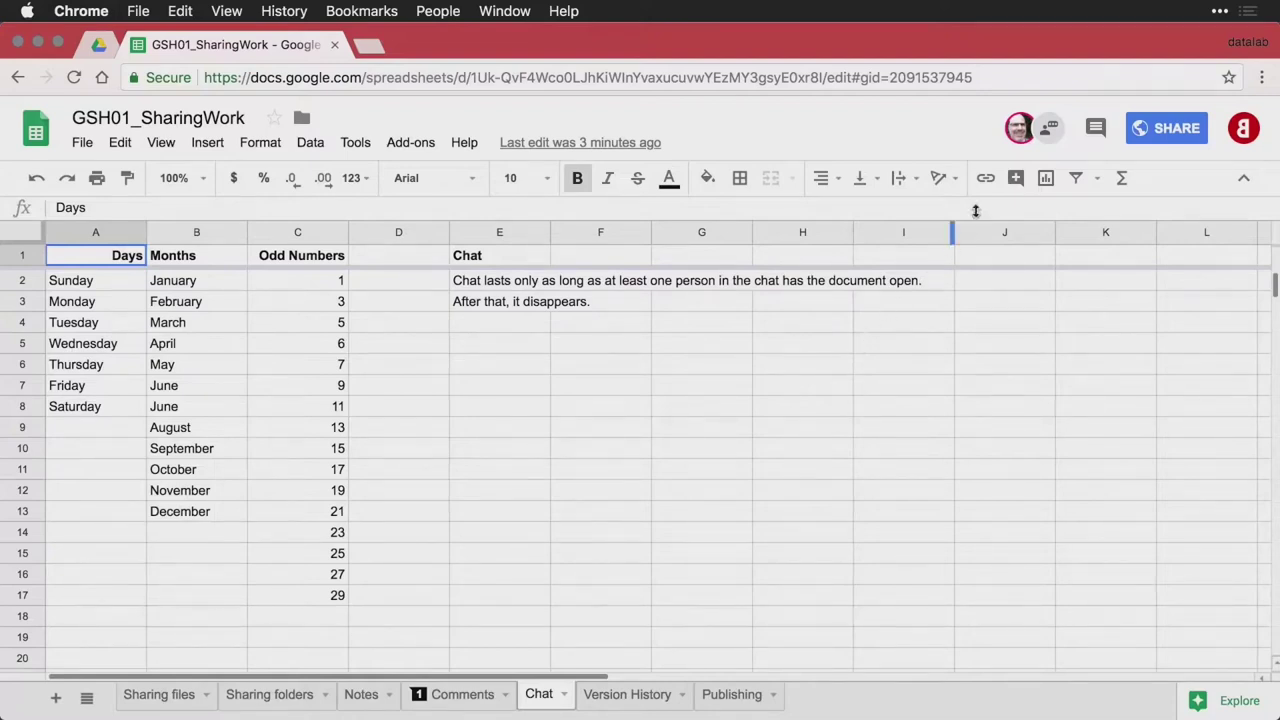
Send 'Hello!' in the sheet's chat and switch to the second account's window
{"action": "left_click", "coordinate": [1052, 130]}
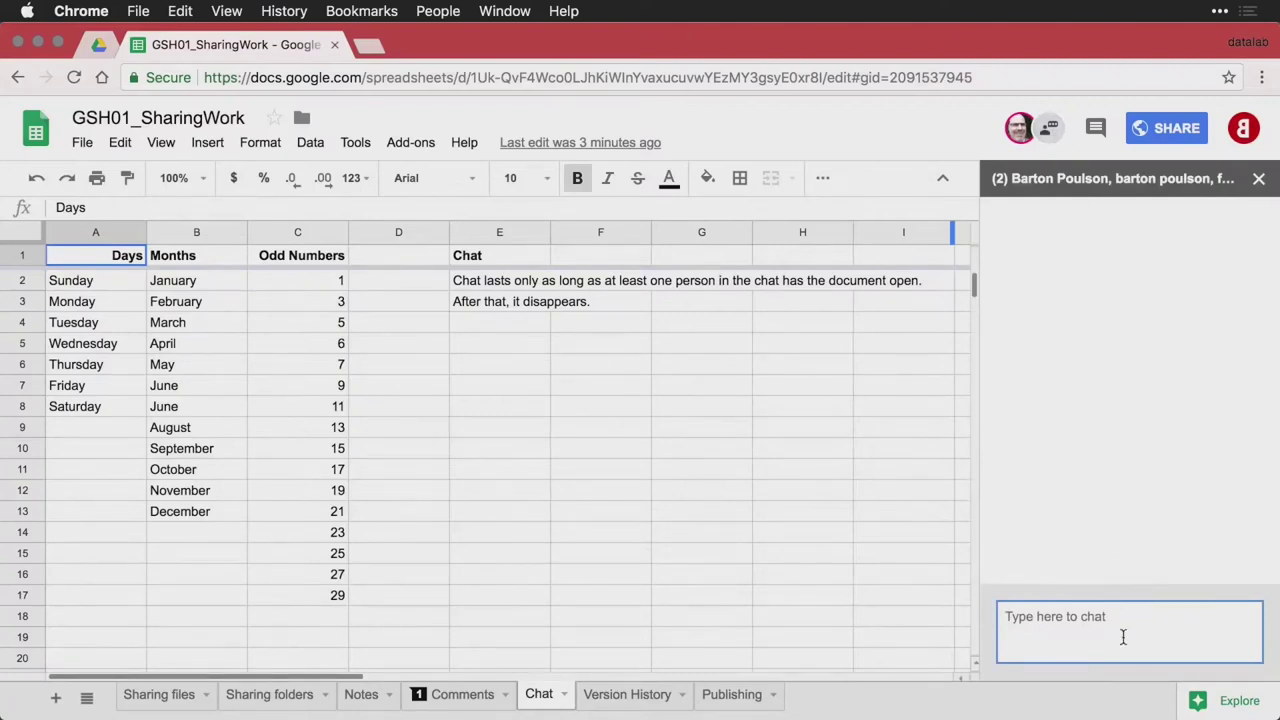
{"action": "type", "text": "Hello!"}
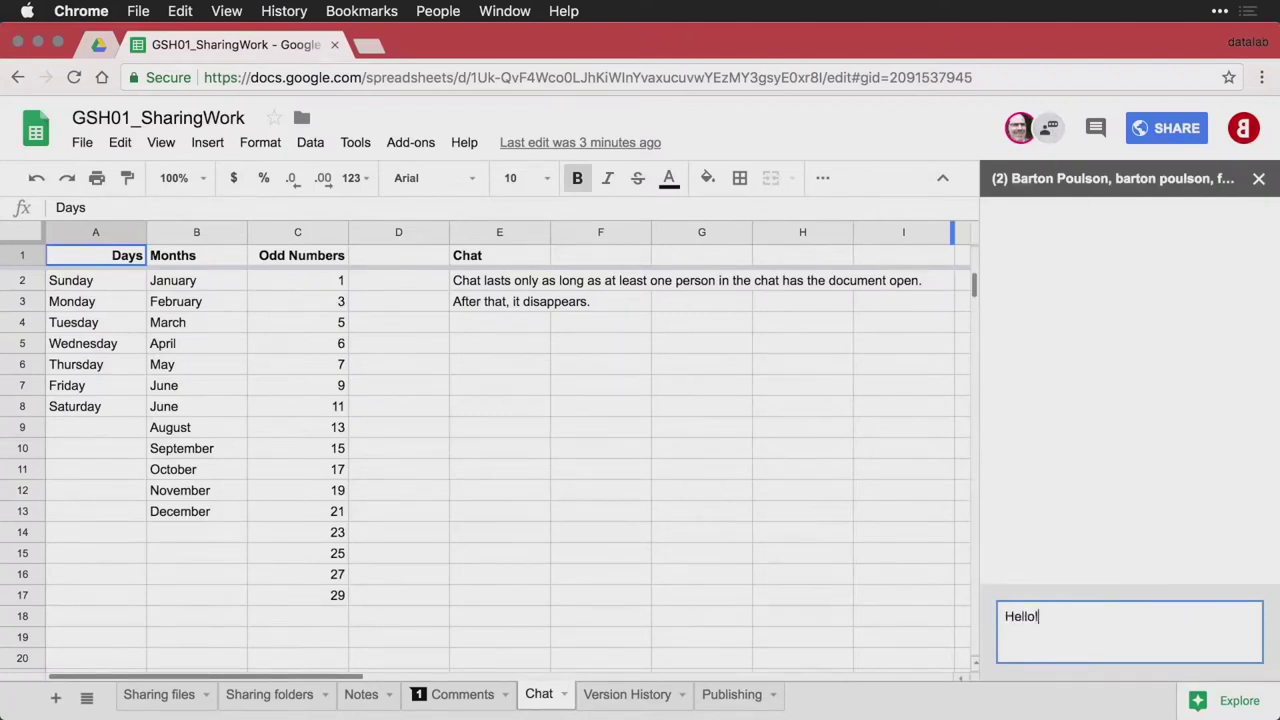
{"action": "key", "text": "Return"}
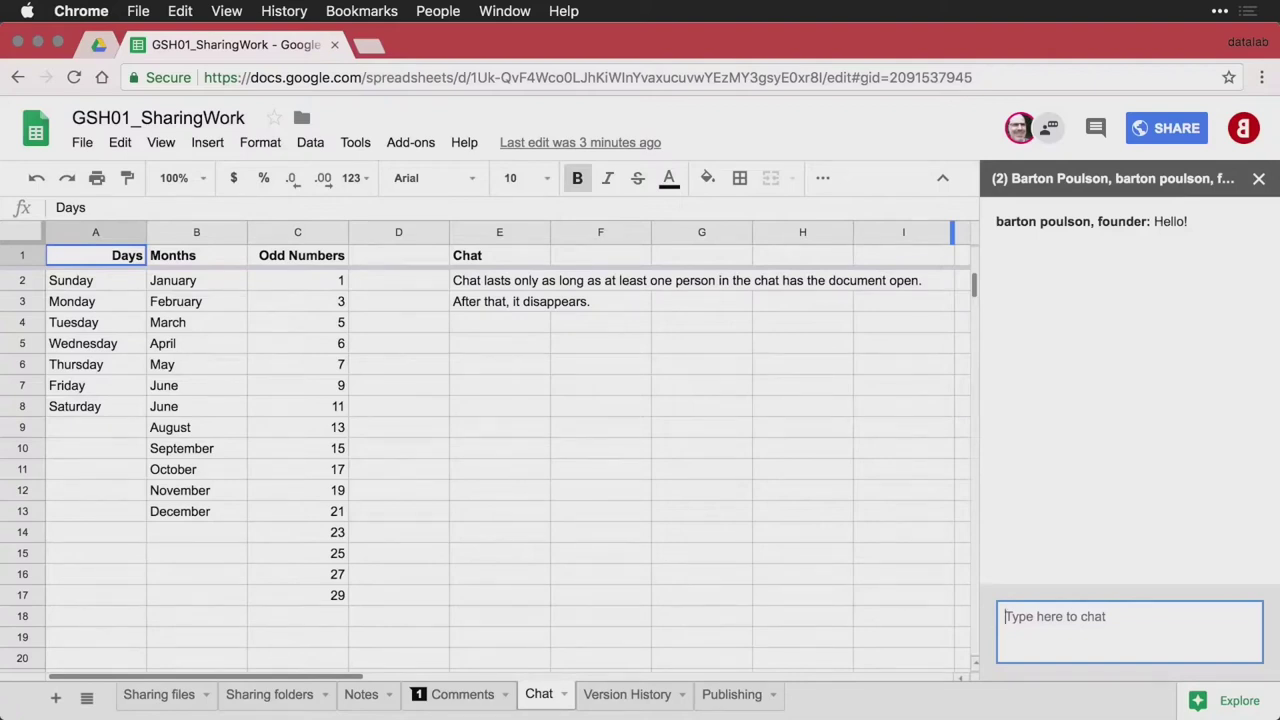
{"action": "key", "text": "super+grave"}
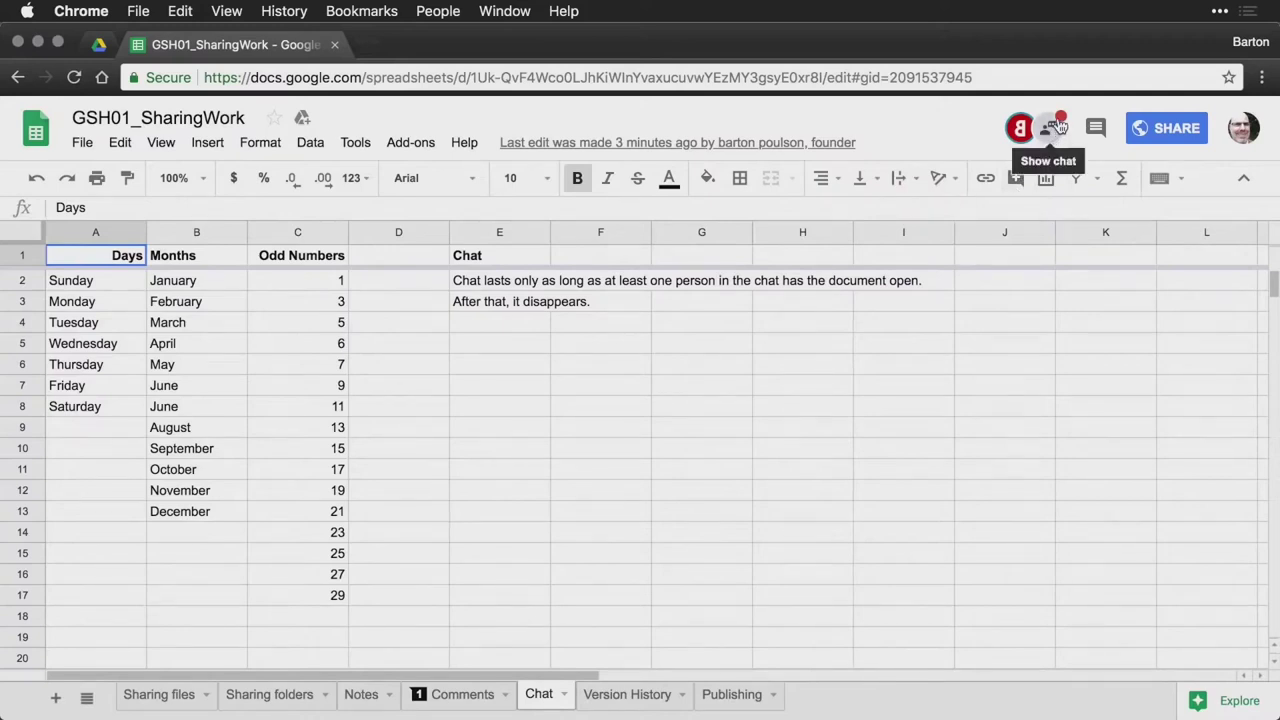
From the second account, reply in chat with 'Here I am. What's up?'
{"action": "left_click", "coordinate": [1052, 131]}
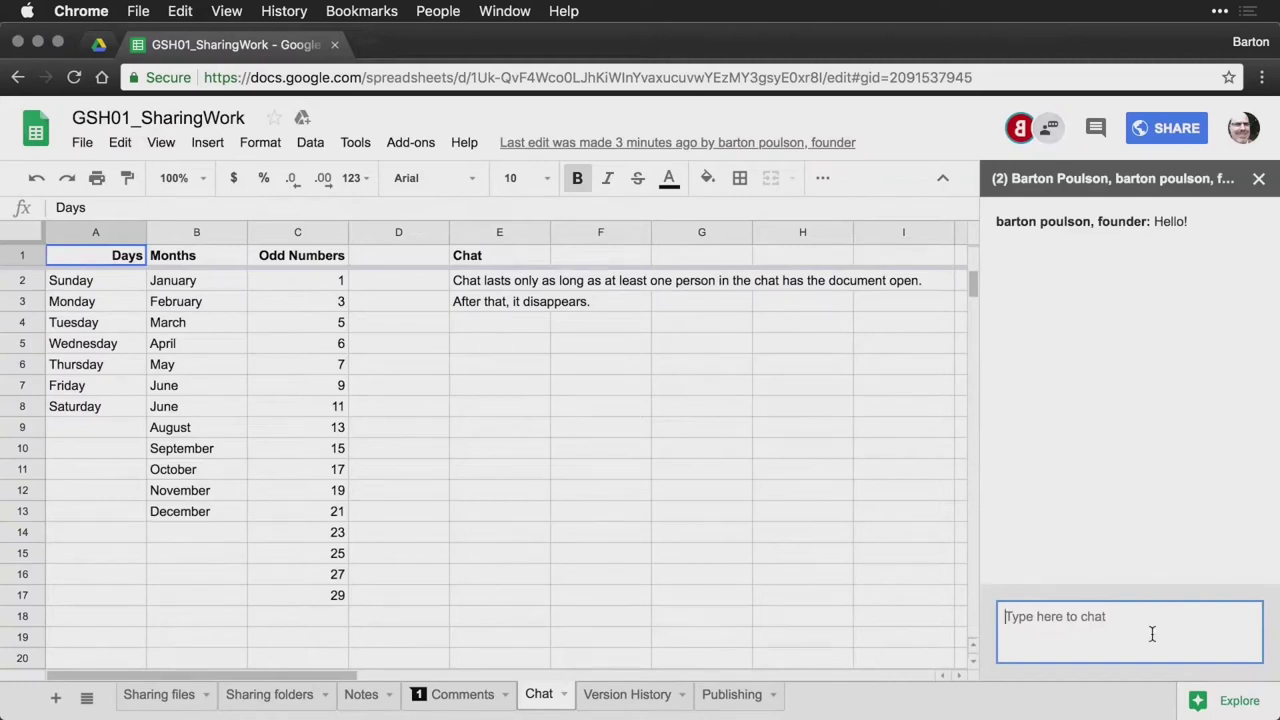
{"action": "type", "text": "Here I am"}
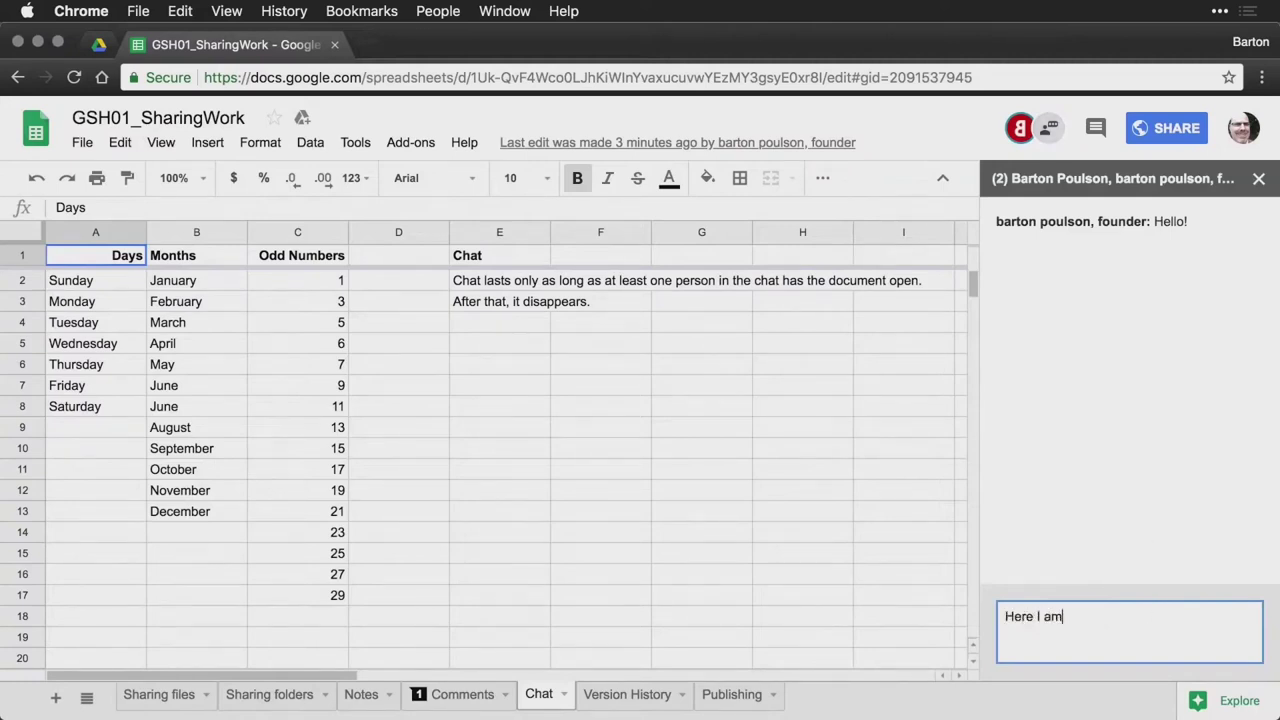
{"action": "type", "text": ". What's up?"}
{"action": "key", "text": "Return"}
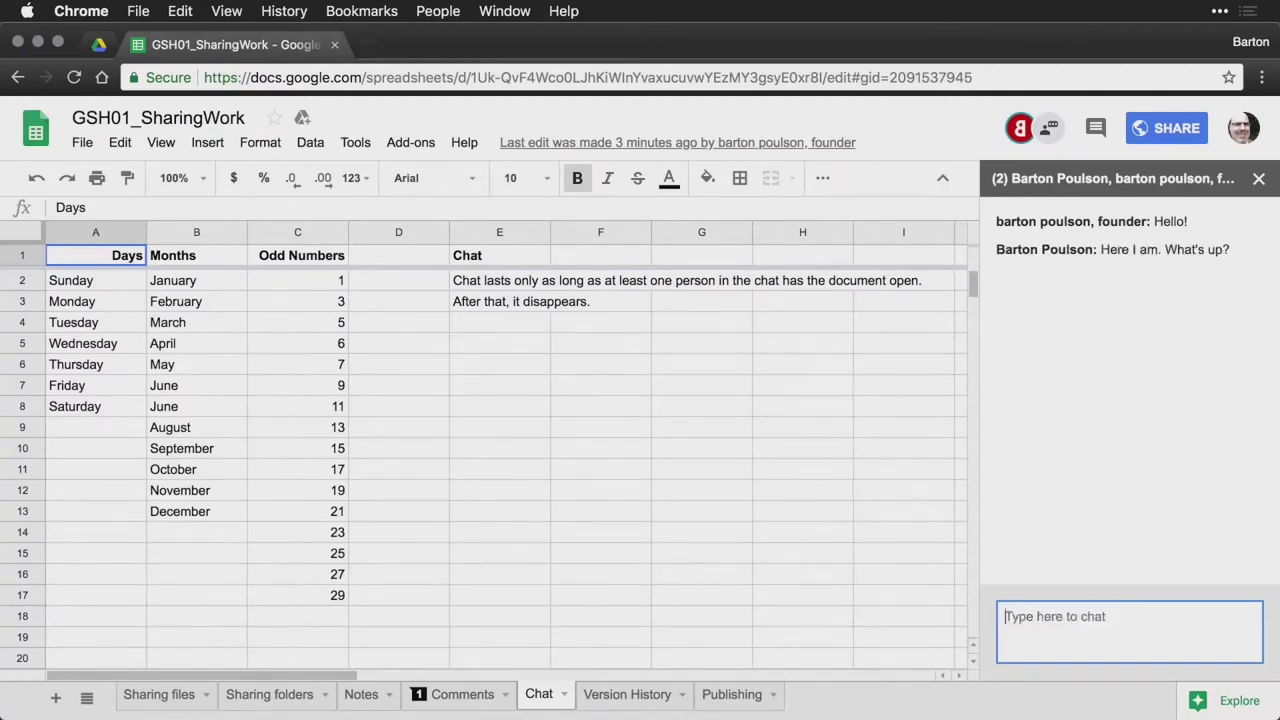
{"action": "key", "text": "super+grave"}
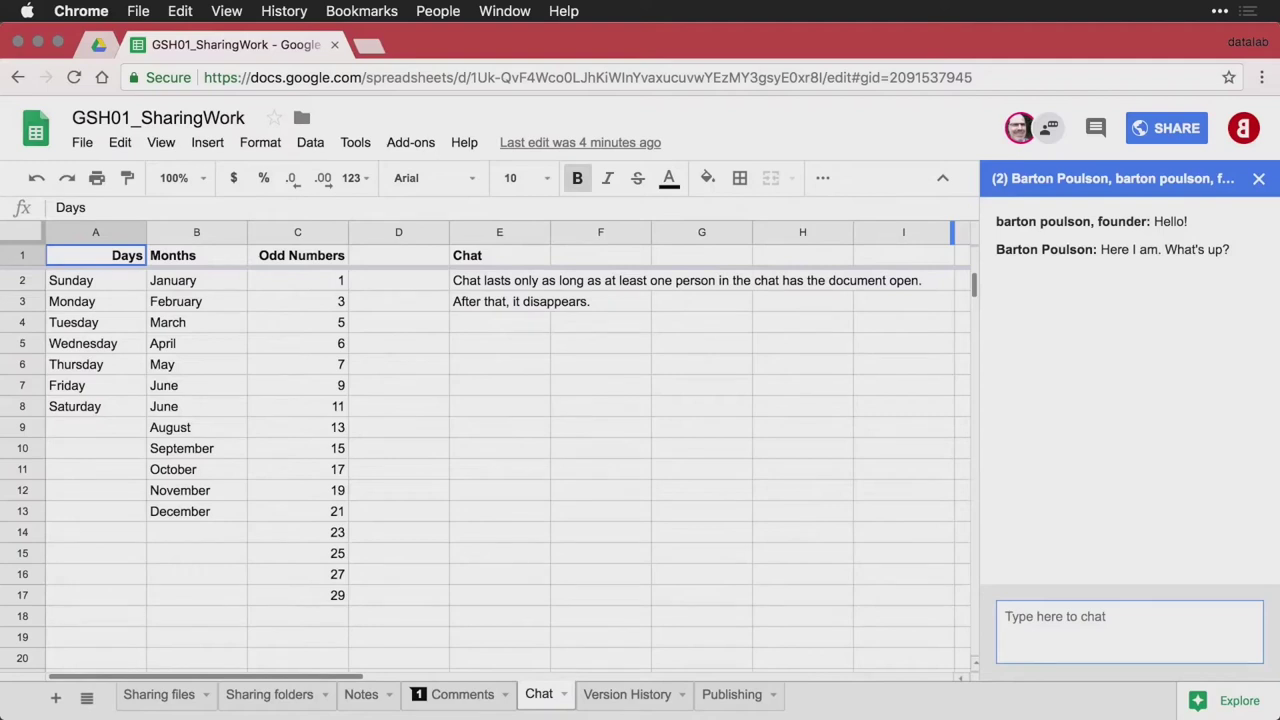
{"action": "key", "text": "super+grave"}
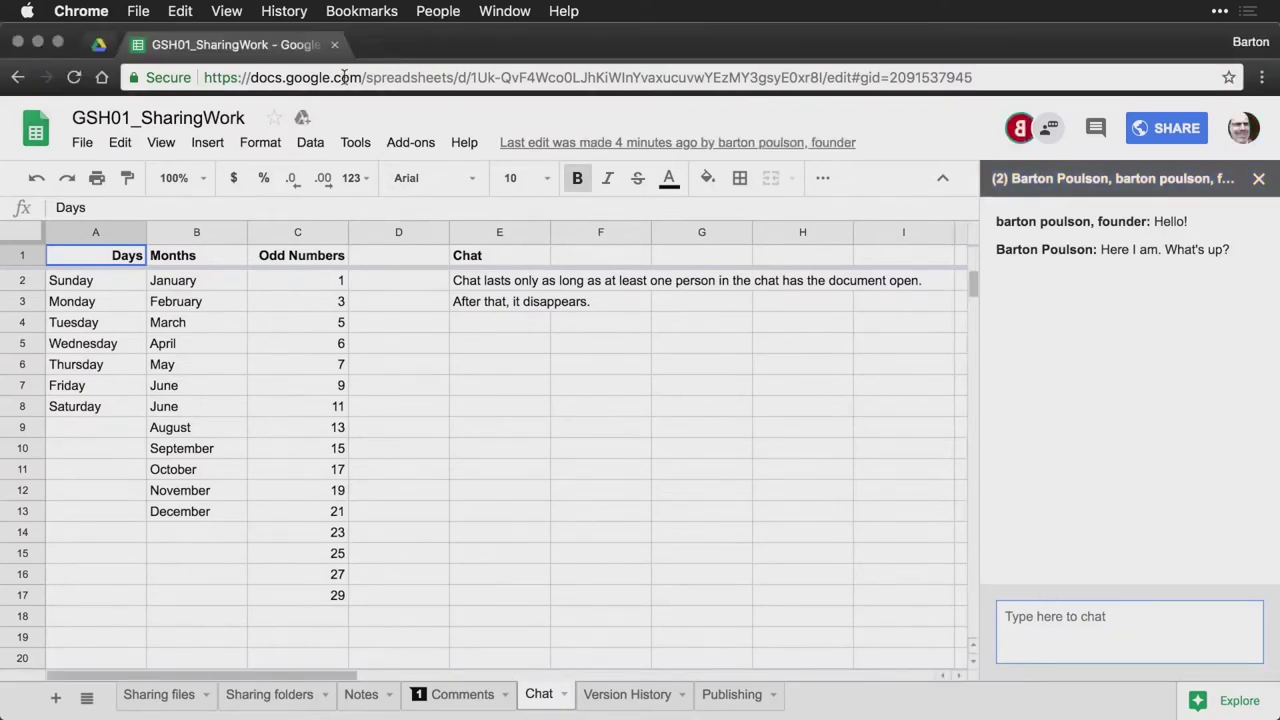
Close the second account's copy of the spreadsheet and return to the first account's window
{"action": "left_click", "coordinate": [336, 46]}
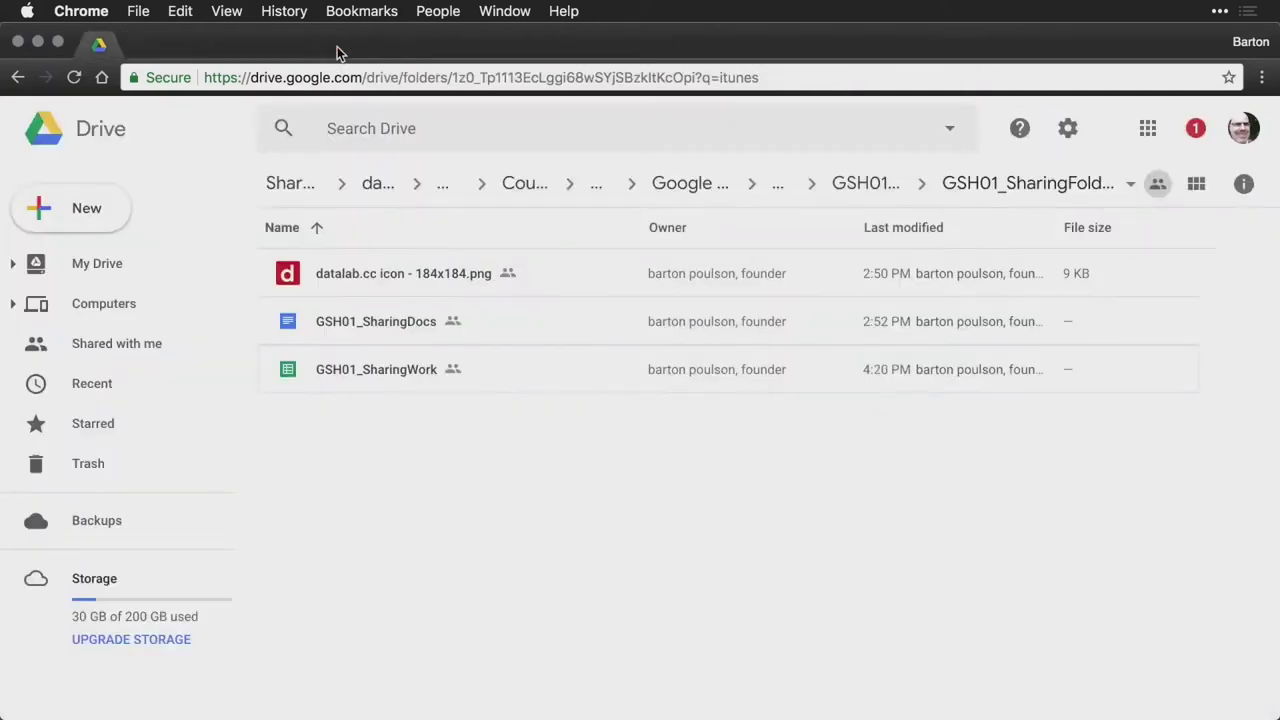
{"action": "key", "text": "super+grave"}
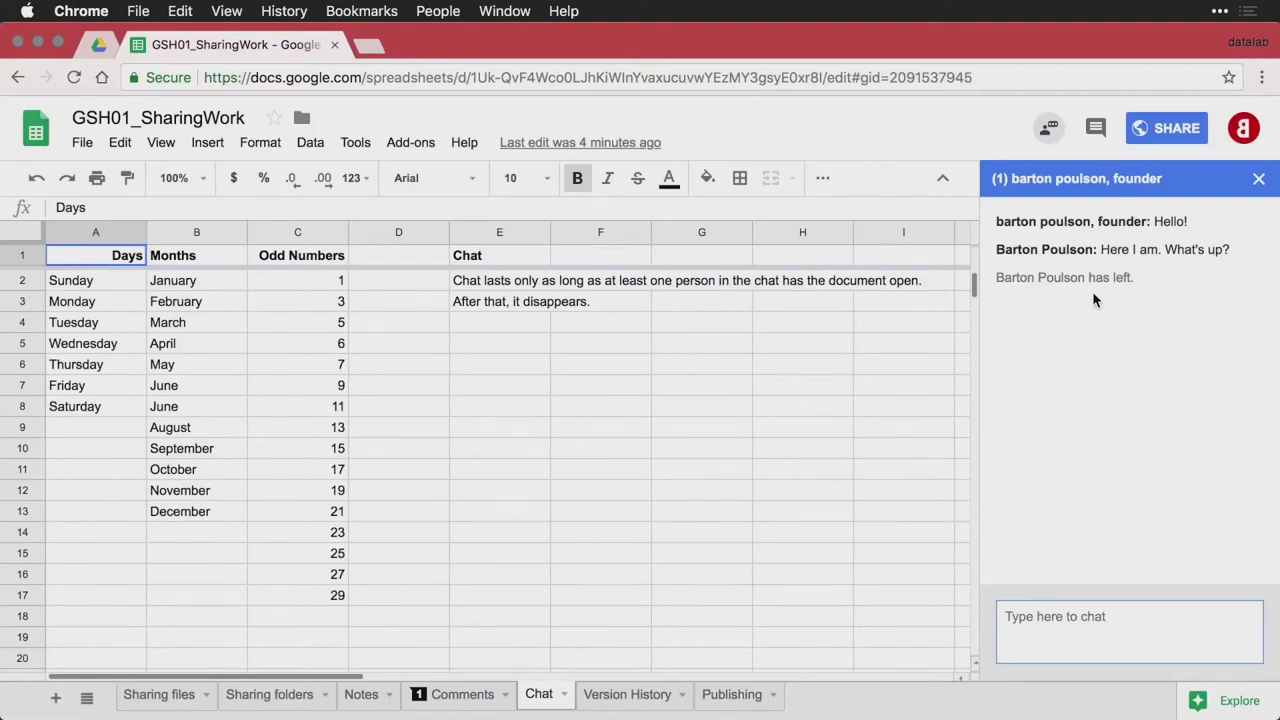
Close the GSH01_SharingWork spreadsheet and reopen it with Cmd+Shift+T
{"action": "left_click", "coordinate": [335, 46]}
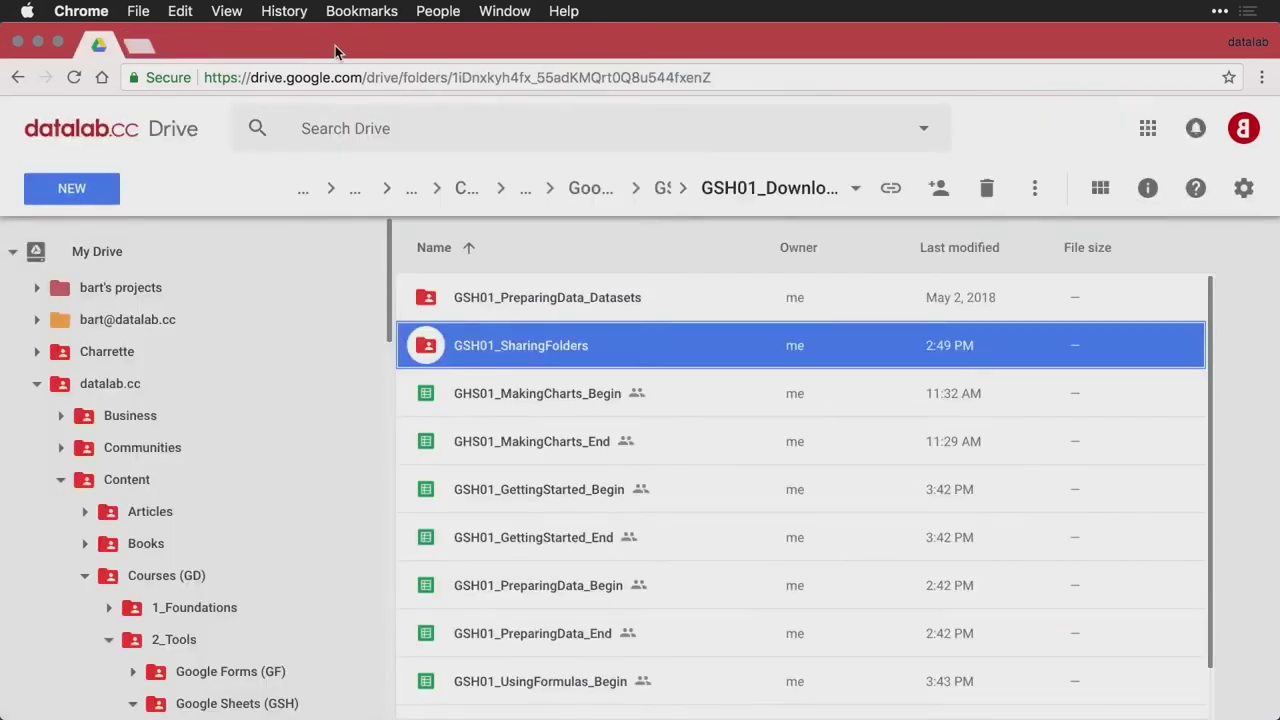
{"action": "key", "text": "super+shift+t"}
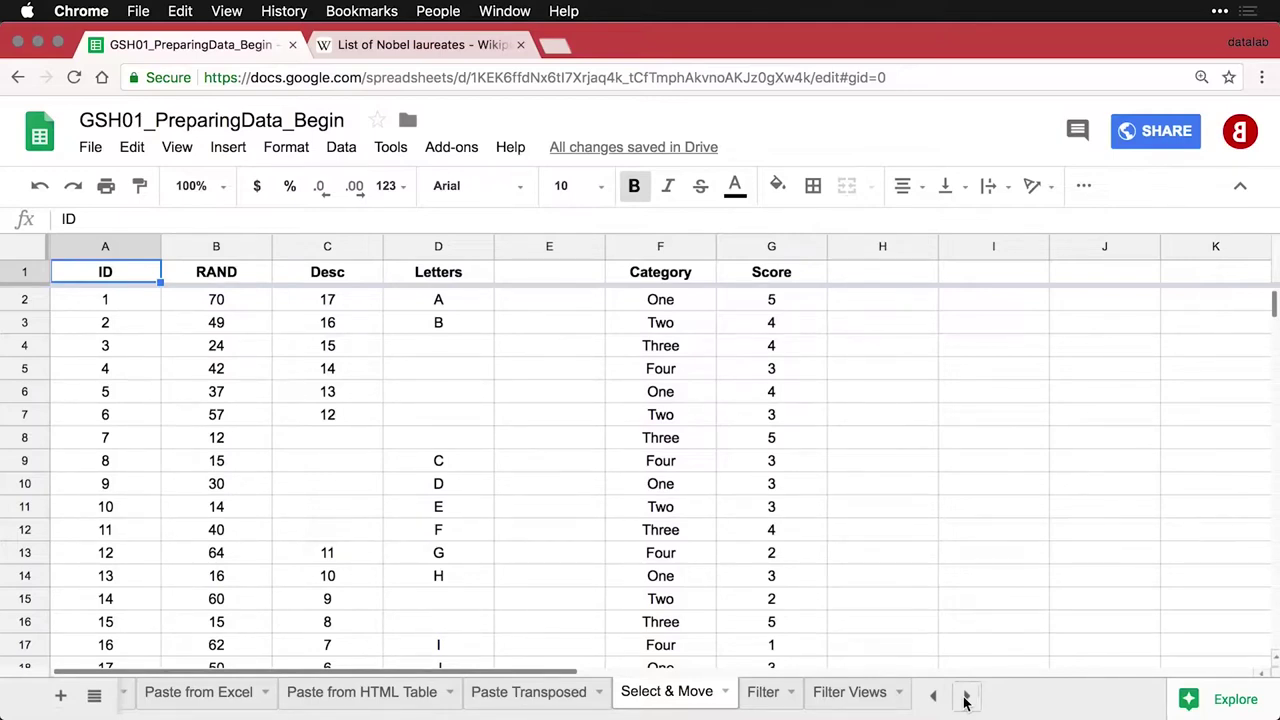
{"action": "left_click", "coordinate": [326, 377]}
{"action": "left_click", "coordinate": [200, 331]}
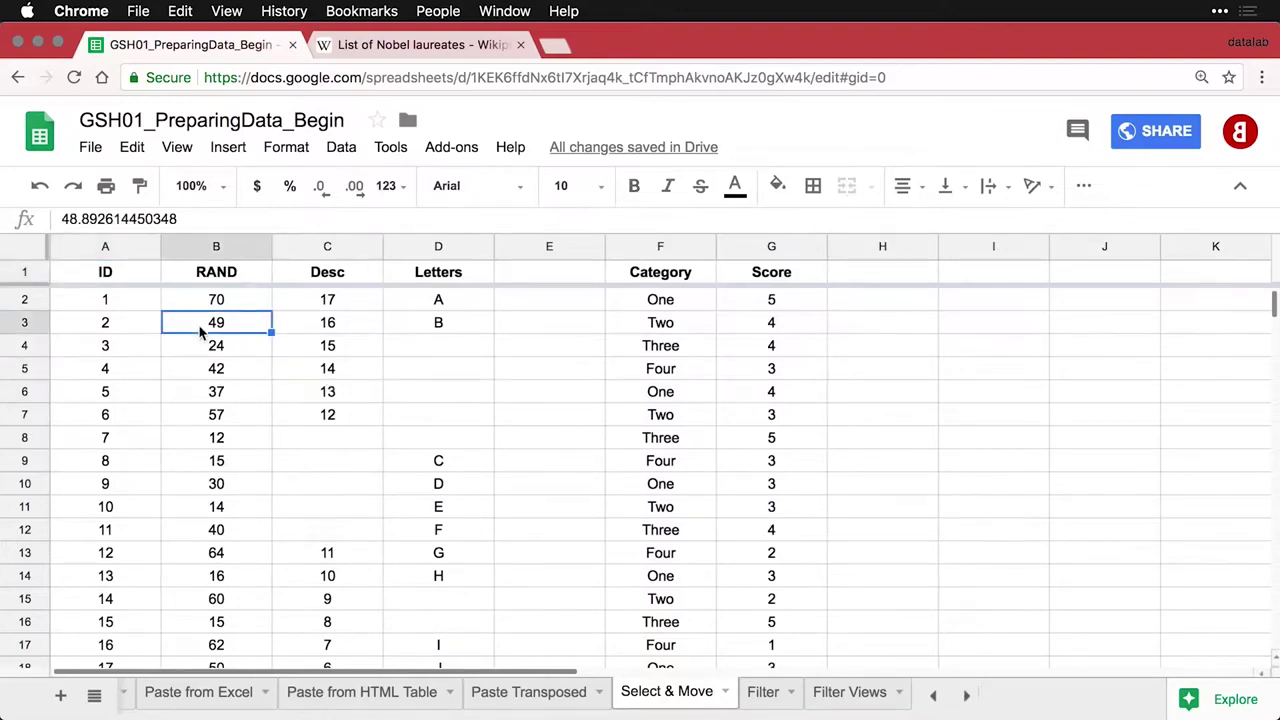
{"action": "key", "text": "Down"}
{"action": "key", "text": "Right"}
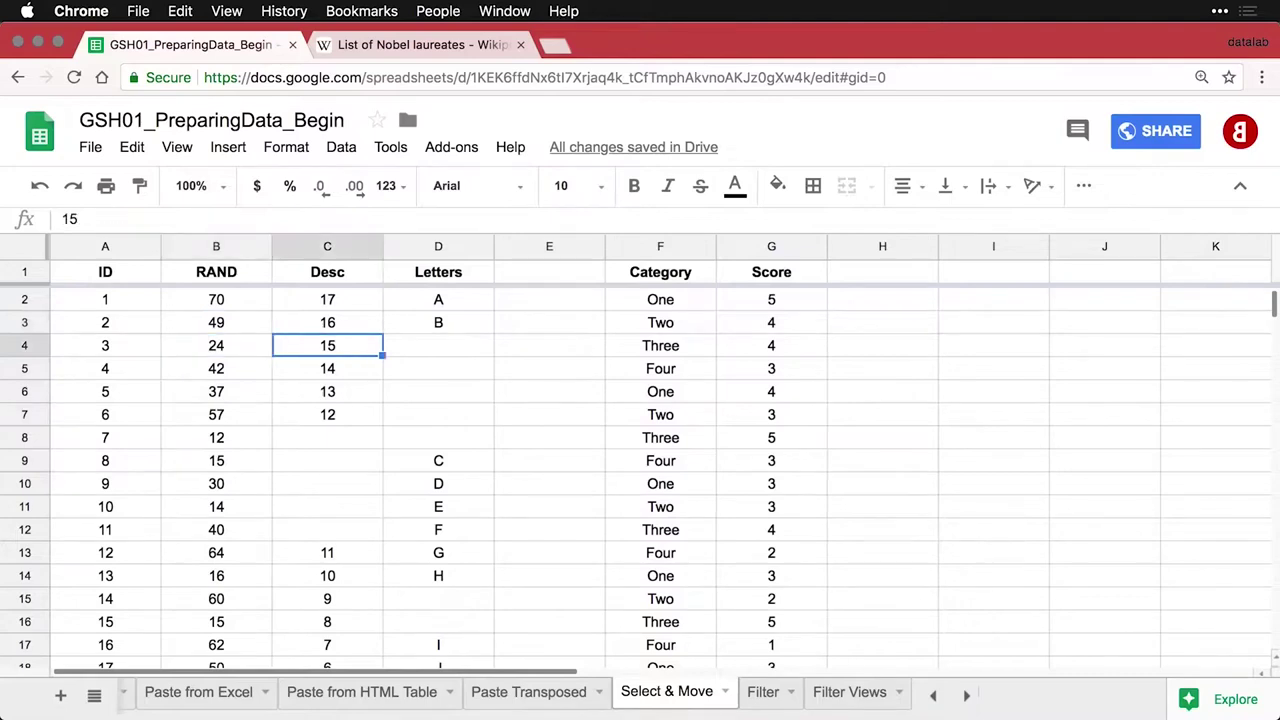
{"action": "key", "text": "Down"}
{"action": "key", "text": "Down"}
{"action": "key", "text": "Left"}
{"action": "key", "text": "Left"}
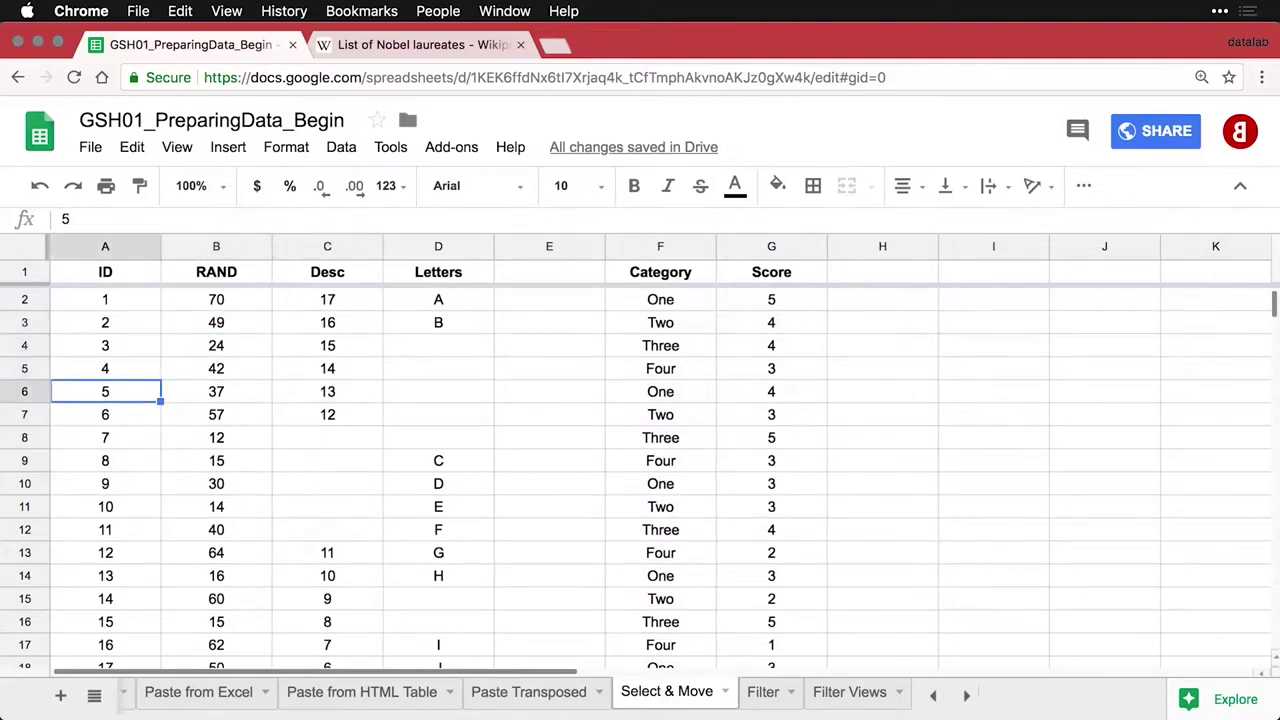
{"action": "left_click", "coordinate": [109, 245]}
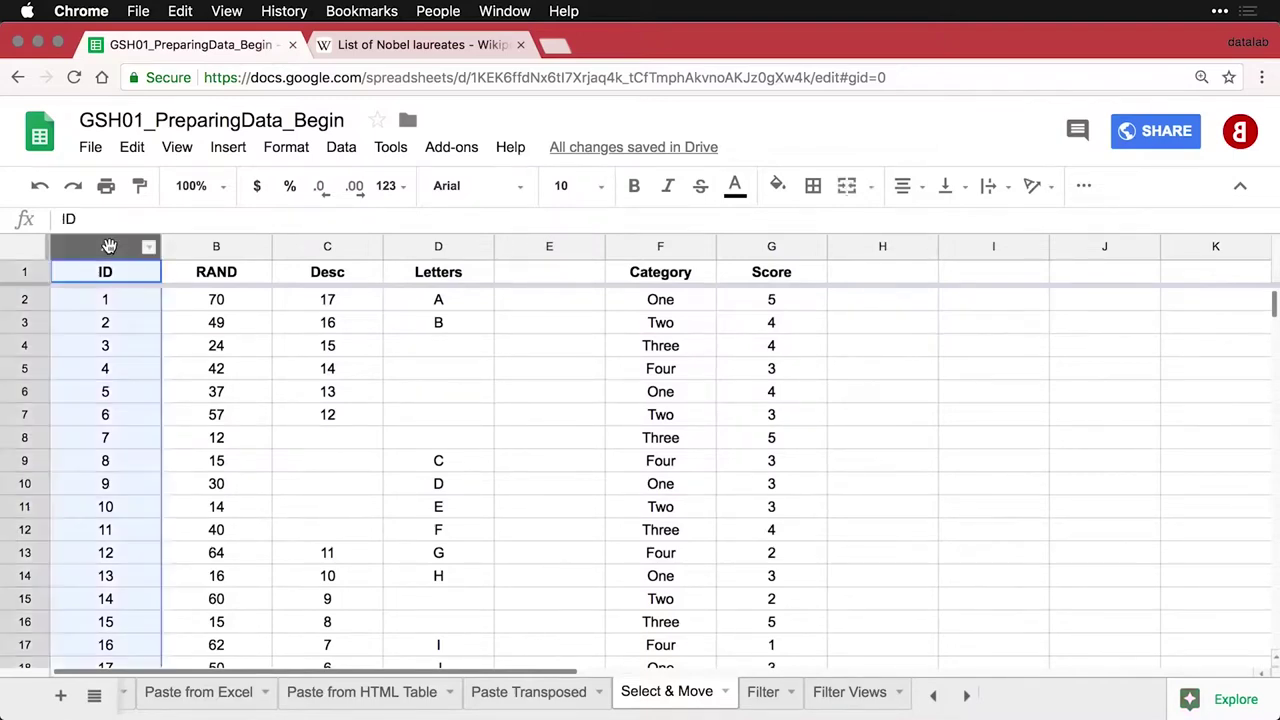
{"action": "left_click", "coordinate": [228, 247]}
{"action": "left_click", "coordinate": [331, 247]}
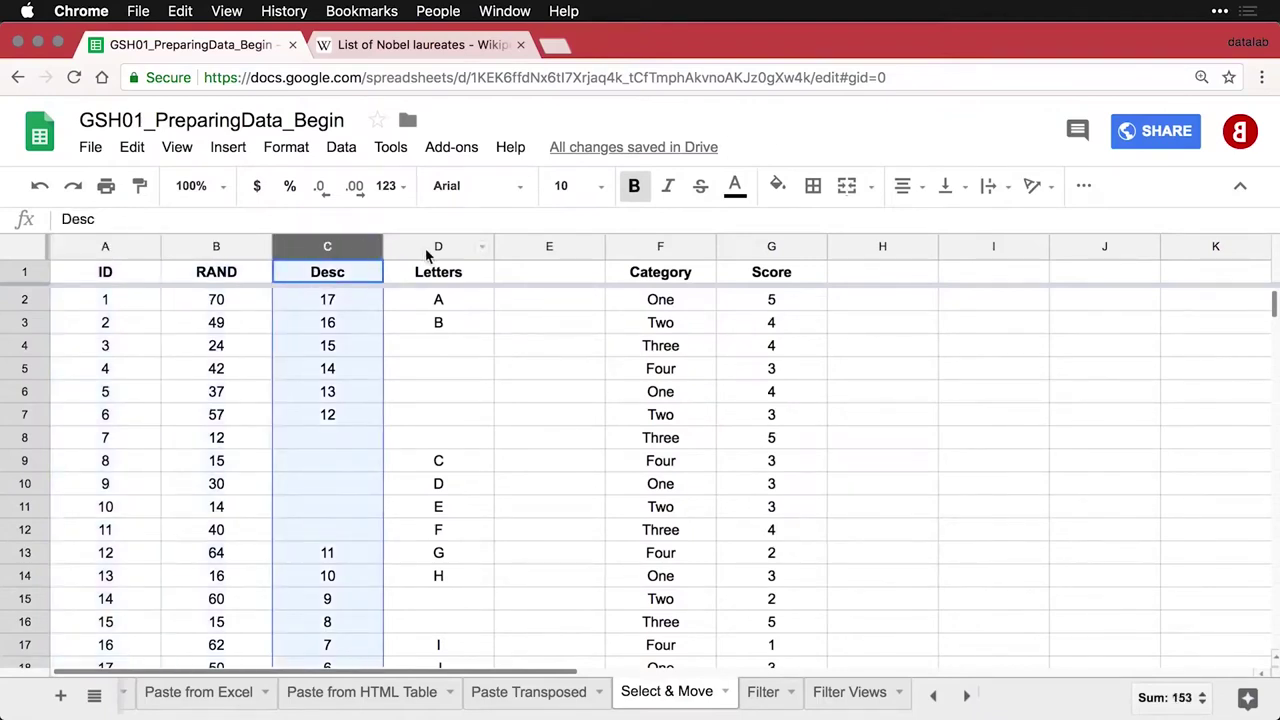
{"action": "left_click_drag", "start_coordinate": [435, 252], "coordinate": [218, 250]}
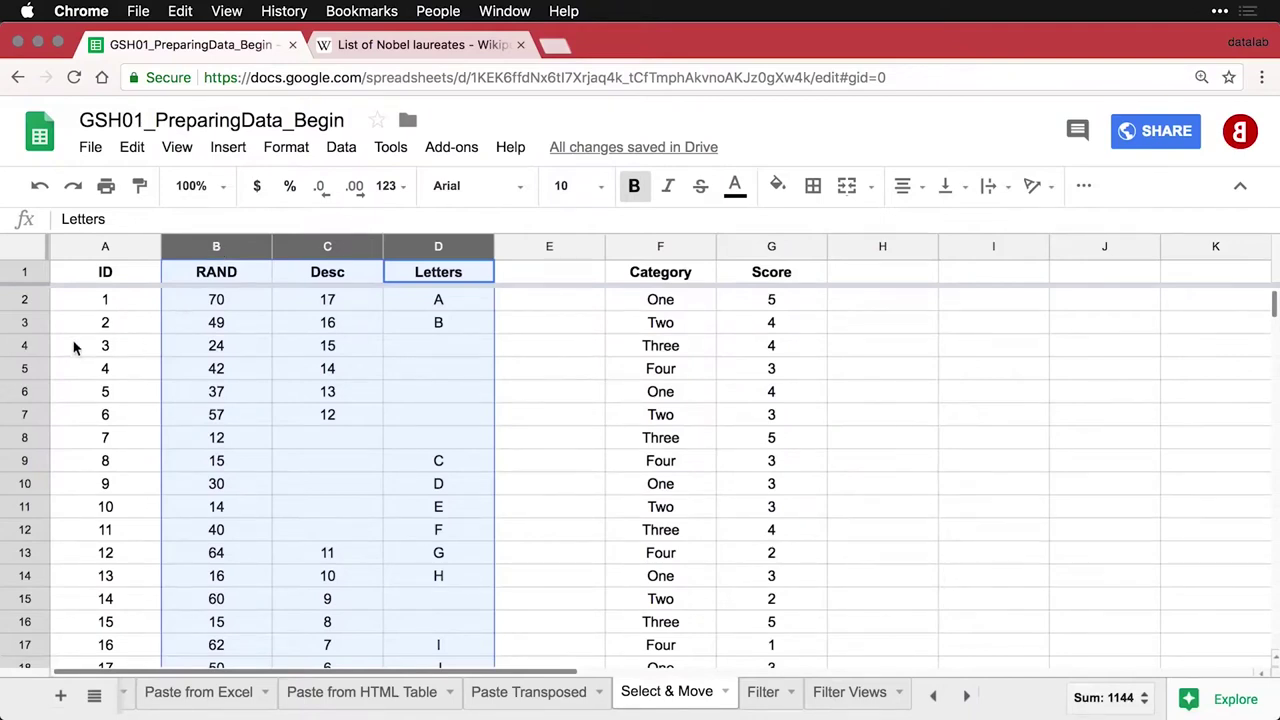
{"action": "left_click", "coordinate": [30, 345]}
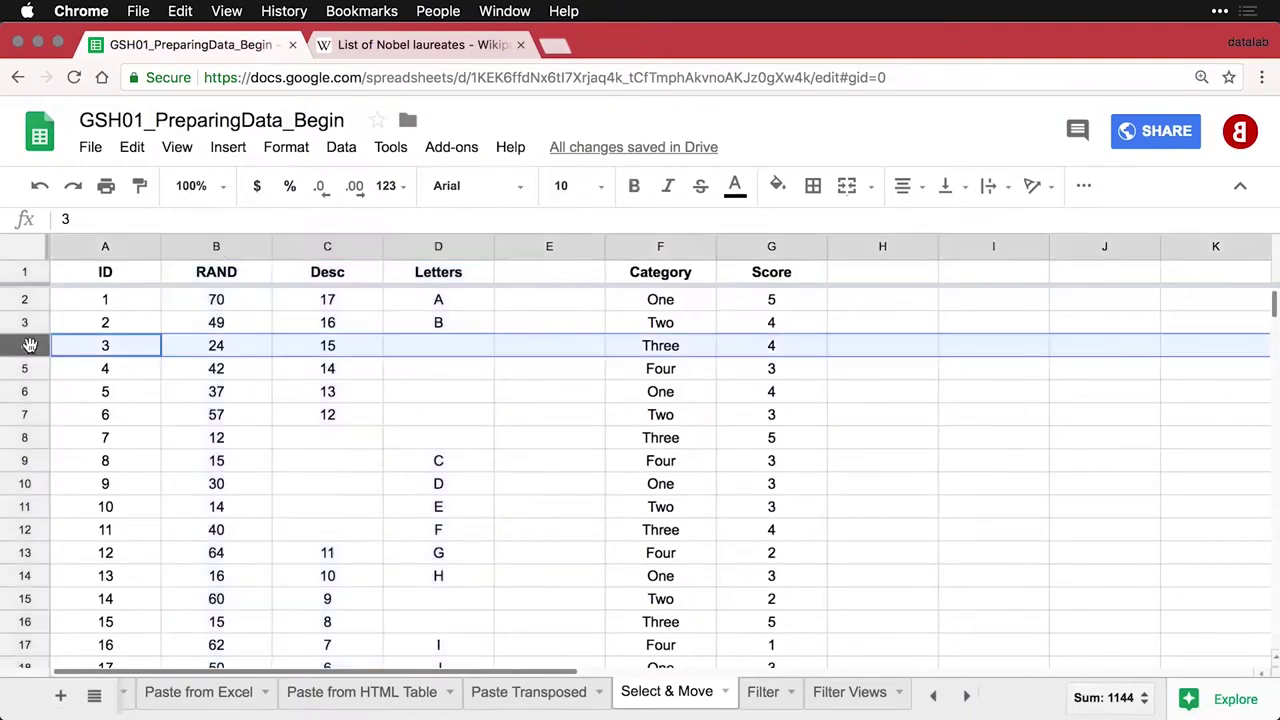
{"action": "left_click", "coordinate": [29, 414]}
{"action": "left_click_drag", "start_coordinate": [26, 345], "coordinate": [22, 485]}
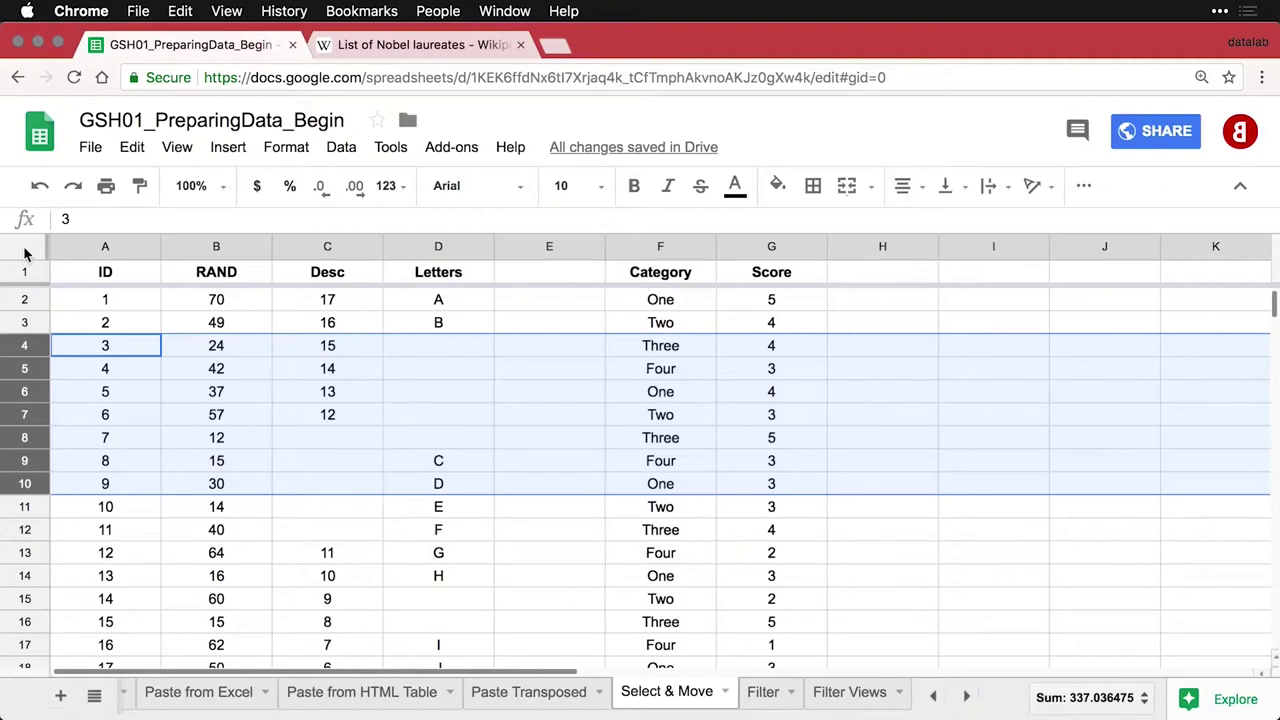
{"action": "left_click", "coordinate": [25, 250]}
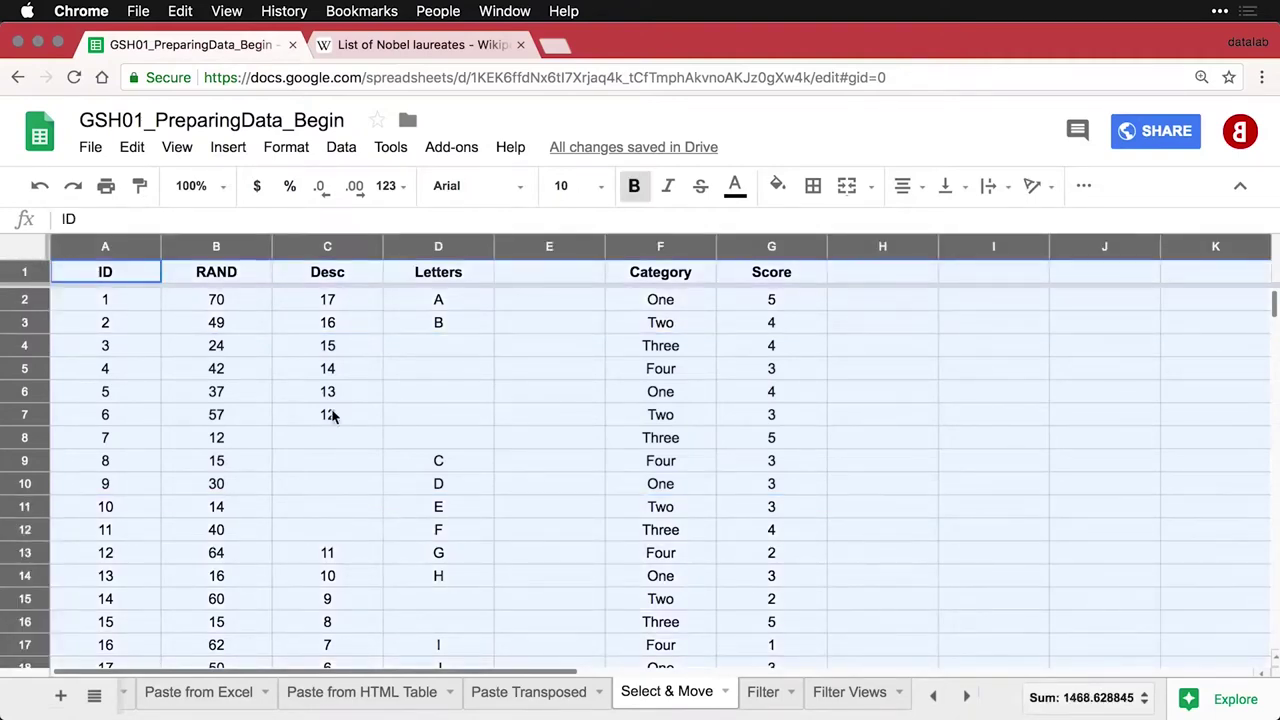
{"action": "scroll", "coordinate": [331, 415], "scroll_direction": "down", "scroll_amount": 5}
{"action": "scroll", "coordinate": [331, 415], "scroll_direction": "up", "scroll_amount": 5}
{"action": "key", "text": "Up"}
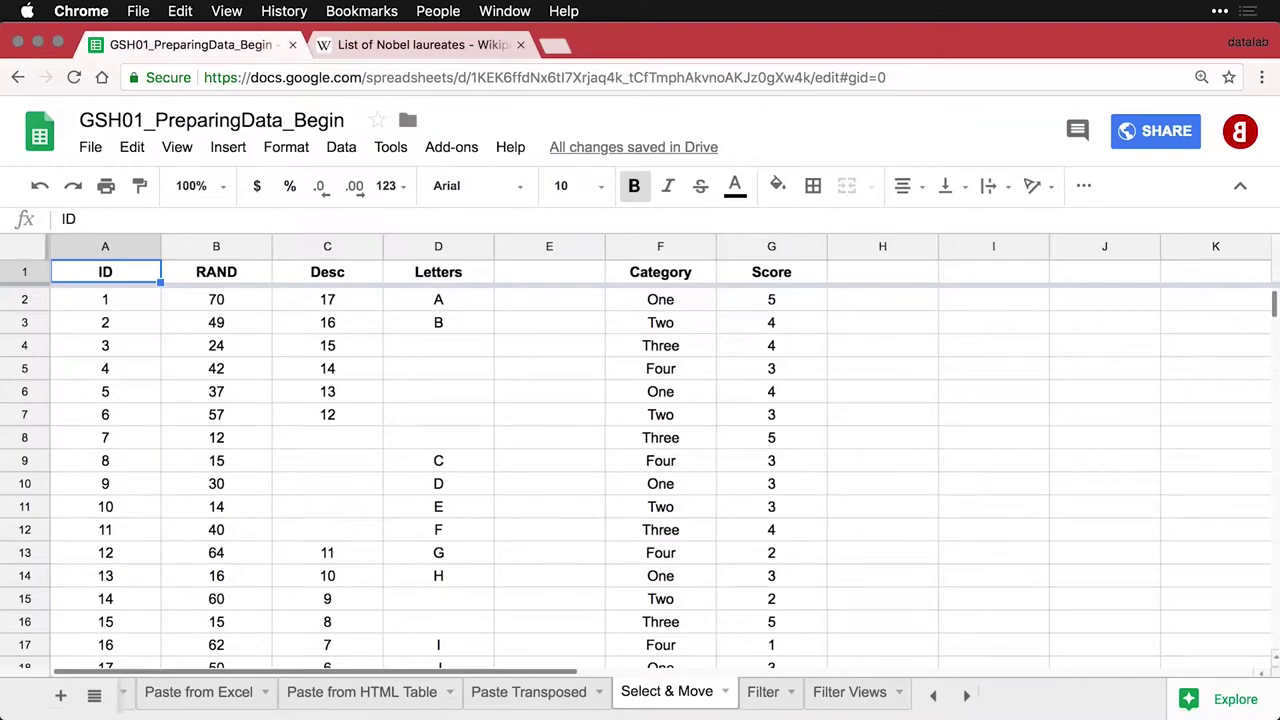
{"action": "key", "text": "ctrl+super+f"}
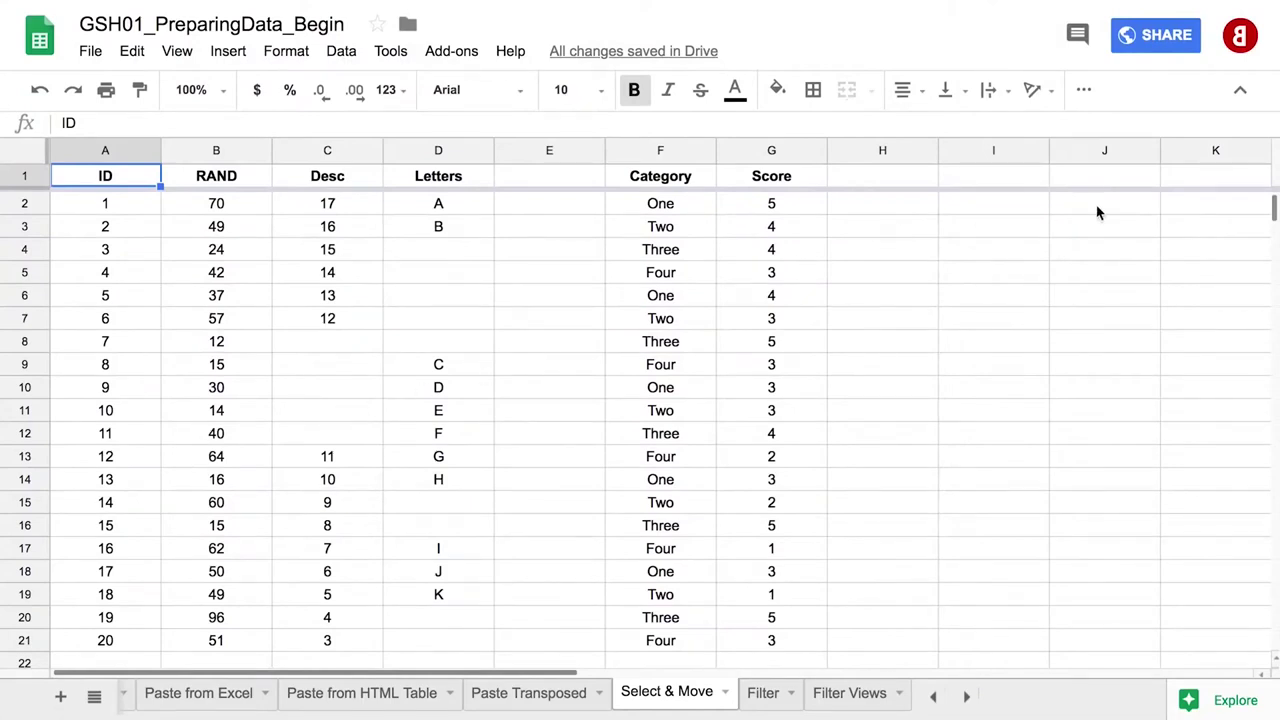
{"action": "left_click", "coordinate": [1240, 90]}
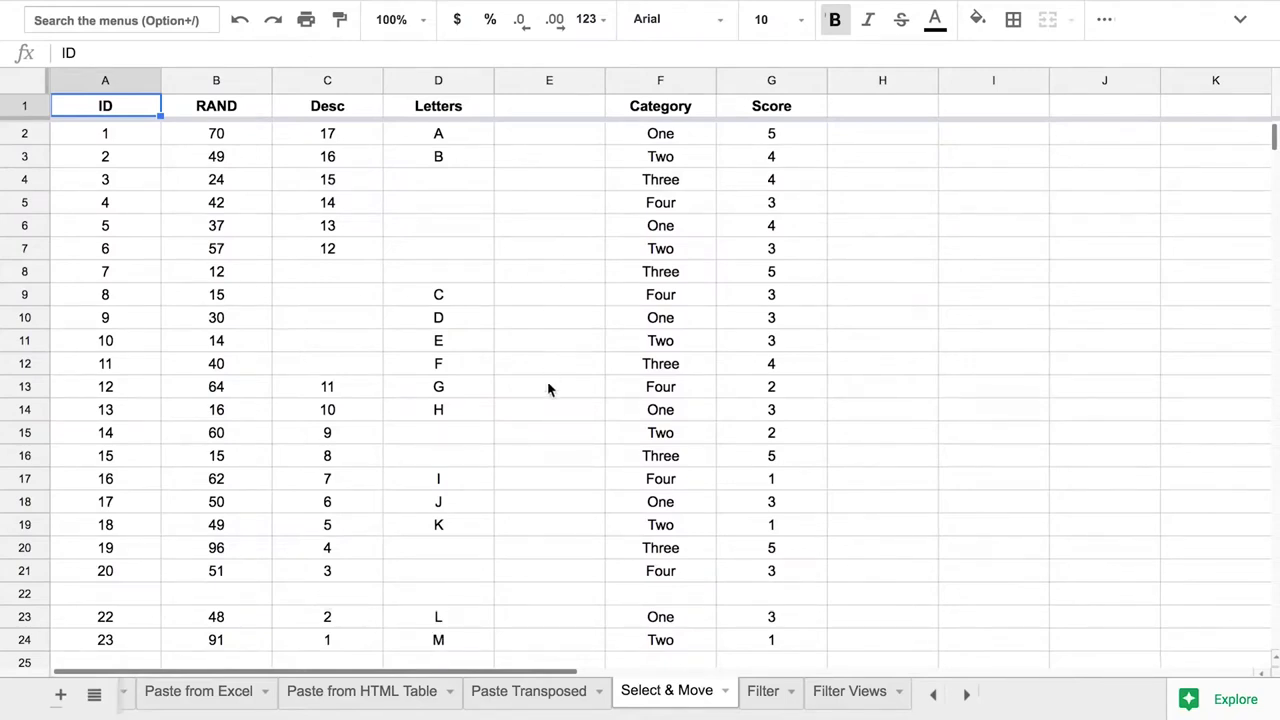
{"action": "left_click", "coordinate": [24, 594]}
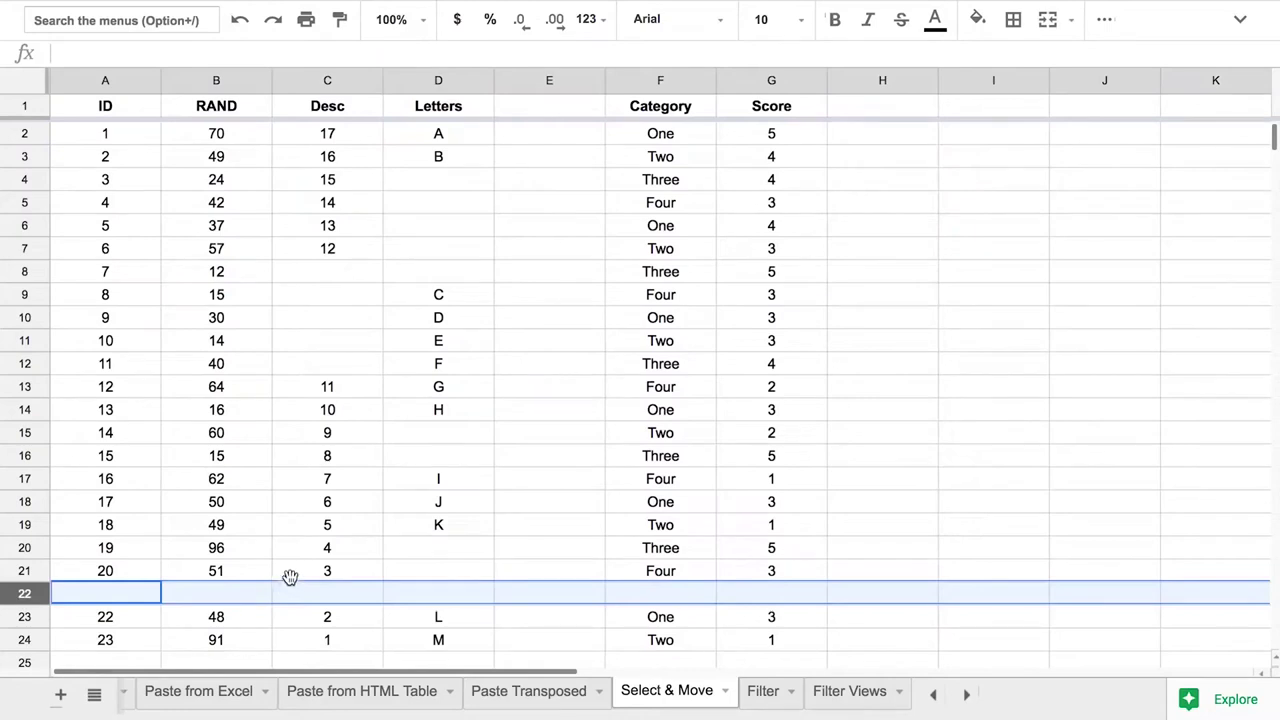
{"action": "left_click", "coordinate": [323, 565]}
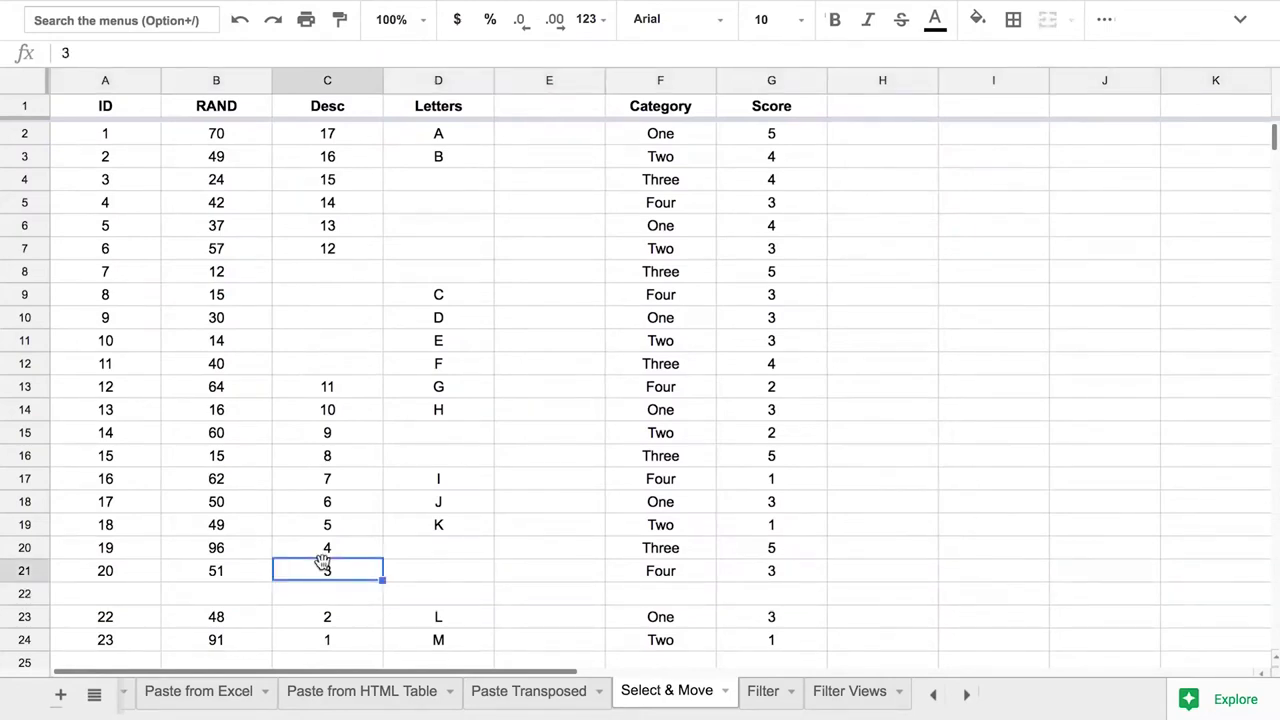
{"action": "left_click", "coordinate": [111, 231]}
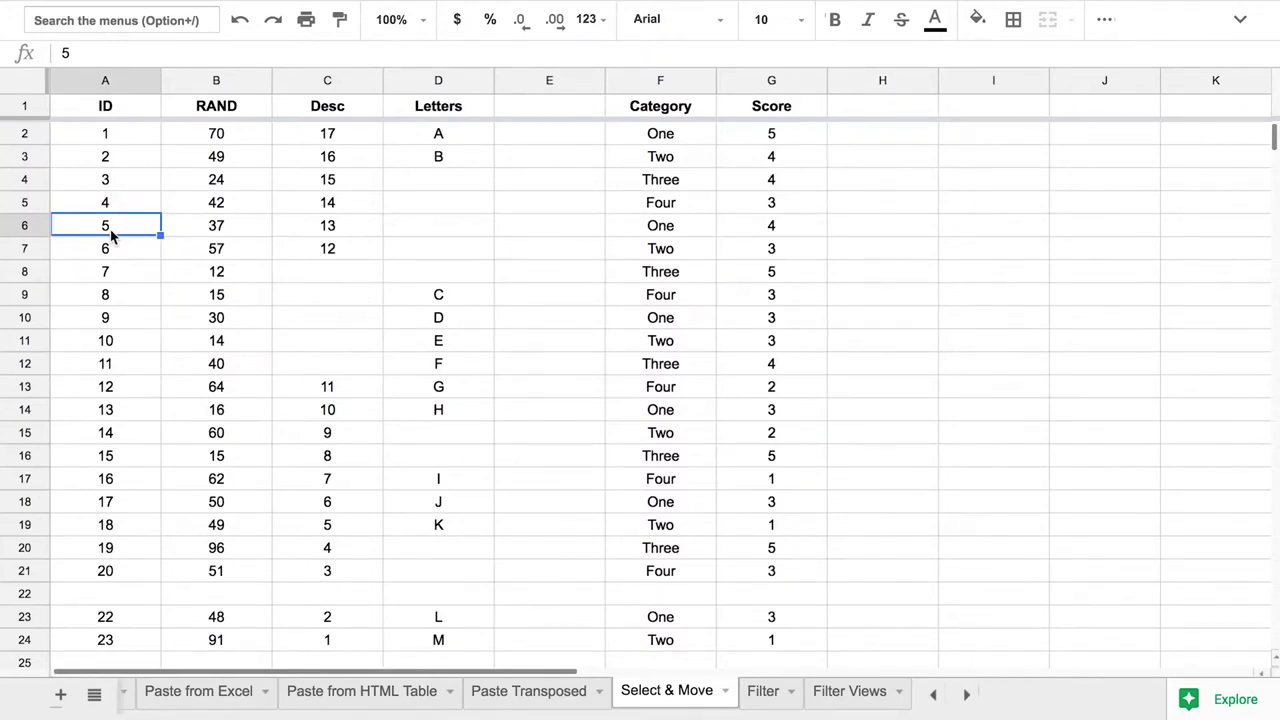
{"action": "key", "text": "super+a"}
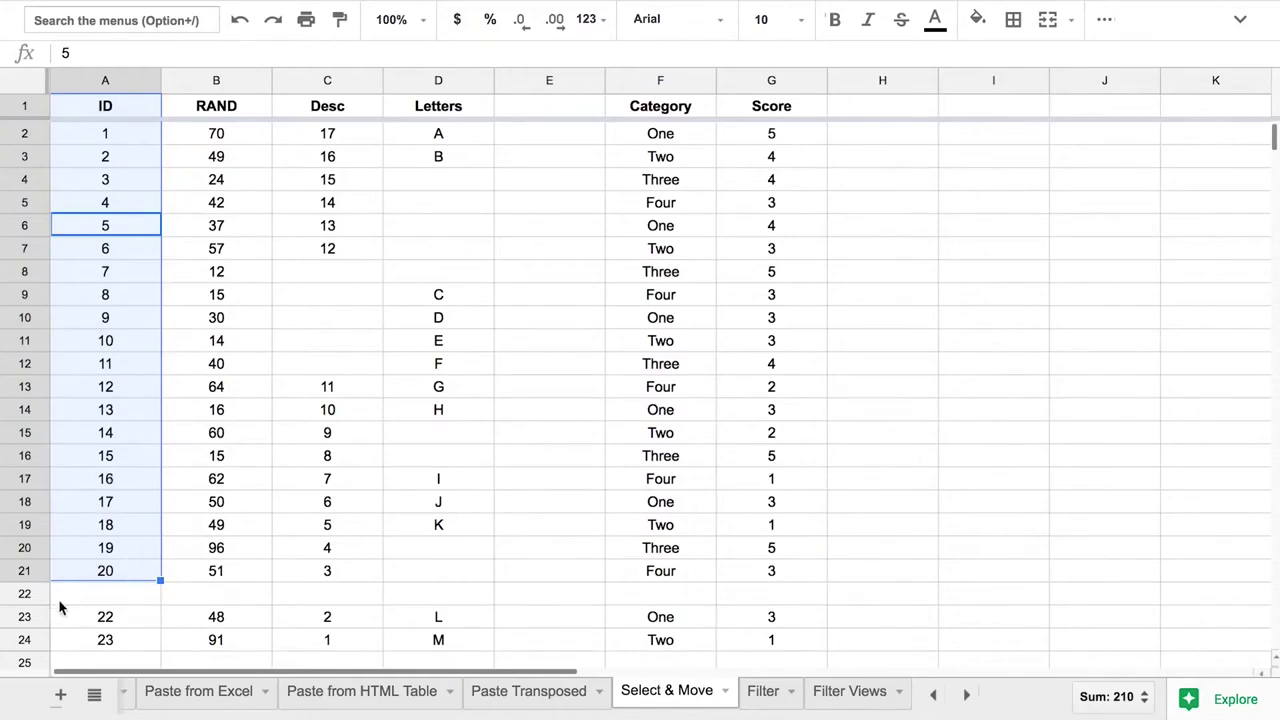
{"action": "left_click", "coordinate": [26, 594]}
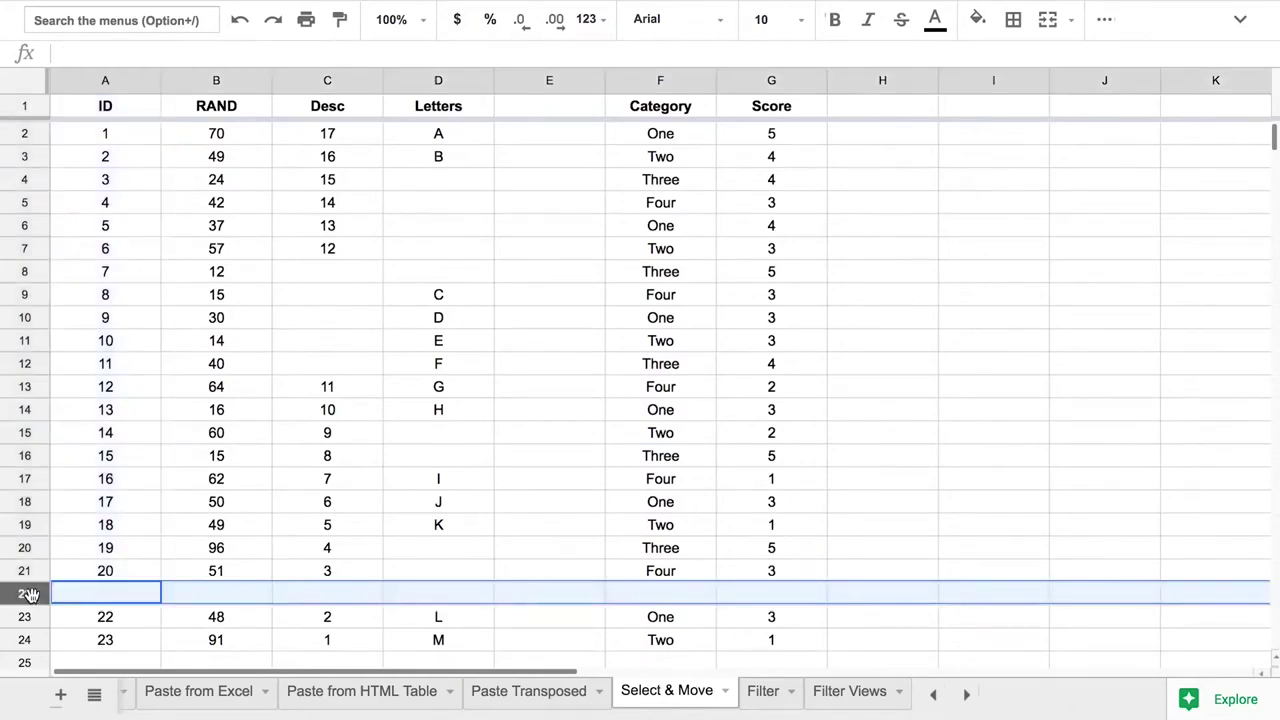
{"action": "left_click", "coordinate": [553, 594]}
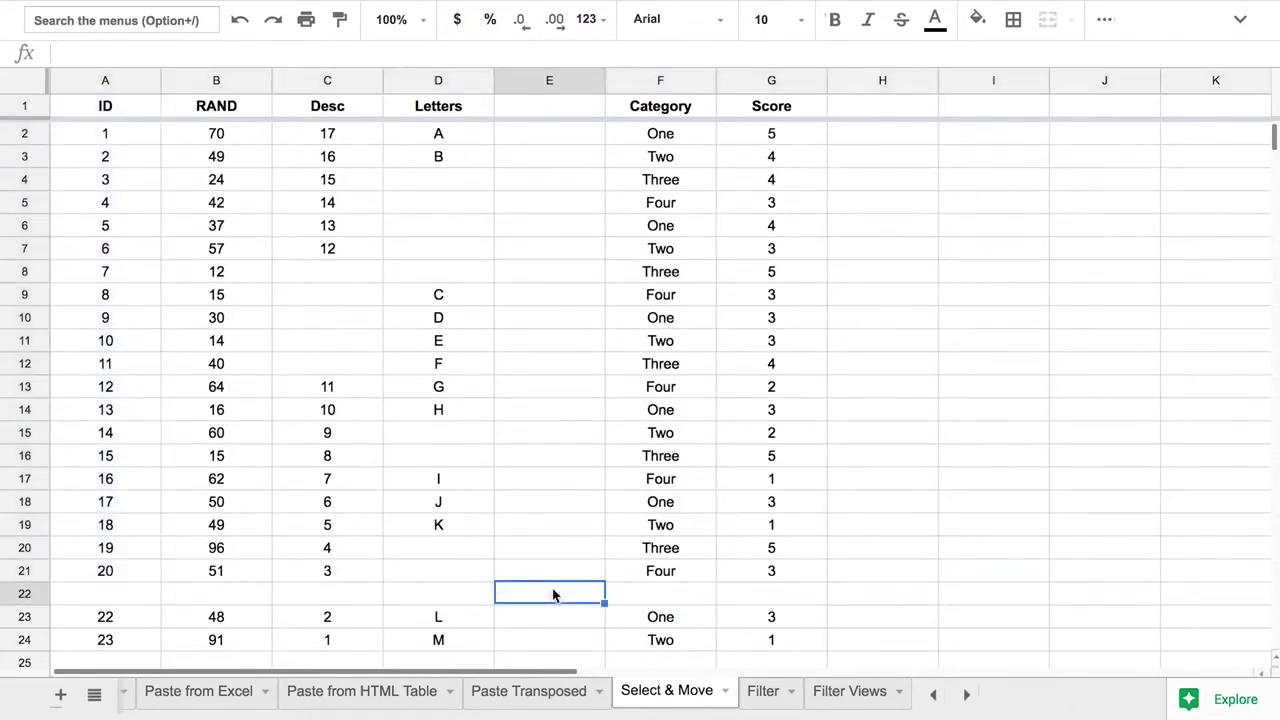
Enter X in cell E22 and select the ID column's block of values
{"action": "type", "text": "X"}
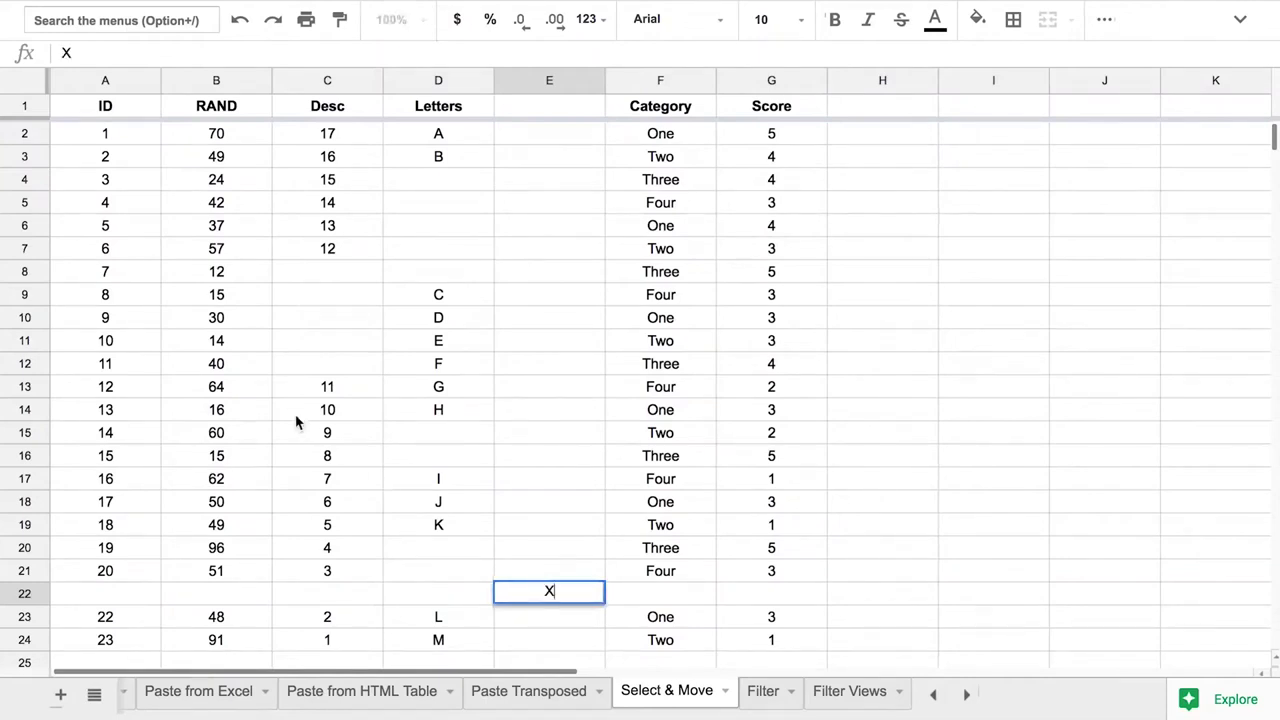
{"action": "left_click", "coordinate": [135, 370]}
{"action": "key", "text": "ctrl+a"}
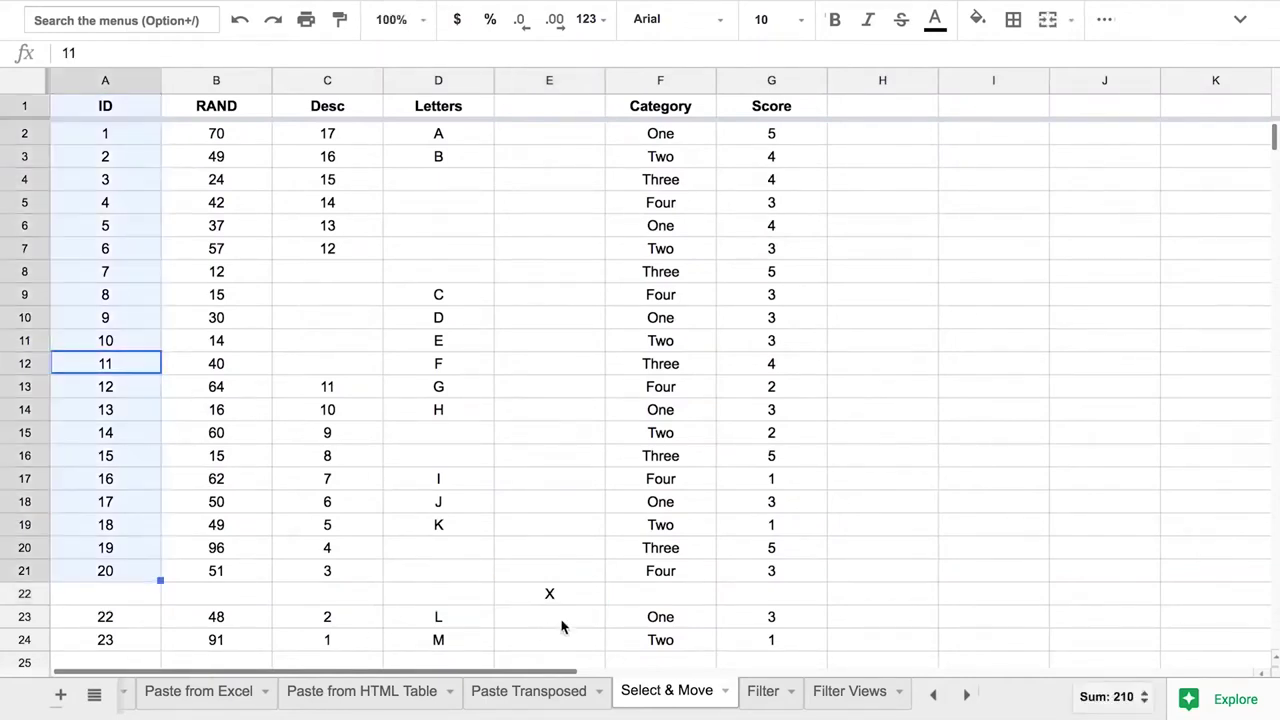
{"action": "left_click", "coordinate": [580, 590]}
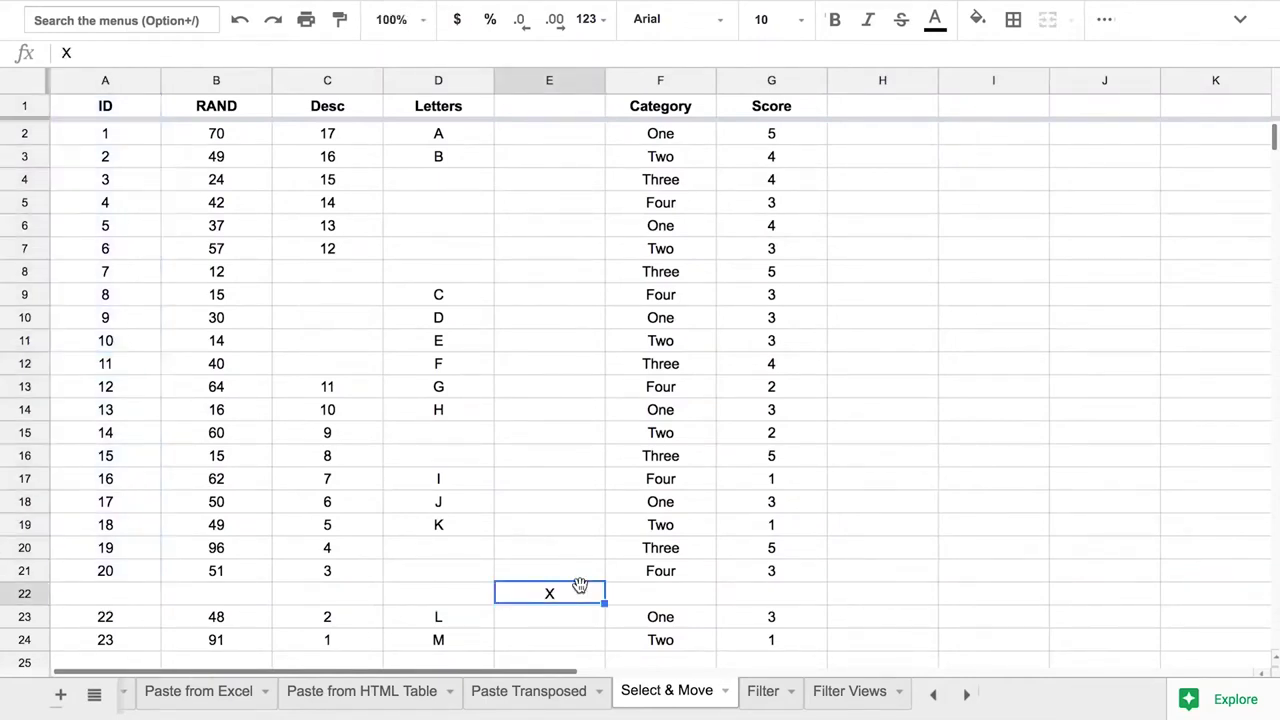
Head column E with X in E1, then select the ID column from A5
{"action": "left_click", "coordinate": [561, 106]}
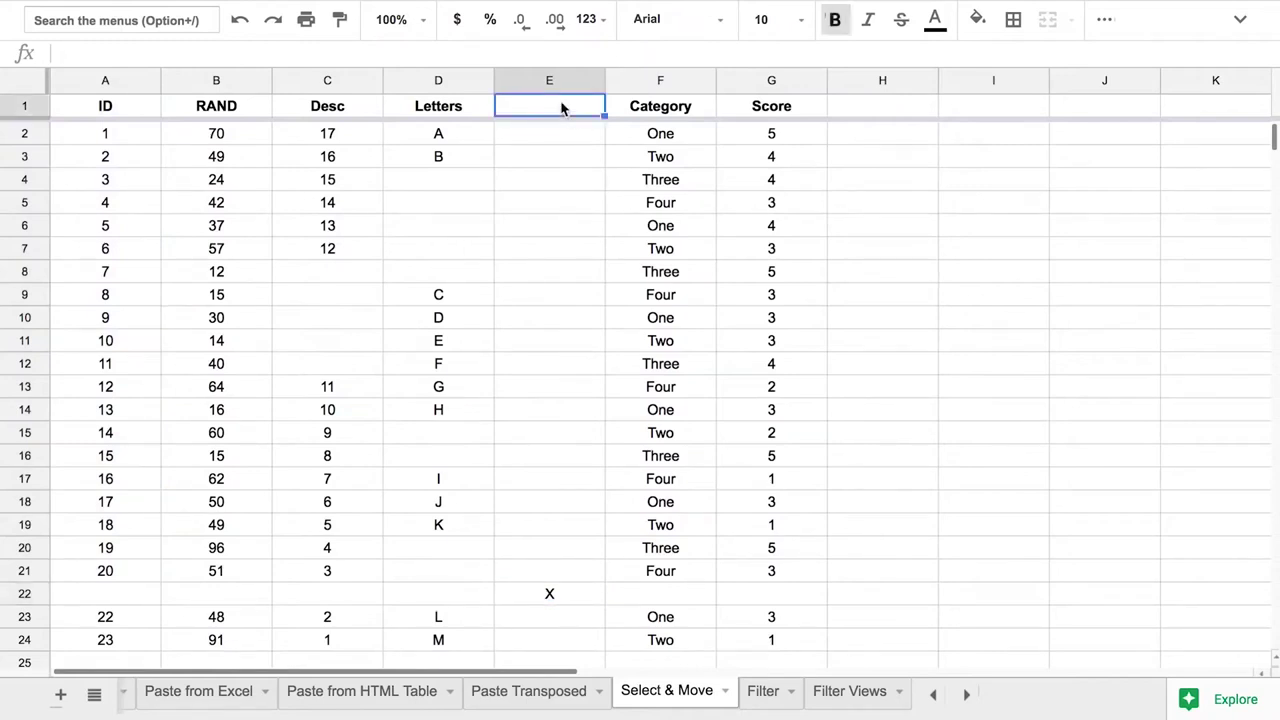
{"action": "type", "text": "X"}
{"action": "key", "text": "Return"}
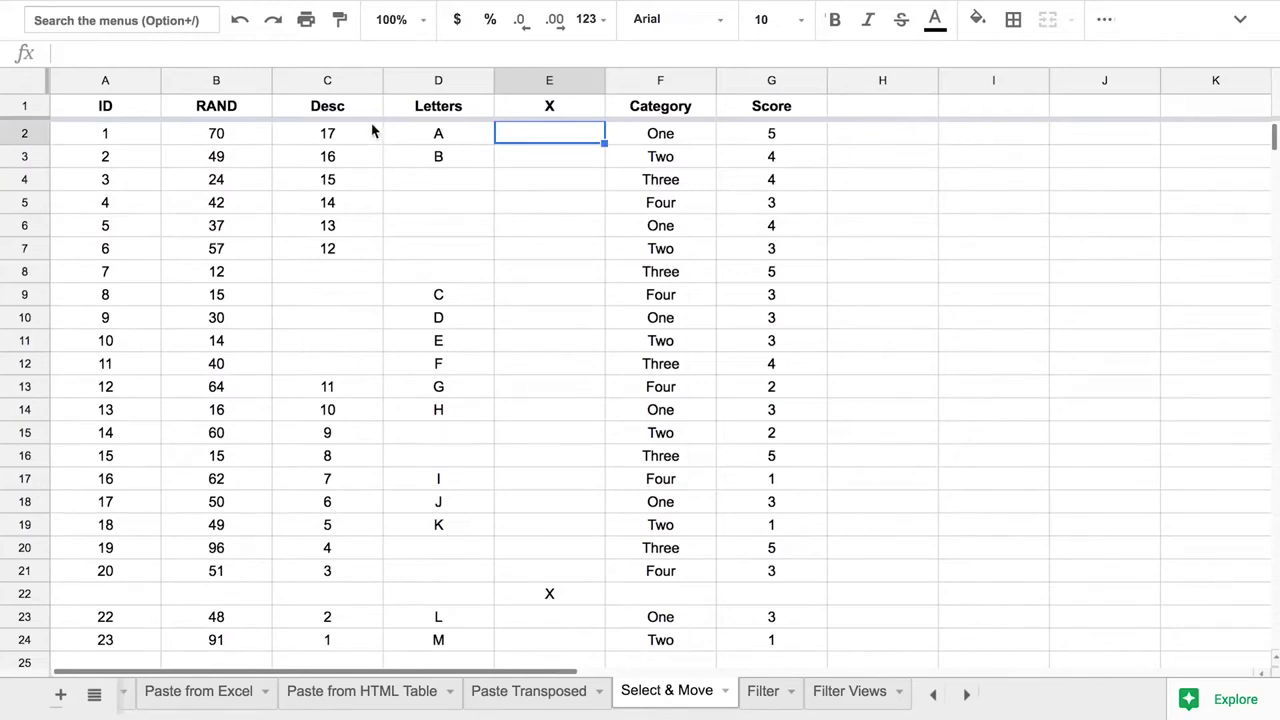
{"action": "left_click", "coordinate": [128, 213]}
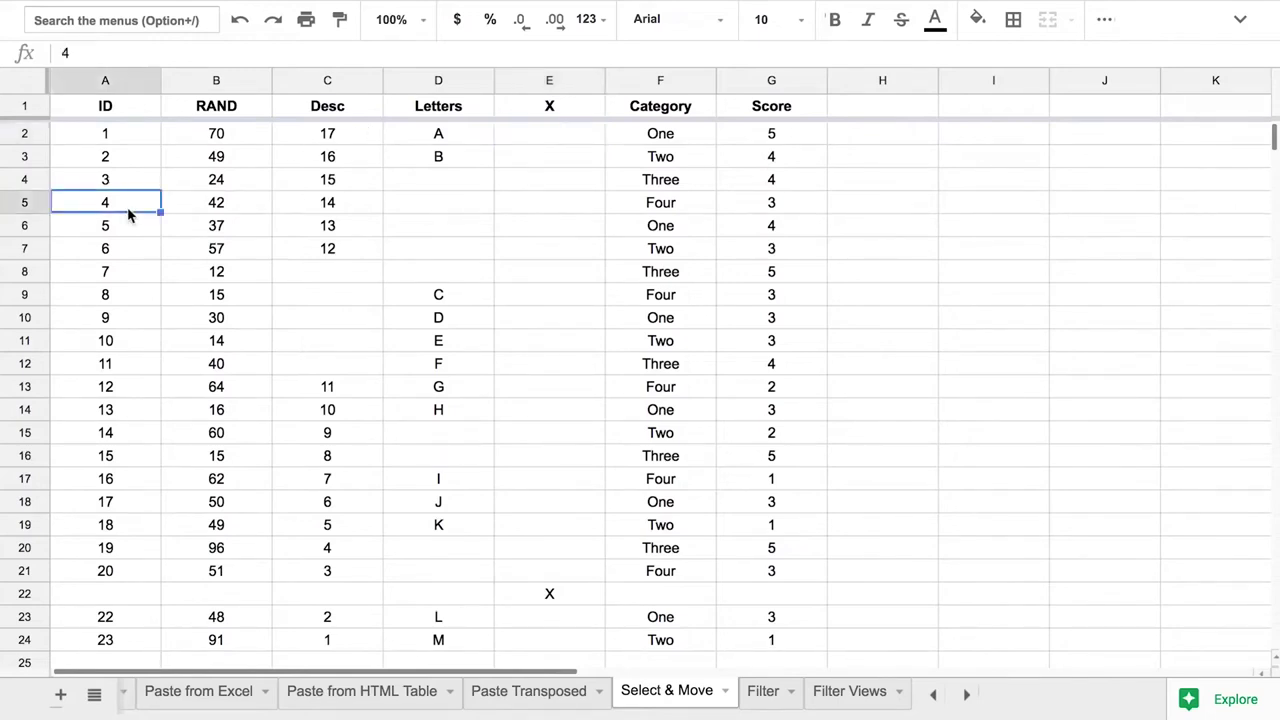
{"action": "key", "text": "ctrl+space"}
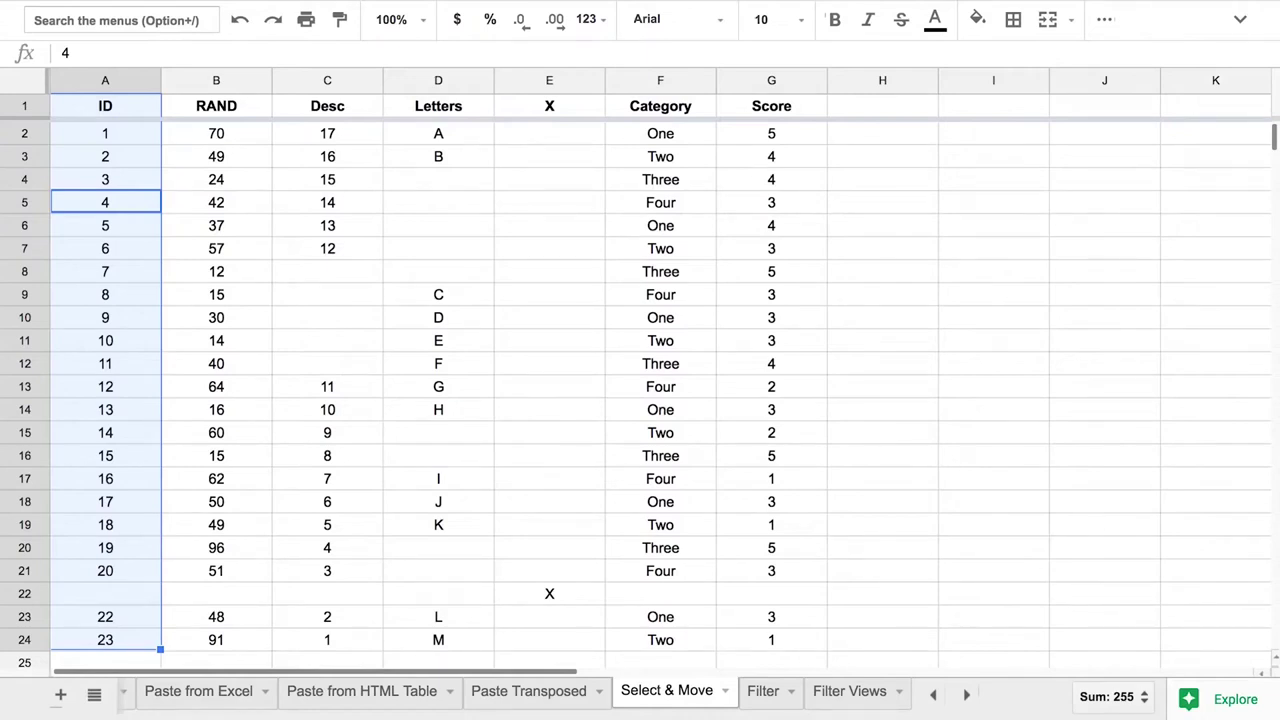
{"action": "left_click", "coordinate": [216, 202]}
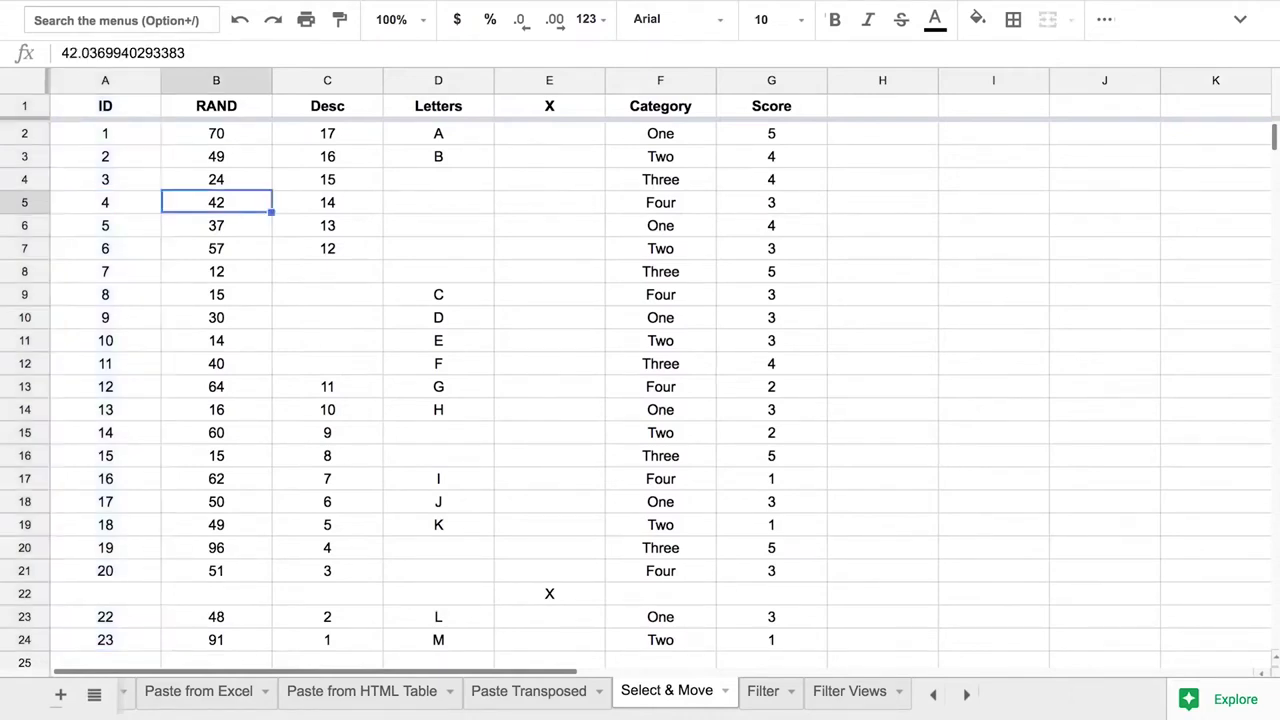
{"action": "key", "text": "ctrl+space"}
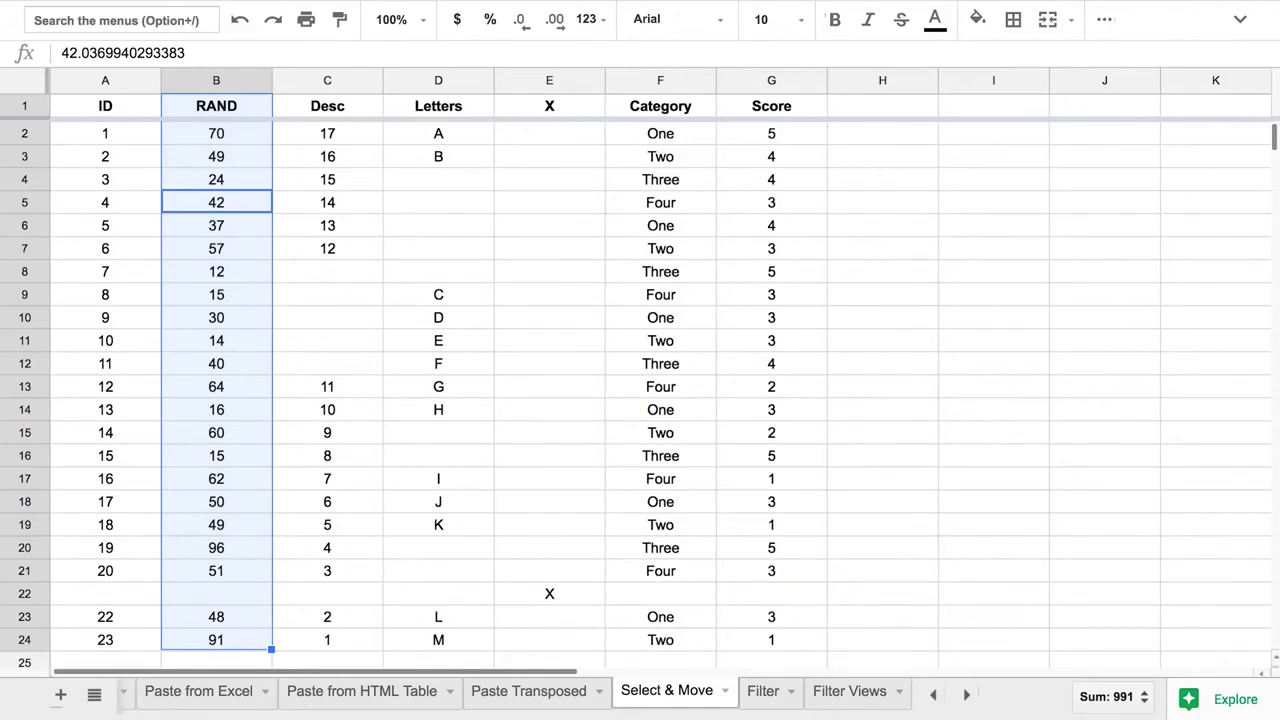
{"action": "key", "text": "shift+Right"}
{"action": "key", "text": "shift+Left"}
{"action": "key", "text": "shift+Left"}
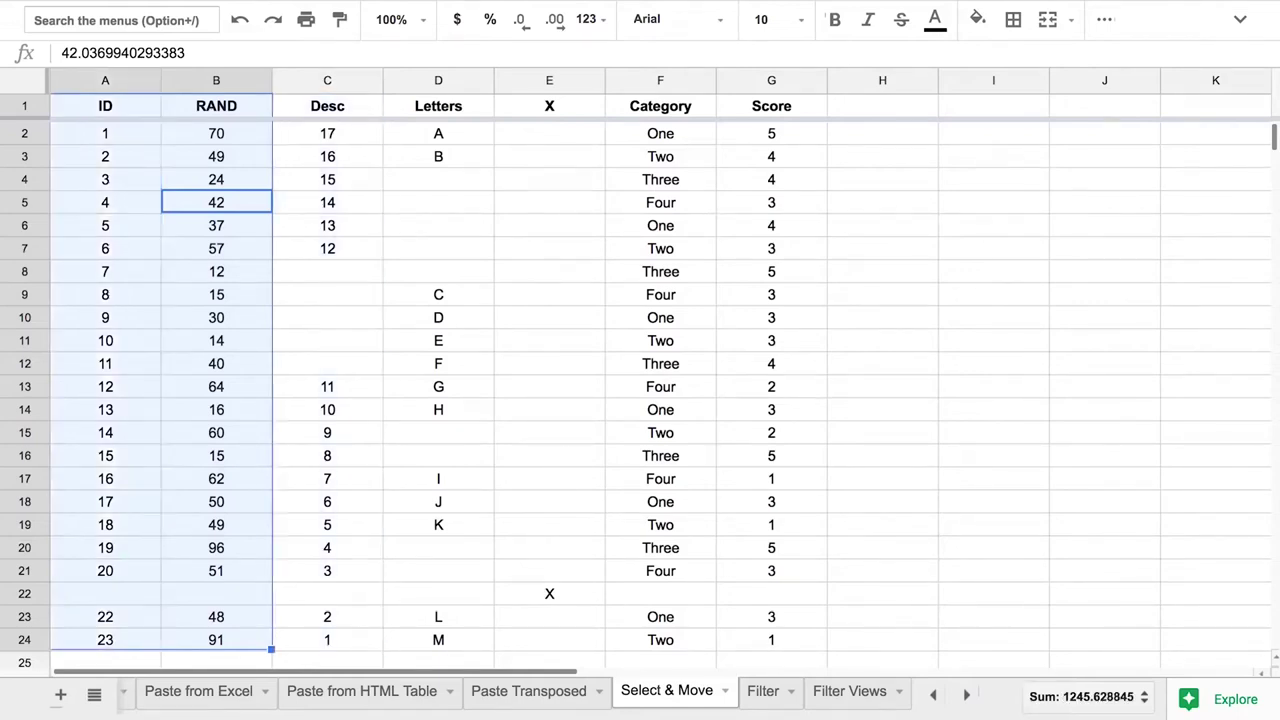
{"action": "key", "text": "shift+Right"}
{"action": "key", "text": "shift+Right"}
{"action": "key", "text": "shift+Right"}
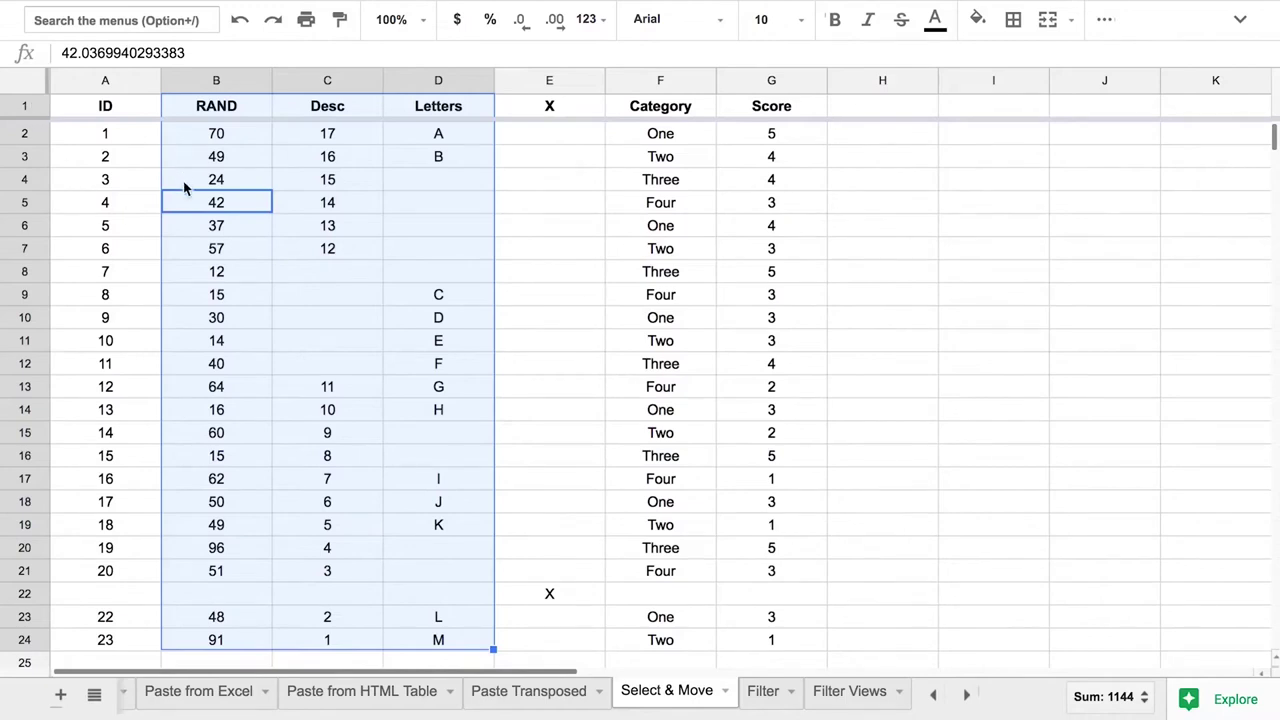
{"action": "left_click", "coordinate": [136, 193]}
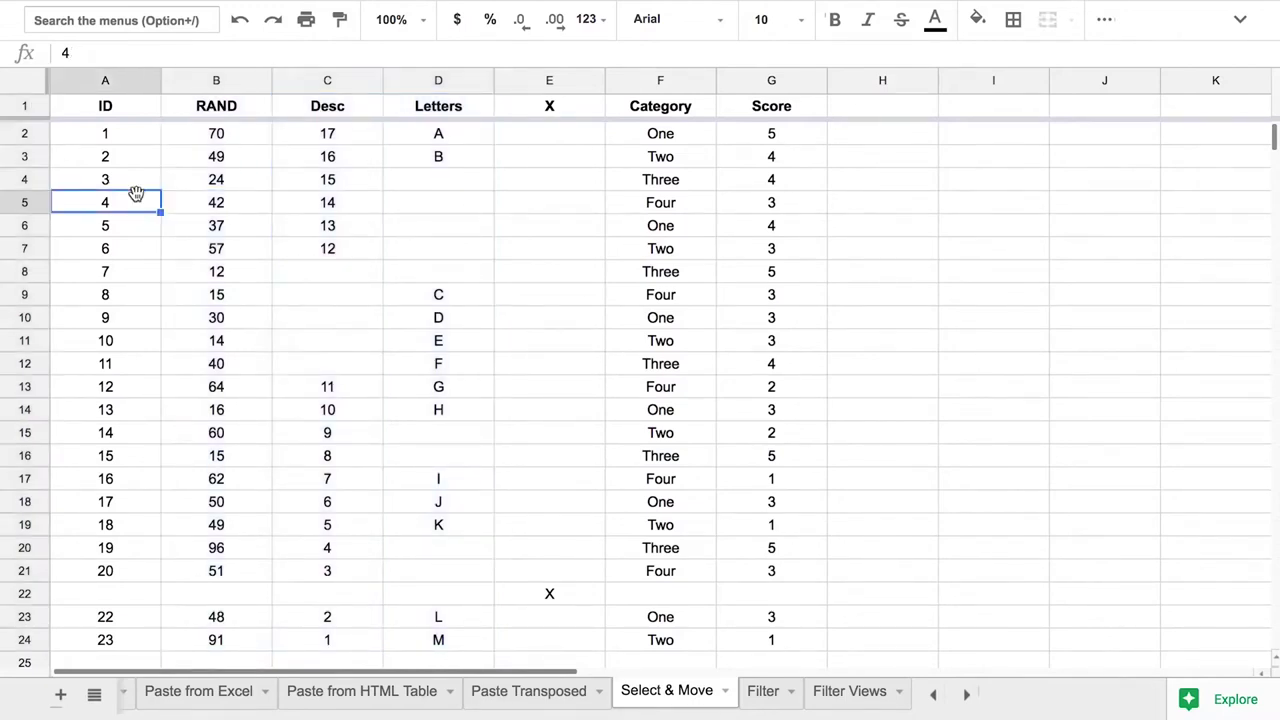
{"action": "key", "text": "shift+space"}
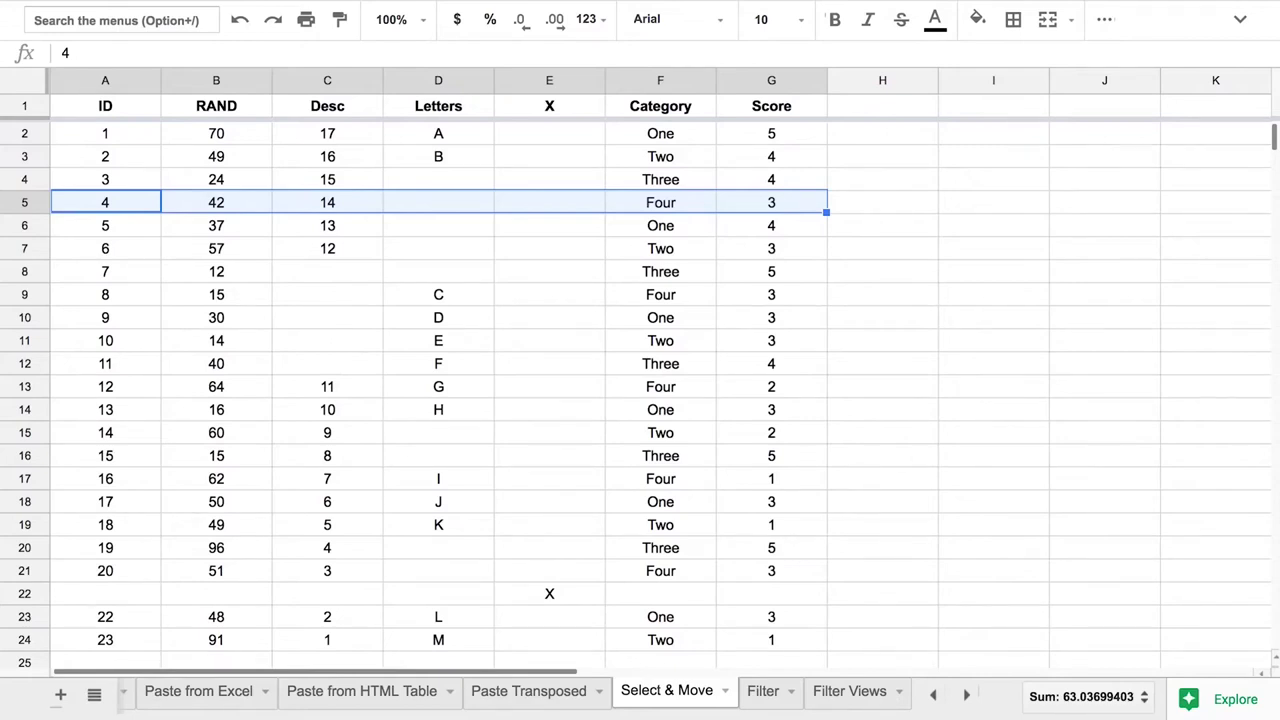
{"action": "key", "text": "shift+Down"}
{"action": "key", "text": "shift+Down"}
{"action": "key", "text": "shift+Down"}
{"action": "key", "text": "shift+Up"}
{"action": "key", "text": "shift+Up"}
{"action": "key", "text": "shift+Up"}
{"action": "key", "text": "shift+Up"}
{"action": "key", "text": "shift+Up"}
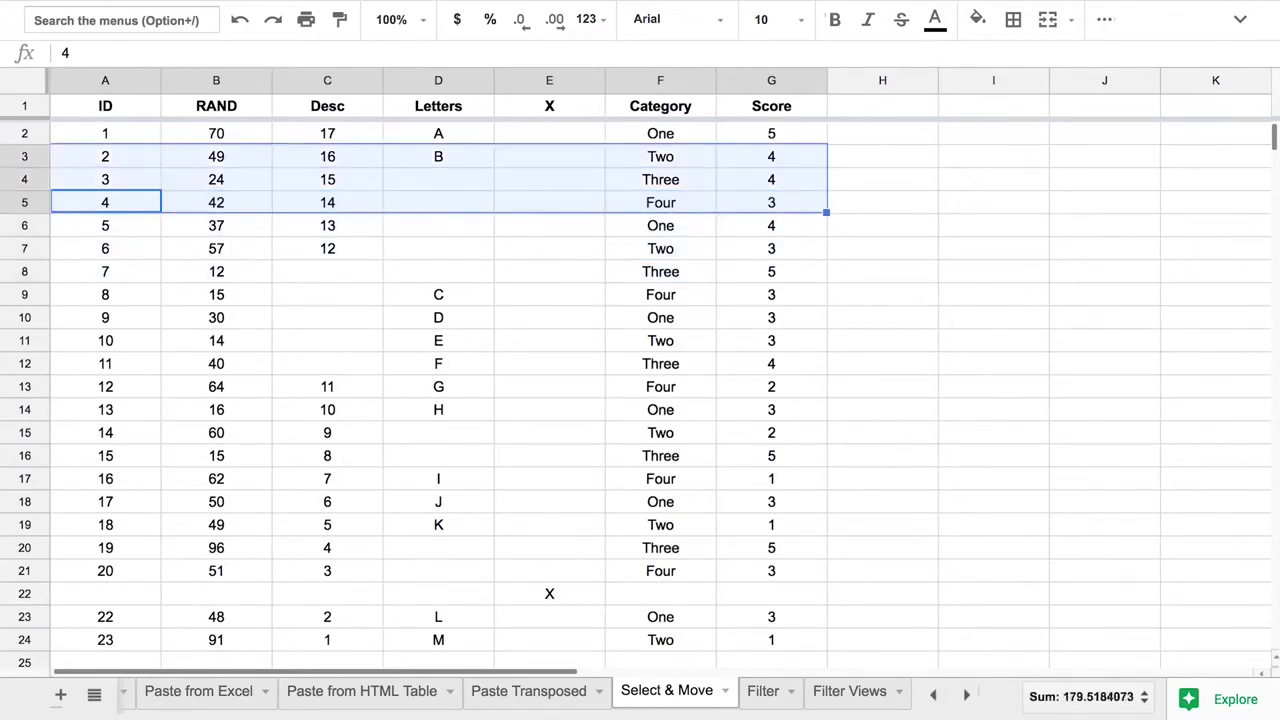
{"action": "key", "text": "shift+Up"}
{"action": "key", "text": "shift+Down"}
{"action": "left_click", "coordinate": [780, 79]}
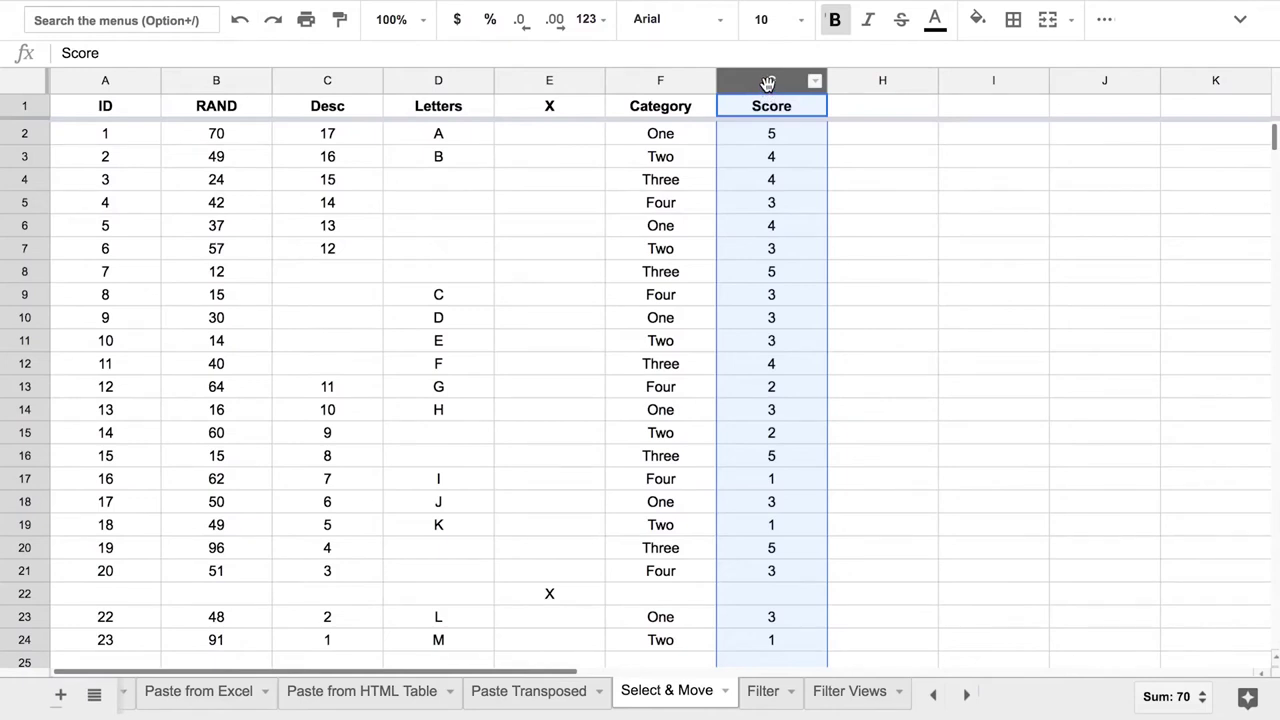
{"action": "left_click_drag", "start_coordinate": [767, 83], "coordinate": [691, 86]}
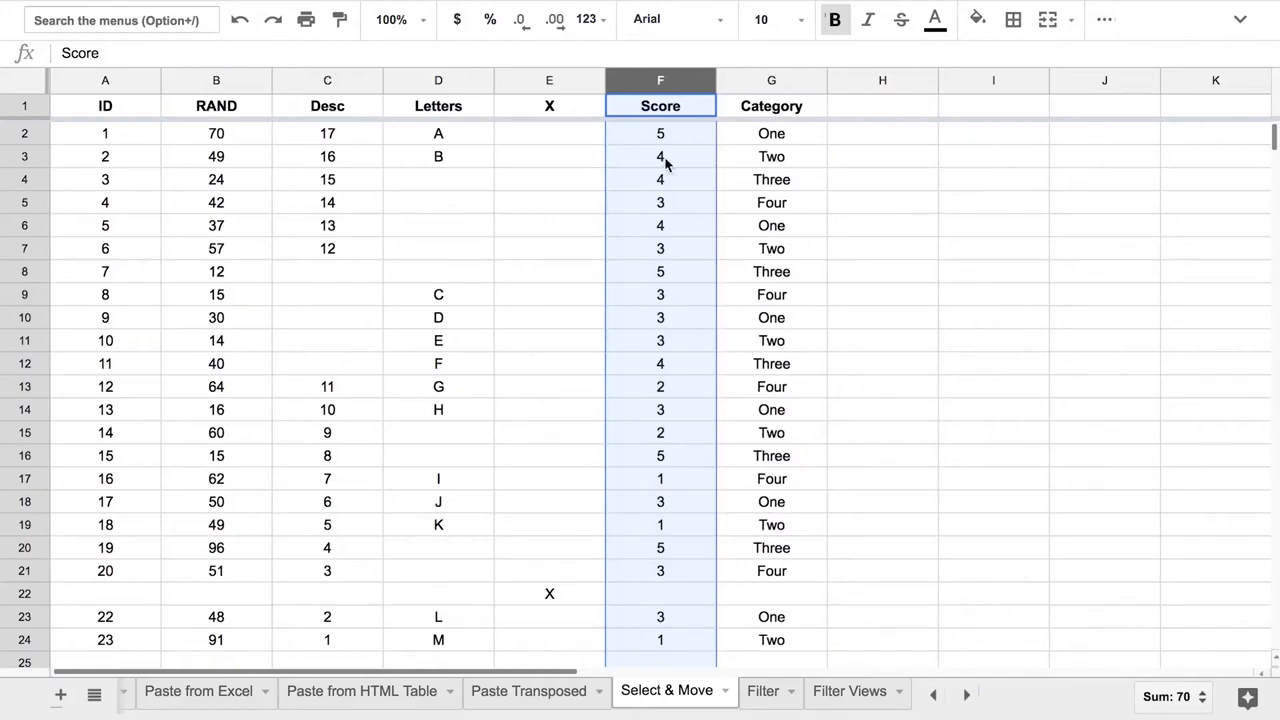
{"action": "key", "text": "super+z"}
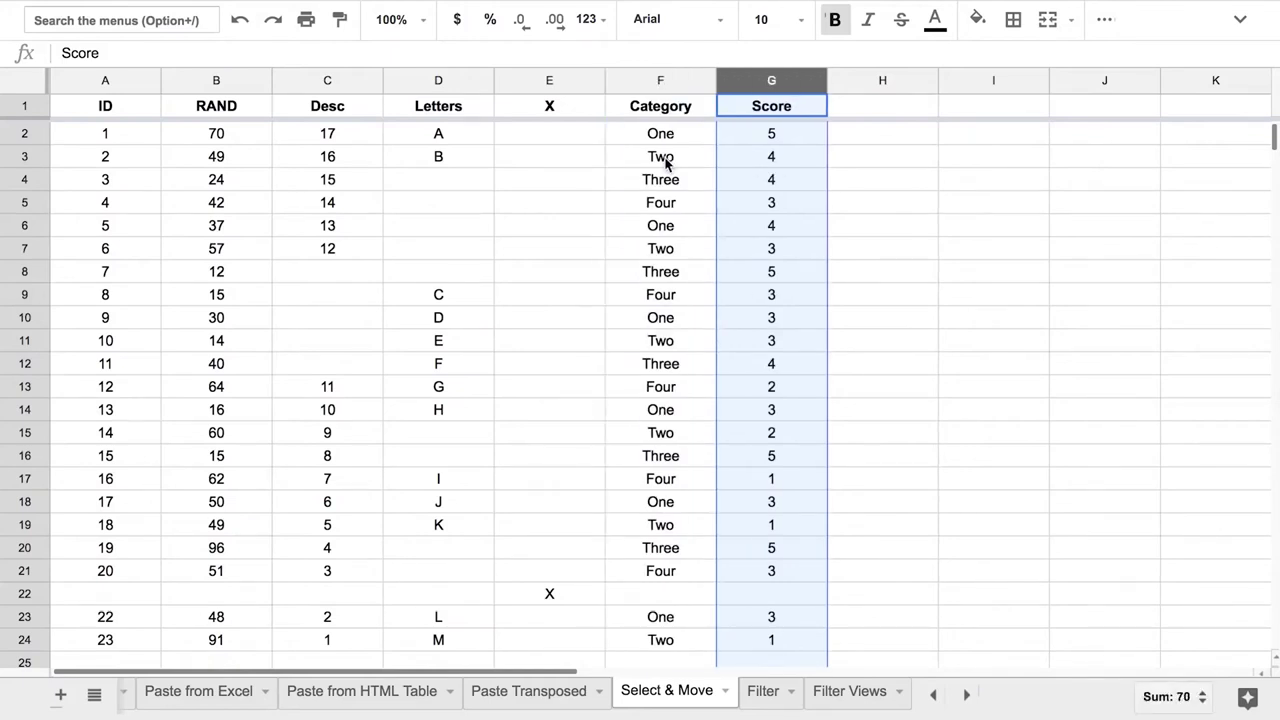
{"action": "left_click", "coordinate": [22, 131]}
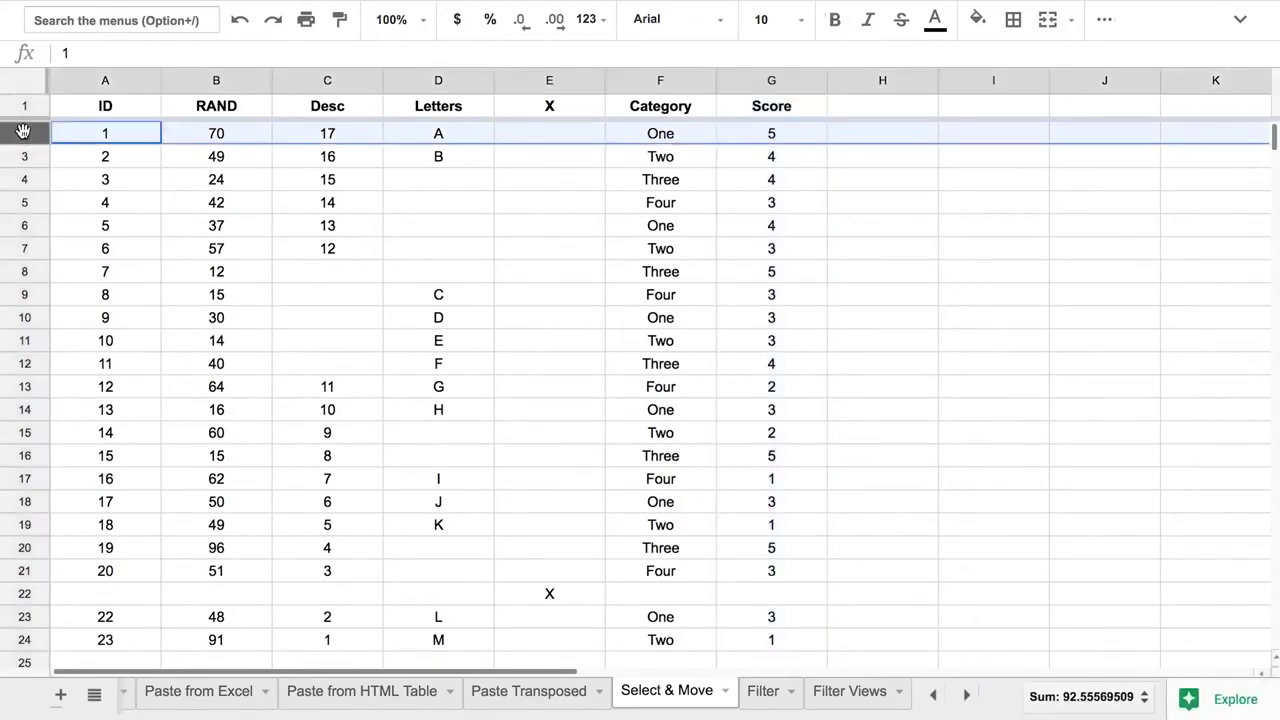
{"action": "left_click_drag", "start_coordinate": [22, 131], "coordinate": [20, 477]}
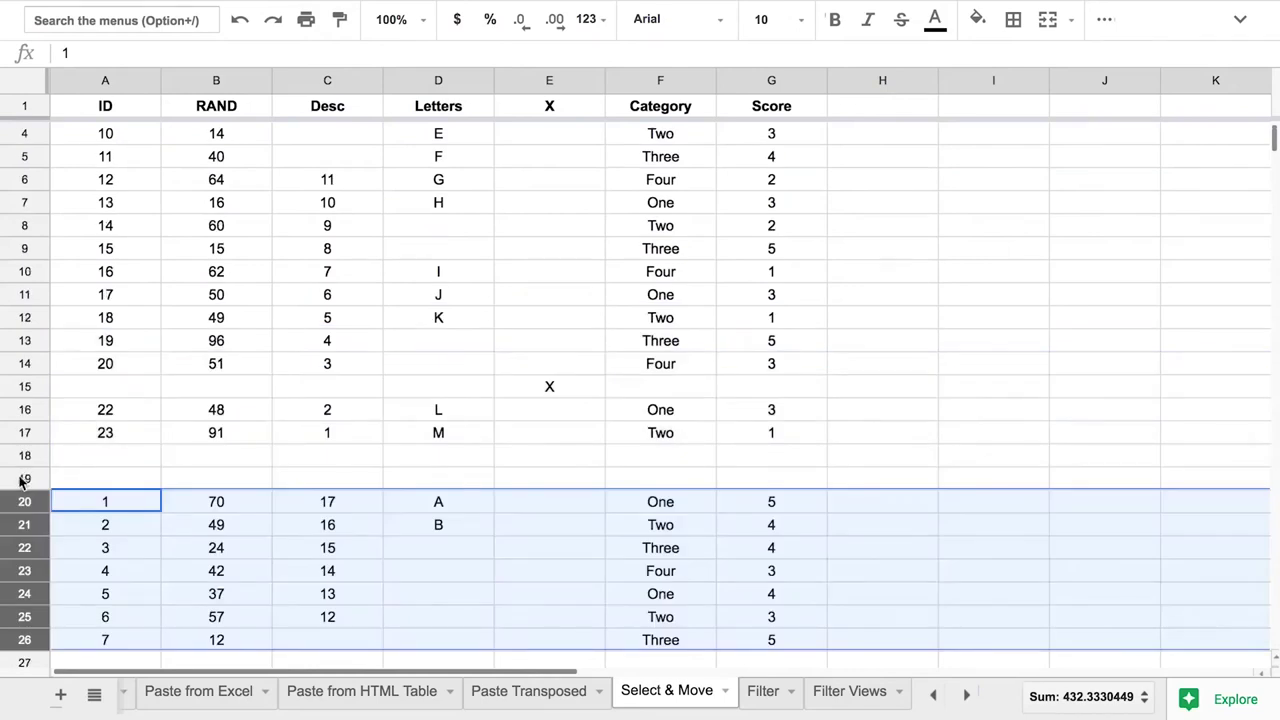
{"action": "left_click", "coordinate": [183, 441]}
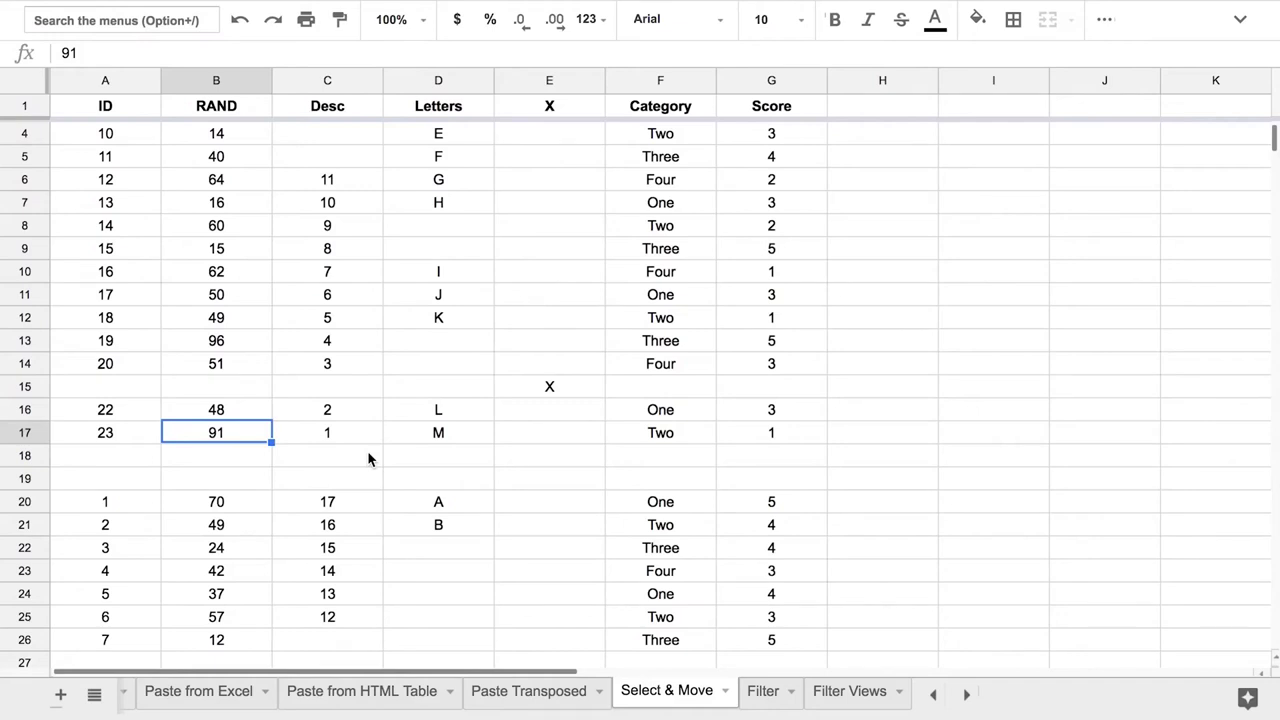
{"action": "key", "text": "ctrl+z"}
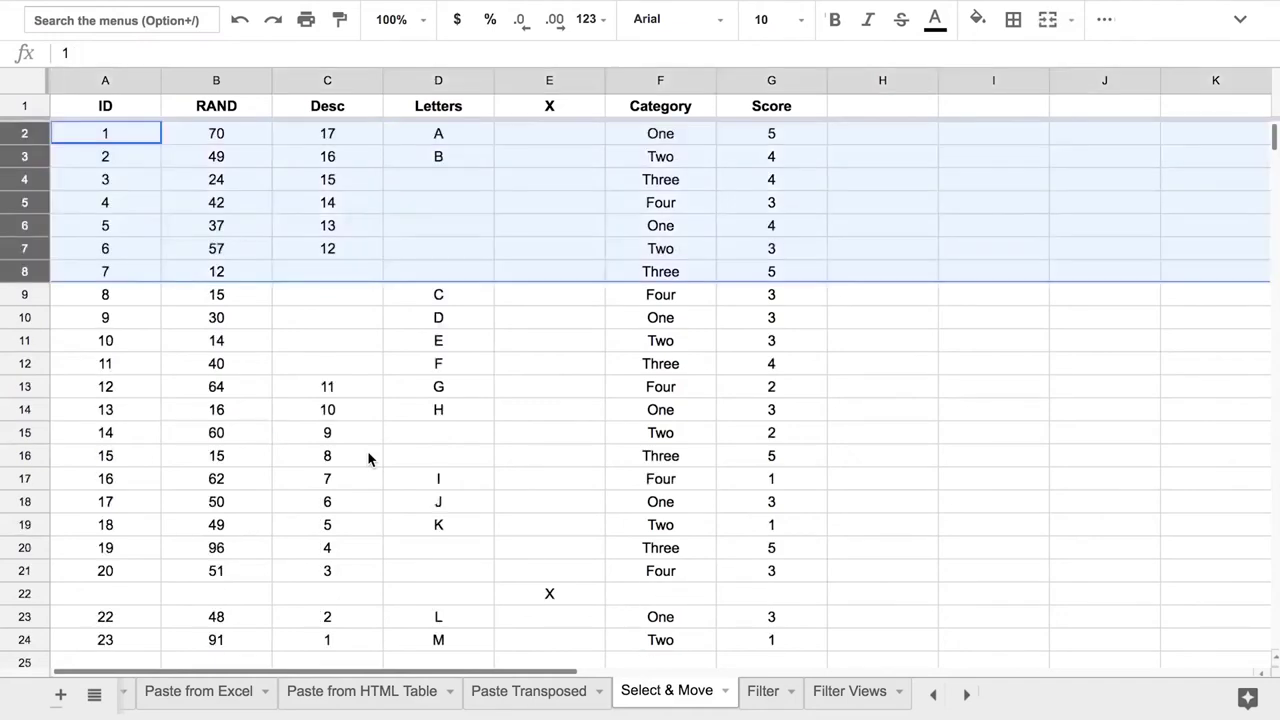
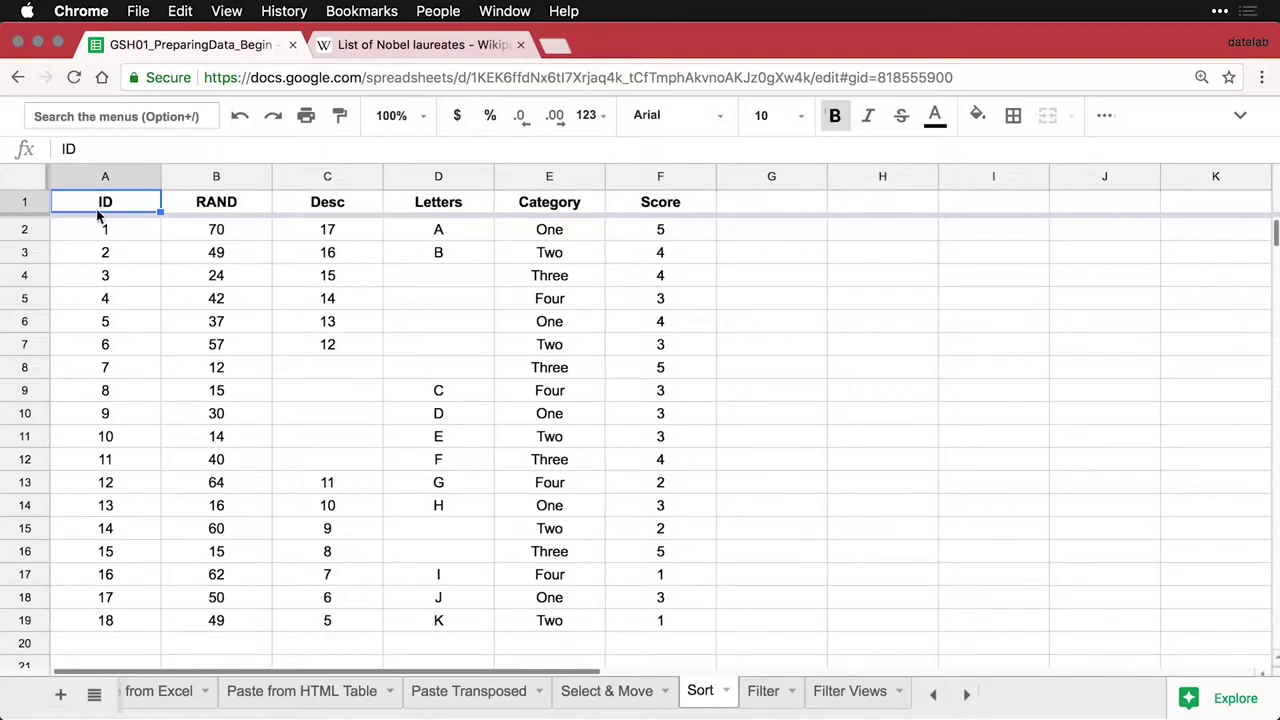
Sort the whole sheet Z → A on the RAND column, from 70 down to 12
{"action": "left_click", "coordinate": [114, 238]}
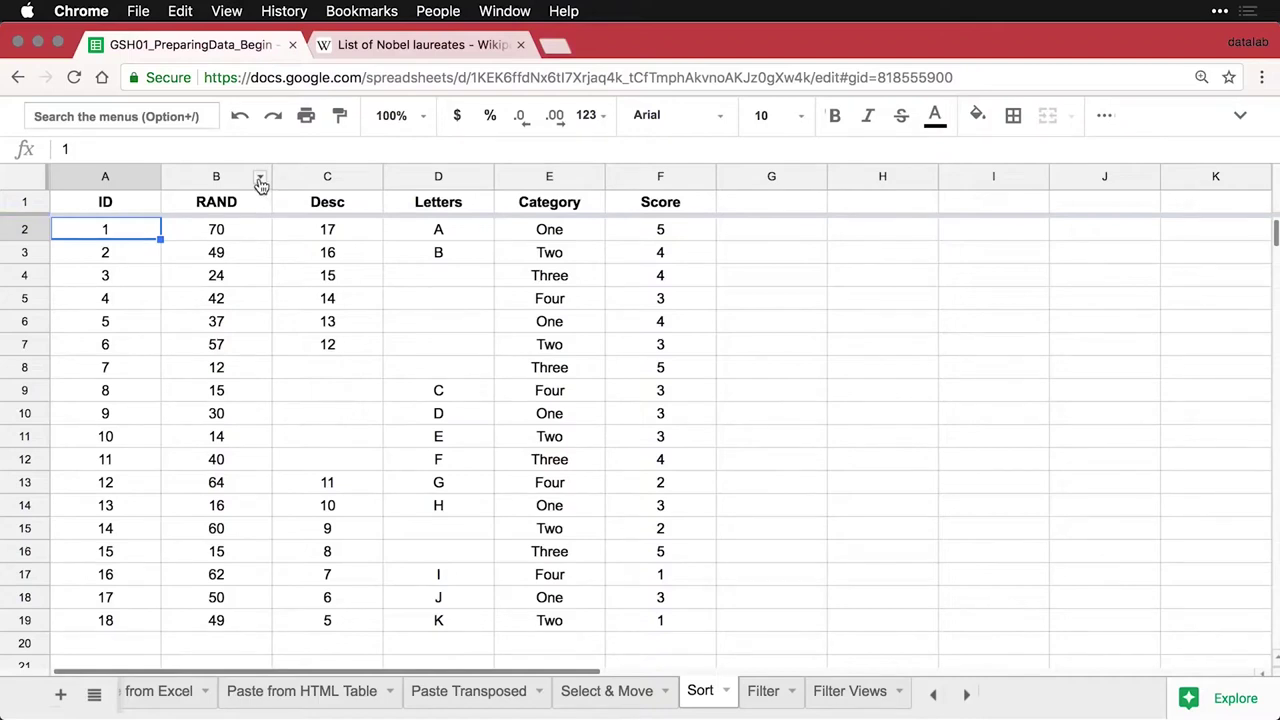
{"action": "left_click", "coordinate": [259, 179]}
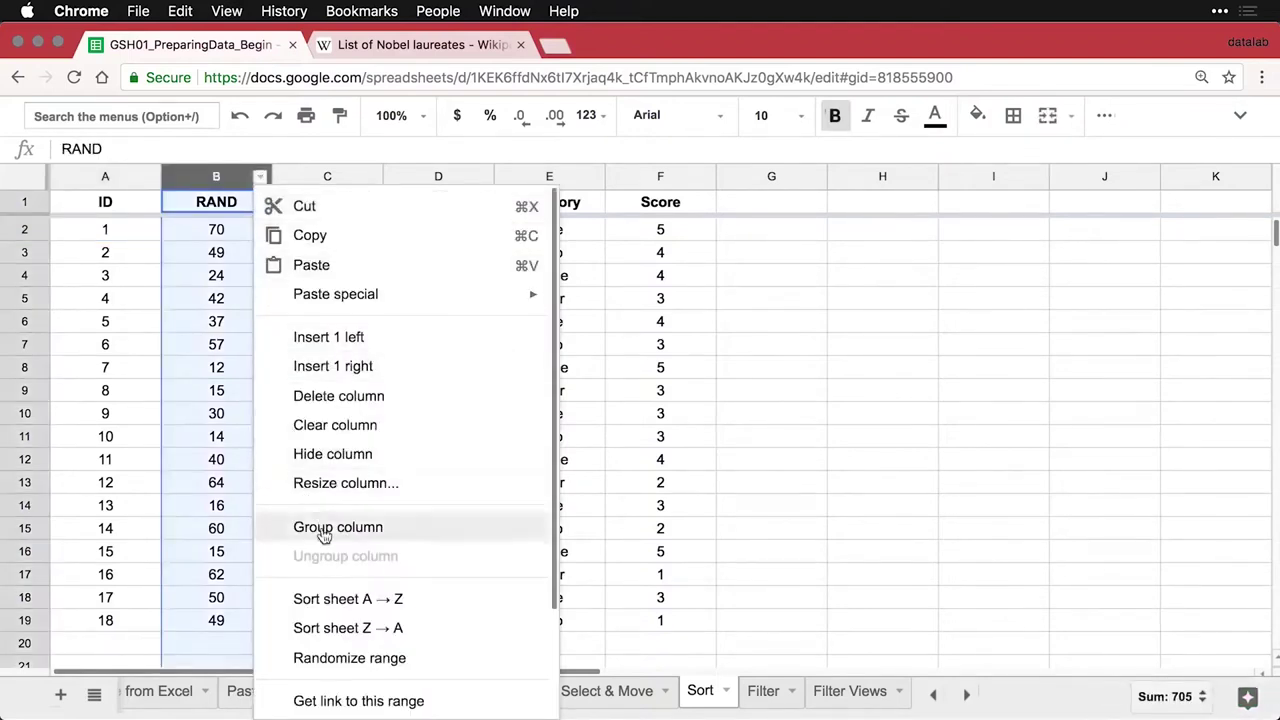
{"action": "left_click", "coordinate": [437, 630]}
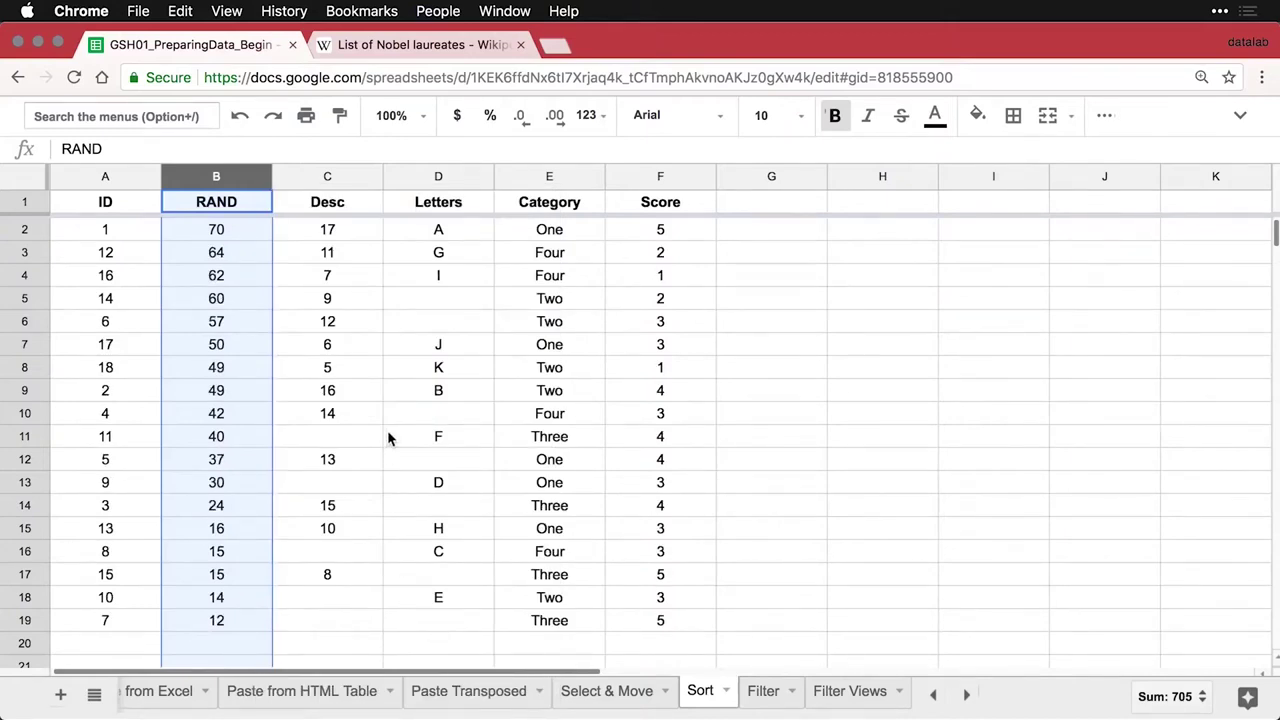
{"action": "left_click", "coordinate": [110, 233]}
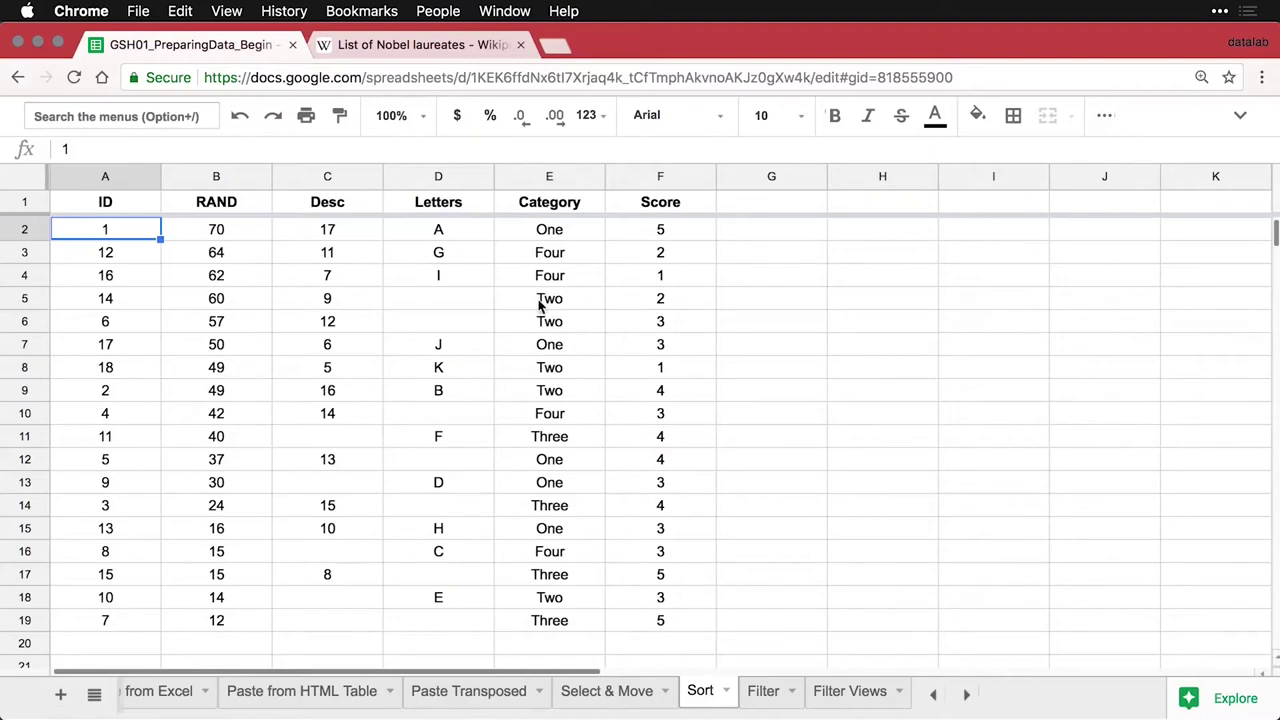
Sort A → Z by Category, then Score, then Category again, giving Four, One, Three, Two order
{"action": "right_click", "coordinate": [591, 182]}
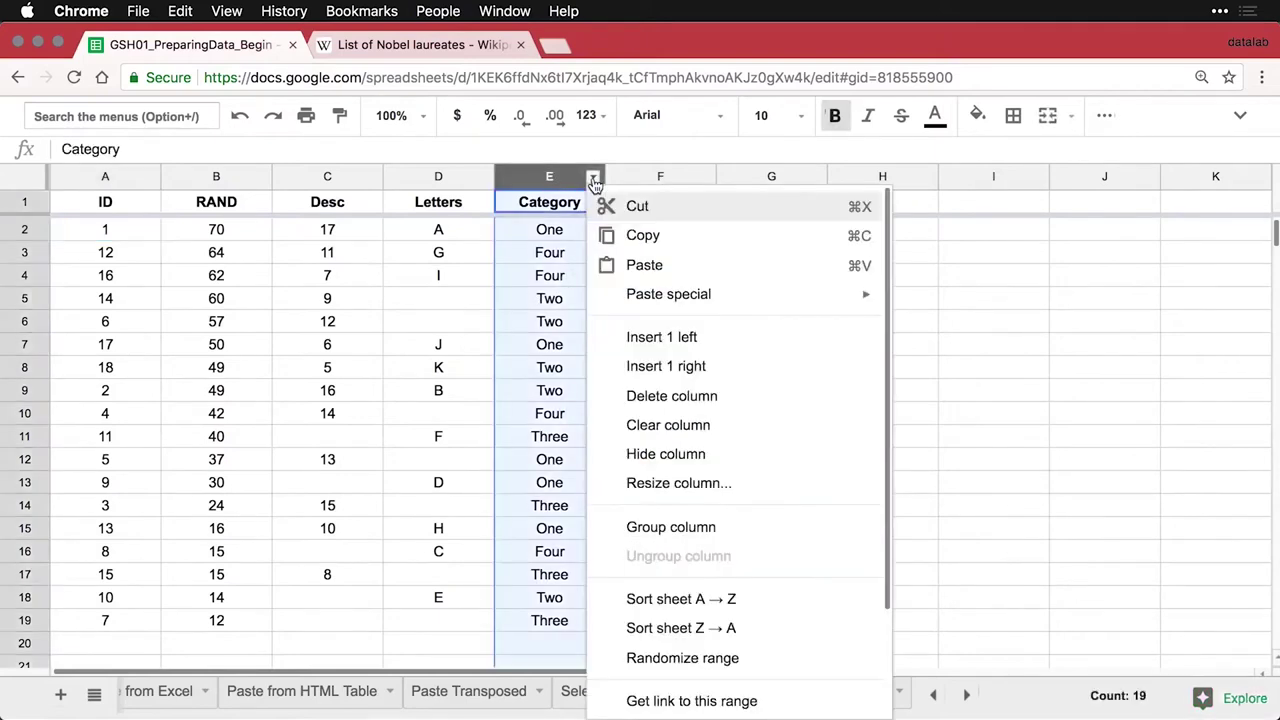
{"action": "left_click", "coordinate": [670, 606]}
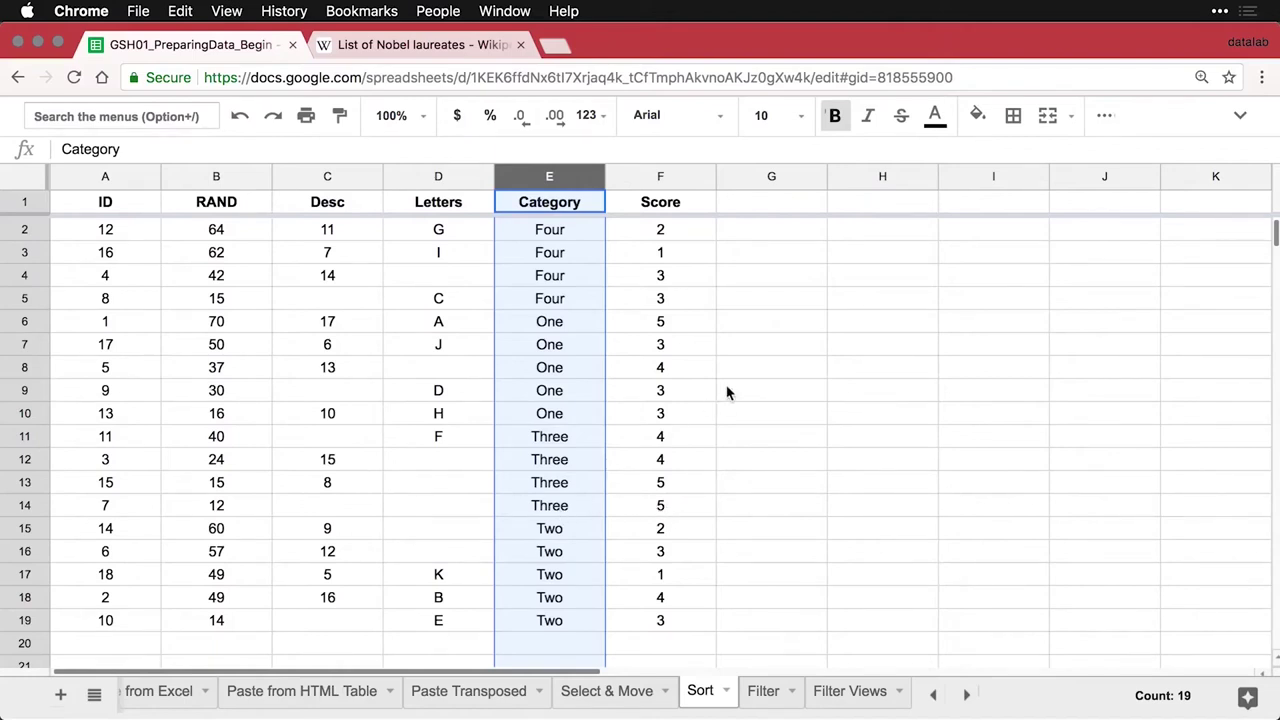
{"action": "left_click", "coordinate": [704, 177]}
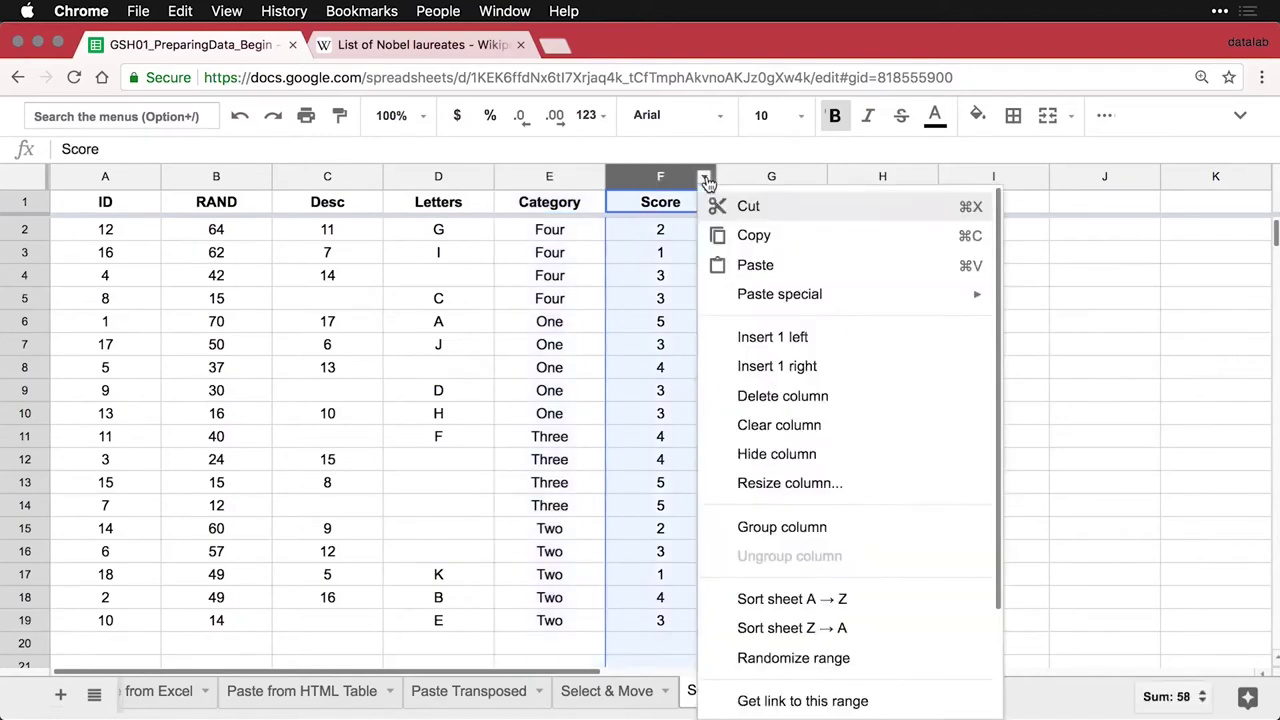
{"action": "left_click", "coordinate": [774, 599]}
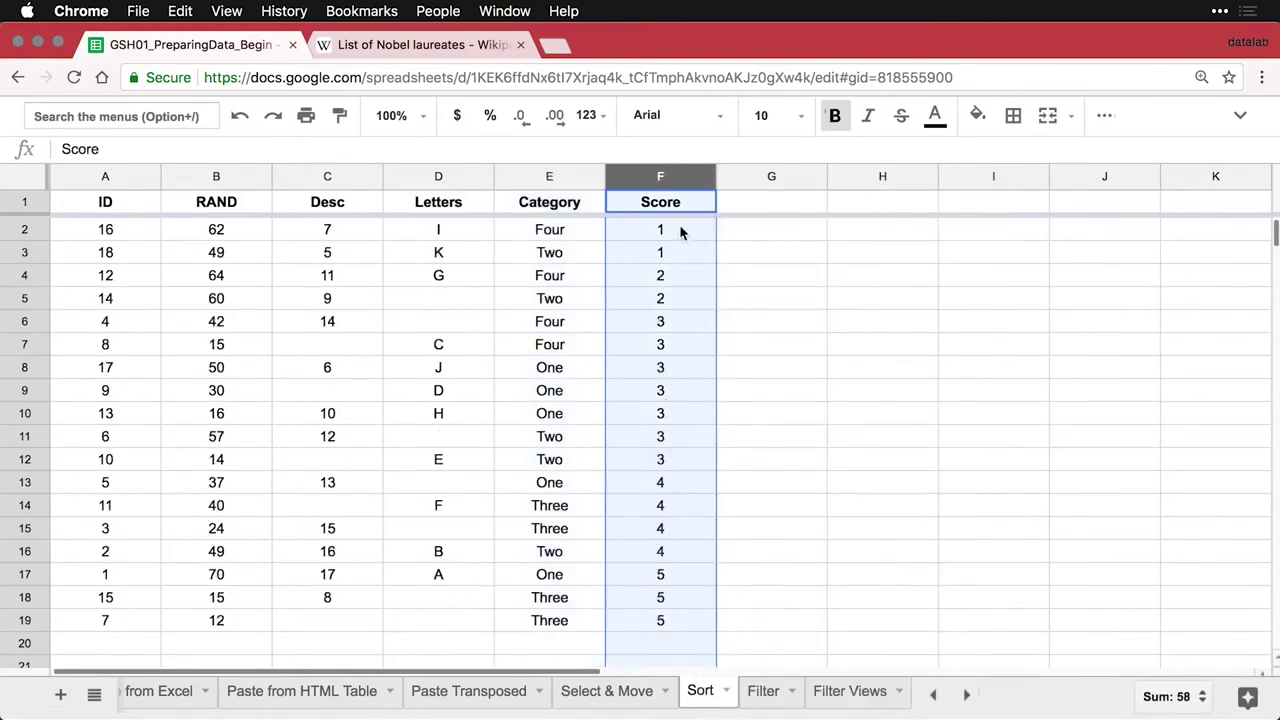
{"action": "left_click", "coordinate": [593, 176]}
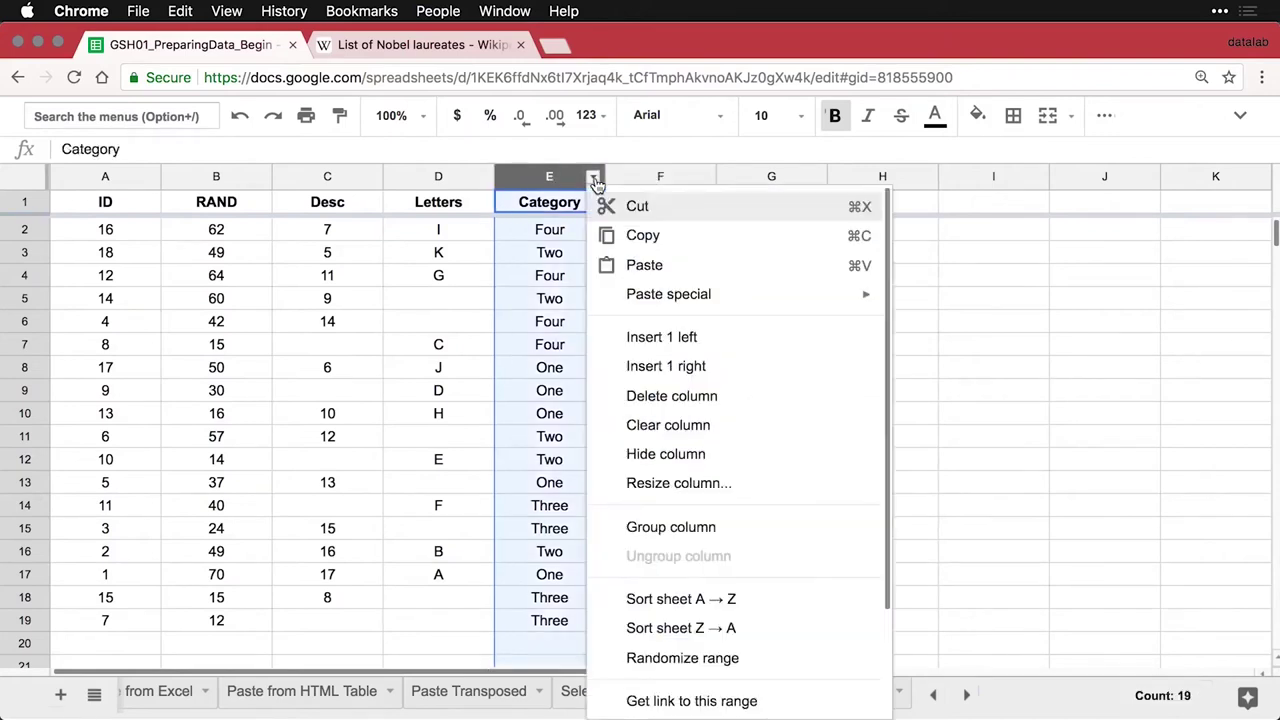
{"action": "left_click", "coordinate": [672, 599]}
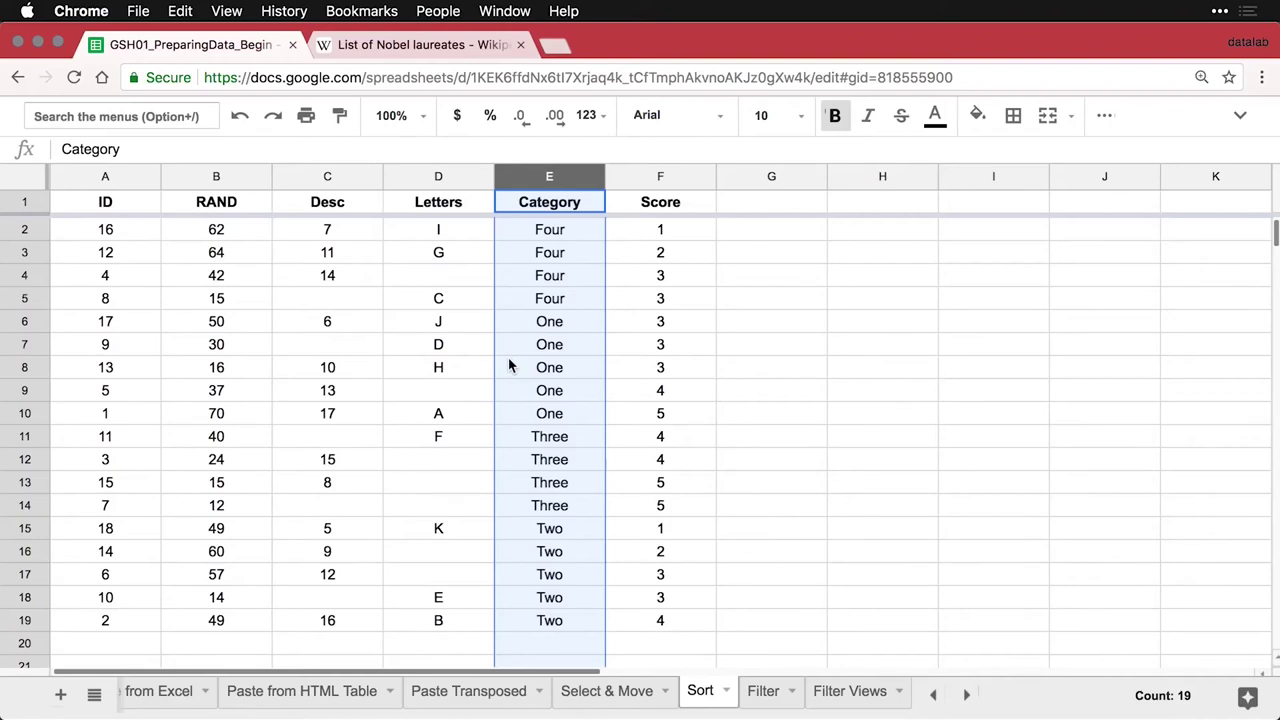
Sort the sheet A → Z on the ID column to restore the 1–18 order
{"action": "left_click", "coordinate": [110, 233]}
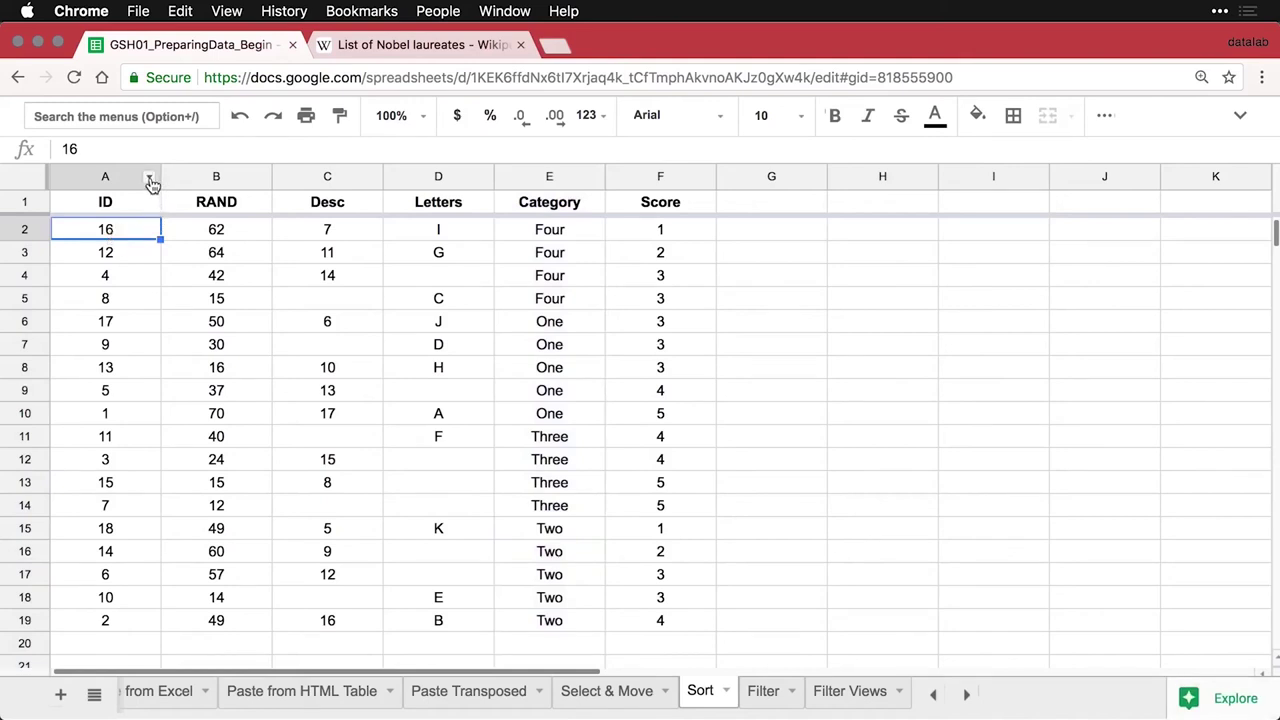
{"action": "left_click", "coordinate": [150, 180]}
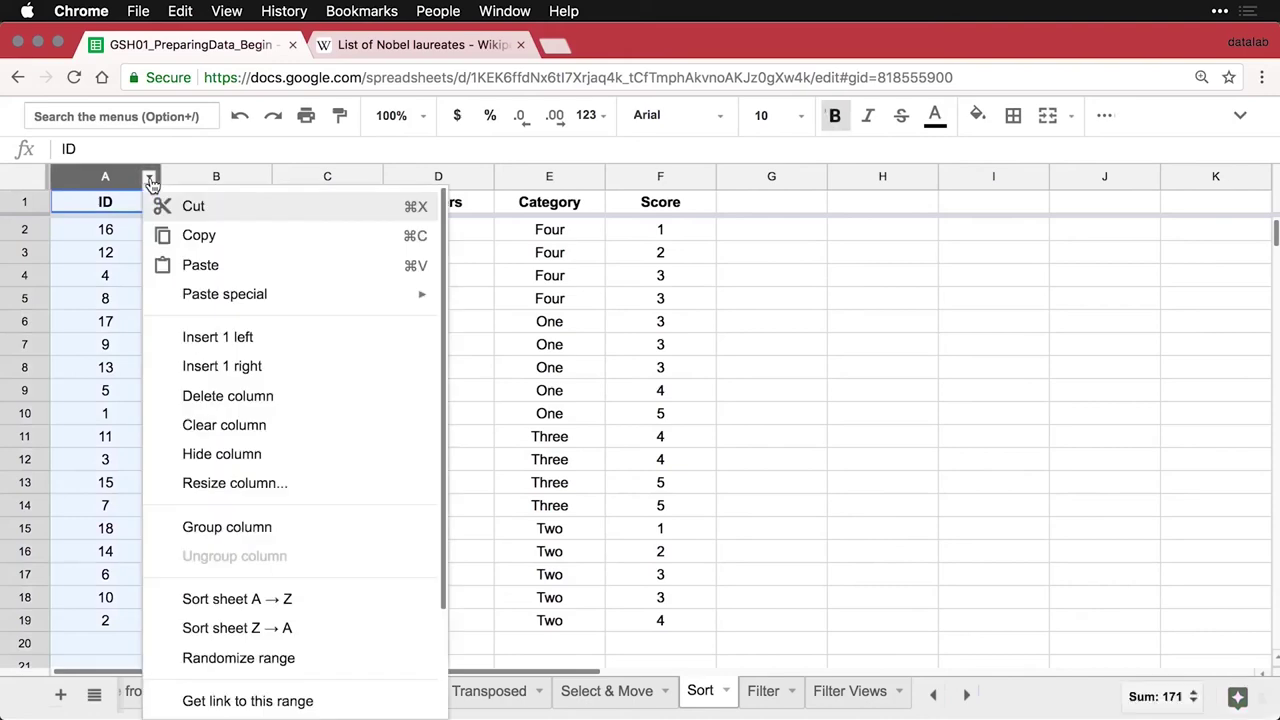
{"action": "left_click", "coordinate": [237, 599]}
{"action": "left_click", "coordinate": [141, 485]}
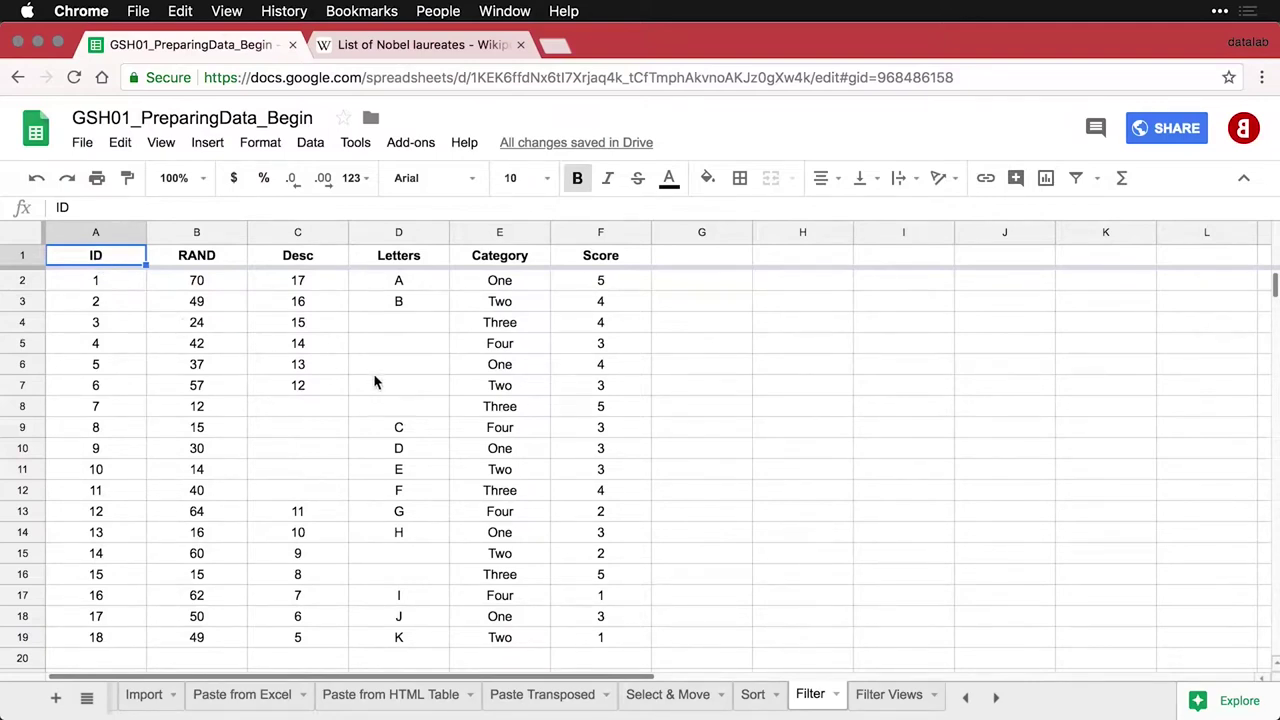
Create a filter and restrict Category to only the values One and Three
{"action": "left_click", "coordinate": [1077, 182]}
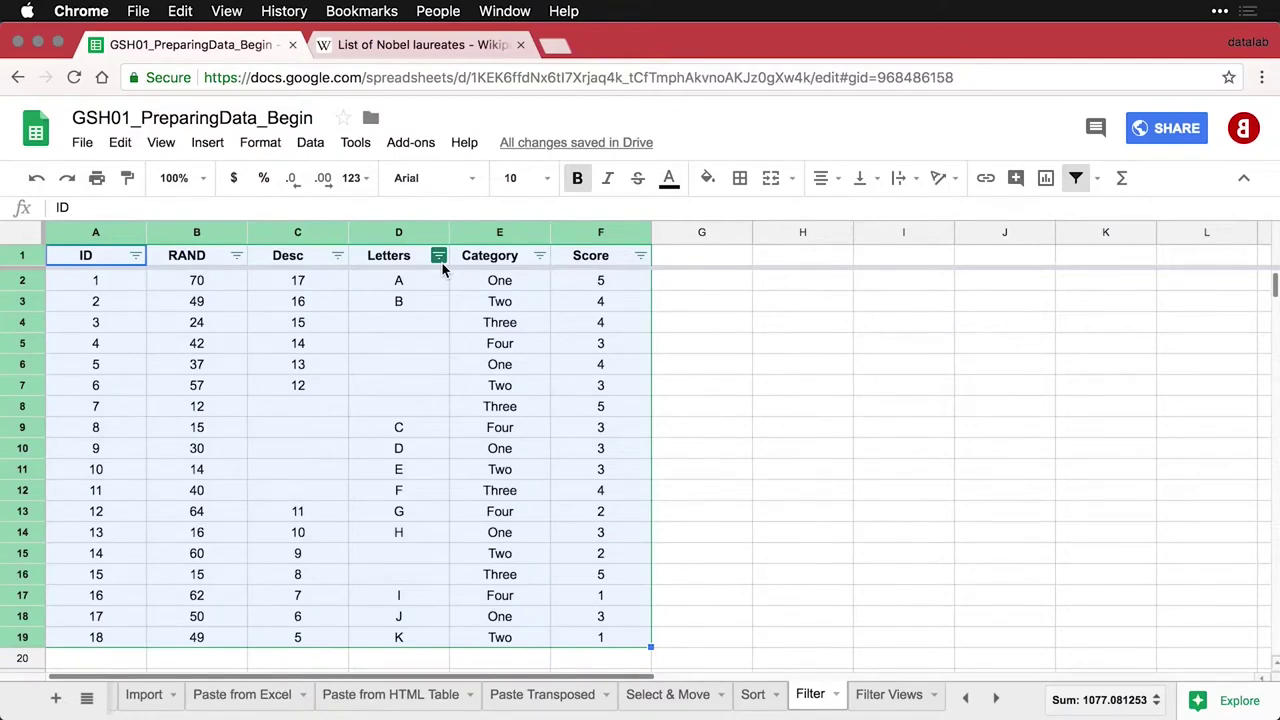
{"action": "left_click", "coordinate": [540, 257]}
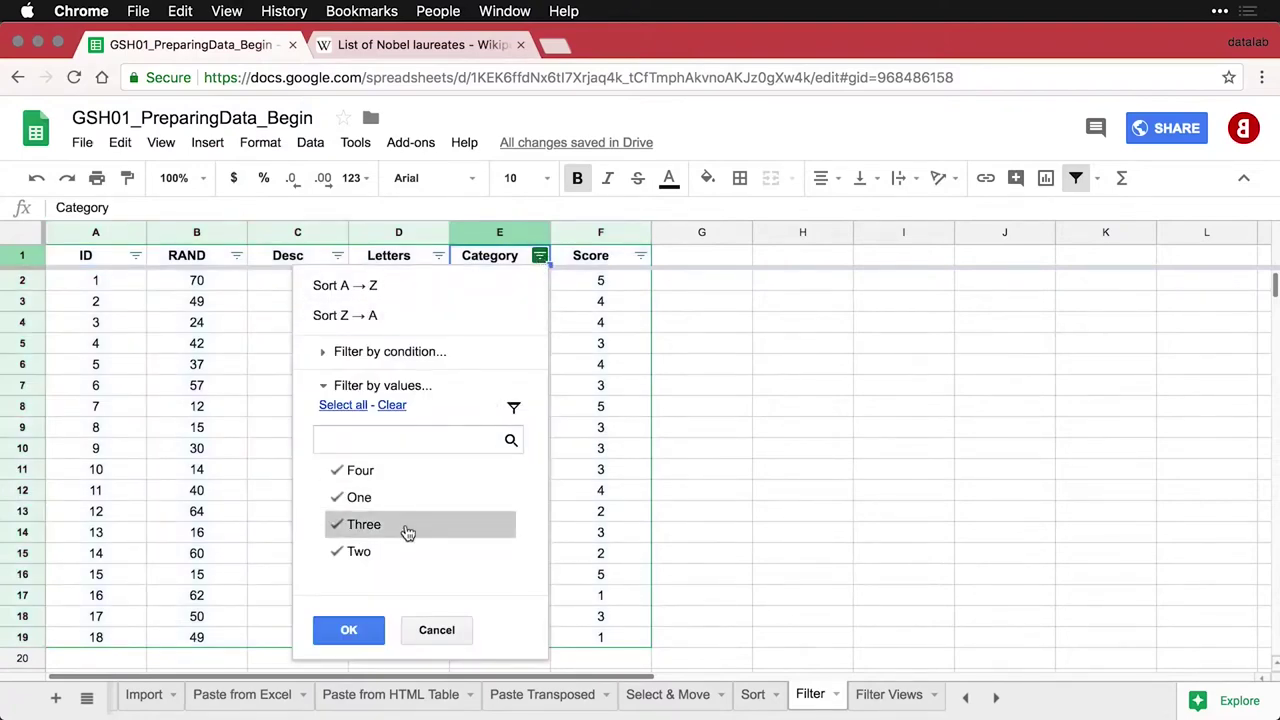
{"action": "left_click", "coordinate": [340, 477]}
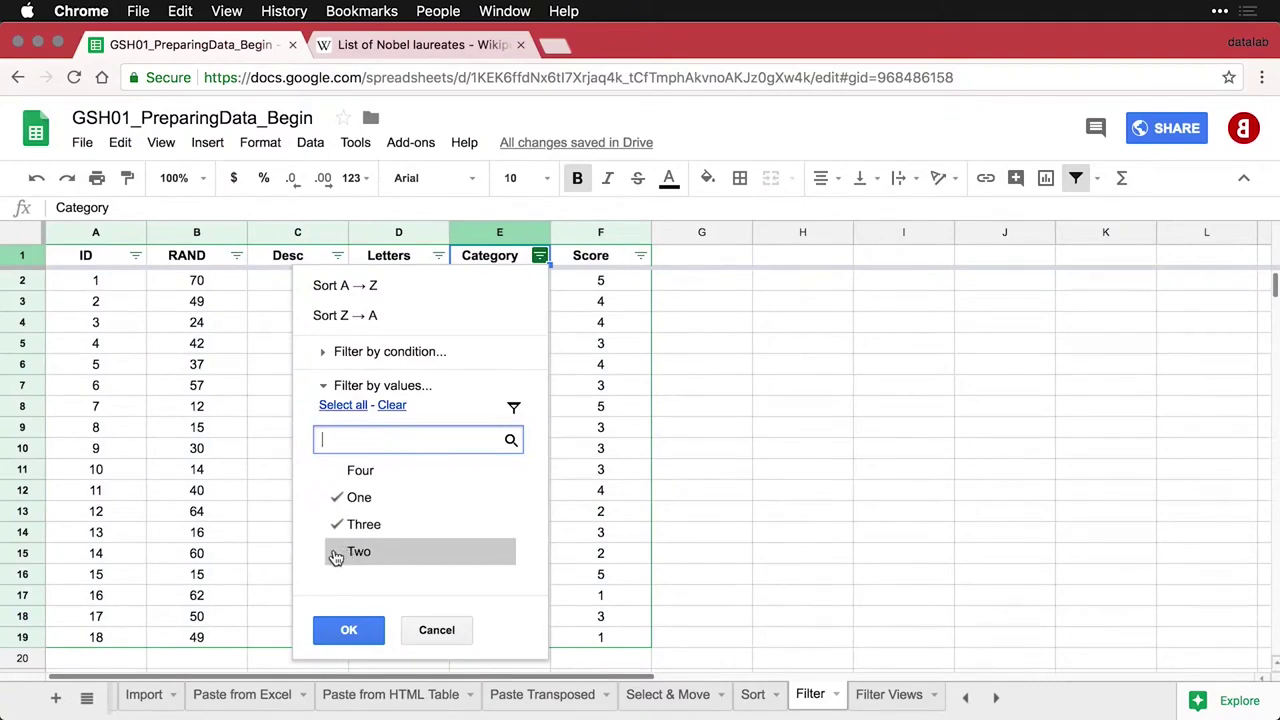
{"action": "left_click", "coordinate": [350, 410]}
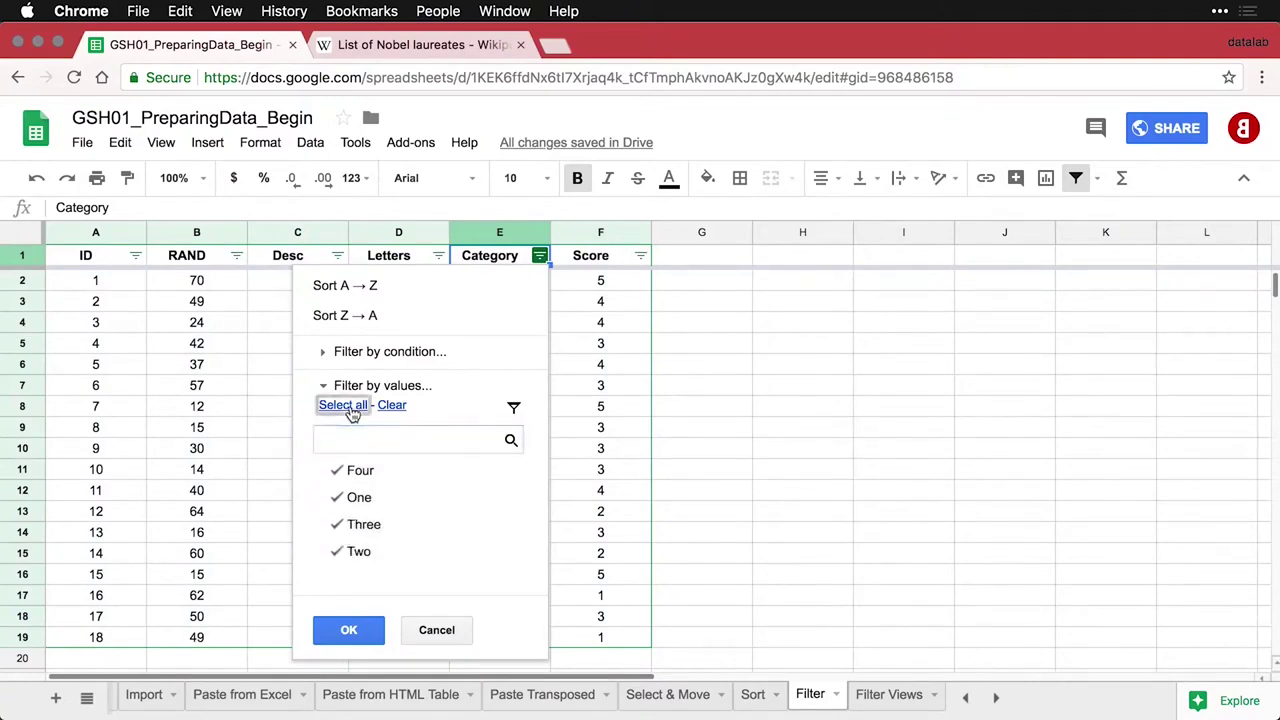
{"action": "left_click", "coordinate": [392, 408]}
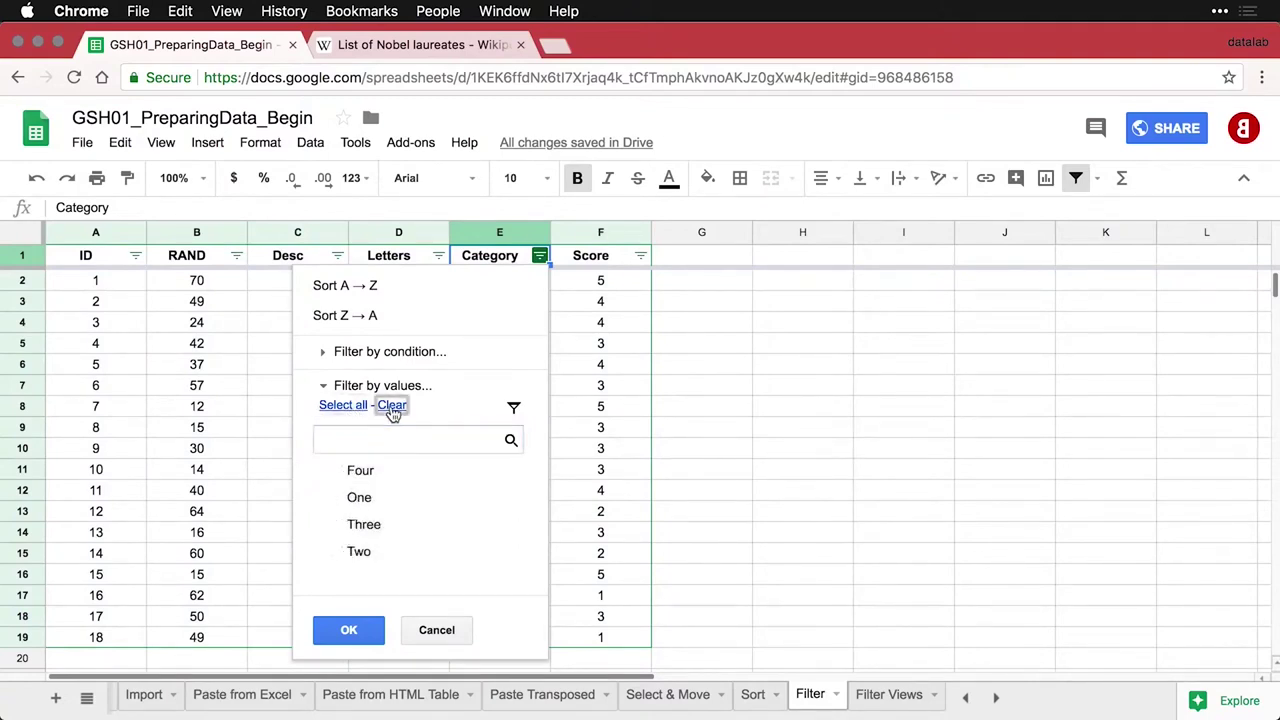
{"action": "left_click", "coordinate": [341, 500]}
{"action": "left_click", "coordinate": [339, 525]}
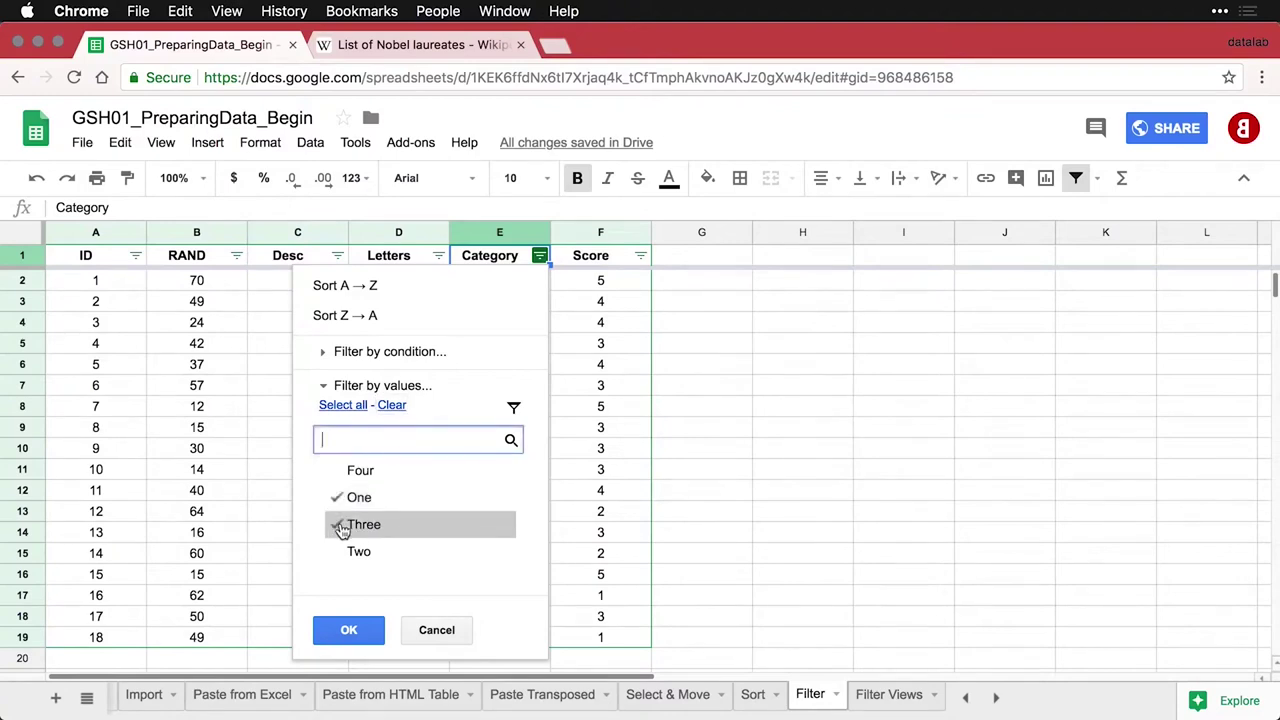
{"action": "left_click", "coordinate": [349, 631]}
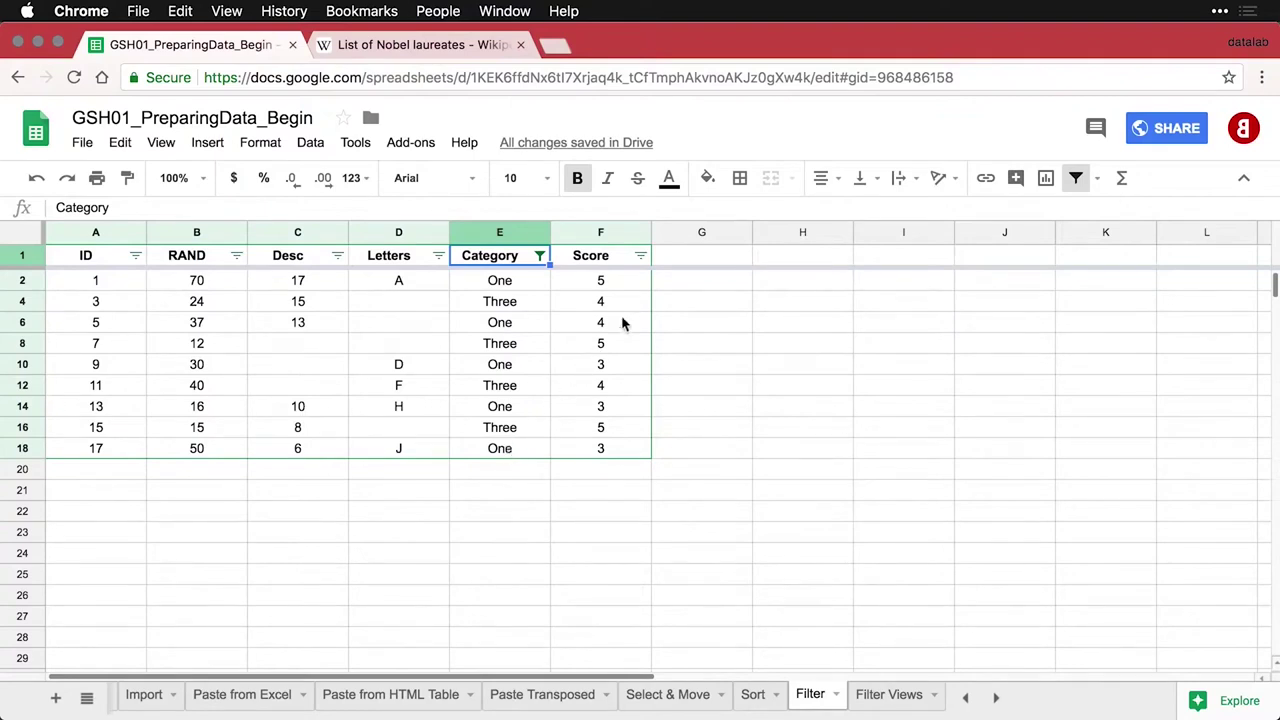
Add a Score filter condition of Greater than 3
{"action": "left_click", "coordinate": [640, 257]}
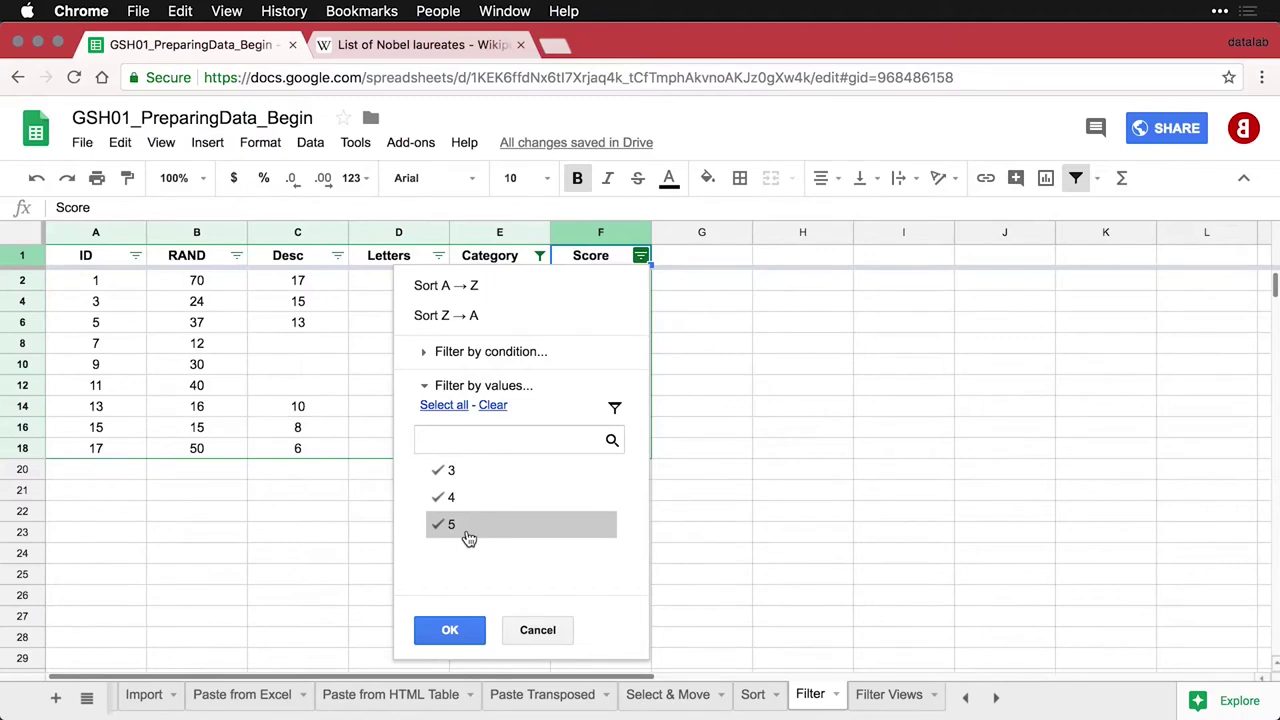
{"action": "left_click", "coordinate": [509, 352]}
{"action": "left_click", "coordinate": [515, 385]}
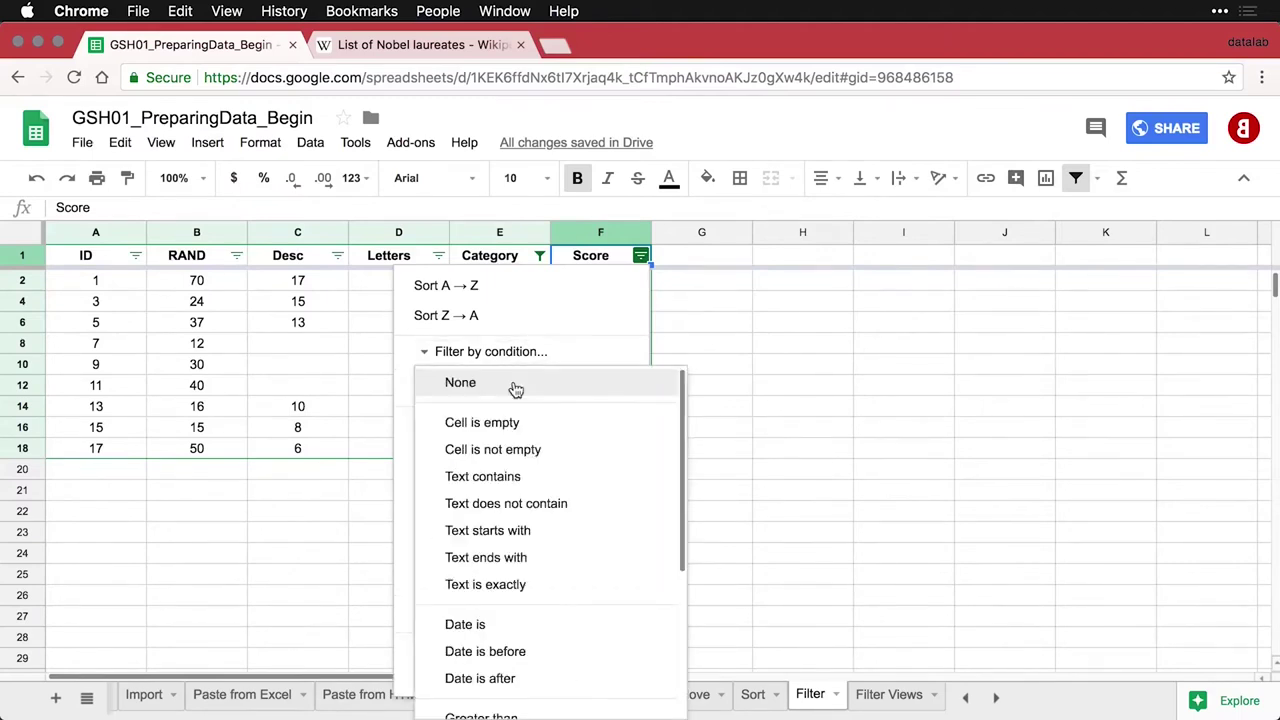
{"action": "scroll", "coordinate": [545, 472], "scroll_direction": "down", "scroll_amount": 2}
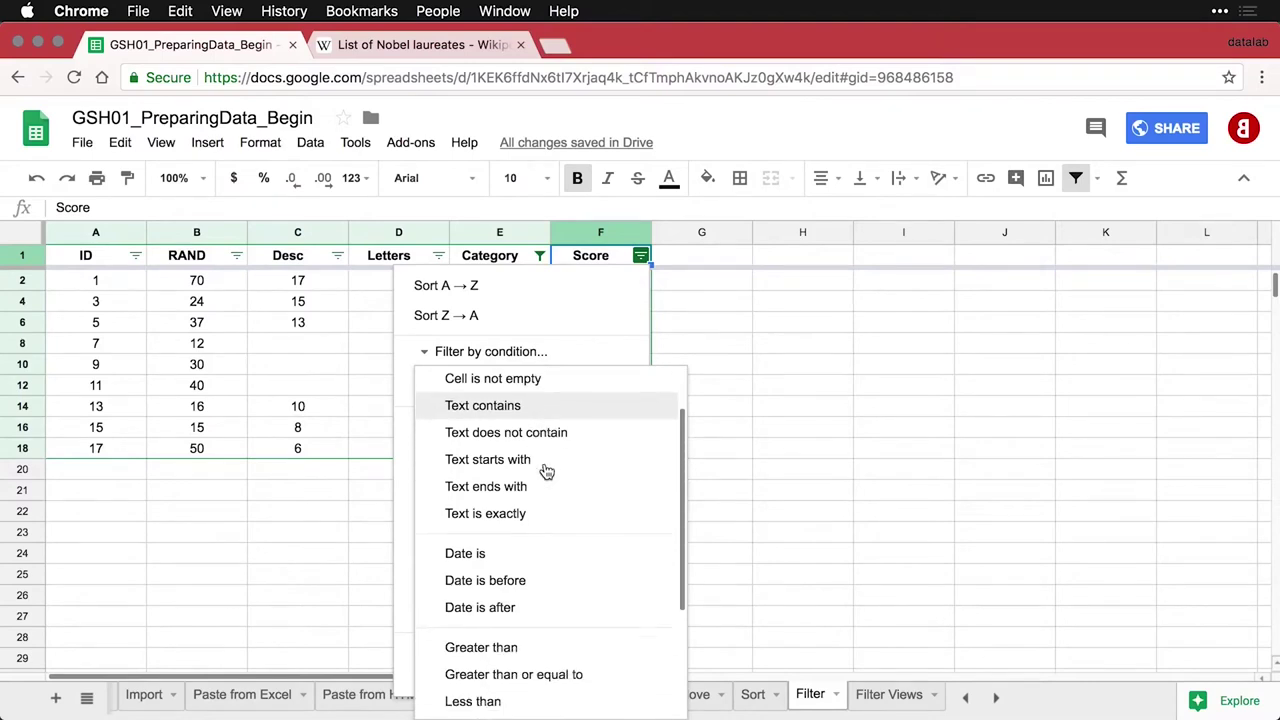
{"action": "scroll", "coordinate": [547, 472], "scroll_direction": "down", "scroll_amount": 5}
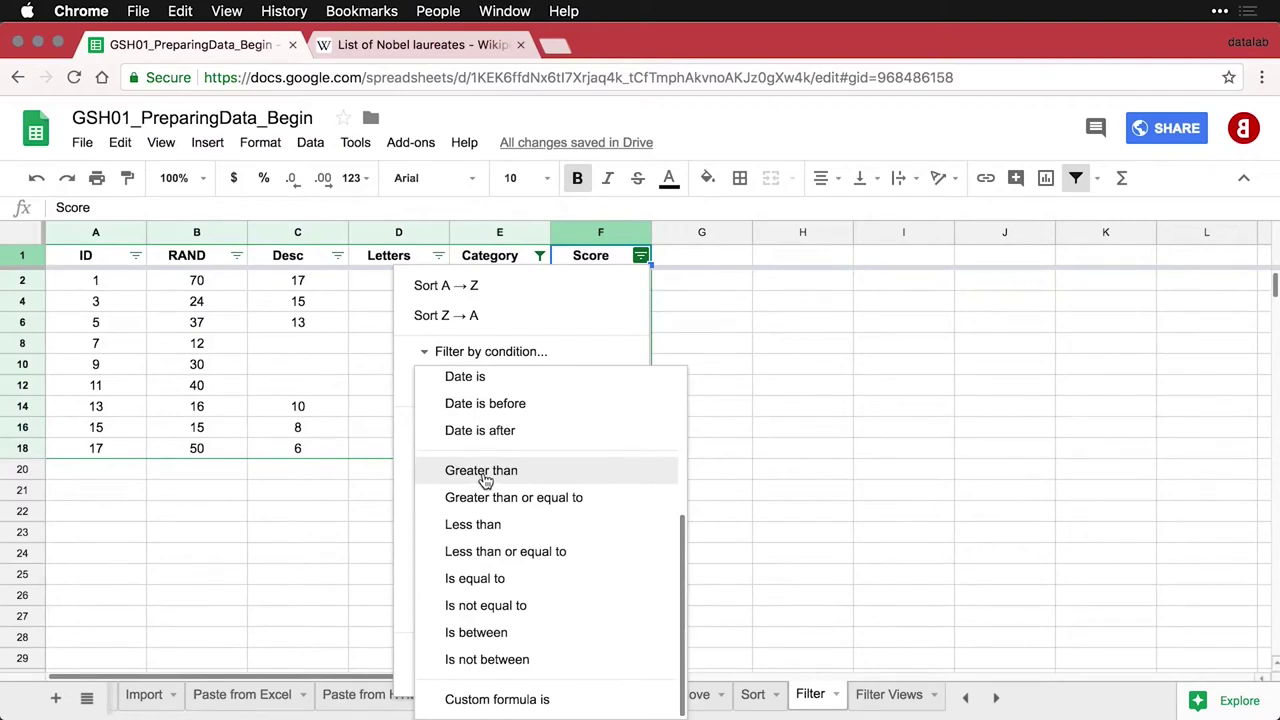
{"action": "left_click", "coordinate": [485, 481]}
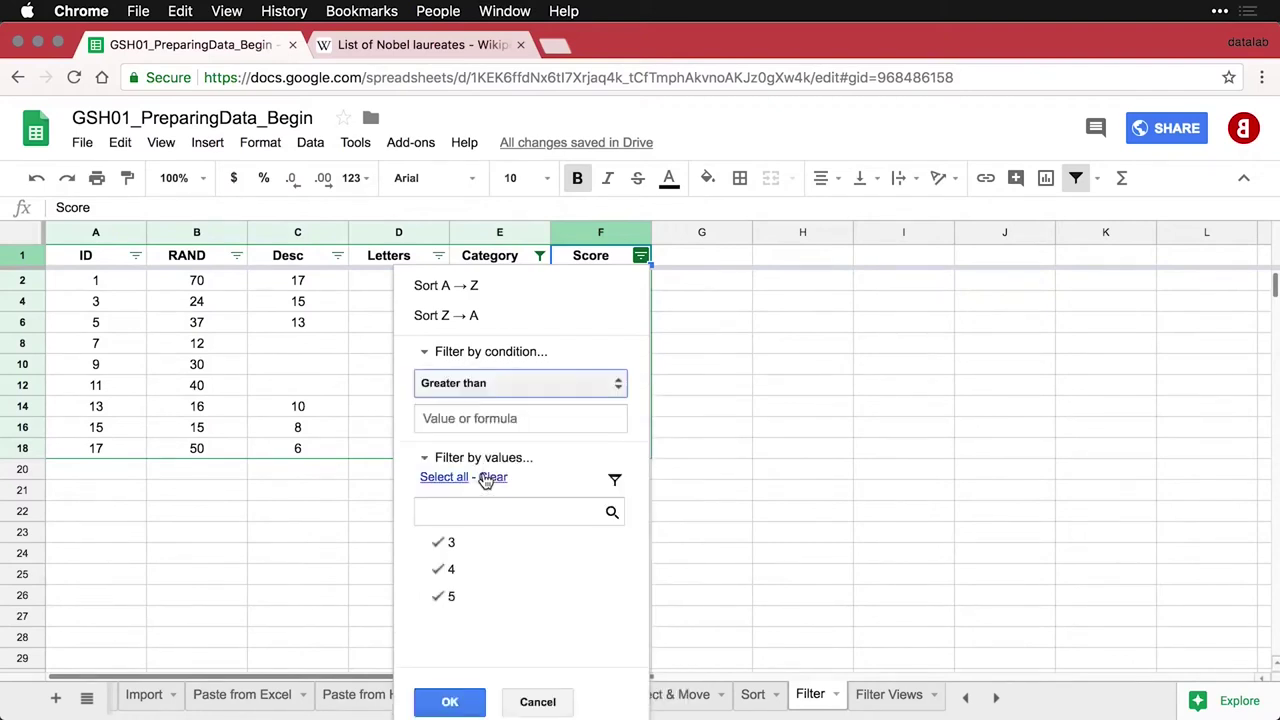
{"action": "left_click", "coordinate": [516, 420]}
{"action": "type", "text": "3"}
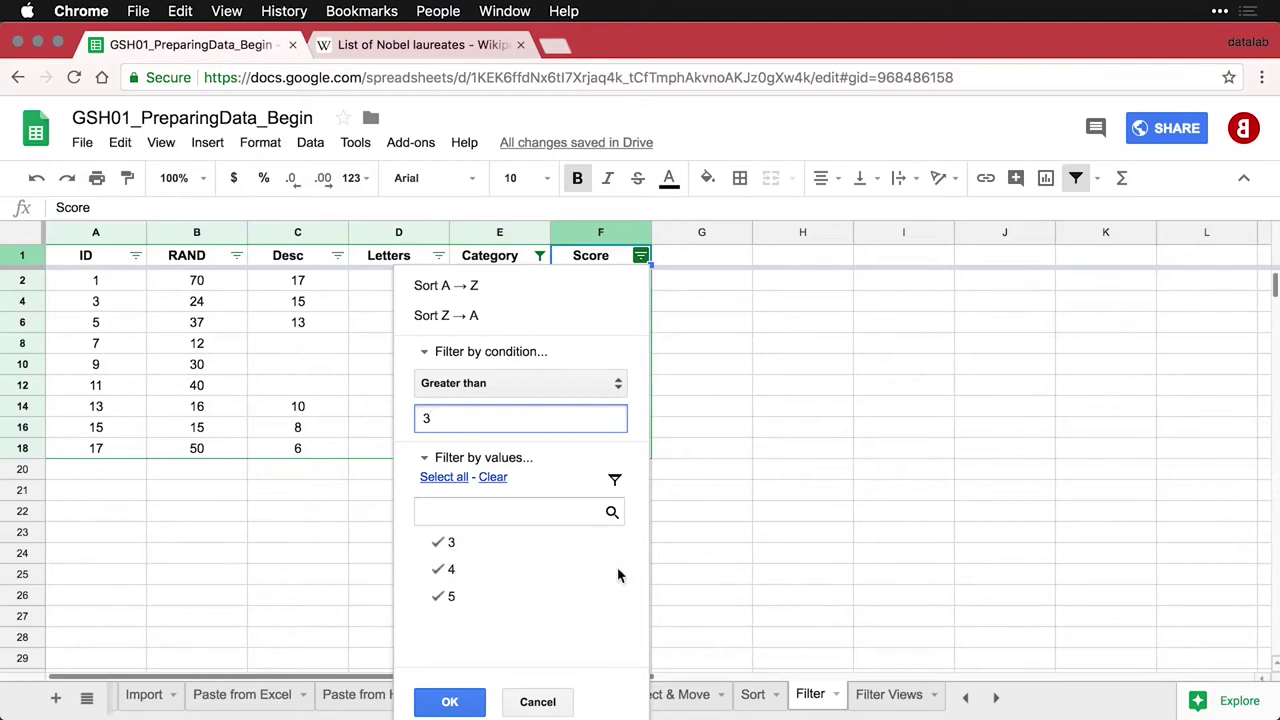
{"action": "left_click", "coordinate": [465, 705]}
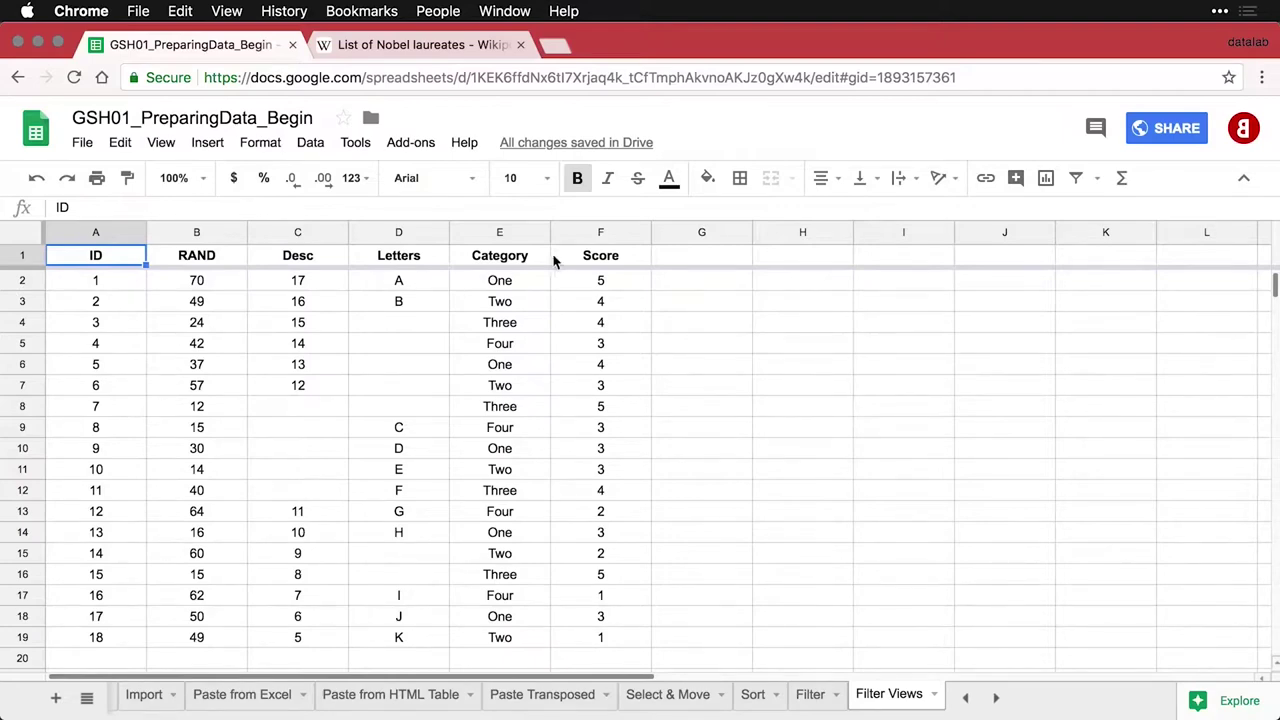
Toggle the basic filter on and off, then create filter view Filter 1 over A1:F19
{"action": "left_click", "coordinate": [1078, 180]}
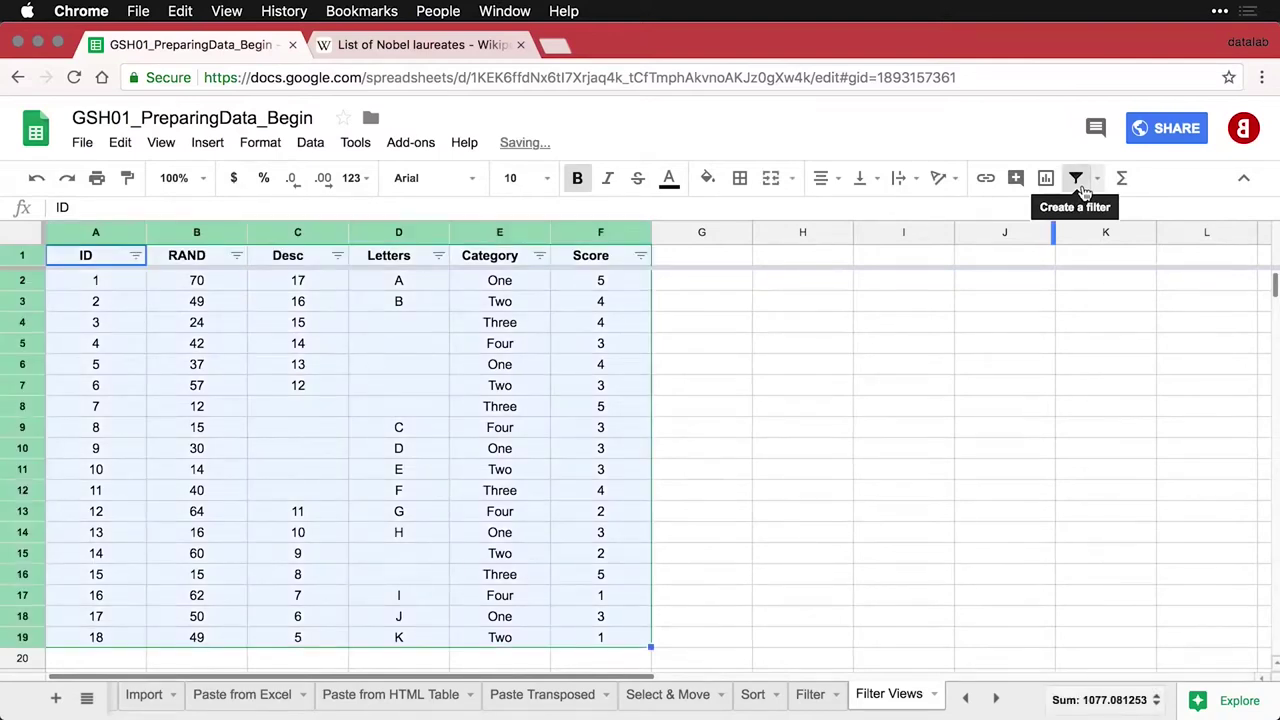
{"action": "left_click", "coordinate": [1080, 185]}
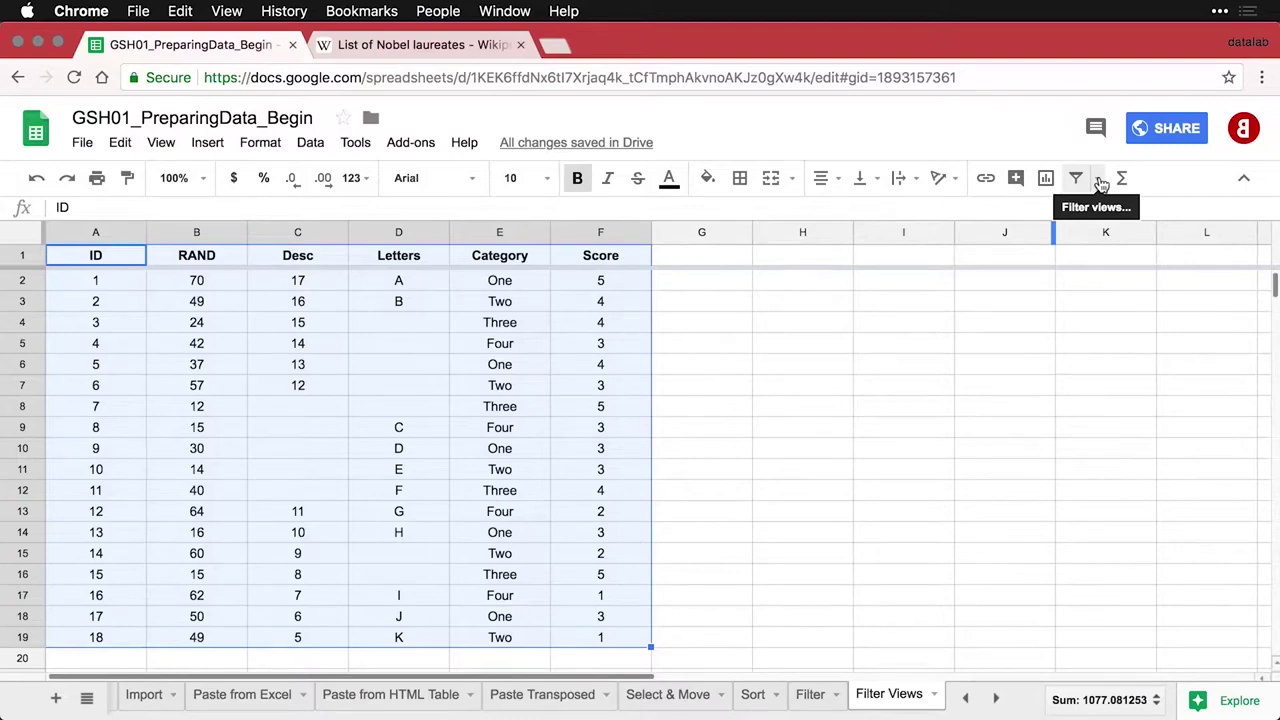
{"action": "left_click", "coordinate": [1099, 180]}
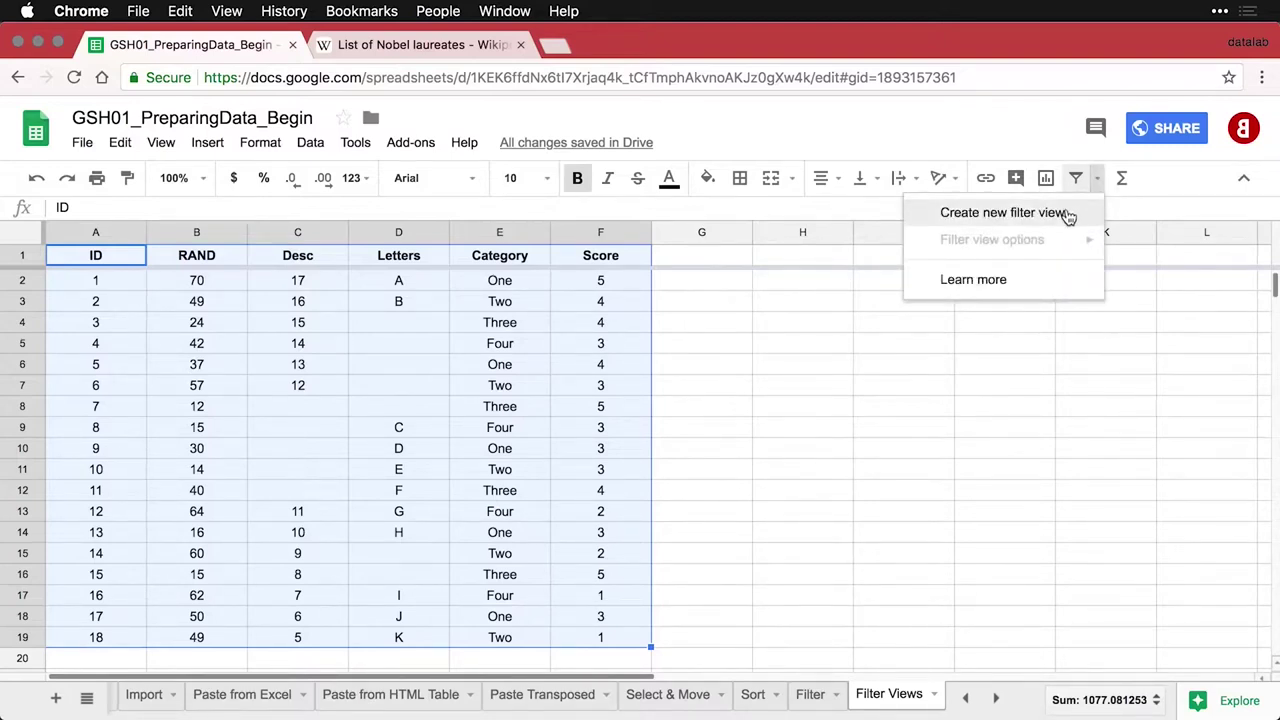
{"action": "left_click", "coordinate": [1003, 213]}
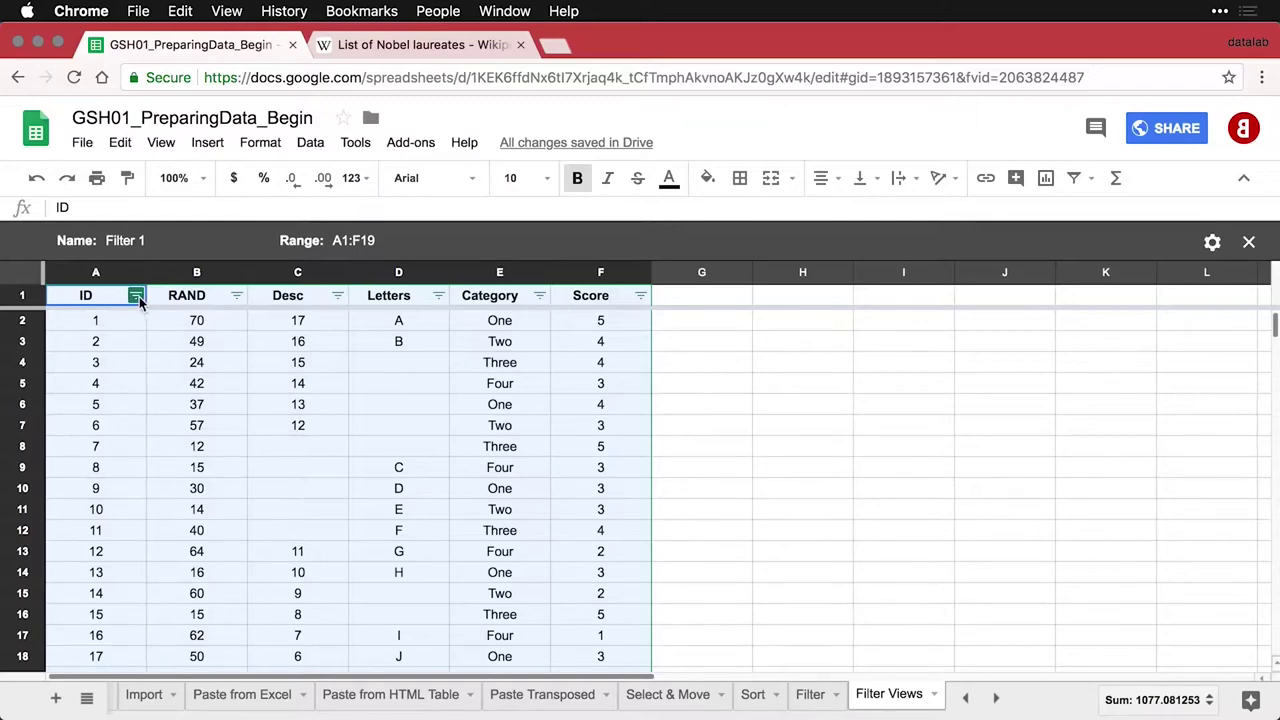
Filter the ID column by condition Less than or equal to 10
{"action": "left_click", "coordinate": [137, 296]}
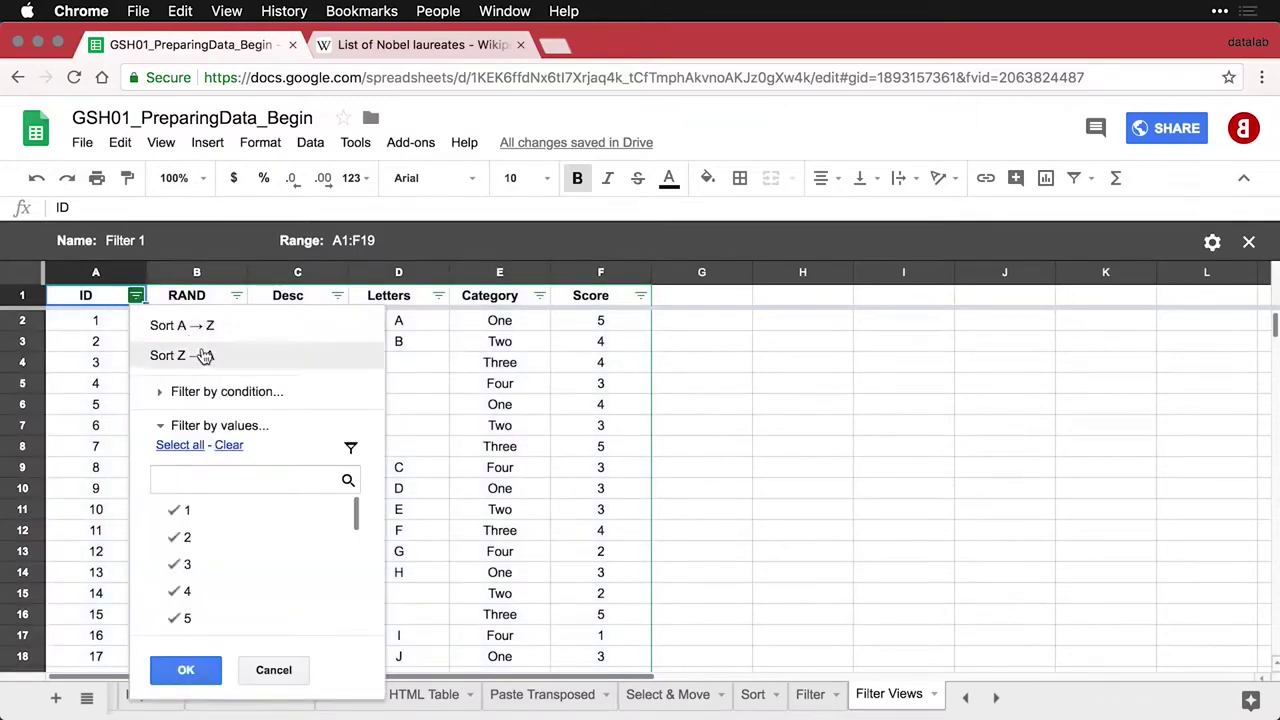
{"action": "left_click", "coordinate": [225, 392]}
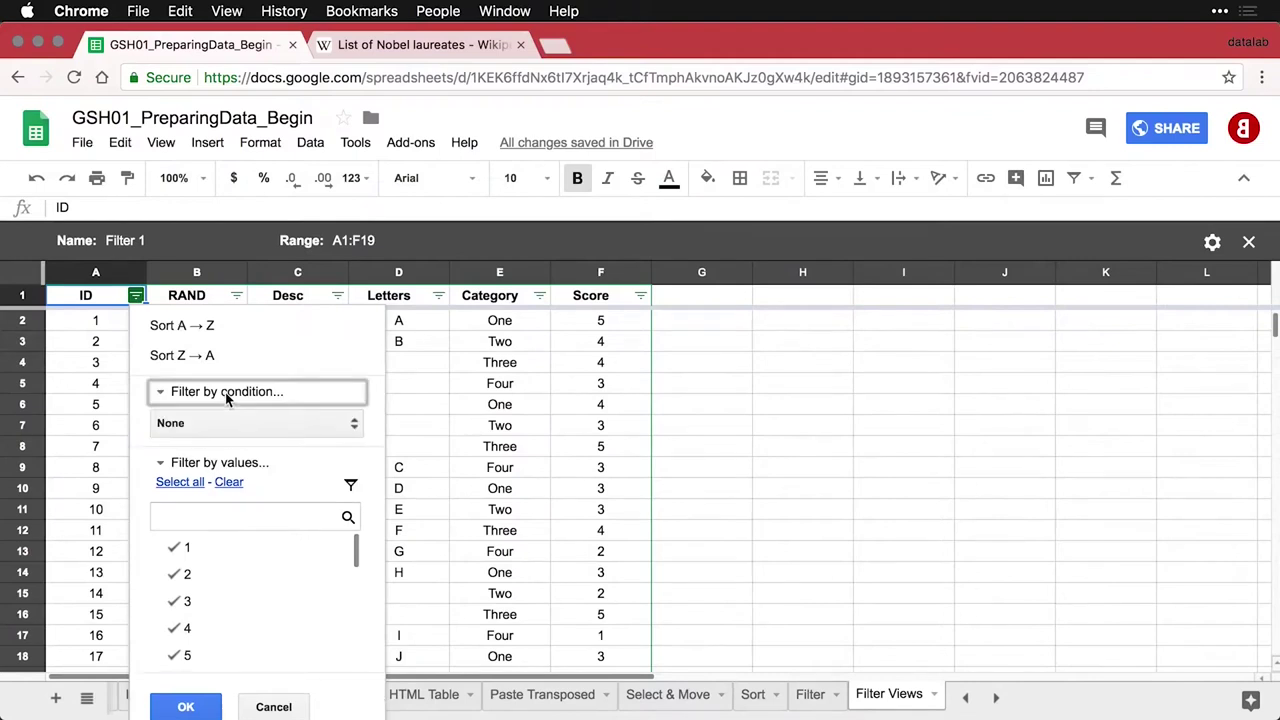
{"action": "left_click", "coordinate": [228, 422]}
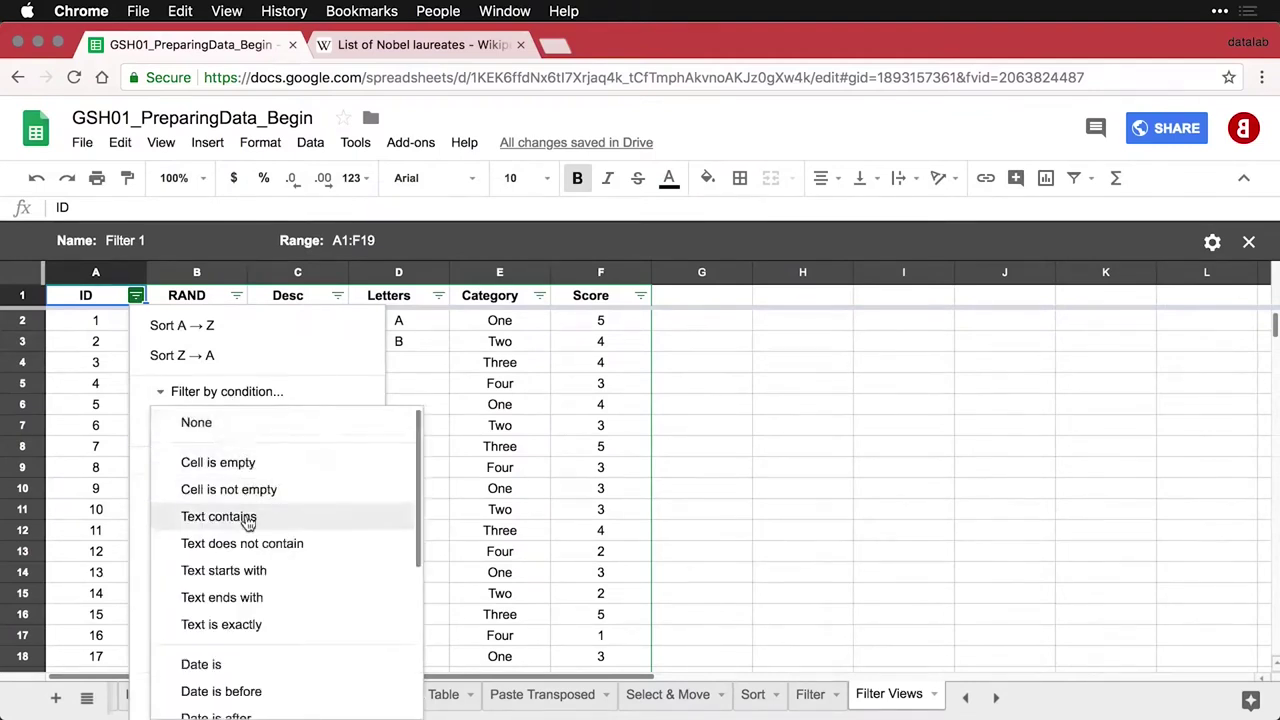
{"action": "scroll", "coordinate": [248, 520], "scroll_direction": "down", "scroll_amount": 1}
{"action": "scroll", "coordinate": [248, 522], "scroll_direction": "down", "scroll_amount": 3}
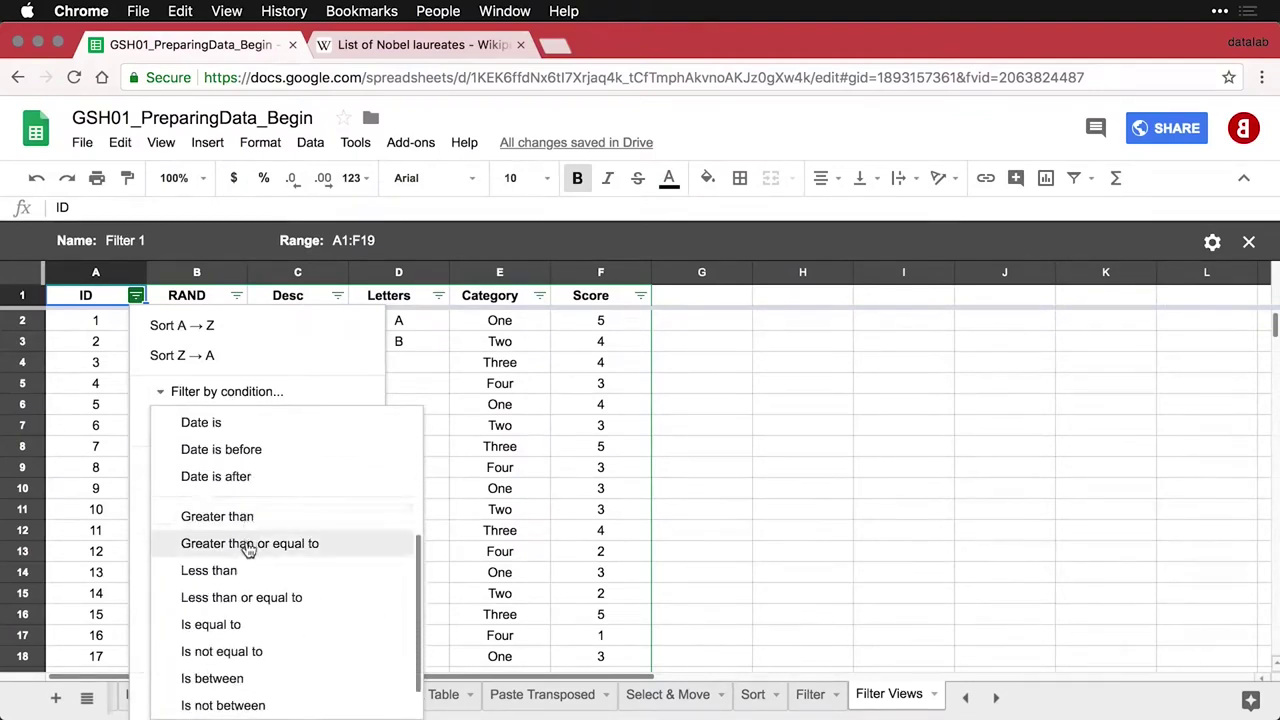
{"action": "left_click", "coordinate": [246, 596]}
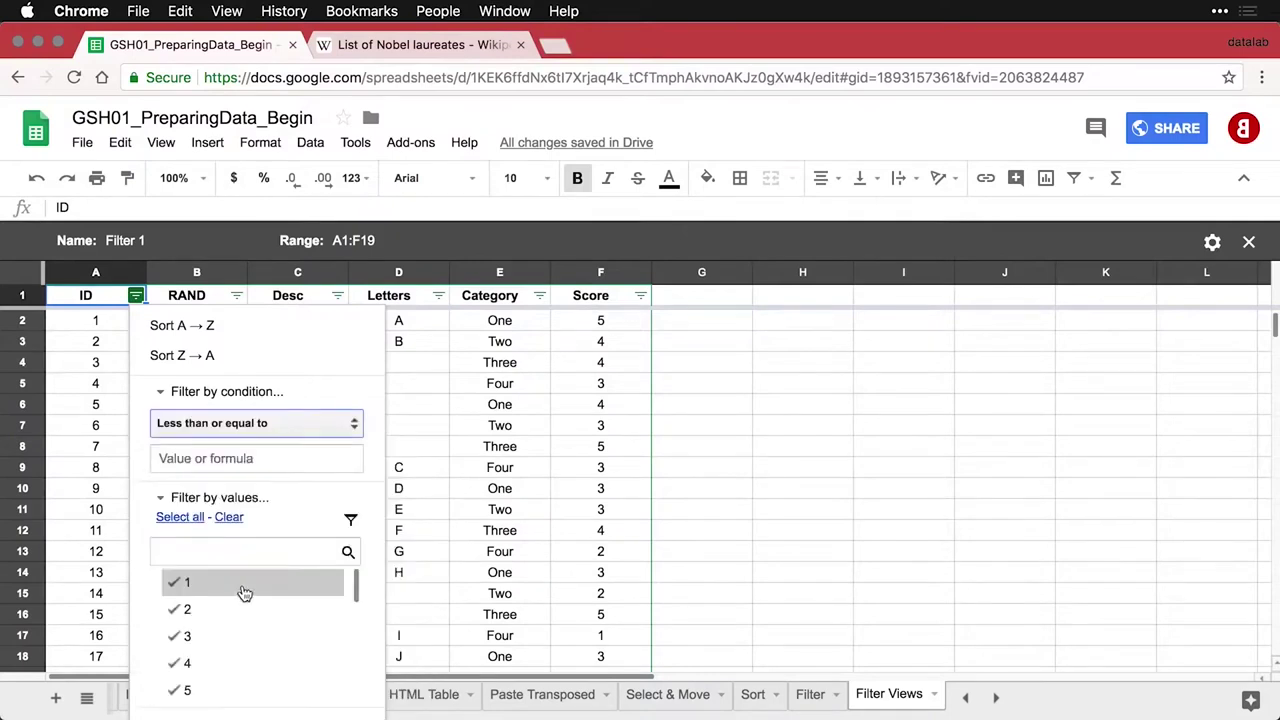
{"action": "left_click", "coordinate": [230, 459]}
{"action": "type", "text": "10"}
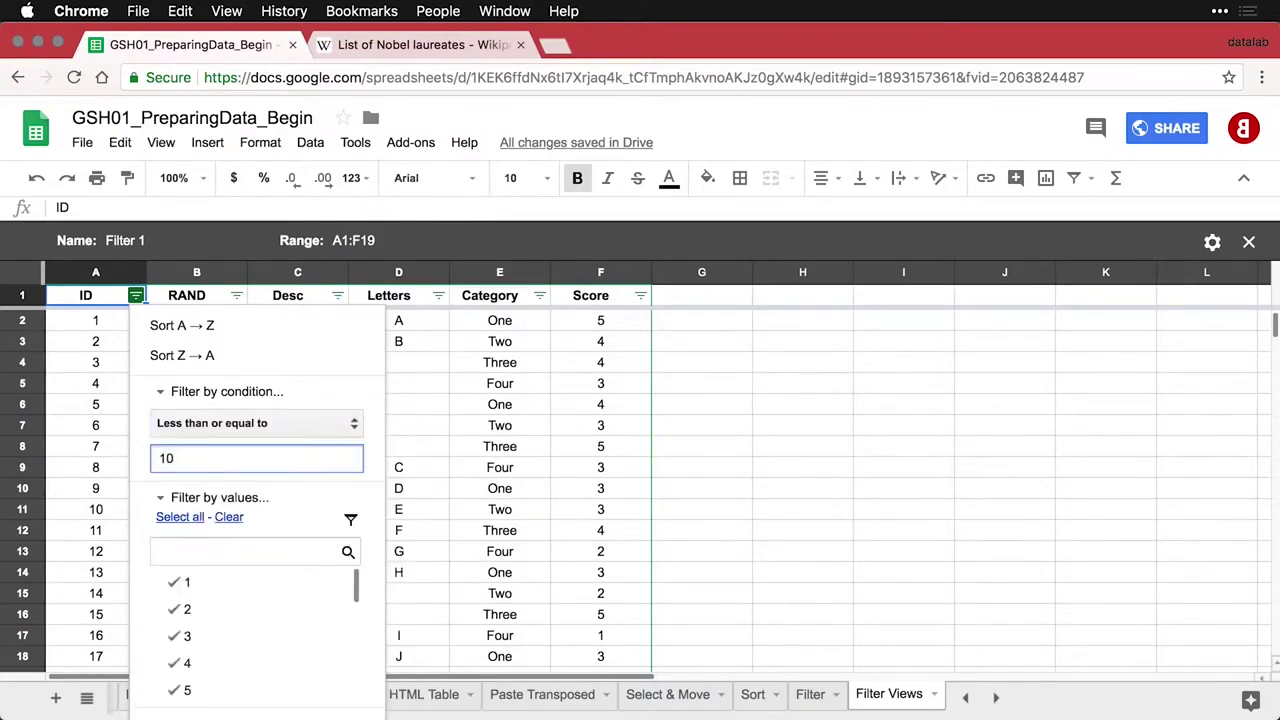
{"action": "scroll", "coordinate": [343, 381], "scroll_direction": "down", "scroll_amount": 1}
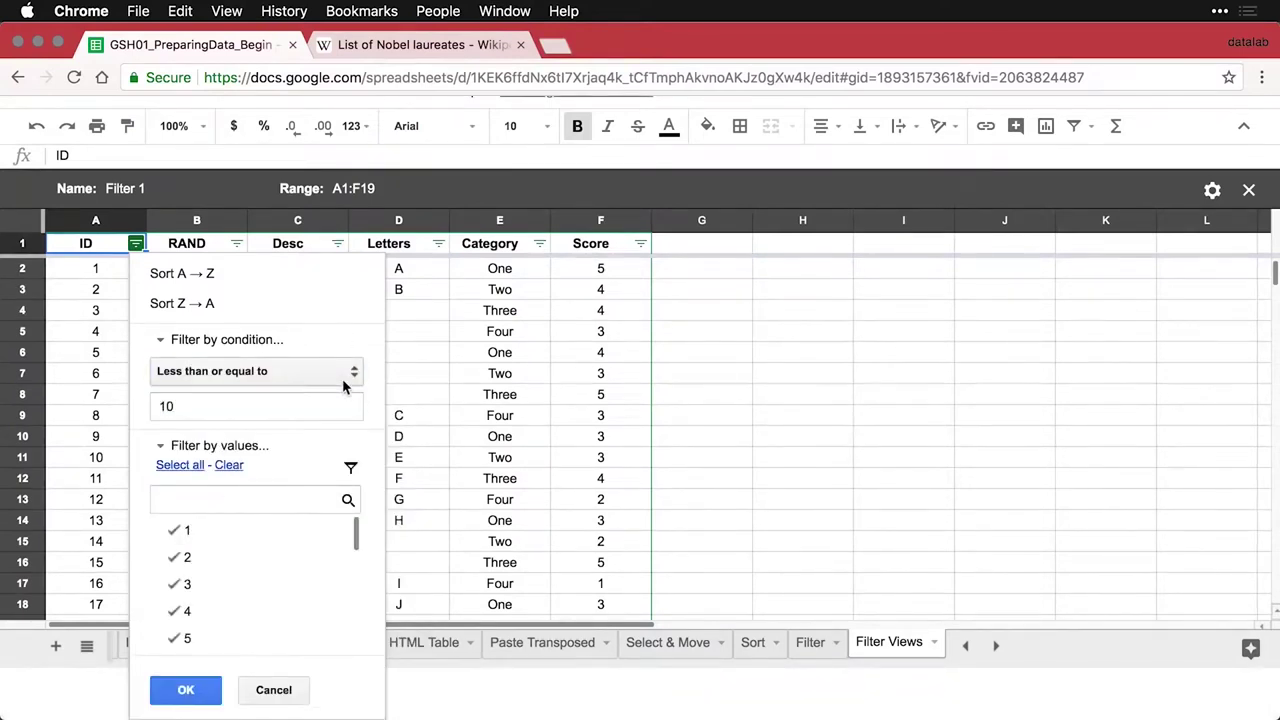
{"action": "left_click", "coordinate": [187, 692]}
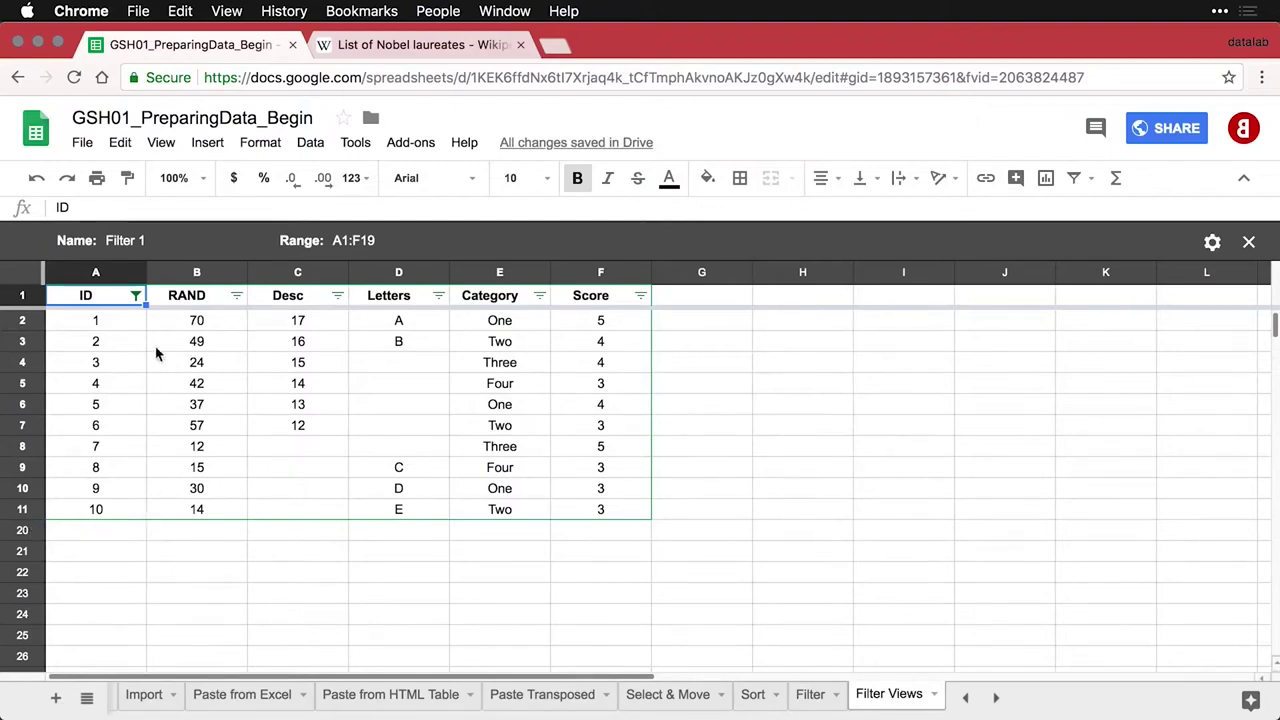
Rename the filter view from Filter 1 to 'First 10 Cases'
{"action": "left_click", "coordinate": [135, 242]}
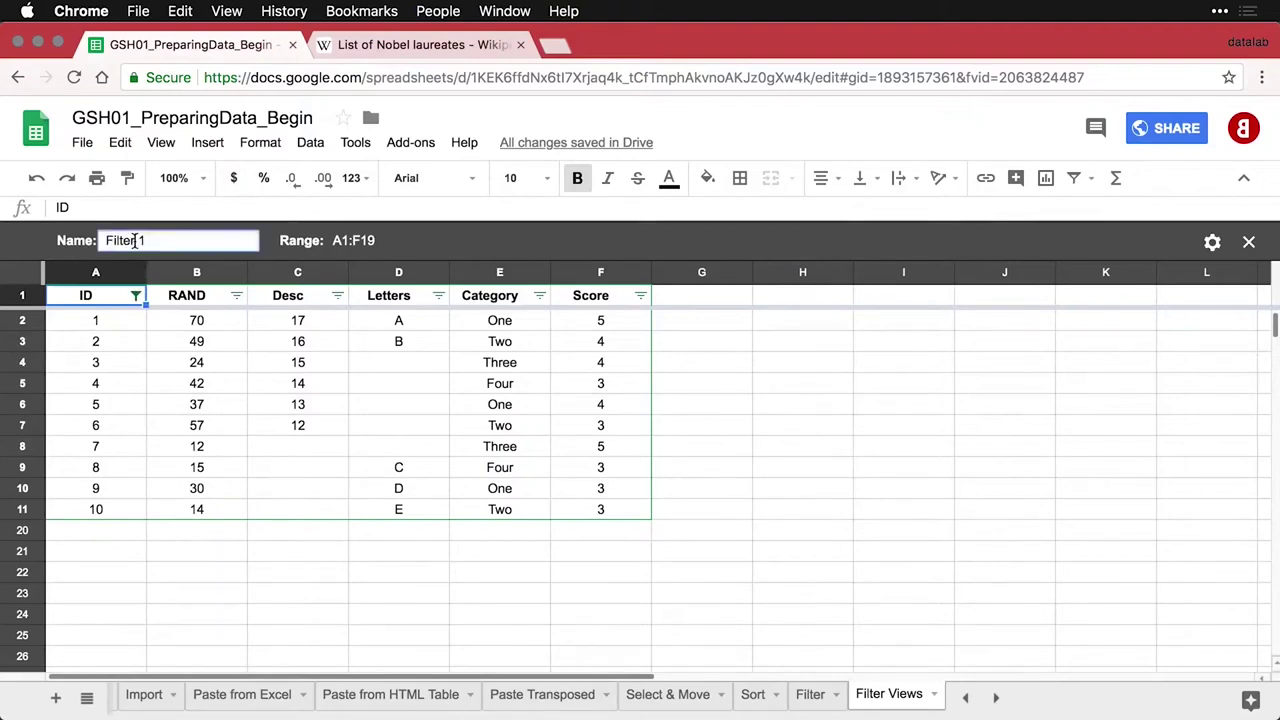
{"action": "triple_click", "coordinate": [135, 242]}
{"action": "type", "text": "Last"}
{"action": "key", "text": "BackSpace"}
{"action": "key", "text": "BackSpace"}
{"action": "key", "text": "BackSpace"}
{"action": "key", "text": "BackSpace"}
{"action": "type", "text": "First 10 Cases"}
{"action": "key", "text": "Return"}
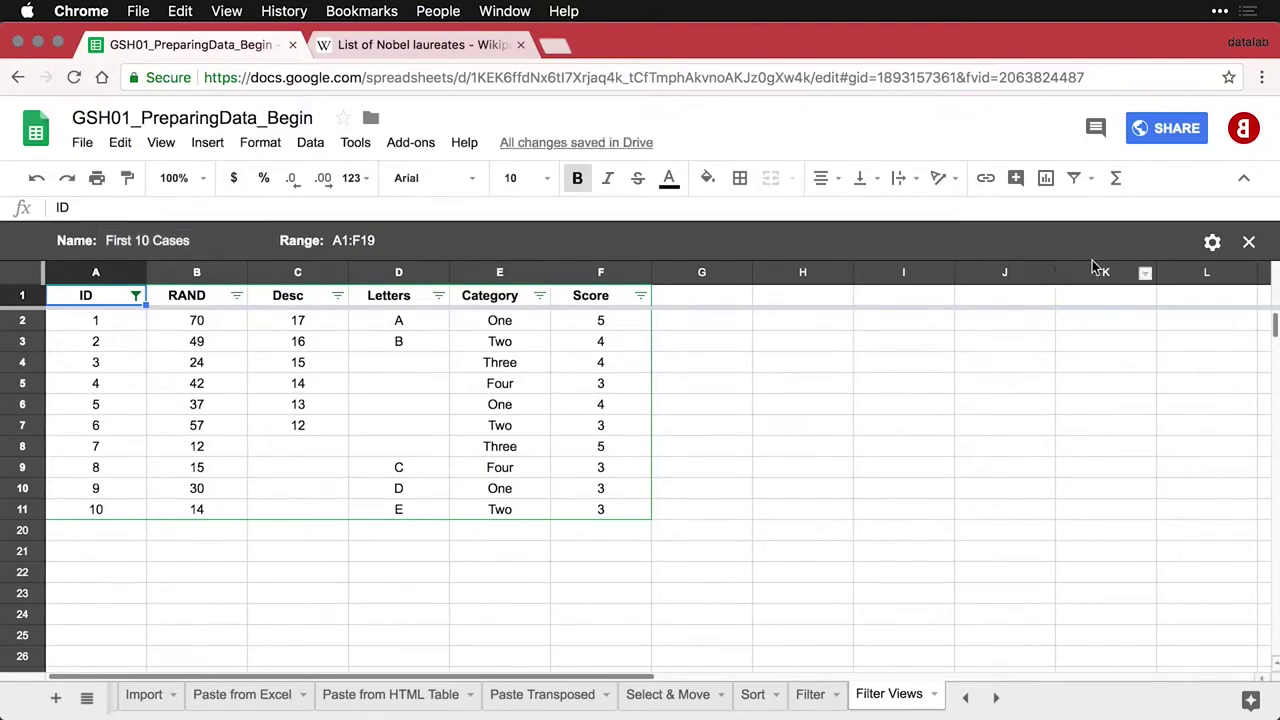
{"action": "left_click", "coordinate": [1091, 179]}
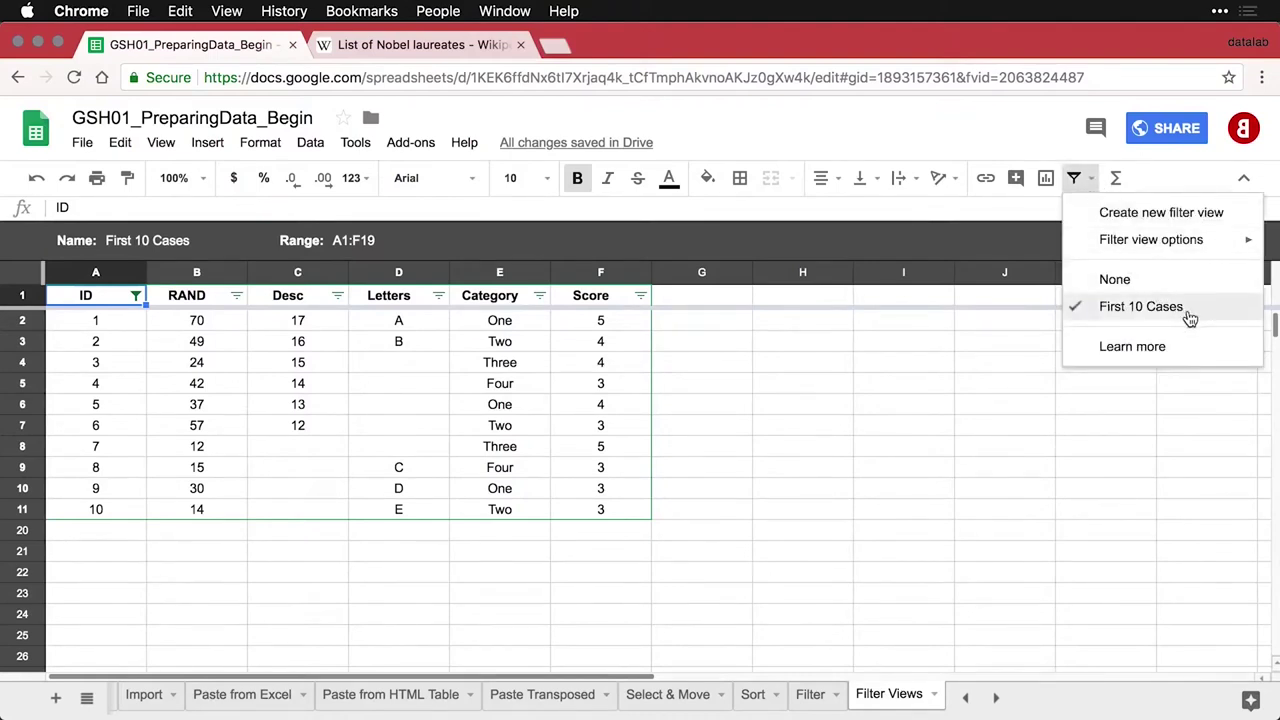
Switch the filter view to None, then create a new unfiltered view Filter 1 over A1:F19
{"action": "left_click", "coordinate": [1133, 285]}
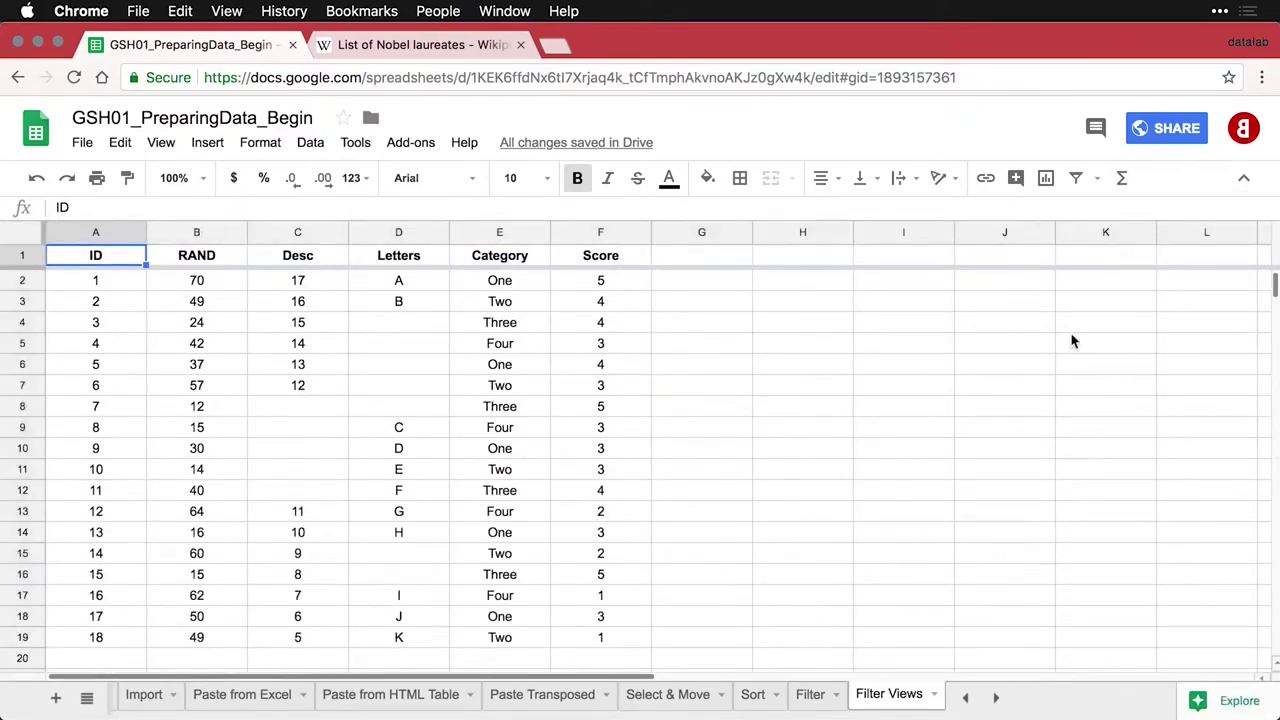
{"action": "left_click", "coordinate": [1096, 182]}
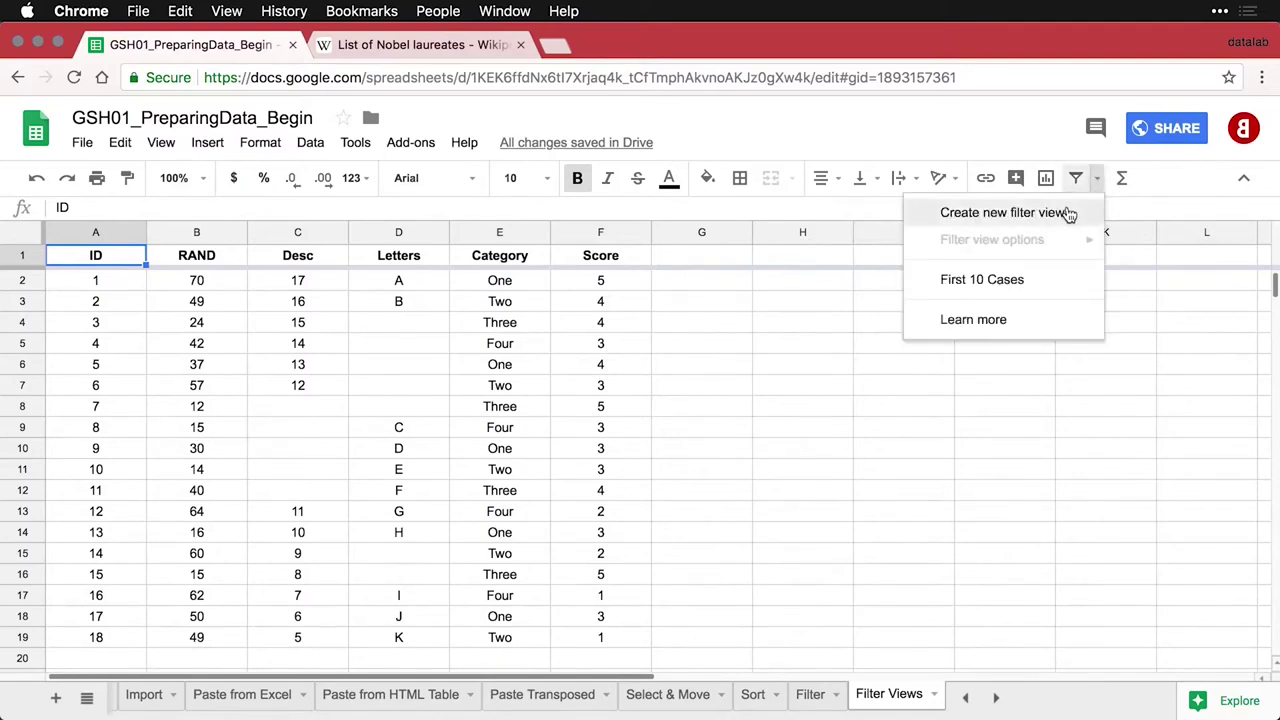
{"action": "left_click", "coordinate": [1063, 212]}
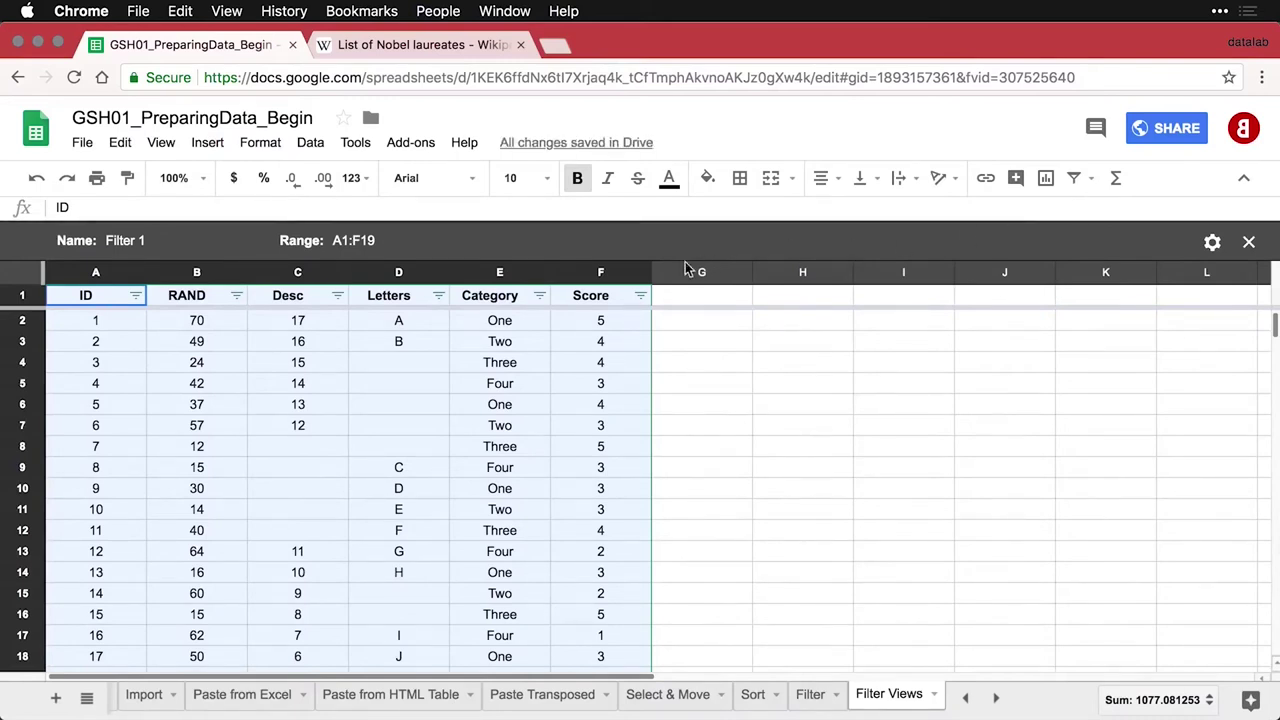
Uncheck Four and Two in the Category filter, keeping only One and Three
{"action": "left_click", "coordinate": [541, 297]}
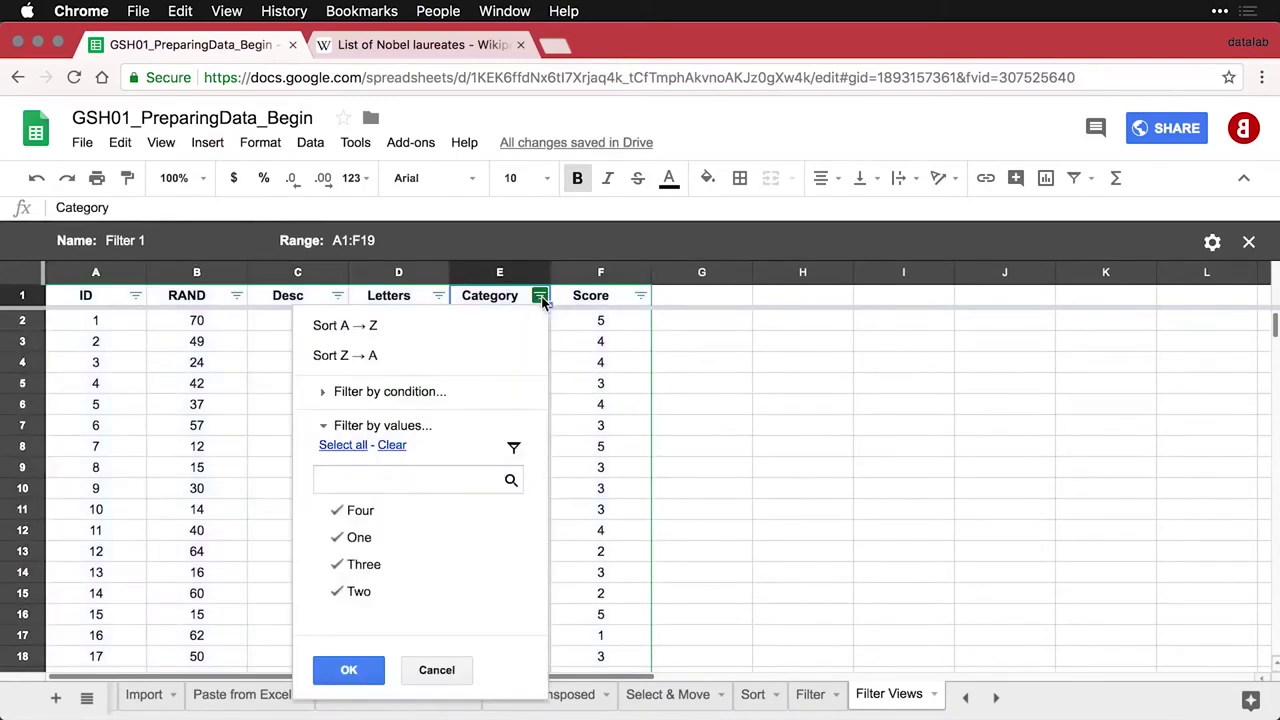
{"action": "left_click", "coordinate": [338, 511]}
{"action": "left_click", "coordinate": [341, 592]}
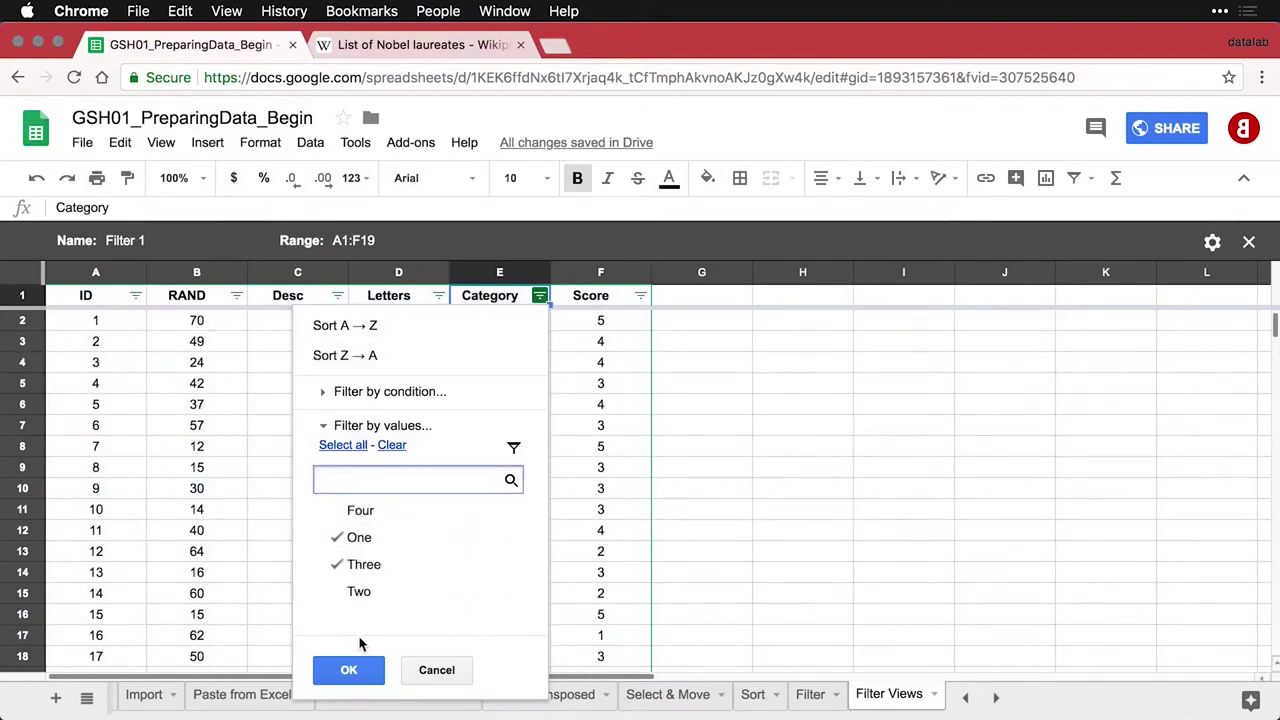
{"action": "left_click", "coordinate": [358, 672]}
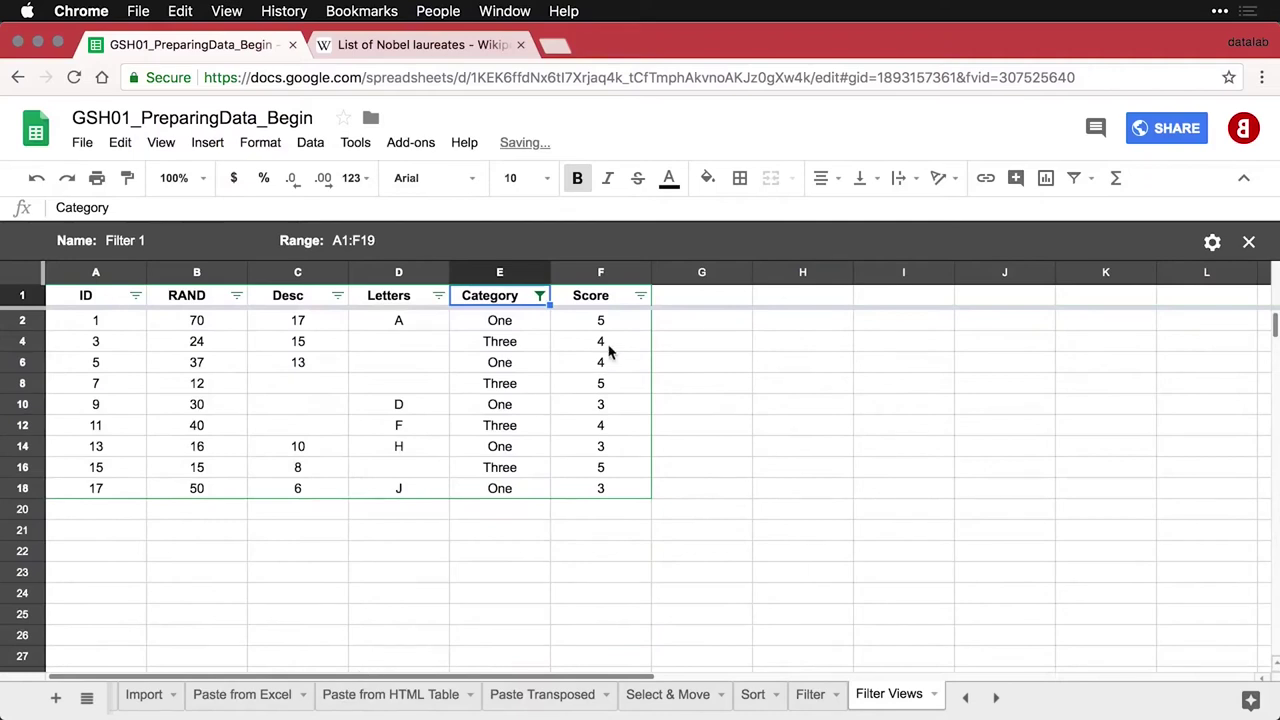
Set the Score filter condition to Greater than 3
{"action": "left_click", "coordinate": [640, 296]}
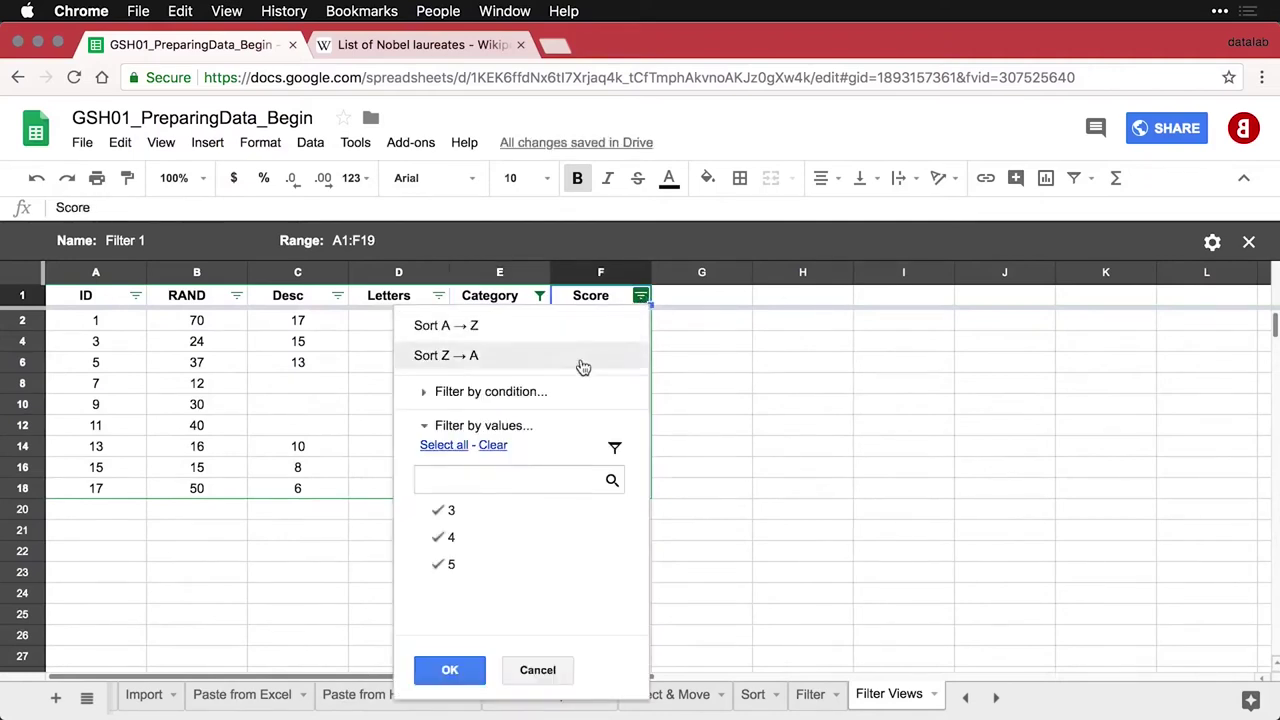
{"action": "left_click", "coordinate": [537, 396]}
{"action": "left_click", "coordinate": [510, 432]}
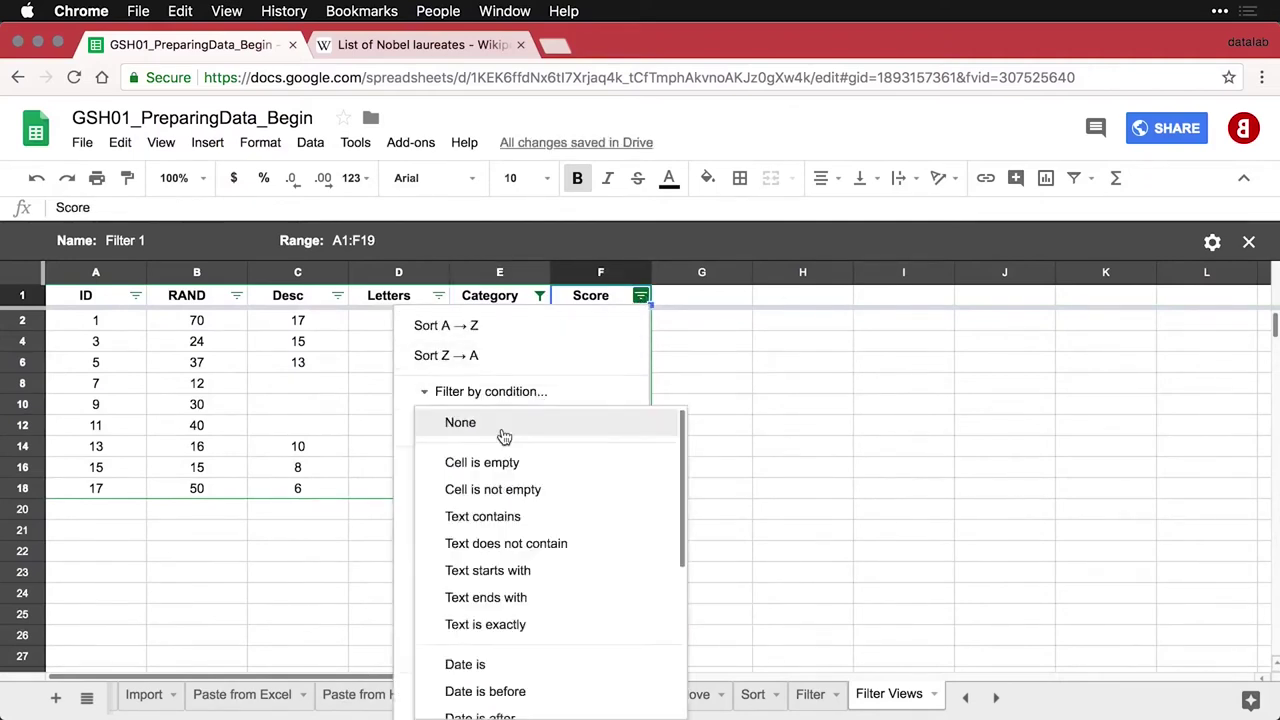
{"action": "scroll", "coordinate": [514, 590], "scroll_direction": "down", "scroll_amount": 5}
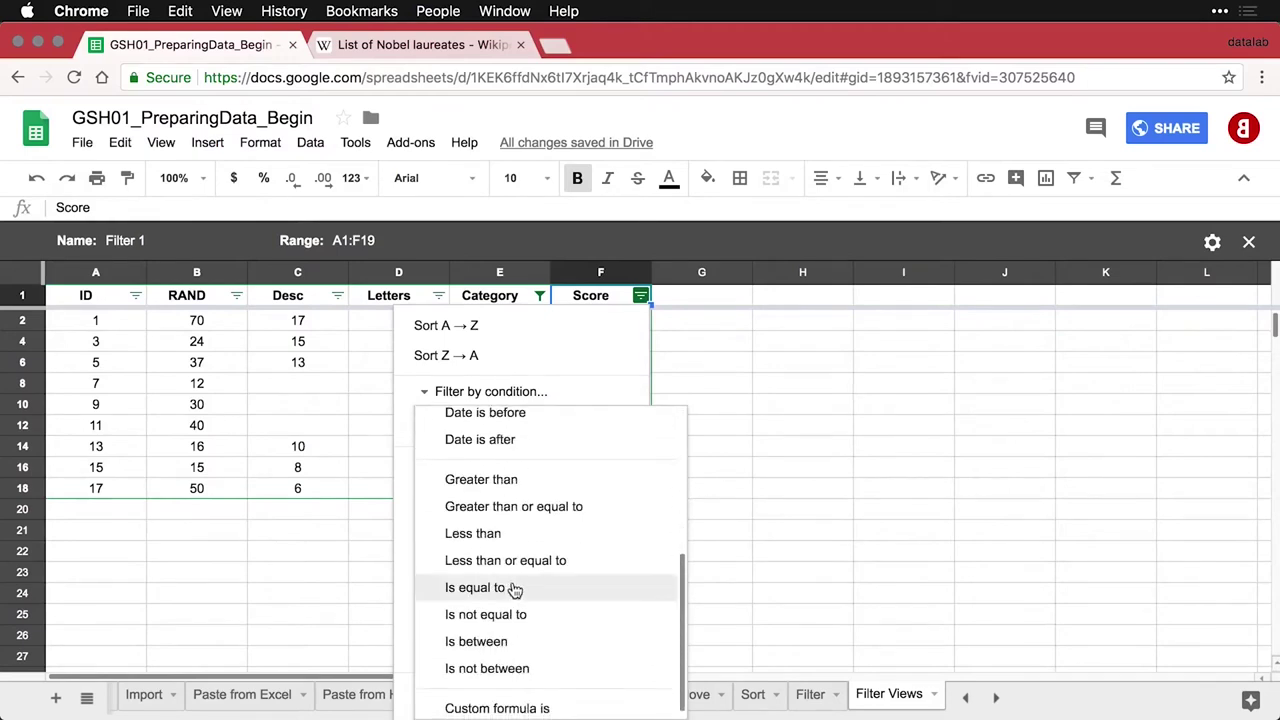
{"action": "left_click", "coordinate": [517, 481]}
{"action": "left_click", "coordinate": [490, 457]}
{"action": "type", "text": "3"}
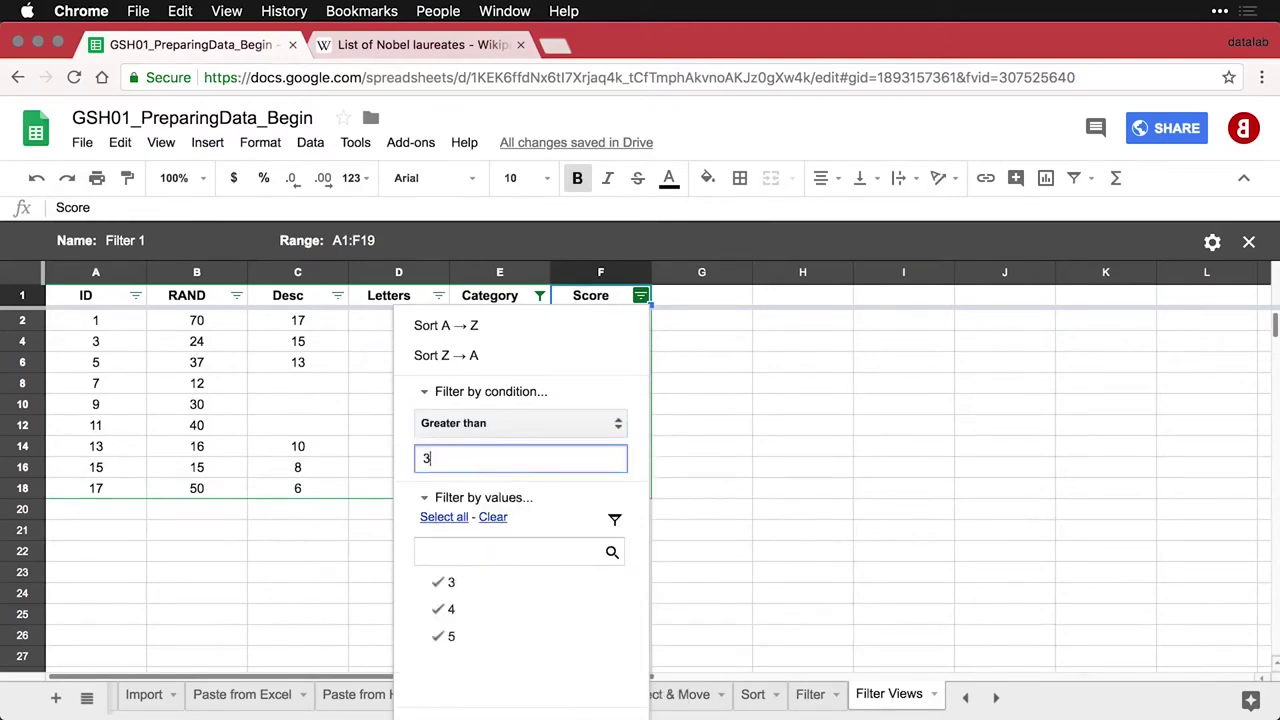
{"action": "scroll", "coordinate": [620, 368], "scroll_direction": "down", "scroll_amount": 1}
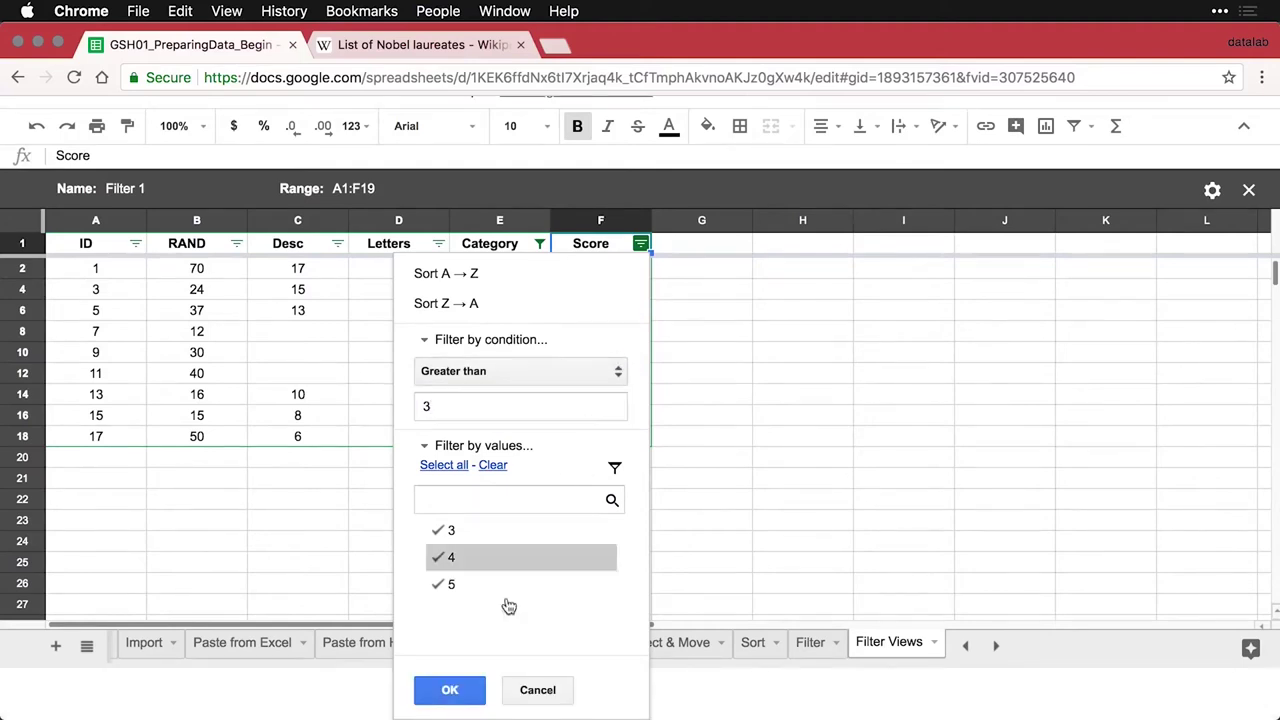
{"action": "left_click", "coordinate": [474, 679]}
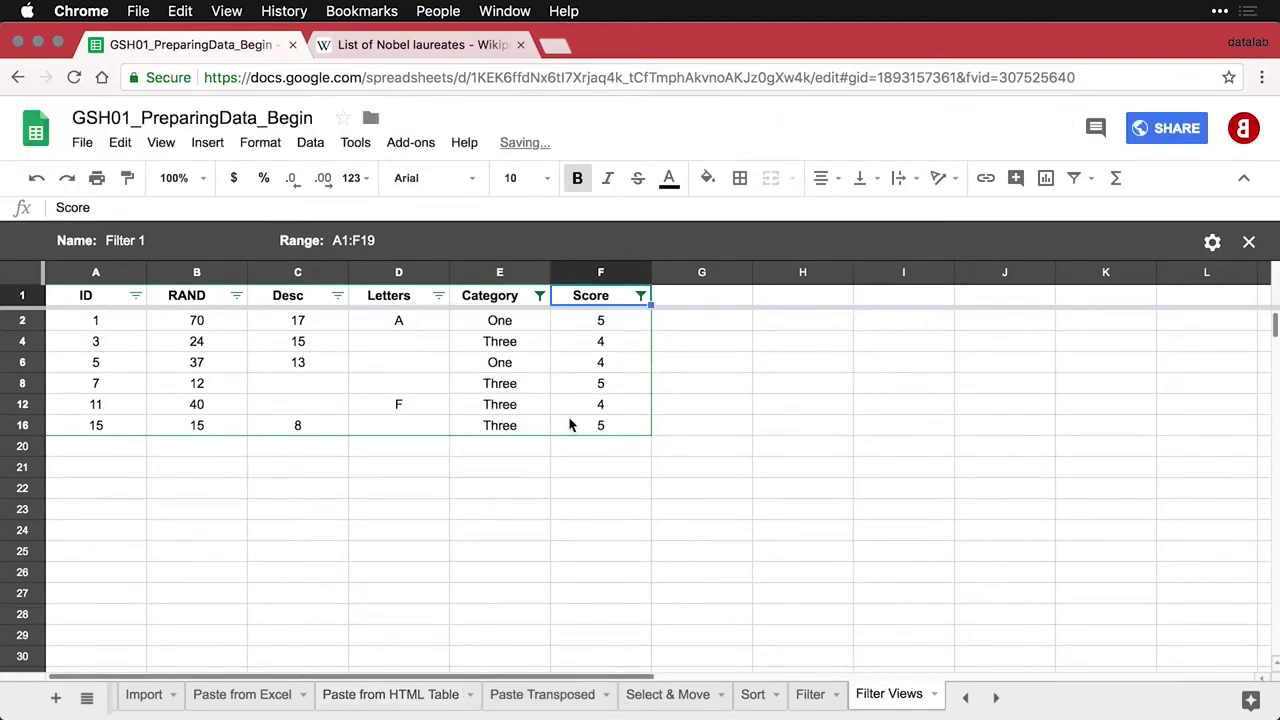
Rename the filter view from Filter 1 to 'Category 1& 3, Score > 3'
{"action": "left_click", "coordinate": [133, 242]}
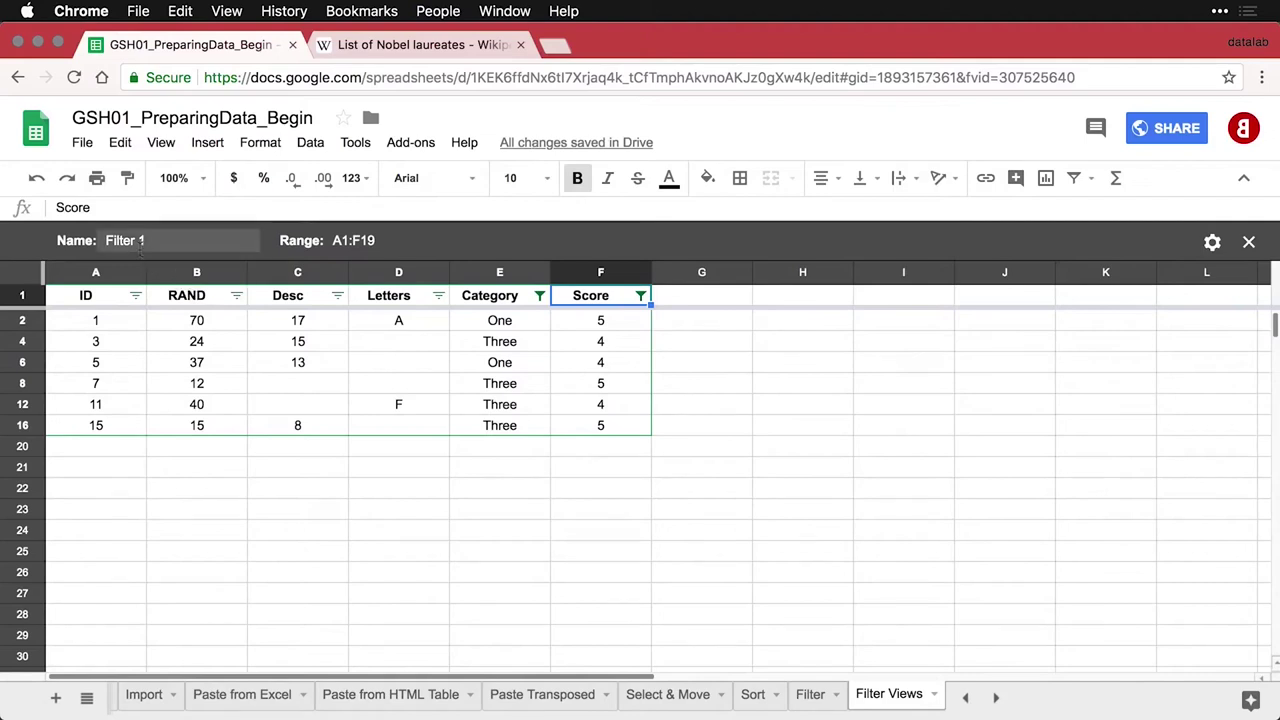
{"action": "key", "text": "super+a"}
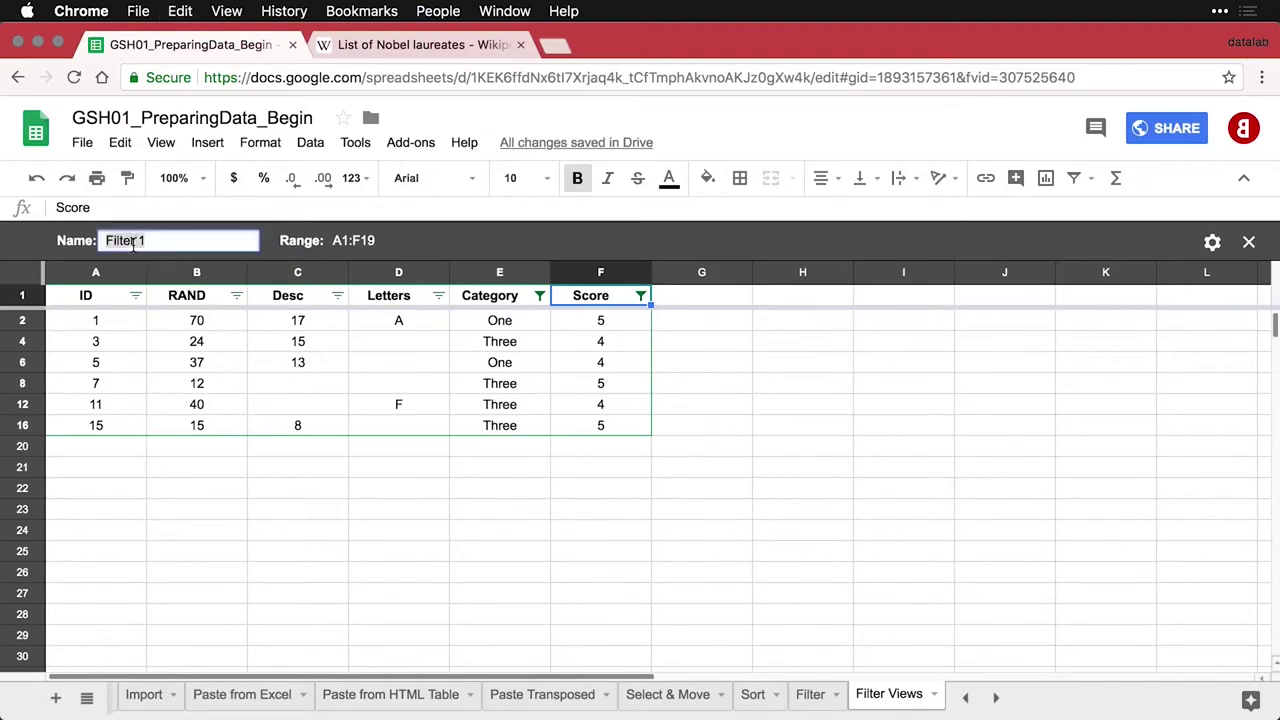
{"action": "type", "text": "Category 1& 3"}
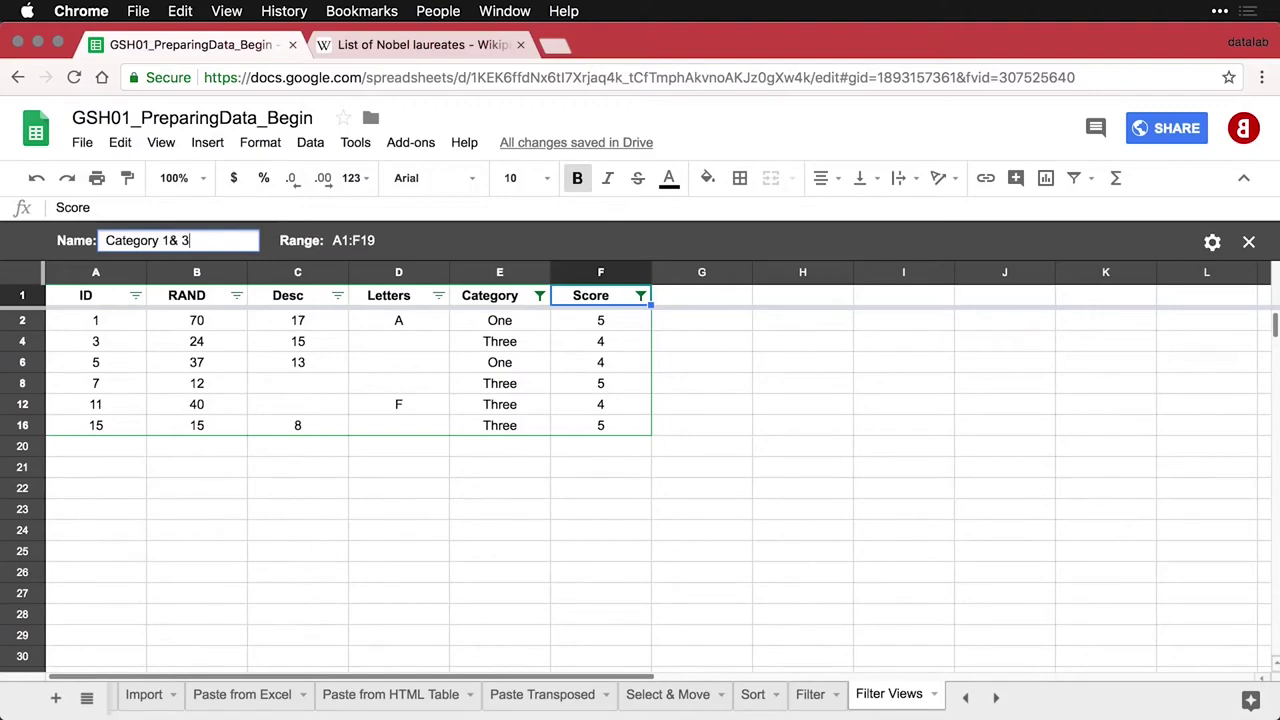
{"action": "type", "text": ", Score > 3"}
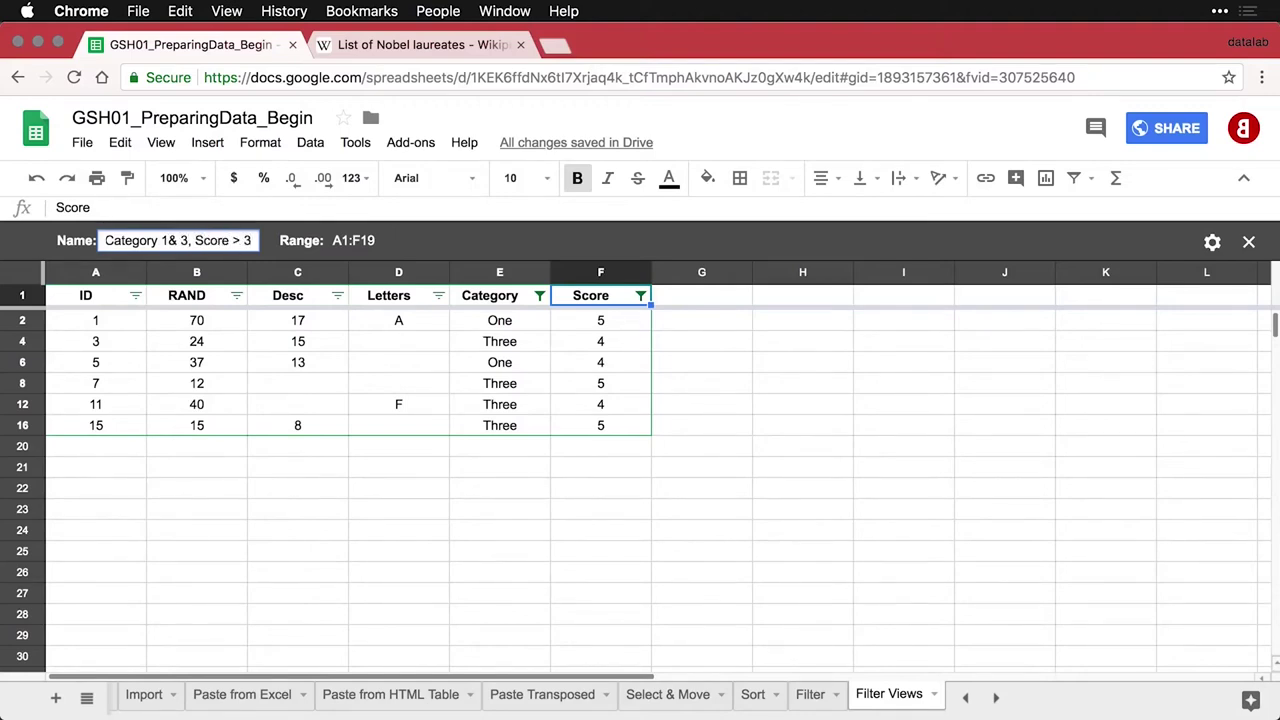
{"action": "key", "text": "Return"}
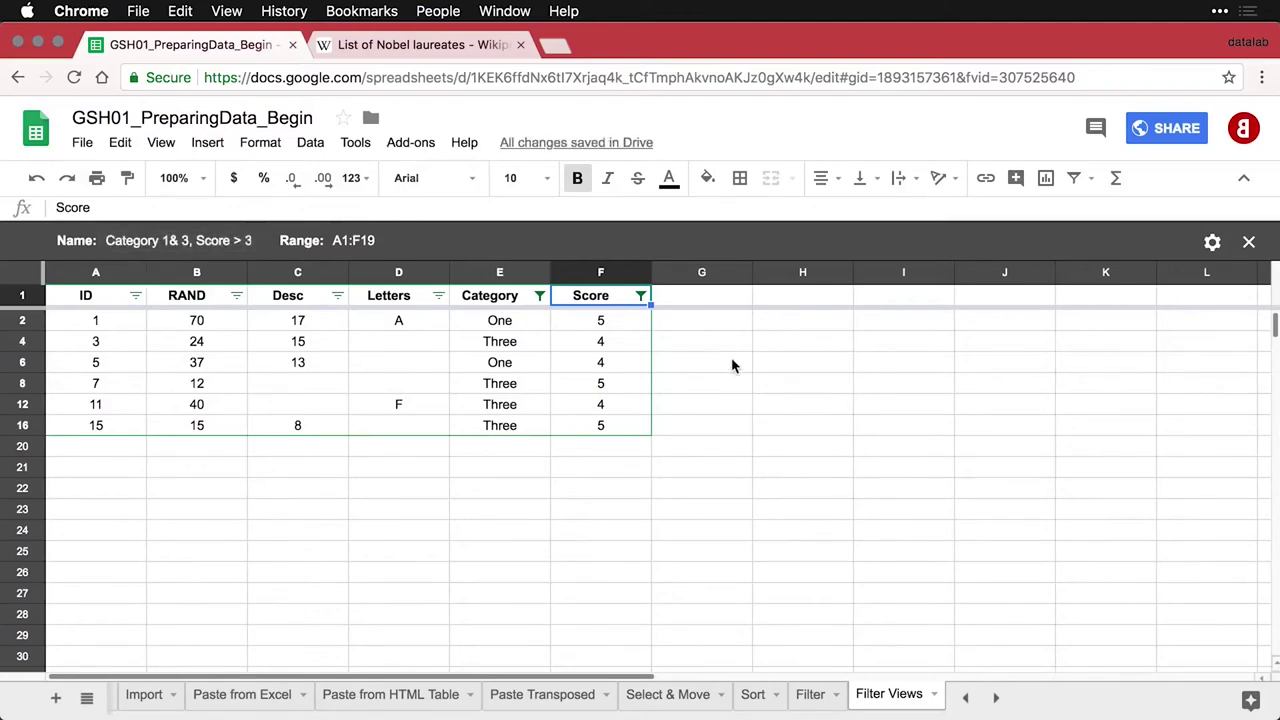
Try the First 10 Cases and Category 1& 3, Score > 3 filter views, then choose None
{"action": "left_click", "coordinate": [1093, 180]}
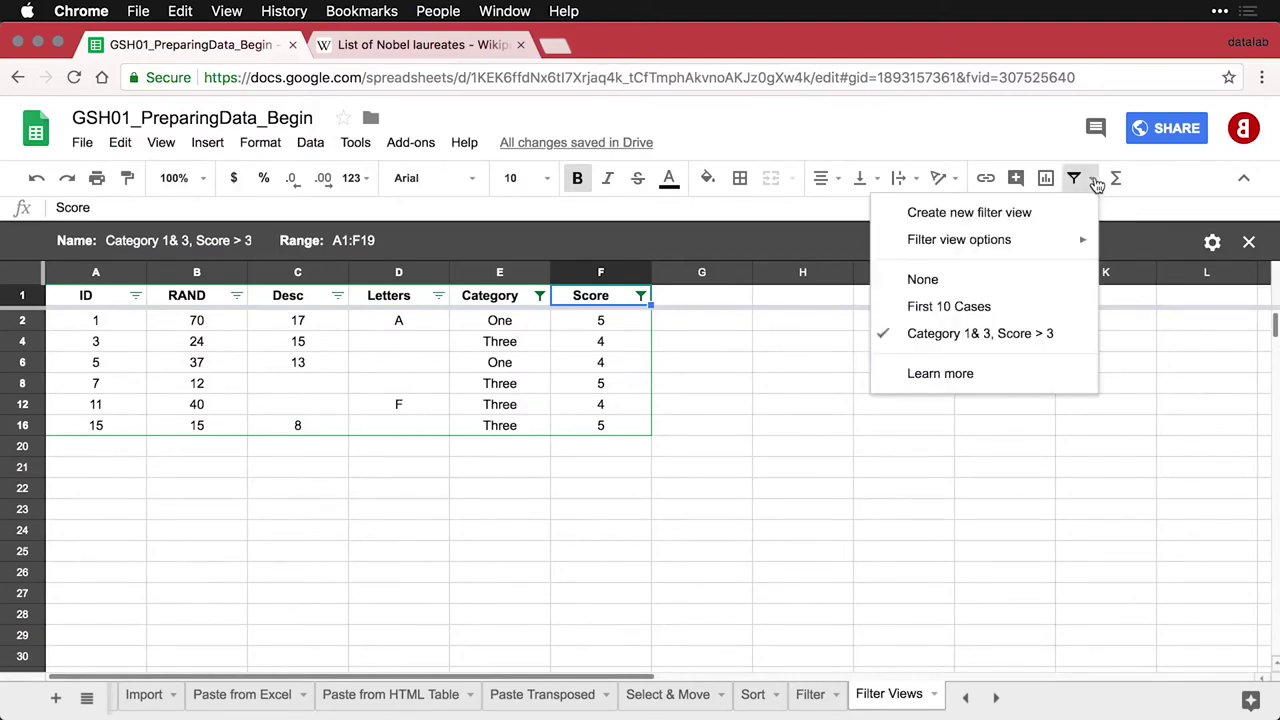
{"action": "left_click", "coordinate": [1012, 307]}
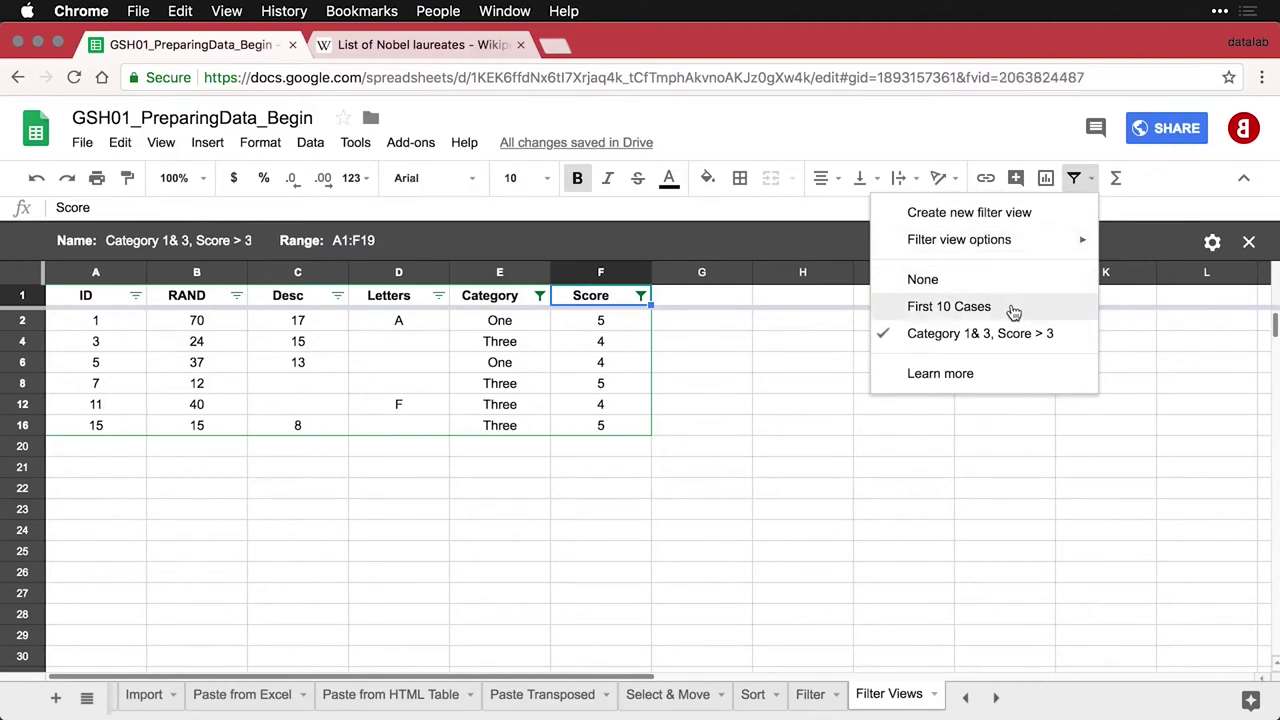
{"action": "left_click", "coordinate": [1095, 178]}
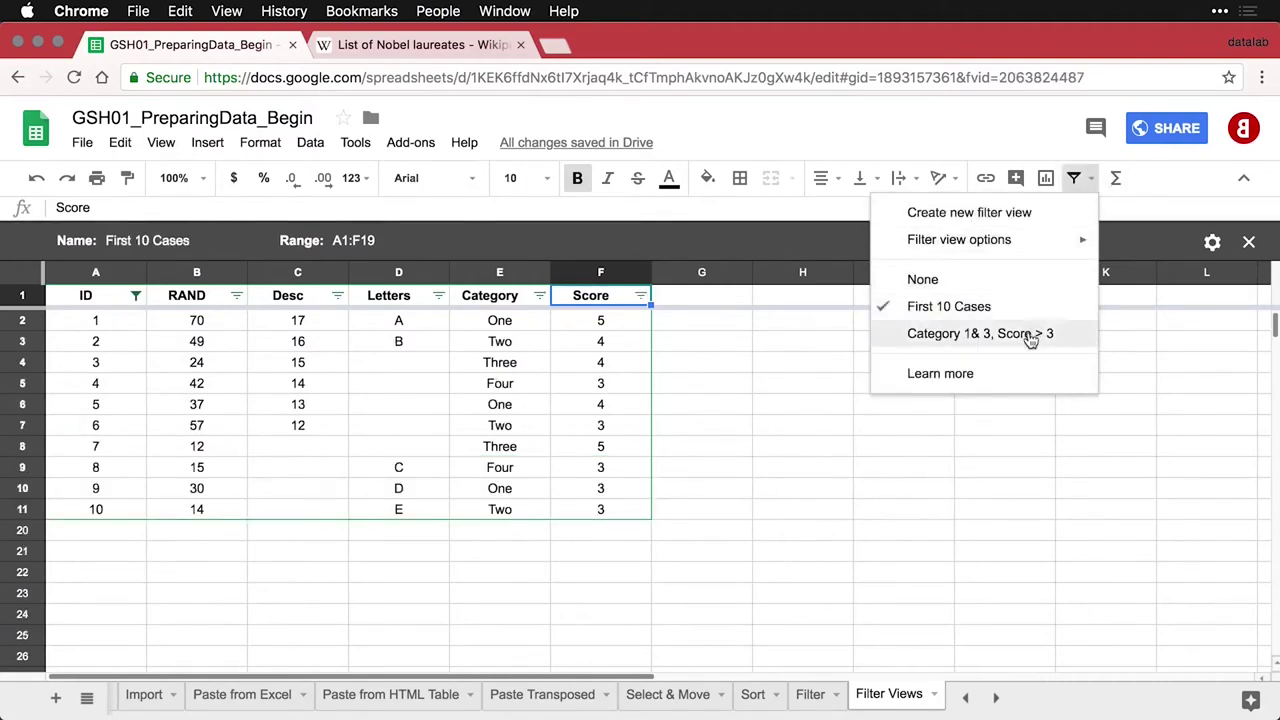
{"action": "left_click", "coordinate": [975, 334]}
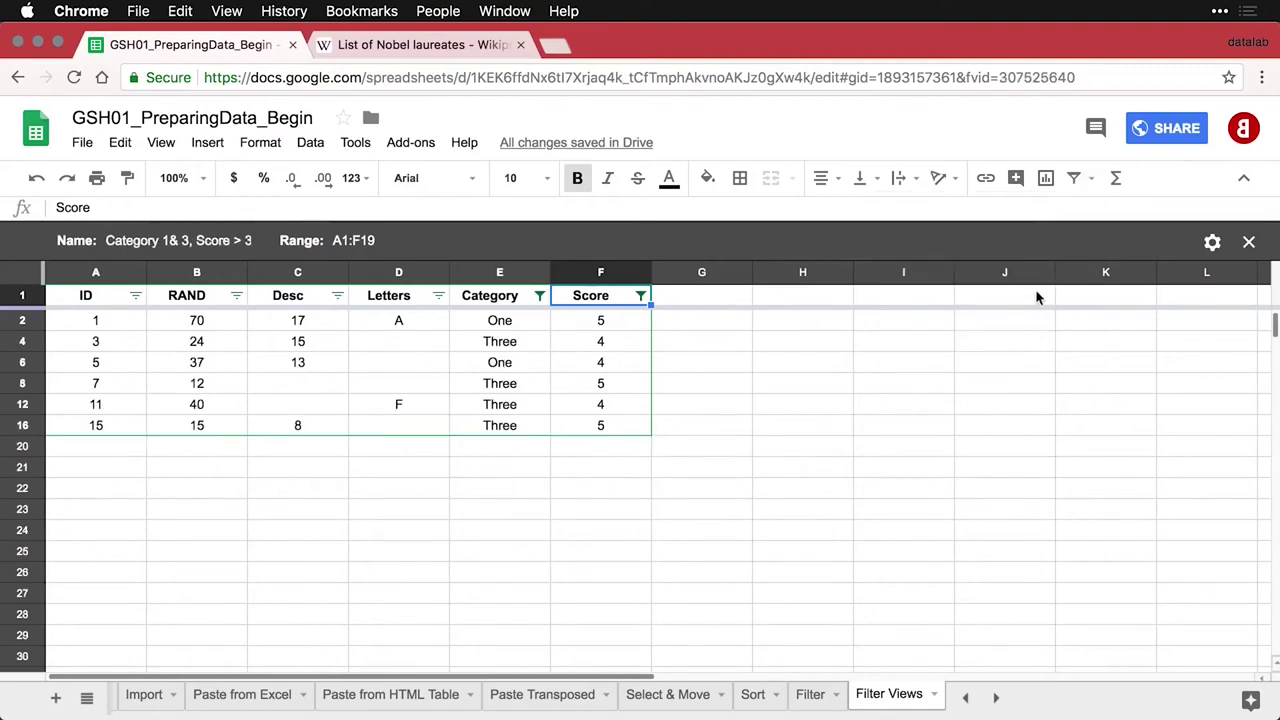
{"action": "left_click", "coordinate": [1095, 180]}
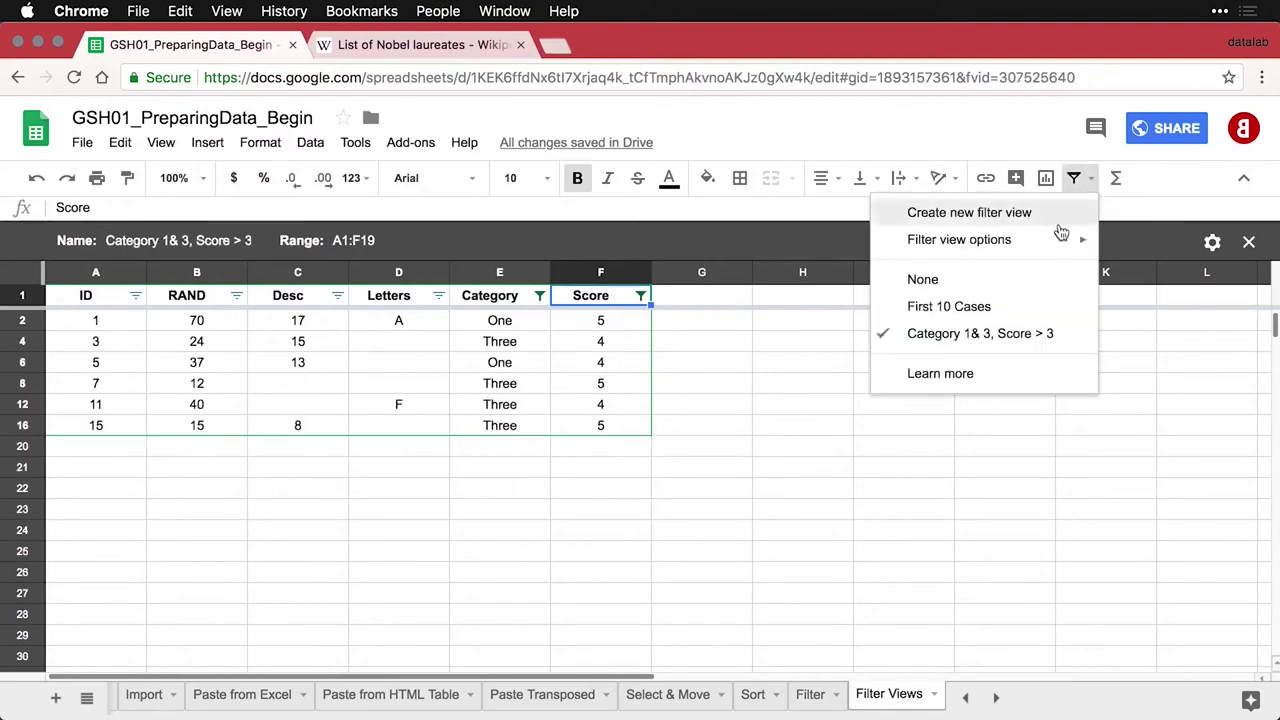
{"action": "left_click", "coordinate": [1030, 280]}
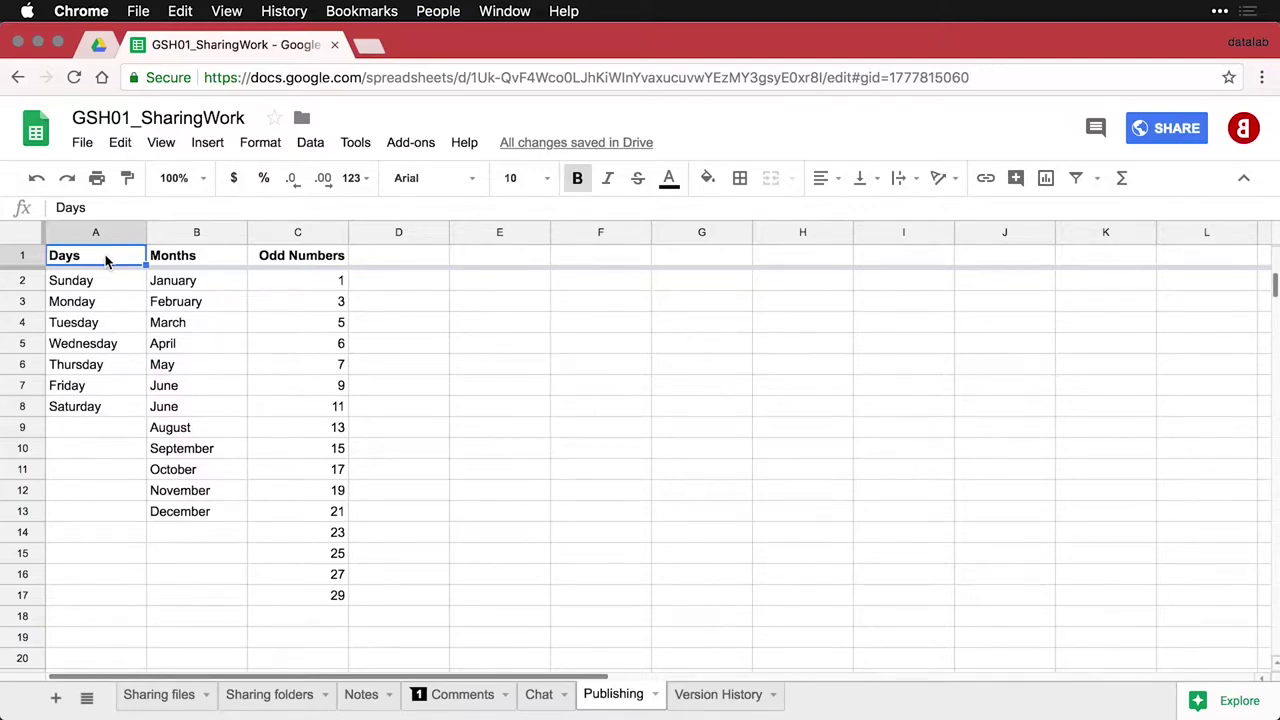
Publish the entire GSH01_SharingWork document as a web page via File > Publish to the web
{"action": "left_click", "coordinate": [82, 143]}
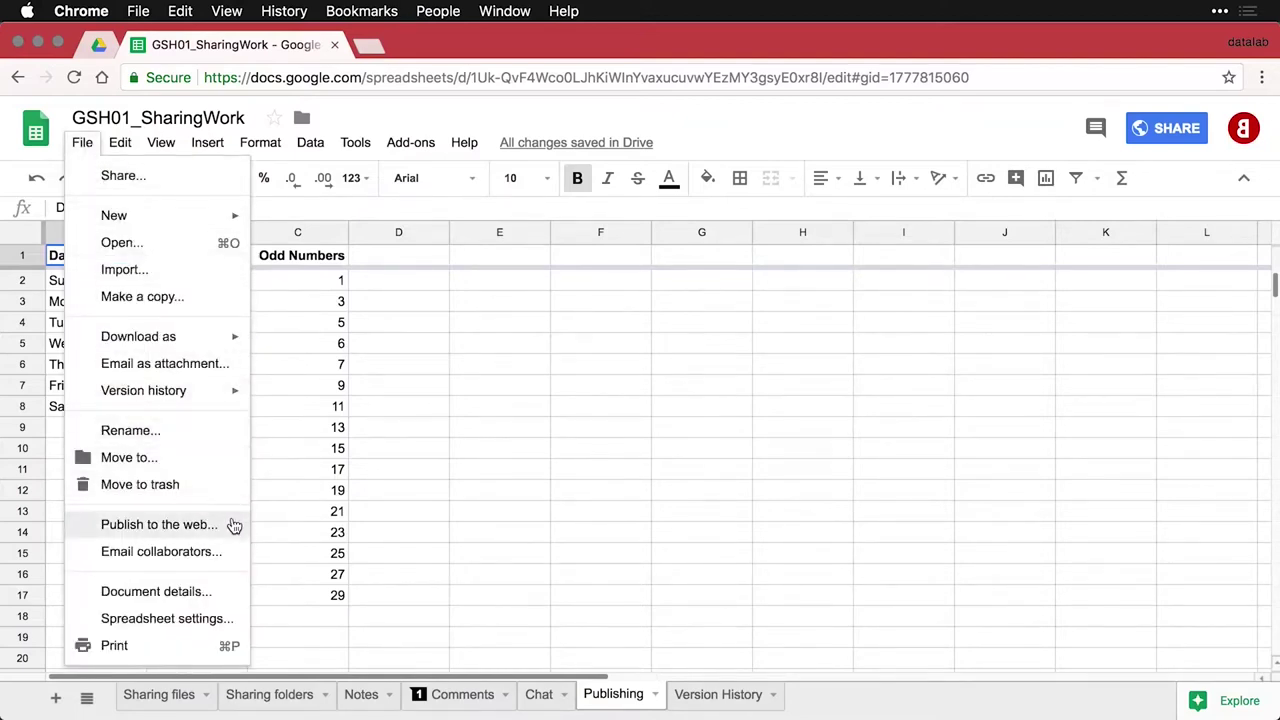
{"action": "left_click", "coordinate": [160, 524]}
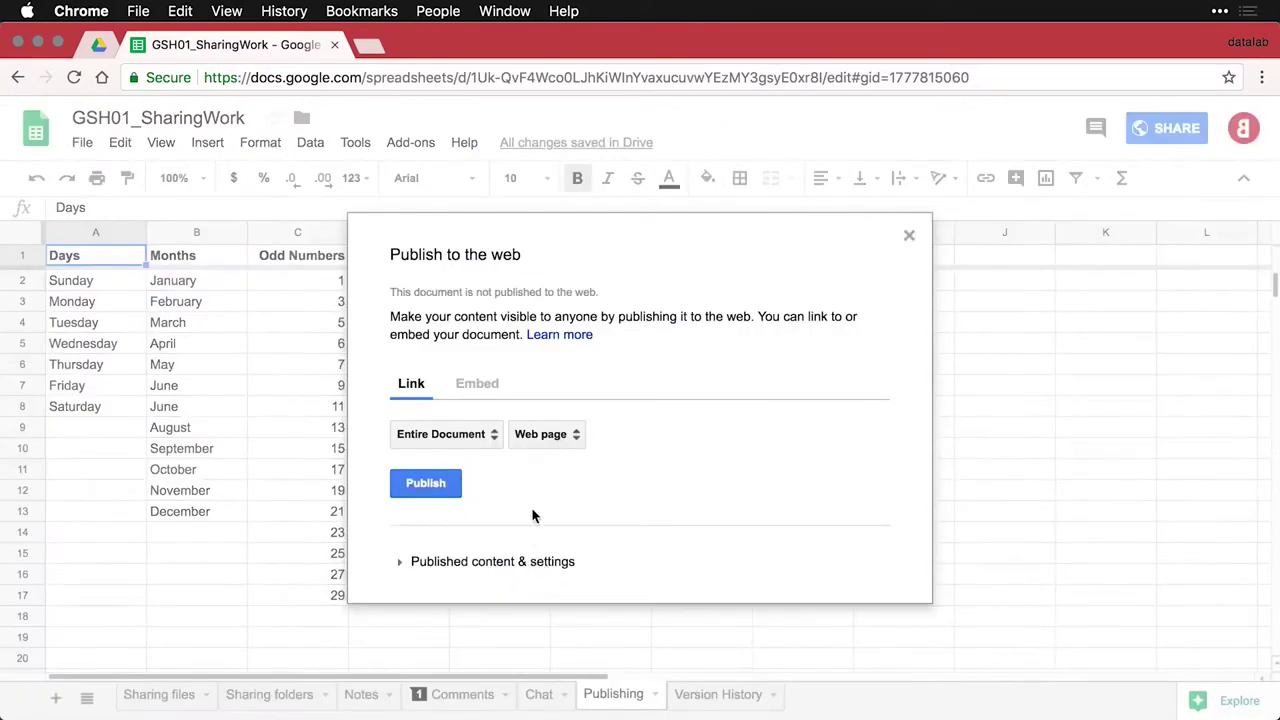
{"action": "left_click", "coordinate": [491, 436]}
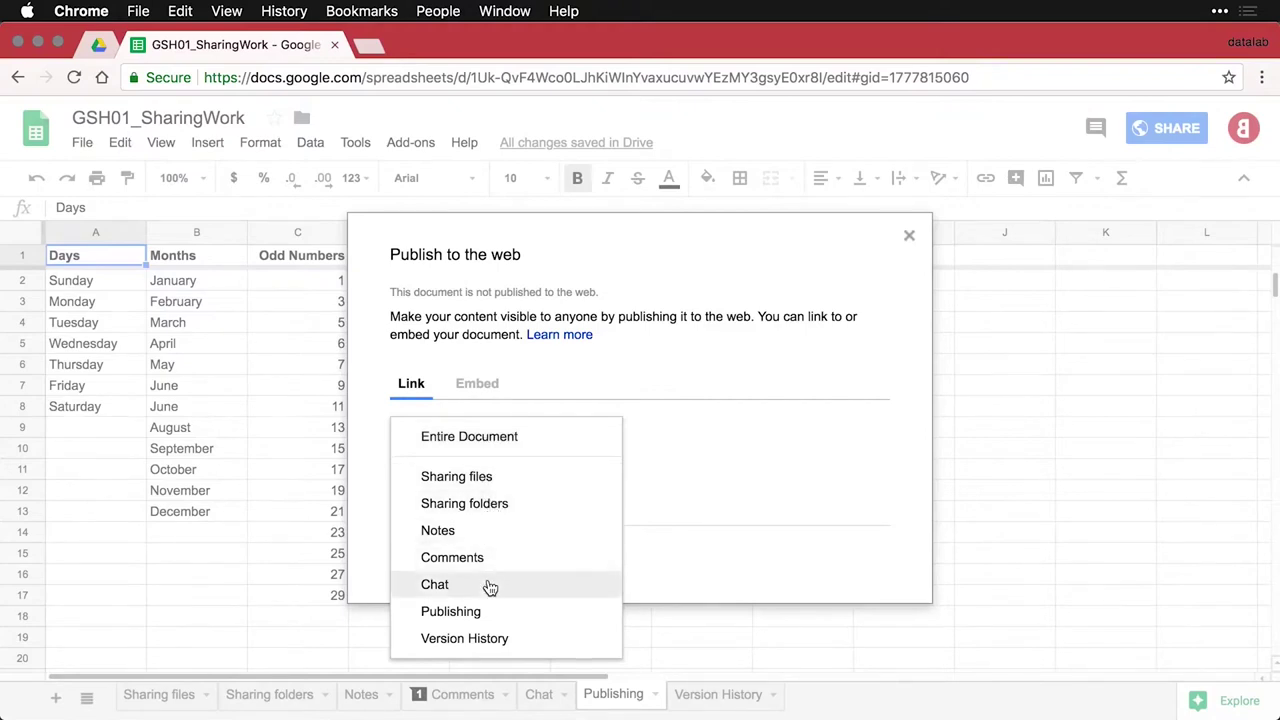
{"action": "left_click", "coordinate": [470, 440]}
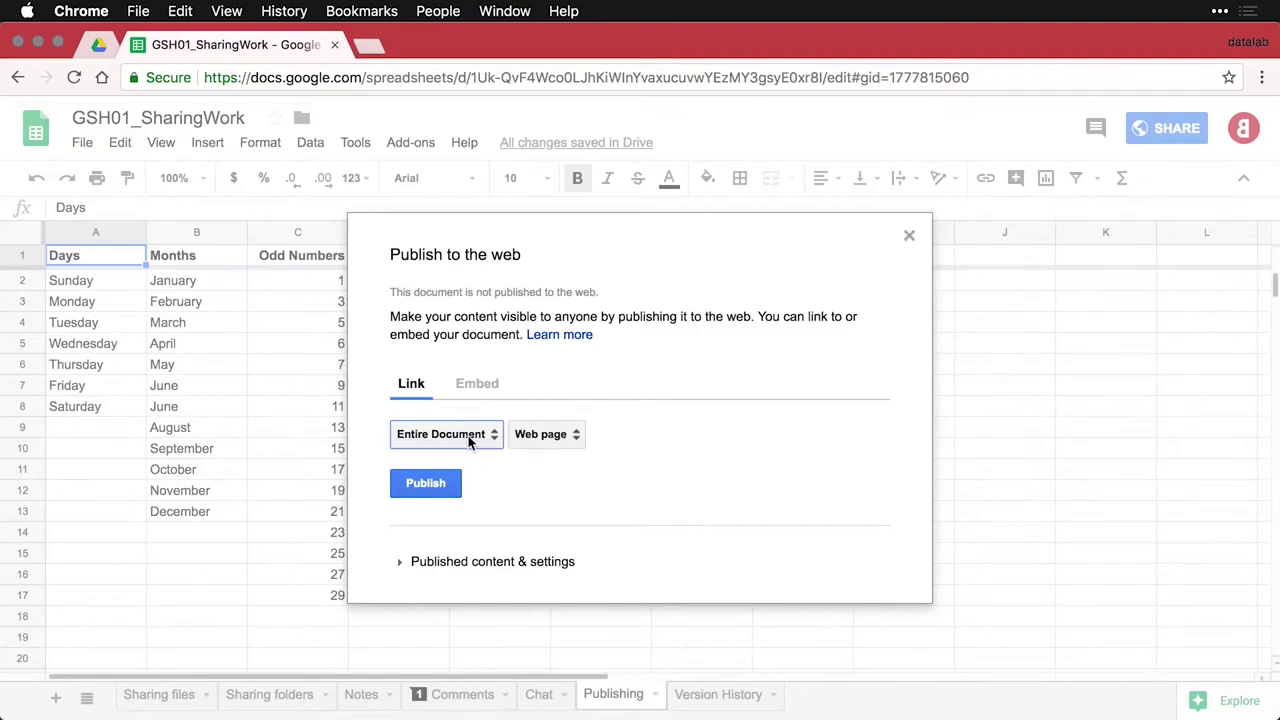
{"action": "left_click", "coordinate": [577, 438]}
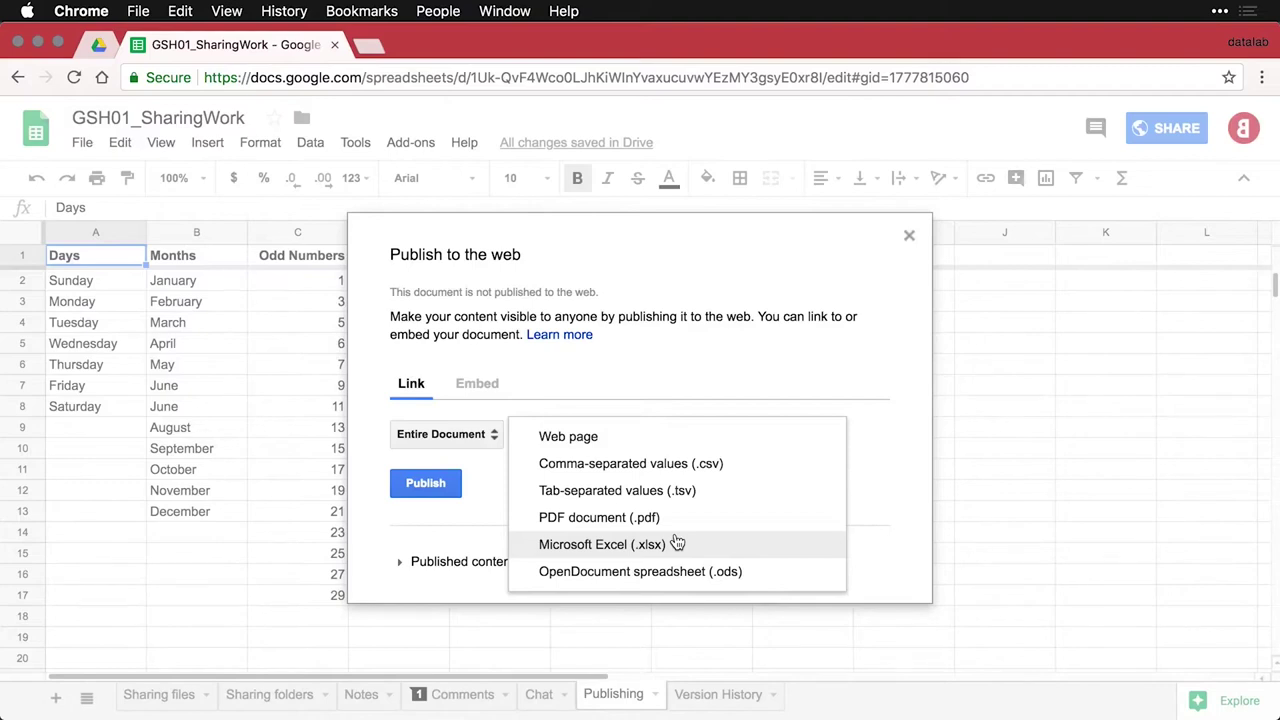
{"action": "left_click", "coordinate": [890, 468]}
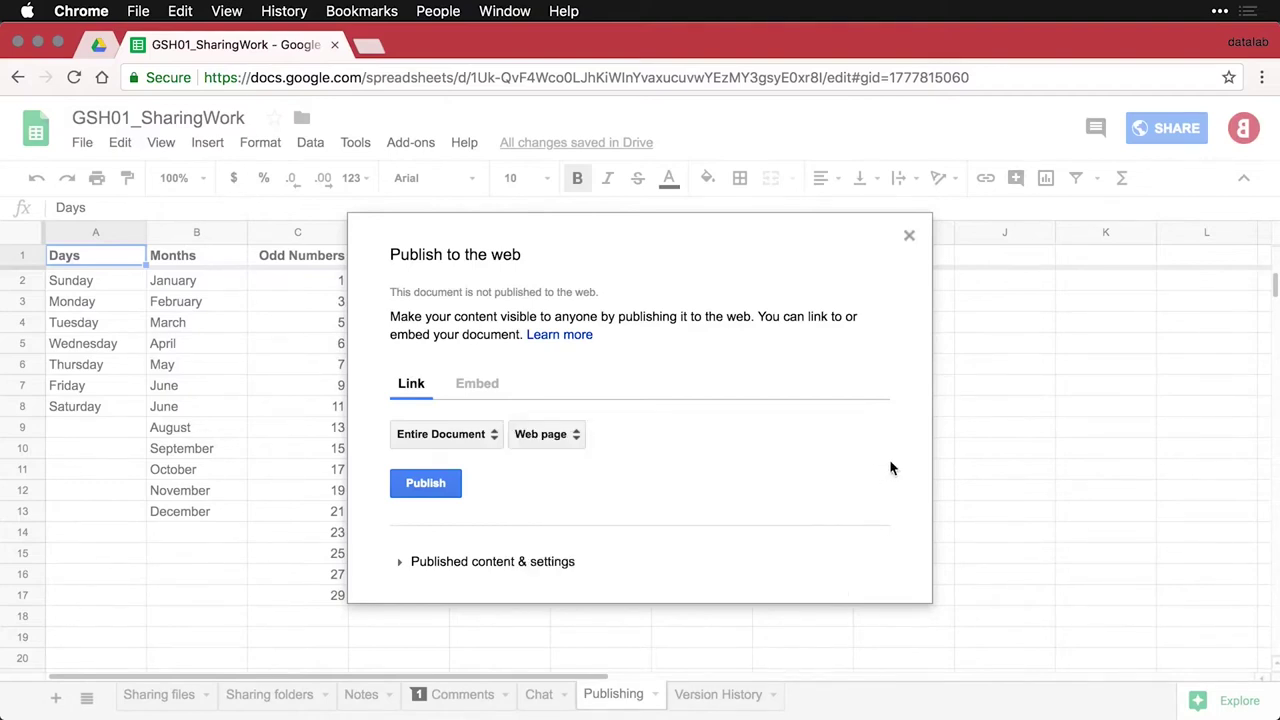
{"action": "left_click", "coordinate": [430, 486]}
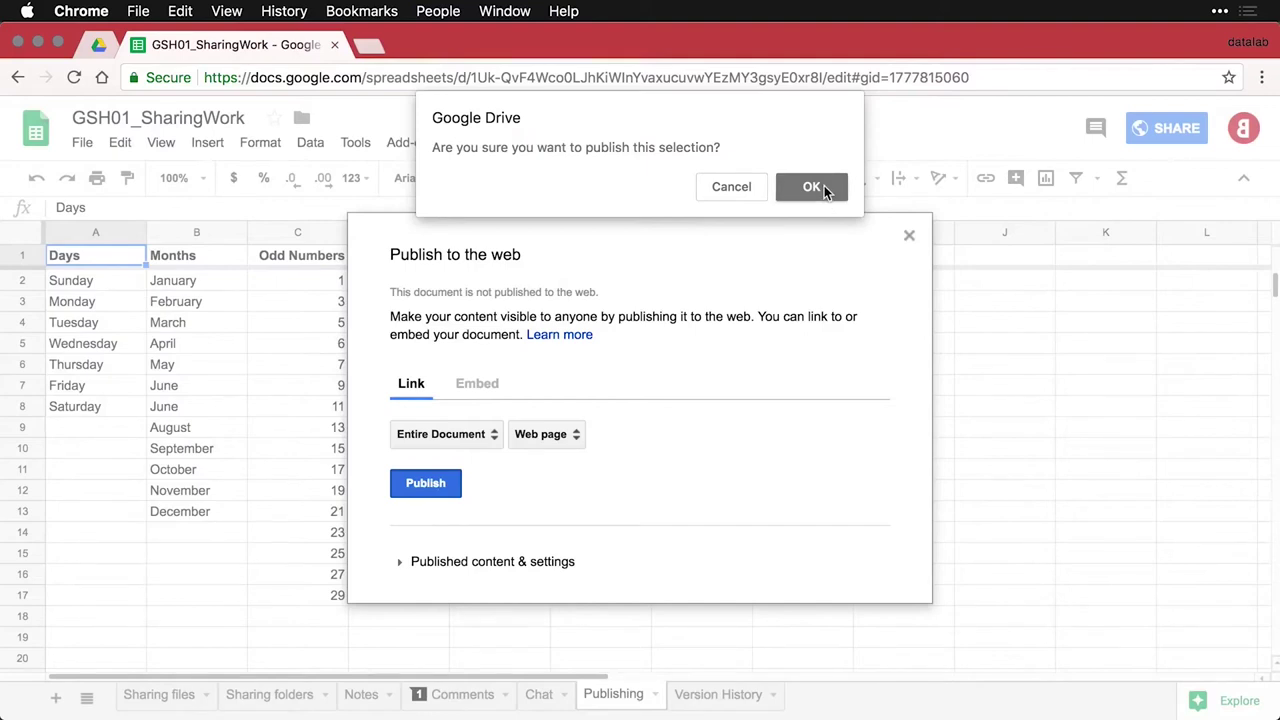
{"action": "left_click", "coordinate": [823, 188]}
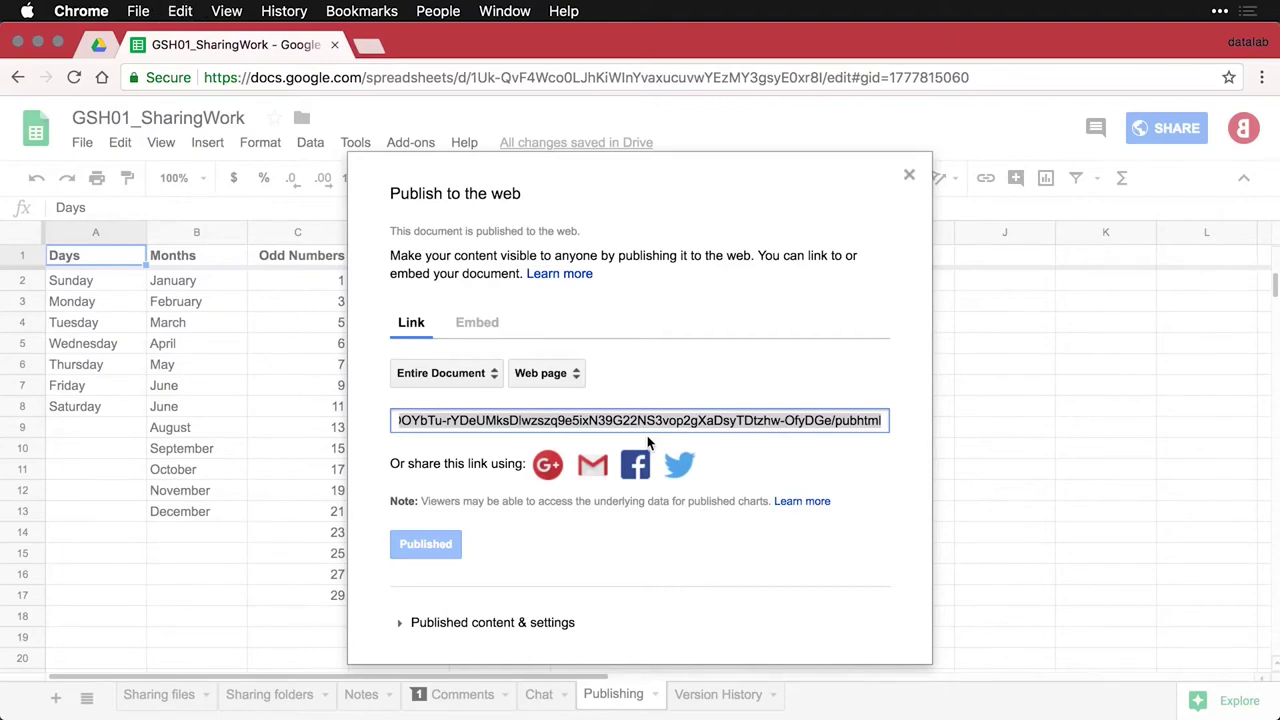
Load the copied published link in a new private browser window
{"action": "key", "text": "super+shift+n"}
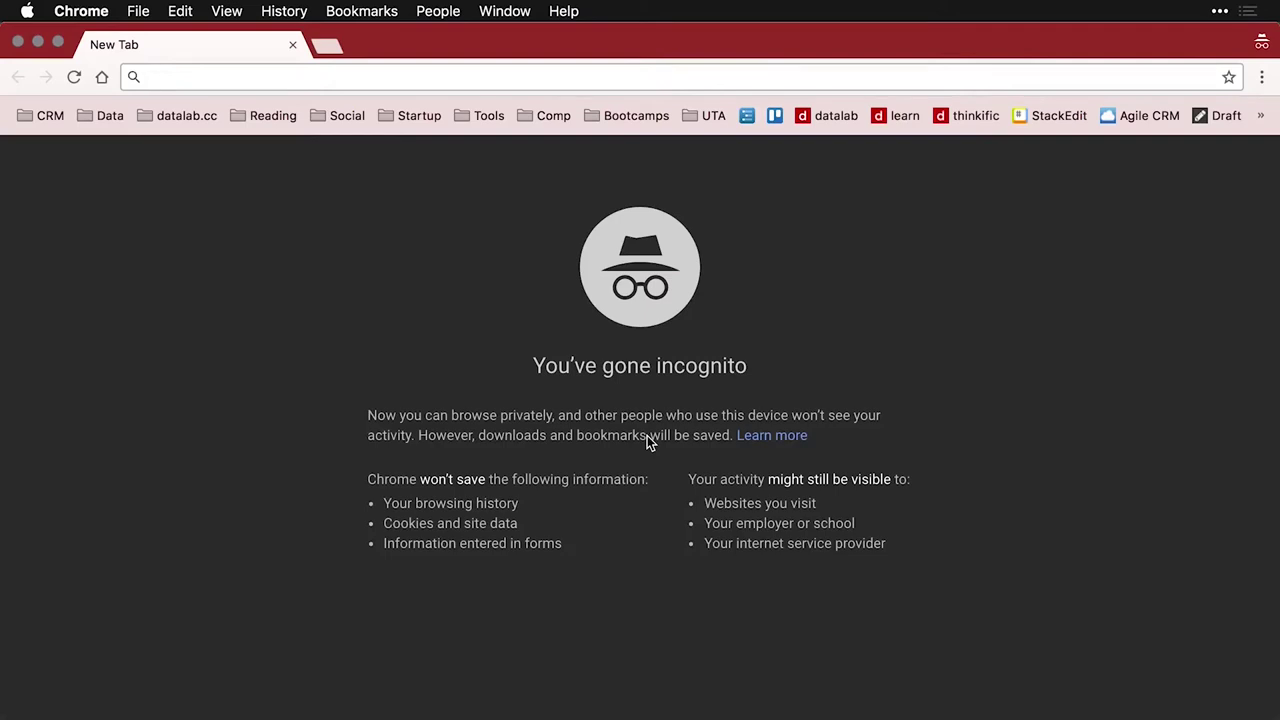
{"action": "type", "text": "https://docs.google.com/spreadsheets/d/e/2PACX-1vS0posdyVGciiLoyAwhYOOYbTu-rYDeUMksDlwzszq9e5ixN39G22NS3vop2gXaDsyTDtzhw-OfyDGe/pubhtml"}
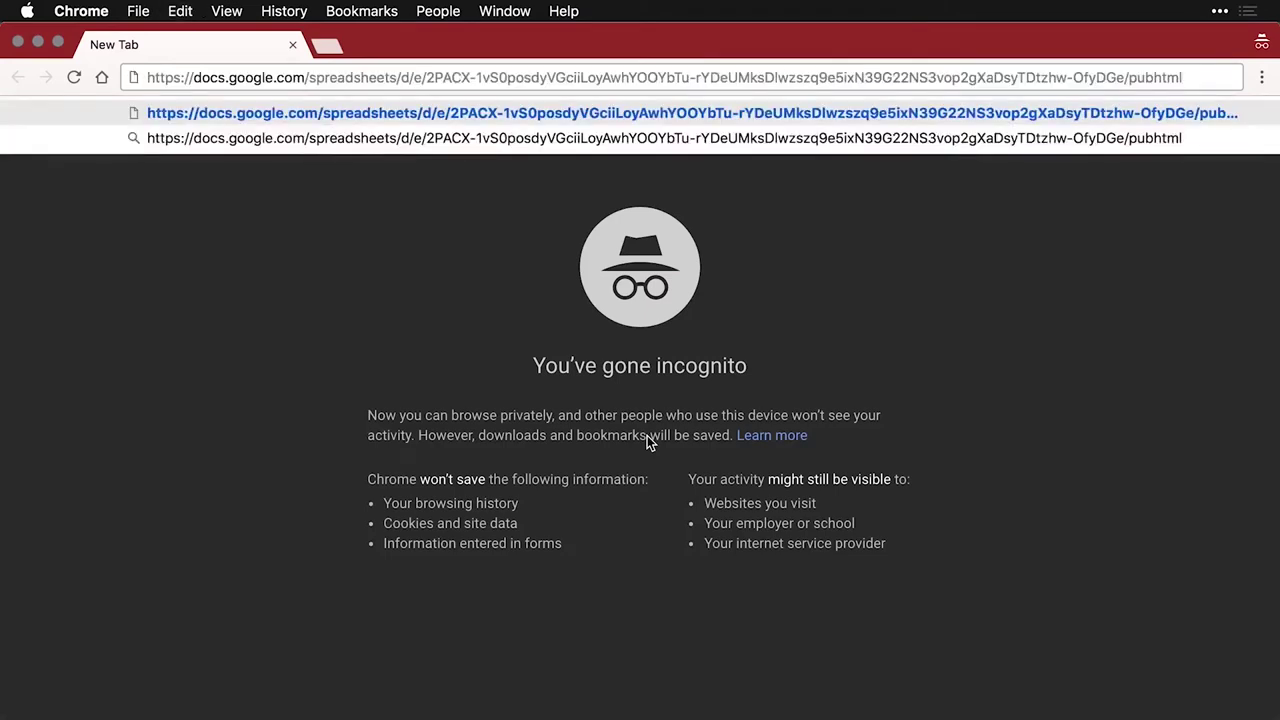
{"action": "key", "text": "Return"}
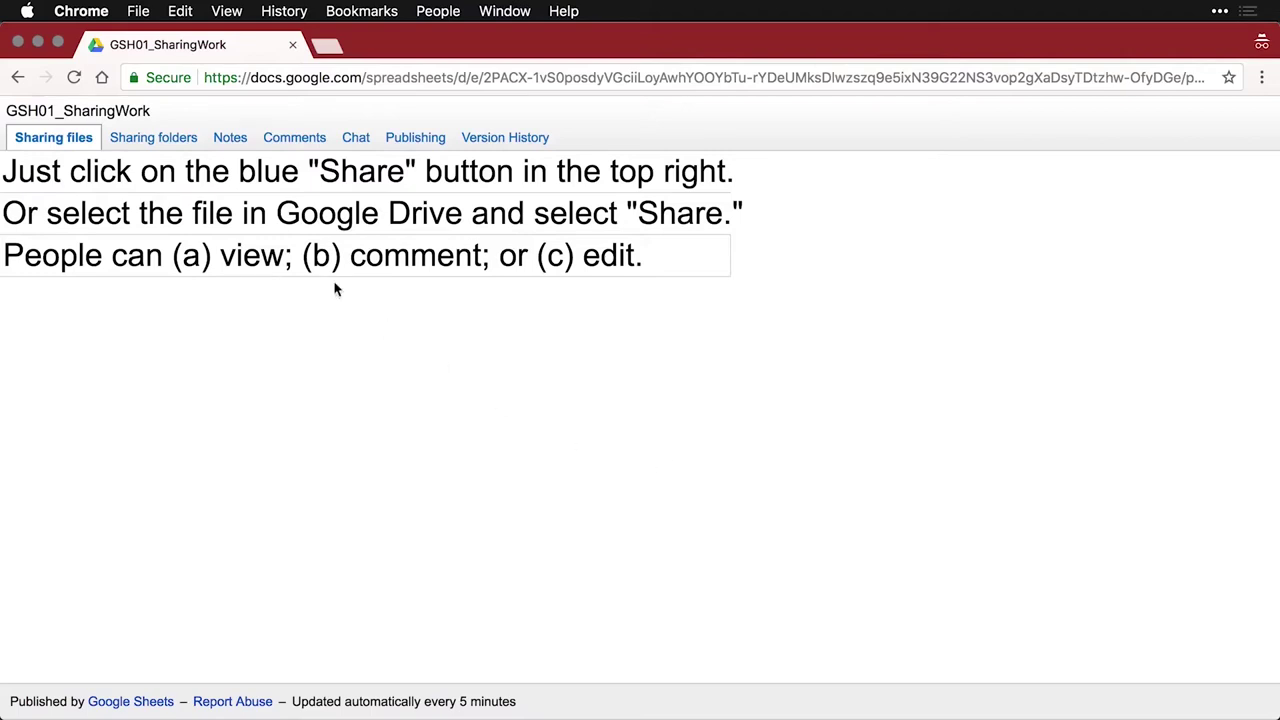
Browse the Sharing folders, Notes, Comments, Chat, Publishing and Version History sheets, then close the page
{"action": "left_click", "coordinate": [165, 140]}
{"action": "left_click", "coordinate": [232, 140]}
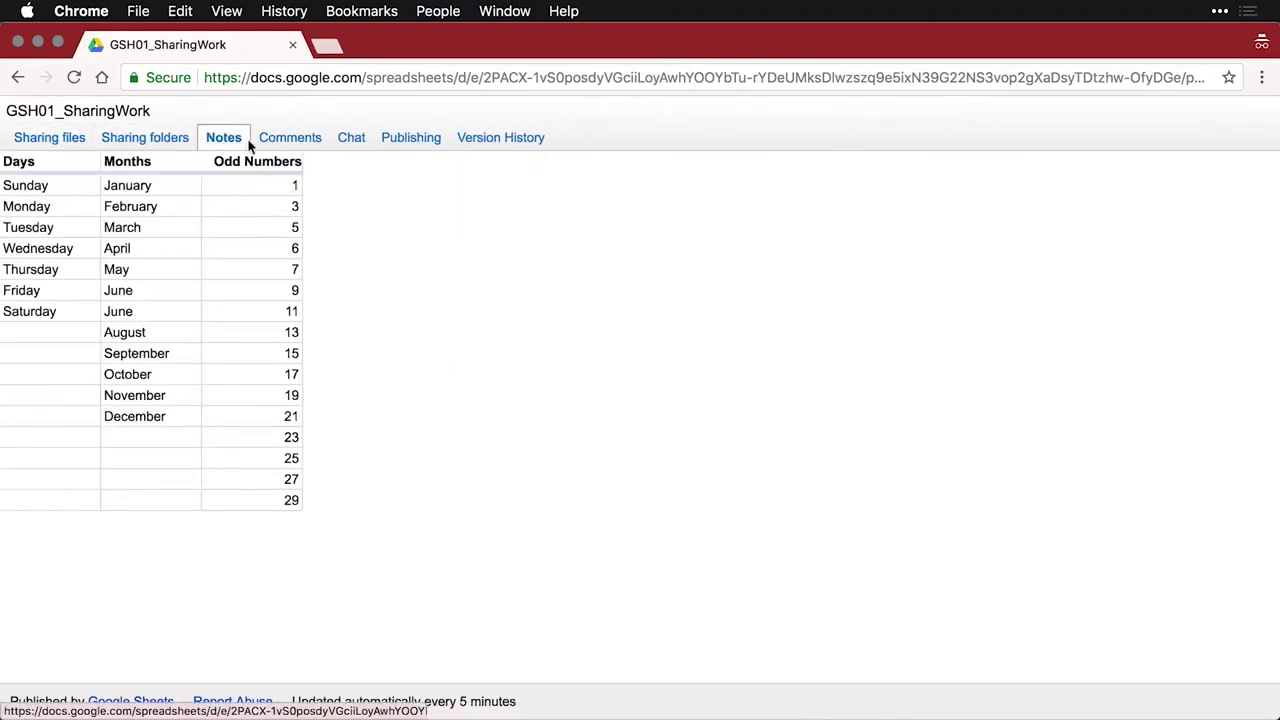
{"action": "left_click", "coordinate": [278, 146]}
{"action": "left_click", "coordinate": [363, 142]}
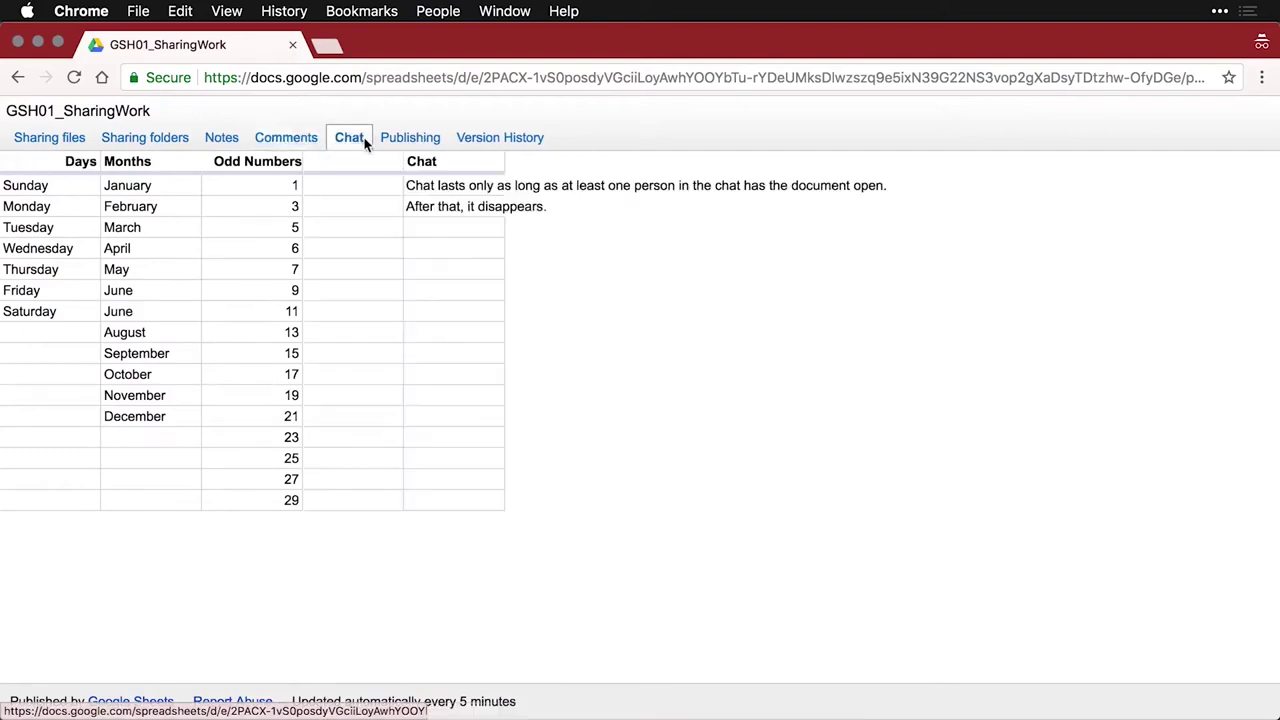
{"action": "left_click", "coordinate": [413, 140]}
{"action": "left_click", "coordinate": [491, 143]}
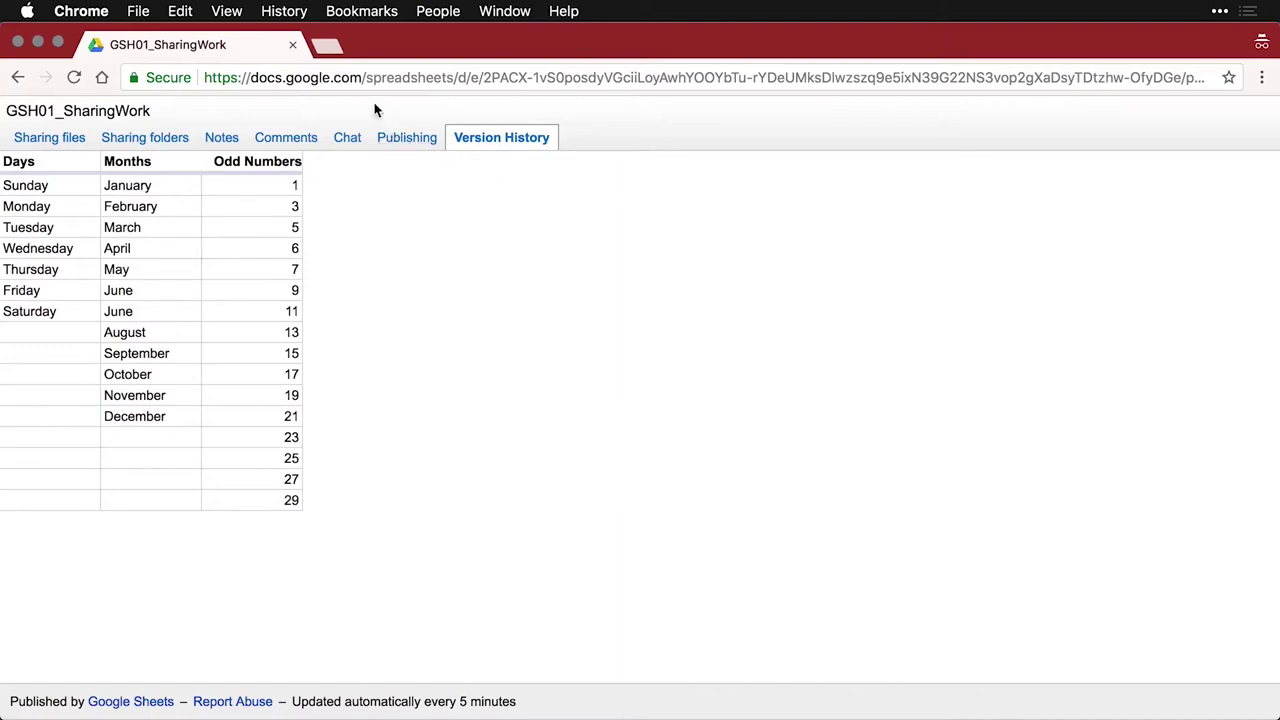
{"action": "left_click", "coordinate": [293, 46]}
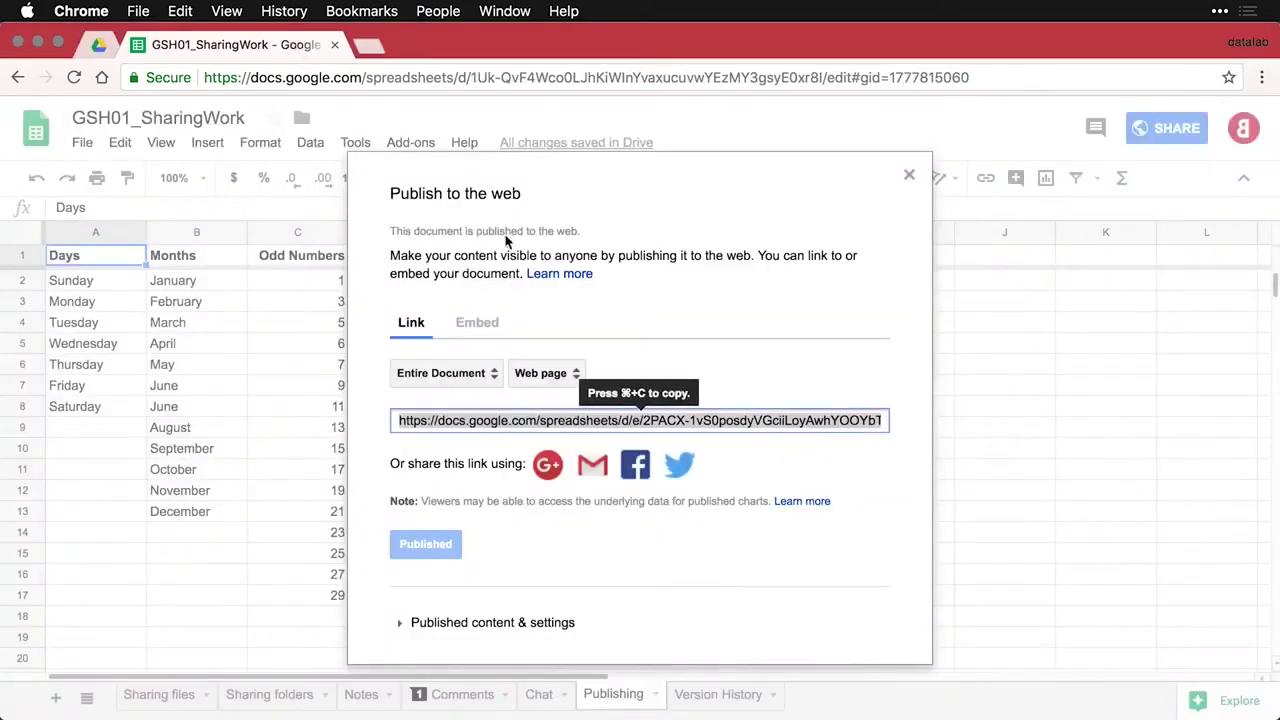
Show the embed code for the published document in the Publish to the web dialog
{"action": "left_click", "coordinate": [490, 330]}
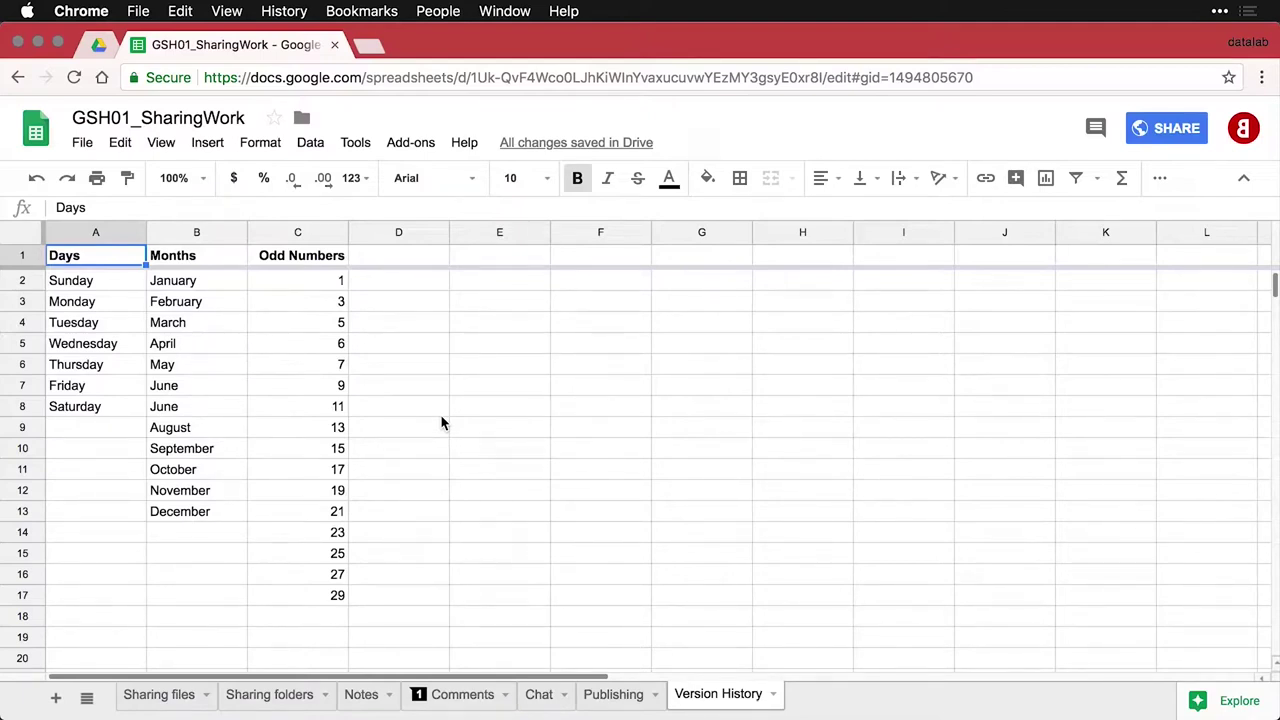
Open the full version history through File > Version history > See version history
{"action": "left_click", "coordinate": [82, 143]}
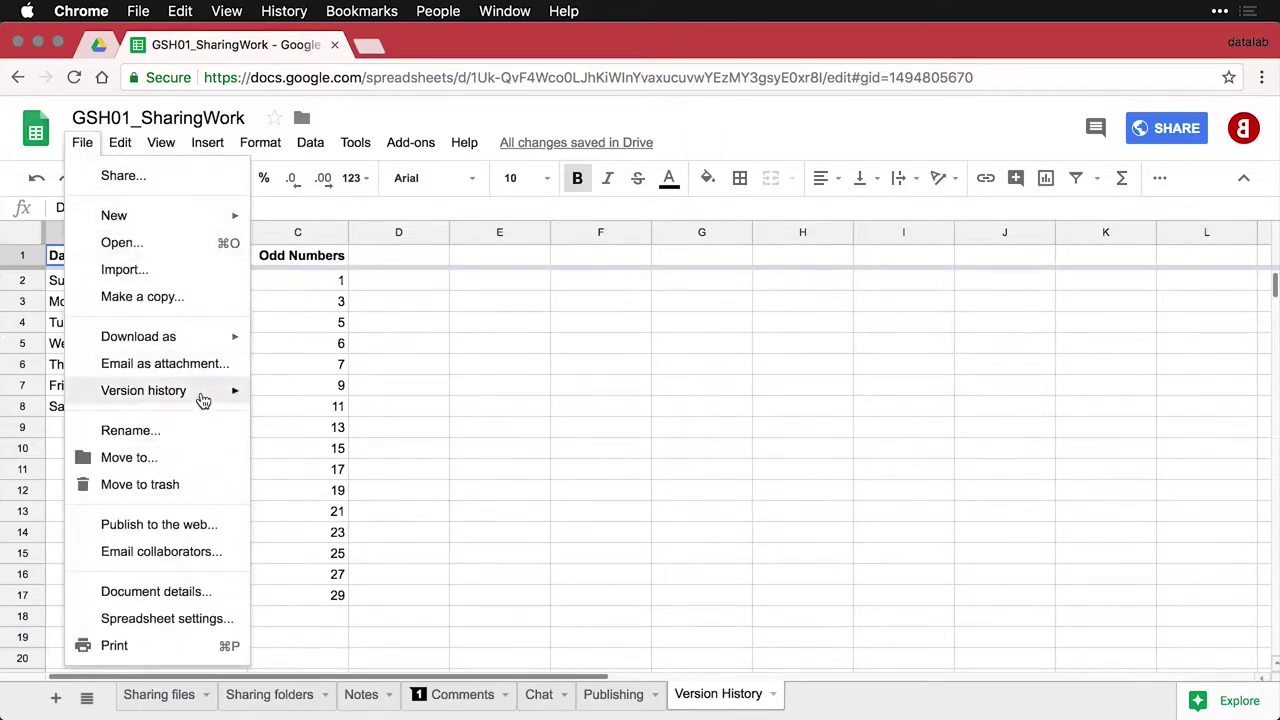
{"action": "mouse_move", "coordinate": [203, 400]}
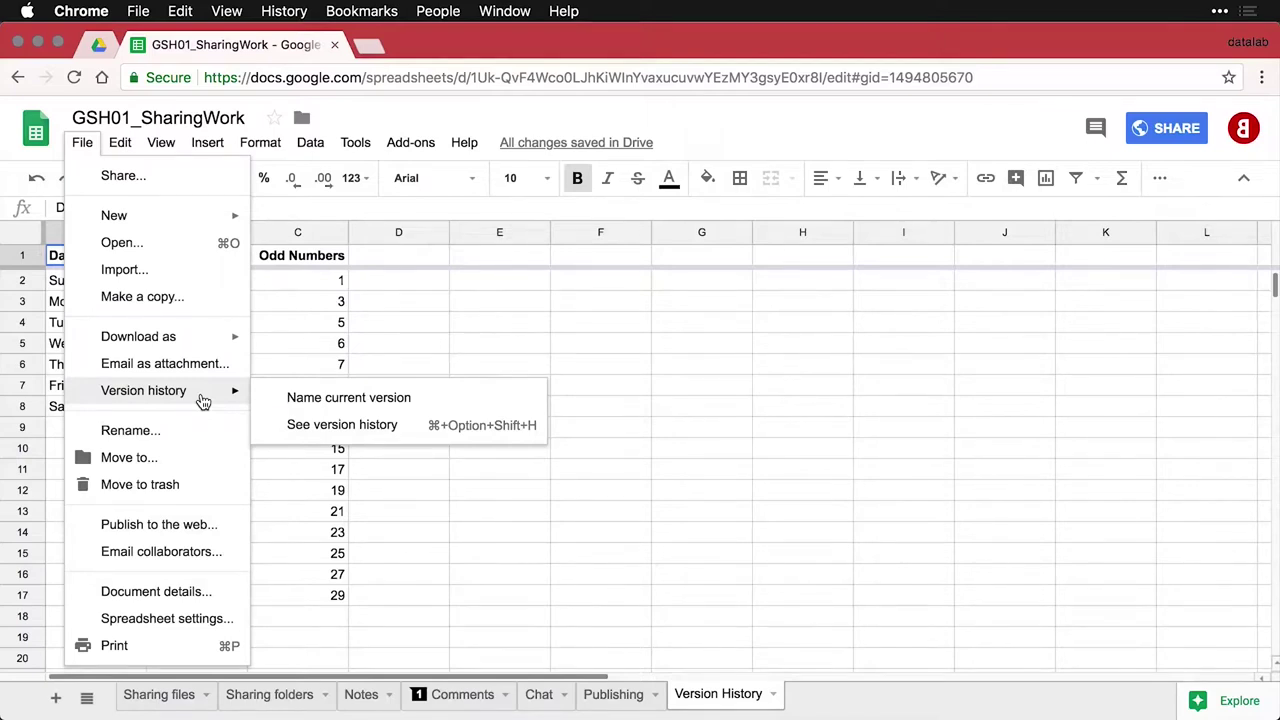
{"action": "left_click", "coordinate": [405, 428]}
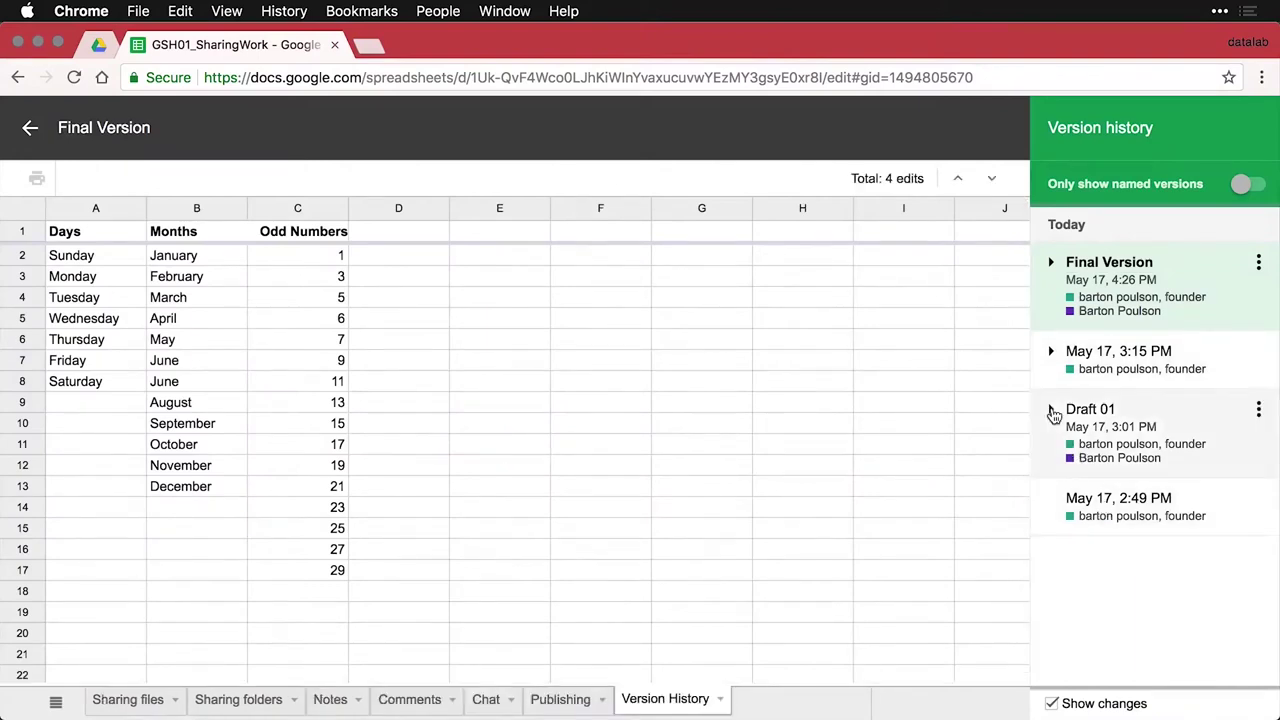
Expand and collapse Draft 01, list only named versions, and toggle Show changes off and on
{"action": "left_click", "coordinate": [1052, 411]}
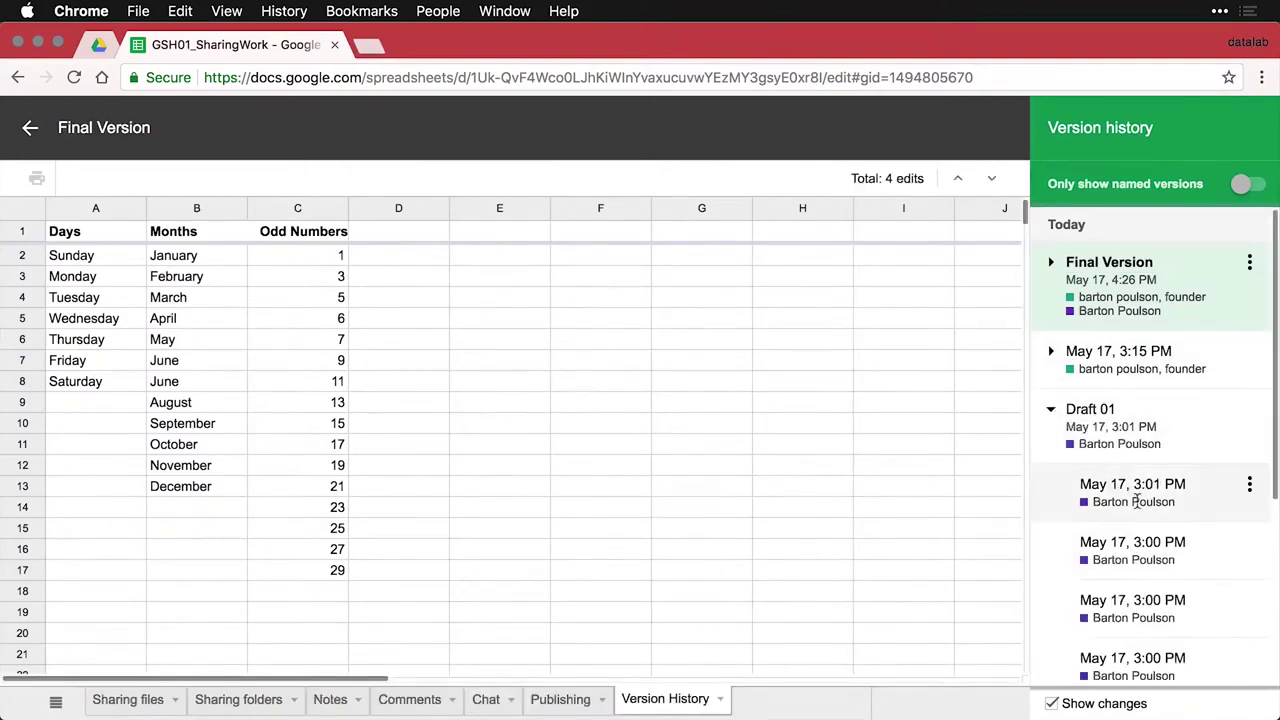
{"action": "left_click", "coordinate": [1058, 416]}
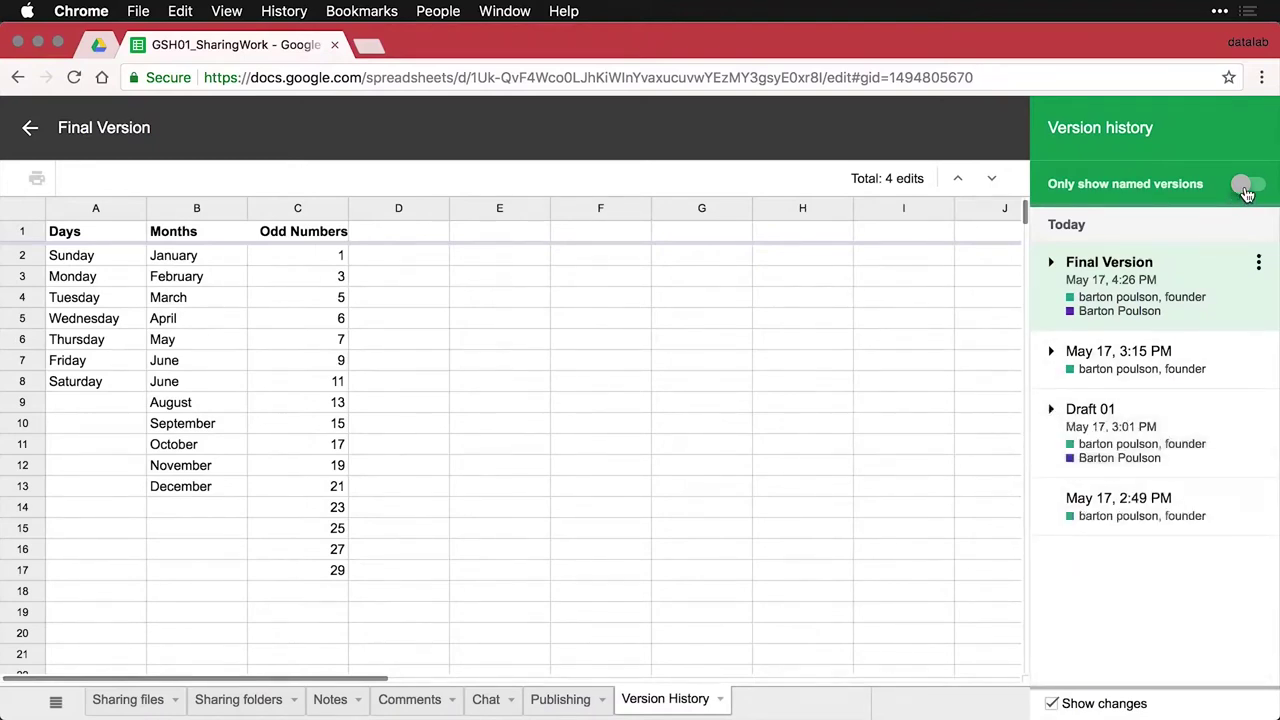
{"action": "left_click", "coordinate": [1247, 186]}
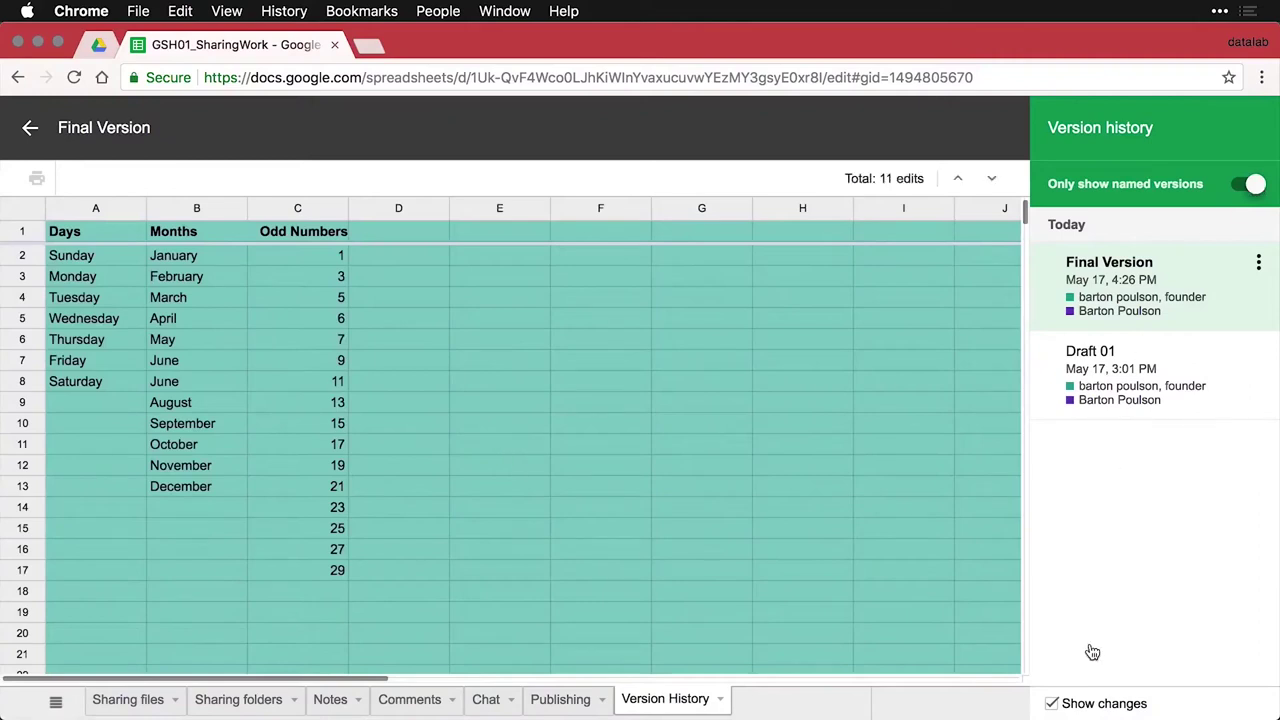
{"action": "left_click", "coordinate": [1051, 704]}
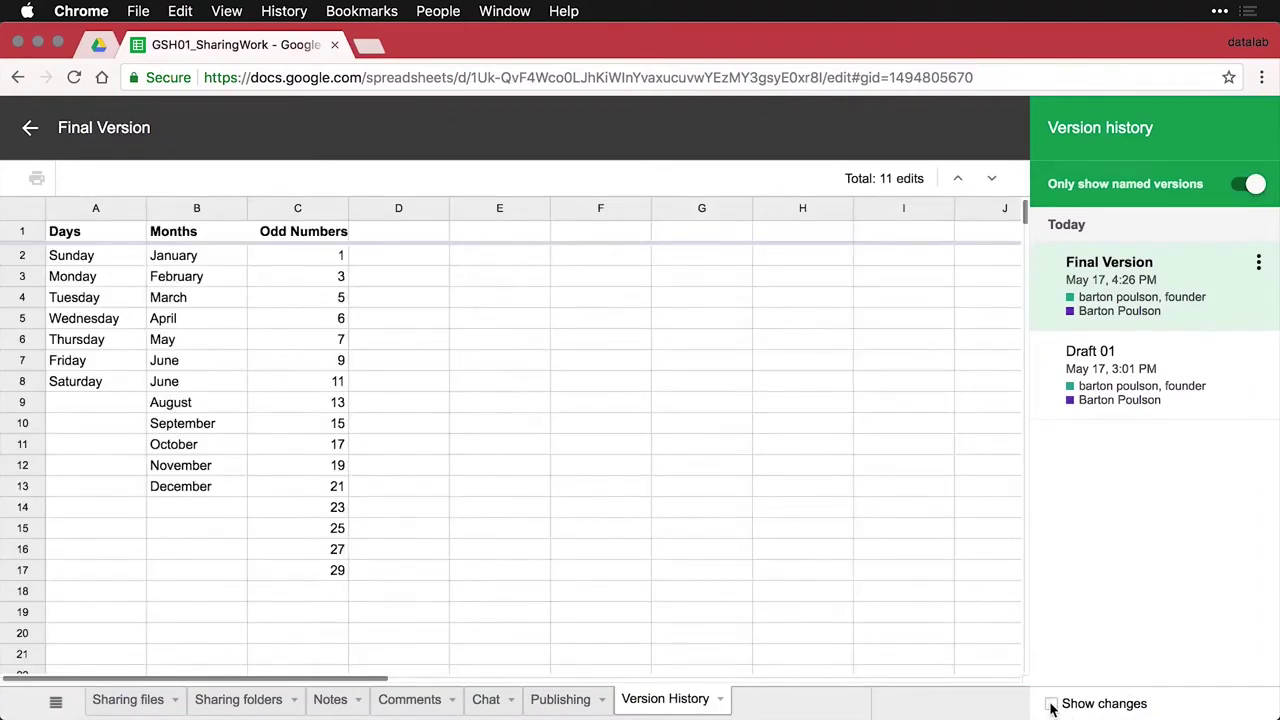
{"action": "left_click", "coordinate": [1051, 704]}
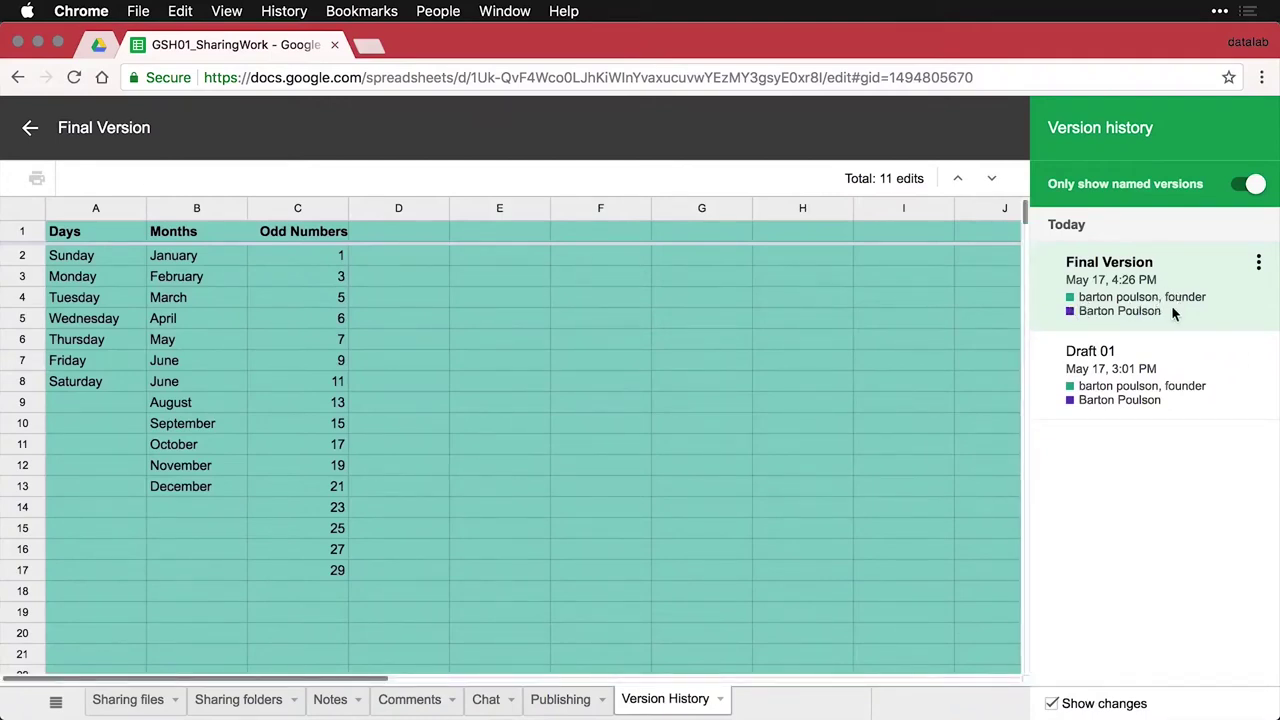
List all versions again and view the Notes sheet of Draft 01
{"action": "left_click", "coordinate": [1250, 184]}
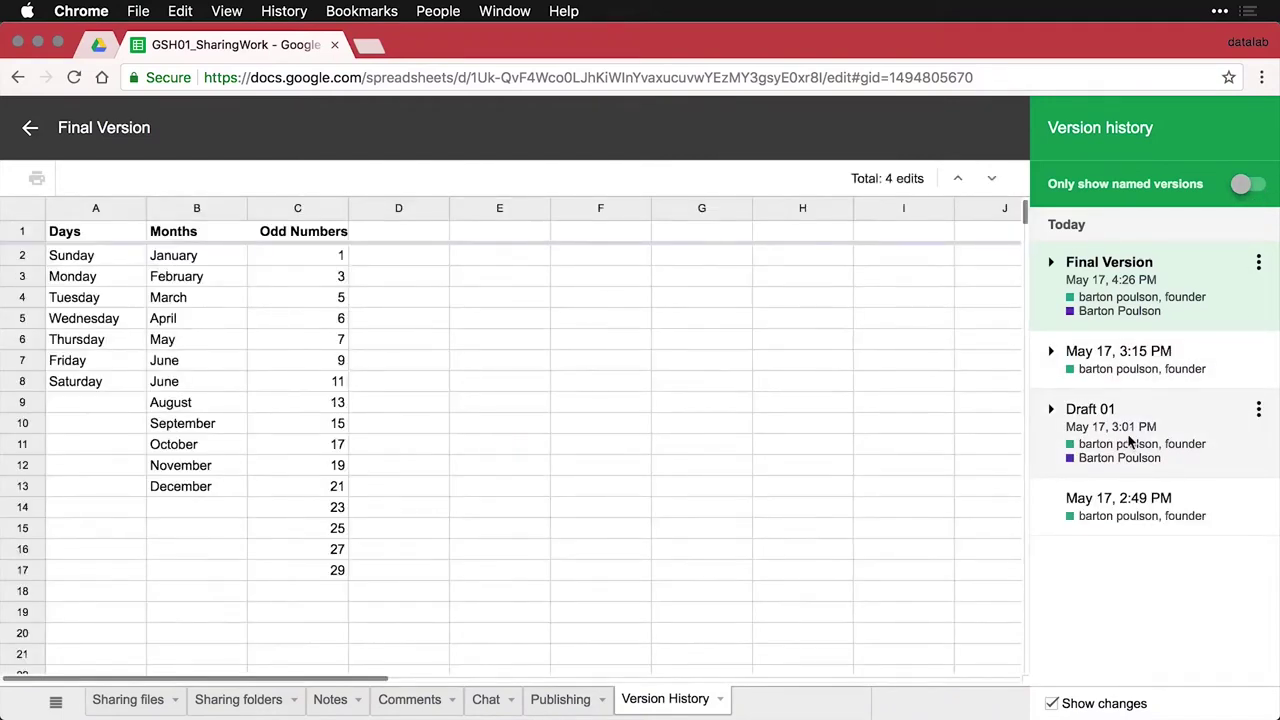
{"action": "left_click", "coordinate": [1130, 441]}
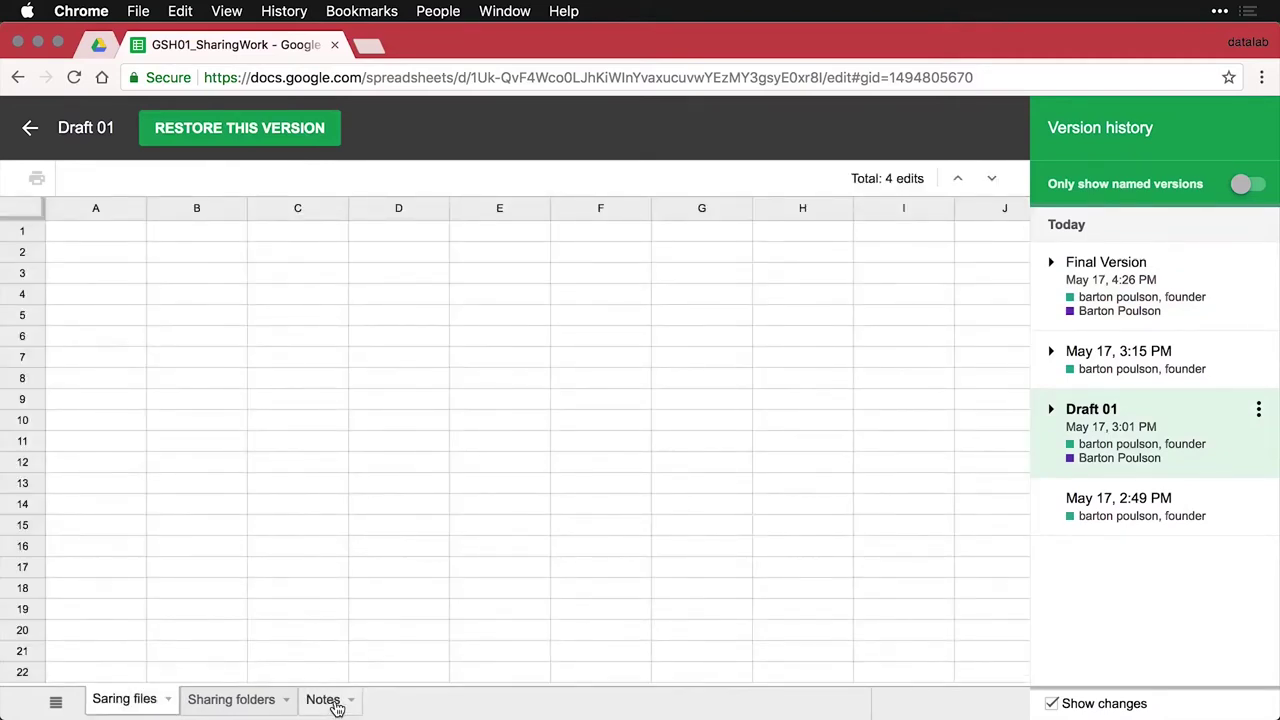
{"action": "left_click", "coordinate": [330, 700]}
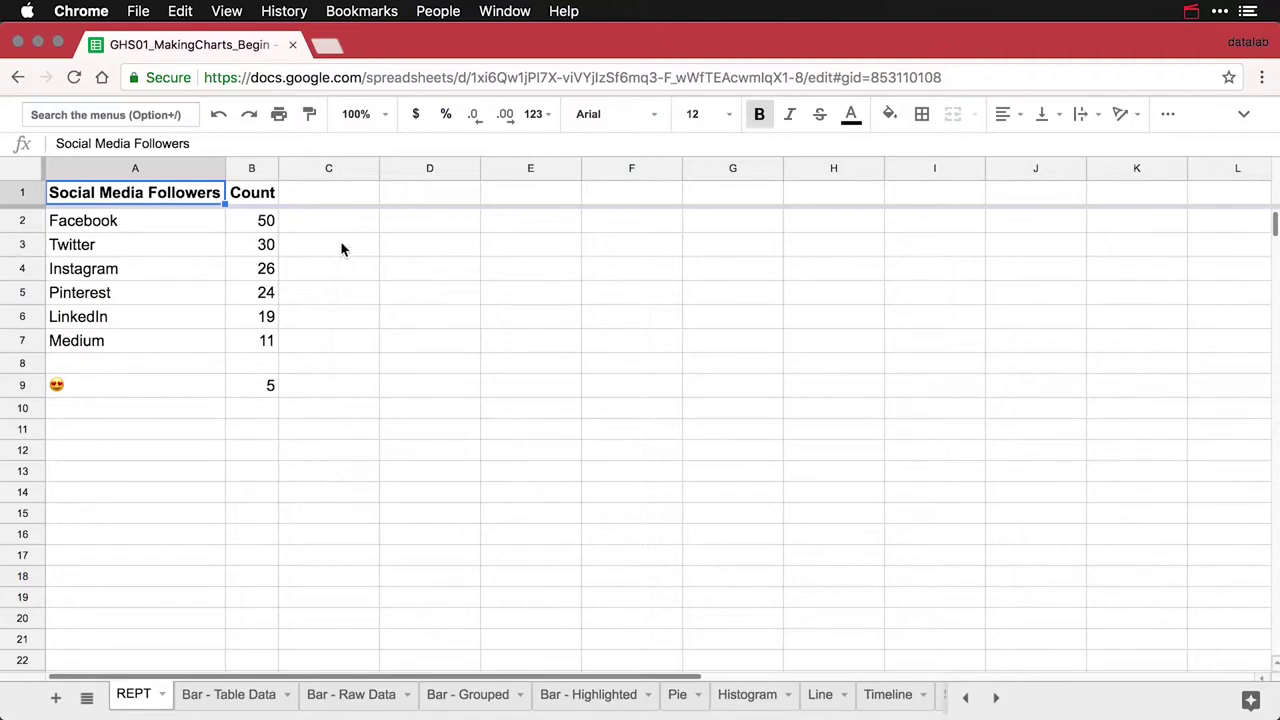
Enter the header 'Chart' in cell C1
{"action": "left_click", "coordinate": [340, 199]}
{"action": "type", "text": "Chart"}
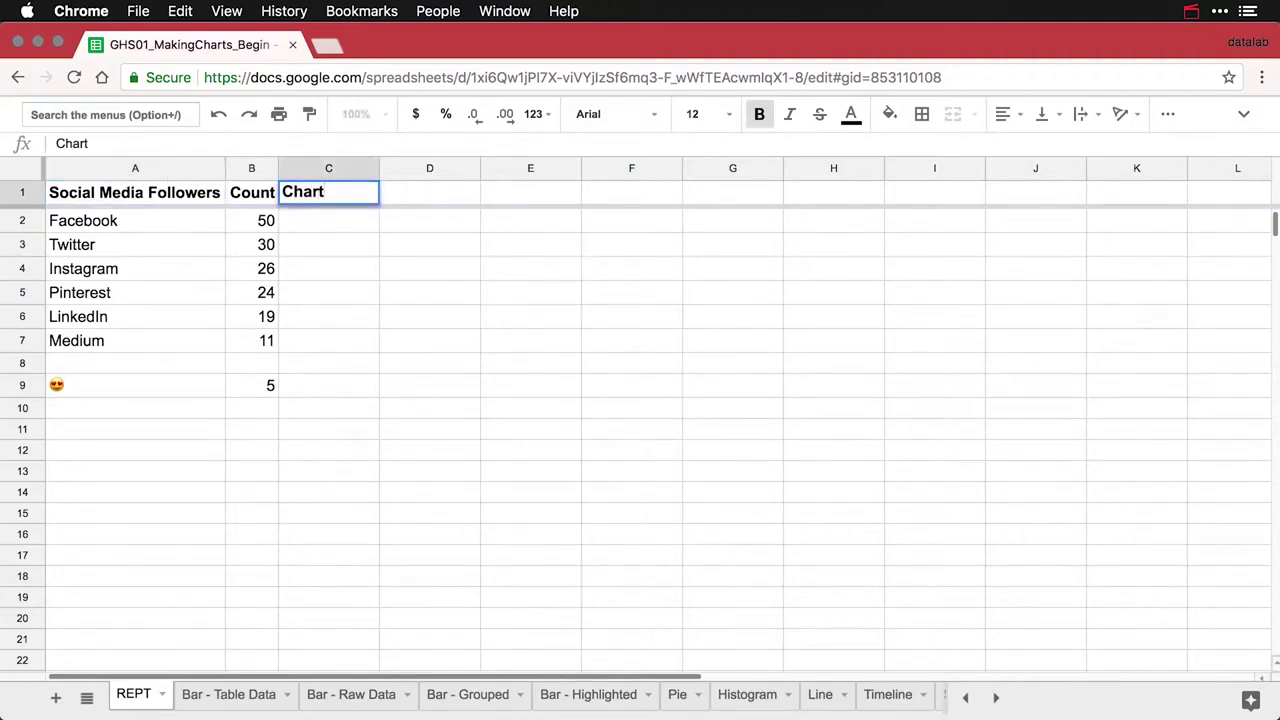
{"action": "key", "text": "Return"}
Enter =REPT("|", B2) in C2 to draw Facebook's pipe bar
{"action": "type", "text": "="}
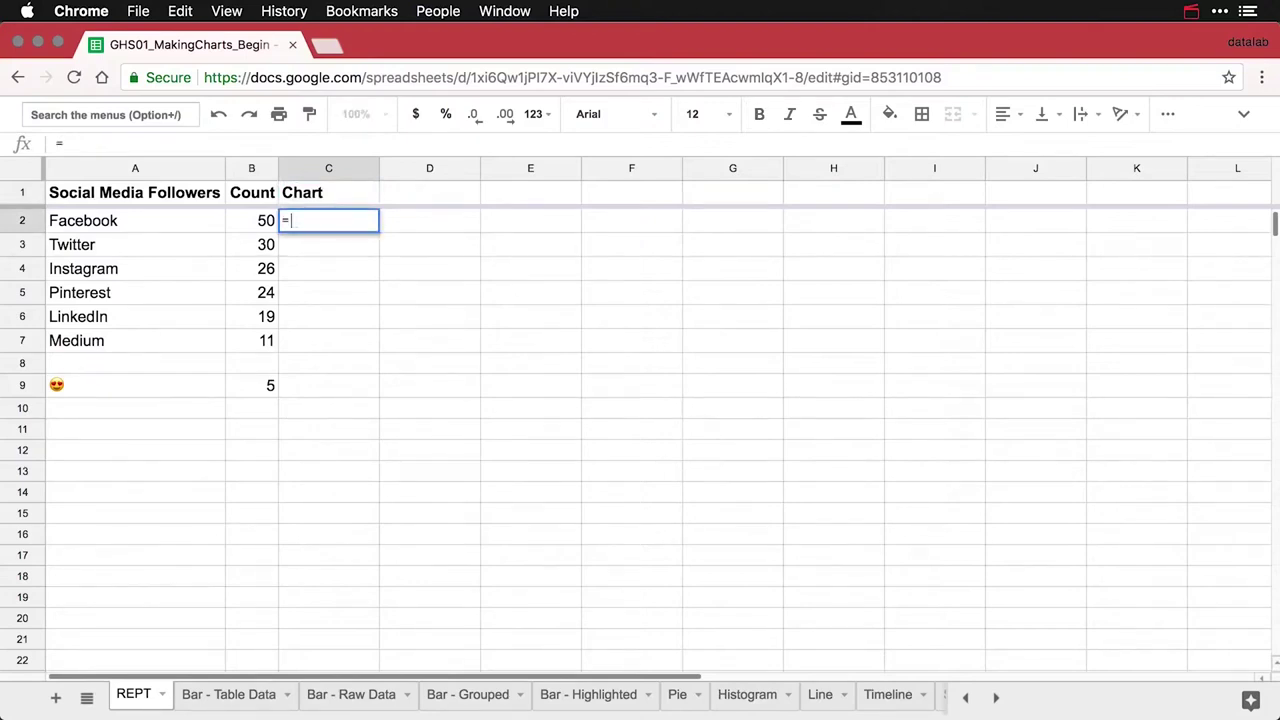
{"action": "type", "text": "REPT"}
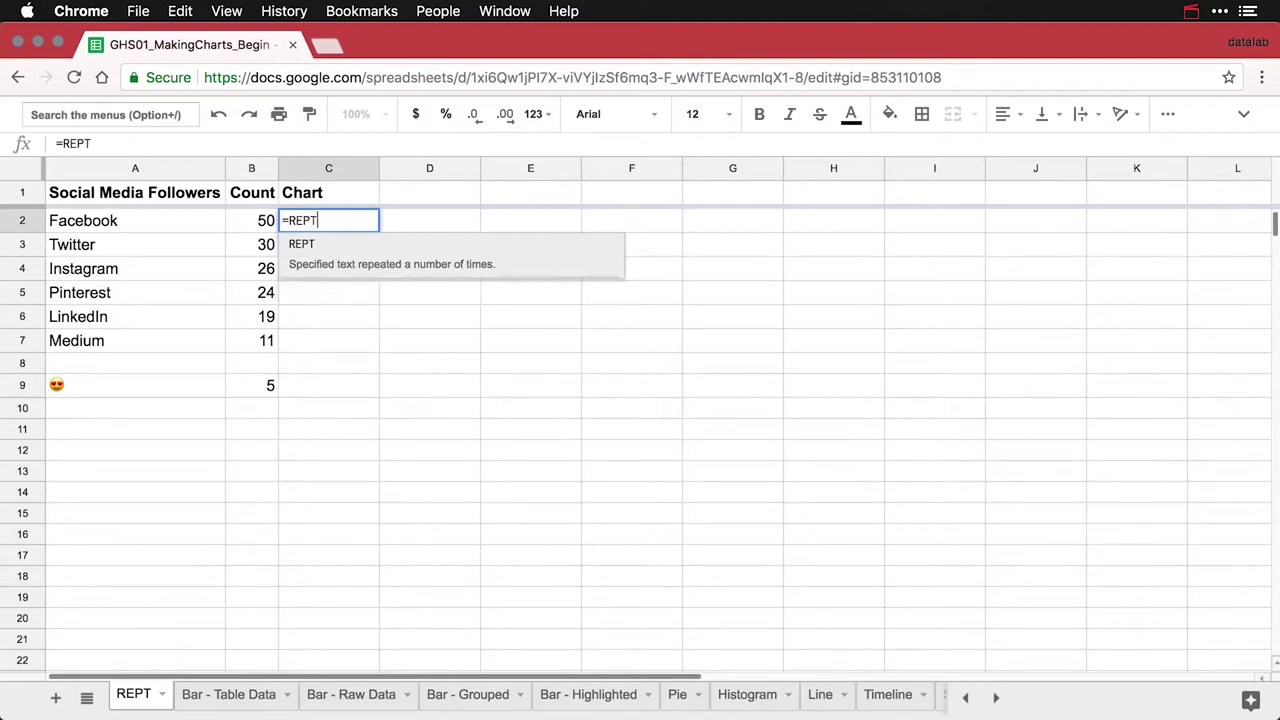
{"action": "left_click", "coordinate": [306, 246]}
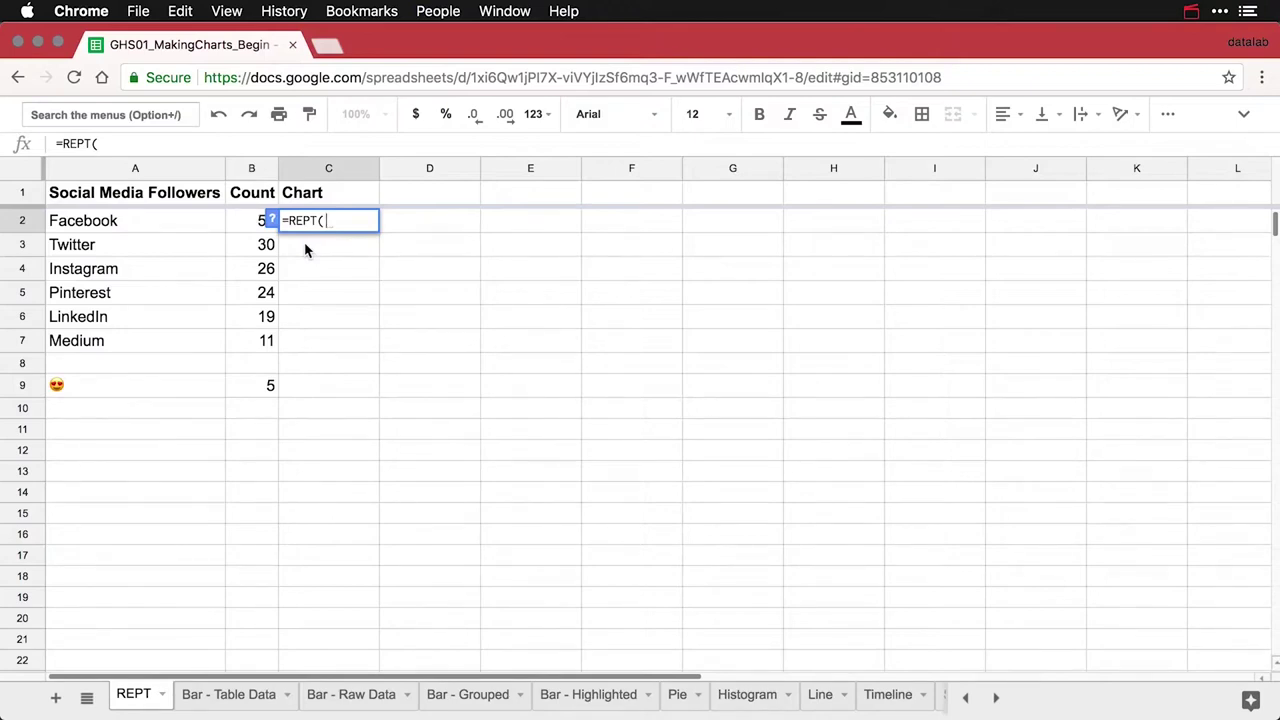
{"action": "type", "text": "\"|\","}
{"action": "left_click", "coordinate": [254, 224]}
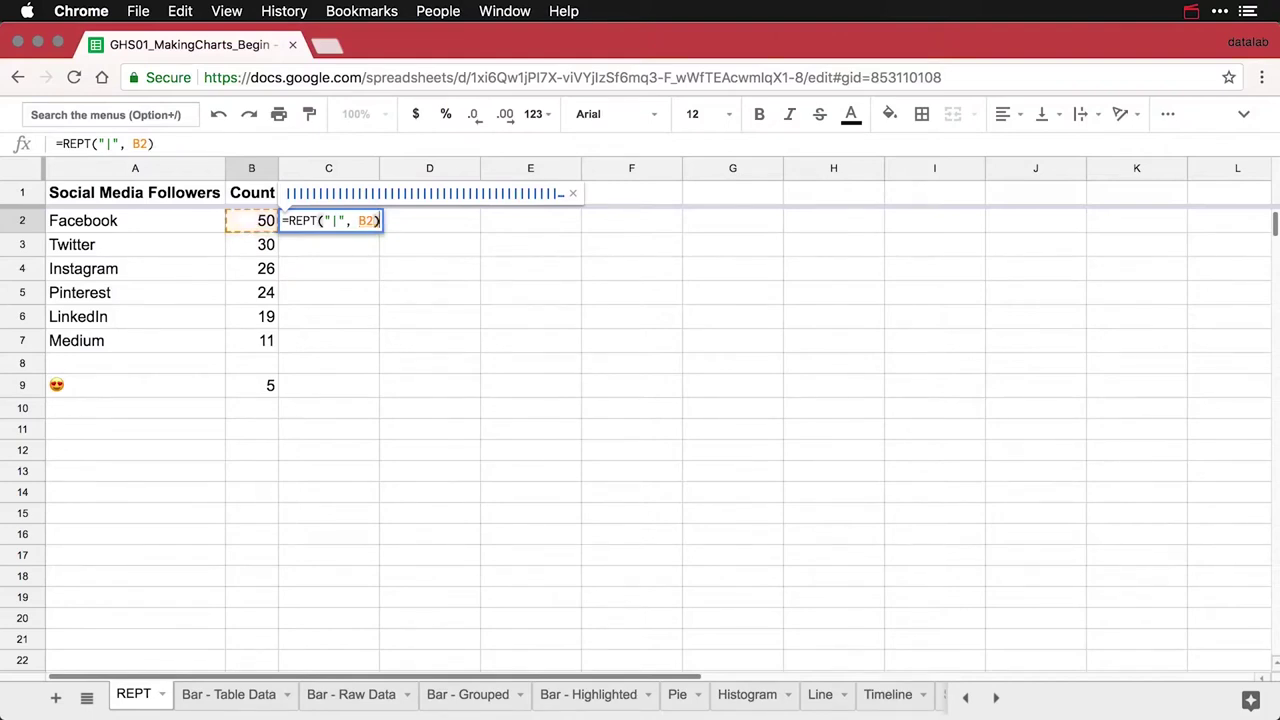
{"action": "key", "text": "Return"}
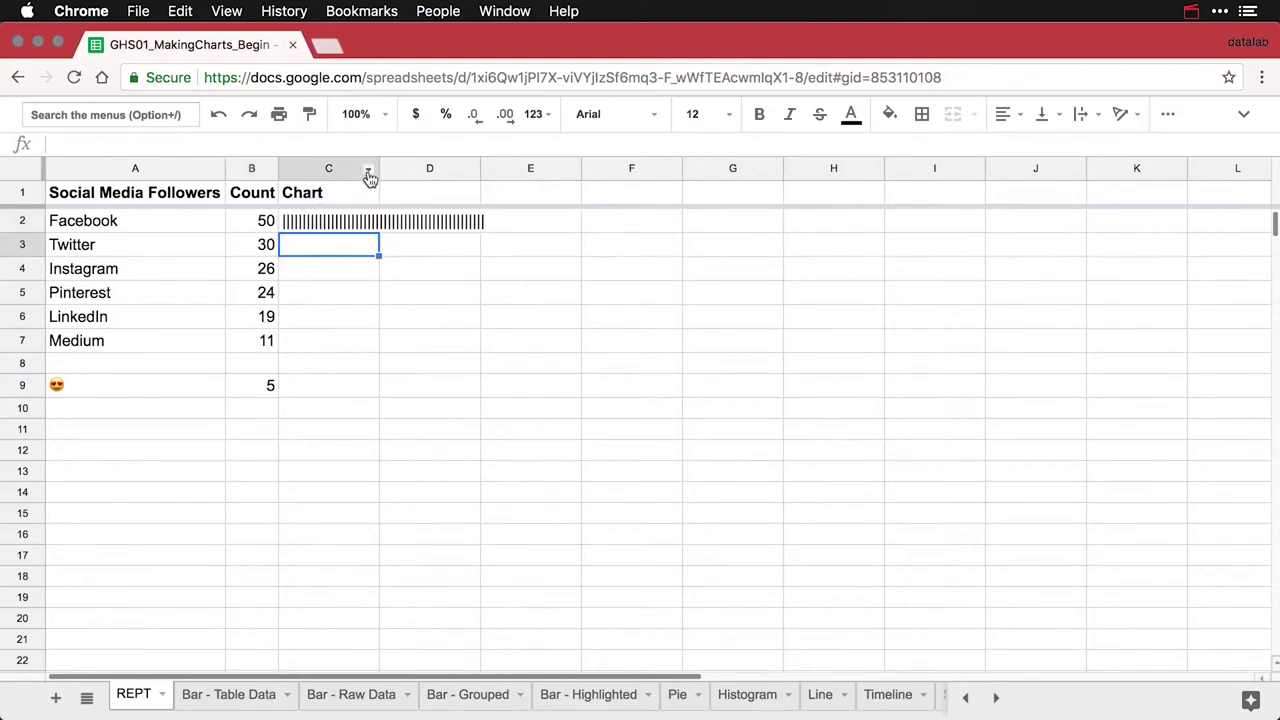
Autofit column C and fill the REPT bar formula from C2 down to C7
{"action": "double_click", "coordinate": [378, 170]}
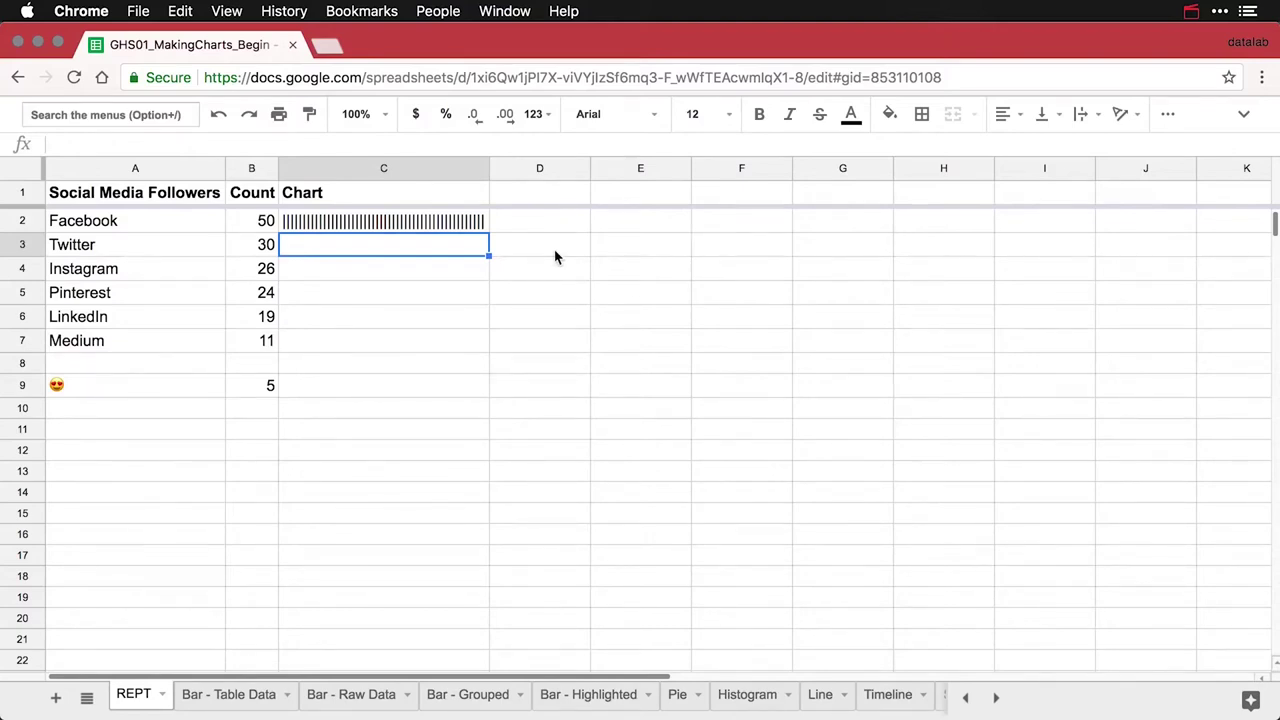
{"action": "left_click", "coordinate": [459, 222]}
{"action": "left_click_drag", "start_coordinate": [489, 231], "coordinate": [474, 346]}
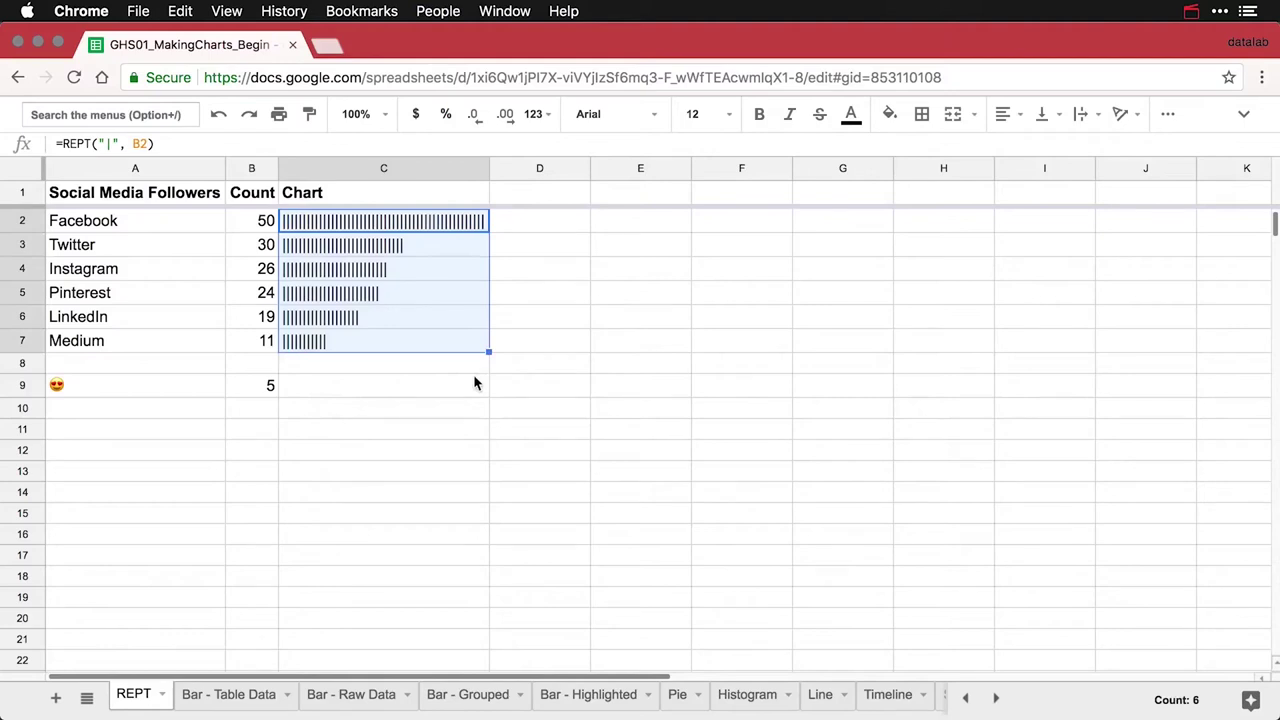
{"action": "left_click", "coordinate": [424, 363]}
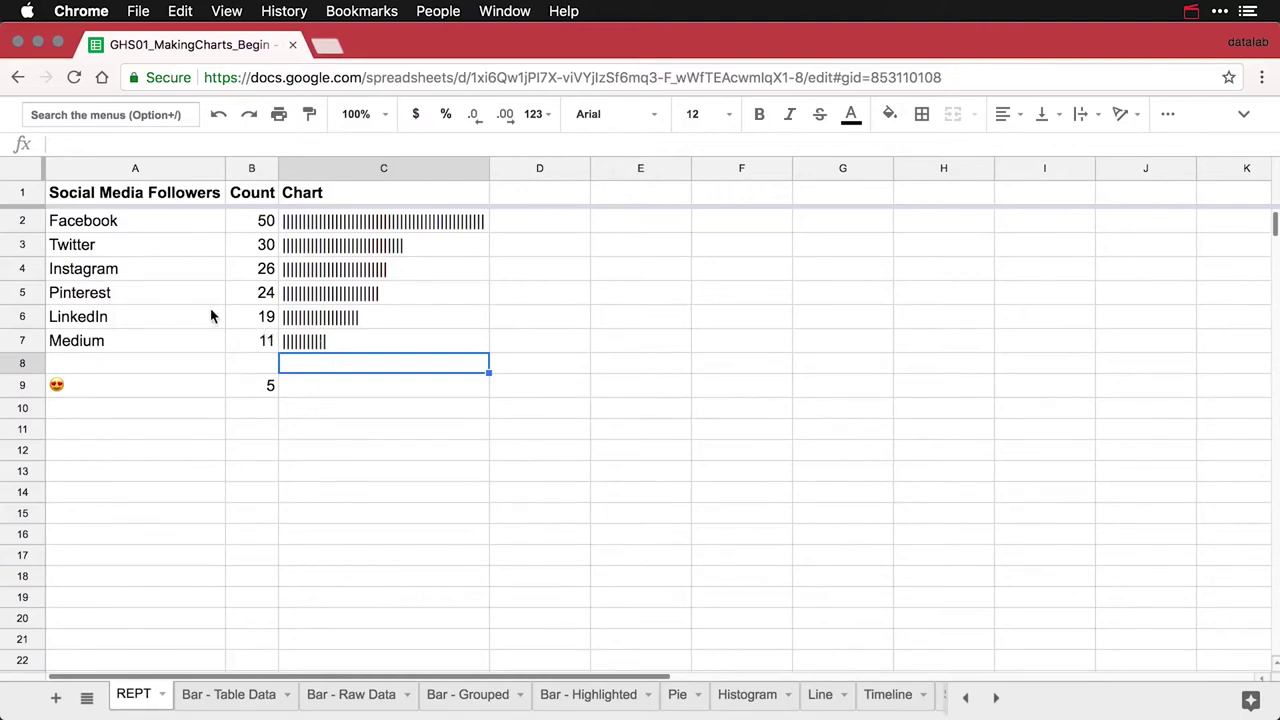
Make the text of the whole Instagram row (row 4) dark red
{"action": "left_click", "coordinate": [24, 269]}
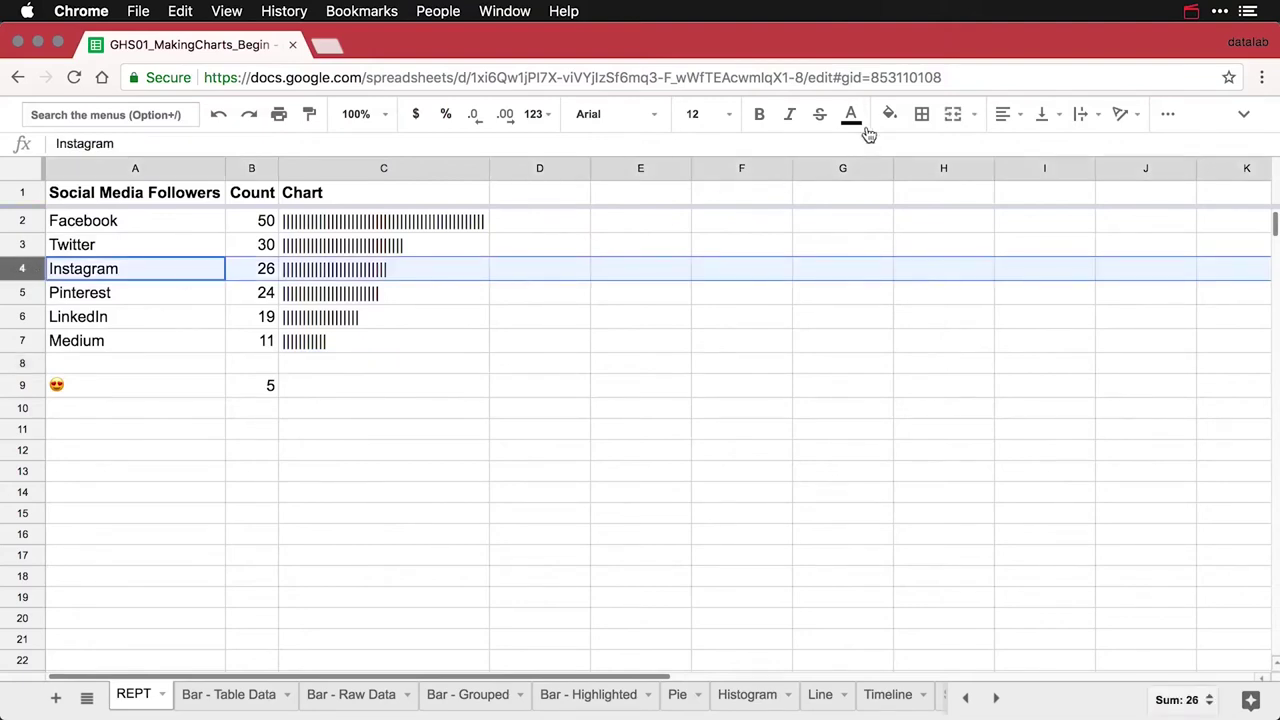
{"action": "left_click", "coordinate": [862, 120]}
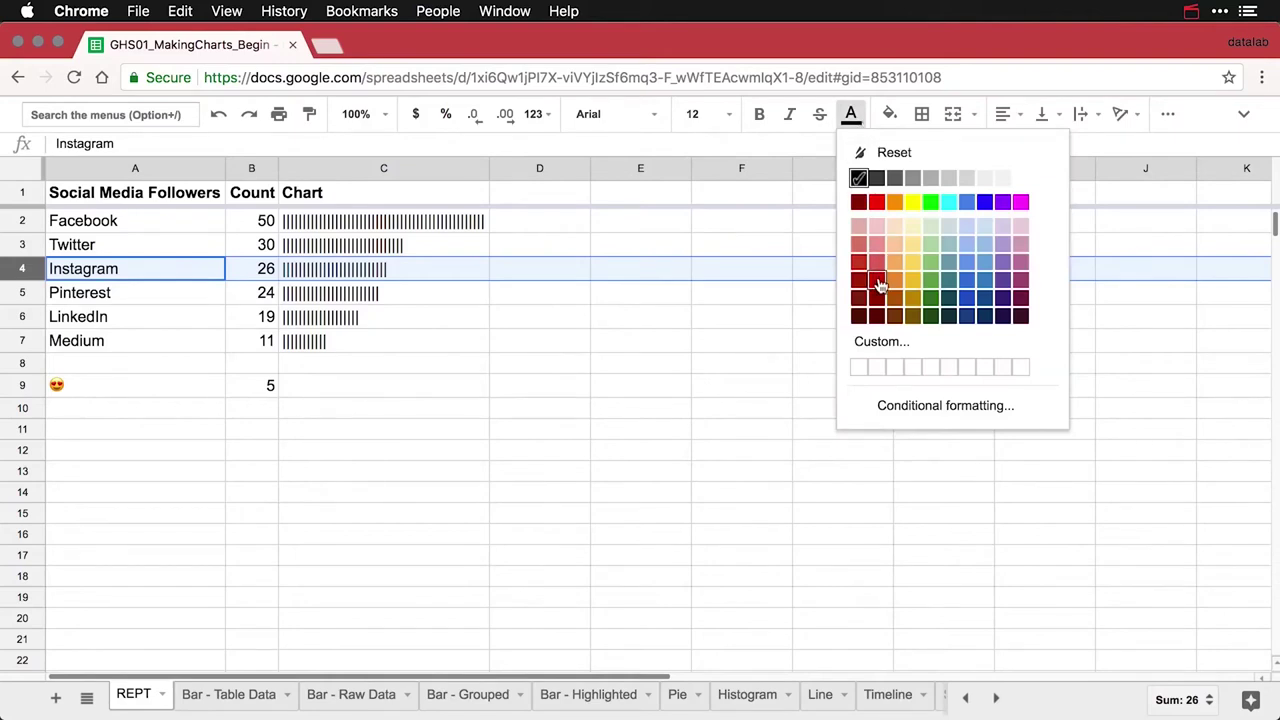
{"action": "left_click", "coordinate": [879, 285]}
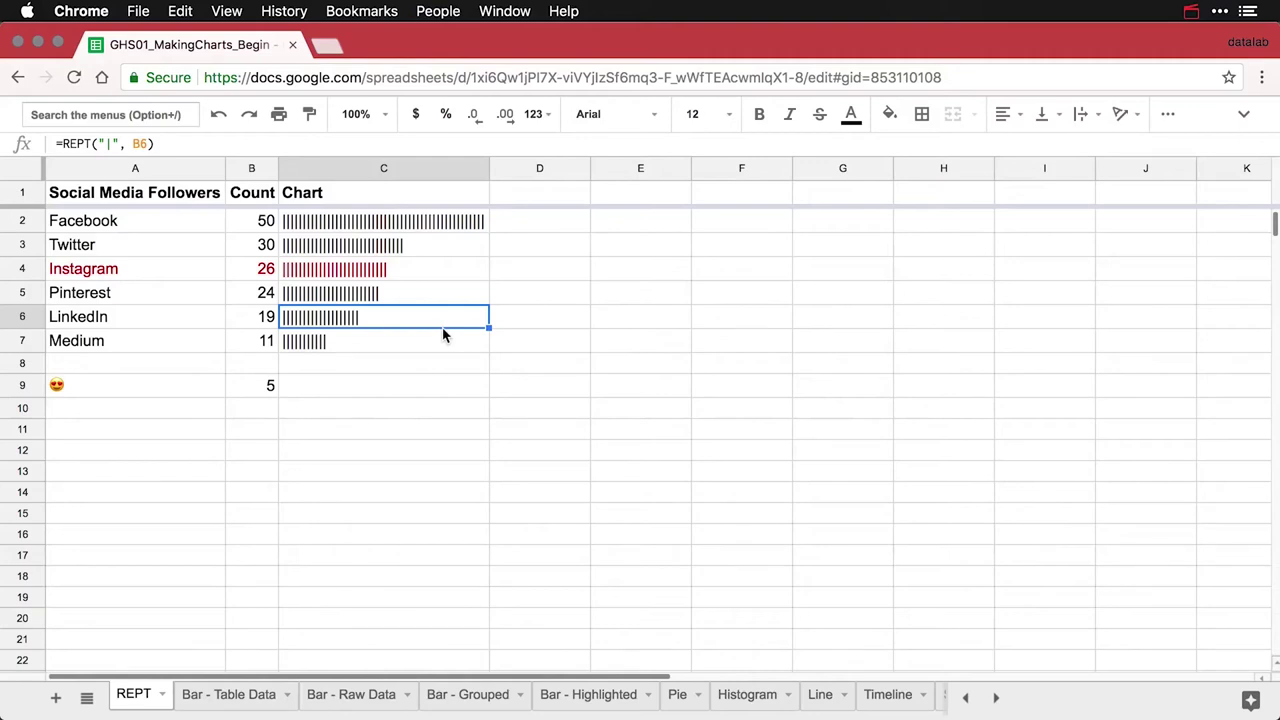
Copy the C7 bar formula into C9 to give the emoji row a five-pipe bar
{"action": "left_click", "coordinate": [391, 345]}
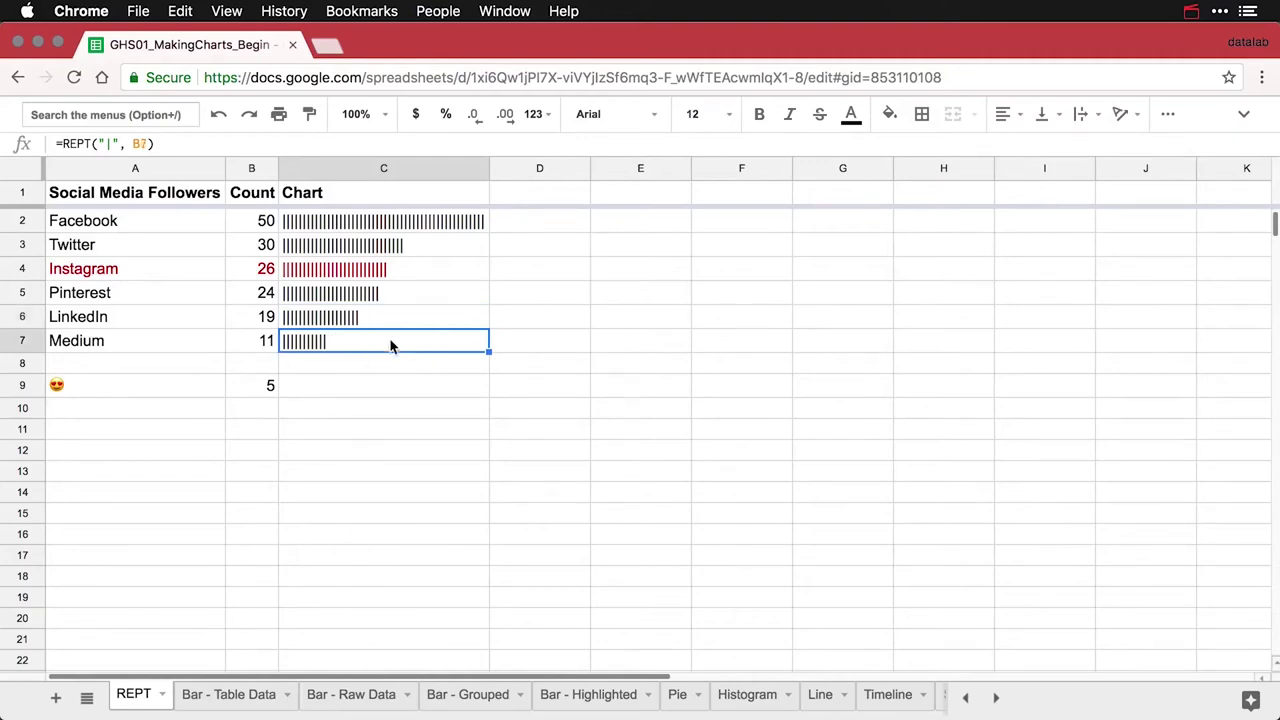
{"action": "key", "text": "super+c"}
{"action": "left_click", "coordinate": [383, 385]}
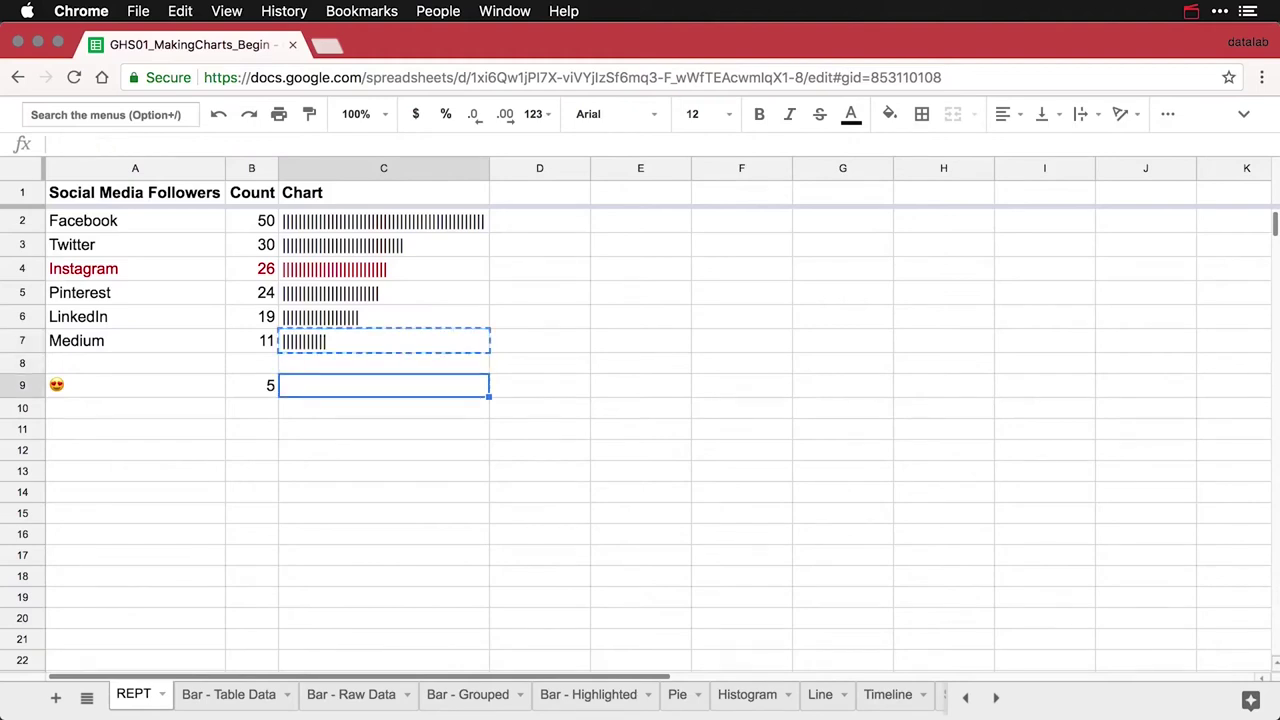
{"action": "key", "text": "super+v"}
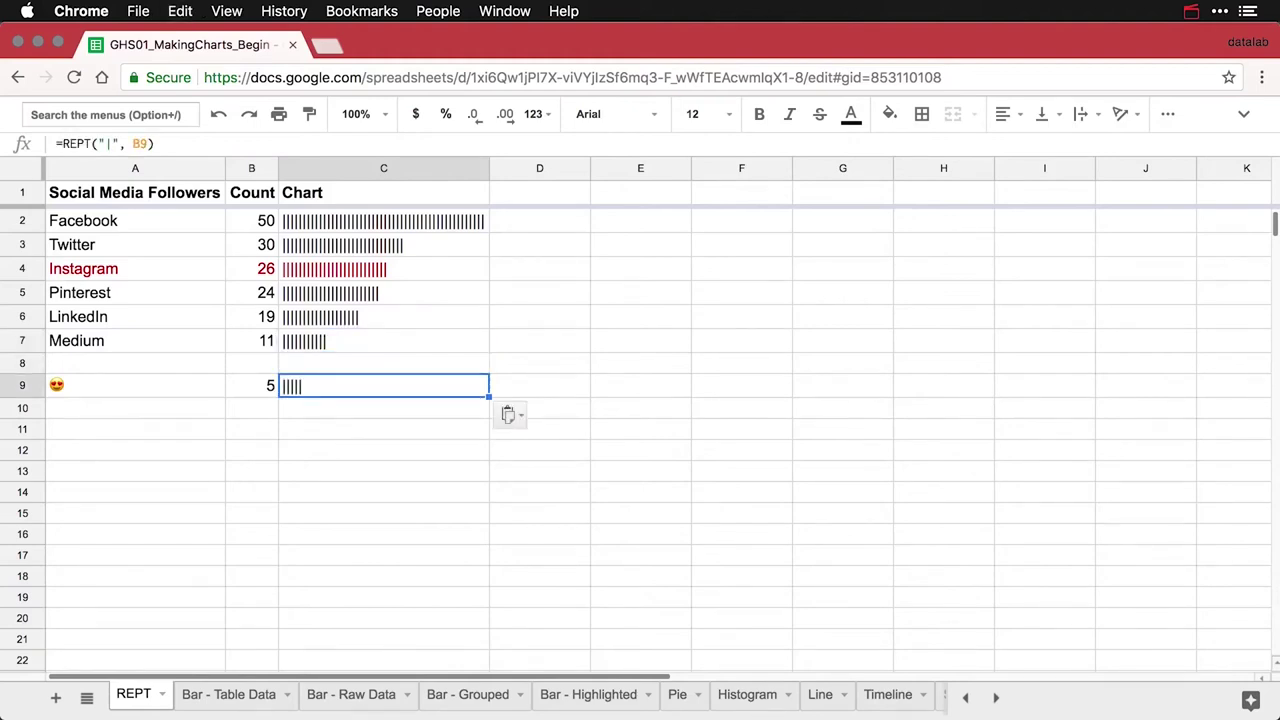
Edit C9's formula to repeat the 😍 emoji copied from A9 instead of the pipe character
{"action": "left_click", "coordinate": [133, 388]}
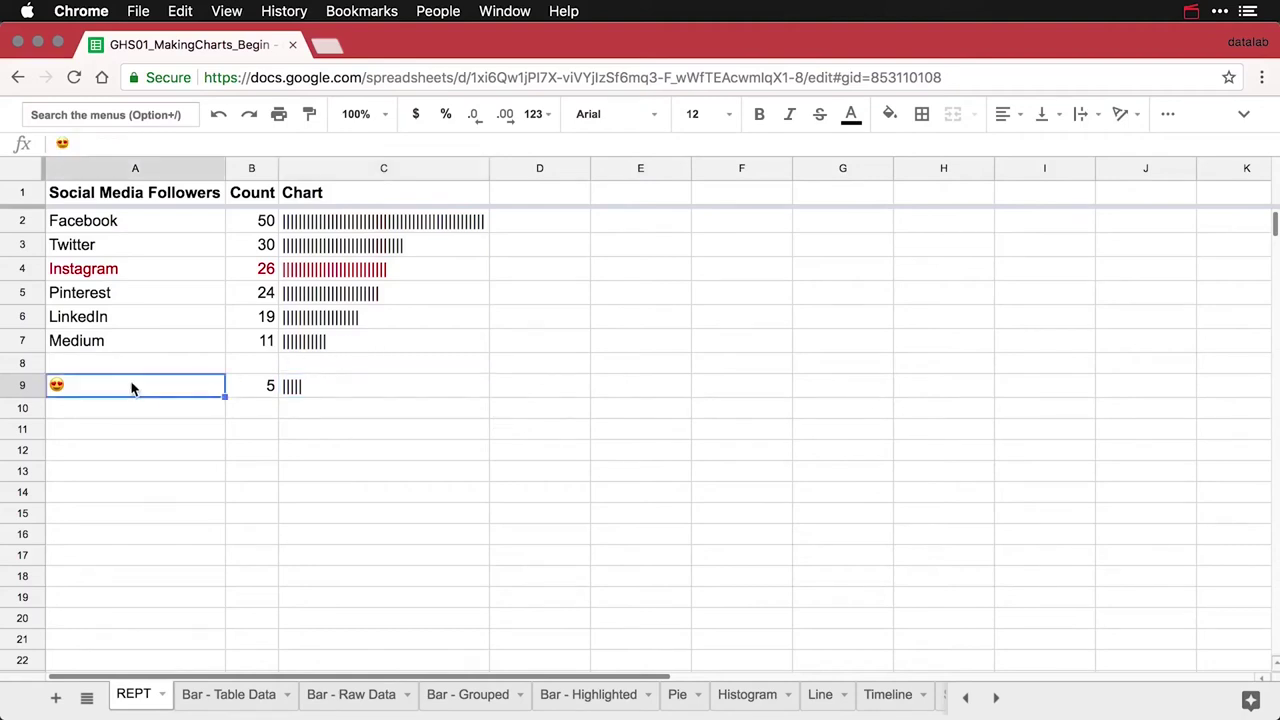
{"action": "key", "text": "super+c"}
{"action": "double_click", "coordinate": [290, 385]}
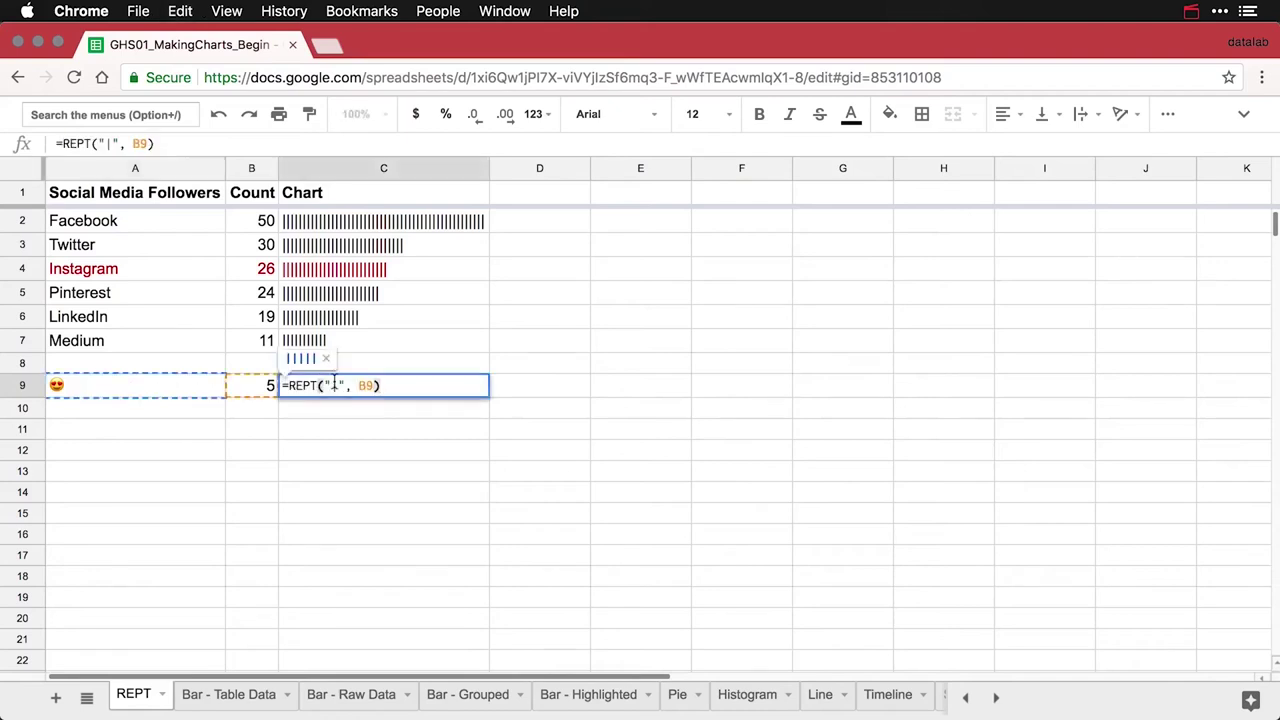
{"action": "left_click", "coordinate": [338, 385]}
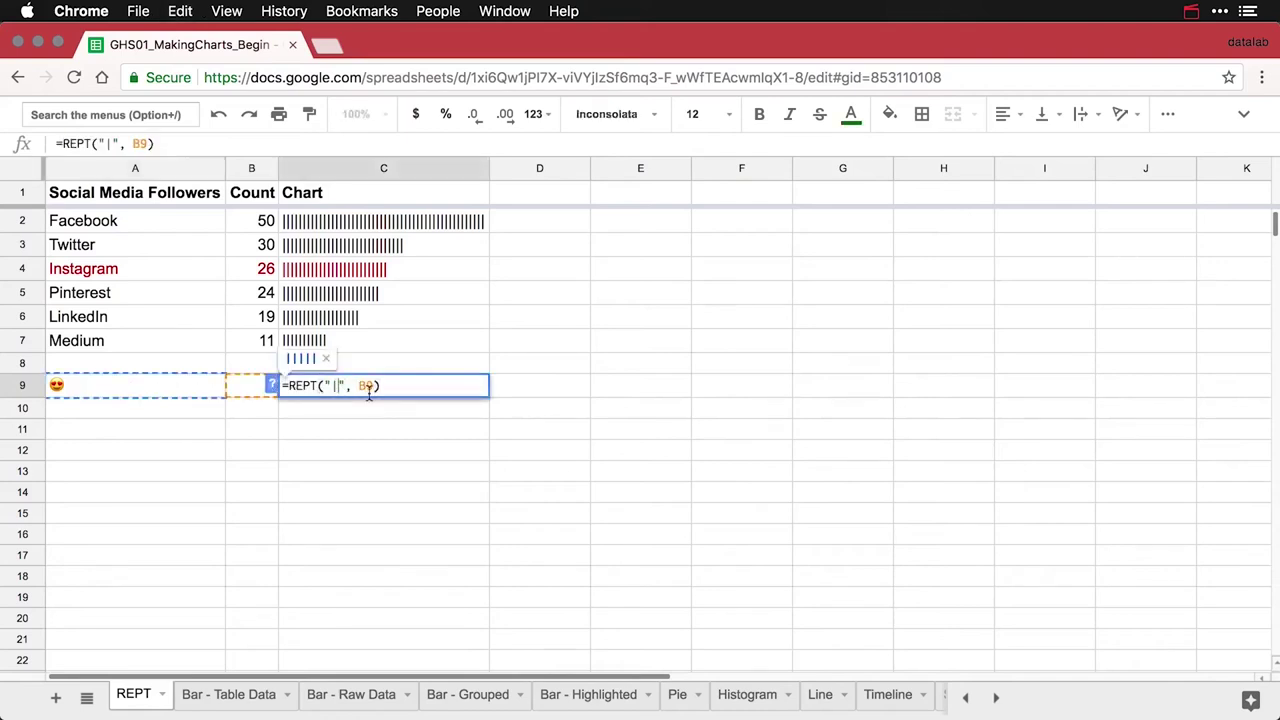
{"action": "key", "text": "BackSpace"}
{"action": "key", "text": "super+v"}
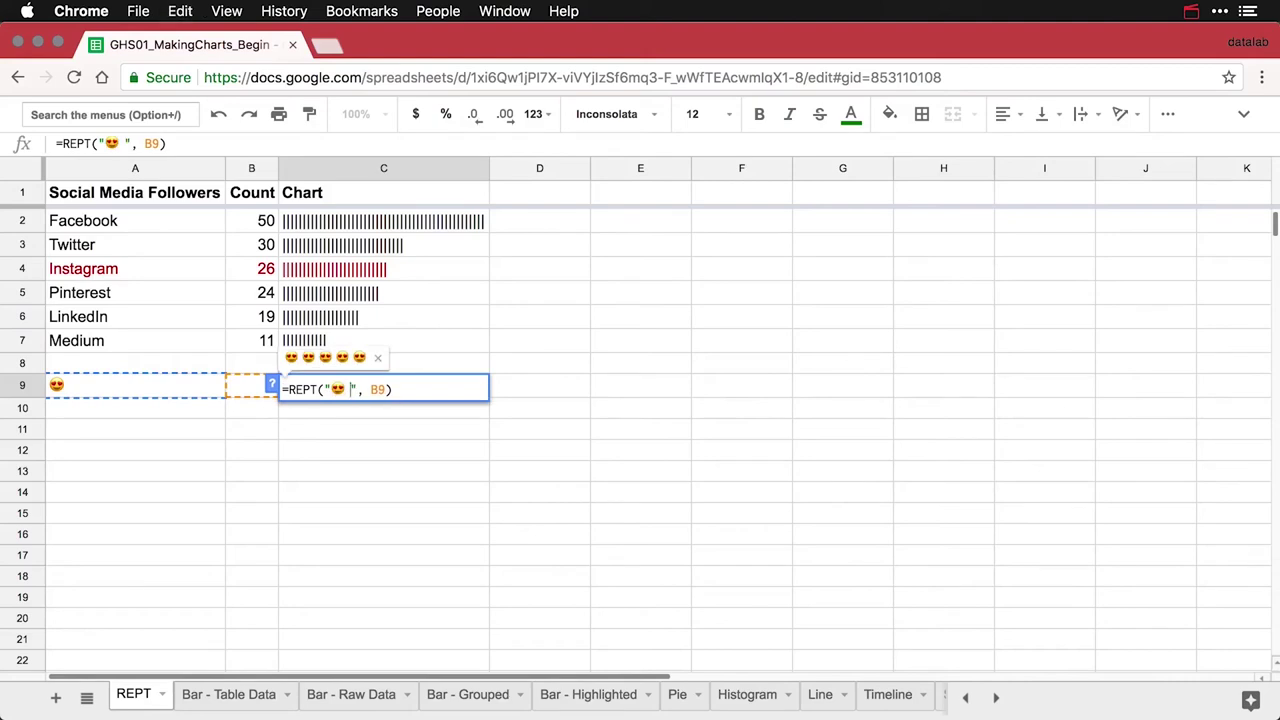
{"action": "key", "text": "Return"}
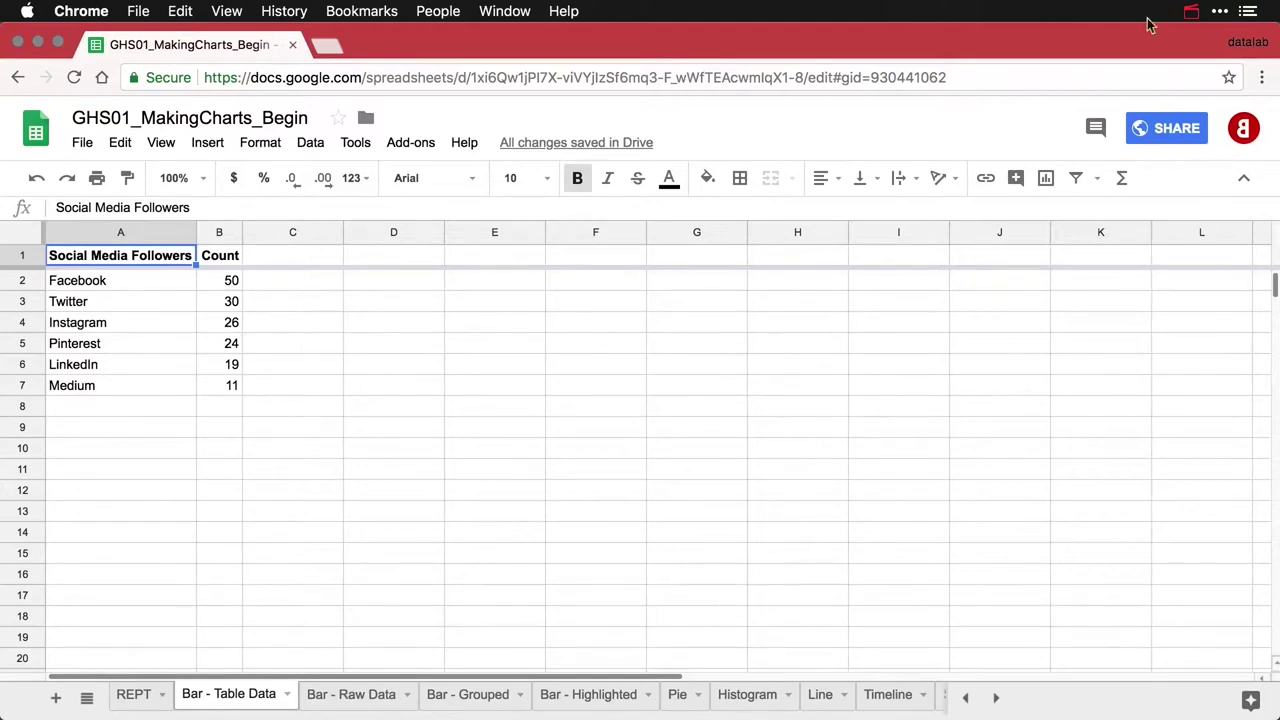
Insert a column chart of the A1:B7 follower table and shift it right to uncover column B
{"action": "left_click", "coordinate": [1046, 178]}
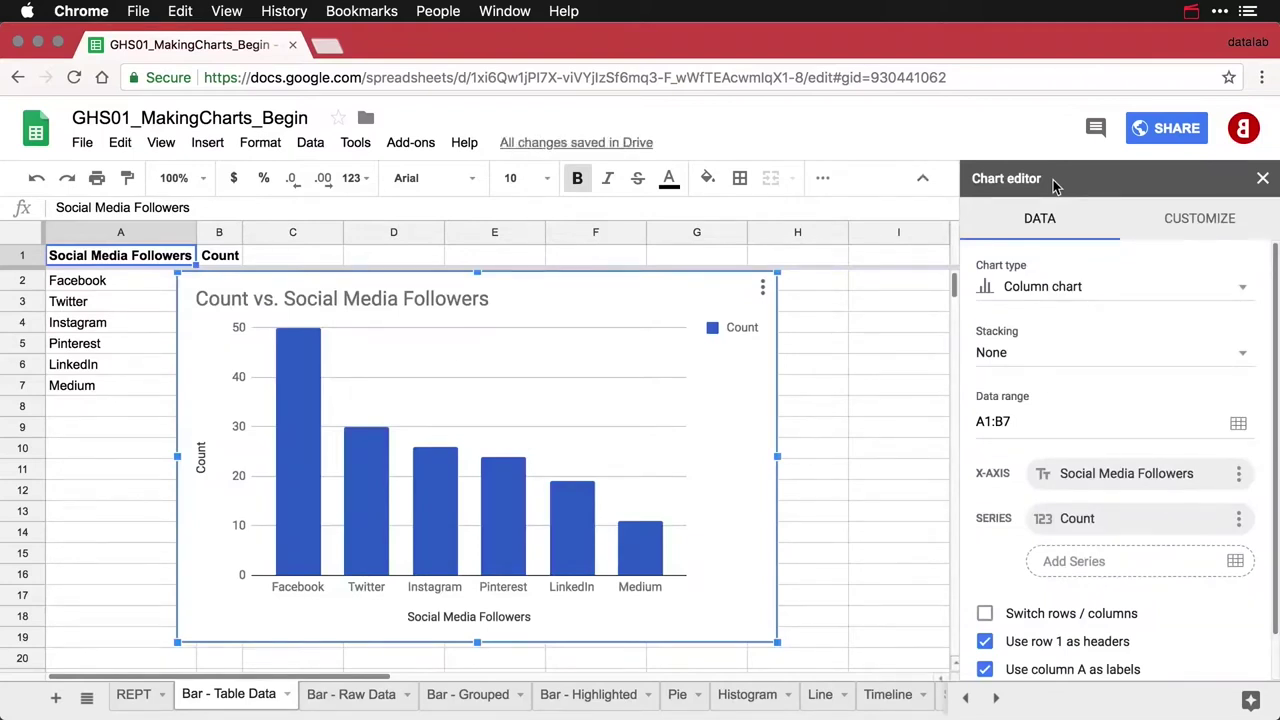
{"action": "left_click", "coordinate": [1088, 287]}
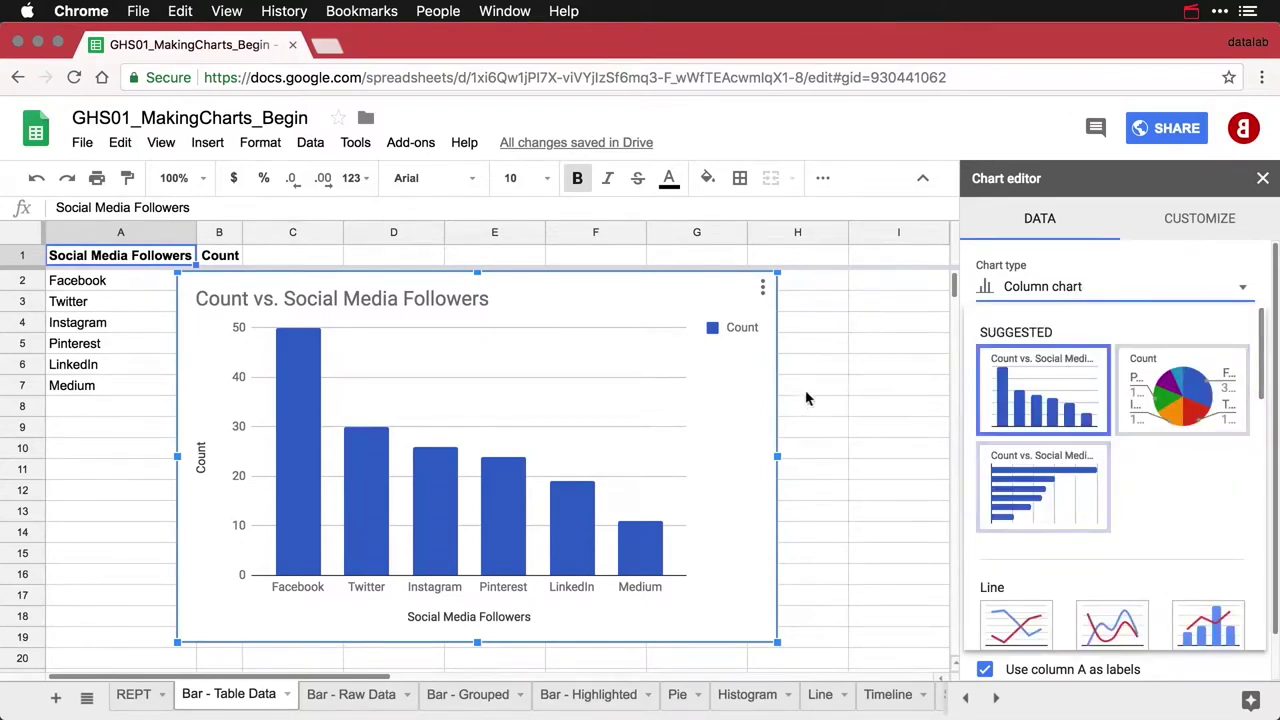
{"action": "left_click", "coordinate": [724, 421]}
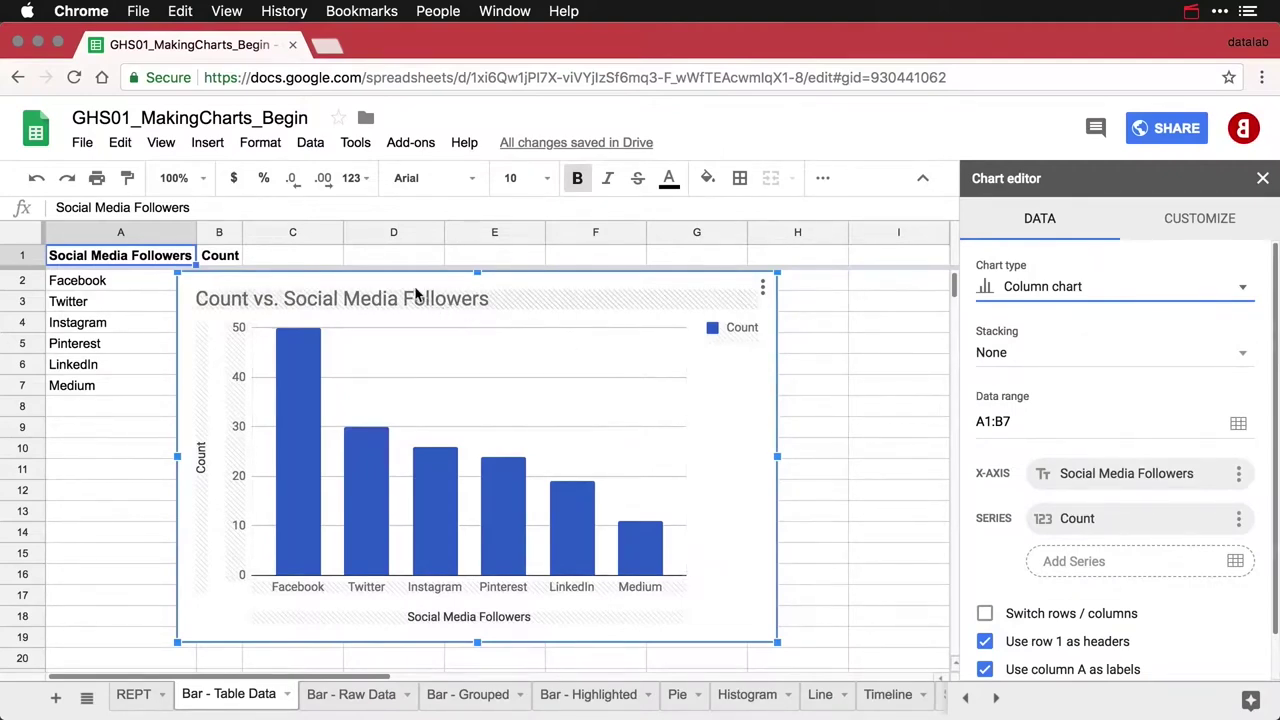
{"action": "left_click_drag", "start_coordinate": [410, 285], "coordinate": [490, 285]}
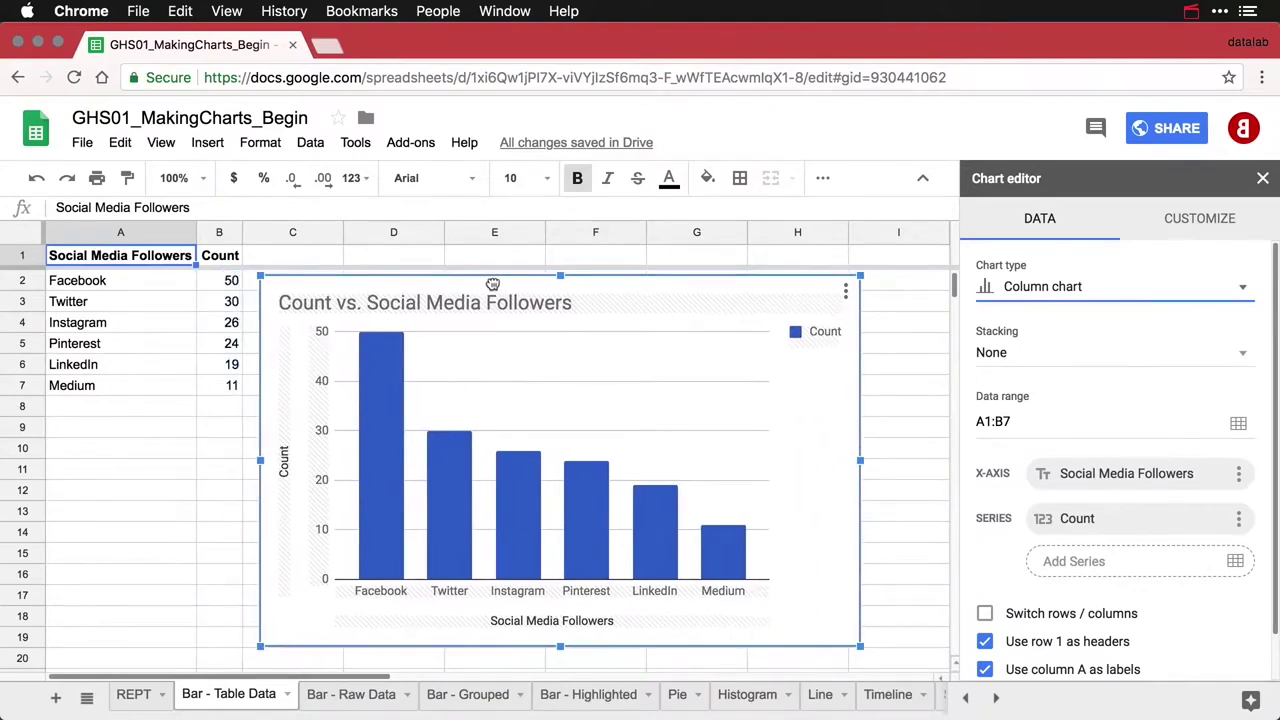
Retitle the chart 'Social Media Followers by Platform' and set the legend position to None
{"action": "left_click", "coordinate": [371, 307]}
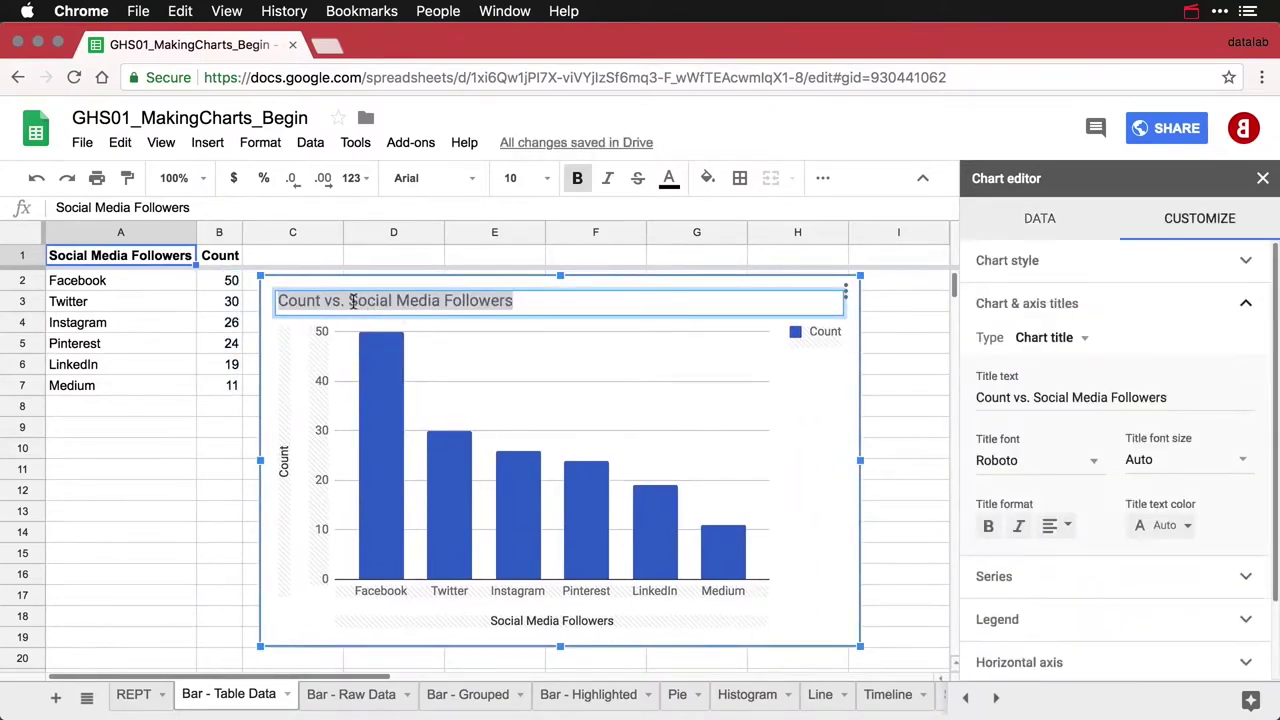
{"action": "key", "text": "BackSpace"}
{"action": "key", "text": "BackSpace"}
{"action": "key", "text": "BackSpace"}
{"action": "key", "text": "BackSpace"}
{"action": "key", "text": "BackSpace"}
{"action": "key", "text": "BackSpace"}
{"action": "key", "text": "BackSpace"}
{"action": "key", "text": "BackSpace"}
{"action": "key", "text": "BackSpace"}
{"action": "key", "text": "BackSpace"}
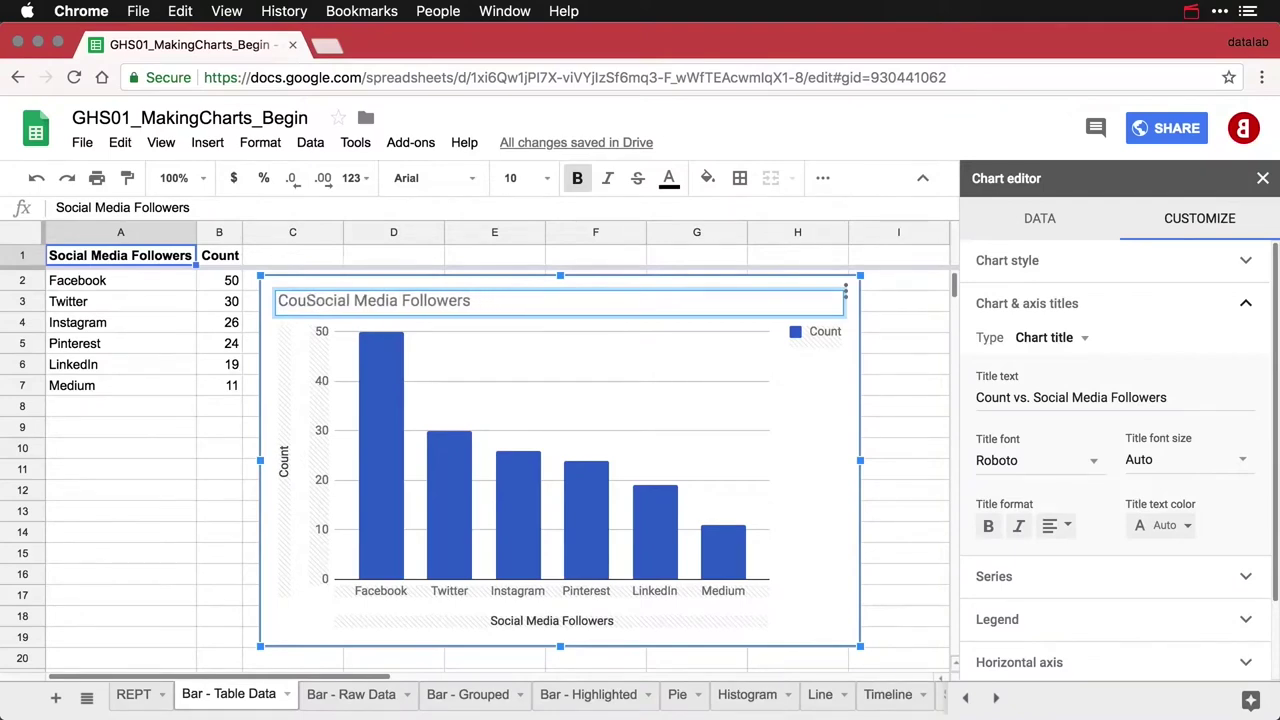
{"action": "left_click", "coordinate": [443, 300]}
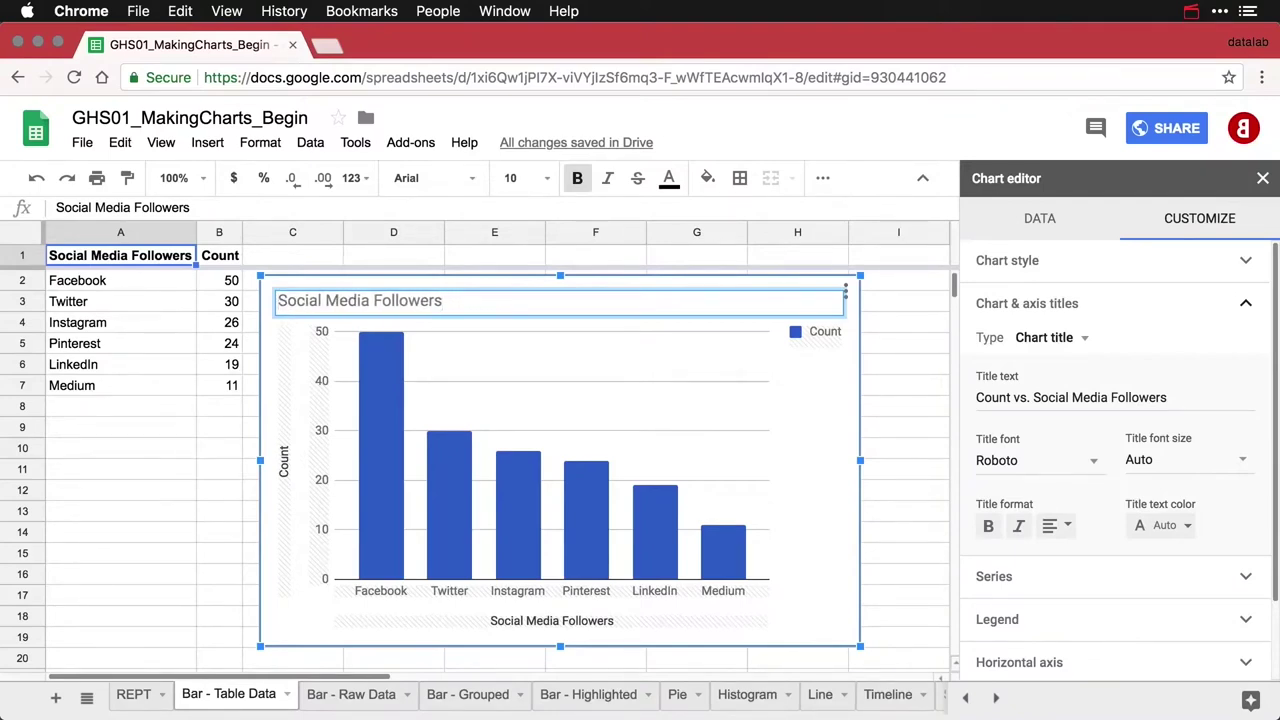
{"action": "type", "text": "by Platform"}
{"action": "left_click", "coordinate": [825, 340]}
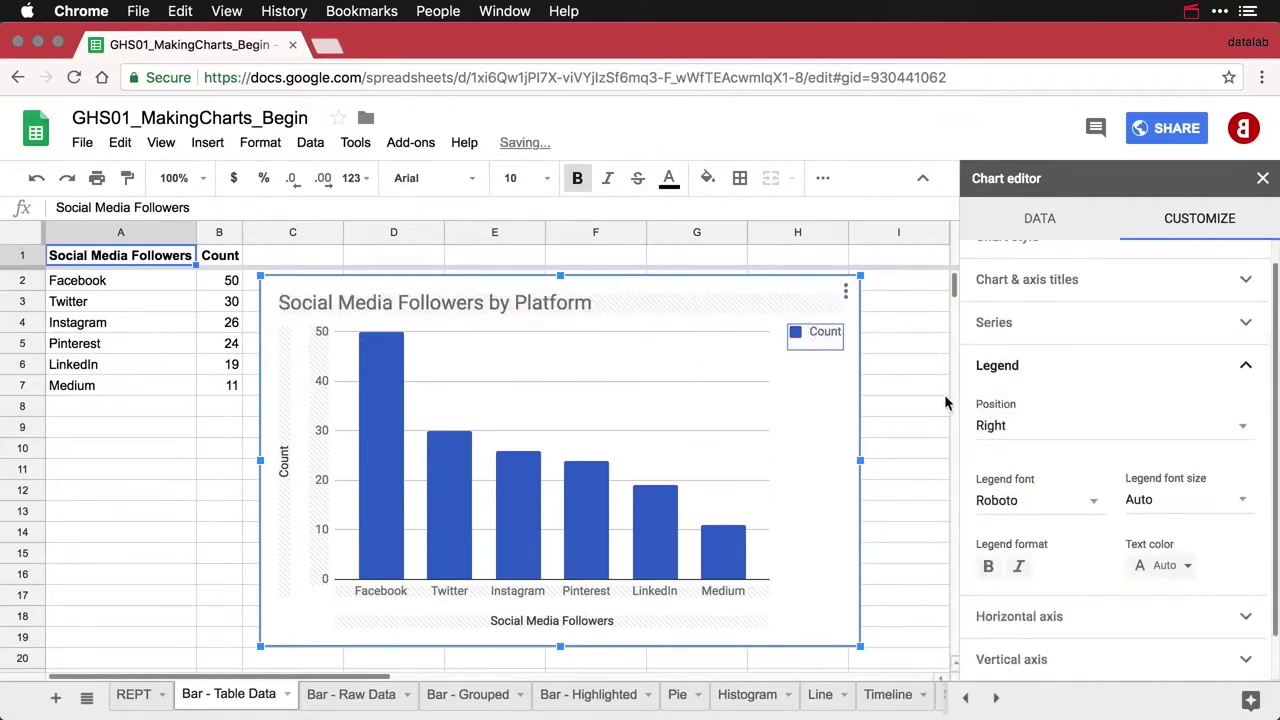
{"action": "left_click", "coordinate": [1025, 432]}
{"action": "left_click", "coordinate": [1041, 306]}
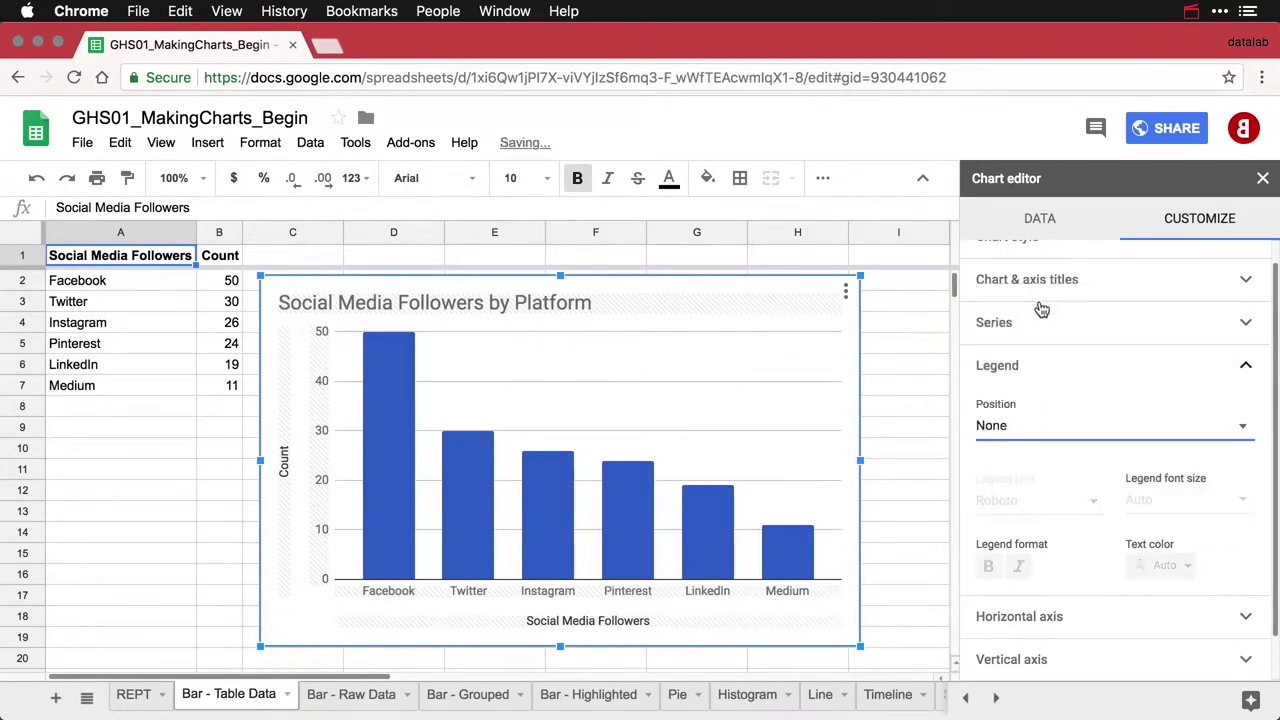
Rename the vertical axis title from Count to Followers and delete the horizontal axis title
{"action": "left_click", "coordinate": [284, 474]}
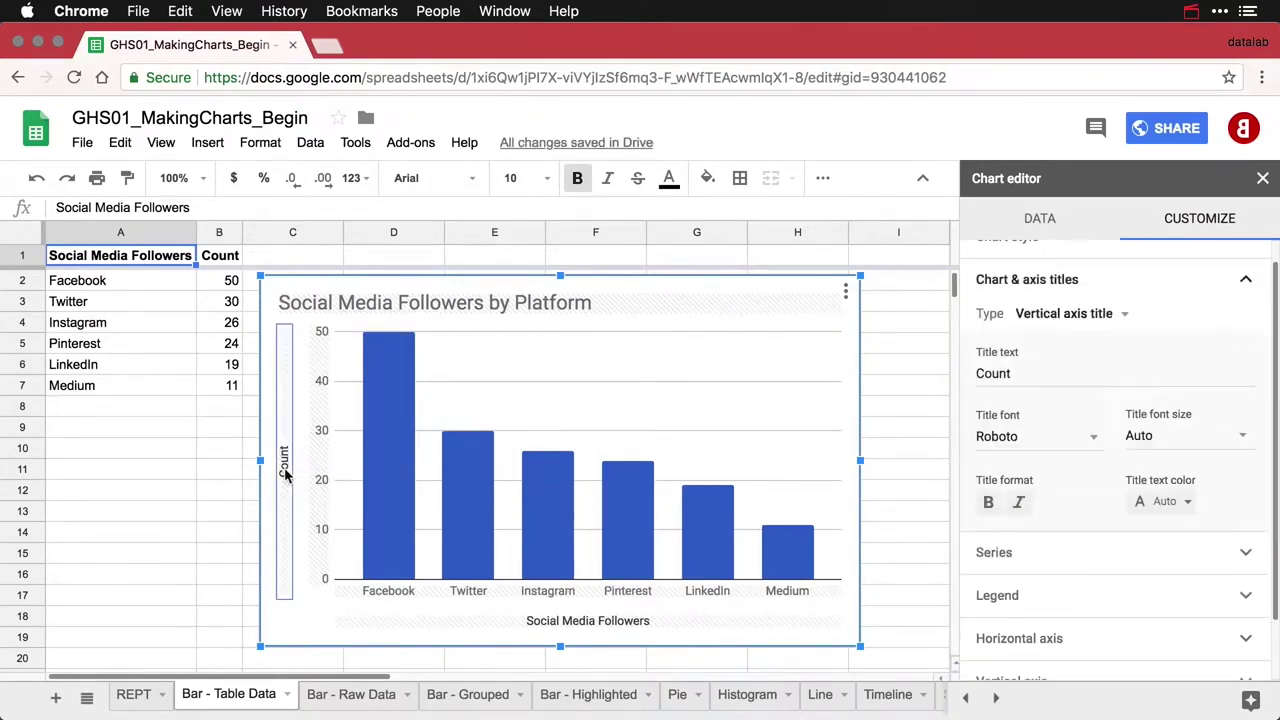
{"action": "double_click", "coordinate": [1007, 376]}
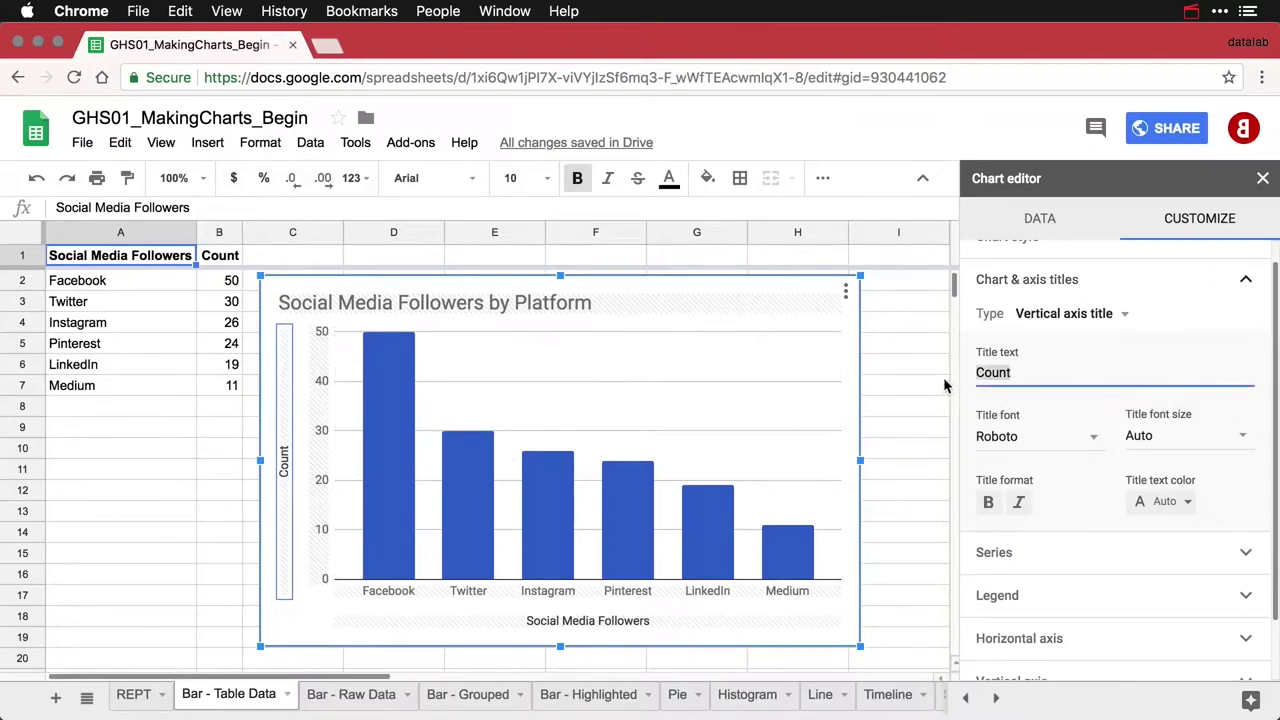
{"action": "type", "text": "Followers"}
{"action": "left_click", "coordinate": [634, 622]}
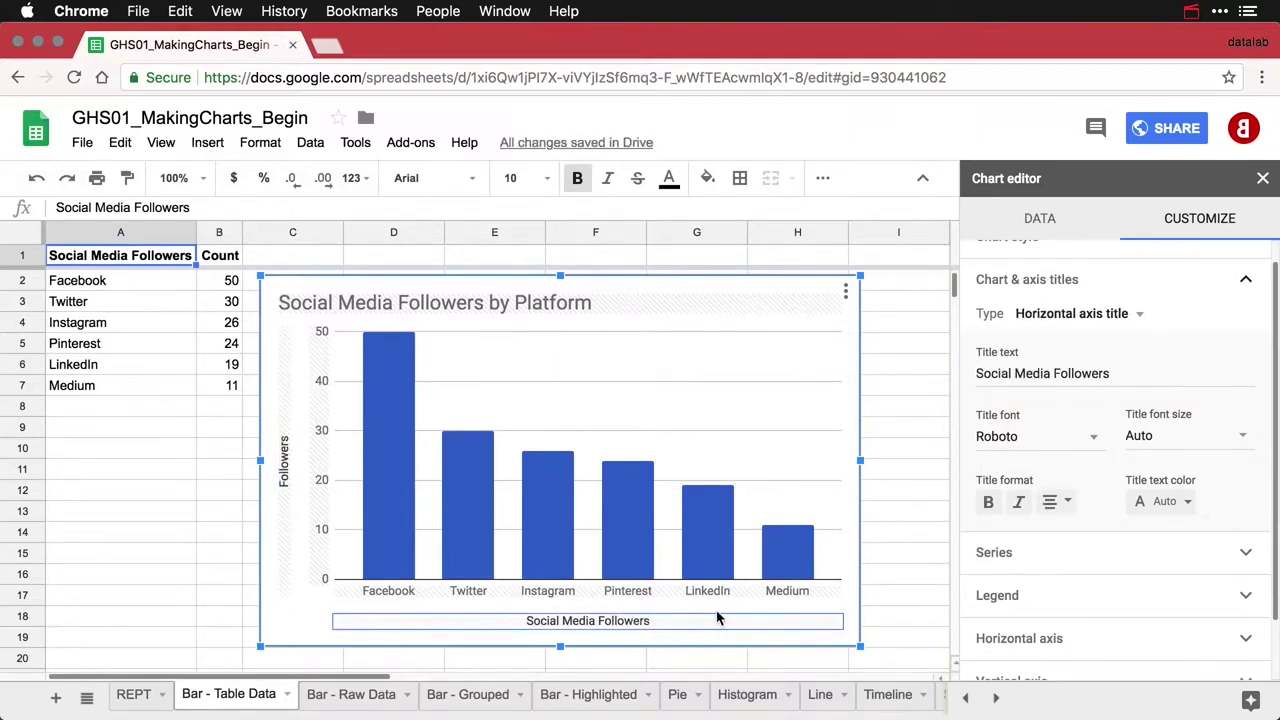
{"action": "left_click", "coordinate": [1122, 374]}
{"action": "key", "text": "super+a"}
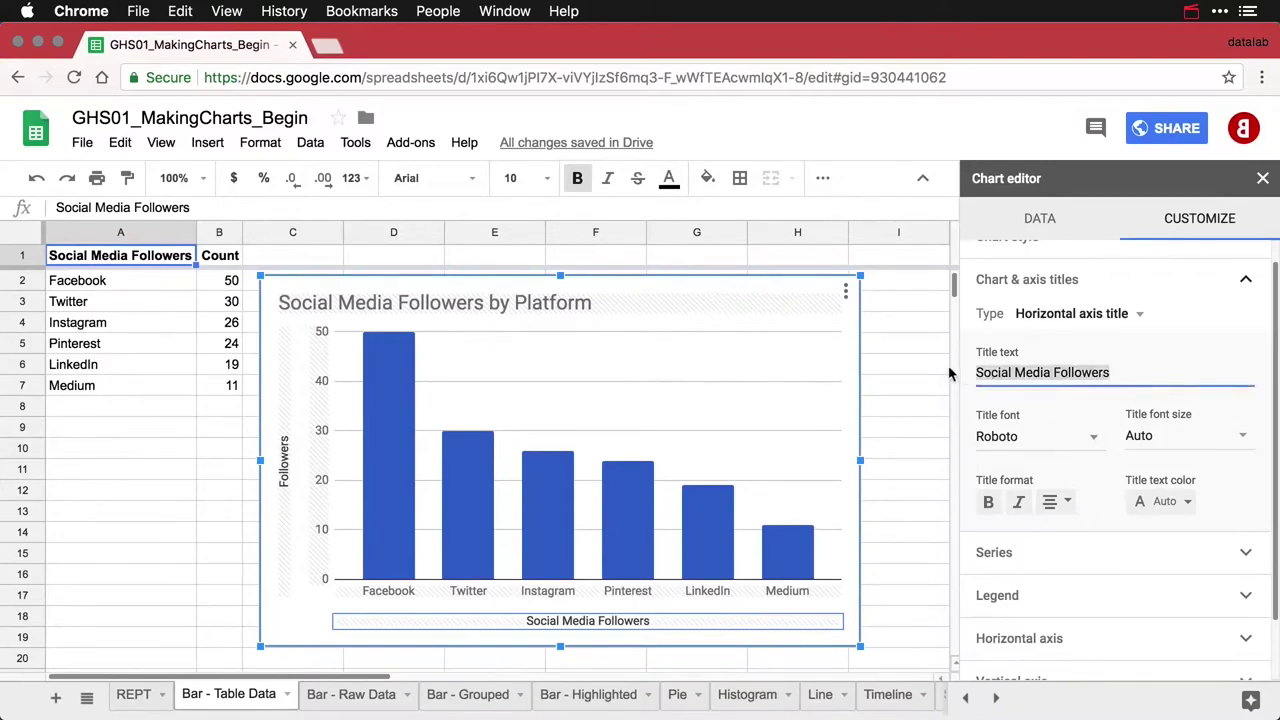
{"action": "key", "text": "BackSpace"}
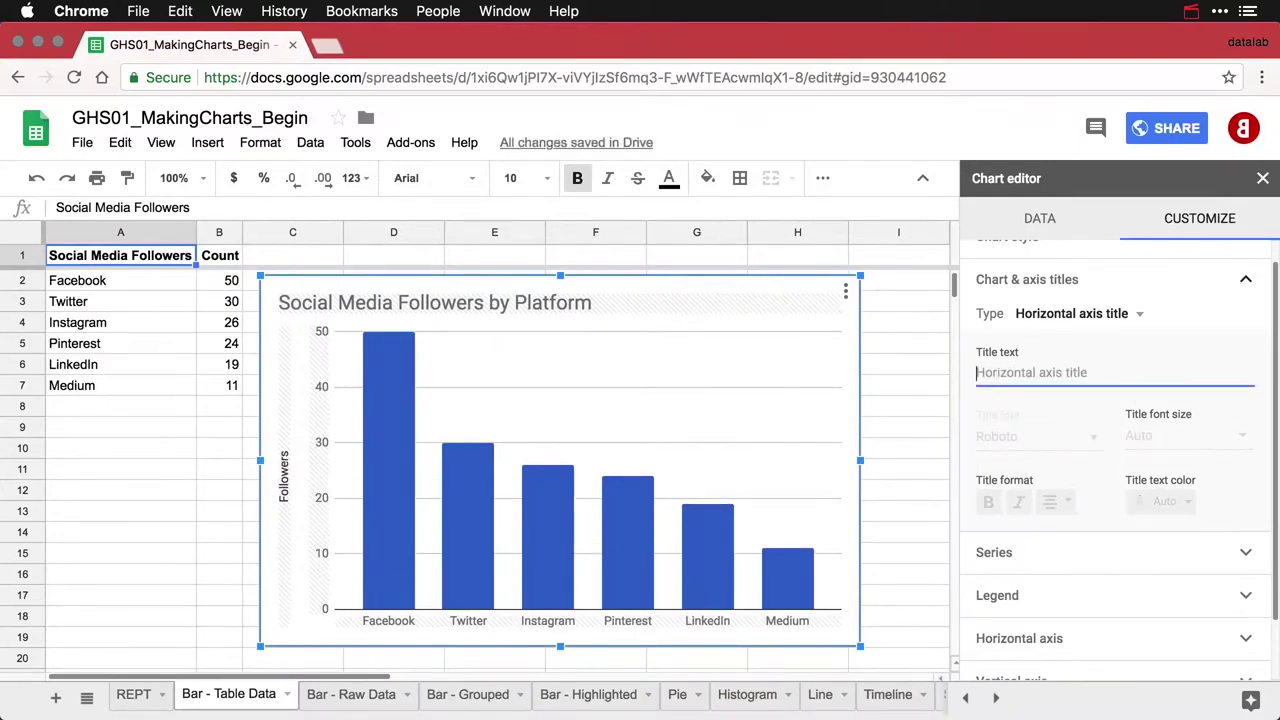
Colour the chart's Count series bars dark red 1
{"action": "left_click", "coordinate": [714, 557]}
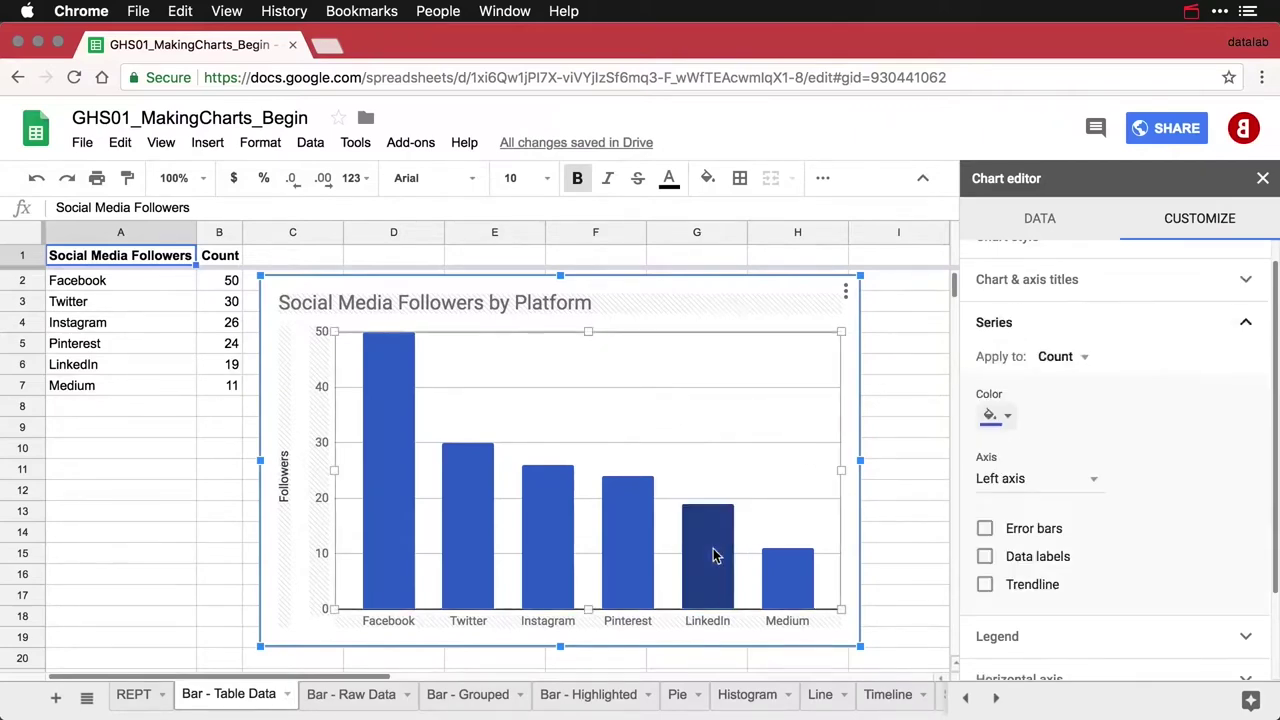
{"action": "left_click", "coordinate": [1007, 416]}
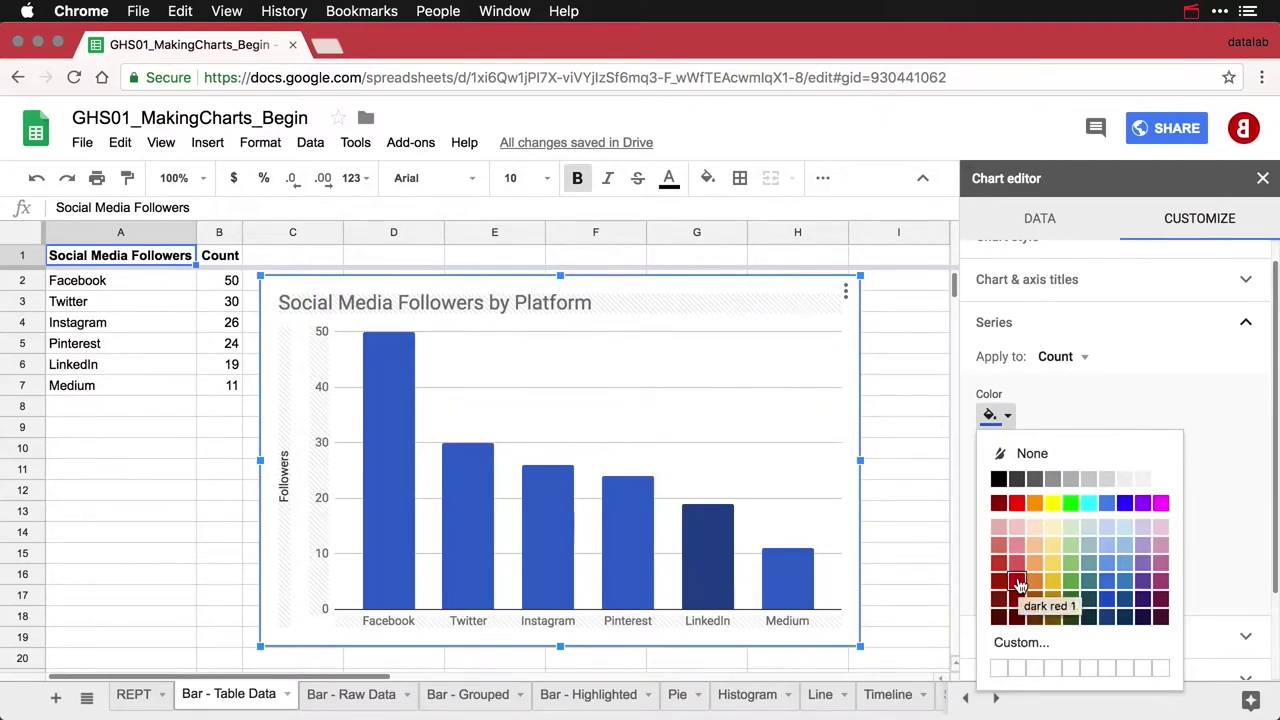
{"action": "left_click", "coordinate": [1017, 583]}
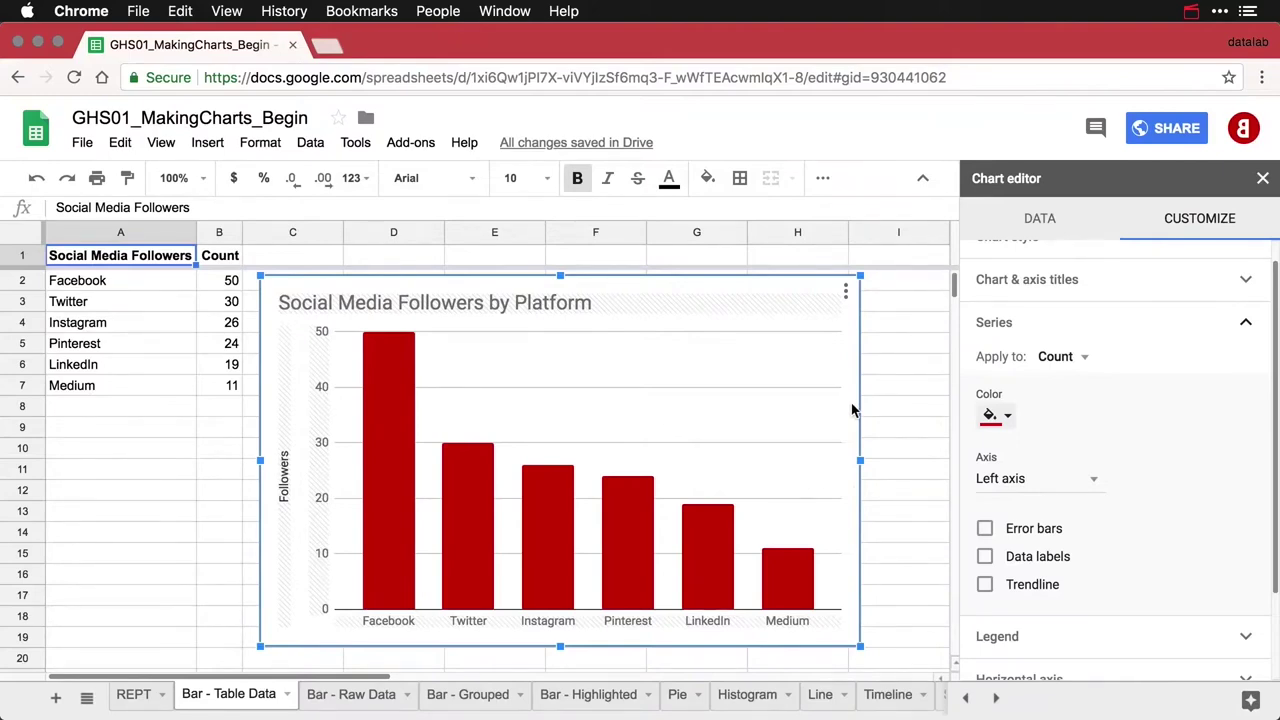
{"action": "left_click", "coordinate": [846, 291]}
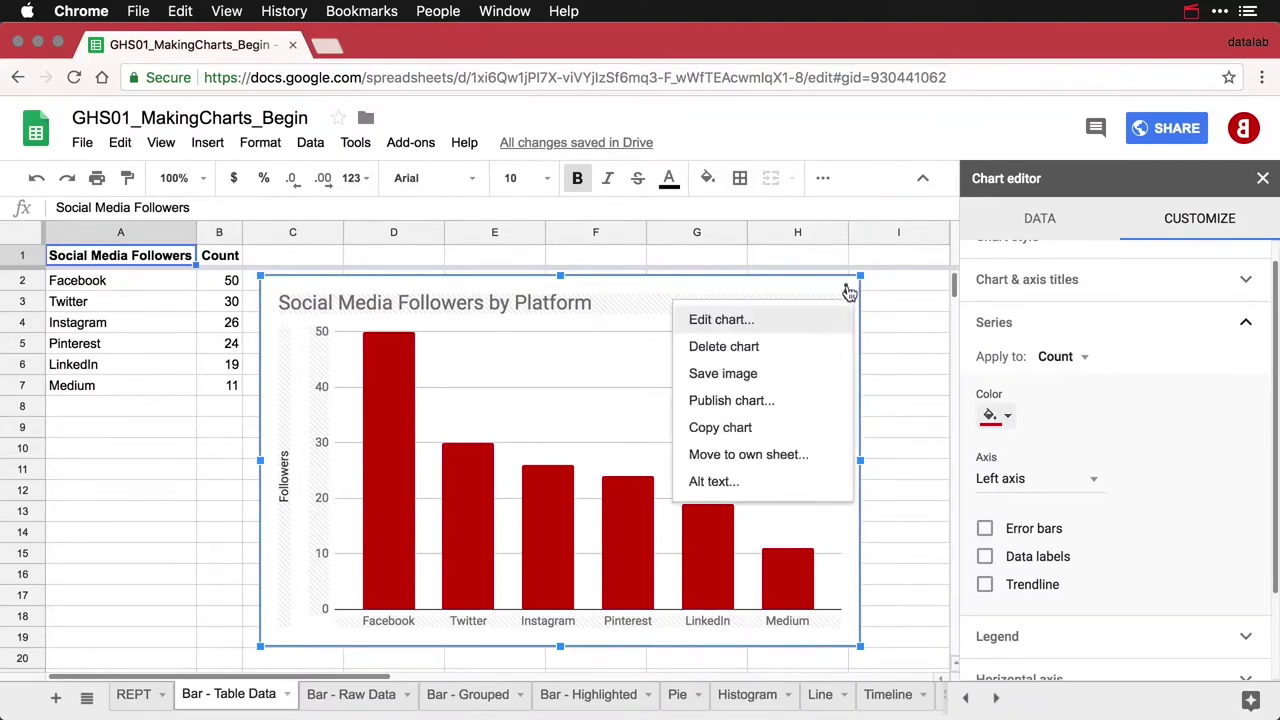
Copy the red follower chart and paste the duplicate below the original, near row 20
{"action": "left_click", "coordinate": [758, 430]}
{"action": "key", "text": "super+v"}
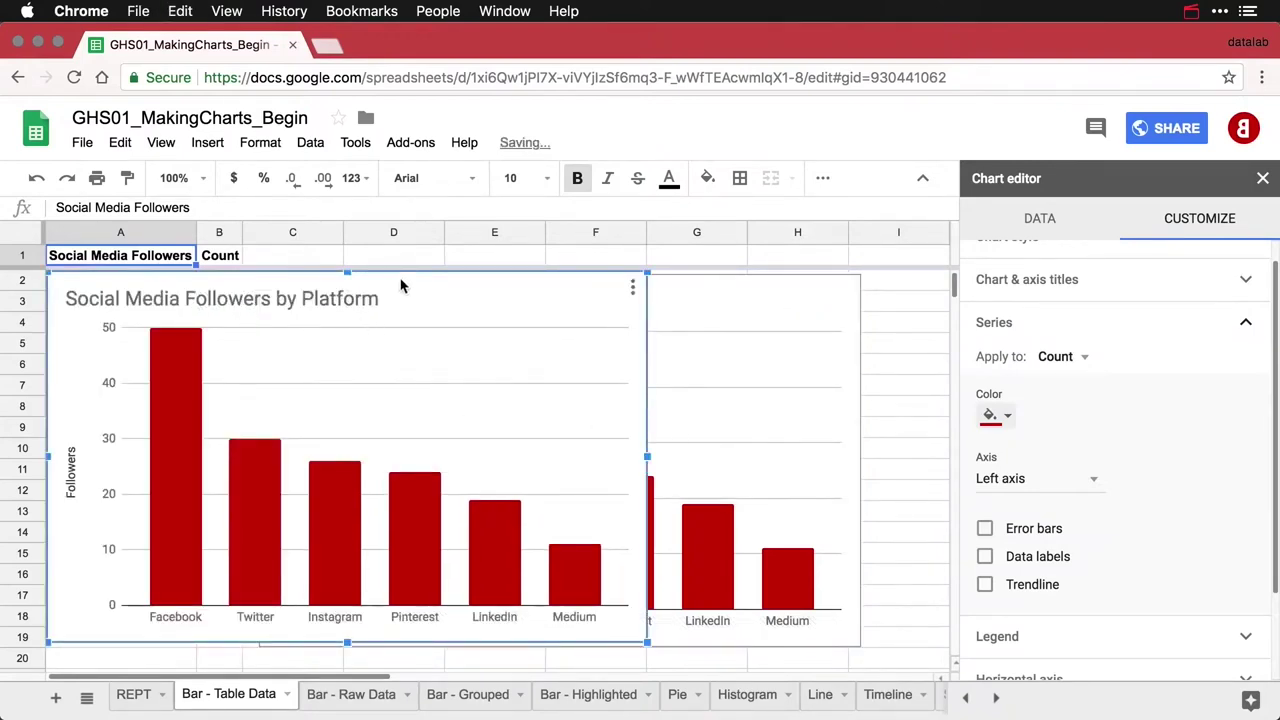
{"action": "left_click_drag", "start_coordinate": [400, 285], "coordinate": [615, 666]}
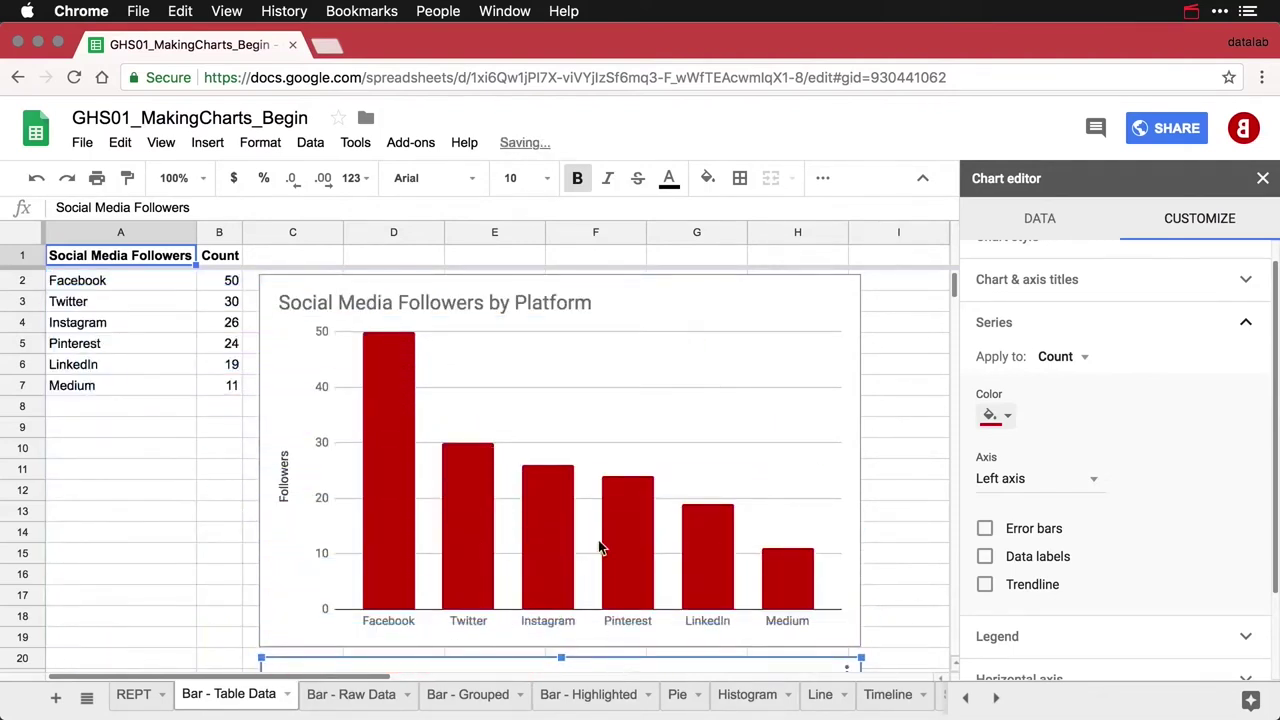
{"action": "scroll", "coordinate": [600, 548], "scroll_direction": "down", "scroll_amount": 5}
{"action": "scroll", "coordinate": [600, 548], "scroll_direction": "down", "scroll_amount": 5}
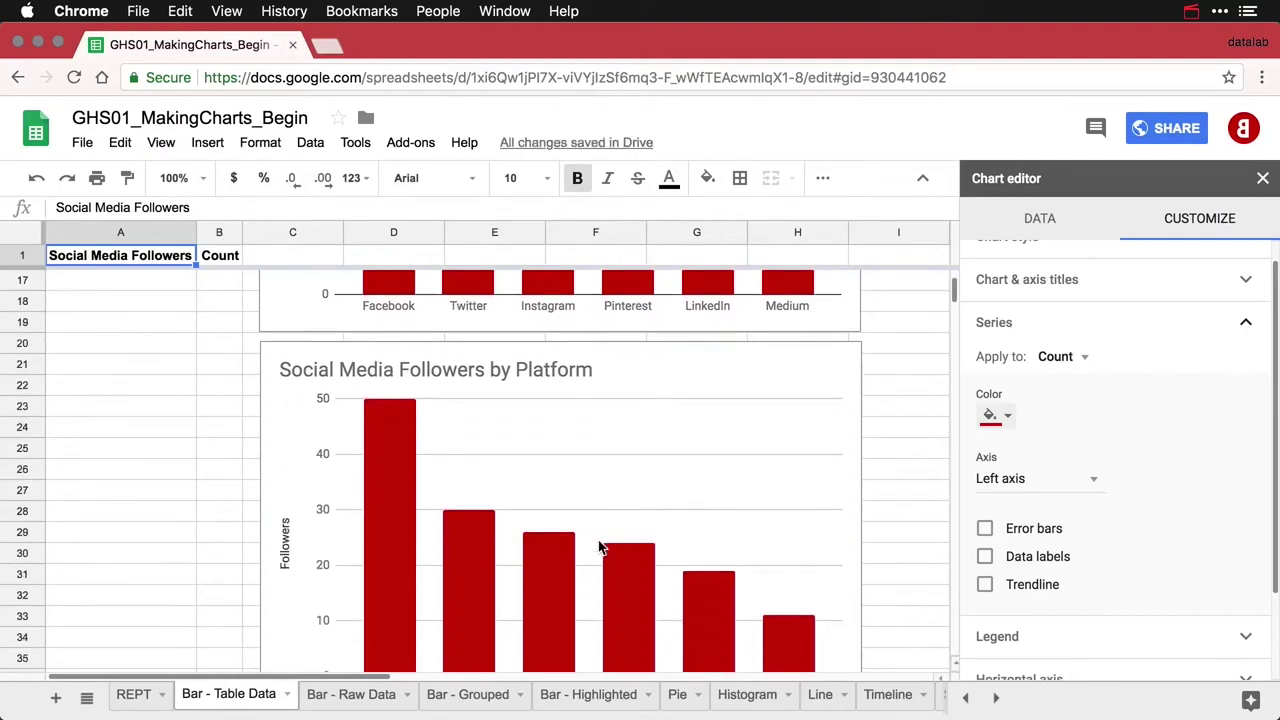
{"action": "scroll", "coordinate": [600, 548], "scroll_direction": "down", "scroll_amount": 2}
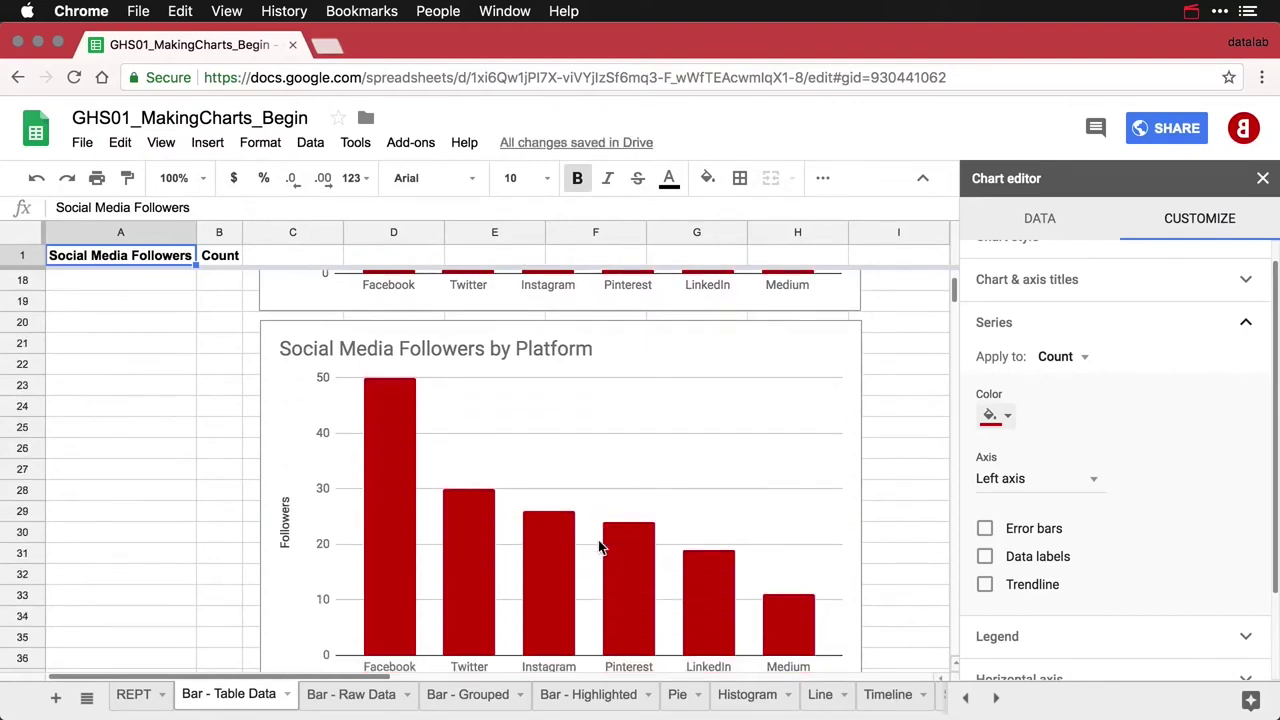
{"action": "left_click", "coordinate": [797, 318]}
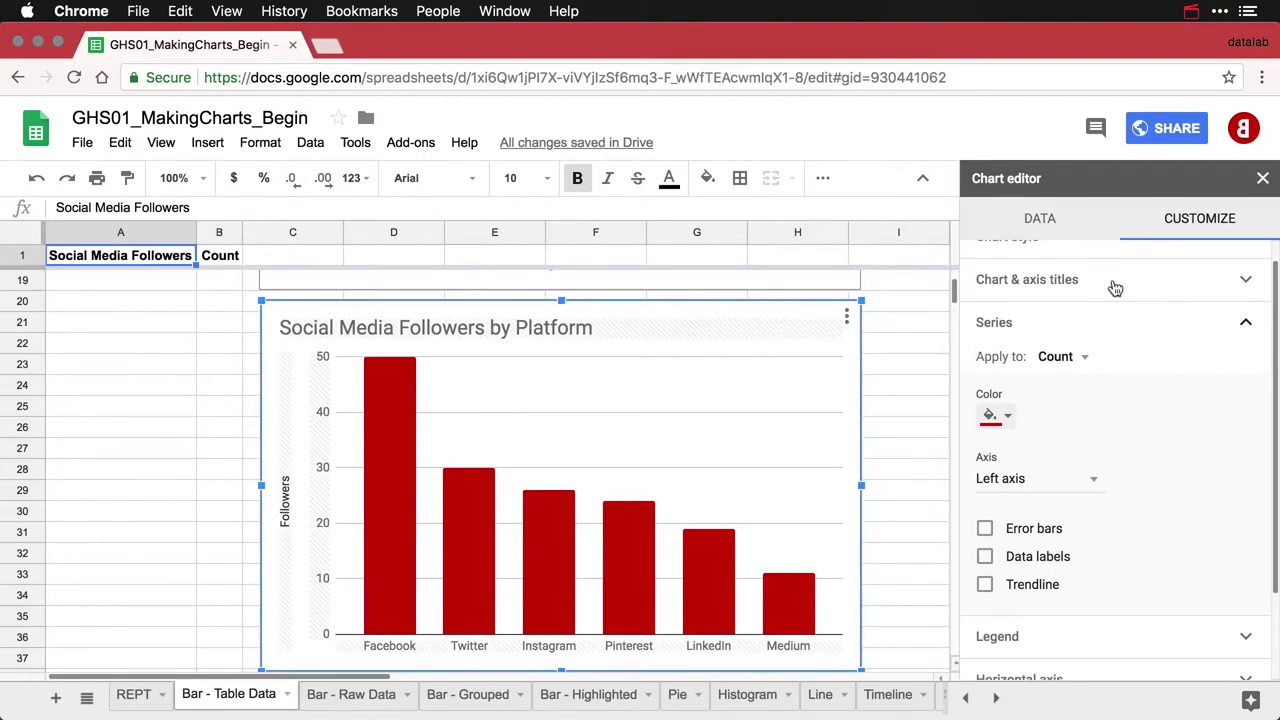
{"action": "scroll", "coordinate": [1115, 288], "scroll_direction": "up", "scroll_amount": 1}
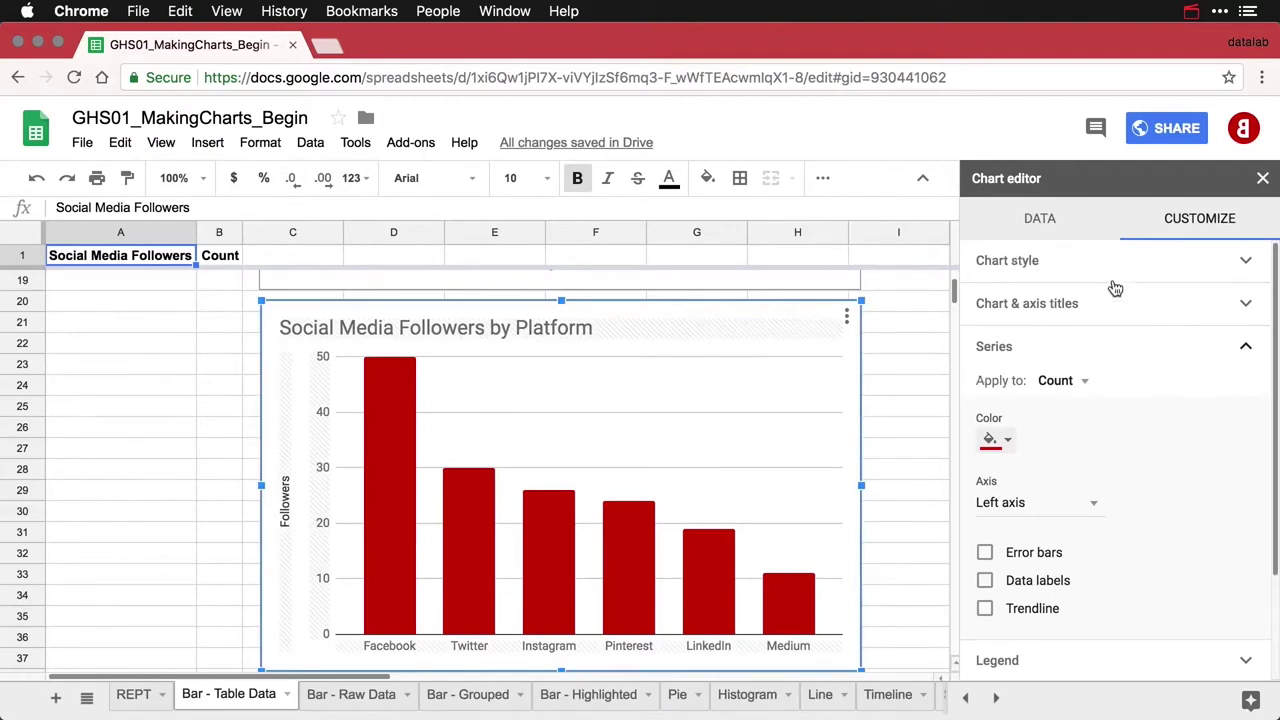
{"action": "left_click", "coordinate": [1040, 220]}
Convert the copy to a horizontal bar chart titled 'Social Media Followers by Platform'
{"action": "left_click", "coordinate": [1059, 298]}
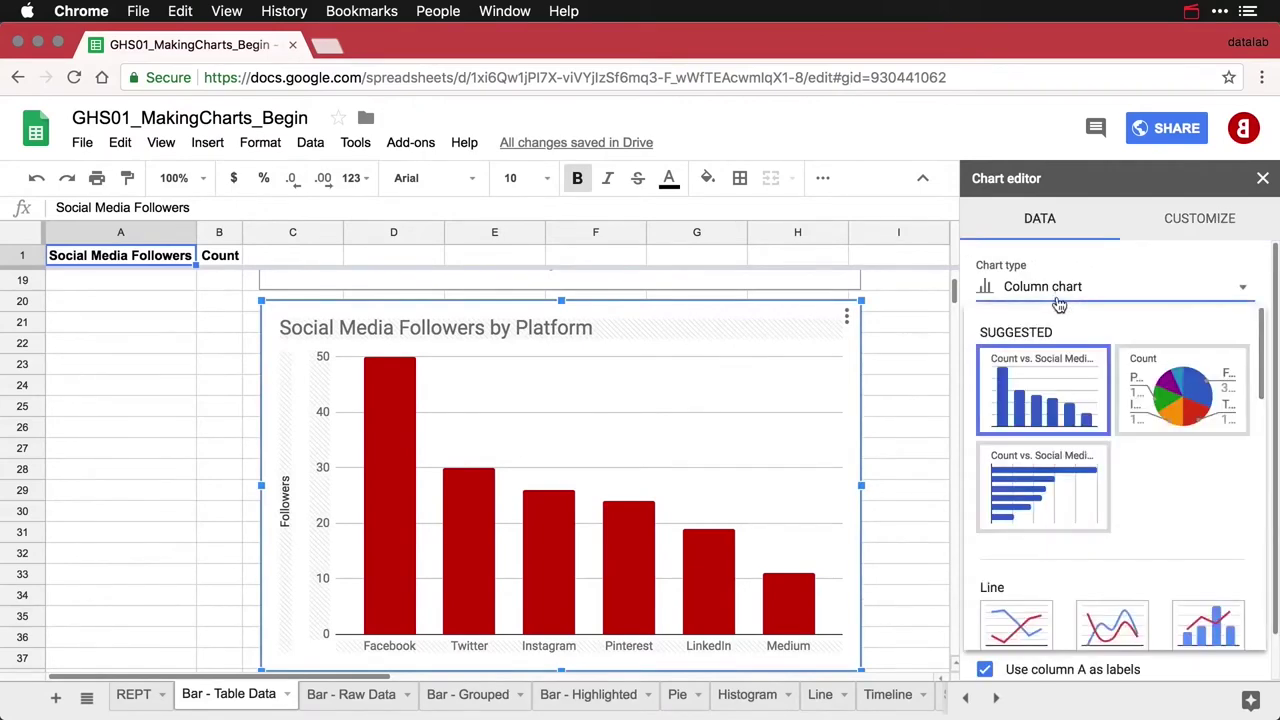
{"action": "left_click", "coordinate": [1040, 500]}
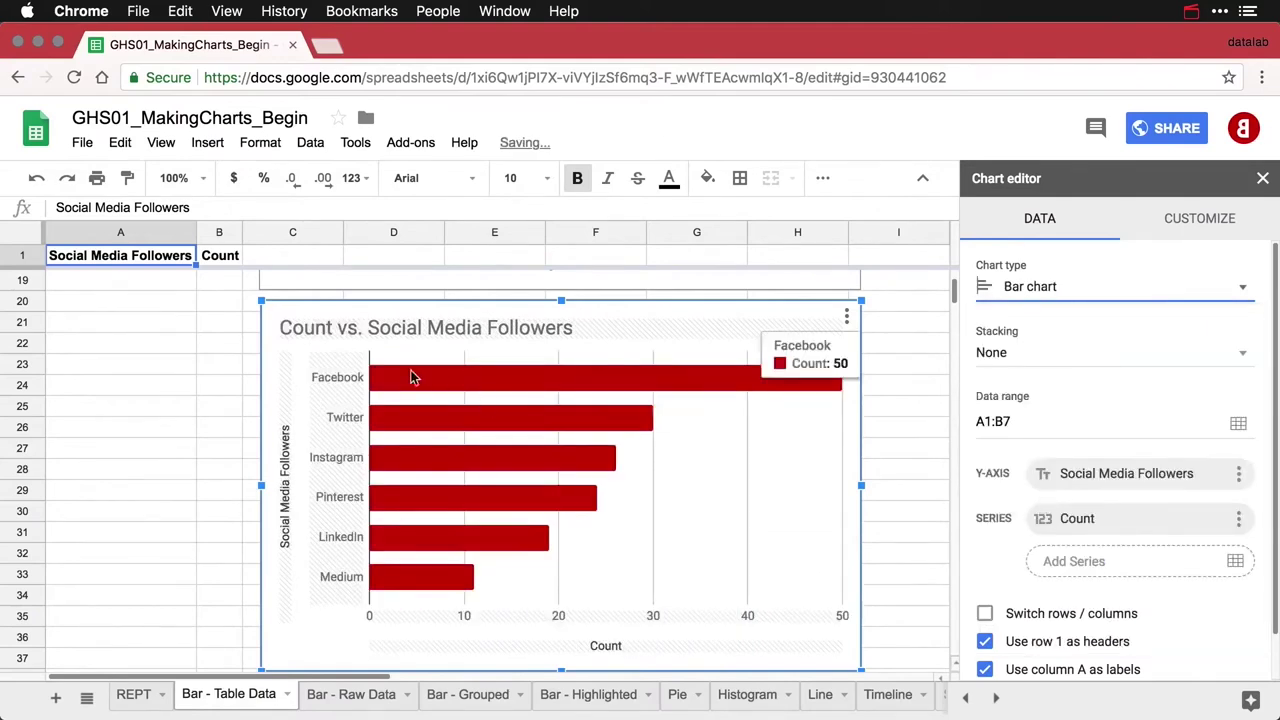
{"action": "left_click", "coordinate": [368, 331]}
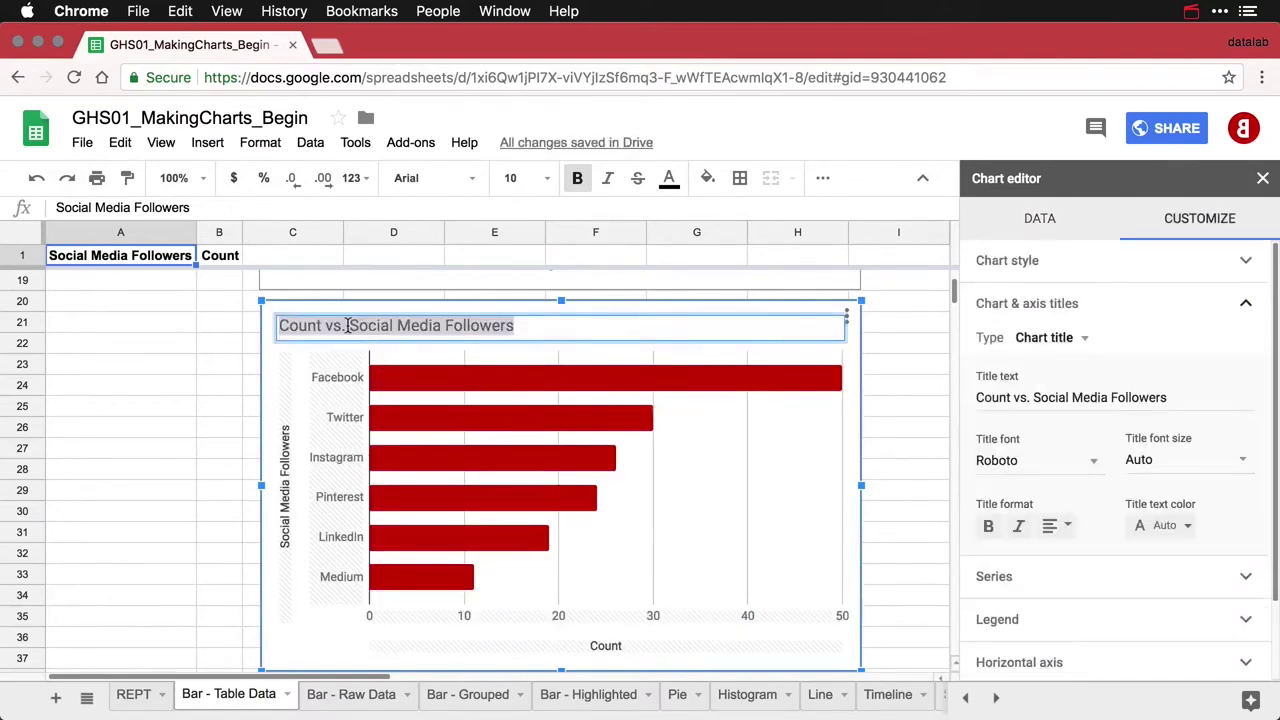
{"action": "left_click", "coordinate": [347, 326]}
{"action": "key", "text": "BackSpace"}
{"action": "key", "text": "BackSpace"}
{"action": "key", "text": "BackSpace"}
{"action": "key", "text": "BackSpace"}
{"action": "key", "text": "BackSpace"}
{"action": "key", "text": "BackSpace"}
{"action": "key", "text": "BackSpace"}
{"action": "key", "text": "BackSpace"}
{"action": "key", "text": "BackSpace"}
{"action": "key", "text": "BackSpace"}
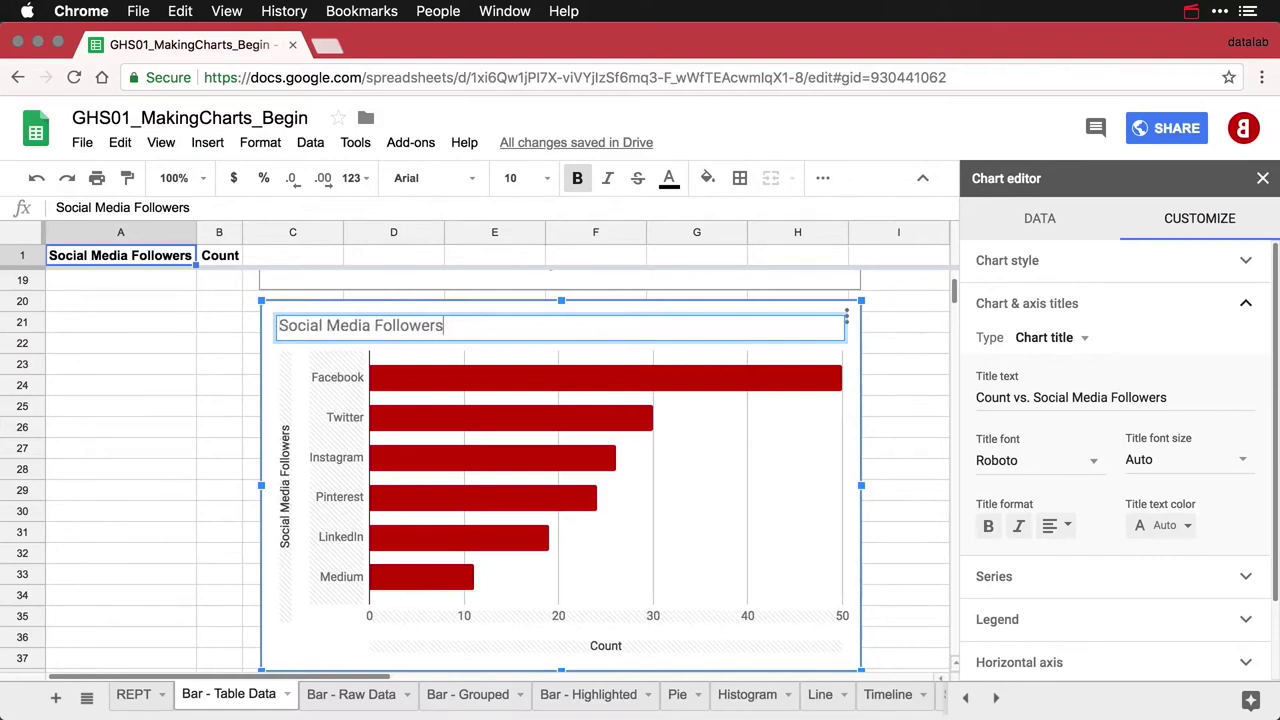
{"action": "type", "text": "by Platform"}
Delete the vertical axis title and rename the horizontal axis title from Count to Followers
{"action": "left_click", "coordinate": [286, 479]}
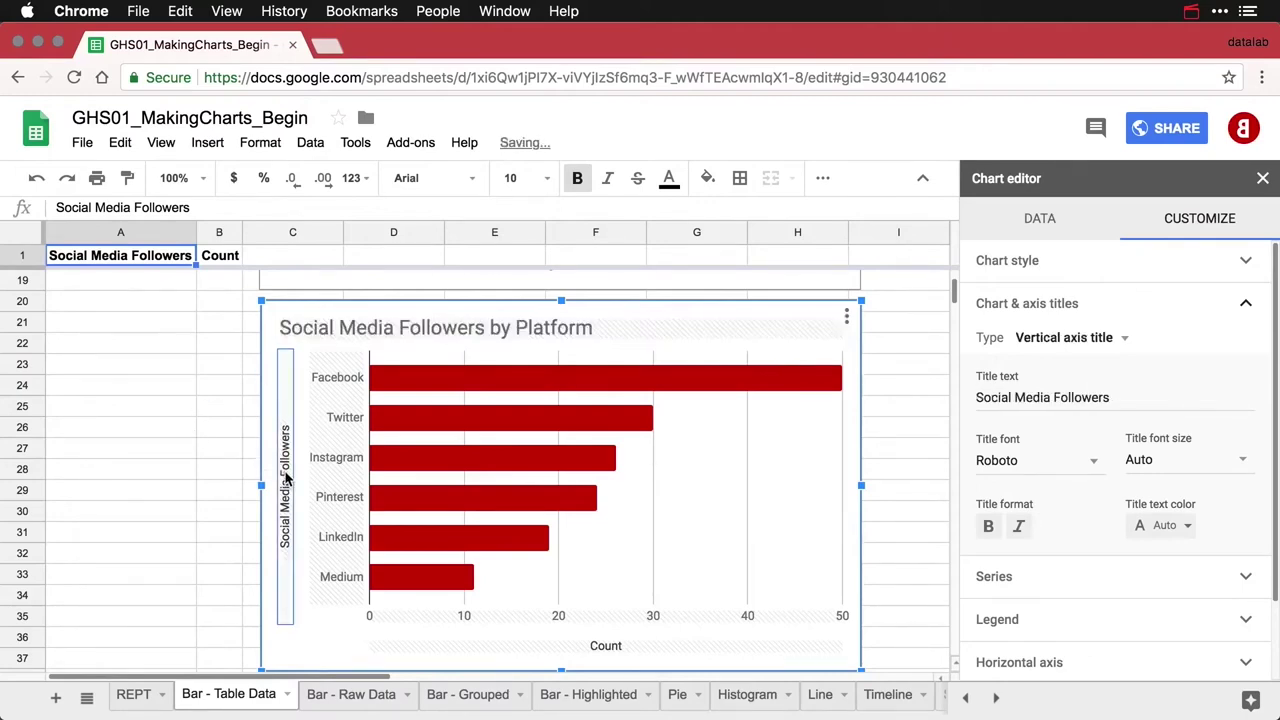
{"action": "left_click", "coordinate": [1132, 395]}
{"action": "double_click", "coordinate": [1130, 395]}
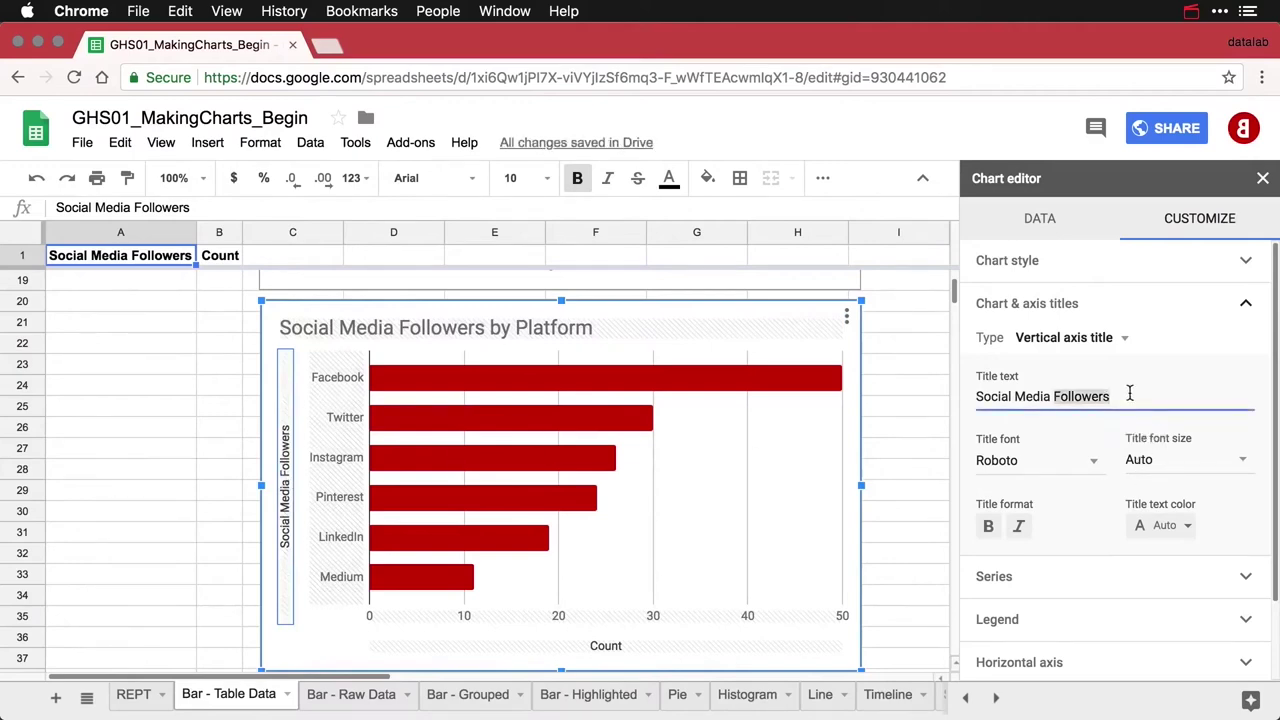
{"action": "triple_click", "coordinate": [1130, 395]}
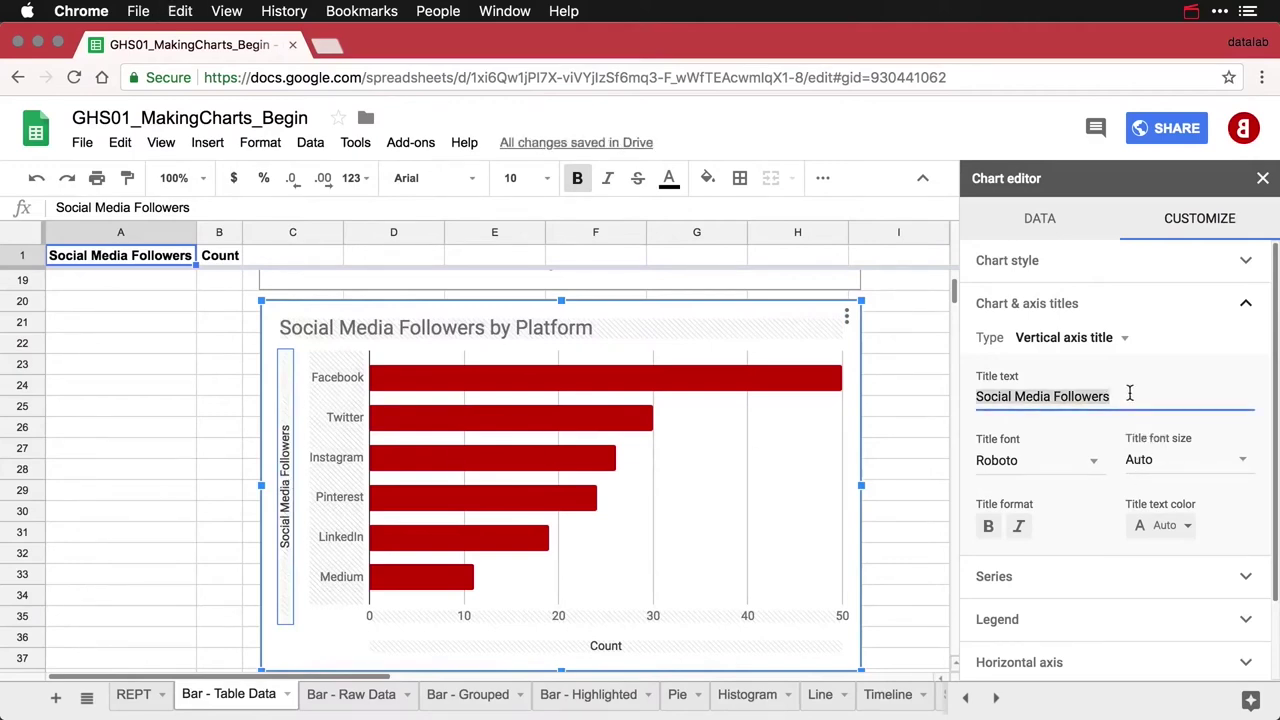
{"action": "key", "text": "BackSpace"}
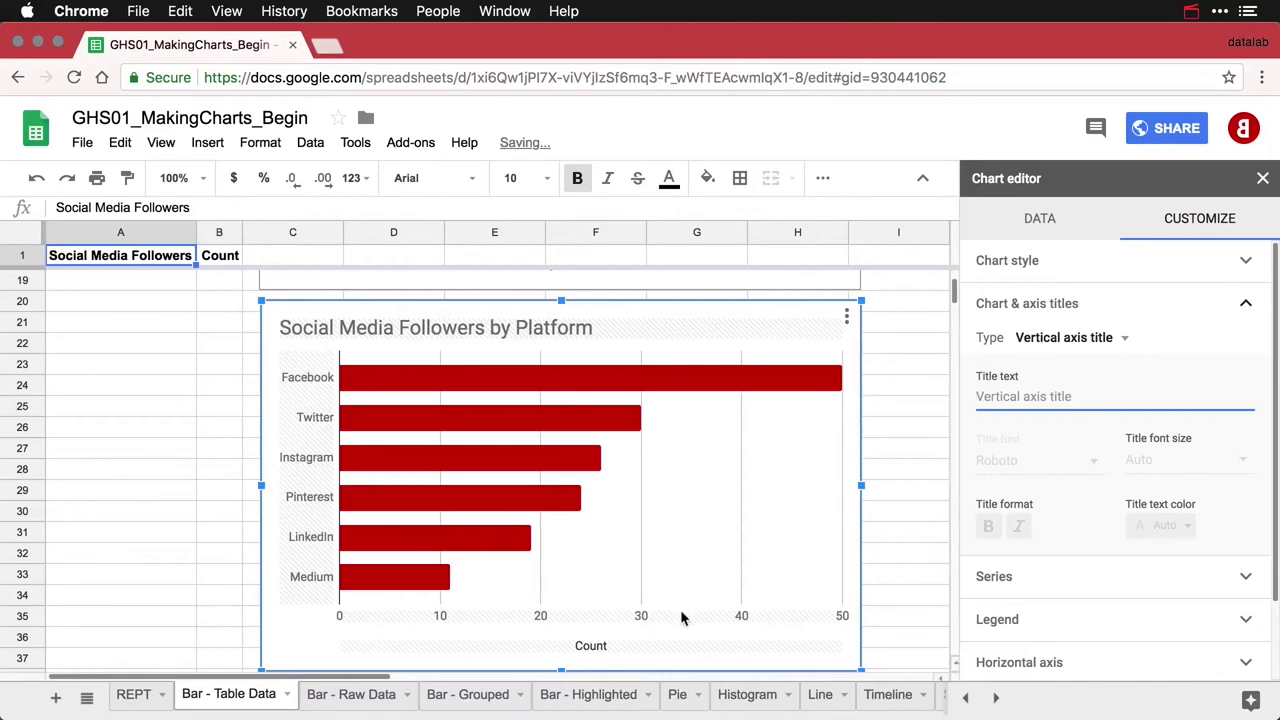
{"action": "left_click", "coordinate": [596, 648]}
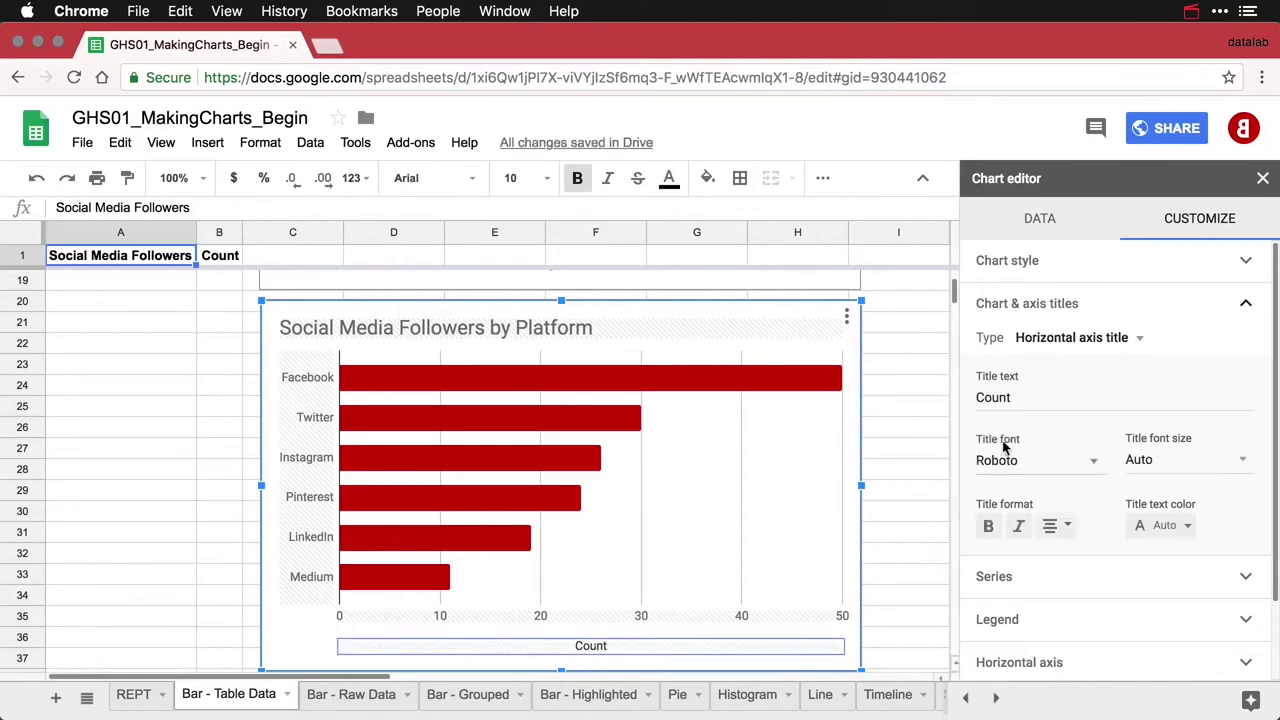
{"action": "double_click", "coordinate": [1024, 396]}
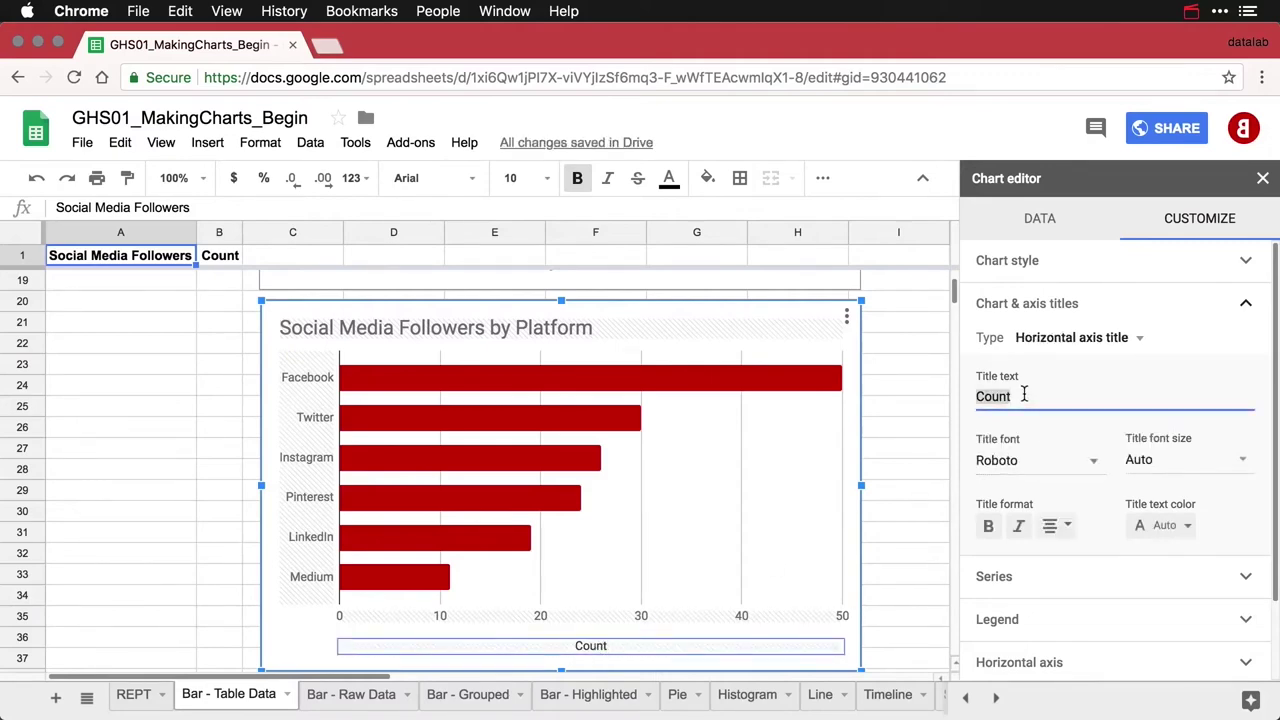
{"action": "type", "text": "Followers"}
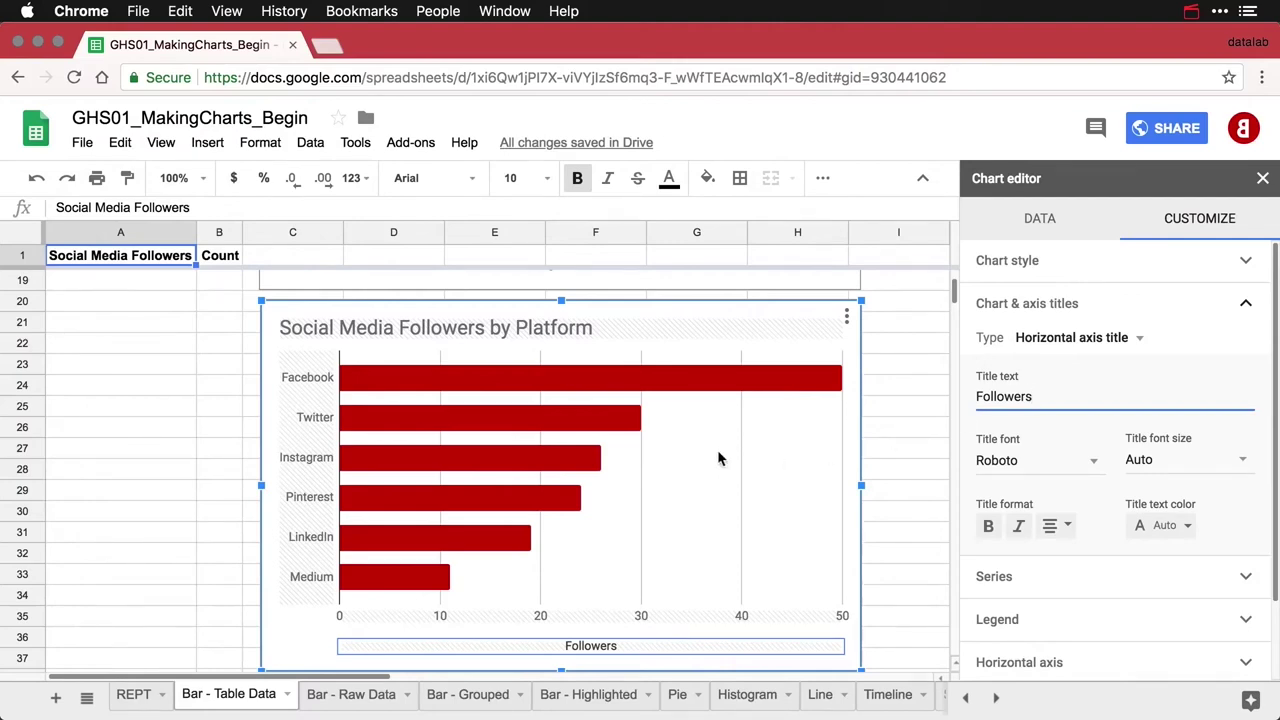
{"action": "left_click", "coordinate": [210, 428]}
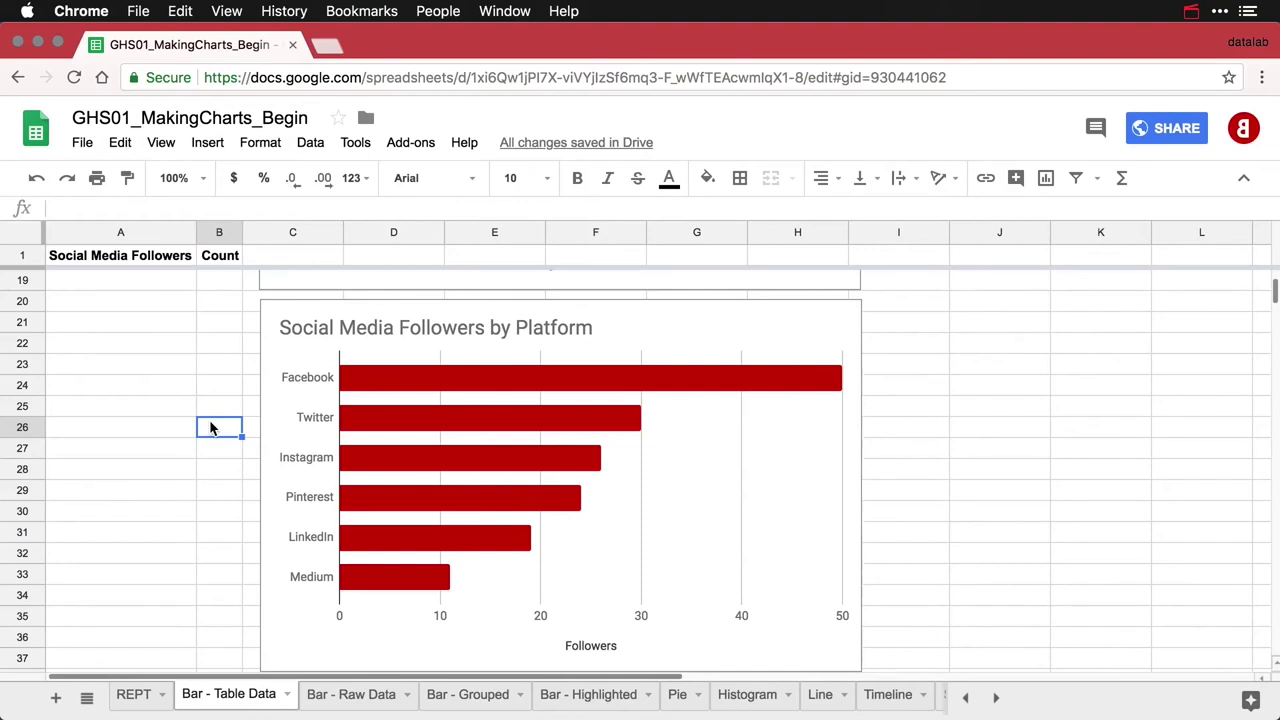
Scroll back up to the follower table on the Bar - Table Data sheet
{"action": "scroll", "coordinate": [210, 428], "scroll_direction": "up", "scroll_amount": 6}
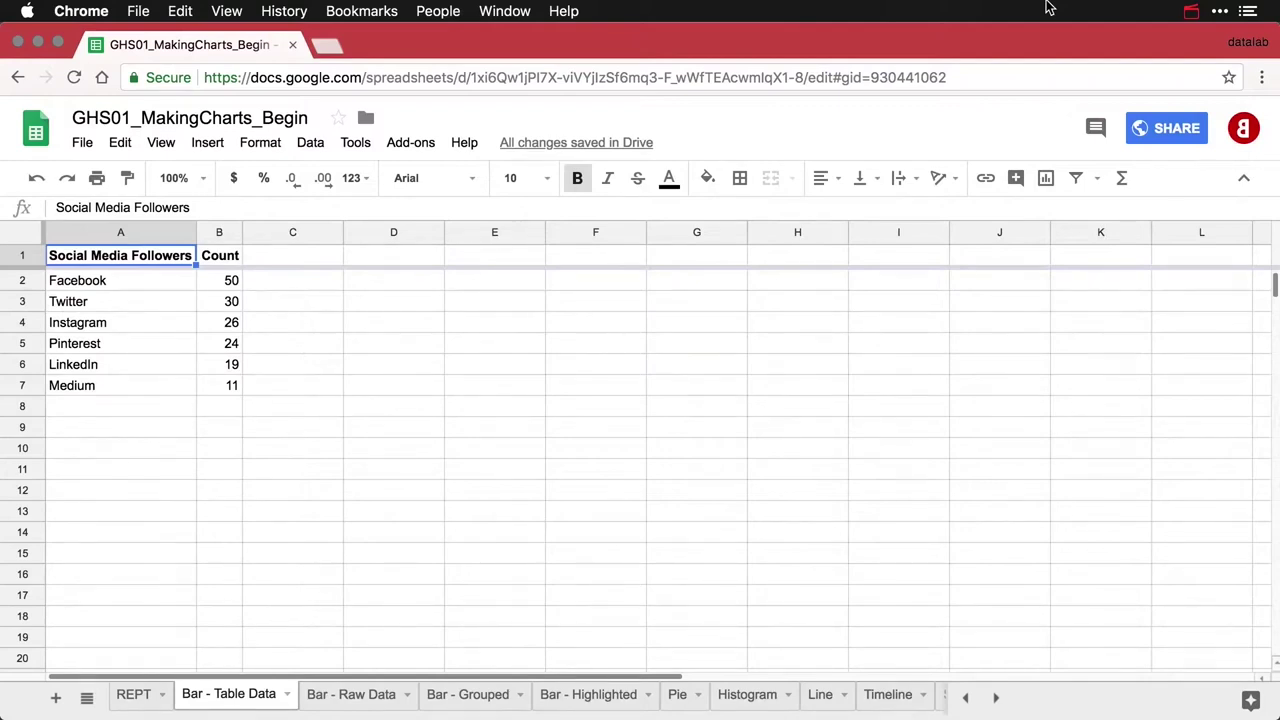
Insert a column chart from A1:B7, keeping the Column type, and shift it right to uncover the Count values
{"action": "left_click", "coordinate": [1047, 180]}
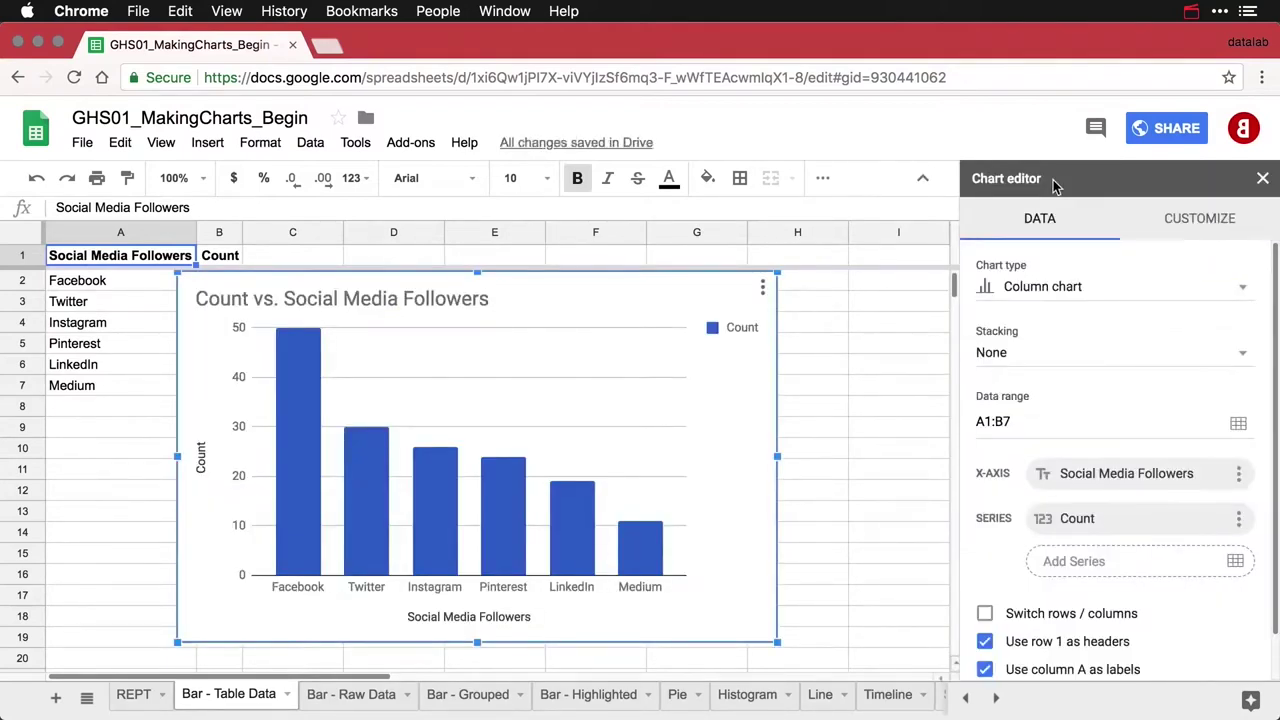
{"action": "left_click", "coordinate": [1088, 288]}
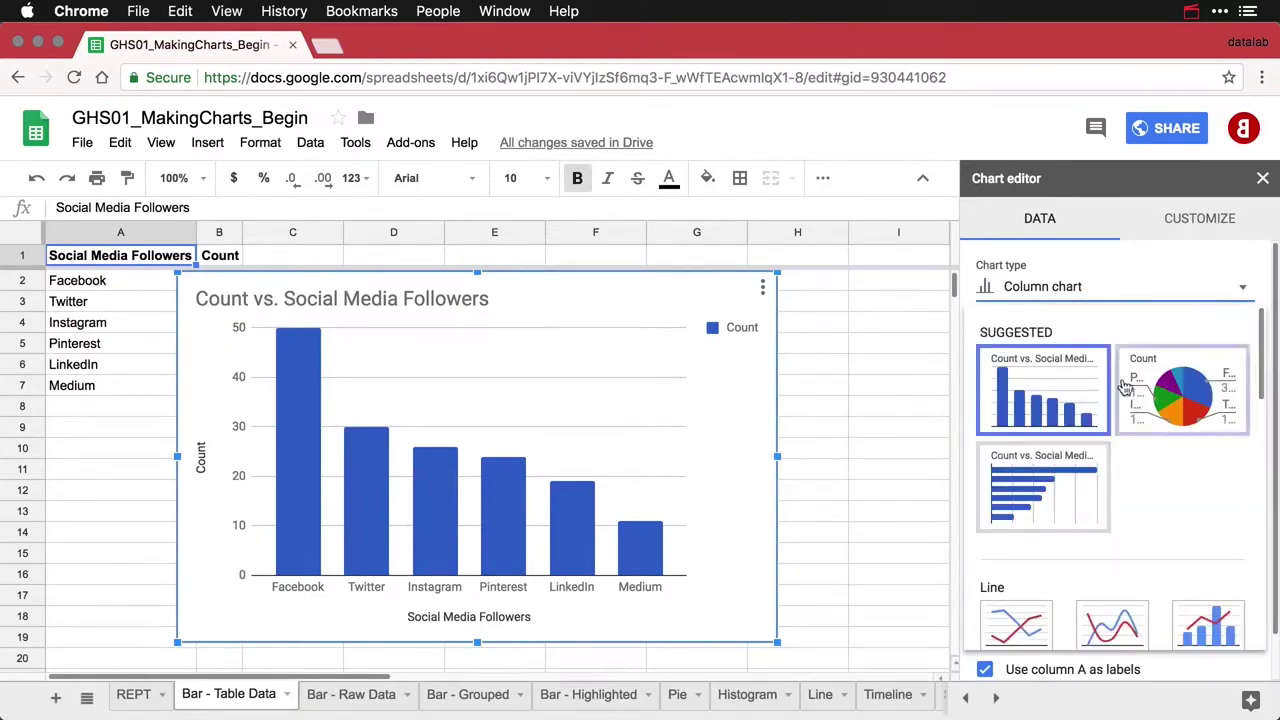
{"action": "left_click", "coordinate": [724, 421]}
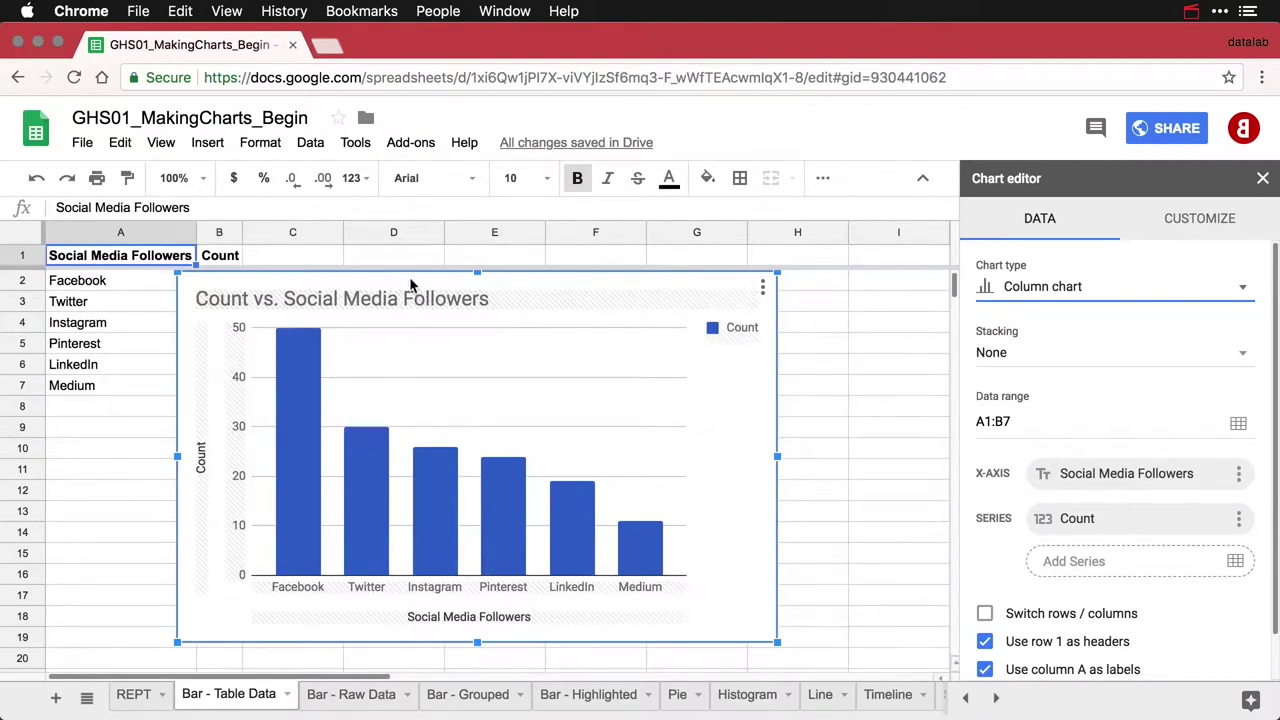
{"action": "left_click_drag", "start_coordinate": [410, 285], "coordinate": [493, 288]}
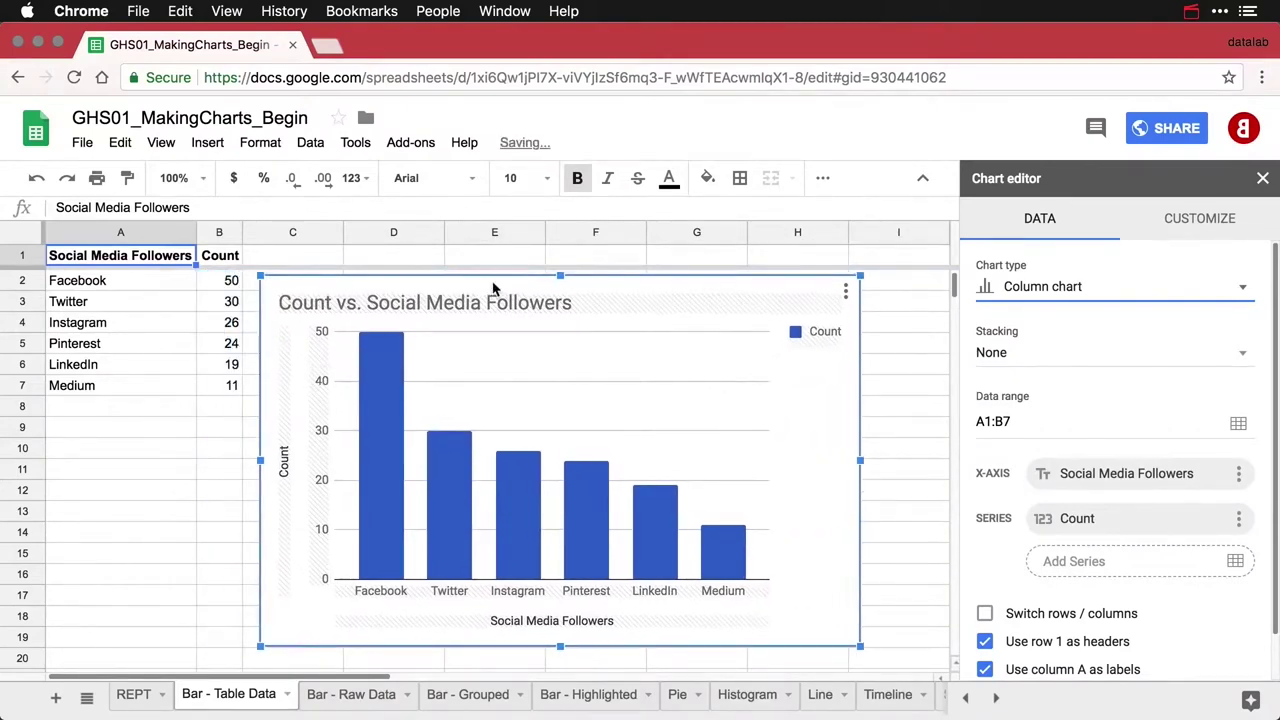
{"action": "left_click", "coordinate": [370, 307]}
Change the chart title to 'Social Media Followers by Platform' and set the legend to None
{"action": "left_click", "coordinate": [352, 301]}
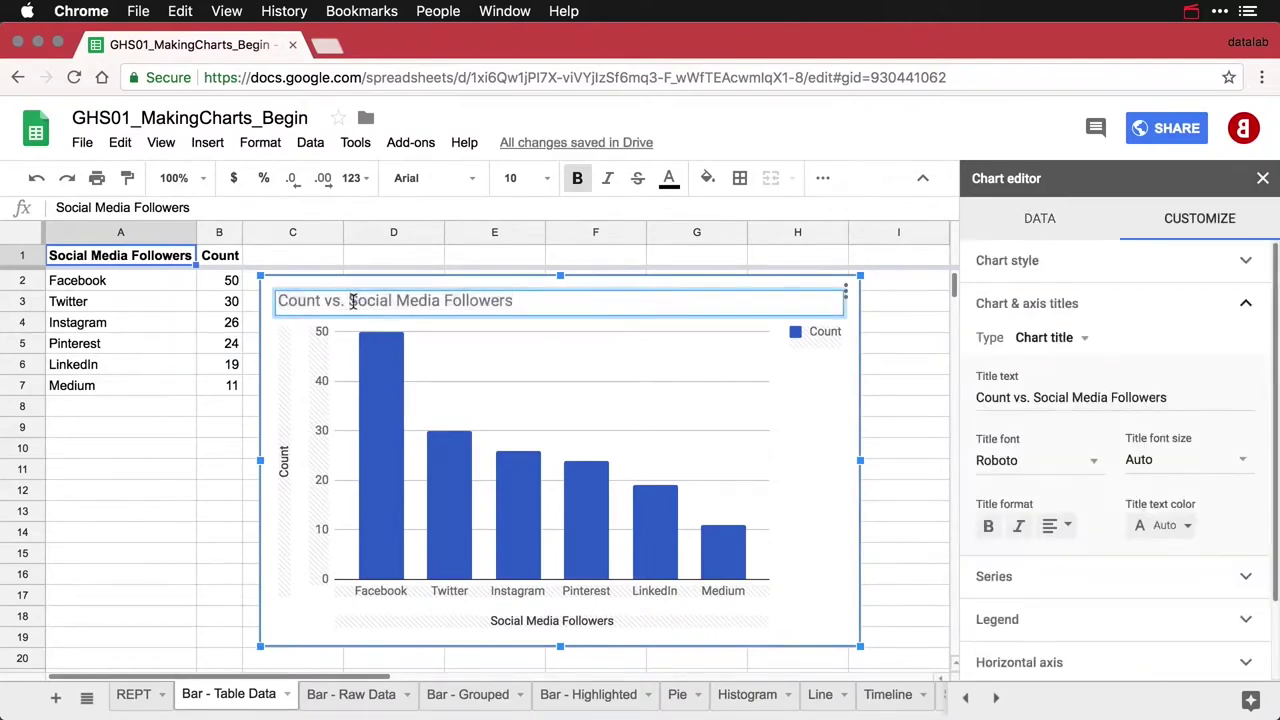
{"action": "key", "text": "BackSpace"}
{"action": "key", "text": "BackSpace"}
{"action": "key", "text": "BackSpace"}
{"action": "key", "text": "BackSpace"}
{"action": "key", "text": "BackSpace"}
{"action": "key", "text": "BackSpace"}
{"action": "key", "text": "BackSpace"}
{"action": "key", "text": "BackSpace"}
{"action": "key", "text": "BackSpace"}
{"action": "key", "text": "BackSpace"}
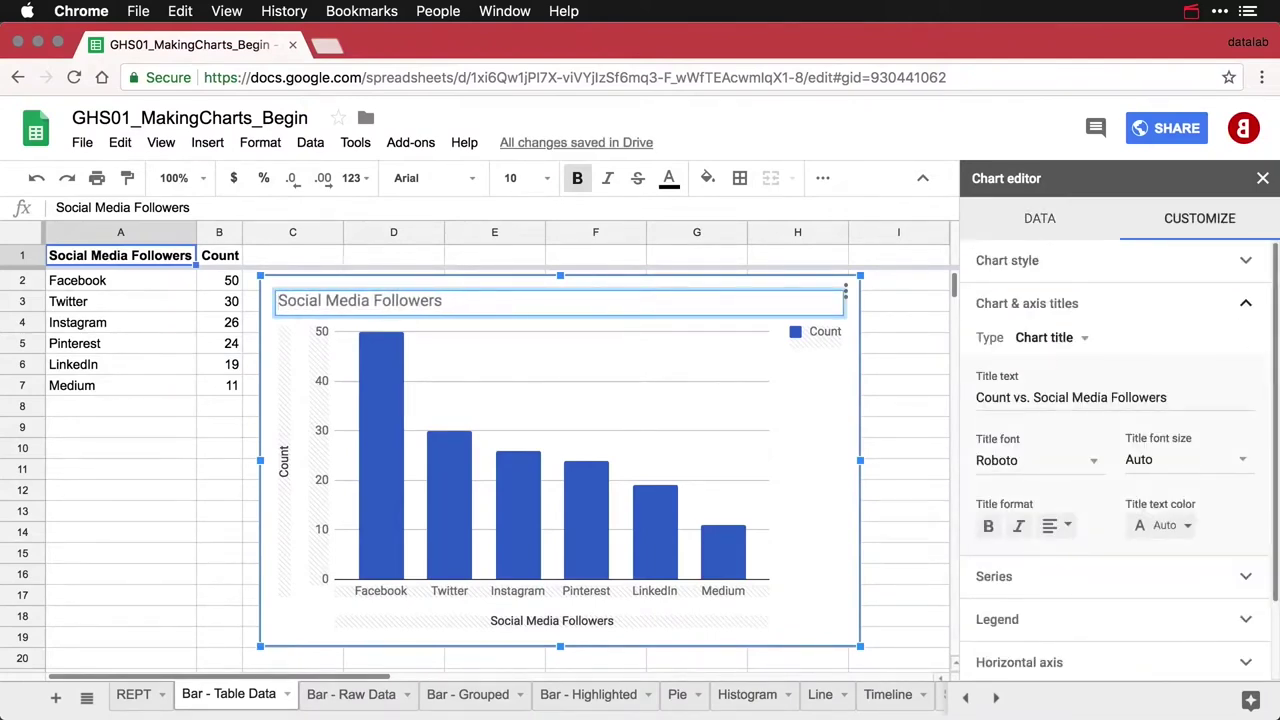
{"action": "type", "text": "by Platform"}
{"action": "left_click", "coordinate": [825, 340]}
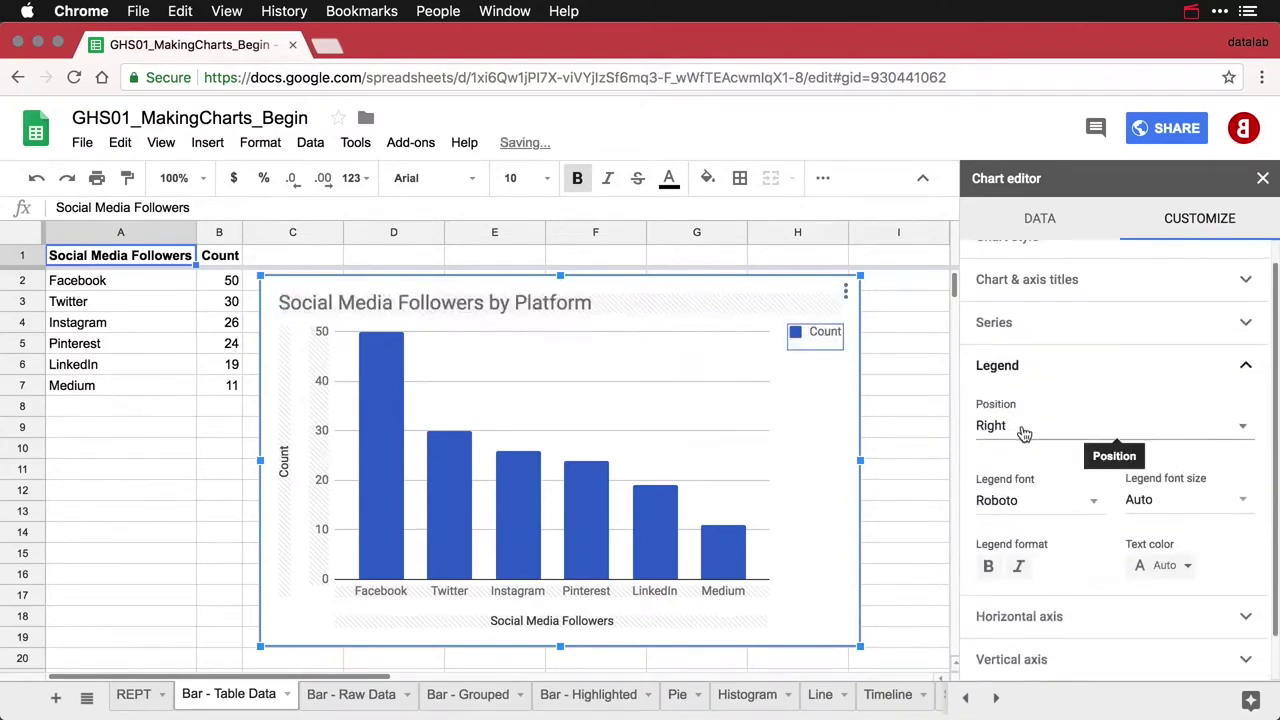
{"action": "left_click", "coordinate": [1024, 432]}
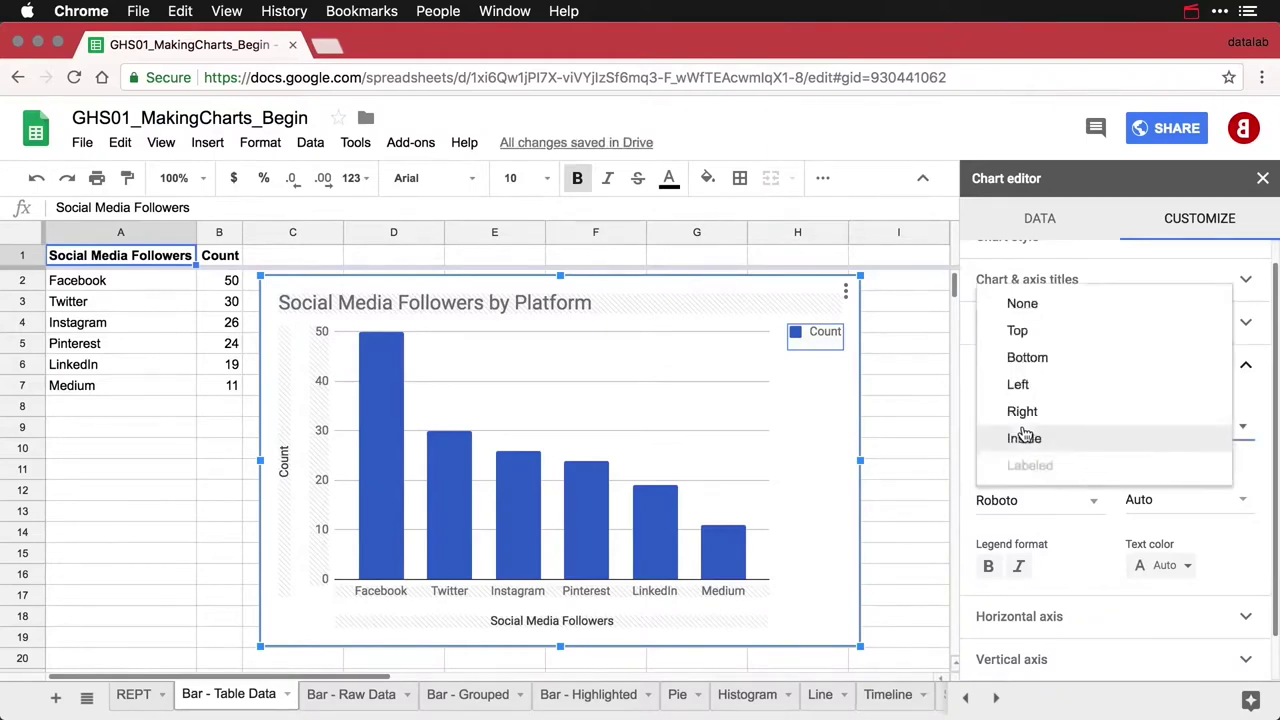
{"action": "left_click", "coordinate": [1040, 306]}
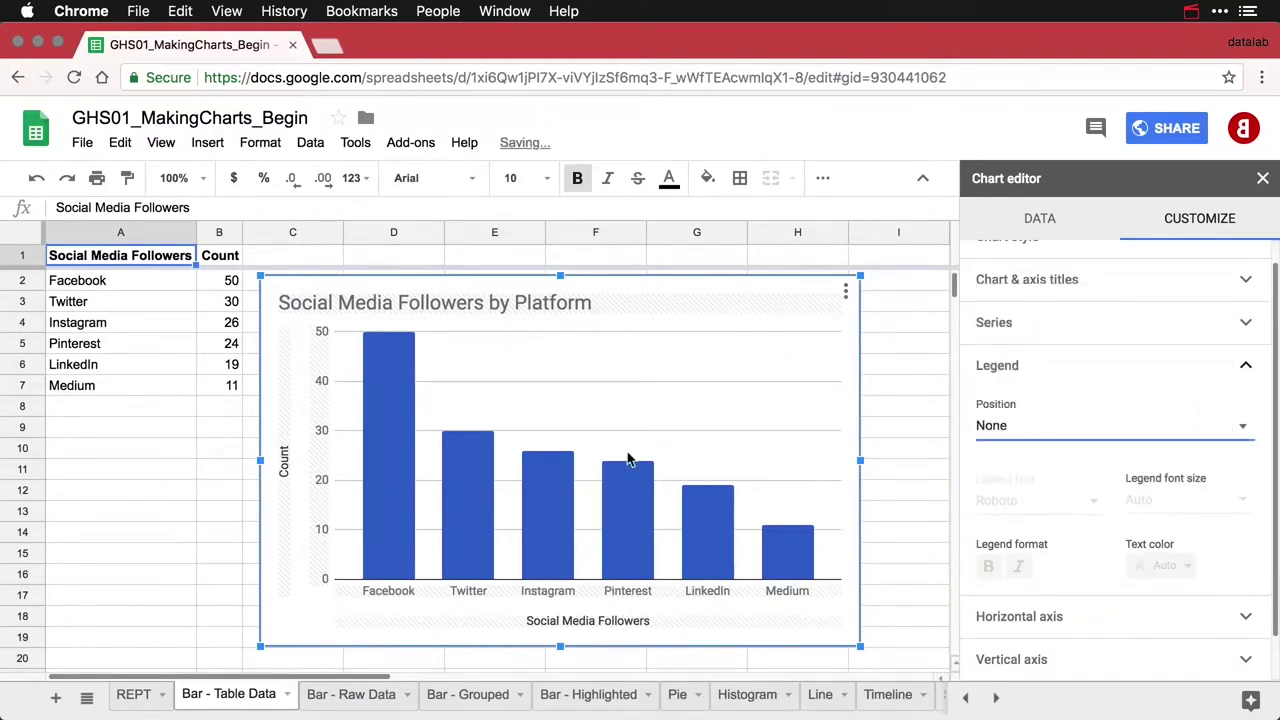
Rename the vertical axis title to Followers and clear the horizontal axis title
{"action": "left_click", "coordinate": [285, 470]}
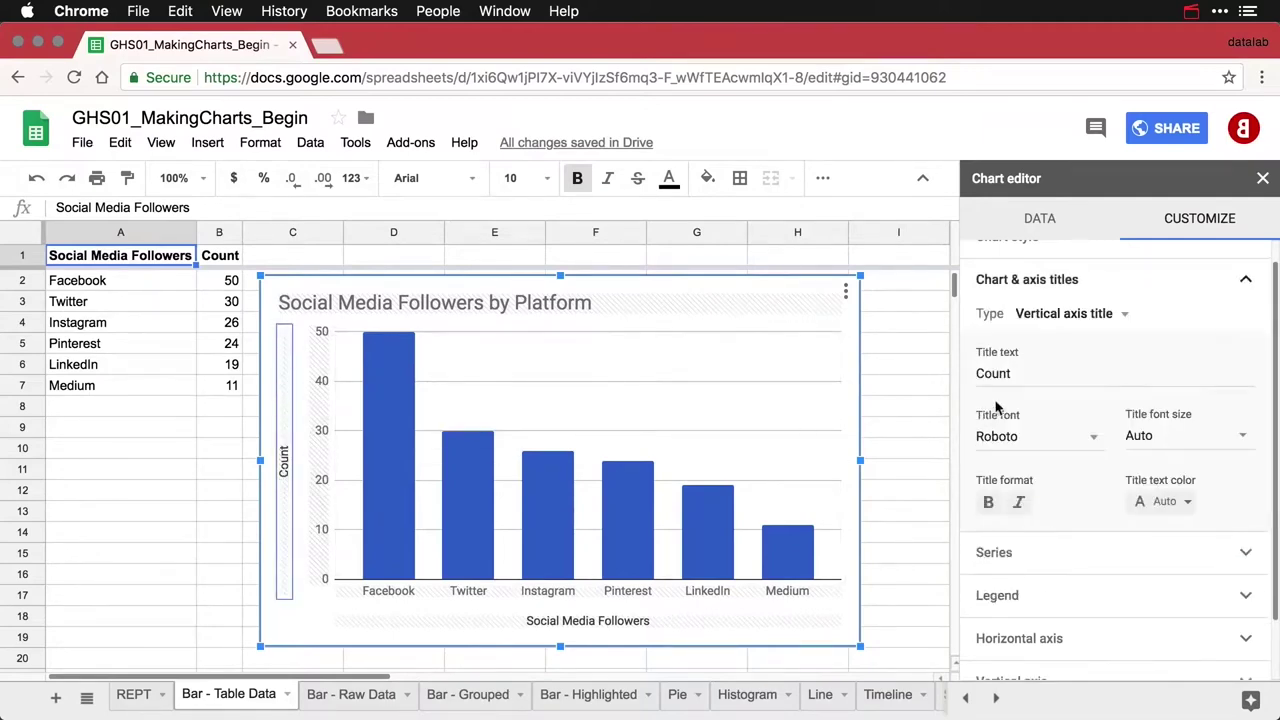
{"action": "left_click_drag", "start_coordinate": [1013, 373], "coordinate": [943, 373]}
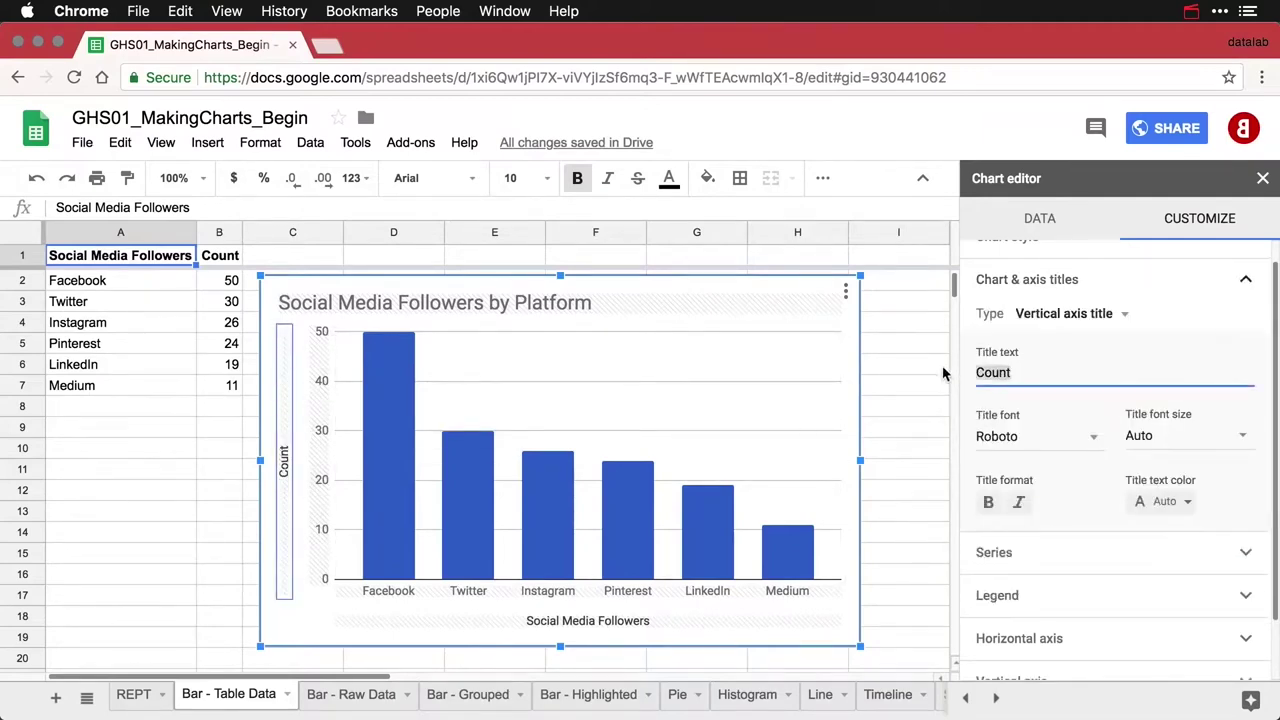
{"action": "type", "text": "Followers"}
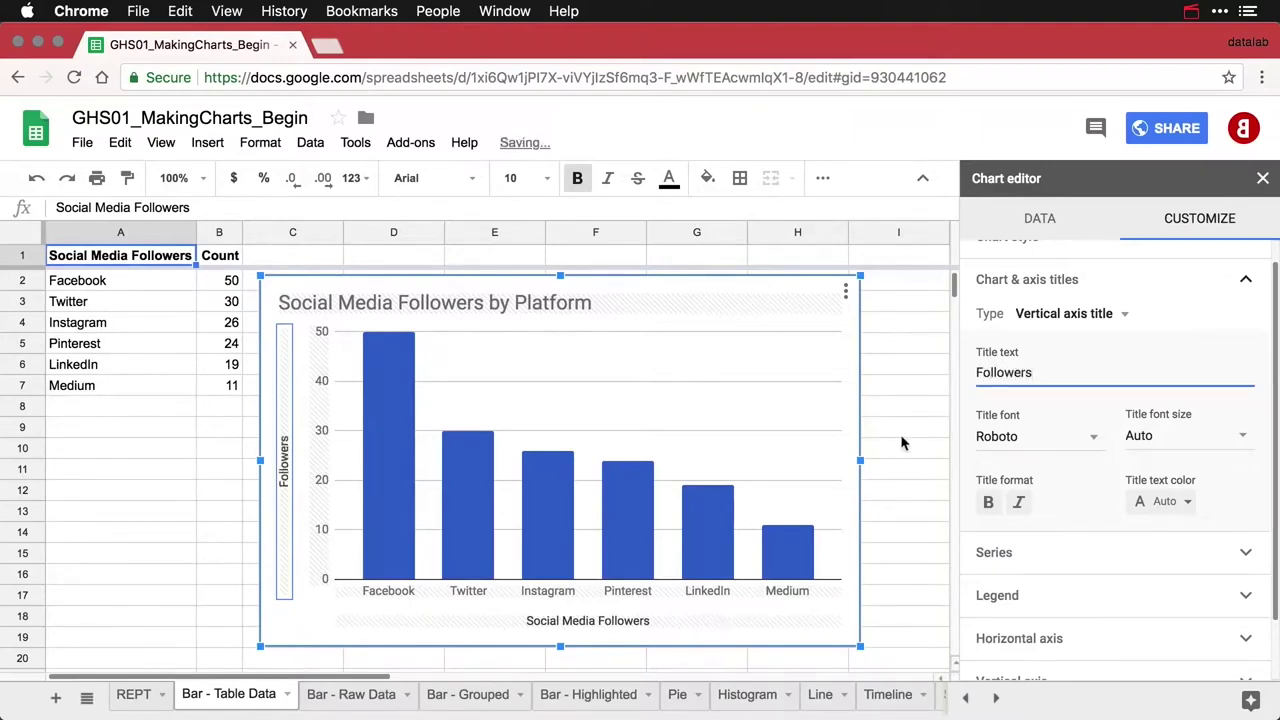
{"action": "left_click", "coordinate": [640, 622]}
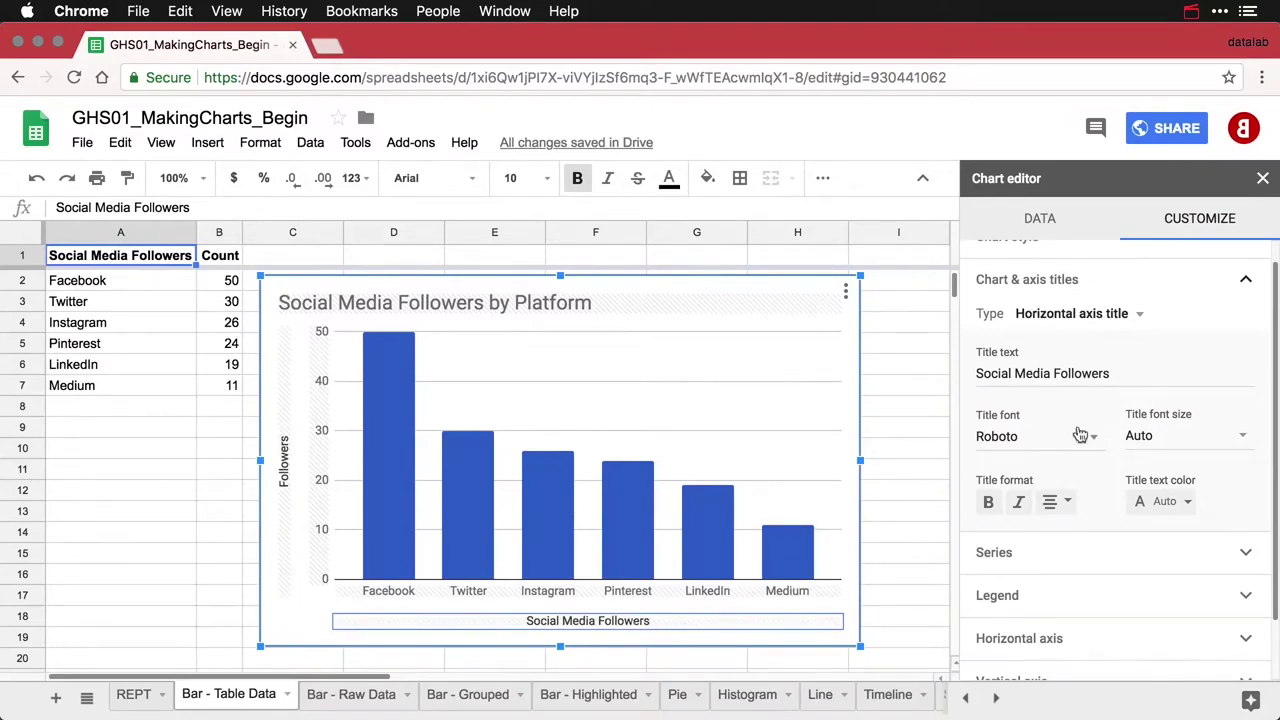
{"action": "left_click_drag", "start_coordinate": [1118, 374], "coordinate": [976, 374]}
{"action": "key", "text": "BackSpace"}
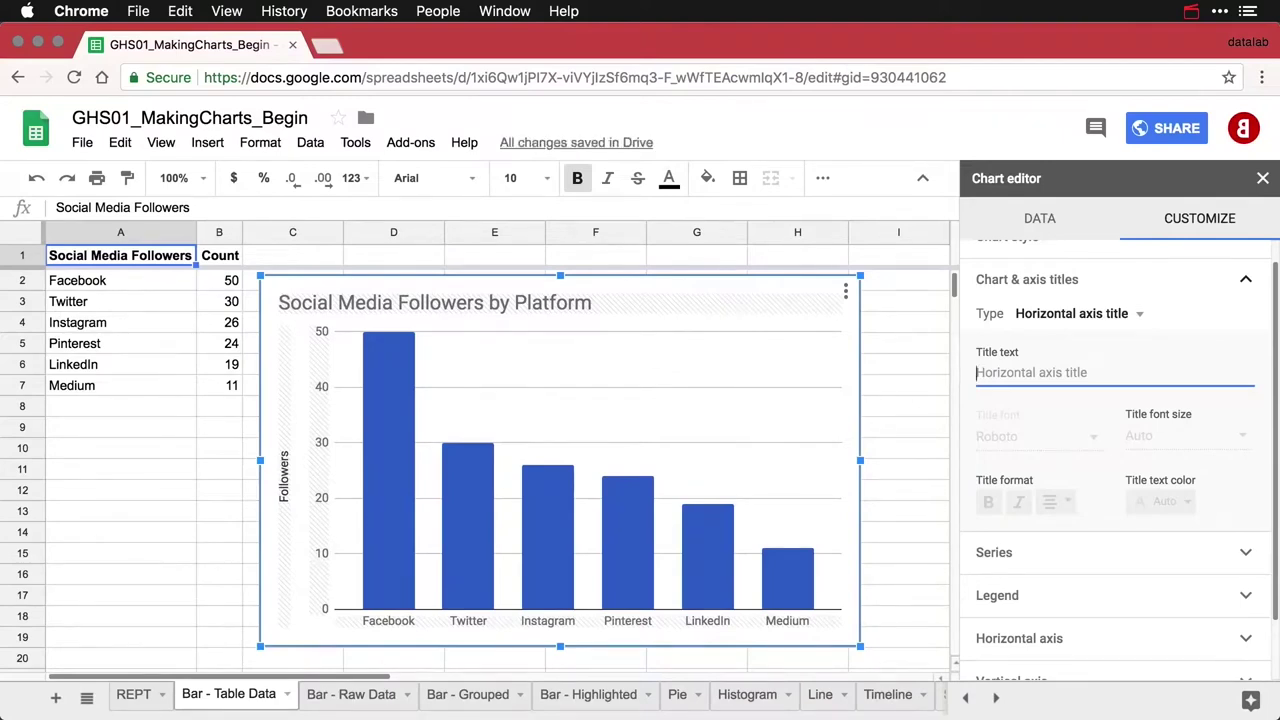
Recolour the new chart's Count series bars with the dark red swatch
{"action": "left_click", "coordinate": [713, 556]}
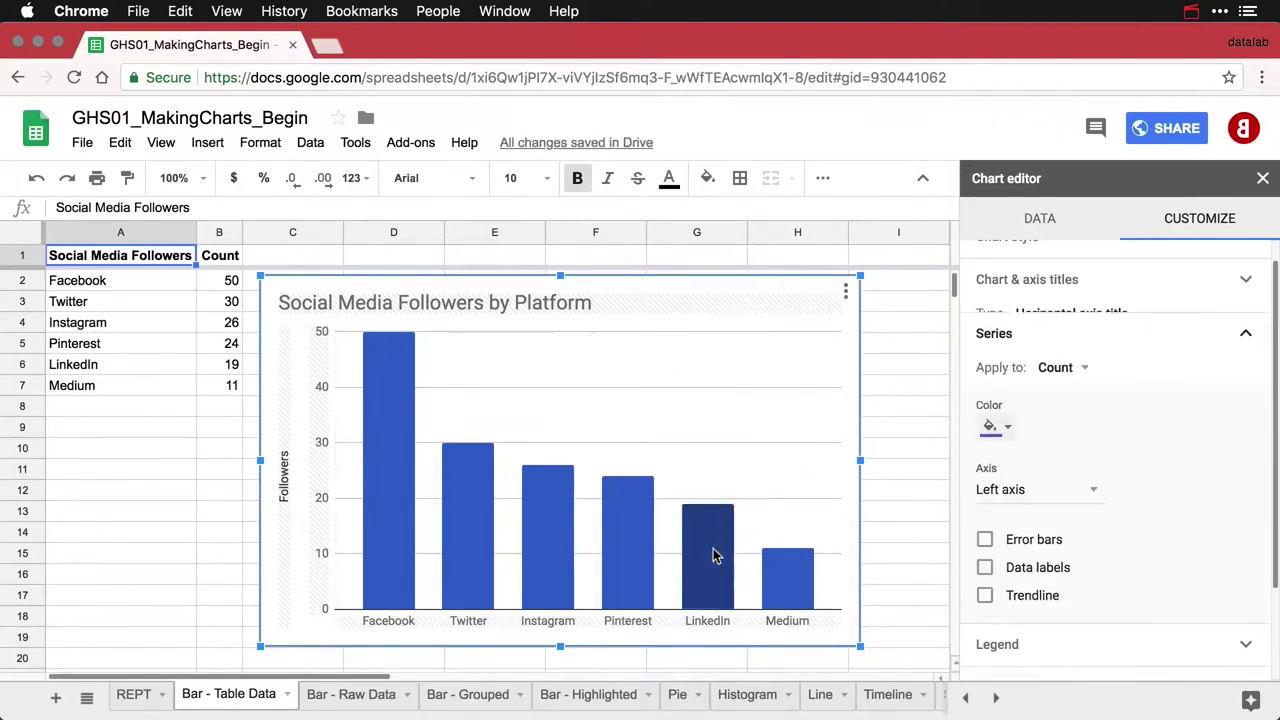
{"action": "left_click", "coordinate": [1010, 420]}
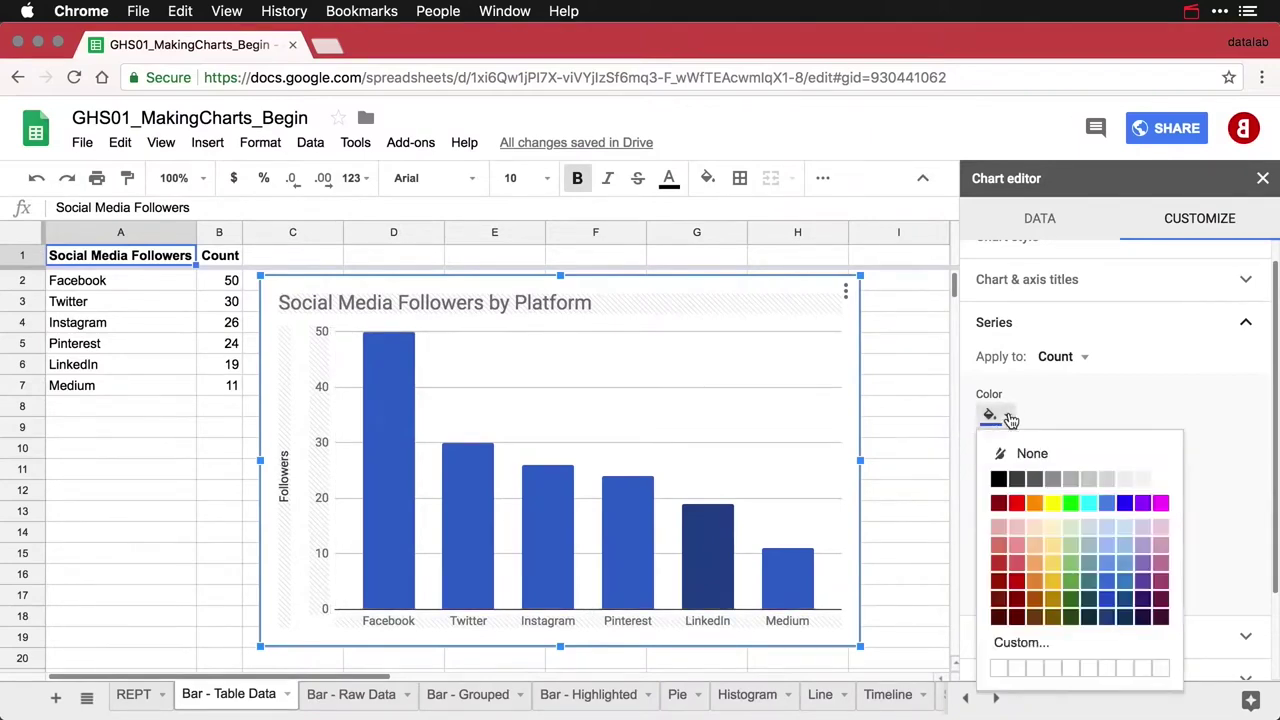
{"action": "left_click", "coordinate": [1017, 582]}
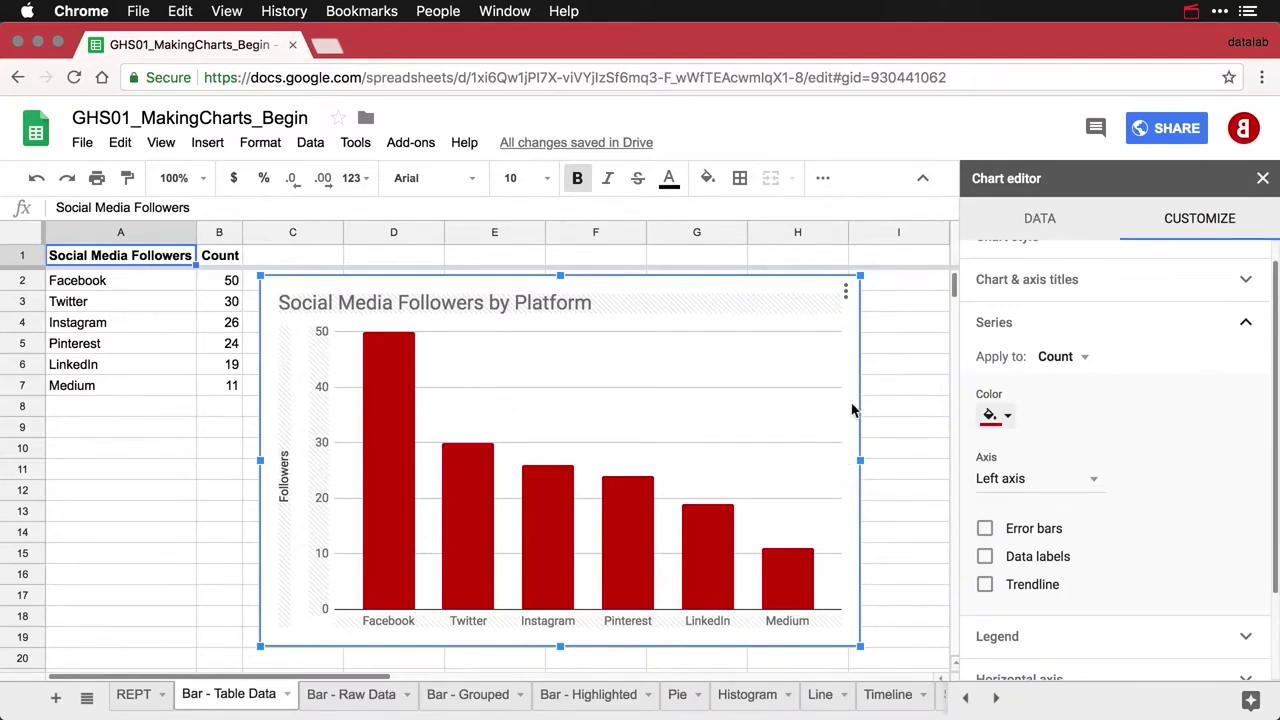
Copy the red followers chart, paste it, and move the duplicate below the original
{"action": "left_click", "coordinate": [845, 291]}
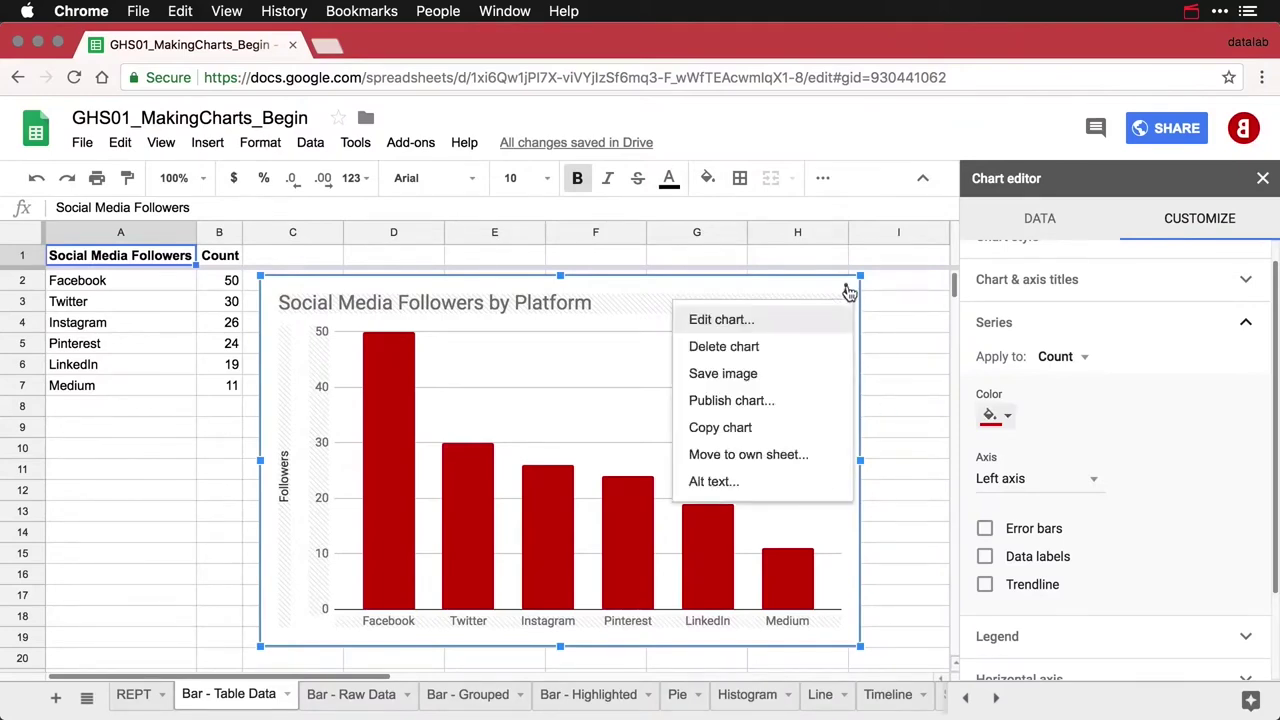
{"action": "left_click", "coordinate": [757, 428]}
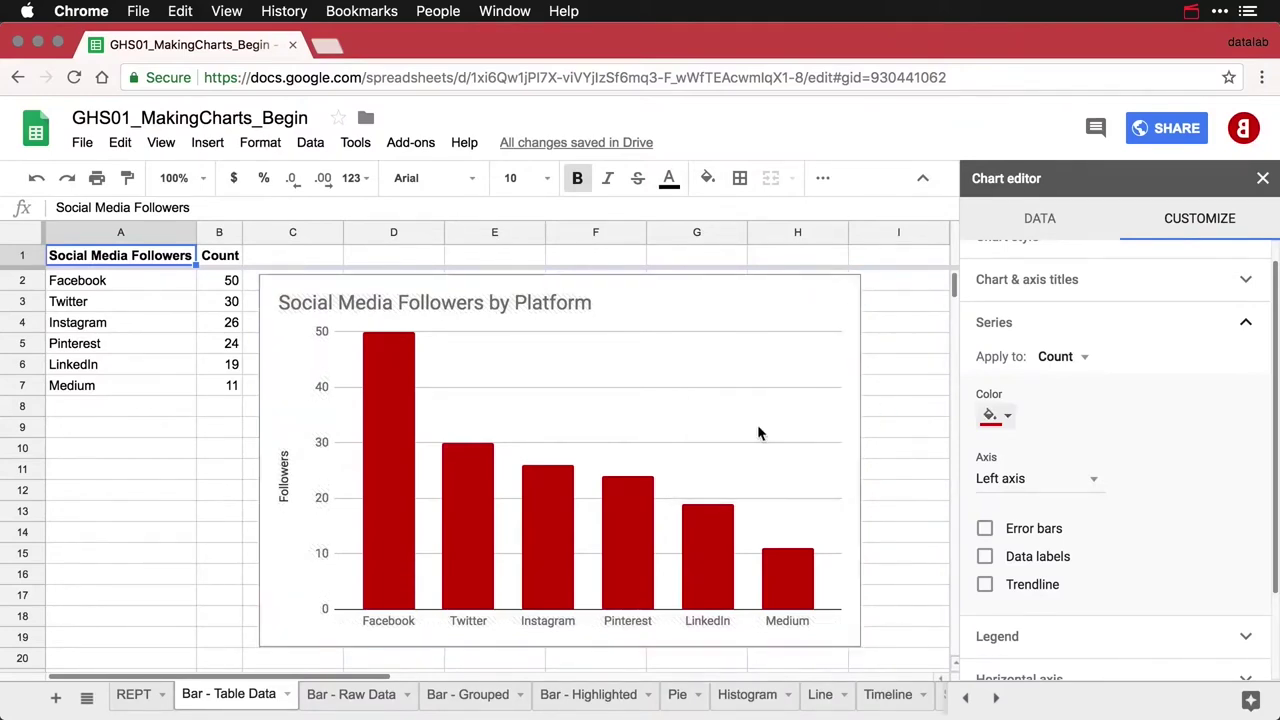
{"action": "key", "text": "cmd+v"}
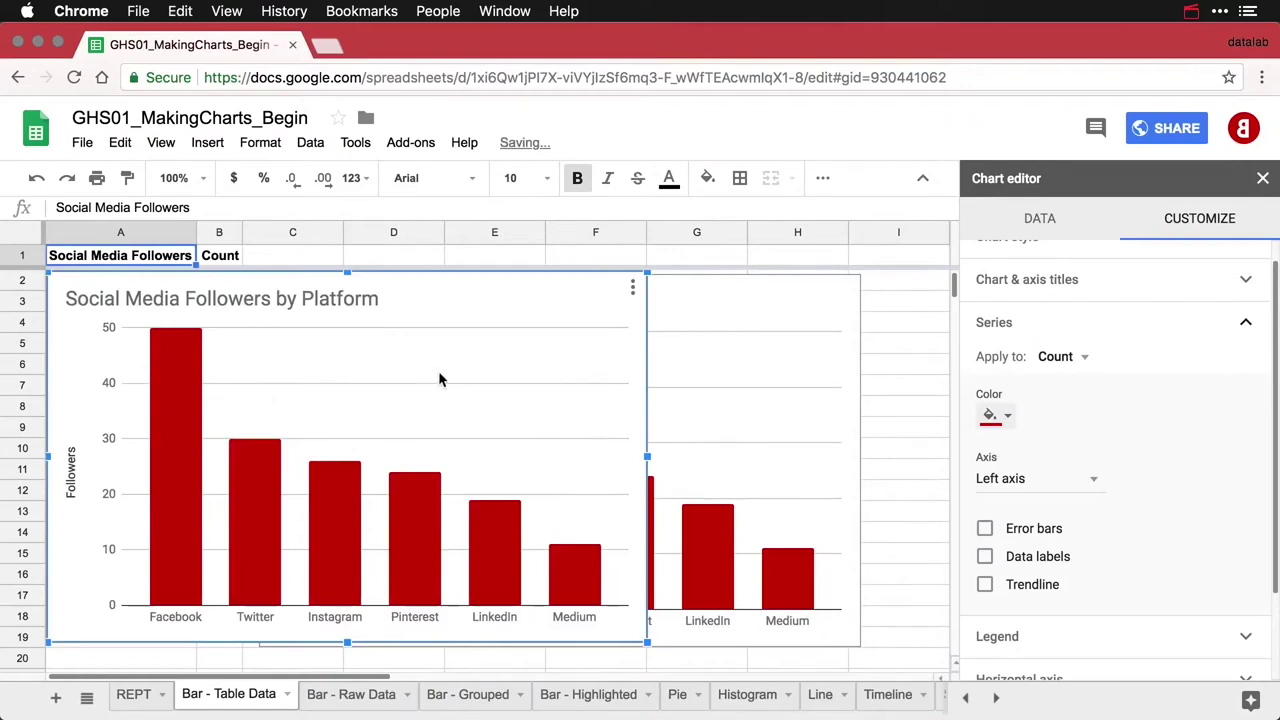
{"action": "left_click_drag", "start_coordinate": [401, 288], "coordinate": [615, 667]}
Select the duplicated chart and bring up its Data settings
{"action": "scroll", "coordinate": [599, 547], "scroll_direction": "down", "scroll_amount": 4}
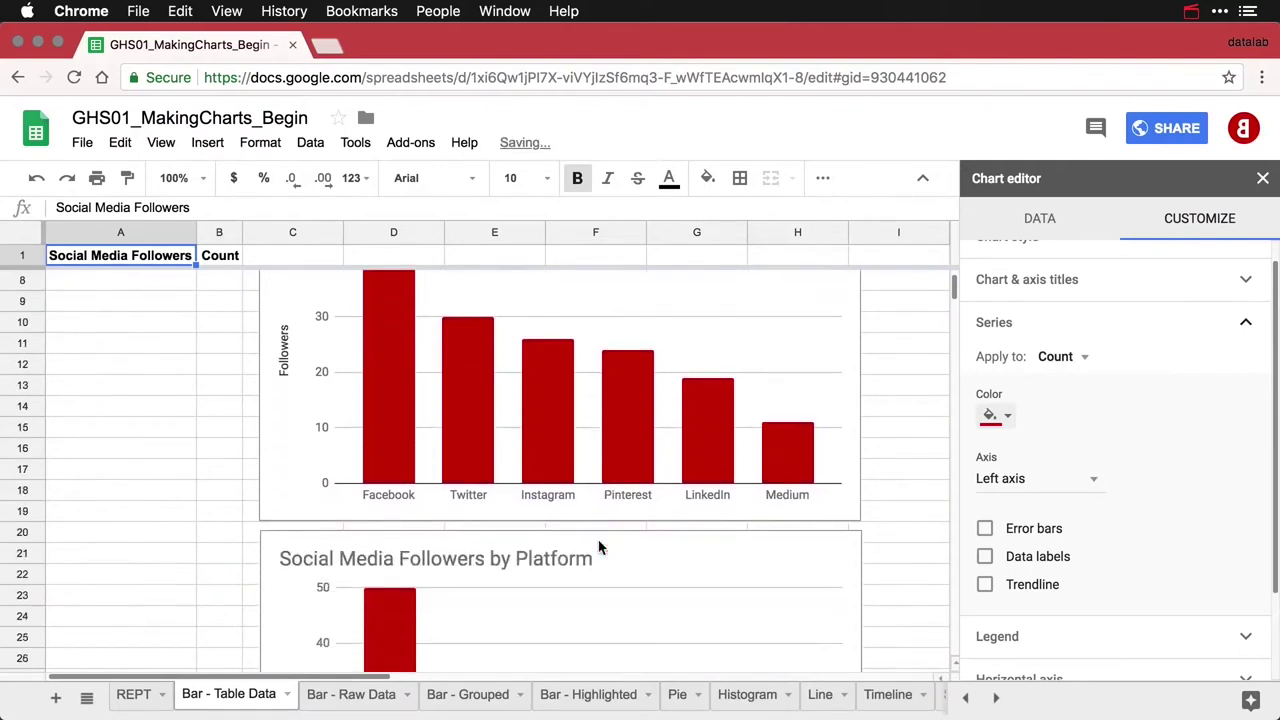
{"action": "scroll", "coordinate": [599, 547], "scroll_direction": "down", "scroll_amount": 3}
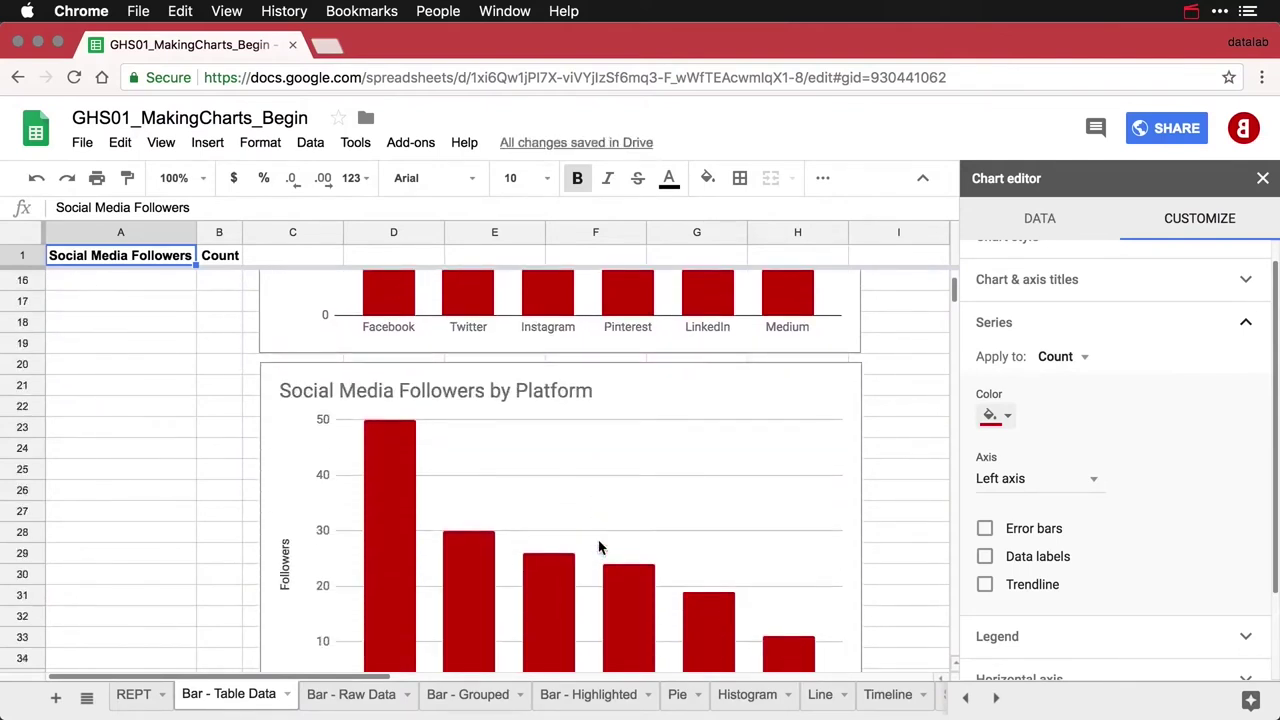
{"action": "scroll", "coordinate": [599, 547], "scroll_direction": "down", "scroll_amount": 1}
{"action": "scroll", "coordinate": [599, 547], "scroll_direction": "down", "scroll_amount": 2}
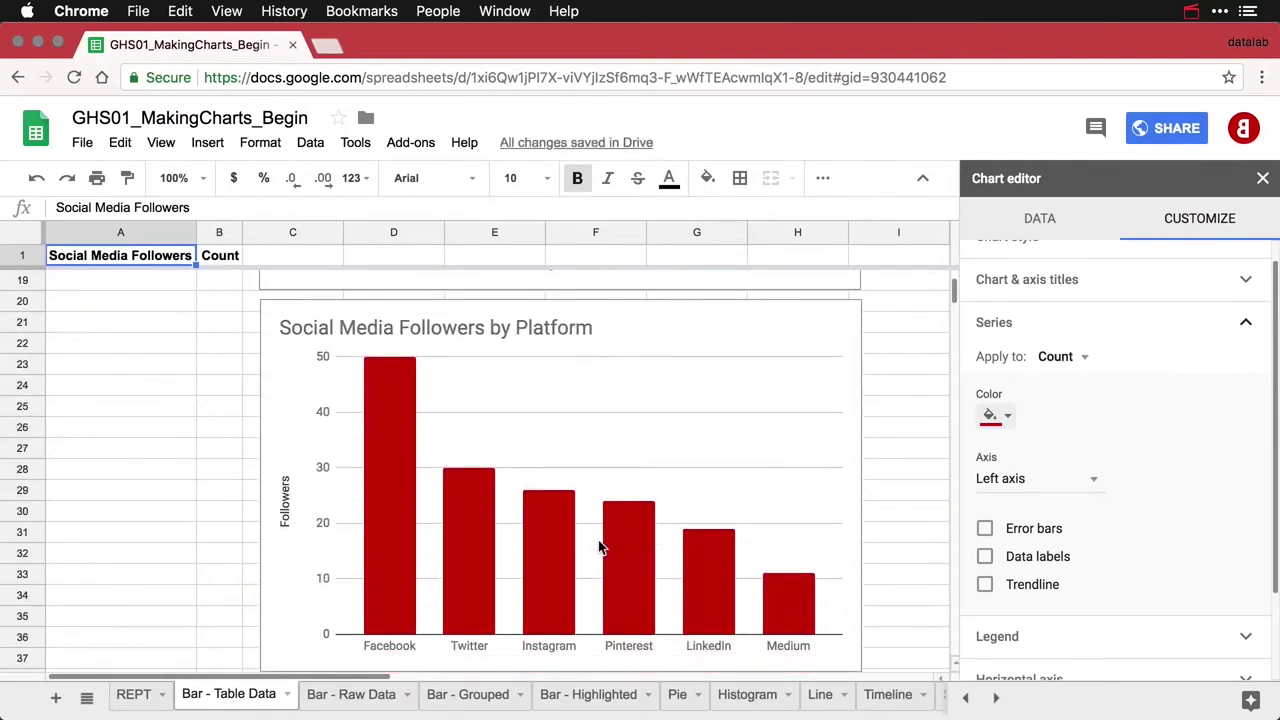
{"action": "left_click", "coordinate": [795, 312]}
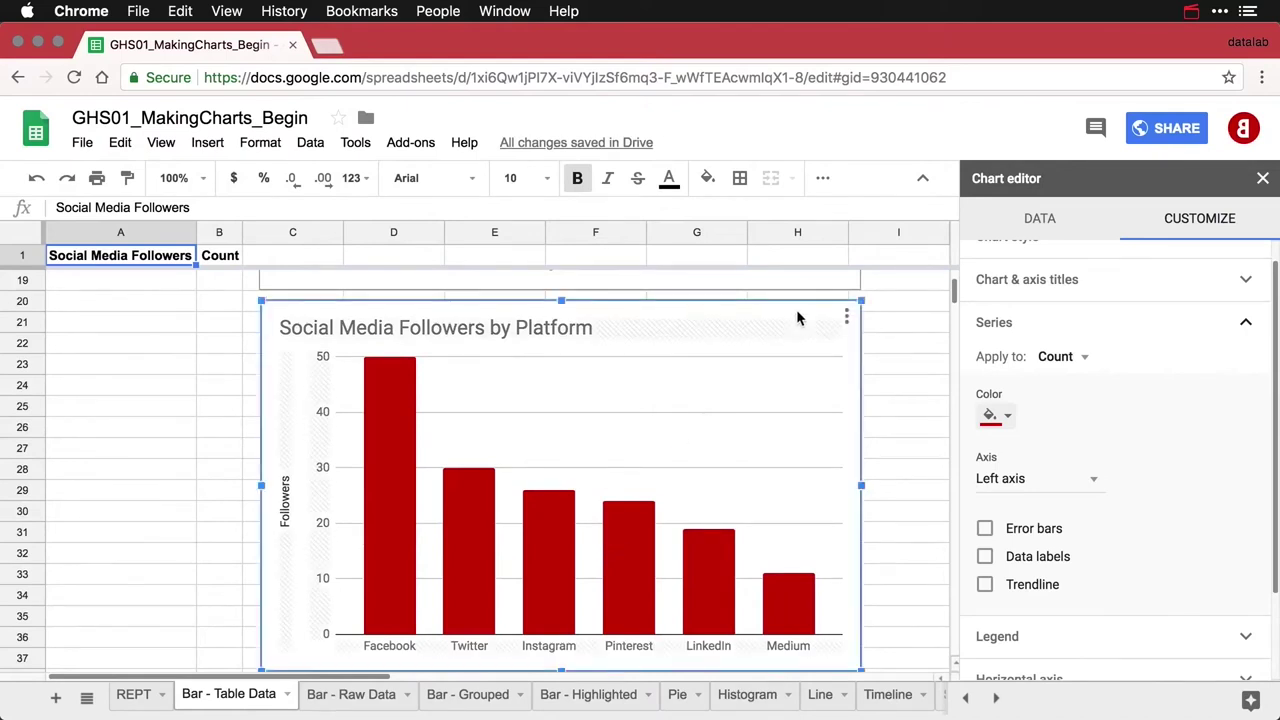
{"action": "scroll", "coordinate": [1100, 286], "scroll_direction": "up", "scroll_amount": 1}
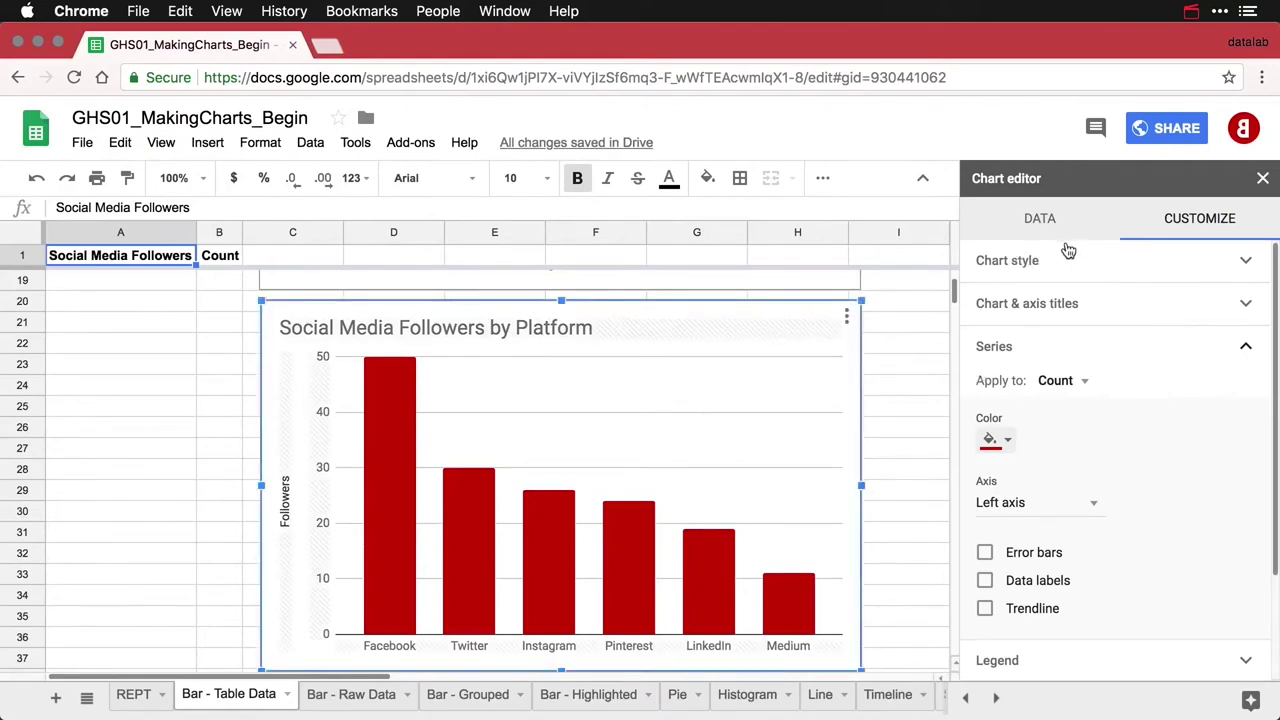
{"action": "left_click", "coordinate": [1039, 222]}
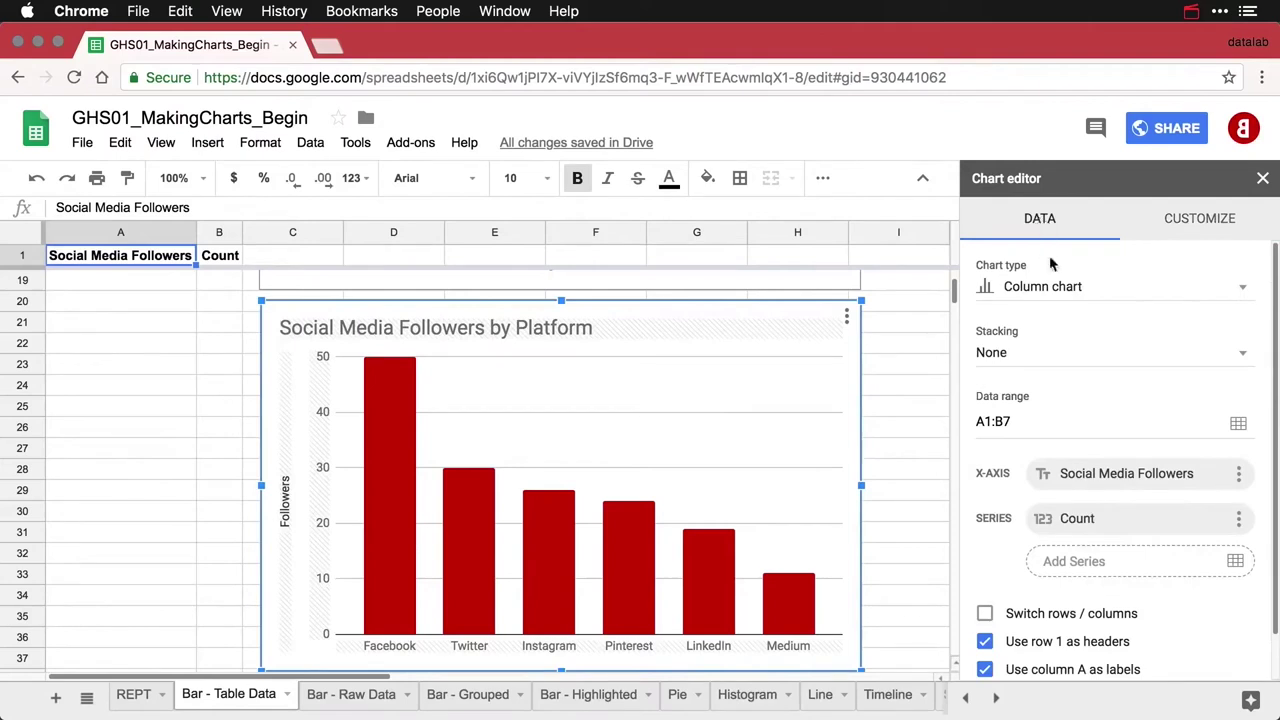
Turn the duplicate into a horizontal bar chart and change its title to end with 'by Platform'
{"action": "left_click", "coordinate": [1058, 290]}
{"action": "left_click", "coordinate": [1042, 505]}
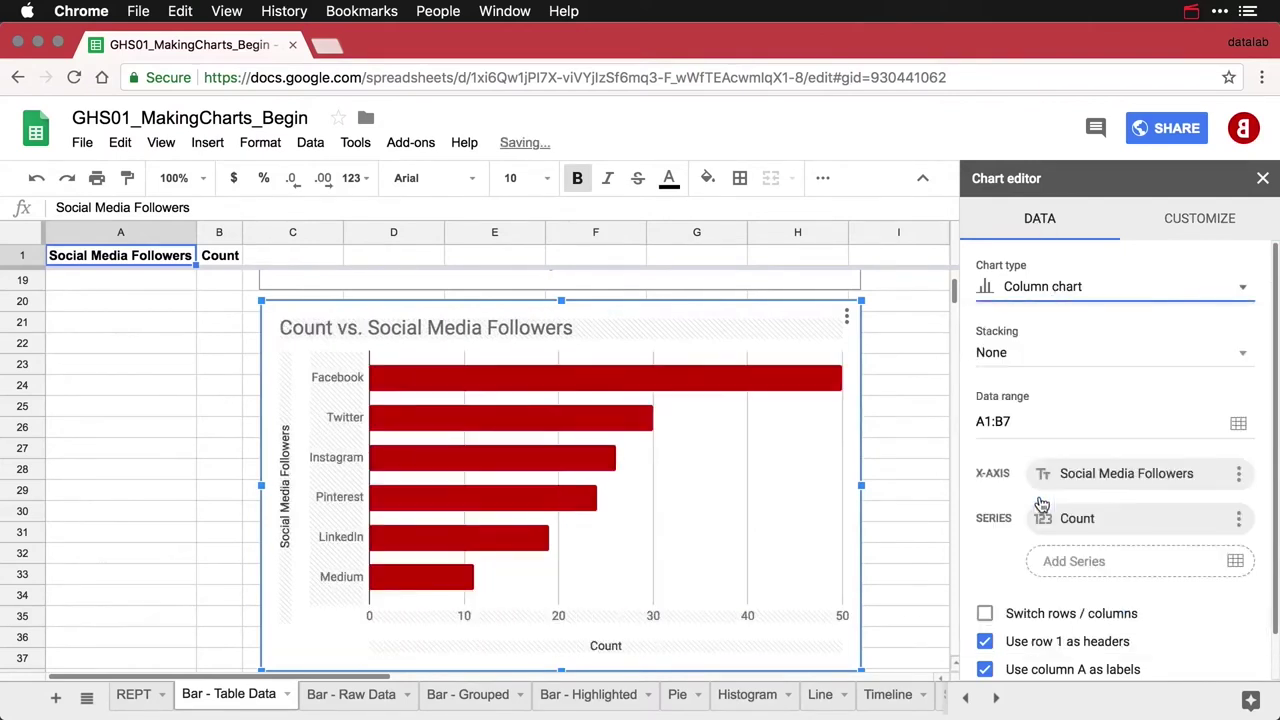
{"action": "left_click", "coordinate": [369, 330]}
{"action": "left_click", "coordinate": [349, 326]}
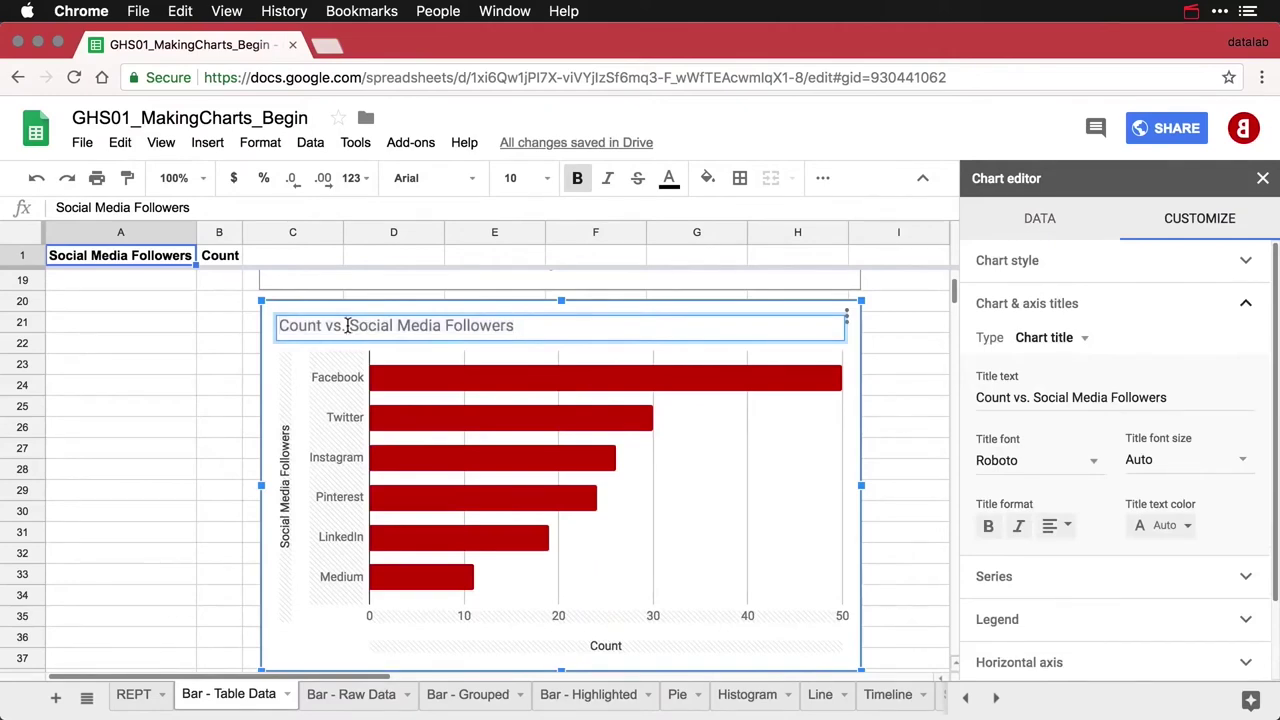
{"action": "key", "text": "BackSpace"}
{"action": "key", "text": "BackSpace"}
{"action": "key", "text": "BackSpace"}
{"action": "key", "text": "BackSpace"}
{"action": "key", "text": "BackSpace"}
{"action": "key", "text": "BackSpace"}
{"action": "key", "text": "BackSpace"}
{"action": "key", "text": "BackSpace"}
{"action": "key", "text": "BackSpace"}
{"action": "key", "text": "BackSpace"}
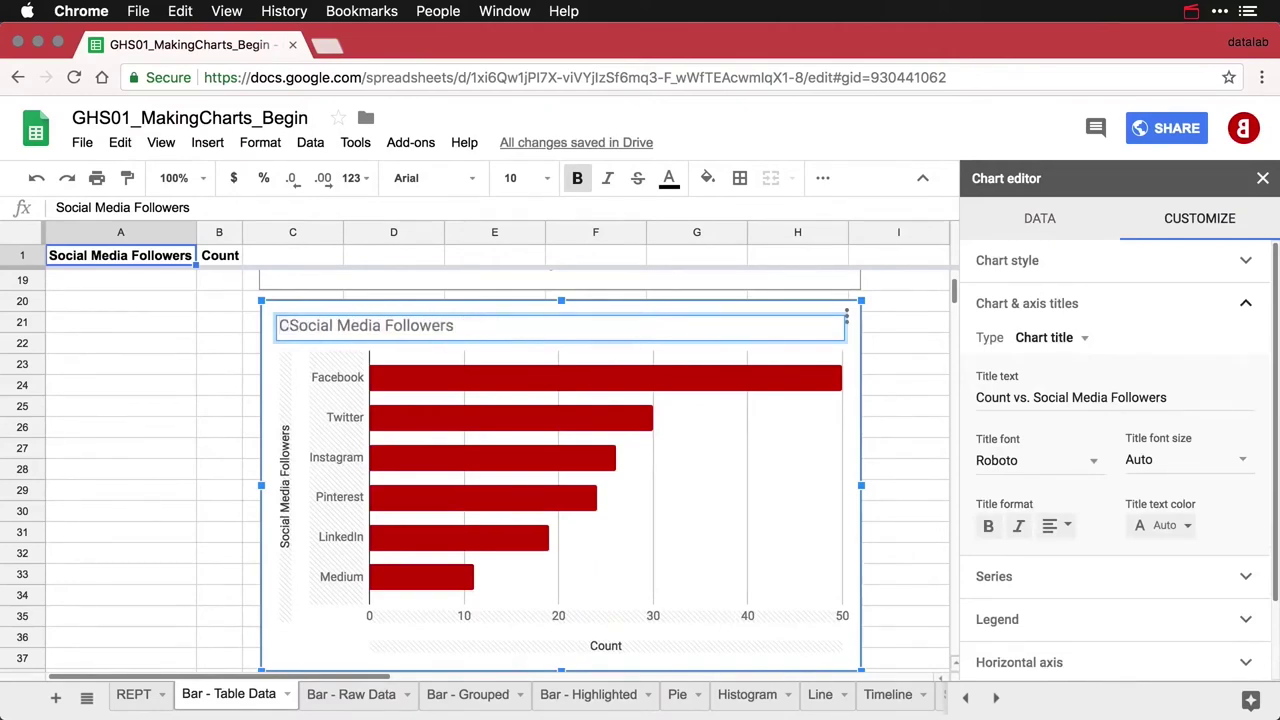
{"action": "type", "text": "b"}
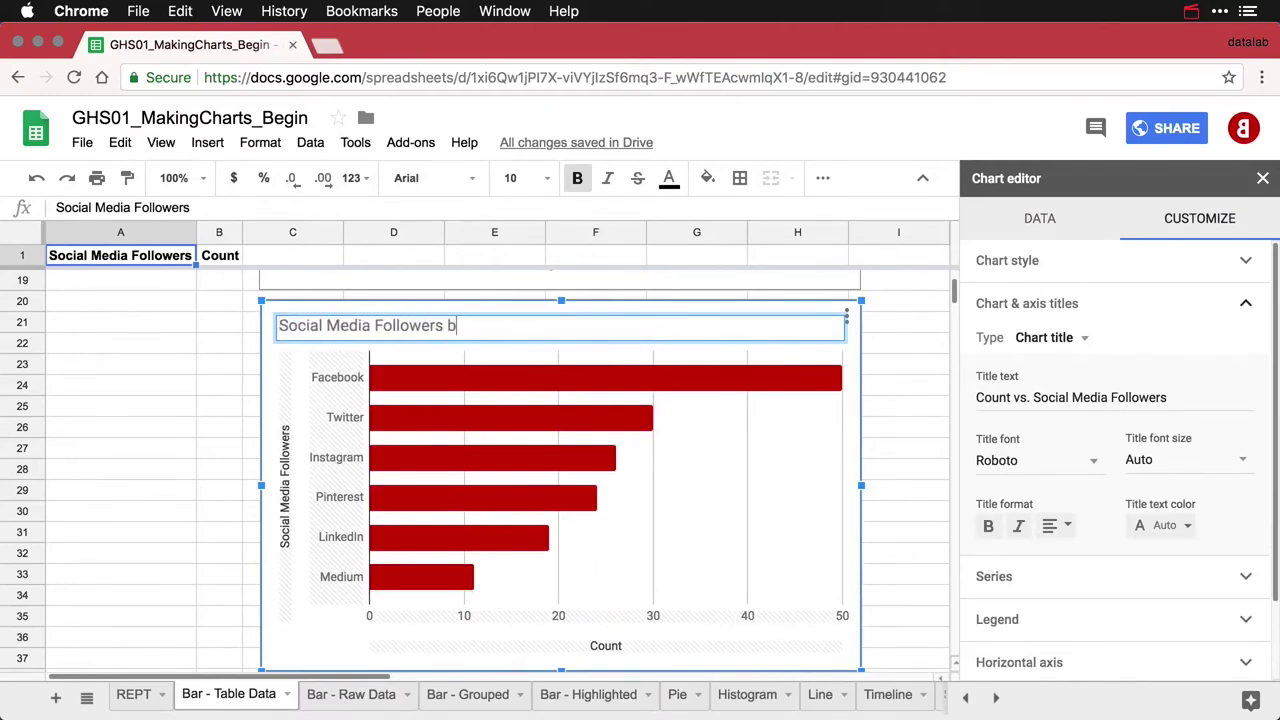
{"action": "type", "text": "y Platform"}
Delete the duplicate chart's vertical axis title
{"action": "left_click", "coordinate": [285, 477]}
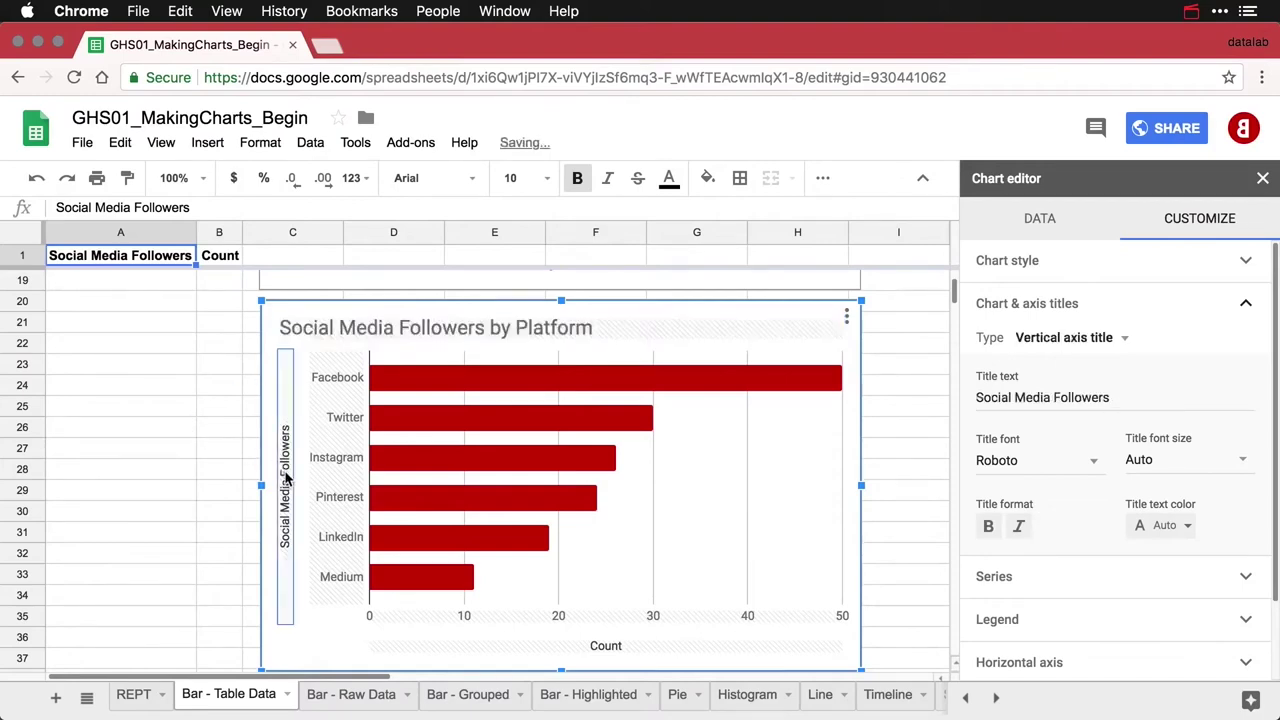
{"action": "left_click", "coordinate": [1128, 394]}
{"action": "double_click", "coordinate": [1128, 394]}
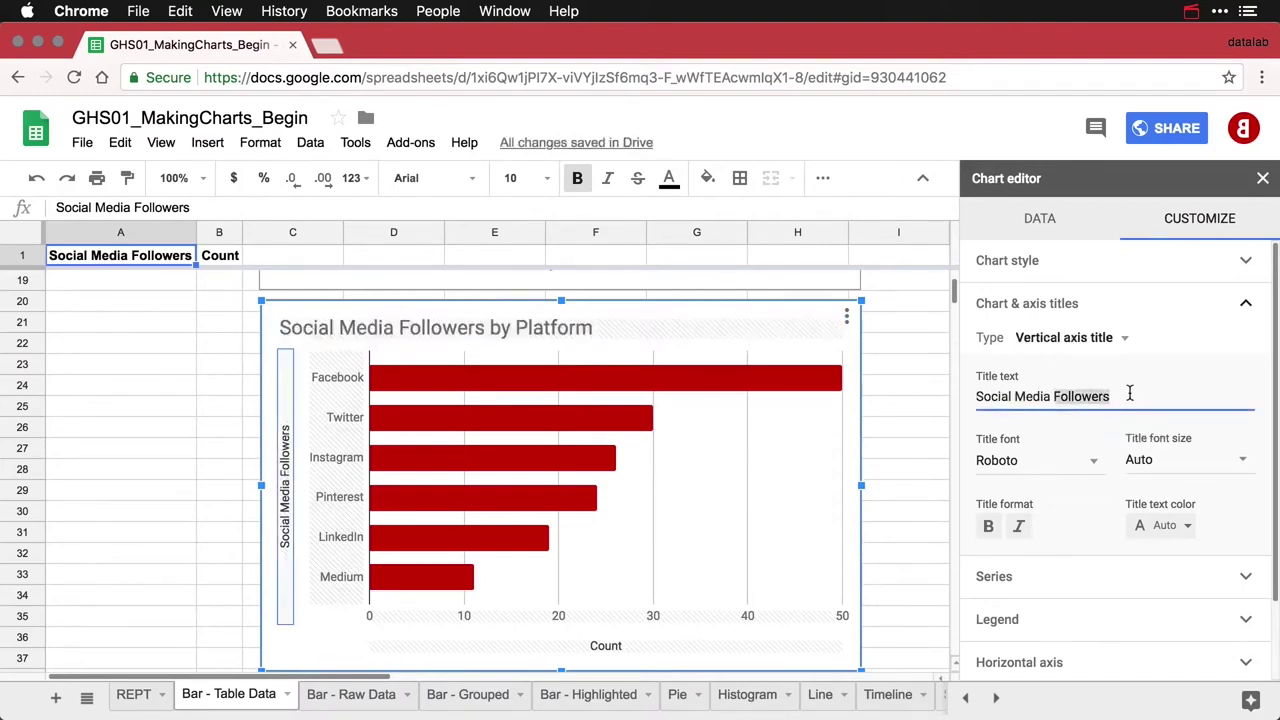
{"action": "key", "text": "super+a"}
{"action": "key", "text": "BackSpace"}
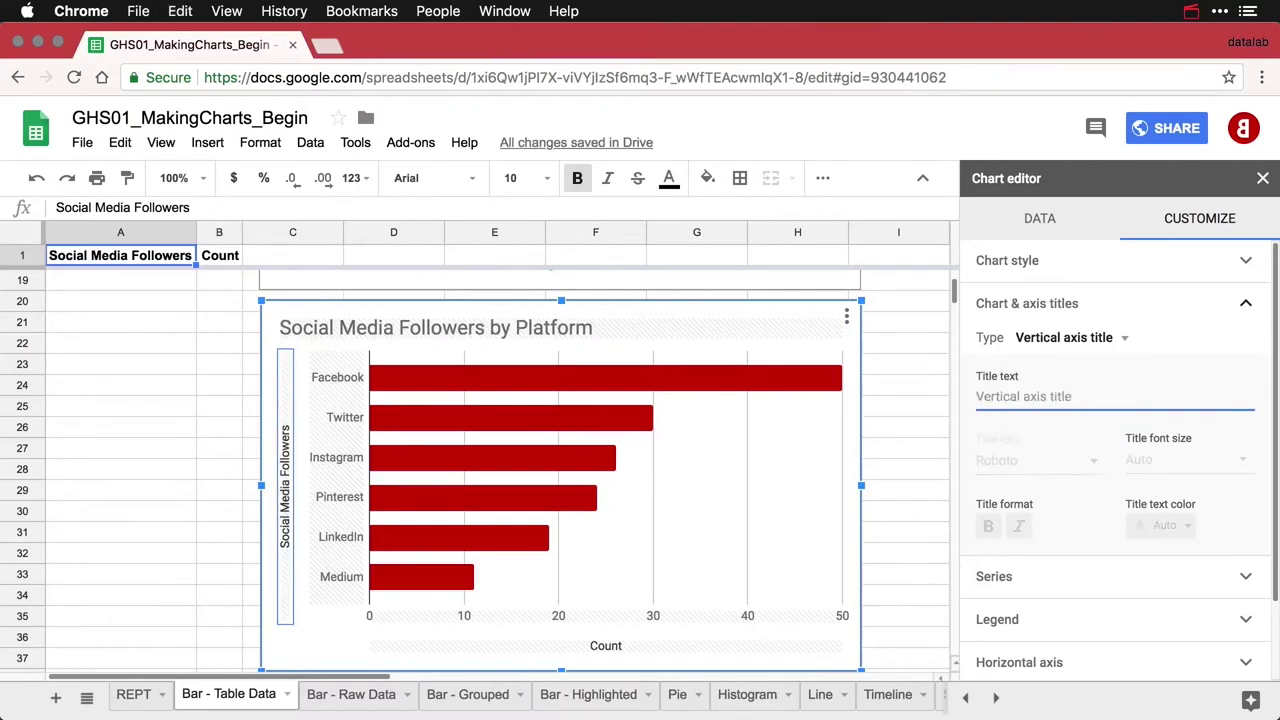
Rename the horizontal axis title from Count to 'Followers' and close the chart editor
{"action": "left_click", "coordinate": [588, 647]}
{"action": "left_click", "coordinate": [1025, 396]}
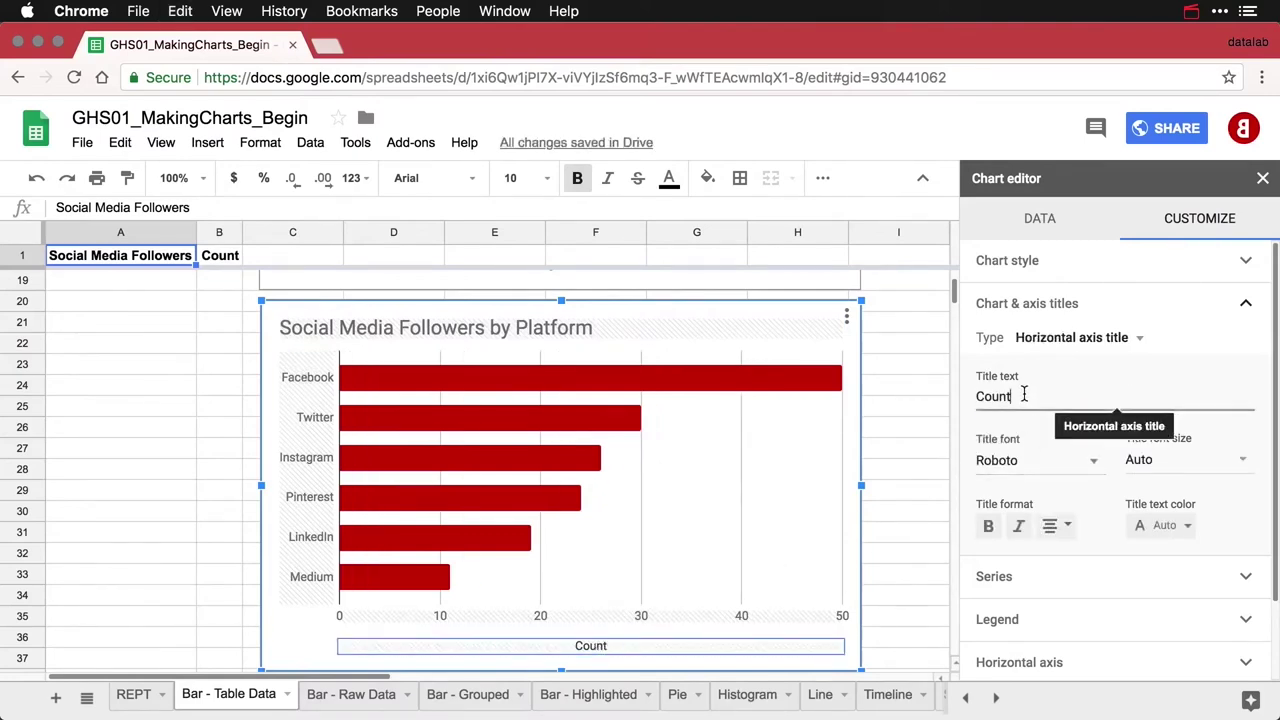
{"action": "double_click", "coordinate": [1023, 395]}
{"action": "type", "text": "Followers"}
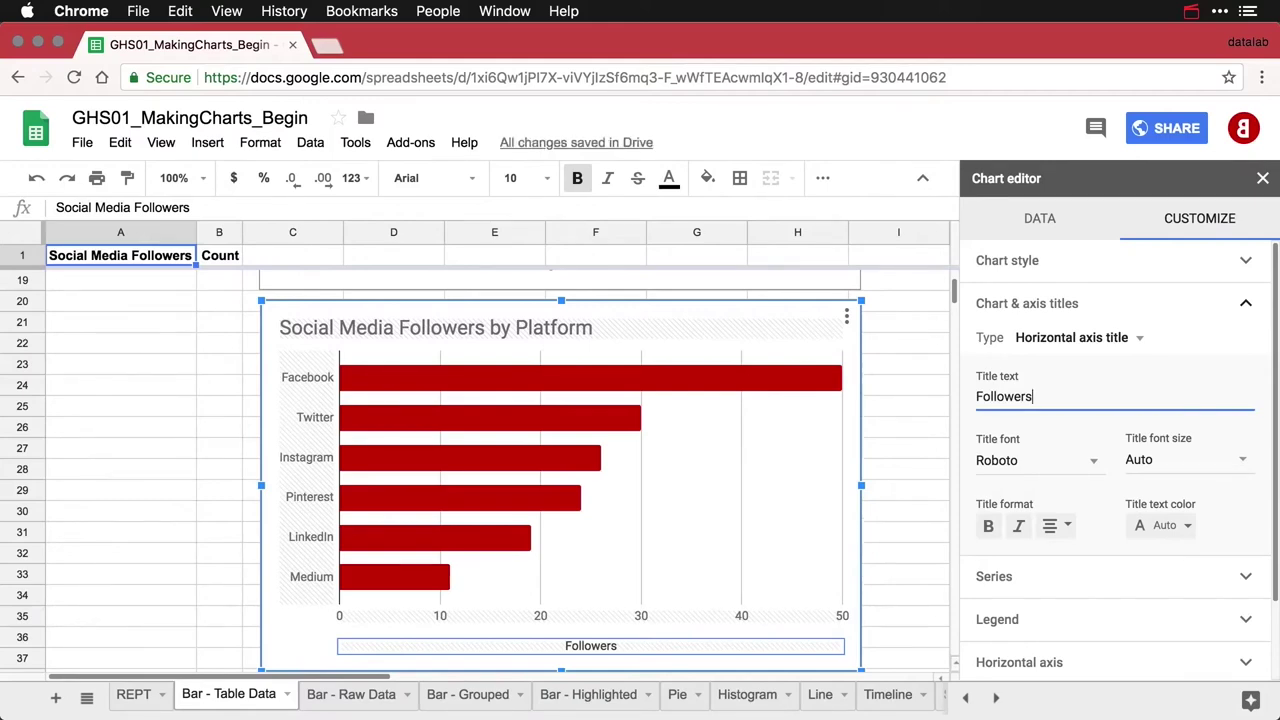
{"action": "left_click", "coordinate": [210, 428]}
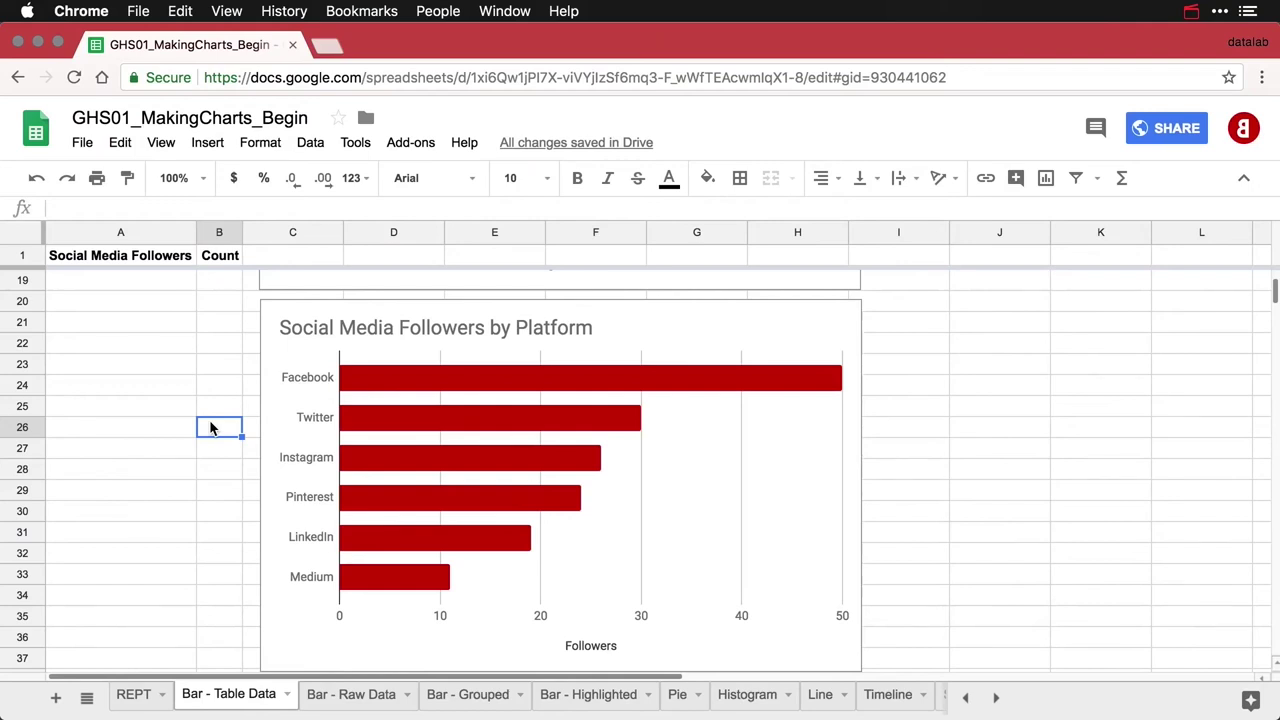
{"action": "scroll", "coordinate": [210, 428], "scroll_direction": "up", "scroll_amount": 8}
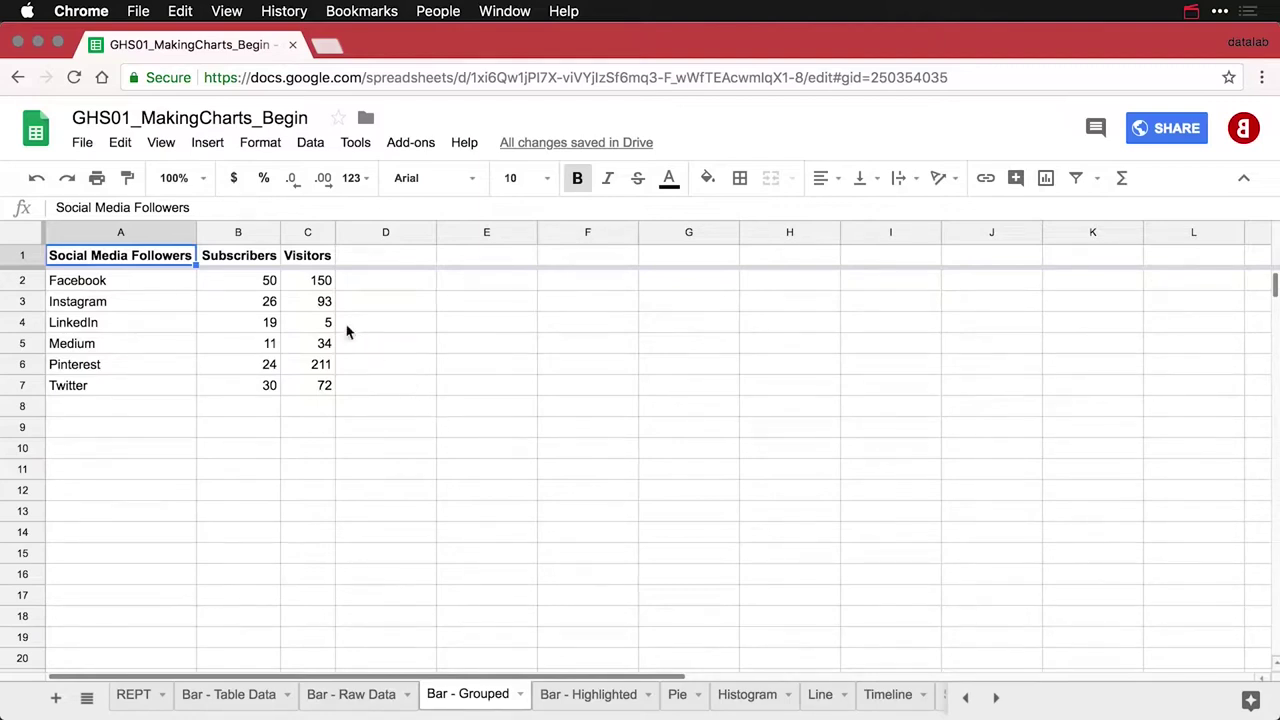
{"action": "left_click", "coordinate": [250, 260]}
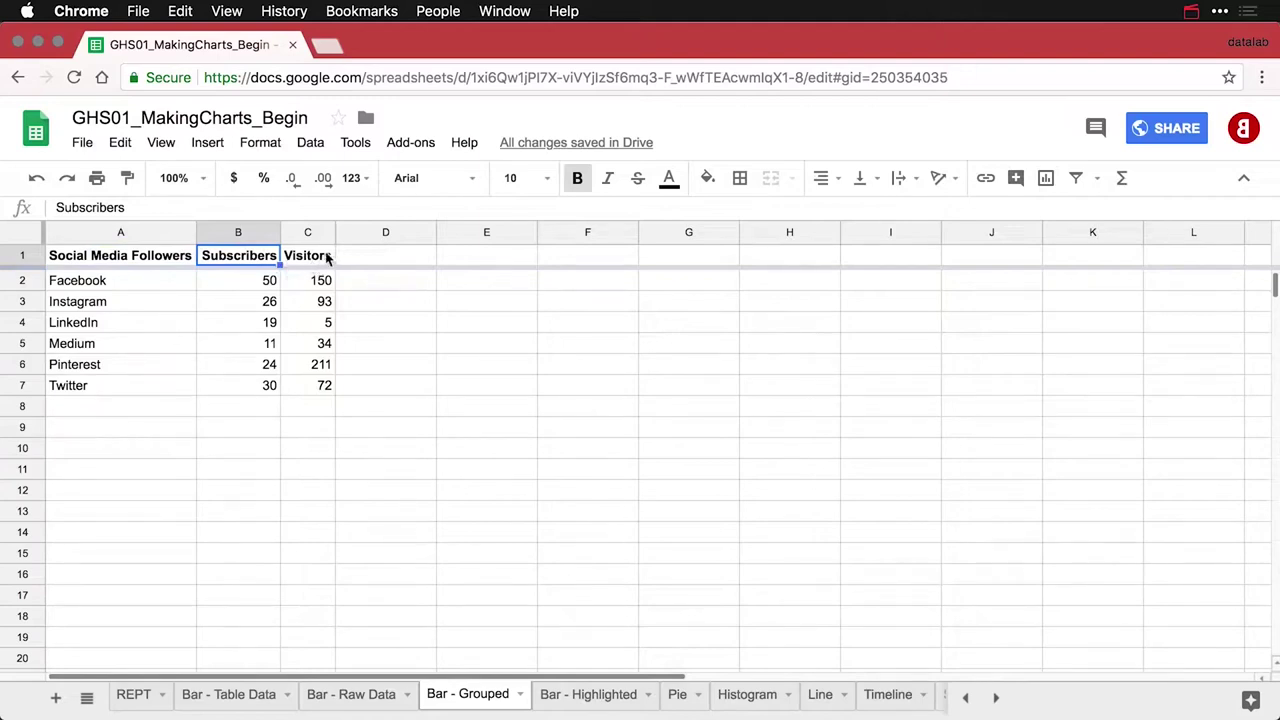
{"action": "left_click", "coordinate": [328, 258]}
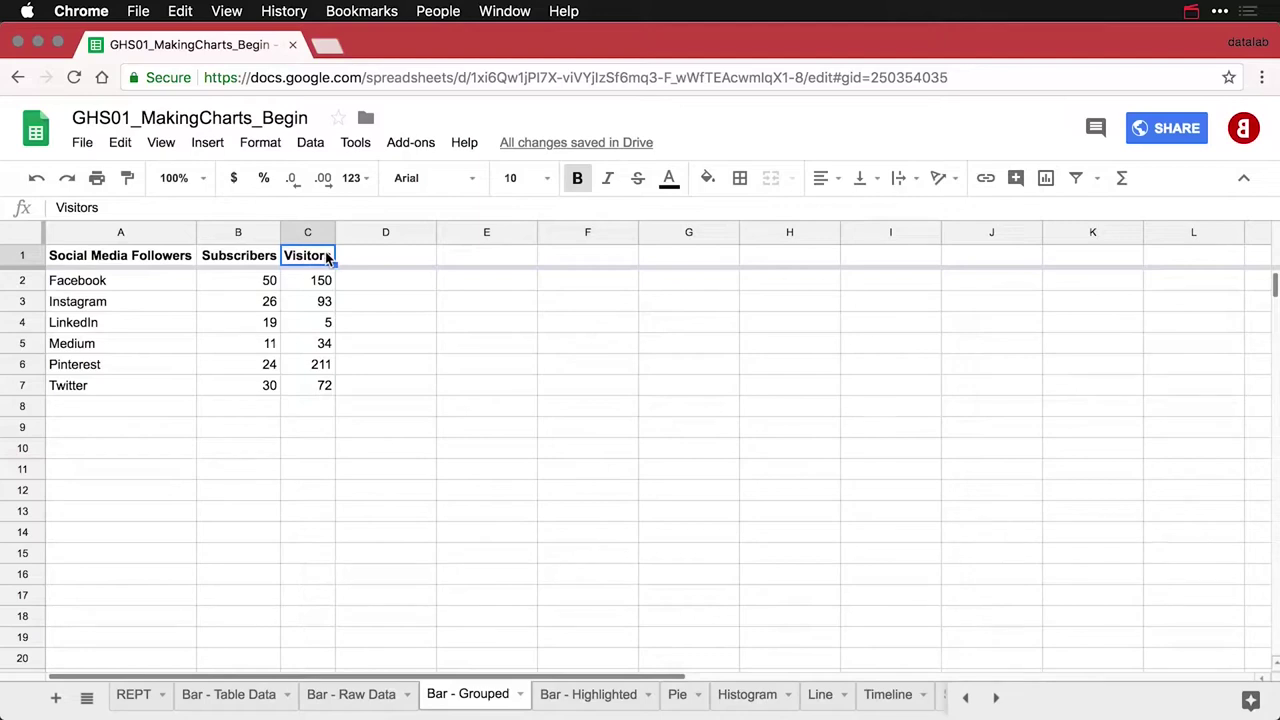
{"action": "left_click", "coordinate": [173, 258]}
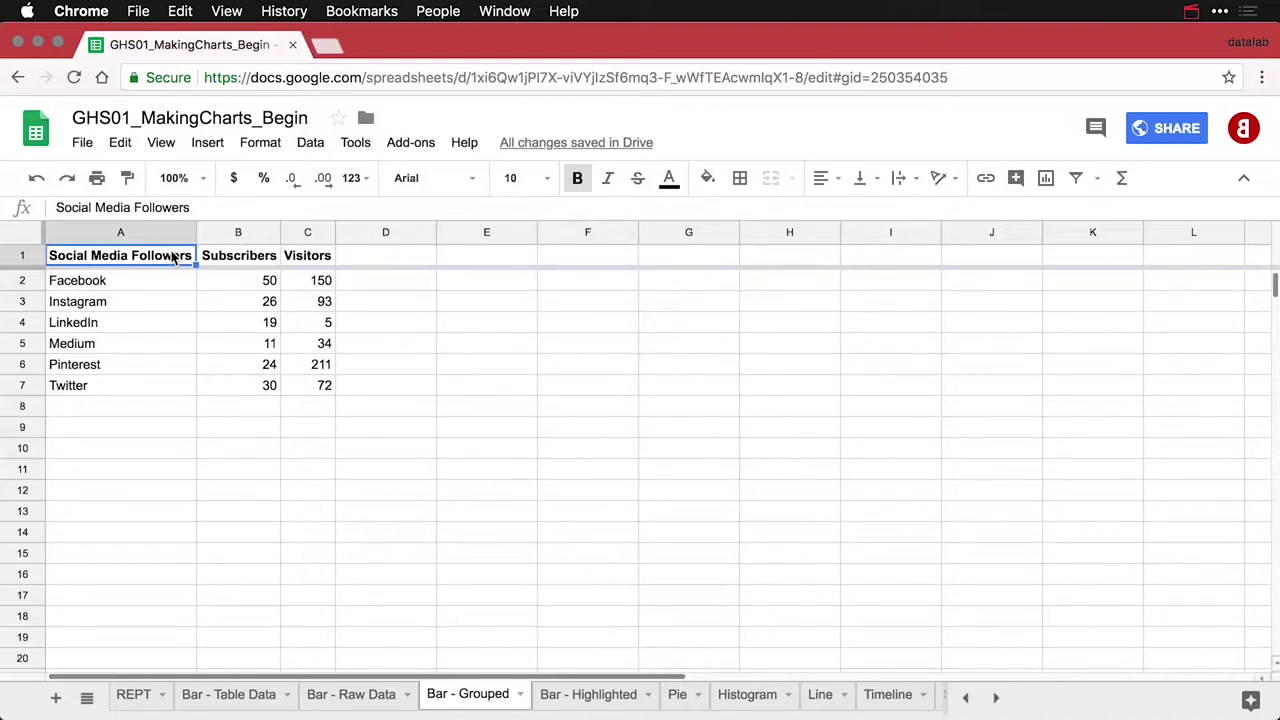
Insert a chart of the platform data, move it right of the table, and append 'by Platform' to its title
{"action": "left_click", "coordinate": [1047, 180]}
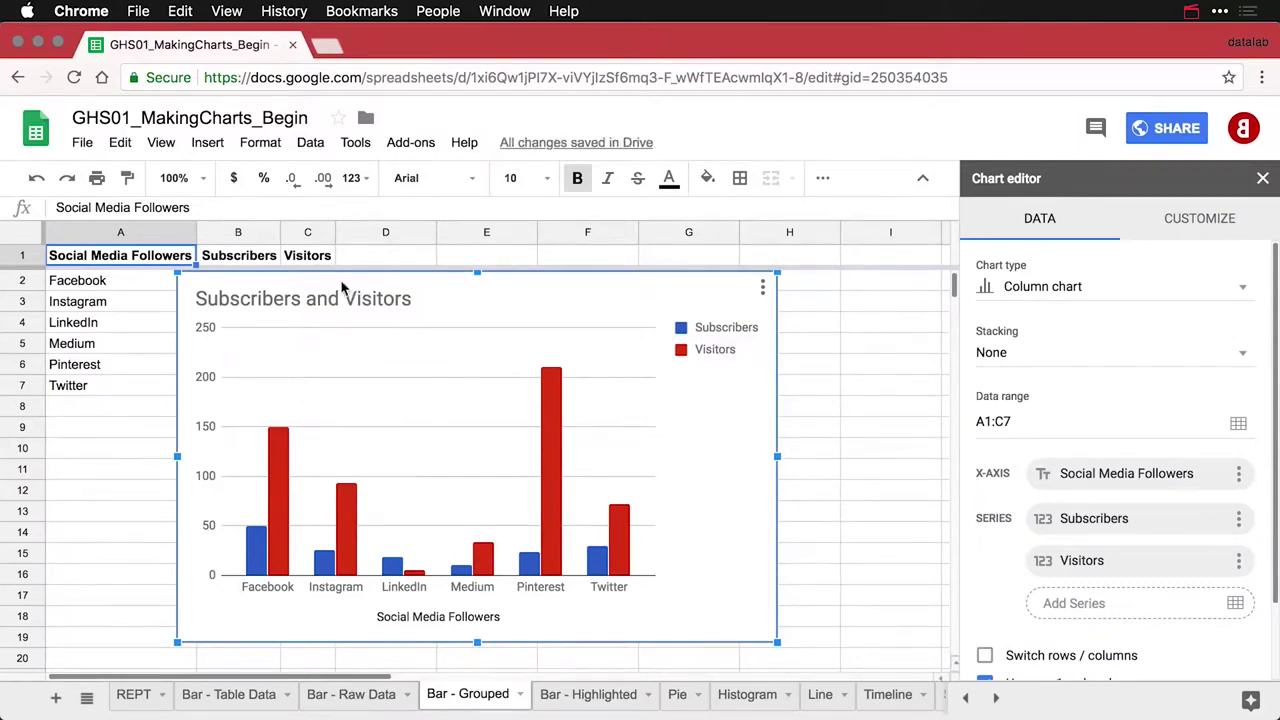
{"action": "left_click_drag", "start_coordinate": [346, 288], "coordinate": [502, 288]}
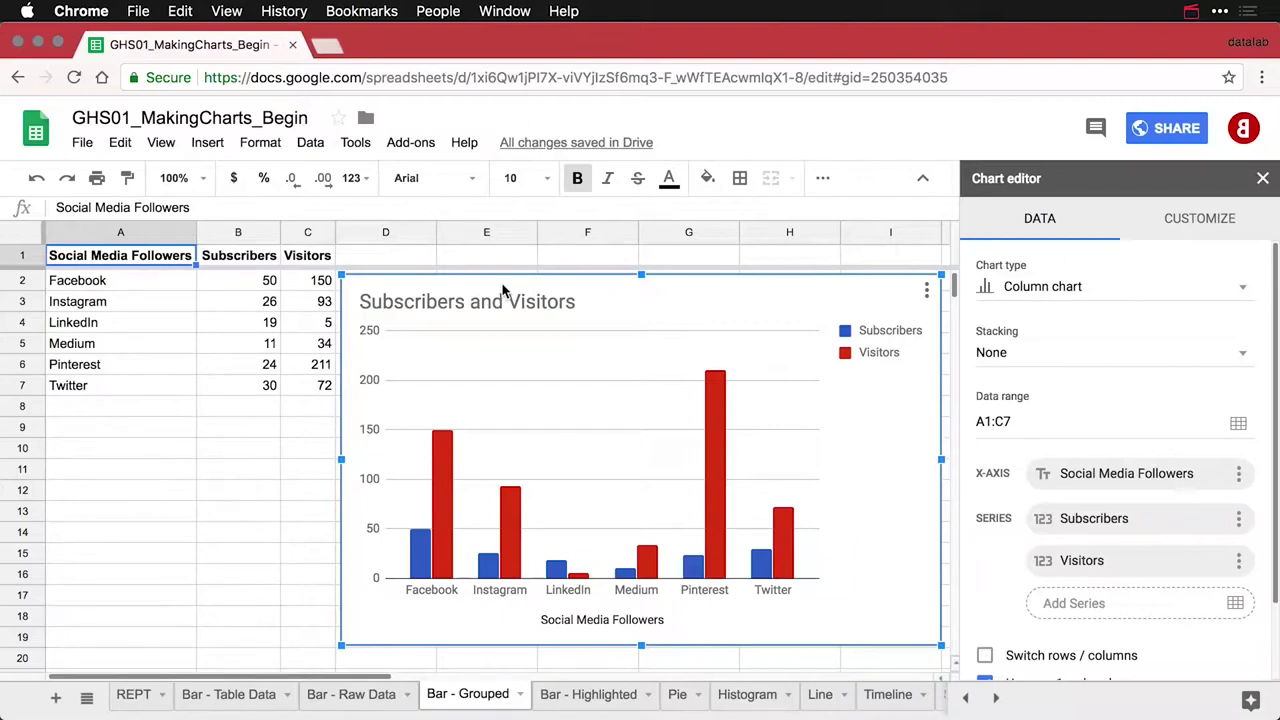
{"action": "double_click", "coordinate": [565, 301]}
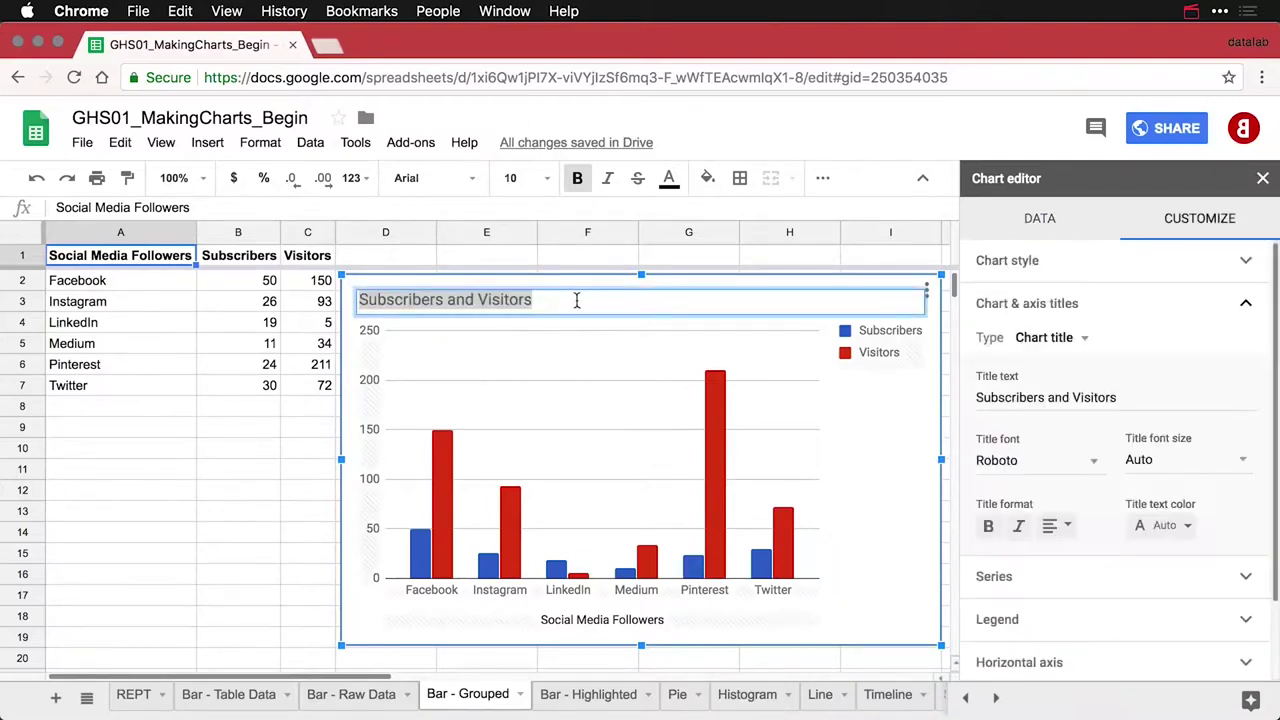
{"action": "type", "text": "by "}
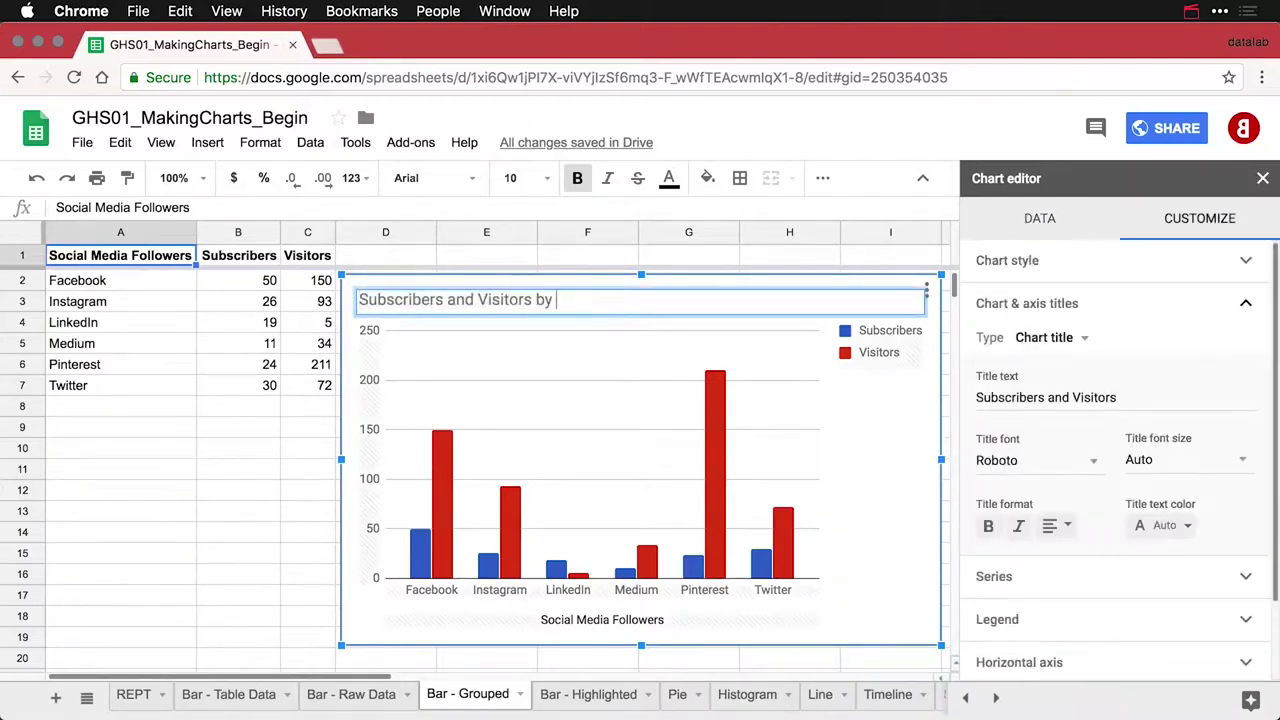
{"action": "type", "text": "Platform"}
{"action": "left_click", "coordinate": [878, 452]}
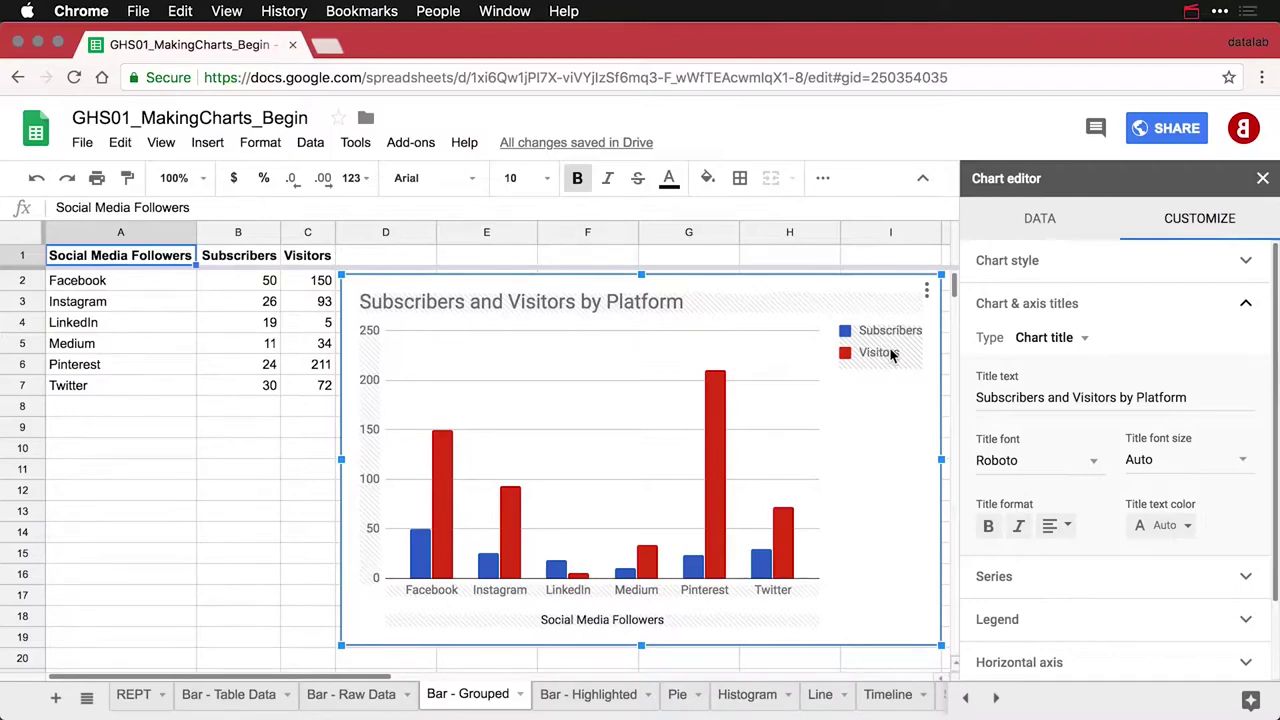
Set the chart legend position to Bottom
{"action": "left_click", "coordinate": [893, 355]}
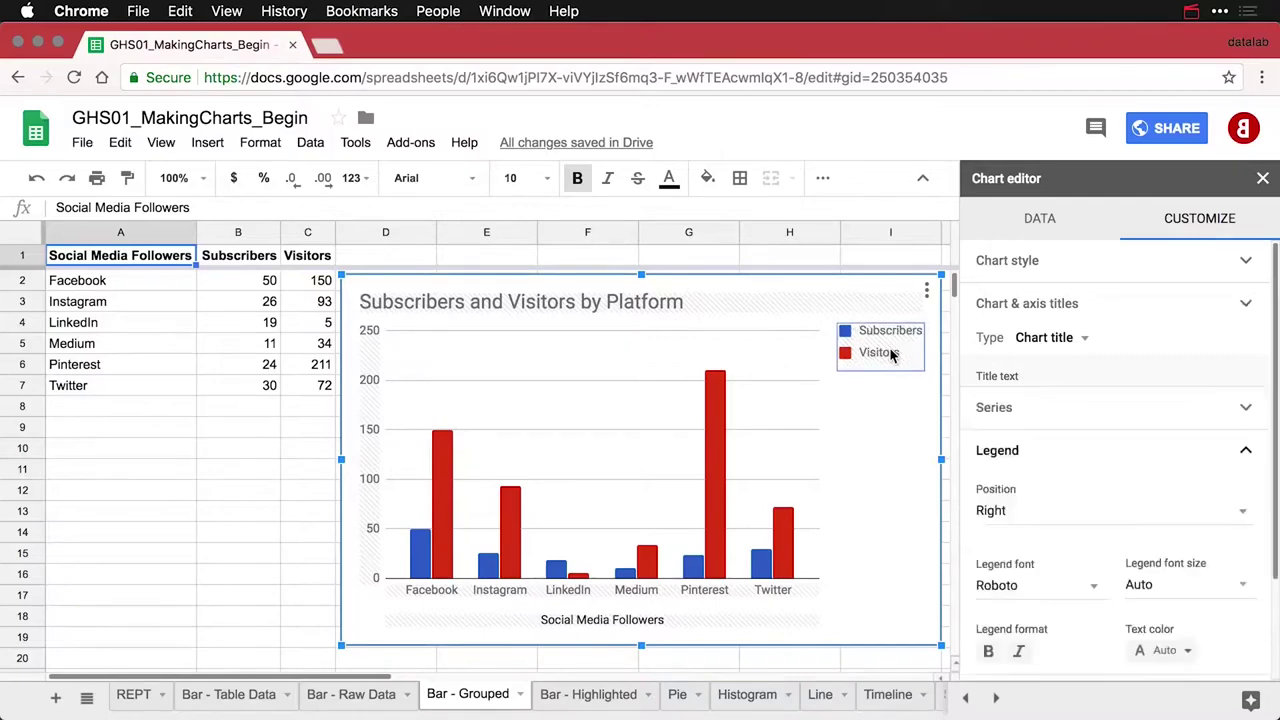
{"action": "left_click", "coordinate": [1020, 449]}
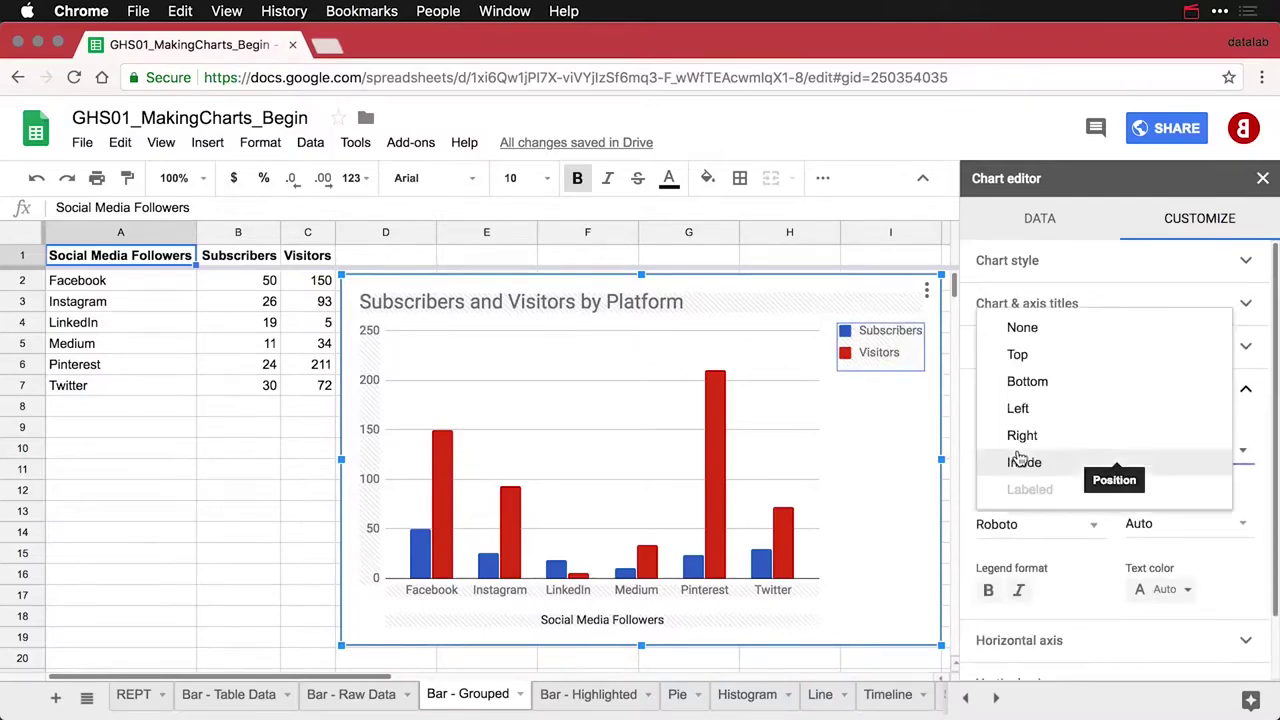
{"action": "left_click", "coordinate": [1035, 381]}
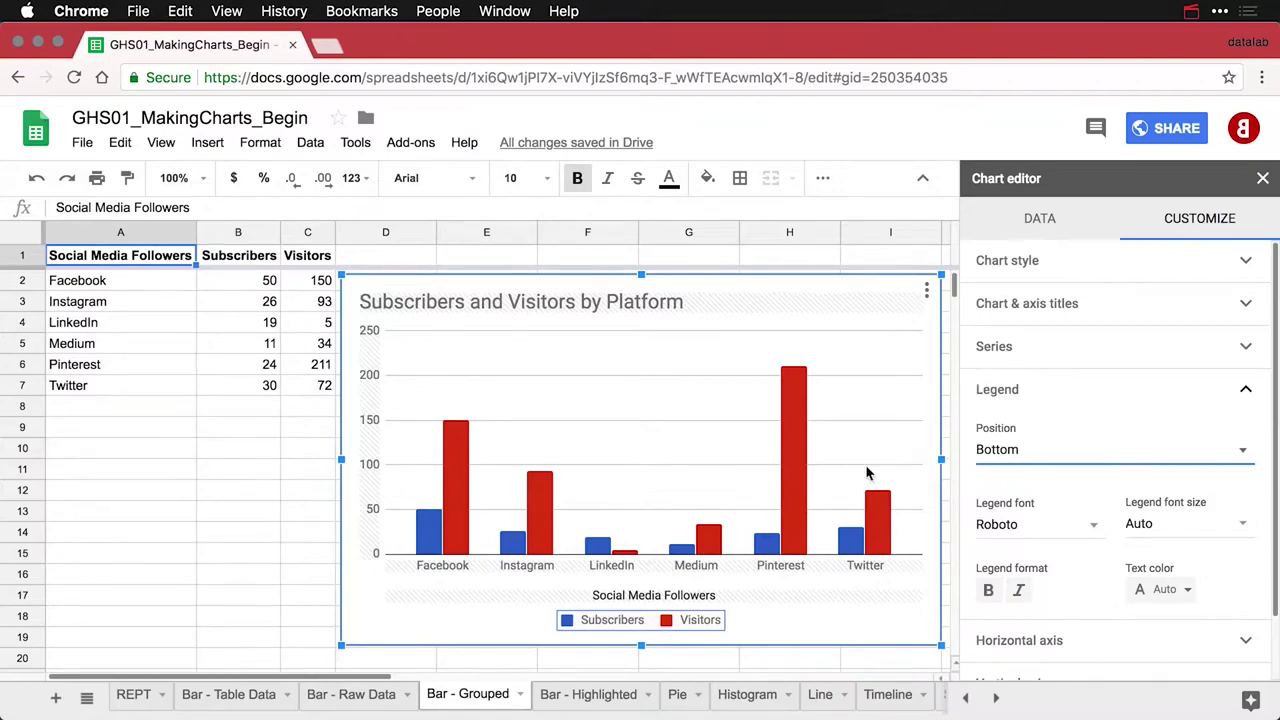
Delete the Social Media Followers horizontal axis title text
{"action": "left_click", "coordinate": [688, 596]}
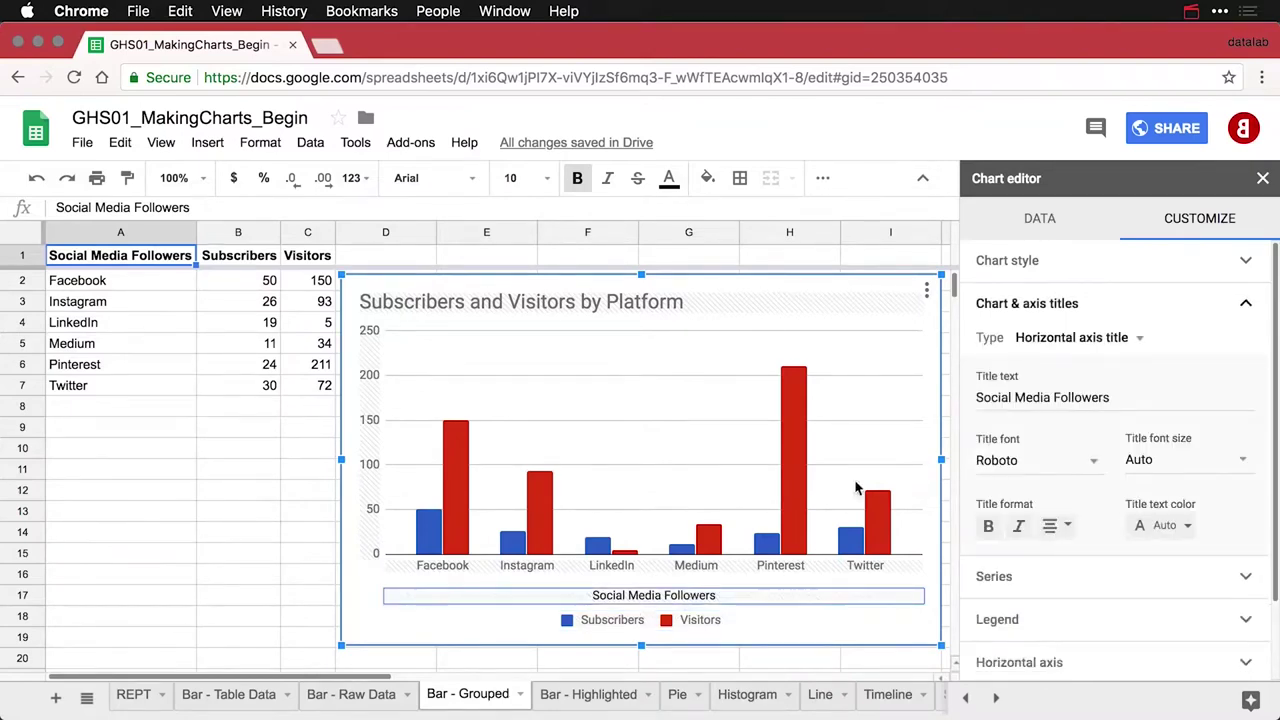
{"action": "triple_click", "coordinate": [1078, 394]}
{"action": "key", "text": "BackSpace"}
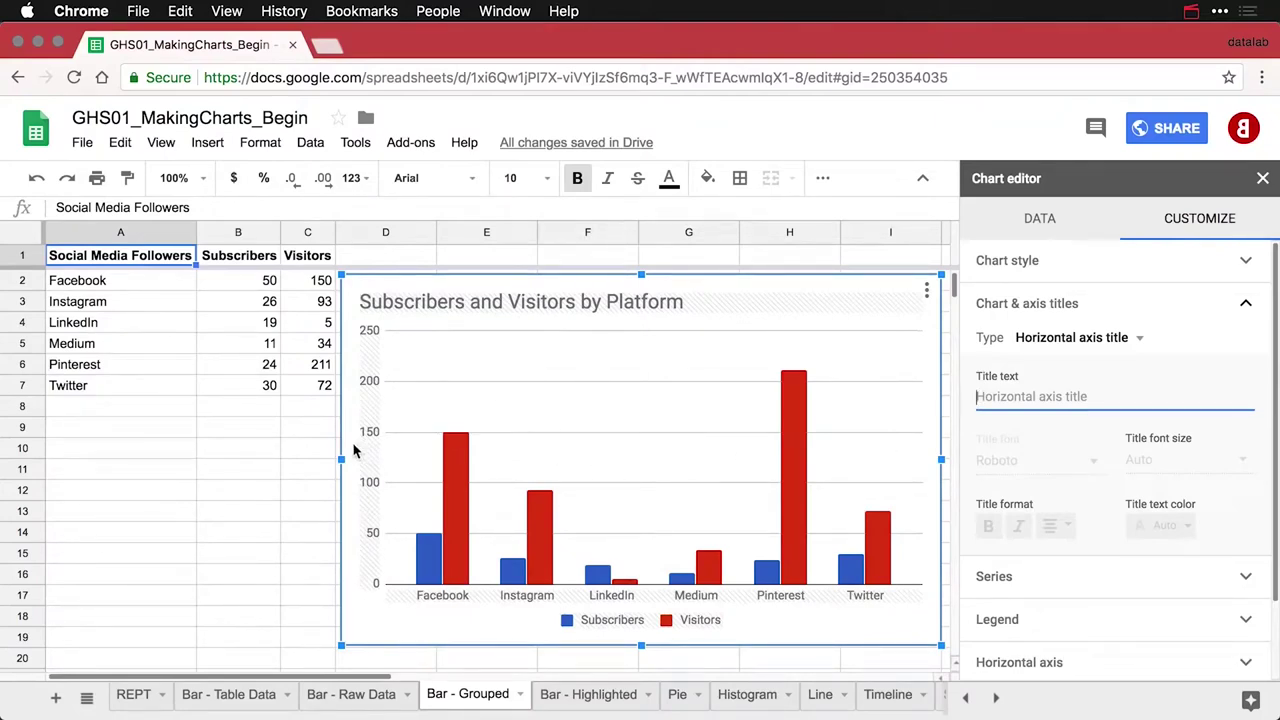
Set the vertical axis title to 'Followers' and close the chart editor
{"action": "left_click", "coordinate": [1098, 341]}
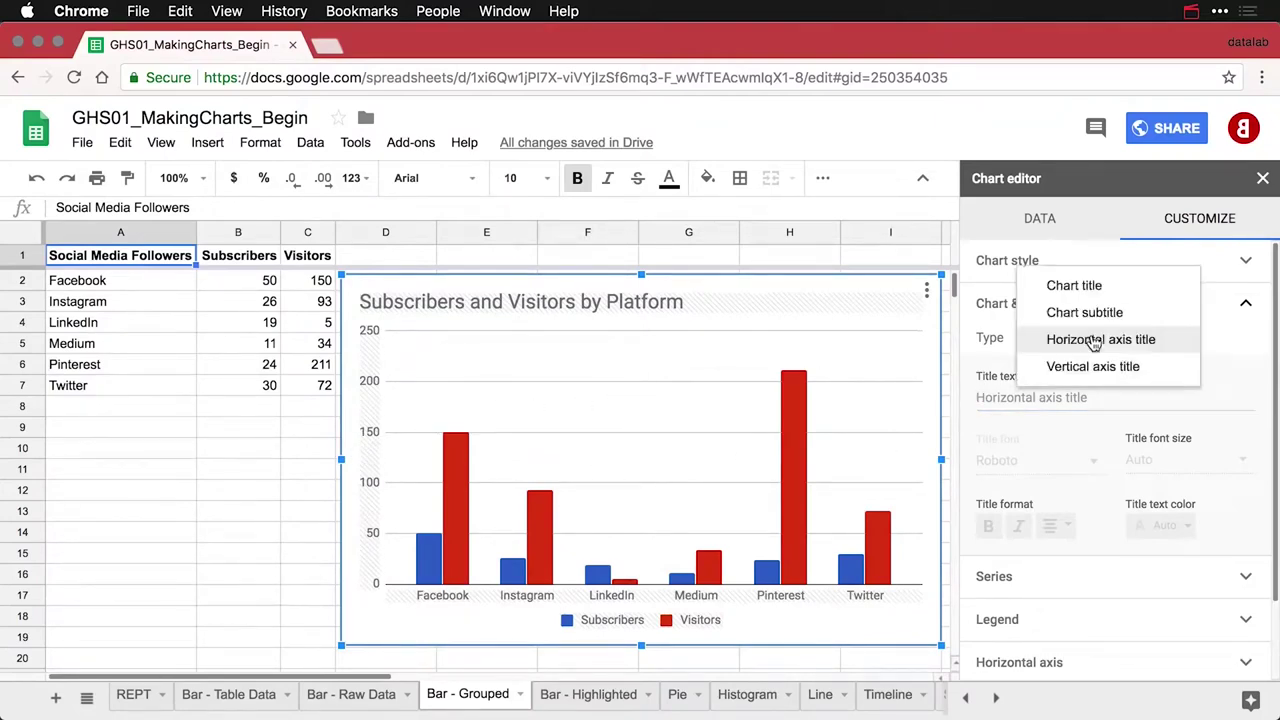
{"action": "left_click", "coordinate": [1093, 367]}
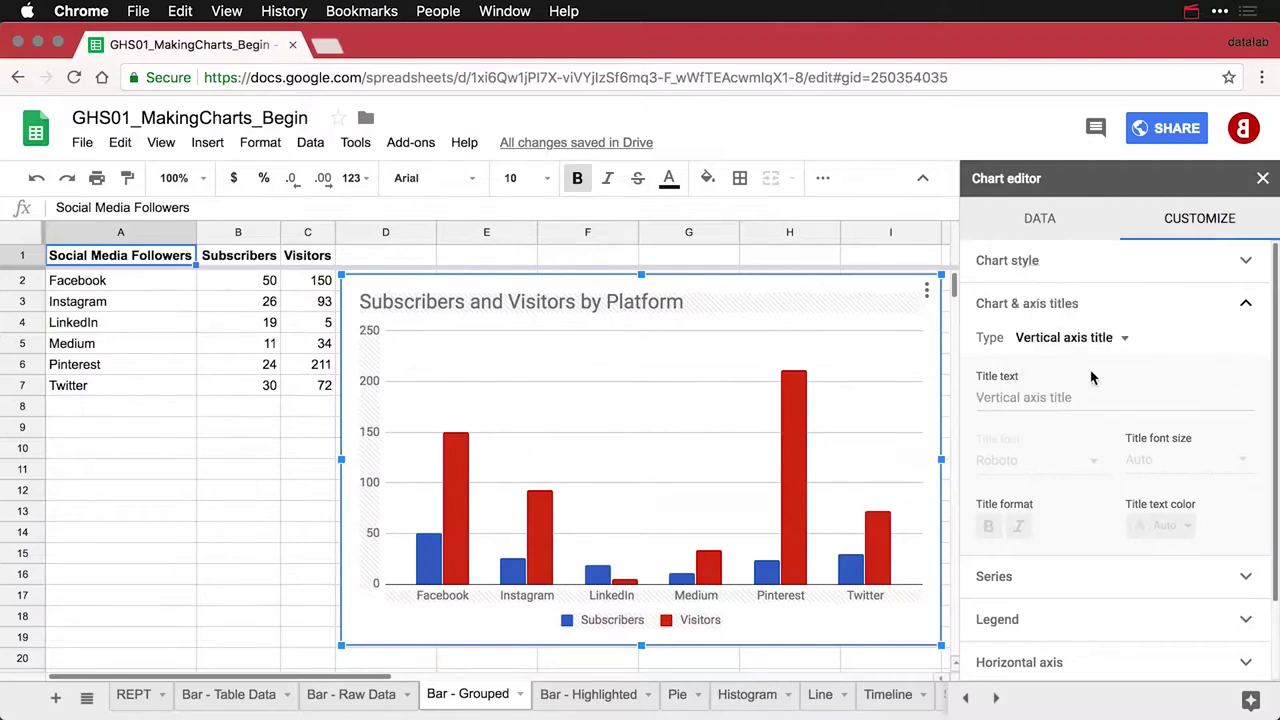
{"action": "left_click", "coordinate": [1048, 400]}
{"action": "type", "text": "Followers"}
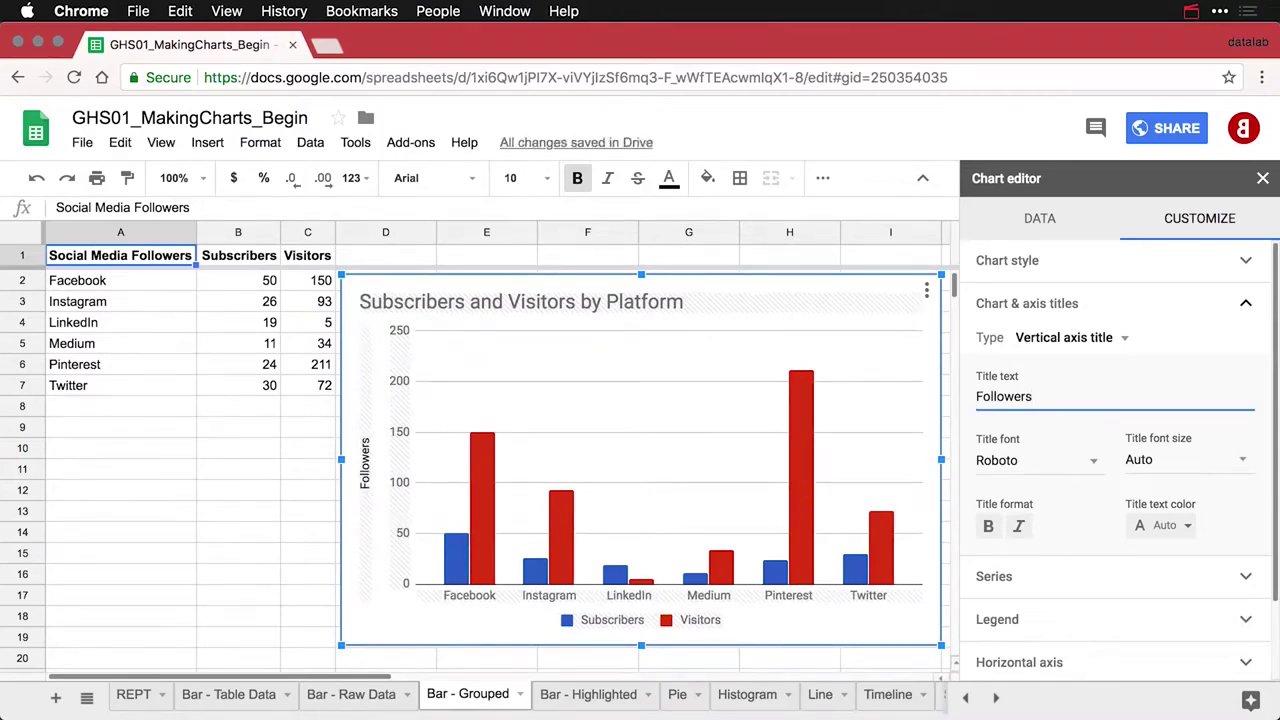
{"action": "left_click", "coordinate": [307, 440]}
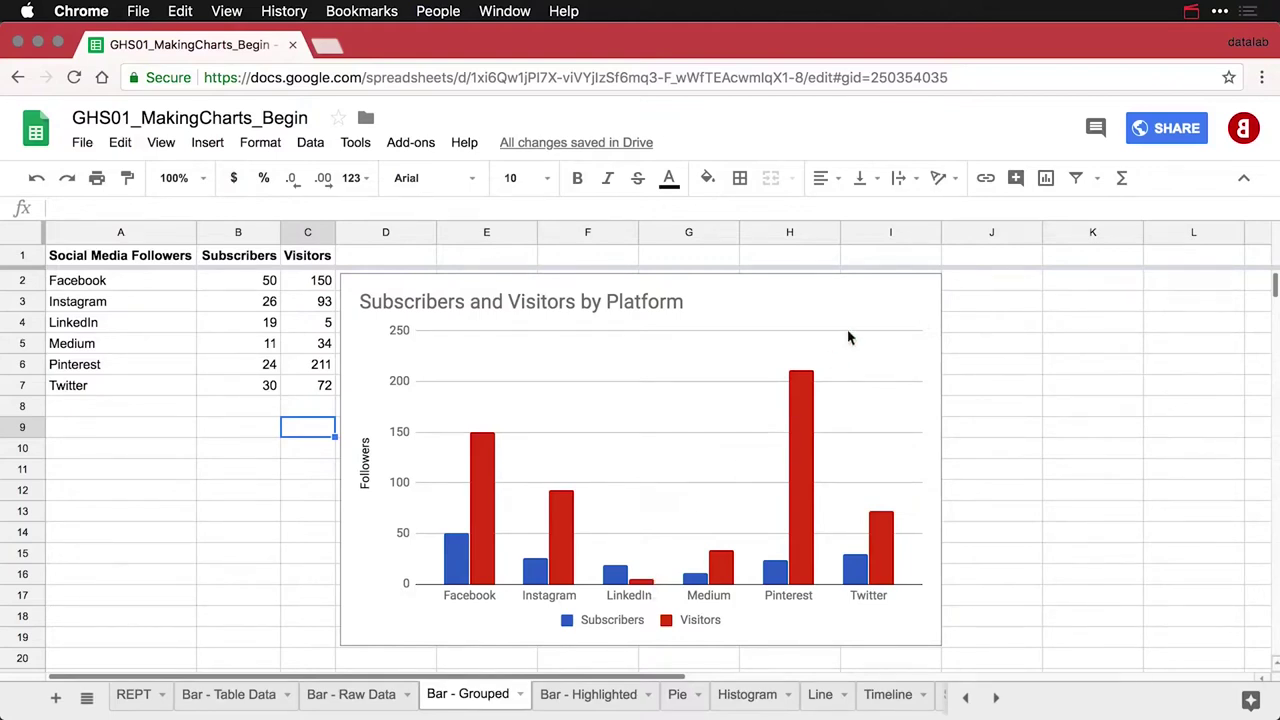
Copy the Subscribers and Visitors chart, paste it below the original near row 20, and open the copy's editor
{"action": "left_click", "coordinate": [912, 294]}
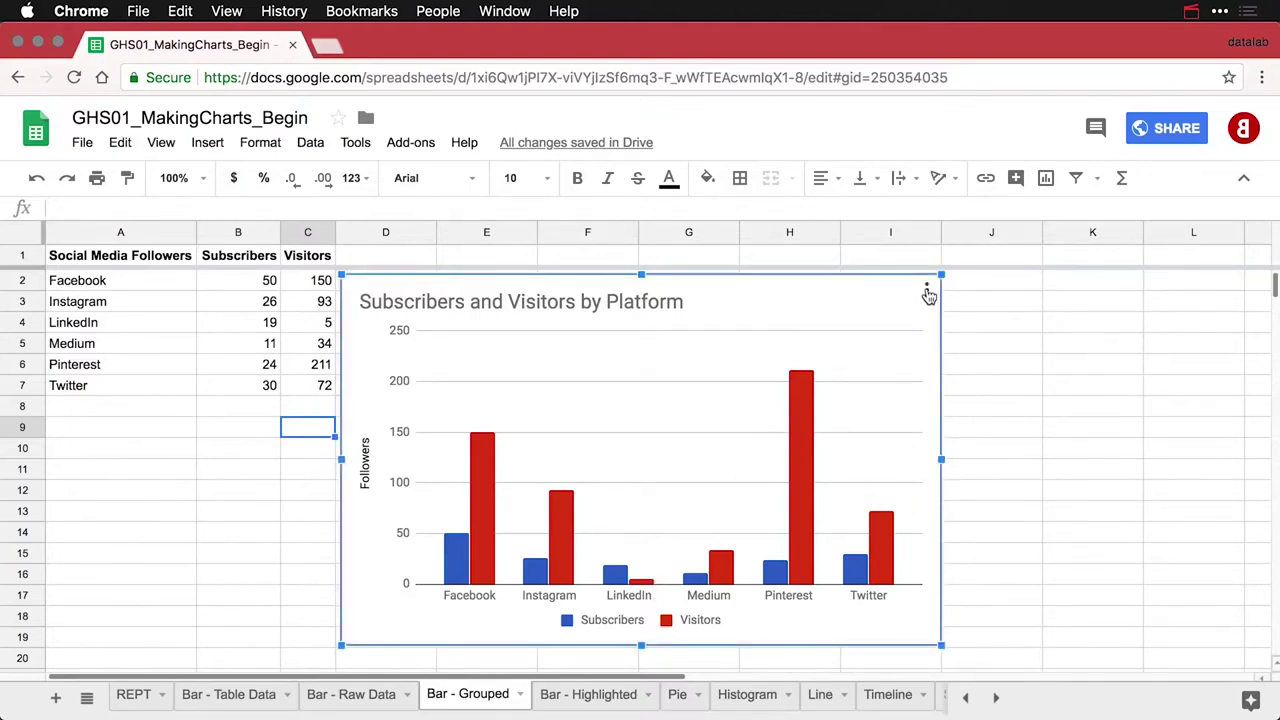
{"action": "left_click", "coordinate": [926, 292]}
{"action": "left_click", "coordinate": [838, 430]}
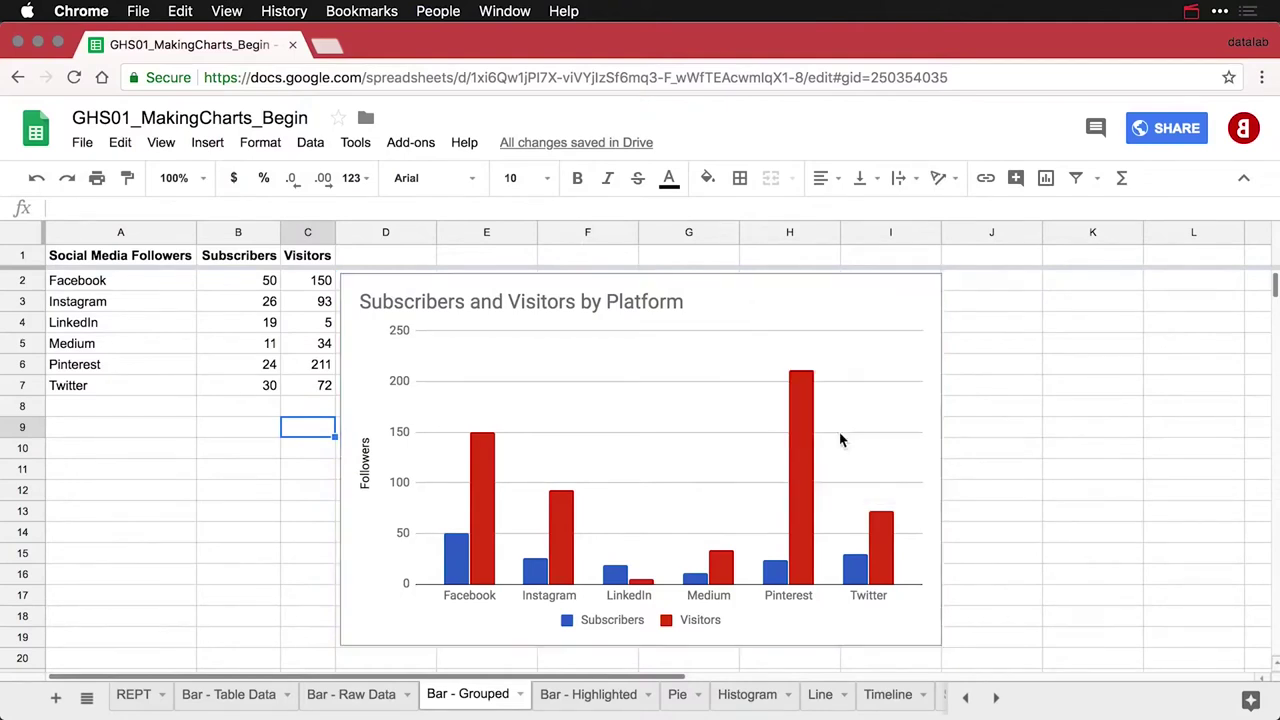
{"action": "key", "text": "super+v"}
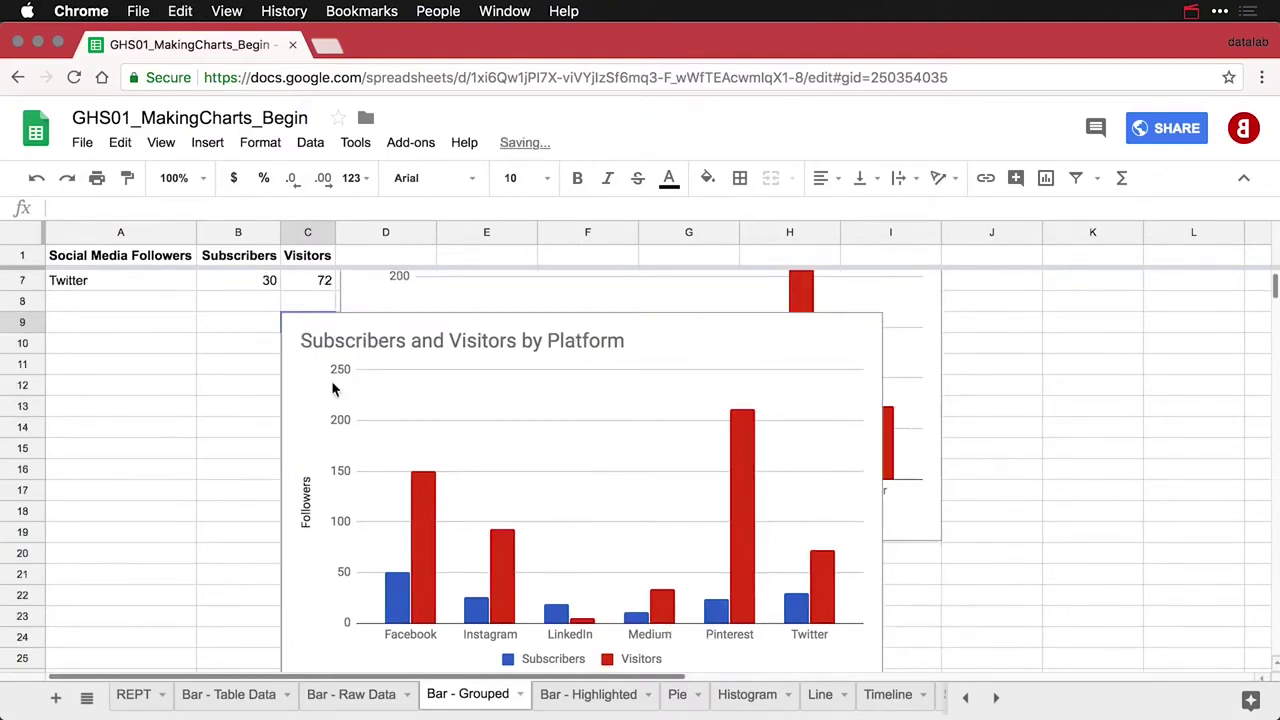
{"action": "left_click", "coordinate": [298, 333]}
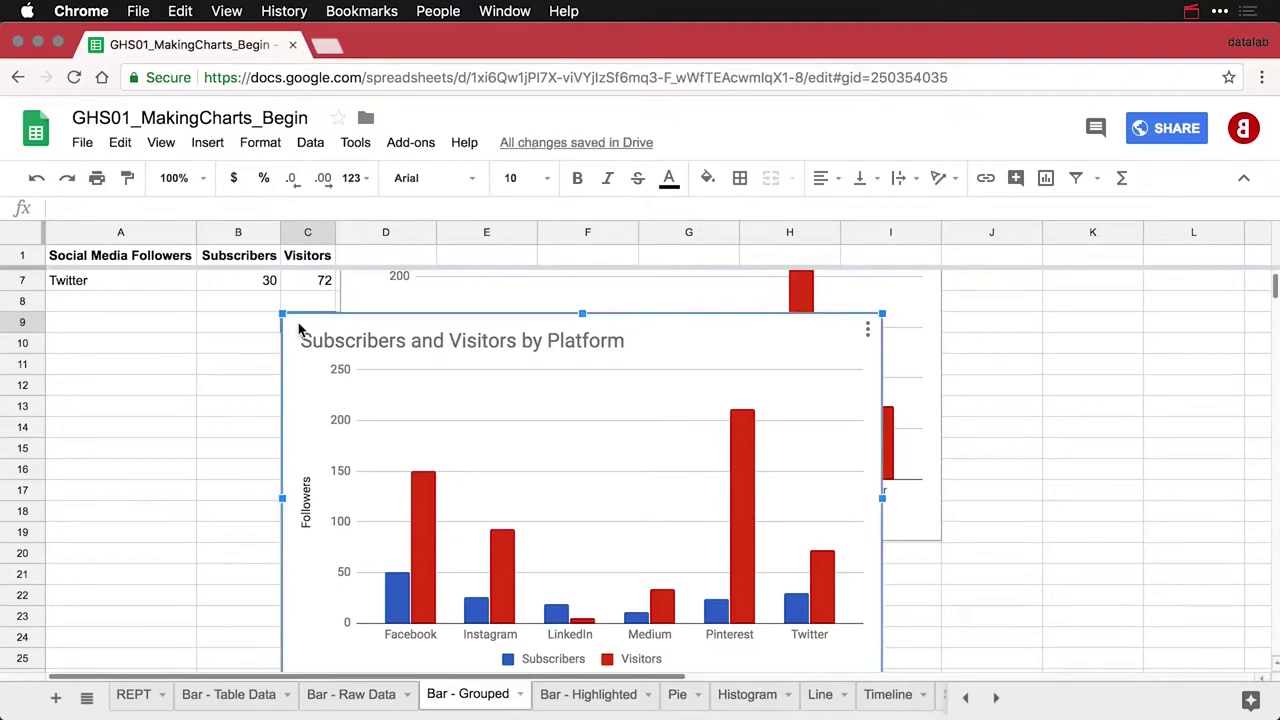
{"action": "left_click_drag", "start_coordinate": [298, 333], "coordinate": [361, 566]}
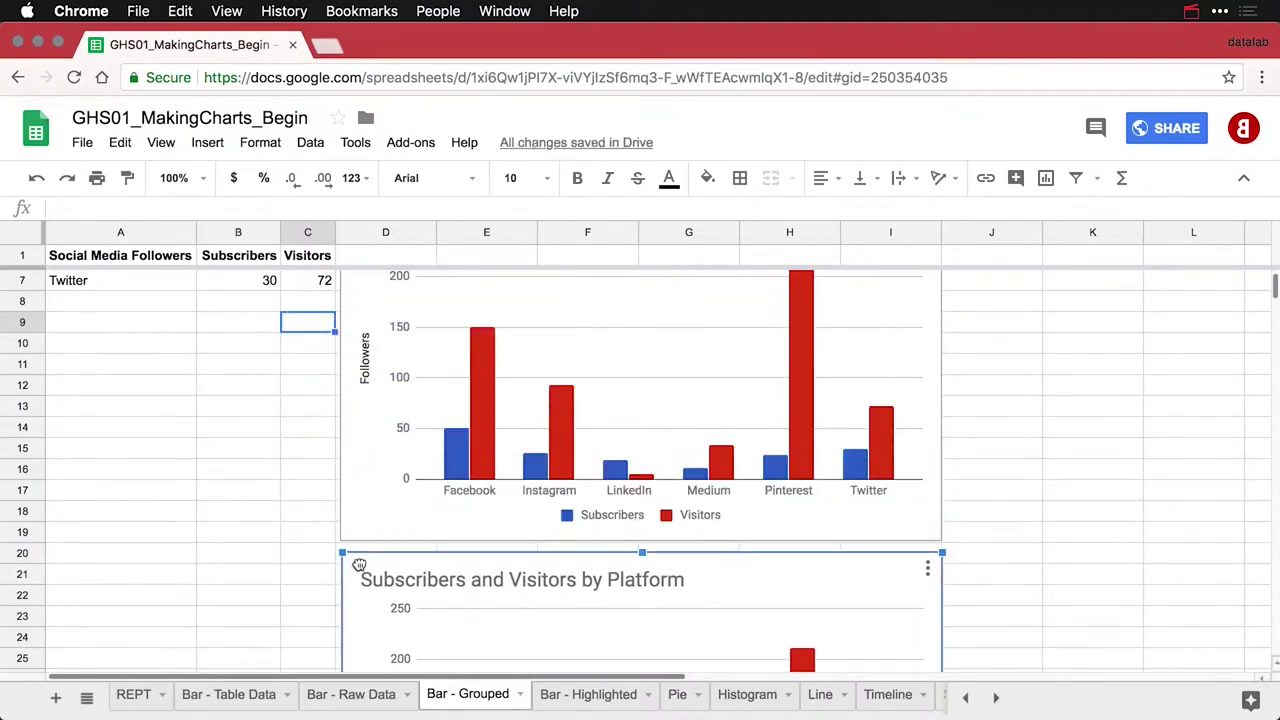
{"action": "scroll", "coordinate": [361, 566], "scroll_direction": "down", "scroll_amount": 5}
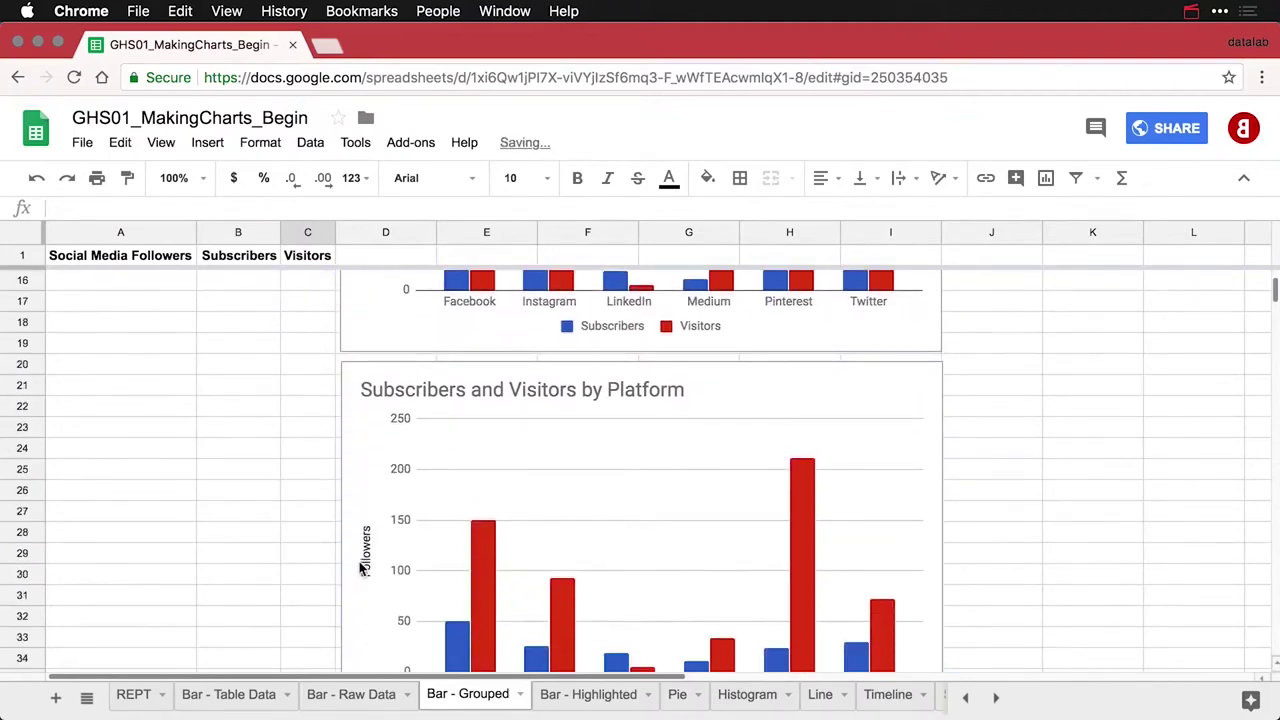
{"action": "scroll", "coordinate": [361, 569], "scroll_direction": "down", "scroll_amount": 1}
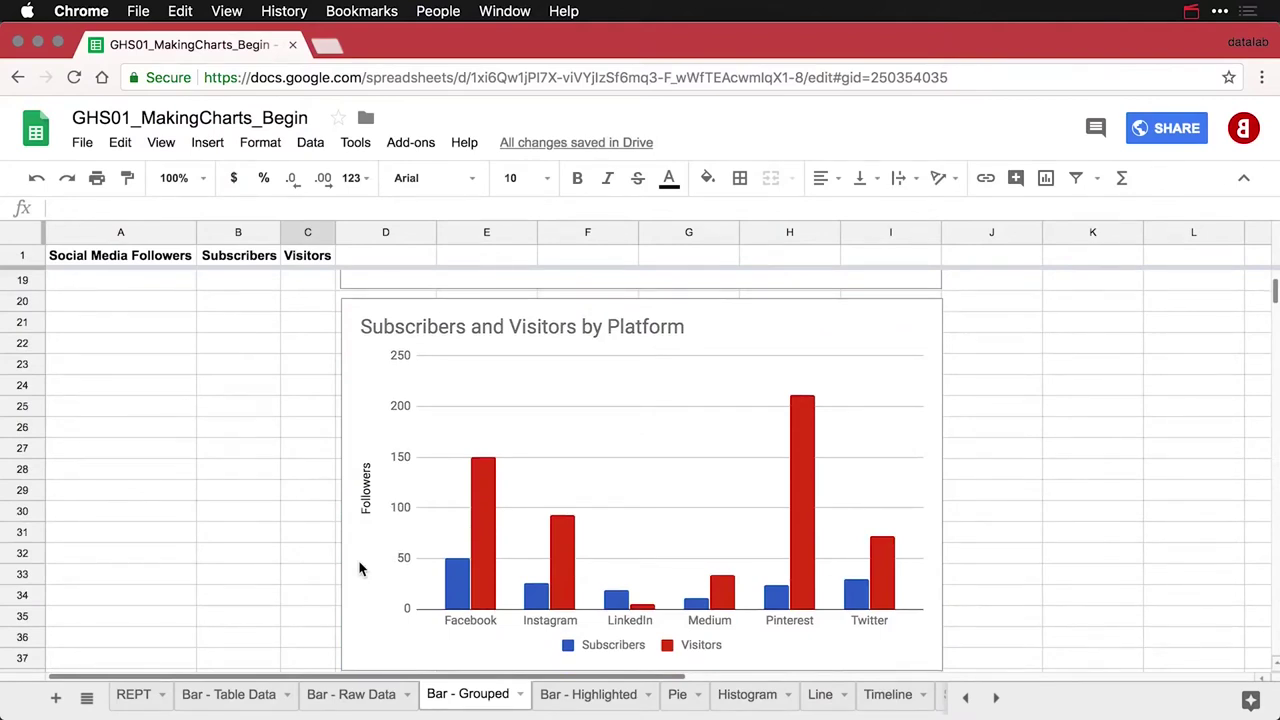
{"action": "double_click", "coordinate": [816, 323]}
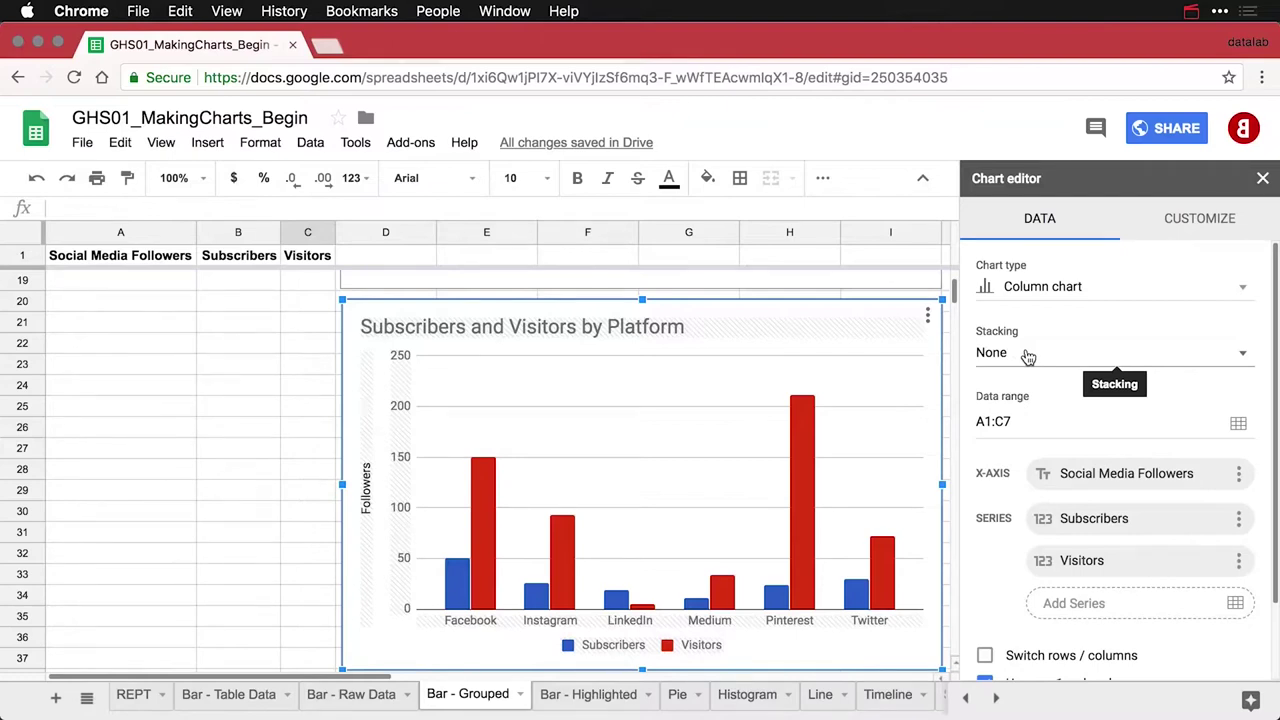
Stack the copy's Subscribers and Visitors columns and place the legend on the right
{"action": "left_click", "coordinate": [1028, 357]}
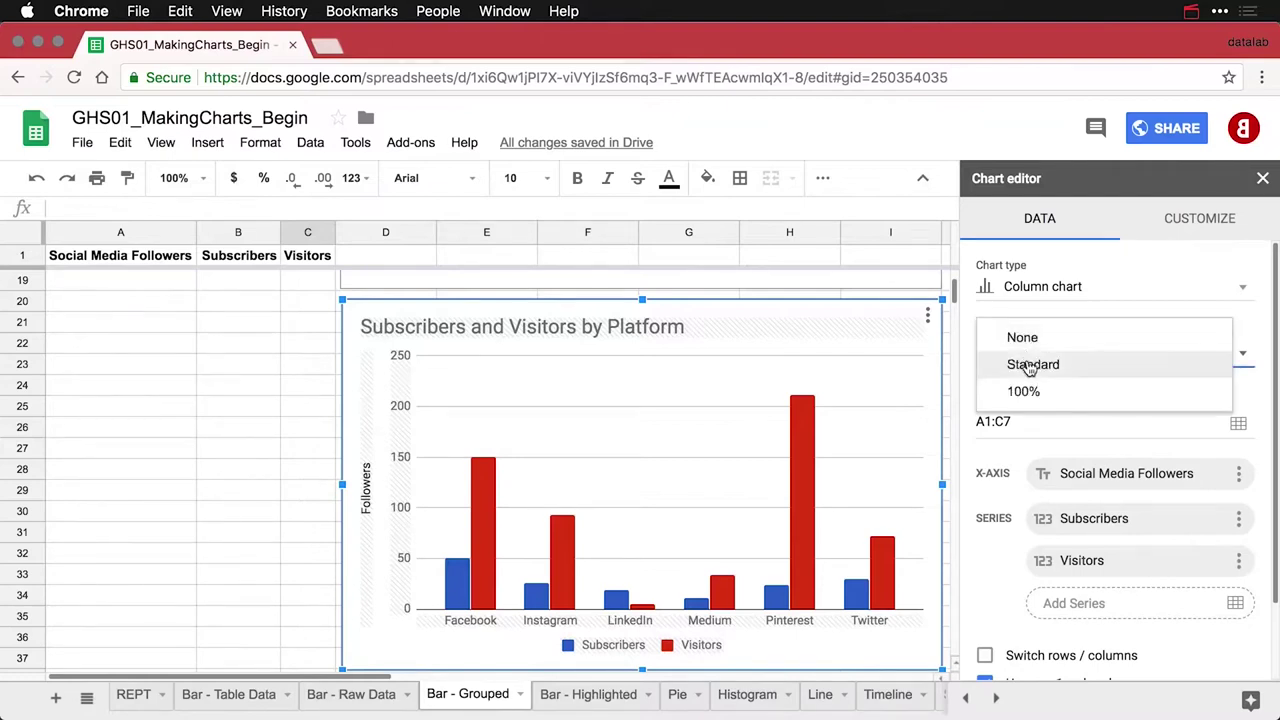
{"action": "left_click", "coordinate": [1030, 366]}
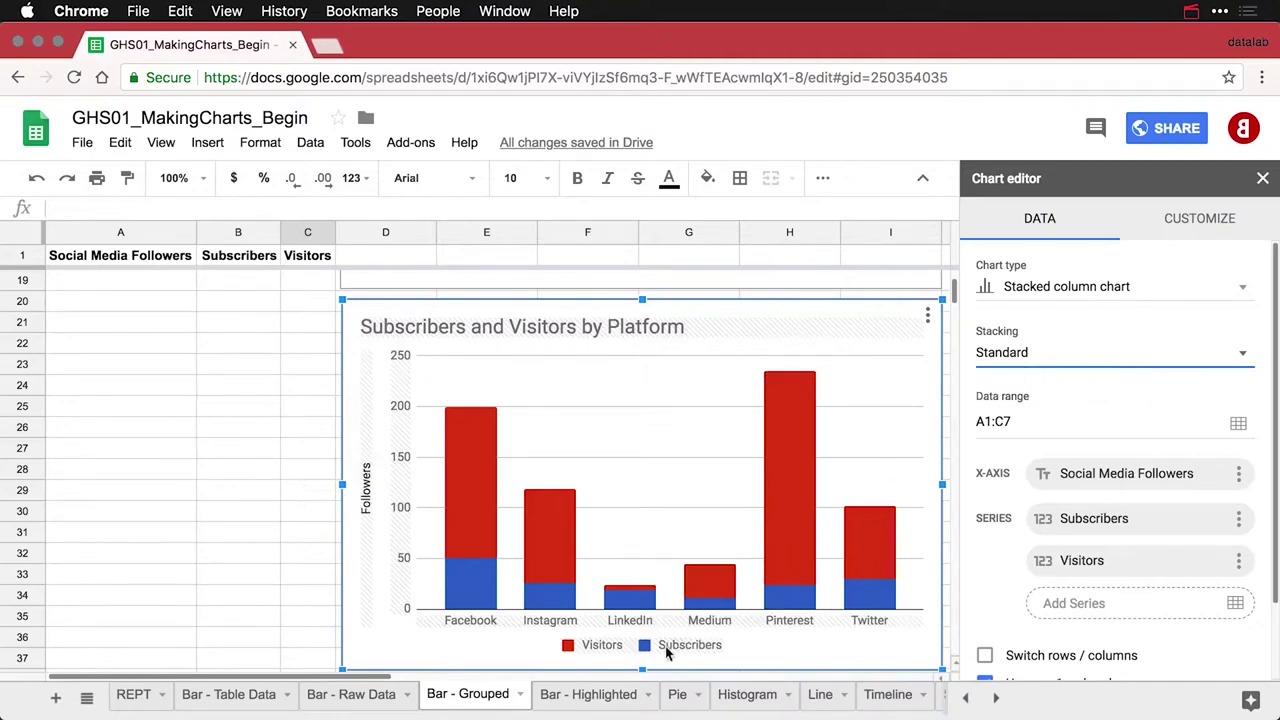
{"action": "left_click", "coordinate": [668, 648]}
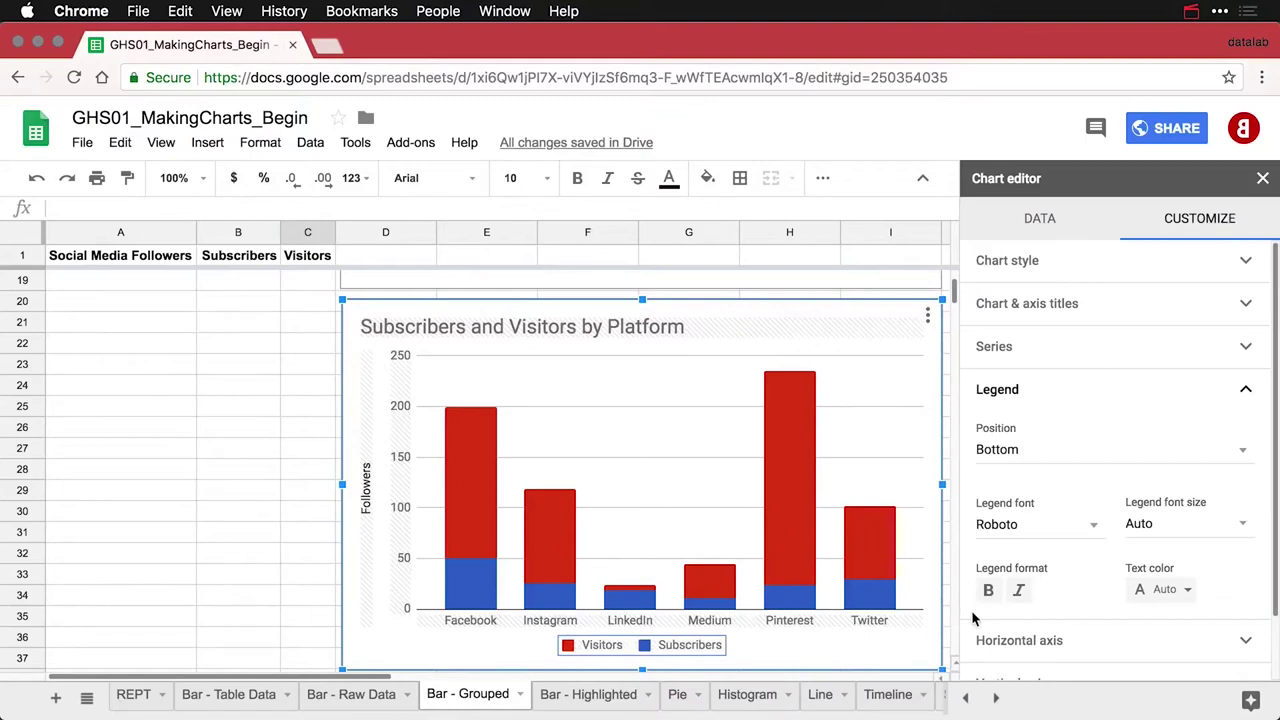
{"action": "left_click", "coordinate": [1070, 447]}
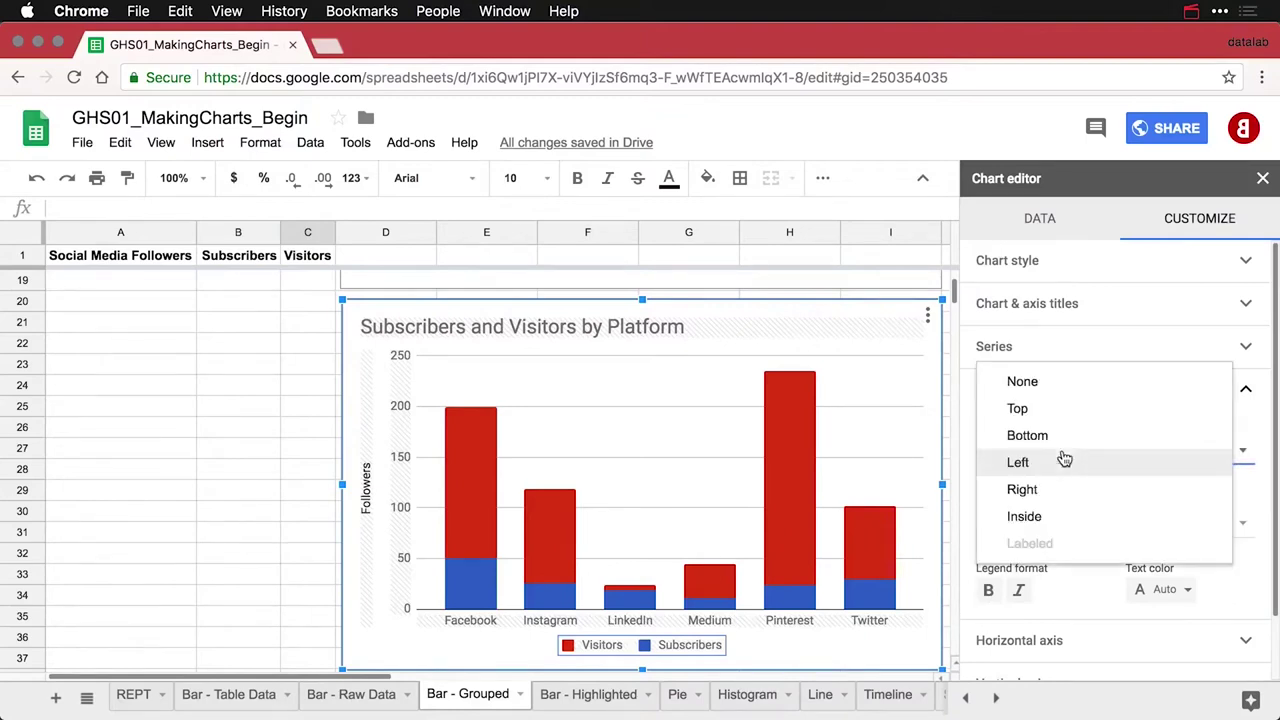
{"action": "left_click", "coordinate": [1055, 489]}
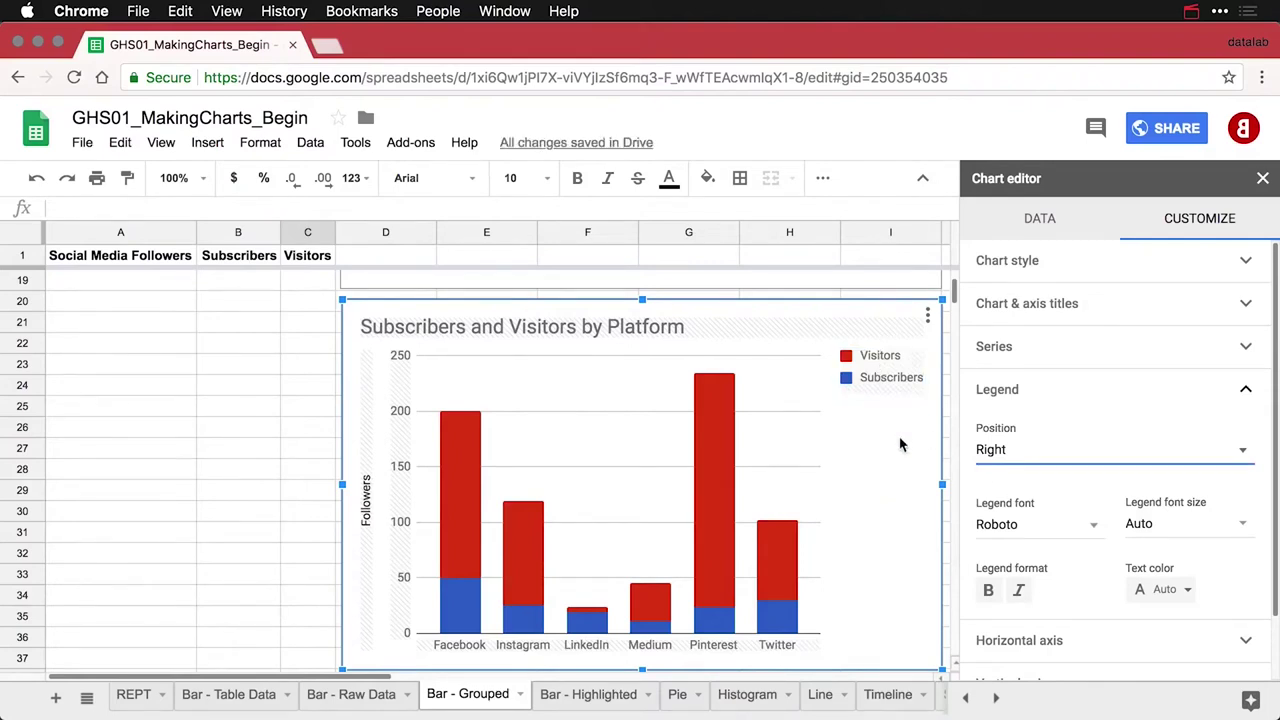
{"action": "left_click", "coordinate": [301, 374]}
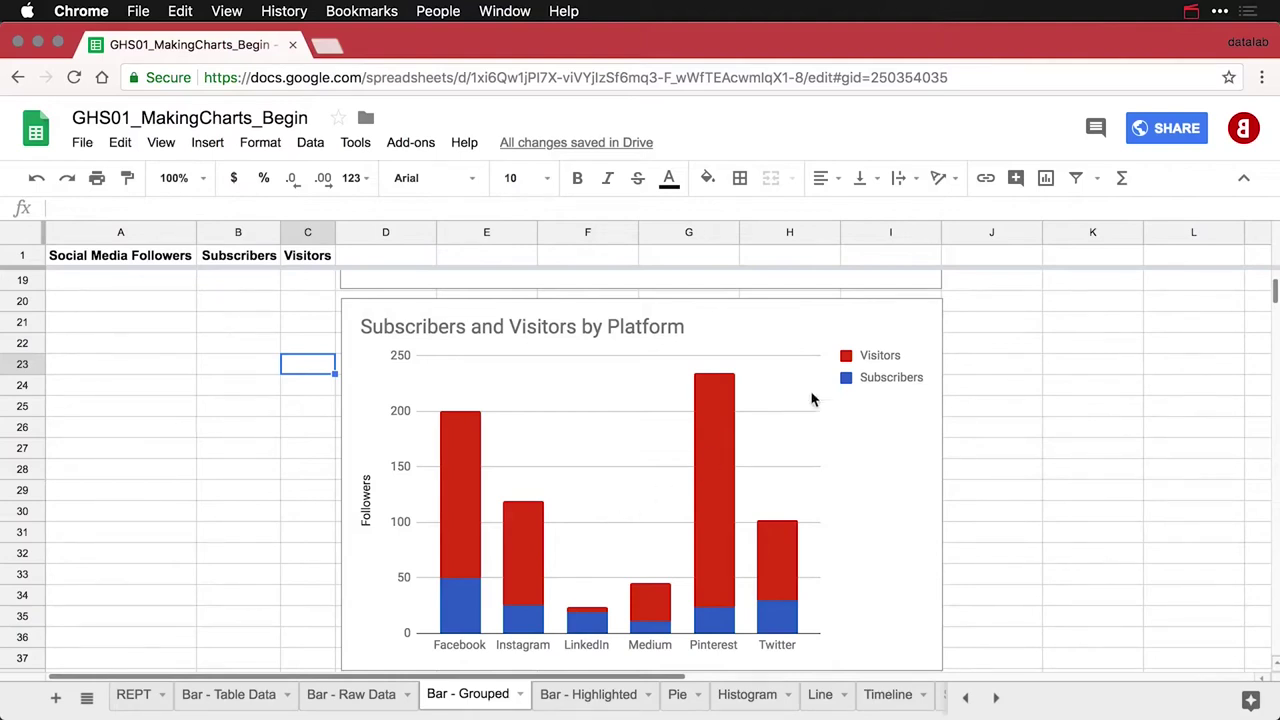
Paste another copy of the Subscribers and Visitors chart near row 38 and open it for editing
{"action": "left_click", "coordinate": [897, 320]}
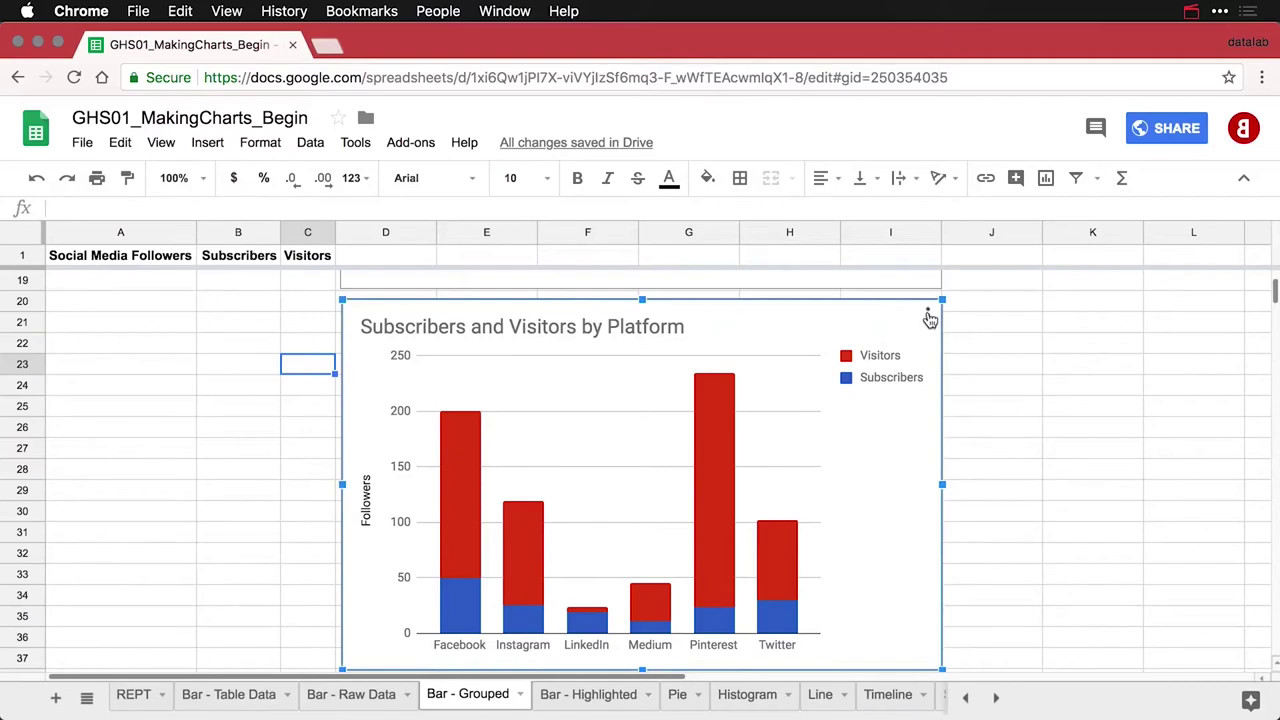
{"action": "left_click", "coordinate": [926, 316]}
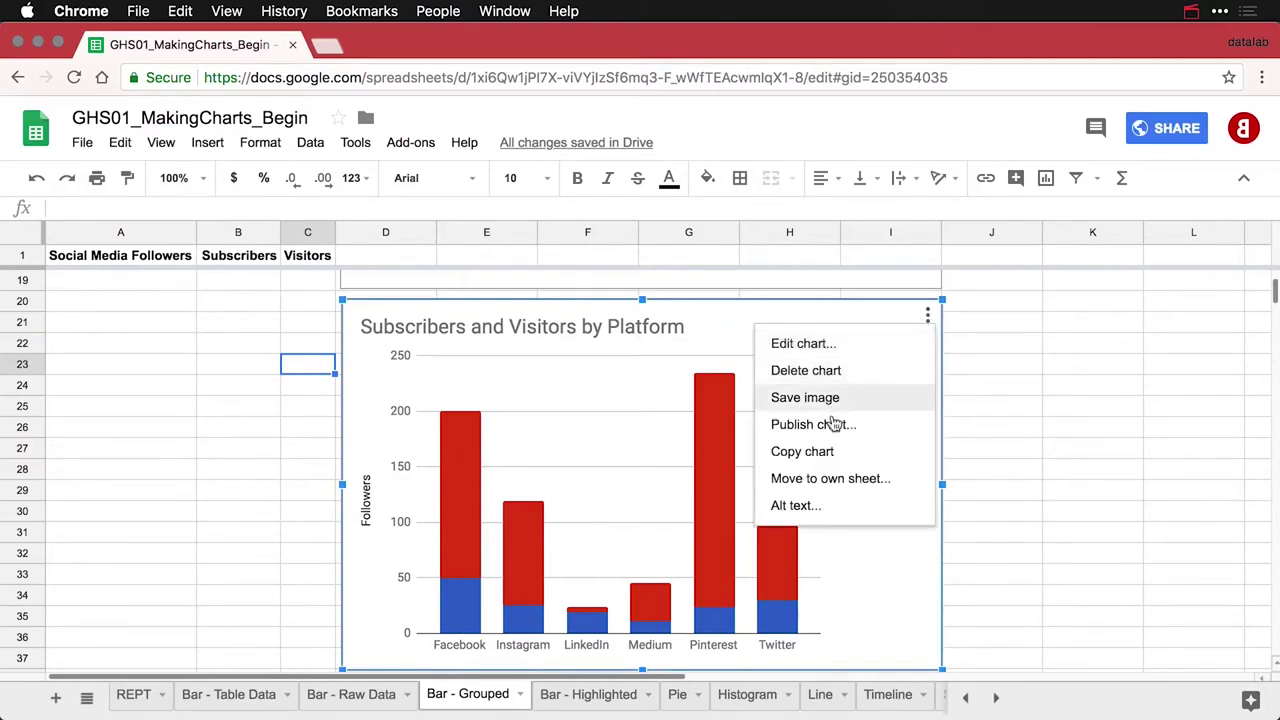
{"action": "left_click", "coordinate": [826, 452]}
{"action": "key", "text": "super+v"}
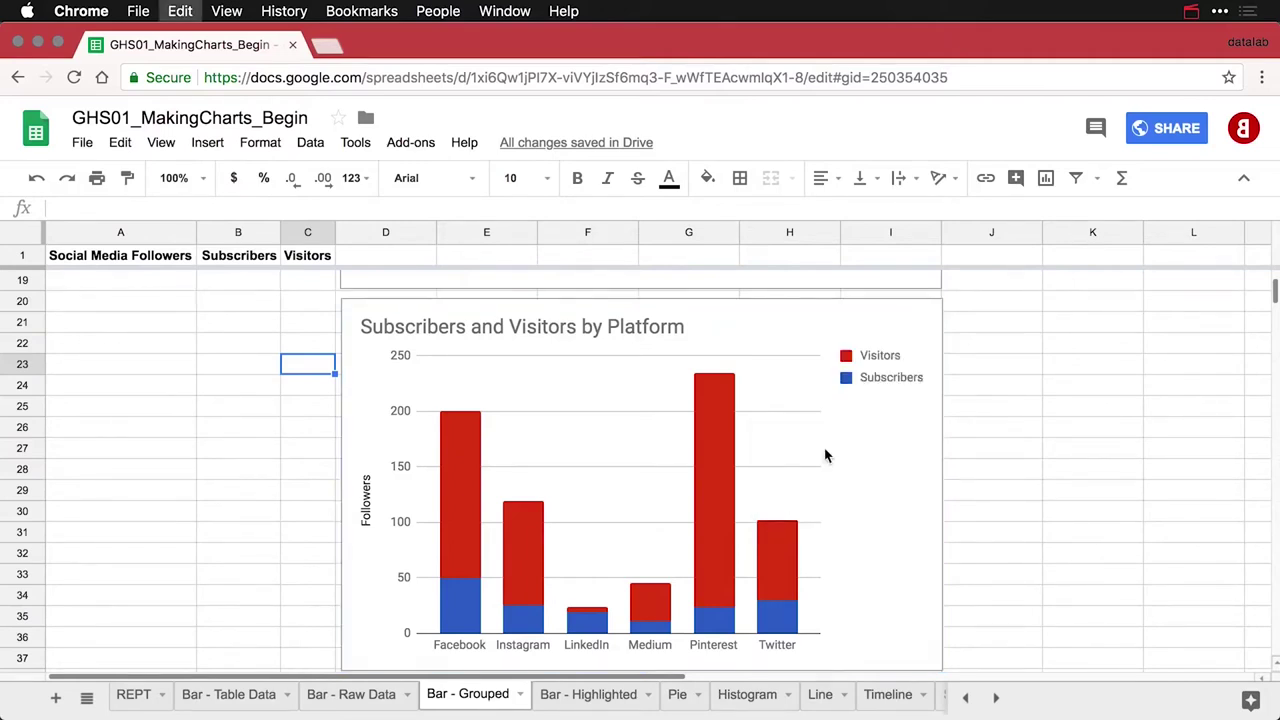
{"action": "left_click", "coordinate": [296, 326]}
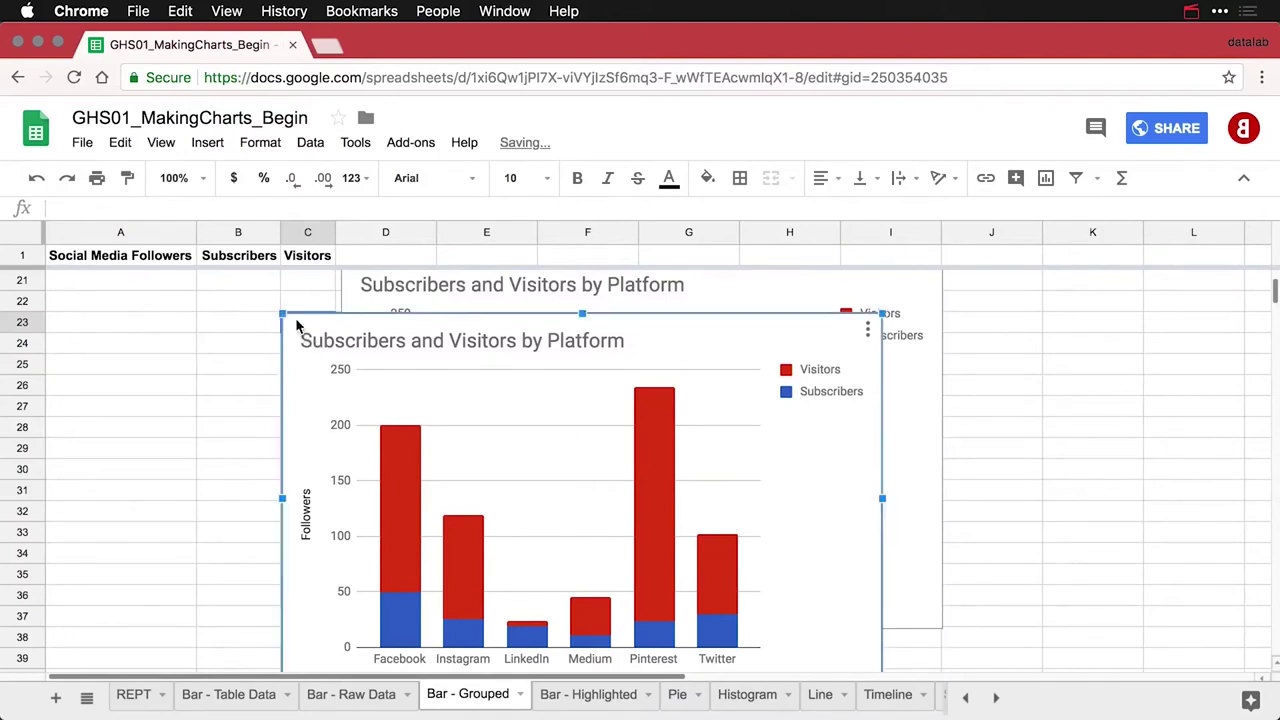
{"action": "left_click_drag", "start_coordinate": [296, 326], "coordinate": [355, 650]}
{"action": "scroll", "coordinate": [355, 650], "scroll_direction": "down", "scroll_amount": 5}
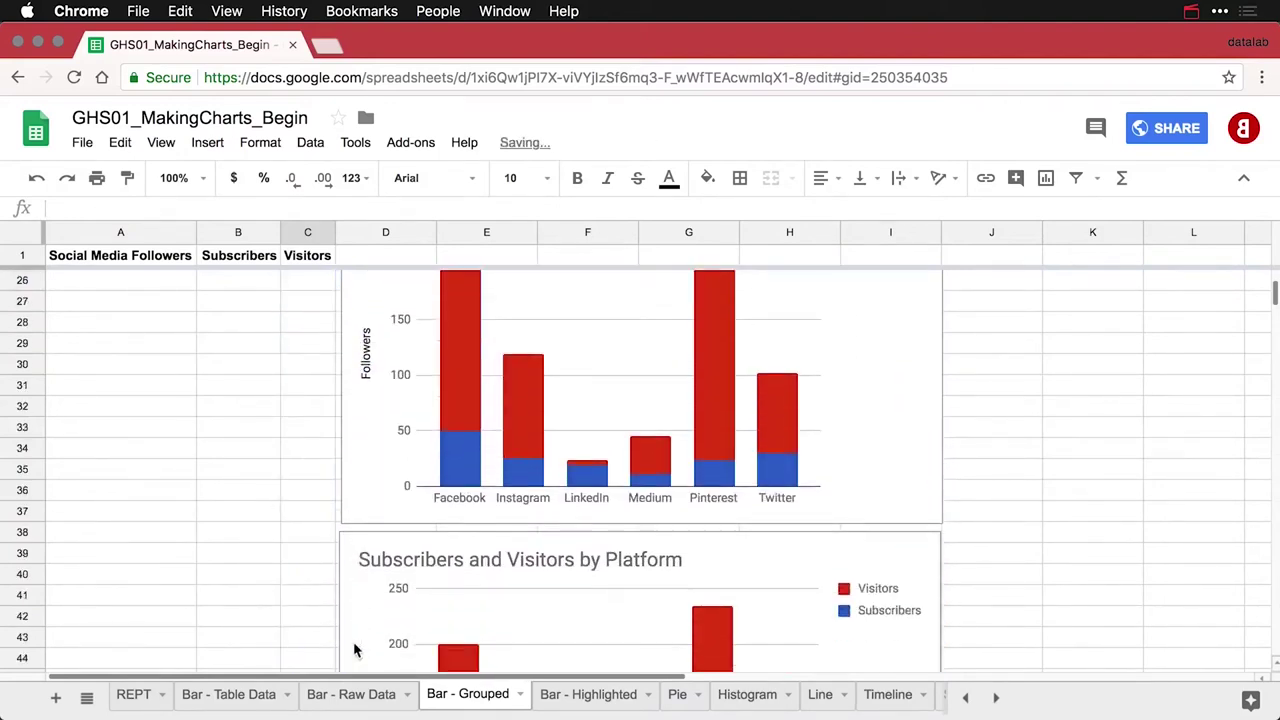
{"action": "scroll", "coordinate": [355, 650], "scroll_direction": "down", "scroll_amount": 2}
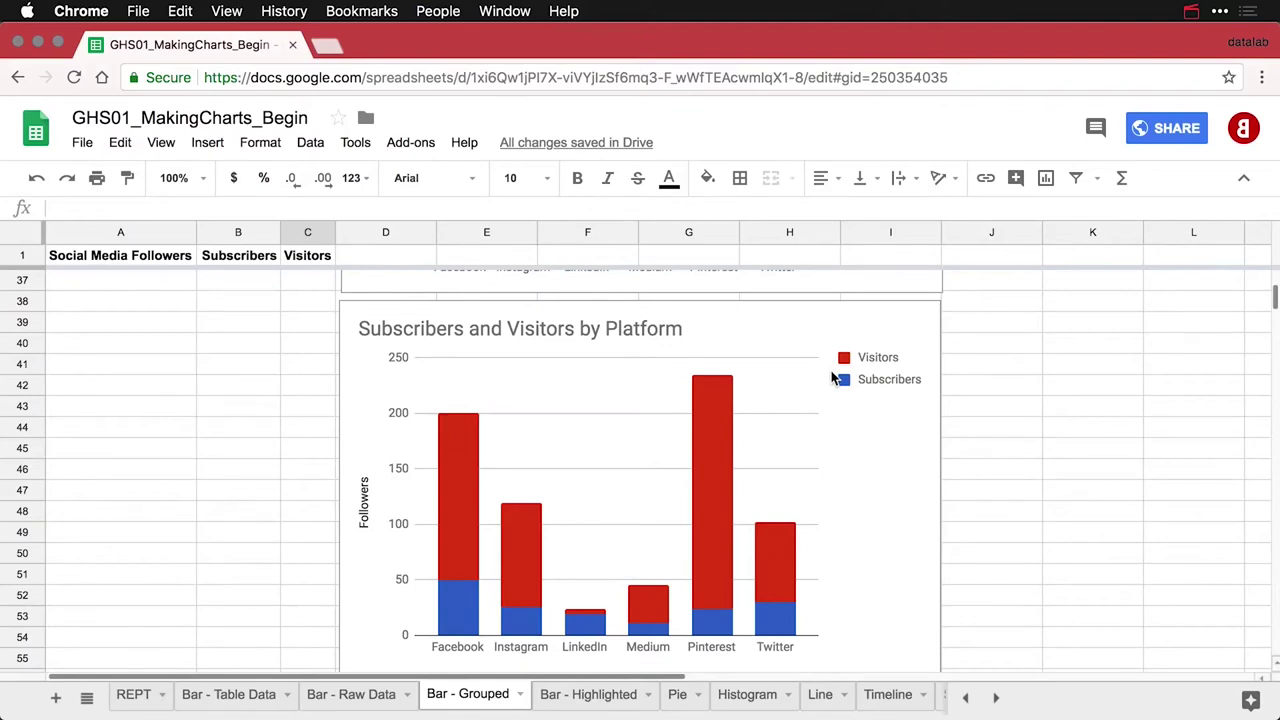
{"action": "scroll", "coordinate": [835, 378], "scroll_direction": "down", "scroll_amount": 1}
{"action": "double_click", "coordinate": [833, 298]}
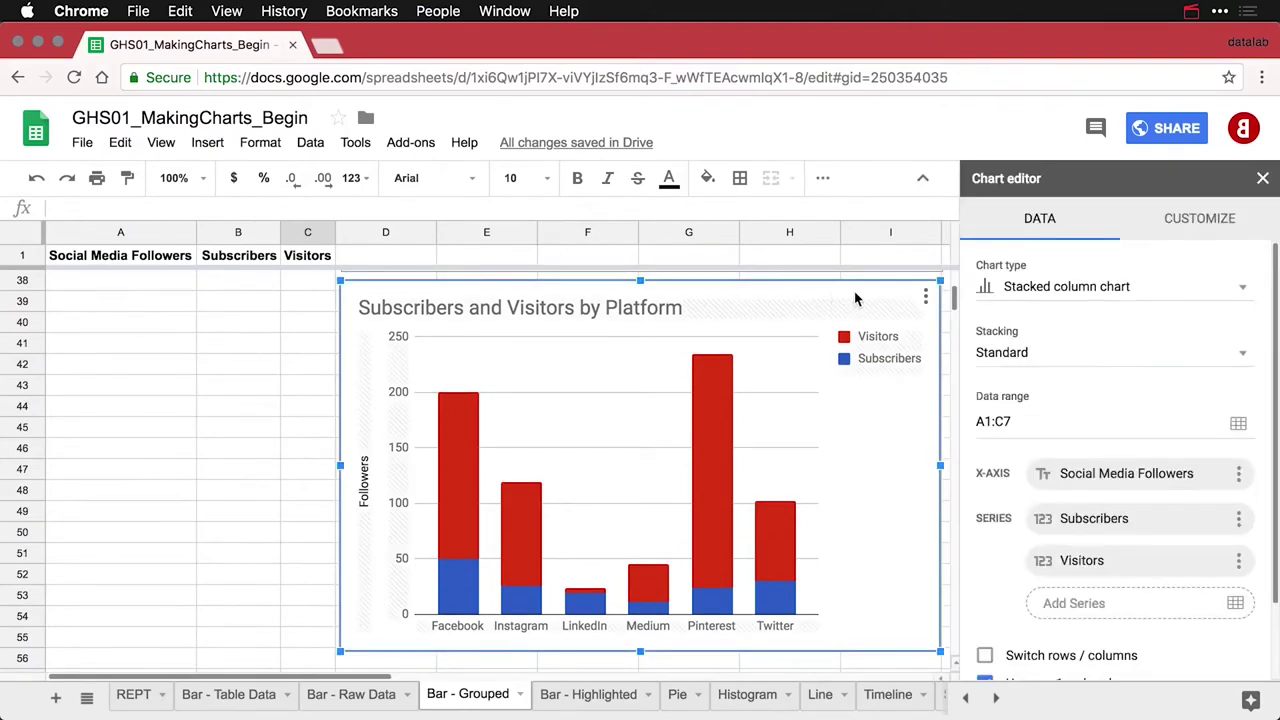
Switch the copy to a stacked bar chart and settle on 100% stacking after comparing with standard
{"action": "left_click", "coordinate": [1075, 290]}
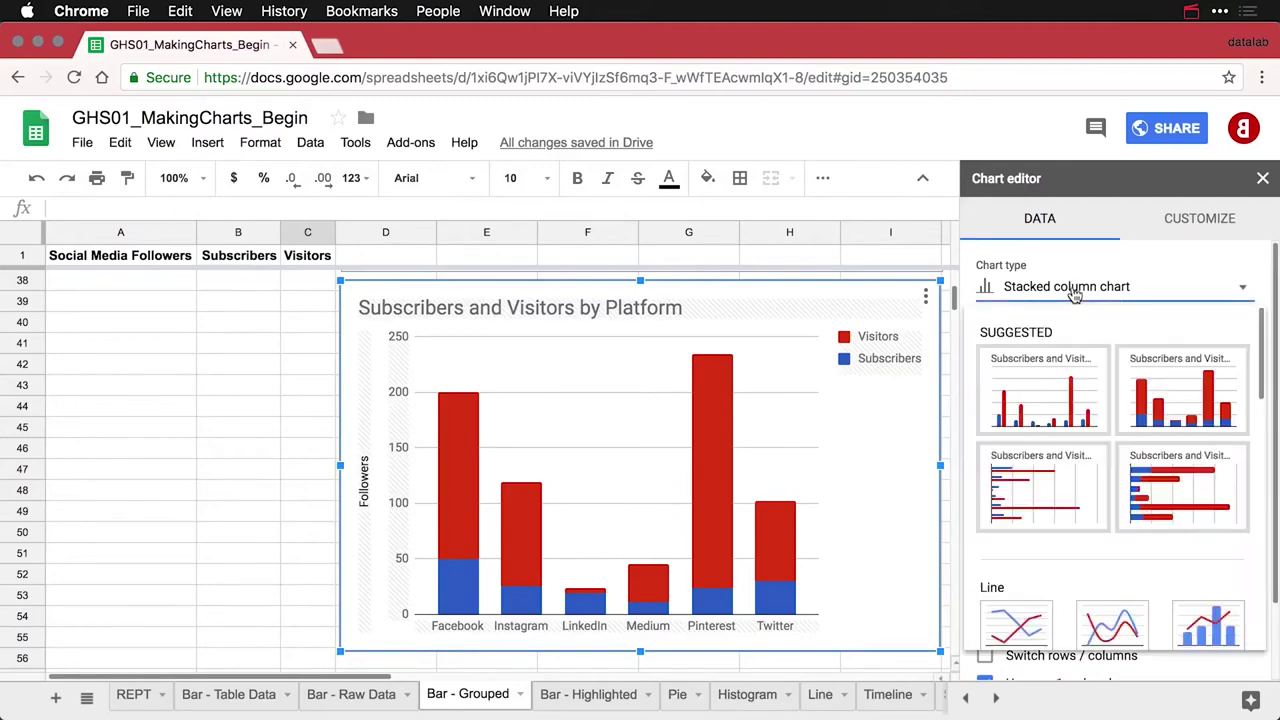
{"action": "left_click", "coordinate": [1160, 490]}
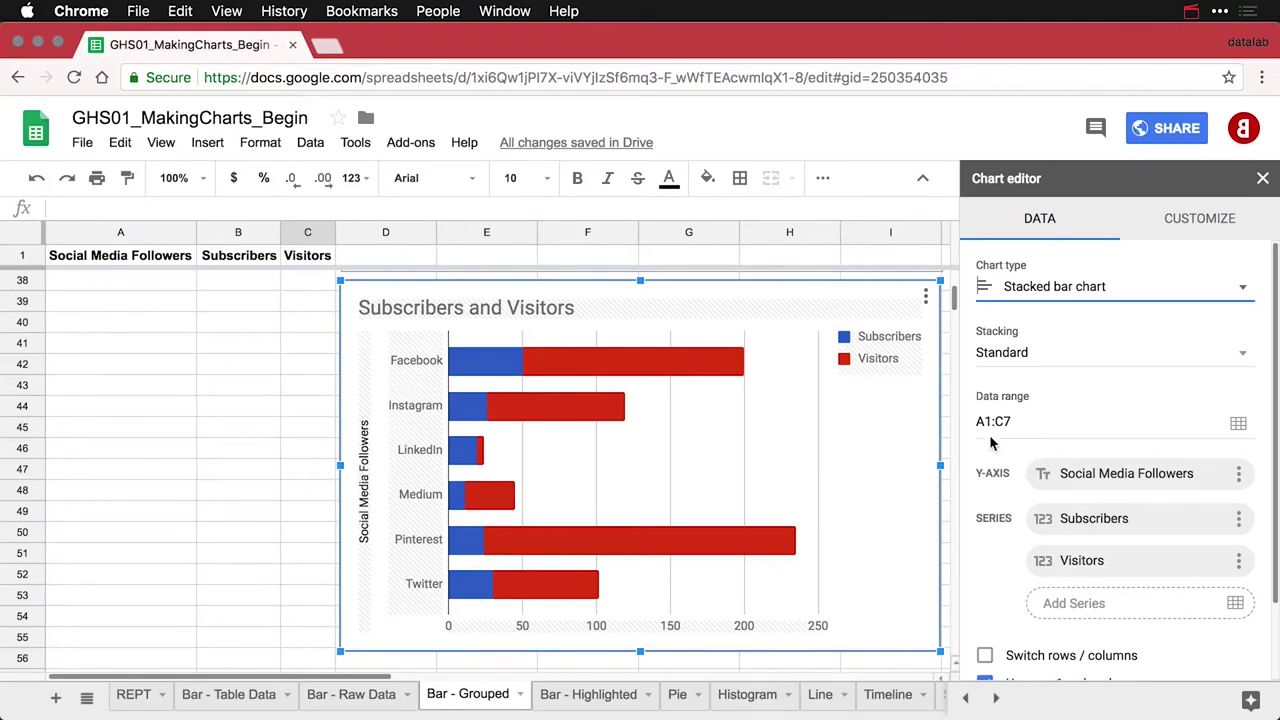
{"action": "left_click", "coordinate": [1041, 360]}
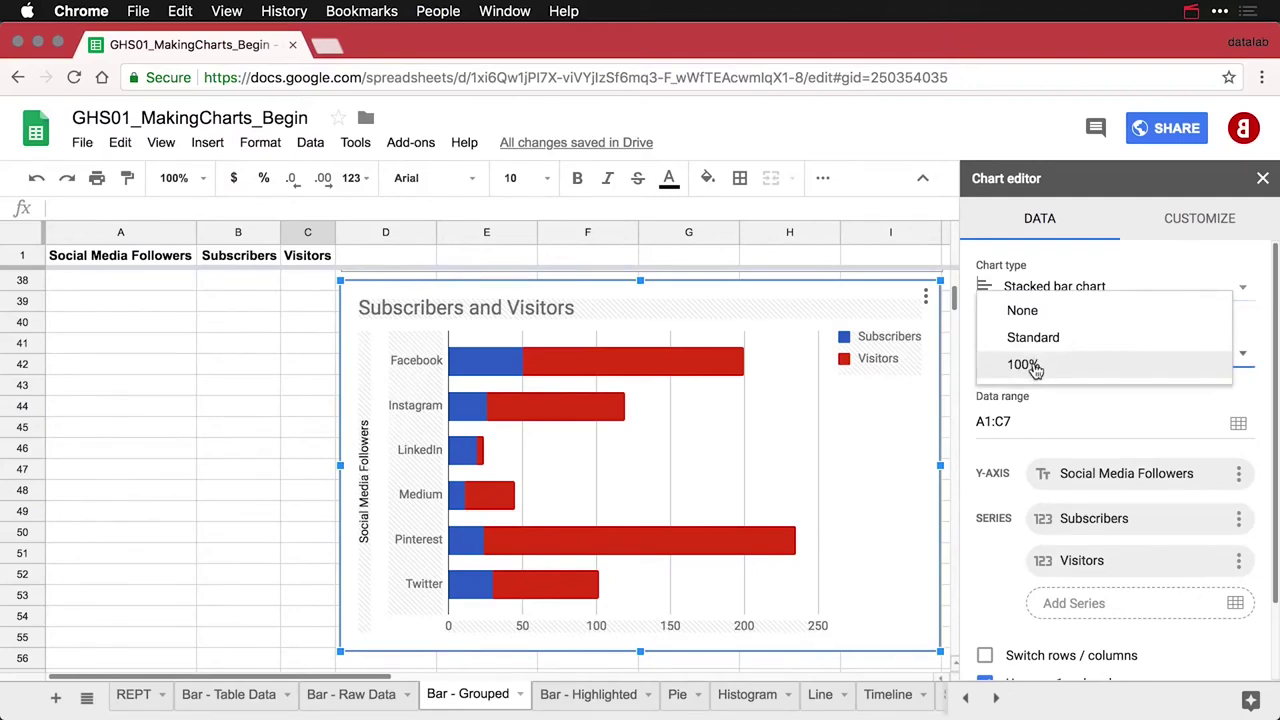
{"action": "left_click", "coordinate": [1024, 364]}
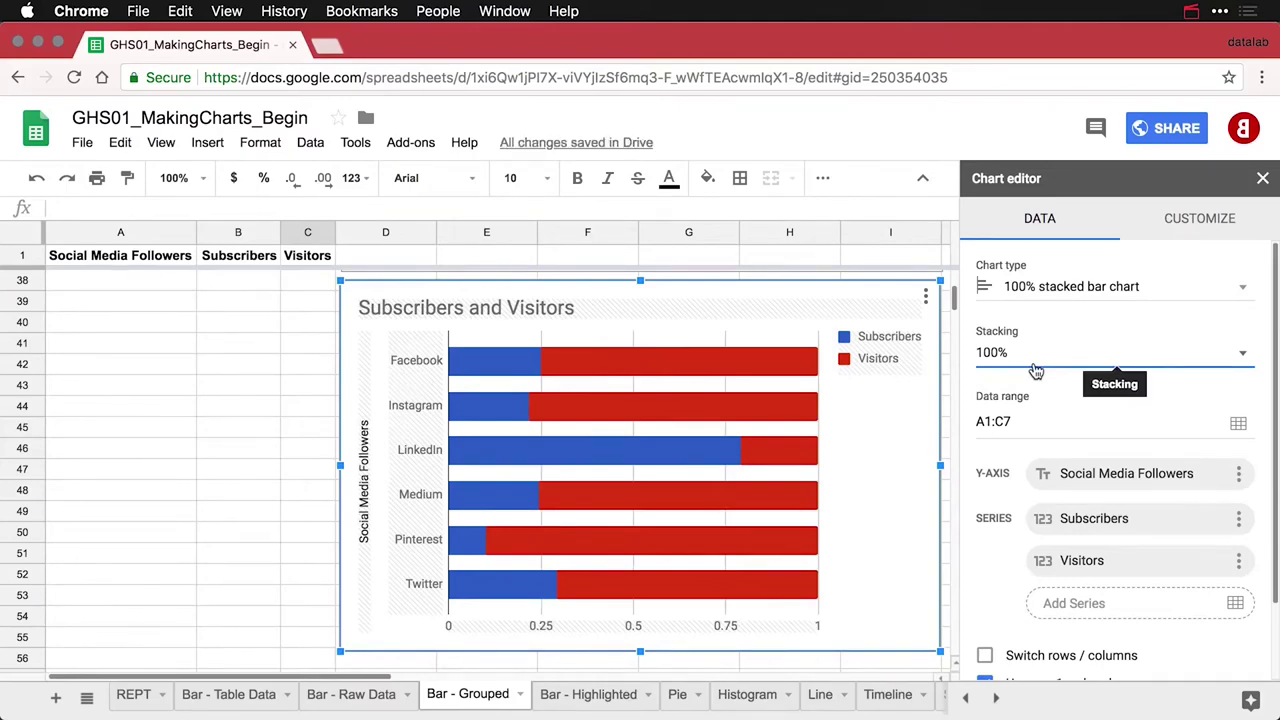
{"action": "left_click", "coordinate": [1036, 371]}
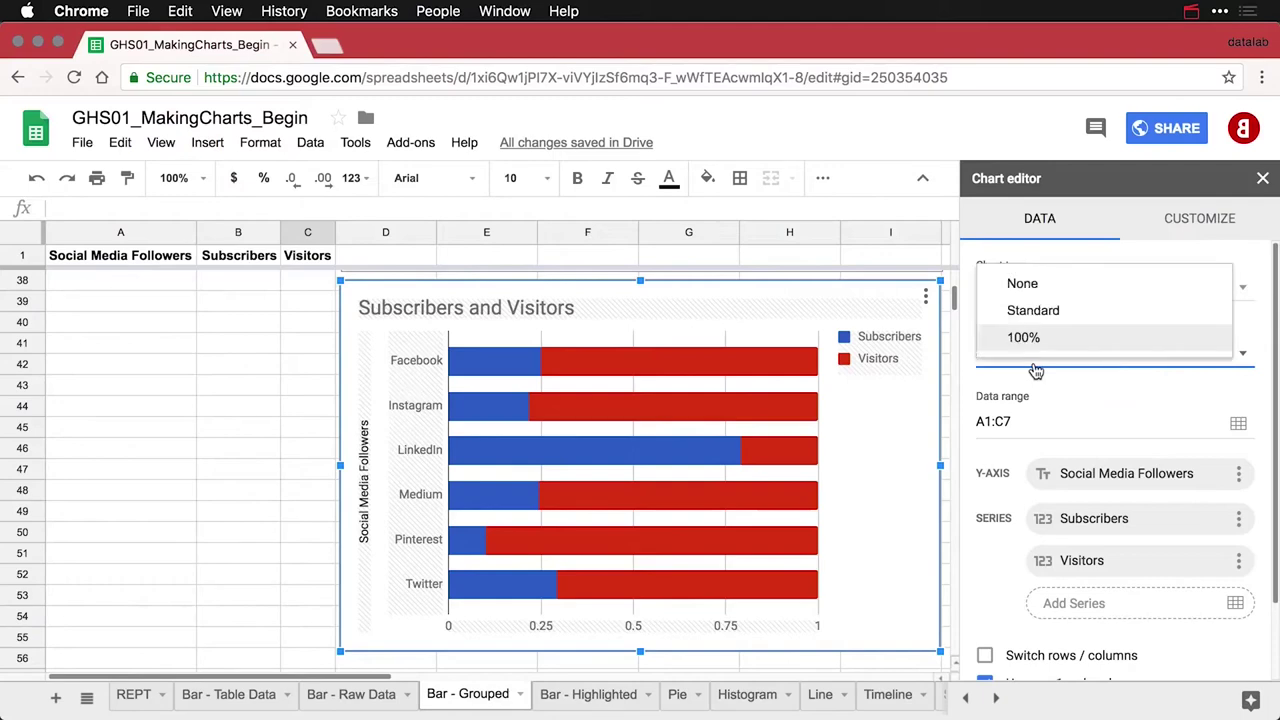
{"action": "left_click", "coordinate": [1041, 314]}
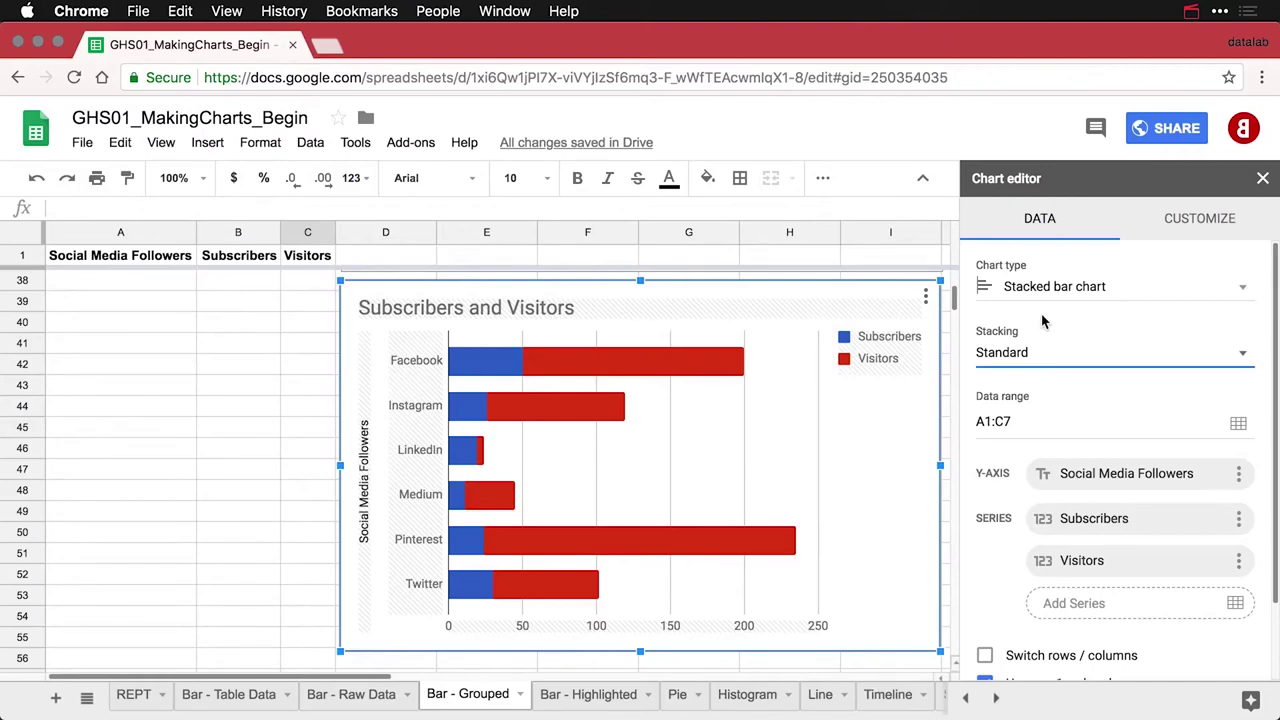
{"action": "left_click", "coordinate": [1030, 360]}
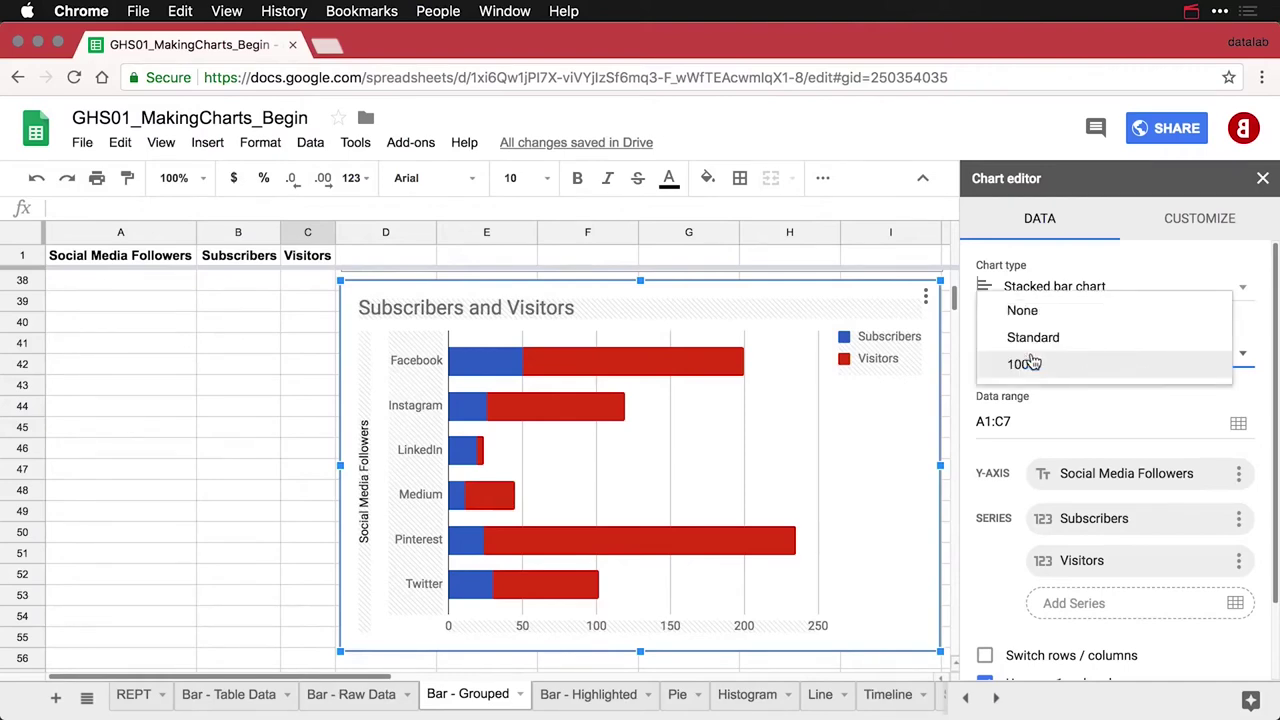
{"action": "left_click", "coordinate": [1030, 342]}
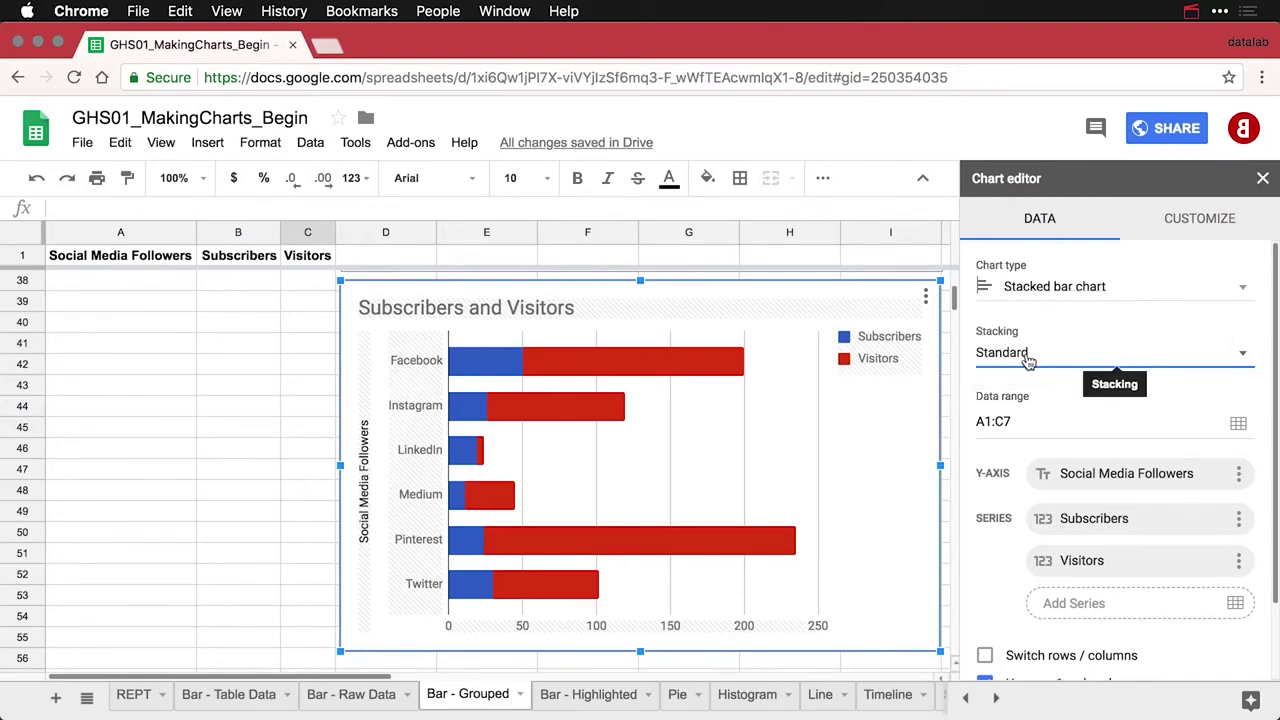
{"action": "left_click", "coordinate": [1028, 360]}
{"action": "left_click", "coordinate": [1026, 370]}
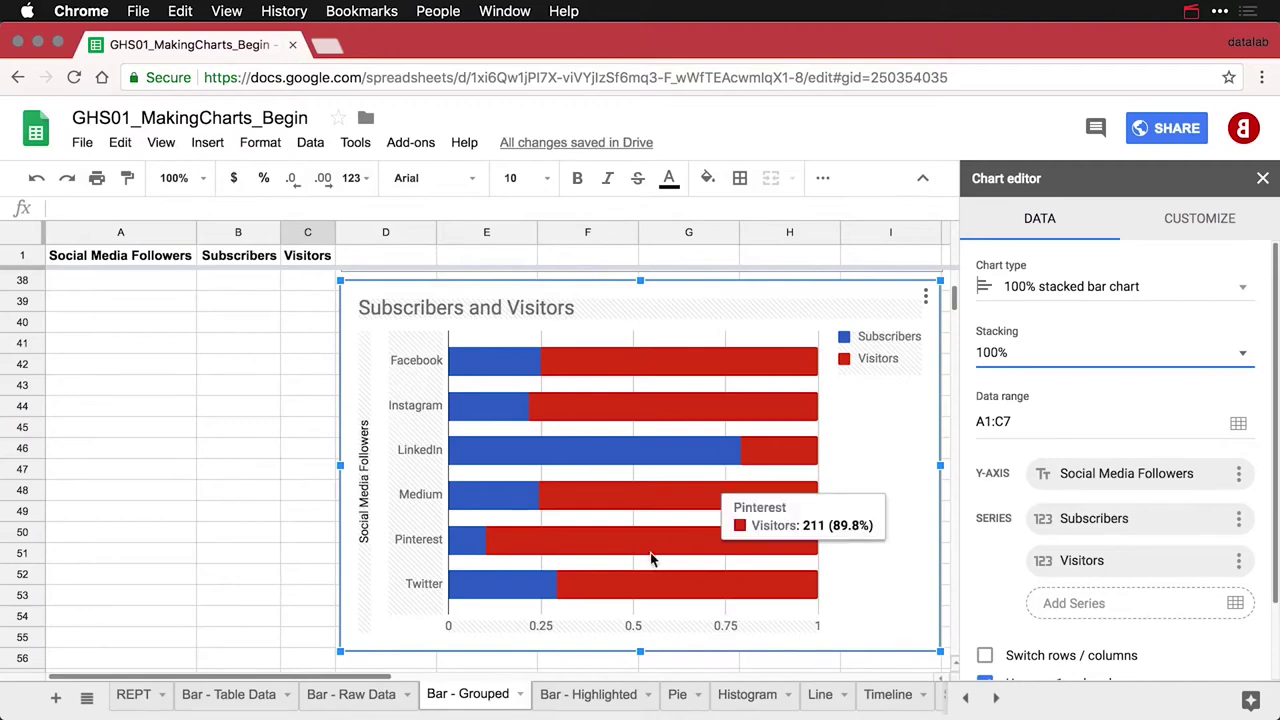
{"action": "mouse_move", "coordinate": [470, 551]}
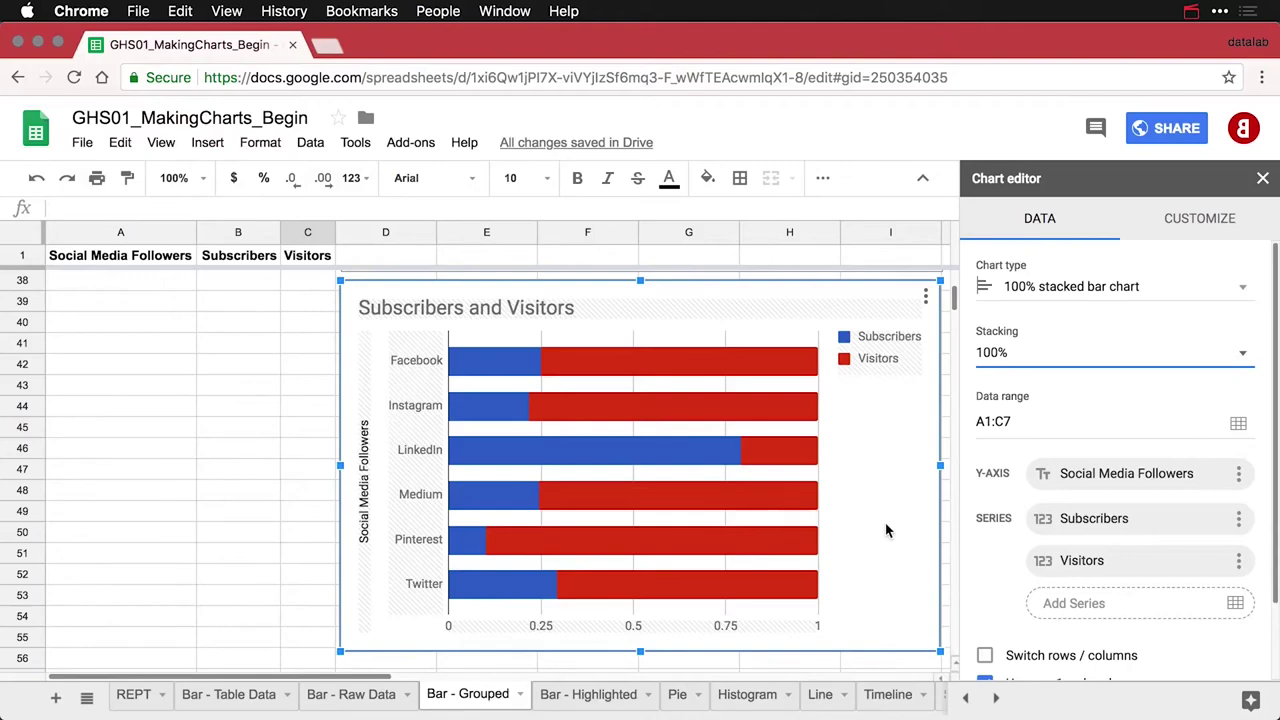
Clear the vertical axis title and set the horizontal axis title to 'Proportions of Followers'
{"action": "double_click", "coordinate": [363, 505]}
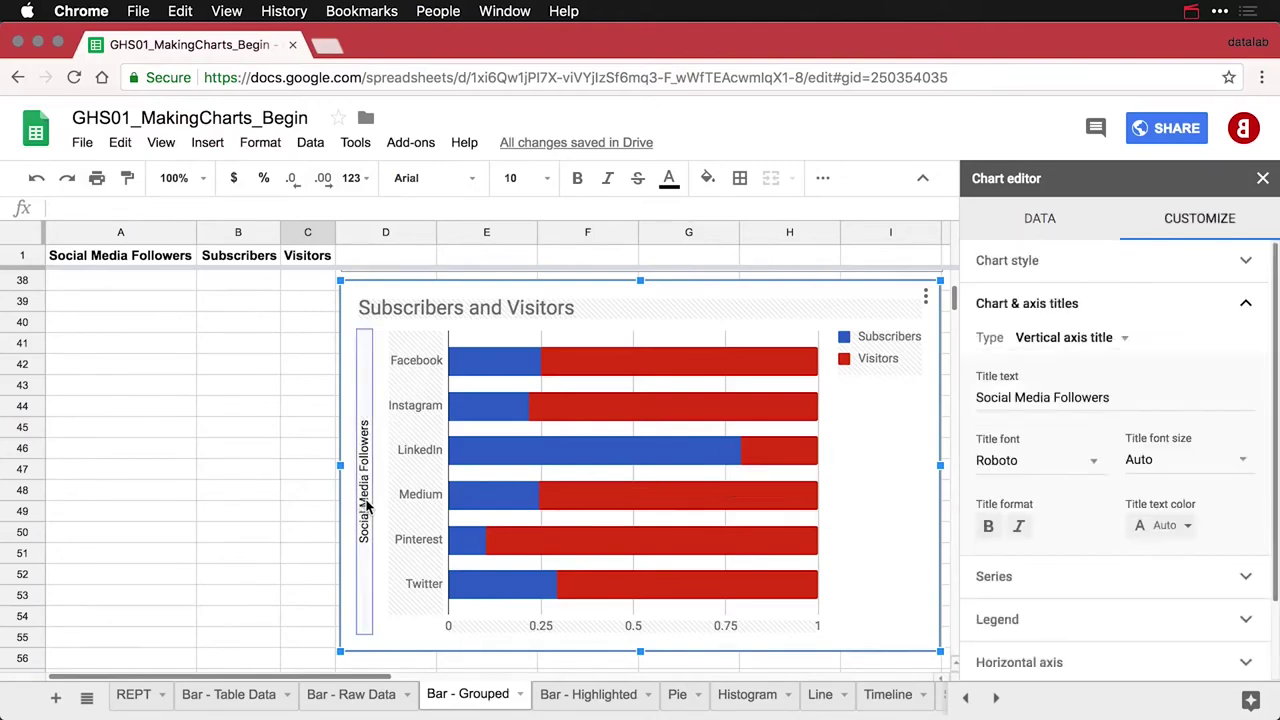
{"action": "left_click", "coordinate": [1022, 400]}
{"action": "key", "text": "ctrl+a"}
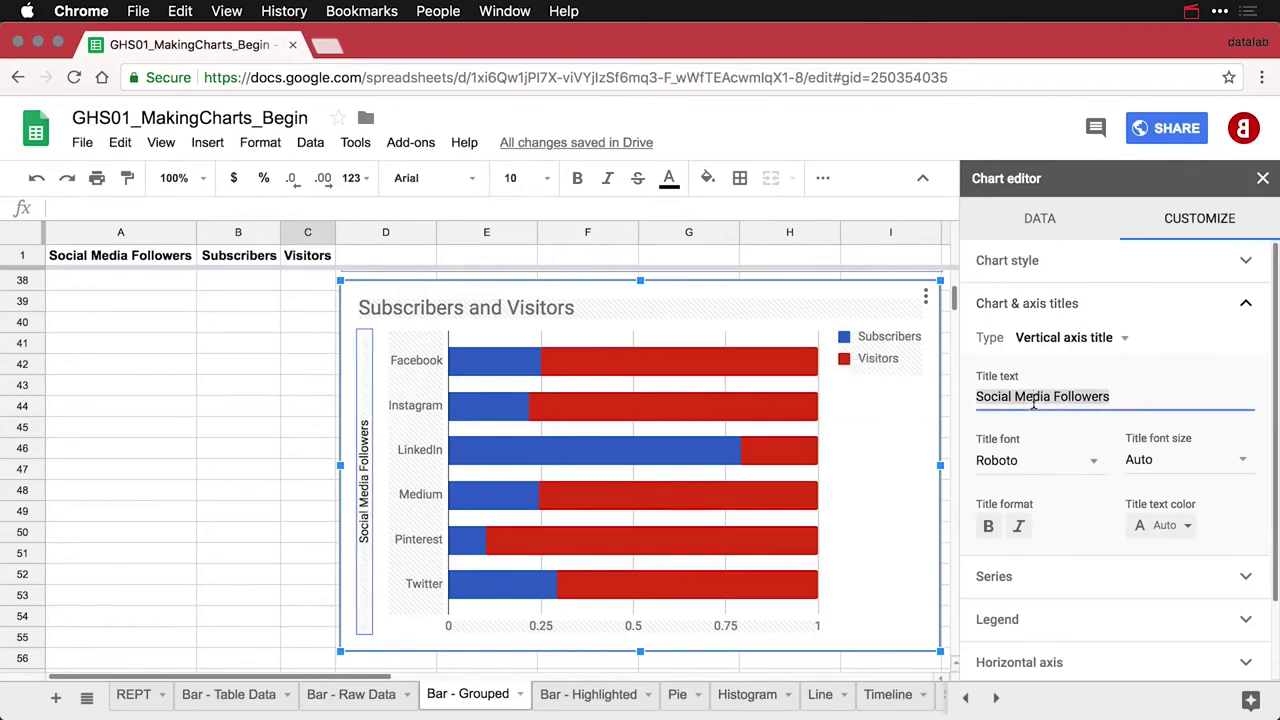
{"action": "key", "text": "BackSpace"}
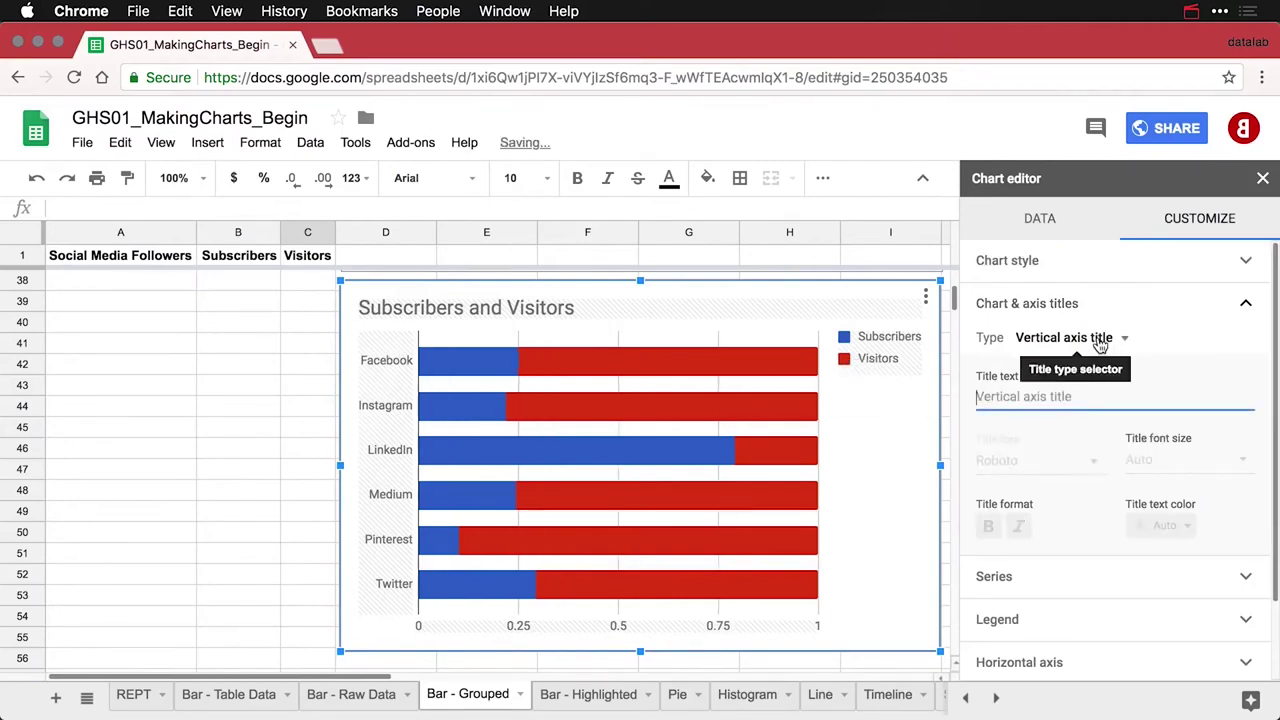
{"action": "left_click", "coordinate": [1098, 341]}
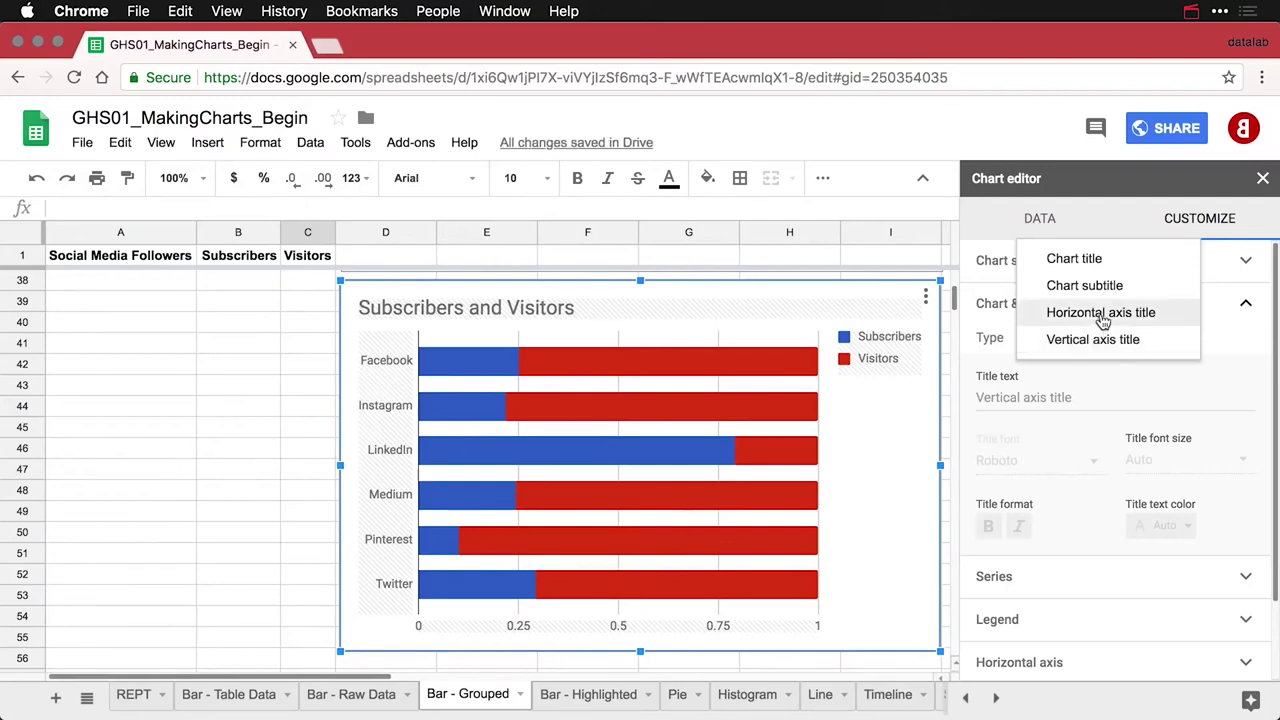
{"action": "left_click", "coordinate": [1101, 313]}
{"action": "left_click", "coordinate": [1055, 397]}
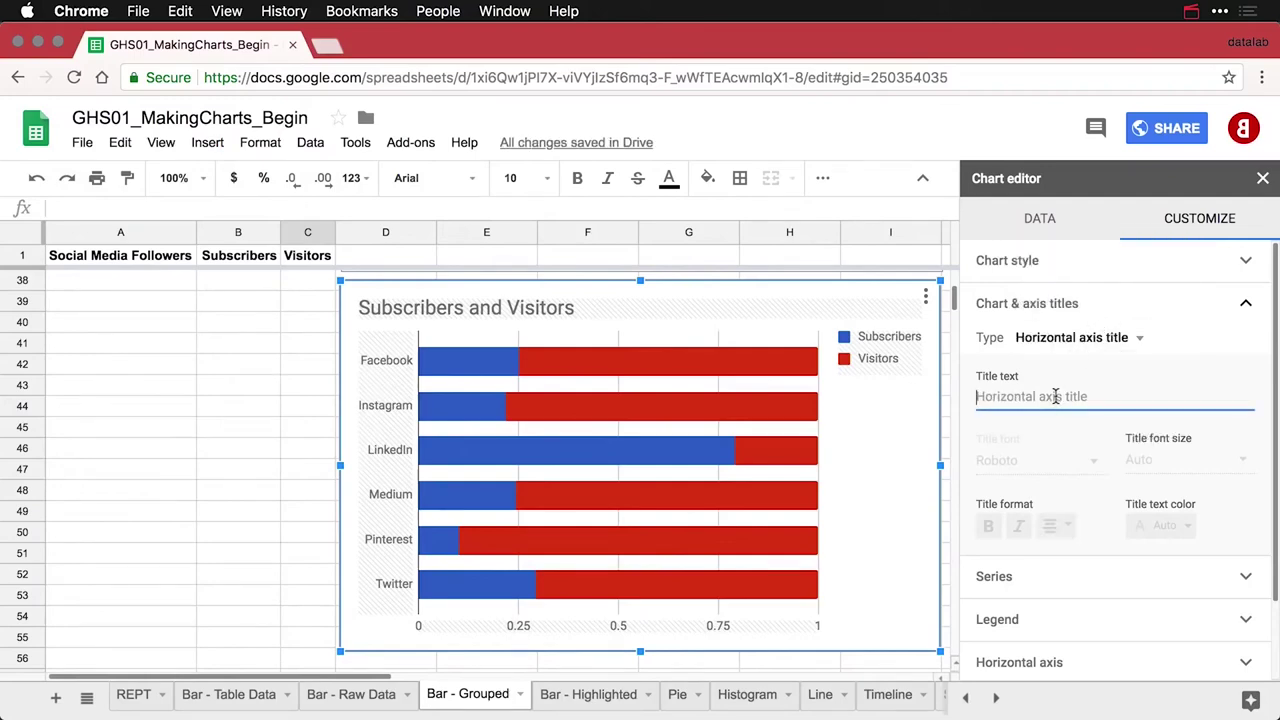
{"action": "type", "text": "Proportion"}
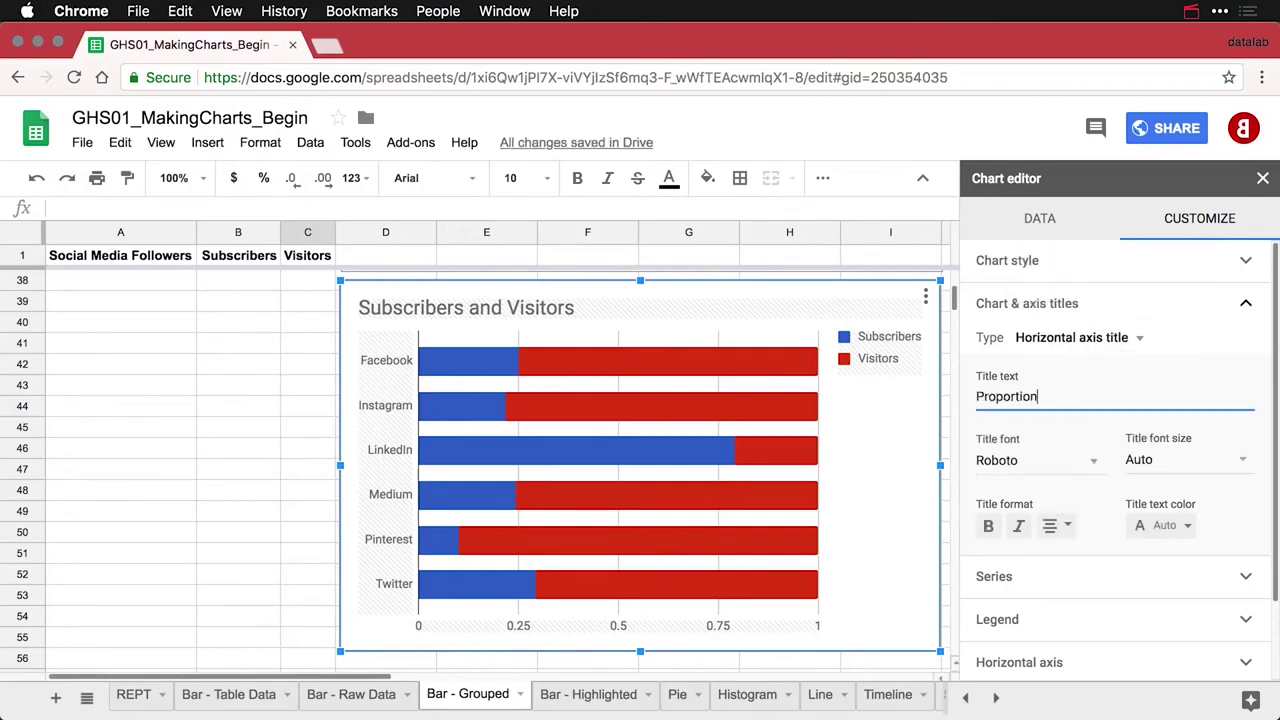
{"action": "type", "text": "s of Followers"}
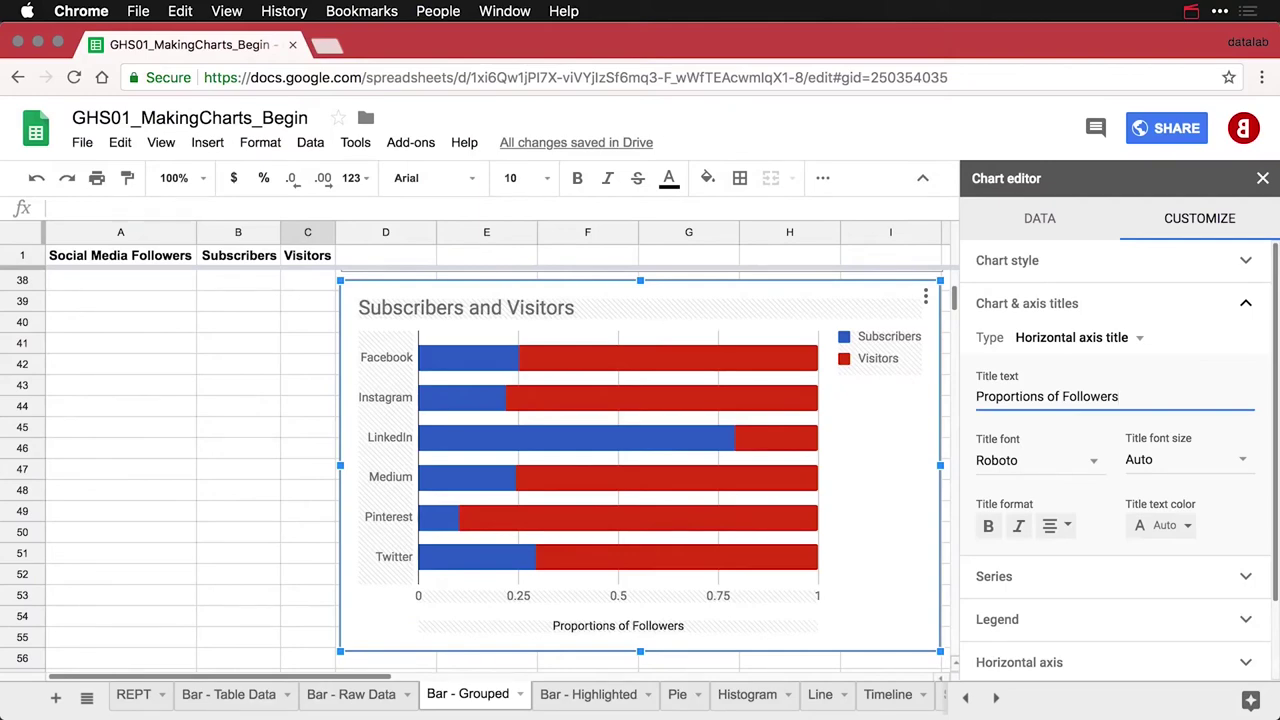
Move the bar chart's legend to the bottom
{"action": "left_click", "coordinate": [880, 350]}
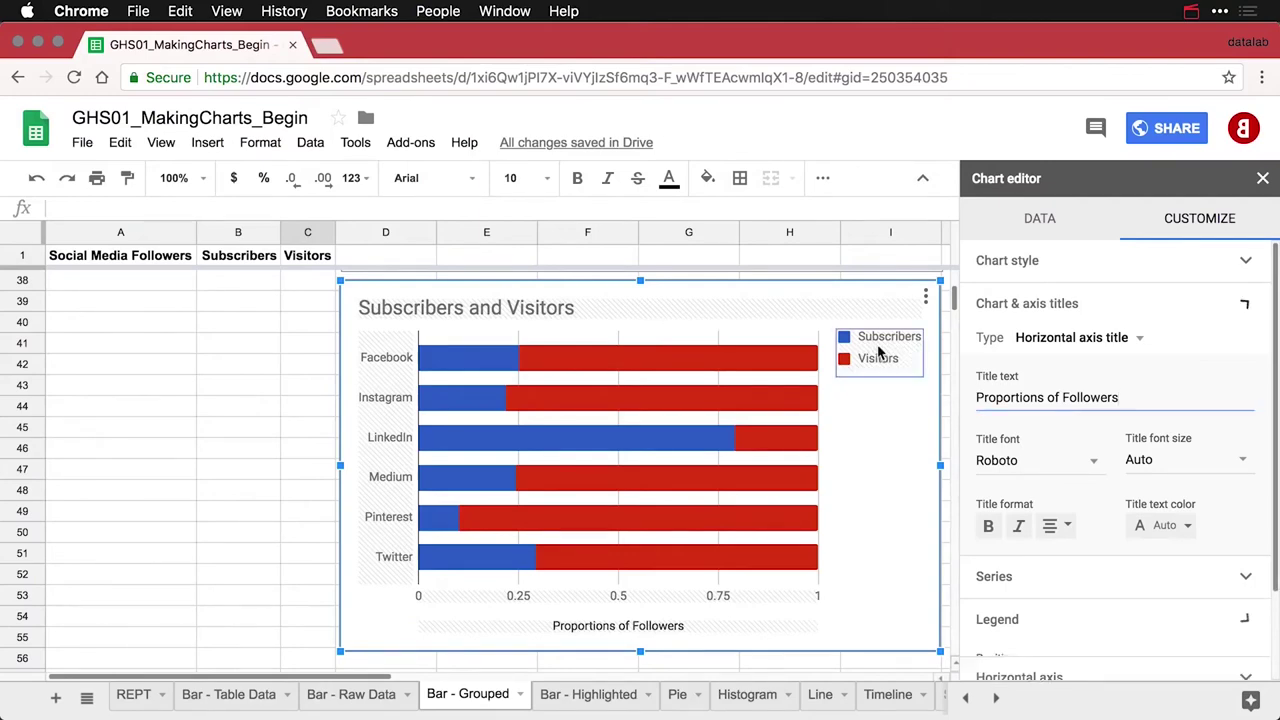
{"action": "left_click", "coordinate": [1015, 450]}
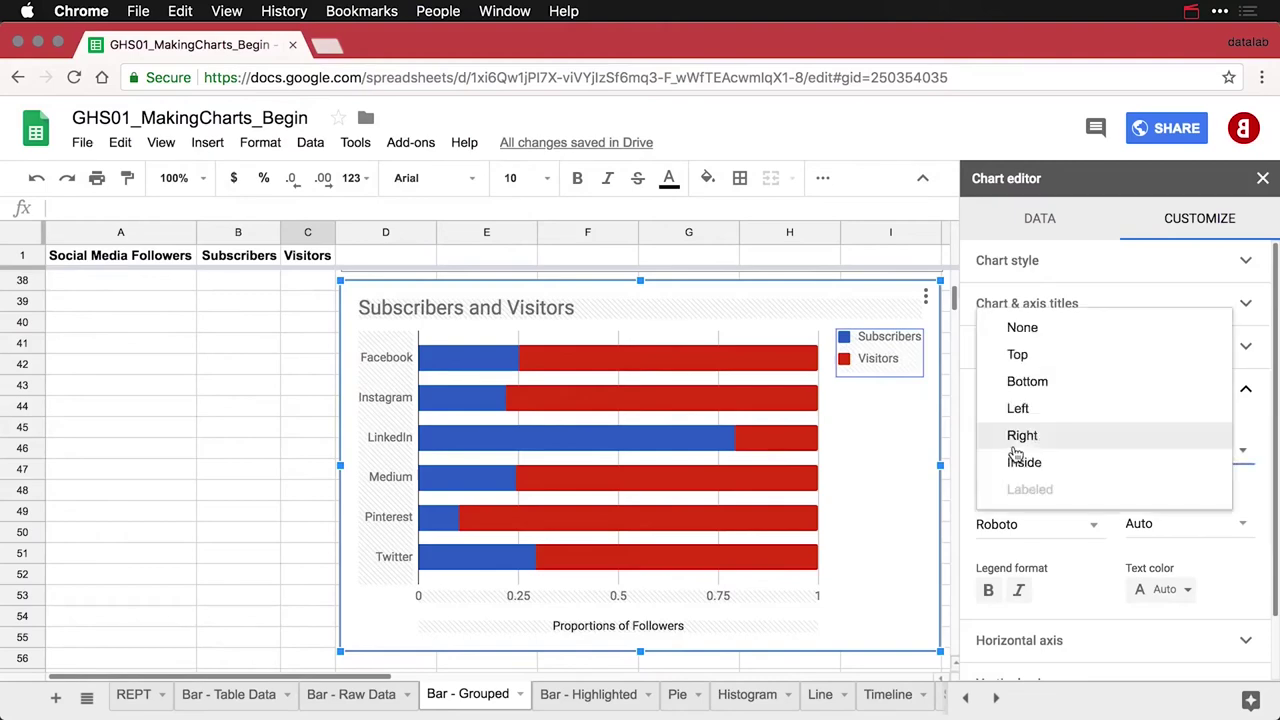
{"action": "left_click", "coordinate": [1036, 384]}
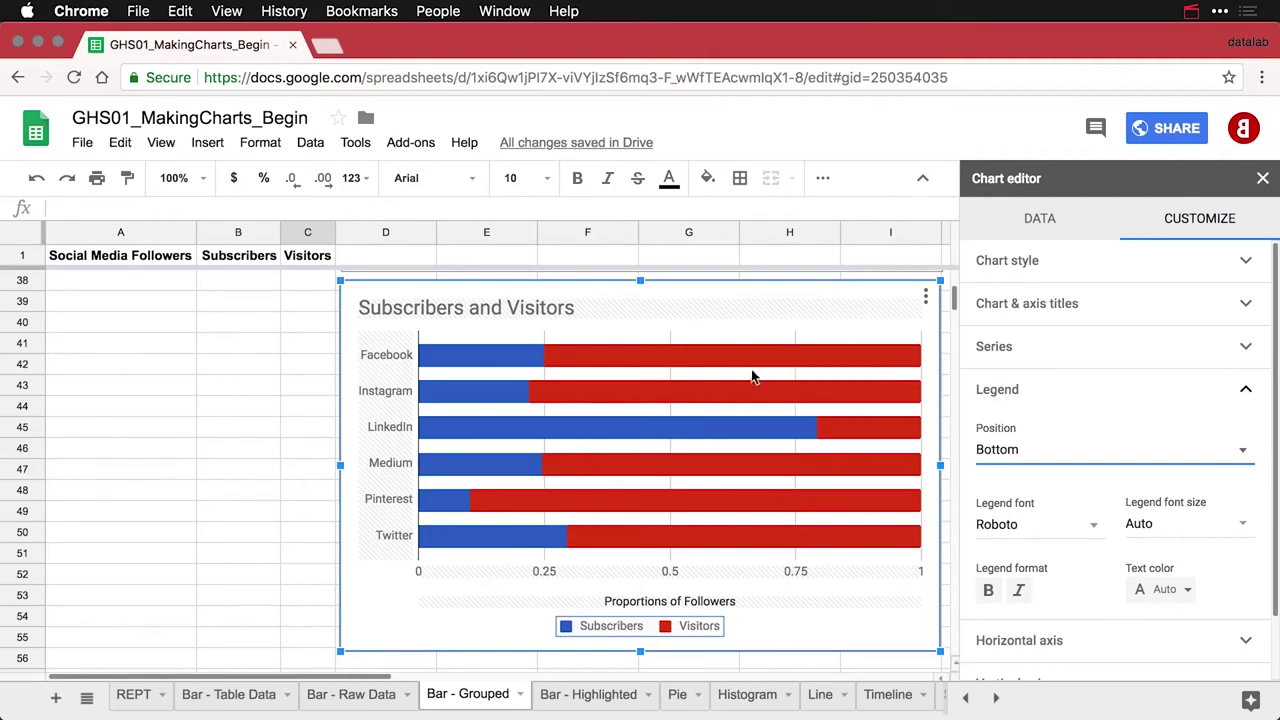
{"action": "mouse_move", "coordinate": [733, 352]}
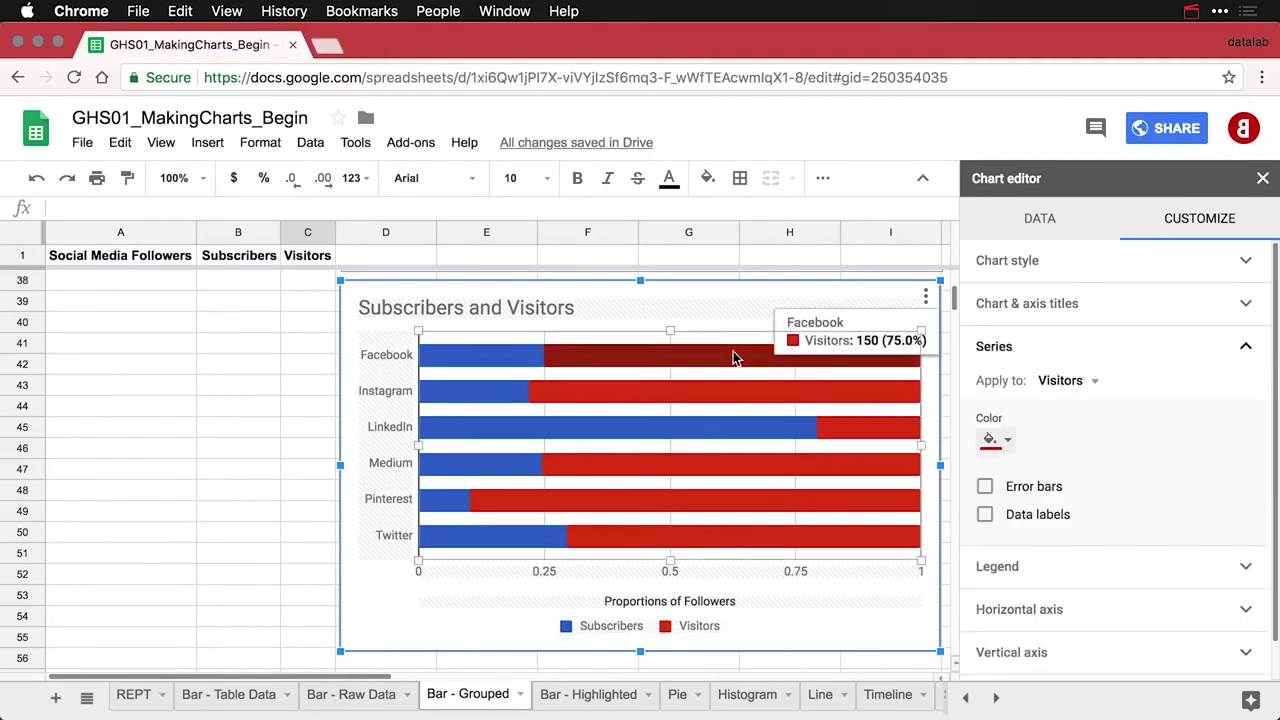
Colour the Visitors series light grey, close the editor, and move to the Bar - Highlighted sheet
{"action": "left_click", "coordinate": [1008, 441]}
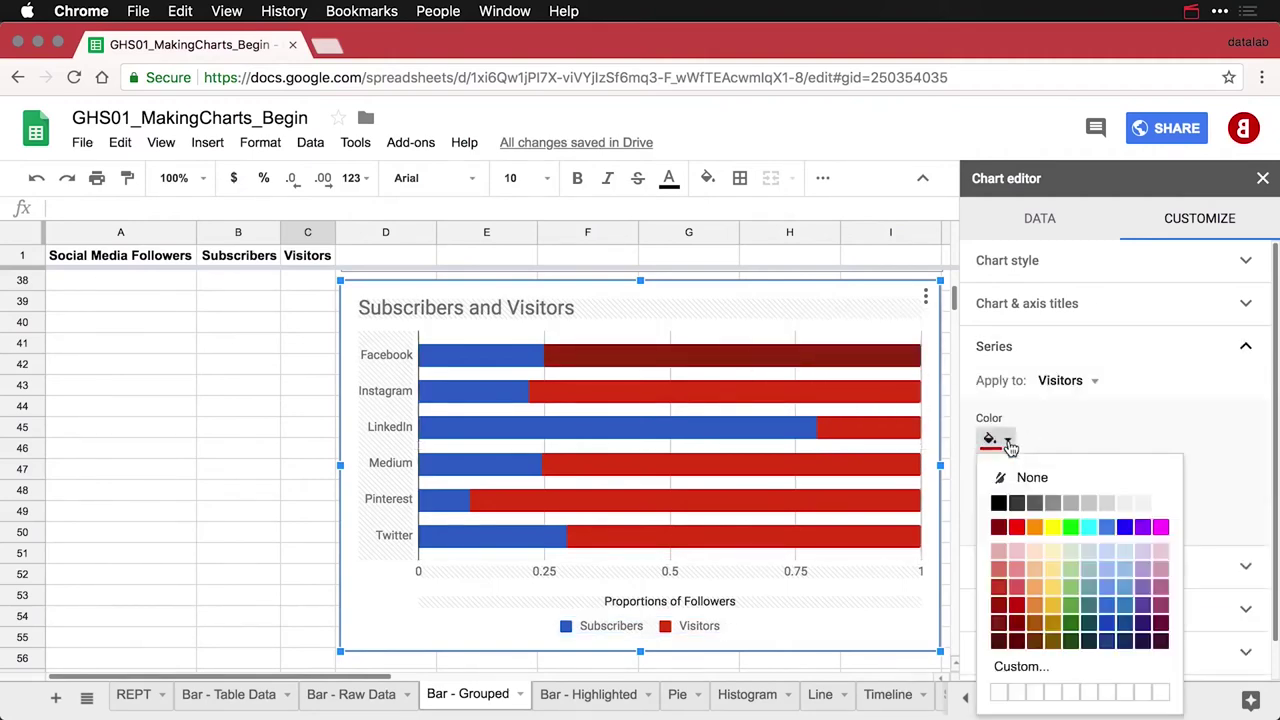
{"action": "left_click", "coordinate": [1089, 503]}
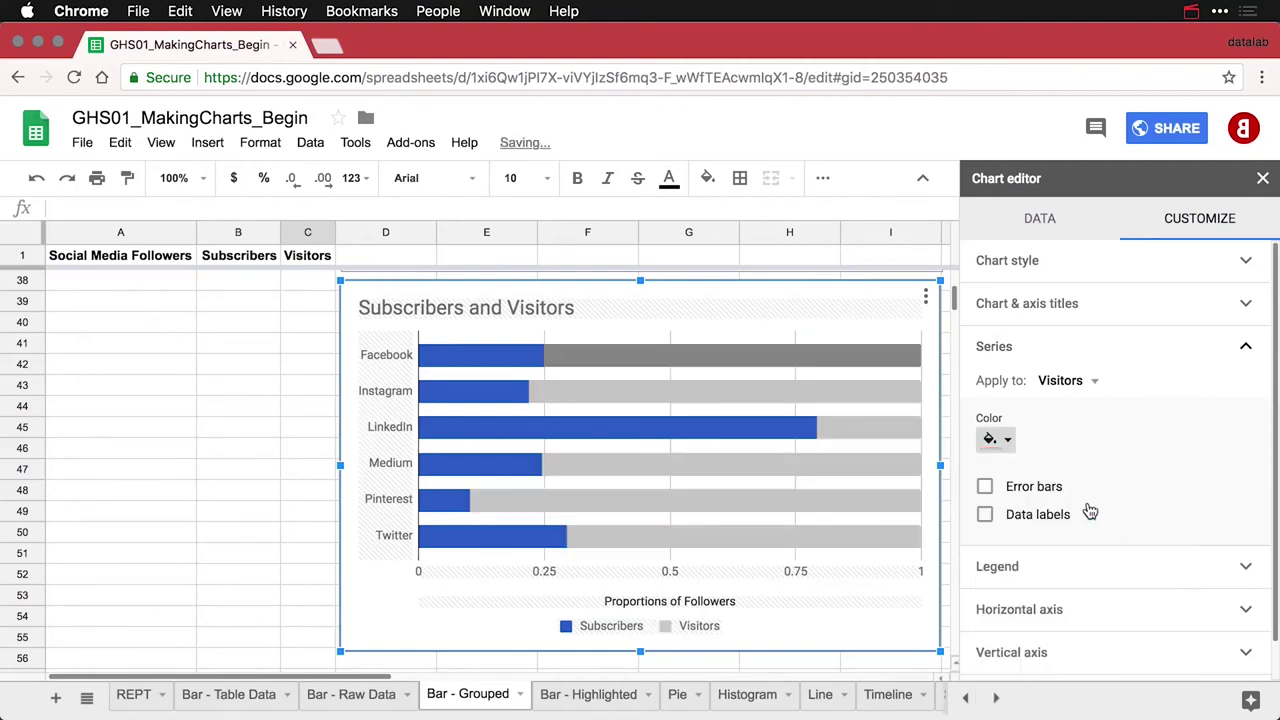
{"action": "left_click", "coordinate": [291, 432]}
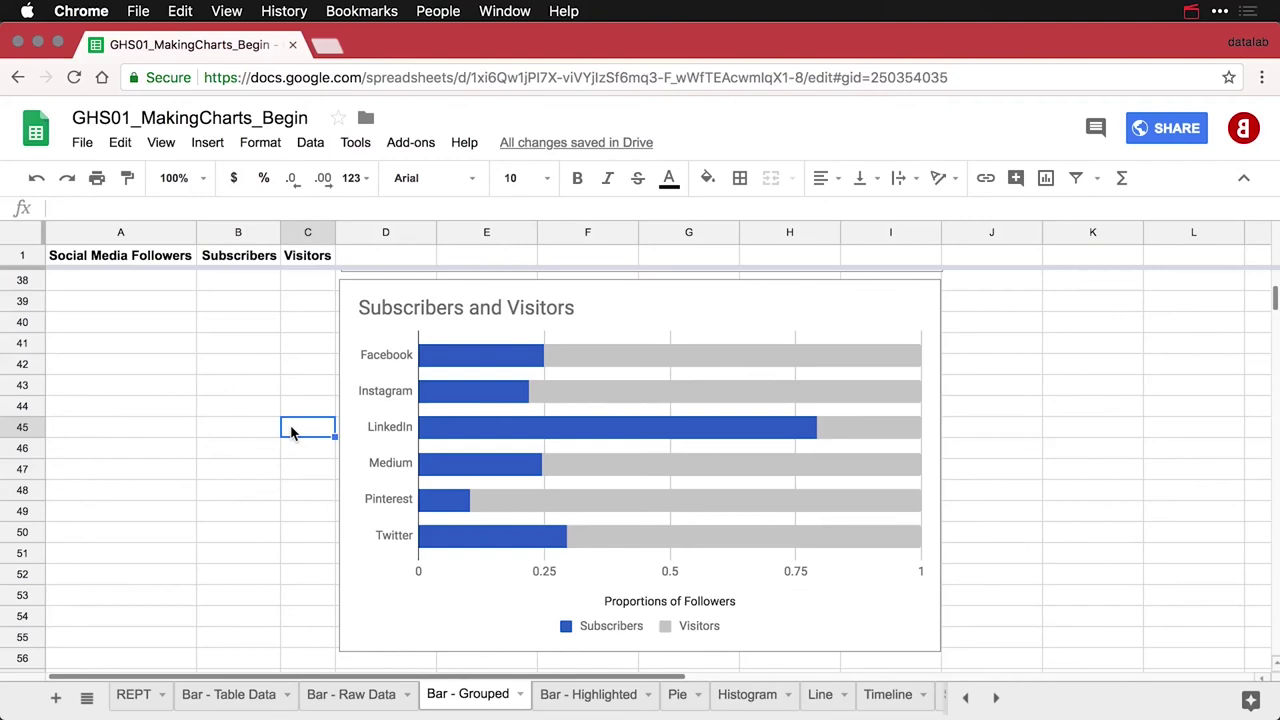
{"action": "key", "text": "alt+Down"}
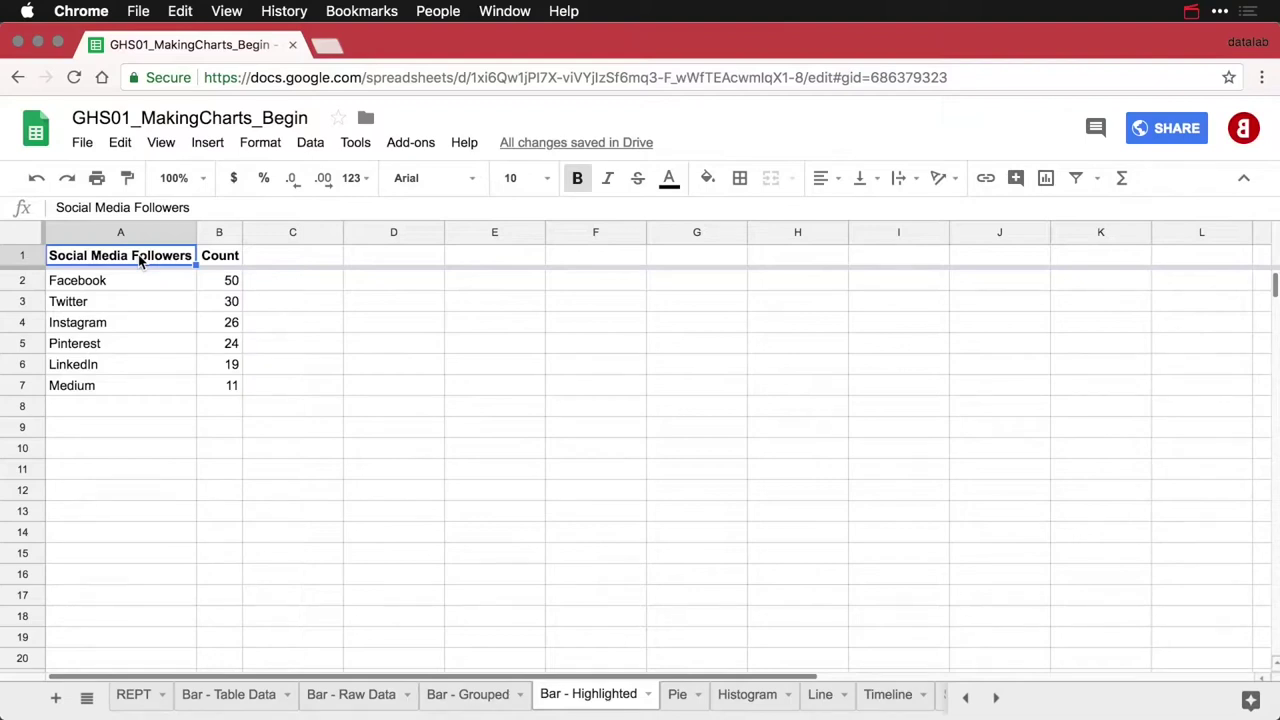
Enter the header 'Highlight' in cell C1
{"action": "key", "text": "Down"}
{"action": "key", "text": "Down"}
{"action": "key", "text": "Down"}
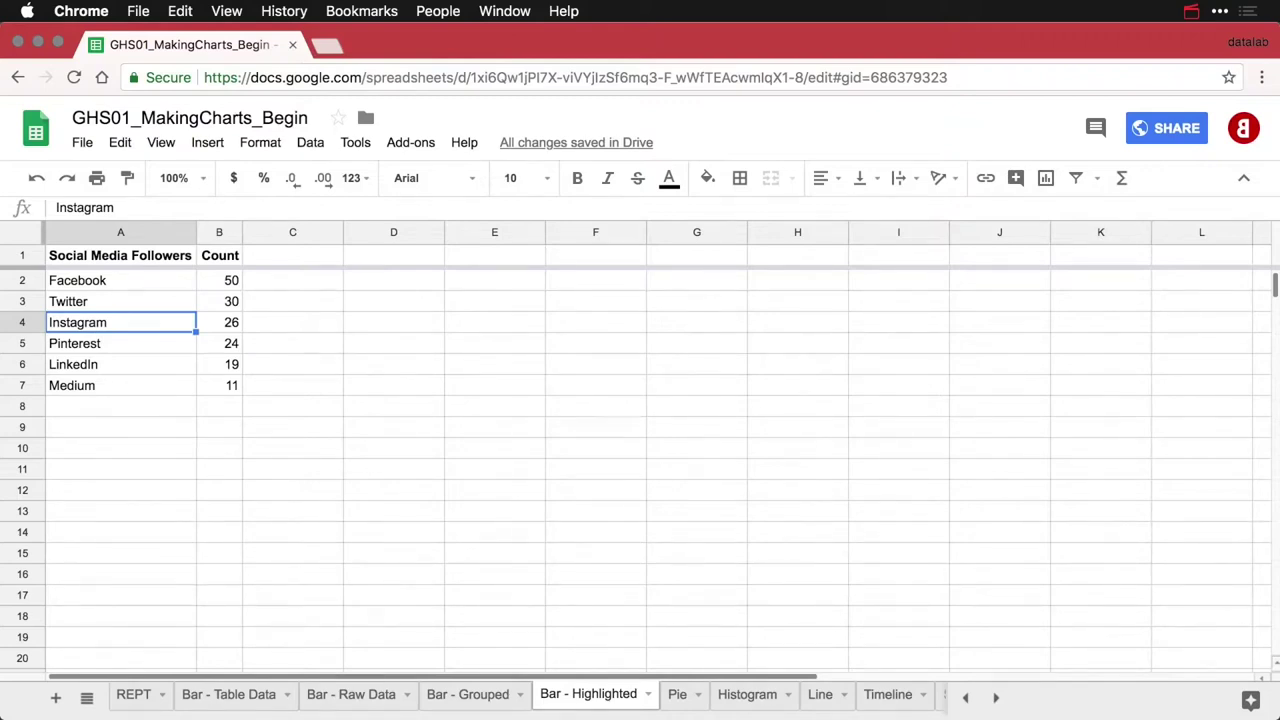
{"action": "left_click", "coordinate": [265, 260]}
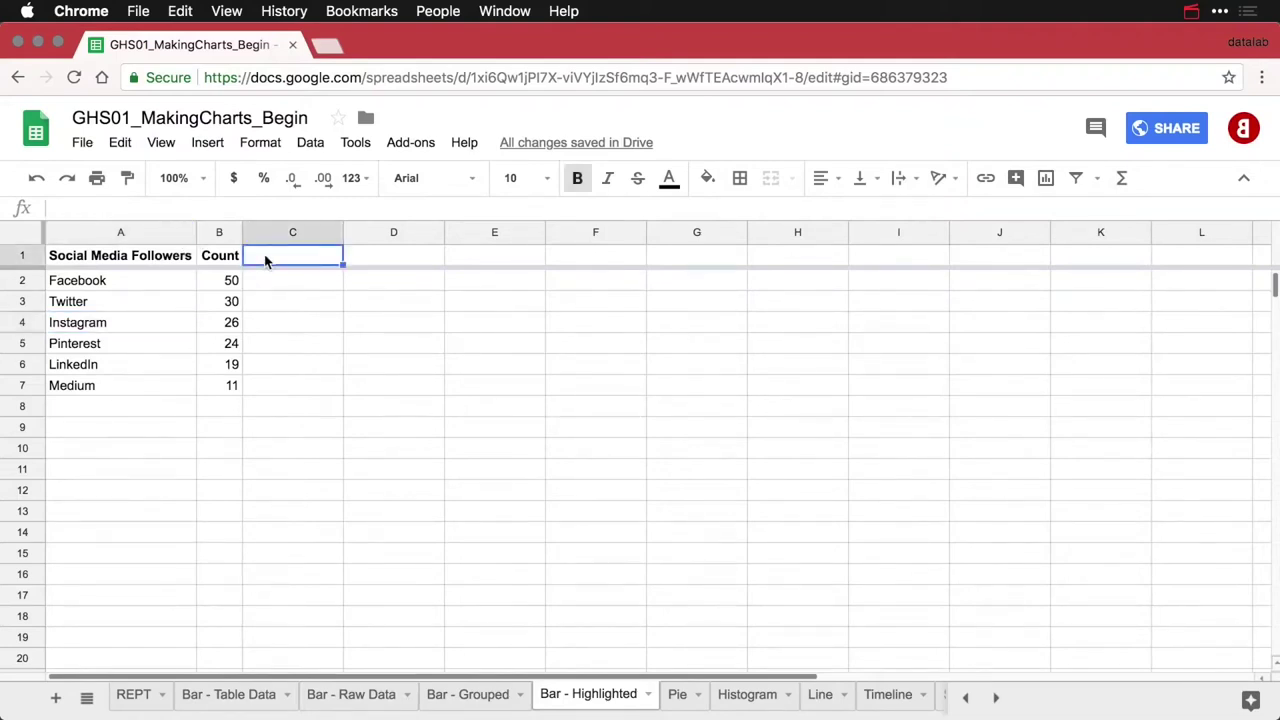
{"action": "type", "text": "Highlight"}
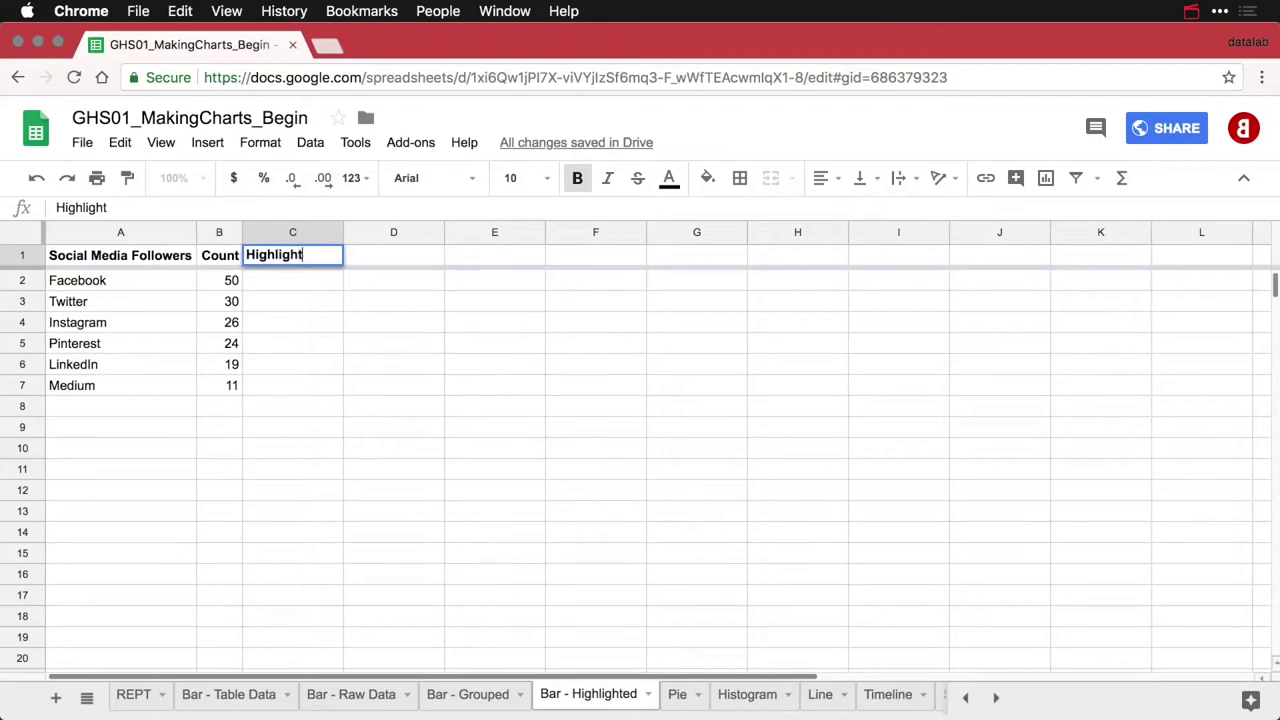
{"action": "key", "text": "Return"}
Move Instagram's 26 from B4 into C4 and auto-fit column C to its content
{"action": "left_click", "coordinate": [292, 322]}
{"action": "left_click", "coordinate": [219, 322]}
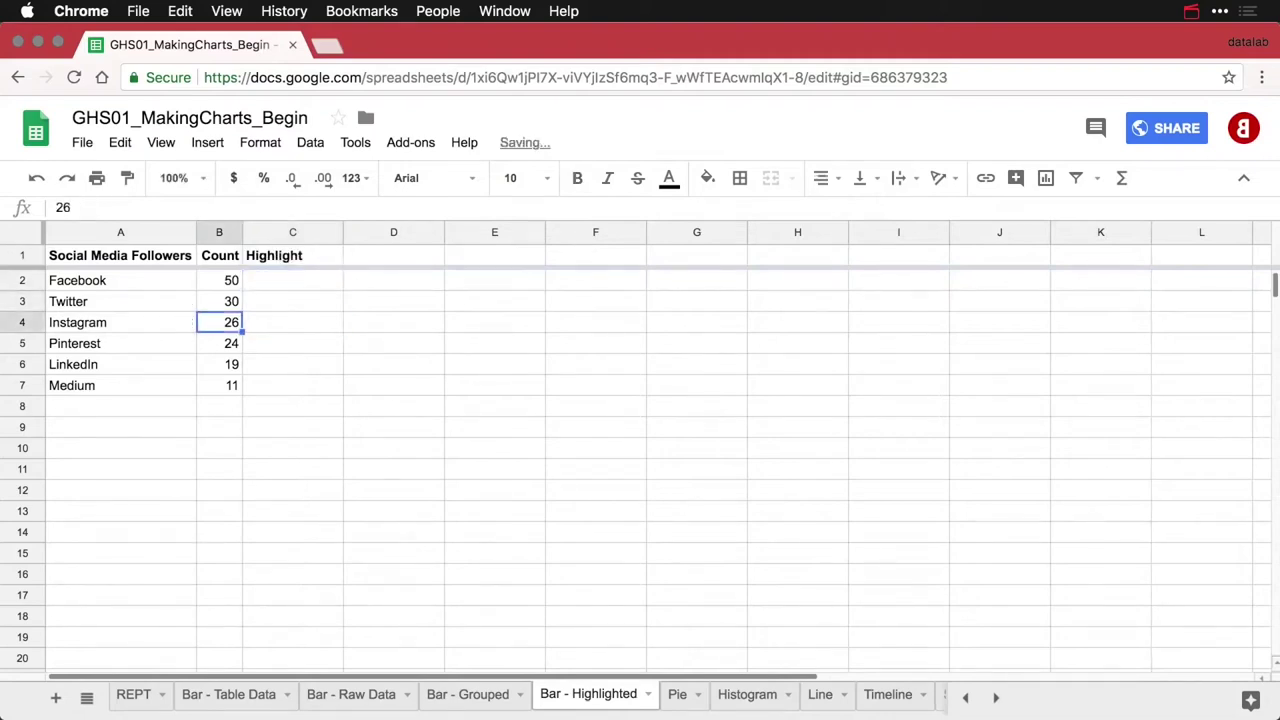
{"action": "key", "text": "super+x"}
{"action": "left_click", "coordinate": [292, 322]}
{"action": "key", "text": "super+v"}
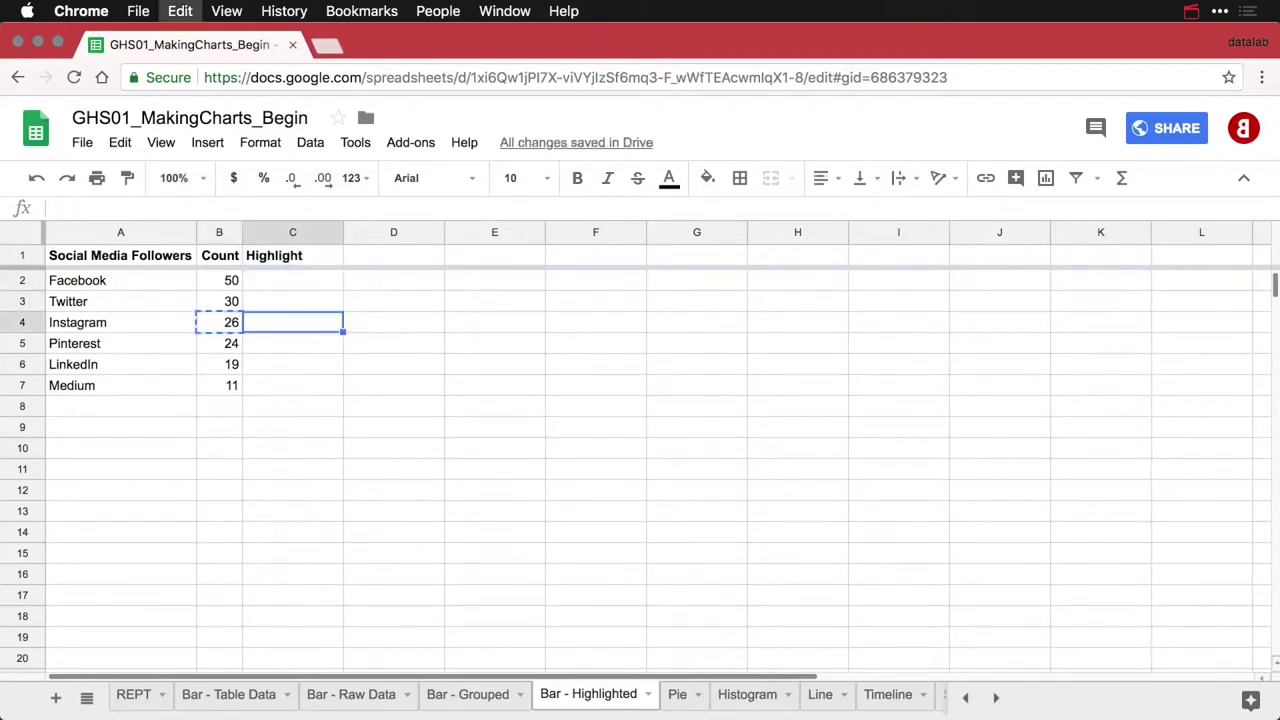
{"action": "left_click_drag", "start_coordinate": [341, 228], "coordinate": [341, 228]}
{"action": "double_click", "coordinate": [341, 228]}
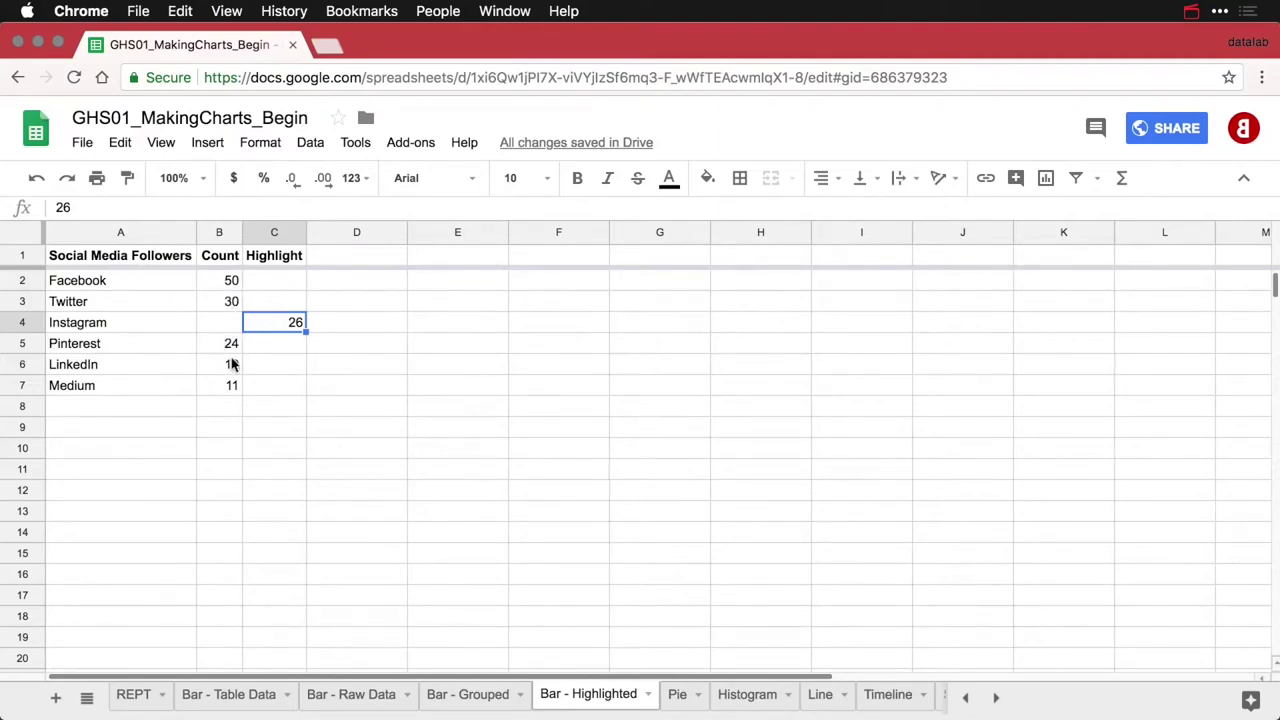
{"action": "left_click", "coordinate": [134, 258]}
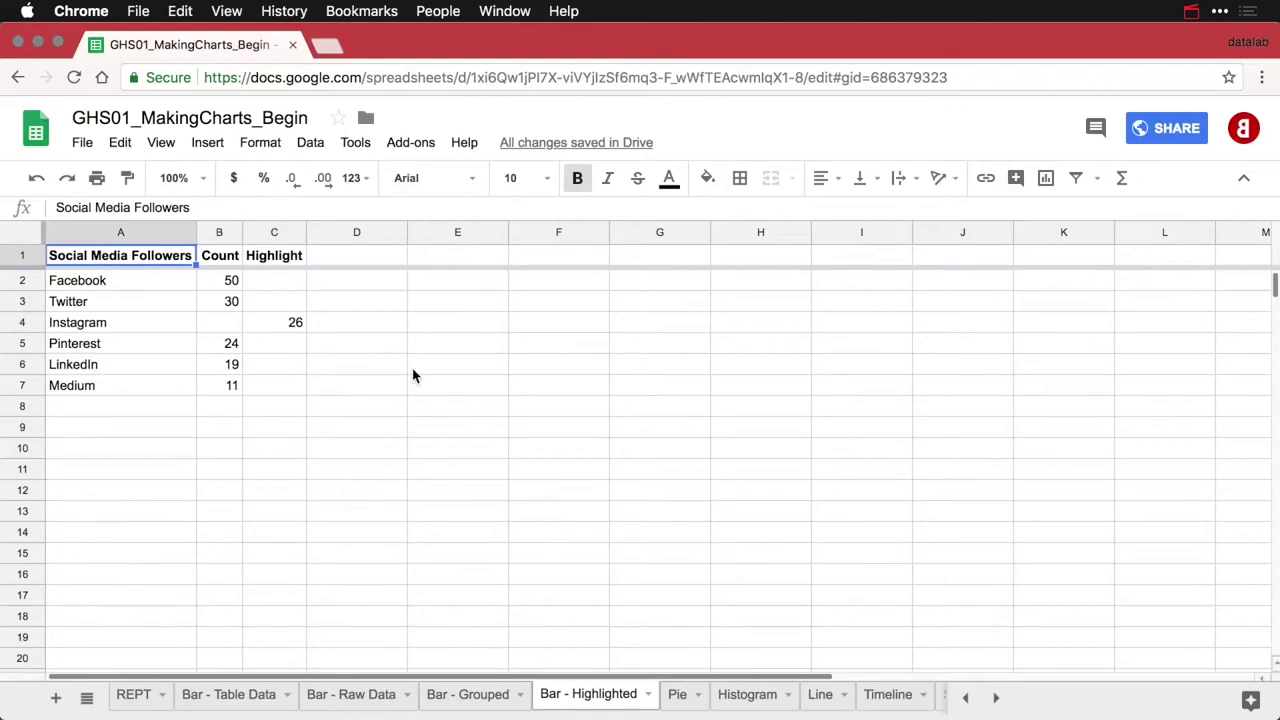
Insert a chart of the table with standard stacking and the legend set to None
{"action": "left_click", "coordinate": [1046, 178]}
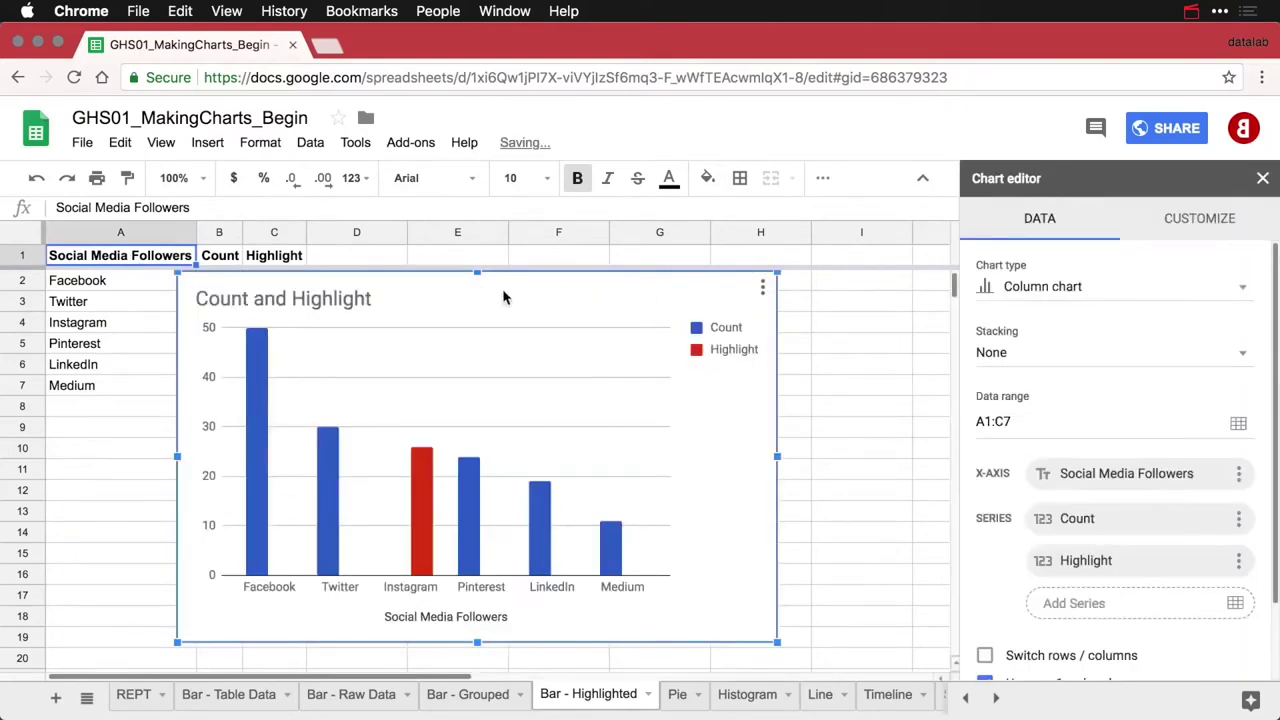
{"action": "left_click_drag", "start_coordinate": [440, 280], "coordinate": [570, 287]}
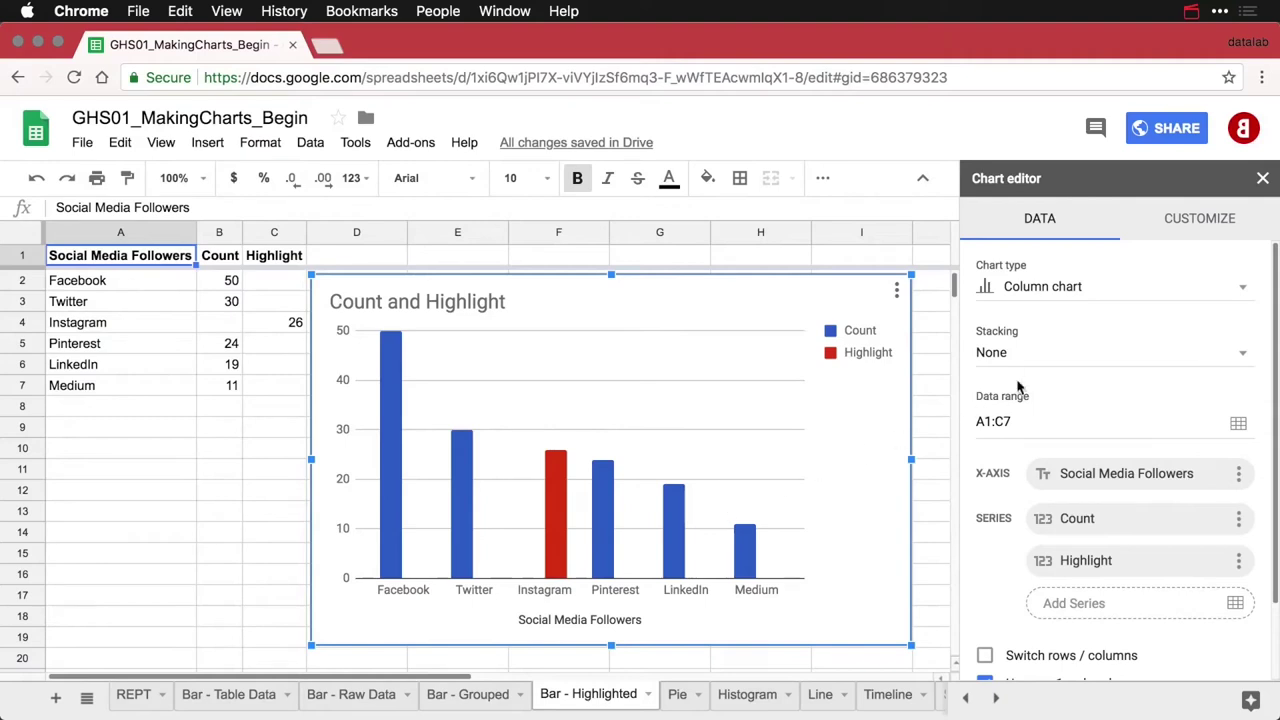
{"action": "left_click", "coordinate": [1057, 368]}
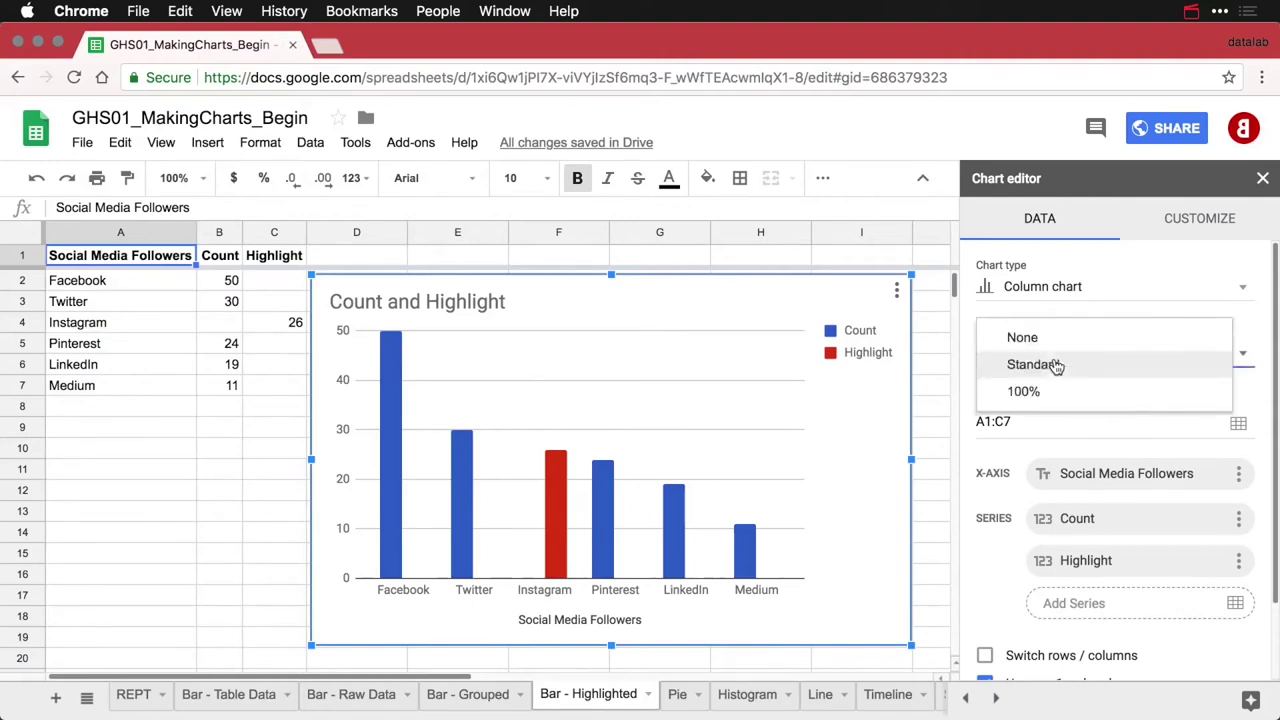
{"action": "left_click", "coordinate": [1057, 366]}
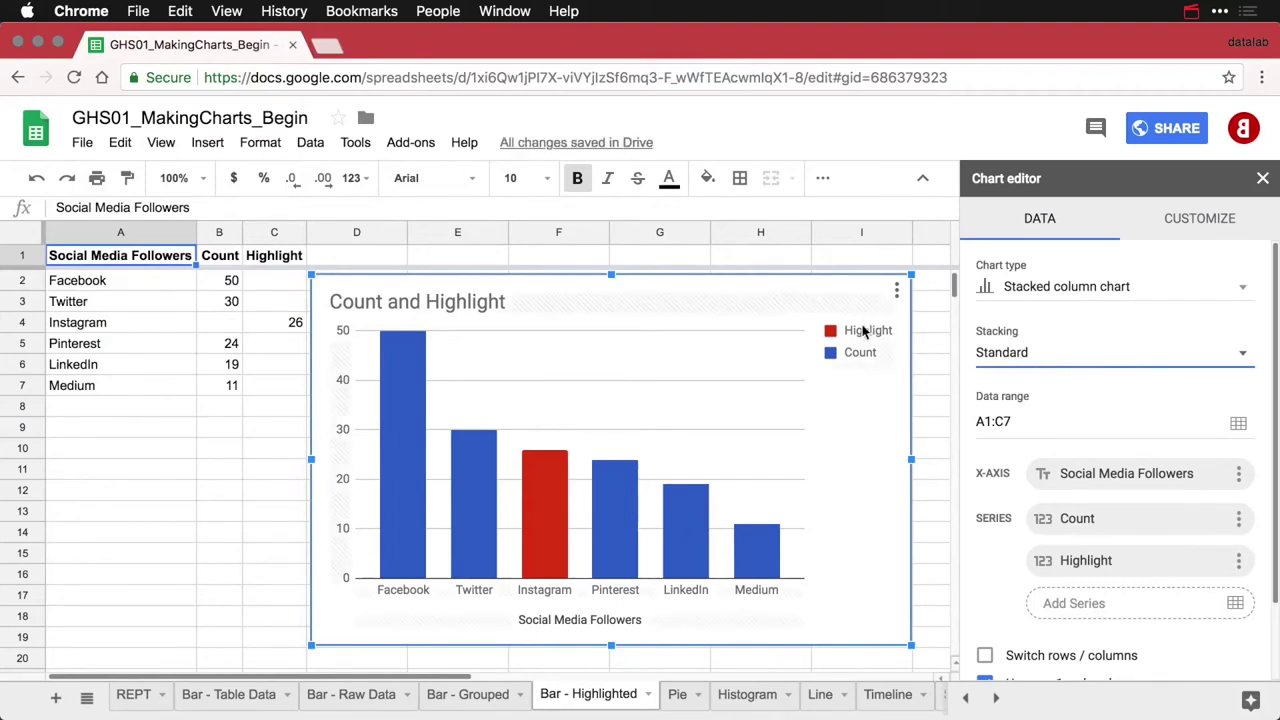
{"action": "left_click", "coordinate": [864, 358]}
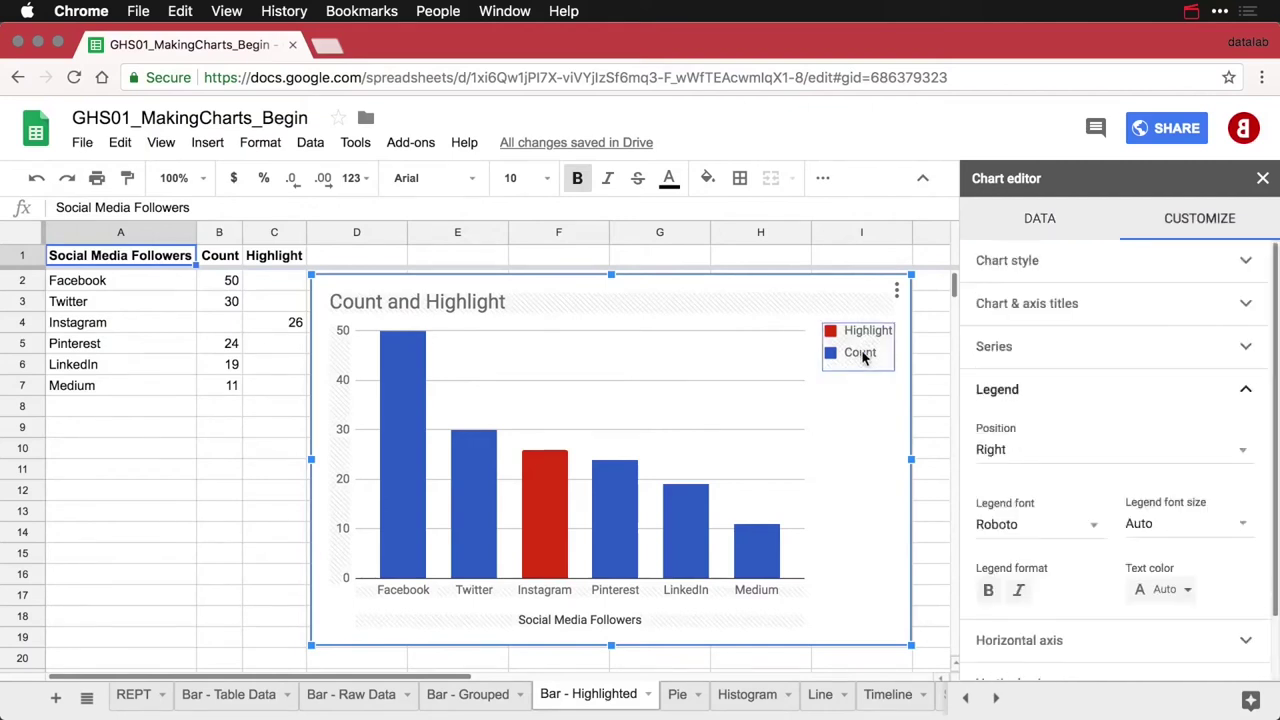
{"action": "left_click", "coordinate": [1020, 456]}
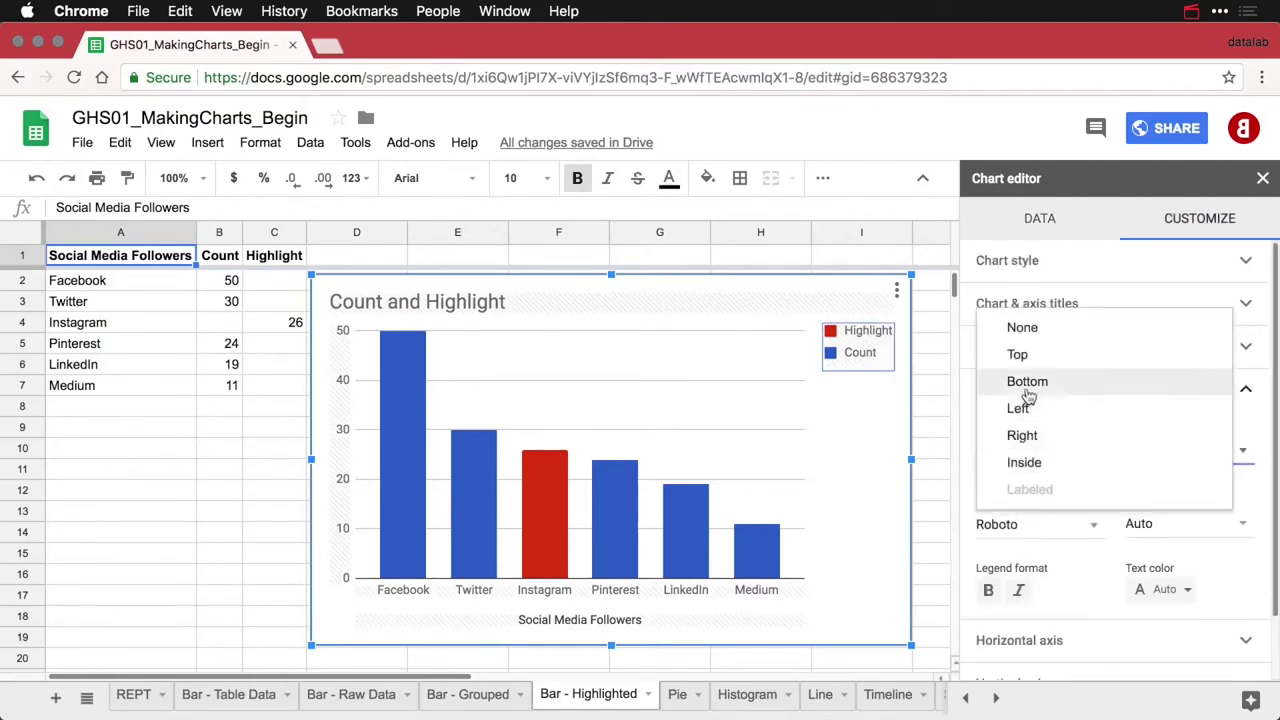
{"action": "left_click", "coordinate": [1044, 334]}
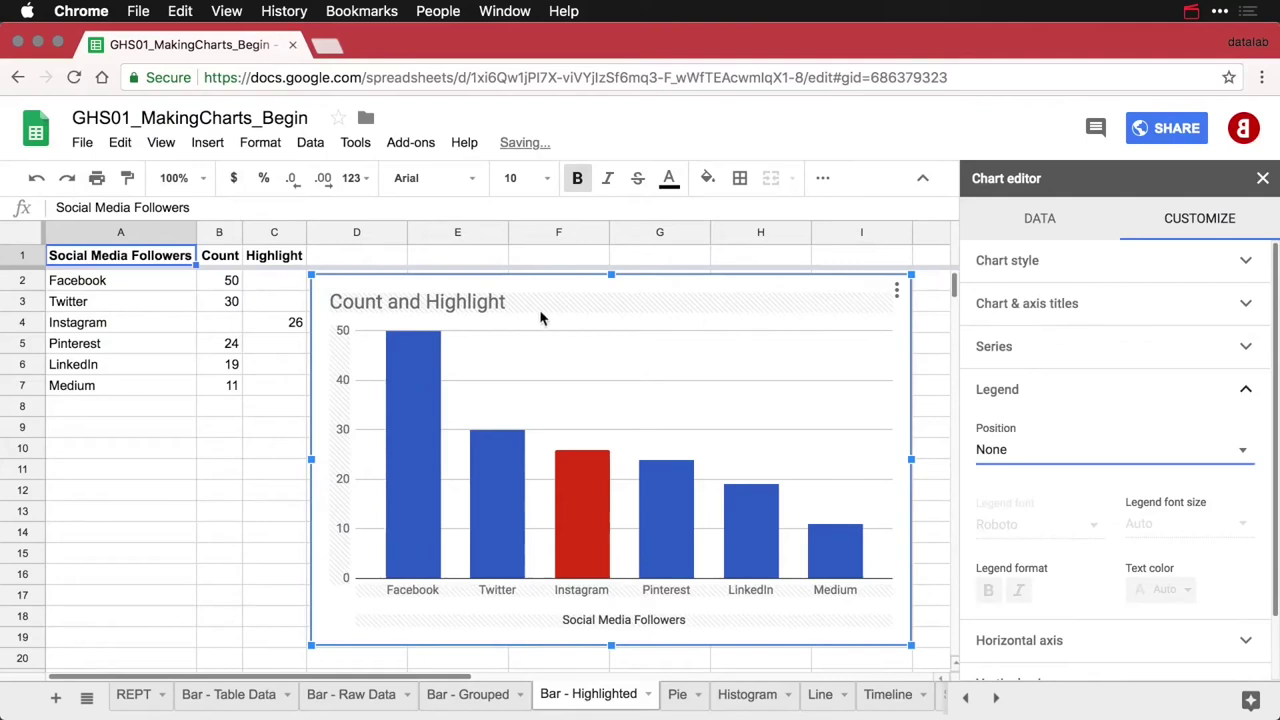
Title the chart 'Social Media Followers by Platform' and delete the horizontal axis title
{"action": "left_click", "coordinate": [463, 299]}
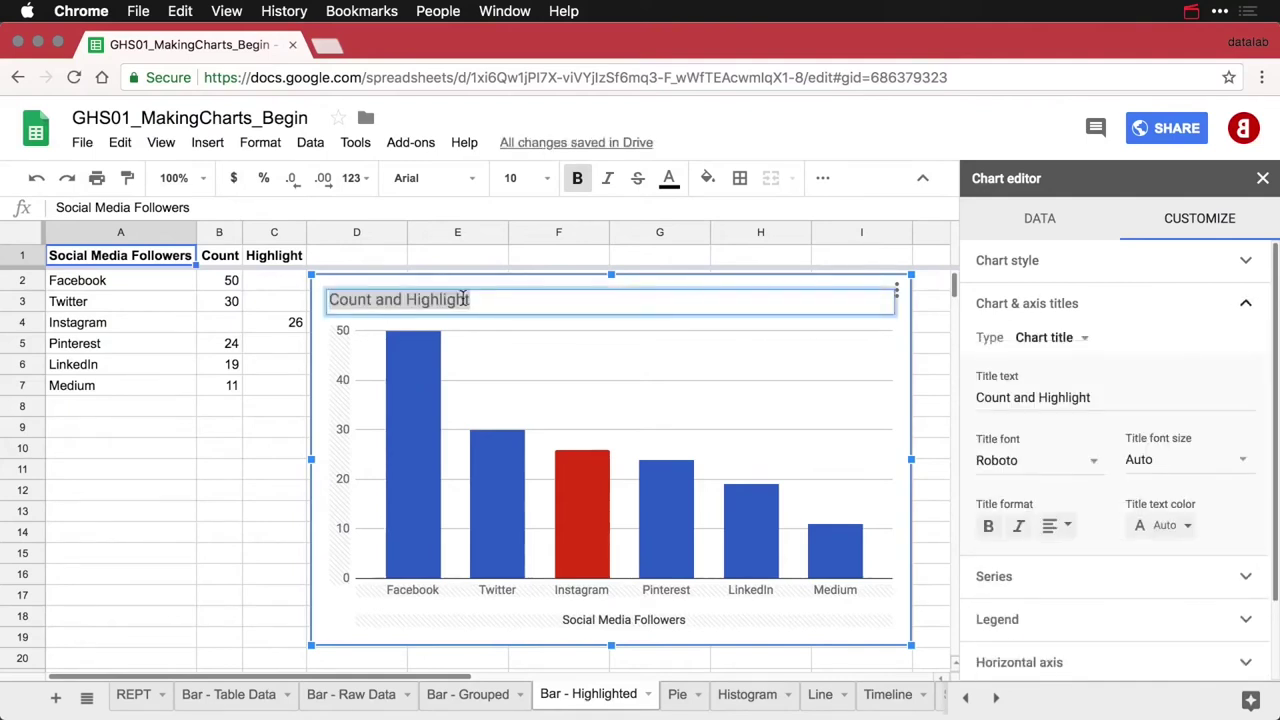
{"action": "type", "text": "Social Me"}
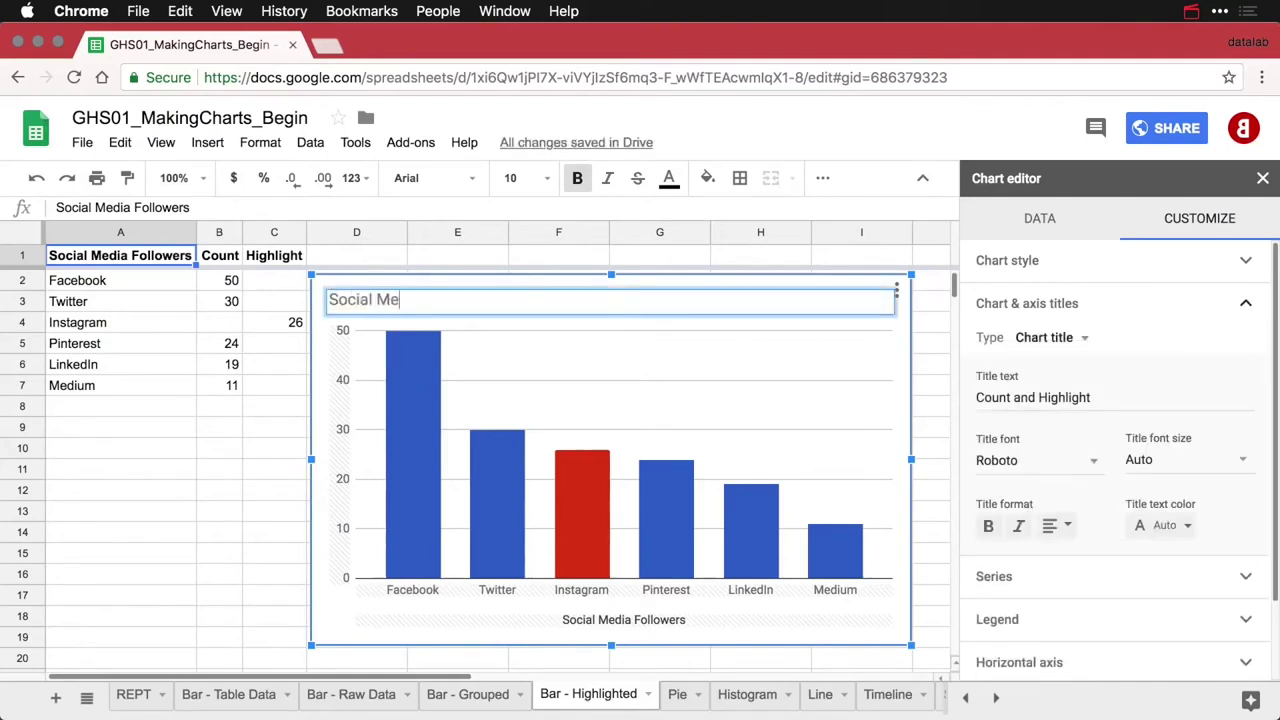
{"action": "type", "text": "dia Followers by Pla"}
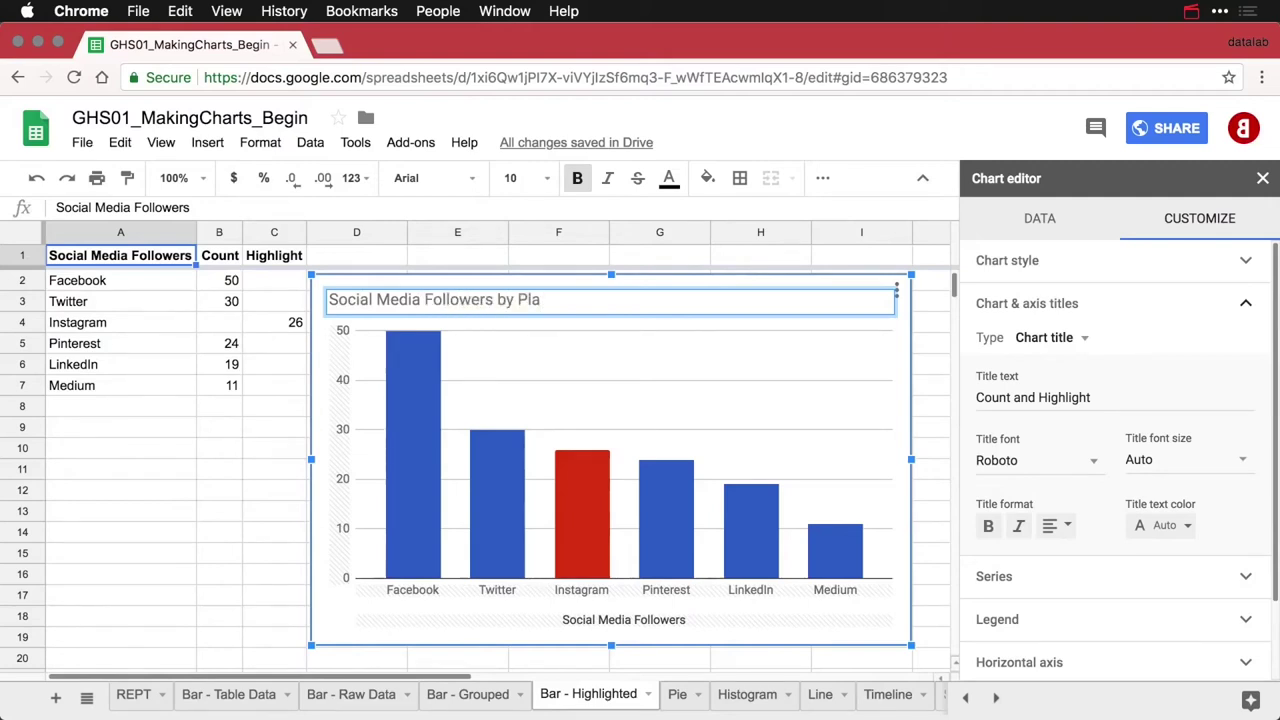
{"action": "type", "text": "tform"}
{"action": "key", "text": "Return"}
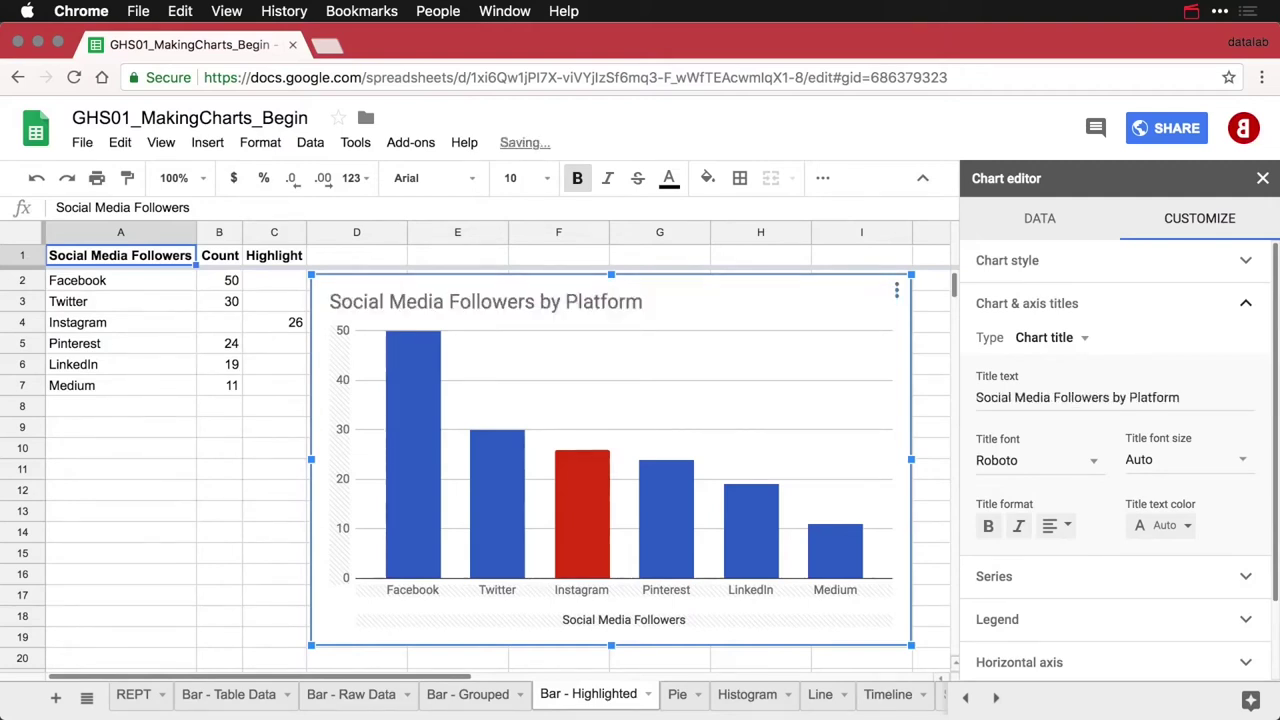
{"action": "left_click", "coordinate": [636, 622]}
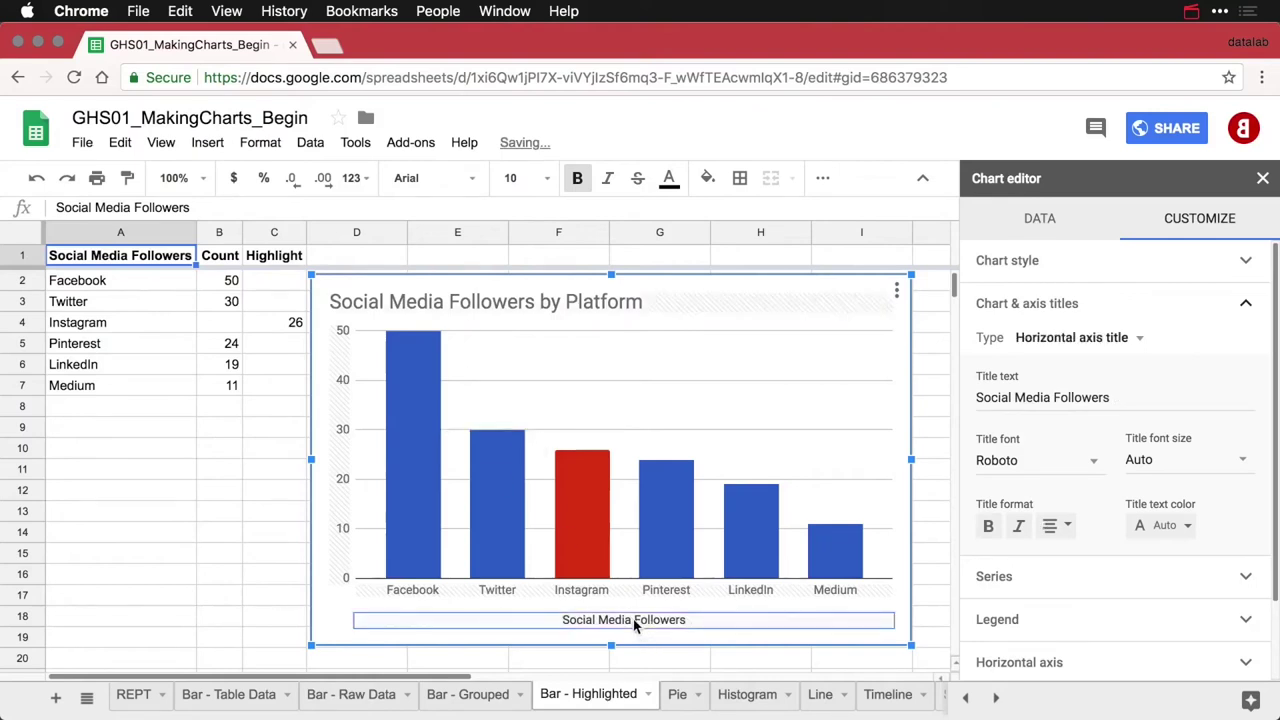
{"action": "triple_click", "coordinate": [1015, 392]}
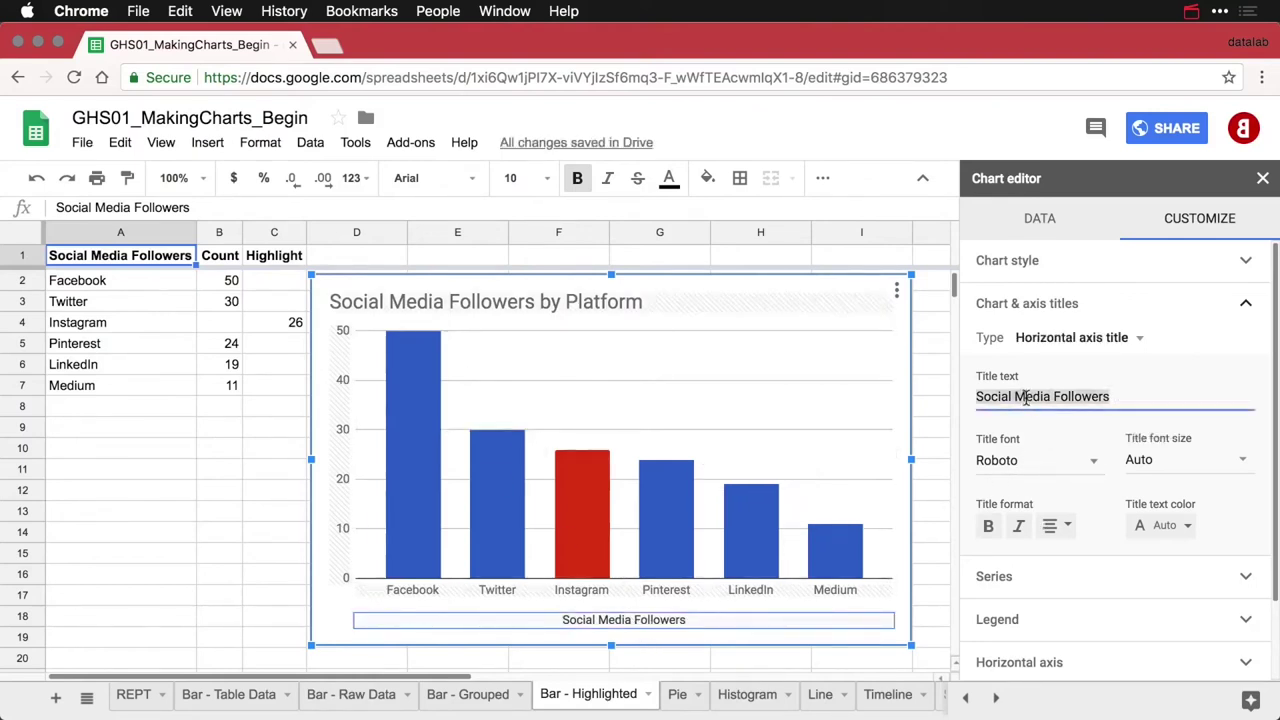
{"action": "key", "text": "BackSpace"}
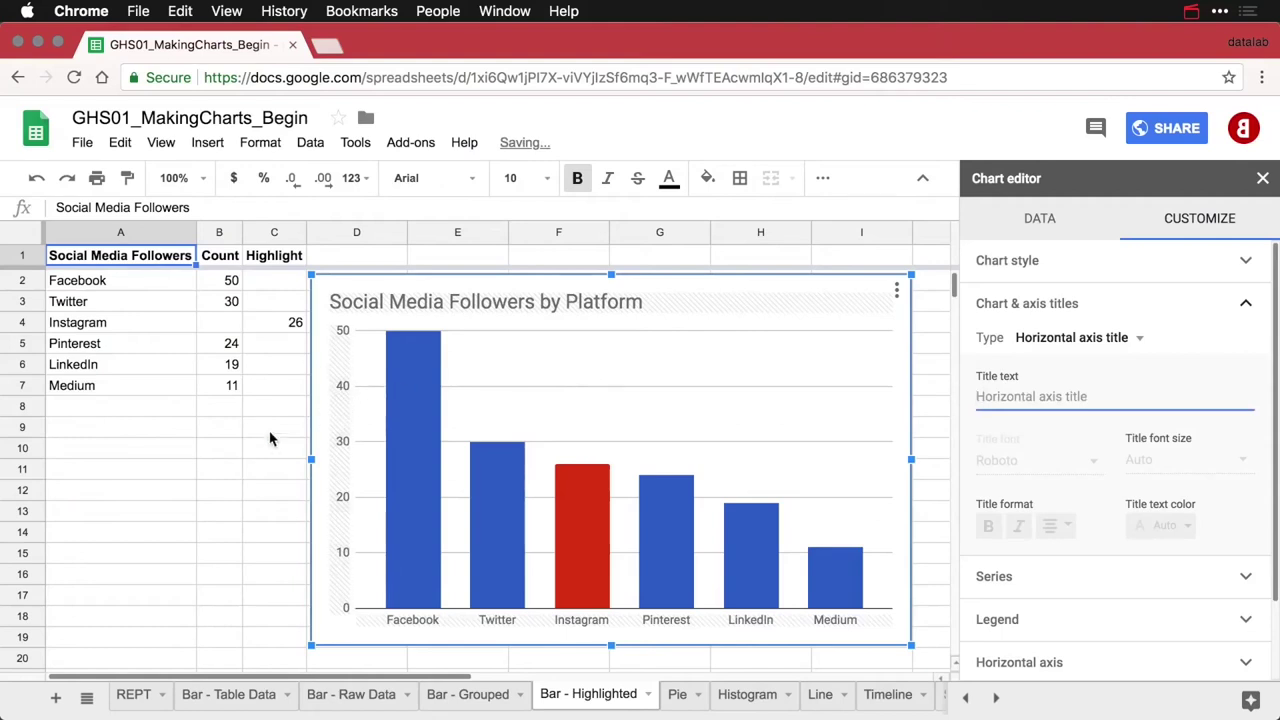
{"action": "left_click", "coordinate": [262, 434]}
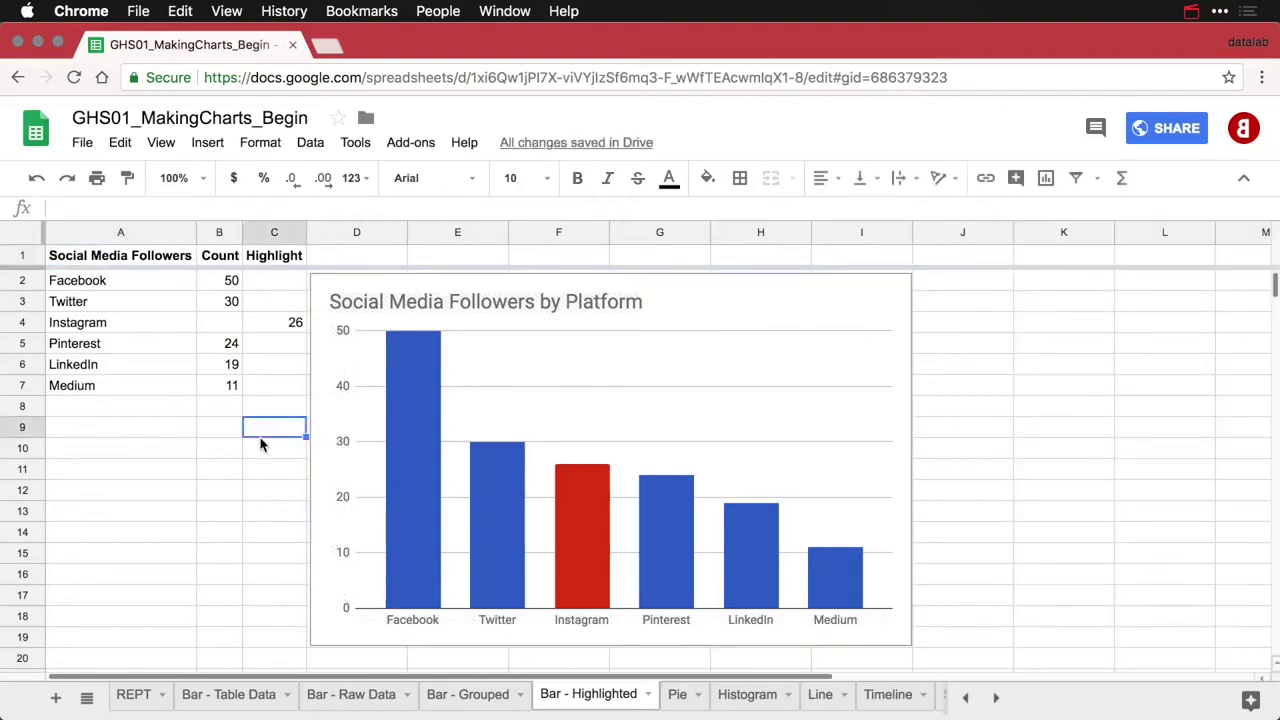
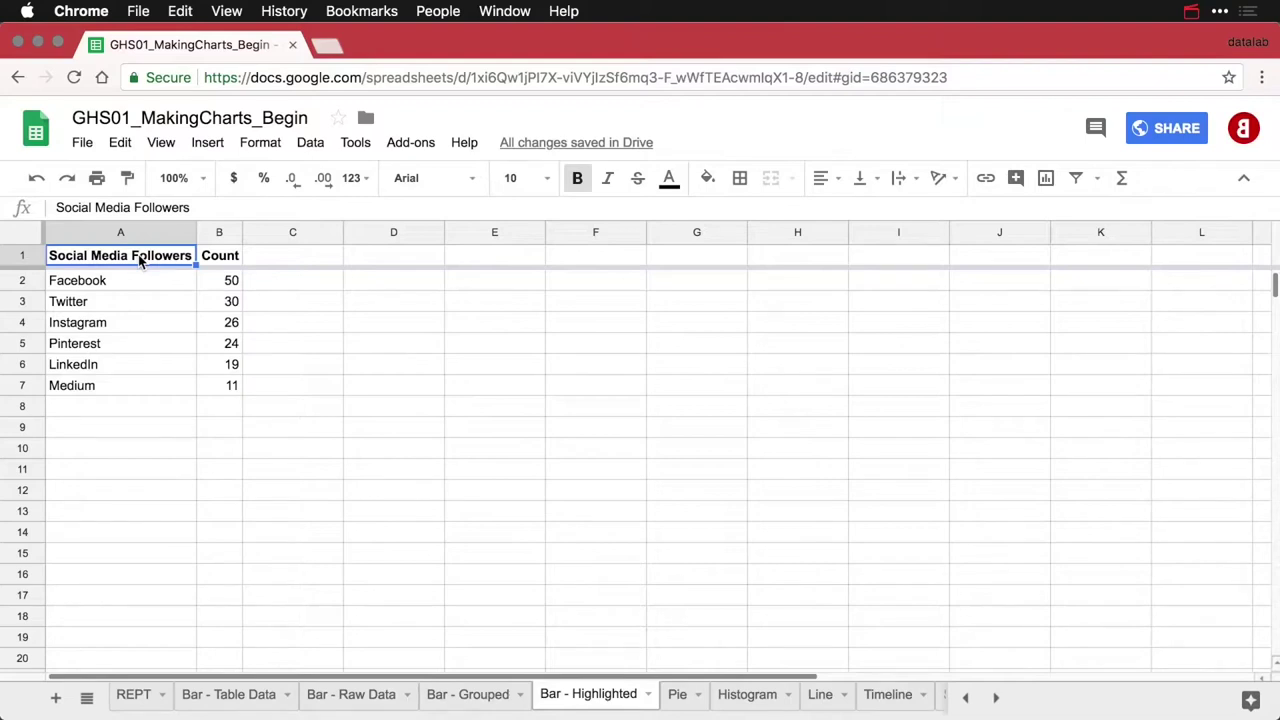
Add a 'Highlight' header in cell C1
{"action": "key", "text": "Down"}
{"action": "key", "text": "Down"}
{"action": "key", "text": "Down"}
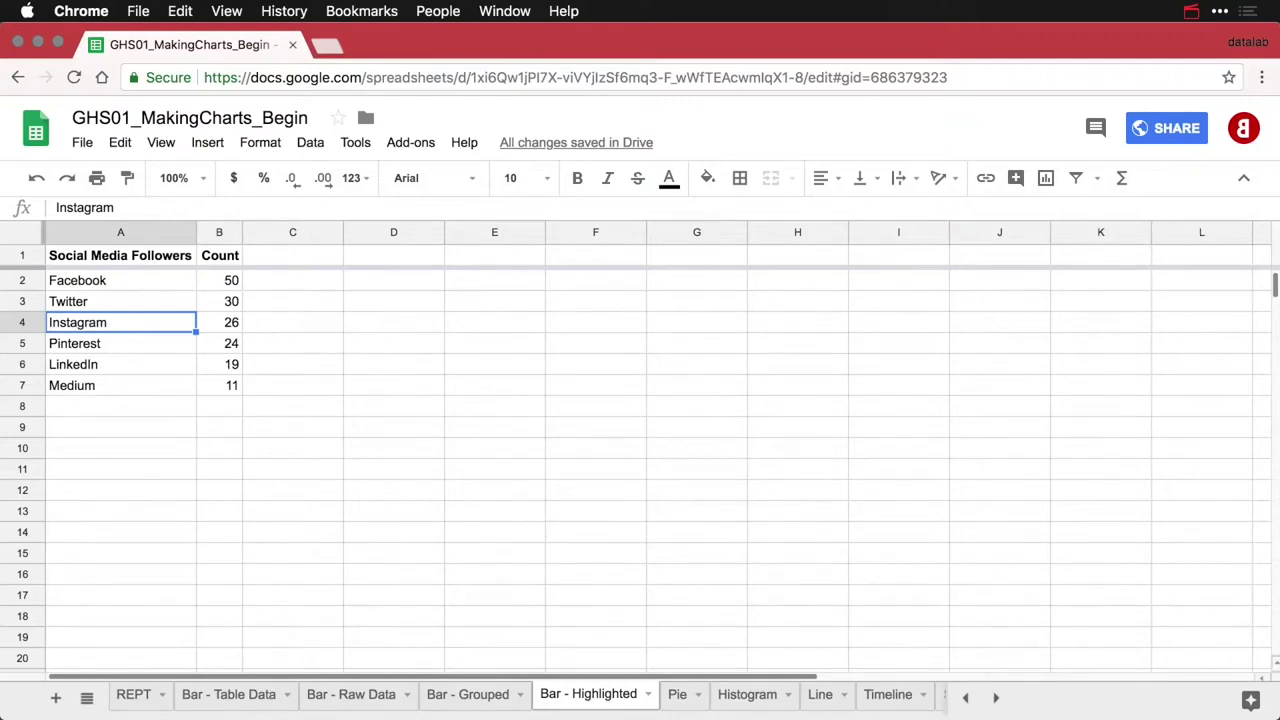
{"action": "left_click", "coordinate": [266, 260]}
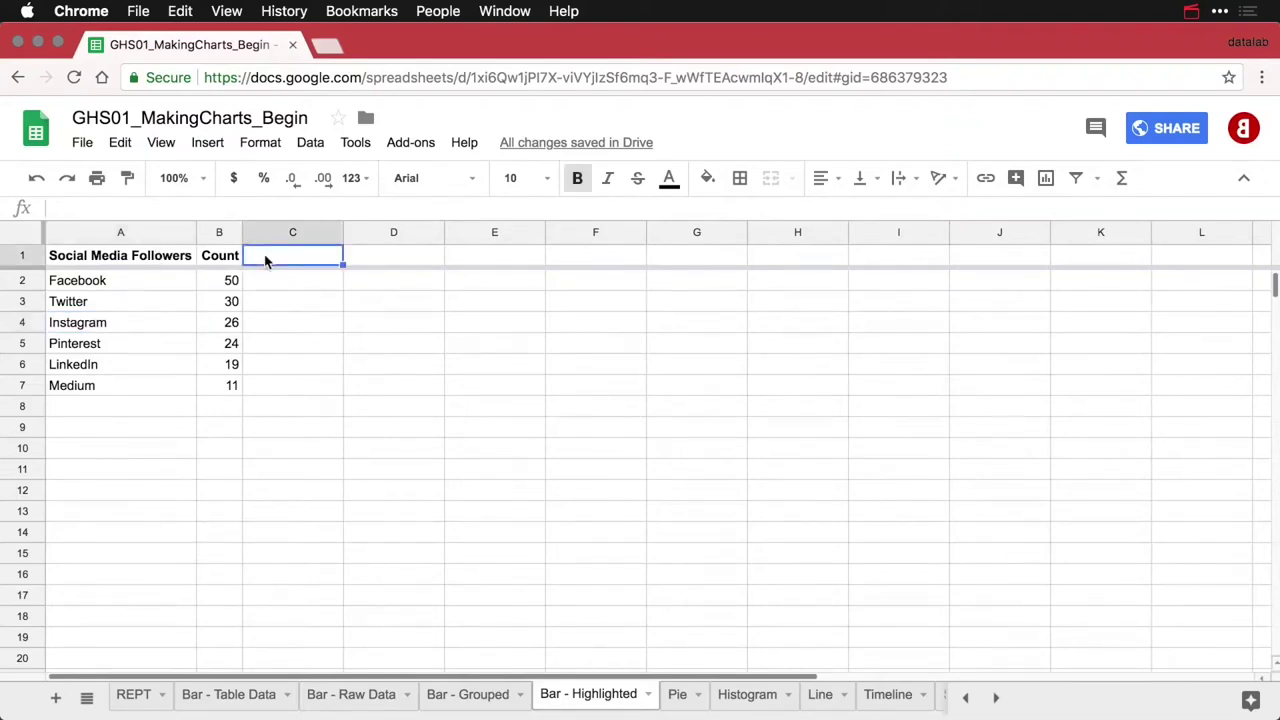
{"action": "type", "text": "Highlight"}
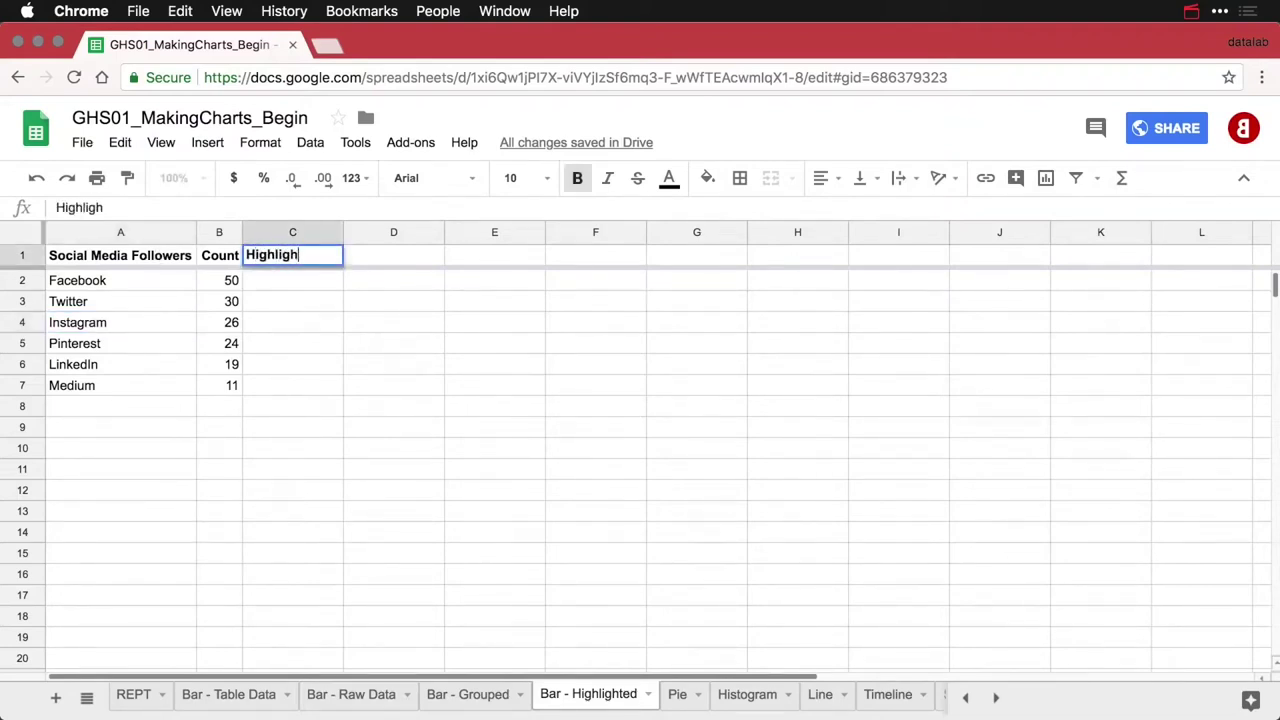
{"action": "key", "text": "Return"}
{"action": "key", "text": "Down"}
{"action": "key", "text": "Down"}
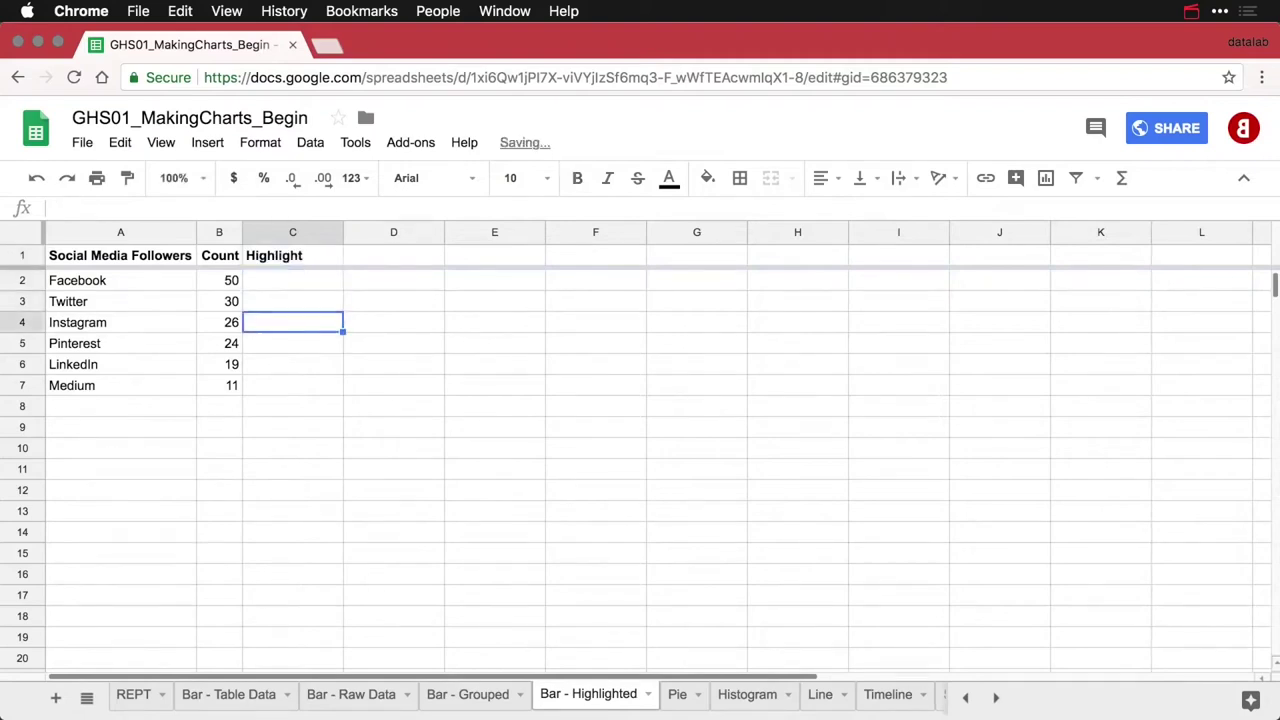
Move Instagram's 26 from B4 into C4 and auto-fit column C's width
{"action": "left_click", "coordinate": [220, 322]}
{"action": "key", "text": "super+x"}
{"action": "key", "text": "Right"}
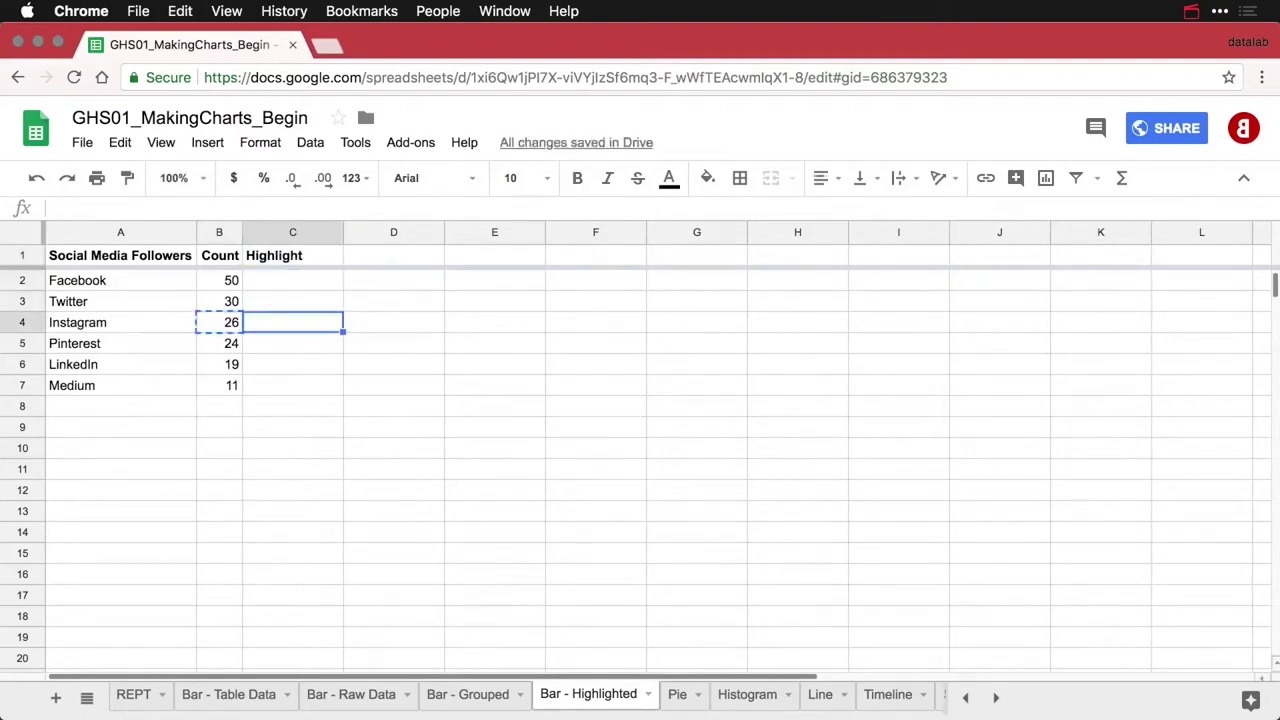
{"action": "key", "text": "super+v"}
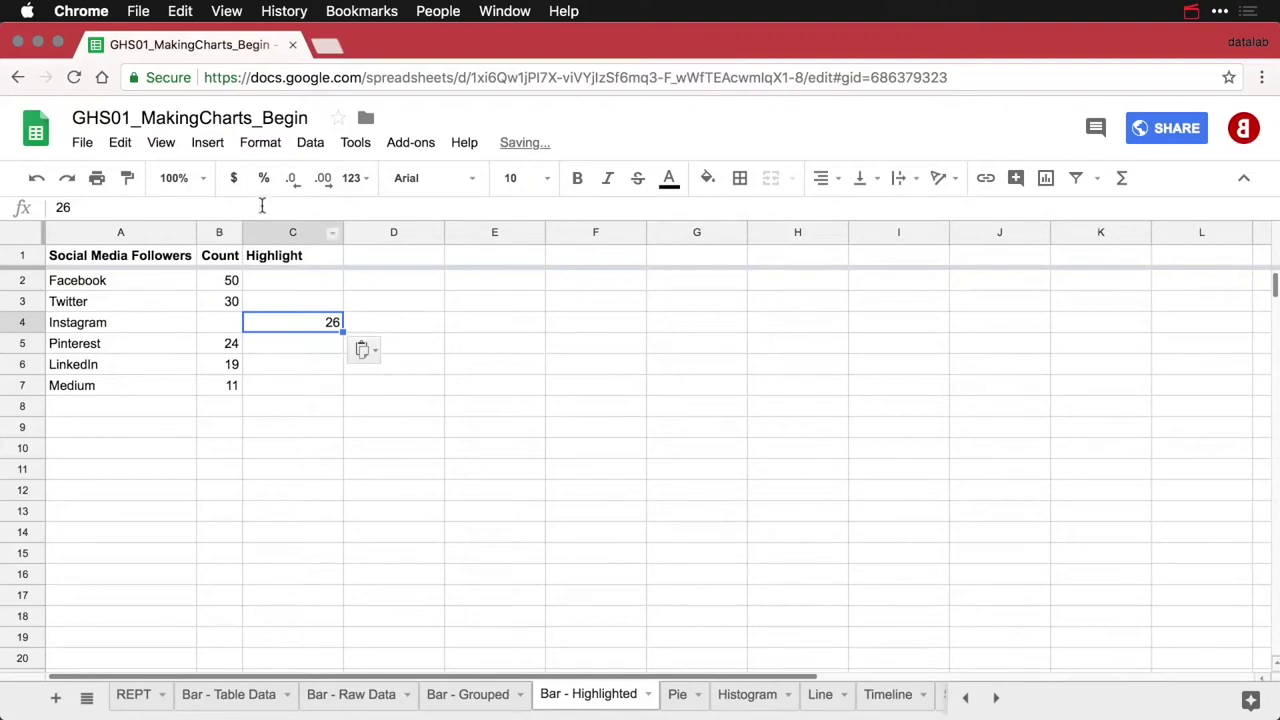
{"action": "left_click_drag", "start_coordinate": [342, 228], "coordinate": [342, 228]}
{"action": "double_click", "coordinate": [342, 228]}
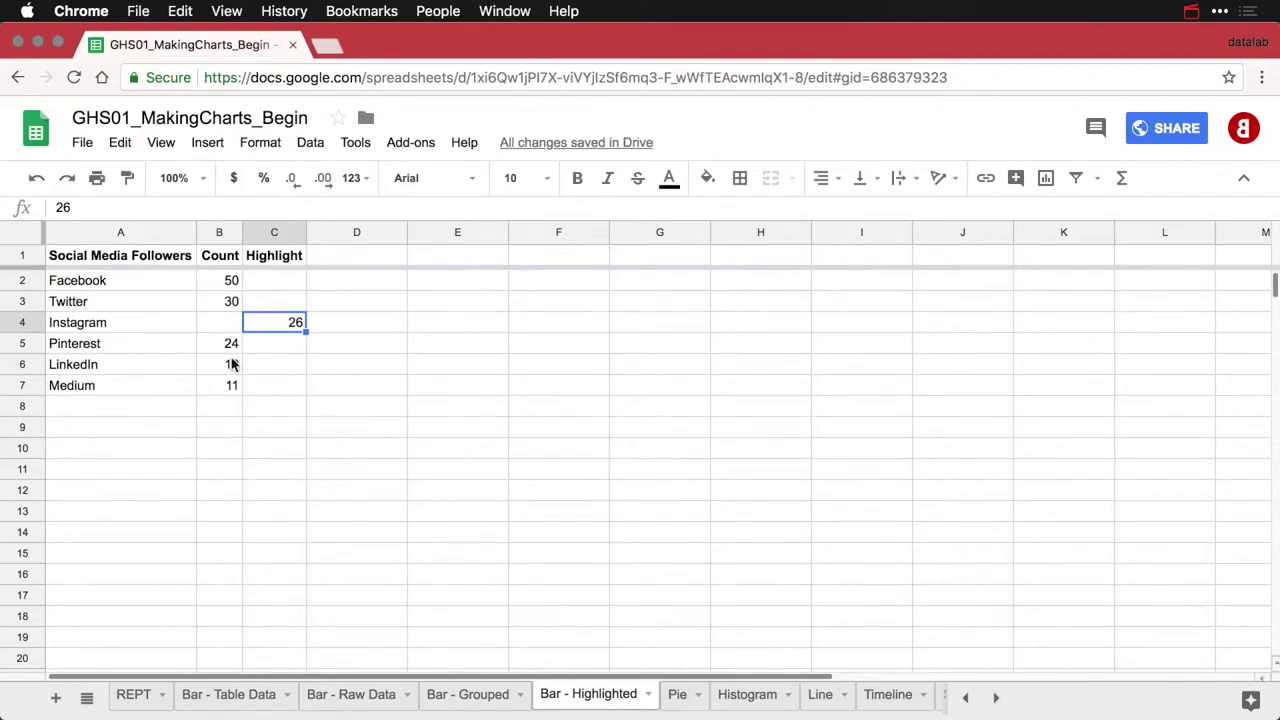
{"action": "left_click", "coordinate": [136, 258]}
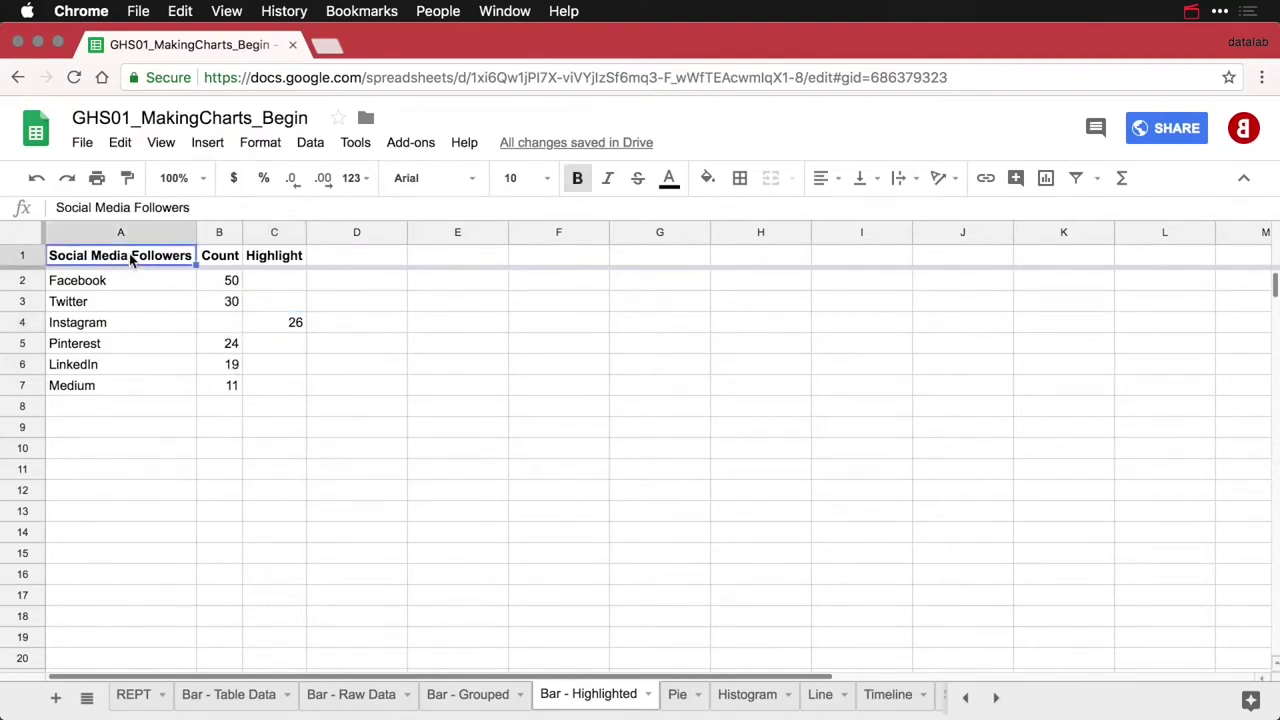
Insert a chart of the follower data, move it right, and set Standard stacking
{"action": "left_click", "coordinate": [1047, 178]}
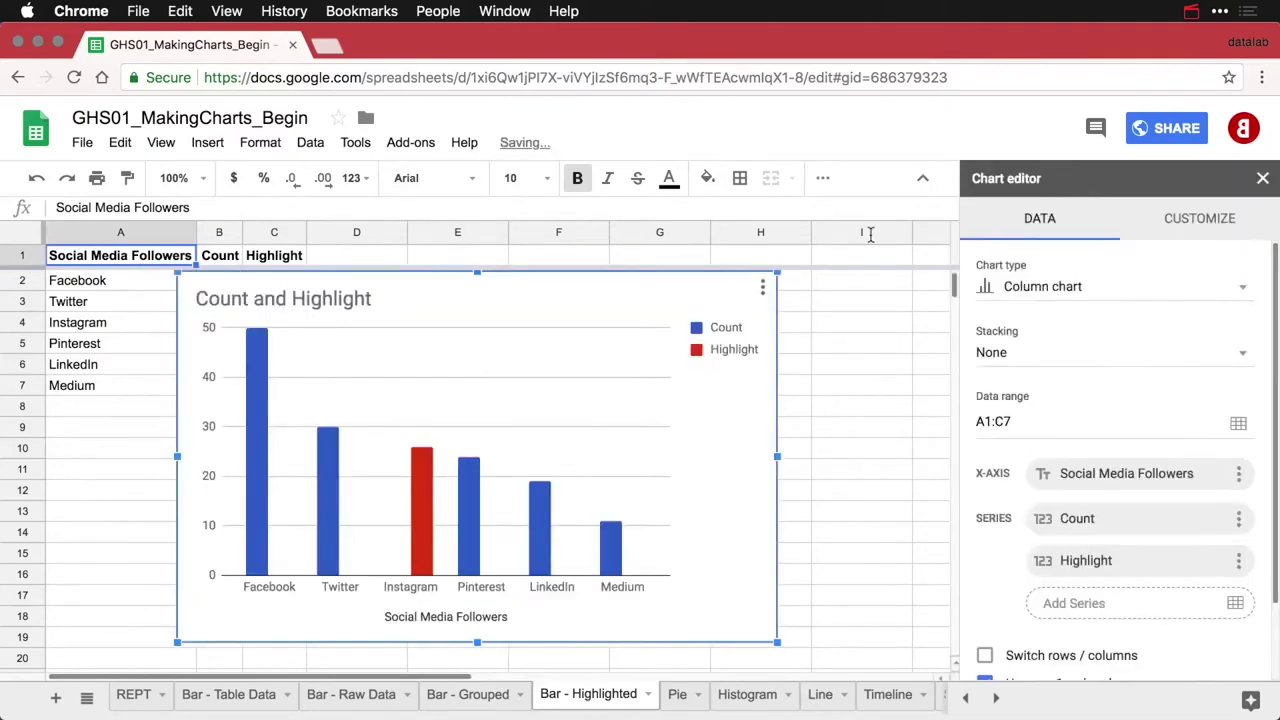
{"action": "left_click_drag", "start_coordinate": [440, 281], "coordinate": [570, 287]}
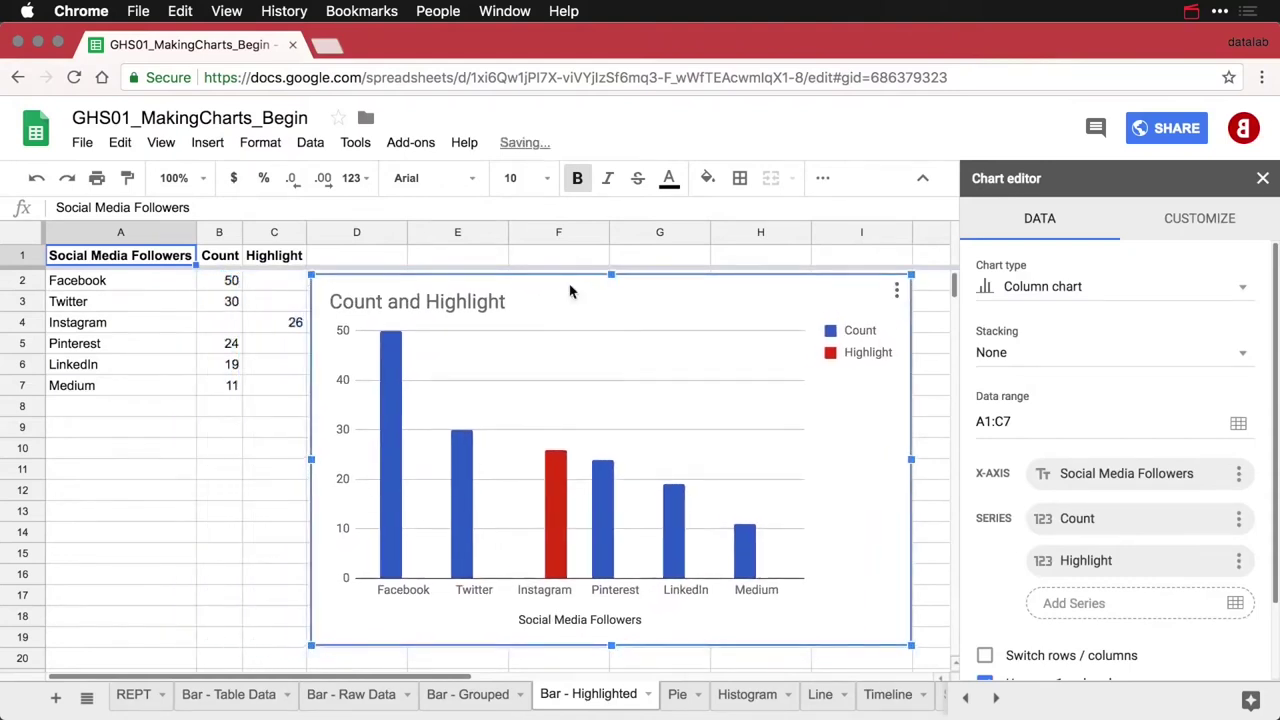
{"action": "mouse_move", "coordinate": [458, 455]}
{"action": "mouse_move", "coordinate": [395, 530]}
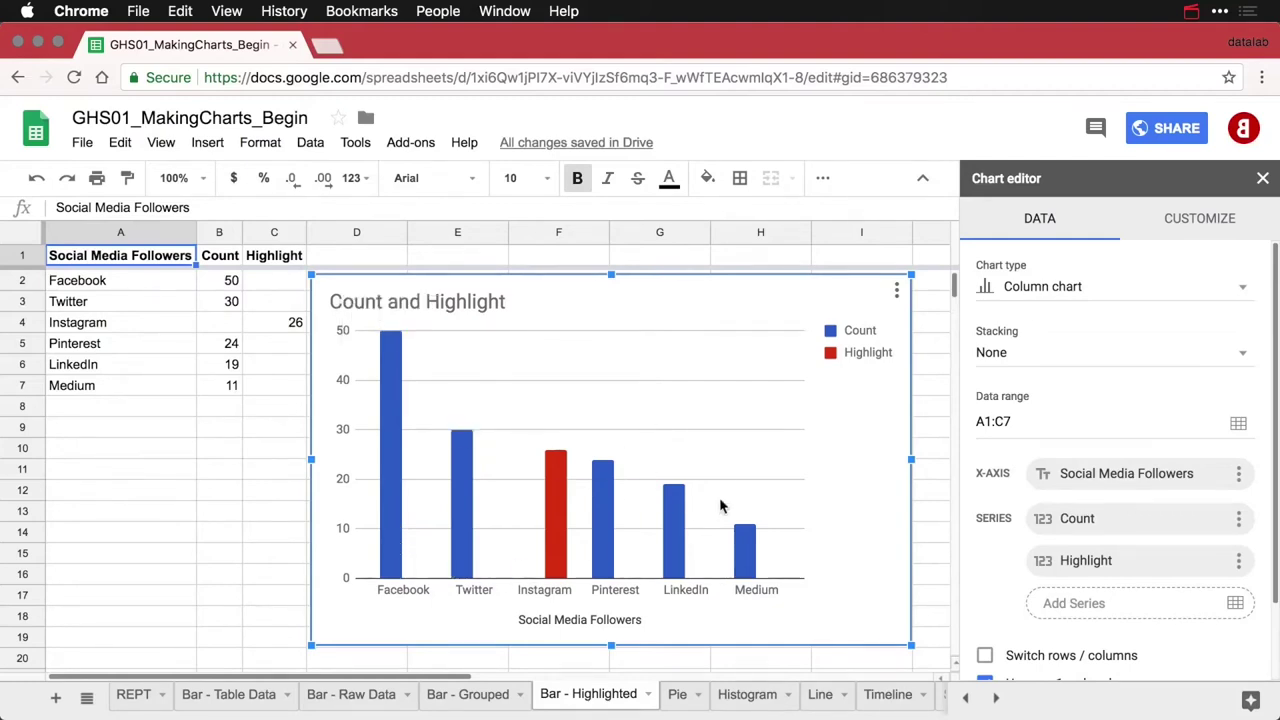
{"action": "left_click", "coordinate": [1056, 367]}
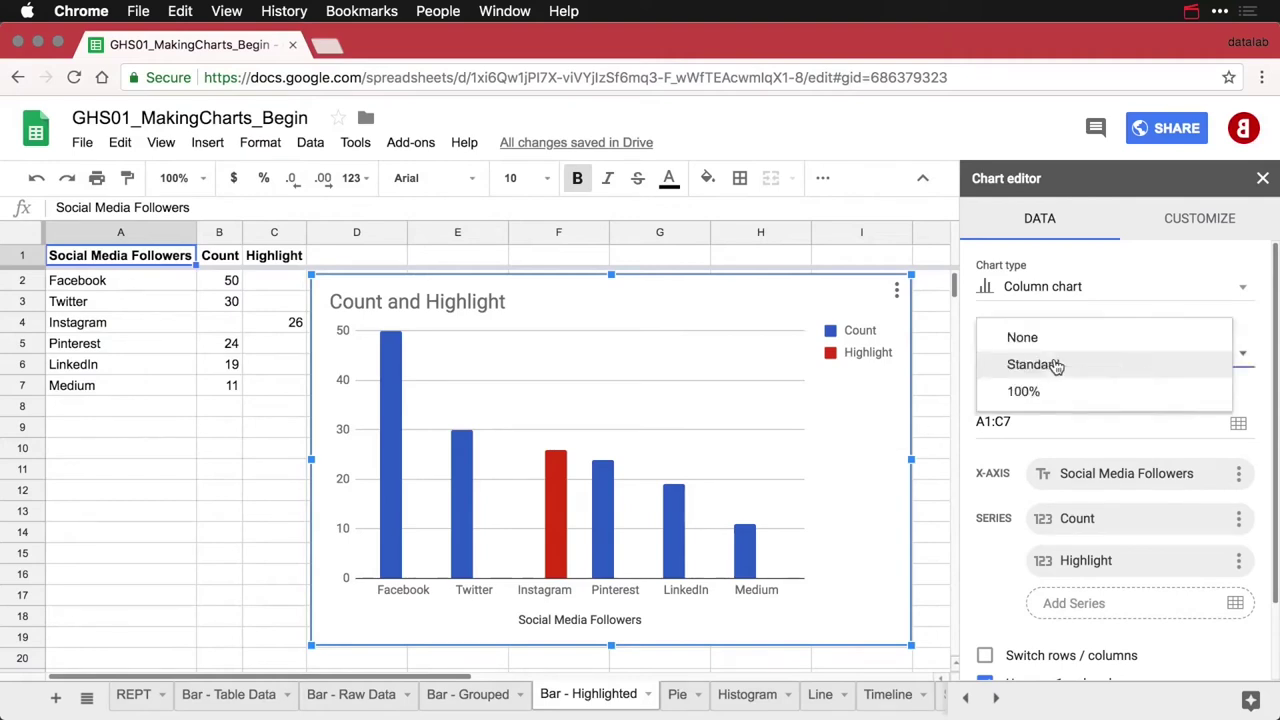
{"action": "left_click", "coordinate": [1056, 367]}
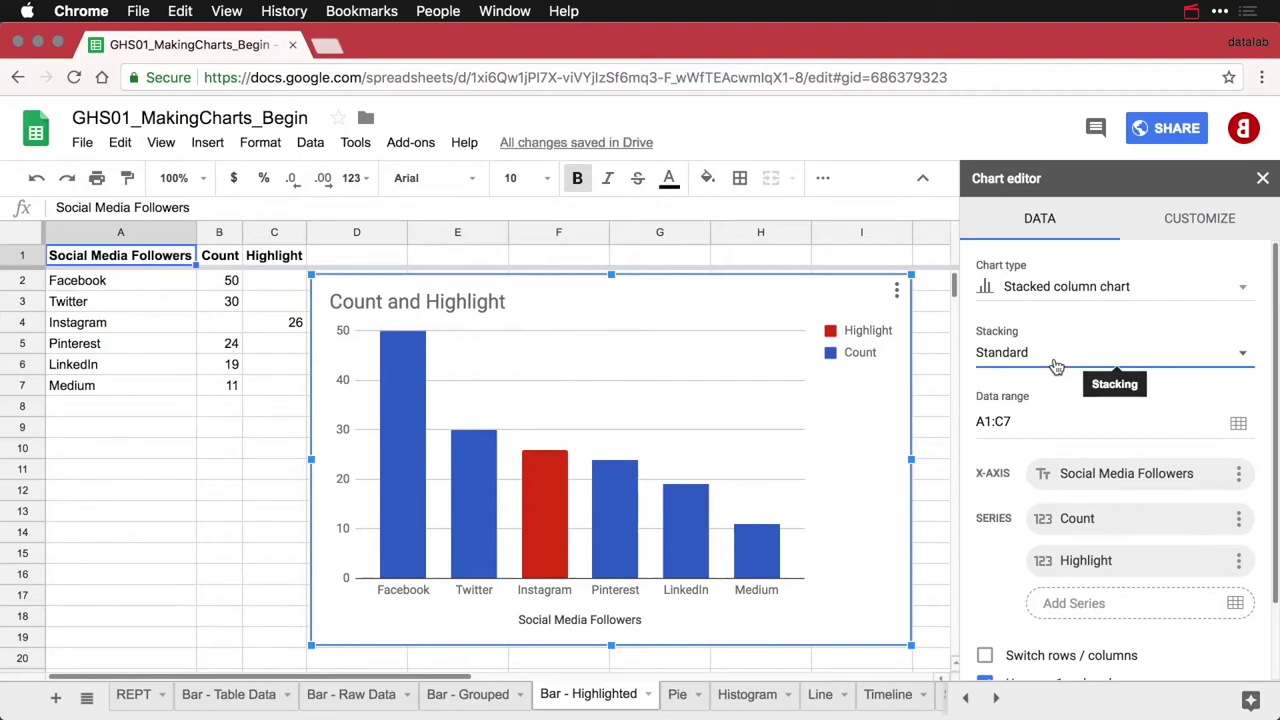
Set the legend position to None and retitle the chart 'Social Media Followers by Platform'
{"action": "left_click", "coordinate": [865, 358]}
{"action": "left_click", "coordinate": [1020, 452]}
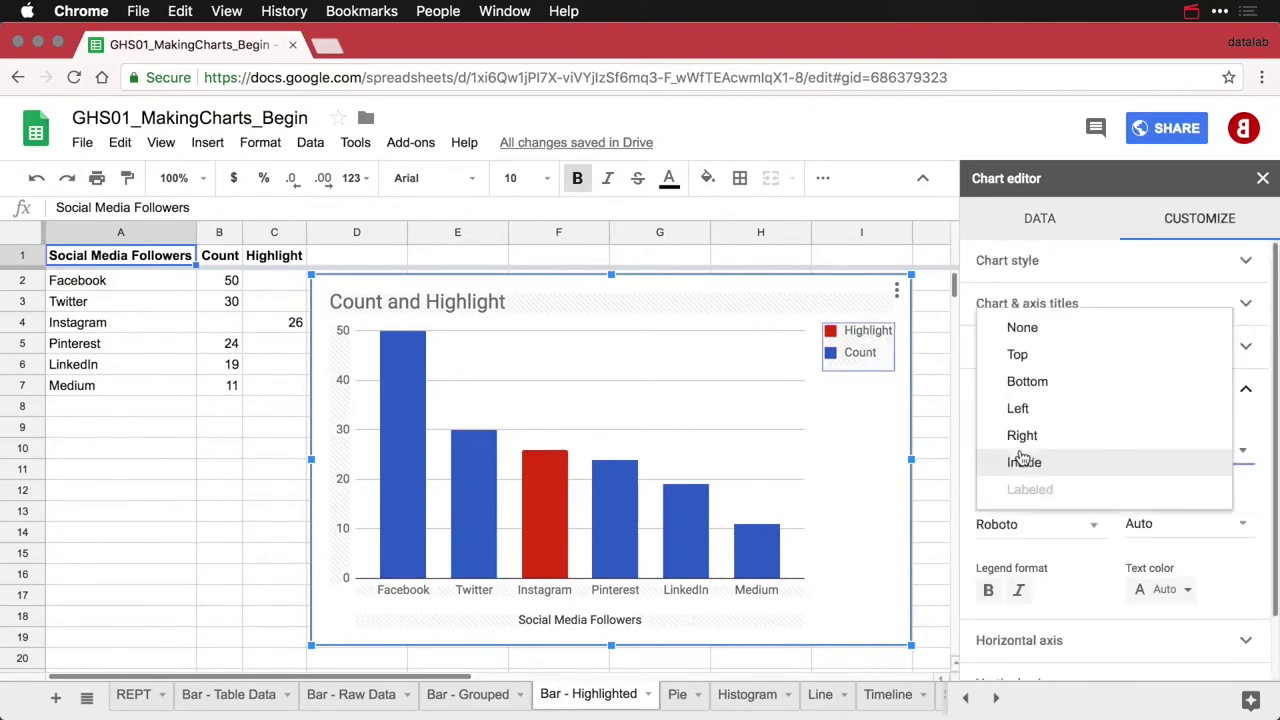
{"action": "left_click", "coordinate": [1042, 331]}
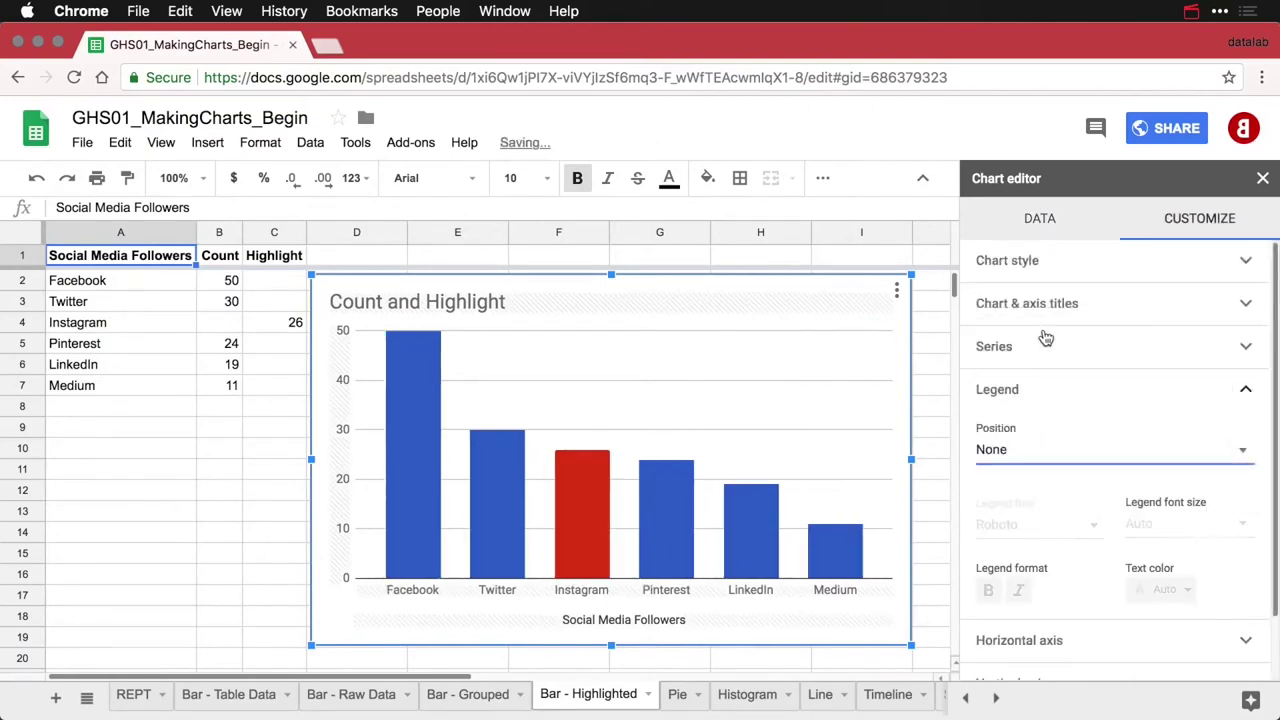
{"action": "double_click", "coordinate": [463, 299]}
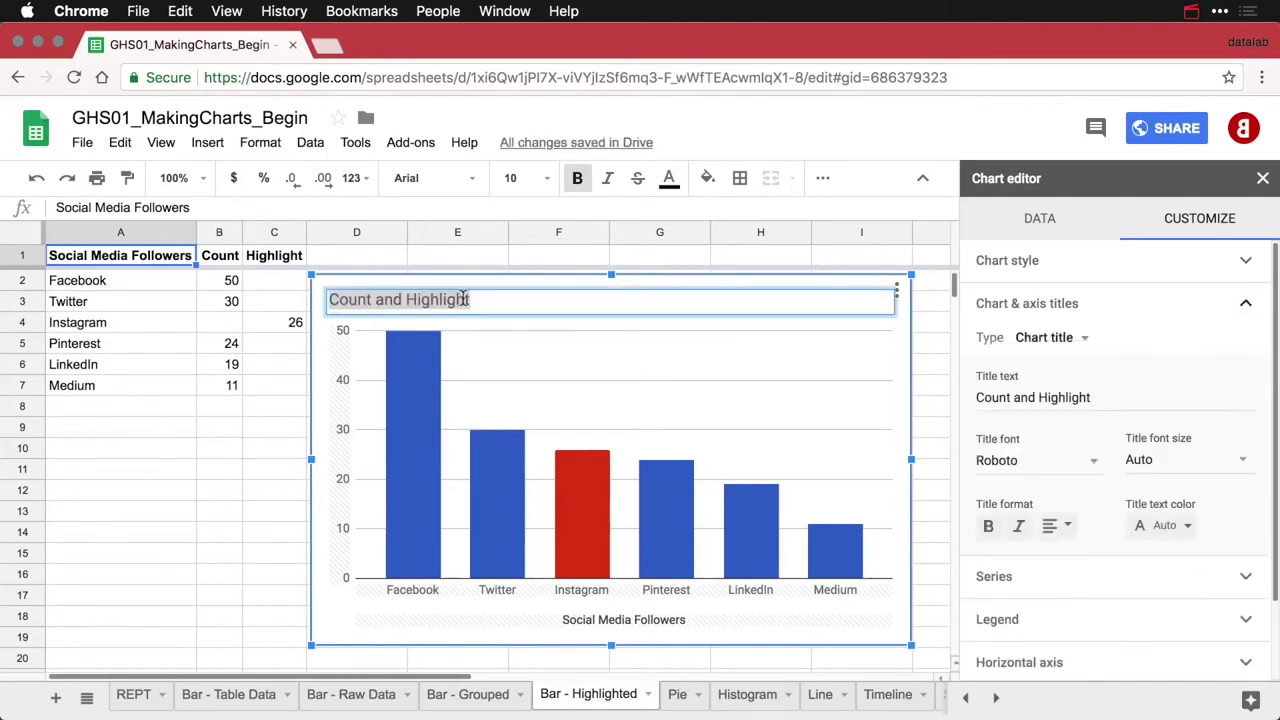
{"action": "type", "text": "Social"}
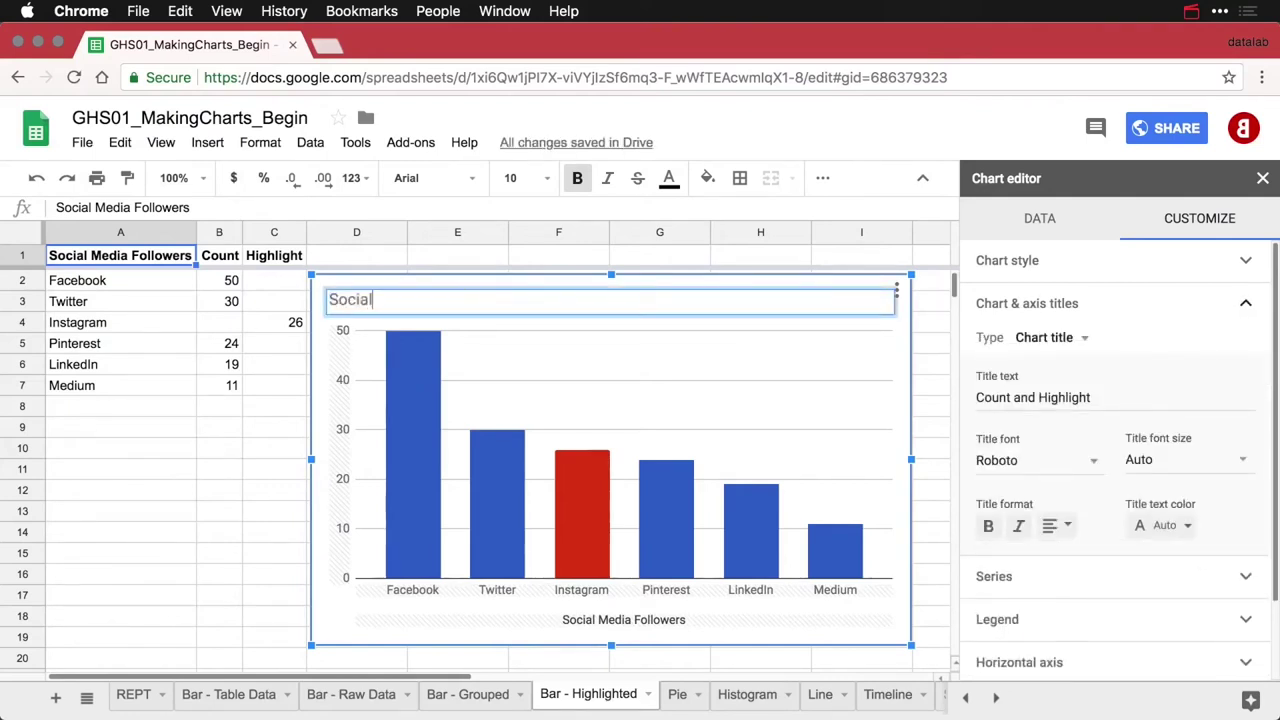
{"action": "type", "text": " Media Followers by Platform"}
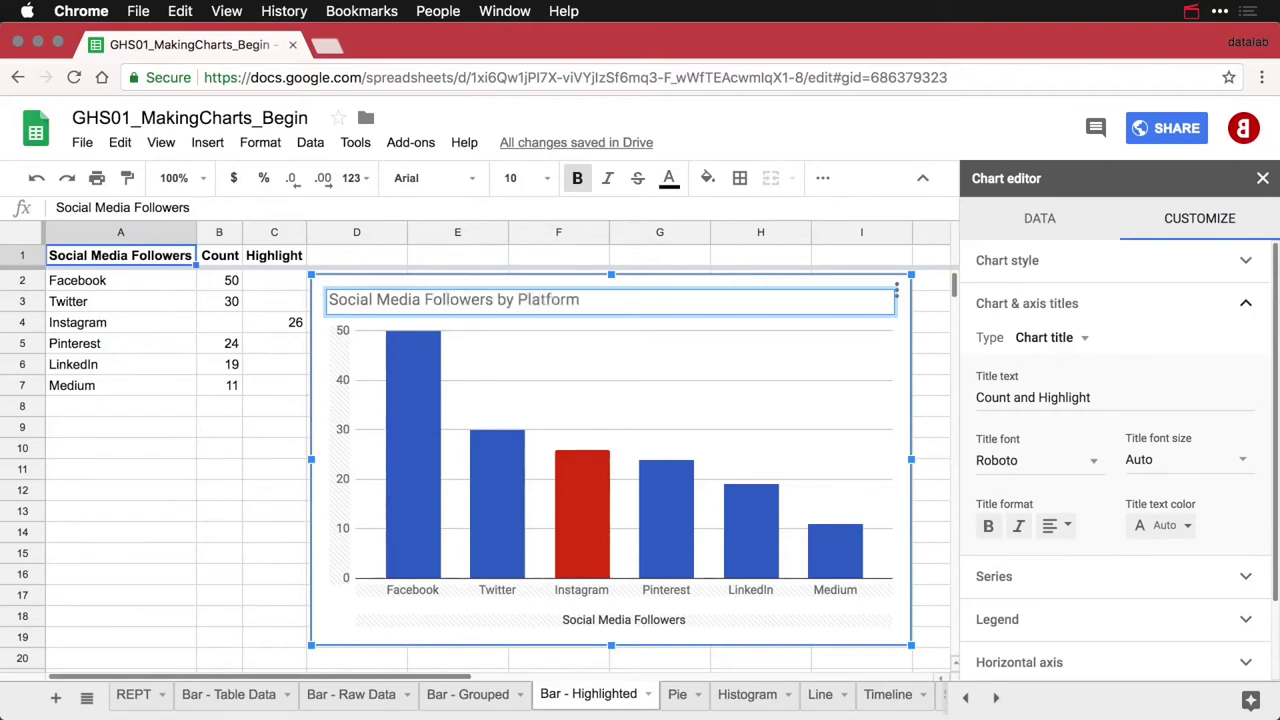
{"action": "key", "text": "Return"}
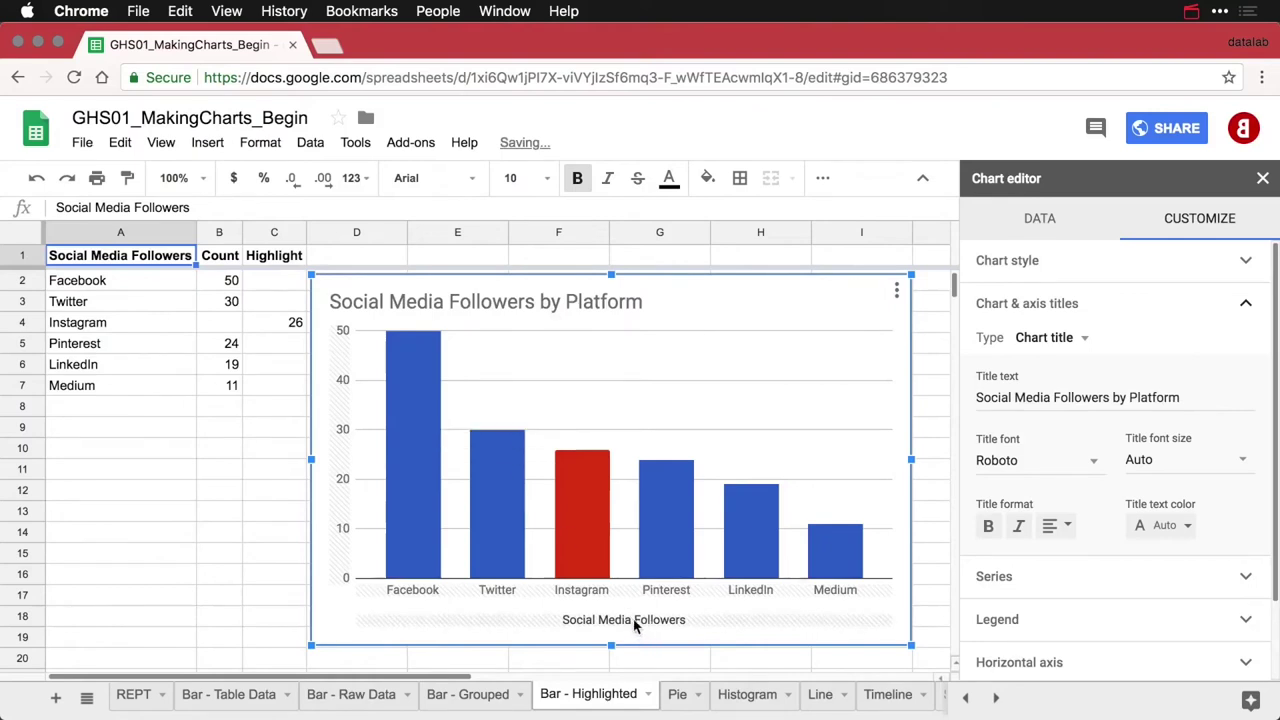
Delete the horizontal axis title text
{"action": "left_click", "coordinate": [638, 622]}
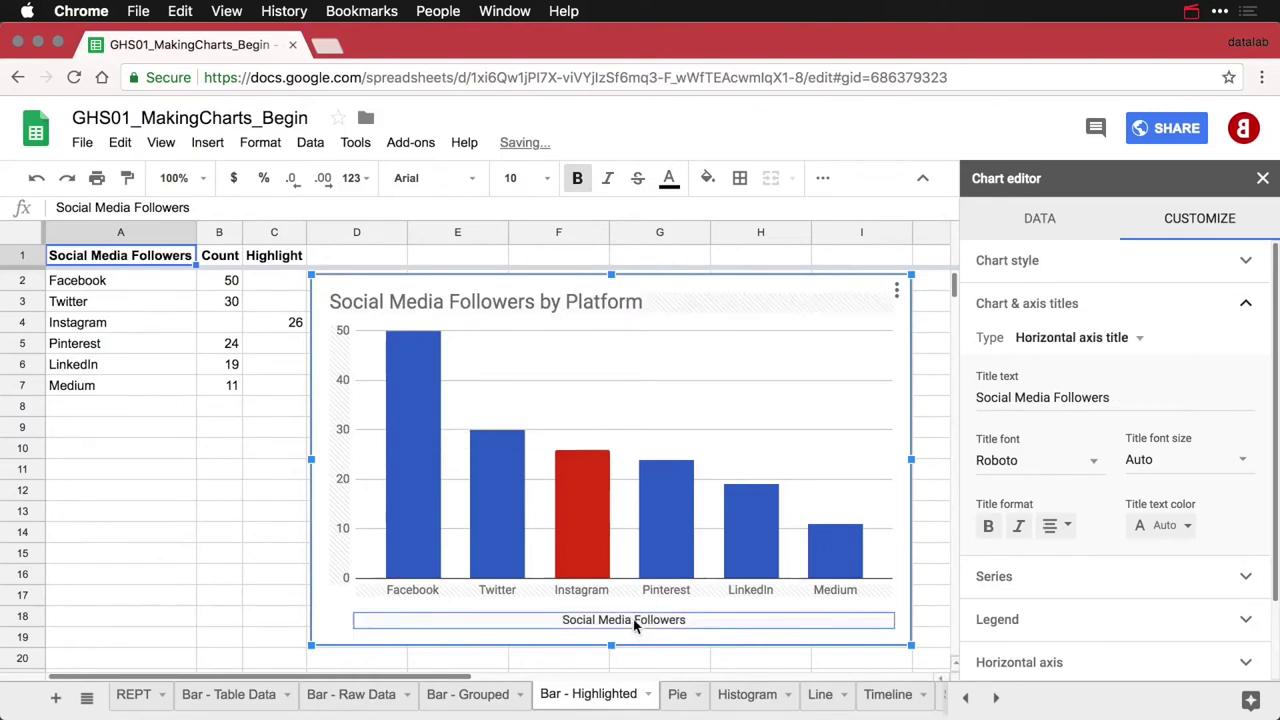
{"action": "triple_click", "coordinate": [1030, 400]}
{"action": "key", "text": "BackSpace"}
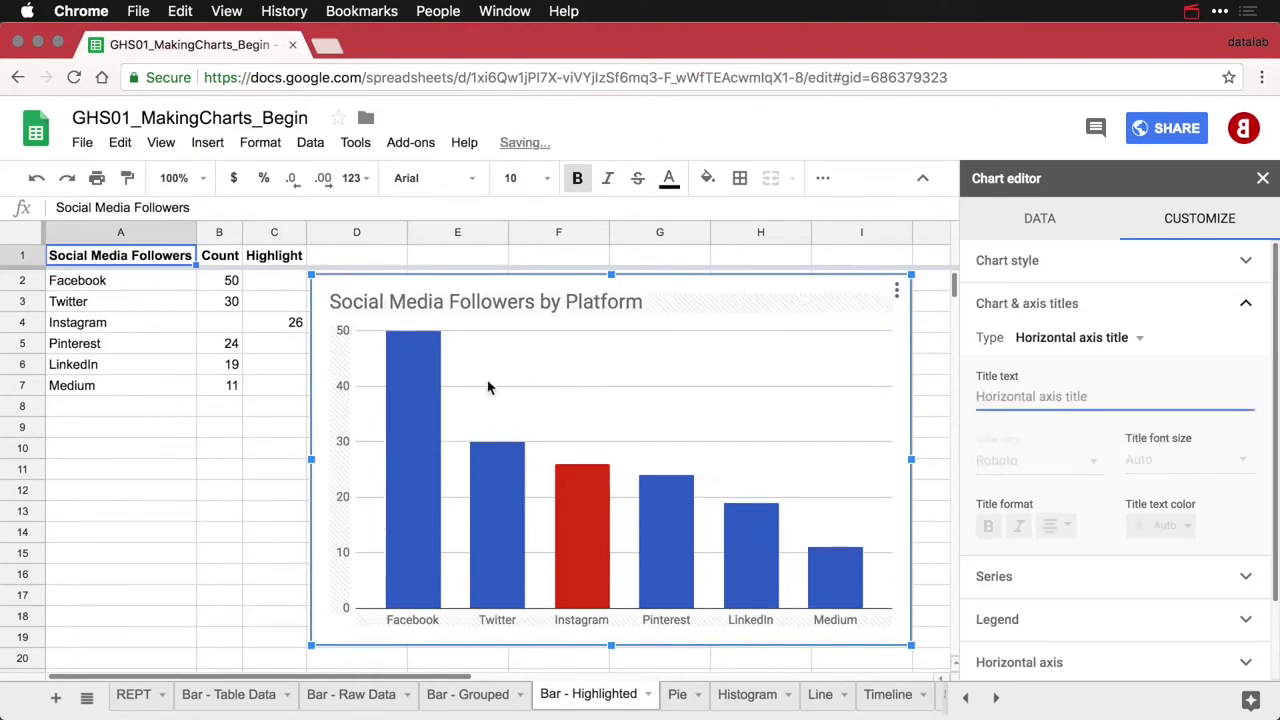
Deselect the follower chart so the Chart editor closes
{"action": "left_click", "coordinate": [262, 442]}
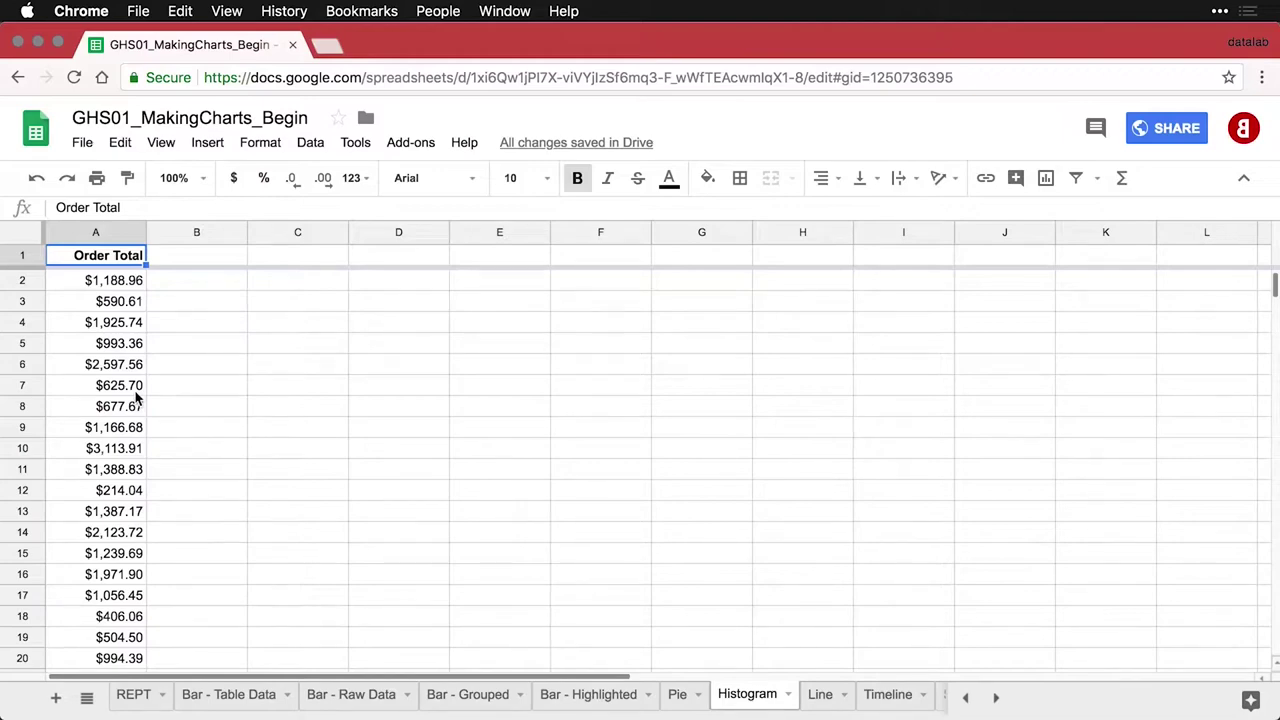
Scroll through the Order Total data, return to the top, and insert a histogram chart
{"action": "scroll", "coordinate": [137, 398], "scroll_direction": "down", "scroll_amount": 12}
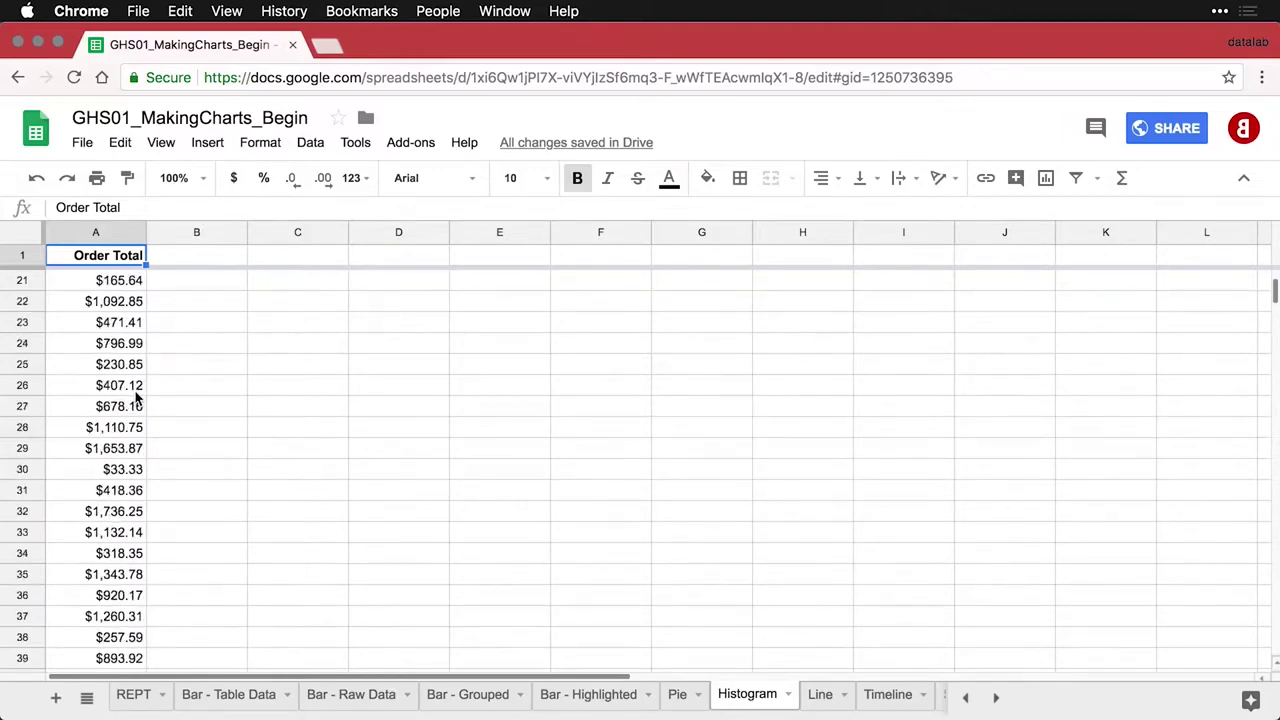
{"action": "scroll", "coordinate": [137, 398], "scroll_direction": "down", "scroll_amount": 12}
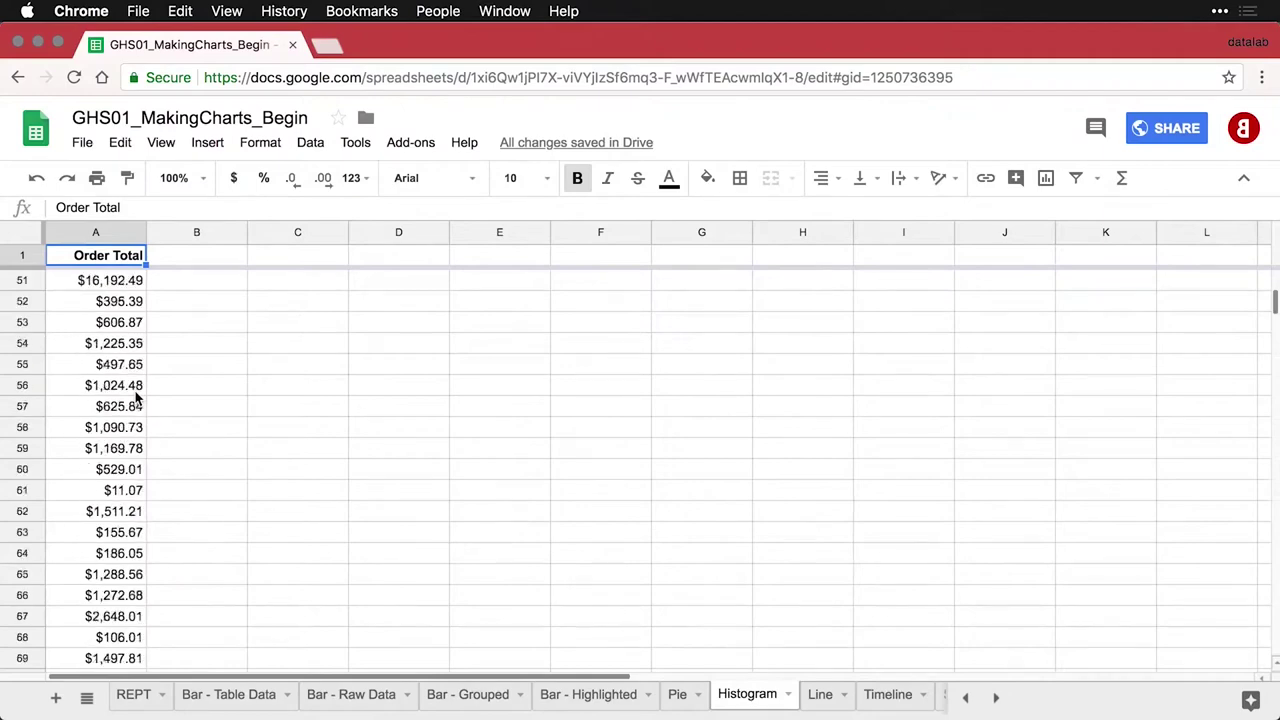
{"action": "scroll", "coordinate": [137, 398], "scroll_direction": "down", "scroll_amount": 8}
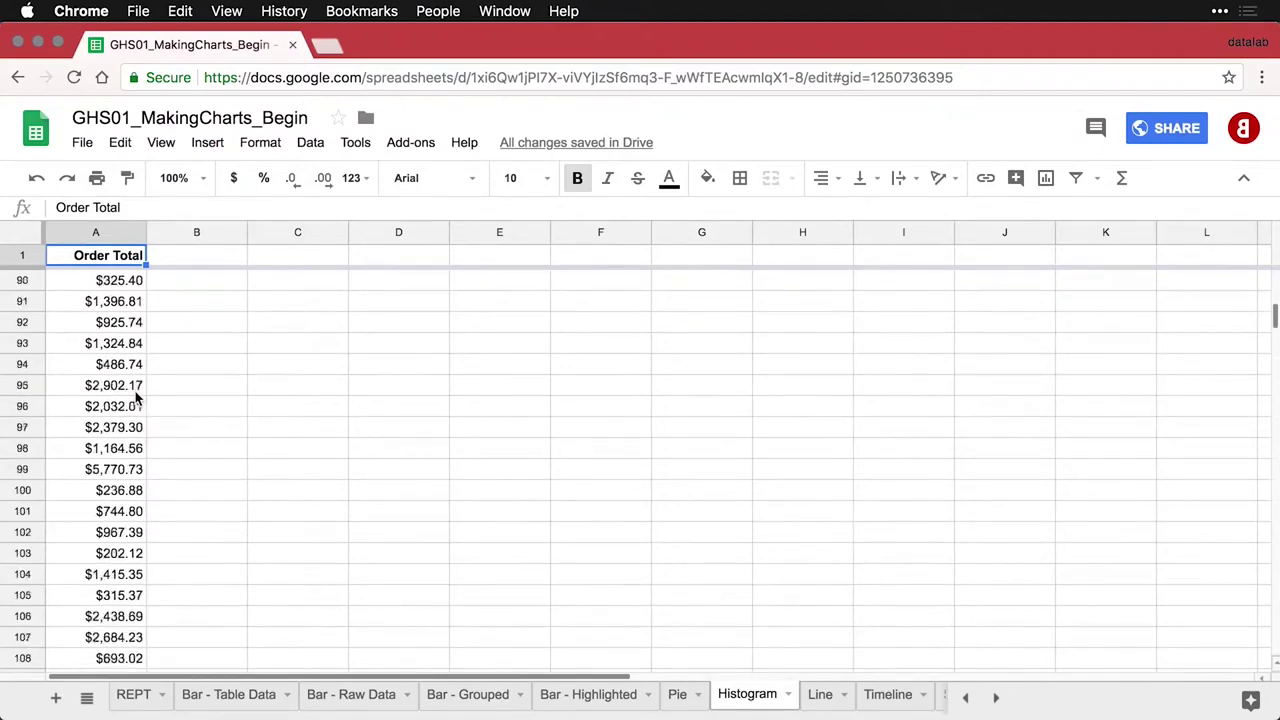
{"action": "key", "text": "super+Up"}
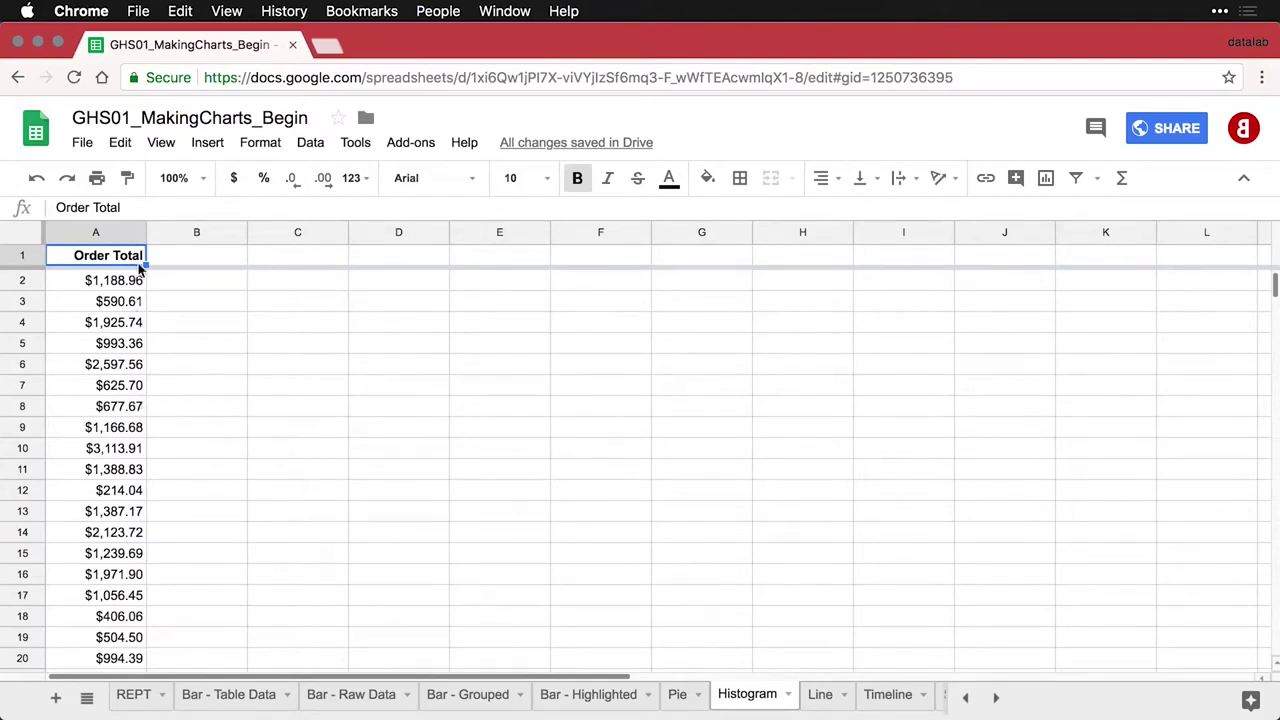
{"action": "left_click", "coordinate": [1046, 177]}
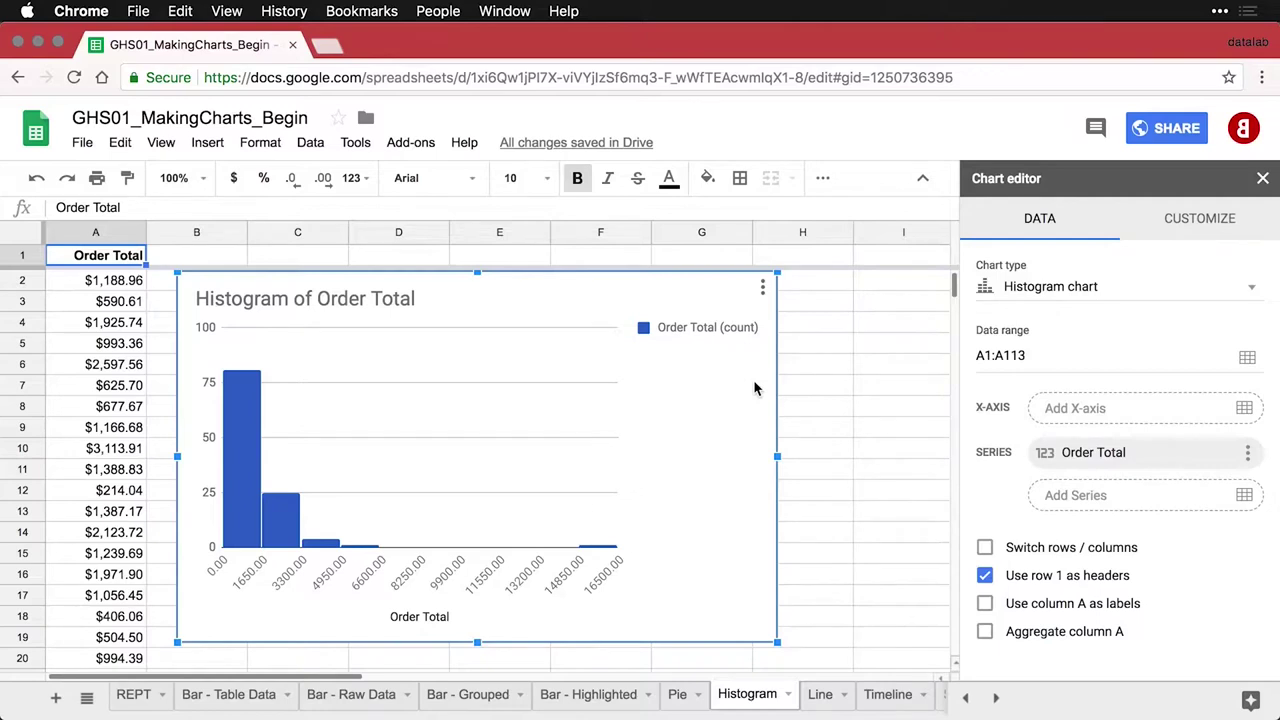
Set the histogram's legend position to None
{"action": "left_click", "coordinate": [702, 330]}
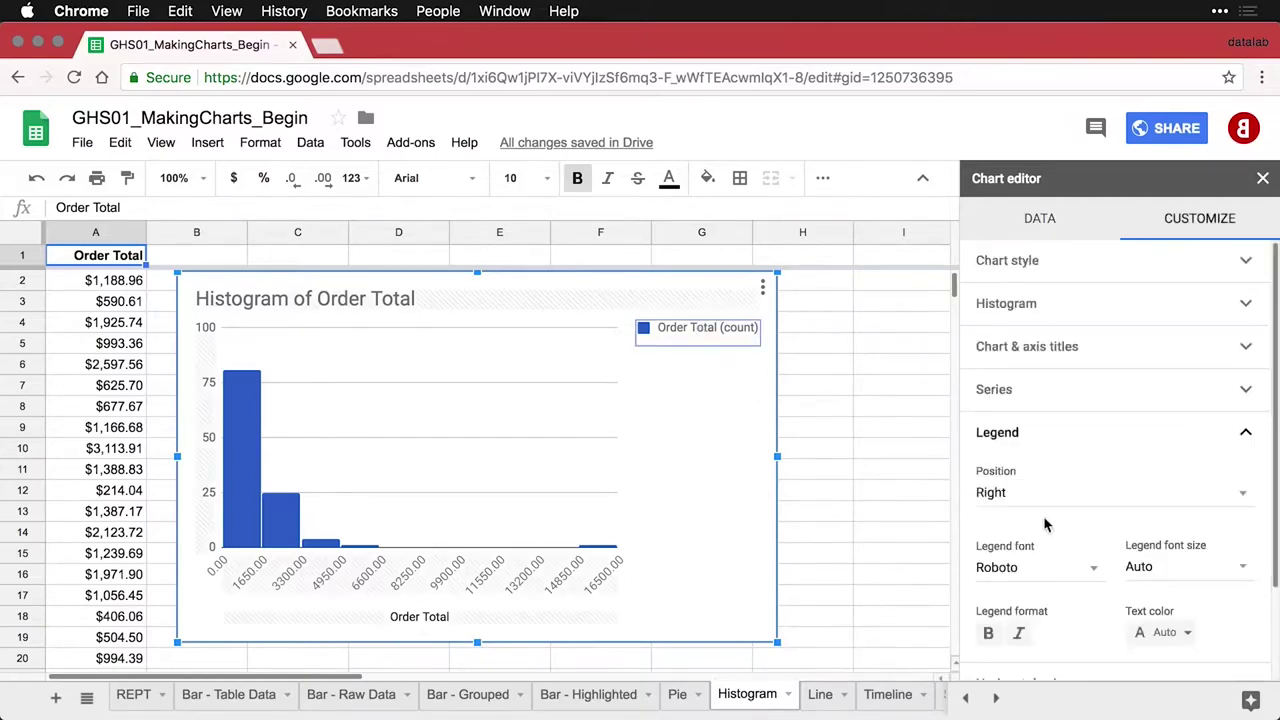
{"action": "left_click", "coordinate": [1032, 496]}
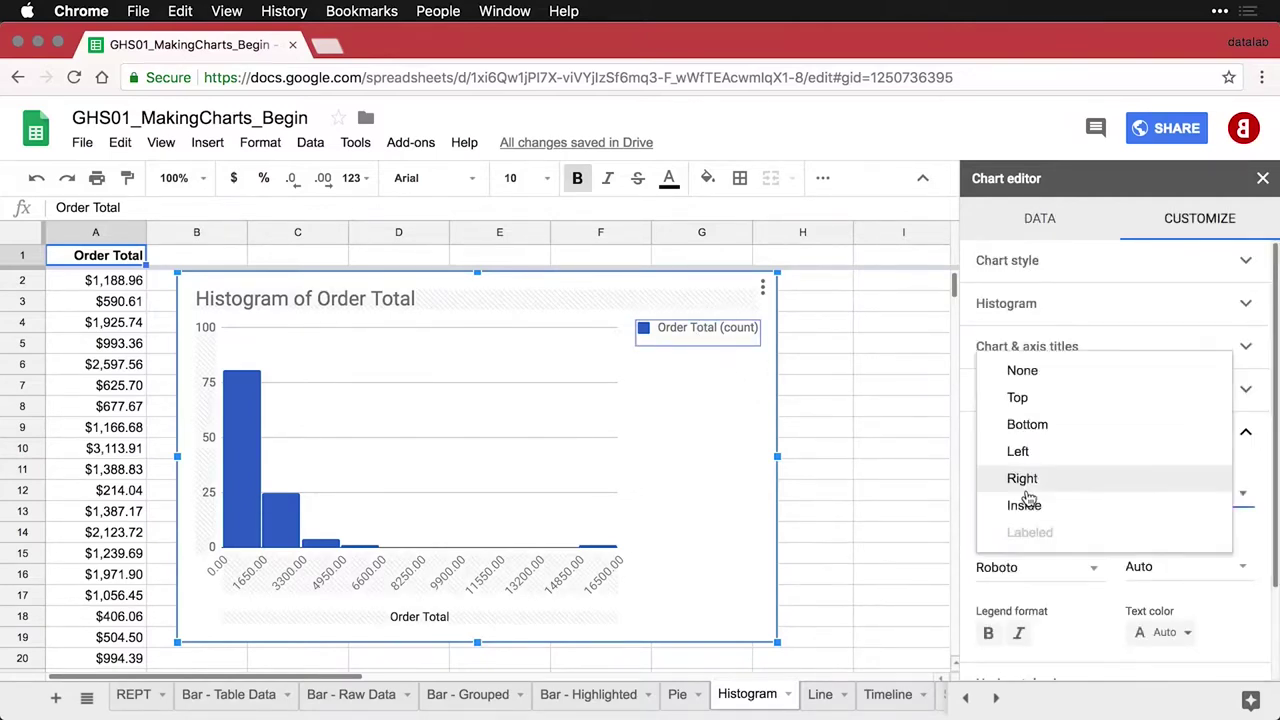
{"action": "left_click", "coordinate": [1053, 369]}
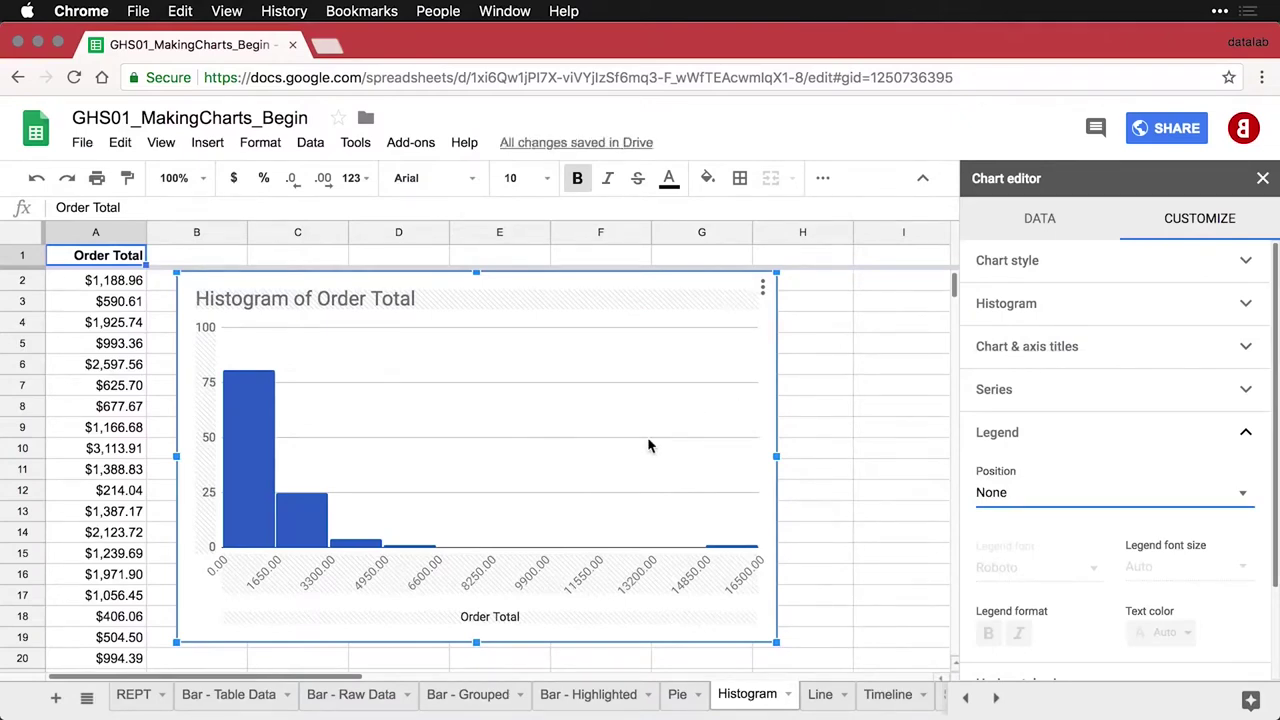
{"action": "mouse_move", "coordinate": [240, 443]}
Deselect the Order Total histogram to close its chart settings
{"action": "left_click", "coordinate": [824, 541]}
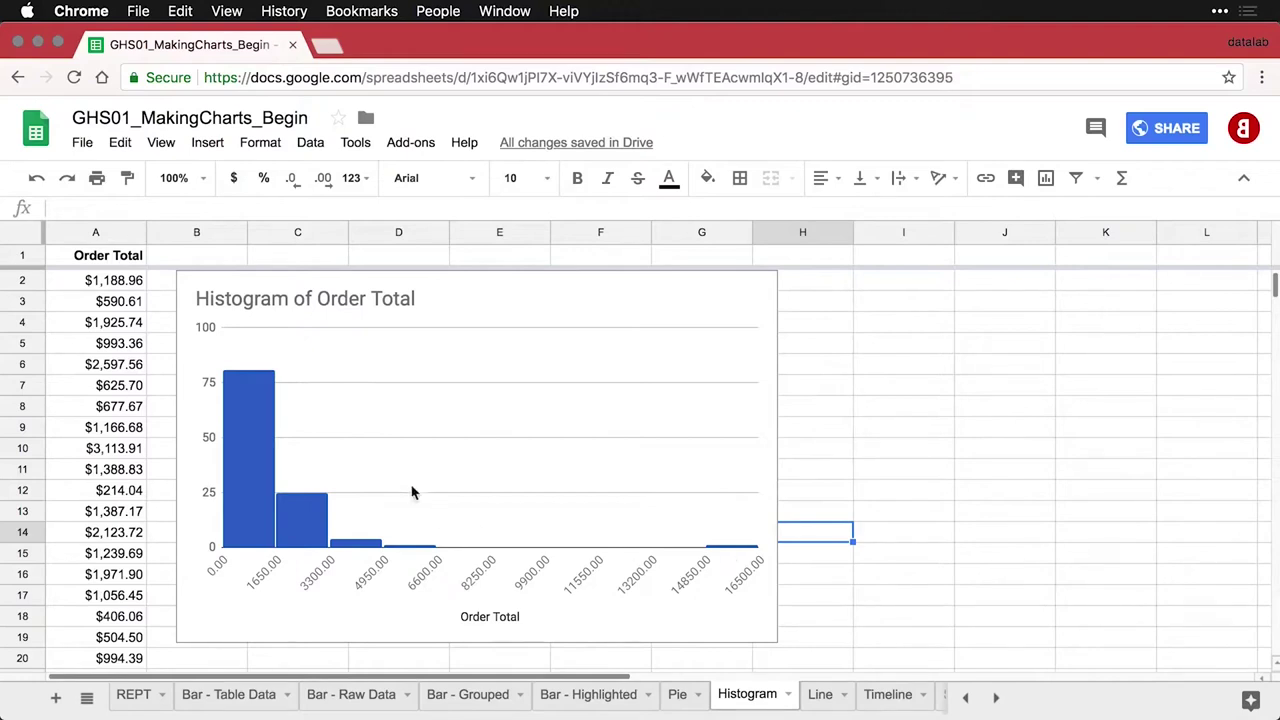
Make the Order Total series bars red
{"action": "left_click", "coordinate": [237, 406]}
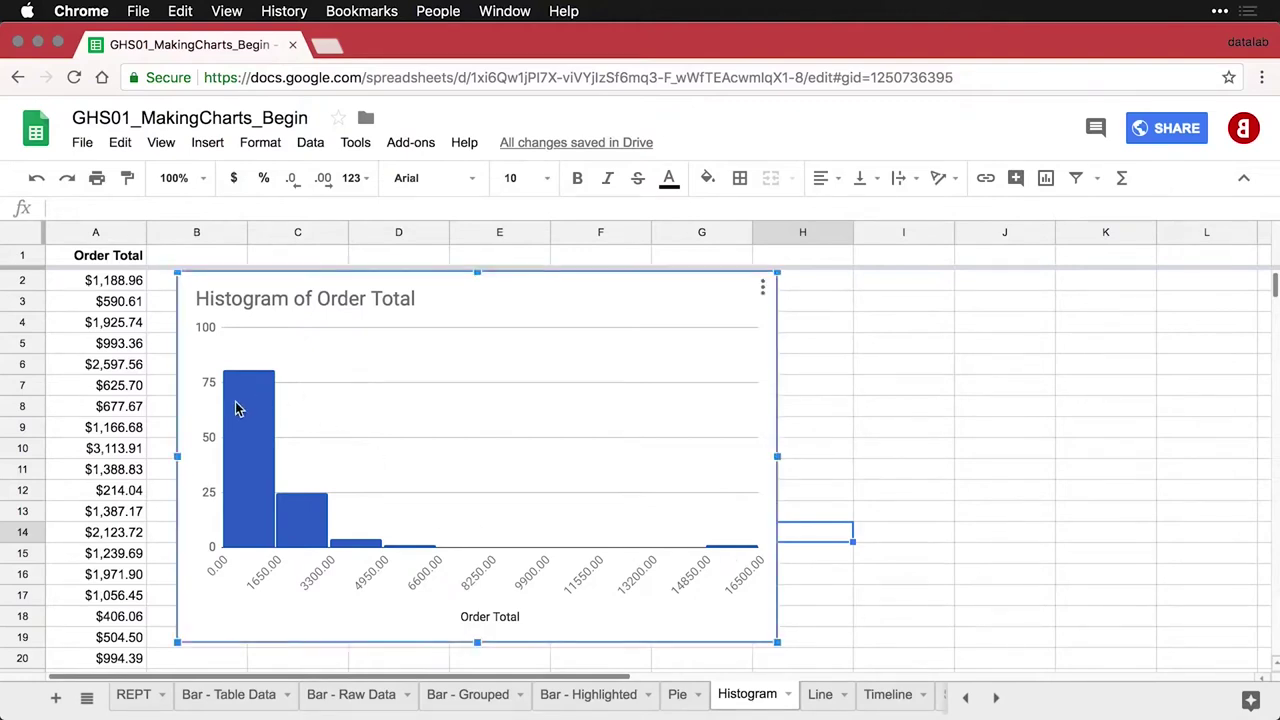
{"action": "double_click", "coordinate": [237, 406]}
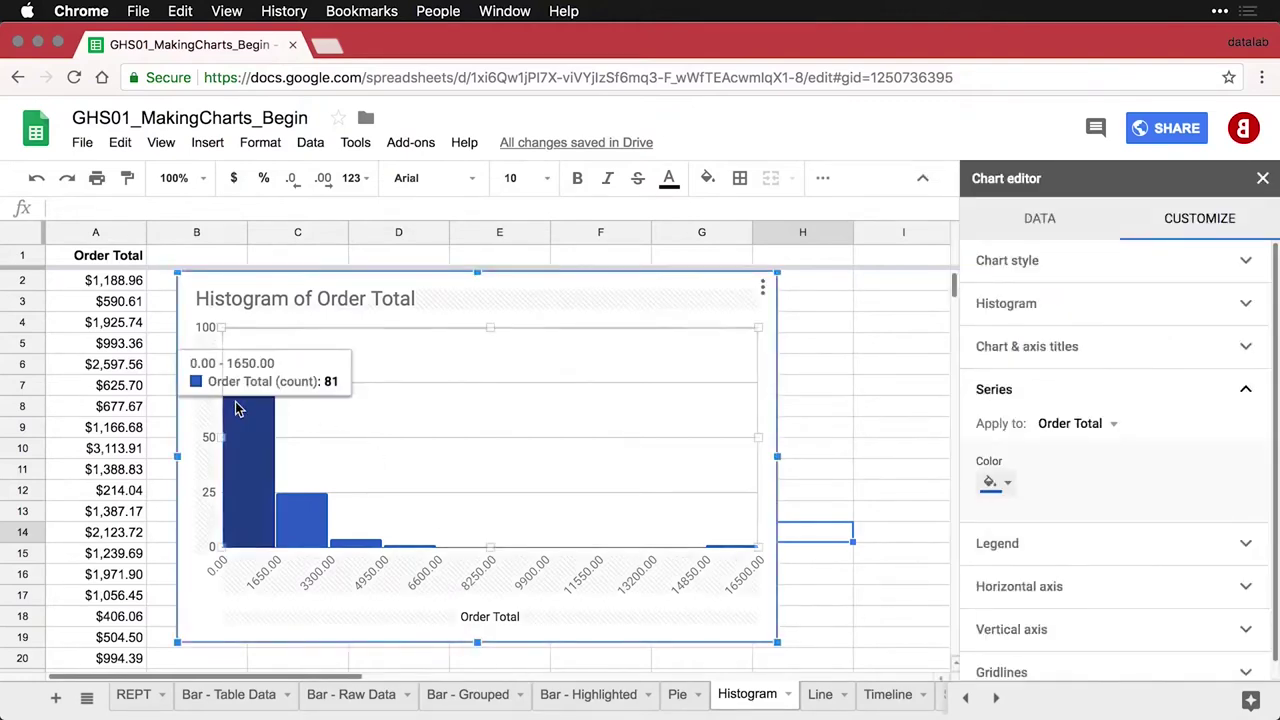
{"action": "left_click", "coordinate": [1007, 483]}
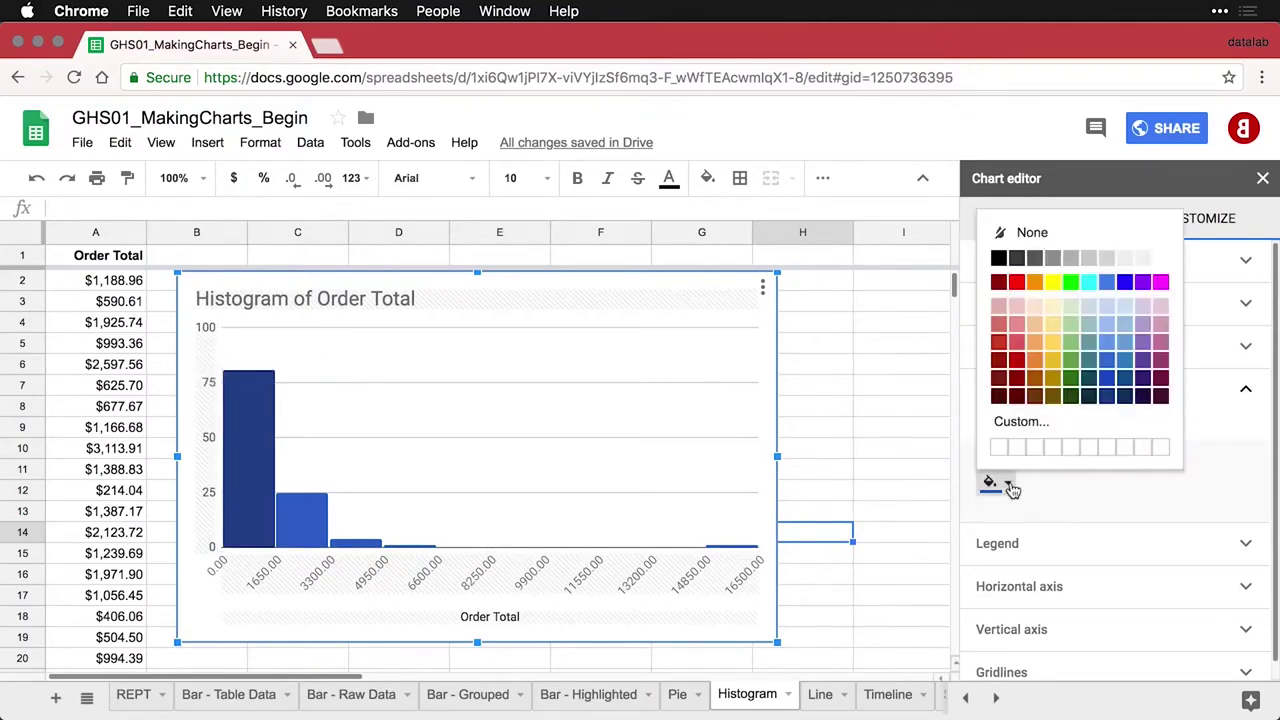
{"action": "left_click", "coordinate": [1016, 355]}
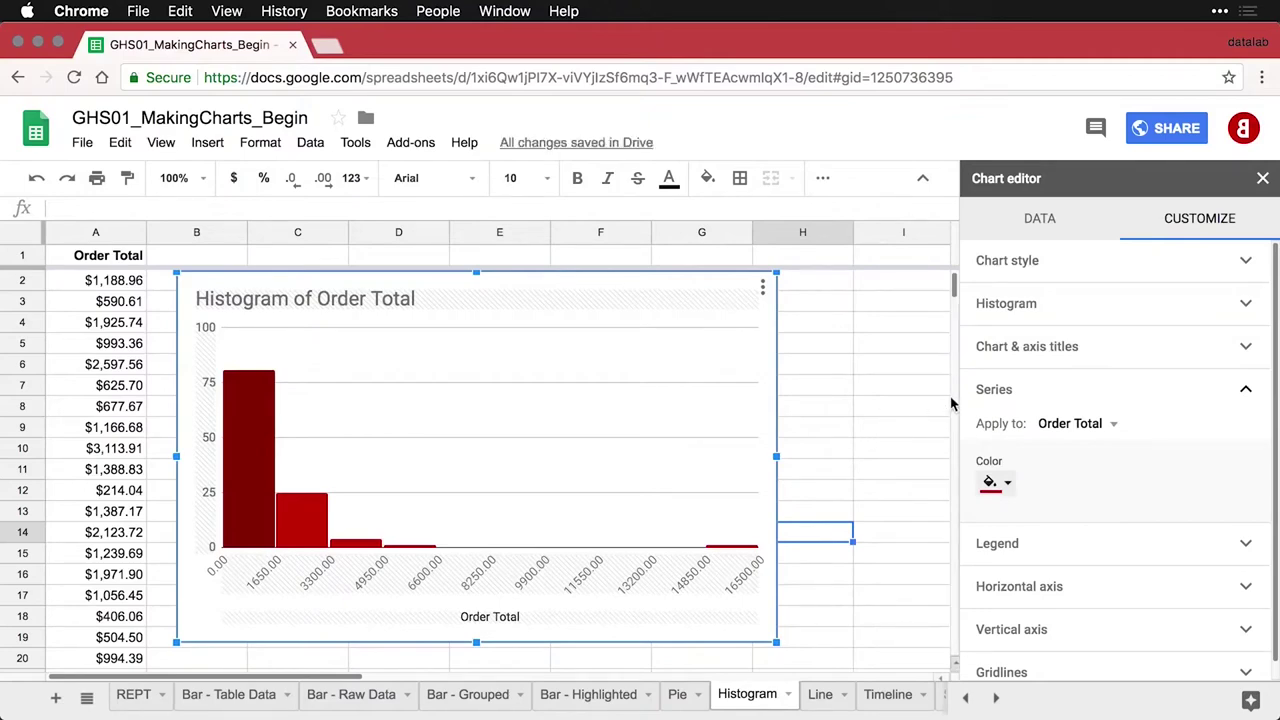
Set the histogram bucket size to 1000
{"action": "left_click", "coordinate": [1068, 310]}
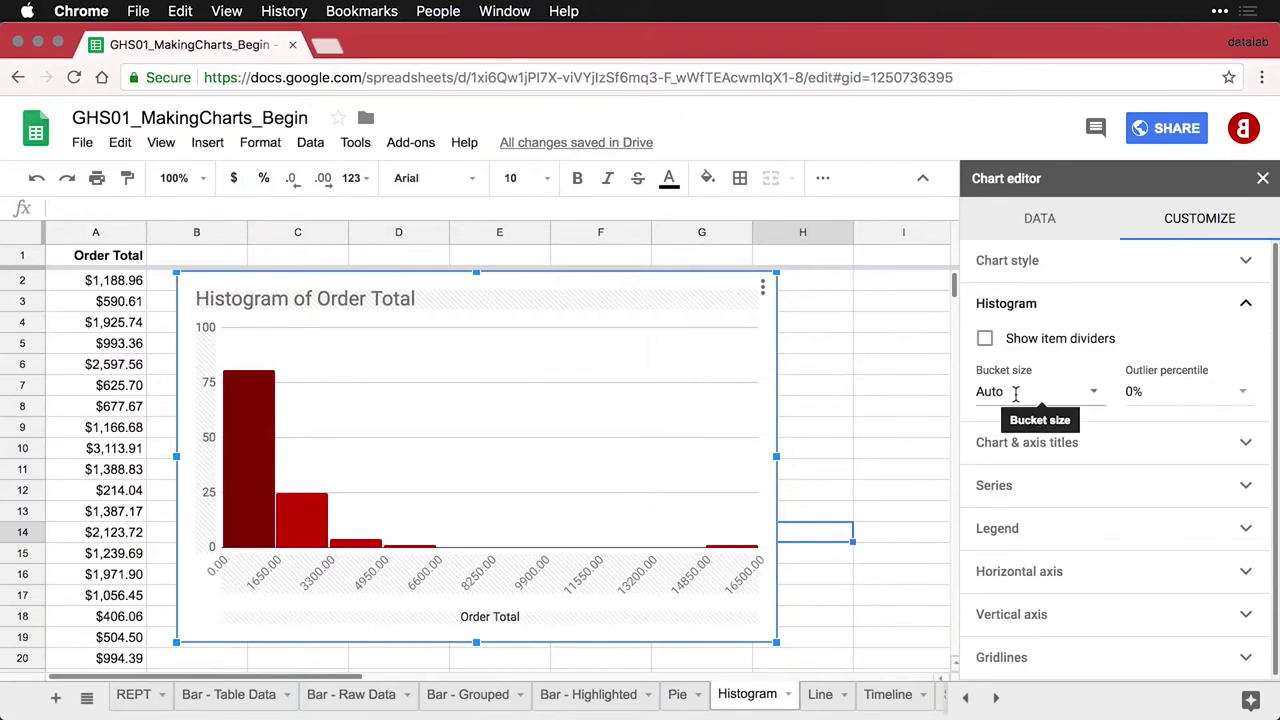
{"action": "left_click", "coordinate": [1015, 393]}
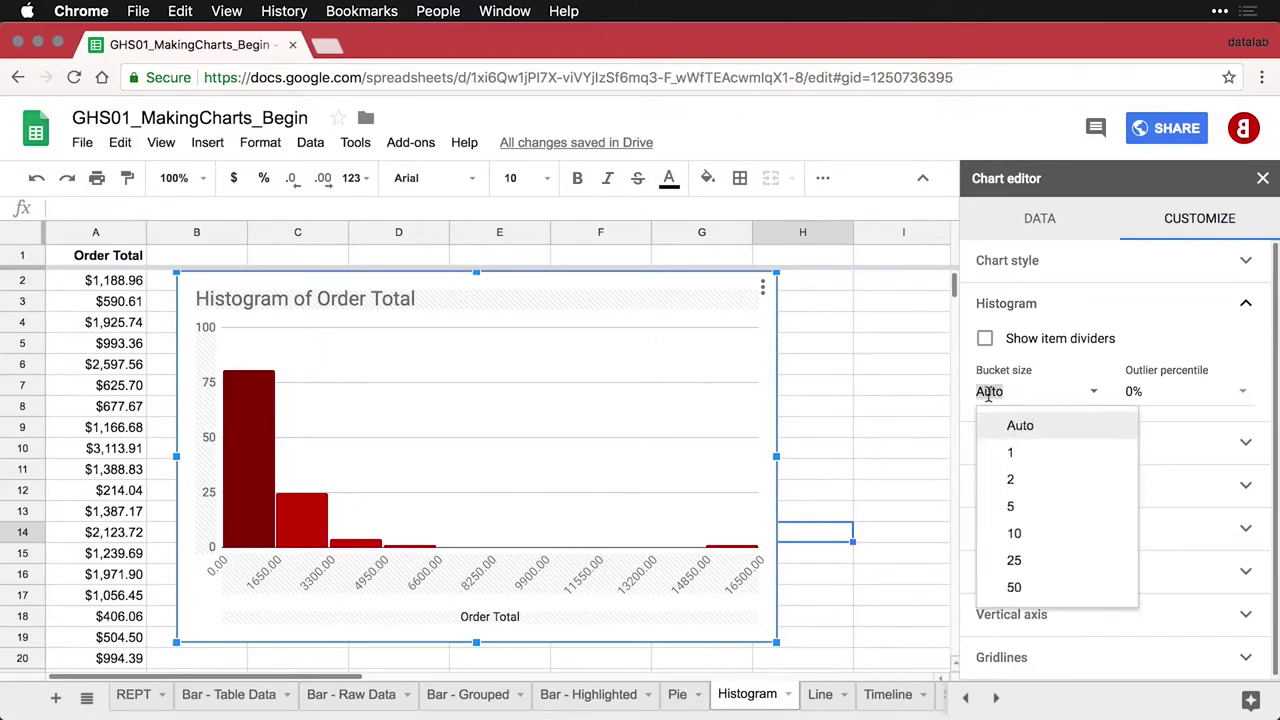
{"action": "type", "text": "1000"}
{"action": "key", "text": "Return"}
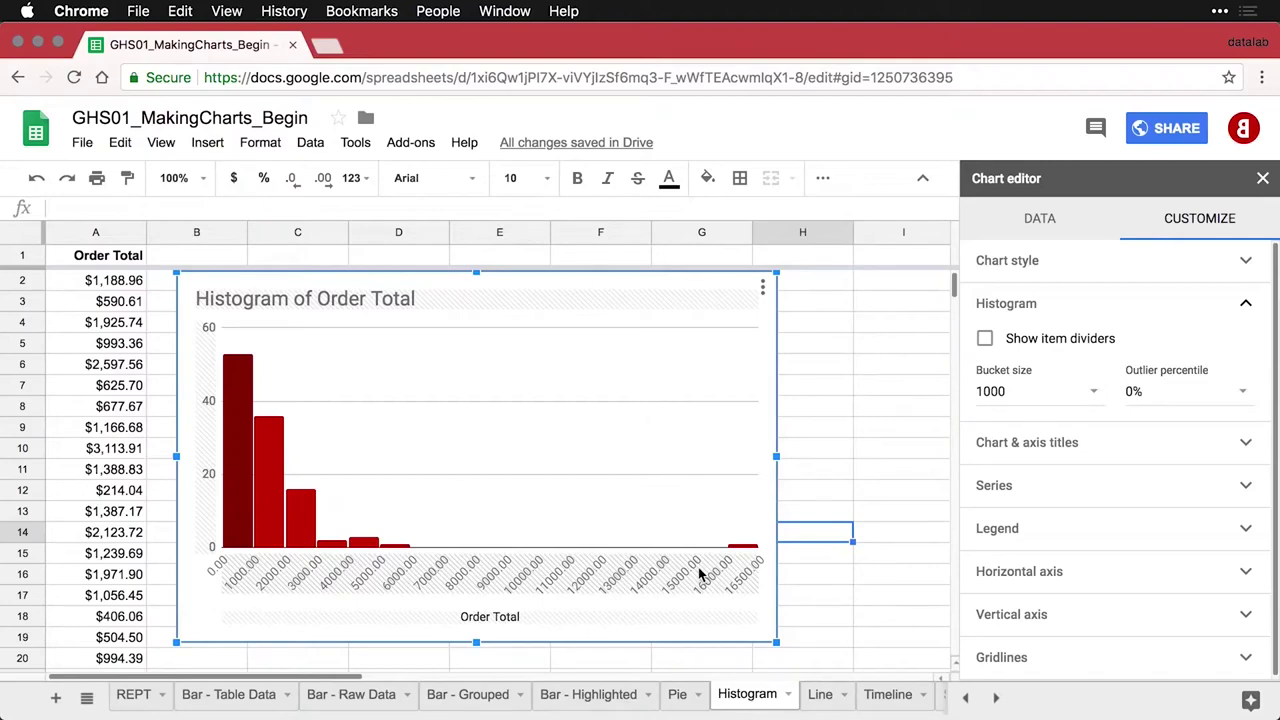
Slant the horizontal axis labels to 90° and close the Chart editor
{"action": "left_click", "coordinate": [700, 573]}
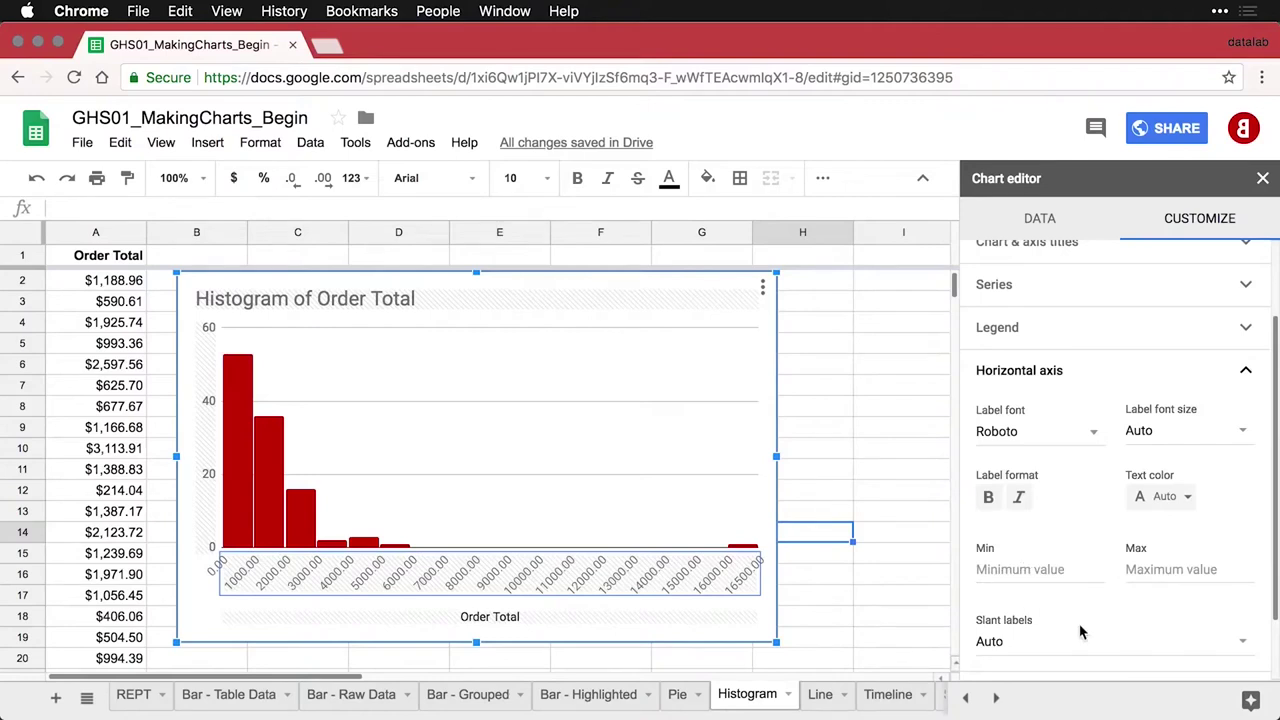
{"action": "scroll", "coordinate": [1080, 630], "scroll_direction": "down", "scroll_amount": 2}
{"action": "scroll", "coordinate": [1080, 630], "scroll_direction": "down", "scroll_amount": 2}
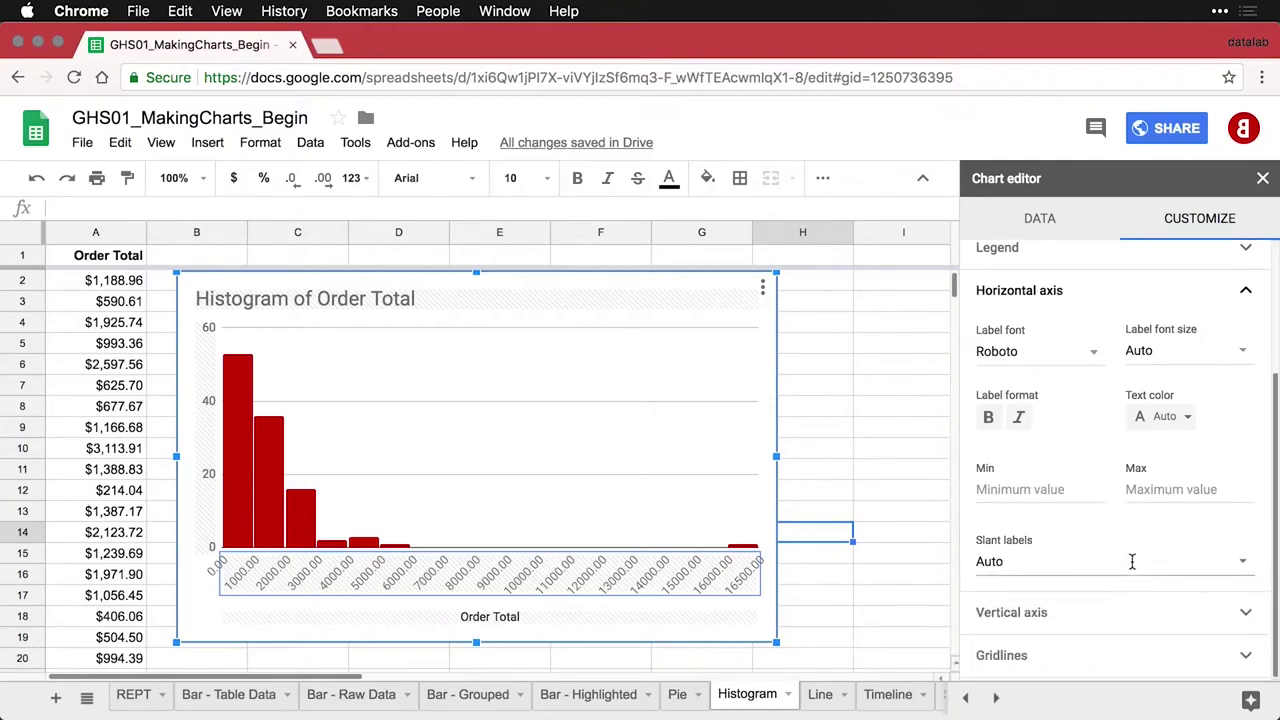
{"action": "left_click", "coordinate": [1243, 561]}
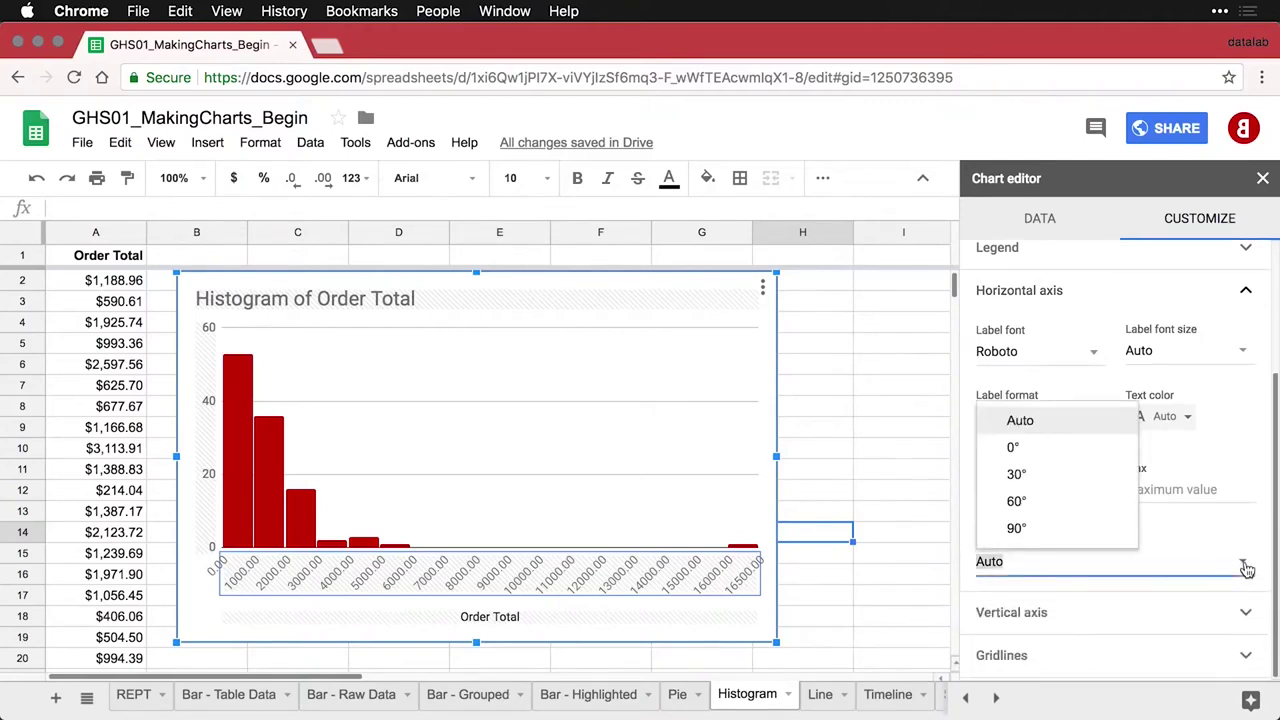
{"action": "left_click", "coordinate": [1028, 537]}
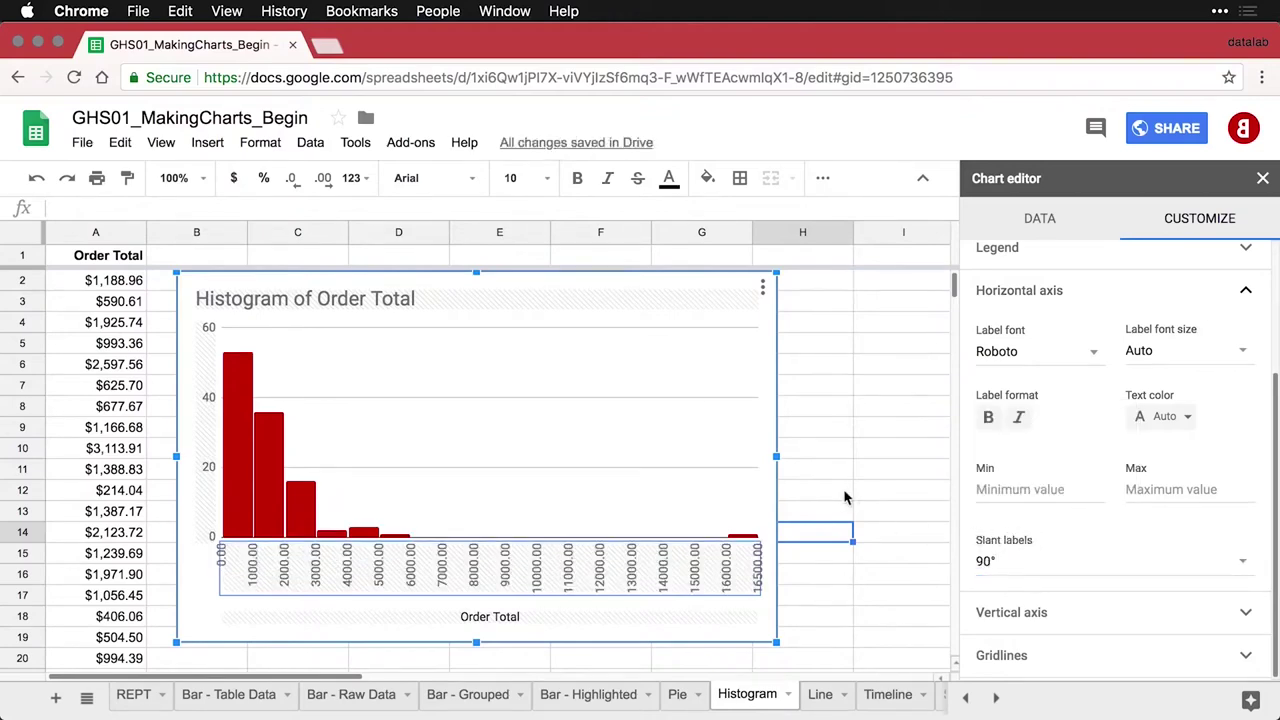
{"action": "left_click", "coordinate": [810, 460]}
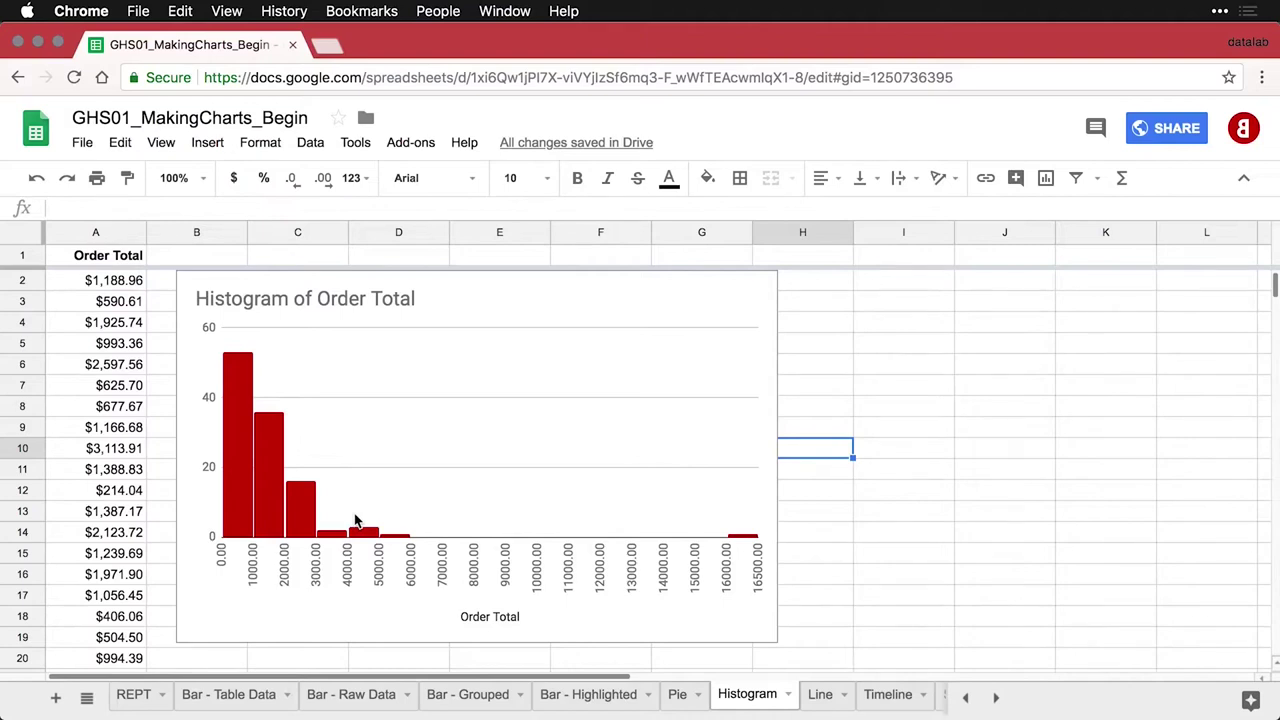
Reopen the chart editor on the histogram's bucket settings
{"action": "double_click", "coordinate": [265, 484]}
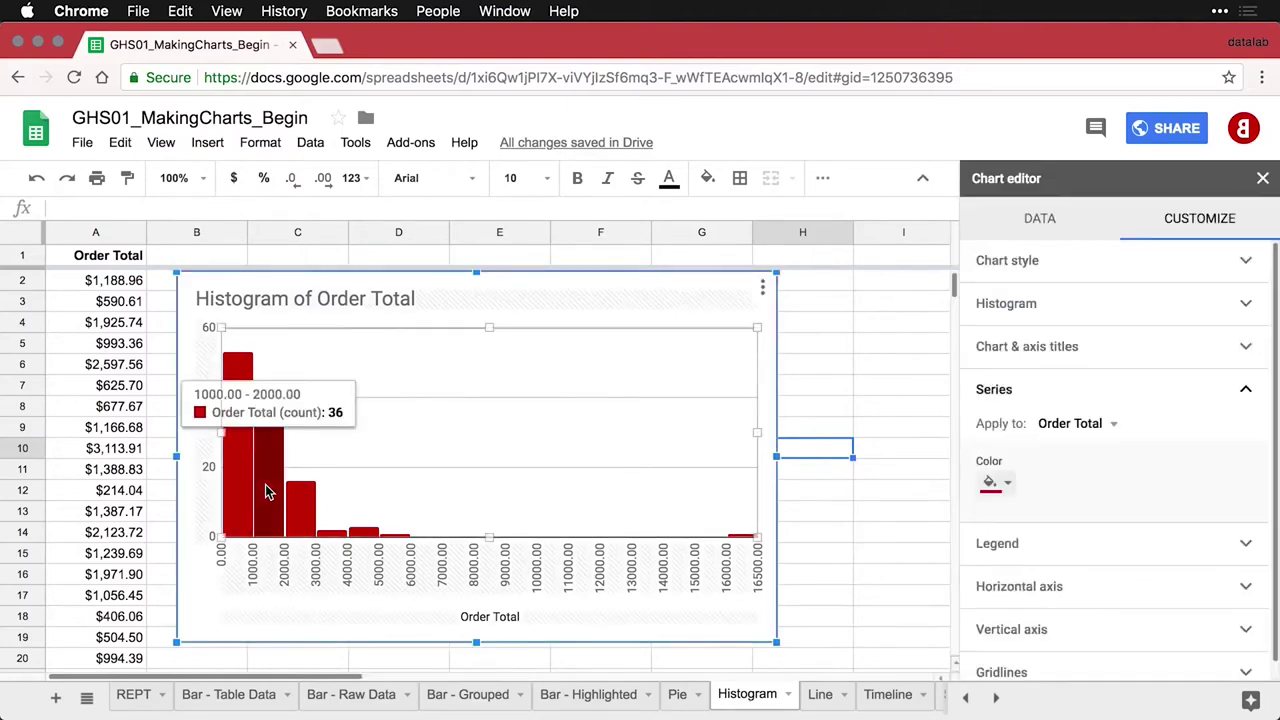
{"action": "left_click", "coordinate": [1100, 306]}
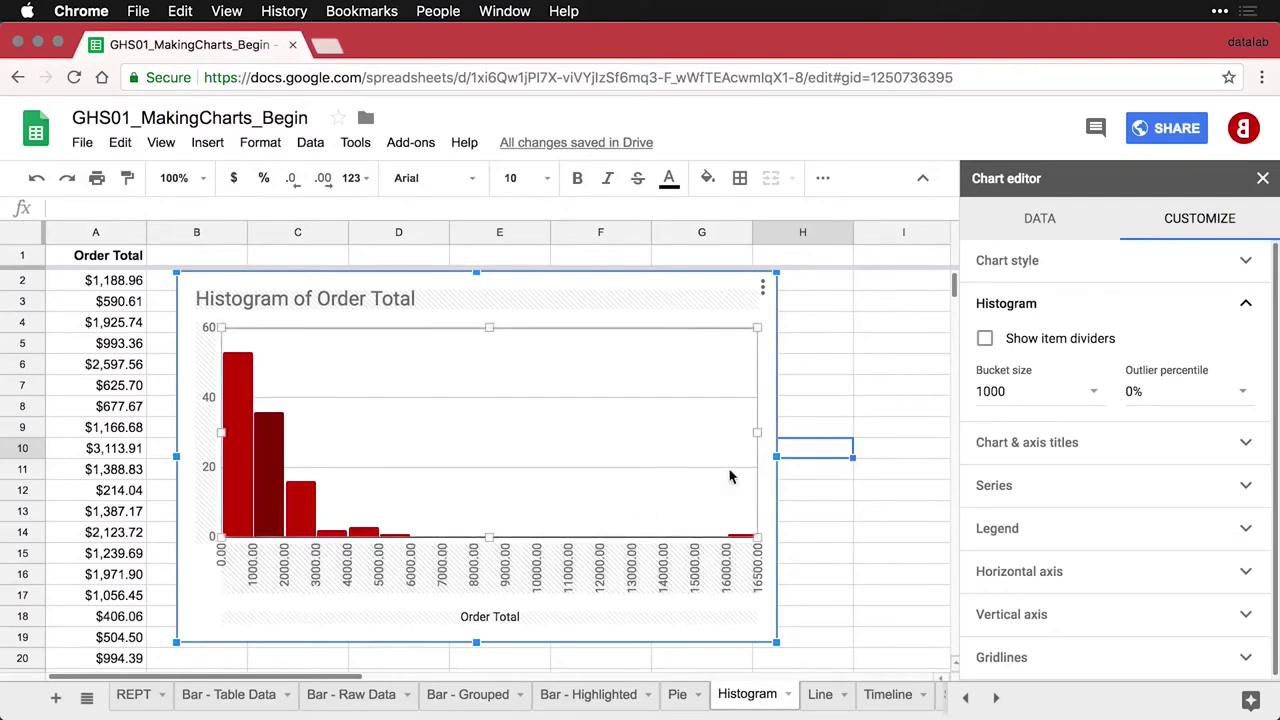
Set the Order Total histogram's outlier percentile to 1% and horizontal axis Min to 0
{"action": "left_click", "coordinate": [1242, 391]}
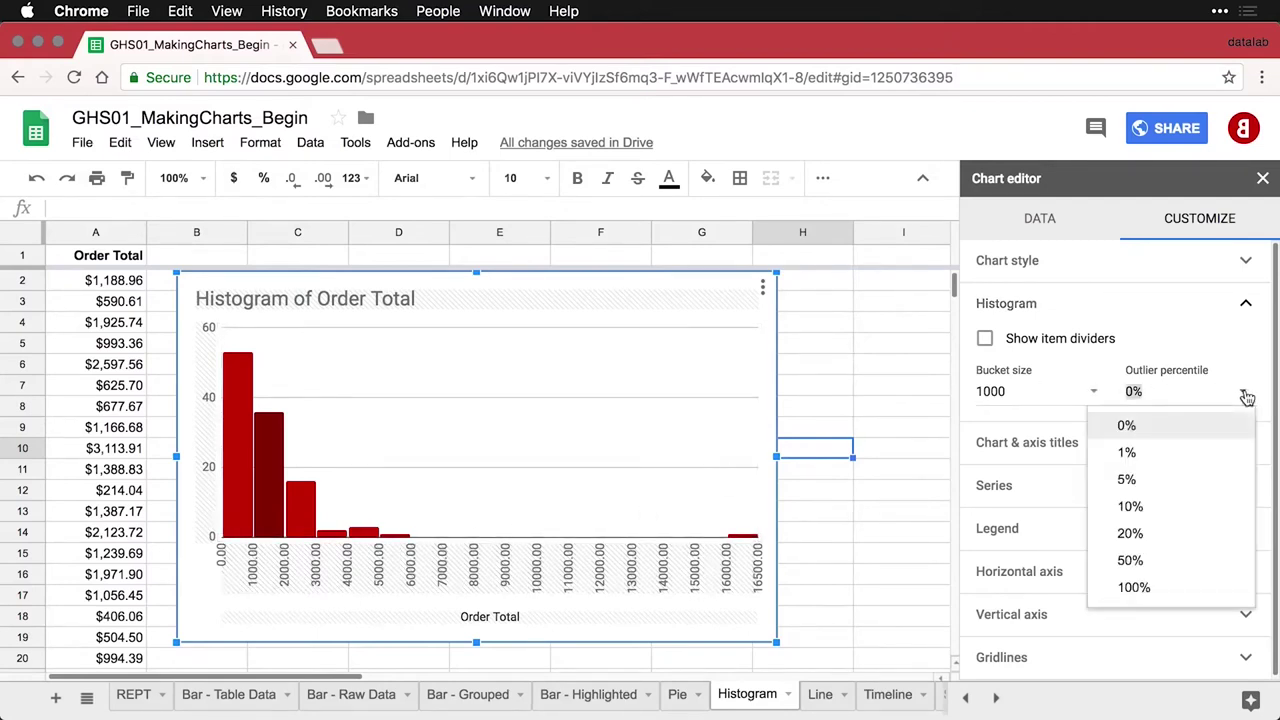
{"action": "left_click", "coordinate": [1167, 454]}
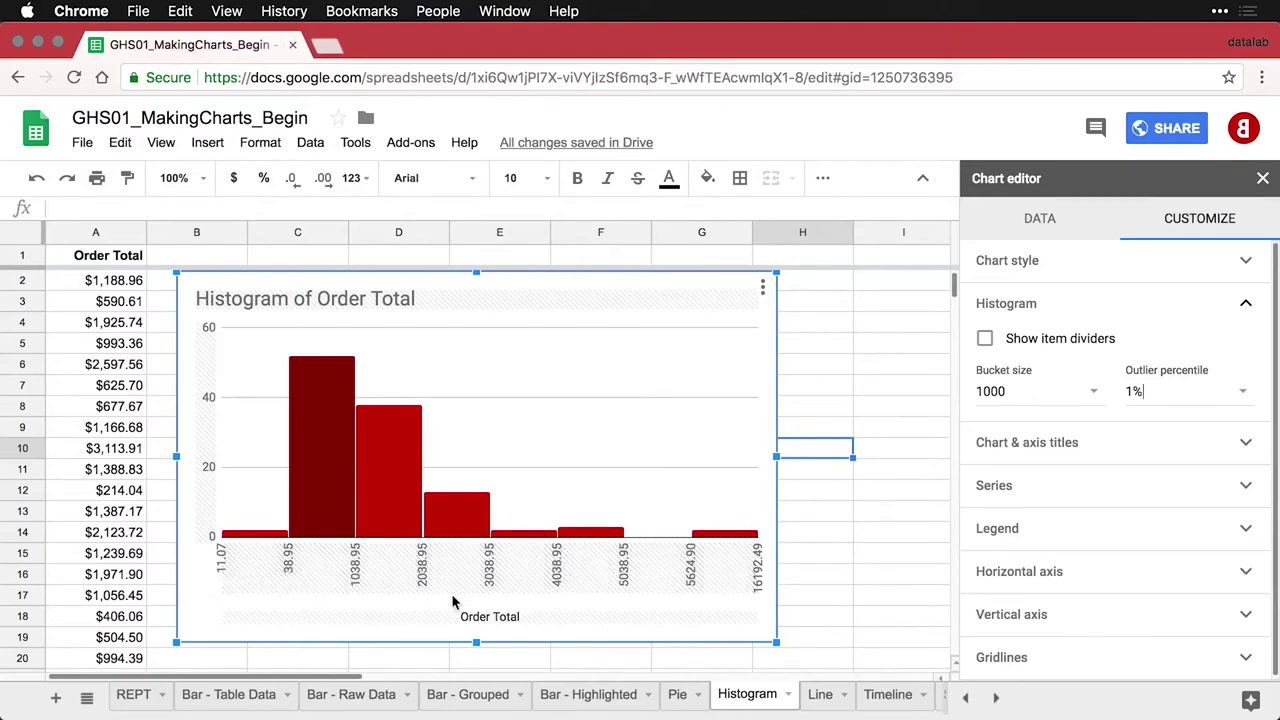
{"action": "left_click", "coordinate": [1097, 577]}
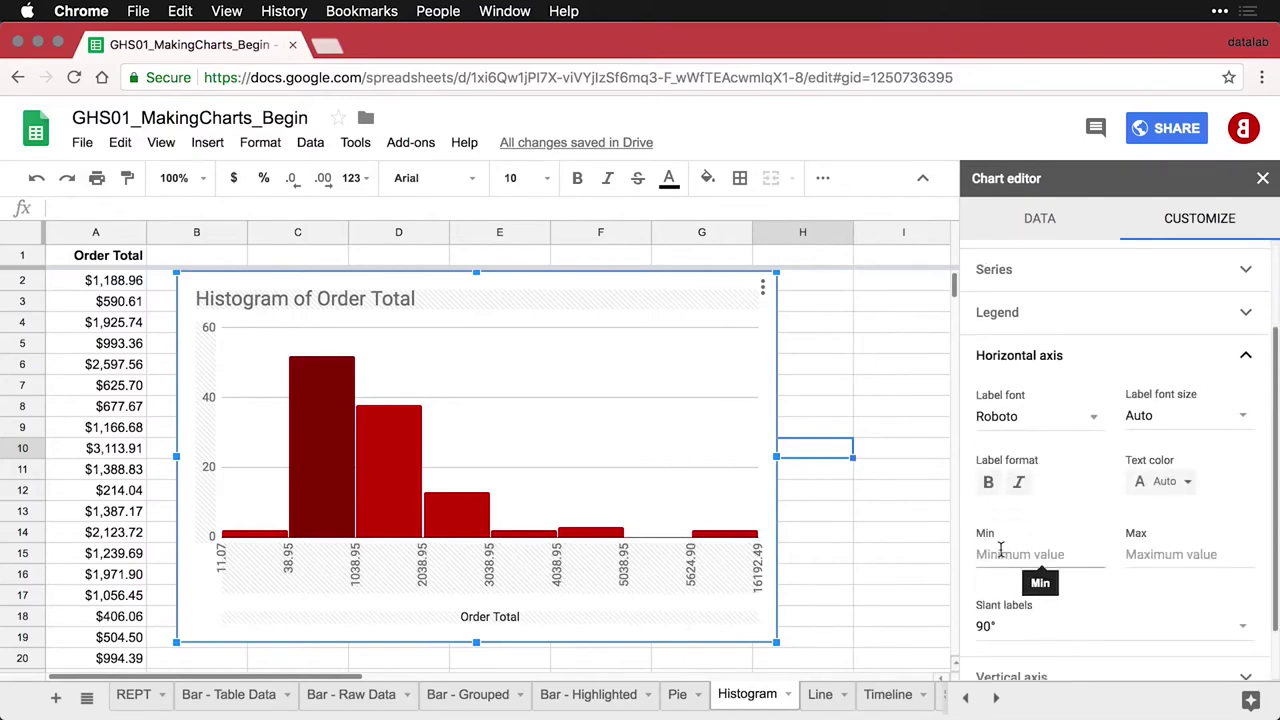
{"action": "left_click", "coordinate": [1000, 552]}
{"action": "type", "text": "0"}
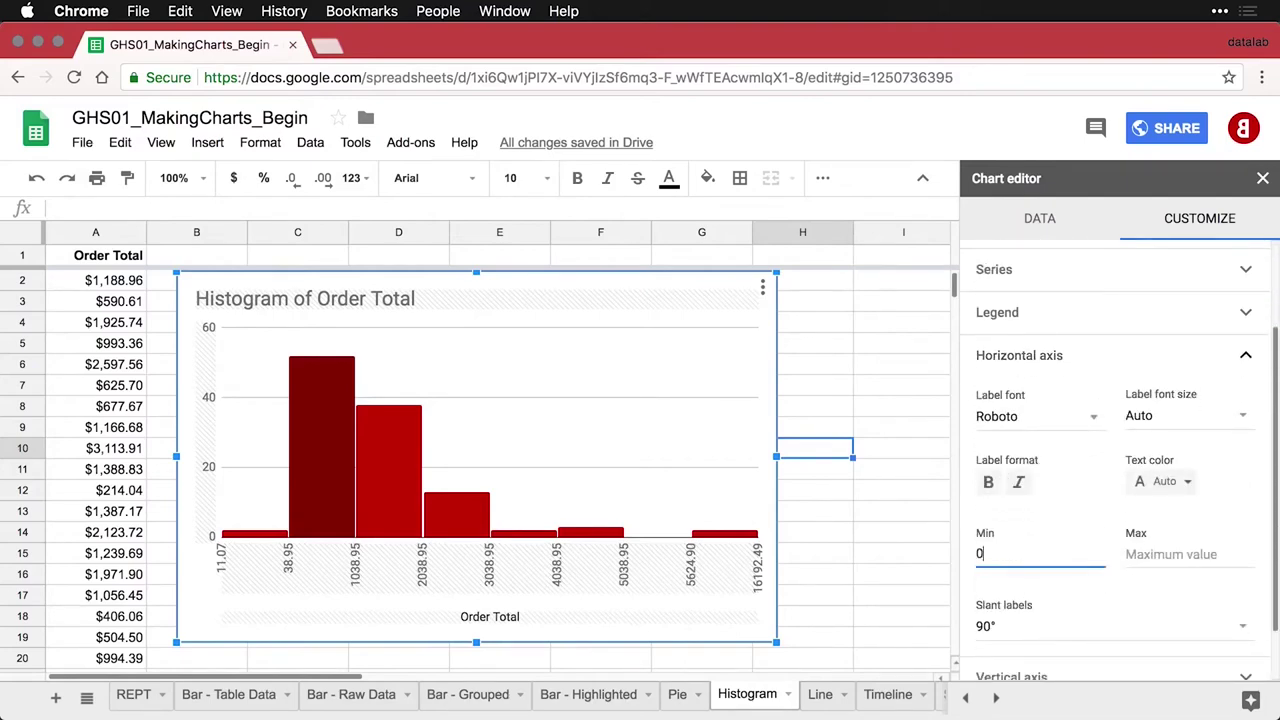
{"action": "key", "text": "Tab"}
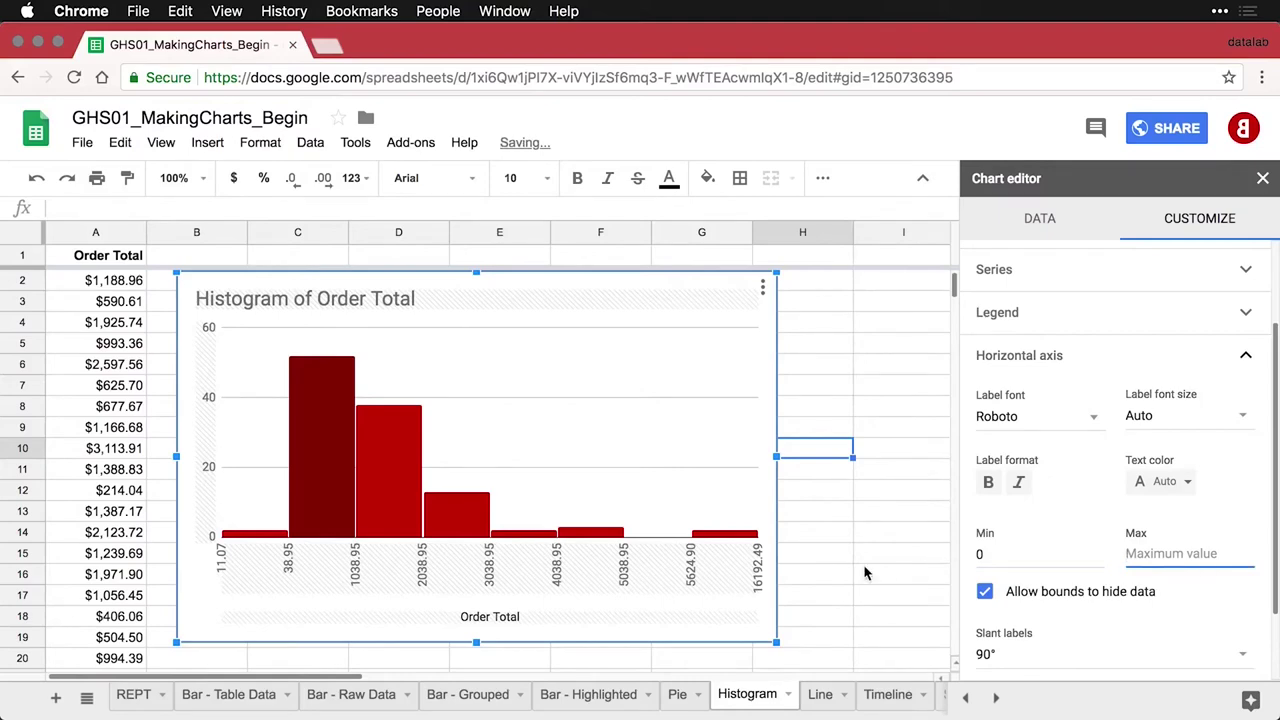
{"action": "left_click", "coordinate": [866, 570]}
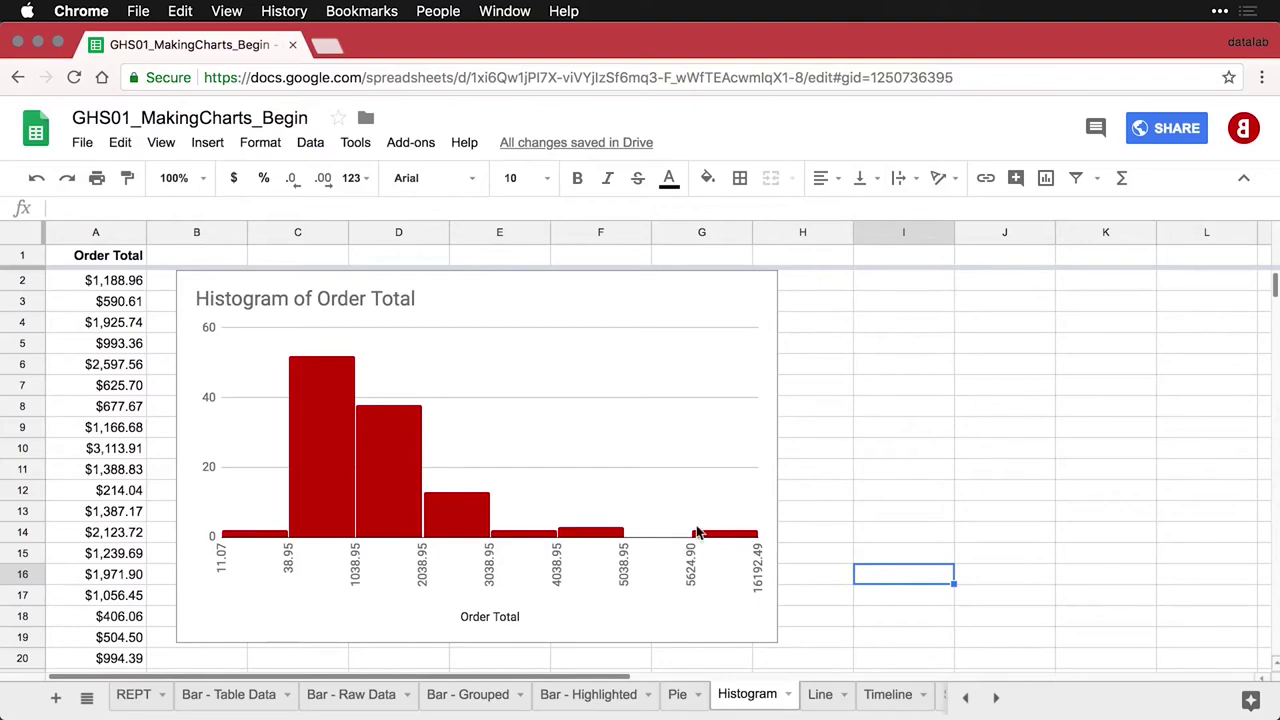
Try a 5% outlier percentile on the histogram, then revert to the untrimmed 0–16500 range in 1000-wide buckets
{"action": "double_click", "coordinate": [390, 470]}
{"action": "left_click", "coordinate": [1180, 305]}
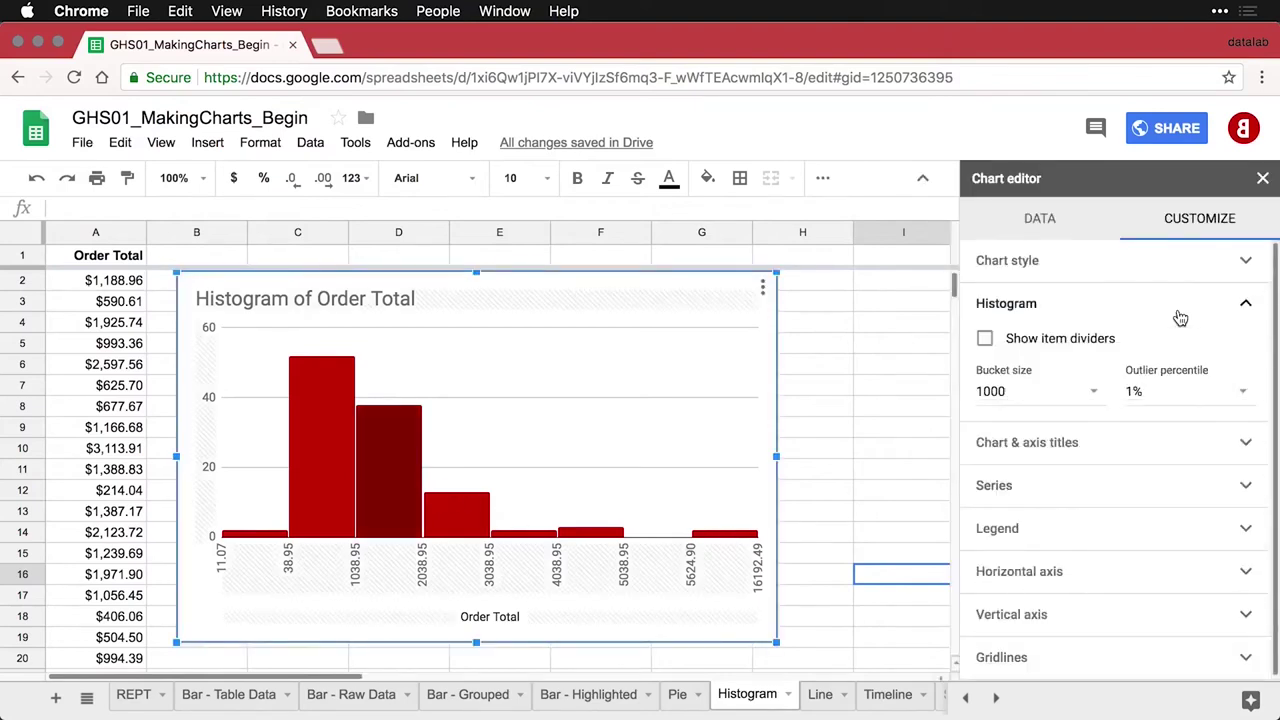
{"action": "left_click", "coordinate": [1238, 393]}
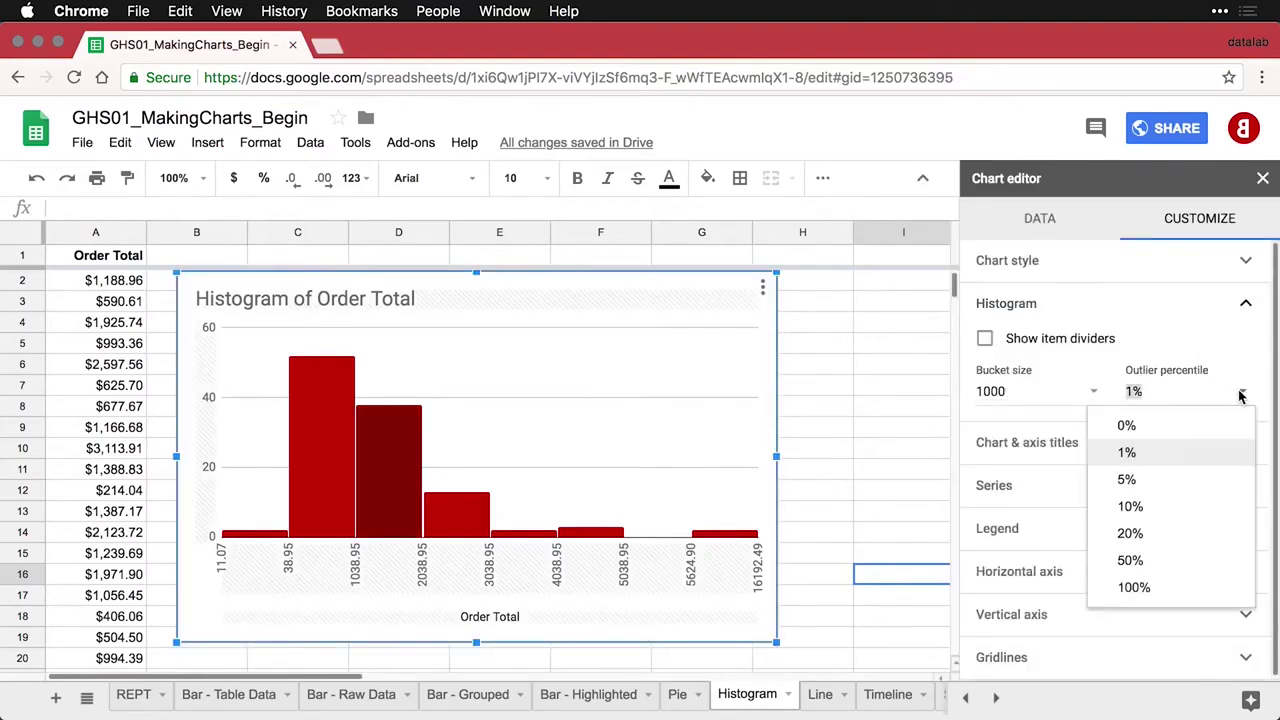
{"action": "left_click", "coordinate": [1152, 481]}
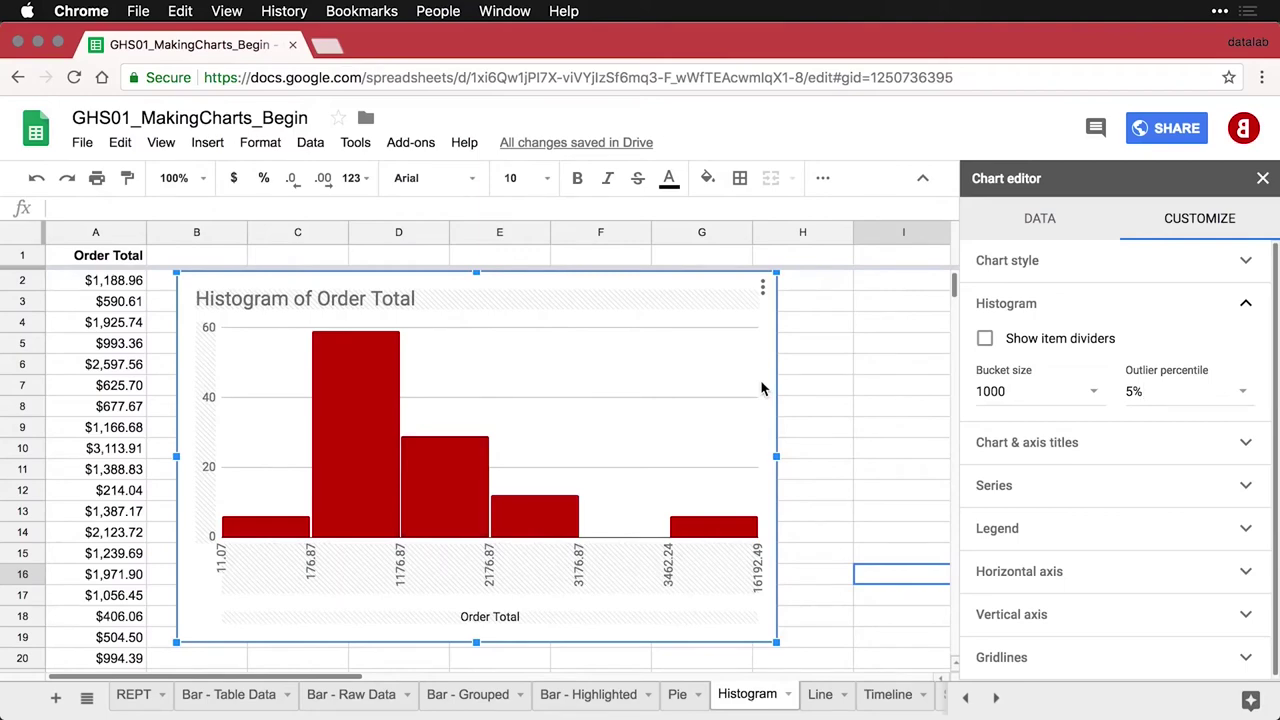
{"action": "key", "text": "BackSpace"}
{"action": "key", "text": "BackSpace"}
{"action": "type", "text": "1%"}
{"action": "key", "text": "Return"}
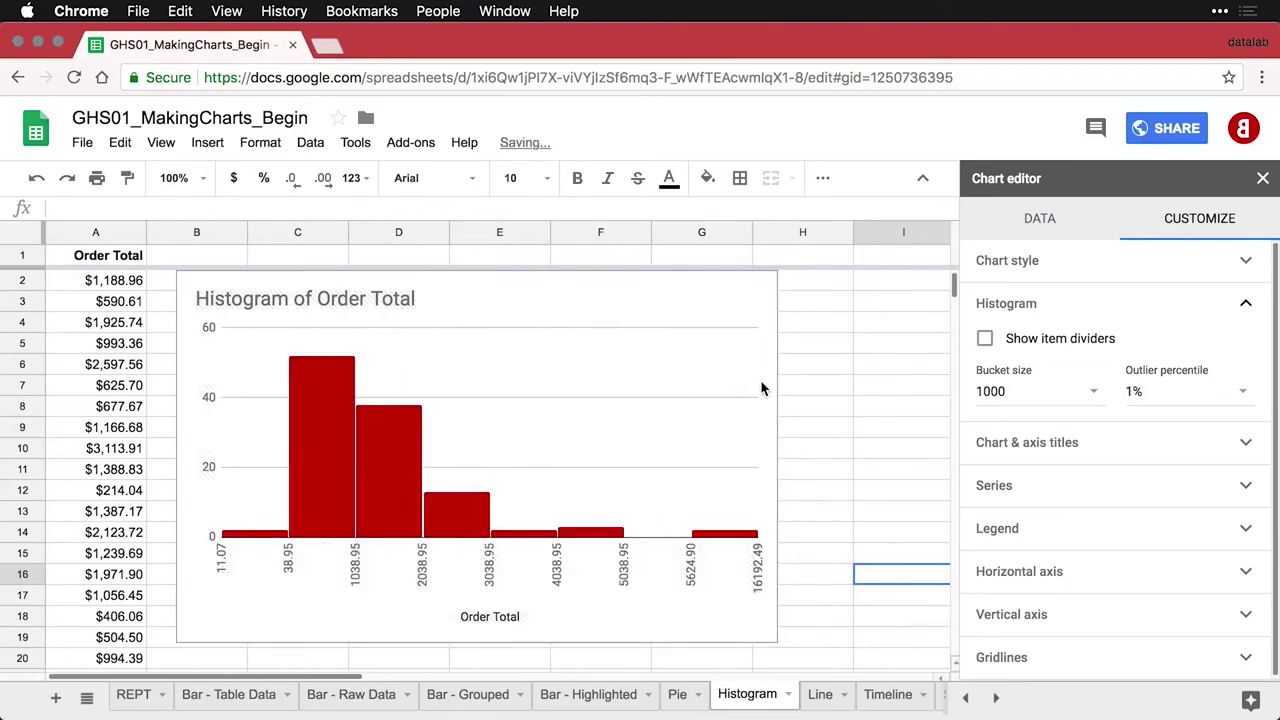
{"action": "key", "text": "Escape"}
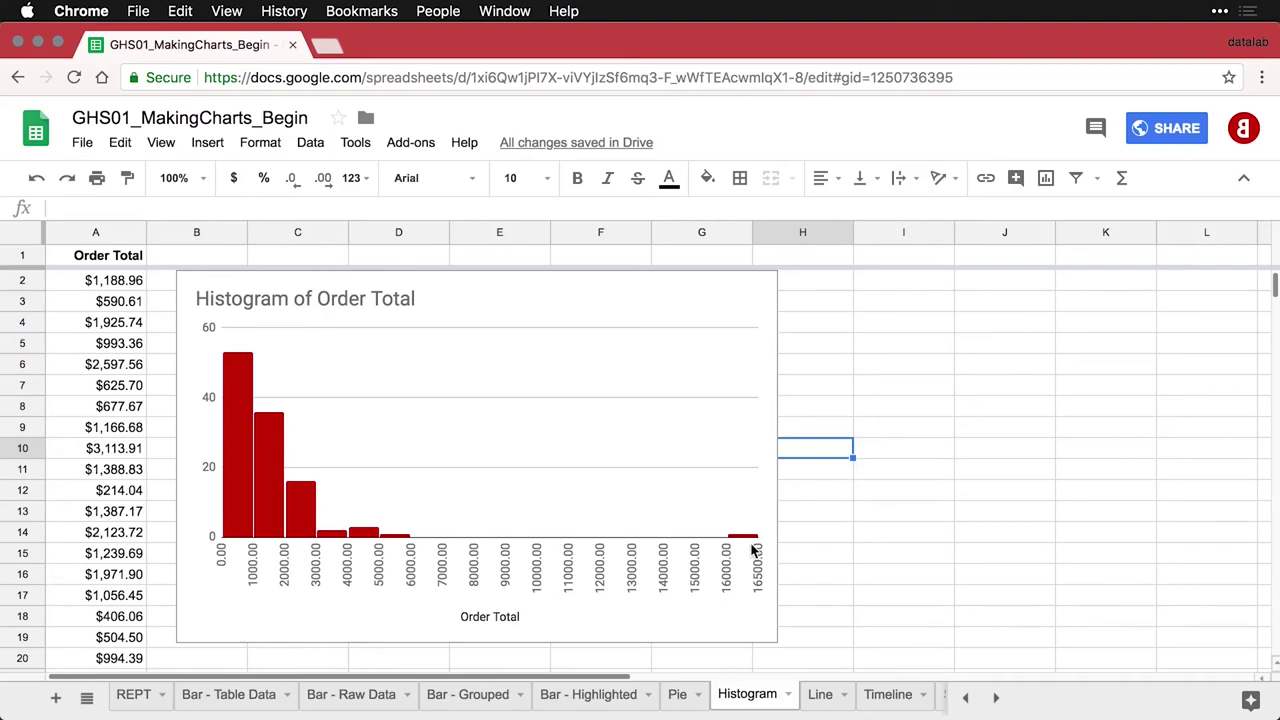
On the Line sheet, check the row 2 figures, then select columns A (Month) and B (Donations)
{"action": "left_click", "coordinate": [820, 694]}
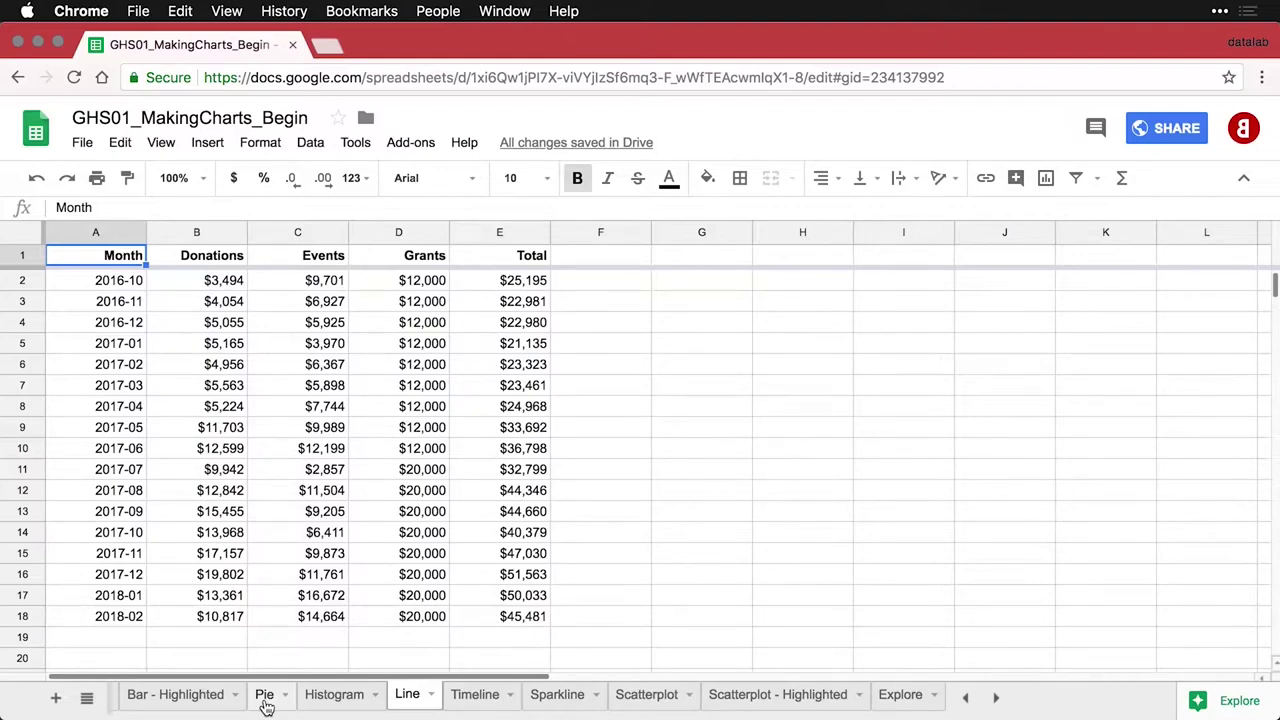
{"action": "left_click", "coordinate": [186, 289]}
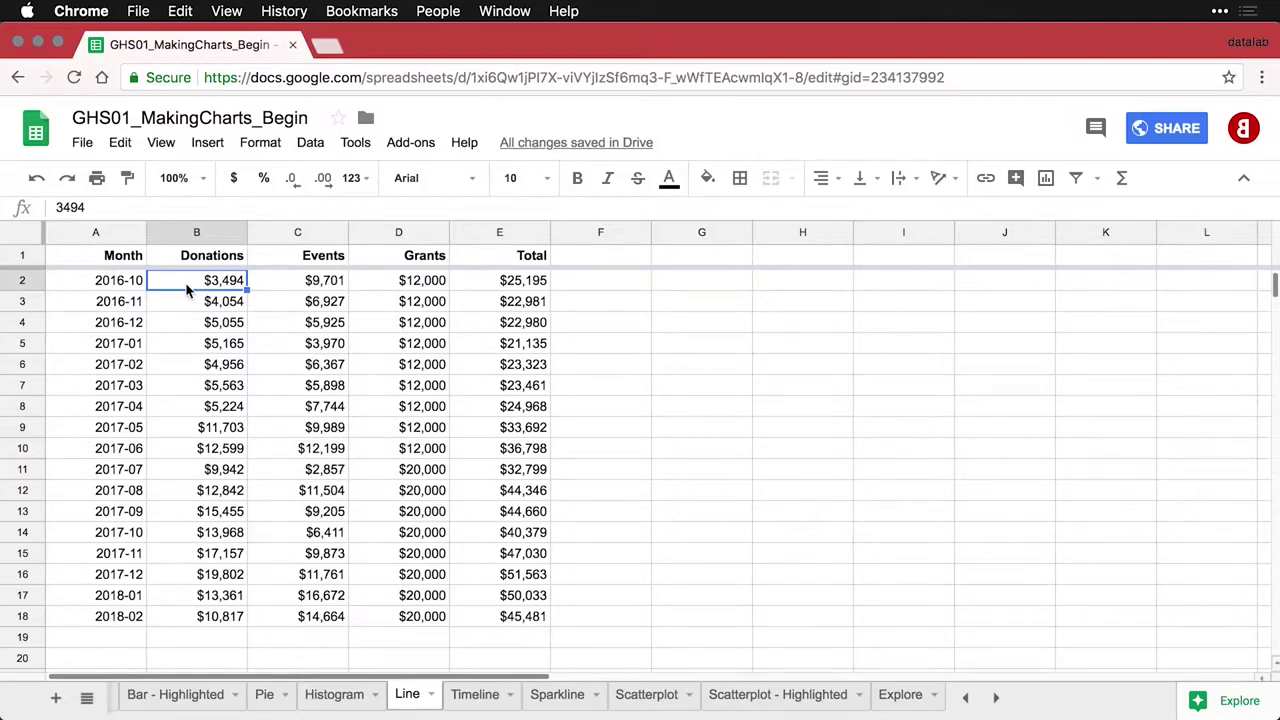
{"action": "key", "text": "Right"}
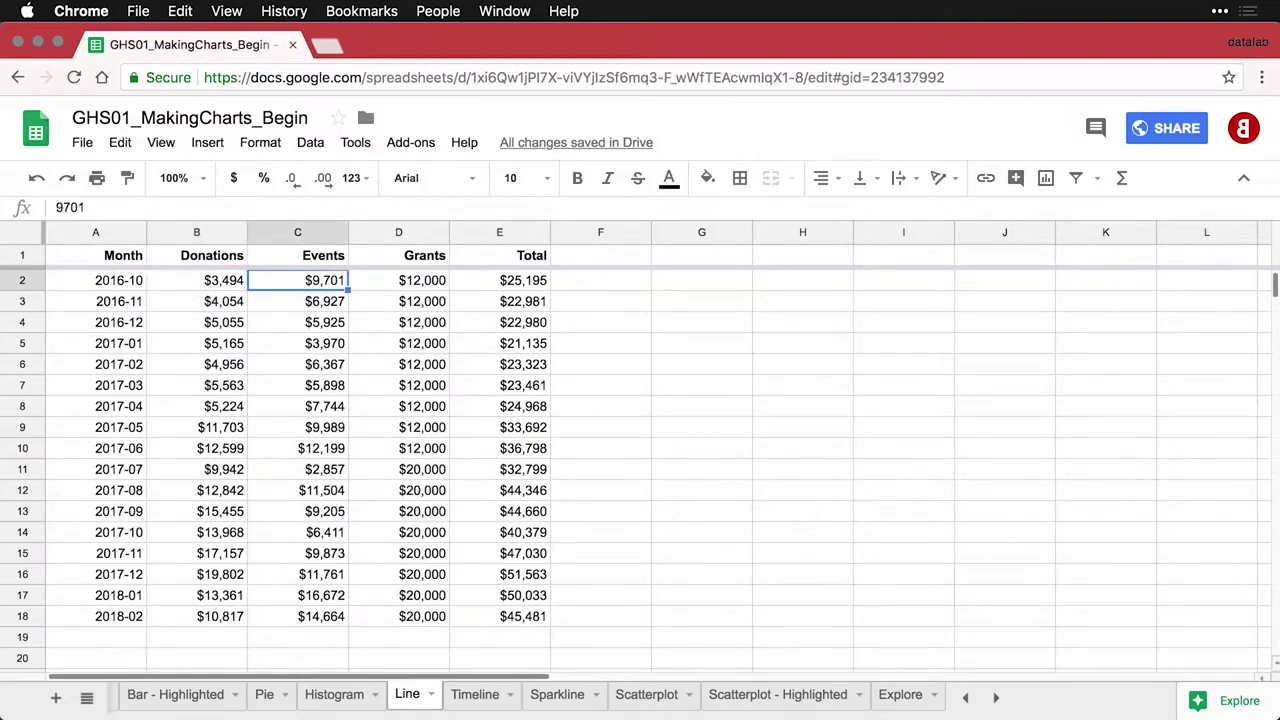
{"action": "key", "text": "Right"}
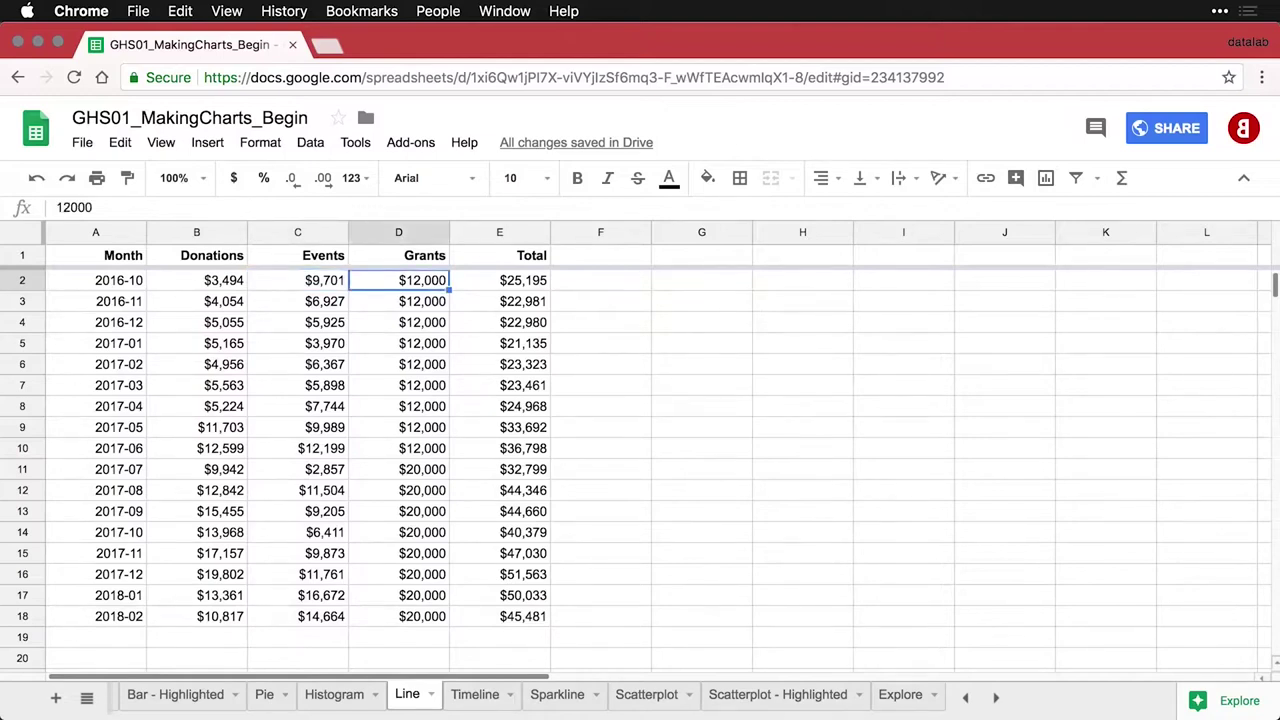
{"action": "key", "text": "Right"}
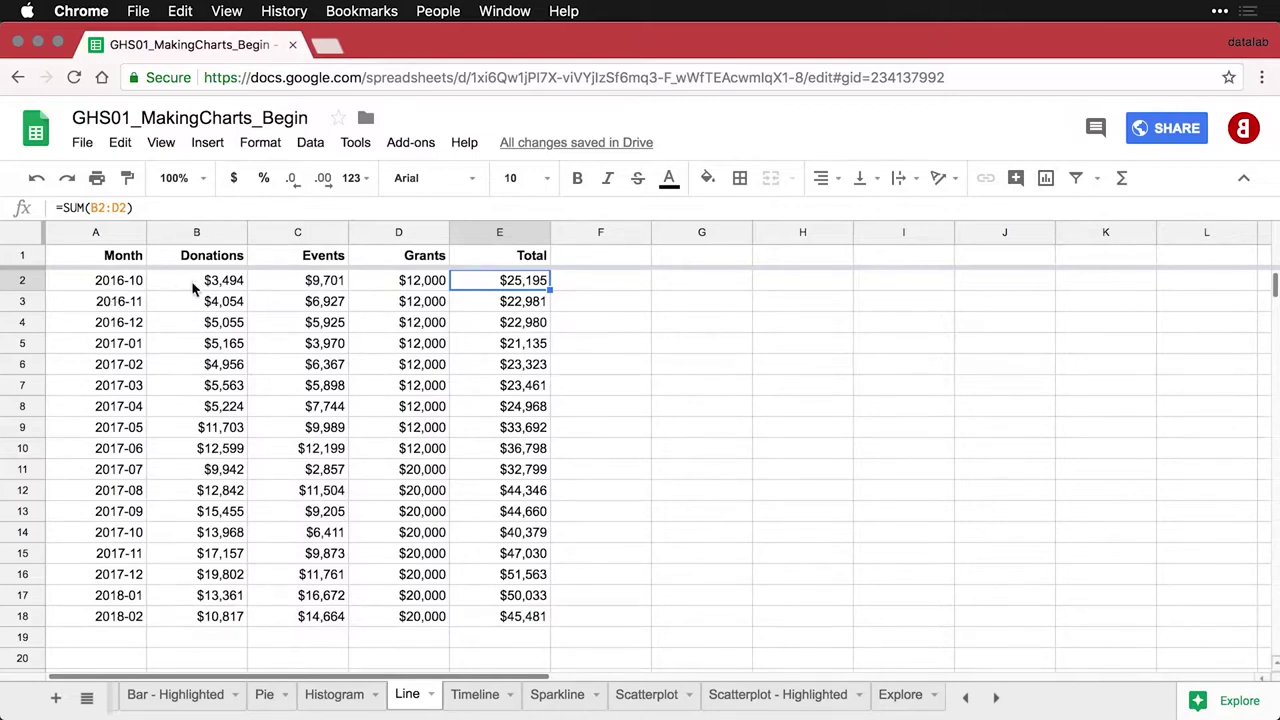
{"action": "left_click", "coordinate": [110, 234]}
{"action": "left_click", "coordinate": [160, 233], "text": "shift"}
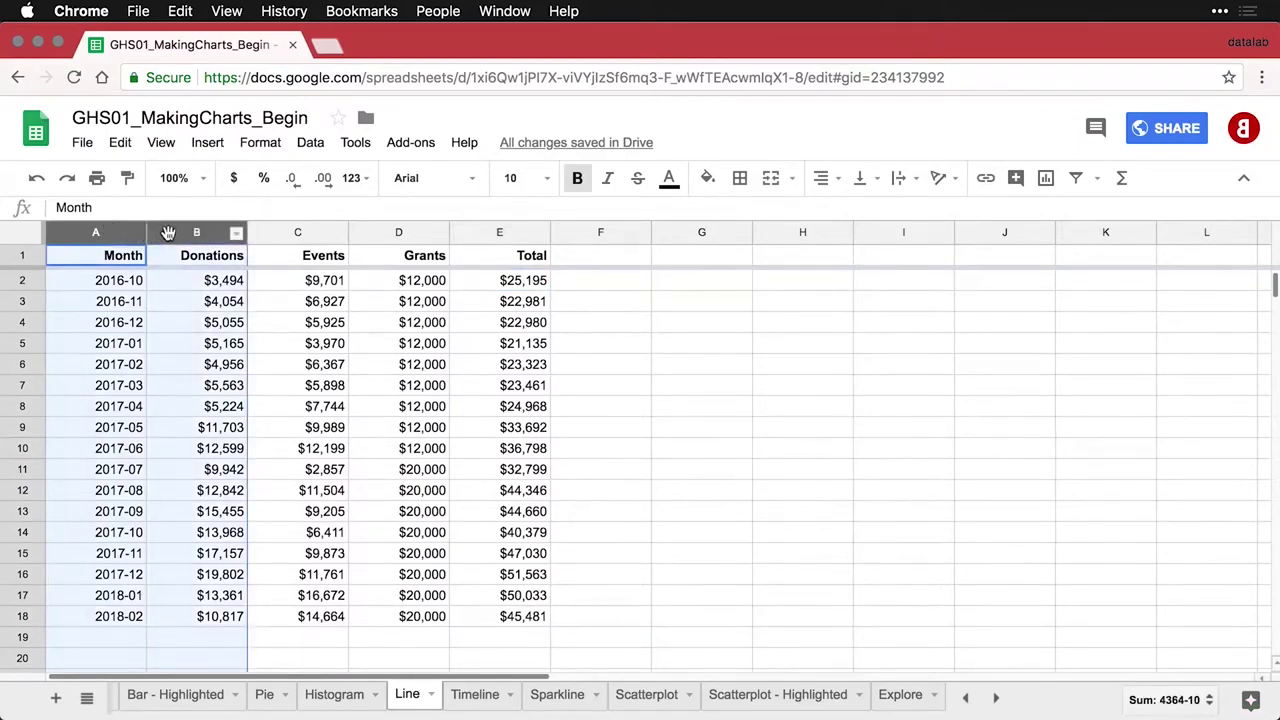
Insert a 'Donations vs. Month' line chart from A1:B and inspect its point values
{"action": "left_click", "coordinate": [1053, 188]}
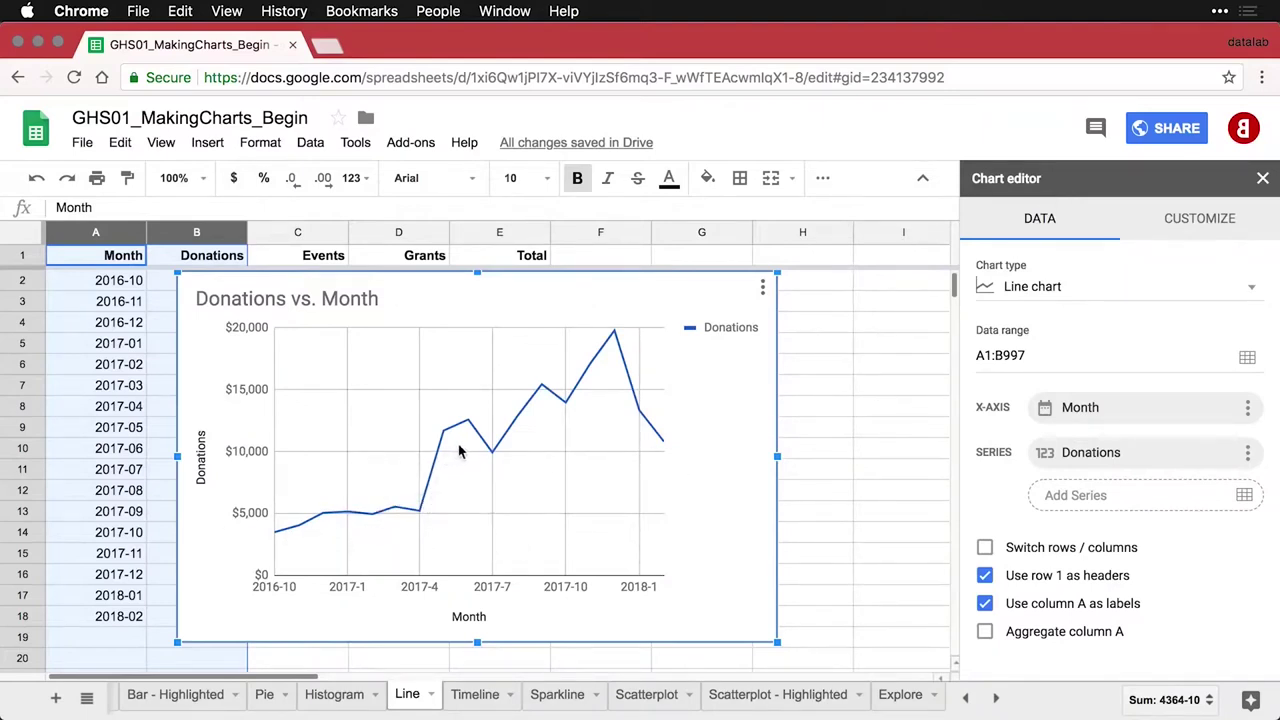
{"action": "mouse_move", "coordinate": [492, 458]}
{"action": "mouse_move", "coordinate": [544, 397]}
Change the chart title from 'Donations vs. Month' to 'Donations by Month'
{"action": "double_click", "coordinate": [323, 300]}
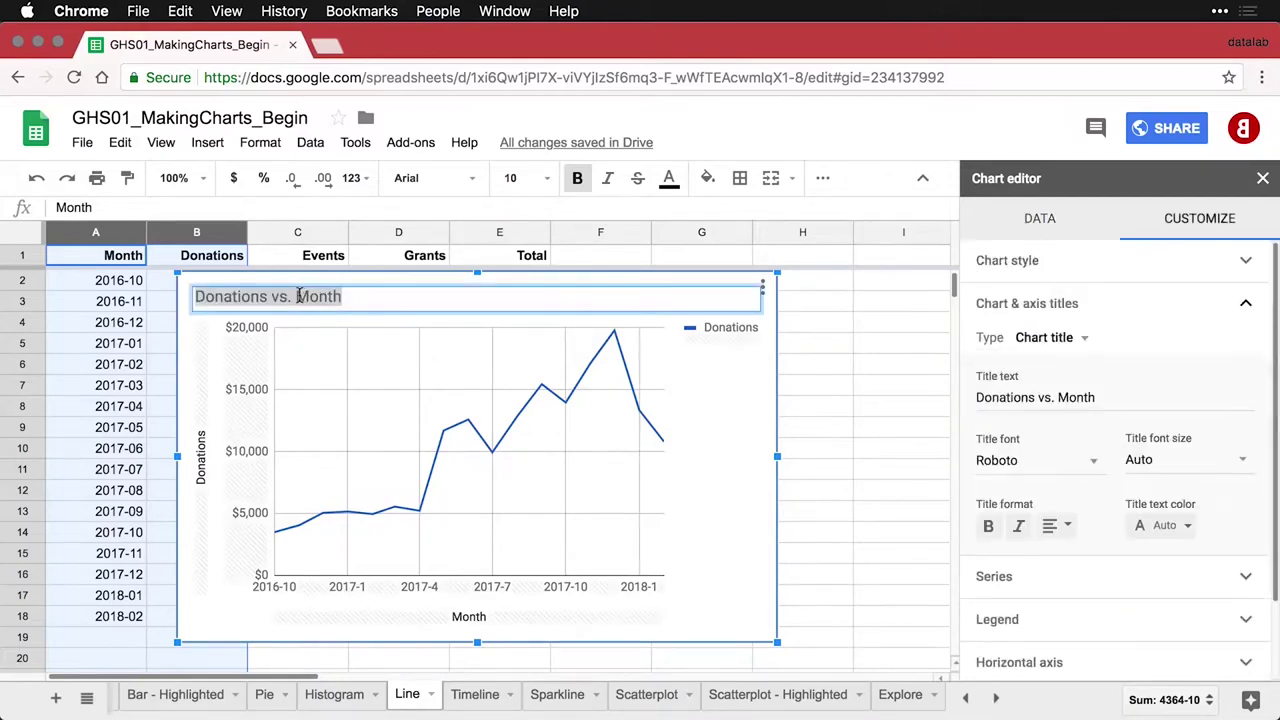
{"action": "left_click", "coordinate": [298, 296]}
{"action": "key", "text": "BackSpace"}
{"action": "key", "text": "BackSpace"}
{"action": "key", "text": "BackSpace"}
{"action": "key", "text": "BackSpace"}
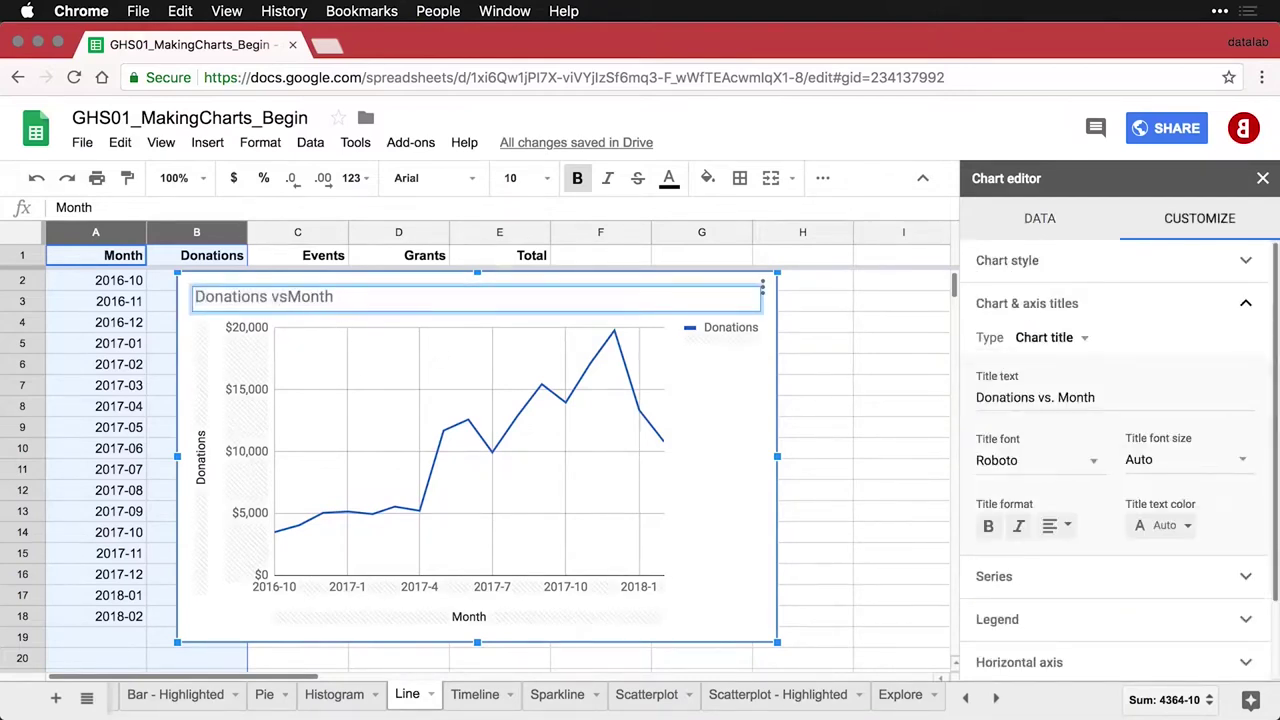
{"action": "type", "text": "by"}
Set the chart's legend position to None
{"action": "left_click", "coordinate": [724, 338]}
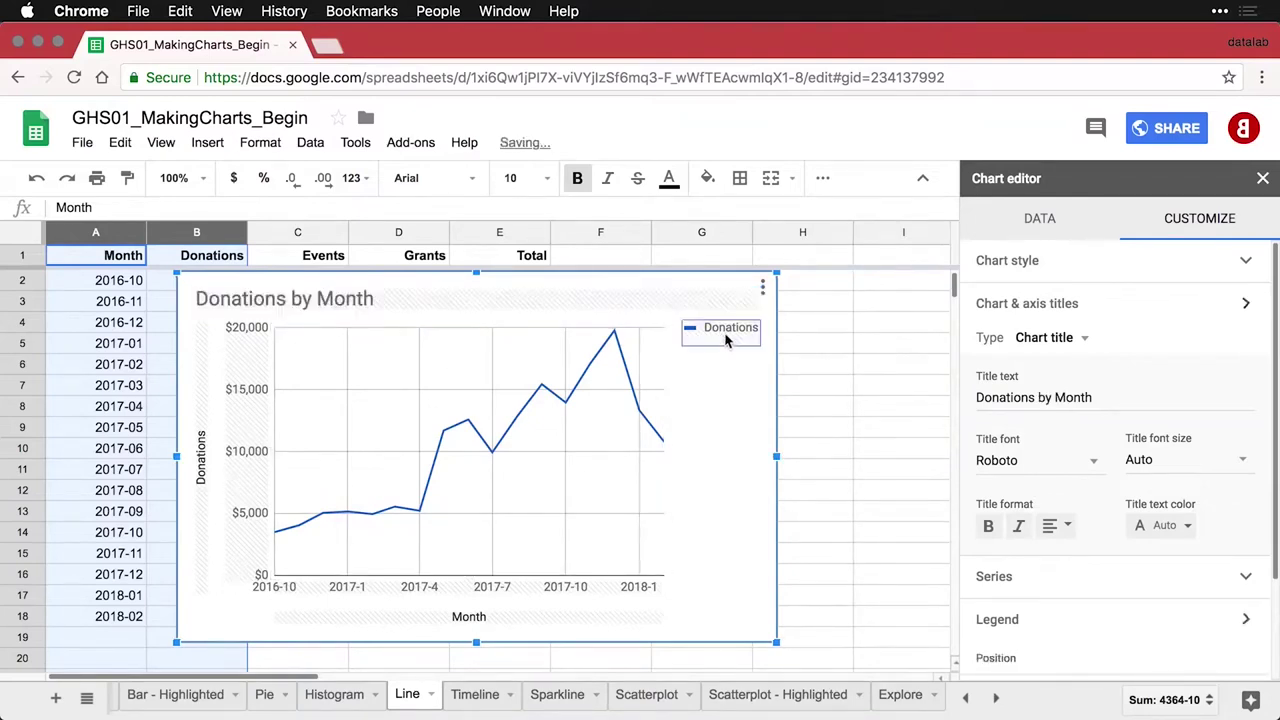
{"action": "left_click", "coordinate": [972, 456]}
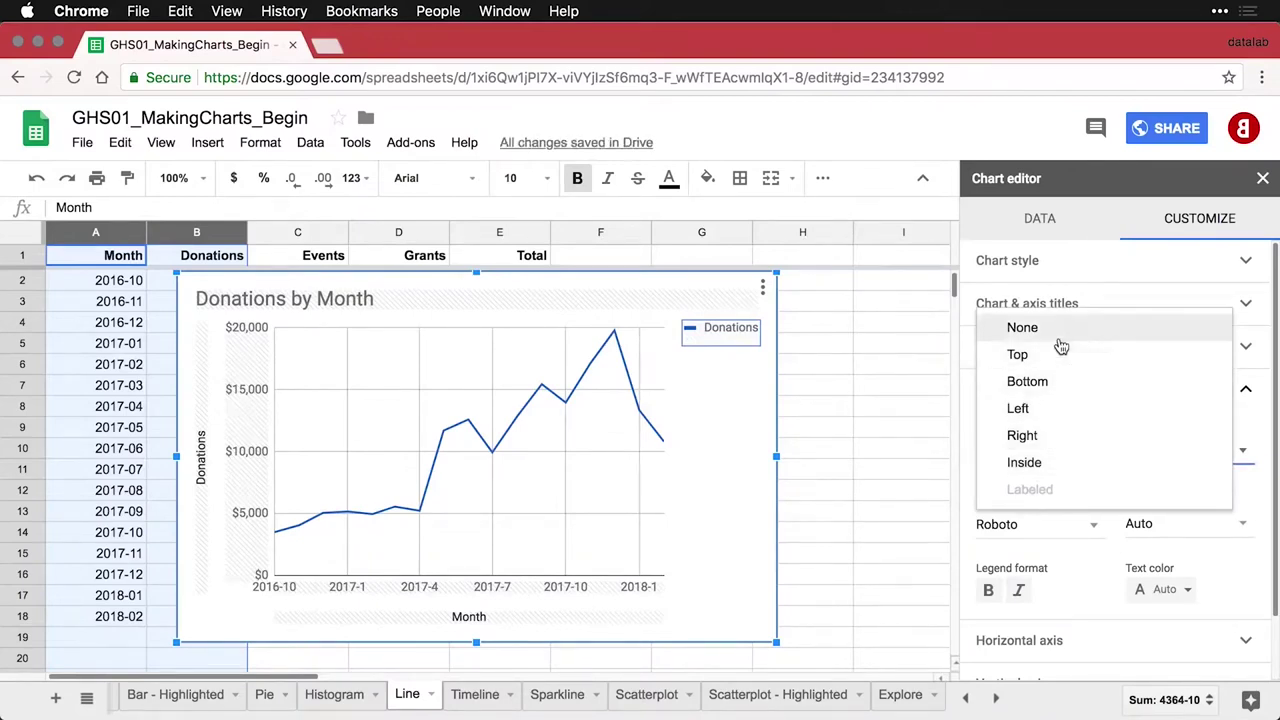
{"action": "left_click", "coordinate": [1058, 330]}
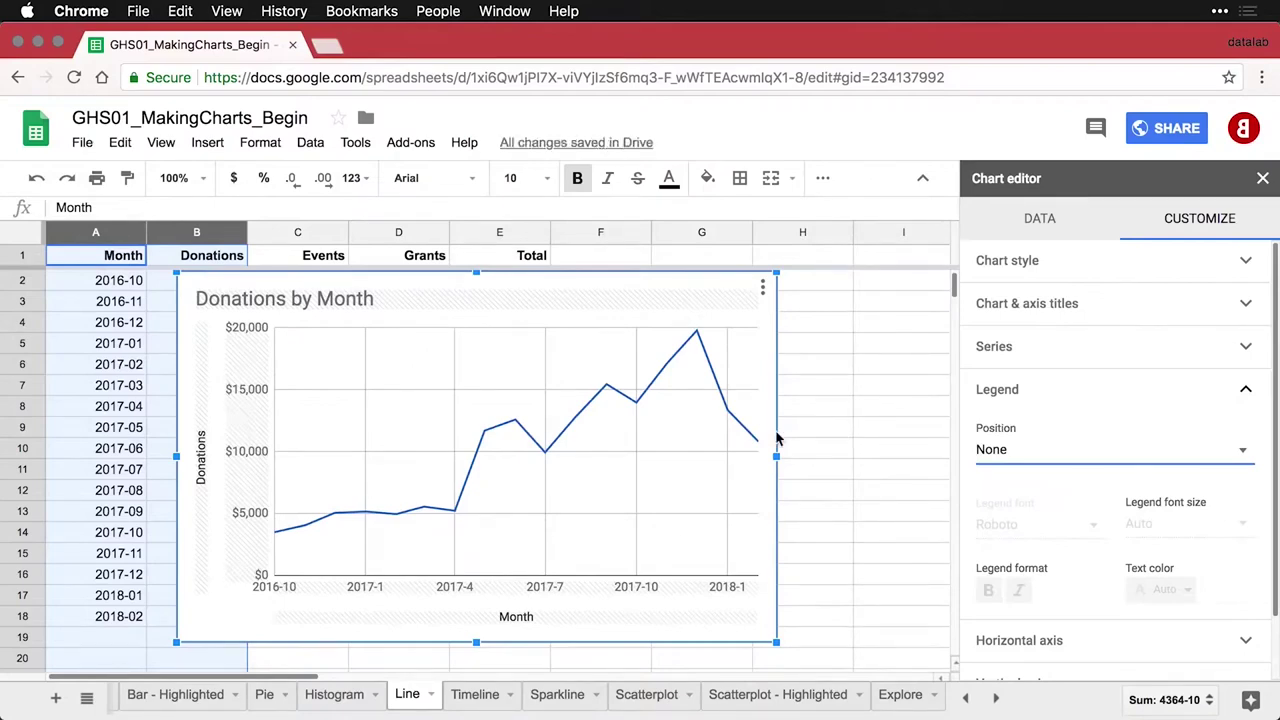
Color the Donations series dark red with 4px line thickness and 7px points
{"action": "left_click", "coordinate": [625, 400]}
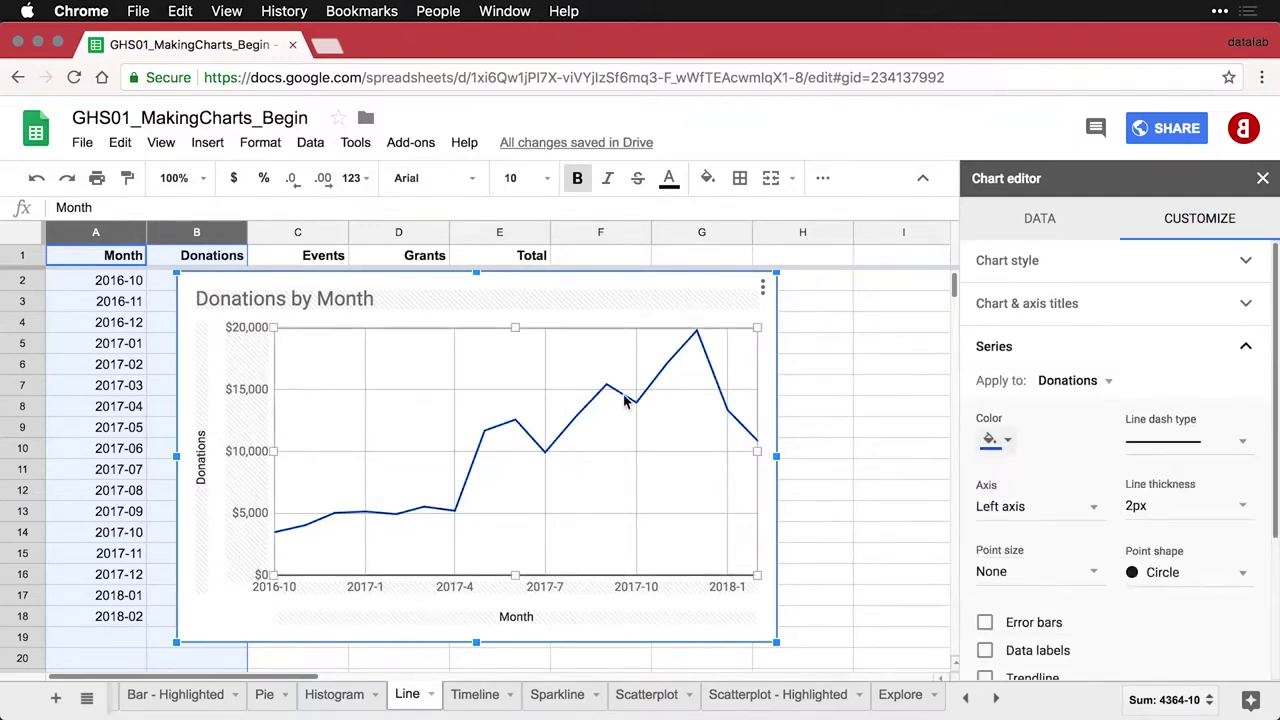
{"action": "left_click", "coordinate": [1004, 442]}
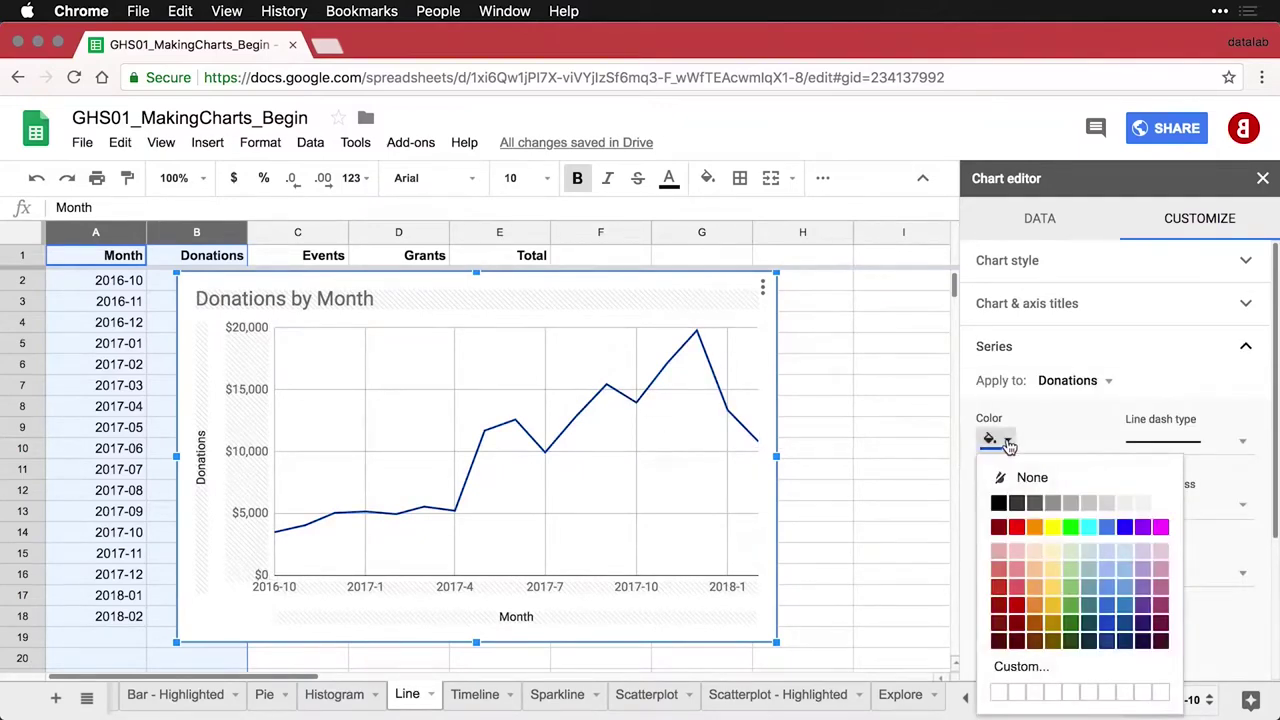
{"action": "left_click", "coordinate": [1017, 606]}
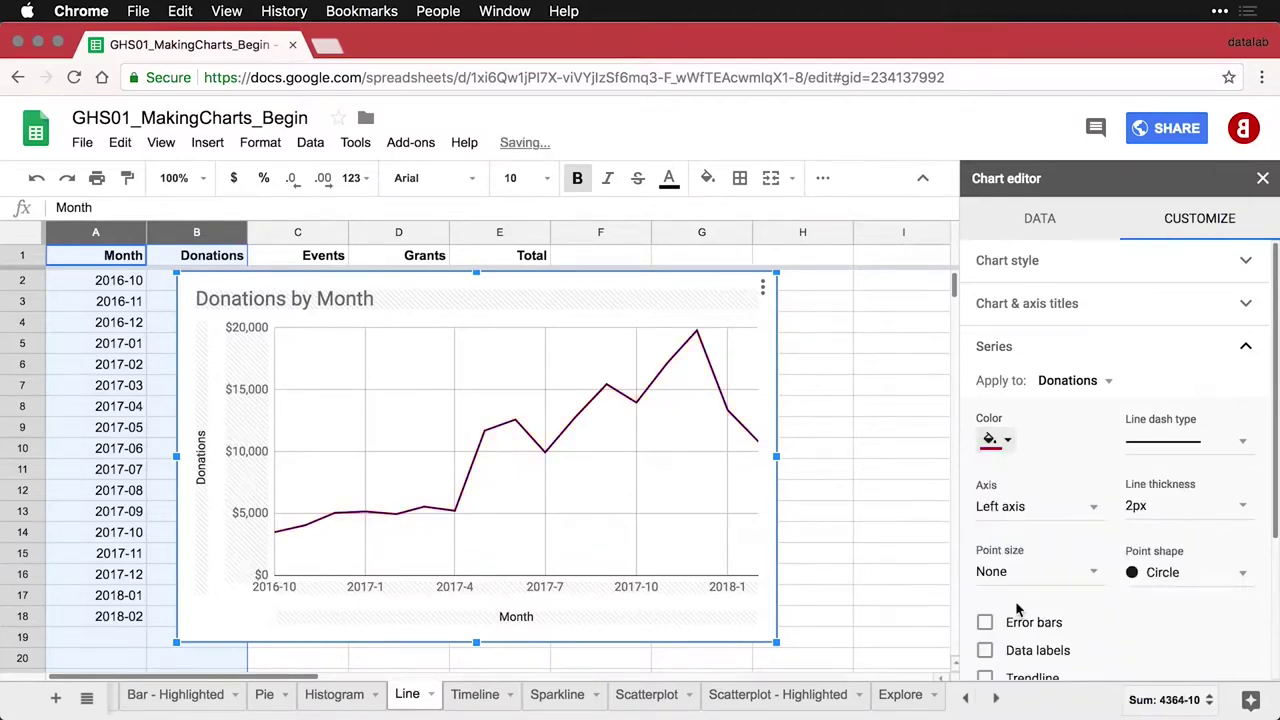
{"action": "left_click", "coordinate": [1240, 508]}
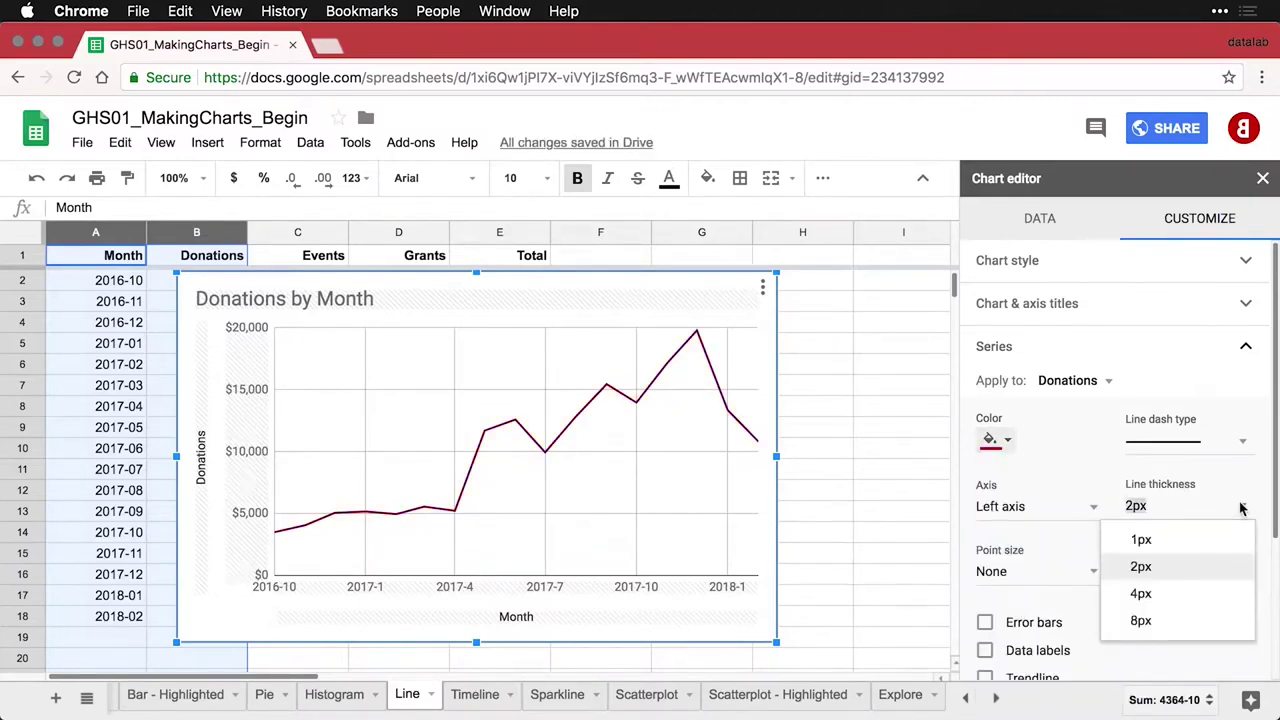
{"action": "left_click", "coordinate": [1178, 597]}
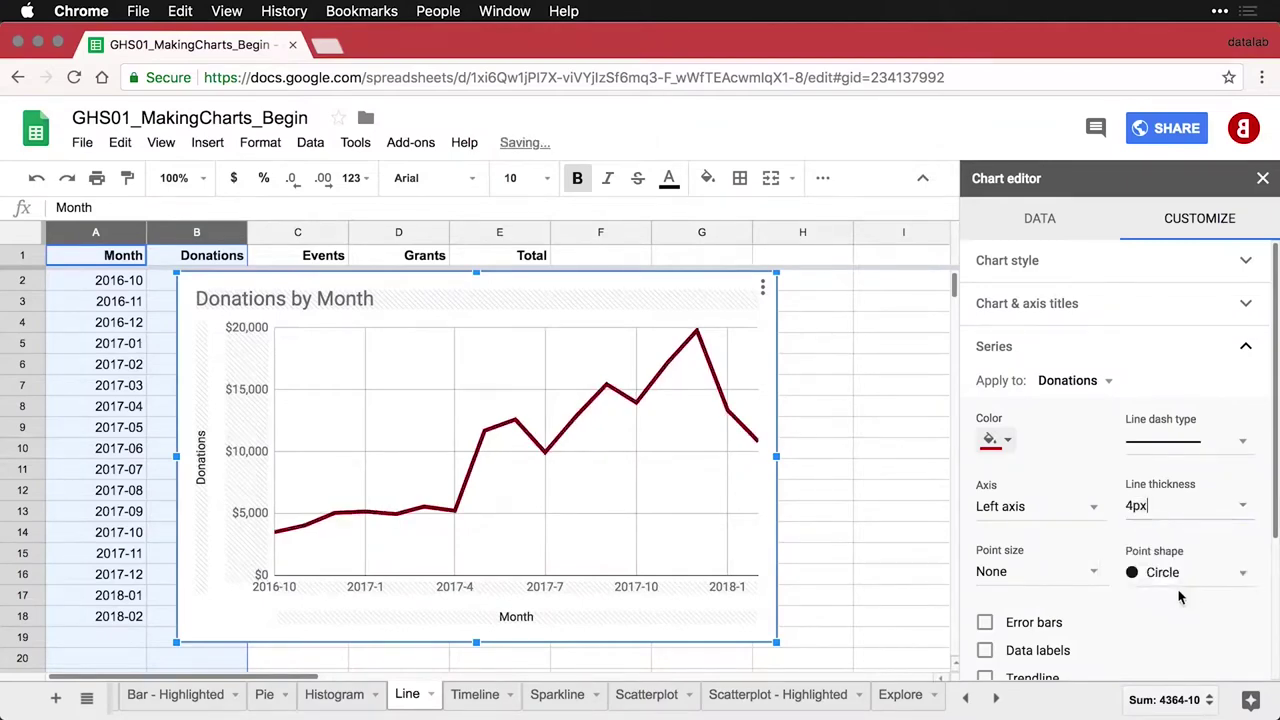
{"action": "left_click", "coordinate": [1094, 576]}
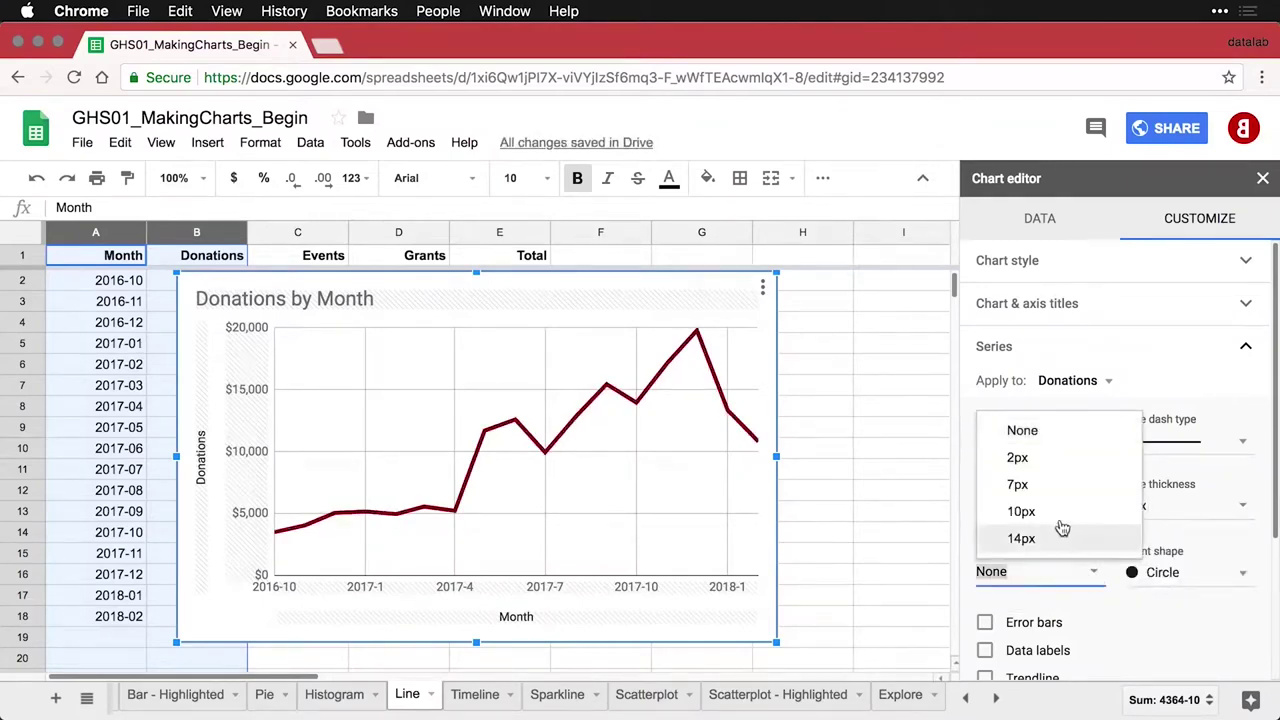
{"action": "left_click", "coordinate": [1018, 485]}
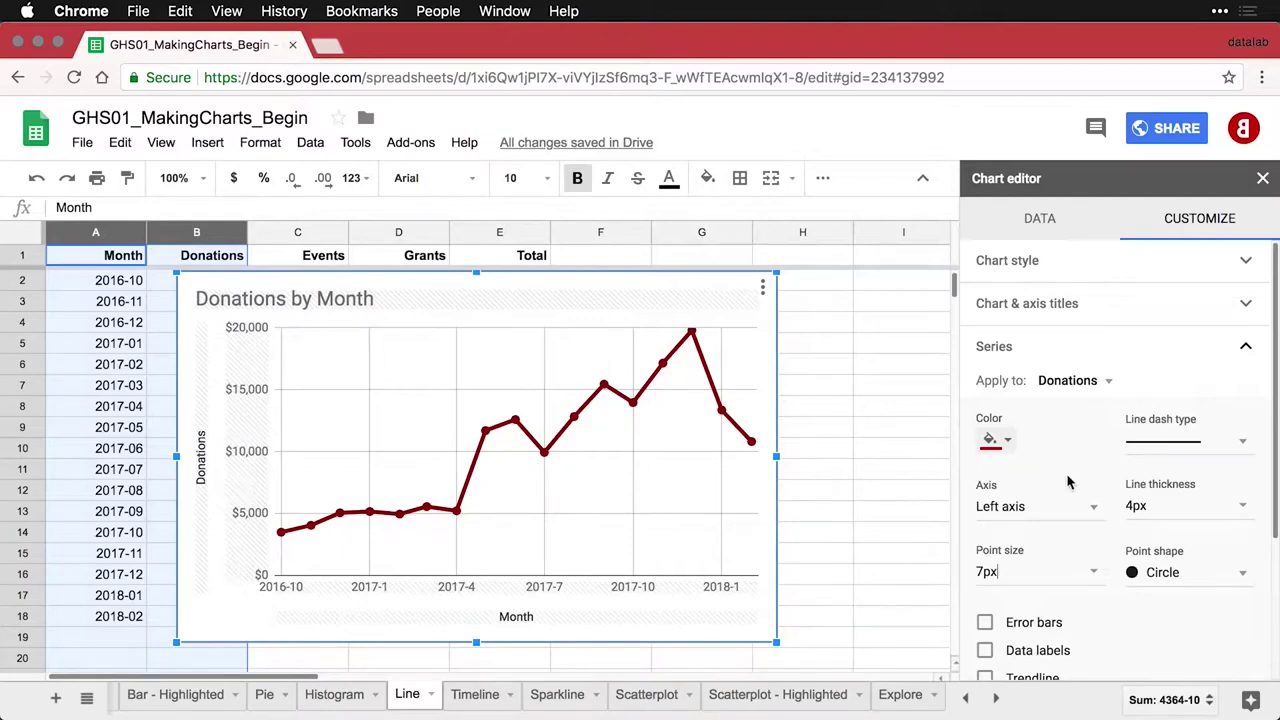
{"action": "left_click", "coordinate": [1090, 270]}
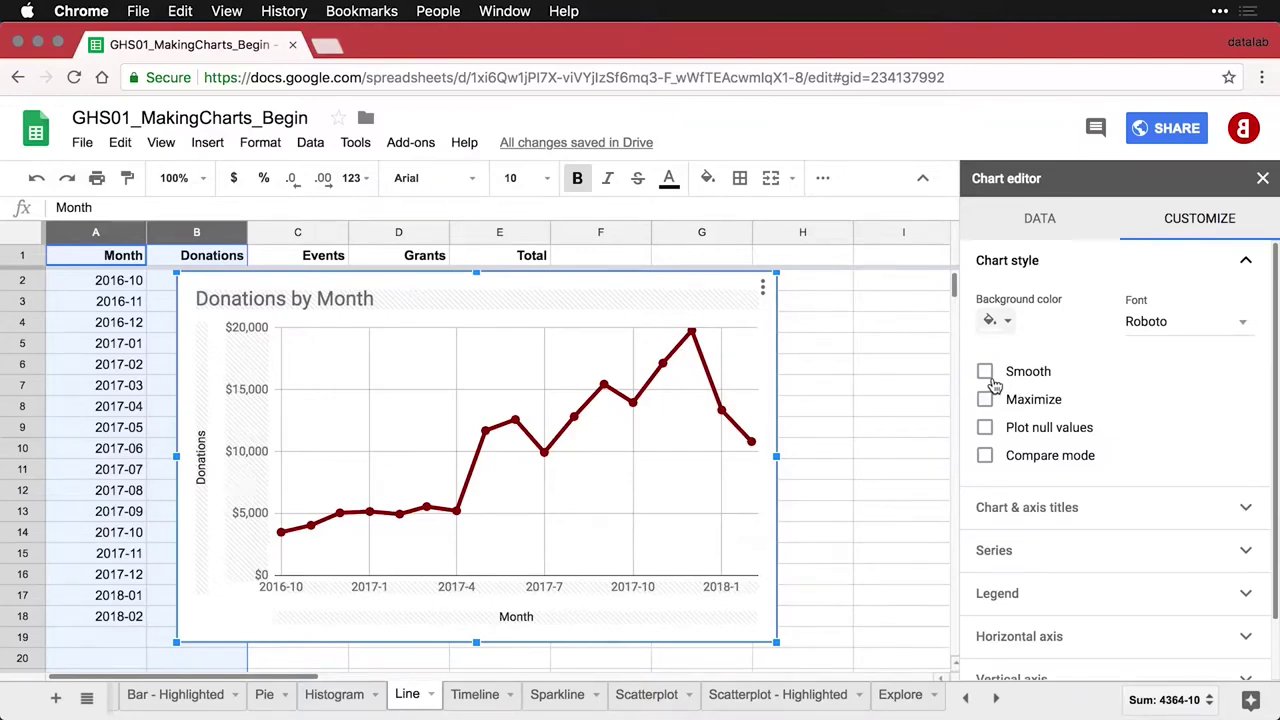
Enable Smooth in Chart style and confirm the chart type is Smooth line chart
{"action": "left_click", "coordinate": [986, 373]}
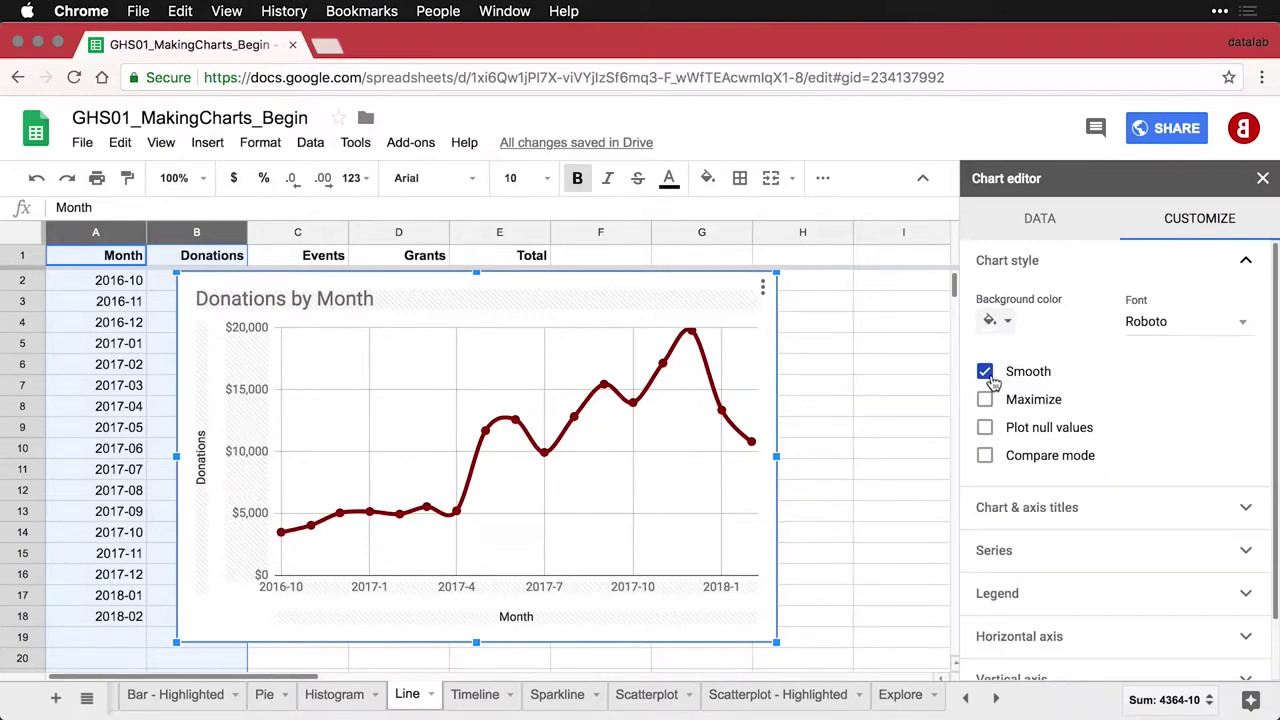
{"action": "left_click", "coordinate": [1042, 226]}
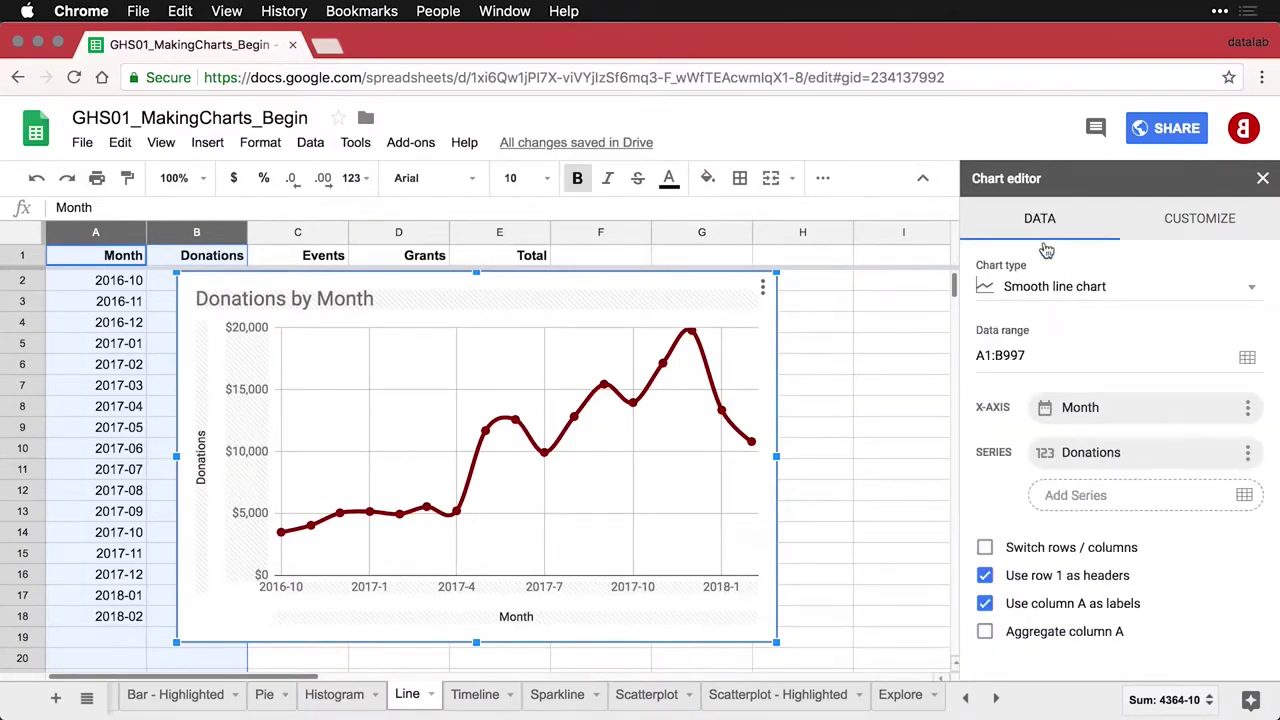
{"action": "left_click", "coordinate": [1058, 290]}
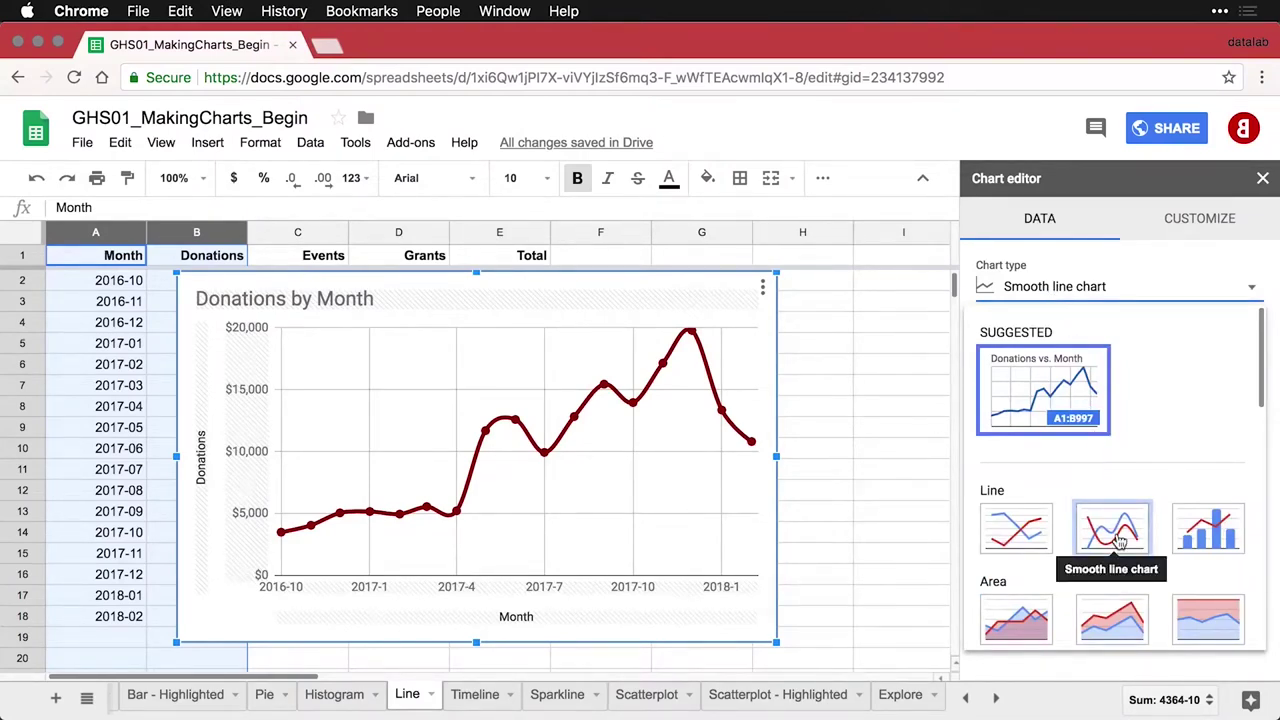
{"action": "left_click", "coordinate": [1206, 221]}
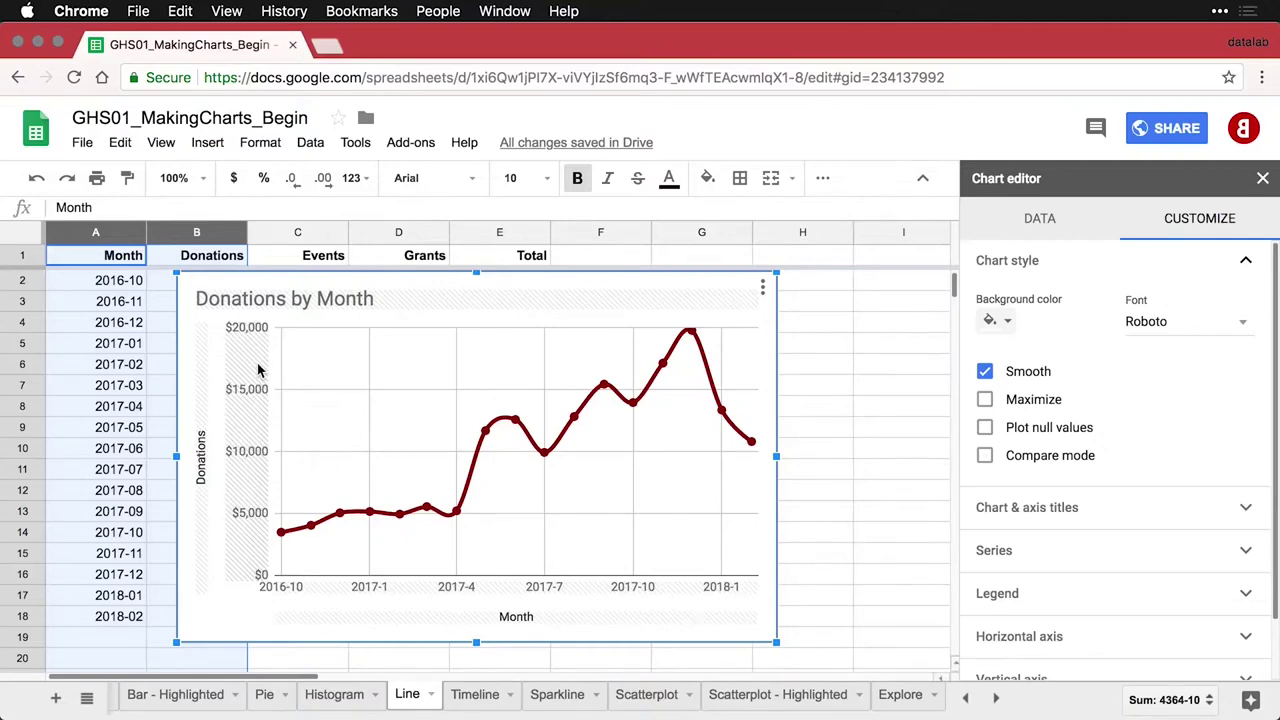
Set the vertical axis scale factor to 1,000 so values show in thousands
{"action": "left_click", "coordinate": [250, 390]}
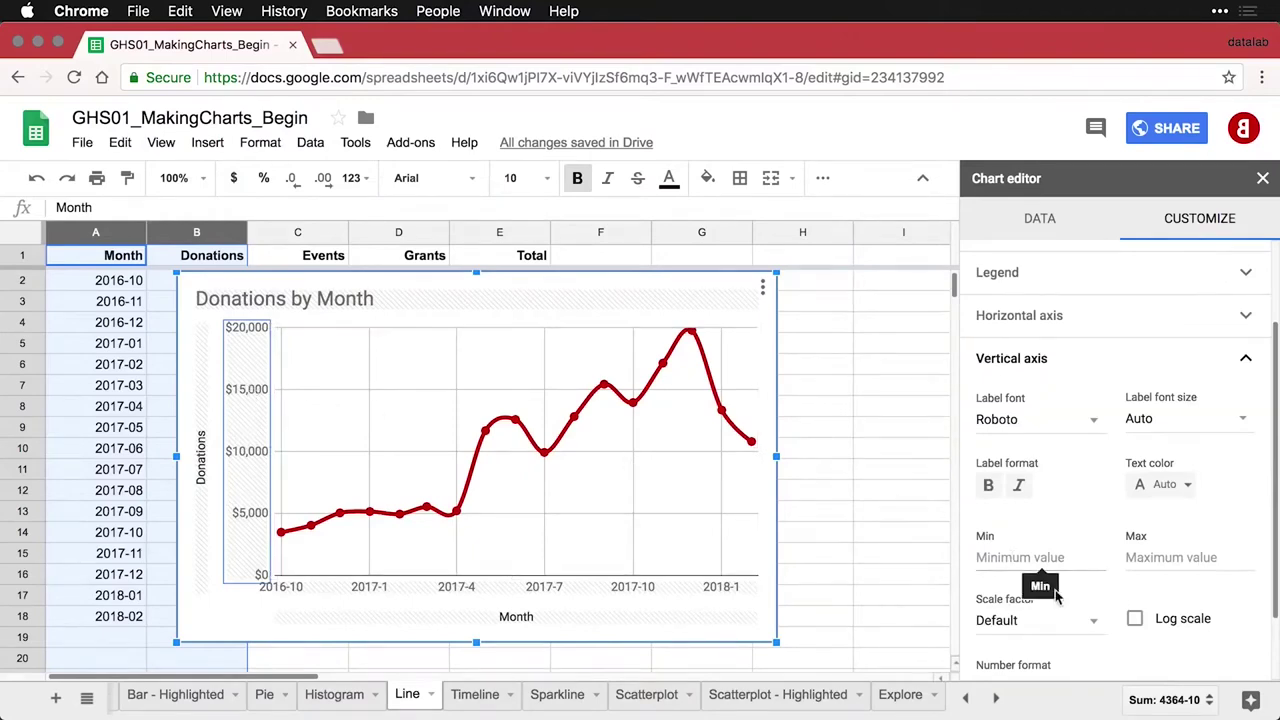
{"action": "left_click", "coordinate": [1096, 626]}
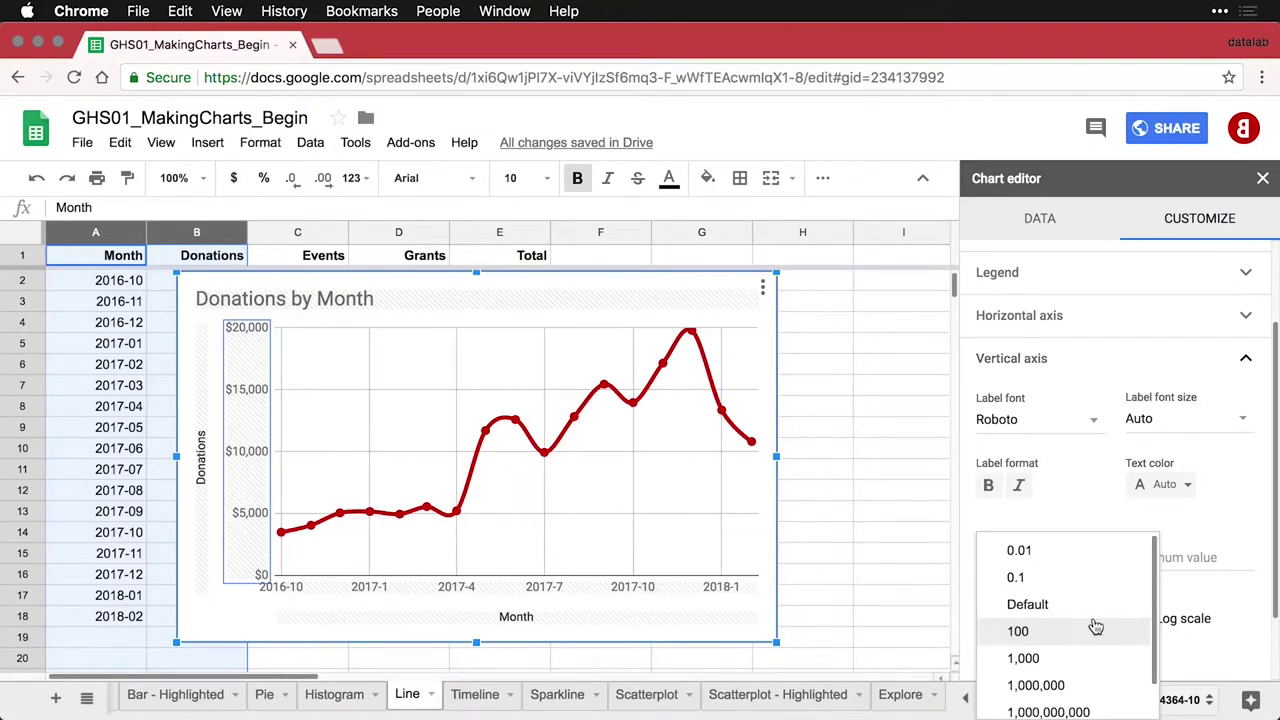
{"action": "left_click", "coordinate": [1060, 658]}
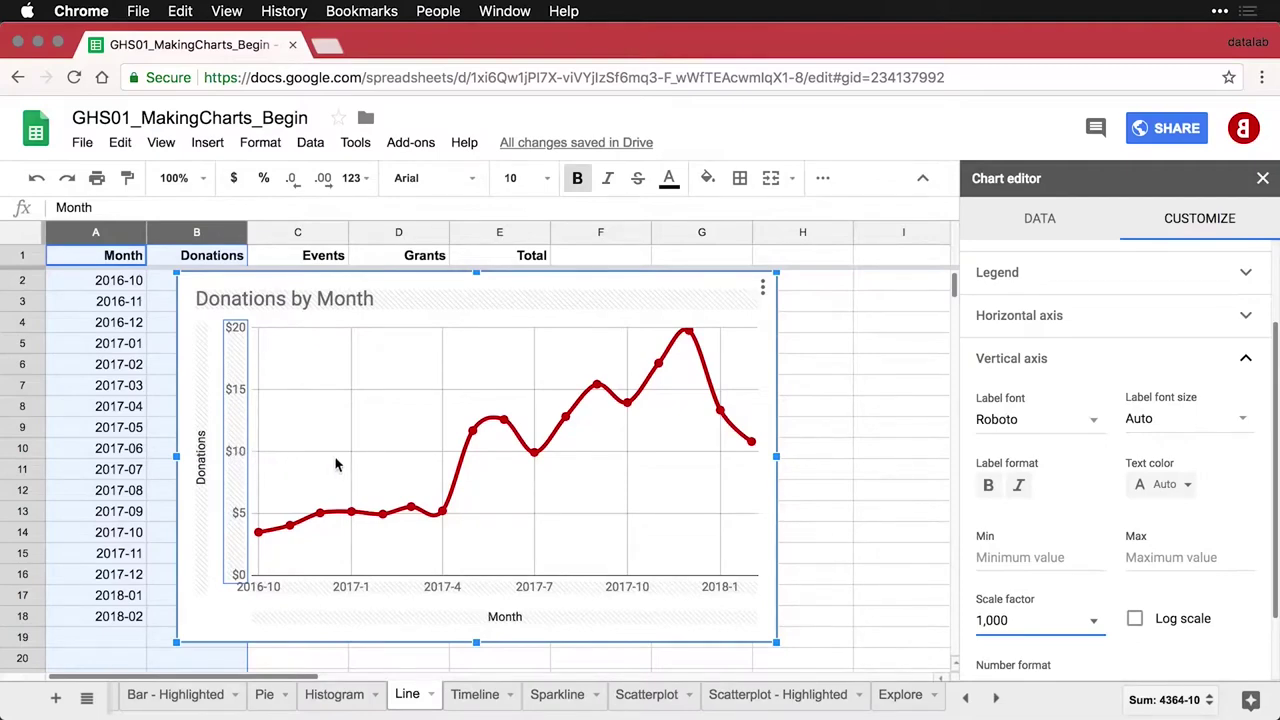
Retitle the vertical axis 'Donations ($1000)'
{"action": "left_click", "coordinate": [201, 466]}
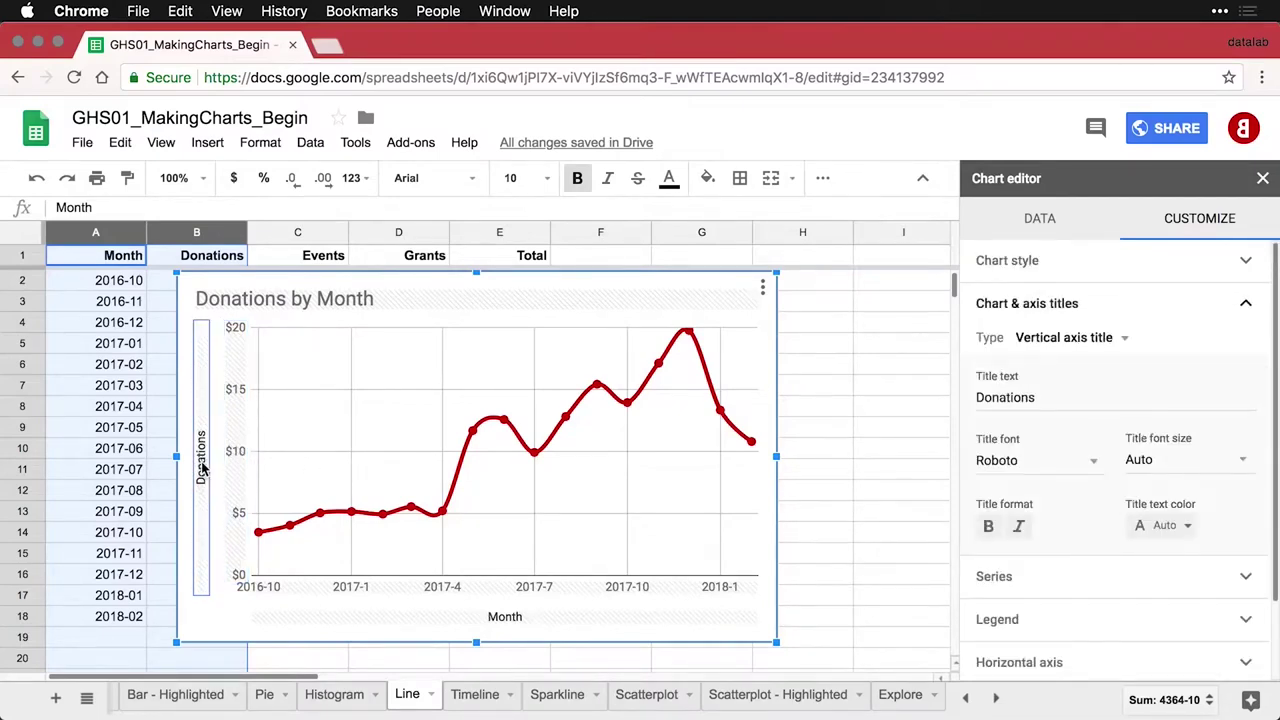
{"action": "left_click", "coordinate": [1086, 398]}
{"action": "type", "text": "("}
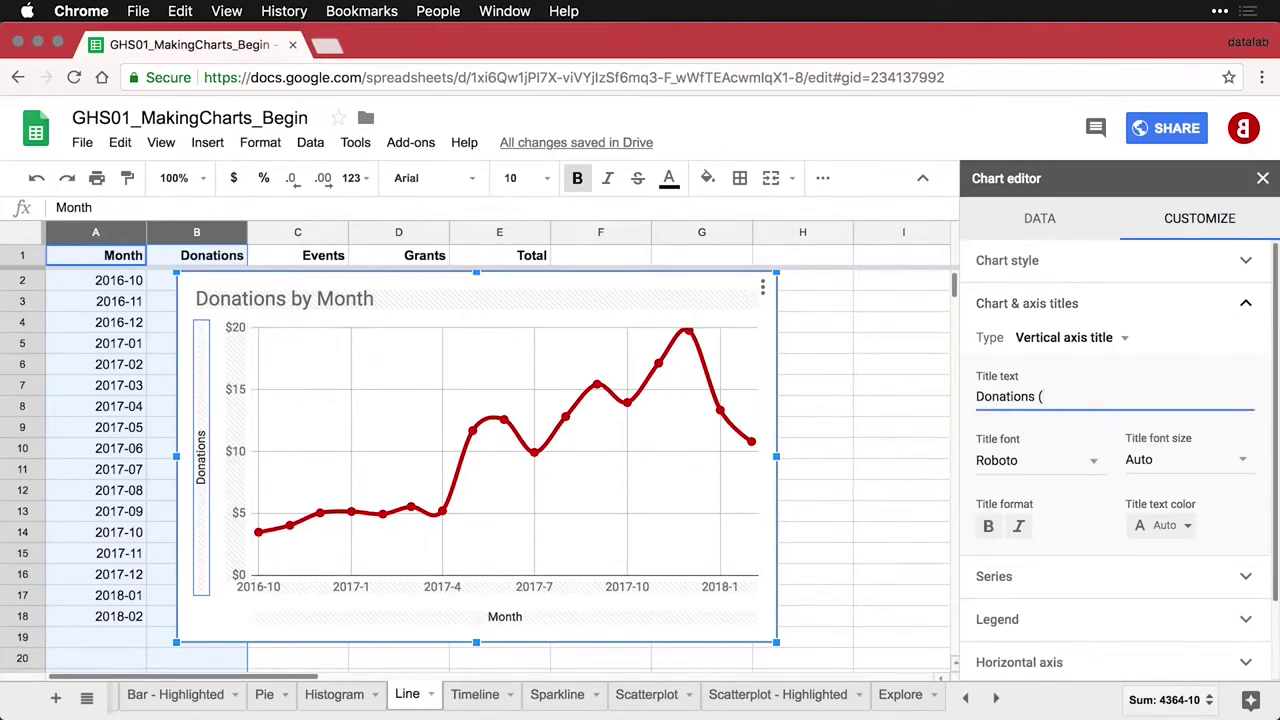
{"action": "type", "text": "$1000)"}
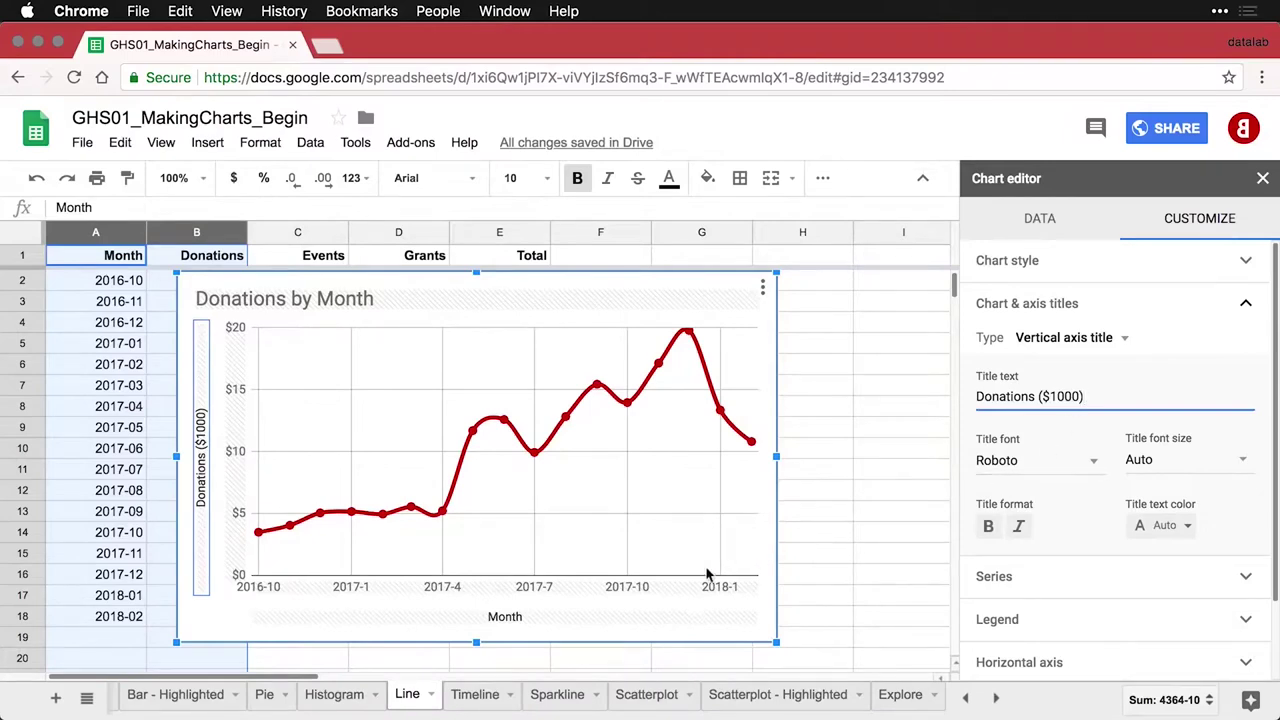
{"action": "left_click", "coordinate": [631, 590]}
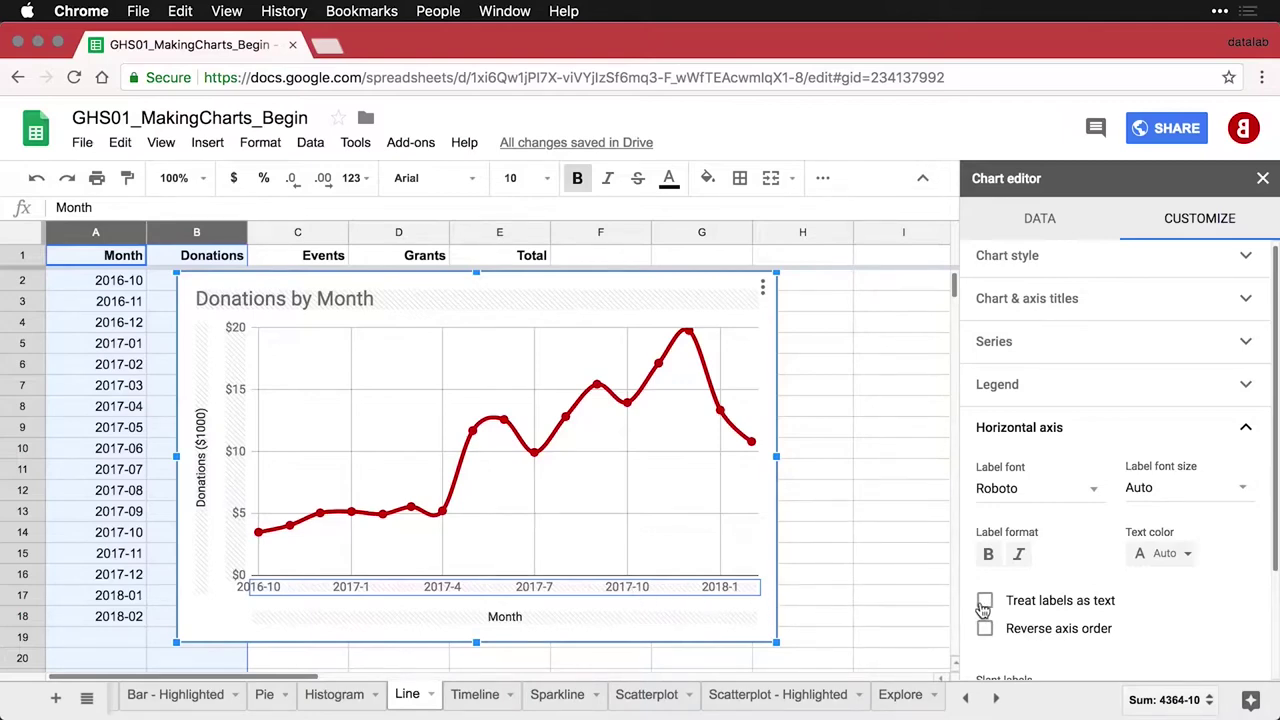
Show every month label on the horizontal axis, slanted vertically at 90°
{"action": "left_click", "coordinate": [985, 601]}
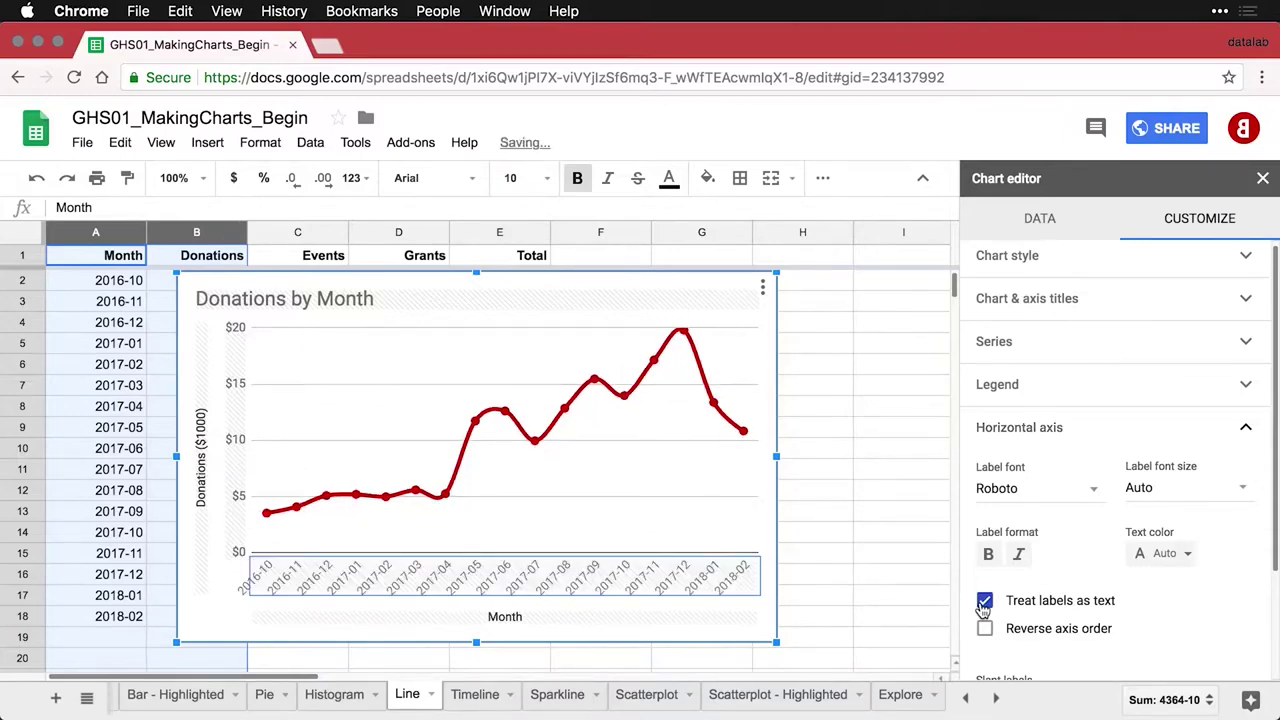
{"action": "scroll", "coordinate": [1143, 585], "scroll_direction": "down", "scroll_amount": 3}
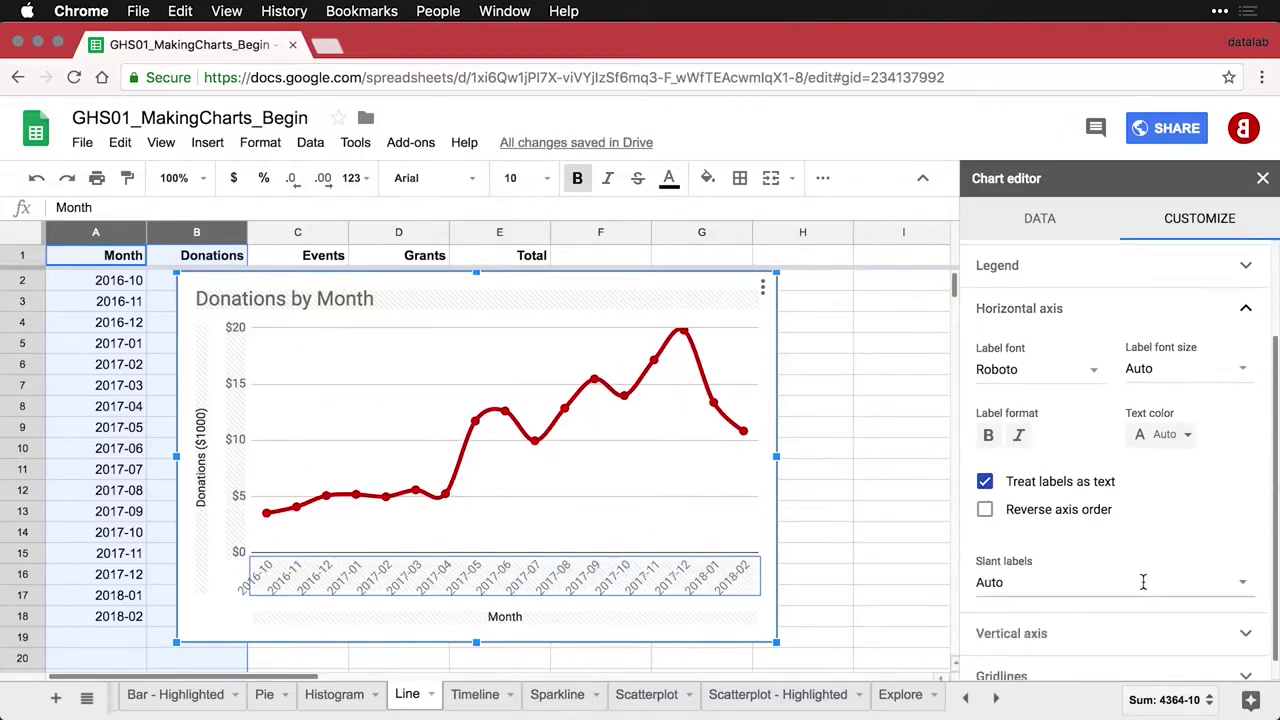
{"action": "left_click", "coordinate": [1095, 585]}
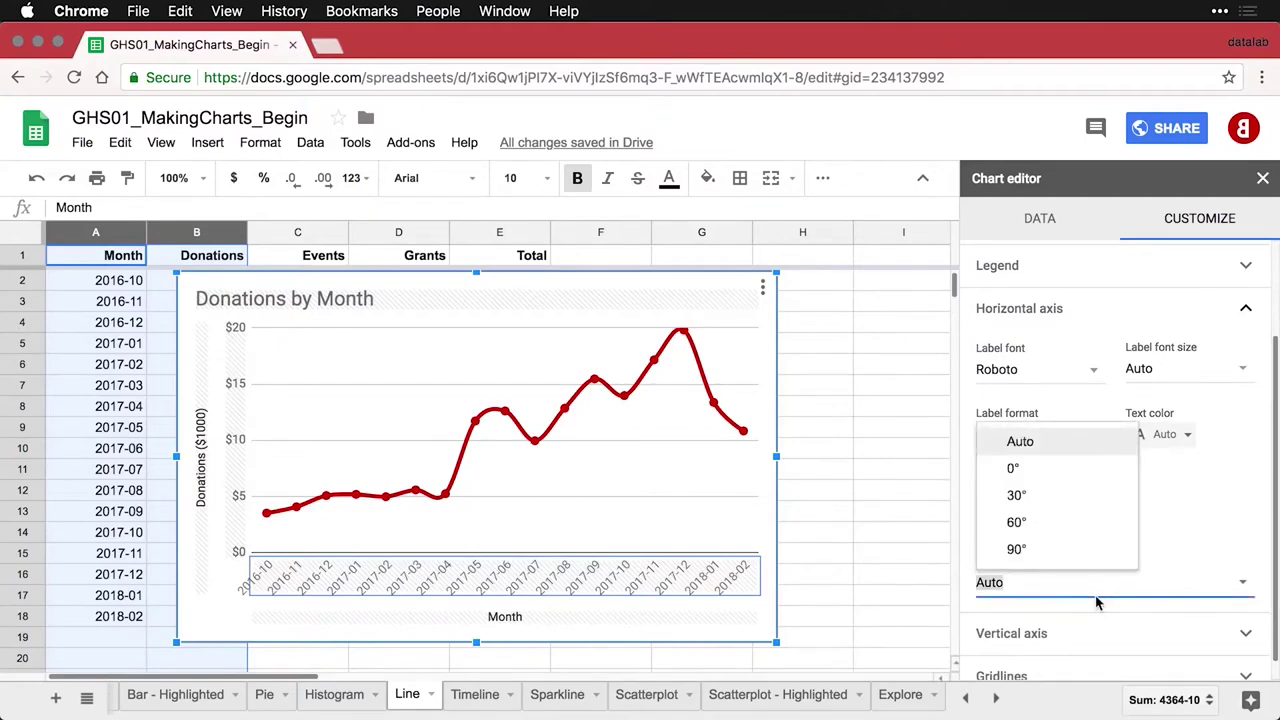
{"action": "left_click", "coordinate": [1016, 549]}
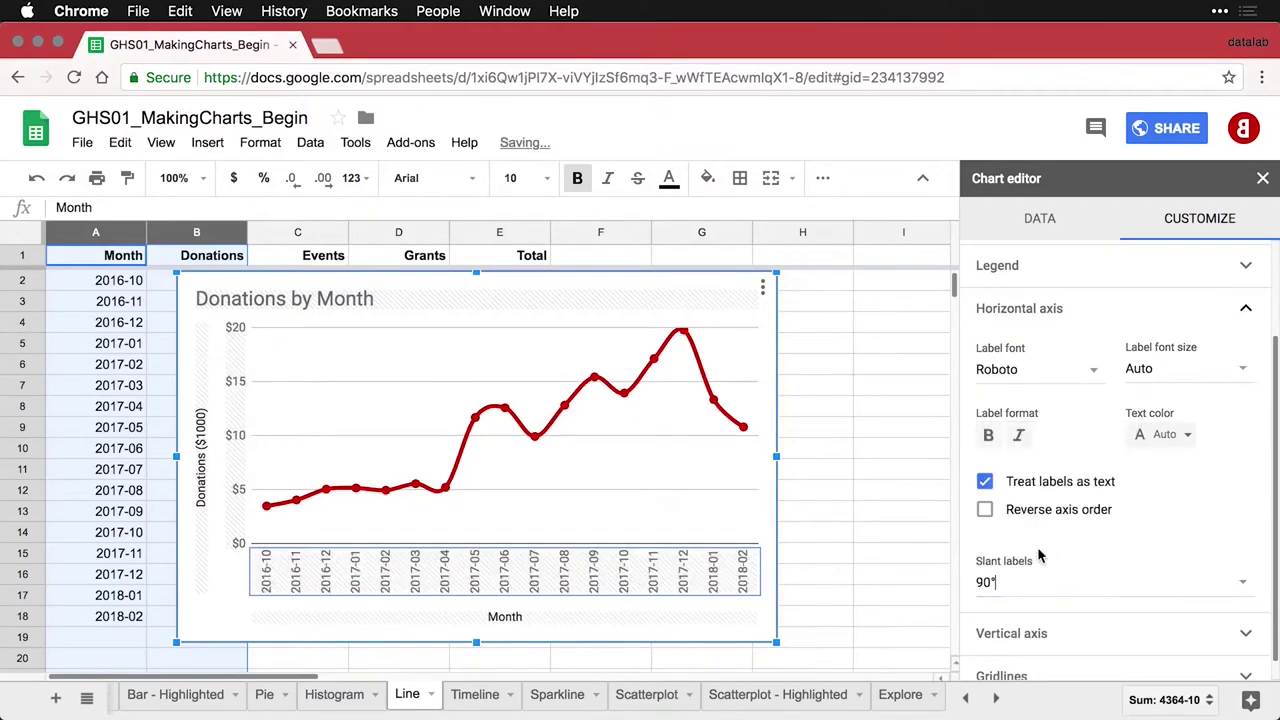
Clear the 'Month' horizontal axis title and close the chart editor
{"action": "left_click", "coordinate": [566, 621]}
{"action": "left_click", "coordinate": [1022, 397]}
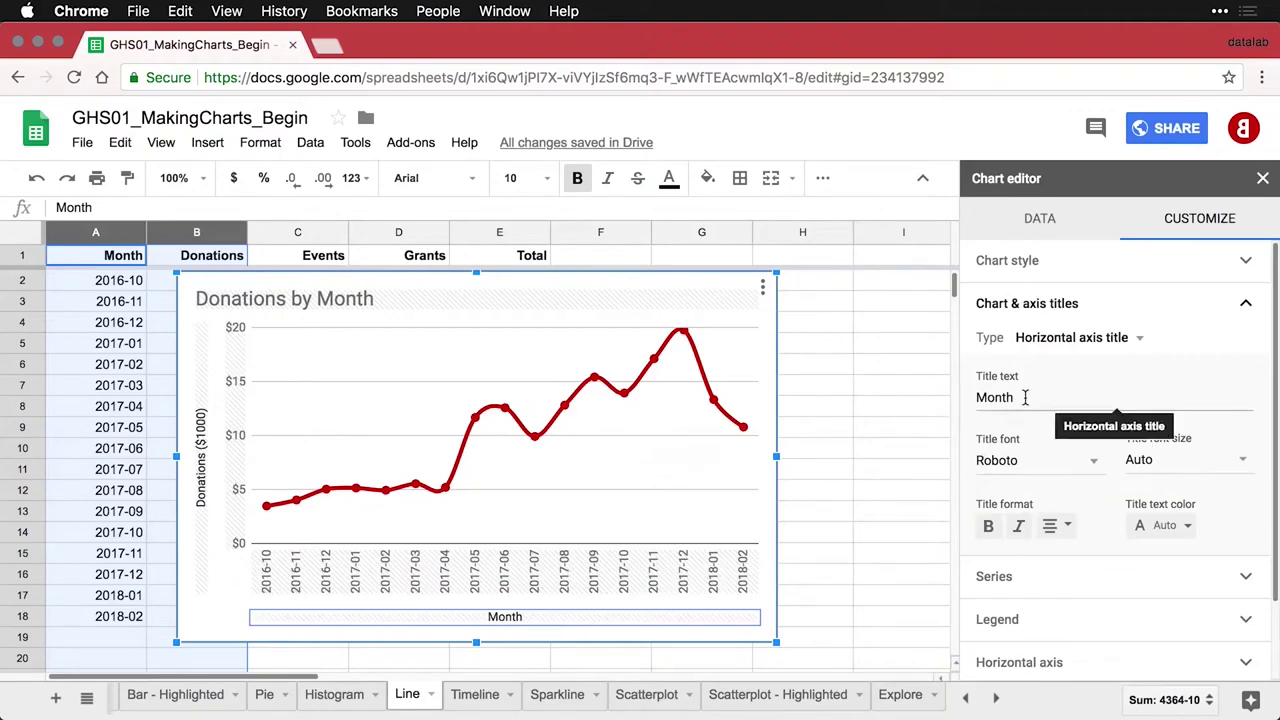
{"action": "double_click", "coordinate": [1022, 397]}
{"action": "key", "text": "BackSpace"}
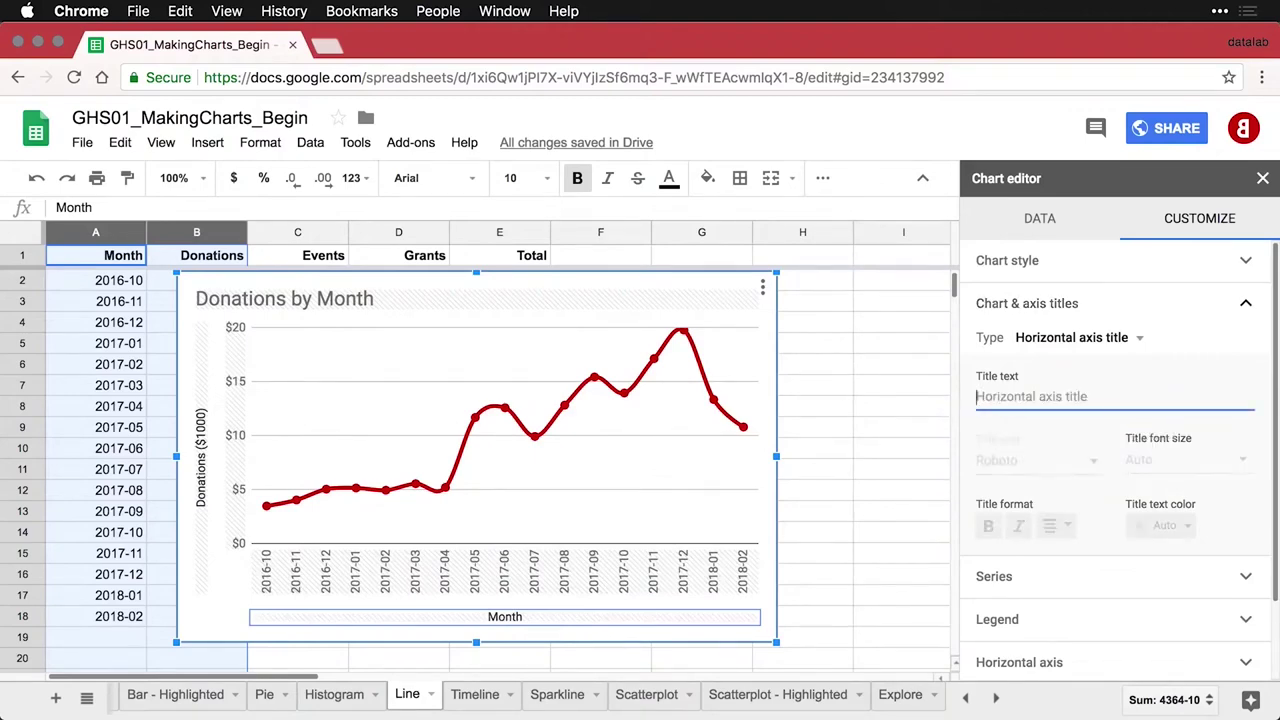
{"action": "left_click", "coordinate": [825, 389]}
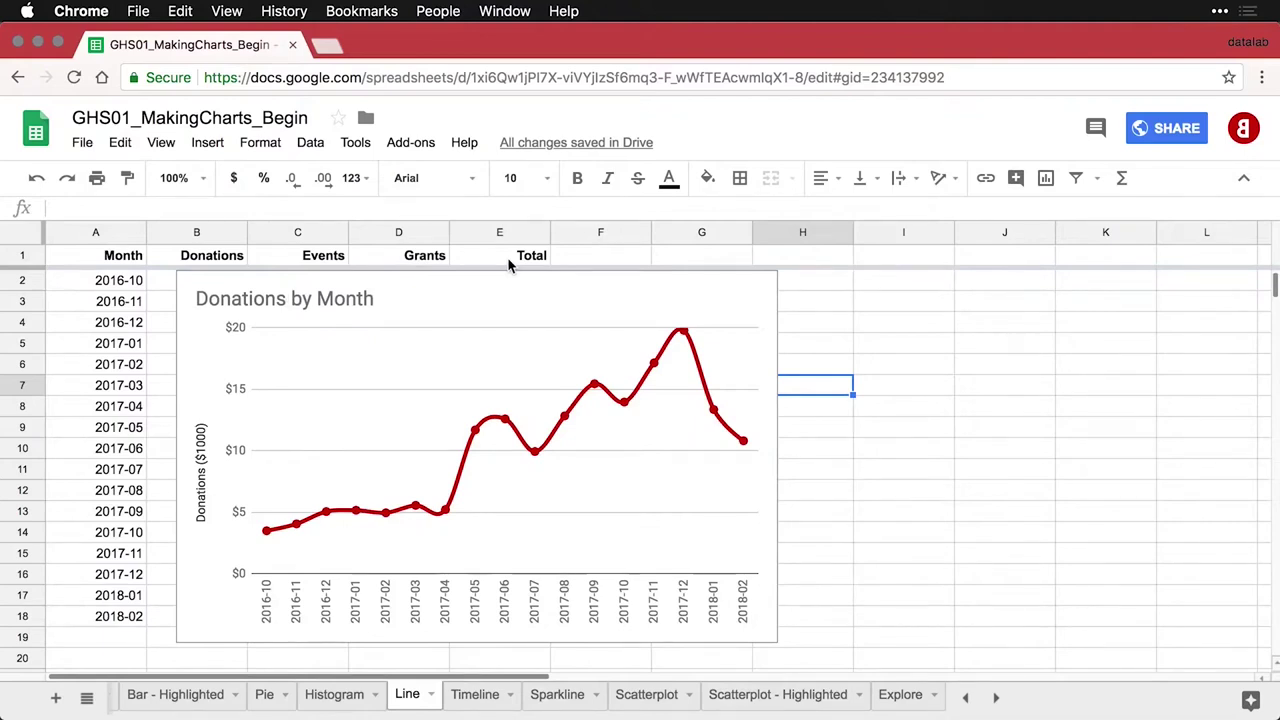
Copy the Donations by Month chart and place the pasted copy below the original, near row 20
{"action": "left_click", "coordinate": [700, 303]}
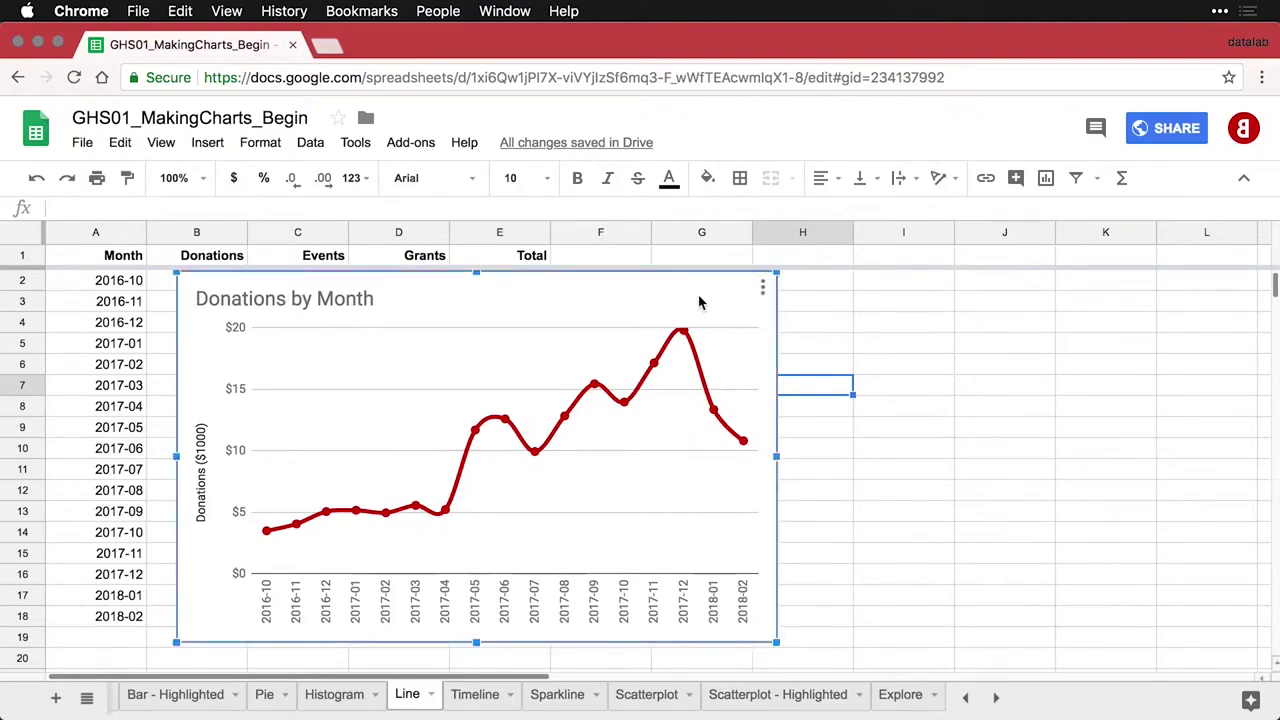
{"action": "left_click", "coordinate": [763, 290]}
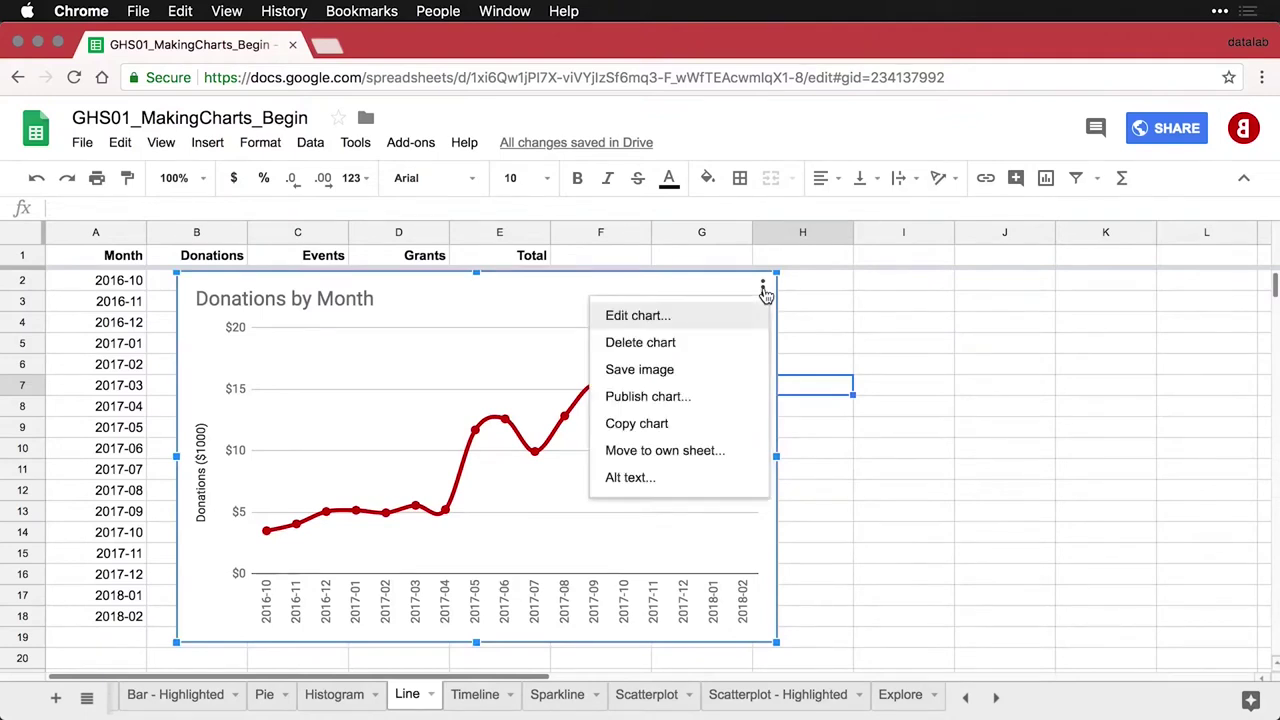
{"action": "left_click", "coordinate": [737, 425]}
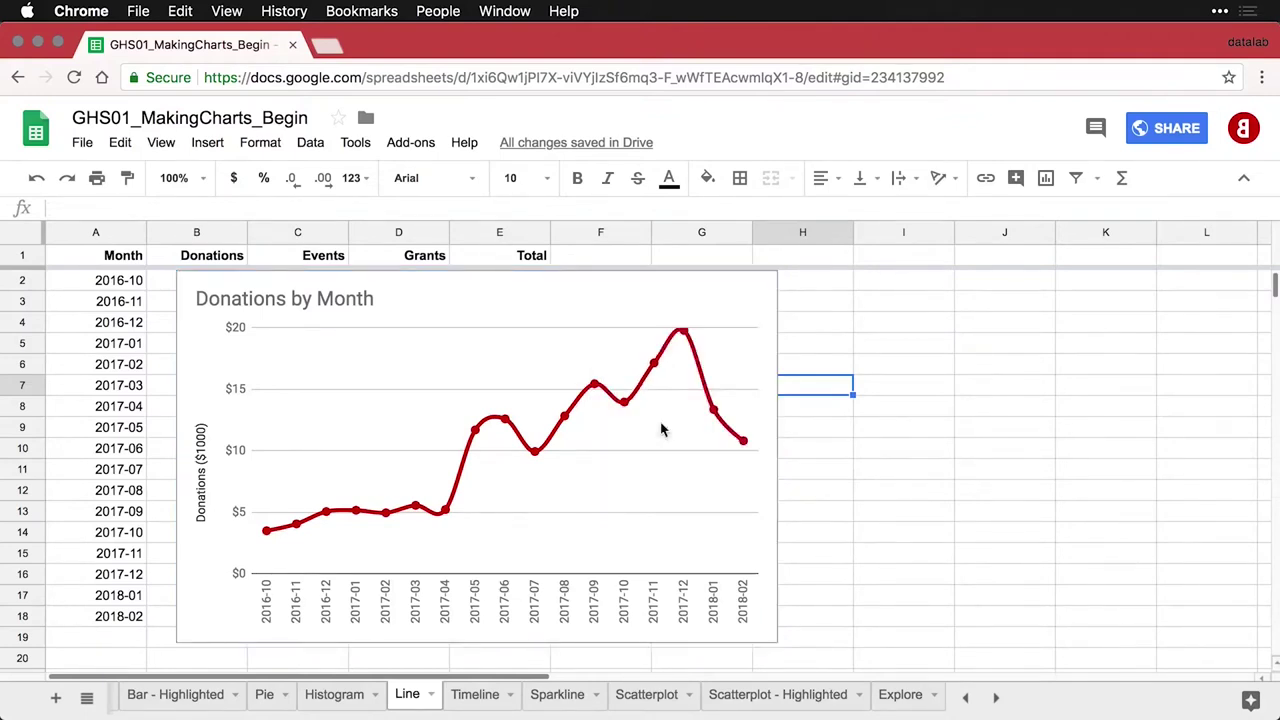
{"action": "key", "text": "cmd+v"}
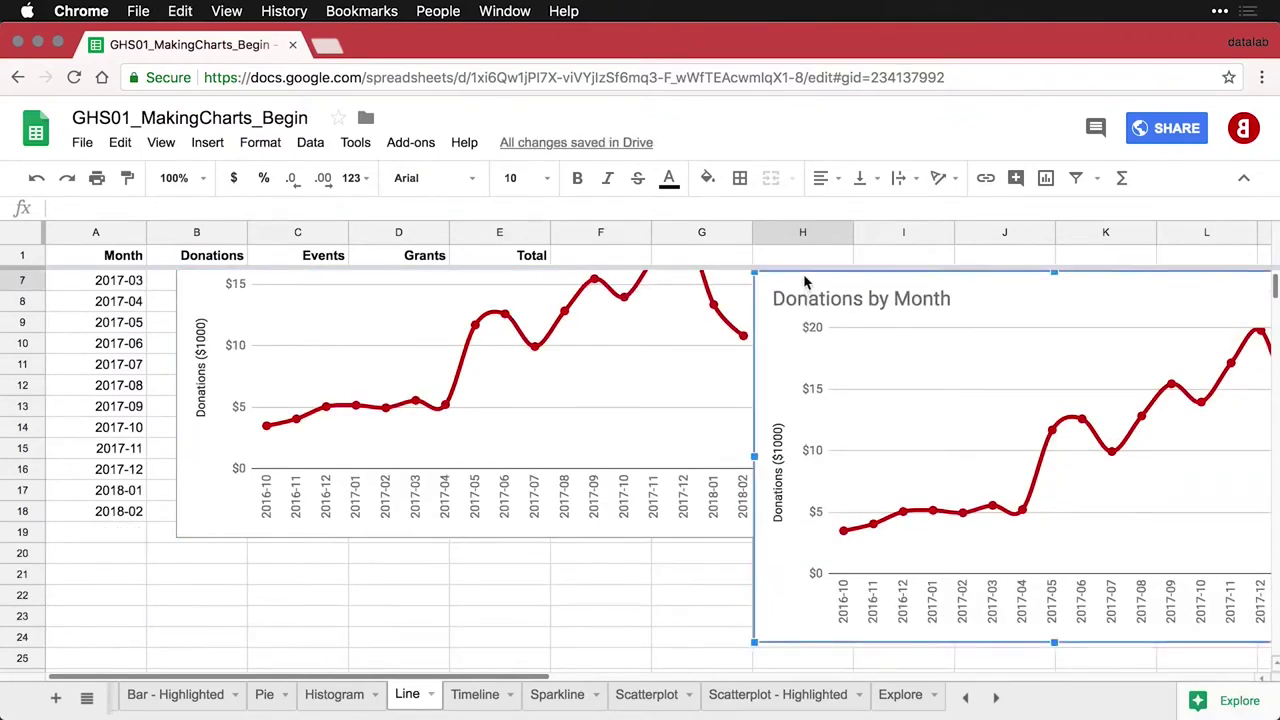
{"action": "left_click_drag", "start_coordinate": [815, 289], "coordinate": [237, 568]}
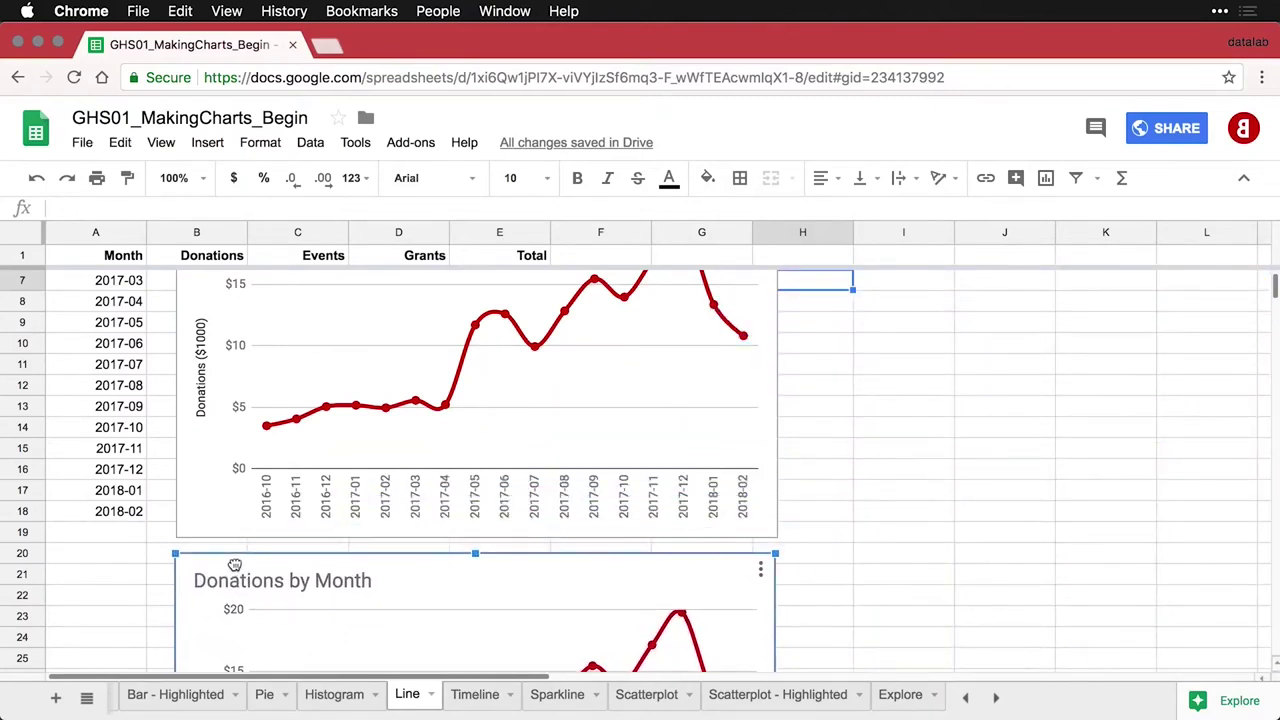
Set the copied chart's data range to A1:E18, adding Events, Grants and Total lines
{"action": "scroll", "coordinate": [237, 568], "scroll_direction": "down", "scroll_amount": 5}
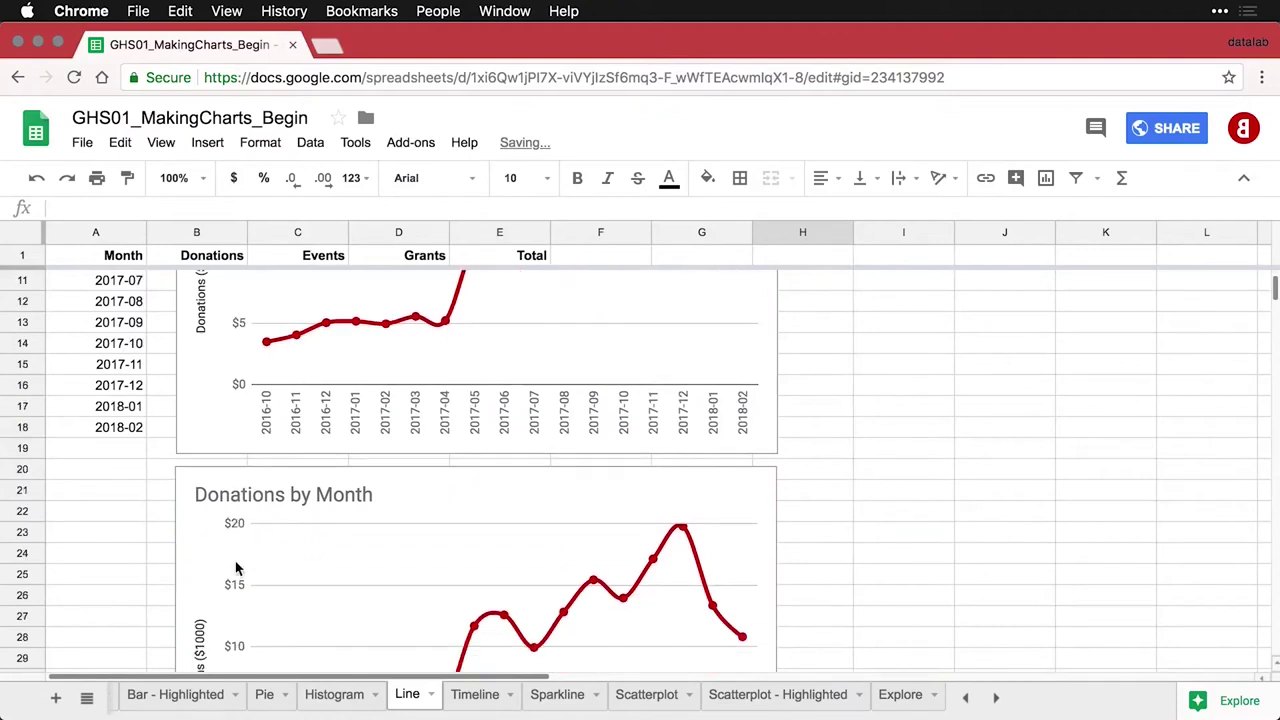
{"action": "scroll", "coordinate": [237, 566], "scroll_direction": "down", "scroll_amount": 2}
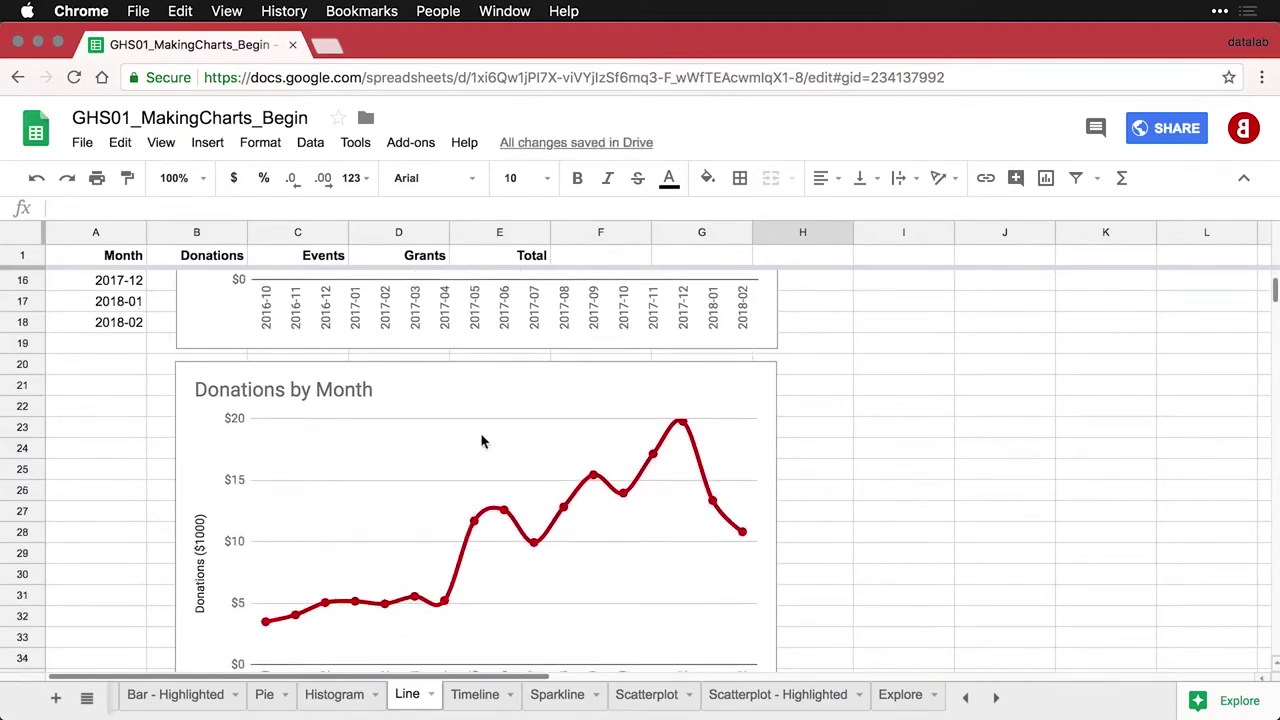
{"action": "left_click", "coordinate": [756, 376]}
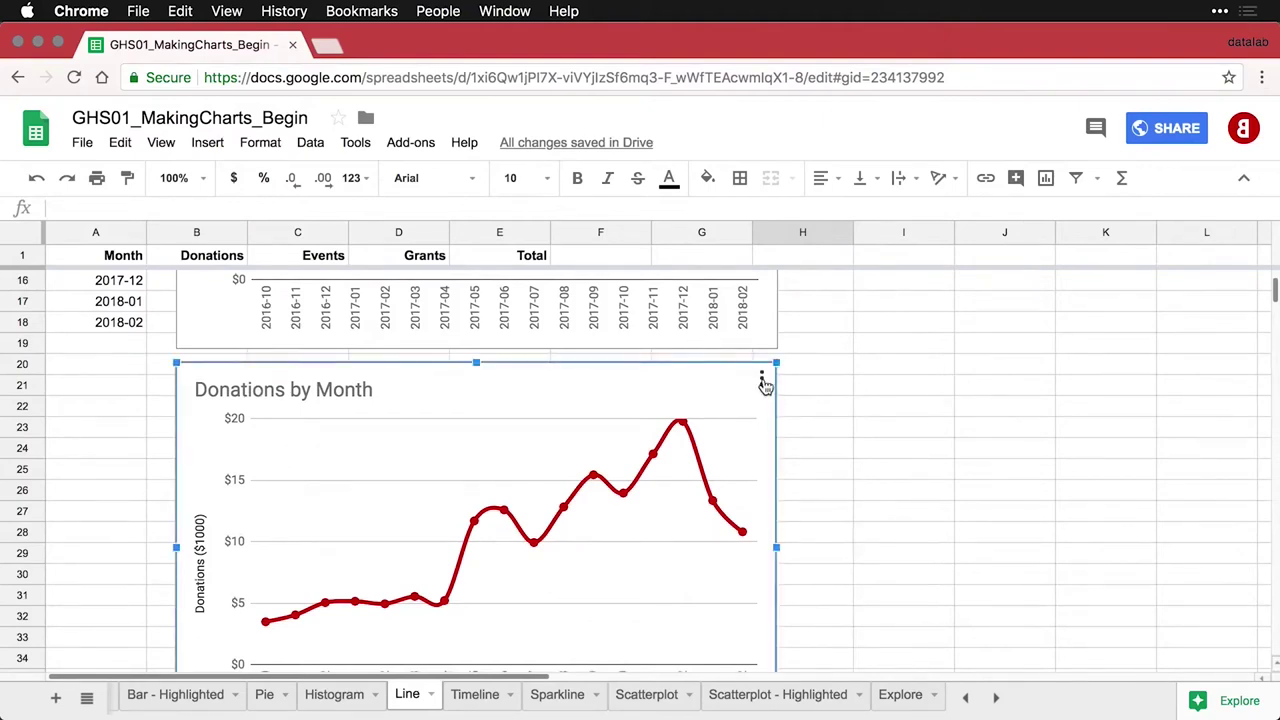
{"action": "left_click", "coordinate": [762, 381]}
{"action": "left_click", "coordinate": [714, 411]}
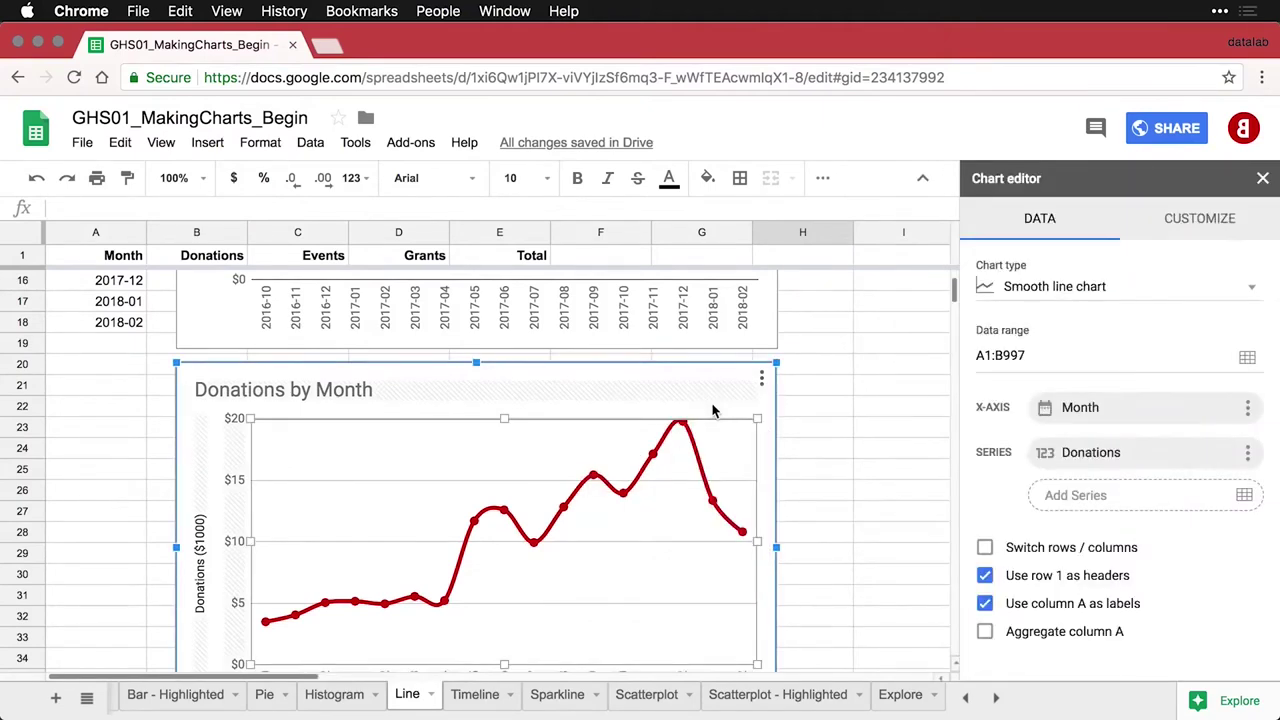
{"action": "left_click", "coordinate": [1247, 357]}
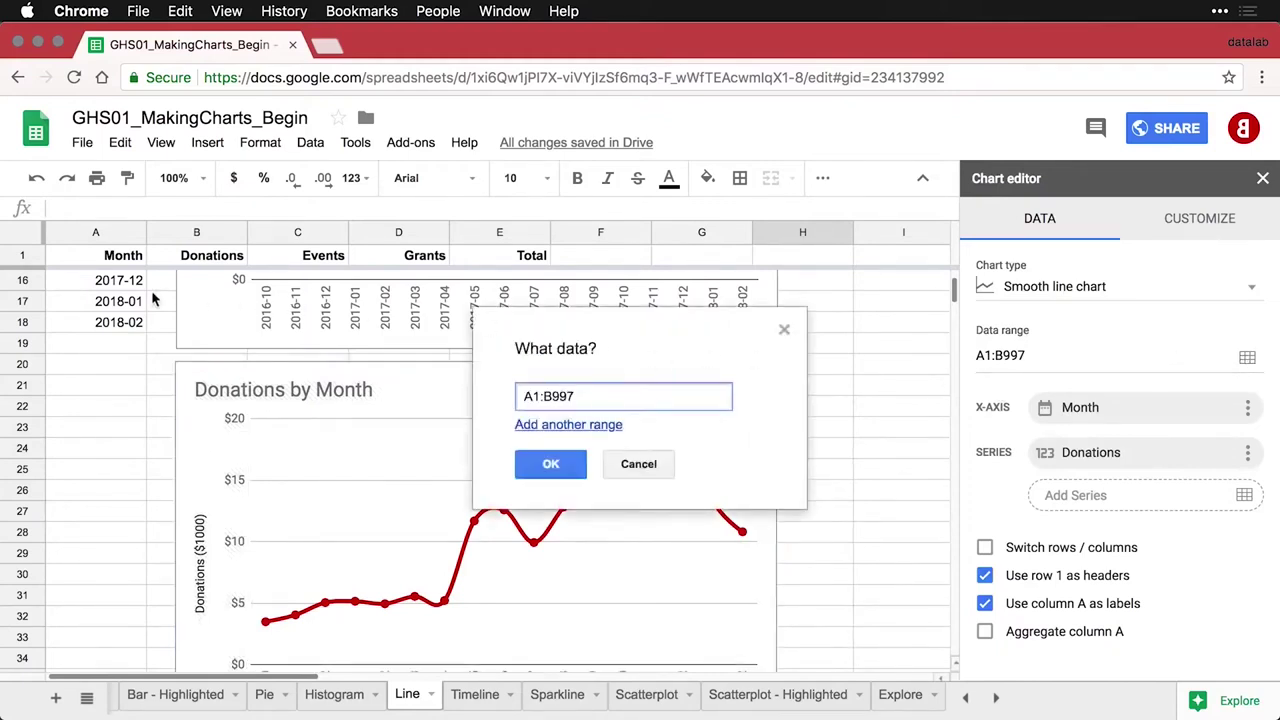
{"action": "left_click", "coordinate": [113, 284]}
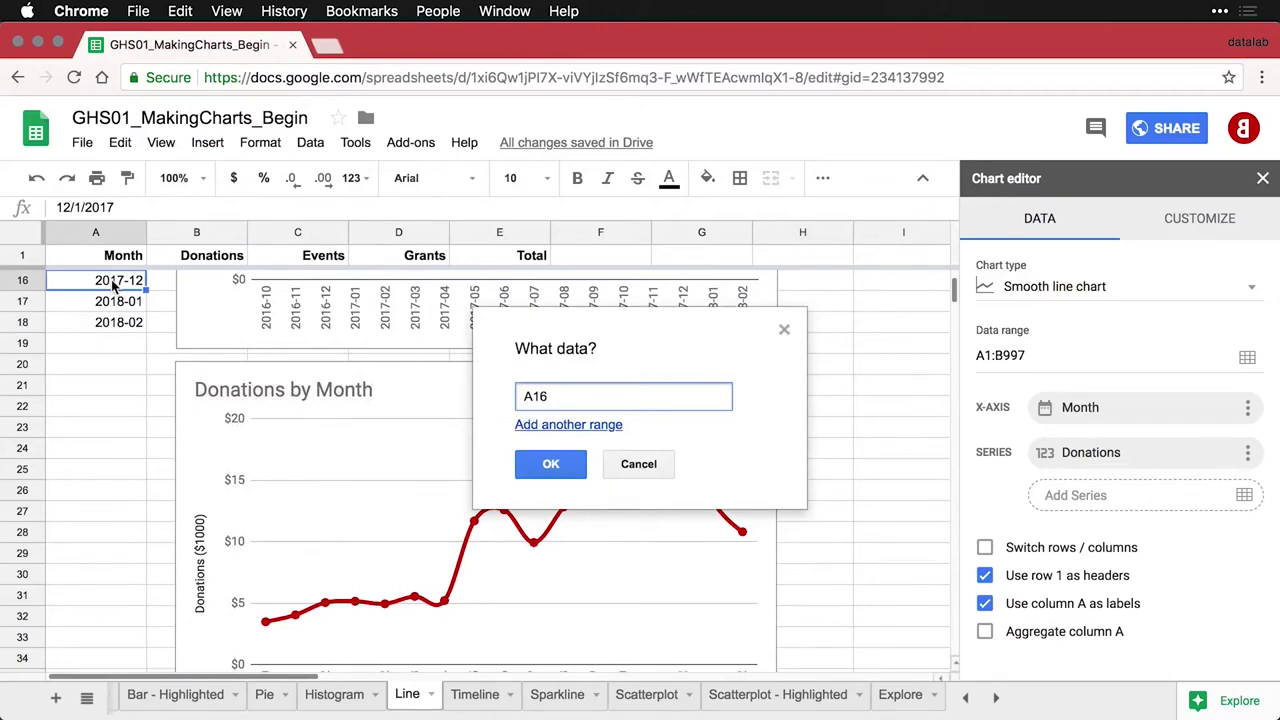
{"action": "key", "text": "super+a"}
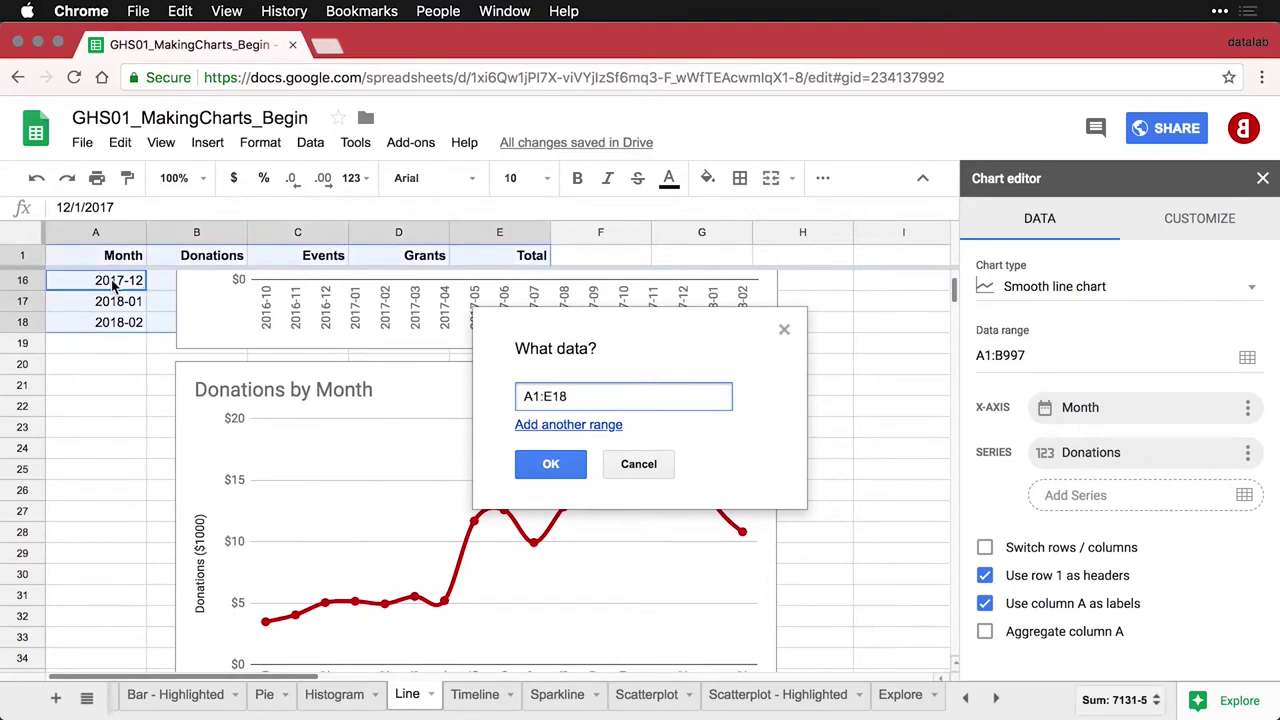
{"action": "left_click", "coordinate": [550, 465]}
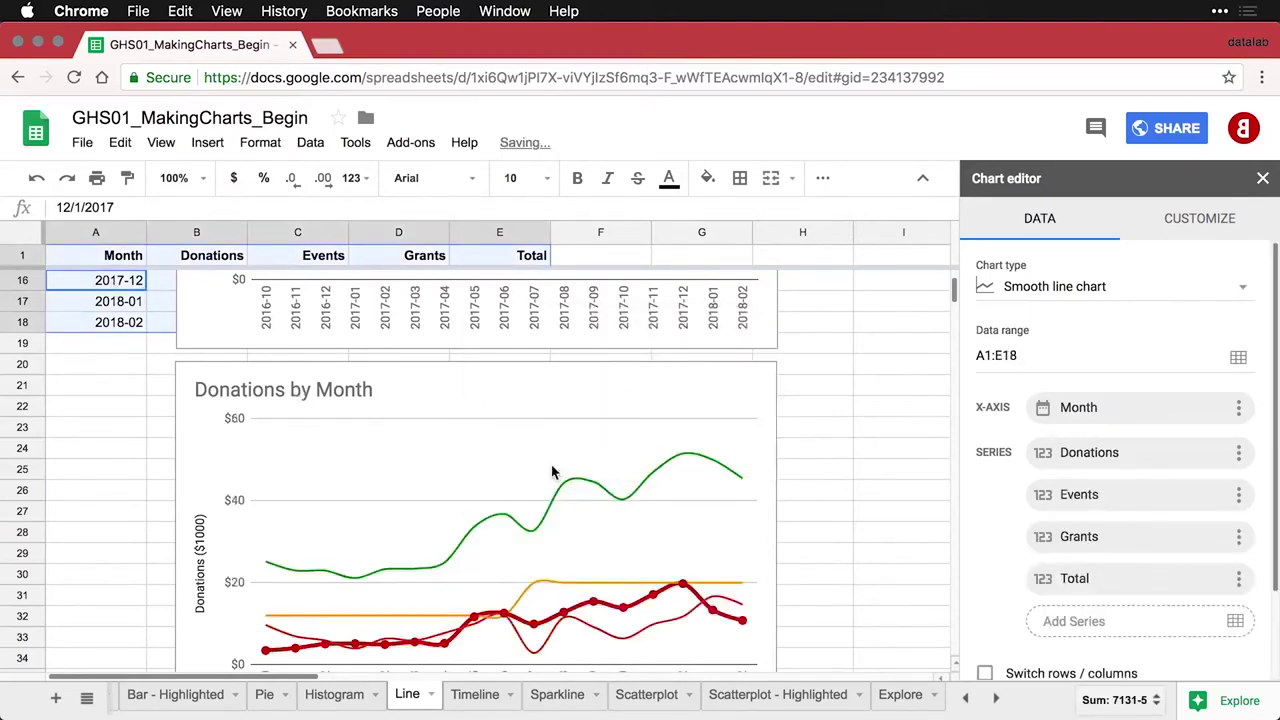
{"action": "scroll", "coordinate": [552, 472], "scroll_direction": "down", "scroll_amount": 3}
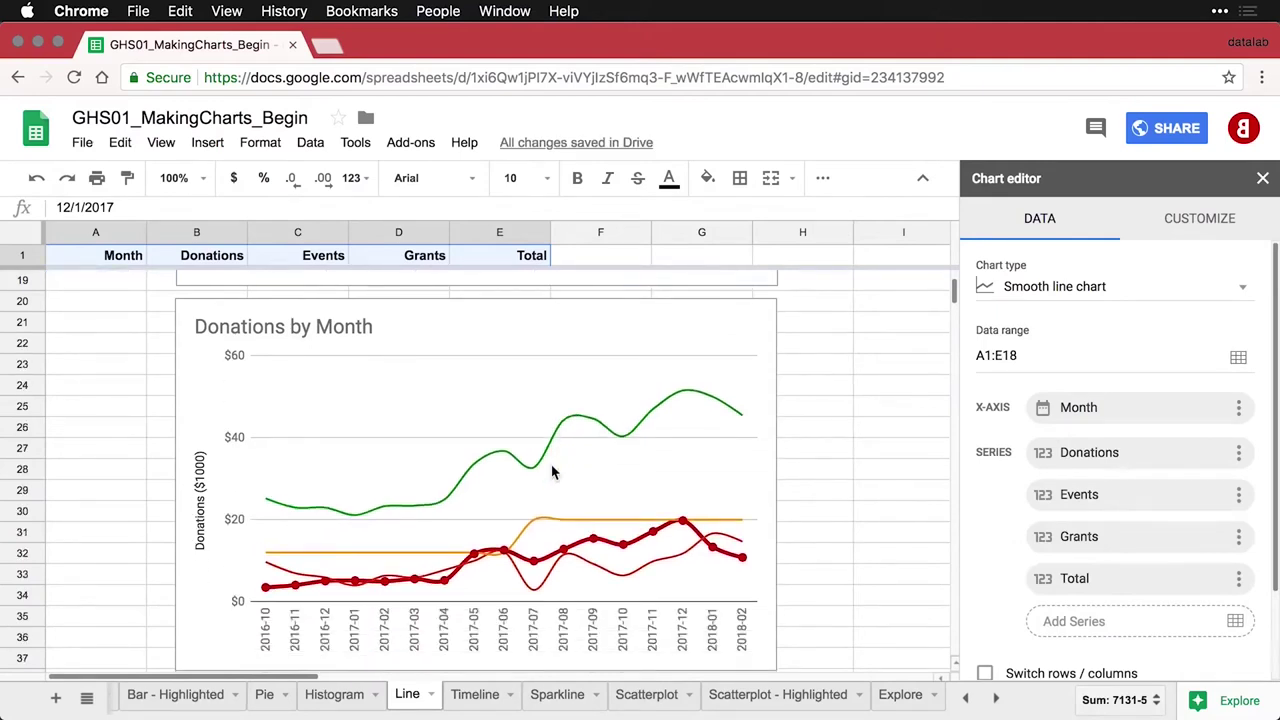
Give all series in the copied chart 4px line thickness and 7px points
{"action": "left_click", "coordinate": [540, 352]}
{"action": "left_click", "coordinate": [667, 401]}
{"action": "scroll", "coordinate": [865, 503], "scroll_direction": "up", "scroll_amount": 3}
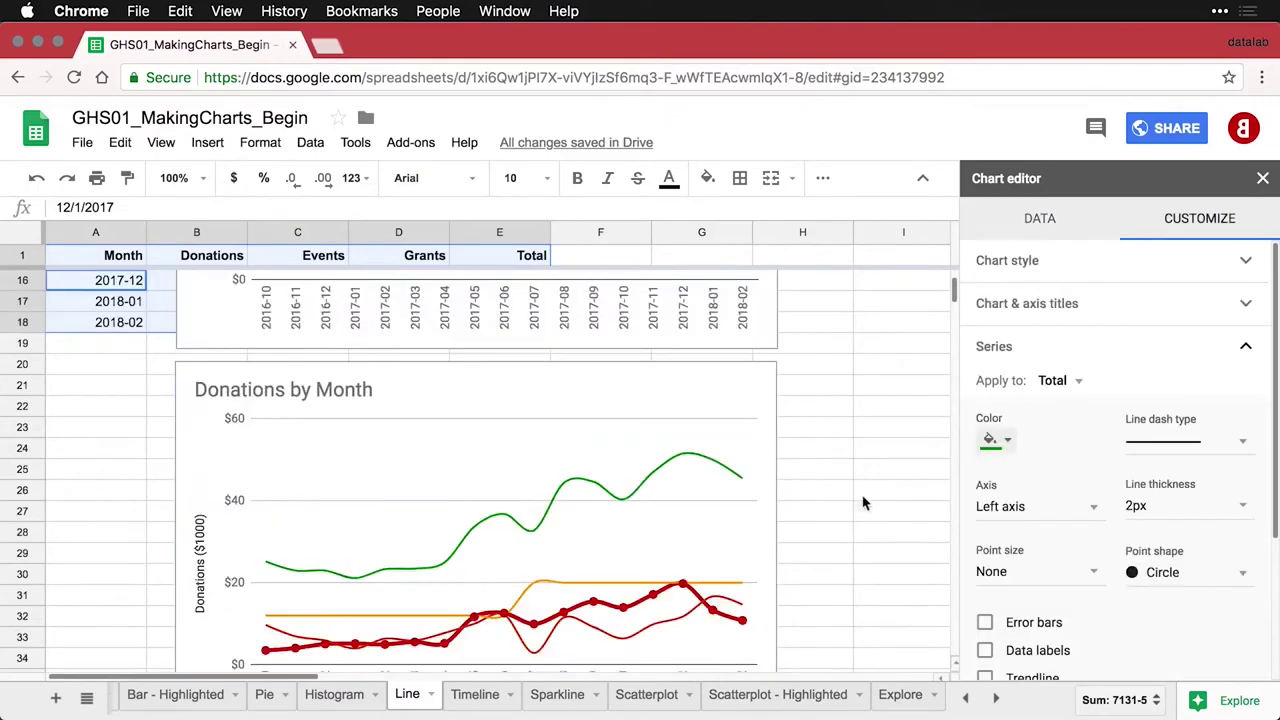
{"action": "left_click", "coordinate": [1075, 386]}
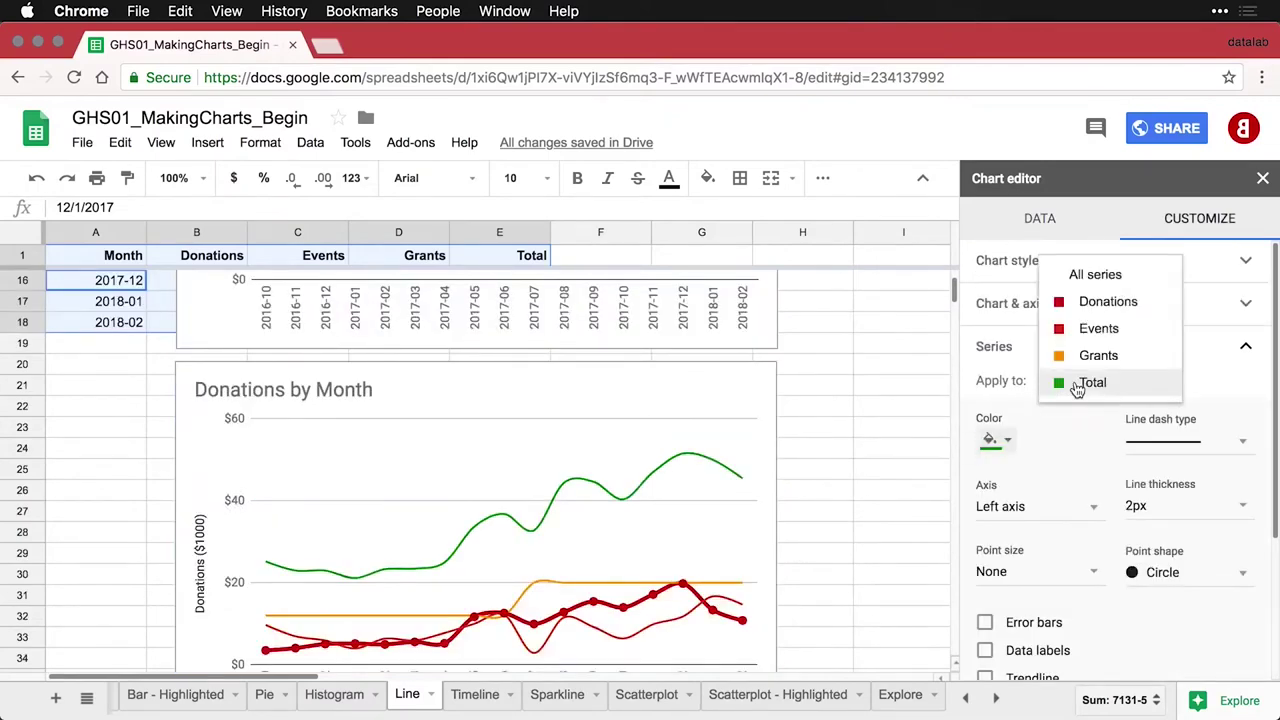
{"action": "left_click", "coordinate": [1090, 276]}
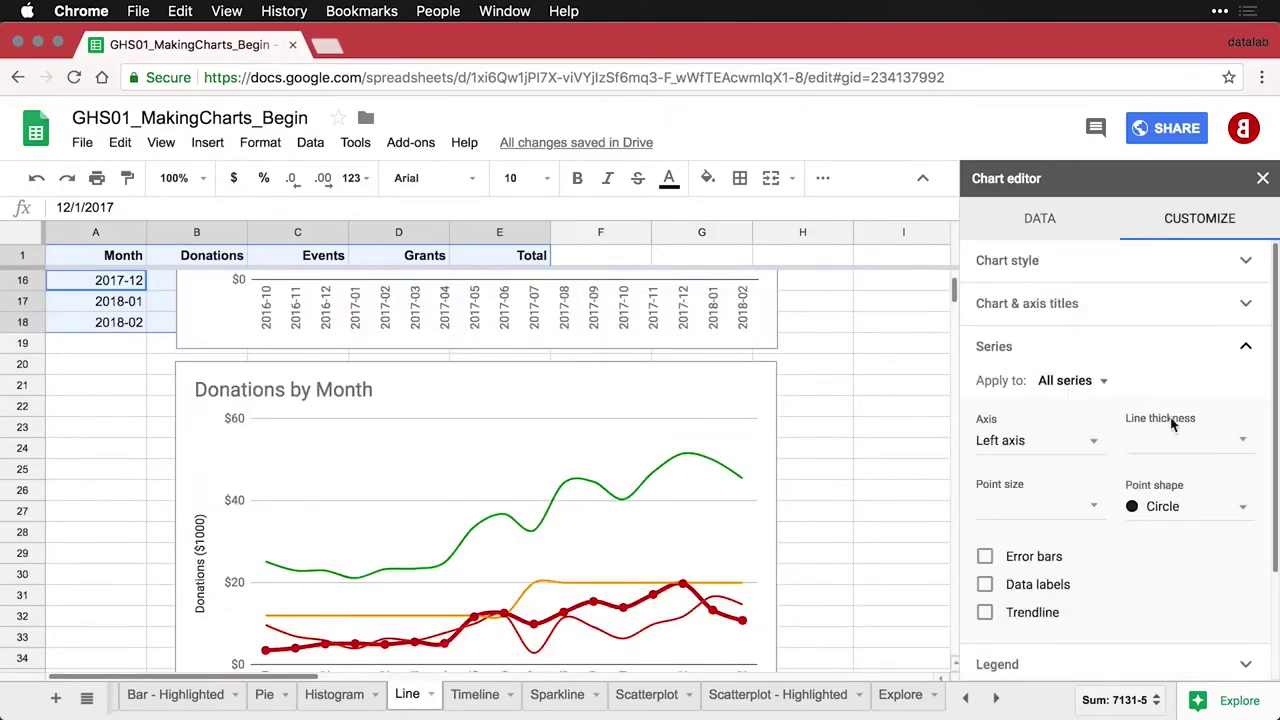
{"action": "left_click", "coordinate": [1219, 440]}
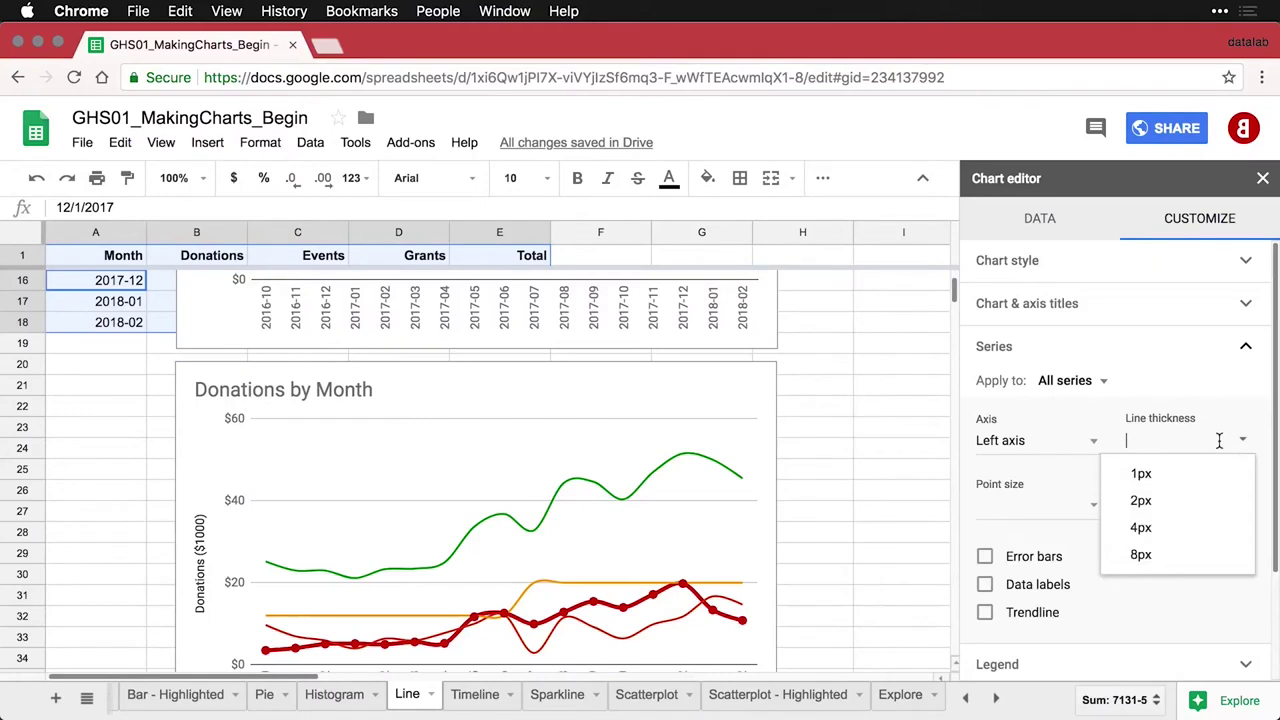
{"action": "left_click", "coordinate": [1166, 533]}
{"action": "left_click", "coordinate": [1072, 506]}
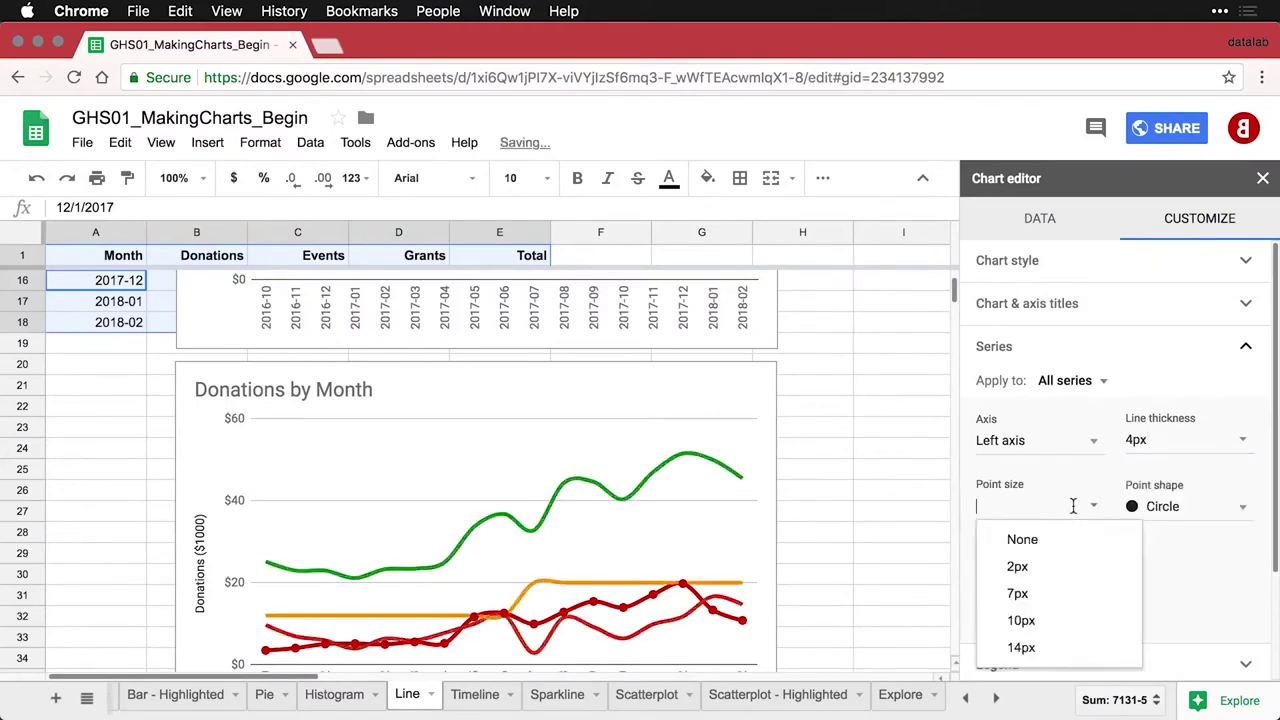
{"action": "left_click", "coordinate": [1019, 593]}
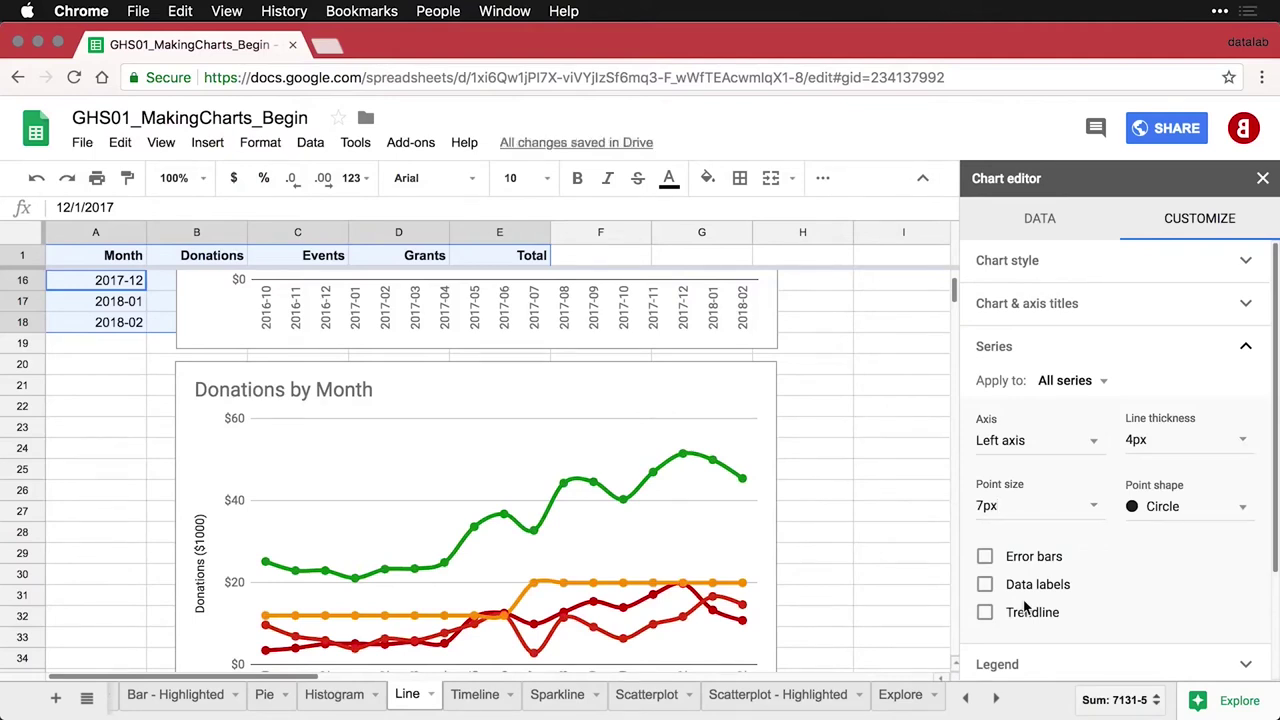
Color the Events series line blue
{"action": "scroll", "coordinate": [641, 640], "scroll_direction": "down", "scroll_amount": 2}
{"action": "left_click", "coordinate": [645, 610]}
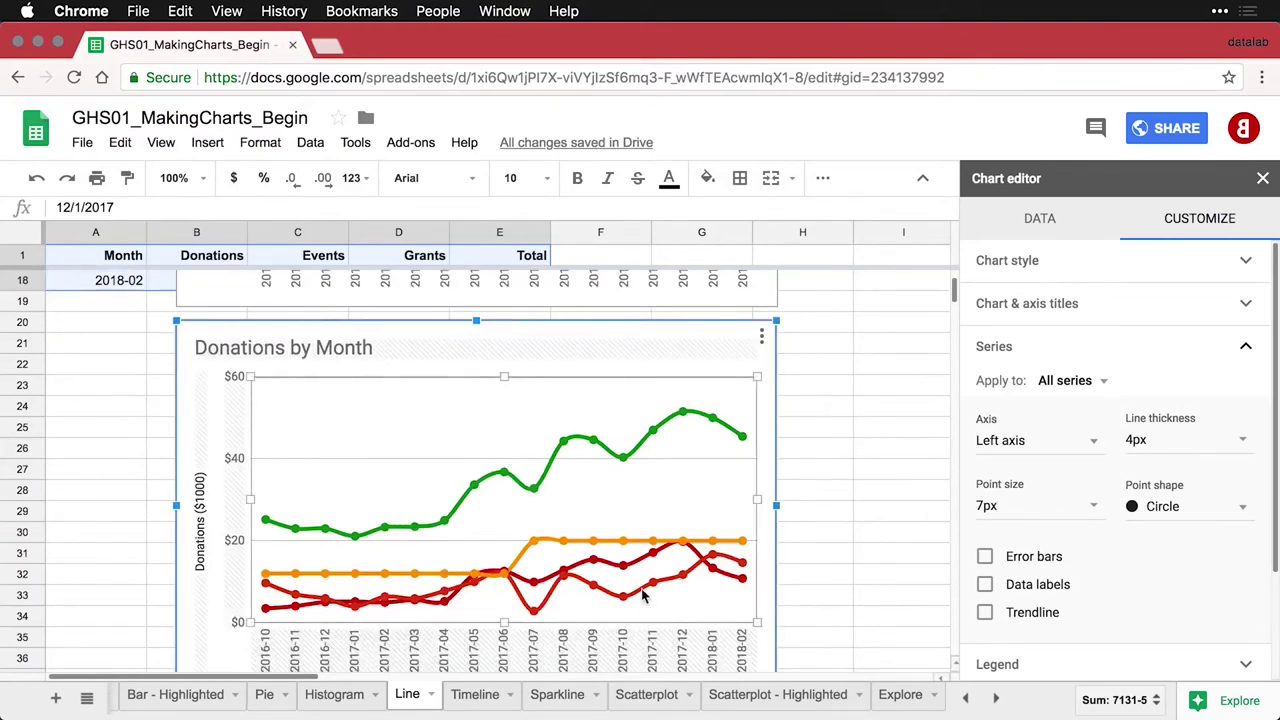
{"action": "left_click", "coordinate": [1095, 382]}
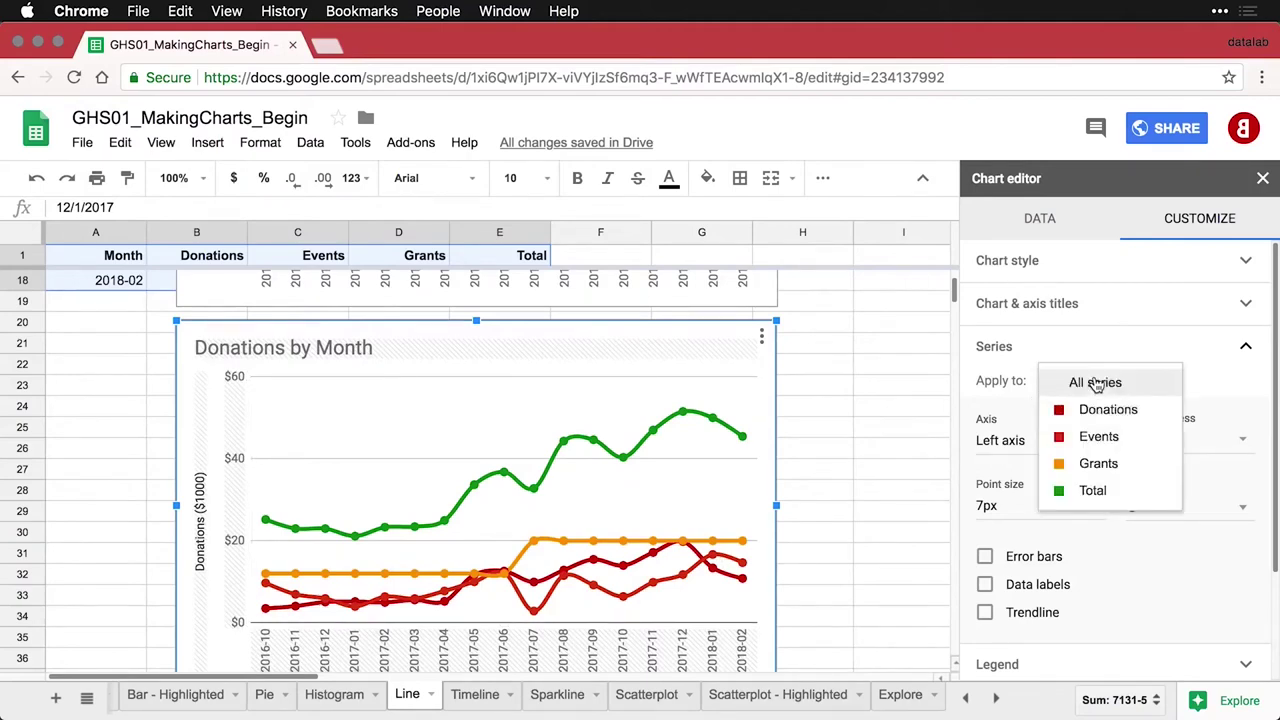
{"action": "left_click", "coordinate": [1093, 438]}
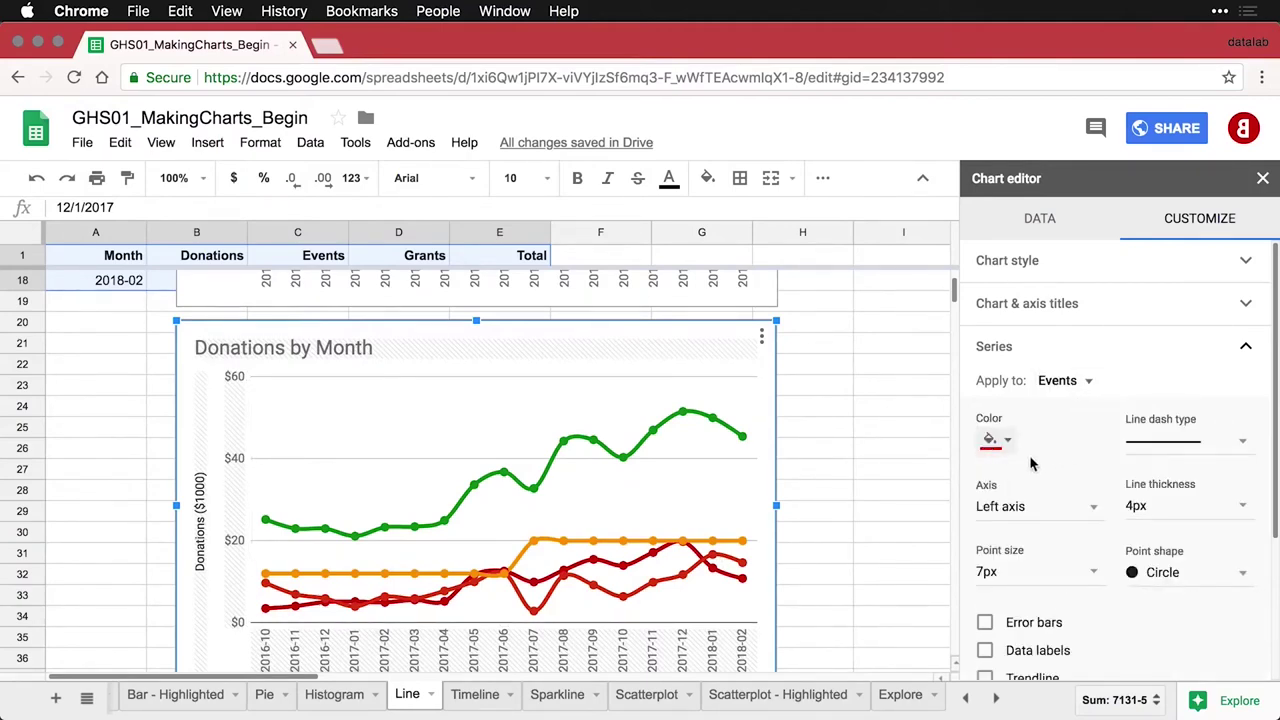
{"action": "left_click", "coordinate": [997, 440]}
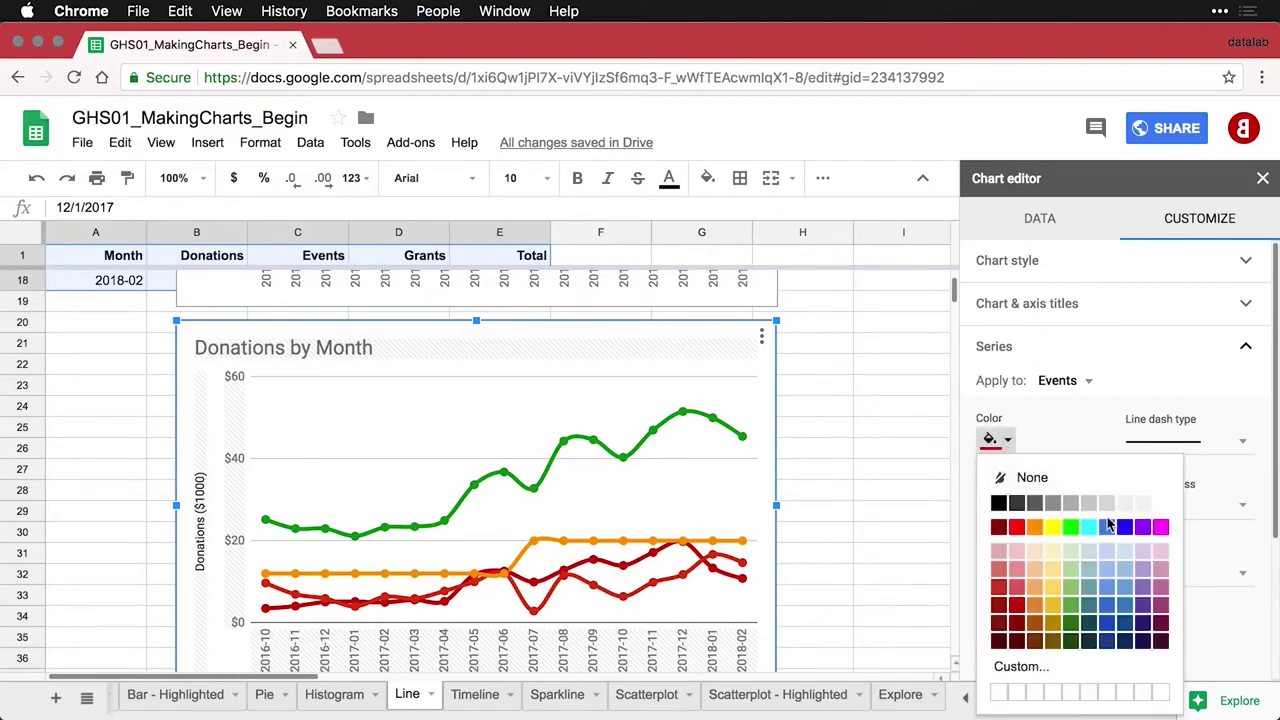
{"action": "left_click", "coordinate": [1106, 528]}
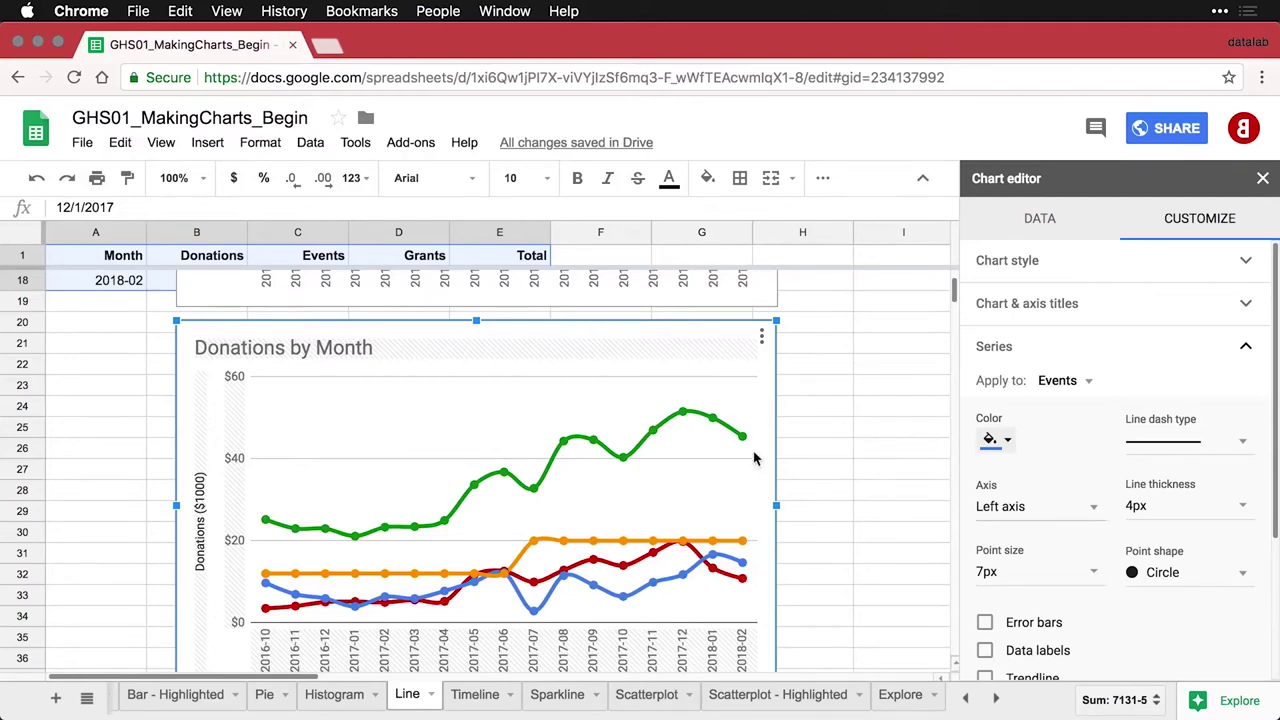
Retitle the copied chart 'Revenue by Source by Month'
{"action": "left_click", "coordinate": [265, 348]}
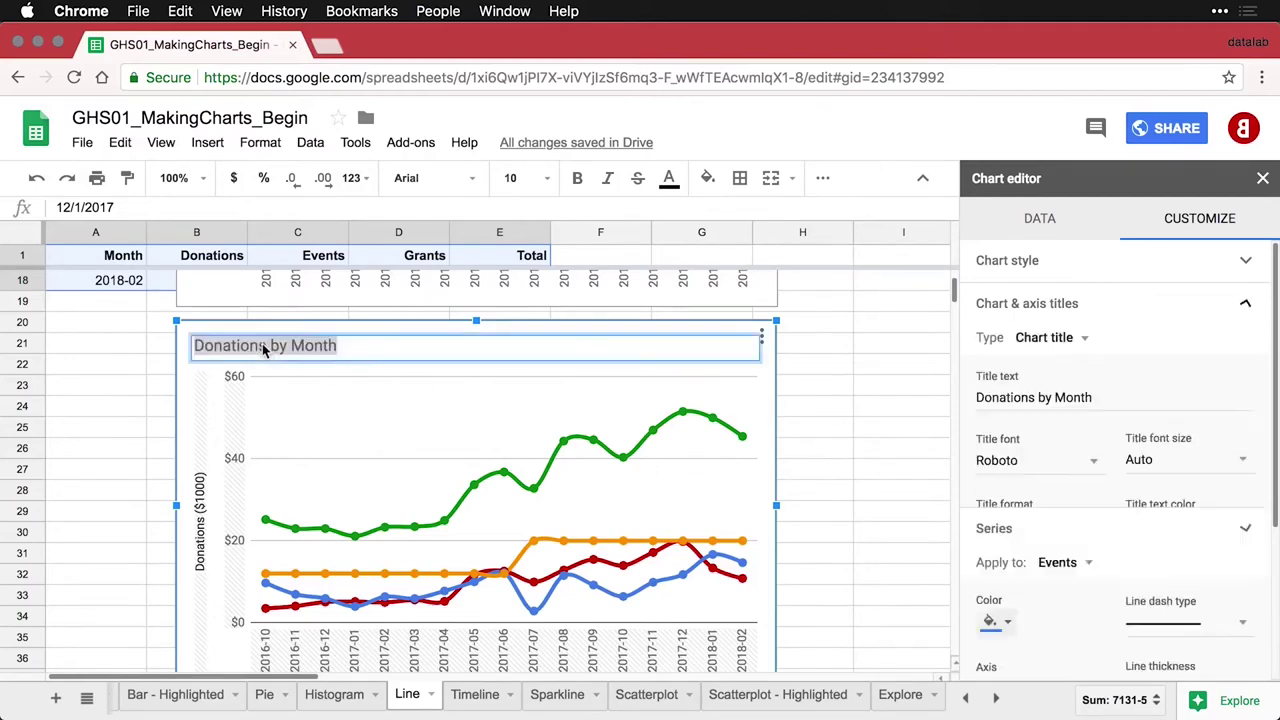
{"action": "double_click", "coordinate": [249, 345]}
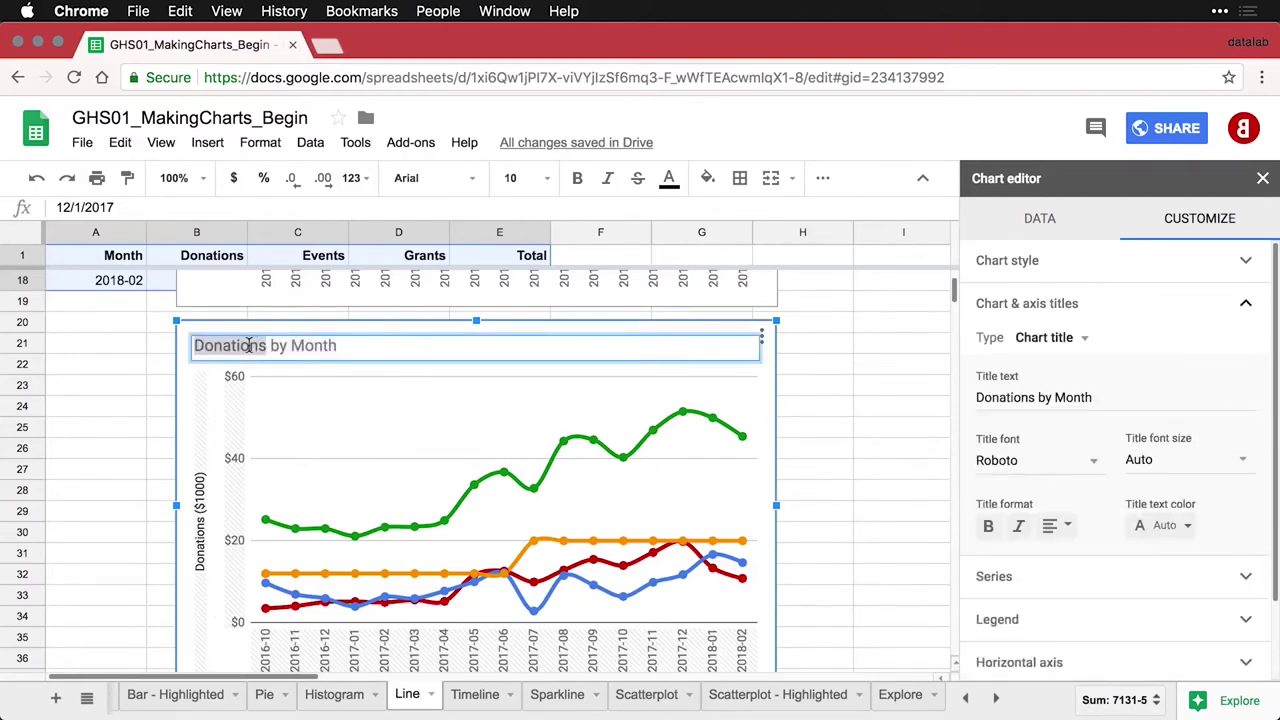
{"action": "type", "text": "Revenue by "}
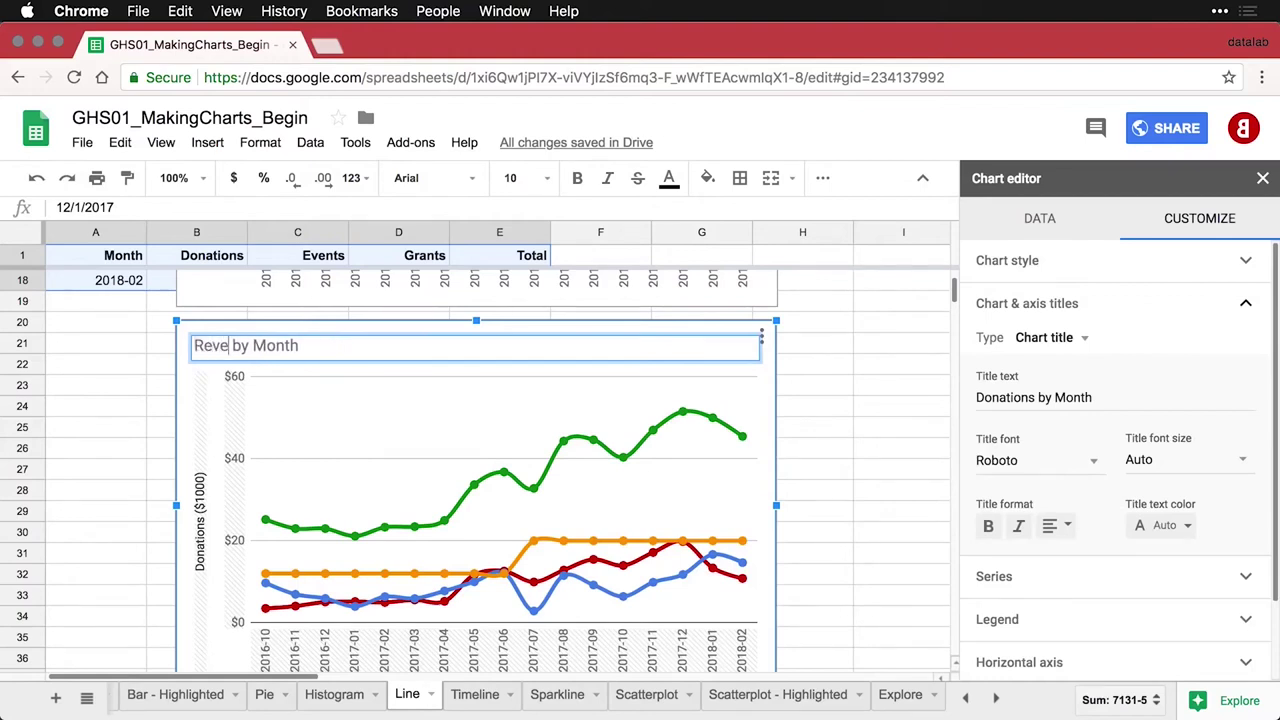
{"action": "type", "text": "s"}
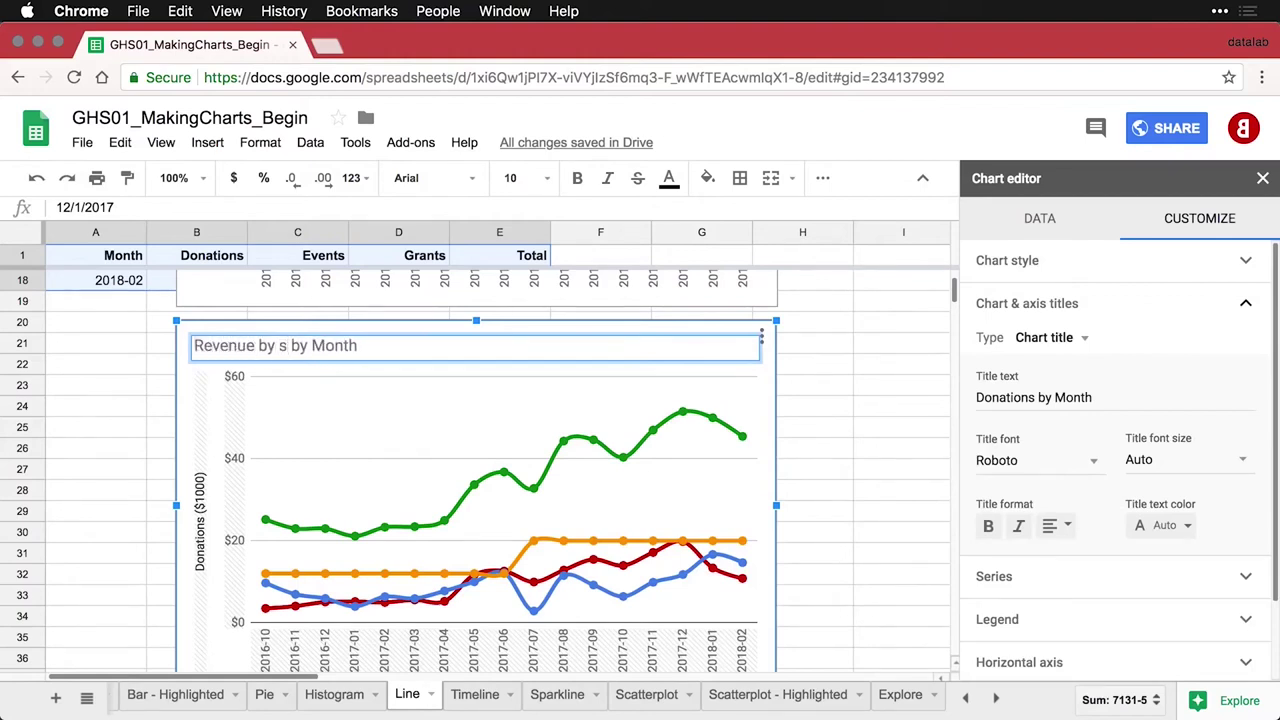
{"action": "key", "text": "BackSpace"}
{"action": "type", "text": "Sourc"}
{"action": "type", "text": "e"}
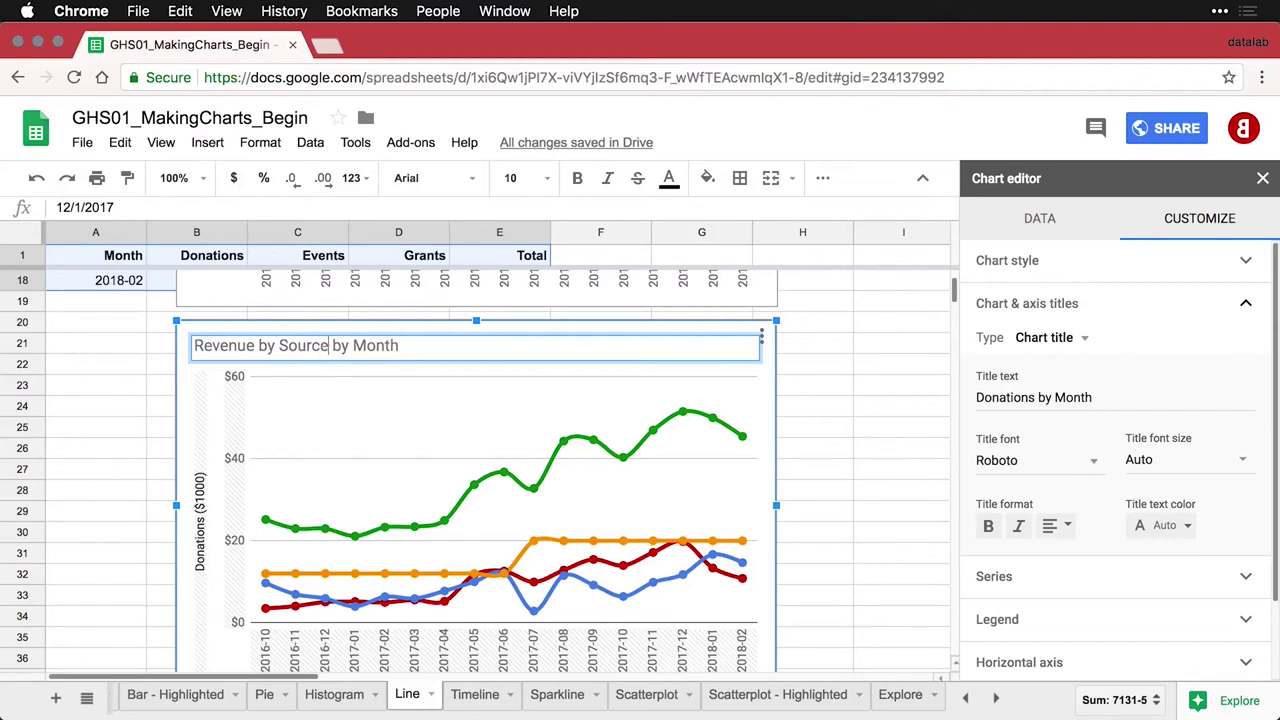
Rename the vertical axis title from 'Donations ($1000)' to 'Revenue ($1000)'
{"action": "left_click", "coordinate": [200, 545]}
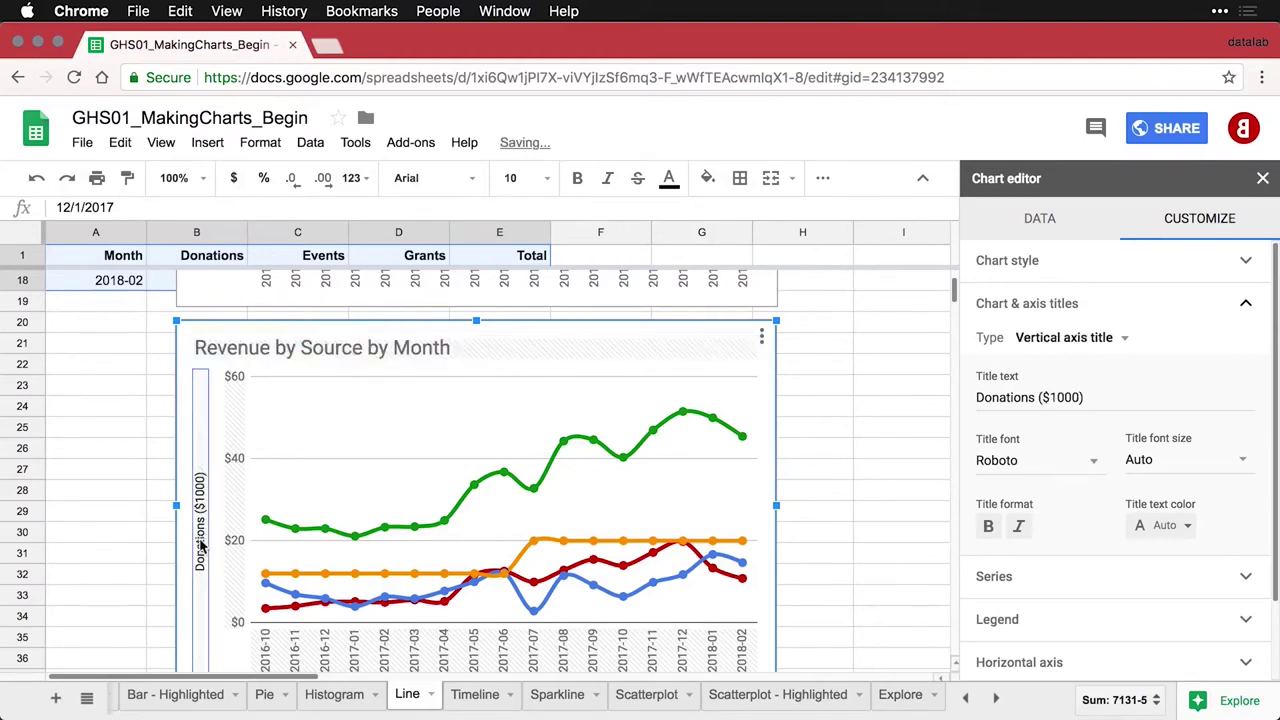
{"action": "double_click", "coordinate": [992, 398]}
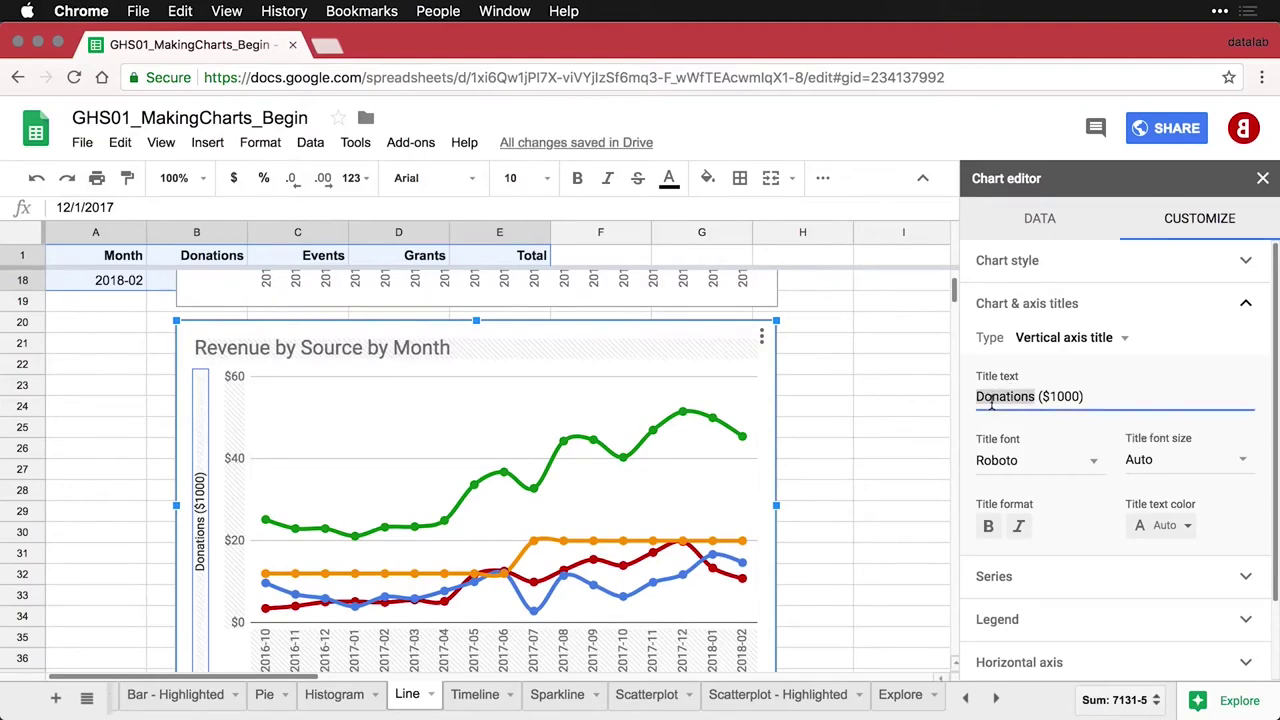
{"action": "type", "text": "Reven"}
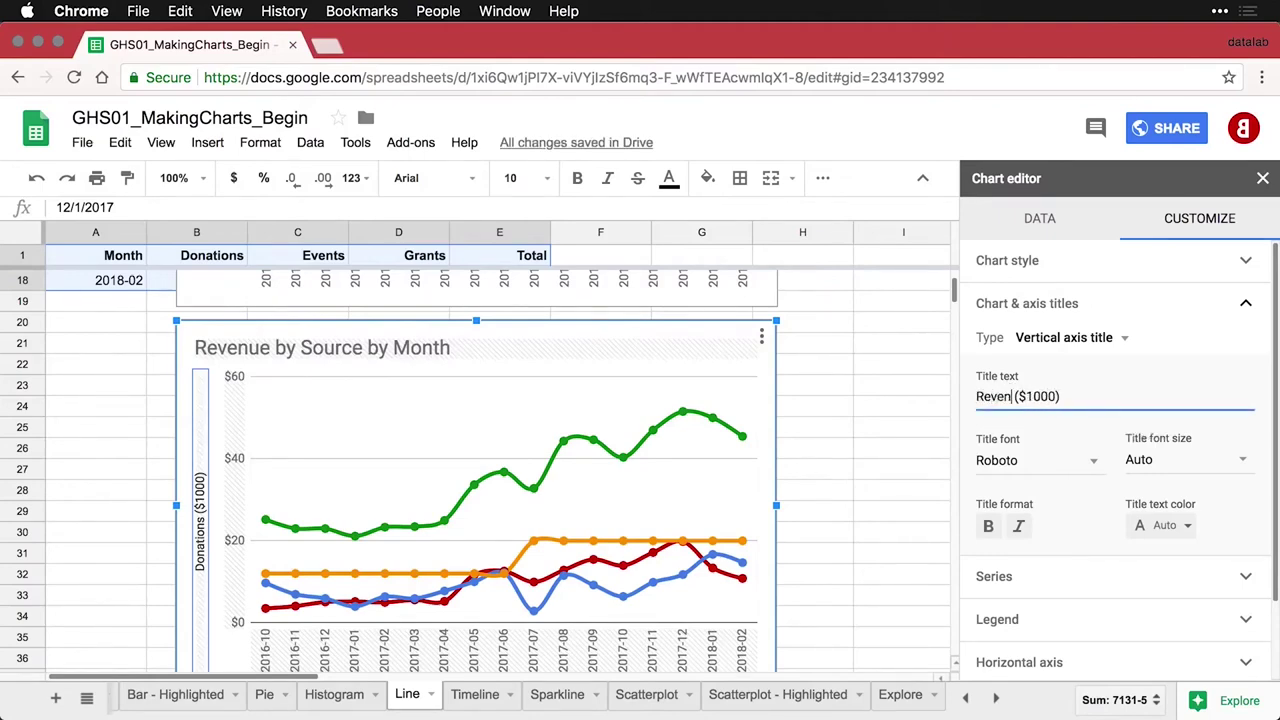
{"action": "type", "text": "ue"}
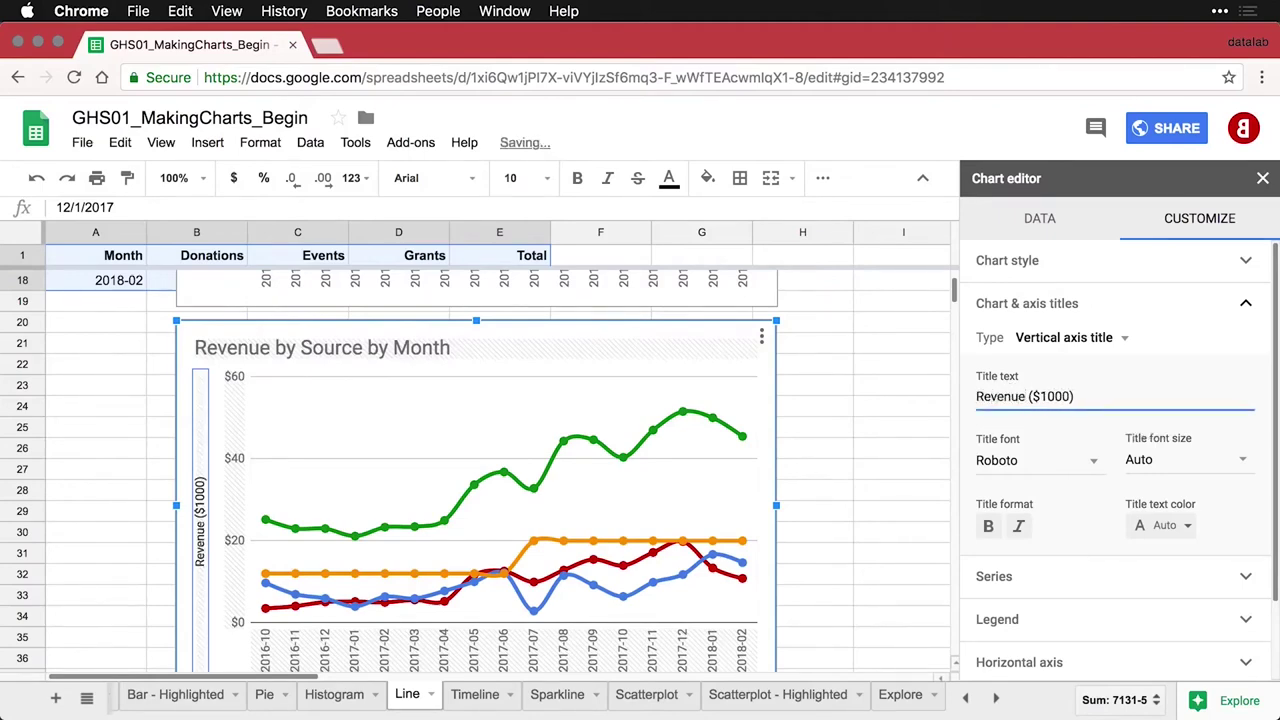
{"action": "left_click", "coordinate": [873, 434]}
Set the chart legend position to Right, then change it to another position
{"action": "scroll", "coordinate": [873, 434], "scroll_direction": "down", "scroll_amount": 1}
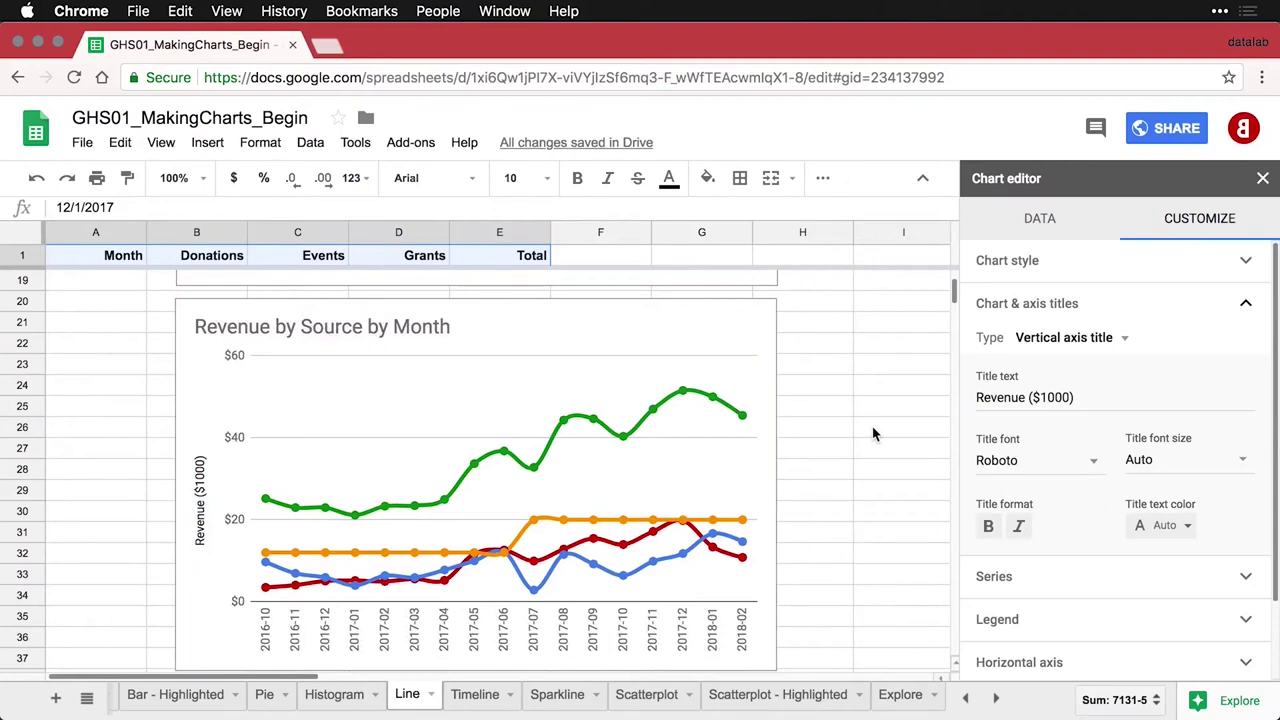
{"action": "scroll", "coordinate": [1054, 440], "scroll_direction": "down", "scroll_amount": 2}
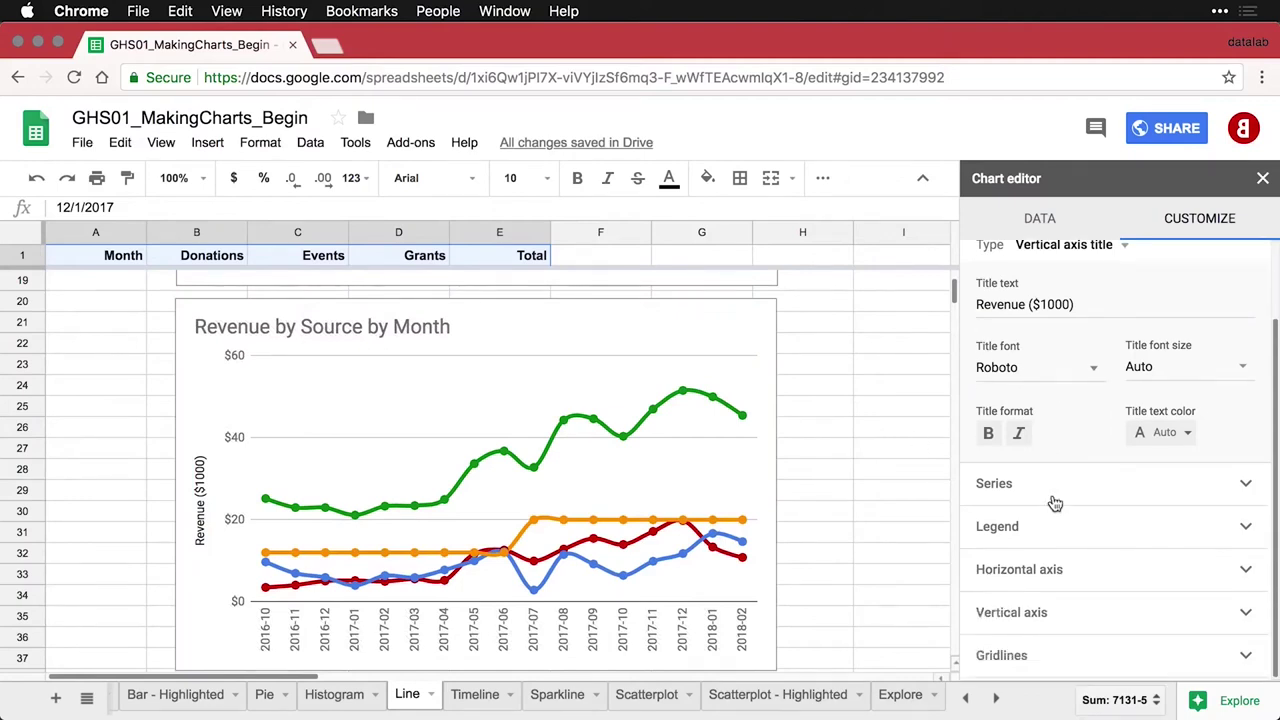
{"action": "left_click", "coordinate": [1012, 540]}
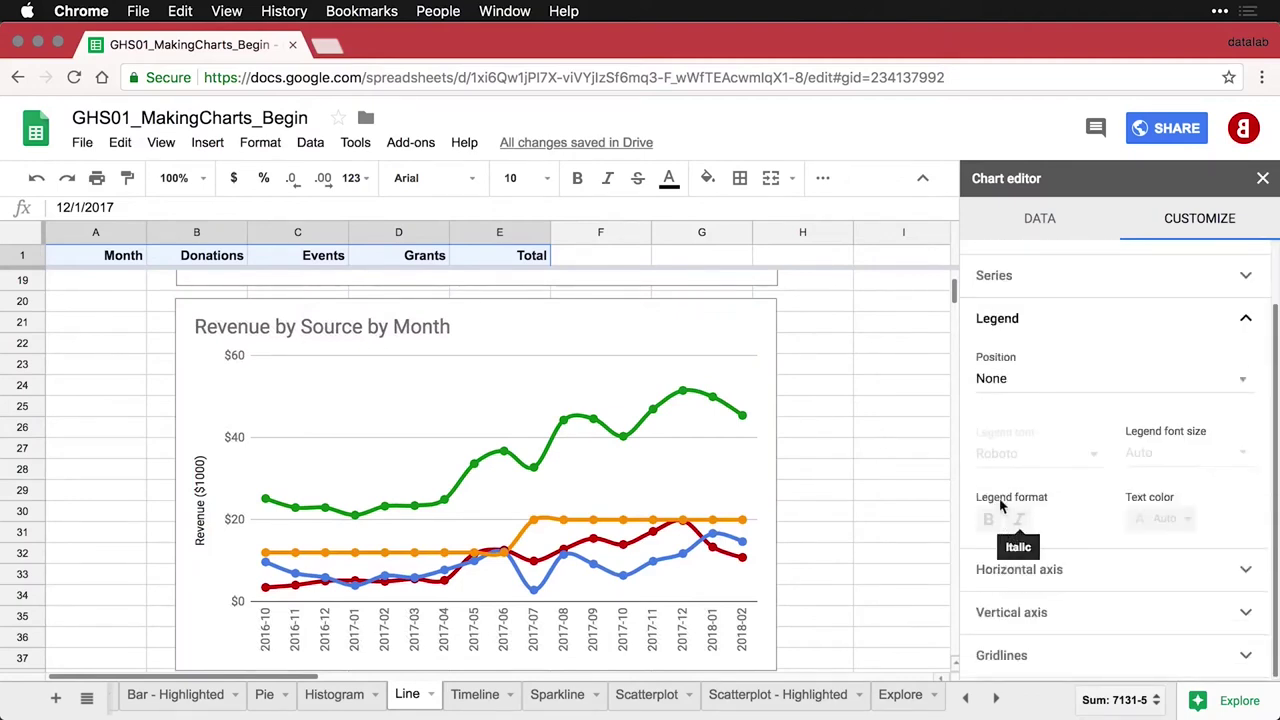
{"action": "left_click", "coordinate": [1018, 390]}
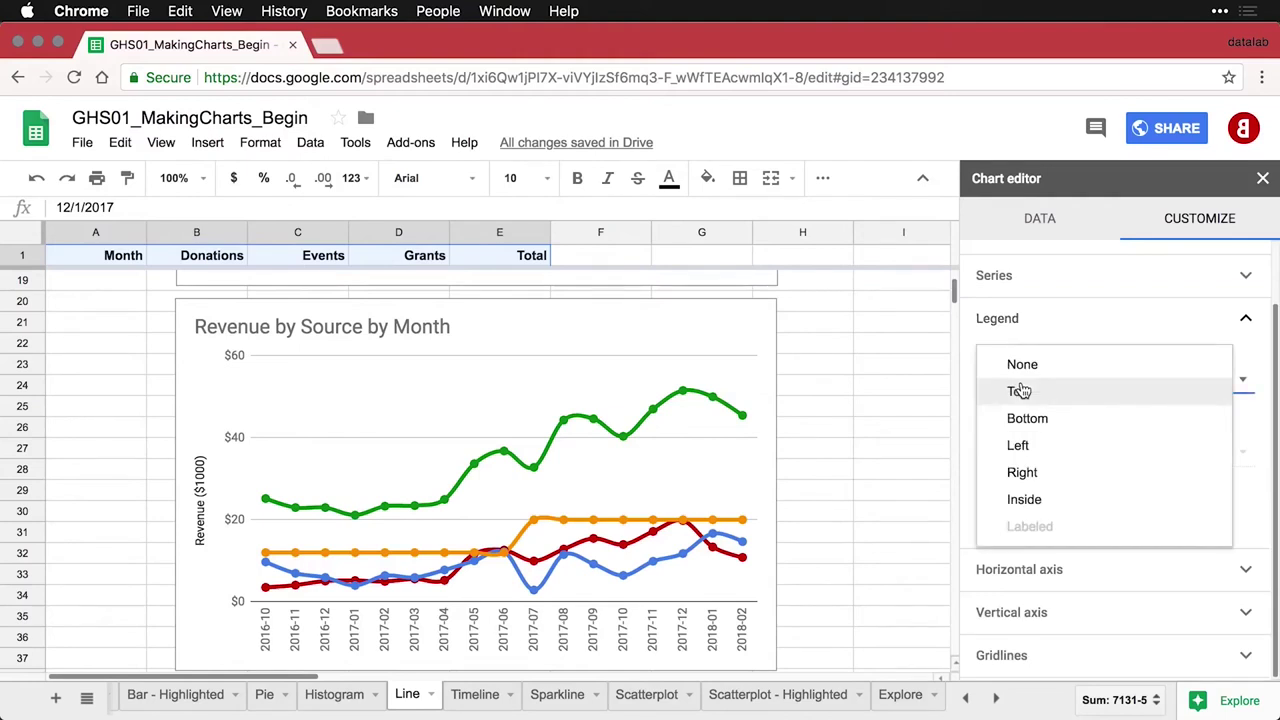
{"action": "left_click", "coordinate": [1022, 473]}
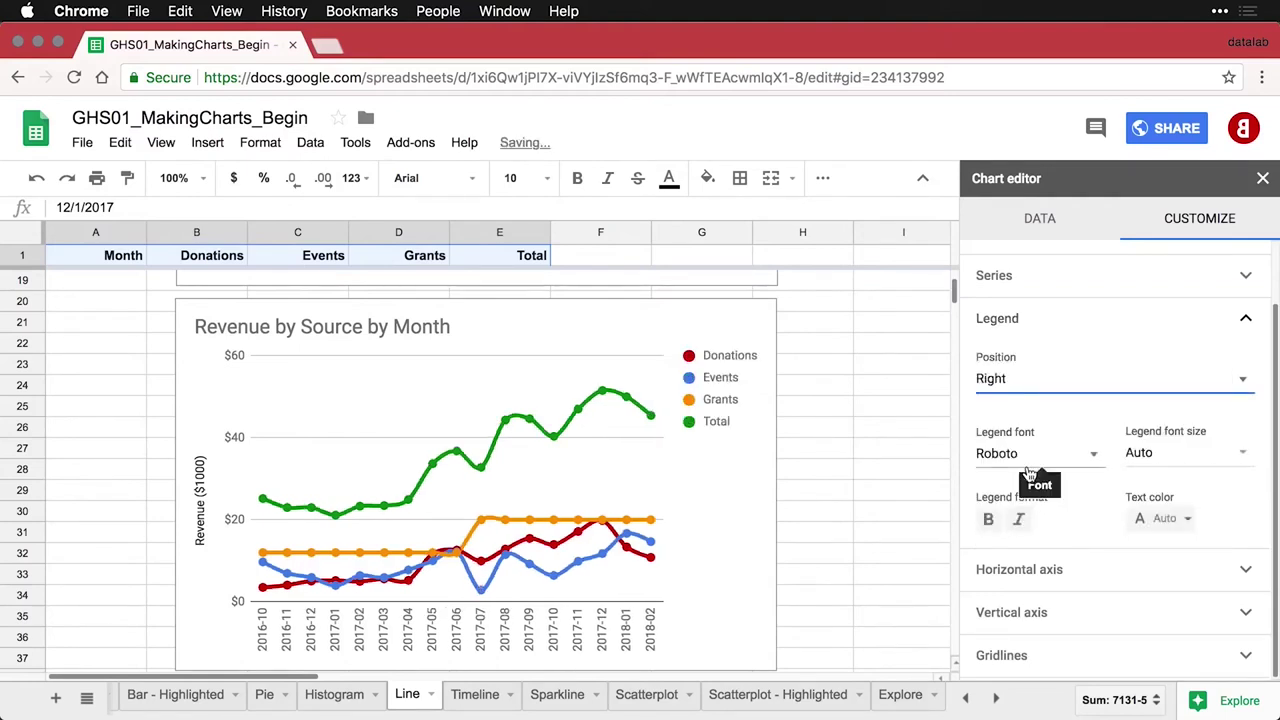
{"action": "left_click", "coordinate": [1048, 391]}
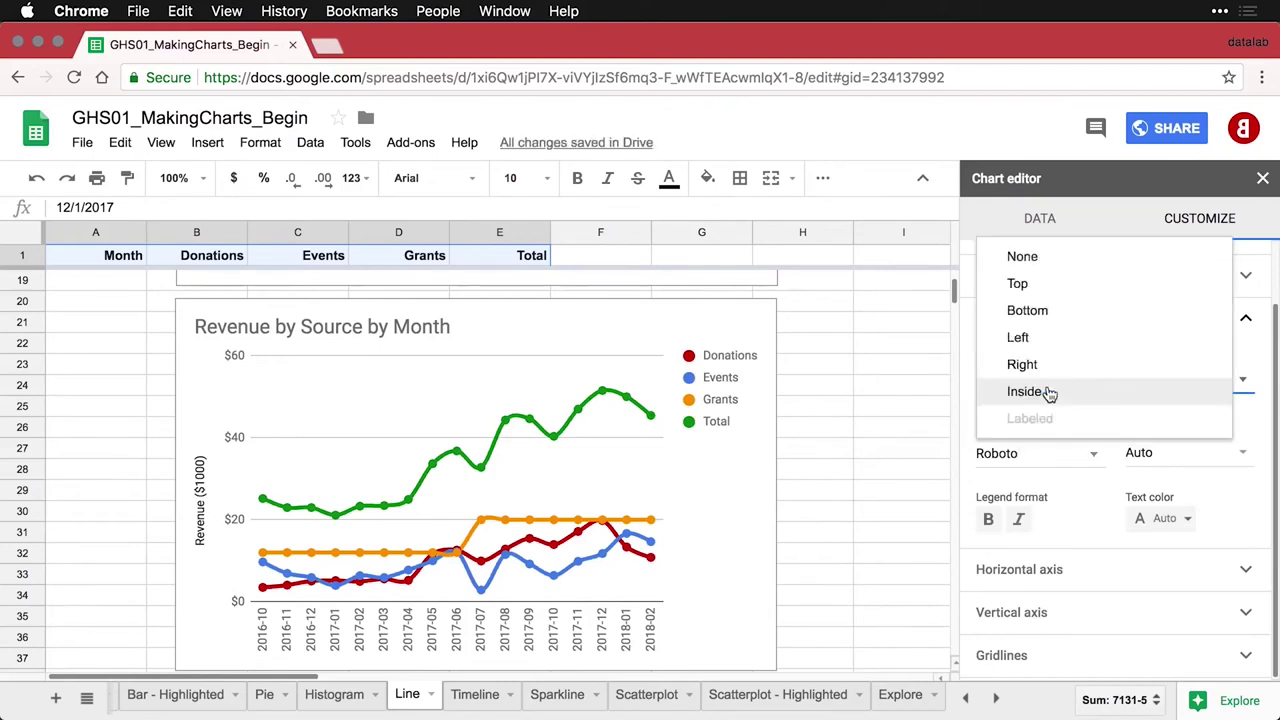
{"action": "left_click", "coordinate": [1050, 313]}
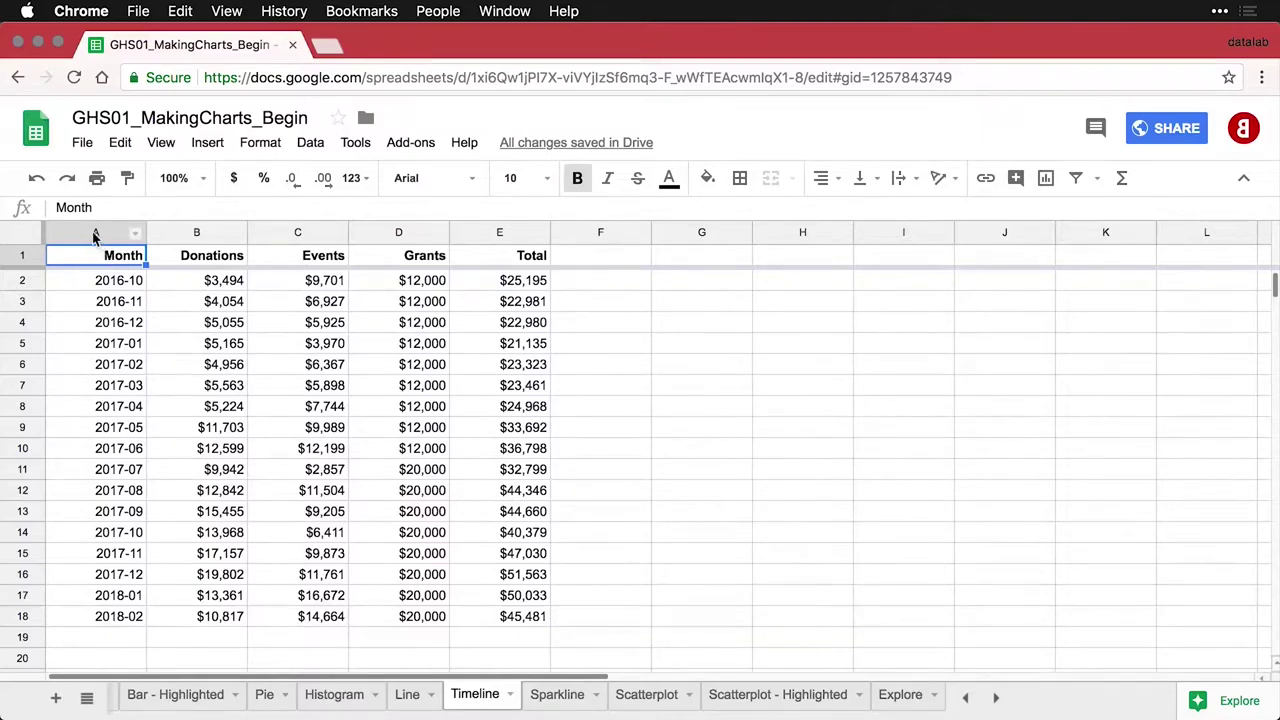
Select the Month and Donations columns (A:B) and insert a chart from them
{"action": "left_click", "coordinate": [95, 235]}
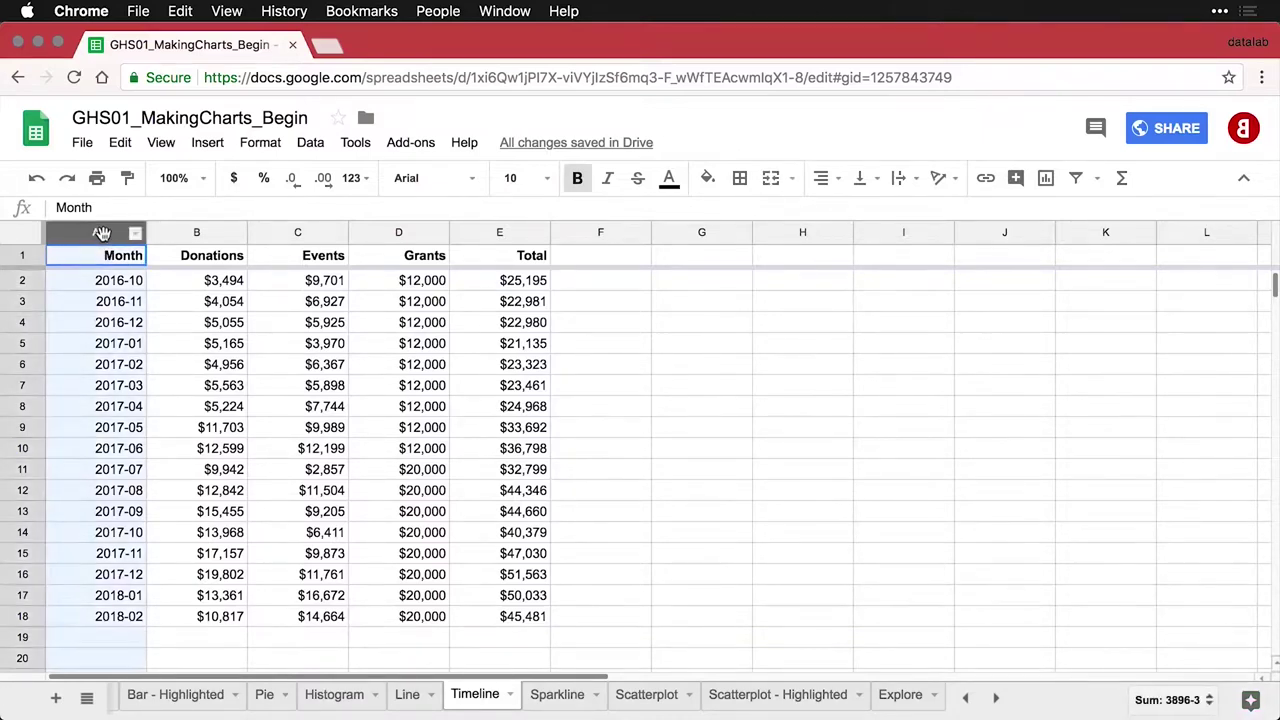
{"action": "left_click", "coordinate": [169, 235], "text": "shift"}
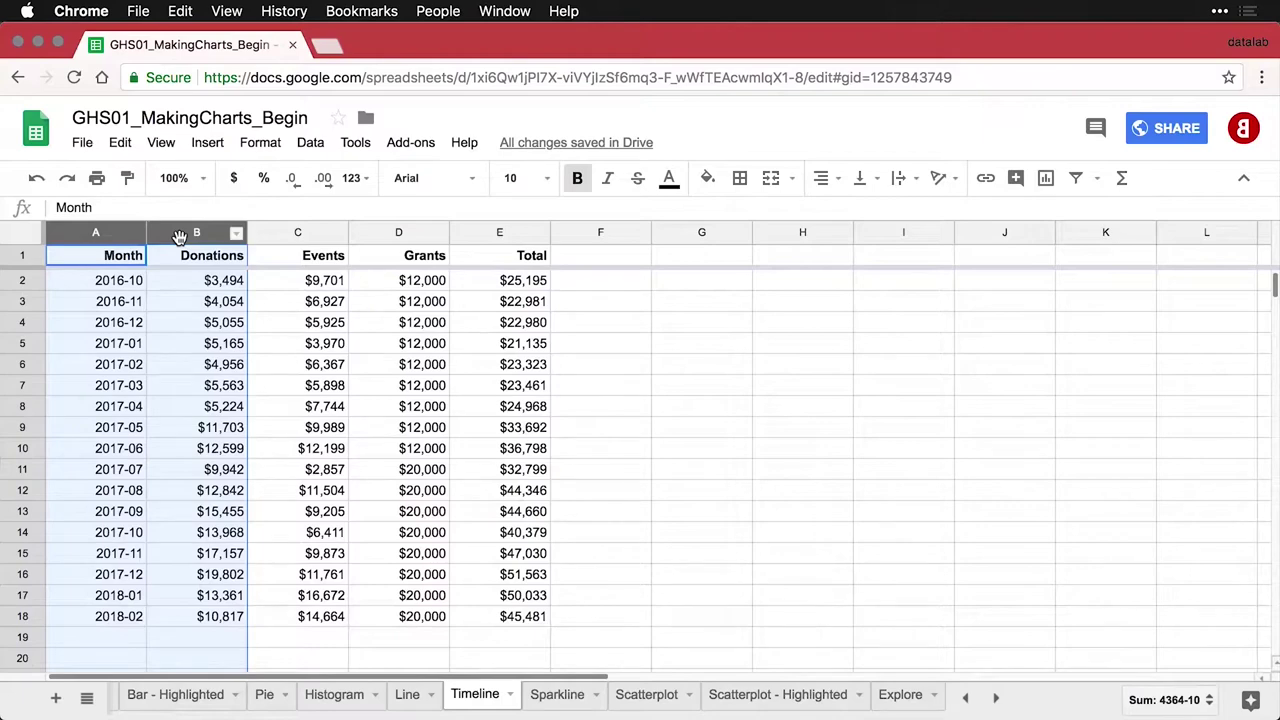
{"action": "left_click", "coordinate": [1046, 179]}
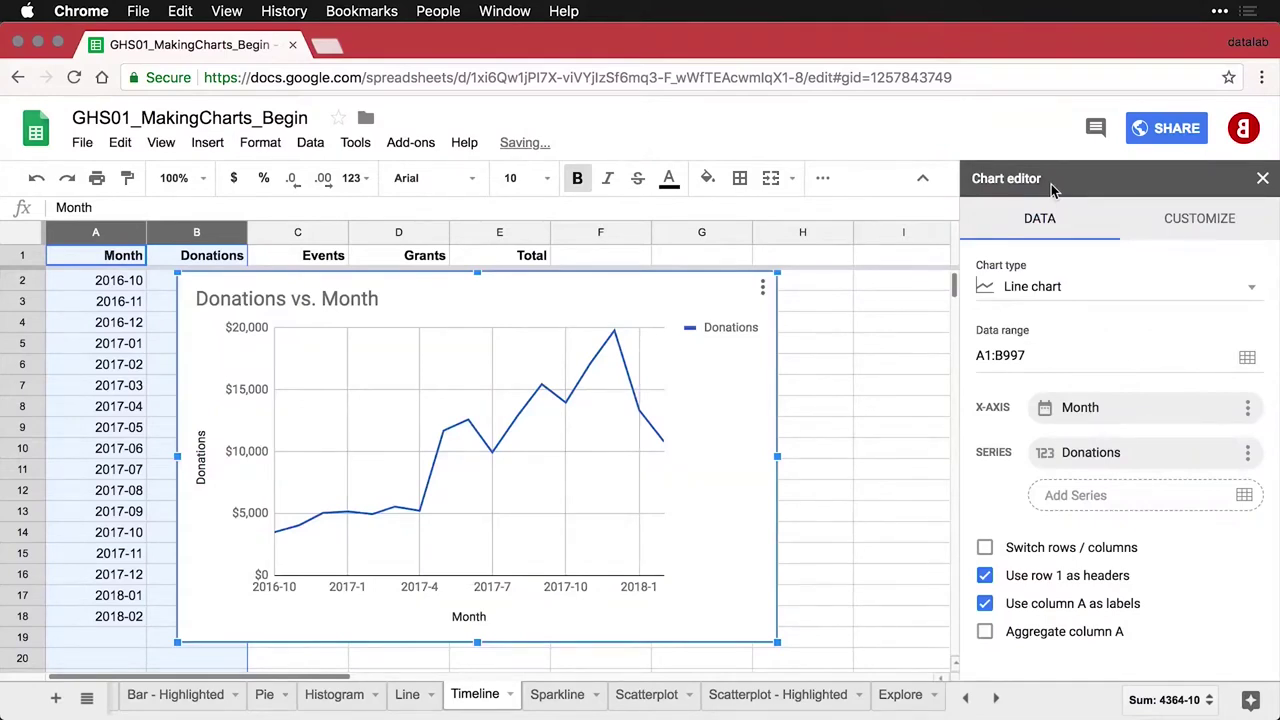
Change the Donations chart type to Timeline chart
{"action": "left_click", "coordinate": [1095, 292]}
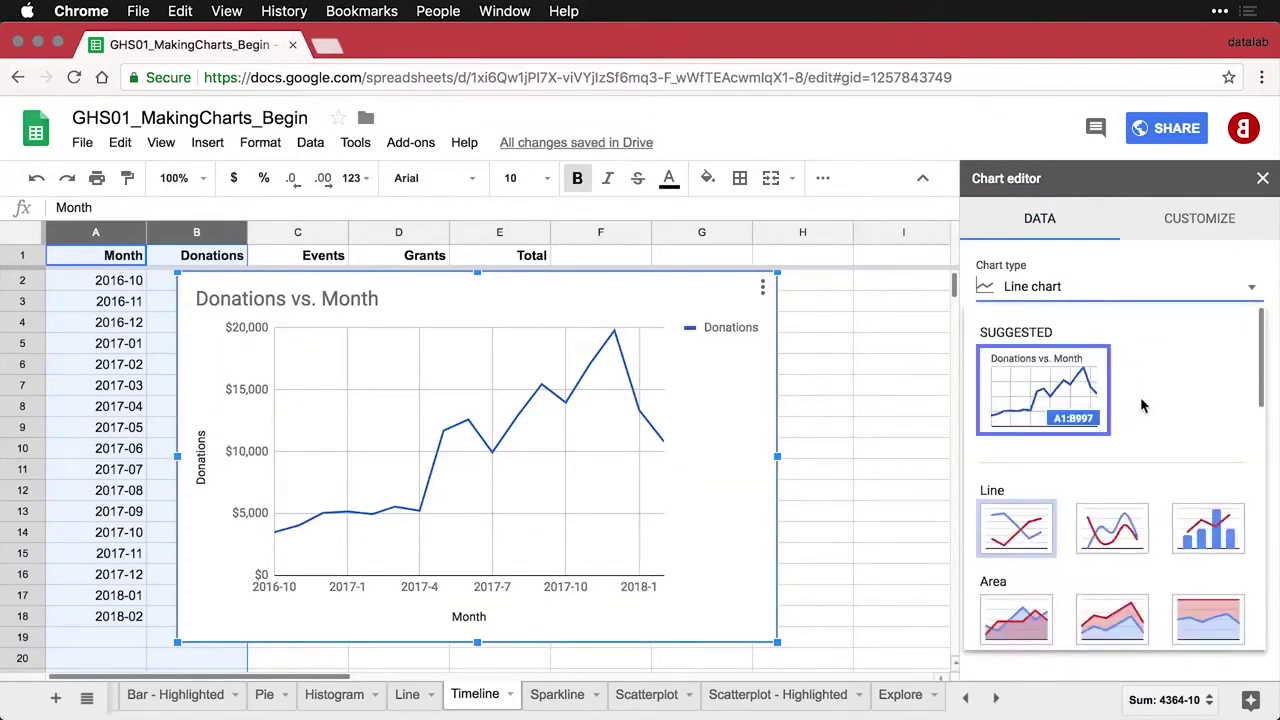
{"action": "scroll", "coordinate": [1143, 405], "scroll_direction": "down", "scroll_amount": 5}
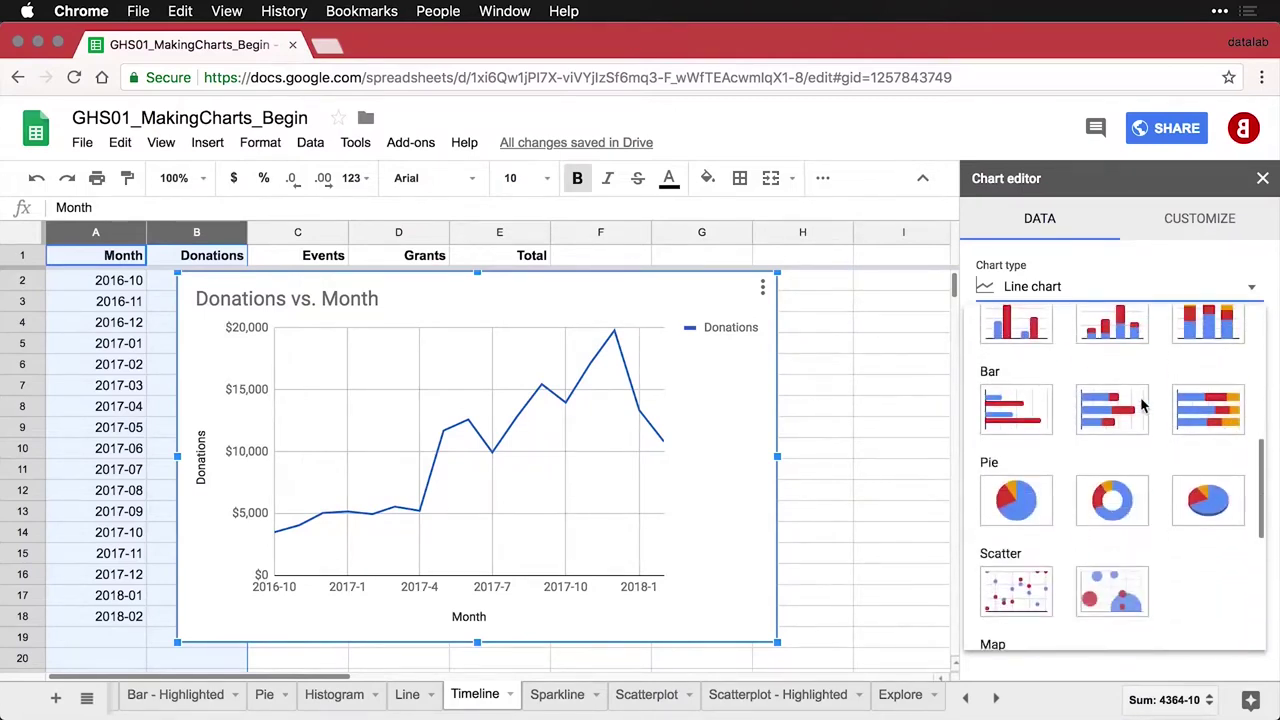
{"action": "scroll", "coordinate": [1143, 405], "scroll_direction": "down", "scroll_amount": 4}
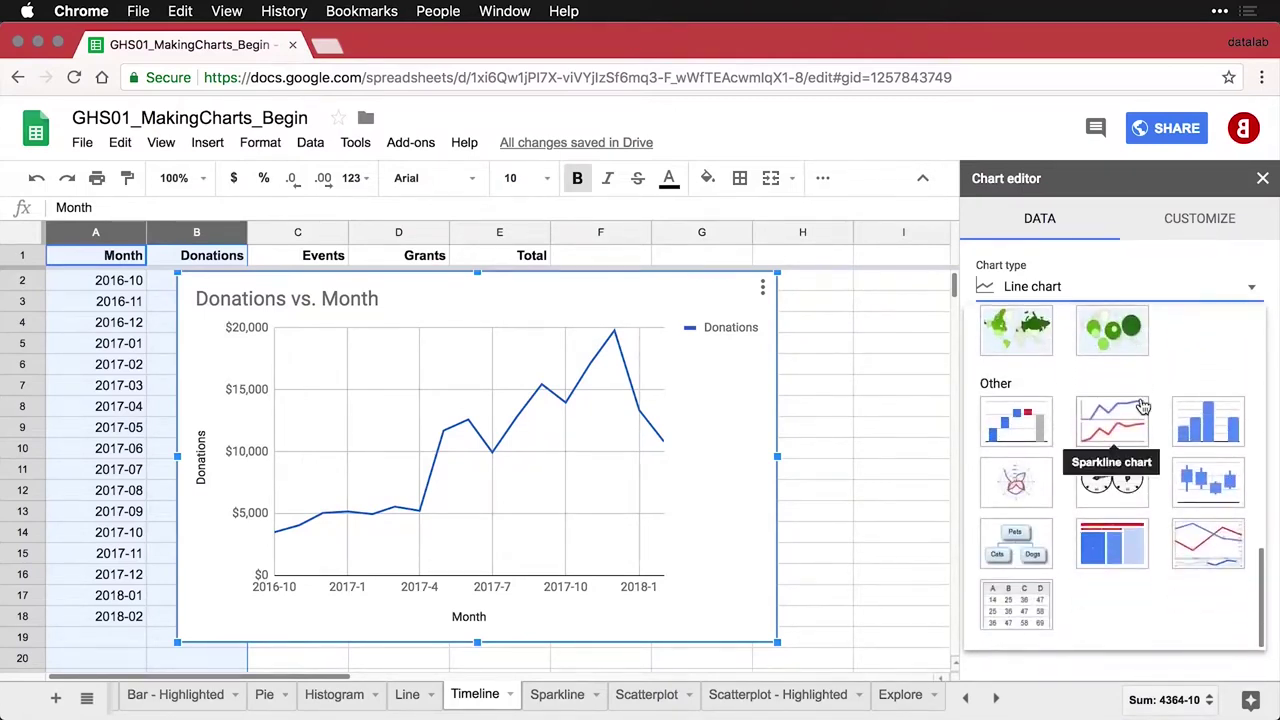
{"action": "left_click", "coordinate": [1224, 558]}
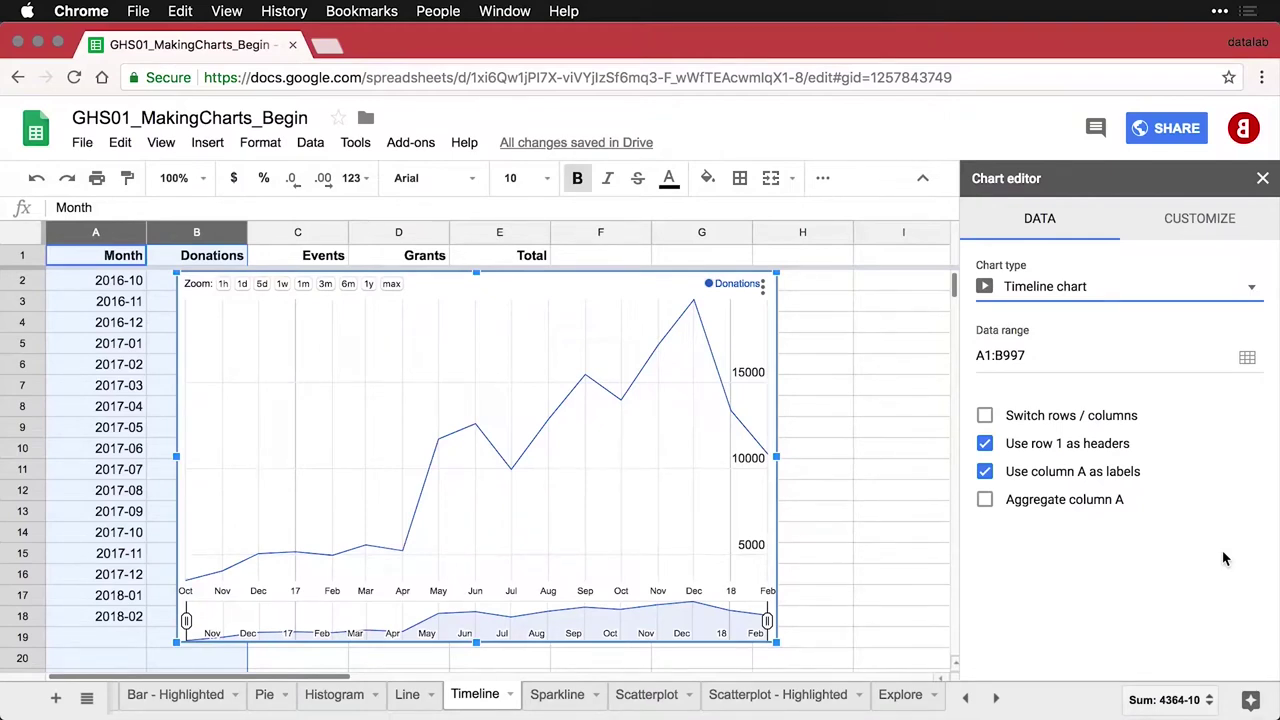
Style the timeline with 4px line thickness, 10% fill opacity and a value axis expanded to zero
{"action": "left_click", "coordinate": [1209, 222]}
{"action": "left_click", "coordinate": [1172, 268]}
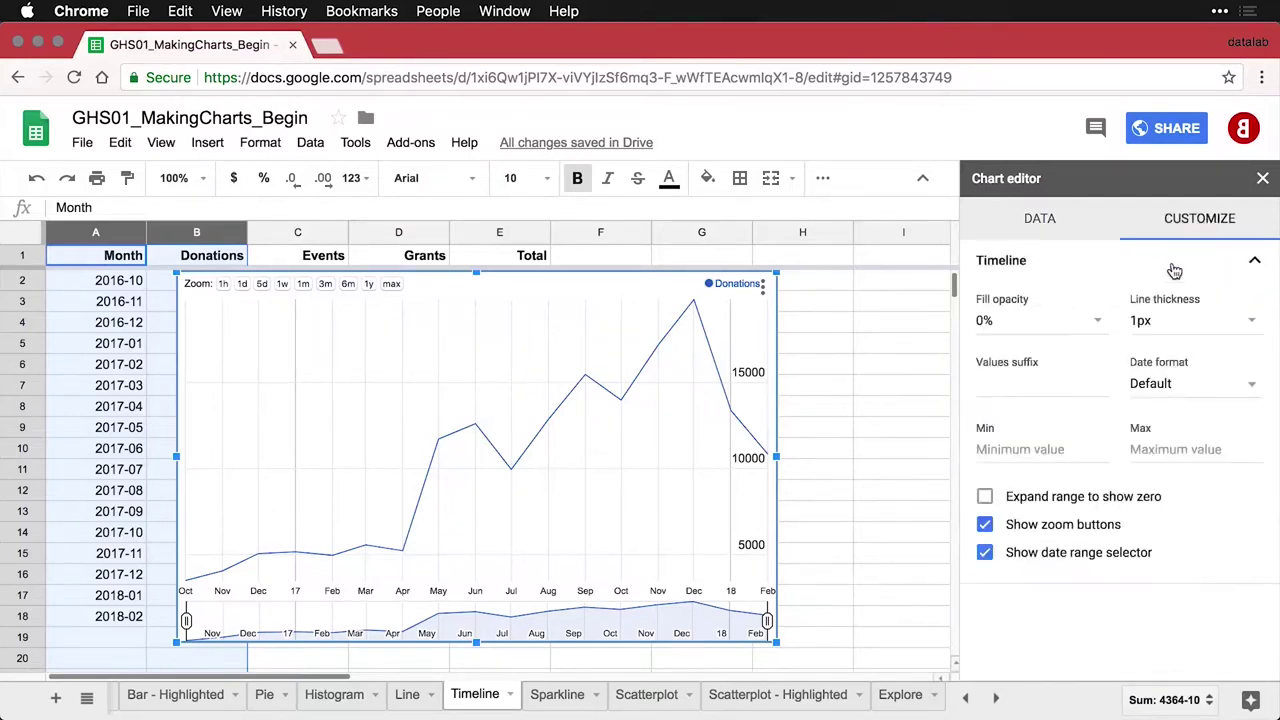
{"action": "left_click", "coordinate": [1250, 322]}
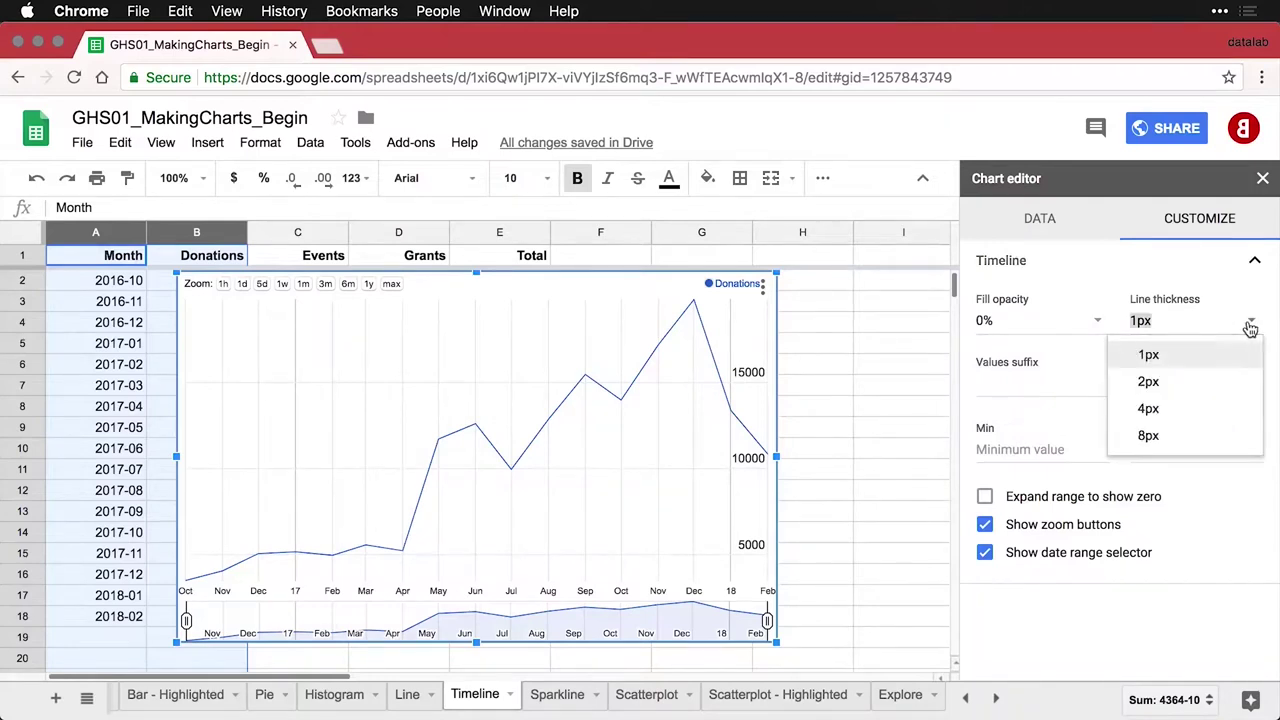
{"action": "left_click", "coordinate": [1163, 413]}
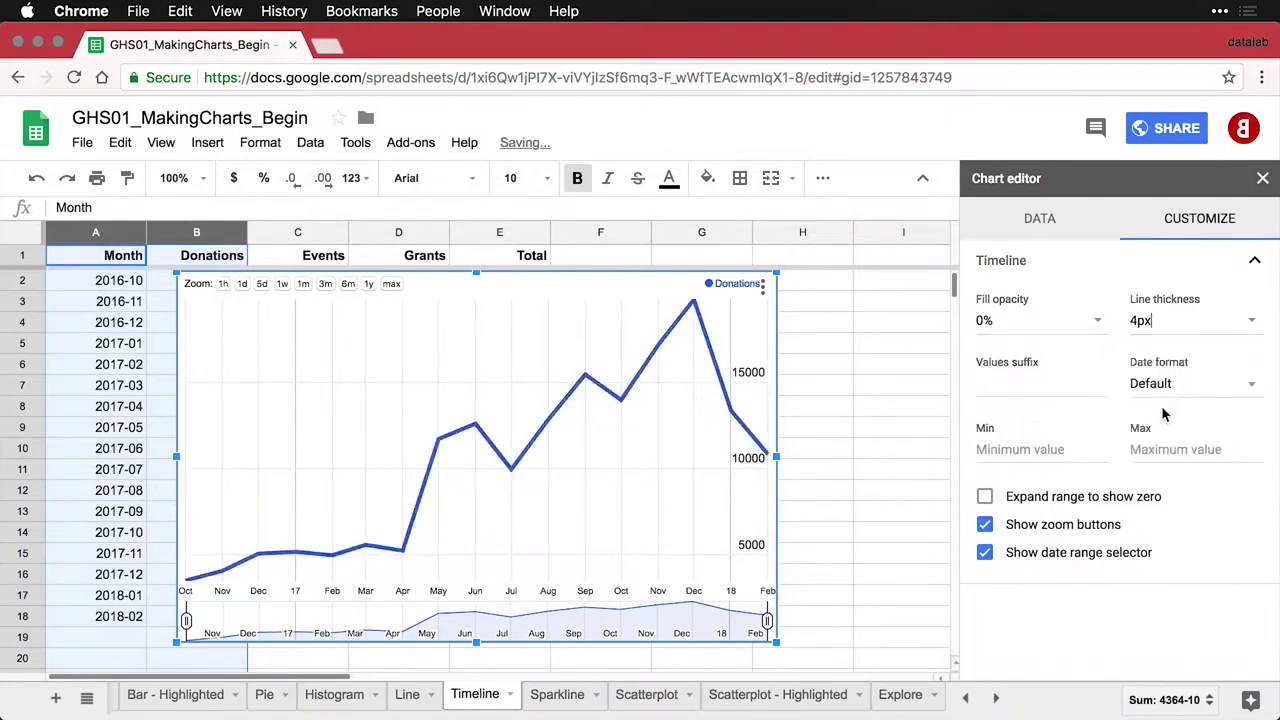
{"action": "left_click", "coordinate": [1098, 325]}
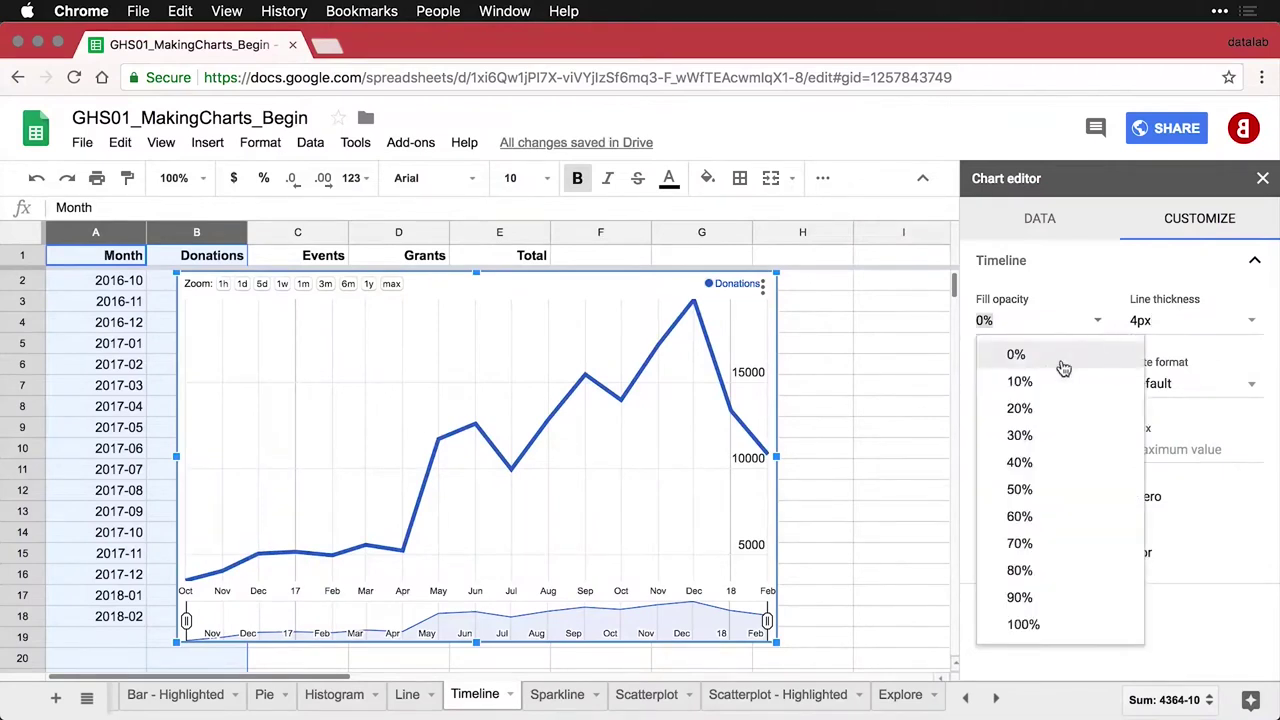
{"action": "left_click", "coordinate": [1043, 388]}
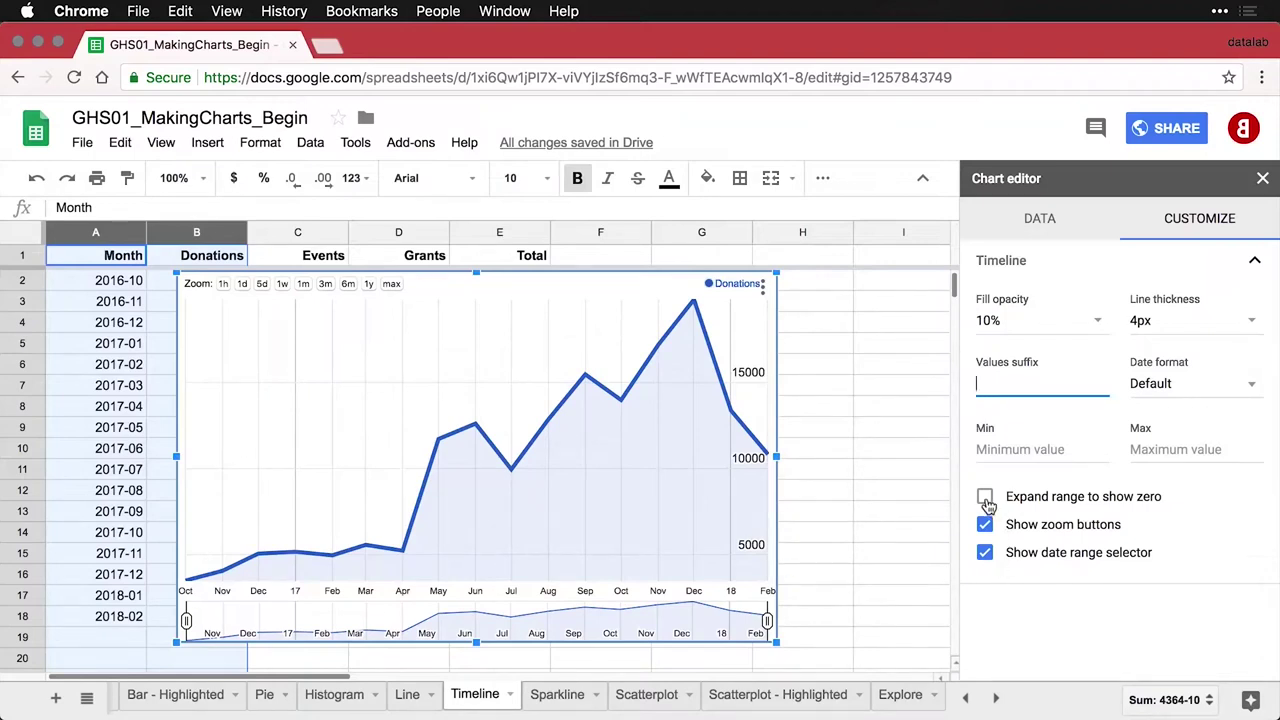
{"action": "left_click", "coordinate": [985, 499]}
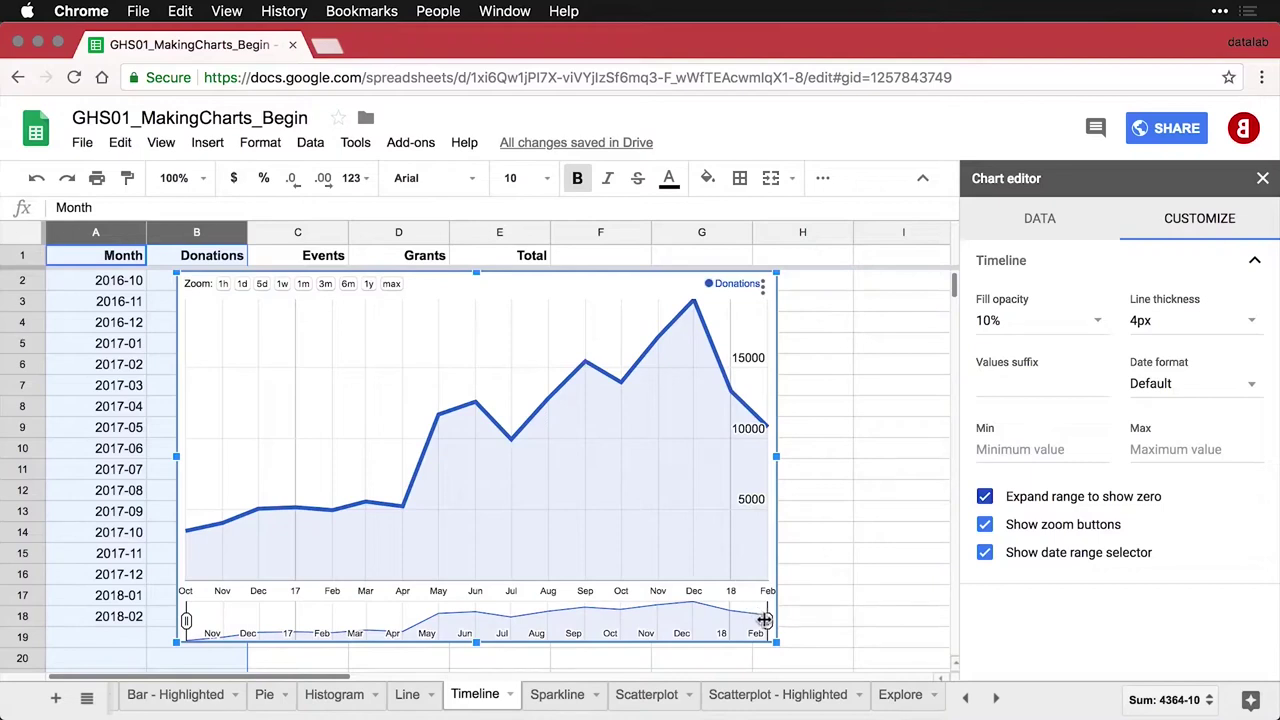
{"action": "left_click_drag", "start_coordinate": [763, 620], "coordinate": [679, 621]}
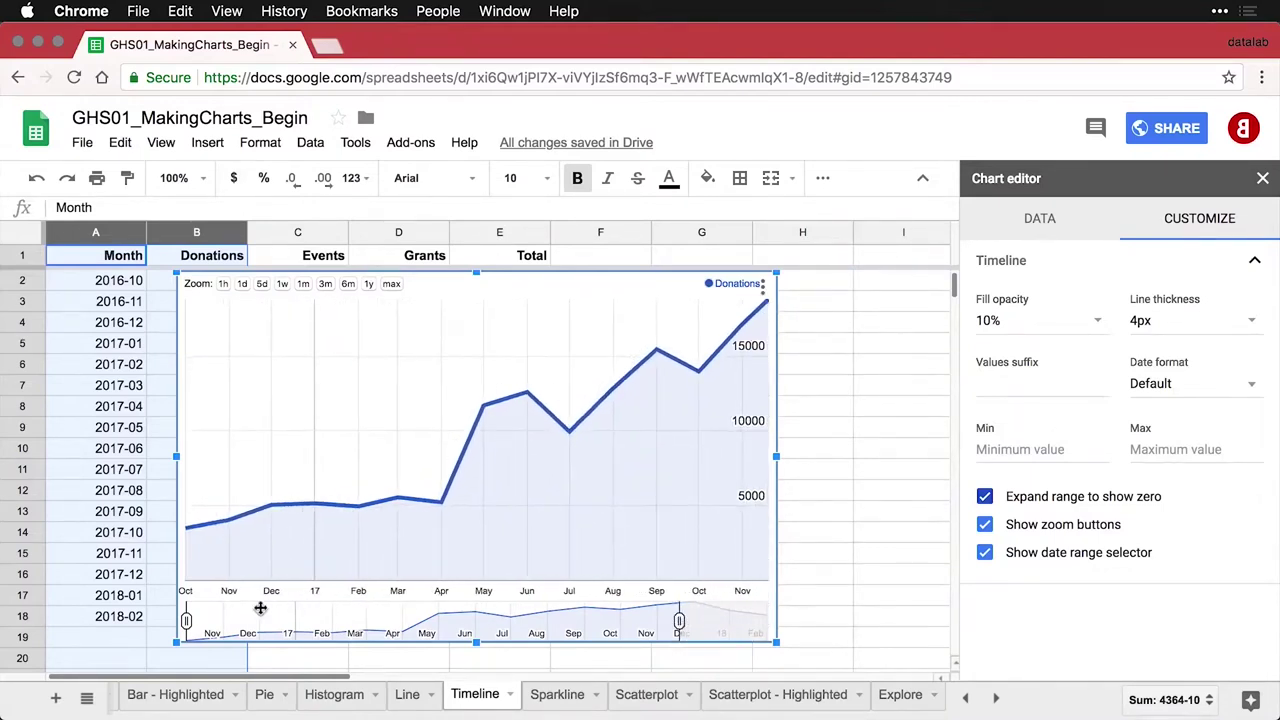
{"action": "left_click_drag", "start_coordinate": [186, 621], "coordinate": [309, 625]}
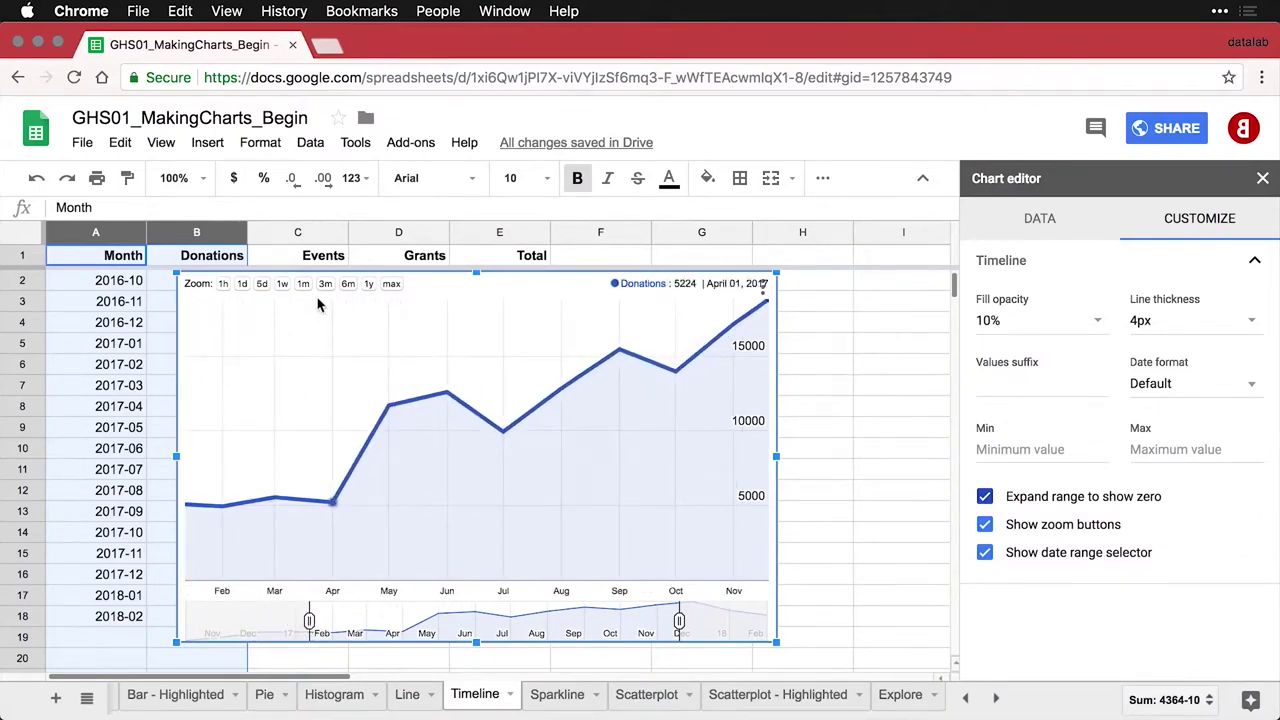
{"action": "left_click", "coordinate": [392, 285]}
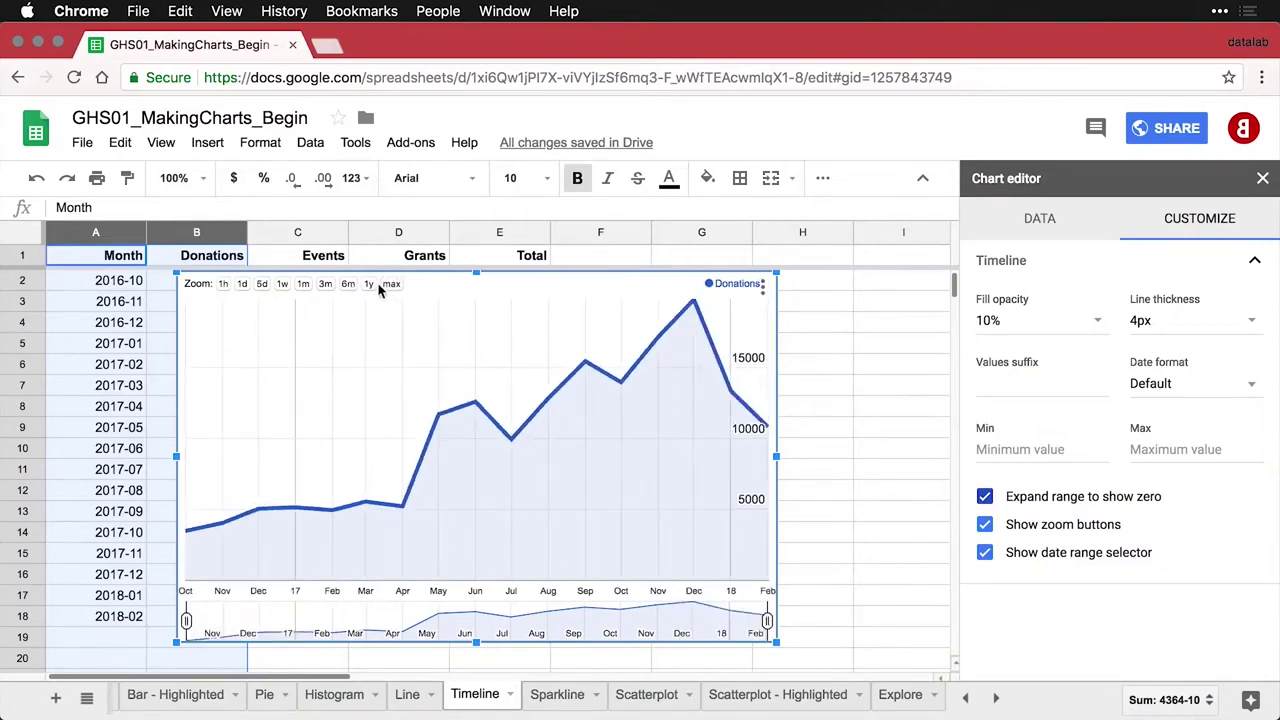
{"action": "left_click", "coordinate": [368, 284]}
{"action": "left_click", "coordinate": [347, 285]}
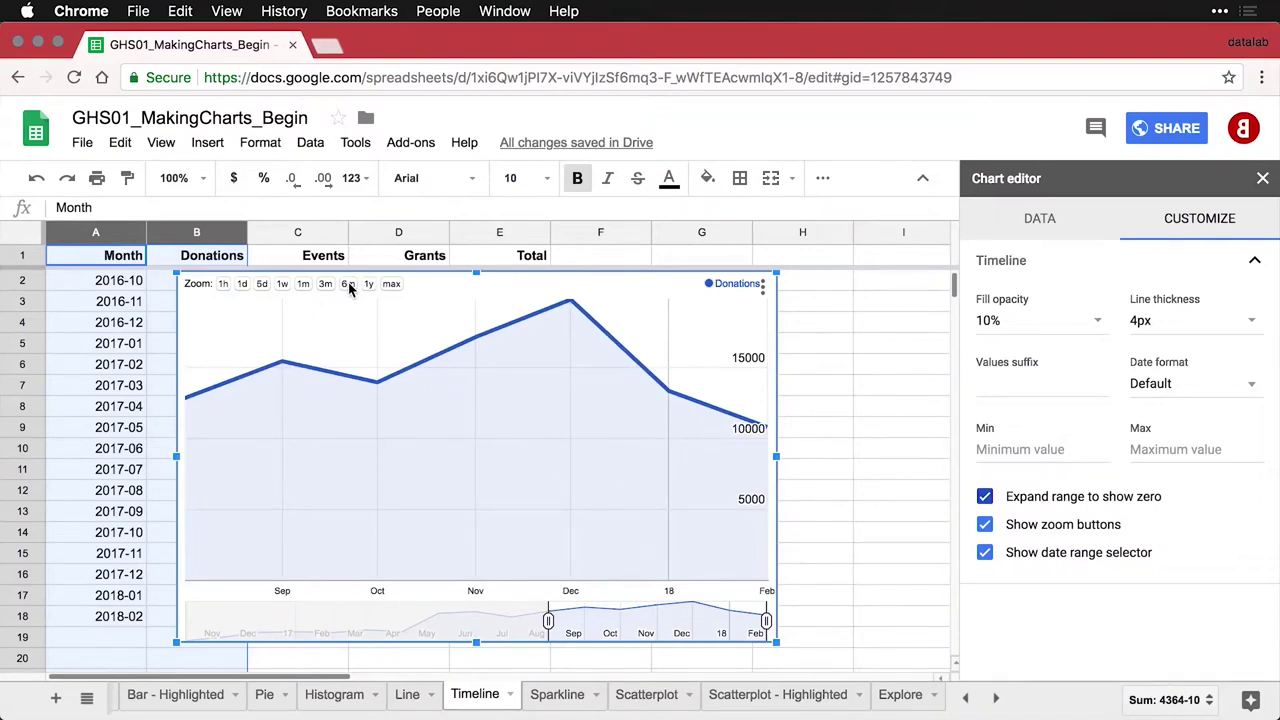
{"action": "left_click", "coordinate": [391, 285]}
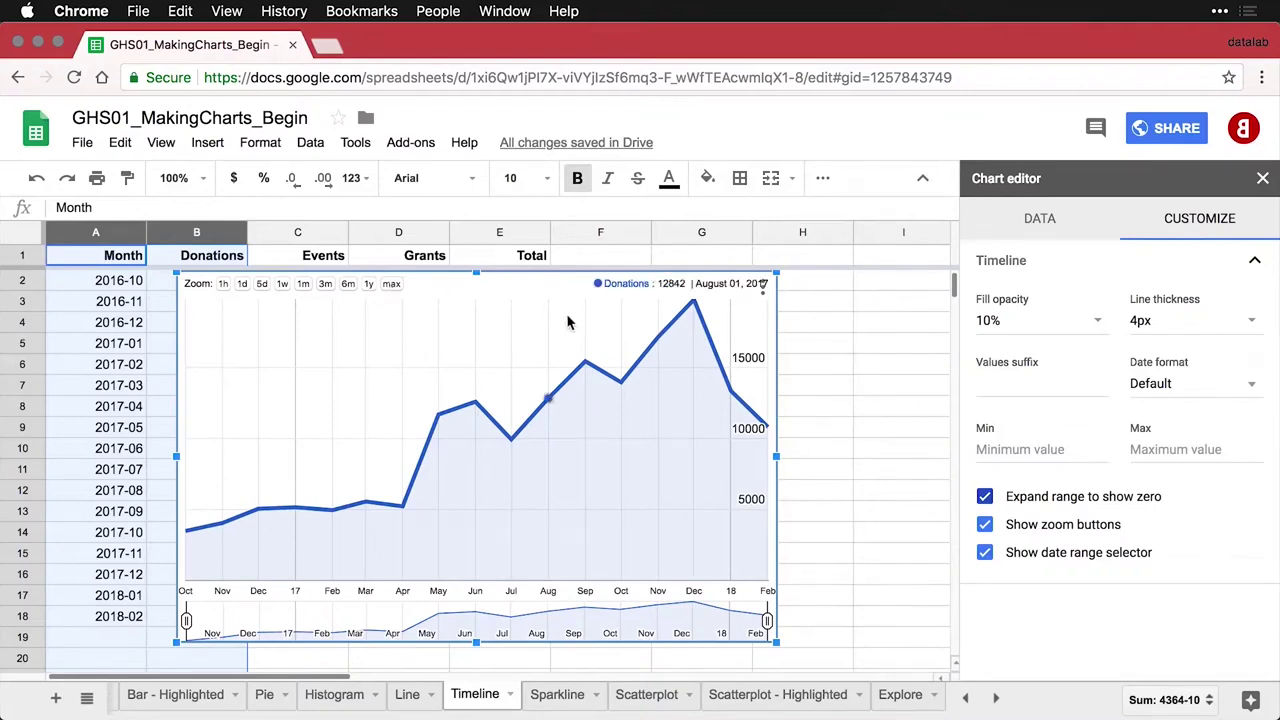
Copy and paste the Donations timeline chart, then drag the copy below the original
{"action": "left_click", "coordinate": [763, 287]}
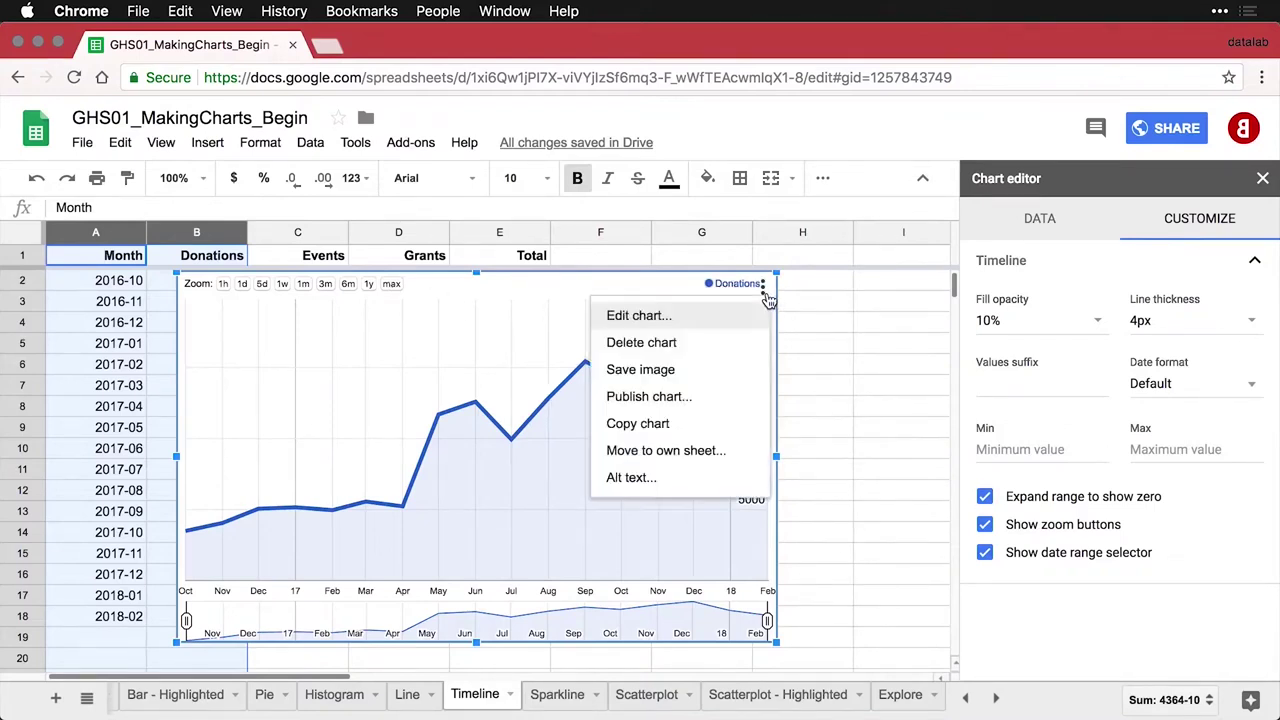
{"action": "left_click", "coordinate": [697, 428]}
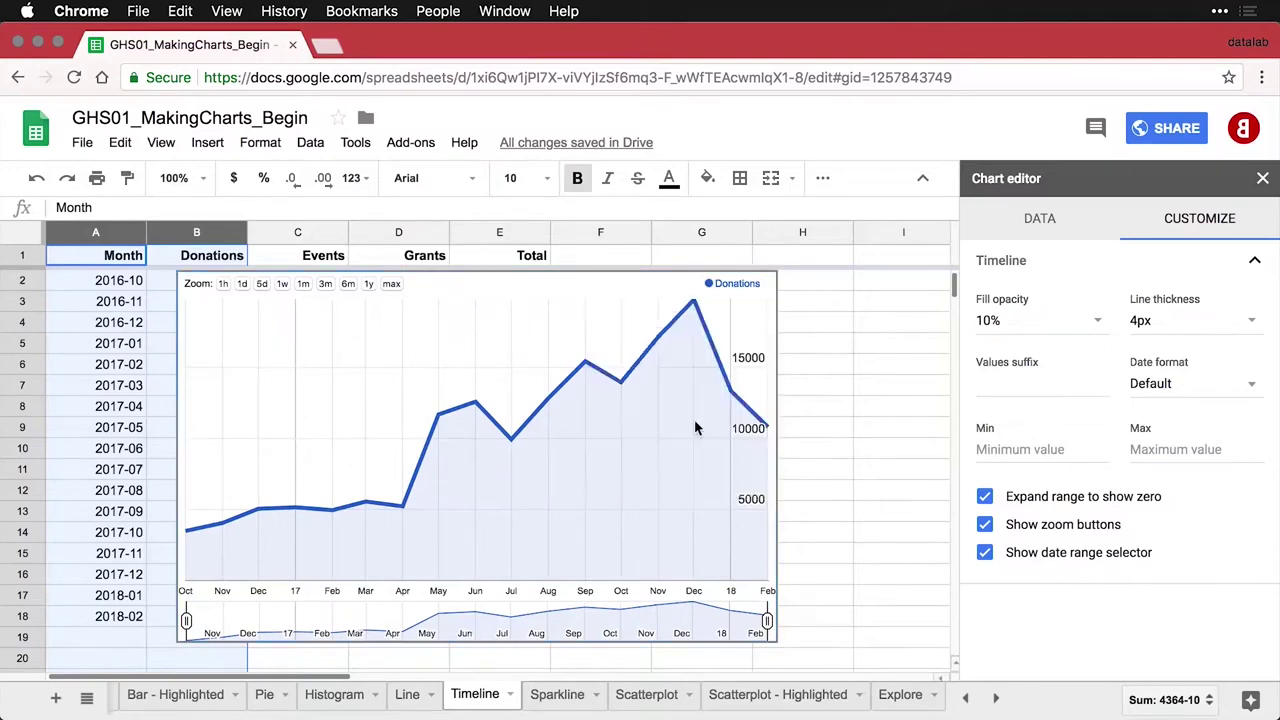
{"action": "key", "text": "ctrl+v"}
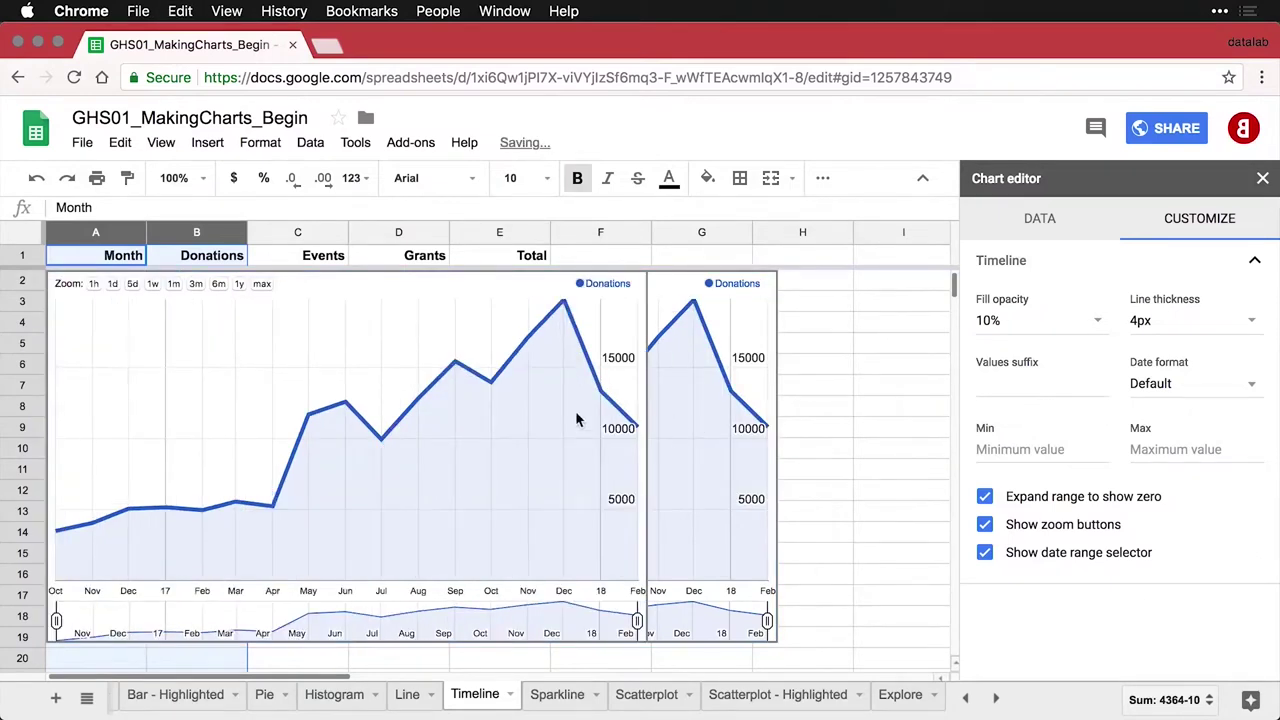
{"action": "left_click", "coordinate": [318, 282]}
{"action": "left_click_drag", "start_coordinate": [318, 282], "coordinate": [450, 650]}
{"action": "left_click_drag", "start_coordinate": [446, 654], "coordinate": [448, 660]}
{"action": "scroll", "coordinate": [545, 565], "scroll_direction": "down", "scroll_amount": 2}
{"action": "scroll", "coordinate": [545, 565], "scroll_direction": "down", "scroll_amount": 5}
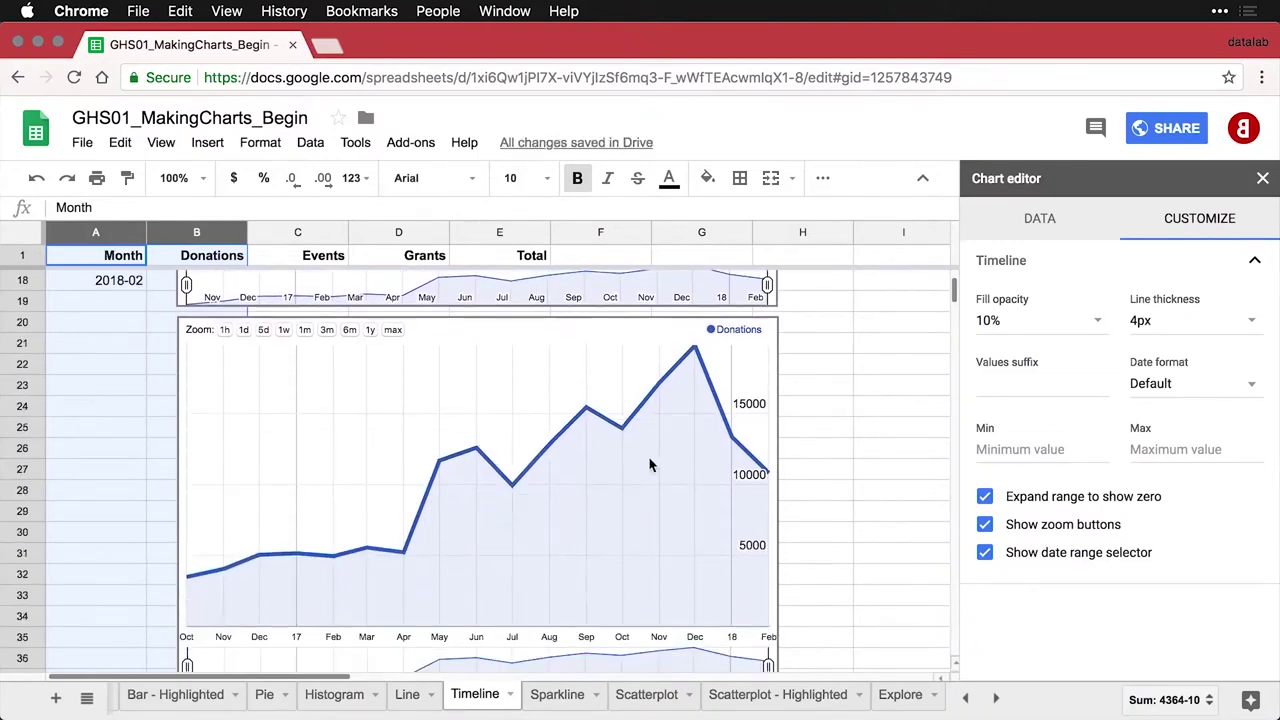
{"action": "left_click", "coordinate": [766, 358]}
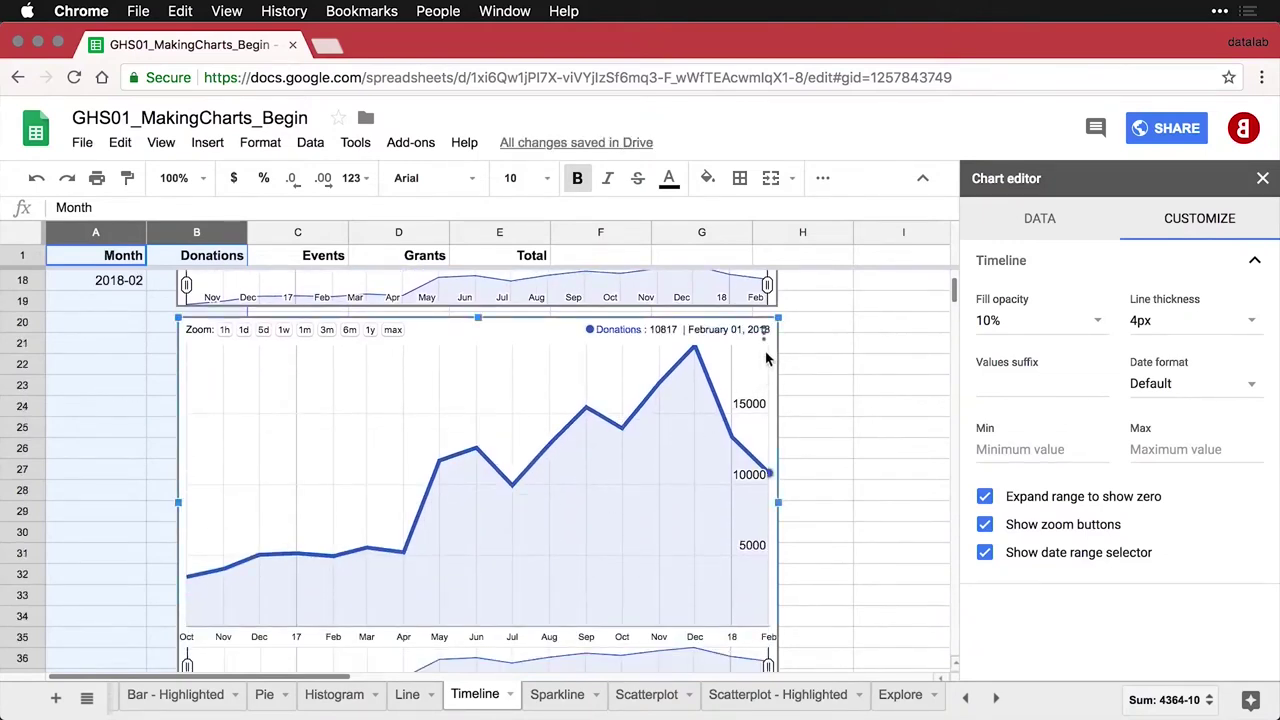
Change the second chart's data range to A1:E18 to plot all four series
{"action": "left_click", "coordinate": [1038, 230]}
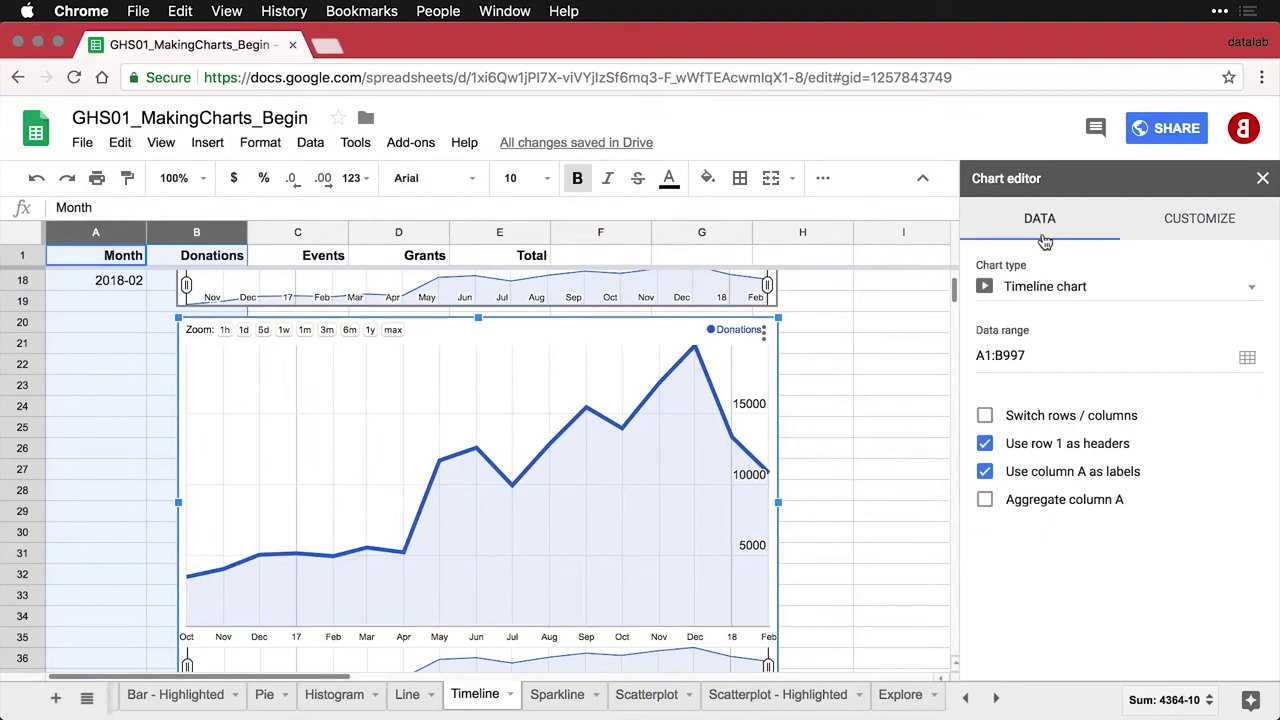
{"action": "left_click", "coordinate": [1247, 358]}
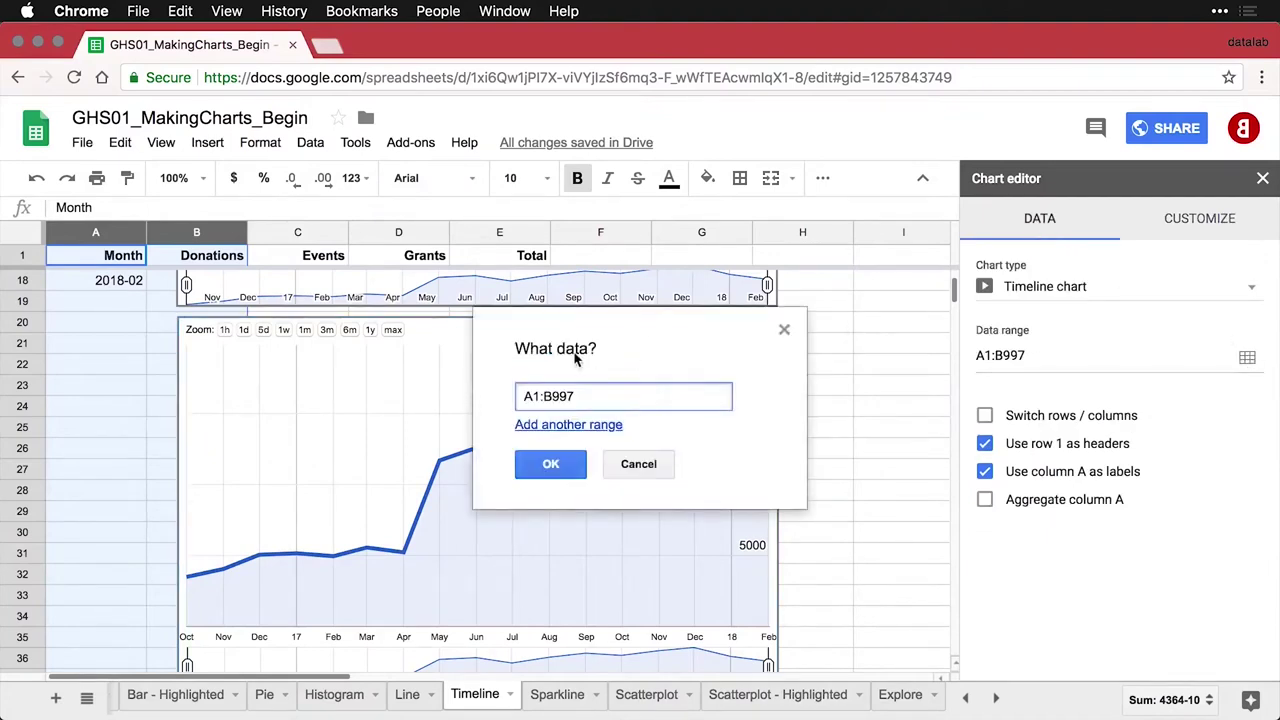
{"action": "left_click", "coordinate": [100, 284]}
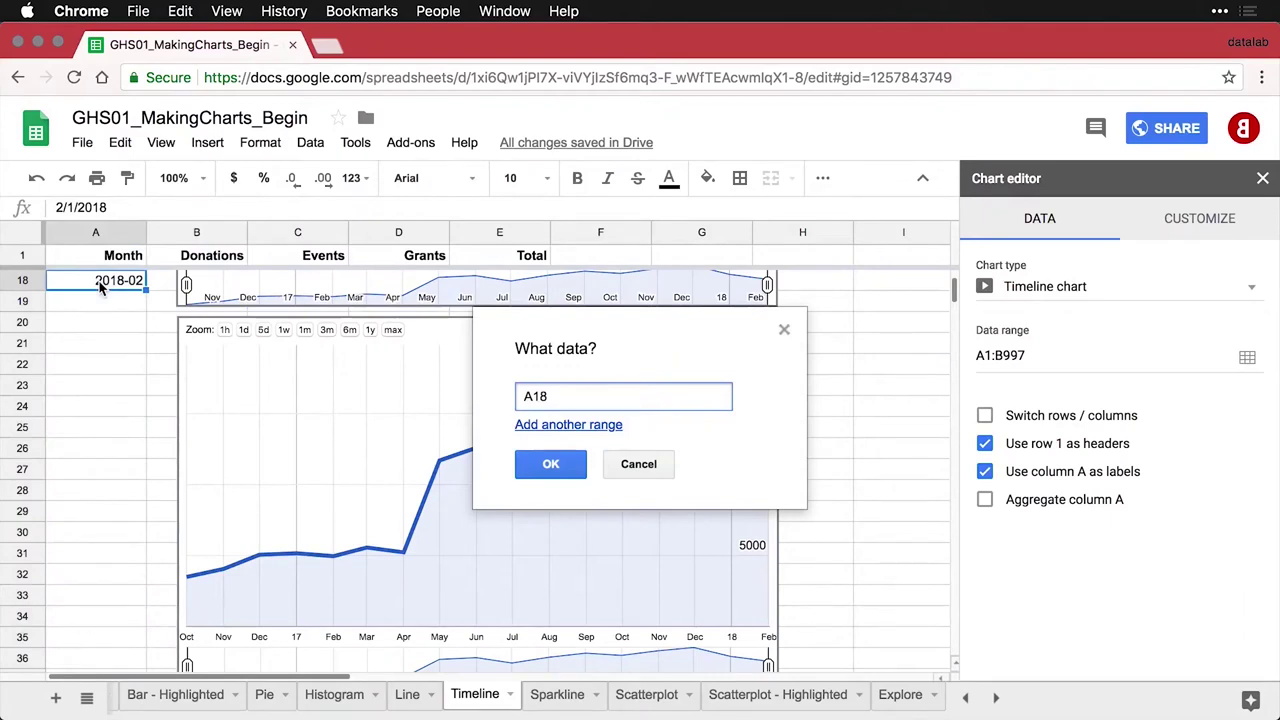
{"action": "key", "text": "super+shift+Up"}
{"action": "key", "text": "super+shift+Right"}
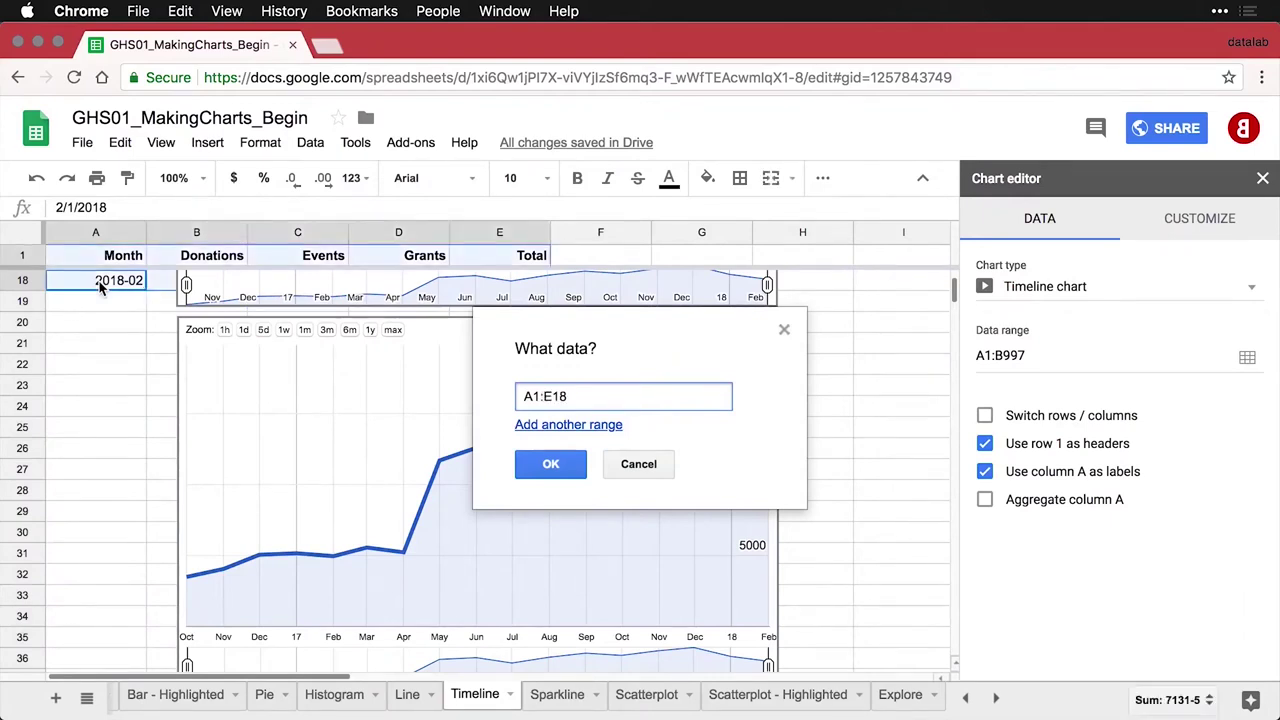
{"action": "left_click", "coordinate": [550, 463]}
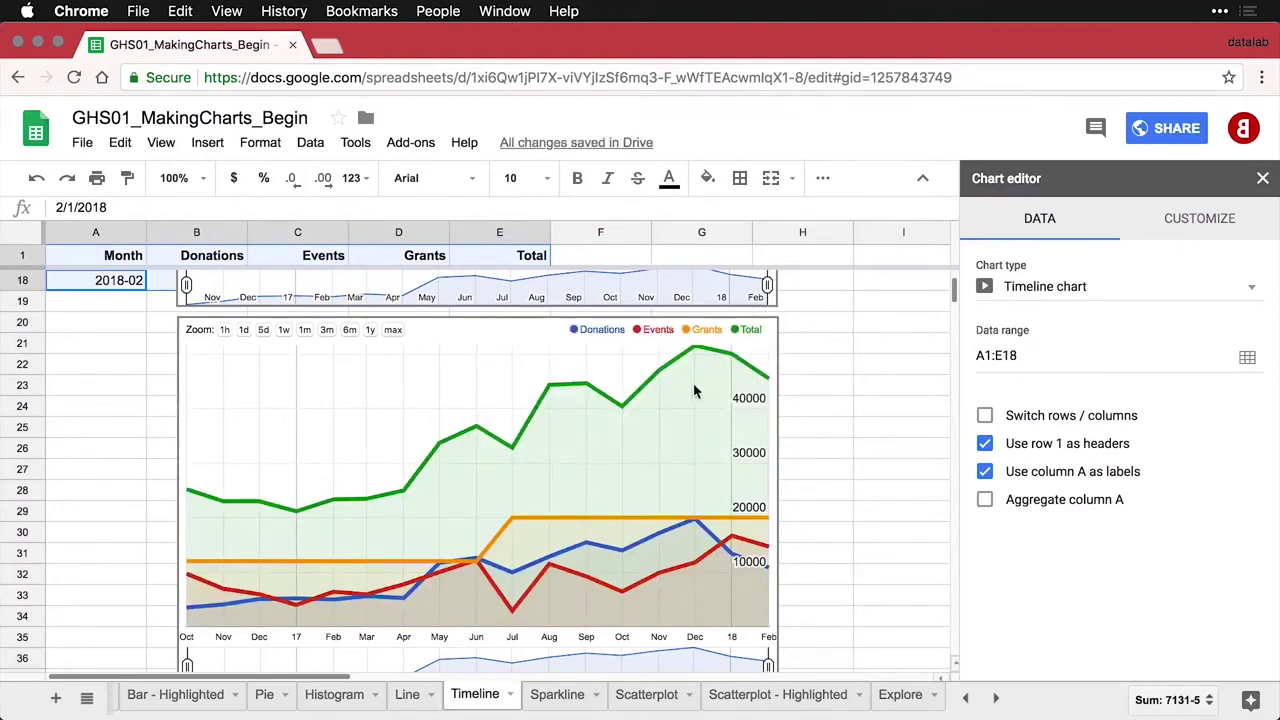
Narrow the four-series chart's date range slider to end around December
{"action": "scroll", "coordinate": [844, 400], "scroll_direction": "down", "scroll_amount": 1}
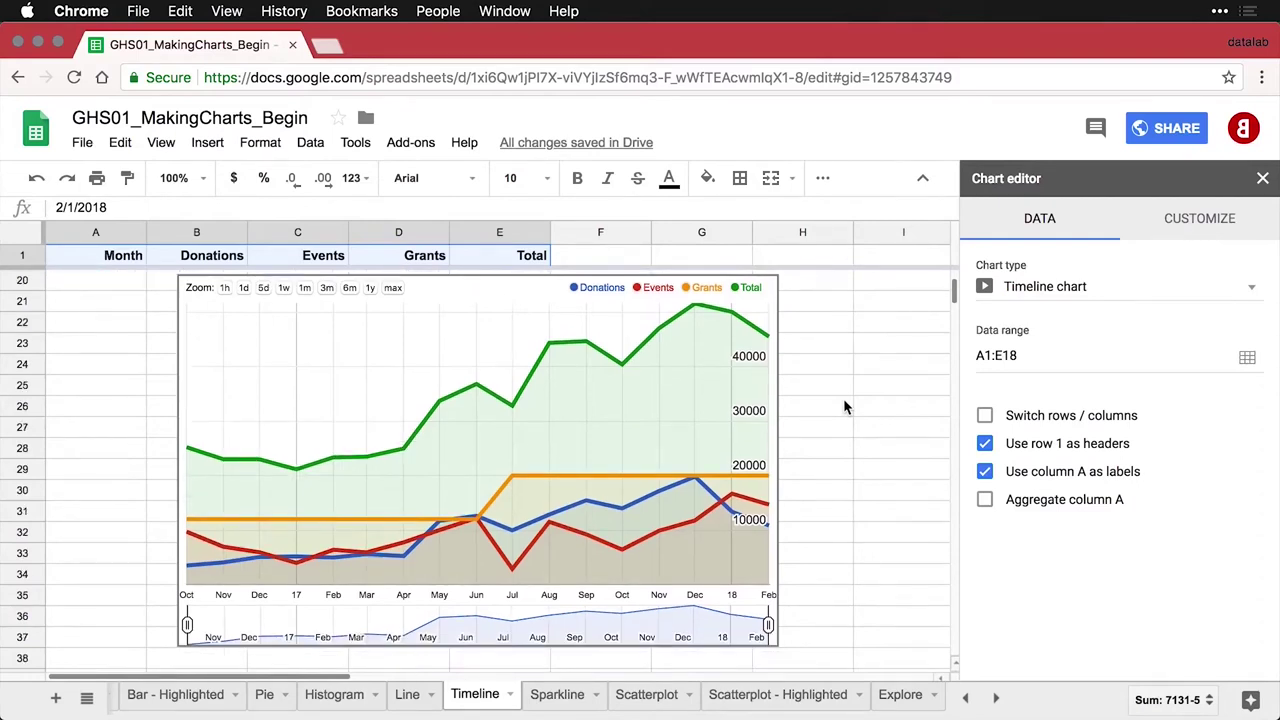
{"action": "left_click", "coordinate": [743, 626]}
{"action": "left_click_drag", "start_coordinate": [766, 626], "coordinate": [689, 625]}
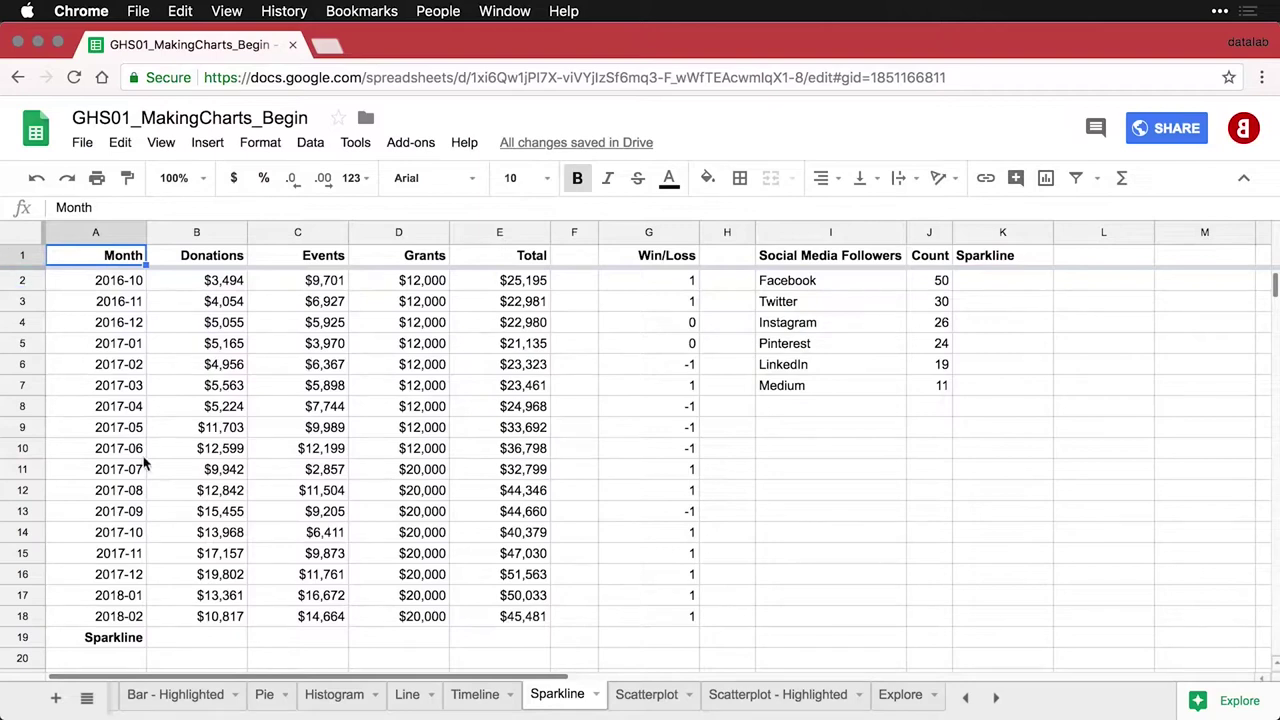
Enter =SPARKLINE(B2:B18) in cell B19 to chart the monthly Donations
{"action": "left_click", "coordinate": [215, 638]}
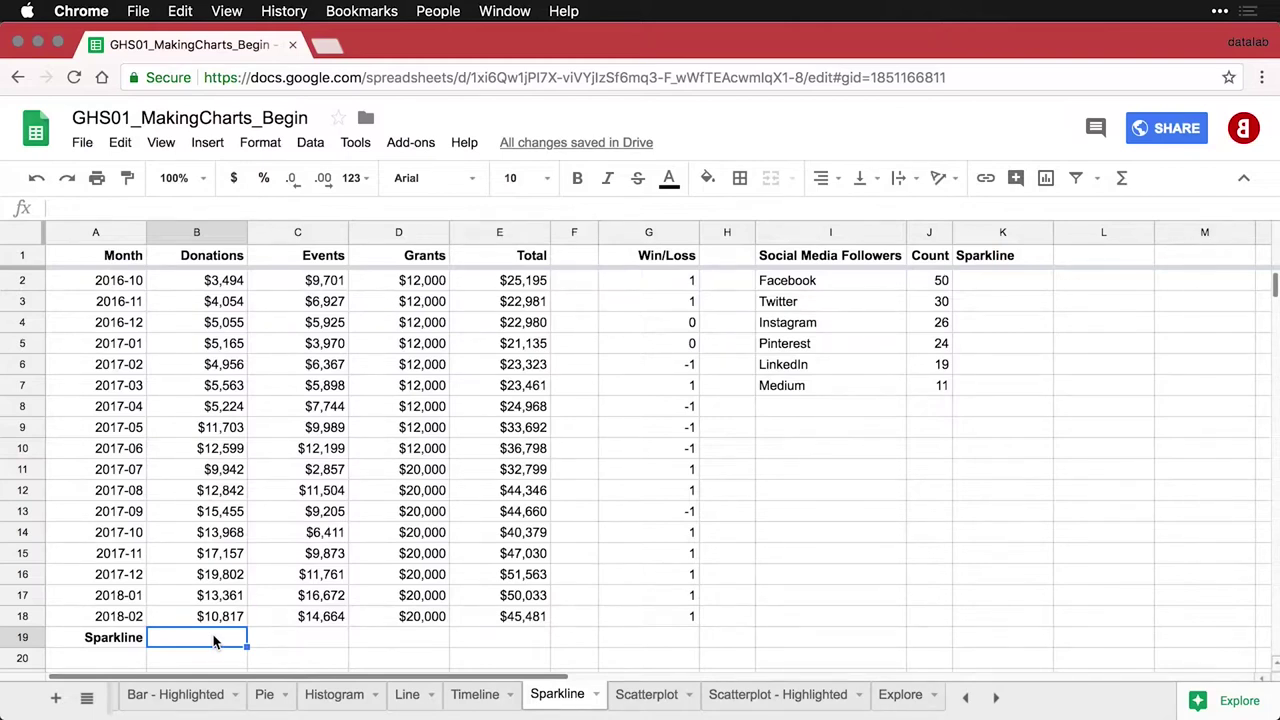
{"action": "type", "text": "="}
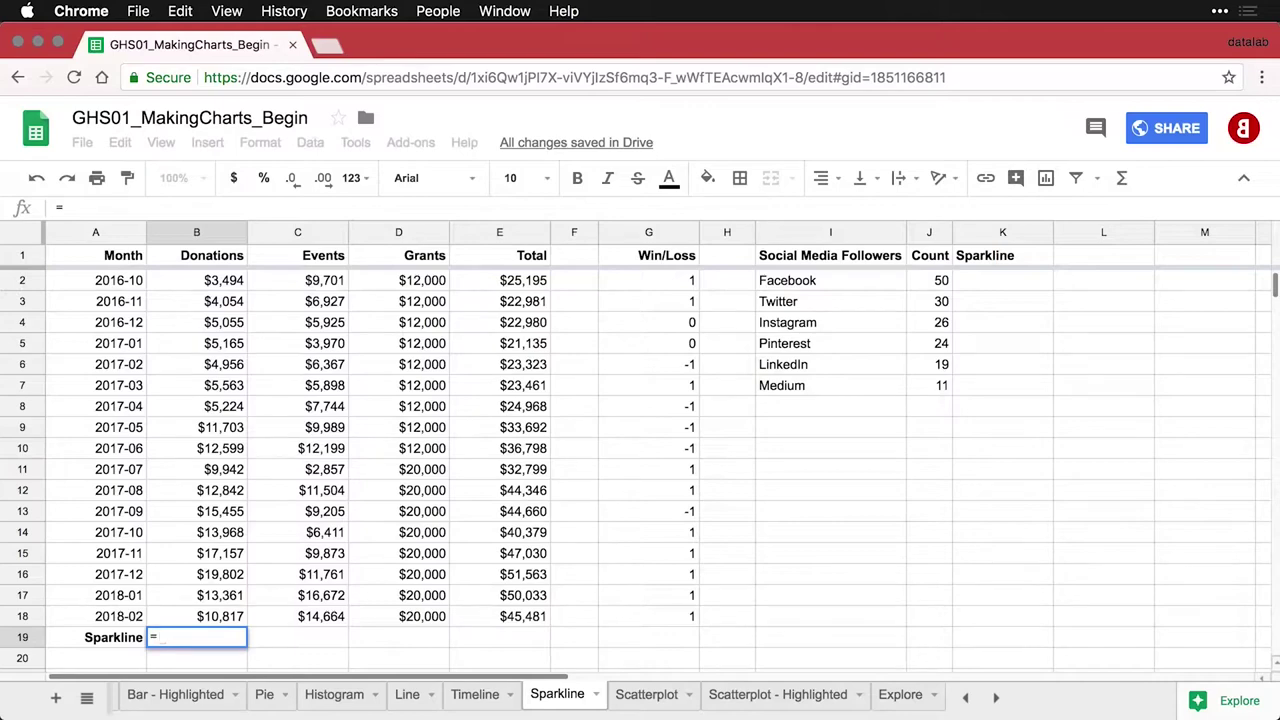
{"action": "type", "text": "spar"}
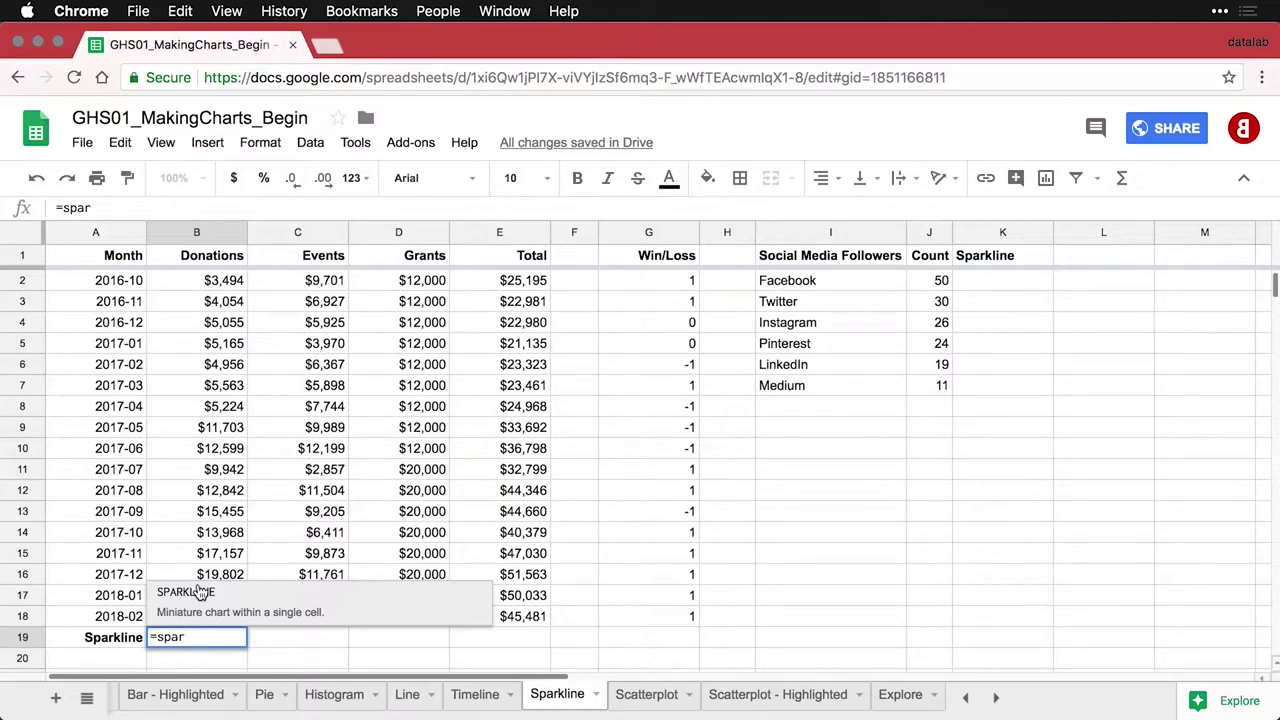
{"action": "left_click", "coordinate": [199, 592]}
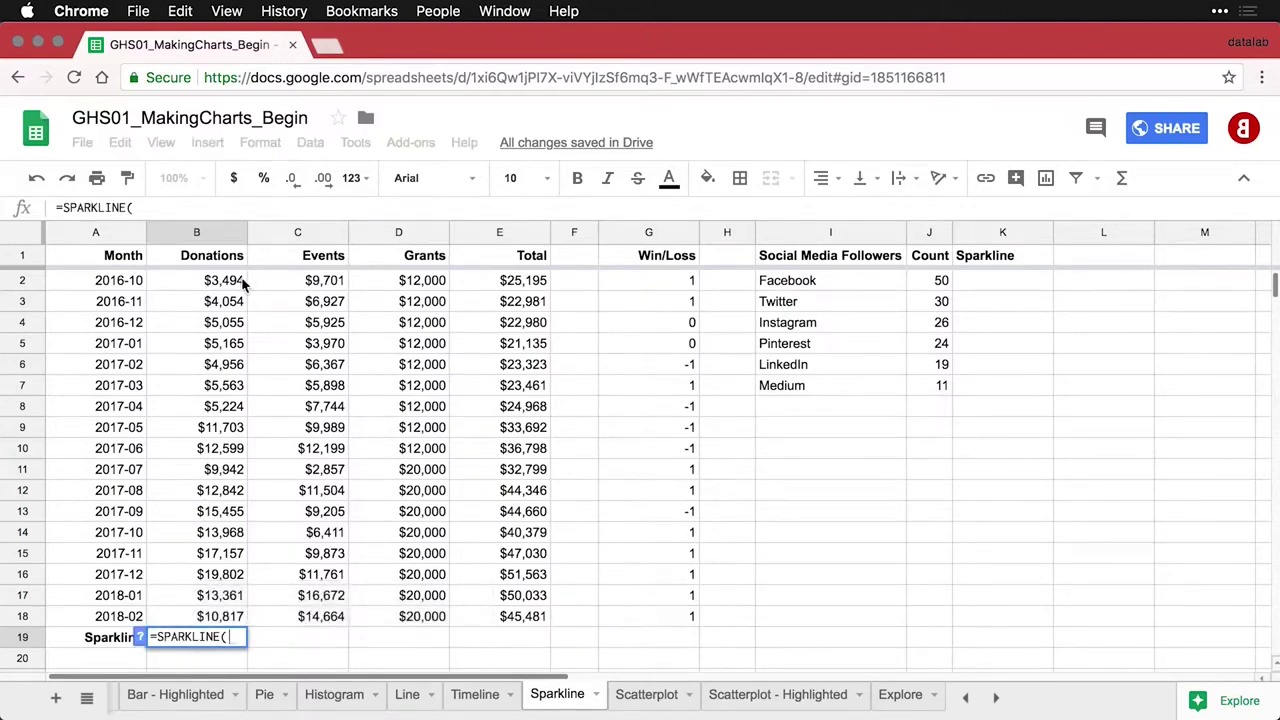
{"action": "left_click_drag", "start_coordinate": [221, 286], "coordinate": [214, 618]}
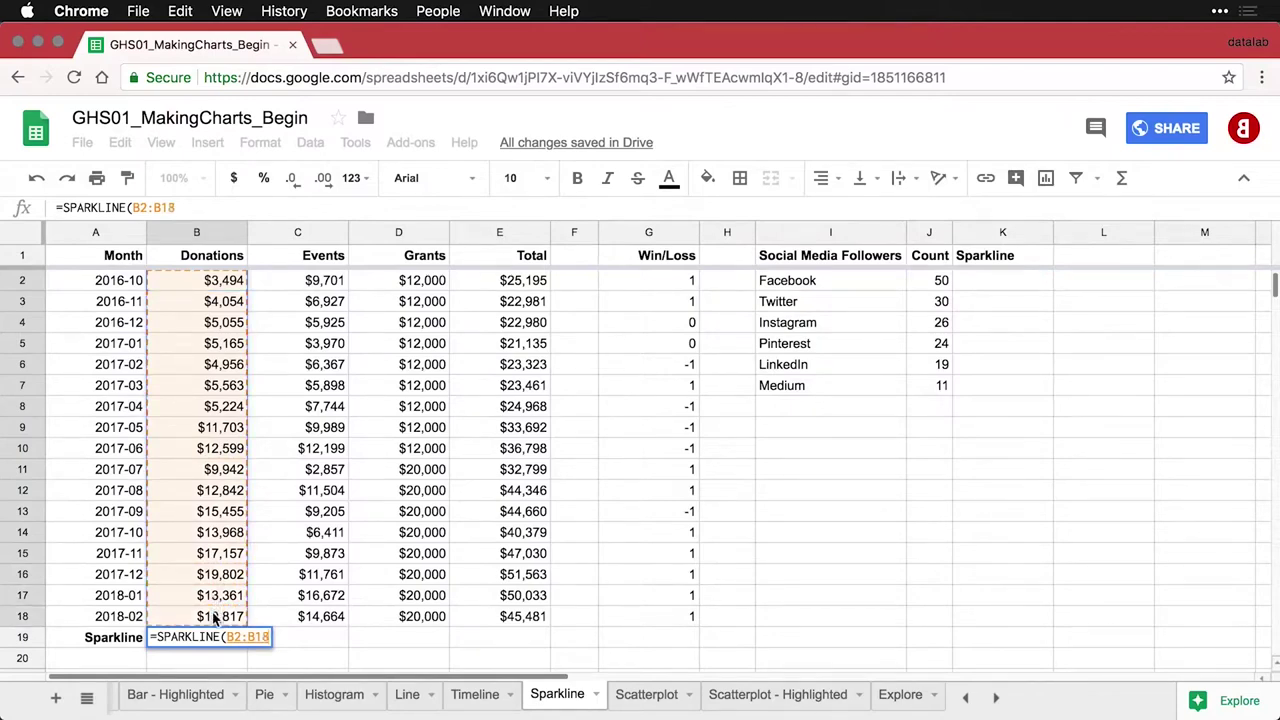
{"action": "type", "text": ")"}
{"action": "key", "text": "Return"}
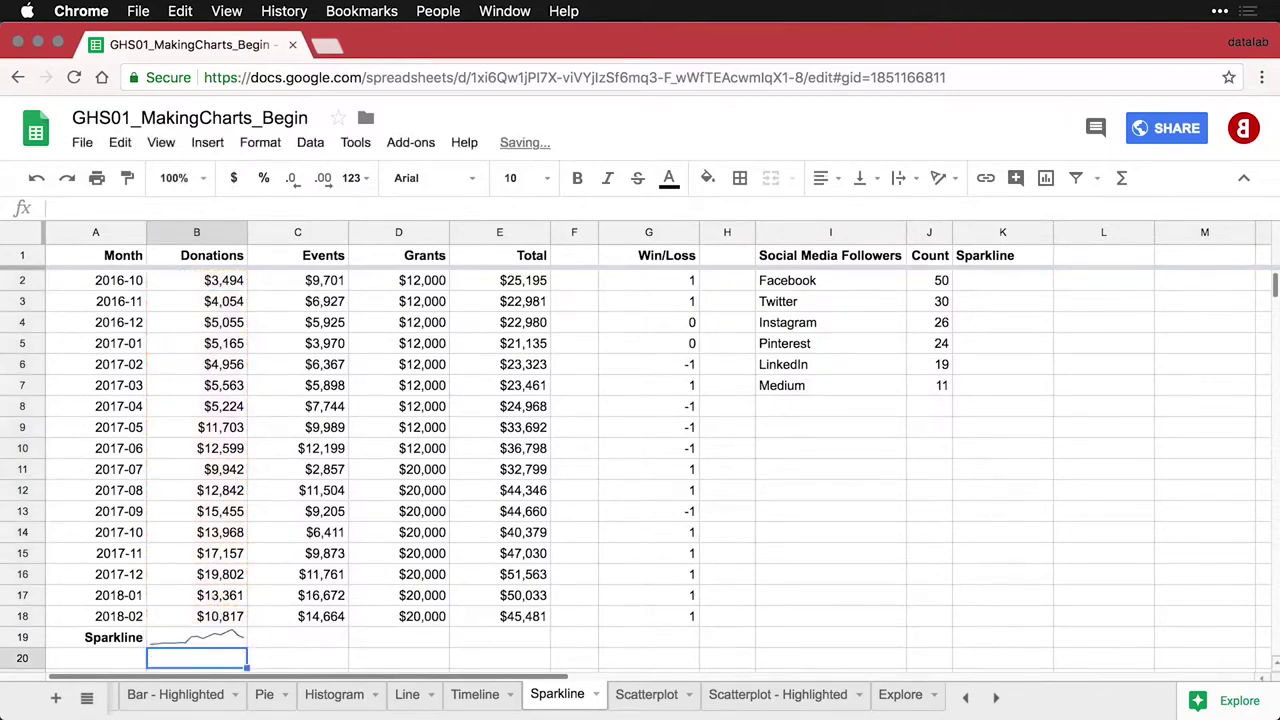
{"action": "left_click", "coordinate": [225, 641]}
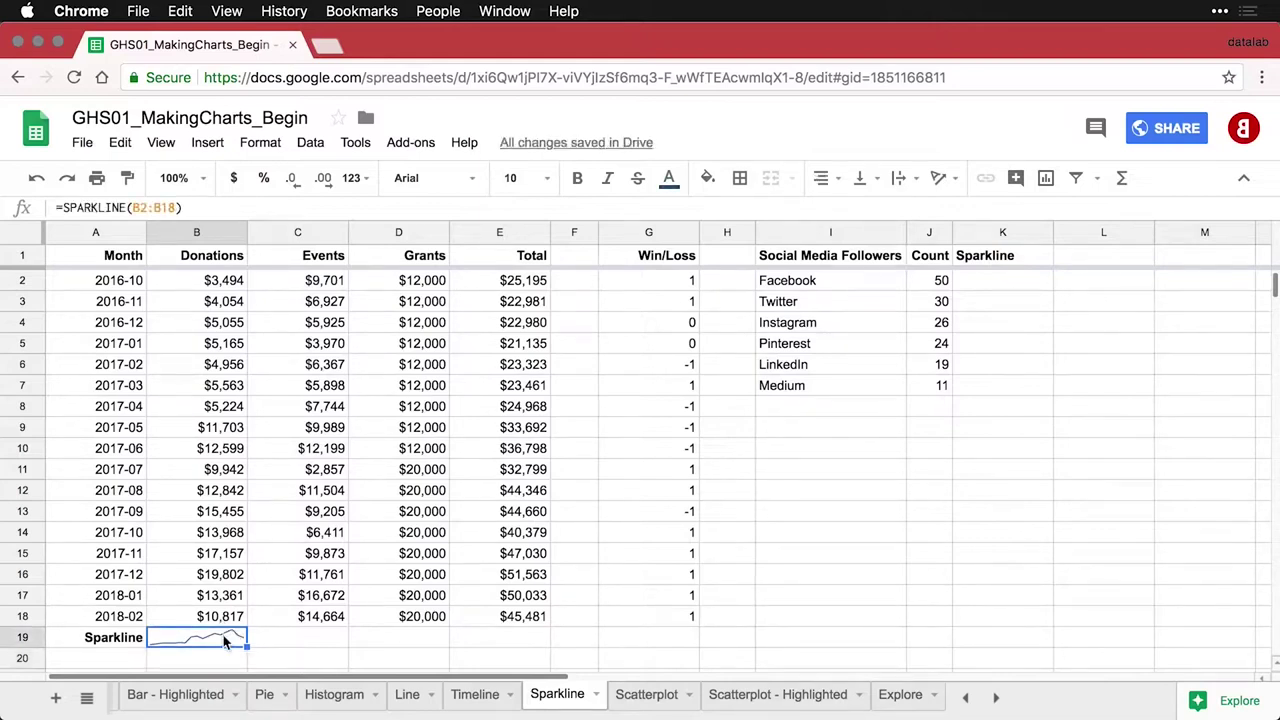
{"action": "left_click", "coordinate": [198, 182]}
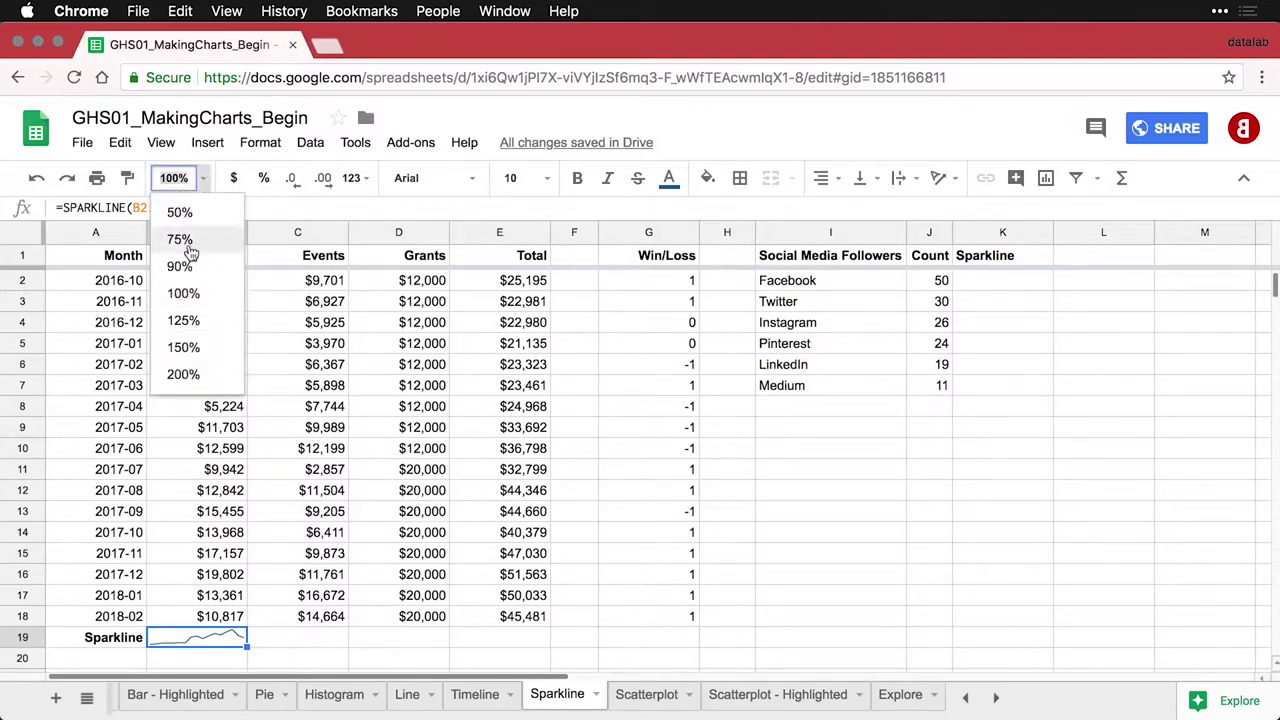
Zoom to 200% and fill the B19 sparkline across to C19:E19
{"action": "left_click", "coordinate": [183, 374]}
{"action": "scroll", "coordinate": [255, 447], "scroll_direction": "down", "scroll_amount": 3}
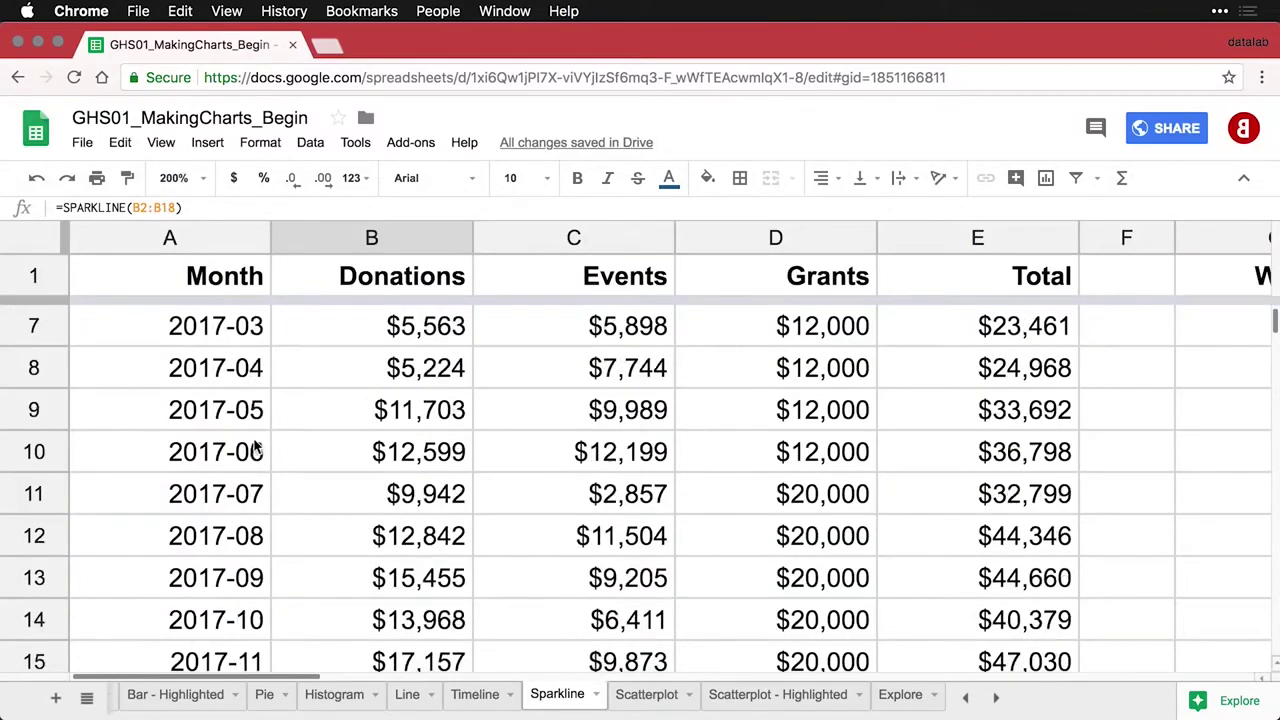
{"action": "scroll", "coordinate": [255, 447], "scroll_direction": "down", "scroll_amount": 5}
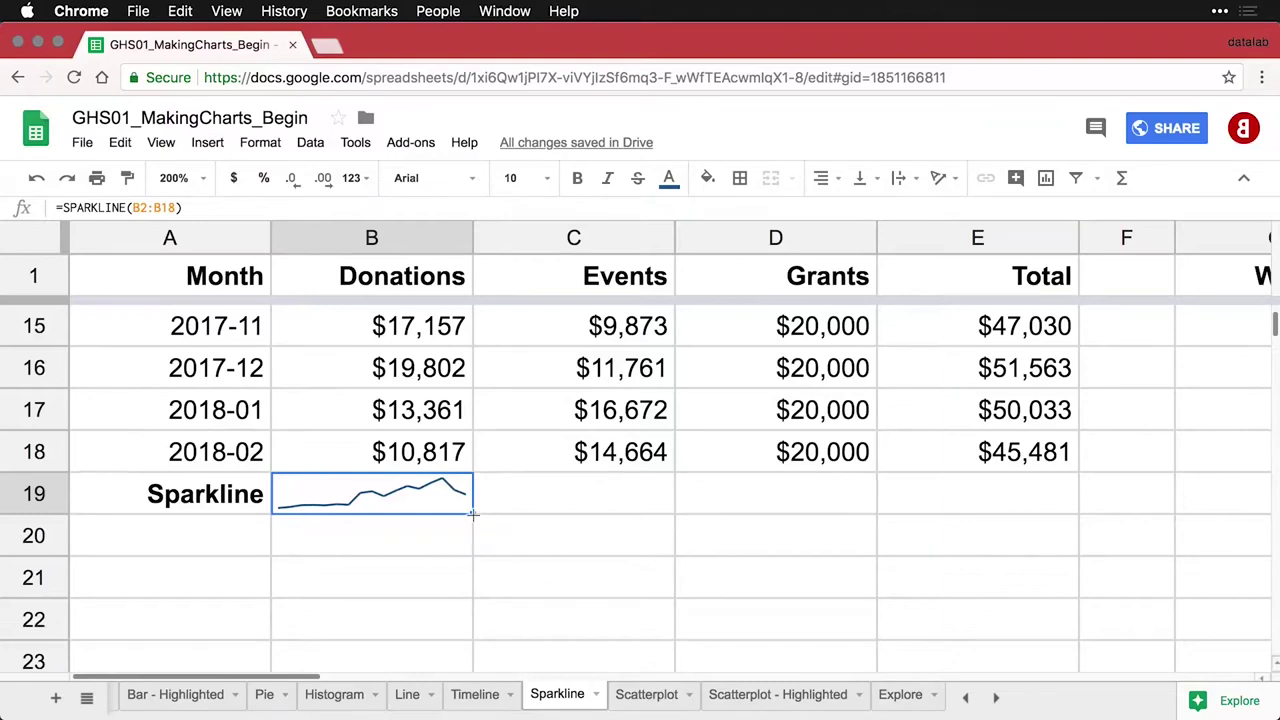
{"action": "left_click_drag", "start_coordinate": [472, 514], "coordinate": [954, 506]}
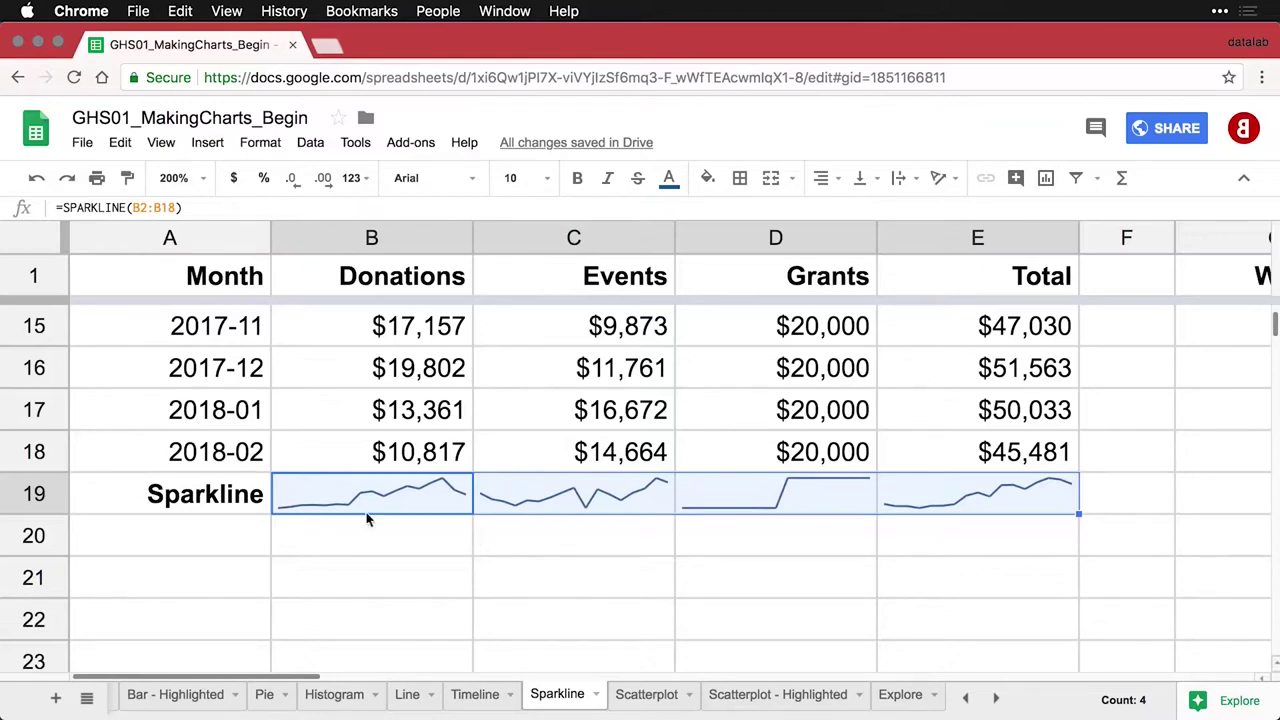
Make row 19 taller, auto-fit it back, and review the Grants sparkline formula in D19
{"action": "left_click", "coordinate": [140, 492]}
{"action": "left_click", "coordinate": [40, 493]}
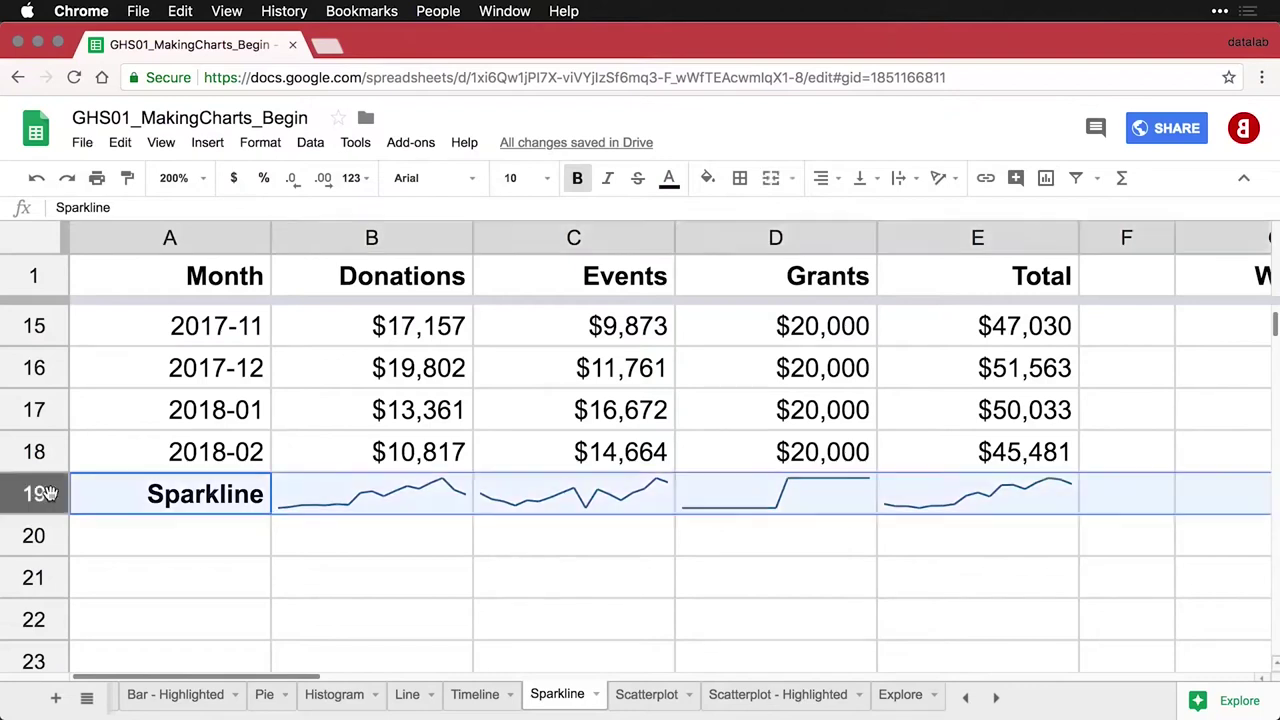
{"action": "left_click_drag", "start_coordinate": [47, 510], "coordinate": [47, 572]}
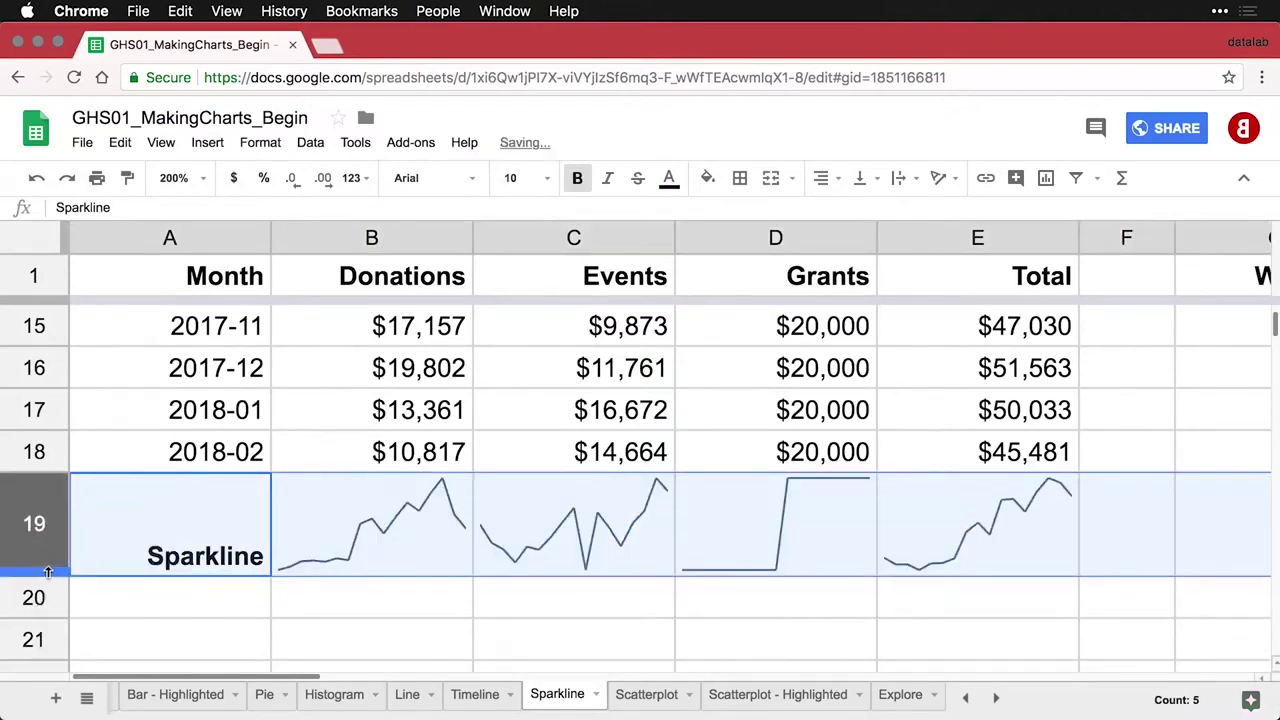
{"action": "double_click", "coordinate": [47, 572]}
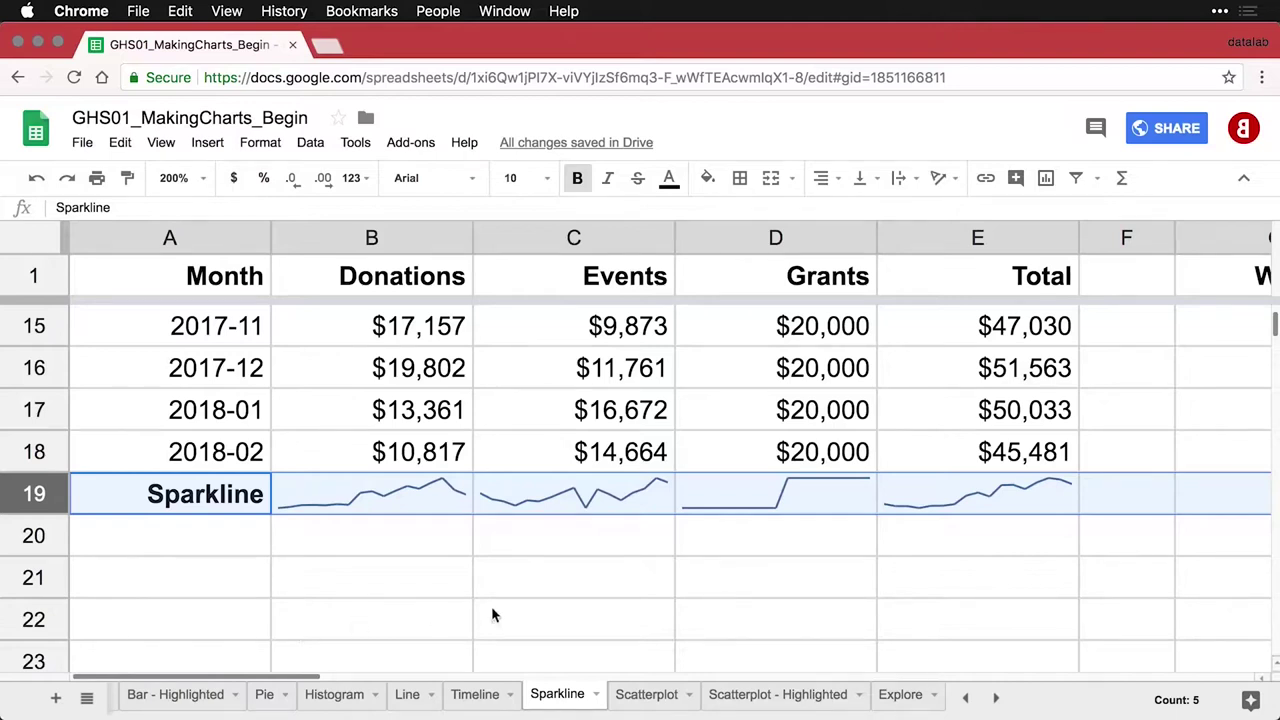
{"action": "left_click", "coordinate": [822, 498]}
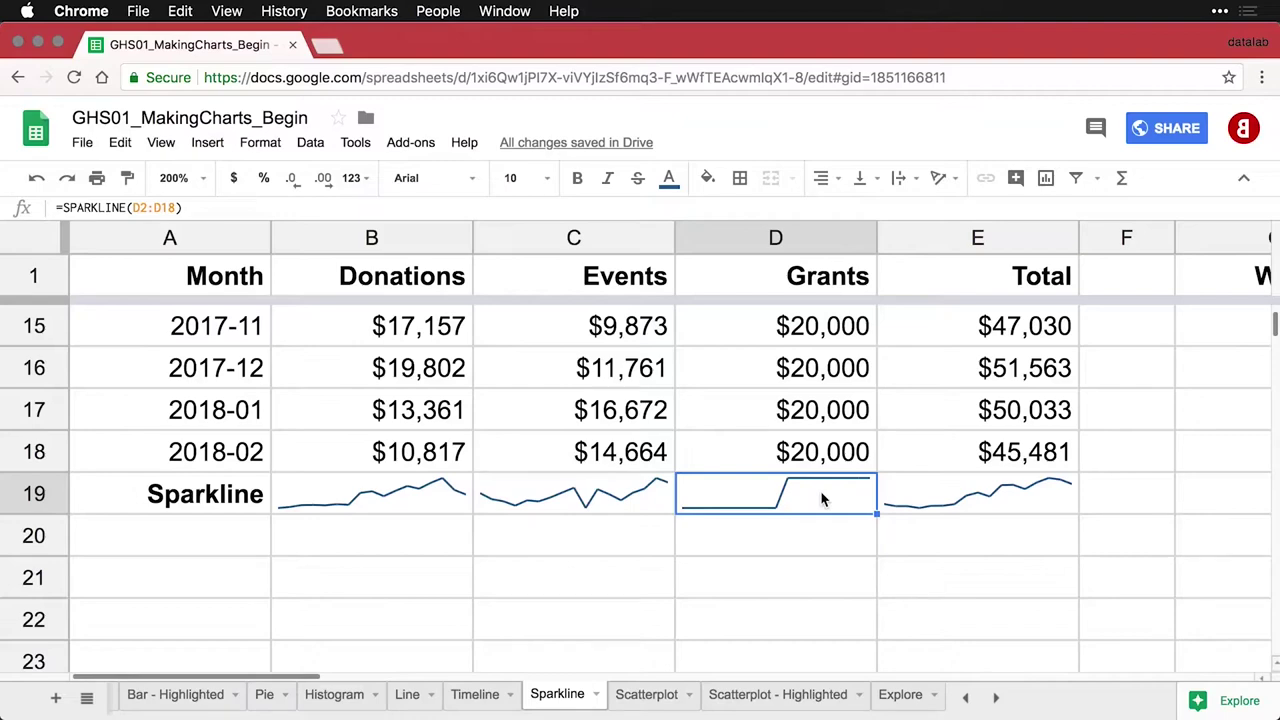
{"action": "scroll", "coordinate": [826, 415], "scroll_direction": "up", "scroll_amount": 5}
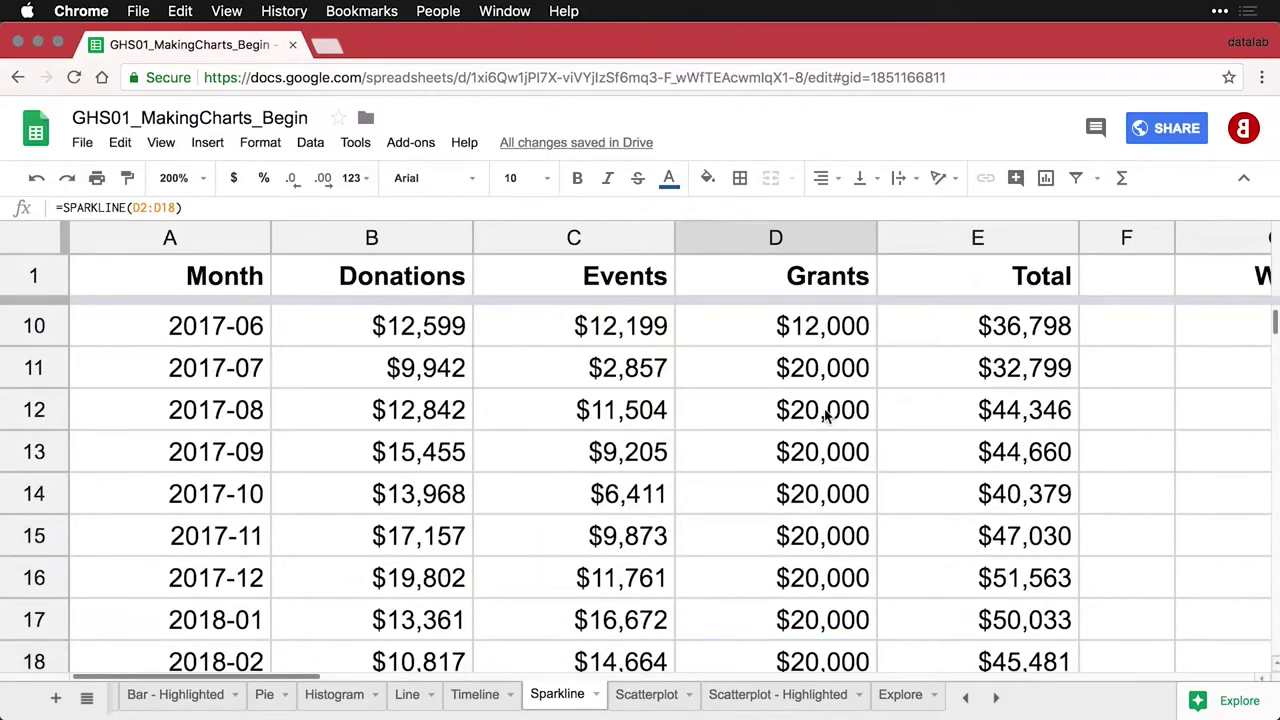
{"action": "scroll", "coordinate": [826, 415], "scroll_direction": "up", "scroll_amount": 5}
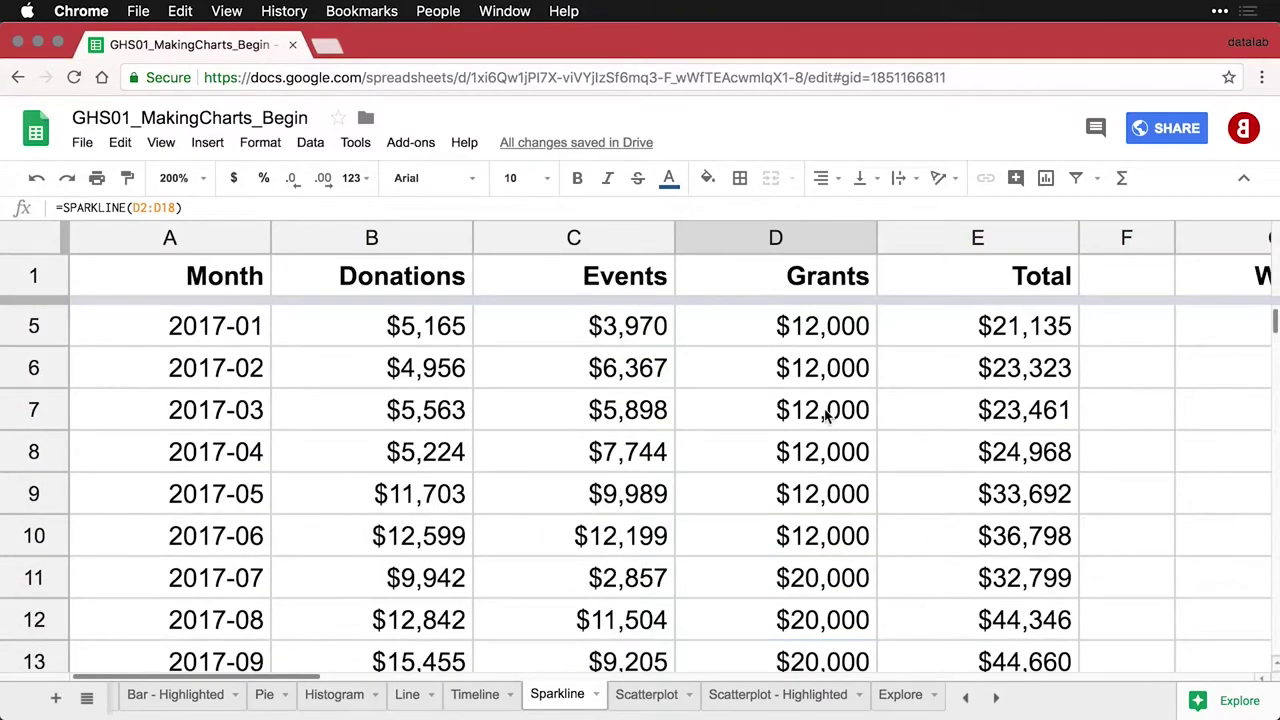
{"action": "scroll", "coordinate": [826, 415], "scroll_direction": "down", "scroll_amount": 7}
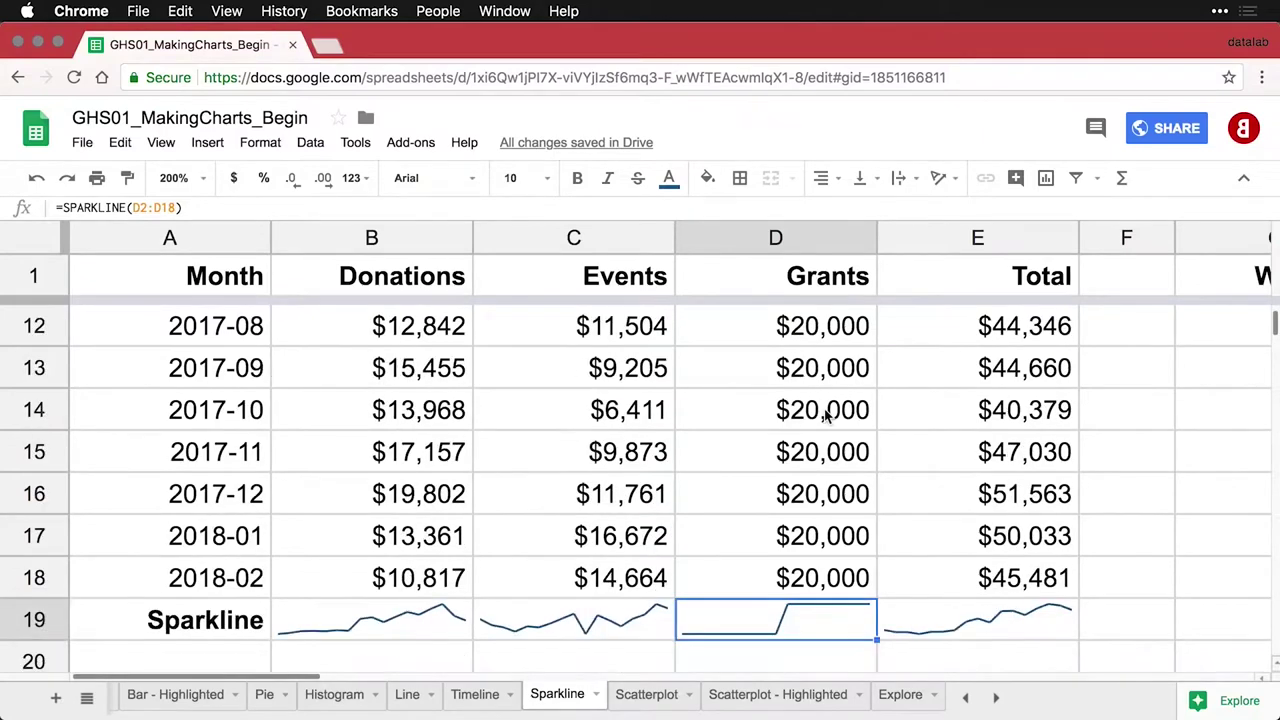
Change D19 to =SPARKLINE(D2:D18, {"ymin", 0}) so the Grants scale starts at zero
{"action": "scroll", "coordinate": [826, 415], "scroll_direction": "down", "scroll_amount": 1}
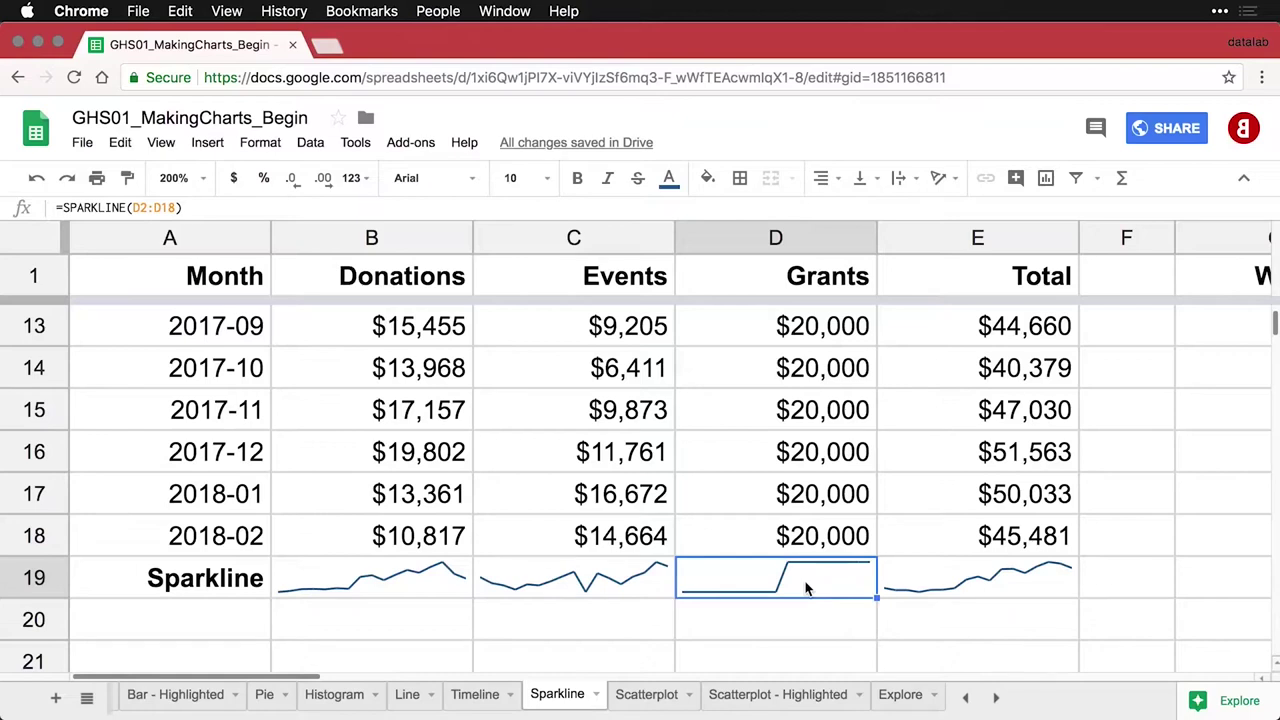
{"action": "double_click", "coordinate": [808, 589]}
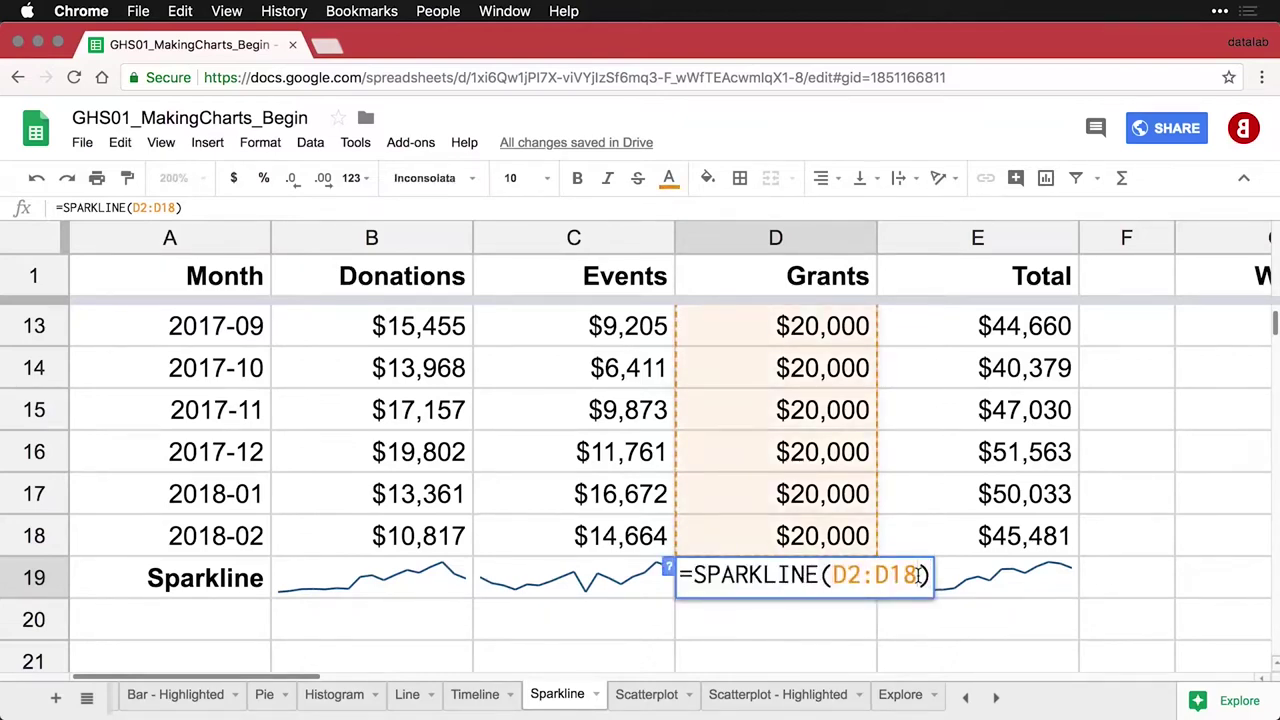
{"action": "left_click", "coordinate": [920, 575]}
{"action": "type", "text": ", {\"ymin\", 0}"}
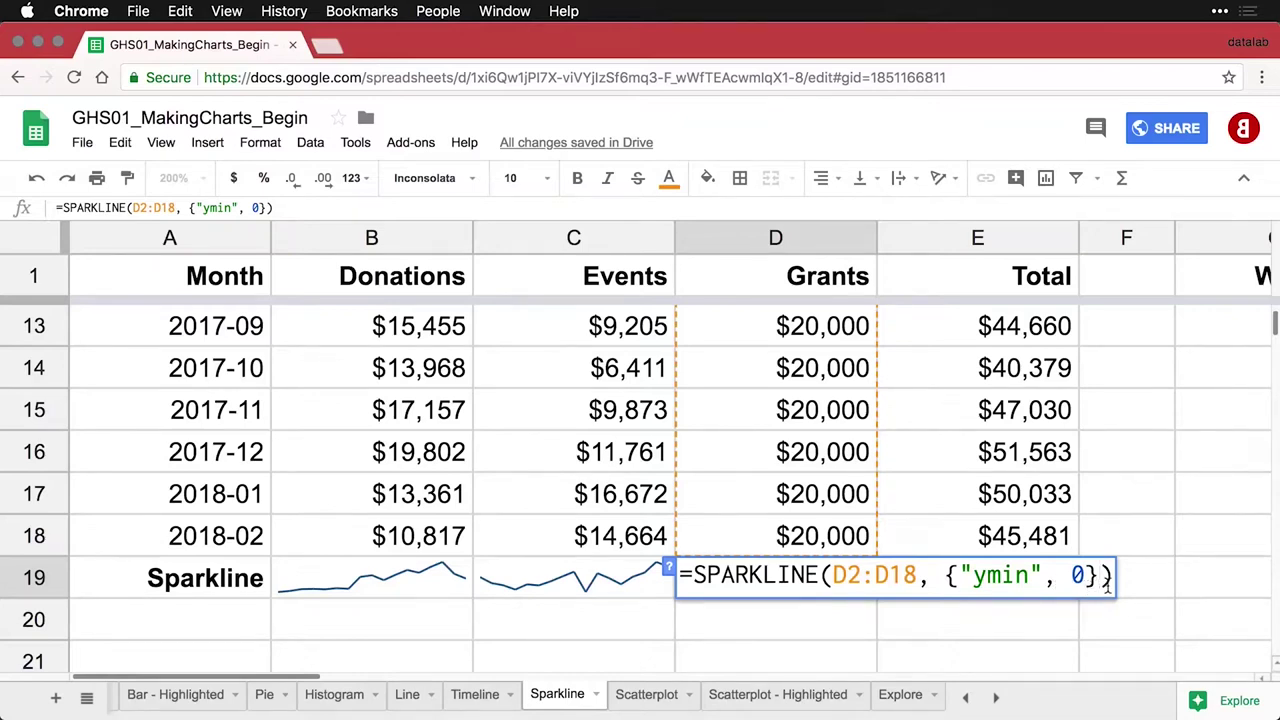
{"action": "key", "text": "Return"}
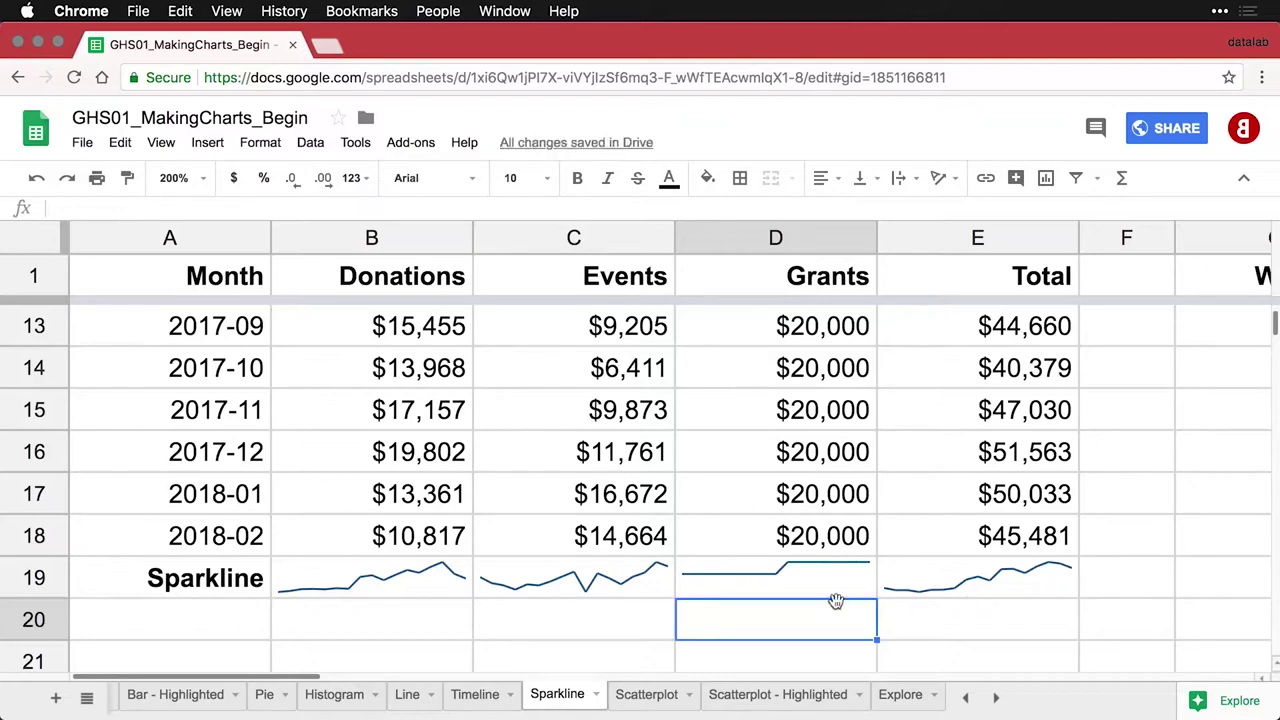
{"action": "left_click", "coordinate": [757, 587]}
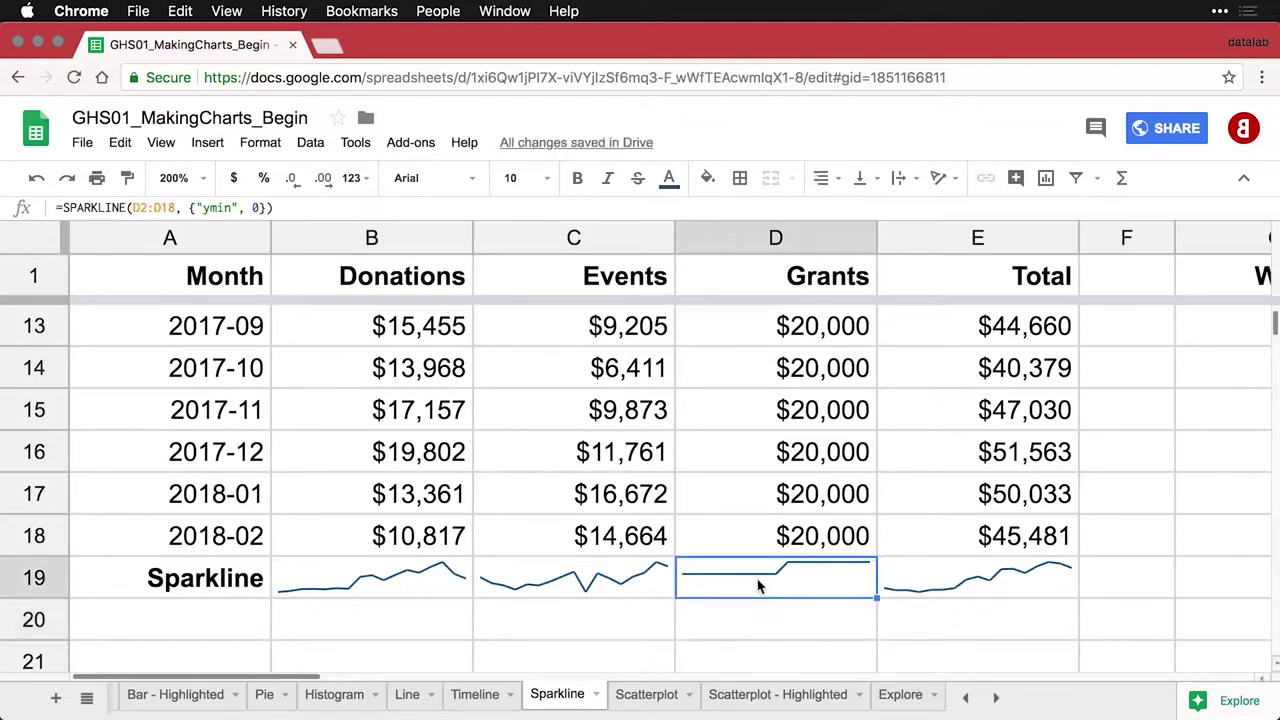
Give the Total sparkline in E19 color #CC0000 and line width 2
{"action": "key", "text": "Right"}
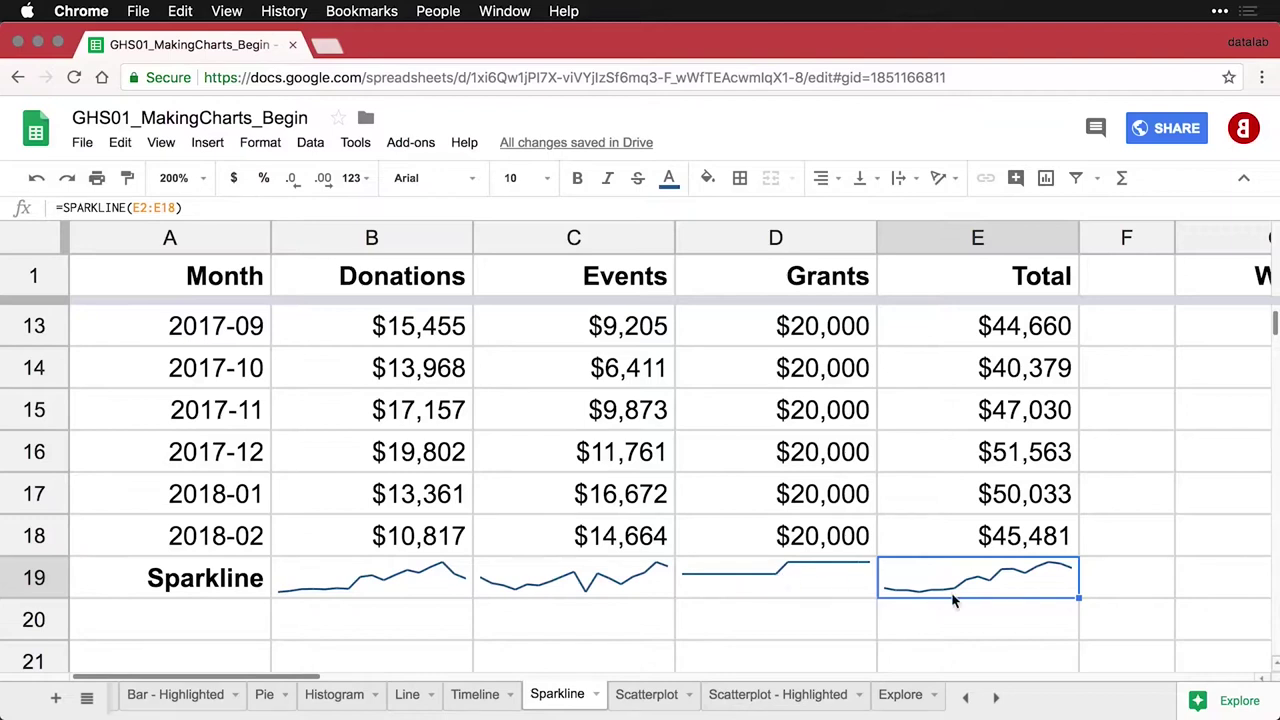
{"action": "double_click", "coordinate": [1000, 588]}
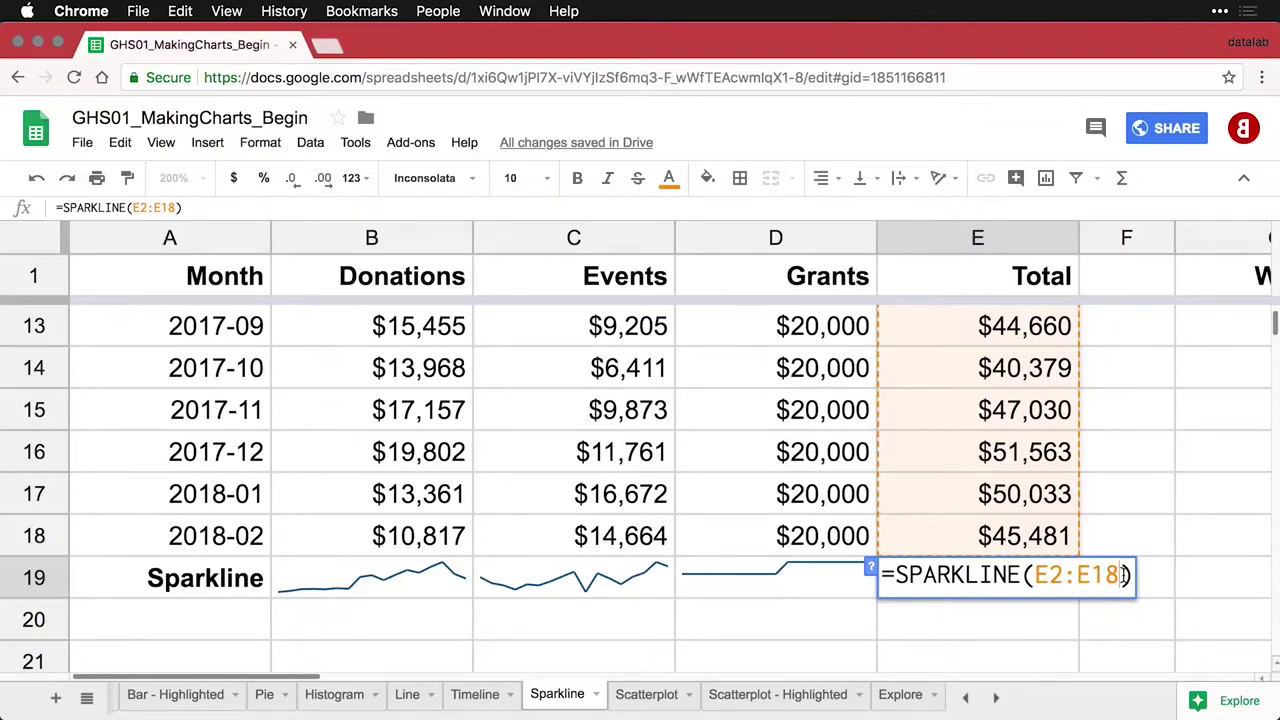
{"action": "type", "text": ", {\"color\", \"#CC0000\"; \"linewidth\", 2}"}
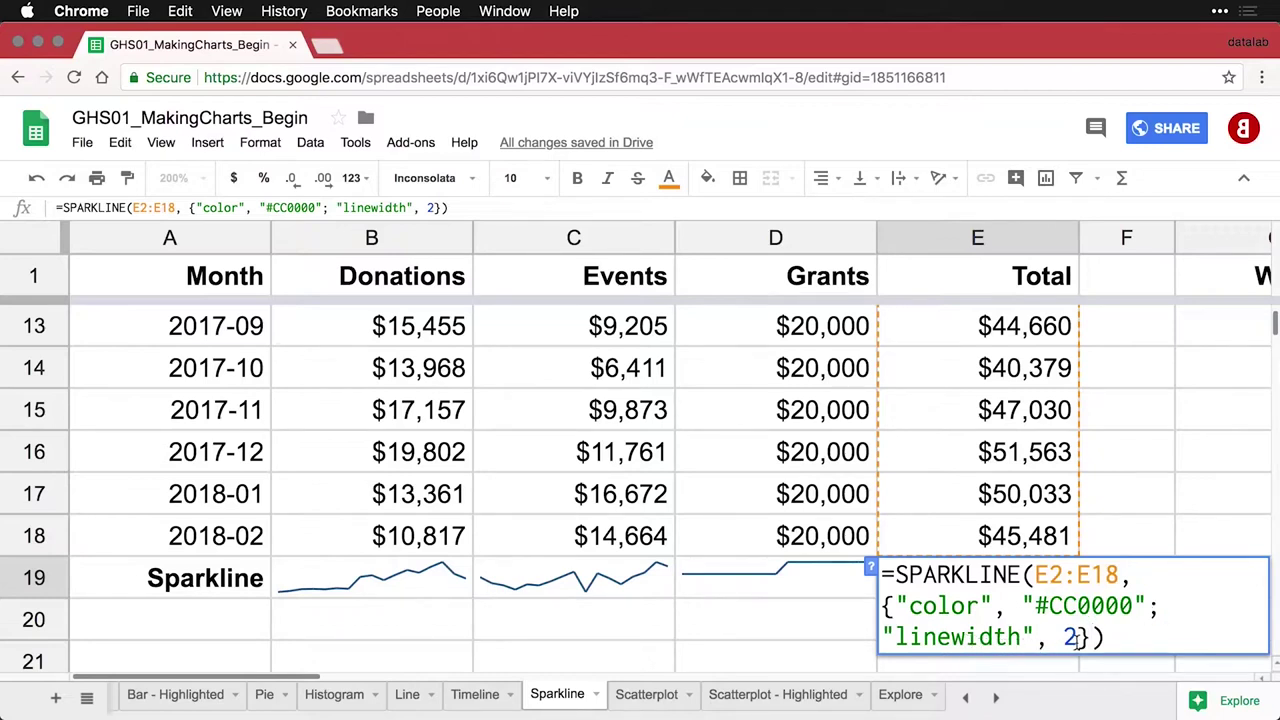
{"action": "key", "text": "Return"}
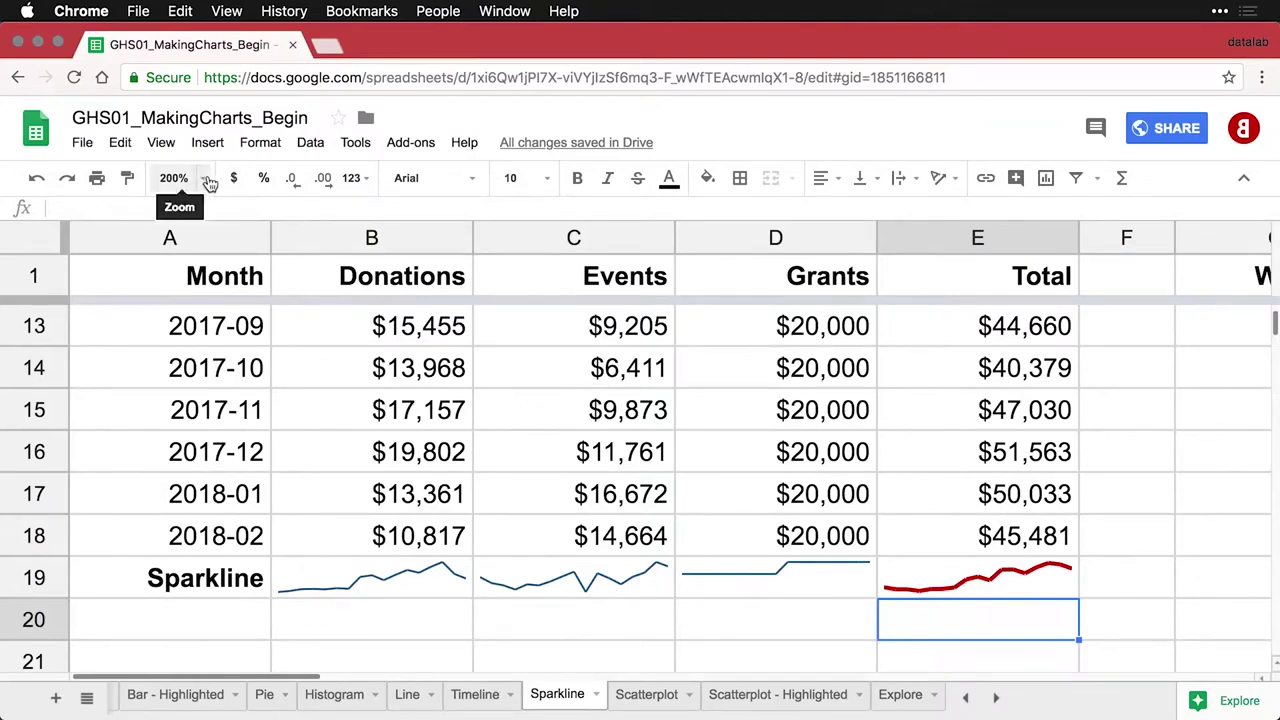
Reset the sheet zoom to 100% and scroll back to the top
{"action": "left_click", "coordinate": [202, 179]}
{"action": "left_click", "coordinate": [197, 297]}
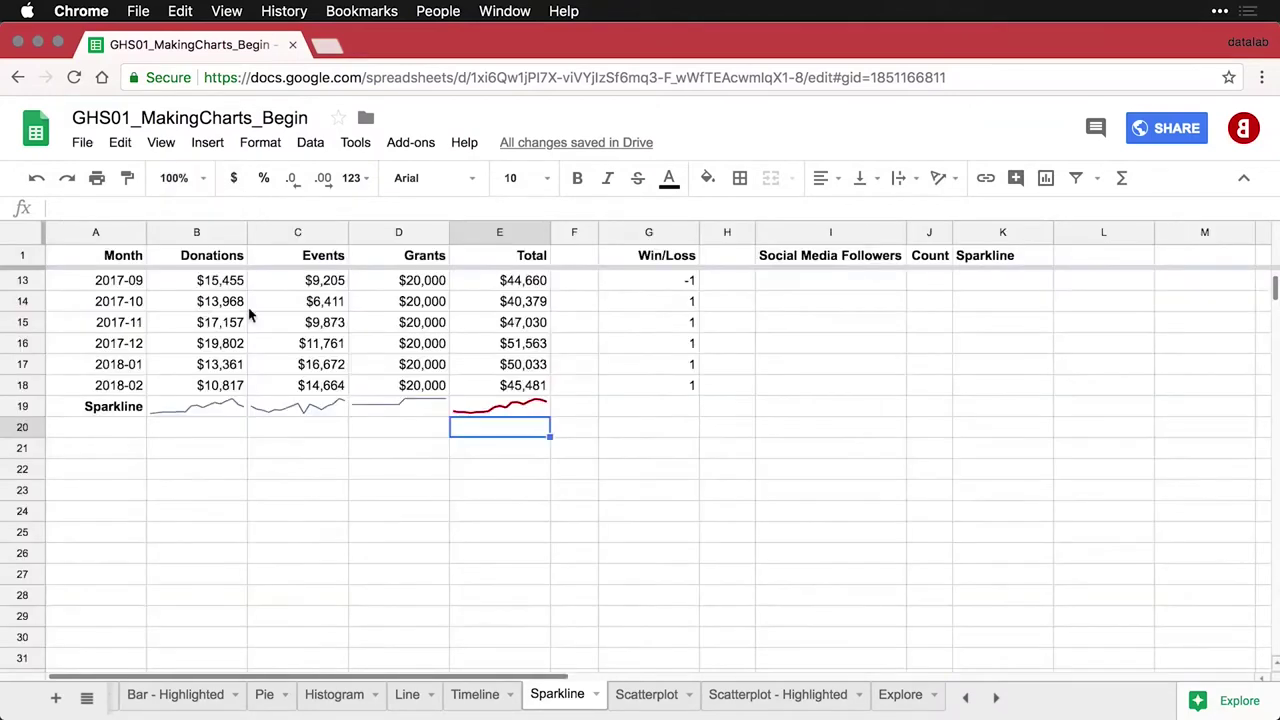
{"action": "scroll", "coordinate": [922, 438], "scroll_direction": "up", "scroll_amount": 5}
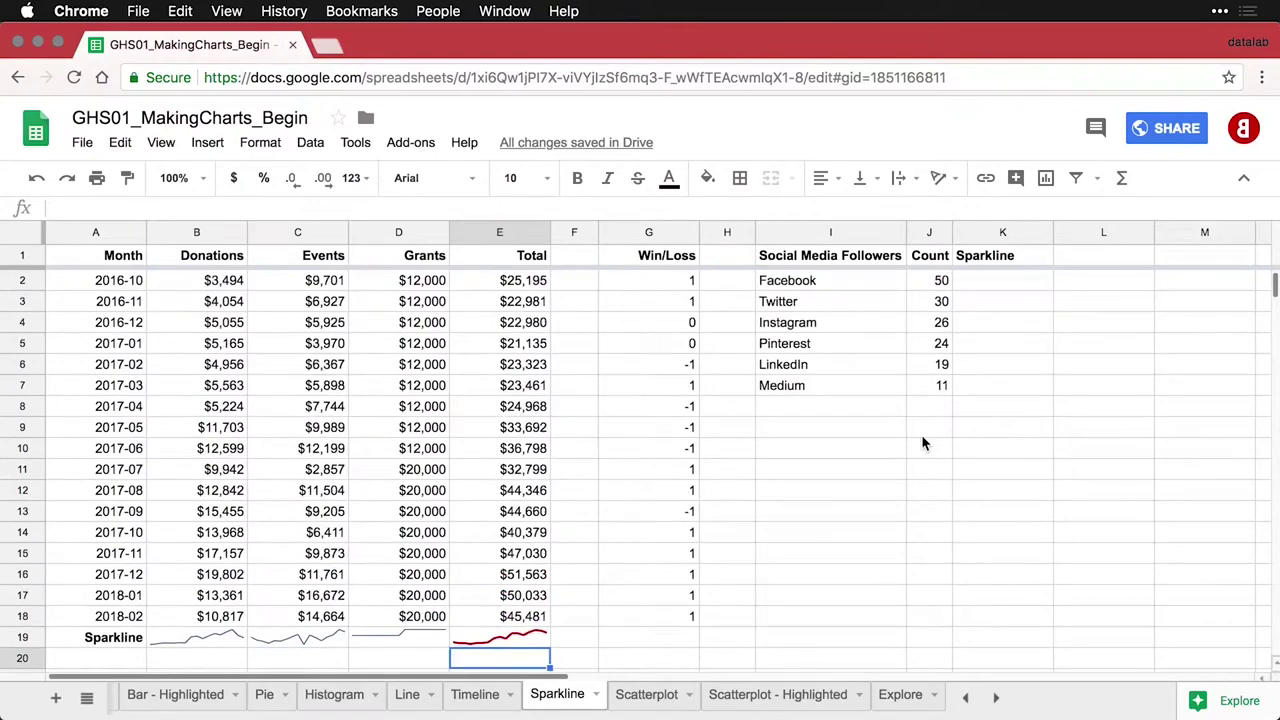
Check the Win/Loss values in G2 and G4, then select G19
{"action": "left_click", "coordinate": [663, 281]}
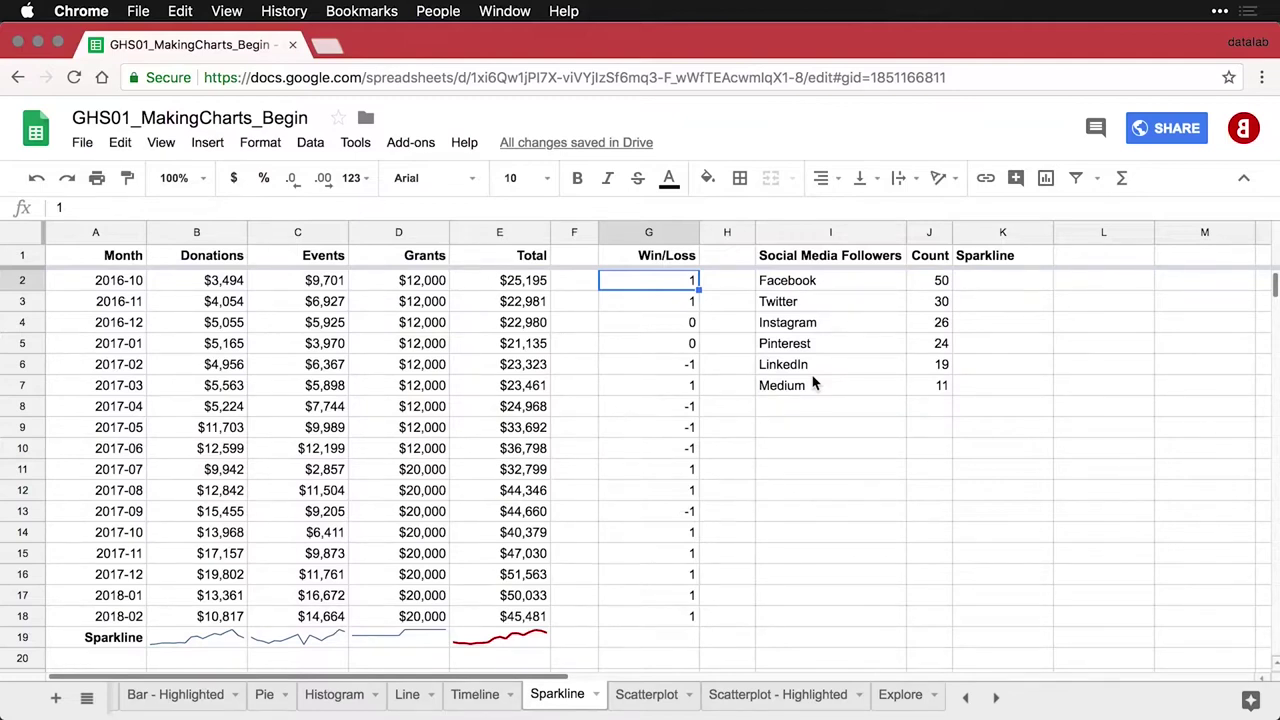
{"action": "left_click", "coordinate": [672, 328]}
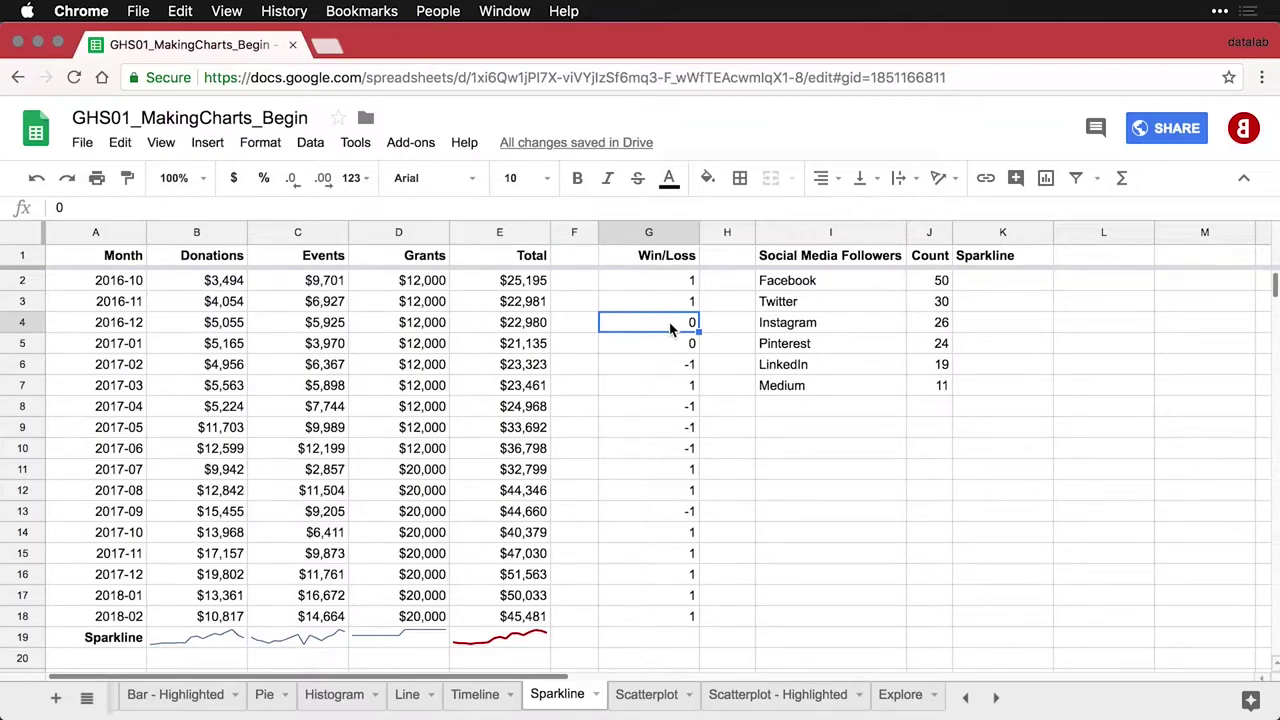
{"action": "left_click", "coordinate": [666, 641]}
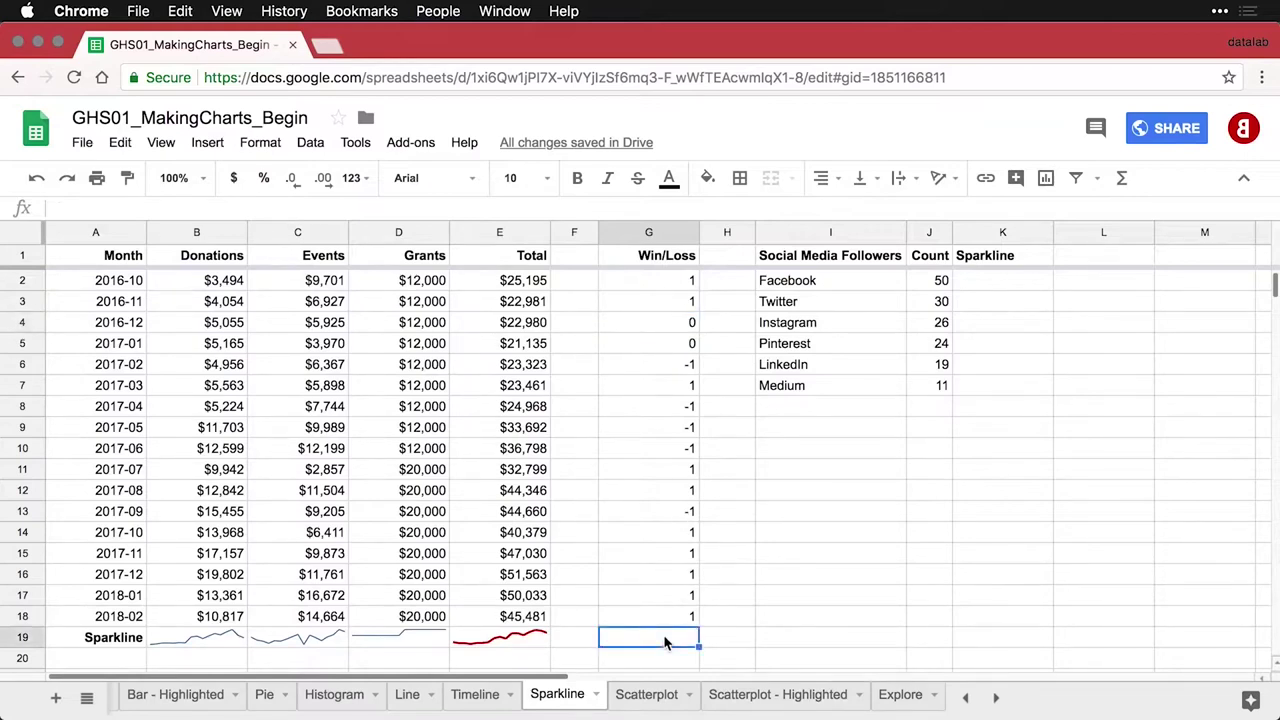
Enter =SPARKLINE(G2:G18) in G19
{"action": "type", "text": "=spar"}
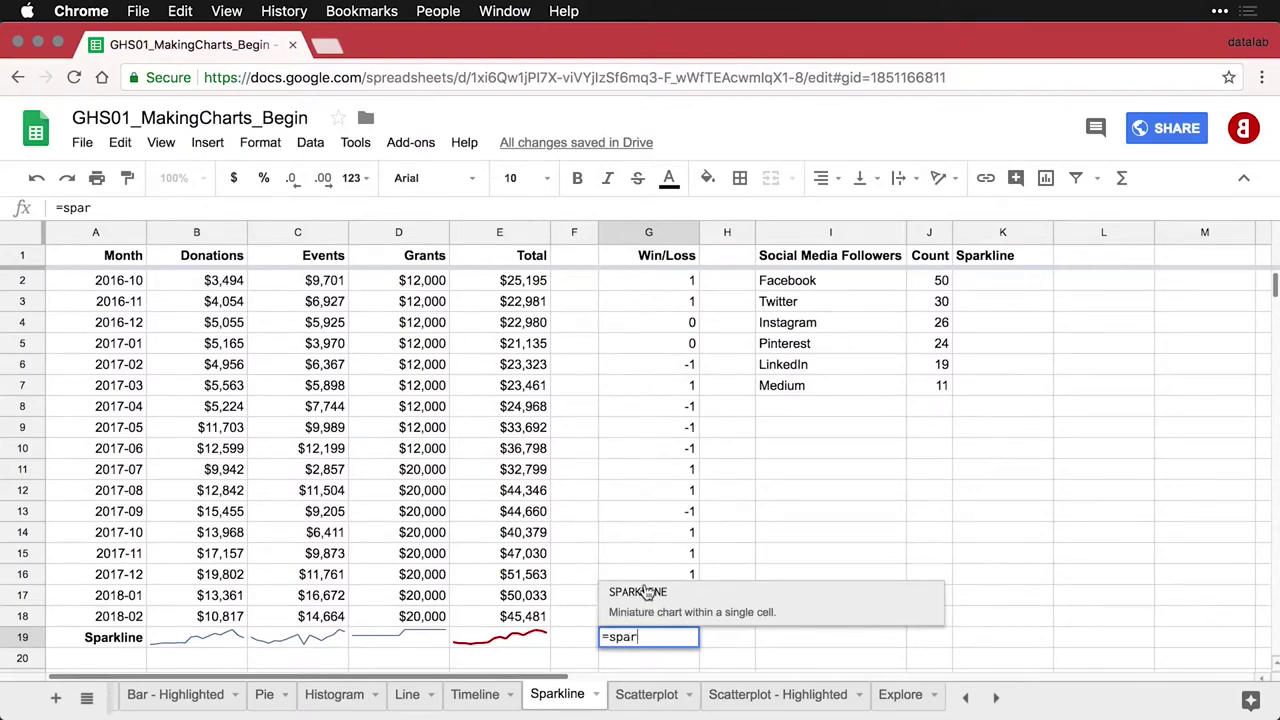
{"action": "left_click", "coordinate": [645, 591]}
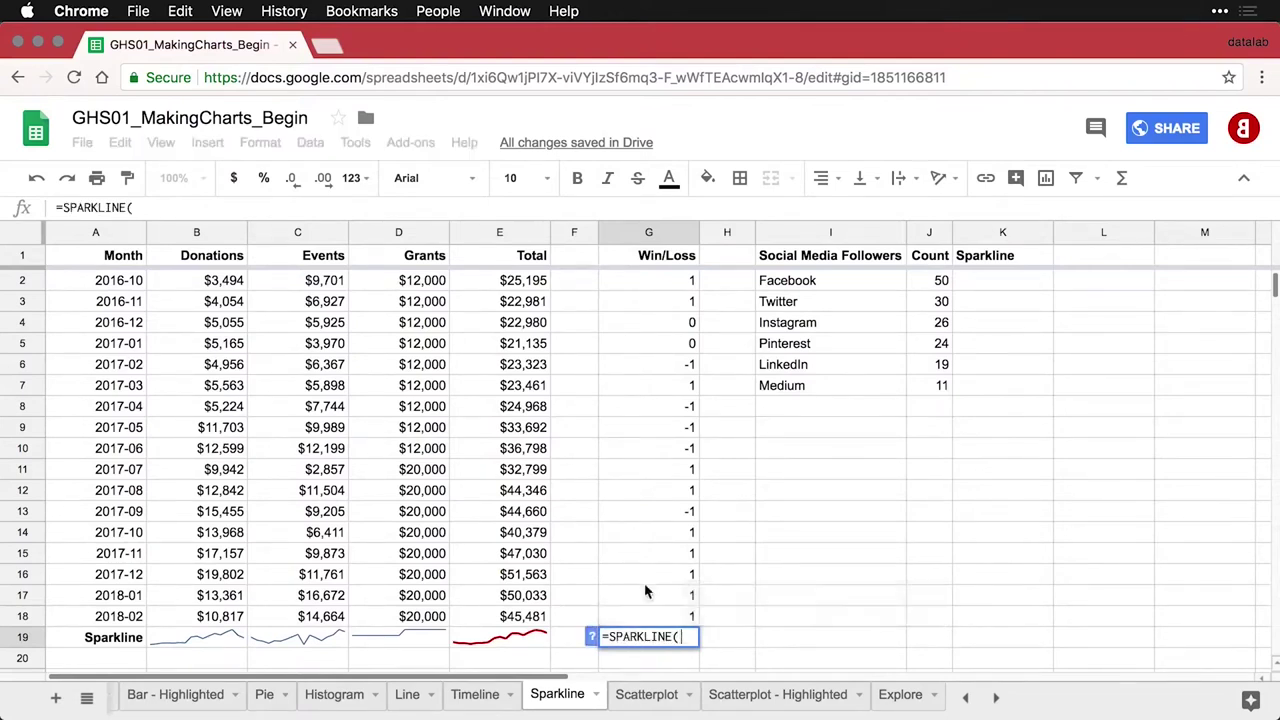
{"action": "left_click", "coordinate": [663, 283]}
{"action": "left_click_drag", "start_coordinate": [663, 283], "coordinate": [646, 618]}
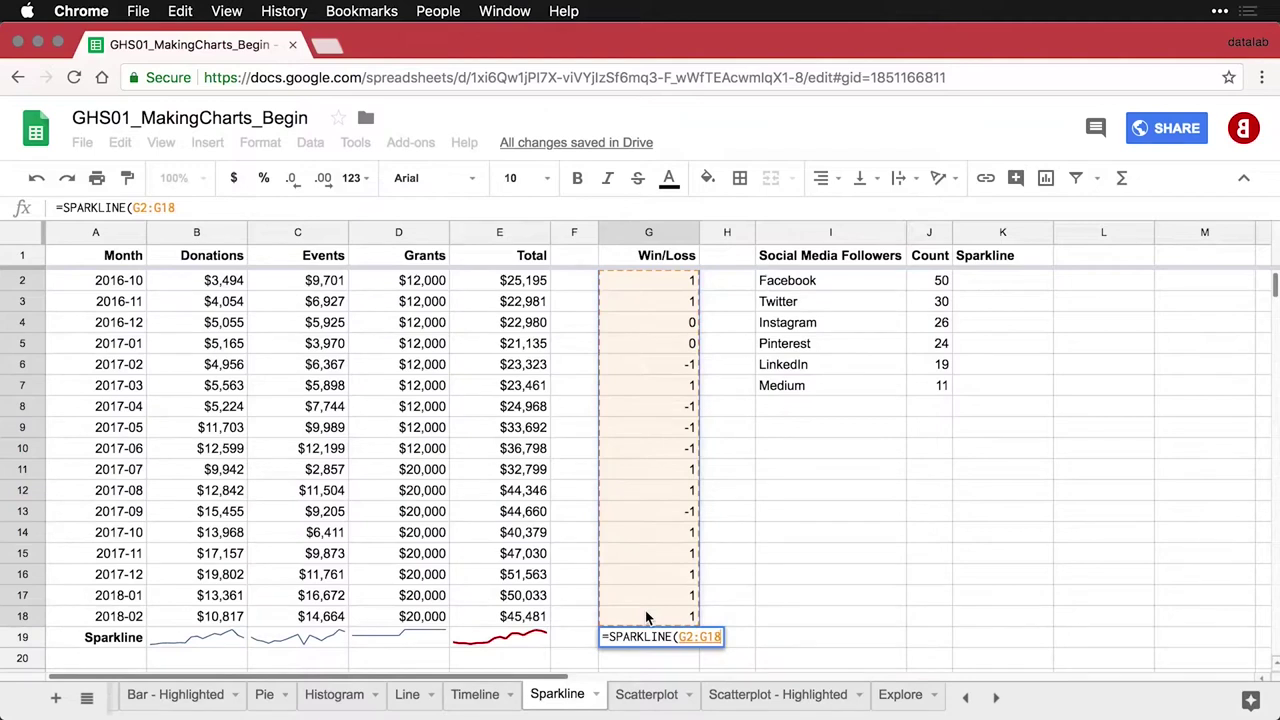
{"action": "key", "text": "Return"}
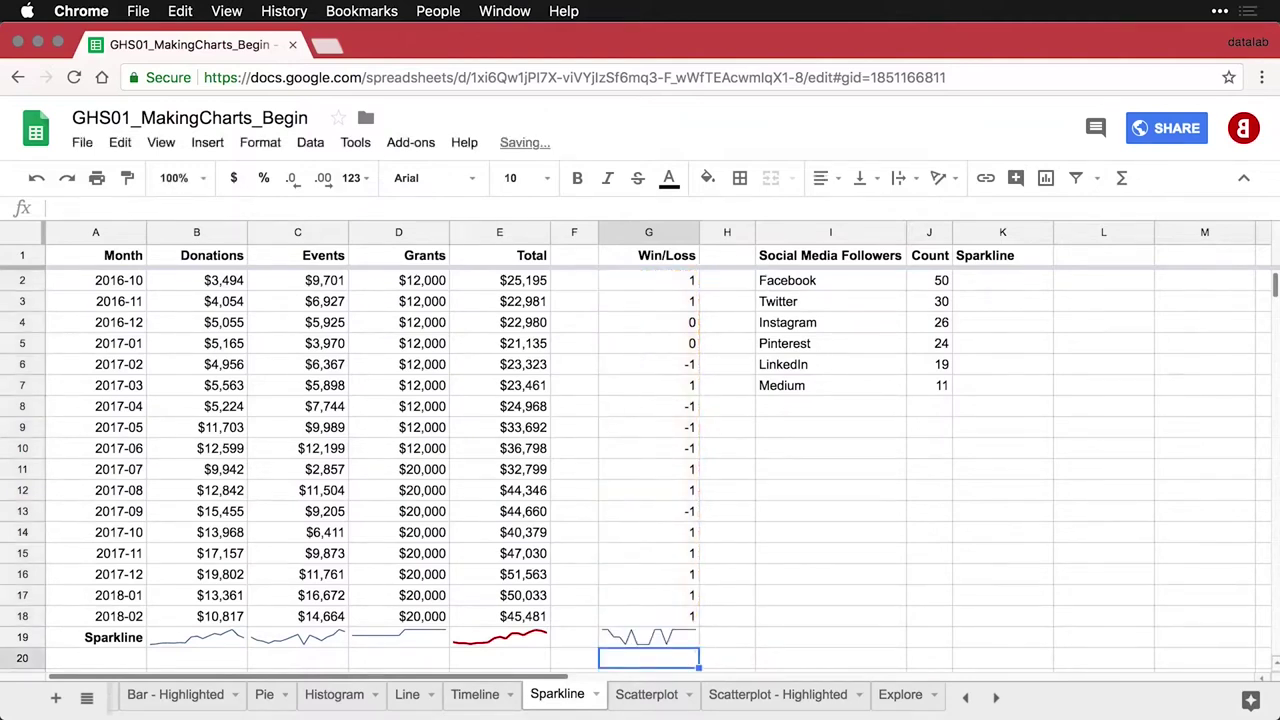
Add the {"charttype","winloss"} option to the G19 sparkline formula
{"action": "double_click", "coordinate": [652, 637]}
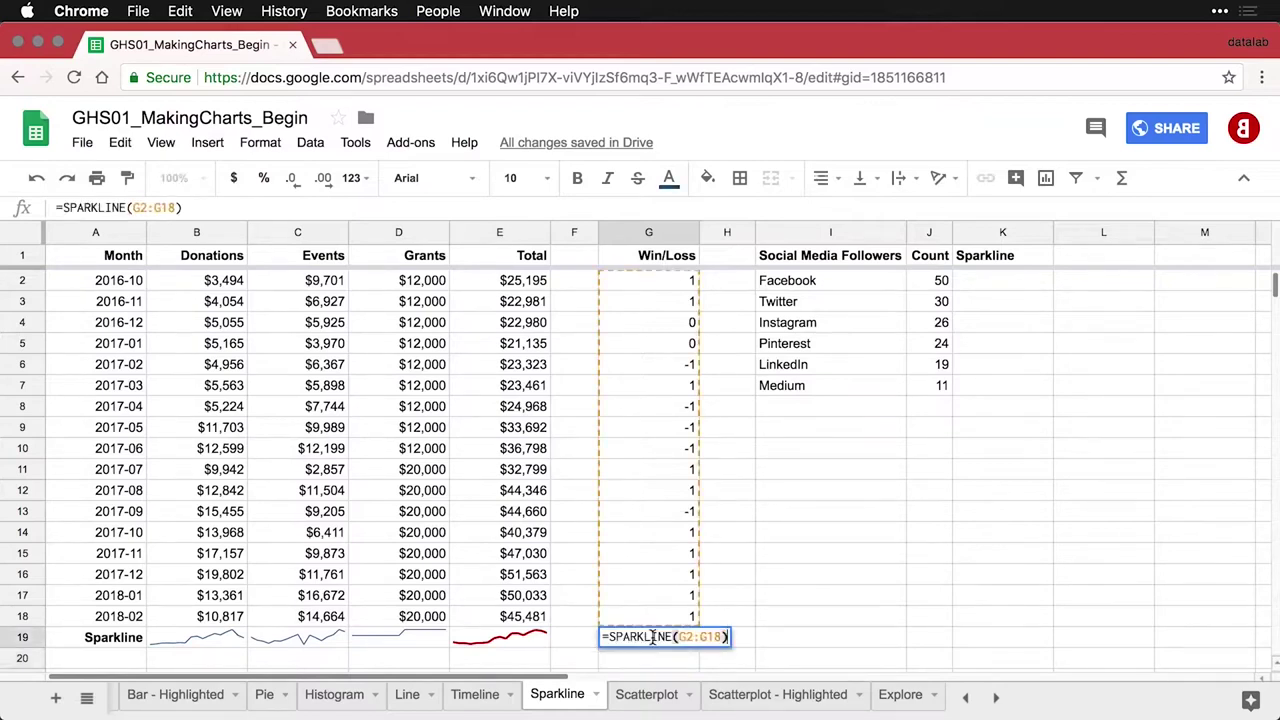
{"action": "left_click", "coordinate": [720, 637]}
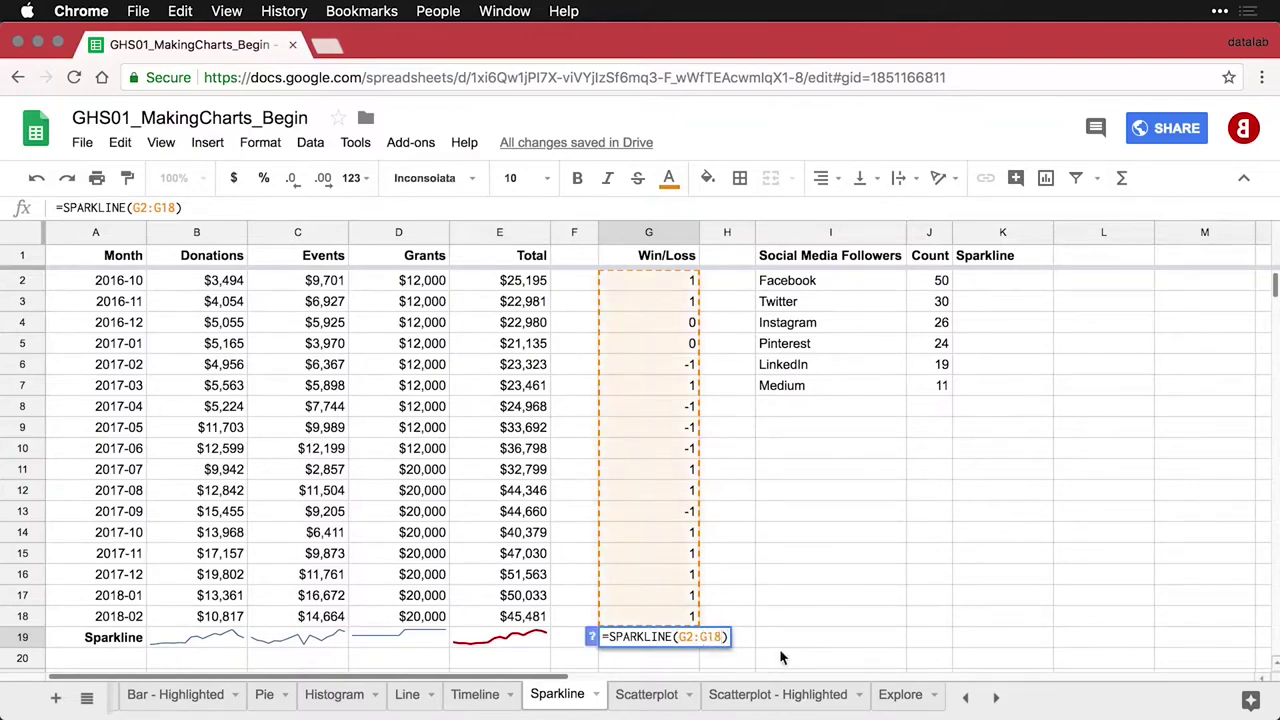
{"action": "type", "text": ", {\"charttype\",\"winloss\"}"}
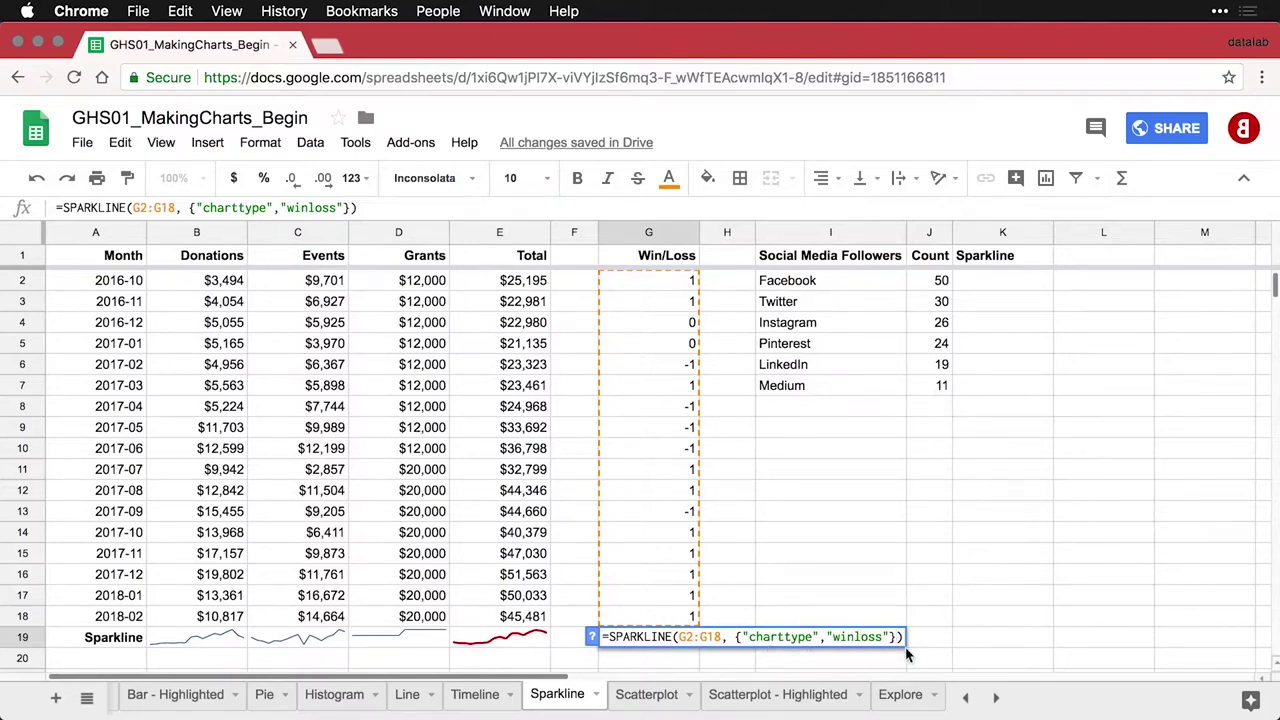
{"action": "key", "text": "Return"}
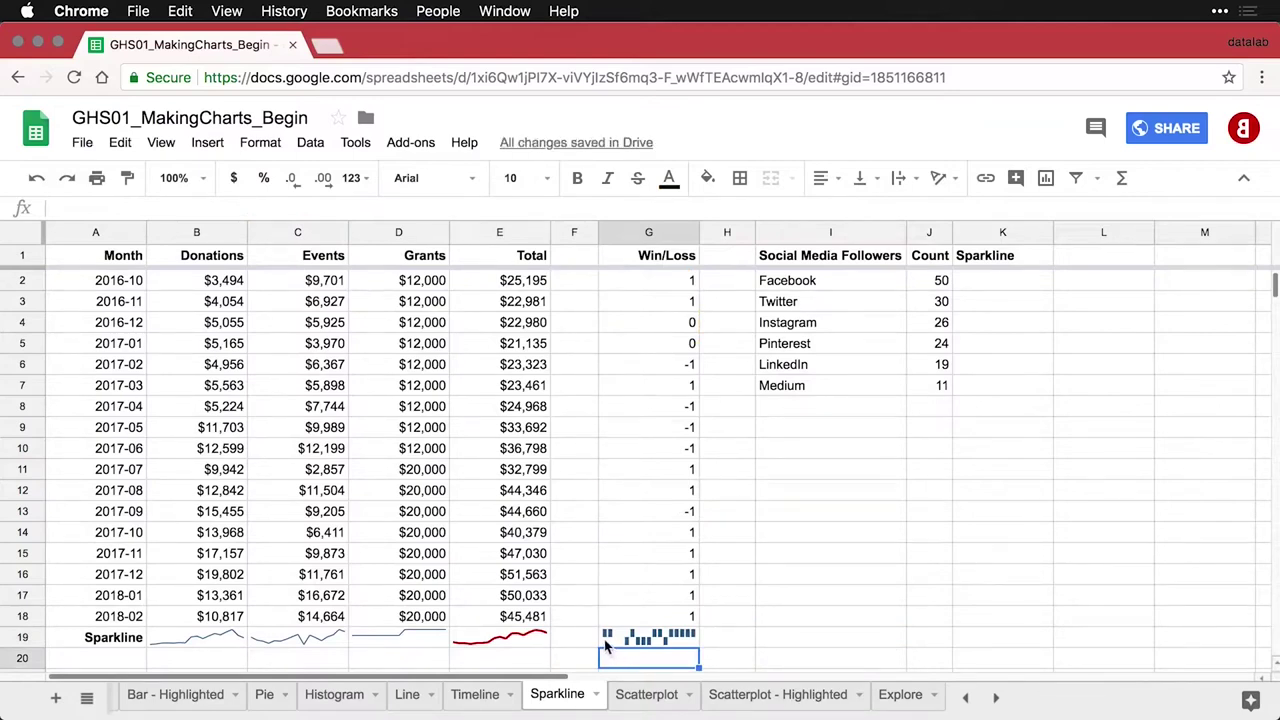
{"action": "left_click", "coordinate": [200, 178]}
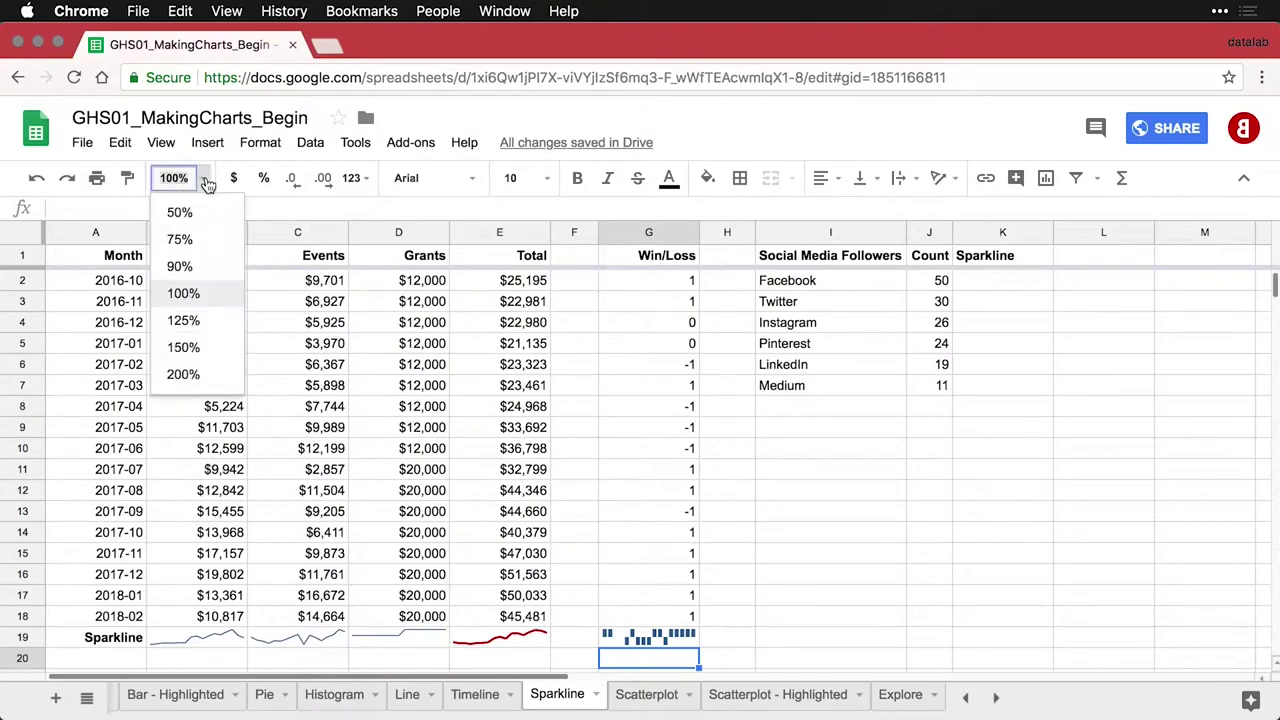
Zoom to 200% and inspect the win/loss sparkline in G19
{"action": "left_click", "coordinate": [184, 373]}
{"action": "scroll", "coordinate": [516, 445], "scroll_direction": "down", "scroll_amount": 3}
{"action": "scroll", "coordinate": [516, 447], "scroll_direction": "right", "scroll_amount": 2}
{"action": "scroll", "coordinate": [516, 447], "scroll_direction": "right", "scroll_amount": 3}
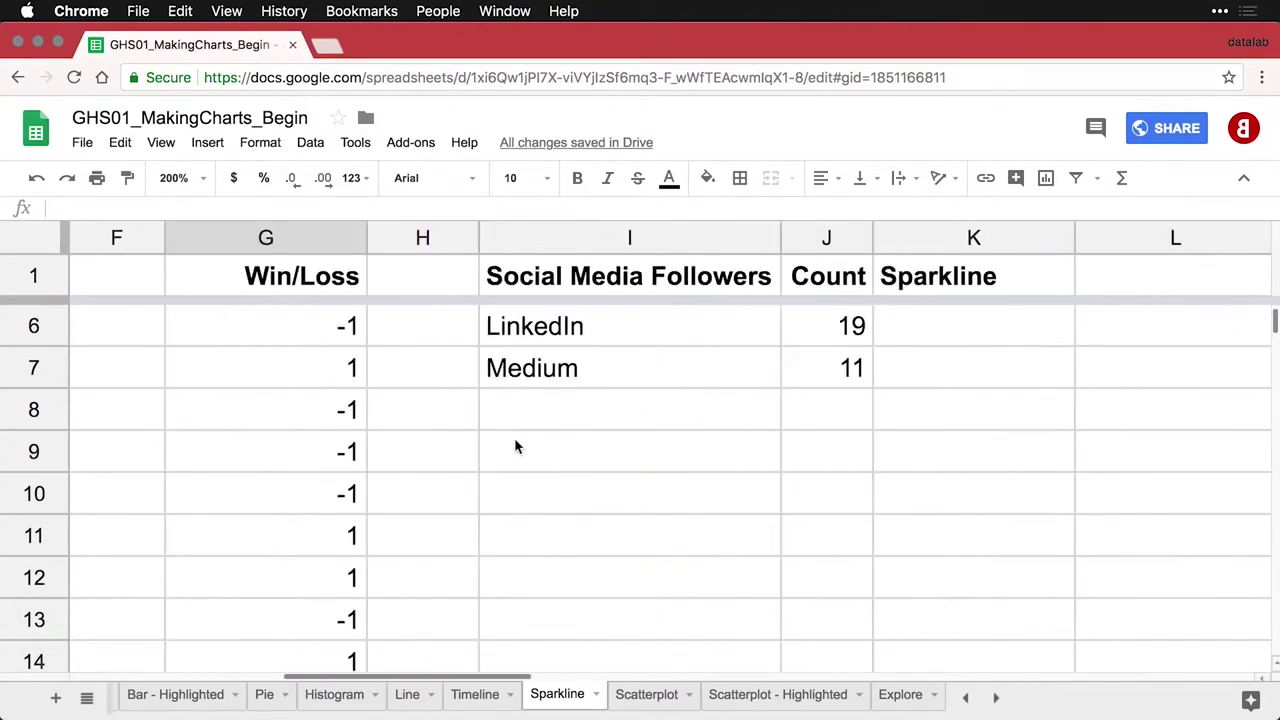
{"action": "scroll", "coordinate": [516, 447], "scroll_direction": "down", "scroll_amount": 5}
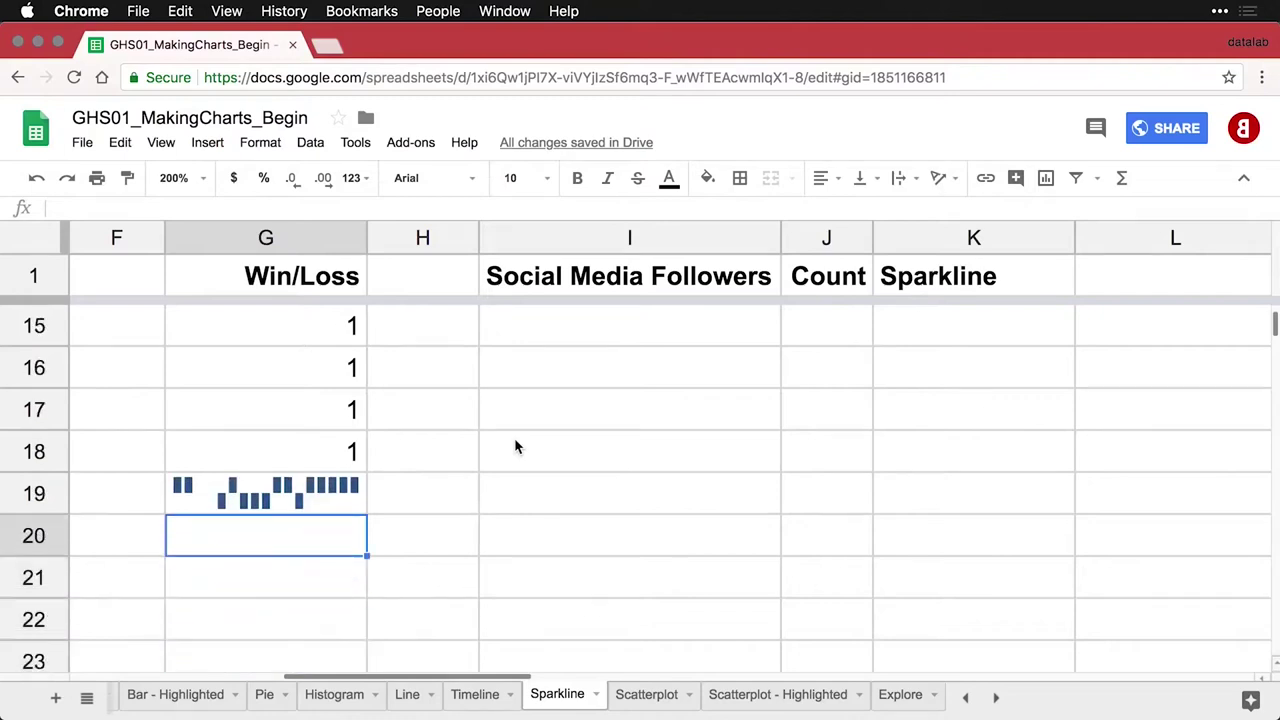
{"action": "left_click", "coordinate": [296, 444]}
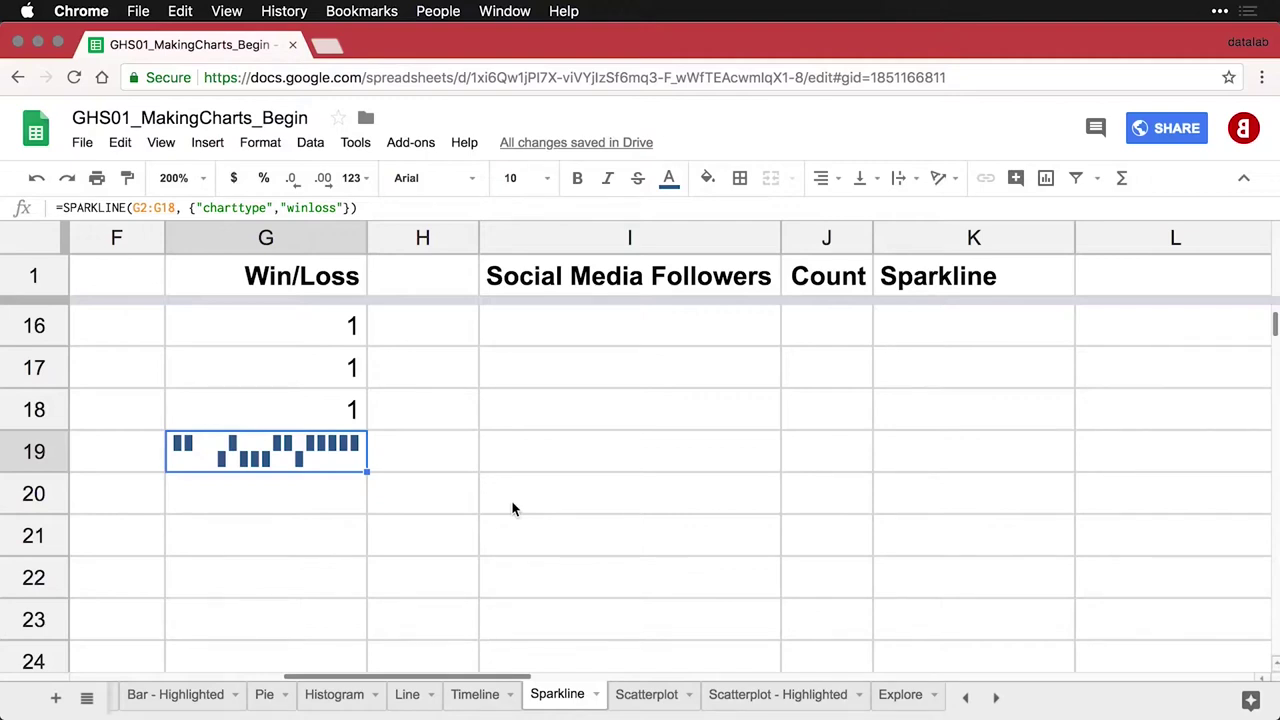
Switch the zoom to 150%, return to the top and select K2
{"action": "scroll", "coordinate": [511, 500], "scroll_direction": "up", "scroll_amount": 4}
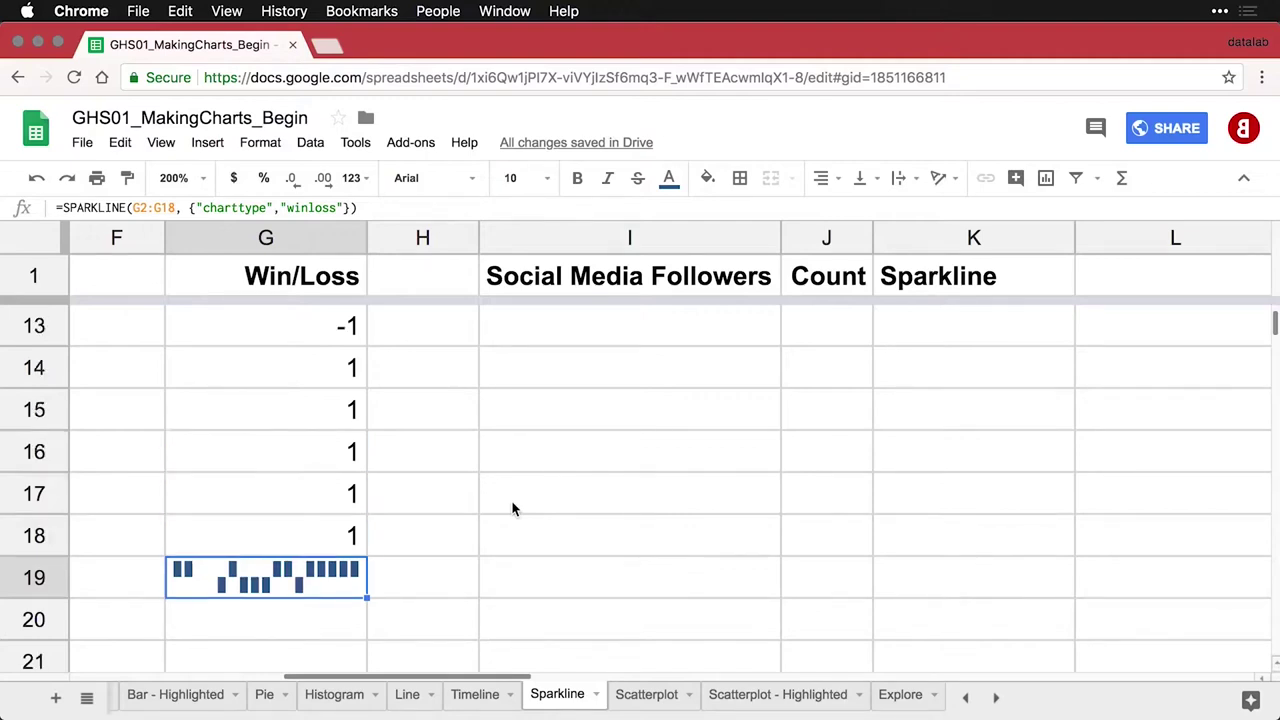
{"action": "left_click", "coordinate": [202, 179]}
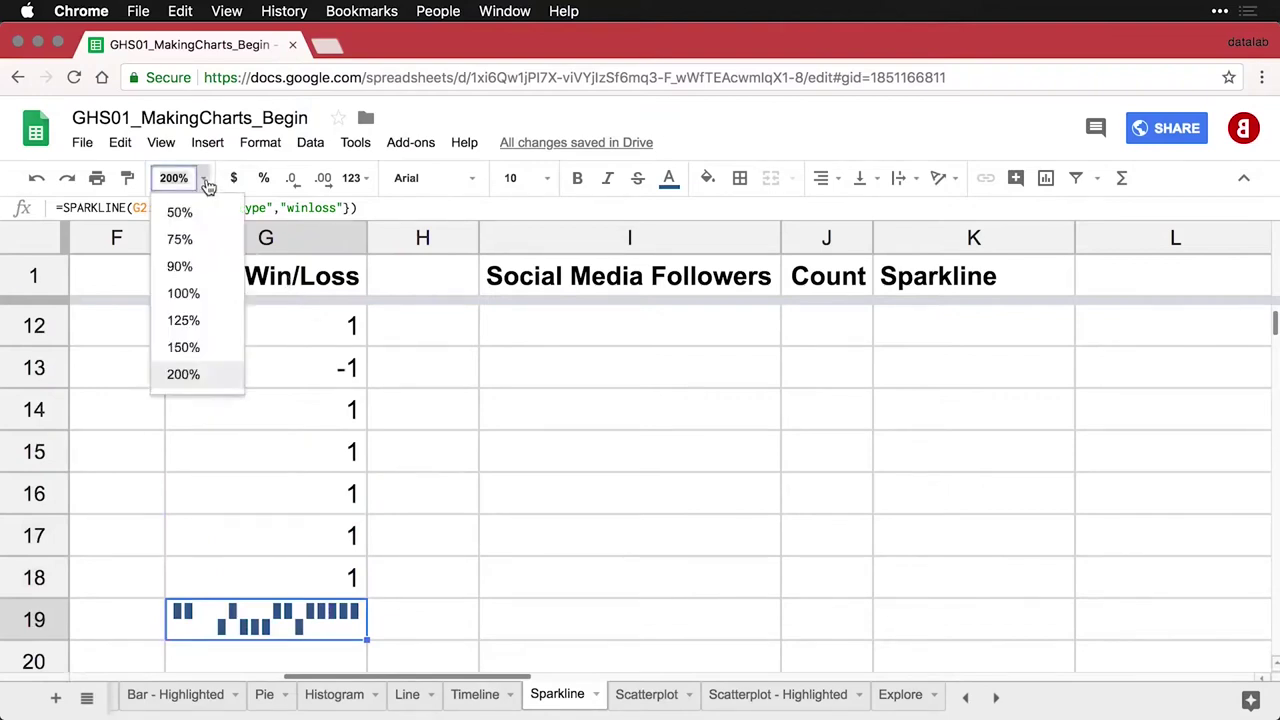
{"action": "left_click", "coordinate": [203, 356]}
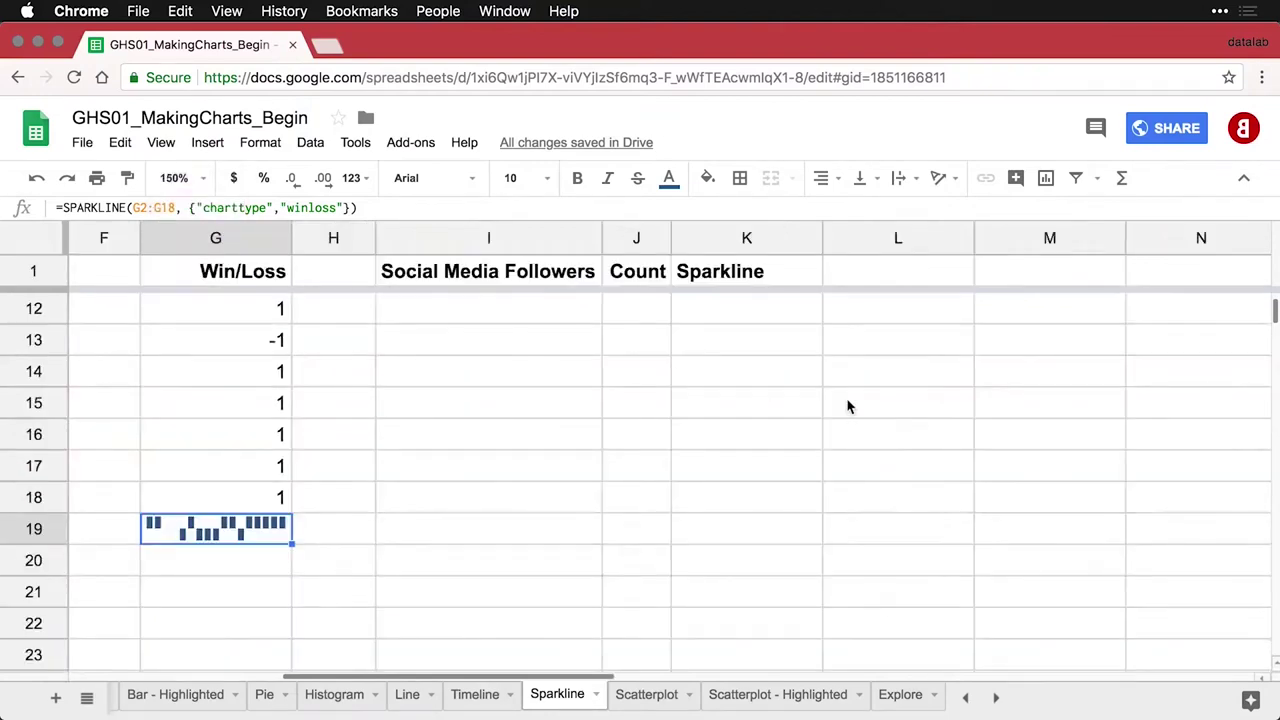
{"action": "scroll", "coordinate": [847, 405], "scroll_direction": "up", "scroll_amount": 4}
{"action": "scroll", "coordinate": [847, 405], "scroll_direction": "up", "scroll_amount": 2}
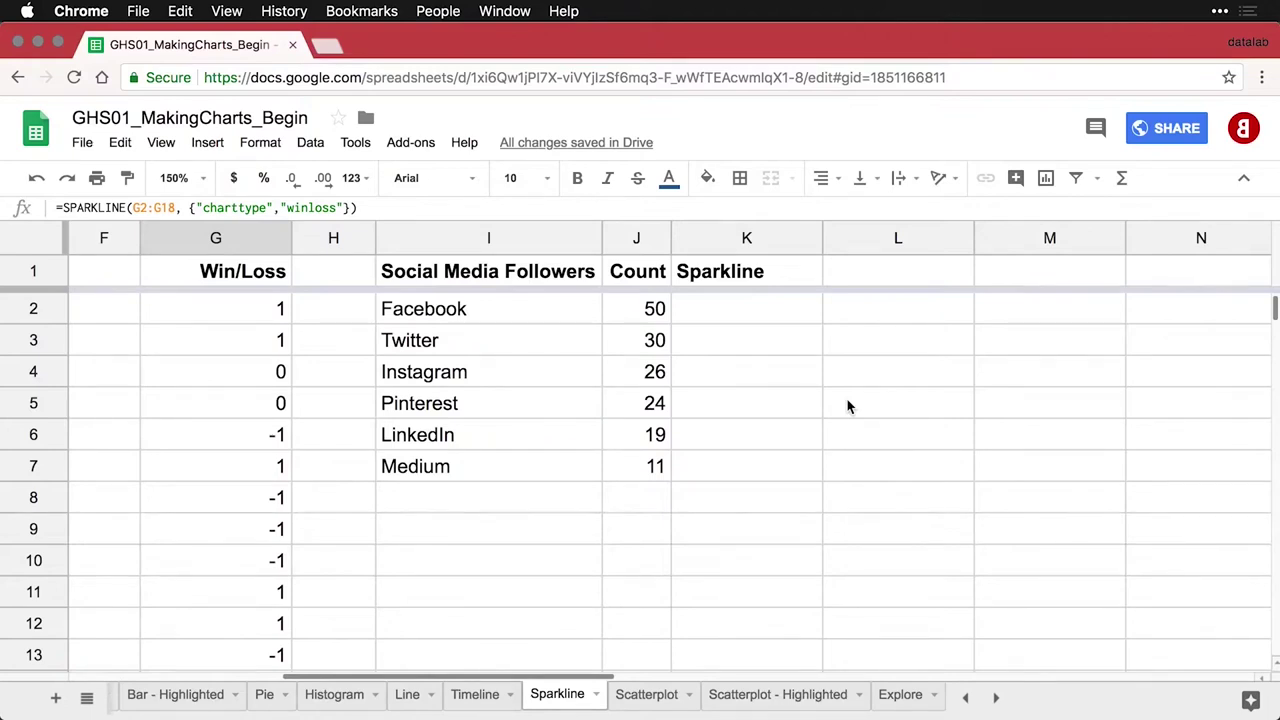
{"action": "left_click", "coordinate": [752, 310]}
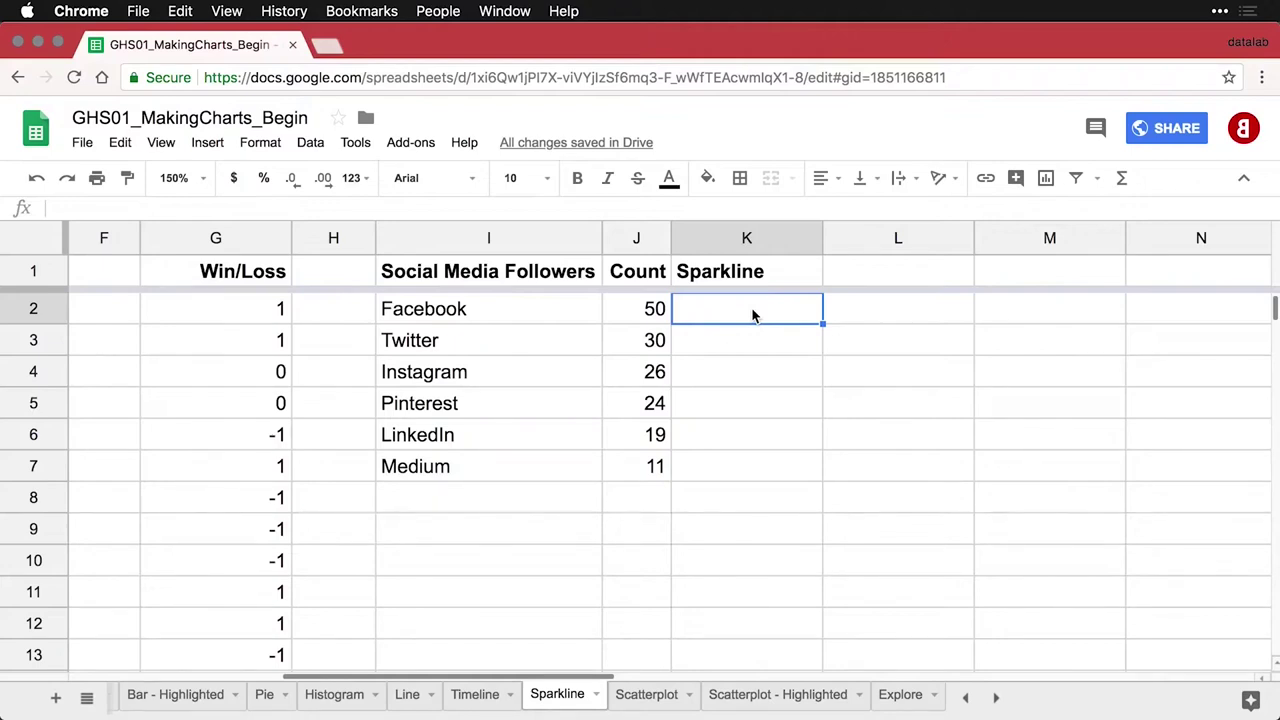
Enter =SPARKLINE(J2) in K2, see its #N/A error, and reopen it for editing
{"action": "type", "text": "=spa"}
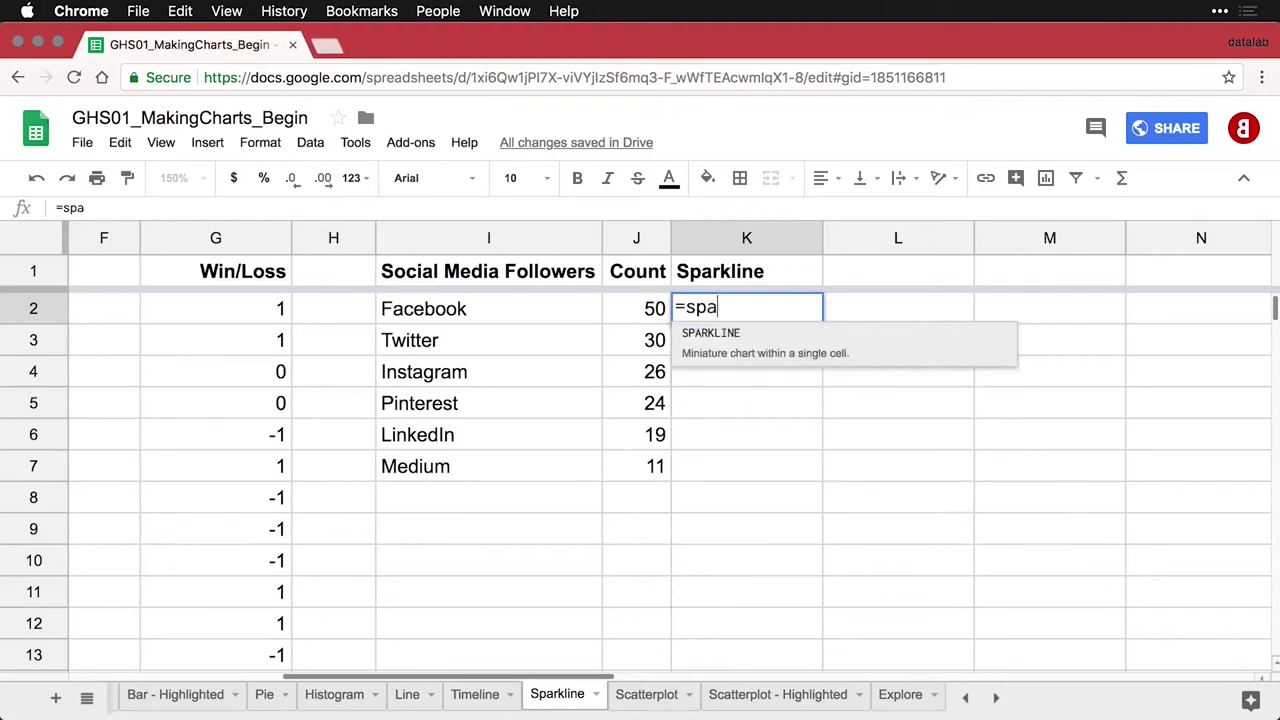
{"action": "left_click", "coordinate": [757, 341]}
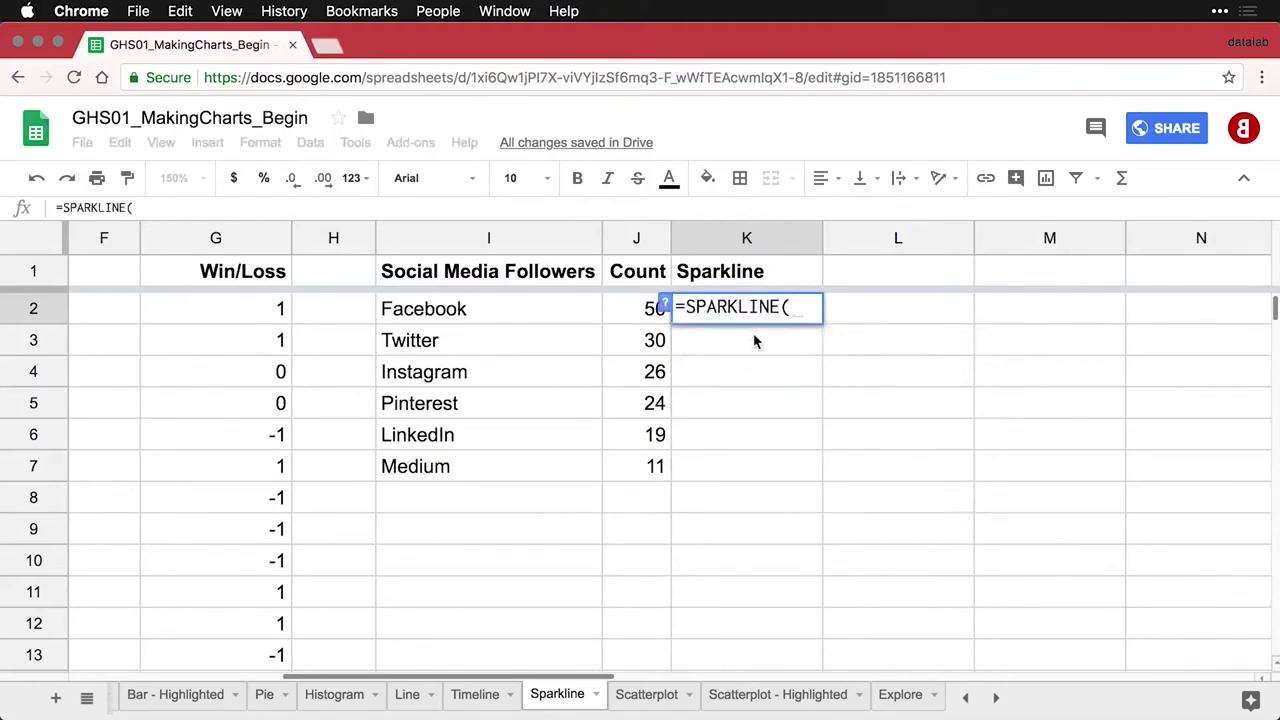
{"action": "left_click", "coordinate": [645, 314]}
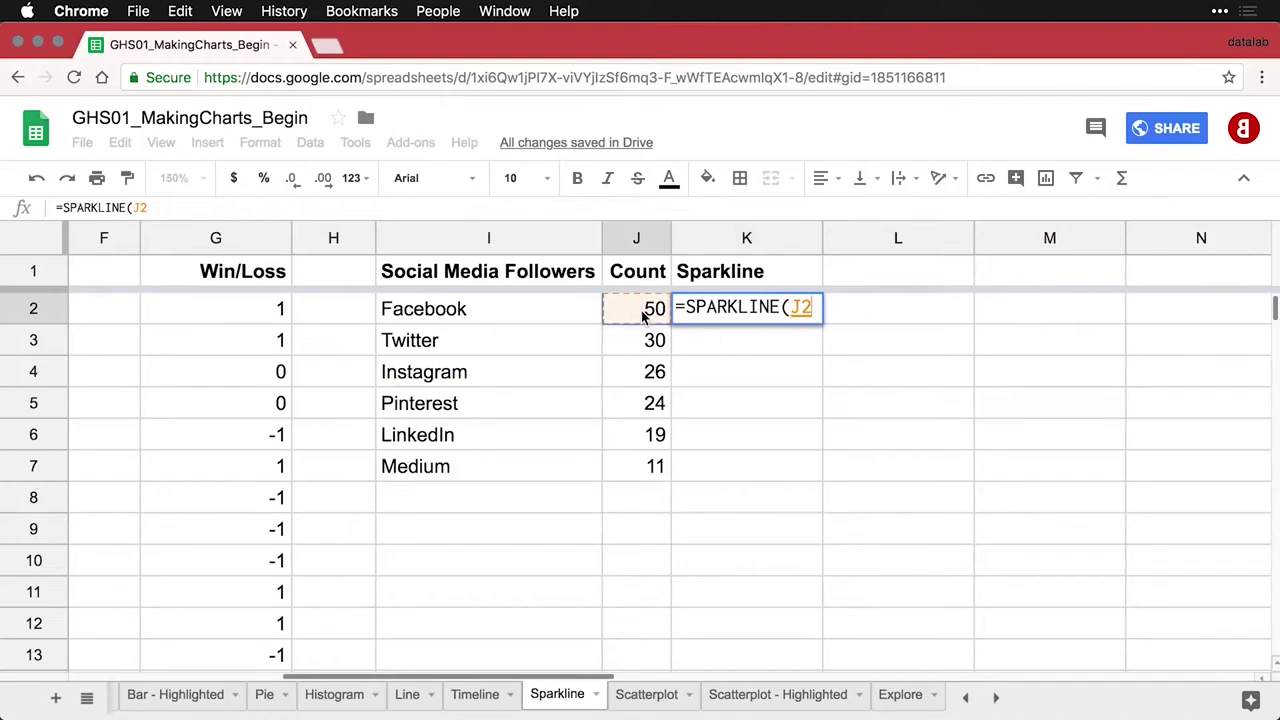
{"action": "type", "text": ")"}
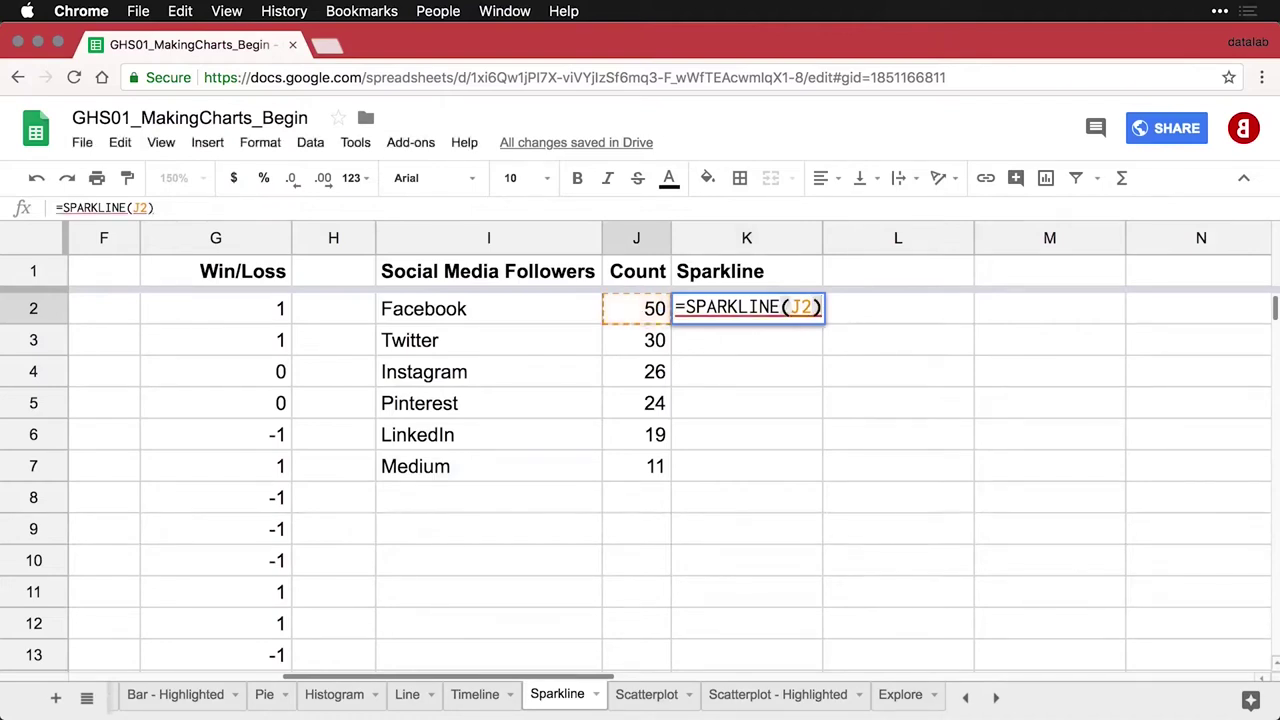
{"action": "key", "text": "Return"}
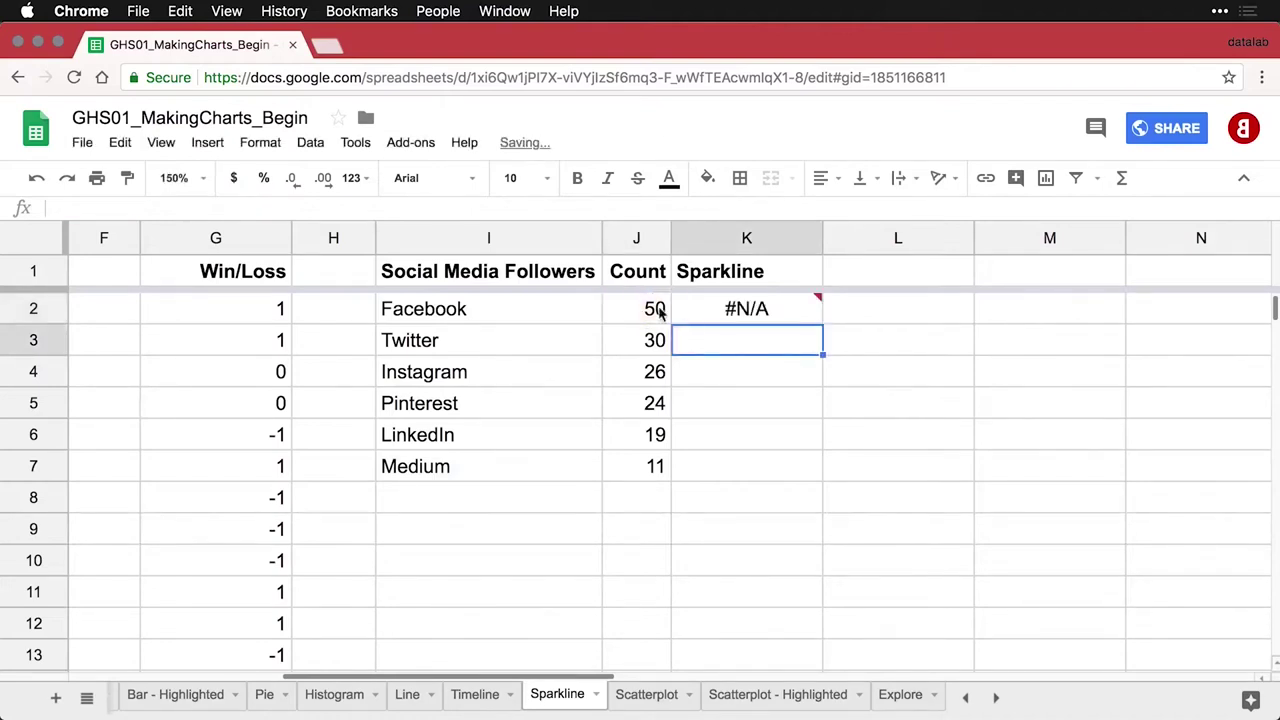
{"action": "left_click", "coordinate": [743, 315]}
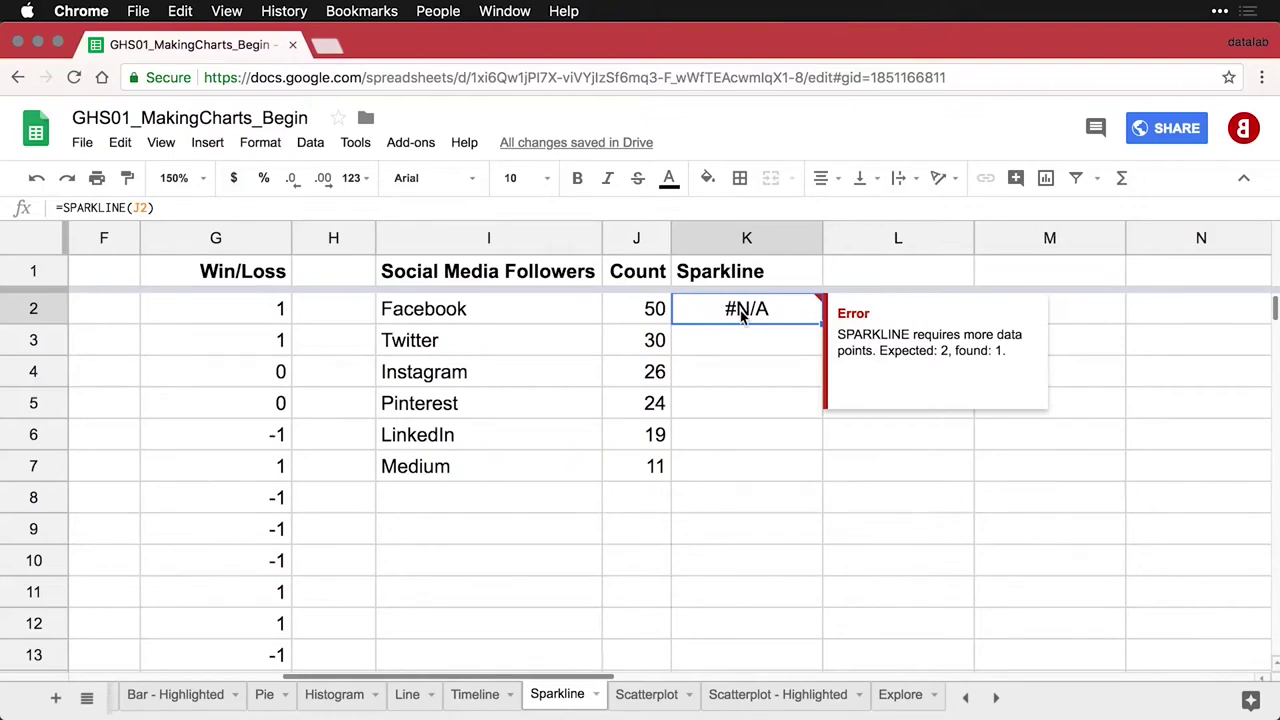
{"action": "double_click", "coordinate": [743, 315]}
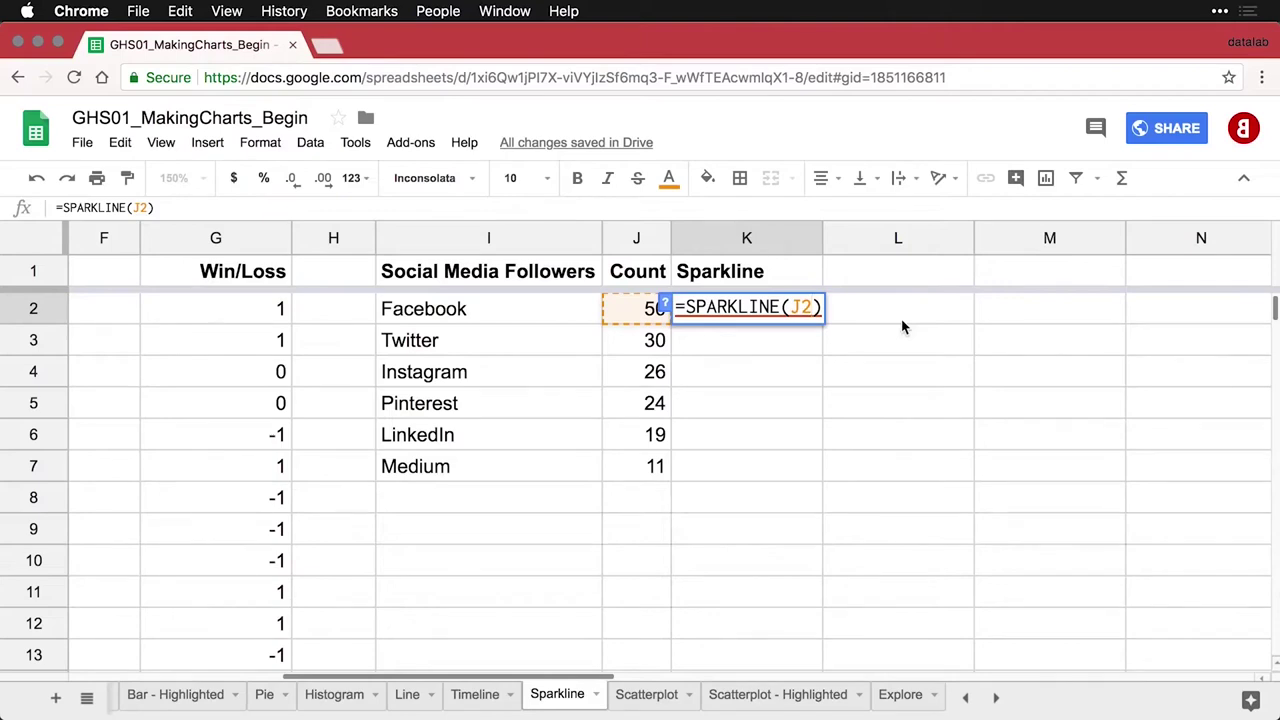
Make K2 a bar sparkline with {"charttype","bar"} and fill it down to K7
{"action": "type", "text": ", {\"charttype\", \"bar\"}"}
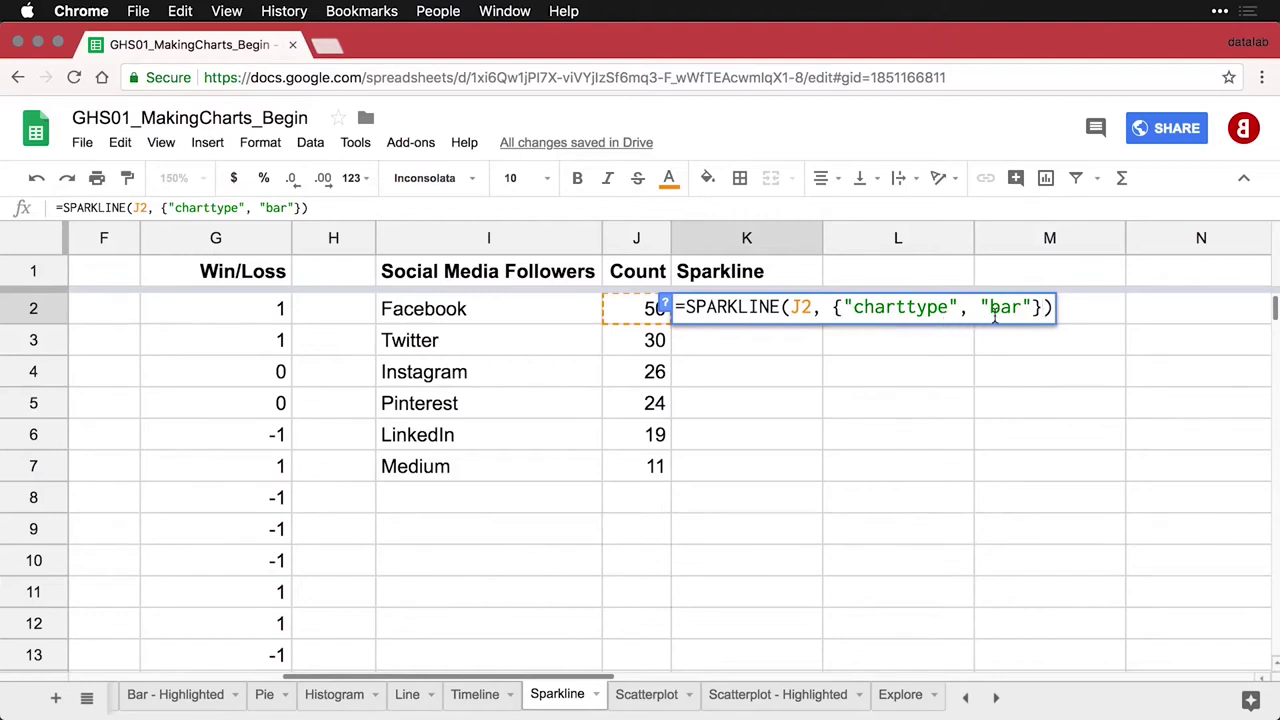
{"action": "key", "text": "Return"}
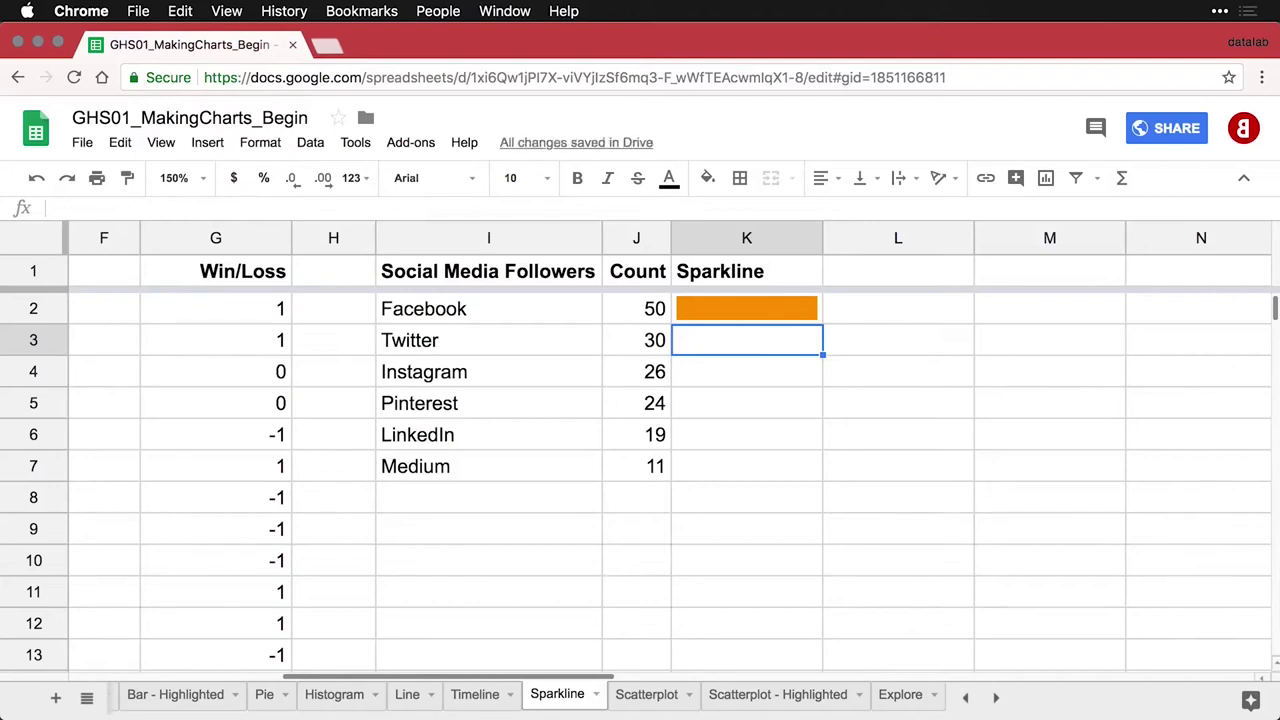
{"action": "left_click", "coordinate": [790, 312]}
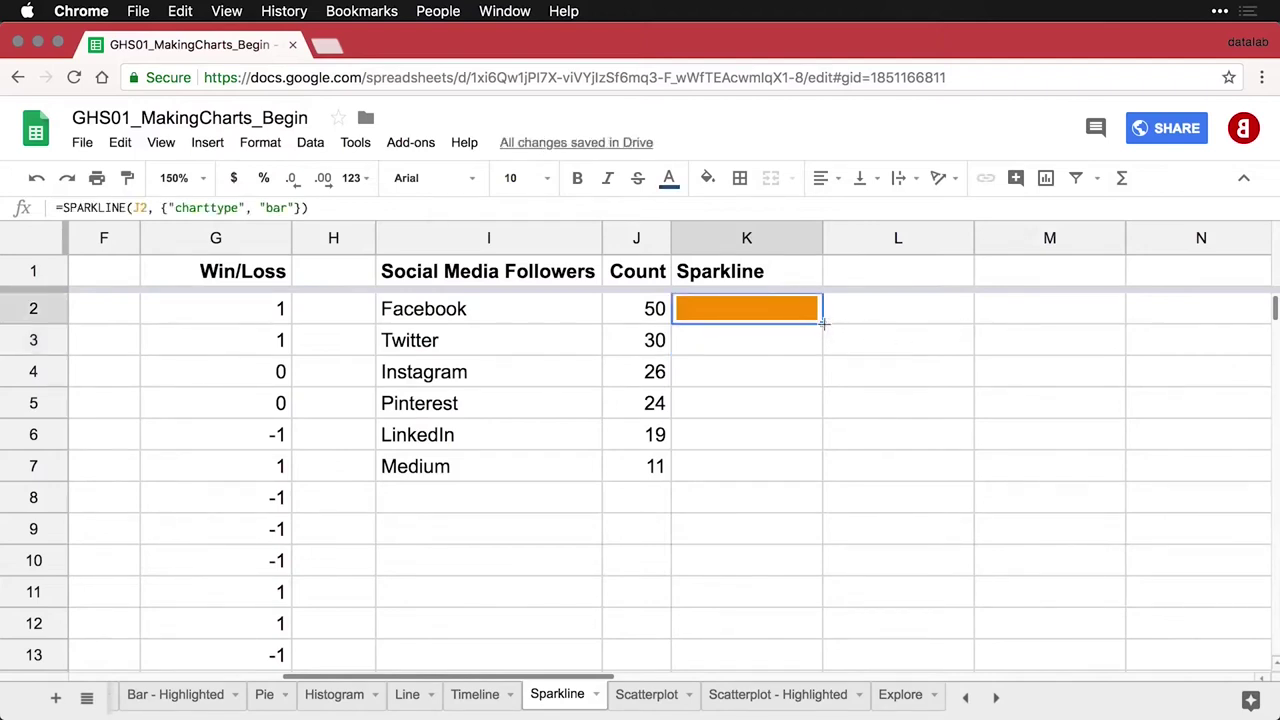
{"action": "left_click_drag", "start_coordinate": [822, 324], "coordinate": [800, 468]}
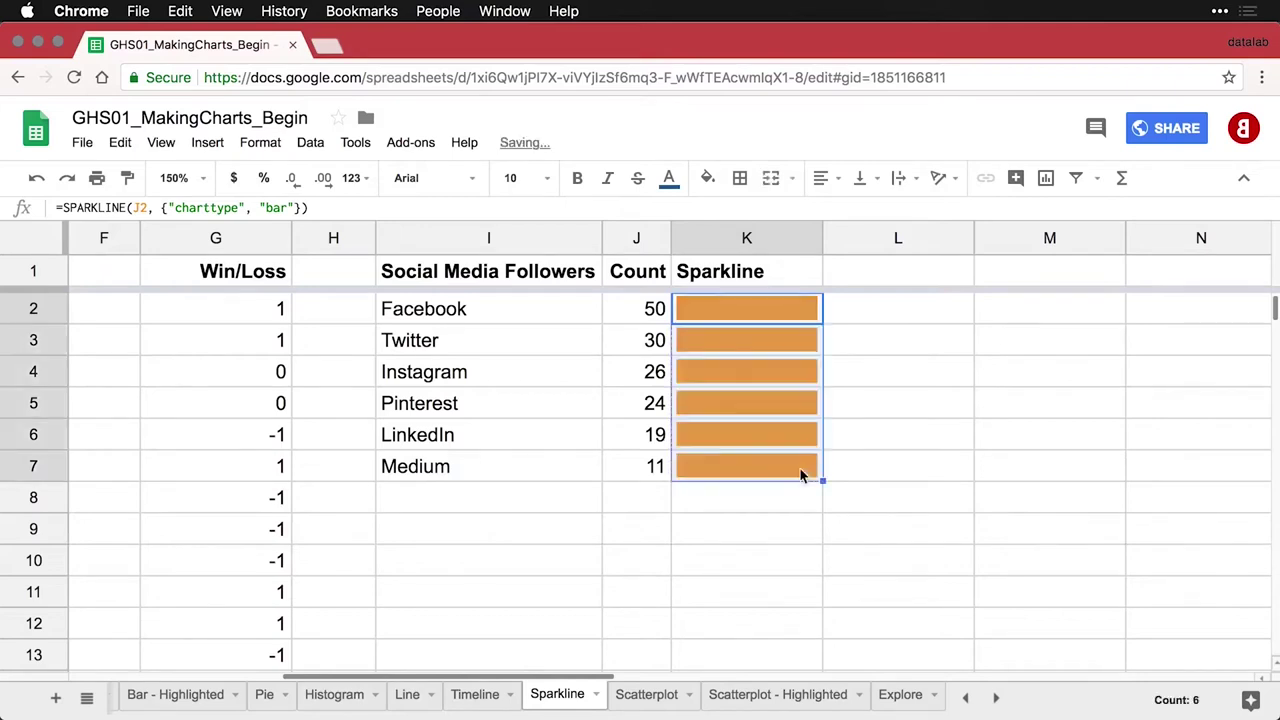
{"action": "left_click", "coordinate": [785, 341]}
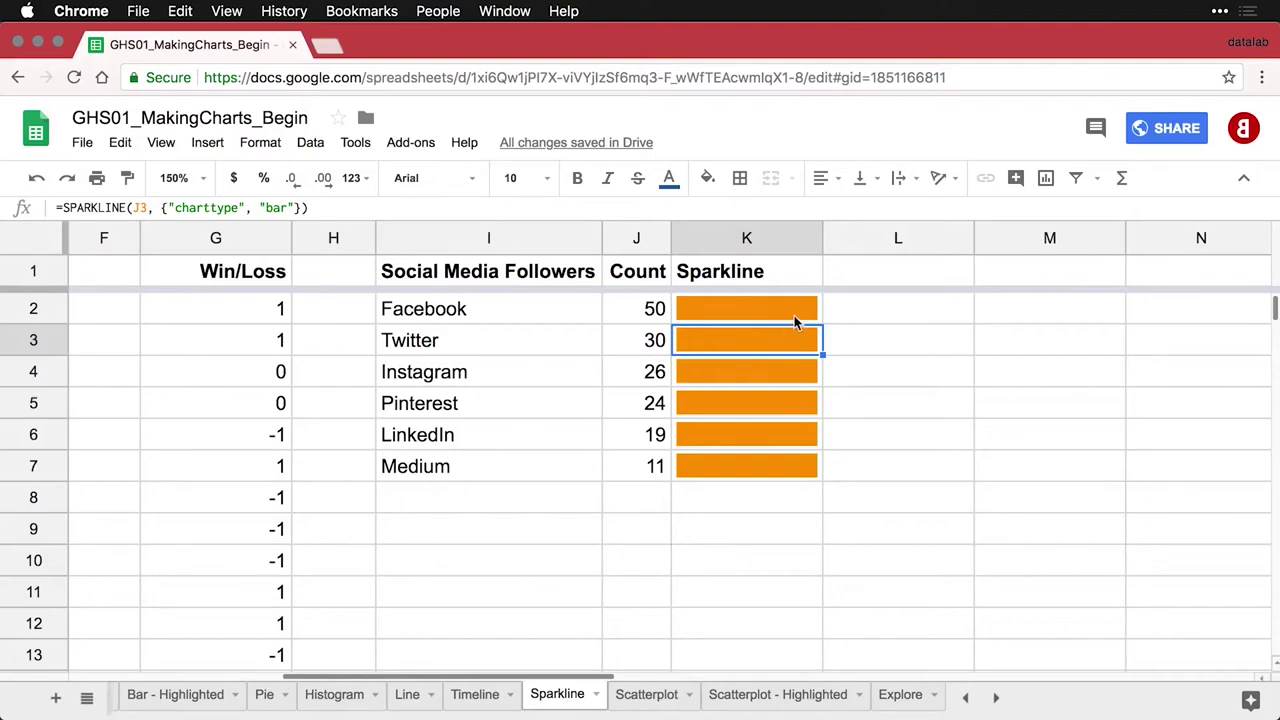
Add the "max", MAX(J$2:J$7) option to K2 and refill it down through K7
{"action": "left_click", "coordinate": [794, 315]}
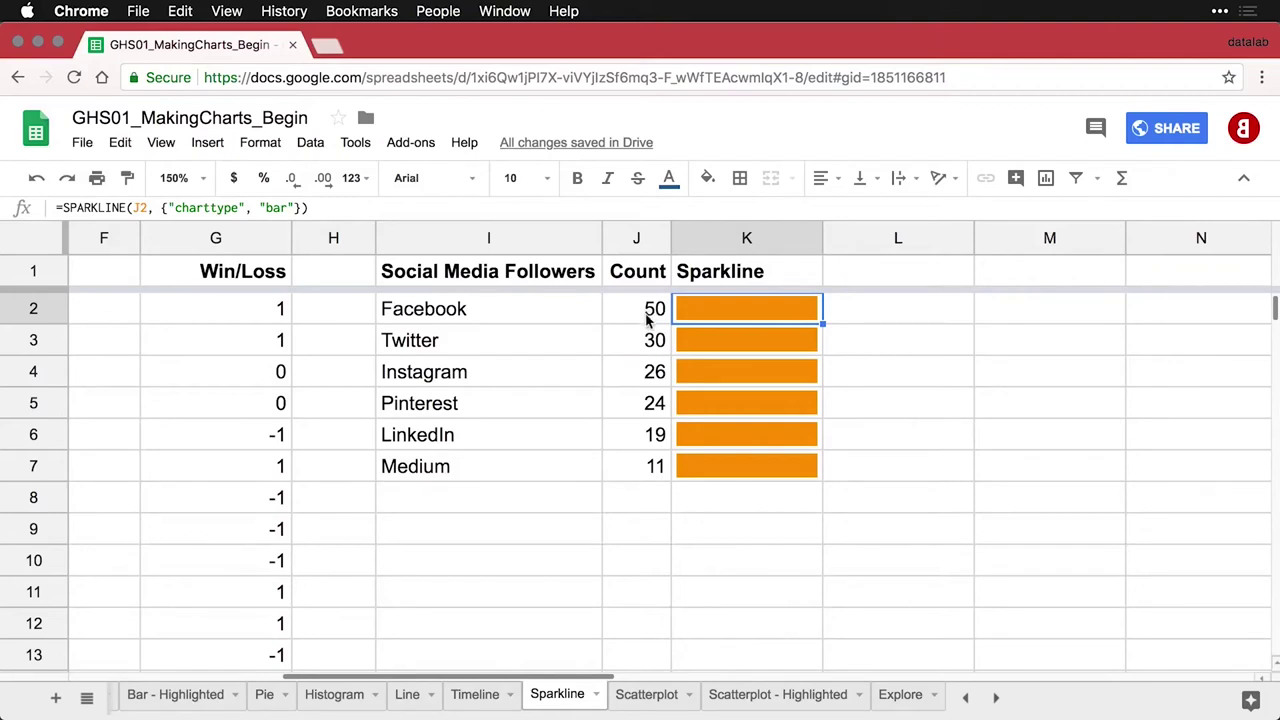
{"action": "double_click", "coordinate": [757, 314]}
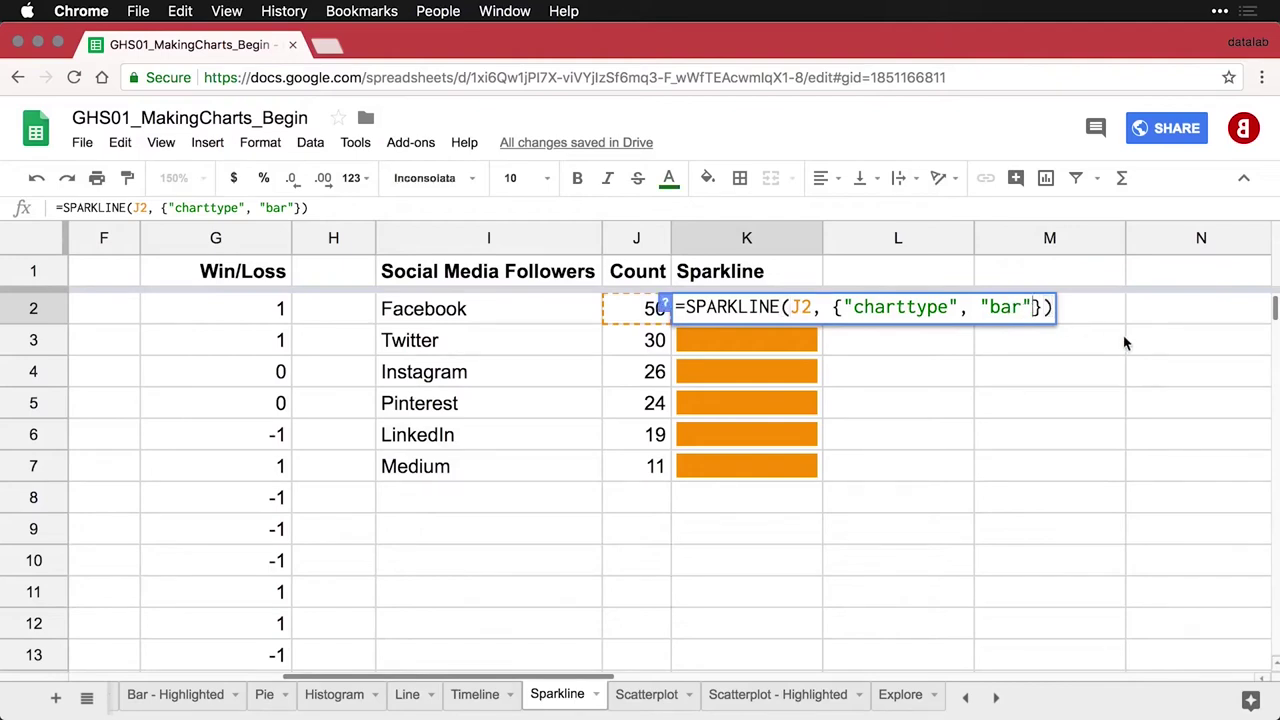
{"action": "type", "text": "; \"max\", MAX(J$2:J$7)"}
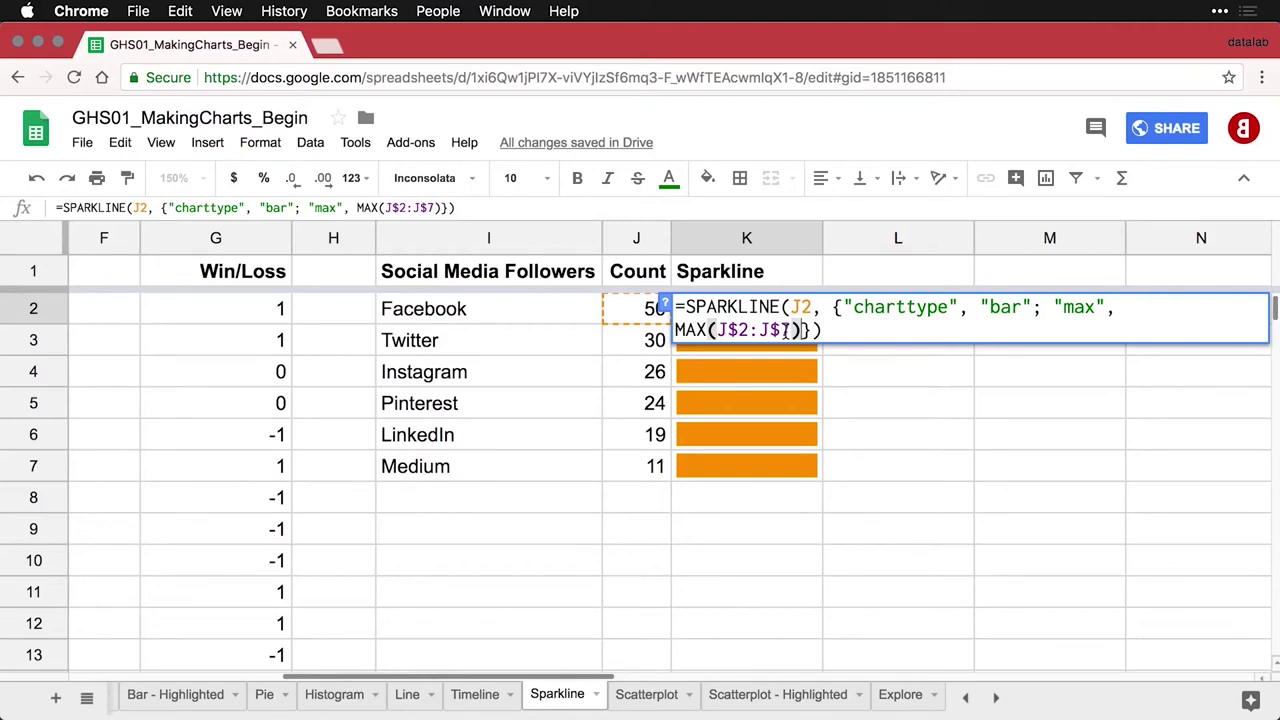
{"action": "key", "text": "Return"}
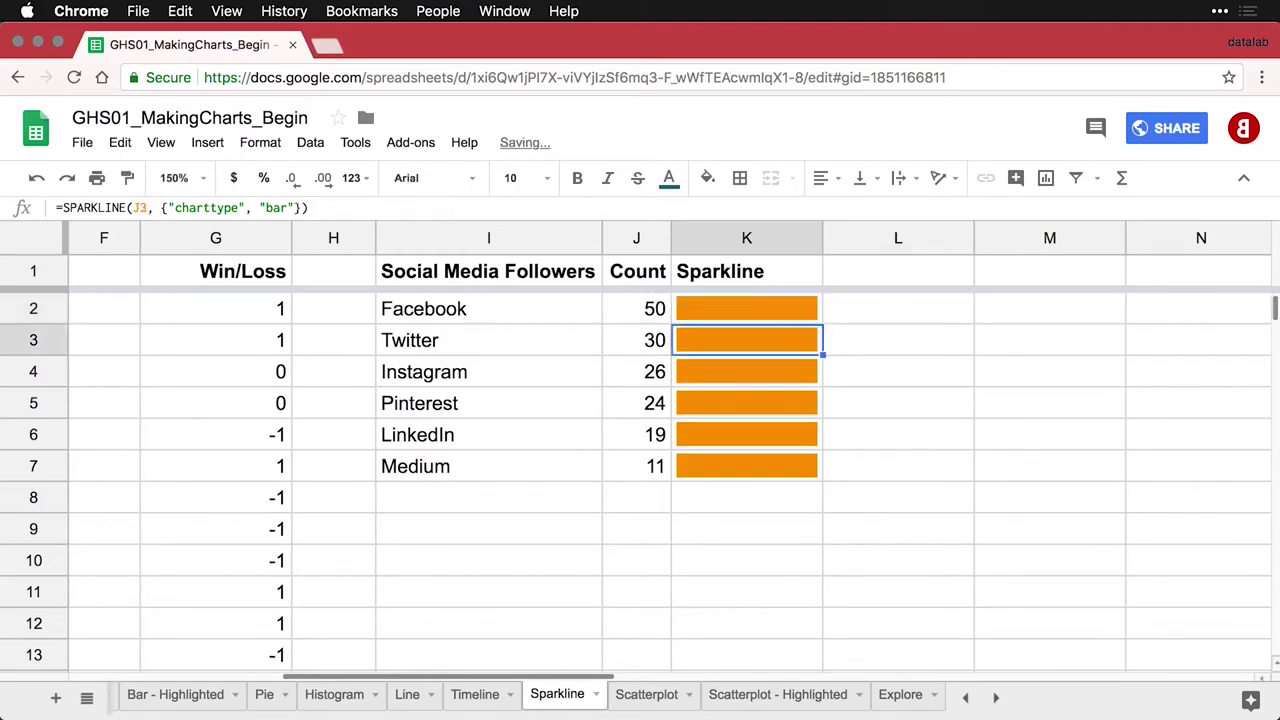
{"action": "left_click", "coordinate": [805, 312]}
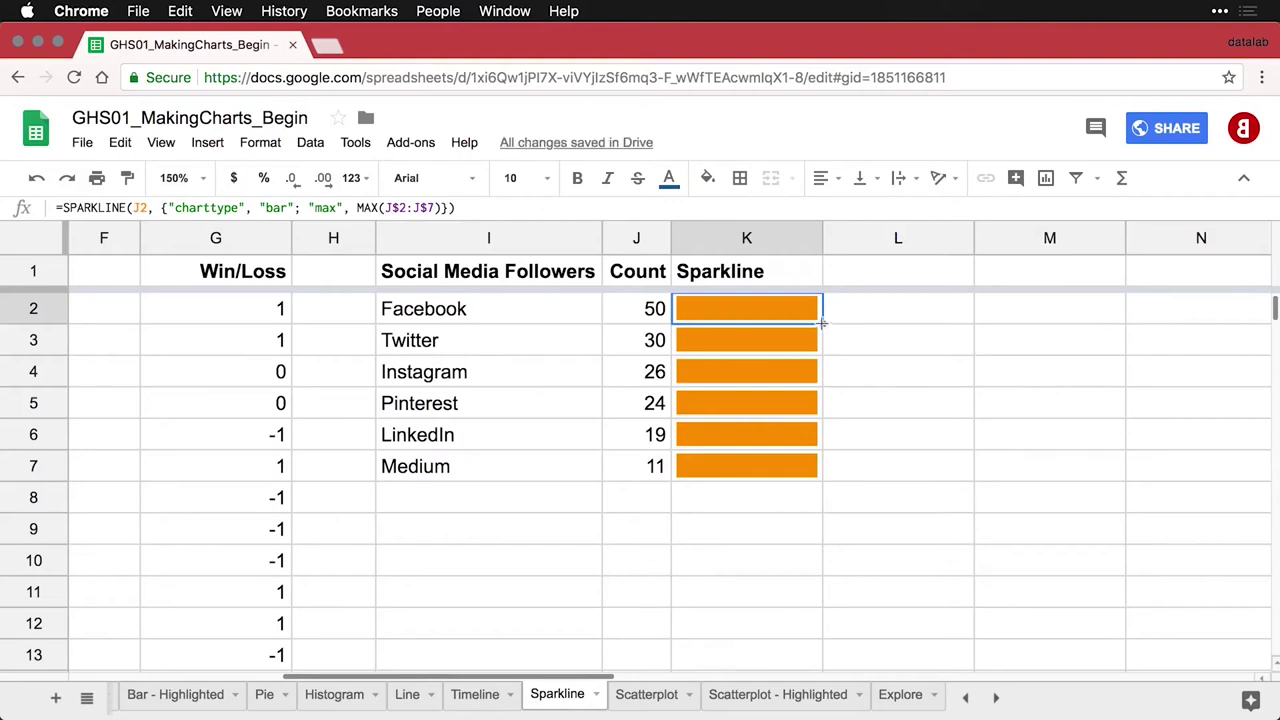
{"action": "left_click_drag", "start_coordinate": [822, 324], "coordinate": [812, 470]}
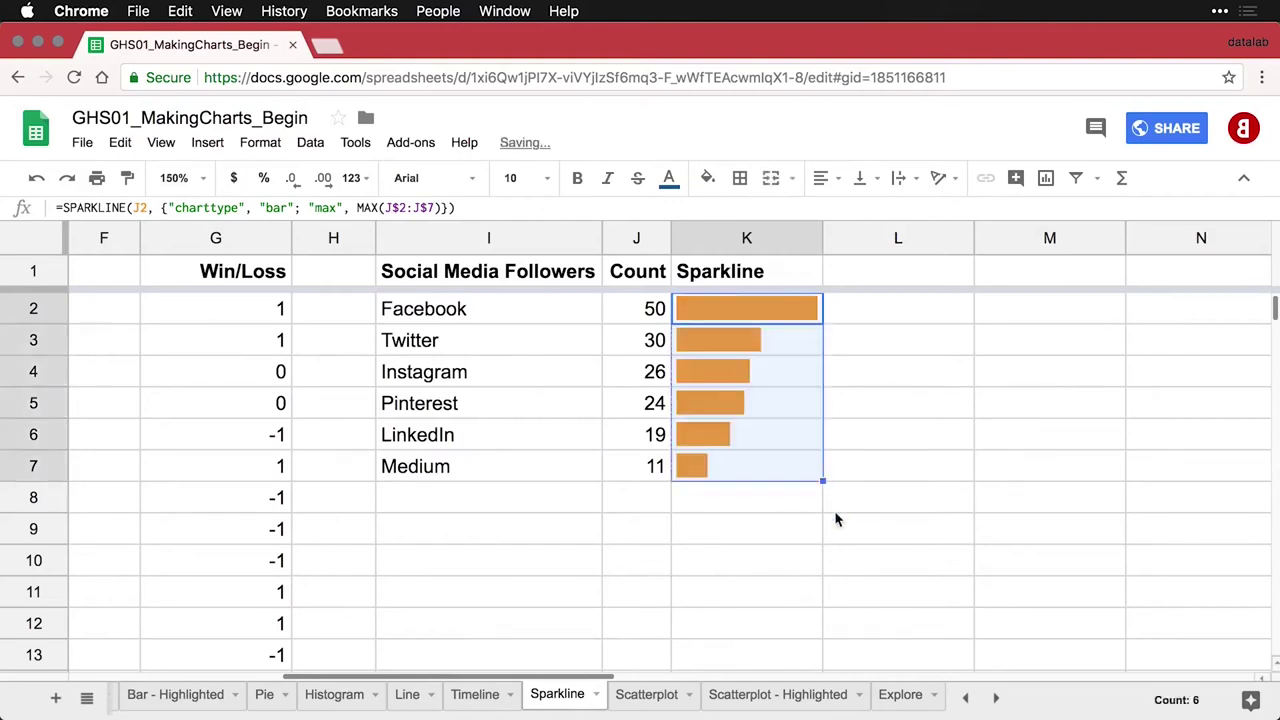
{"action": "left_click", "coordinate": [728, 492]}
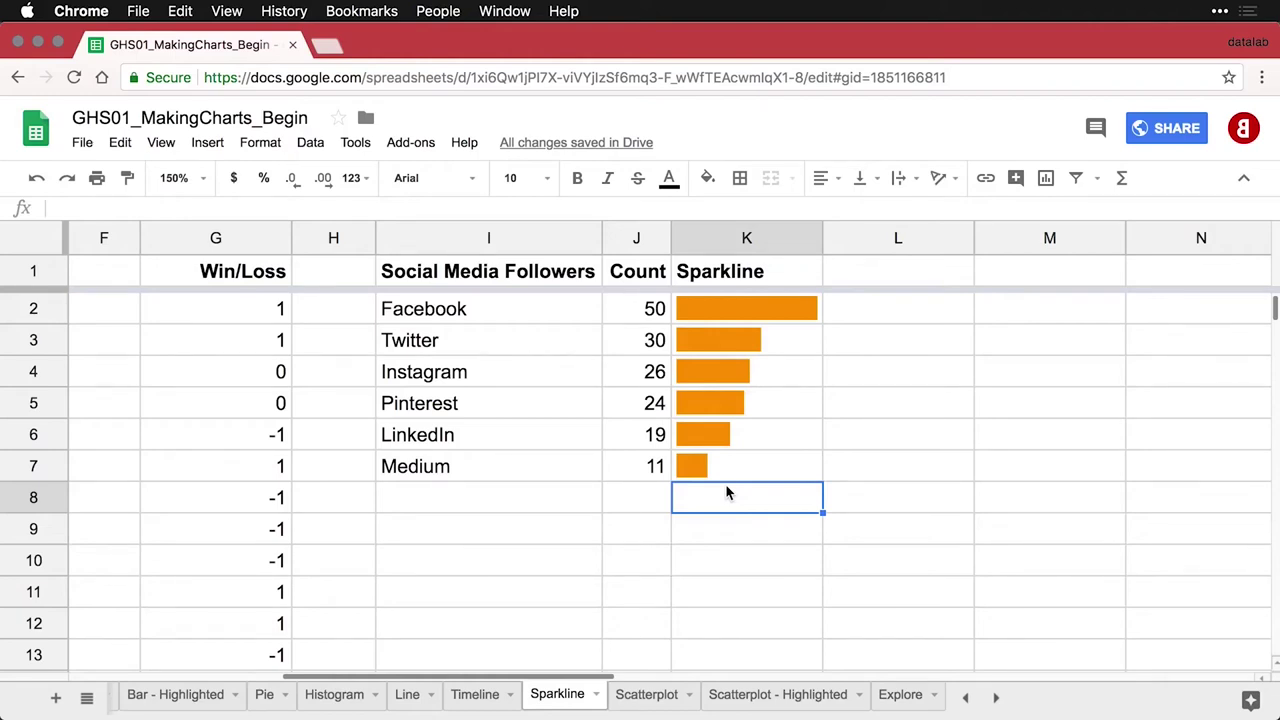
Reset the zoom to 100%, scroll left, and move to the Scatterplot sheet
{"action": "left_click", "coordinate": [205, 180]}
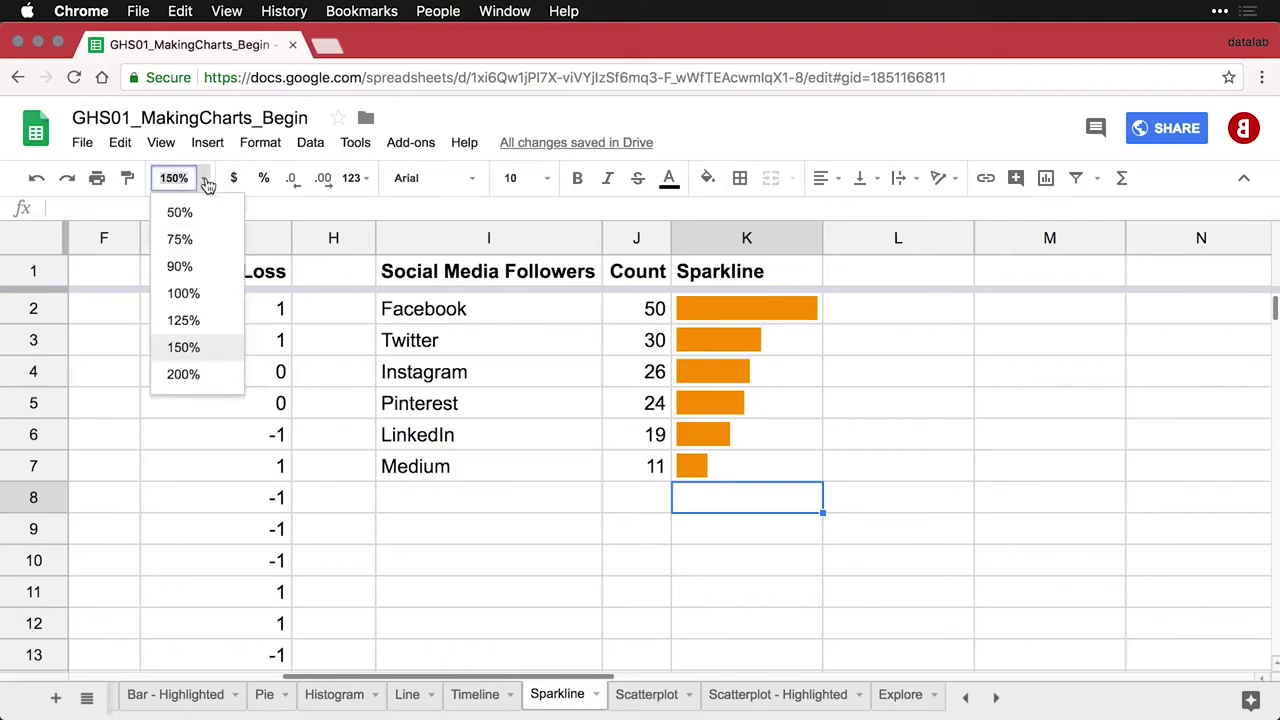
{"action": "left_click", "coordinate": [186, 295]}
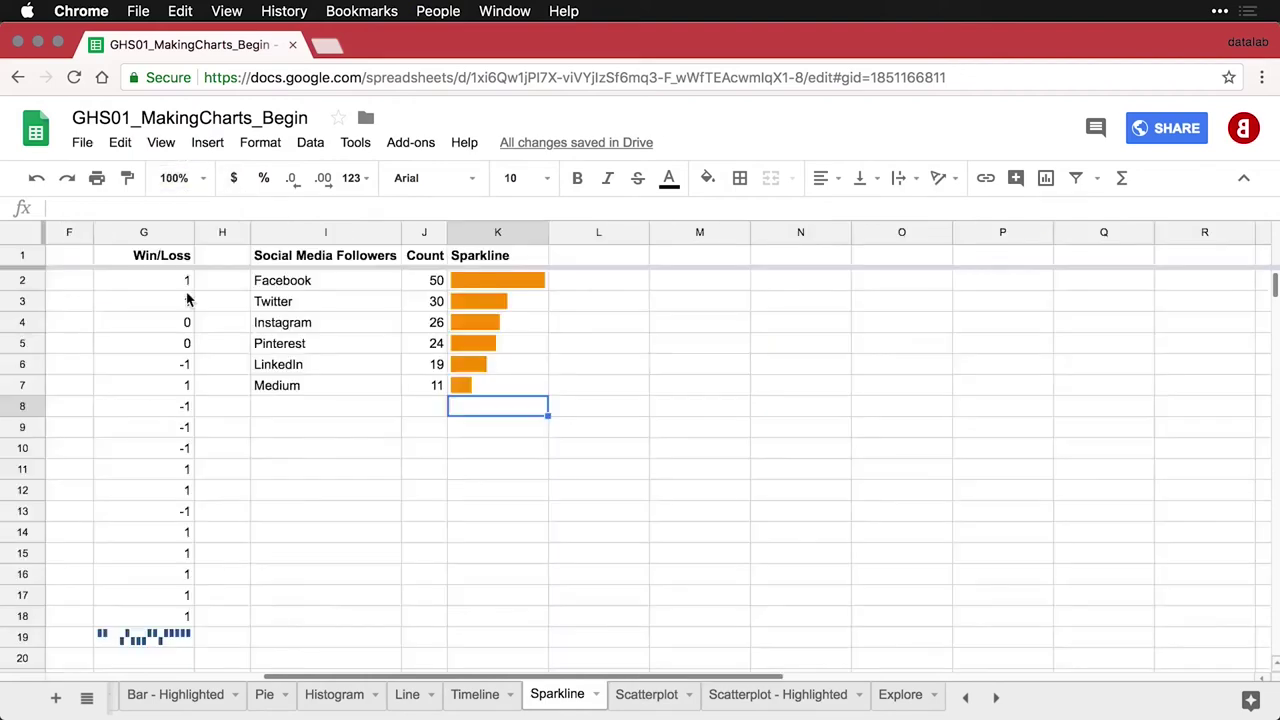
{"action": "scroll", "coordinate": [305, 400], "scroll_direction": "left", "scroll_amount": 5}
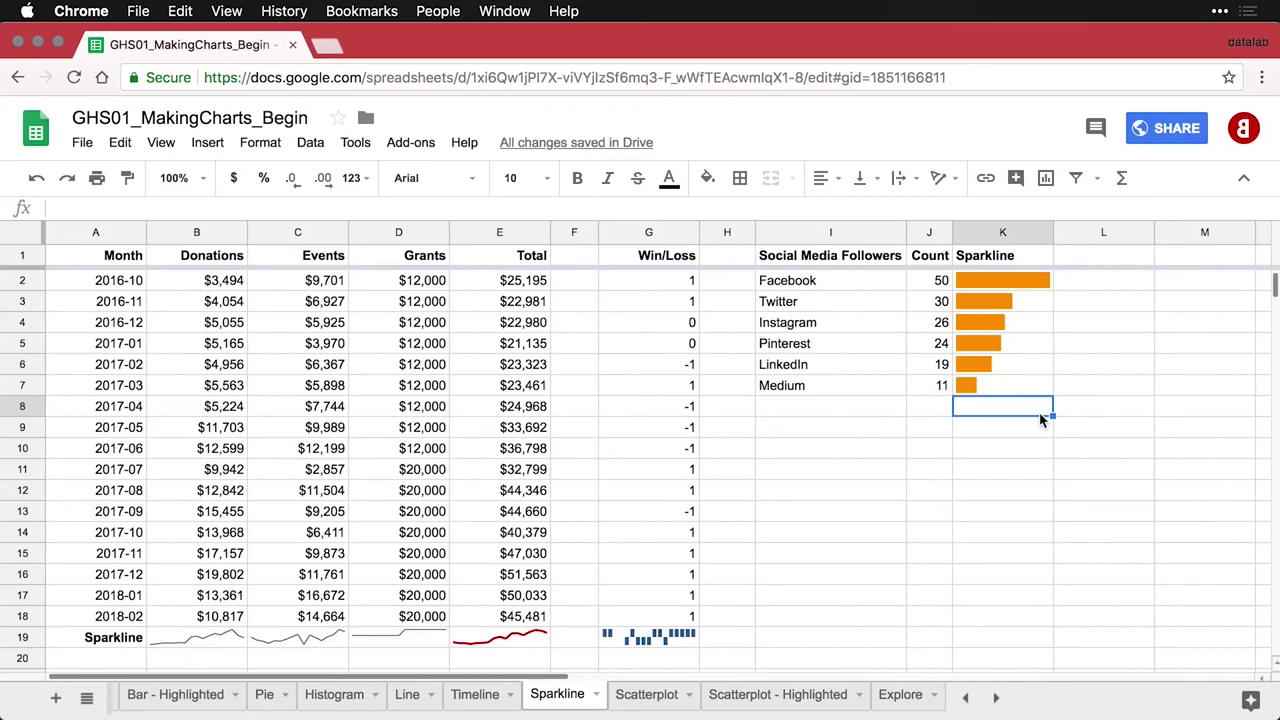
{"action": "key", "text": "ctrl+shift+Page_Down"}
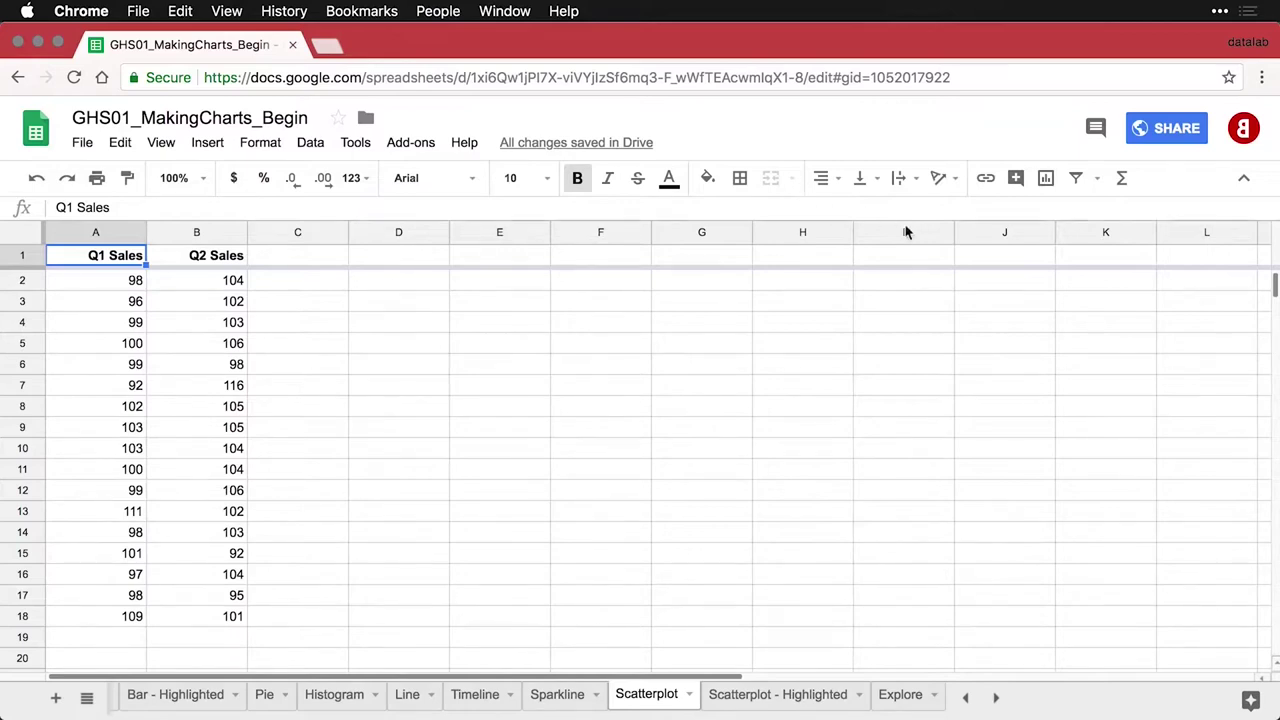
Insert a scatter chart of Q2 Sales vs. Q1 Sales and move it right of column B
{"action": "left_click", "coordinate": [1052, 183]}
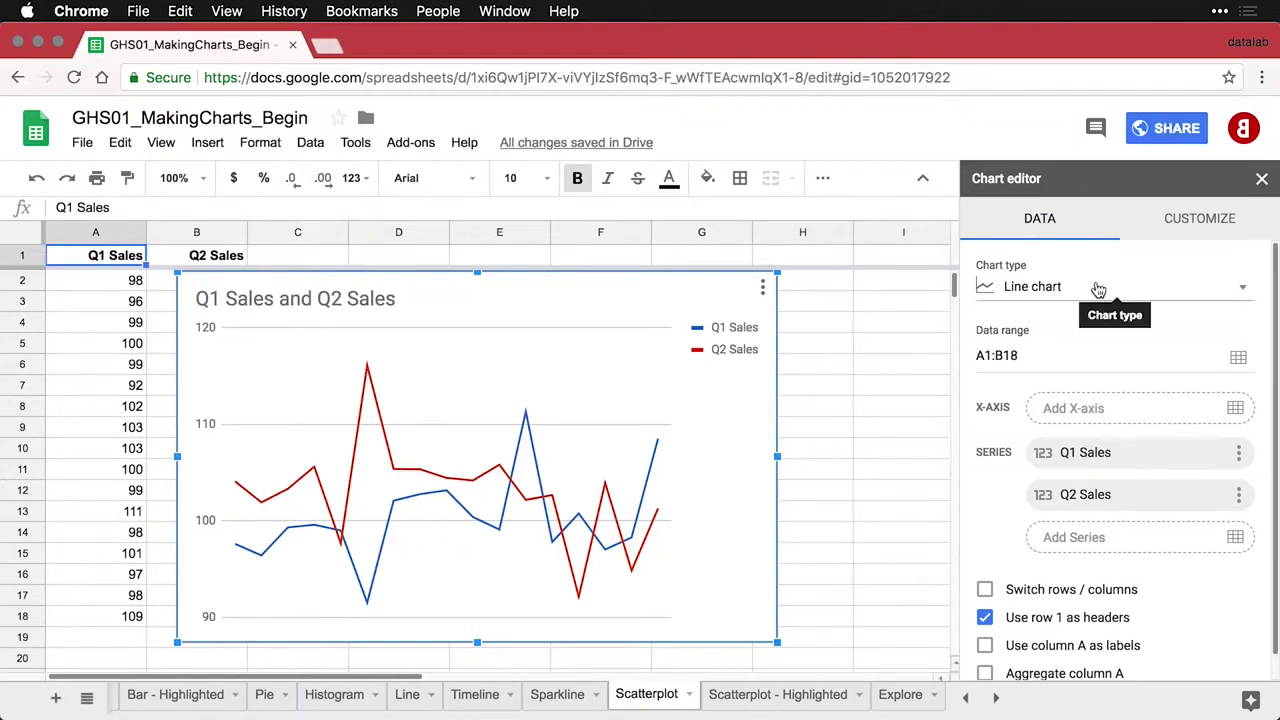
{"action": "left_click", "coordinate": [1098, 290]}
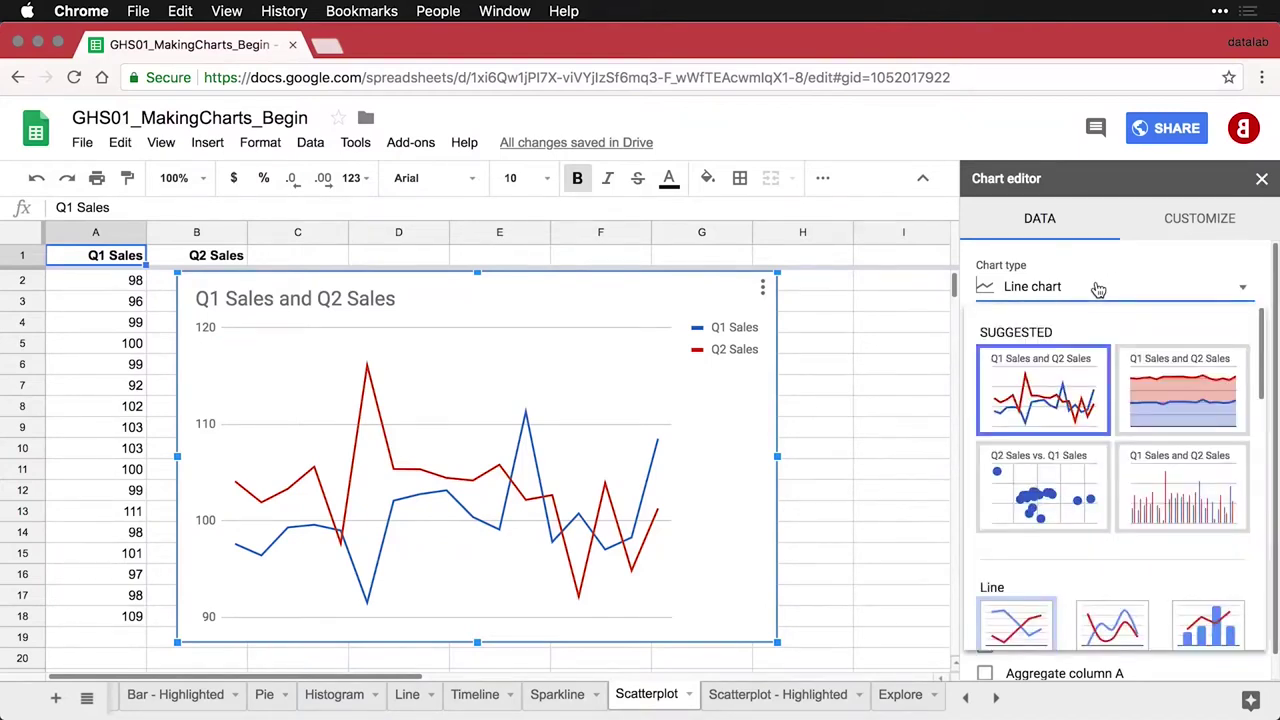
{"action": "left_click", "coordinate": [1058, 470]}
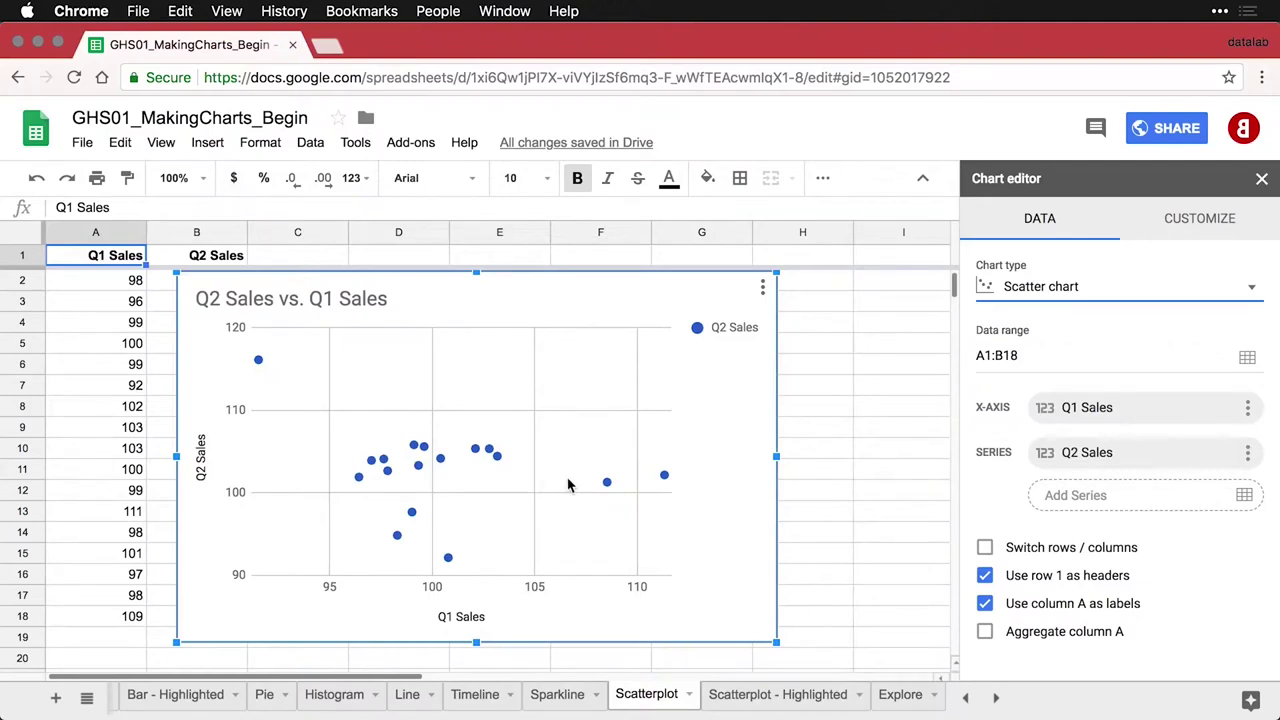
{"action": "mouse_move", "coordinate": [614, 490]}
{"action": "left_click_drag", "start_coordinate": [475, 284], "coordinate": [559, 292]}
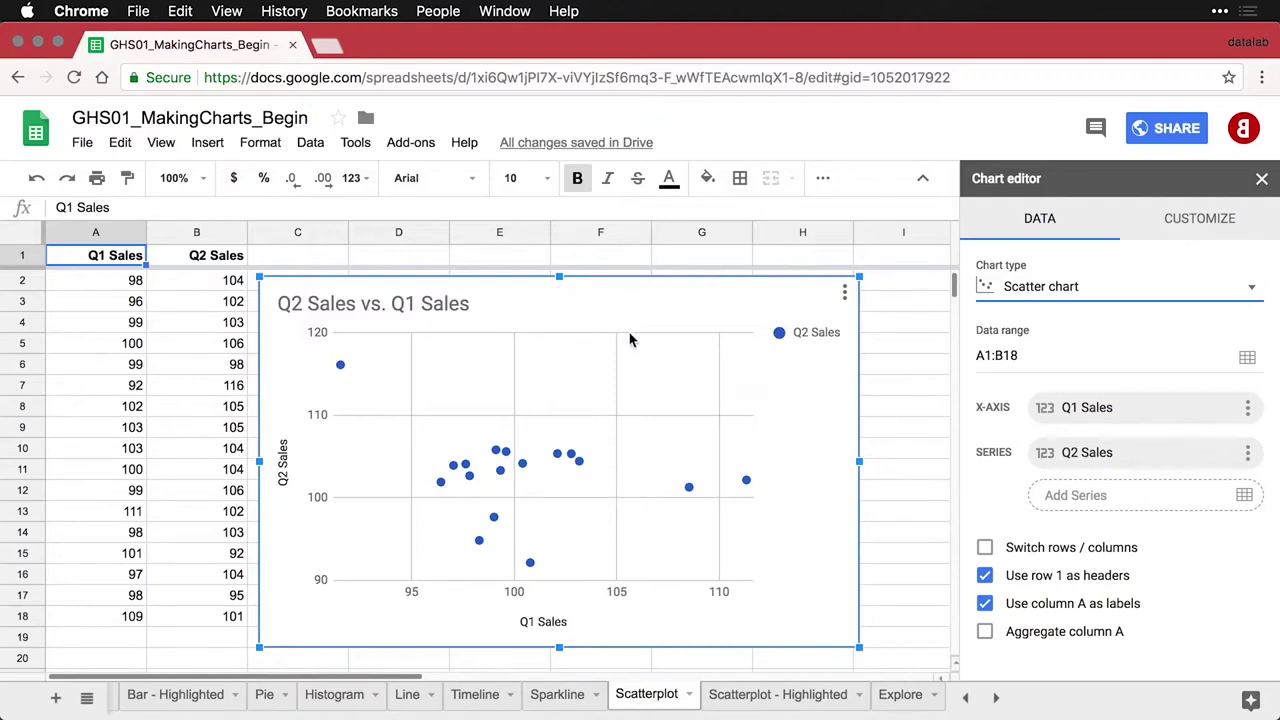
Color the scatter points dark red and add a trendline
{"action": "left_click", "coordinate": [575, 458]}
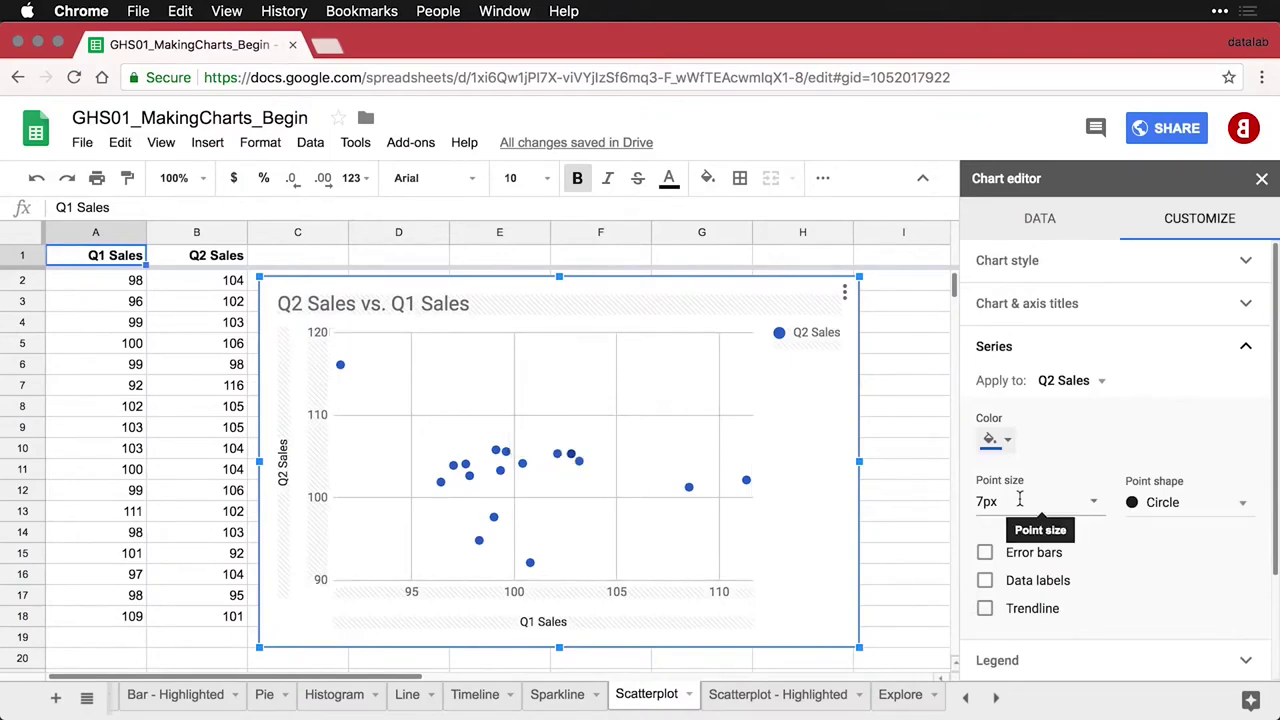
{"action": "left_click", "coordinate": [1006, 440]}
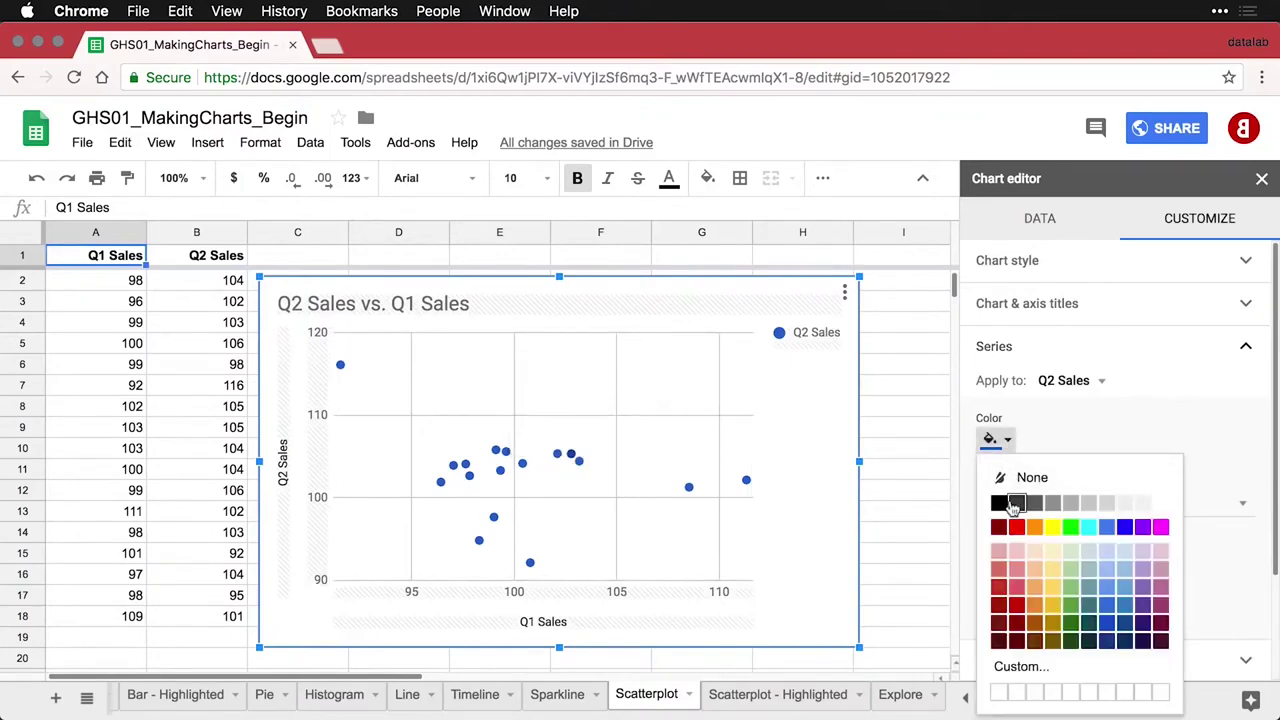
{"action": "left_click", "coordinate": [1015, 606]}
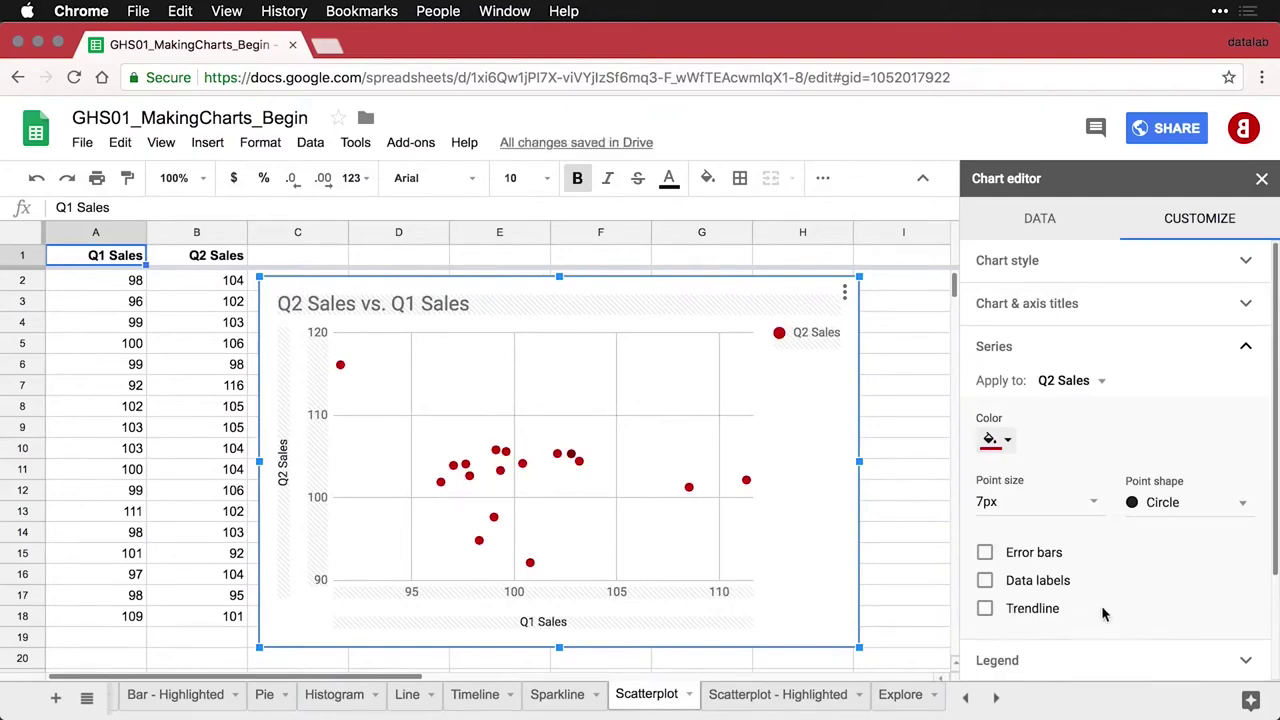
{"action": "scroll", "coordinate": [1102, 613], "scroll_direction": "down", "scroll_amount": 2}
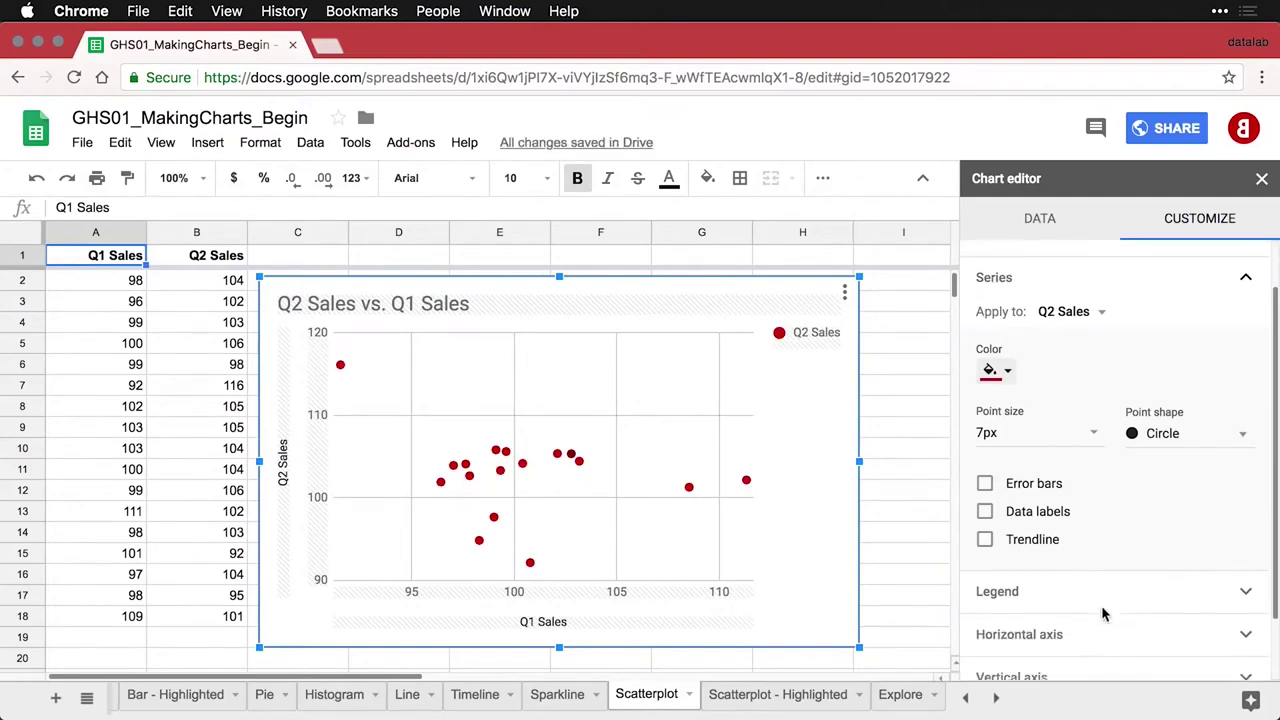
{"action": "left_click", "coordinate": [985, 530]}
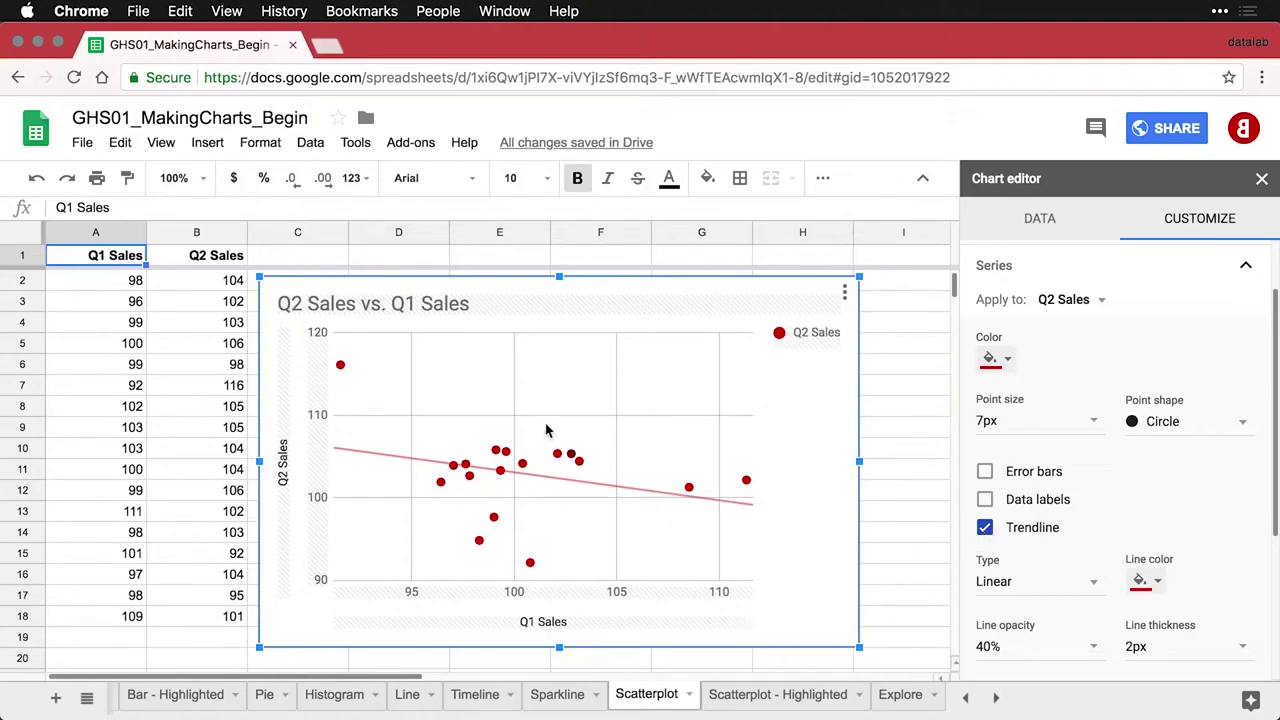
Set the trendline thickness to 4px and show R² in the legend
{"action": "mouse_move", "coordinate": [341, 372]}
{"action": "left_click", "coordinate": [1241, 651]}
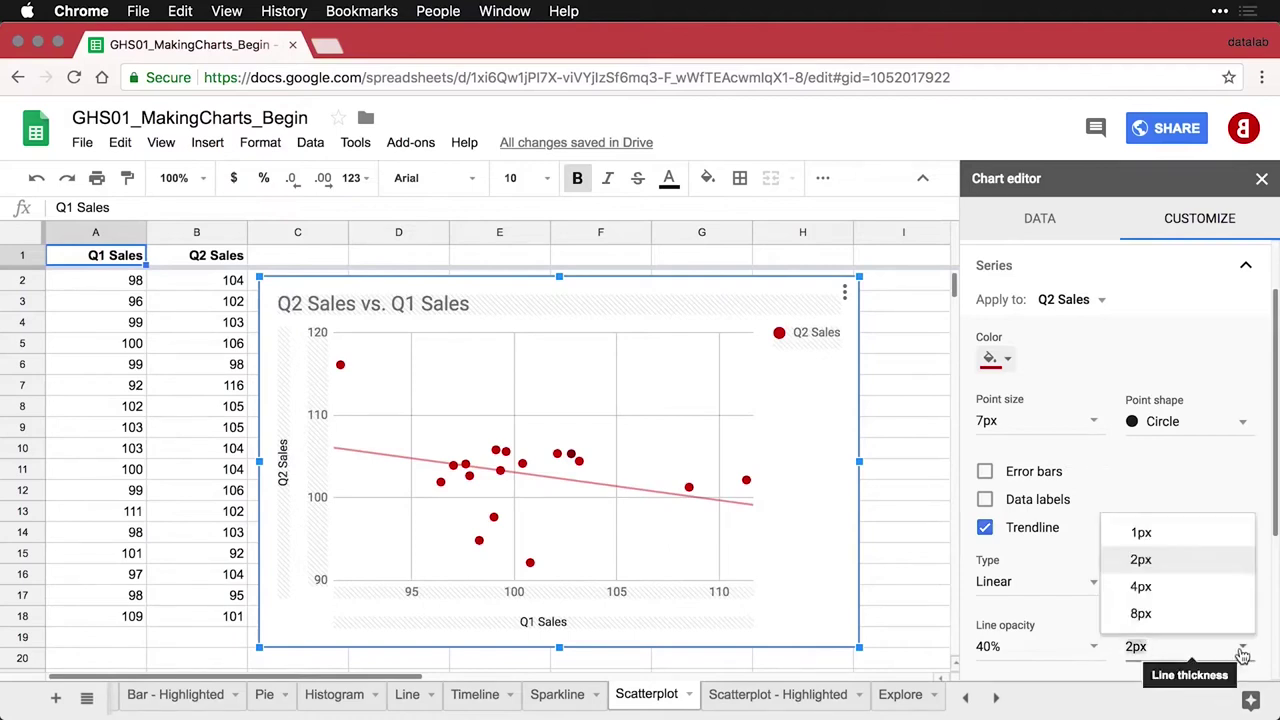
{"action": "left_click", "coordinate": [1150, 588]}
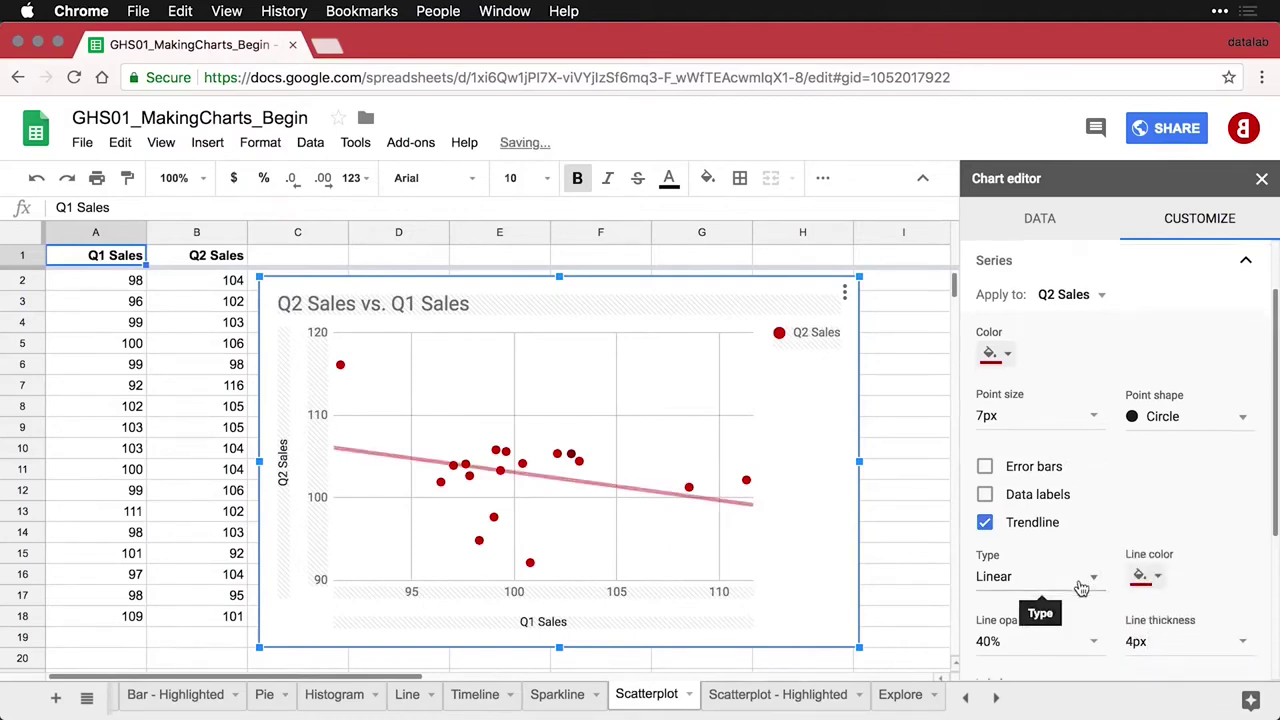
{"action": "scroll", "coordinate": [1040, 590], "scroll_direction": "down", "scroll_amount": 3}
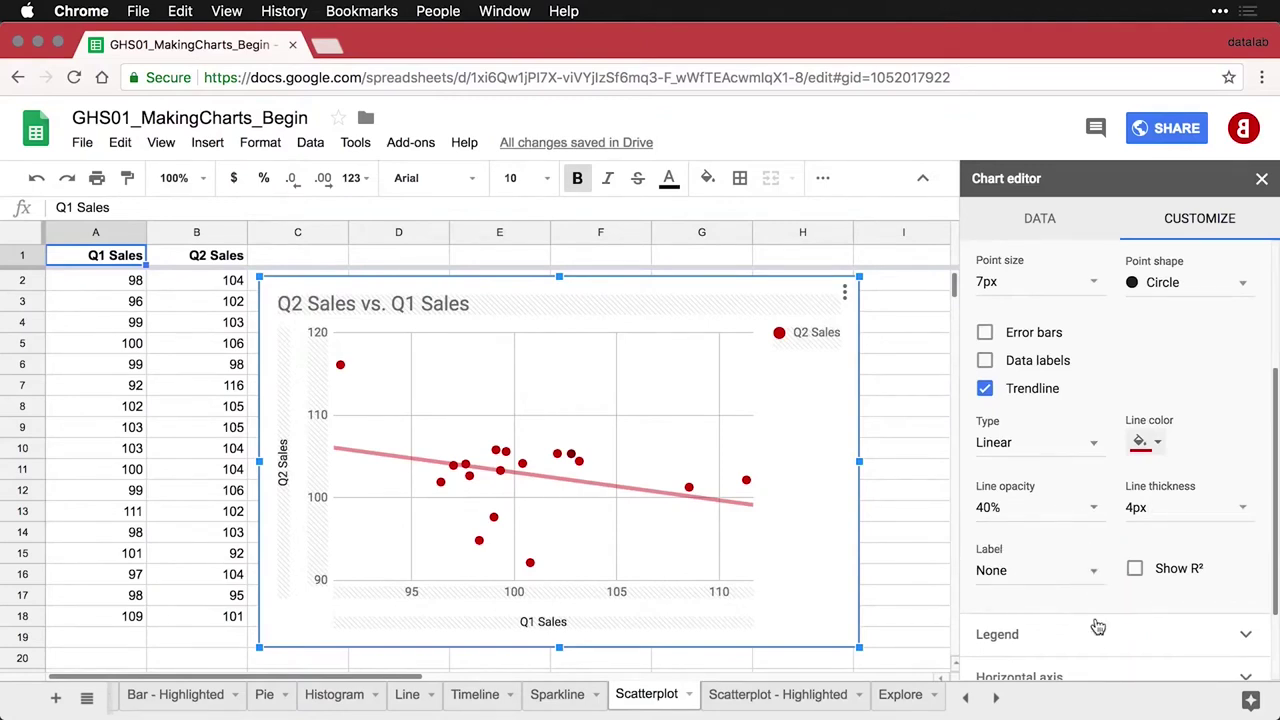
{"action": "left_click", "coordinate": [1136, 570]}
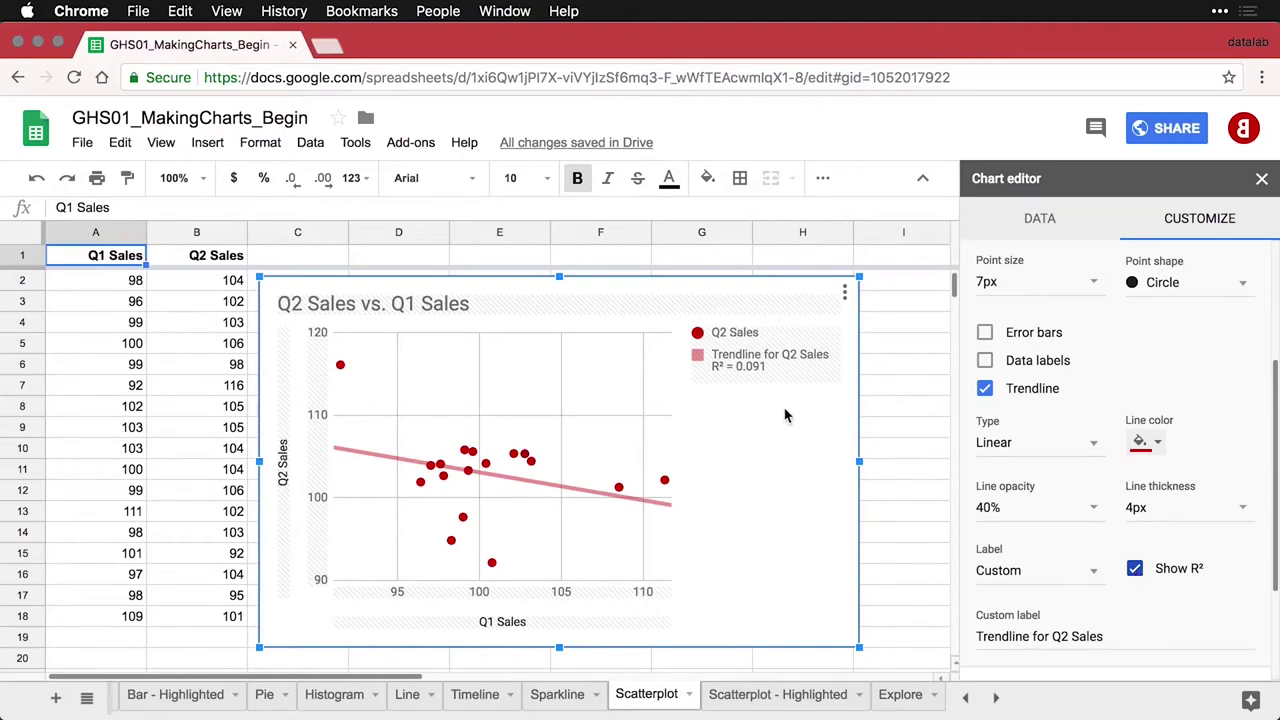
{"action": "left_click", "coordinate": [899, 400]}
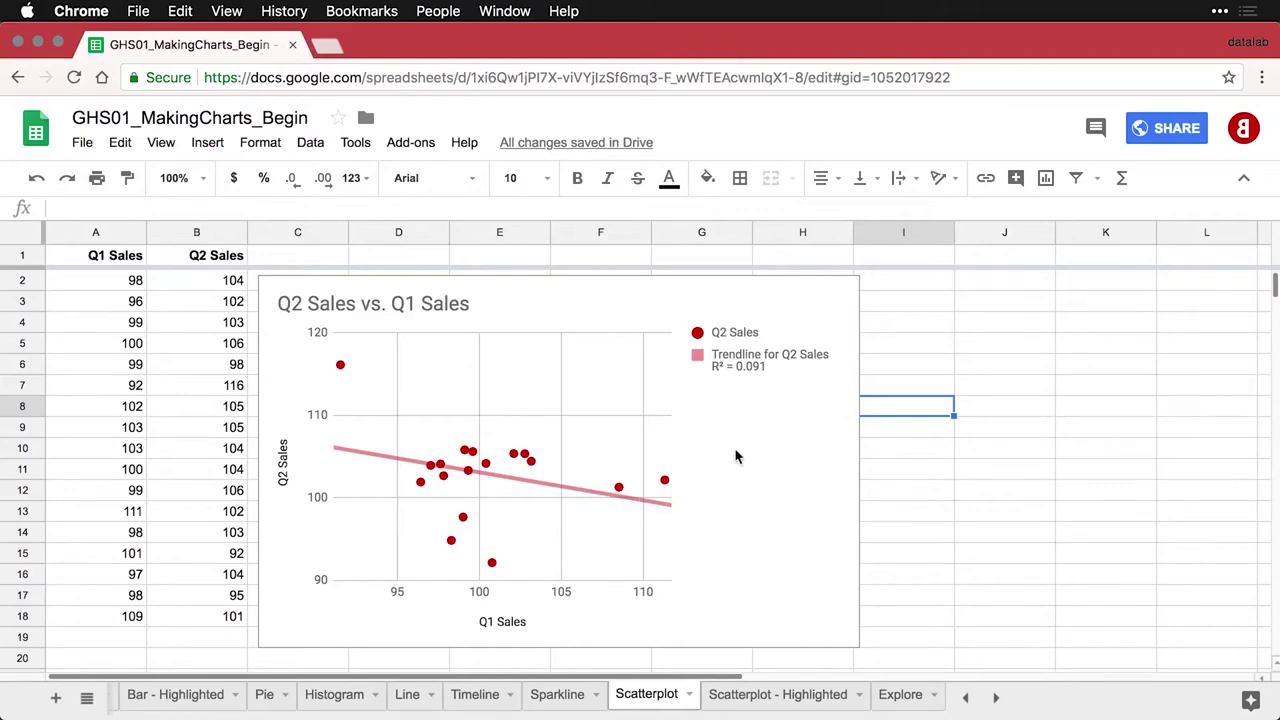
Delete the trendline's custom series label so the legend reads R² = 0.091, then open Scatterplot - Highlighted
{"action": "double_click", "coordinate": [785, 358]}
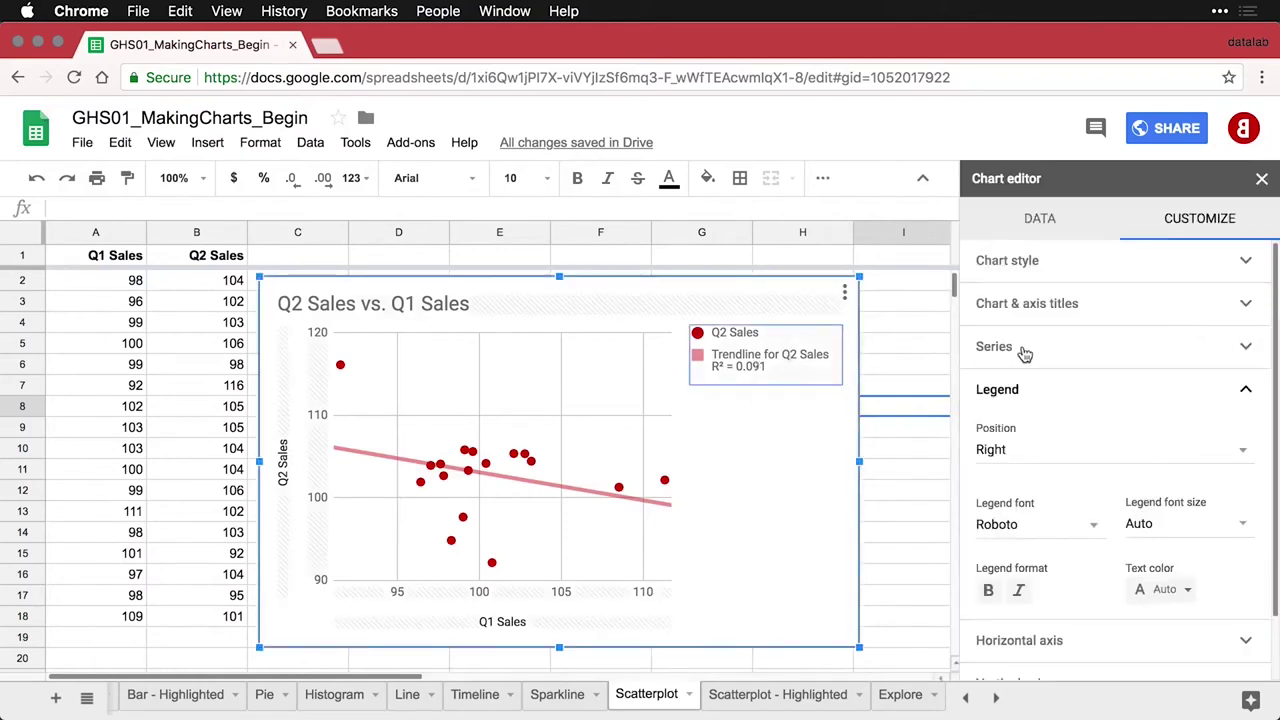
{"action": "left_click", "coordinate": [988, 348]}
{"action": "scroll", "coordinate": [1125, 574], "scroll_direction": "down", "scroll_amount": 5}
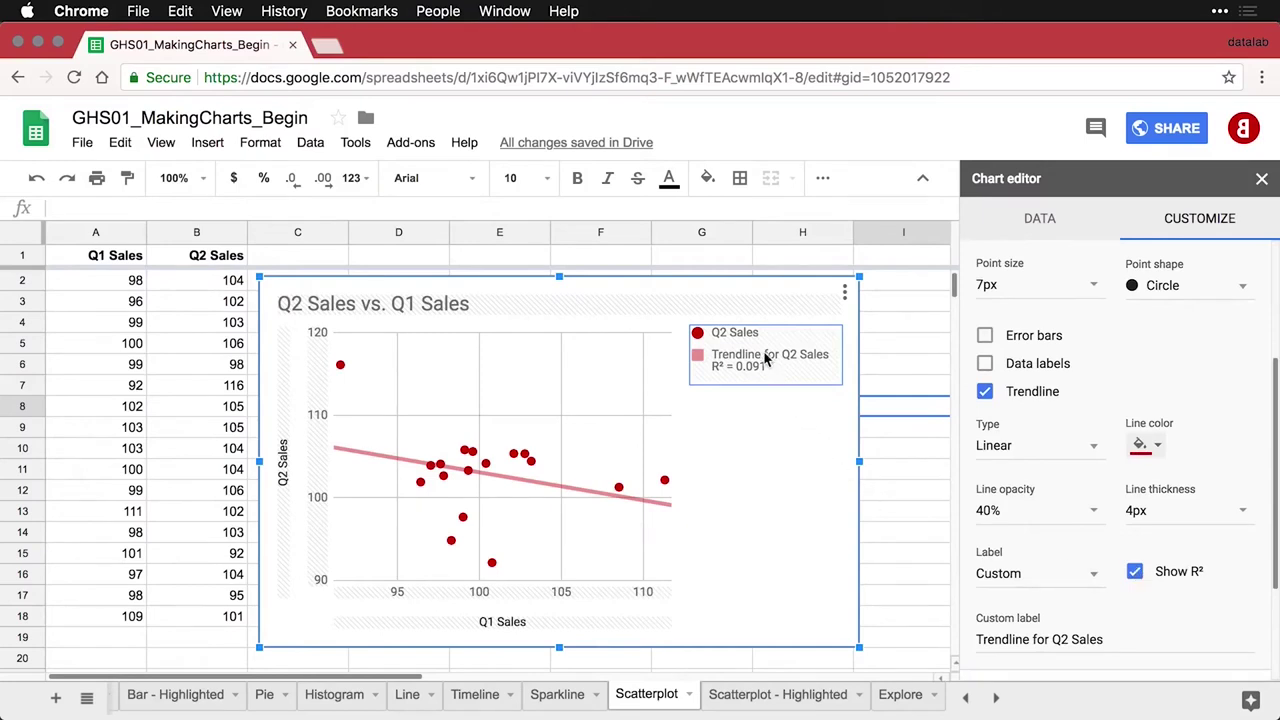
{"action": "left_click", "coordinate": [1040, 643]}
{"action": "key", "text": "BackSpace"}
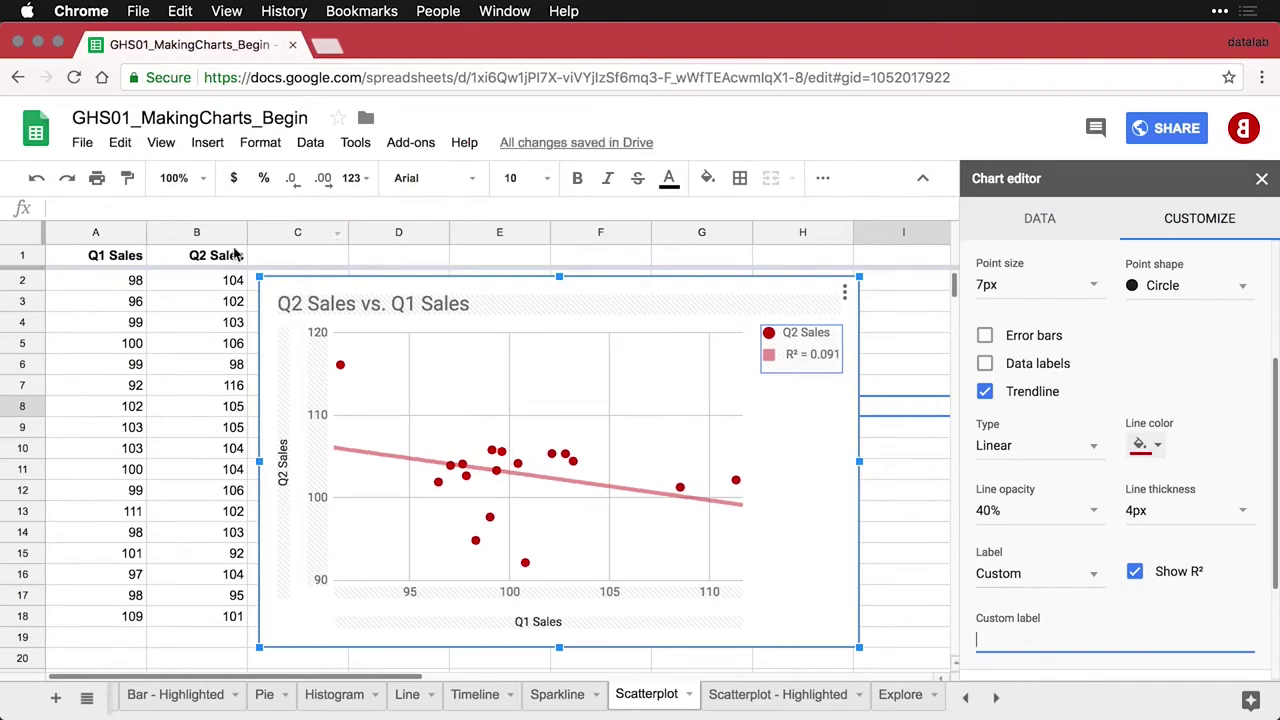
{"action": "left_click", "coordinate": [124, 259]}
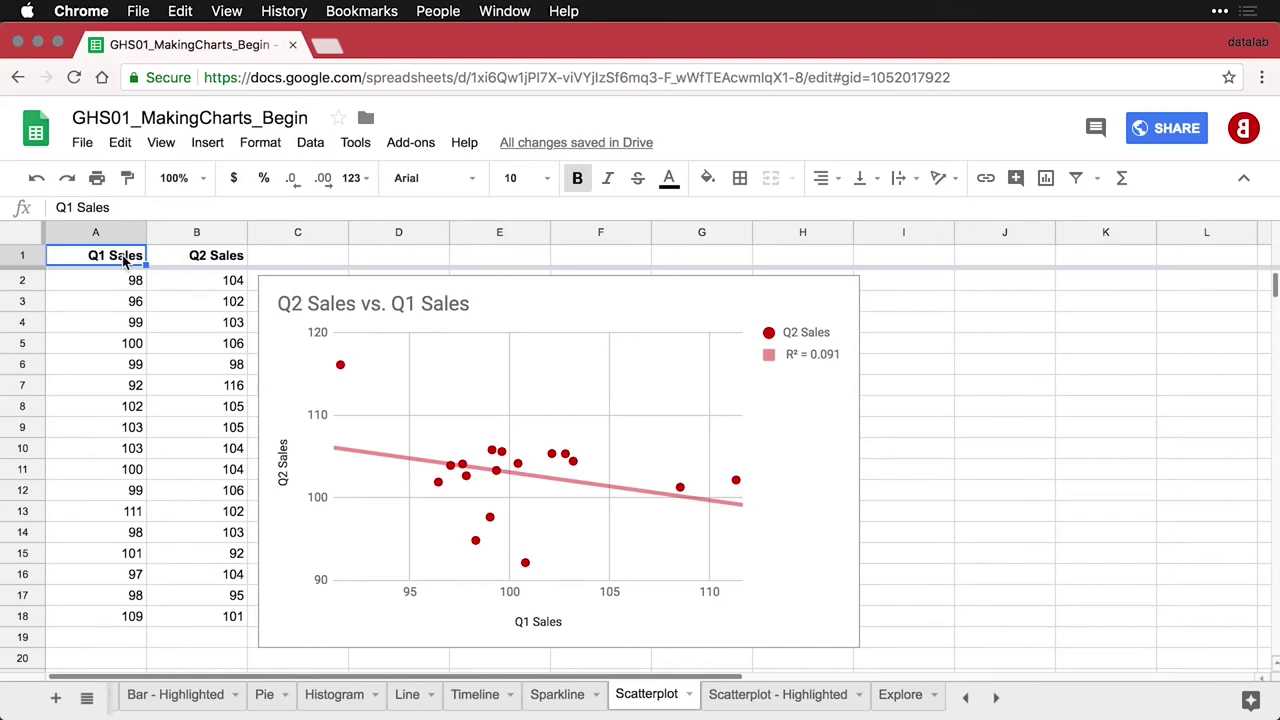
{"action": "left_click", "coordinate": [787, 700]}
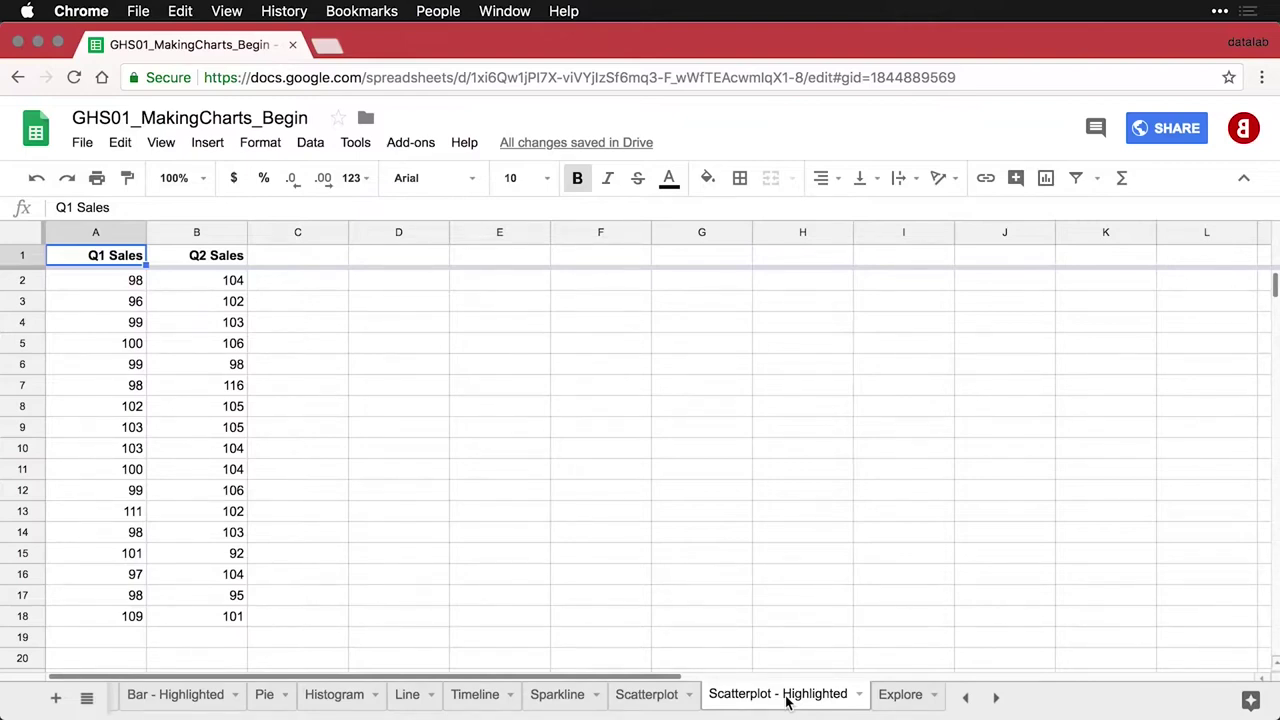
Add the column header 'New Channel' in cell C1
{"action": "left_click", "coordinate": [306, 262]}
{"action": "type", "text": "New"}
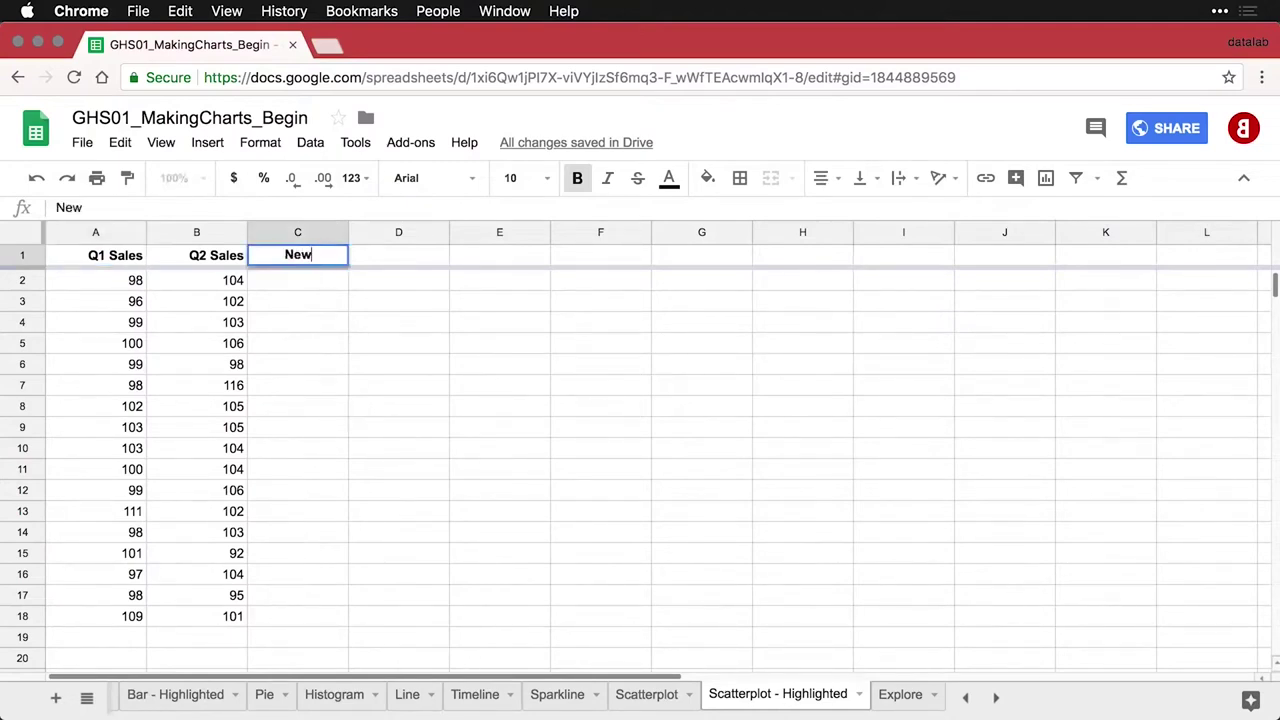
{"action": "type", "text": " Channel"}
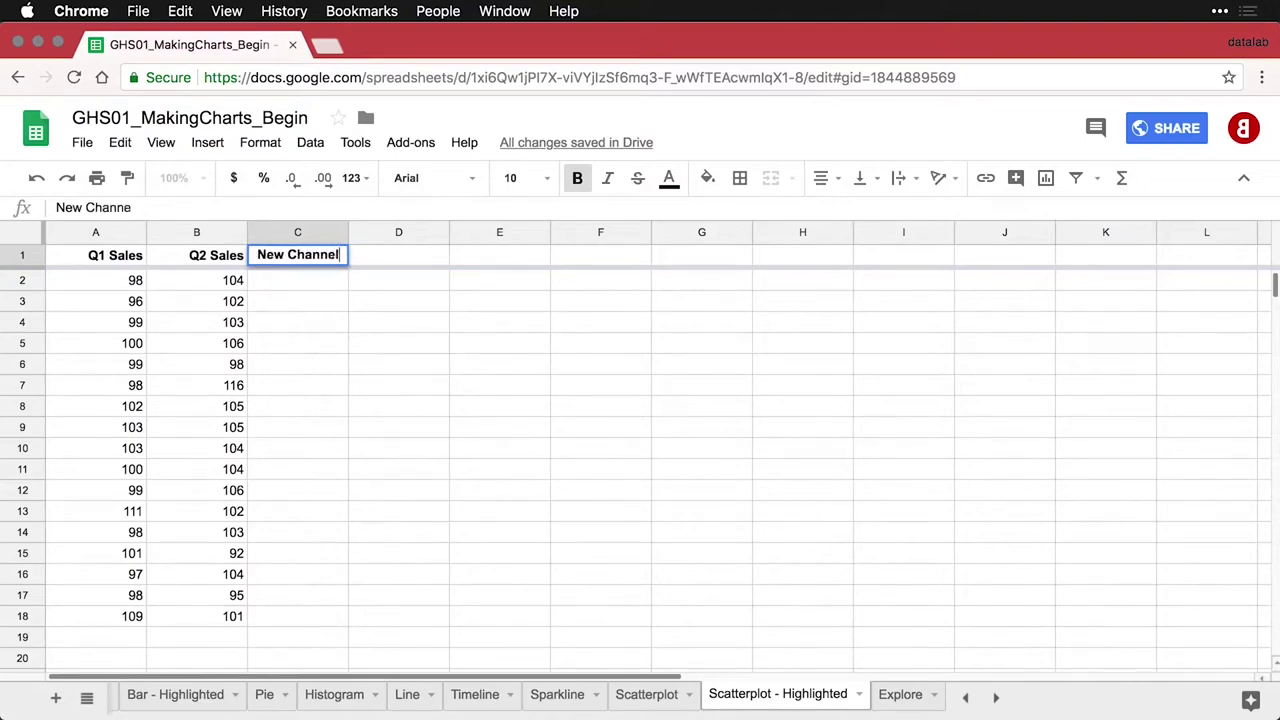
{"action": "key", "text": "Return"}
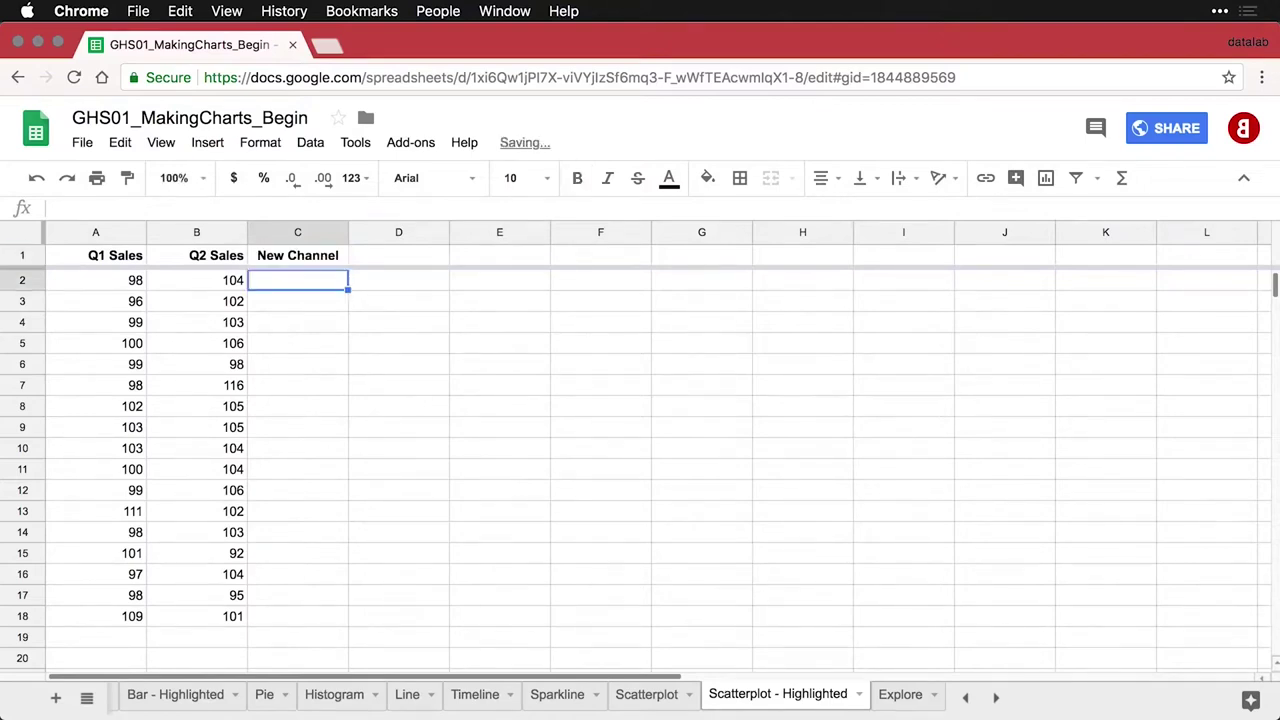
{"action": "key", "text": "Down"}
{"action": "key", "text": "Down"}
{"action": "key", "text": "Down"}
{"action": "key", "text": "Down"}
{"action": "key", "text": "Down"}
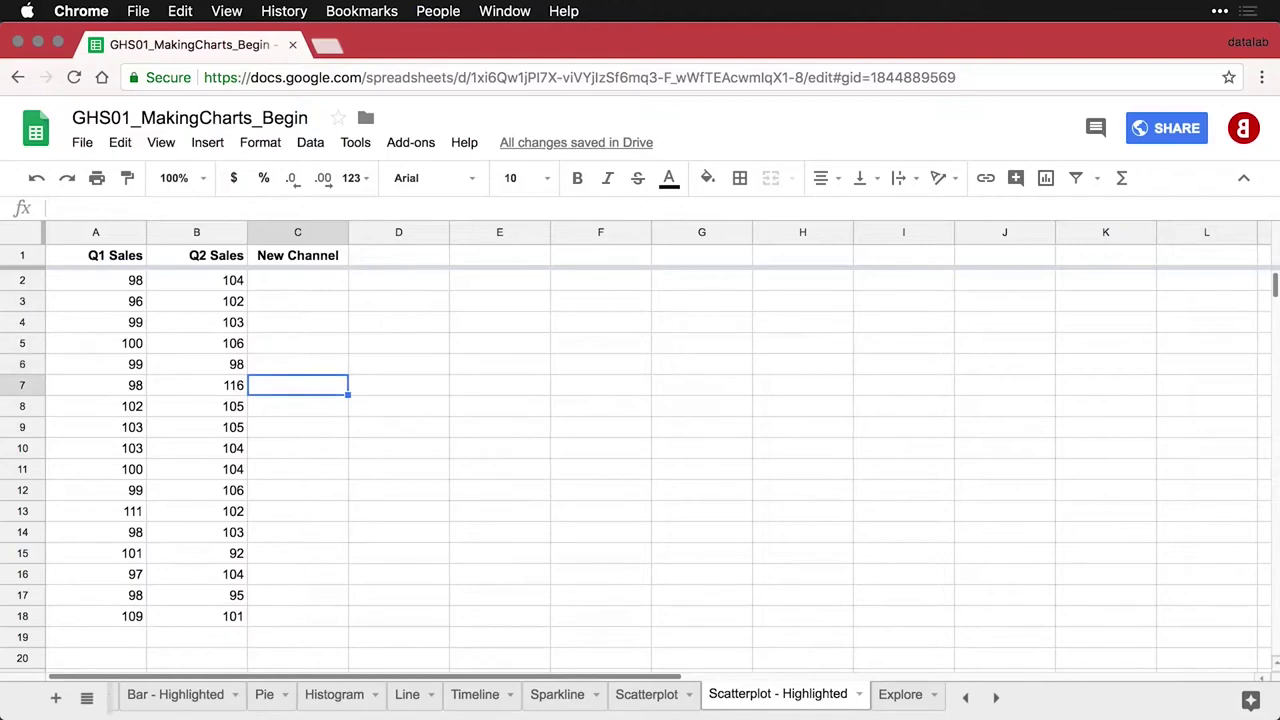
Move the outlier 116 from B7 into C7, then select the data table A1:C18
{"action": "left_click", "coordinate": [196, 385]}
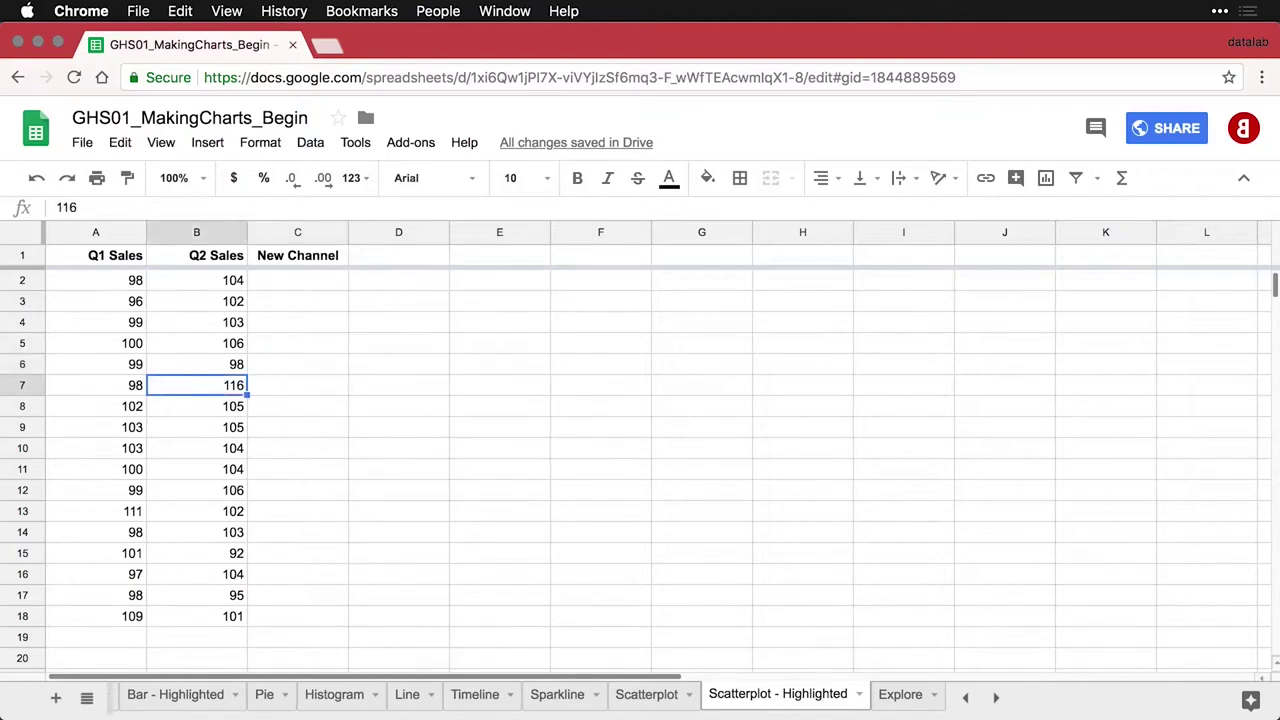
{"action": "key", "text": "ctrl+c"}
{"action": "key", "text": "Right"}
{"action": "key", "text": "ctrl+v"}
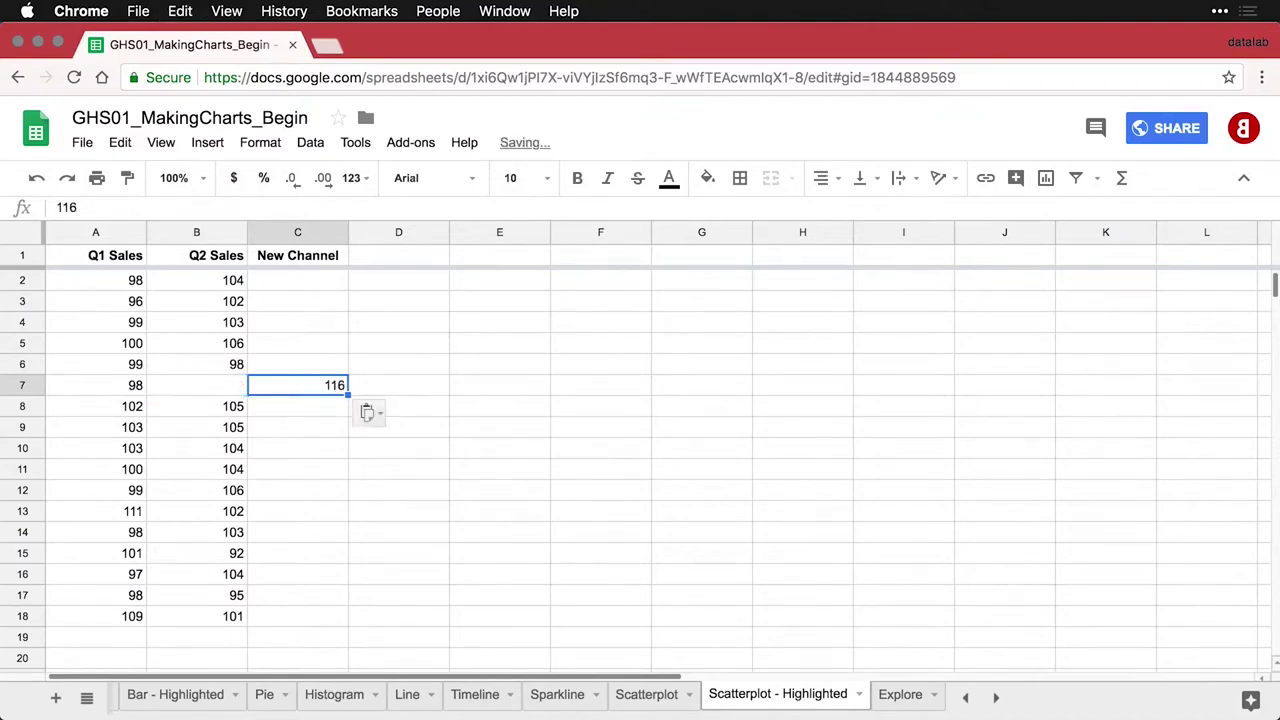
{"action": "left_click", "coordinate": [291, 287]}
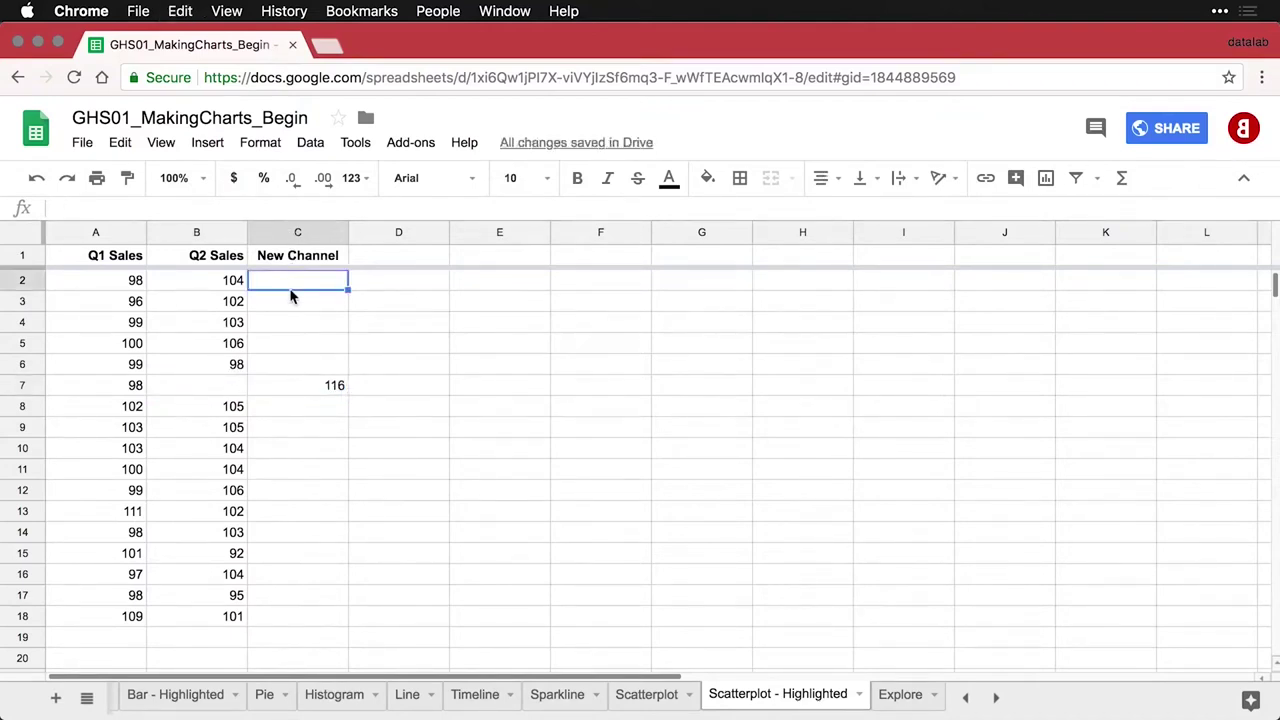
{"action": "left_click", "coordinate": [221, 308]}
{"action": "key", "text": "super+a"}
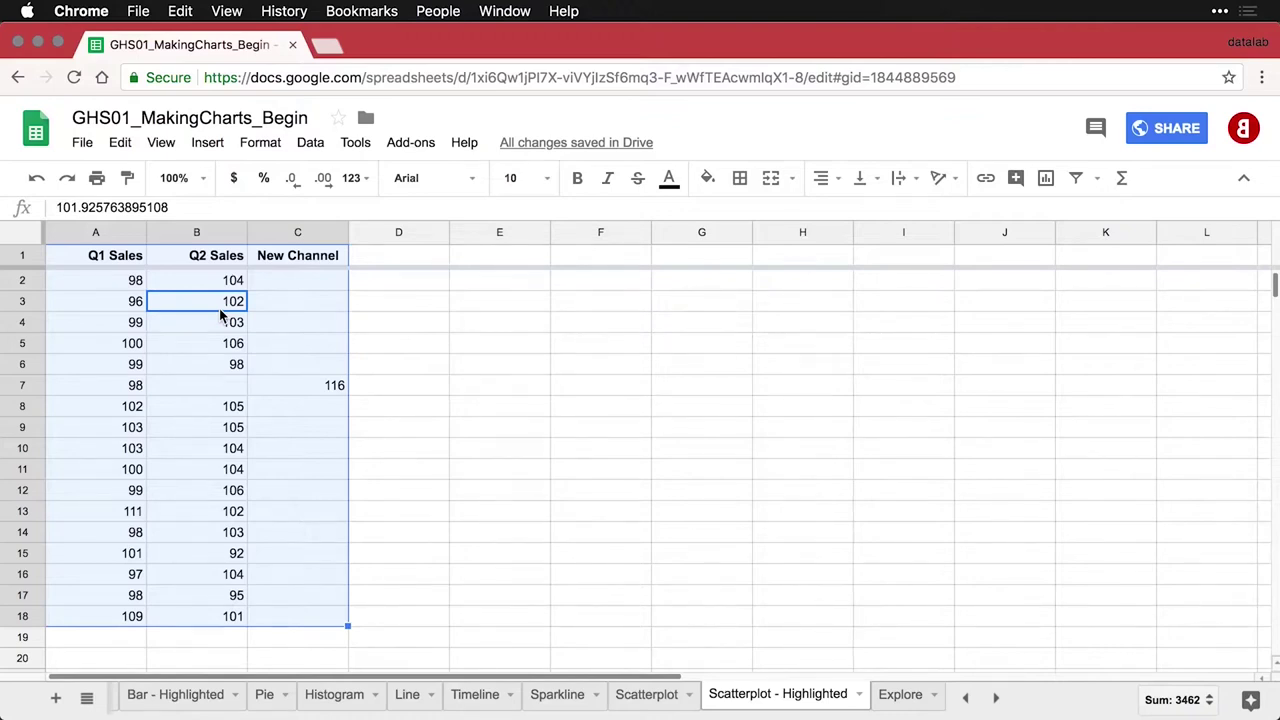
Insert a scatter chart of A1:C18 and move it right to uncover columns B and C
{"action": "left_click", "coordinate": [1046, 178]}
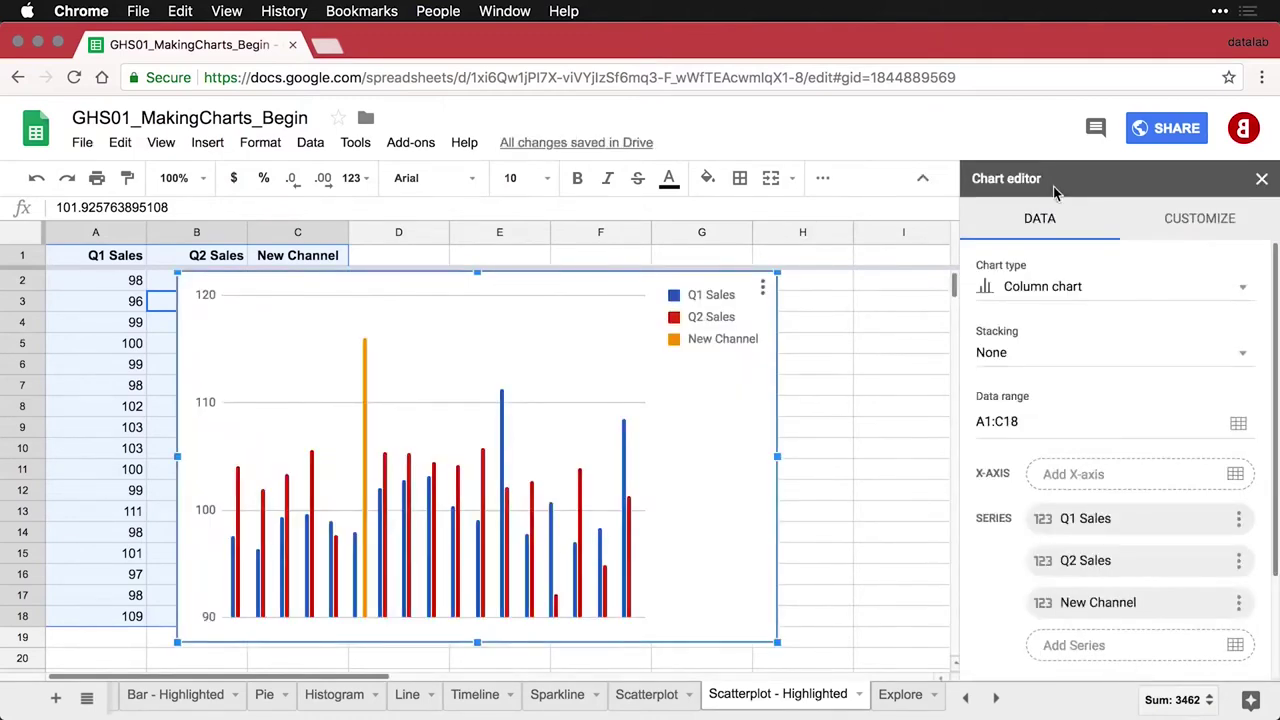
{"action": "left_click", "coordinate": [1089, 290]}
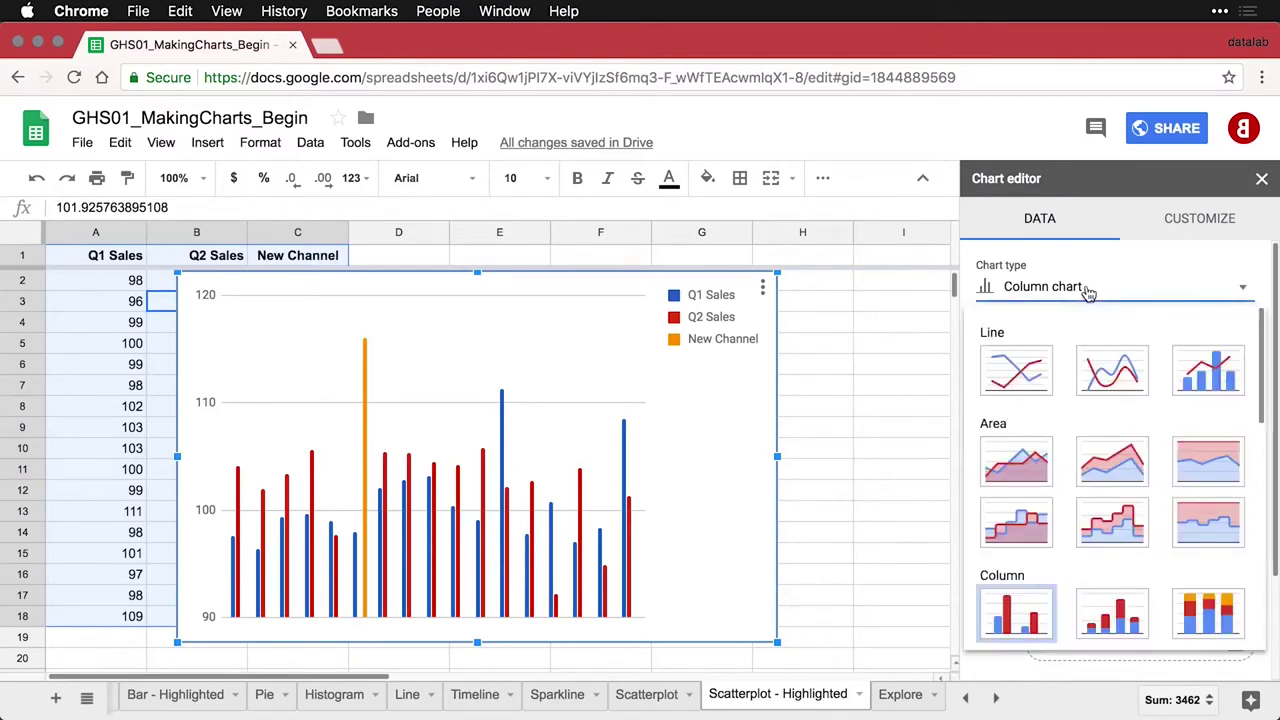
{"action": "scroll", "coordinate": [1098, 430], "scroll_direction": "down", "scroll_amount": 5}
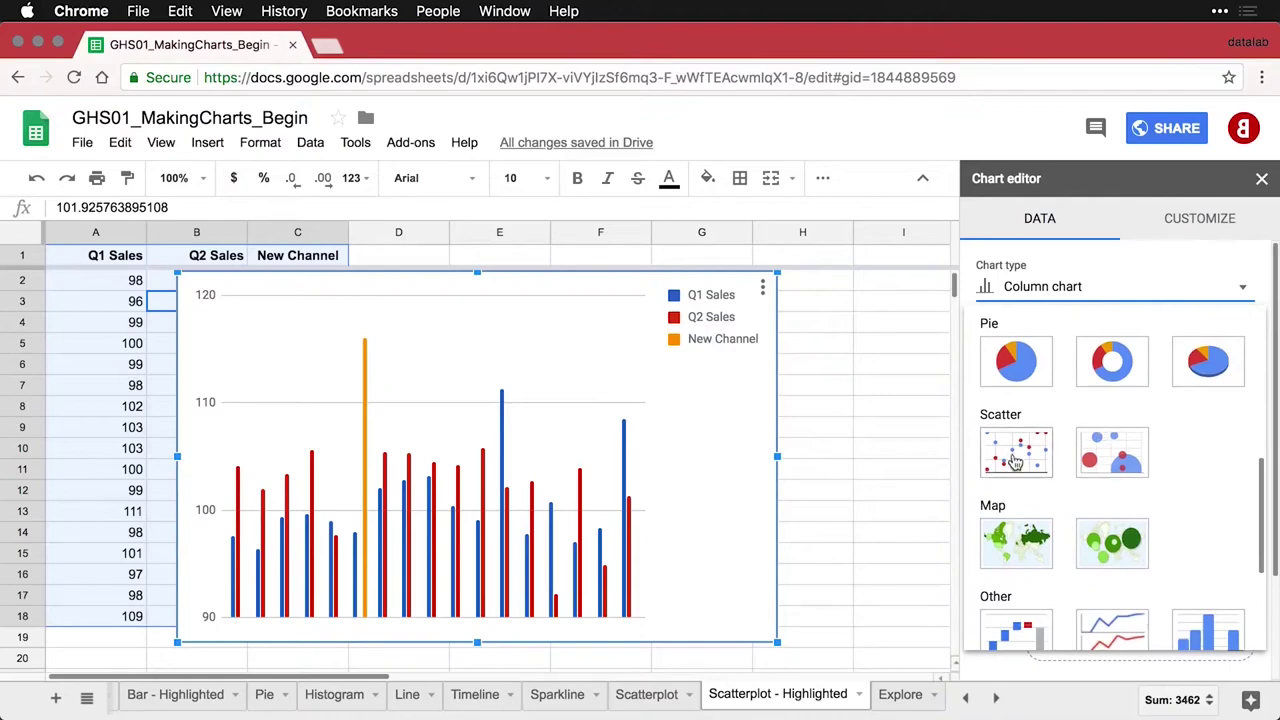
{"action": "left_click", "coordinate": [1014, 458]}
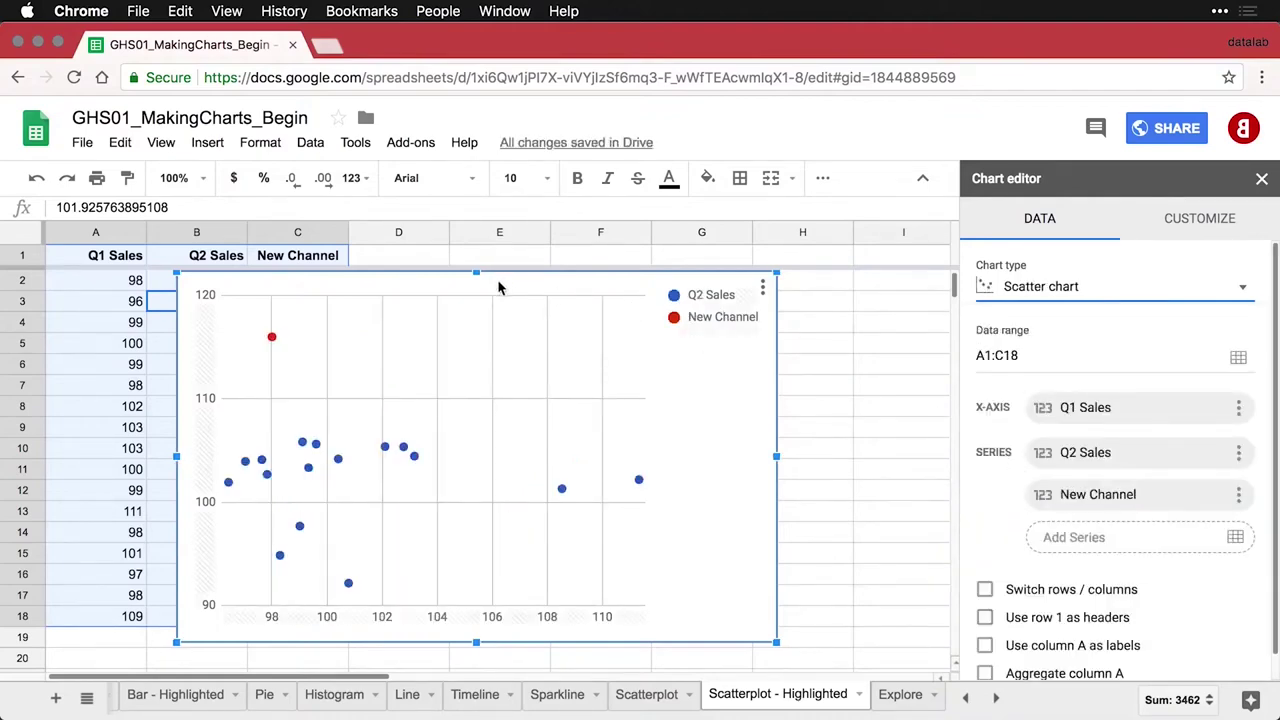
{"action": "left_click_drag", "start_coordinate": [499, 288], "coordinate": [678, 286]}
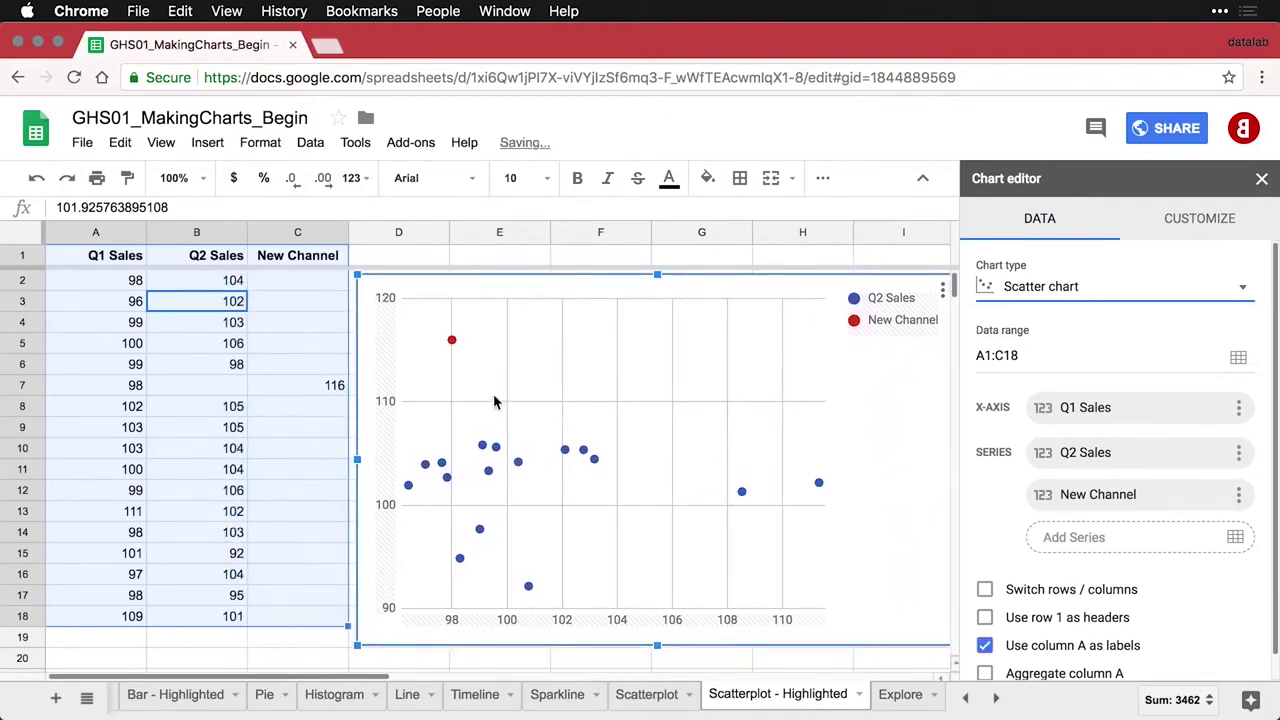
Add a trendline to the scatter chart's series
{"action": "mouse_move", "coordinate": [455, 347]}
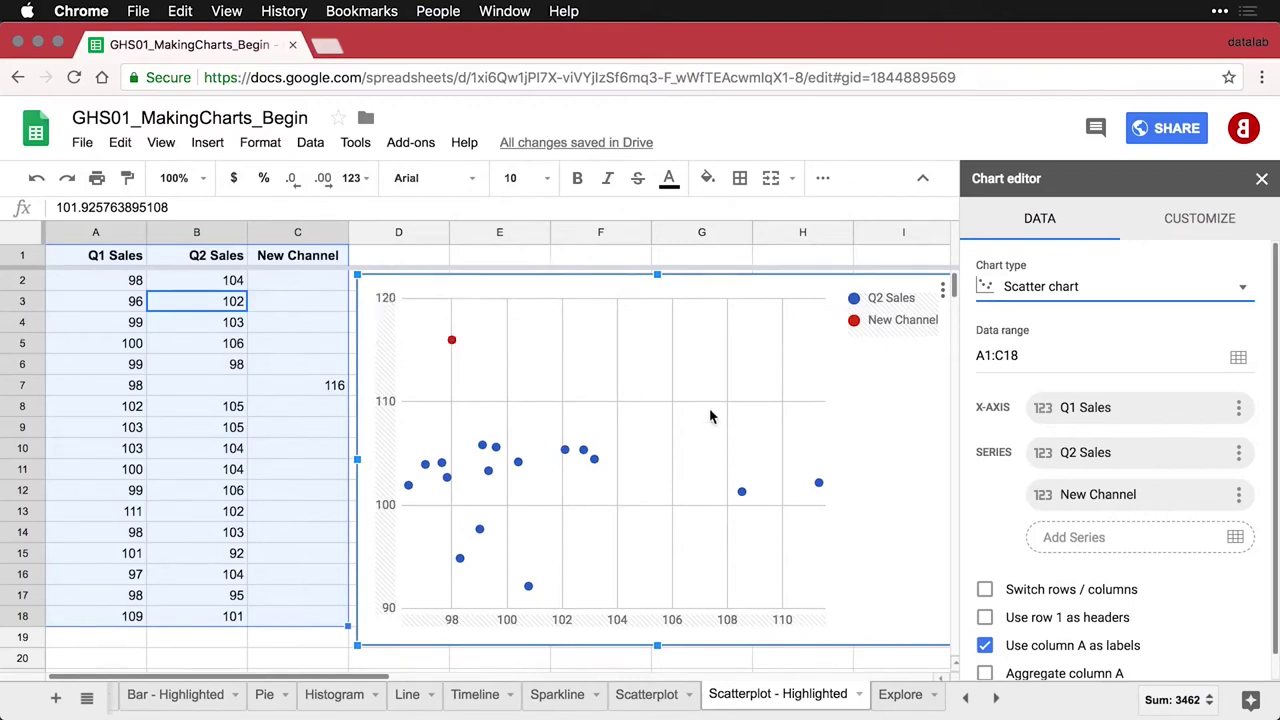
{"action": "left_click", "coordinate": [1218, 228]}
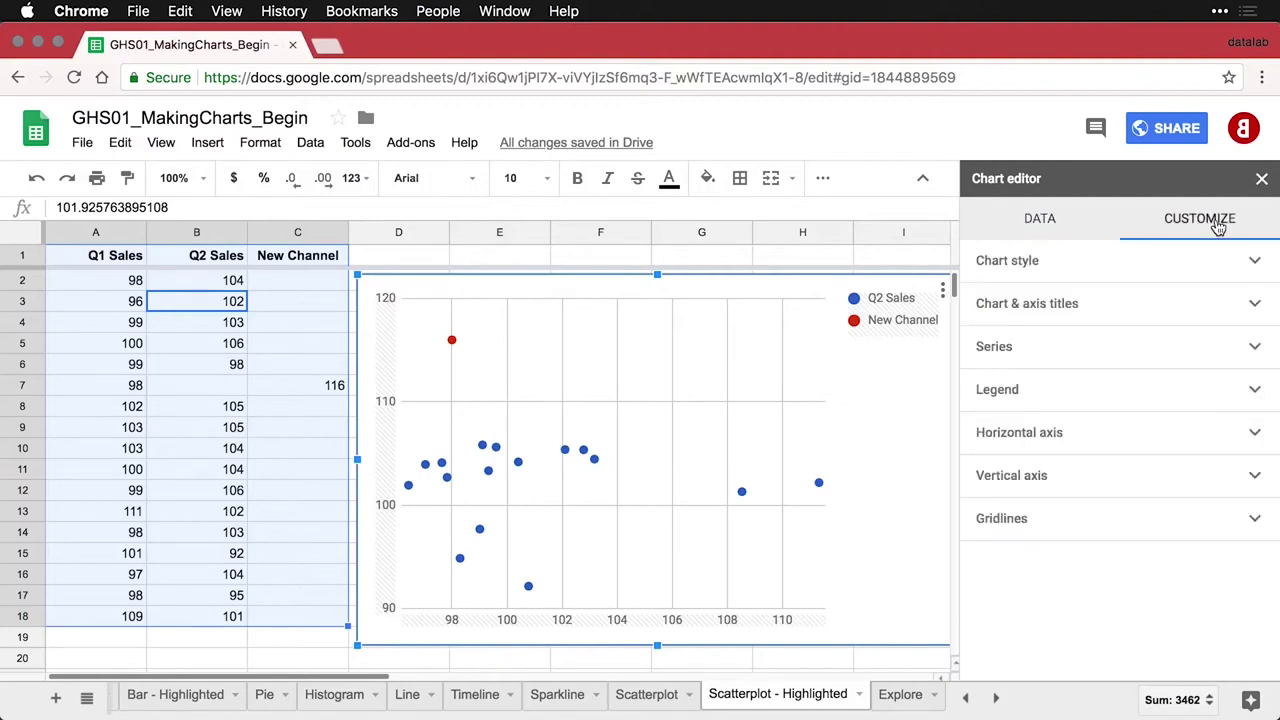
{"action": "left_click", "coordinate": [1117, 354]}
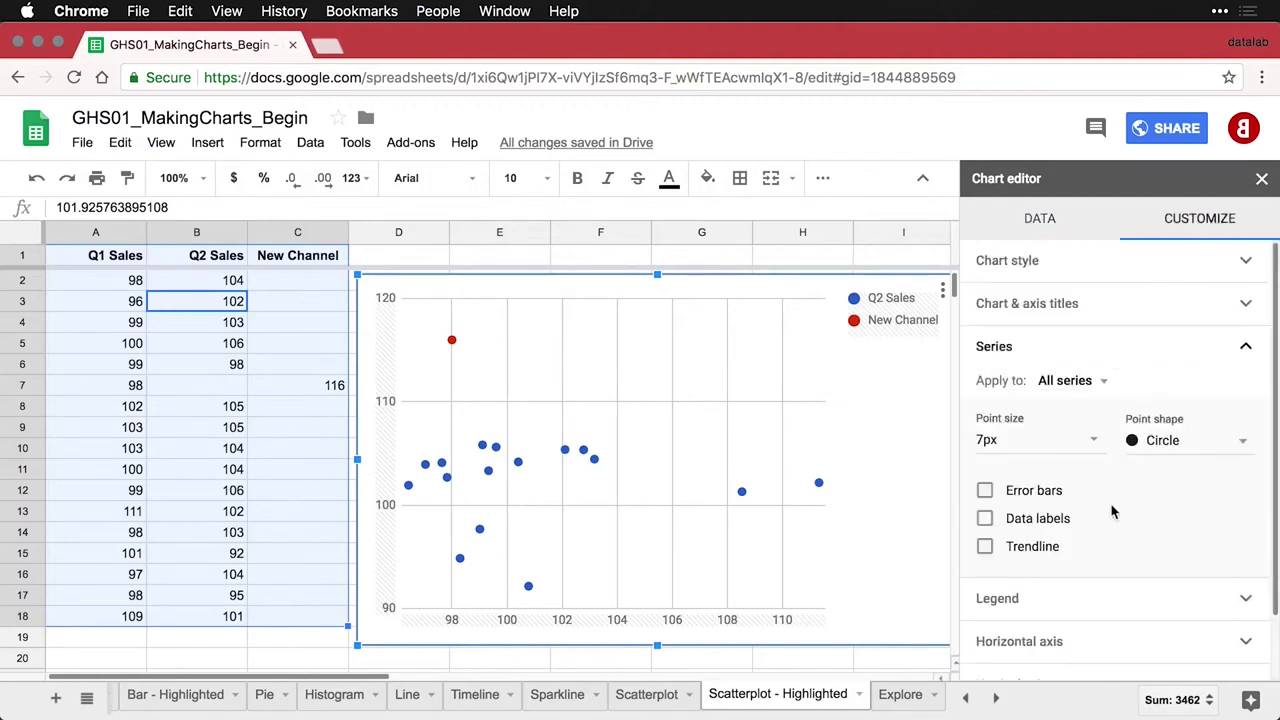
{"action": "left_click", "coordinate": [985, 548]}
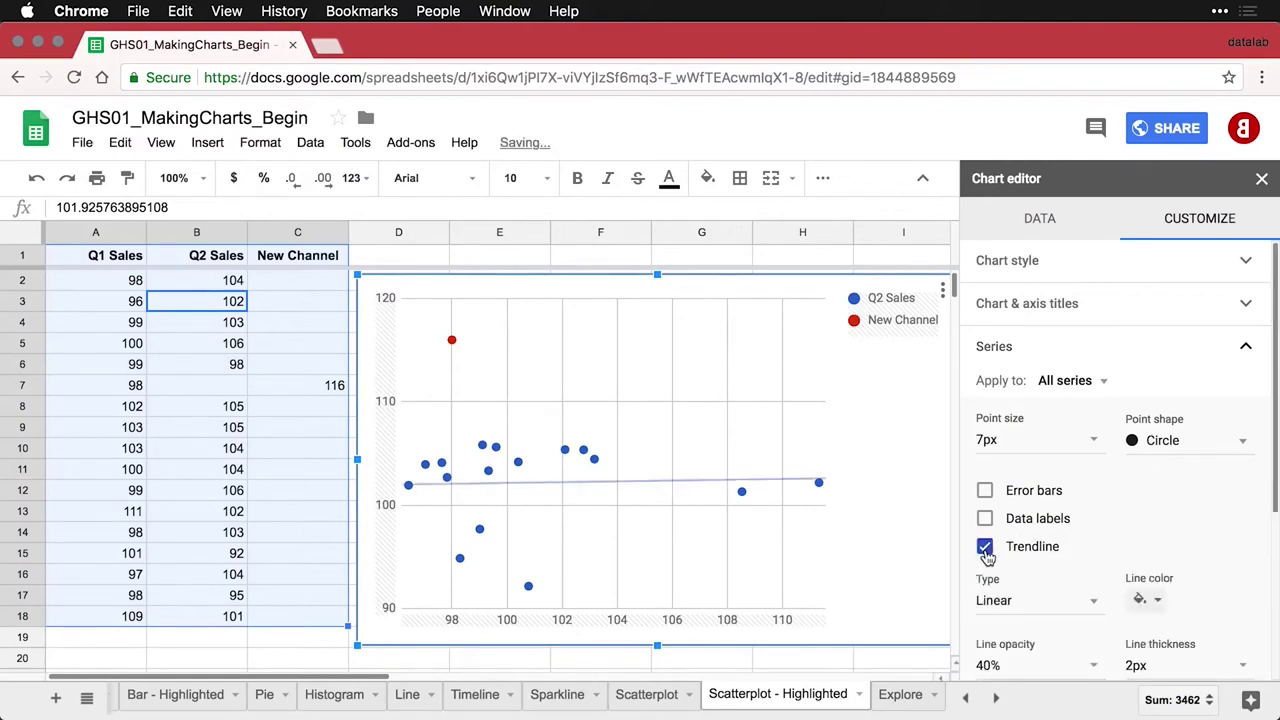
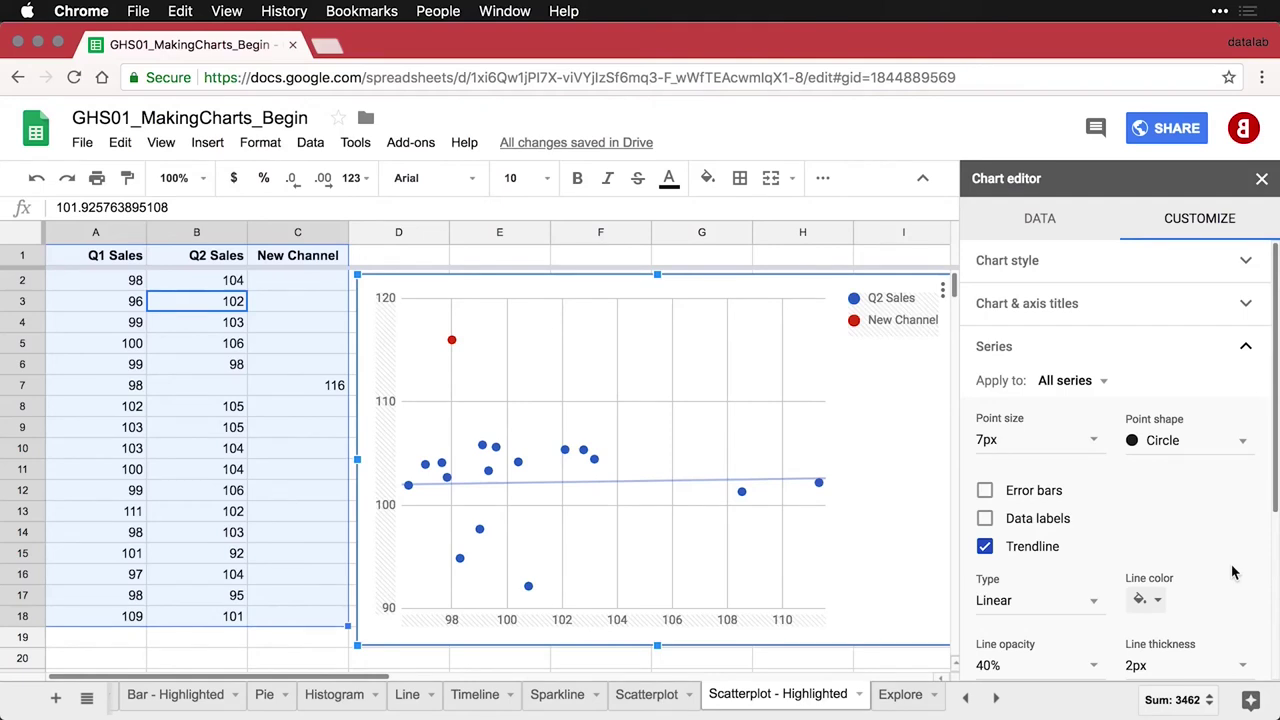
Open the Explore sheet with monthly Donations, Events, Grants and Total figures from 2016-10 to 2018-02
{"action": "left_click", "coordinate": [900, 694]}
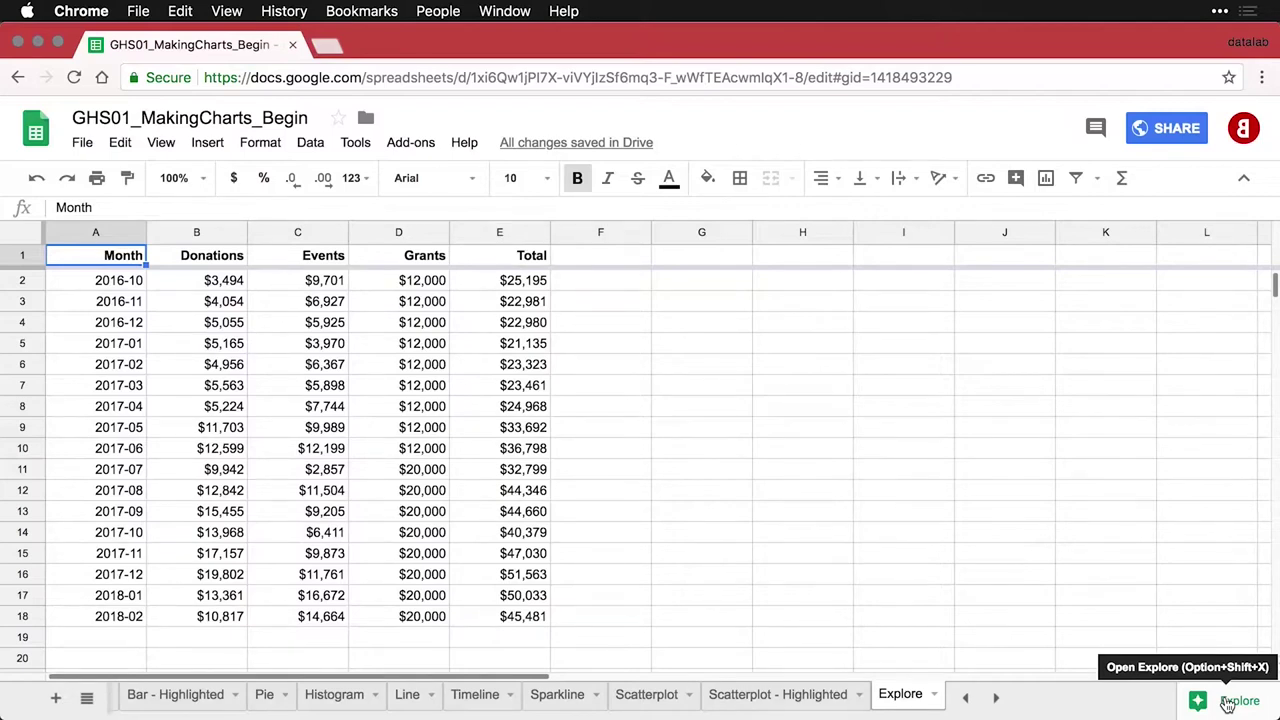
Check in Explore that Events and Donations correlate at 0.5053645672, then return to the suggestions
{"action": "left_click", "coordinate": [1228, 703]}
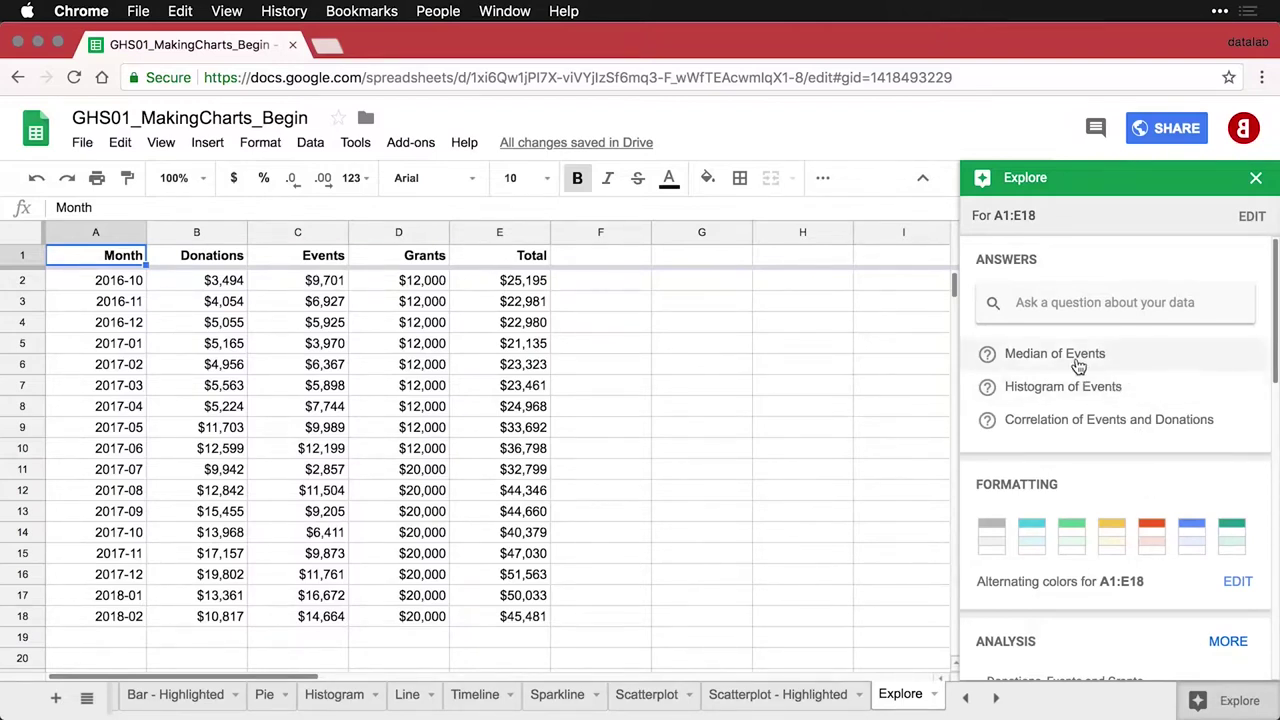
{"action": "left_click", "coordinate": [1068, 424]}
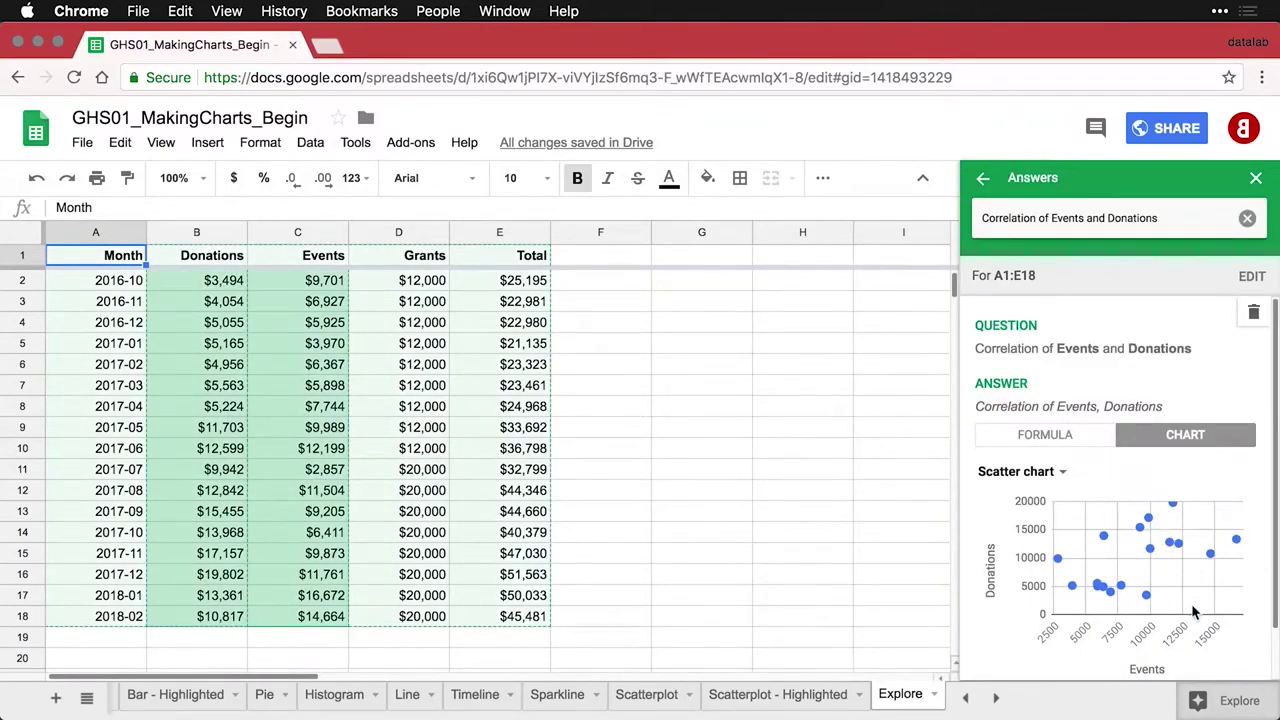
{"action": "left_click", "coordinate": [1058, 438]}
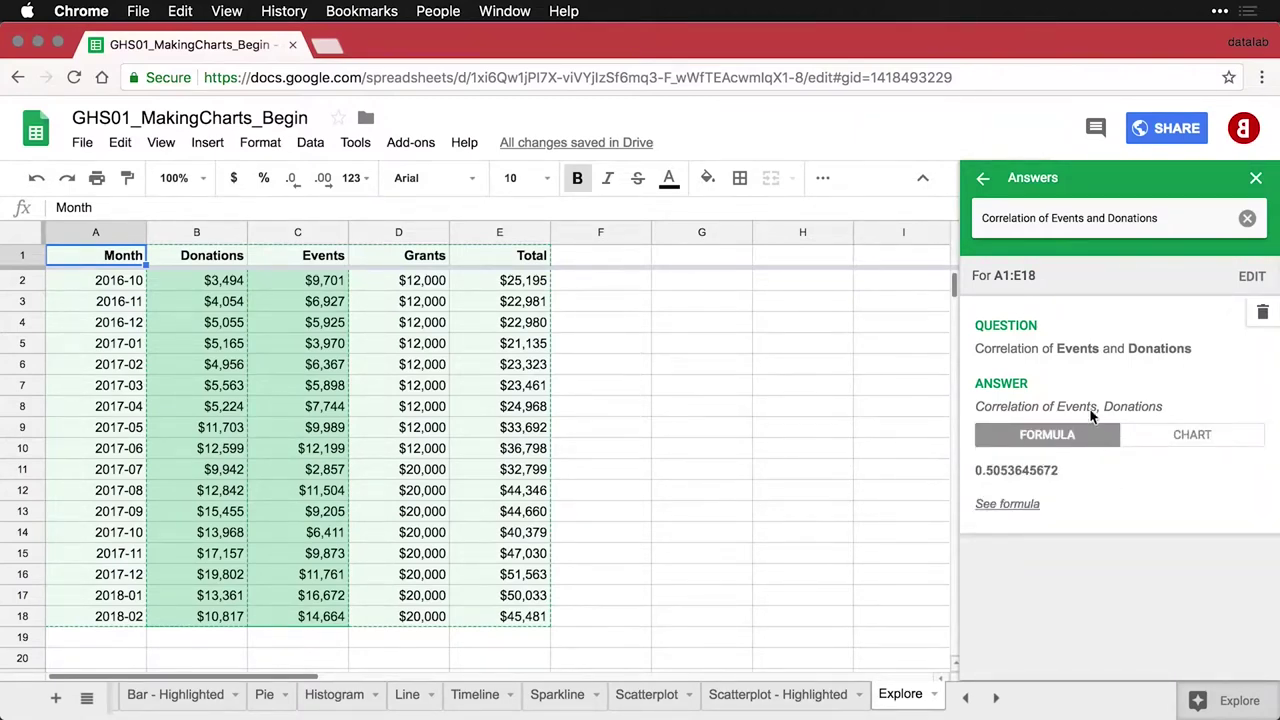
{"action": "left_click", "coordinate": [983, 178]}
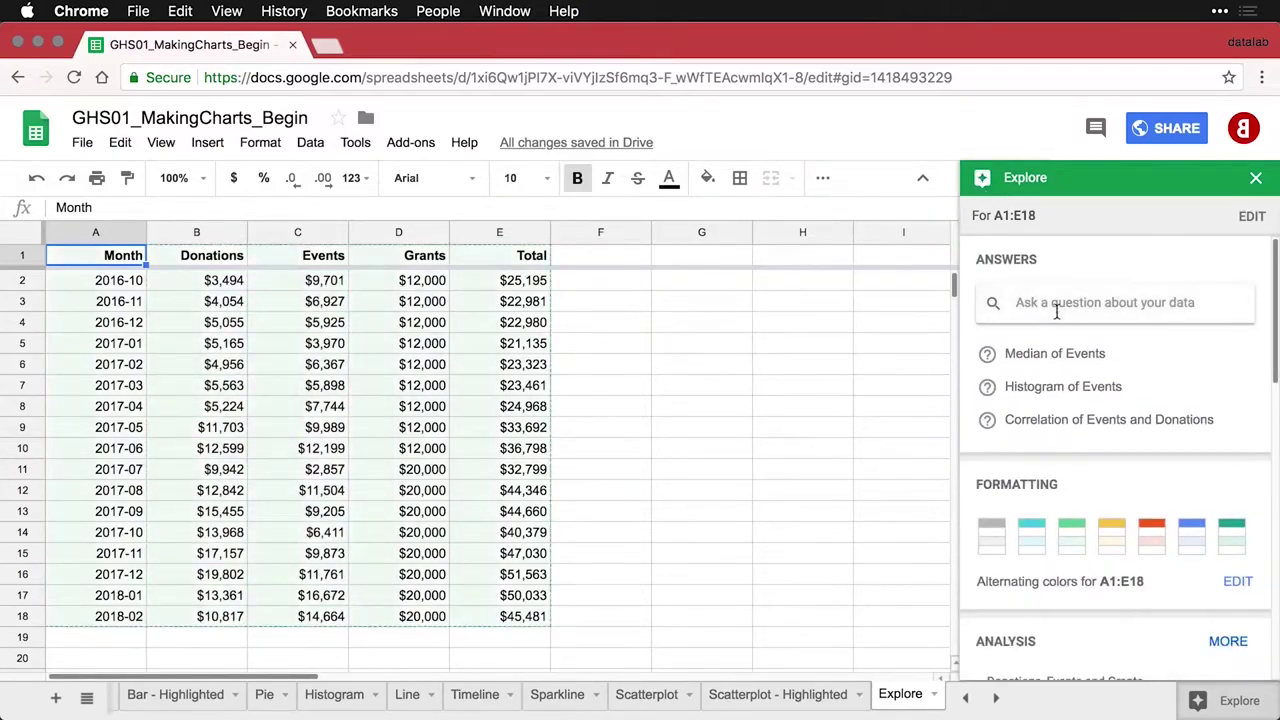
Apply Explore's green alternating-colours style to A1:E18, giving it a green header row
{"action": "left_click", "coordinate": [1076, 541]}
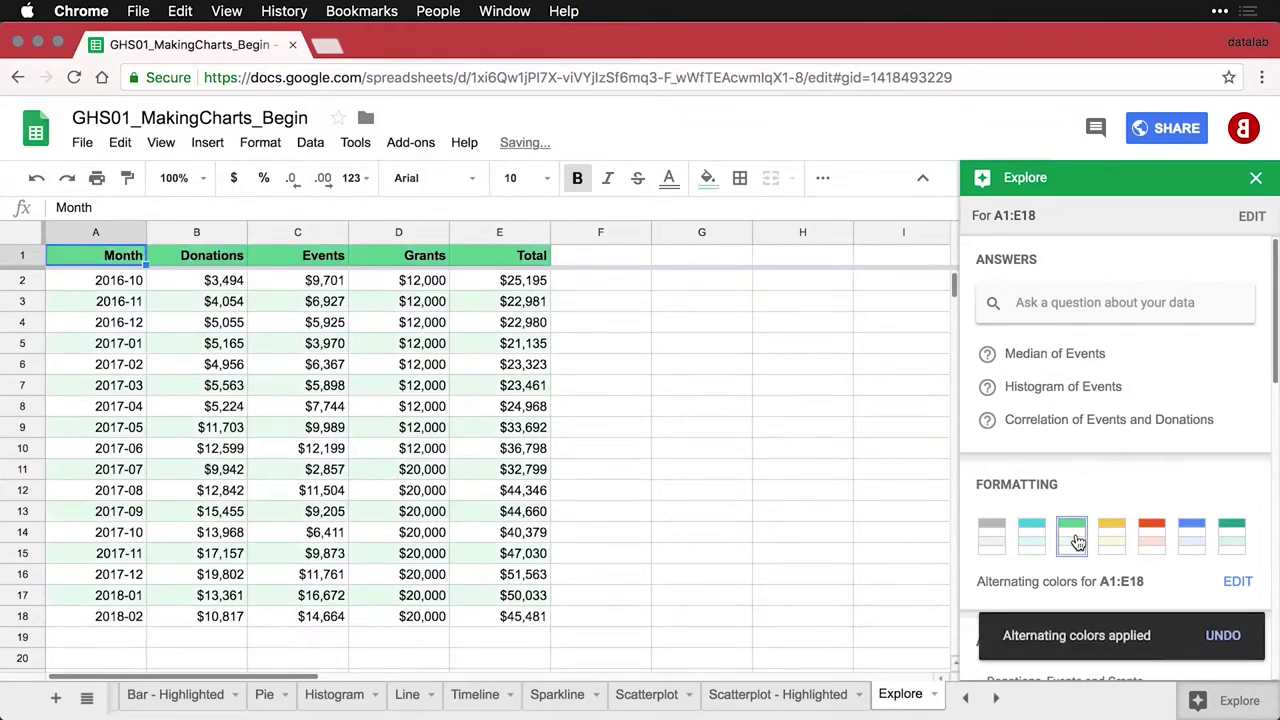
{"action": "scroll", "coordinate": [1159, 541], "scroll_direction": "down", "scroll_amount": 5}
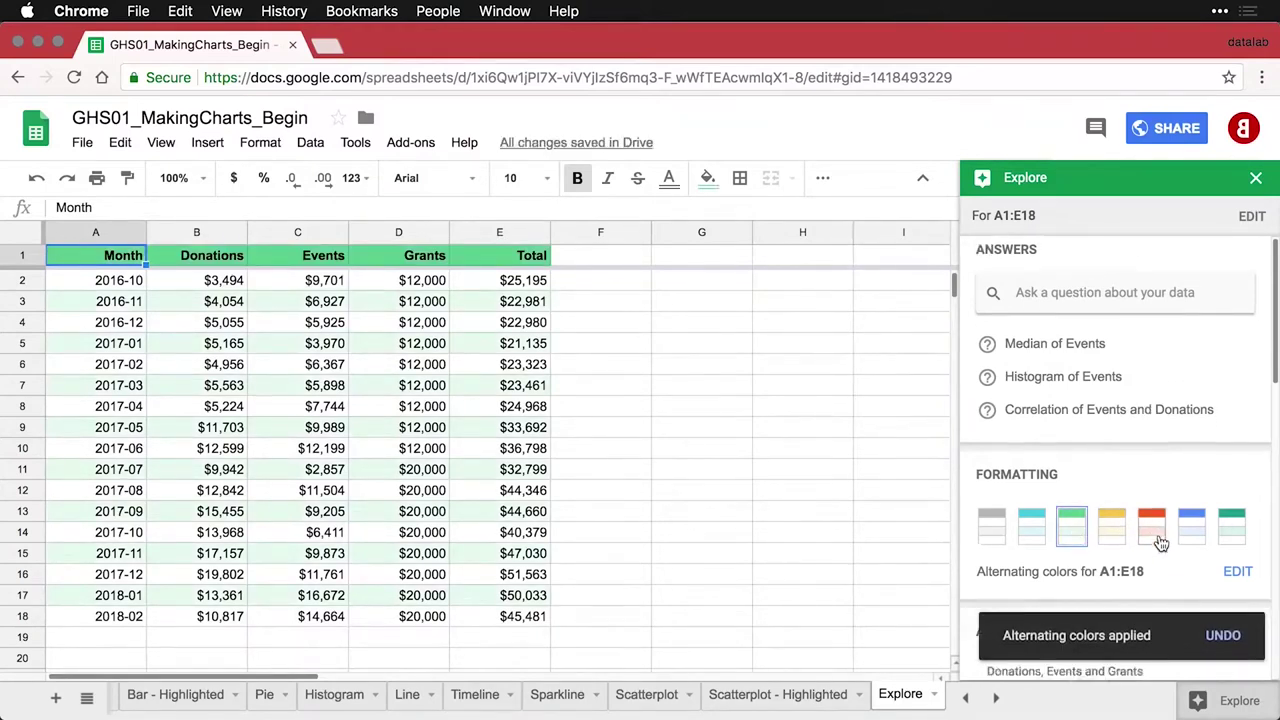
{"action": "scroll", "coordinate": [1159, 540], "scroll_direction": "down", "scroll_amount": 4}
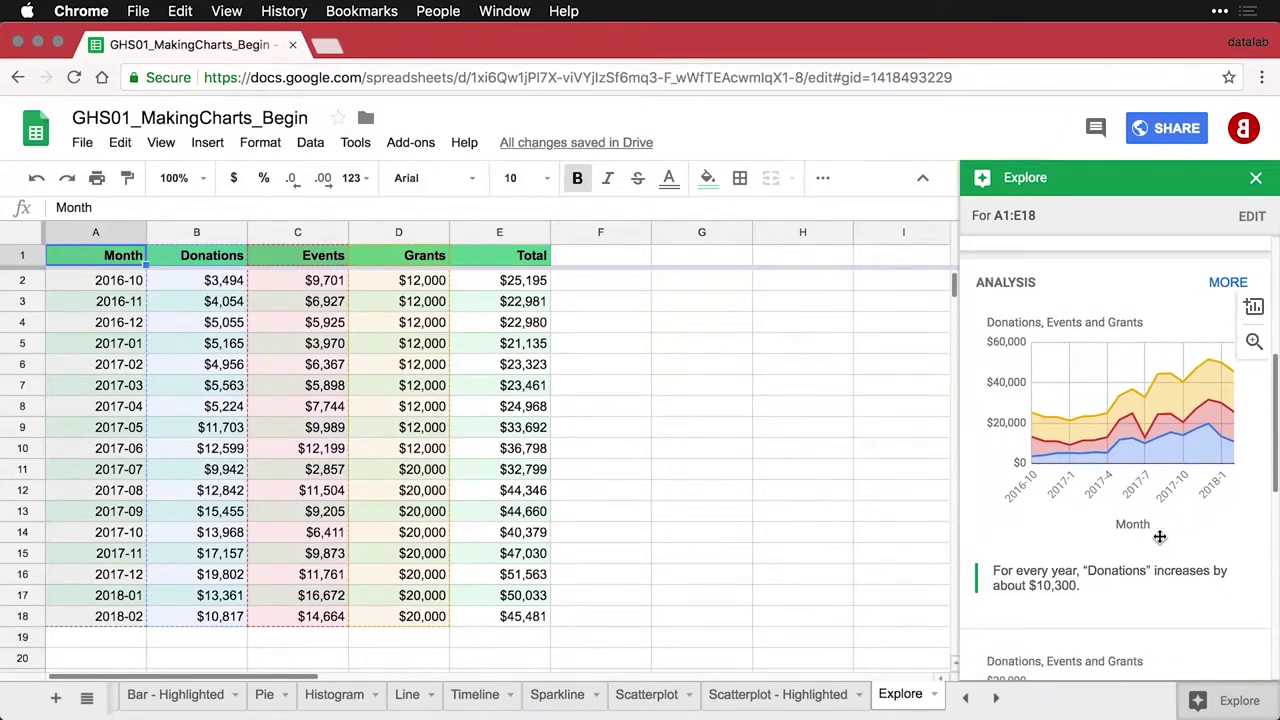
{"action": "scroll", "coordinate": [1159, 537], "scroll_direction": "down", "scroll_amount": 9}
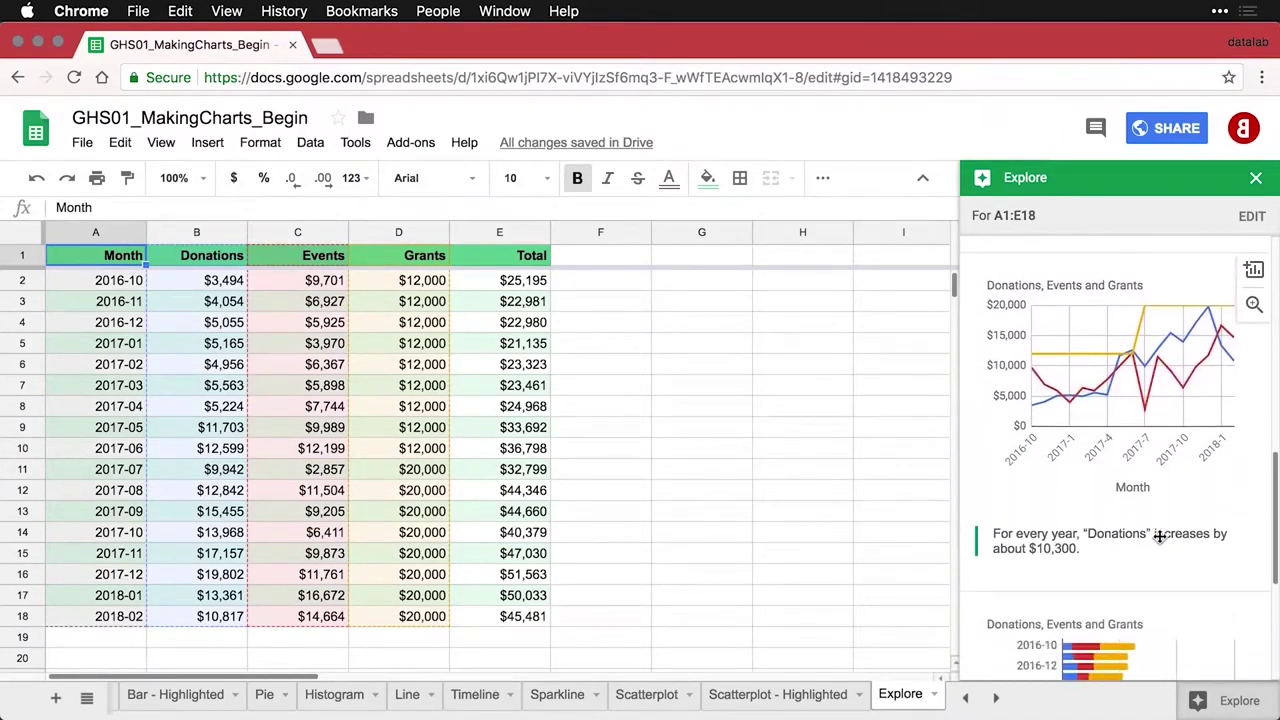
{"action": "scroll", "coordinate": [1159, 537], "scroll_direction": "down", "scroll_amount": 6}
{"action": "scroll", "coordinate": [1159, 537], "scroll_direction": "up", "scroll_amount": 2}
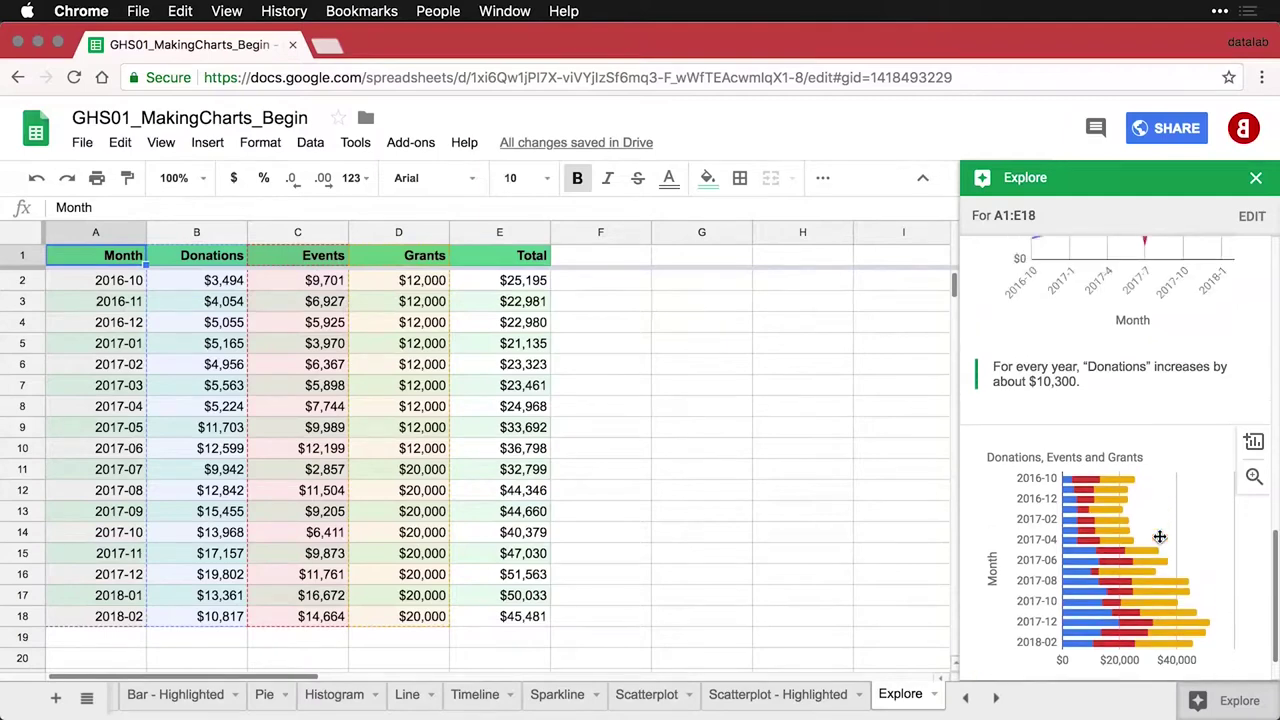
{"action": "scroll", "coordinate": [1159, 537], "scroll_direction": "up", "scroll_amount": 12}
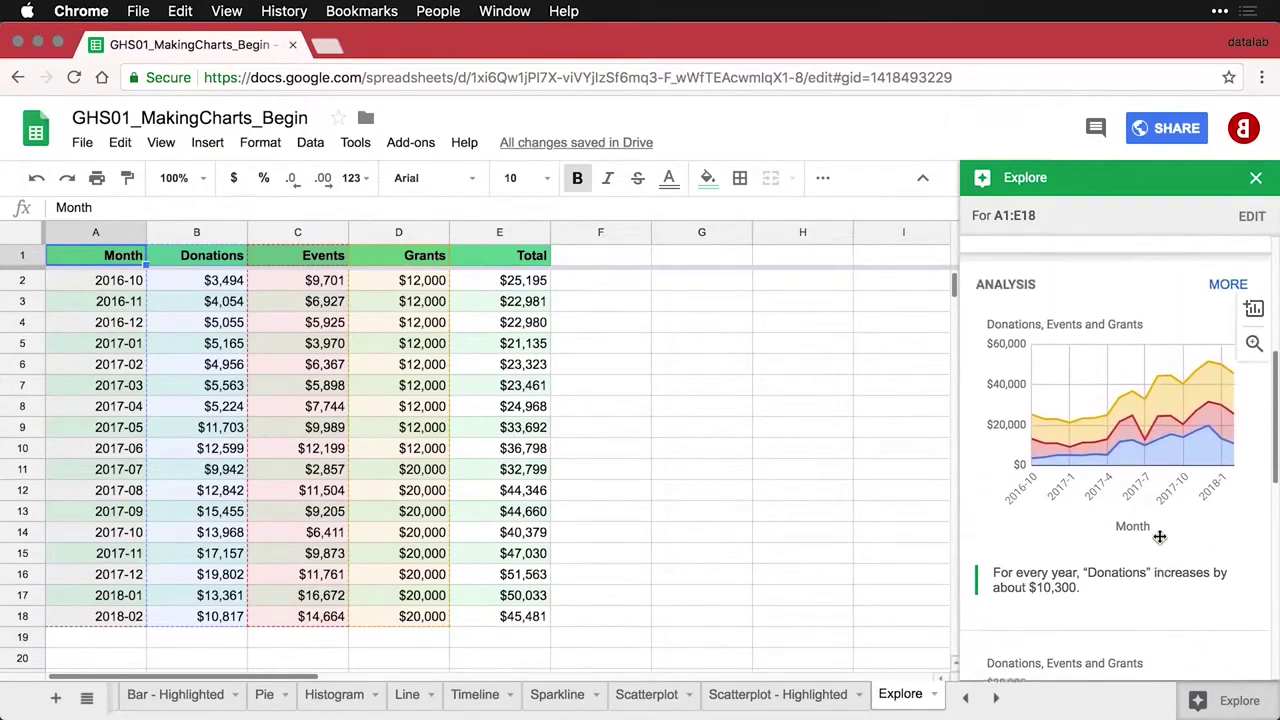
{"action": "scroll", "coordinate": [1159, 537], "scroll_direction": "up", "scroll_amount": 1}
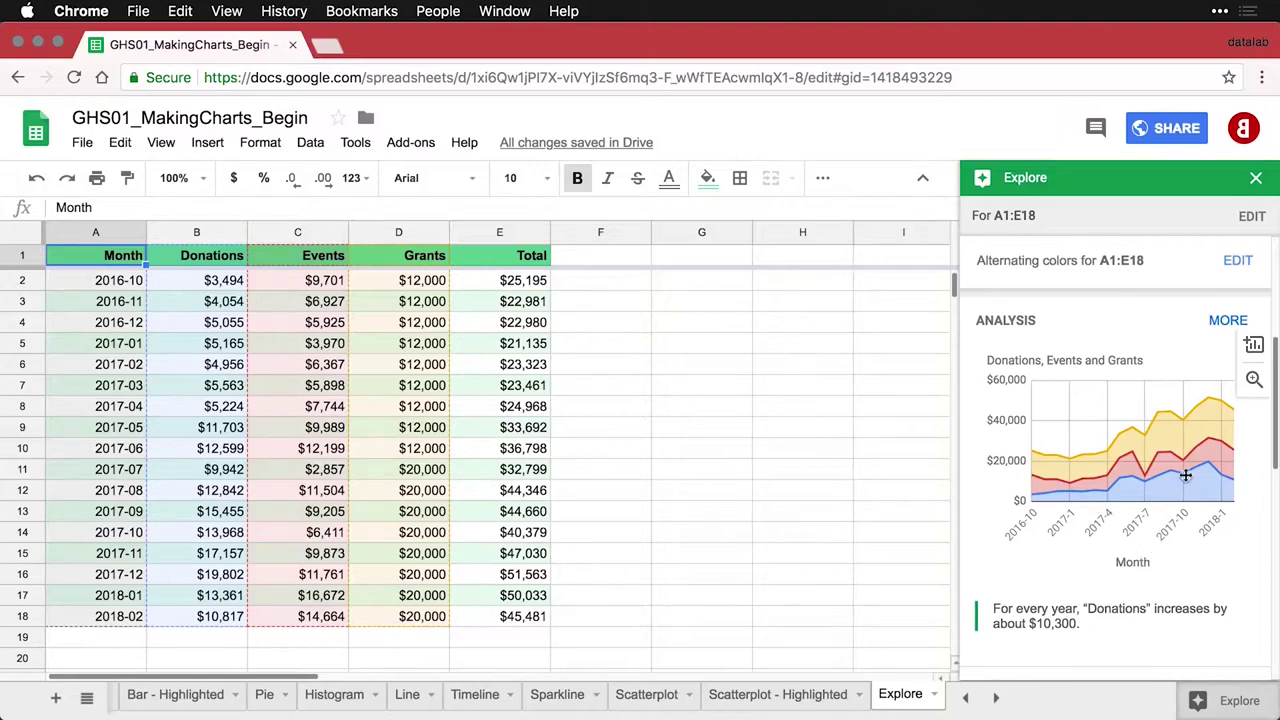
Insert the suggested Donations, Events and Grants stacked area chart and place it in columns F–I
{"action": "left_click", "coordinate": [1253, 381]}
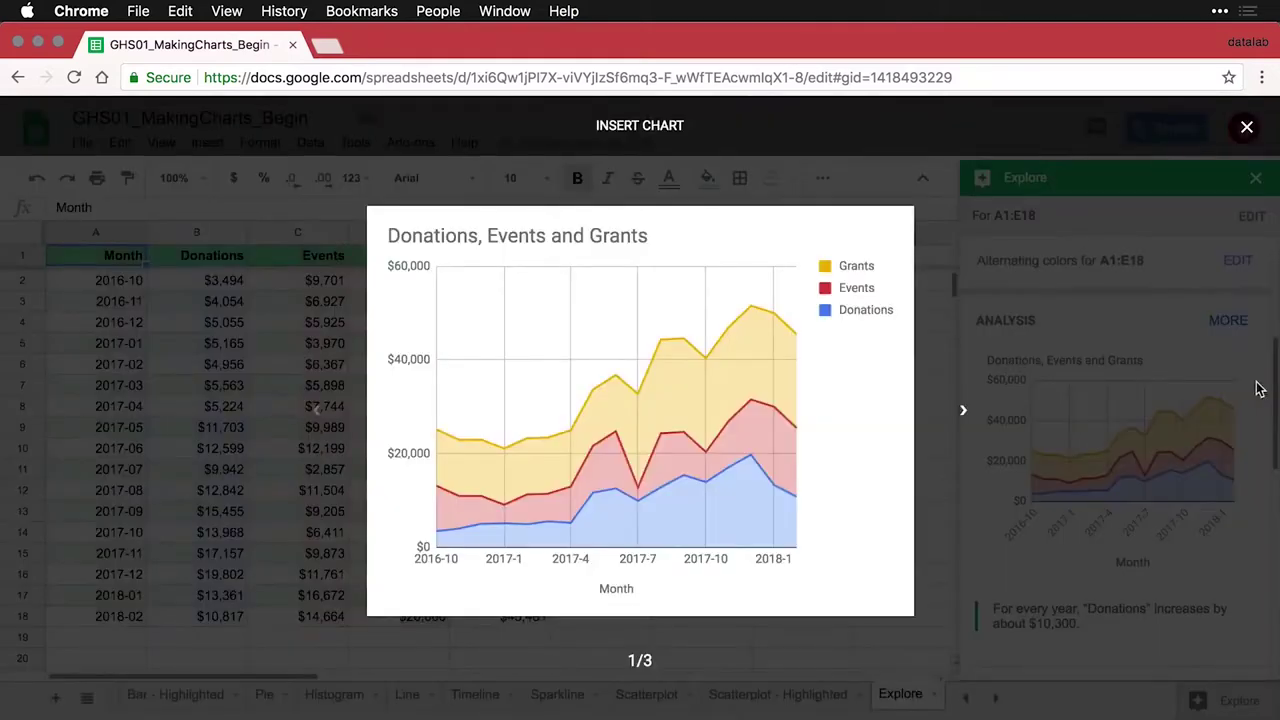
{"action": "left_click", "coordinate": [1258, 390]}
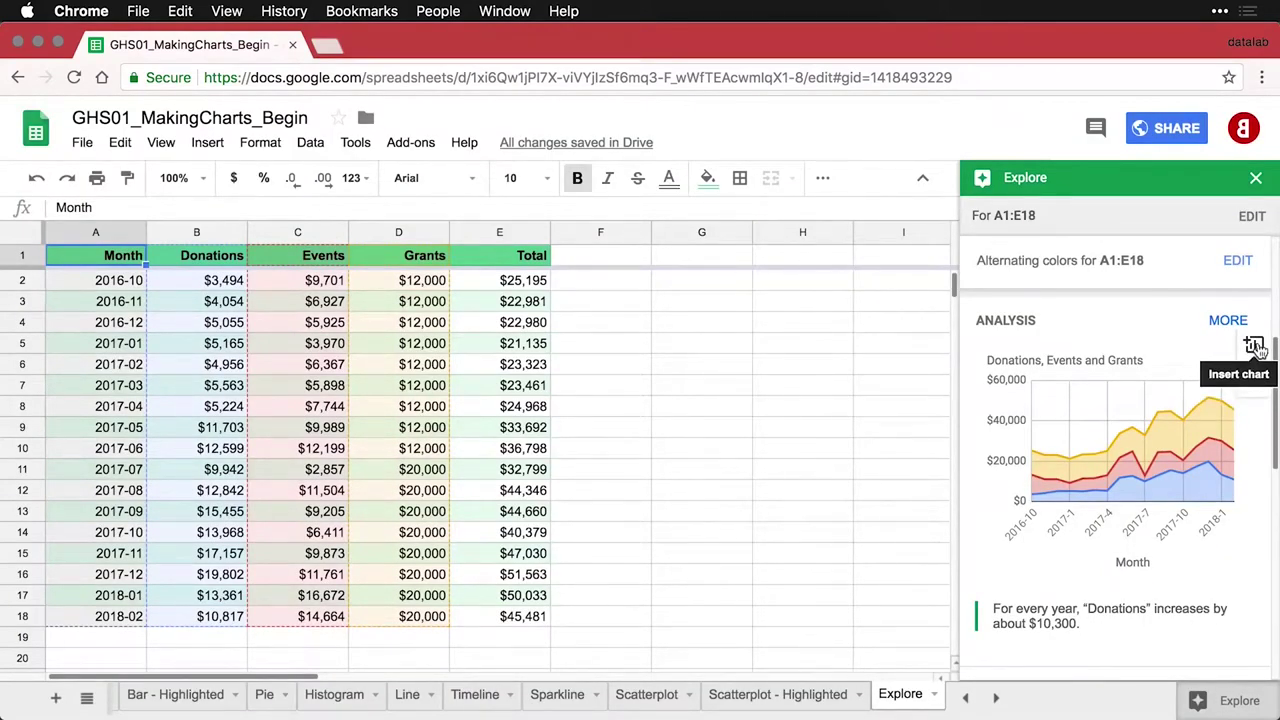
{"action": "left_click", "coordinate": [1256, 346]}
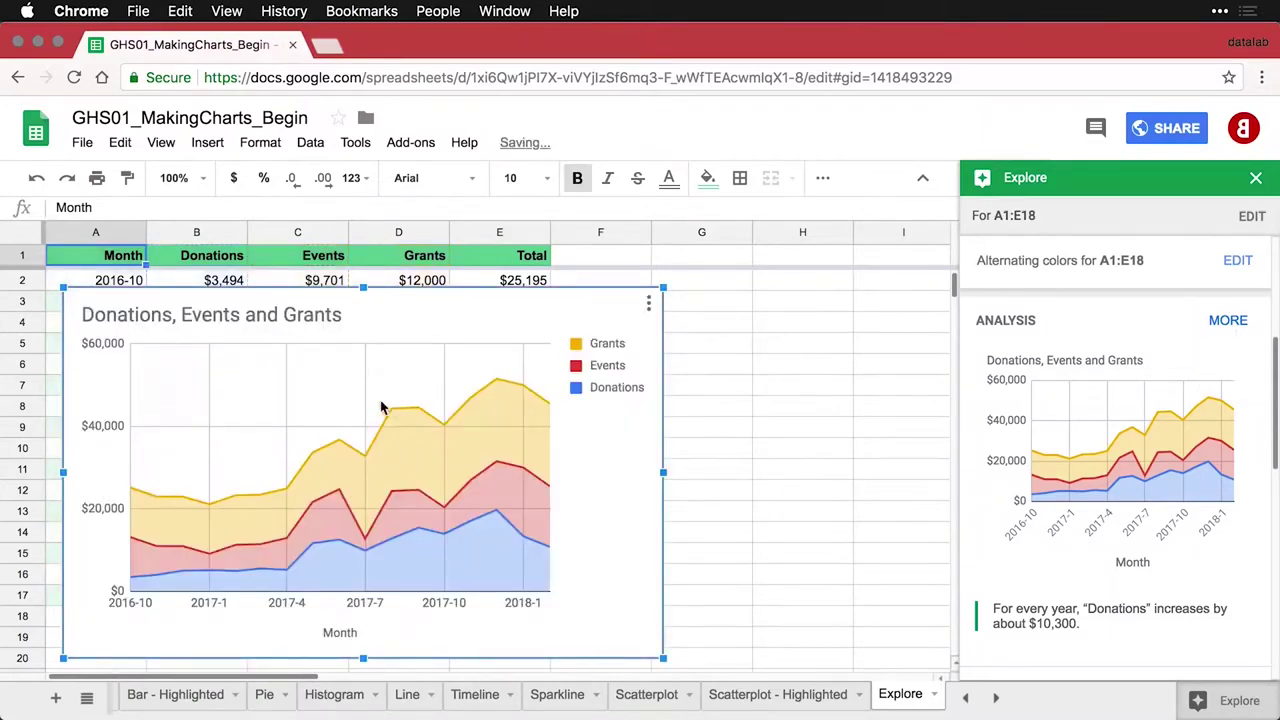
{"action": "double_click", "coordinate": [210, 306]}
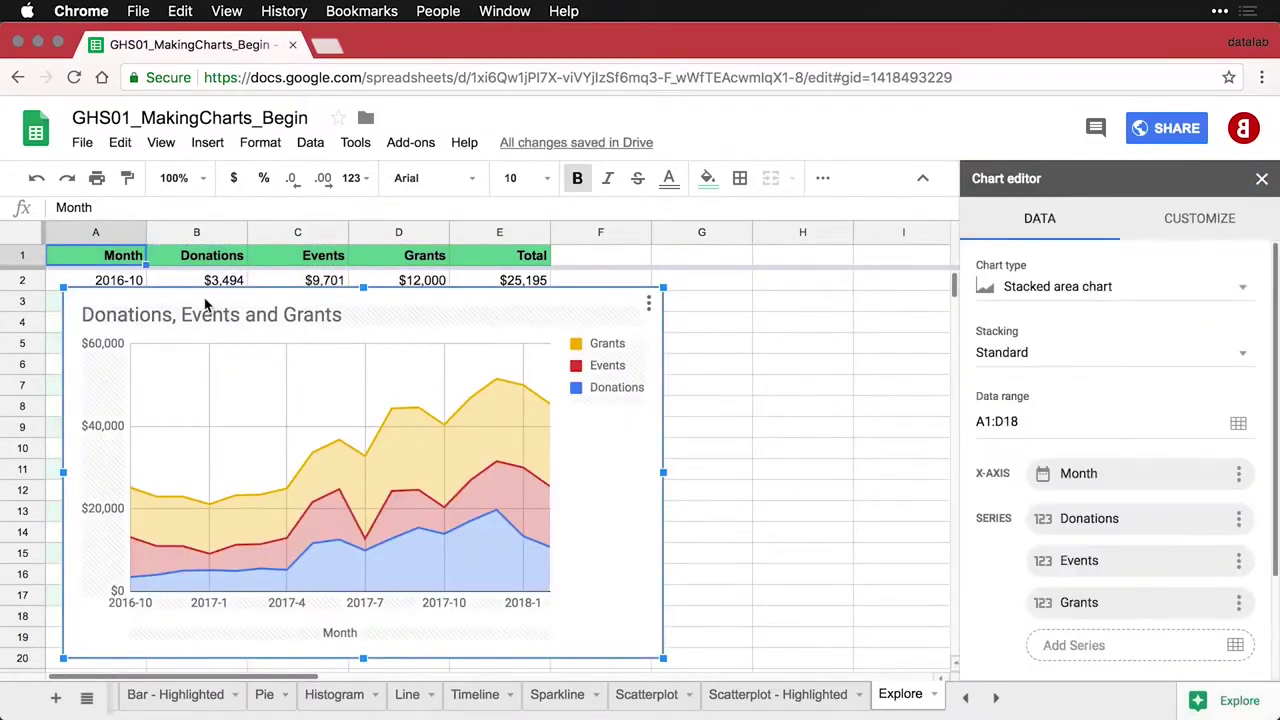
{"action": "left_click_drag", "start_coordinate": [206, 305], "coordinate": [703, 297]}
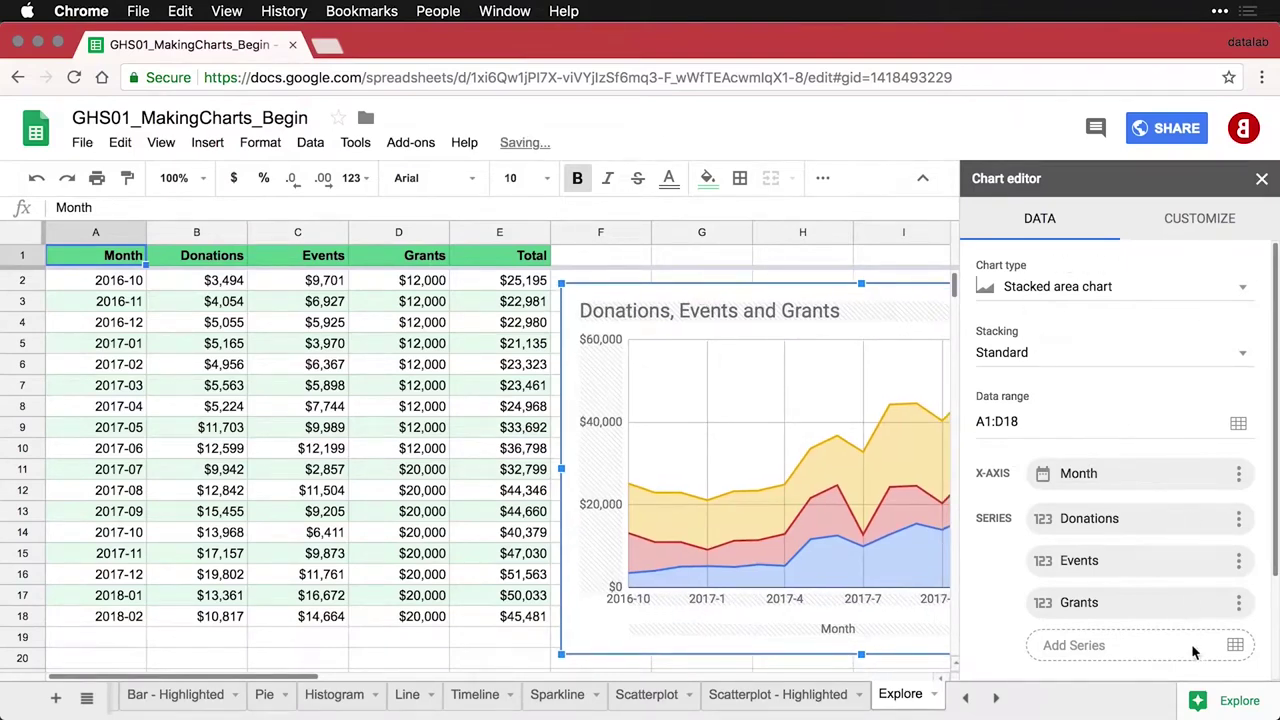
{"action": "left_click", "coordinate": [590, 261]}
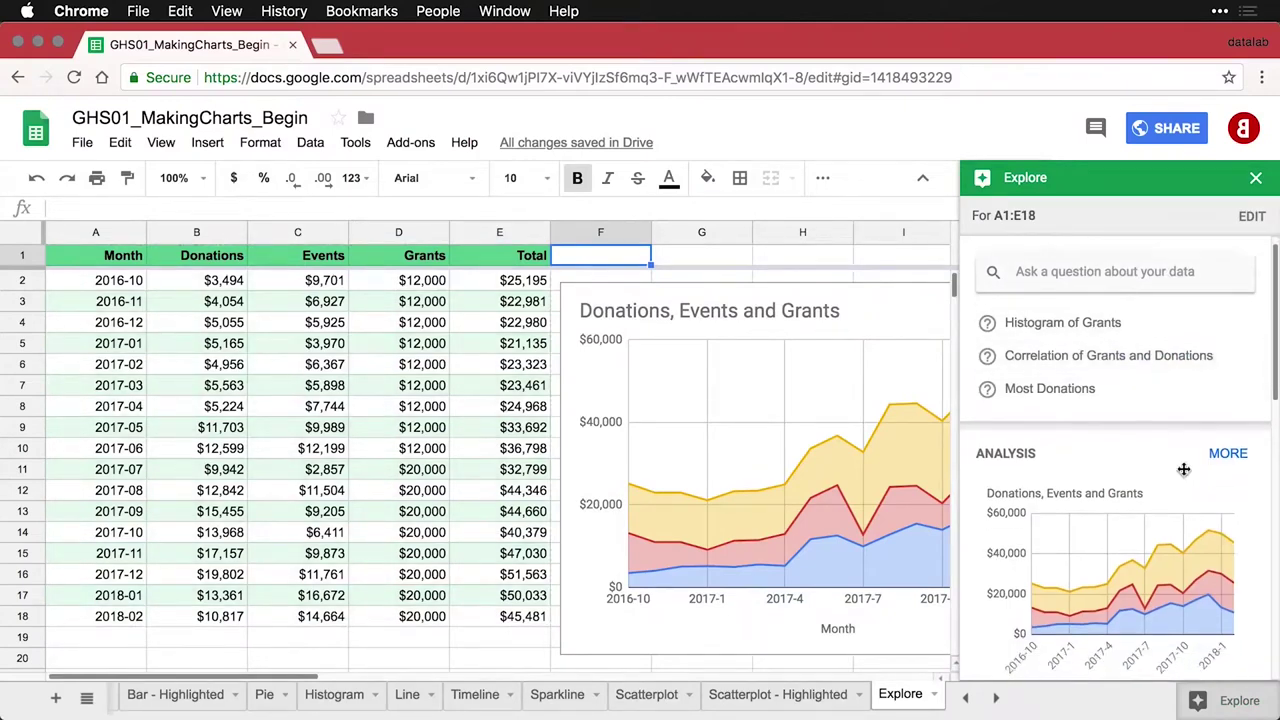
Scroll through the Explore panel's suggestions for the Donations, Events and Grants data
{"action": "scroll", "coordinate": [1183, 469], "scroll_direction": "down", "scroll_amount": 8}
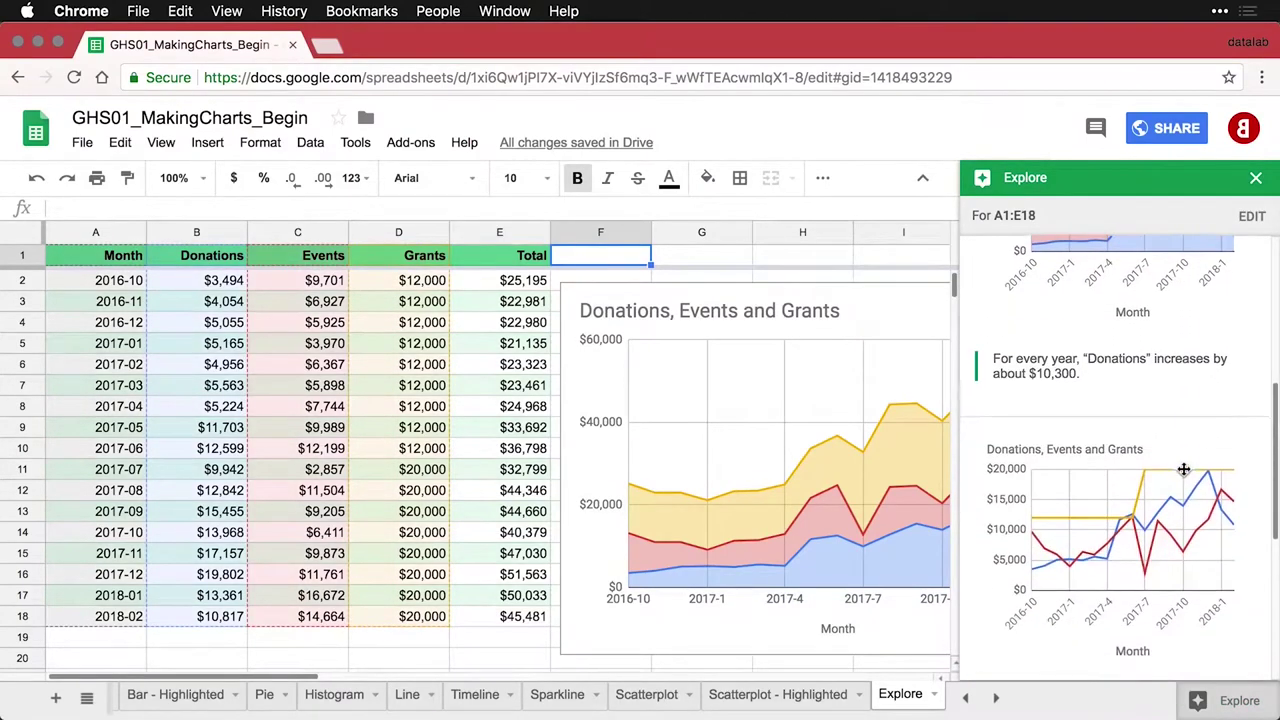
{"action": "scroll", "coordinate": [1183, 469], "scroll_direction": "down", "scroll_amount": 3}
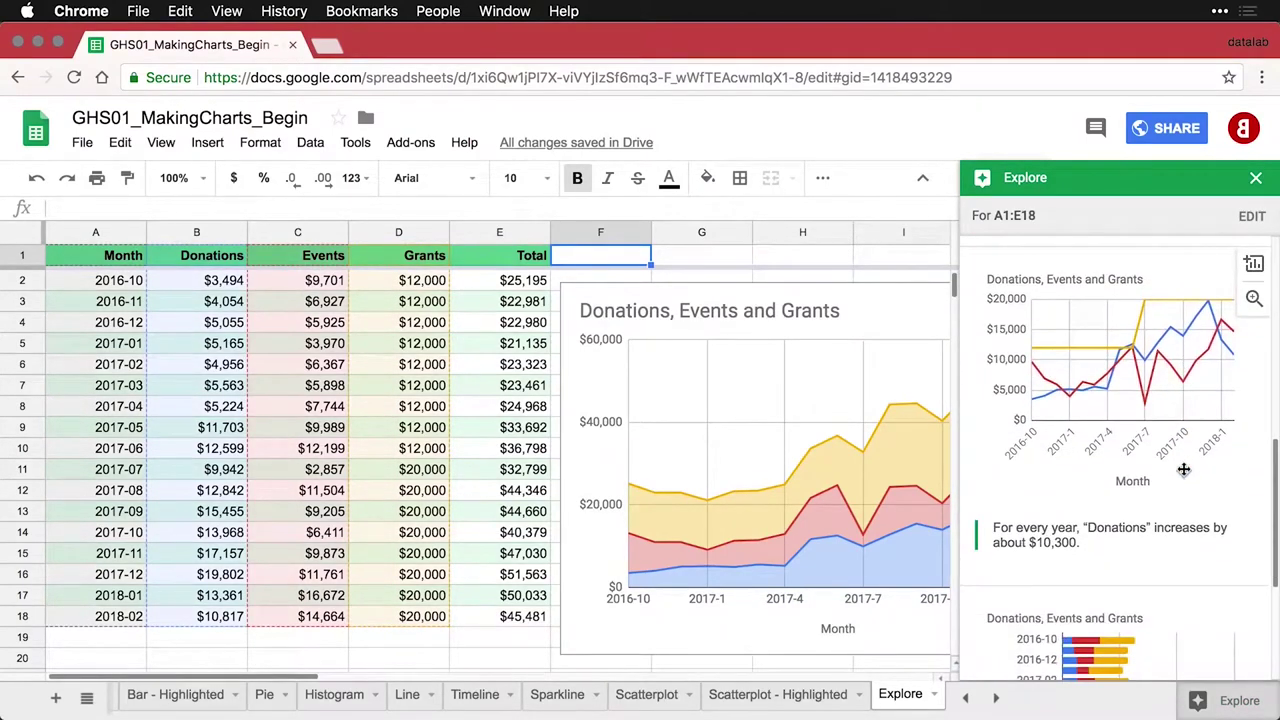
{"action": "scroll", "coordinate": [1183, 469], "scroll_direction": "down", "scroll_amount": 5}
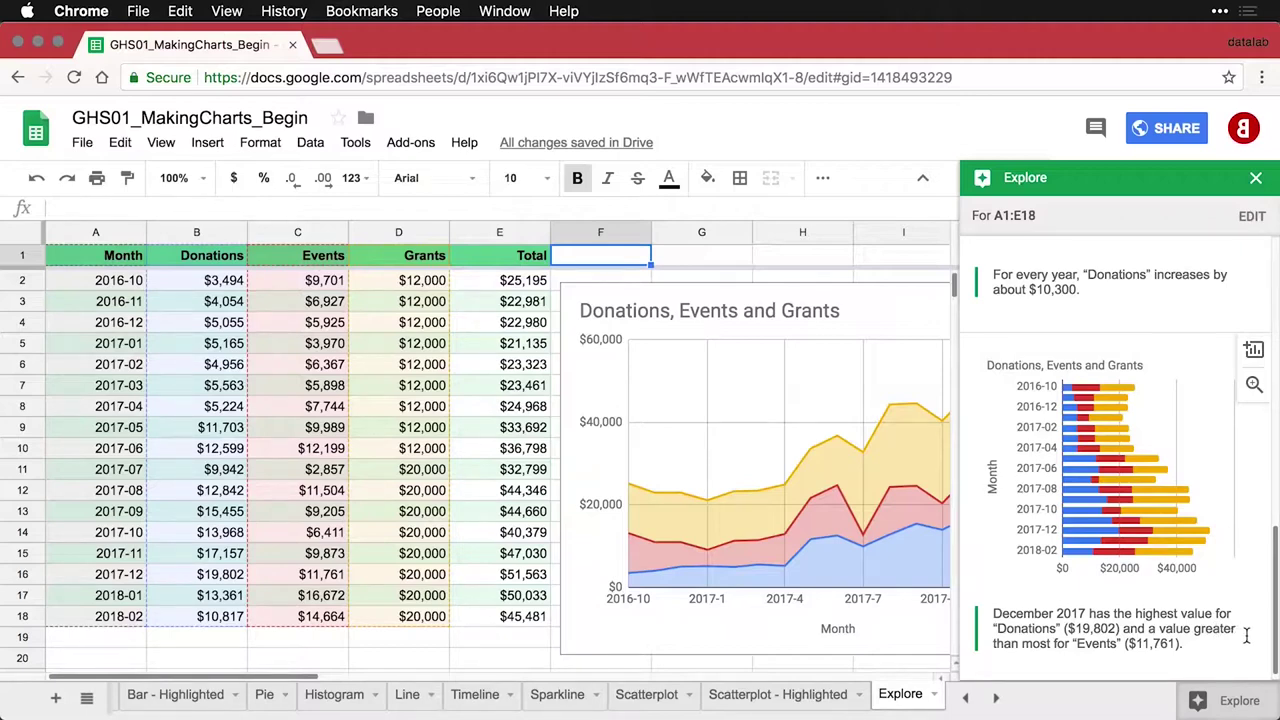
{"action": "scroll", "coordinate": [1246, 636], "scroll_direction": "down", "scroll_amount": 1}
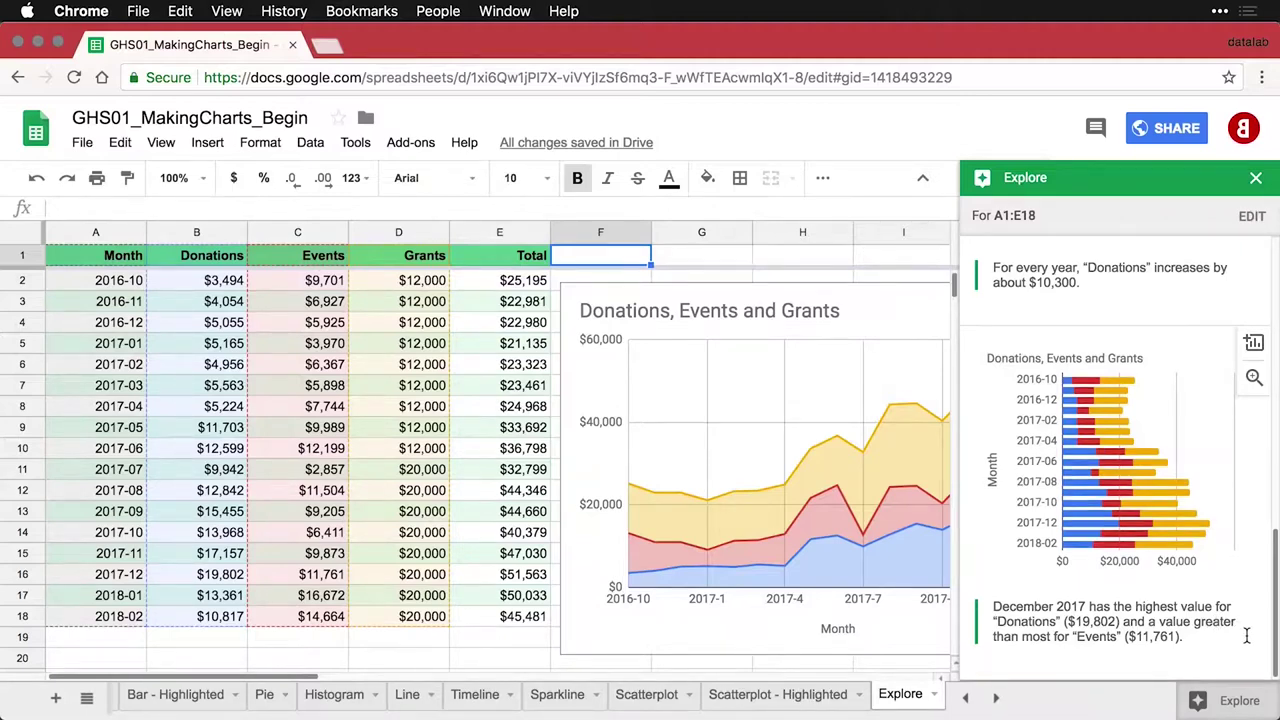
{"action": "scroll", "coordinate": [1246, 636], "scroll_direction": "up", "scroll_amount": 8}
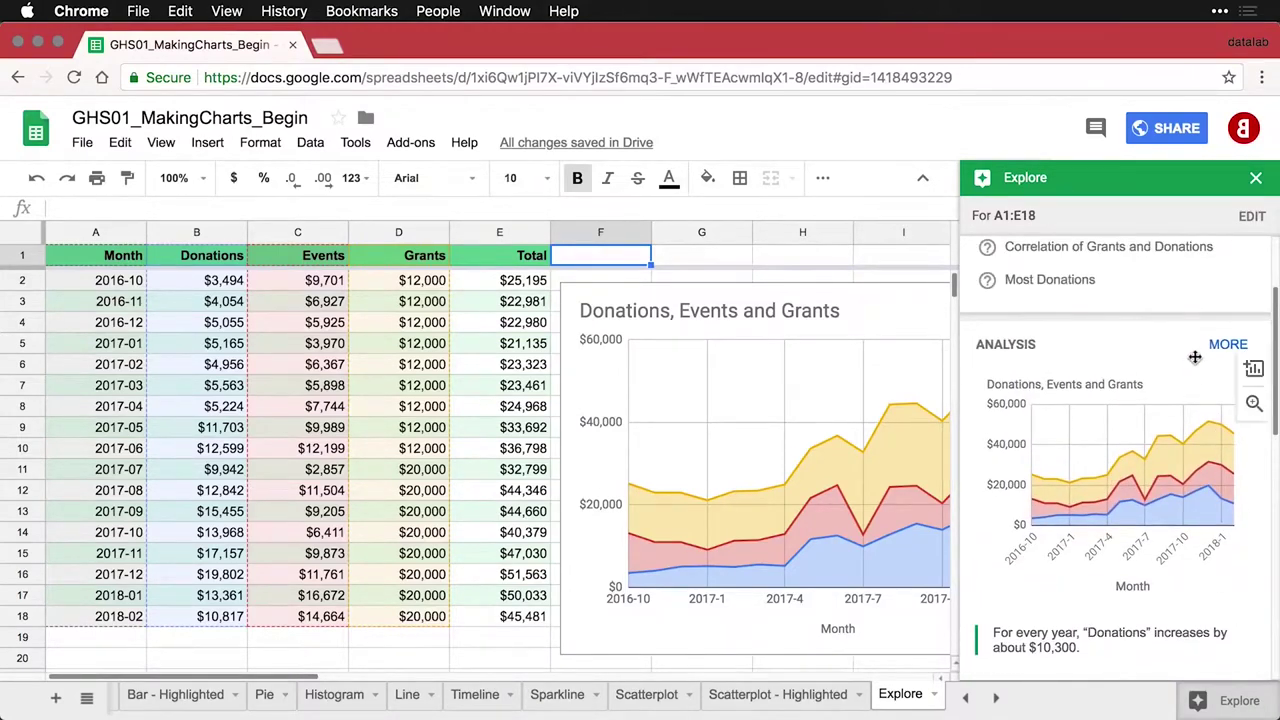
Expand the Analysis section with MORE and browse the full list of charts
{"action": "left_click", "coordinate": [1226, 345]}
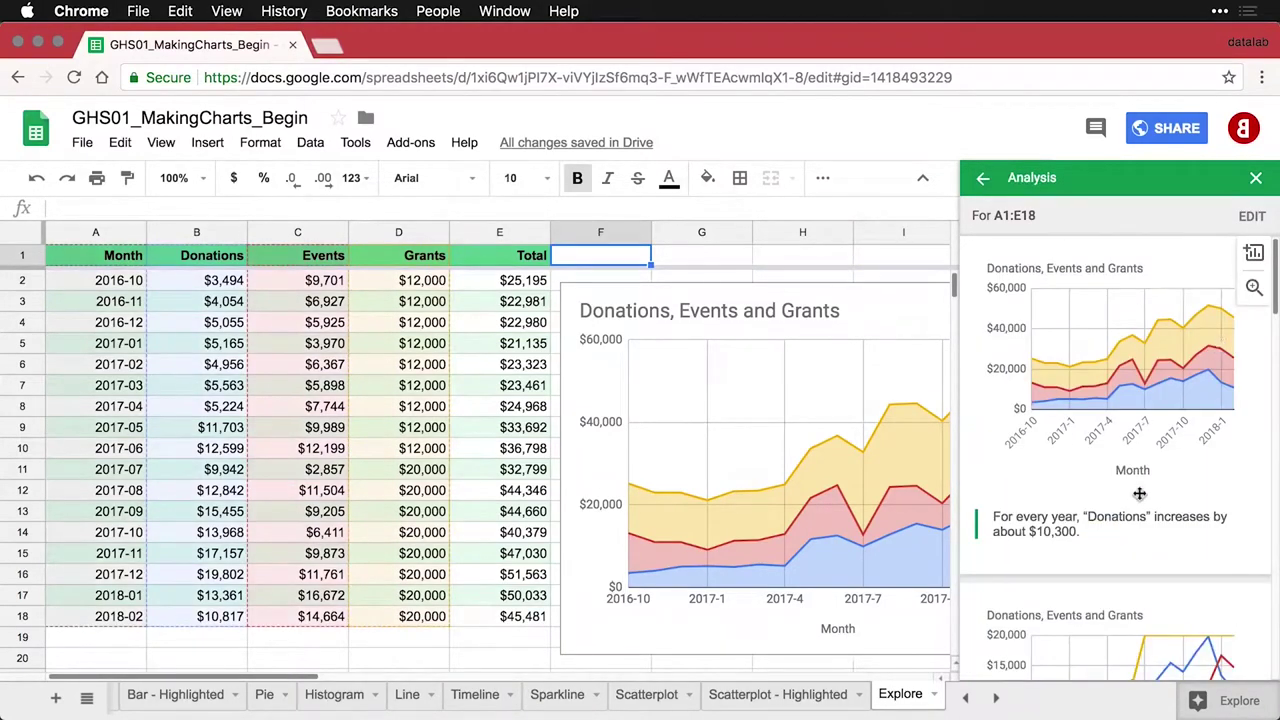
{"action": "scroll", "coordinate": [1139, 493], "scroll_direction": "down", "scroll_amount": 5}
{"action": "scroll", "coordinate": [1139, 493], "scroll_direction": "down", "scroll_amount": 6}
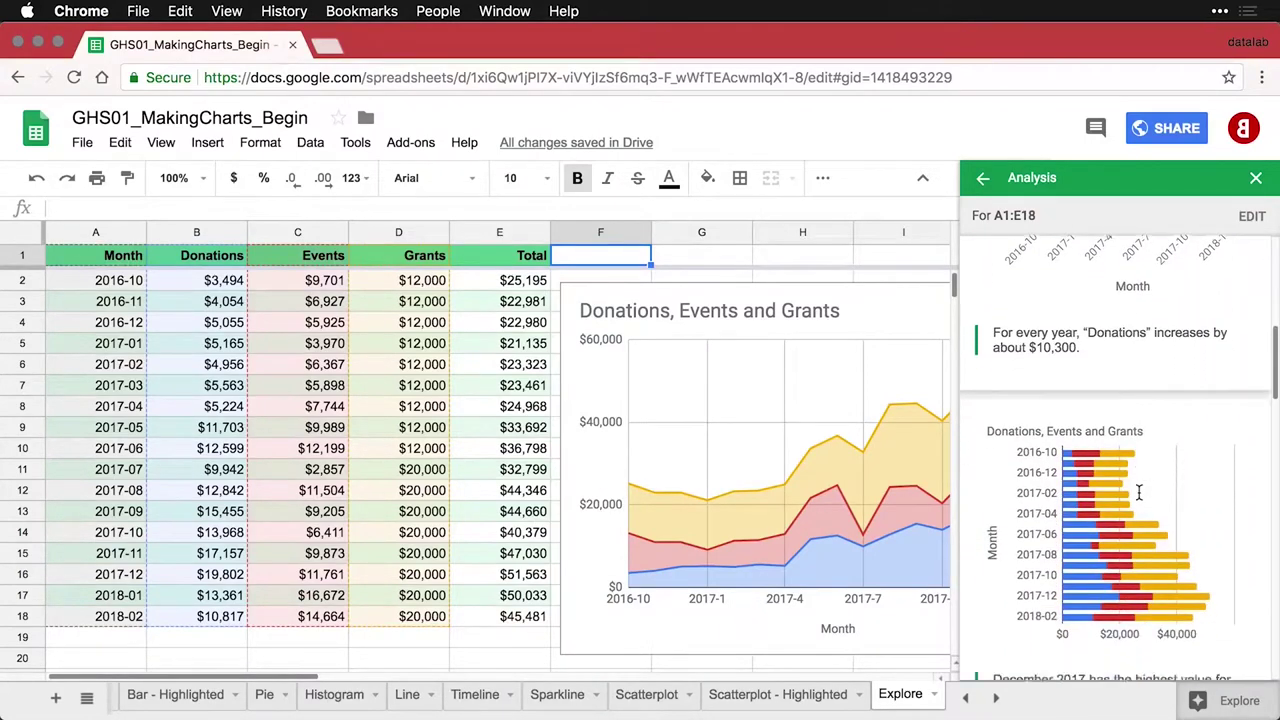
{"action": "scroll", "coordinate": [1139, 493], "scroll_direction": "down", "scroll_amount": 6}
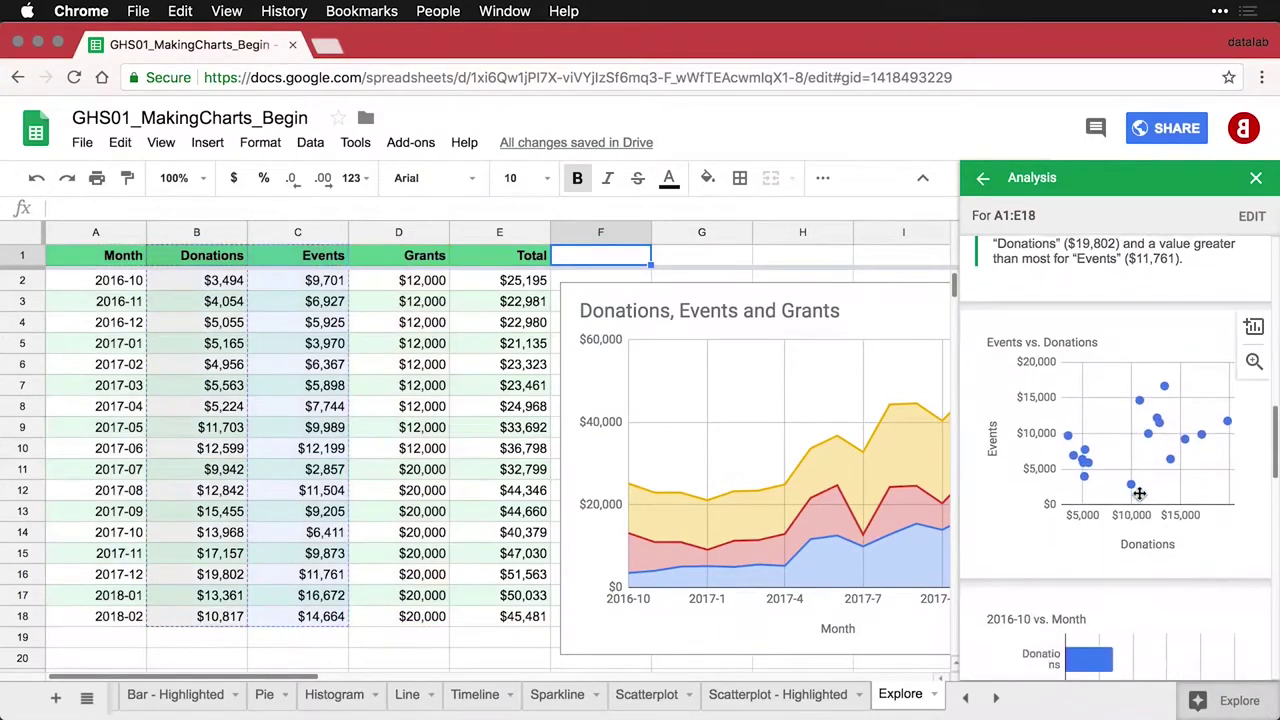
{"action": "scroll", "coordinate": [1139, 493], "scroll_direction": "down", "scroll_amount": 2}
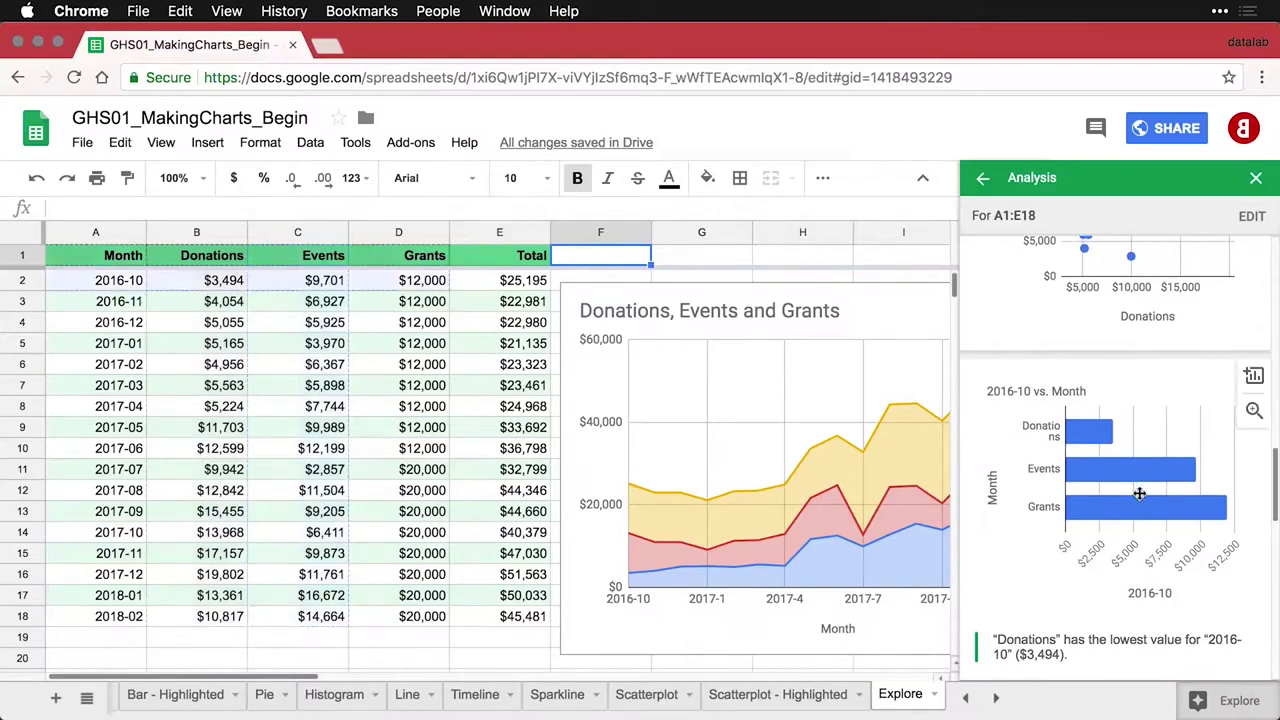
{"action": "scroll", "coordinate": [1139, 493], "scroll_direction": "down", "scroll_amount": 4}
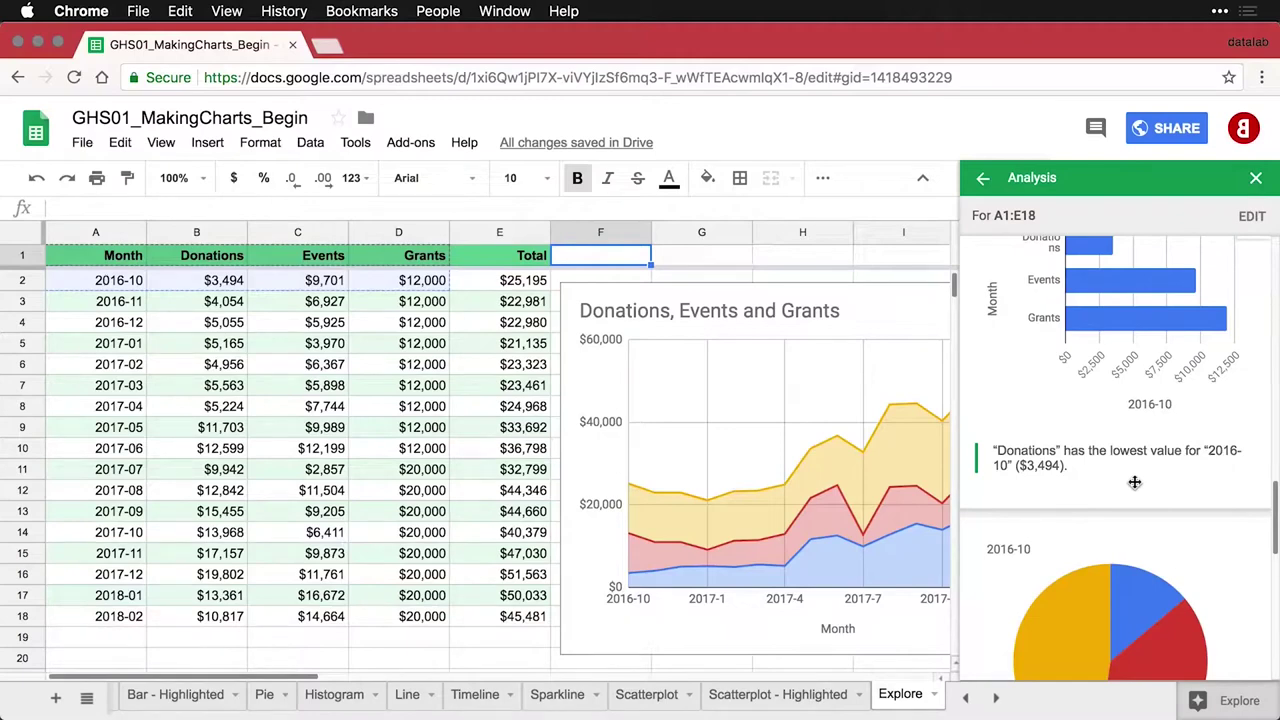
{"action": "scroll", "coordinate": [1134, 482], "scroll_direction": "down", "scroll_amount": 8}
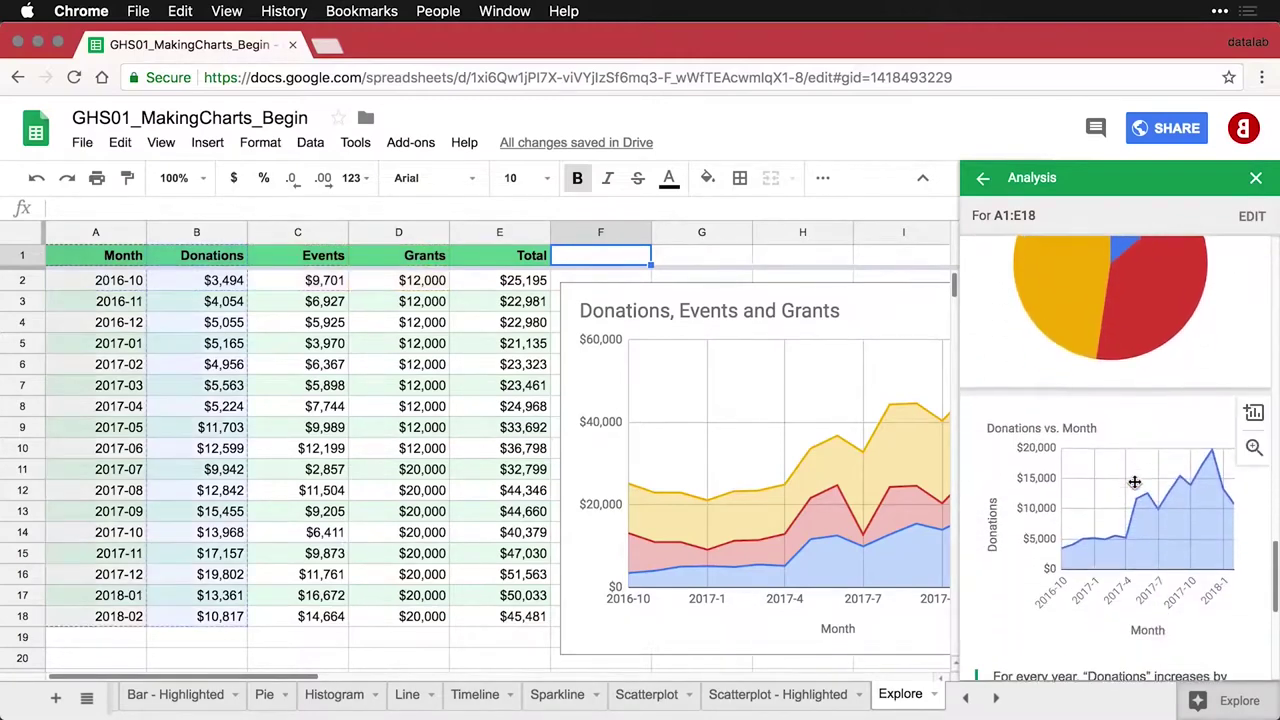
{"action": "scroll", "coordinate": [1134, 482], "scroll_direction": "down", "scroll_amount": 3}
{"action": "scroll", "coordinate": [1134, 482], "scroll_direction": "down", "scroll_amount": 6}
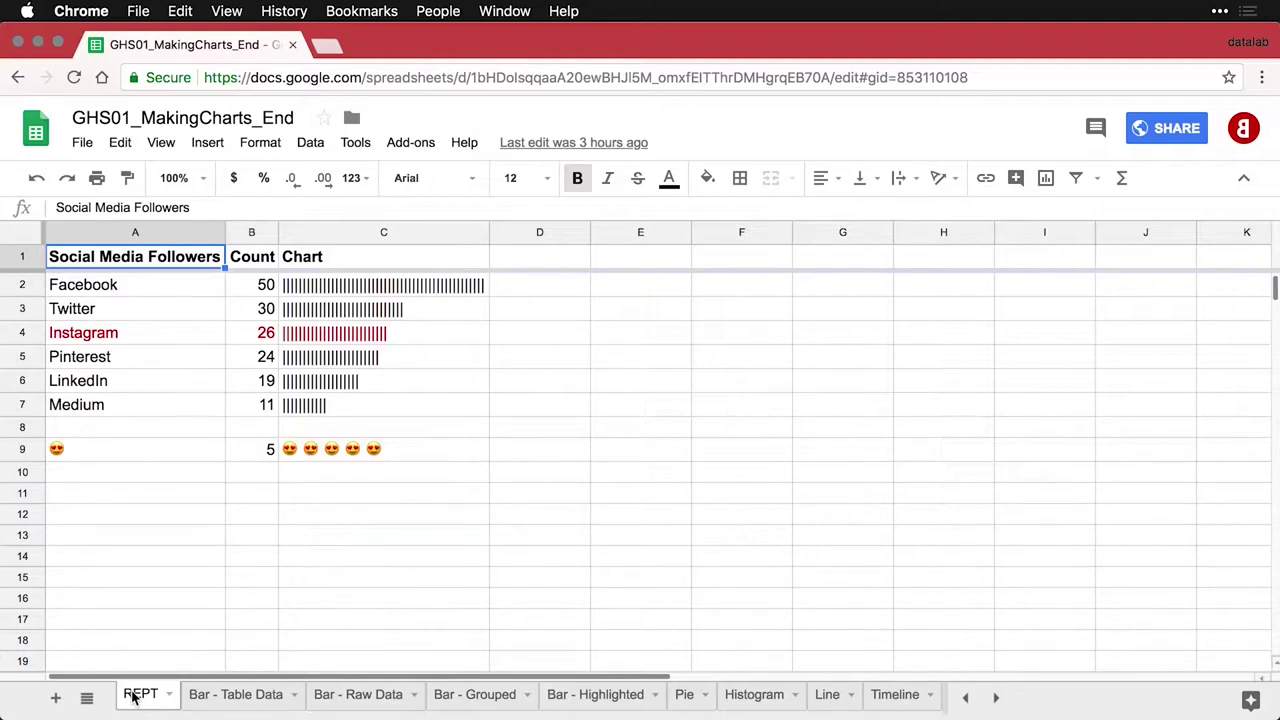
Review the REPT follower table A1:C9, then open File > Publish to the web
{"action": "left_click", "coordinate": [433, 452]}
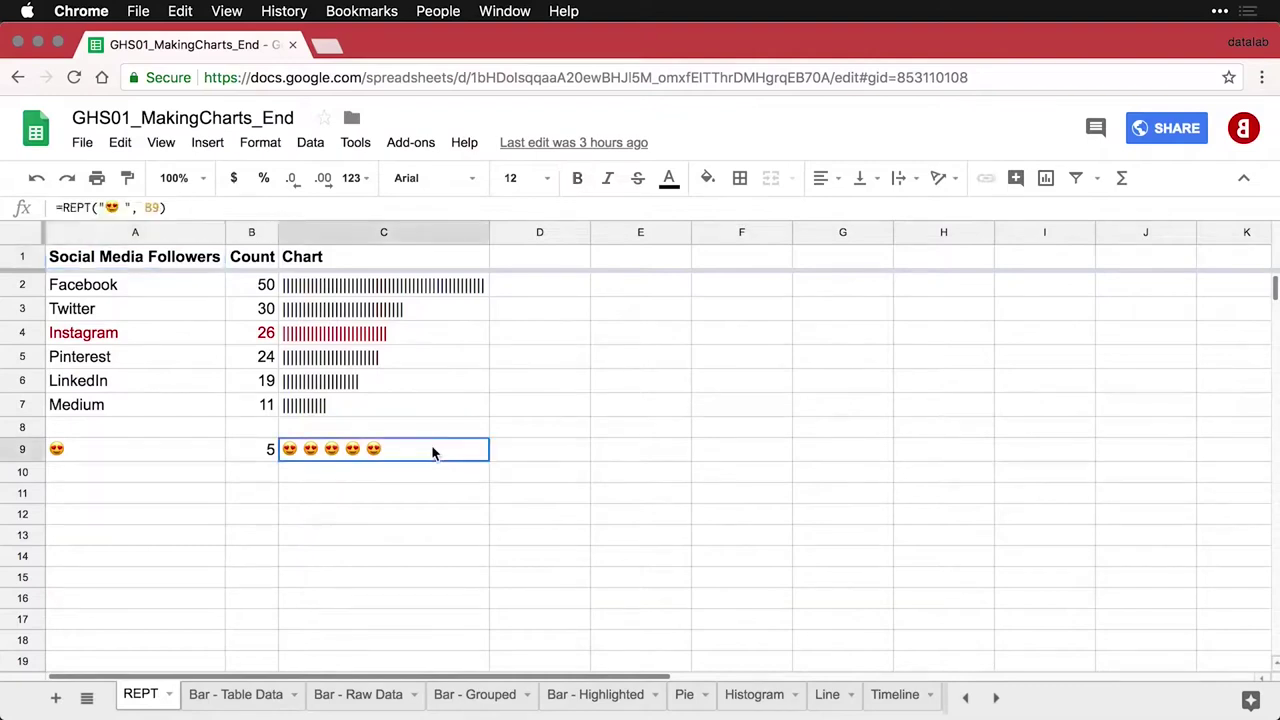
{"action": "left_click_drag", "start_coordinate": [63, 258], "coordinate": [374, 448]}
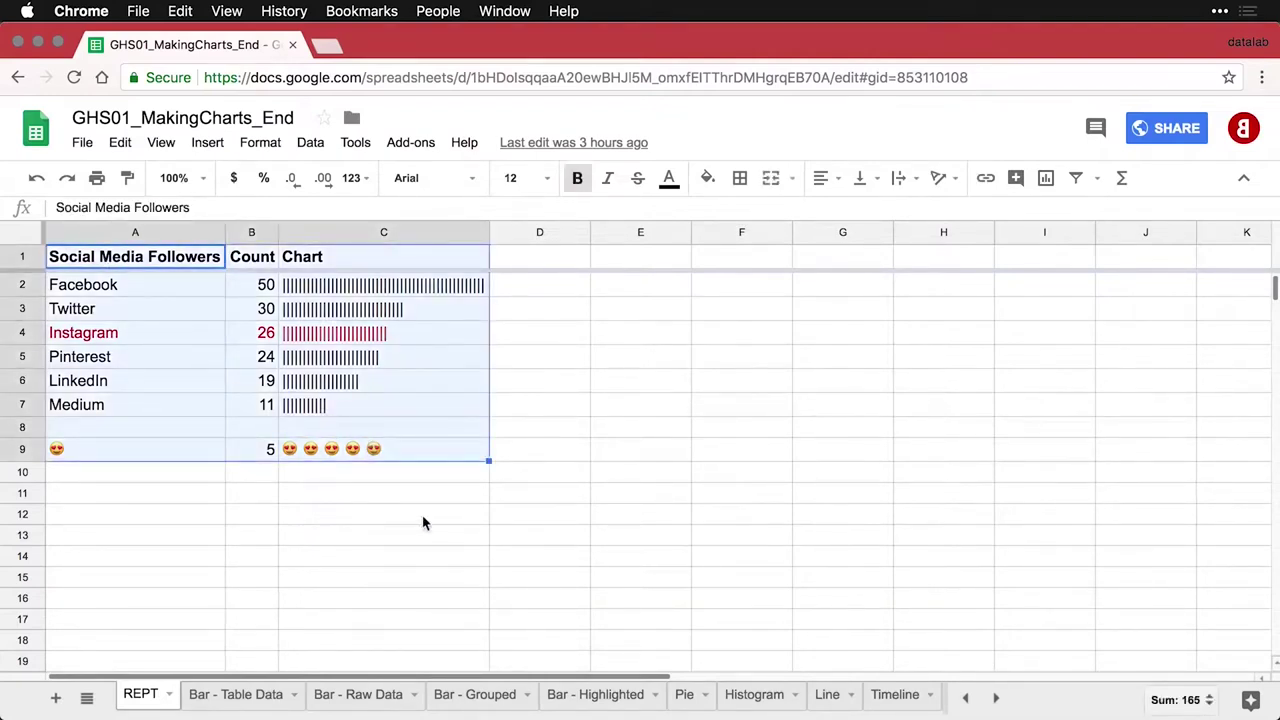
{"action": "left_click", "coordinate": [171, 256]}
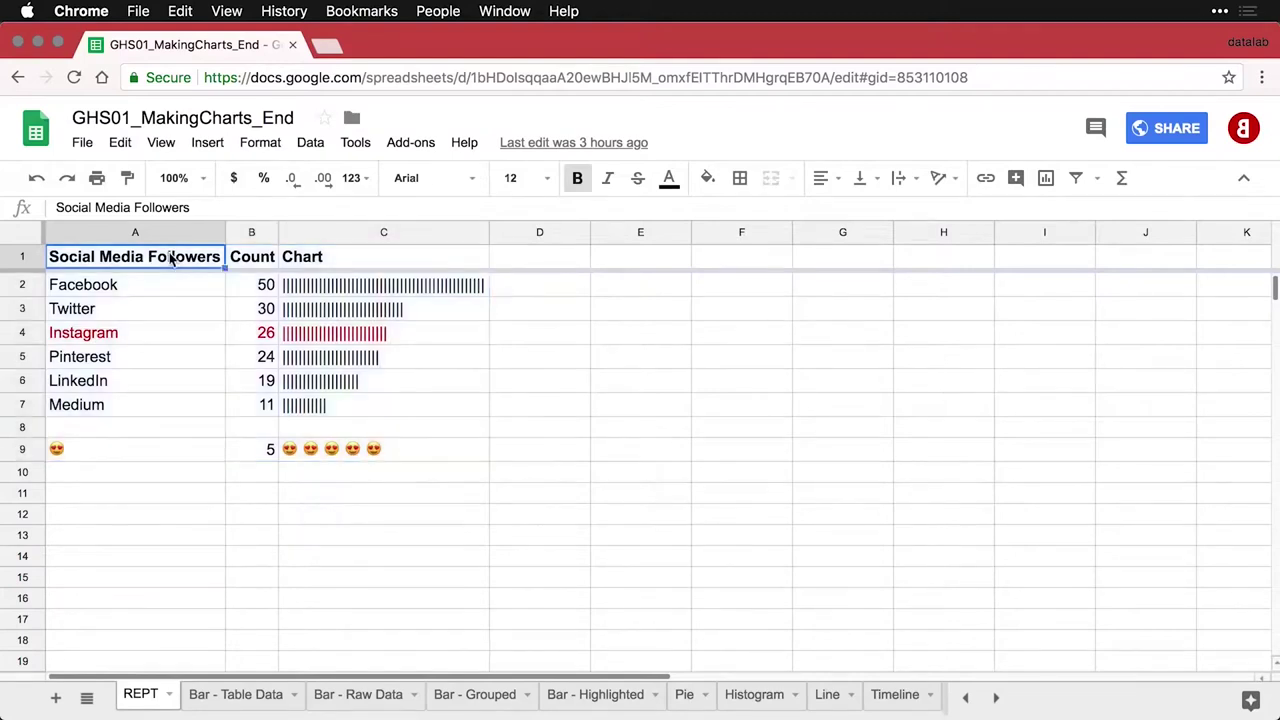
{"action": "left_click", "coordinate": [83, 143]}
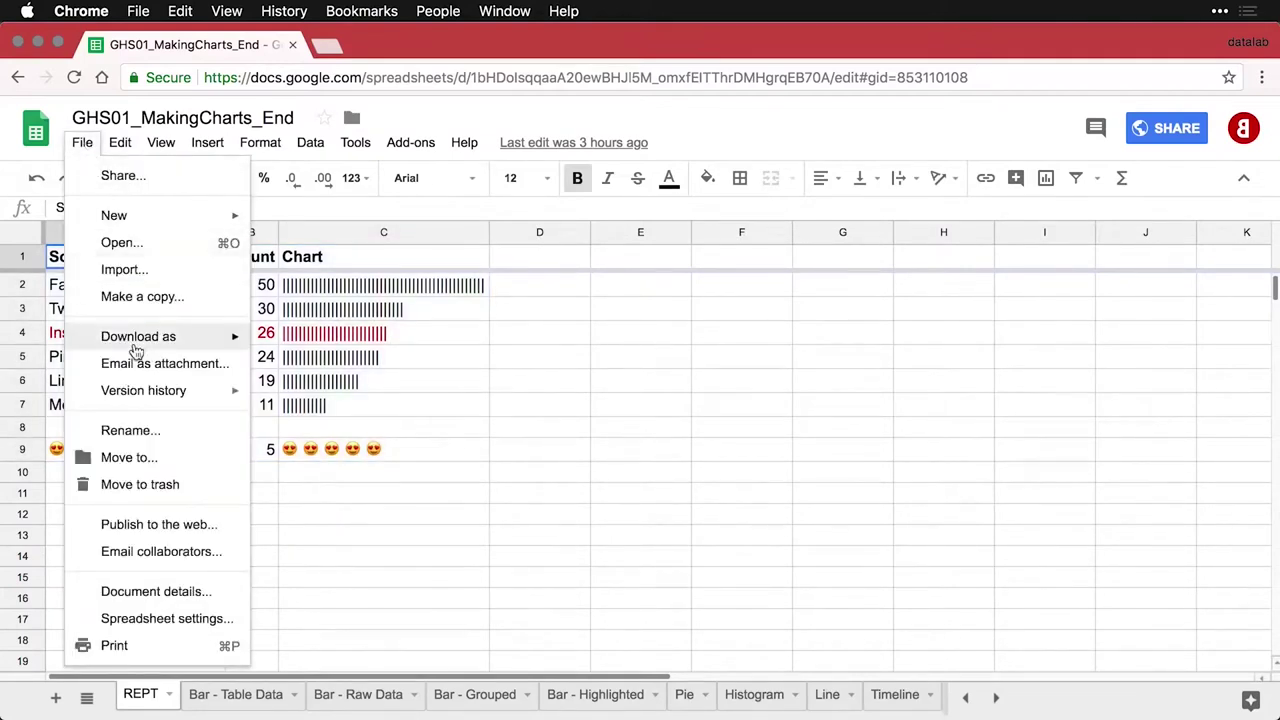
{"action": "left_click", "coordinate": [160, 525]}
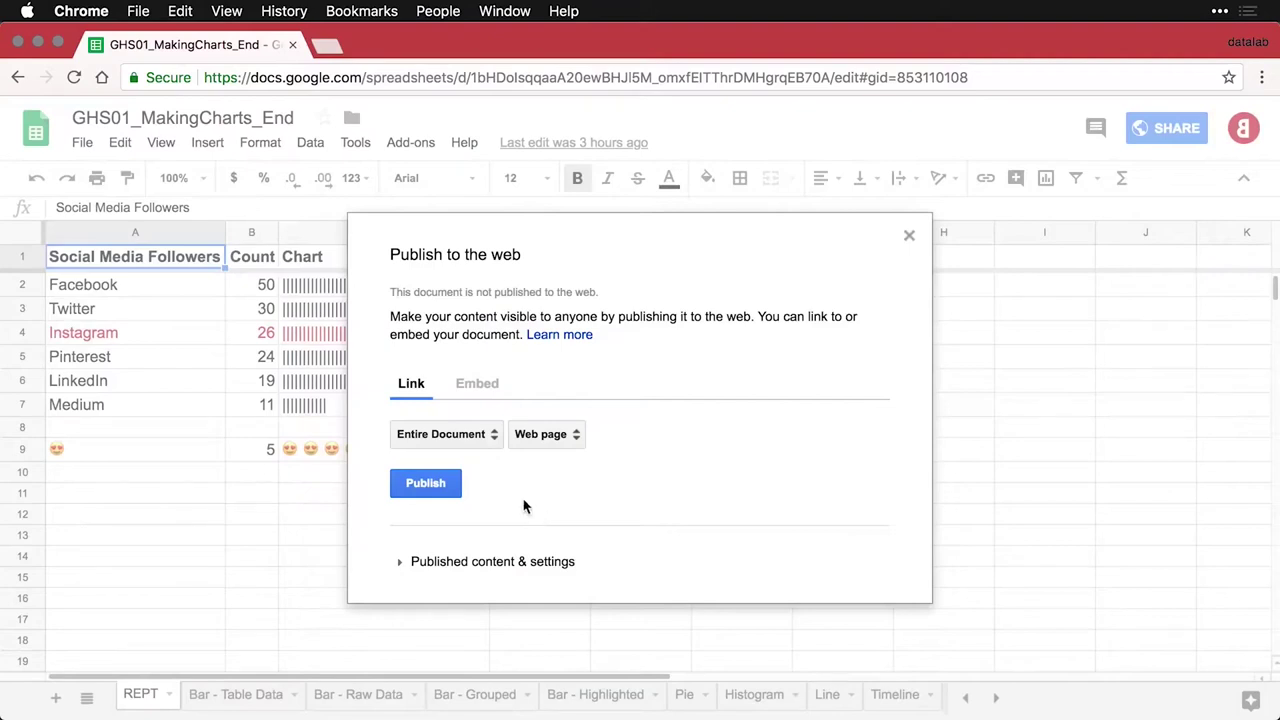
Set publishing to only the REPT sheet in Web page format
{"action": "left_click", "coordinate": [482, 443]}
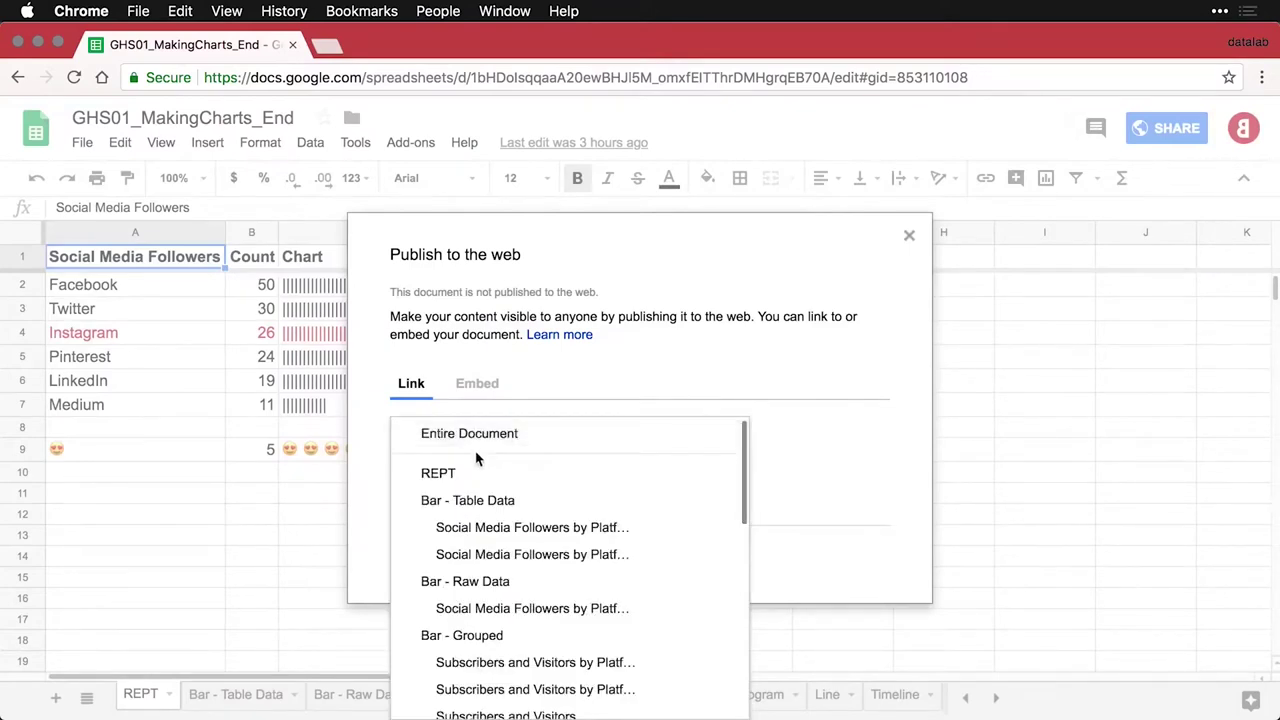
{"action": "scroll", "coordinate": [489, 516], "scroll_direction": "down", "scroll_amount": 5}
{"action": "scroll", "coordinate": [489, 516], "scroll_direction": "down", "scroll_amount": 4}
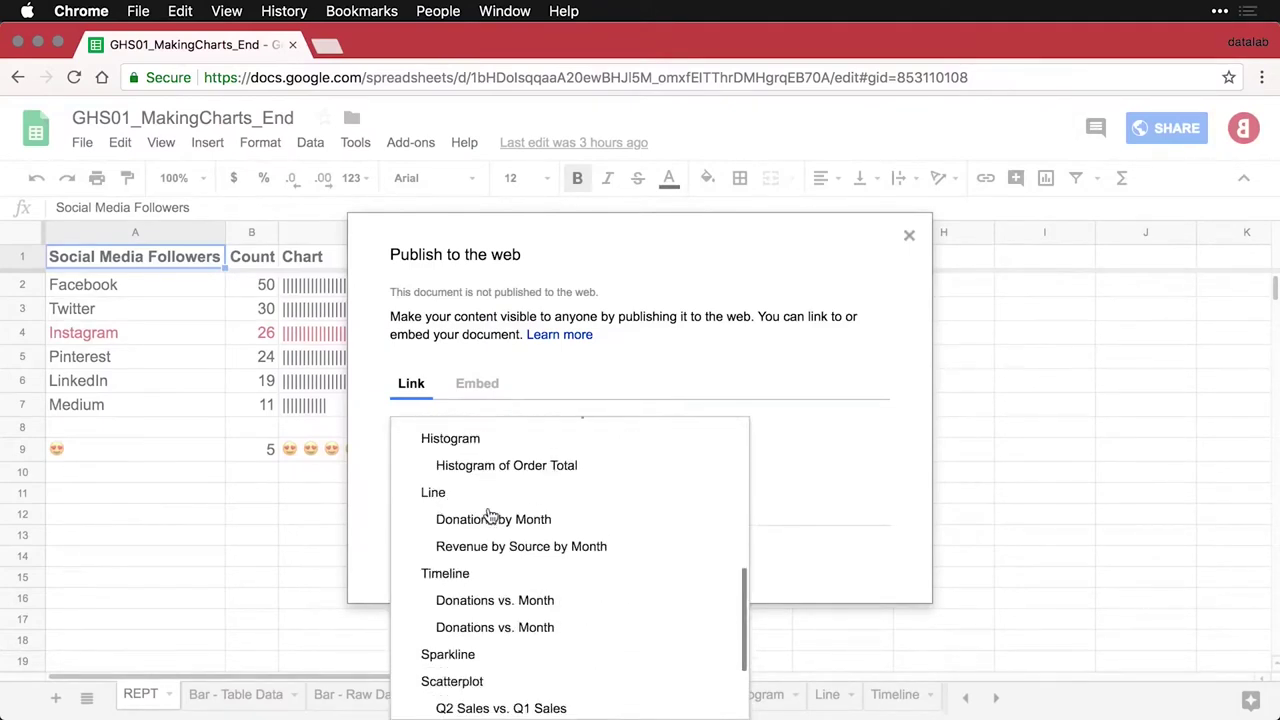
{"action": "scroll", "coordinate": [489, 516], "scroll_direction": "up", "scroll_amount": 2}
{"action": "scroll", "coordinate": [485, 500], "scroll_direction": "up", "scroll_amount": 6}
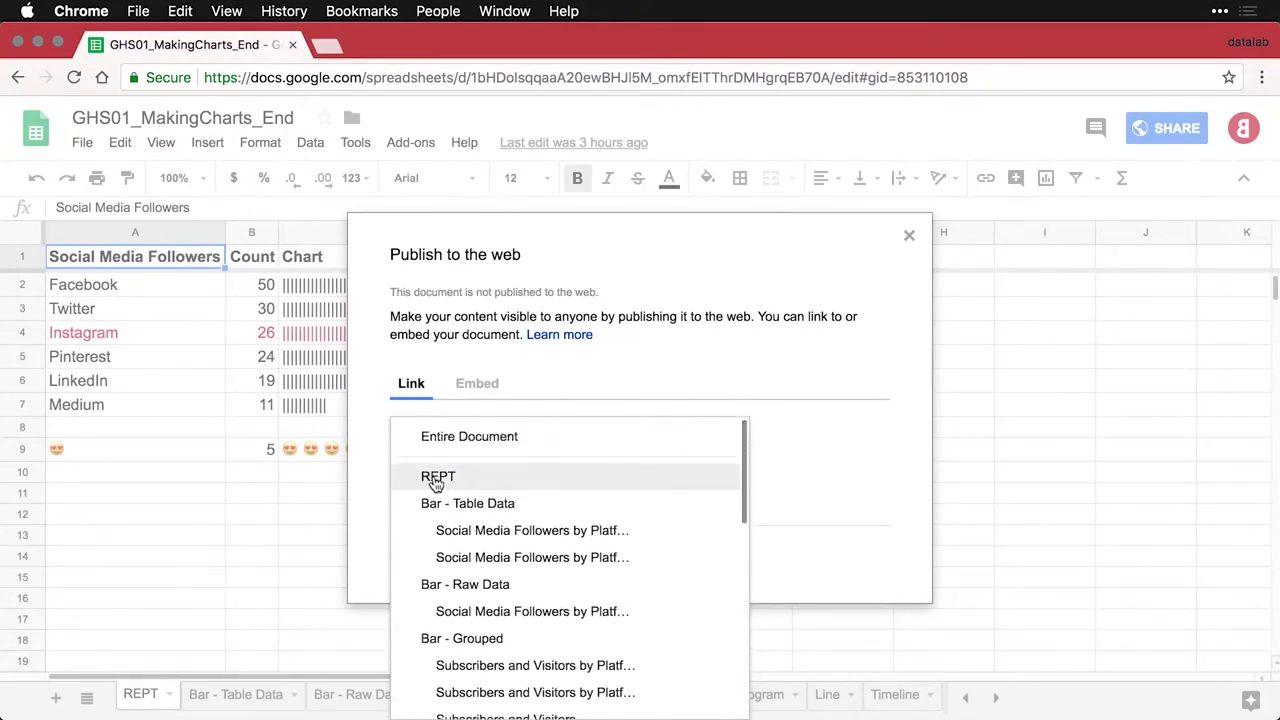
{"action": "left_click", "coordinate": [436, 479]}
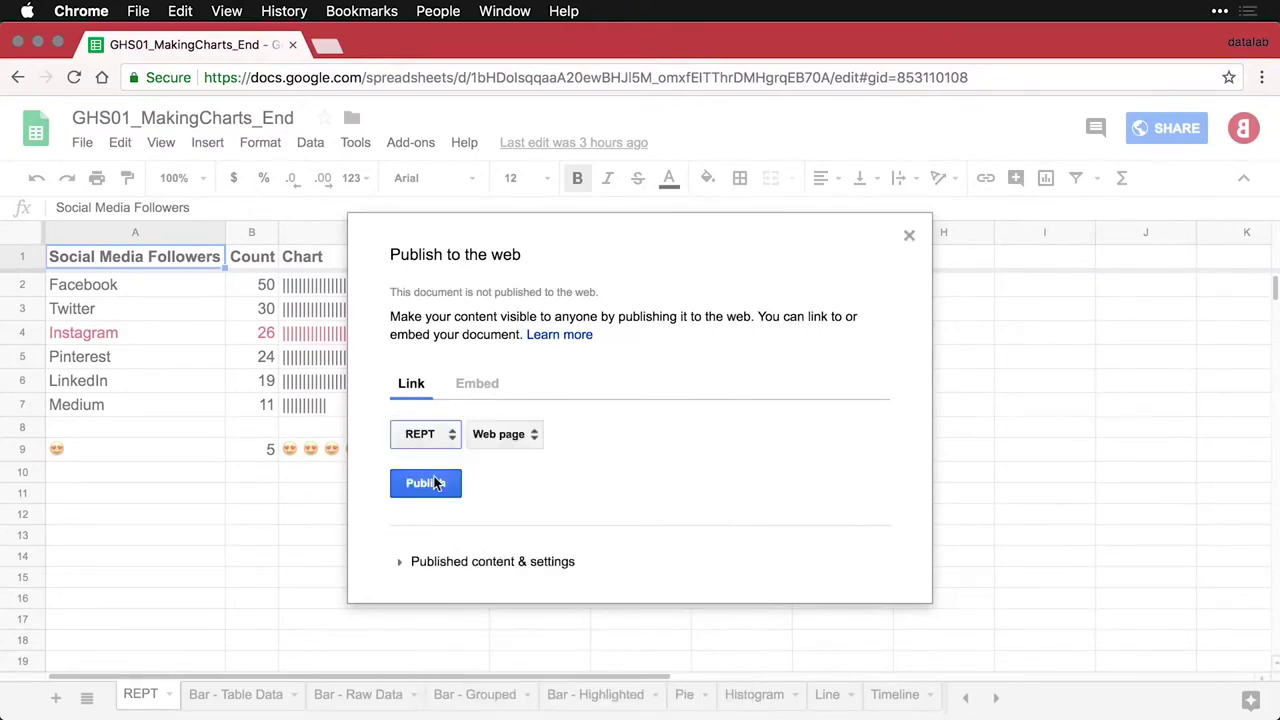
{"action": "left_click", "coordinate": [531, 437]}
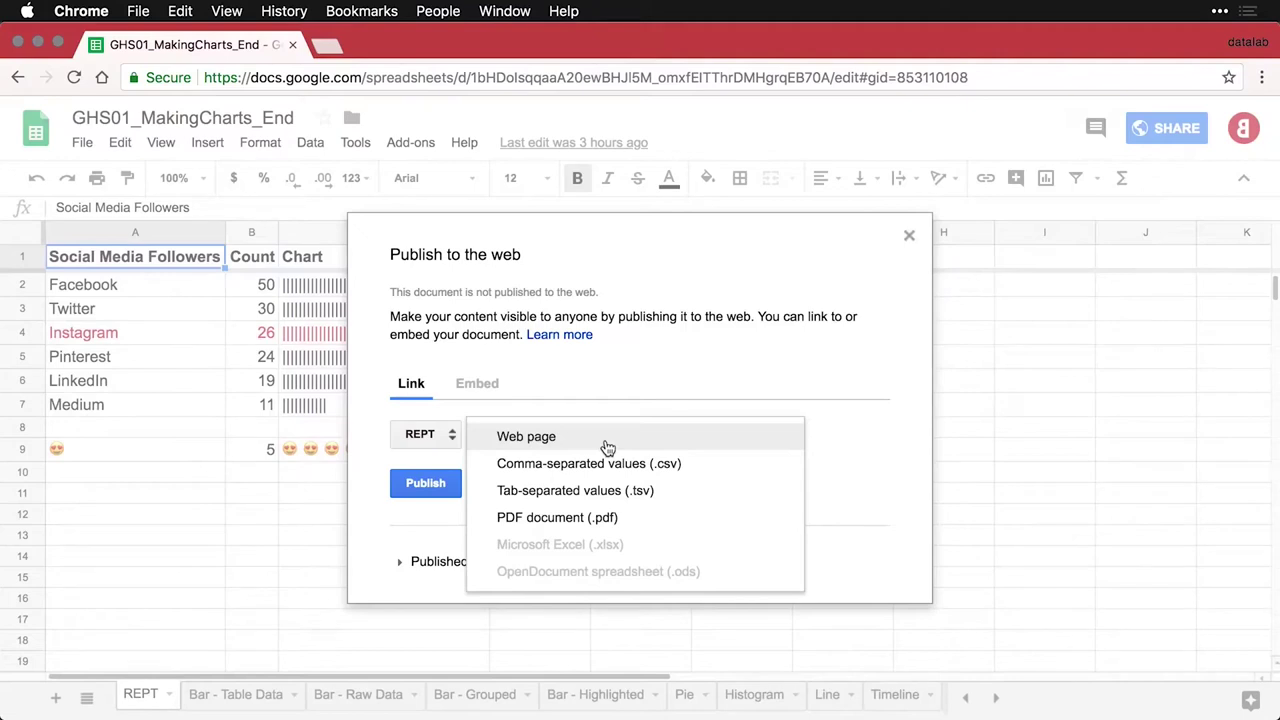
{"action": "left_click", "coordinate": [545, 438]}
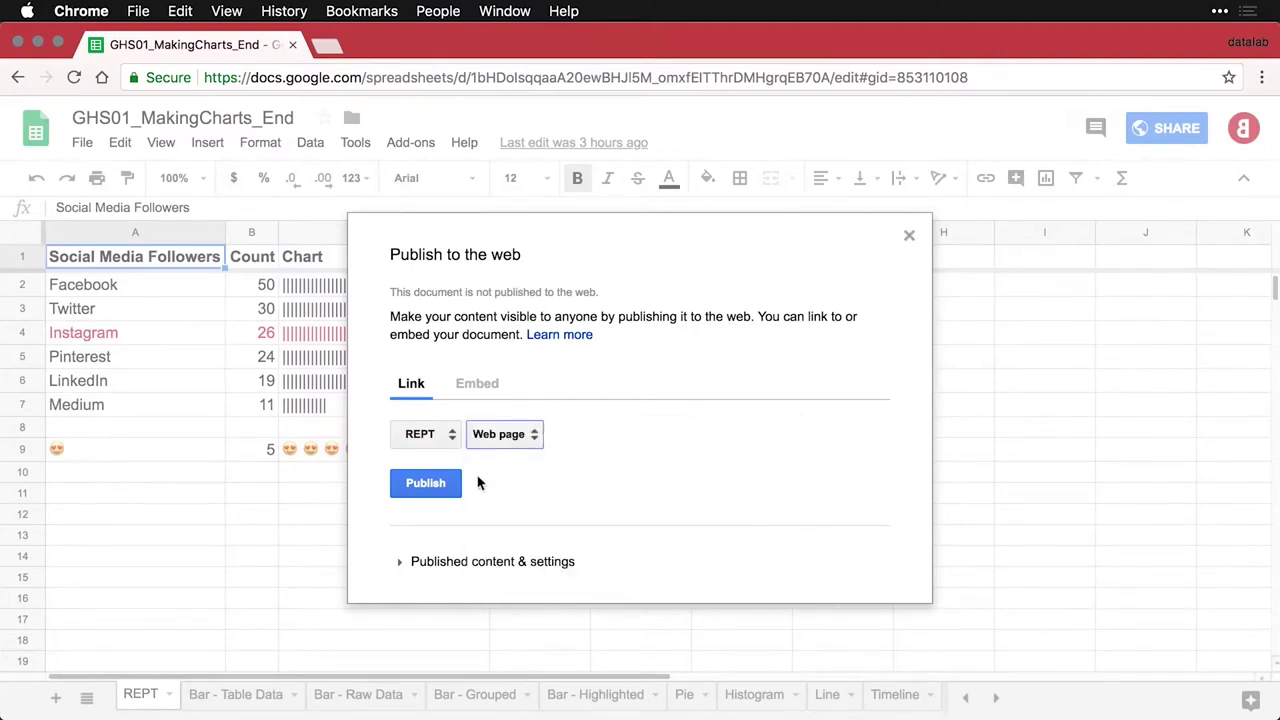
Publish the REPT sheet, confirm, and select its public link
{"action": "left_click", "coordinate": [437, 486]}
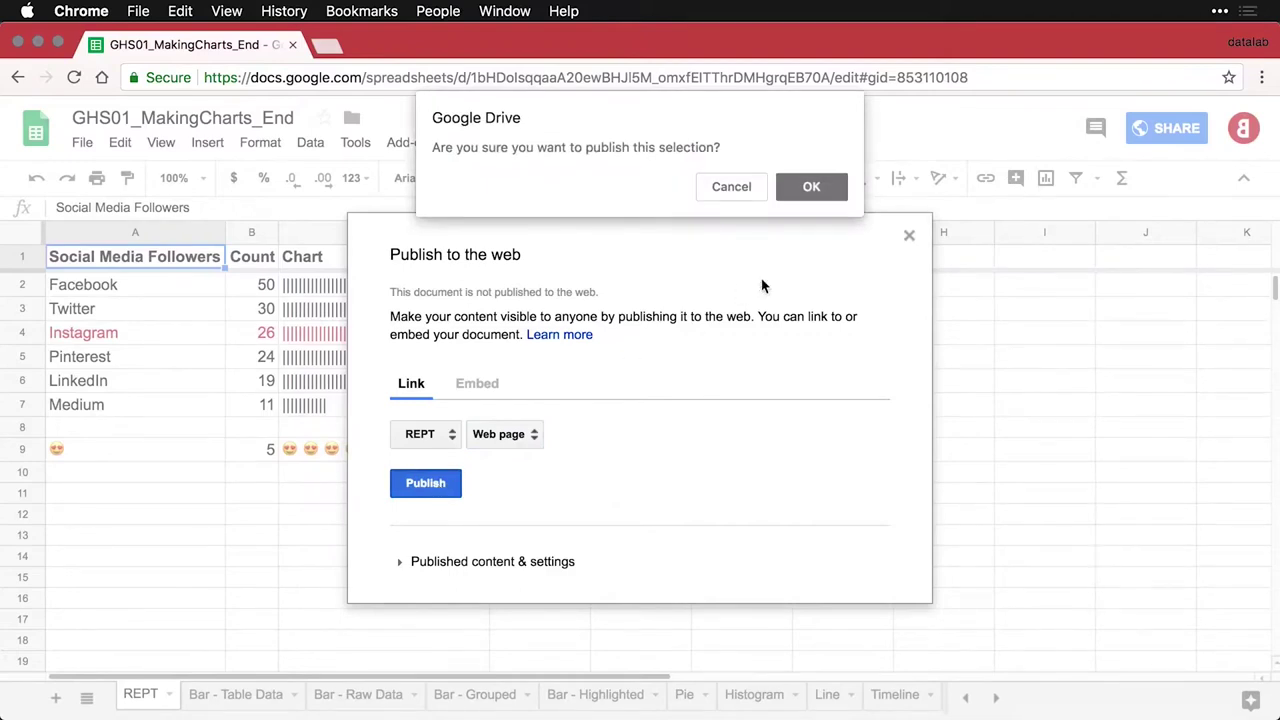
{"action": "left_click", "coordinate": [811, 187]}
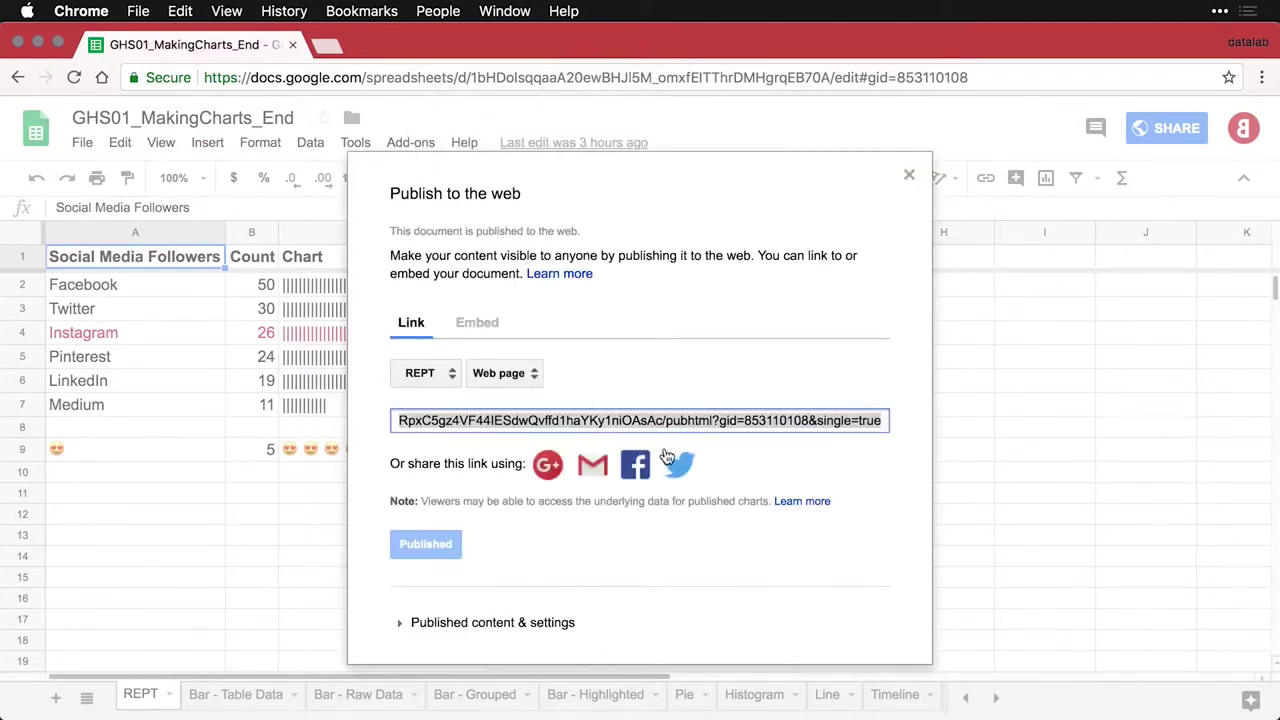
{"action": "left_click", "coordinate": [648, 421]}
Load the copied REPT link in an incognito window, then close the Publish dialog
{"action": "key", "text": "super+c"}
{"action": "key", "text": "super+shift+n"}
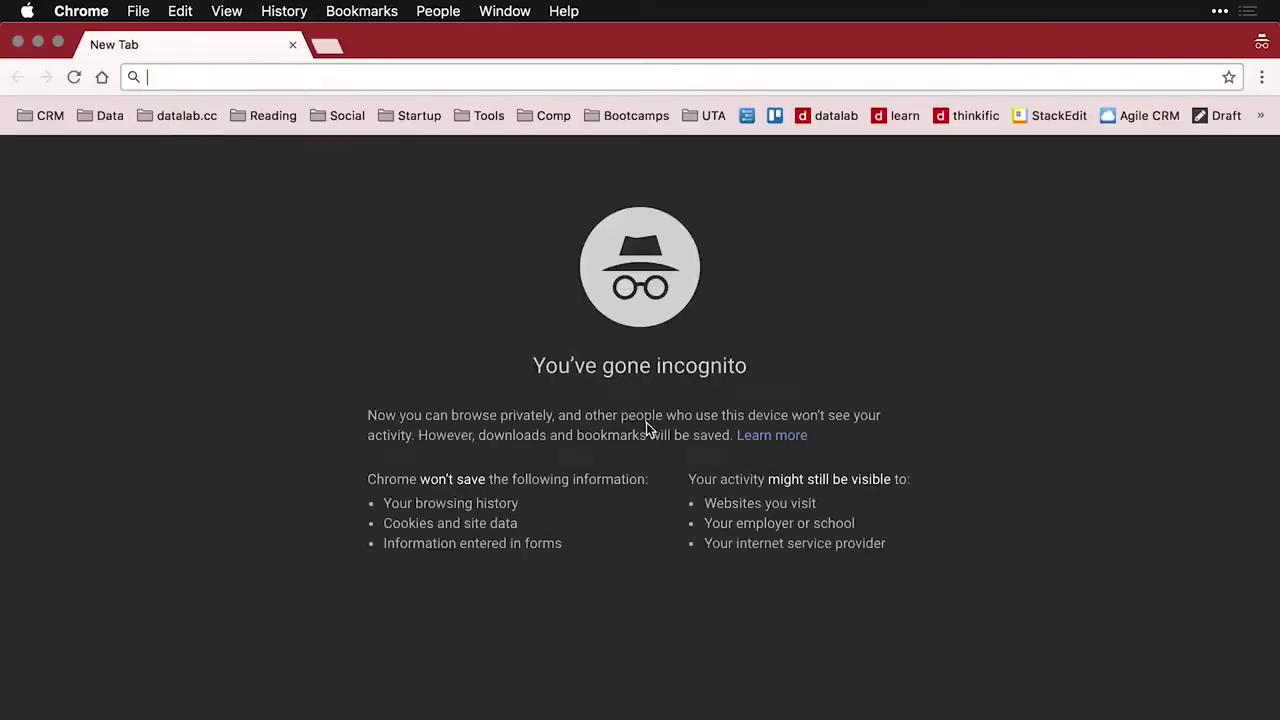
{"action": "key", "text": "super+v"}
{"action": "key", "text": "Return"}
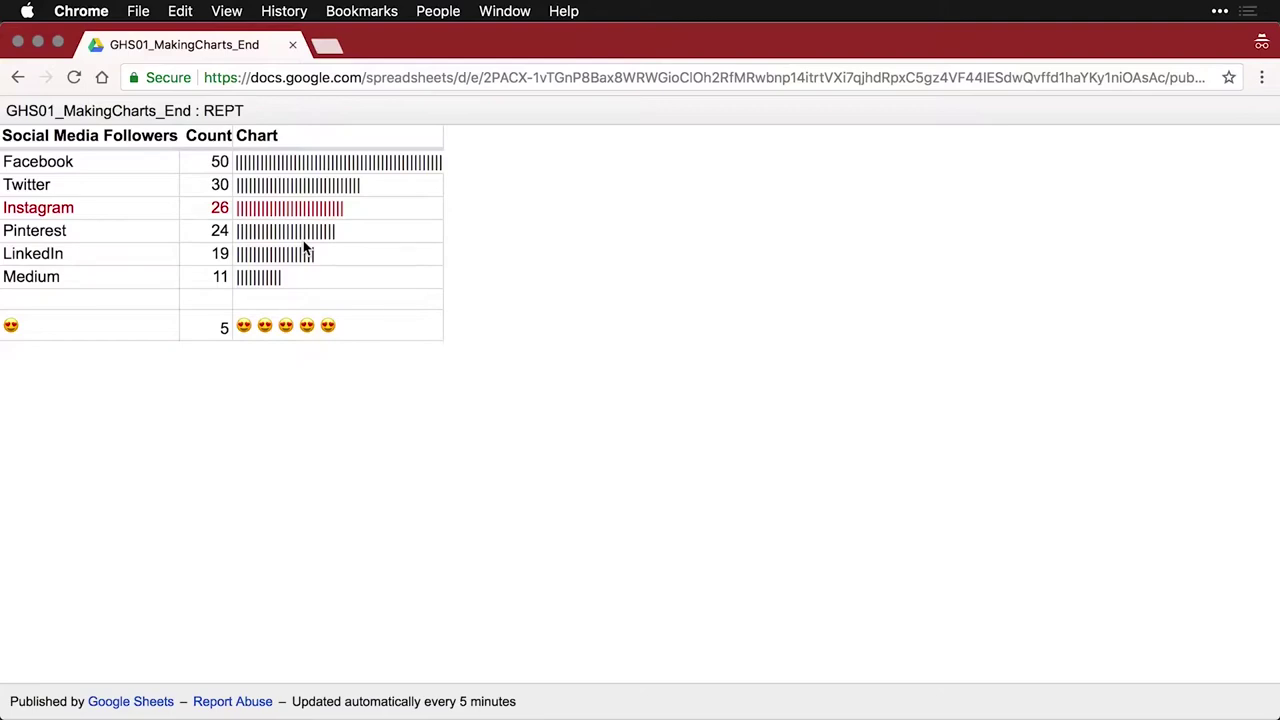
{"action": "key", "text": "super+w"}
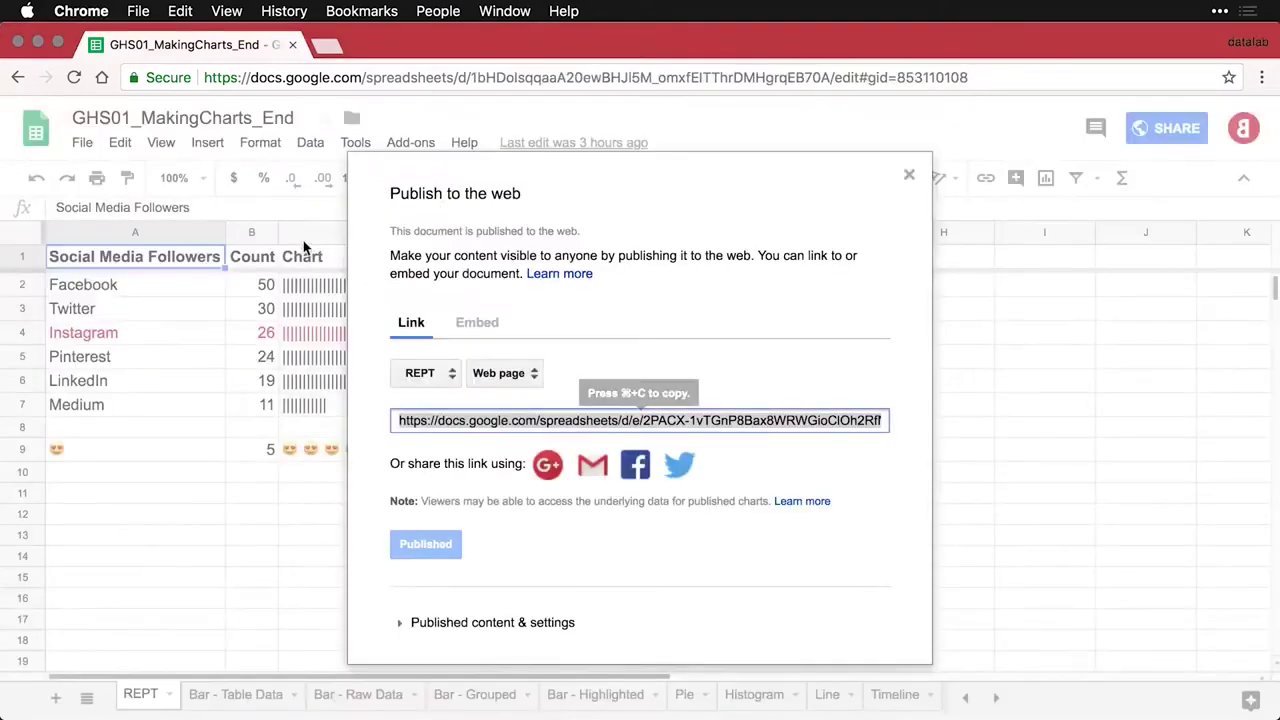
{"action": "left_click", "coordinate": [909, 179]}
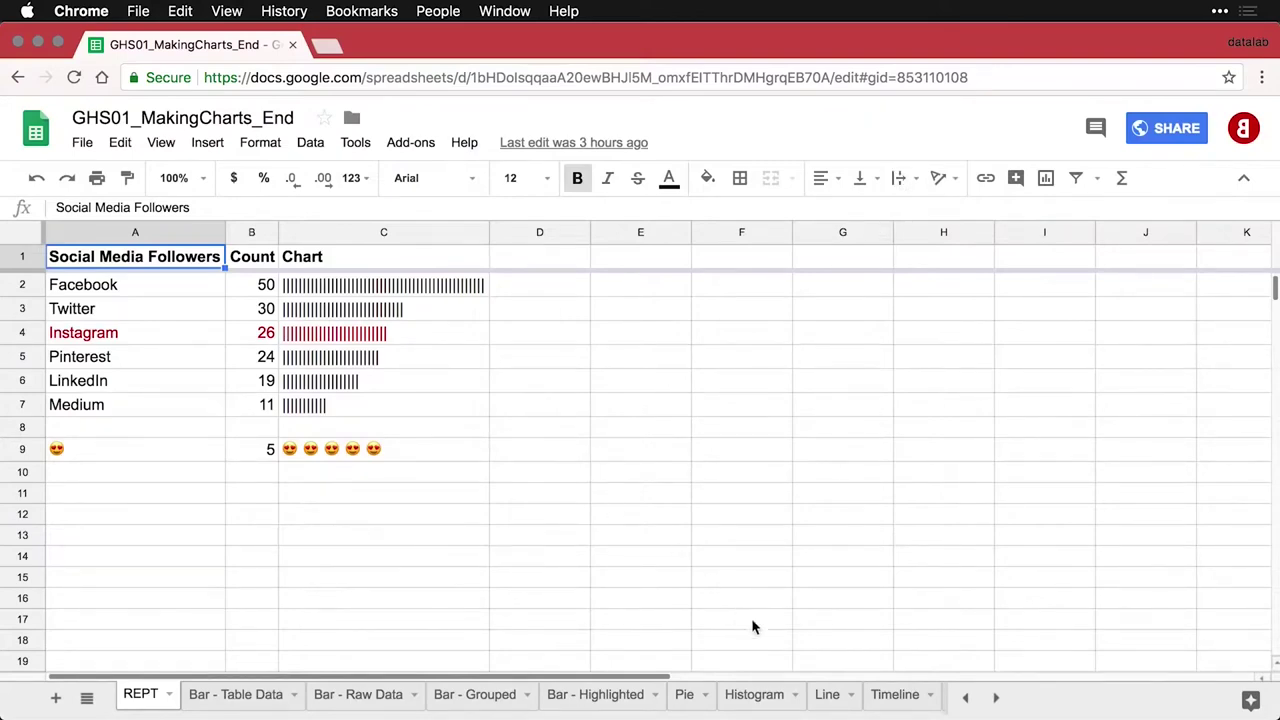
On the Line sheet, open Publish chart settings for the Revenue by Source by Month chart
{"action": "left_click", "coordinate": [829, 697]}
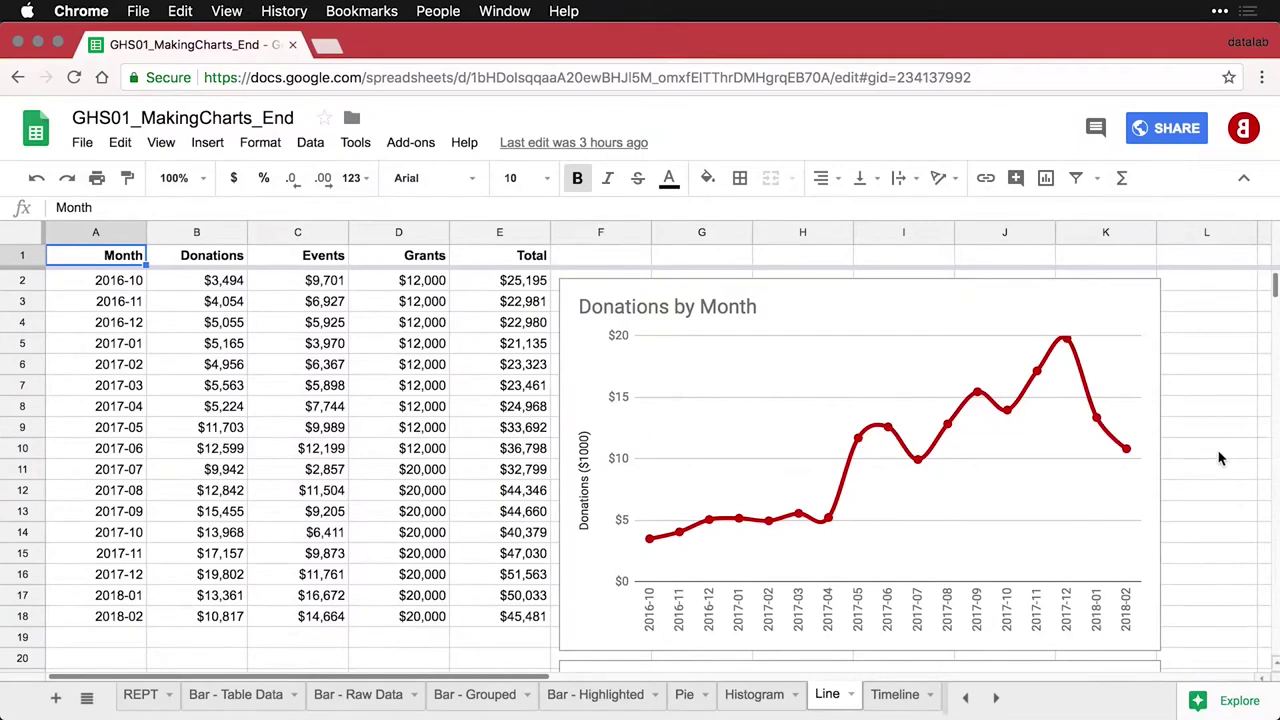
{"action": "scroll", "coordinate": [1219, 458], "scroll_direction": "down", "scroll_amount": 5}
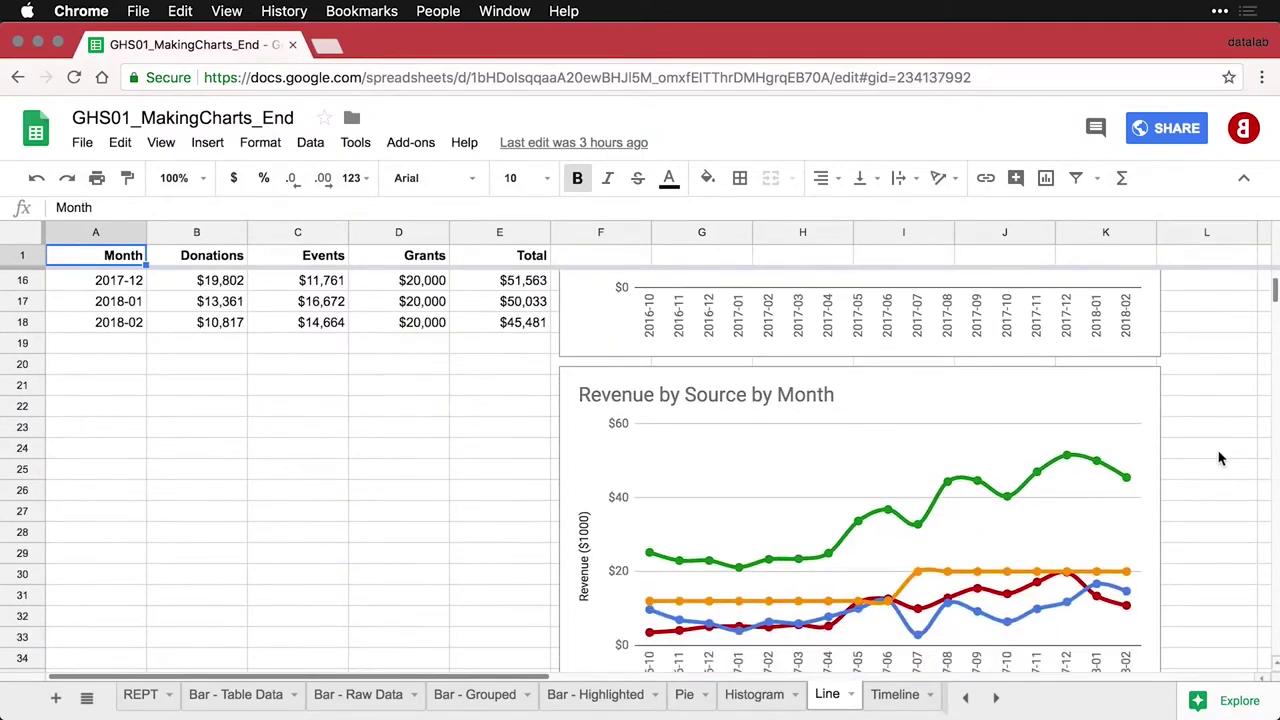
{"action": "scroll", "coordinate": [1219, 458], "scroll_direction": "down", "scroll_amount": 1}
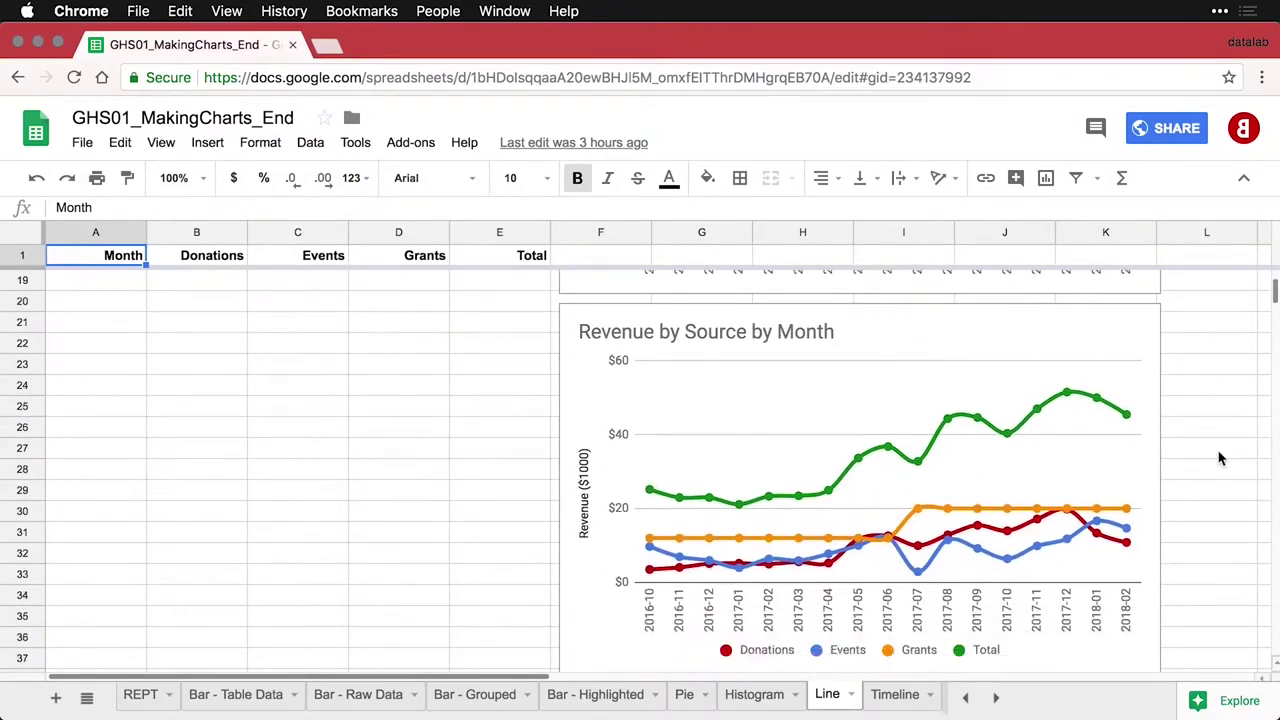
{"action": "left_click", "coordinate": [1023, 345]}
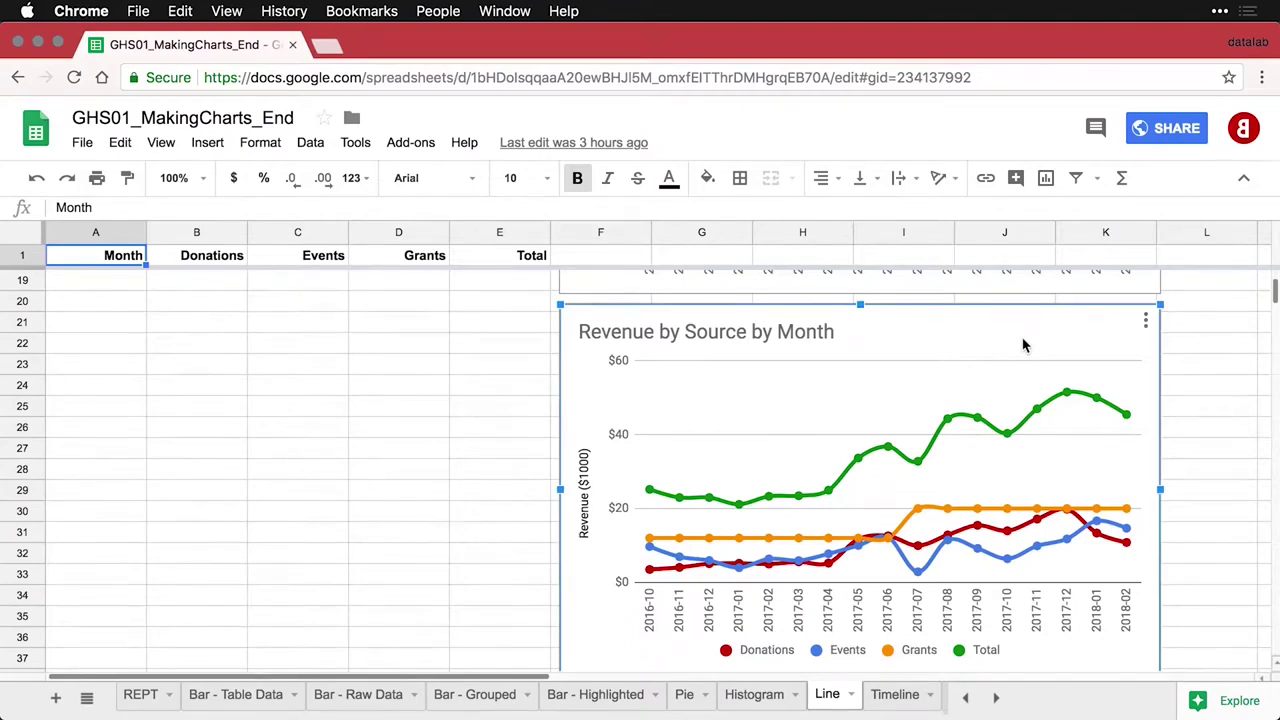
{"action": "left_click", "coordinate": [1146, 326]}
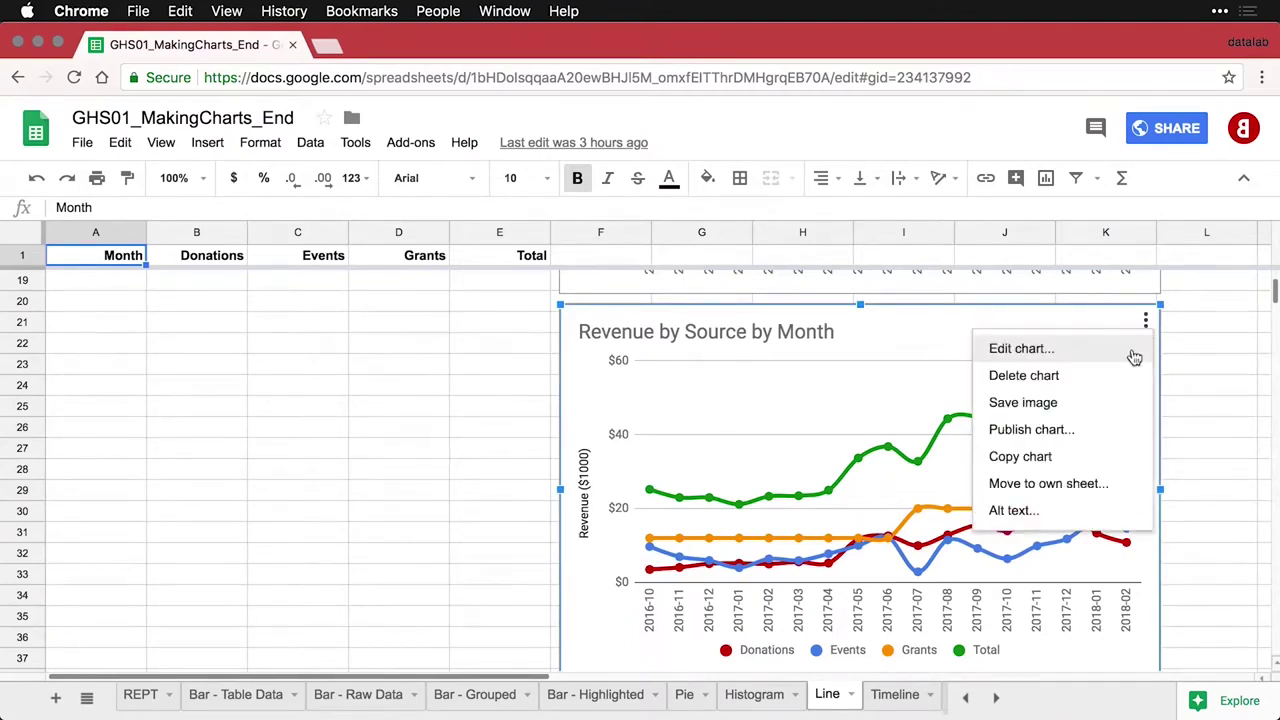
{"action": "left_click", "coordinate": [1096, 441]}
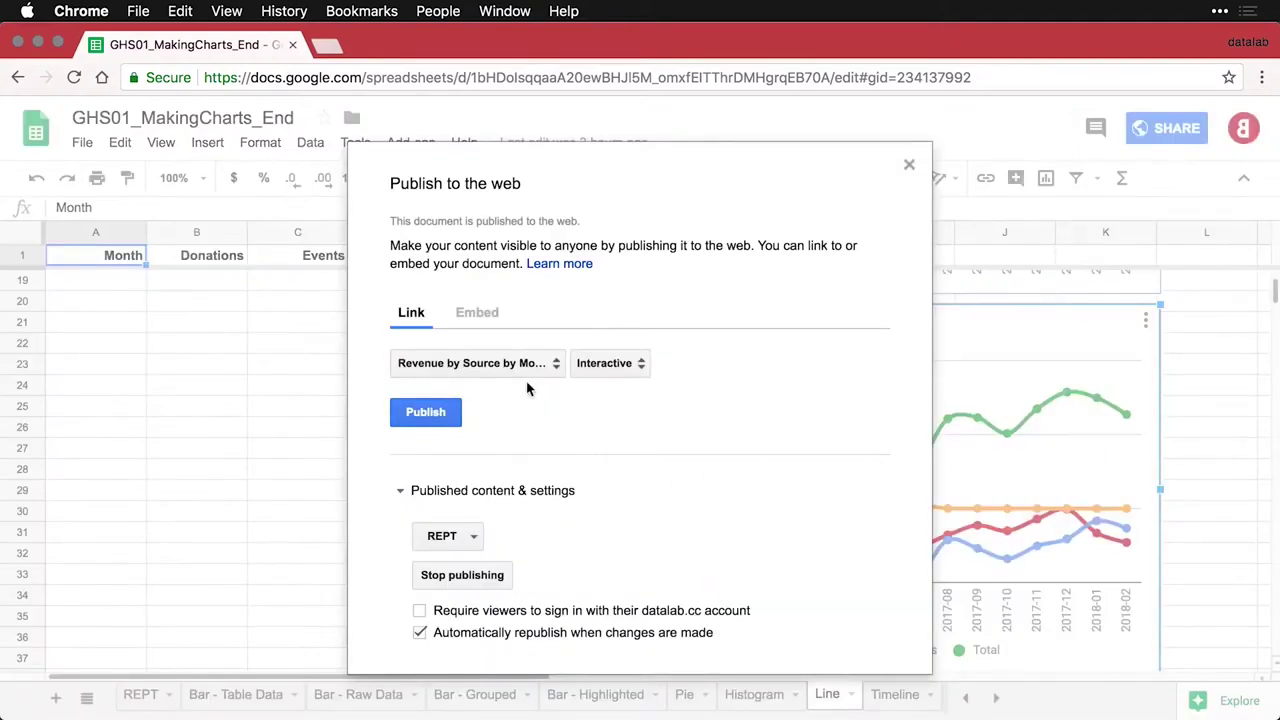
Publish the chart in Image format and confirm
{"action": "left_click", "coordinate": [634, 366]}
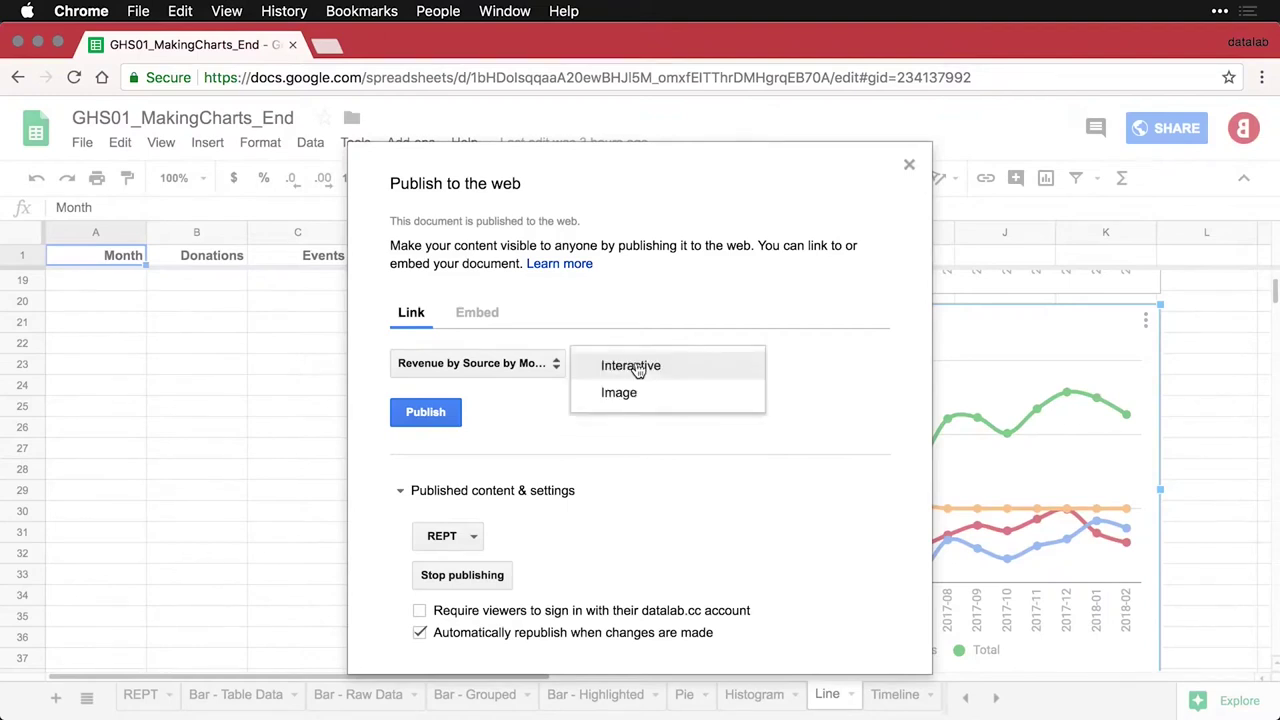
{"action": "left_click", "coordinate": [640, 393]}
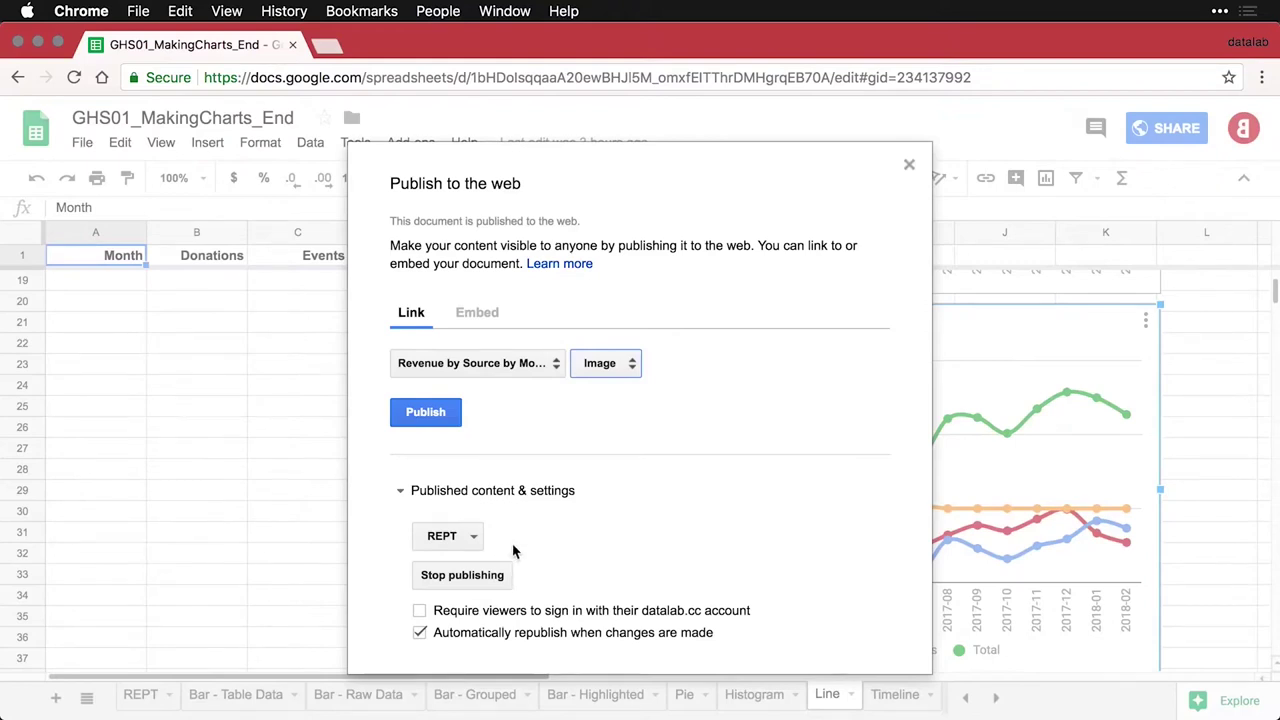
{"action": "left_click", "coordinate": [434, 421]}
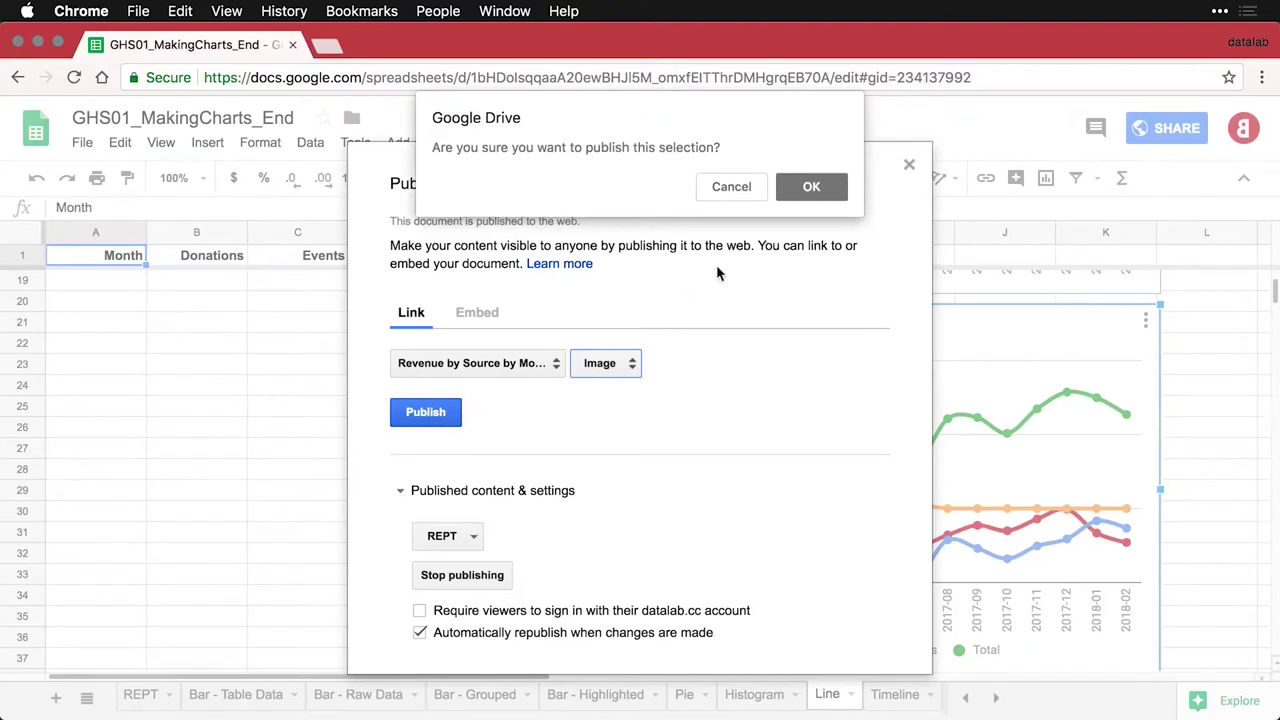
{"action": "left_click", "coordinate": [813, 187]}
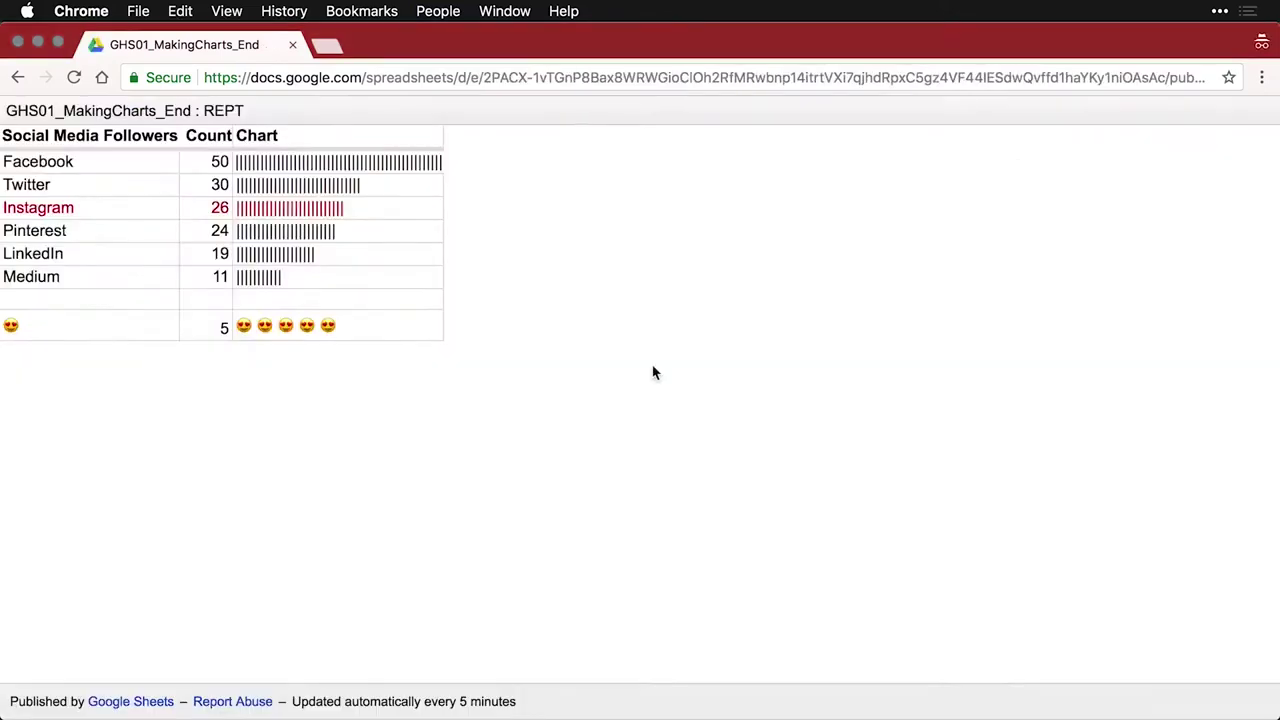
View the published 600×371 chart image in a new tab, then close the Publish dialog
{"action": "key", "text": "super+t"}
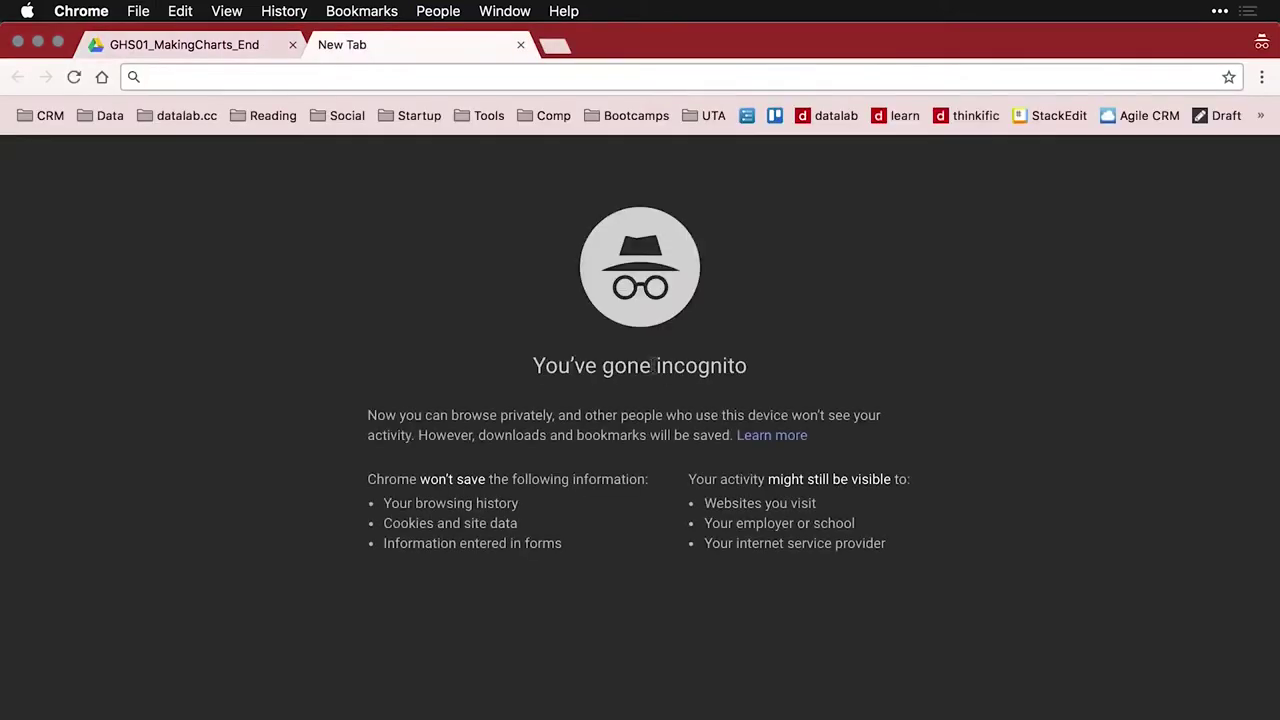
{"action": "key", "text": "super+v"}
{"action": "key", "text": "Return"}
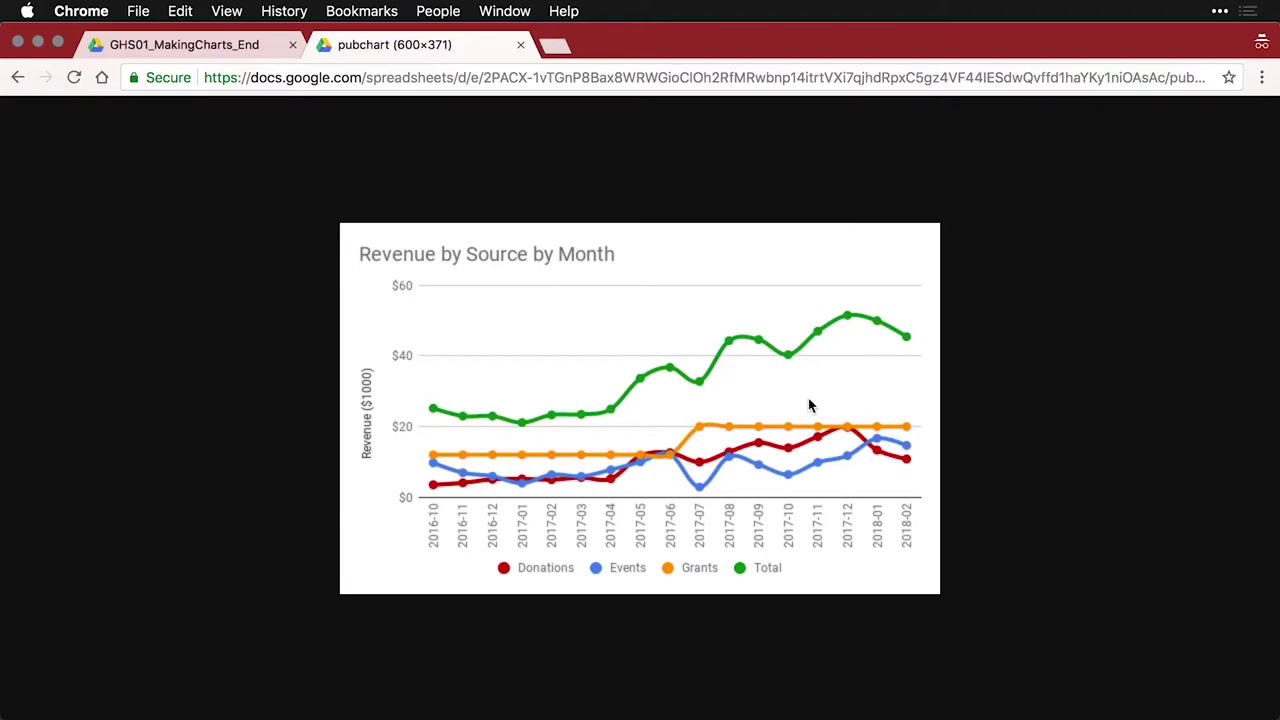
{"action": "key", "text": "super+w"}
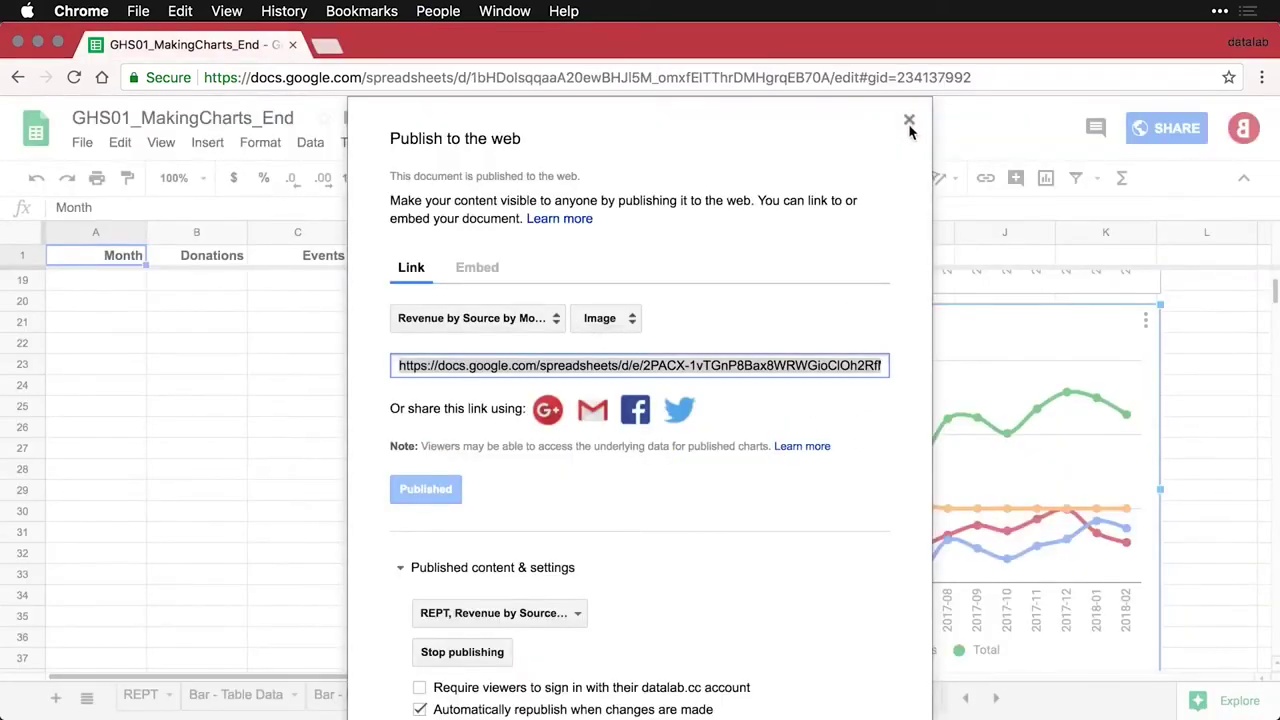
{"action": "left_click", "coordinate": [909, 122]}
{"action": "left_click", "coordinate": [1195, 500]}
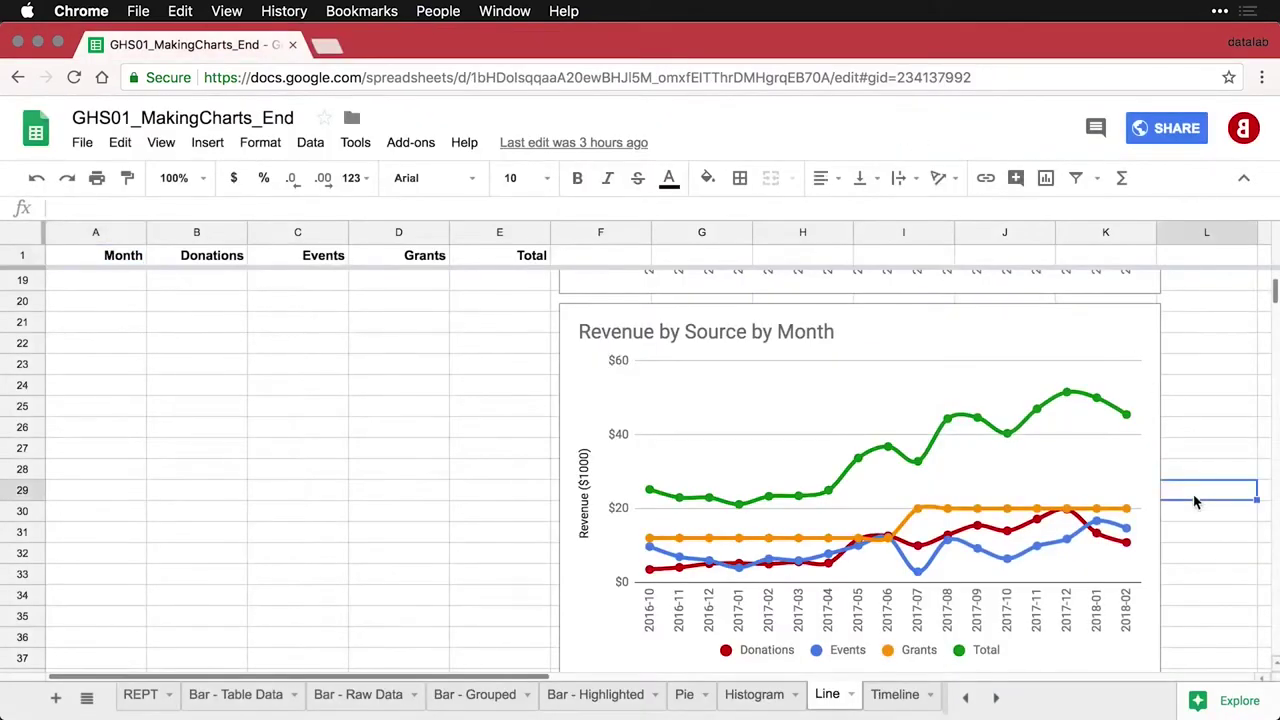
Switch to the Timeline sheet and scroll down to its combined timeline chart
{"action": "left_click", "coordinate": [889, 703]}
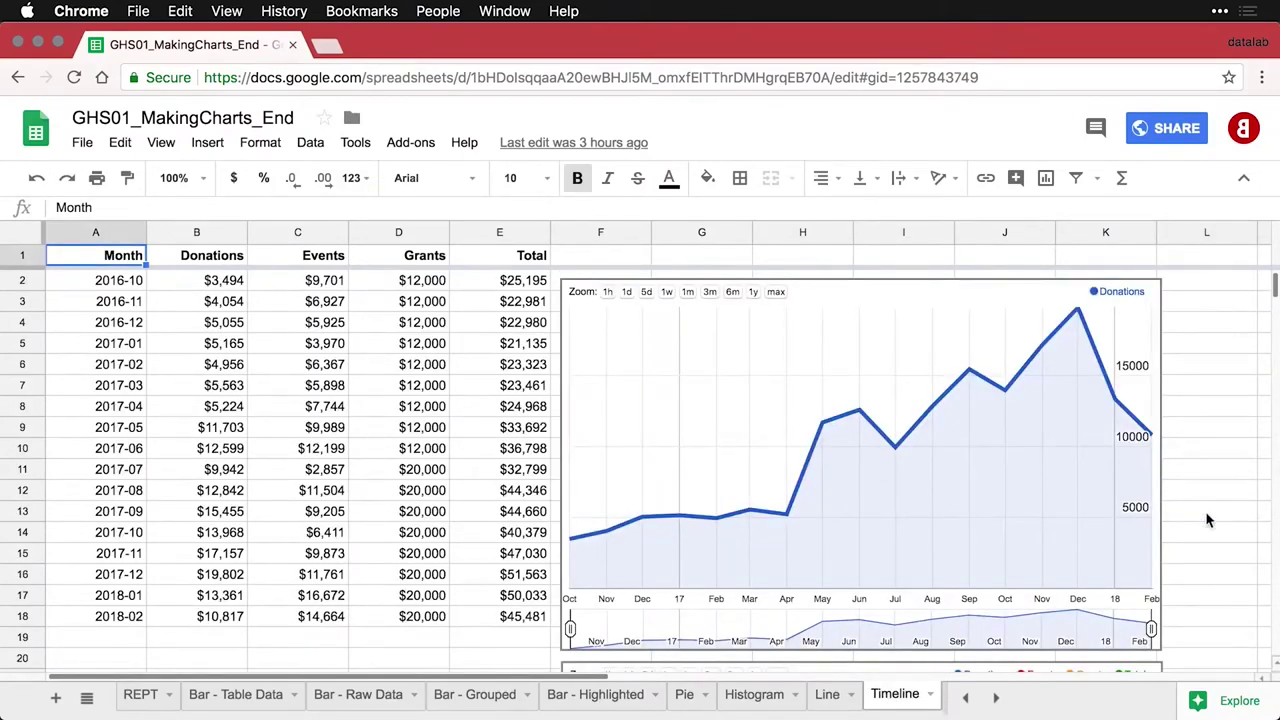
{"action": "scroll", "coordinate": [1207, 519], "scroll_direction": "down", "scroll_amount": 5}
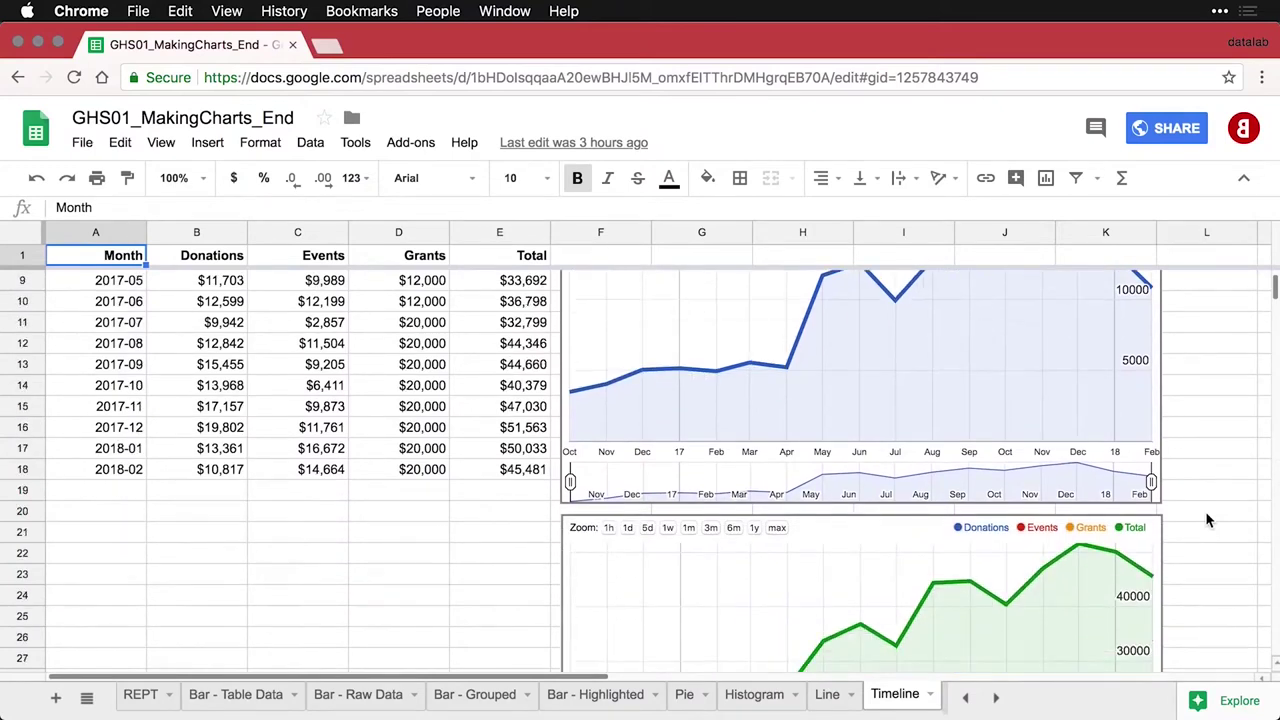
{"action": "scroll", "coordinate": [1207, 519], "scroll_direction": "down", "scroll_amount": 4}
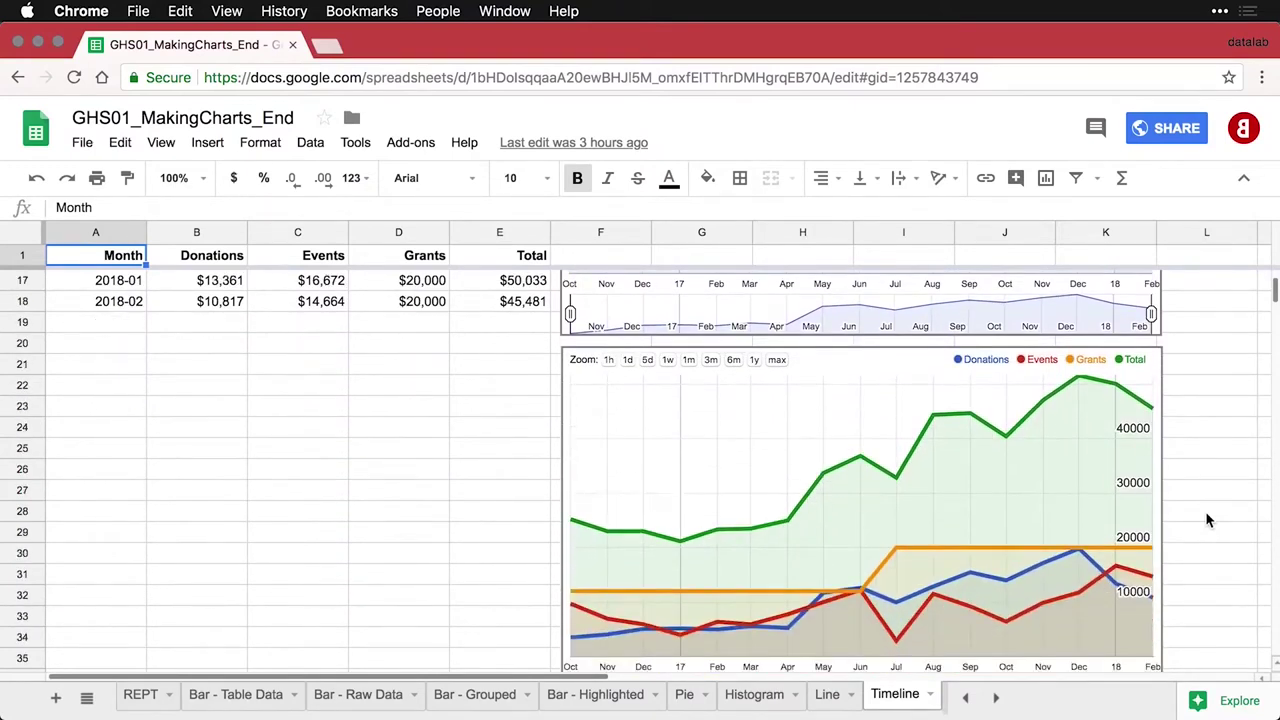
{"action": "scroll", "coordinate": [1207, 519], "scroll_direction": "down", "scroll_amount": 1}
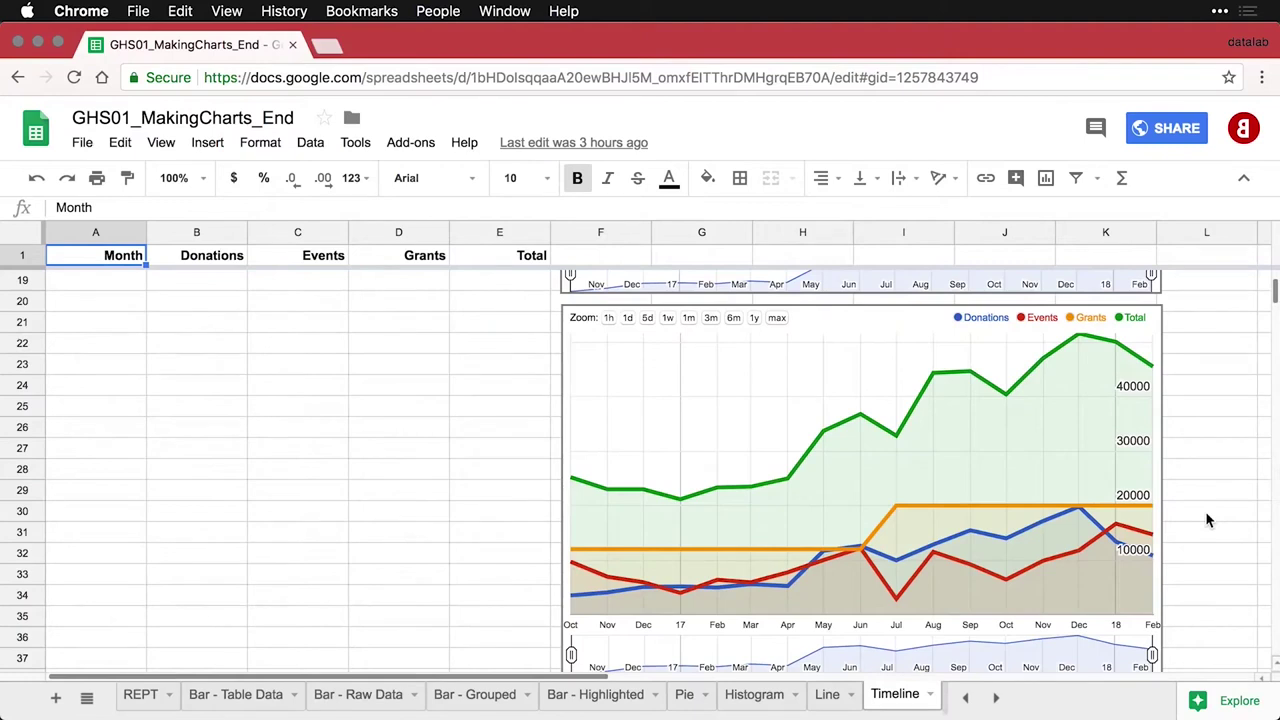
{"action": "scroll", "coordinate": [1207, 519], "scroll_direction": "down", "scroll_amount": 1}
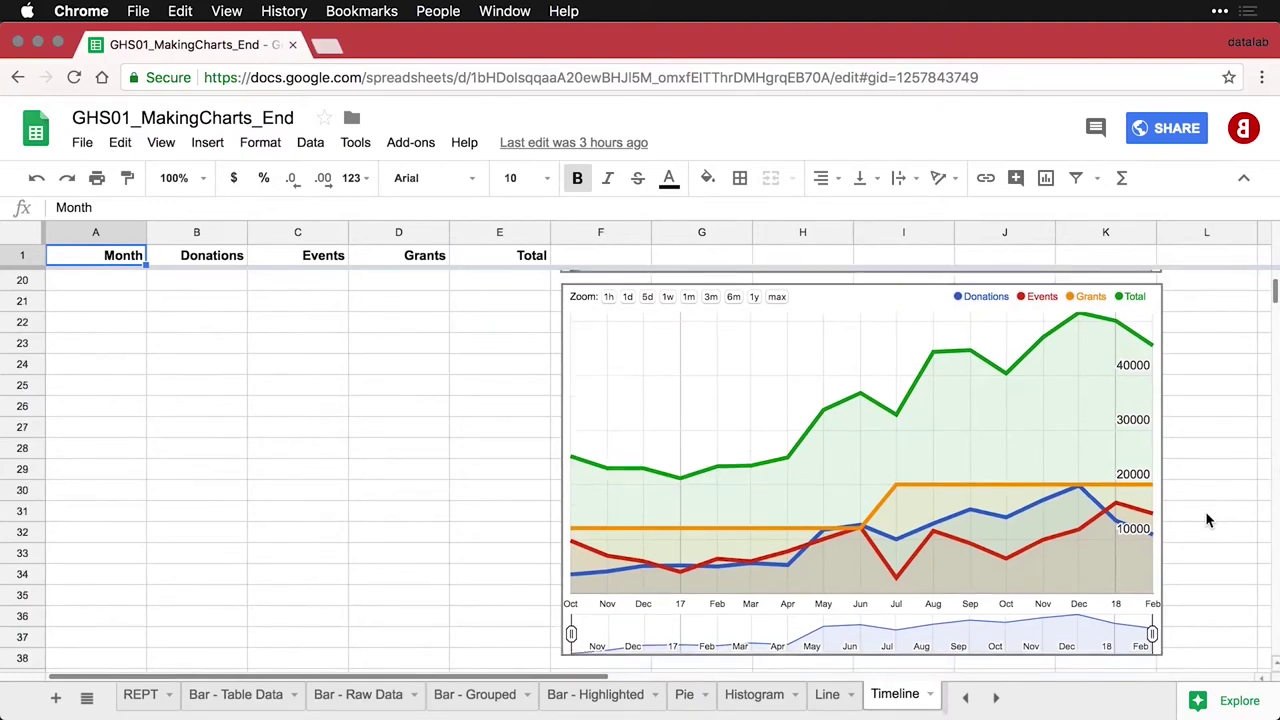
Zoom the timeline chart to 1y and 6m, then restore its full Oct–Feb range
{"action": "left_click", "coordinate": [752, 300]}
{"action": "left_click", "coordinate": [754, 298]}
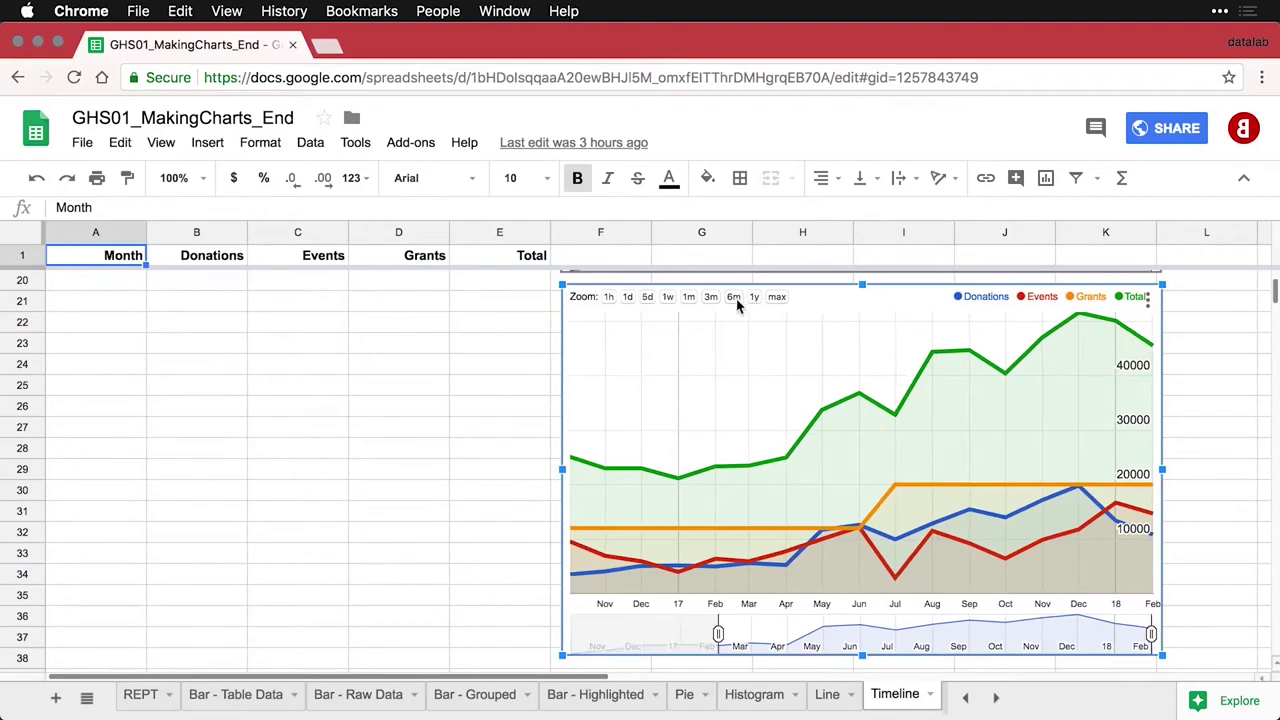
{"action": "double_click", "coordinate": [734, 298]}
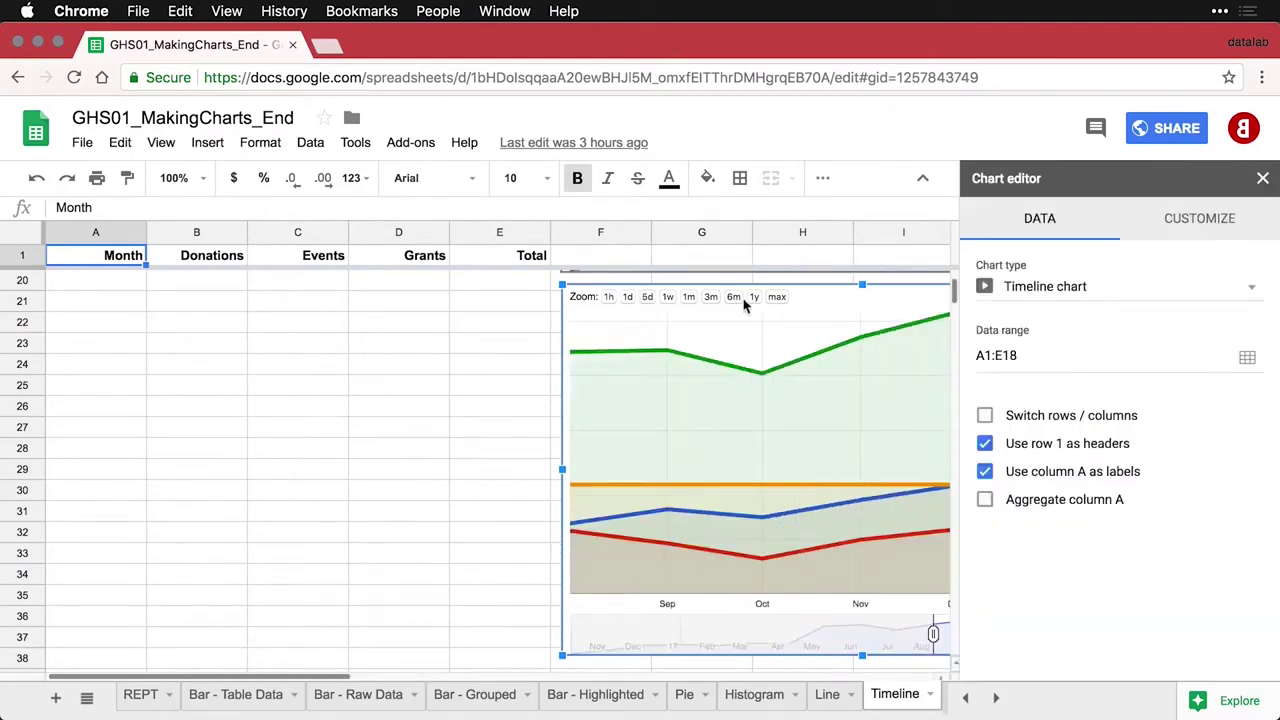
{"action": "scroll", "coordinate": [474, 444], "scroll_direction": "right", "scroll_amount": 3}
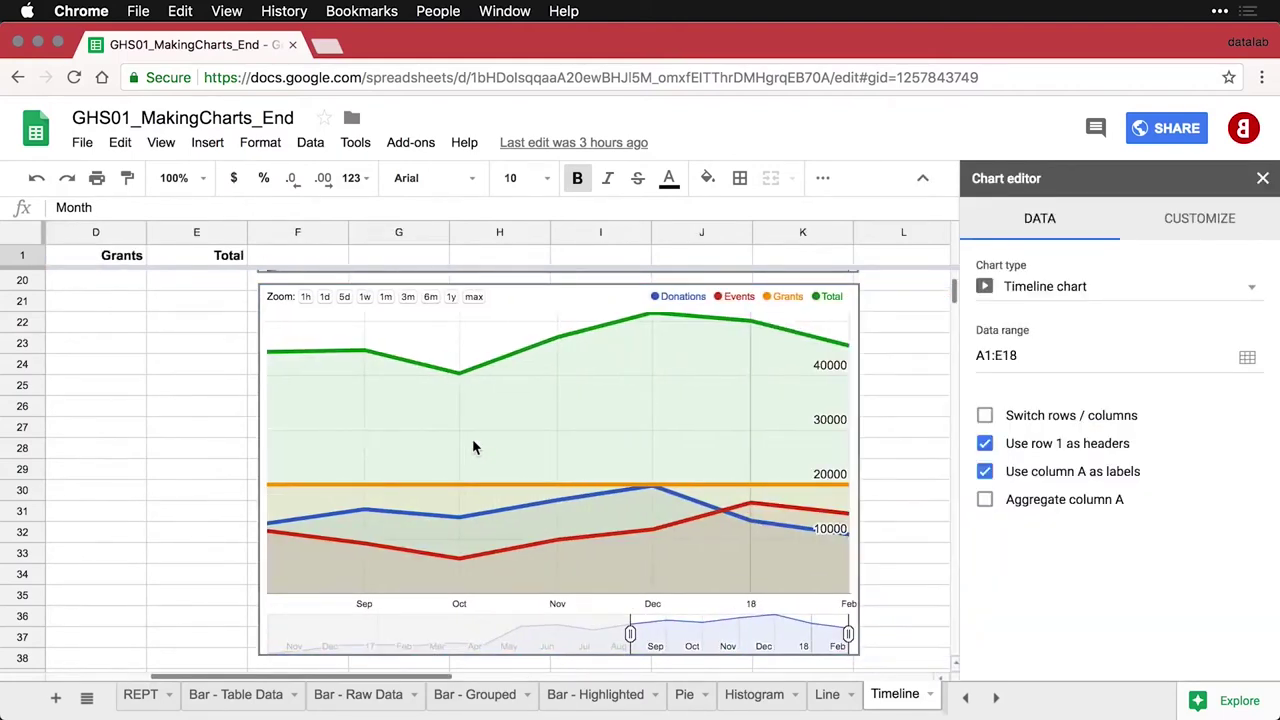
{"action": "left_click", "coordinate": [629, 638]}
{"action": "left_click_drag", "start_coordinate": [629, 636], "coordinate": [258, 636]}
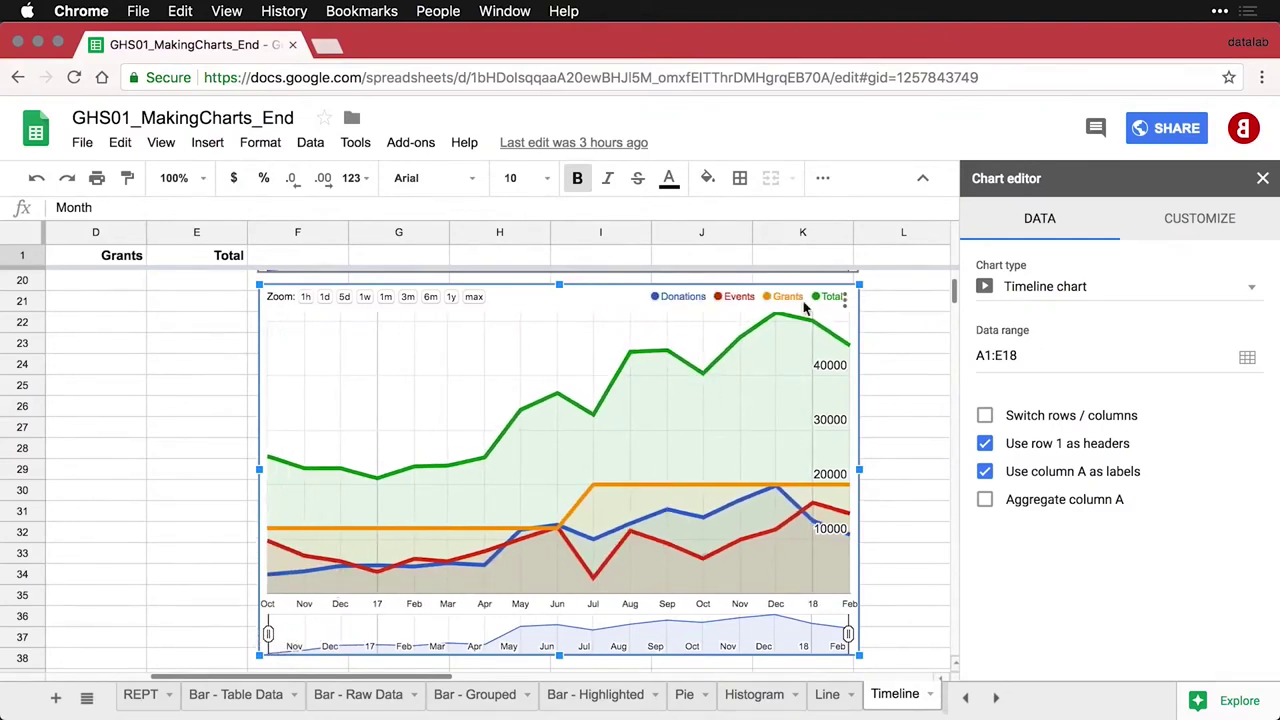
Publish the Donations vs. Month chart as Interactive through Publish chart, confirming with OK
{"action": "left_click", "coordinate": [846, 303]}
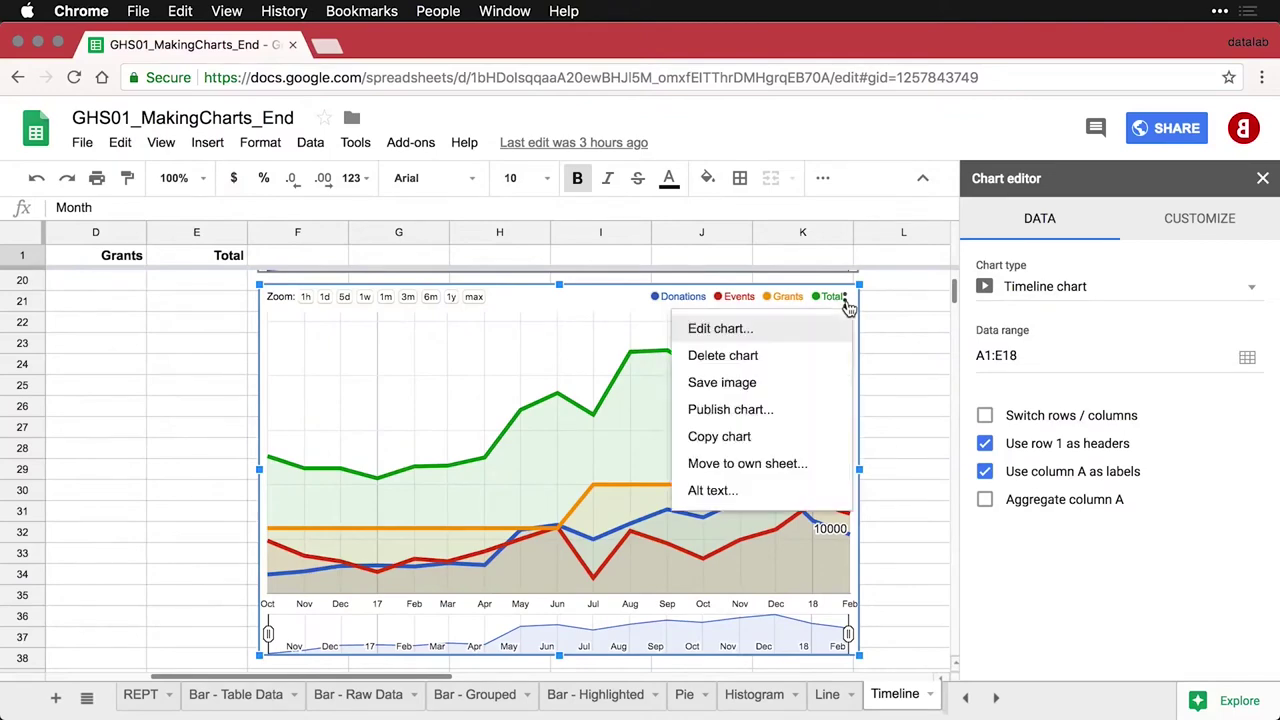
{"action": "left_click", "coordinate": [760, 410]}
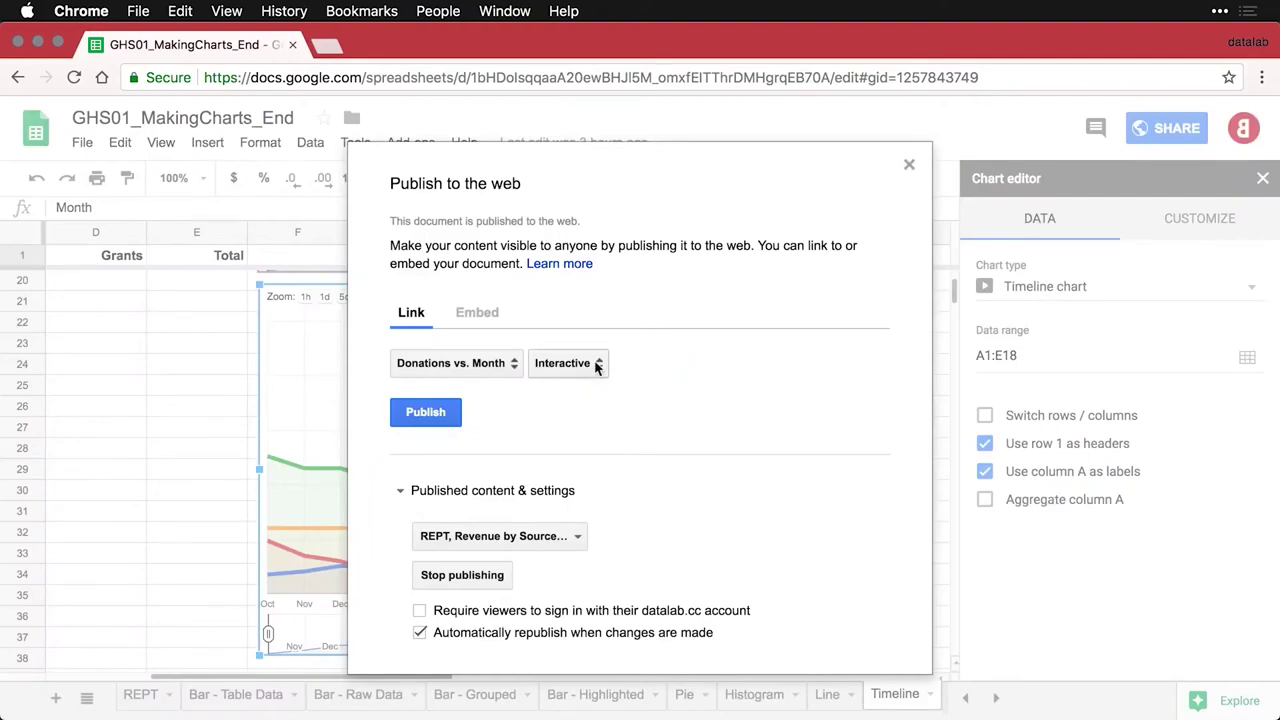
{"action": "left_click", "coordinate": [433, 415]}
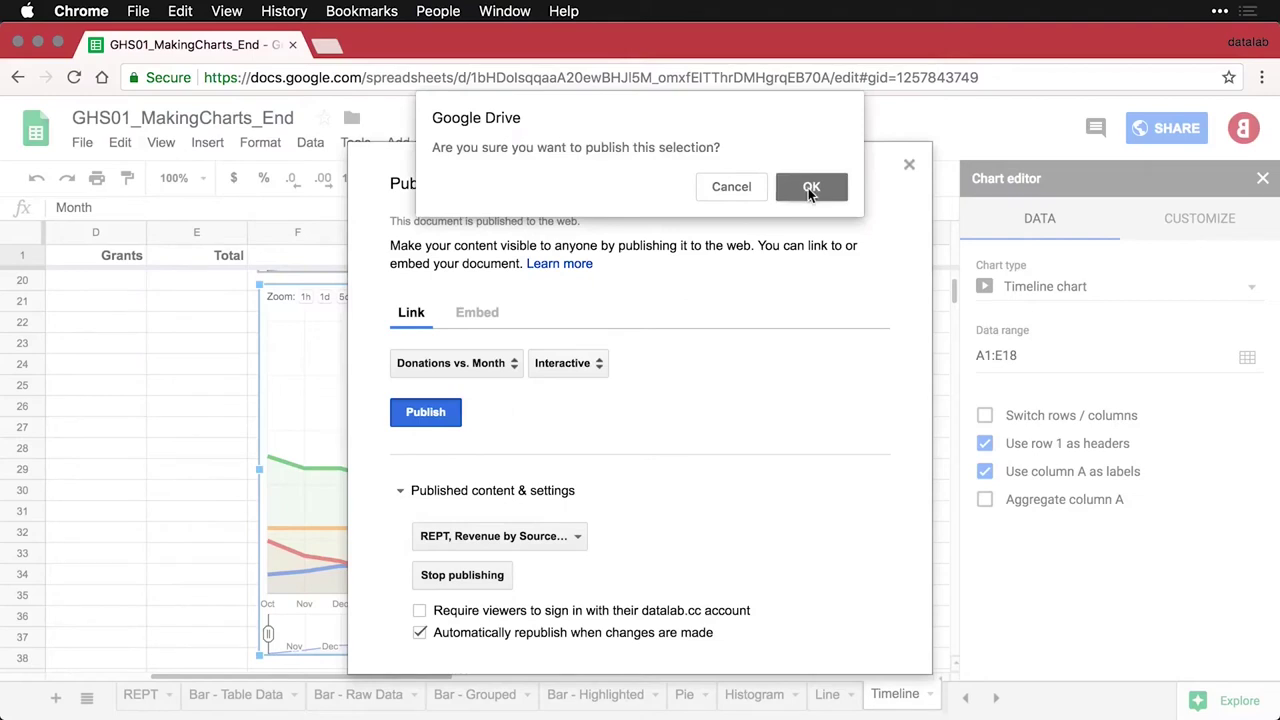
{"action": "left_click", "coordinate": [808, 189]}
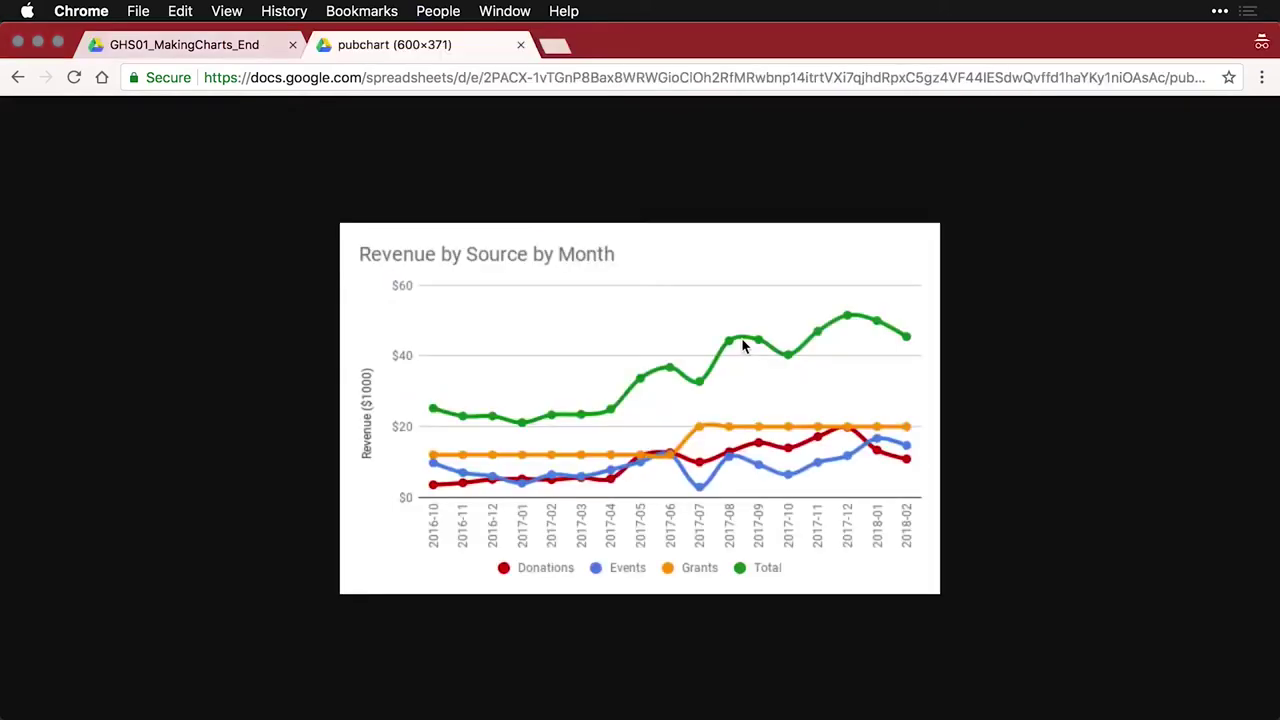
Load the published chart link in a new browser tab
{"action": "key", "text": "super+t"}
{"action": "key", "text": "super+v"}
{"action": "key", "text": "Return"}
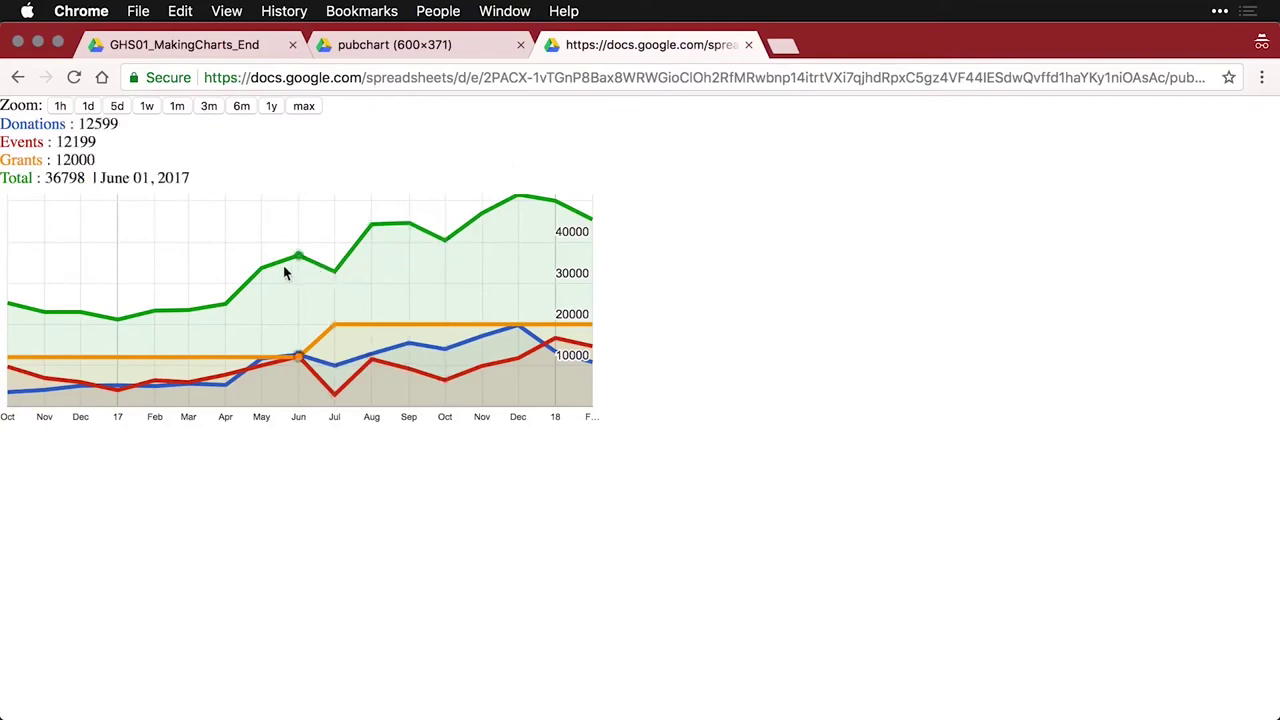
Try the published chart's 6m, 1y and 3m zoom ranges, then close the window
{"action": "left_click", "coordinate": [241, 107]}
{"action": "left_click", "coordinate": [269, 106]}
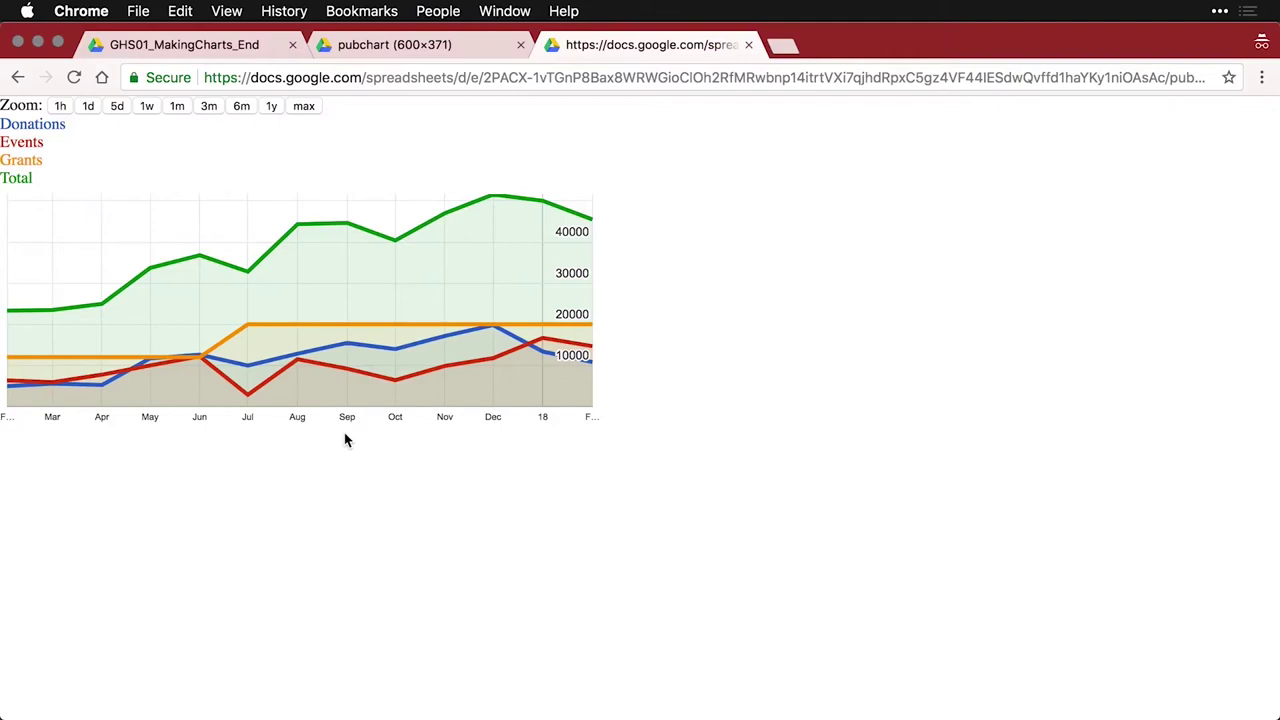
{"action": "left_click", "coordinate": [209, 107]}
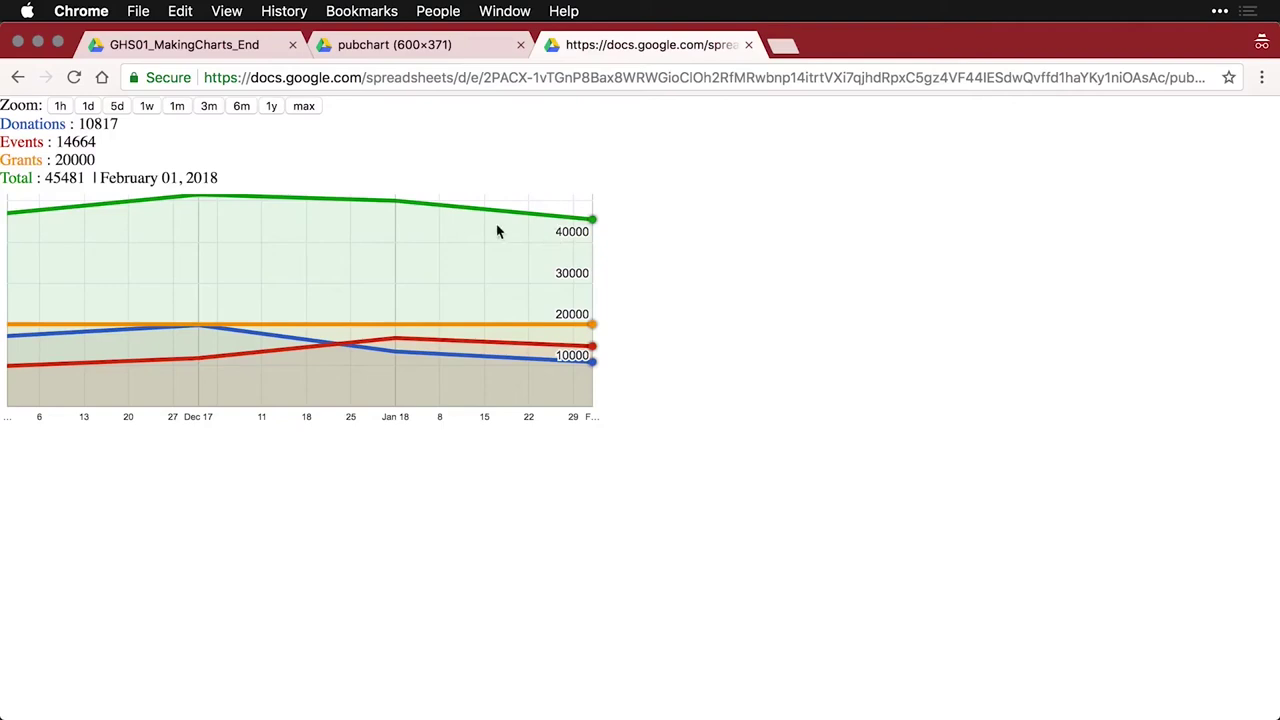
{"action": "left_click", "coordinate": [17, 42]}
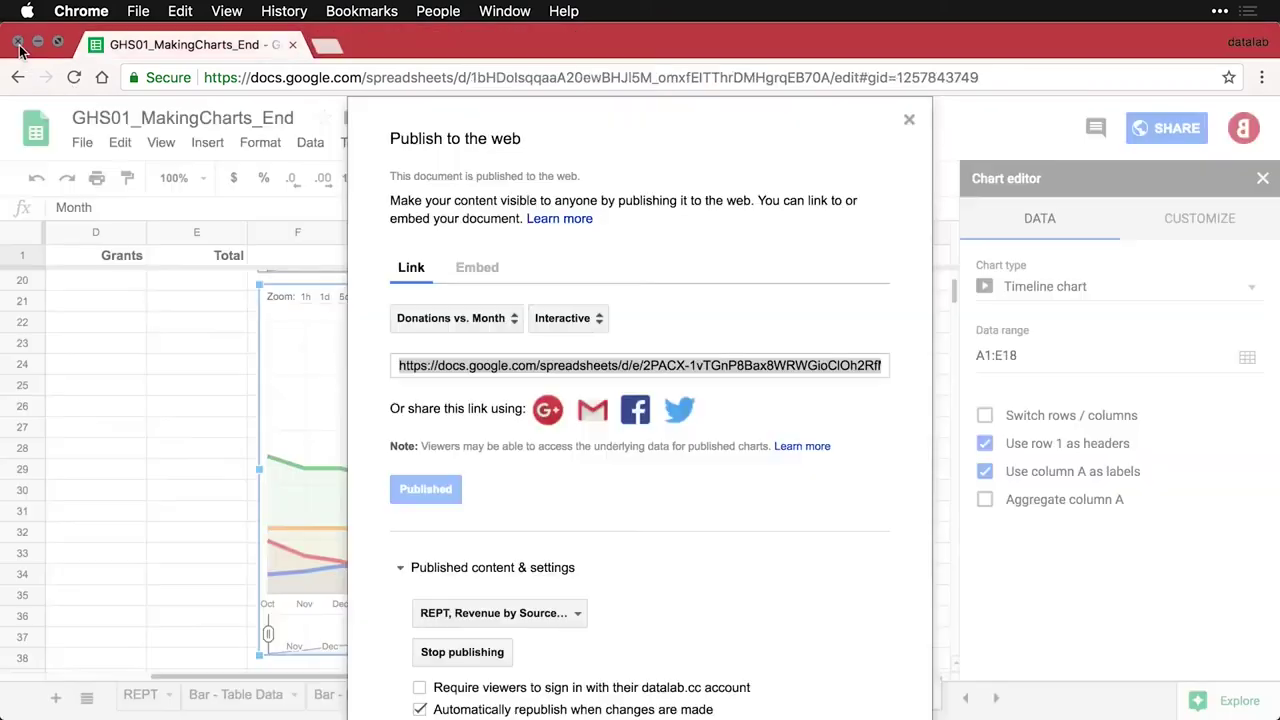
Review the published content list, then stop publishing the document and confirm
{"action": "left_click", "coordinate": [824, 573]}
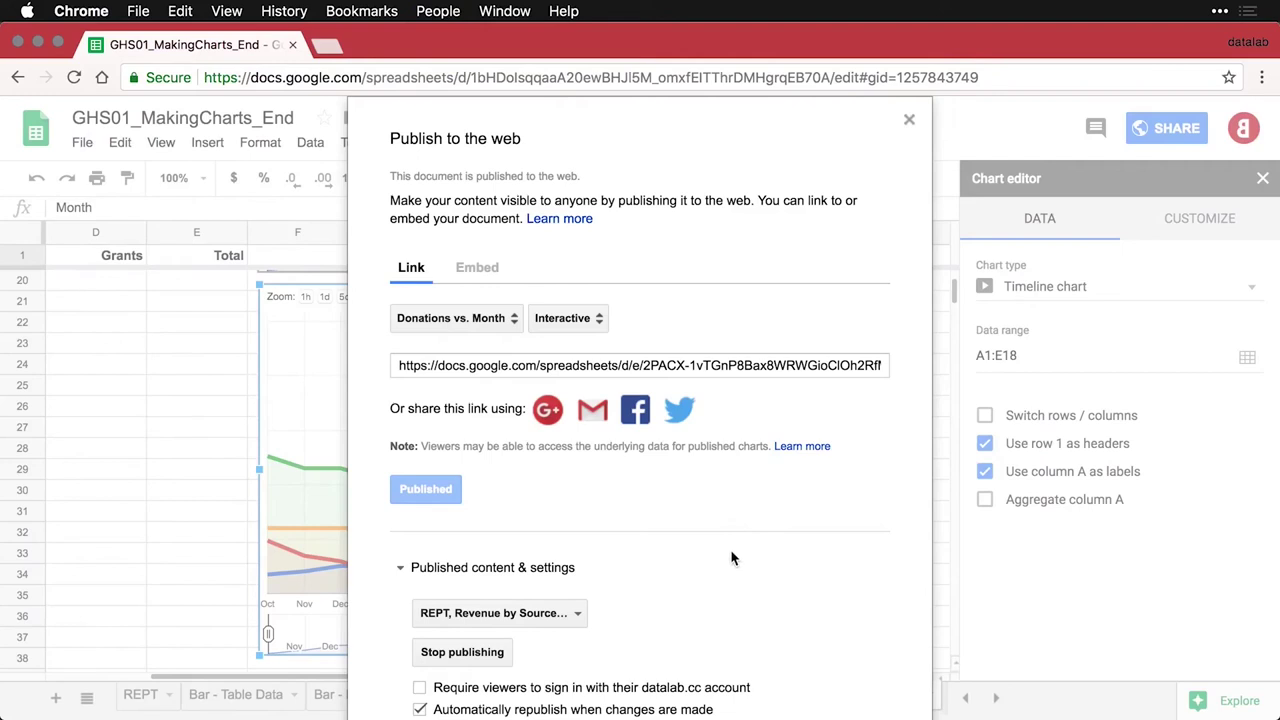
{"action": "left_click", "coordinate": [577, 615]}
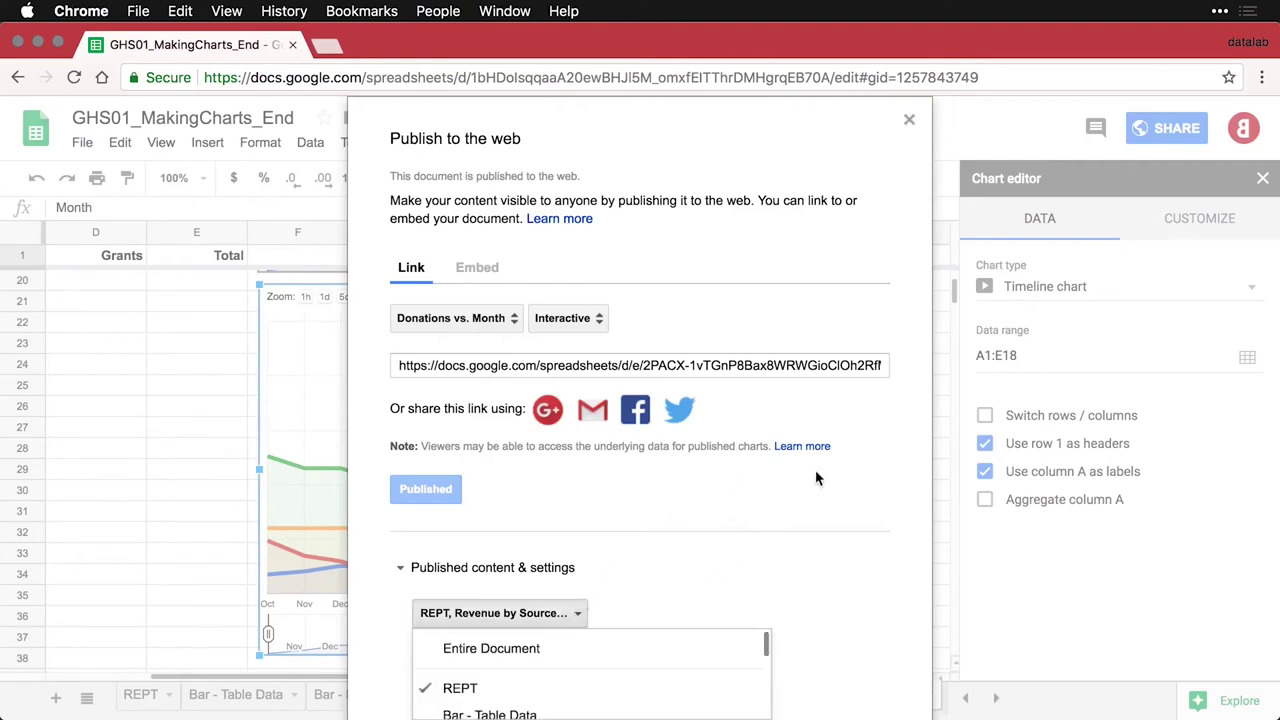
{"action": "scroll", "coordinate": [714, 674], "scroll_direction": "down", "scroll_amount": 5}
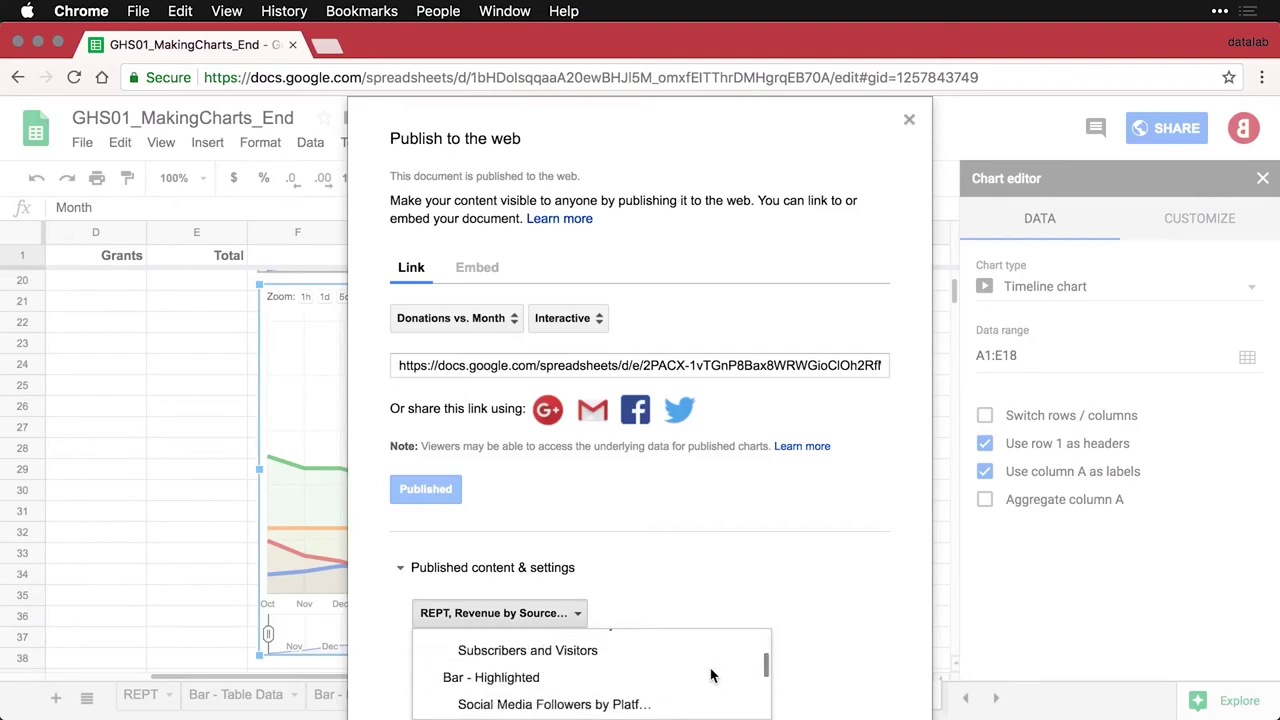
{"action": "scroll", "coordinate": [711, 676], "scroll_direction": "down", "scroll_amount": 6}
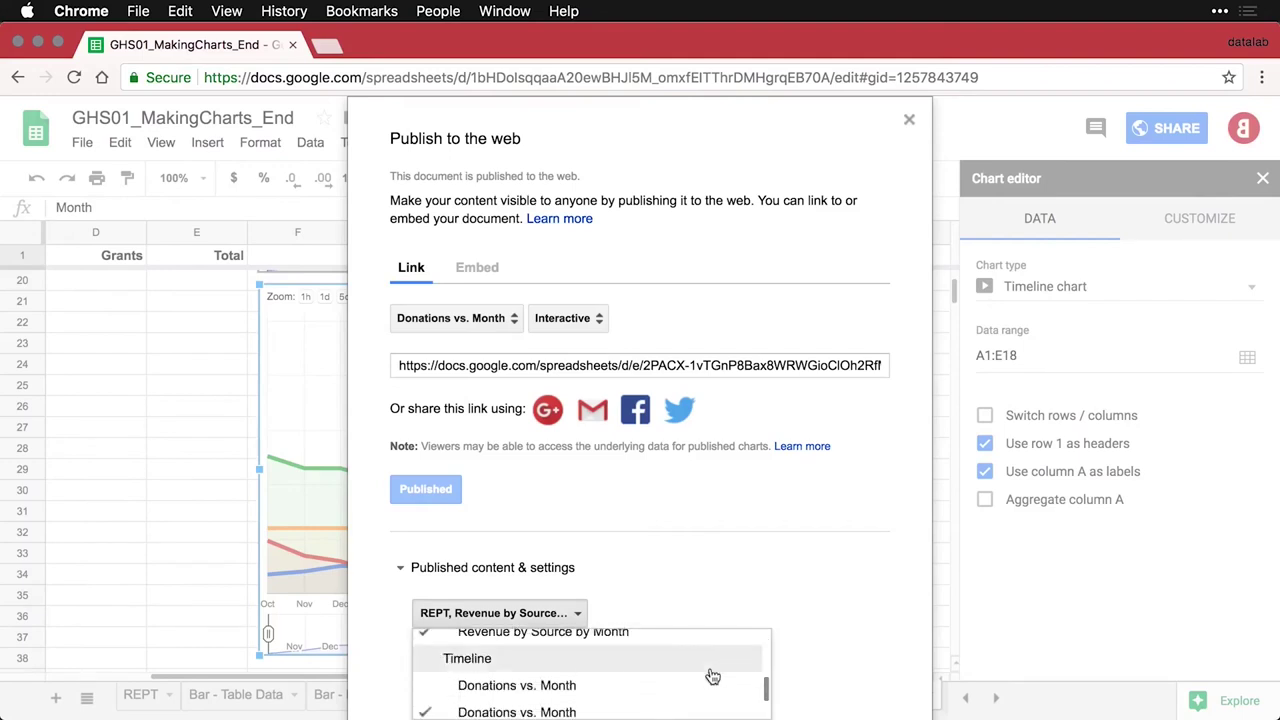
{"action": "scroll", "coordinate": [711, 677], "scroll_direction": "down", "scroll_amount": 4}
{"action": "left_click", "coordinate": [733, 579]}
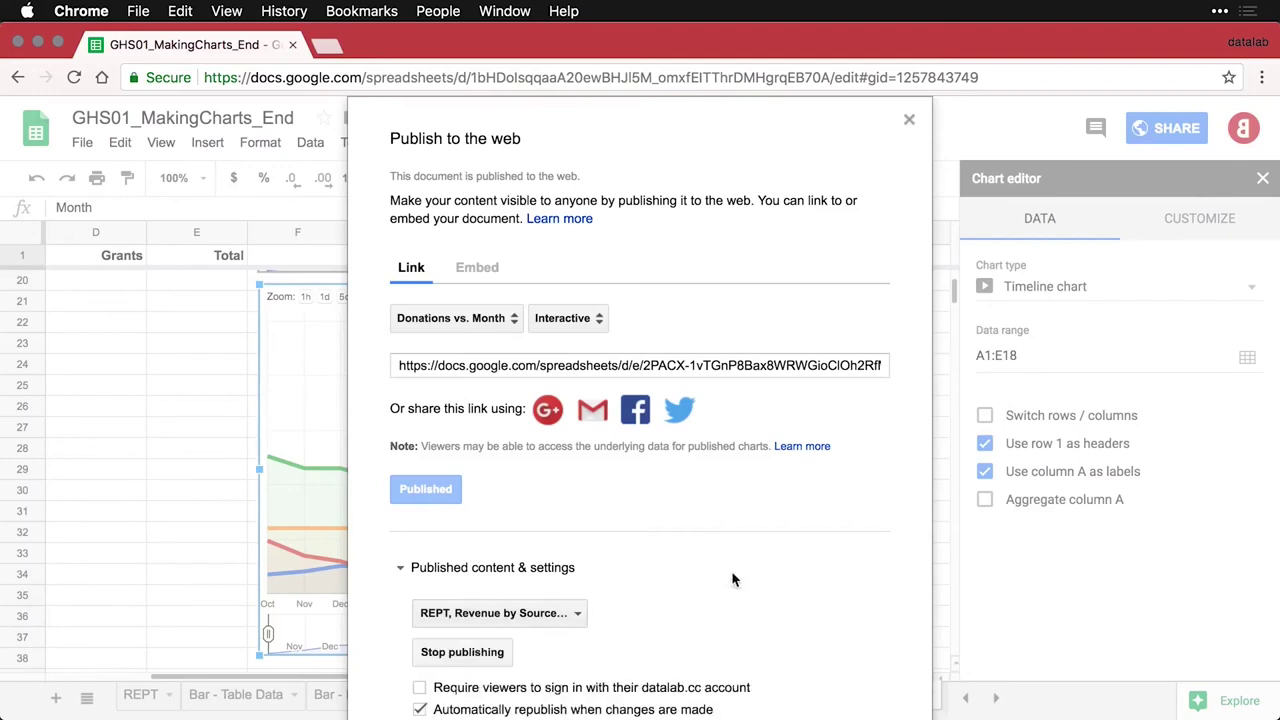
{"action": "left_click", "coordinate": [460, 656]}
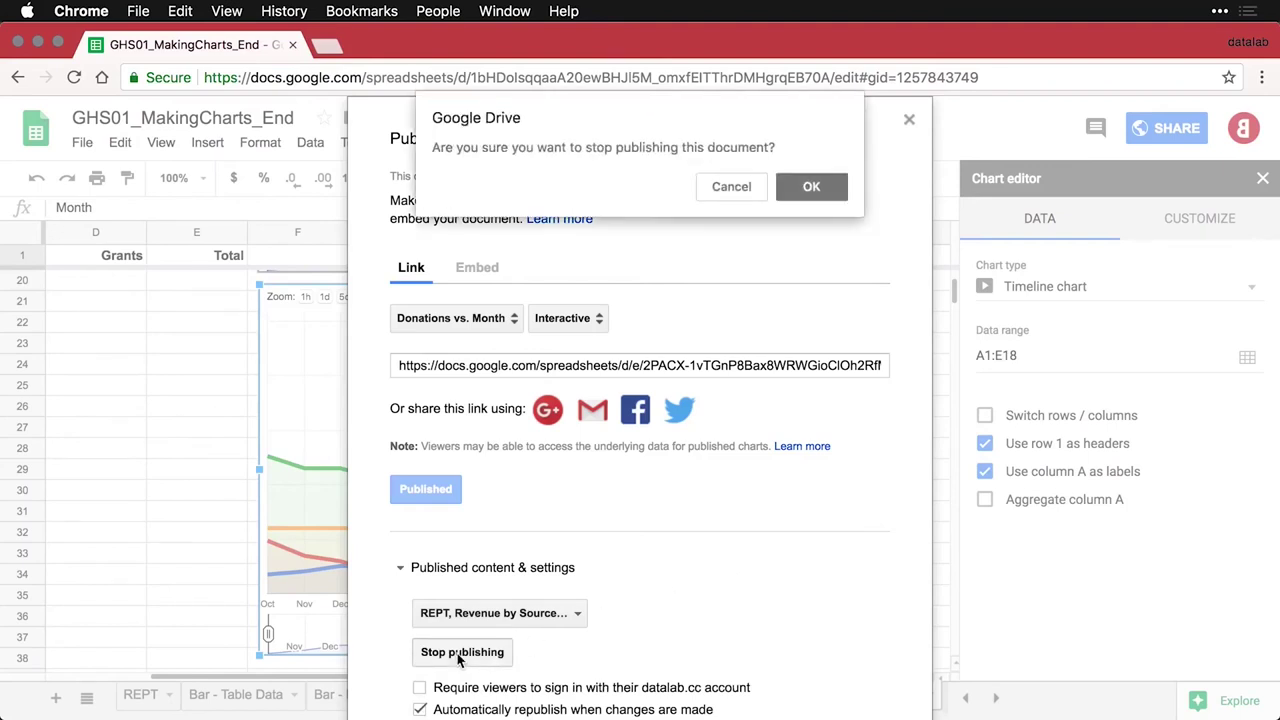
{"action": "left_click", "coordinate": [817, 185]}
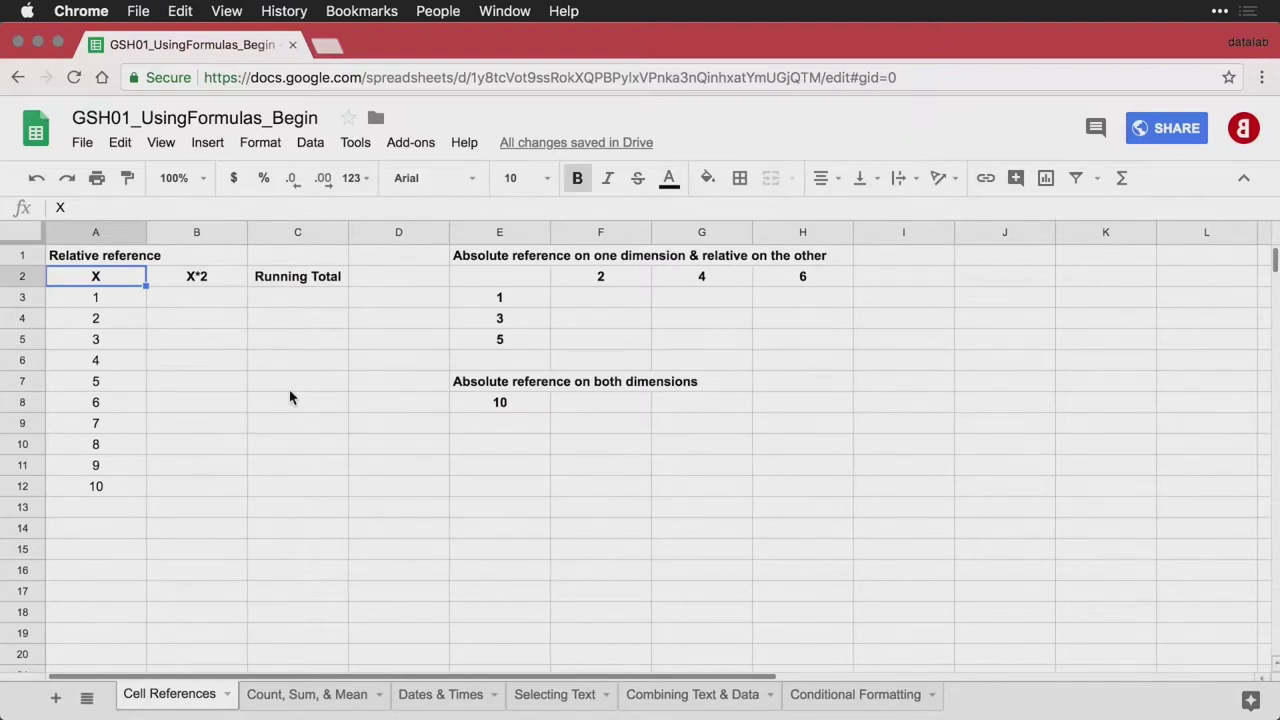
Enter =A3*2 in B3 to double the first X value
{"action": "left_click_drag", "start_coordinate": [110, 300], "coordinate": [112, 486]}
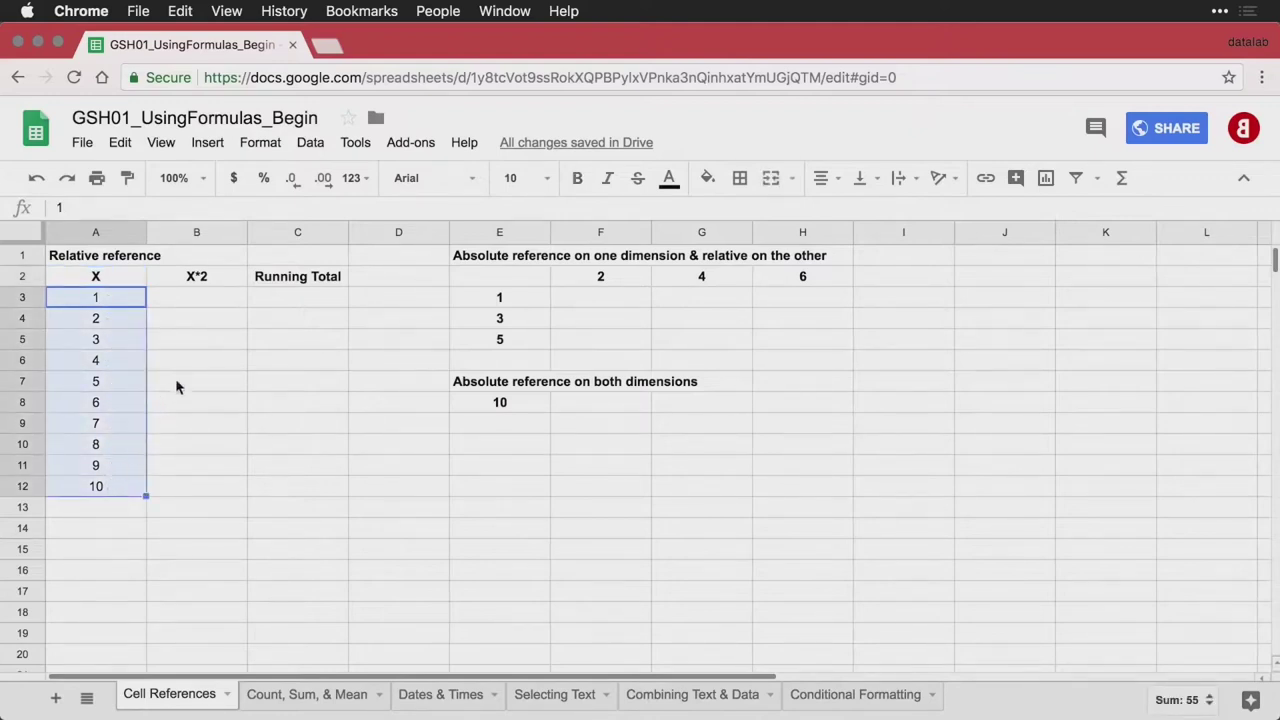
{"action": "left_click", "coordinate": [208, 299]}
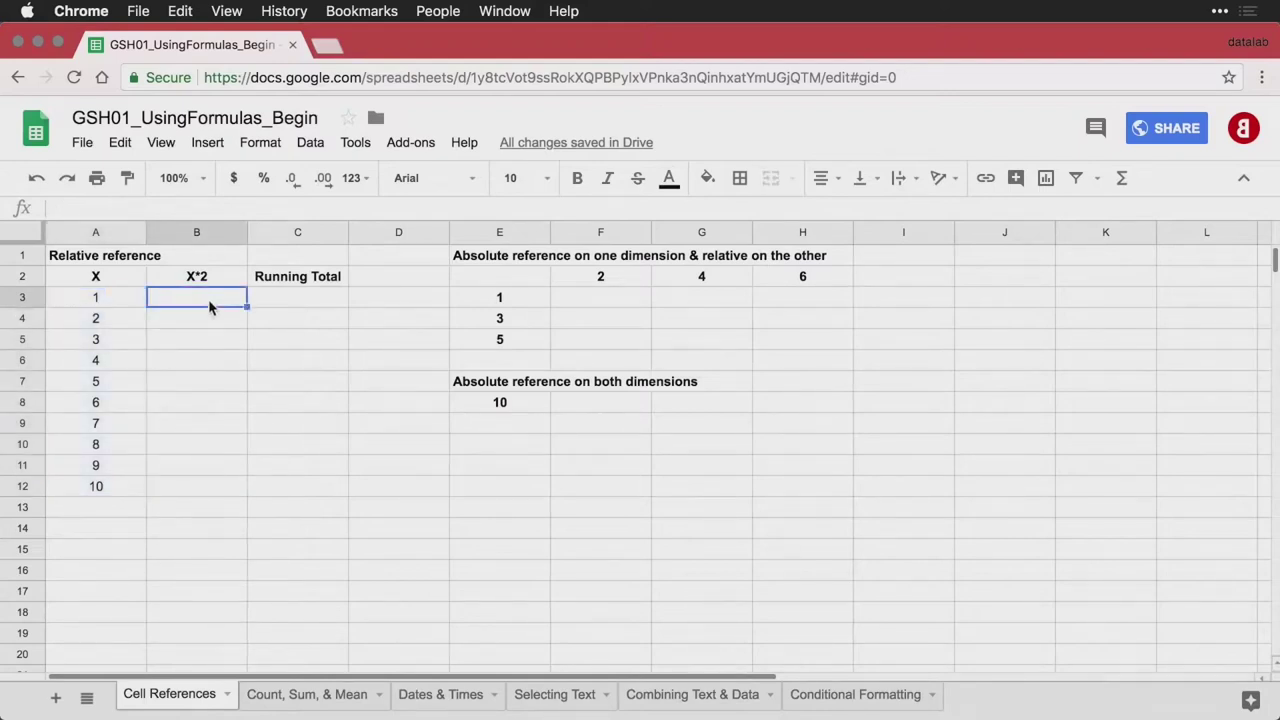
{"action": "type", "text": "="}
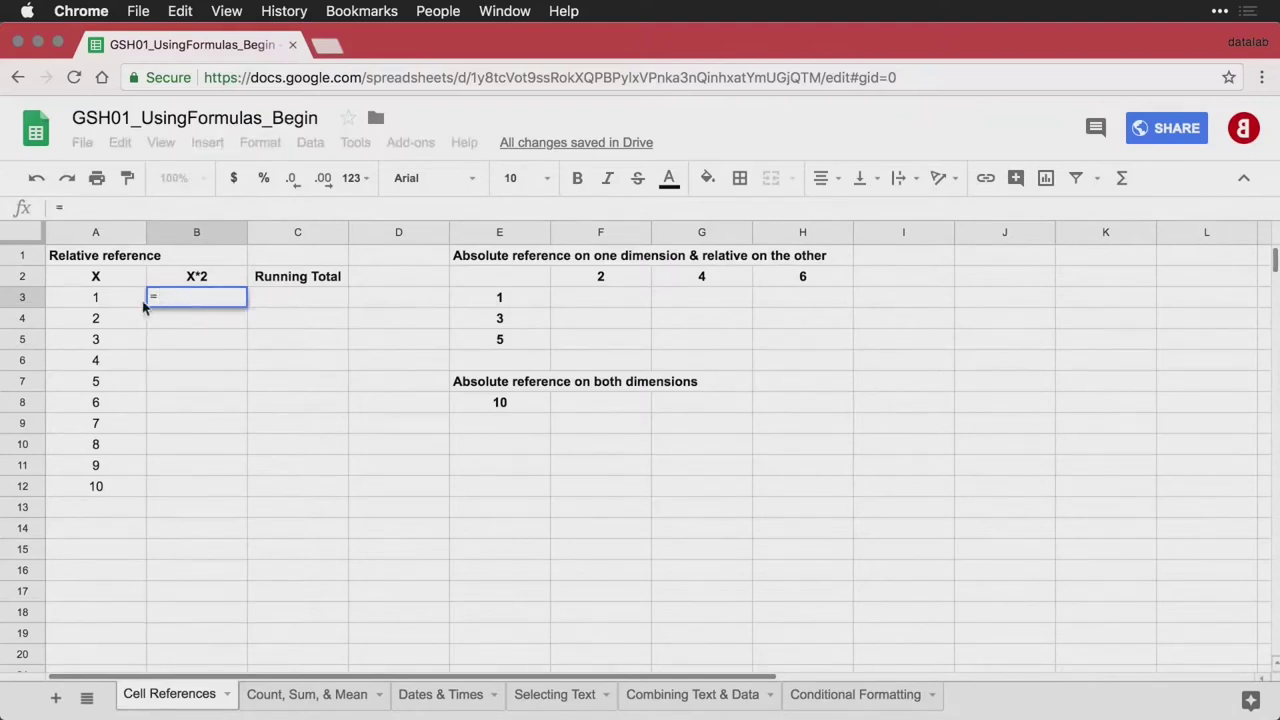
{"action": "left_click", "coordinate": [96, 297]}
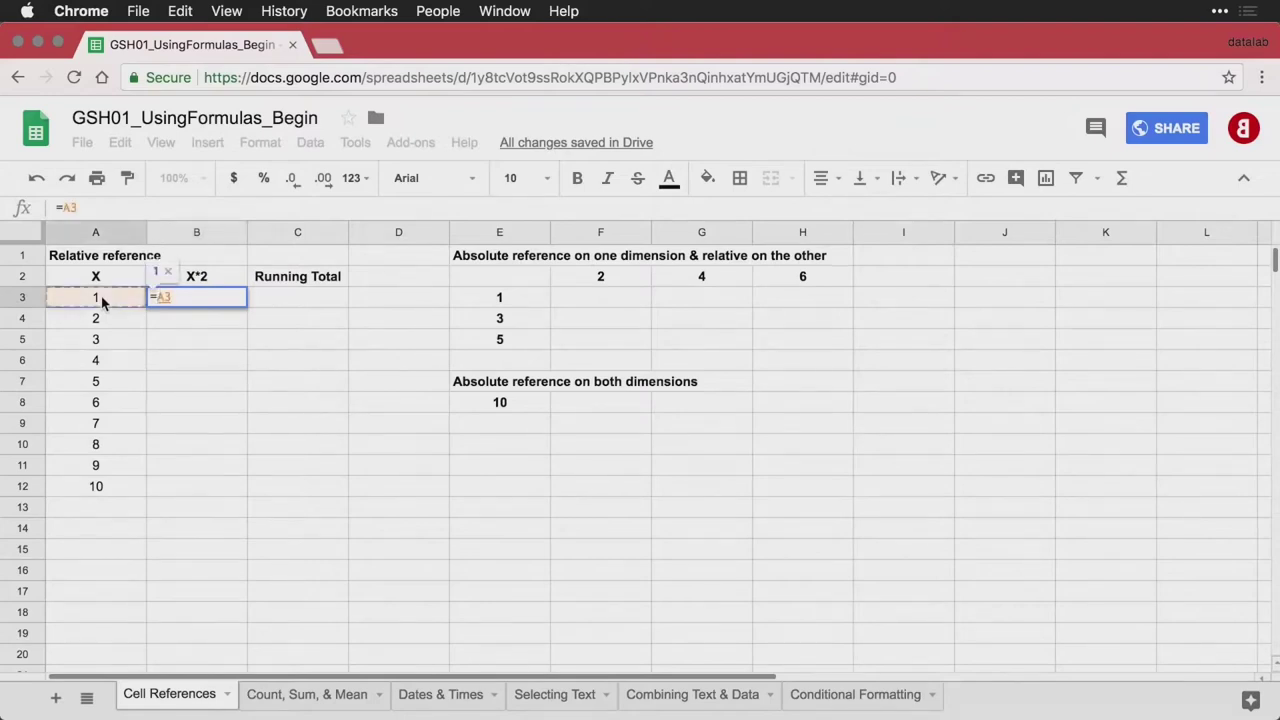
{"action": "type", "text": "*2"}
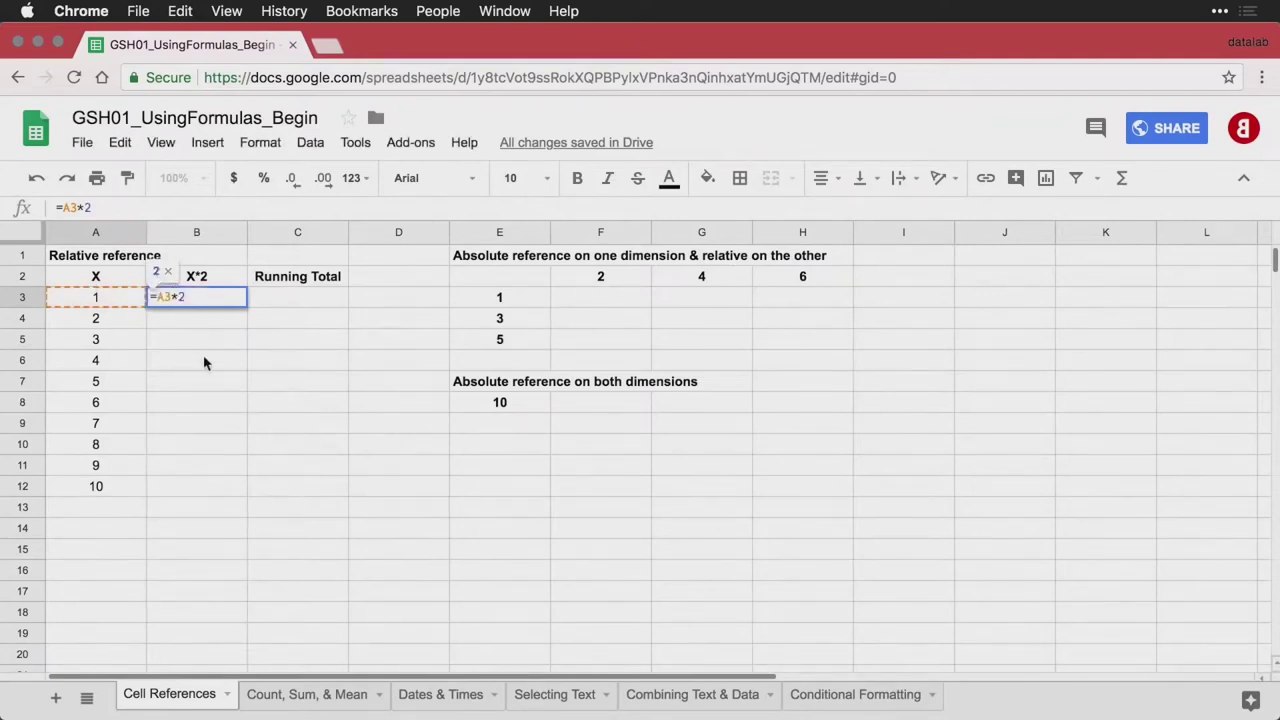
{"action": "key", "text": "Return"}
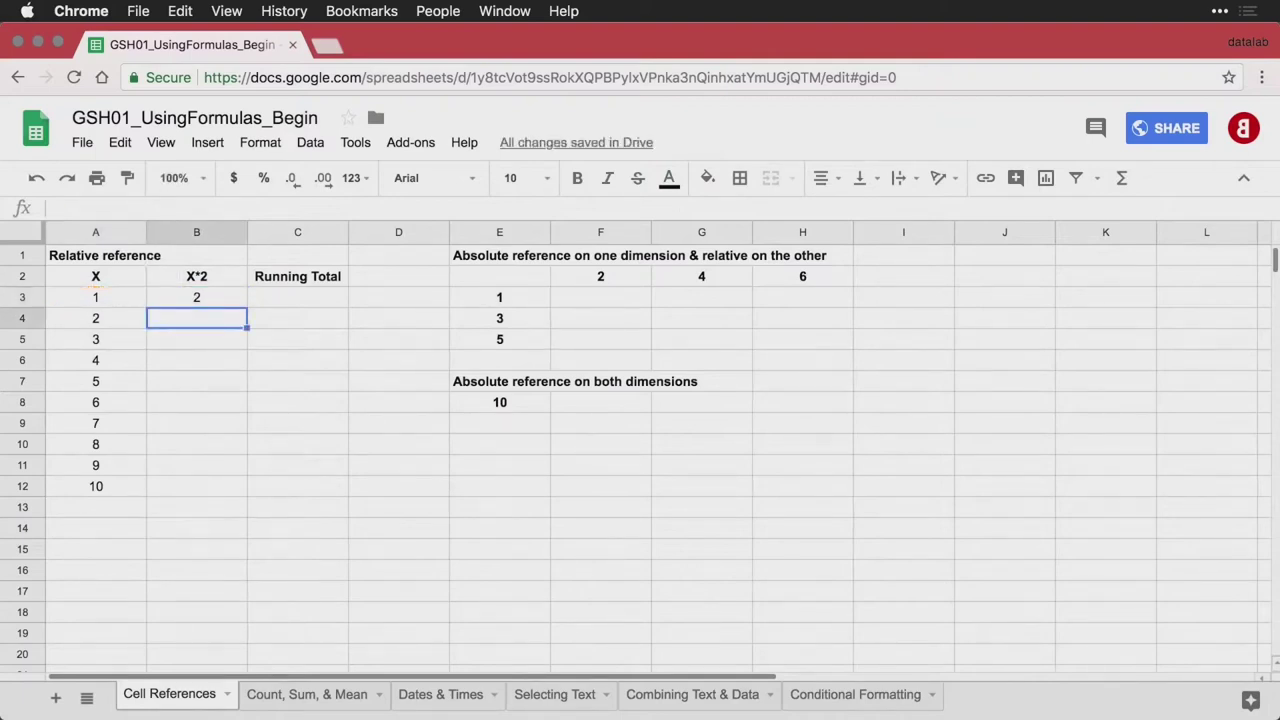
Fill the B3 formula down to B12 and show formulas instead of results
{"action": "double_click", "coordinate": [218, 299]}
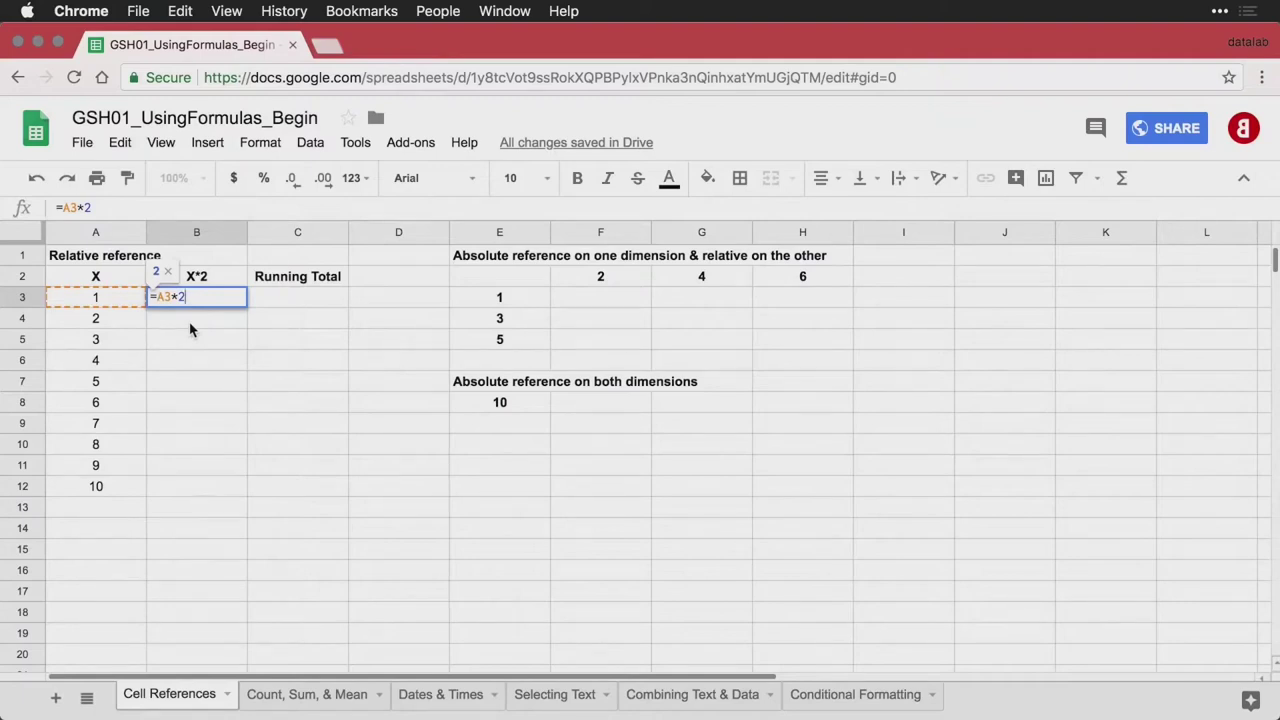
{"action": "key", "text": "Return"}
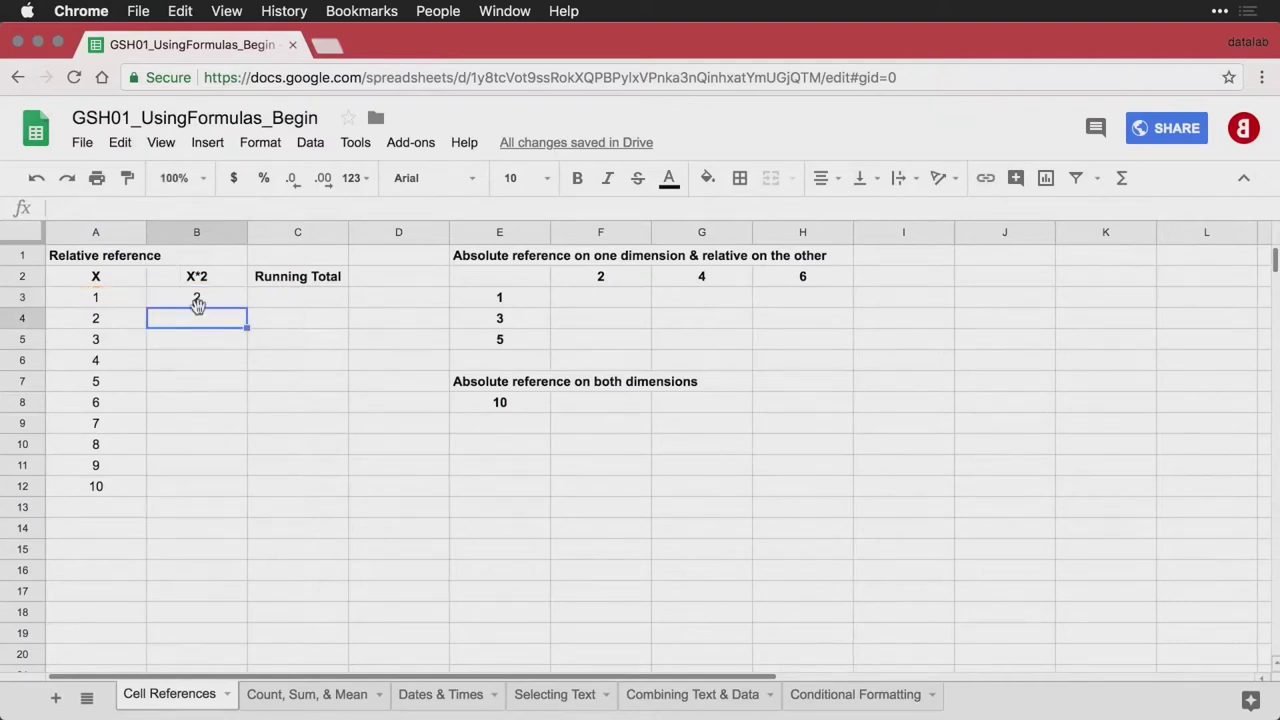
{"action": "left_click", "coordinate": [199, 297]}
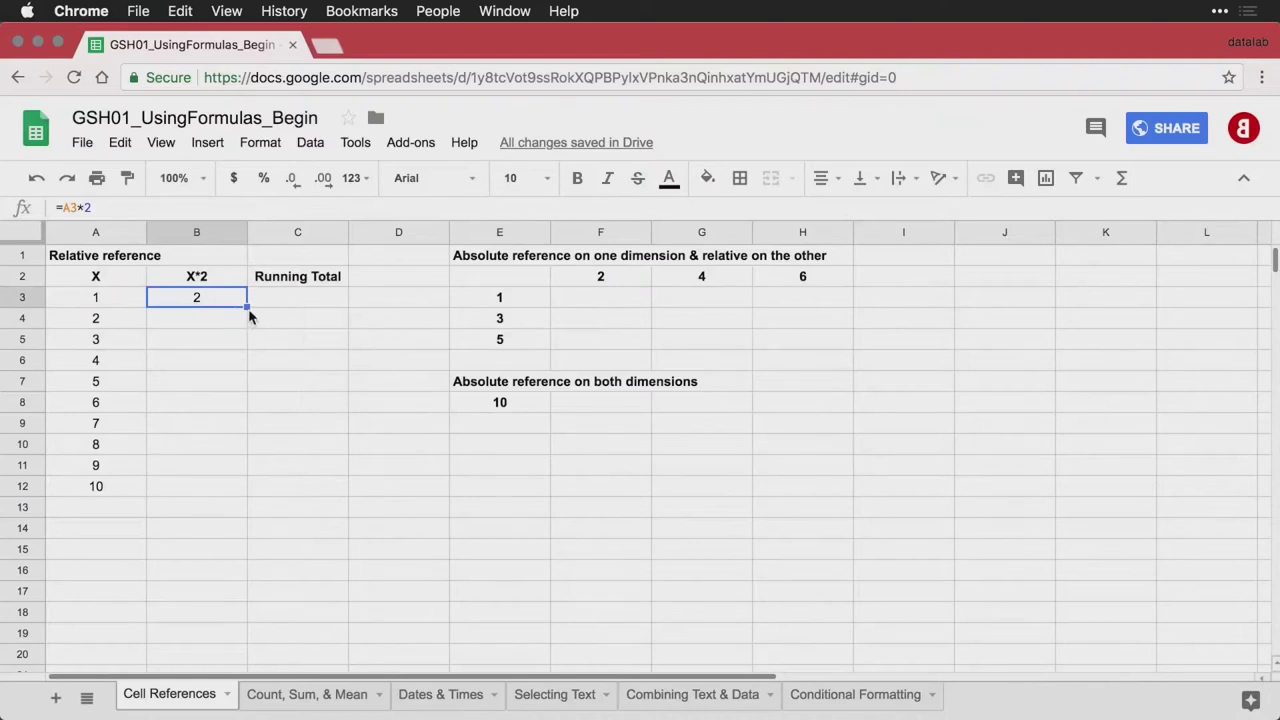
{"action": "left_click_drag", "start_coordinate": [247, 305], "coordinate": [229, 494]}
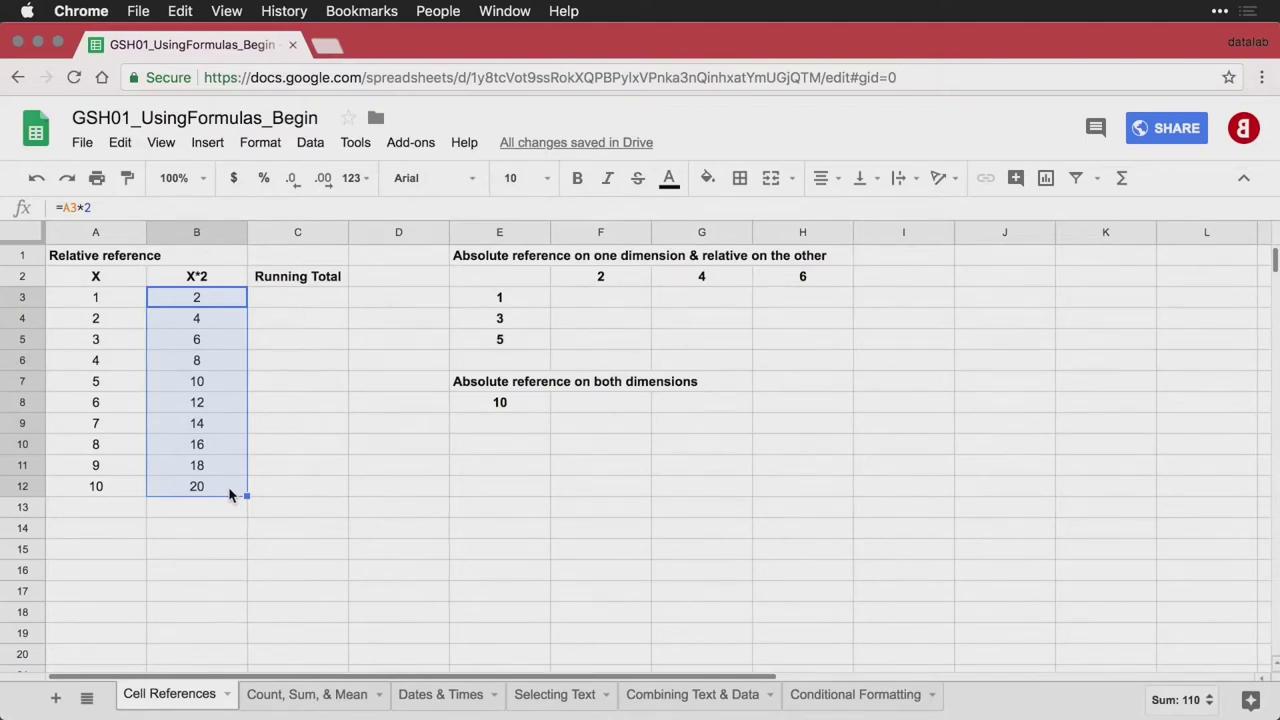
{"action": "key", "text": "ctrl+grave"}
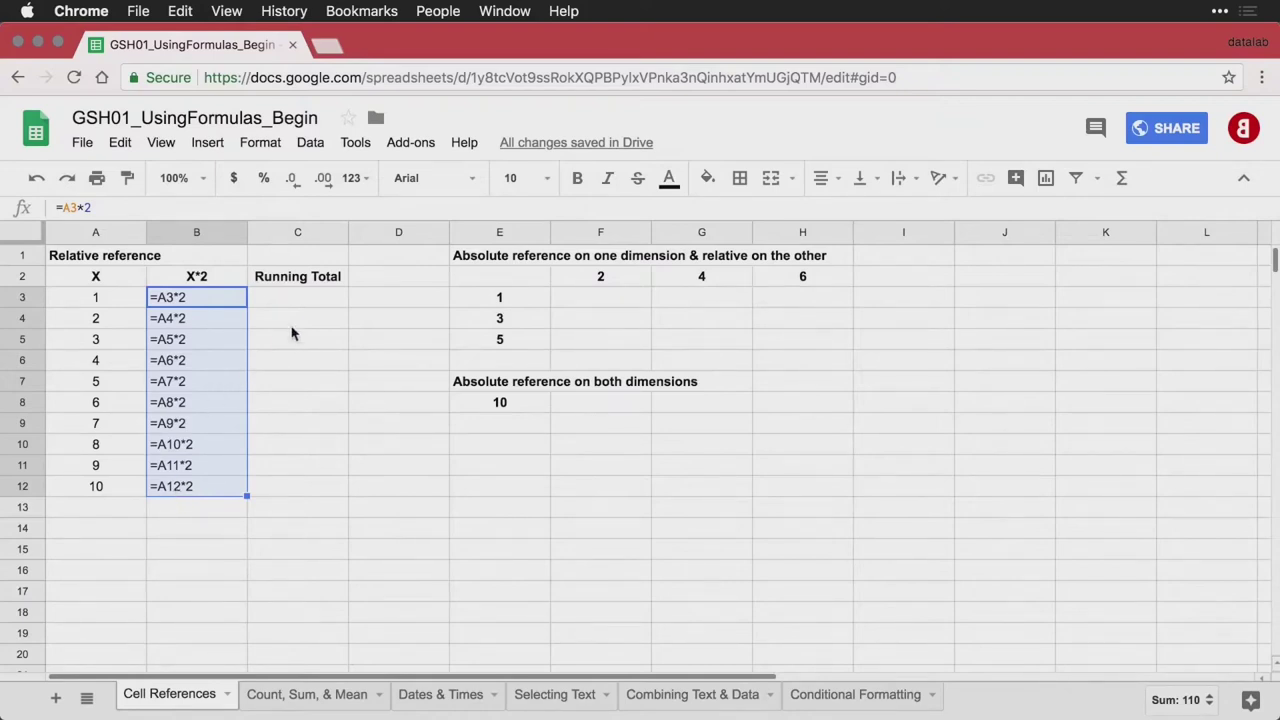
Show results again and enter =B3 in C3 as the first running total
{"action": "left_click", "coordinate": [318, 304]}
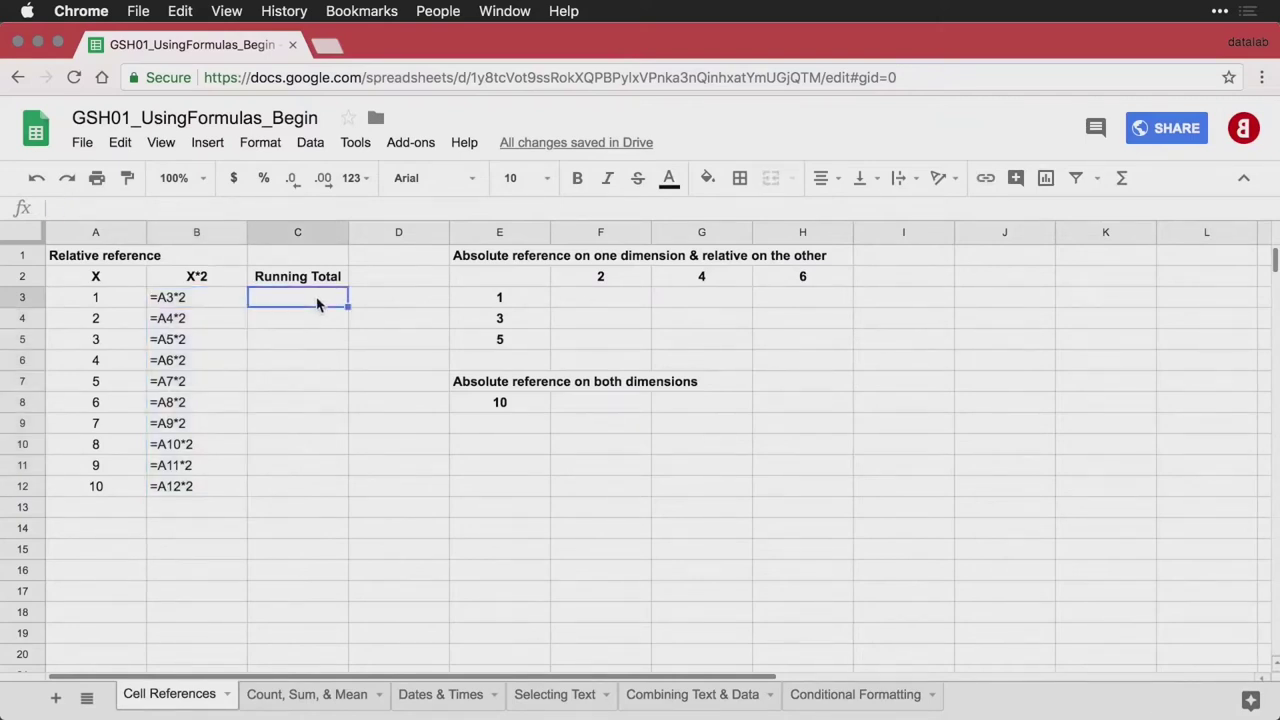
{"action": "key", "text": "ctrl+grave"}
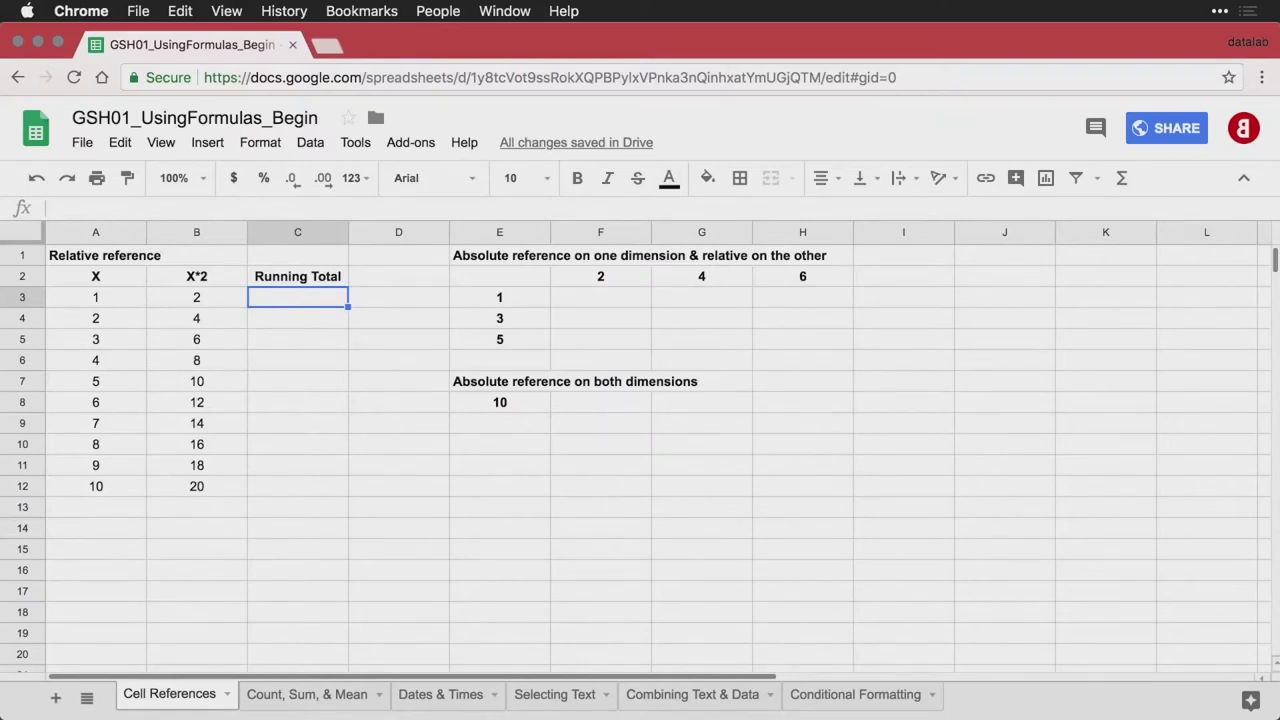
{"action": "type", "text": "="}
{"action": "key", "text": "Left"}
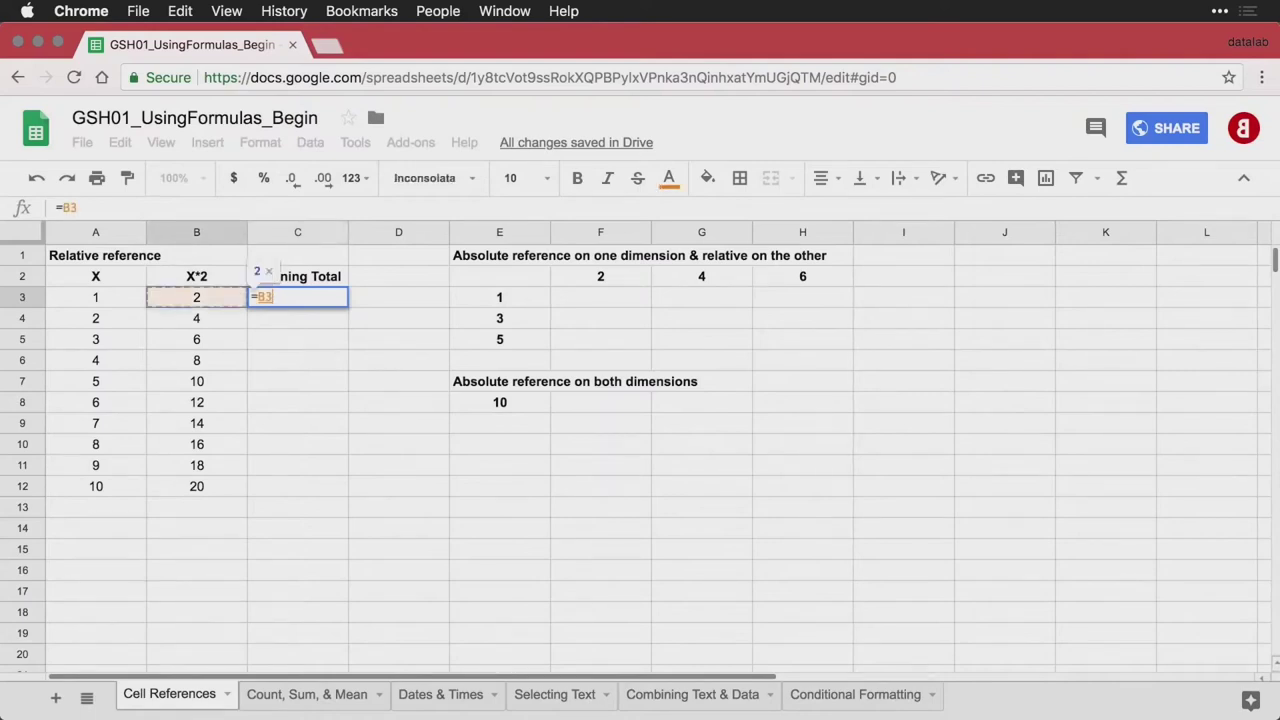
{"action": "key", "text": "Return"}
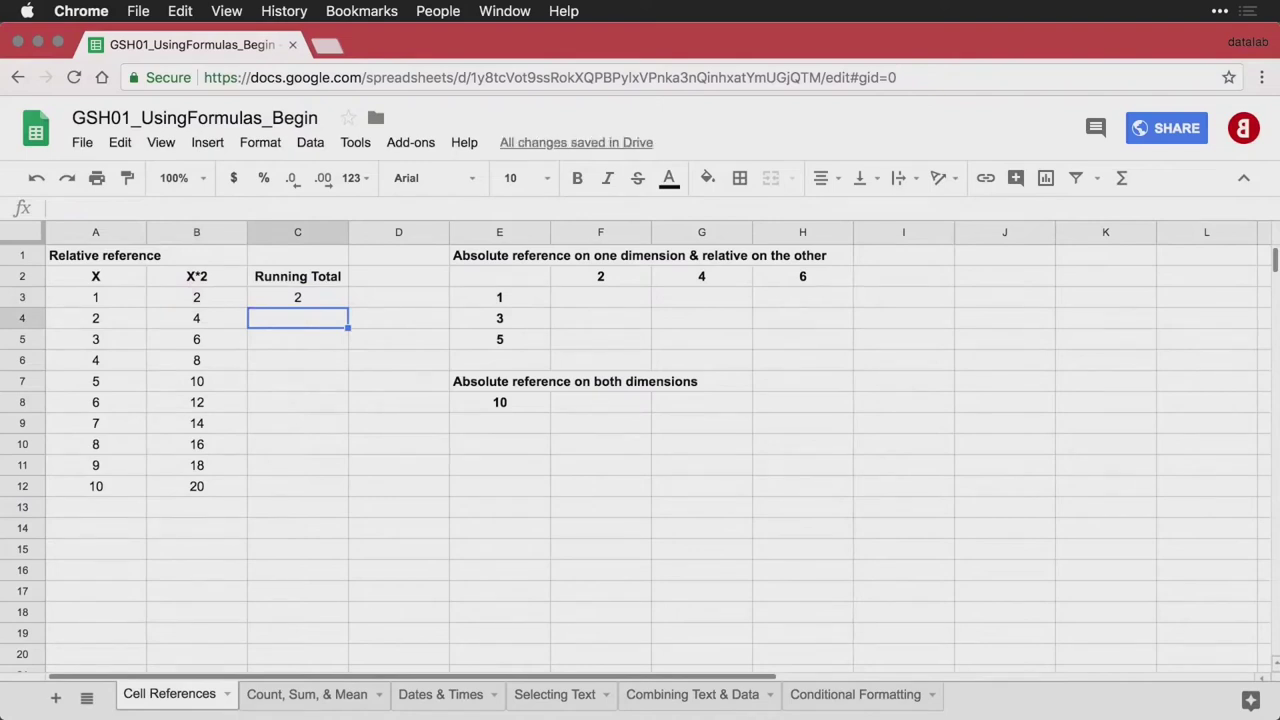
Enter =C3+B4 in C4 to add the next doubled value
{"action": "type", "text": "="}
{"action": "key", "text": "Up"}
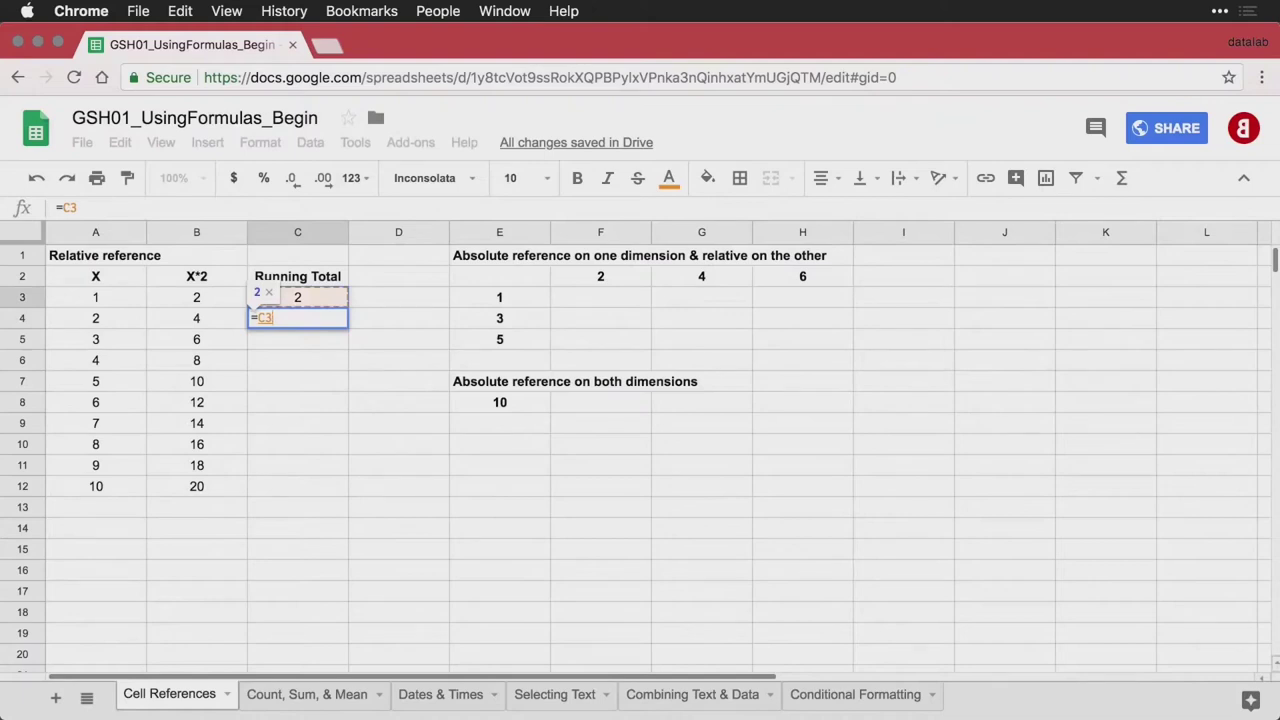
{"action": "type", "text": "+"}
{"action": "key", "text": "Left"}
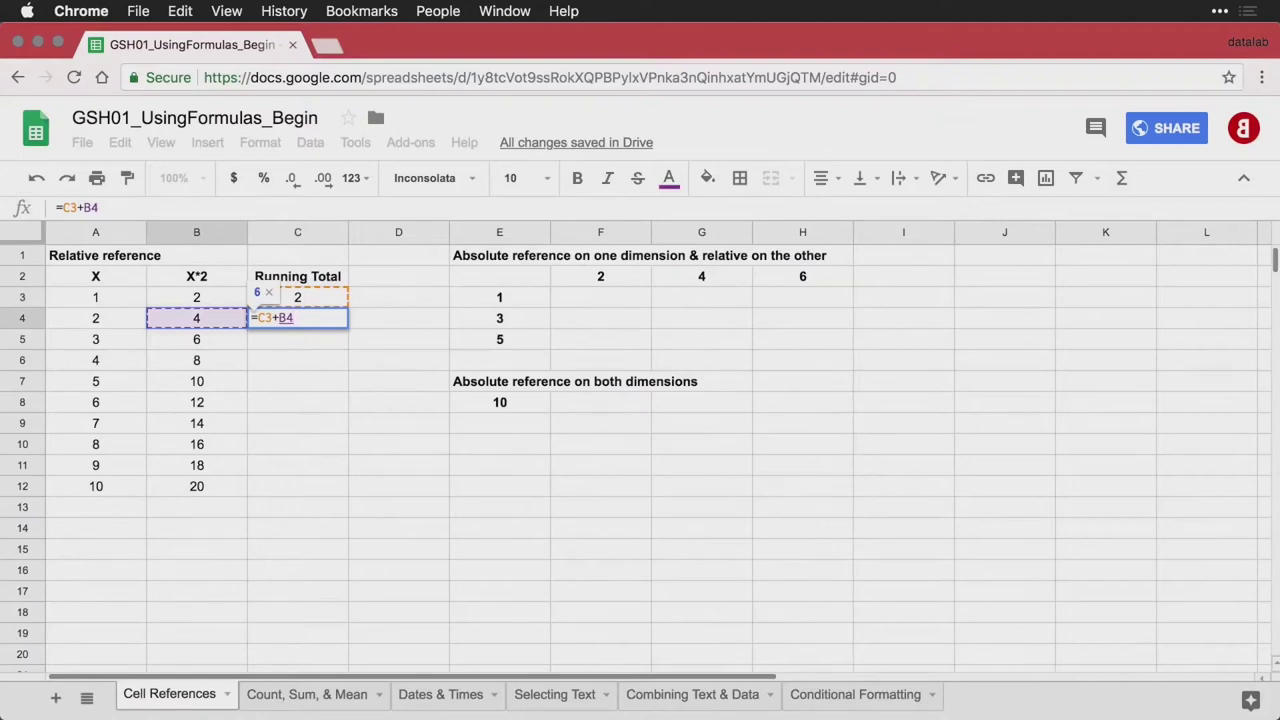
{"action": "key", "text": "Return"}
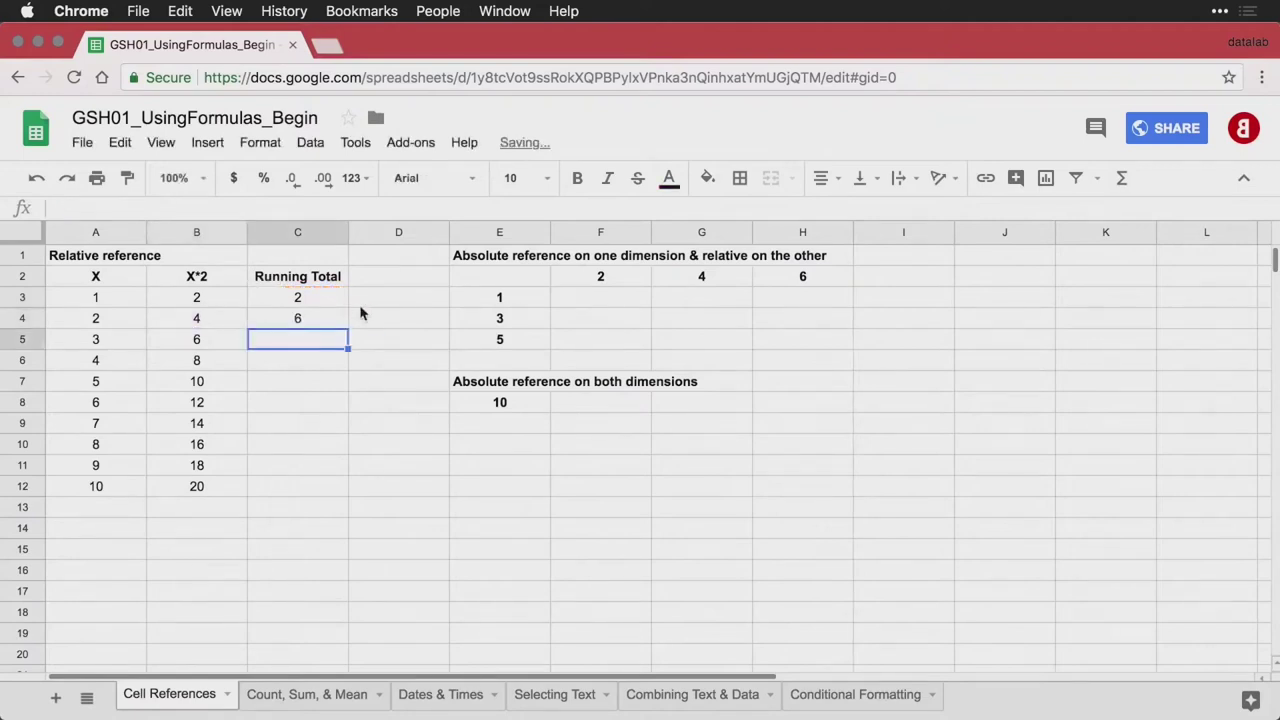
Fill the C4 formula down to C12 and check its =C11+B12 formula
{"action": "left_click", "coordinate": [318, 322]}
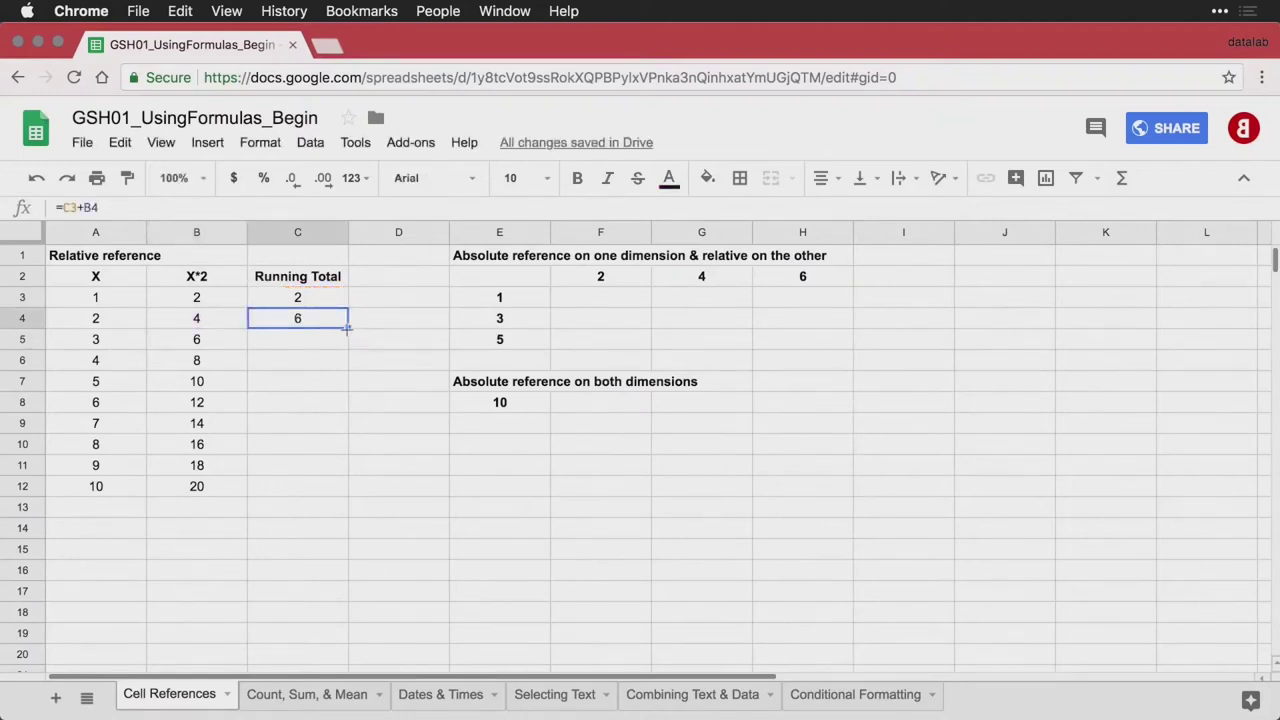
{"action": "left_click_drag", "start_coordinate": [348, 328], "coordinate": [338, 489]}
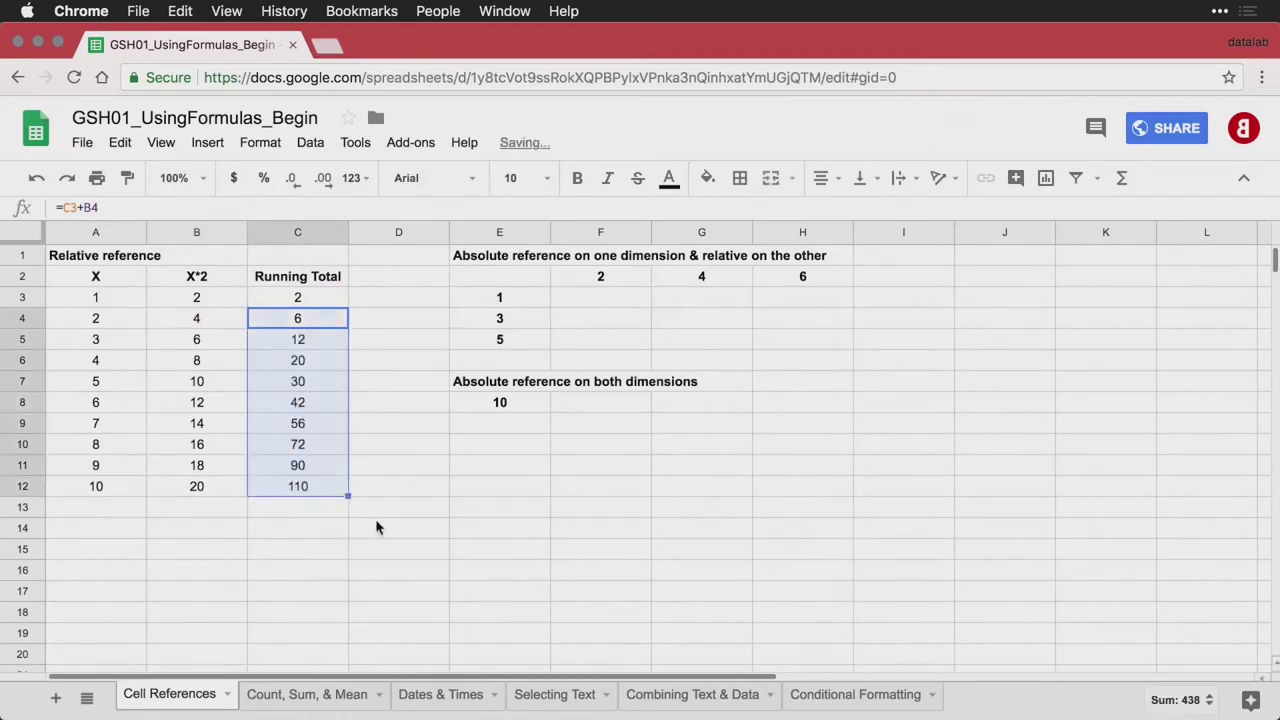
{"action": "double_click", "coordinate": [307, 486]}
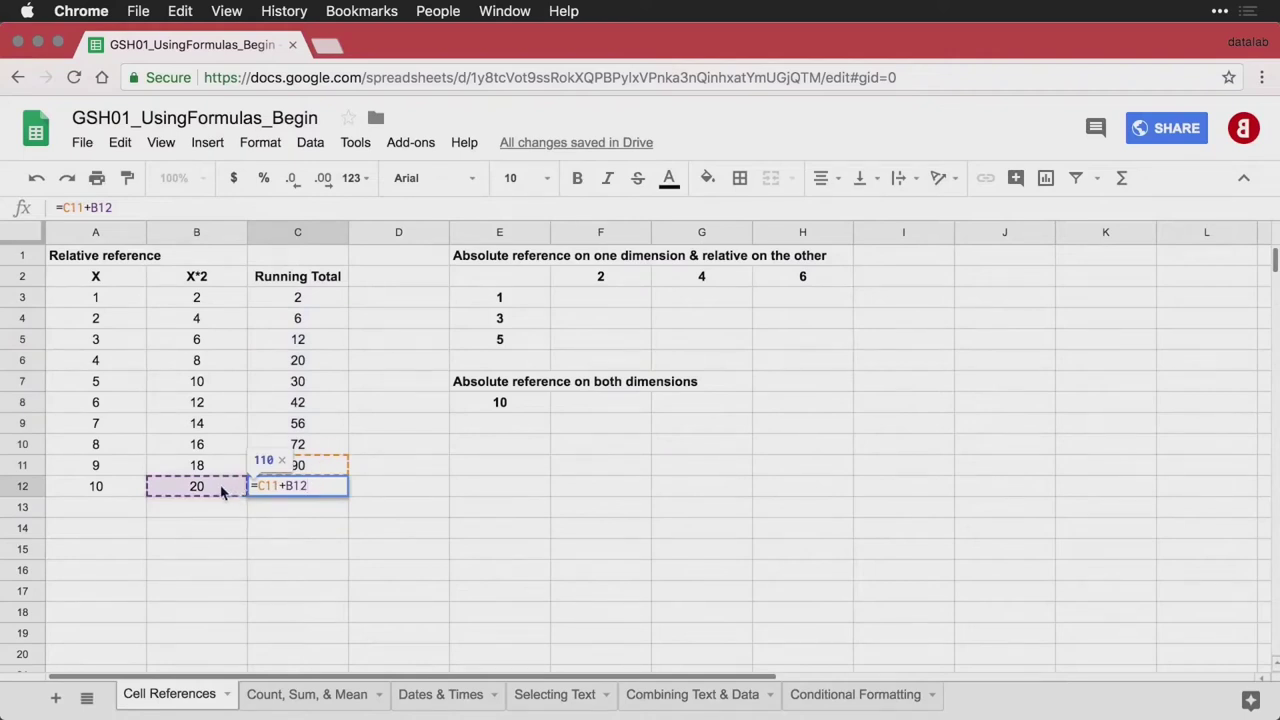
{"action": "key", "text": "Escape"}
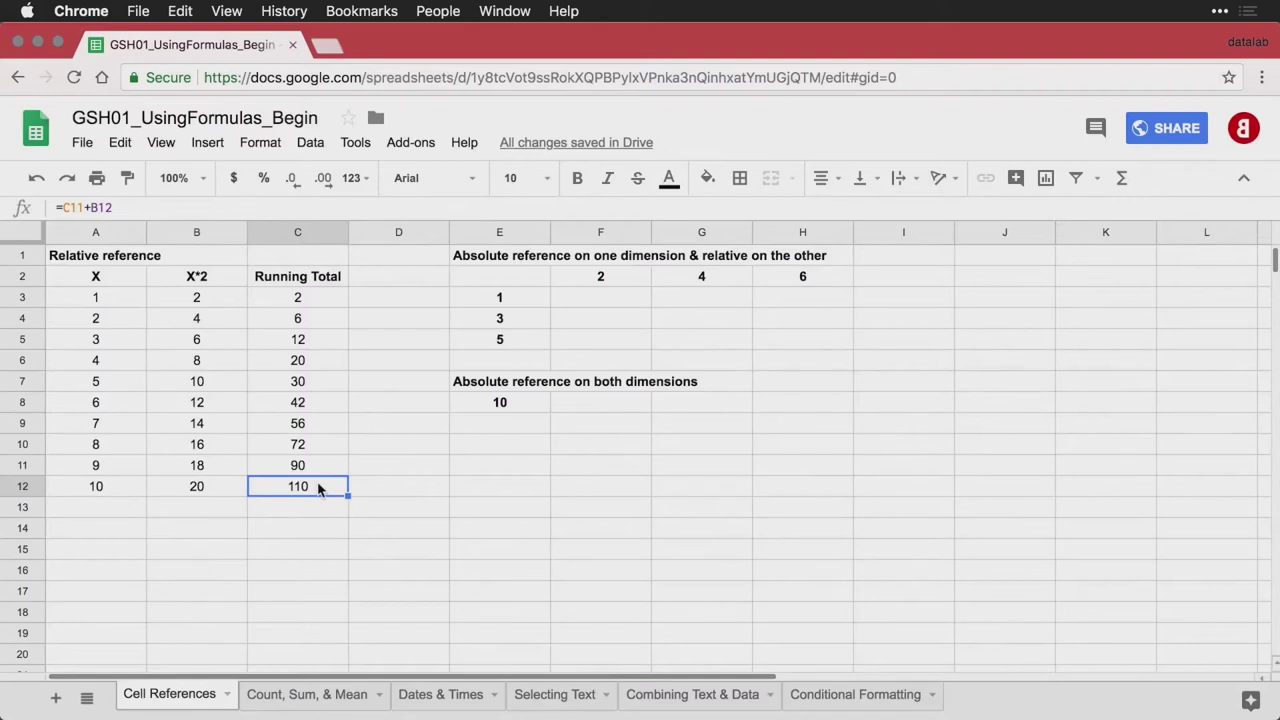
Enter =E3*F2 in F3, giving 2
{"action": "left_click", "coordinate": [596, 303]}
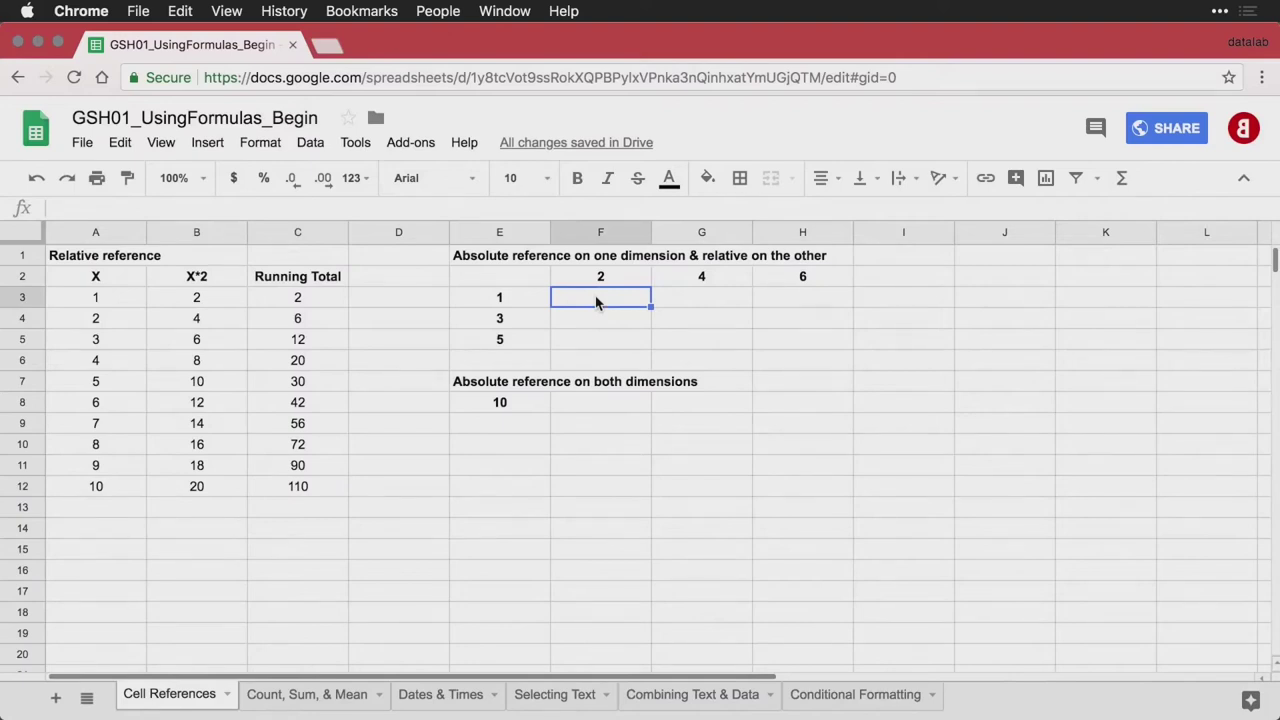
{"action": "type", "text": "="}
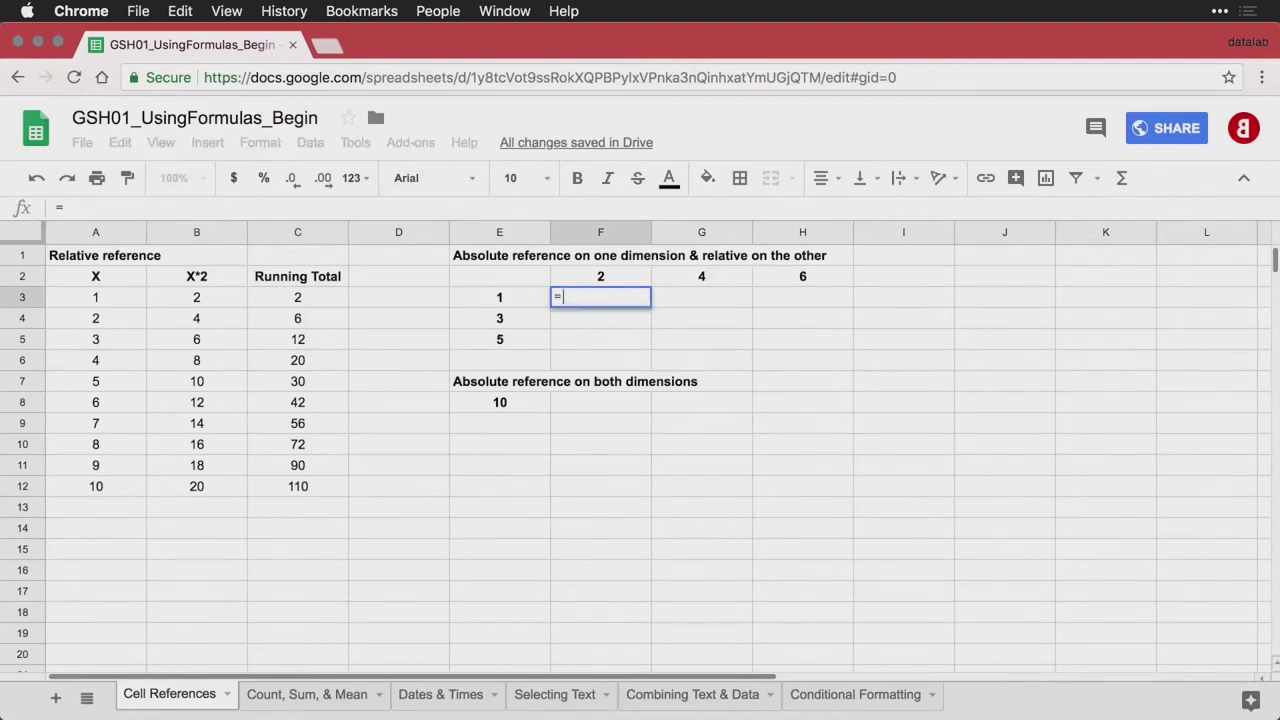
{"action": "key", "text": "Left"}
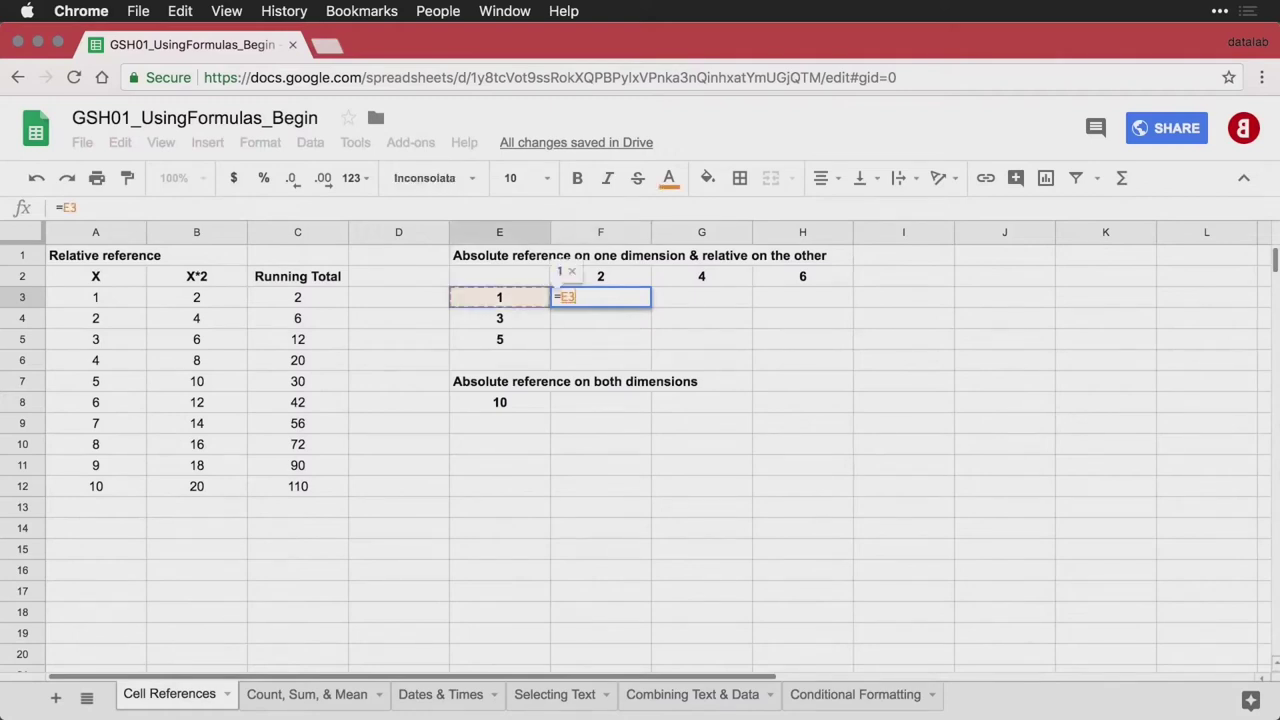
{"action": "type", "text": "*"}
{"action": "key", "text": "Up"}
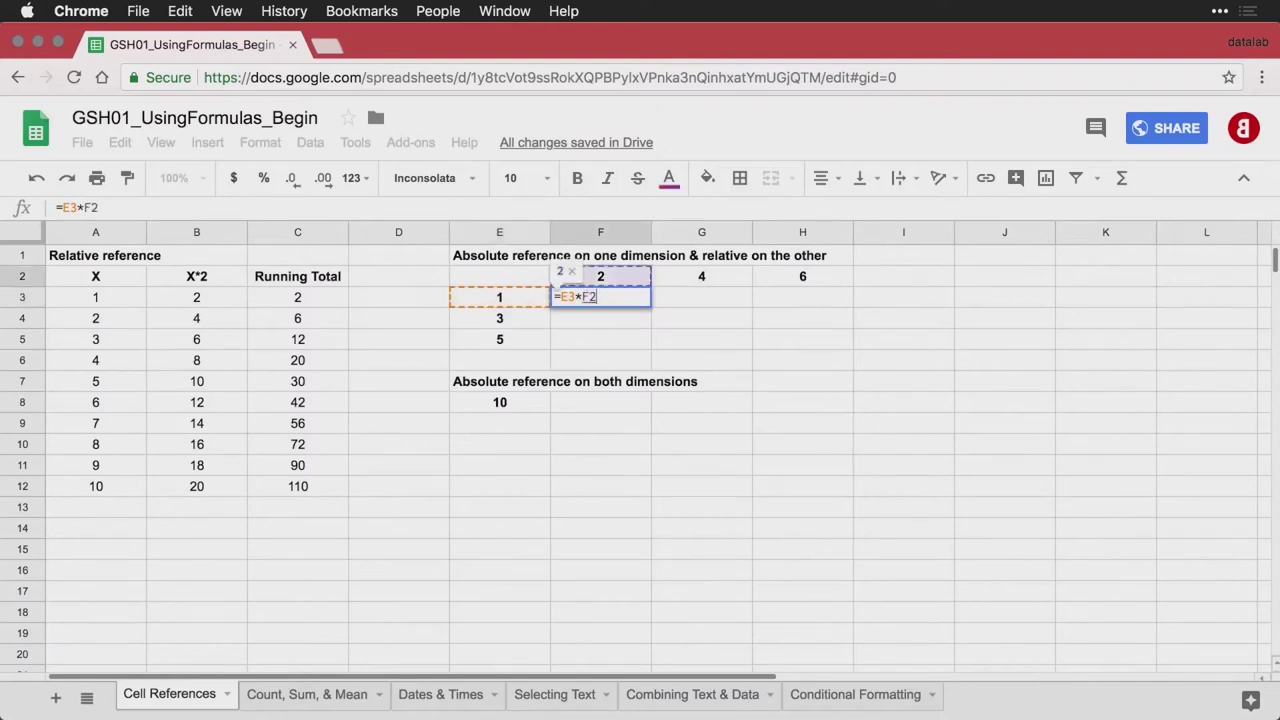
{"action": "key", "text": "Return"}
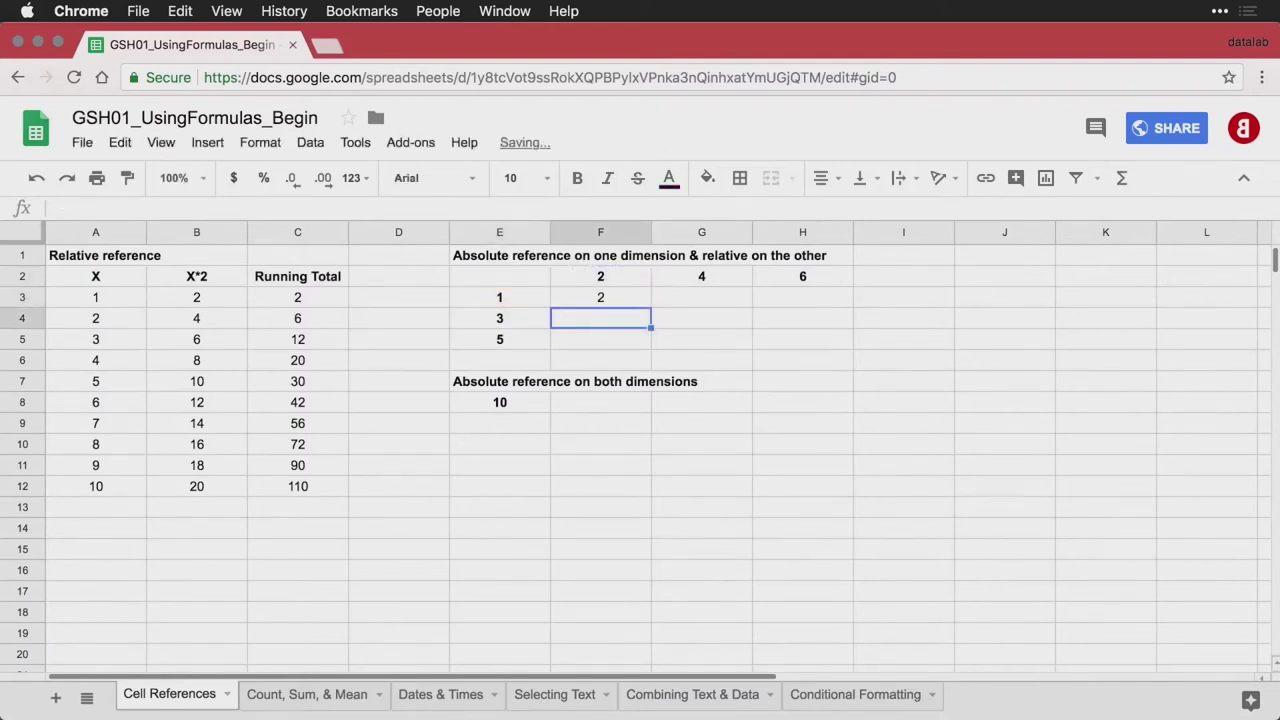
Fill the F3 formula across F3:H5, then undo the fill
{"action": "left_click", "coordinate": [613, 301]}
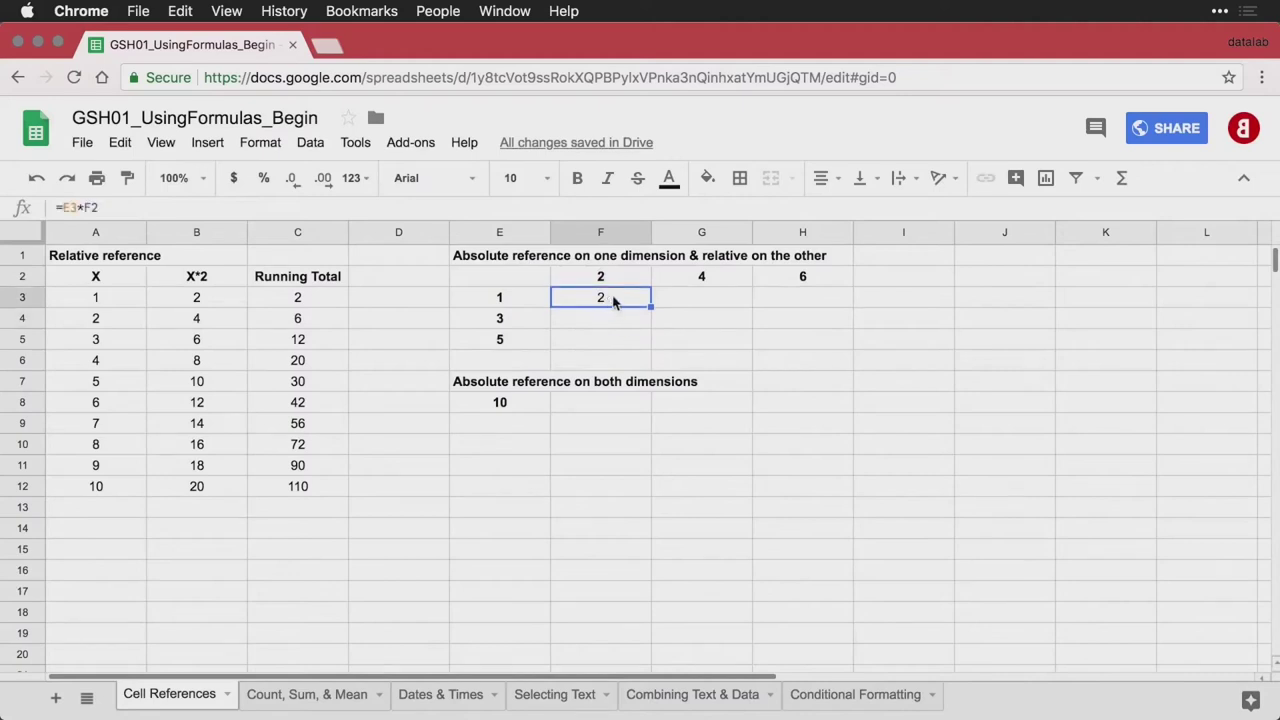
{"action": "left_click_drag", "start_coordinate": [651, 306], "coordinate": [638, 346]}
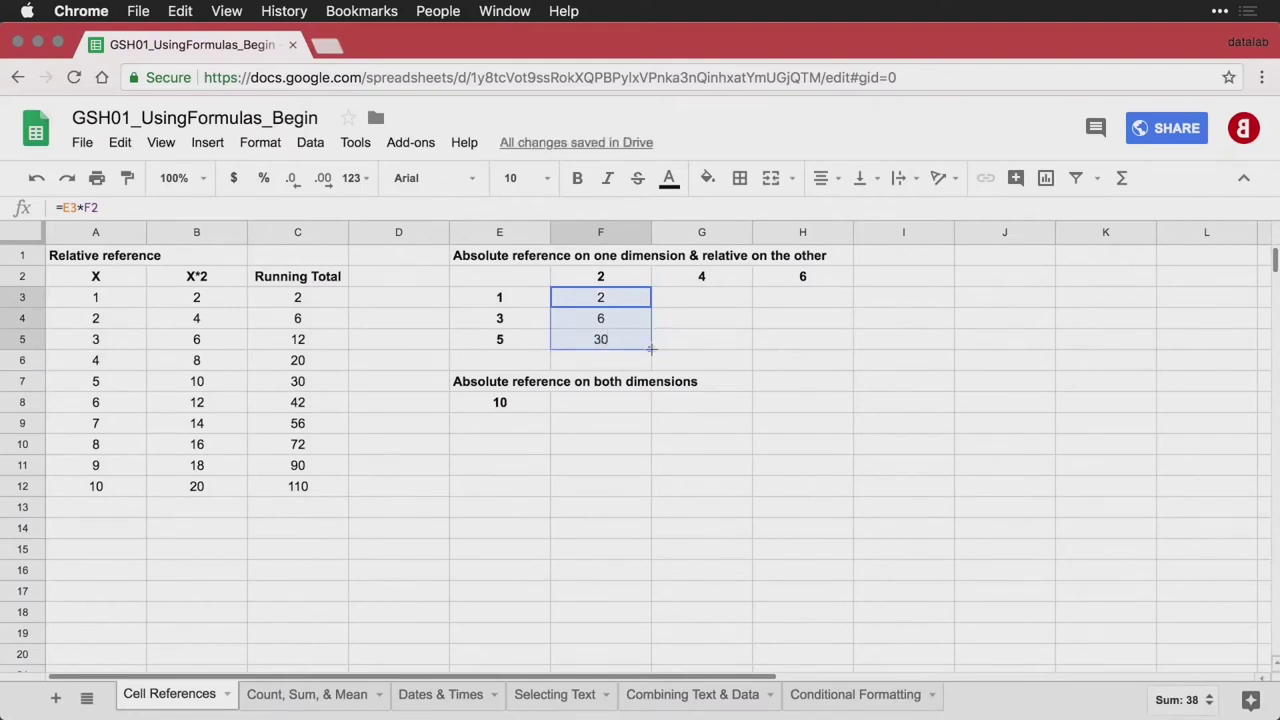
{"action": "left_click_drag", "start_coordinate": [651, 349], "coordinate": [852, 350]}
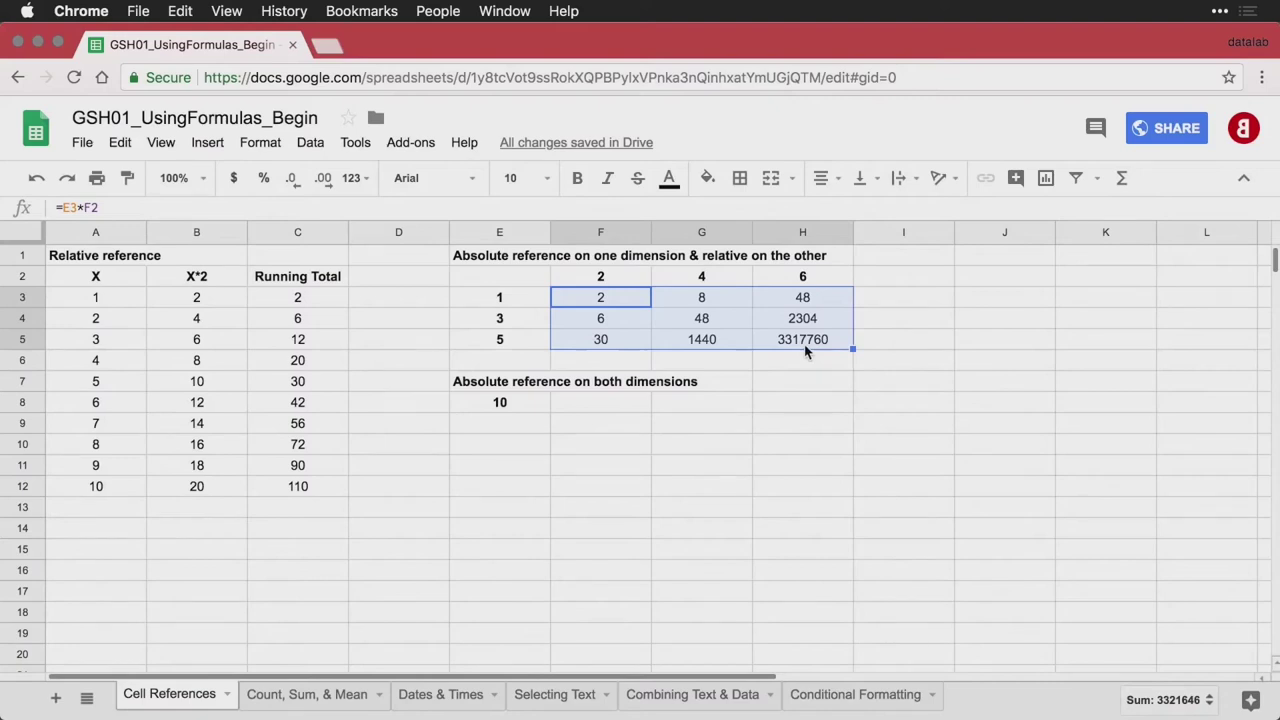
{"action": "key", "text": "super+z"}
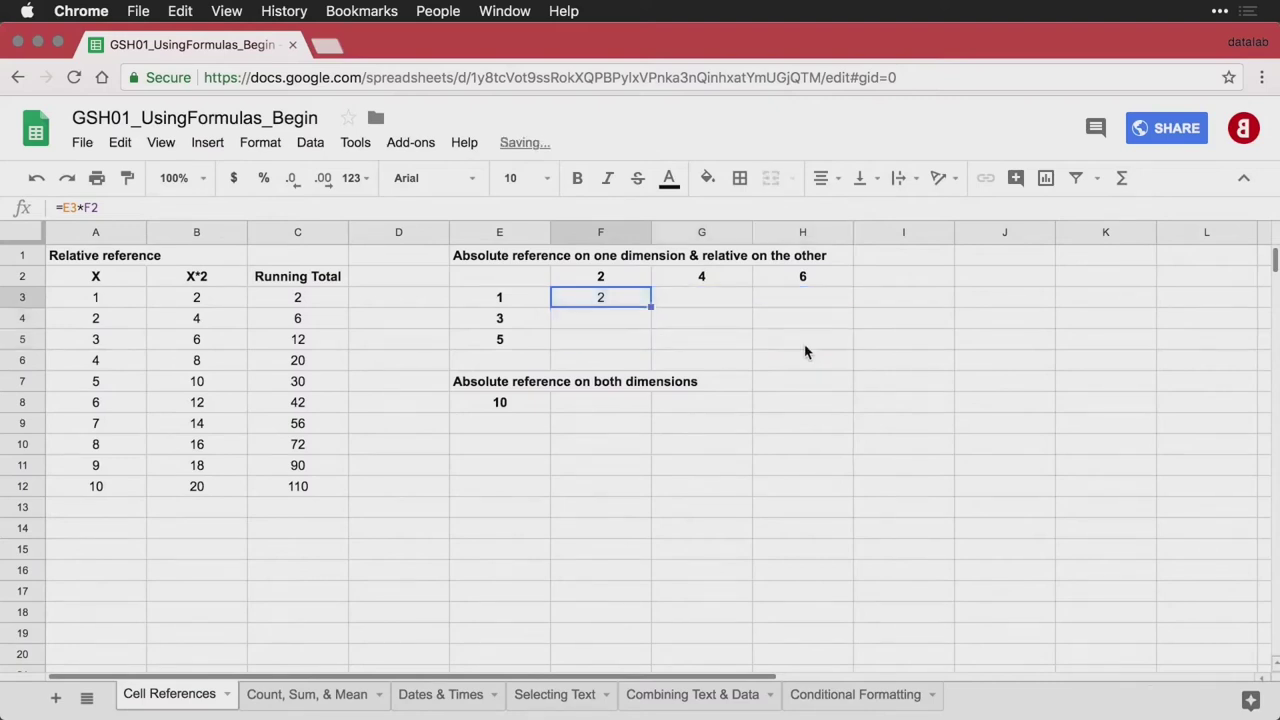
Inspect the row values in E3:E5 and the column value in F2 used by F3
{"action": "left_click", "coordinate": [520, 305]}
{"action": "left_click", "coordinate": [601, 302]}
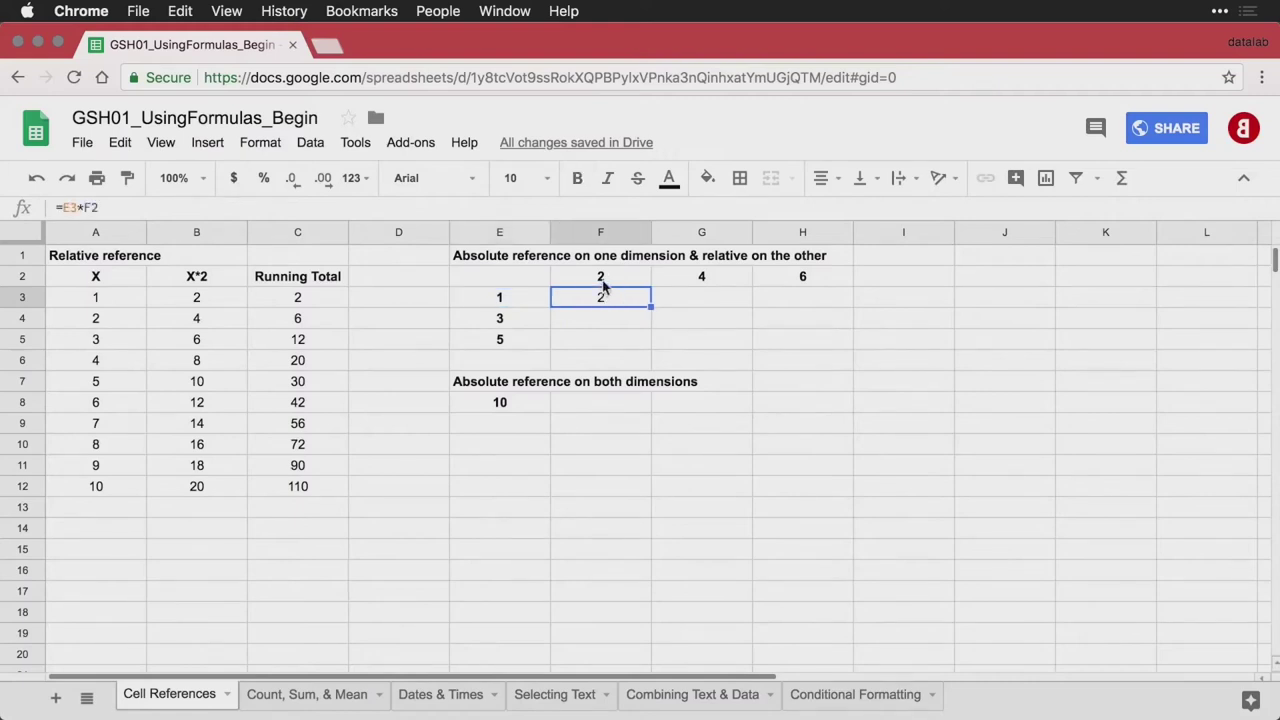
{"action": "left_click", "coordinate": [603, 282]}
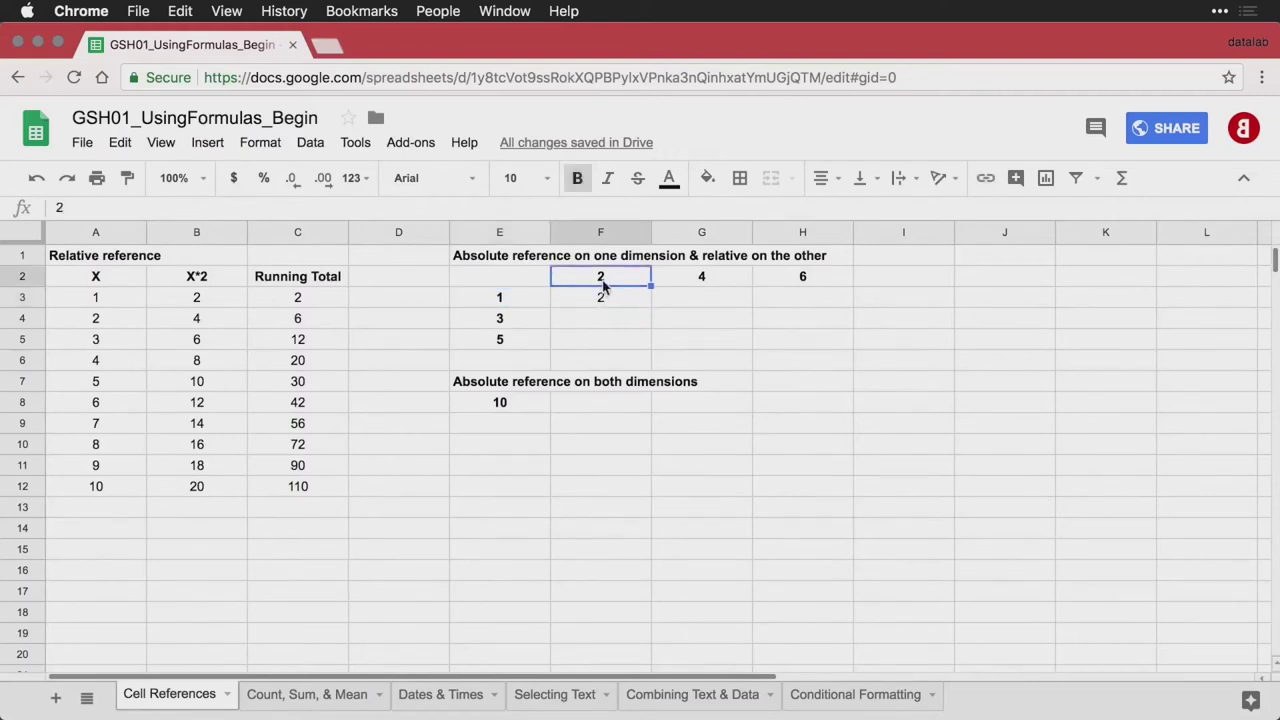
{"action": "left_click", "coordinate": [525, 300]}
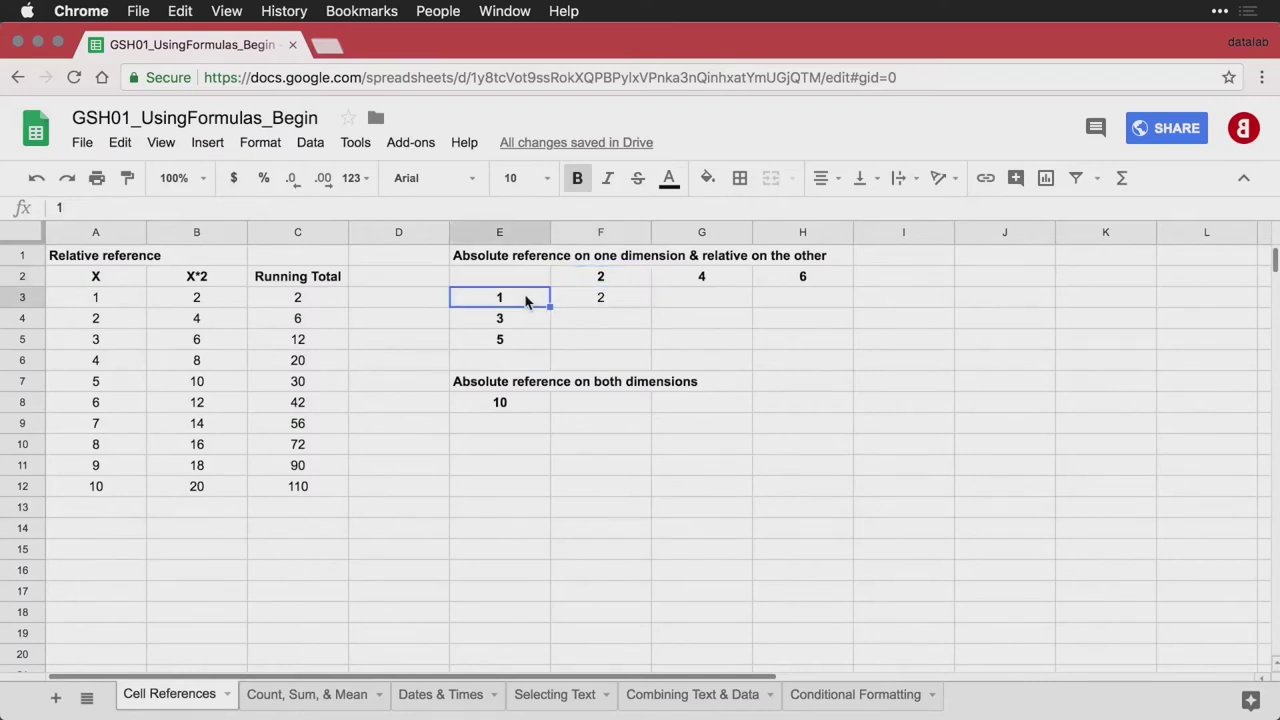
{"action": "left_click", "coordinate": [523, 320]}
{"action": "left_click", "coordinate": [522, 341]}
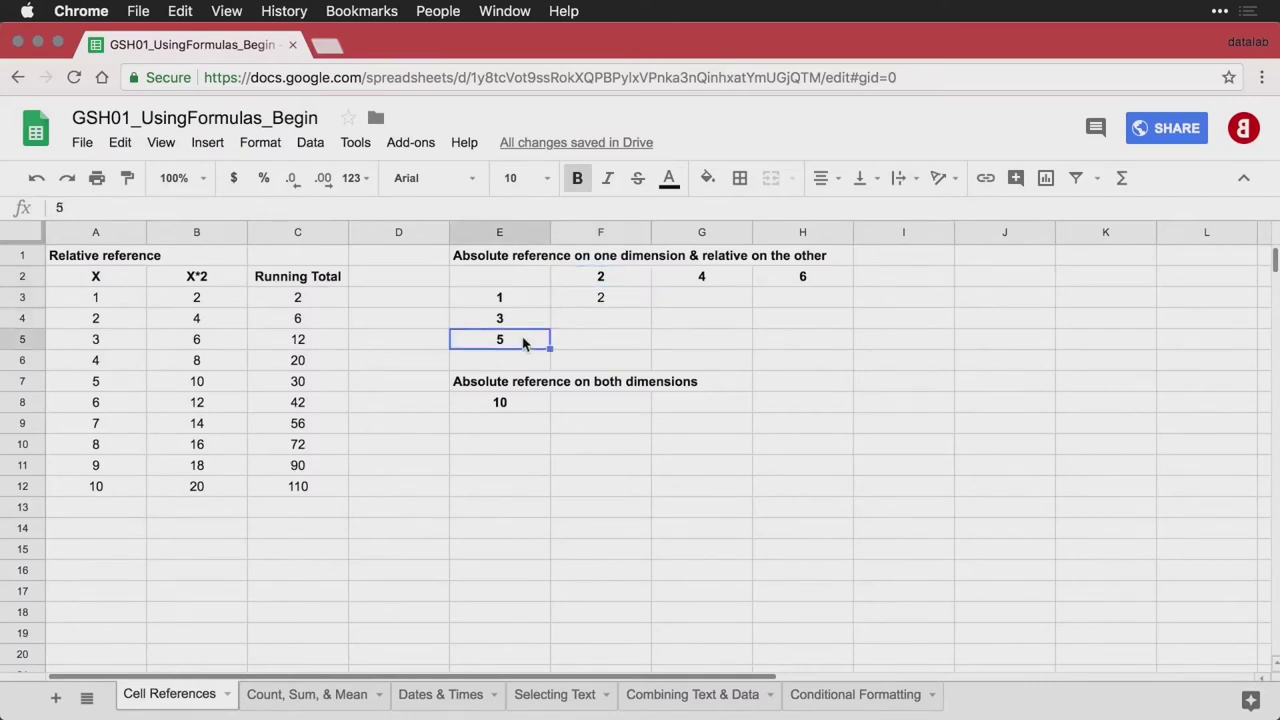
Change F3's formula to =$E3*F$2 so column E and row 2 stay fixed
{"action": "double_click", "coordinate": [606, 300]}
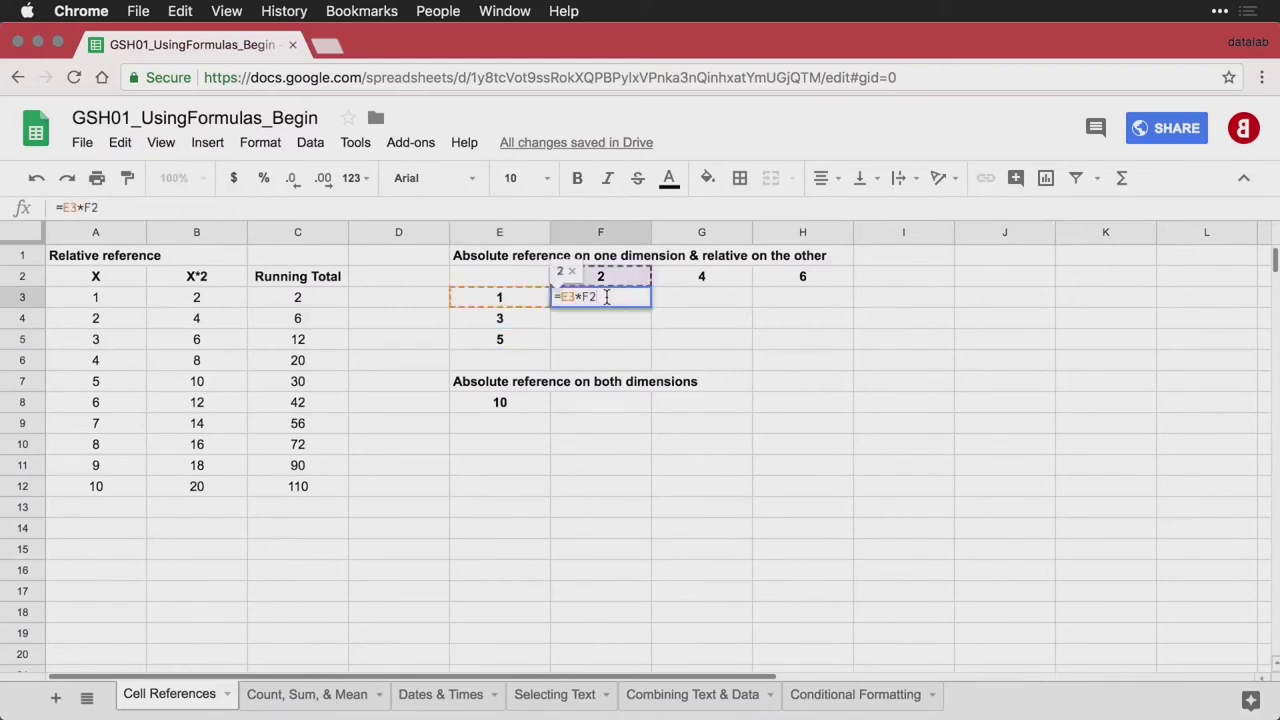
{"action": "key", "text": "Left"}
{"action": "key", "text": "Left"}
{"action": "key", "text": "Left"}
{"action": "key", "text": "Left"}
{"action": "key", "text": "Left"}
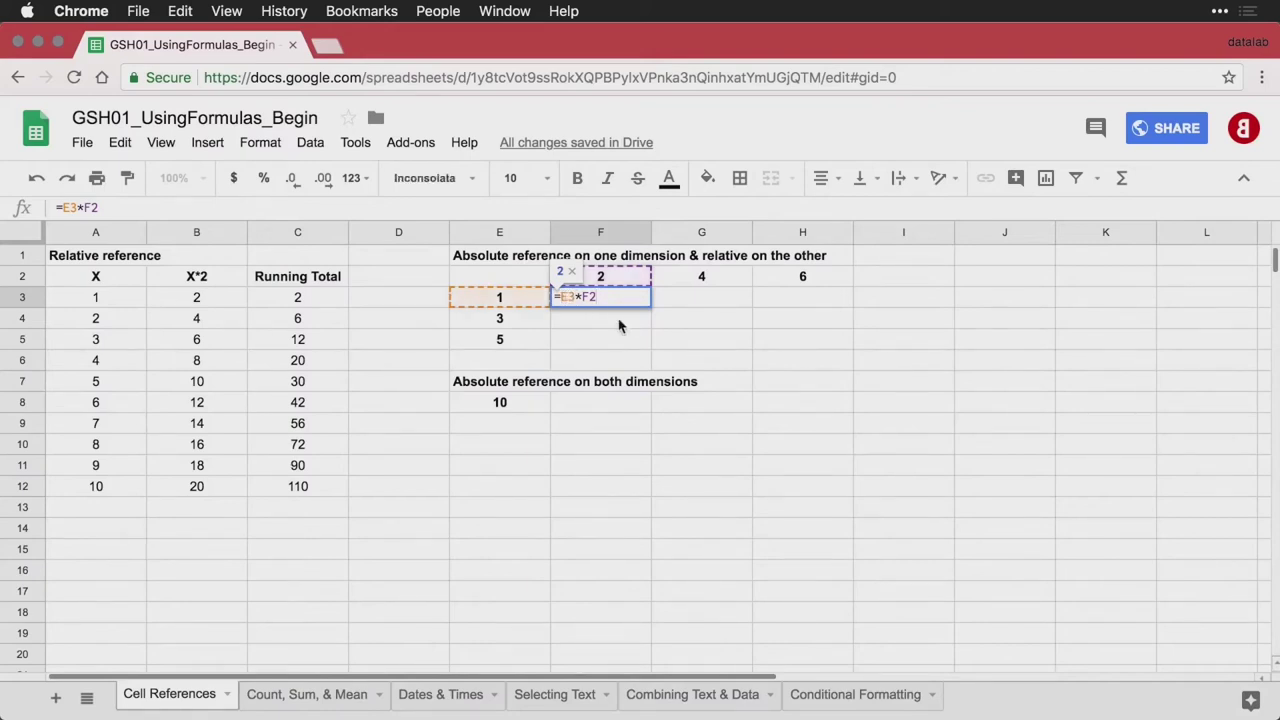
{"action": "type", "text": "$"}
{"action": "left_click", "coordinate": [597, 299]}
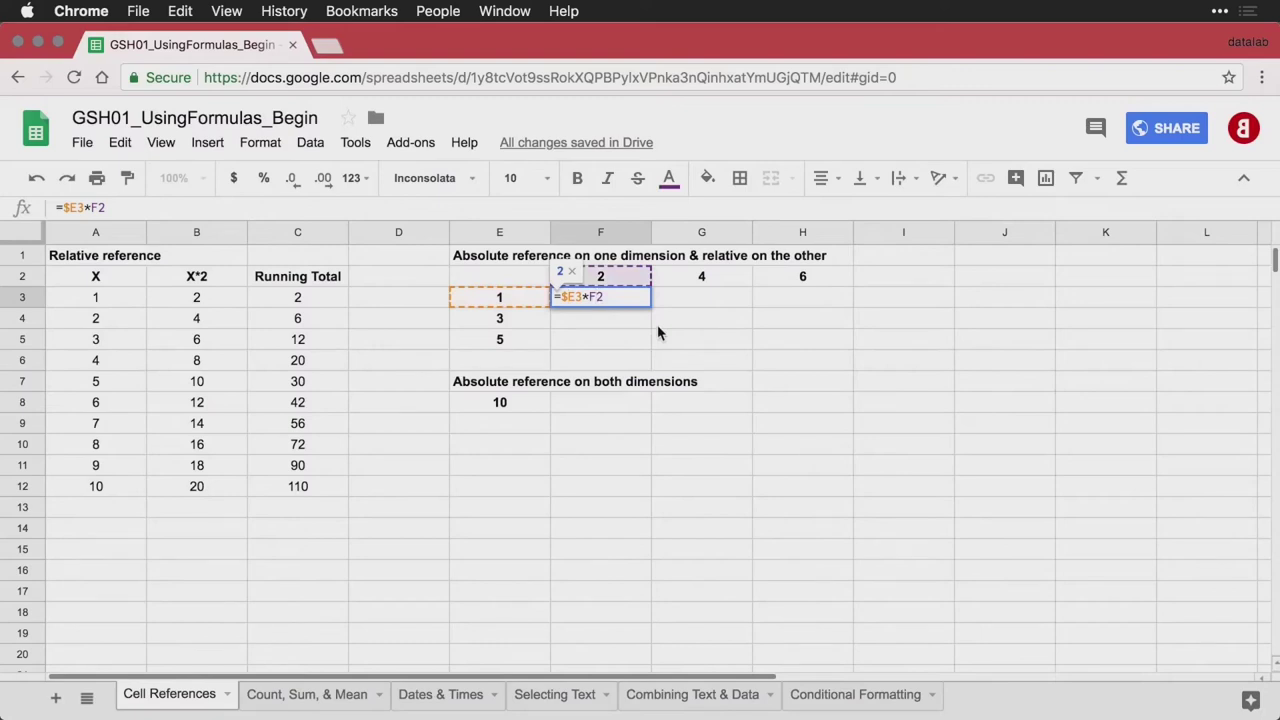
{"action": "key", "text": "F4"}
{"action": "key", "text": "F4"}
{"action": "key", "text": "Return"}
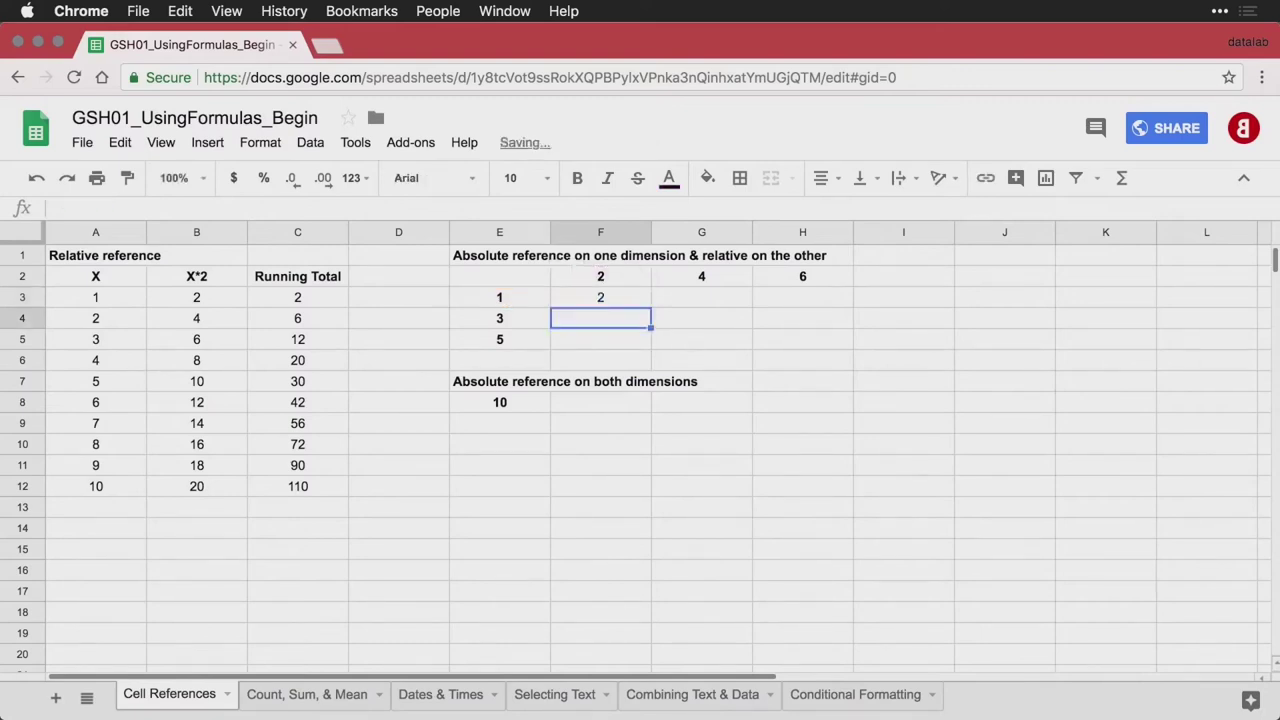
Fill F3 across F3:H5 and verify the copied formulas in G4 and H5
{"action": "left_click", "coordinate": [613, 302]}
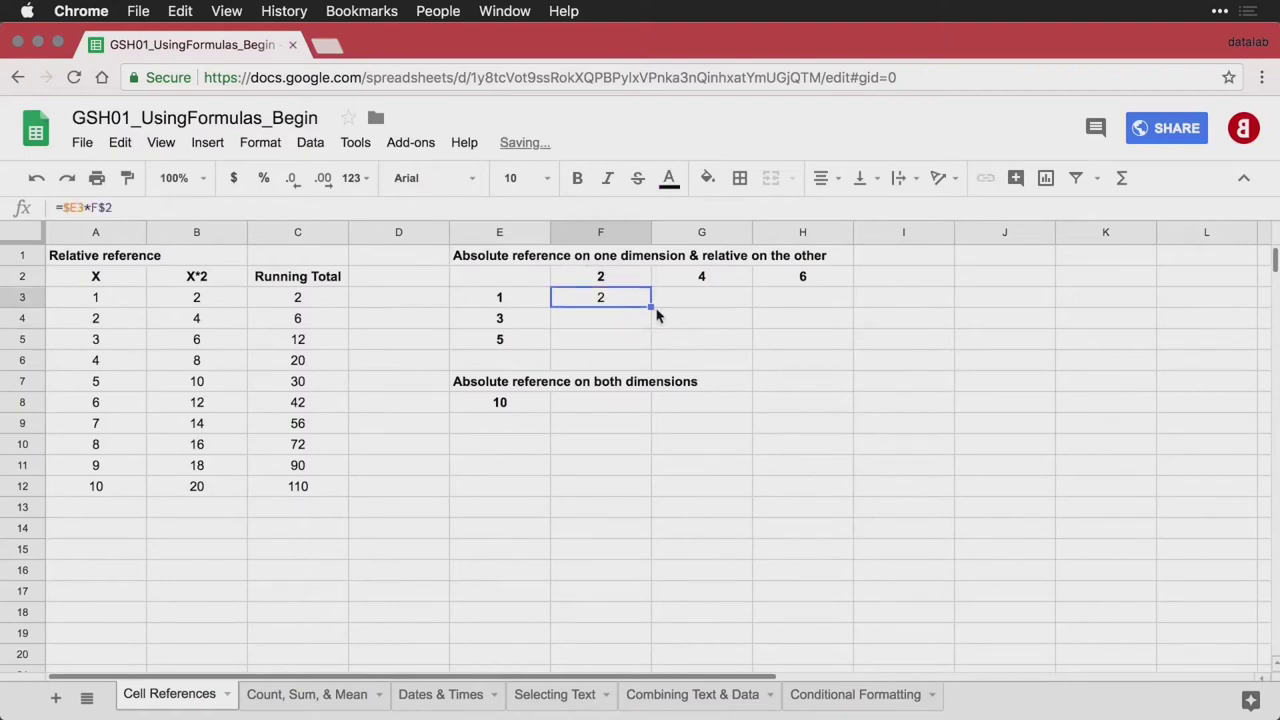
{"action": "left_click_drag", "start_coordinate": [649, 308], "coordinate": [786, 345]}
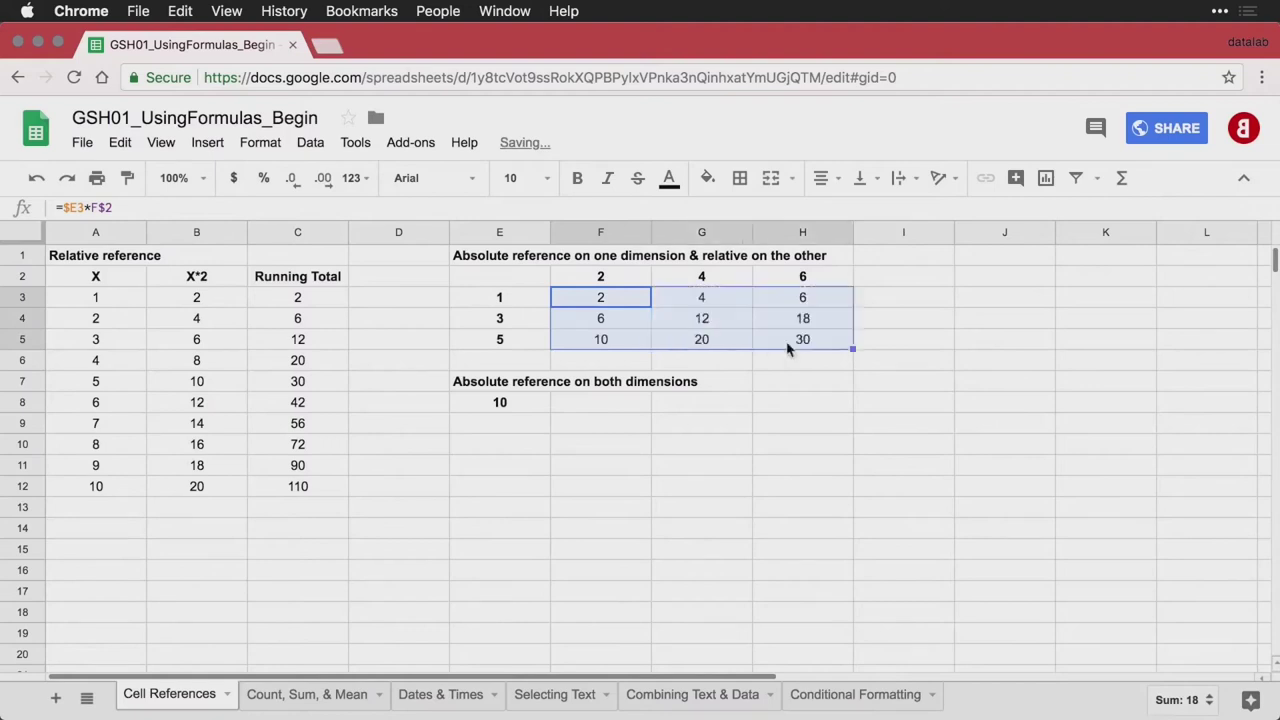
{"action": "double_click", "coordinate": [590, 300]}
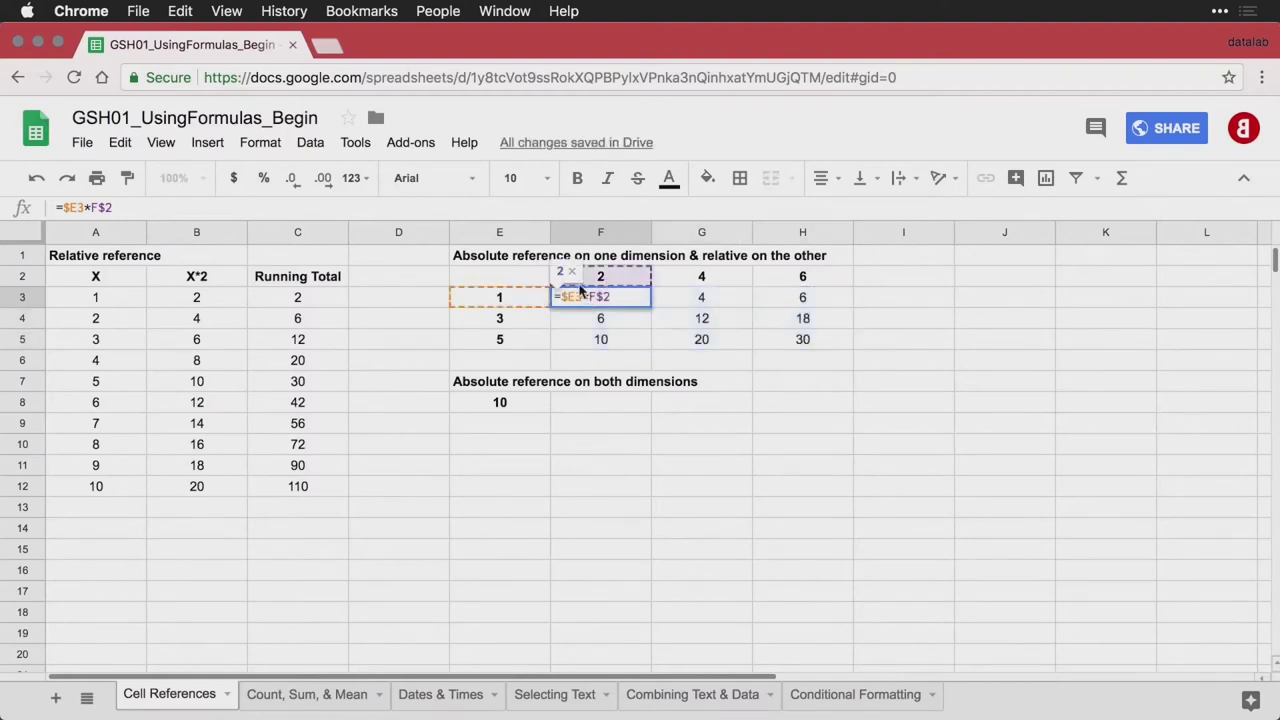
{"action": "double_click", "coordinate": [707, 318]}
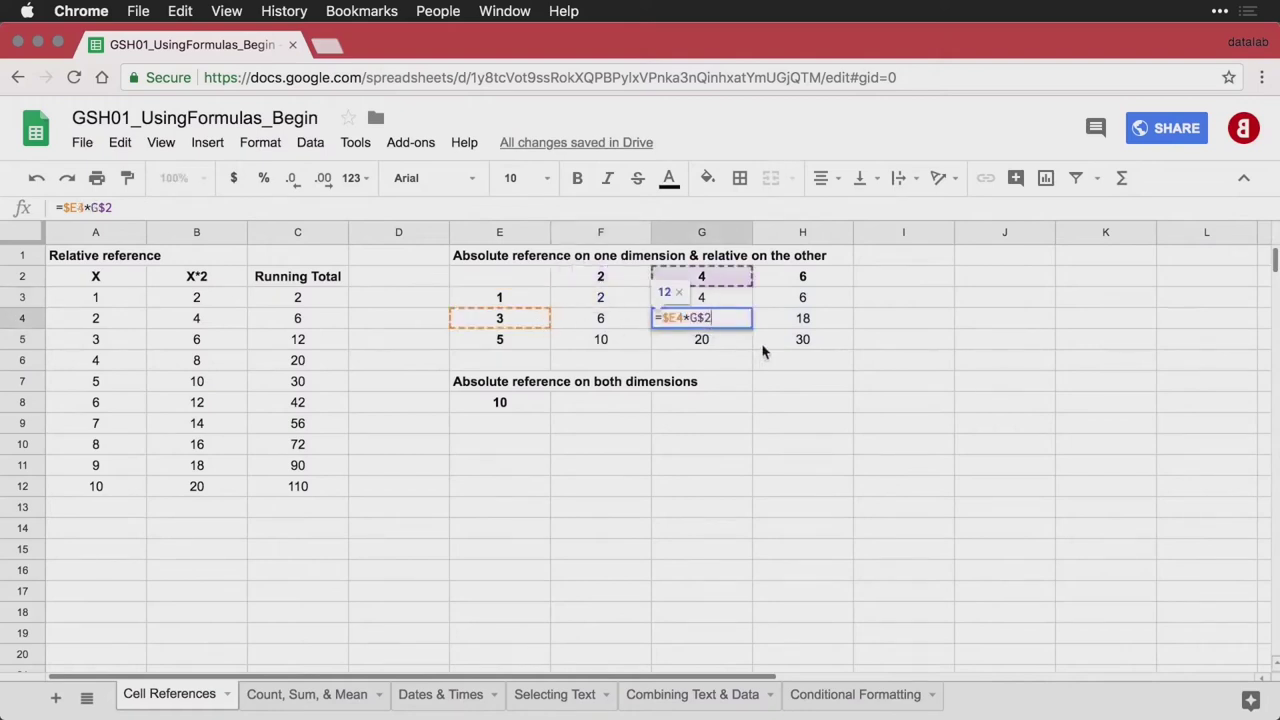
{"action": "double_click", "coordinate": [805, 340]}
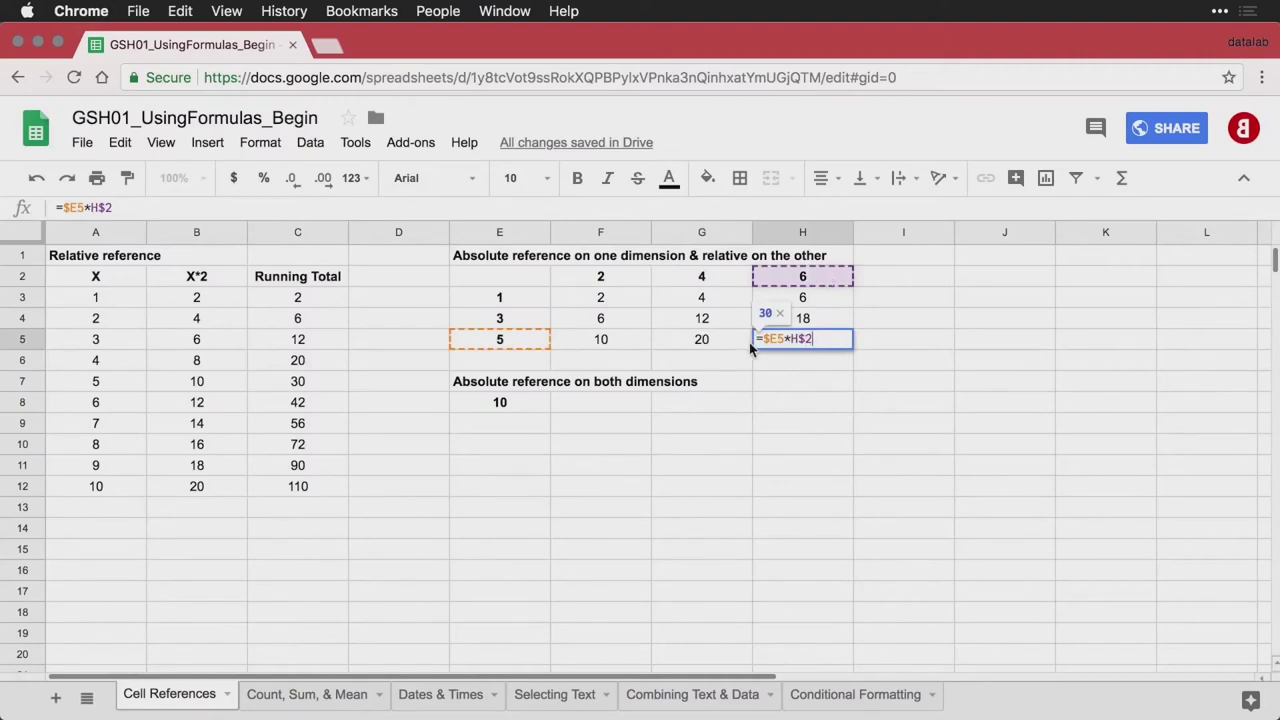
{"action": "key", "text": "Return"}
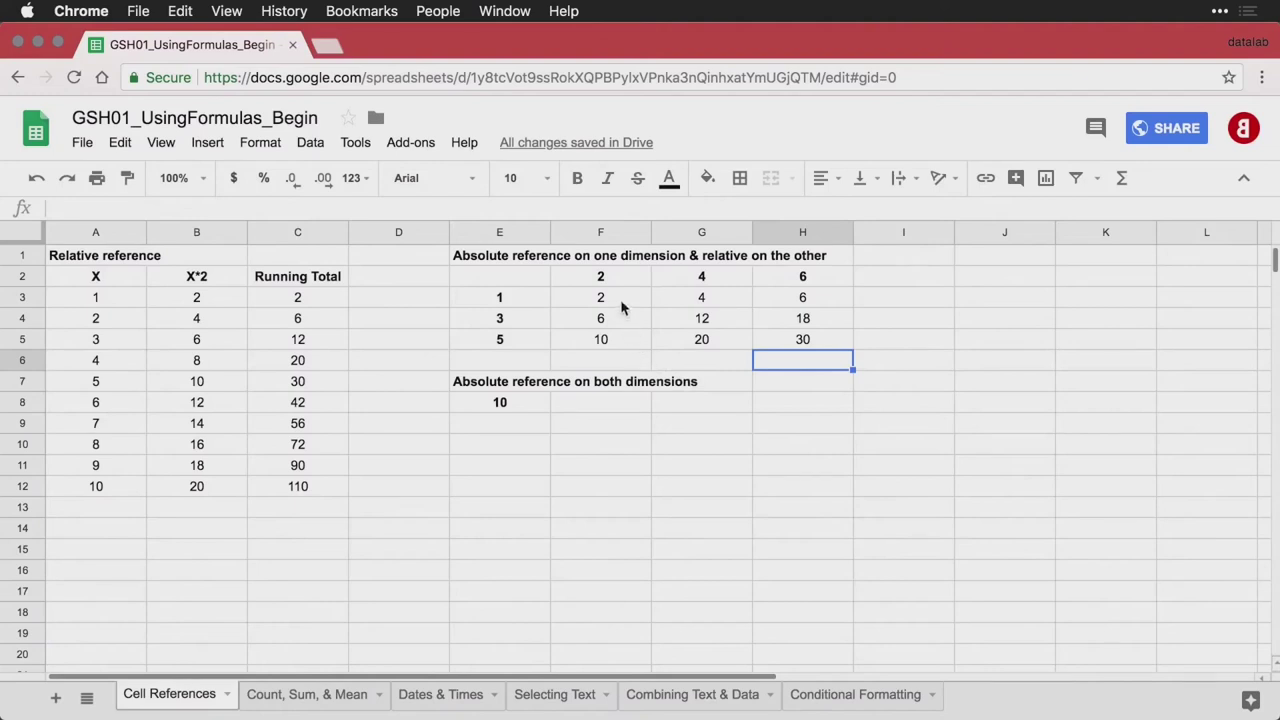
Enter =F3 in F9 and fill it through F9:H11
{"action": "left_click", "coordinate": [603, 430]}
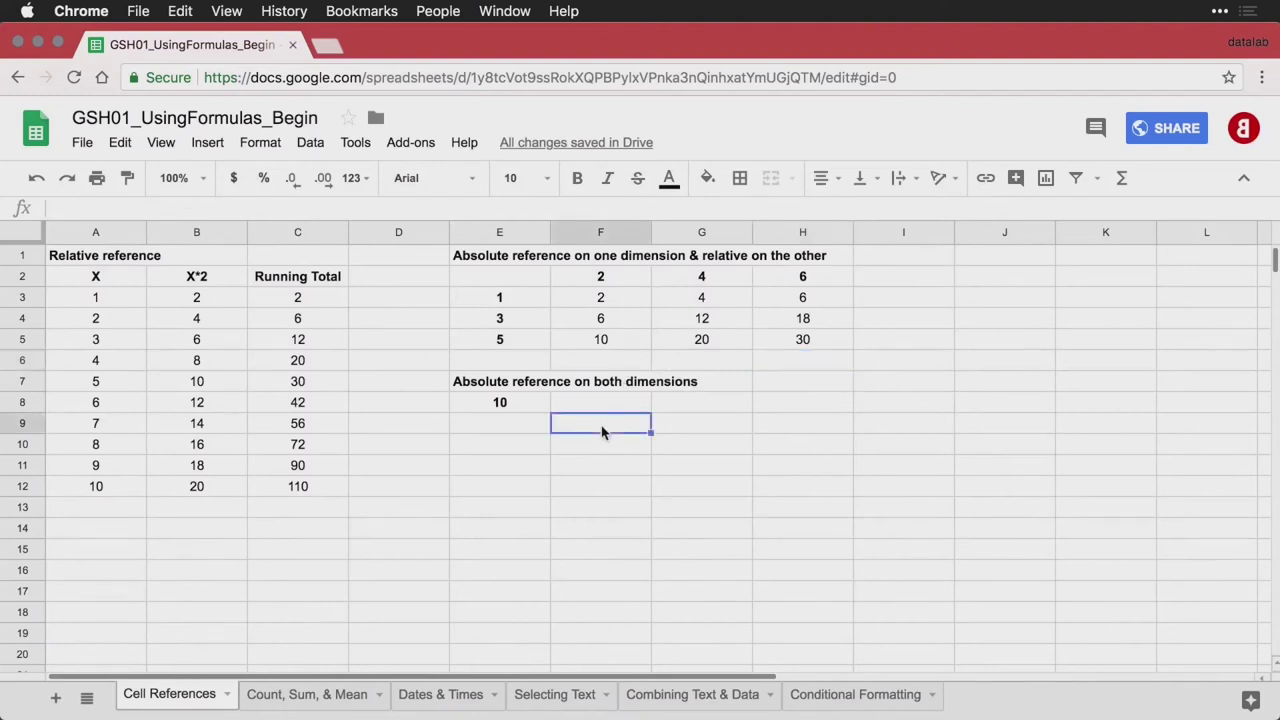
{"action": "type", "text": "="}
{"action": "key", "text": "Up"}
{"action": "key", "text": "Up"}
{"action": "key", "text": "Up"}
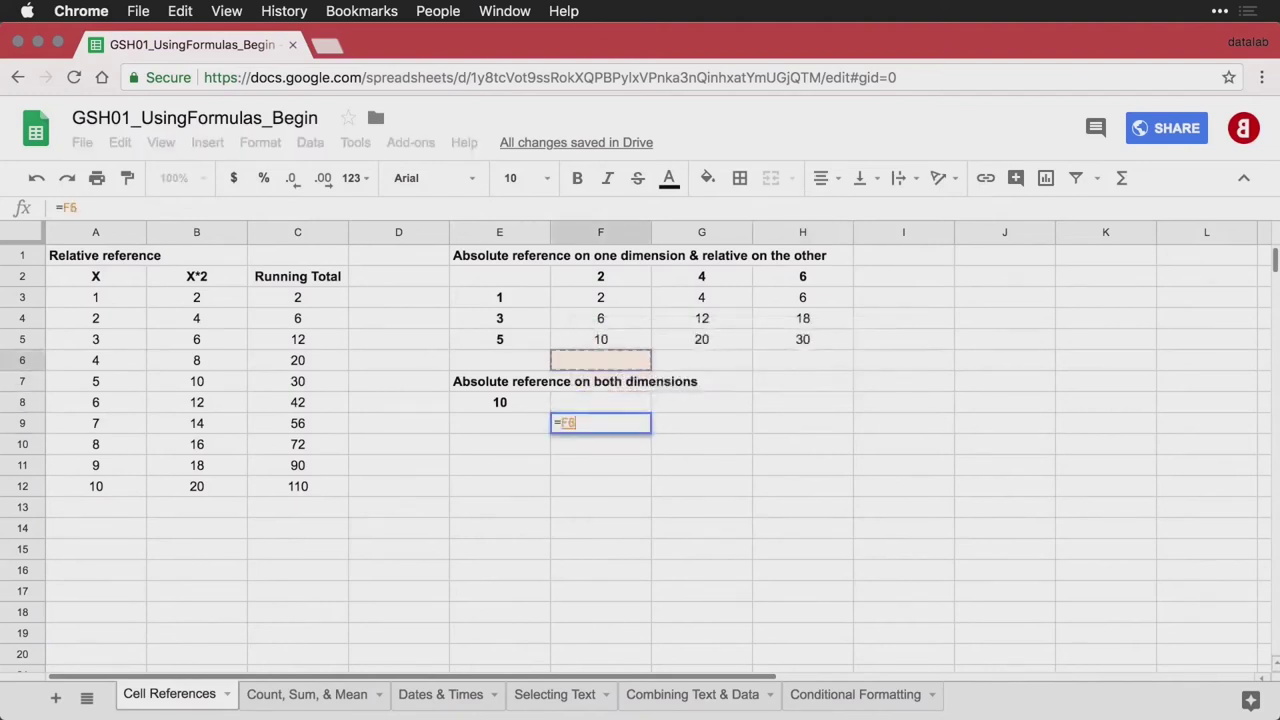
{"action": "key", "text": "Up"}
{"action": "key", "text": "Up"}
{"action": "key", "text": "Up"}
{"action": "key", "text": "Return"}
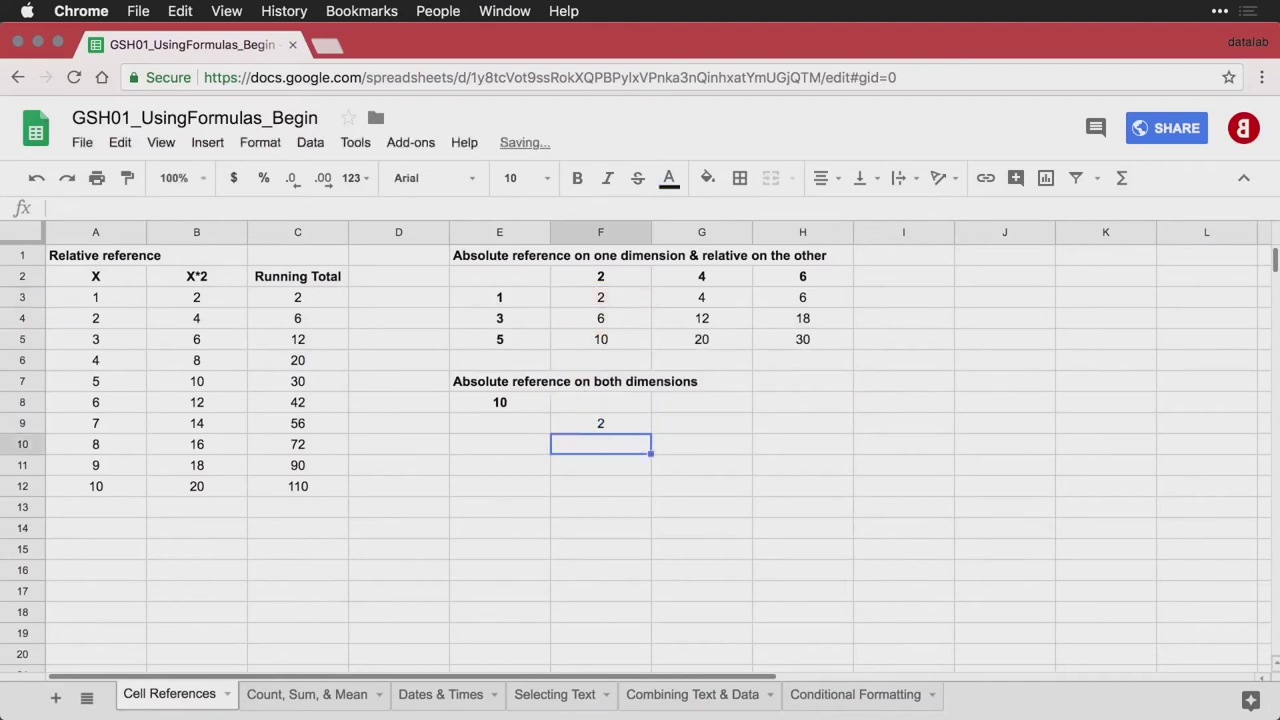
{"action": "left_click", "coordinate": [628, 432]}
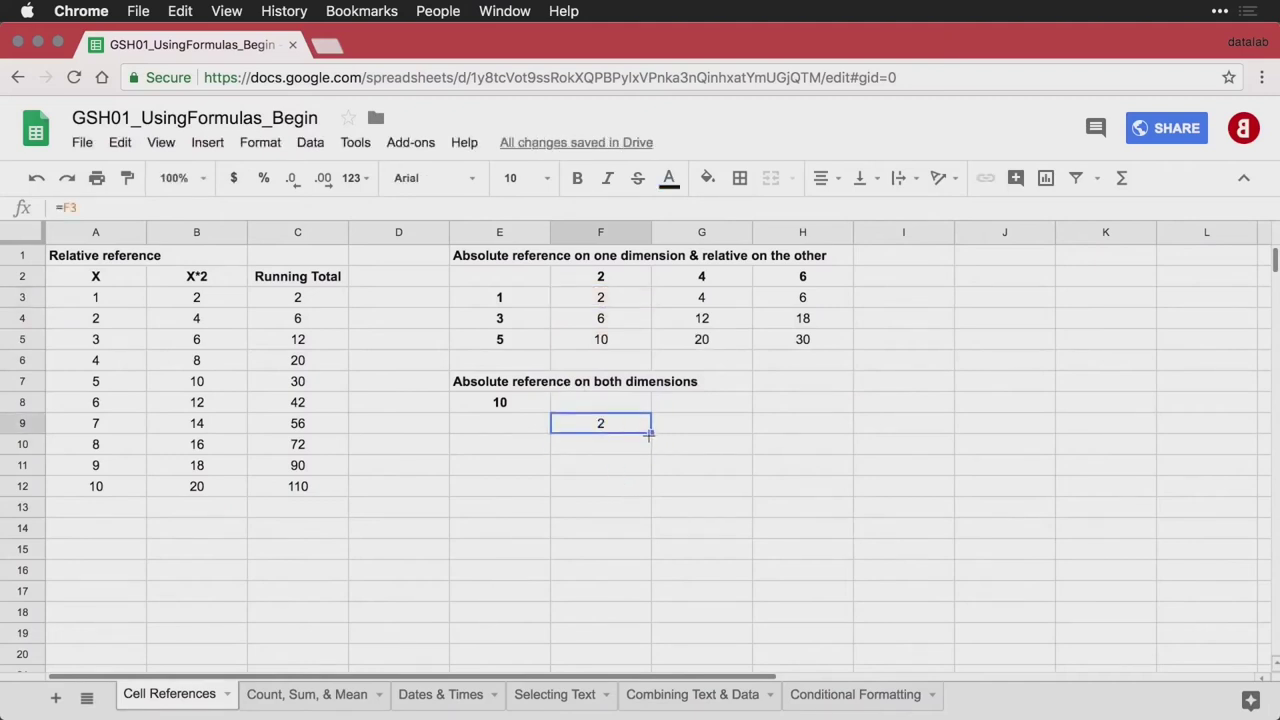
{"action": "left_click_drag", "start_coordinate": [648, 434], "coordinate": [786, 477]}
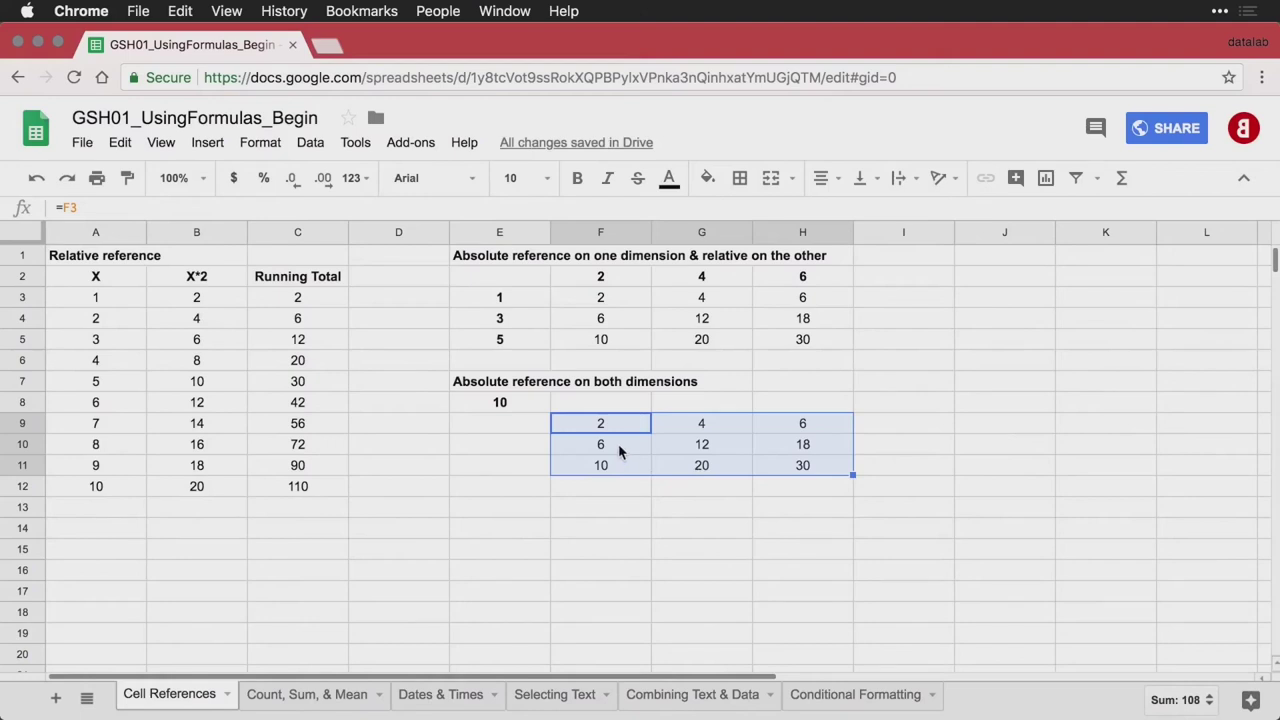
Change F9's formula to =F3*$E$8 to multiply by the fixed 10
{"action": "left_click", "coordinate": [518, 406]}
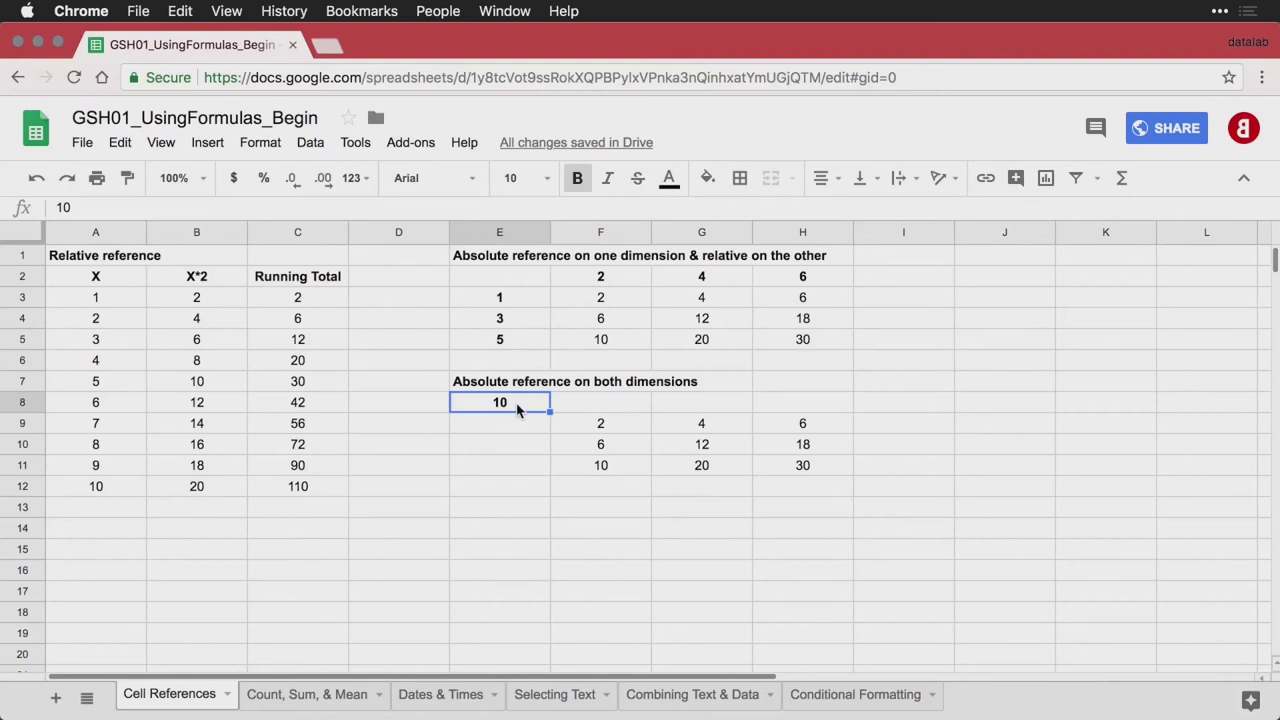
{"action": "double_click", "coordinate": [607, 428]}
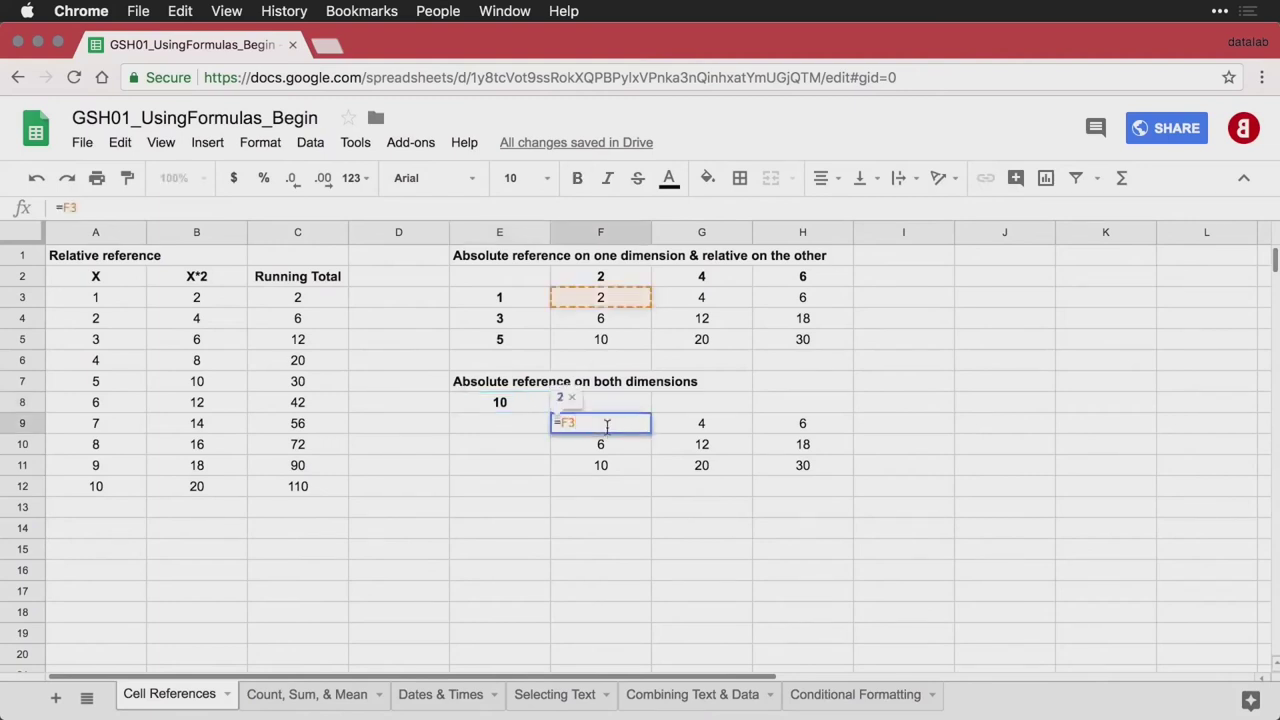
{"action": "type", "text": "*"}
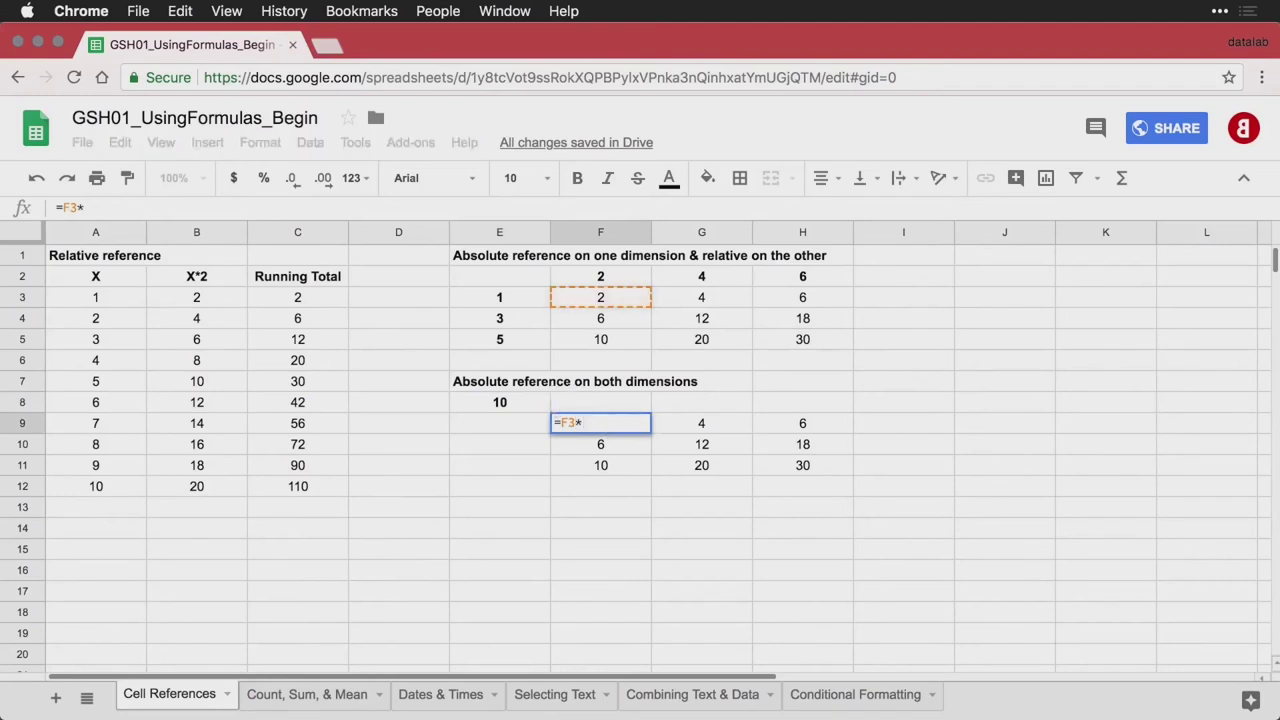
{"action": "left_click", "coordinate": [525, 408]}
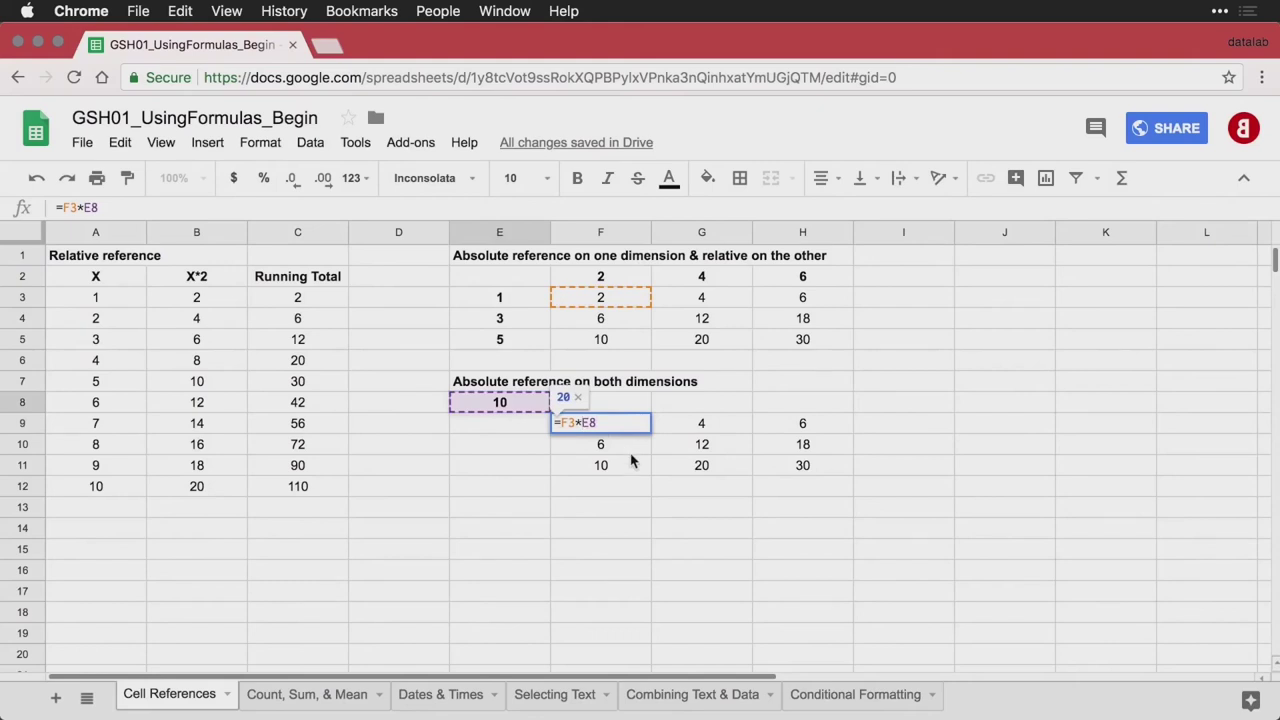
{"action": "type", "text": "$E$"}
{"action": "key", "text": "Return"}
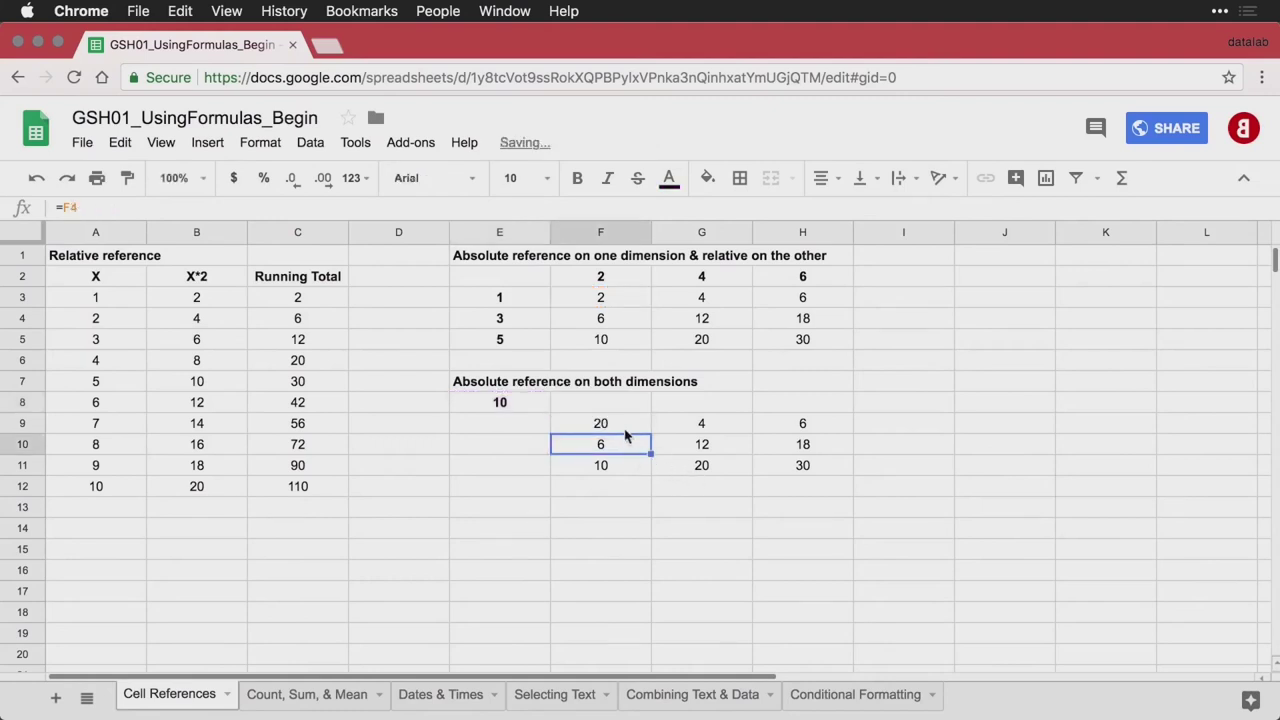
Refill F9:H11 and check the copied formulas in G10 and H11
{"action": "left_click", "coordinate": [618, 428]}
{"action": "left_click_drag", "start_coordinate": [651, 432], "coordinate": [772, 472]}
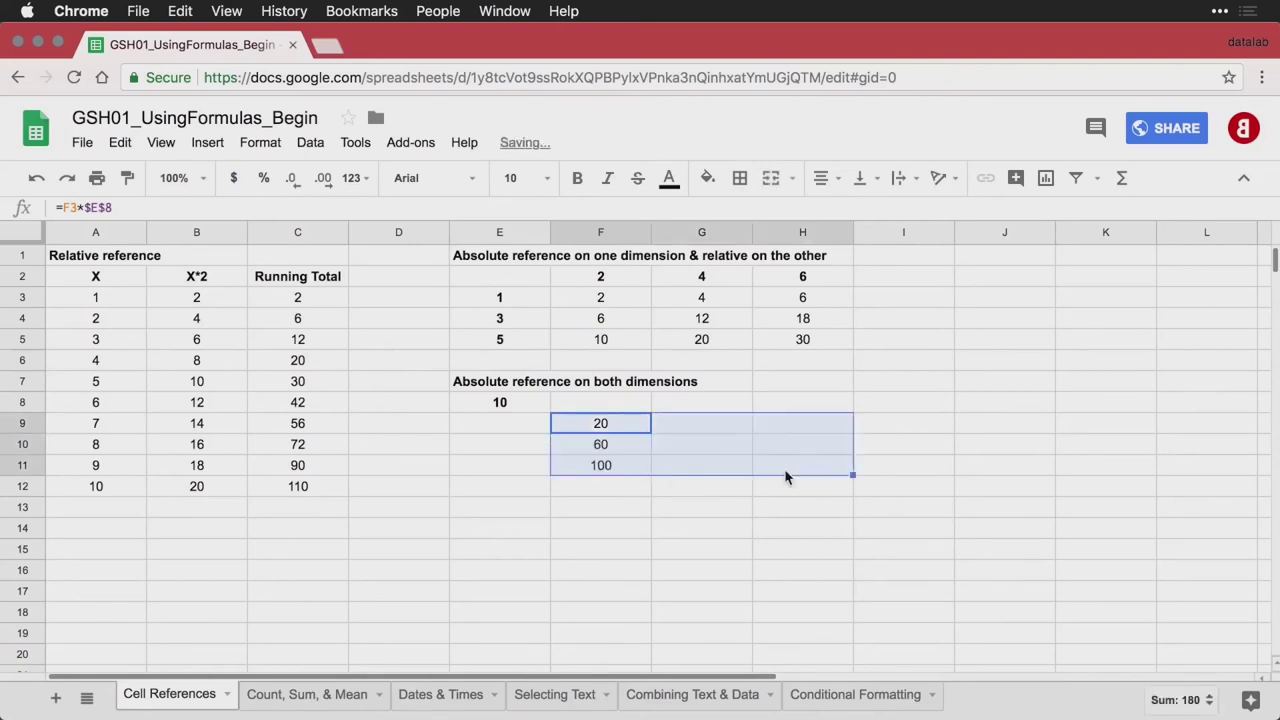
{"action": "double_click", "coordinate": [607, 428]}
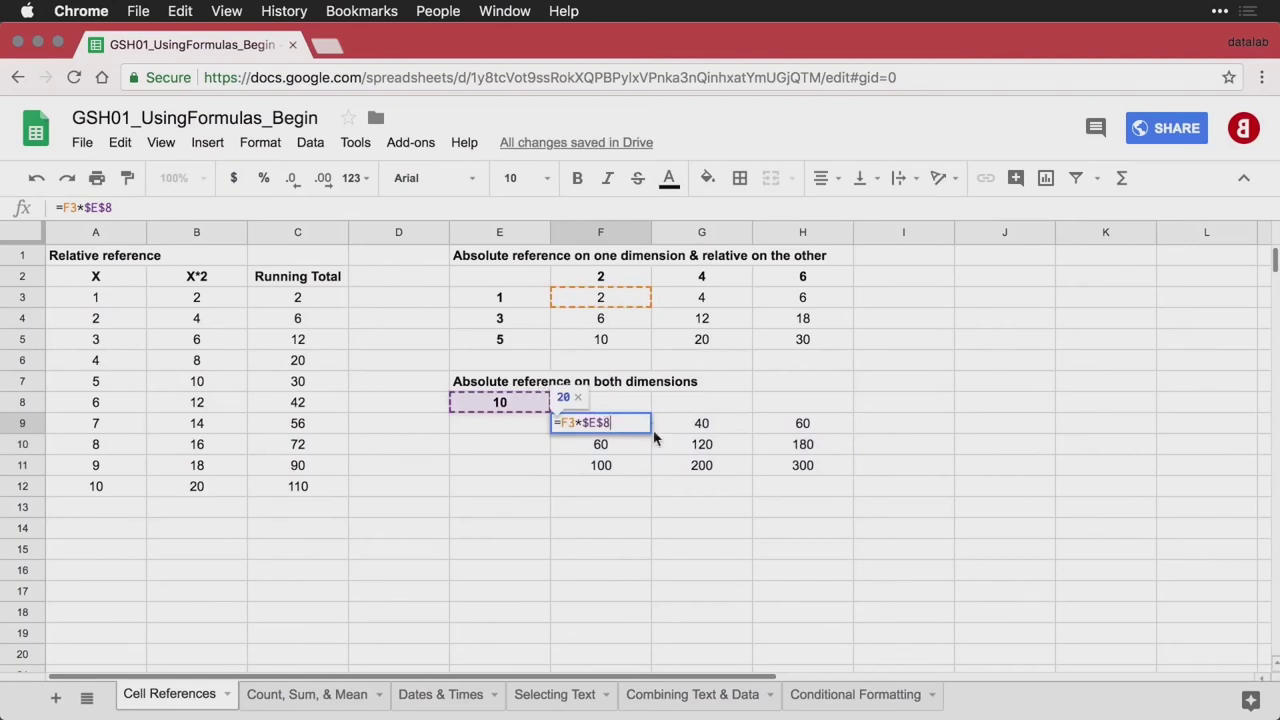
{"action": "double_click", "coordinate": [706, 451]}
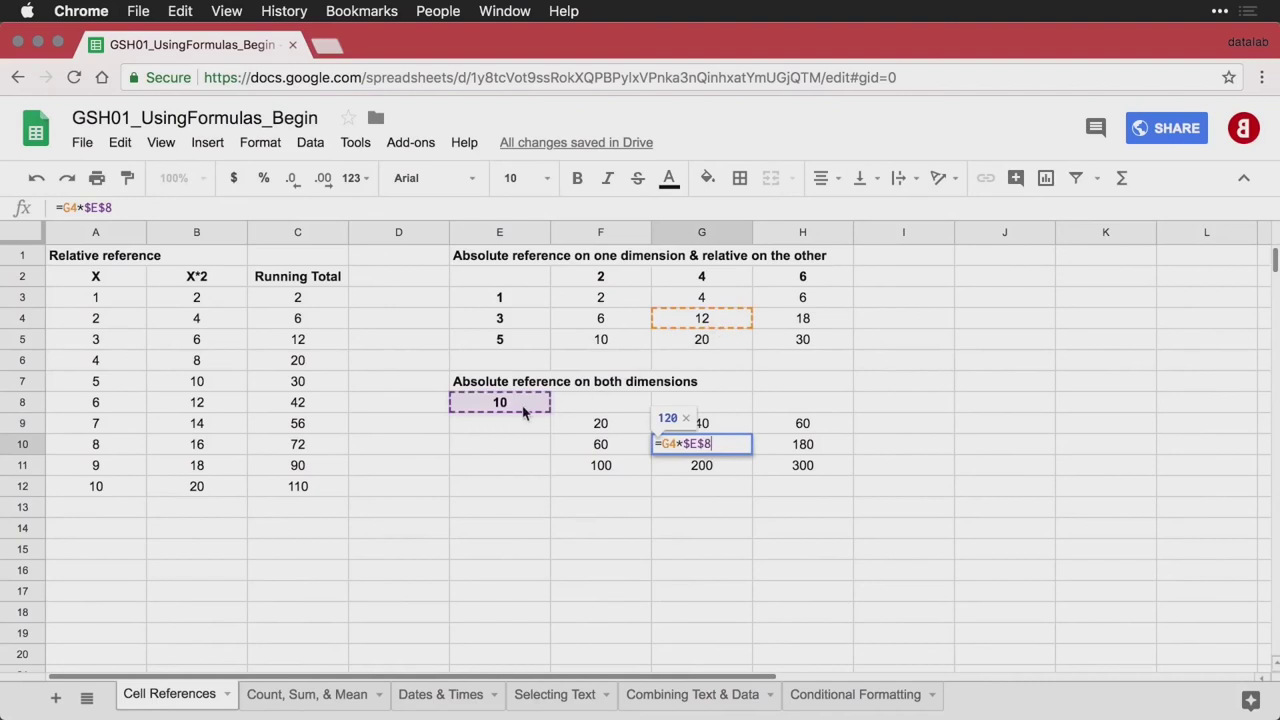
{"action": "double_click", "coordinate": [817, 465]}
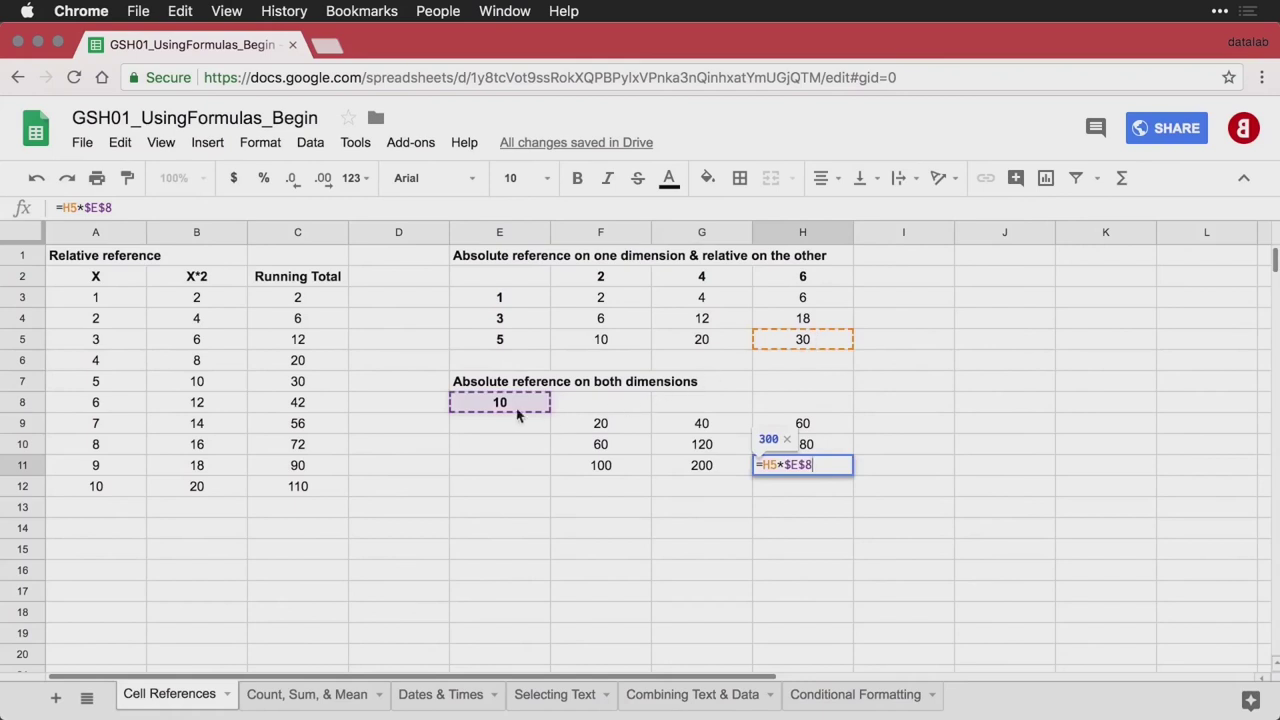
{"action": "key", "text": "Return"}
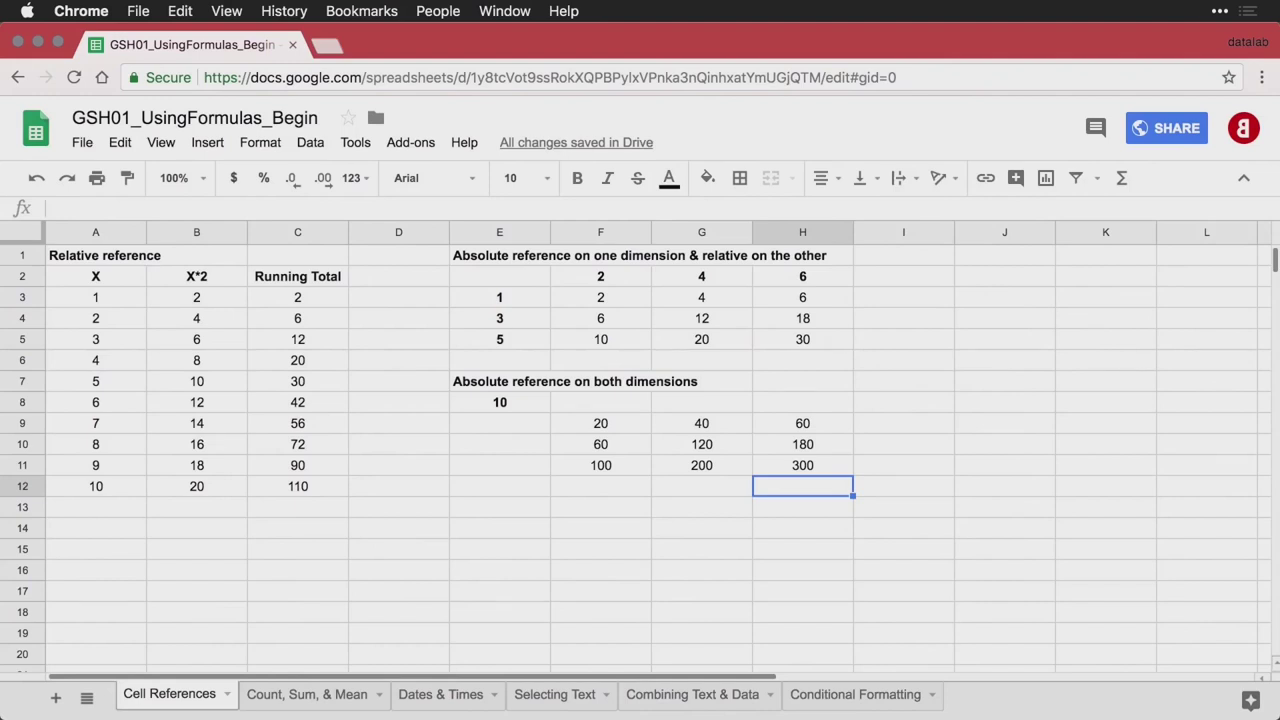
Open the Count, Sum, & Mean sheet and select cell B17 beside Count
{"action": "left_click", "coordinate": [261, 697]}
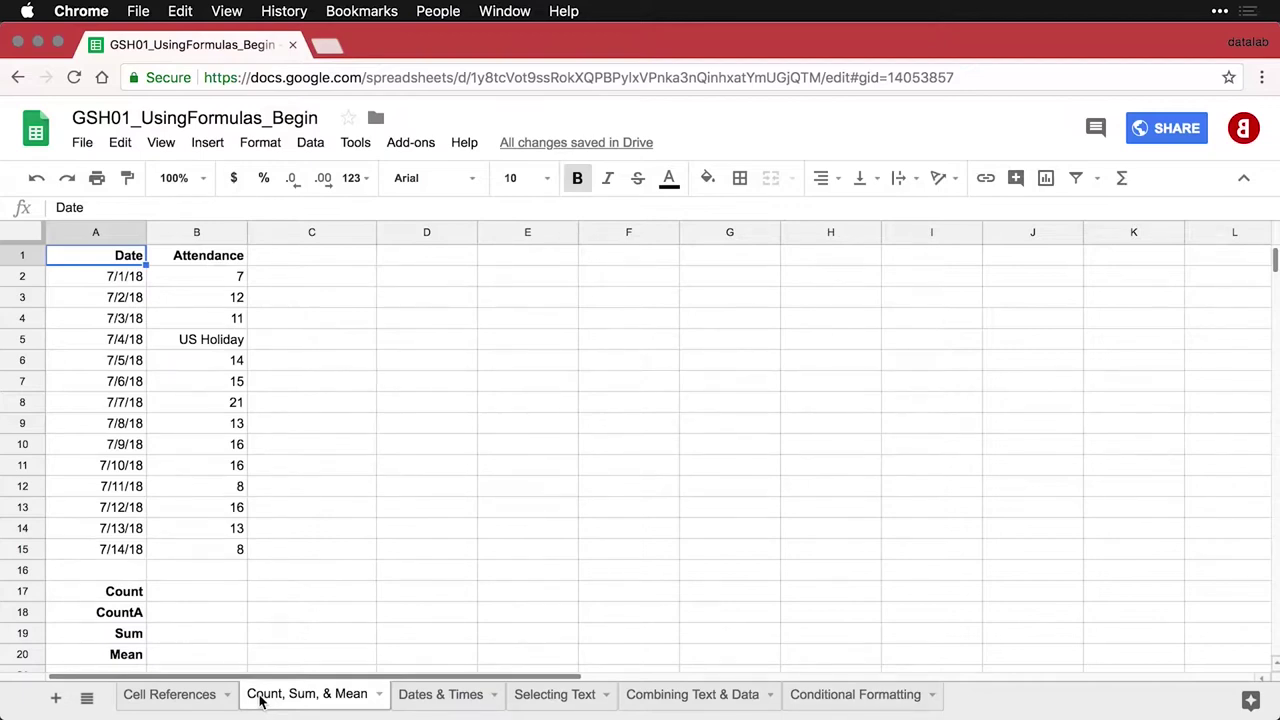
{"action": "left_click", "coordinate": [212, 599]}
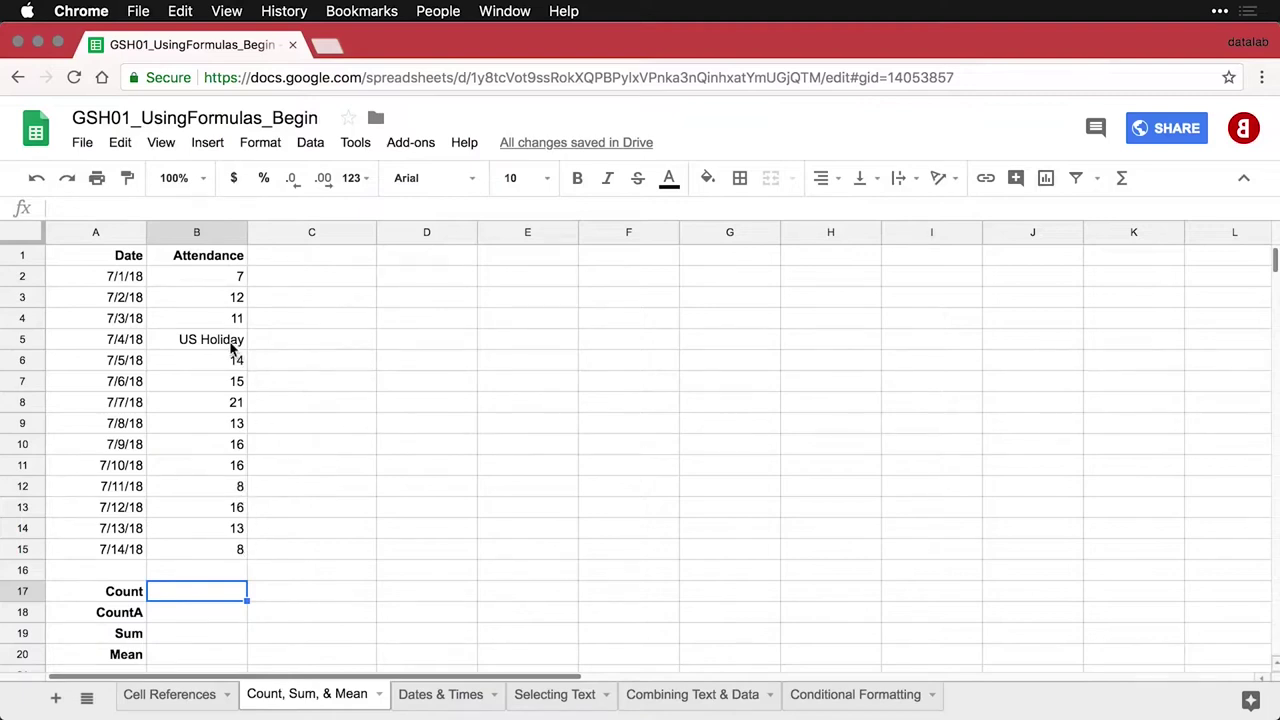
Enter =COUNT(B2:B15) in B17 beside Count, giving 13 and skipping the US Holiday text in B5
{"action": "left_click", "coordinate": [231, 346]}
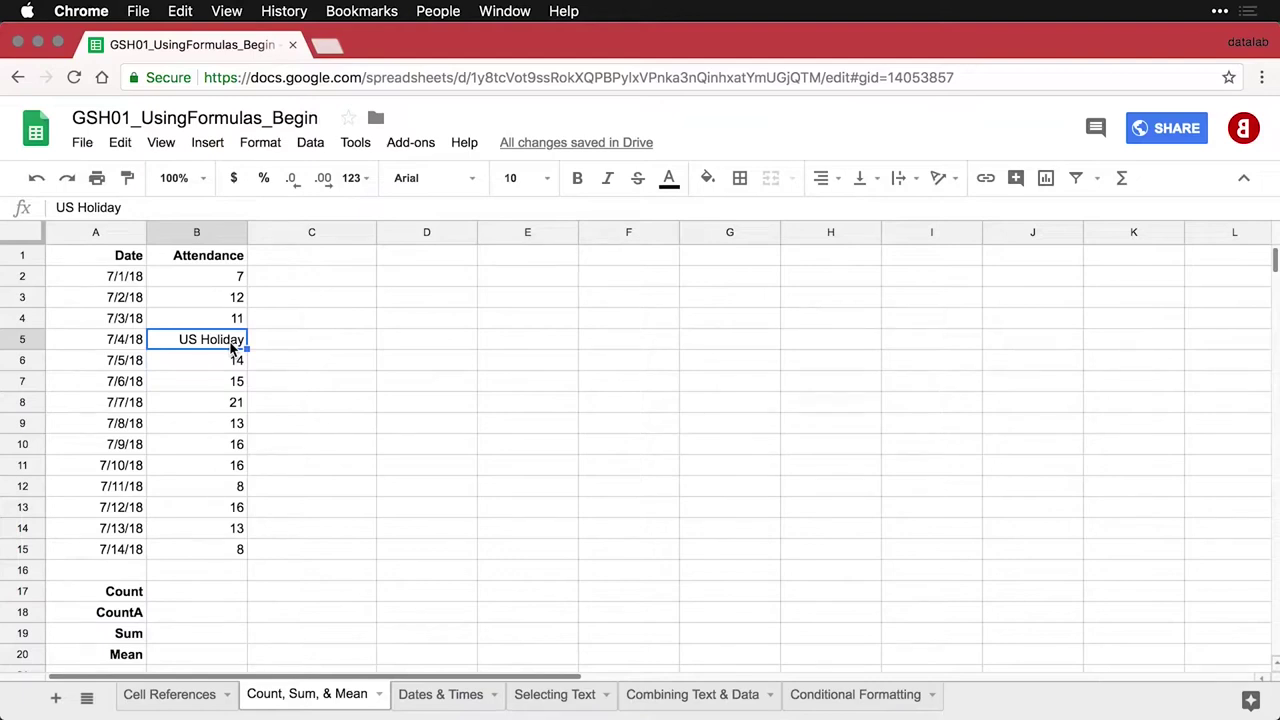
{"action": "left_click", "coordinate": [222, 594]}
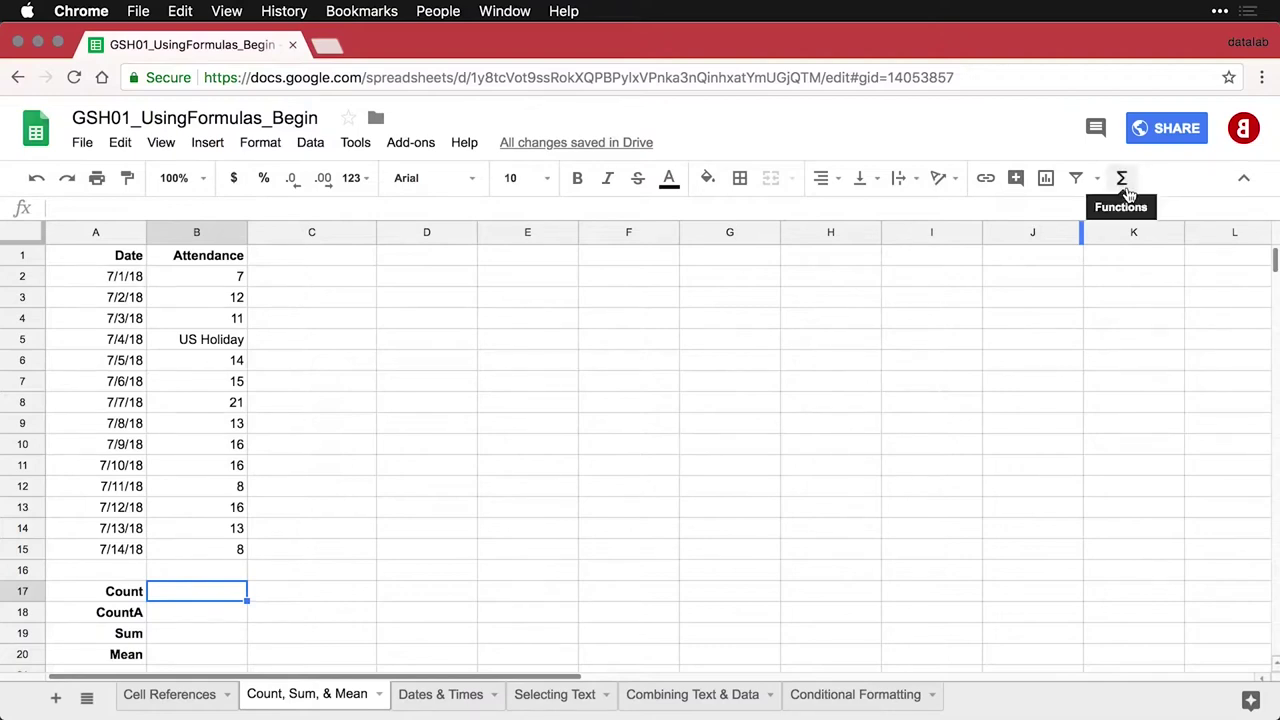
{"action": "left_click", "coordinate": [1124, 182]}
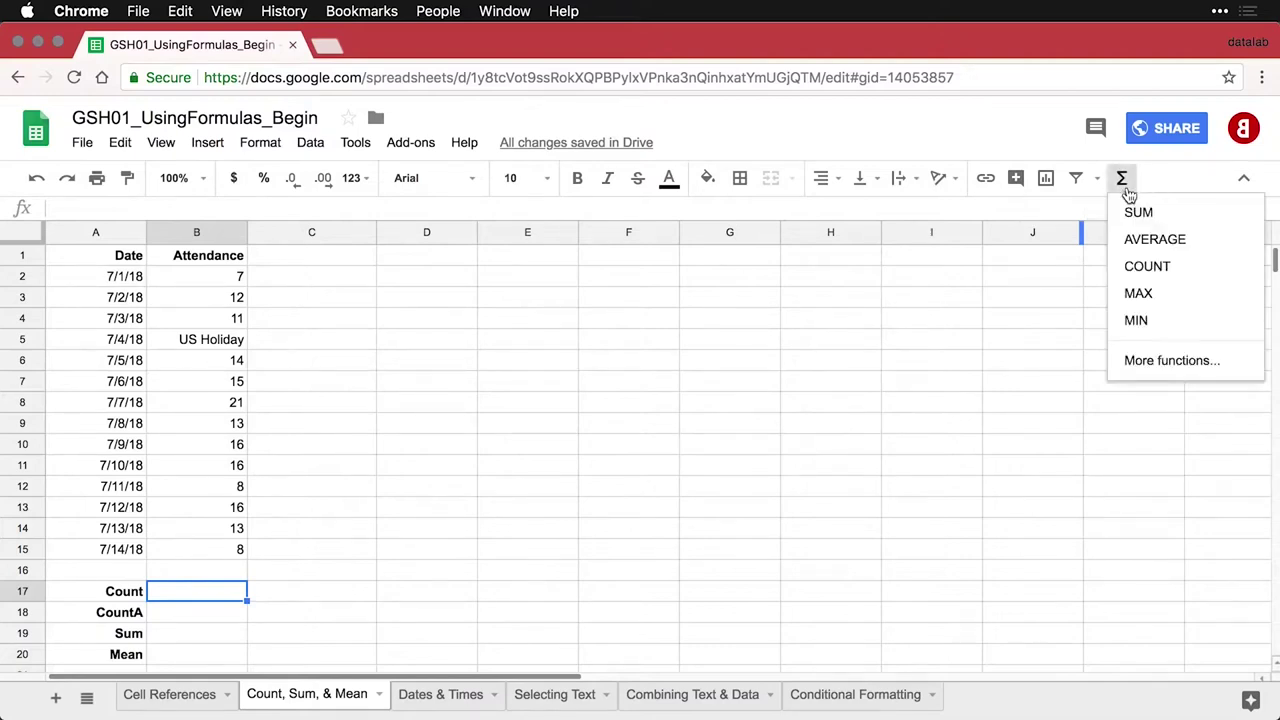
{"action": "left_click", "coordinate": [1150, 267]}
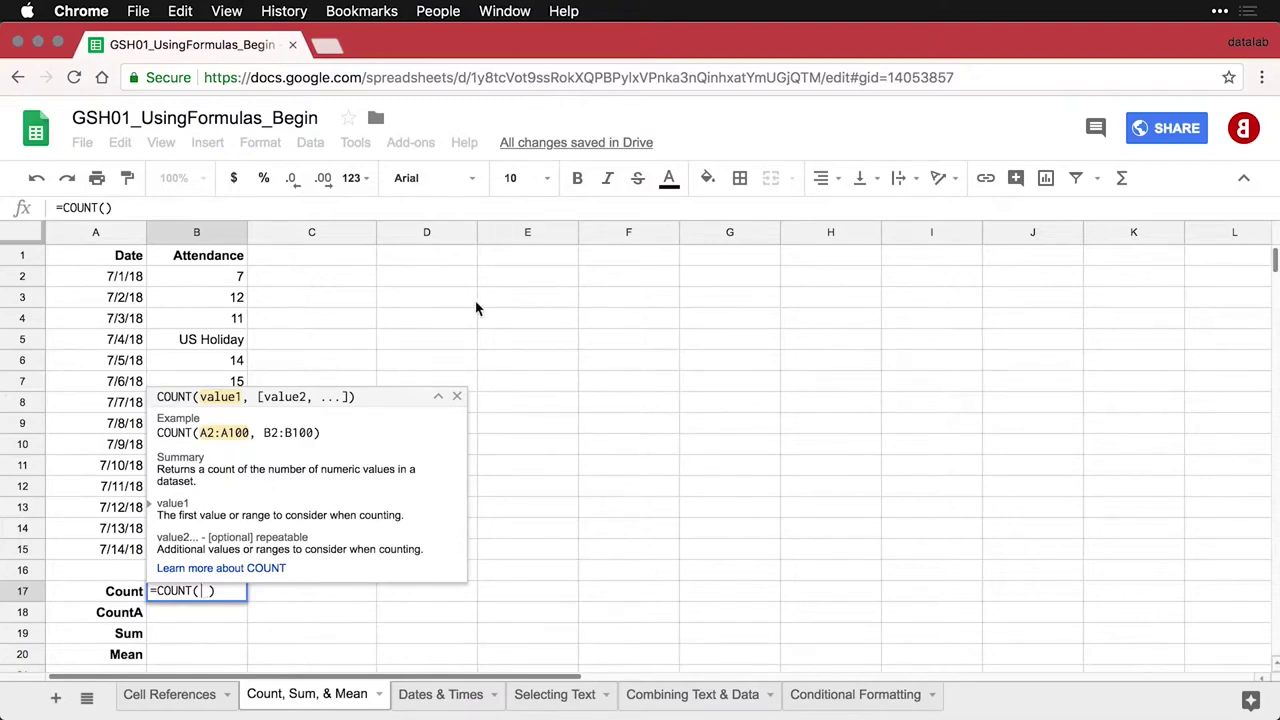
{"action": "left_click_drag", "start_coordinate": [217, 274], "coordinate": [228, 548]}
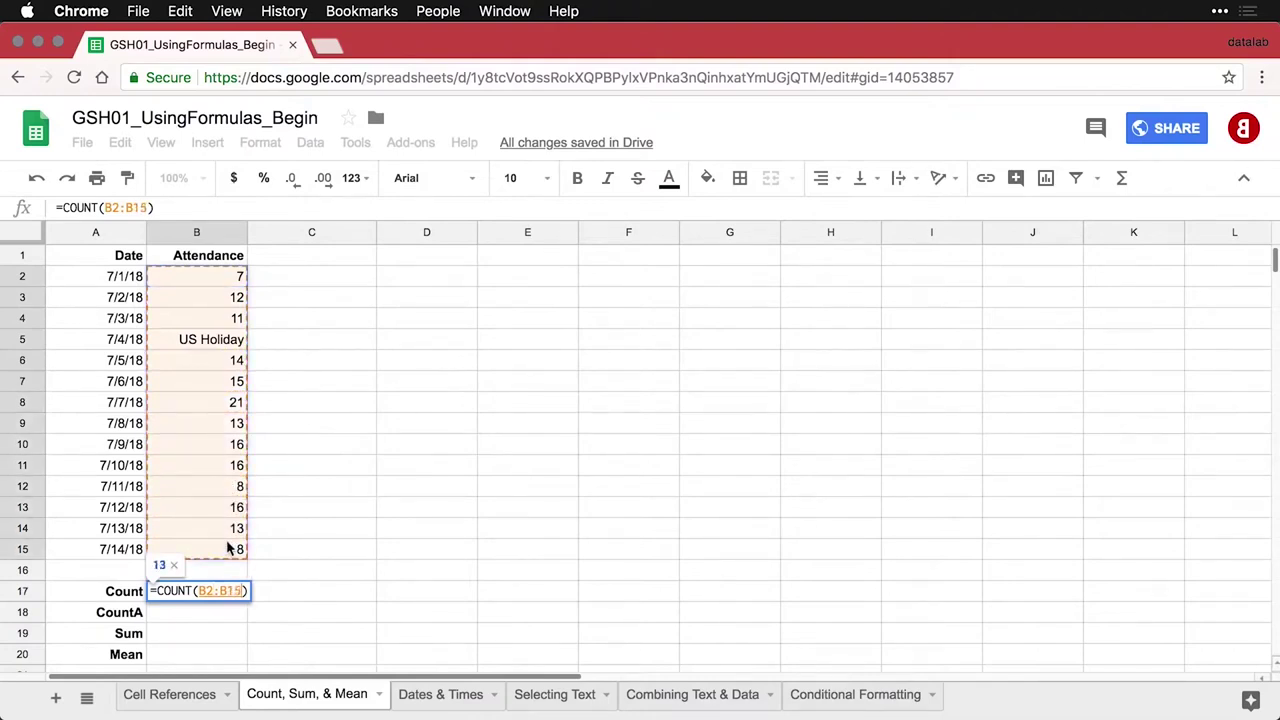
{"action": "key", "text": "Return"}
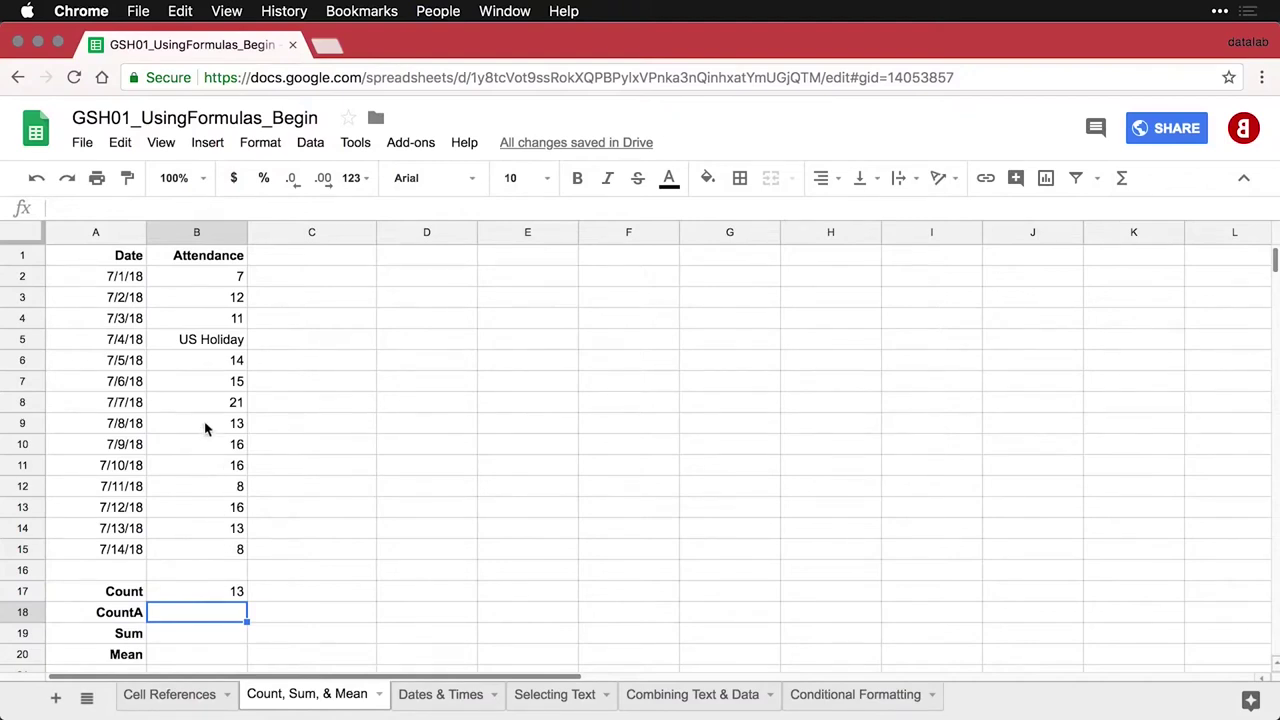
{"action": "left_click", "coordinate": [214, 341]}
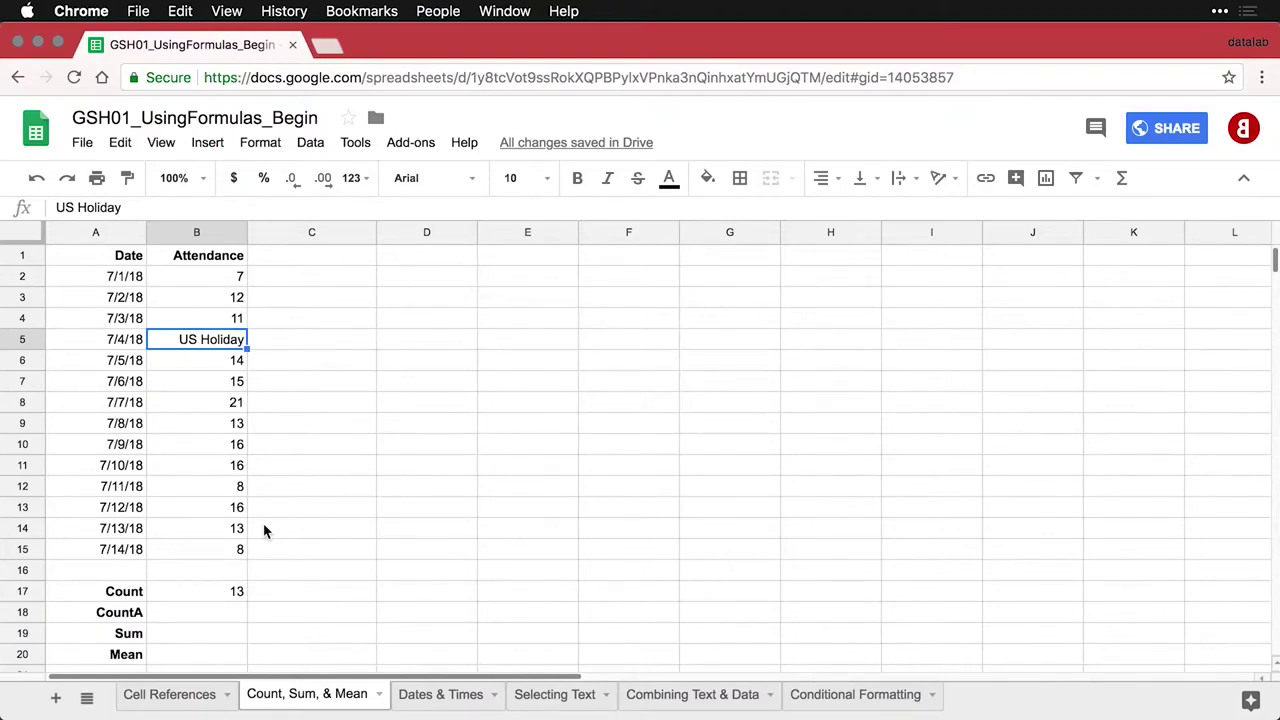
Enter =COUNTA(B2:B15) in B18 beside CountA, giving 14
{"action": "left_click", "coordinate": [215, 613]}
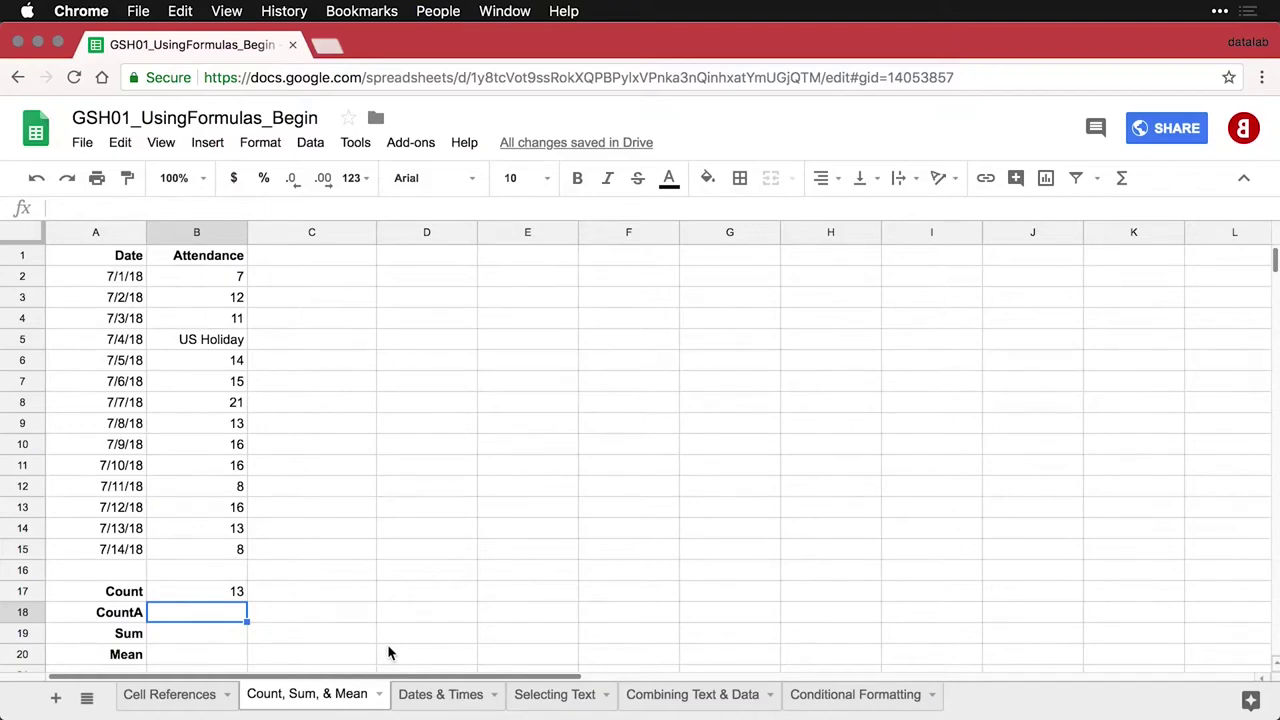
{"action": "type", "text": "="}
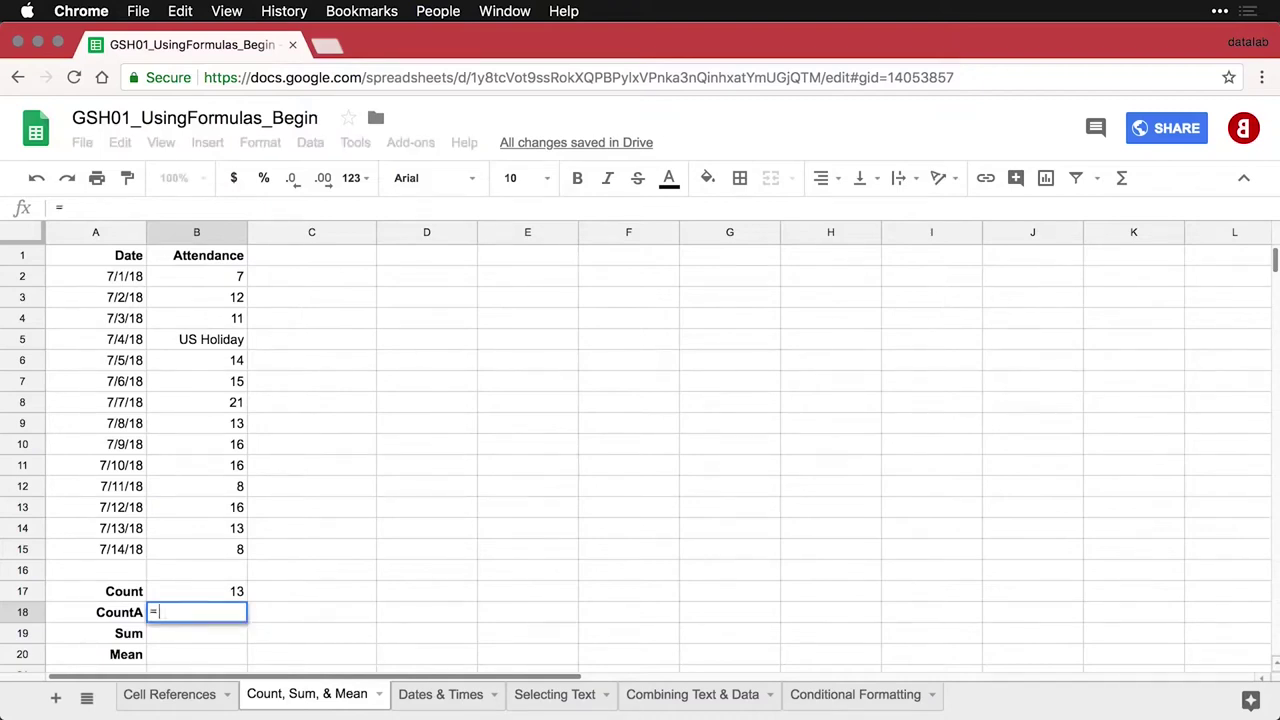
{"action": "type", "text": "COUNTA"}
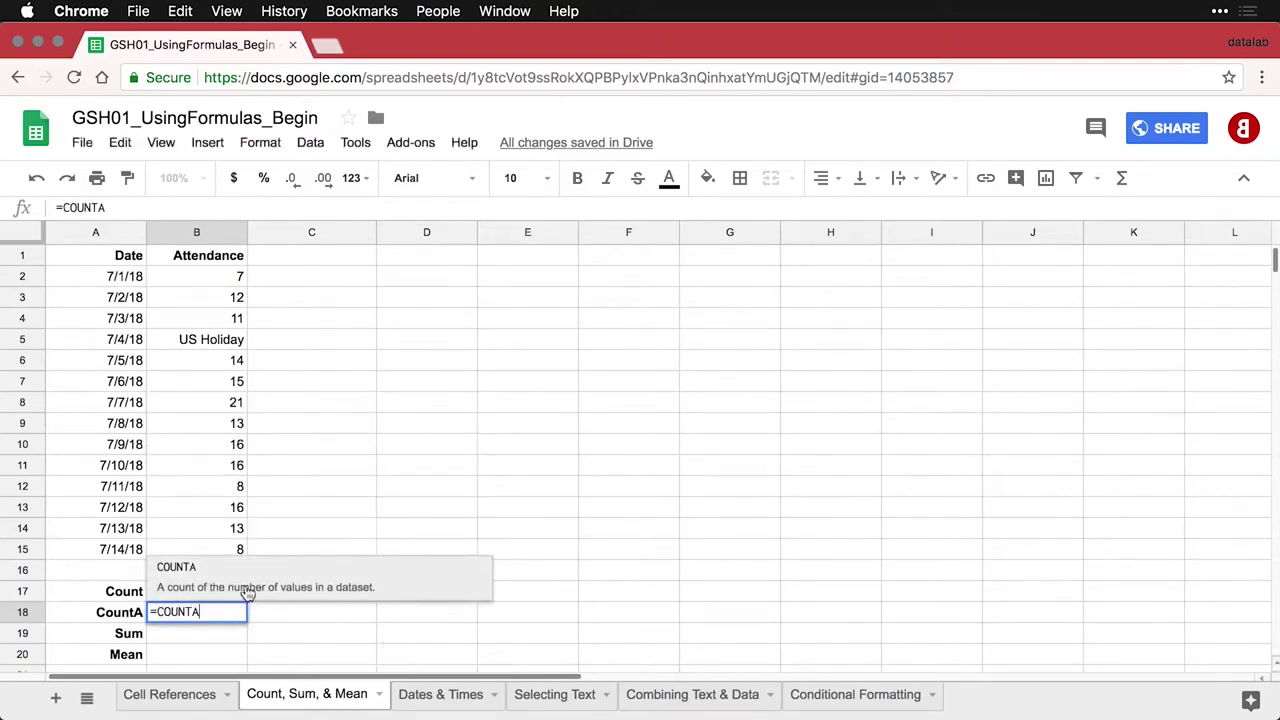
{"action": "left_click", "coordinate": [187, 578]}
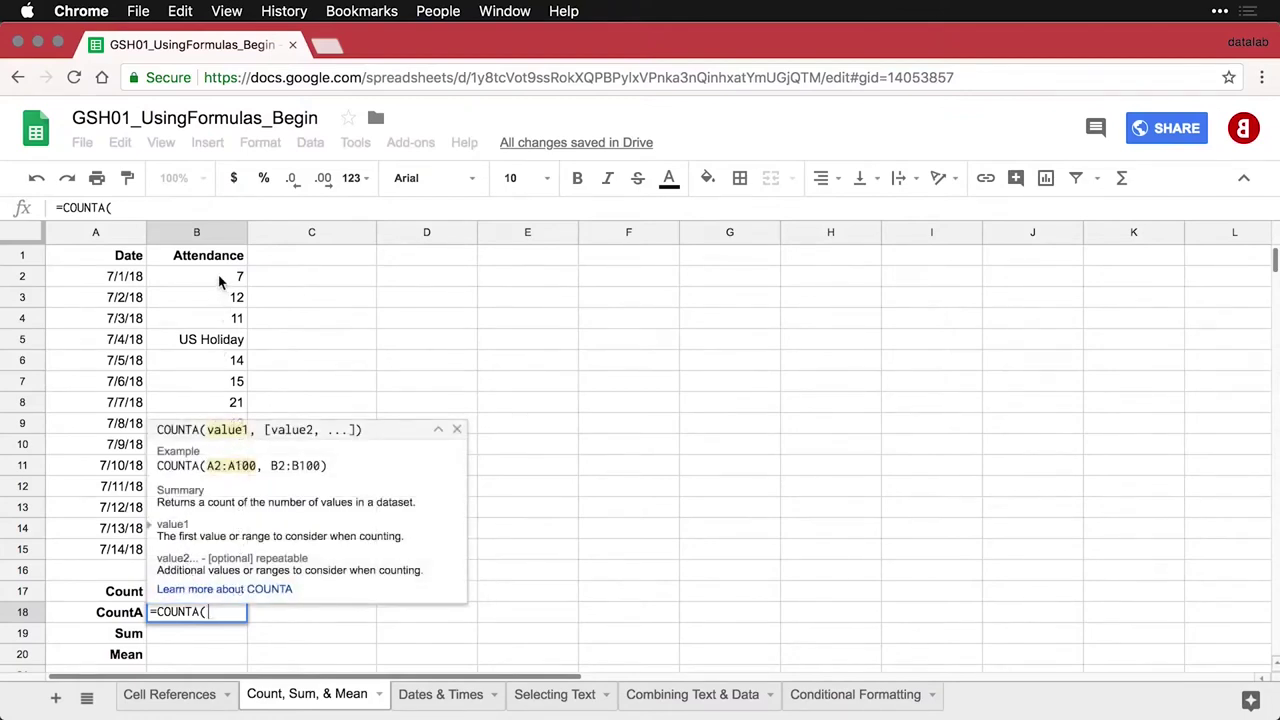
{"action": "left_click_drag", "start_coordinate": [222, 280], "coordinate": [217, 553]}
{"action": "type", "text": ")"}
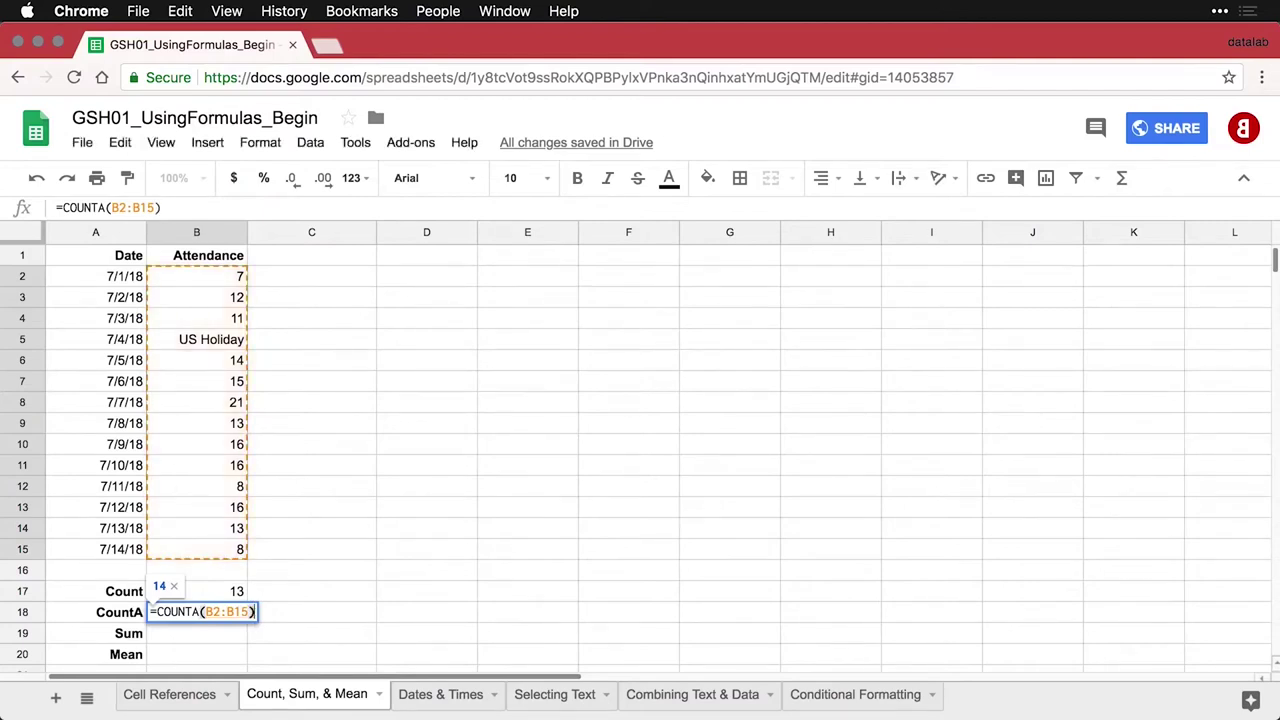
{"action": "key", "text": "Return"}
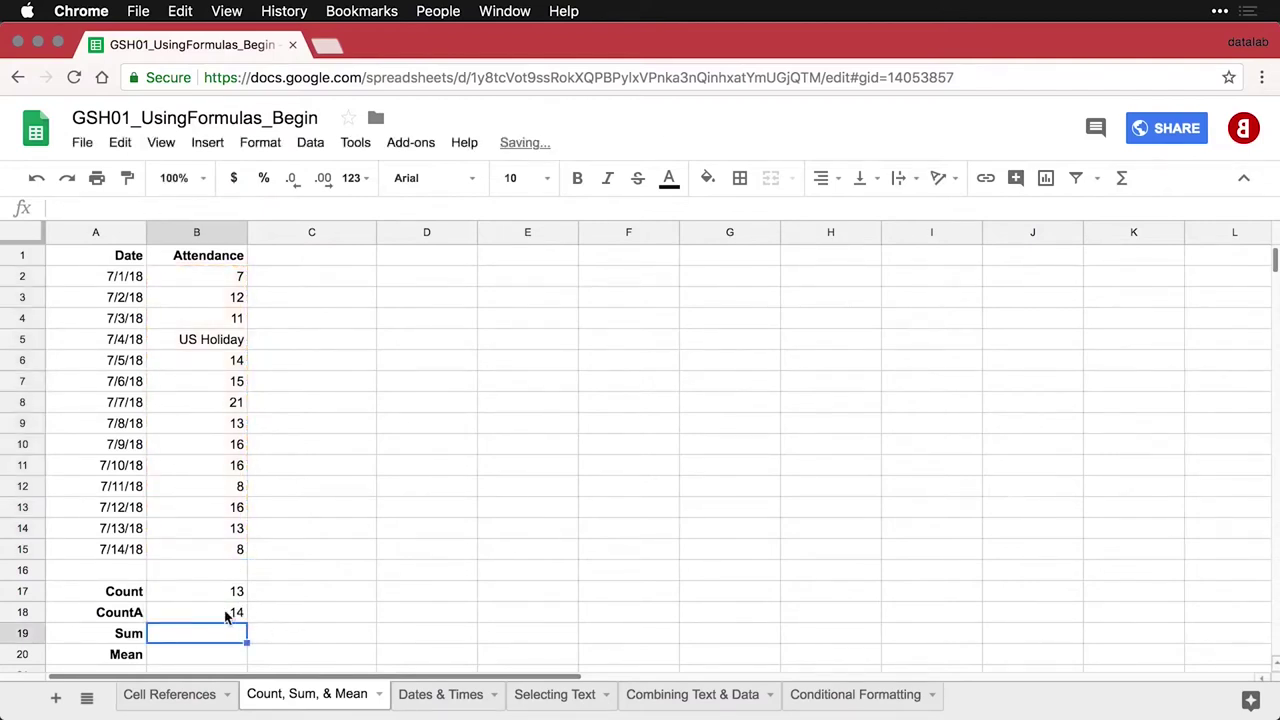
Review the COUNTA formula in B18 against the COUNT formula in B17 without changing them
{"action": "double_click", "coordinate": [226, 614]}
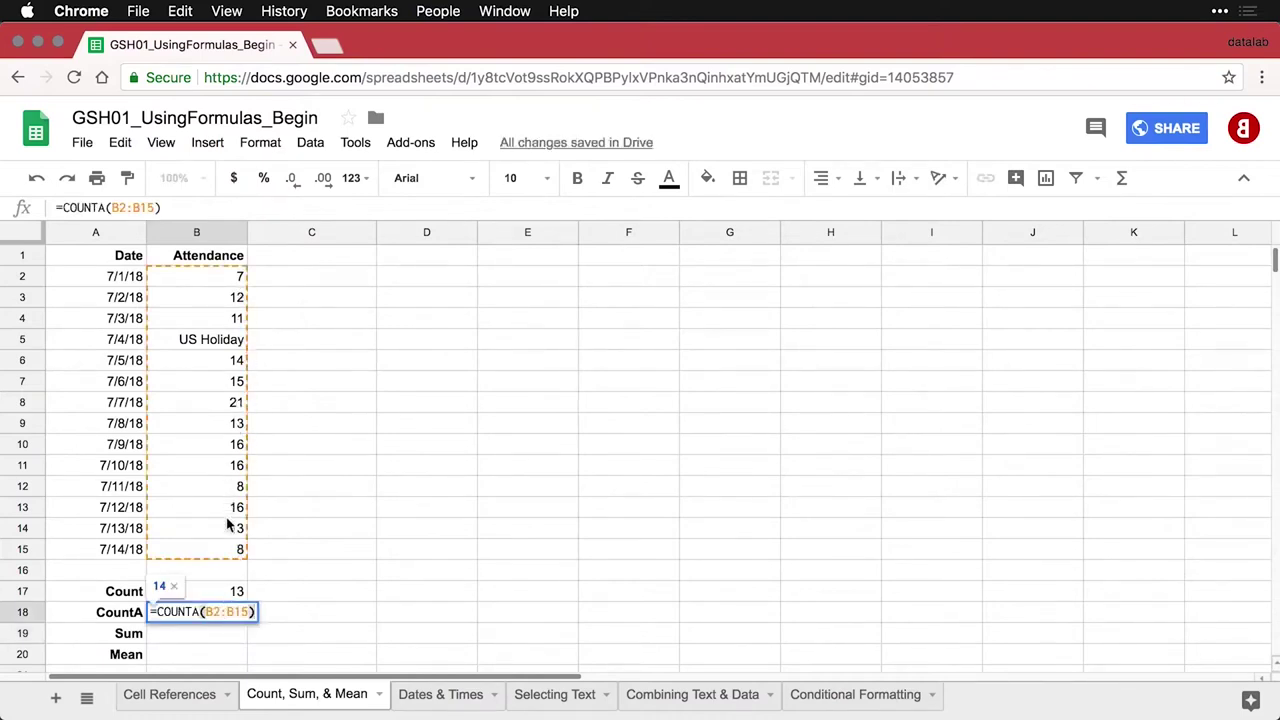
{"action": "key", "text": "Return"}
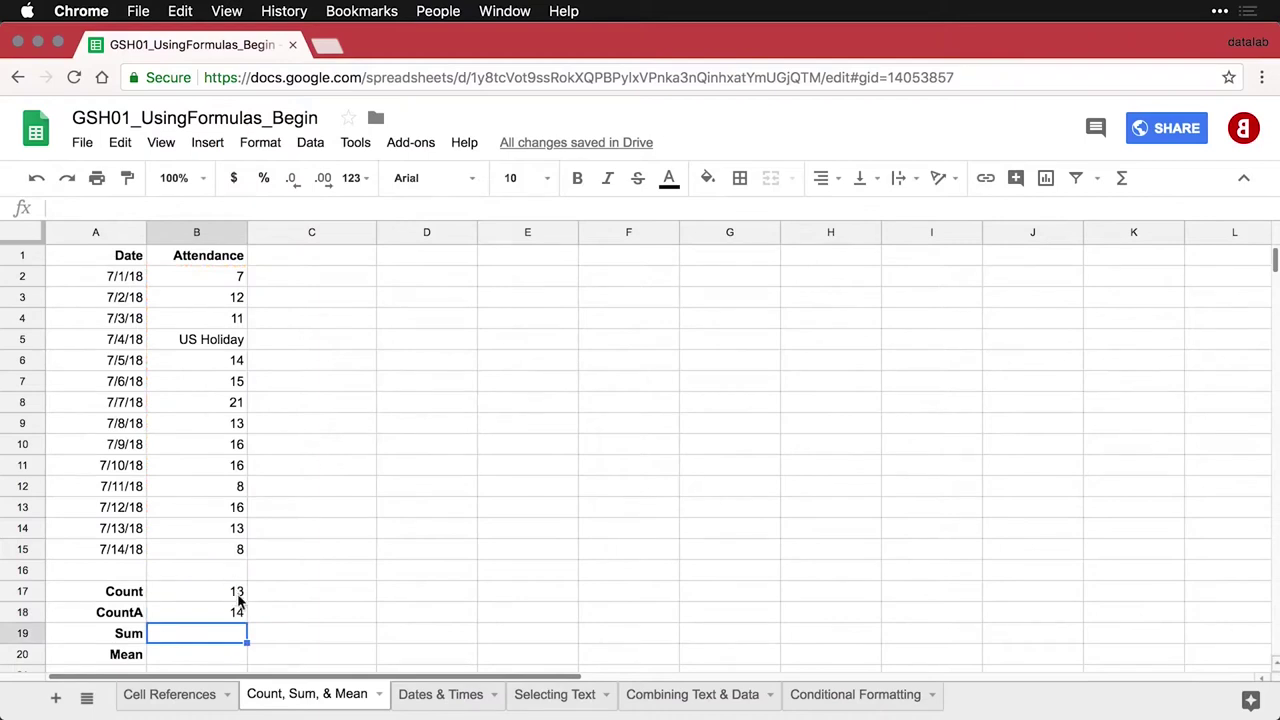
{"action": "double_click", "coordinate": [232, 591]}
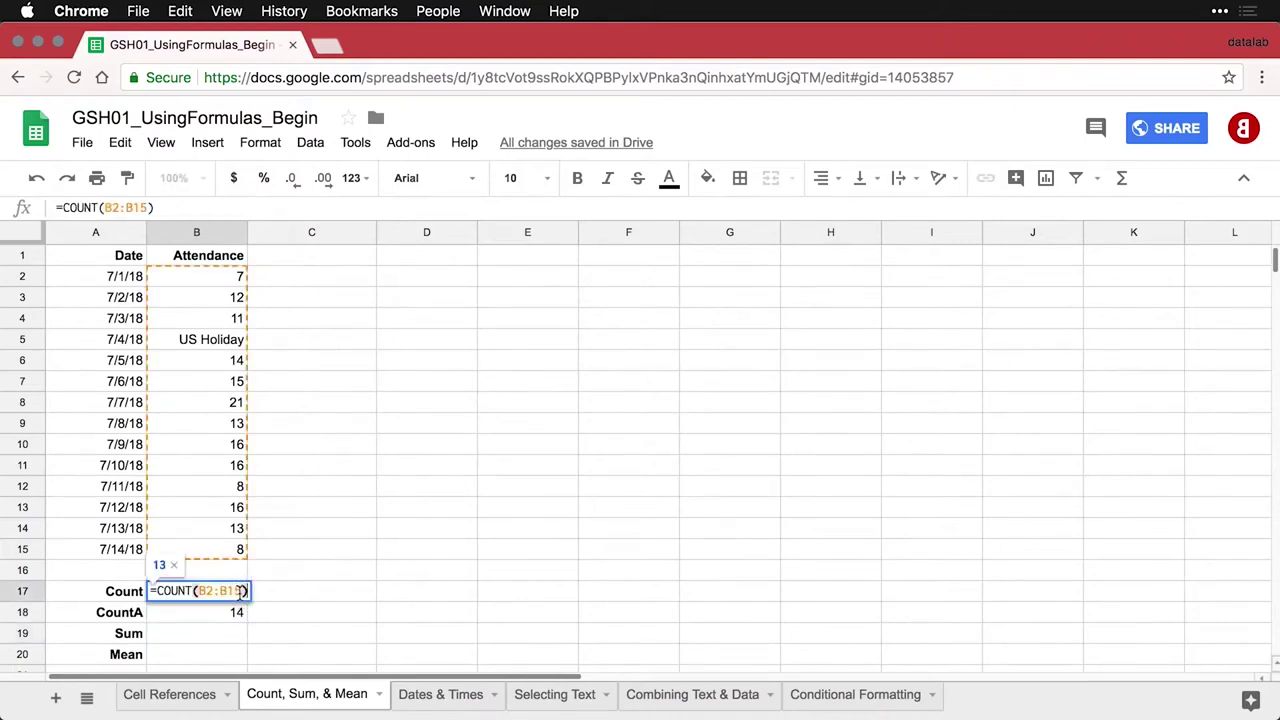
{"action": "key", "text": "Return"}
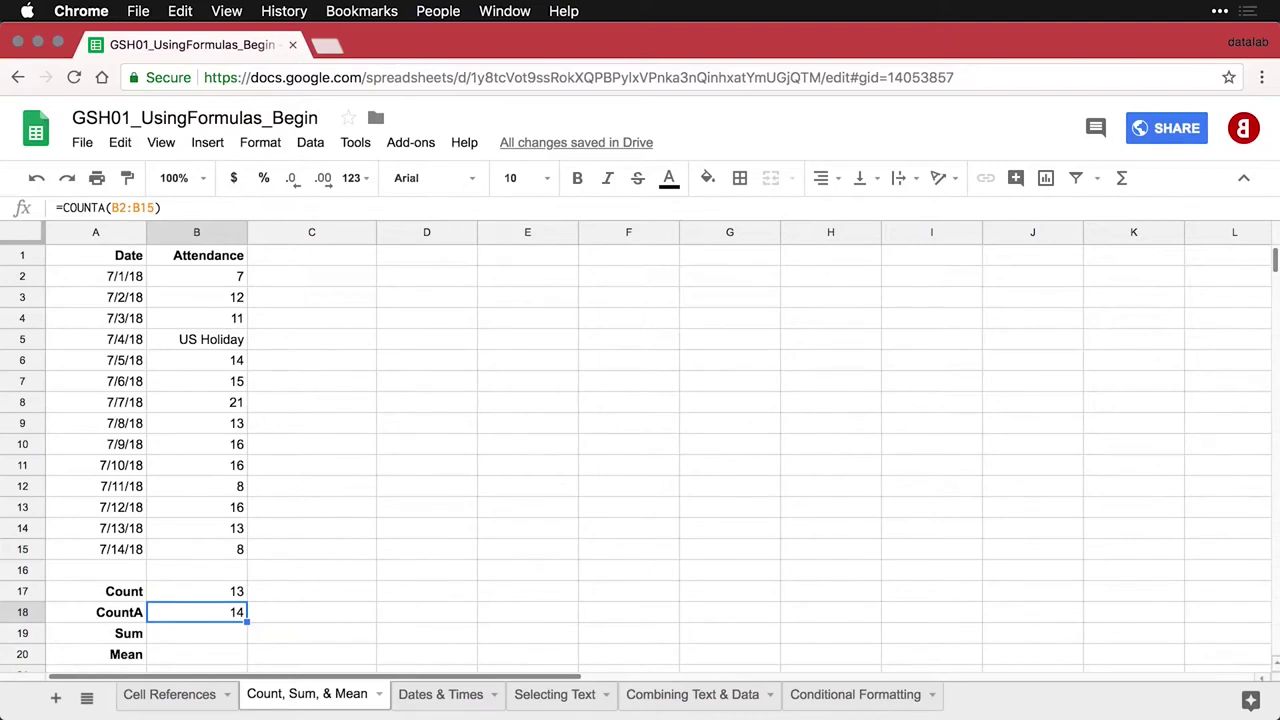
Enter =SUM(B2:B15) in B19 beside Sum, totalling 170
{"action": "left_click", "coordinate": [226, 633]}
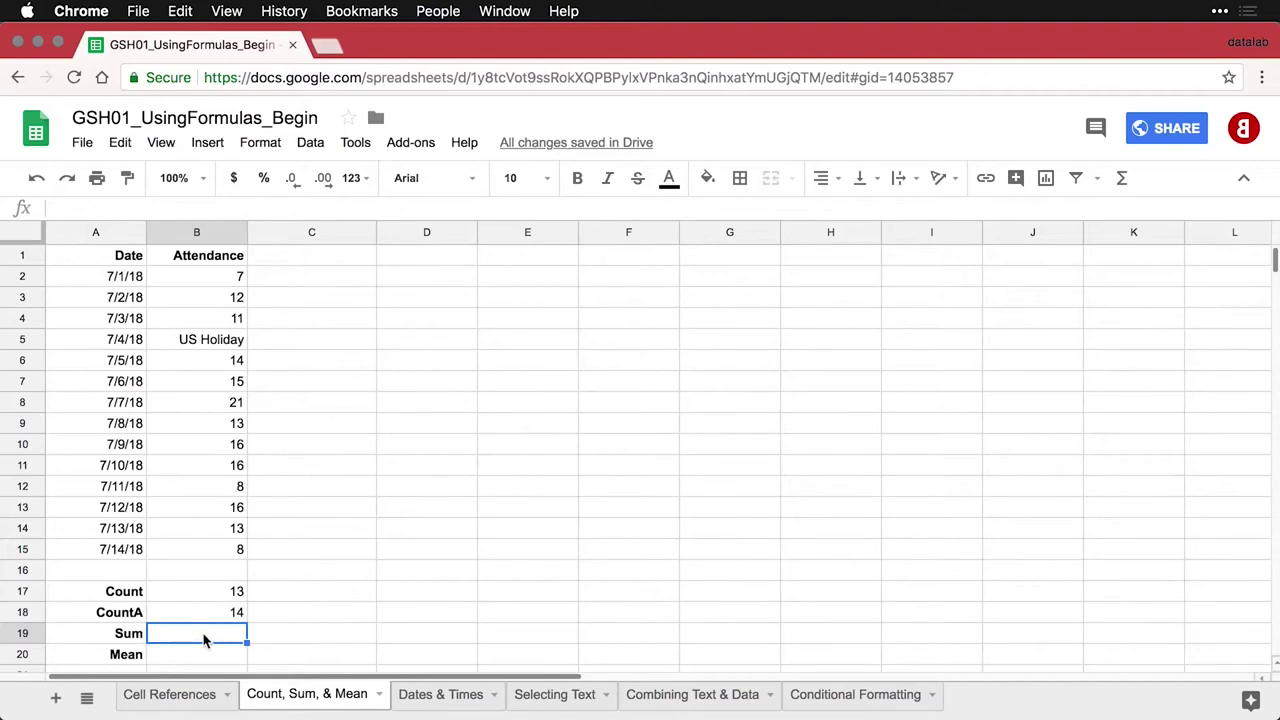
{"action": "left_click", "coordinate": [1122, 179]}
{"action": "left_click", "coordinate": [1137, 213]}
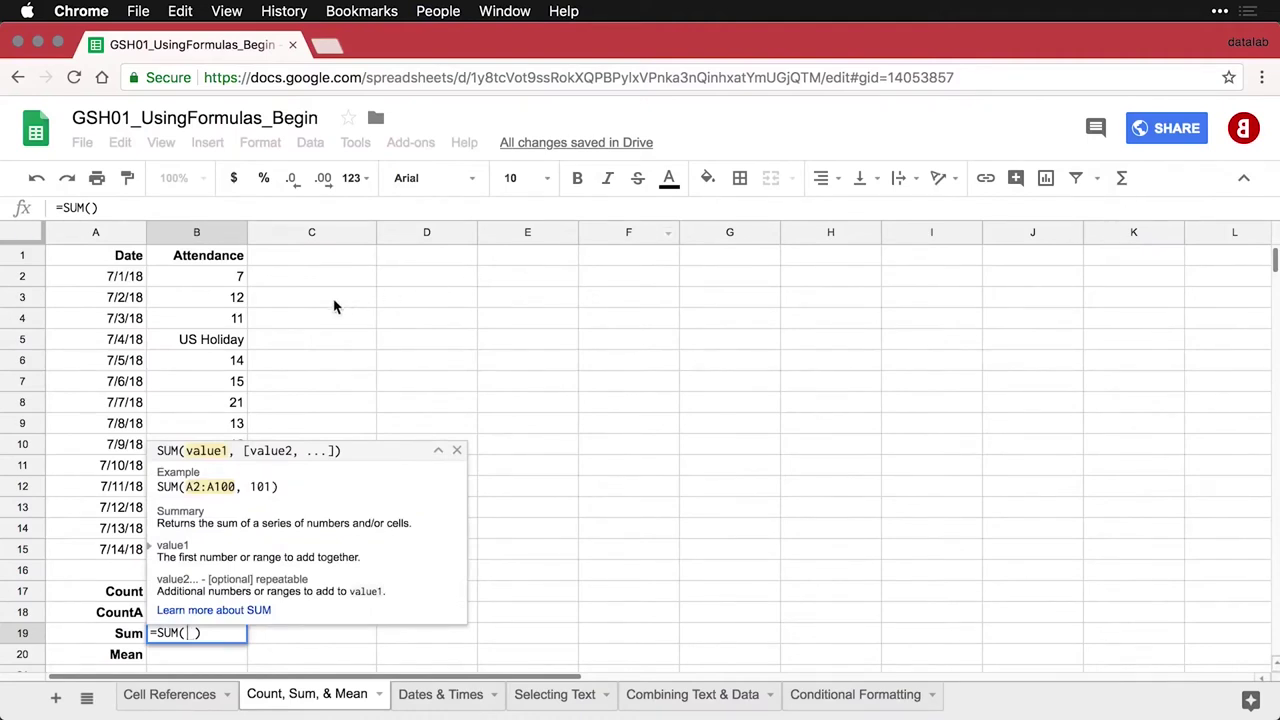
{"action": "left_click_drag", "start_coordinate": [218, 277], "coordinate": [210, 556]}
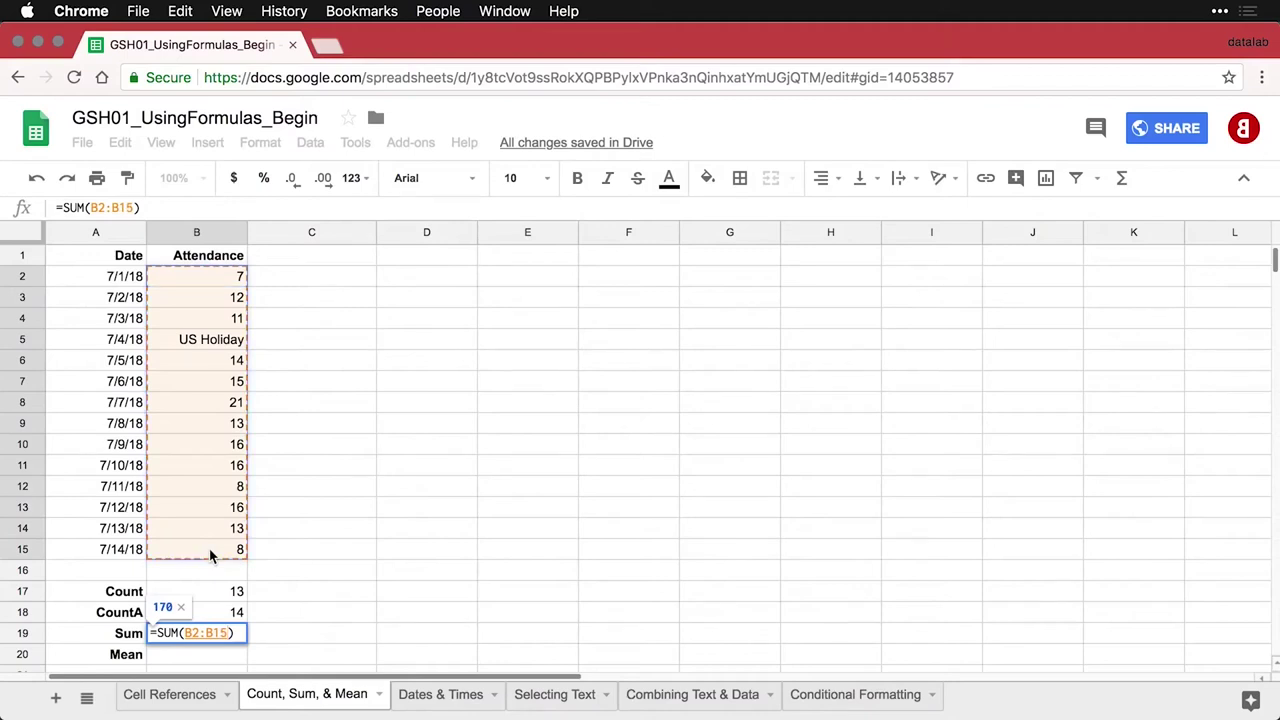
{"action": "key", "text": "Return"}
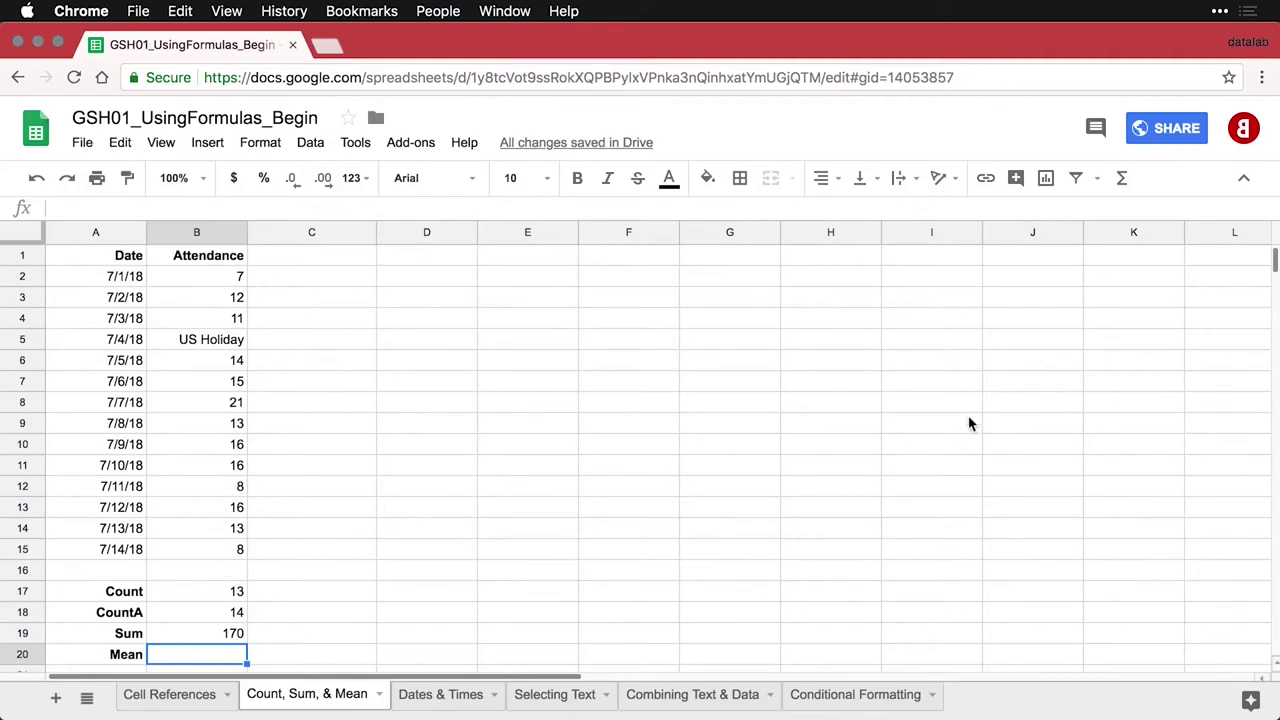
Enter =AVERAGE(B2:B15) in B20 beside Mean, giving 13.1
{"action": "left_click", "coordinate": [1122, 180]}
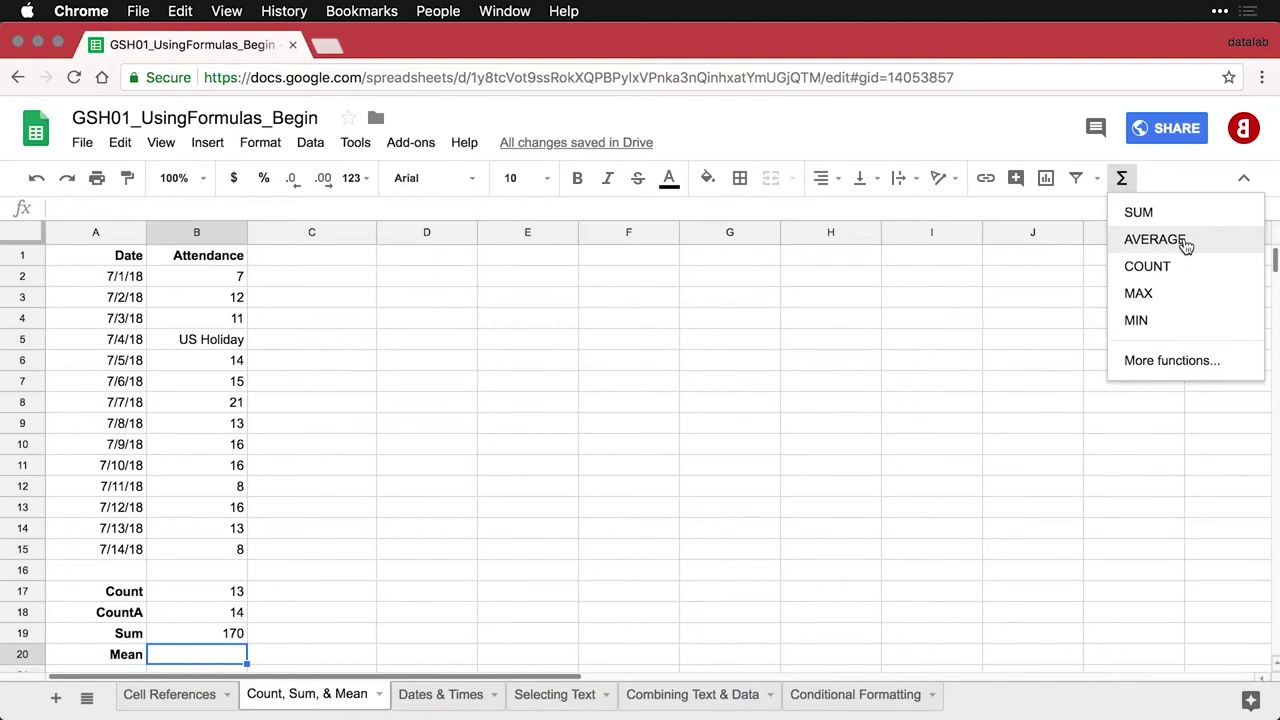
{"action": "left_click", "coordinate": [1186, 246]}
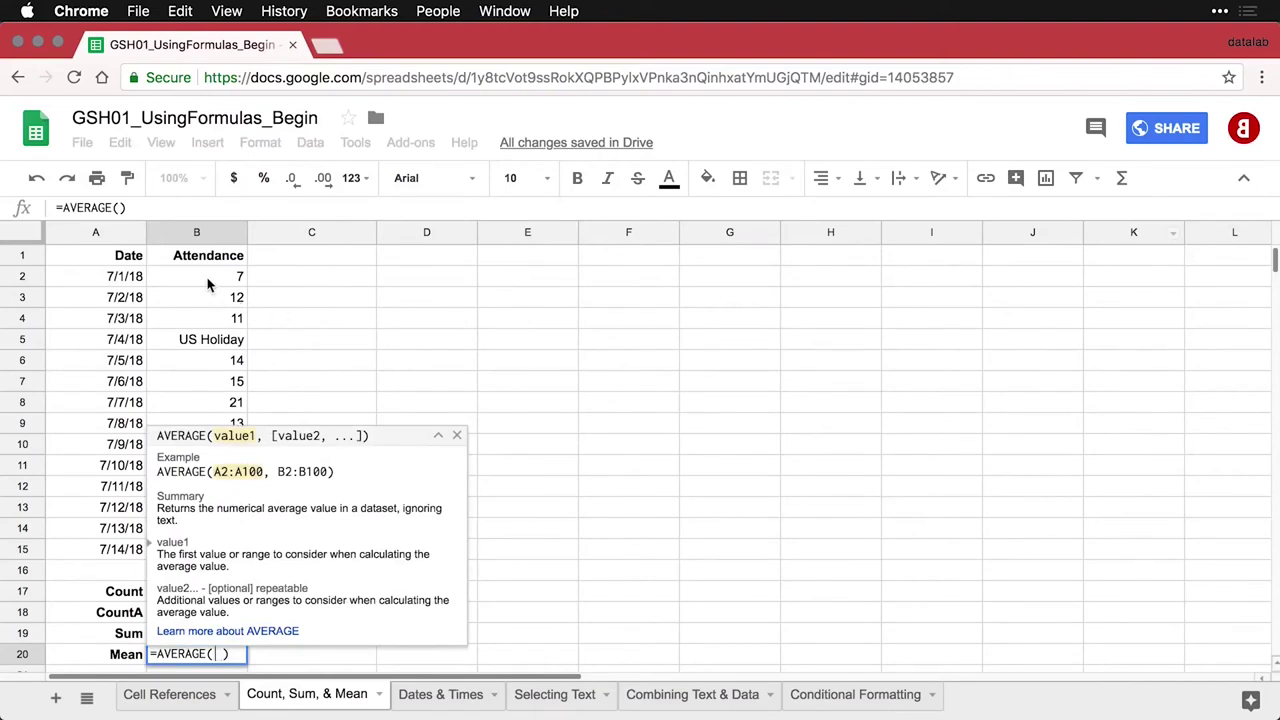
{"action": "left_click_drag", "start_coordinate": [213, 279], "coordinate": [213, 557]}
{"action": "key", "text": "Return"}
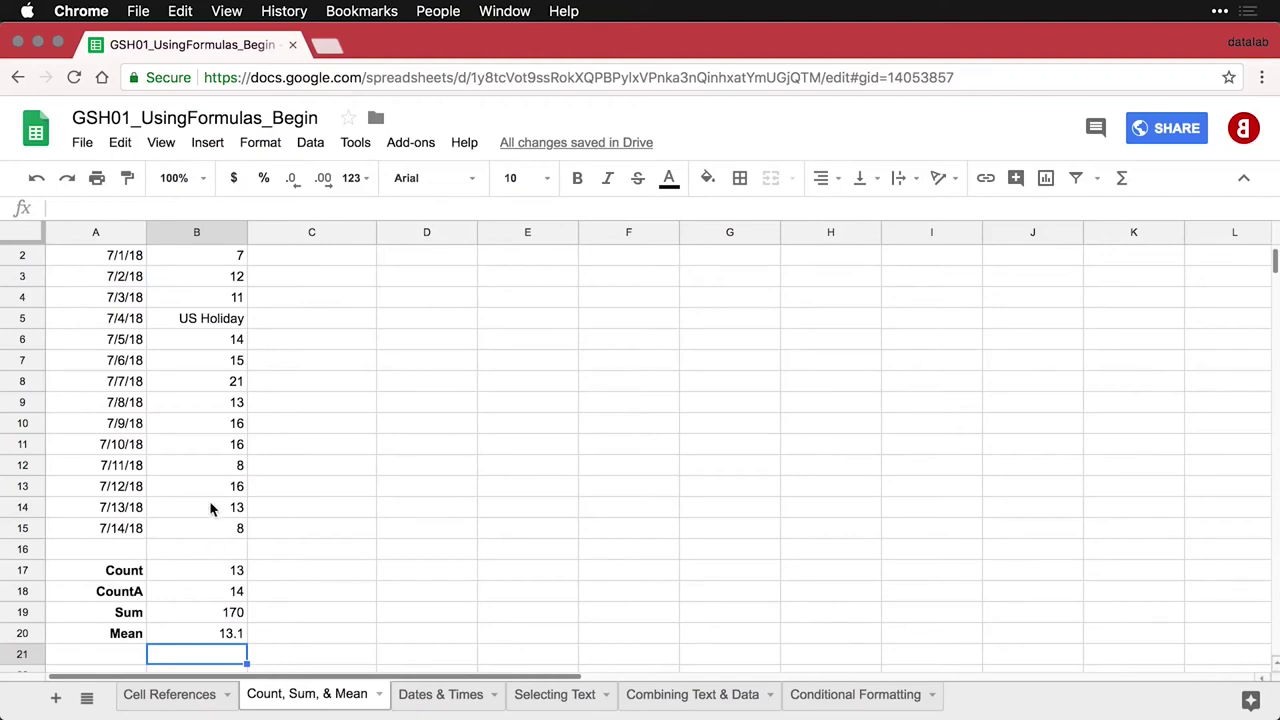
{"action": "scroll", "coordinate": [211, 488], "scroll_direction": "up", "scroll_amount": 1}
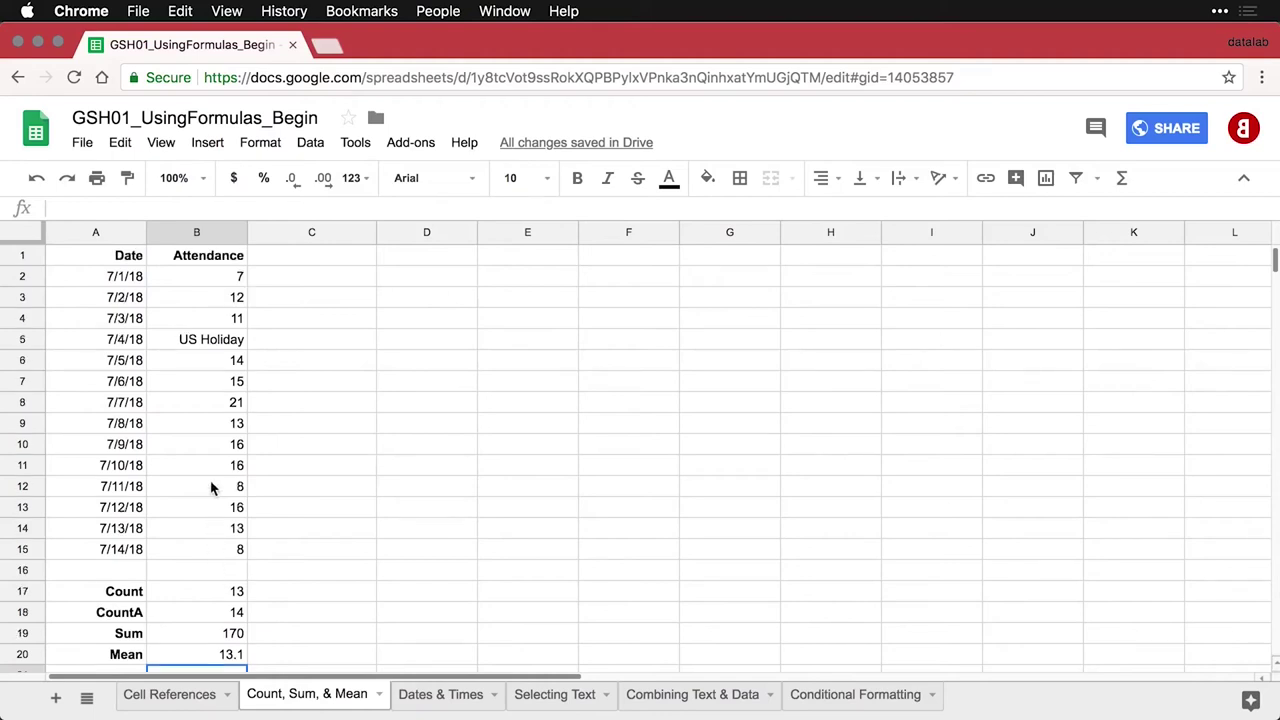
{"action": "left_click", "coordinate": [232, 281]}
Leave the attendance sheet at cell B8 and switch to GSH01_GettingStarted_Begin's Data Types sheet
{"action": "left_click", "coordinate": [233, 406]}
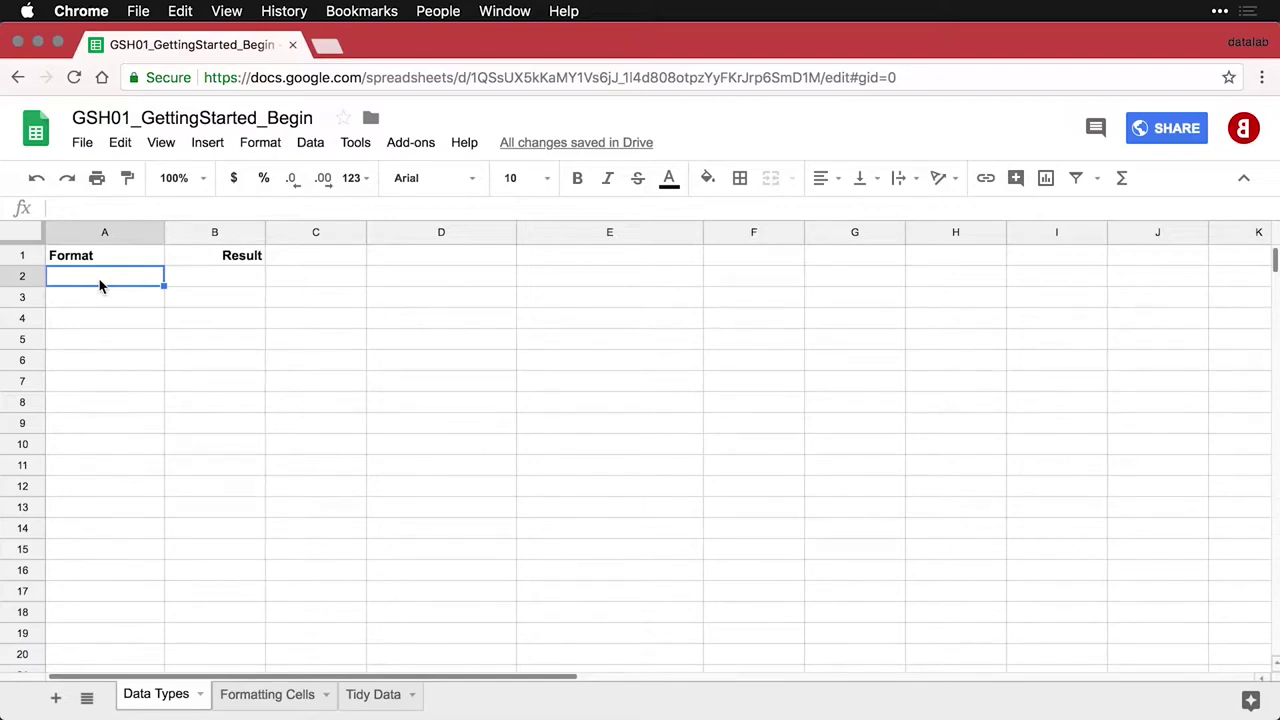
Paste the Number (1587), Proportion (0.87) and Percentage (0.87) example rows into A2:B4
{"action": "type", "text": "Number\t1587"}
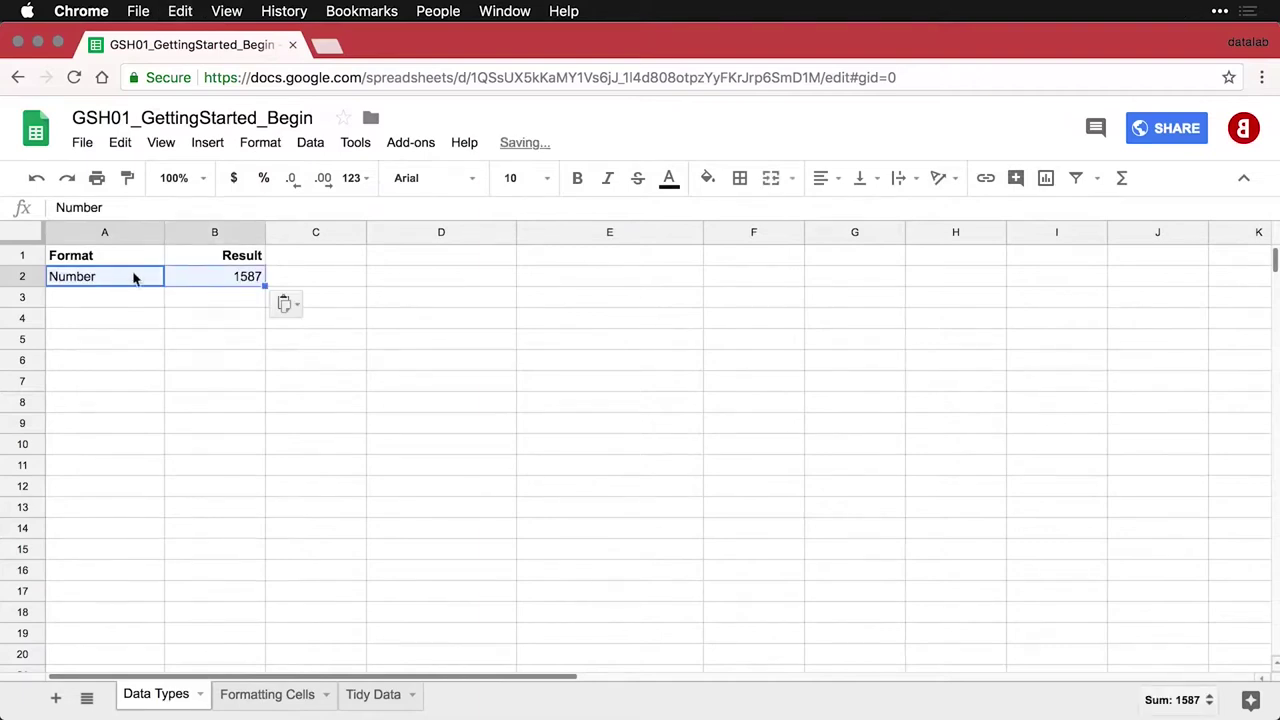
{"action": "left_click", "coordinate": [210, 280]}
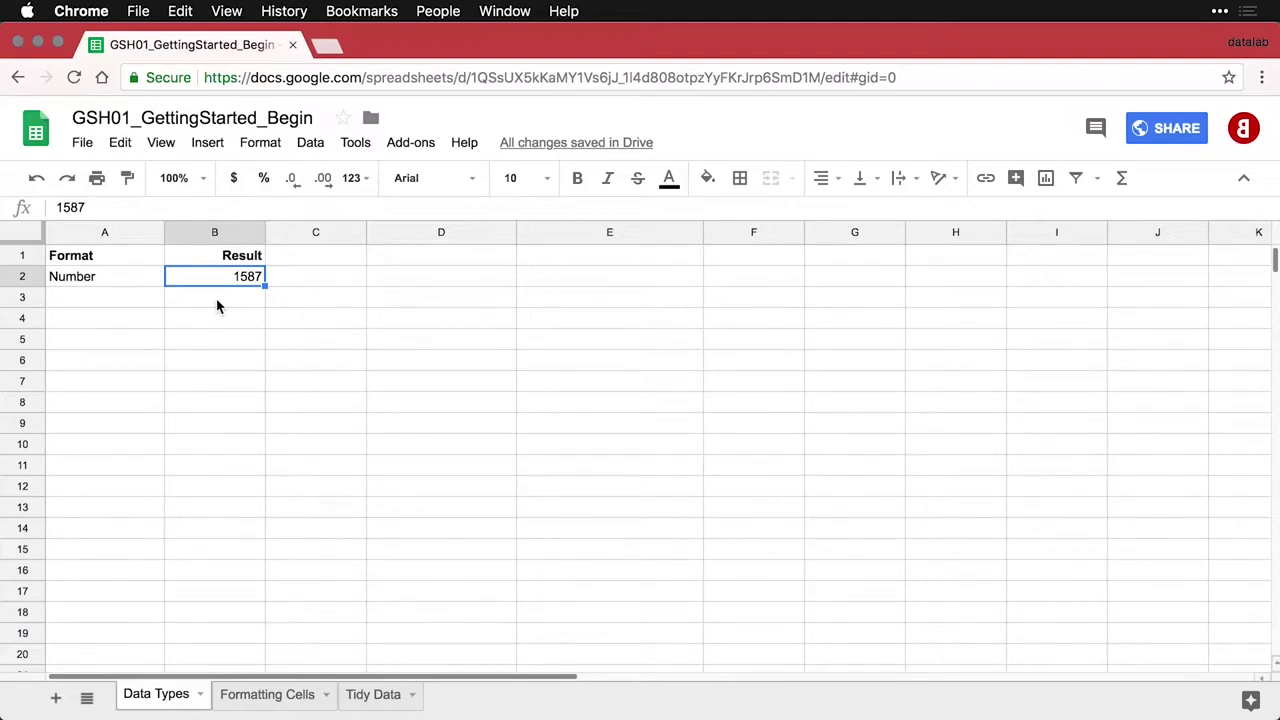
{"action": "left_click", "coordinate": [125, 302]}
{"action": "type", "text": "Proportion\t0.87"}
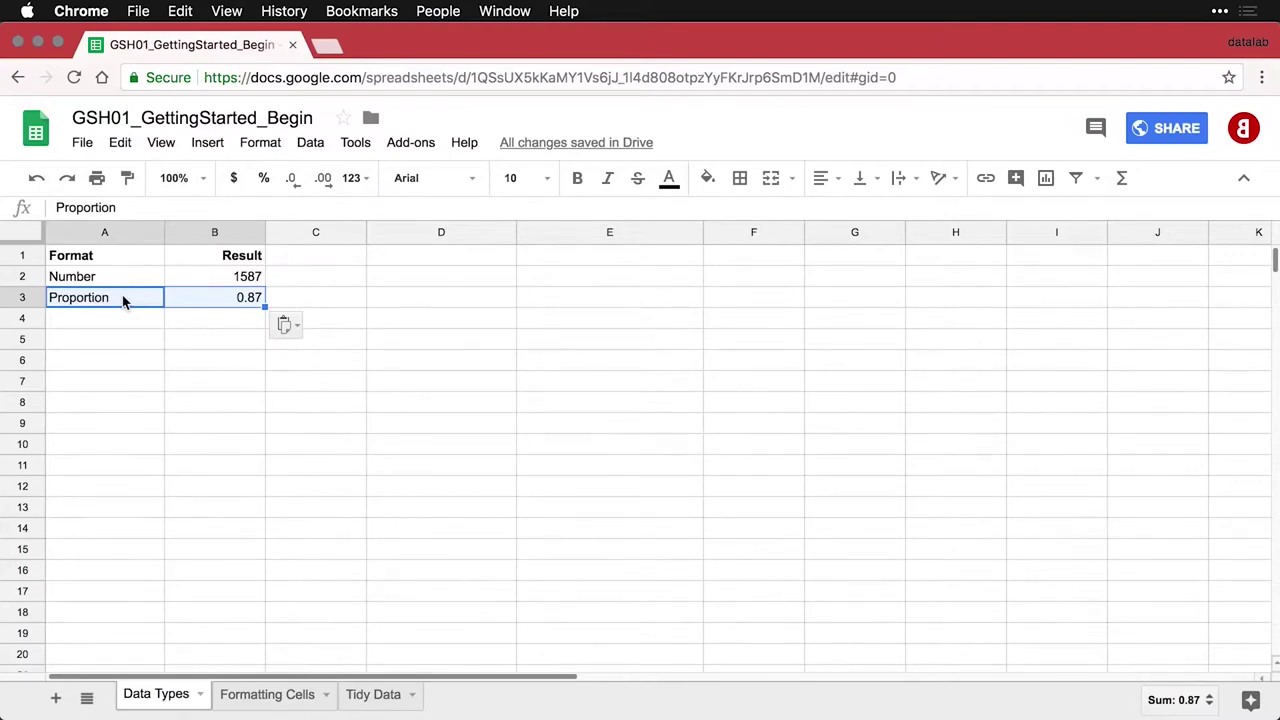
{"action": "left_click", "coordinate": [120, 317]}
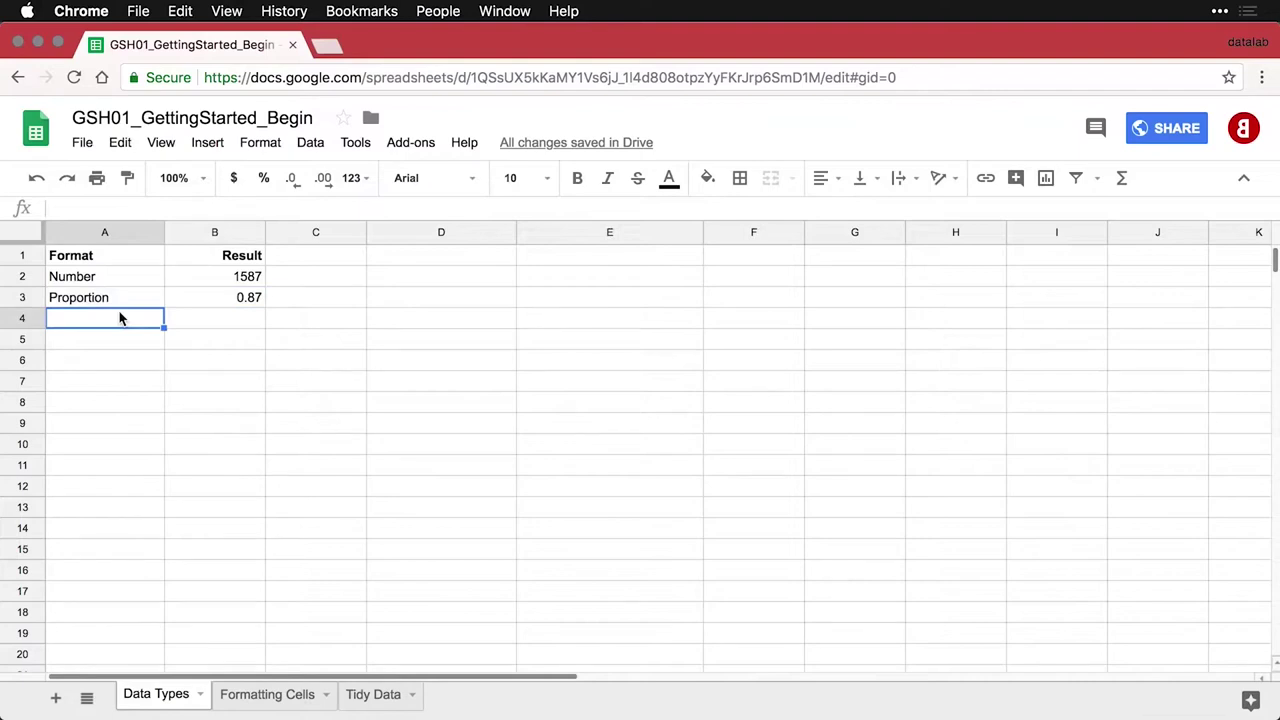
{"action": "type", "text": "Percentage\t0.87"}
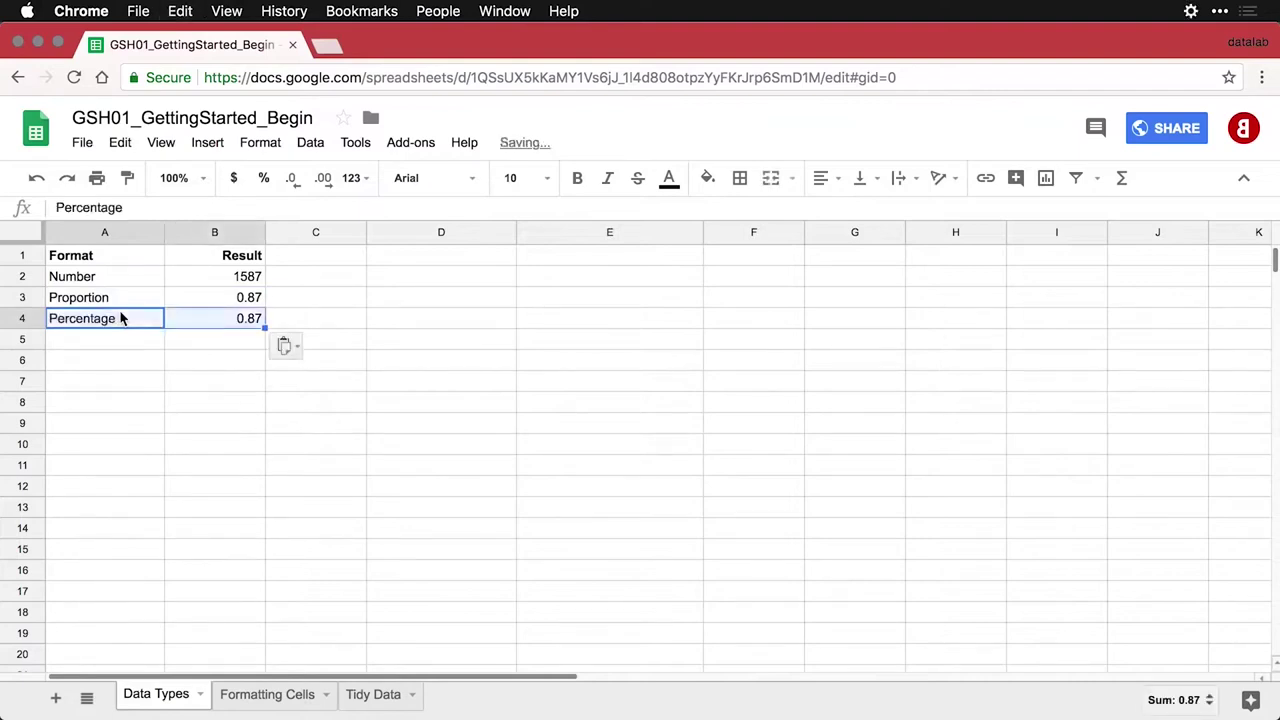
Format the Percentage value 0.87 in B4 as percent, showing 87.00%
{"action": "left_click", "coordinate": [238, 320]}
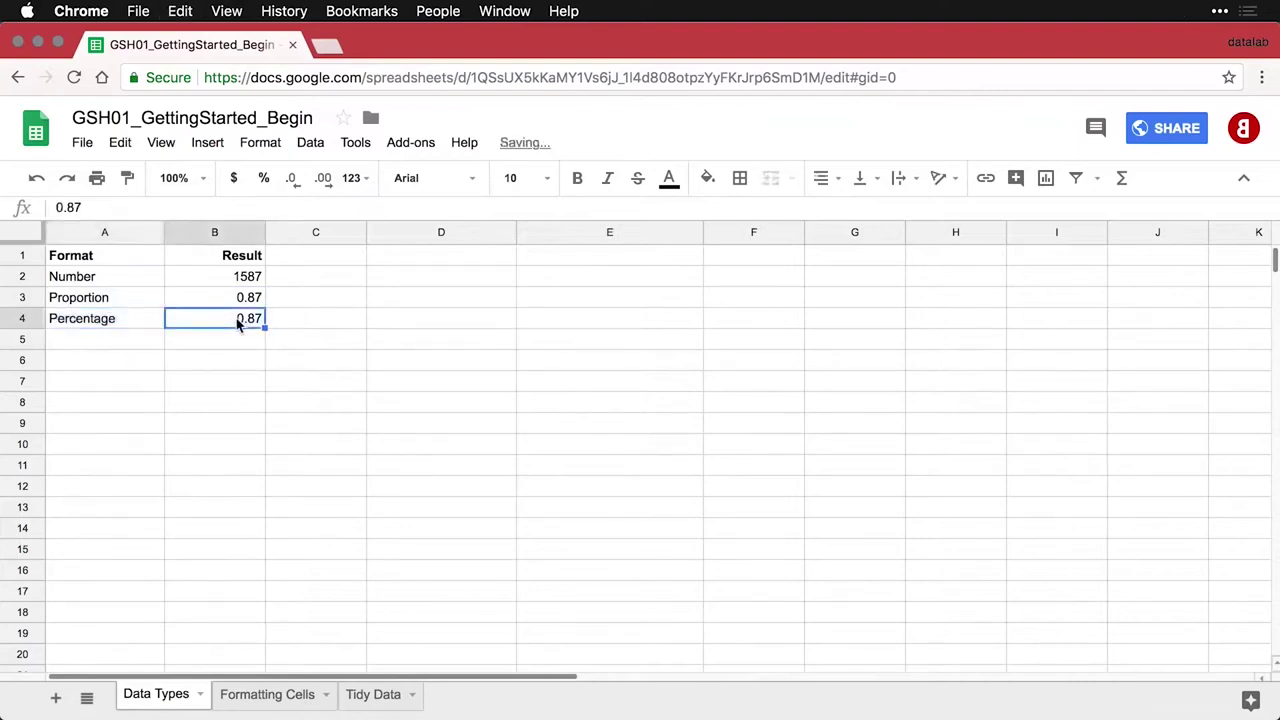
{"action": "left_click", "coordinate": [264, 180]}
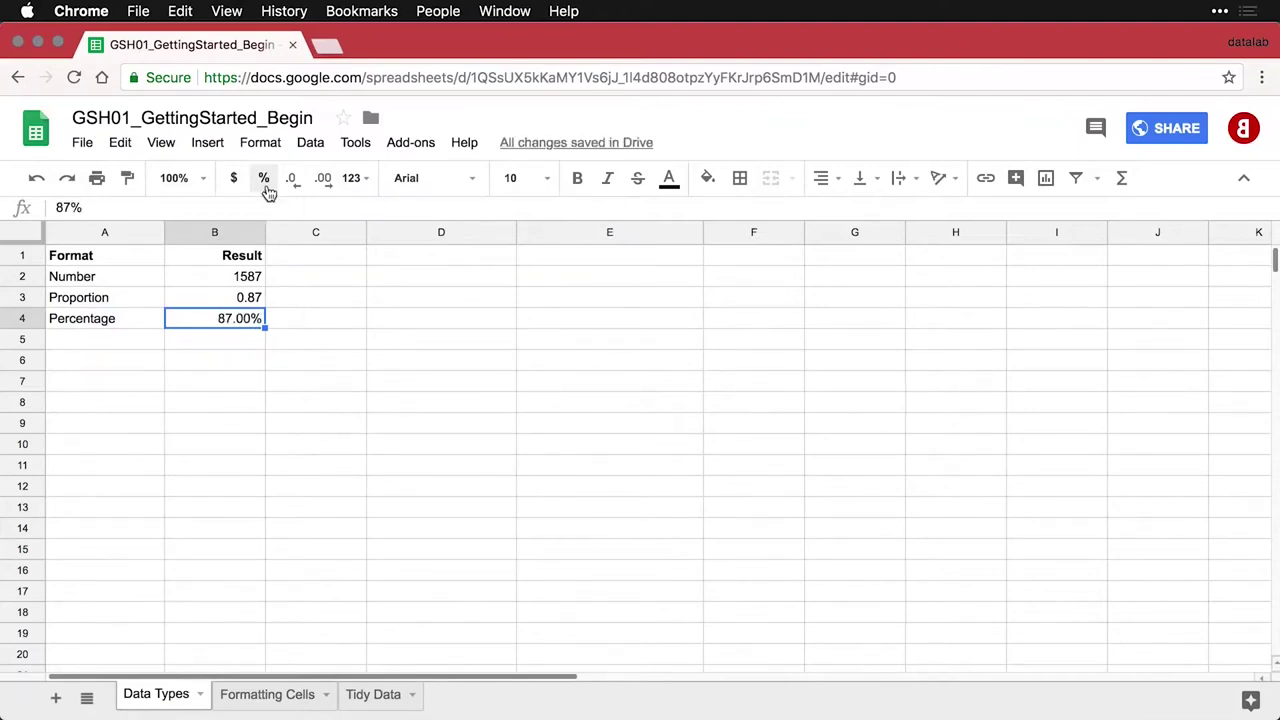
{"action": "left_click", "coordinate": [124, 346]}
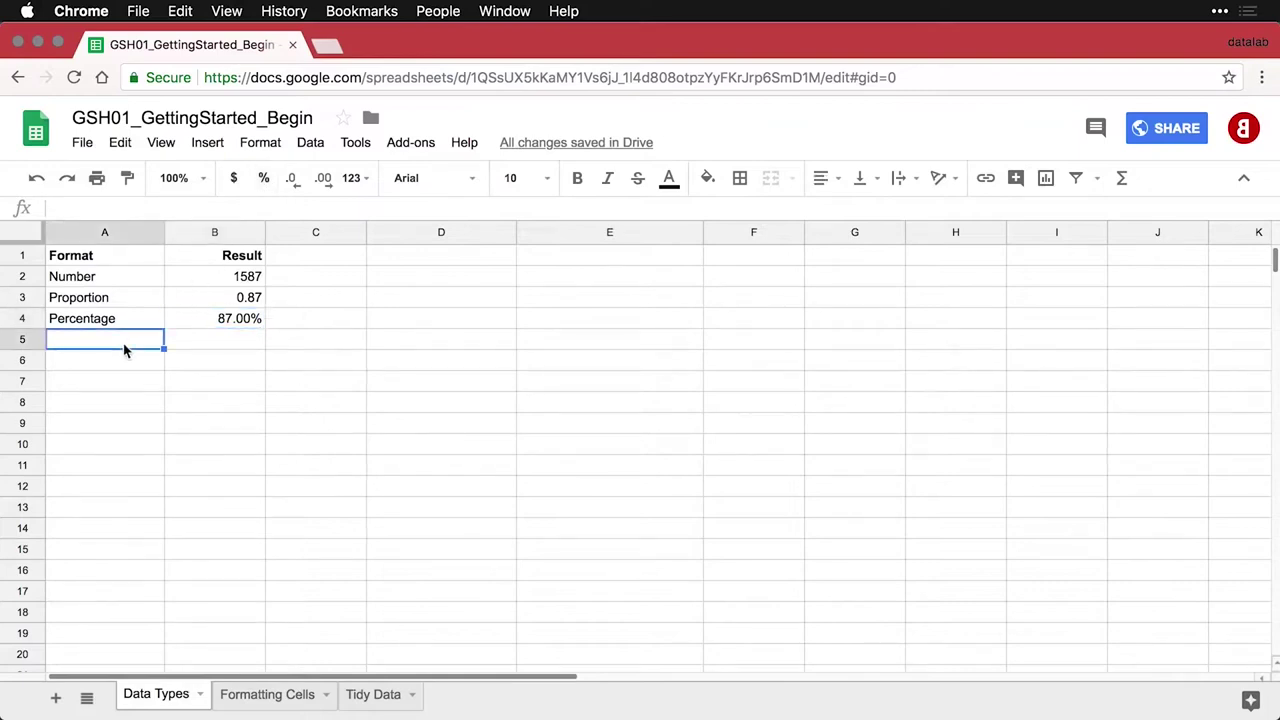
Paste the Type % row and enter 87% in B5, formatted as percent to show 87.00%
{"action": "type", "text": "Type %\t0.87"}
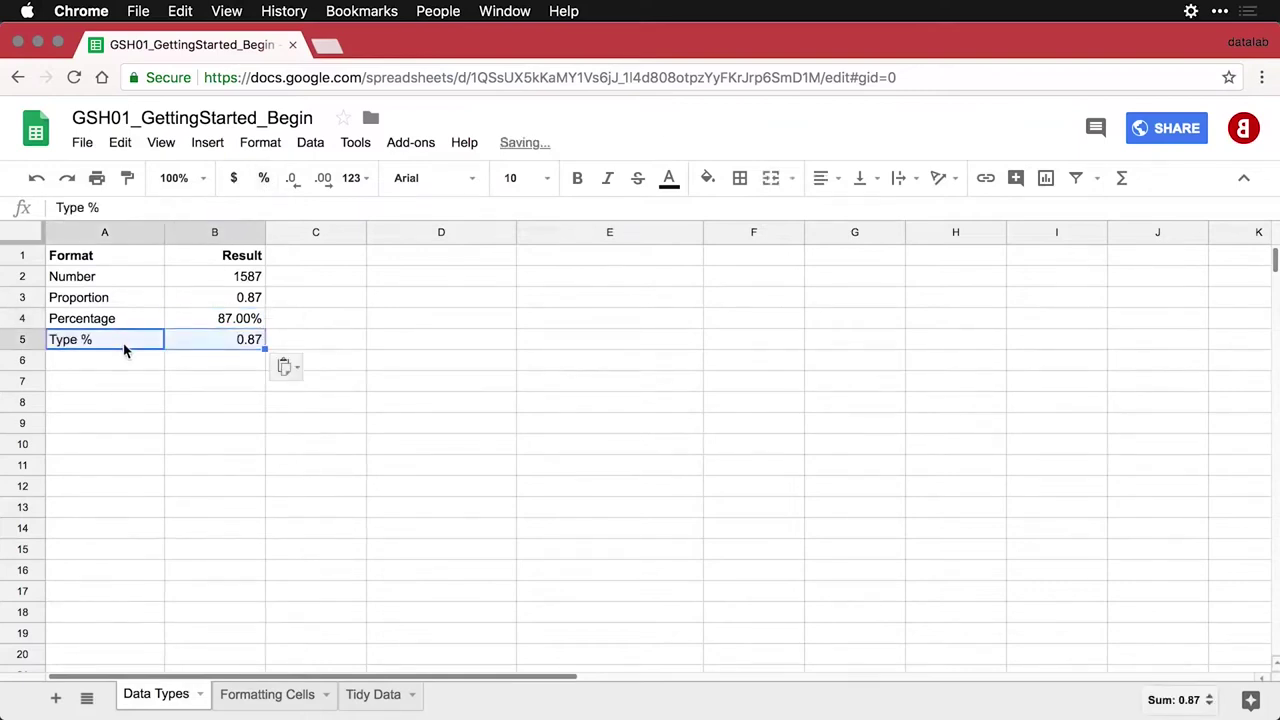
{"action": "left_click", "coordinate": [215, 345]}
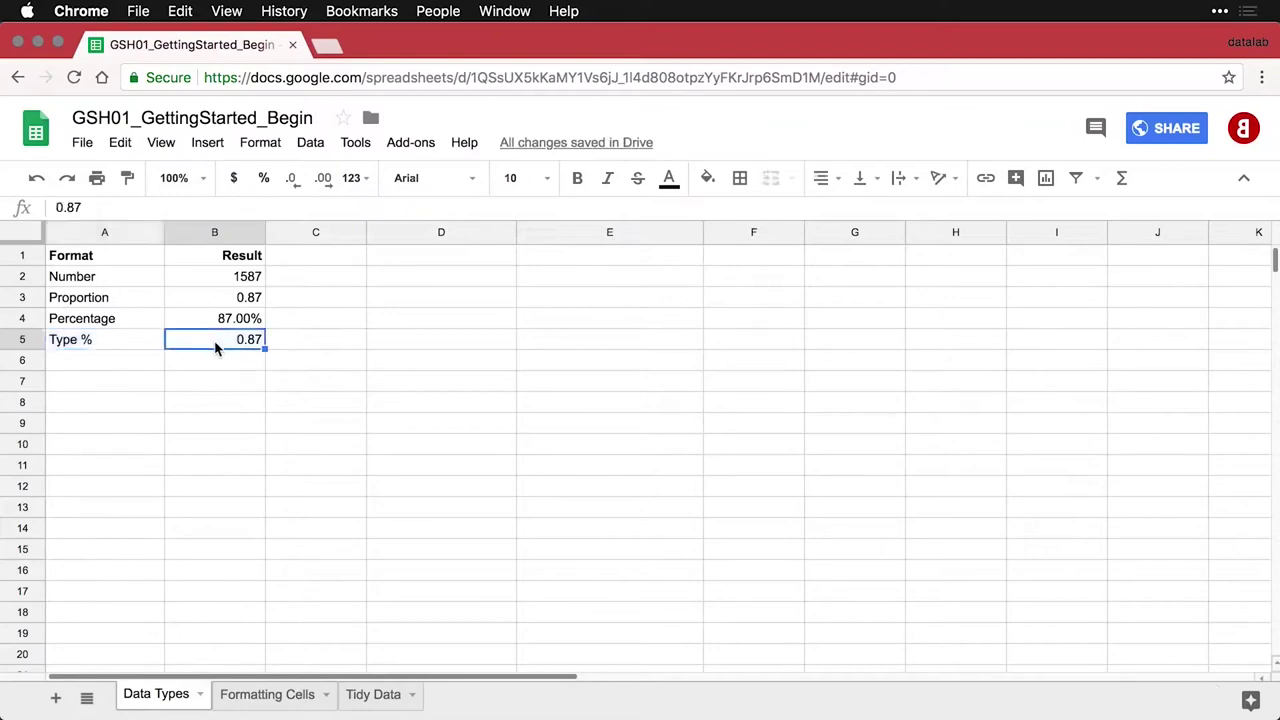
{"action": "type", "text": "87/"}
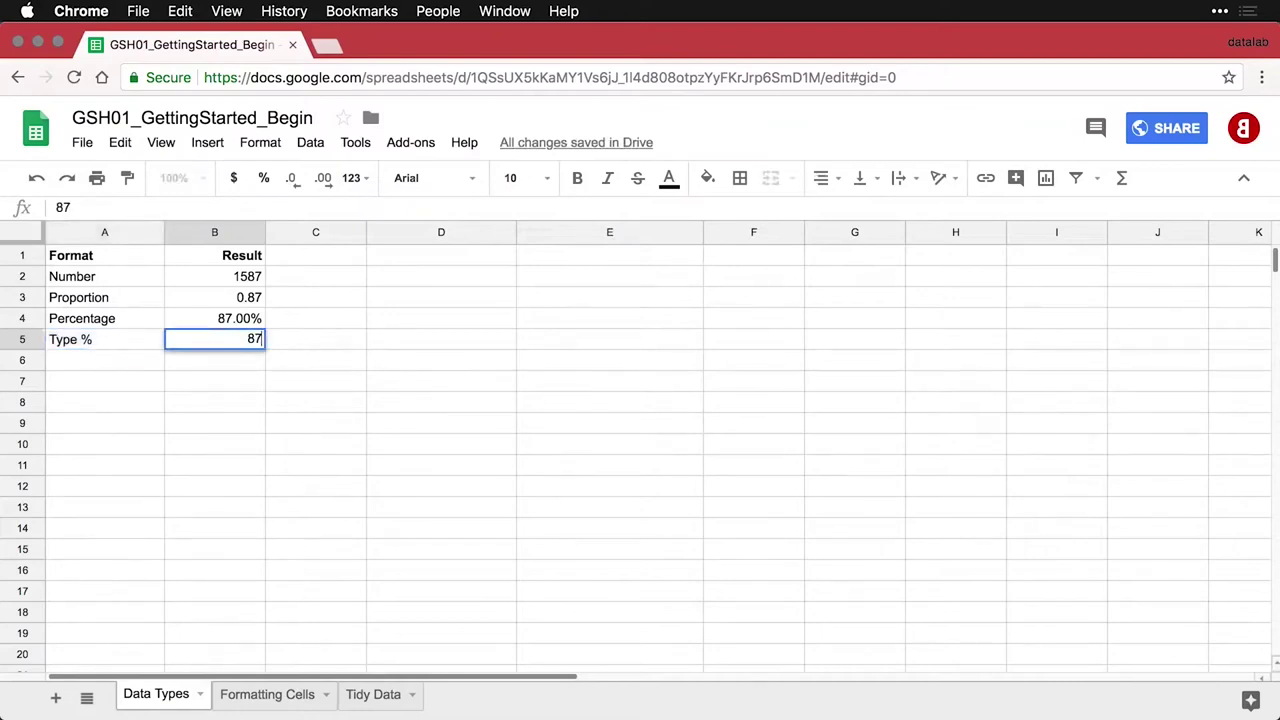
{"action": "key", "text": "BackSpace"}
{"action": "type", "text": "%"}
{"action": "key", "text": "Return"}
{"action": "key", "text": "Up"}
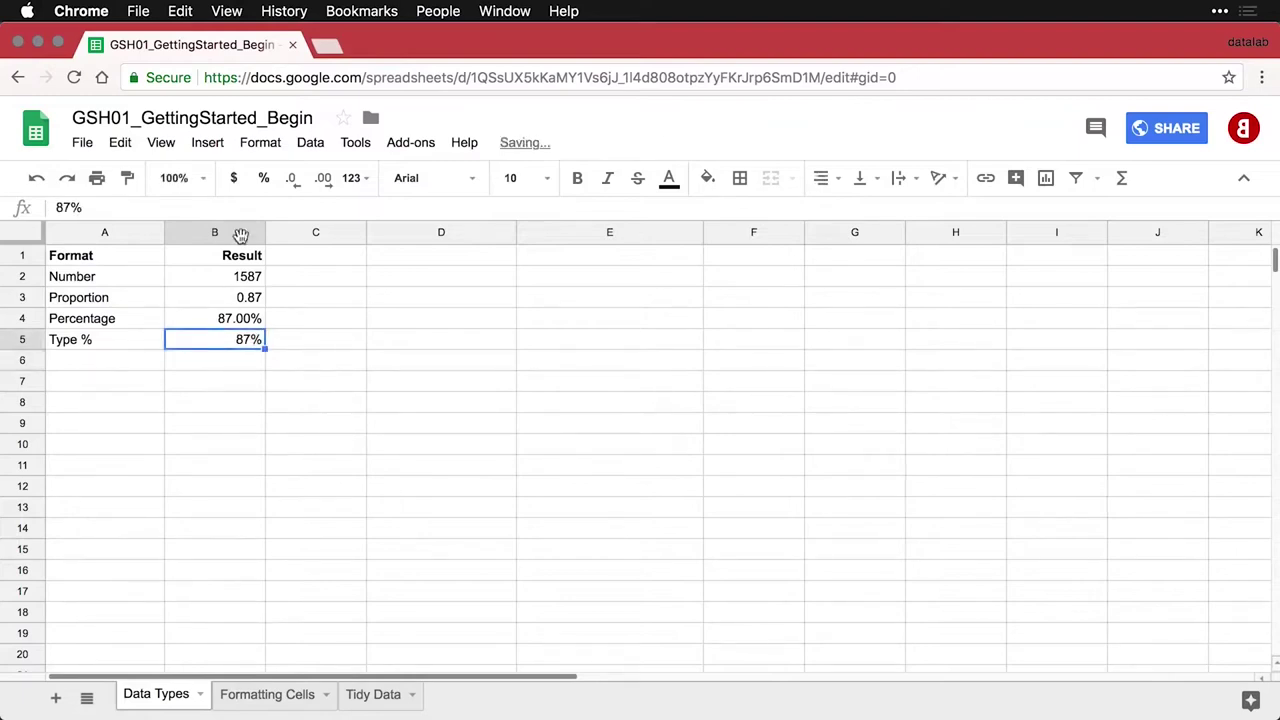
{"action": "left_click", "coordinate": [266, 181]}
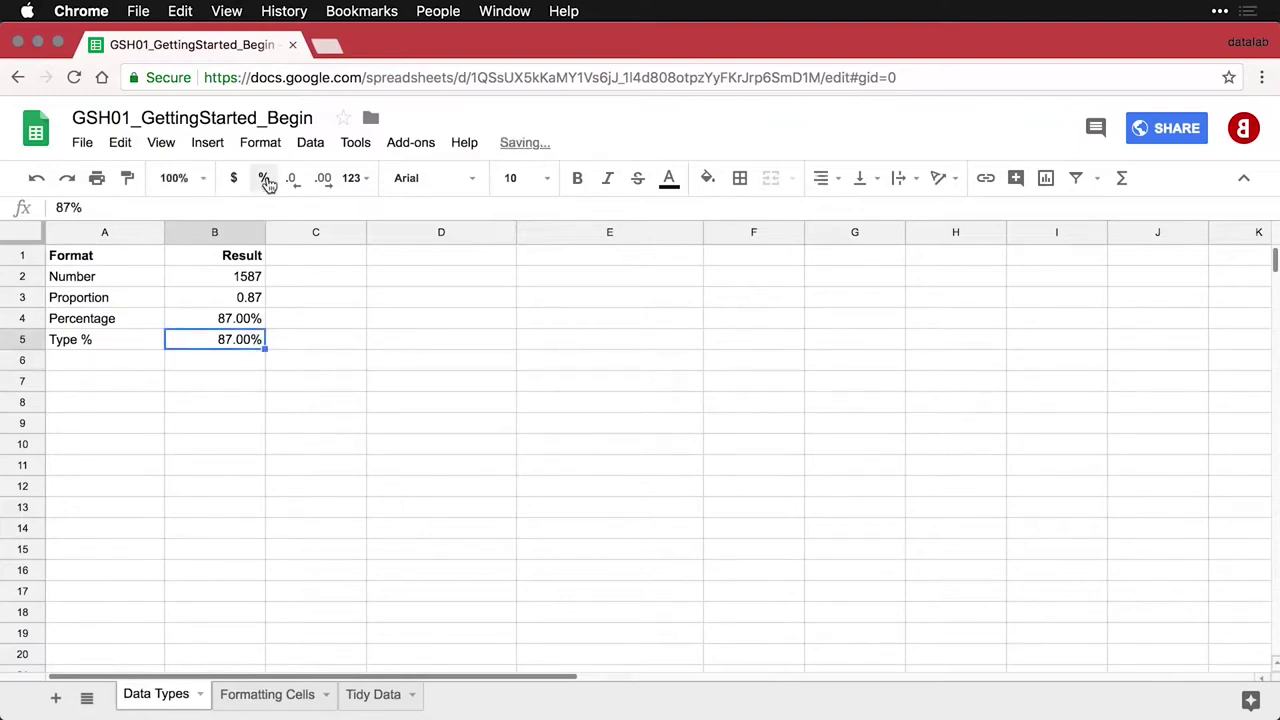
Paste the (Don't do this) row into A6:B6 and percent-format its 87, showing 8700.00%
{"action": "left_click", "coordinate": [113, 370]}
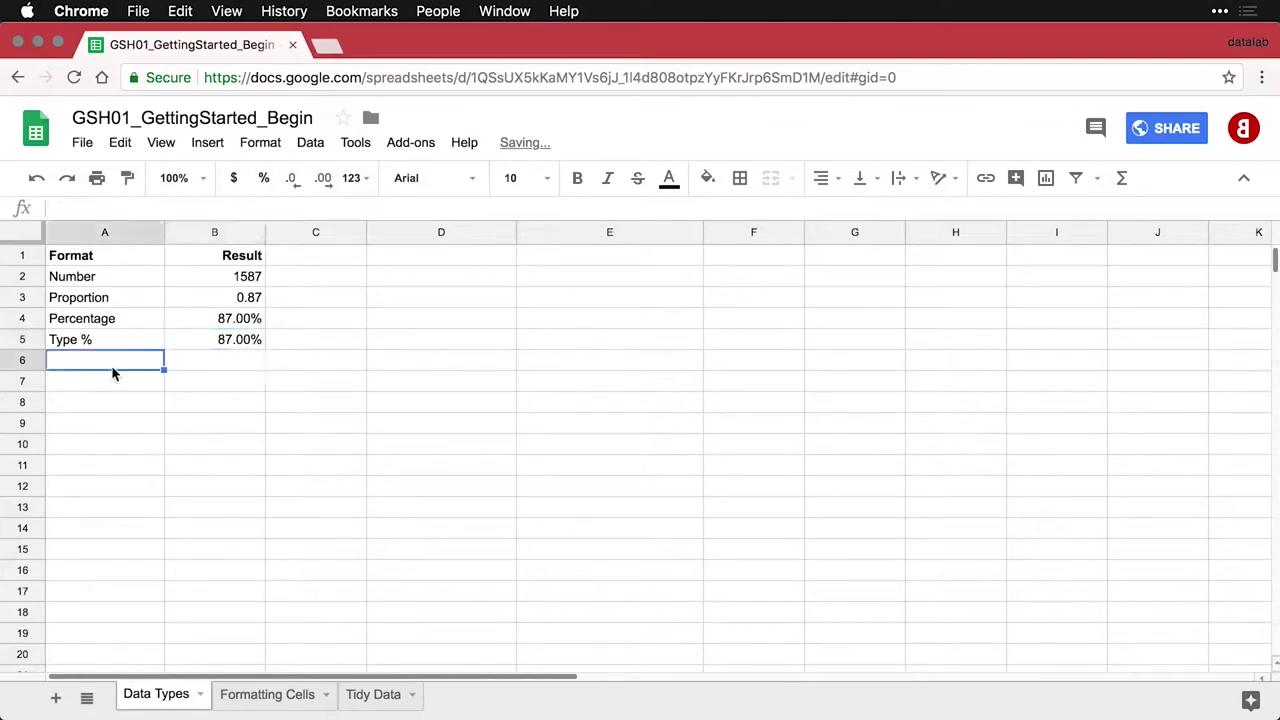
{"action": "type", "text": "(Don't do this)\t87"}
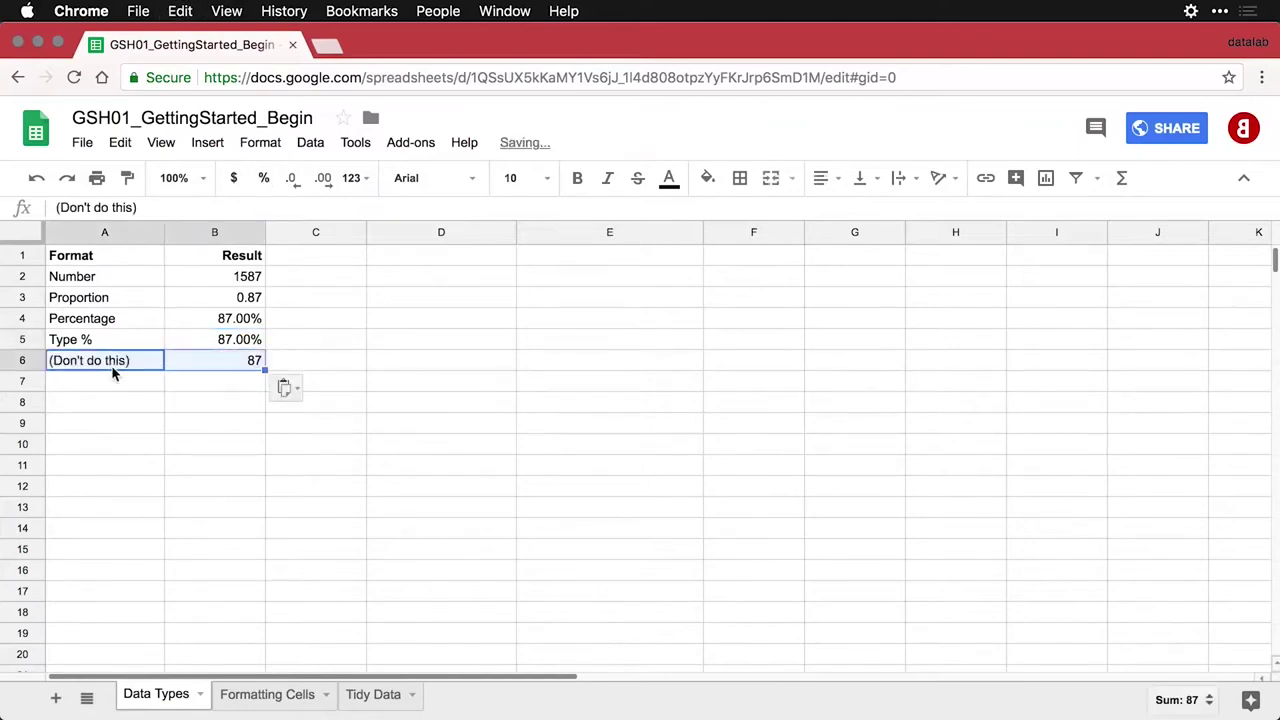
{"action": "left_click", "coordinate": [232, 359]}
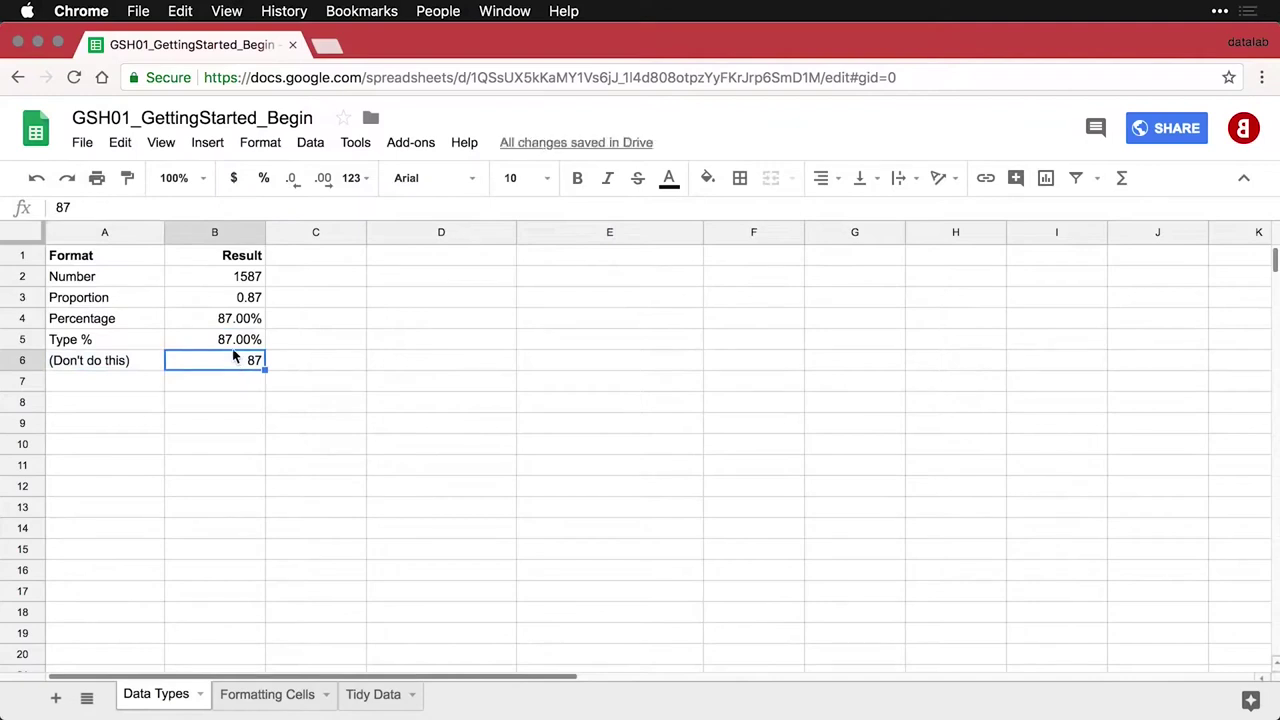
{"action": "left_click", "coordinate": [264, 181]}
{"action": "left_click", "coordinate": [143, 386]}
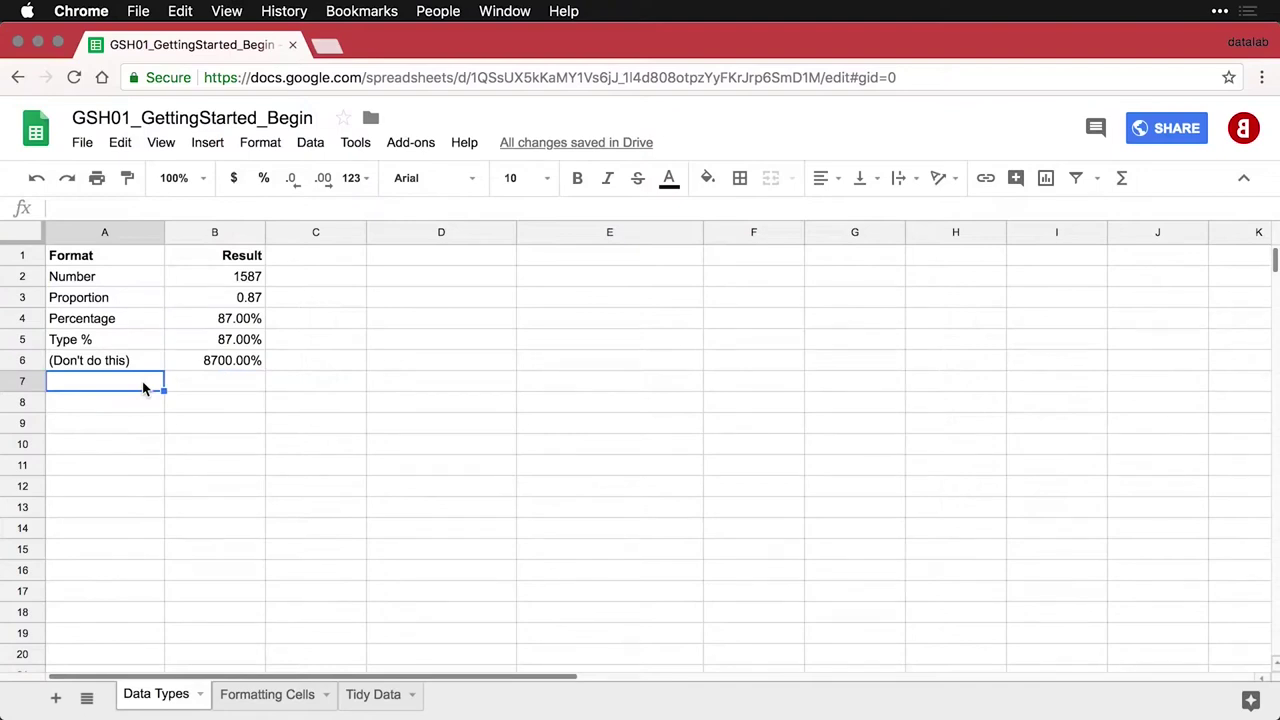
Paste the Decrease decimals =PI() row and reduce B7 by three decimal places to 3.14
{"action": "type", "text": "Decrease decimals\t3.14159"}
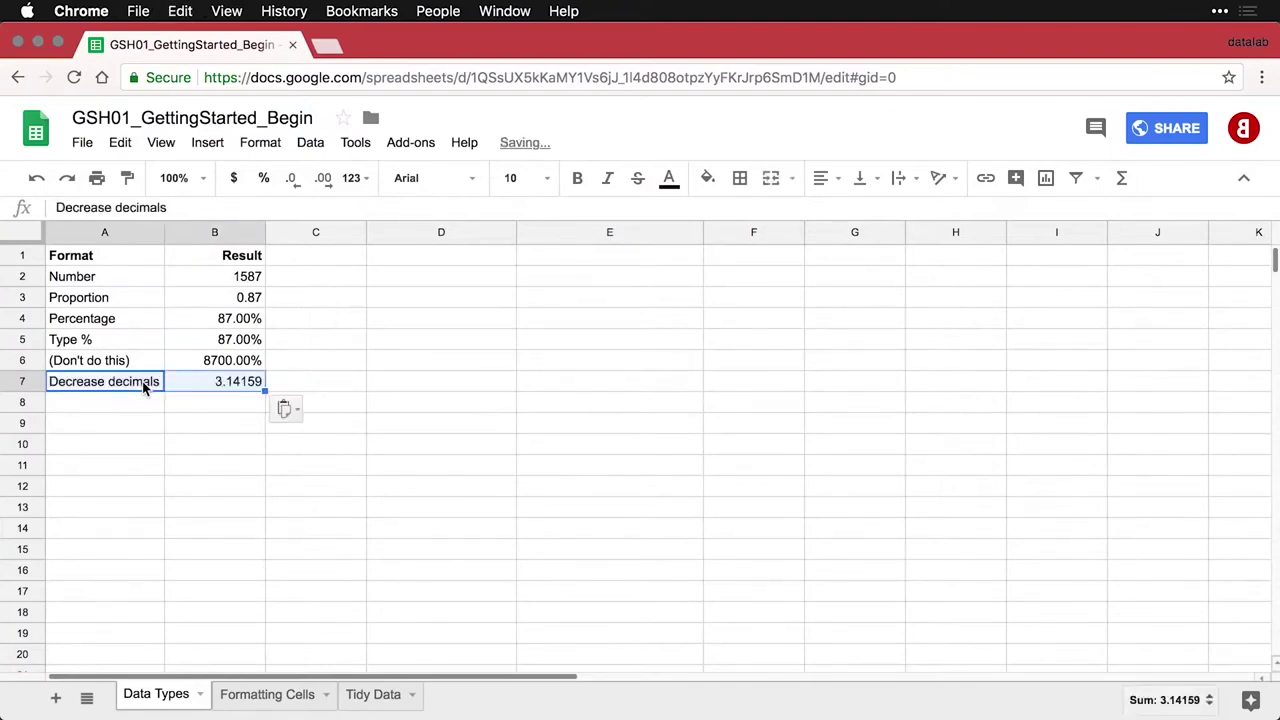
{"action": "left_click", "coordinate": [222, 382]}
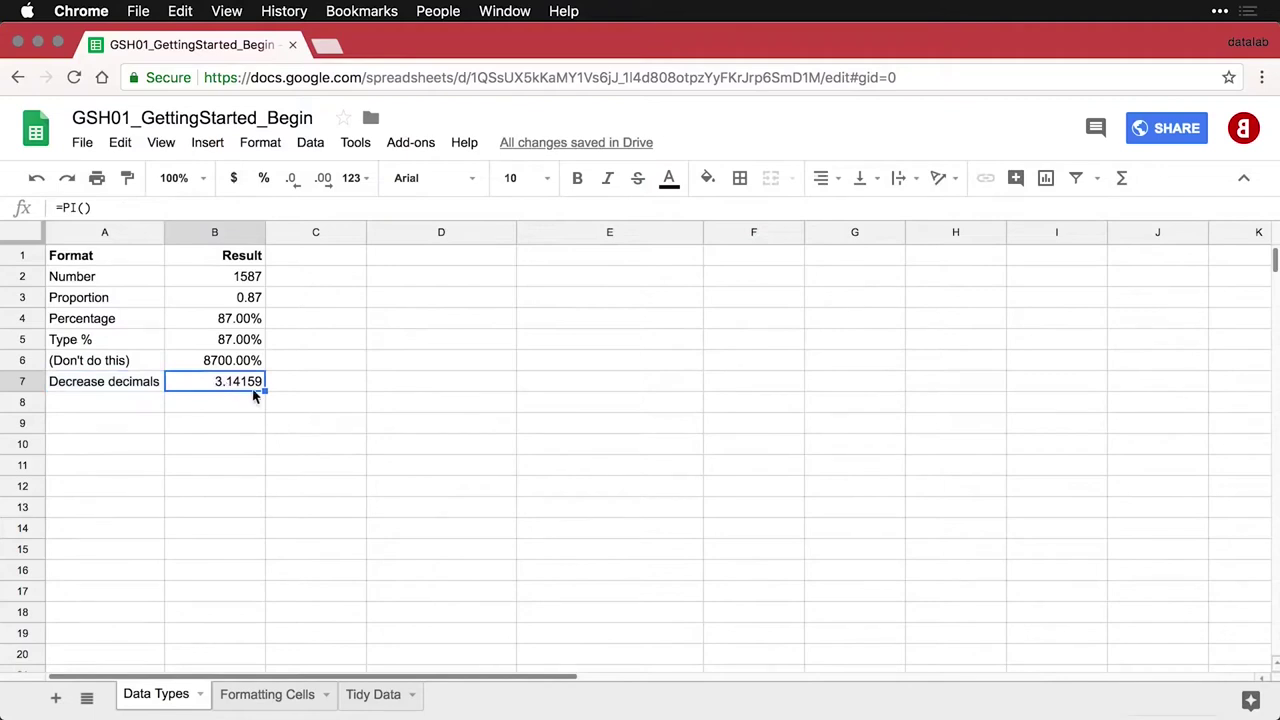
{"action": "left_click", "coordinate": [294, 180]}
{"action": "left_click", "coordinate": [294, 180]}
{"action": "left_click", "coordinate": [294, 180]}
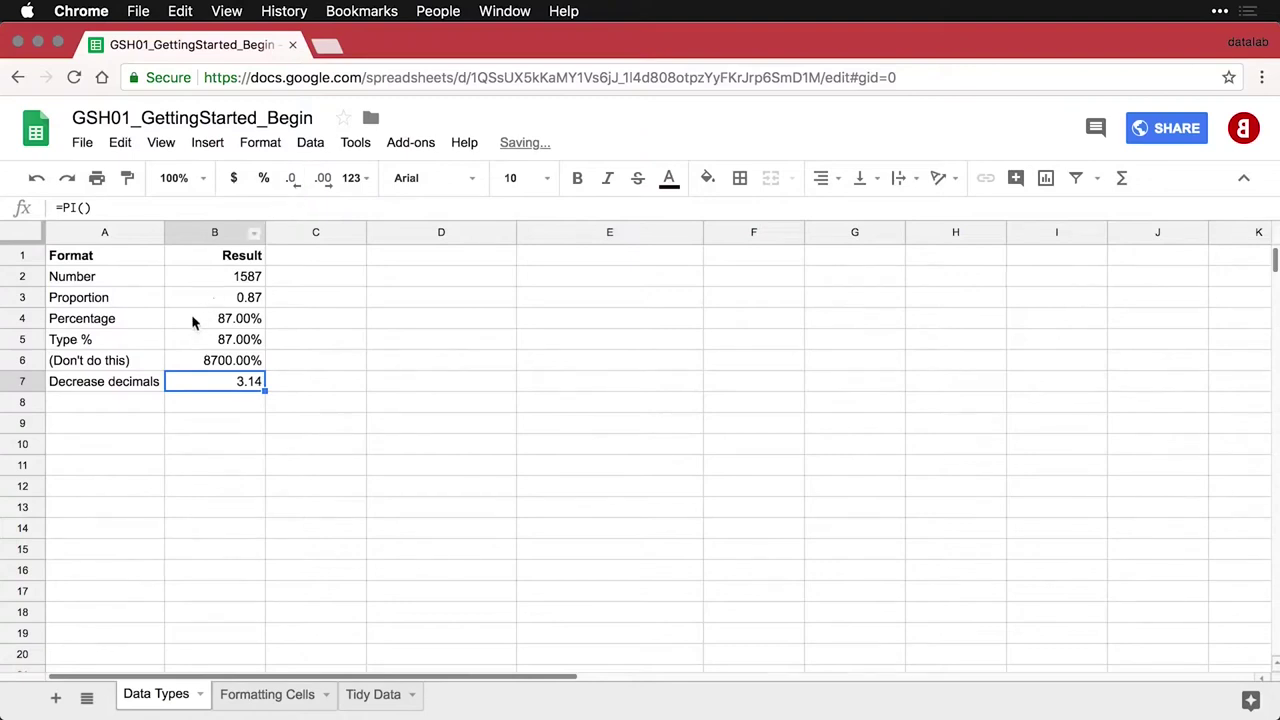
Paste the Increase decimals =PI() row into A8 and extend B8 by three decimals to 3.141592654
{"action": "left_click", "coordinate": [146, 405]}
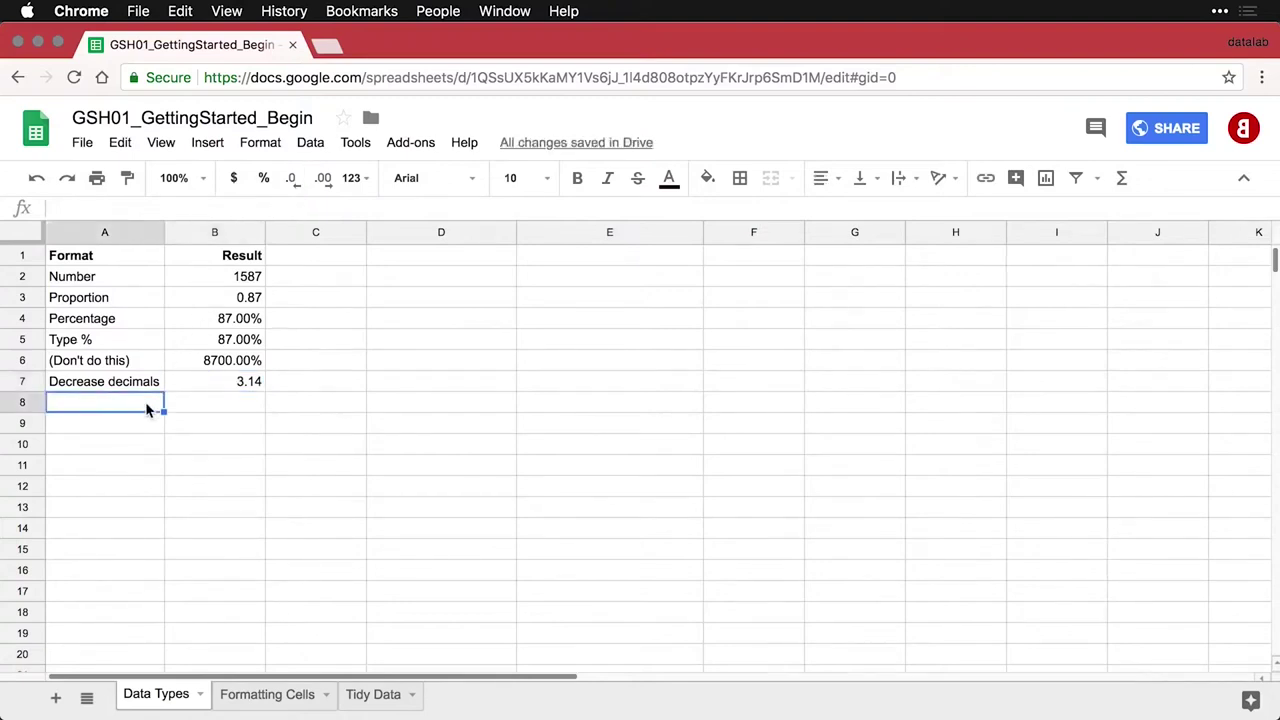
{"action": "type", "text": "Increase decimals\t3.141593"}
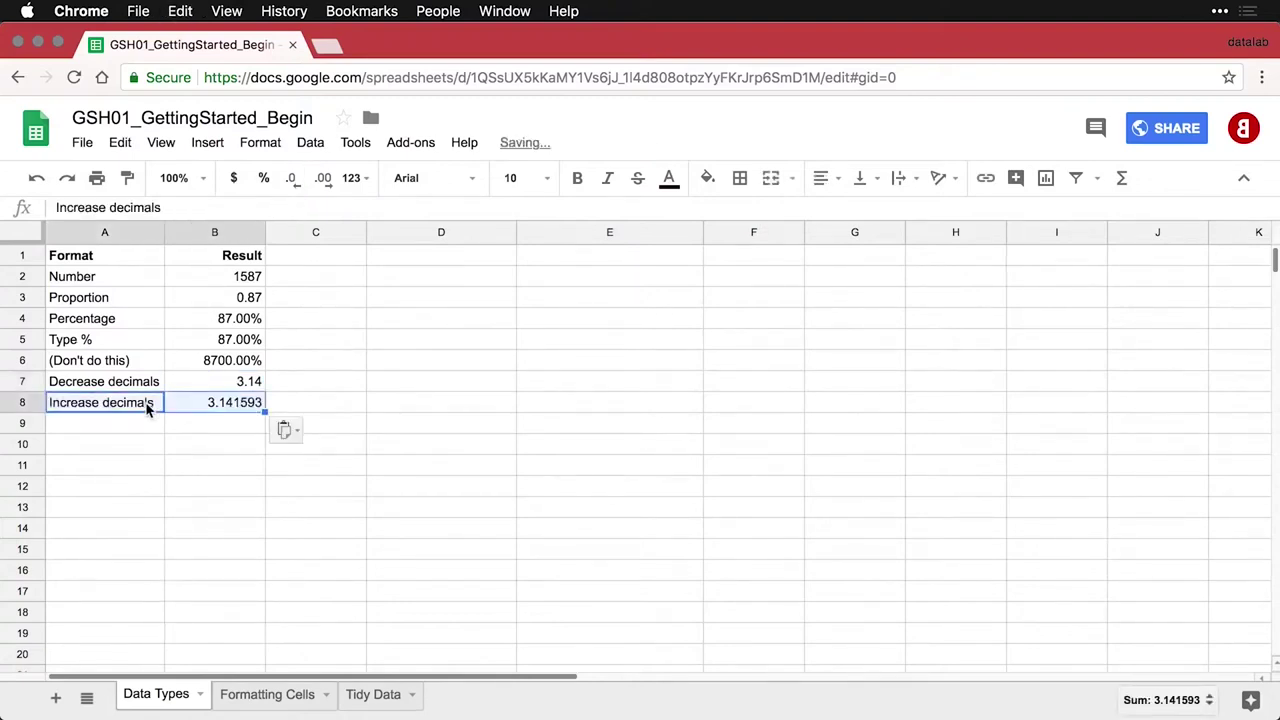
{"action": "left_click", "coordinate": [222, 404]}
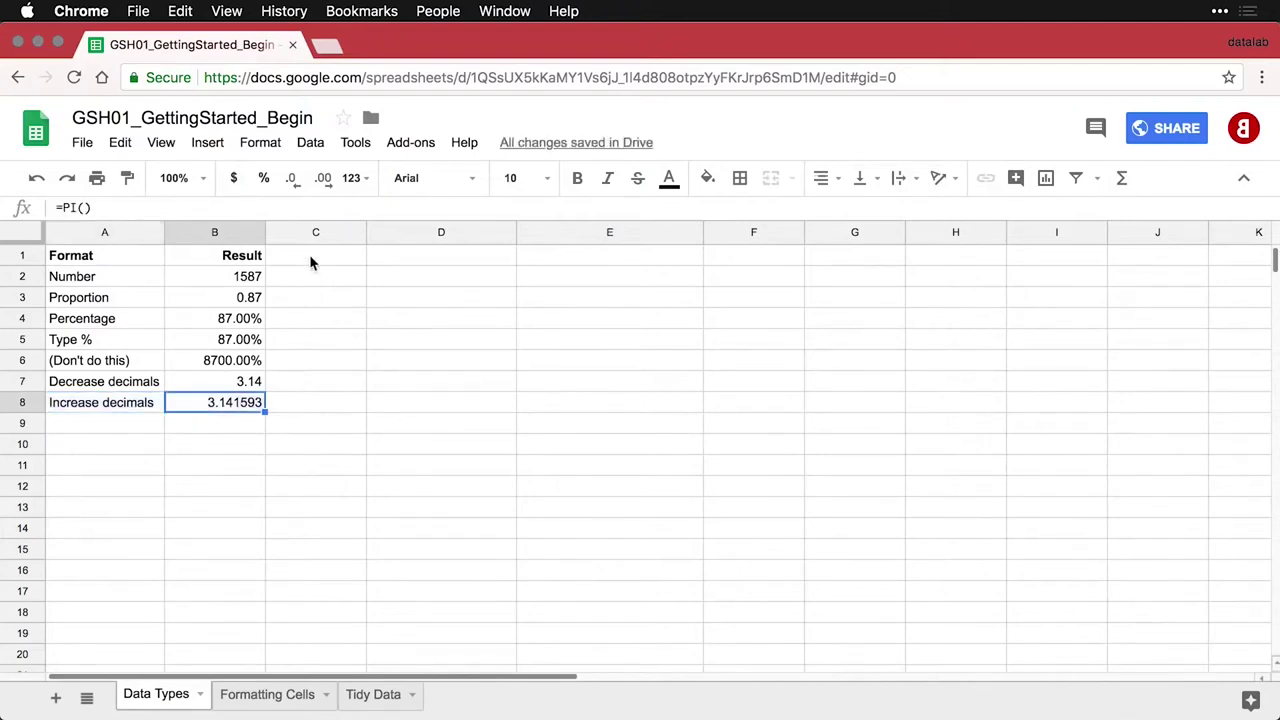
{"action": "left_click", "coordinate": [325, 181]}
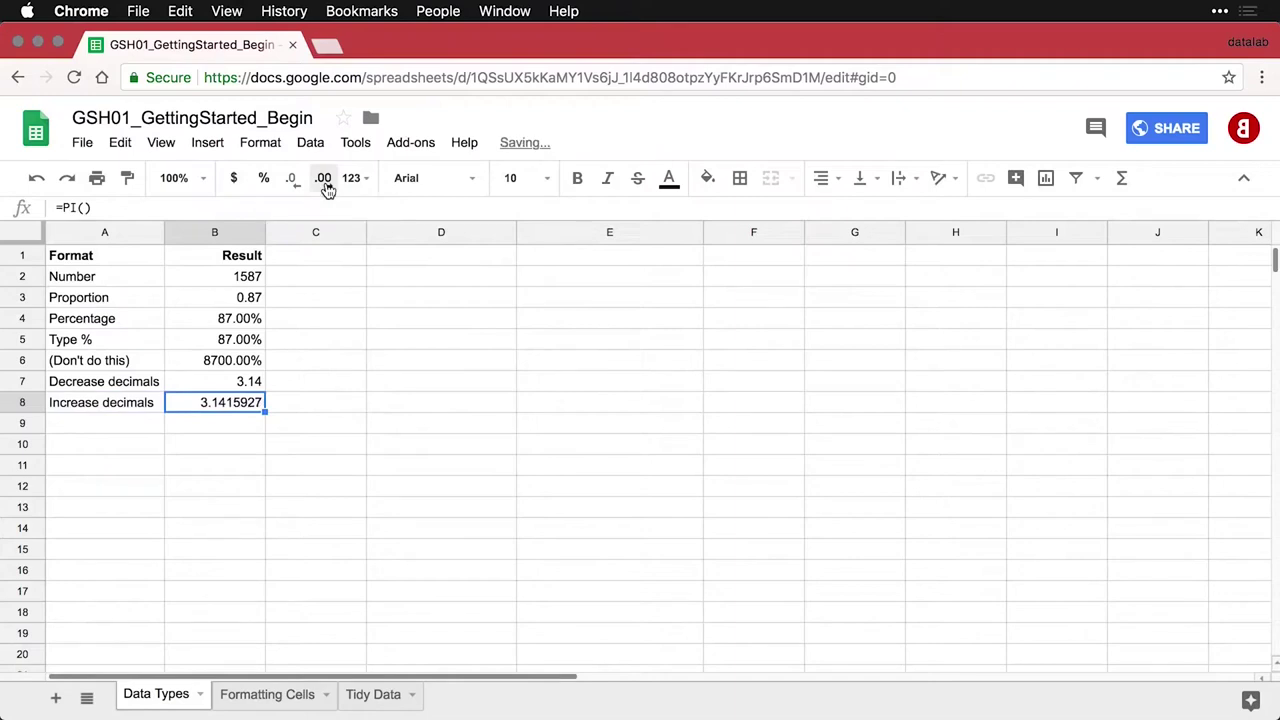
{"action": "left_click", "coordinate": [325, 181]}
{"action": "left_click", "coordinate": [325, 181]}
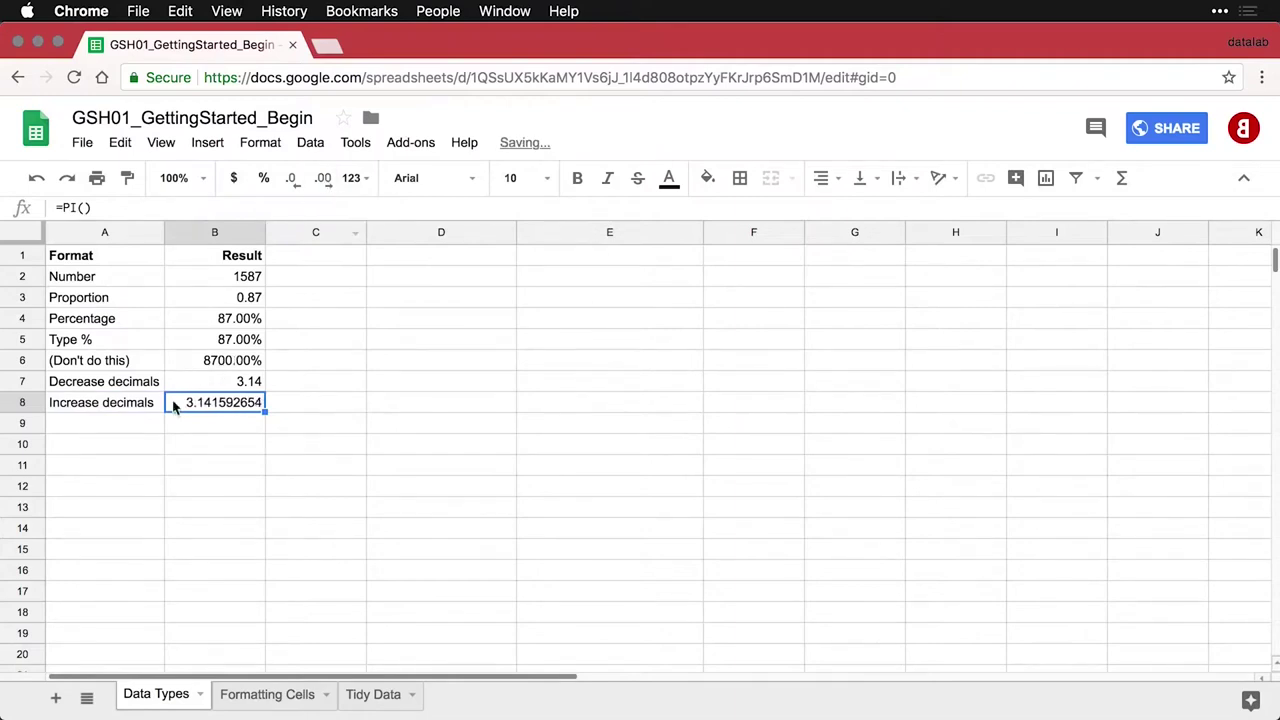
{"action": "left_click", "coordinate": [153, 428]}
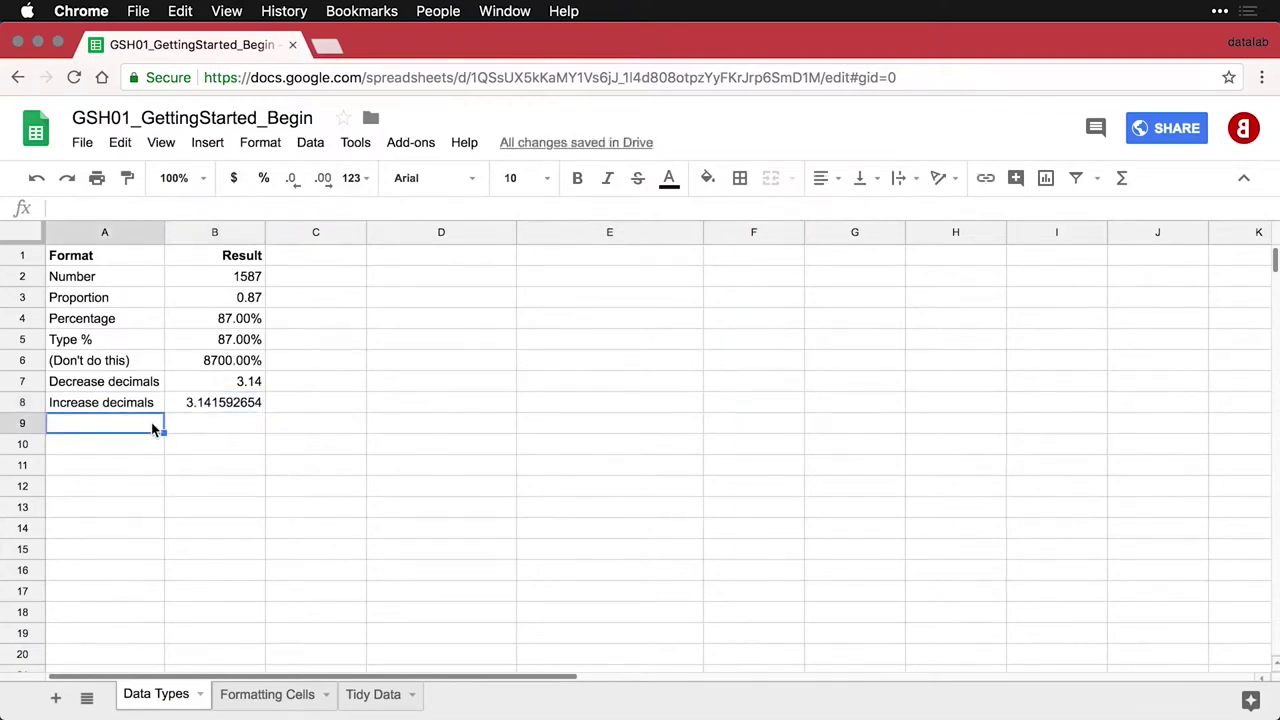
Paste the Accounting row into A9:B9 and format 1901.59 as Accounting, showing $ 1,901.59
{"action": "type", "text": "Accounting\t1901.59"}
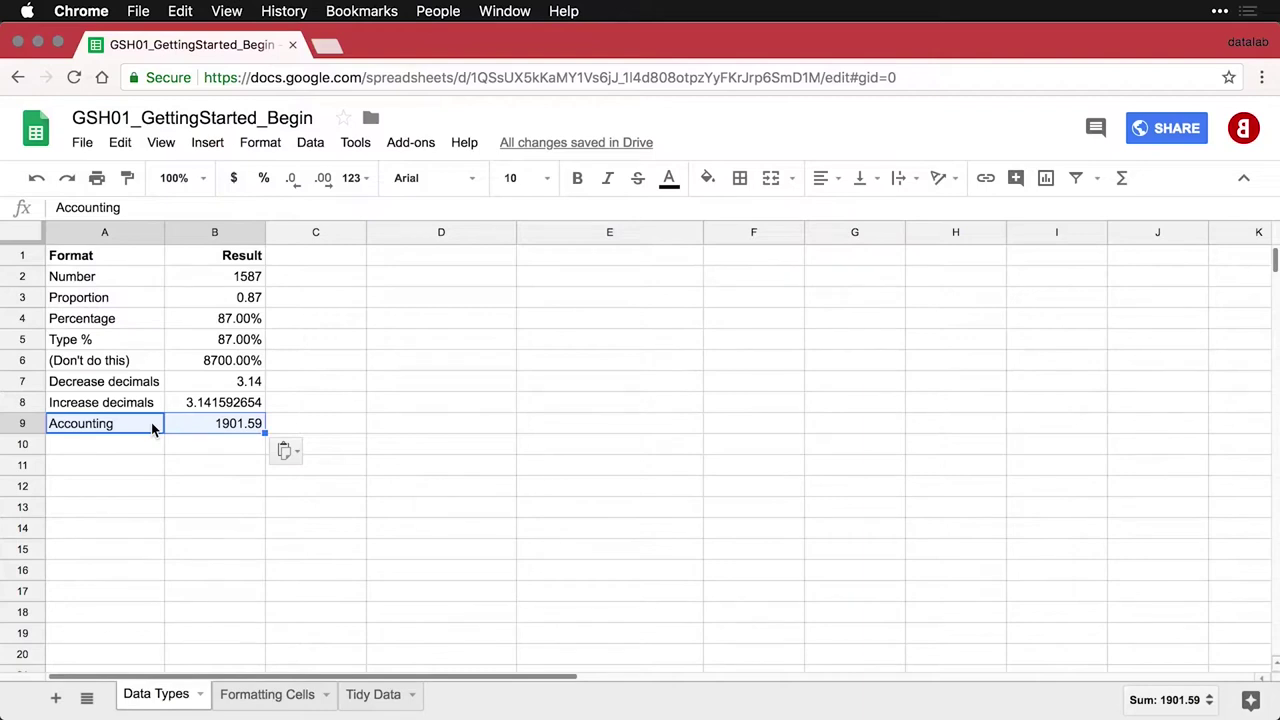
{"action": "left_click", "coordinate": [222, 426]}
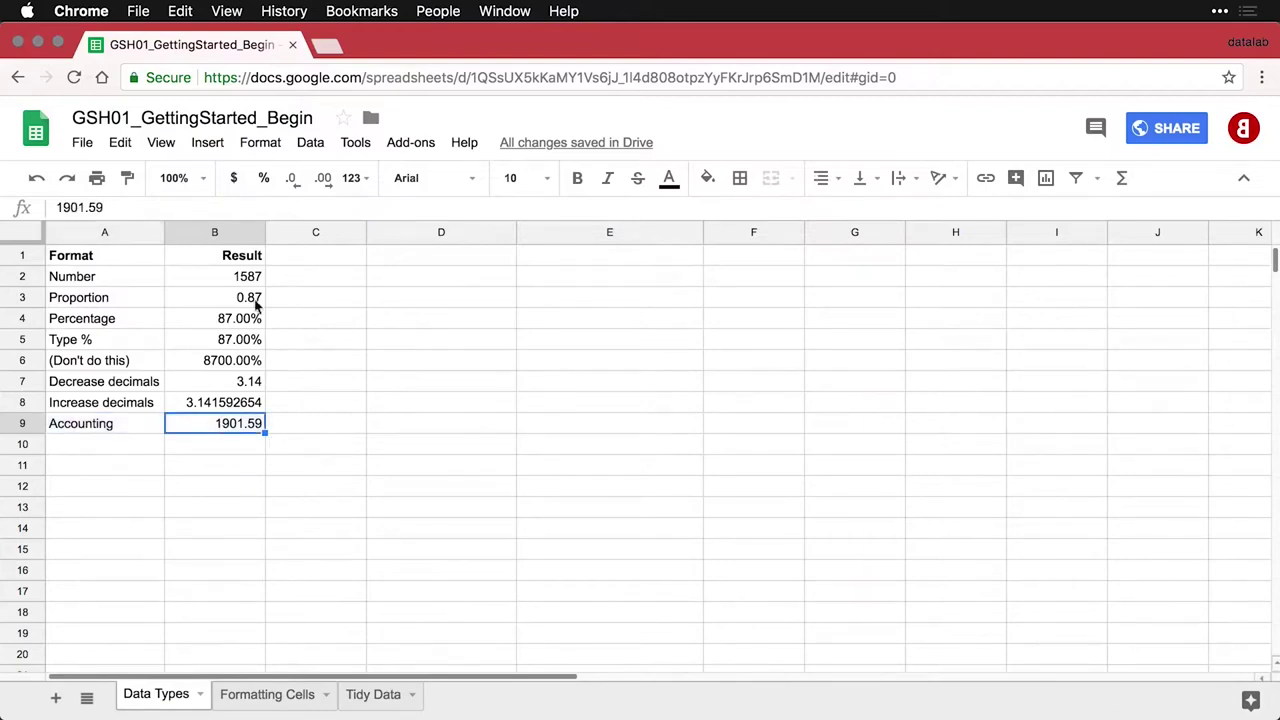
{"action": "left_click", "coordinate": [262, 145]}
{"action": "mouse_move", "coordinate": [270, 175]}
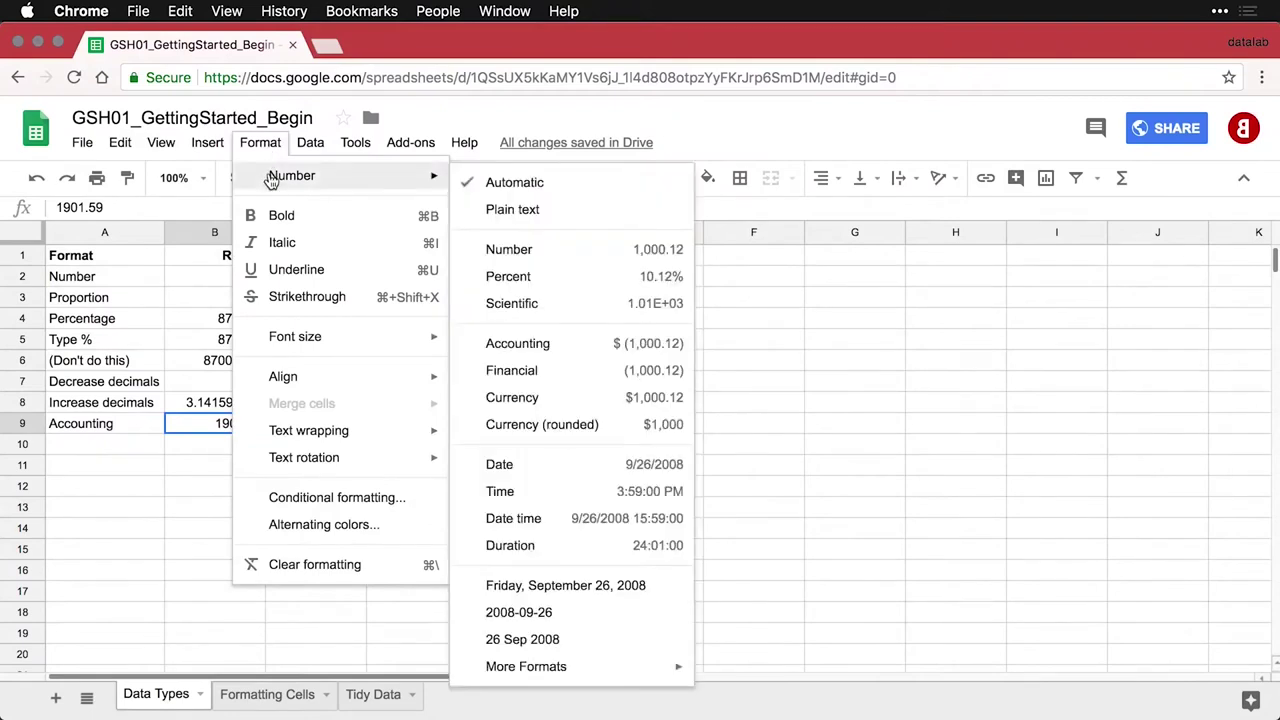
{"action": "left_click", "coordinate": [546, 346]}
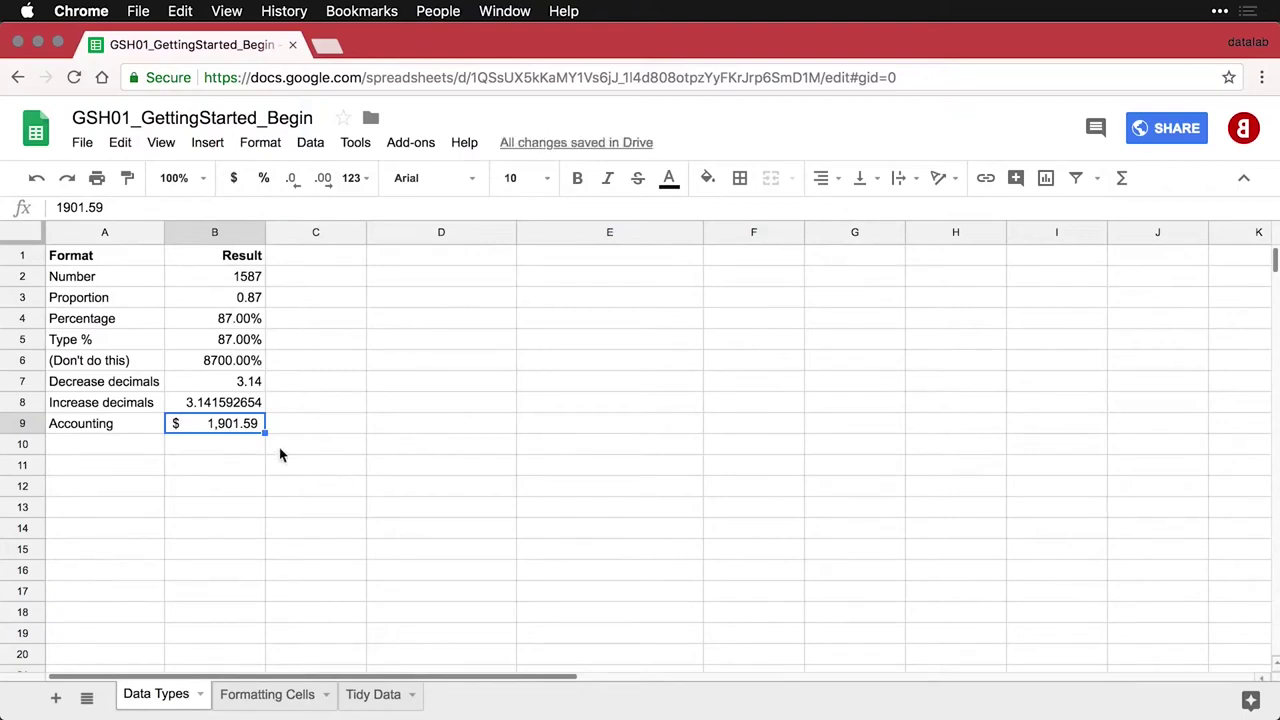
{"action": "left_click", "coordinate": [139, 451]}
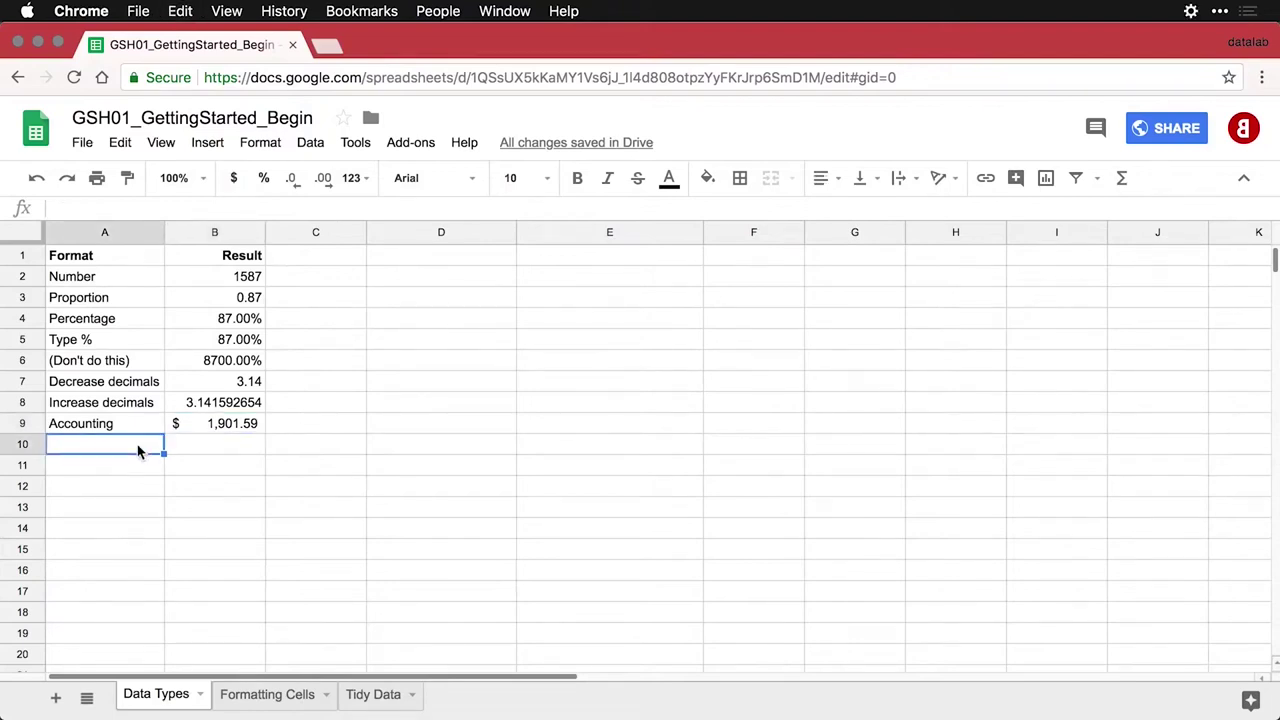
Paste the Financial row into A10:B10 and format 1901.59 as Financial, showing 1,901.59
{"action": "type", "text": "Financial\t1901.59"}
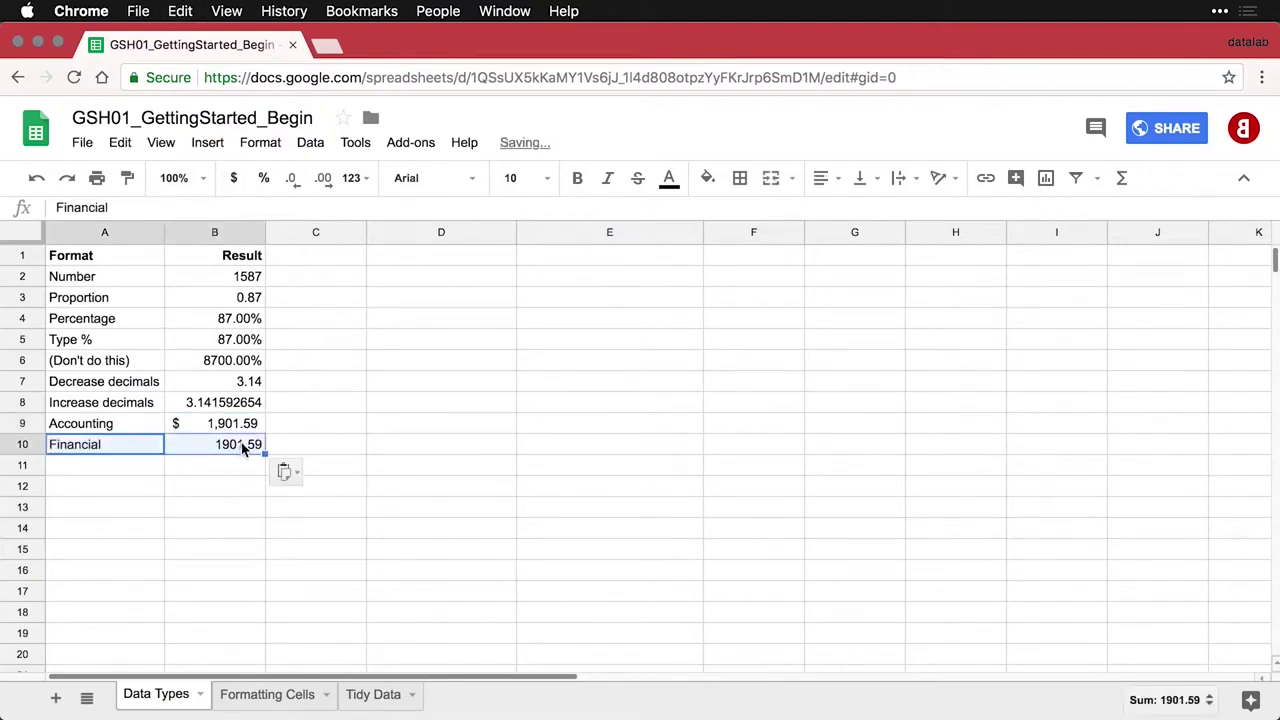
{"action": "left_click", "coordinate": [247, 445]}
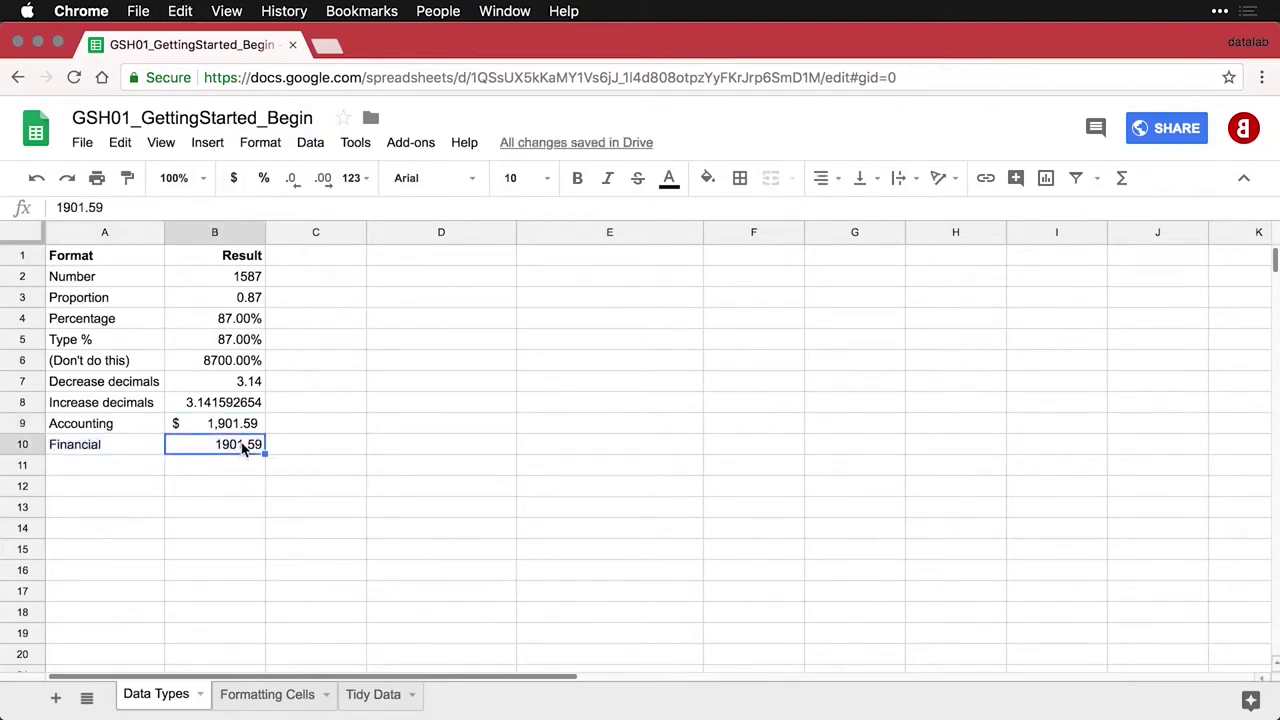
{"action": "left_click", "coordinate": [268, 148]}
{"action": "mouse_move", "coordinate": [268, 177]}
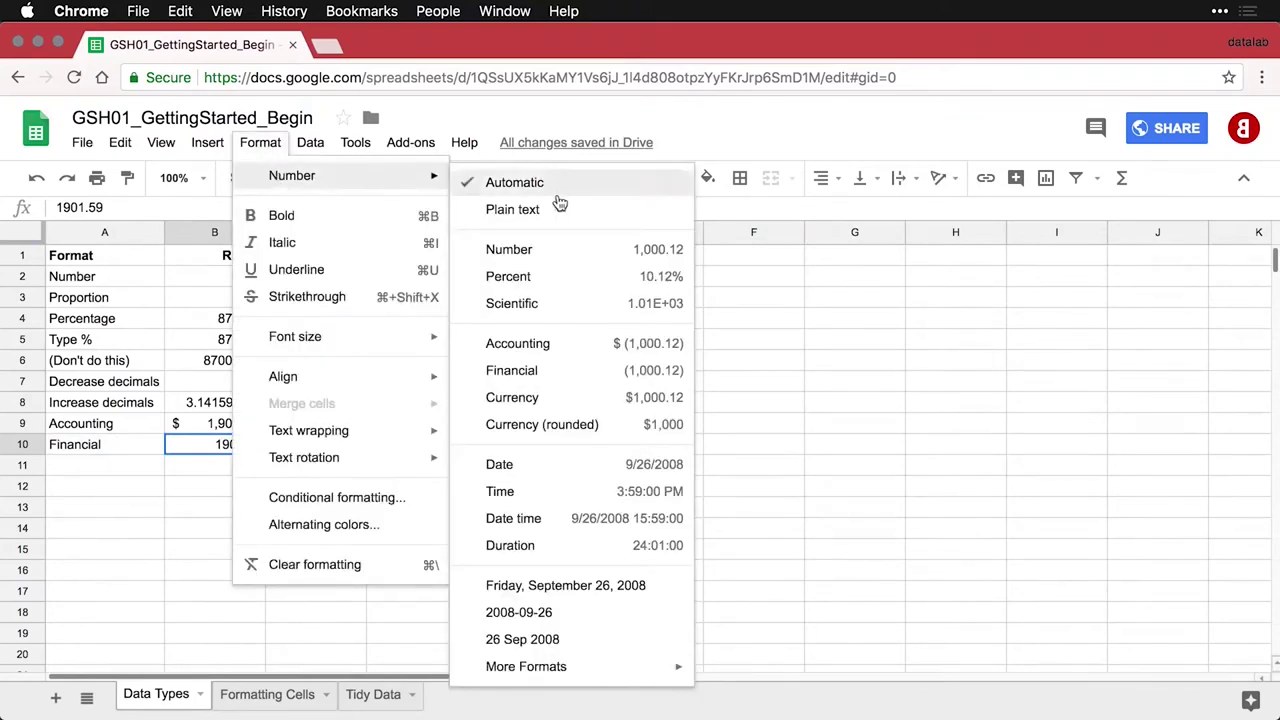
{"action": "left_click", "coordinate": [571, 371]}
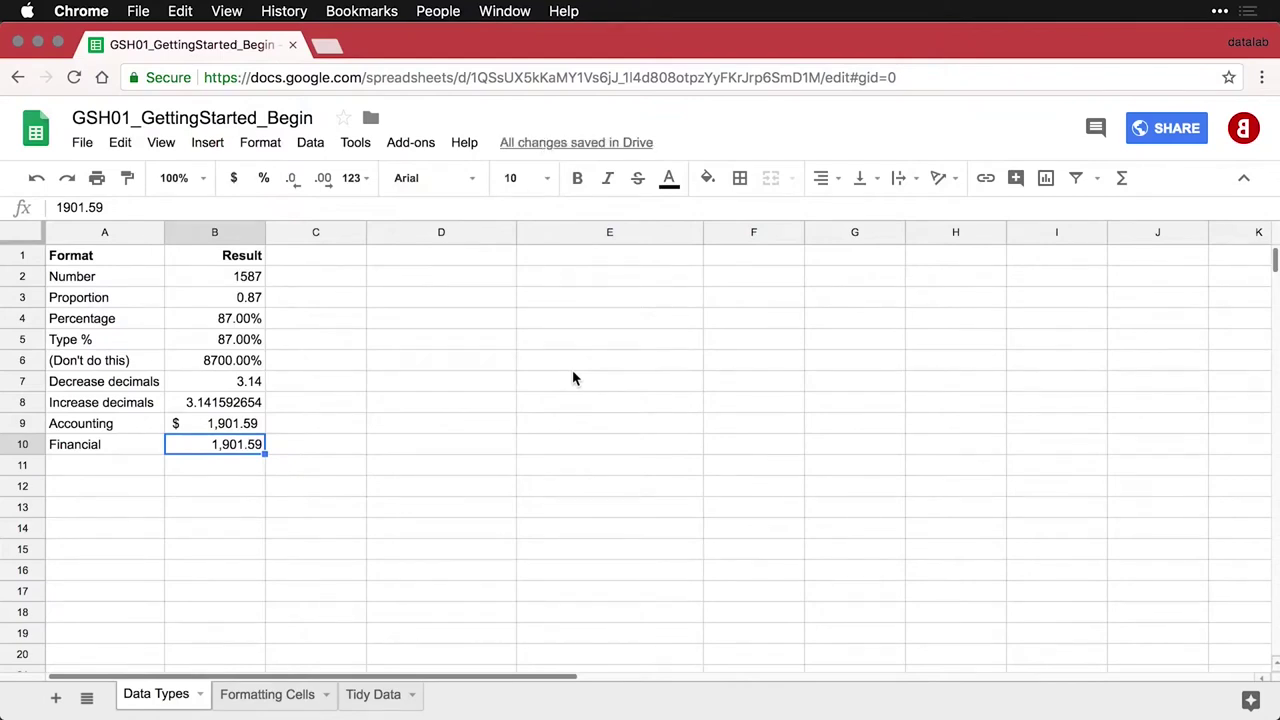
{"action": "left_click", "coordinate": [138, 474]}
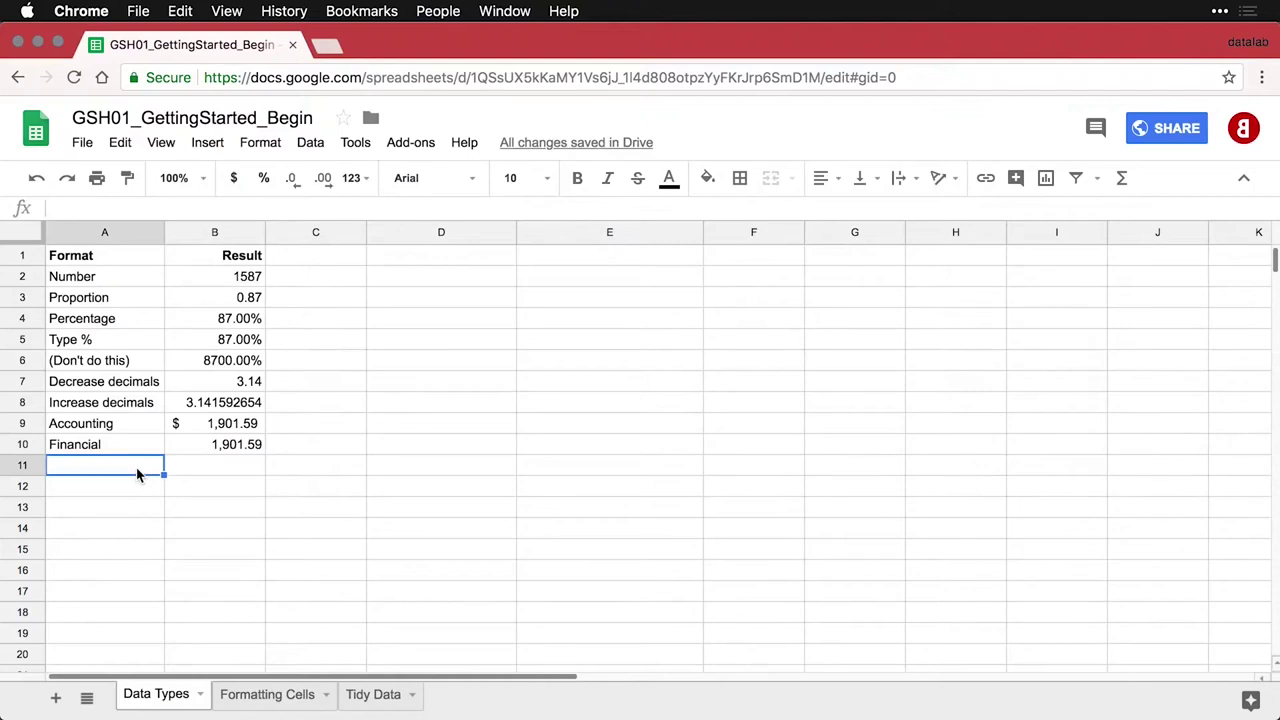
Paste the Currency row into A11:B11 and format 1901.59 as Currency, showing $1,901.59
{"action": "type", "text": "Currency\t1901.59"}
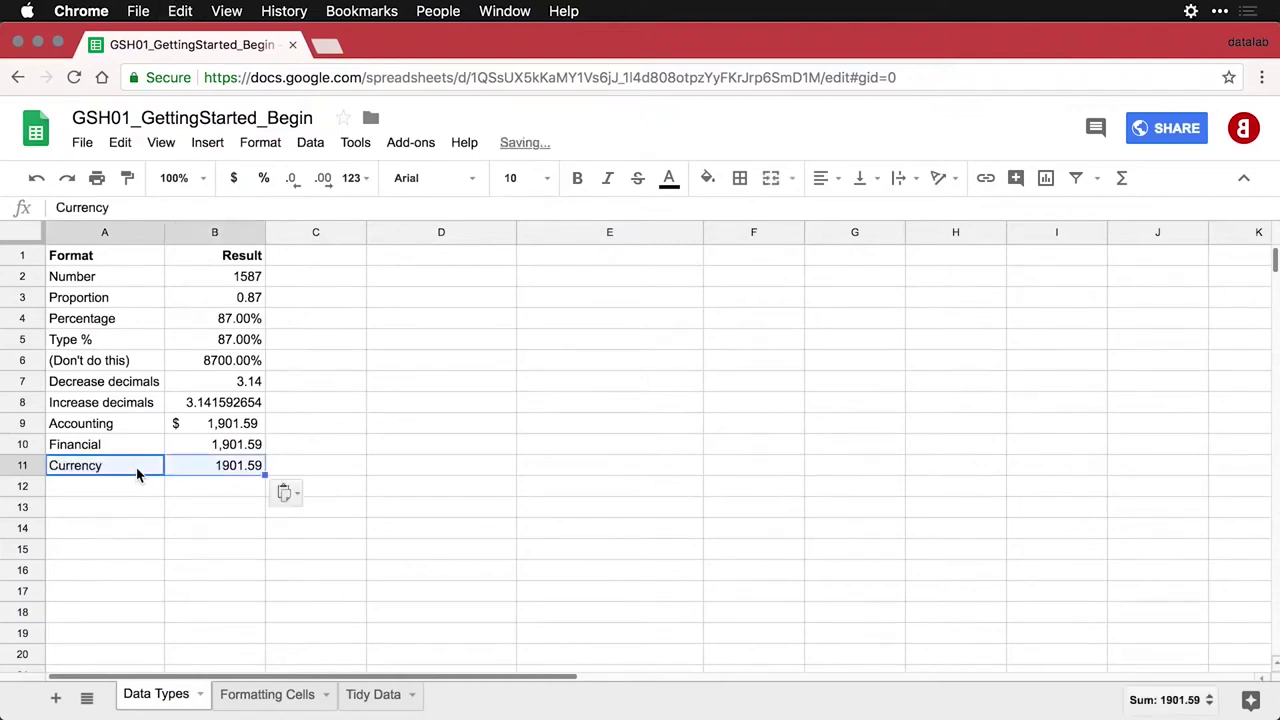
{"action": "left_click", "coordinate": [212, 476]}
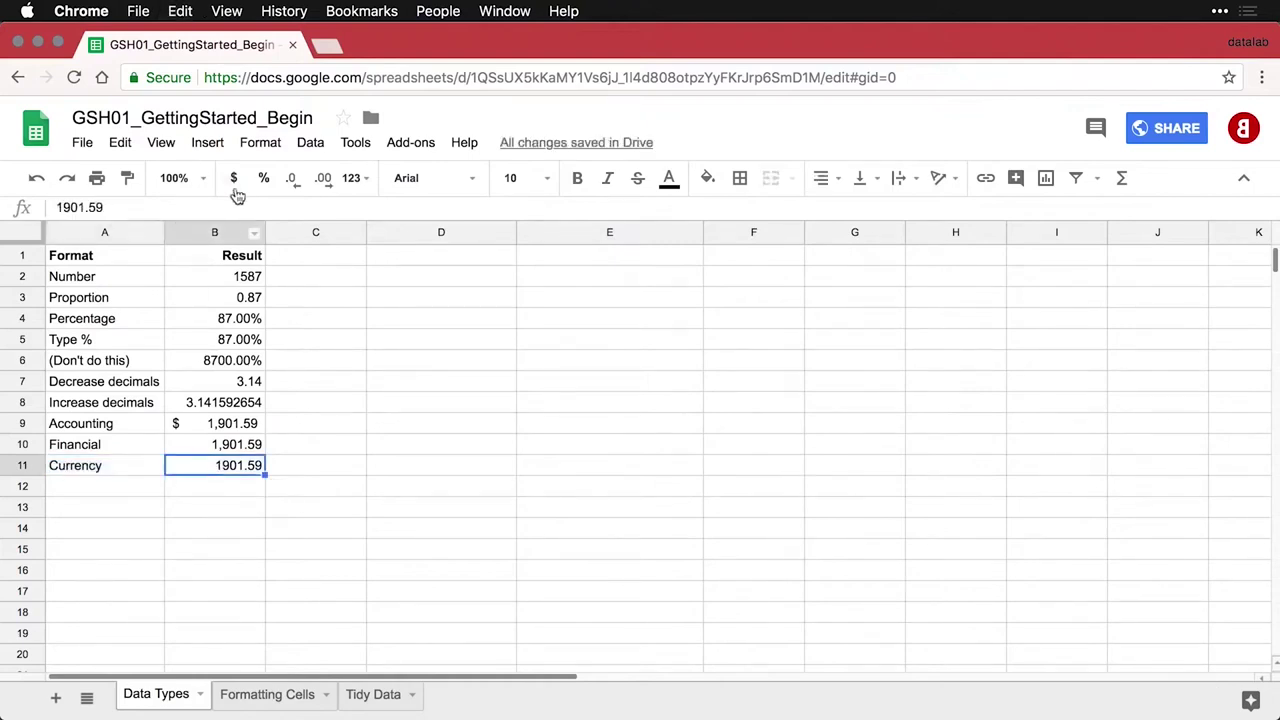
{"action": "left_click", "coordinate": [269, 152]}
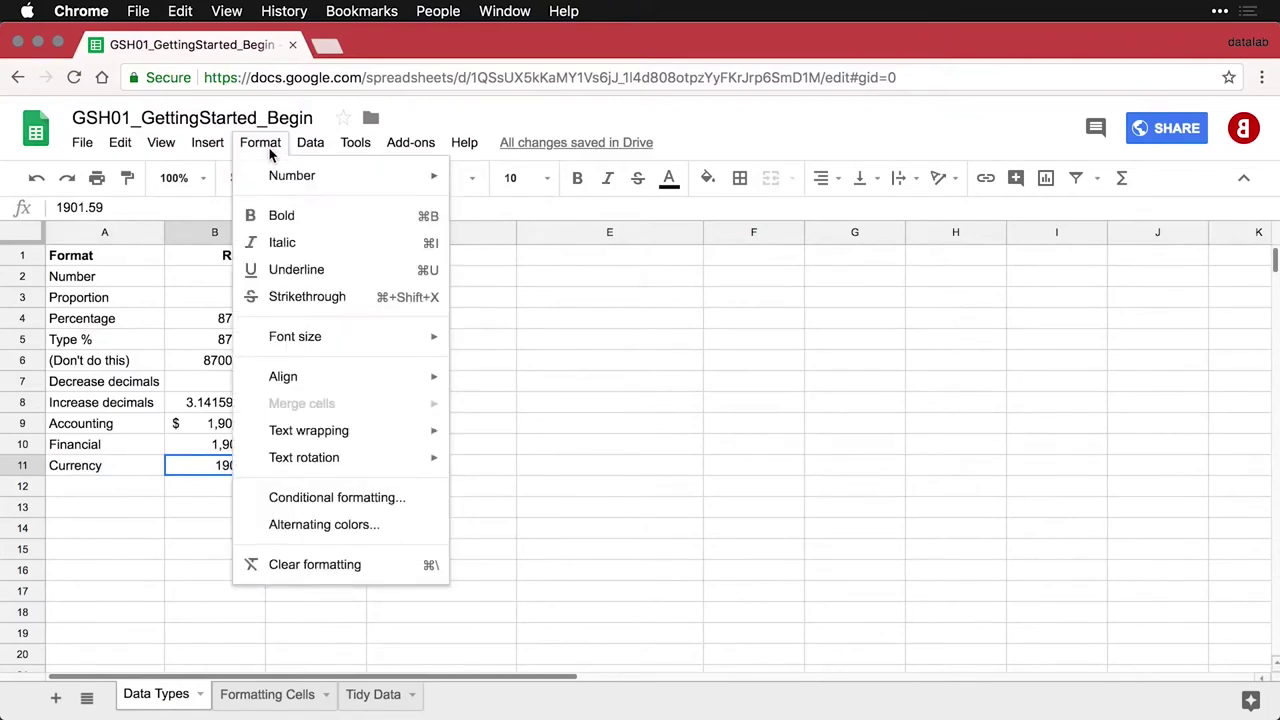
{"action": "mouse_move", "coordinate": [271, 175]}
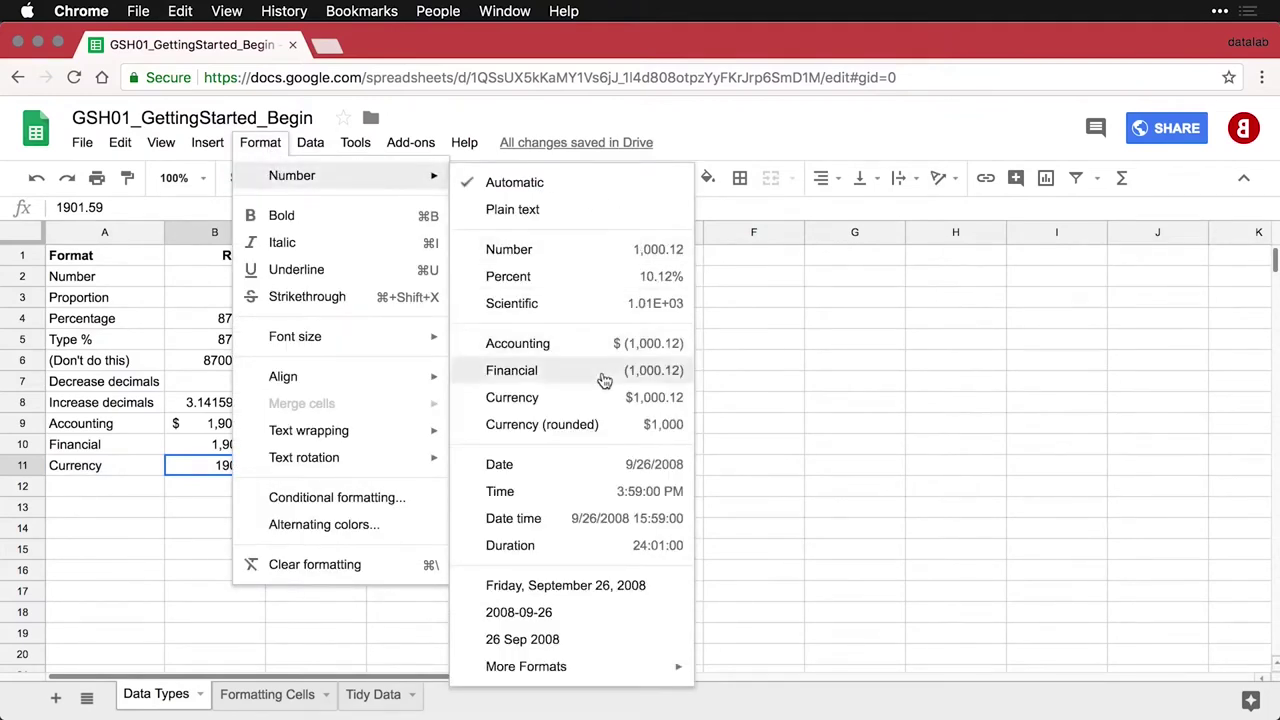
{"action": "left_click", "coordinate": [585, 405]}
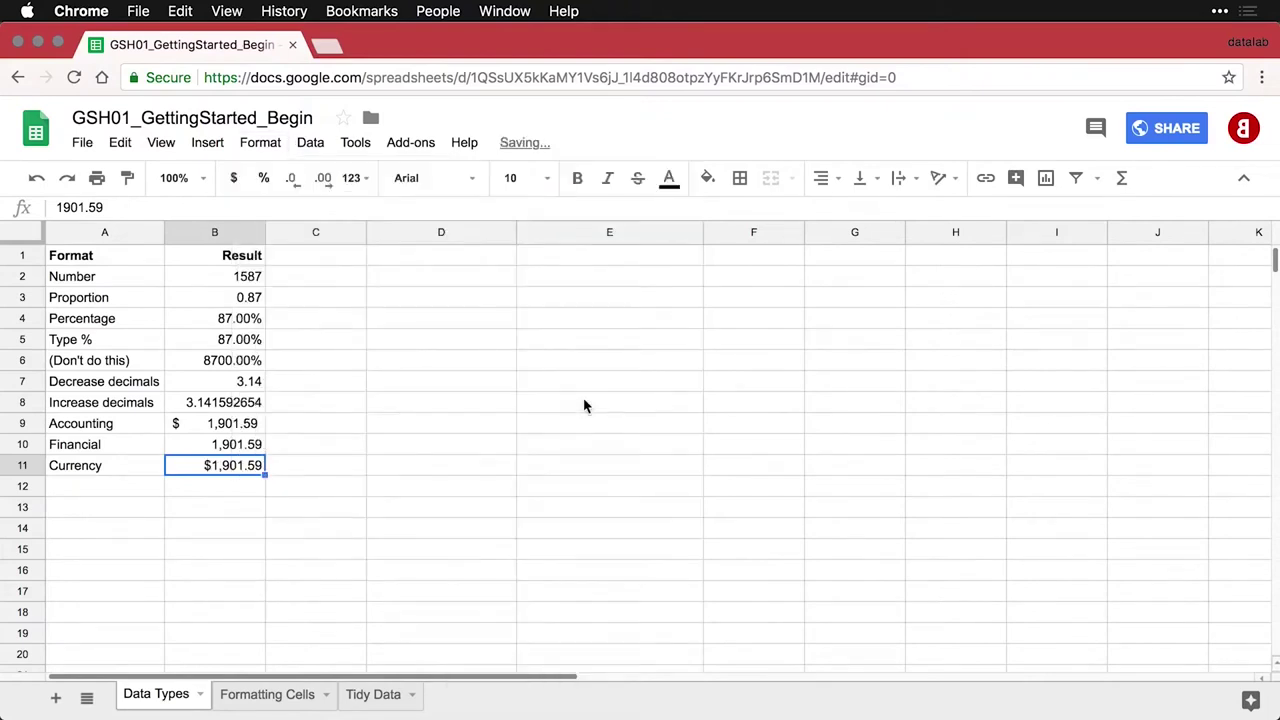
{"action": "left_click", "coordinate": [233, 486]}
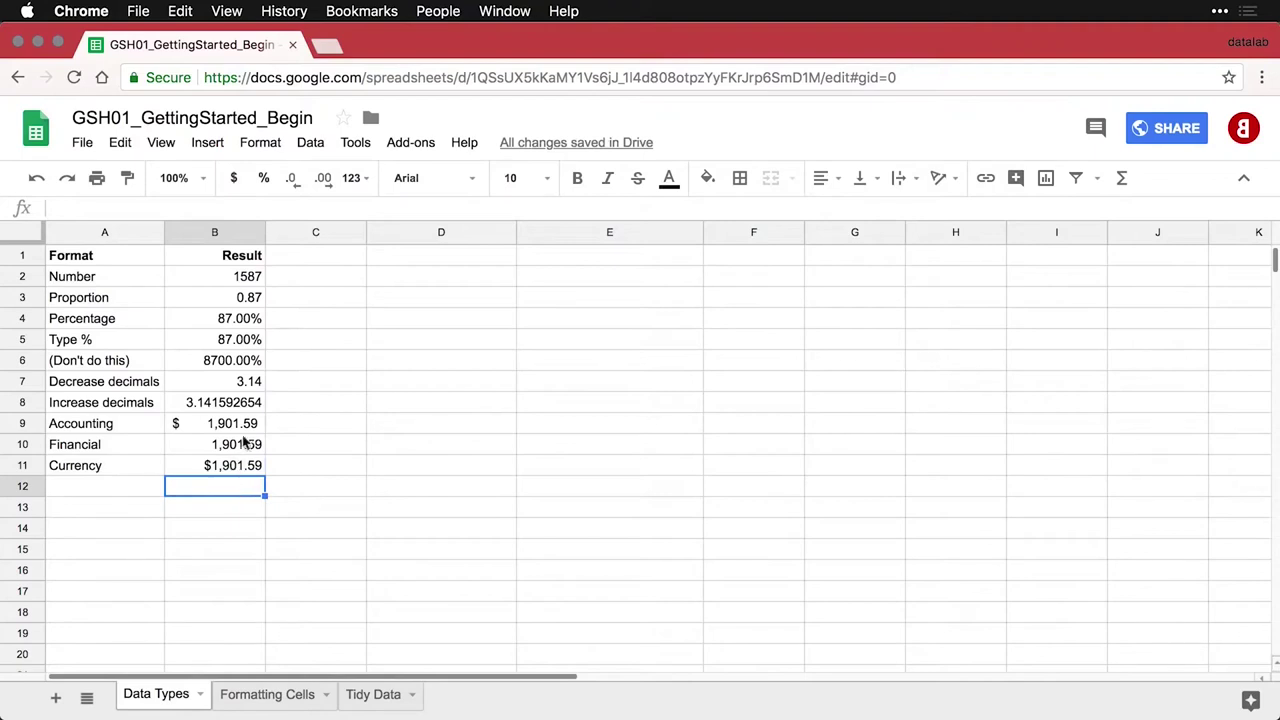
Change the Accounting, Financial and Currency values in B9:B11 to -1901.59
{"action": "left_click_drag", "start_coordinate": [250, 425], "coordinate": [242, 472]}
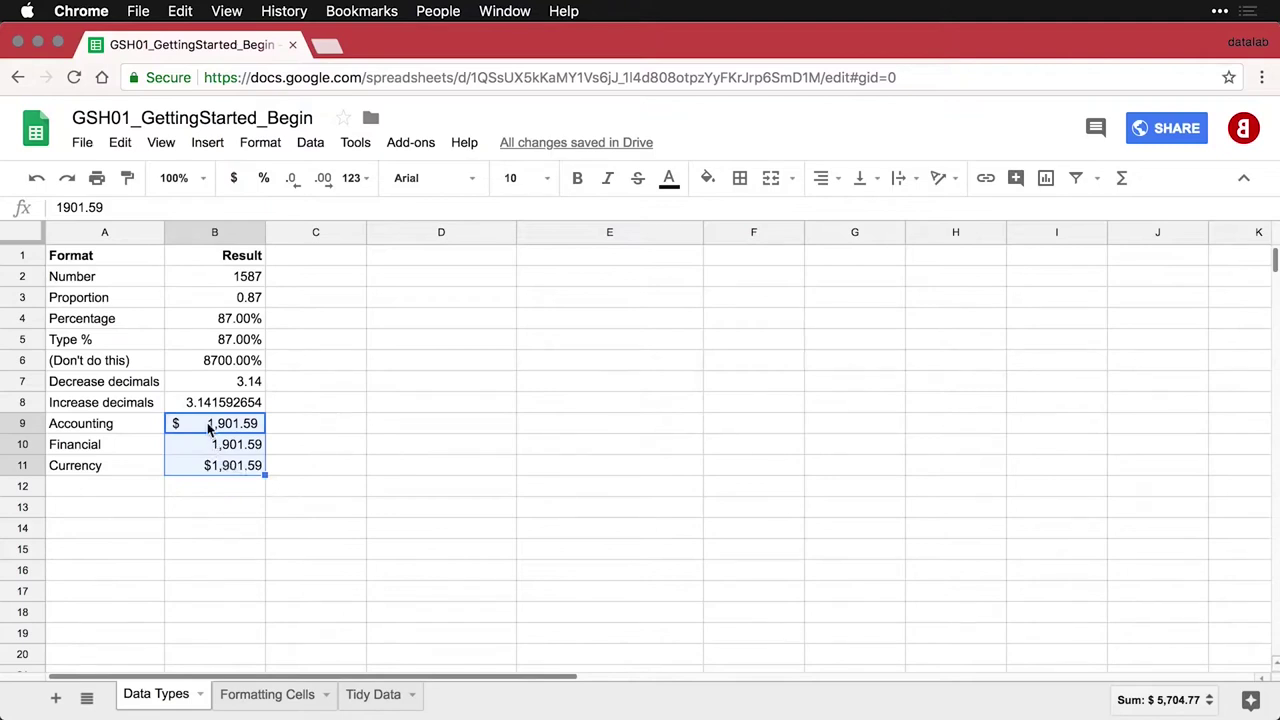
{"action": "left_click", "coordinate": [210, 428]}
{"action": "double_click", "coordinate": [210, 428]}
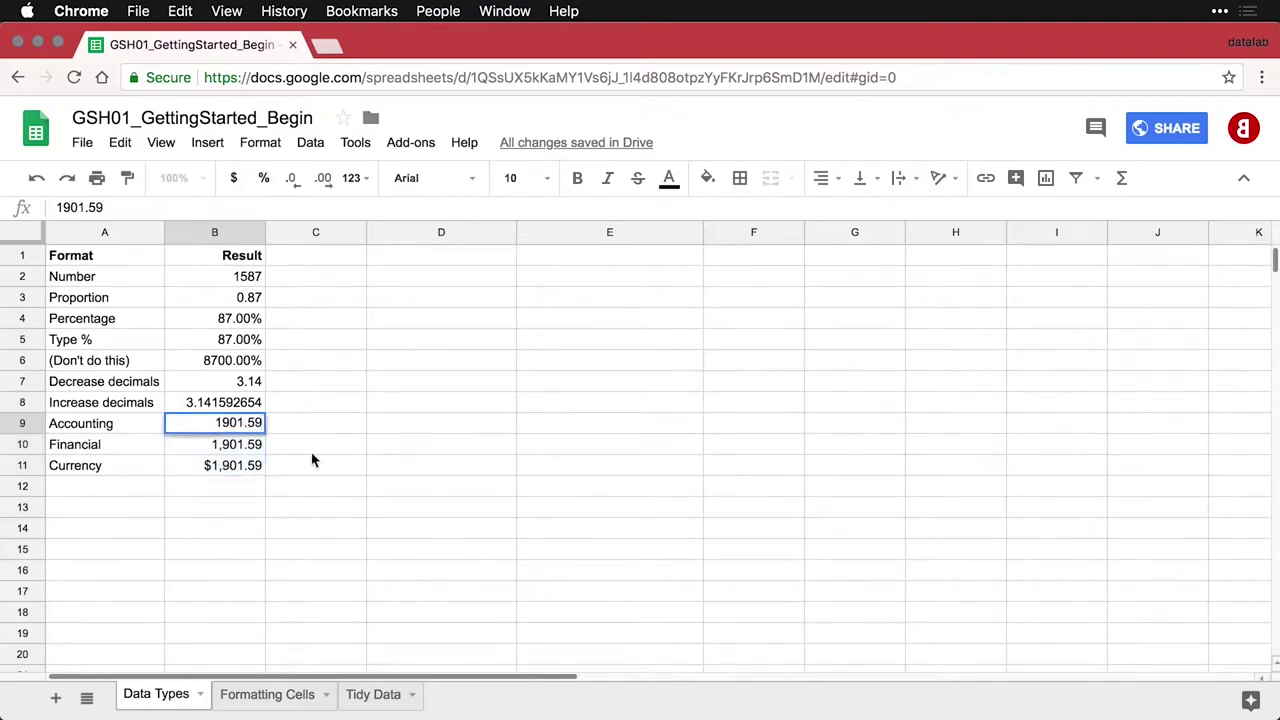
{"action": "type", "text": "-"}
{"action": "key", "text": "Return"}
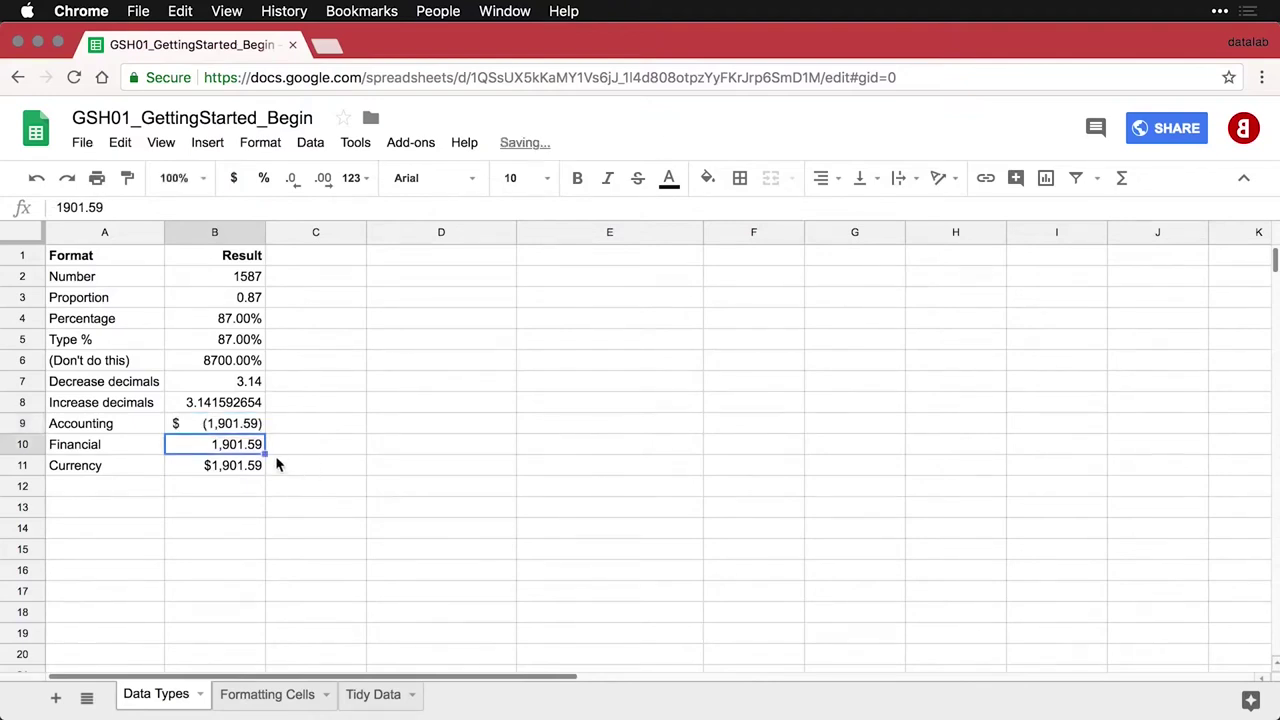
{"action": "double_click", "coordinate": [216, 448]}
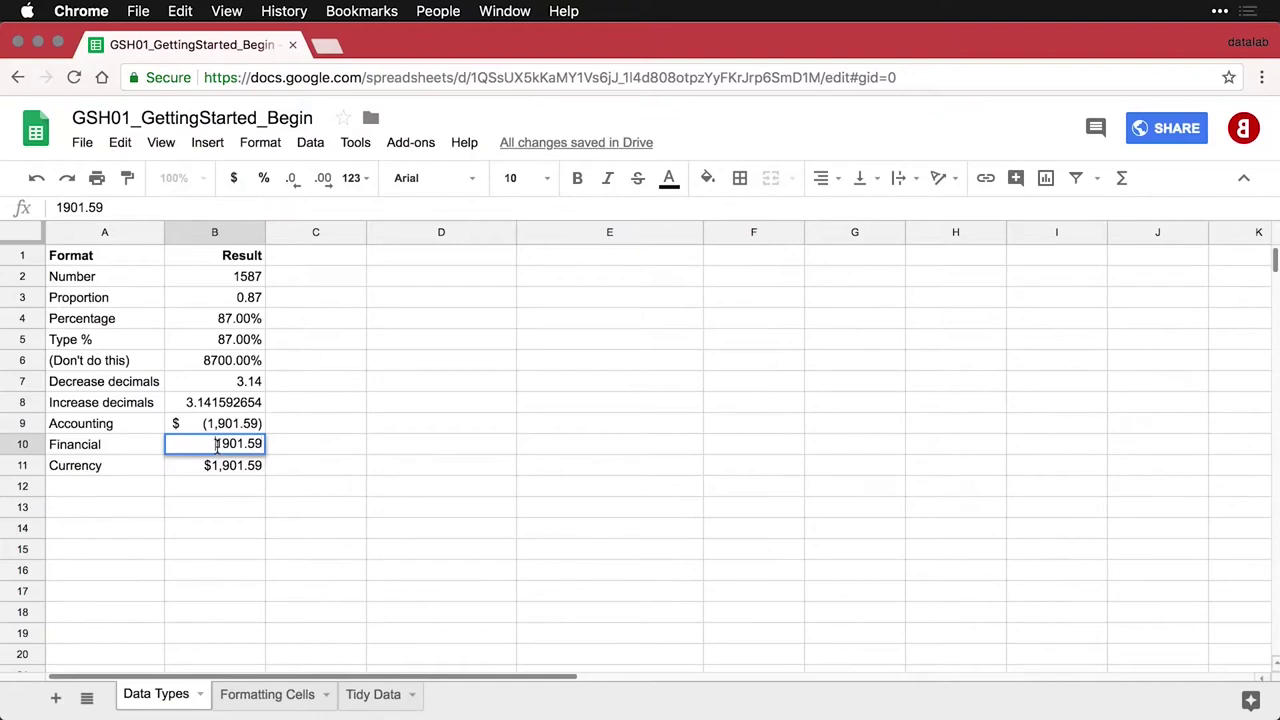
{"action": "type", "text": "-"}
{"action": "key", "text": "Return"}
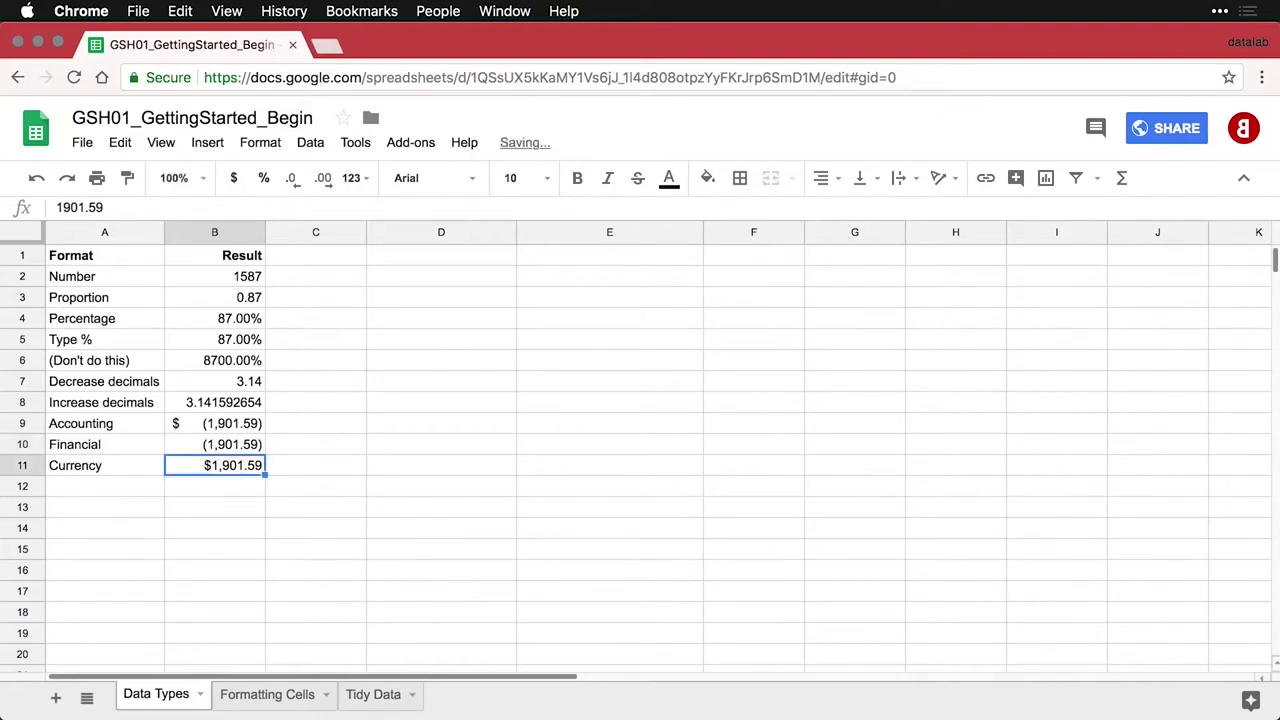
{"action": "double_click", "coordinate": [207, 465]}
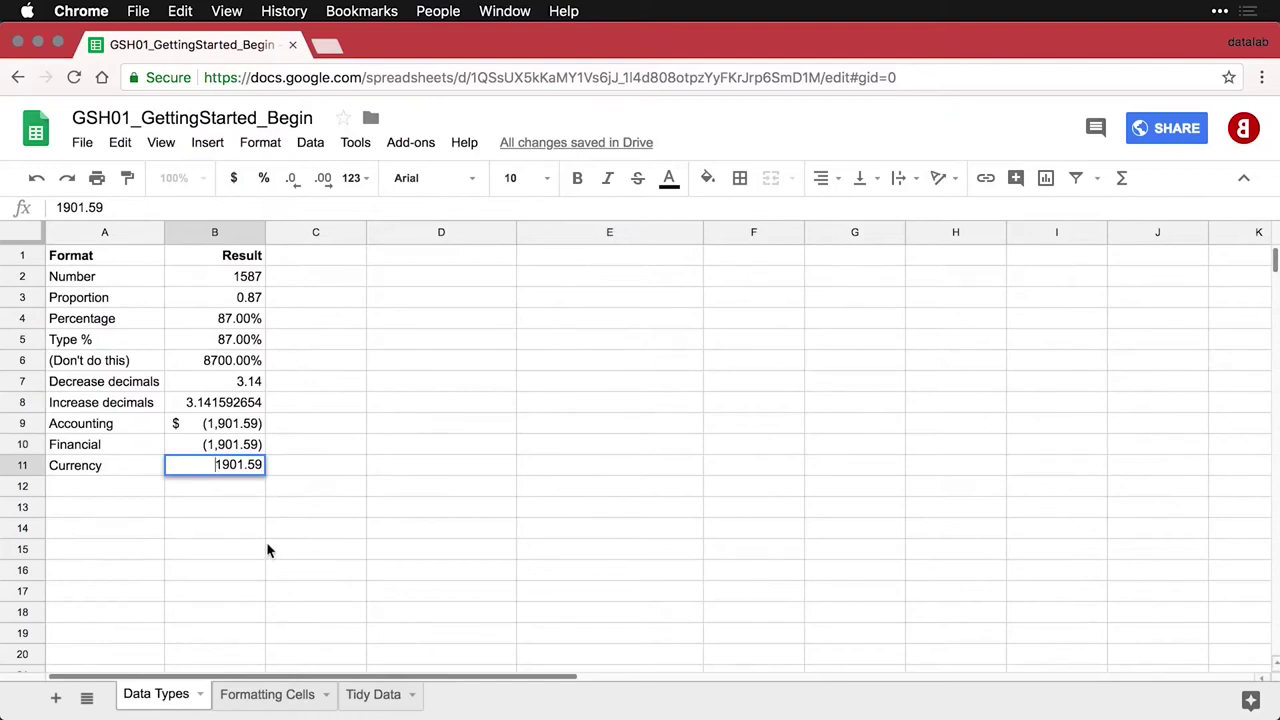
{"action": "type", "text": "-"}
{"action": "key", "text": "Return"}
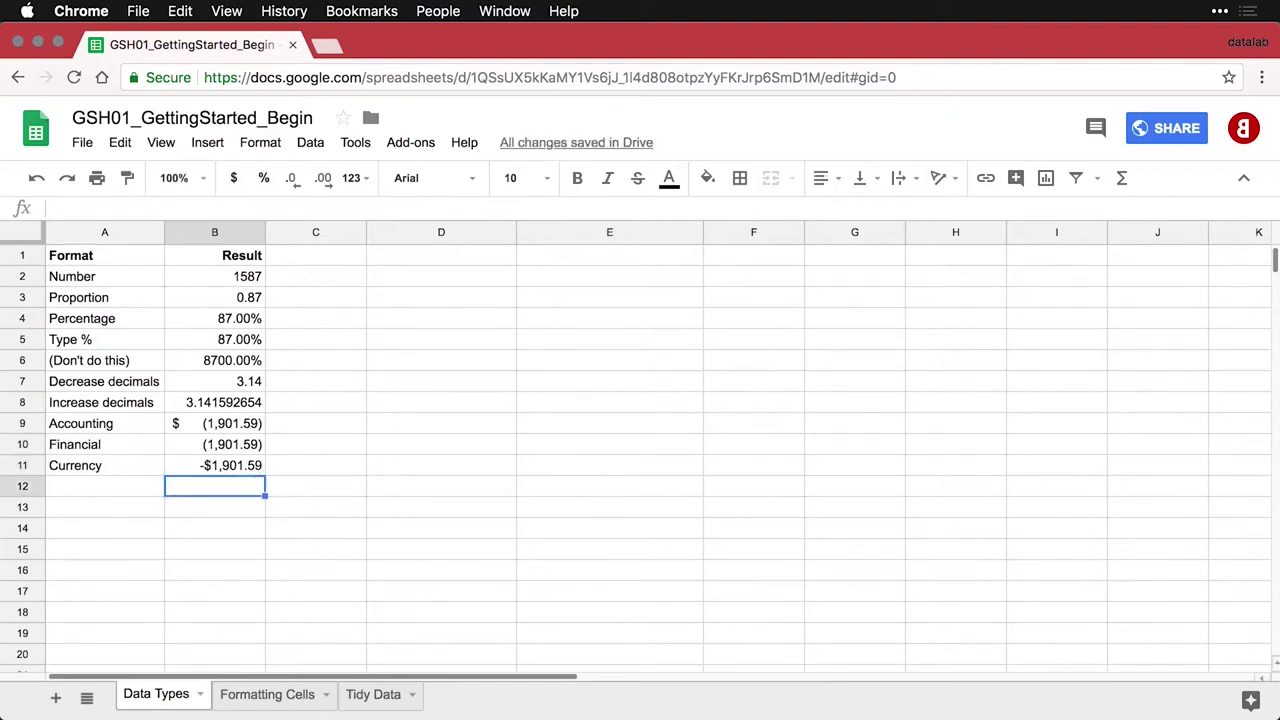
Paste the Date example into row 12, showing 7/16/2015
{"action": "left_click", "coordinate": [104, 486]}
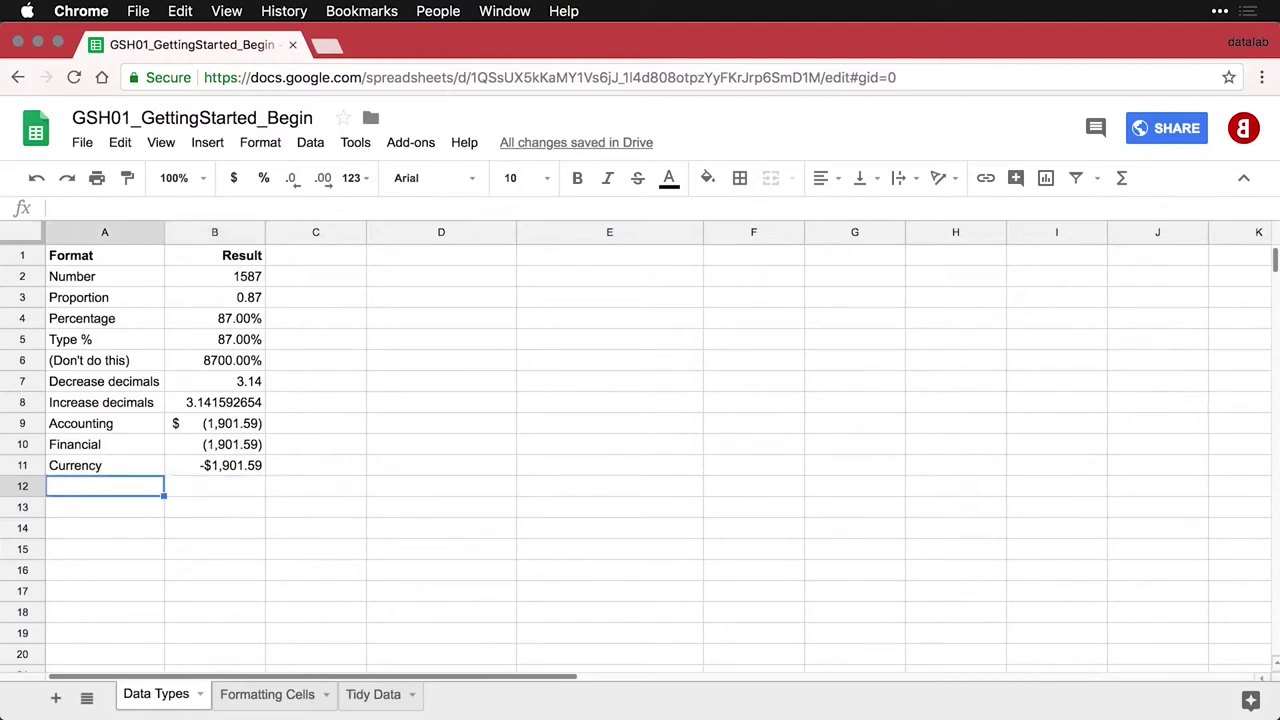
{"action": "type", "text": "Date\t7/16/2015"}
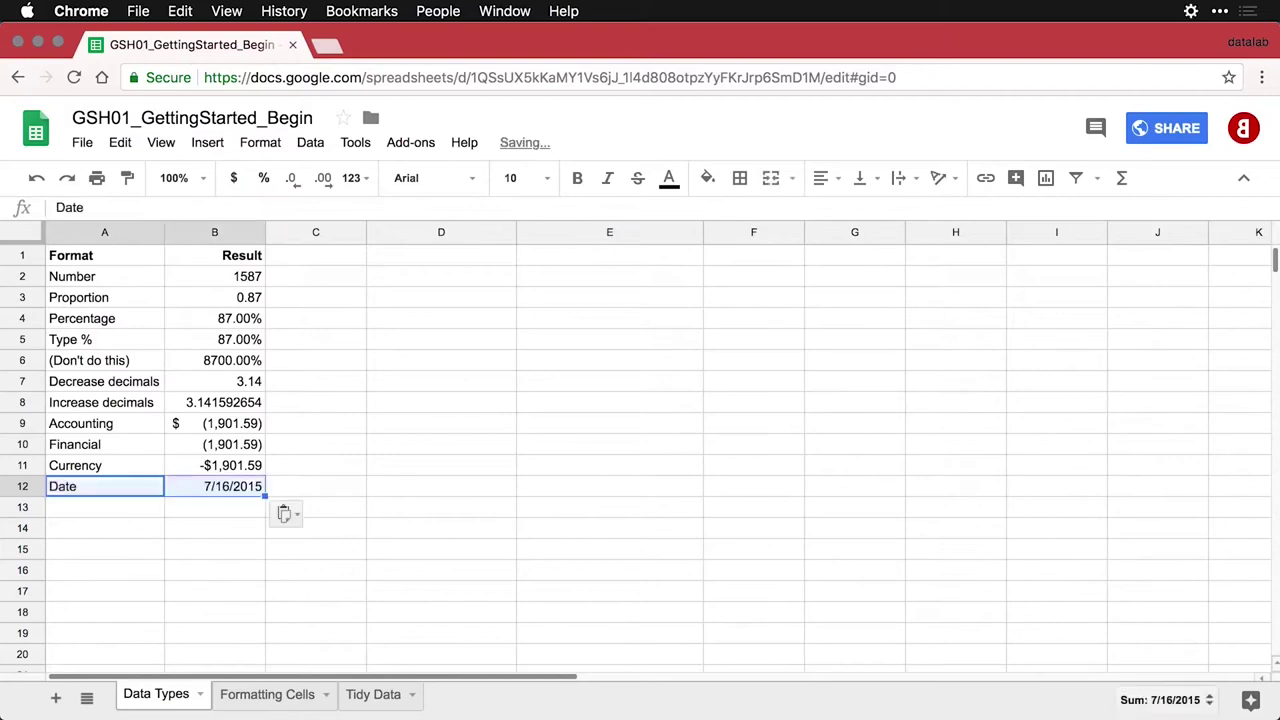
{"action": "left_click", "coordinate": [232, 490]}
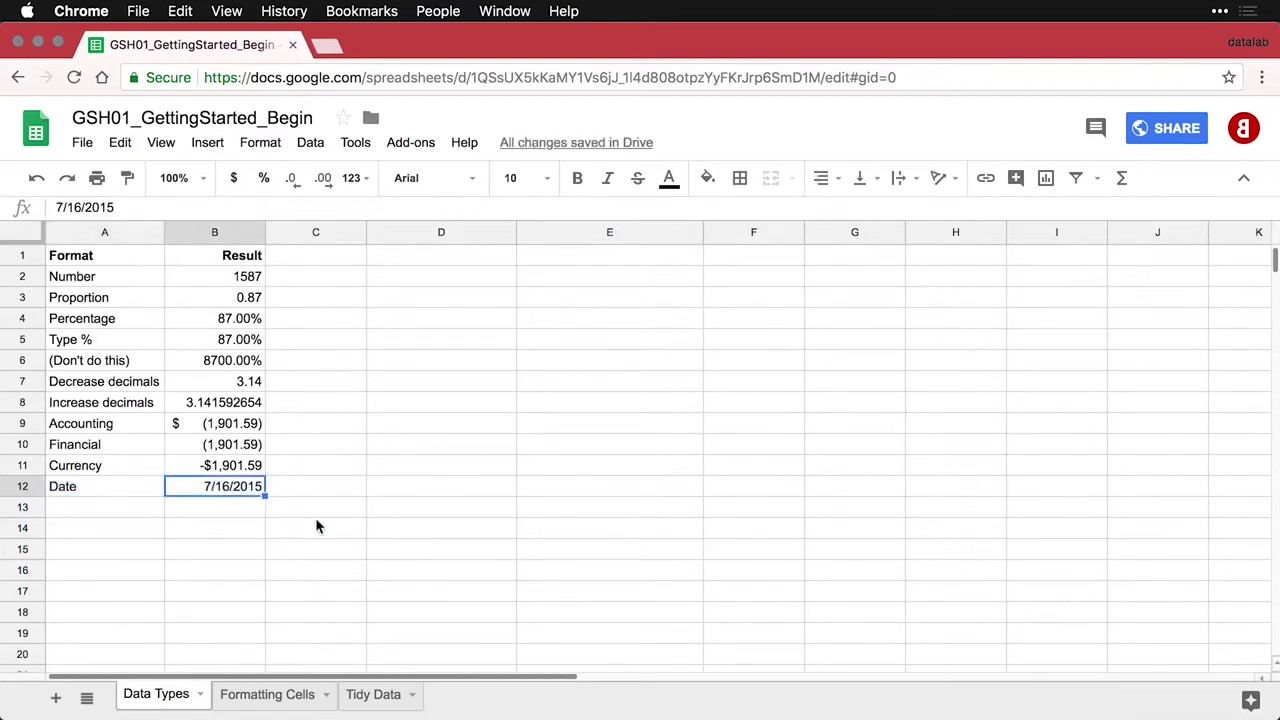
Paste the Time example into A13:B13, showing 10:10:31
{"action": "left_click", "coordinate": [140, 511]}
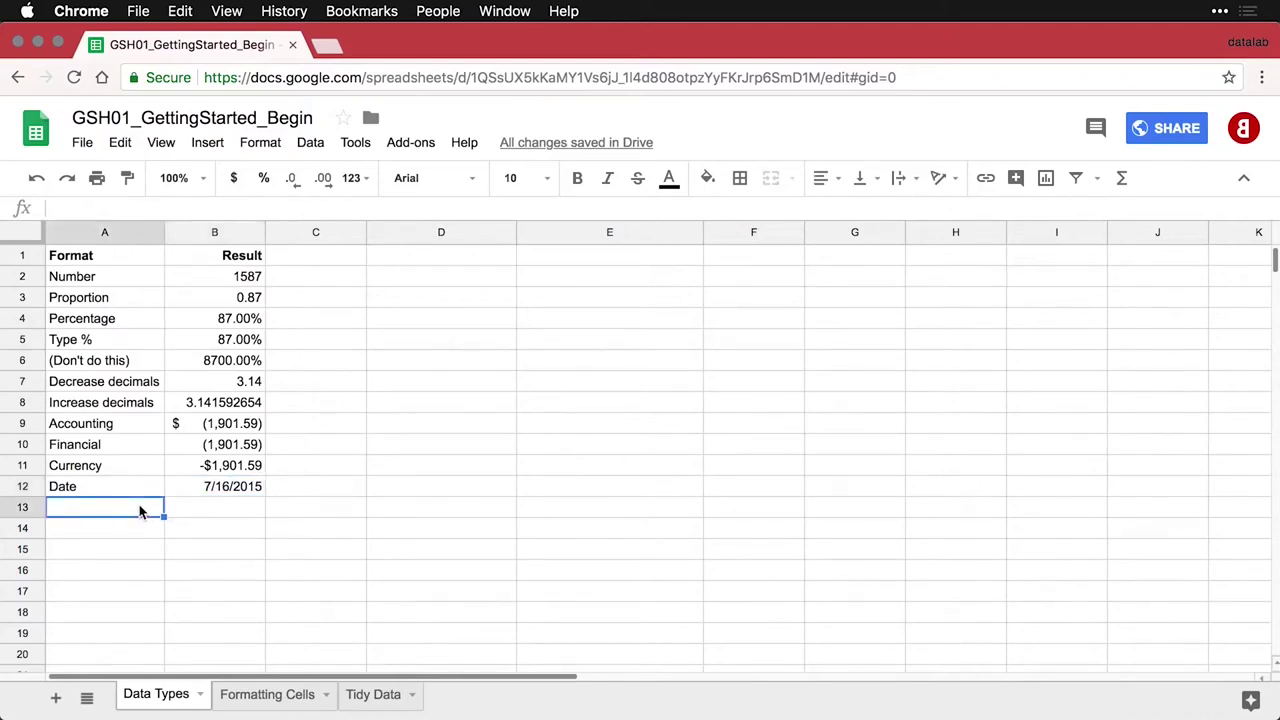
{"action": "type", "text": "Time\t10:10:31"}
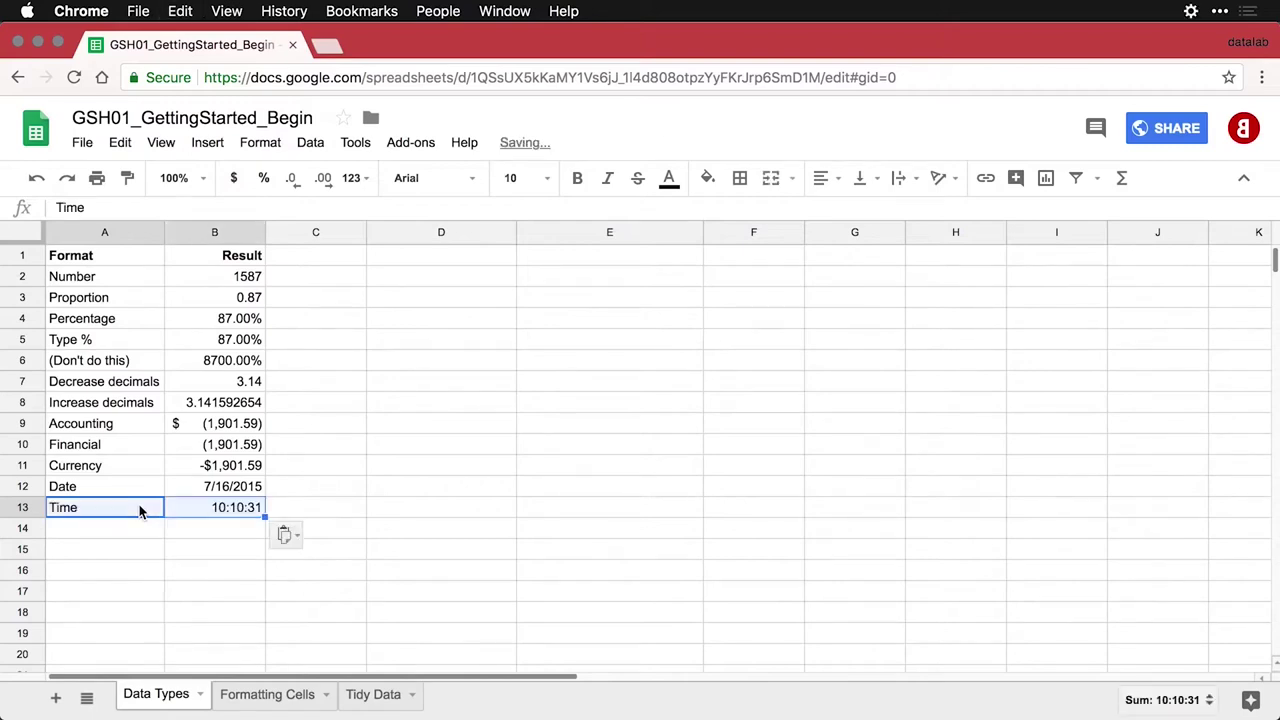
{"action": "left_click", "coordinate": [176, 513]}
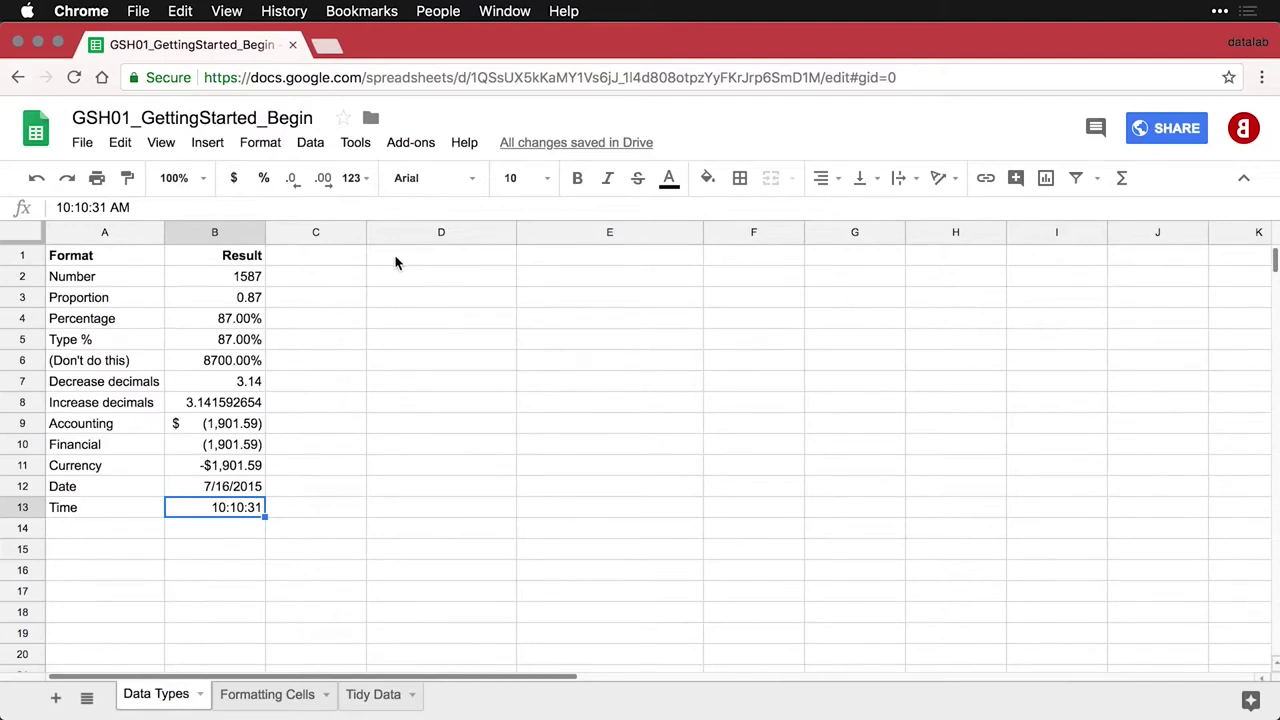
Paste the Text example with Lorem Ipsum into D1:E1
{"action": "left_click", "coordinate": [395, 262]}
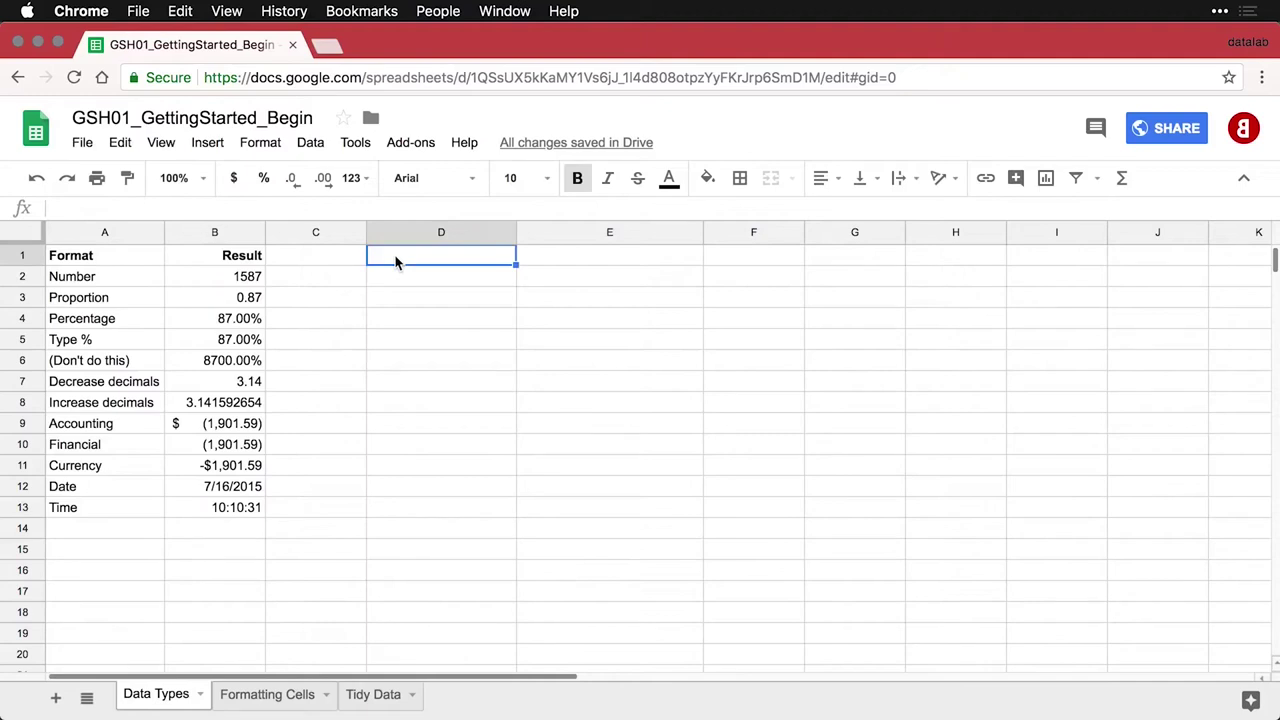
{"action": "type", "text": "Text\tLorem Ipsum"}
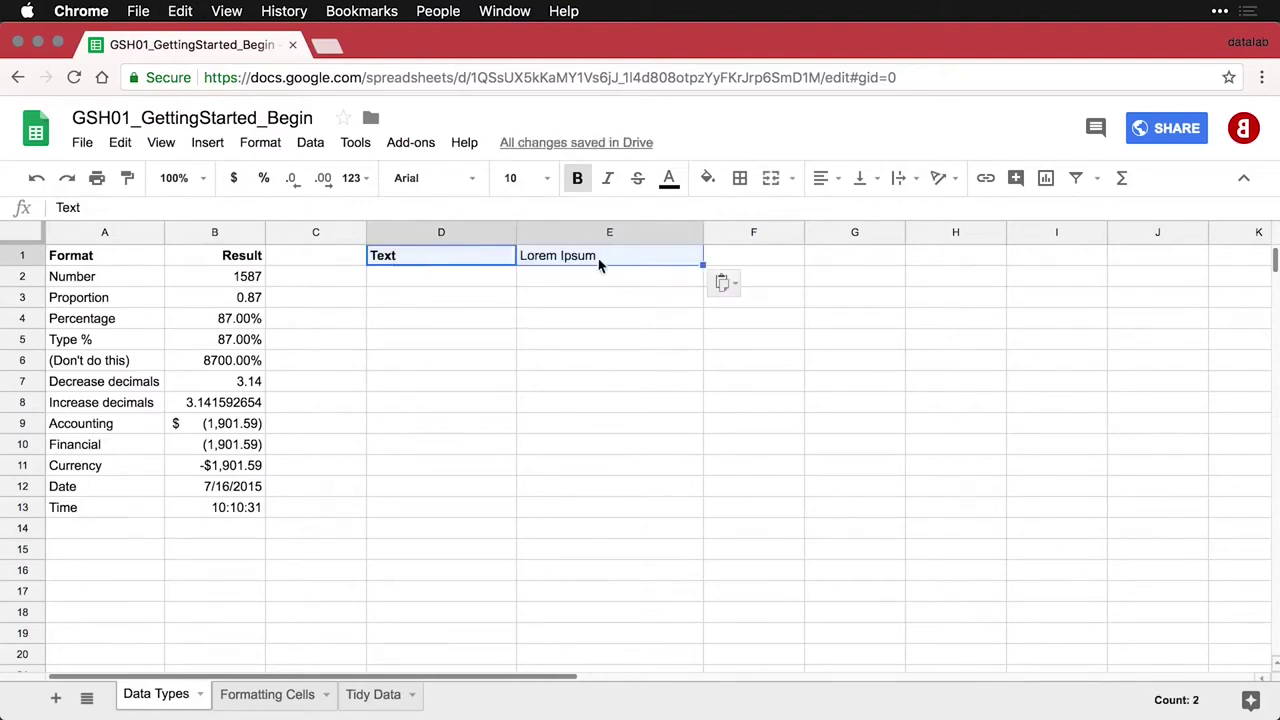
{"action": "left_click", "coordinate": [598, 258]}
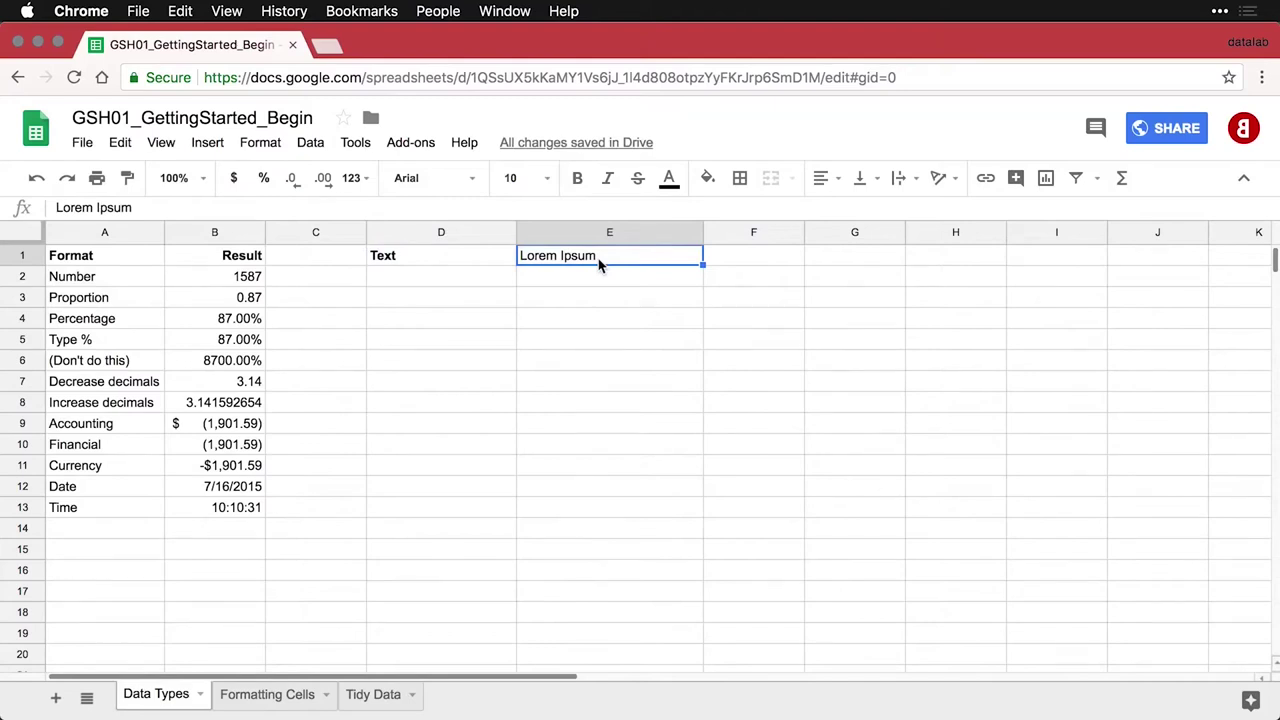
Paste the Links example into D2:E2 and test the datalab.cc link in a new tab
{"action": "left_click", "coordinate": [463, 289]}
{"action": "type", "text": "Links\tdatalab.cc"}
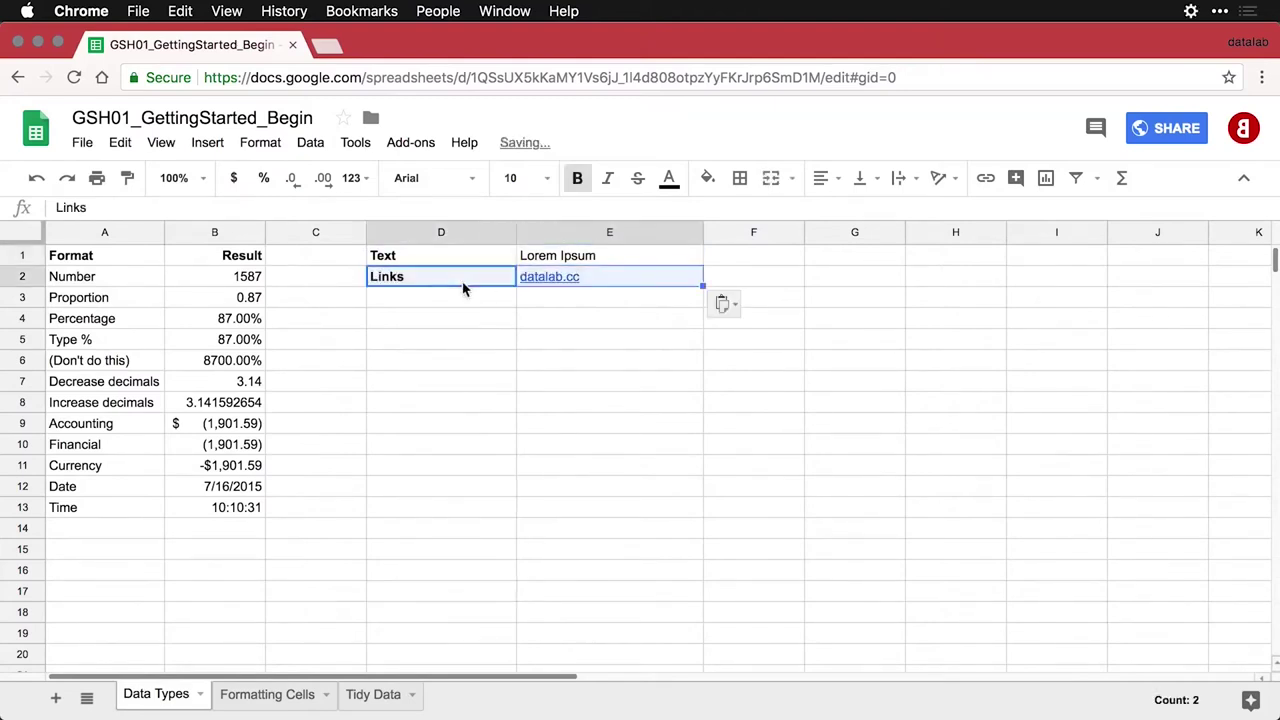
{"action": "left_click", "coordinate": [463, 289]}
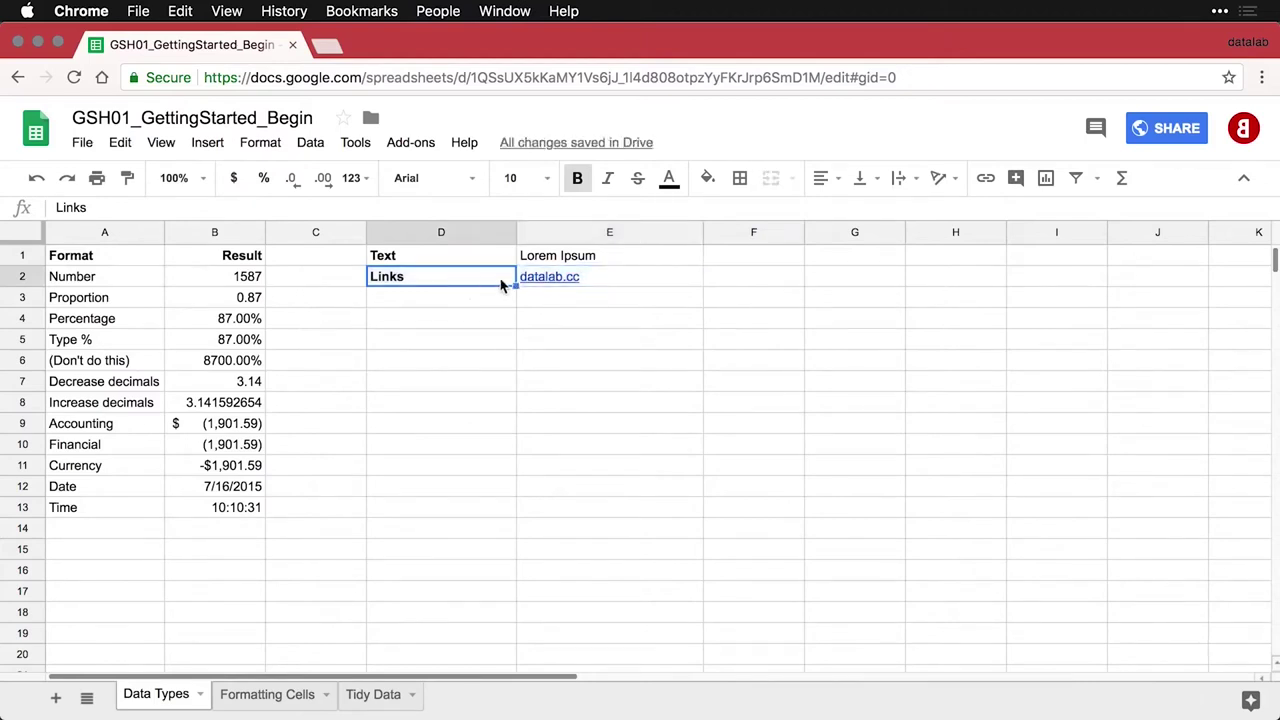
{"action": "mouse_move", "coordinate": [573, 287]}
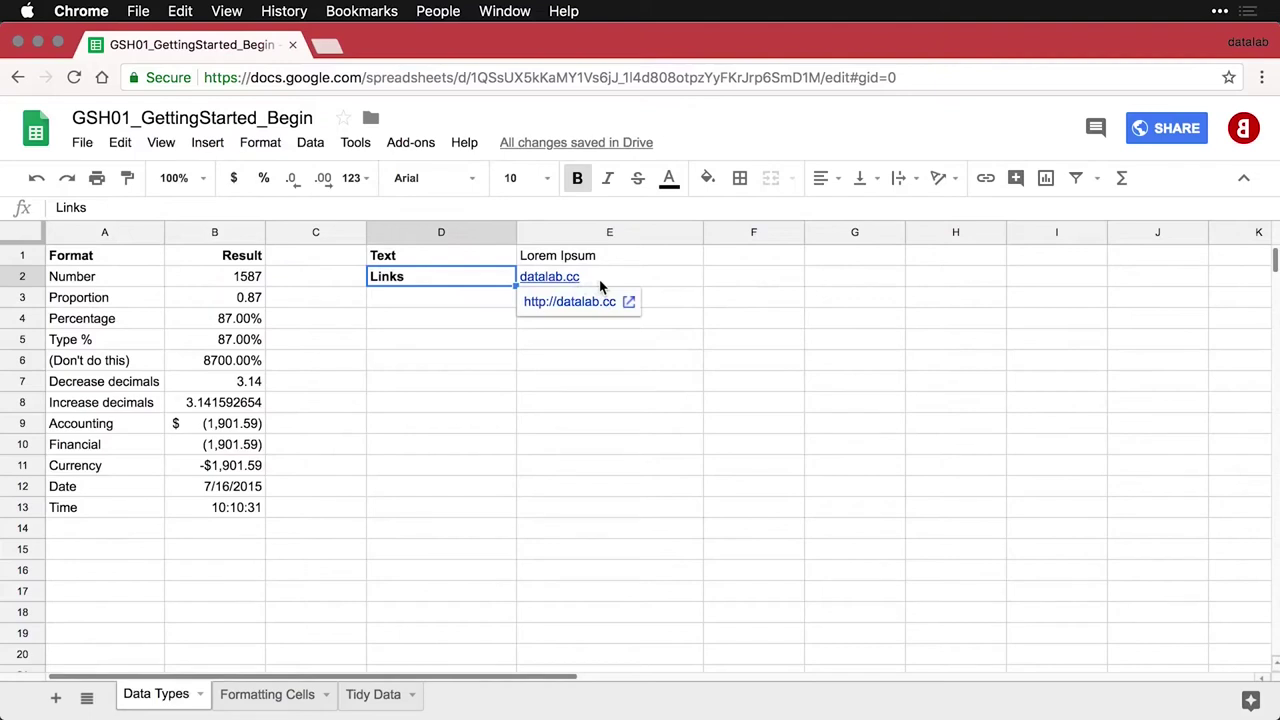
{"action": "left_click", "coordinate": [600, 287]}
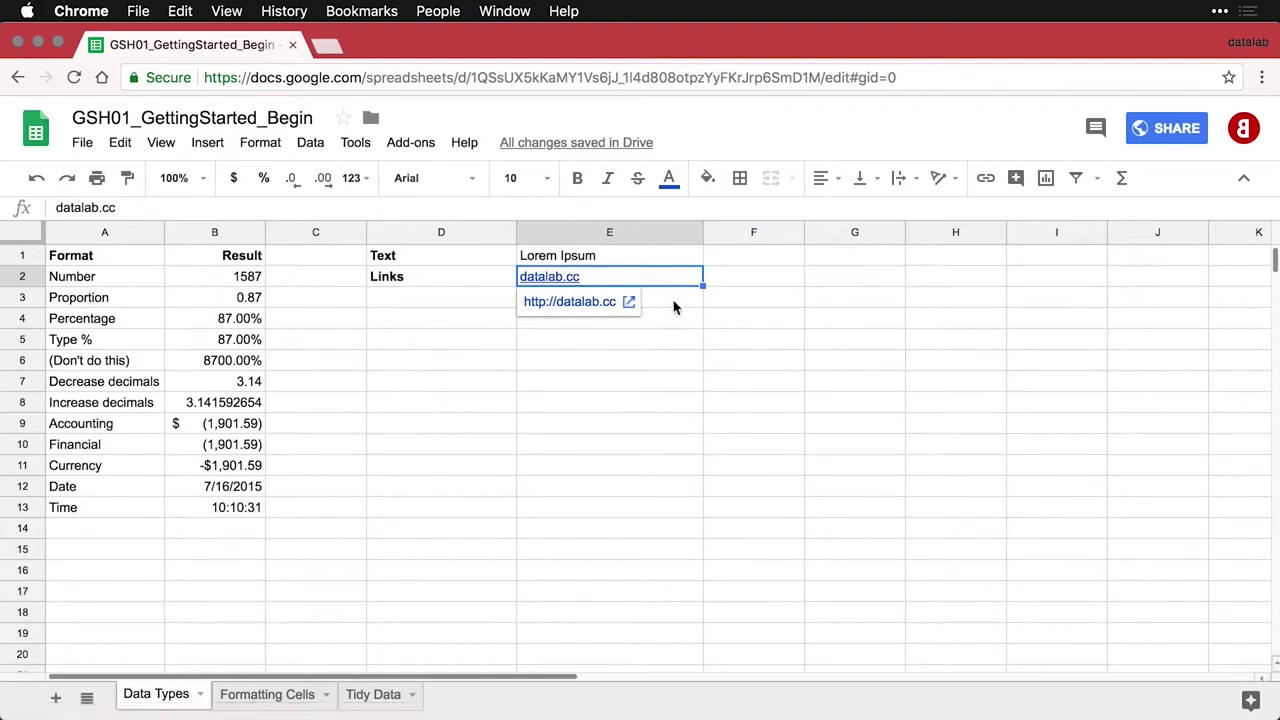
{"action": "left_click", "coordinate": [673, 307]}
{"action": "left_click", "coordinate": [575, 284]}
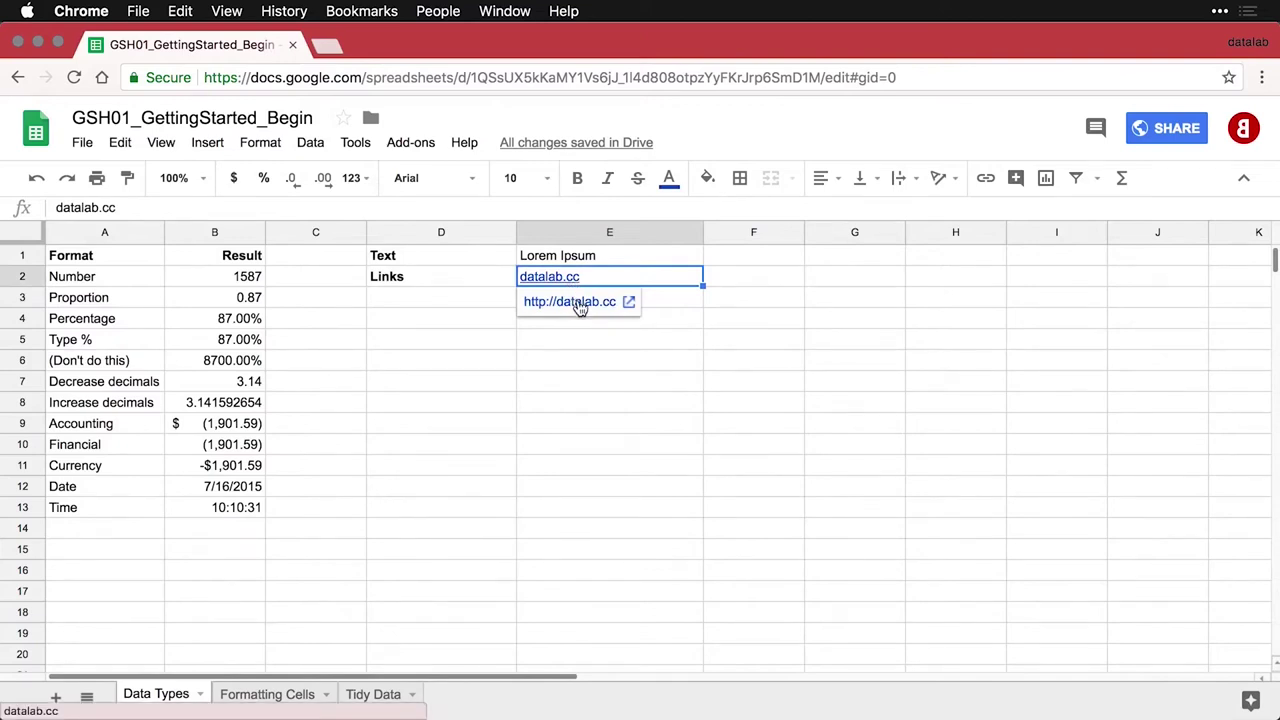
{"action": "left_click", "coordinate": [572, 303]}
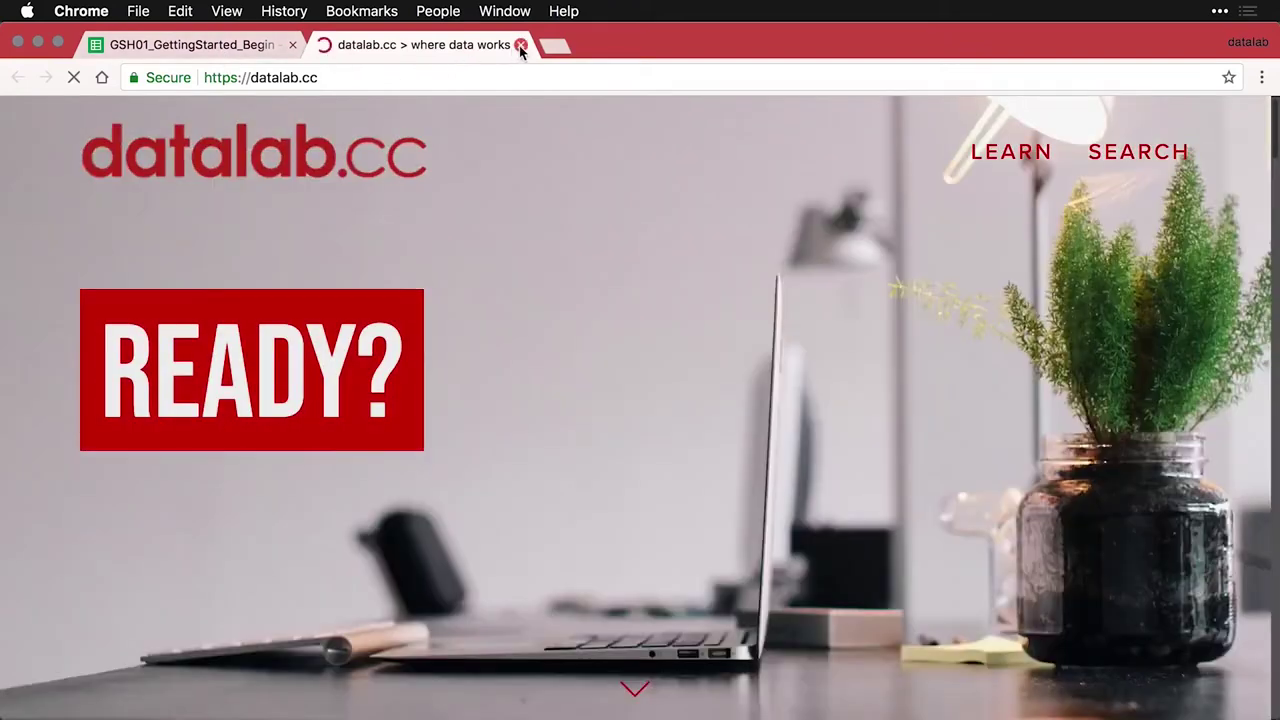
{"action": "left_click", "coordinate": [520, 45]}
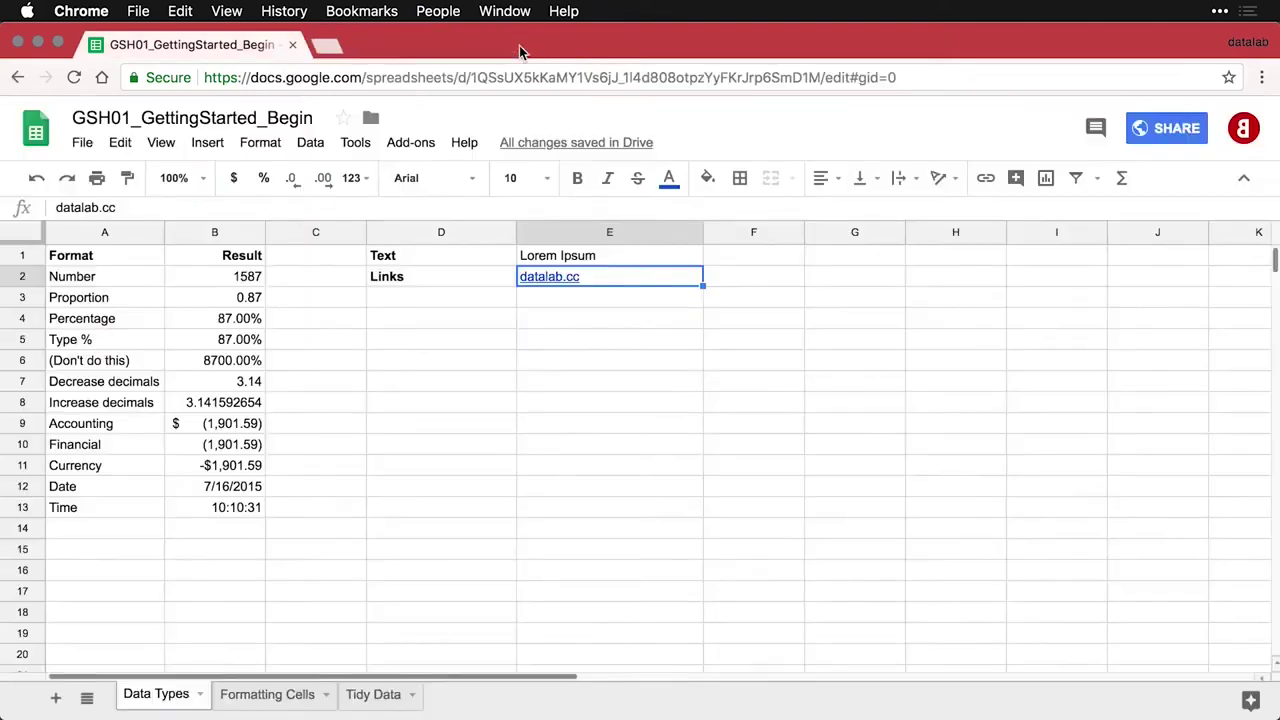
Add the Web data row (=GOOGLEFINANCE("GOOG") returning 1066.36) and the Formulas row below it
{"action": "left_click", "coordinate": [423, 295]}
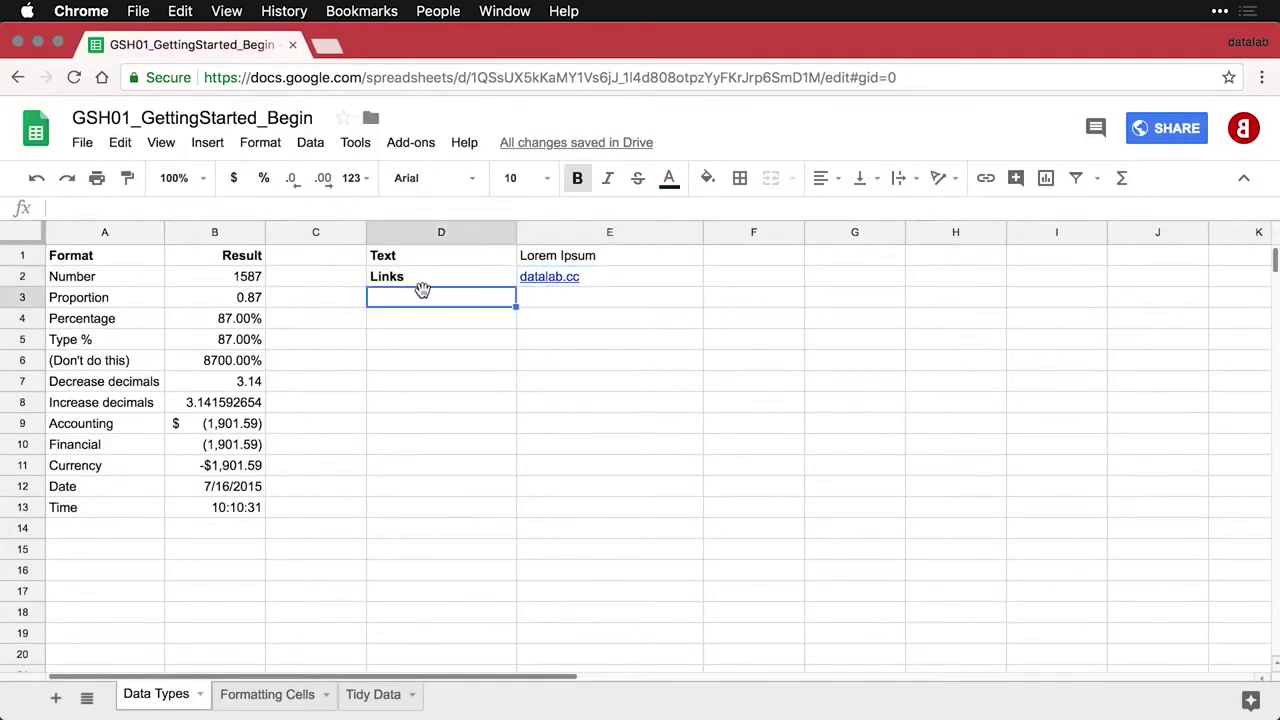
{"action": "type", "text": "Web data"}
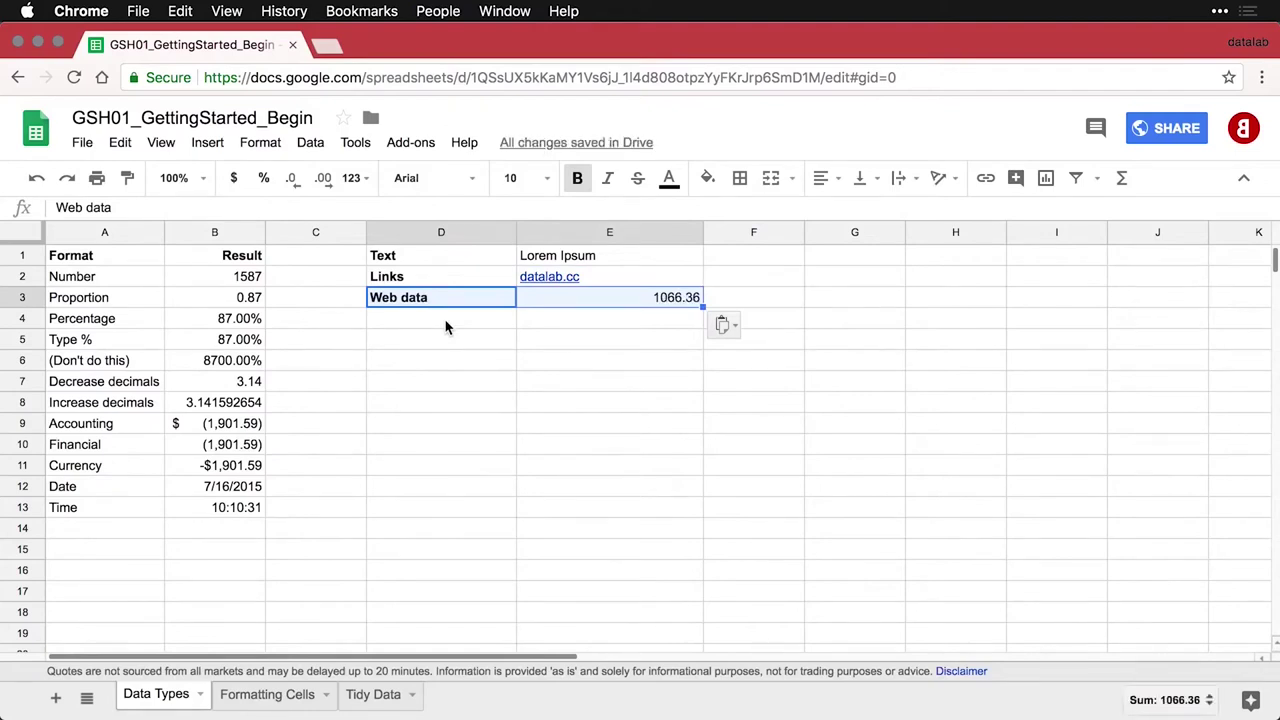
{"action": "left_click", "coordinate": [633, 302]}
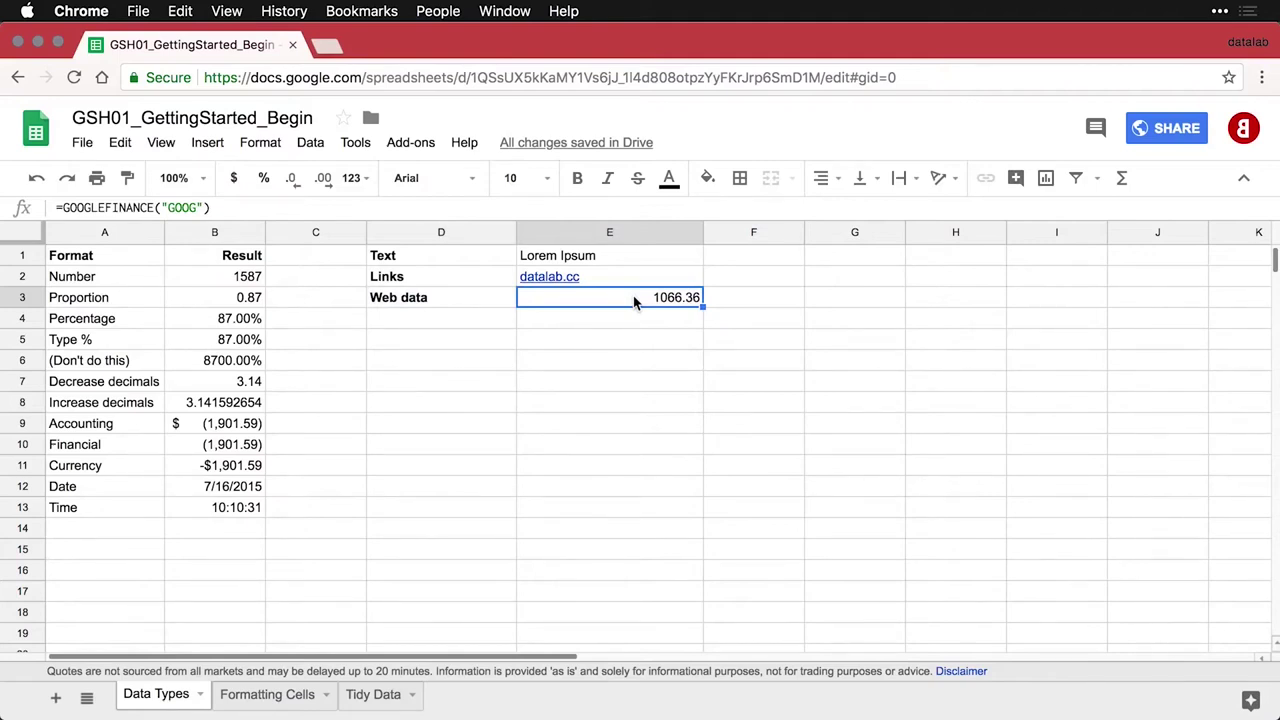
{"action": "double_click", "coordinate": [633, 298]}
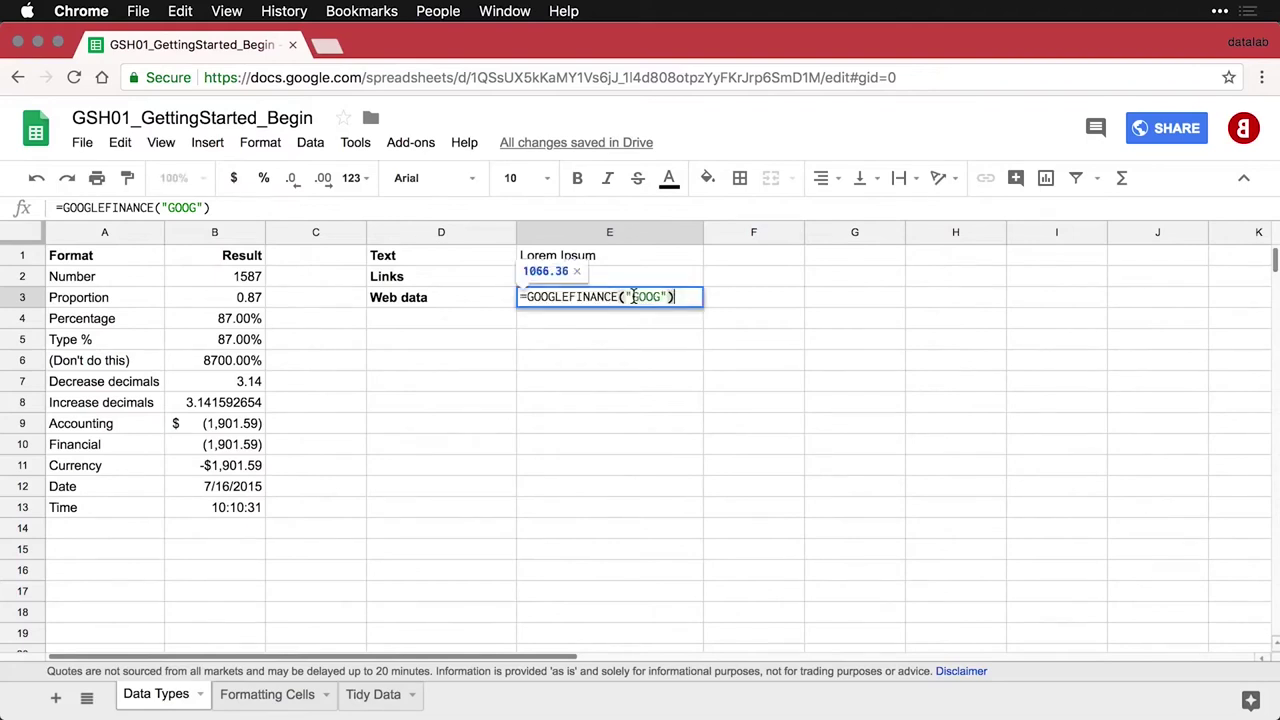
{"action": "key", "text": "Return"}
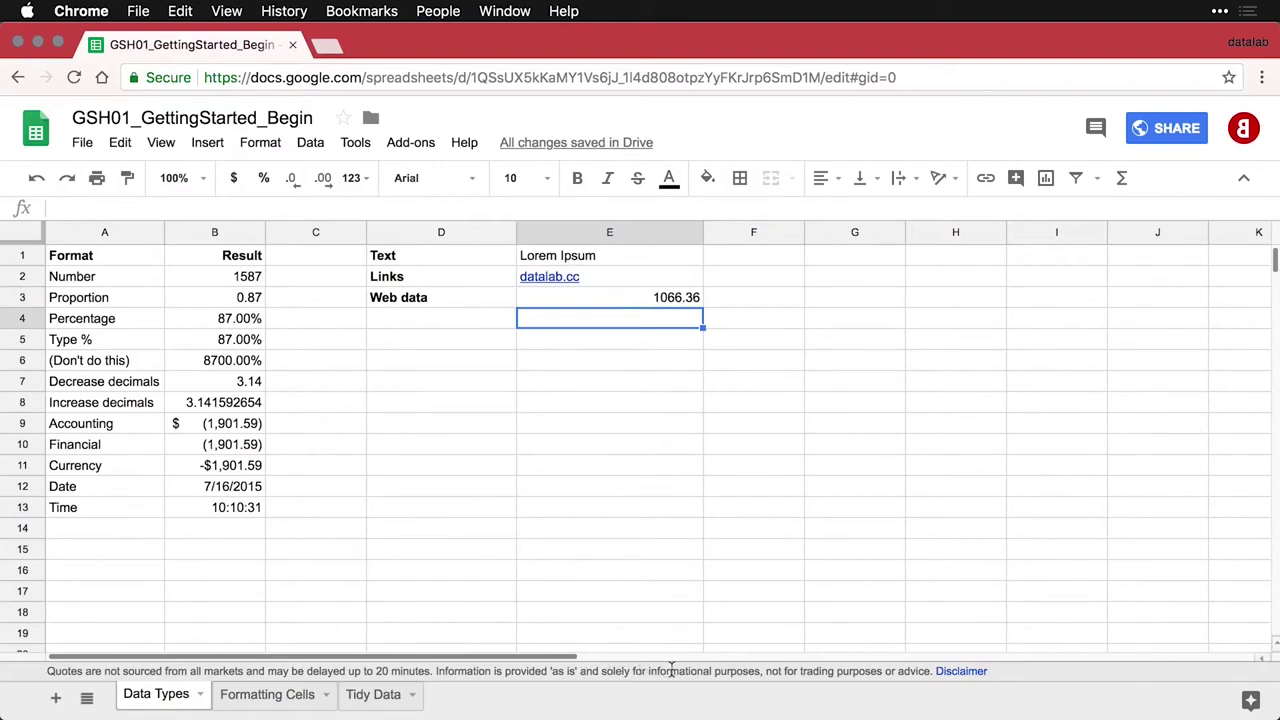
{"action": "left_click", "coordinate": [646, 306]}
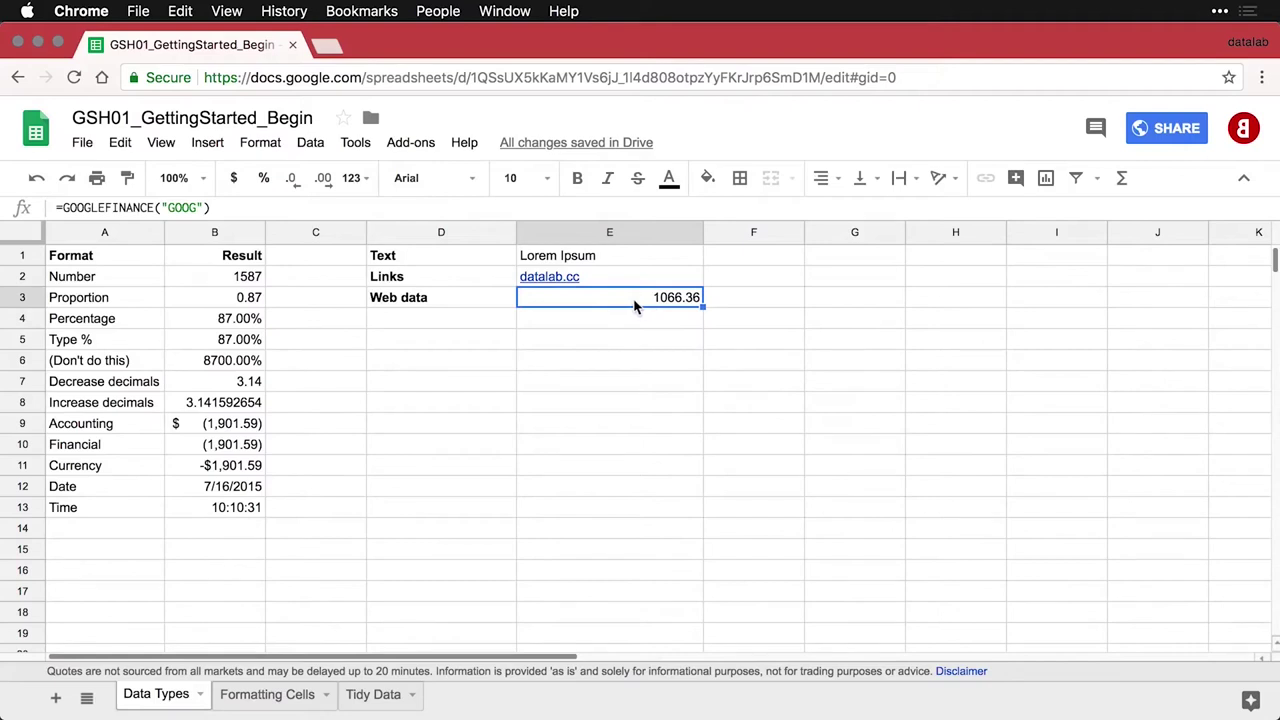
{"action": "left_click", "coordinate": [486, 321]}
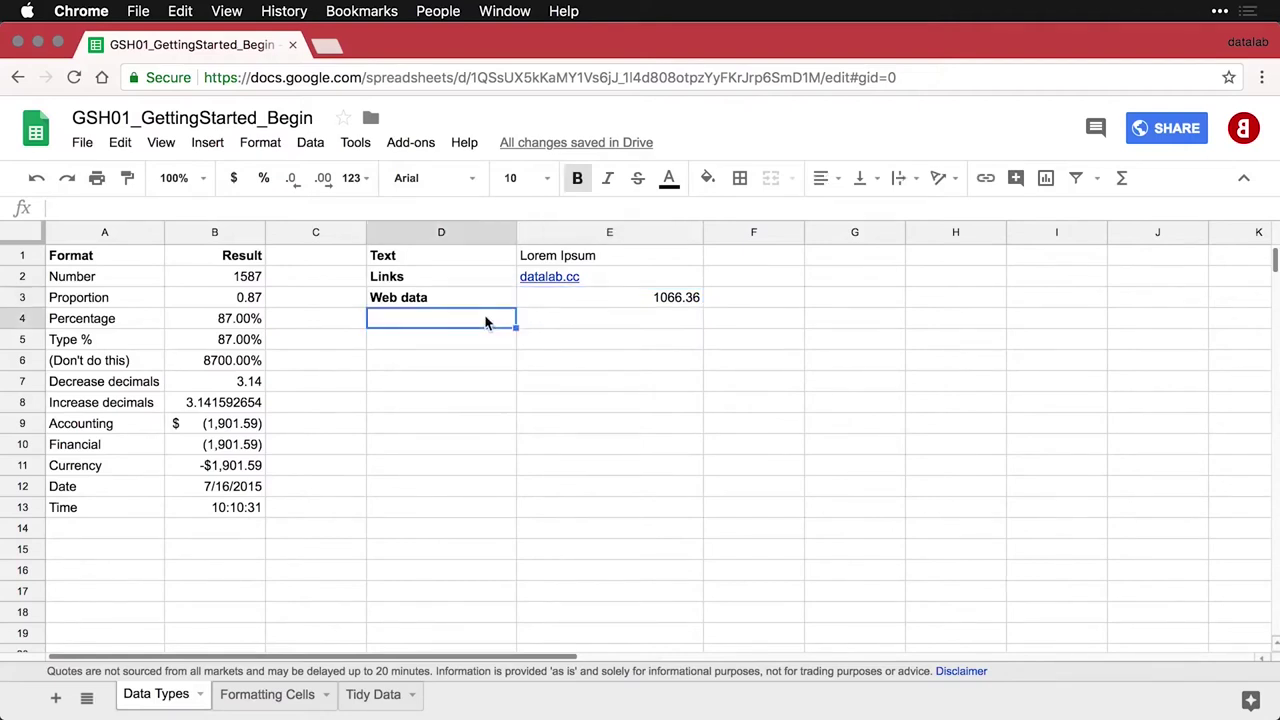
{"action": "type", "text": "Formulas\t=GOOGLEFINANCE(\"GOOG\")"}
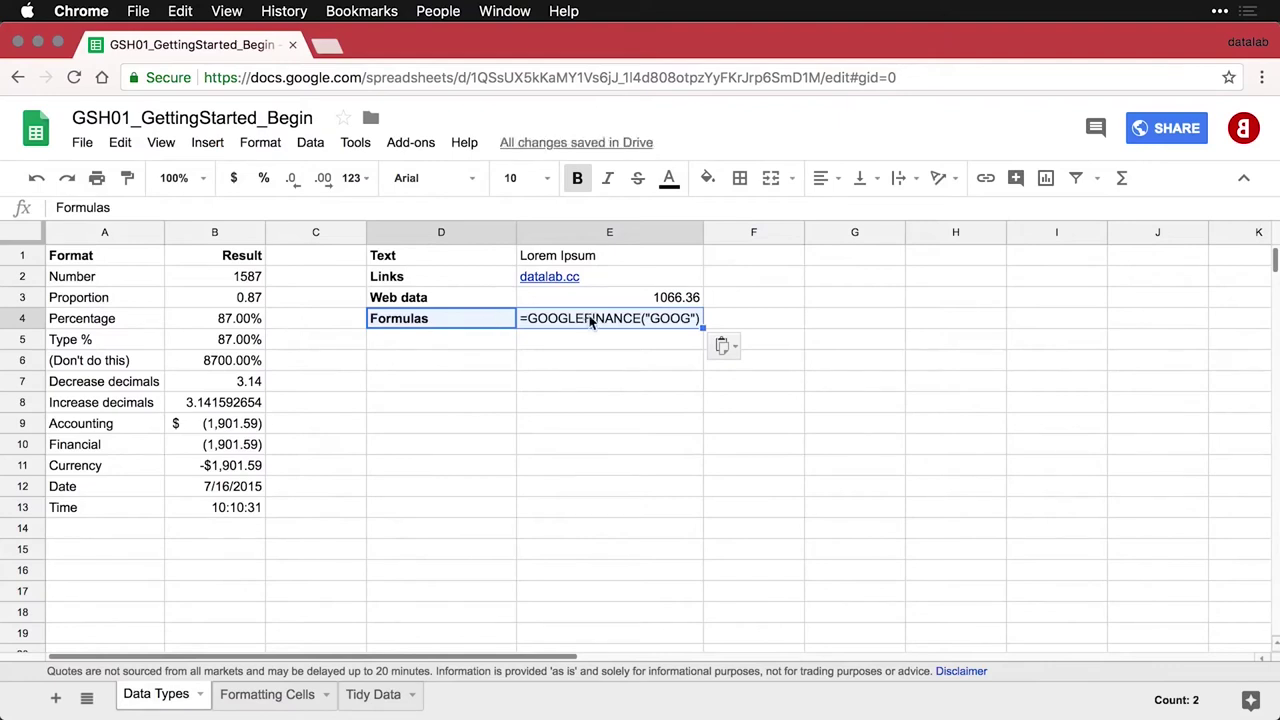
Paste the Web images label and =image() datalab.cc logo cell into D5:E5
{"action": "left_click", "coordinate": [630, 300]}
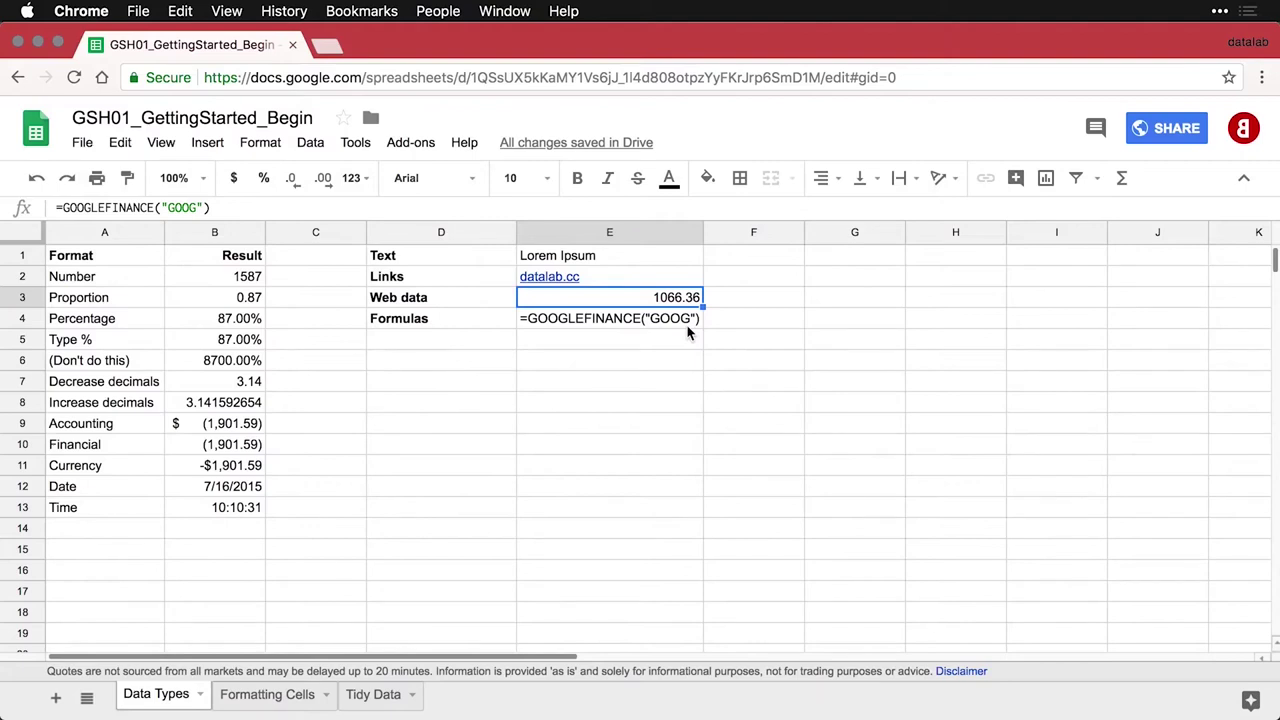
{"action": "left_click", "coordinate": [459, 350]}
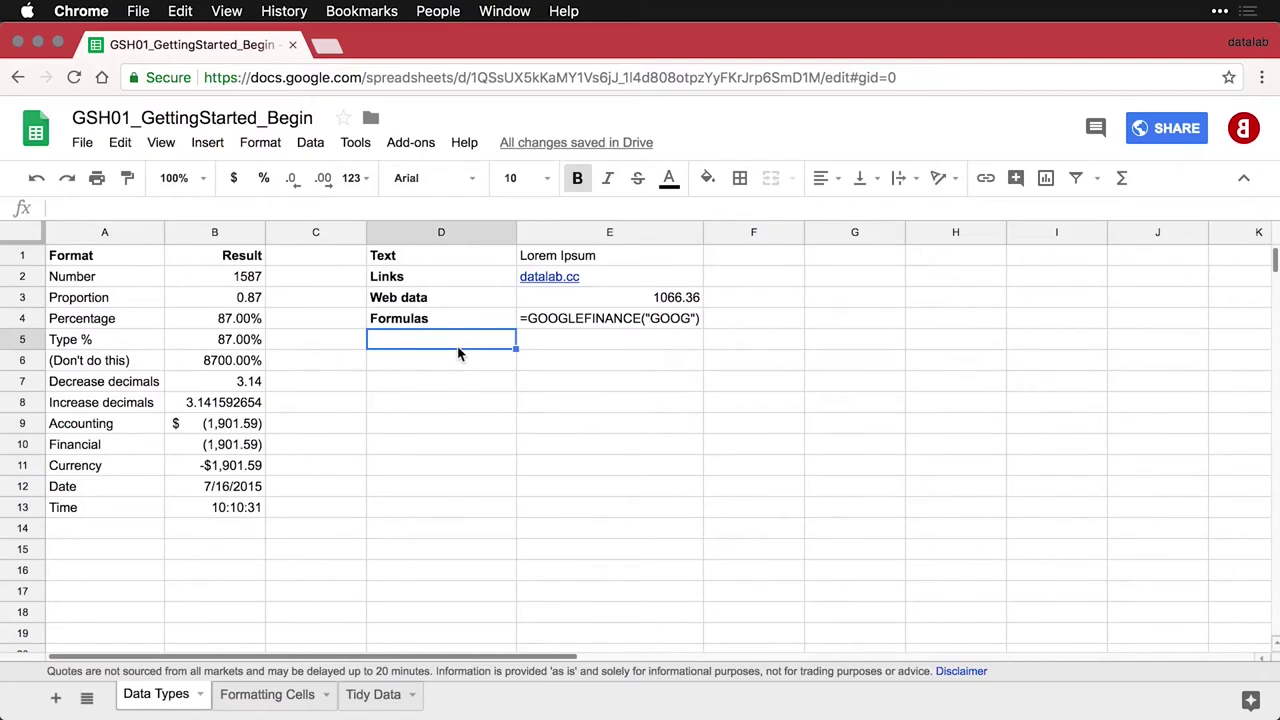
{"action": "key", "text": "ctrl+v"}
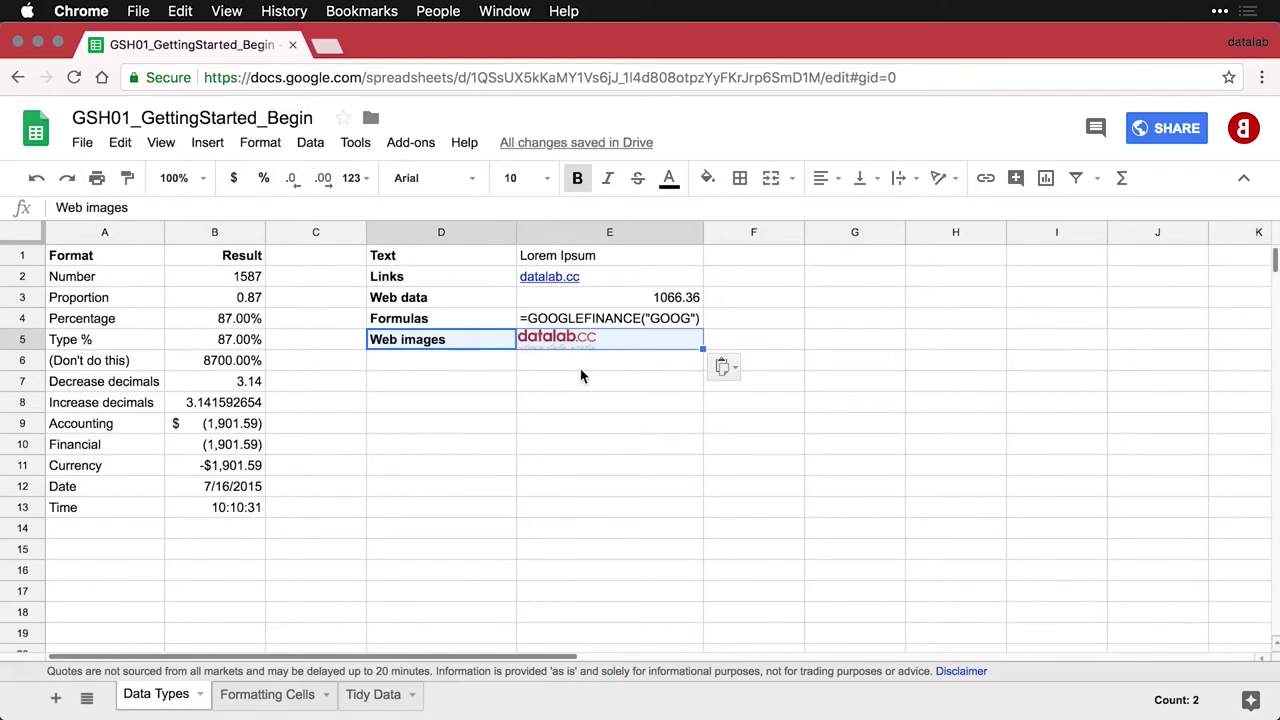
Try making row 5 taller to show the full logo, then undo it
{"action": "left_click", "coordinate": [657, 366]}
{"action": "left_click", "coordinate": [673, 347]}
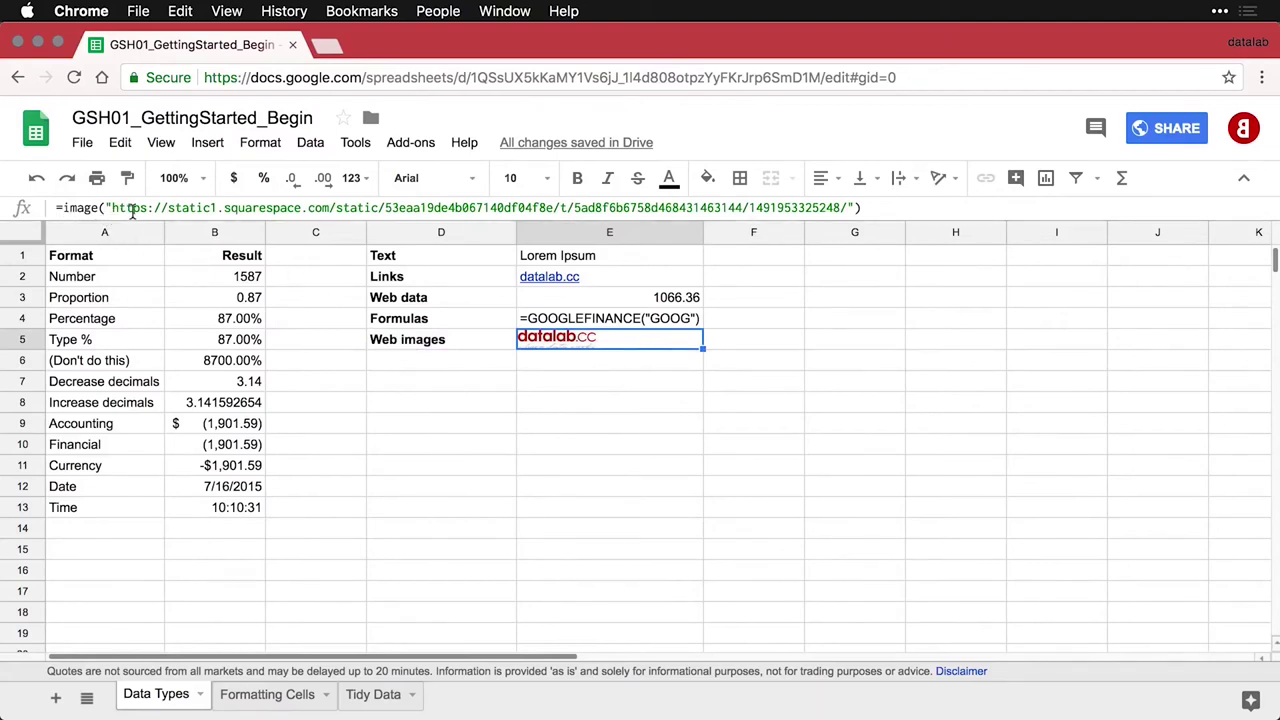
{"action": "left_click", "coordinate": [24, 340]}
{"action": "left_click_drag", "start_coordinate": [24, 340], "coordinate": [25, 373]}
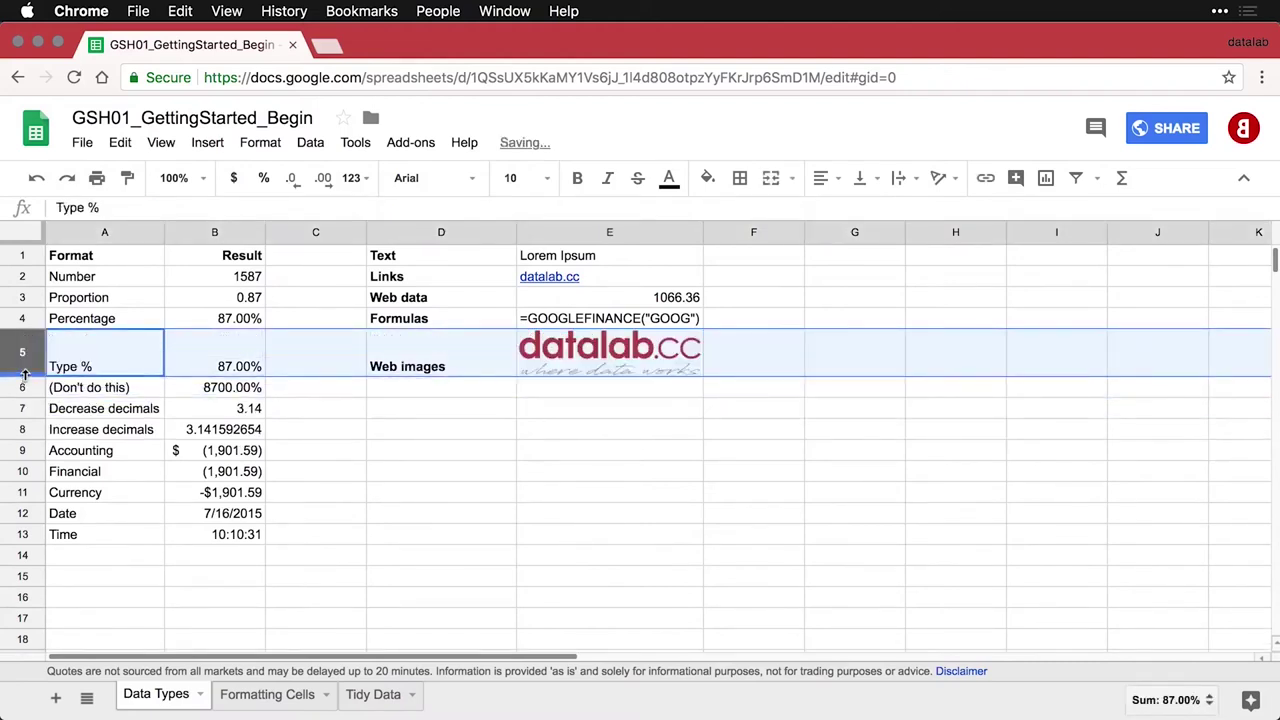
{"action": "left_click", "coordinate": [554, 423]}
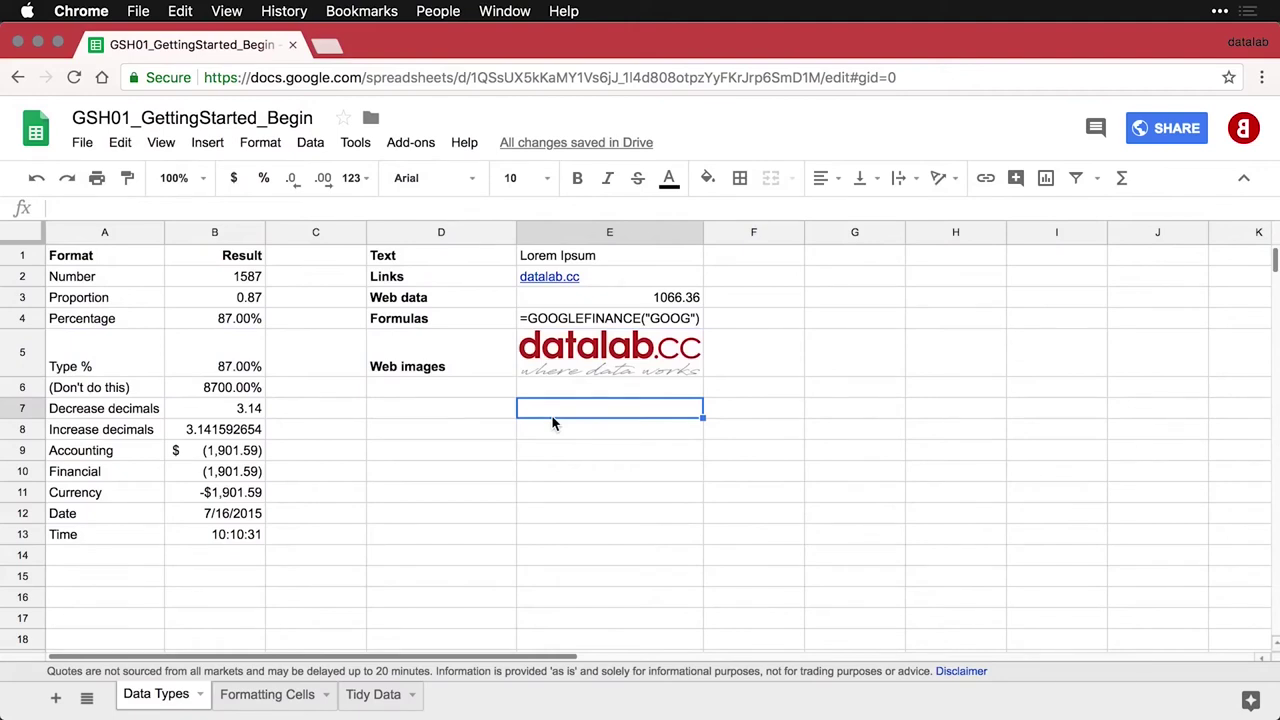
{"action": "key", "text": "super+z"}
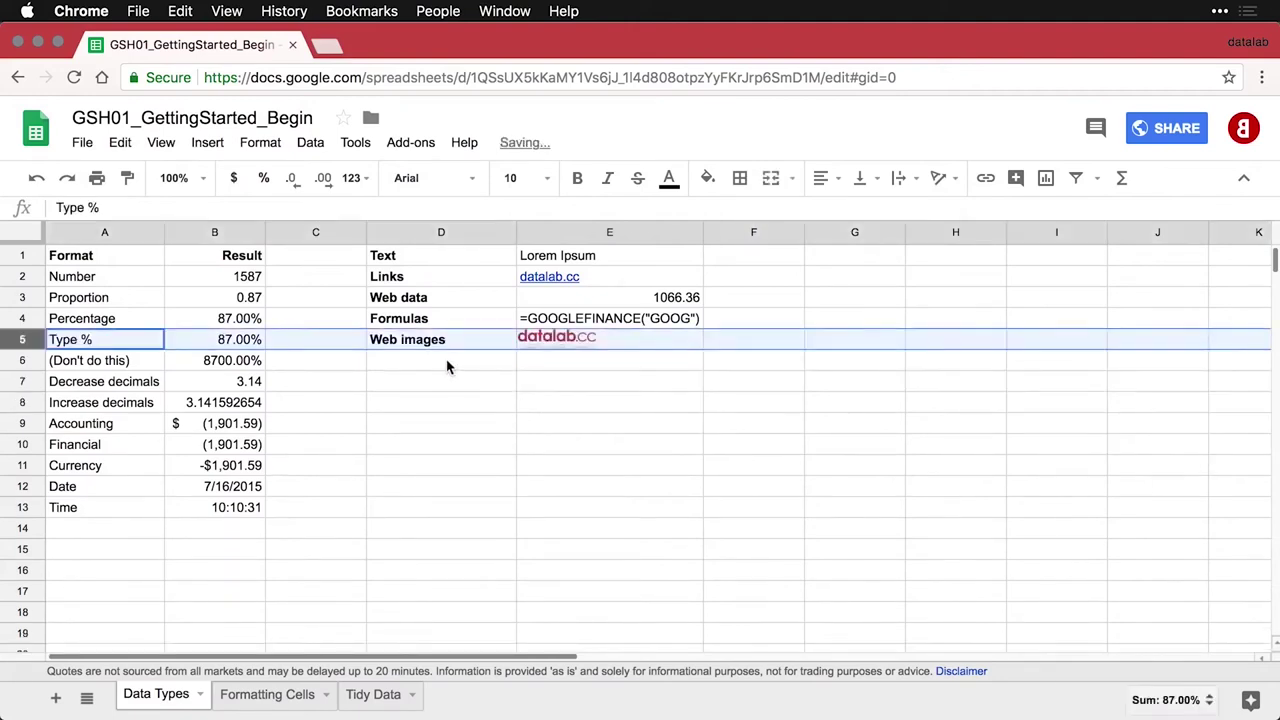
Paste the Local images (floating) label into D6
{"action": "left_click", "coordinate": [447, 366]}
{"action": "type", "text": "Local images (floating)"}
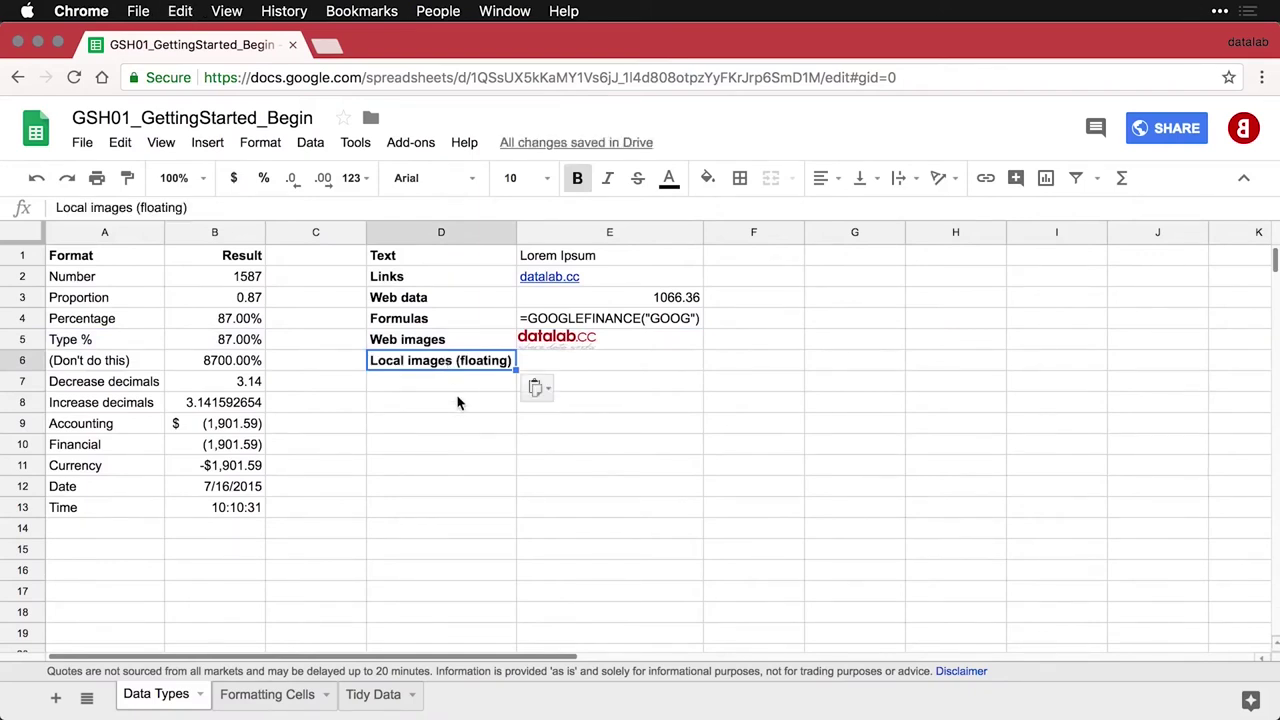
{"action": "left_click", "coordinate": [580, 360]}
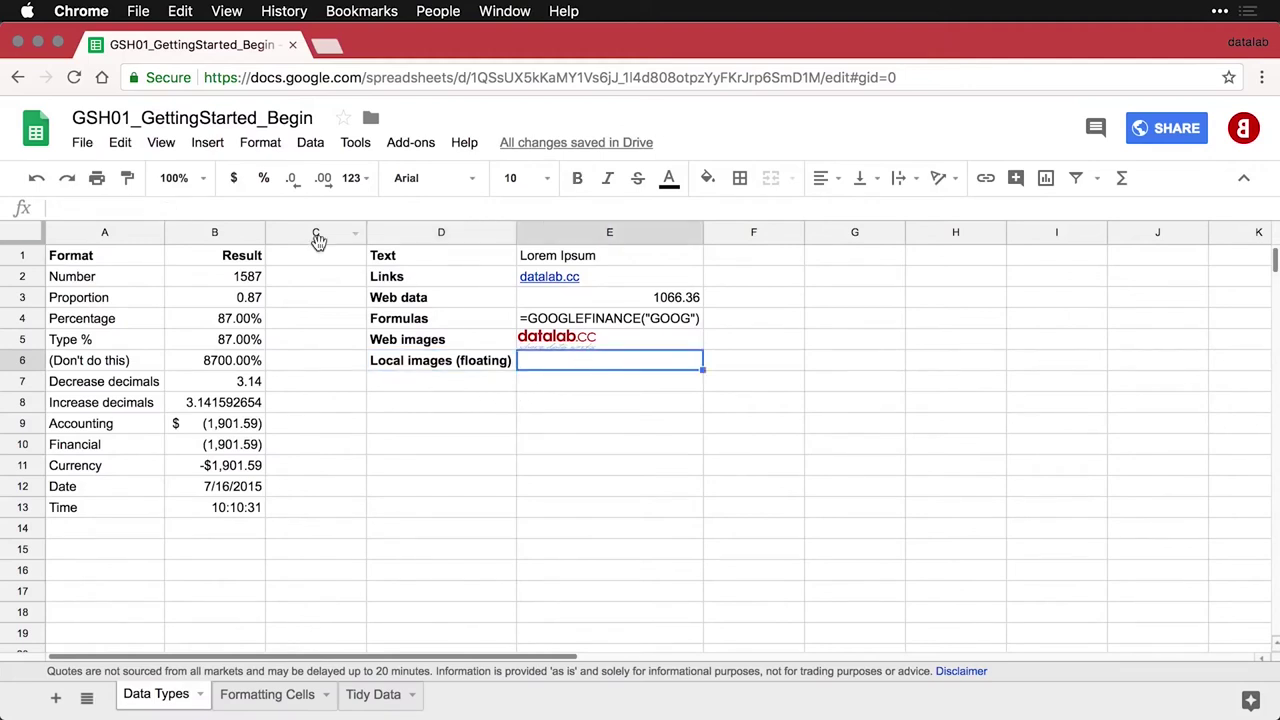
Insert the datalab icon PNG from the Desktop as an image over the cells
{"action": "left_click", "coordinate": [210, 144]}
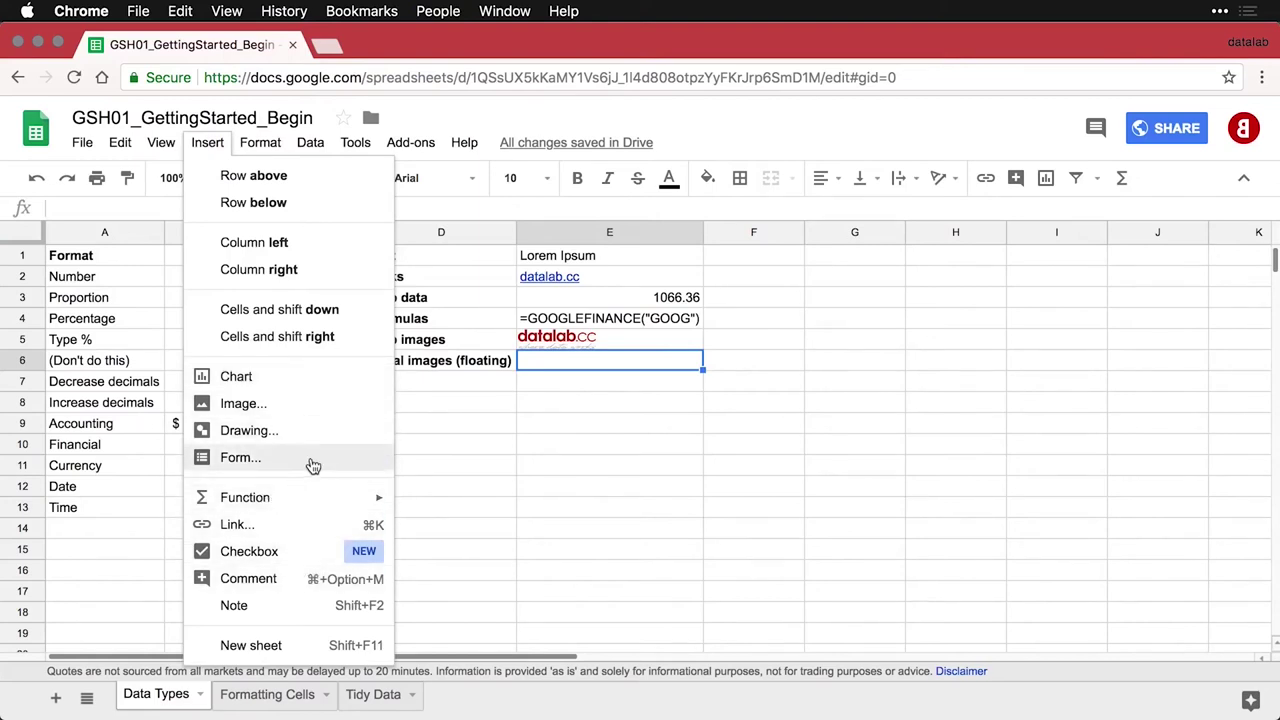
{"action": "left_click", "coordinate": [311, 408]}
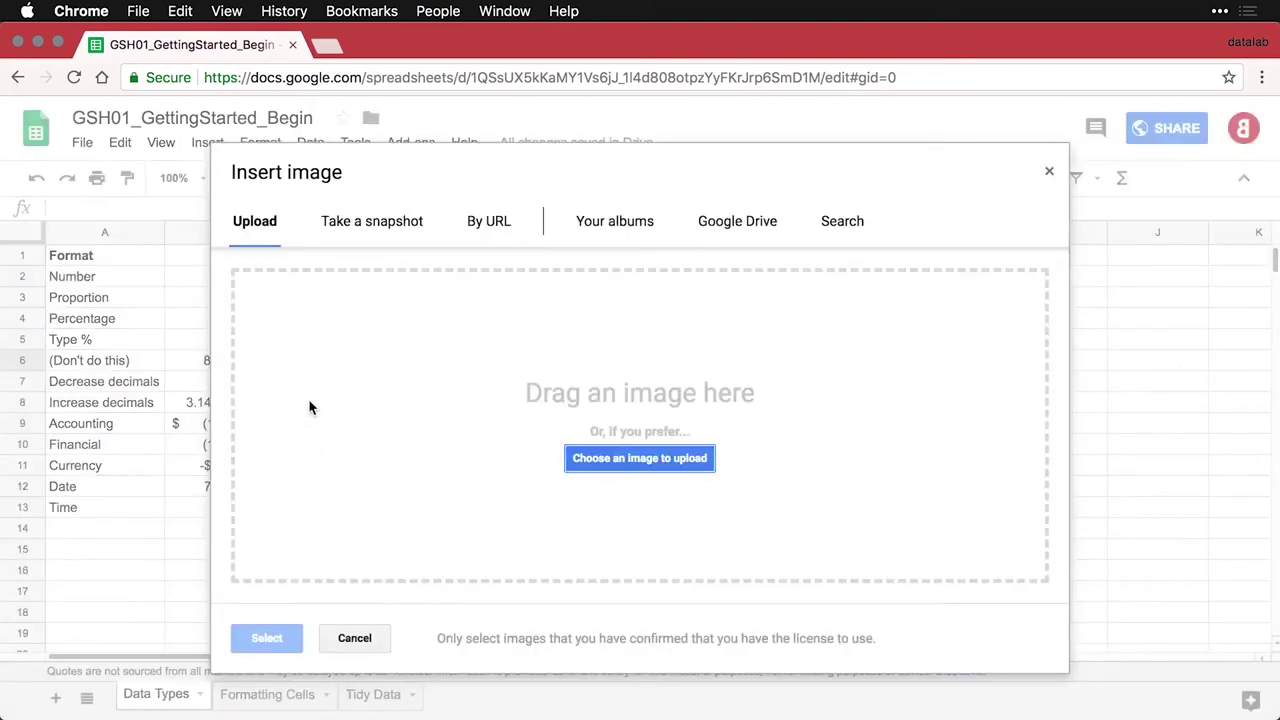
{"action": "left_click", "coordinate": [636, 462]}
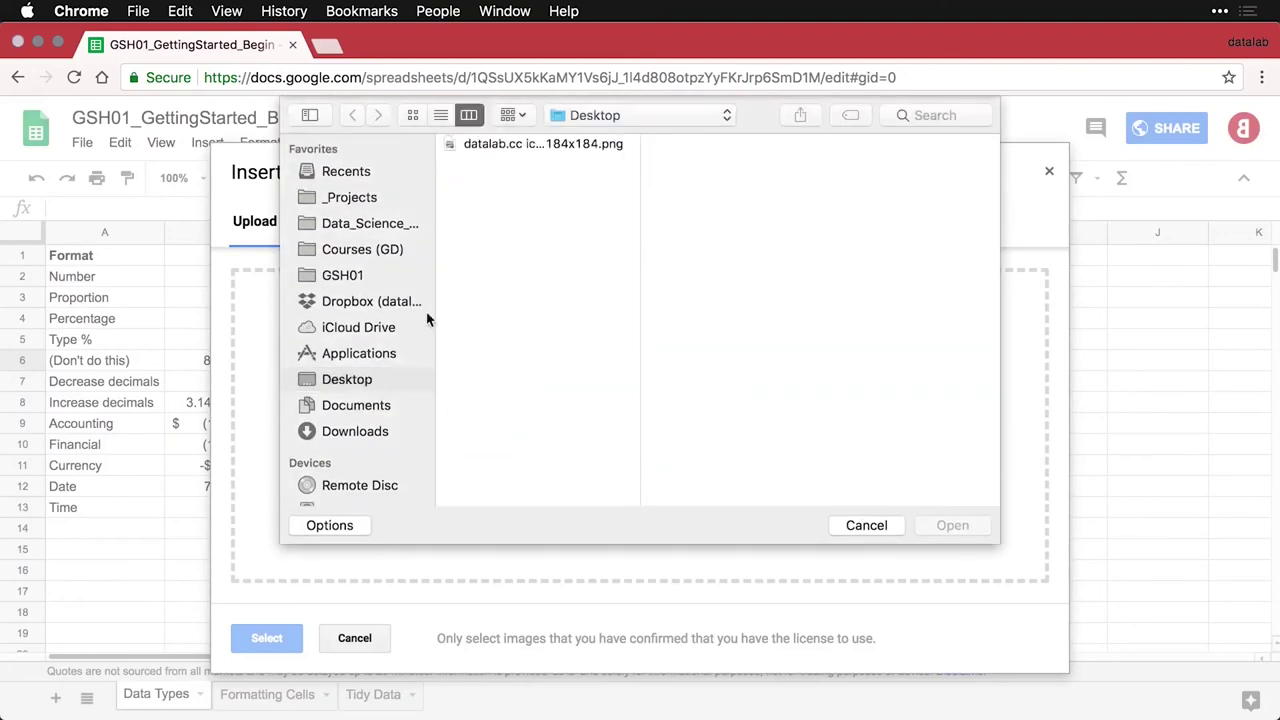
{"action": "double_click", "coordinate": [501, 143]}
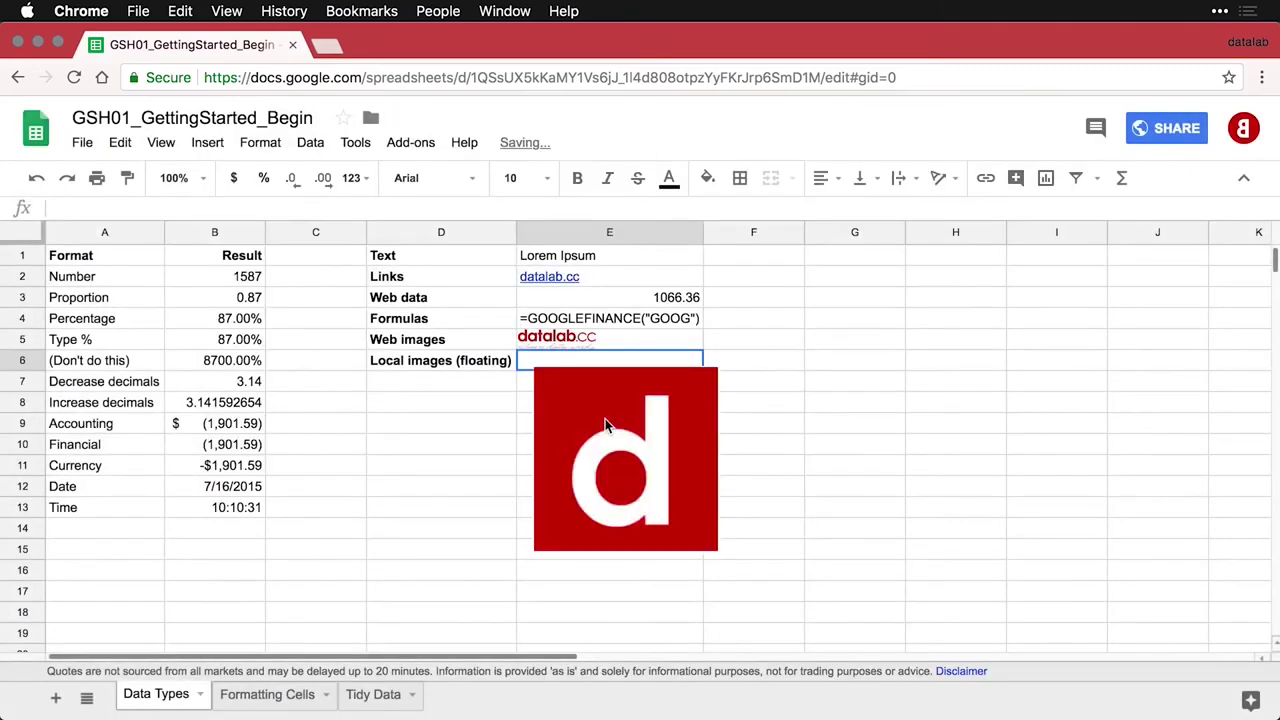
Move the floating logo beside row 6 and shrink it to a small square
{"action": "left_click", "coordinate": [613, 395]}
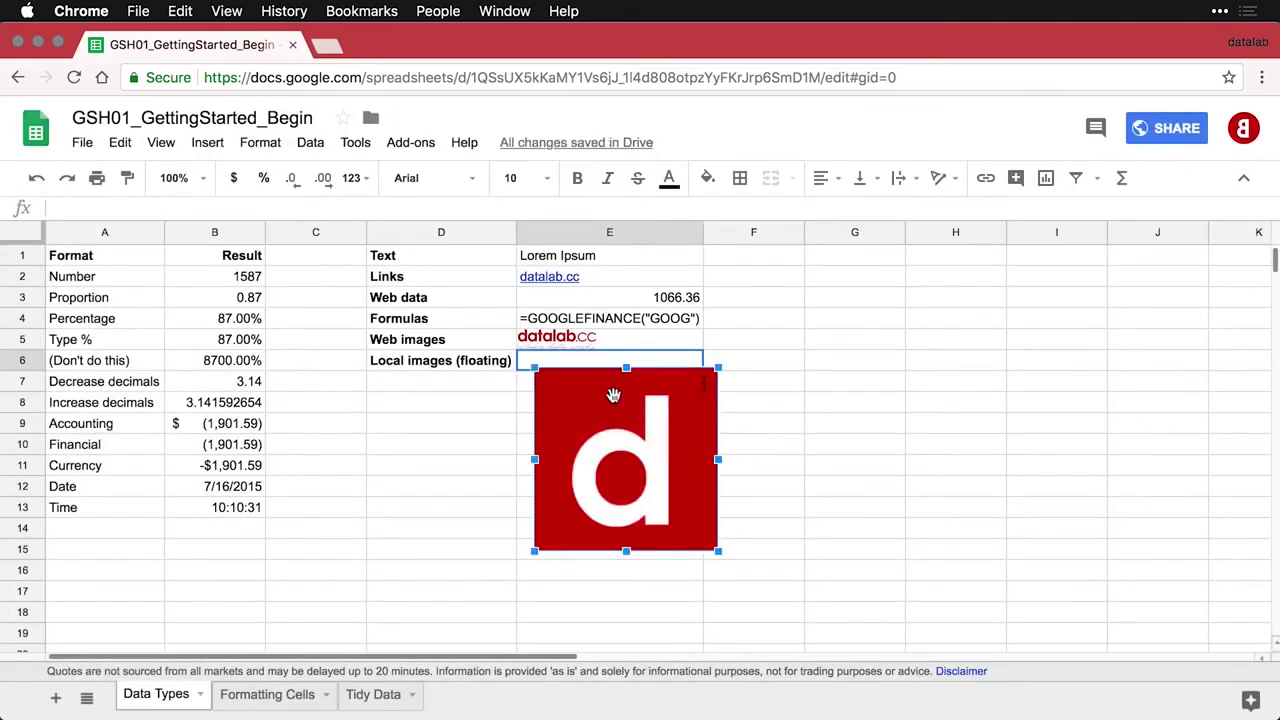
{"action": "left_click_drag", "start_coordinate": [613, 395], "coordinate": [601, 391]}
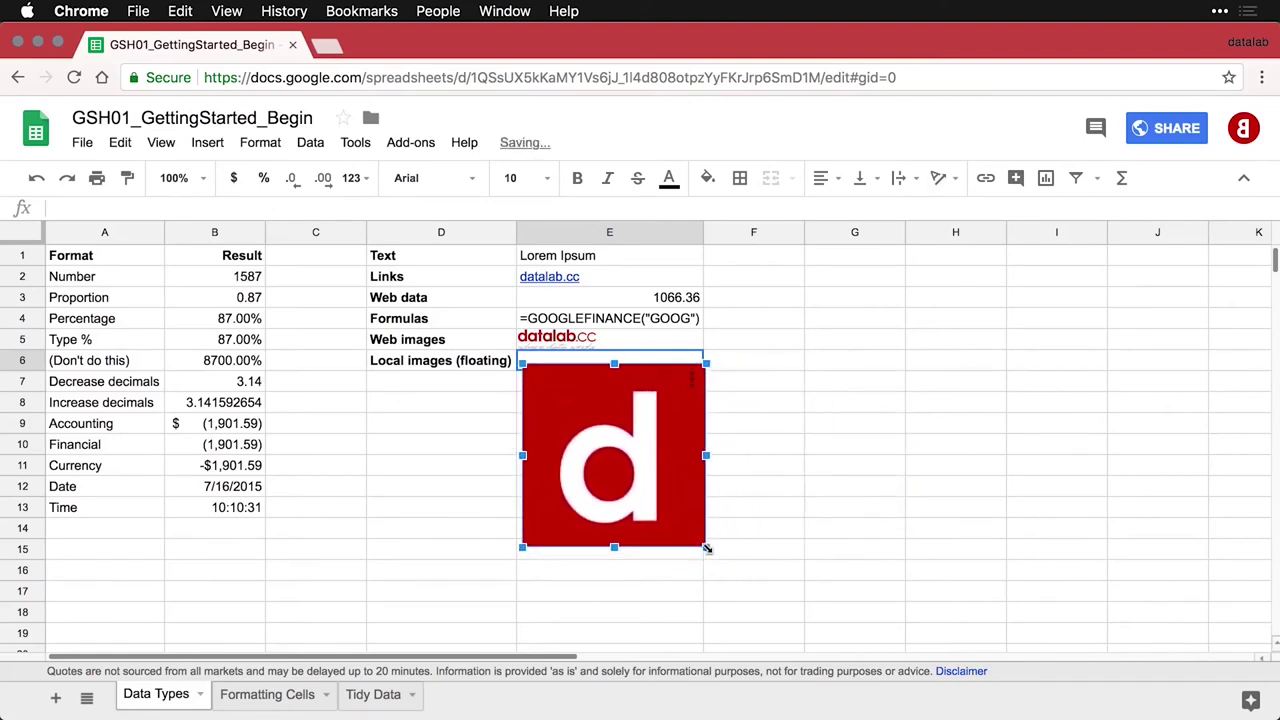
{"action": "left_click_drag", "start_coordinate": [706, 547], "coordinate": [598, 440]}
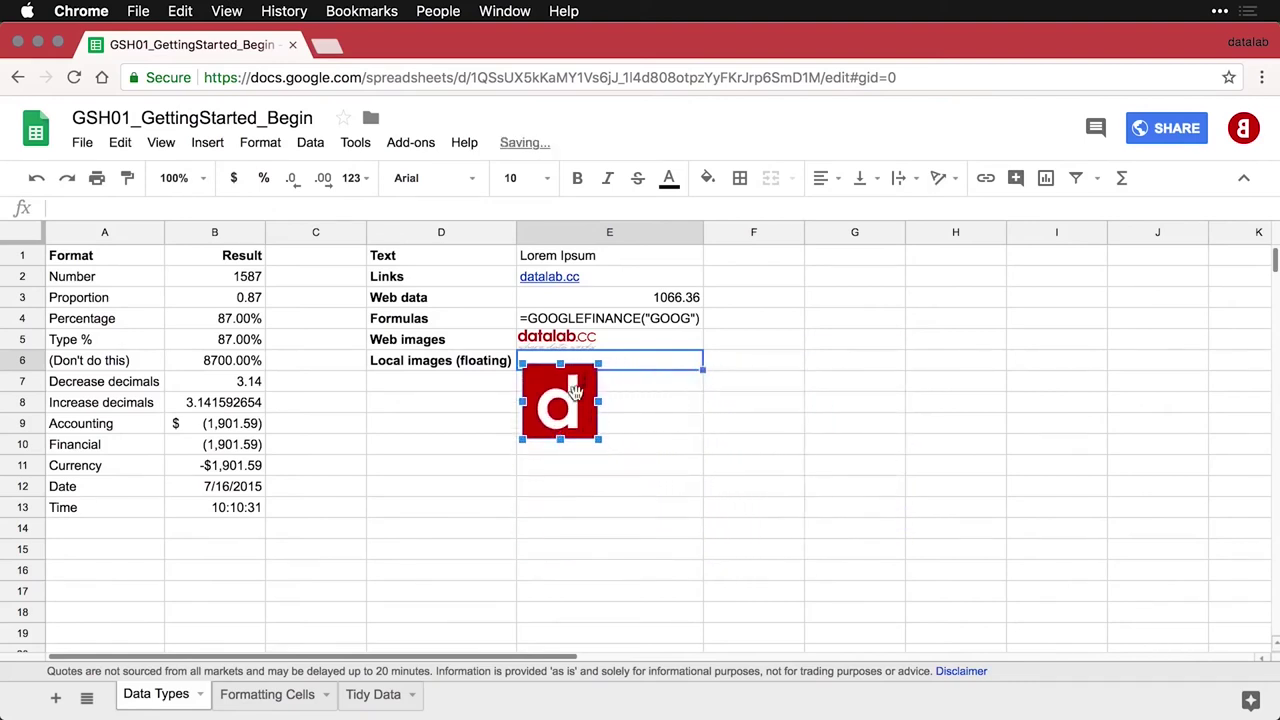
{"action": "left_click", "coordinate": [631, 411]}
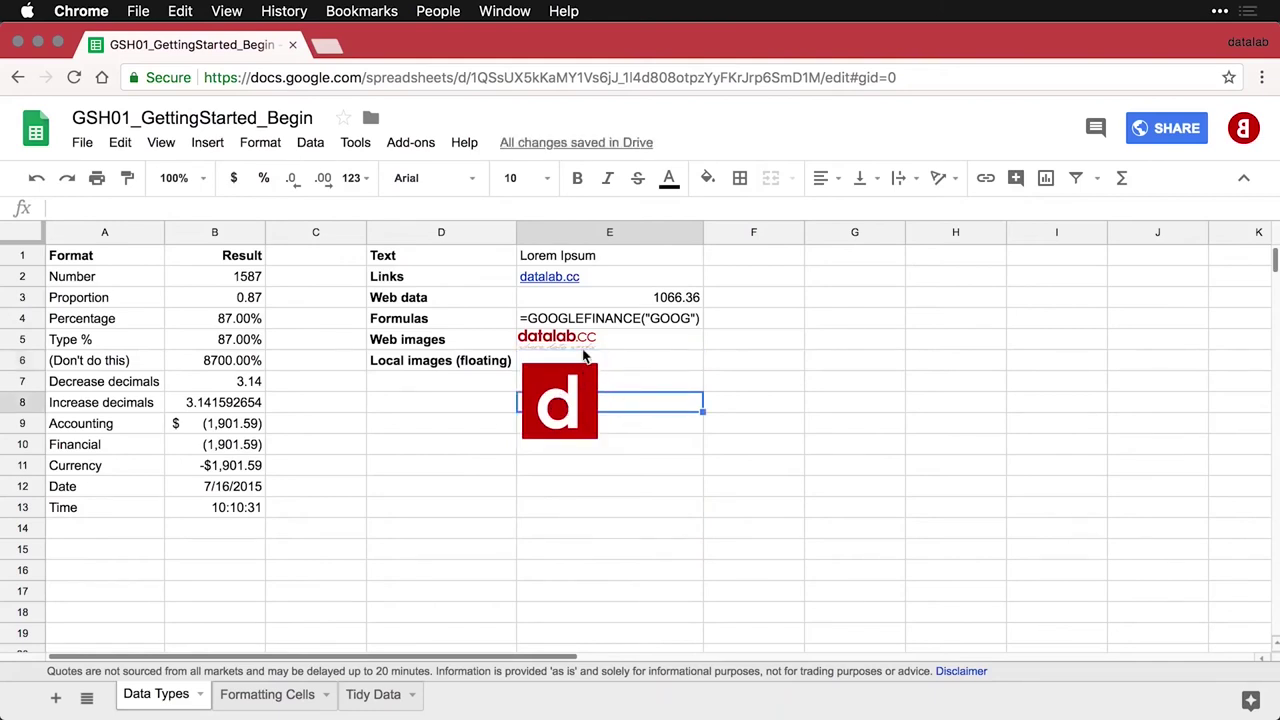
{"action": "left_click", "coordinate": [626, 343]}
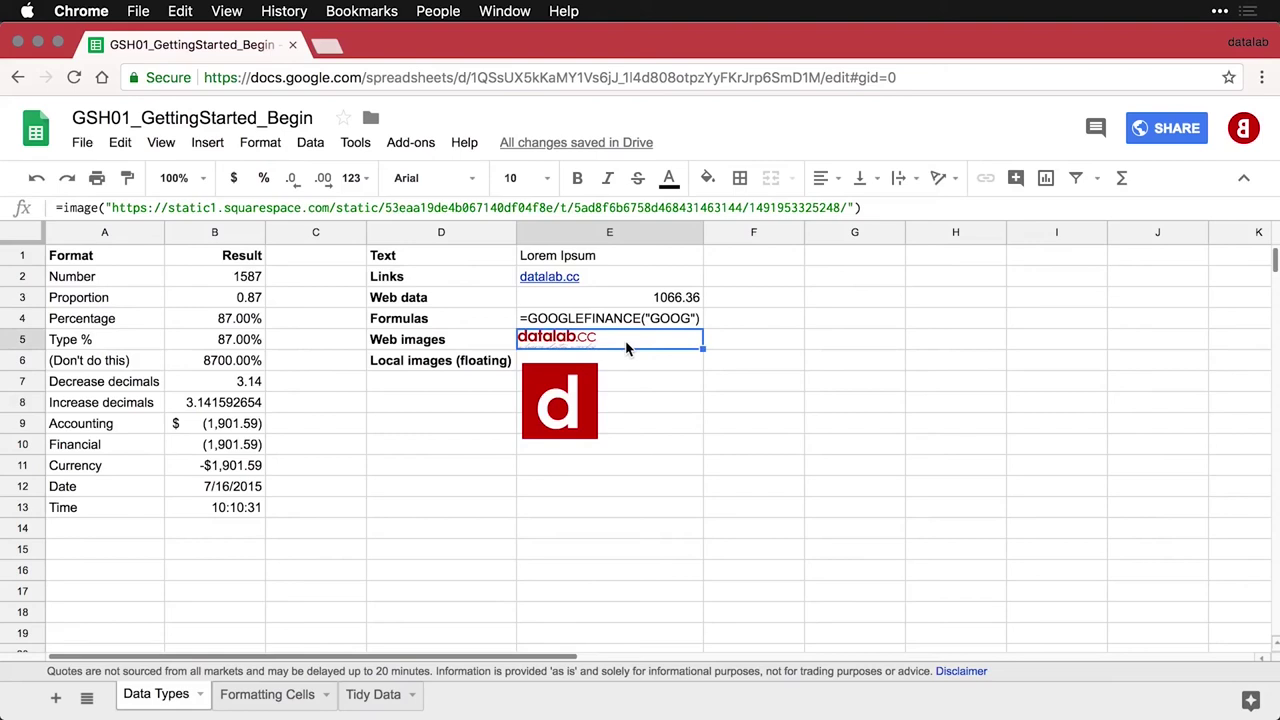
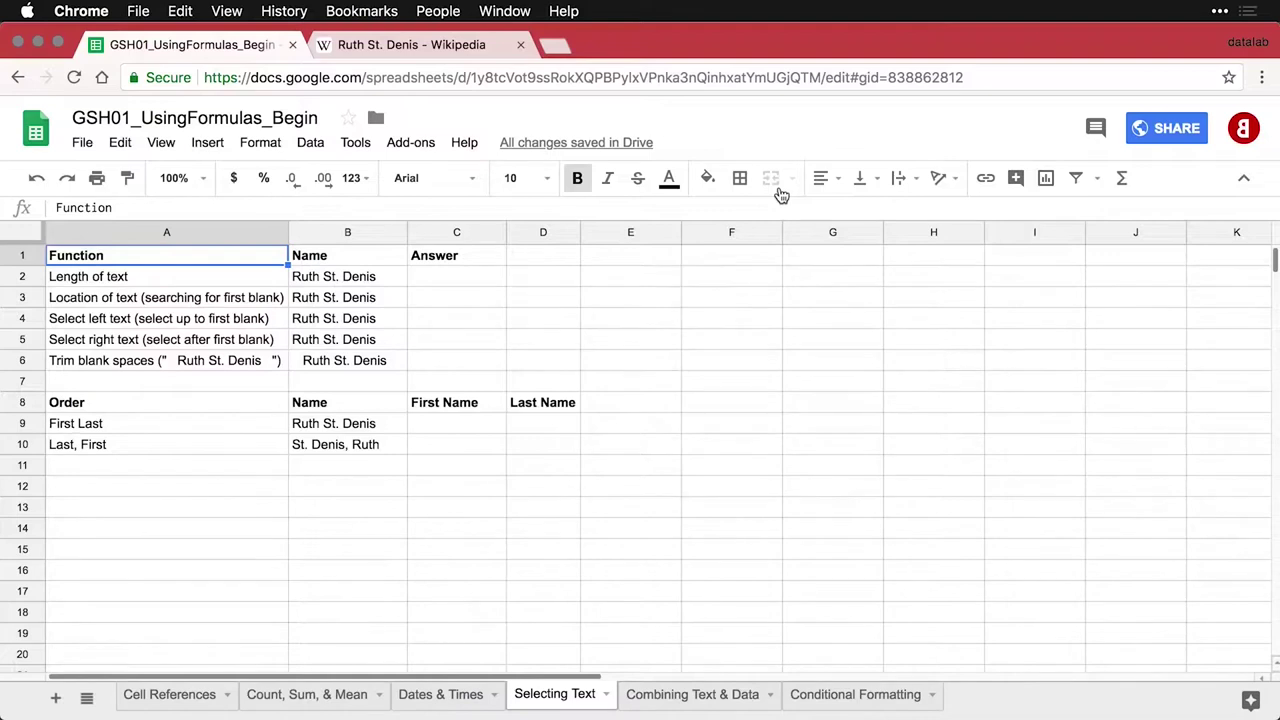
Enter =LEN(B2) in C2 so it shows the name's text length, 14
{"action": "key", "text": "Down"}
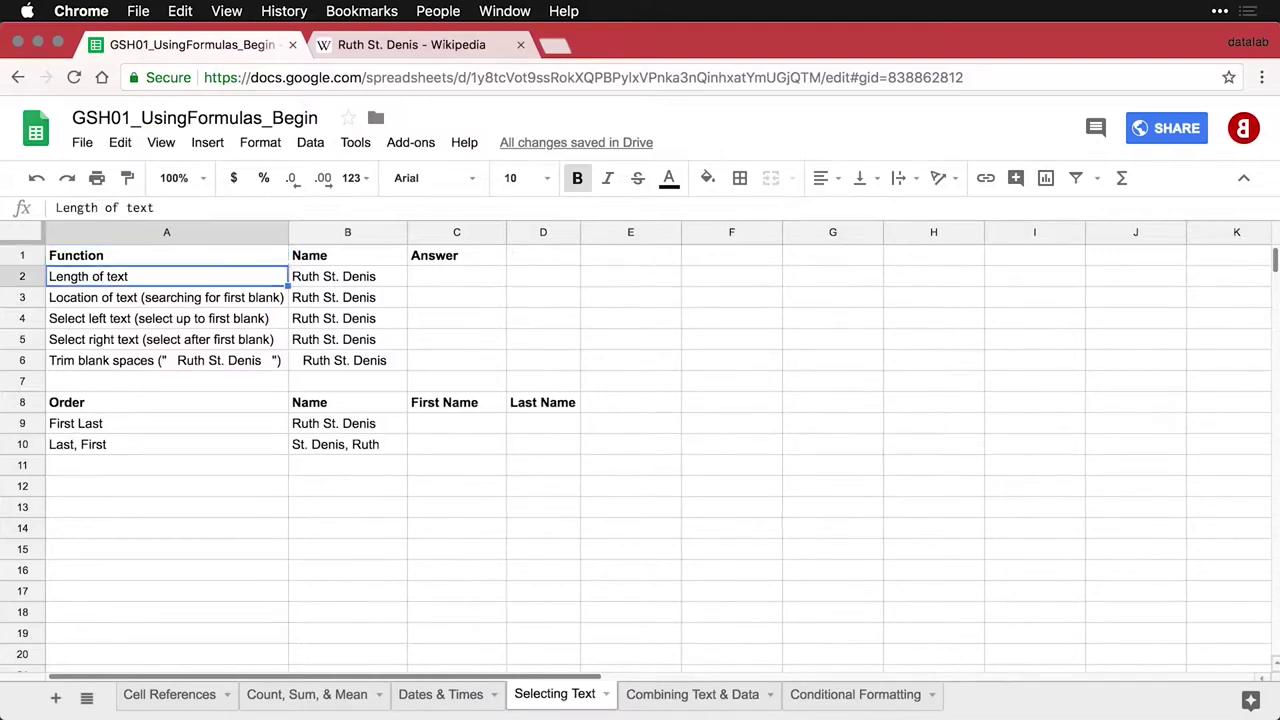
{"action": "key", "text": "Right"}
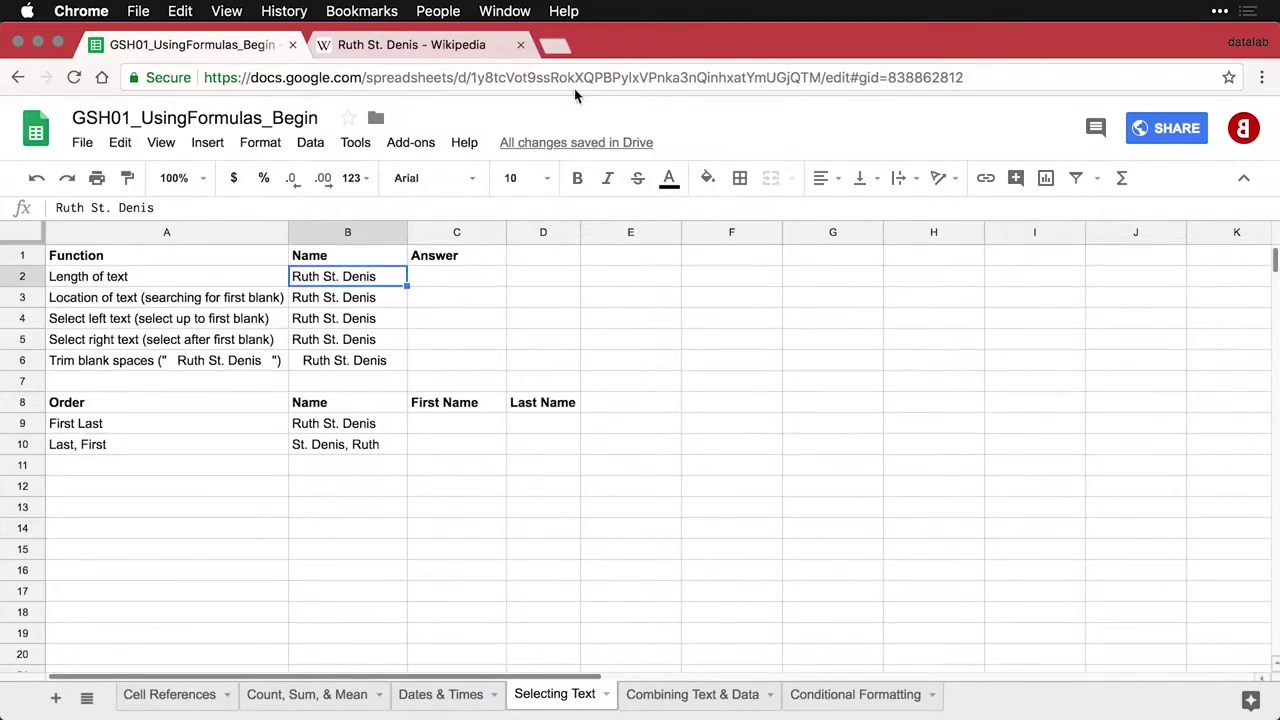
{"action": "left_click", "coordinate": [440, 48]}
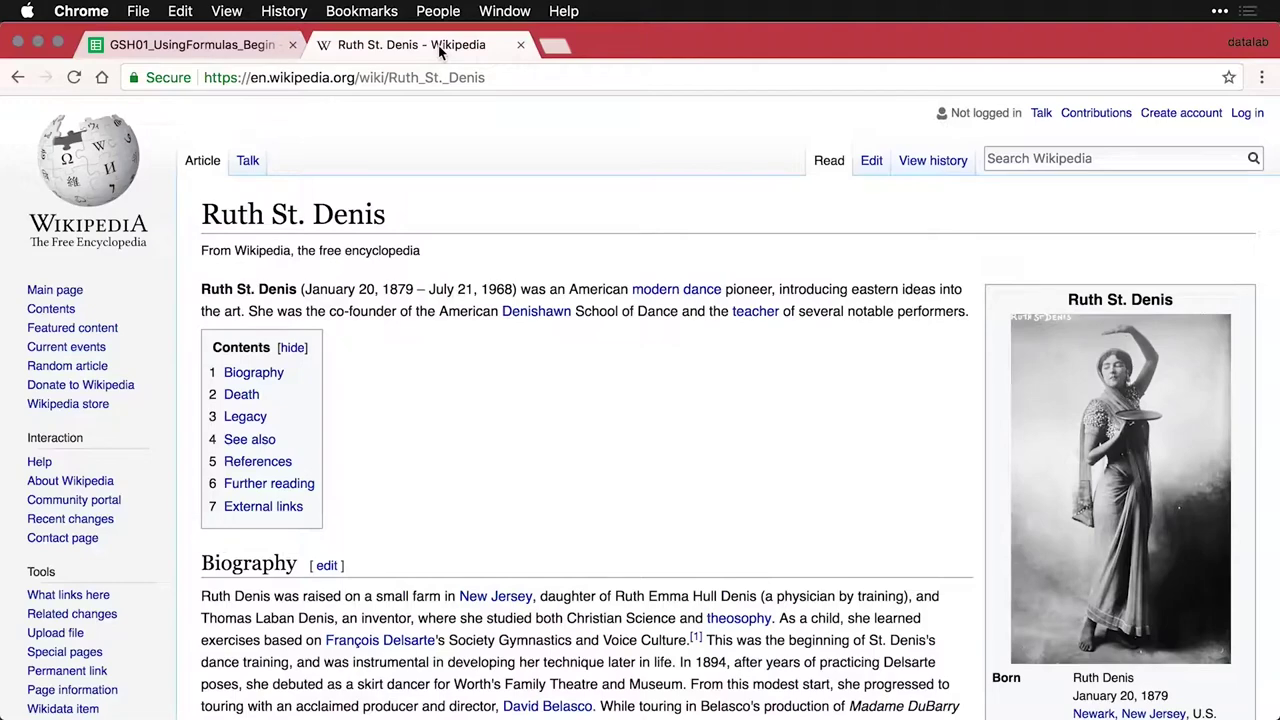
{"action": "left_click", "coordinate": [229, 47]}
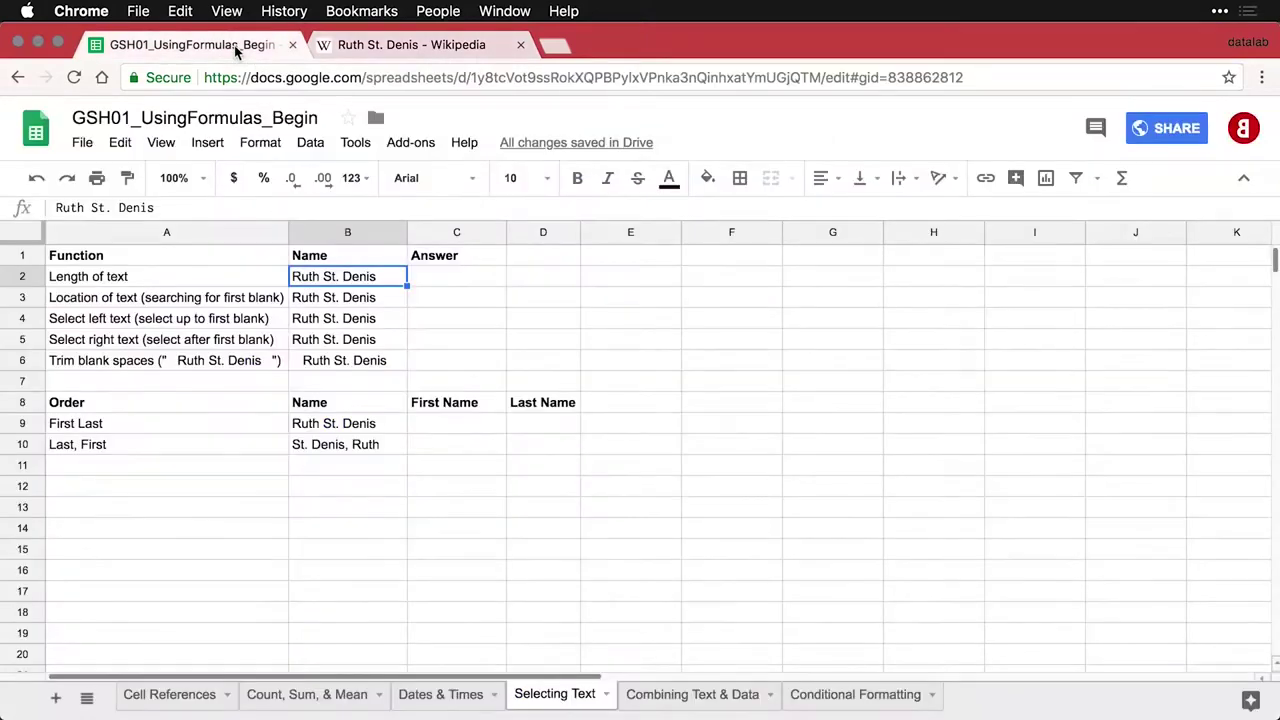
{"action": "left_click", "coordinate": [441, 284]}
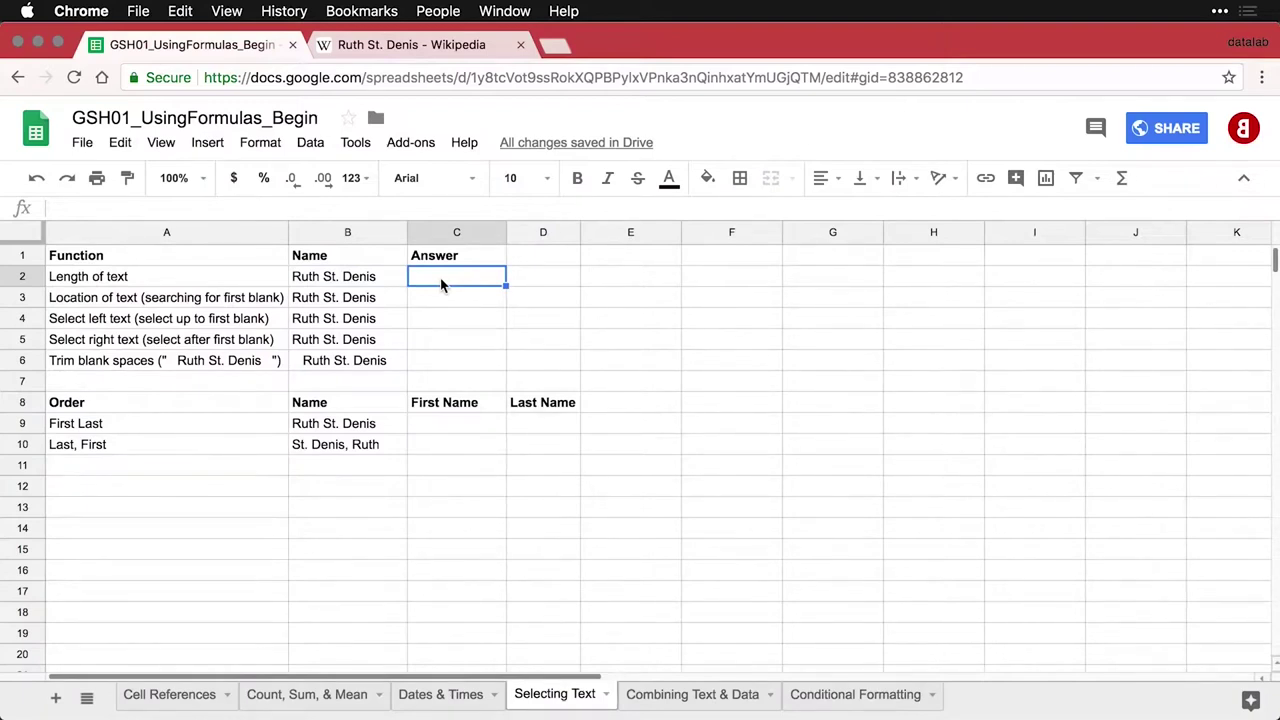
{"action": "type", "text": "=LEN(B2)"}
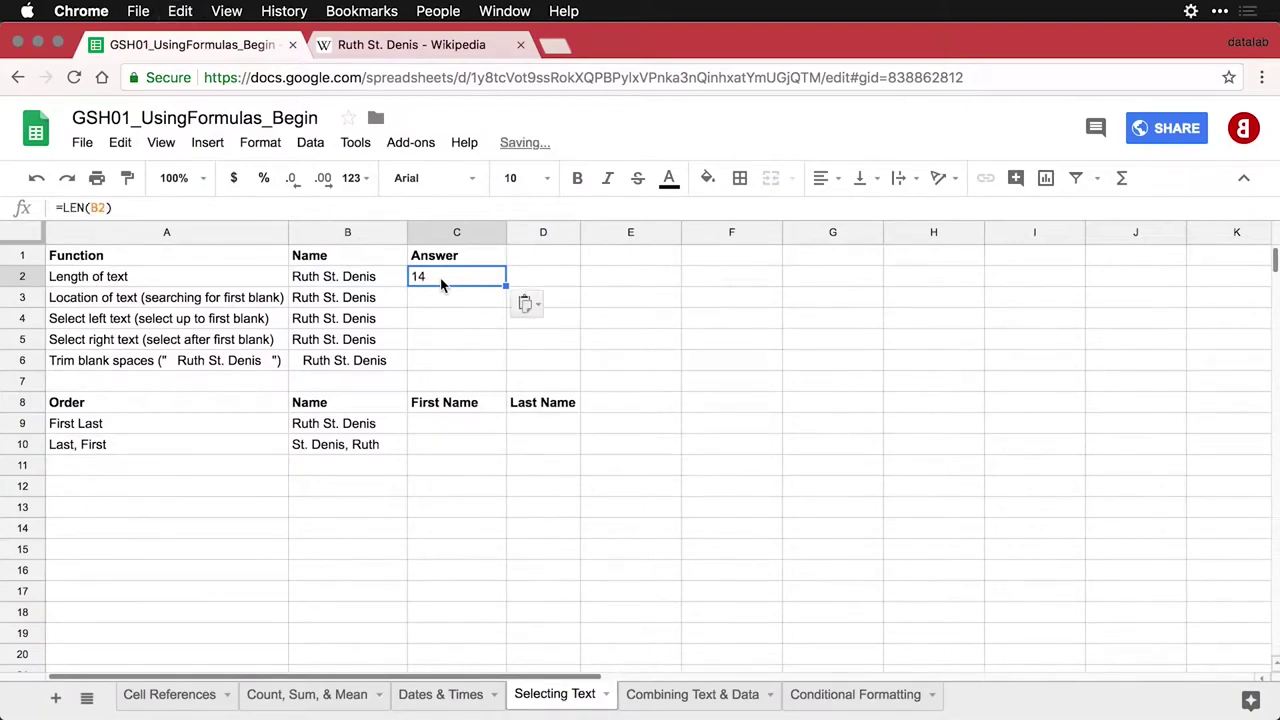
{"action": "double_click", "coordinate": [441, 282]}
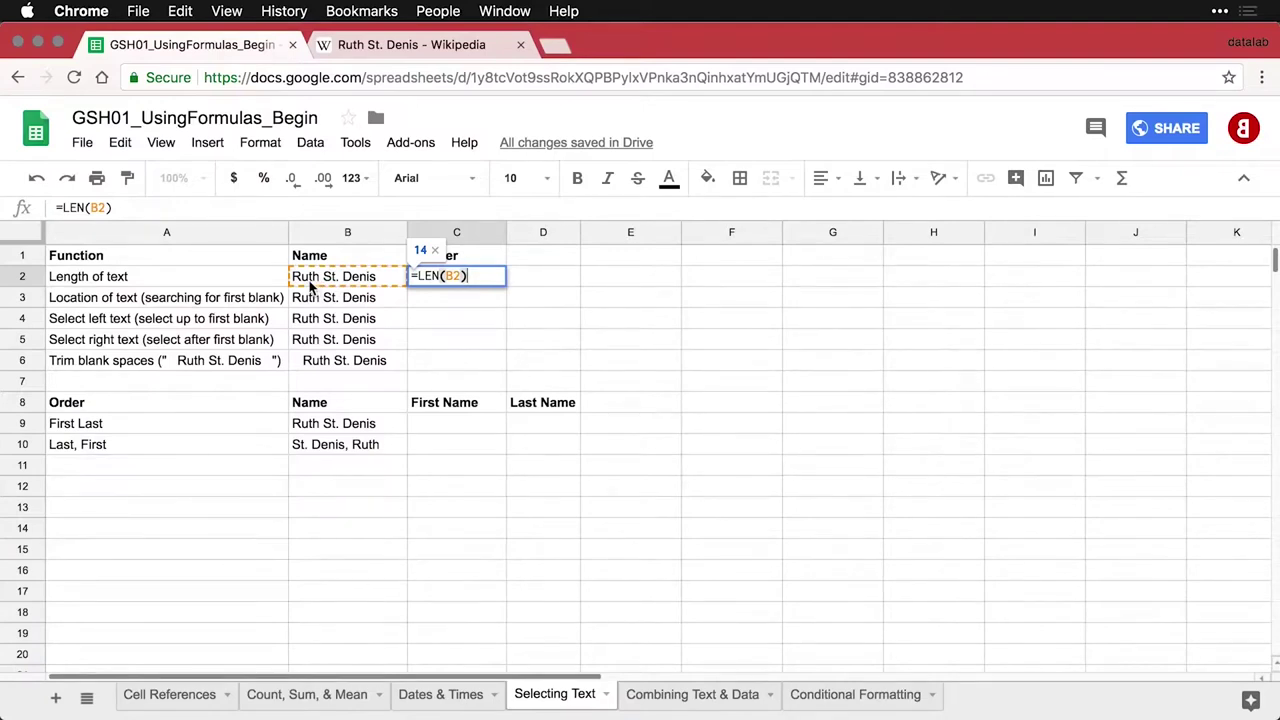
{"action": "key", "text": "Return"}
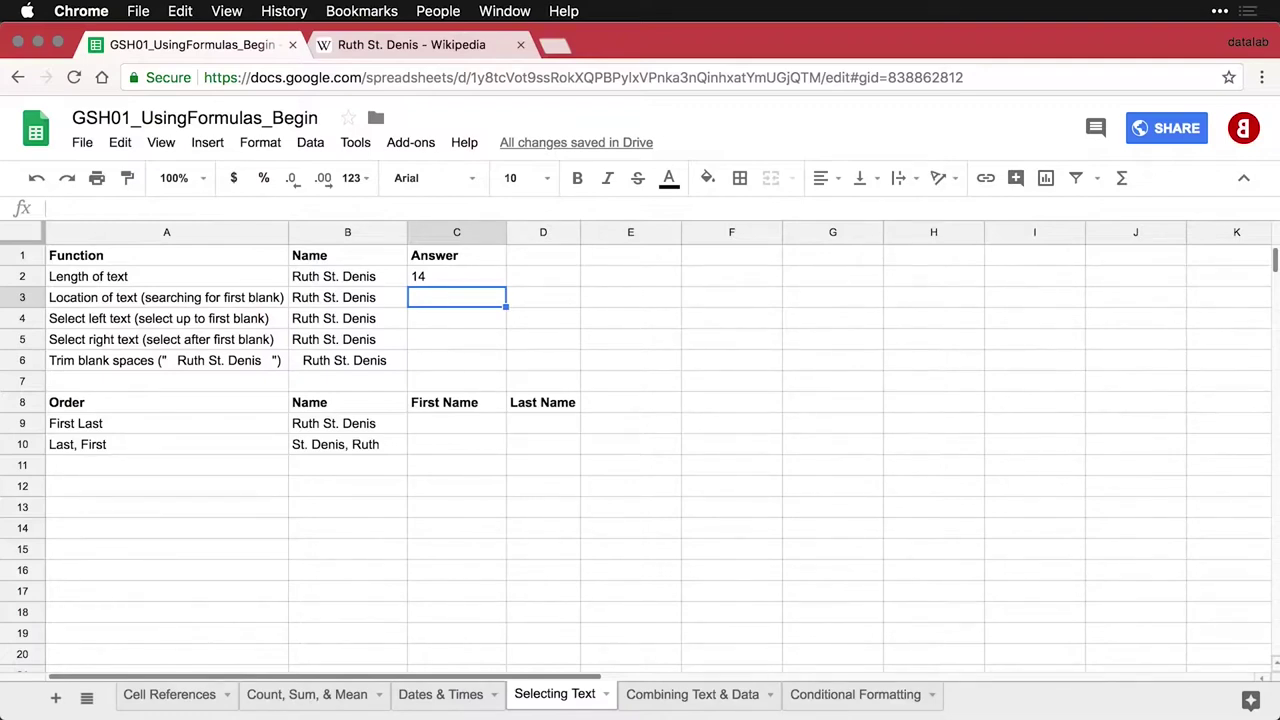
Enter =FIND(" ", B3) in C3 to return the first blank's position, 5
{"action": "type", "text": "=FIND(\" \", B3)"}
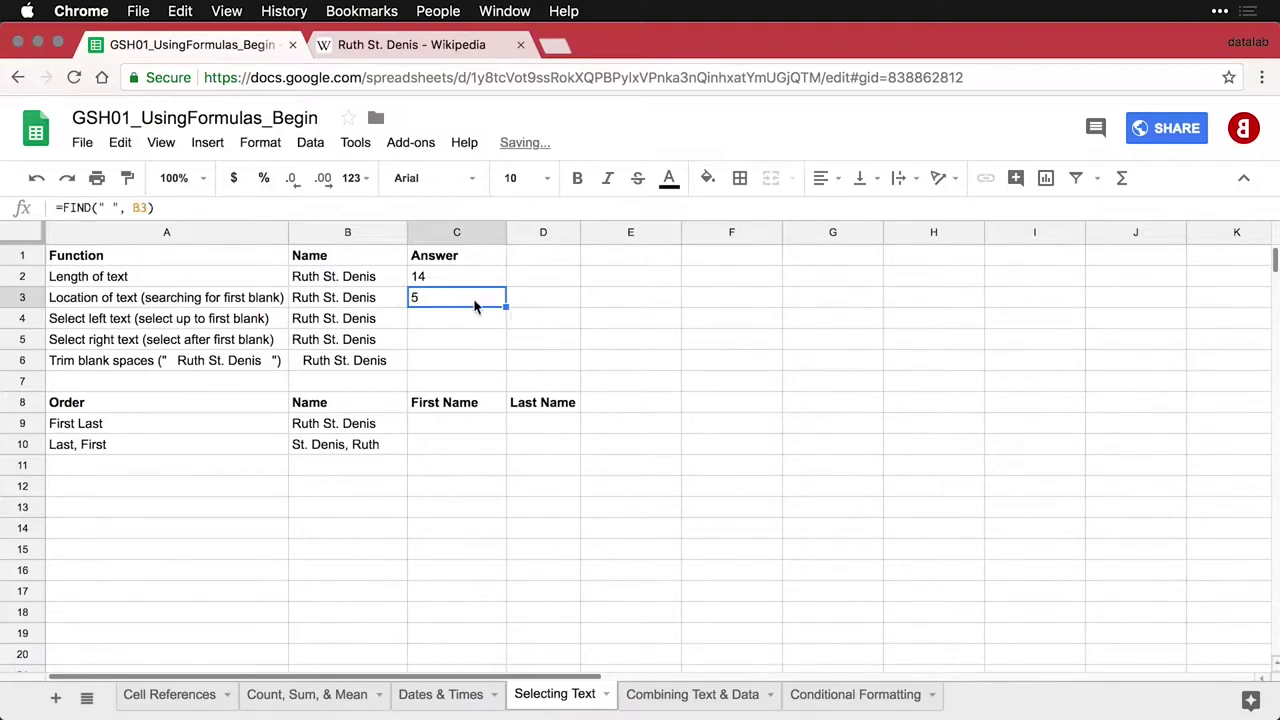
{"action": "double_click", "coordinate": [475, 298]}
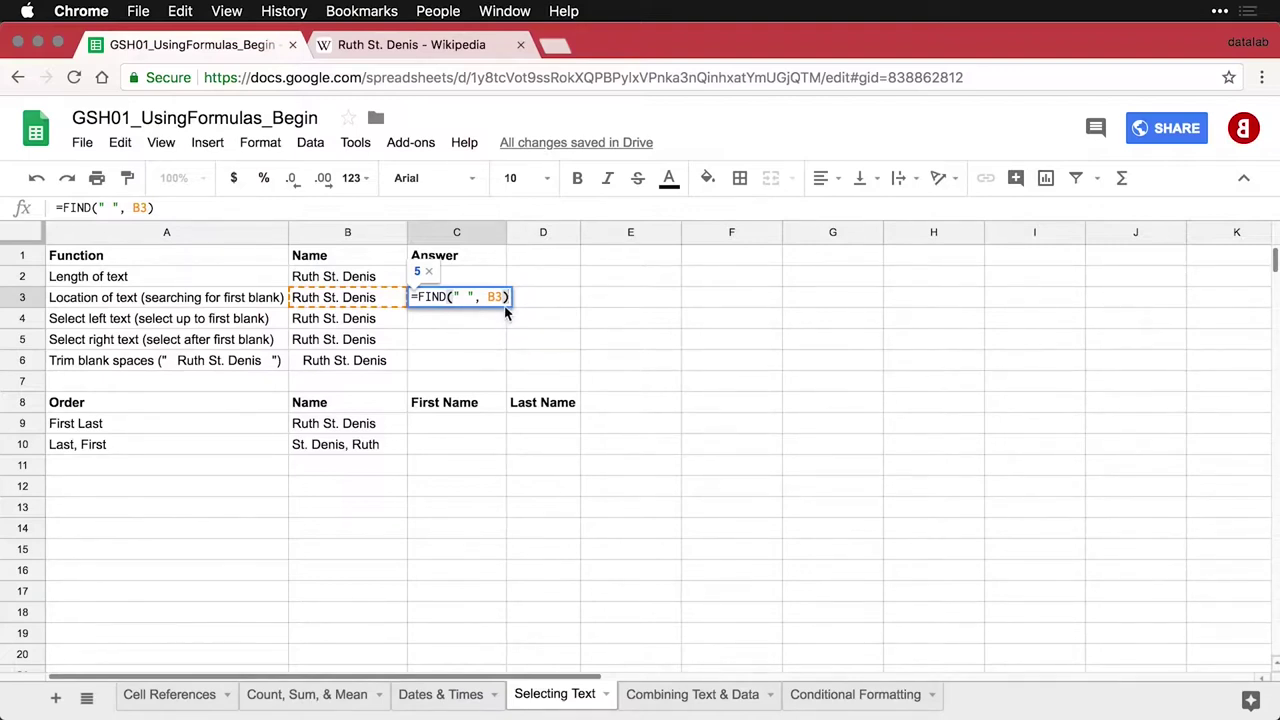
{"action": "key", "text": "Return"}
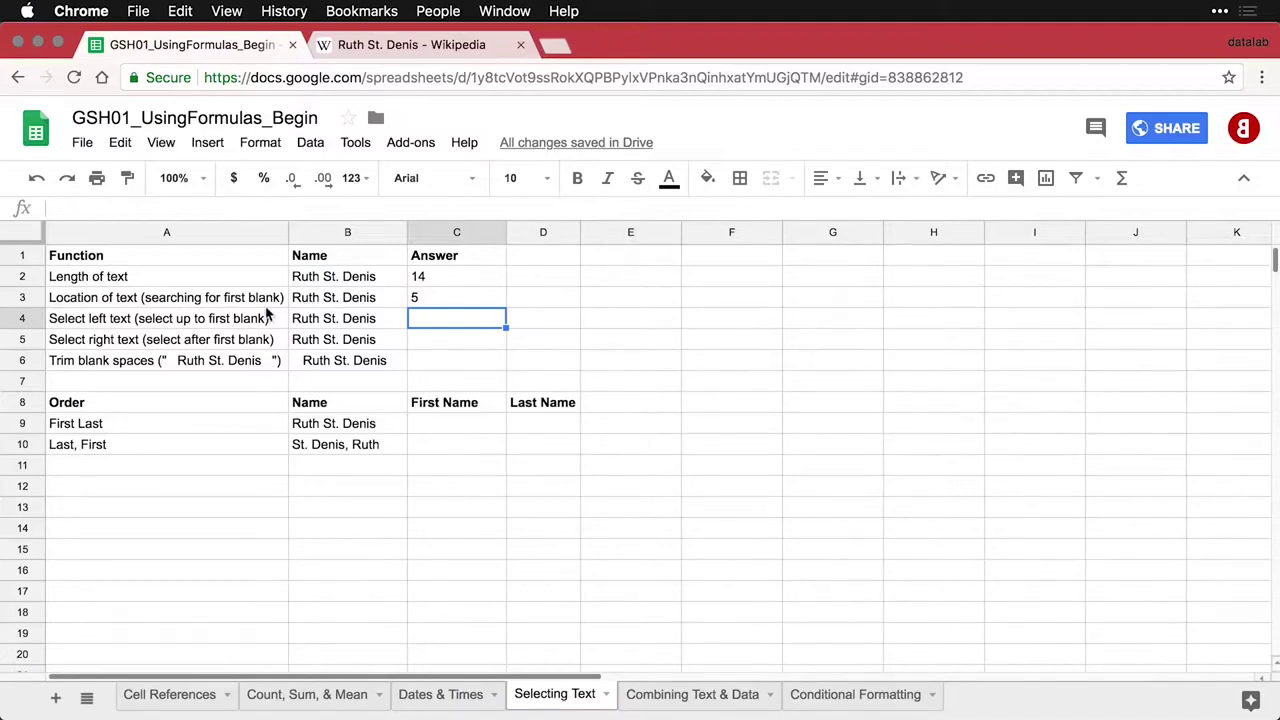
Enter =LEFT(B4,5) in C4 to extract the first name
{"action": "type", "text": "=LEFT(B4,5)"}
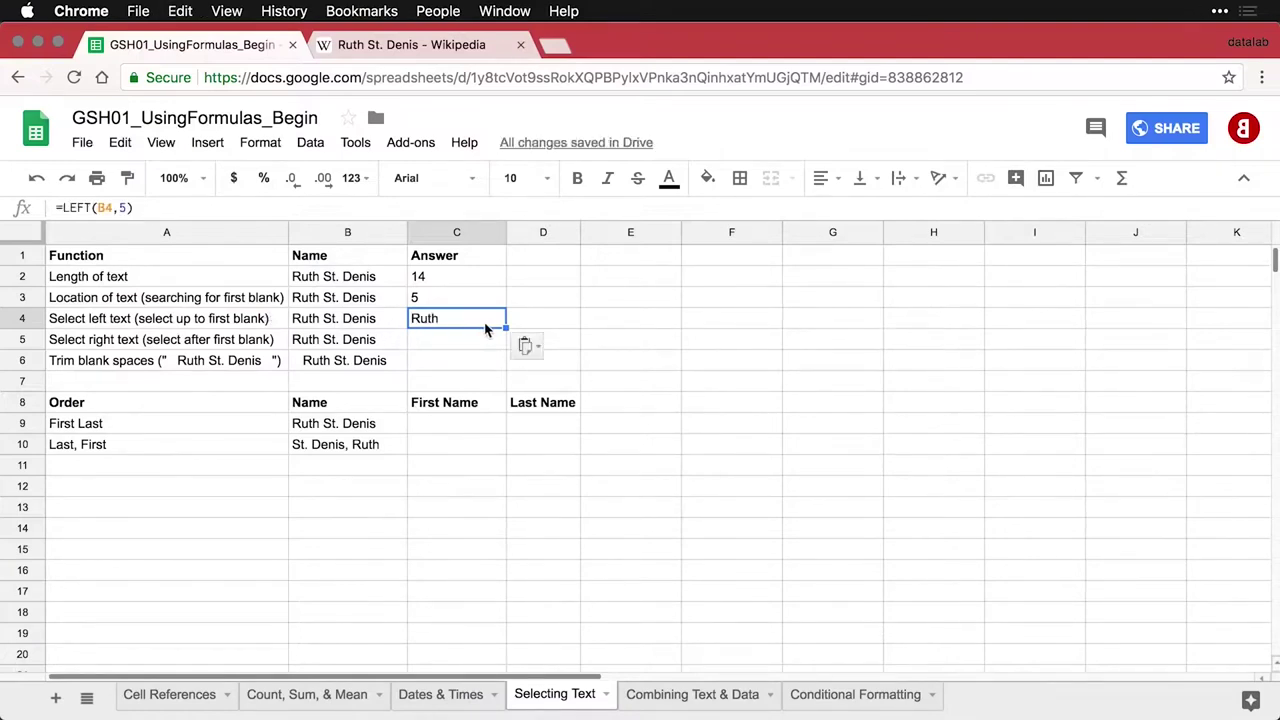
{"action": "double_click", "coordinate": [486, 331]}
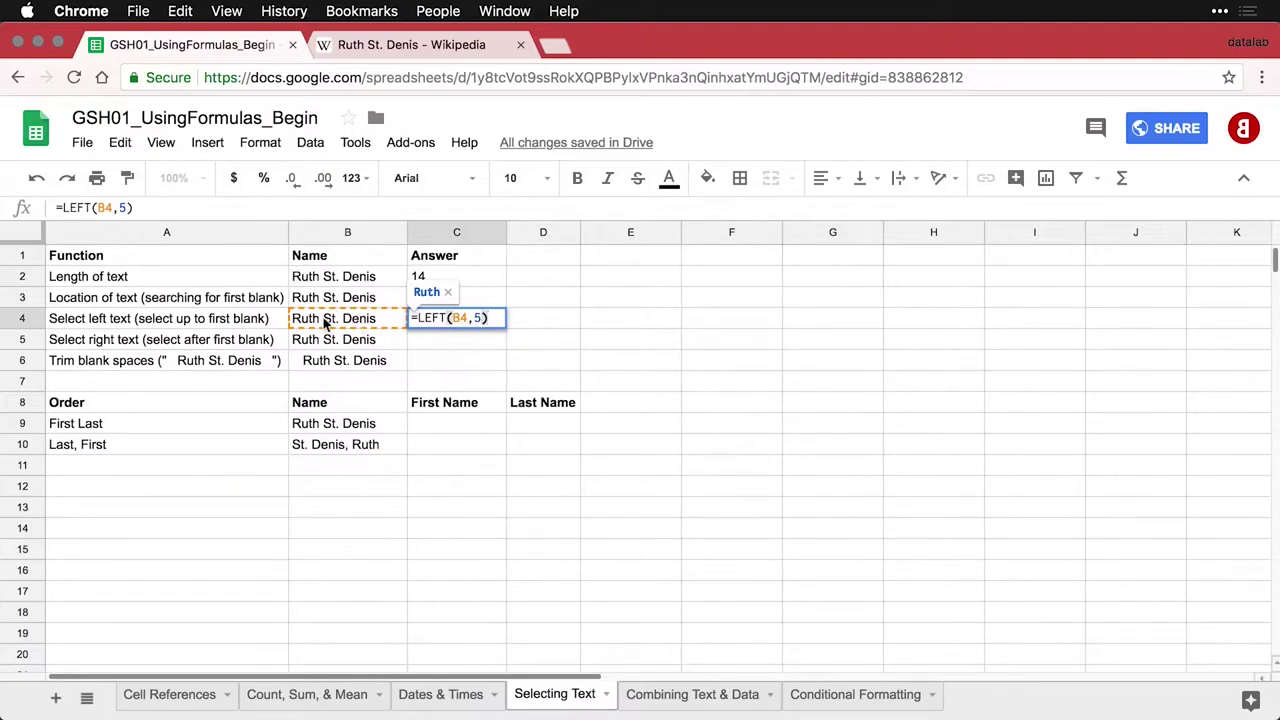
{"action": "key", "text": "Return"}
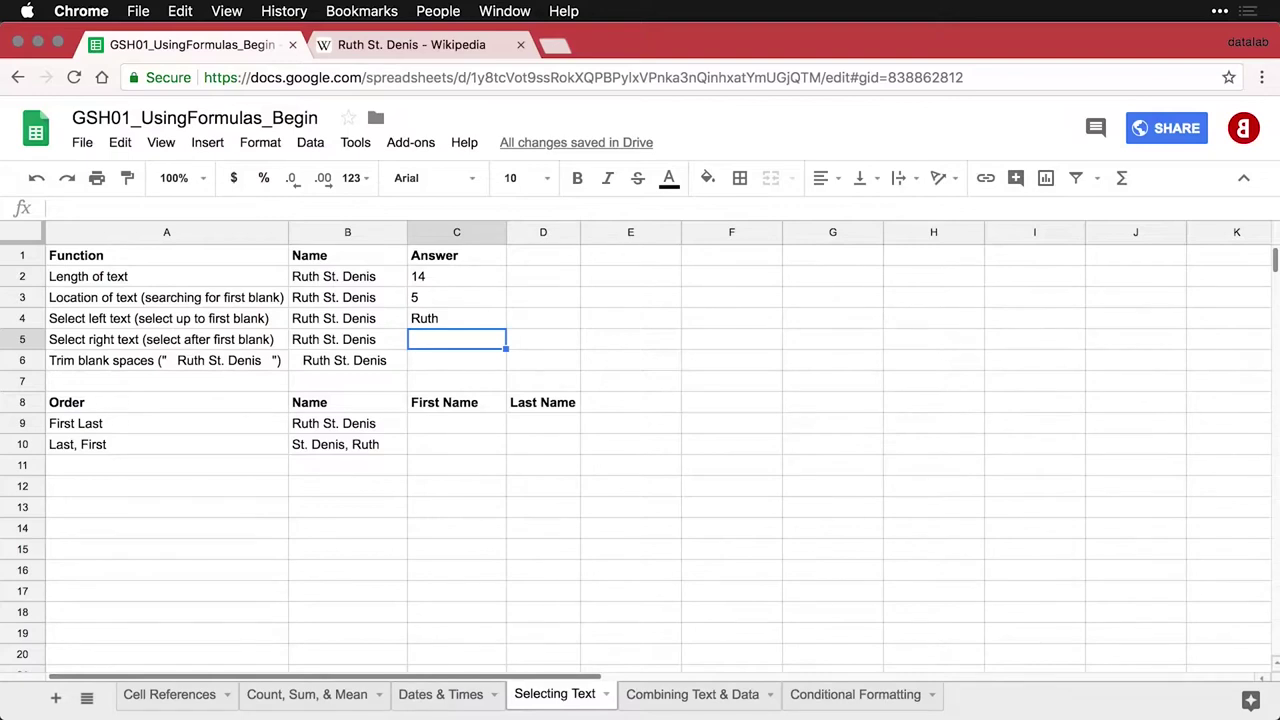
Enter =RIGHT(B5,9) in C5 to extract the surname after the first blank
{"action": "left_click", "coordinate": [430, 280]}
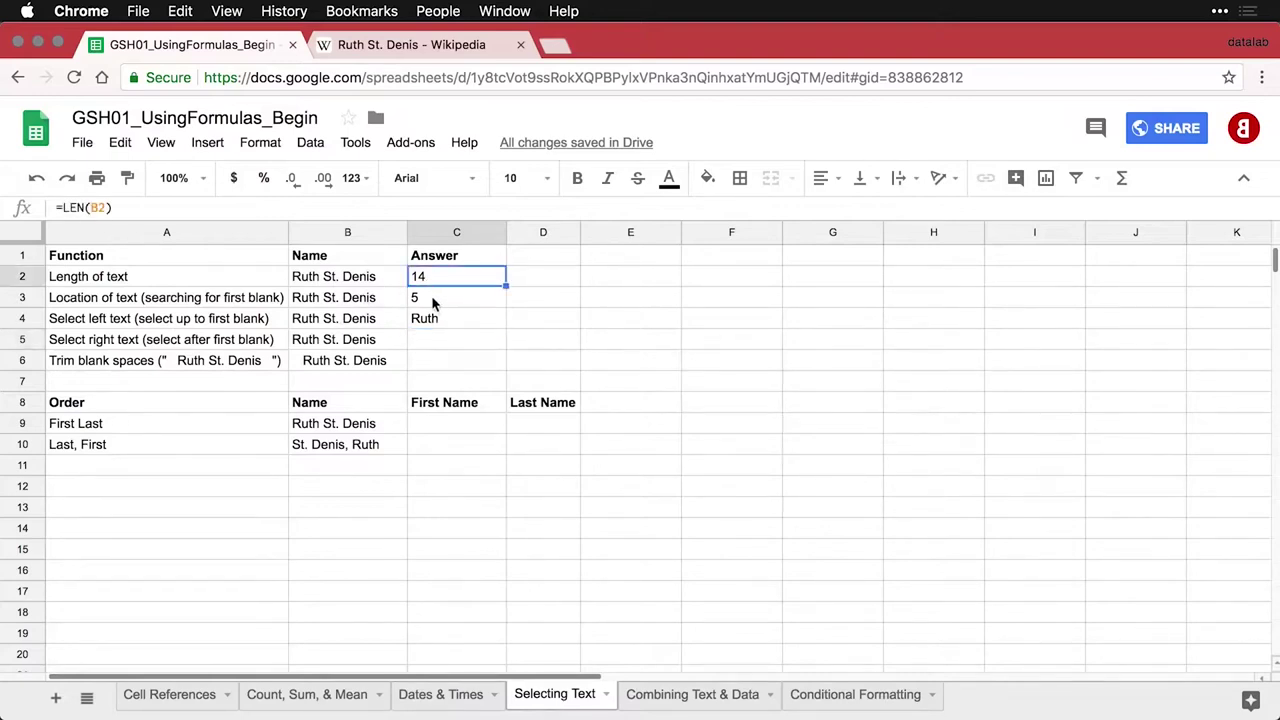
{"action": "left_click", "coordinate": [434, 300]}
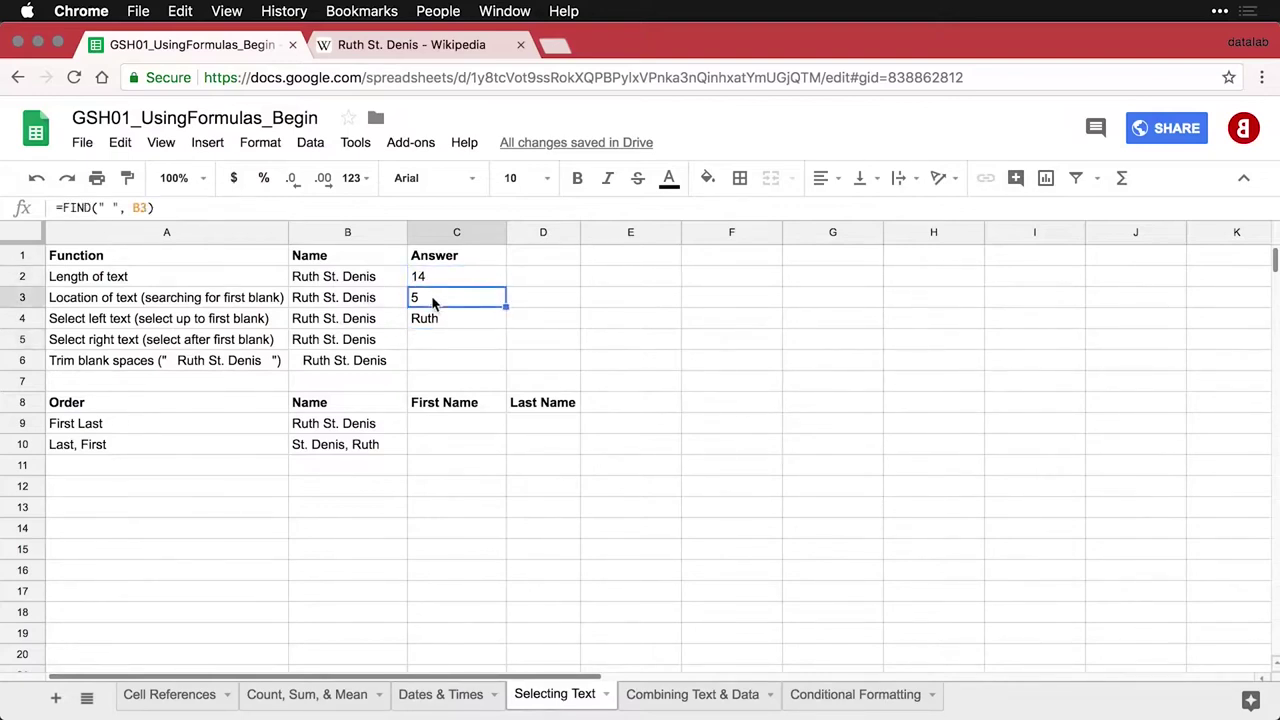
{"action": "left_click", "coordinate": [443, 341]}
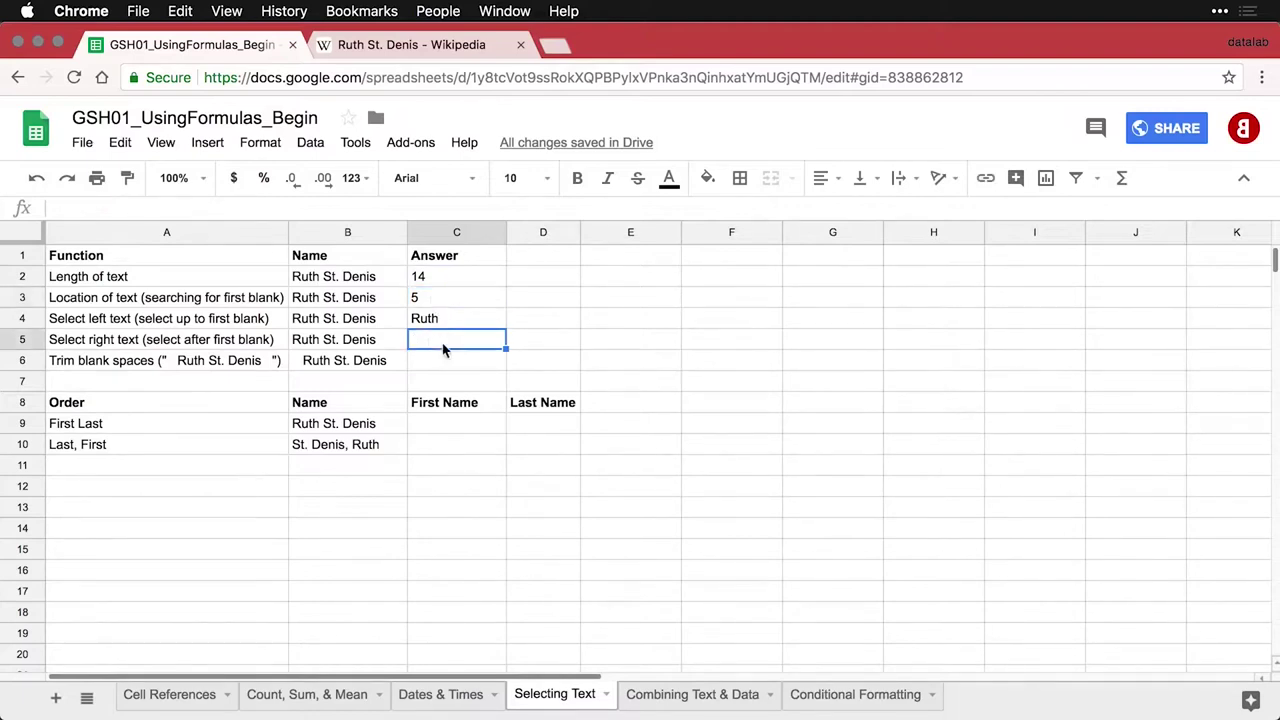
{"action": "type", "text": "=RIGHT(B5,9)"}
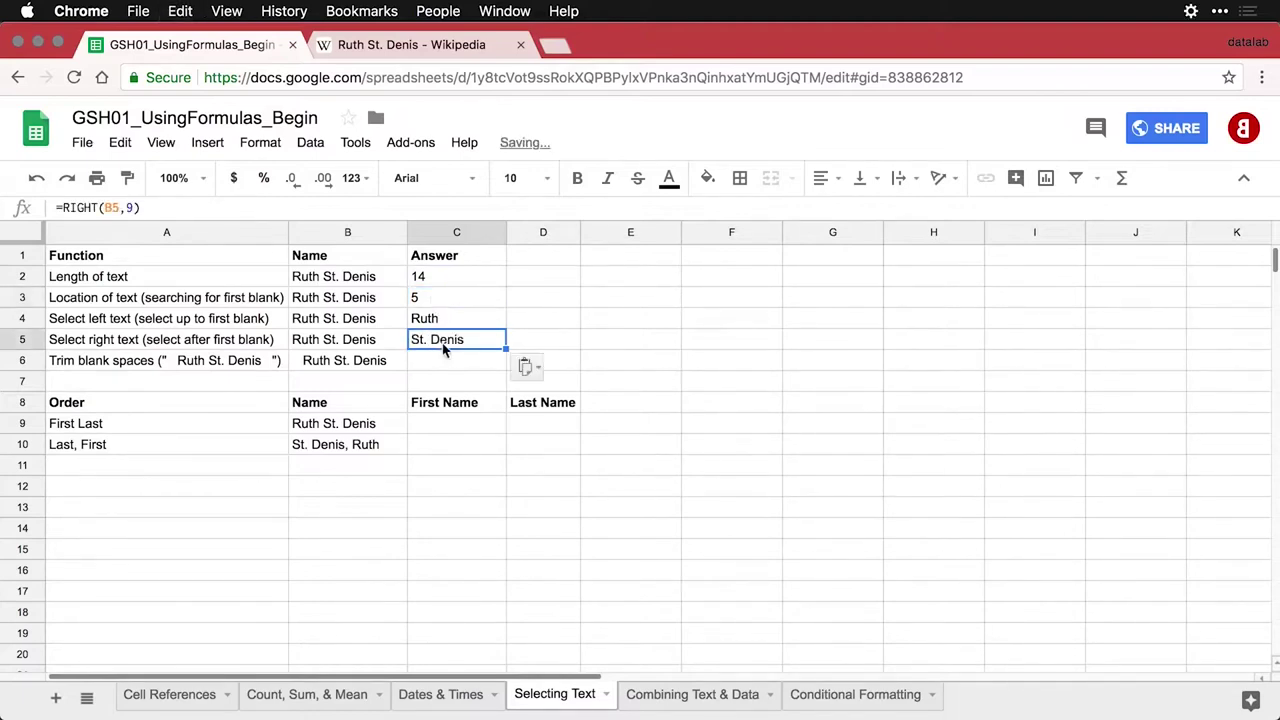
{"action": "double_click", "coordinate": [445, 342]}
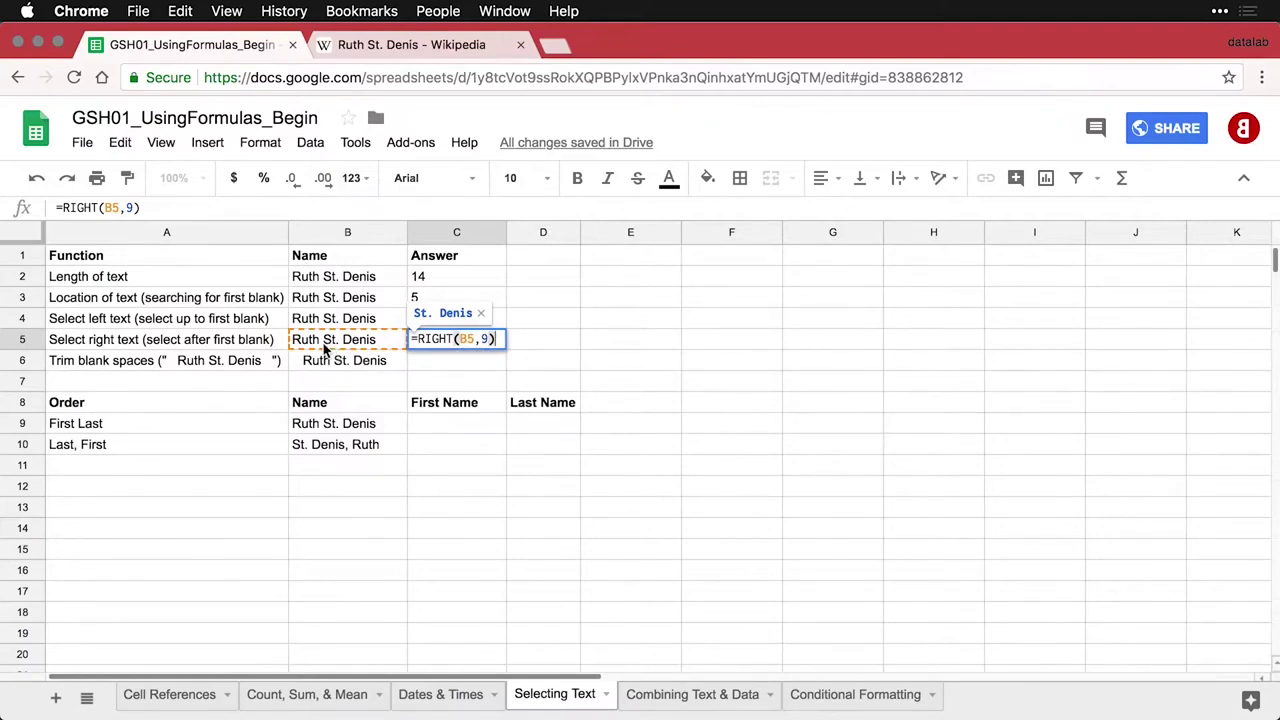
{"action": "key", "text": "Return"}
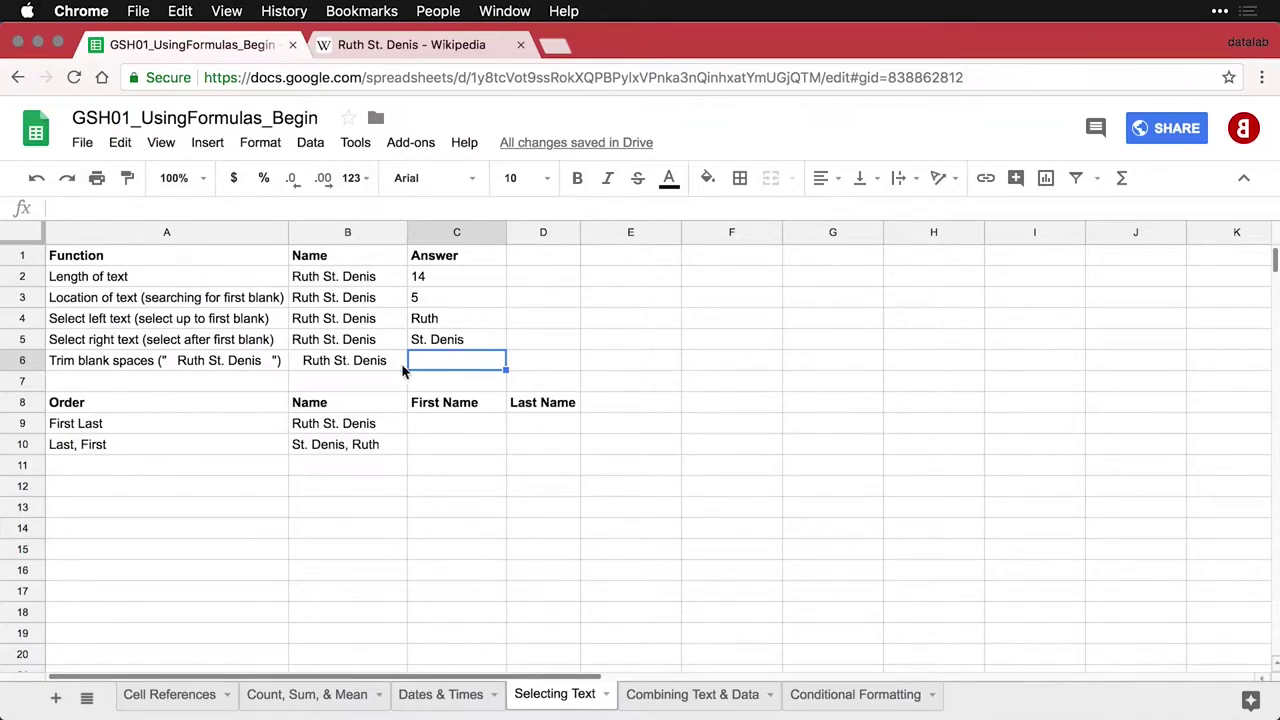
Inspect the extra blank spaces around the name in B6
{"action": "left_click", "coordinate": [355, 366]}
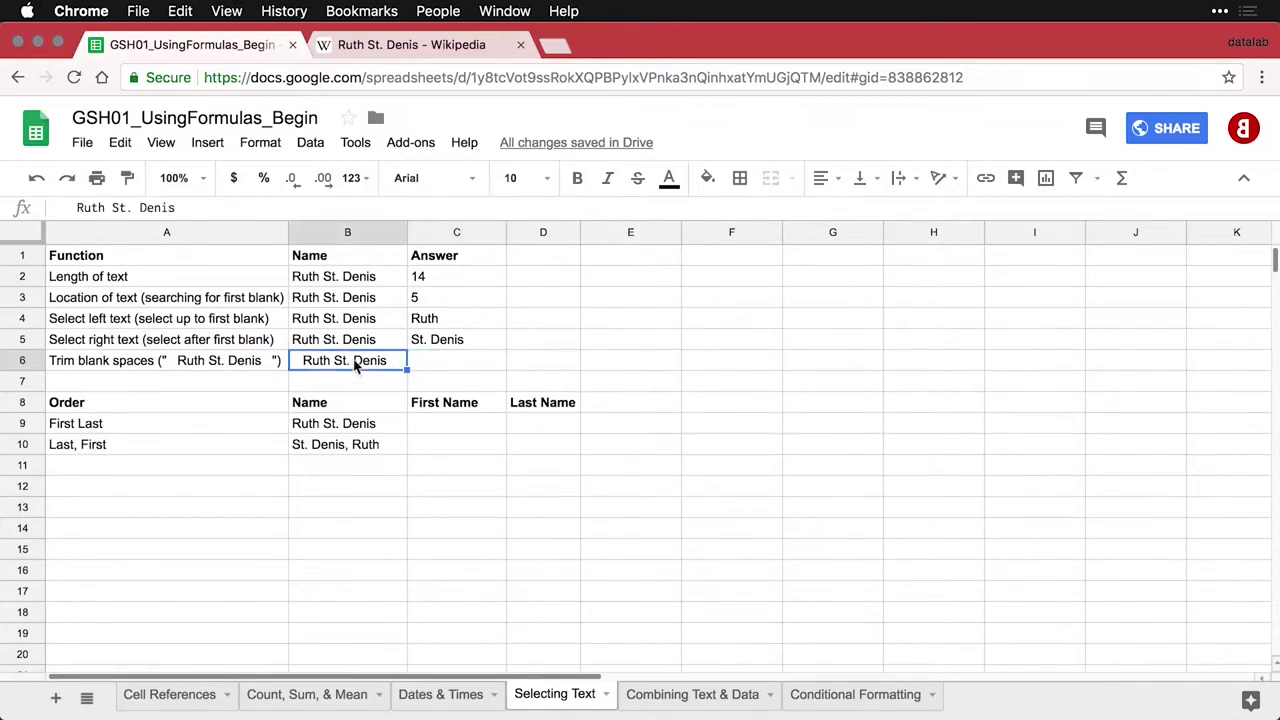
{"action": "left_click", "coordinate": [78, 207]}
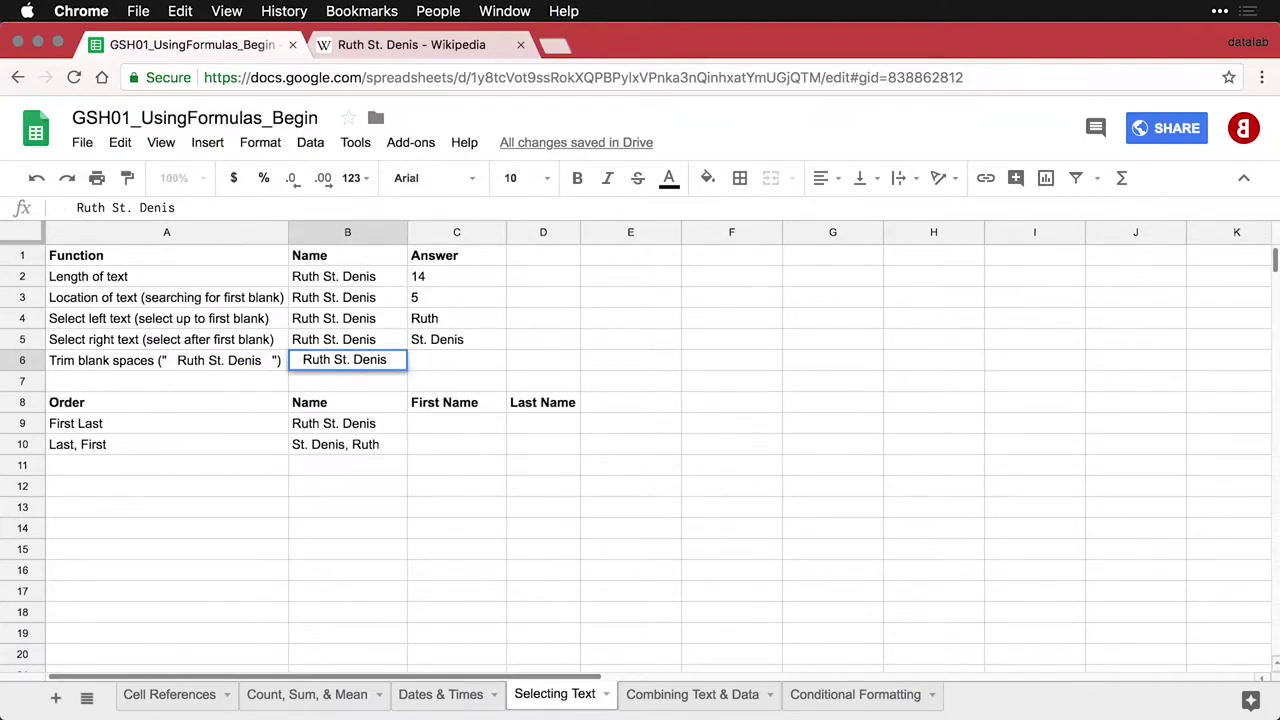
{"action": "key", "text": "End"}
{"action": "key", "text": "Left"}
{"action": "key", "text": "Left"}
{"action": "key", "text": "Left"}
Enter =TRIM(B6) in C6 to copy the name without extra blanks
{"action": "left_click", "coordinate": [431, 360]}
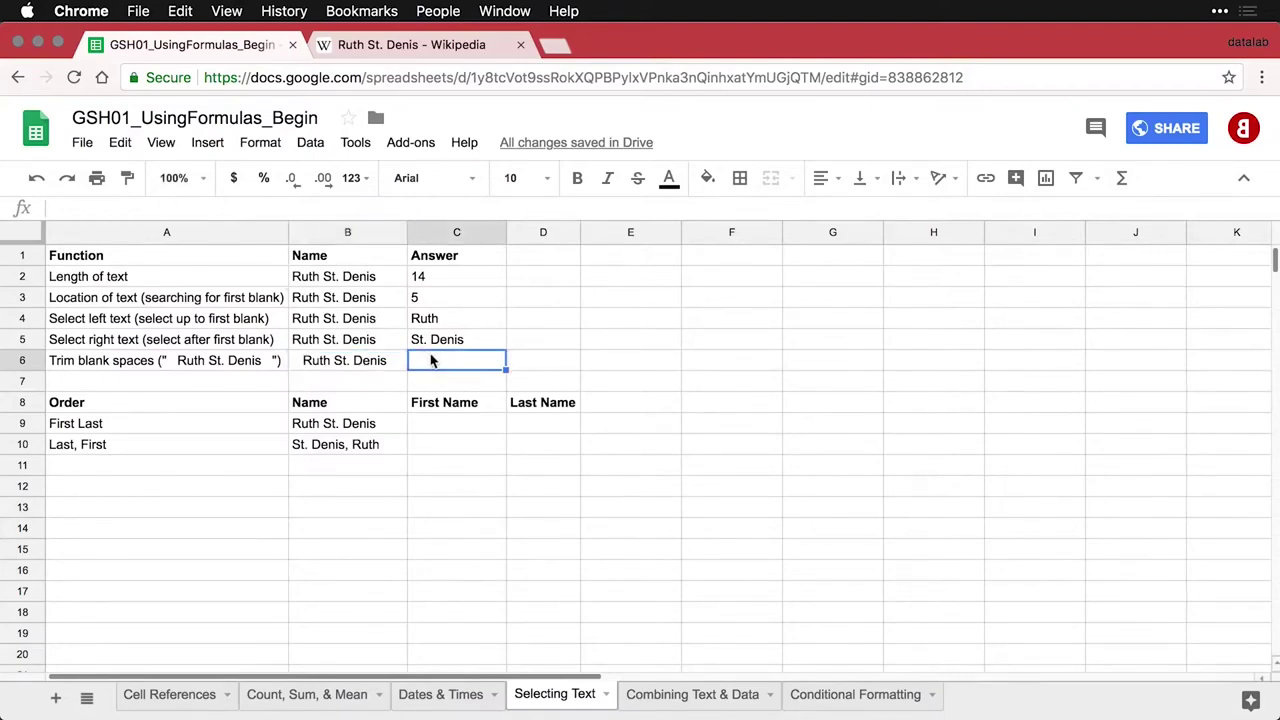
{"action": "type", "text": "=TRIM(B6)"}
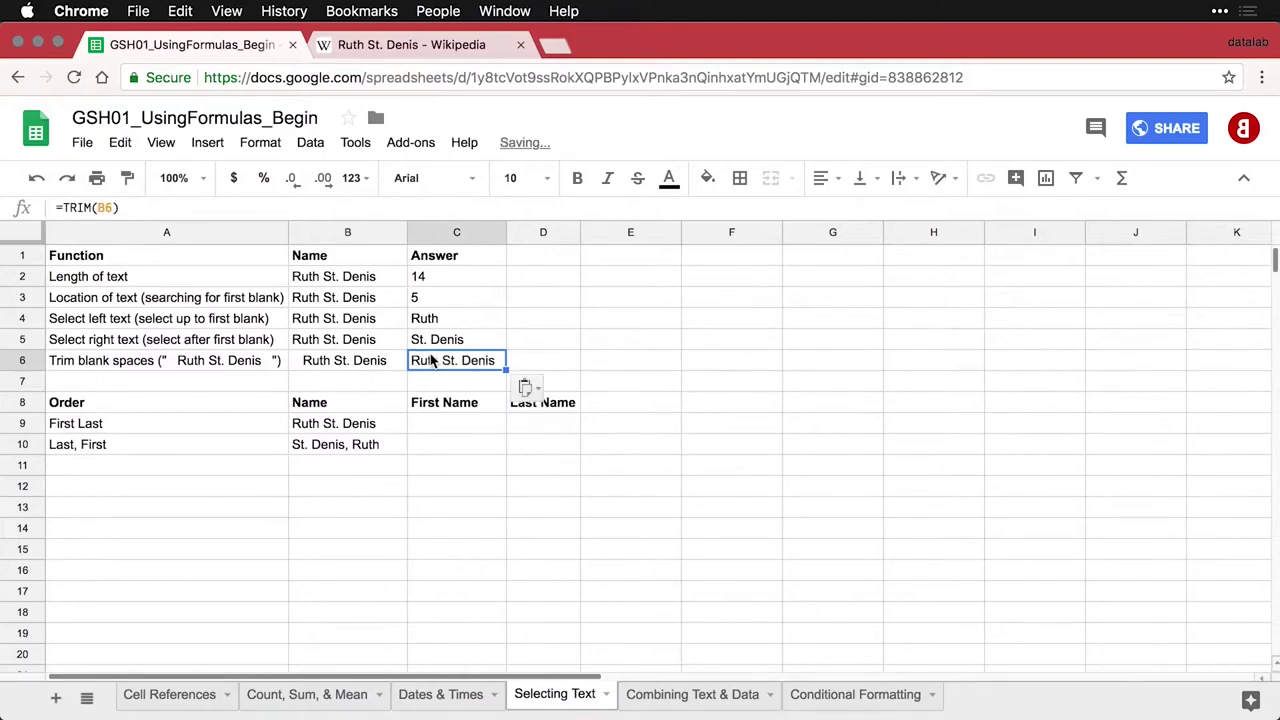
{"action": "double_click", "coordinate": [431, 360]}
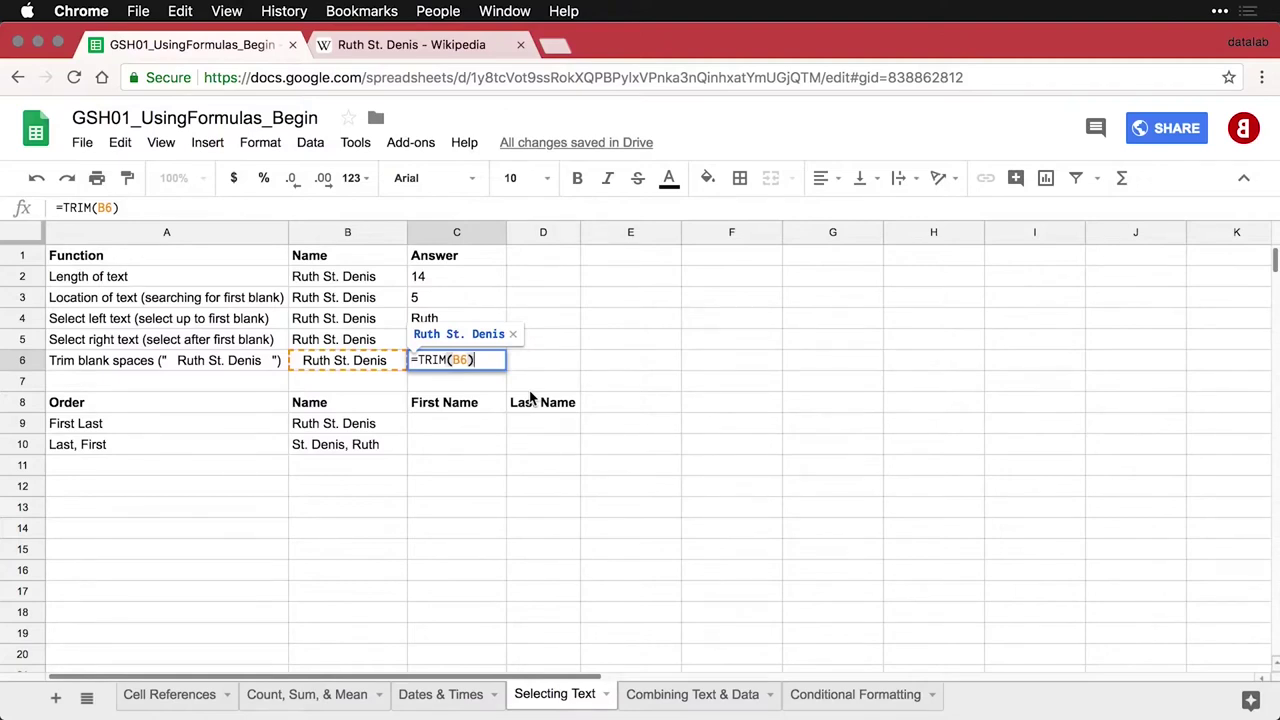
{"action": "key", "text": "Return"}
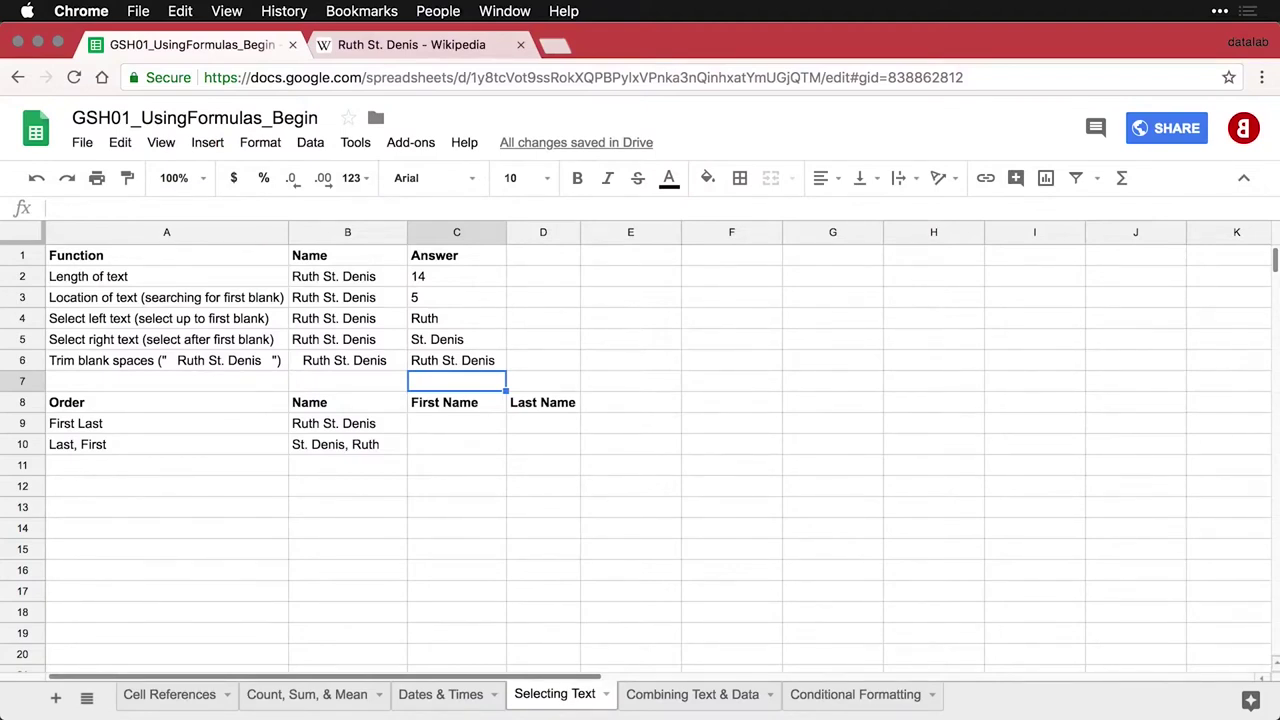
Add the first-name extraction formula for Ruth St. Denis to C9
{"action": "left_click", "coordinate": [470, 426]}
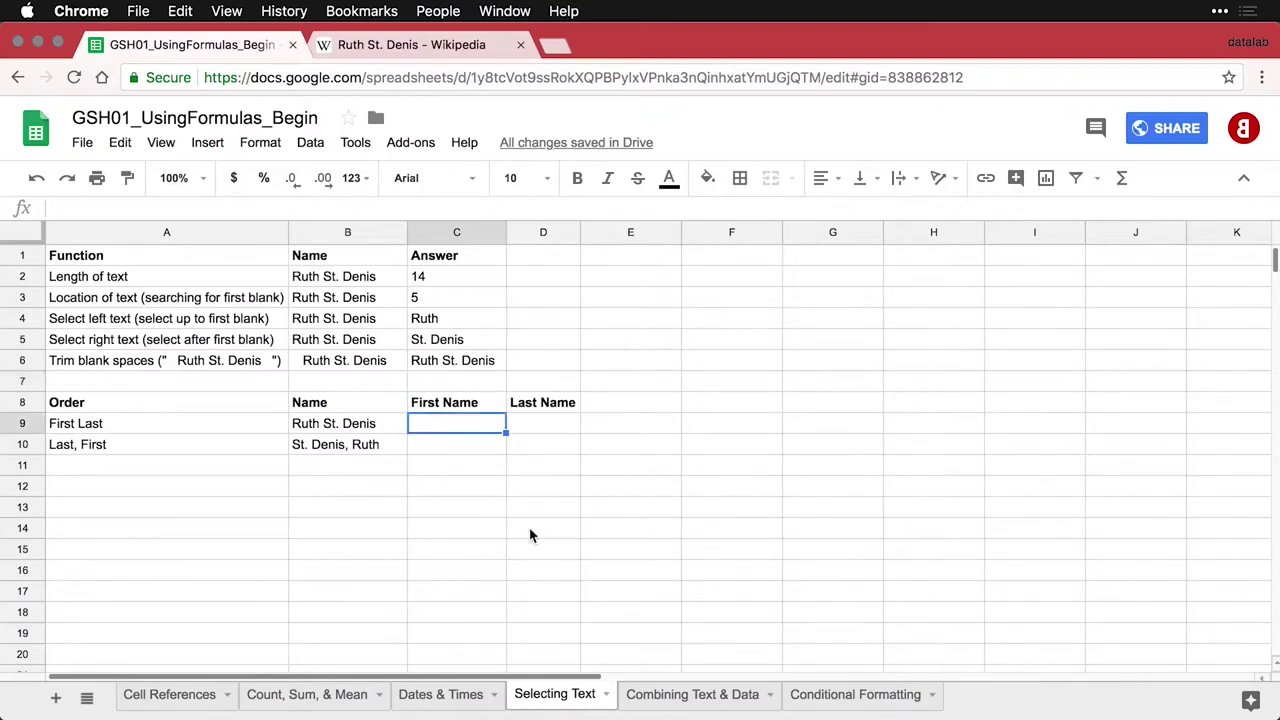
{"action": "left_click", "coordinate": [365, 431]}
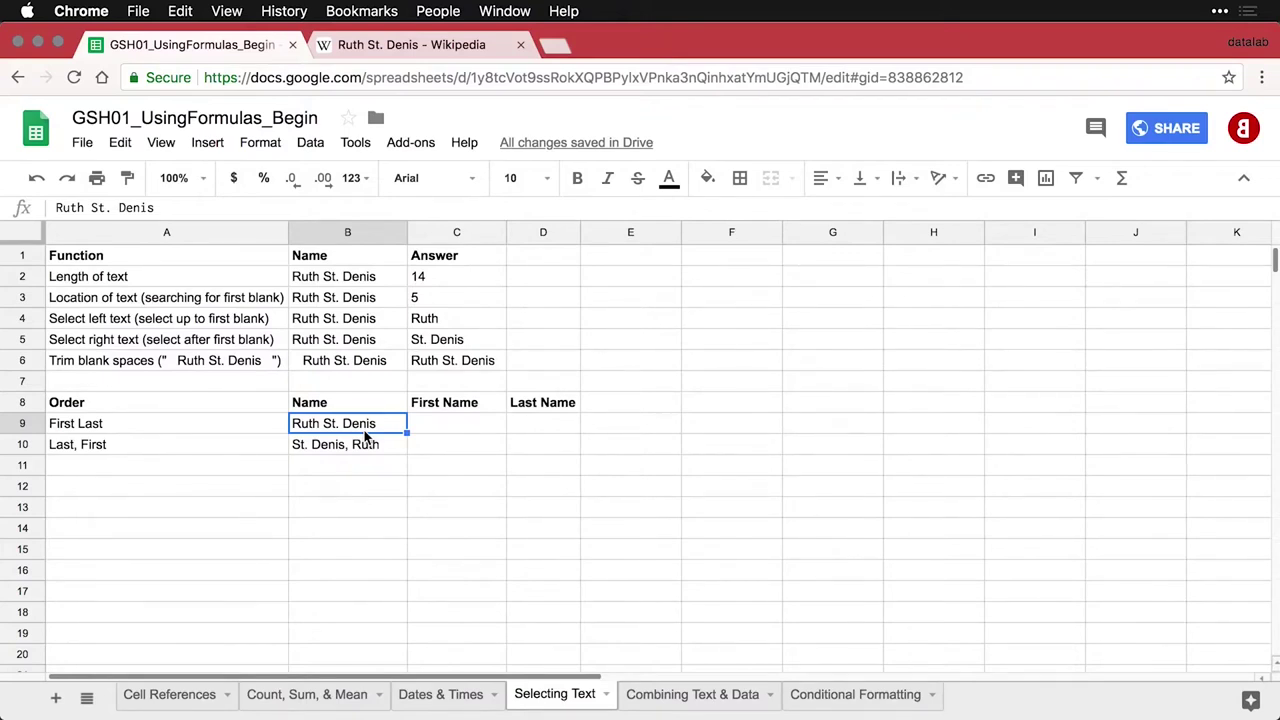
{"action": "key", "text": "Right"}
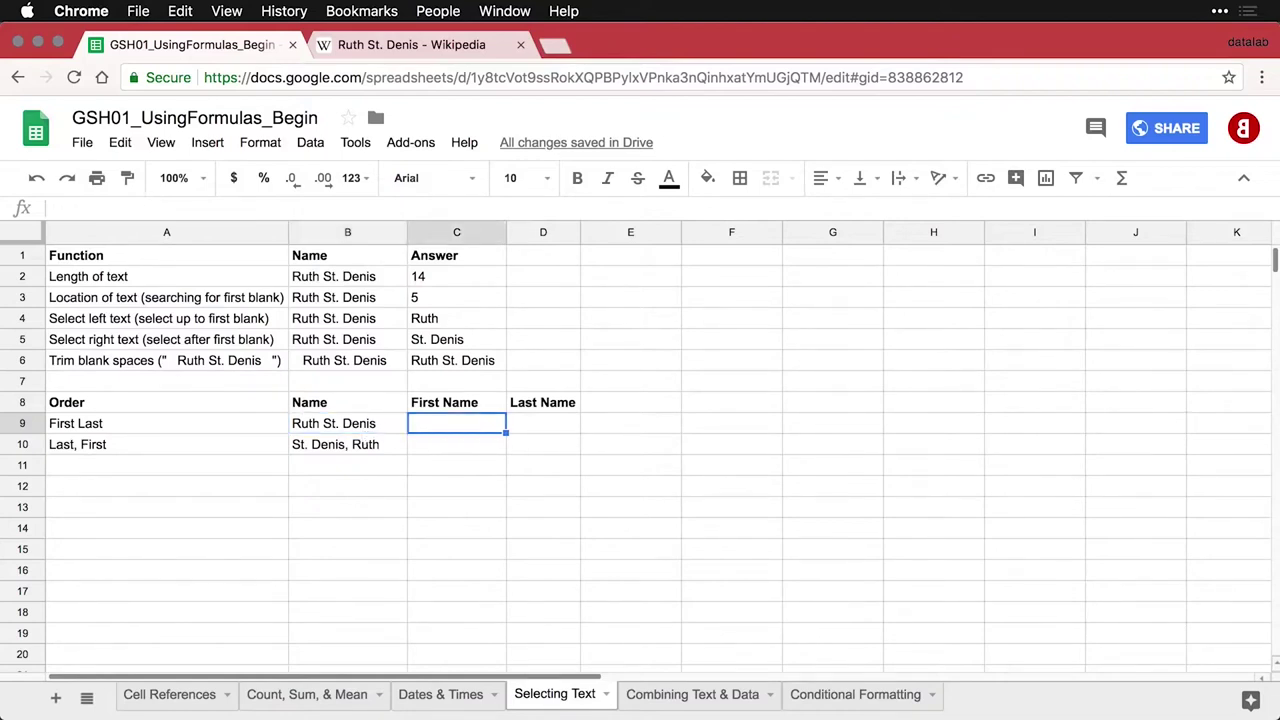
{"action": "type", "text": "=TRIM(LEFT(B9, FIND(\" \", B9)))"}
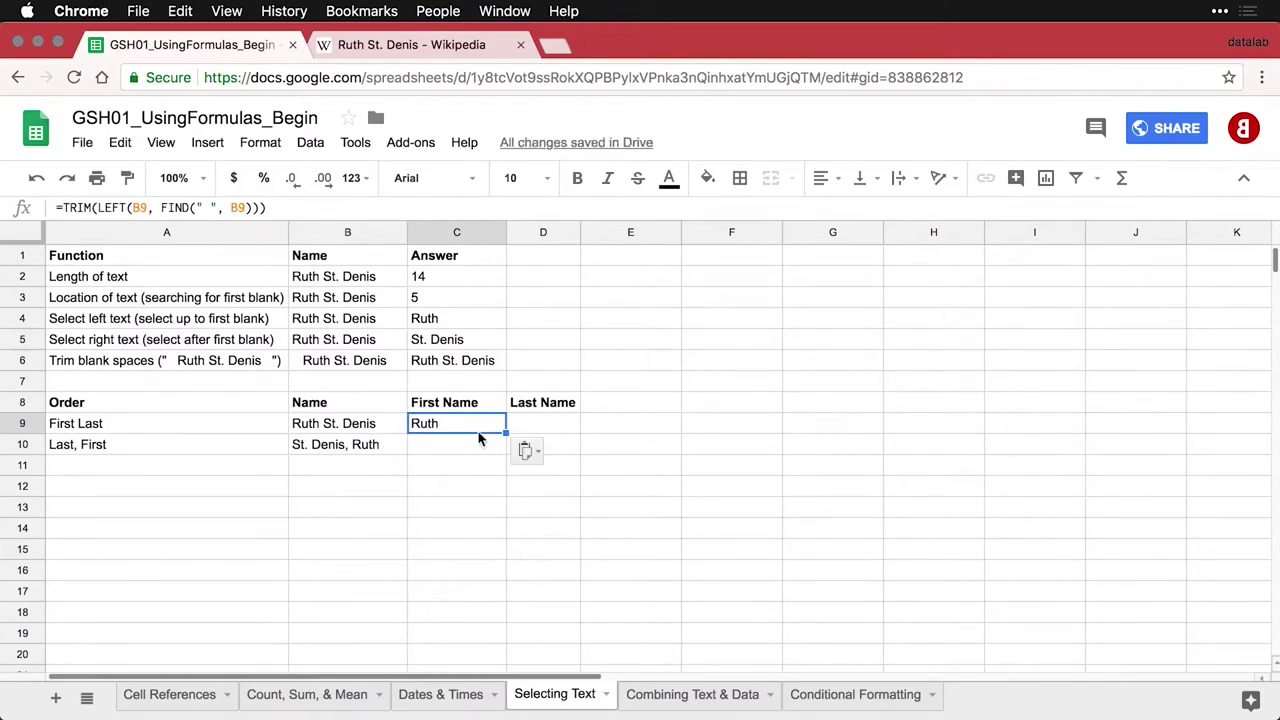
{"action": "double_click", "coordinate": [484, 428]}
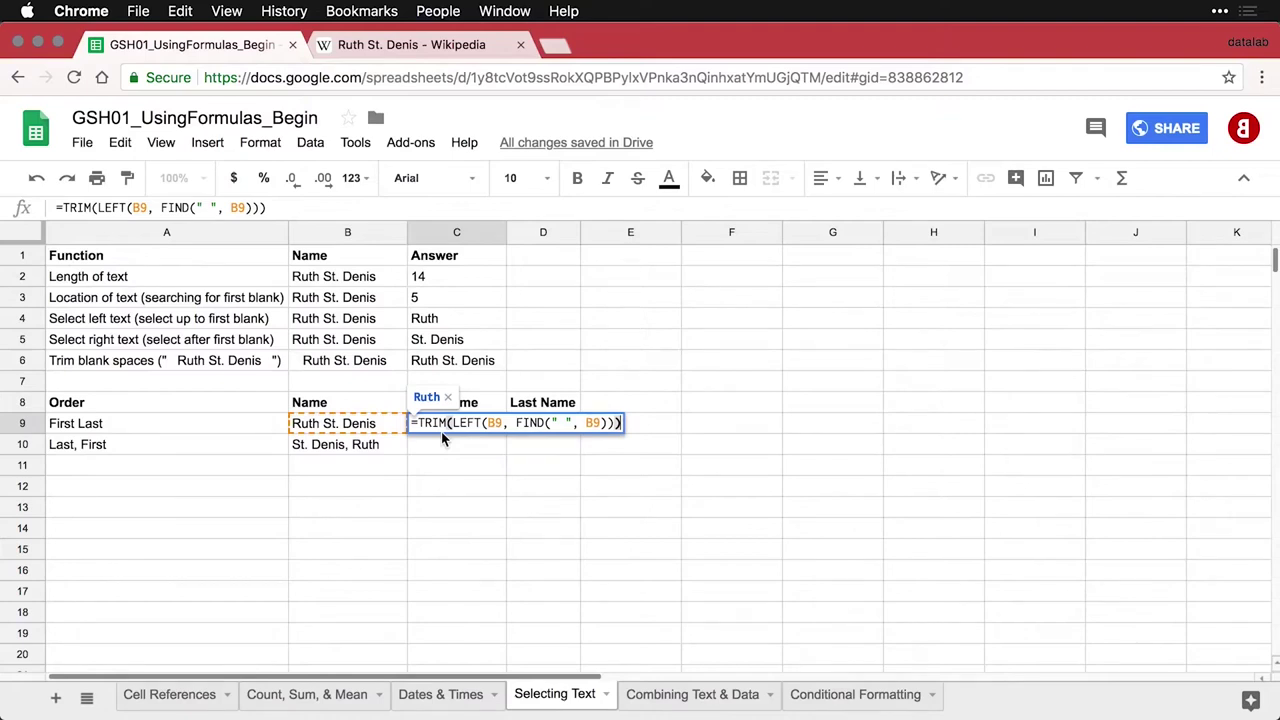
{"action": "key", "text": "Return"}
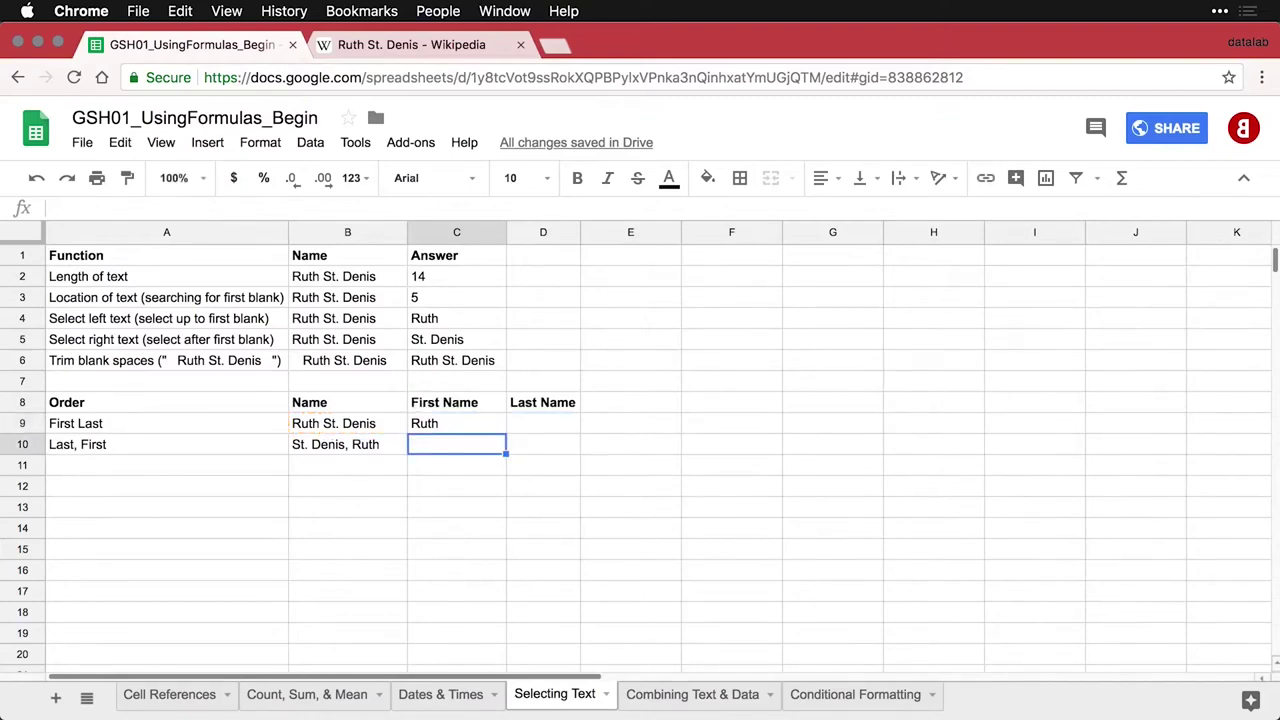
Enter =TRIM(RIGHT(B9, LEN(B9)-FIND(" ", B9))) in D9 to return St. Denis
{"action": "left_click", "coordinate": [541, 433]}
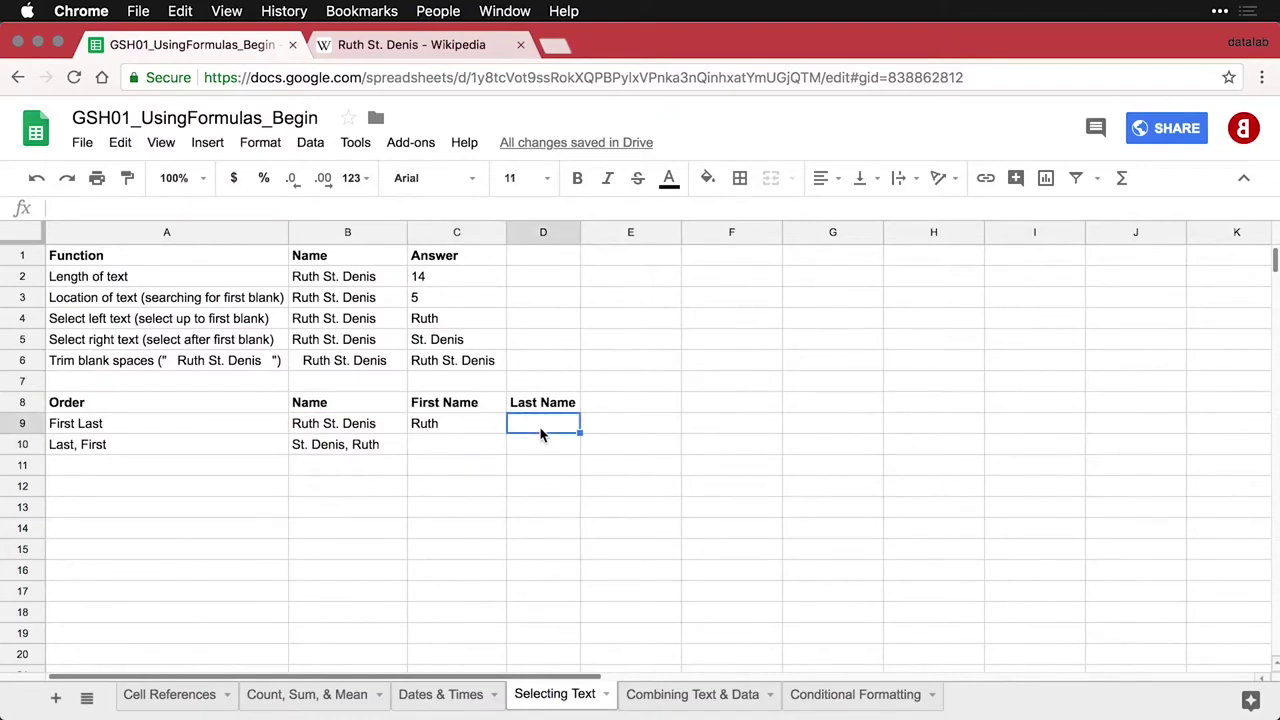
{"action": "type", "text": "=TRIM(RIGHT(B9, LEN(B9)-FIND(\" \", B9)))"}
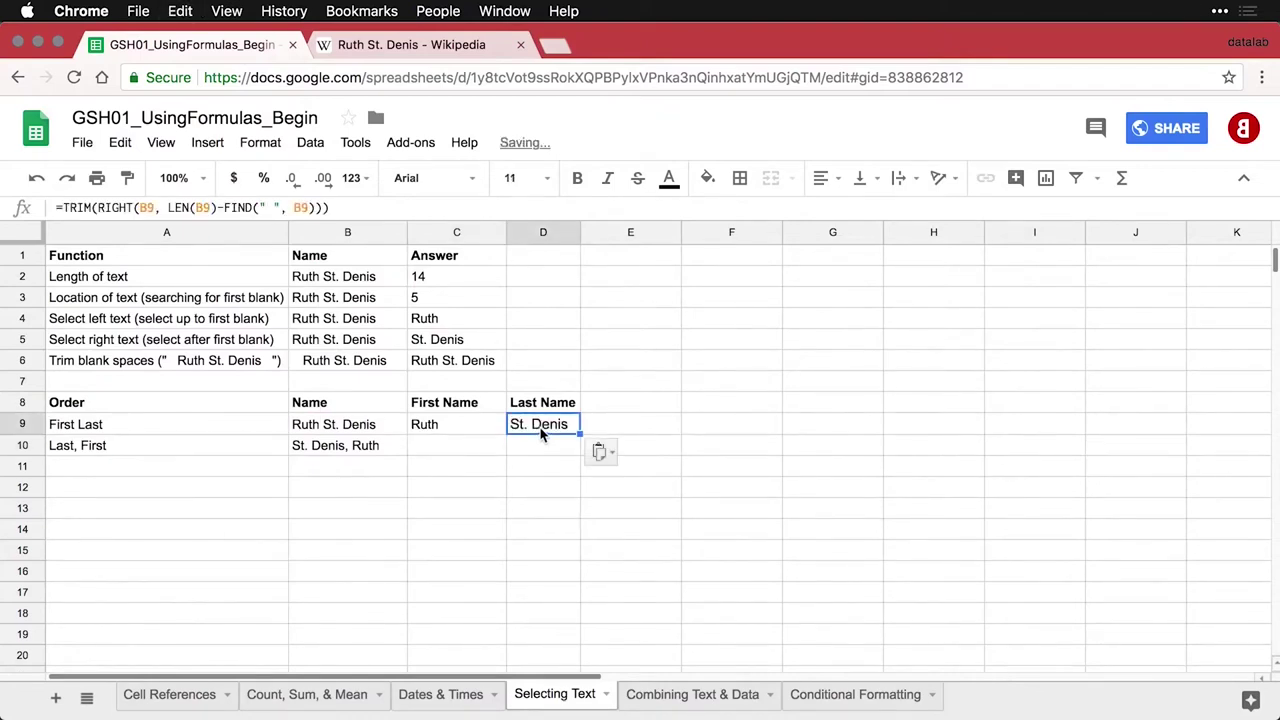
{"action": "key", "text": "Return"}
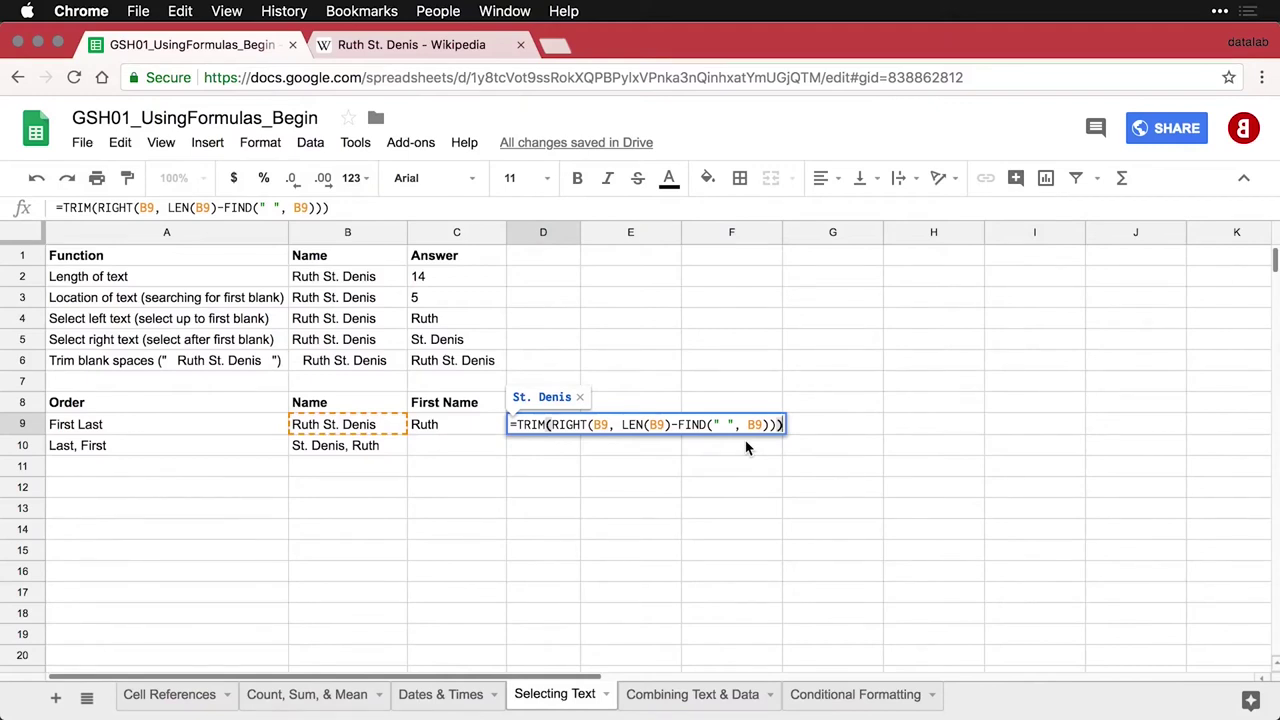
{"action": "key", "text": "Return"}
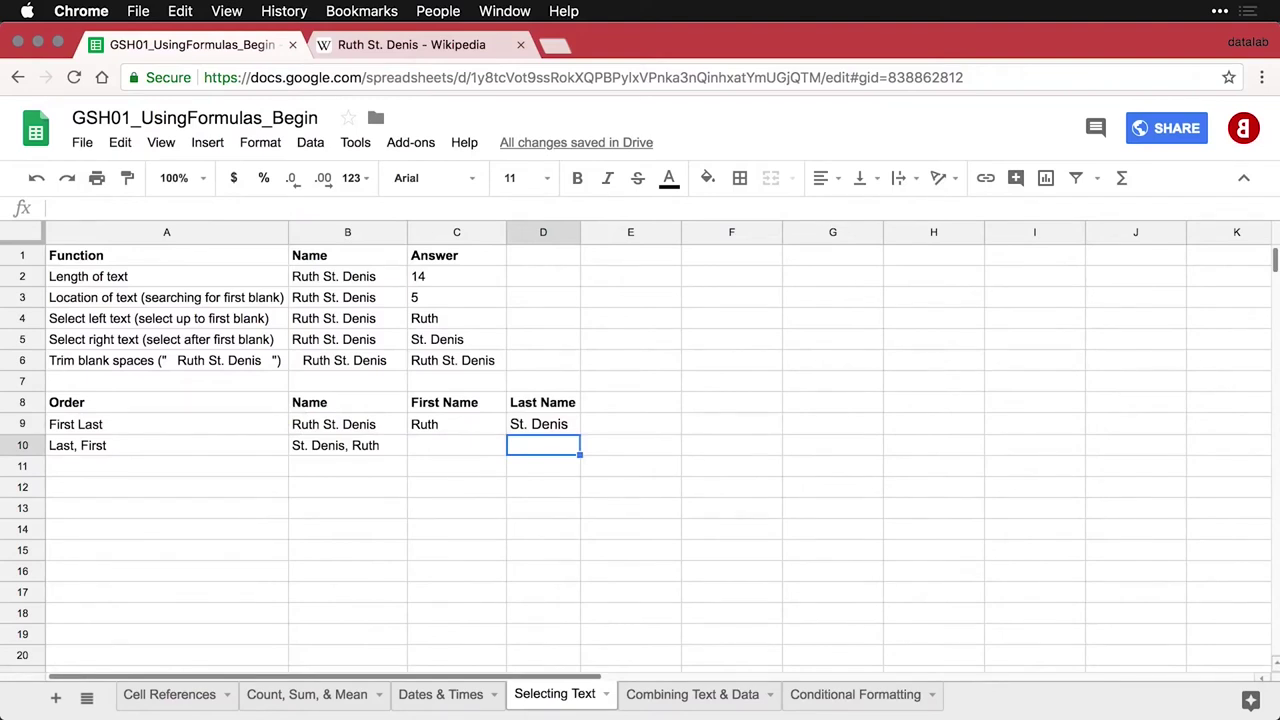
Enter the TRIM/RIGHT formula in C10 to extract Ruth from St. Denis, Ruth
{"action": "key", "text": "Left"}
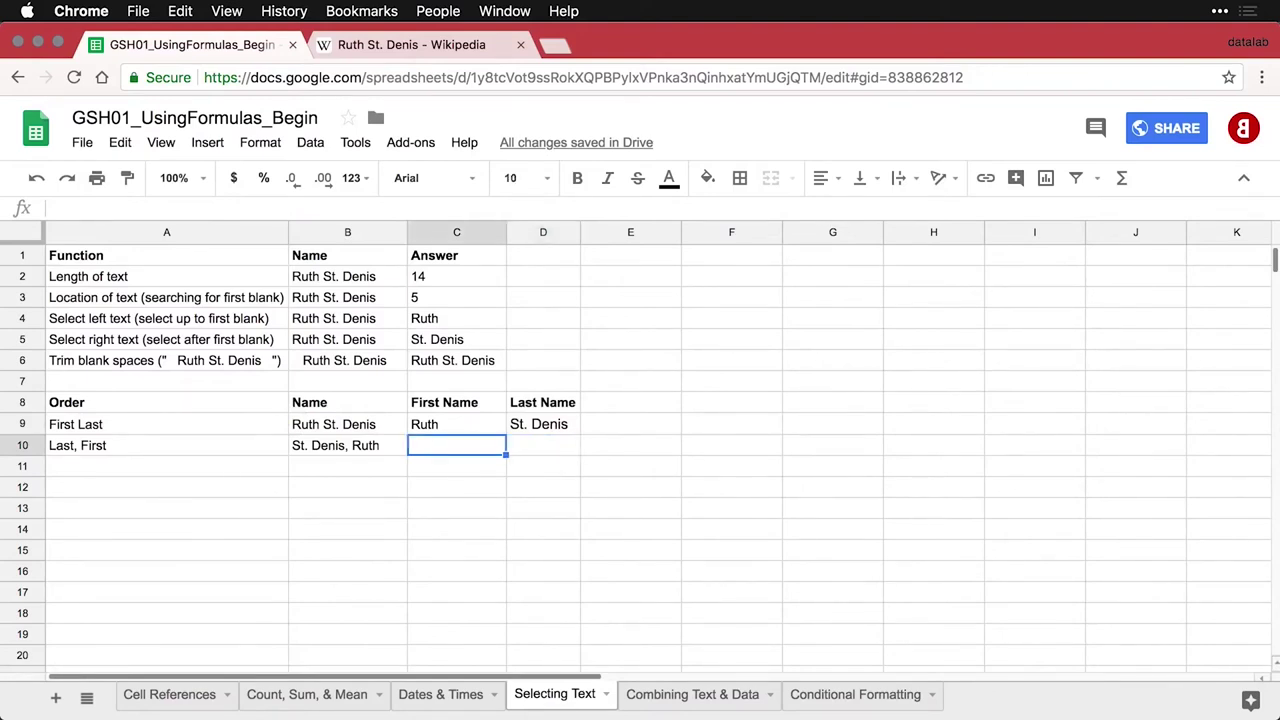
{"action": "type", "text": "=TRIM(RIGHT(B10, LEN(B10)-FIND(\",\", B10)))"}
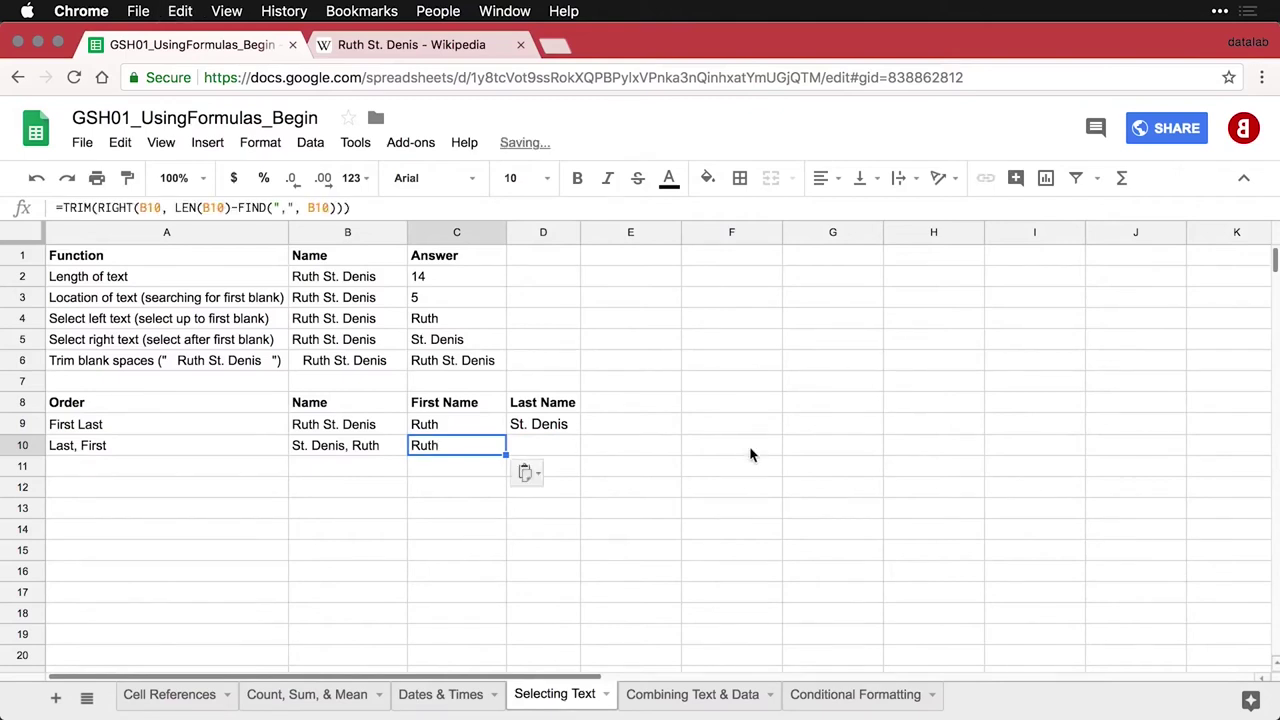
{"action": "double_click", "coordinate": [488, 451]}
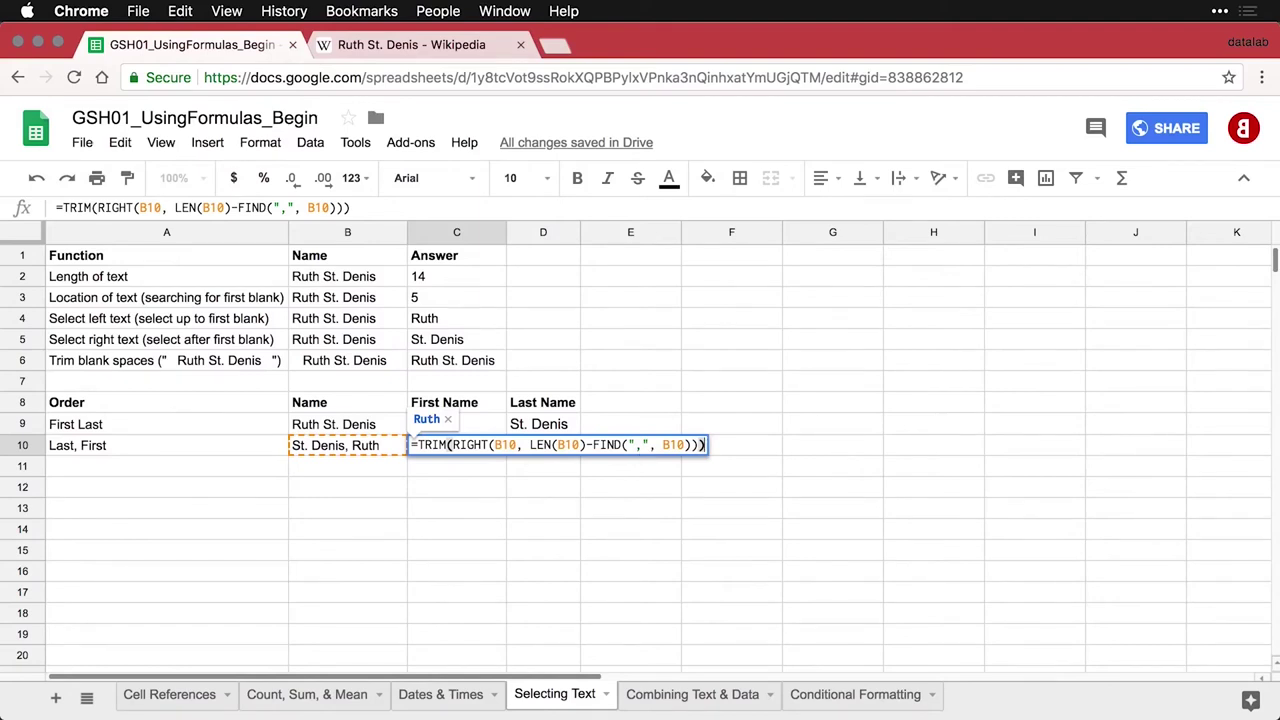
{"action": "key", "text": "Return"}
Enter the TRIM/LEFT formula in D10 to extract St. Denis, then show formulas
{"action": "key", "text": "Up"}
{"action": "key", "text": "Right"}
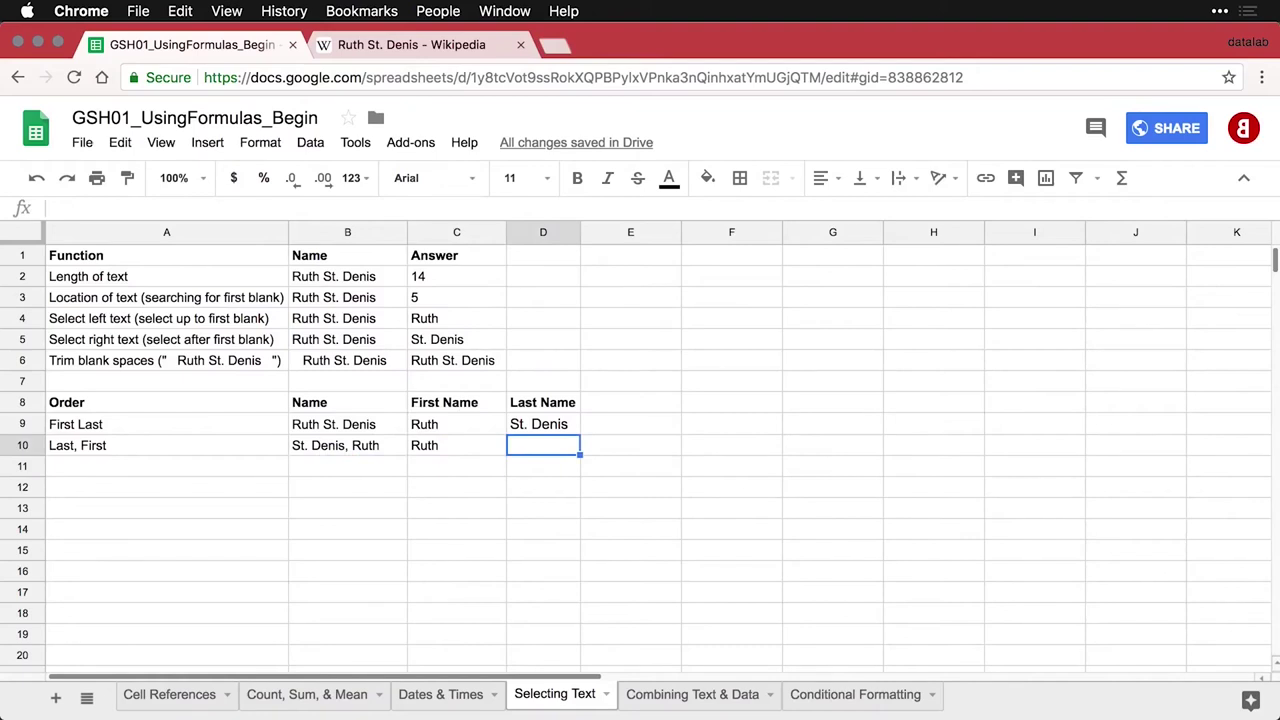
{"action": "type", "text": "=TRIM(LEFT(B10, FIND(\",\", B10)-1))"}
{"action": "double_click", "coordinate": [548, 446]}
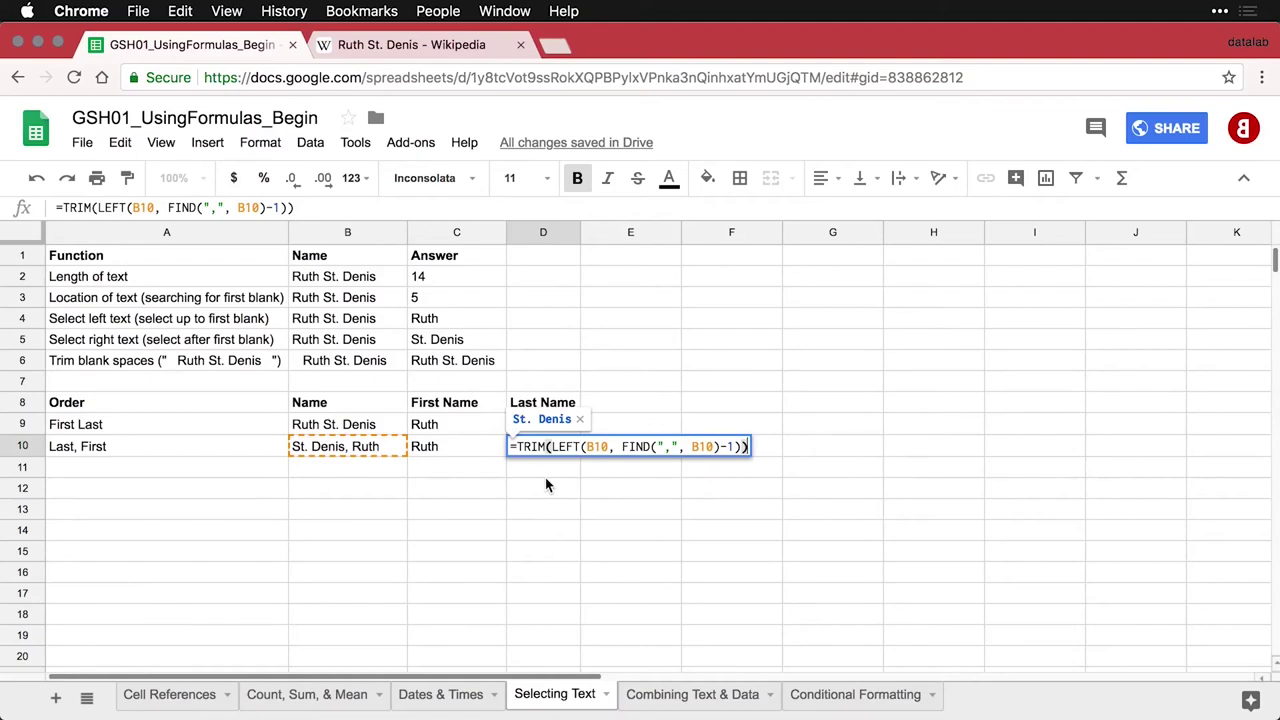
{"action": "key", "text": "Return"}
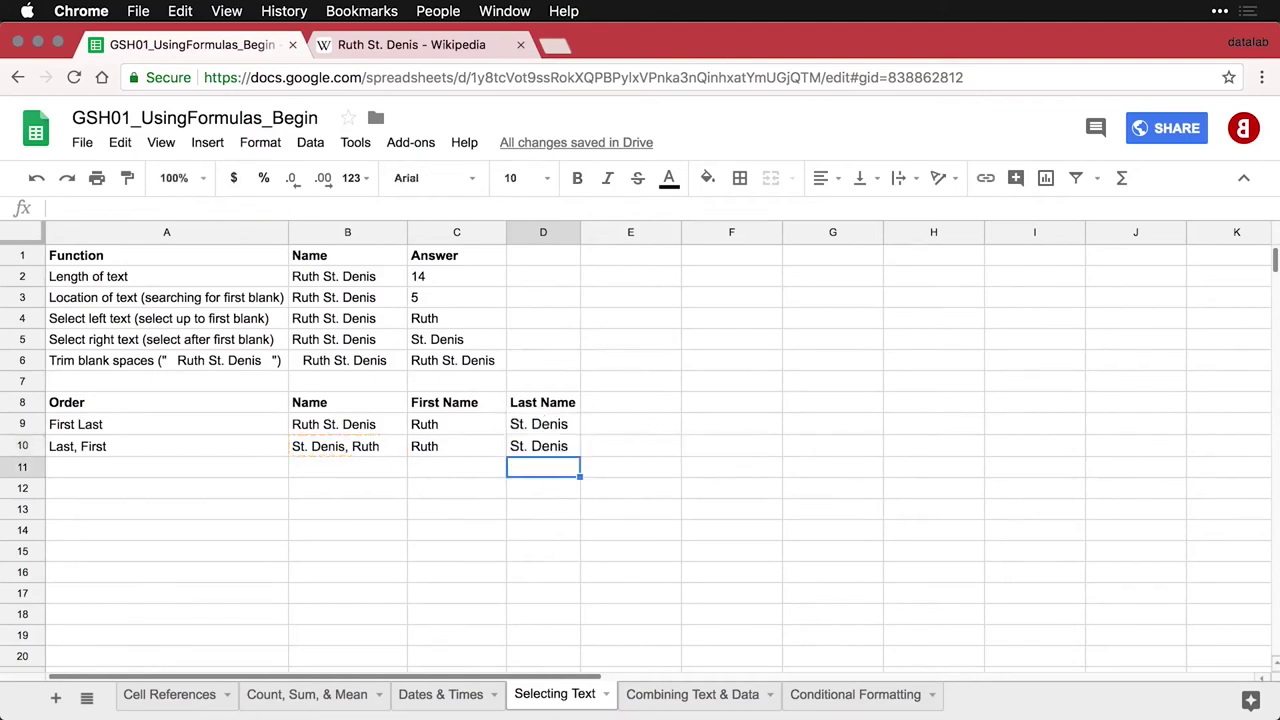
{"action": "left_click", "coordinate": [543, 446]}
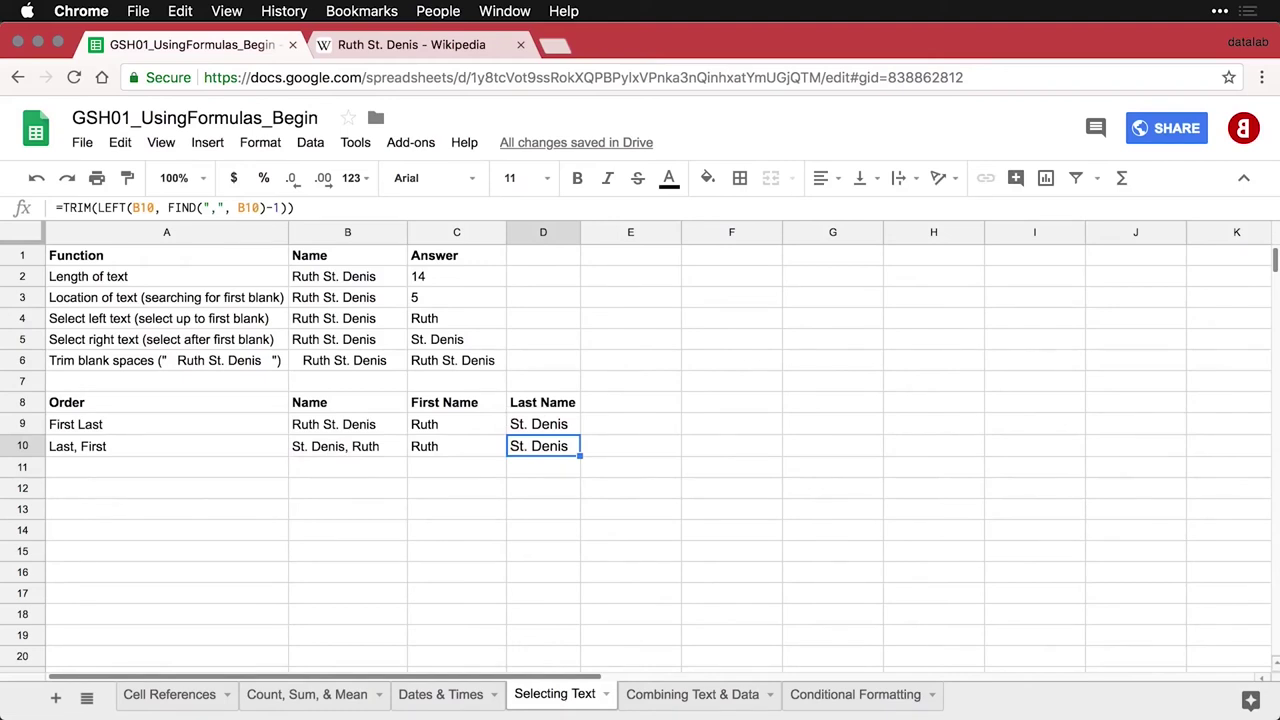
{"action": "key", "text": "ctrl+grave"}
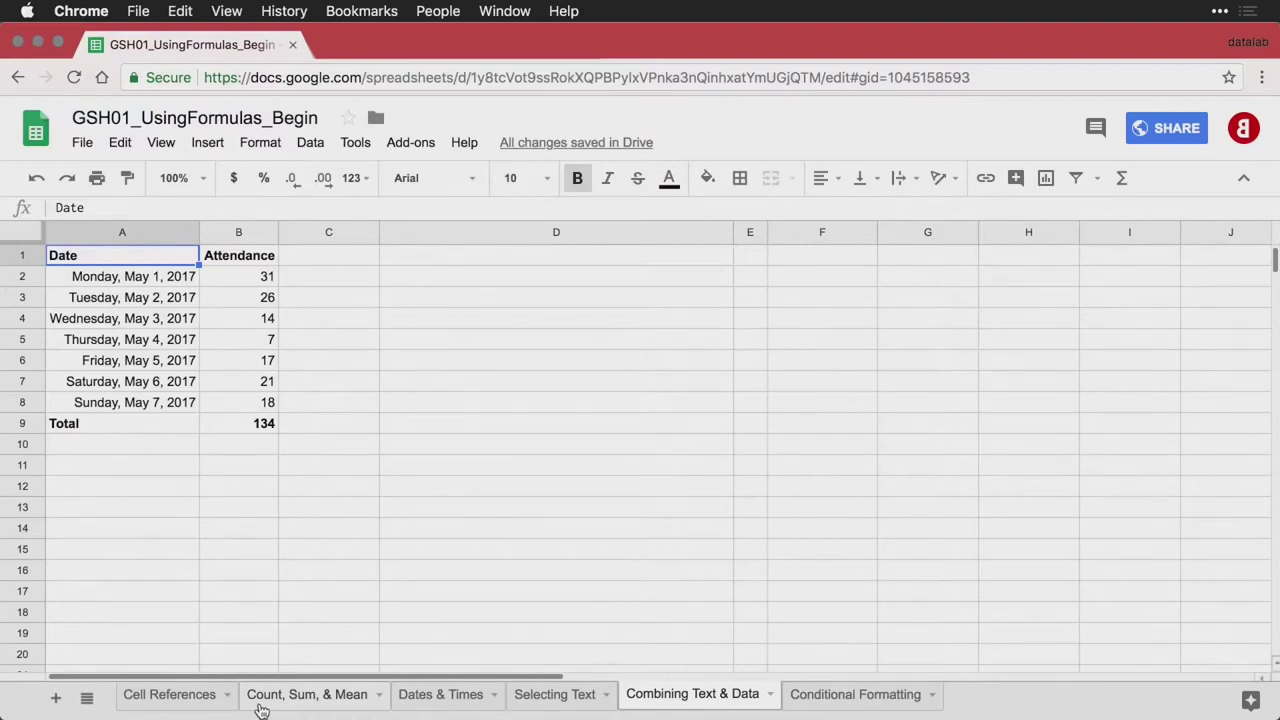
{"action": "left_click", "coordinate": [180, 285]}
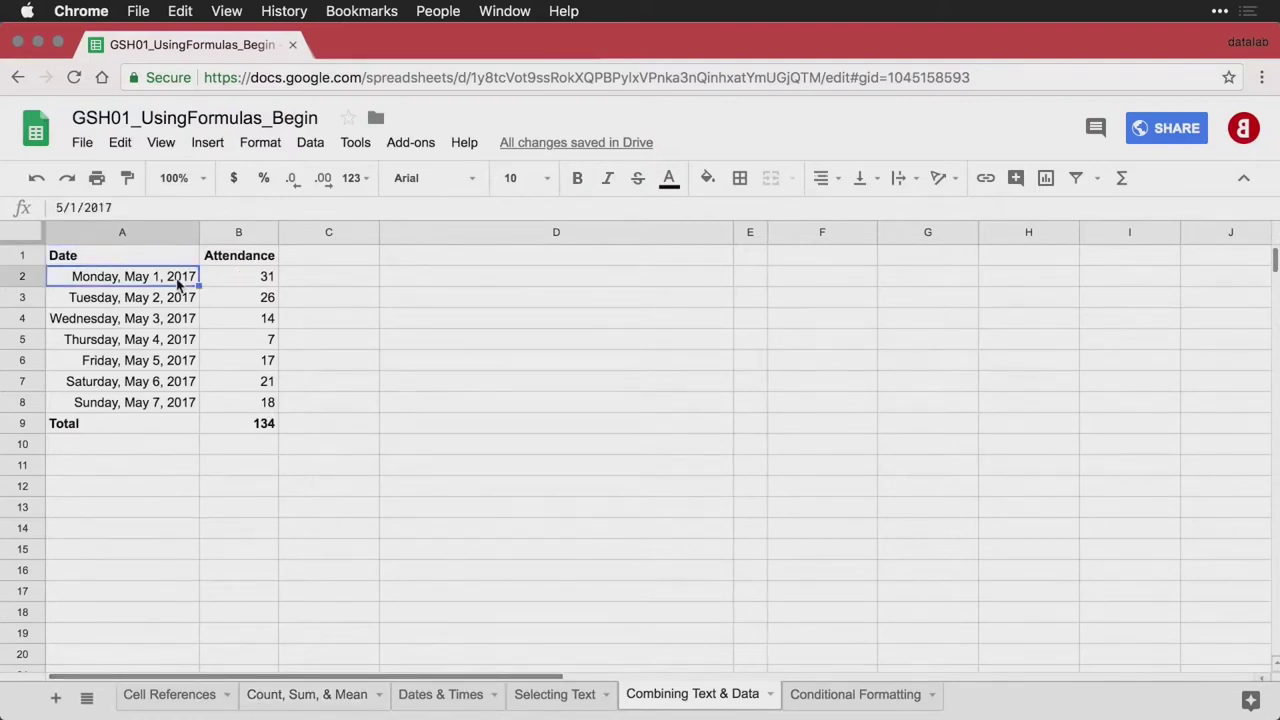
{"action": "key", "text": "Down"}
{"action": "key", "text": "Down"}
{"action": "key", "text": "Down"}
{"action": "key", "text": "Down"}
{"action": "key", "text": "Down"}
{"action": "key", "text": "Down"}
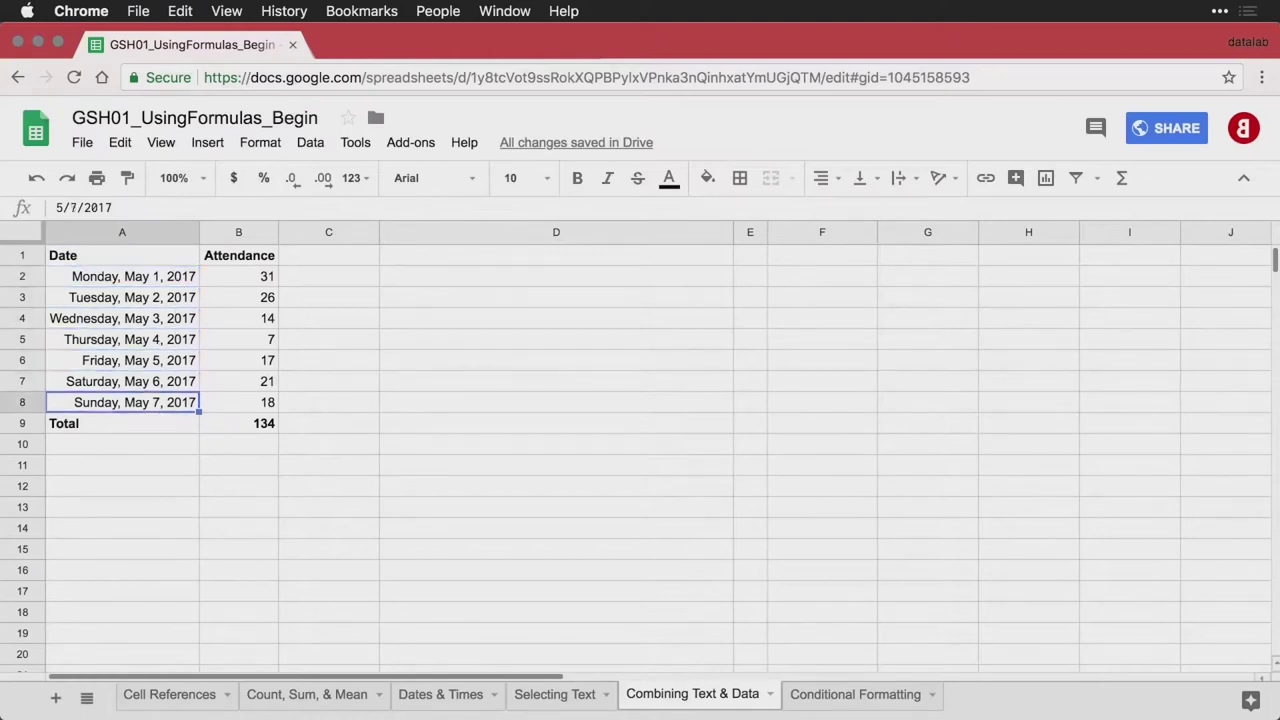
{"action": "key", "text": "Up"}
{"action": "key", "text": "Up"}
{"action": "key", "text": "Up"}
{"action": "key", "text": "Up"}
{"action": "key", "text": "Up"}
{"action": "key", "text": "Up"}
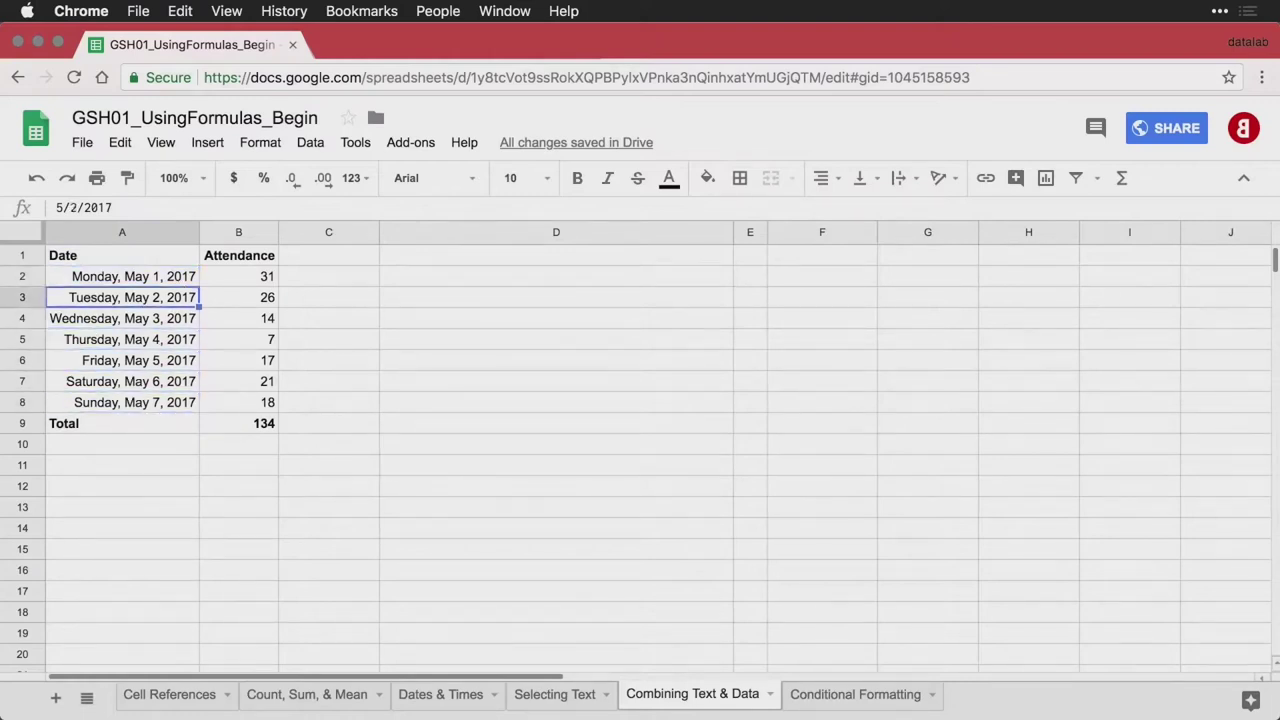
{"action": "key", "text": "Right"}
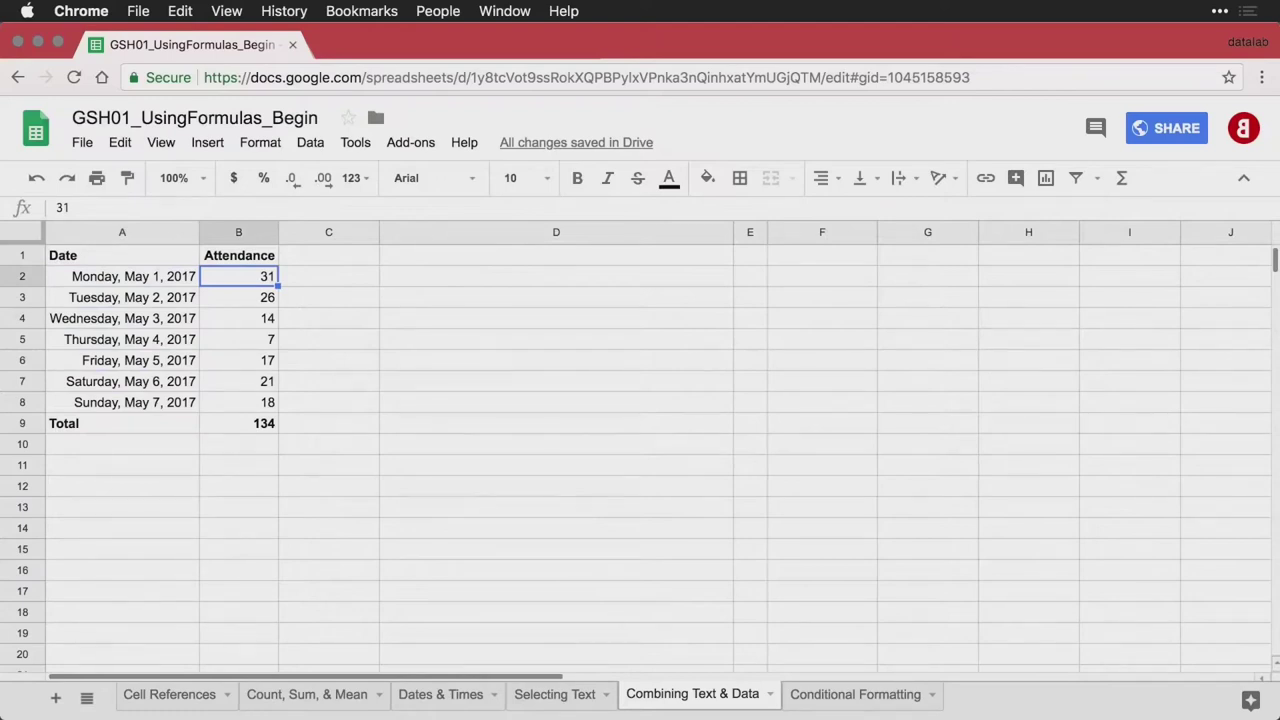
{"action": "key", "text": "Down"}
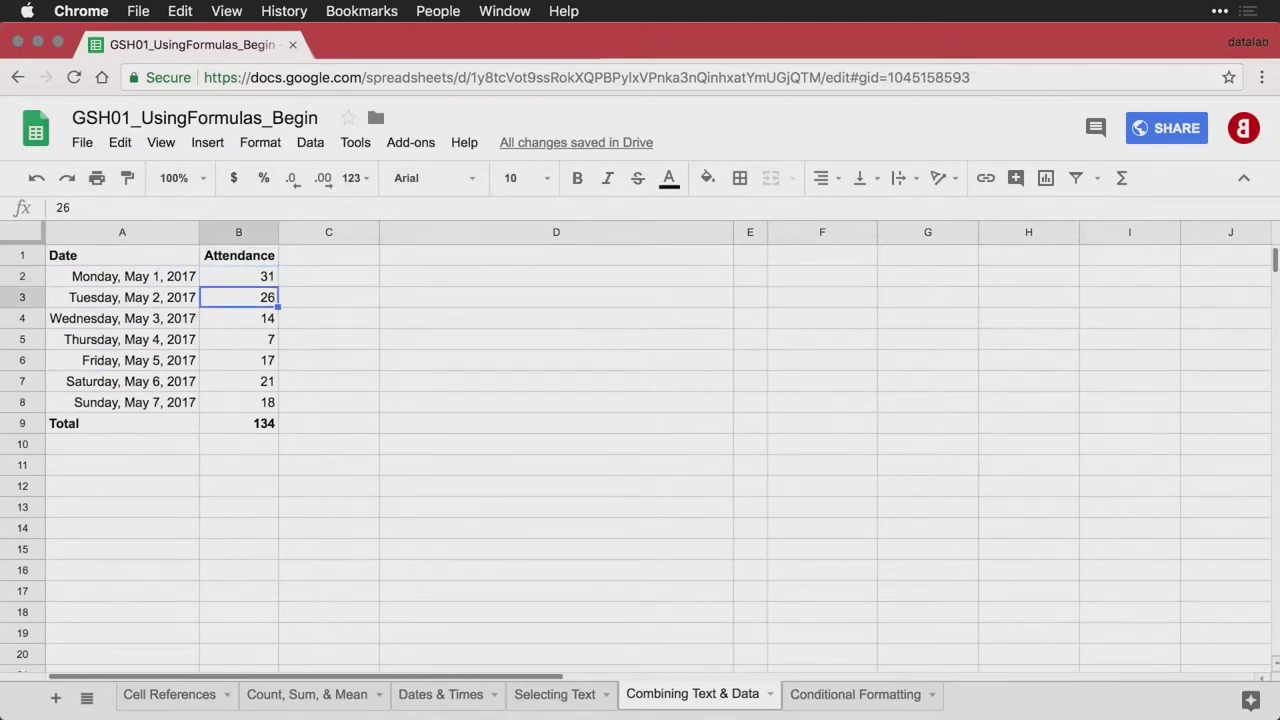
{"action": "key", "text": "Down"}
{"action": "key", "text": "Down"}
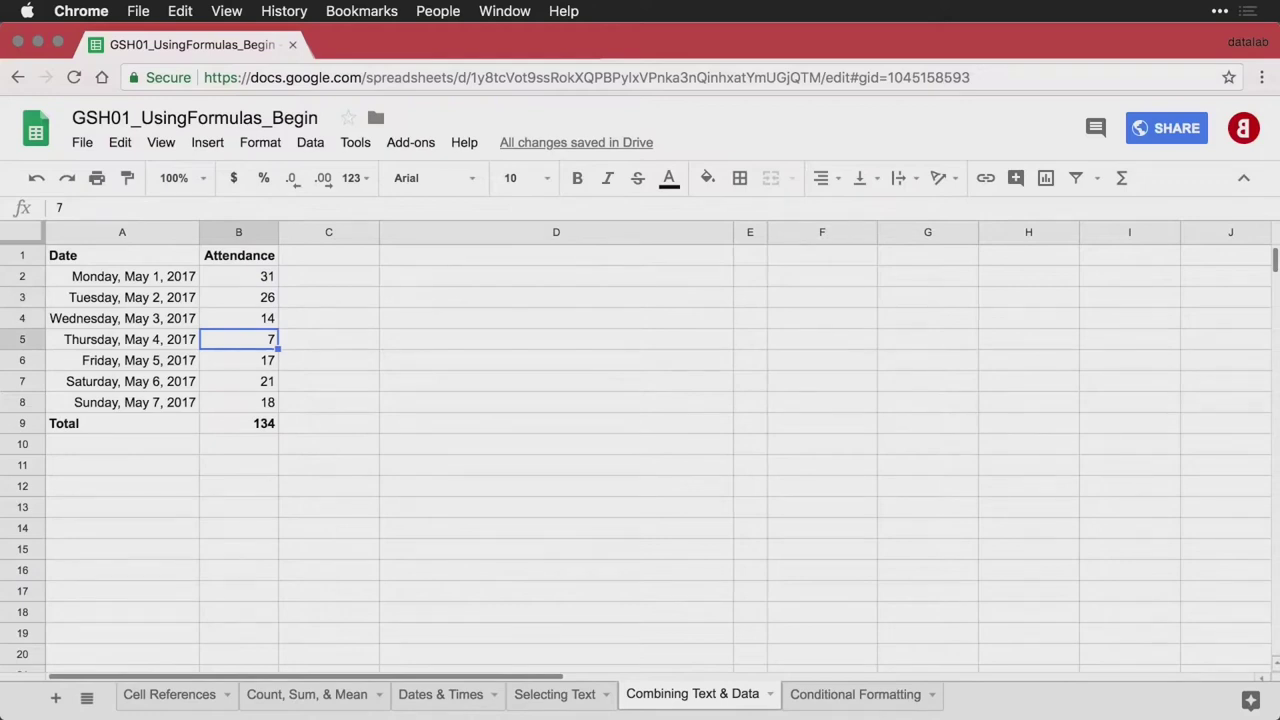
{"action": "key", "text": "Down"}
{"action": "key", "text": "Down"}
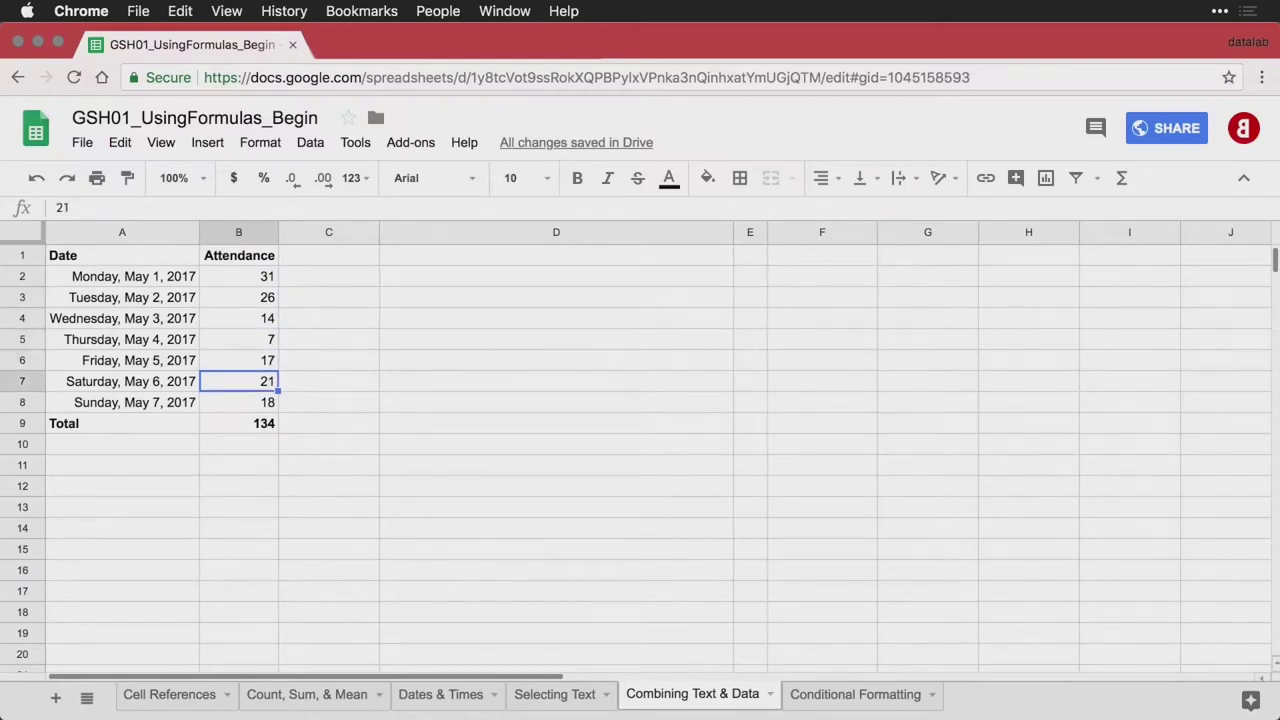
{"action": "key", "text": "Down"}
{"action": "key", "text": "Down"}
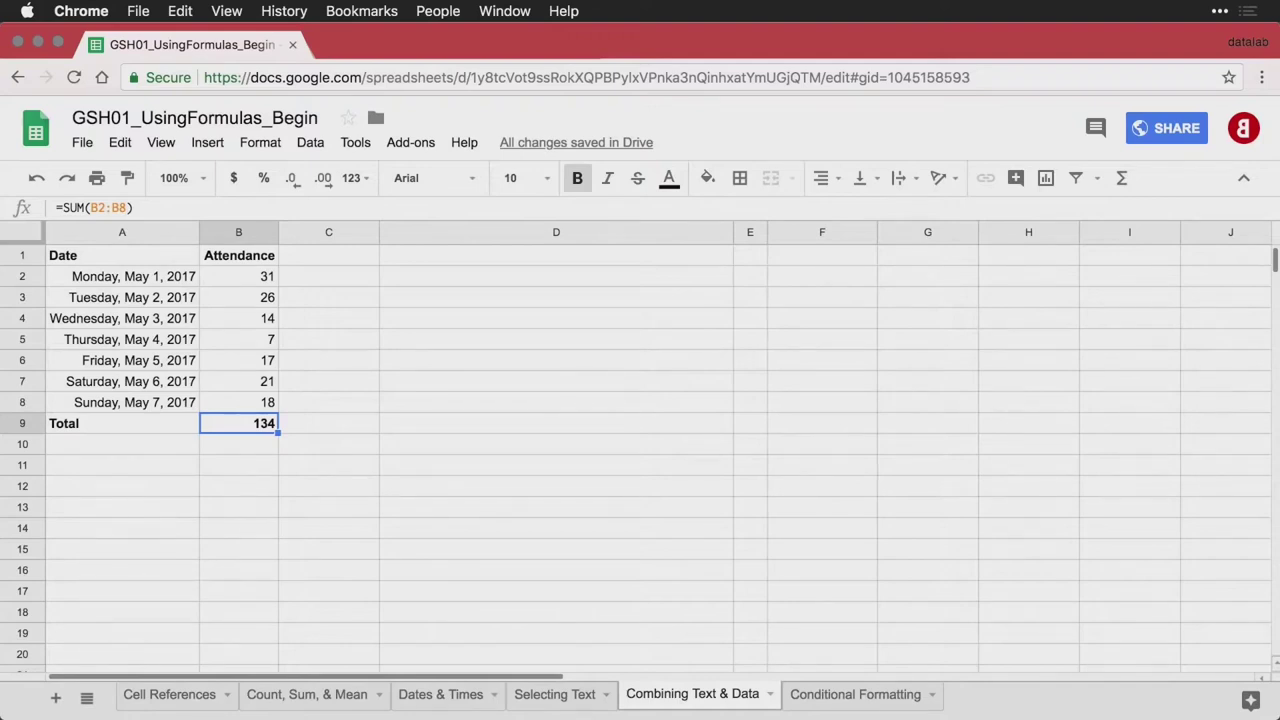
Put the phrase 'You had a total of' in D2
{"action": "key", "text": "Right"}
{"action": "key", "text": "Right"}
{"action": "key", "text": "Up"}
{"action": "key", "text": "Up"}
{"action": "key", "text": "Up"}
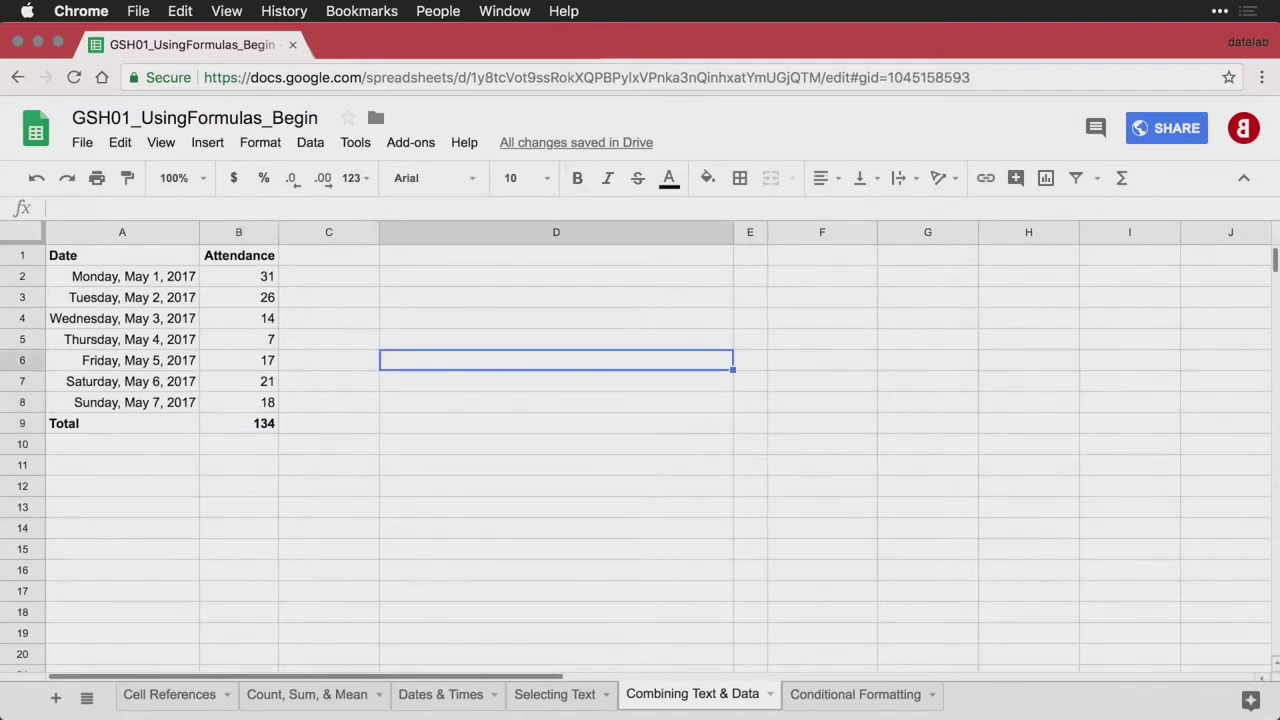
{"action": "key", "text": "Up"}
{"action": "key", "text": "Up"}
{"action": "key", "text": "Up"}
{"action": "key", "text": "Up"}
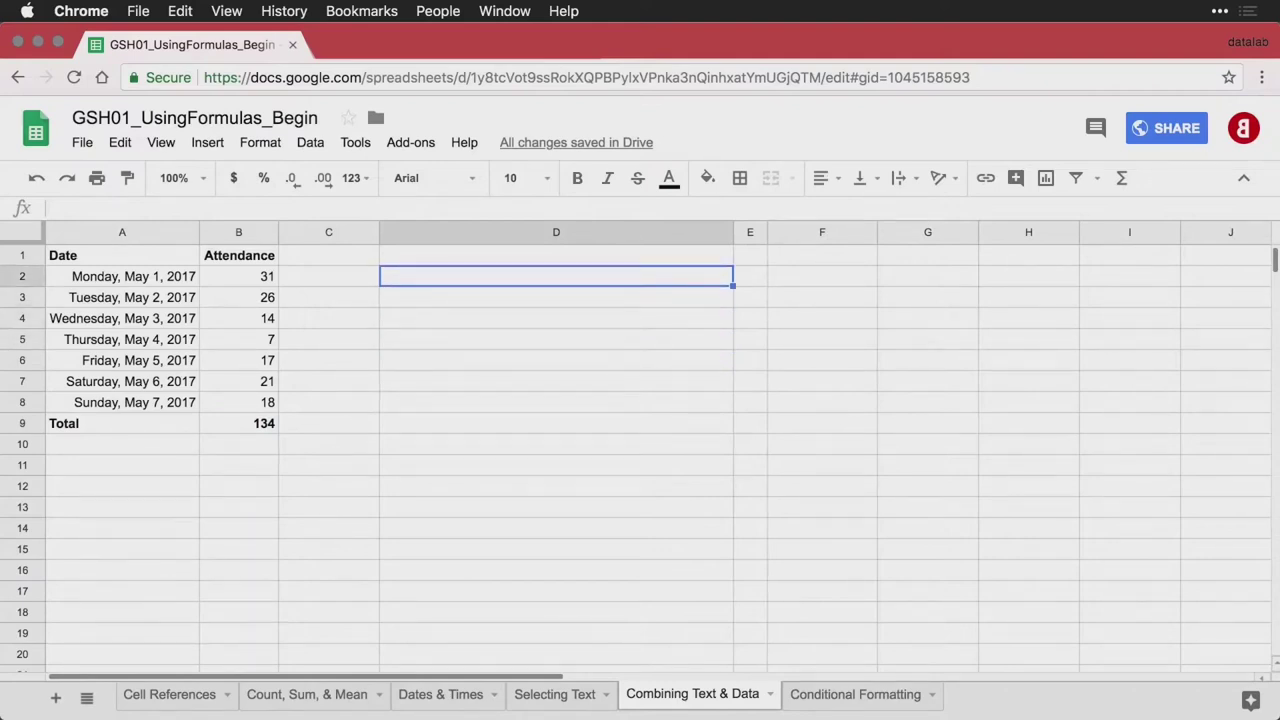
{"action": "type", "text": "You had a total of"}
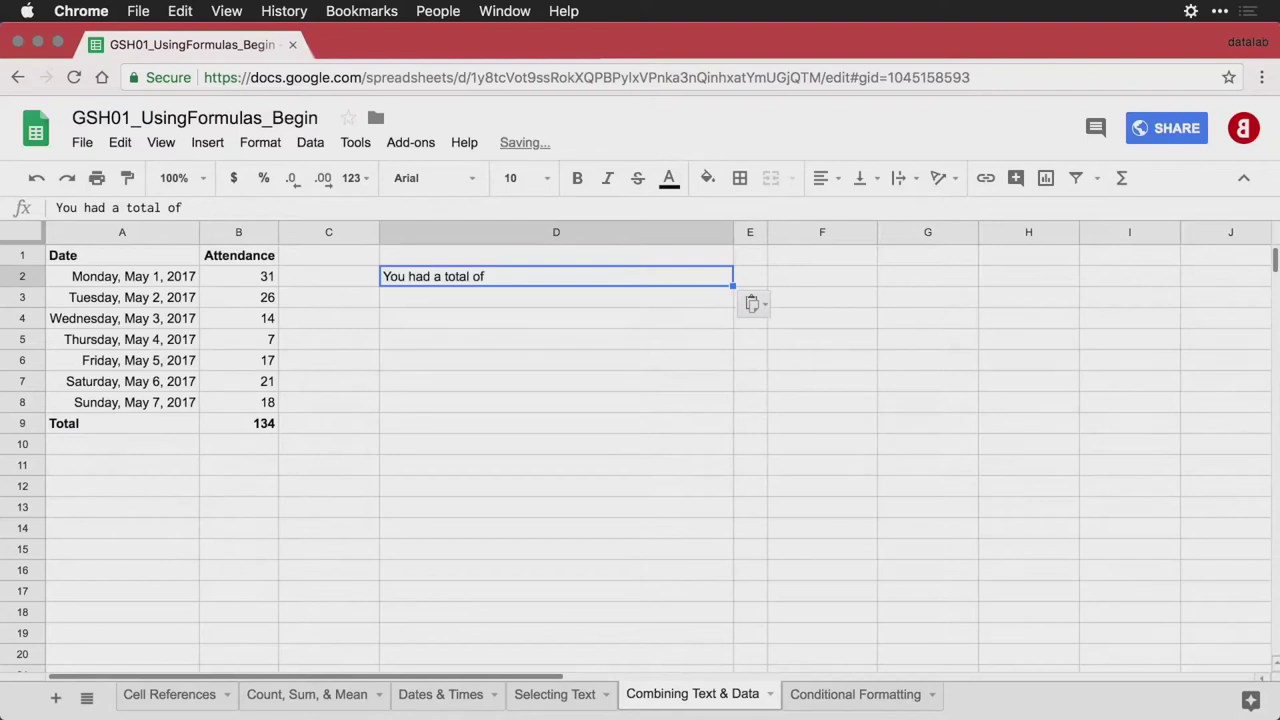
Enter =SUM(B2:B8) in E2 to total the attendance, 134
{"action": "key", "text": "Right"}
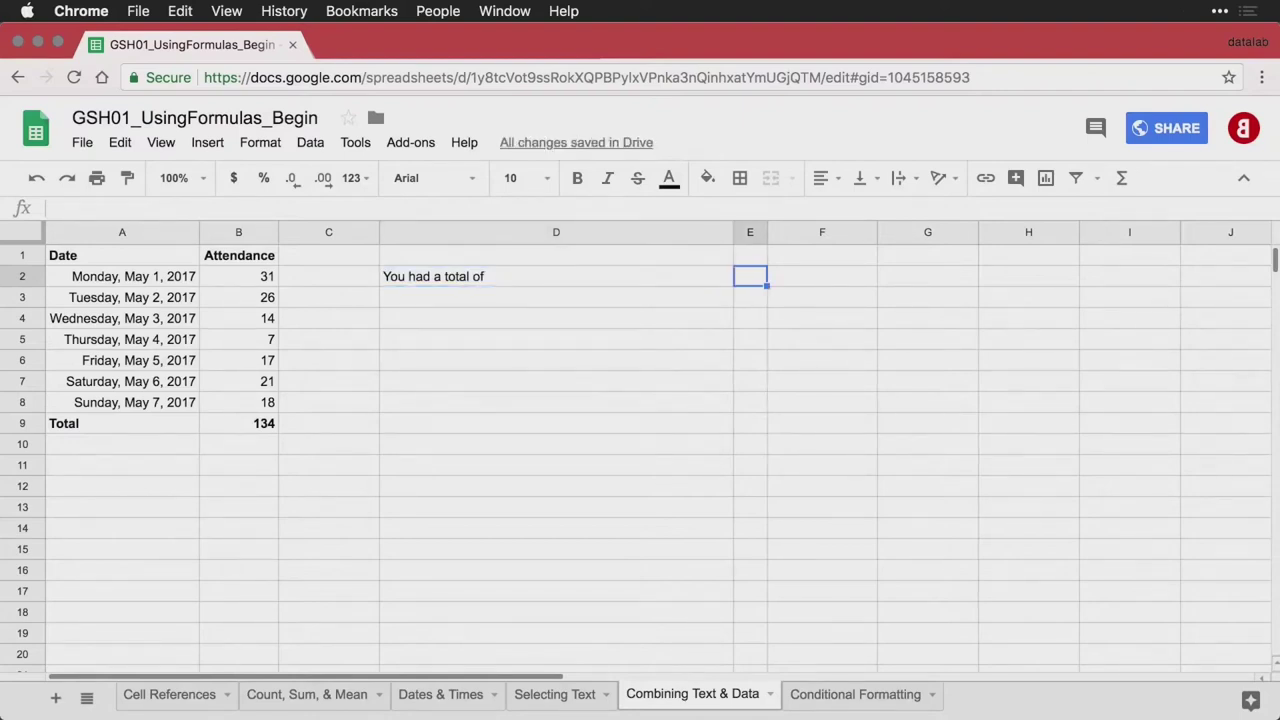
{"action": "type", "text": "=SUM(B2:B8)"}
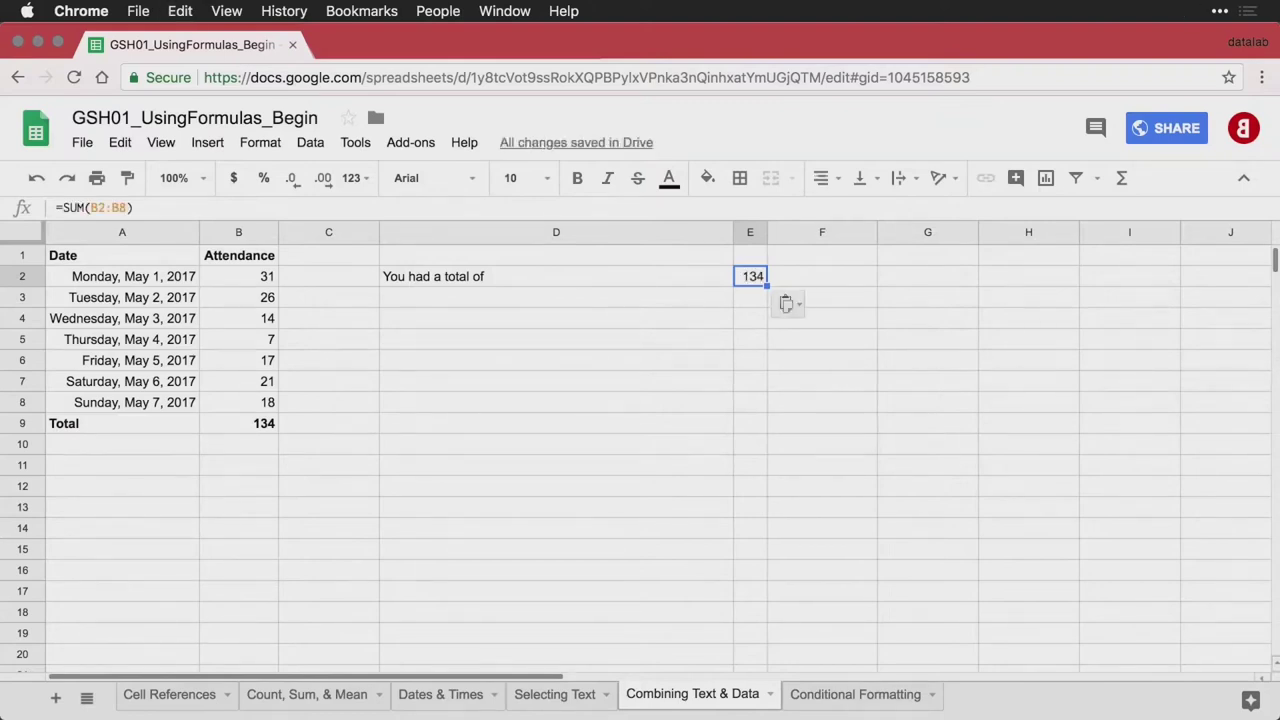
{"action": "key", "text": "ctrl+grave"}
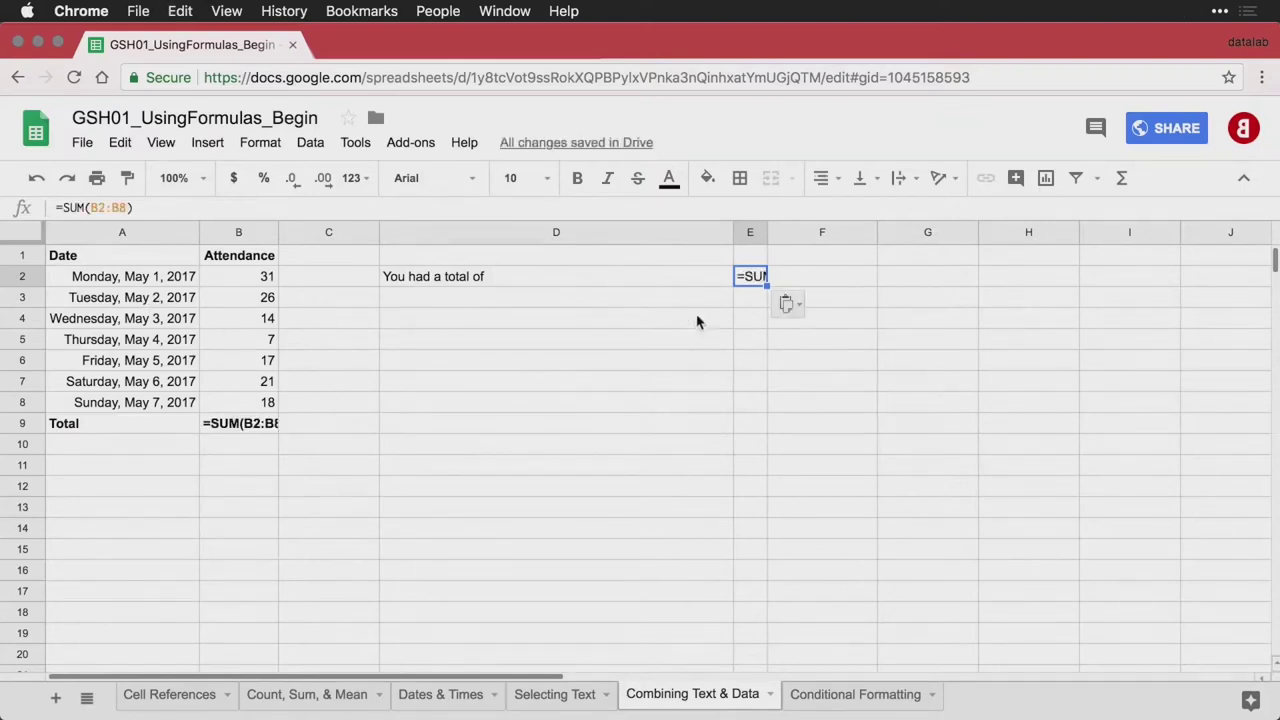
{"action": "double_click", "coordinate": [750, 285]}
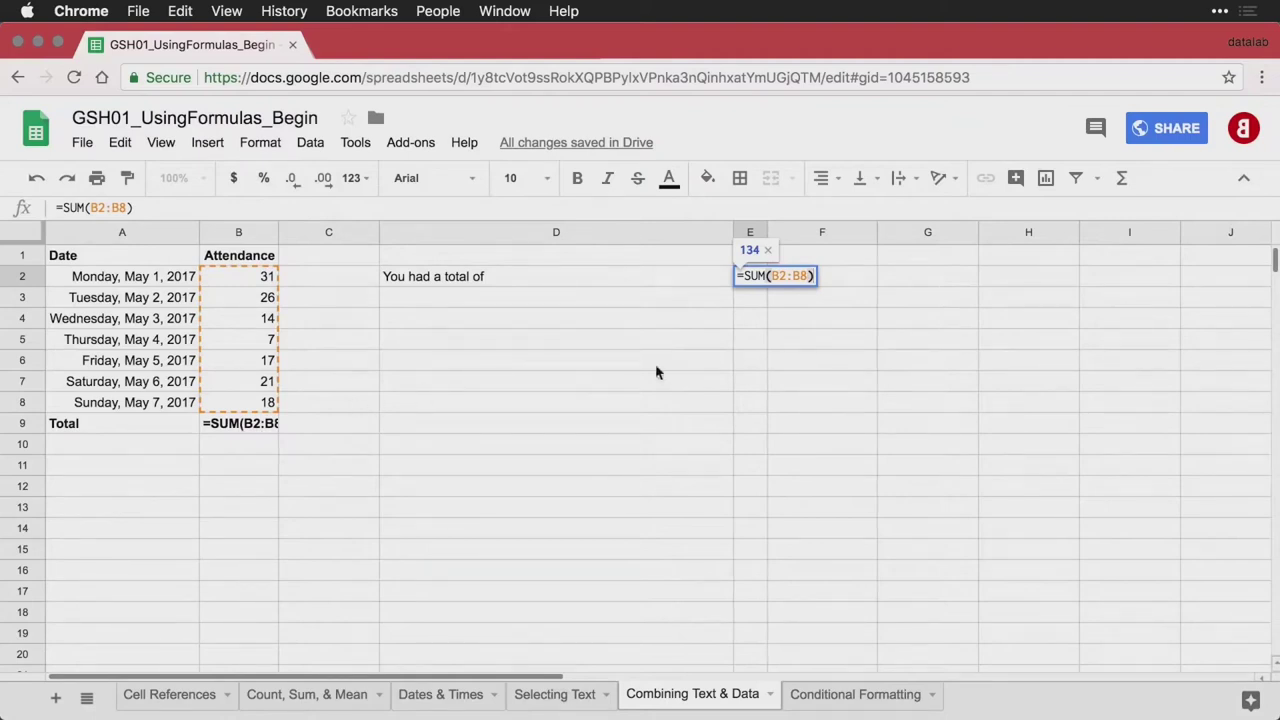
{"action": "left_click", "coordinate": [846, 284]}
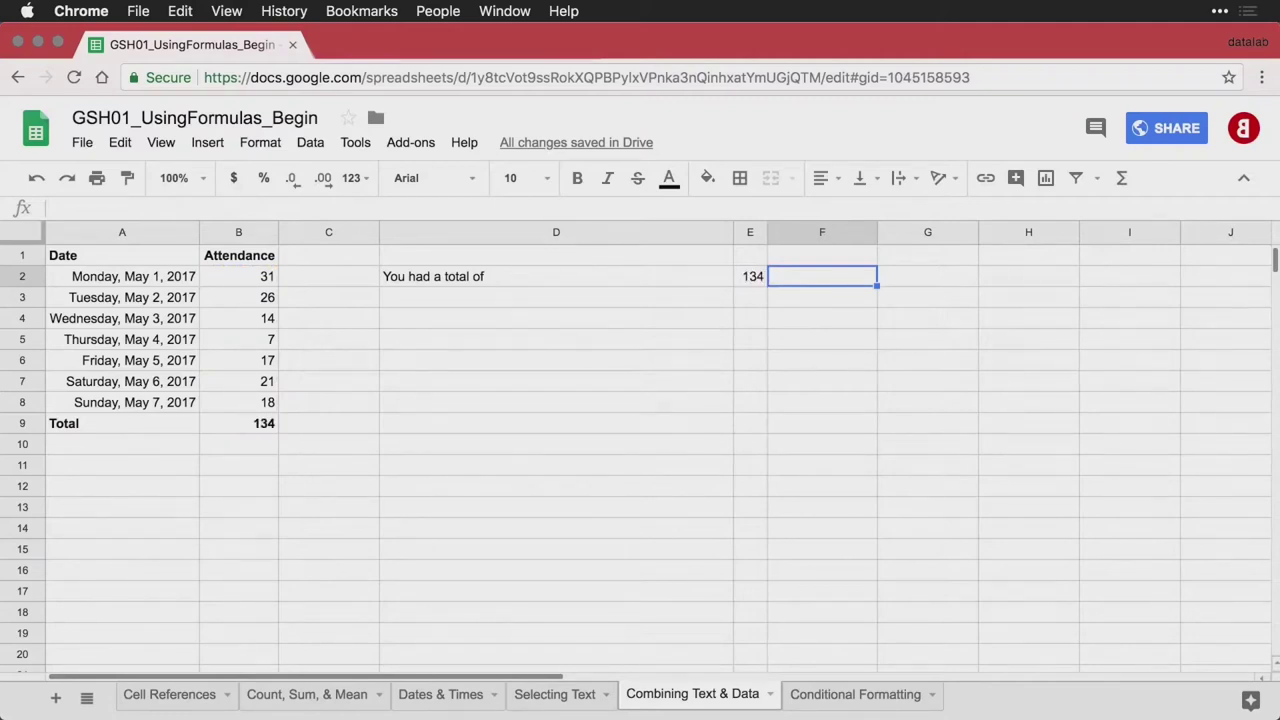
Put 'visitors this week.' in F2 and review the three sentence pieces
{"action": "type", "text": "visitors this week."}
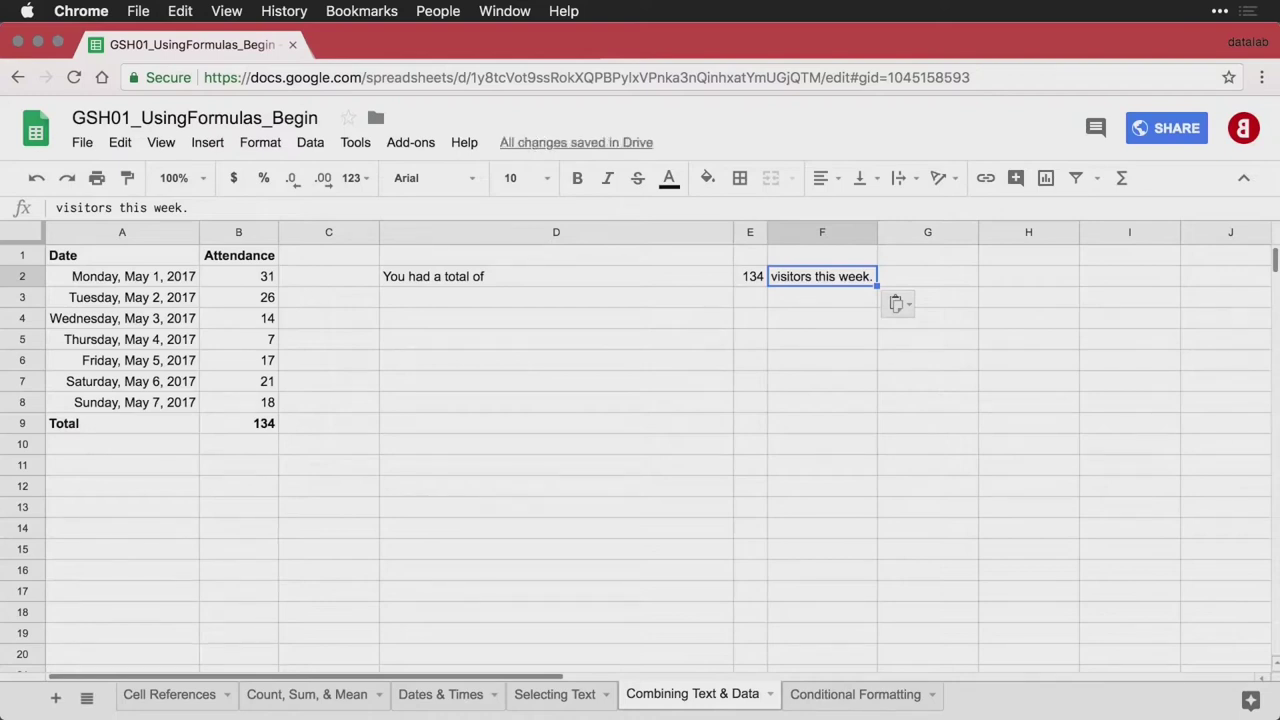
{"action": "left_click", "coordinate": [658, 284]}
{"action": "key", "text": "Right"}
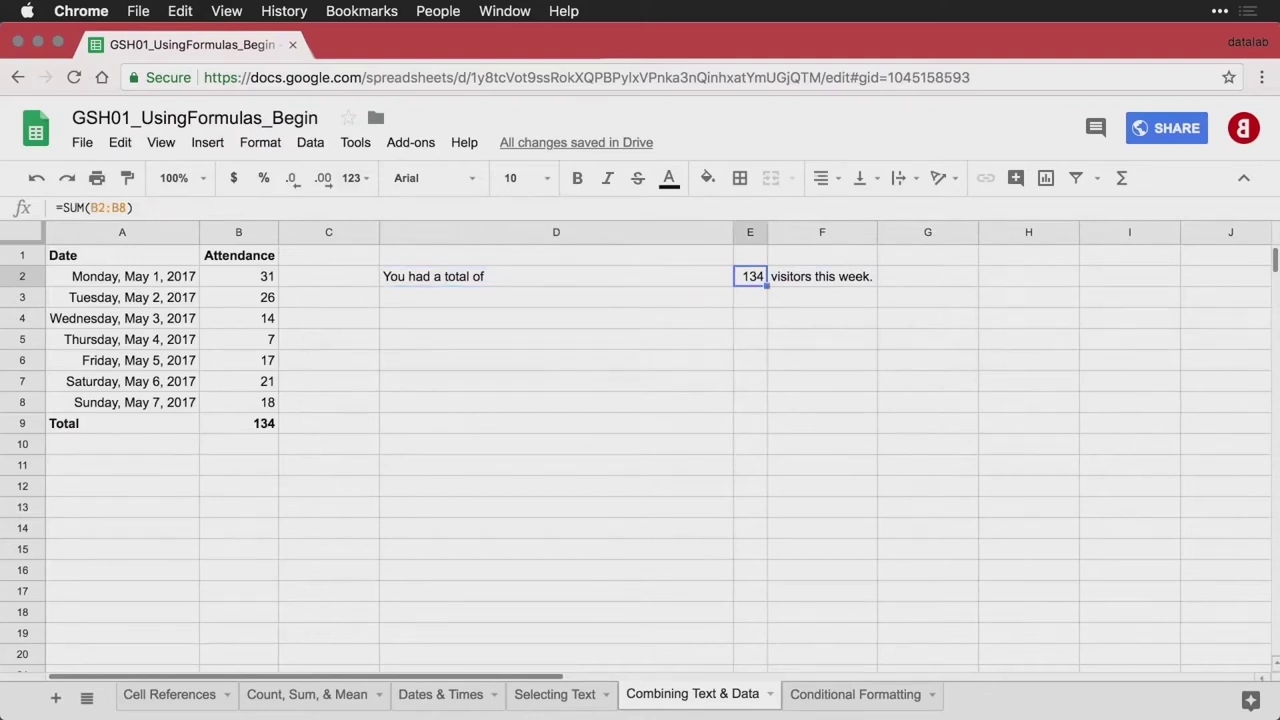
{"action": "key", "text": "Right"}
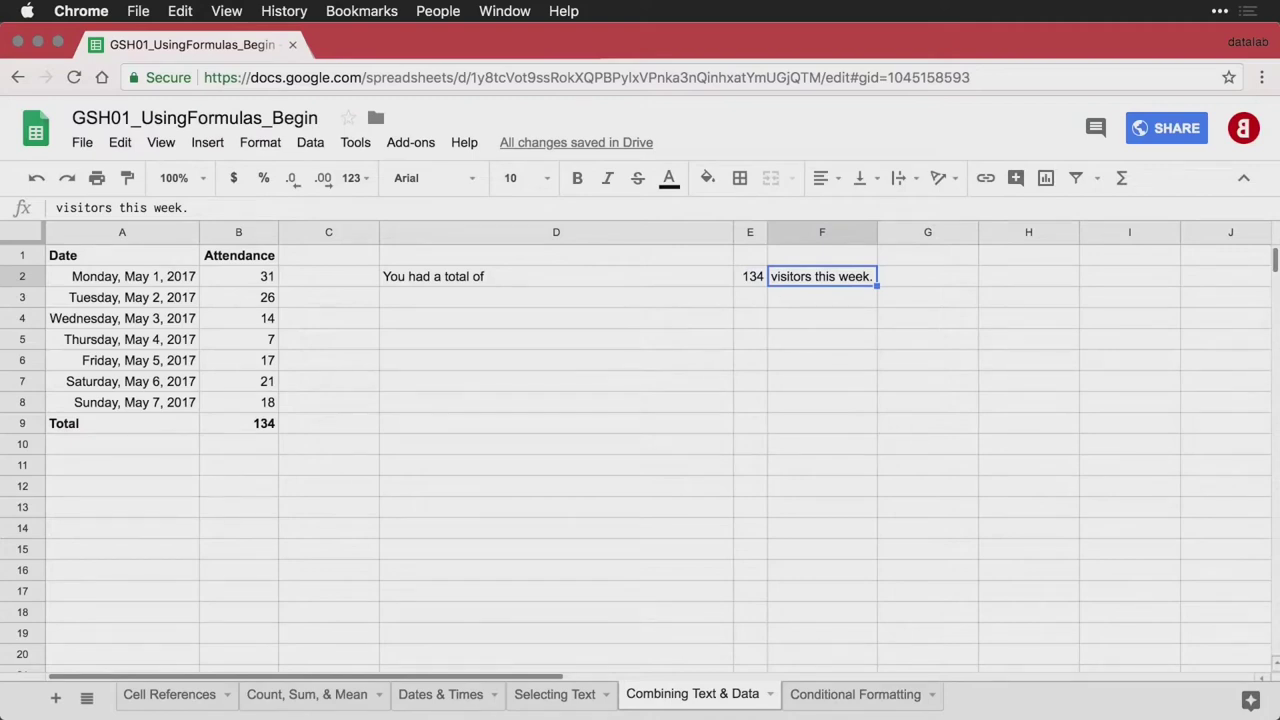
{"action": "key", "text": "Down"}
{"action": "key", "text": "Left"}
{"action": "key", "text": "Left"}
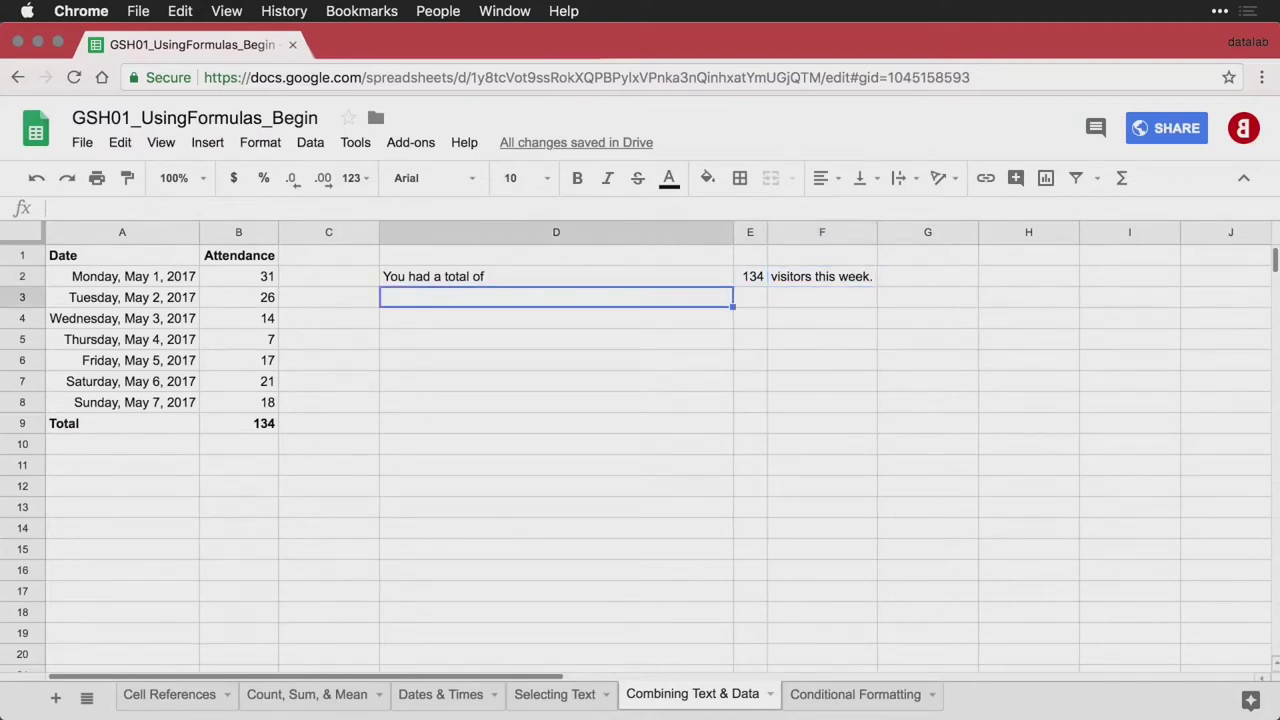
Enter =D2 & E2 & F2 in D3, comparing its formula and unspaced result
{"action": "type", "text": "=D2 & E2 & F2"}
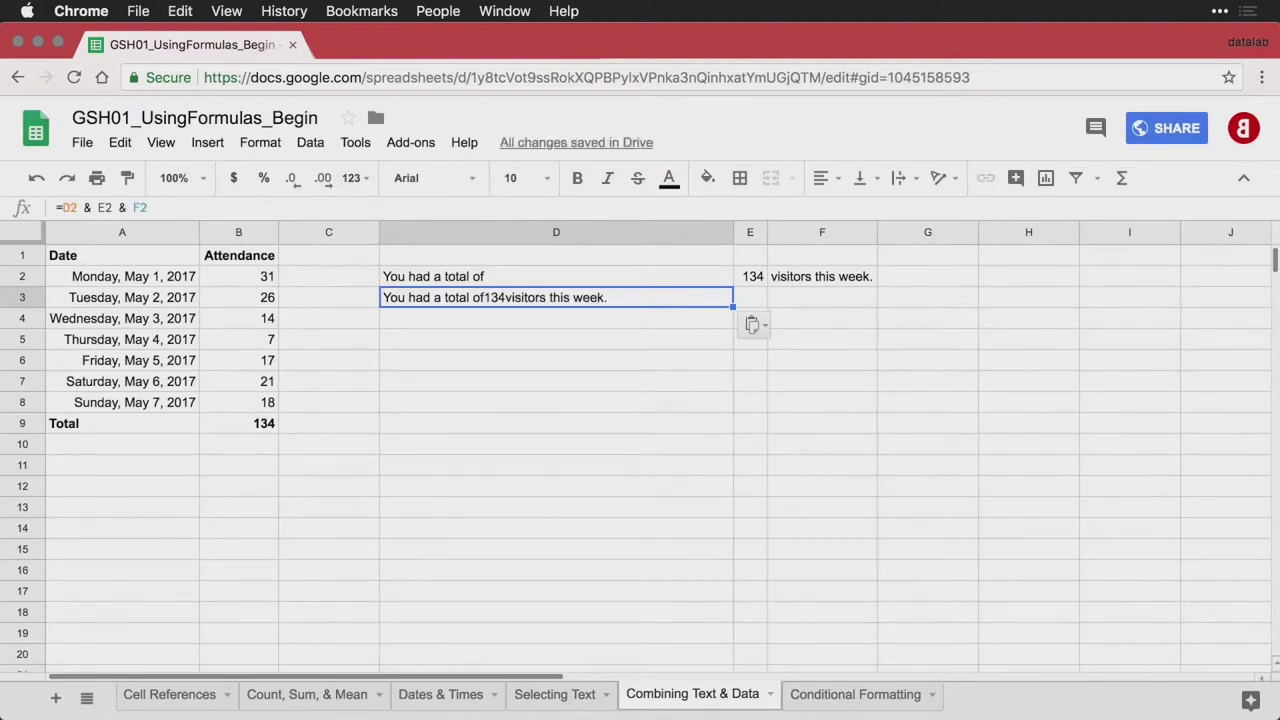
{"action": "key", "text": "ctrl+grave"}
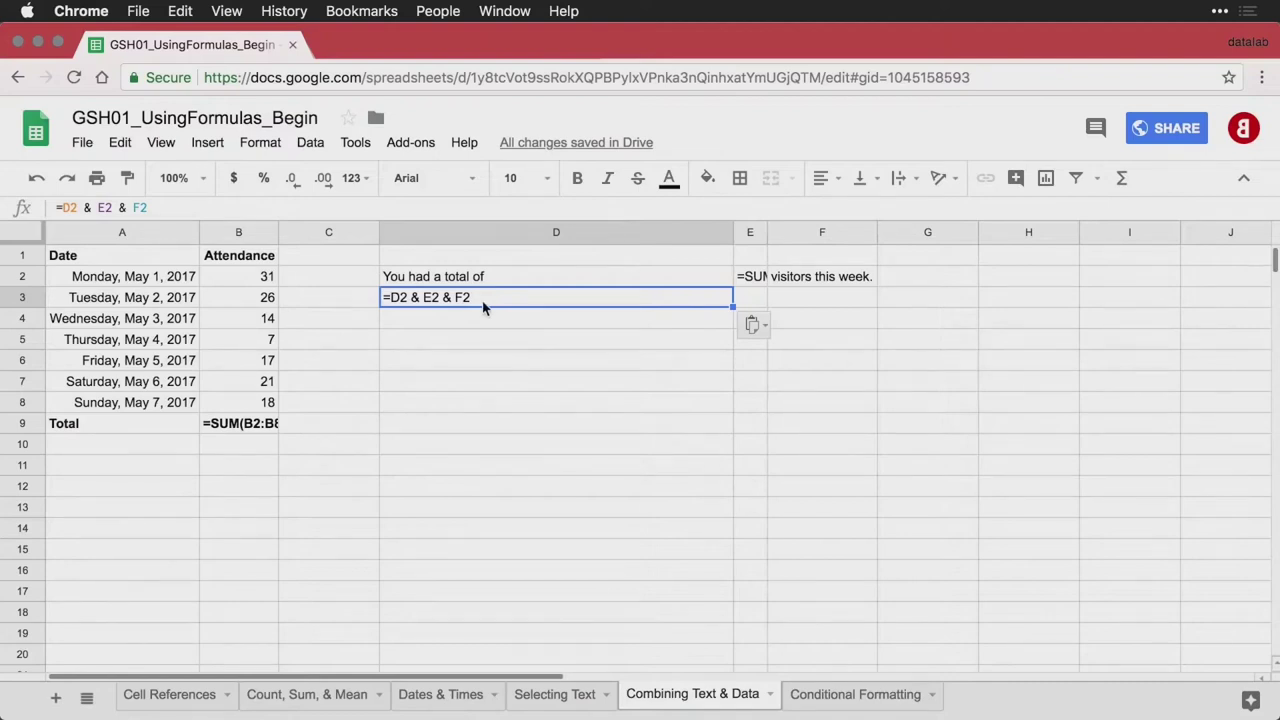
{"action": "key", "text": "ctrl+grave"}
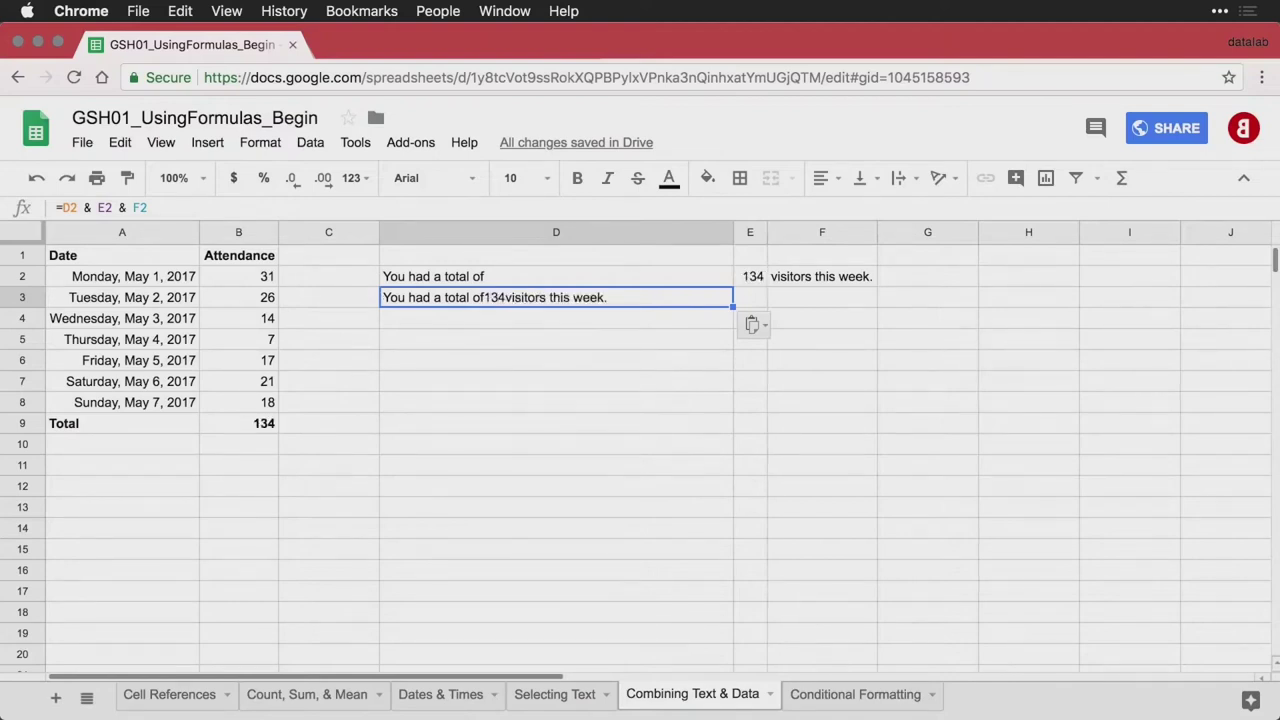
Enter =D2 & " " & E2 & " " & F2 in D4 for a properly spaced sentence
{"action": "left_click", "coordinate": [492, 326]}
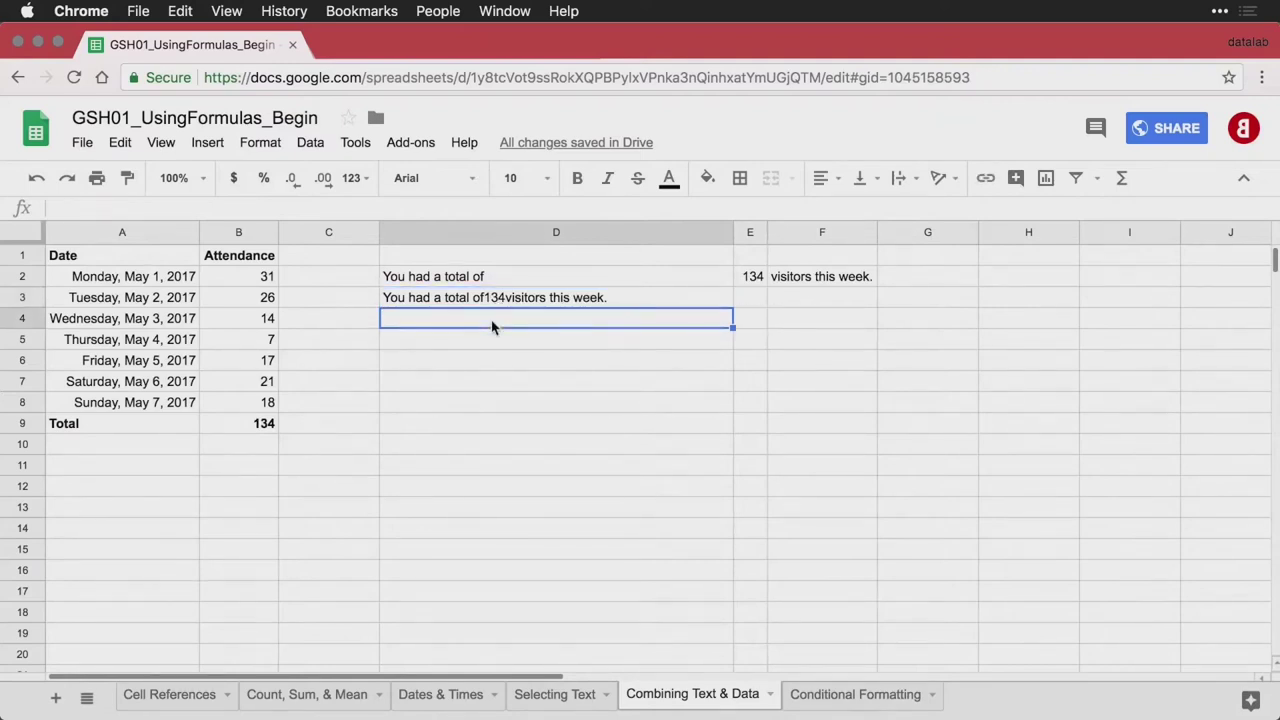
{"action": "type", "text": "=D2 & \" \" & E2 & \" \" & F2"}
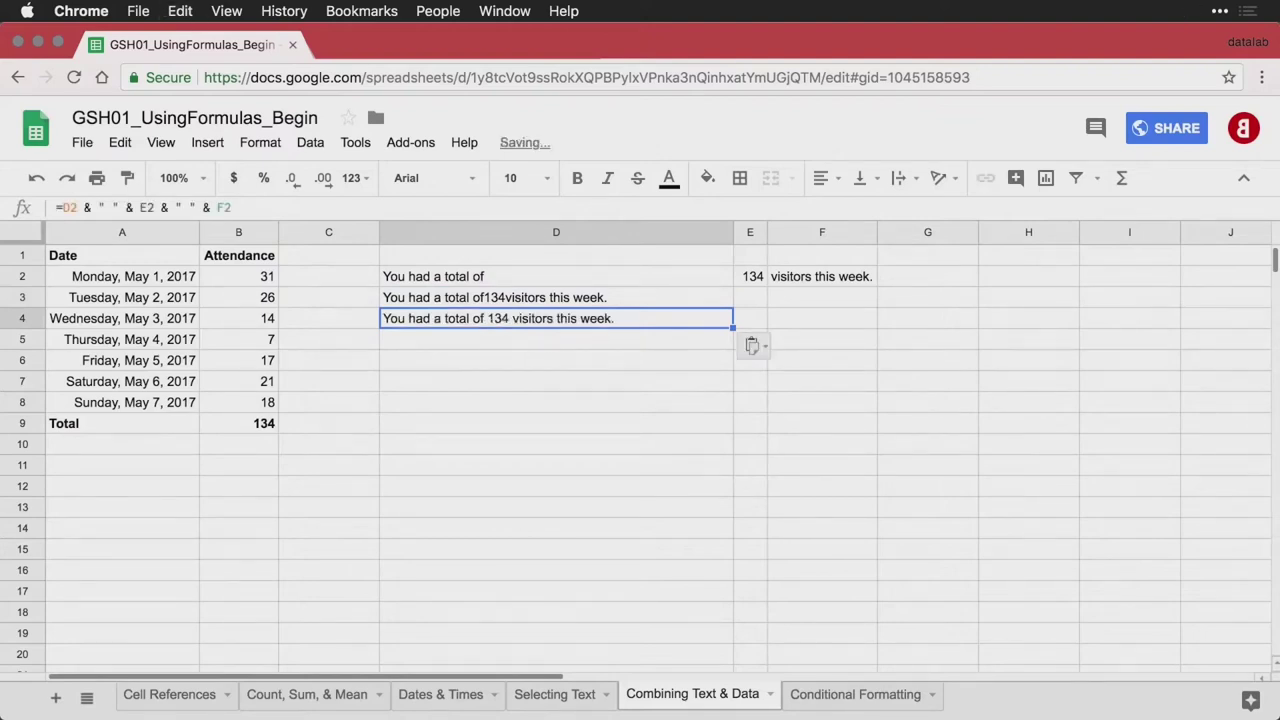
{"action": "key", "text": "ctrl+grave"}
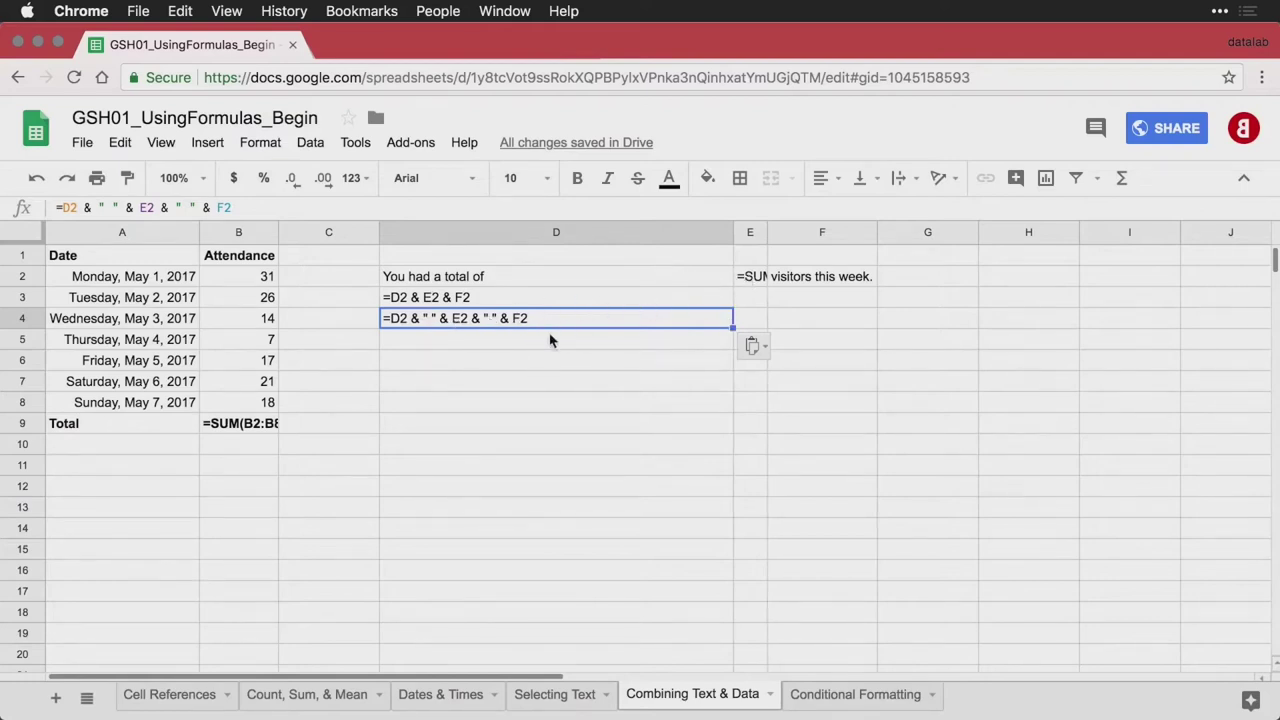
{"action": "key", "text": "Return"}
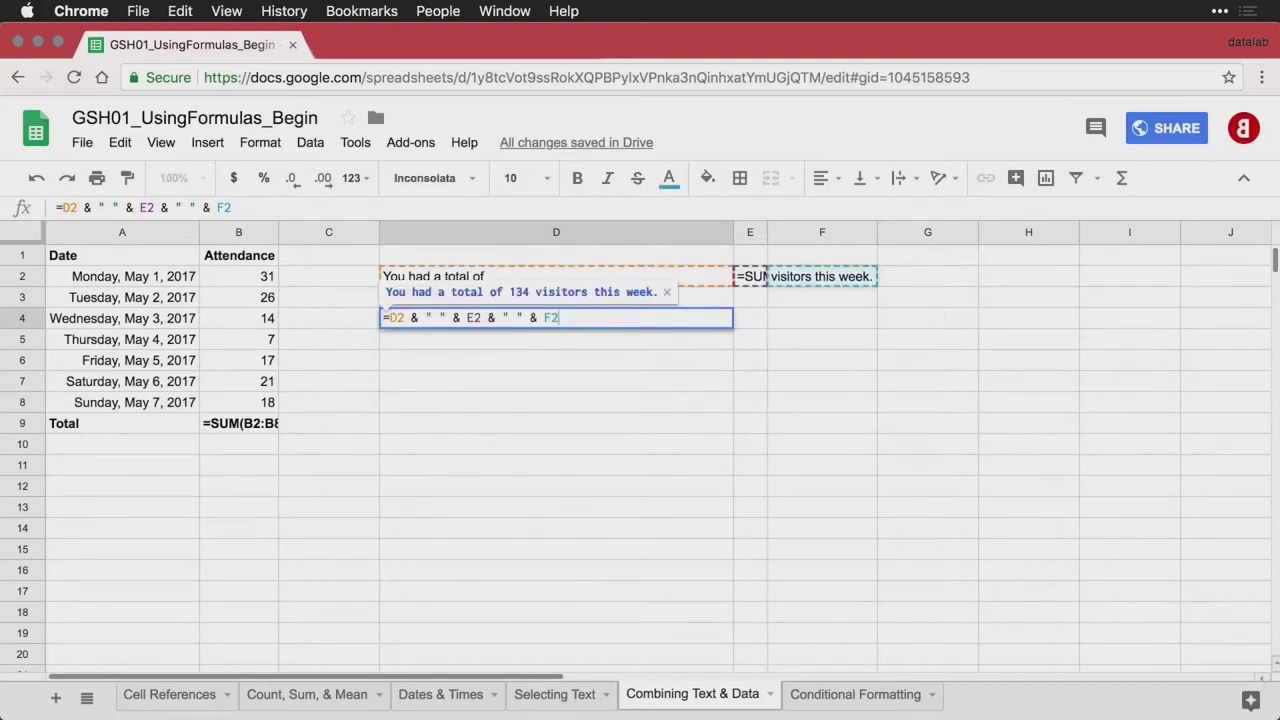
{"action": "key", "text": "Return"}
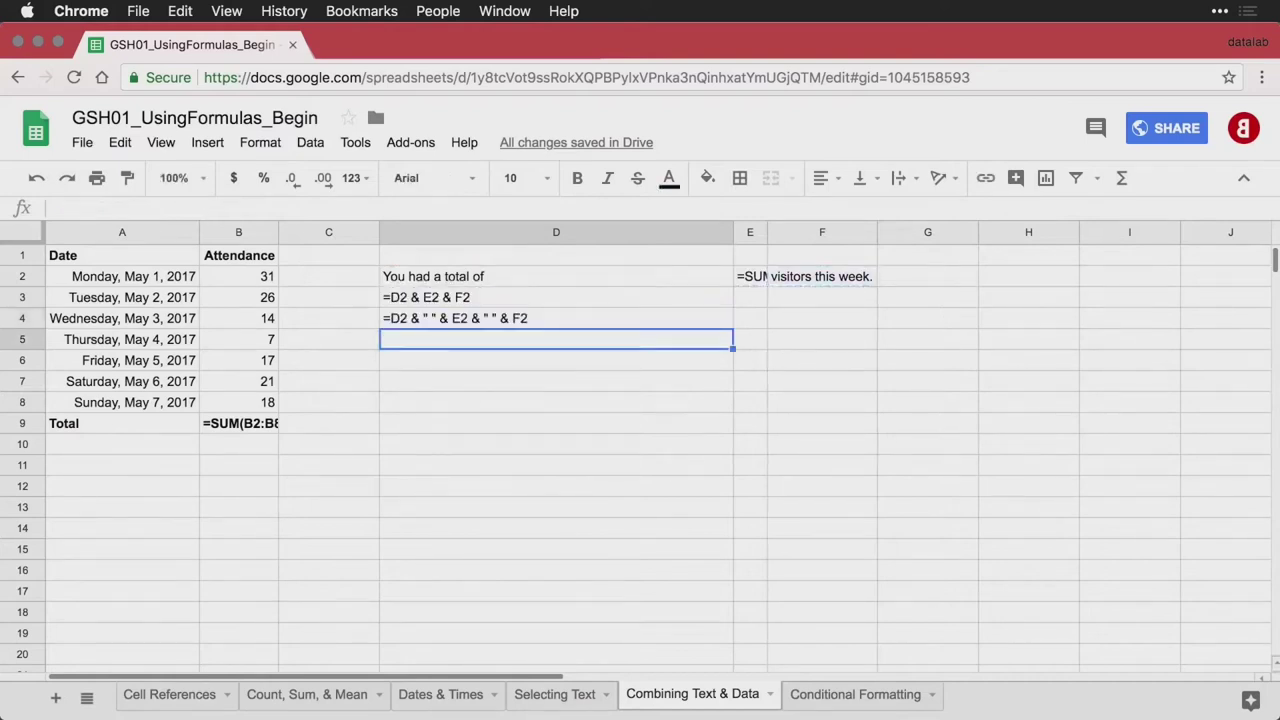
{"action": "key", "text": "ctrl+grave"}
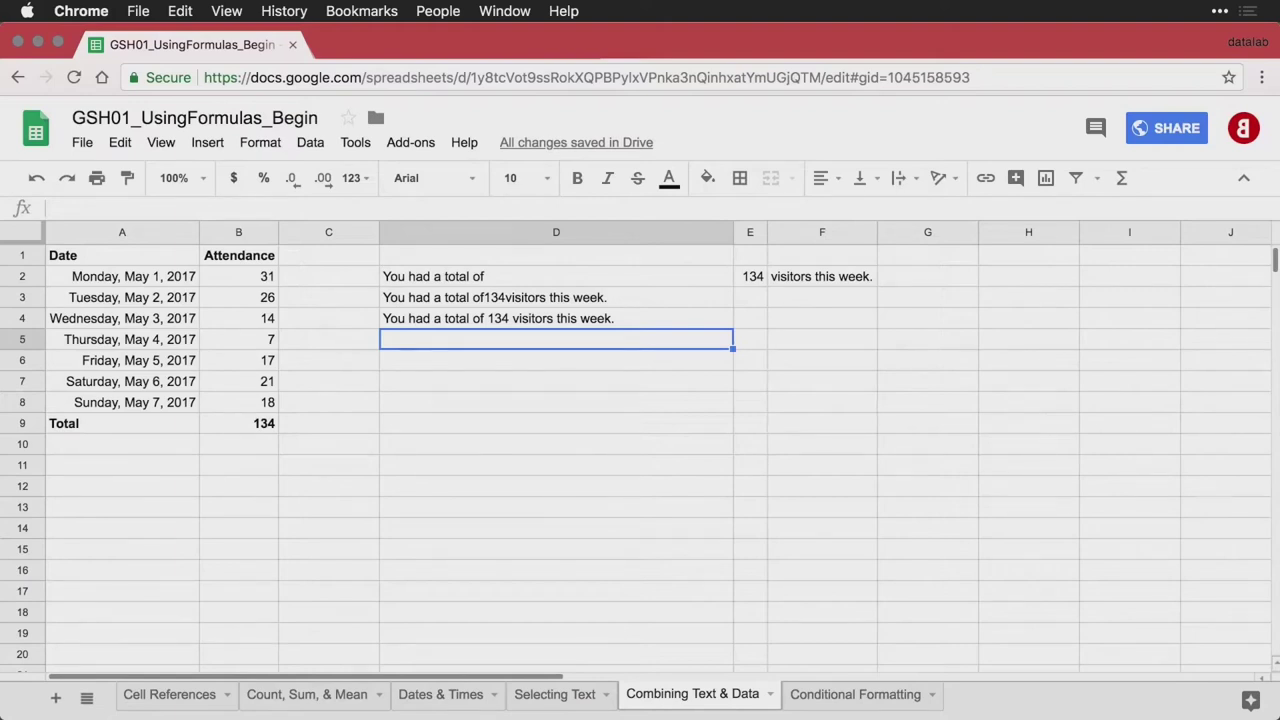
Enter =D2 & " " & SUM(B2:B8) & " " & F2 in D5 and compare with D4
{"action": "type", "text": "You had a total of 134 visitors this week."}
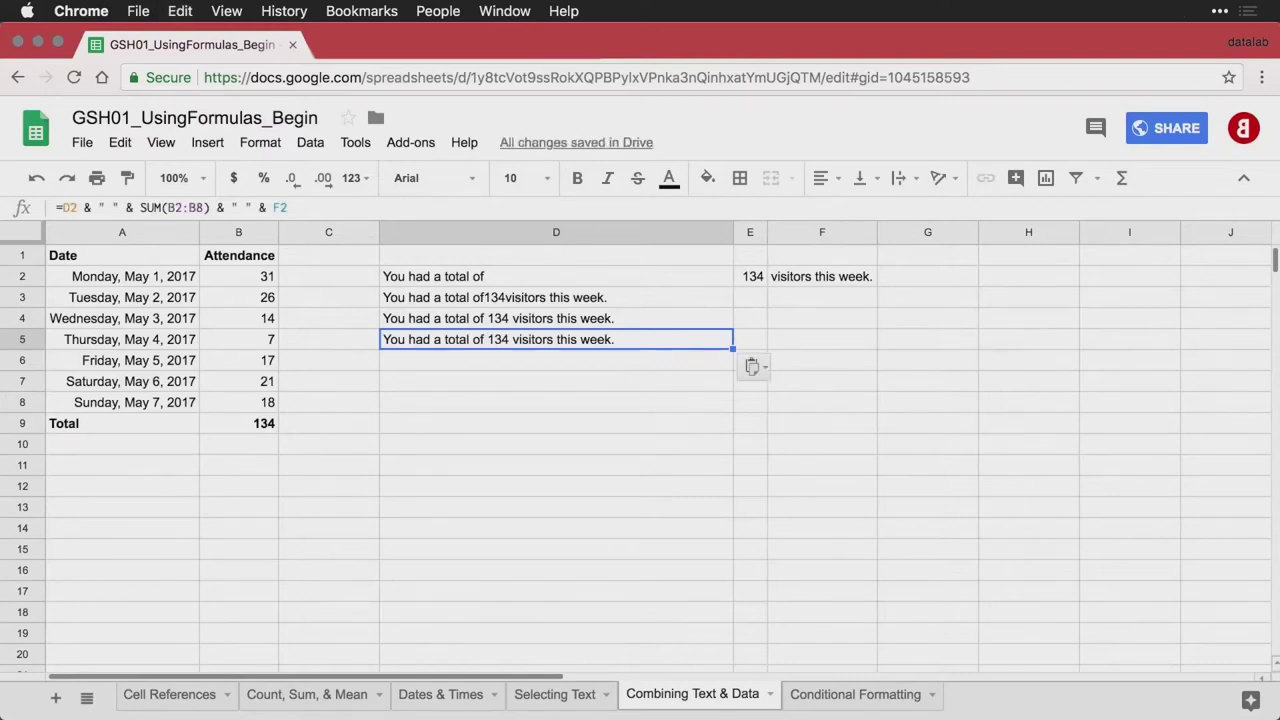
{"action": "key", "text": "ctrl+grave"}
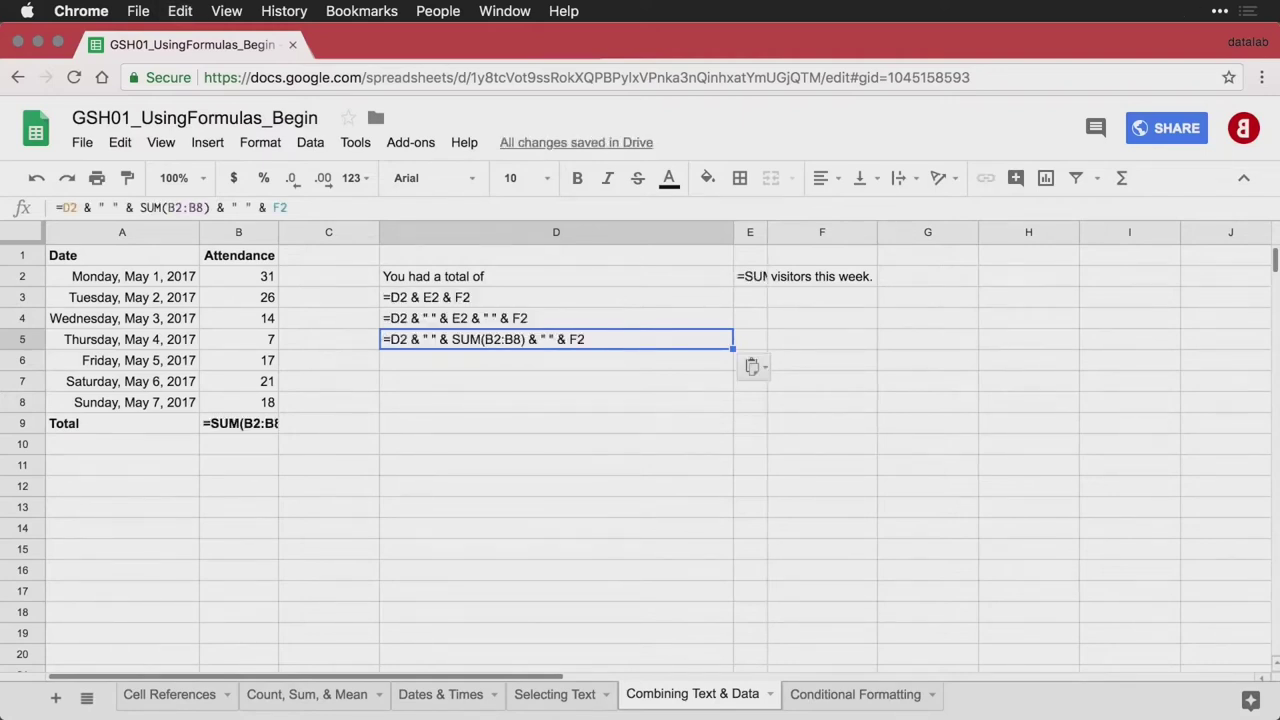
{"action": "left_click", "coordinate": [479, 326]}
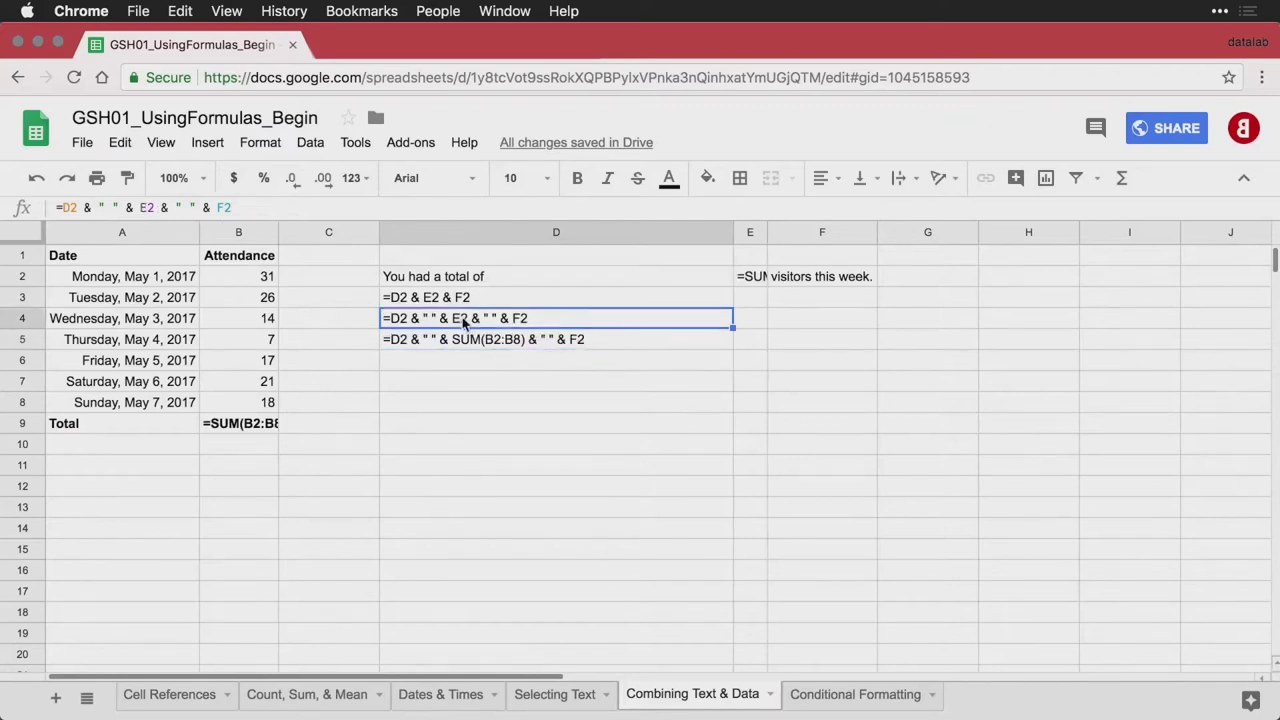
{"action": "left_click", "coordinate": [603, 345]}
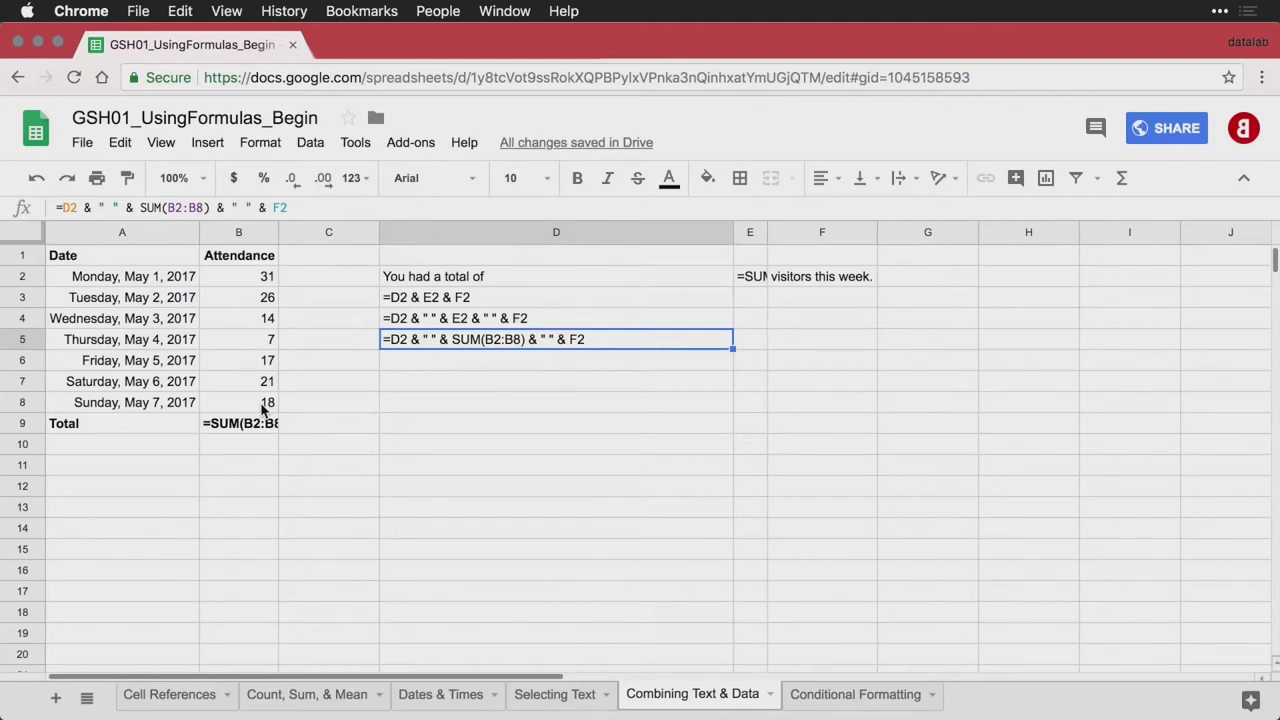
{"action": "key", "text": "ctrl+grave"}
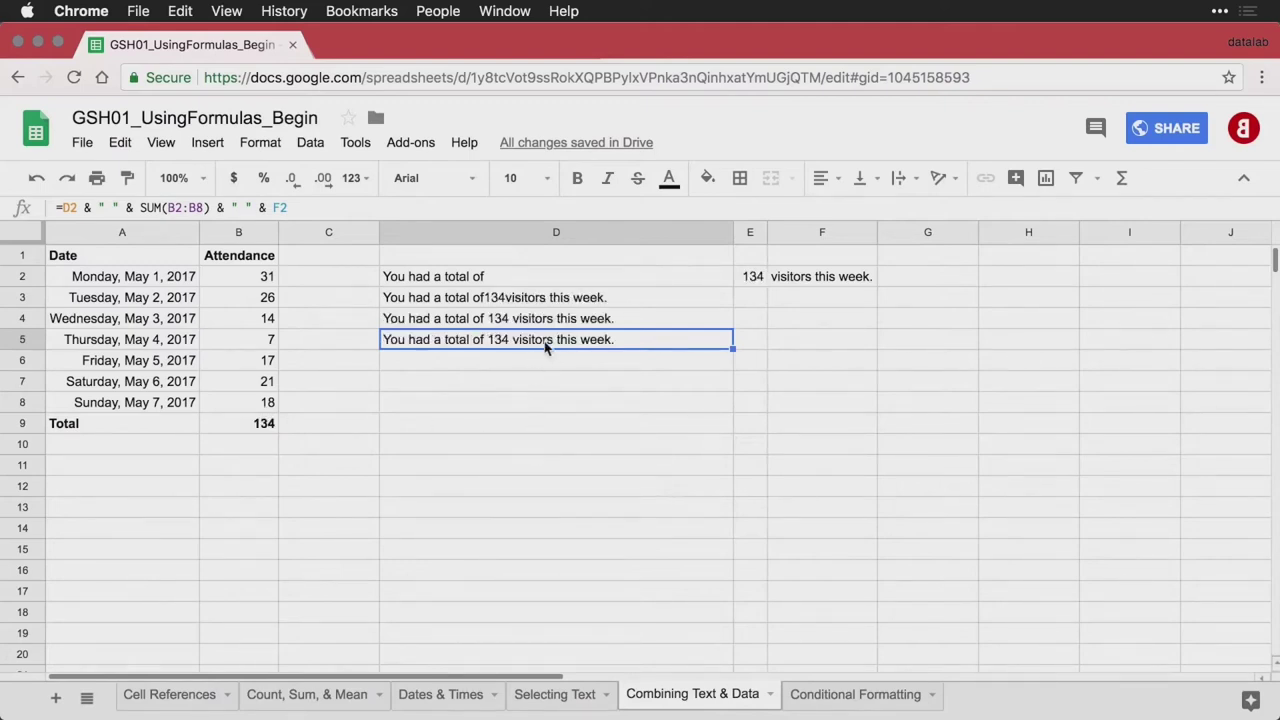
Enter ="You had a total of " & SUM(B2:B8) & " visitors this week." in D6
{"action": "left_click", "coordinate": [530, 358]}
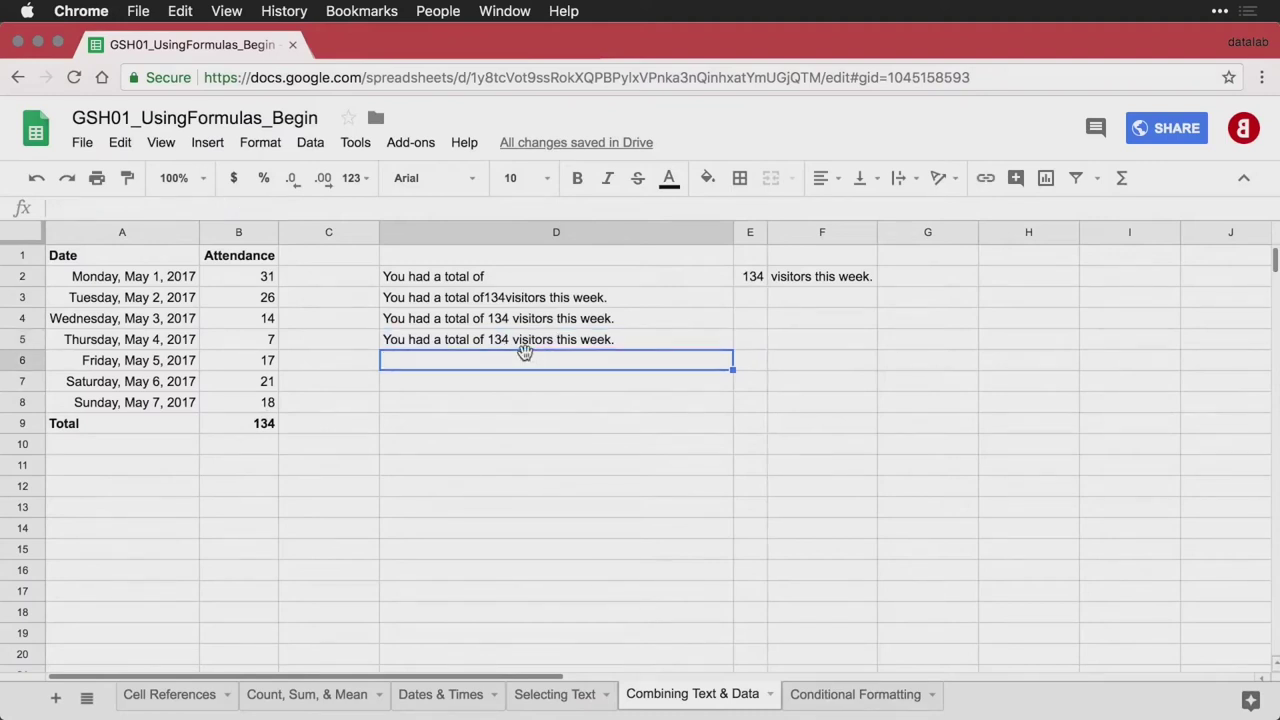
{"action": "type", "text": "=\"You had a total of \" & SUM(B2:B8) & \" visitors this week.\""}
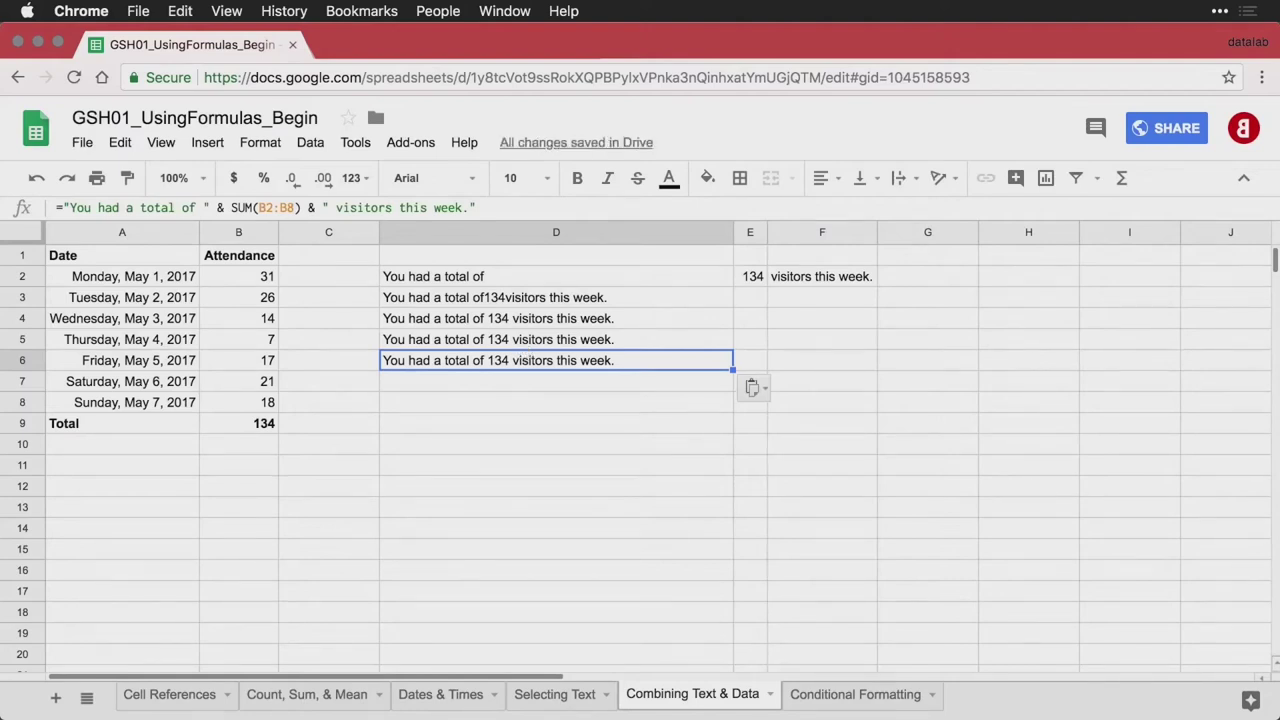
{"action": "key", "text": "Return"}
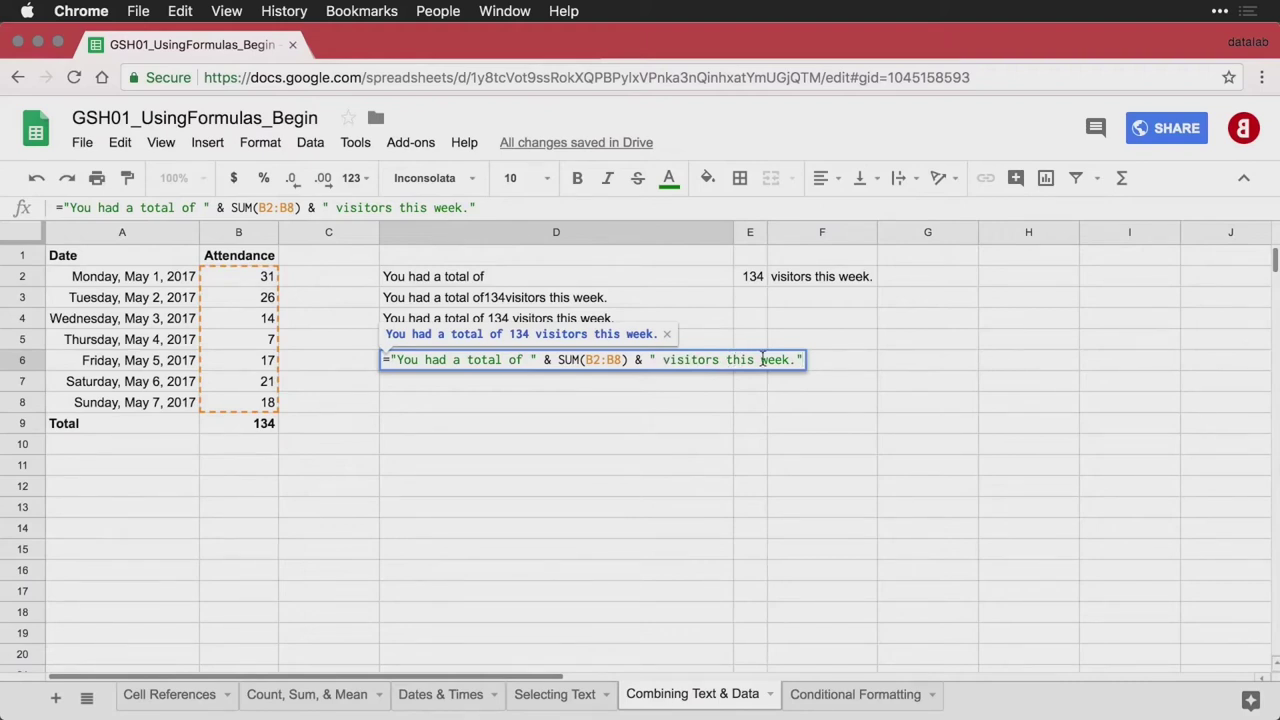
{"action": "key", "text": "Return"}
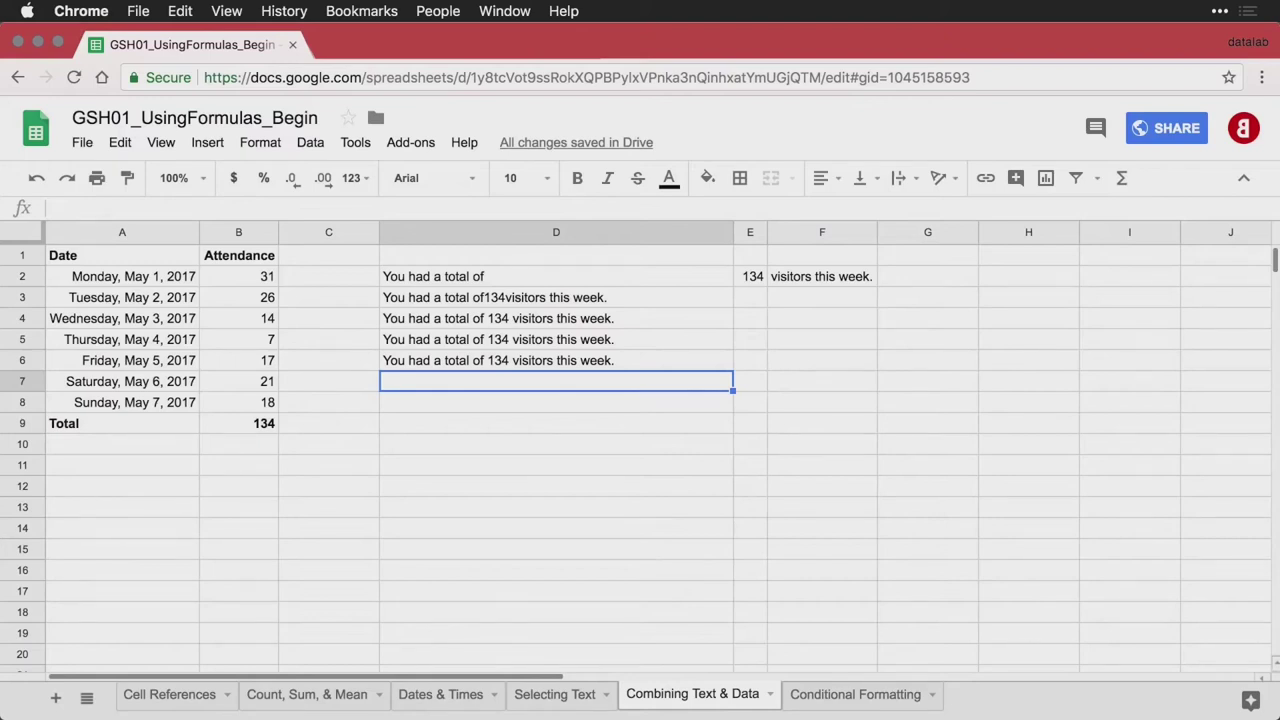
Enter =JOIN(" ", D2,E2,F2) in D7
{"action": "type", "text": "You had a total of 134 visitors this week."}
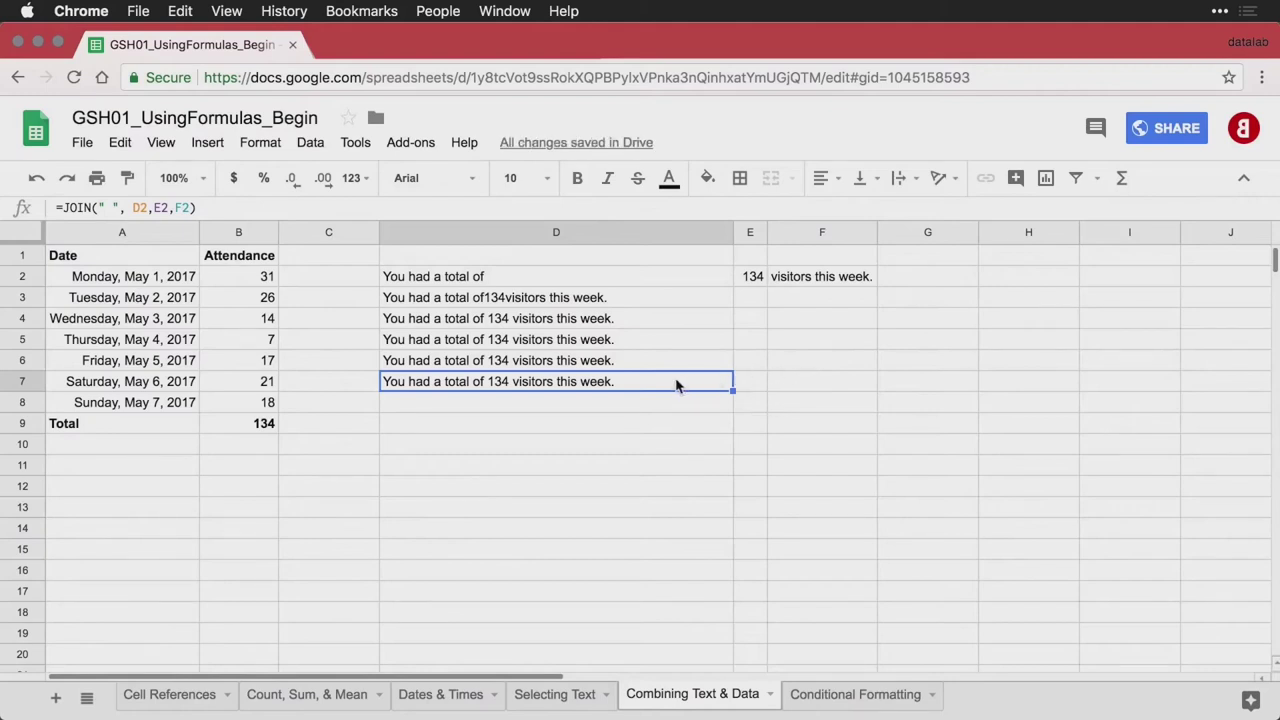
{"action": "double_click", "coordinate": [676, 386]}
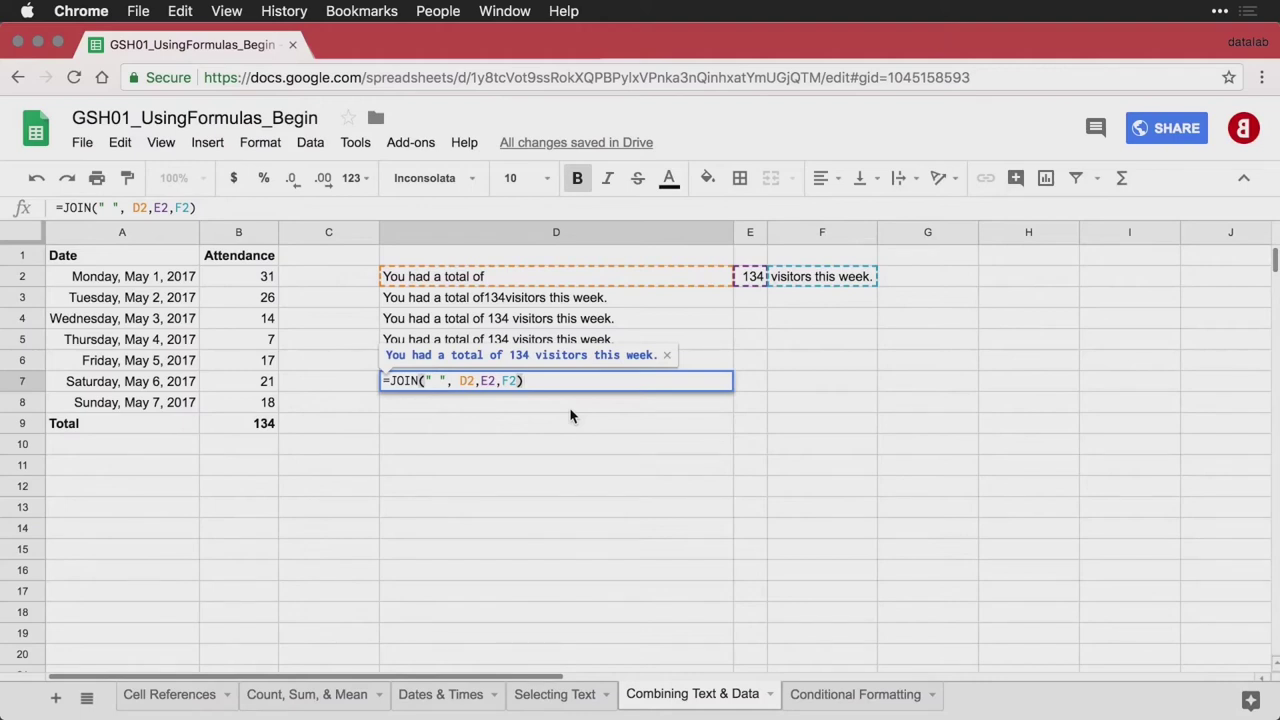
{"action": "key", "text": "Return"}
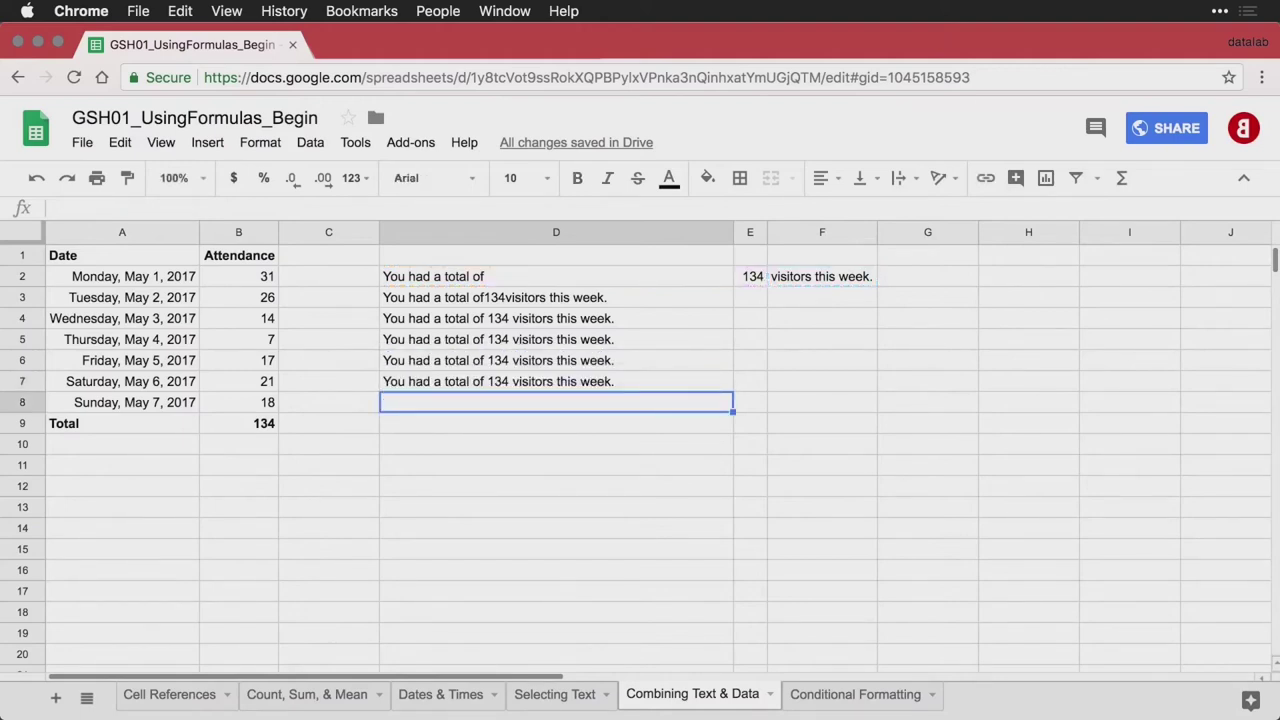
Enter =JOIN(" ", D2,SUM(B2:B8),F2) in D8
{"action": "type", "text": "=JOIN(\" \", D2,SUM(B2:B8),F2)"}
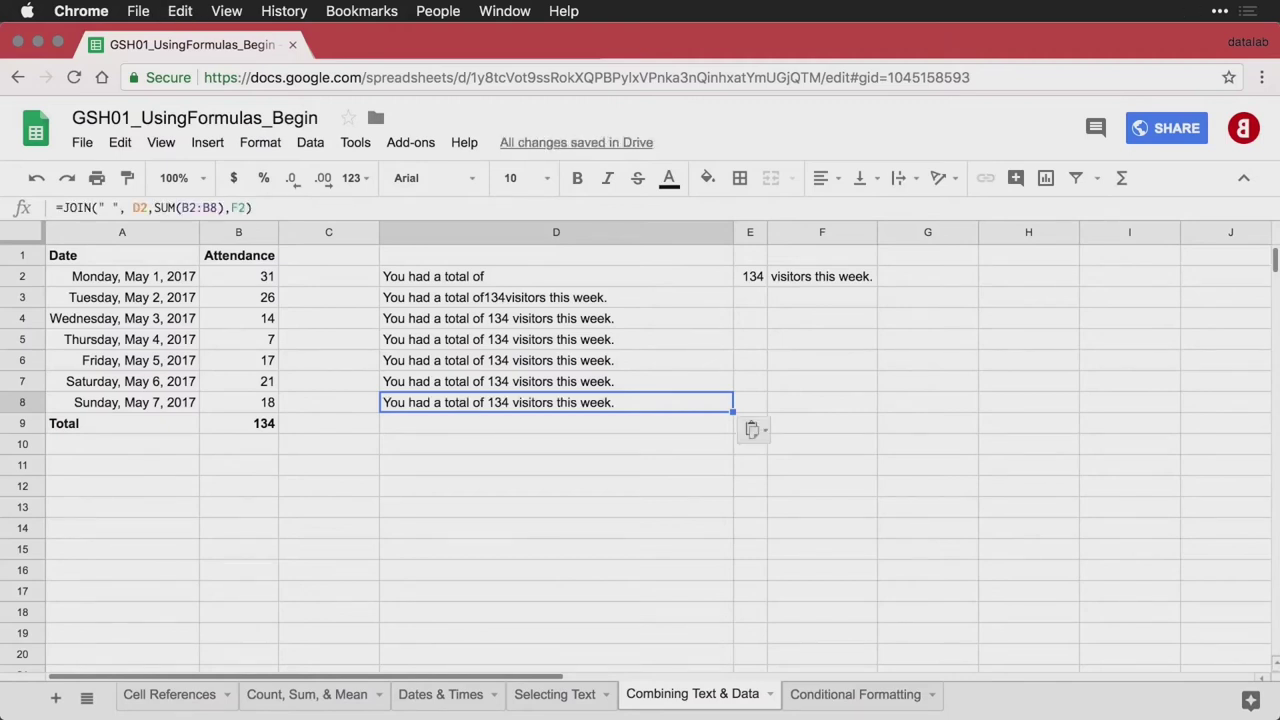
{"action": "double_click", "coordinate": [655, 405]}
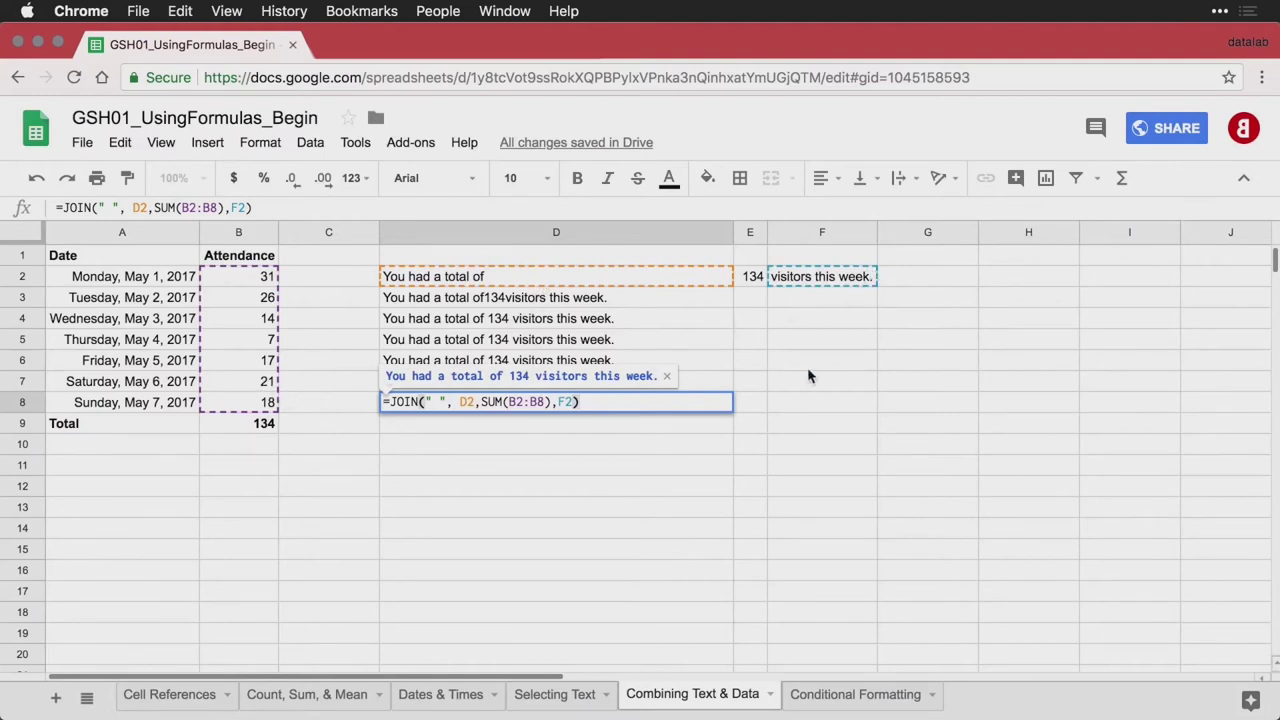
{"action": "key", "text": "Return"}
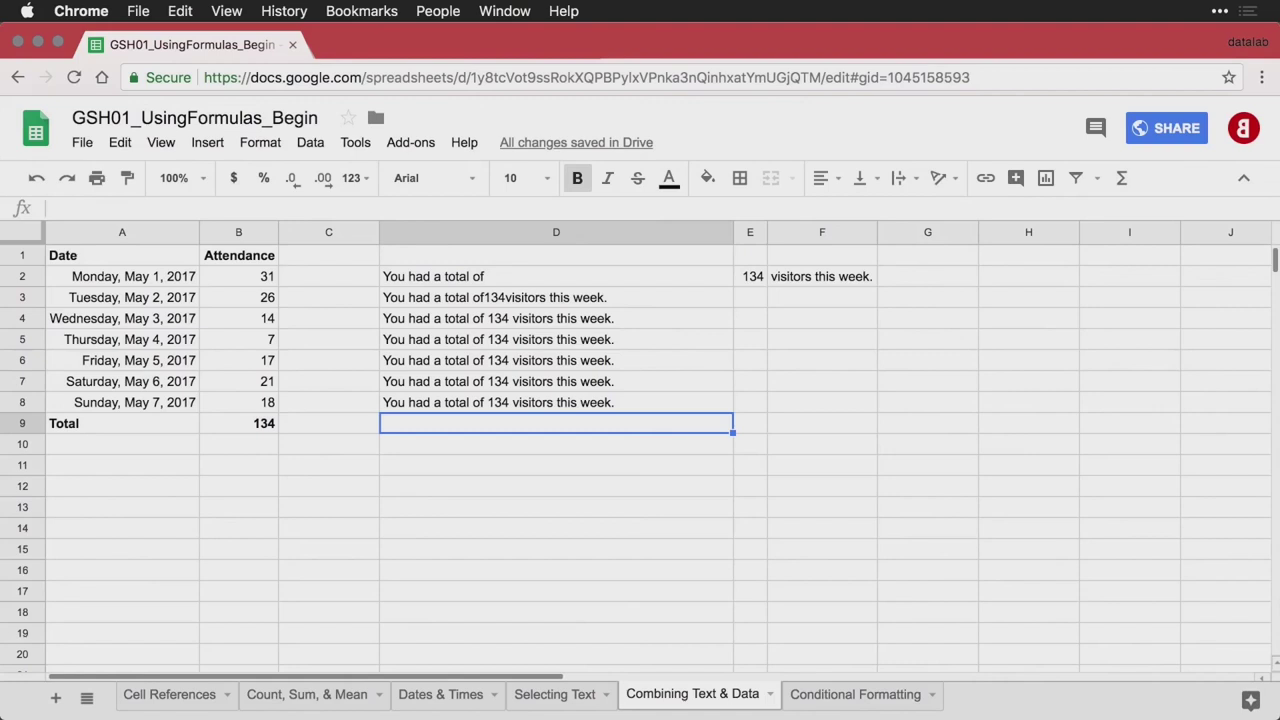
Go to the Conditional Formatting sheet and select the Teacher names in C3:C9
{"action": "key", "text": "alt+Down"}
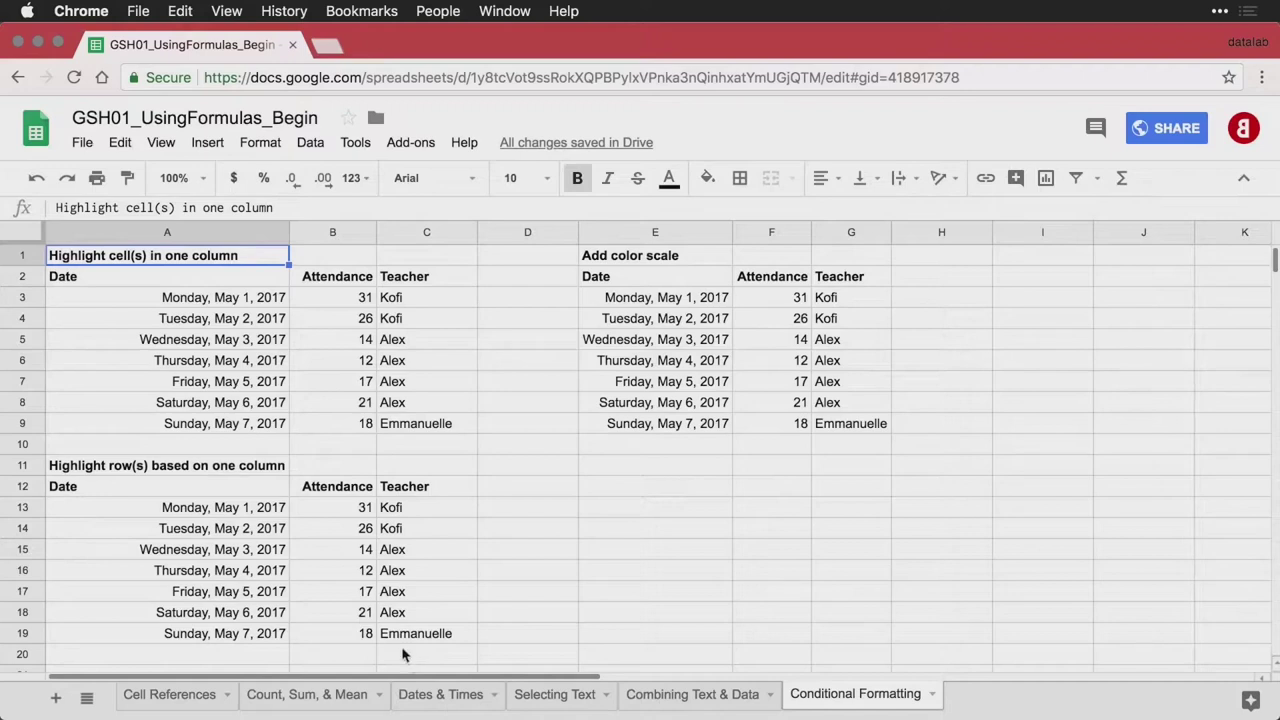
{"action": "left_click", "coordinate": [434, 296]}
{"action": "left_click_drag", "start_coordinate": [434, 296], "coordinate": [436, 425]}
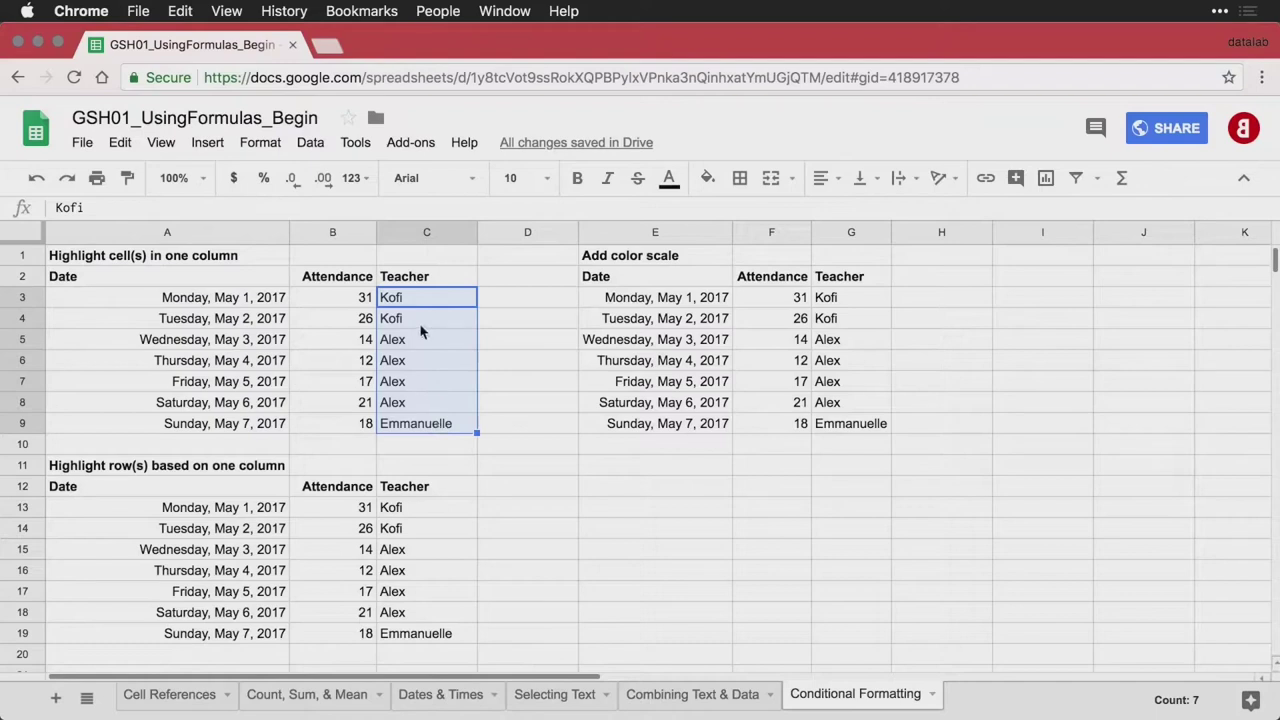
Start a conditional formatting rule on C3:C9 using the Text contains condition
{"action": "left_click", "coordinate": [262, 147]}
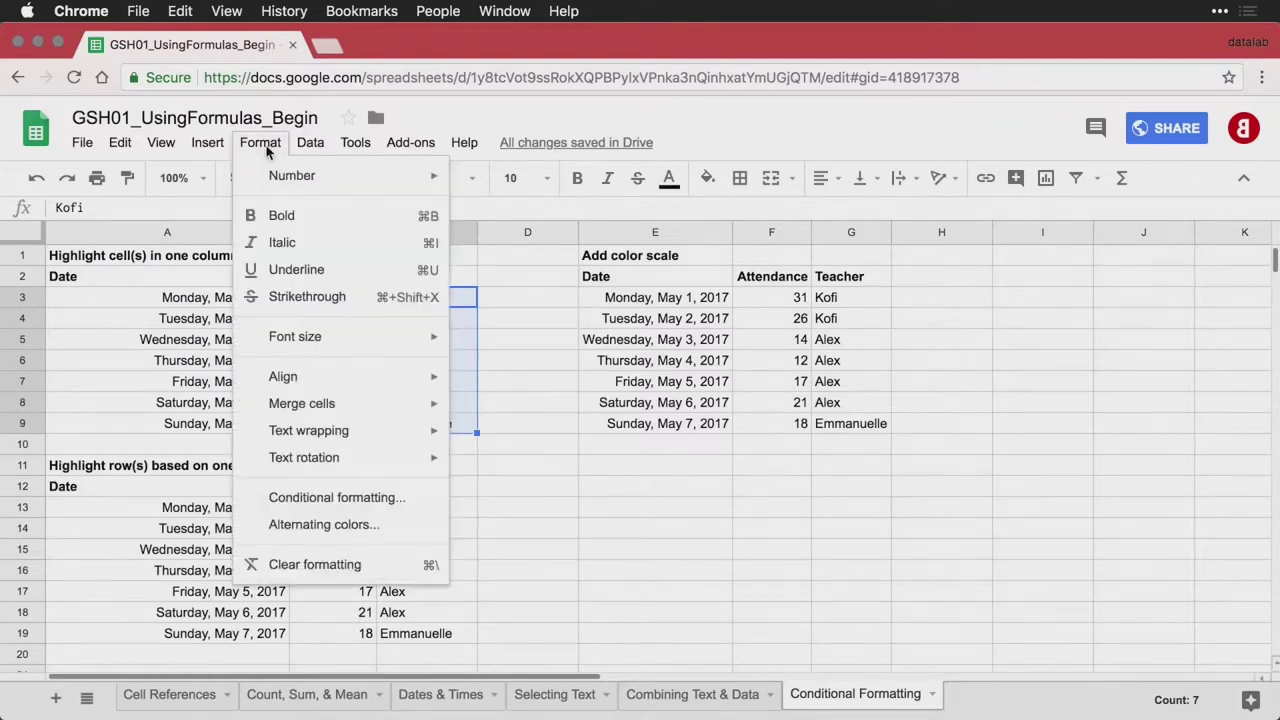
{"action": "left_click", "coordinate": [410, 505]}
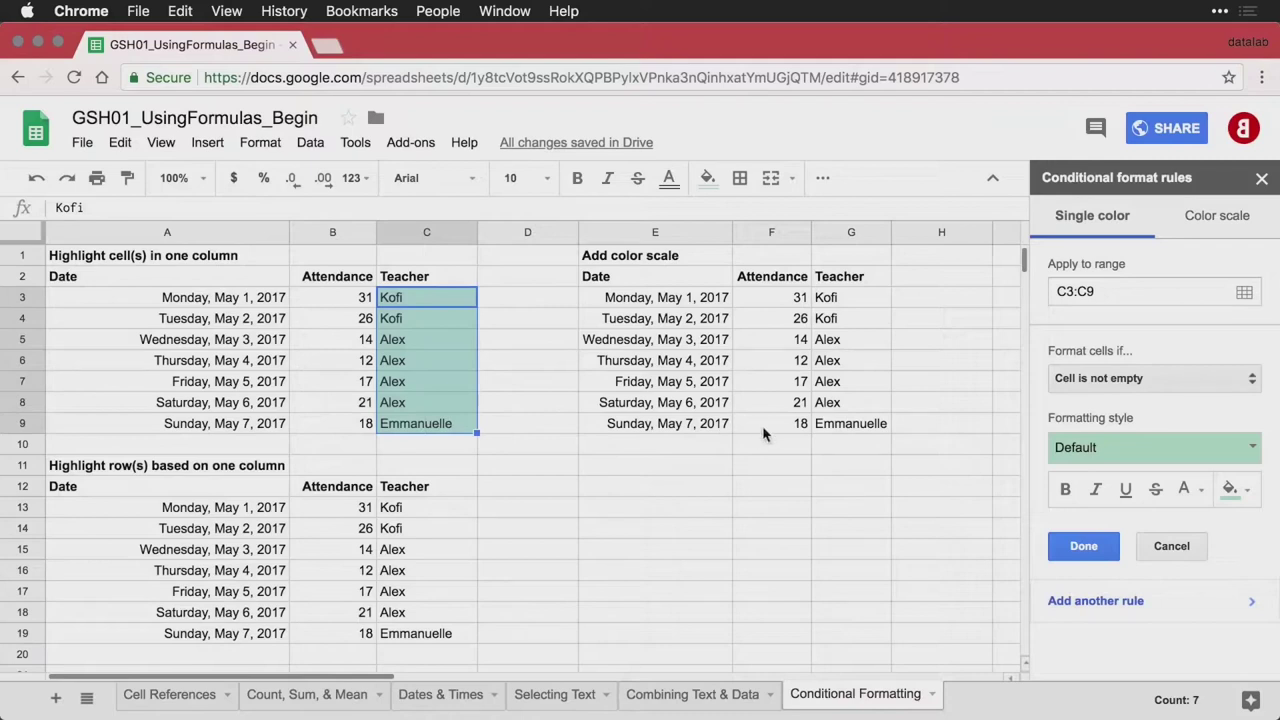
{"action": "left_click", "coordinate": [1152, 384]}
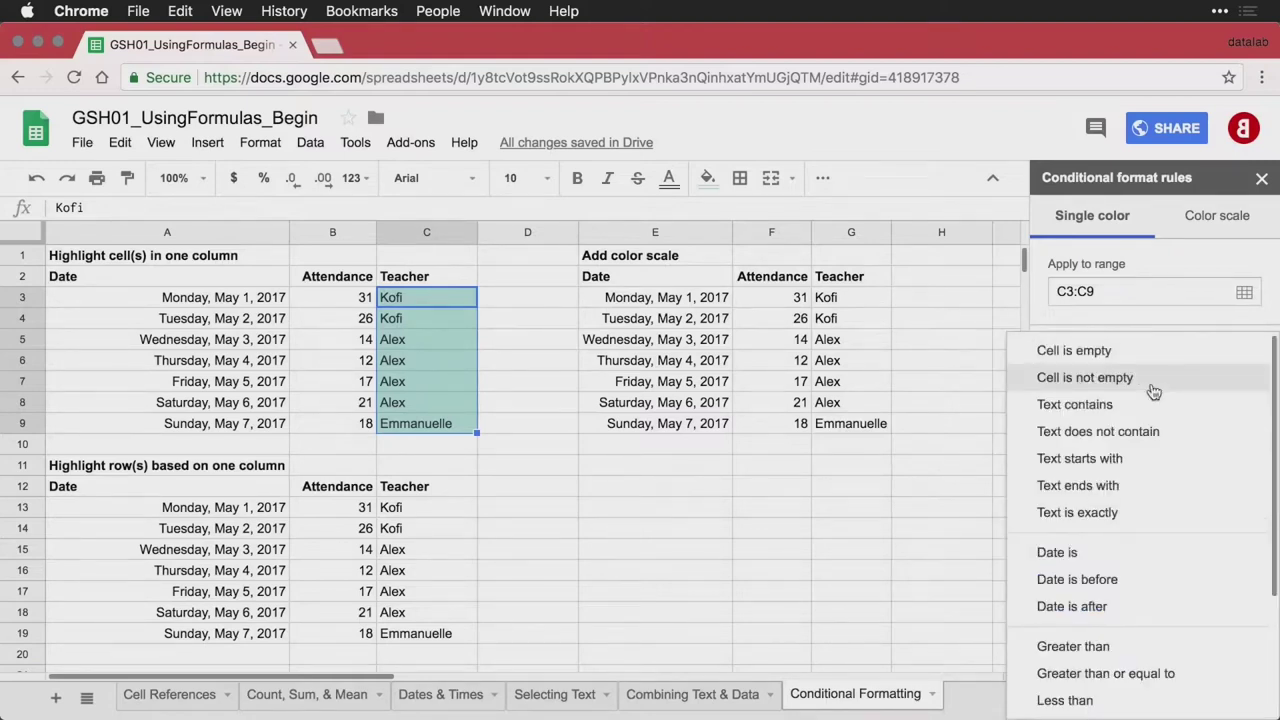
{"action": "scroll", "coordinate": [1155, 505], "scroll_direction": "down", "scroll_amount": 1}
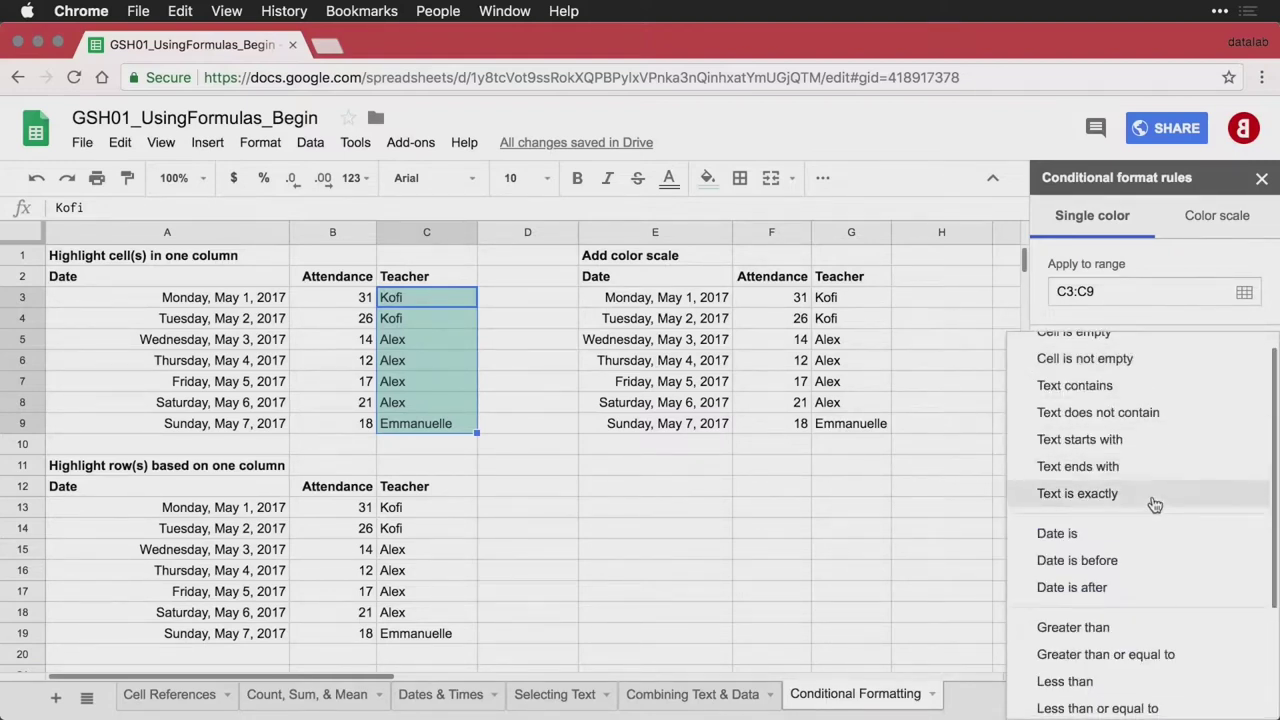
{"action": "left_click", "coordinate": [1130, 390]}
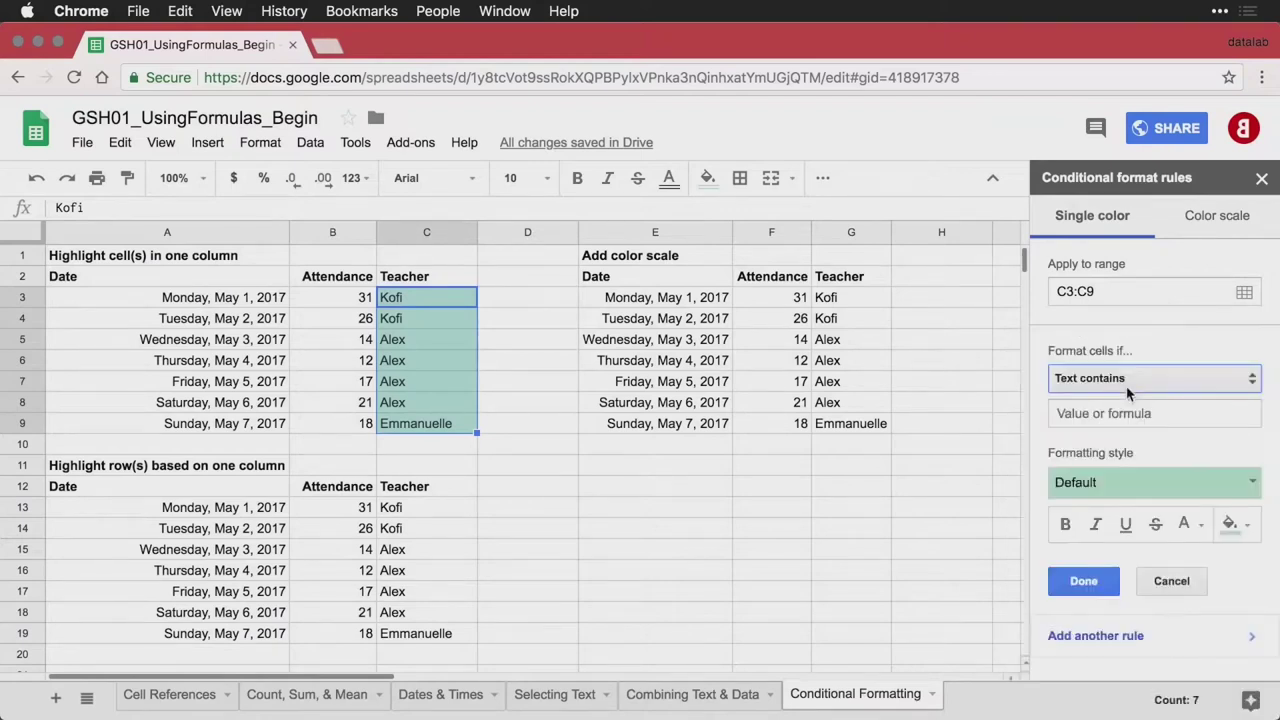
Match the text 'Emmanuelle', keep the default green fill, and save the rule
{"action": "left_click", "coordinate": [1126, 413]}
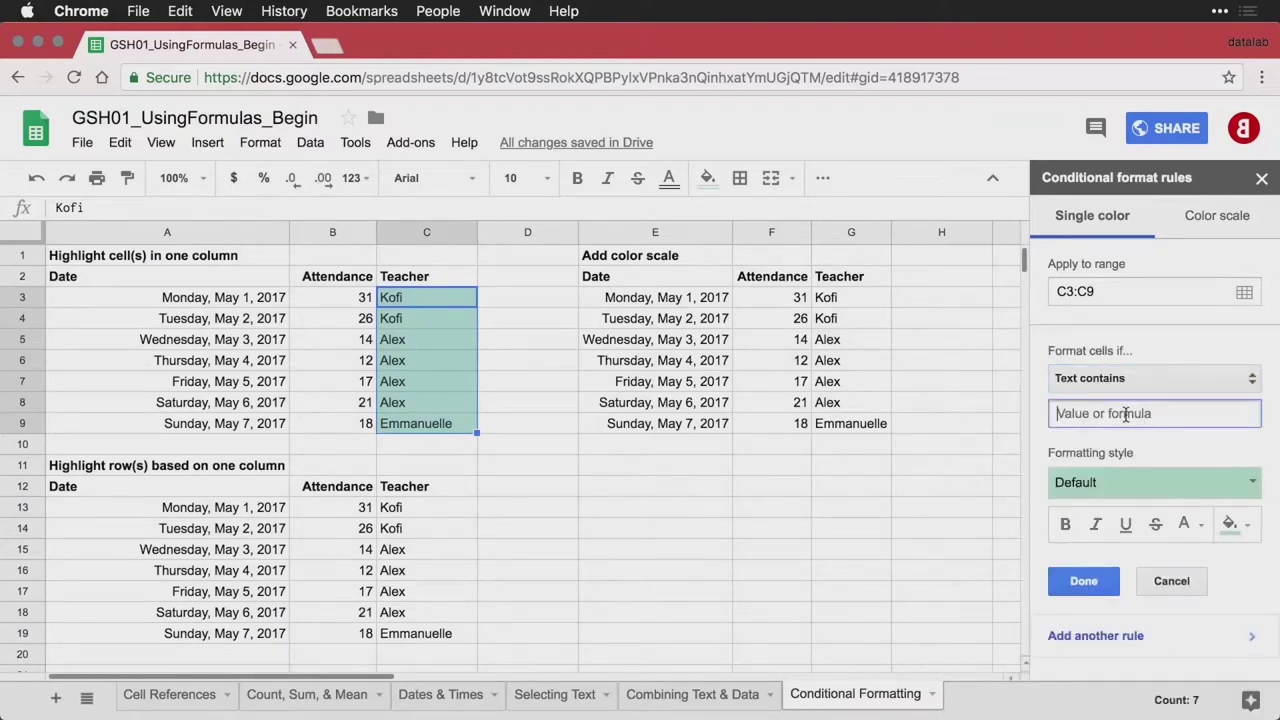
{"action": "type", "text": "Emmanuelle"}
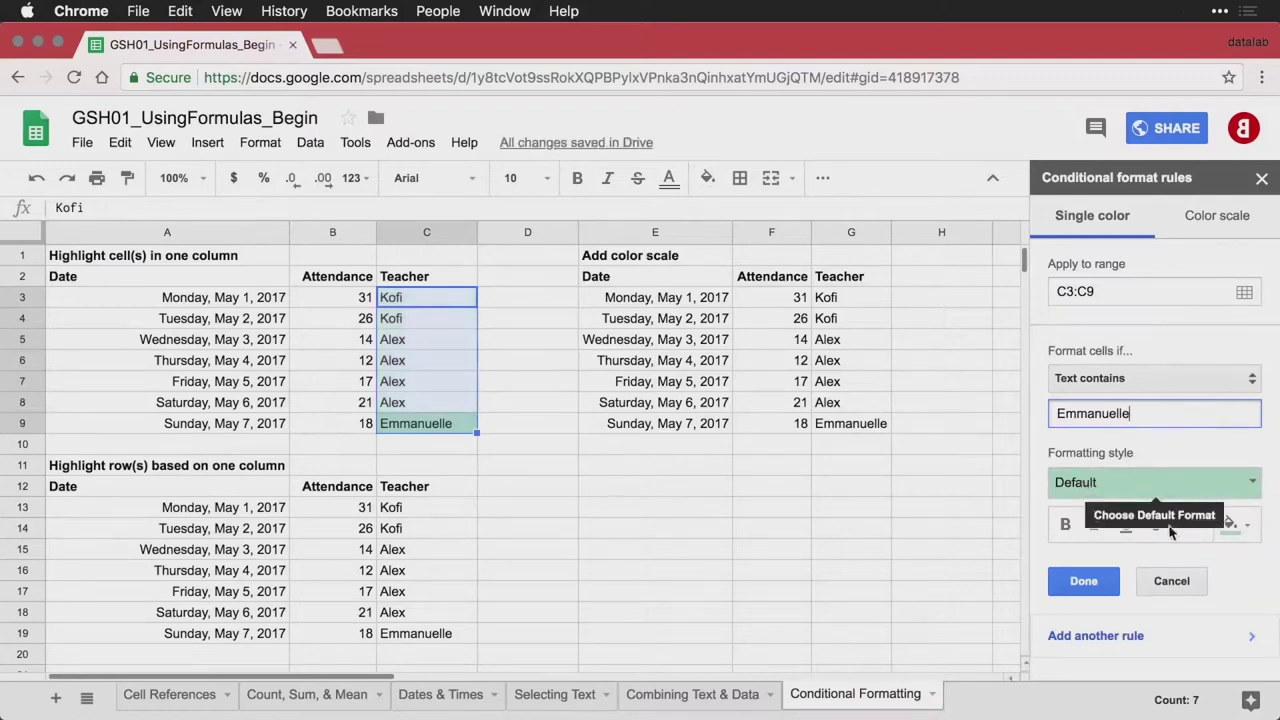
{"action": "left_click", "coordinate": [1246, 529]}
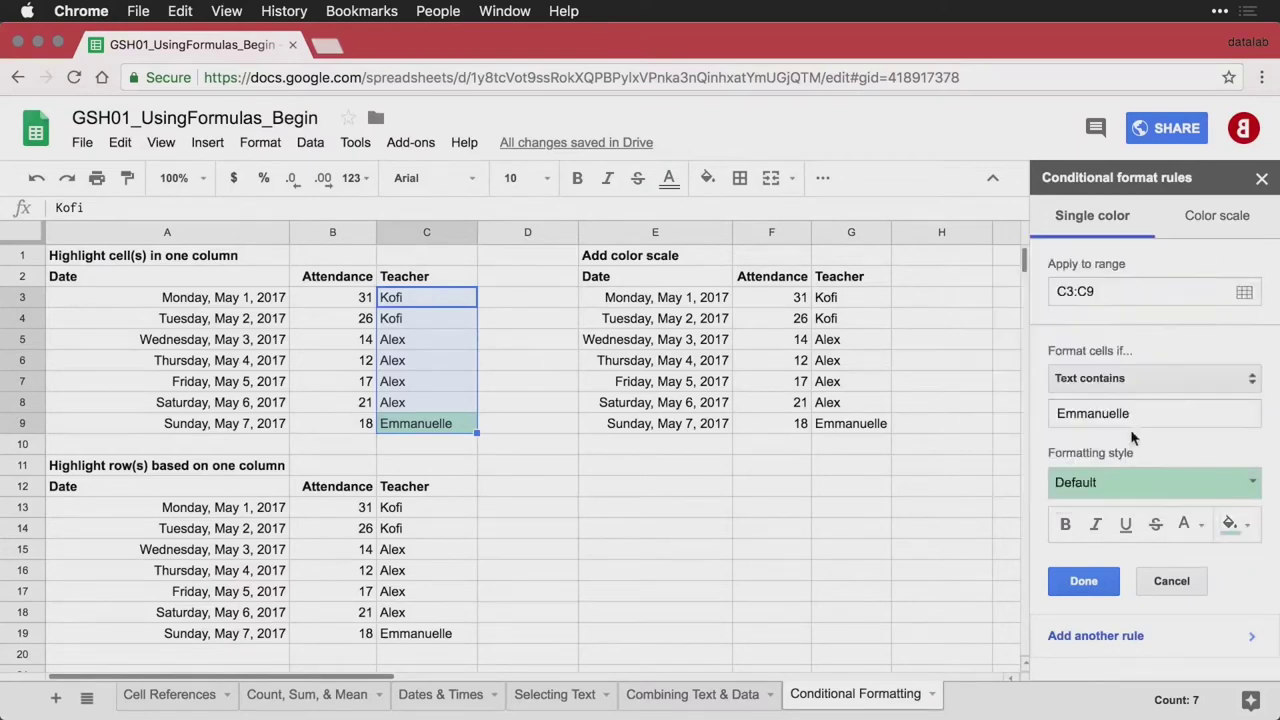
{"action": "left_click", "coordinate": [1212, 536]}
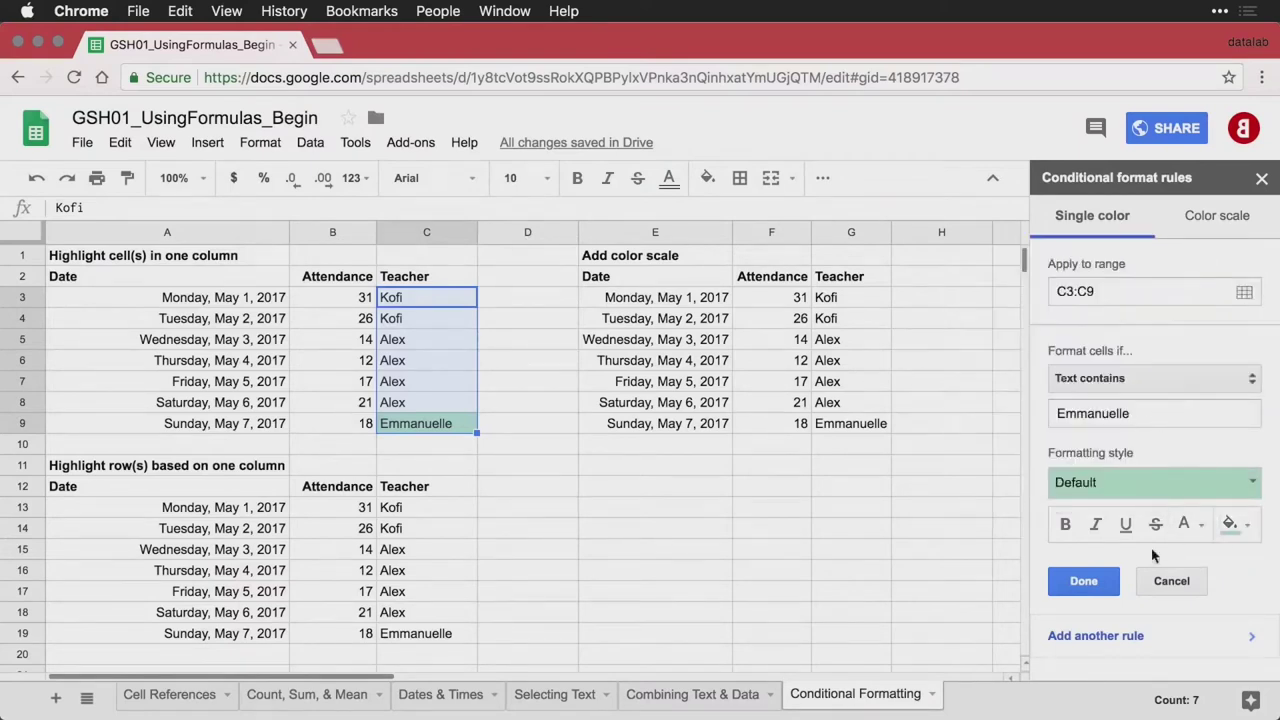
{"action": "left_click", "coordinate": [1088, 593]}
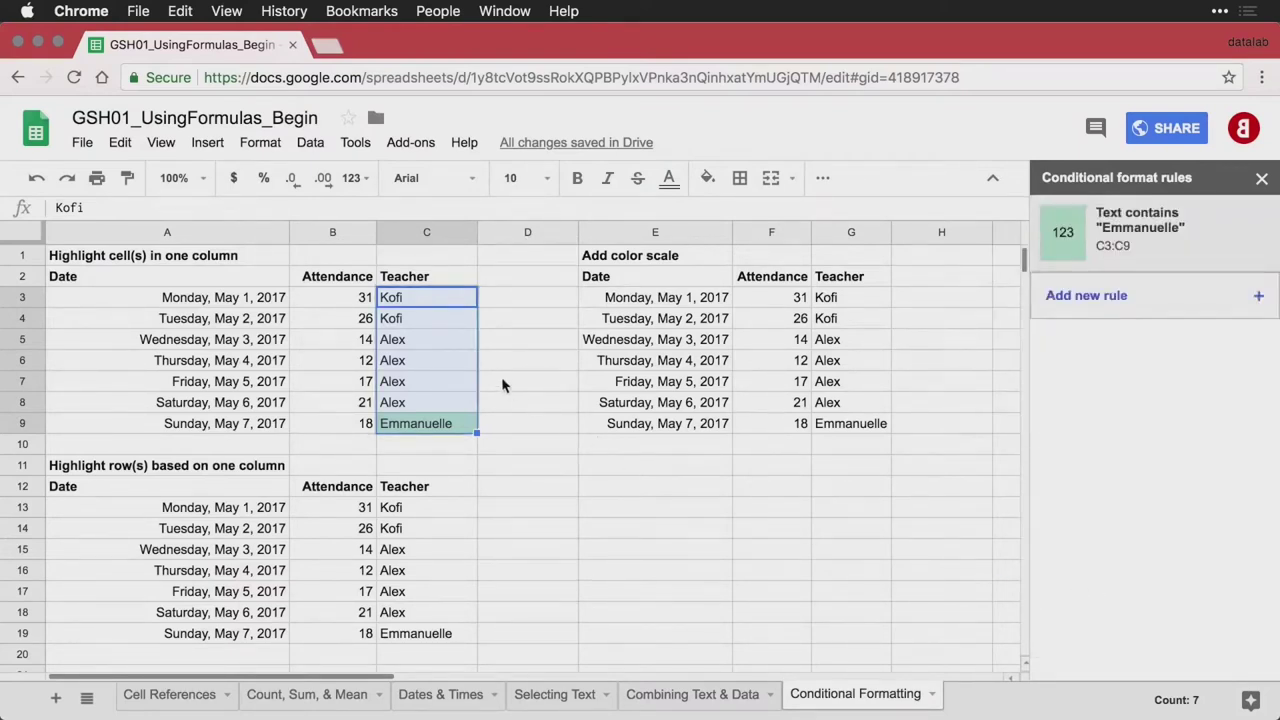
{"action": "left_click", "coordinate": [503, 386]}
Replace Alex with Emmanuelle in C5 so the rule shades that cell green
{"action": "left_click", "coordinate": [412, 407]}
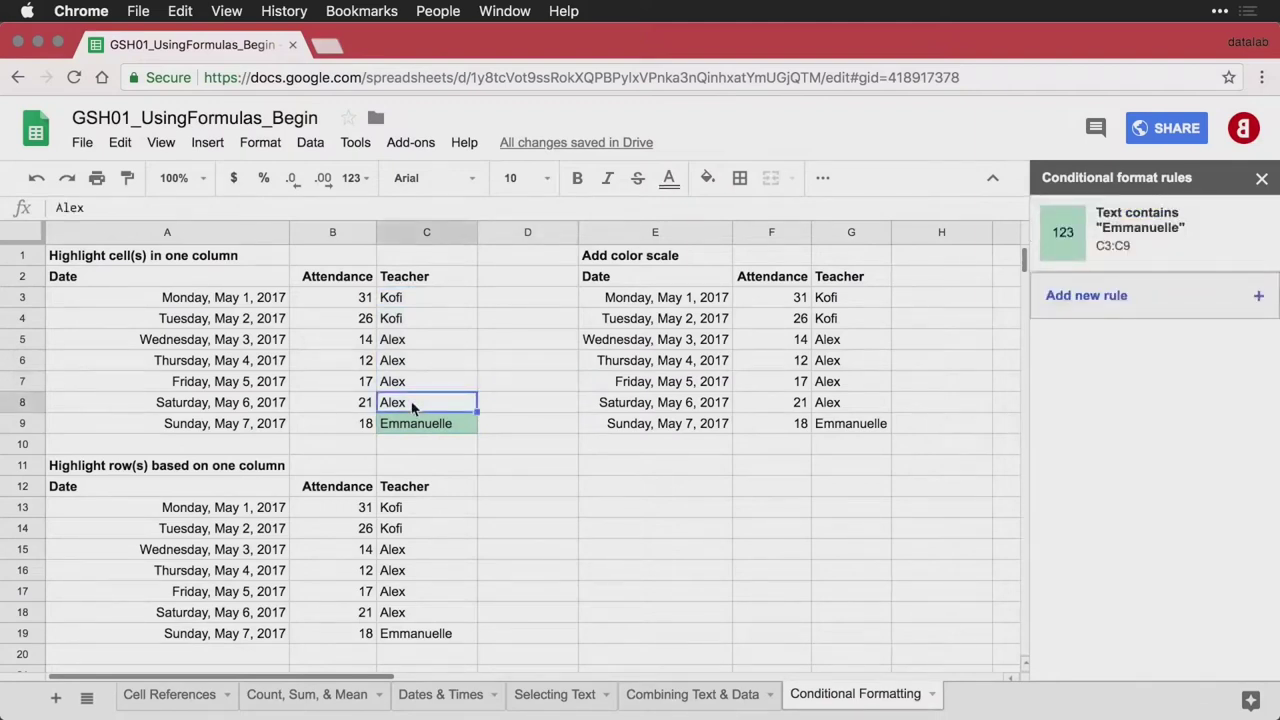
{"action": "key", "text": "Down"}
{"action": "key", "text": "Up"}
{"action": "key", "text": "Up"}
{"action": "key", "text": "Up"}
{"action": "key", "text": "Up"}
{"action": "key", "text": "Up"}
{"action": "key", "text": "Up"}
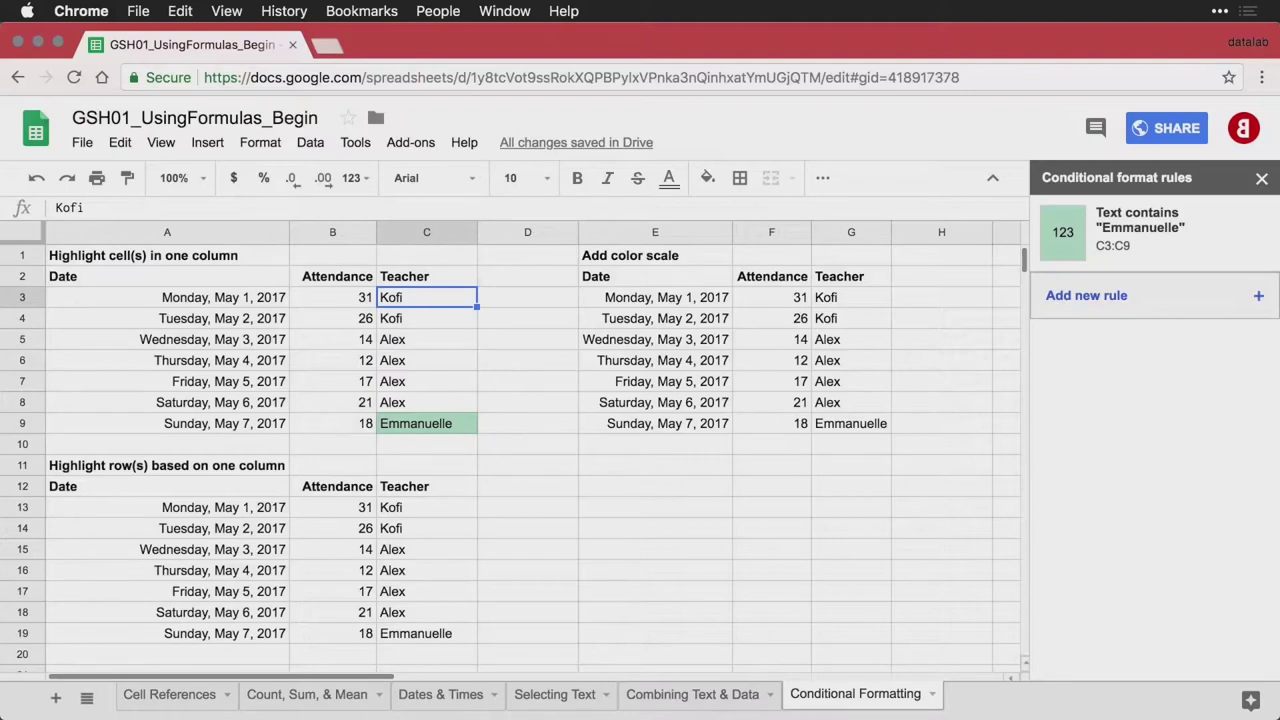
{"action": "key", "text": "Down"}
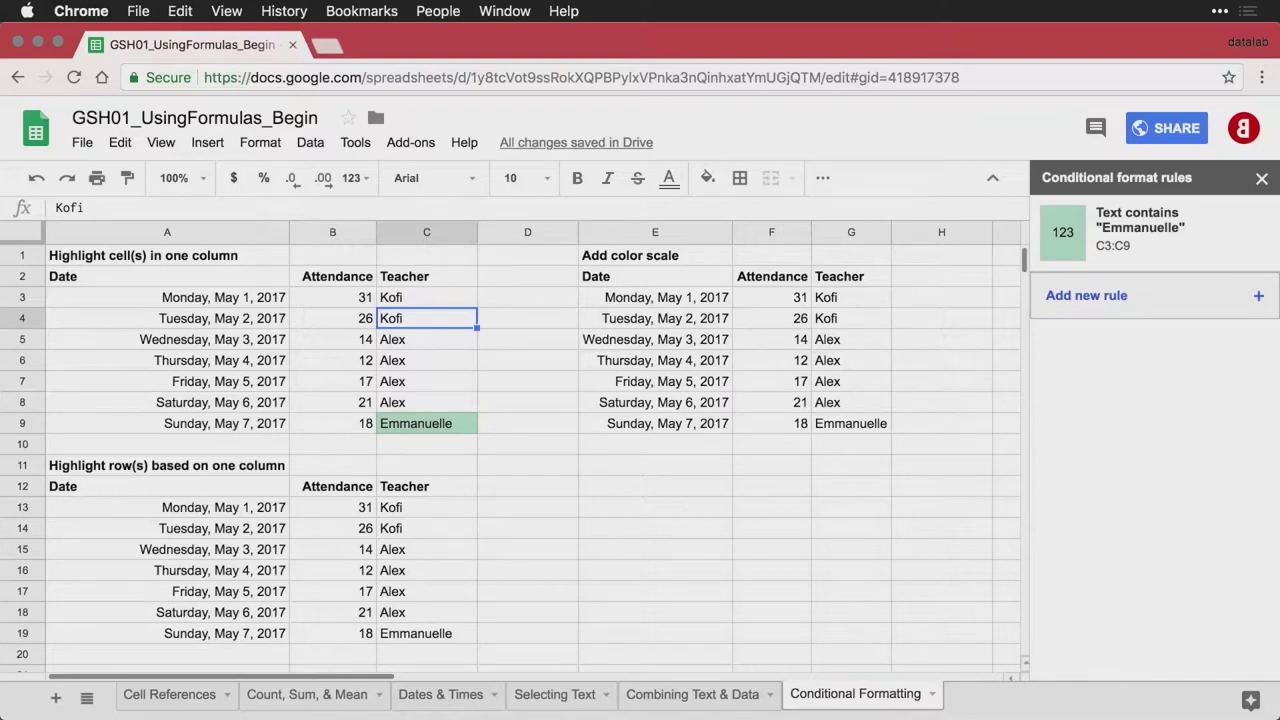
{"action": "key", "text": "Down"}
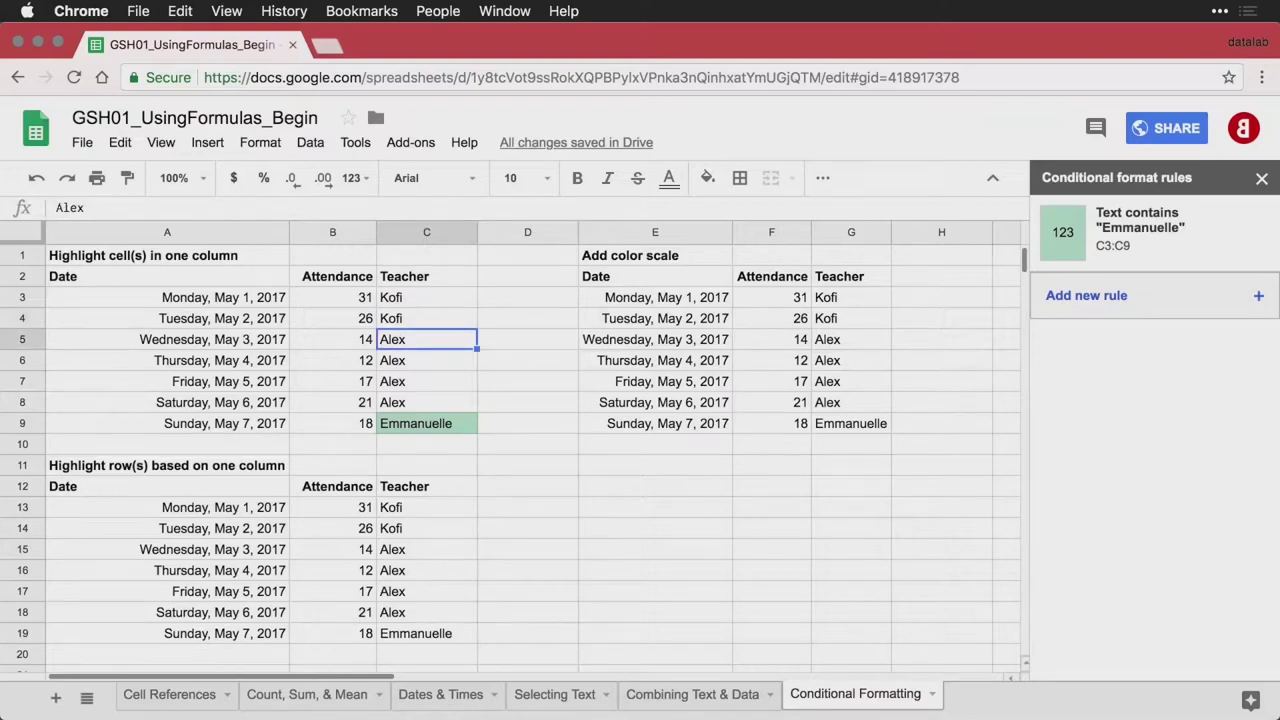
{"action": "type", "text": "Ema"}
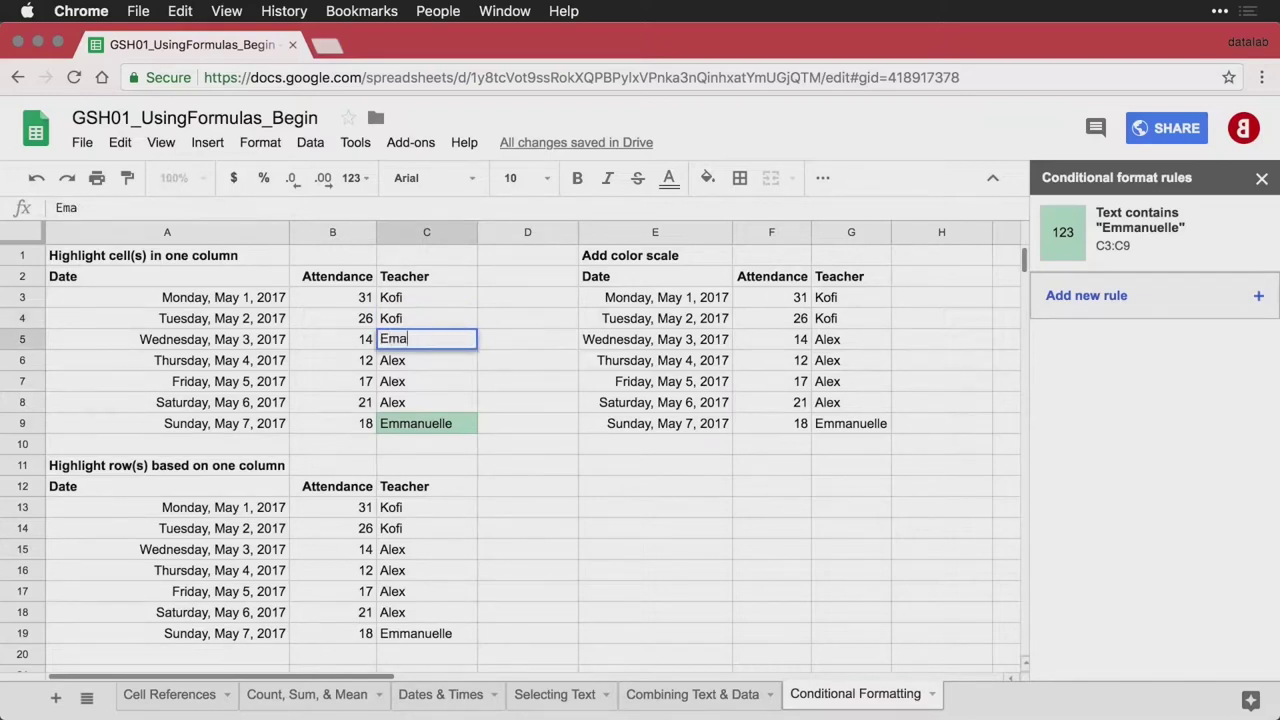
{"action": "key", "text": "BackSpace"}
{"action": "type", "text": "manuelle"}
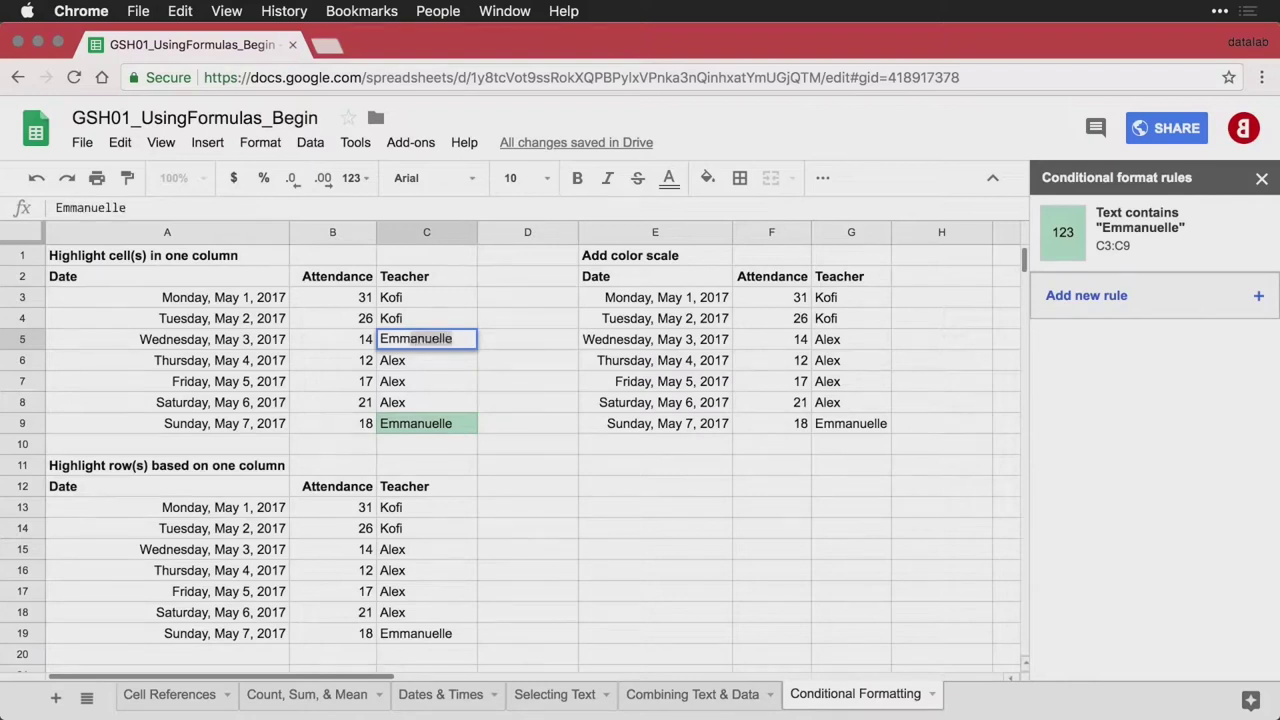
{"action": "key", "text": "Return"}
{"action": "key", "text": "Down"}
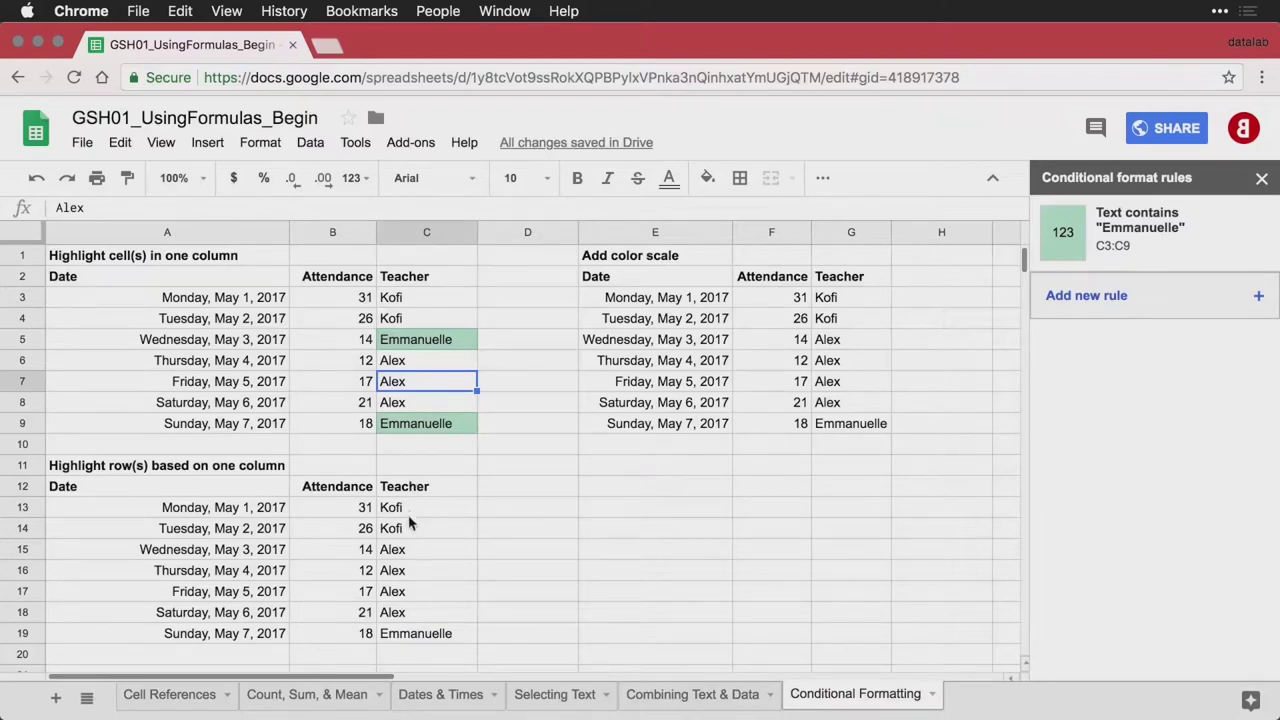
{"action": "left_click", "coordinate": [428, 636]}
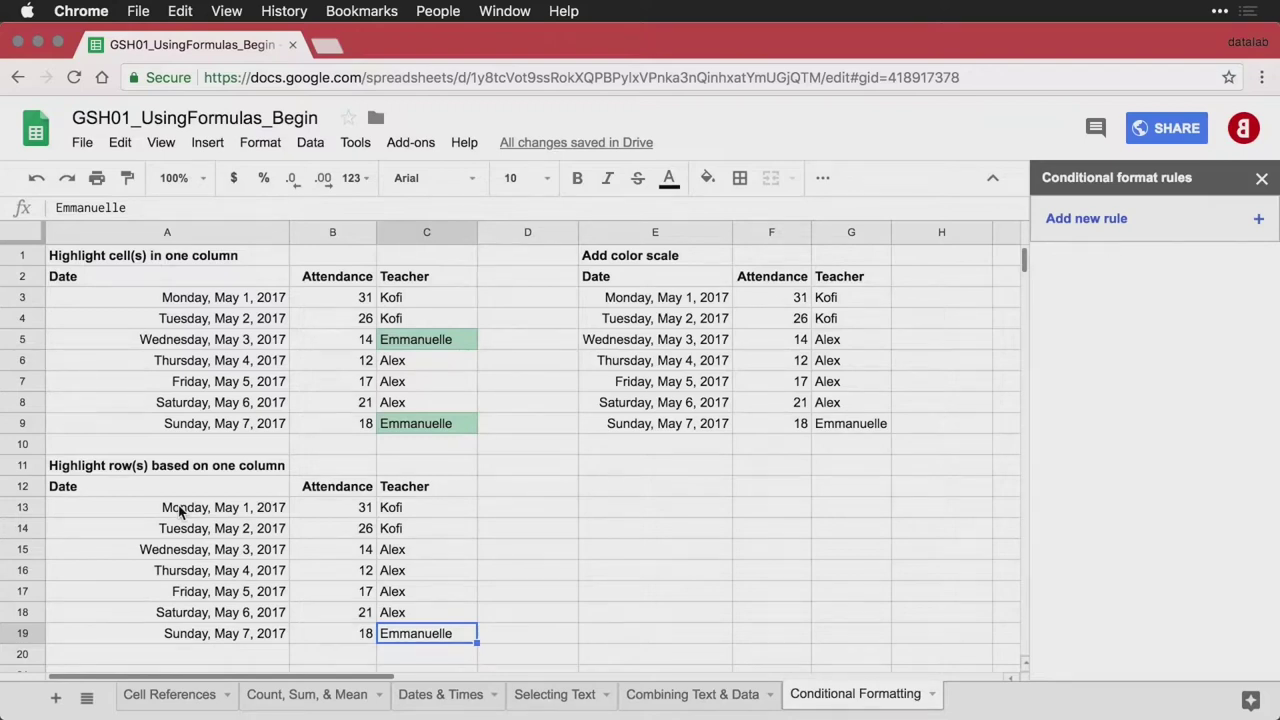
Add a new rule on A13:C19 with the Custom formula is condition
{"action": "left_click_drag", "start_coordinate": [180, 512], "coordinate": [408, 642]}
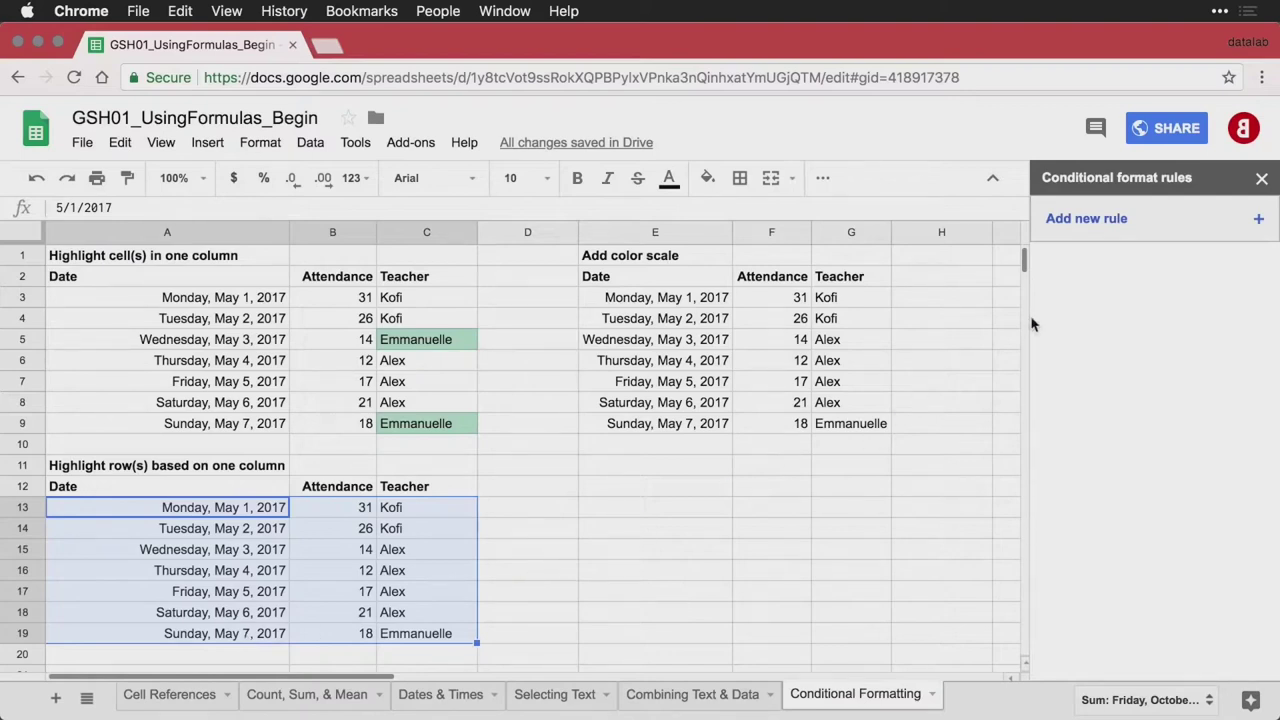
{"action": "left_click", "coordinate": [1174, 233]}
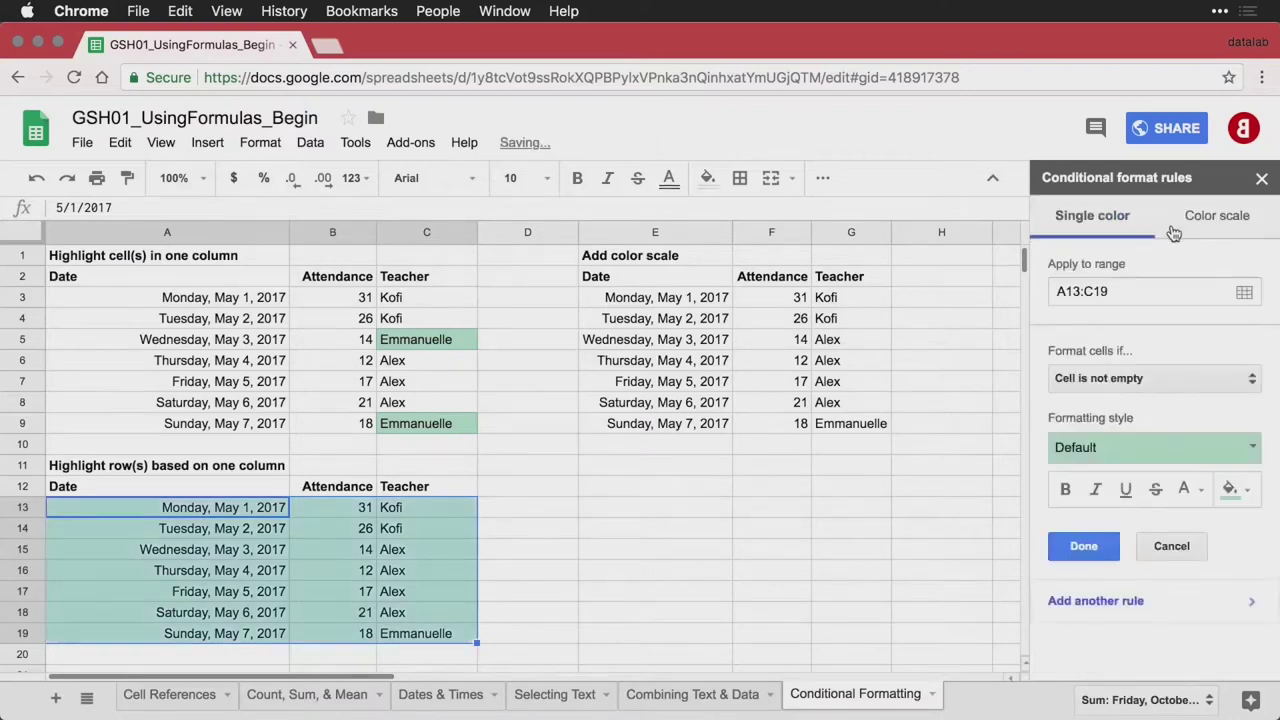
{"action": "left_click", "coordinate": [1190, 386]}
{"action": "scroll", "coordinate": [1179, 471], "scroll_direction": "down", "scroll_amount": 2}
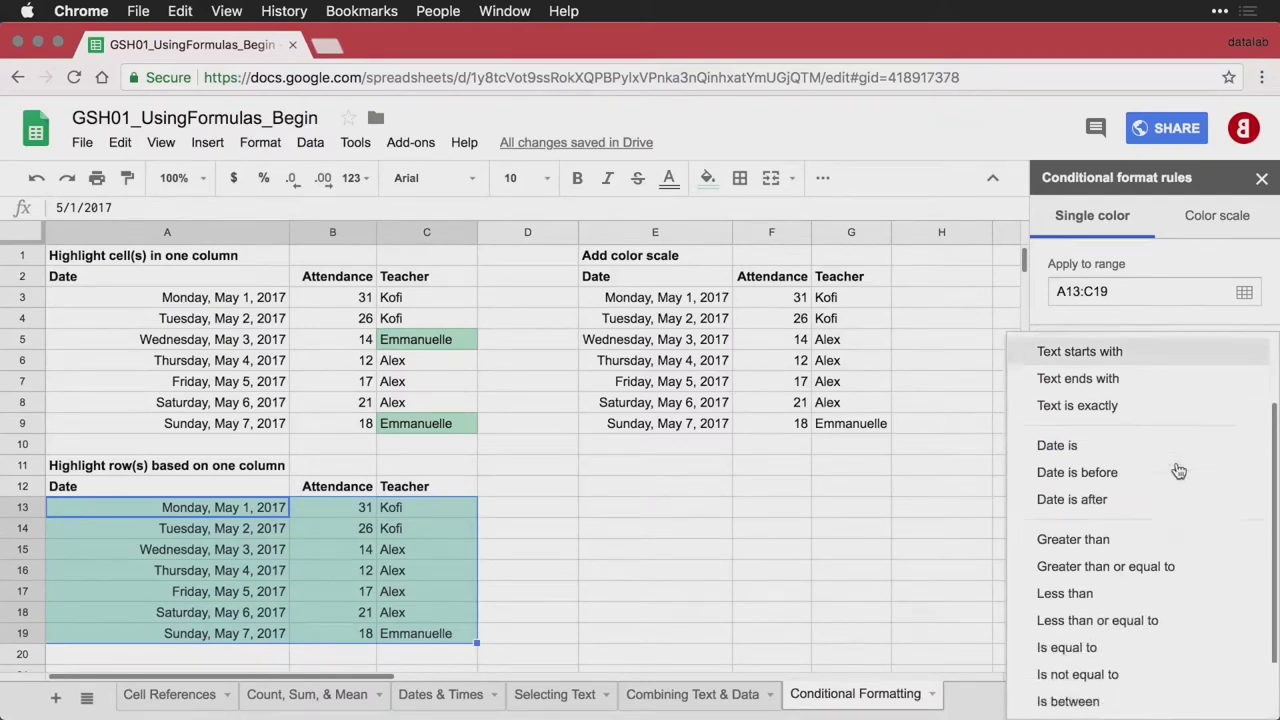
{"action": "scroll", "coordinate": [1179, 471], "scroll_direction": "down", "scroll_amount": 2}
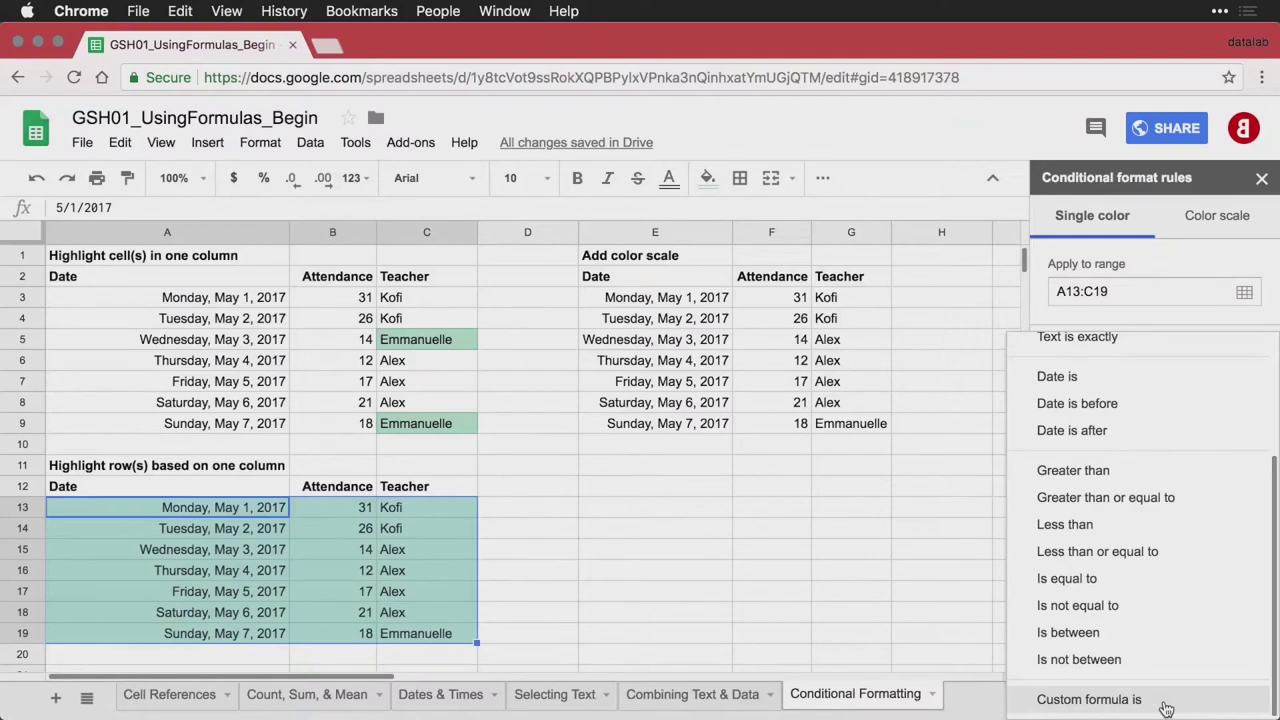
{"action": "left_click", "coordinate": [1166, 705]}
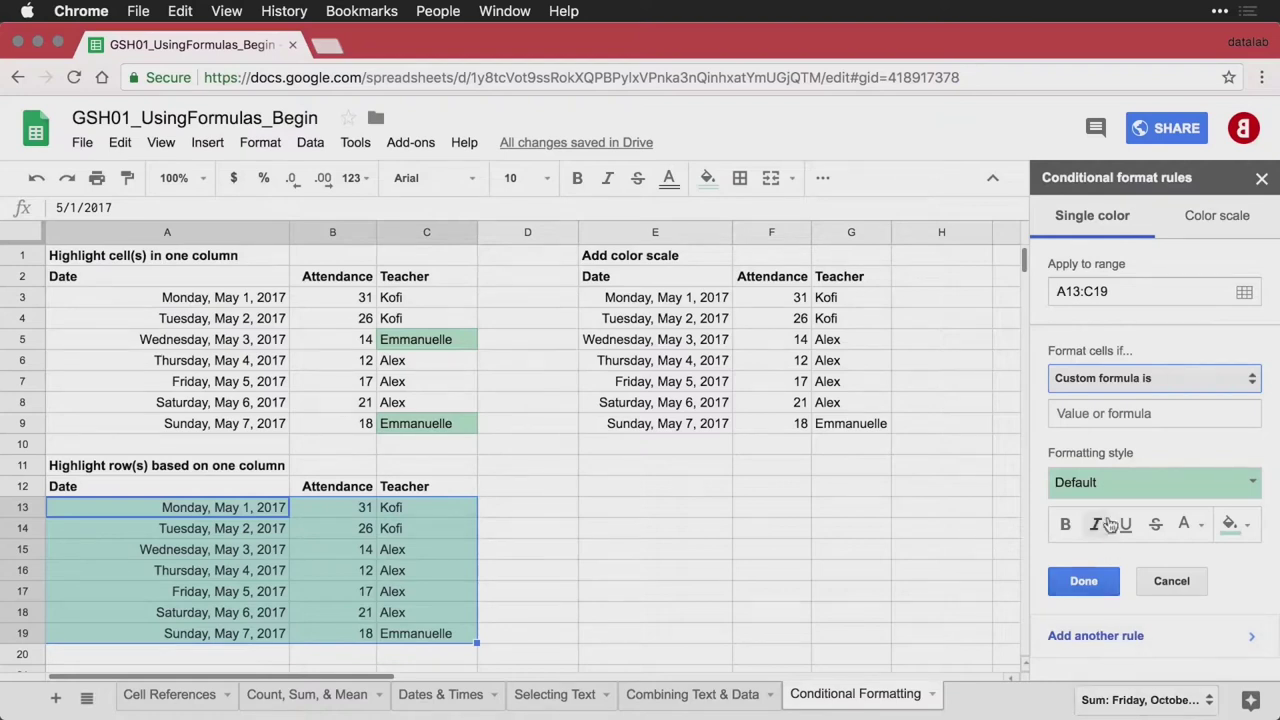
Use the formula =$C13="Emmanuelle" and save, shading row 19 green
{"action": "left_click", "coordinate": [1141, 413]}
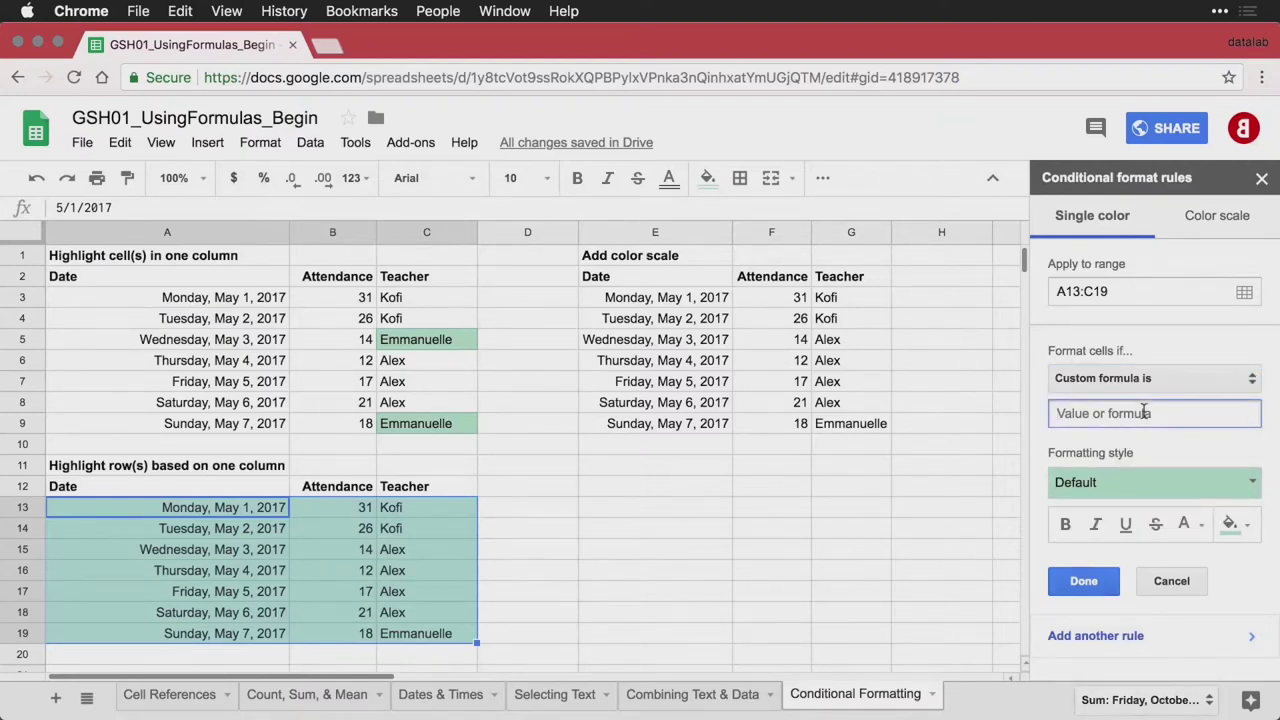
{"action": "type", "text": "=$C13=\"Emmanuelle\""}
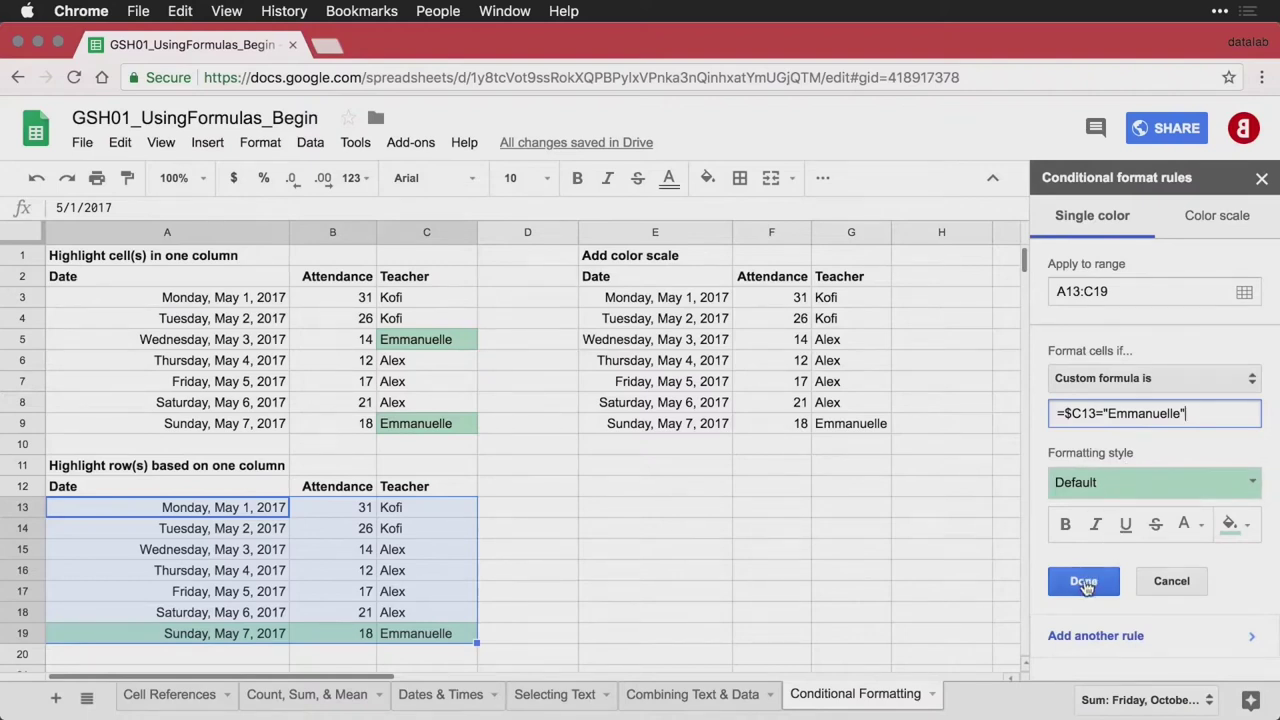
{"action": "left_click", "coordinate": [1084, 582]}
{"action": "left_click", "coordinate": [581, 557]}
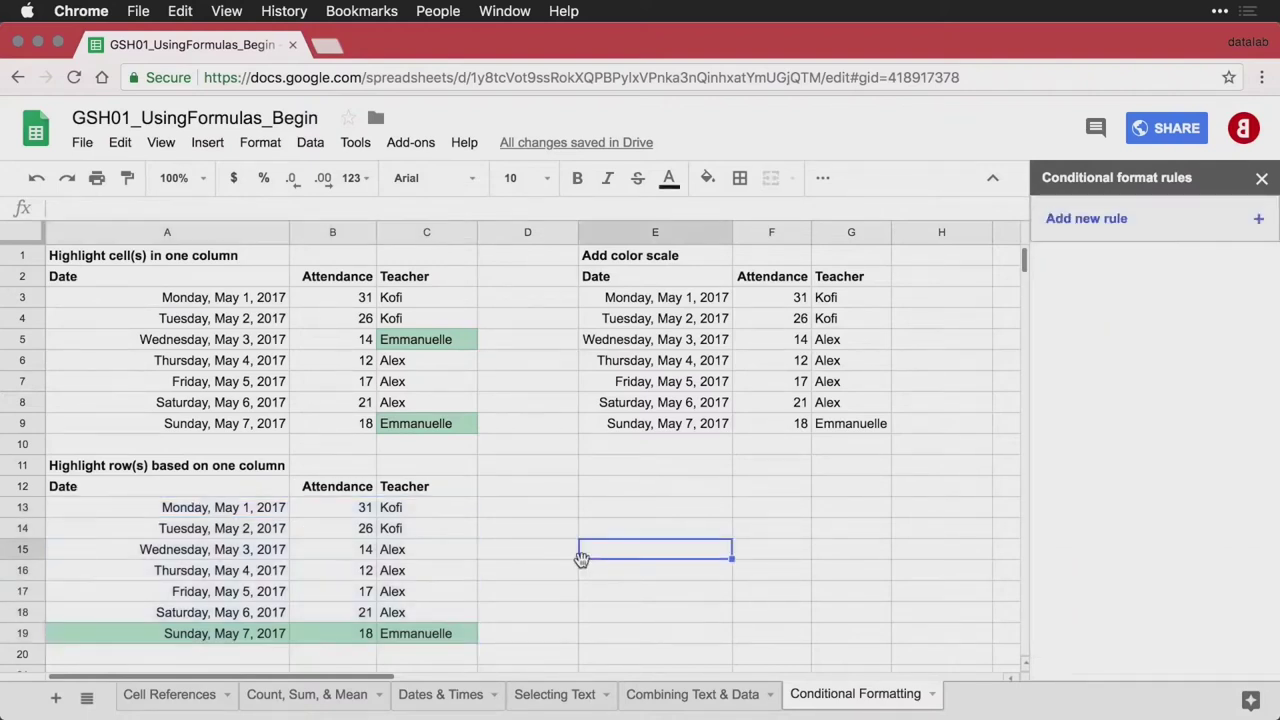
{"action": "left_click", "coordinate": [430, 536]}
{"action": "left_click", "coordinate": [444, 558]}
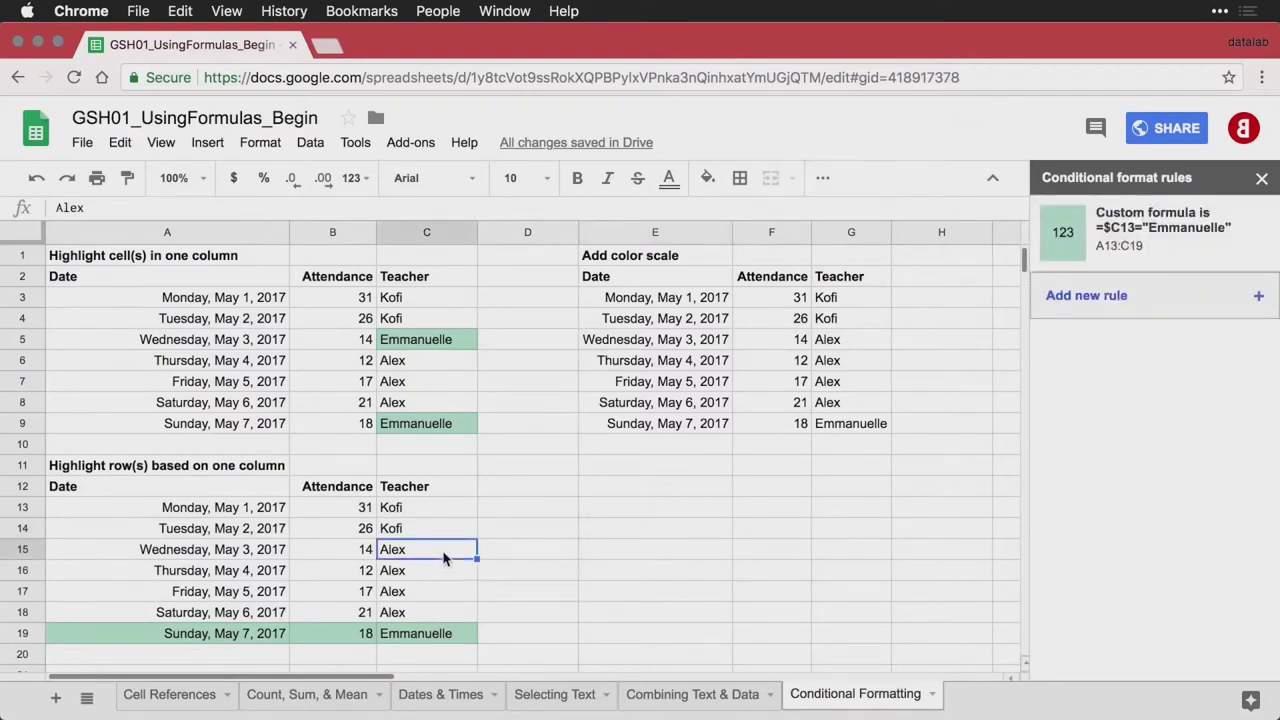
Replace Alex with Emmanuelle in C15 so row 15 is shaded green
{"action": "type", "text": "Emm"}
{"action": "key", "text": "Return"}
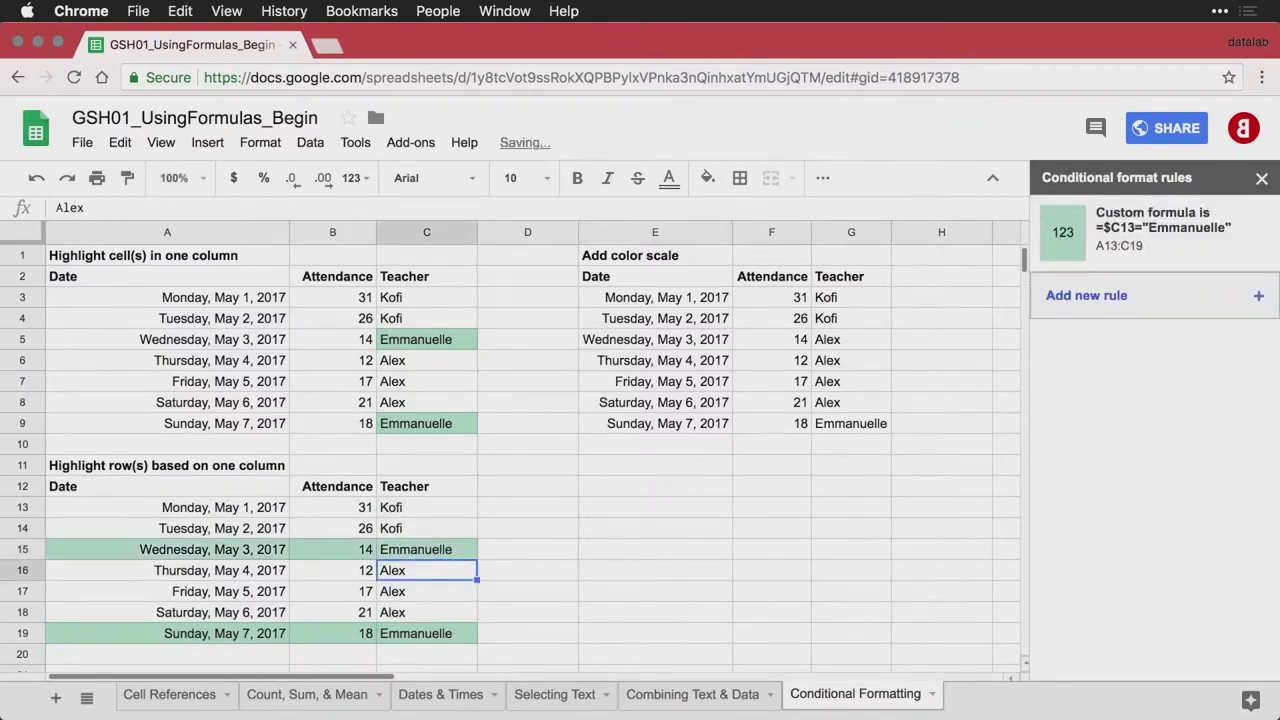
{"action": "left_click", "coordinate": [502, 510]}
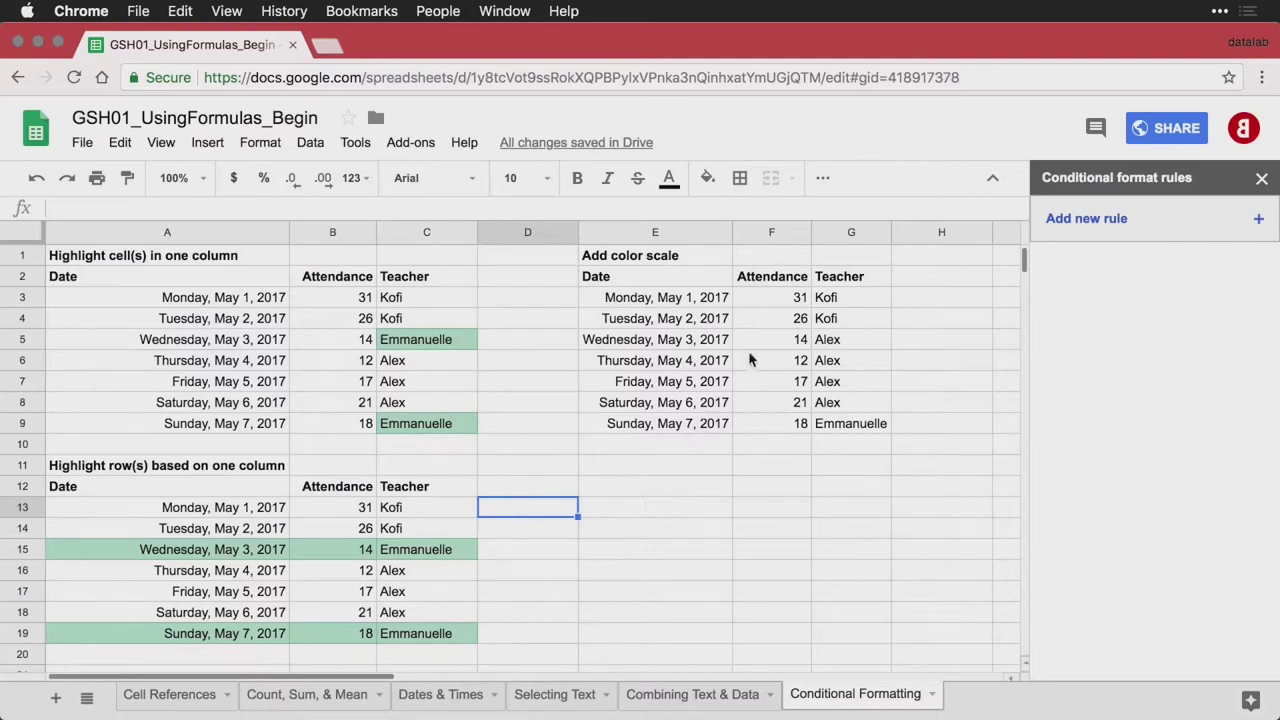
Apply the White to green preset colour scale to attendance cells F3:F9
{"action": "left_click", "coordinate": [794, 305]}
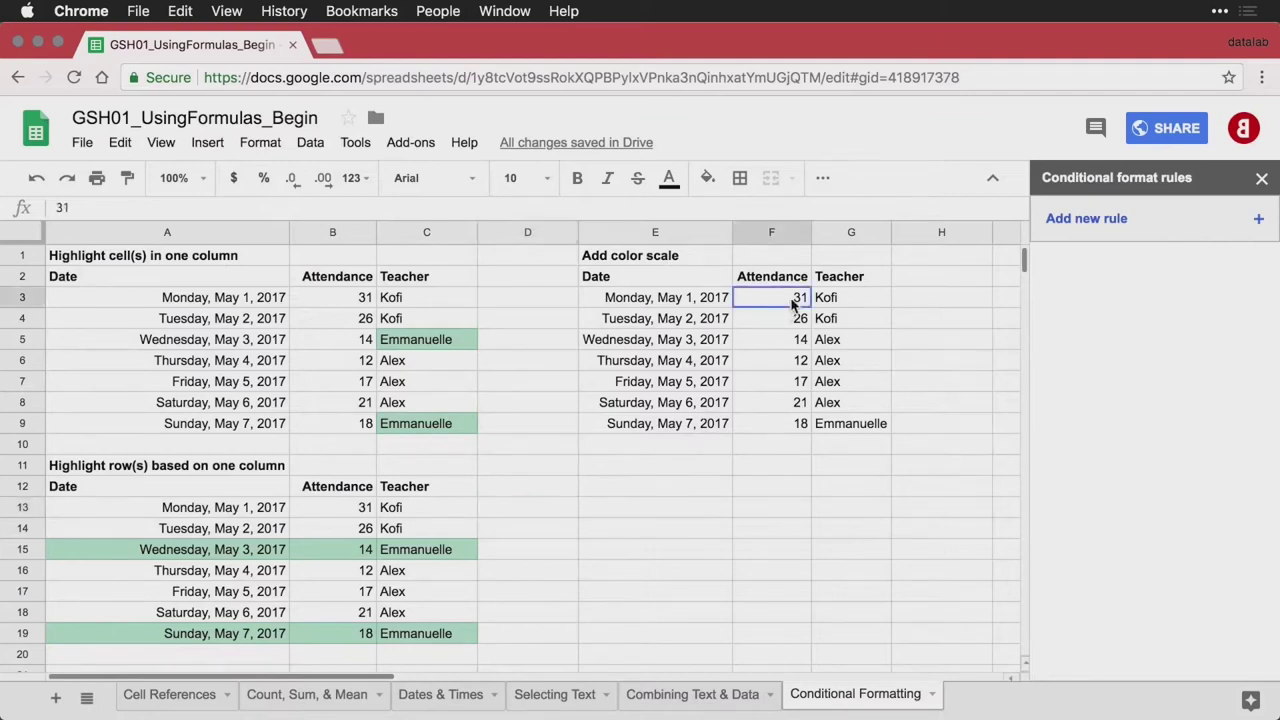
{"action": "left_click_drag", "start_coordinate": [794, 305], "coordinate": [788, 422]}
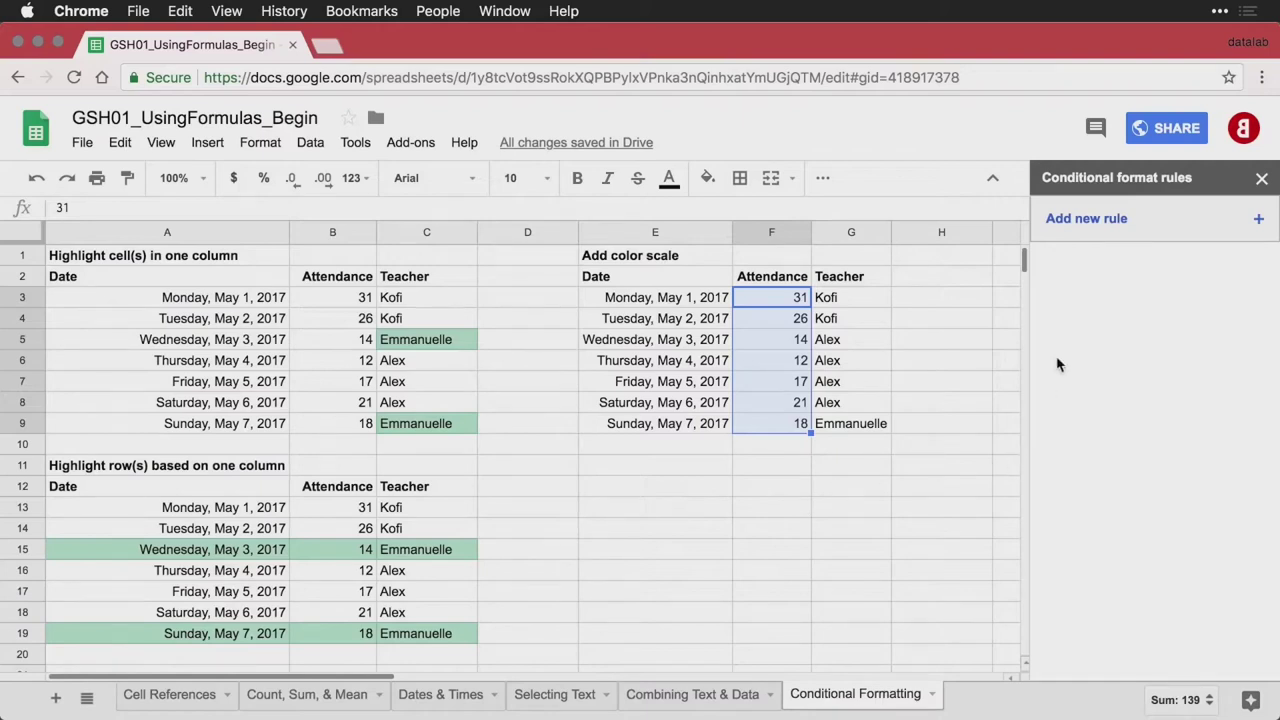
{"action": "left_click", "coordinate": [1143, 222]}
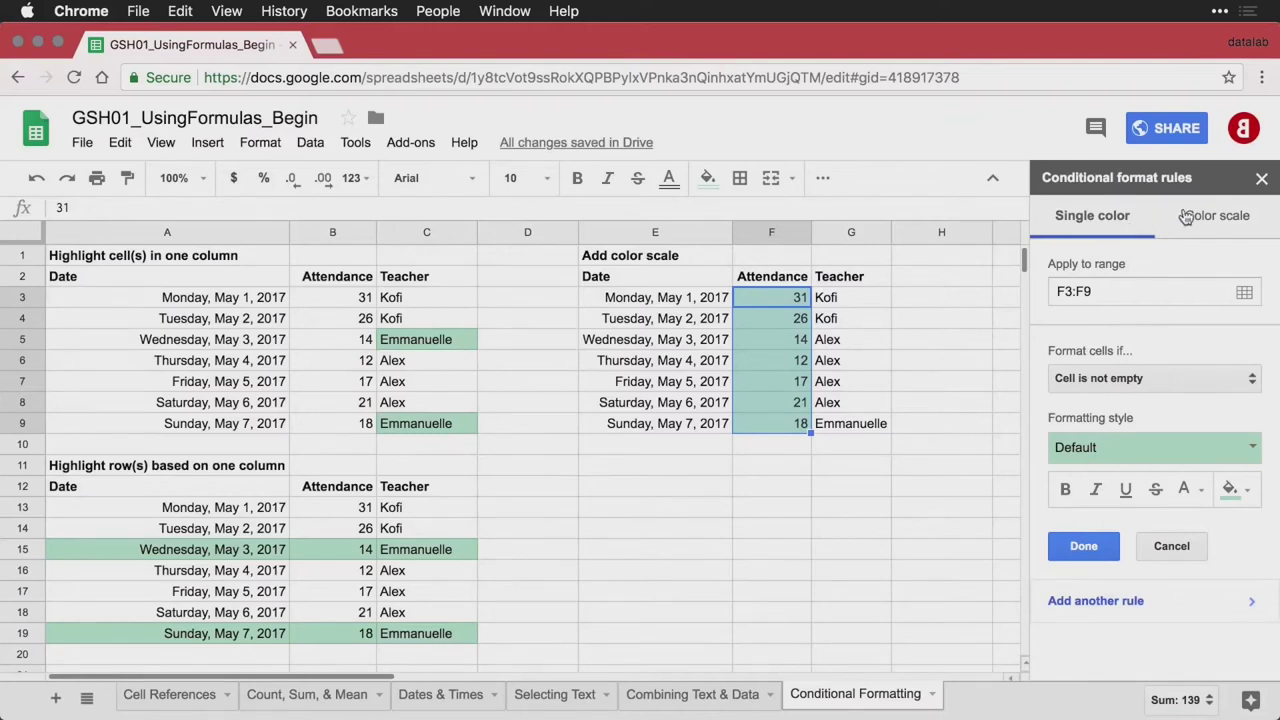
{"action": "left_click", "coordinate": [1226, 222]}
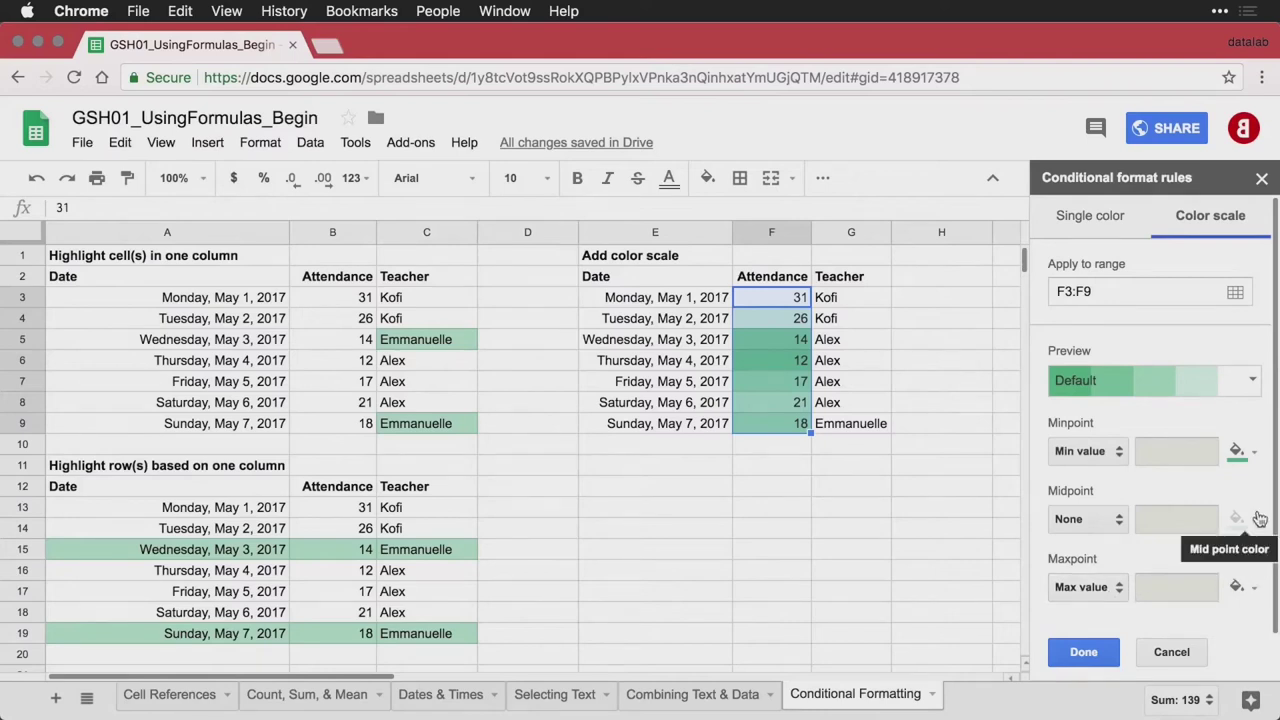
{"action": "left_click", "coordinate": [1252, 386]}
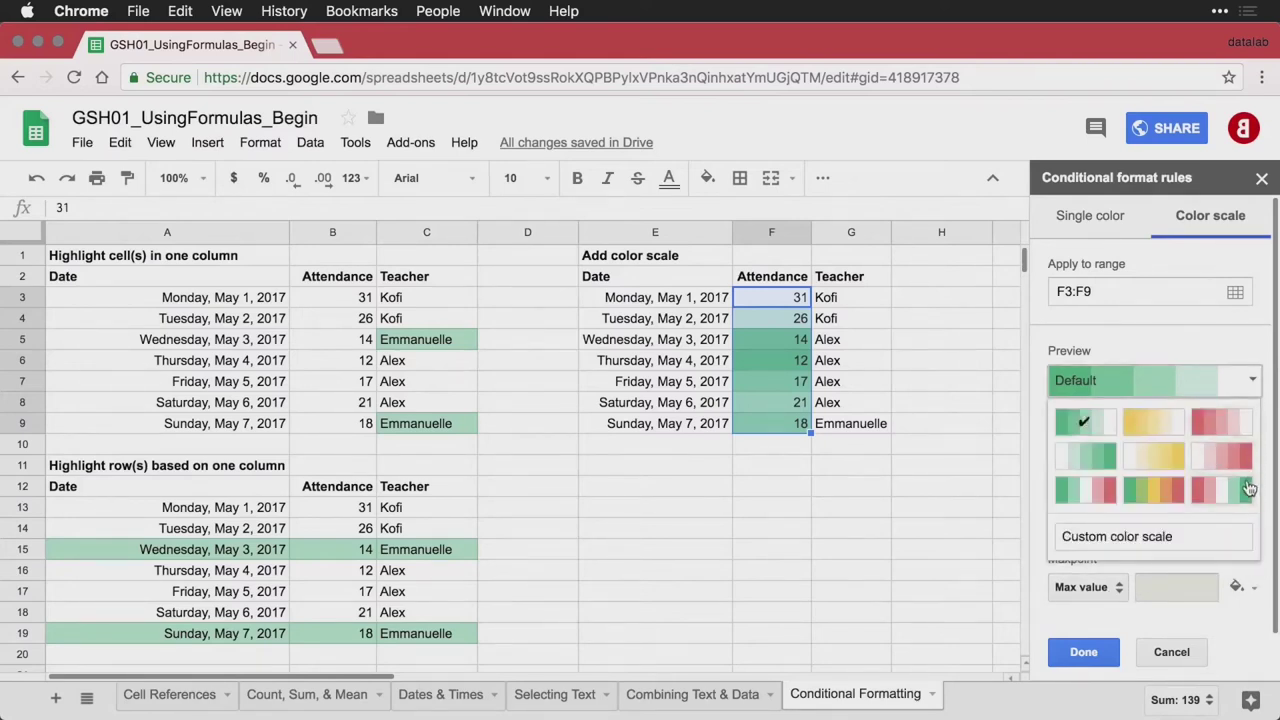
{"action": "left_click", "coordinate": [1091, 461]}
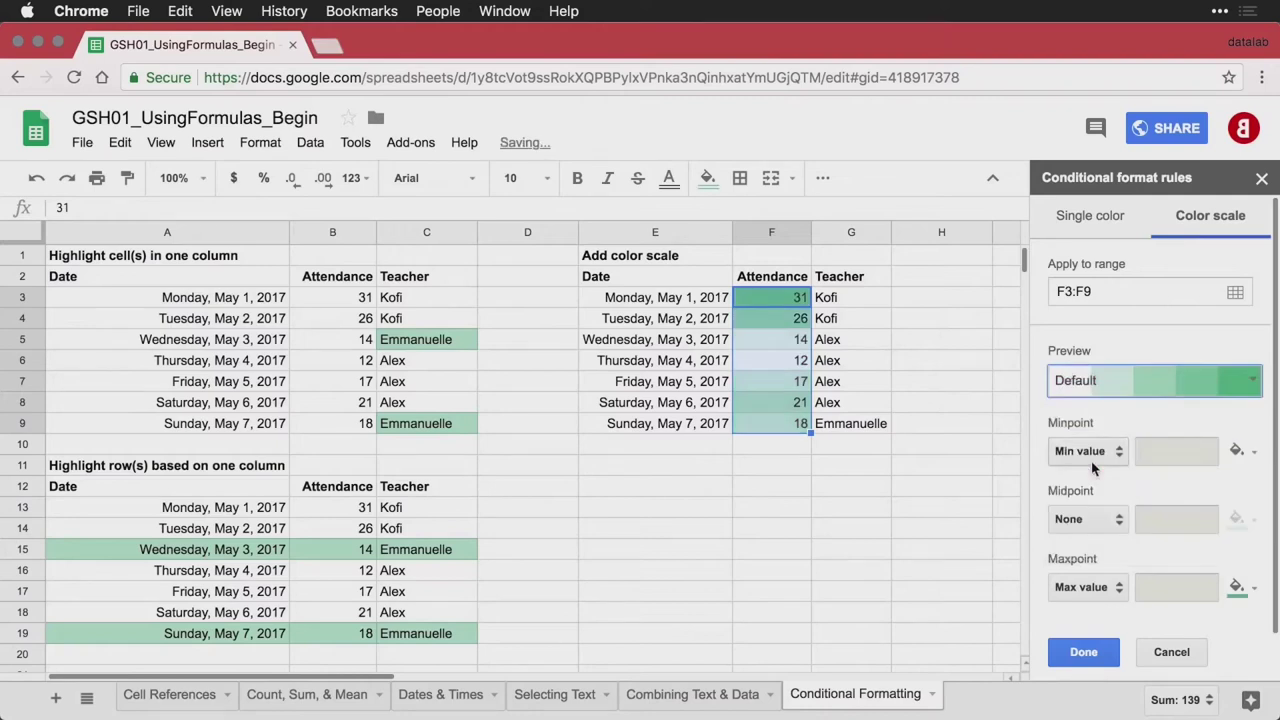
{"action": "left_click", "coordinate": [1097, 656]}
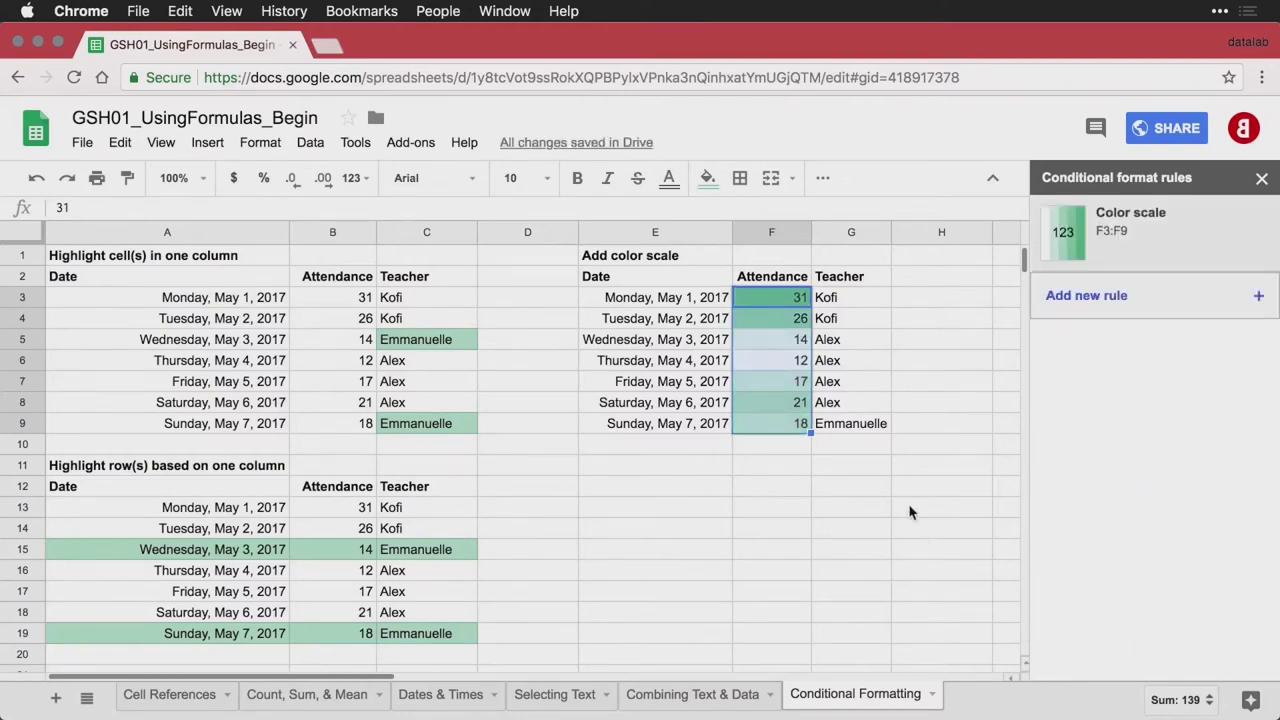
{"action": "left_click", "coordinate": [872, 408]}
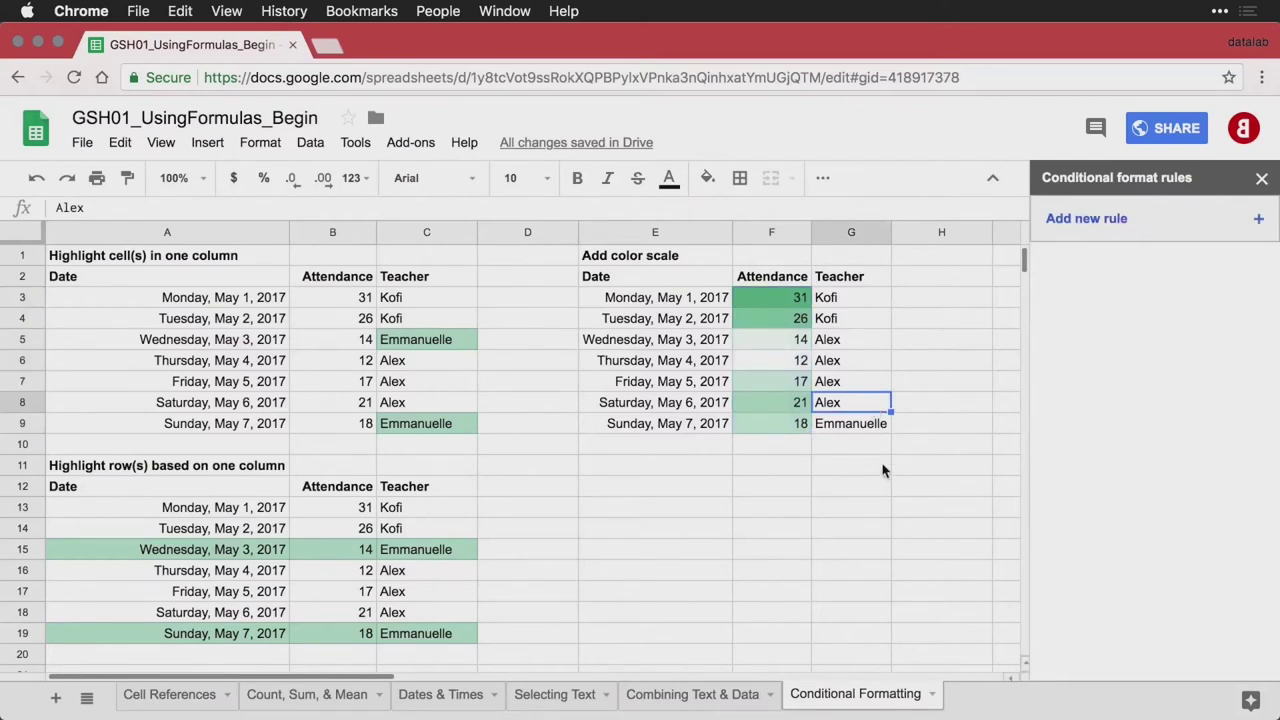